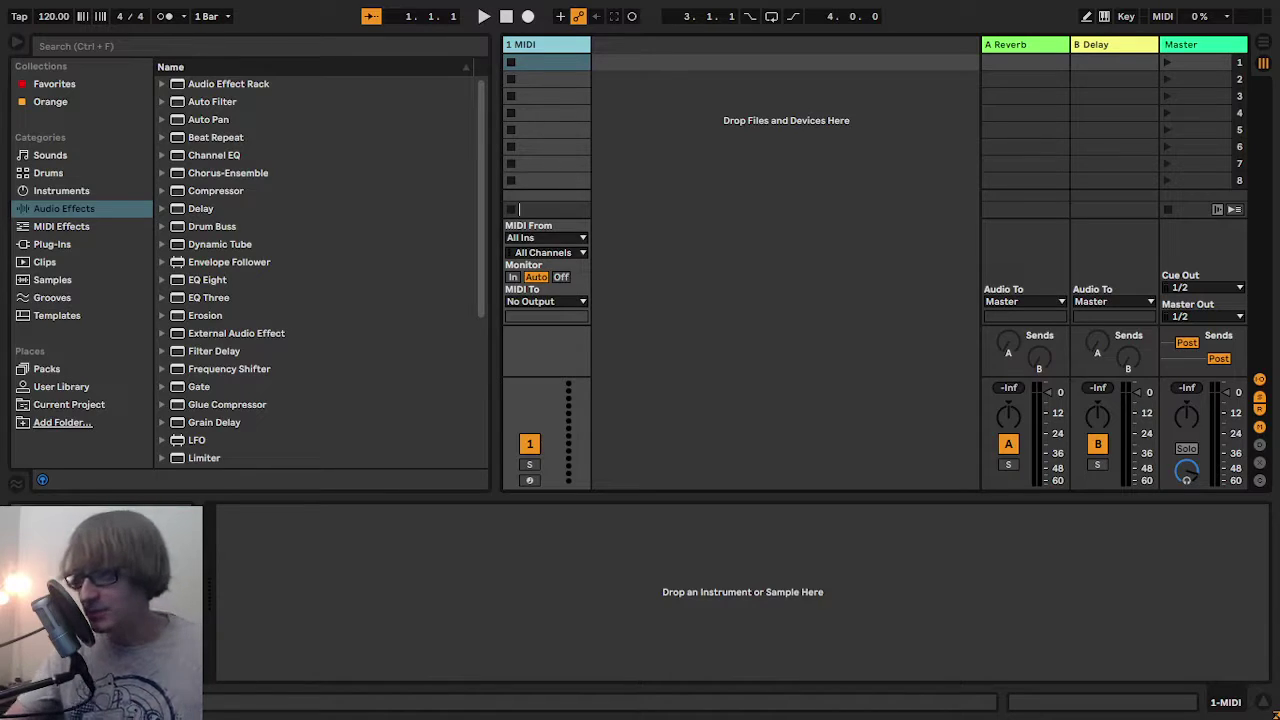
- Load the Lofi EP.adg preset from the User Library's My Dope Ass Kits Yo folder onto a new track
{"action": "left_click", "coordinate": [55, 372]}
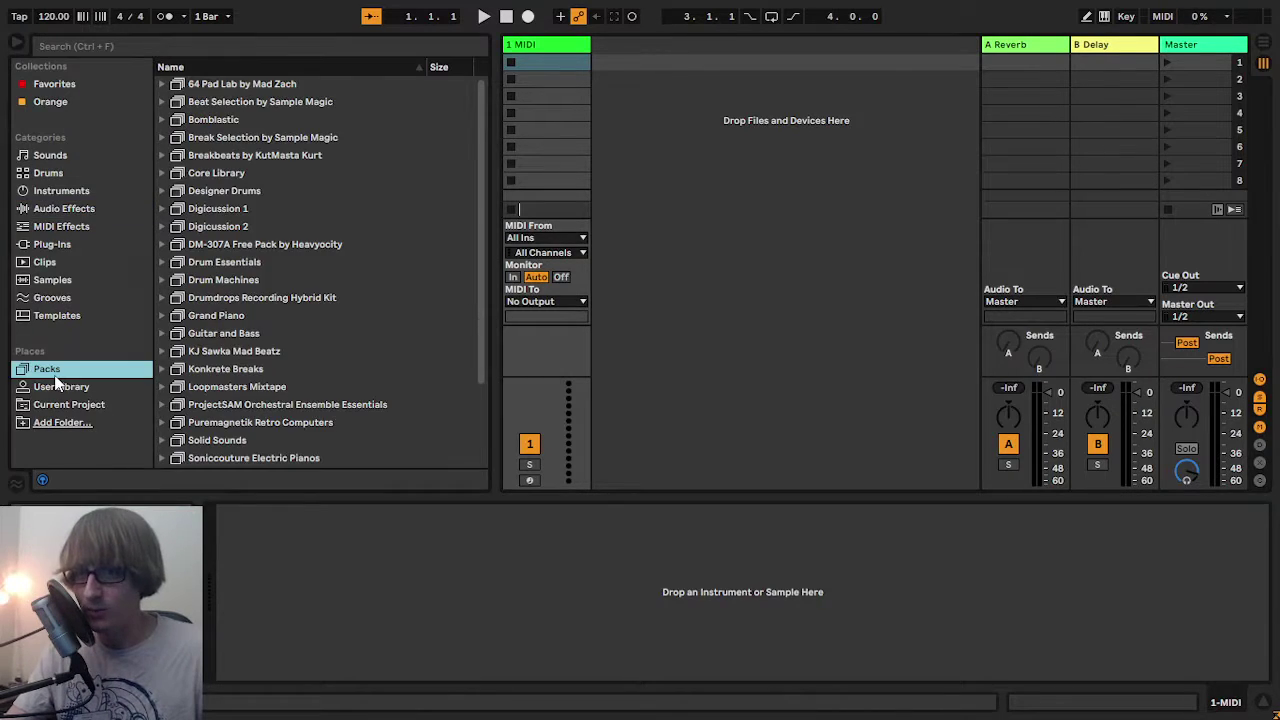
{"action": "left_click", "coordinate": [60, 386]}
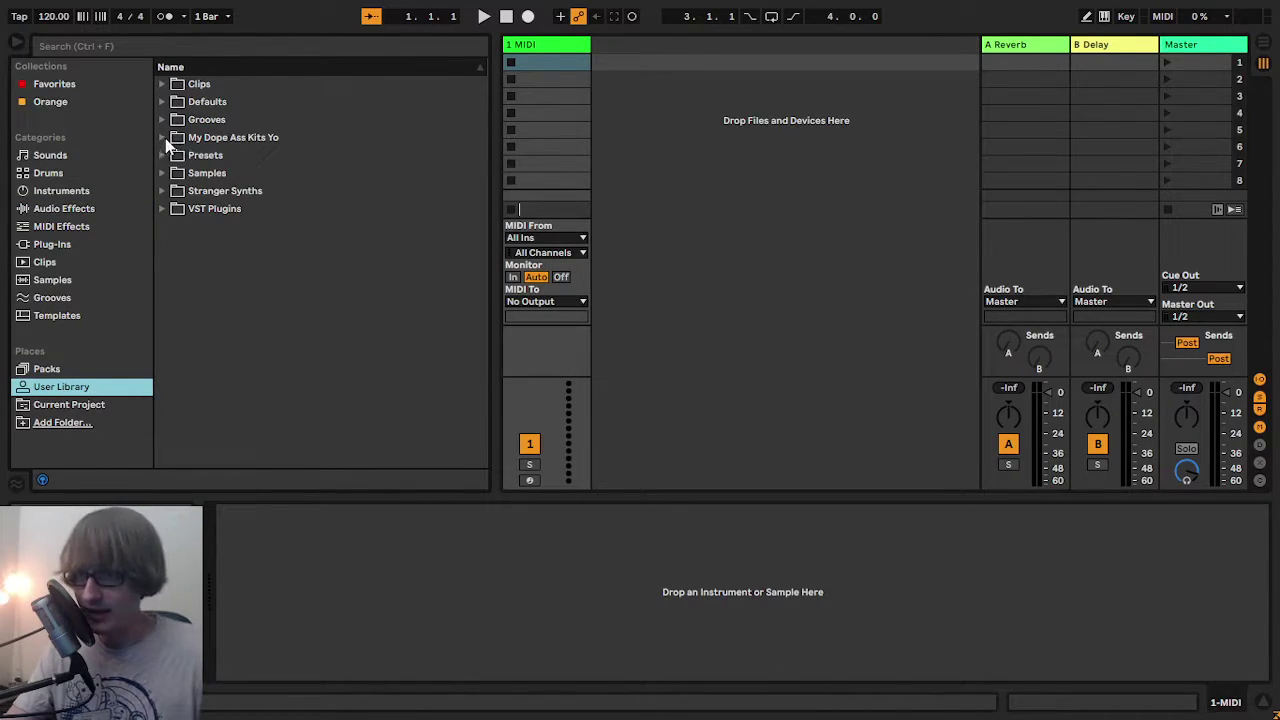
{"action": "left_click", "coordinate": [163, 138]}
{"action": "scroll", "coordinate": [309, 214], "scroll_direction": "down", "scroll_amount": 10}
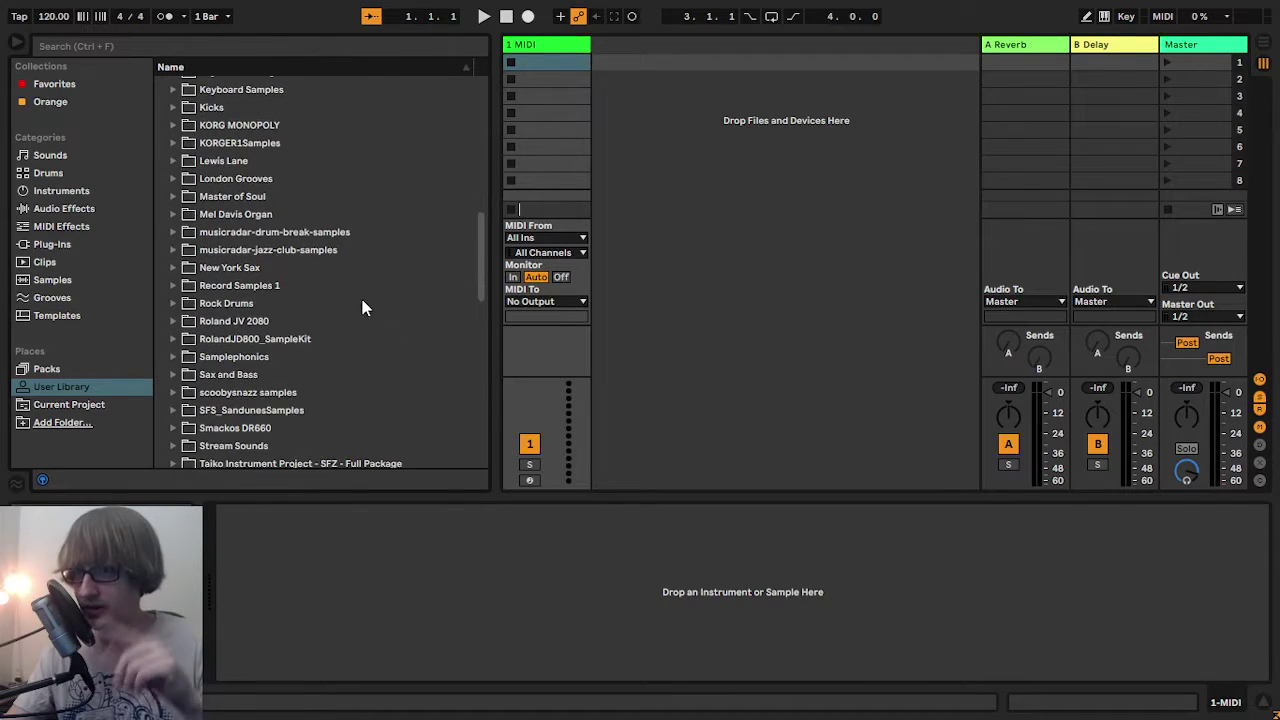
{"action": "scroll", "coordinate": [248, 352], "scroll_direction": "down", "scroll_amount": 12}
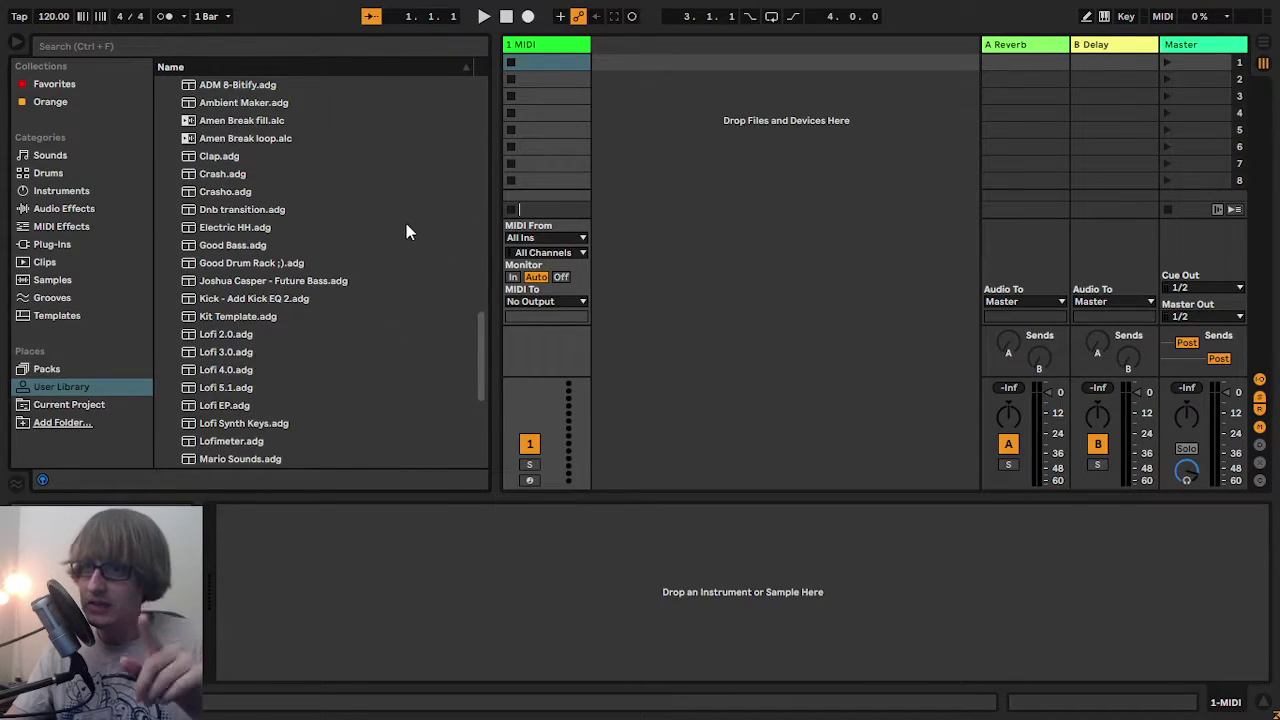
{"action": "scroll", "coordinate": [406, 232], "scroll_direction": "up", "scroll_amount": 3}
{"action": "scroll", "coordinate": [400, 245], "scroll_direction": "down", "scroll_amount": 6}
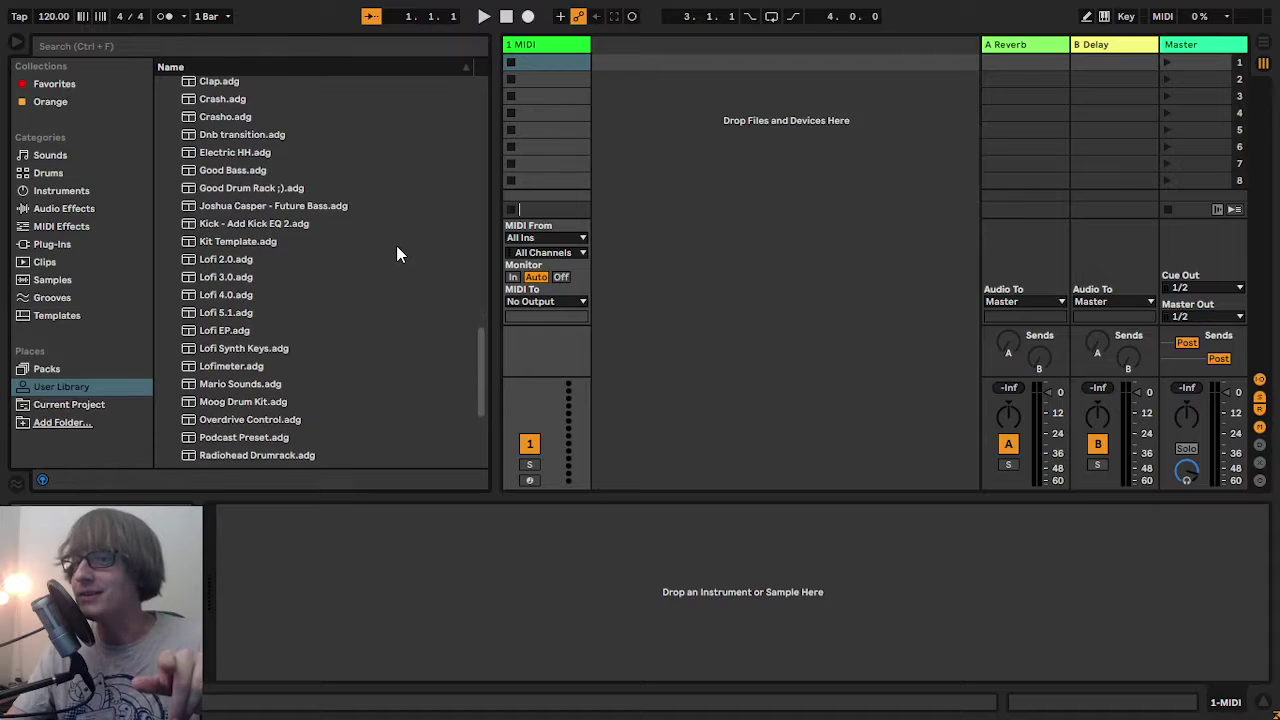
{"action": "scroll", "coordinate": [396, 245], "scroll_direction": "down", "scroll_amount": 2}
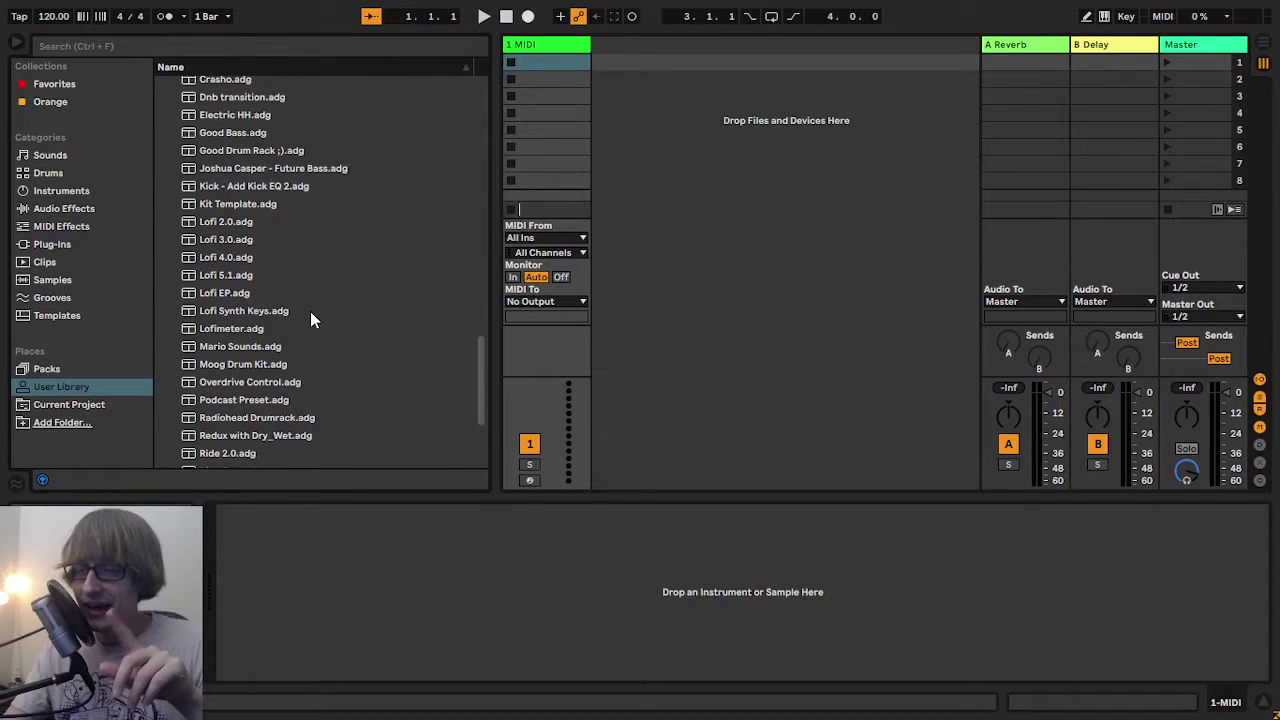
{"action": "left_click", "coordinate": [219, 299]}
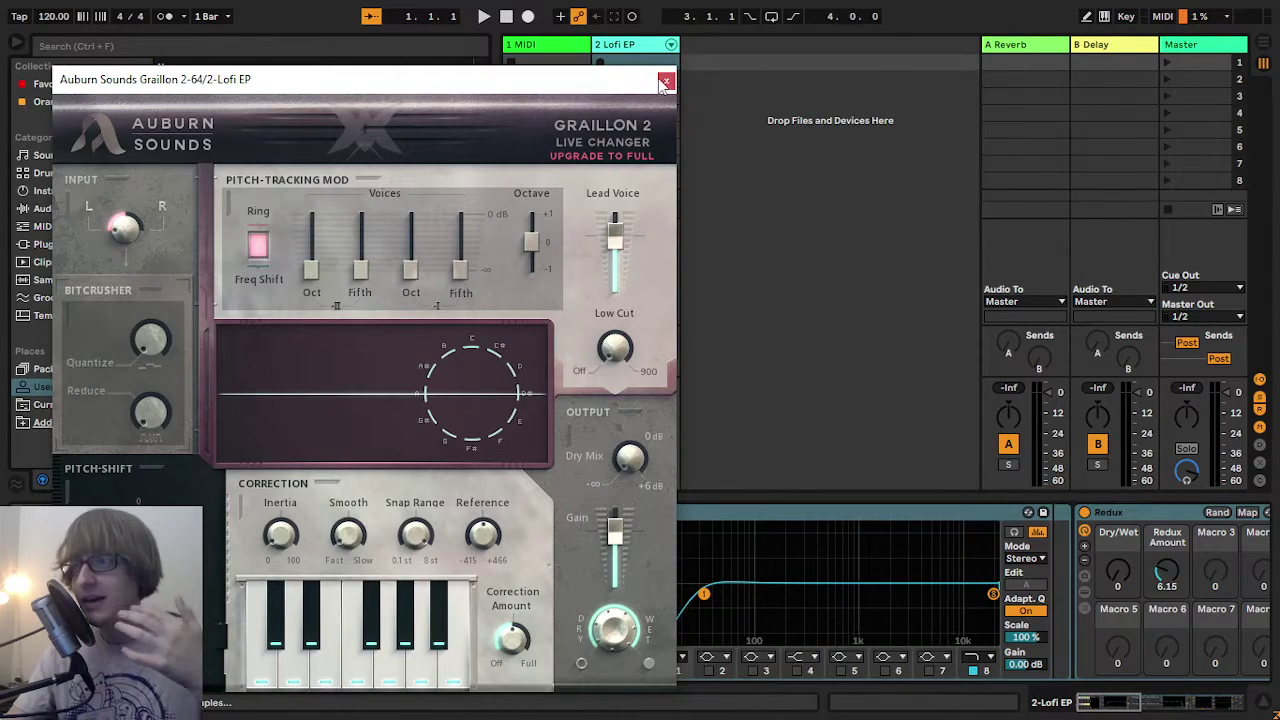
- Close the Graillon 2 plug-in window and delete the empty MIDI track
{"action": "left_click", "coordinate": [666, 80]}
{"action": "left_click", "coordinate": [547, 46]}
{"action": "key", "text": "Delete"}
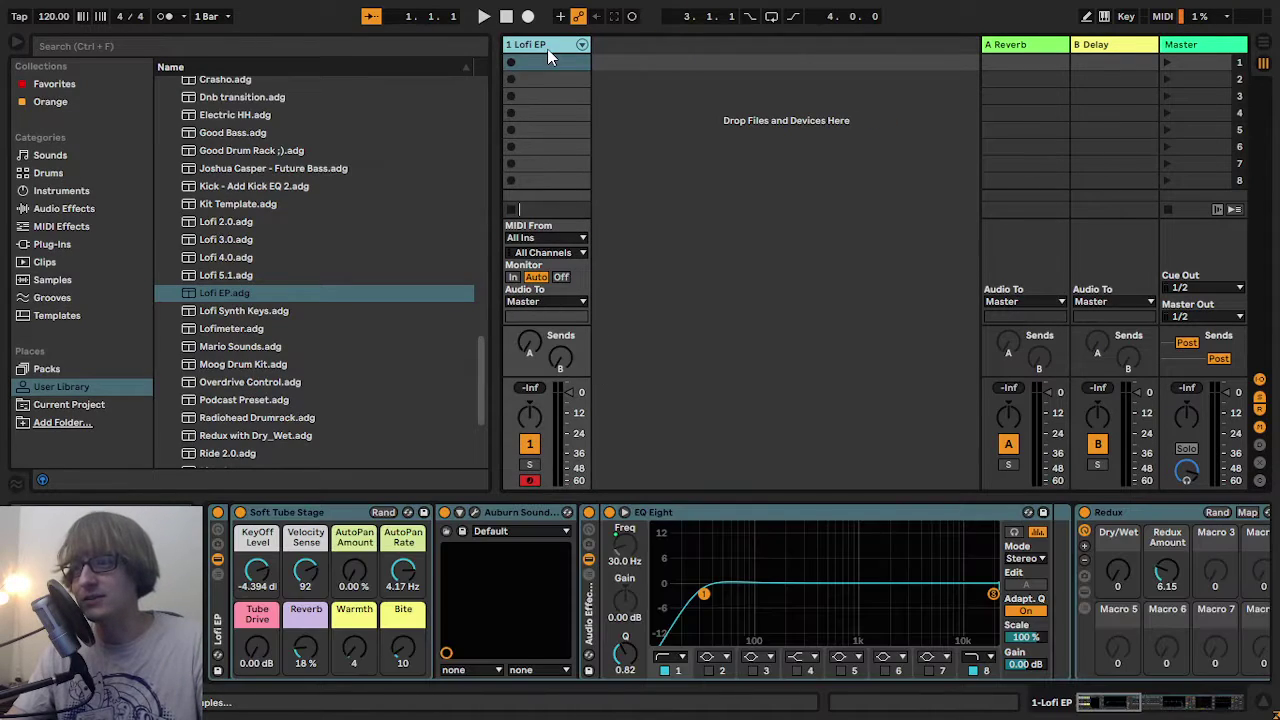
- Open the Graillon 2 plug-in on the Lofi EP track, adjust its Correction Amount and close its window
{"action": "left_click", "coordinate": [475, 513]}
{"action": "left_click_drag", "start_coordinate": [489, 80], "coordinate": [693, 59]}
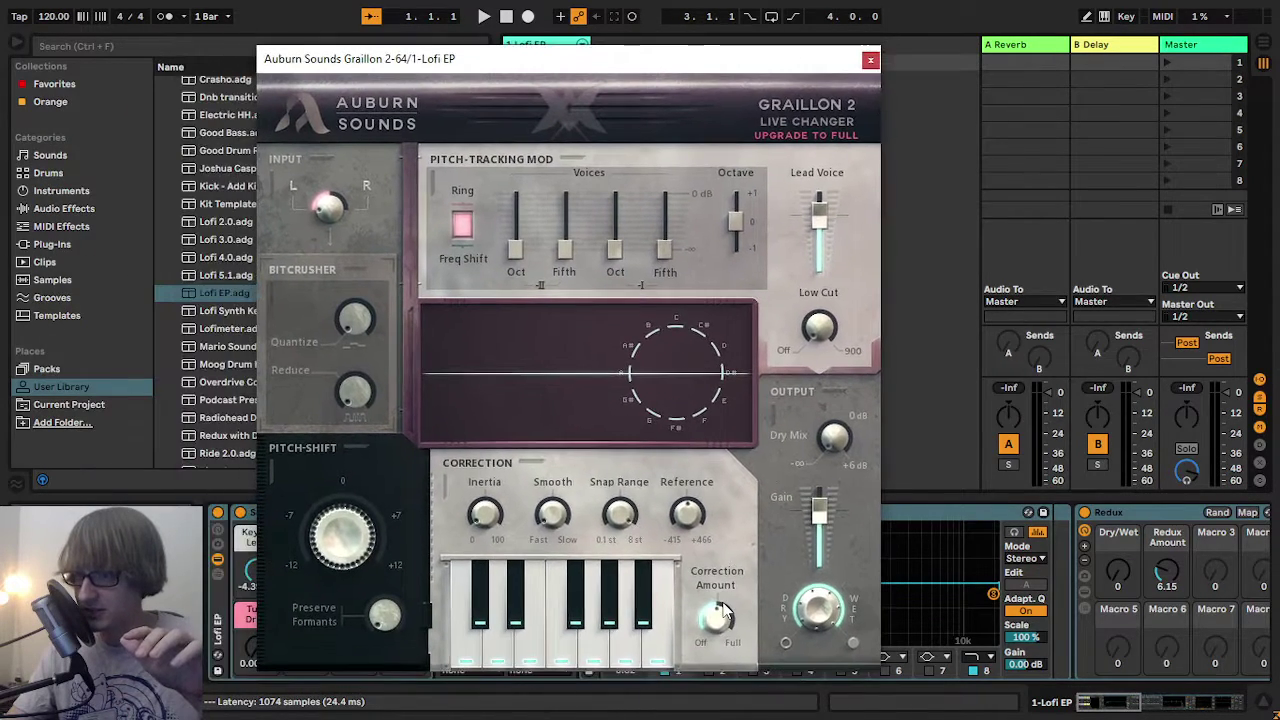
{"action": "mouse_move", "coordinate": [721, 609]}
{"action": "left_mouse_down"}
{"action": "mouse_move", "coordinate": [724, 633]}
{"action": "mouse_move", "coordinate": [726, 618]}
{"action": "left_mouse_up"}
{"action": "left_click", "coordinate": [870, 60]}
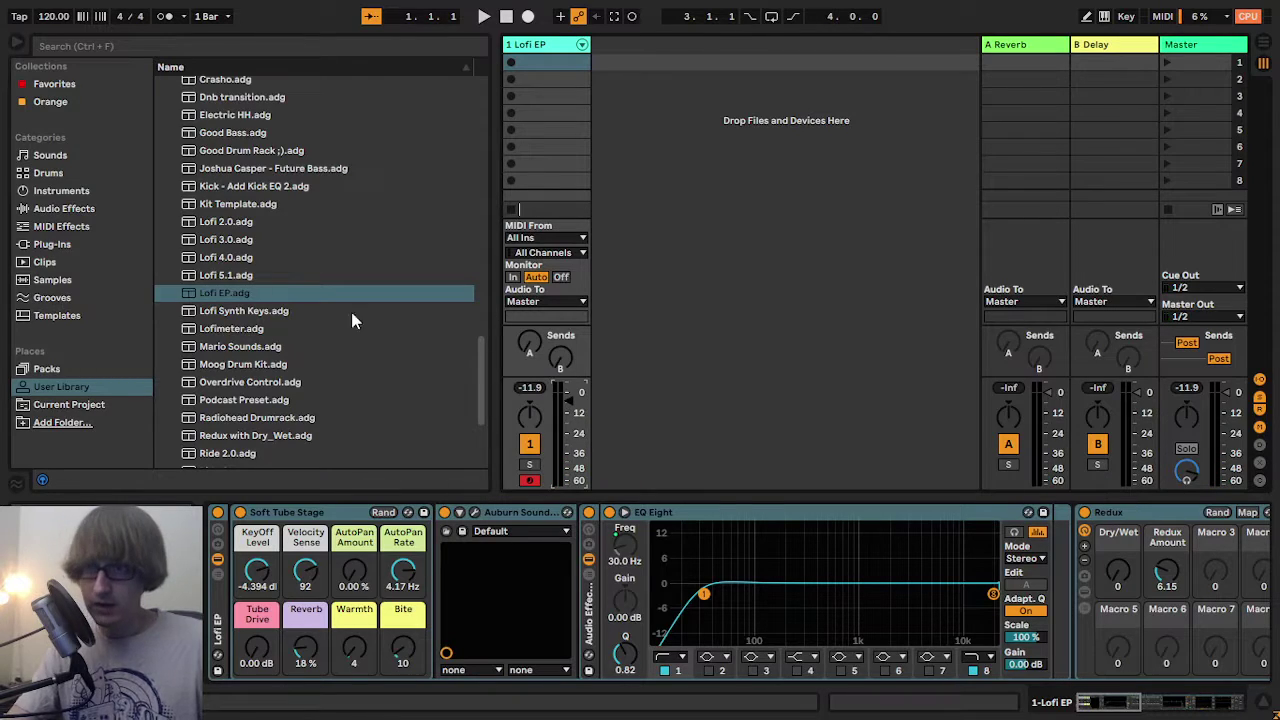
- Load the Lofi 5.1.adg drum rack onto a second track and arm the Lofi EP track for recording
{"action": "left_click", "coordinate": [238, 275]}
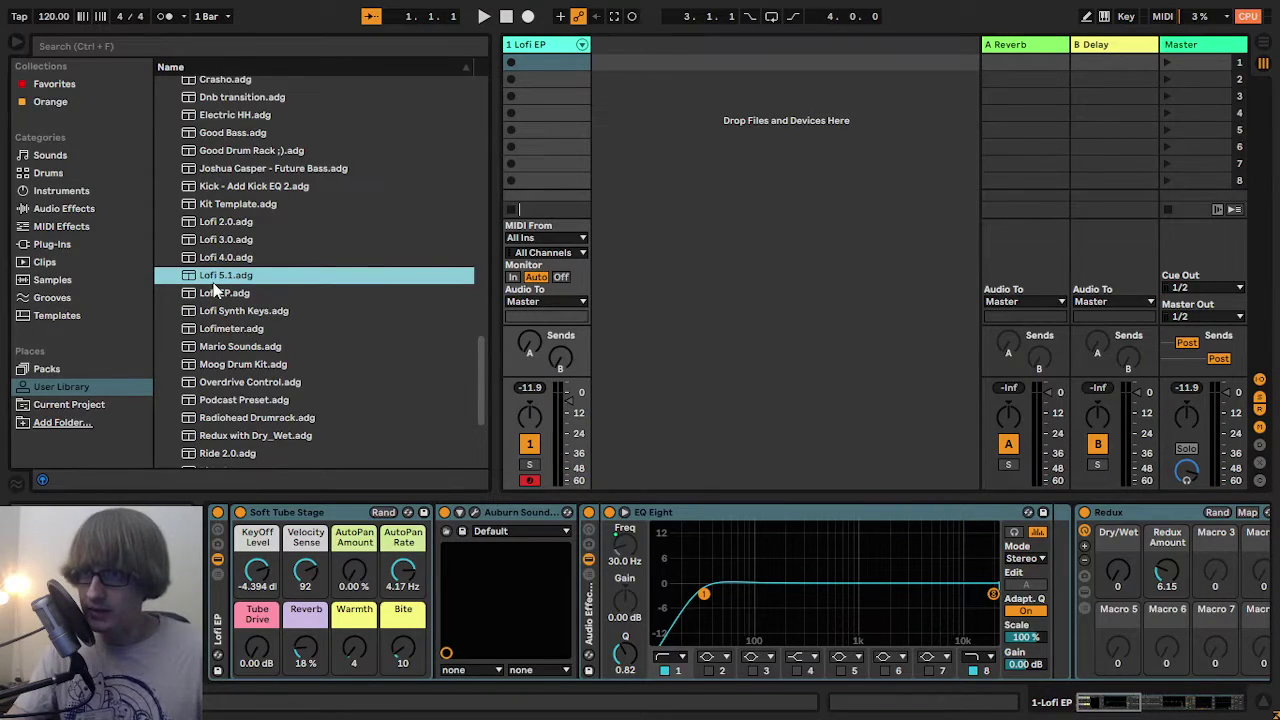
{"action": "left_click_drag", "start_coordinate": [218, 279], "coordinate": [804, 272]}
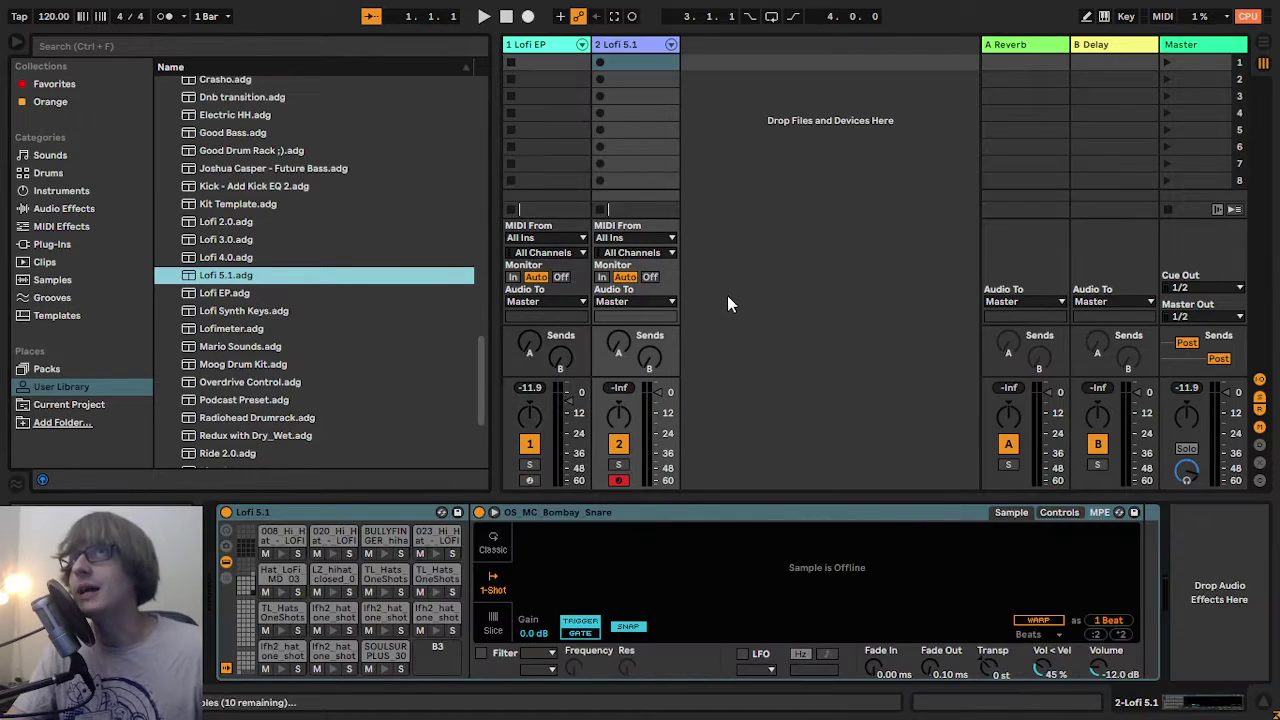
{"action": "left_click", "coordinate": [555, 48]}
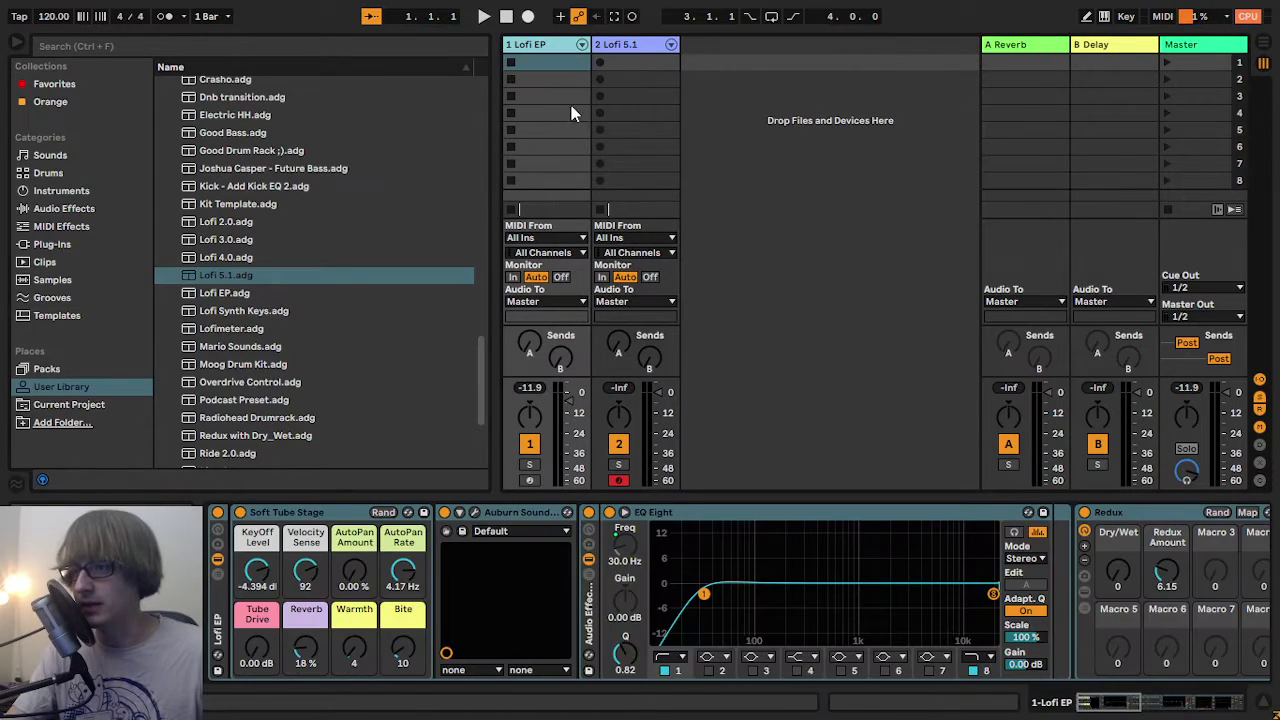
{"action": "left_click", "coordinate": [530, 481]}
{"action": "left_click", "coordinate": [543, 46]}
{"action": "left_click", "coordinate": [768, 248]}
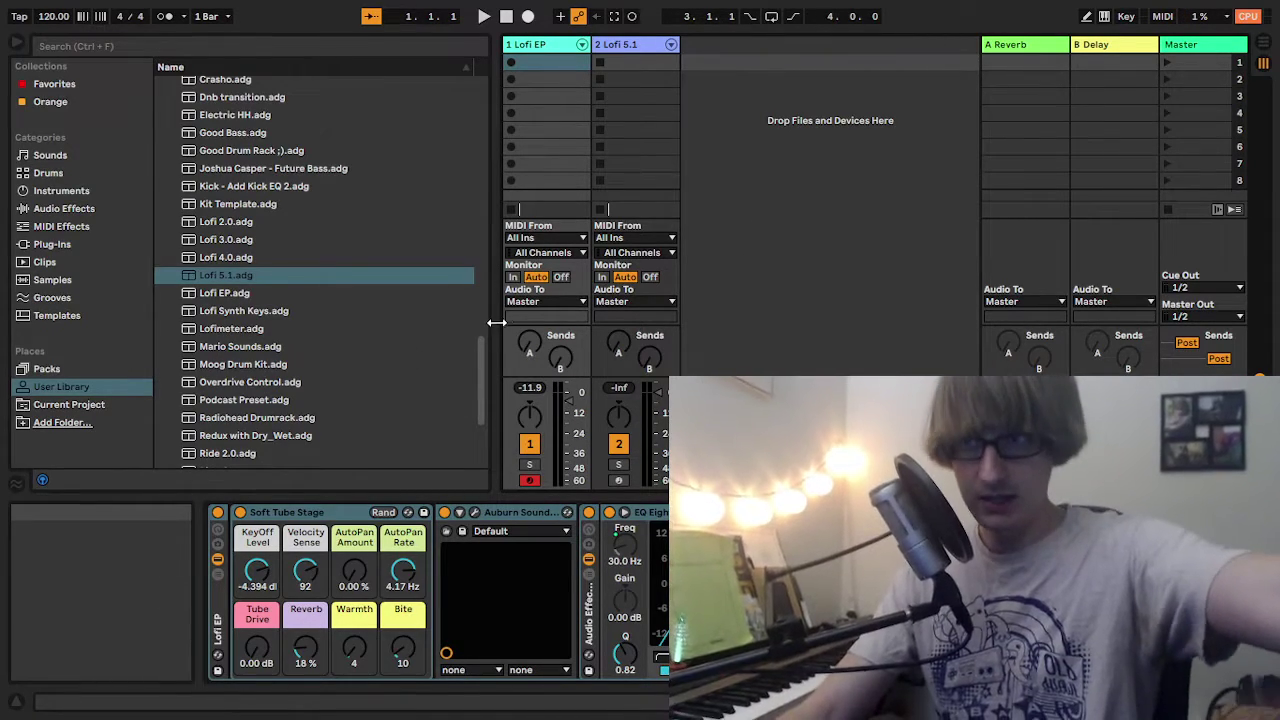
- Insert a one-bar MIDI clip at bar 1 of the Lofi EP track in Arrangement View and enlarge its note editor
{"action": "key", "text": "Tab"}
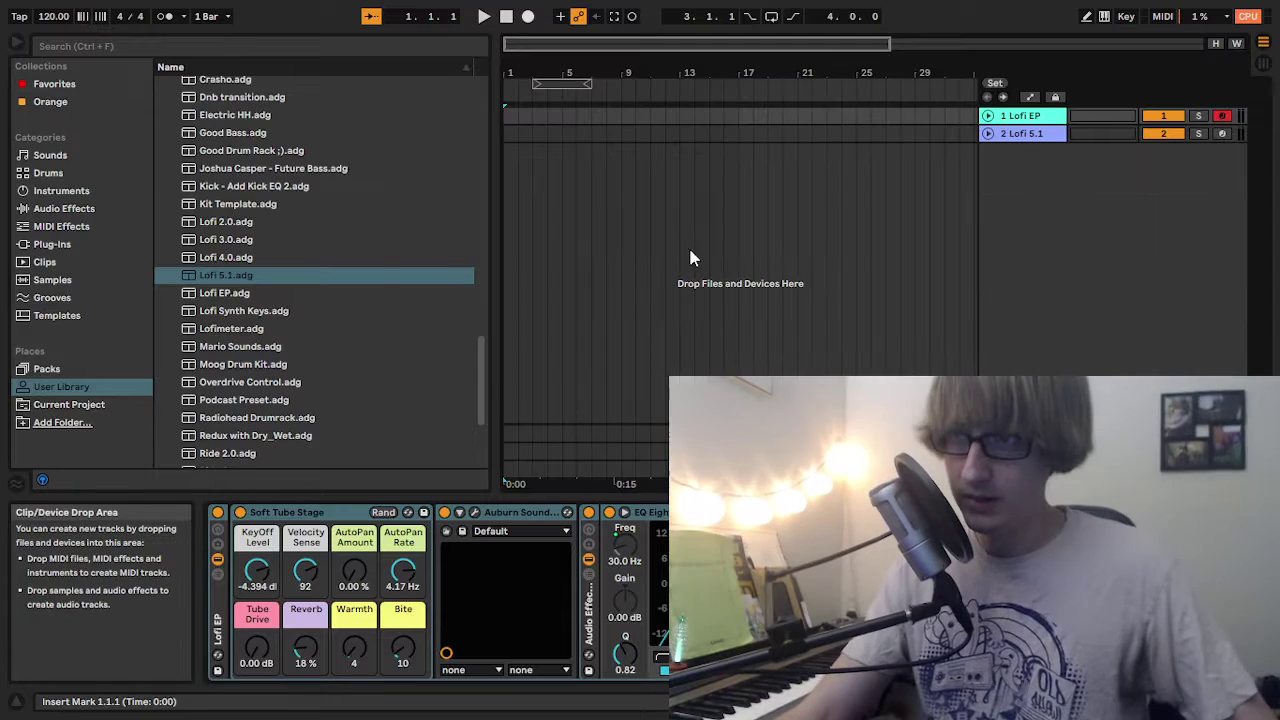
{"action": "double_click", "coordinate": [506, 120]}
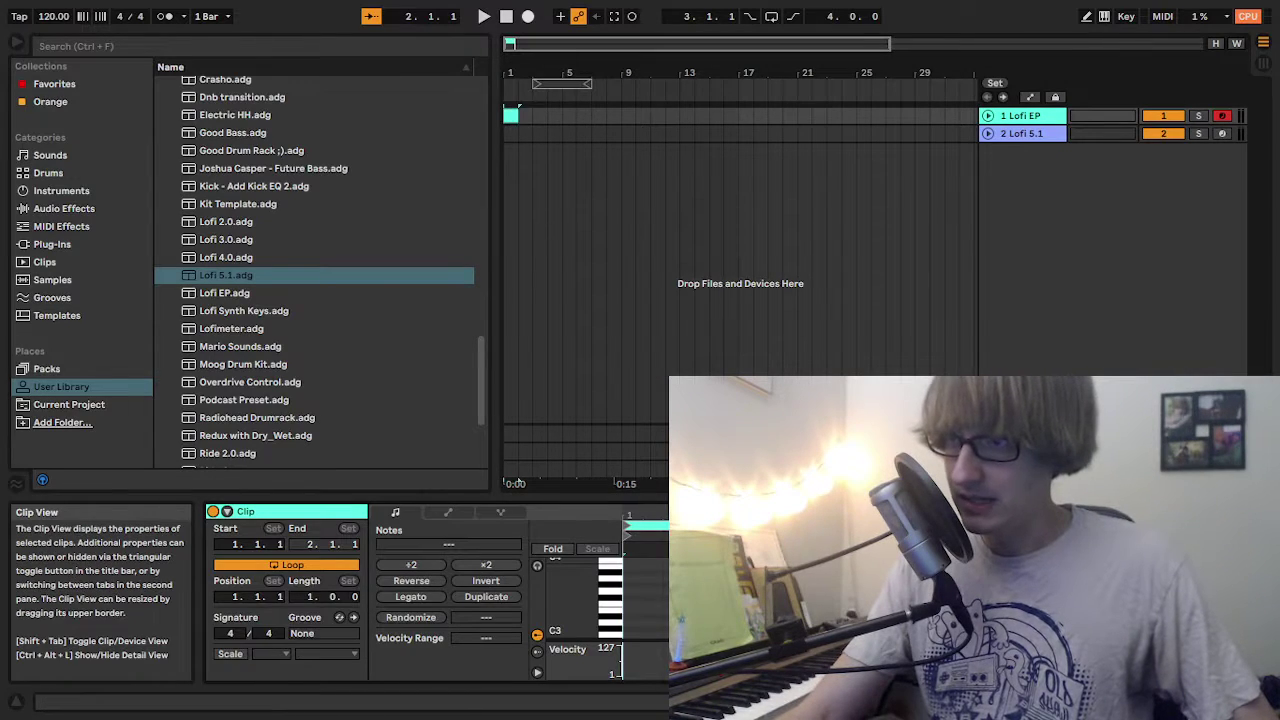
{"action": "left_click_drag", "start_coordinate": [718, 497], "coordinate": [752, 8]}
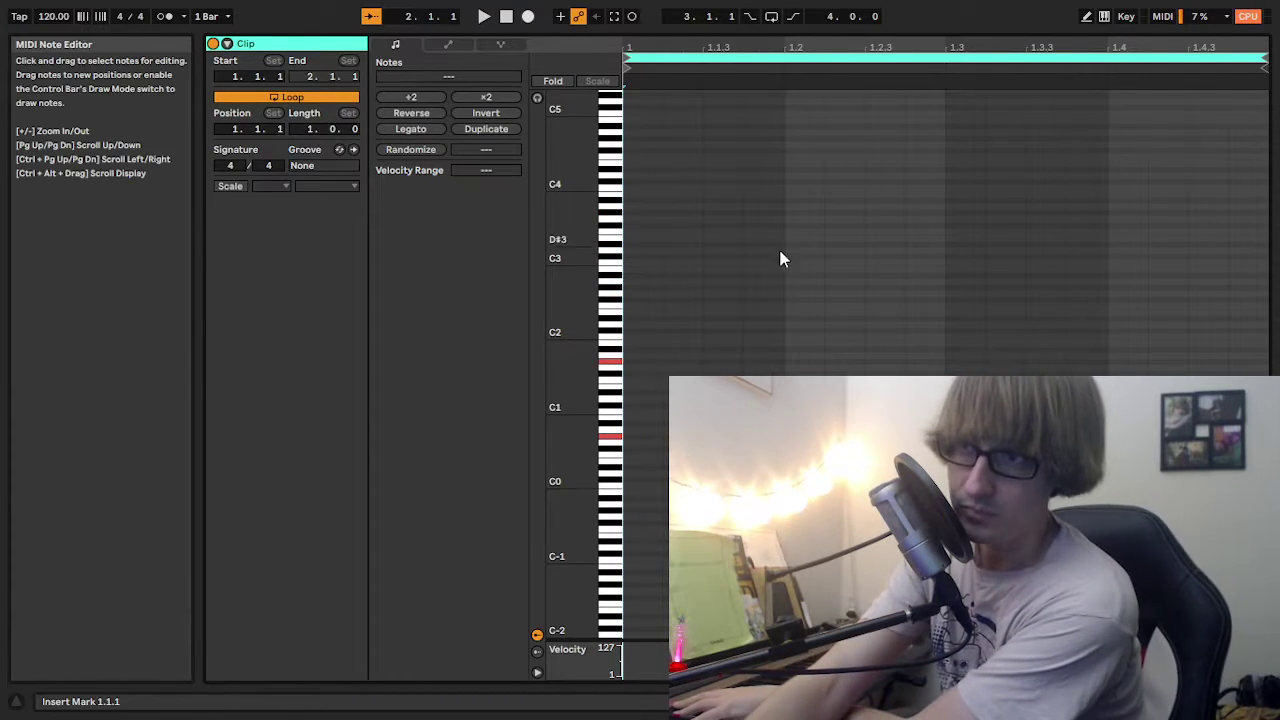
{"action": "mouse_move", "coordinate": [569, 320]}
{"action": "left_mouse_down"}
{"action": "mouse_move", "coordinate": [579, 372]}
{"action": "mouse_move", "coordinate": [568, 372]}
{"action": "mouse_move", "coordinate": [562, 320]}
{"action": "left_mouse_up"}
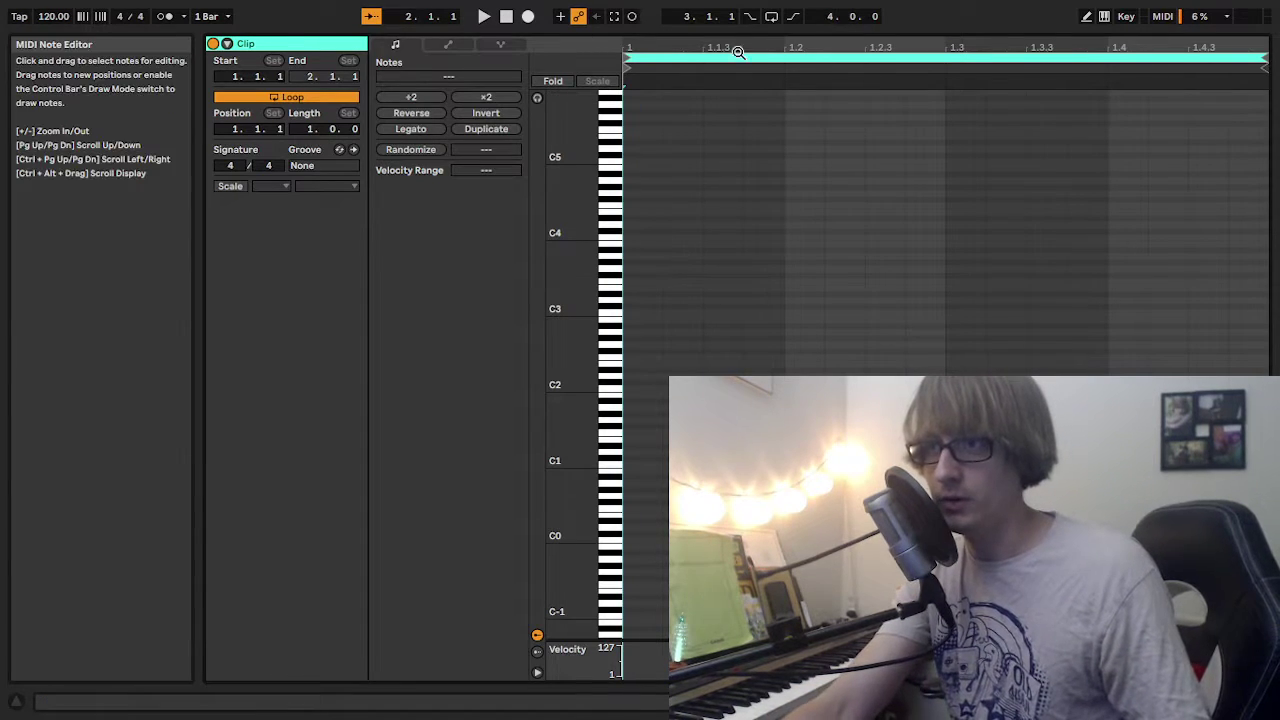
- Shrink the note editor and insert a one-bar MIDI clip at bar 1 of the Lofi 5.1 track
{"action": "left_click_drag", "start_coordinate": [749, 32], "coordinate": [700, 457]}
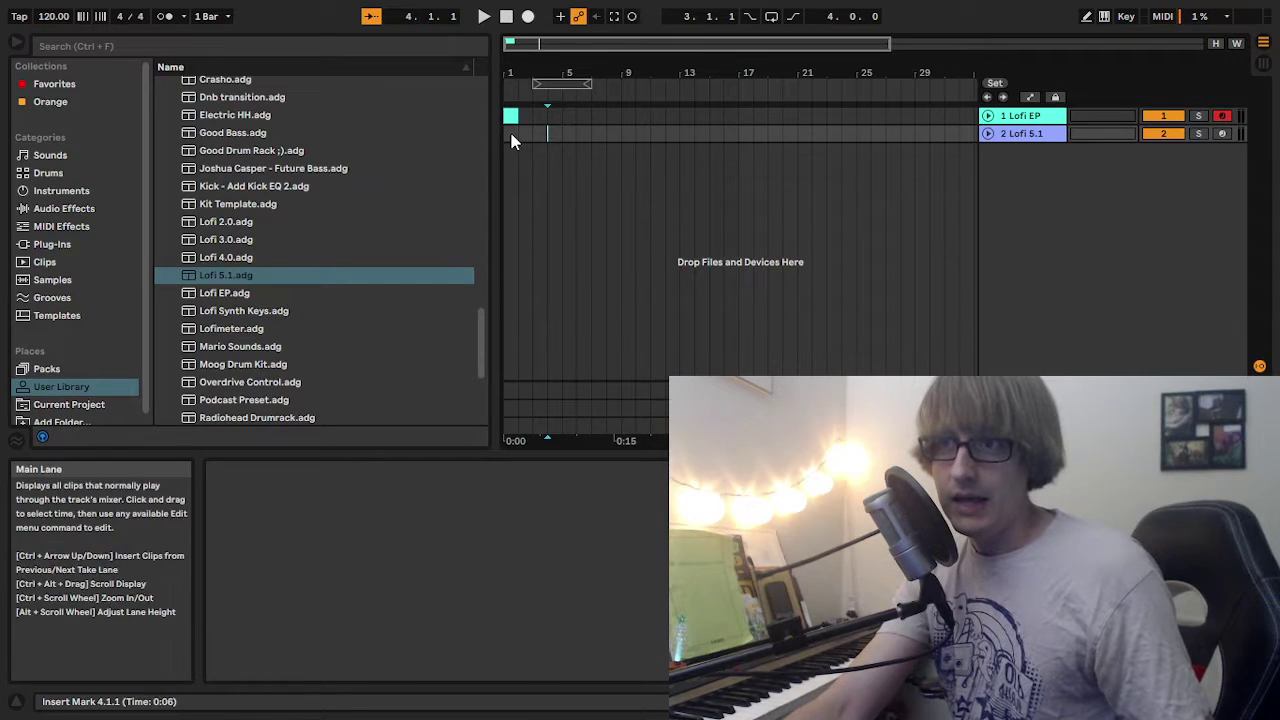
{"action": "right_click", "coordinate": [510, 133]}
{"action": "left_click", "coordinate": [560, 288]}
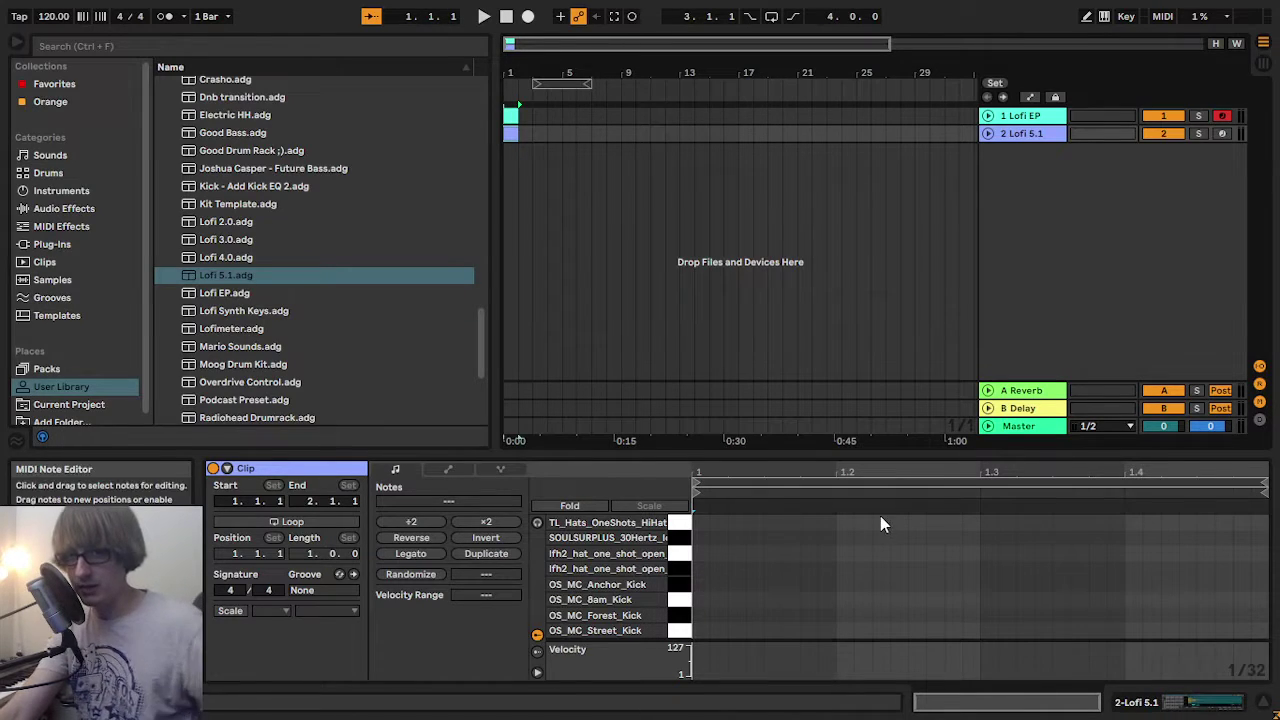
- Turn on looping for the Lofi 5.1 clip
{"action": "left_click", "coordinate": [652, 134]}
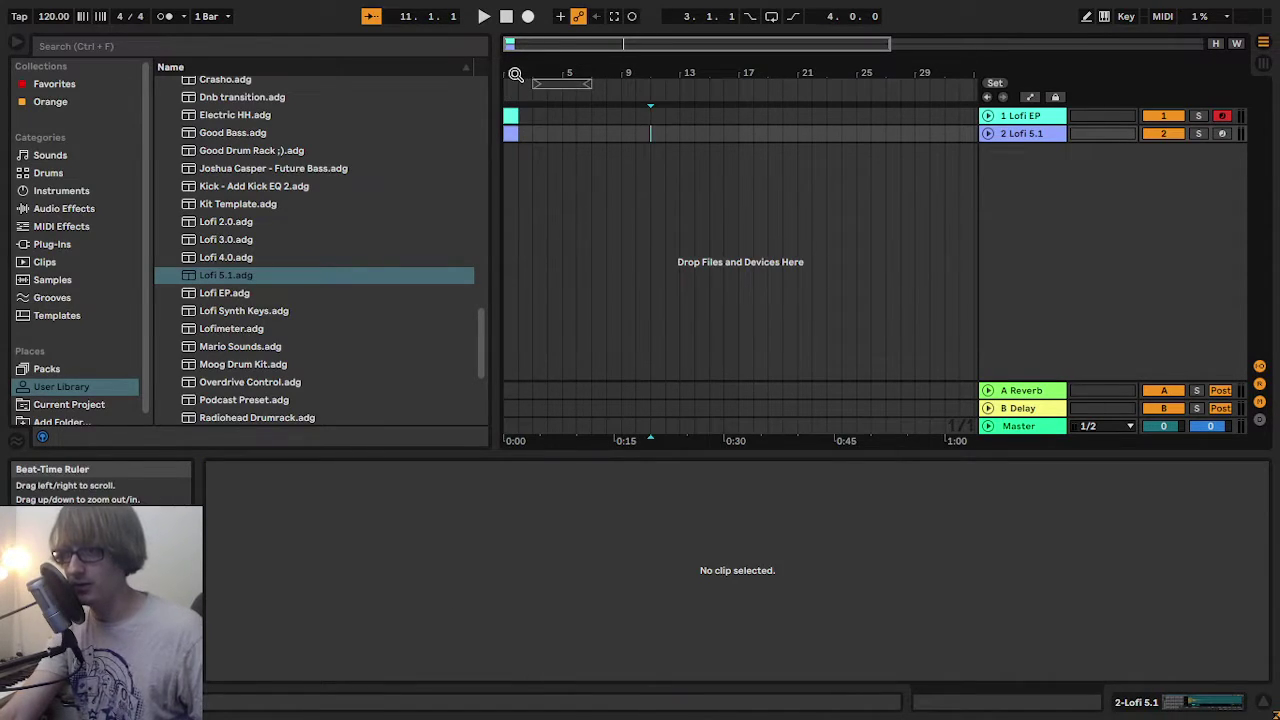
{"action": "left_click_drag", "start_coordinate": [512, 73], "coordinate": [512, 98]}
{"action": "left_click", "coordinate": [524, 133]}
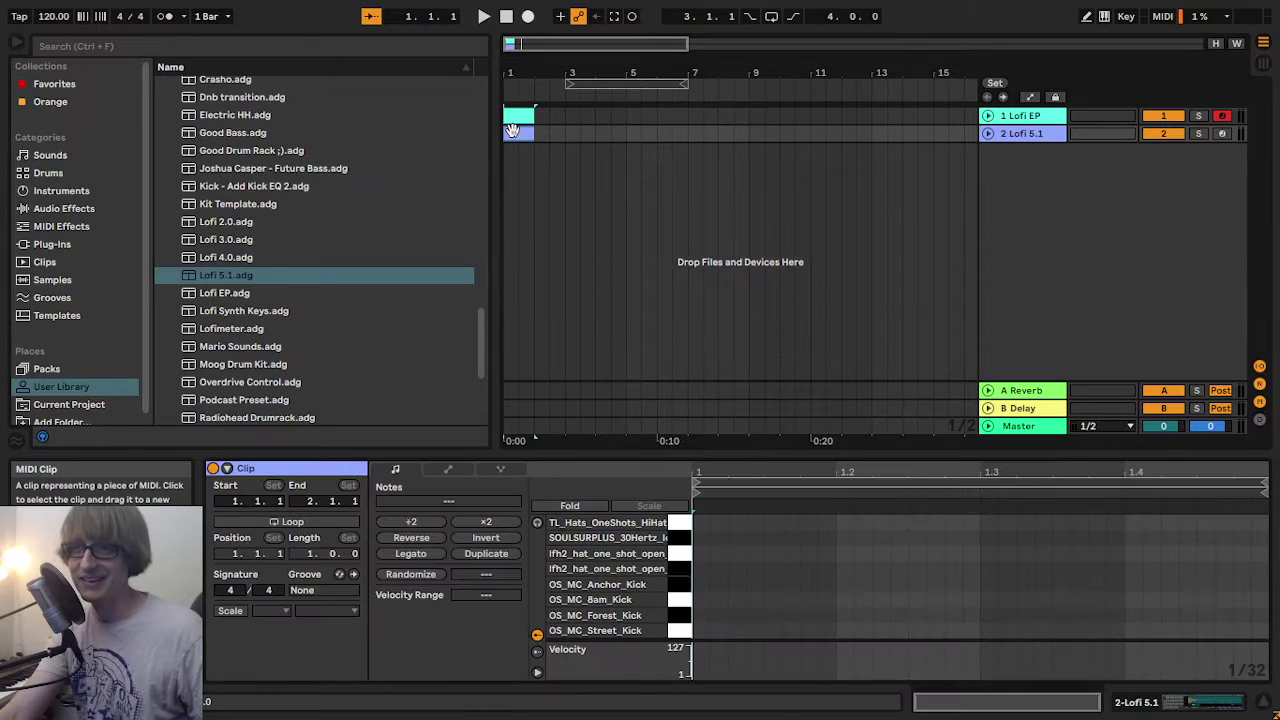
{"action": "left_click", "coordinate": [276, 521]}
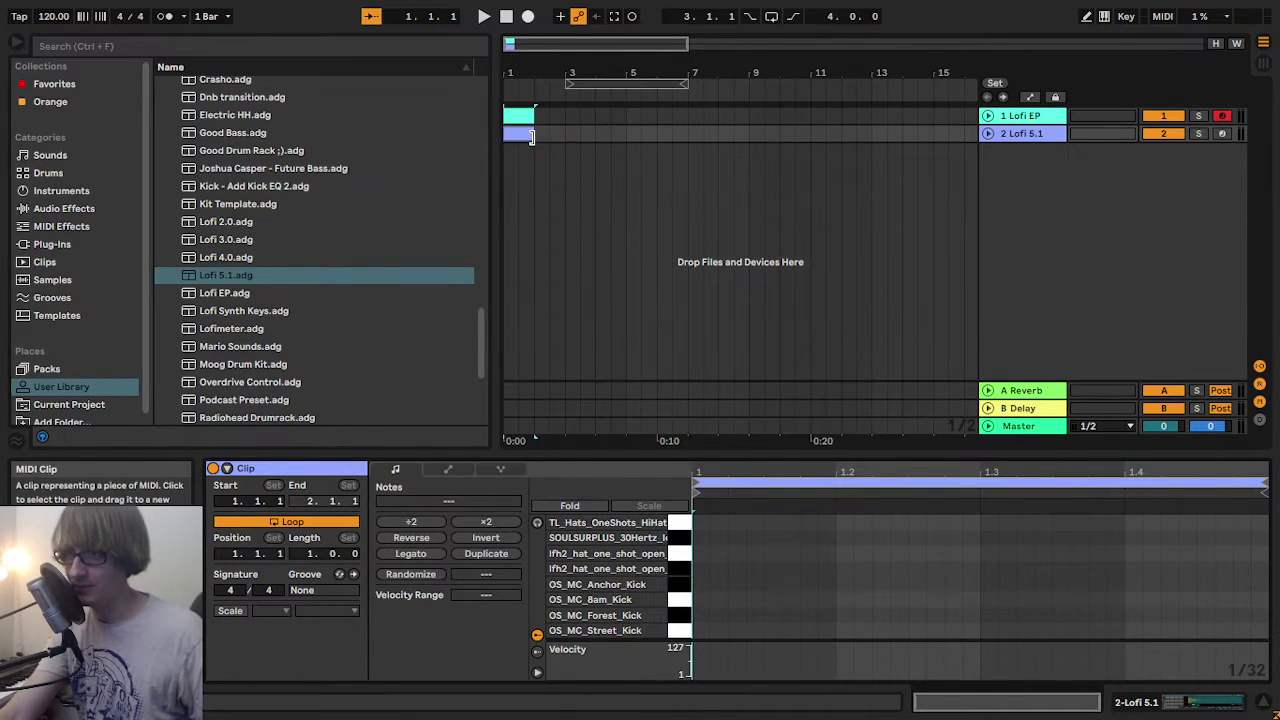
- Extend the looped one-bar Lofi 5.1 clip to bar 24
{"action": "left_click_drag", "start_coordinate": [536, 137], "coordinate": [1210, 190]}
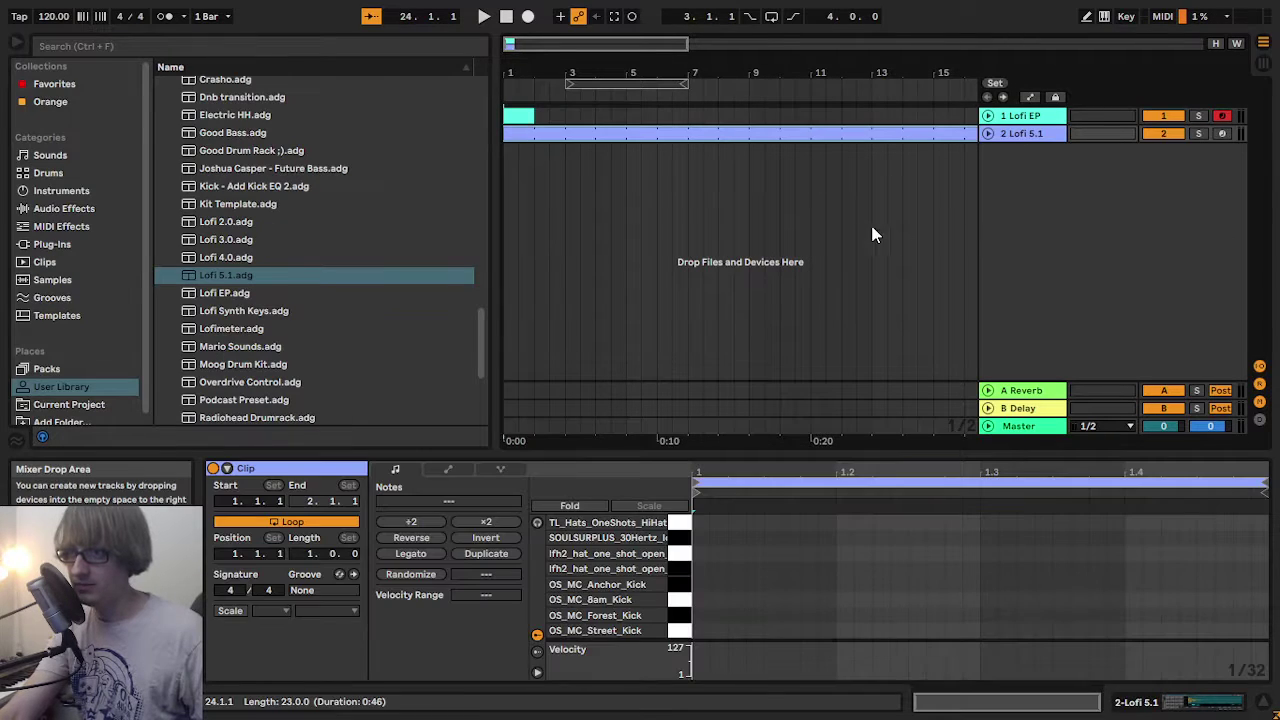
{"action": "left_click", "coordinate": [815, 256]}
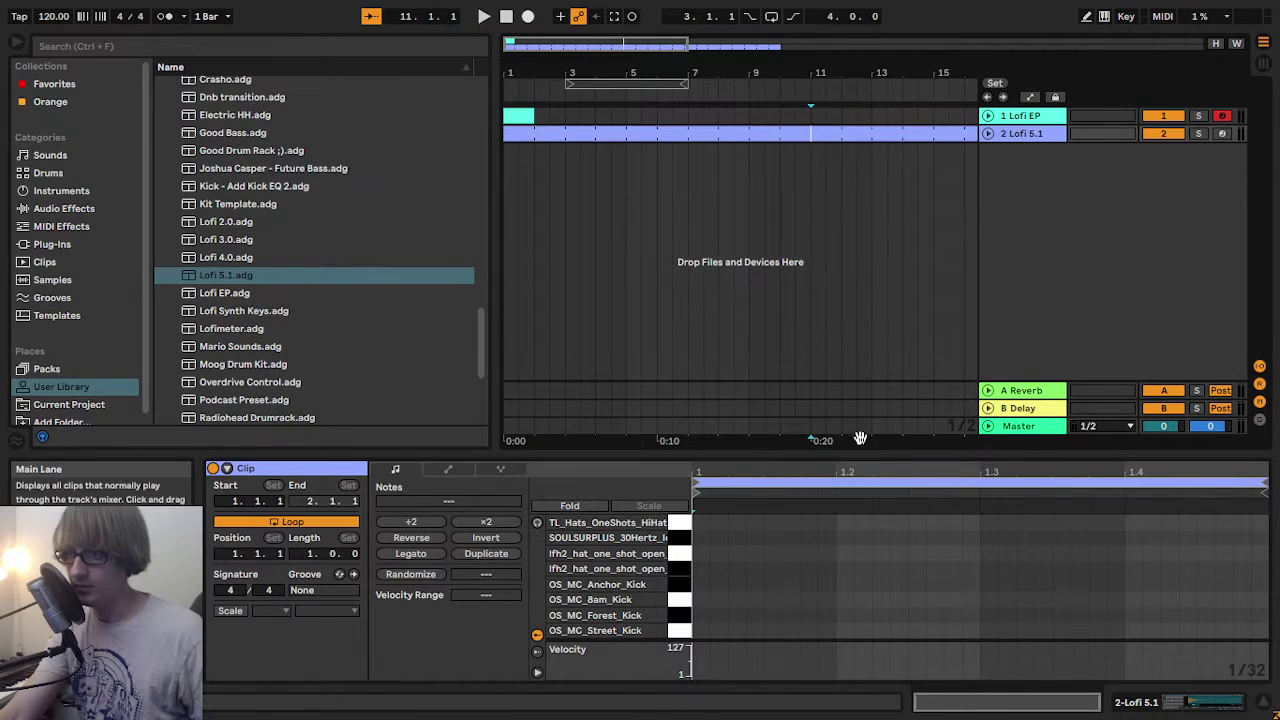
{"action": "left_click_drag", "start_coordinate": [698, 76], "coordinate": [672, 69]}
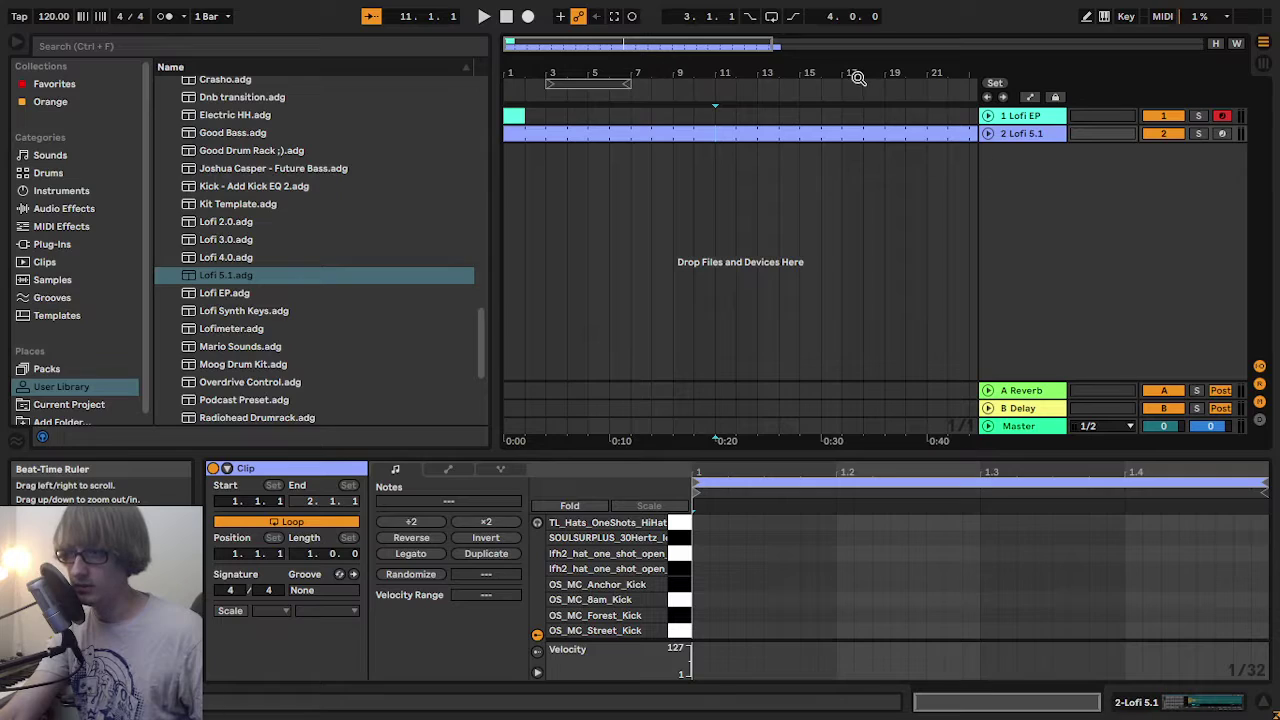
- Resize the Lofi 5.1 clip to end at bar 3 and consolidate it into a two-bar loop
{"action": "left_click_drag", "start_coordinate": [859, 79], "coordinate": [530, 133]}
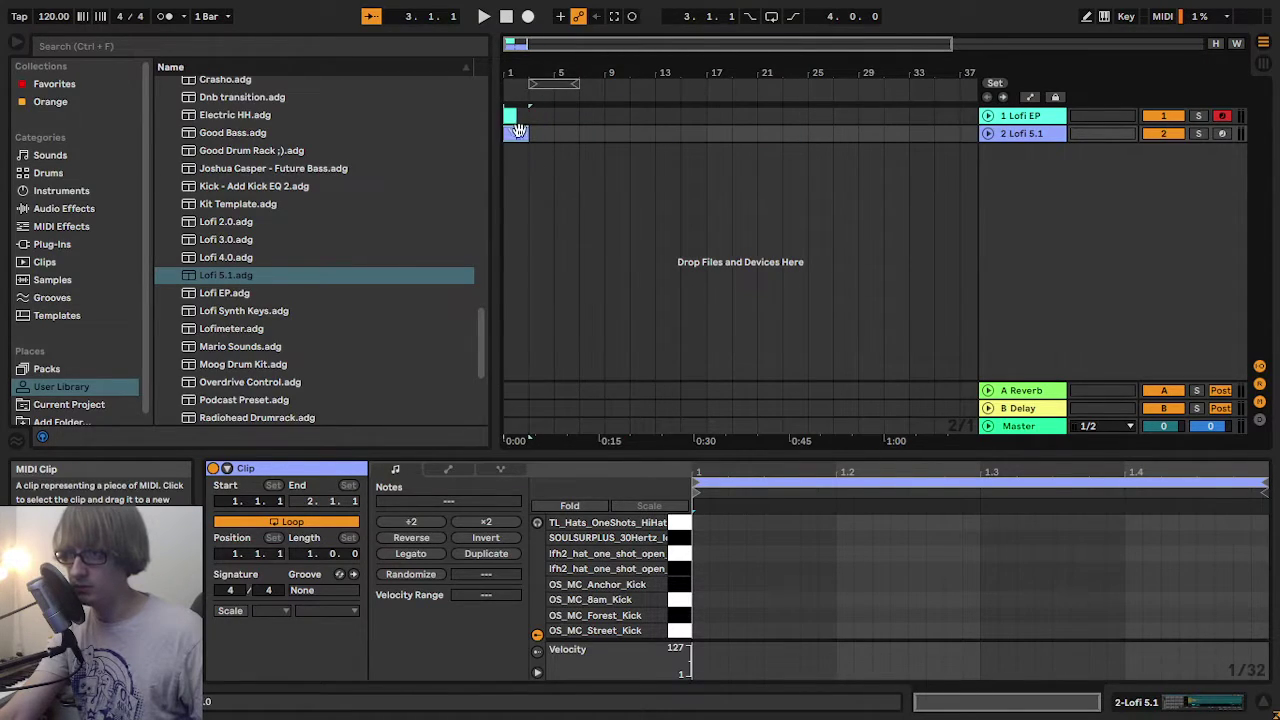
{"action": "right_click", "coordinate": [522, 134]}
{"action": "left_click", "coordinate": [580, 286]}
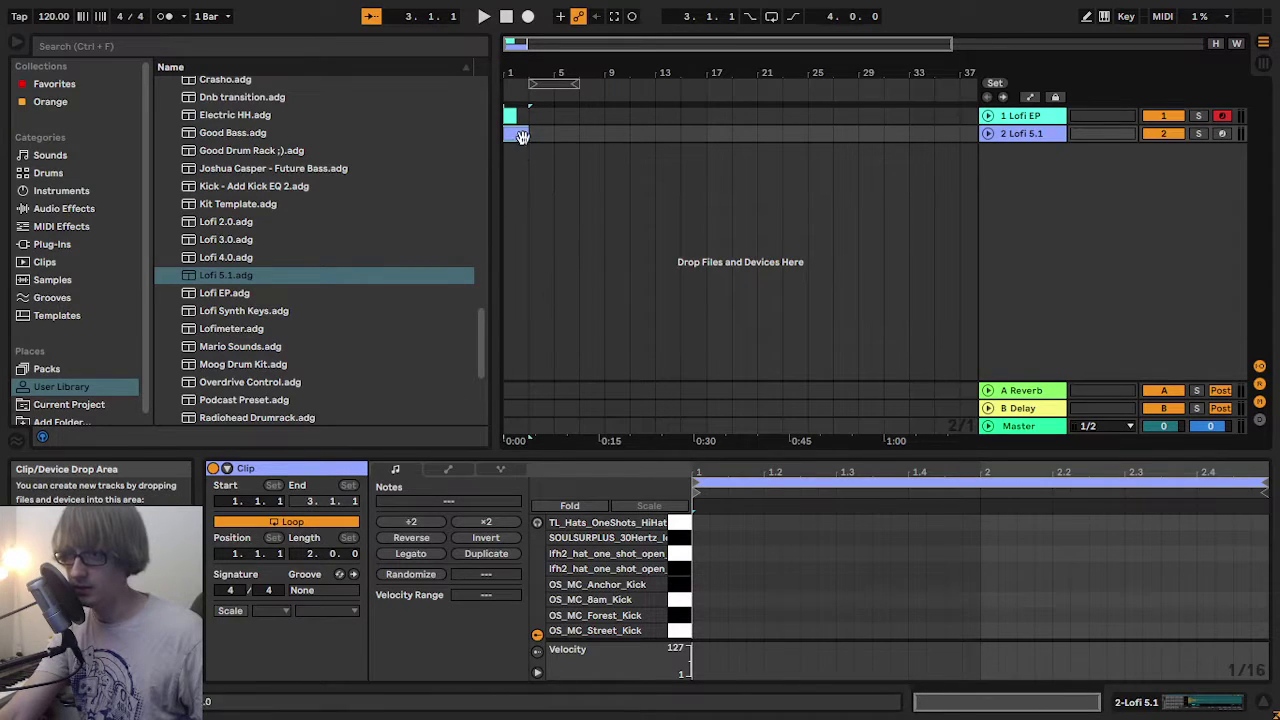
- Extend the two-bar Lofi 5.1 loop to bar 59 and enlarge the note editor to show more drum pads
{"action": "left_click_drag", "start_coordinate": [526, 134], "coordinate": [1240, 190]}
{"action": "left_click_drag", "start_coordinate": [801, 456], "coordinate": [815, 266]}
{"action": "scroll", "coordinate": [765, 426], "scroll_direction": "up", "scroll_amount": 4}
{"action": "key", "text": "Tab"}
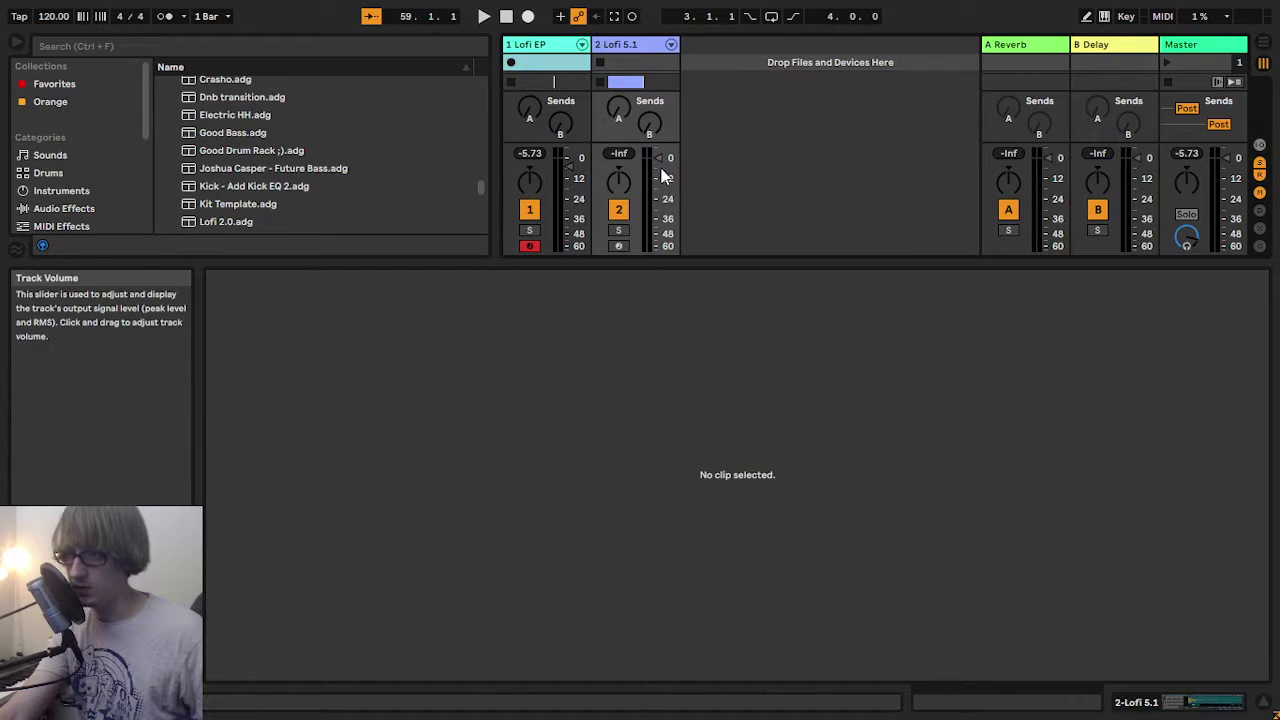
{"action": "key", "text": "Tab"}
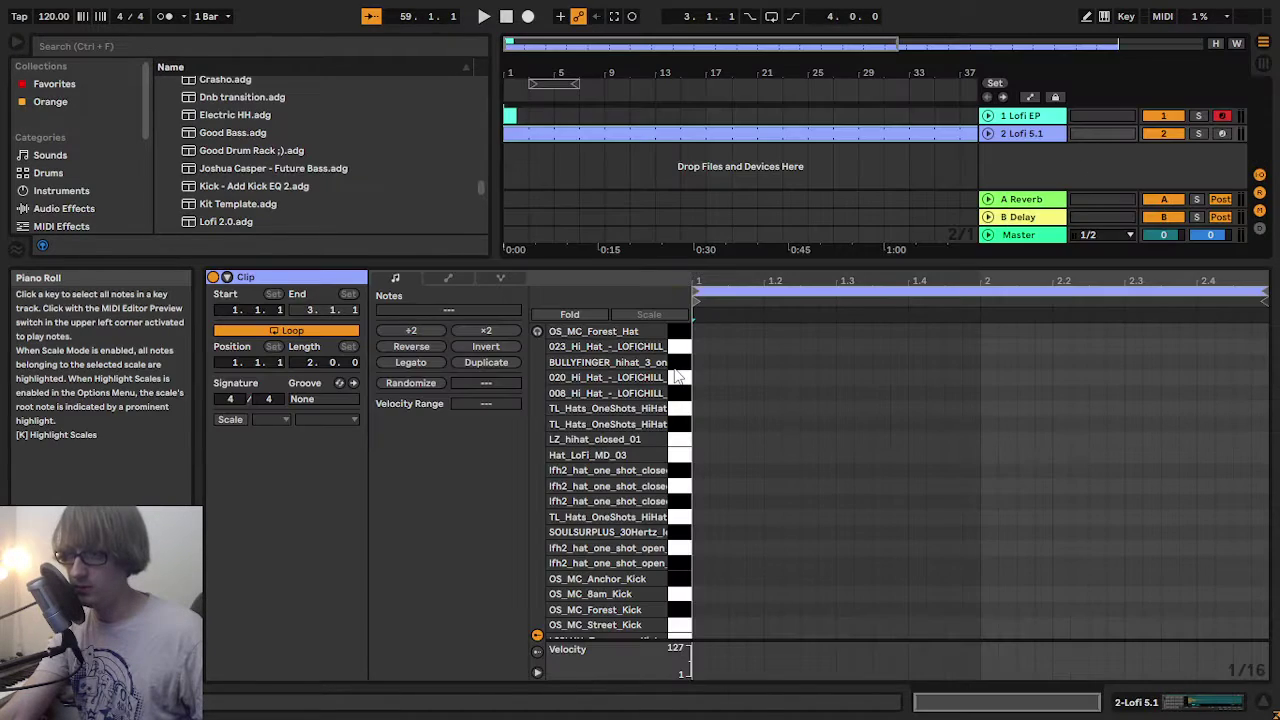
{"action": "key", "text": "Tab"}
{"action": "key", "text": "Tab"}
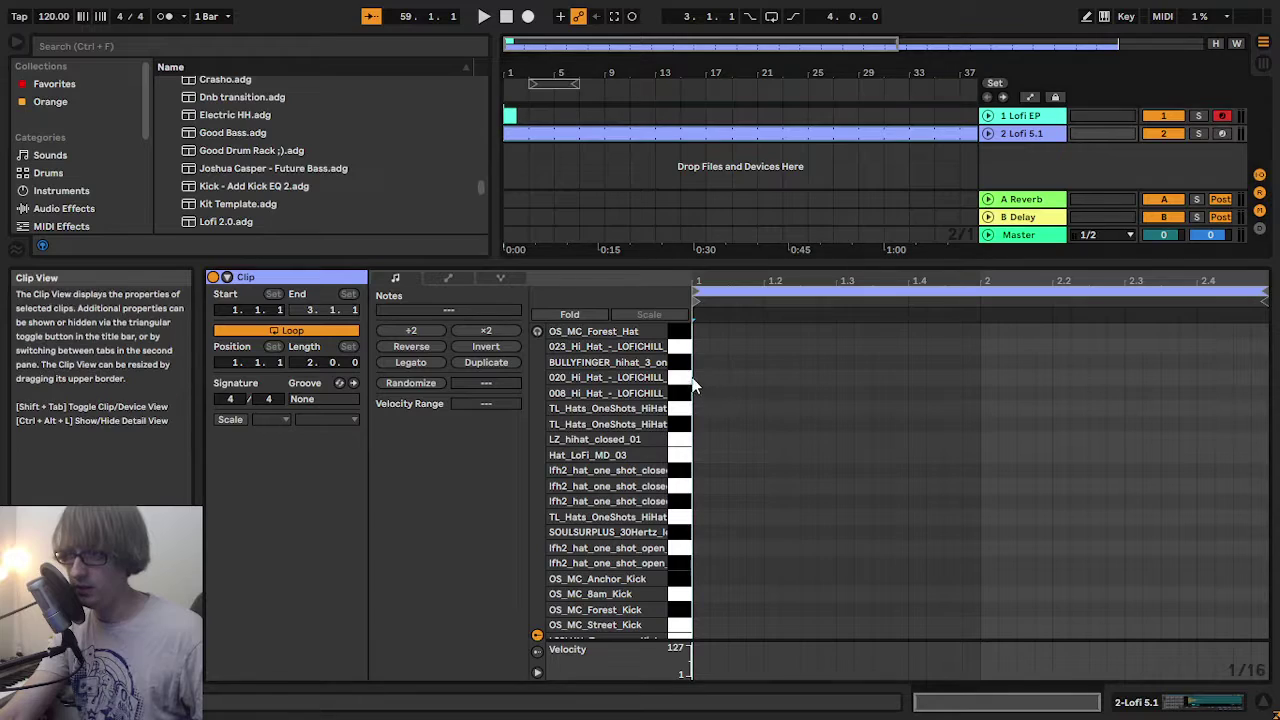
- With note preview on, place G4 TL_Hats_OneShots hi-hat notes on all four beats of bar 1 and select them
{"action": "left_click", "coordinate": [537, 331]}
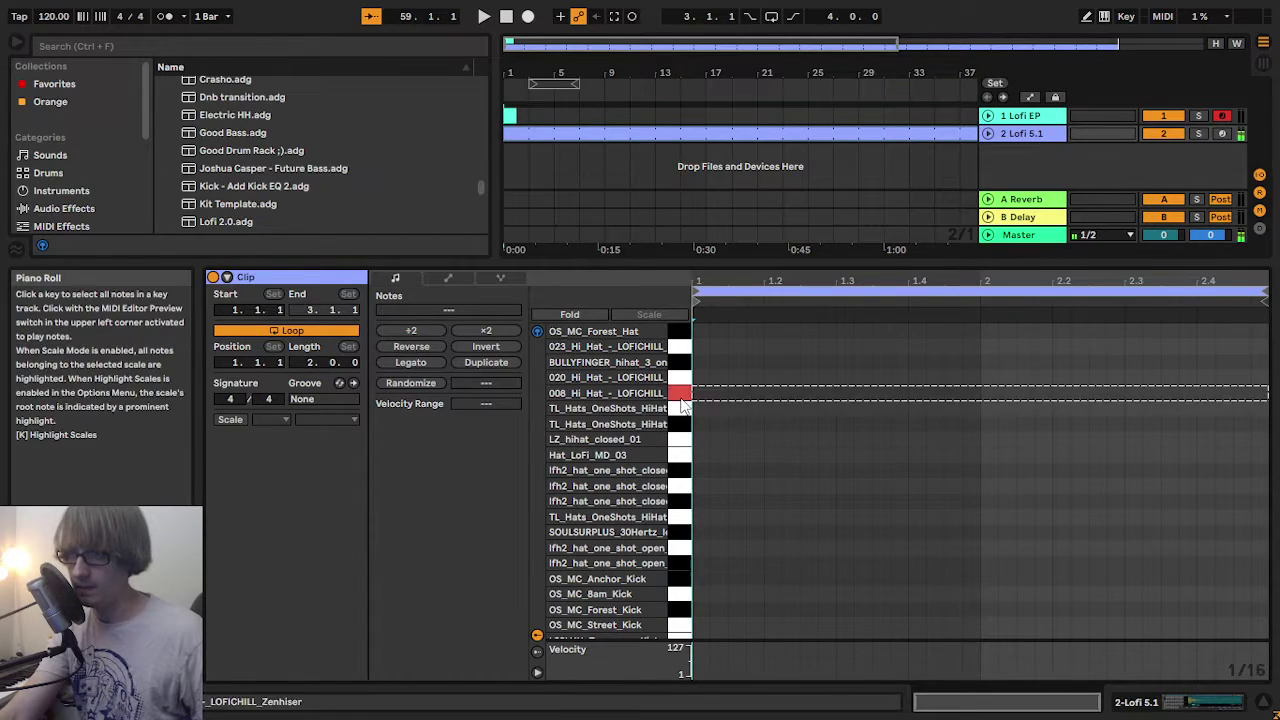
{"action": "double_click", "coordinate": [698, 409]}
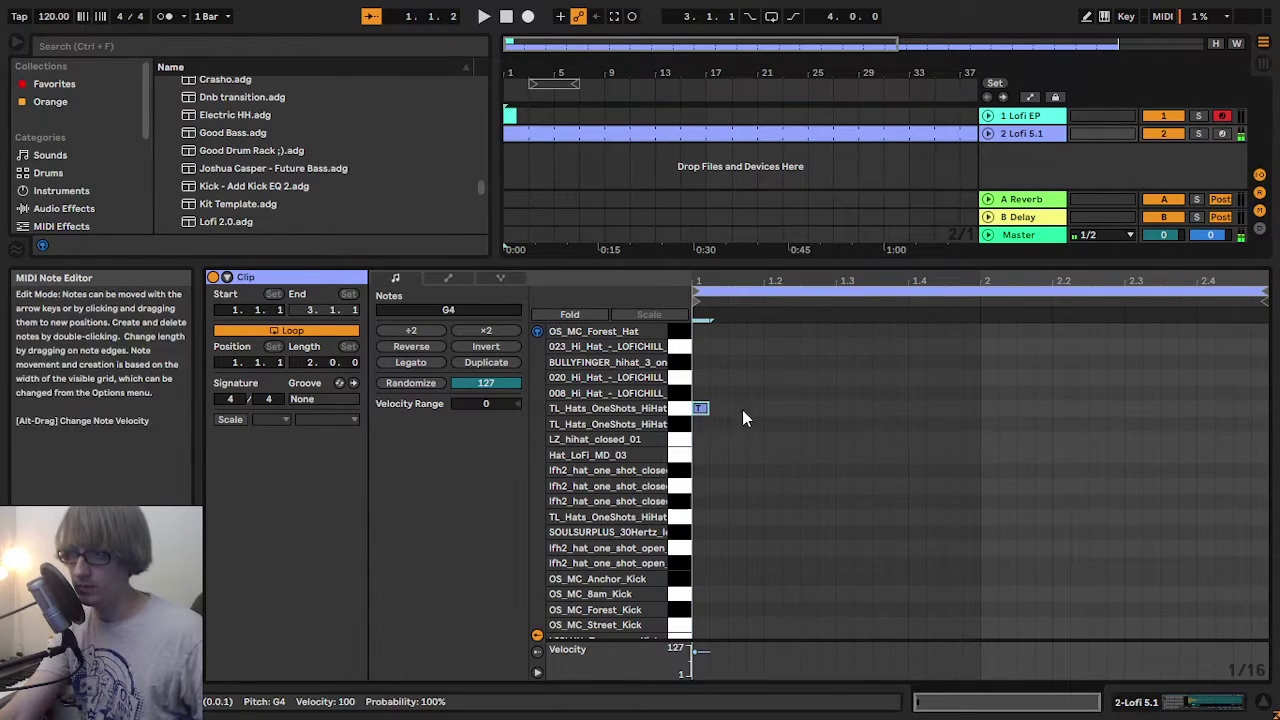
{"action": "double_click", "coordinate": [772, 408]}
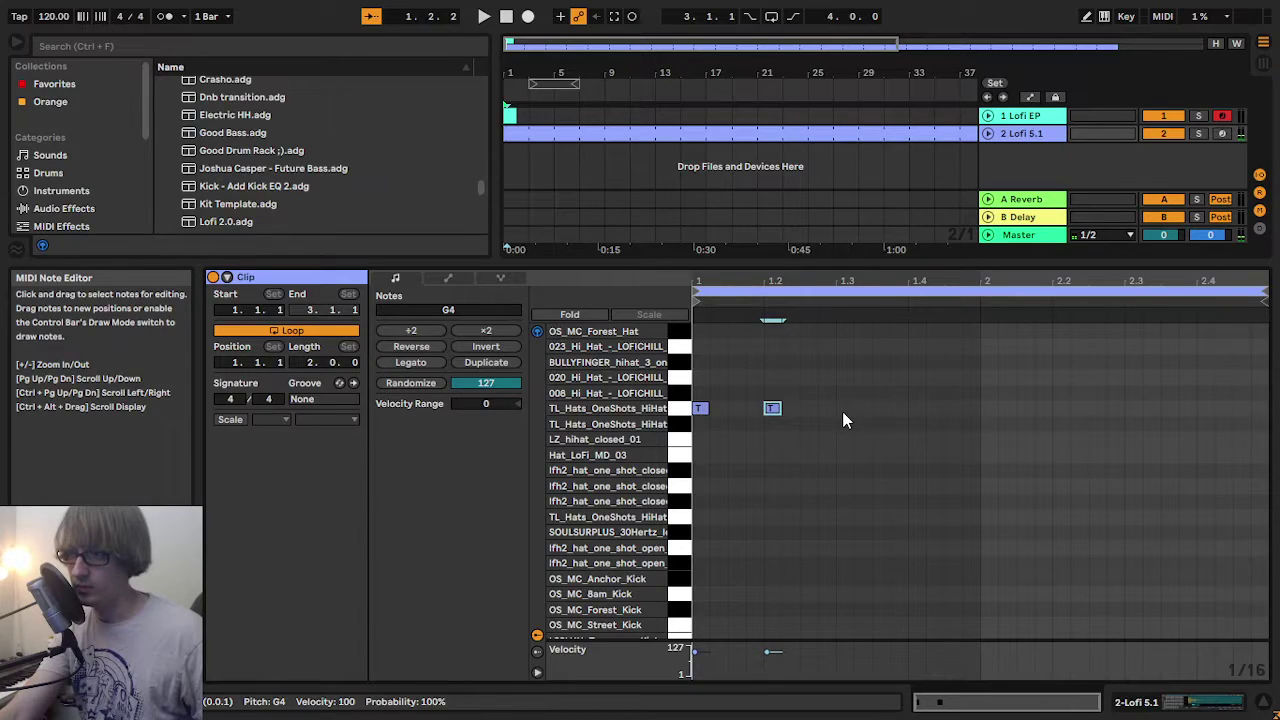
{"action": "double_click", "coordinate": [844, 408]}
{"action": "double_click", "coordinate": [917, 408]}
{"action": "left_click_drag", "start_coordinate": [1055, 390], "coordinate": [630, 478]}
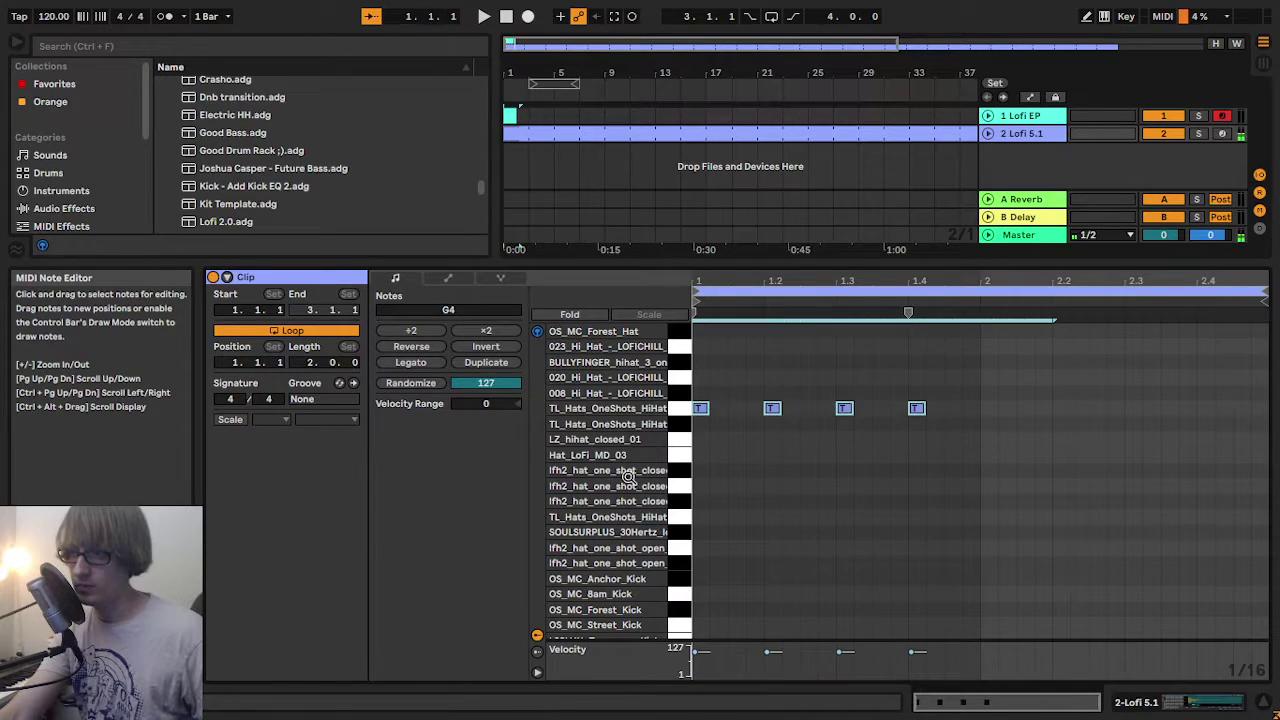
- Duplicate the four selected hi-hat notes into bar 2 and play the pattern
{"action": "key", "text": "ctrl+d"}
{"action": "key", "text": "space"}
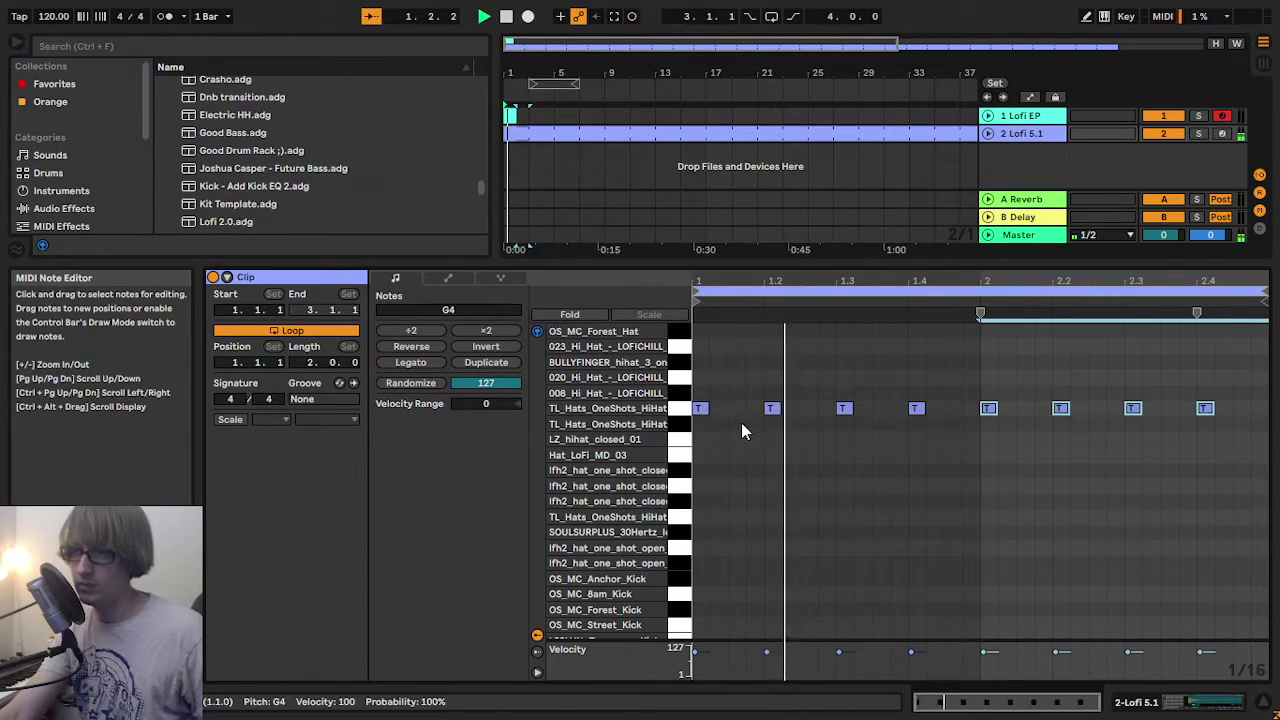
{"action": "scroll", "coordinate": [703, 493], "scroll_direction": "down", "scroll_amount": 4}
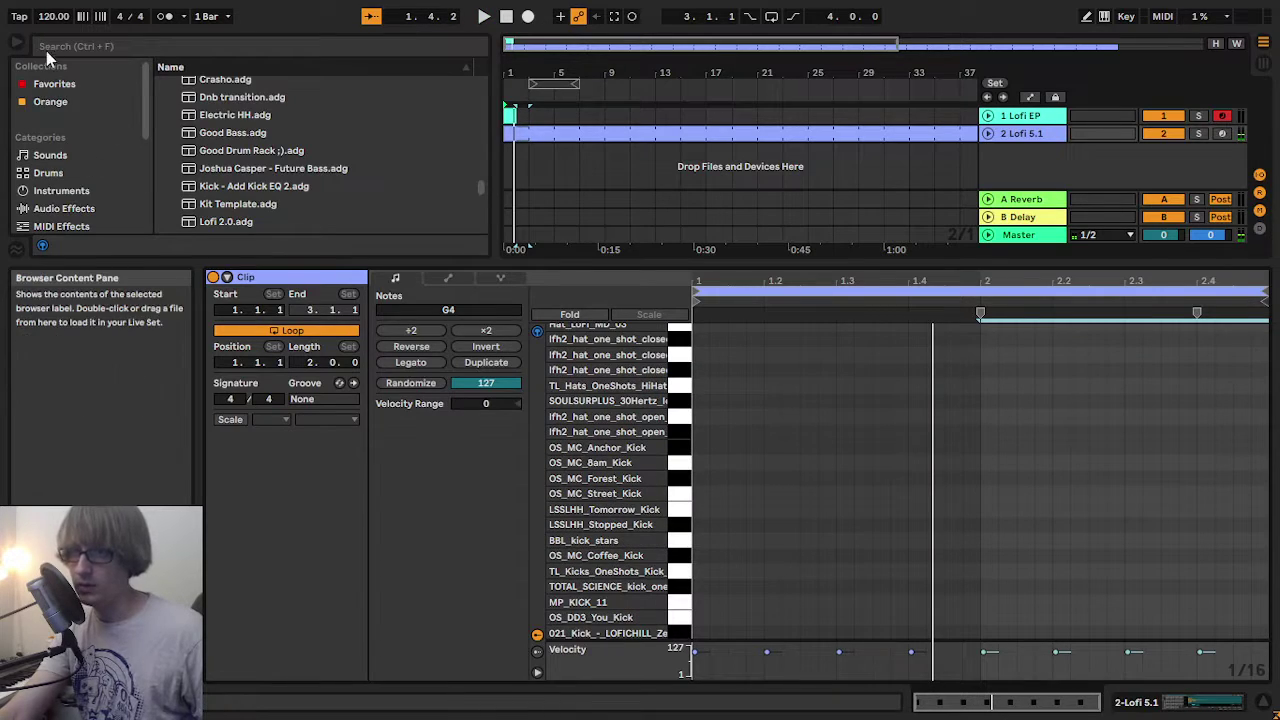
- Set the project tempo to 90 BPM and check the hi-hat pattern in playback
{"action": "left_click_drag", "start_coordinate": [54, 16], "coordinate": [54, 46]}
{"action": "key", "text": "space"}
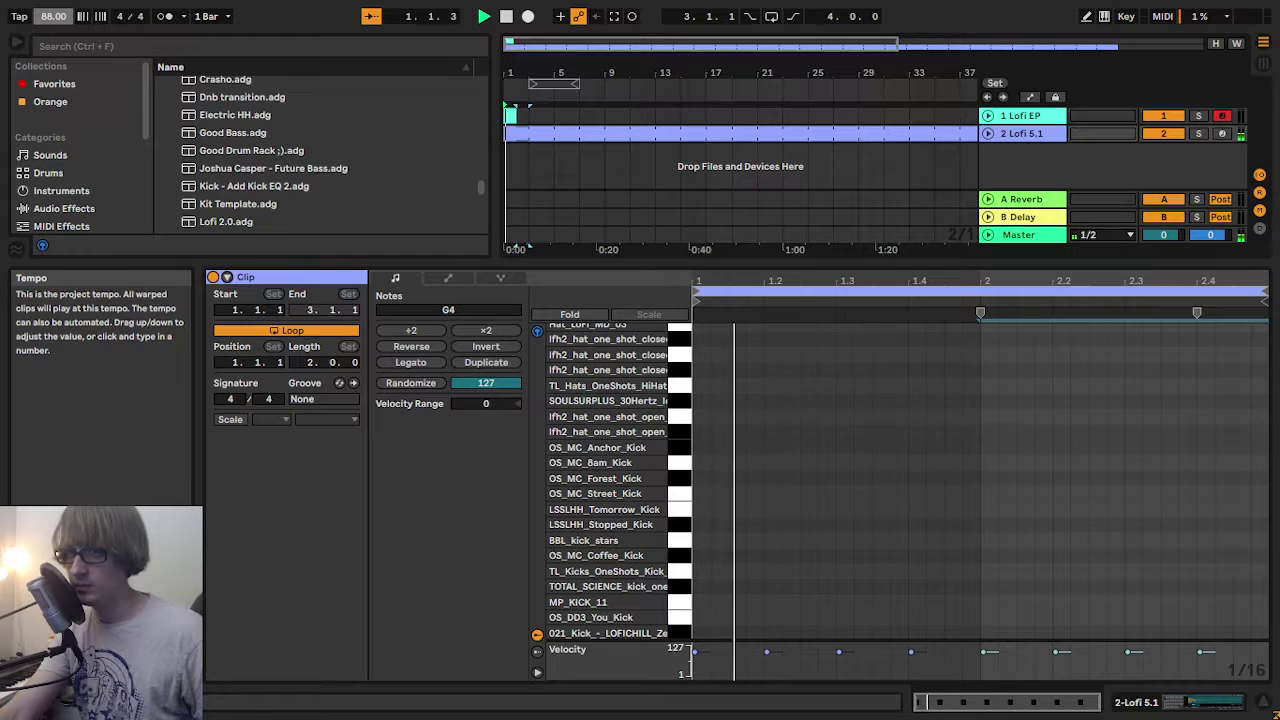
{"action": "scroll", "coordinate": [928, 440], "scroll_direction": "up", "scroll_amount": 4}
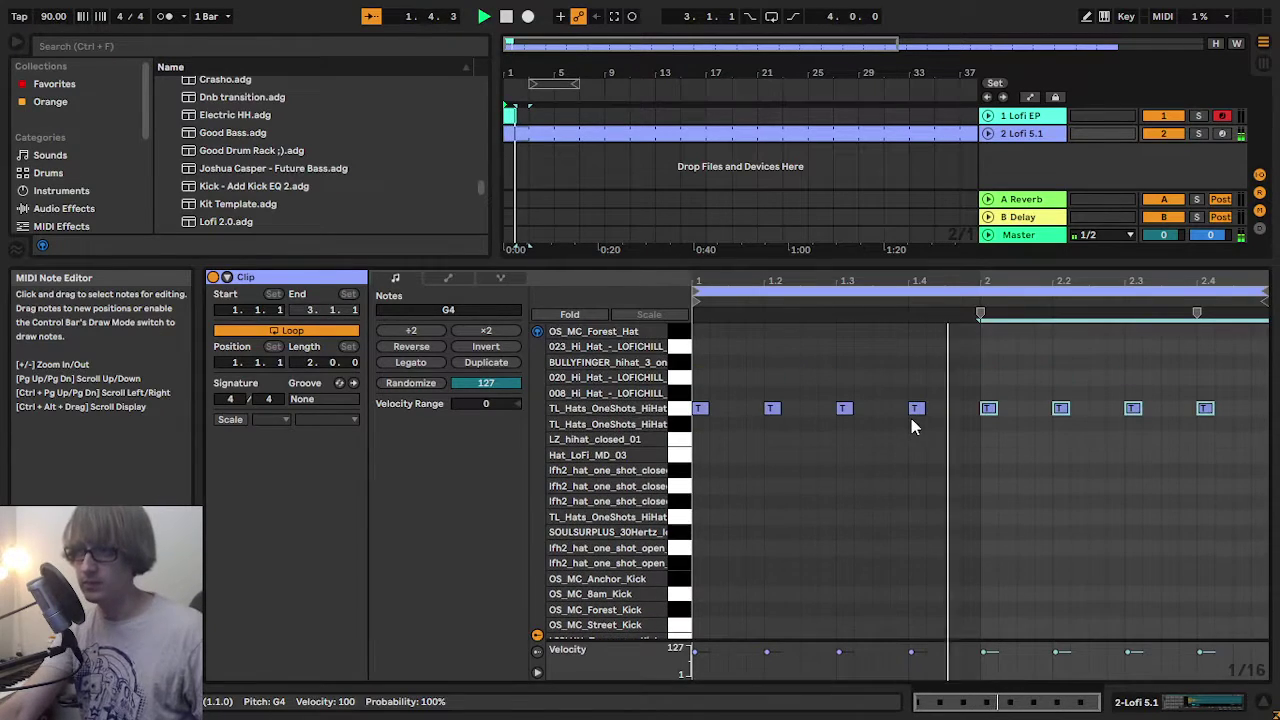
{"action": "key", "text": "space"}
- Copy all the hi-hat notes and paste them from 1.1.3 to fill the offbeat eighths across both bars, then play the result
{"action": "key", "text": "ctrl+c"}
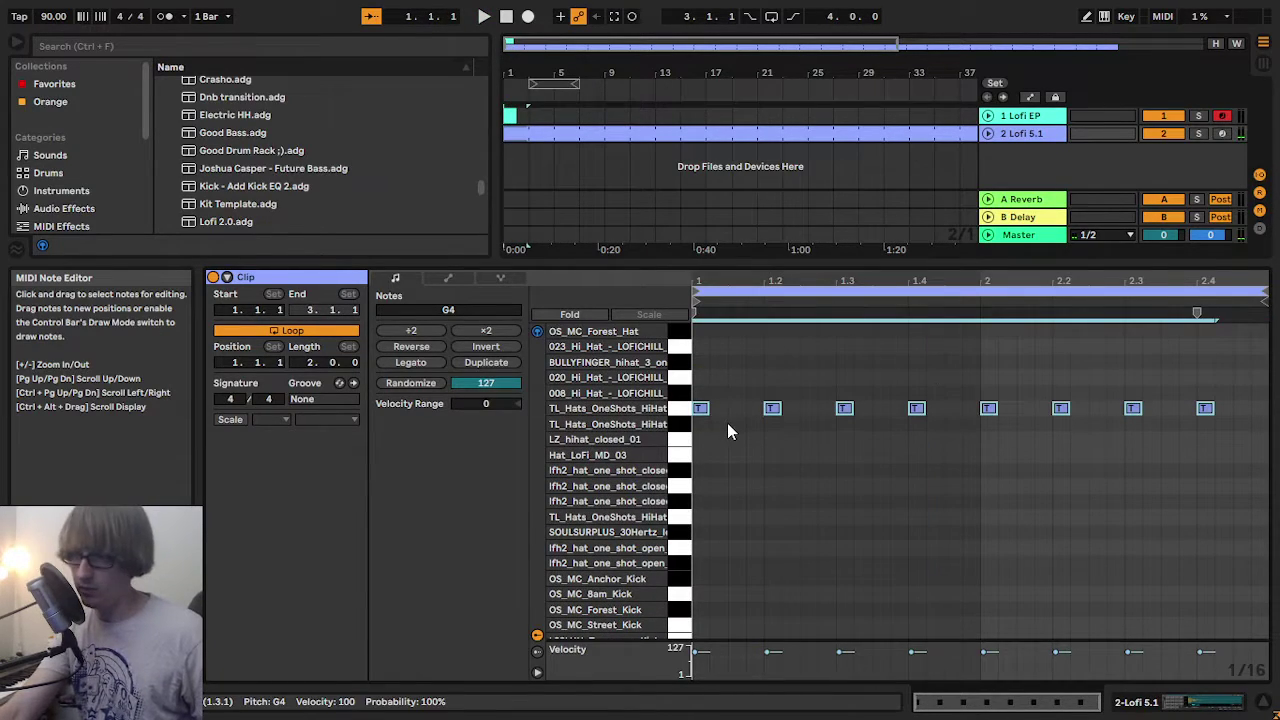
{"action": "left_click", "coordinate": [728, 424]}
{"action": "key", "text": "ctrl+v"}
{"action": "key", "text": "space"}
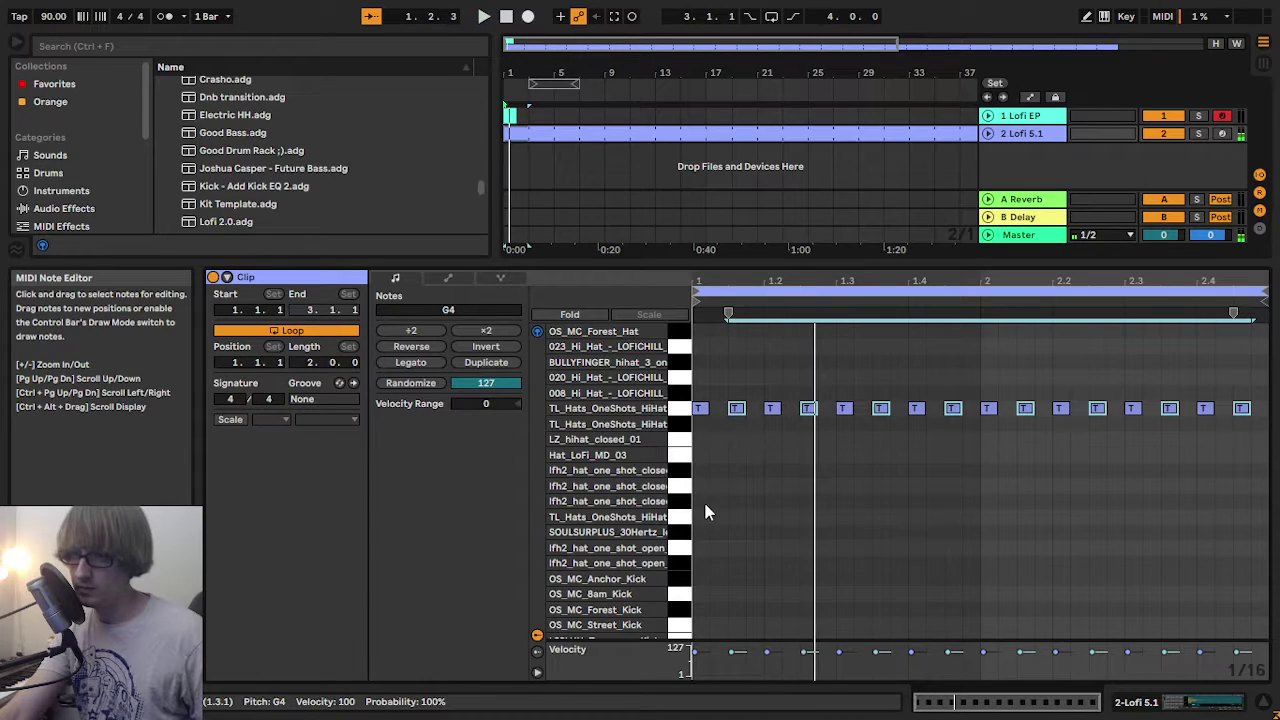
- Audition the kick pads and place an OS_MC_Coffee_Kick note on beat 1 of bar 1
{"action": "scroll", "coordinate": [705, 490], "scroll_direction": "down", "scroll_amount": 4}
{"action": "key", "text": "space"}
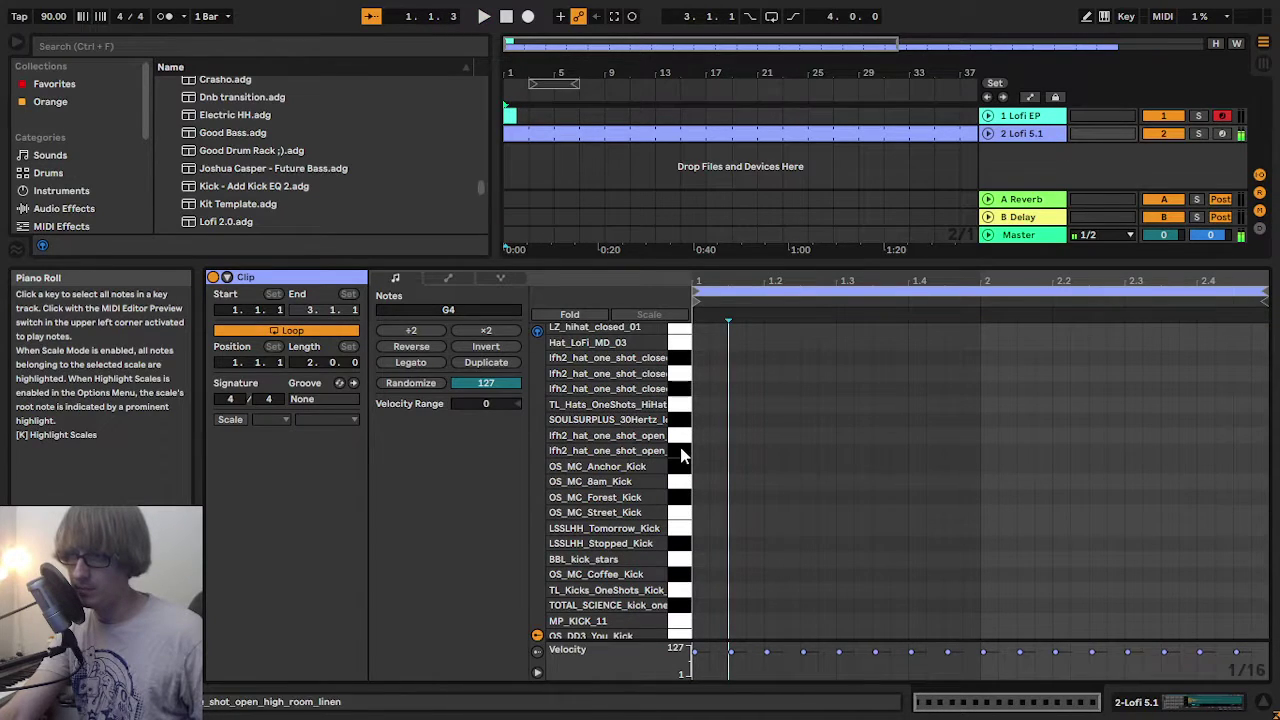
{"action": "left_click", "coordinate": [679, 405]}
{"action": "left_click", "coordinate": [677, 529]}
{"action": "left_click", "coordinate": [679, 577]}
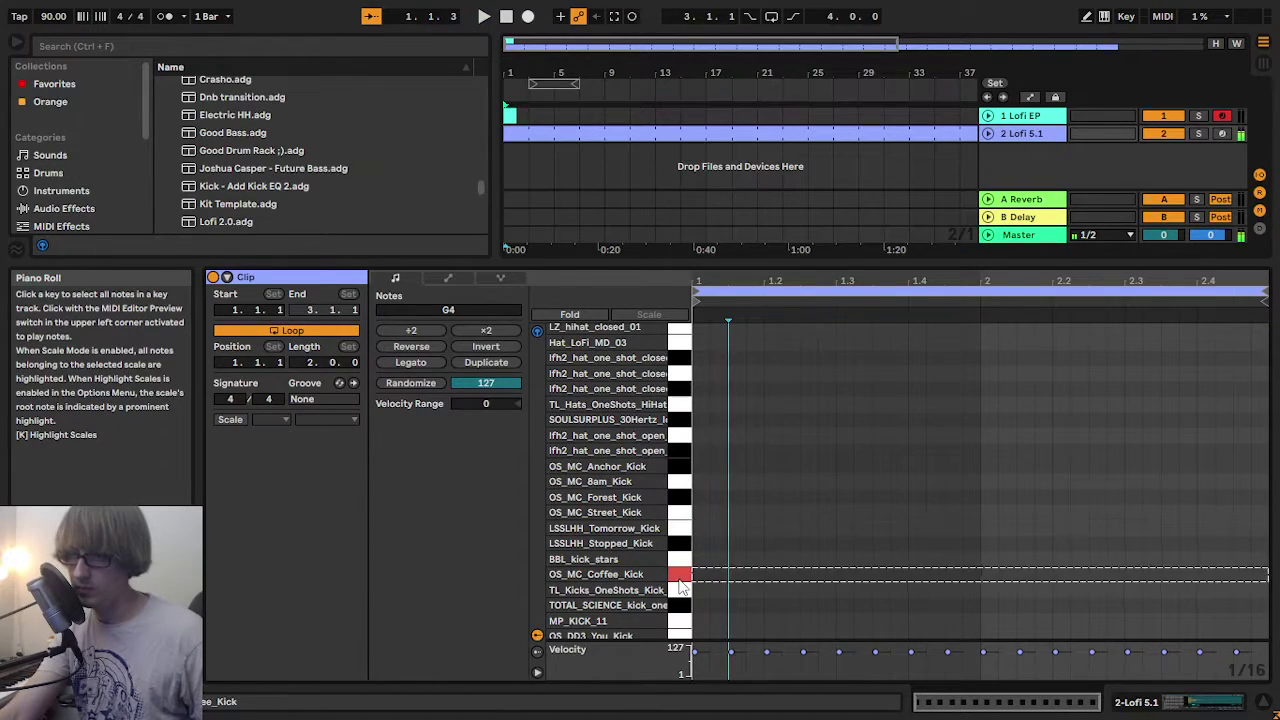
{"action": "left_click", "coordinate": [679, 560]}
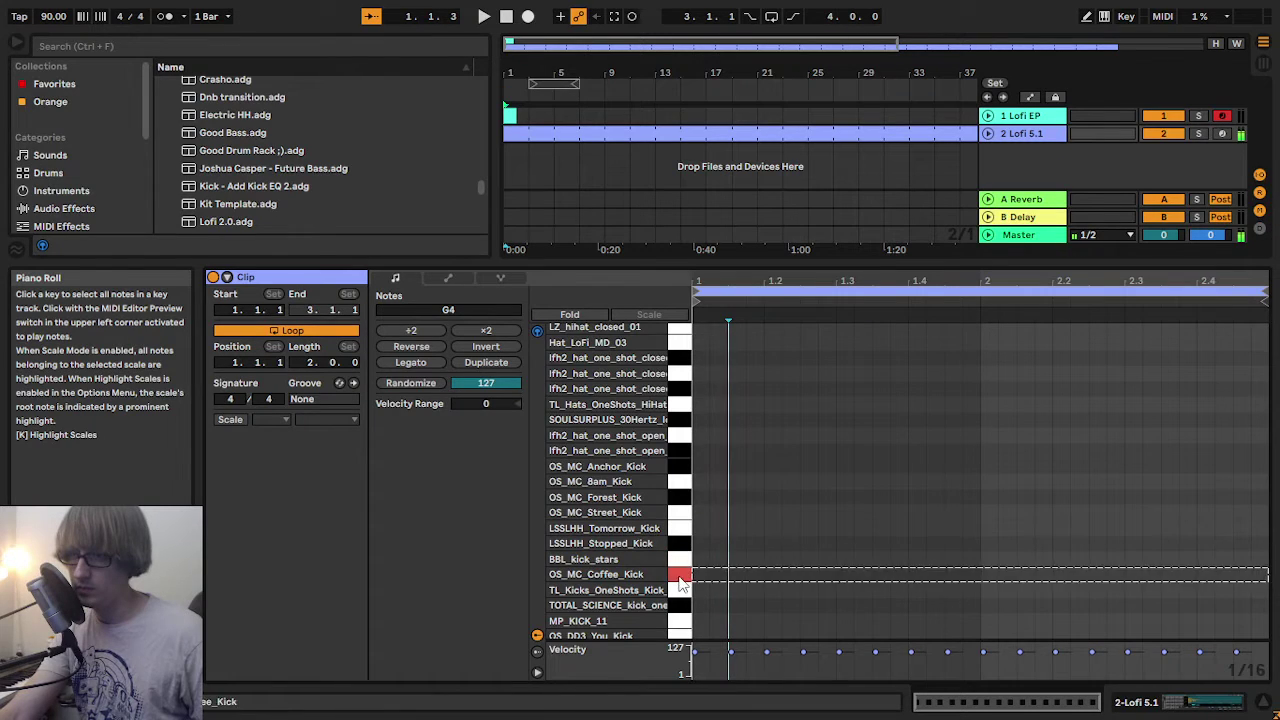
{"action": "double_click", "coordinate": [701, 575]}
{"action": "key", "text": "space"}
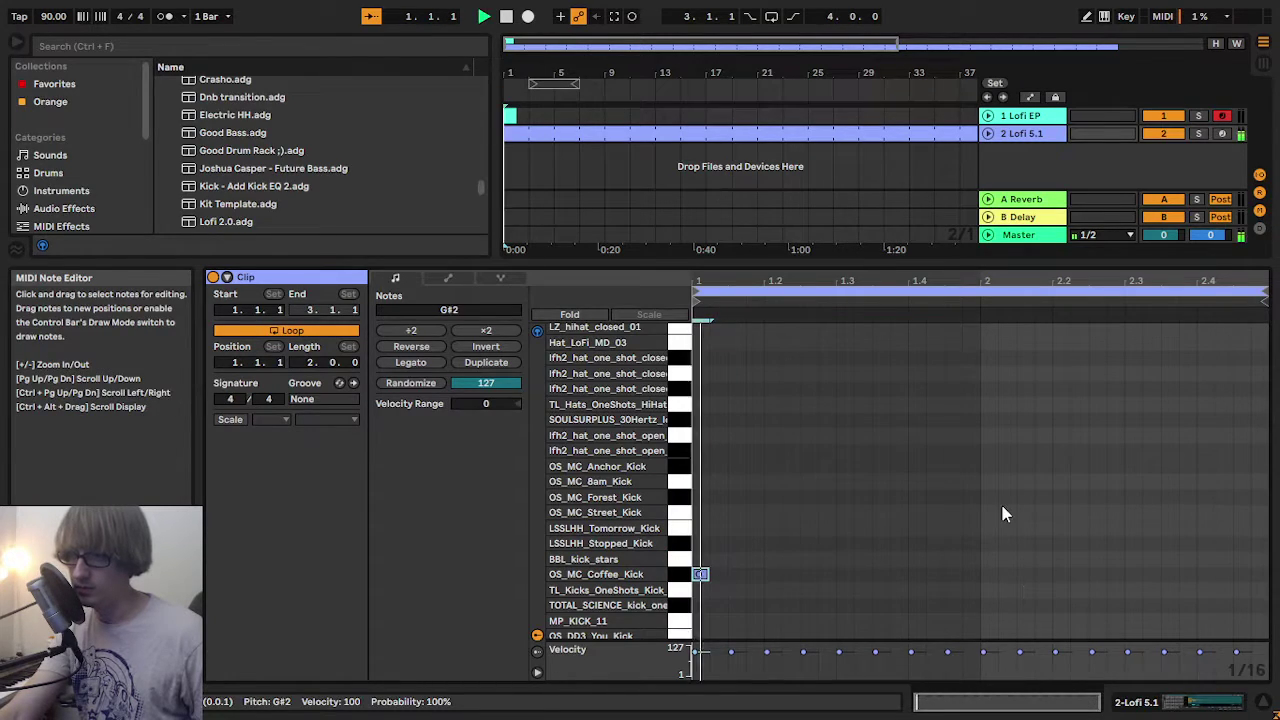
{"action": "scroll", "coordinate": [810, 556], "scroll_direction": "down", "scroll_amount": 6}
{"action": "key", "text": "space"}
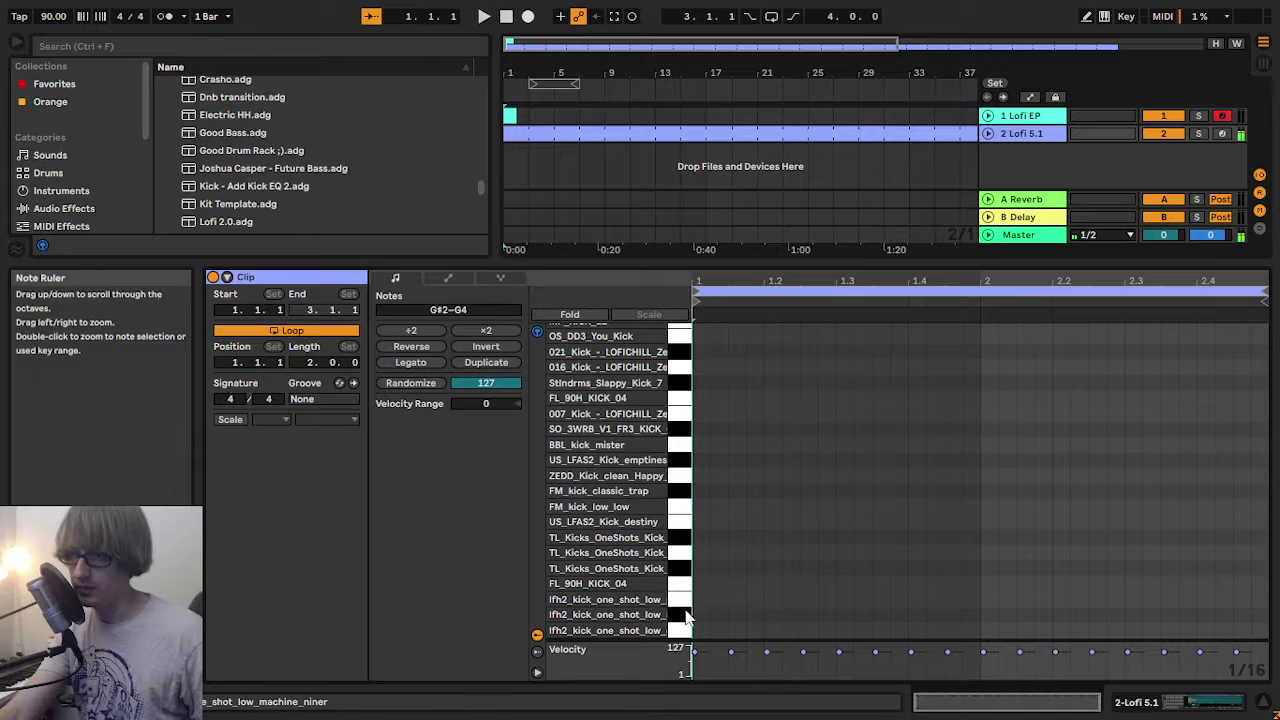
- Place US_LFAS2_Snare_homer notes on beats 2 and 4 of bar 1 and duplicate them into bar 2
{"action": "scroll", "coordinate": [687, 590], "scroll_direction": "down", "scroll_amount": 6}
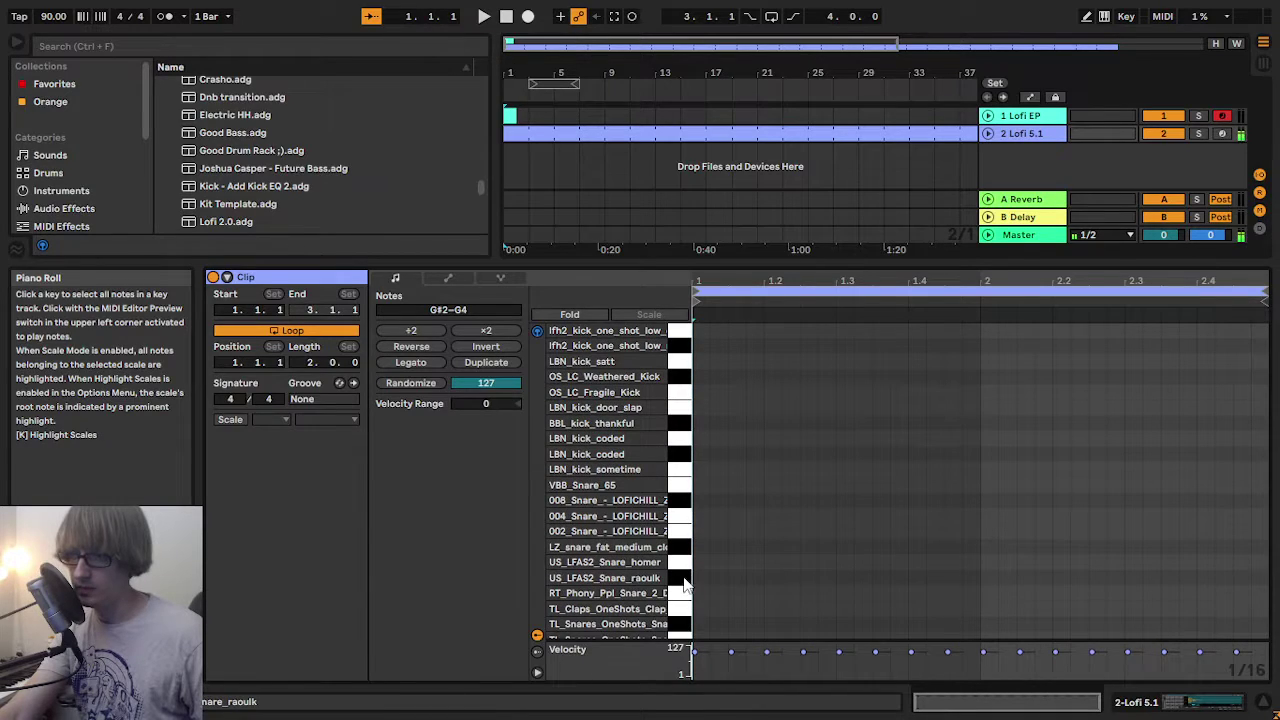
{"action": "key", "text": "space"}
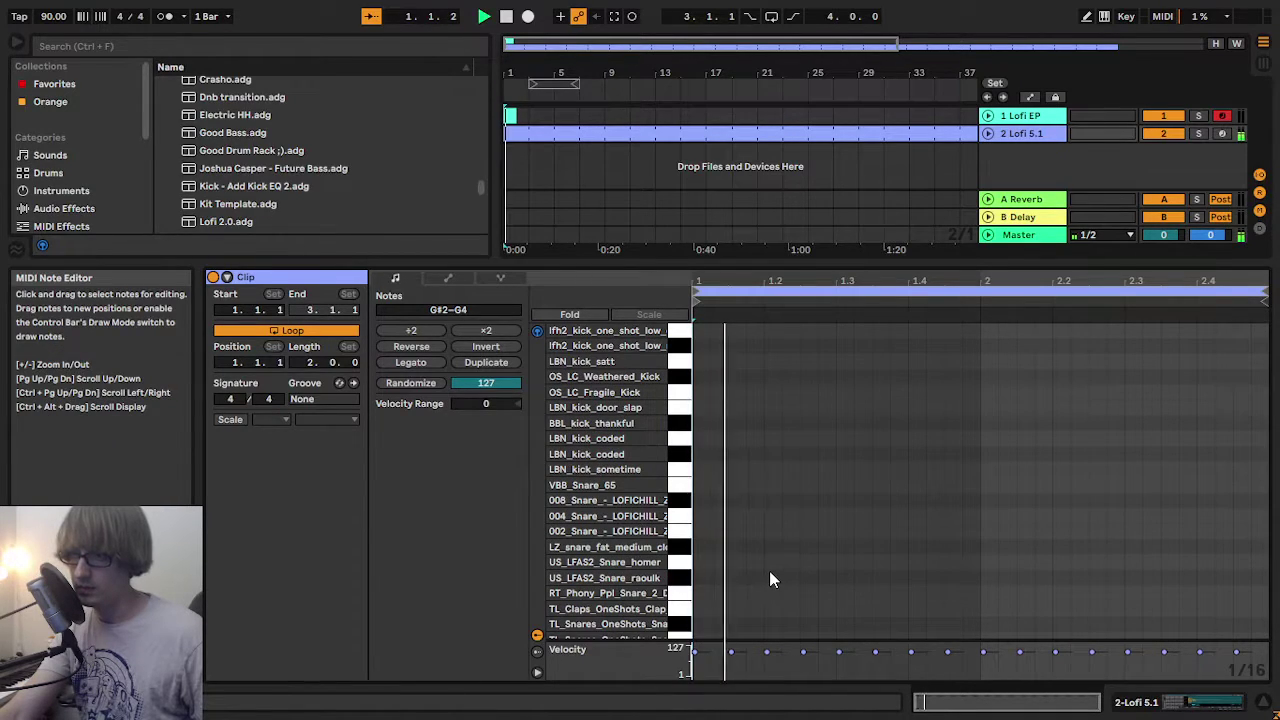
{"action": "double_click", "coordinate": [771, 562]}
{"action": "double_click", "coordinate": [917, 562]}
{"action": "left_click_drag", "start_coordinate": [974, 520], "coordinate": [776, 590]}
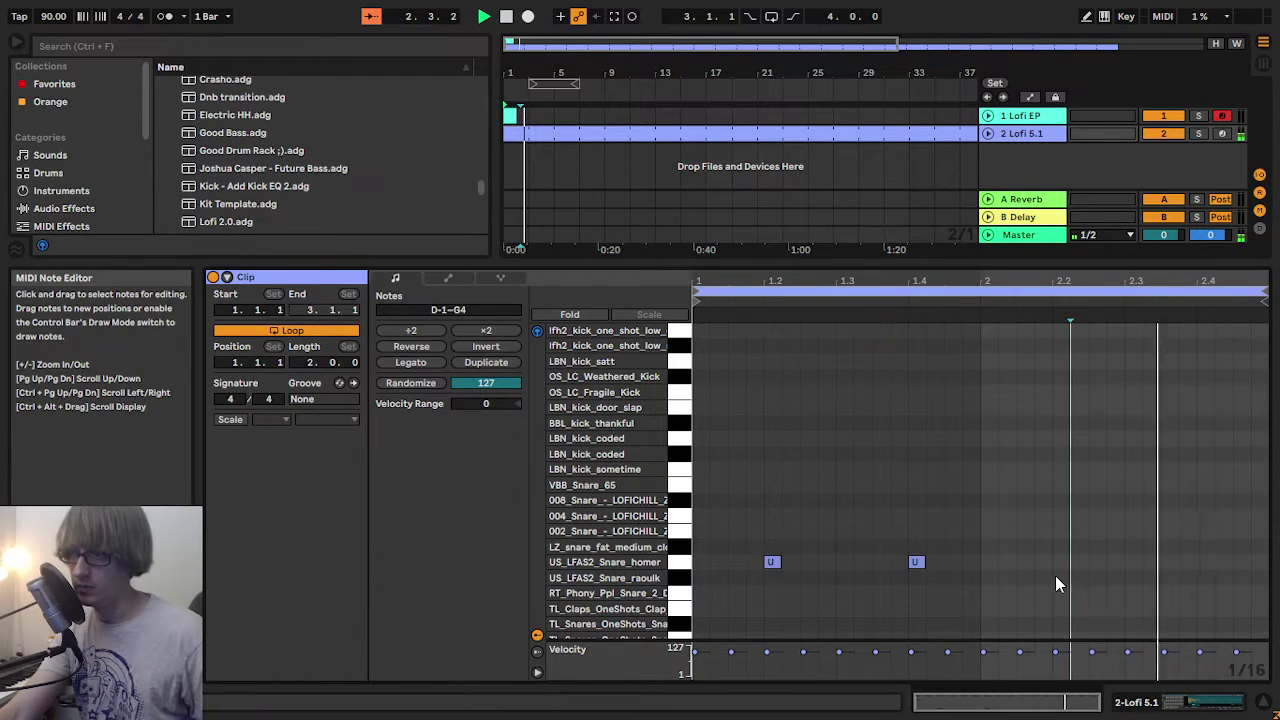
{"action": "key", "text": "ctrl+d"}
- Add an OS_MC_Coffee_Kick note on beat 1 of bar 2 and hide the clip editor
{"action": "scroll", "coordinate": [893, 485], "scroll_direction": "up", "scroll_amount": 5}
{"action": "scroll", "coordinate": [751, 463], "scroll_direction": "up", "scroll_amount": 5}
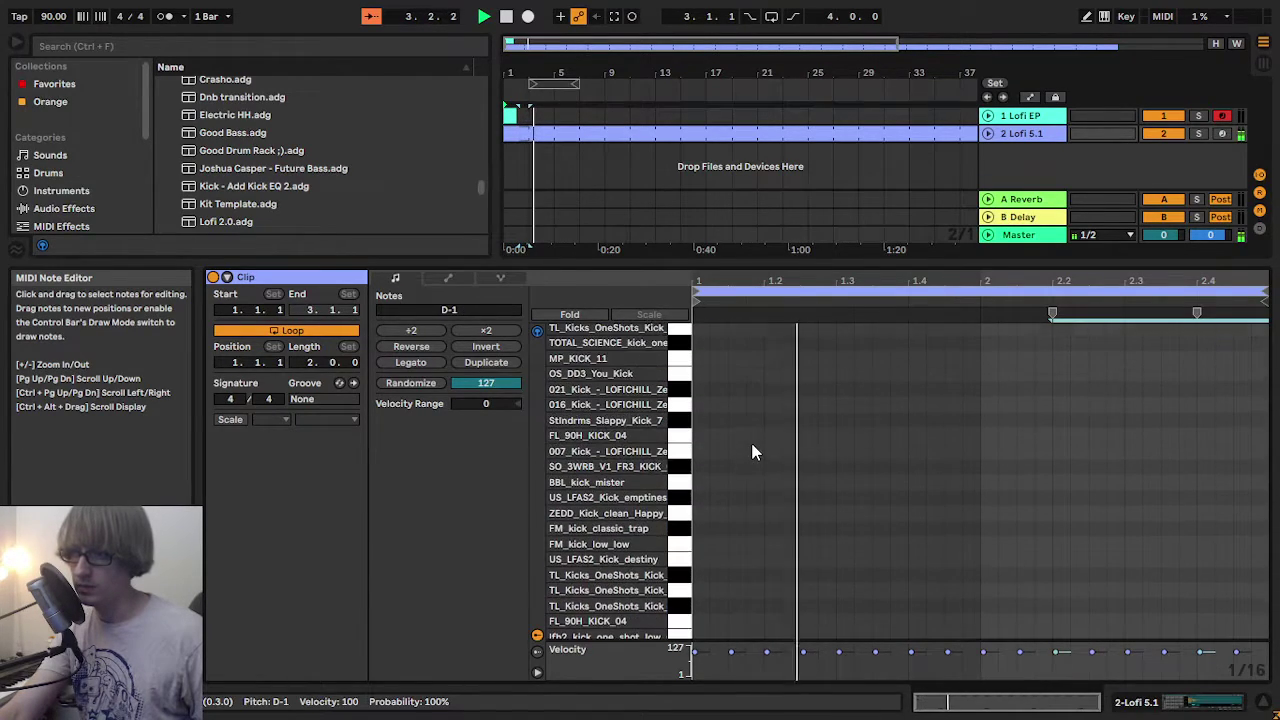
{"action": "double_click", "coordinate": [702, 443]}
{"action": "double_click", "coordinate": [988, 443]}
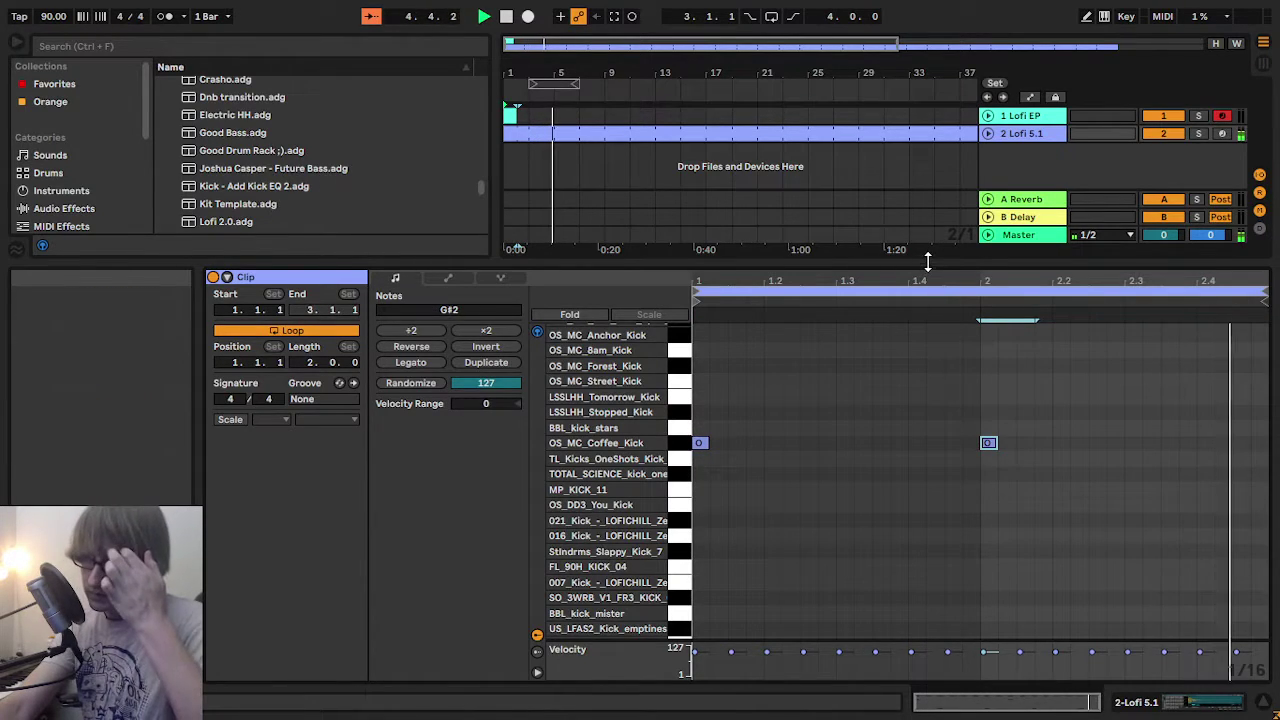
{"action": "key", "text": "ctrl+alt+l"}
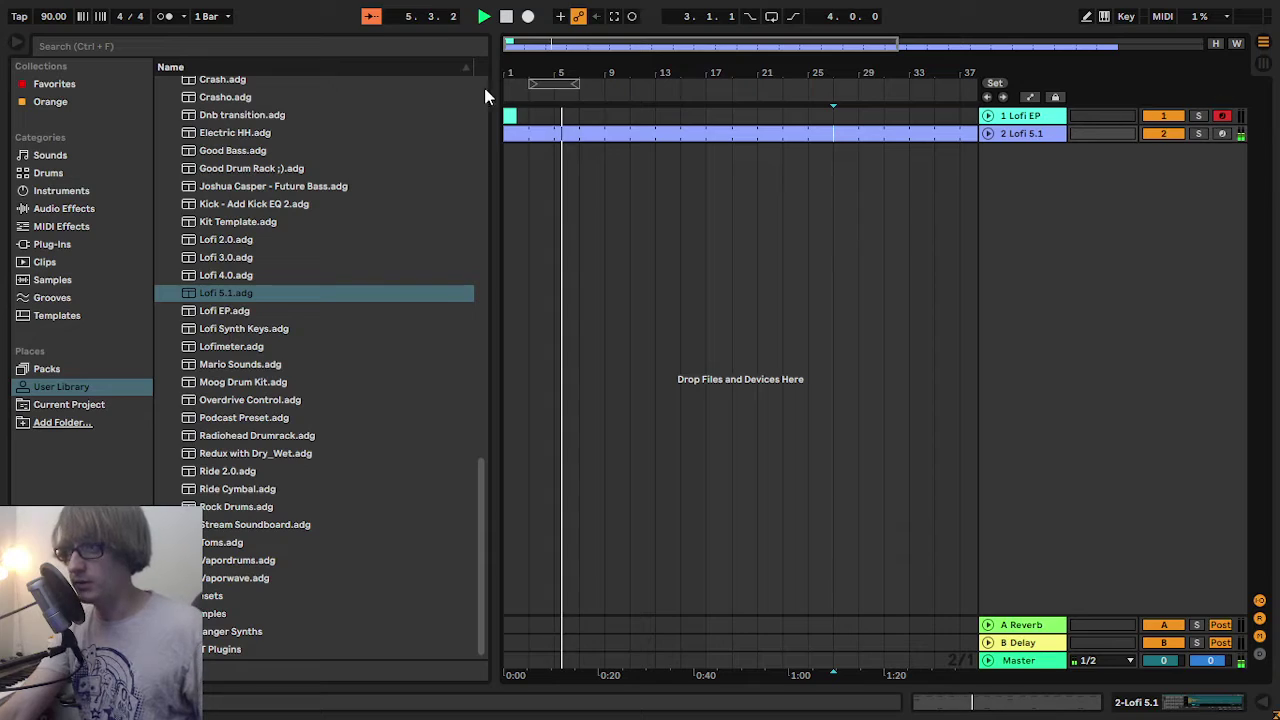
- Remove the clip at the start of the Lofi EP track and set the tempo to 85 BPM, checking the beat in playback
{"action": "left_click", "coordinate": [652, 122]}
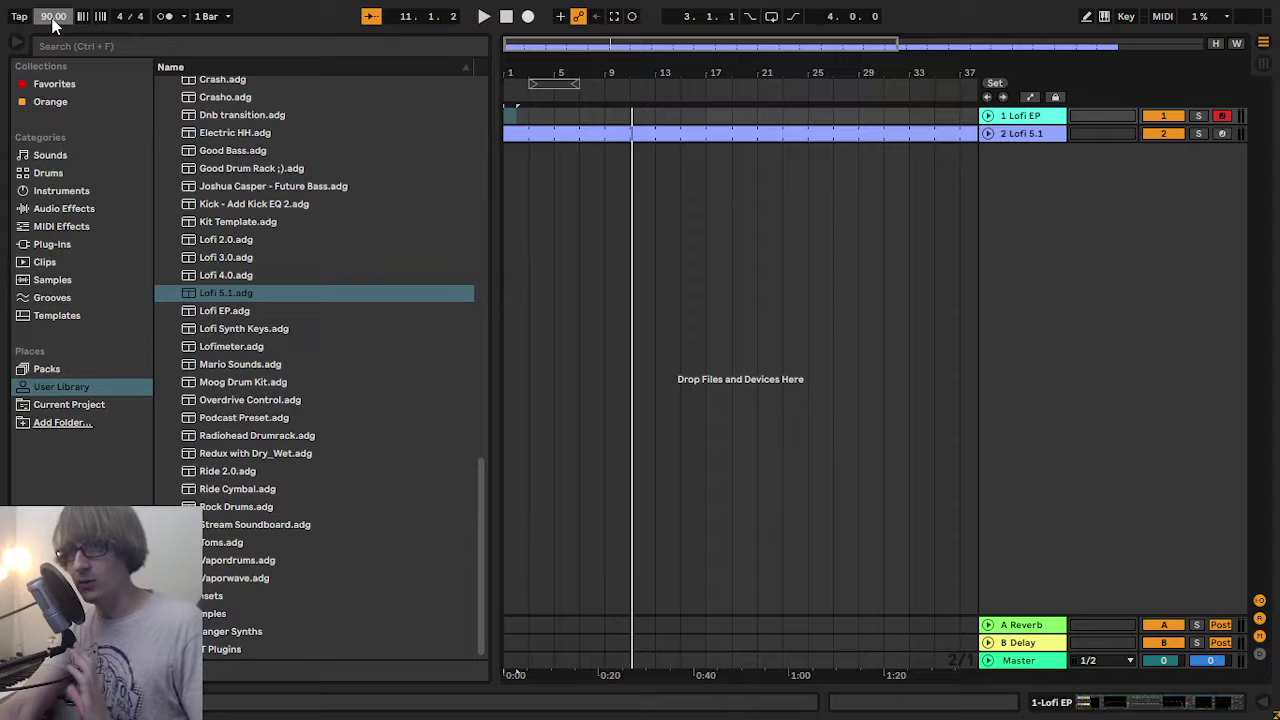
{"action": "left_click_drag", "start_coordinate": [53, 16], "coordinate": [53, 26]}
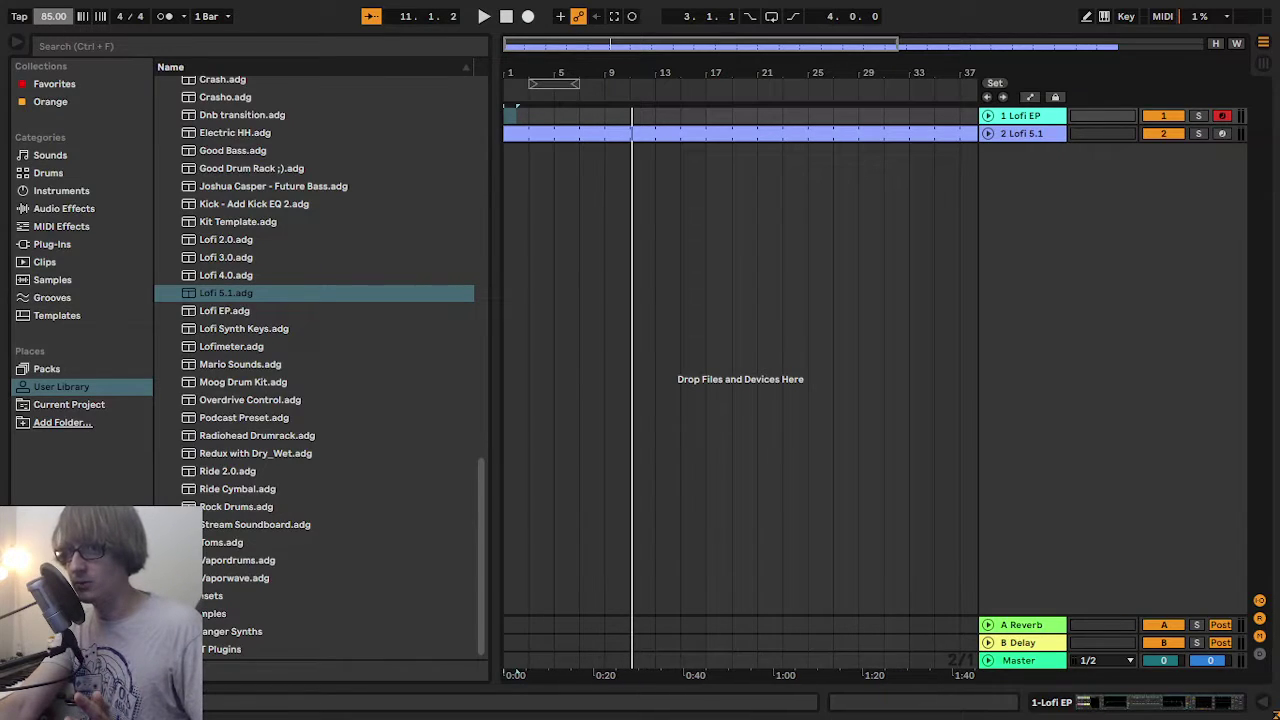
{"action": "left_click", "coordinate": [507, 17]}
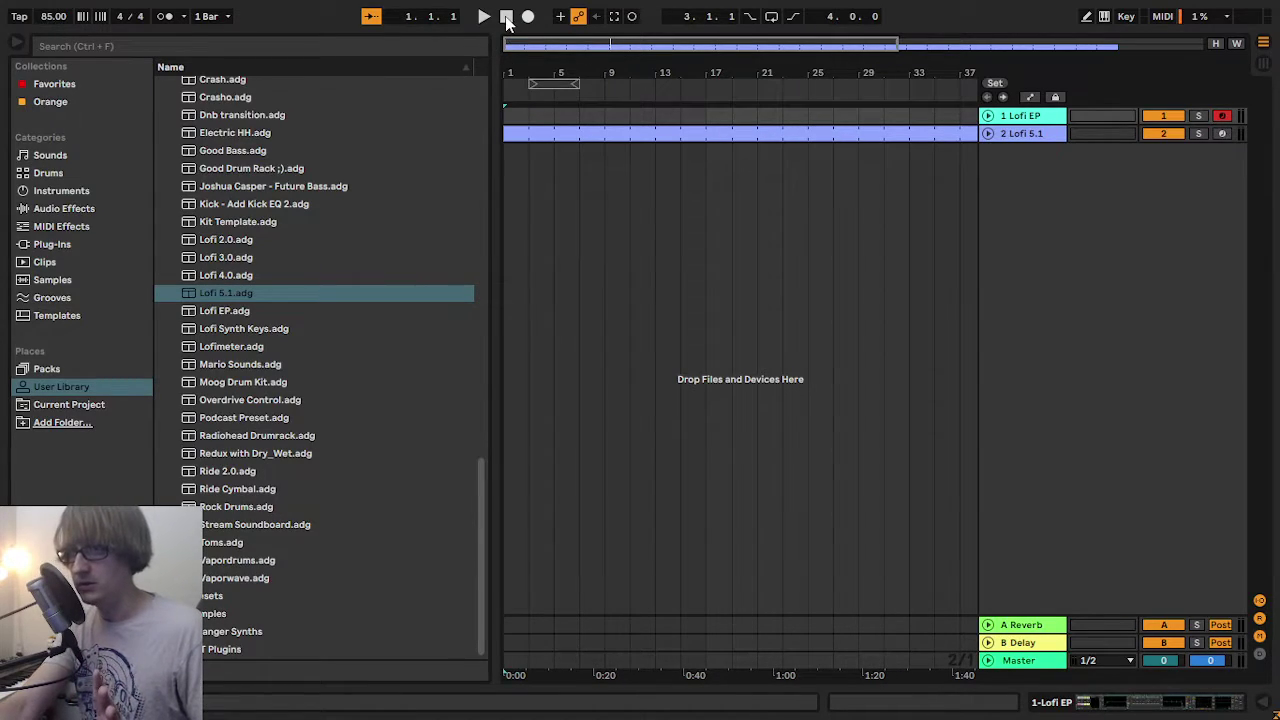
{"action": "left_click", "coordinate": [481, 20]}
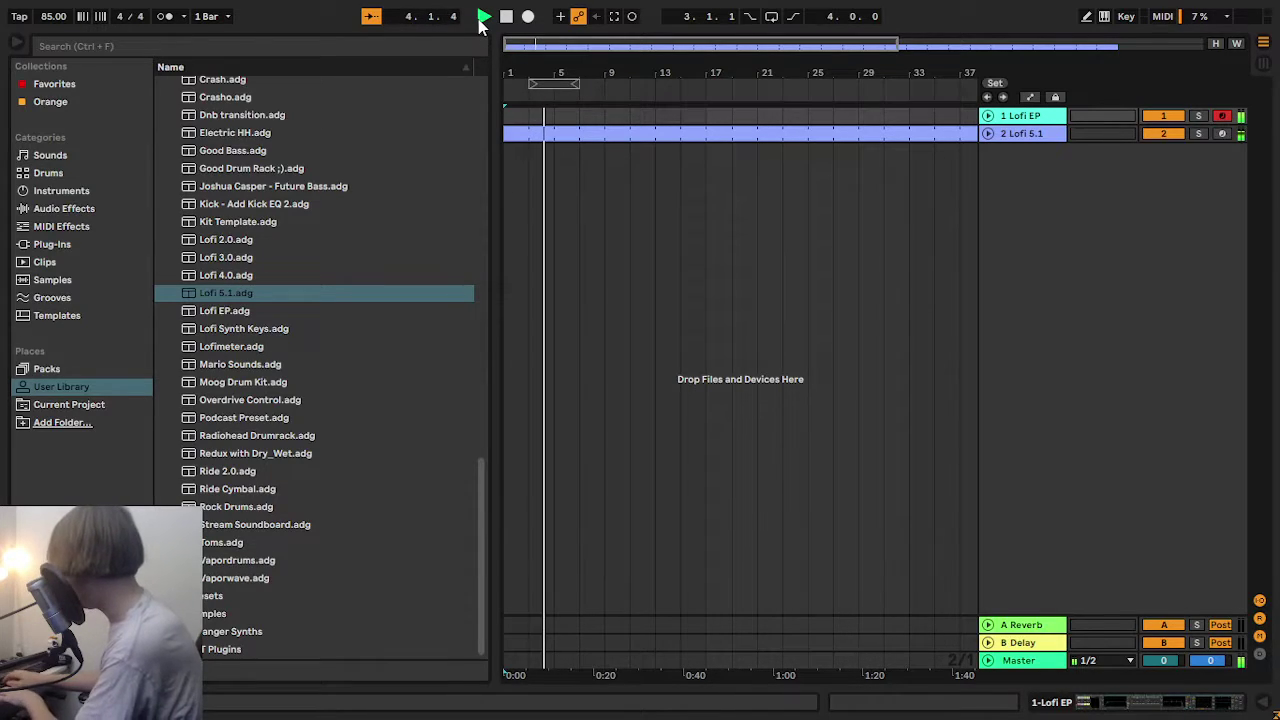
{"action": "key", "text": "space"}
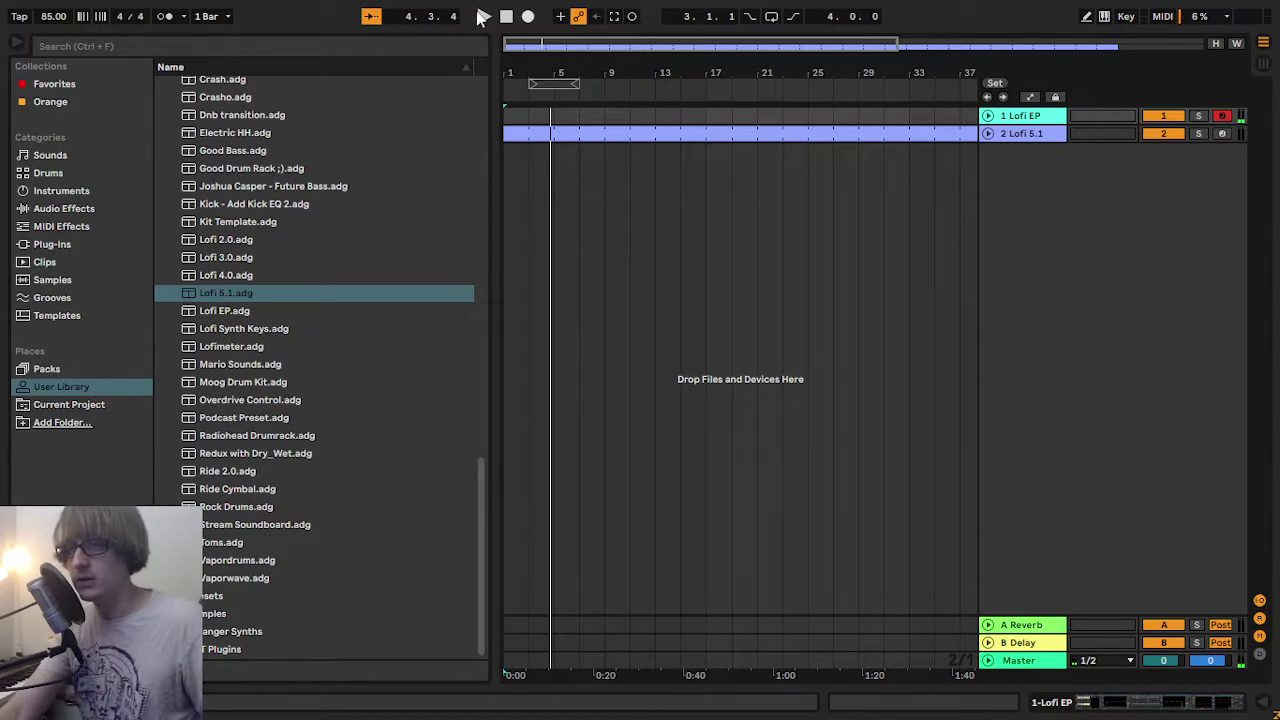
{"action": "left_click", "coordinate": [506, 16]}
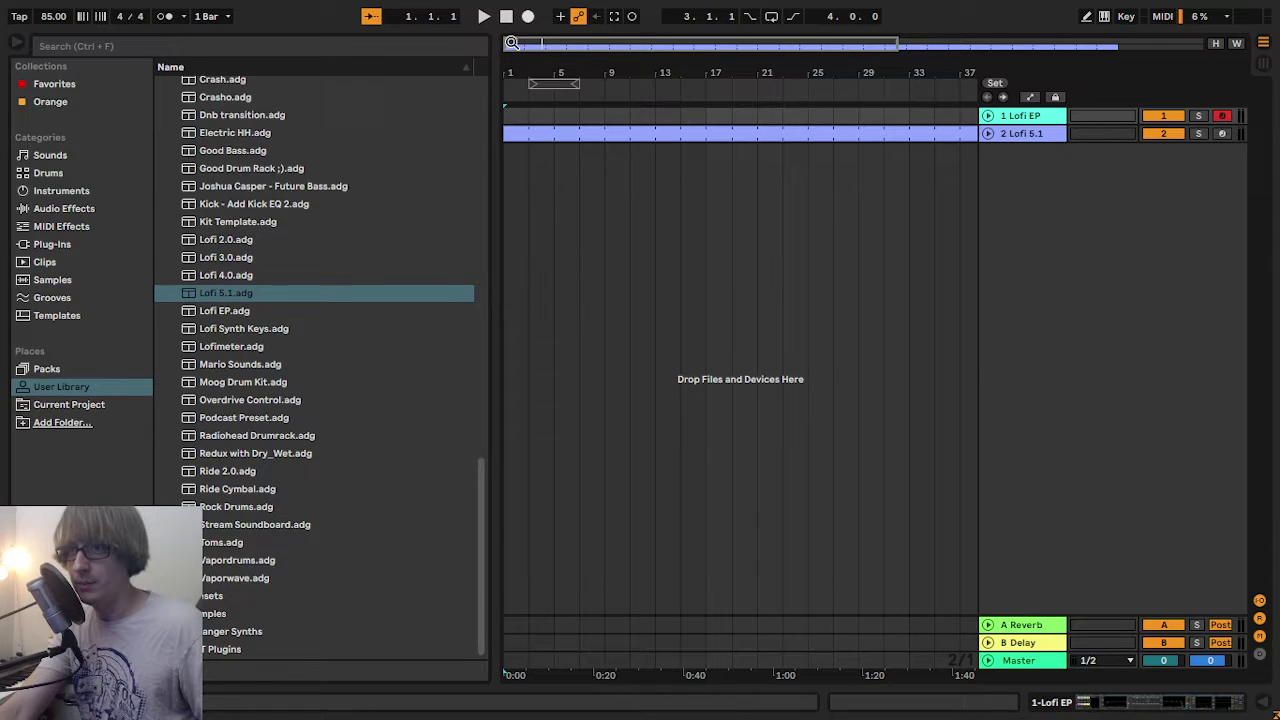
- Create an empty two-bar MIDI clip at the start of the Lofi EP track and enlarge its note editor
{"action": "double_click", "coordinate": [520, 117]}
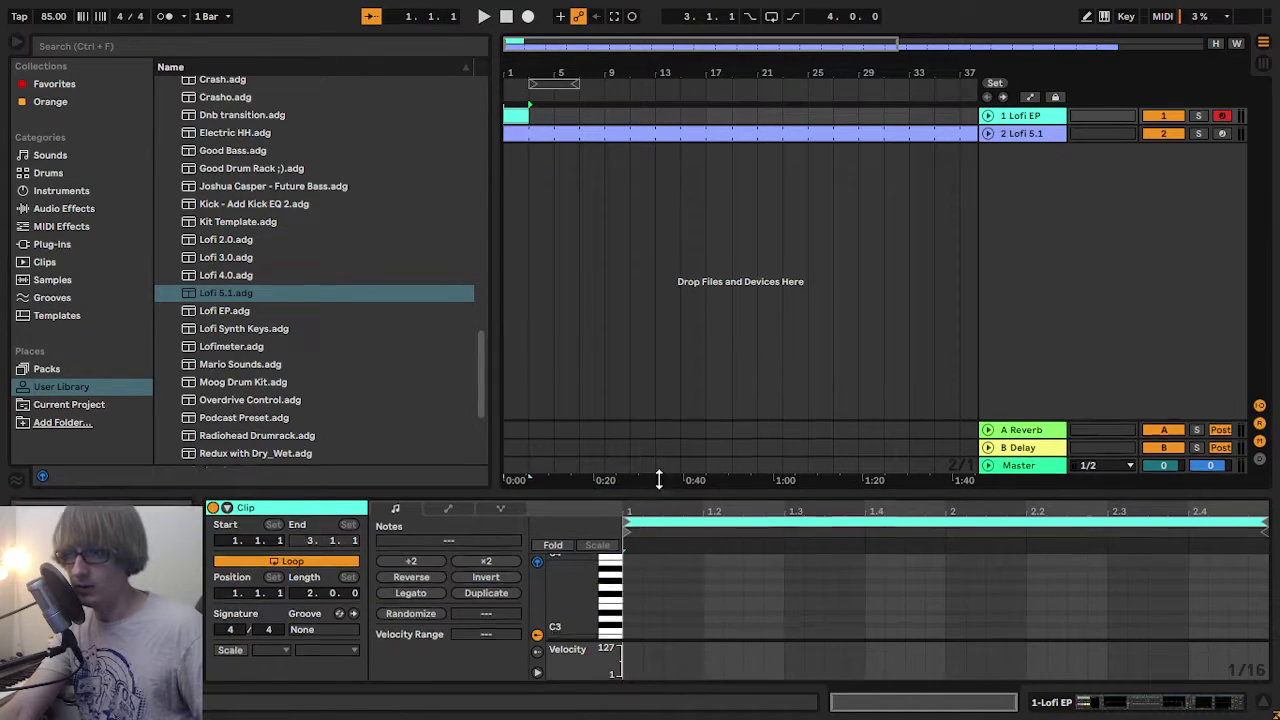
{"action": "left_click_drag", "start_coordinate": [659, 481], "coordinate": [652, 140]}
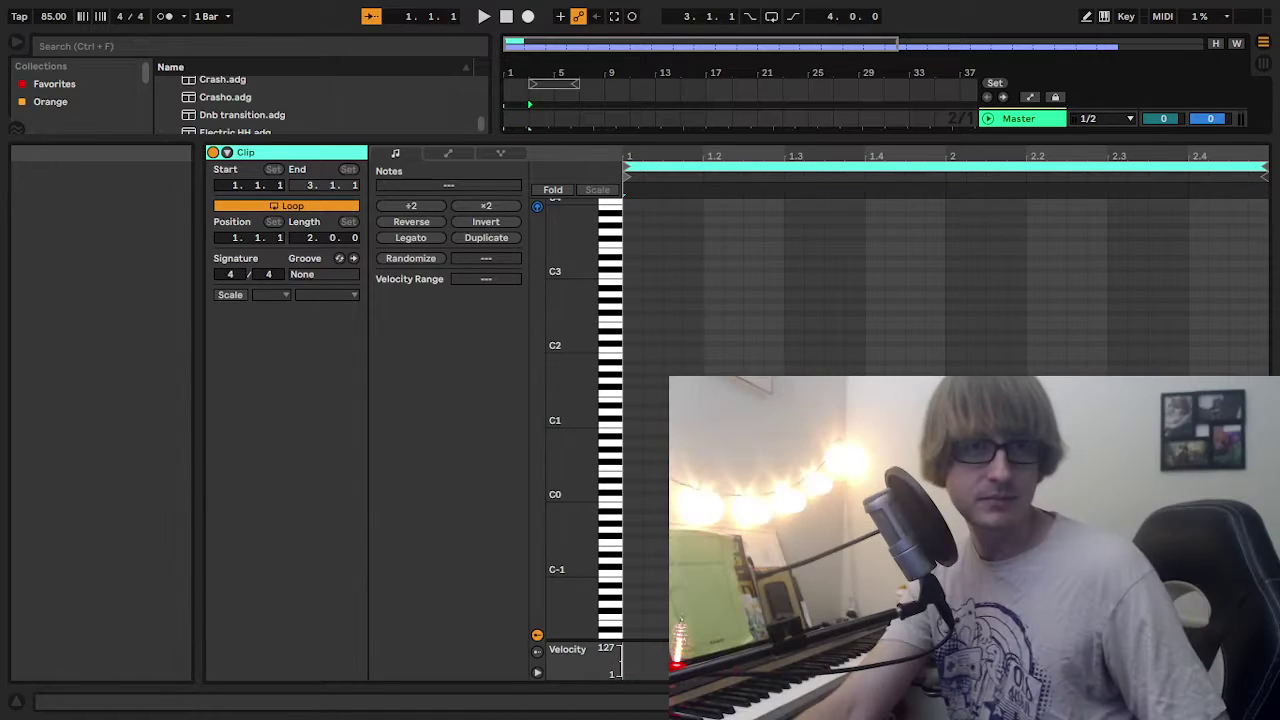
- Play the Lofi EP keys over the running drum loop, stop playback and capture the performed MIDI
{"action": "left_click", "coordinate": [485, 18]}
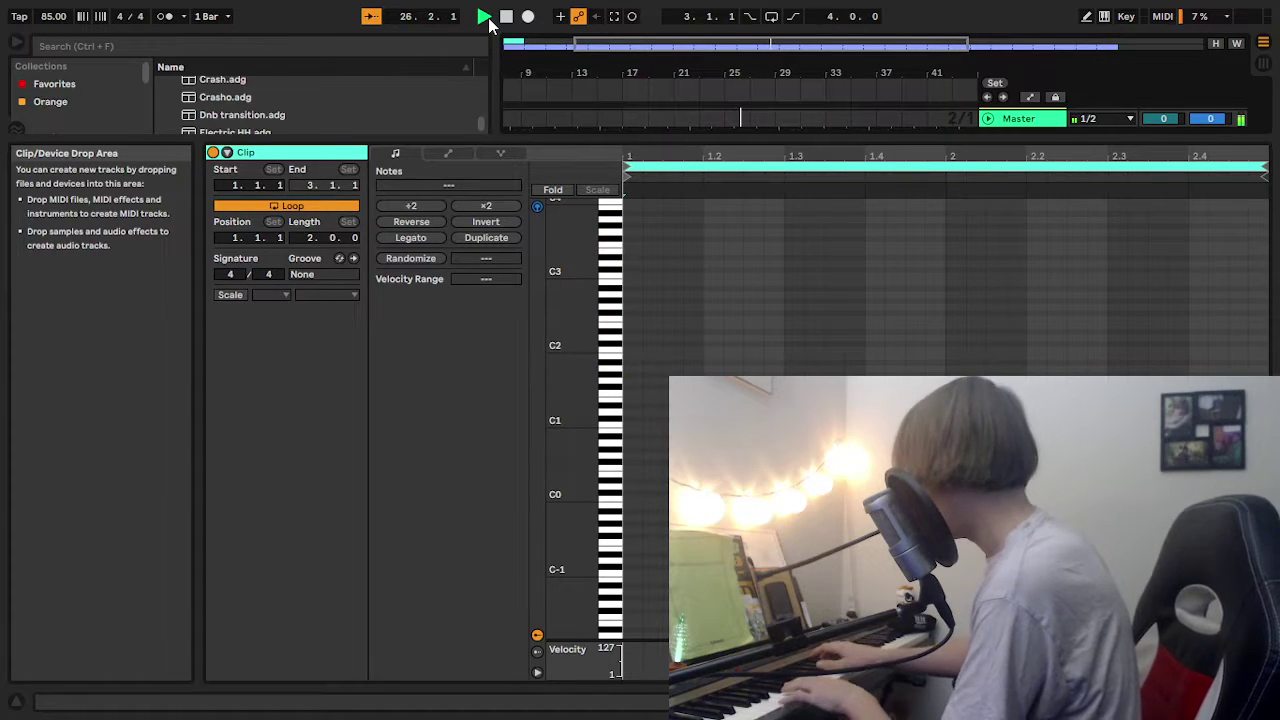
{"action": "key", "text": "space"}
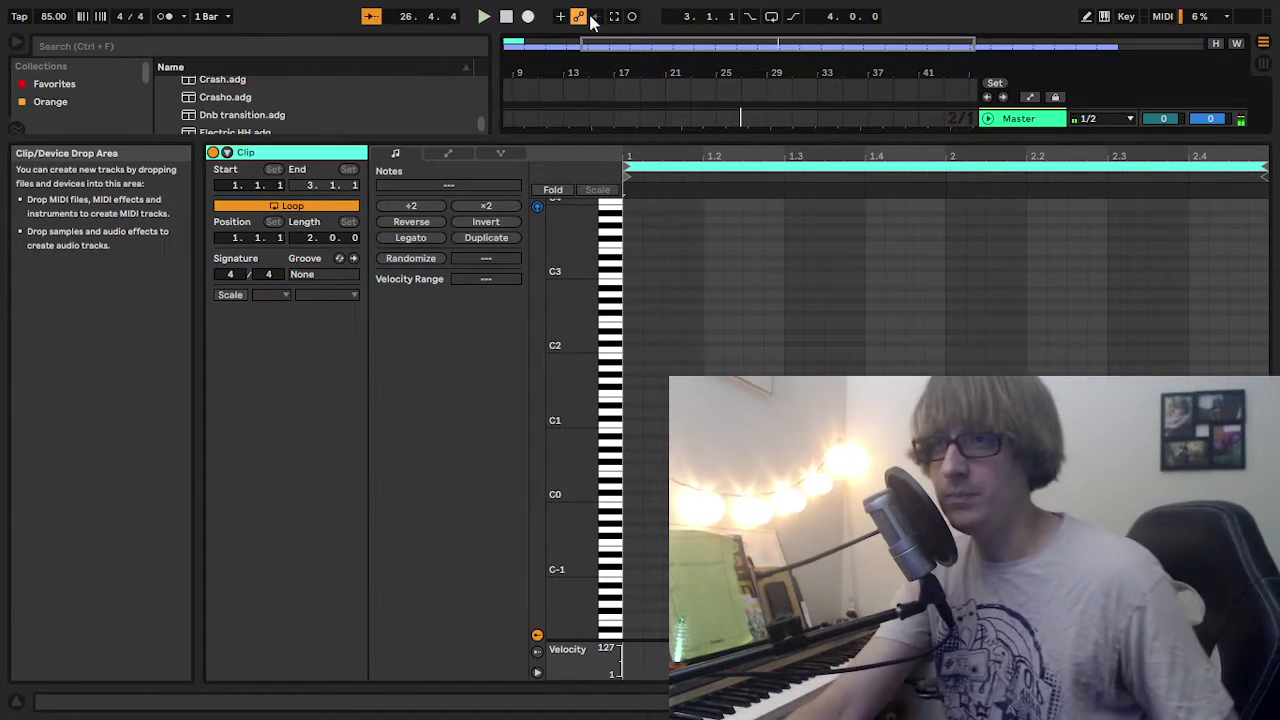
{"action": "left_click", "coordinate": [612, 17]}
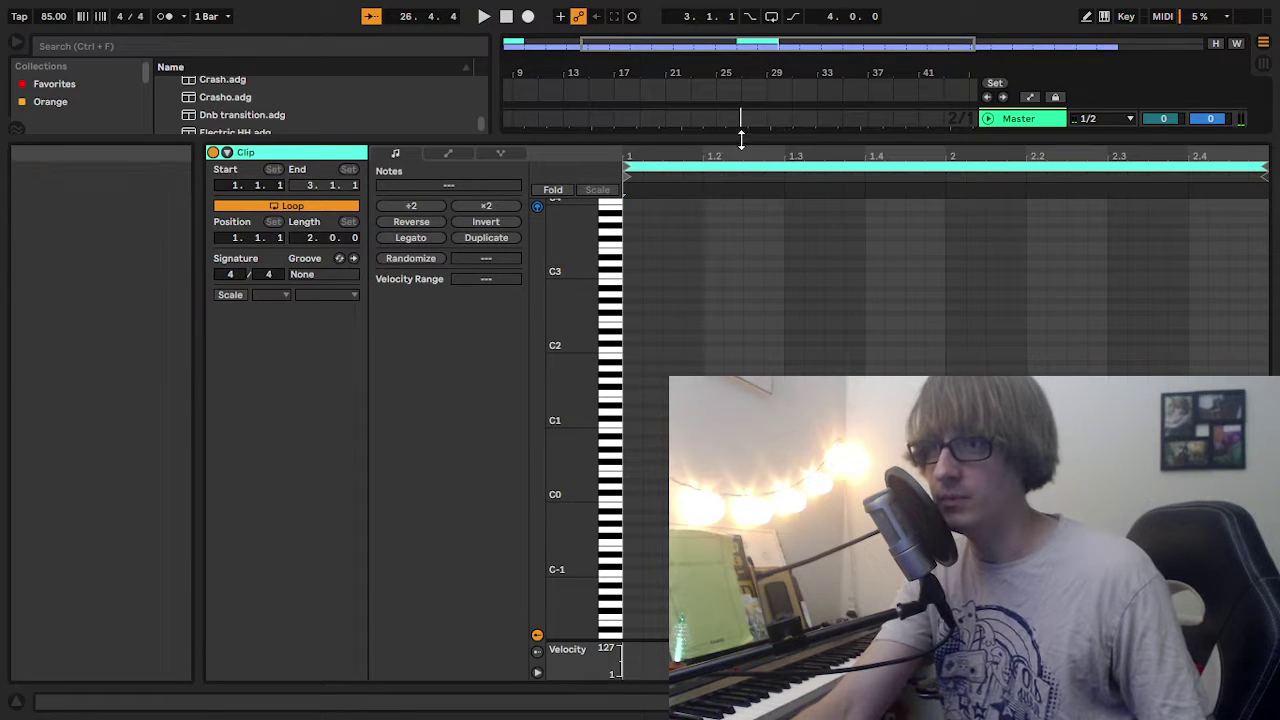
- Unfold the Lofi EP track in an enlarged arrangement and extend the captured clip's start back to bar 17
{"action": "left_click_drag", "start_coordinate": [738, 140], "coordinate": [738, 491]}
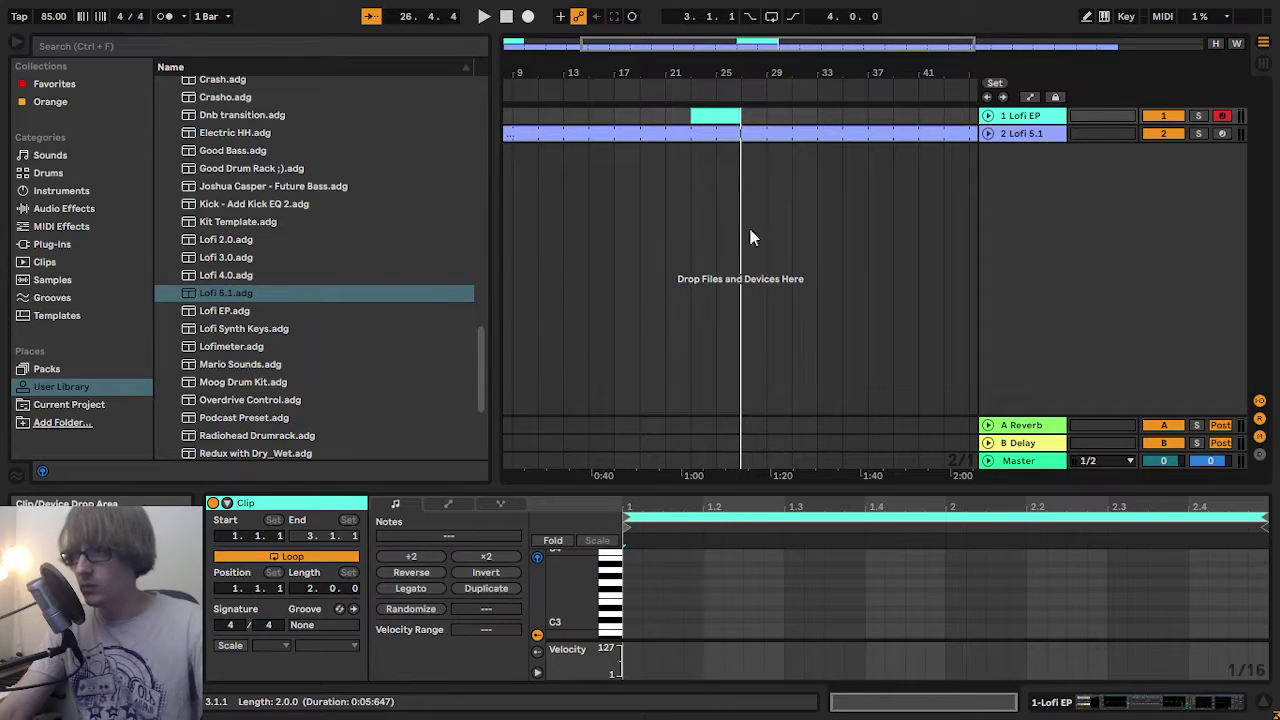
{"action": "left_click", "coordinate": [988, 118]}
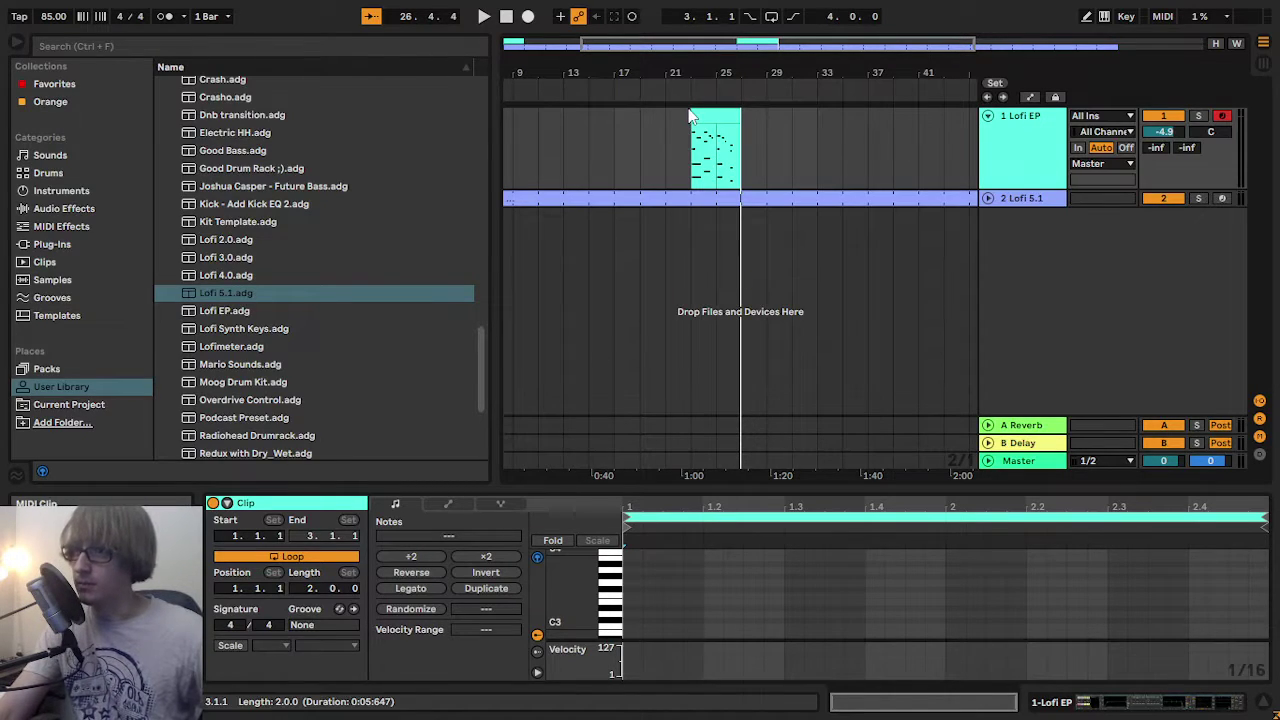
{"action": "left_click_drag", "start_coordinate": [693, 119], "coordinate": [620, 133]}
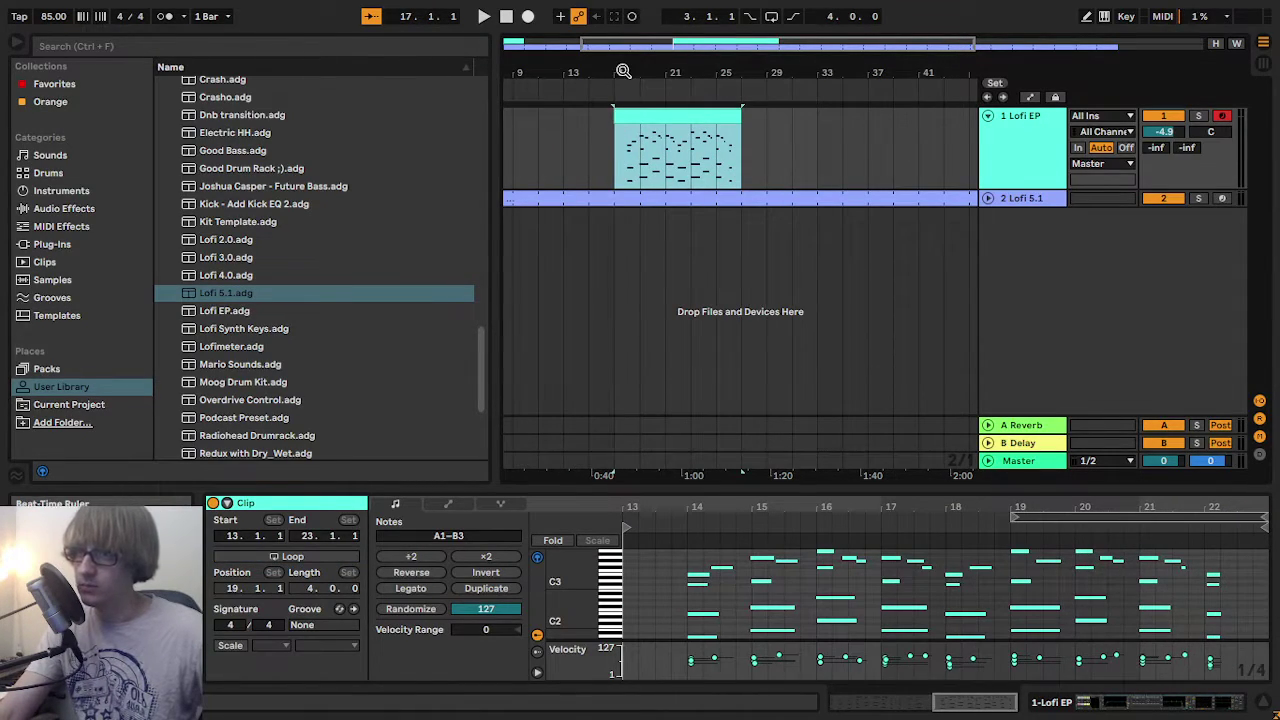
- Listen to the captured Lofi EP clip and trim it to the four bars from bar 18 to bar 22
{"action": "left_click_drag", "start_coordinate": [623, 71], "coordinate": [651, 119]}
{"action": "key", "text": "space"}
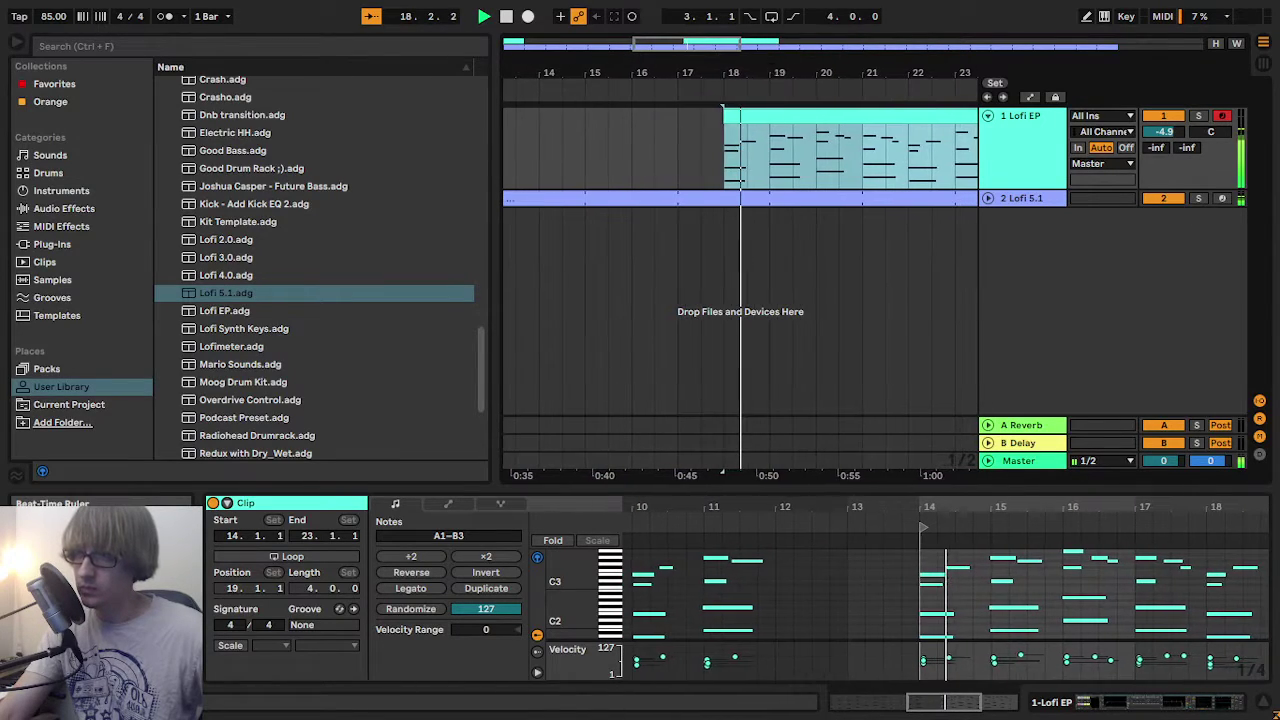
{"action": "left_click_drag", "start_coordinate": [795, 72], "coordinate": [620, 46]}
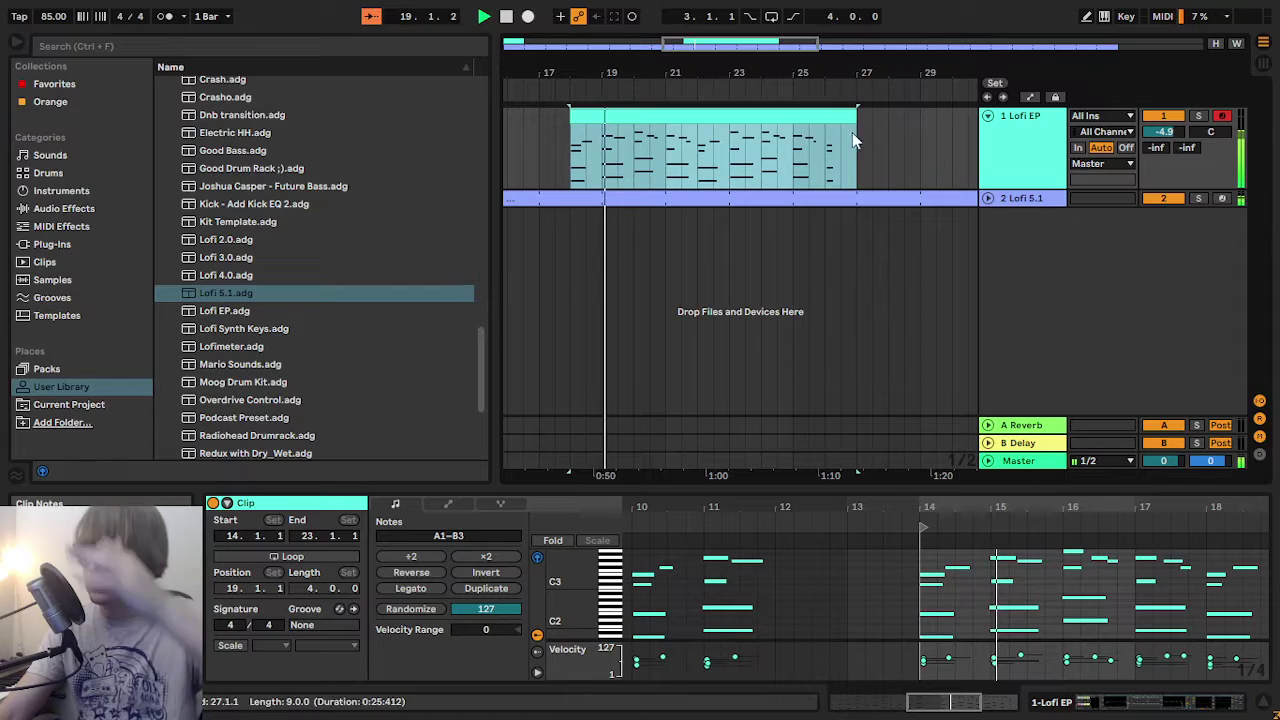
{"action": "left_click_drag", "start_coordinate": [856, 118], "coordinate": [697, 126]}
{"action": "left_click", "coordinate": [792, 148]}
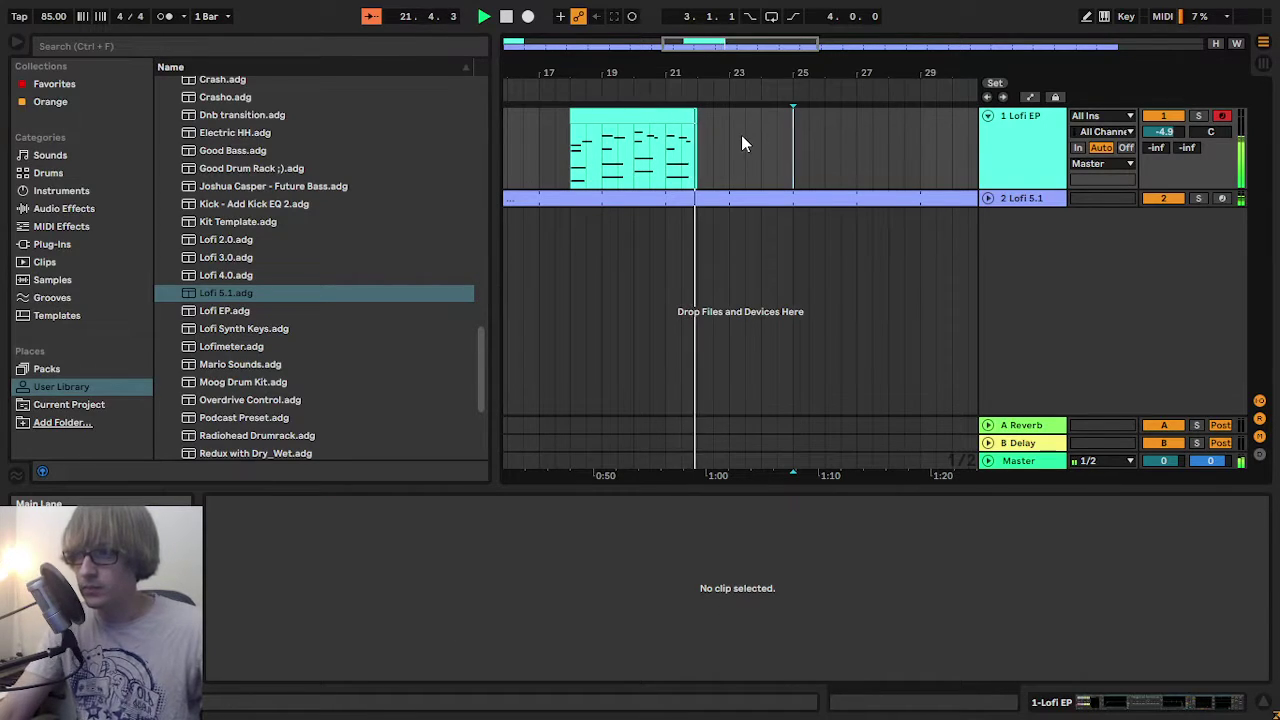
- Consolidate the trimmed four-bar Lofi EP clip and move it to bar 1, replacing the empty clip there
{"action": "left_click", "coordinate": [648, 142]}
{"action": "right_click", "coordinate": [645, 121]}
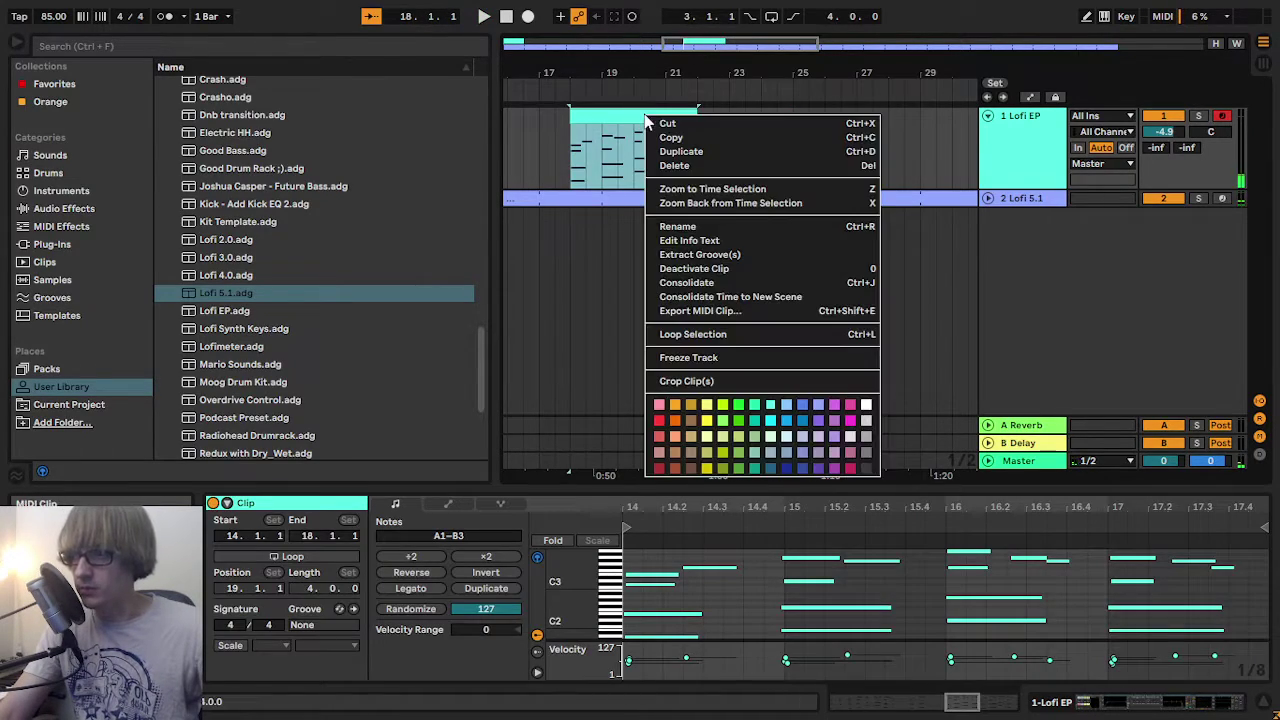
{"action": "left_click", "coordinate": [700, 296]}
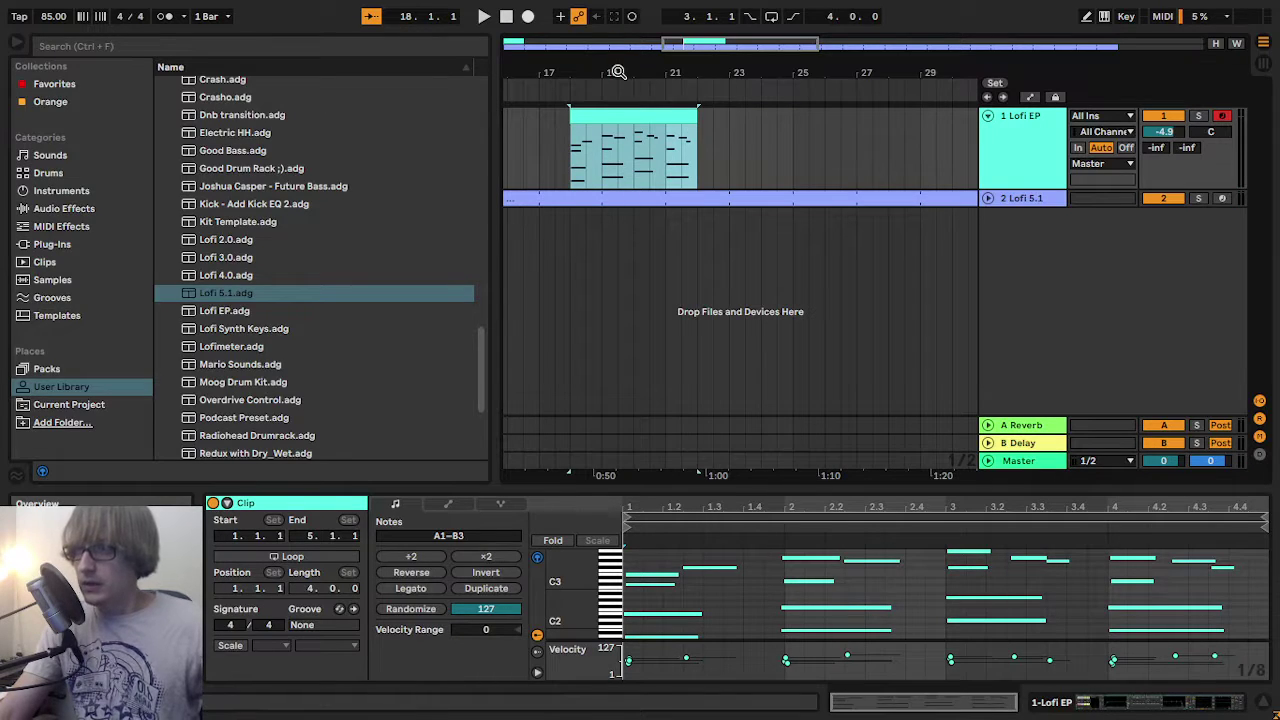
{"action": "left_click_drag", "start_coordinate": [618, 72], "coordinate": [509, 117]}
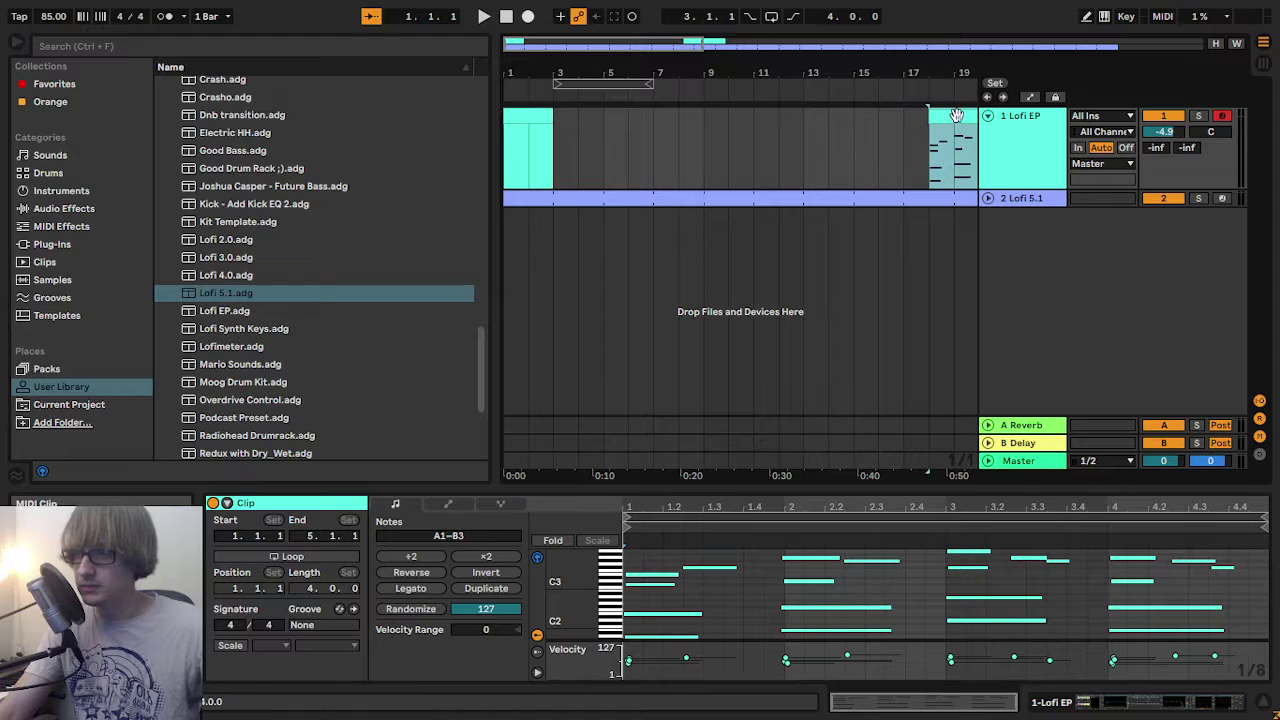
{"action": "left_click_drag", "start_coordinate": [957, 115], "coordinate": [532, 130]}
- Turn on looping for the Lofi EP clip and extend it in the arrangement to bar 43
{"action": "left_click_drag", "start_coordinate": [587, 73], "coordinate": [560, 78]}
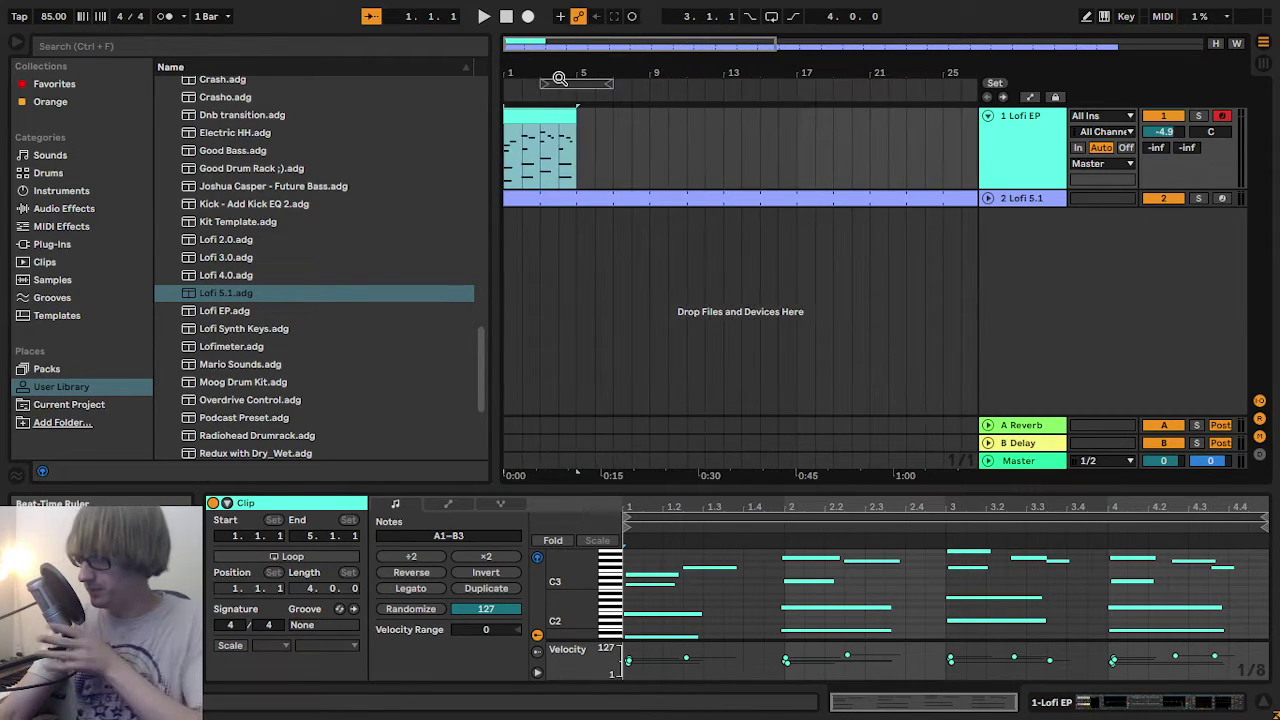
{"action": "left_click", "coordinate": [292, 556]}
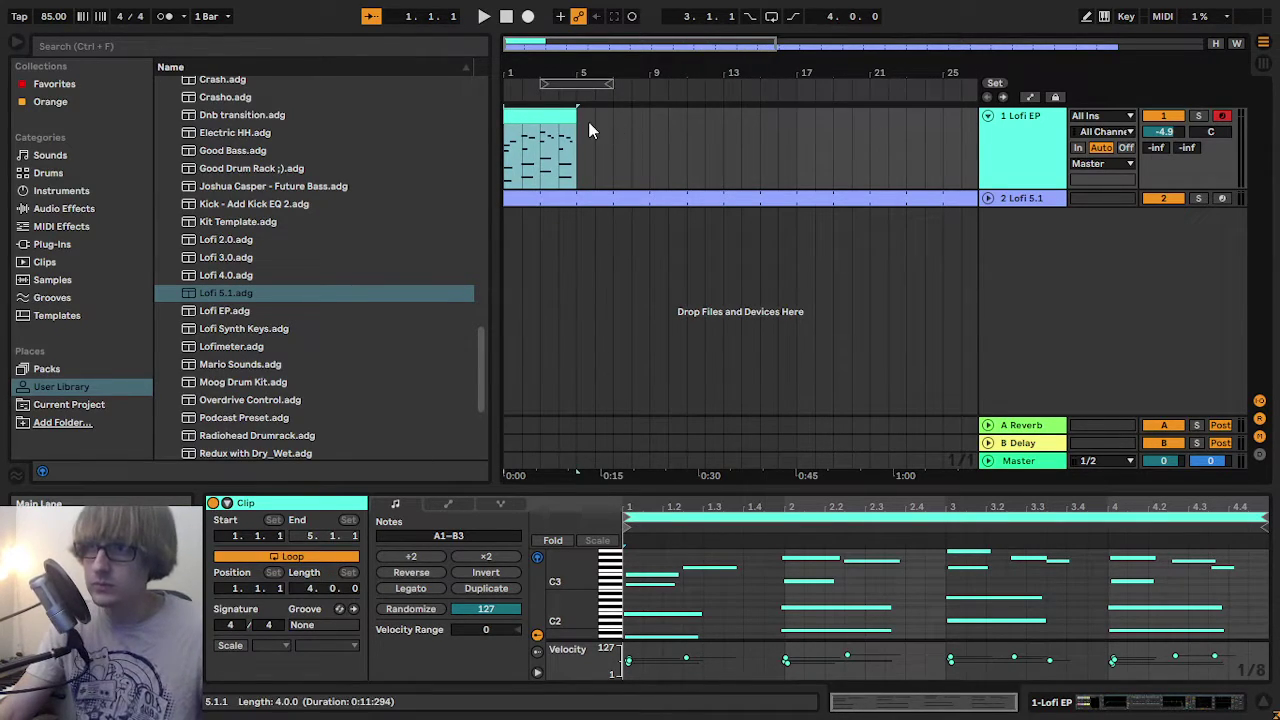
{"action": "left_click_drag", "start_coordinate": [577, 119], "coordinate": [1273, 180]}
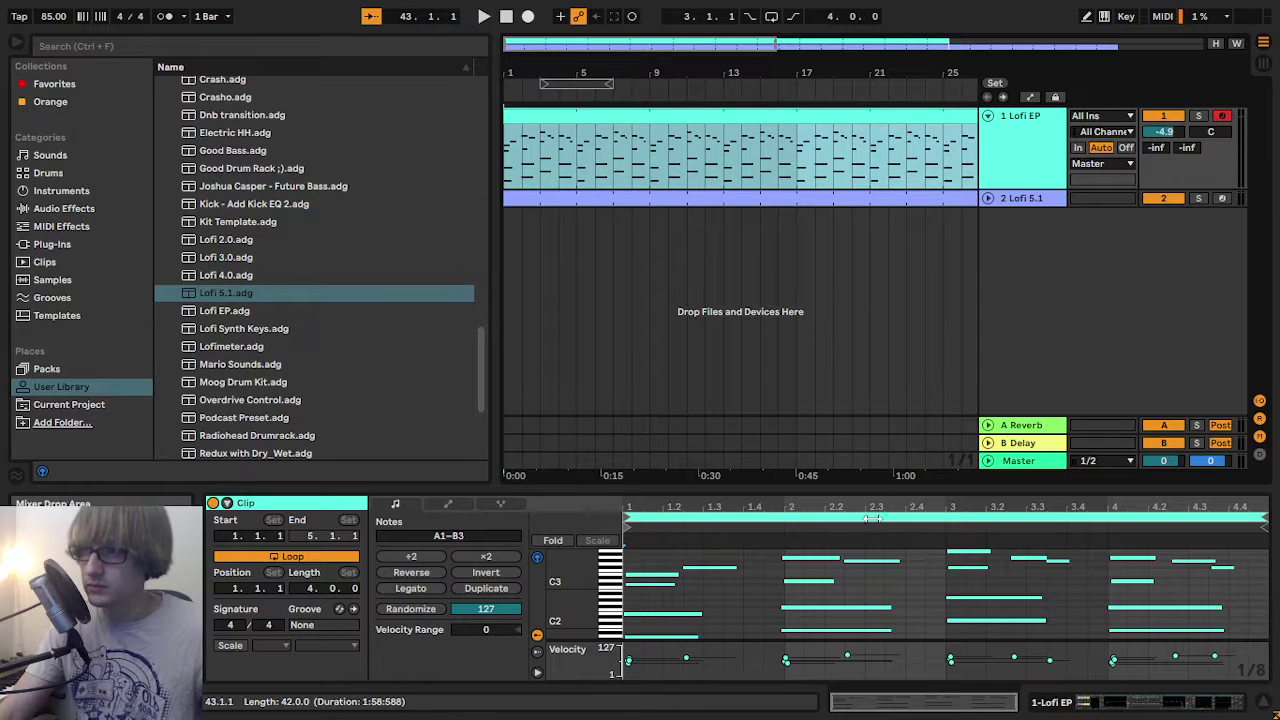
- Enlarge the clip editor and examine the Lofi EP clip's MIDI control envelope for 64: Sustain
{"action": "left_click_drag", "start_coordinate": [843, 490], "coordinate": [843, 190]}
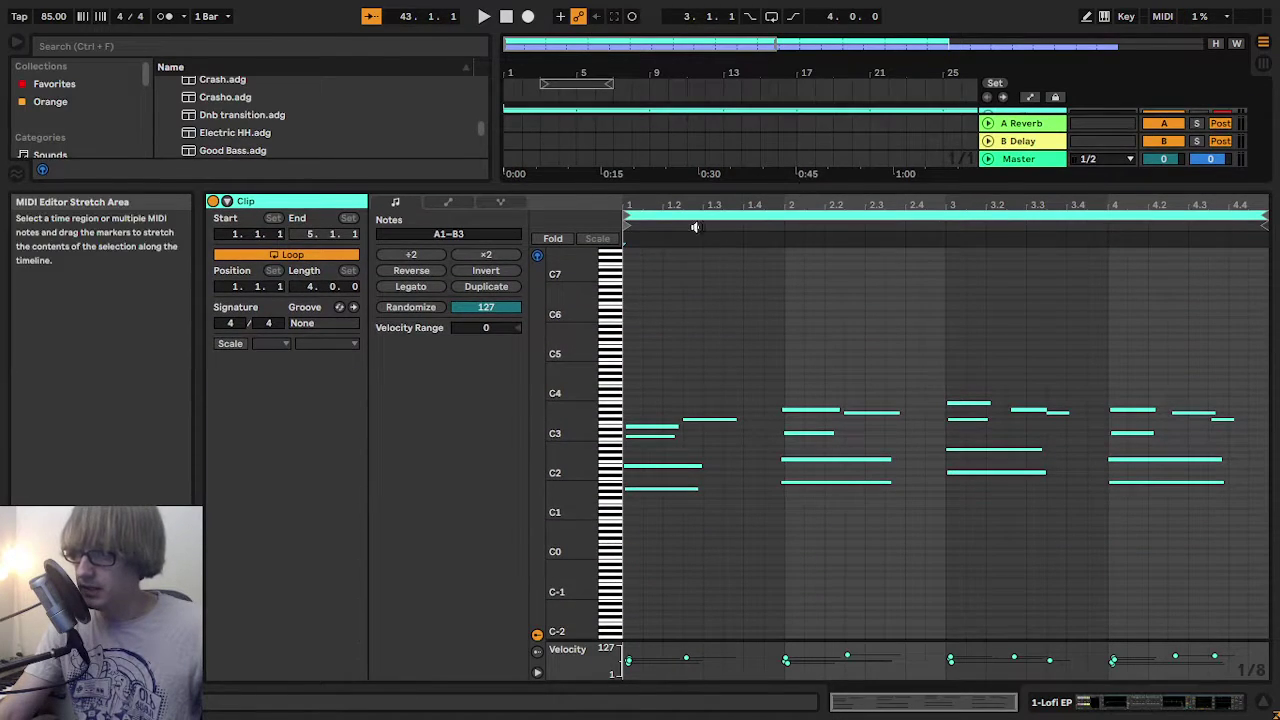
{"action": "left_click", "coordinate": [446, 203]}
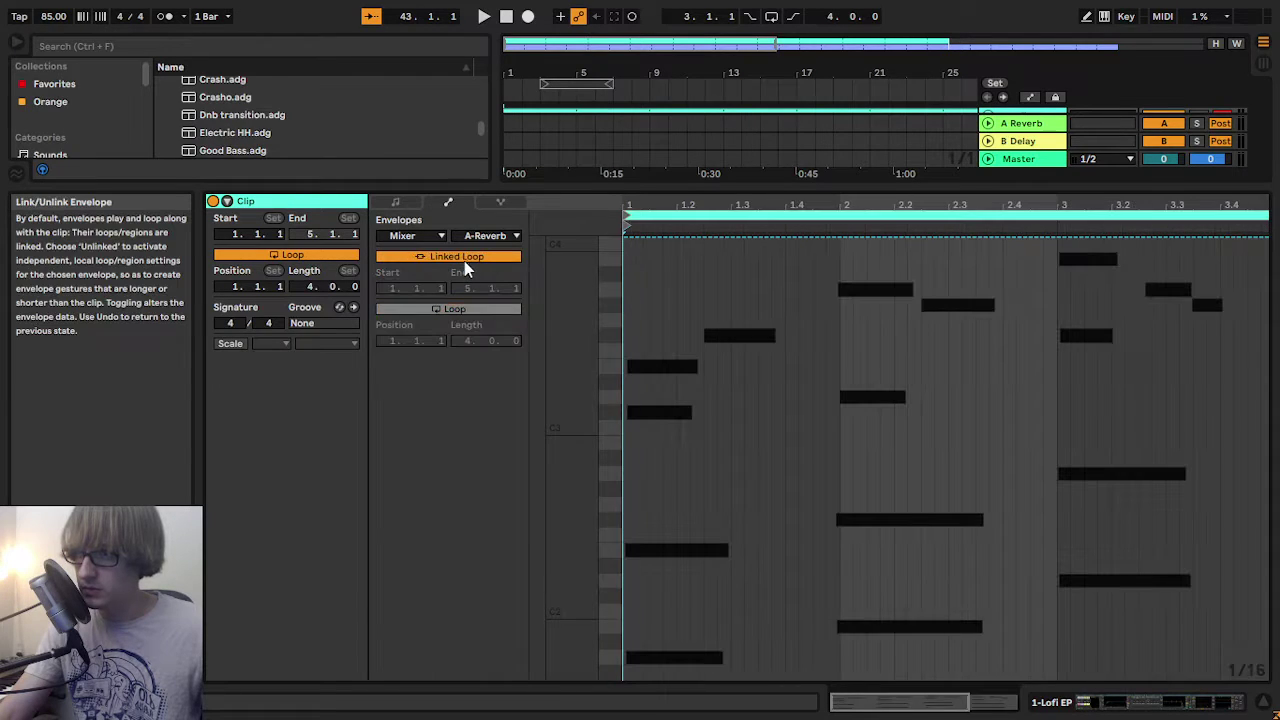
{"action": "left_click", "coordinate": [430, 237]}
{"action": "left_click", "coordinate": [410, 250]}
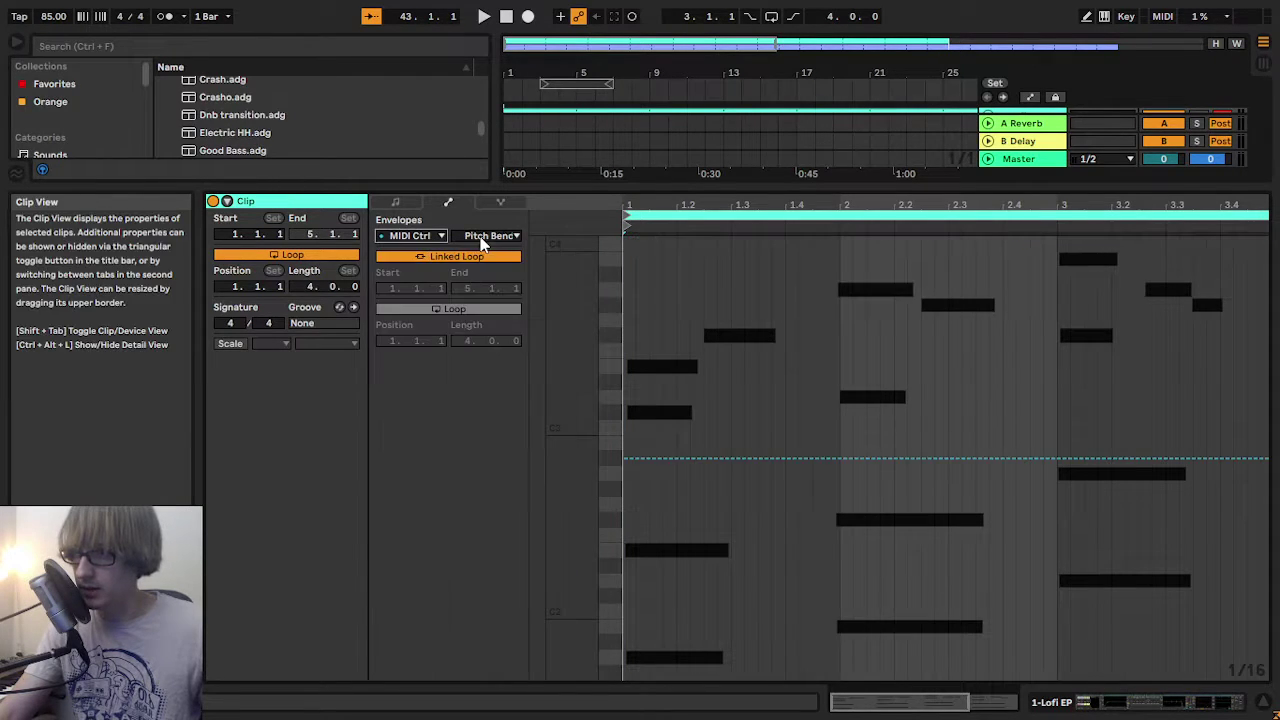
{"action": "left_click", "coordinate": [490, 236]}
{"action": "scroll", "coordinate": [540, 440], "scroll_direction": "down", "scroll_amount": 15}
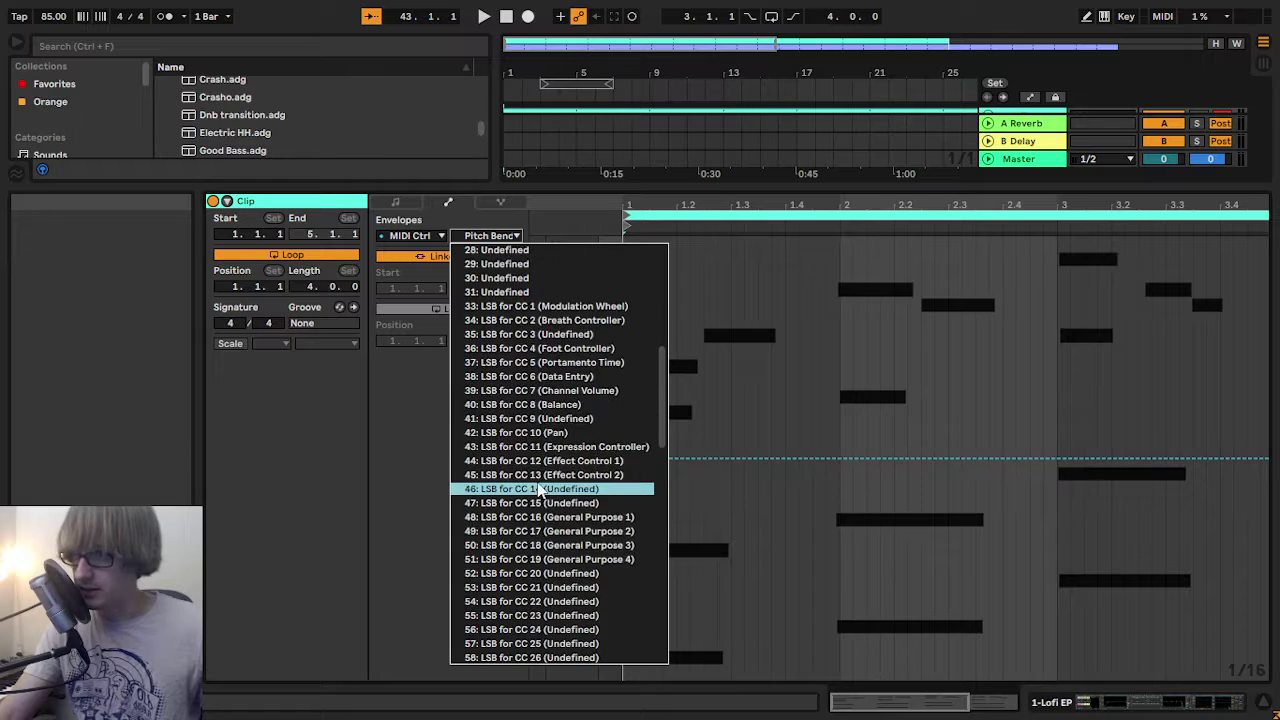
{"action": "left_click", "coordinate": [505, 517]}
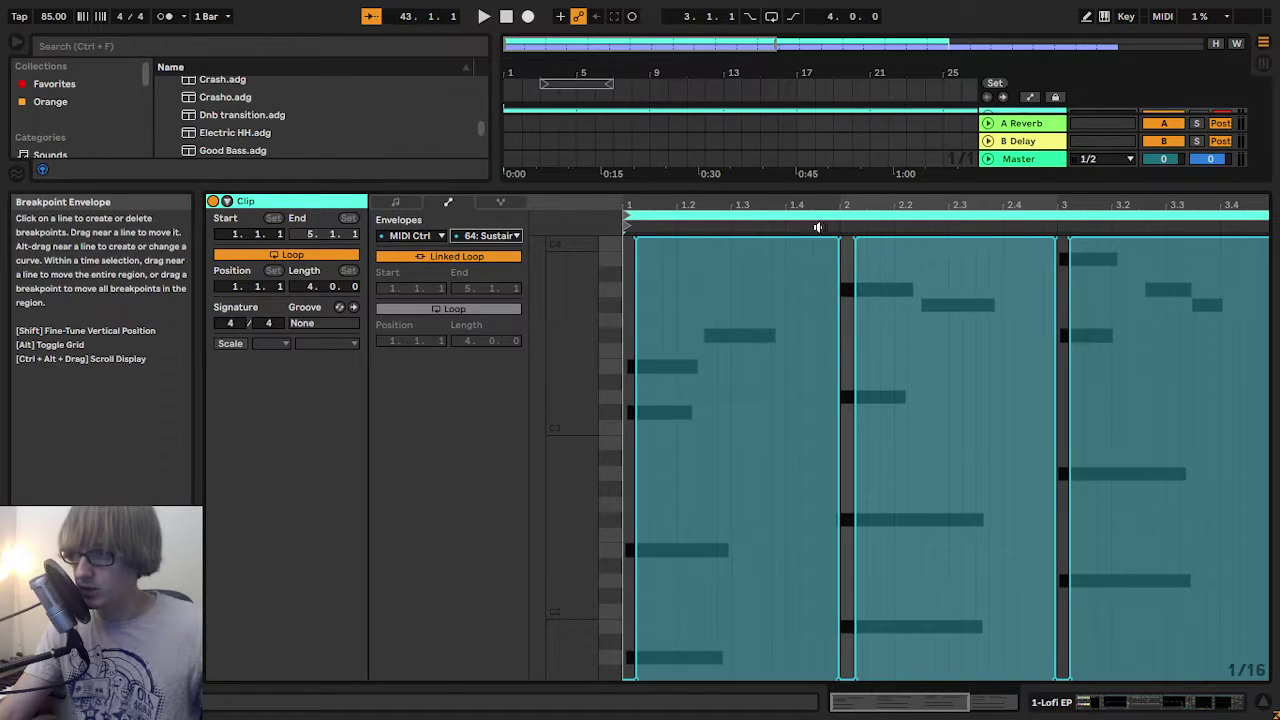
{"action": "left_click_drag", "start_coordinate": [820, 214], "coordinate": [867, 207]}
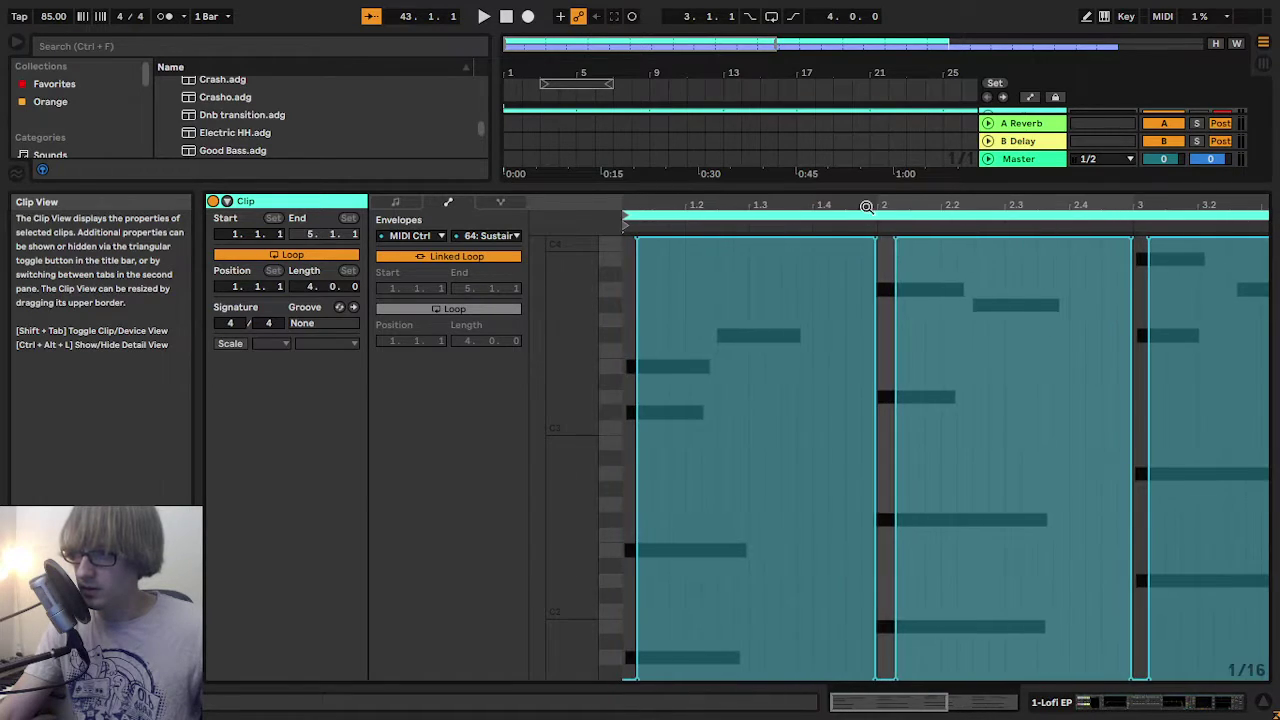
- Return to the note view, nudge the first chord's notes slightly earlier onto the start of bar 1, and listen
{"action": "left_click", "coordinate": [395, 202]}
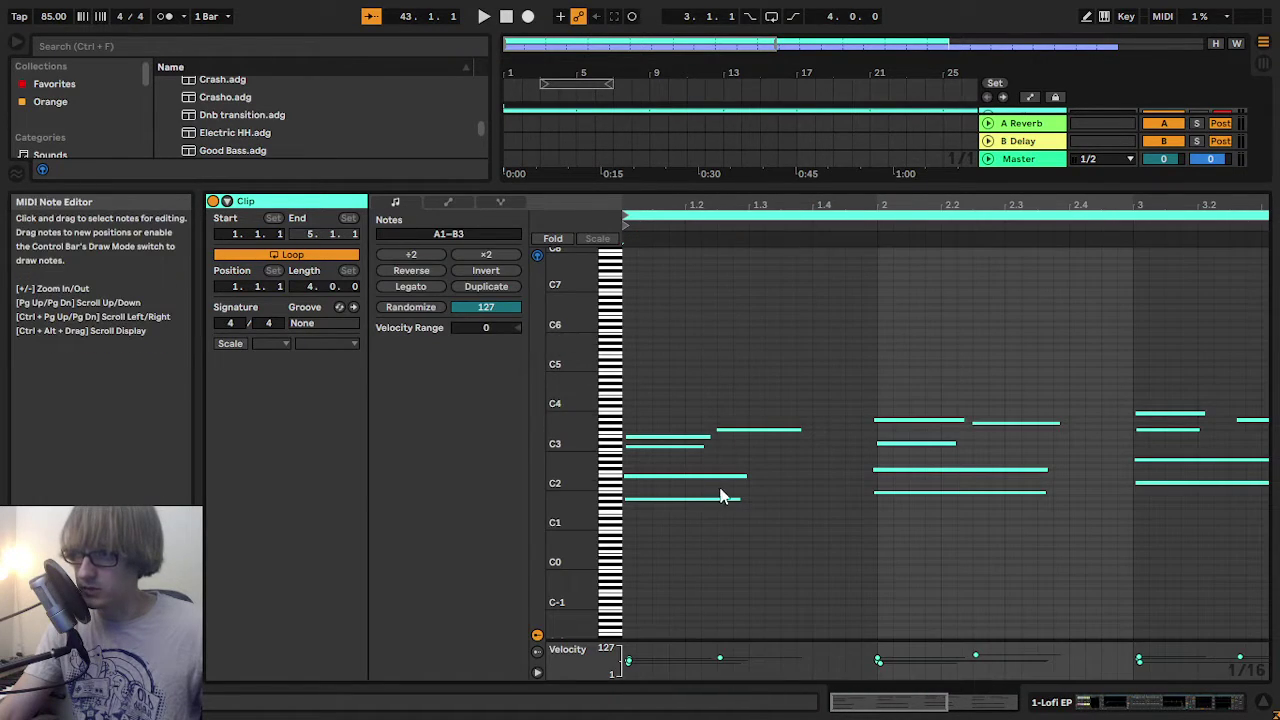
{"action": "left_click_drag", "start_coordinate": [655, 335], "coordinate": [688, 520]}
{"action": "key", "text": "space"}
{"action": "left_click_drag", "start_coordinate": [647, 206], "coordinate": [697, 203]}
{"action": "key", "text": "space"}
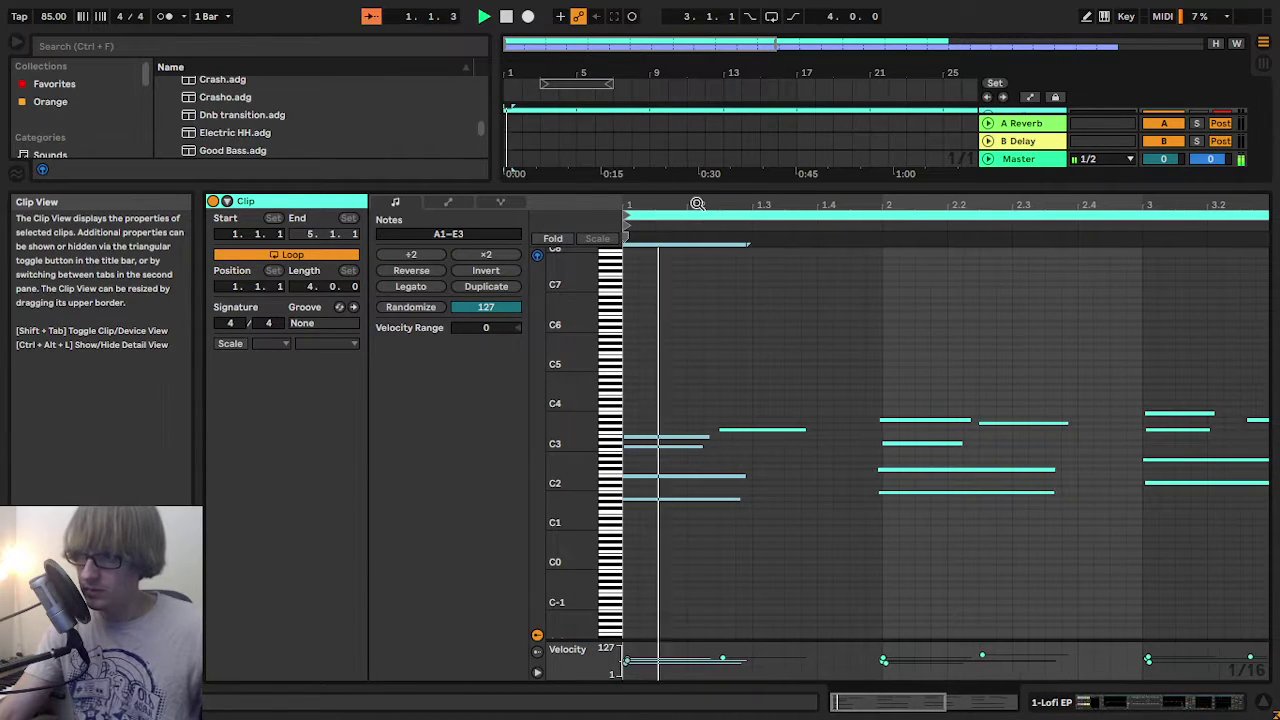
{"action": "left_click_drag", "start_coordinate": [827, 200], "coordinate": [778, 248]}
{"action": "key", "text": "space"}
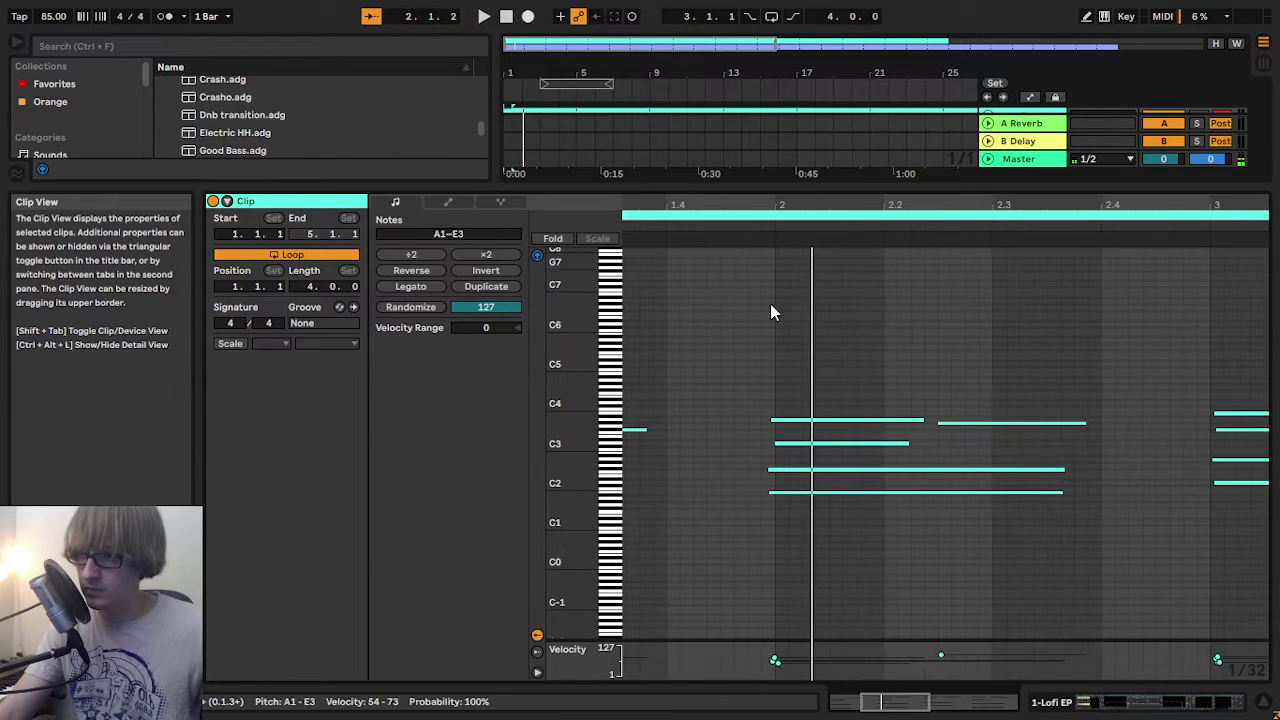
- Nudge the second chord's notes slightly earlier onto the start of bar 2 and listen to the timing
{"action": "left_click_drag", "start_coordinate": [760, 500], "coordinate": [780, 457]}
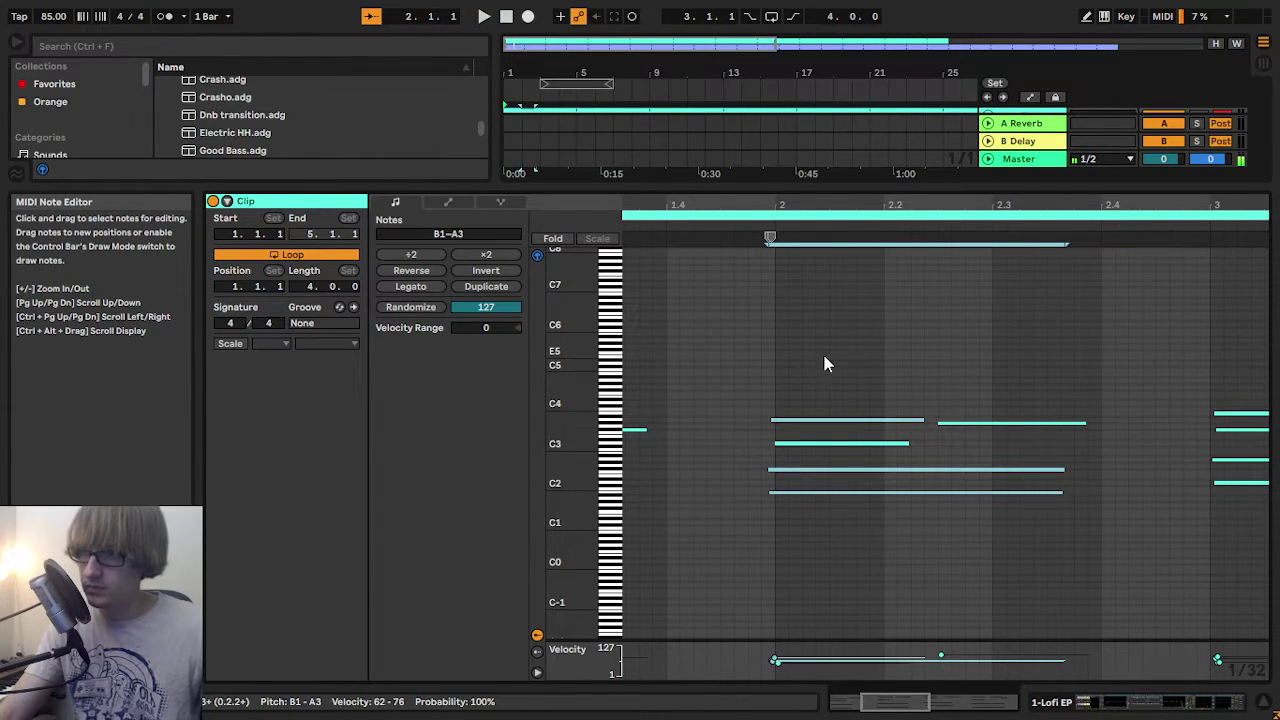
{"action": "key", "text": "space"}
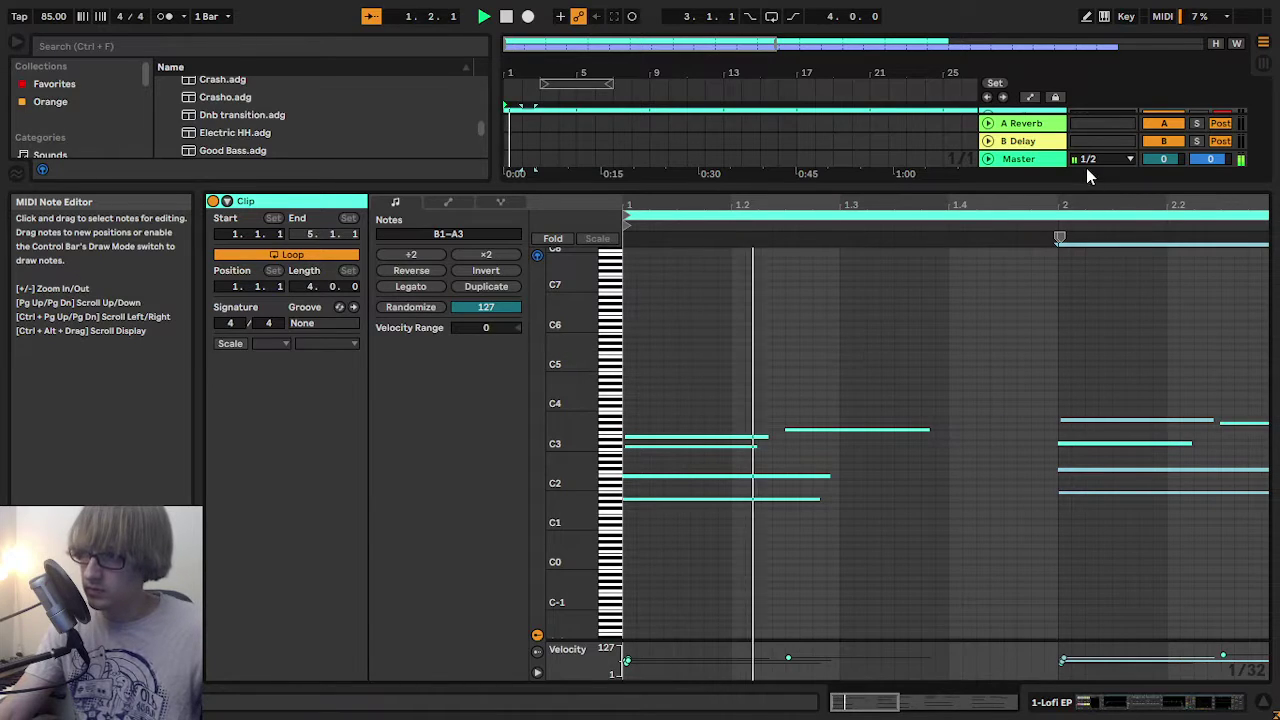
{"action": "left_click_drag", "start_coordinate": [1130, 203], "coordinate": [772, 136]}
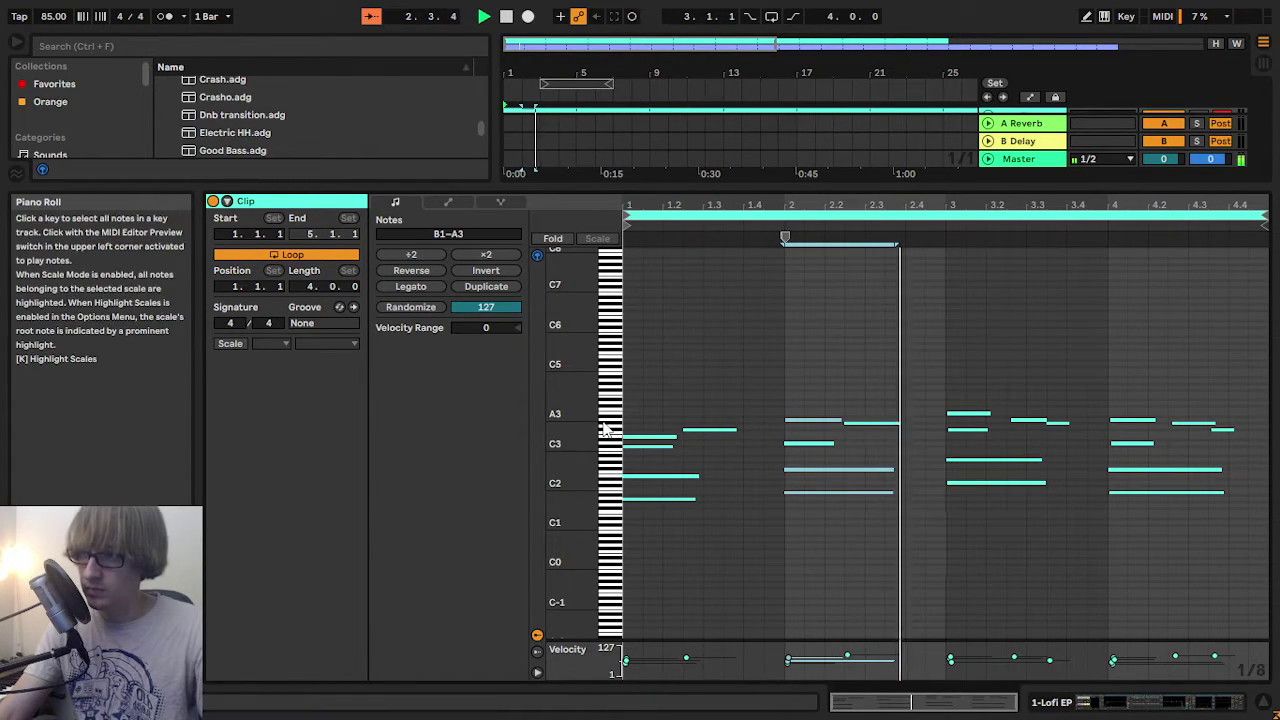
{"action": "left_click_drag", "start_coordinate": [572, 413], "coordinate": [600, 413]}
{"action": "left_click_drag", "start_coordinate": [992, 206], "coordinate": [940, 209]}
{"action": "key", "text": "space"}
- Adjust the third chord's start against the bar 3 line in small nudges, auditioning the timing
{"action": "left_click_drag", "start_coordinate": [890, 541], "coordinate": [883, 379]}
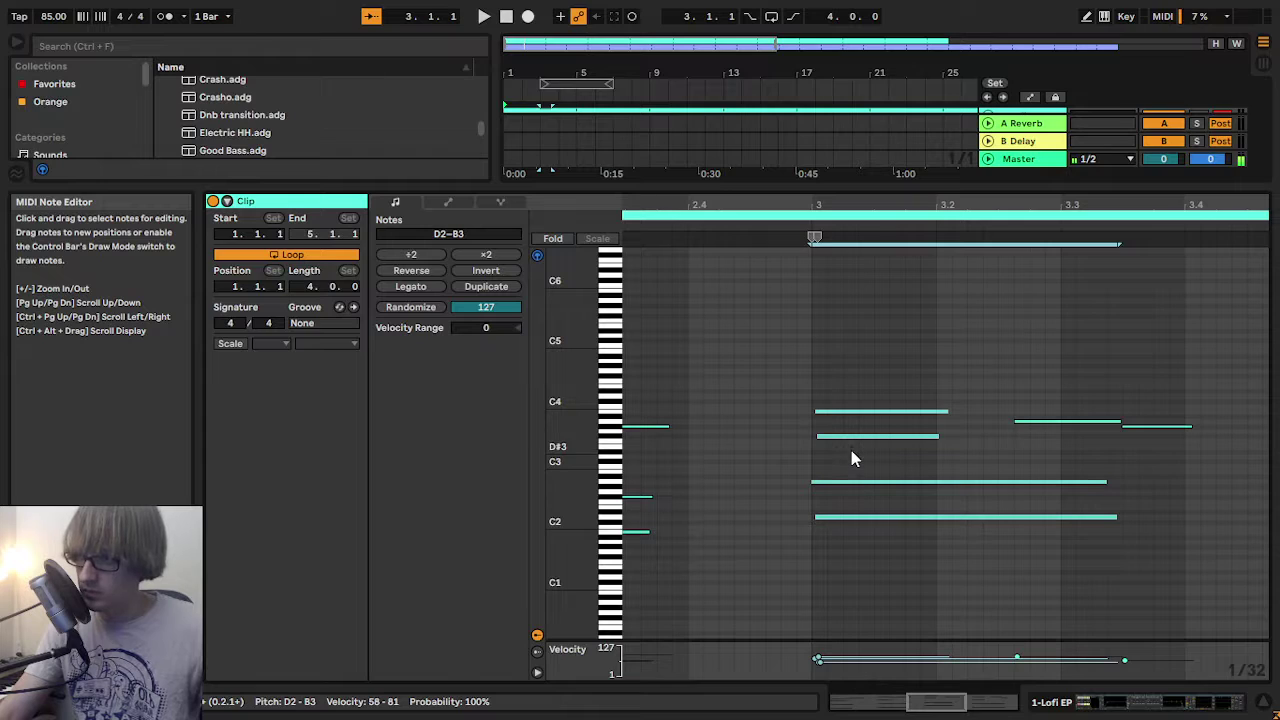
{"action": "left_click", "coordinate": [851, 516]}
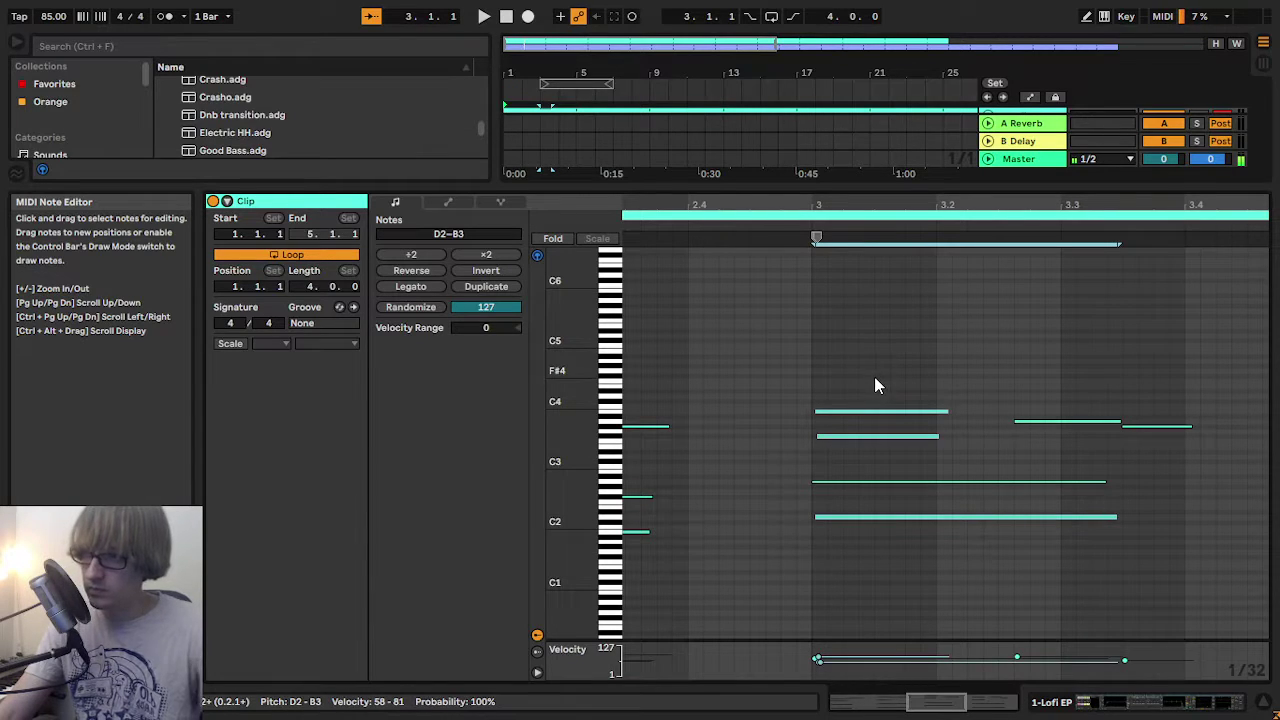
{"action": "left_click", "coordinate": [719, 236]}
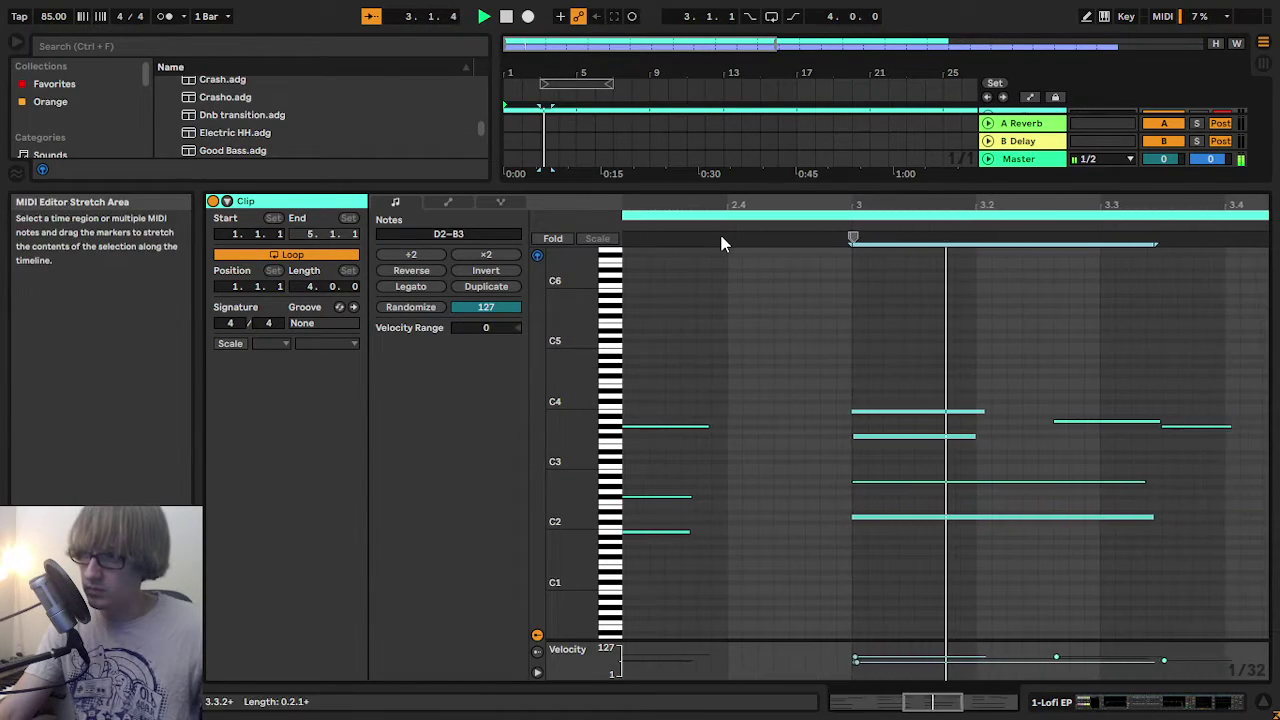
{"action": "key", "text": "space"}
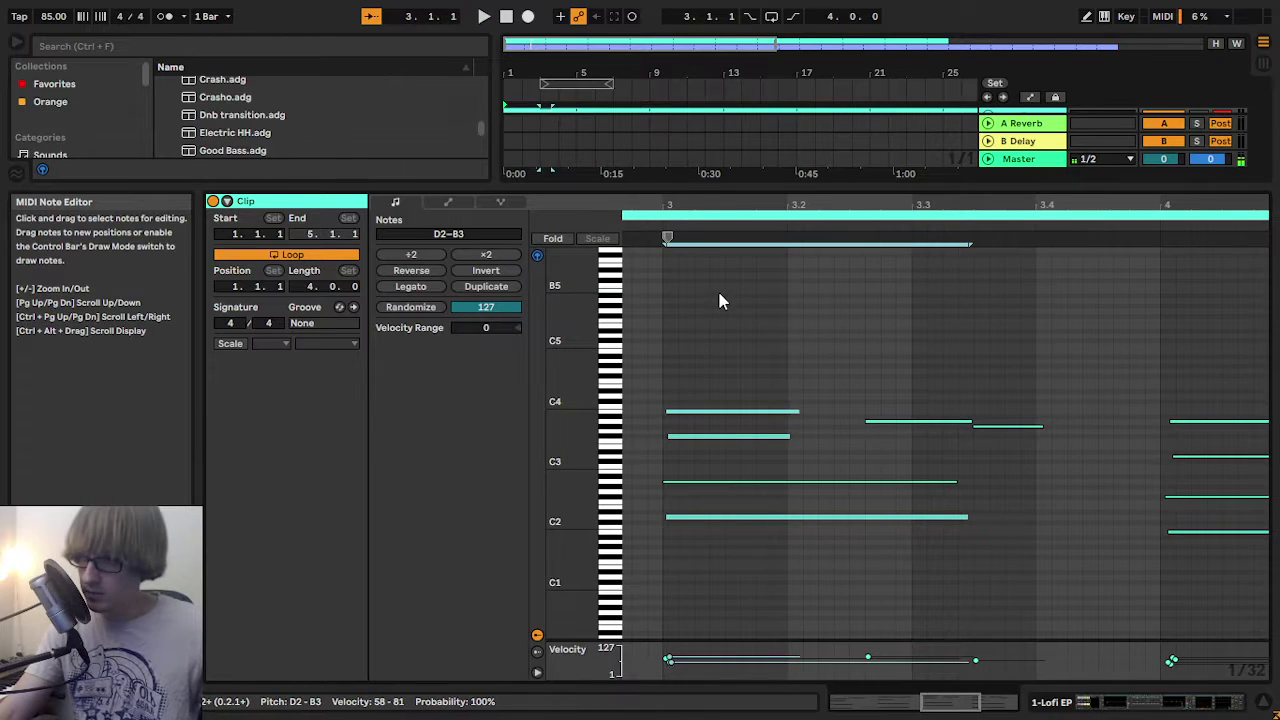
{"action": "left_click", "coordinate": [633, 231]}
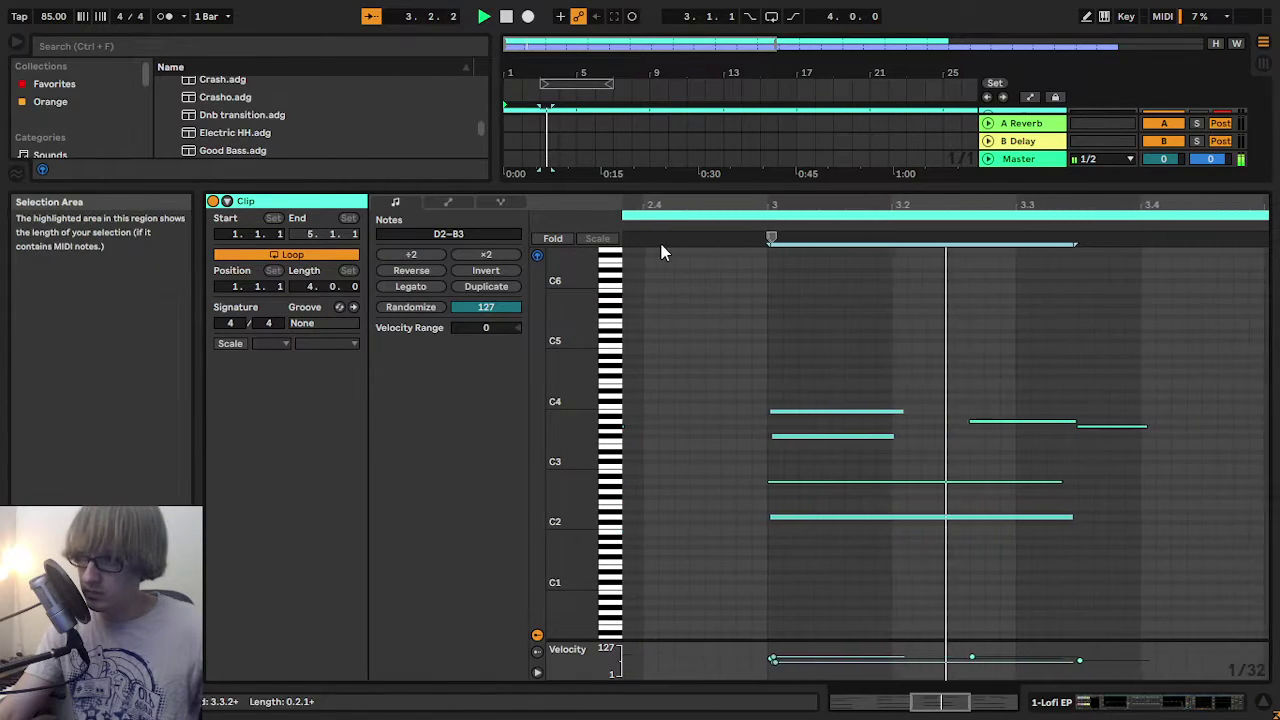
{"action": "key", "text": "space"}
- Shift the A3 melody note before beat 3.3 slightly earlier and listen to bar 3
{"action": "left_click_drag", "start_coordinate": [926, 202], "coordinate": [935, 186]}
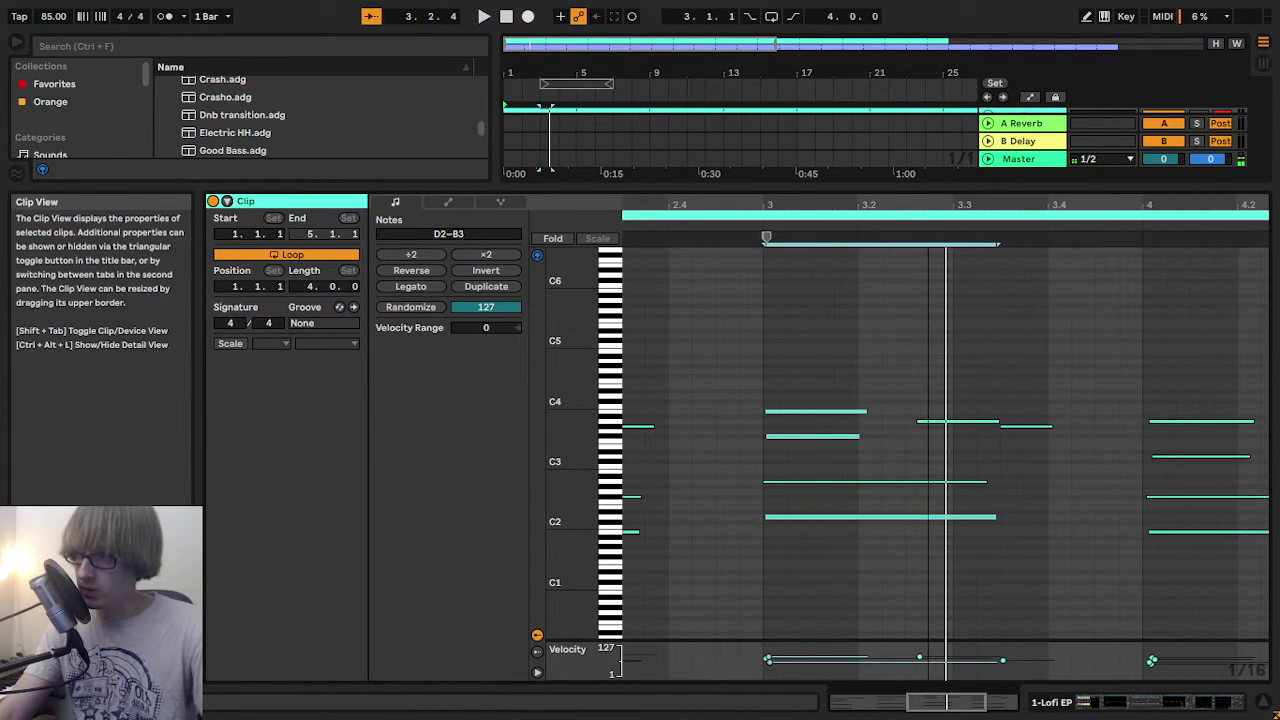
{"action": "left_click", "coordinate": [952, 440]}
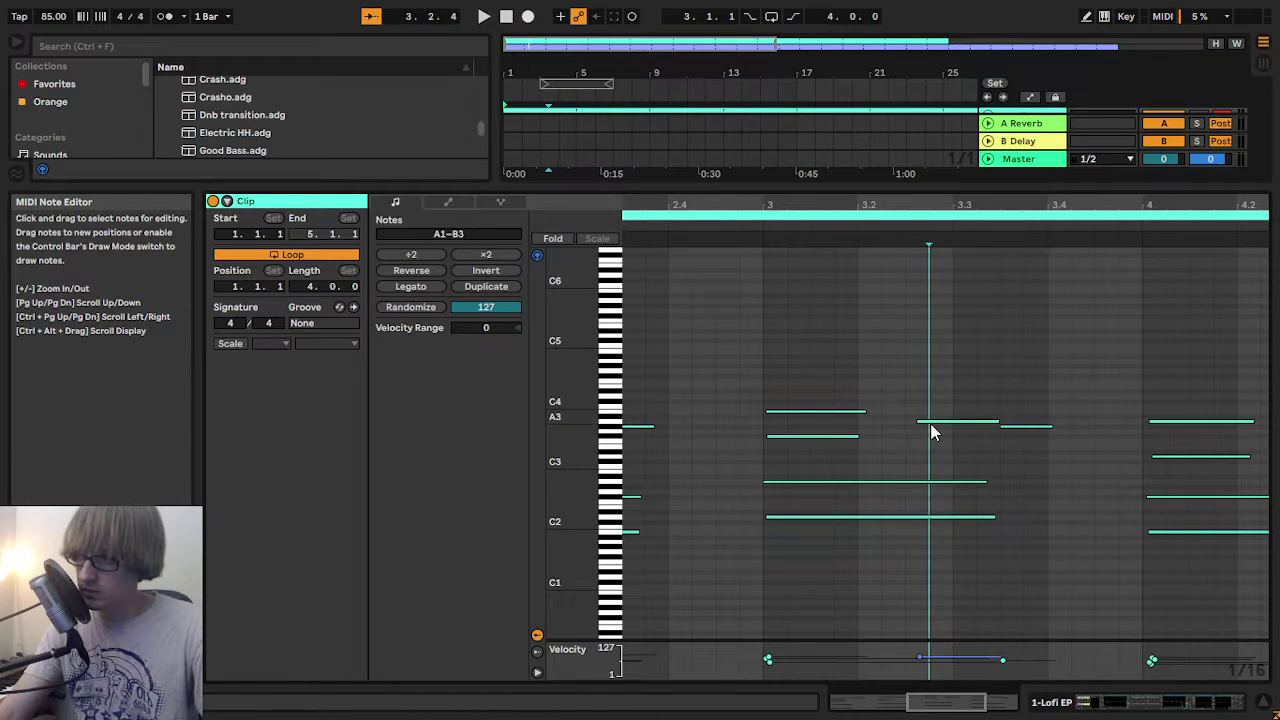
{"action": "left_click_drag", "start_coordinate": [931, 424], "coordinate": [935, 422]}
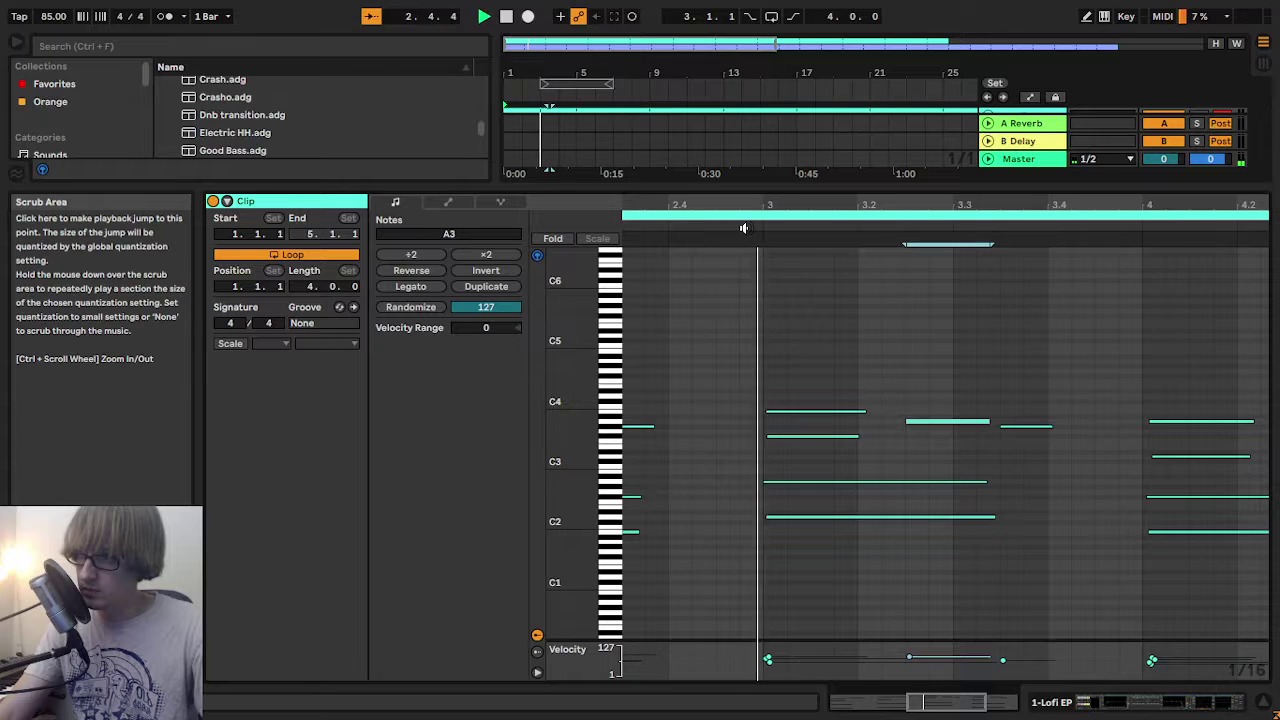
{"action": "key", "text": "space"}
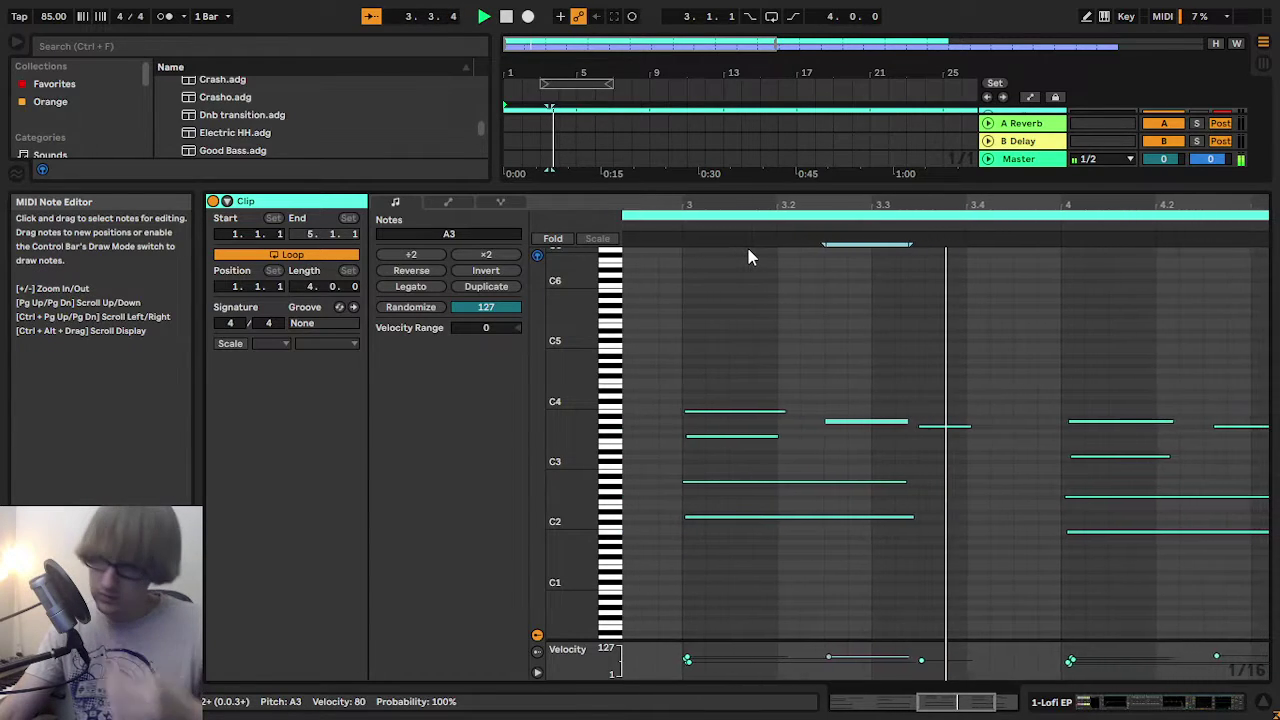
- Select the fourth chord's notes, nudge them slightly earlier onto the start of bar 4, and listen
{"action": "left_click_drag", "start_coordinate": [917, 577], "coordinate": [952, 309]}
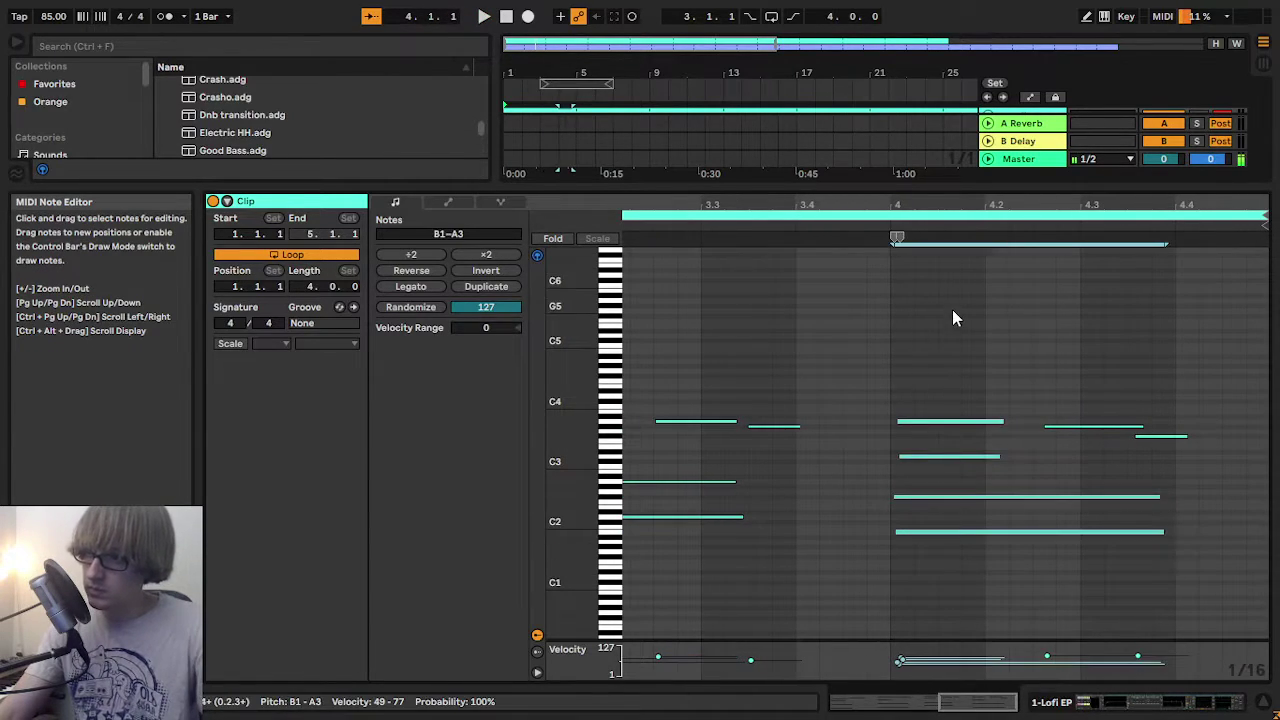
{"action": "left_click", "coordinate": [926, 511]}
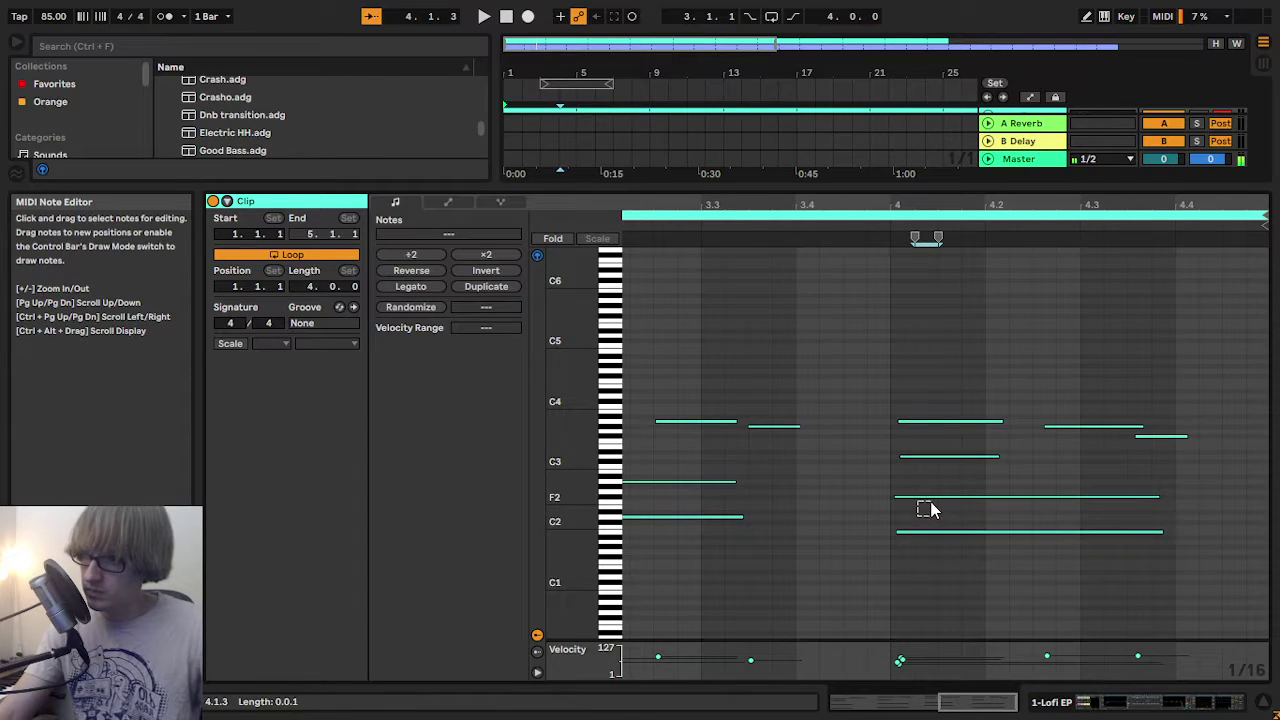
{"action": "left_click_drag", "start_coordinate": [931, 503], "coordinate": [936, 408]}
{"action": "left_click_drag", "start_coordinate": [907, 554], "coordinate": [934, 509]}
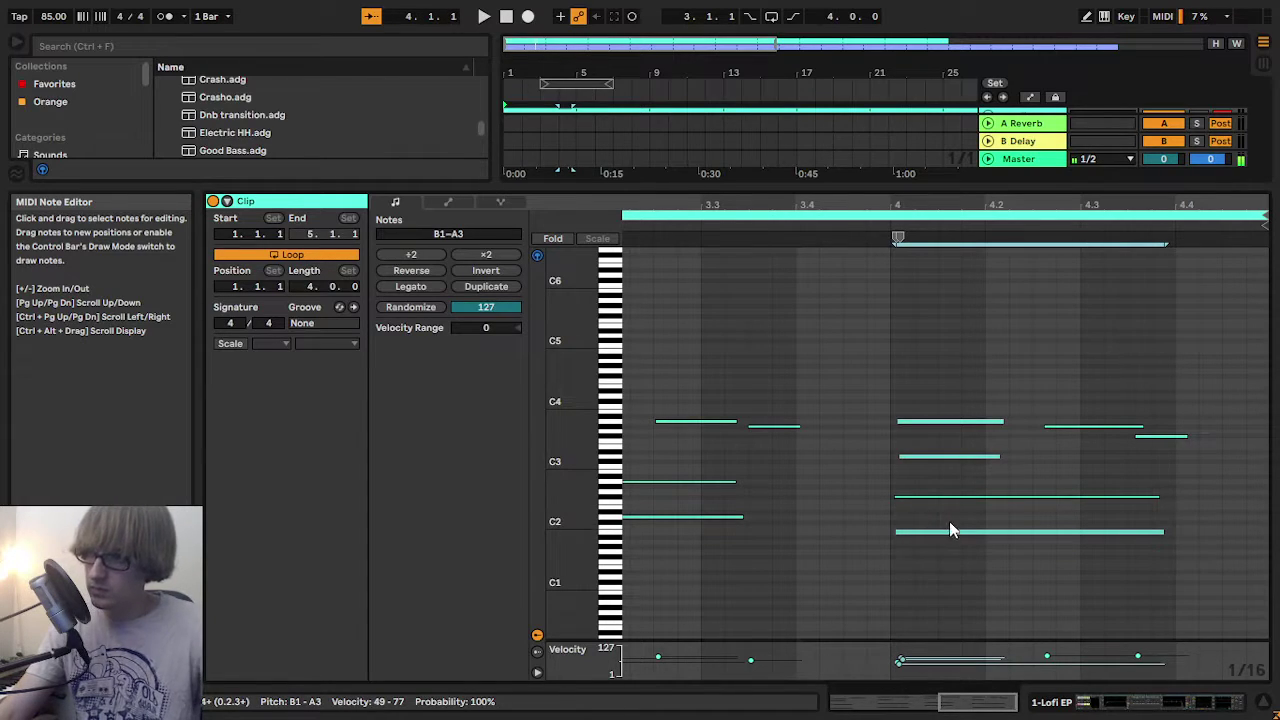
{"action": "key", "text": "space"}
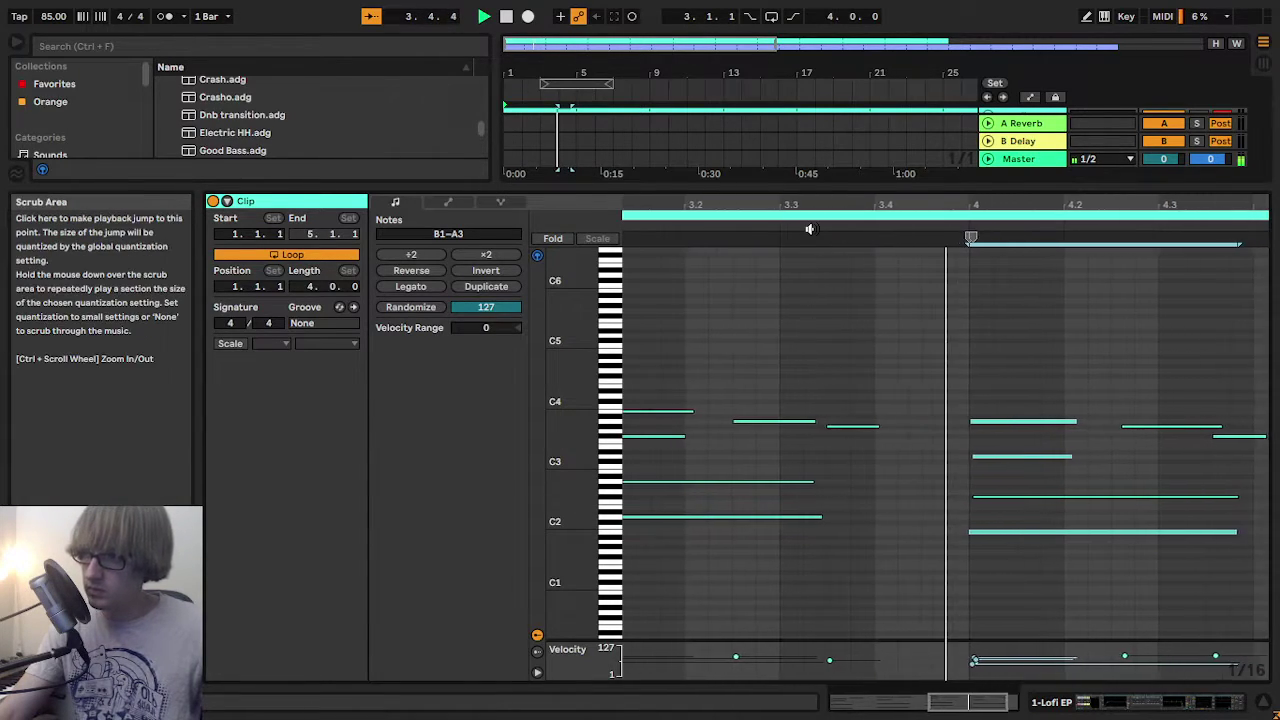
{"action": "left_click", "coordinate": [970, 330]}
{"action": "key", "text": "space"}
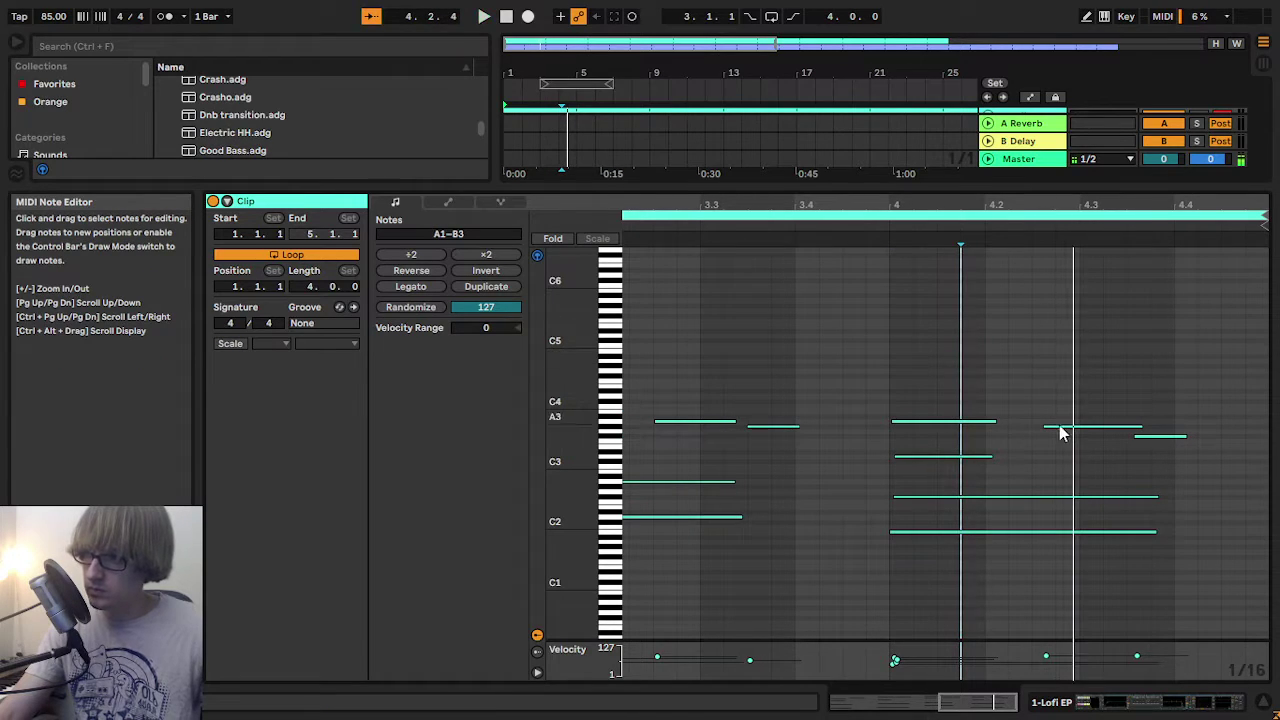
- Try nudging the G#3 and F#3 melody notes in bar 4 slightly earlier together
{"action": "left_click", "coordinate": [1051, 456]}
{"action": "left_click_drag", "start_coordinate": [1087, 450], "coordinate": [1171, 400]}
{"action": "key", "text": "Left"}
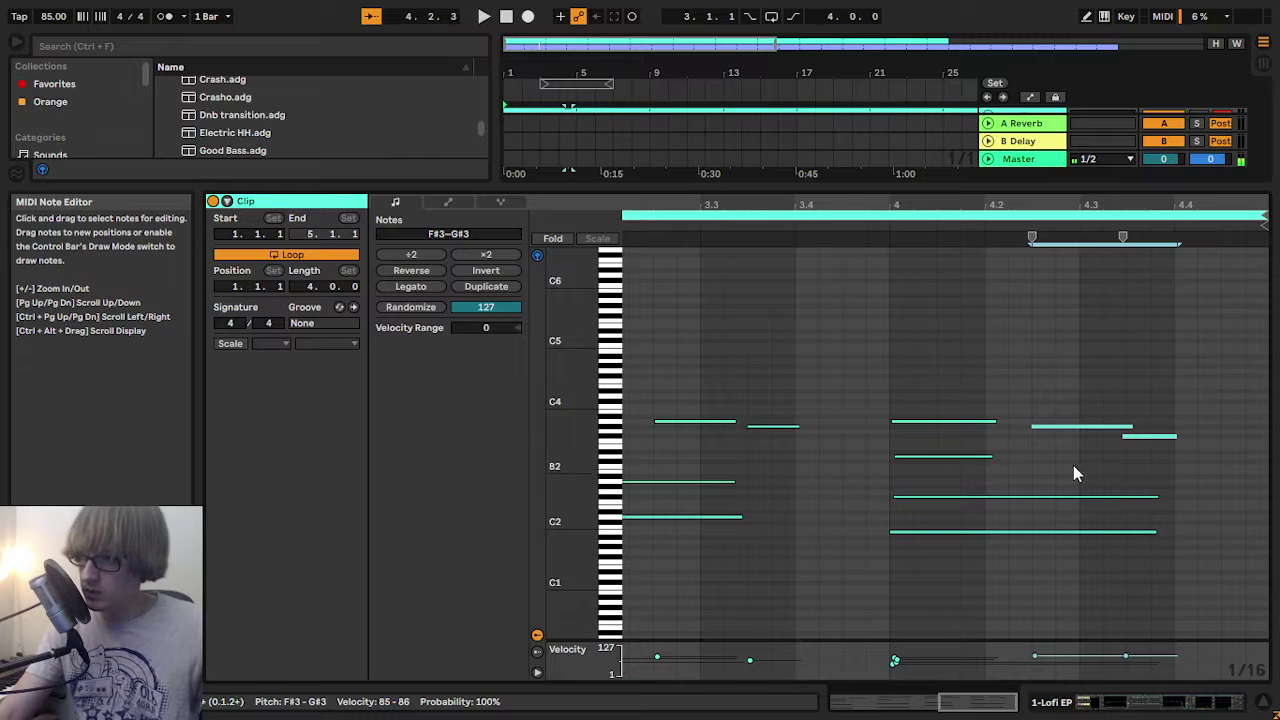
{"action": "key", "text": "ctrl+z"}
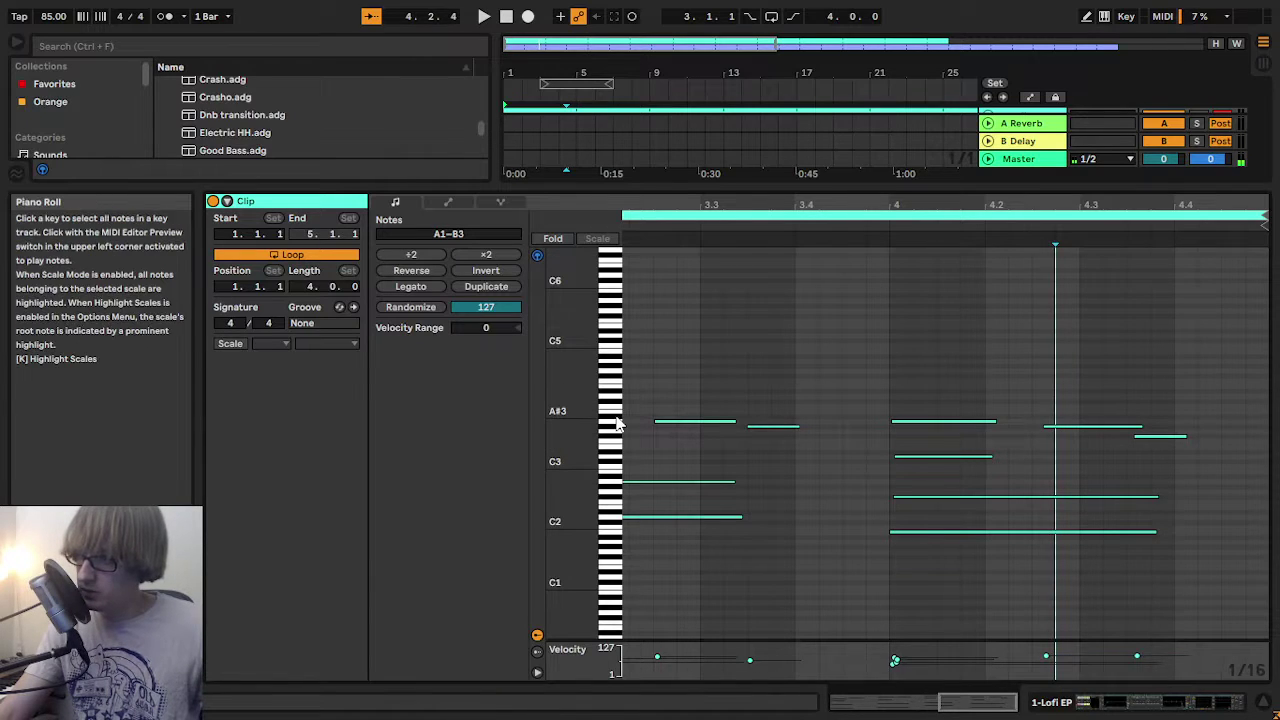
- Shift only the G#3 melody note in bar 4 slightly earlier
{"action": "left_click_drag", "start_coordinate": [572, 413], "coordinate": [612, 414]}
{"action": "left_click", "coordinate": [1071, 446]}
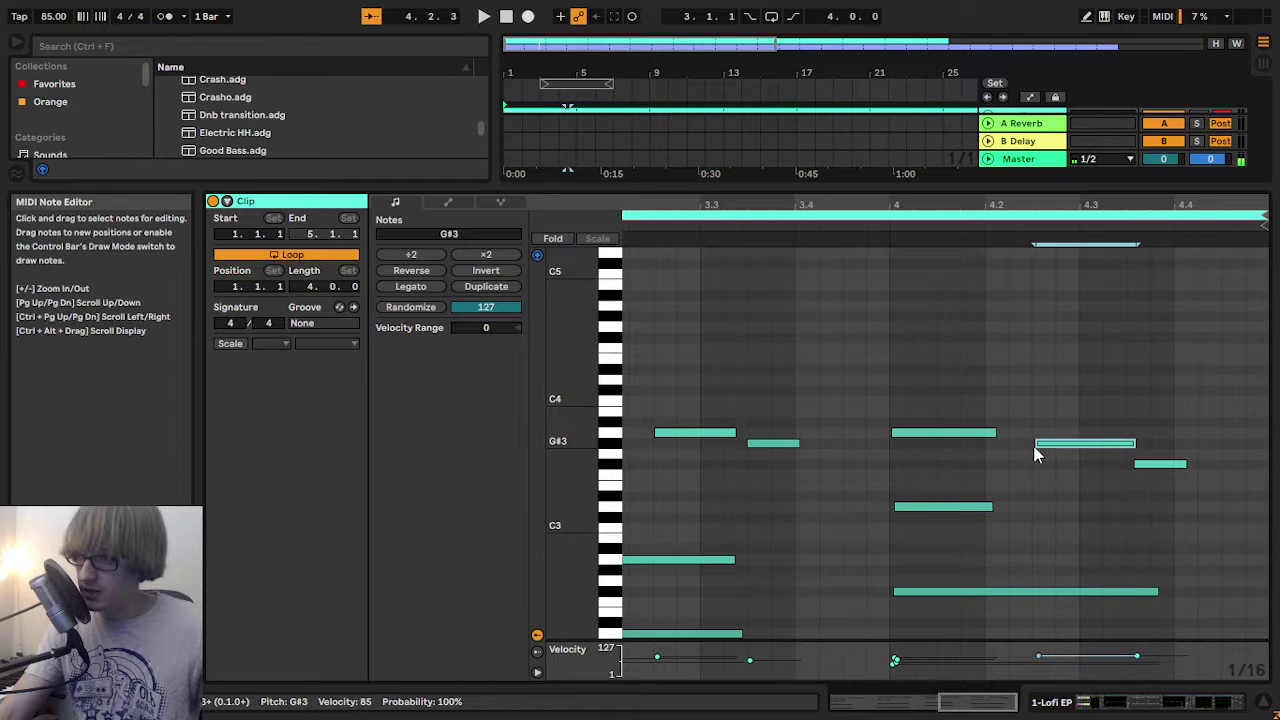
- Shift the F#3 melody note in bar 4 slightly earlier and listen to the clip
{"action": "left_click", "coordinate": [1150, 466]}
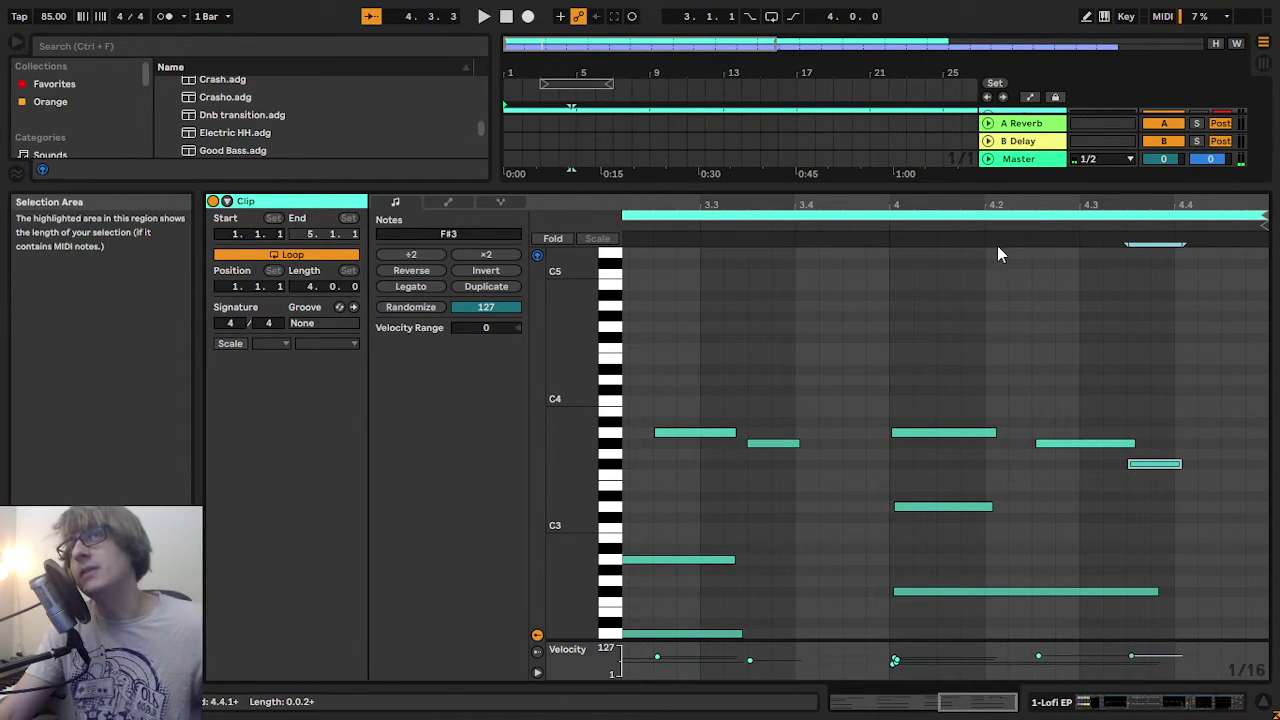
{"action": "key", "text": "space"}
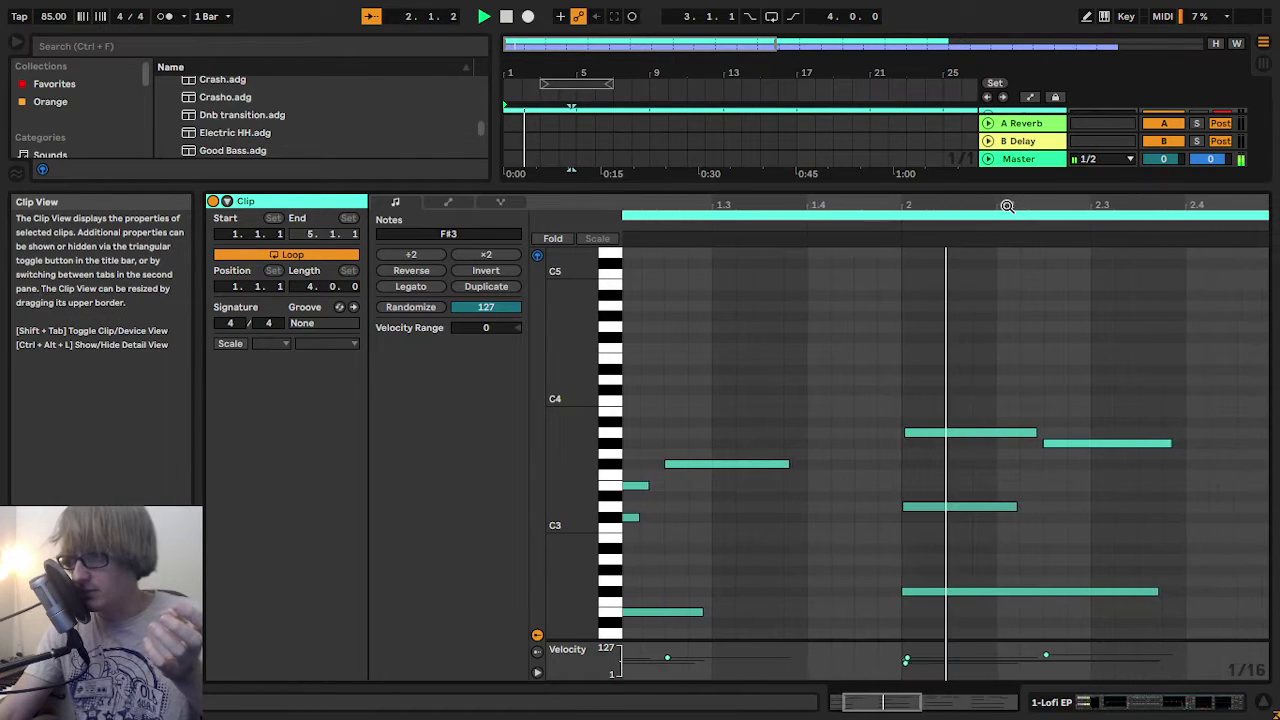
{"action": "left_click_drag", "start_coordinate": [908, 206], "coordinate": [808, 206]}
- Show the clip's Sustain envelope and move the pedal drop at bar 3 slightly later, just past the barline
{"action": "left_click", "coordinate": [448, 201]}
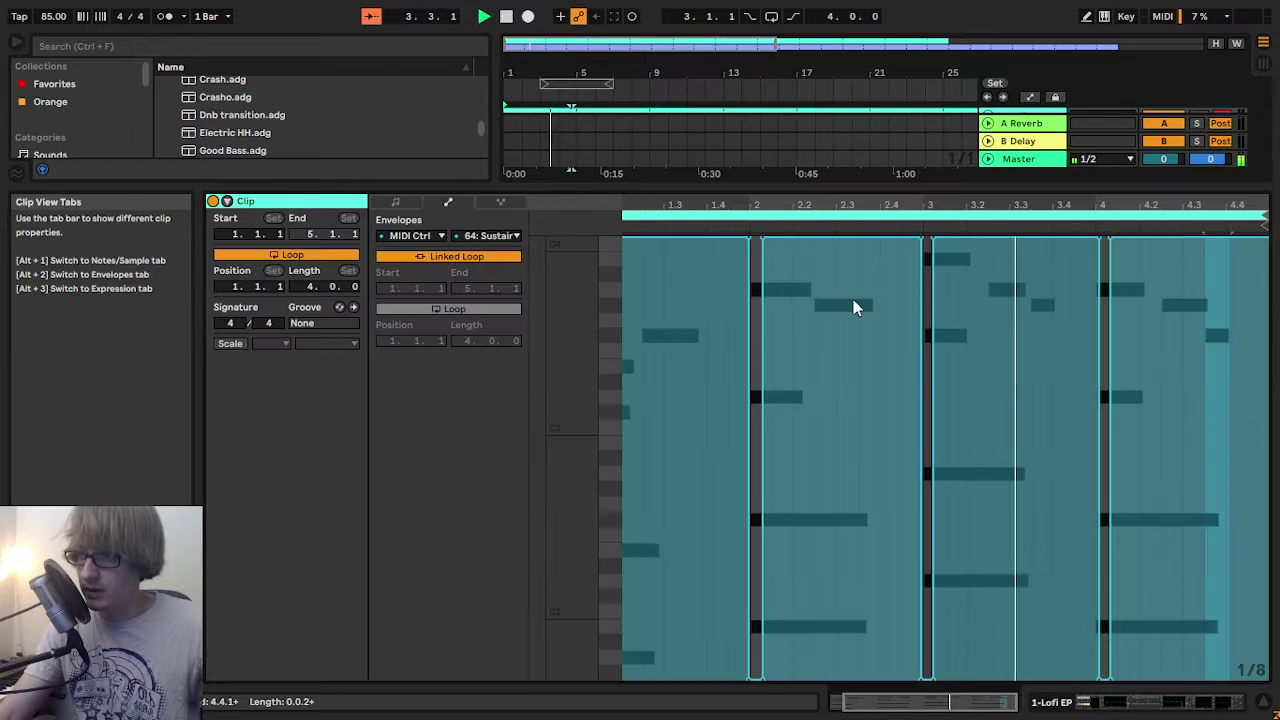
{"action": "scroll", "coordinate": [893, 360], "scroll_direction": "up", "scroll_amount": 5, "text": "ctrl"}
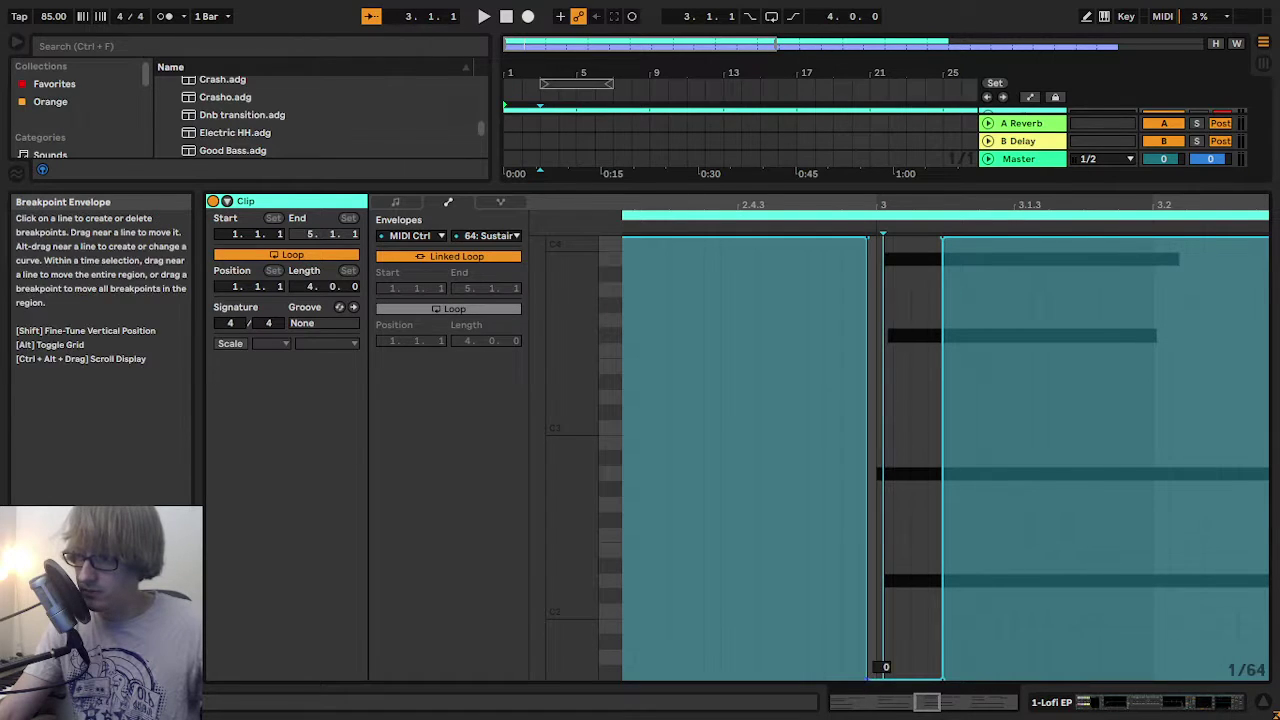
{"action": "left_click_drag", "start_coordinate": [884, 677], "coordinate": [893, 677]}
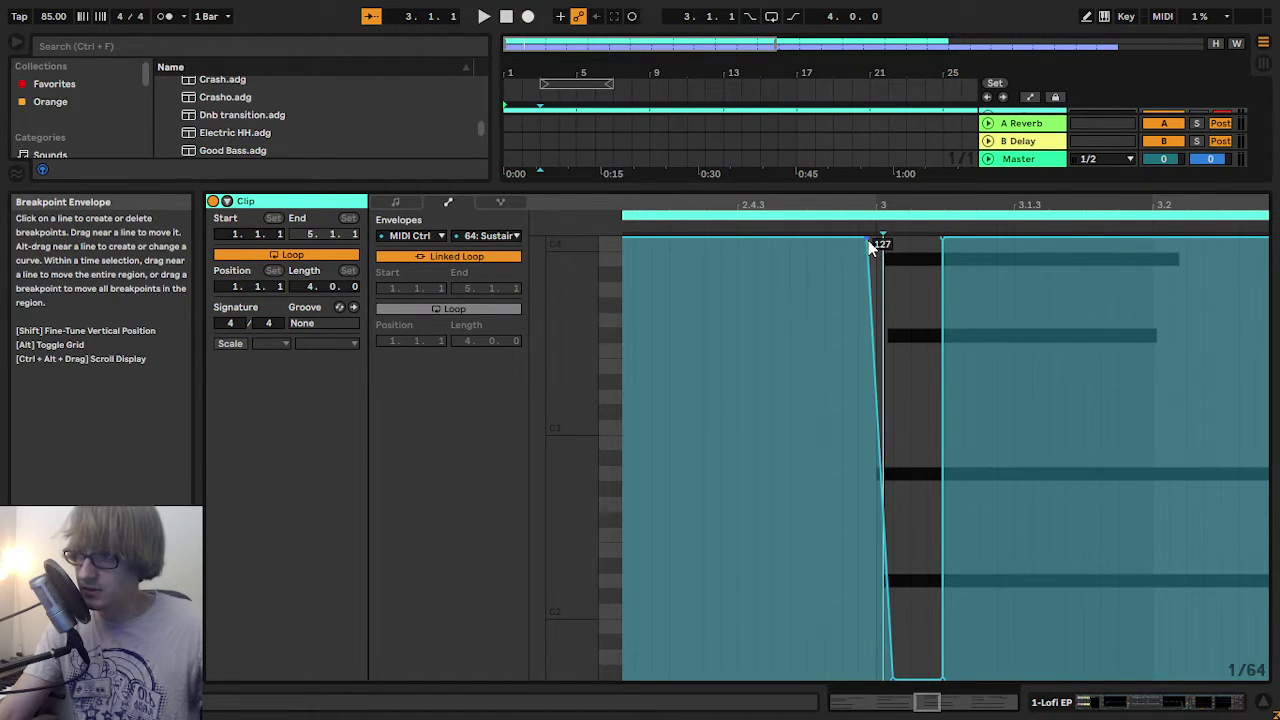
{"action": "left_click_drag", "start_coordinate": [878, 238], "coordinate": [892, 238]}
- Move the Sustain envelope's drop at bar 2 slightly later, just past the barline, and play the clip
{"action": "left_click_drag", "start_coordinate": [927, 702], "coordinate": [965, 697]}
{"action": "left_click_drag", "start_coordinate": [979, 208], "coordinate": [1259, 206]}
{"action": "left_click_drag", "start_coordinate": [660, 208], "coordinate": [1249, 200]}
{"action": "left_click_drag", "start_coordinate": [988, 208], "coordinate": [877, 491]}
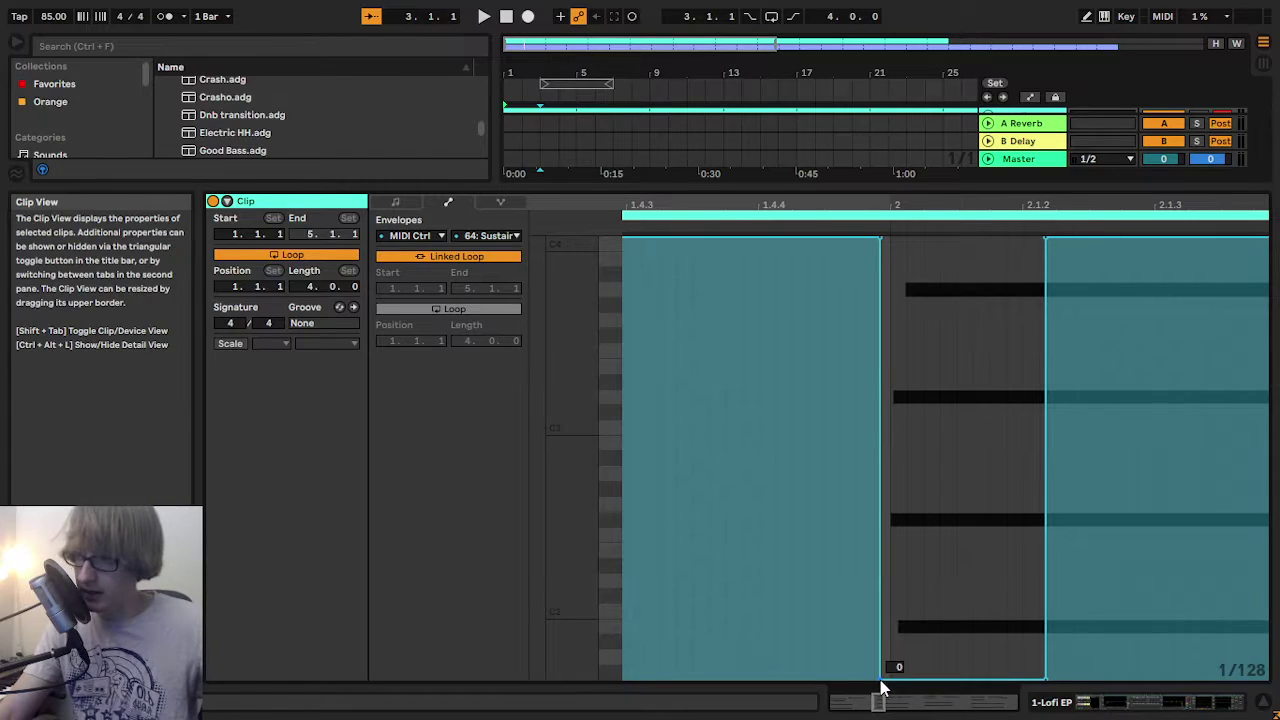
{"action": "left_click_drag", "start_coordinate": [881, 688], "coordinate": [908, 679]}
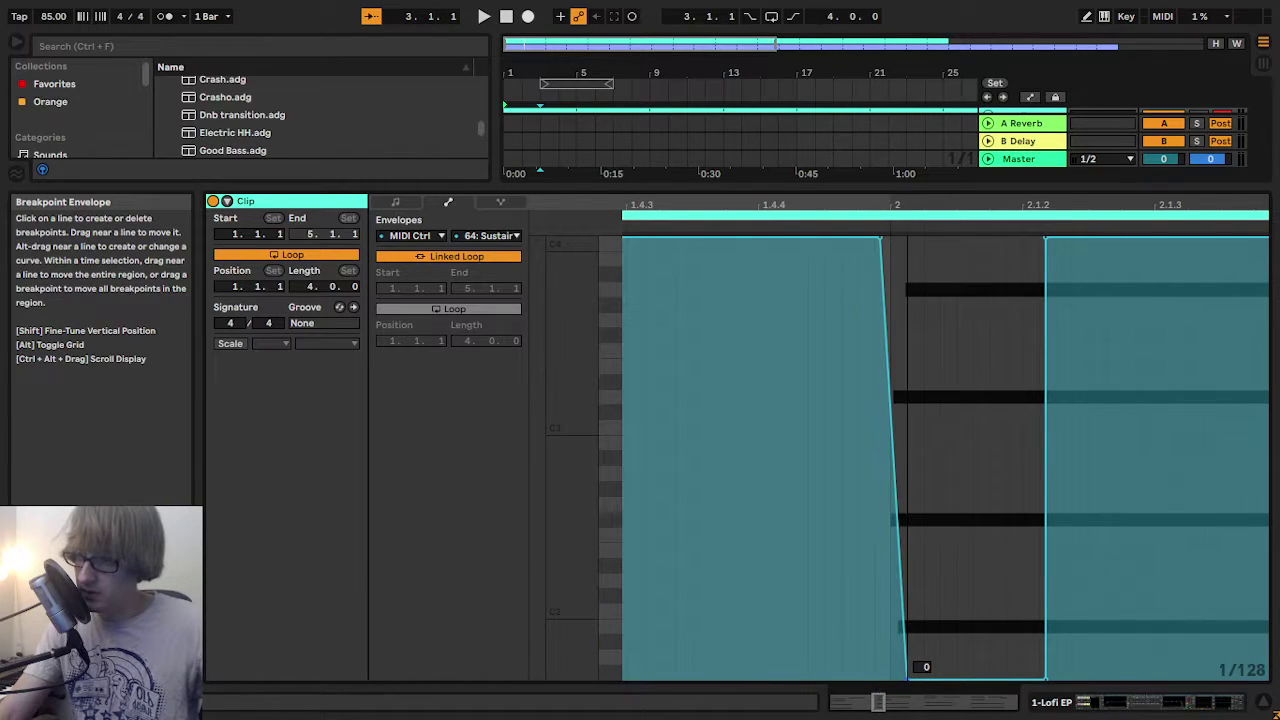
{"action": "left_click_drag", "start_coordinate": [881, 240], "coordinate": [951, 40]}
{"action": "key", "text": "space"}
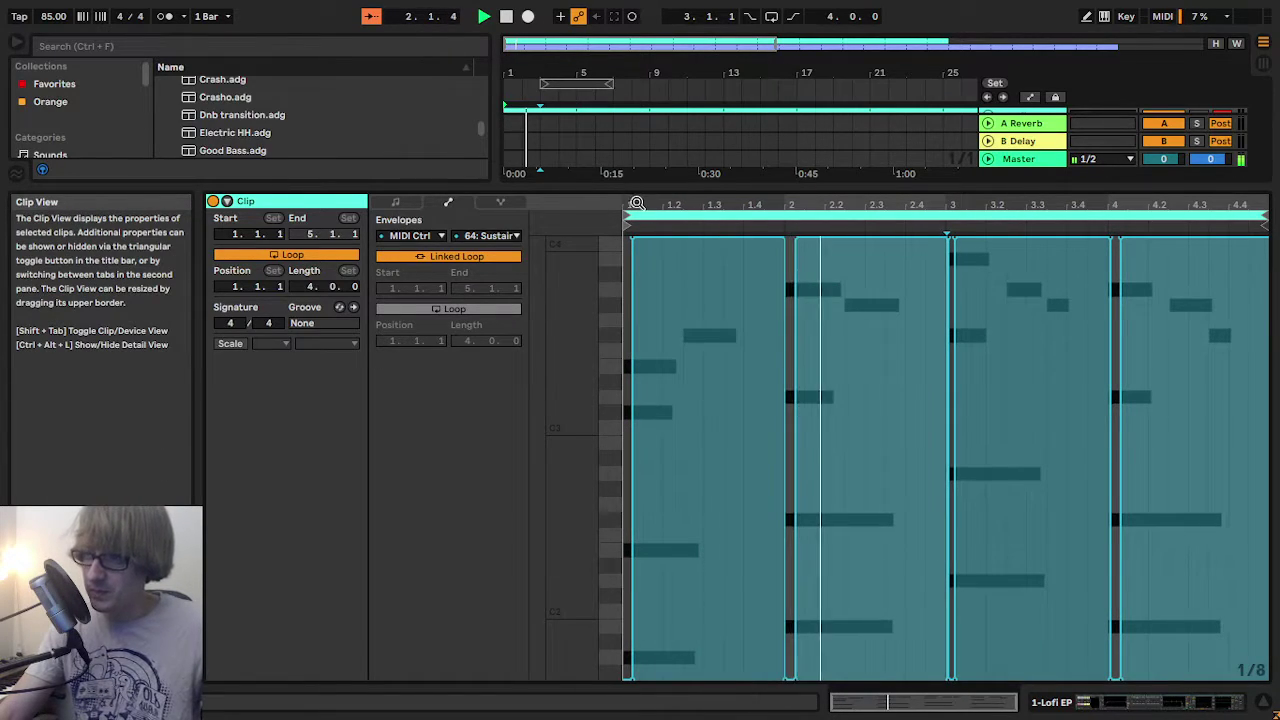
- Move the Sustain envelope's rise in bar 1 slightly earlier, closer to the start of the clip
{"action": "left_click_drag", "start_coordinate": [625, 199], "coordinate": [646, 254]}
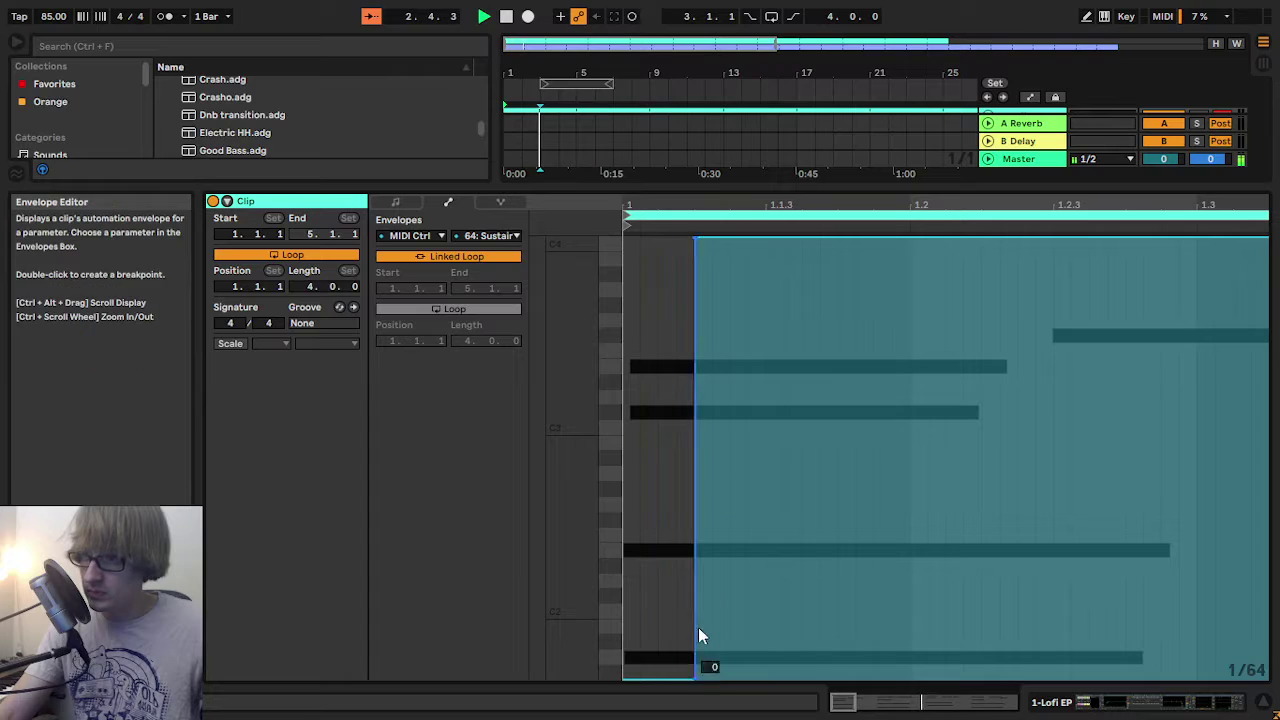
{"action": "left_click_drag", "start_coordinate": [695, 676], "coordinate": [660, 676]}
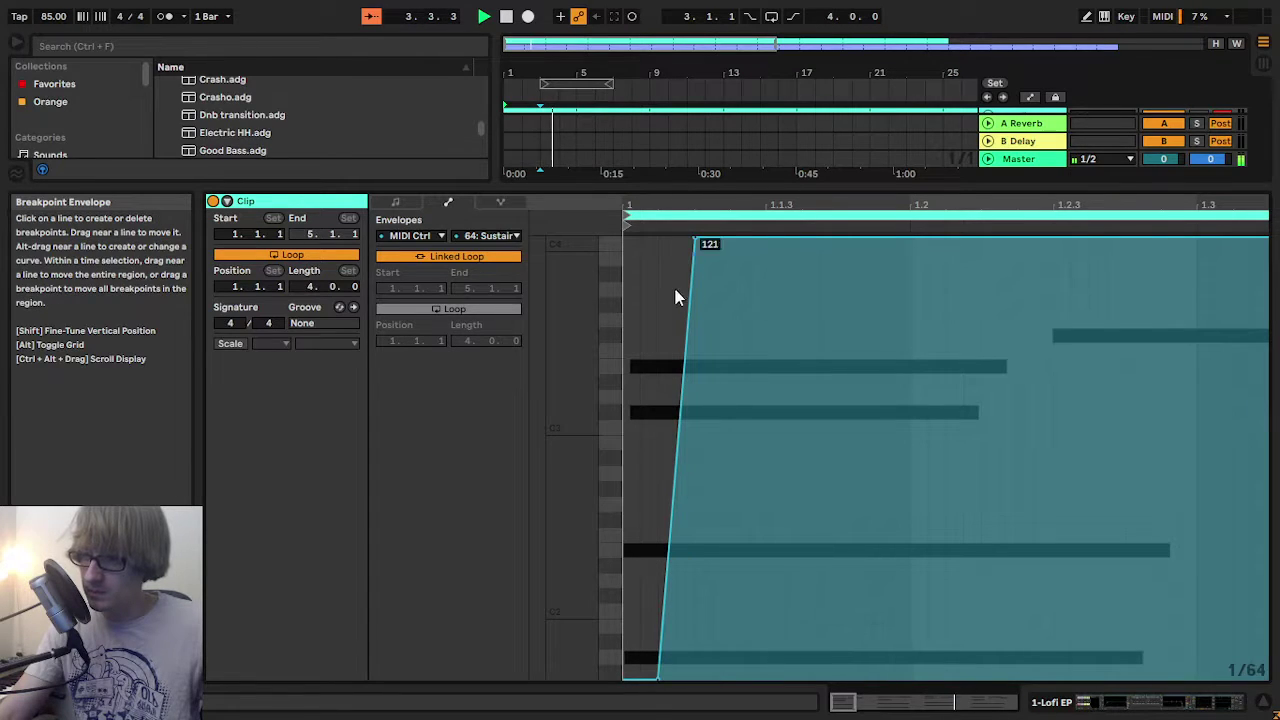
{"action": "left_click_drag", "start_coordinate": [694, 238], "coordinate": [658, 238]}
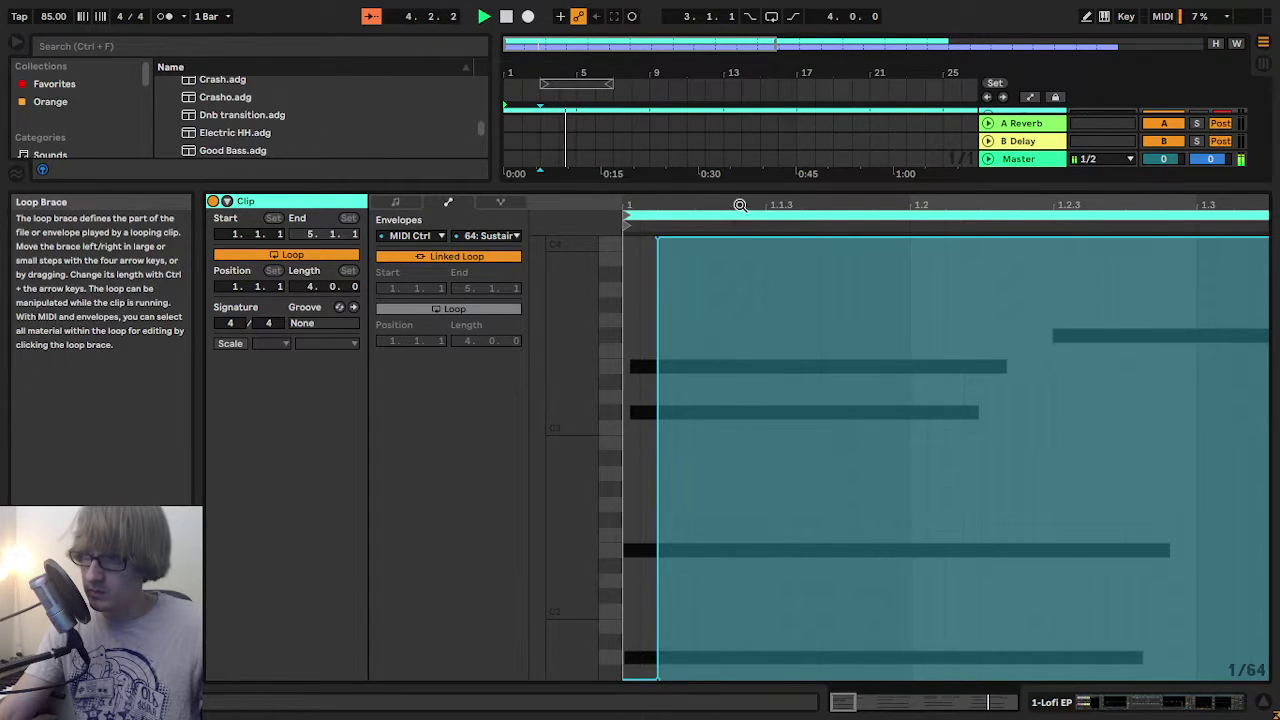
{"action": "left_click_drag", "start_coordinate": [740, 204], "coordinate": [700, 160]}
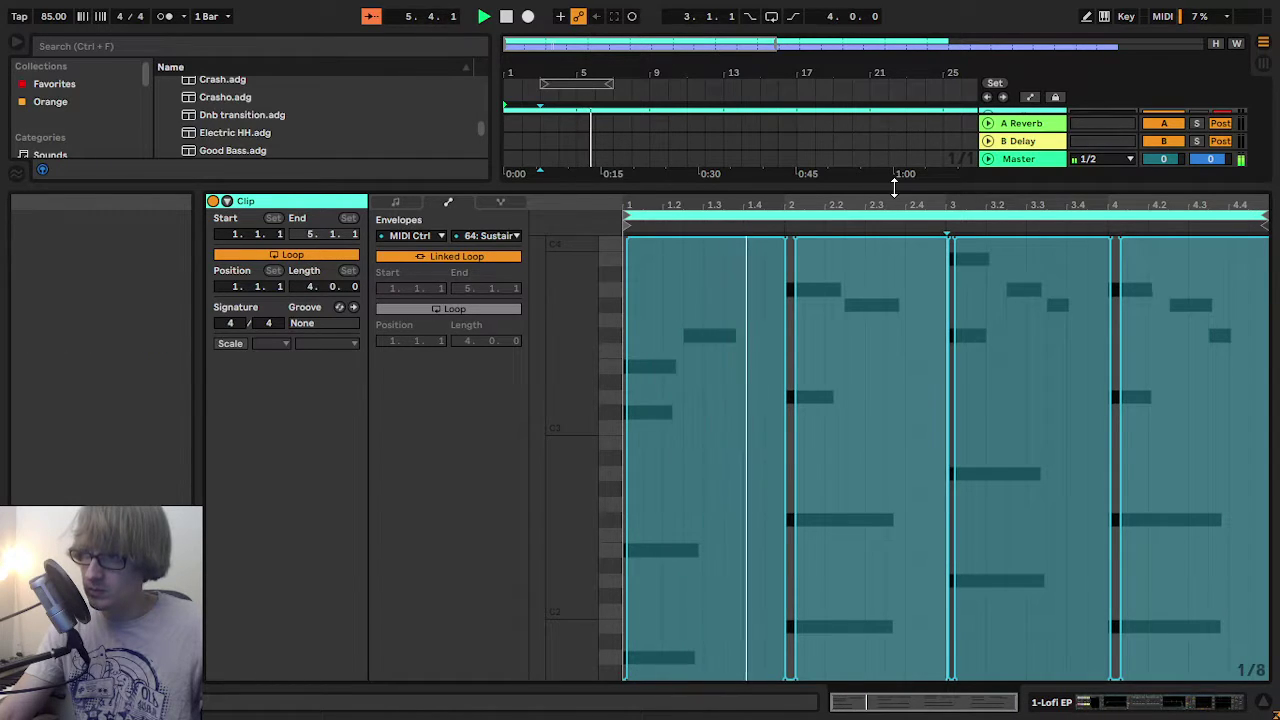
- Collapse the clip editor to reveal the arrangement and fold the Lofi EP track
{"action": "left_click_drag", "start_coordinate": [940, 195], "coordinate": [763, 633]}
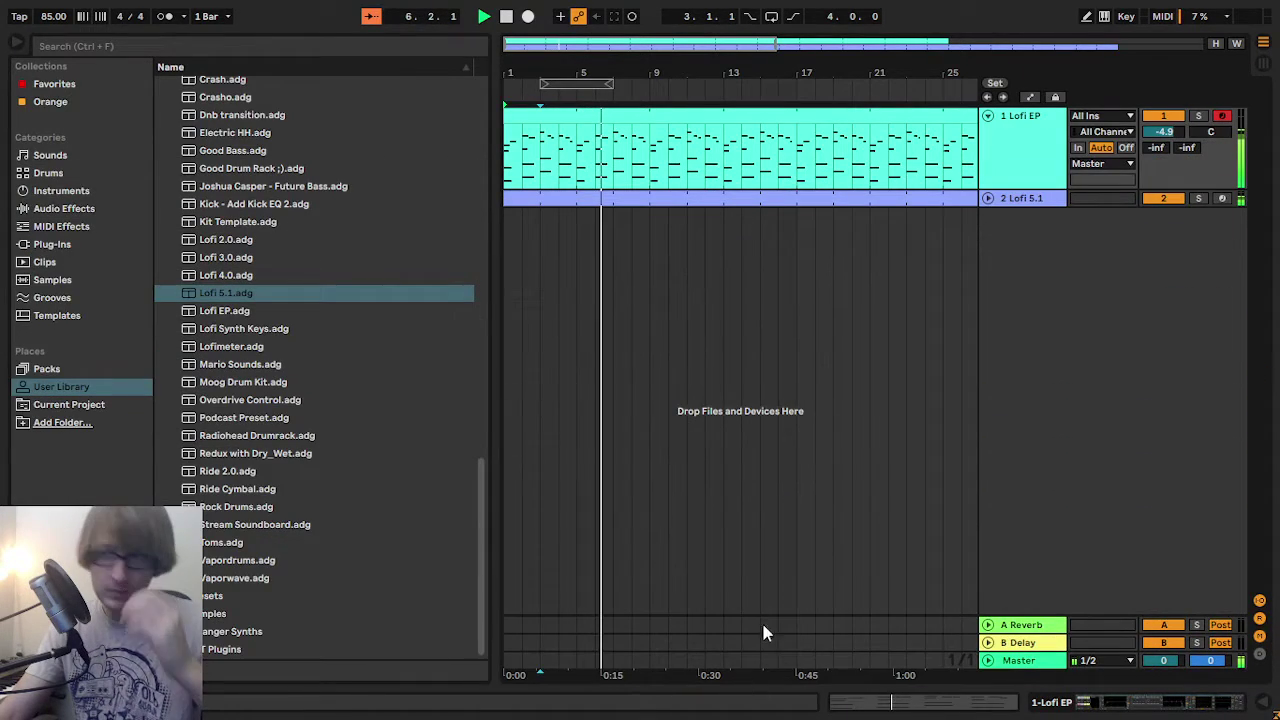
{"action": "left_click", "coordinate": [826, 320]}
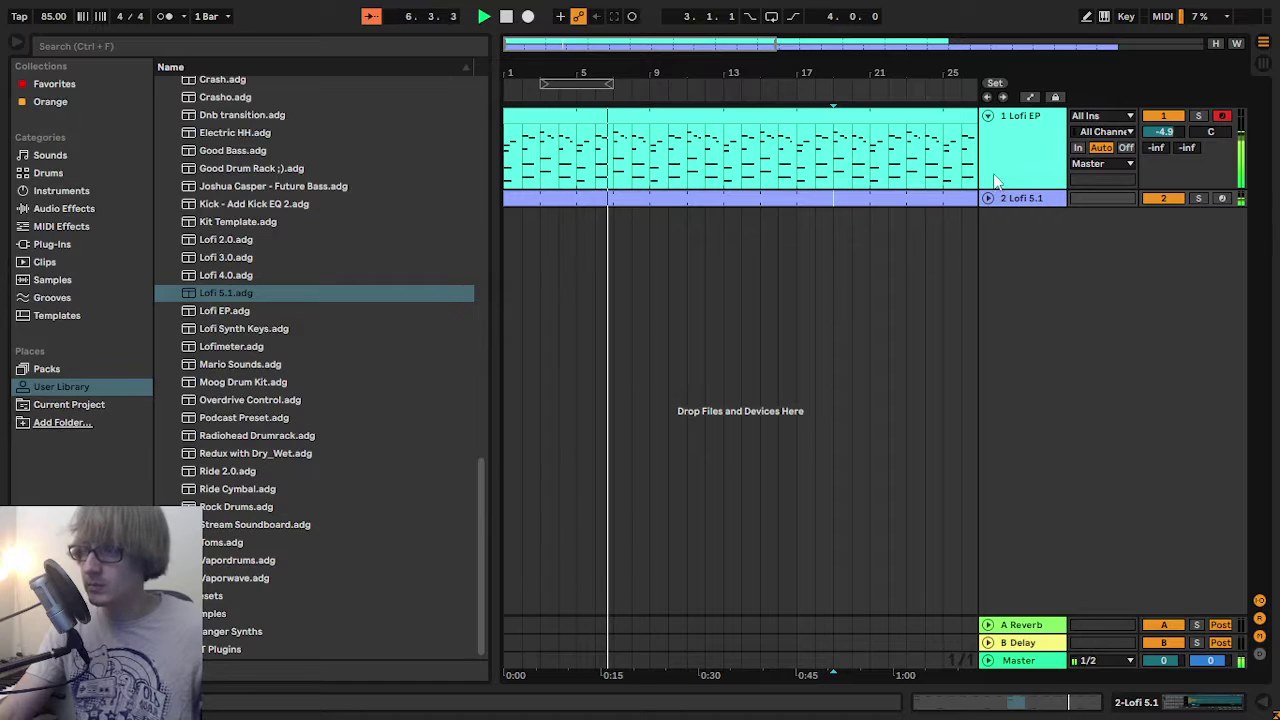
{"action": "left_click", "coordinate": [987, 116]}
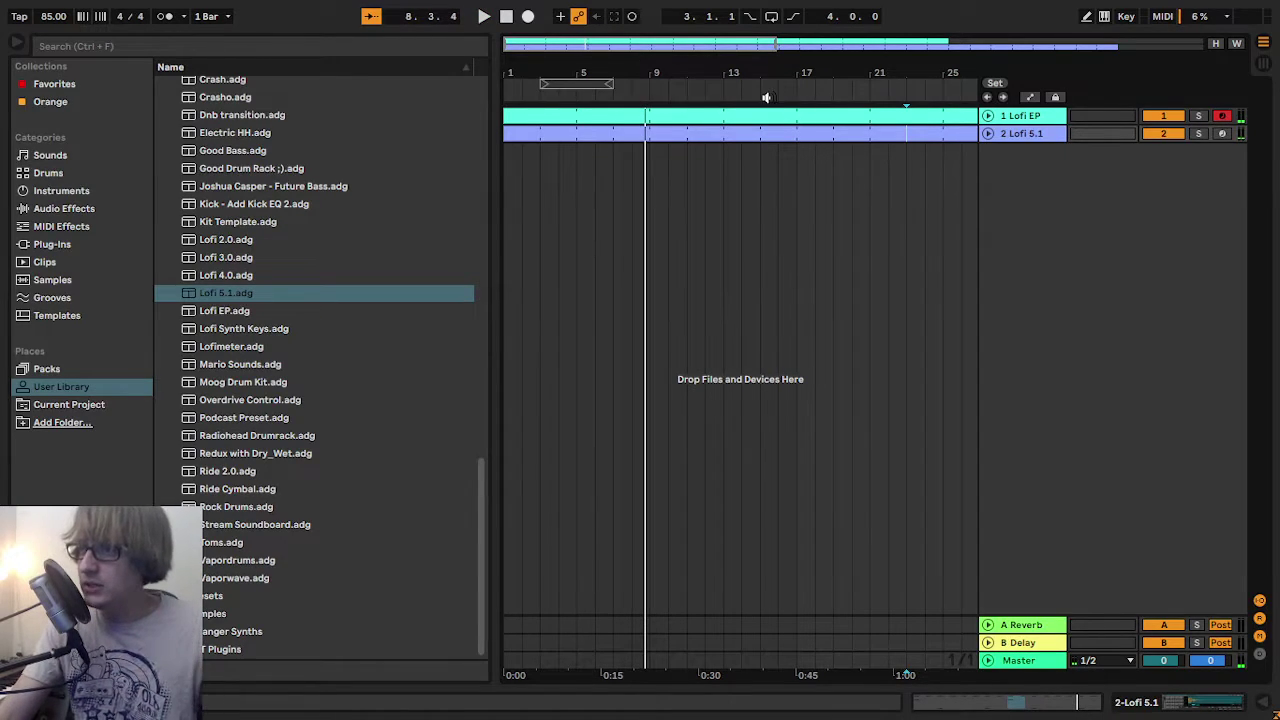
- Shorten the Lofi EP clip to end at bar 9 and consolidate it into one eight-bar clip
{"action": "left_click_drag", "start_coordinate": [750, 73], "coordinate": [750, 20]}
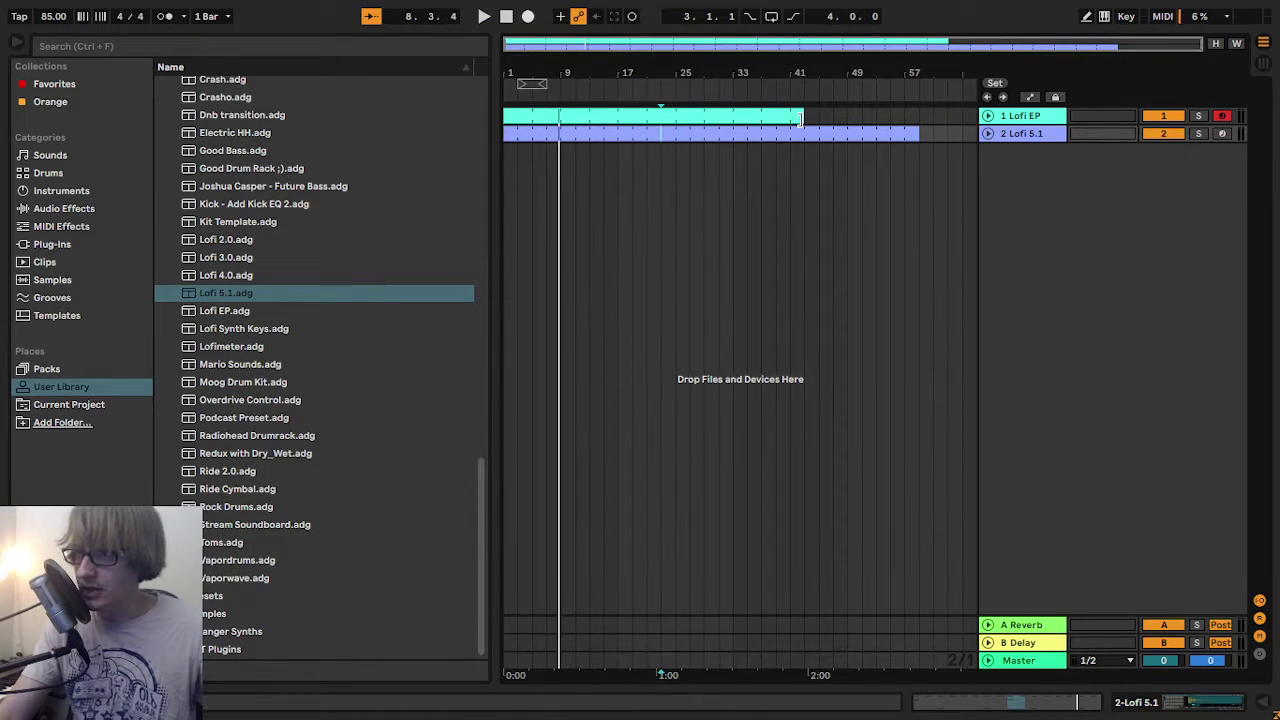
{"action": "left_click_drag", "start_coordinate": [800, 118], "coordinate": [611, 144]}
{"action": "left_click_drag", "start_coordinate": [565, 81], "coordinate": [651, 108]}
{"action": "right_click", "coordinate": [587, 124]}
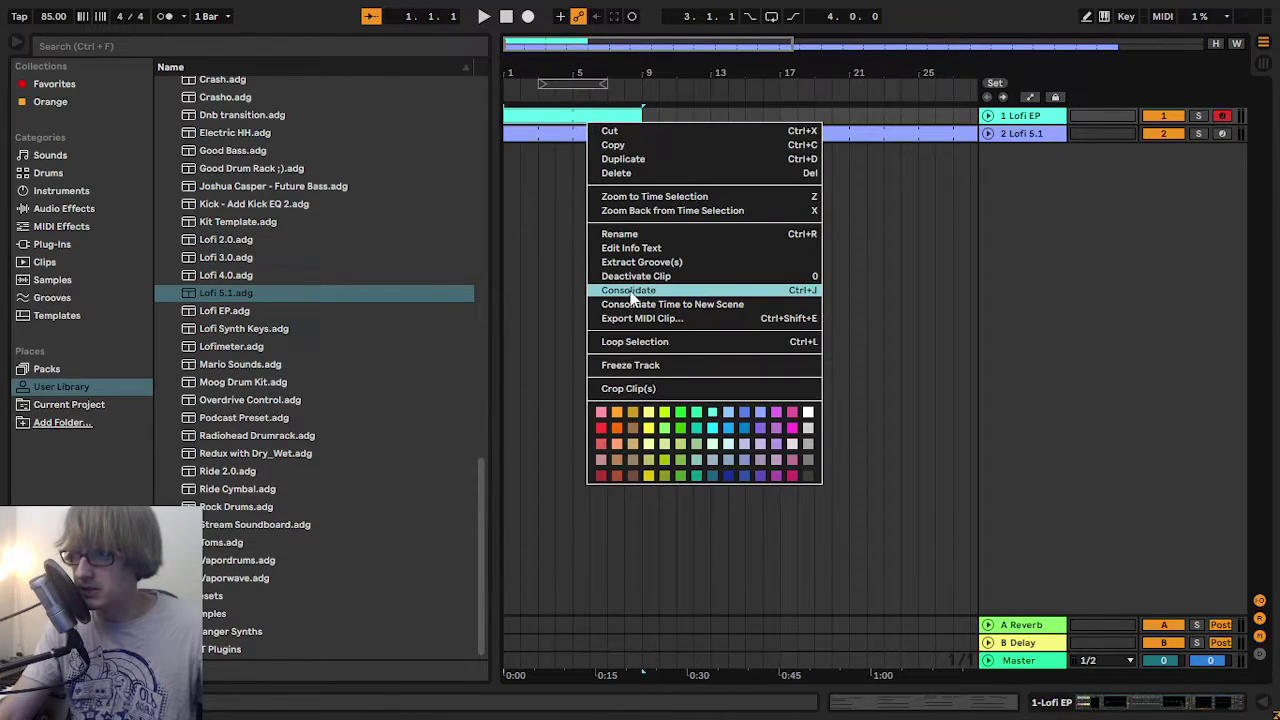
{"action": "left_click", "coordinate": [628, 290]}
- Turn on looping for the consolidated eight-bar keys clip and extend it along the arrangement past bar 25
{"action": "double_click", "coordinate": [570, 117]}
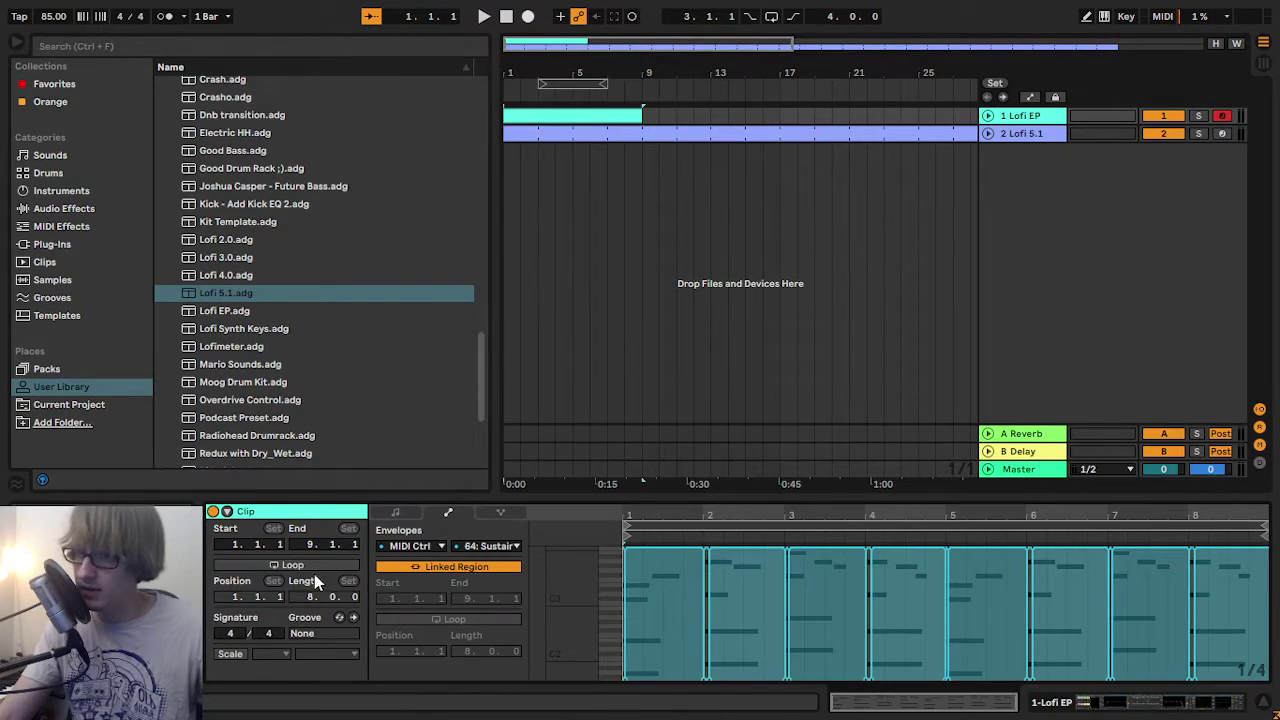
{"action": "left_click", "coordinate": [333, 565]}
{"action": "left_click", "coordinate": [400, 513]}
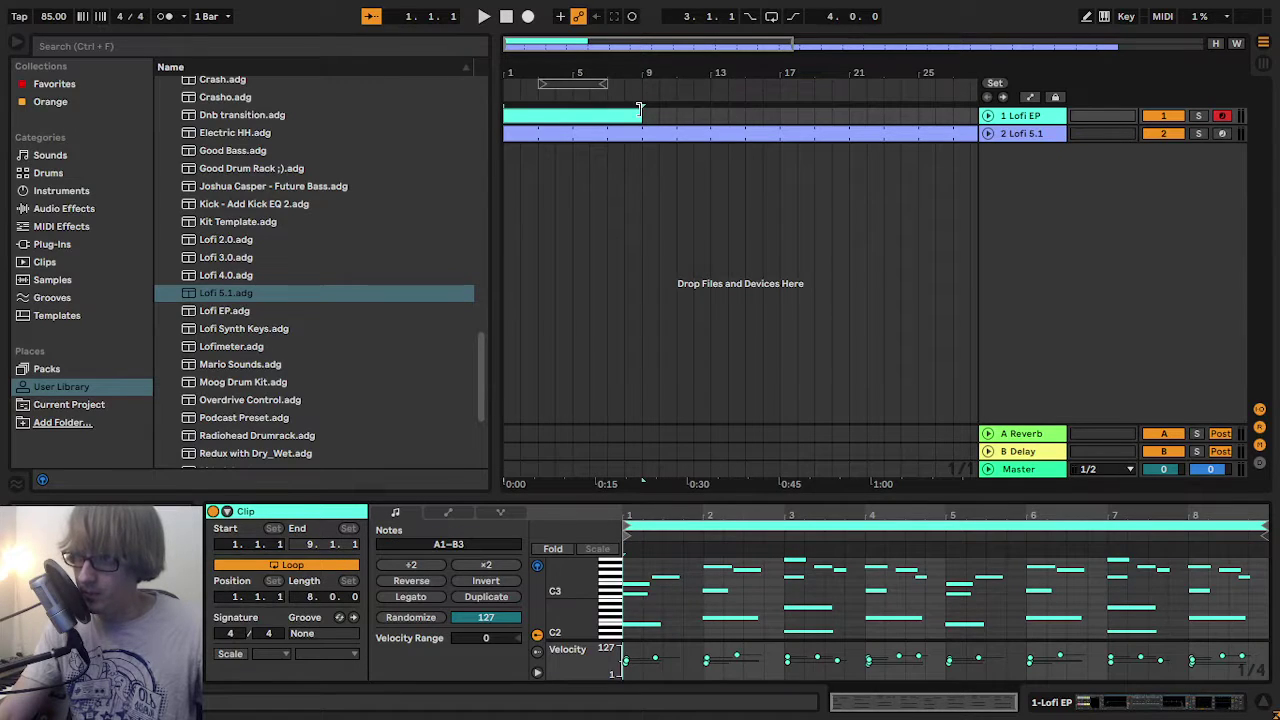
{"action": "left_click_drag", "start_coordinate": [639, 108], "coordinate": [1272, 180]}
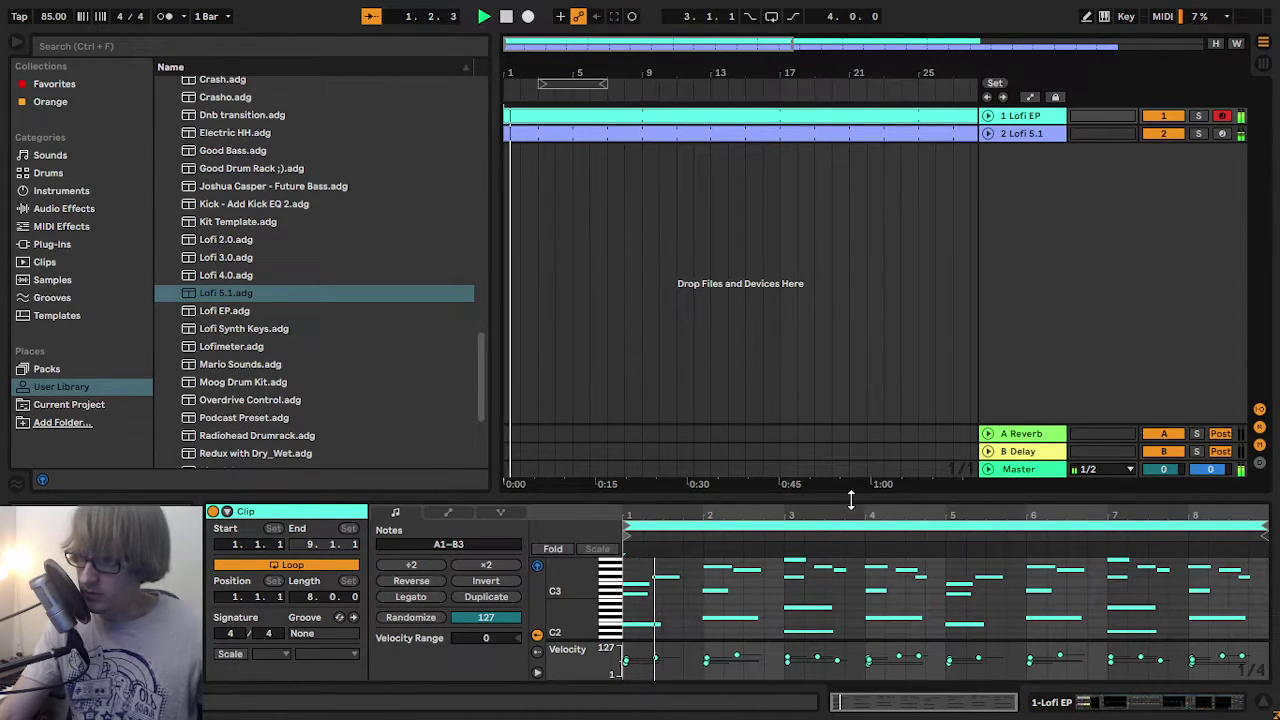
- Enlarge the note editor and listen to the eight-bar keys part while examining the notes in bars 5 to 8
{"action": "left_click_drag", "start_coordinate": [851, 499], "coordinate": [877, 154]}
{"action": "left_click_drag", "start_coordinate": [575, 369], "coordinate": [645, 370]}
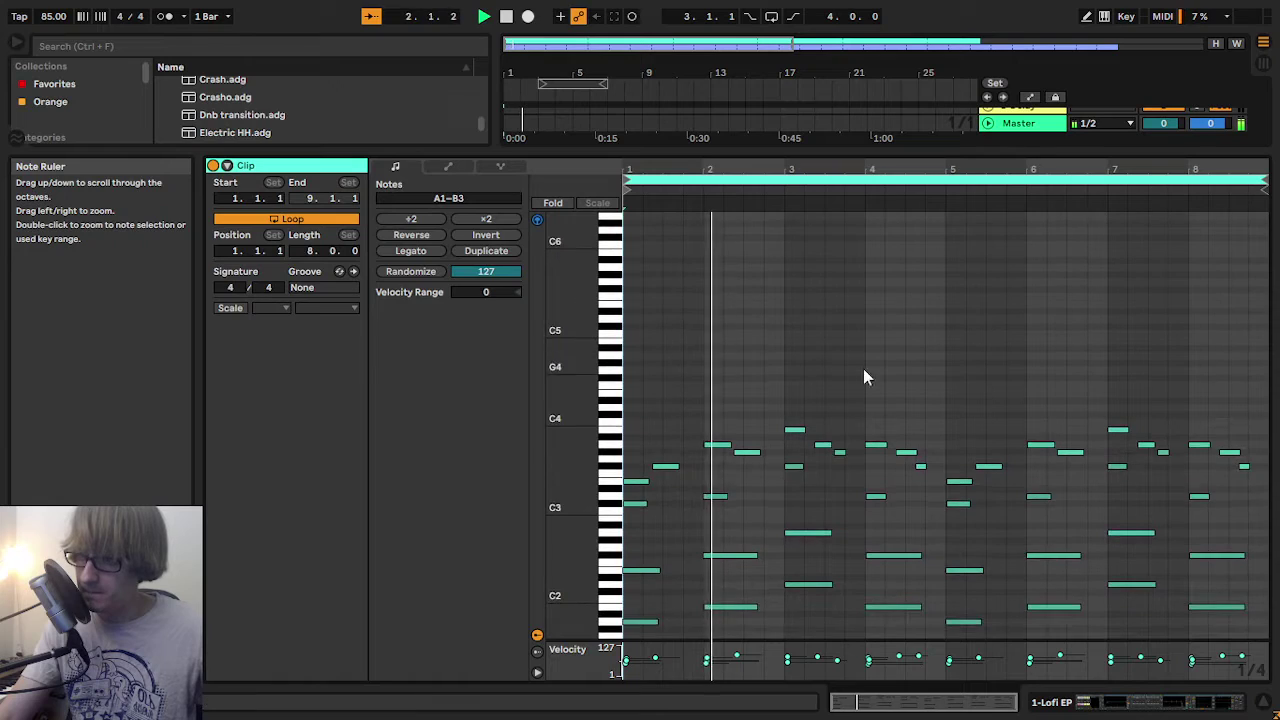
{"action": "scroll", "coordinate": [865, 370], "scroll_direction": "down", "scroll_amount": 3}
{"action": "left_click_drag", "start_coordinate": [930, 170], "coordinate": [932, 175]}
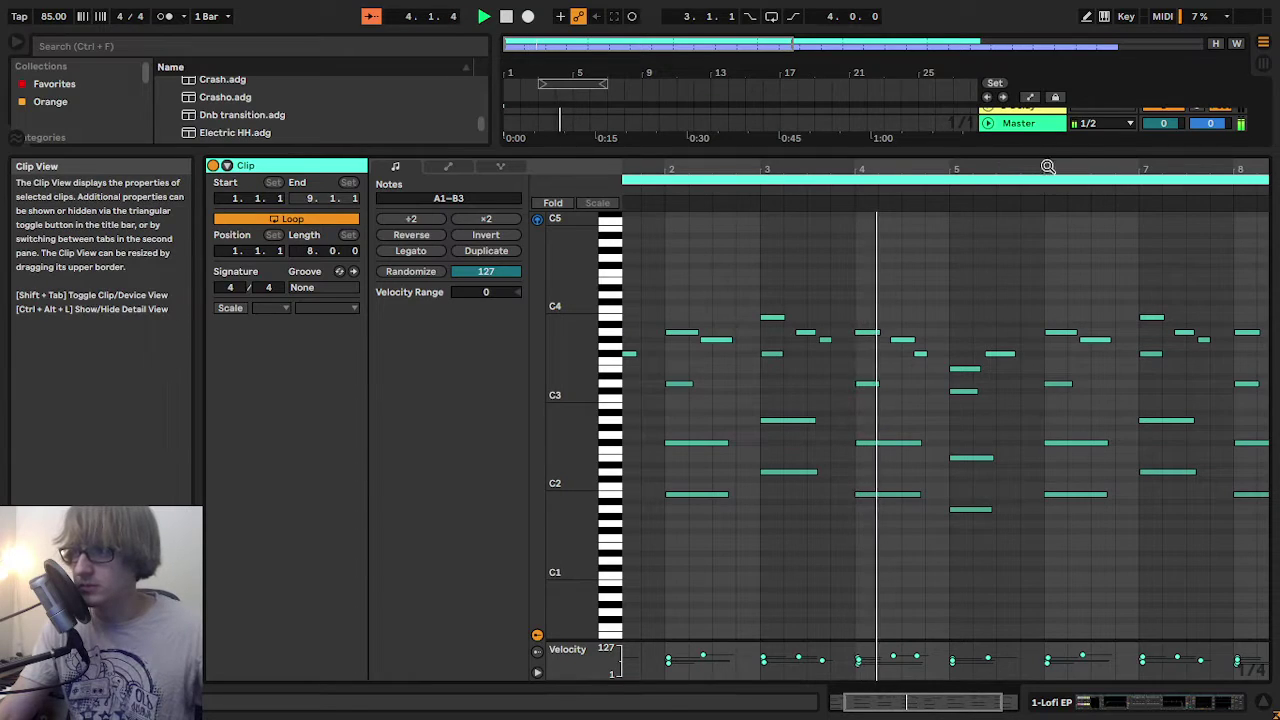
{"action": "mouse_move", "coordinate": [1055, 168]}
{"action": "left_mouse_down"}
{"action": "mouse_move", "coordinate": [1054, 182]}
{"action": "mouse_move", "coordinate": [891, 180]}
{"action": "left_mouse_up"}
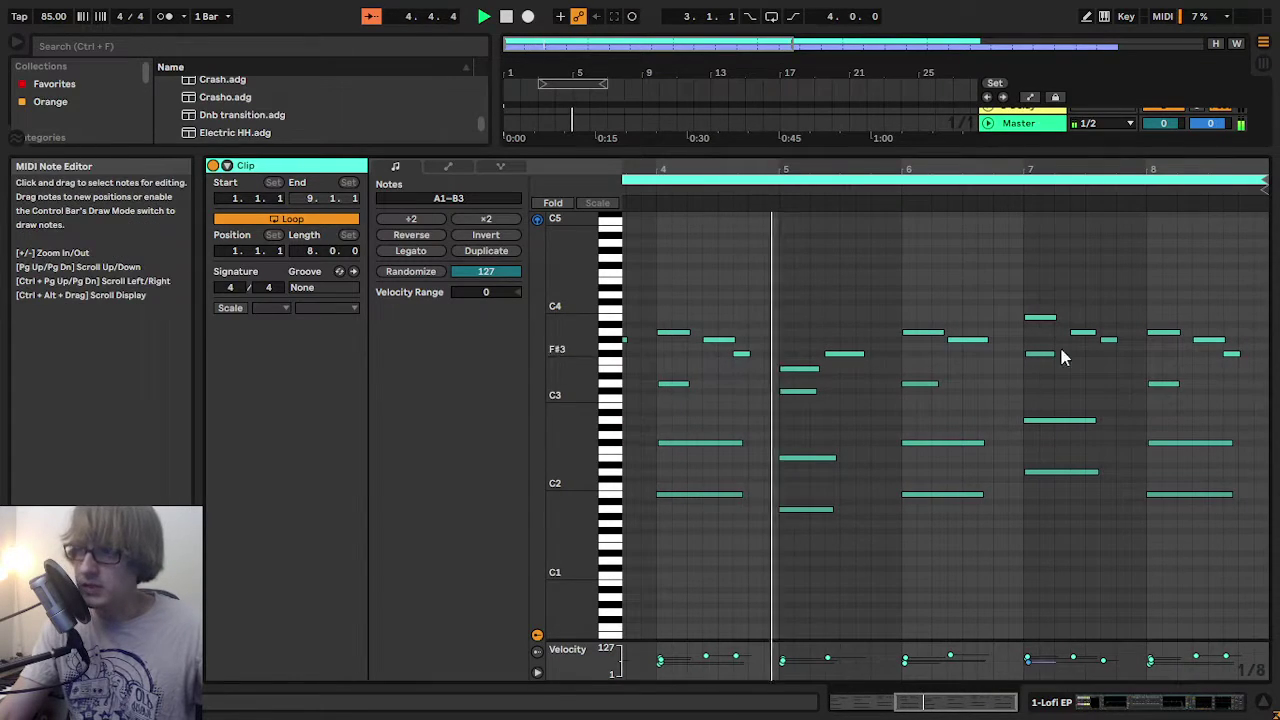
{"action": "left_click_drag", "start_coordinate": [571, 366], "coordinate": [590, 366]}
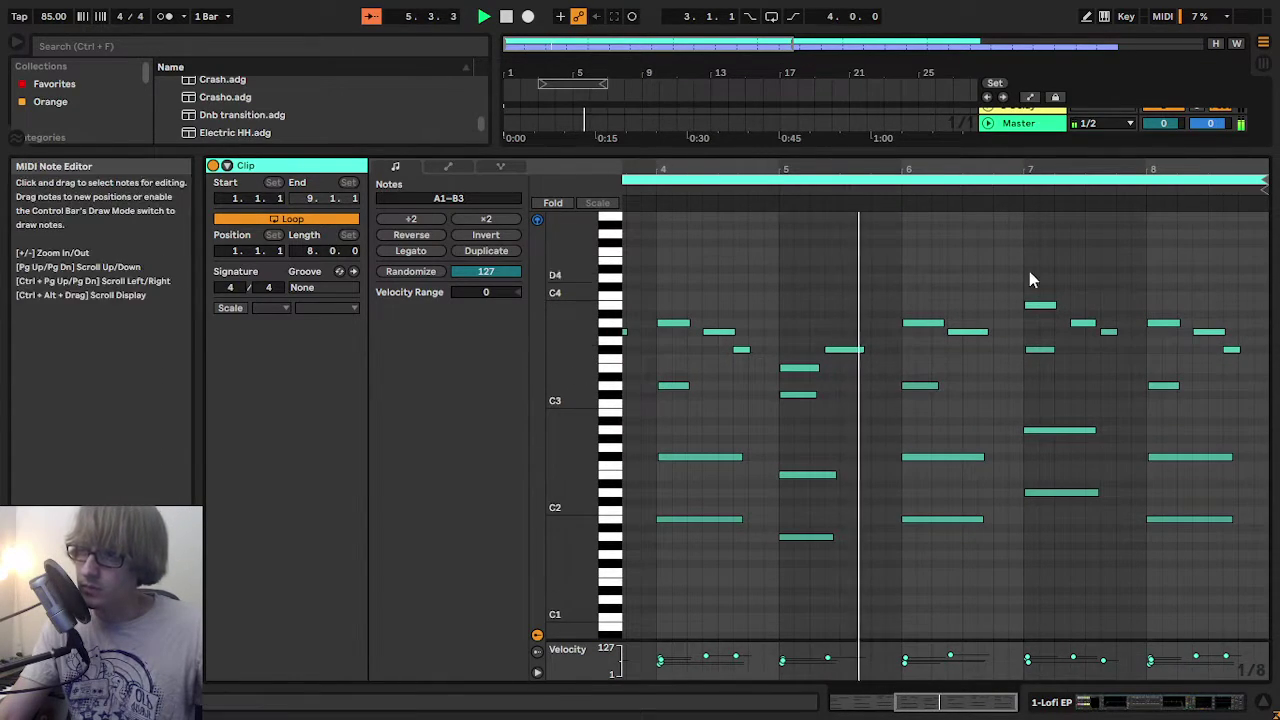
{"action": "left_click_drag", "start_coordinate": [1077, 169], "coordinate": [1017, 192]}
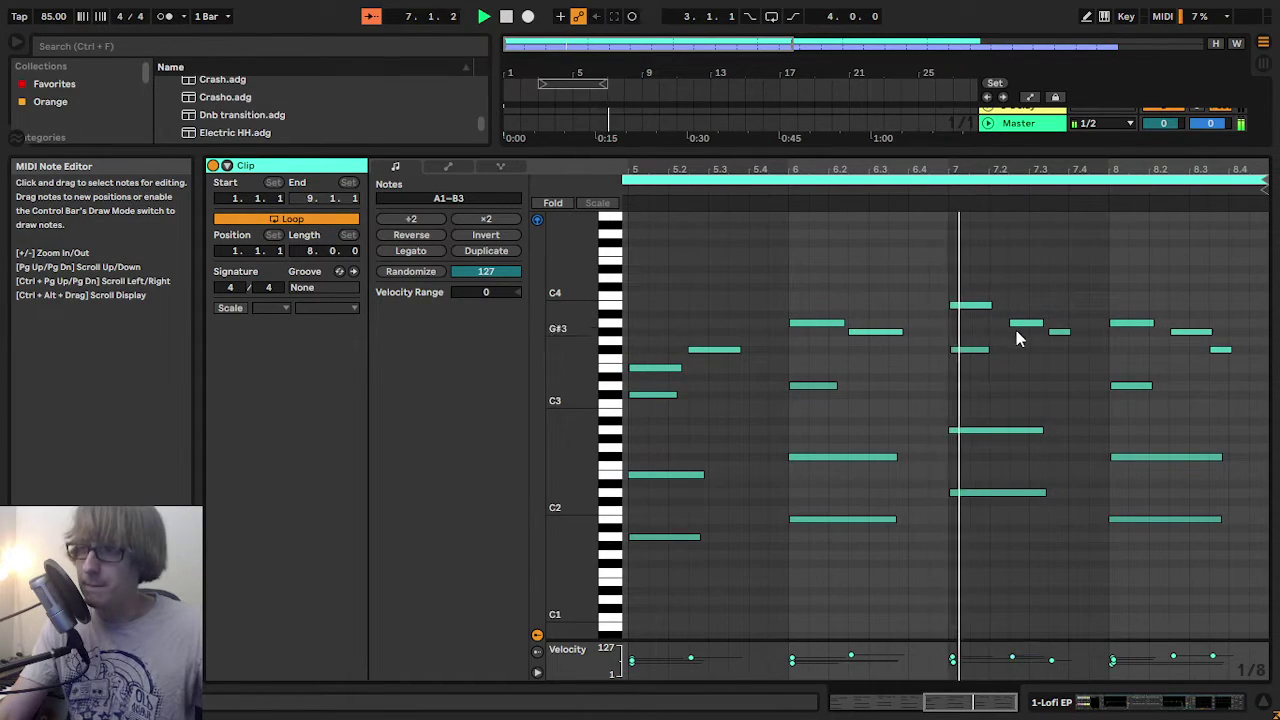
{"action": "left_click_drag", "start_coordinate": [1031, 272], "coordinate": [1020, 328]}
{"action": "key", "text": "space"}
- Try adding a short melody note above the A3 note before beat 7.3, auditioning D4 and C#4
{"action": "left_click", "coordinate": [968, 305]}
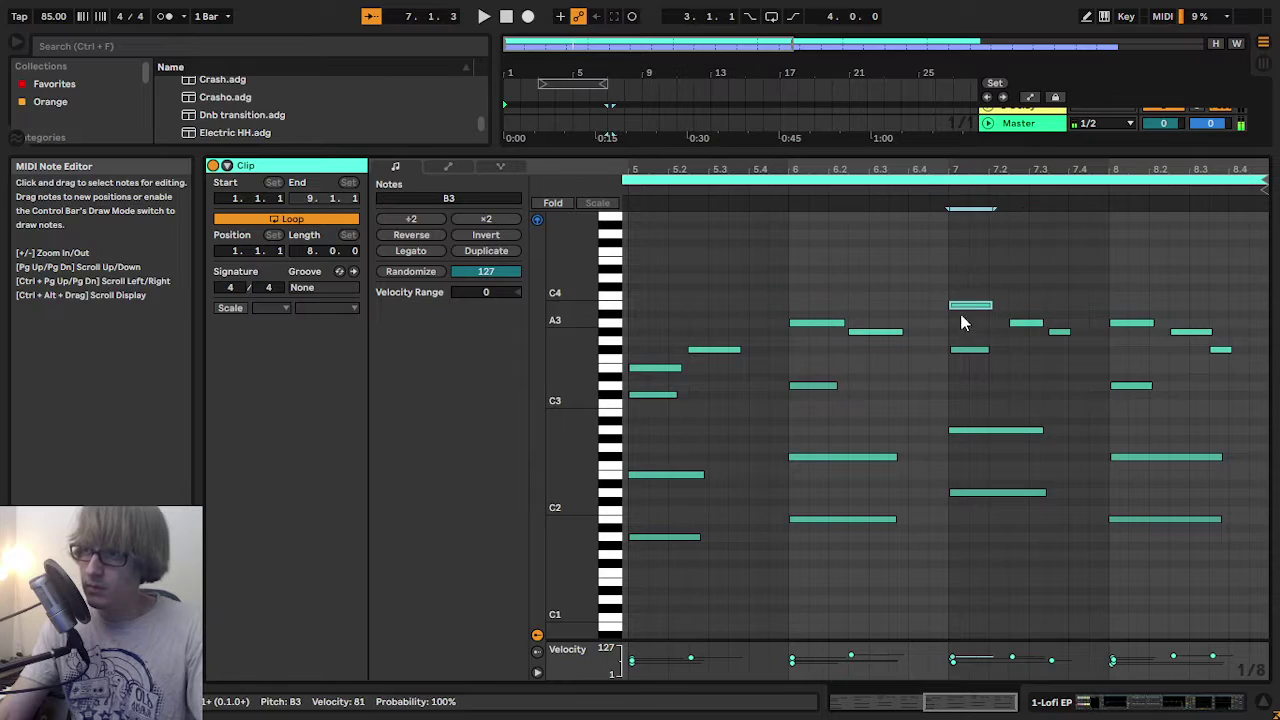
{"action": "double_click", "coordinate": [1019, 271]}
{"action": "key", "text": "Down"}
{"action": "key", "text": "Down"}
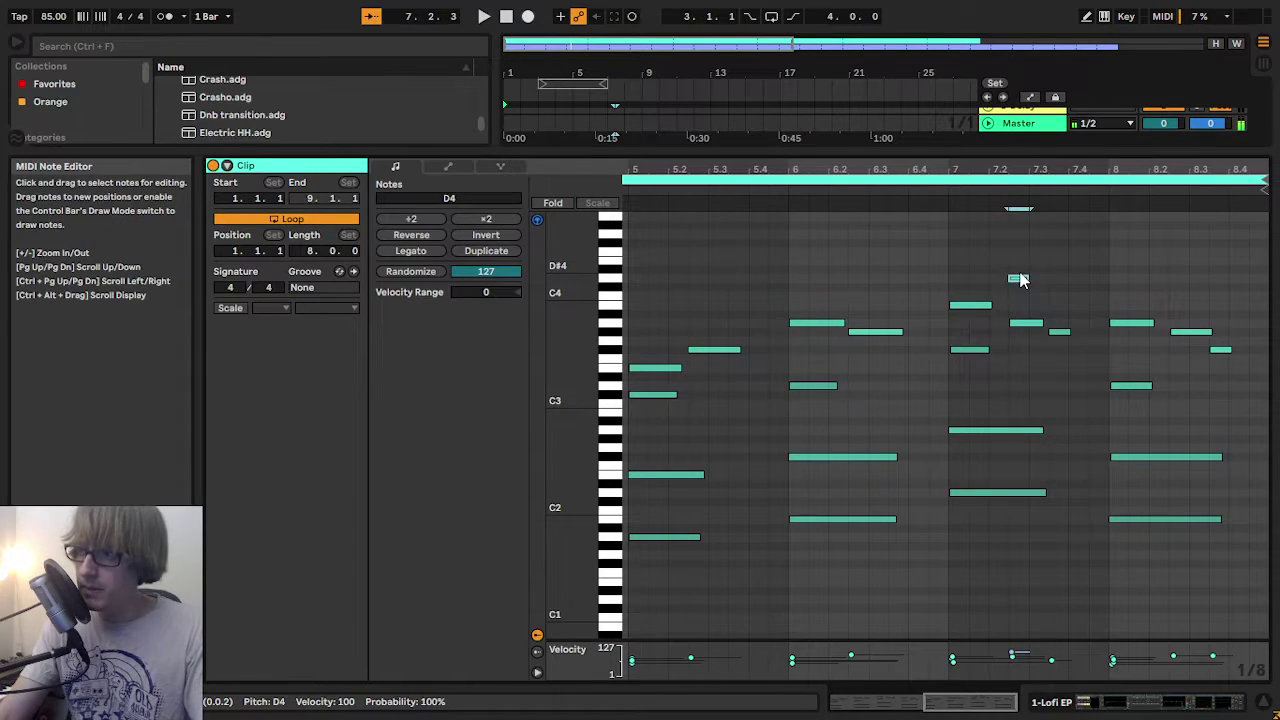
{"action": "key", "text": "Delete"}
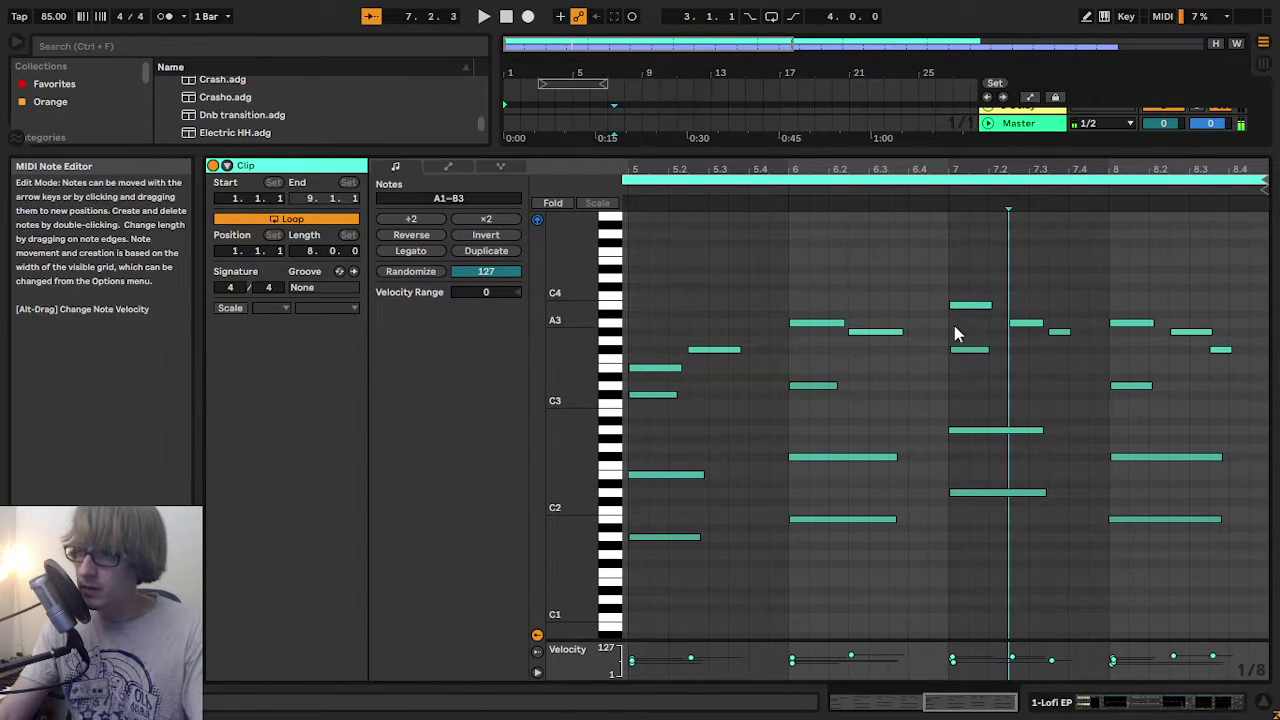
{"action": "left_click", "coordinate": [968, 305]}
{"action": "key", "text": "ctrl+z"}
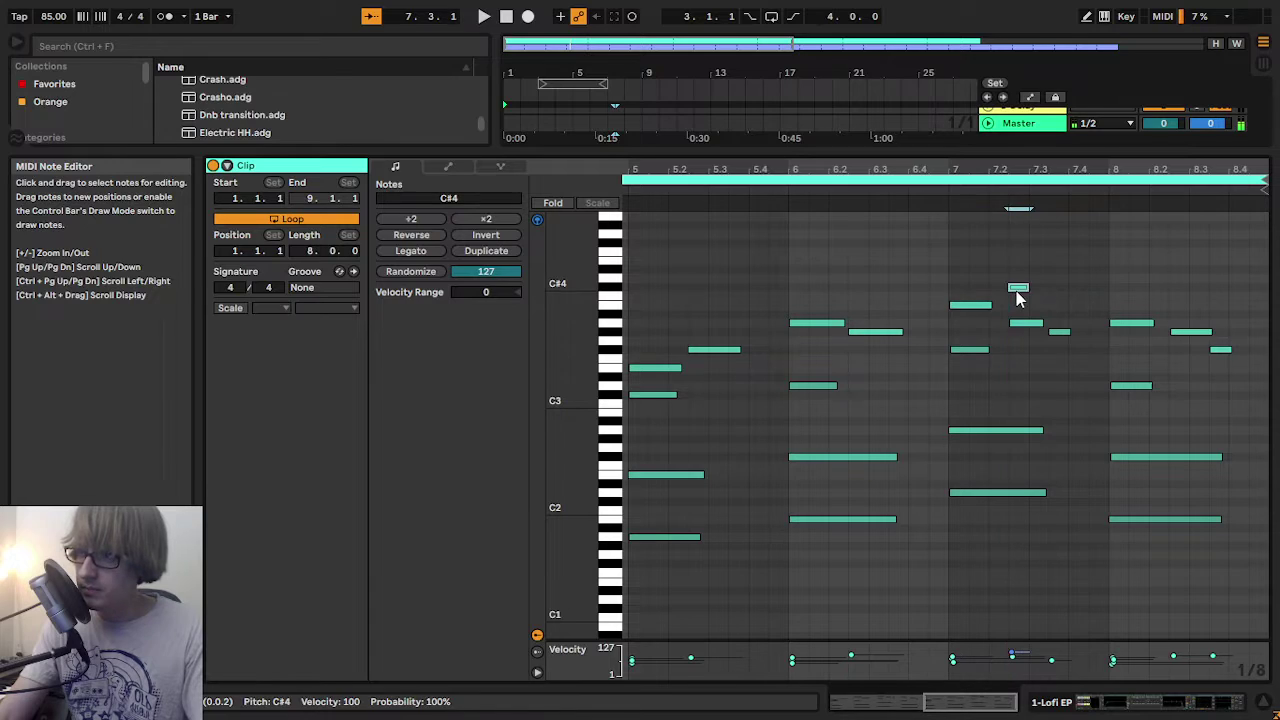
- Replace the extra short note in bar 7 by raising the last two melody notes to C#4 and A3, and listen
{"action": "left_click", "coordinate": [1064, 333]}
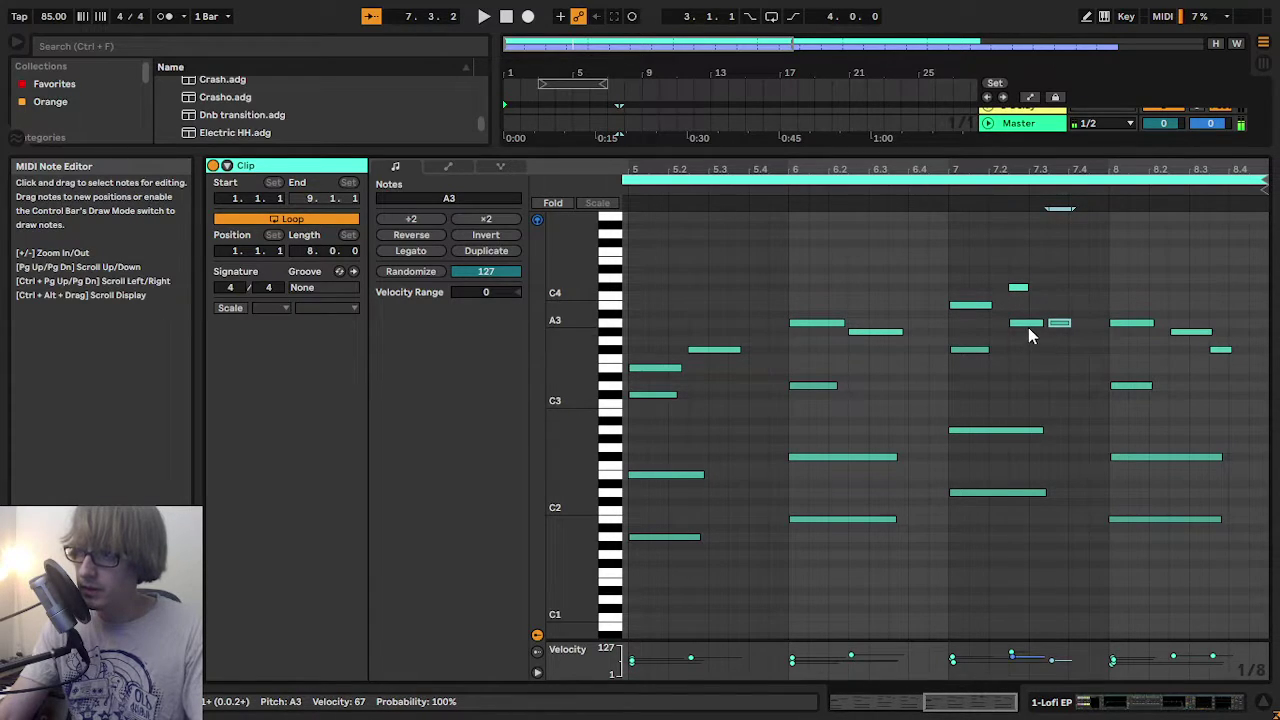
{"action": "left_click", "coordinate": [1019, 287]}
{"action": "key", "text": "Delete"}
{"action": "left_click", "coordinate": [1024, 323]}
{"action": "key", "text": "Up"}
{"action": "key", "text": "Up"}
{"action": "key", "text": "Up"}
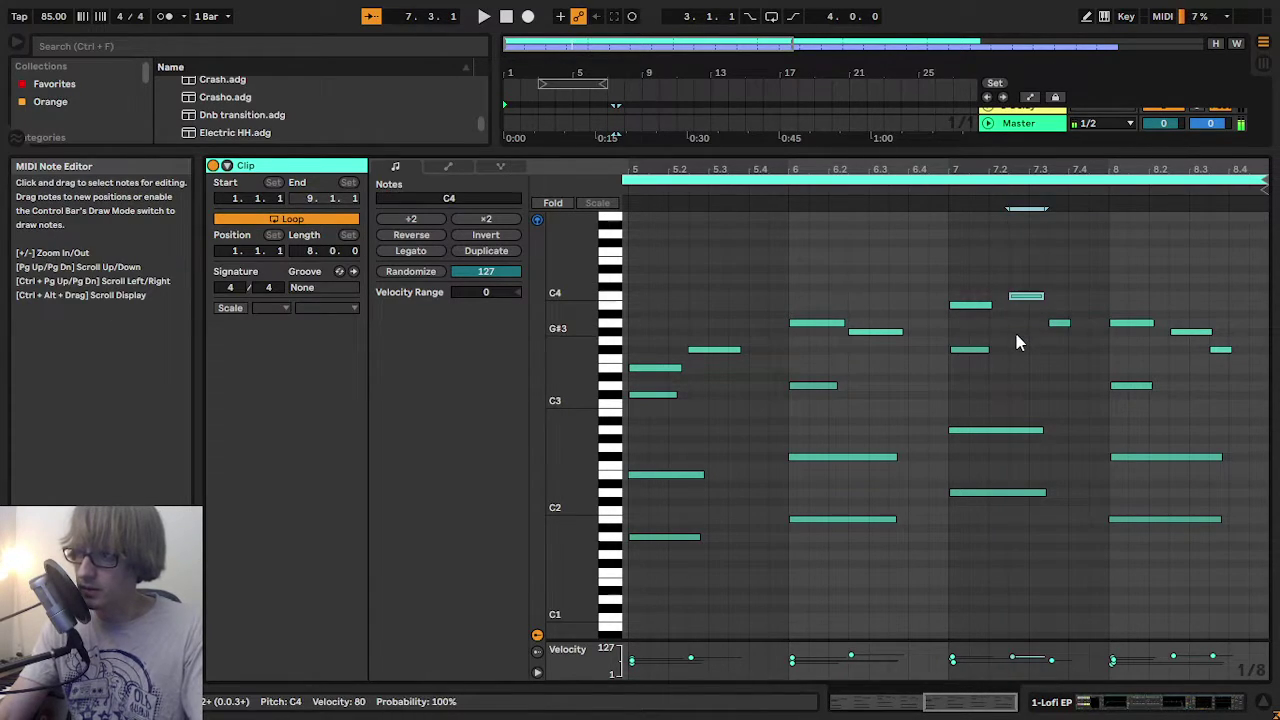
{"action": "key", "text": "Up"}
{"action": "left_click", "coordinate": [935, 192]}
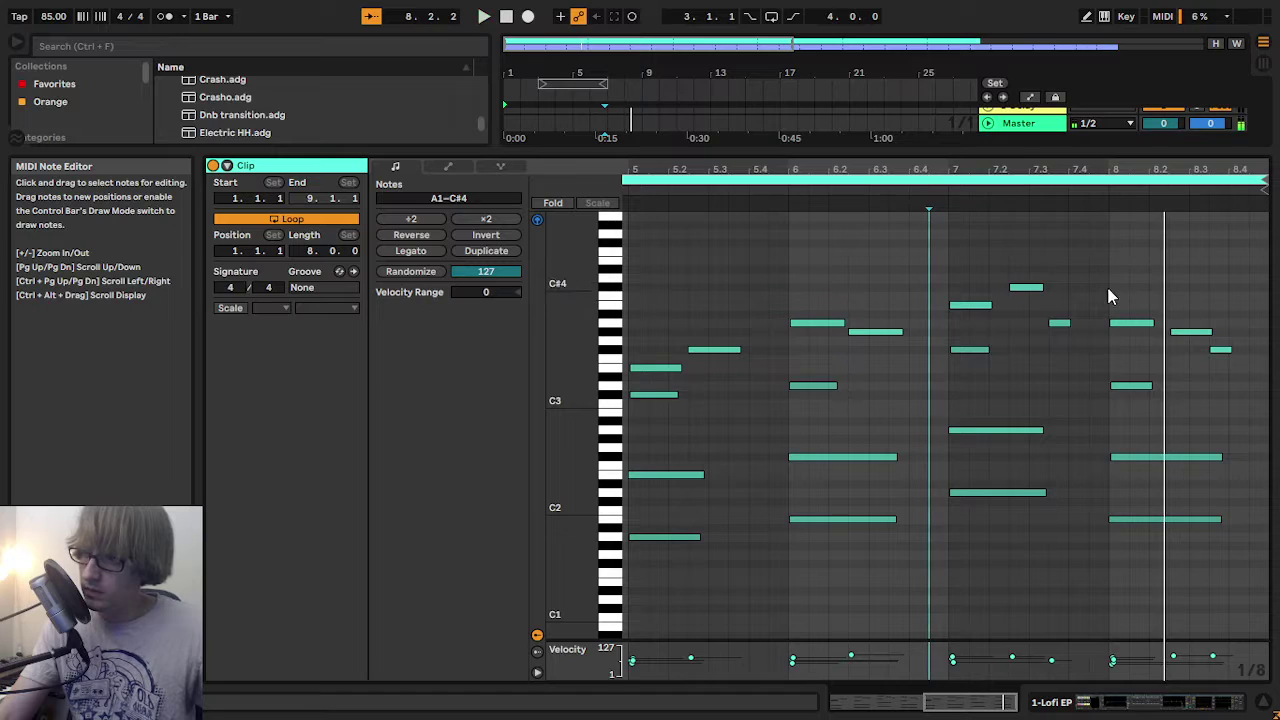
{"action": "key", "text": "space"}
- Raise bar 8's last two melody notes, G#3 to B3 and F#3 to G#3
{"action": "left_click", "coordinate": [1135, 323]}
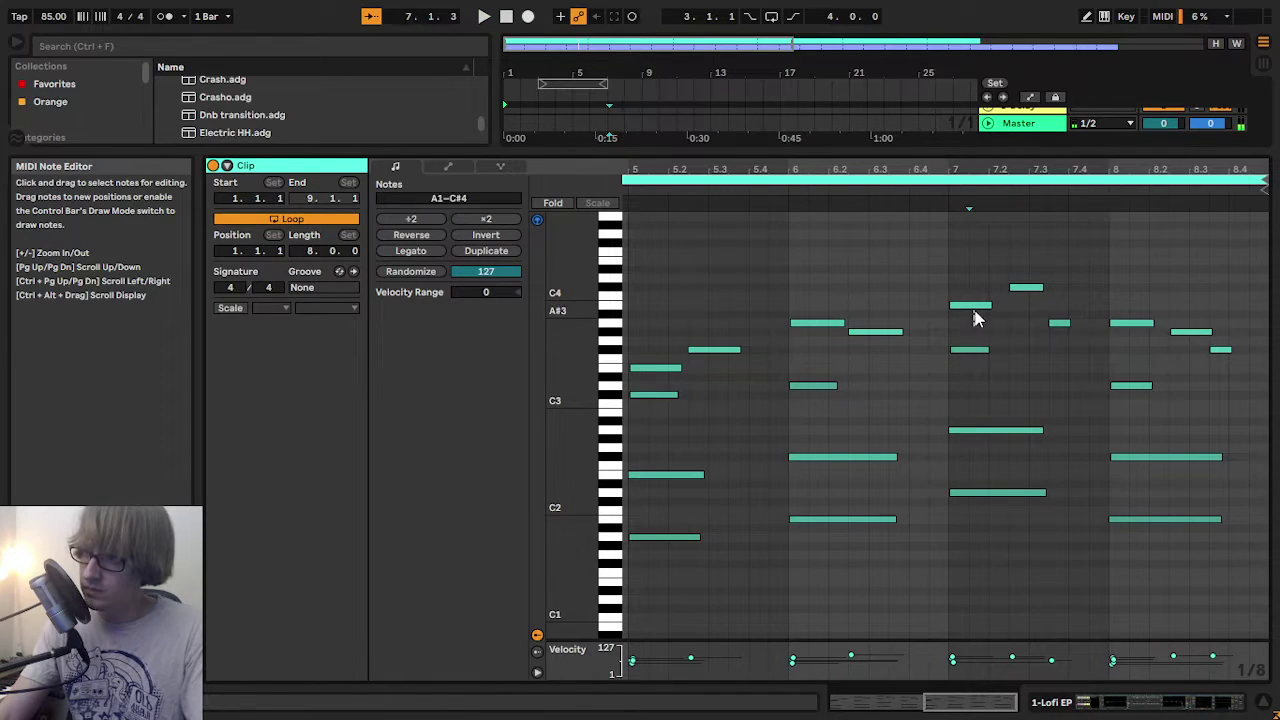
{"action": "left_click", "coordinate": [978, 306]}
{"action": "left_click", "coordinate": [1178, 332]}
{"action": "key", "text": "Up"}
{"action": "key", "text": "Up"}
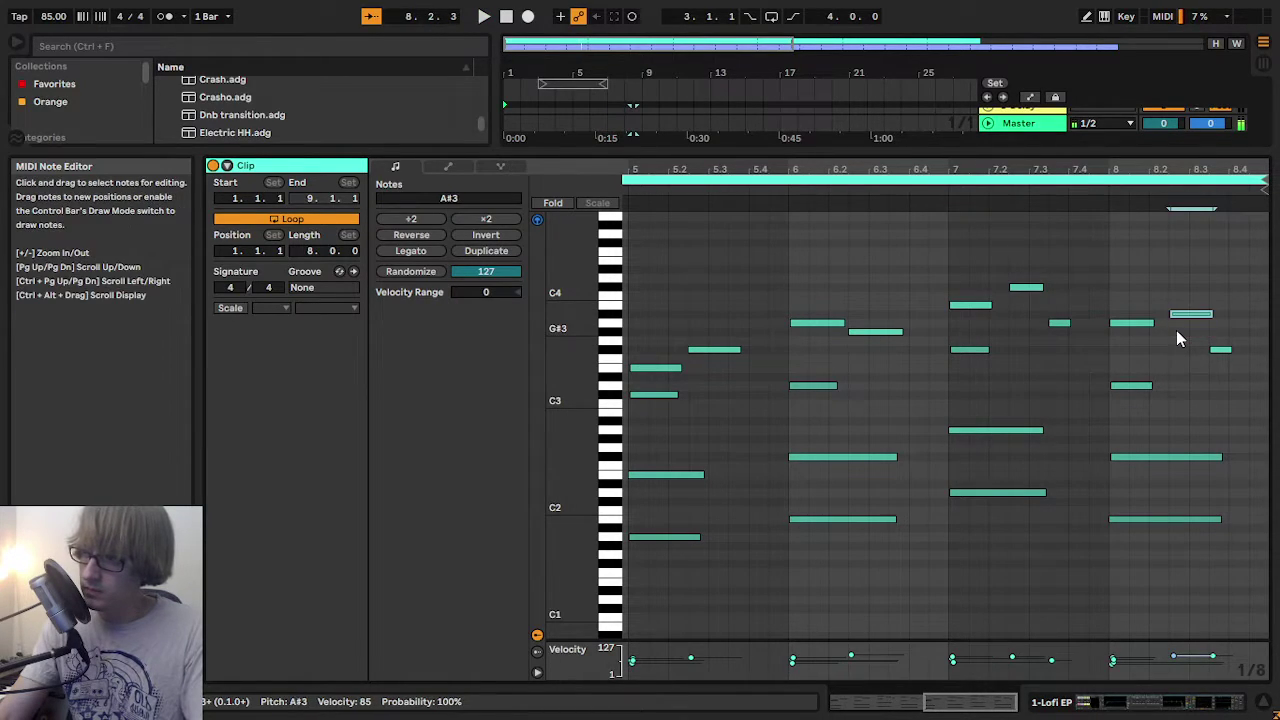
{"action": "left_click_drag", "start_coordinate": [1124, 361], "coordinate": [1205, 302]}
{"action": "left_click", "coordinate": [1228, 349]}
{"action": "key", "text": "Up"}
{"action": "key", "text": "Up"}
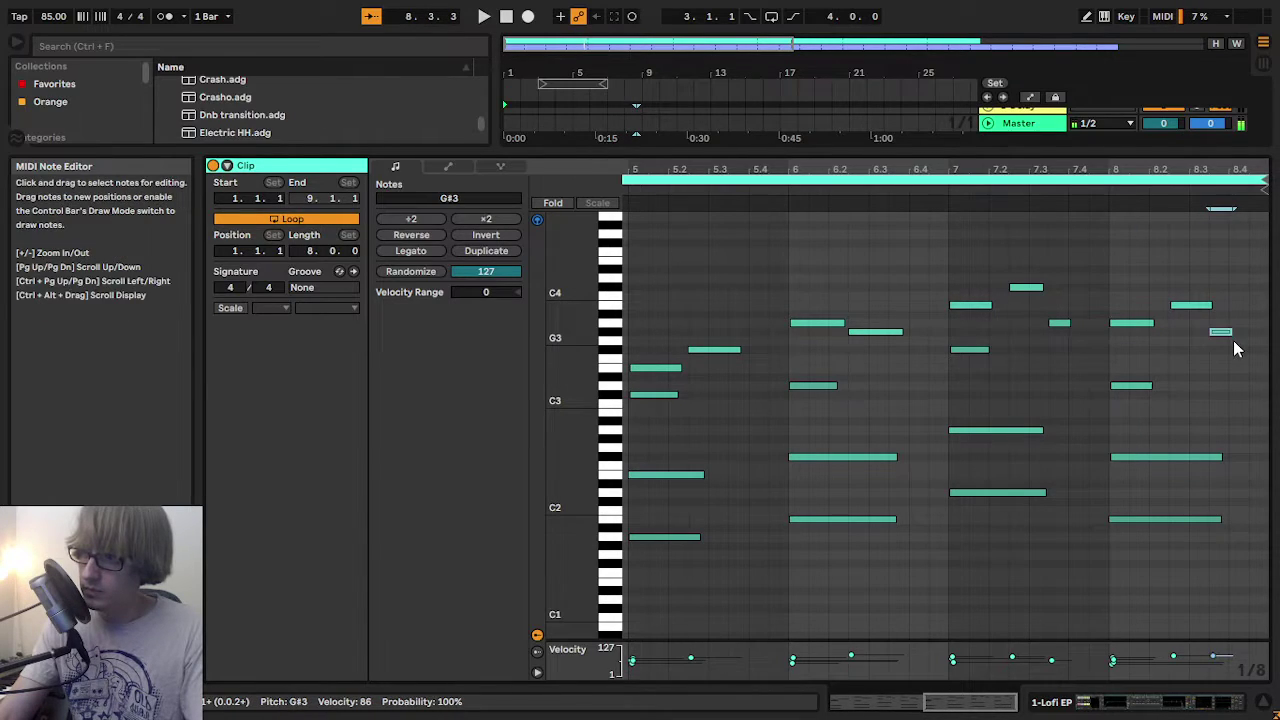
- Listen to the keys part from bar 1 with all eight bars of notes in view
{"action": "left_click_drag", "start_coordinate": [1106, 425], "coordinate": [1184, 262]}
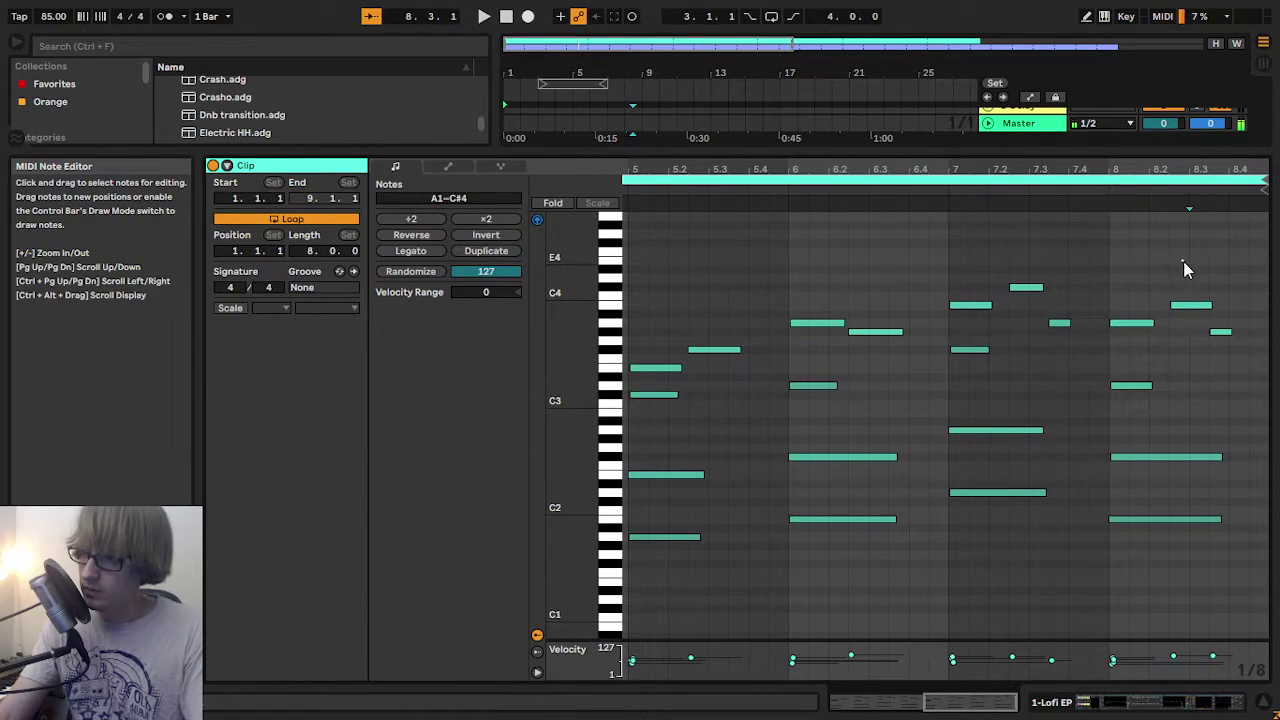
{"action": "left_click_drag", "start_coordinate": [1192, 340], "coordinate": [1238, 375]}
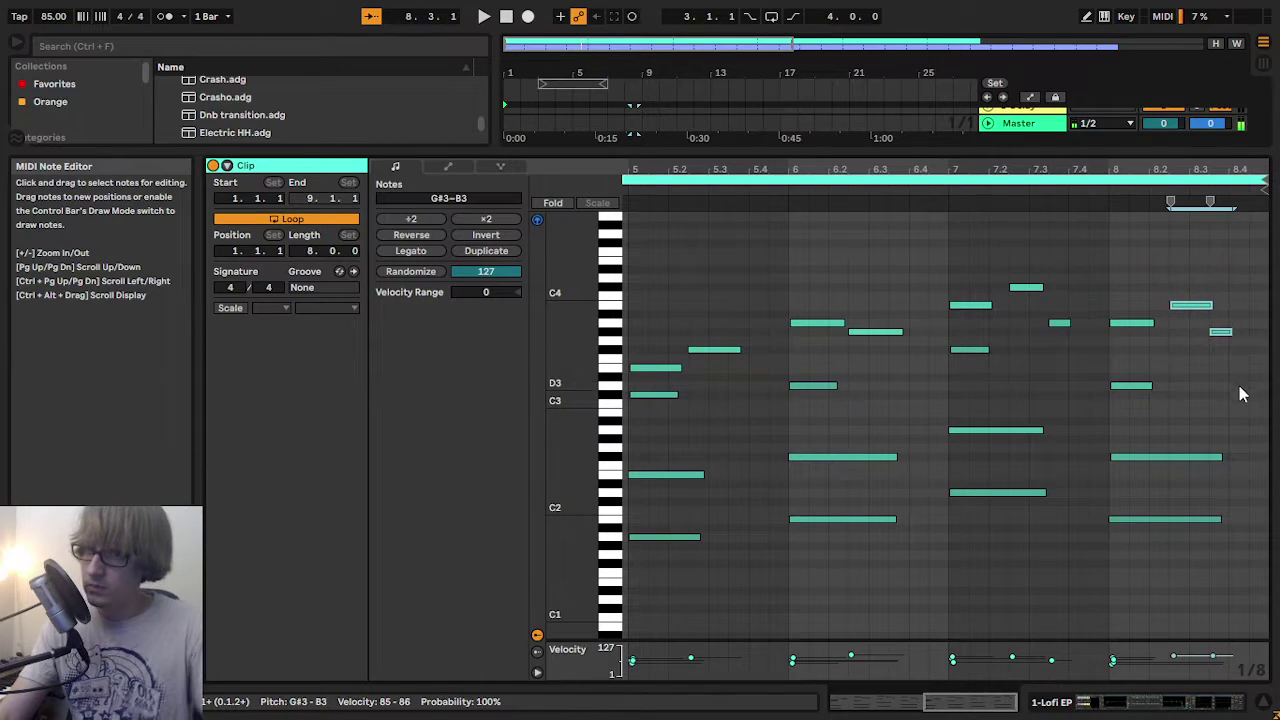
{"action": "key", "text": "space"}
{"action": "left_click", "coordinate": [1126, 276]}
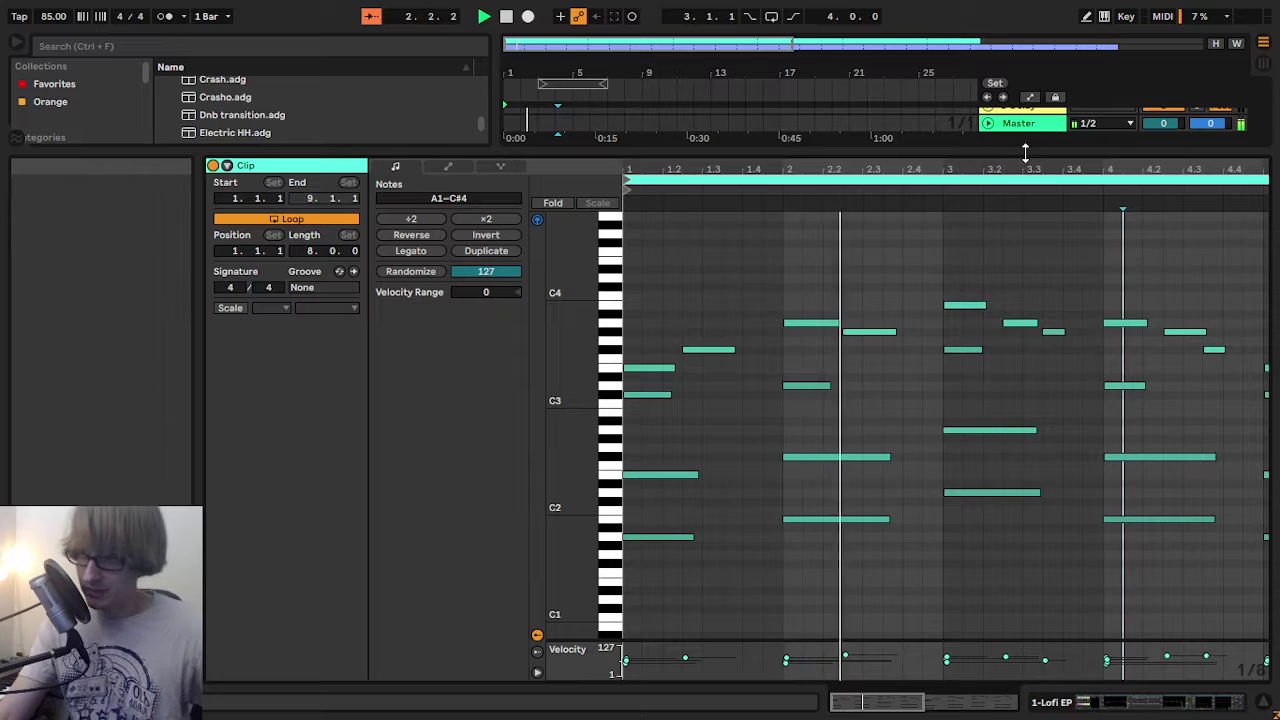
{"action": "left_click_drag", "start_coordinate": [1025, 151], "coordinate": [1020, 108]}
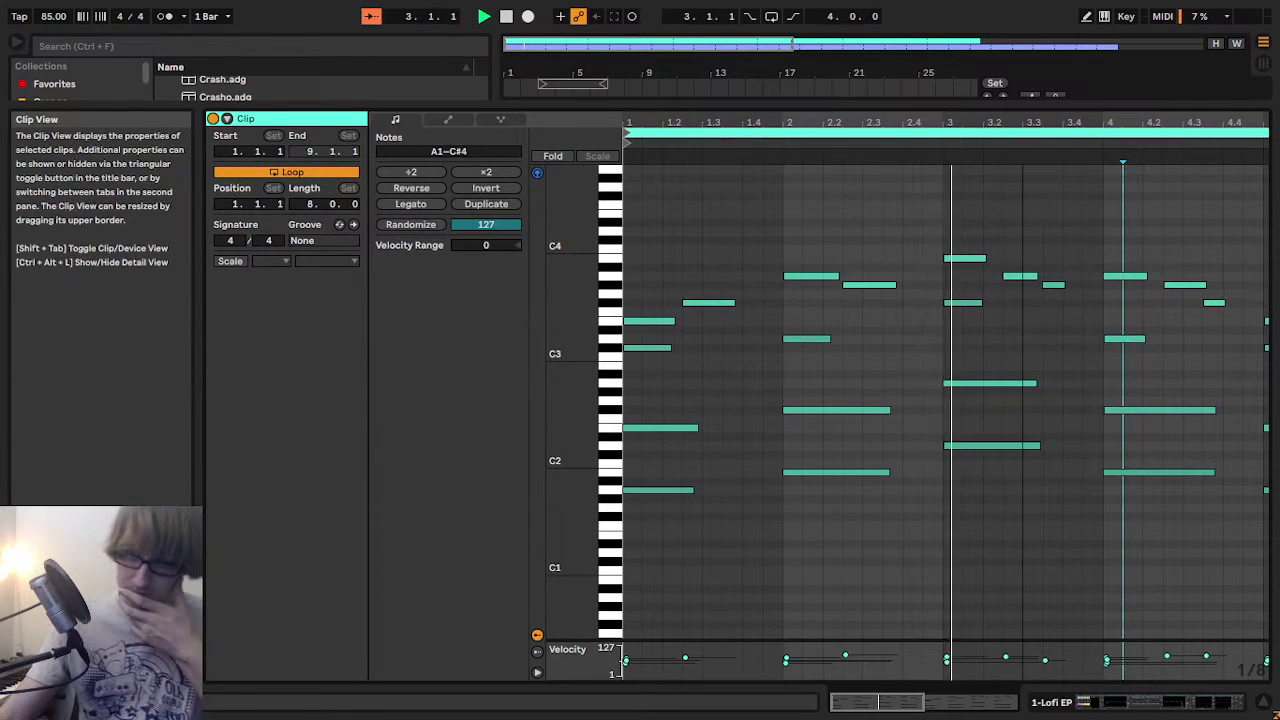
{"action": "double_click", "coordinate": [821, 122]}
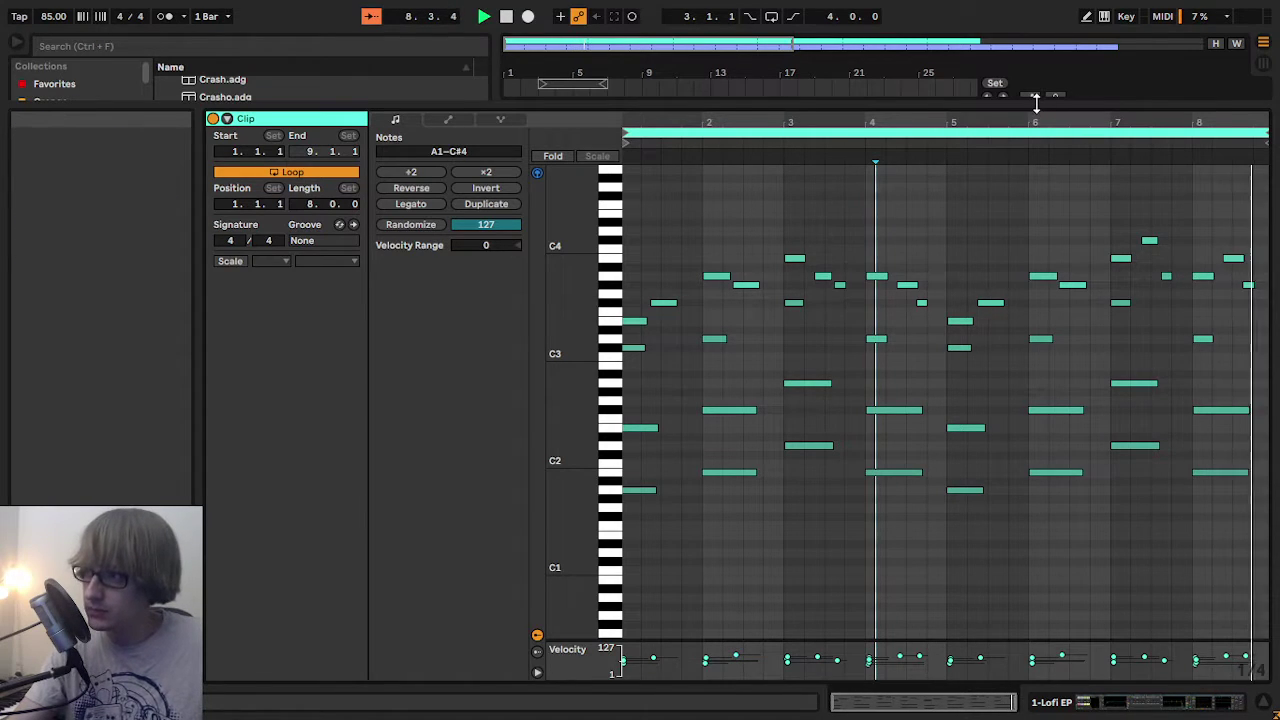
{"action": "left_click_drag", "start_coordinate": [1036, 100], "coordinate": [910, 315]}
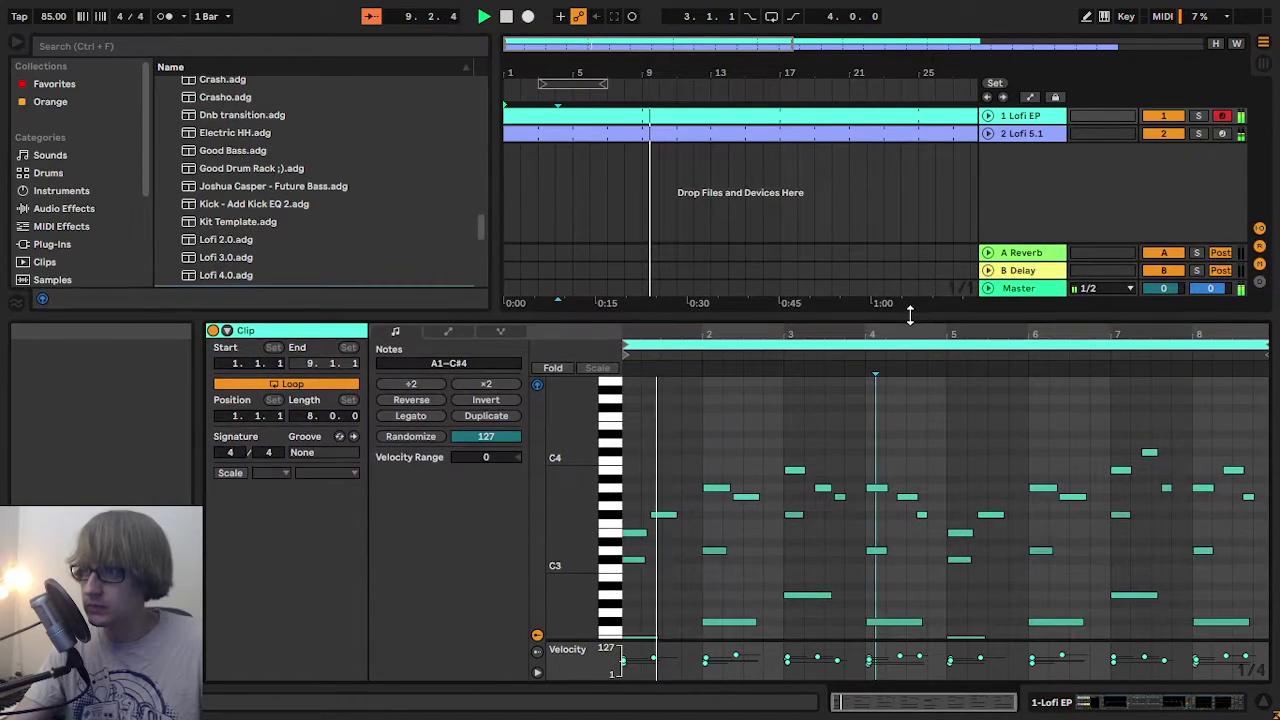
{"action": "key", "text": "space"}
- Rename the Lofi EP track as EP
{"action": "left_click", "coordinate": [729, 134]}
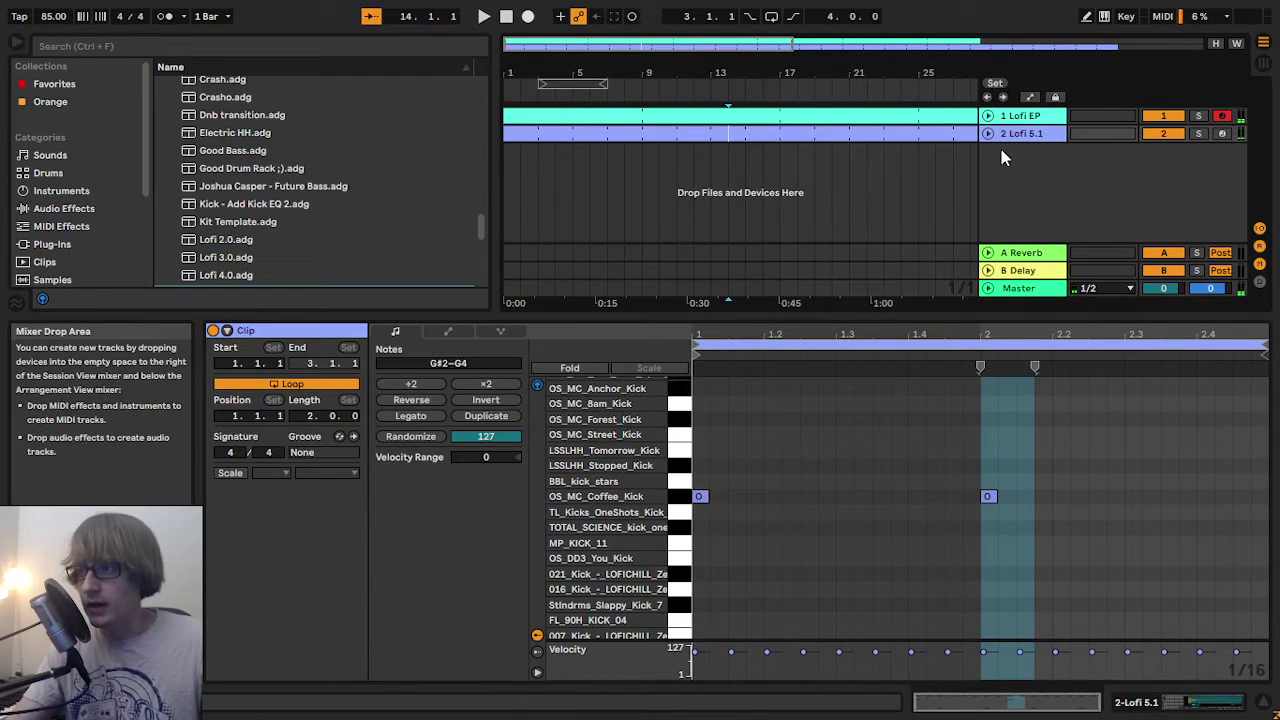
{"action": "right_click", "coordinate": [1025, 118]}
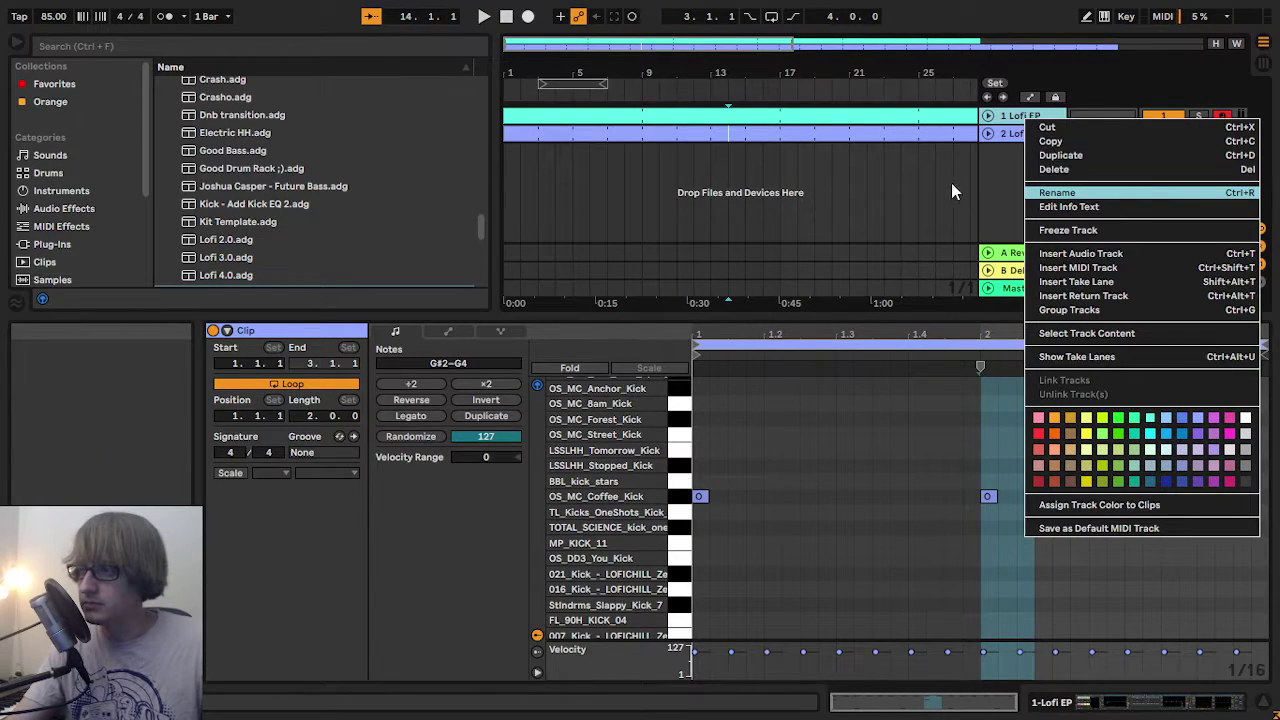
{"action": "left_click", "coordinate": [1105, 196]}
{"action": "type", "text": "EP"}
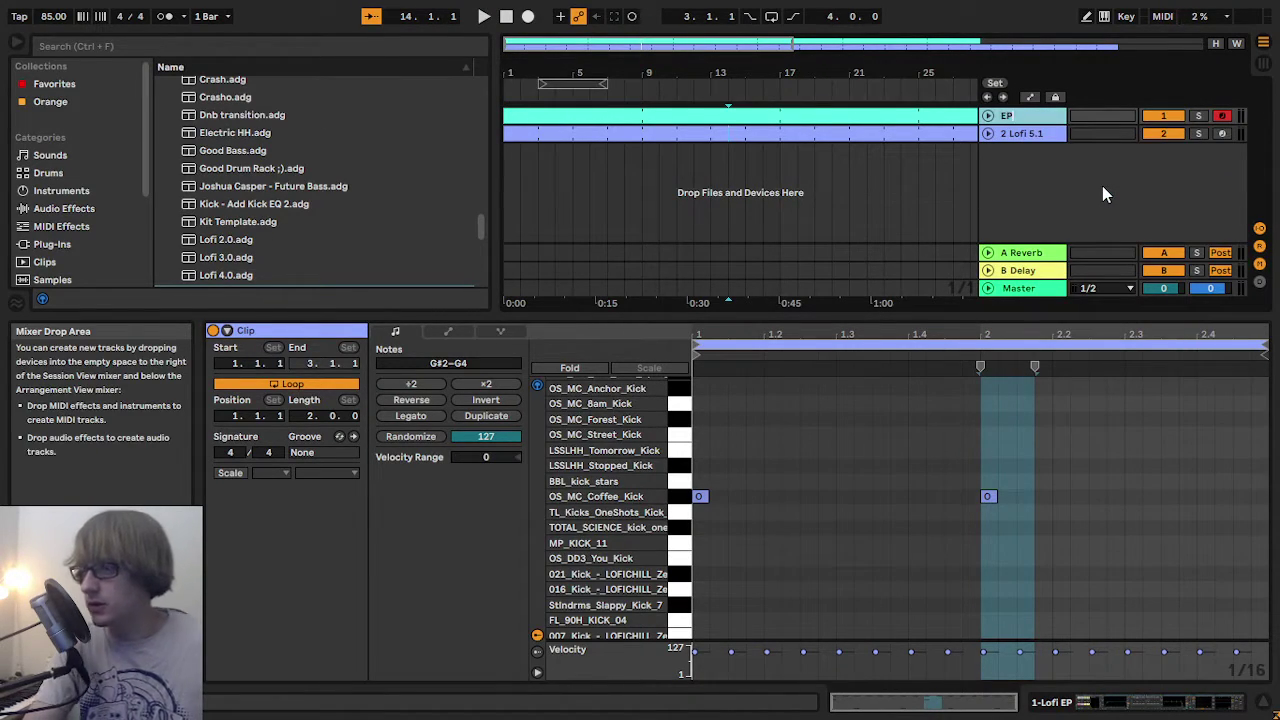
{"action": "left_click", "coordinate": [1029, 118]}
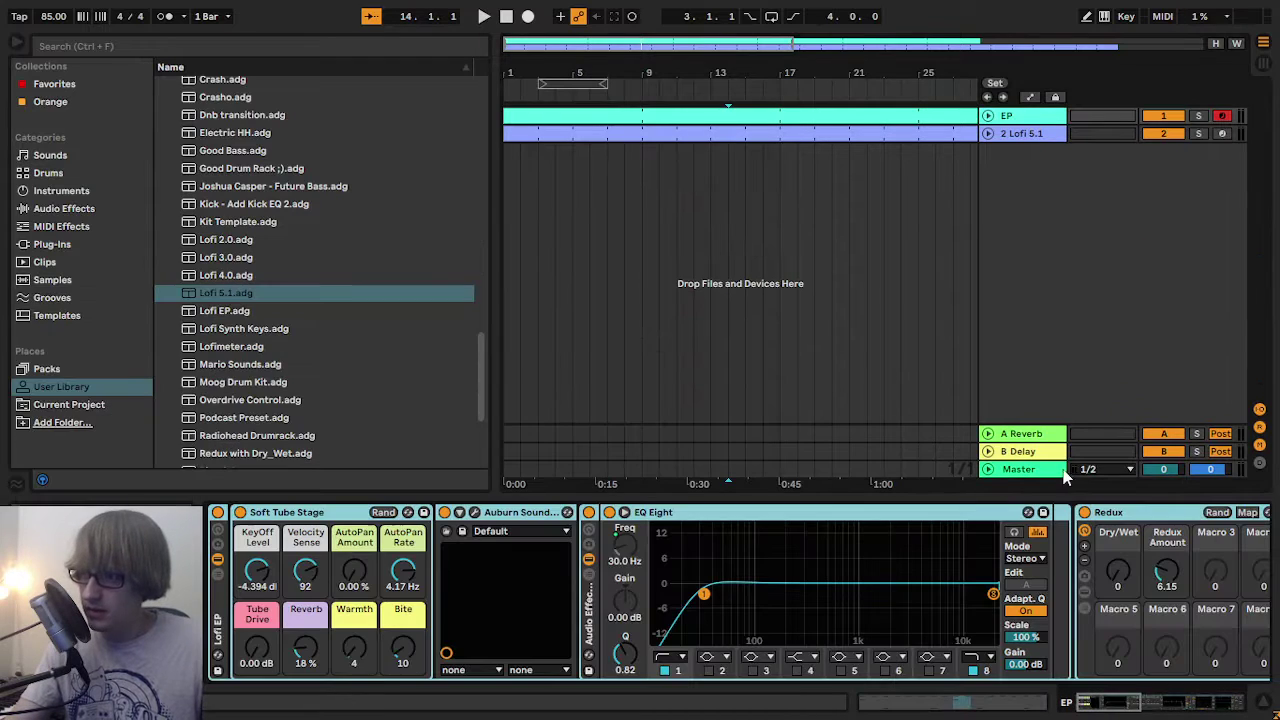
- Duplicate the Lofi 5.1 drum track twice to get three identical drum tracks
{"action": "left_click", "coordinate": [1041, 131]}
{"action": "right_click", "coordinate": [1041, 131]}
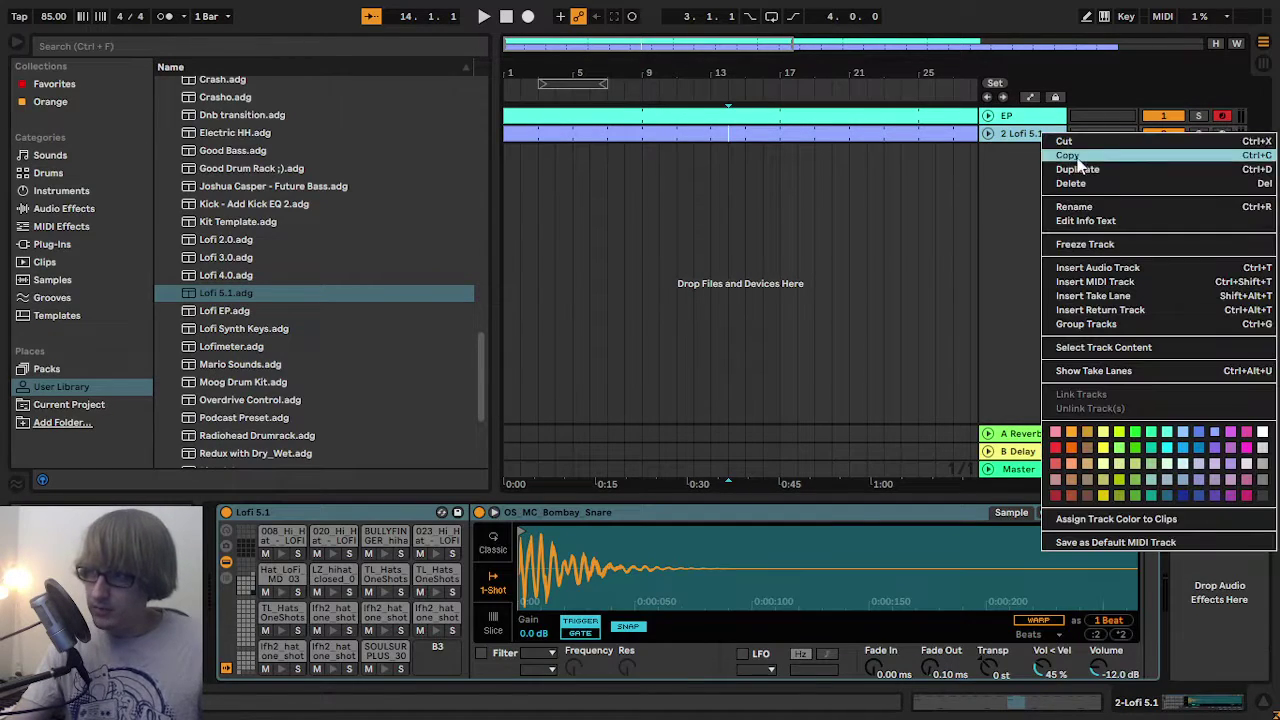
{"action": "key", "text": "Escape"}
{"action": "key", "text": "ctrl+d"}
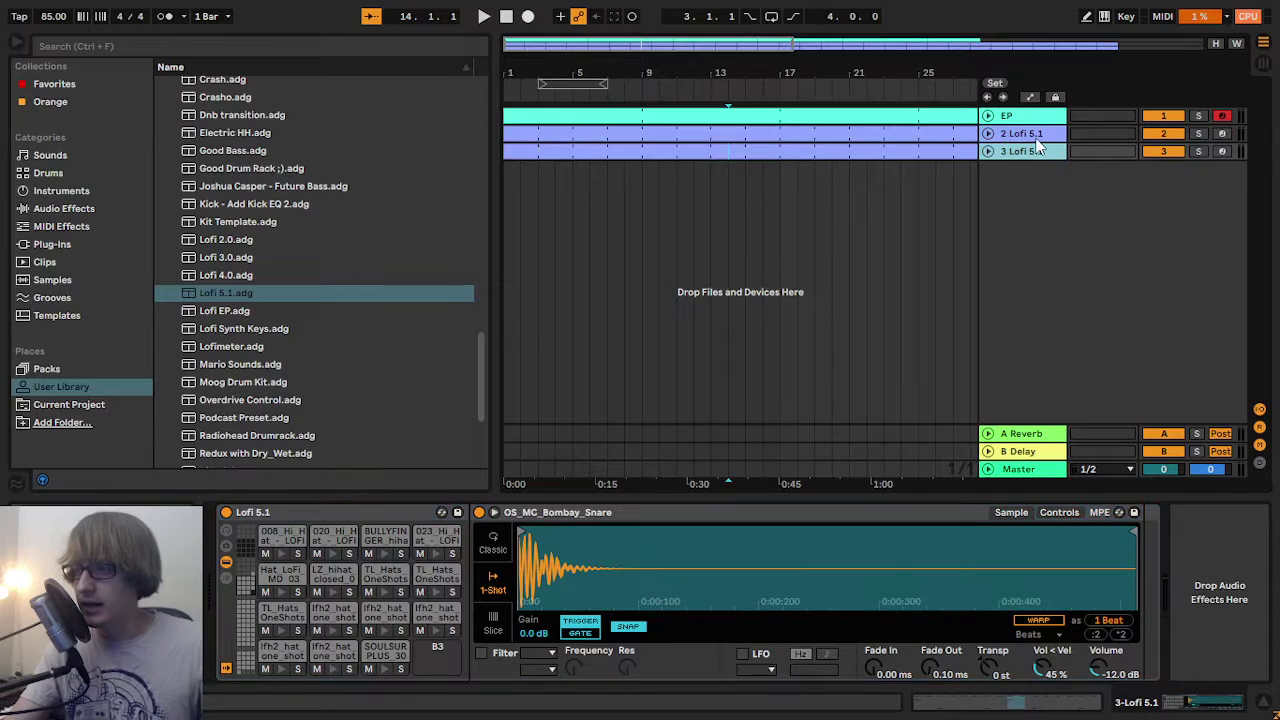
{"action": "right_click", "coordinate": [1030, 149]}
{"action": "key", "text": "Escape"}
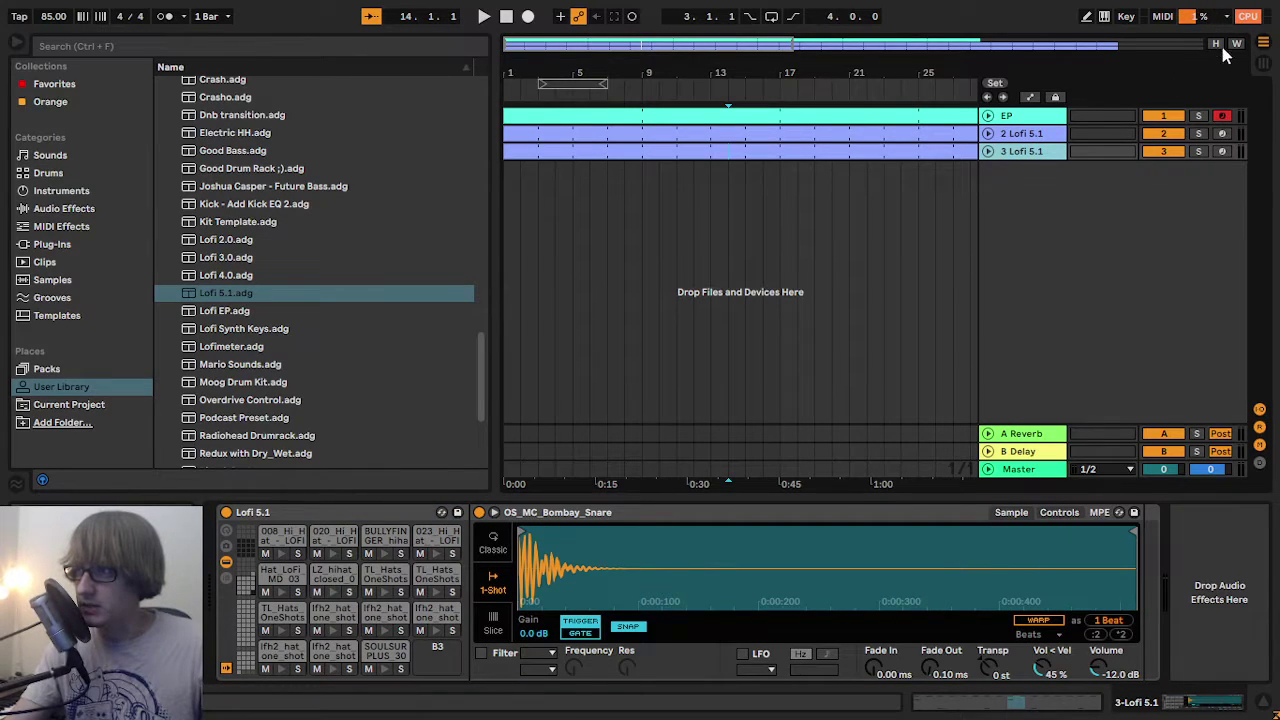
{"action": "key", "text": "ctrl+d"}
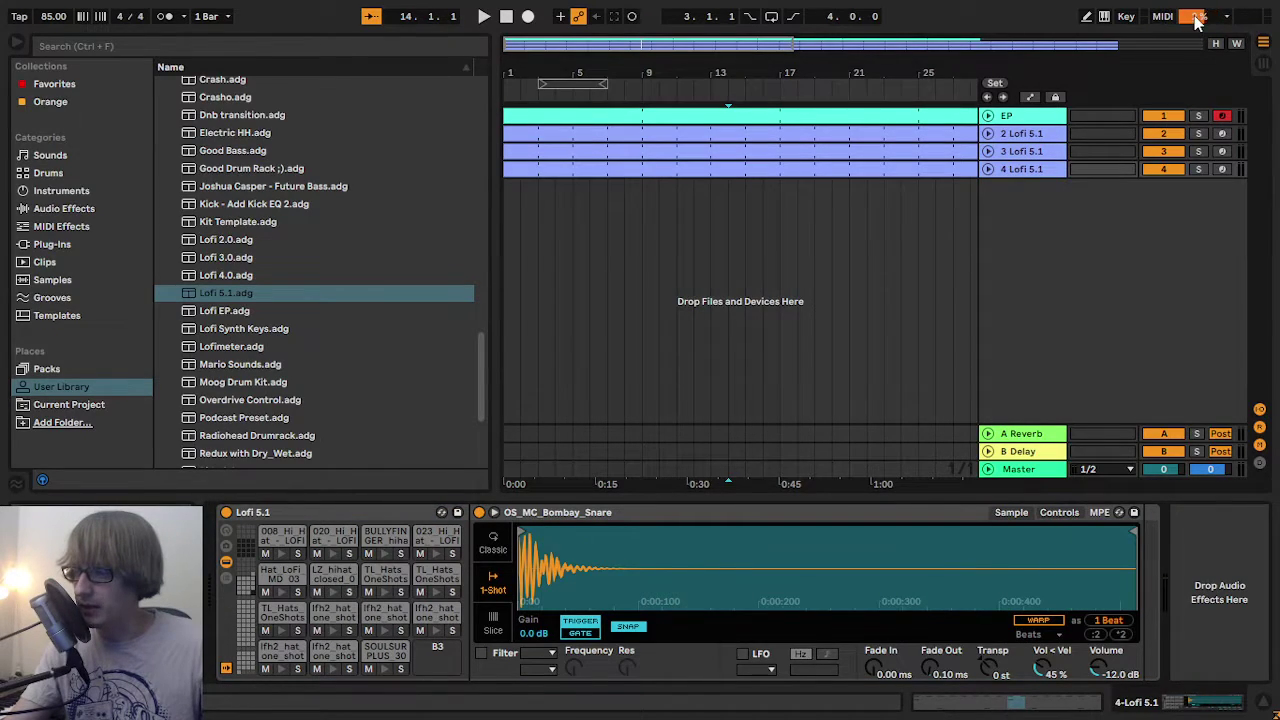
- Rename the three Lofi 5.1 drum tracks as Kick, Snare and Hat, in that order
{"action": "right_click", "coordinate": [1022, 138]}
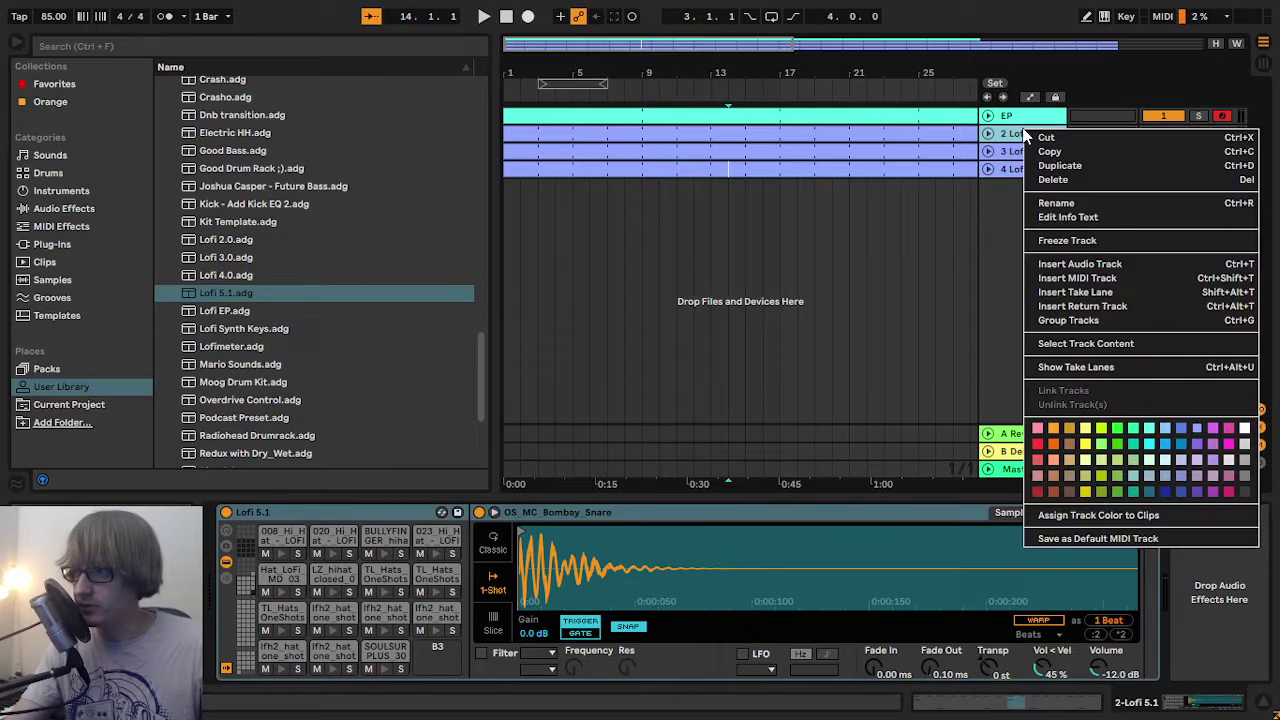
{"action": "left_click", "coordinate": [1073, 205]}
{"action": "type", "text": "Kick"}
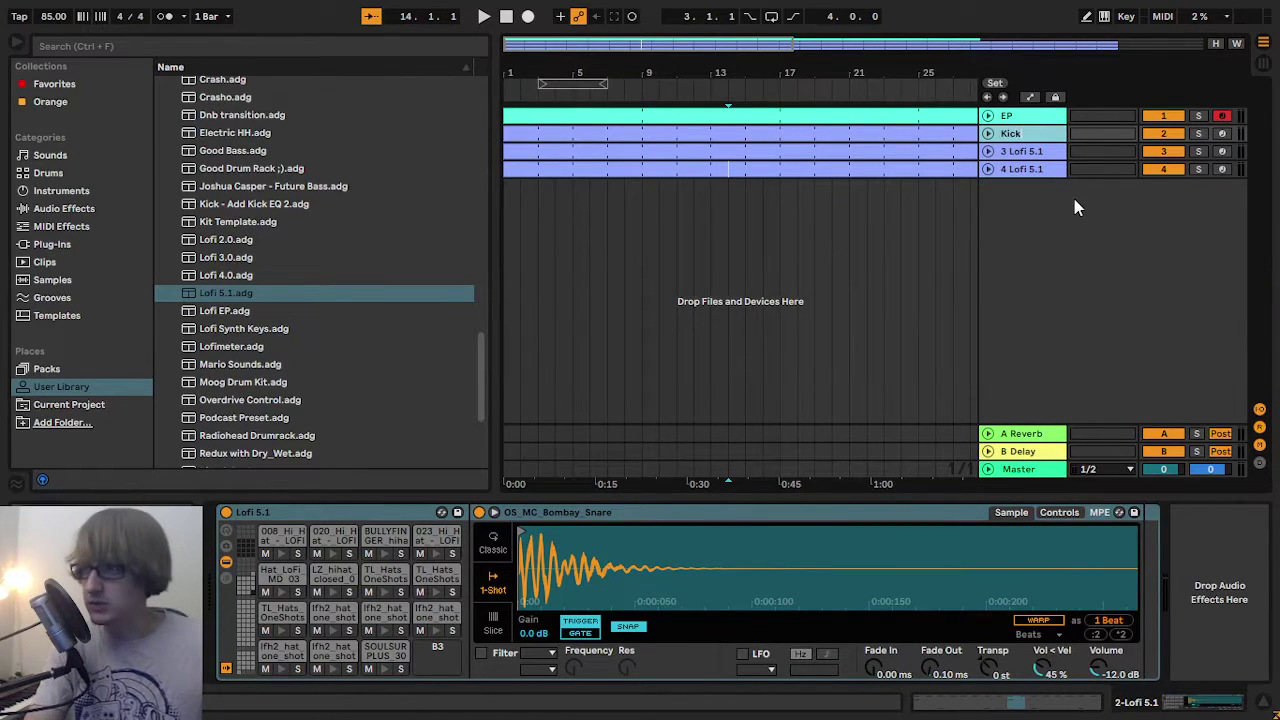
{"action": "key", "text": "Tab"}
{"action": "type", "text": "Snare"}
{"action": "key", "text": "Tab"}
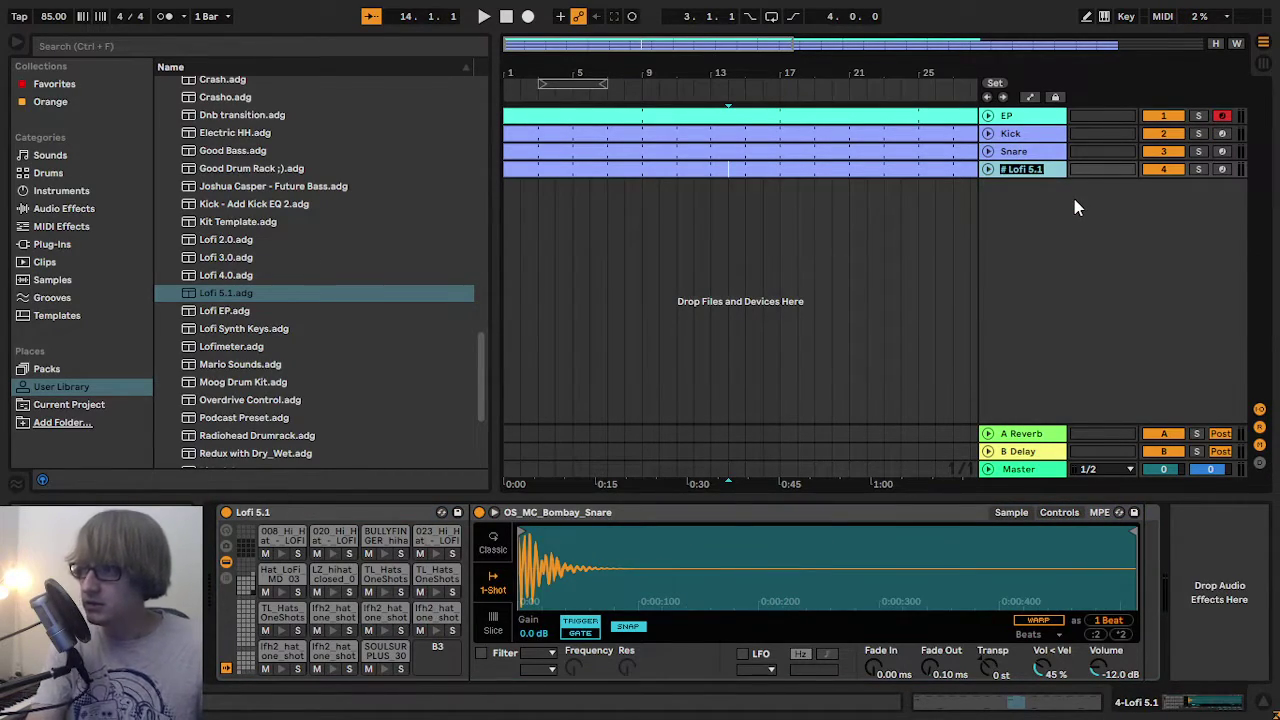
{"action": "type", "text": "Hat"}
{"action": "key", "text": "Return"}
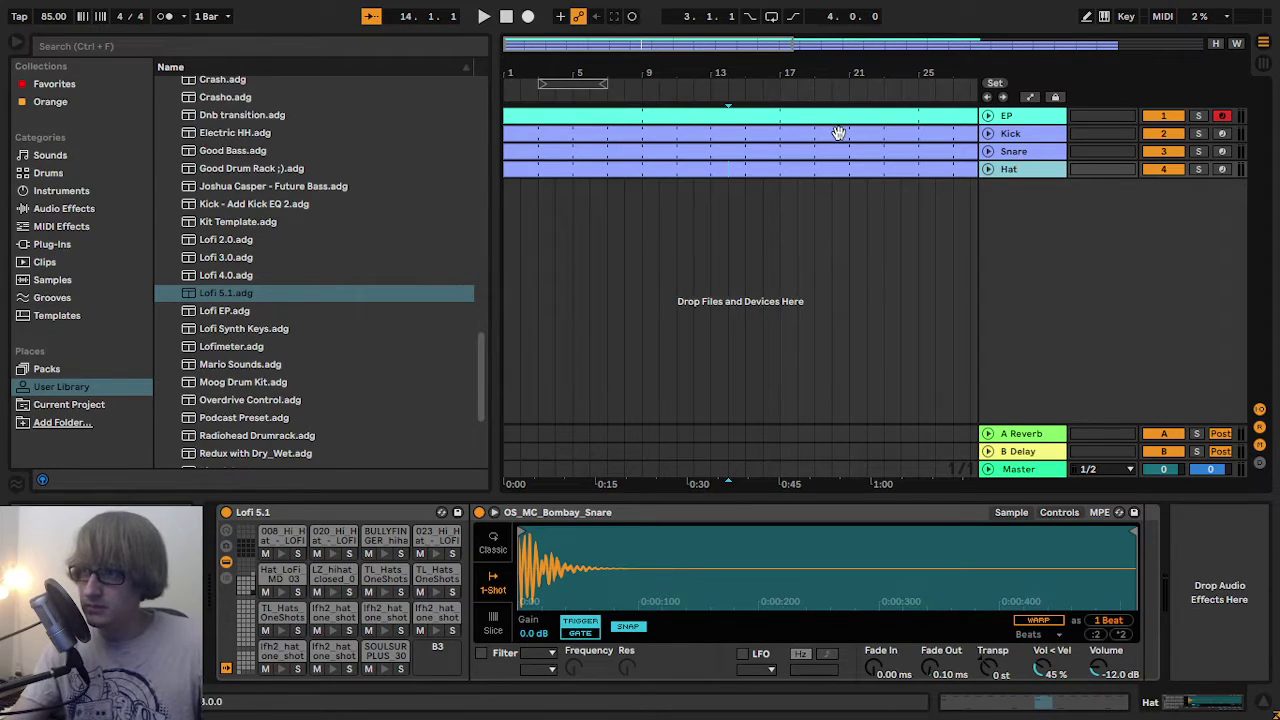
- Delete every note except the OS_MC_Coffee_Kick hits from the Kick track's two-bar clip
{"action": "double_click", "coordinate": [838, 133]}
{"action": "left_click", "coordinate": [876, 469]}
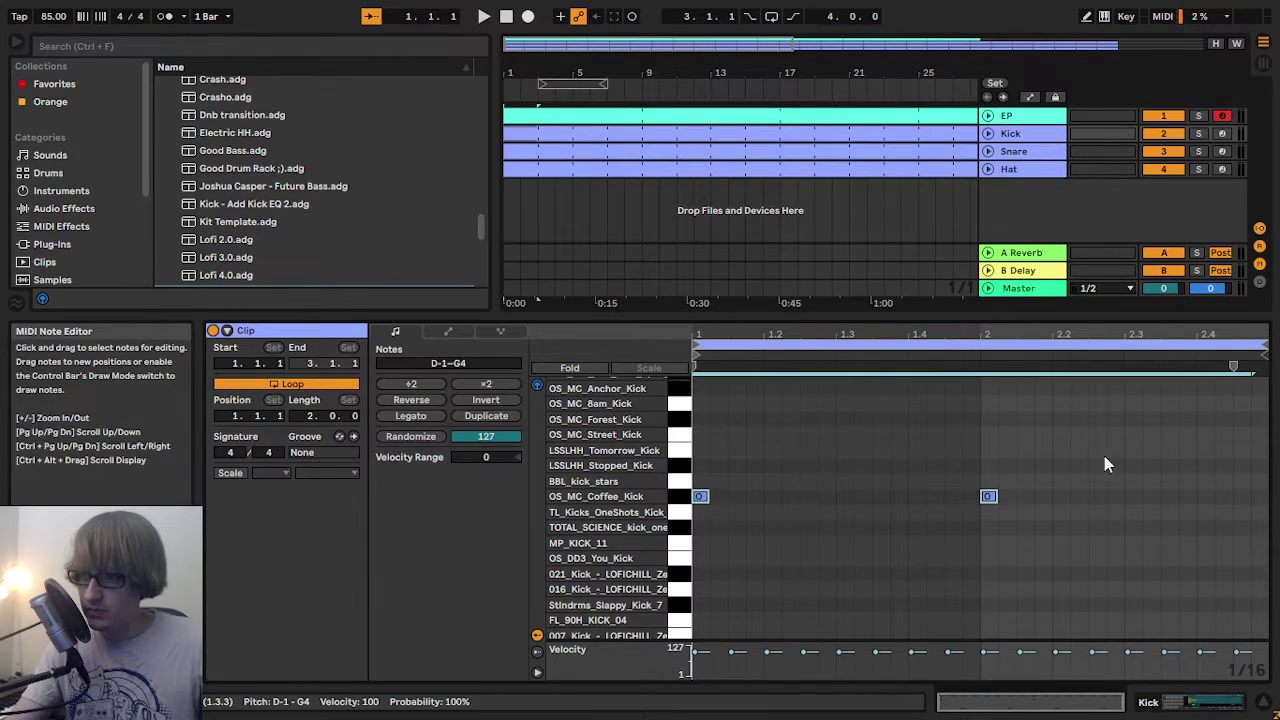
{"action": "left_click_drag", "start_coordinate": [1262, 451], "coordinate": [644, 564]}
{"action": "key", "text": "Delete"}
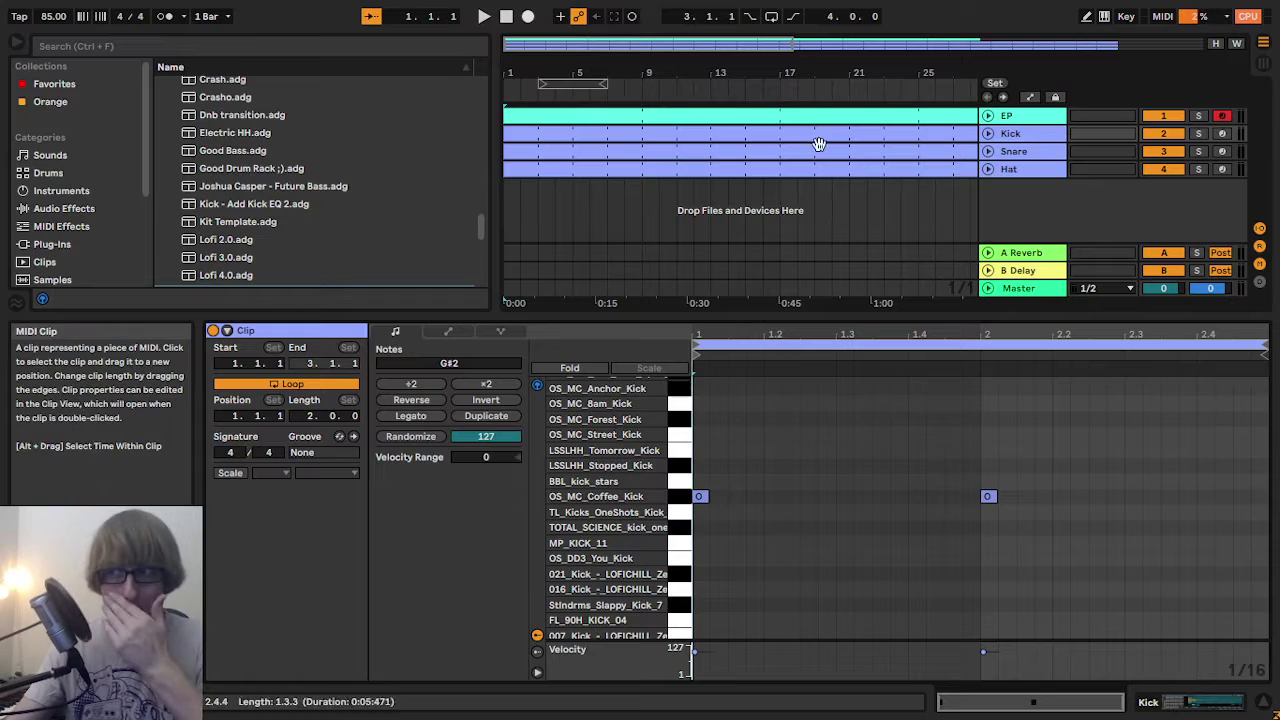
- Delete every note except the US_LFAS2_Snare_homer hits from the Snare track's two-bar clip
{"action": "left_click", "coordinate": [806, 156]}
{"action": "left_click", "coordinate": [952, 478]}
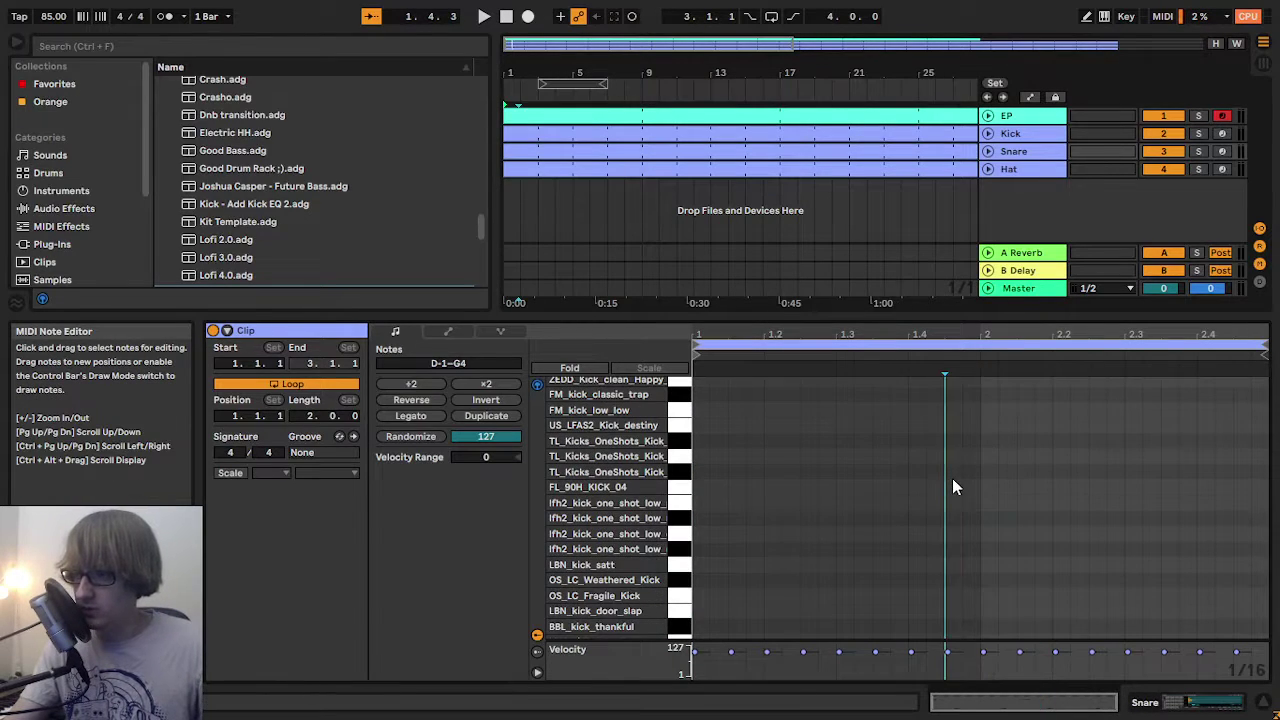
{"action": "left_click", "coordinate": [1227, 428]}
{"action": "key", "text": "ctrl+a"}
{"action": "left_click_drag", "start_coordinate": [1242, 428], "coordinate": [537, 538]}
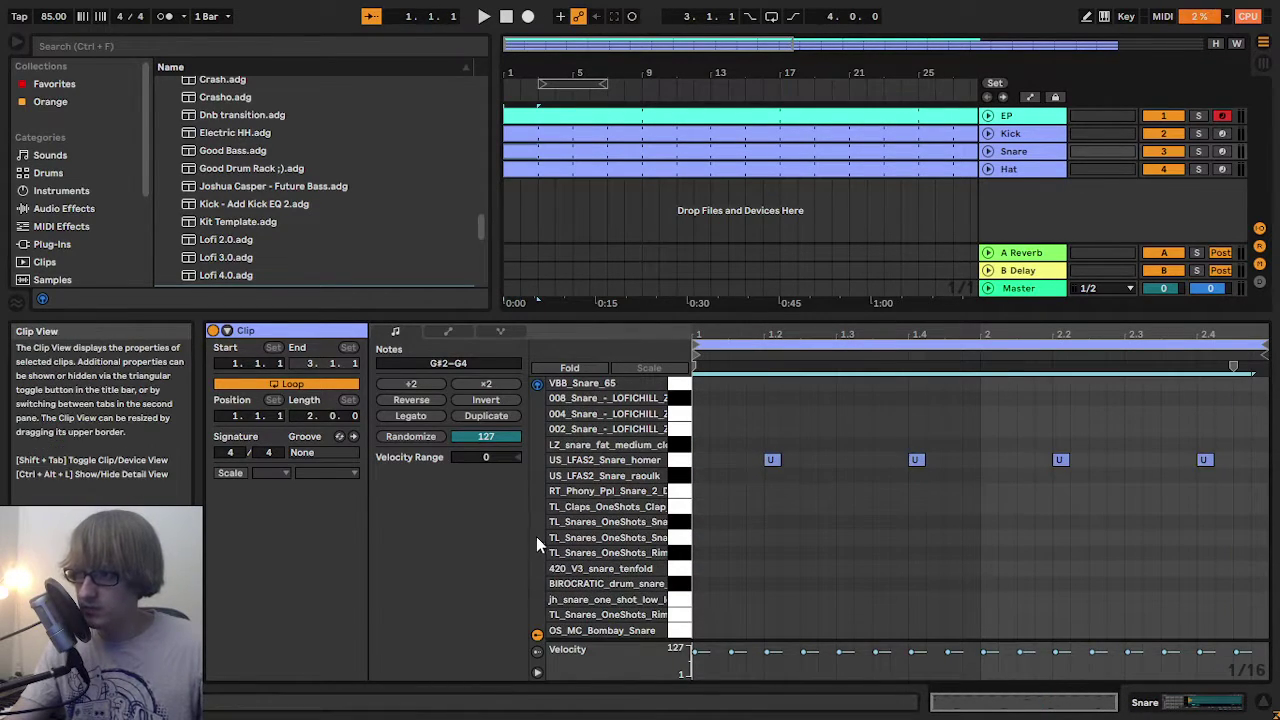
{"action": "key", "text": "Delete"}
- Delete the kick and snare notes from the Hat track's clip, keeping only the hi-hat hits
{"action": "left_click", "coordinate": [845, 168]}
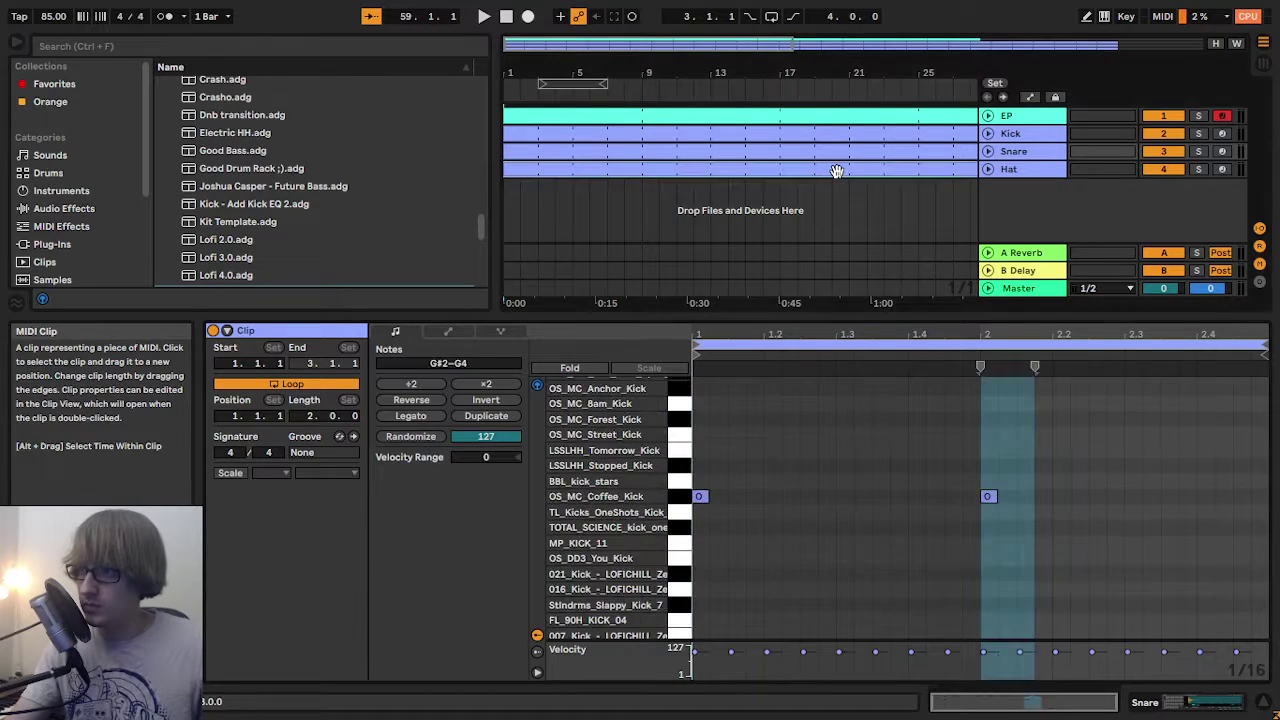
{"action": "scroll", "coordinate": [840, 440], "scroll_direction": "up", "scroll_amount": 5}
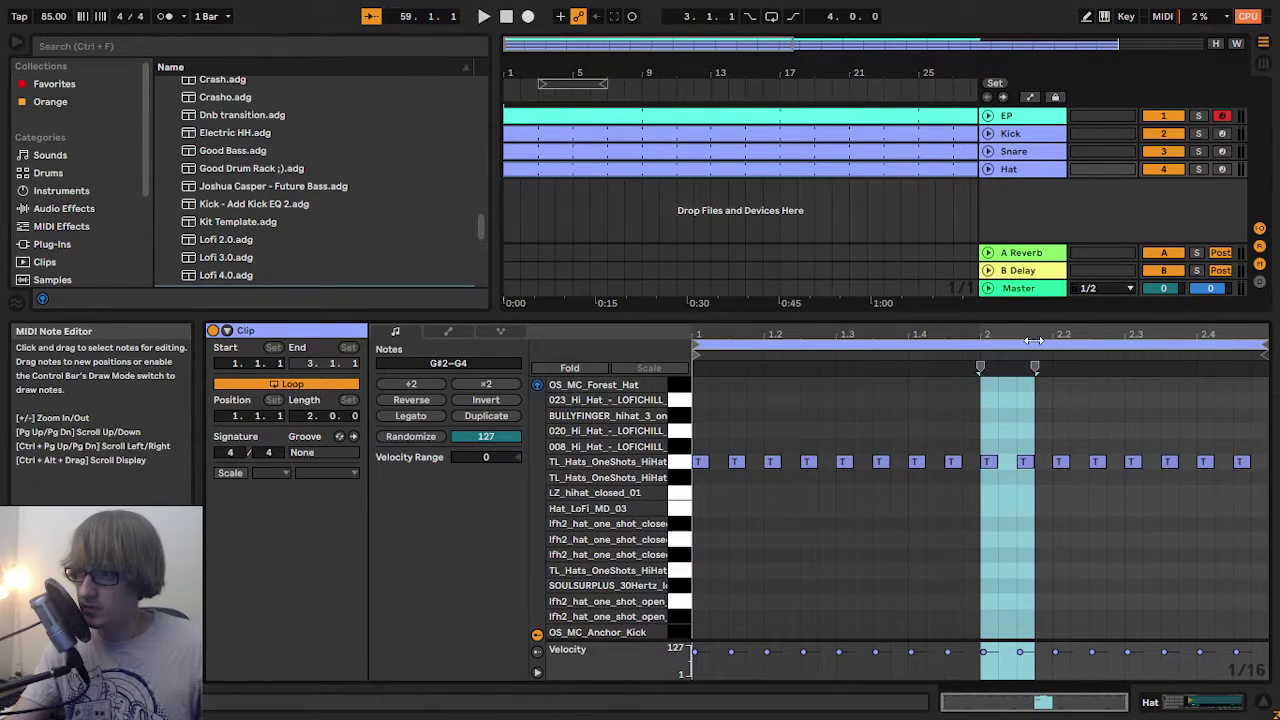
{"action": "left_click", "coordinate": [1091, 563]}
{"action": "key", "text": "ctrl+a"}
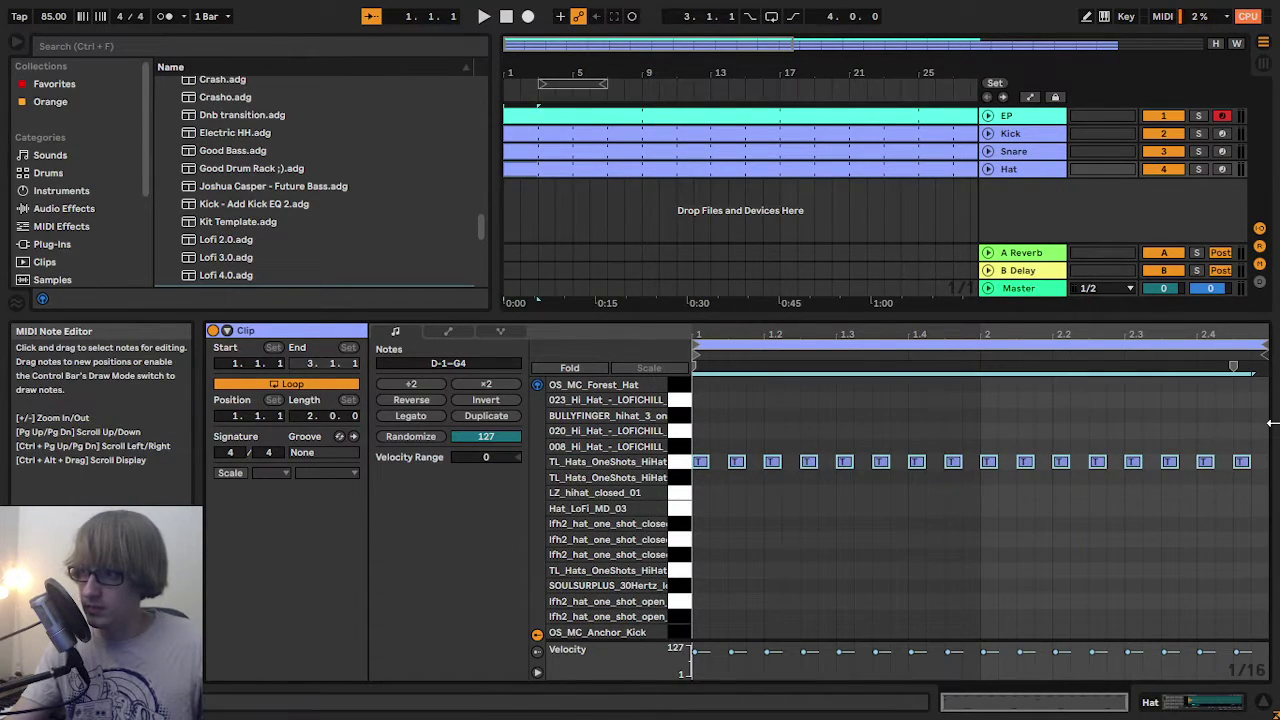
{"action": "left_click", "coordinate": [750, 456]}
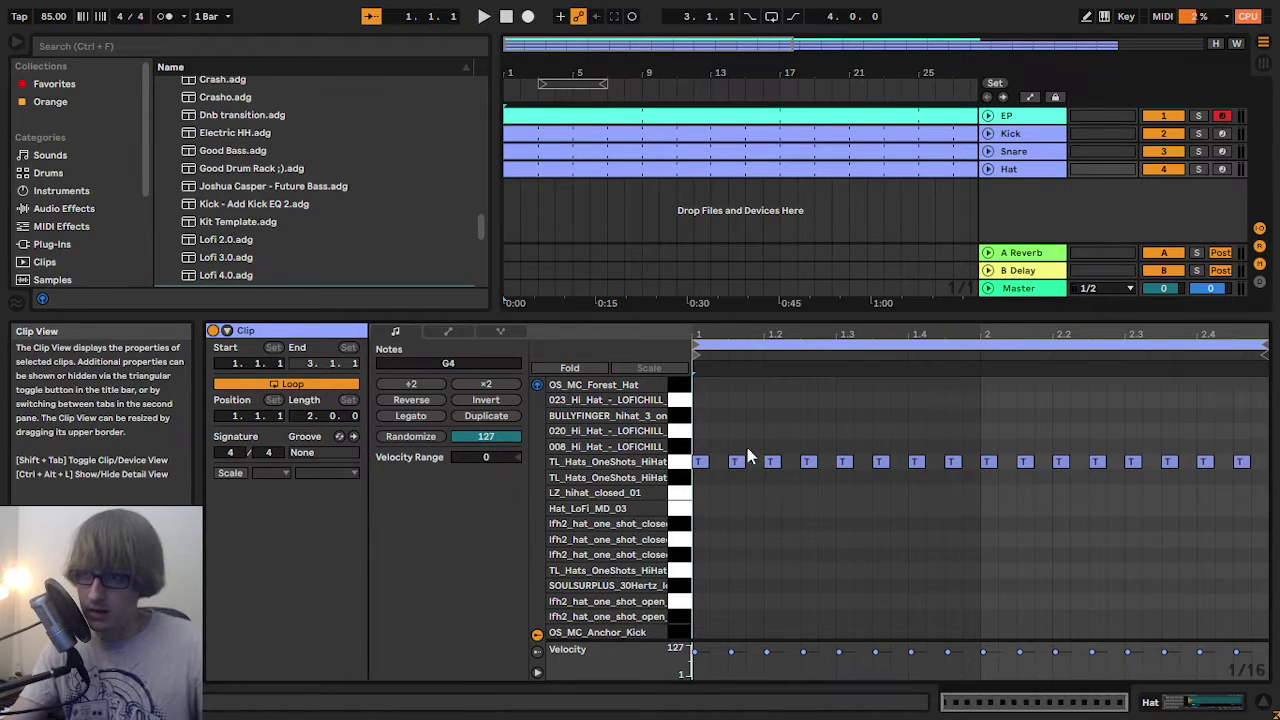
- Play the beat and add the EQ Eight drum preset Kick EQ 2 after the drum rack on the Kick track
{"action": "key", "text": "space"}
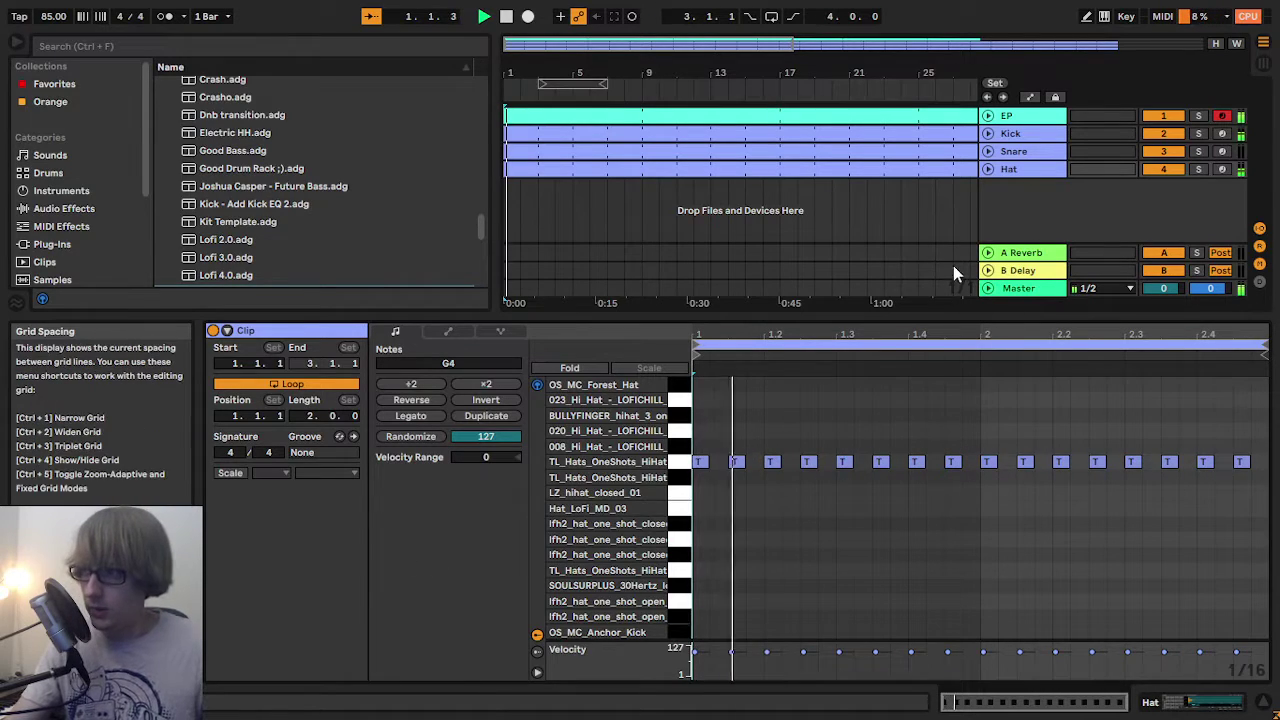
{"action": "left_click", "coordinate": [1029, 138]}
{"action": "left_click", "coordinate": [70, 208]}
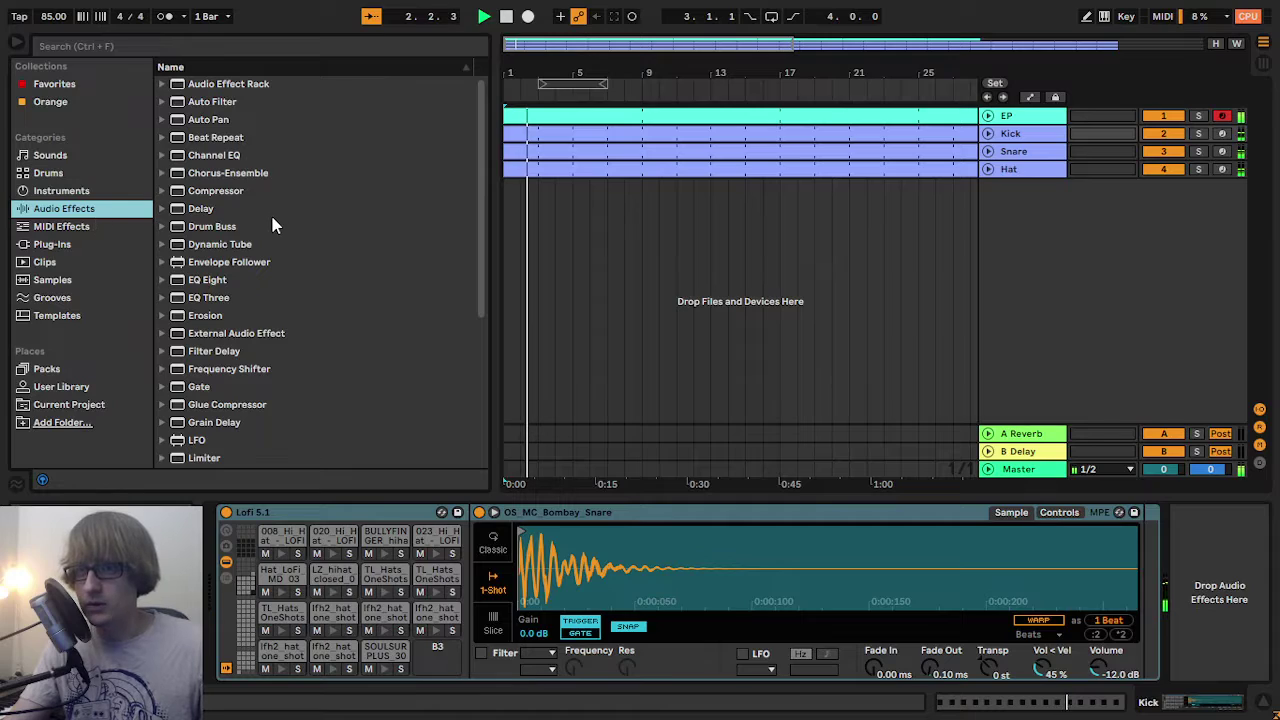
{"action": "left_click", "coordinate": [176, 282]}
{"action": "left_click", "coordinate": [175, 298]}
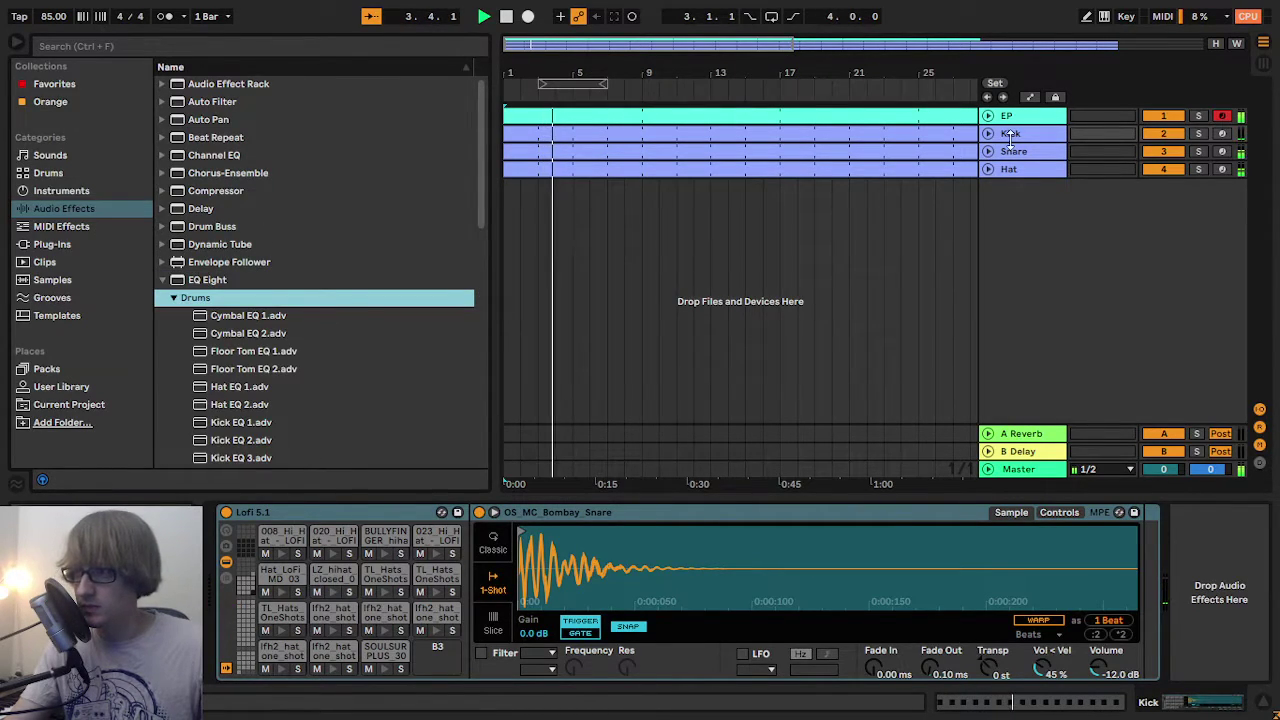
{"action": "scroll", "coordinate": [300, 357], "scroll_direction": "down", "scroll_amount": 3}
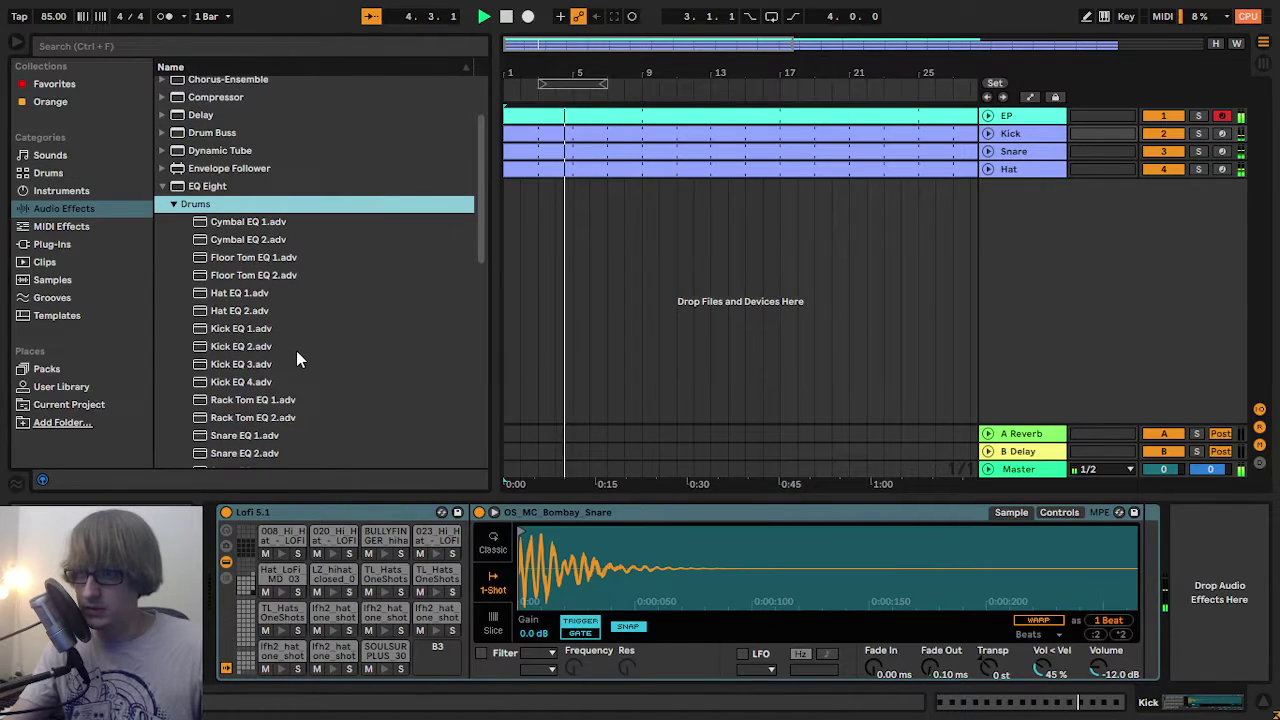
{"action": "left_click", "coordinate": [240, 347]}
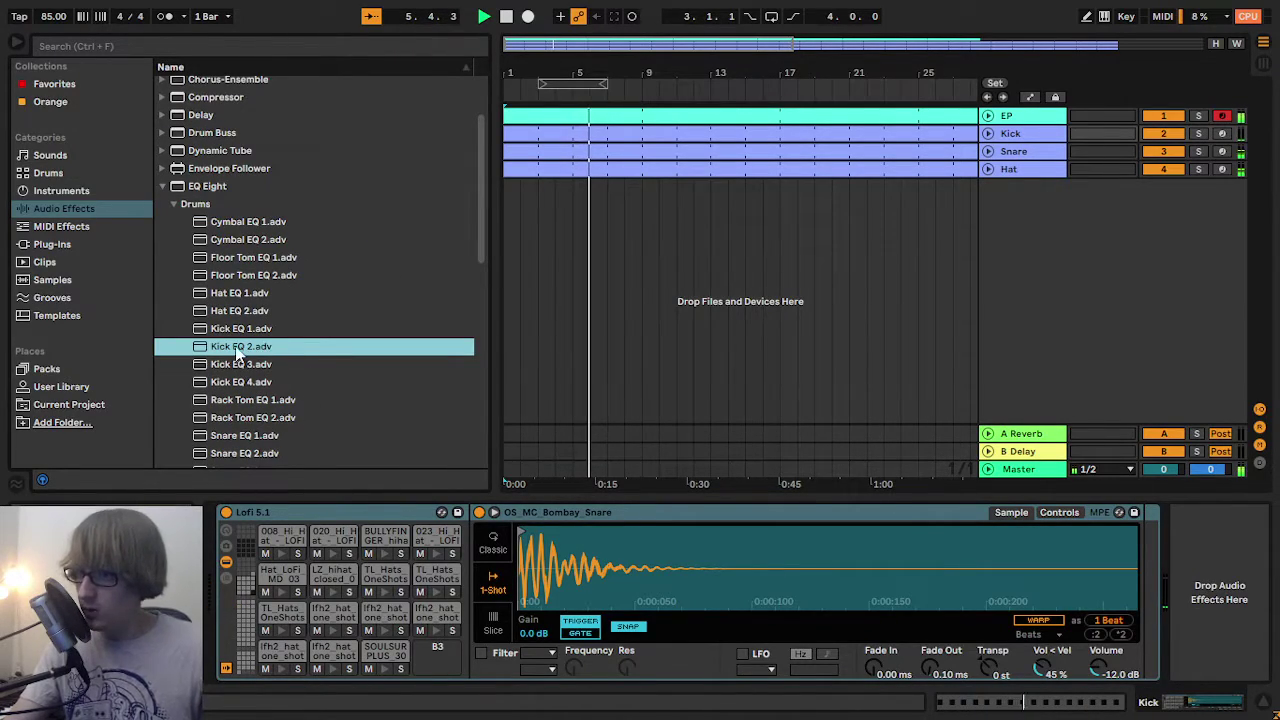
{"action": "left_click_drag", "start_coordinate": [660, 362], "coordinate": [1197, 545]}
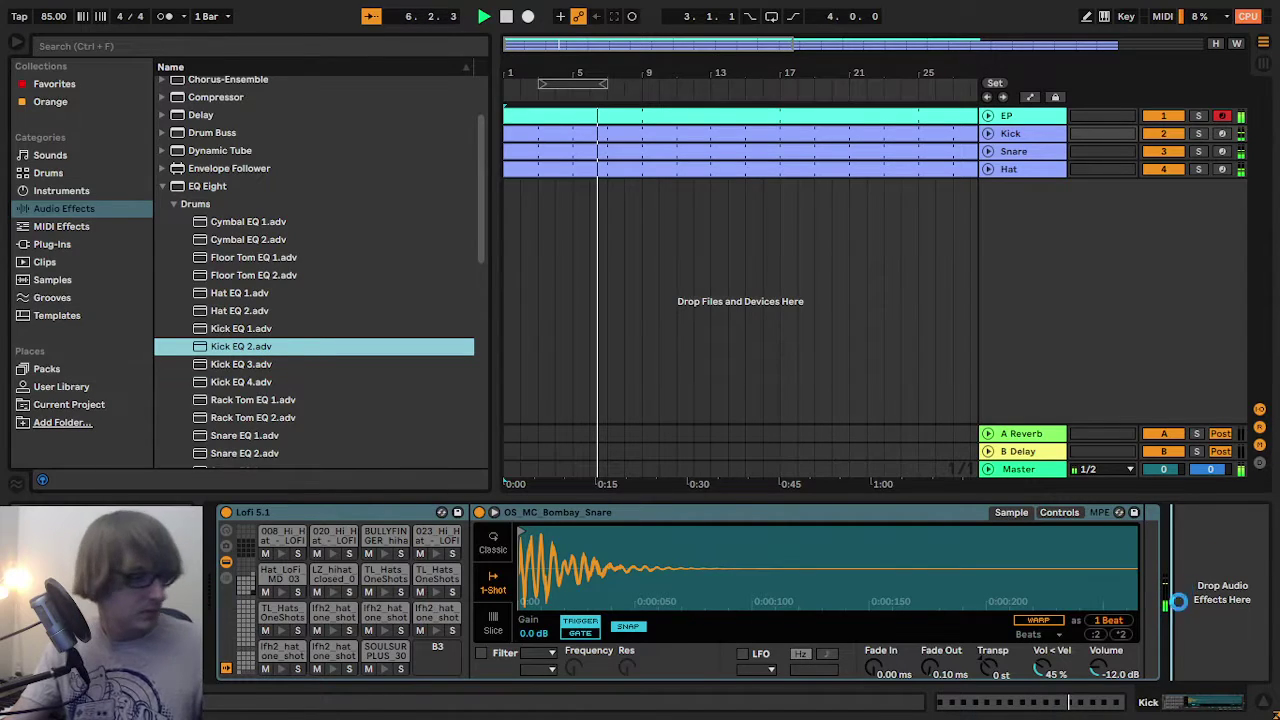
{"action": "left_click_drag", "start_coordinate": [1180, 601], "coordinate": [1167, 603]}
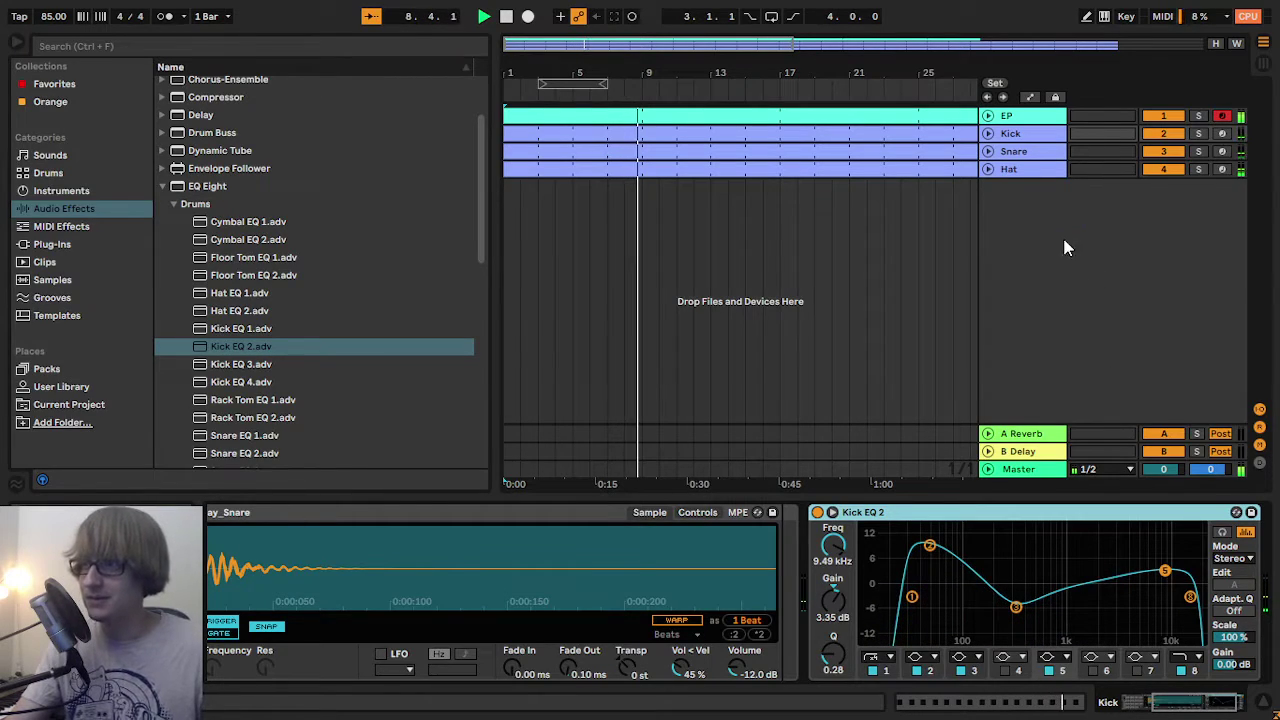
- Add the EQ Eight drum preset Snare EQ 1 after the drum rack on the Snare track
{"action": "left_click", "coordinate": [1040, 153]}
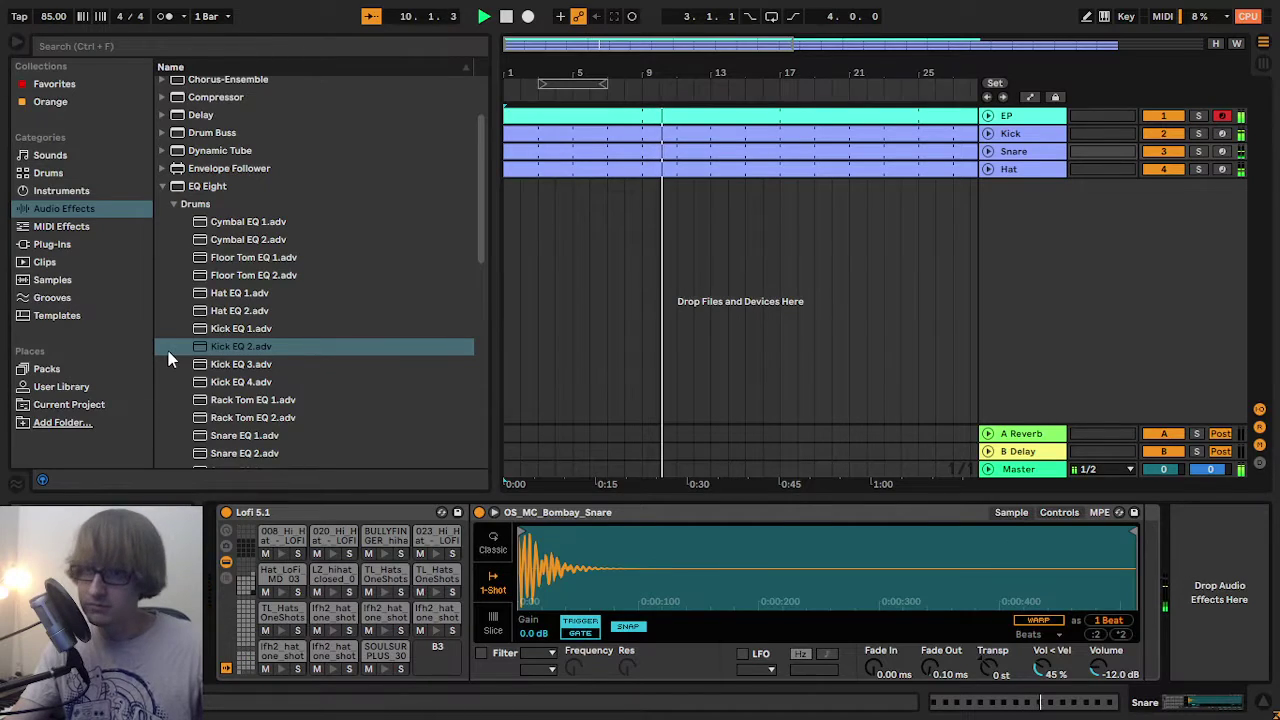
{"action": "scroll", "coordinate": [362, 393], "scroll_direction": "down", "scroll_amount": 3}
{"action": "left_click", "coordinate": [230, 328]}
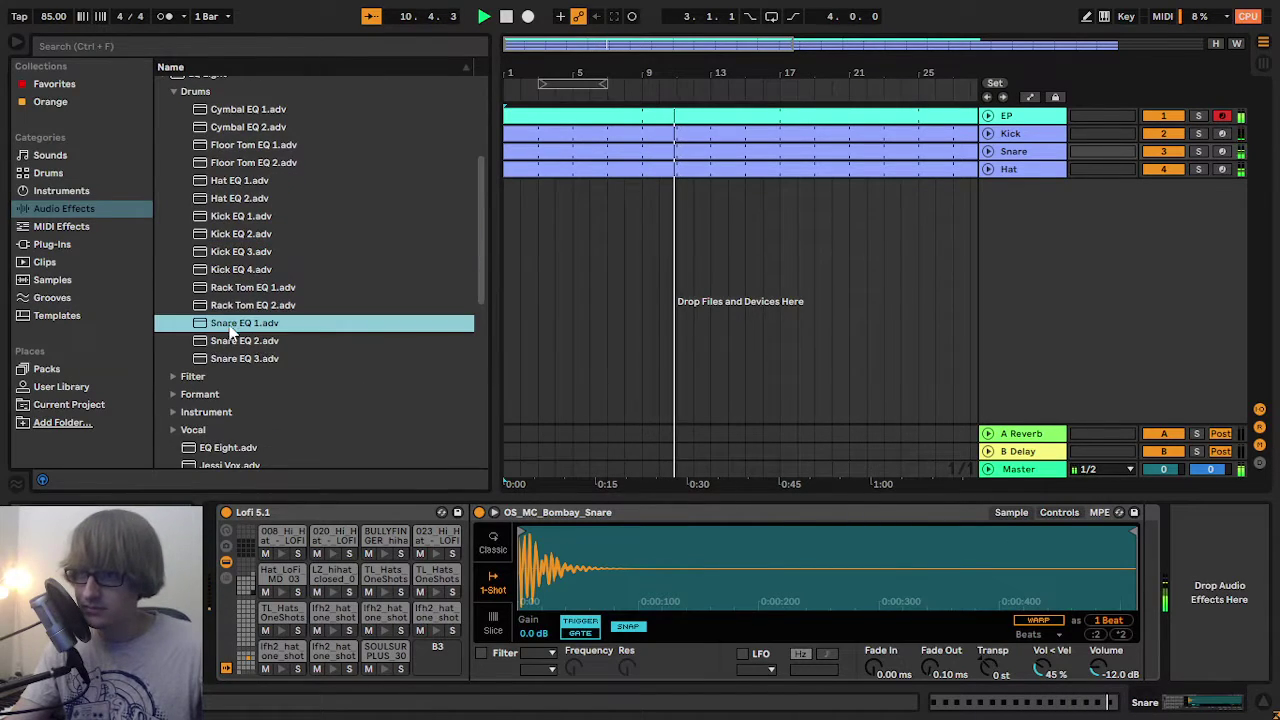
{"action": "left_click_drag", "start_coordinate": [1155, 585], "coordinate": [1228, 562]}
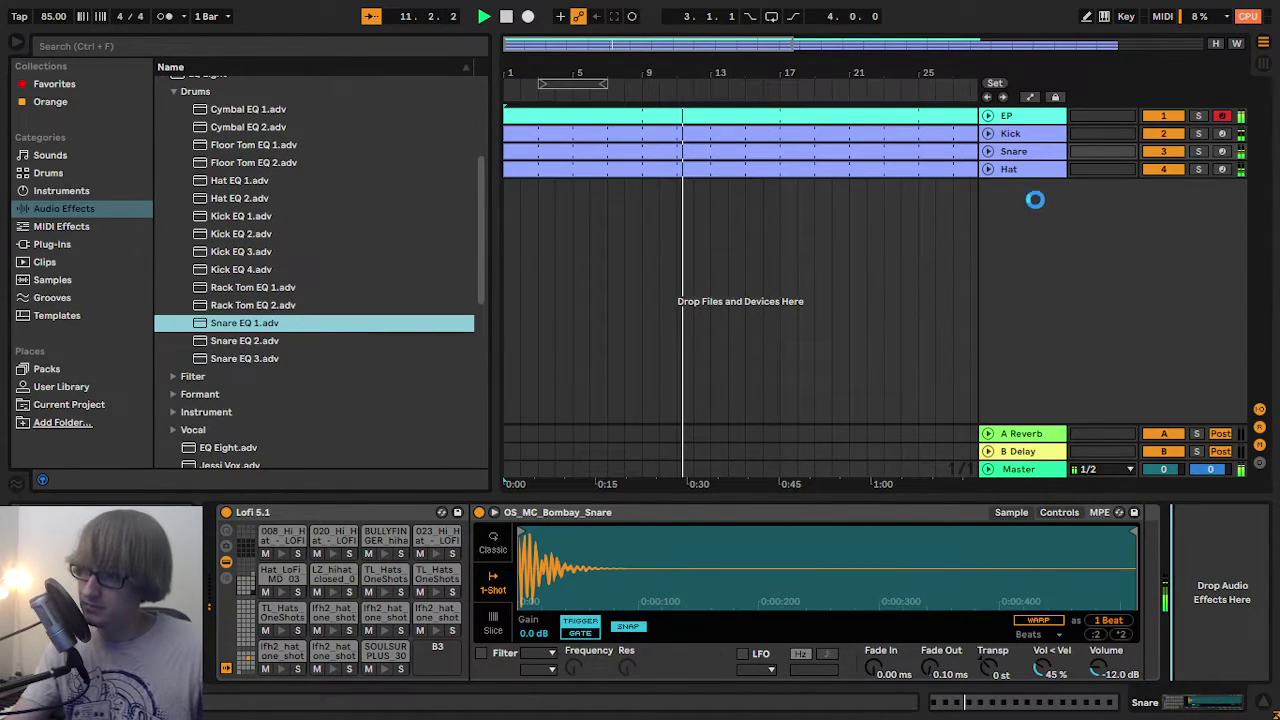
- Add the EQ Eight drum preset Hat EQ 1 after the drum rack on the Hat track
{"action": "left_click", "coordinate": [1010, 170]}
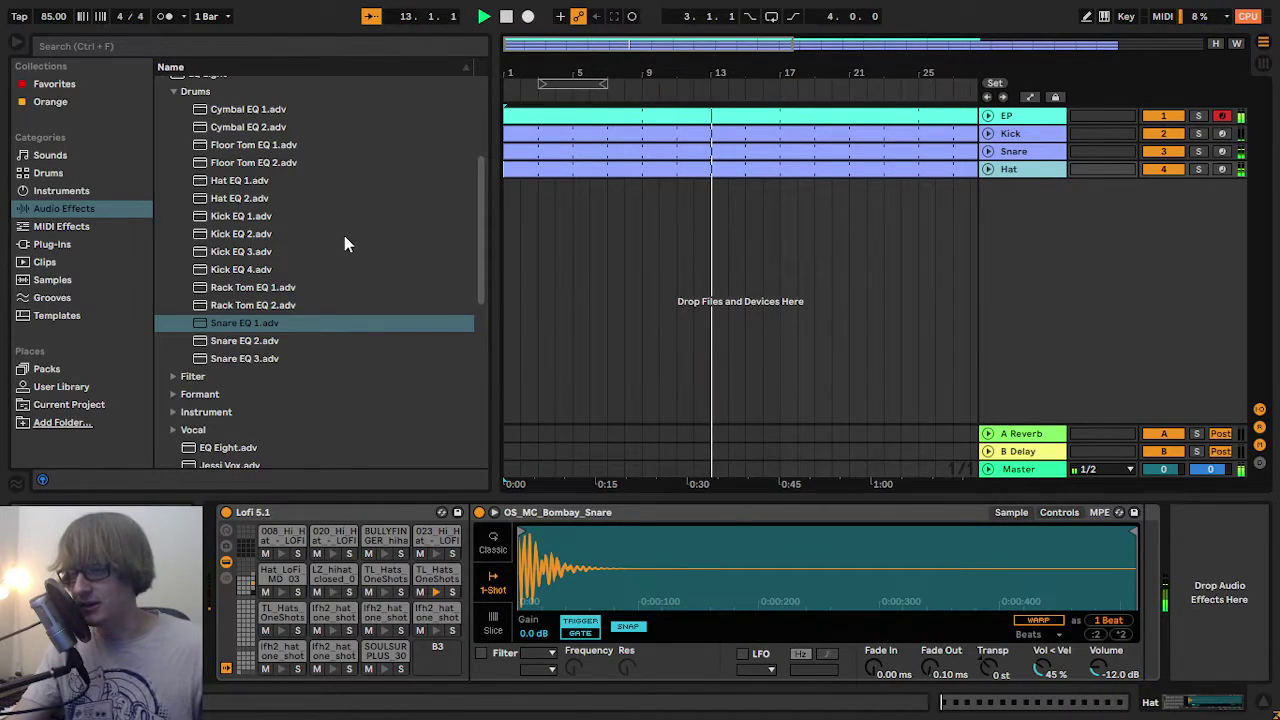
{"action": "left_click", "coordinate": [284, 198]}
{"action": "left_click", "coordinate": [244, 182]}
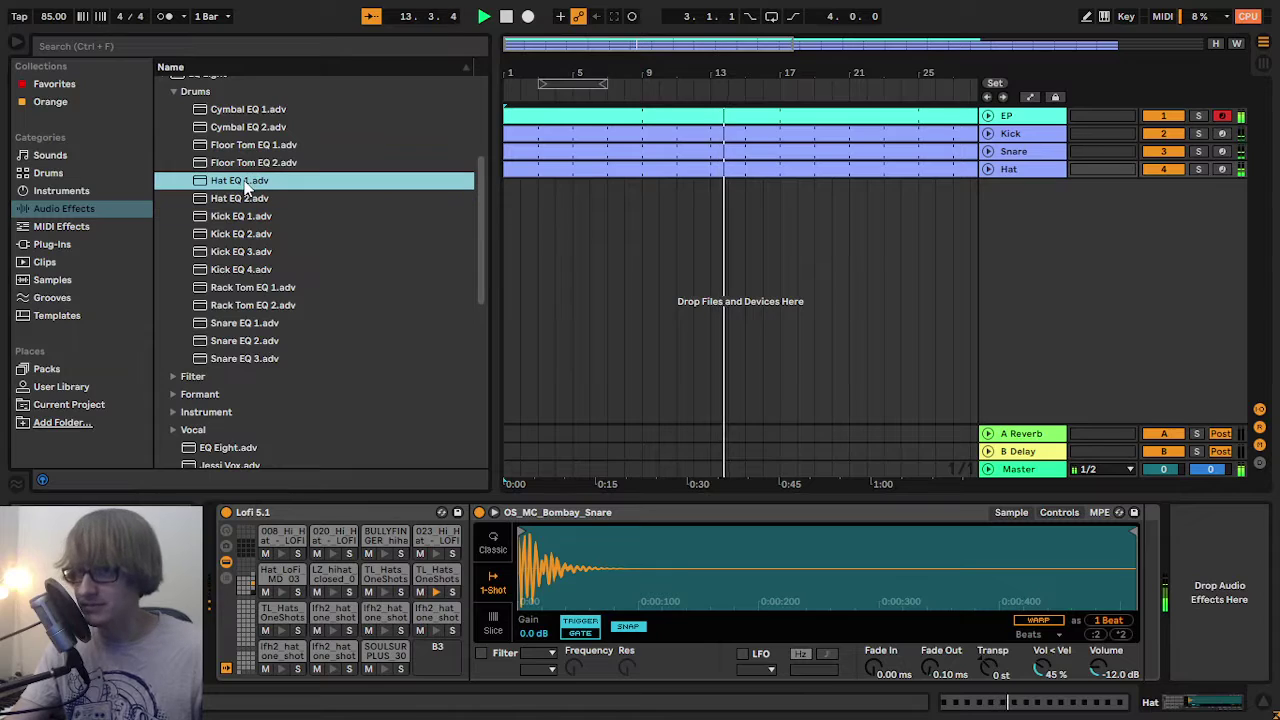
{"action": "left_click_drag", "start_coordinate": [1136, 464], "coordinate": [1225, 541]}
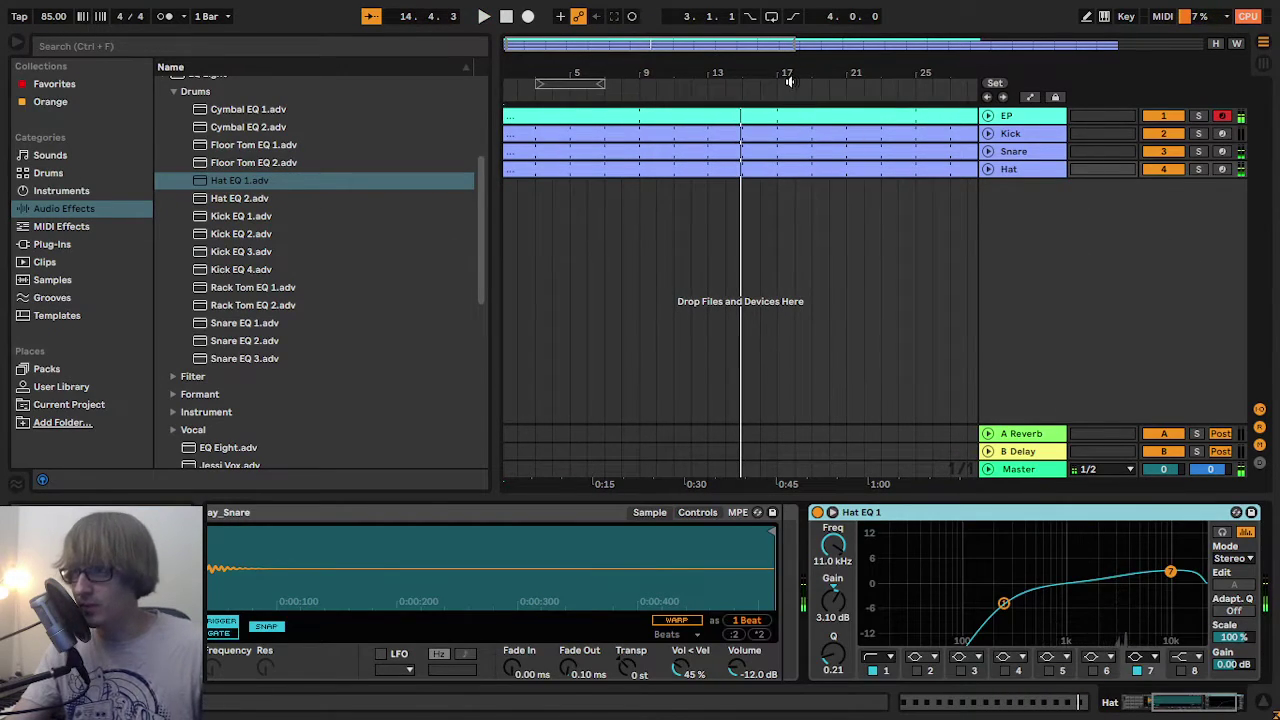
- Play the whole arrangement from the start and view the Snare track's EQ curve
{"action": "left_click_drag", "start_coordinate": [810, 67], "coordinate": [631, 68]}
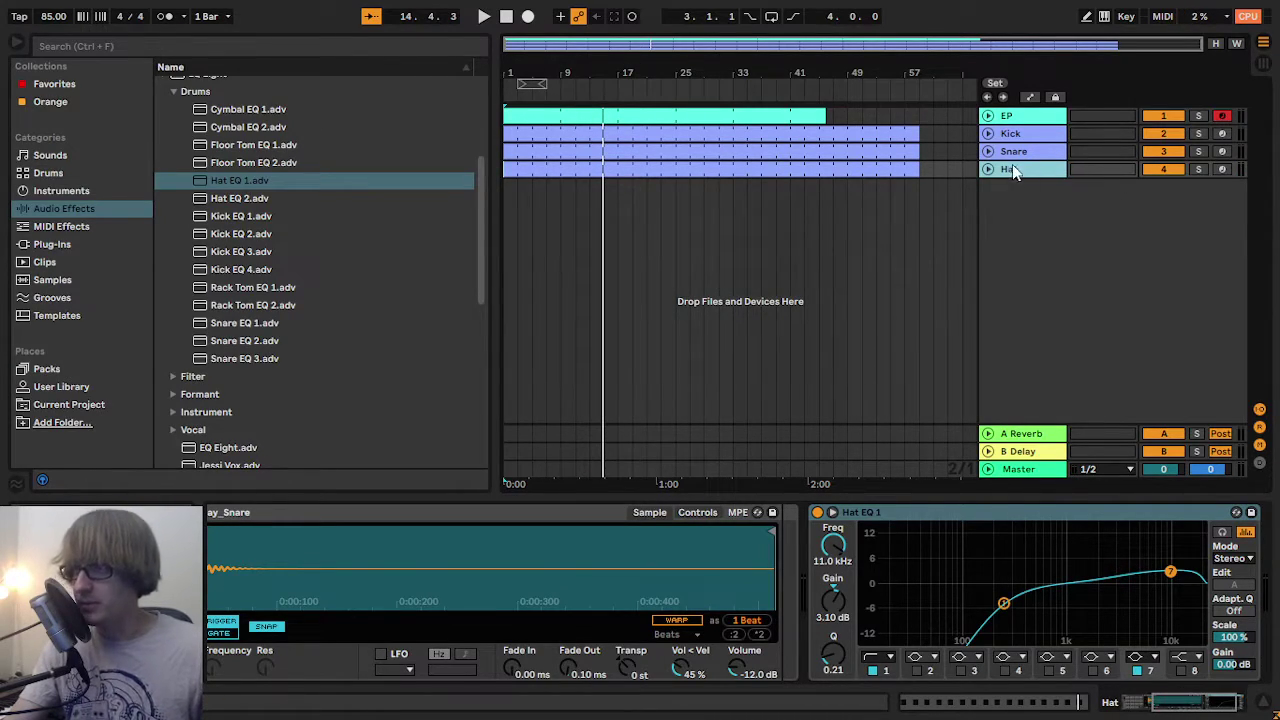
{"action": "key", "text": "Tab"}
{"action": "key", "text": "Tab"}
{"action": "key", "text": "space"}
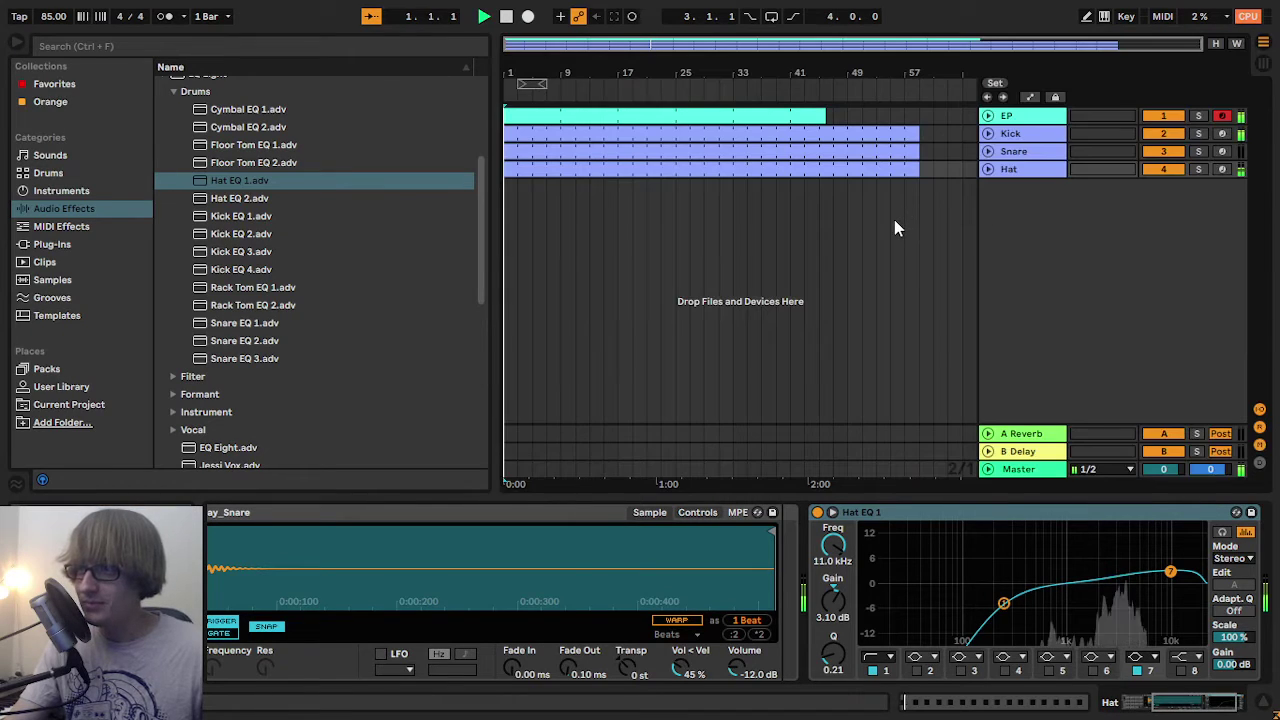
{"action": "left_click", "coordinate": [1018, 150]}
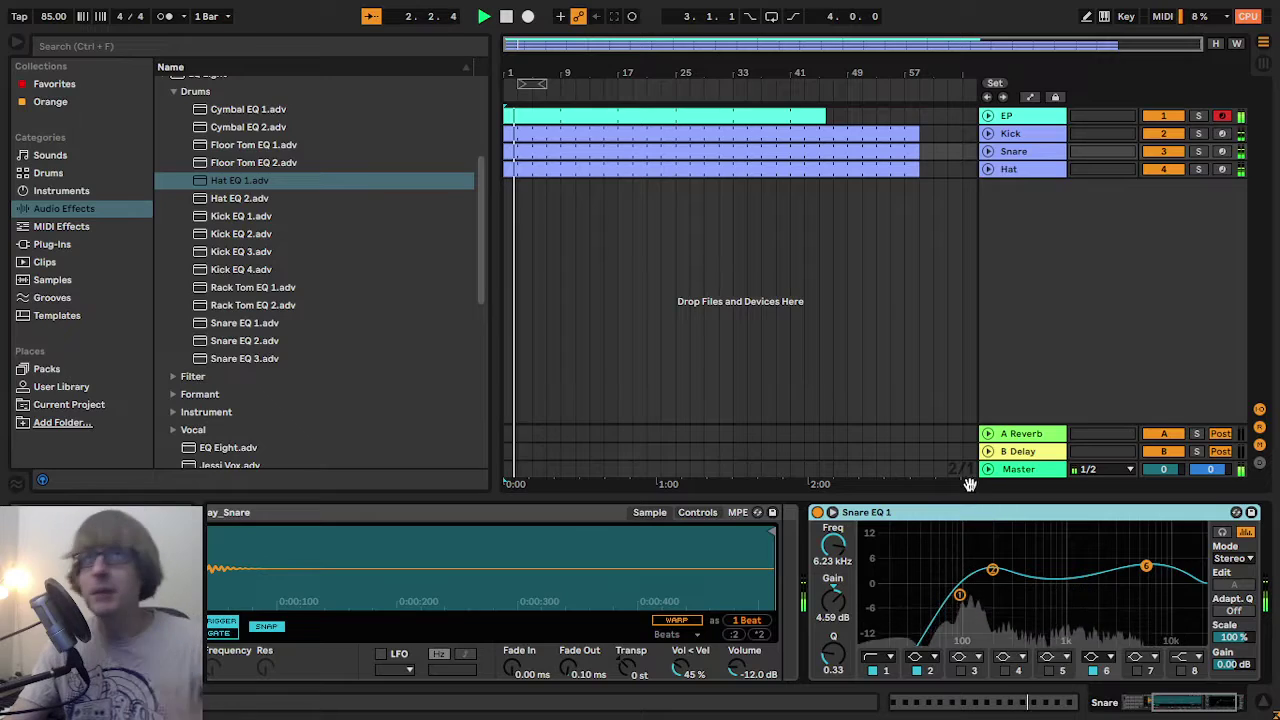
- Check the Kick clip, then raise the Kick track's volume in the Session View mixer while playing the beat
{"action": "left_click", "coordinate": [532, 131]}
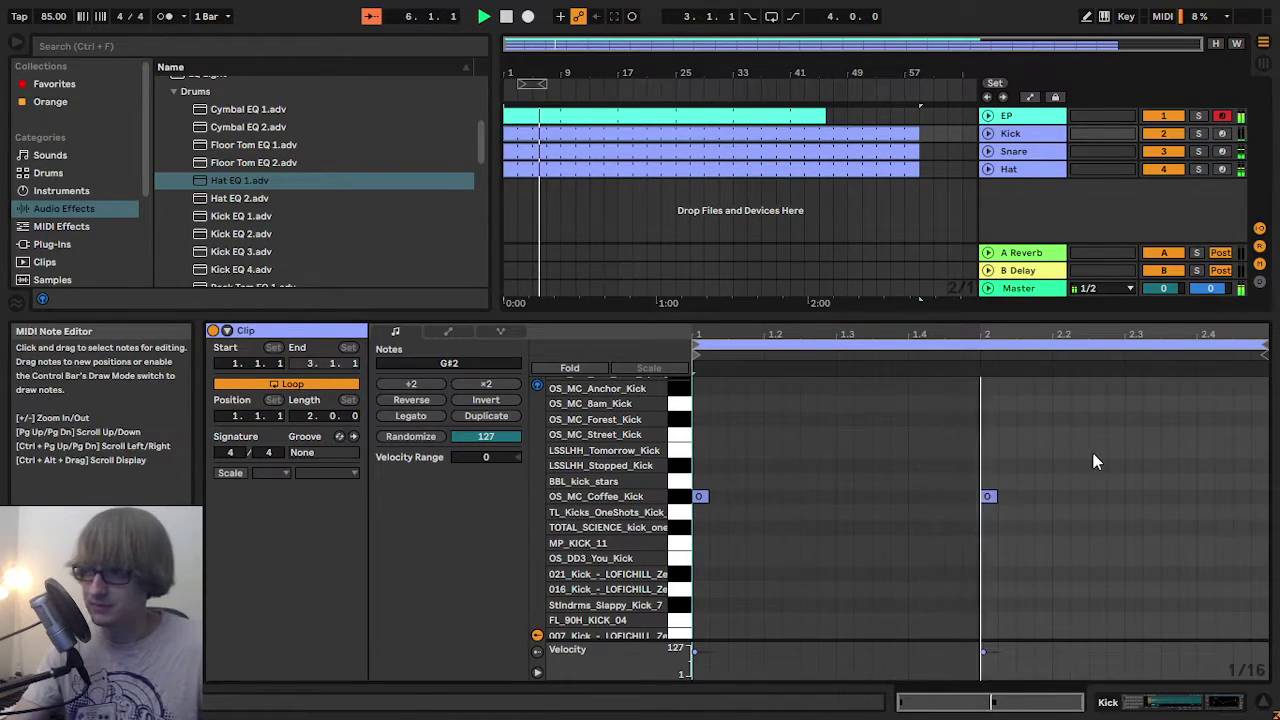
{"action": "key", "text": "space"}
{"action": "left_click_drag", "start_coordinate": [1107, 447], "coordinate": [570, 605]}
{"action": "key", "text": "Tab"}
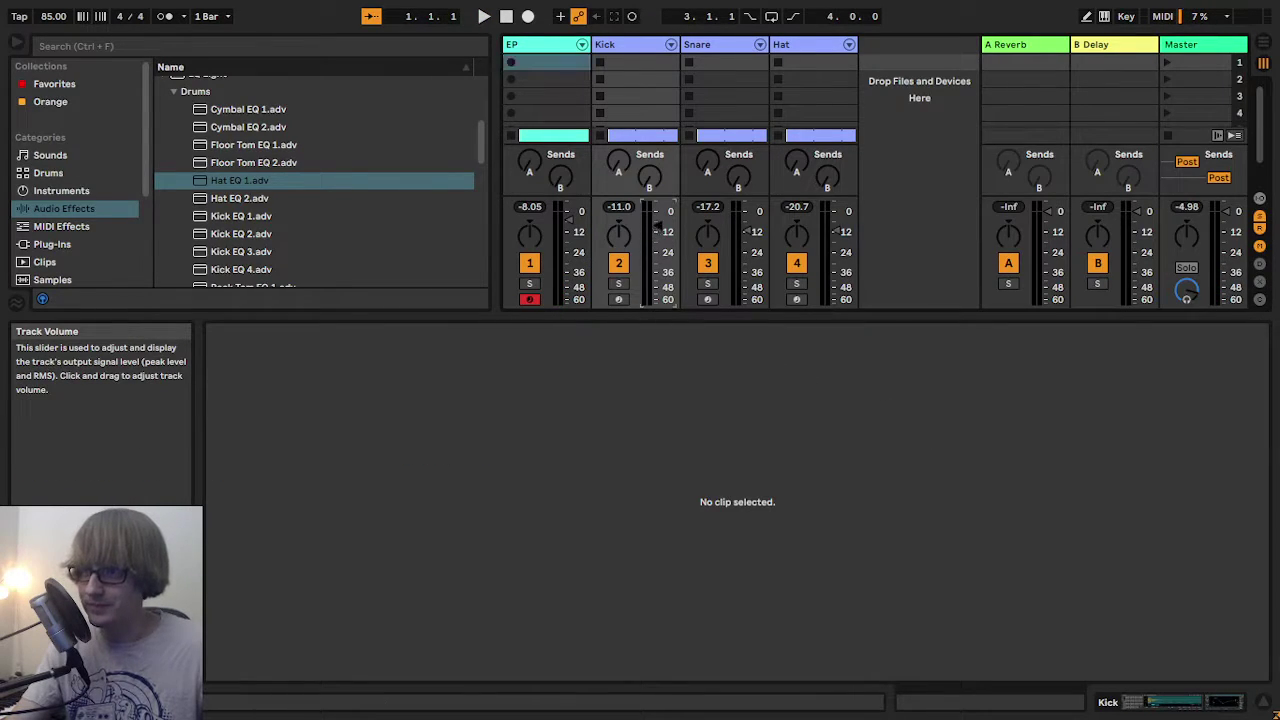
{"action": "key", "text": "space"}
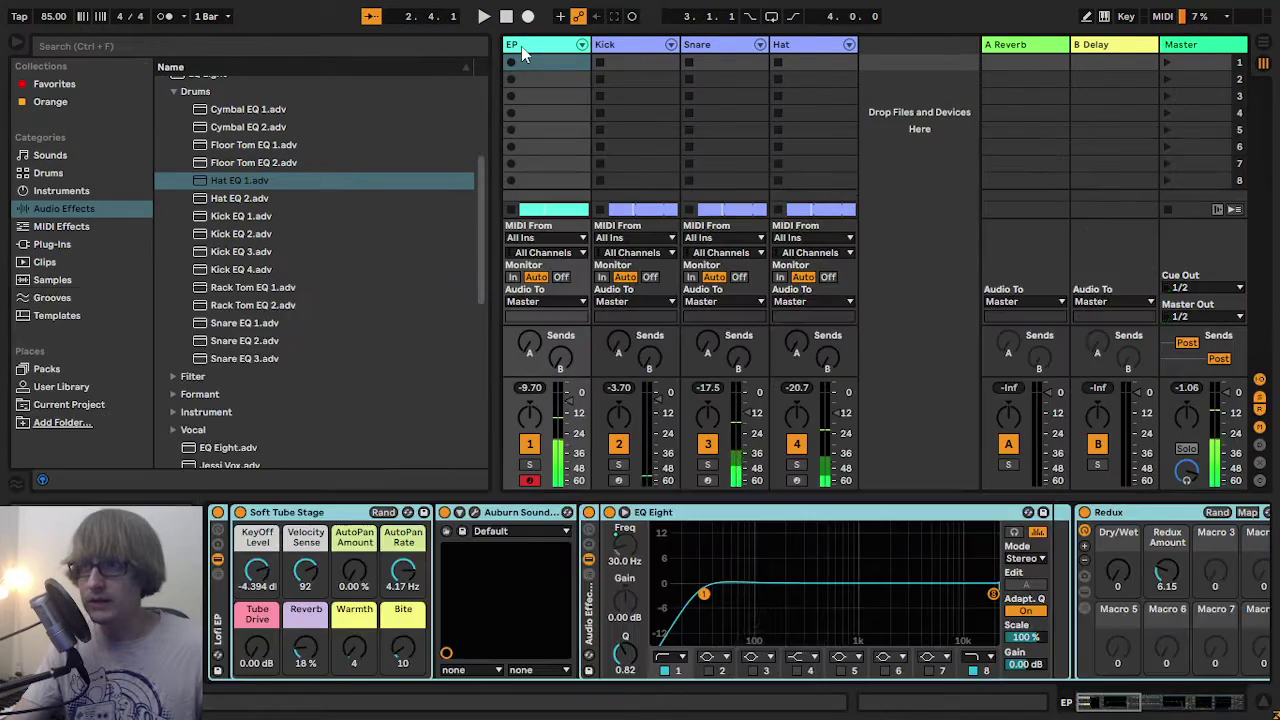
- Set the sidechain input of the Compressor on the EP track to the Kick track and play the beat
{"action": "left_click", "coordinate": [521, 46]}
{"action": "scroll", "coordinate": [783, 517], "scroll_direction": "right", "scroll_amount": 5}
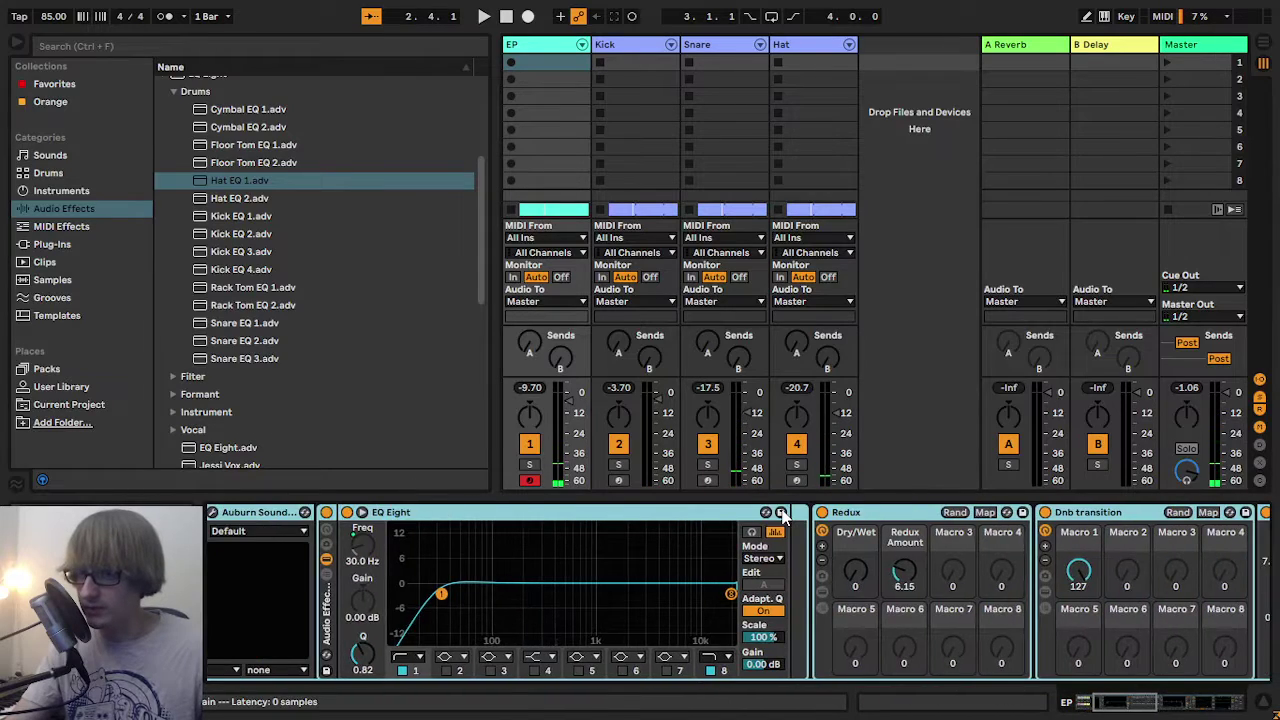
{"action": "scroll", "coordinate": [776, 516], "scroll_direction": "right", "scroll_amount": 10}
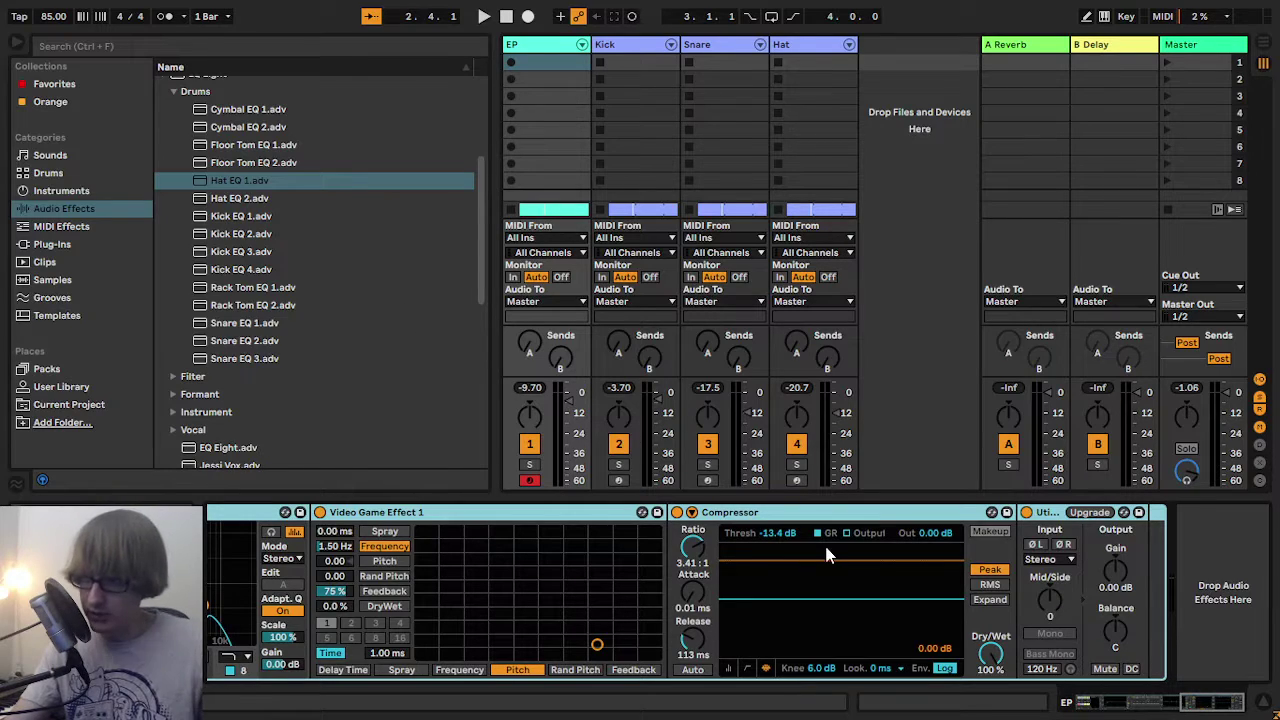
{"action": "left_click", "coordinate": [812, 514]}
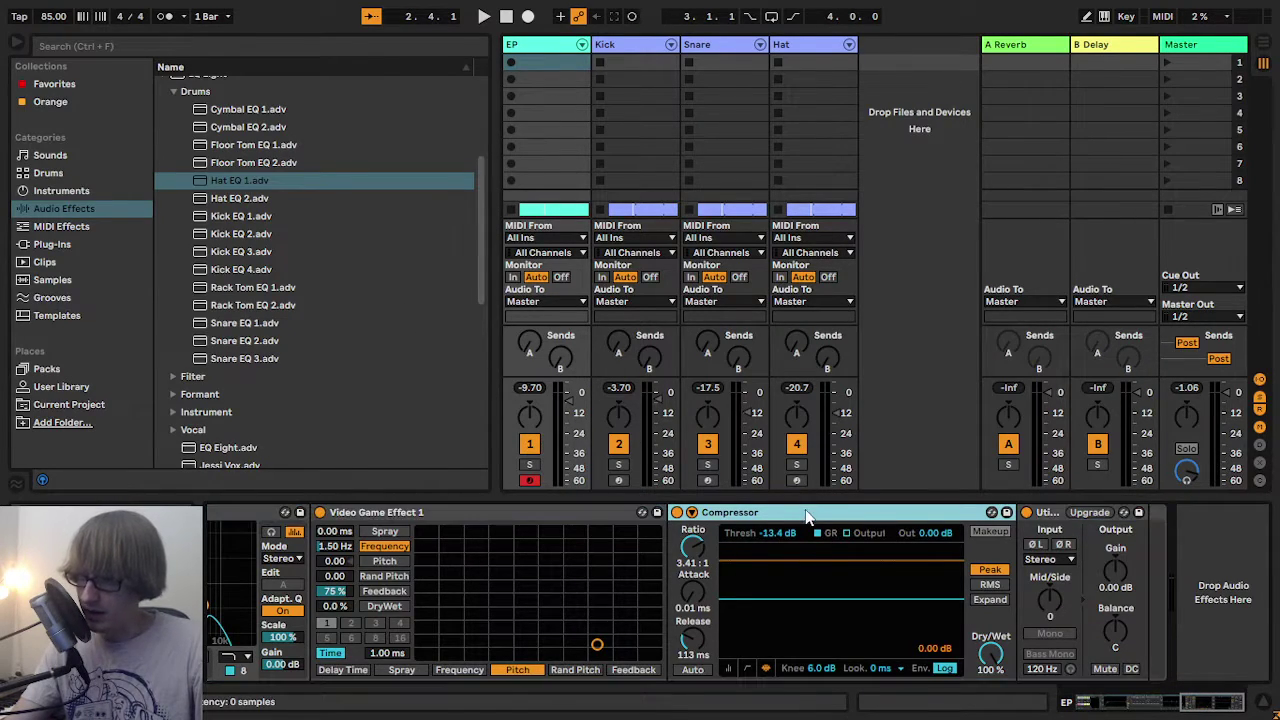
{"action": "left_click", "coordinate": [691, 513]}
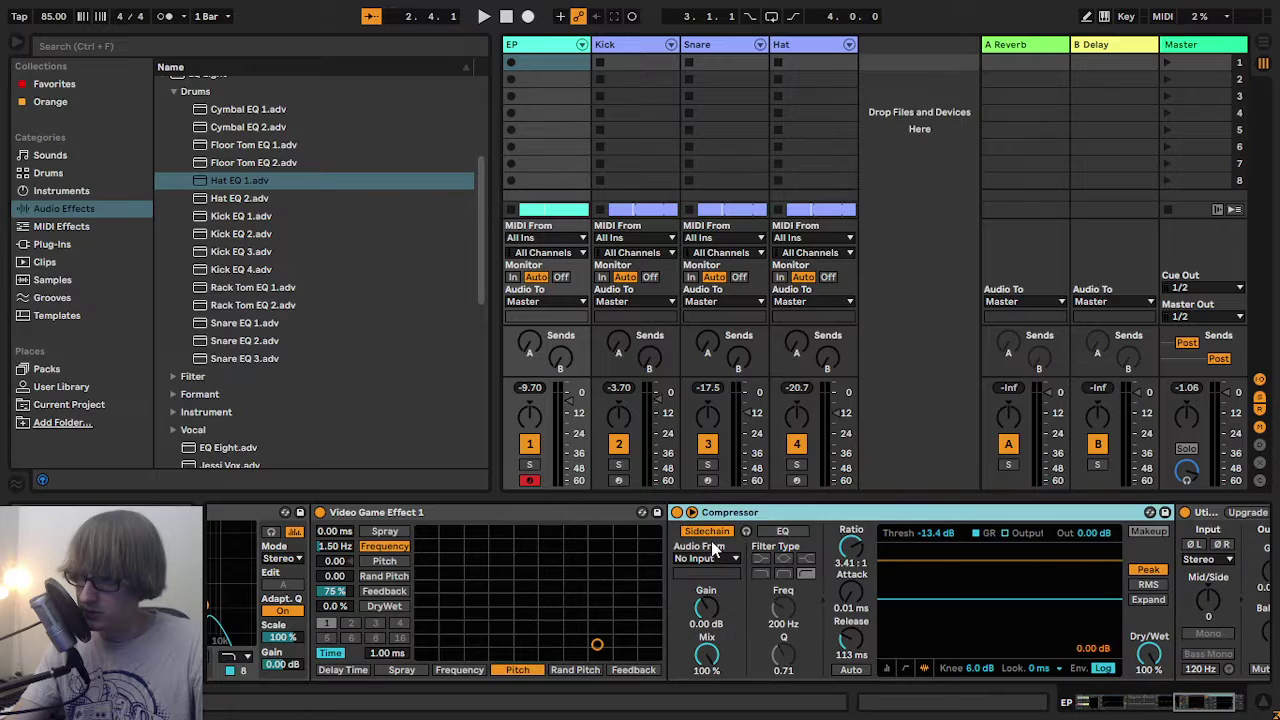
{"action": "left_click", "coordinate": [705, 559]}
{"action": "left_click", "coordinate": [697, 577]}
{"action": "left_click", "coordinate": [717, 562]}
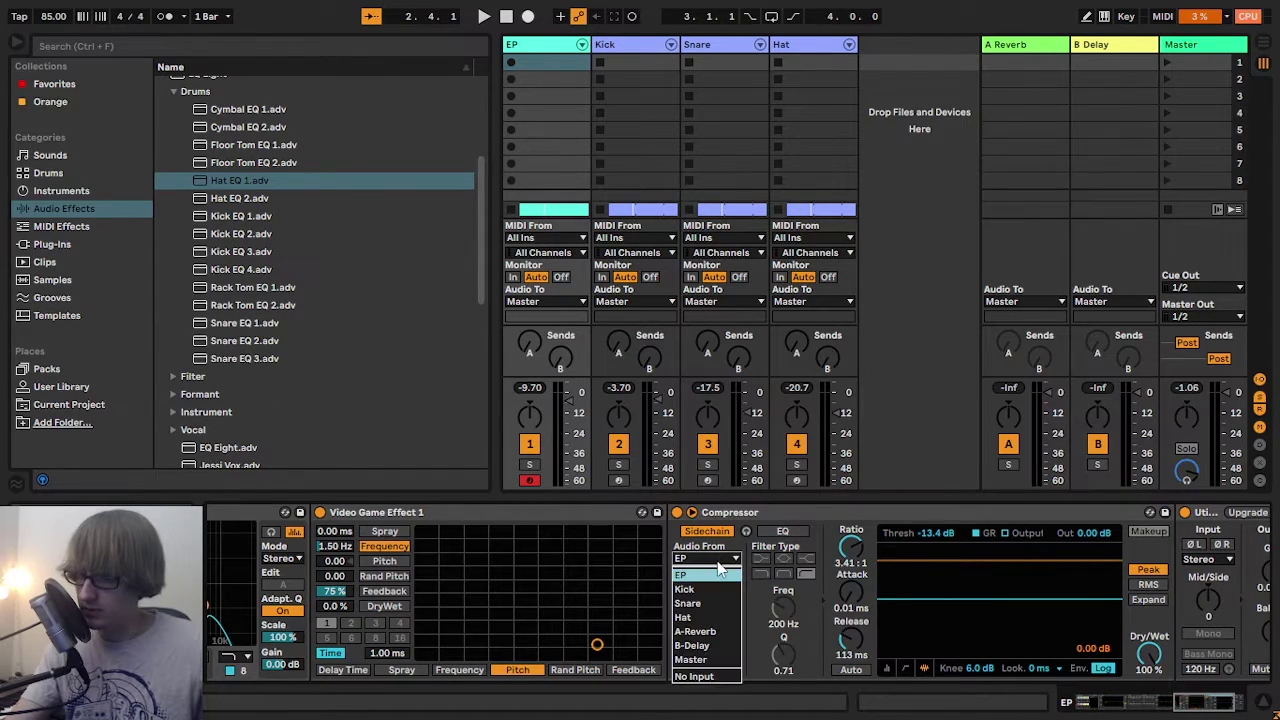
{"action": "left_click", "coordinate": [702, 590]}
{"action": "key", "text": "space"}
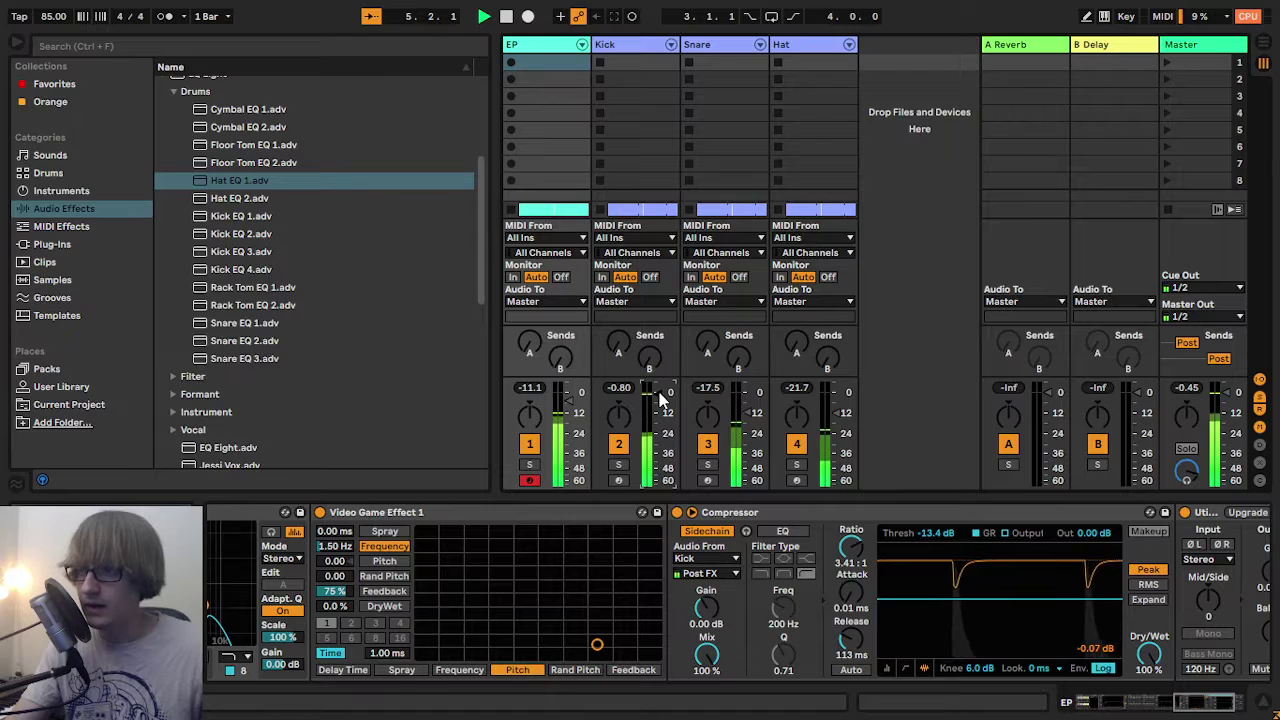
- Add a default EQ Eight after the Utility at the end of the EP chain and check its enlarged spectrum display
{"action": "scroll", "coordinate": [752, 522], "scroll_direction": "left", "scroll_amount": 2}
{"action": "scroll", "coordinate": [752, 522], "scroll_direction": "left", "scroll_amount": 6}
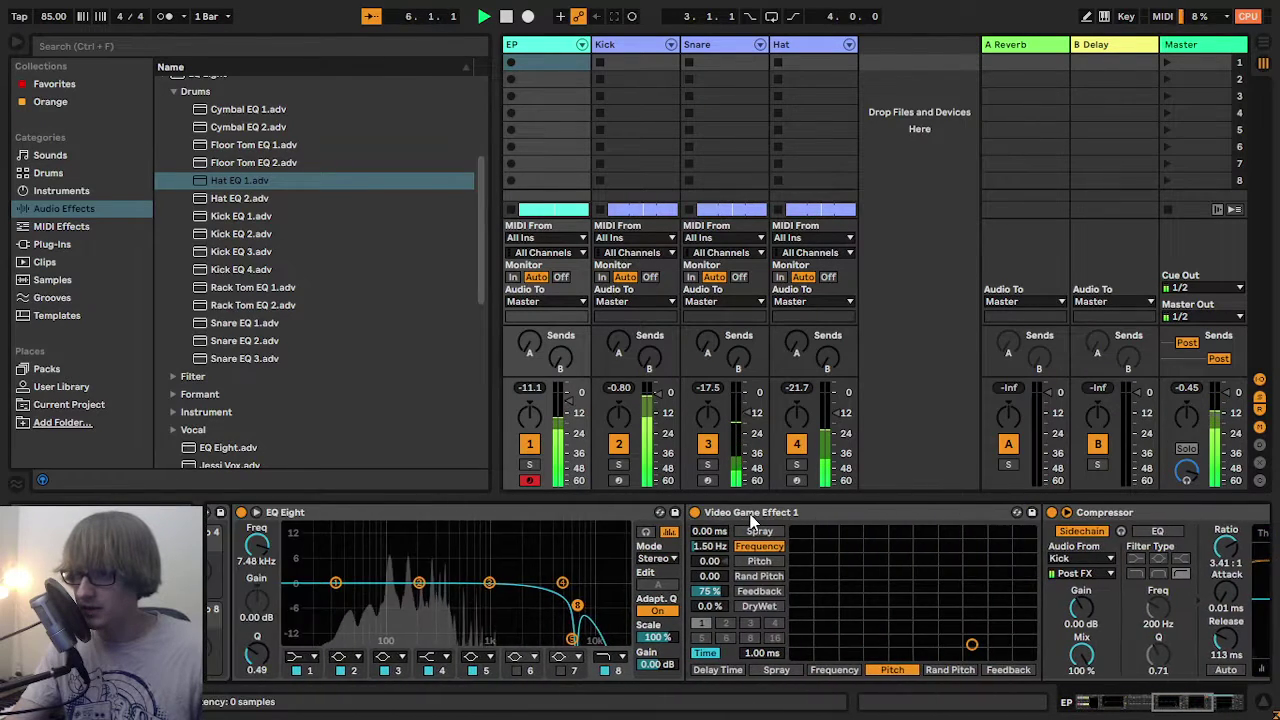
{"action": "scroll", "coordinate": [750, 518], "scroll_direction": "right", "scroll_amount": 10}
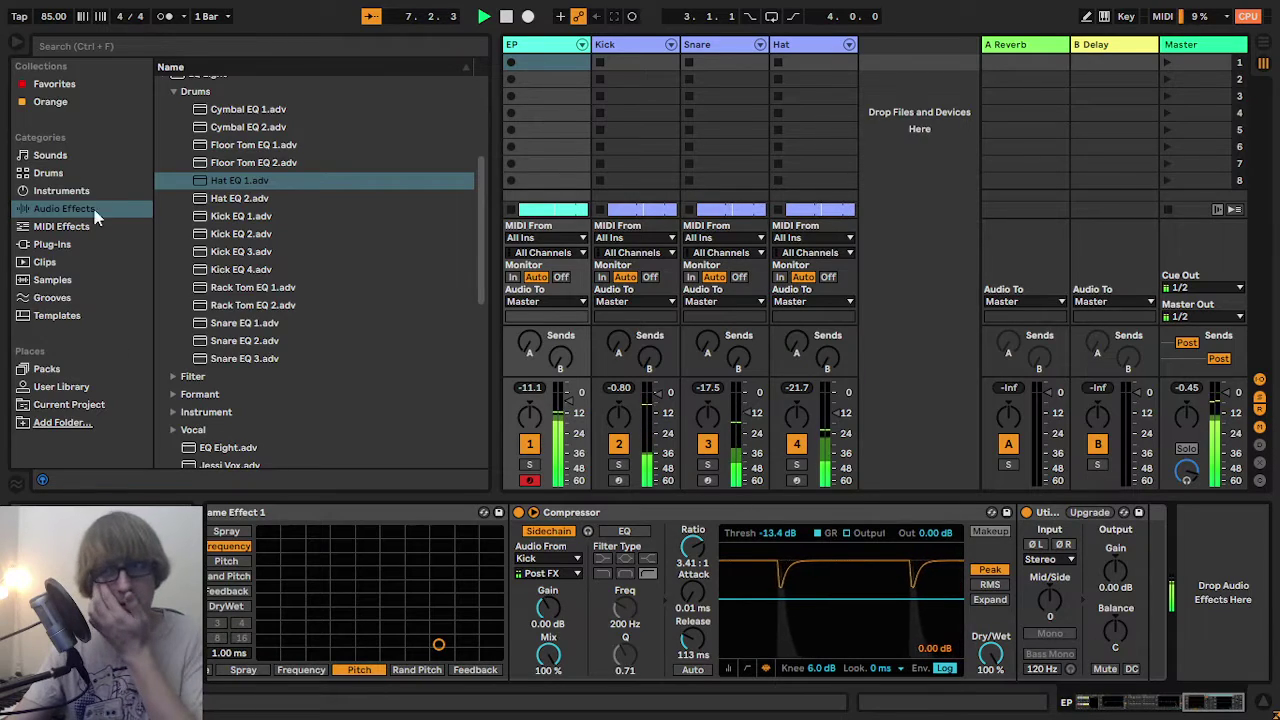
{"action": "scroll", "coordinate": [255, 207], "scroll_direction": "up", "scroll_amount": 5}
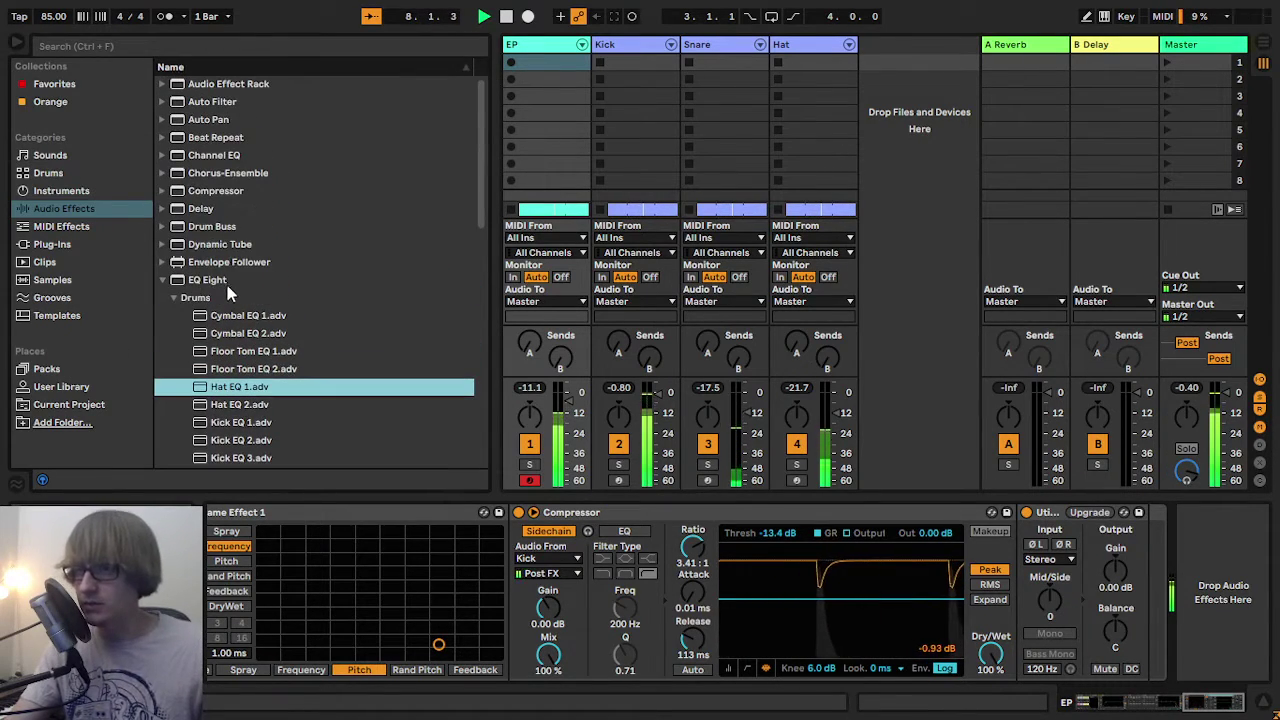
{"action": "left_click_drag", "start_coordinate": [227, 285], "coordinate": [1198, 560]}
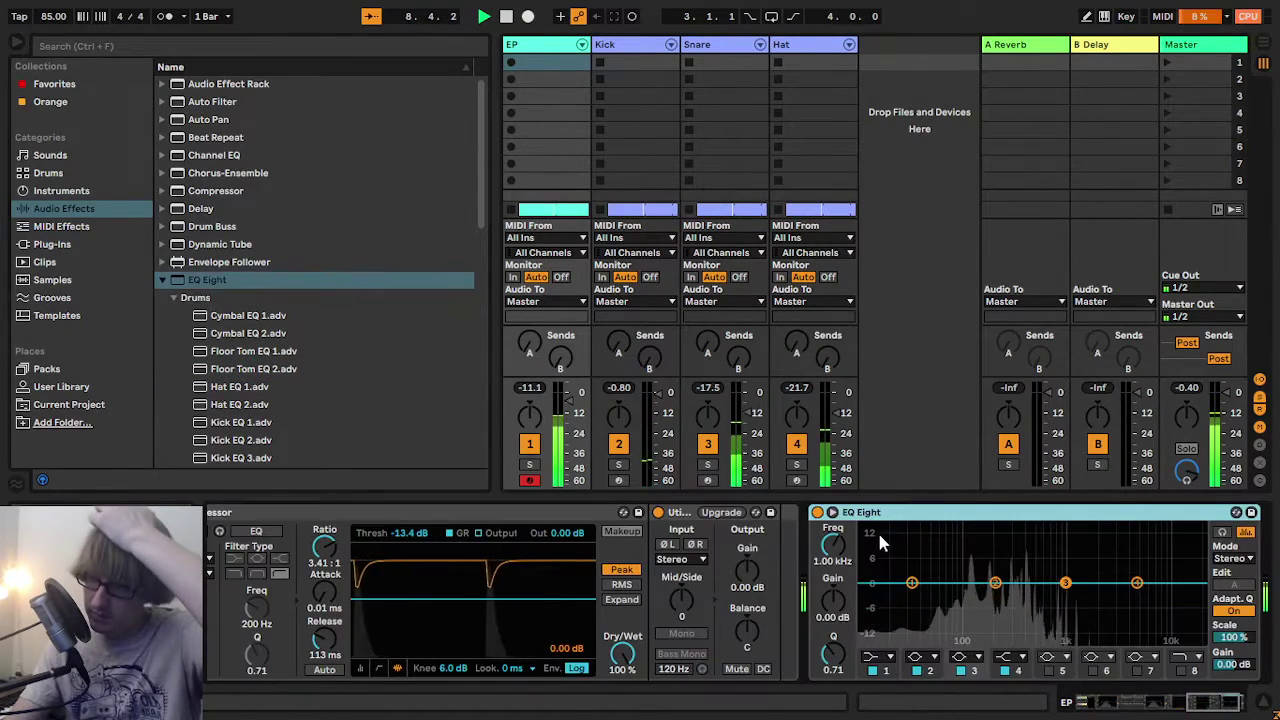
{"action": "left_click", "coordinate": [832, 513]}
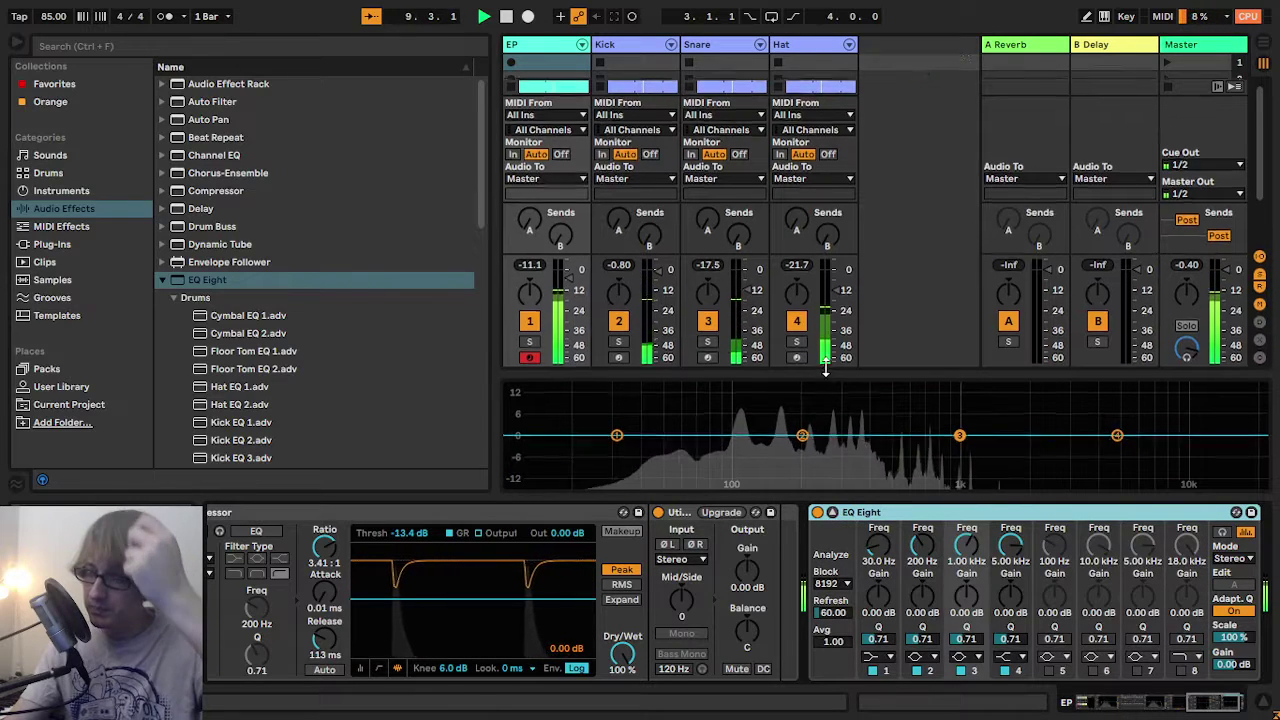
{"action": "left_click_drag", "start_coordinate": [825, 378], "coordinate": [1034, 486]}
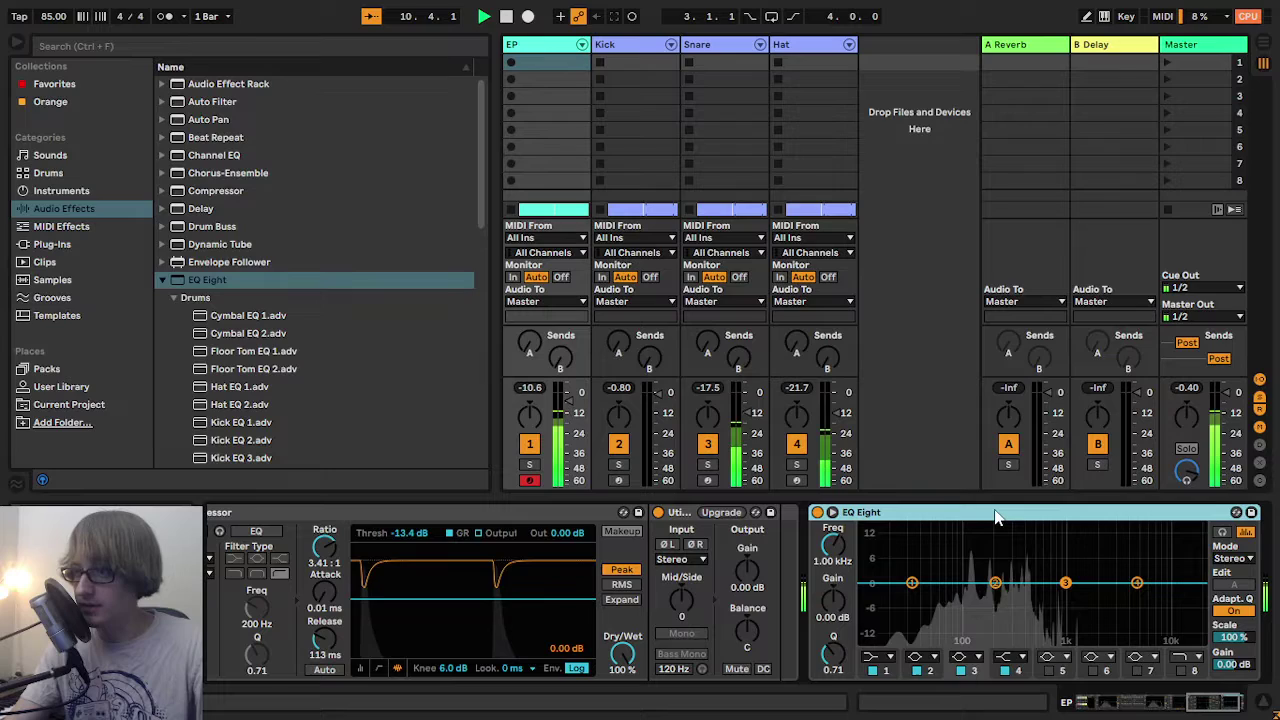
- Insert a default EQ Eight between the drum rack and Kick EQ 2 on the Kick track and check its enlarged spectrum display
{"action": "left_click", "coordinate": [725, 176]}
{"action": "left_click", "coordinate": [624, 40]}
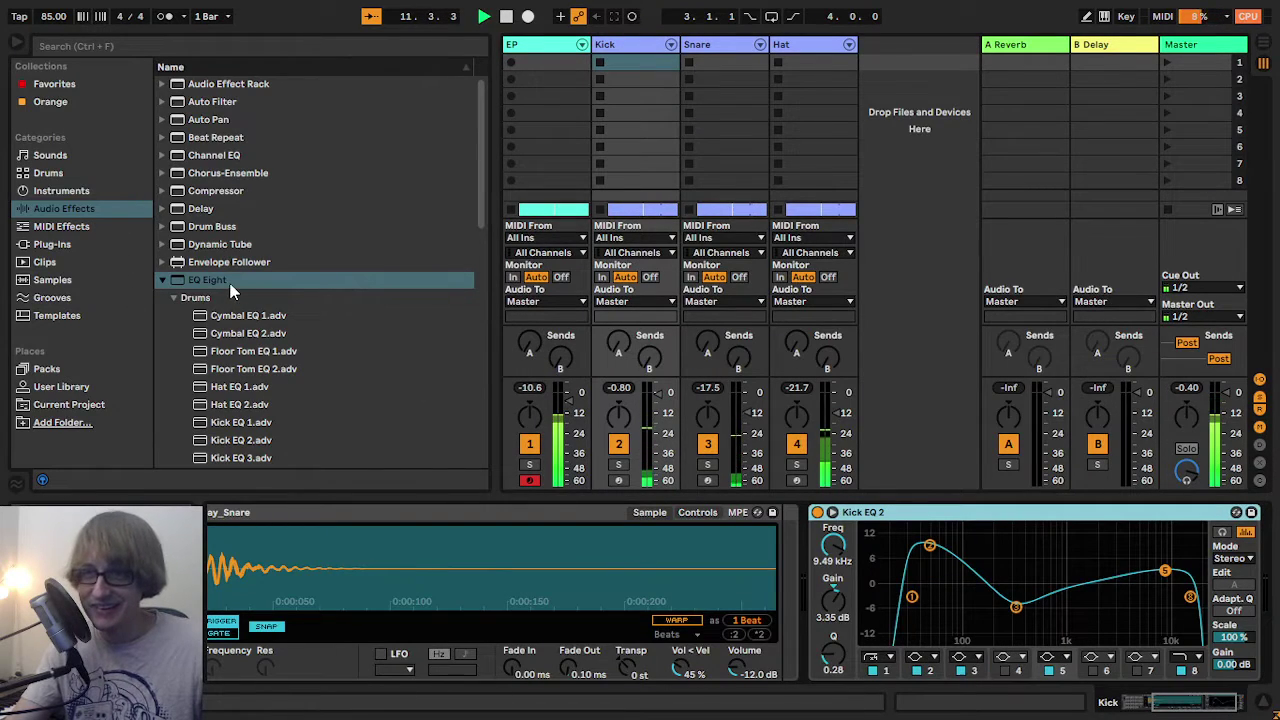
{"action": "left_click_drag", "start_coordinate": [230, 285], "coordinate": [799, 582]}
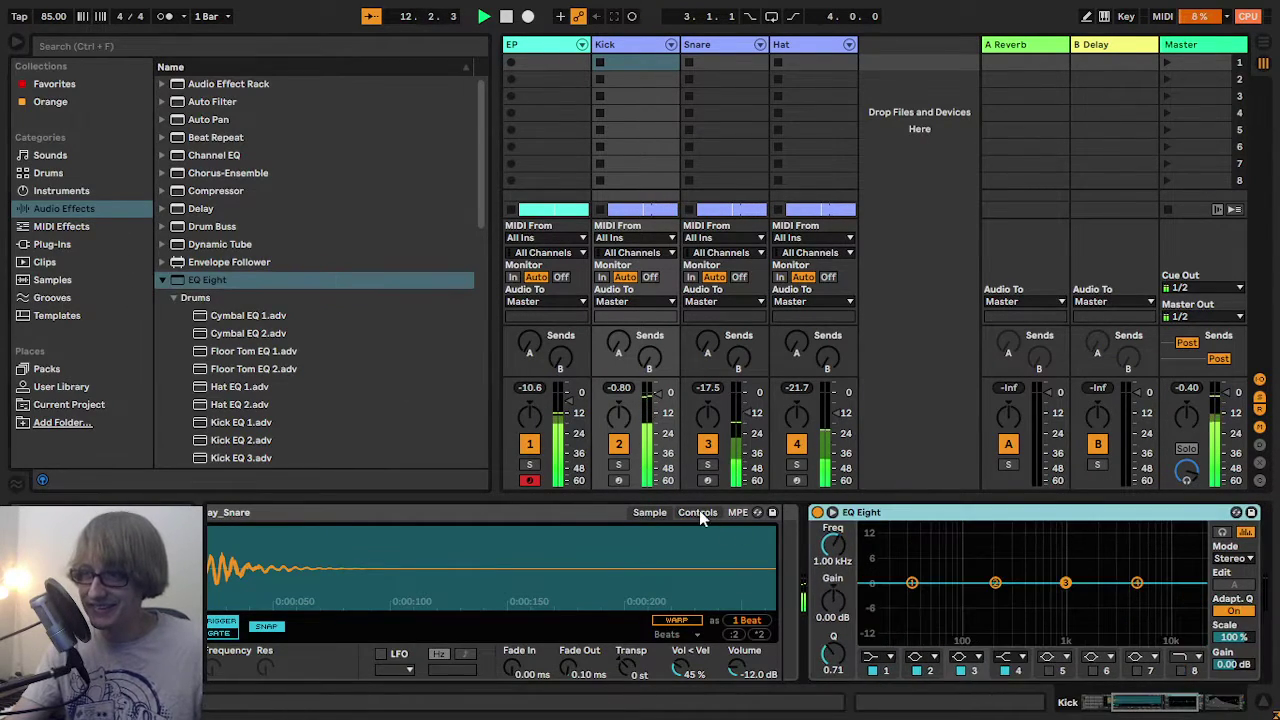
{"action": "left_click", "coordinate": [831, 512]}
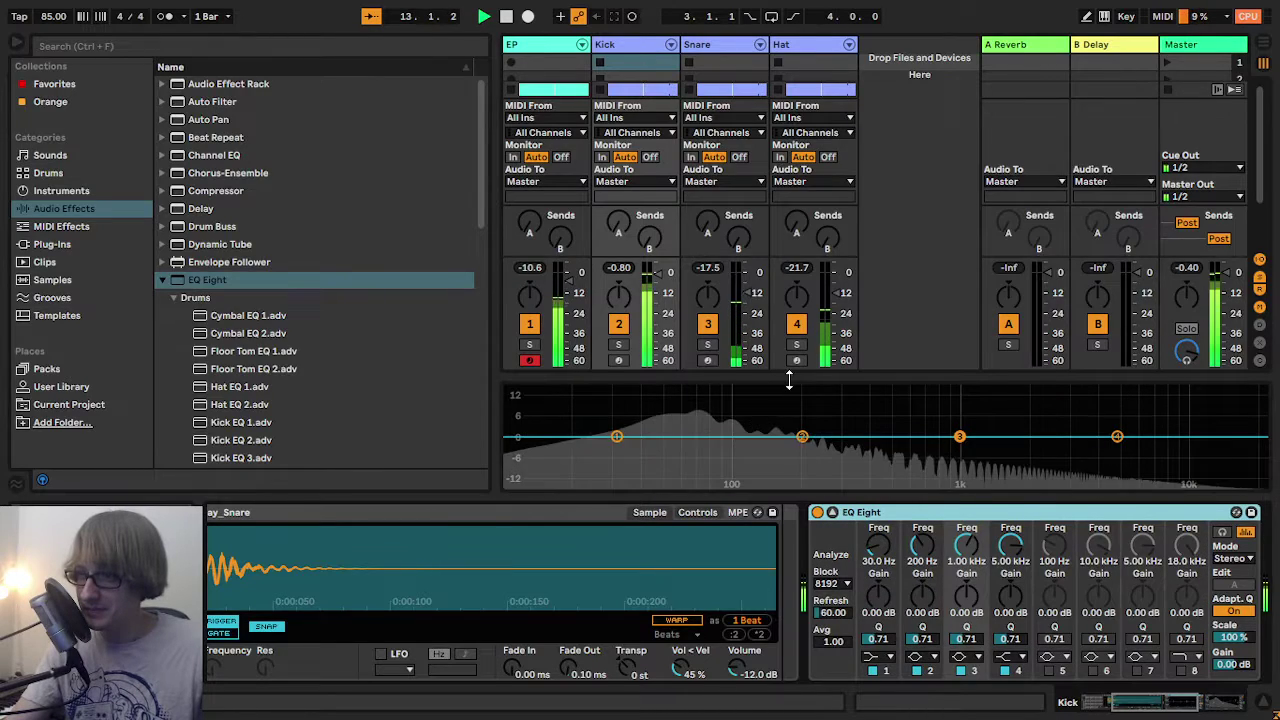
{"action": "left_click_drag", "start_coordinate": [795, 378], "coordinate": [752, 117]}
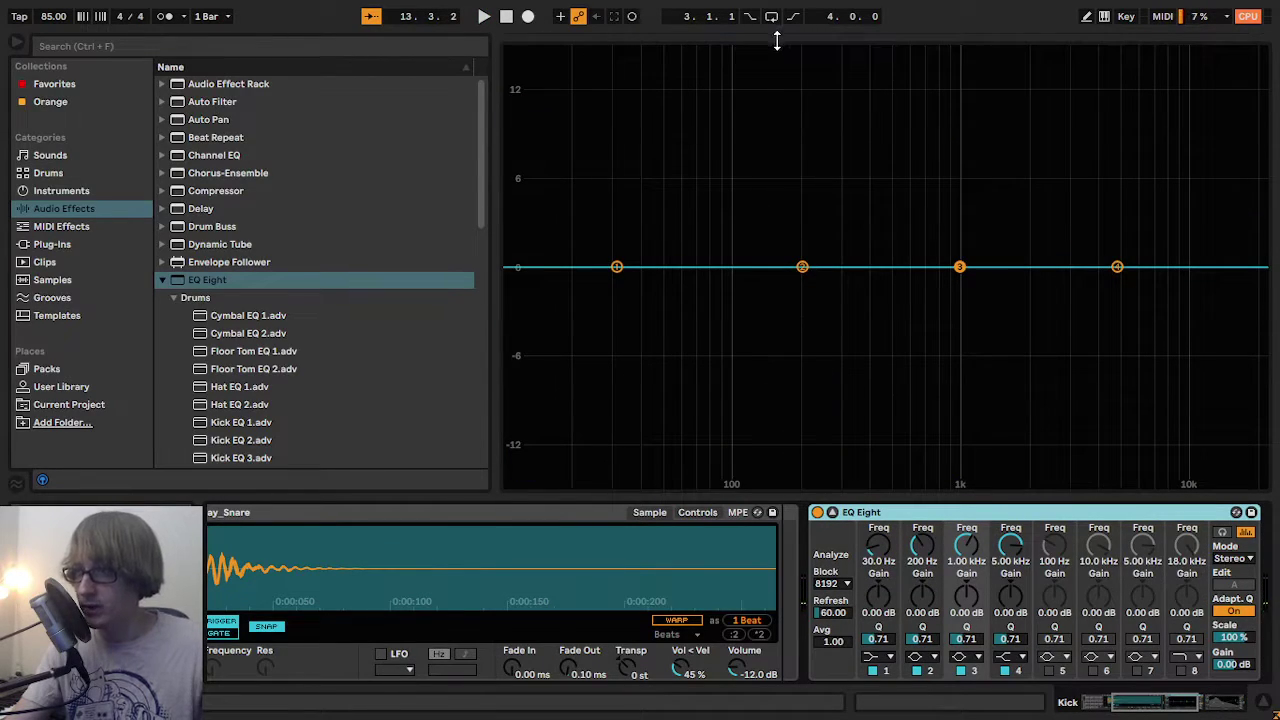
{"action": "left_click_drag", "start_coordinate": [777, 40], "coordinate": [797, 400]}
{"action": "left_click", "coordinate": [831, 512]}
- Open the Kick clip from the arrangement and copy its first OS_MC_Coffee_Kick hit to position 1.2.3
{"action": "key", "text": "Tab"}
{"action": "left_click", "coordinate": [646, 169]}
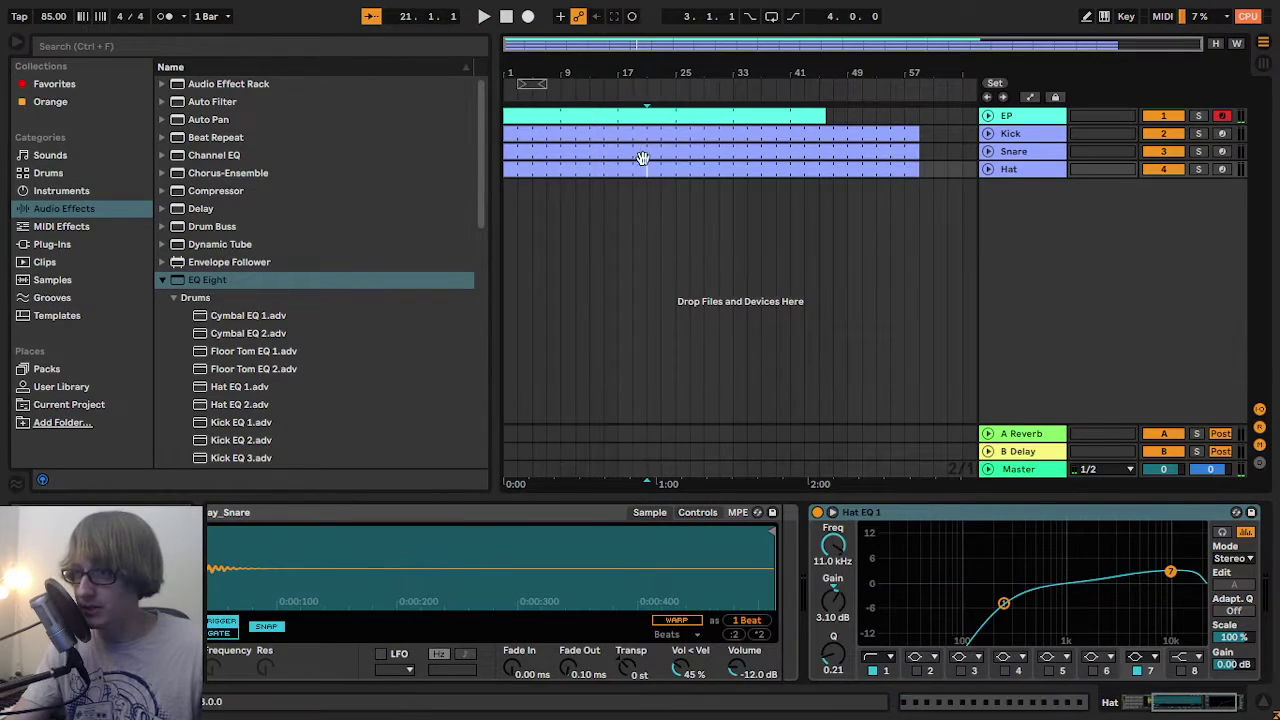
{"action": "double_click", "coordinate": [654, 133]}
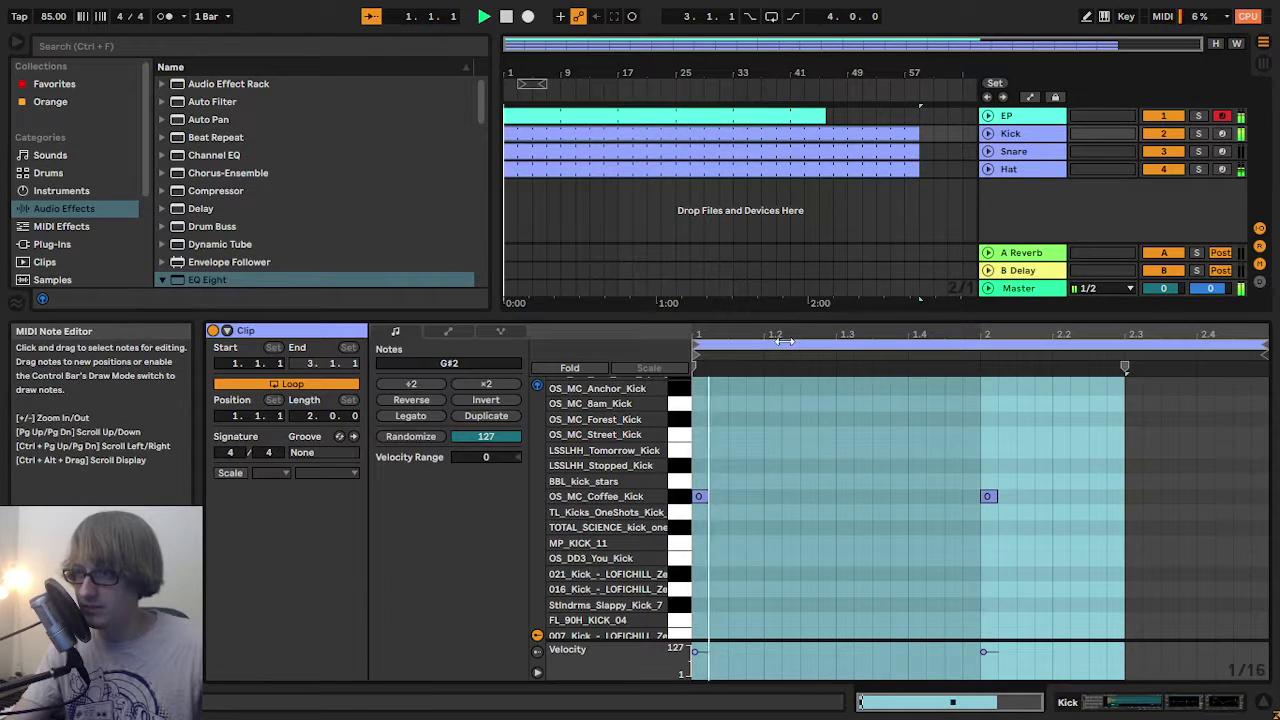
{"action": "left_click_drag", "start_coordinate": [794, 318], "coordinate": [682, 509]}
{"action": "key", "text": "space"}
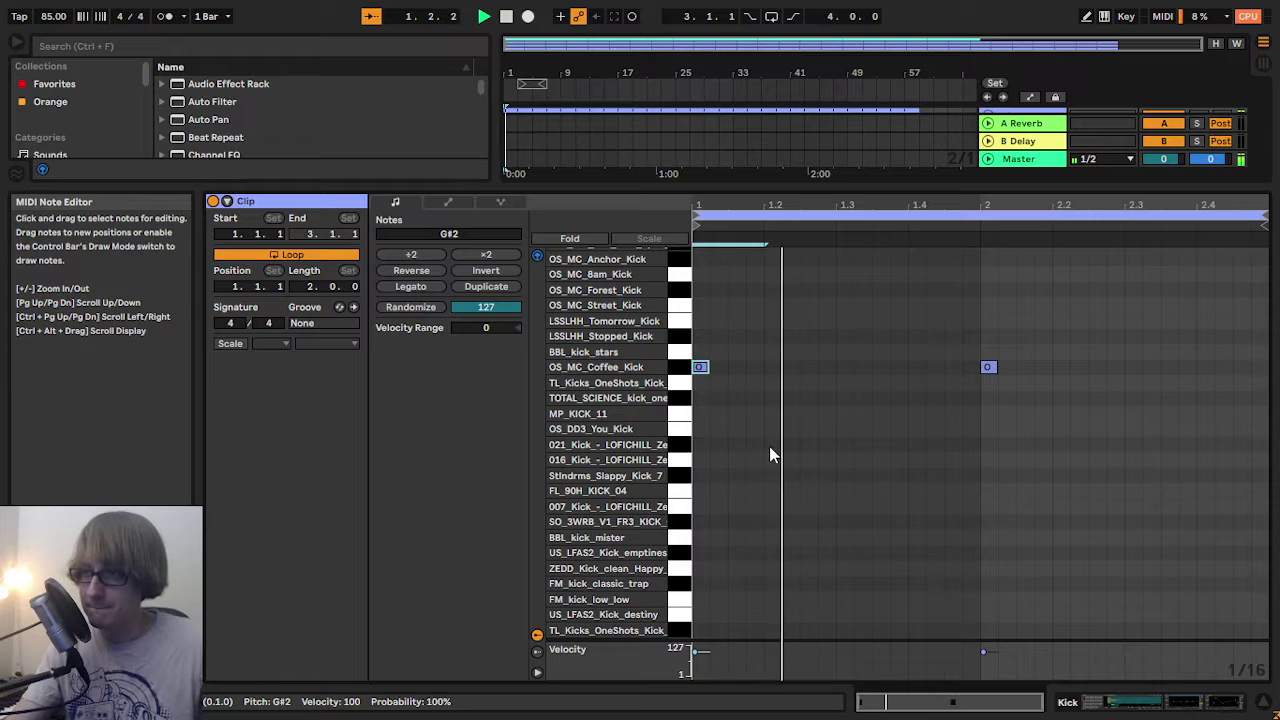
{"action": "key", "text": "space"}
{"action": "key", "text": "ctrl+v"}
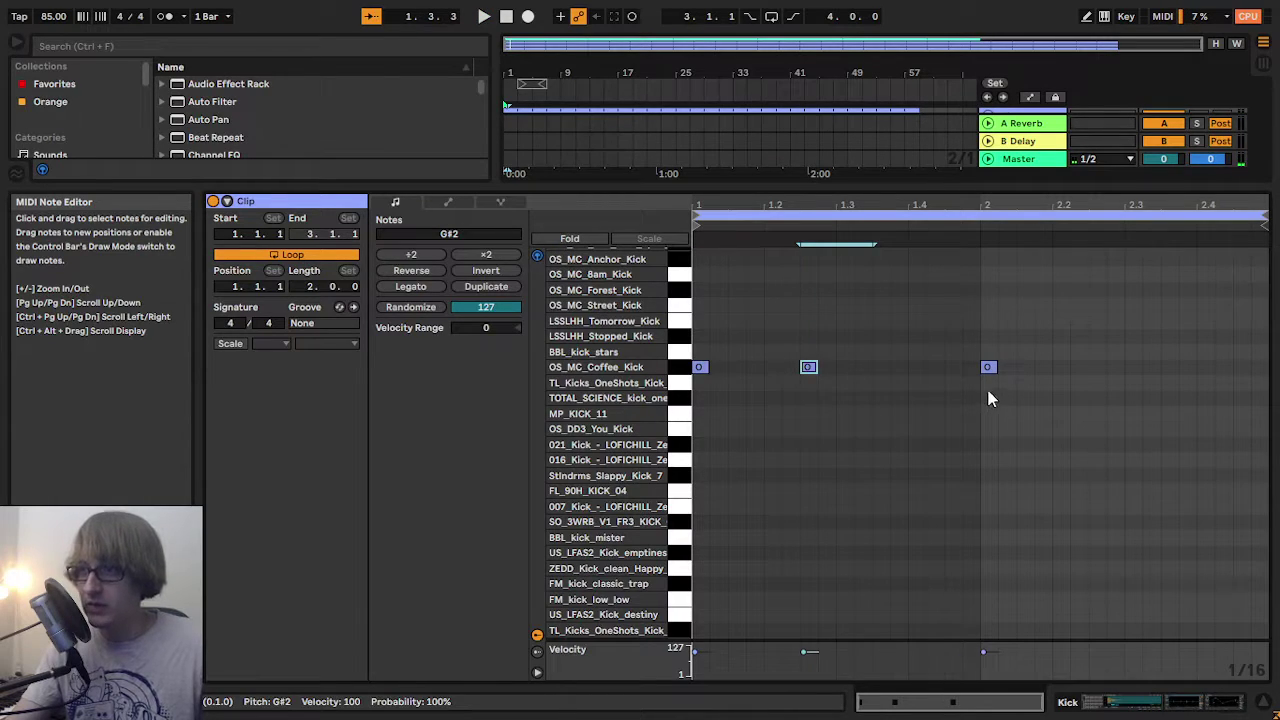
- Play the beat and paste another OS_MC_Coffee_Kick hit at position 2.2.3 of the Kick clip
{"action": "key", "text": "space"}
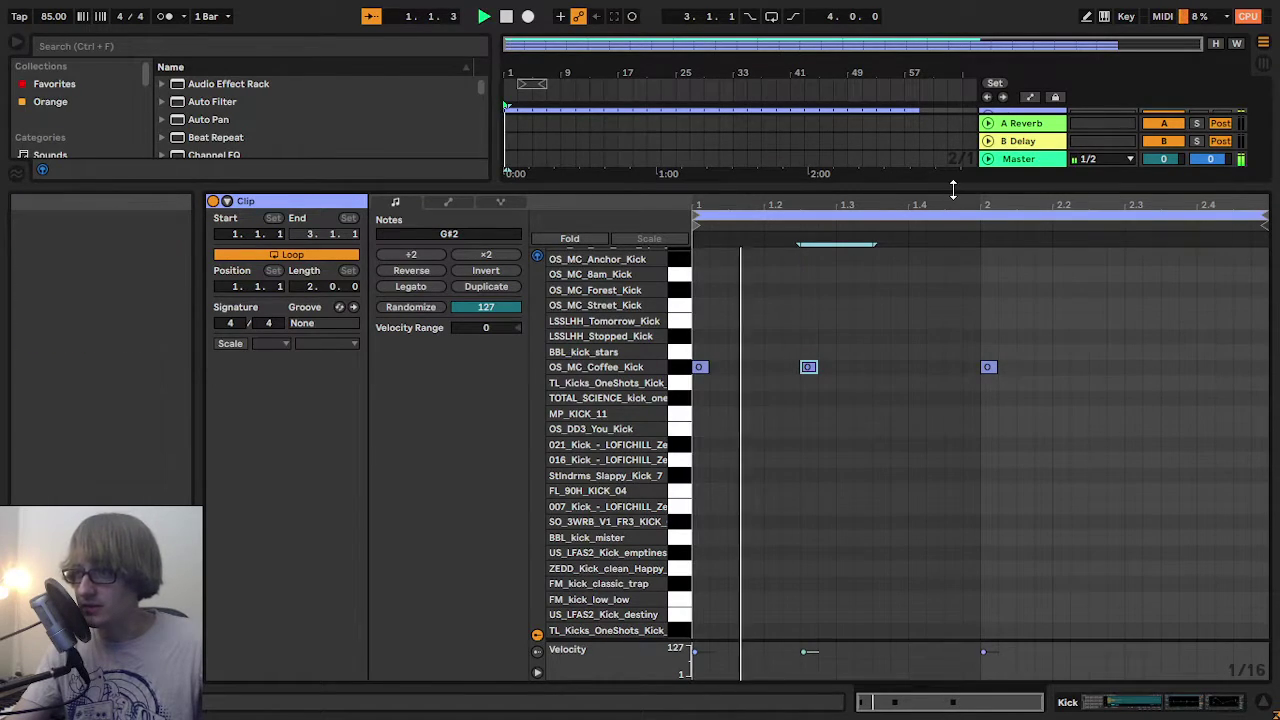
{"action": "mouse_move", "coordinate": [880, 191]}
{"action": "left_mouse_down"}
{"action": "mouse_move", "coordinate": [872, 370]}
{"action": "mouse_move", "coordinate": [869, 187]}
{"action": "left_mouse_up"}
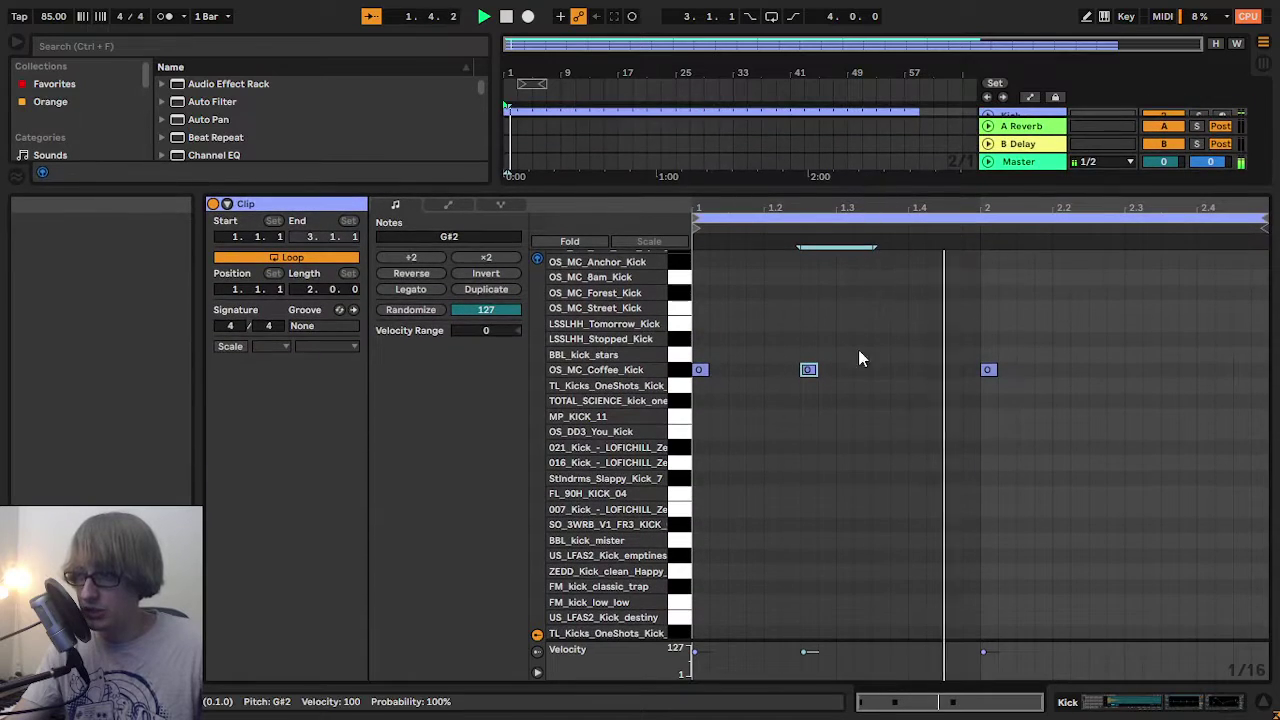
{"action": "key", "text": "ctrl+v"}
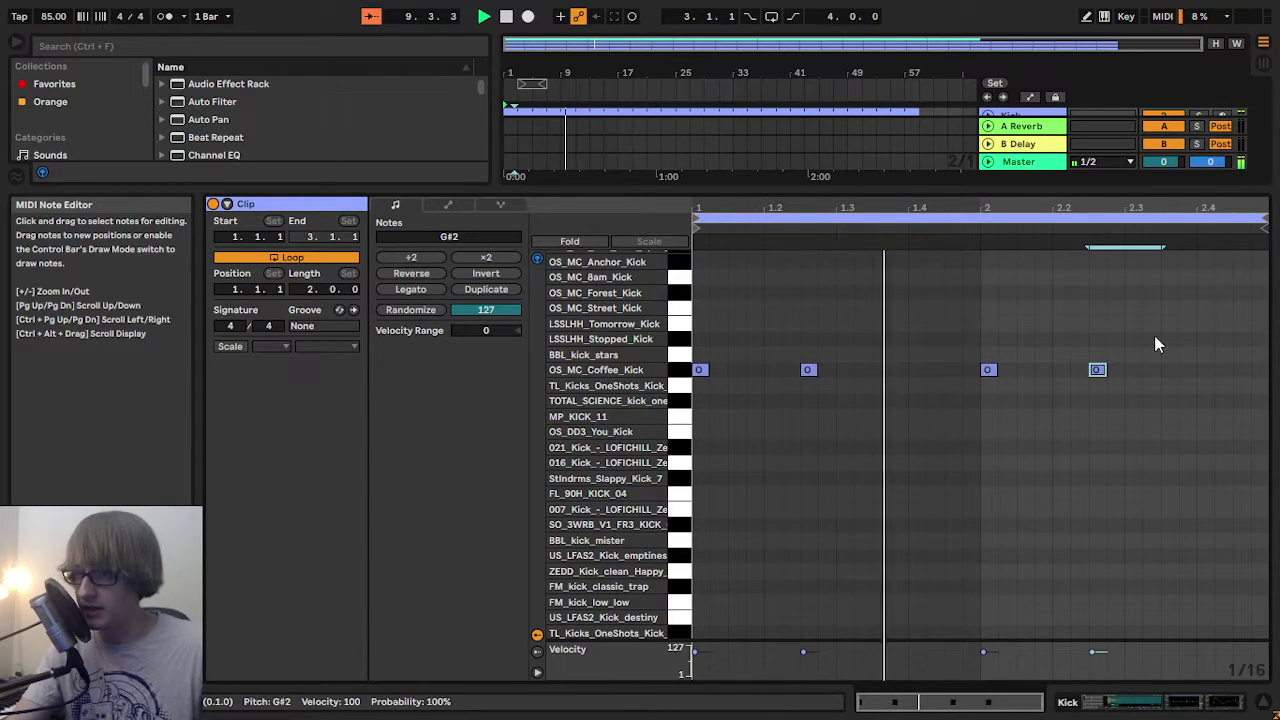
- Deselect the kick notes and play the beat from the start to audition the new kick pattern
{"action": "left_click", "coordinate": [1217, 310]}
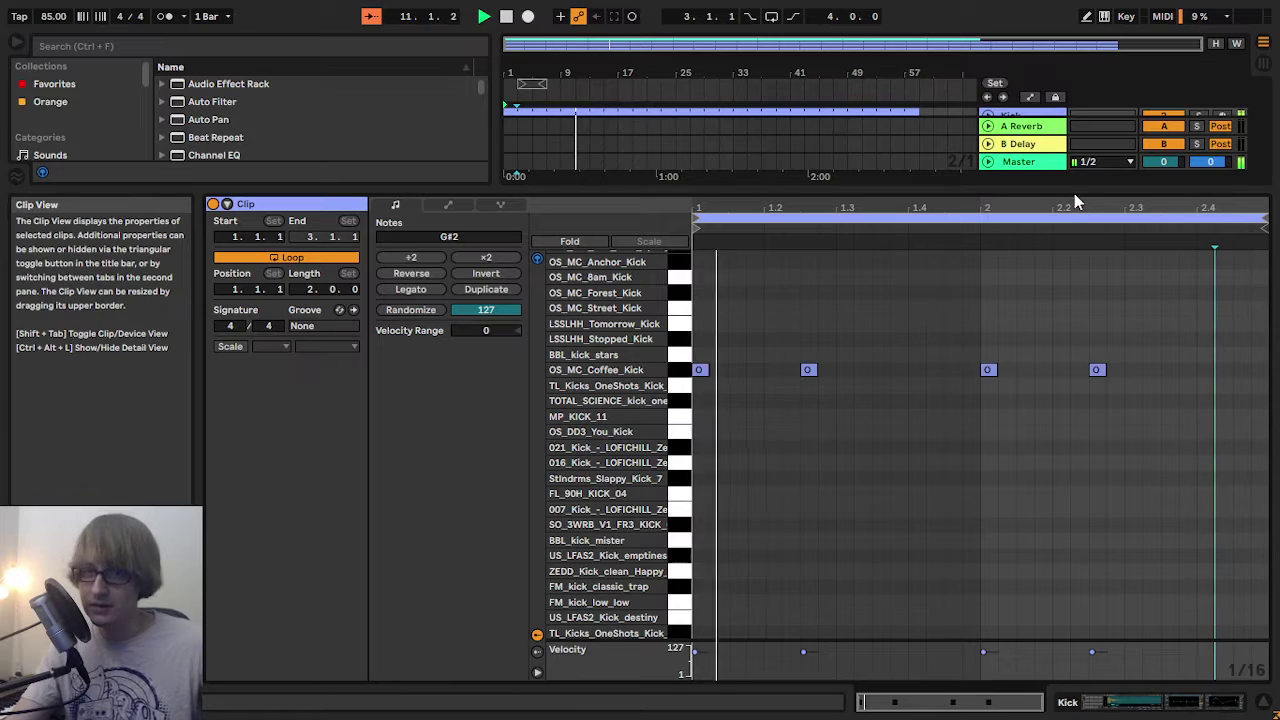
{"action": "left_click", "coordinate": [945, 300]}
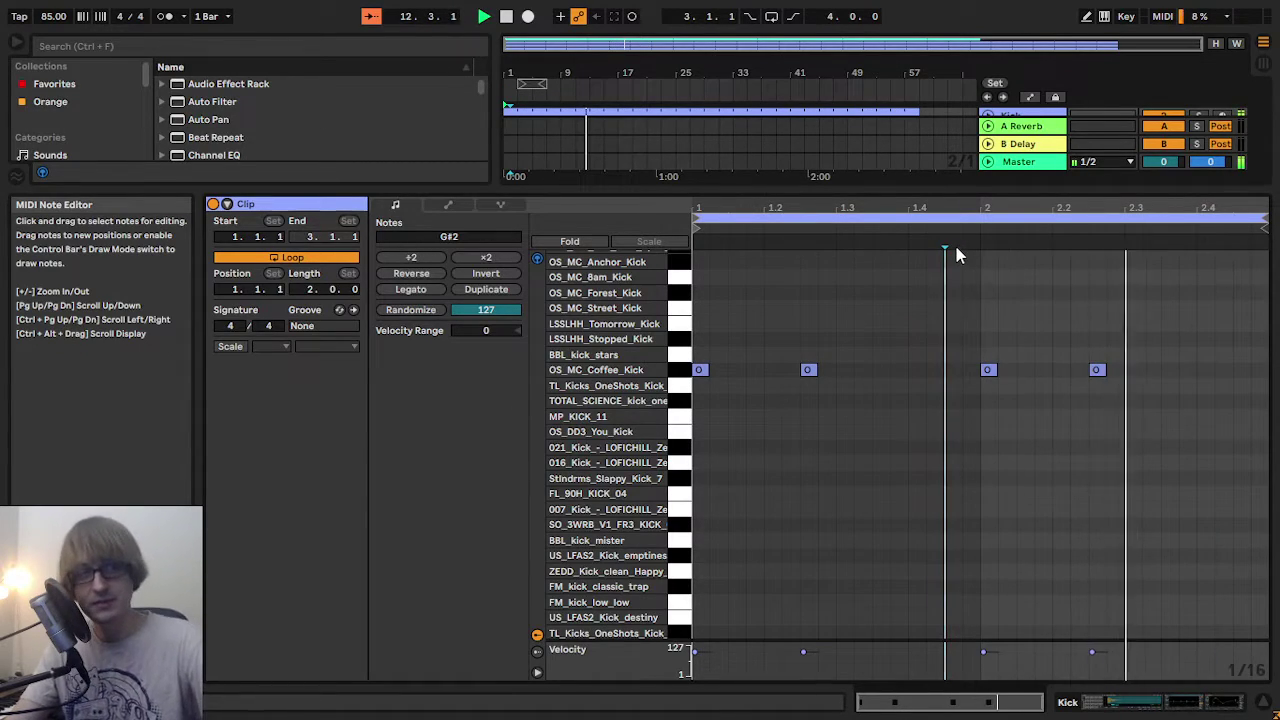
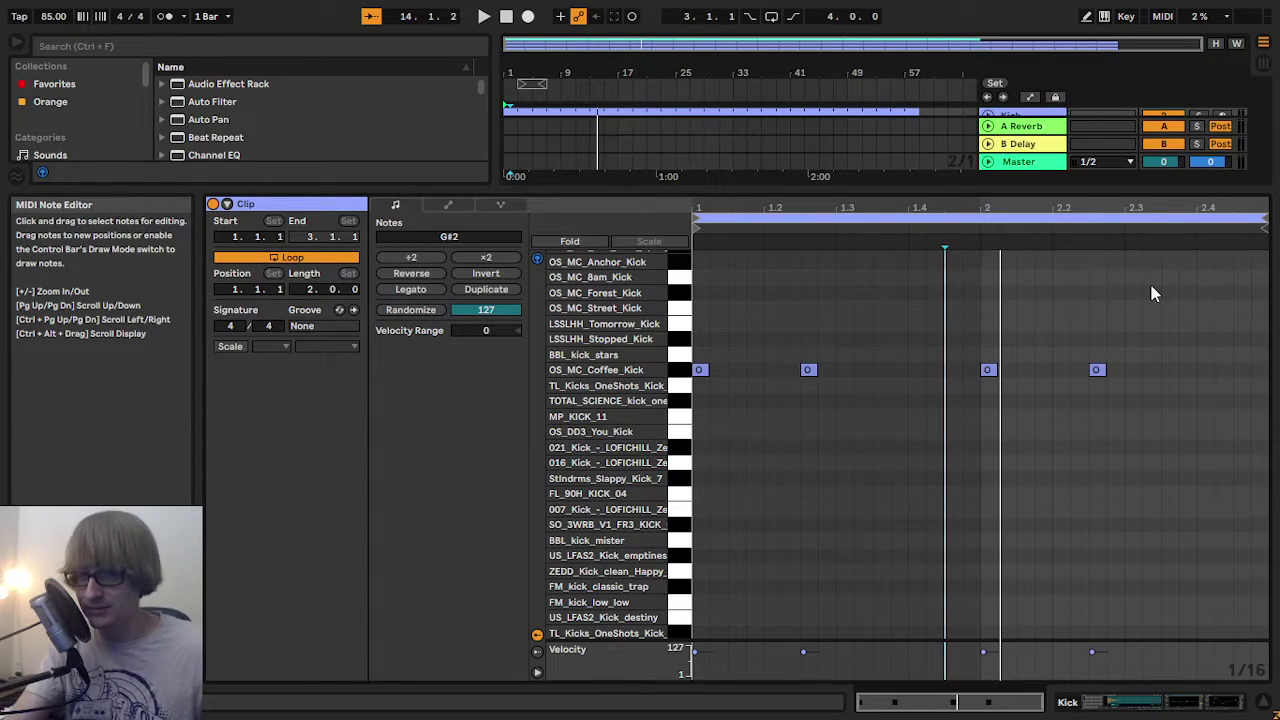
{"action": "key", "text": "space"}
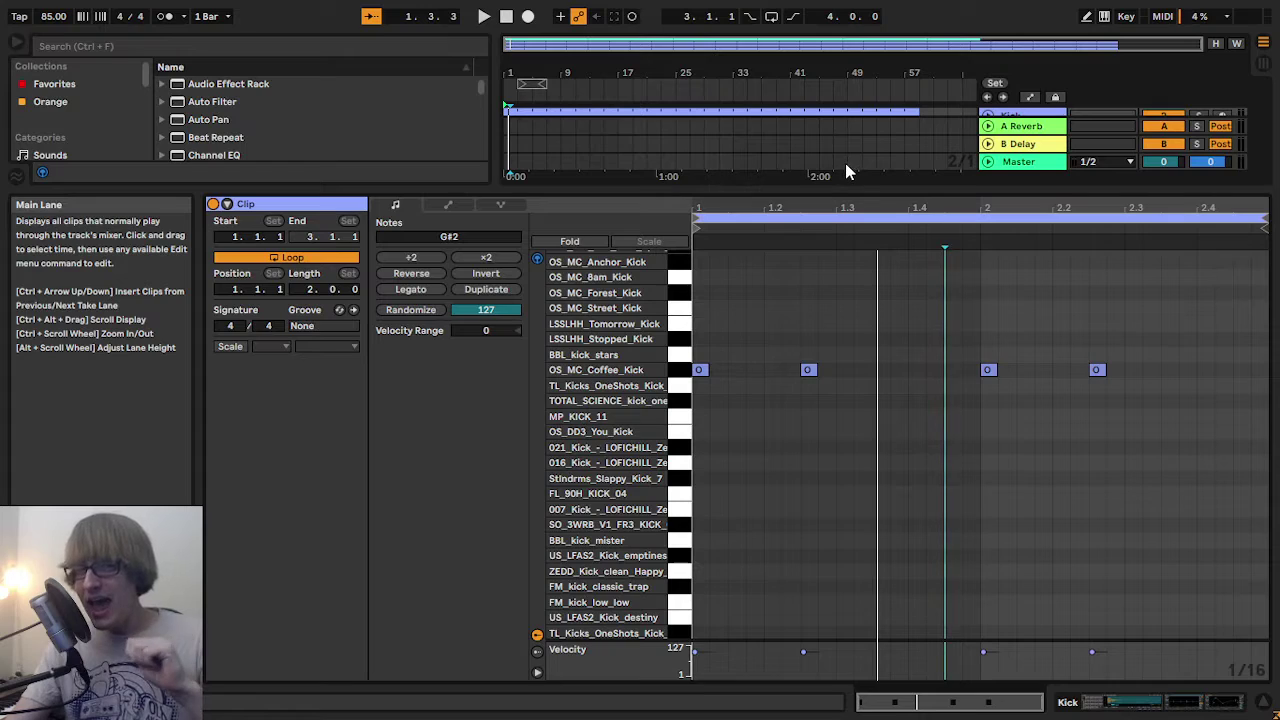
{"action": "key", "text": "space"}
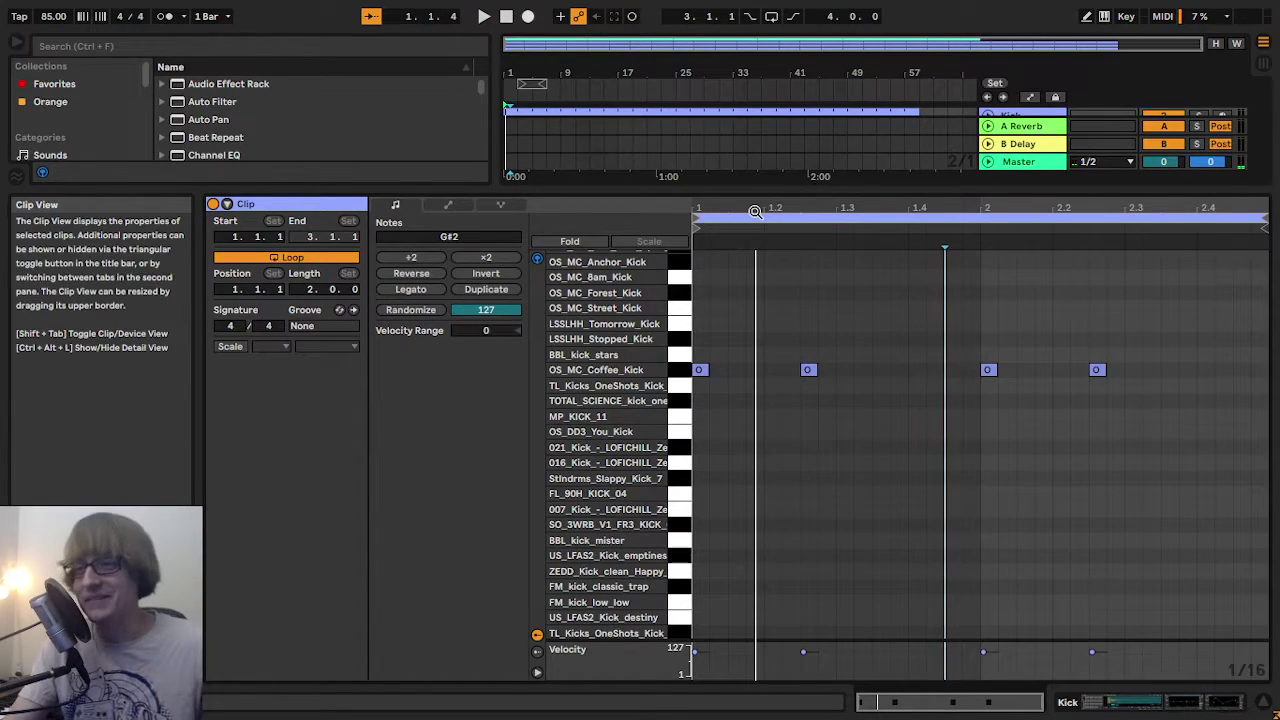
{"action": "key", "text": "space"}
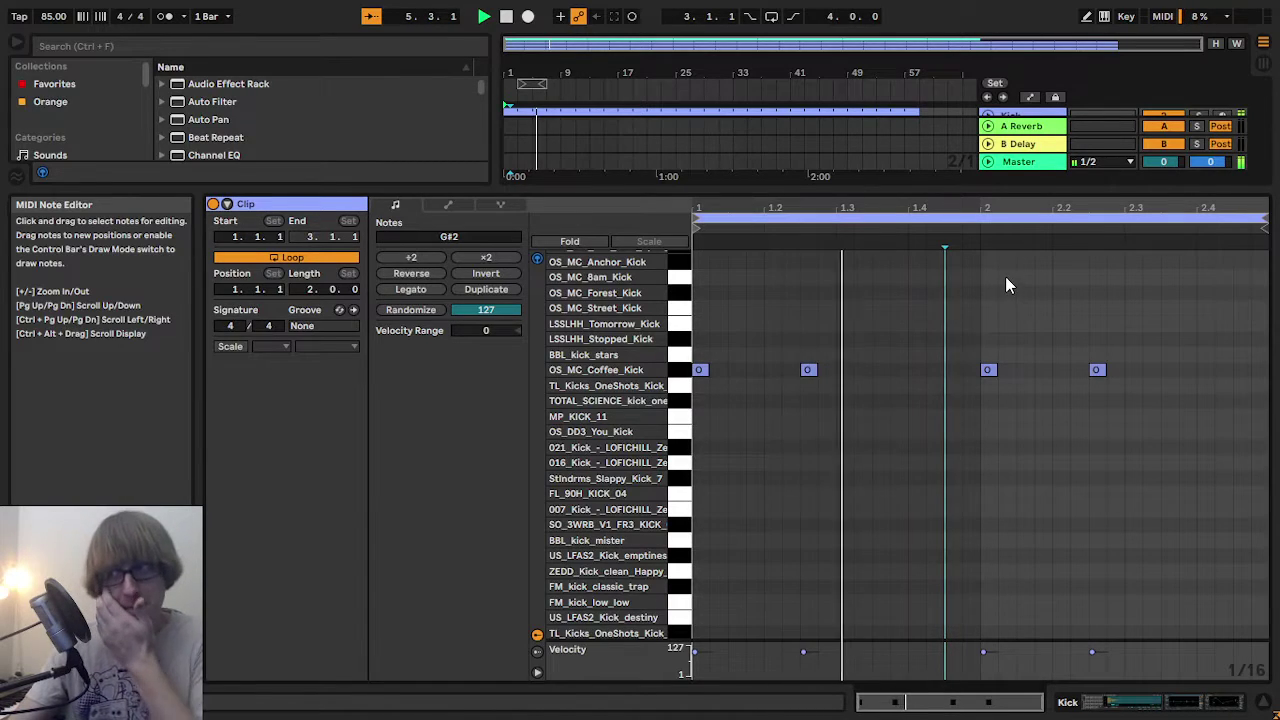
- Trim the Kick, Snare and Hat tracks to bars 1 through 8 and consolidate each into one 8-bar clip
{"action": "left_click_drag", "start_coordinate": [849, 188], "coordinate": [830, 500]}
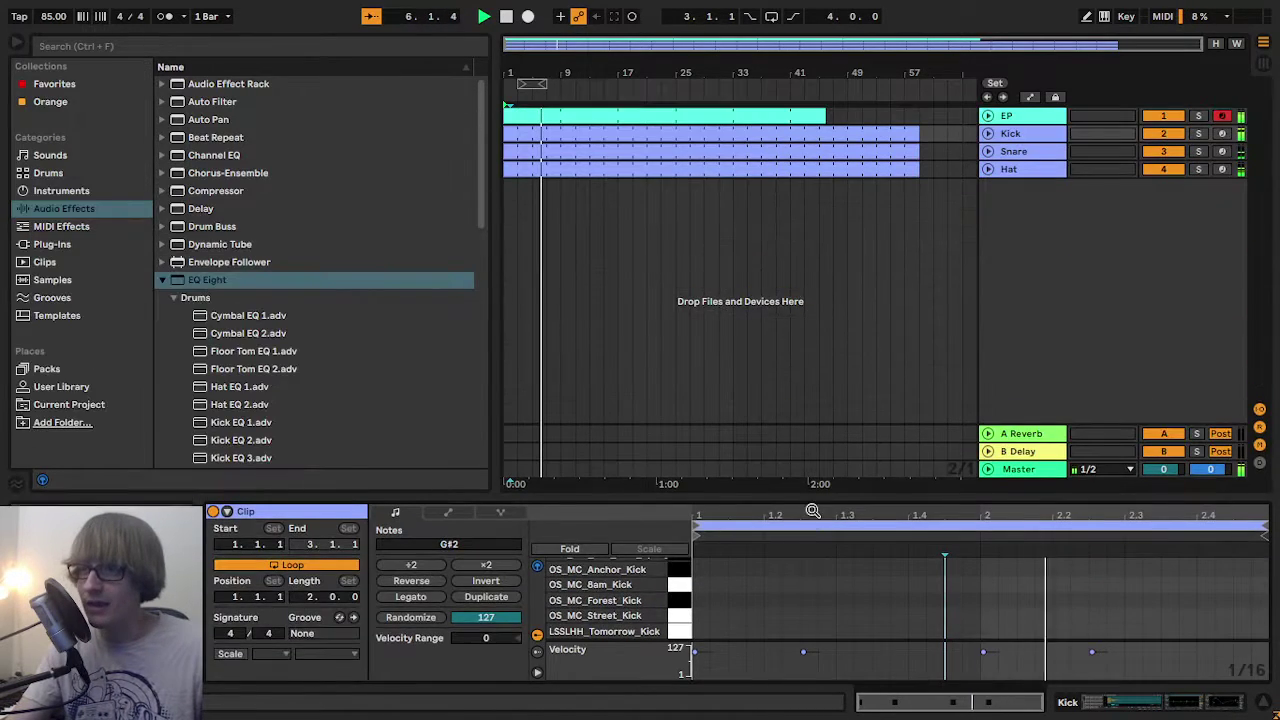
{"action": "left_click_drag", "start_coordinate": [835, 133], "coordinate": [563, 177]}
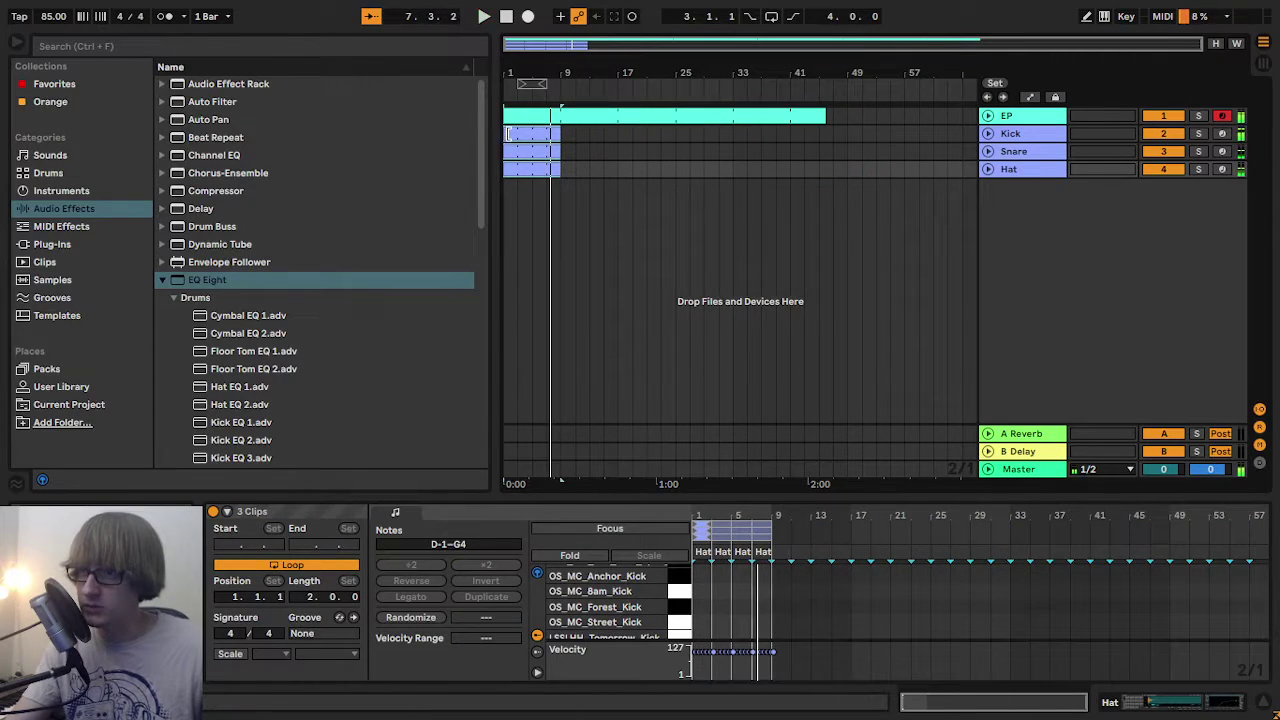
{"action": "right_click", "coordinate": [530, 134]}
{"action": "left_click", "coordinate": [600, 288]}
{"action": "left_click", "coordinate": [631, 151]}
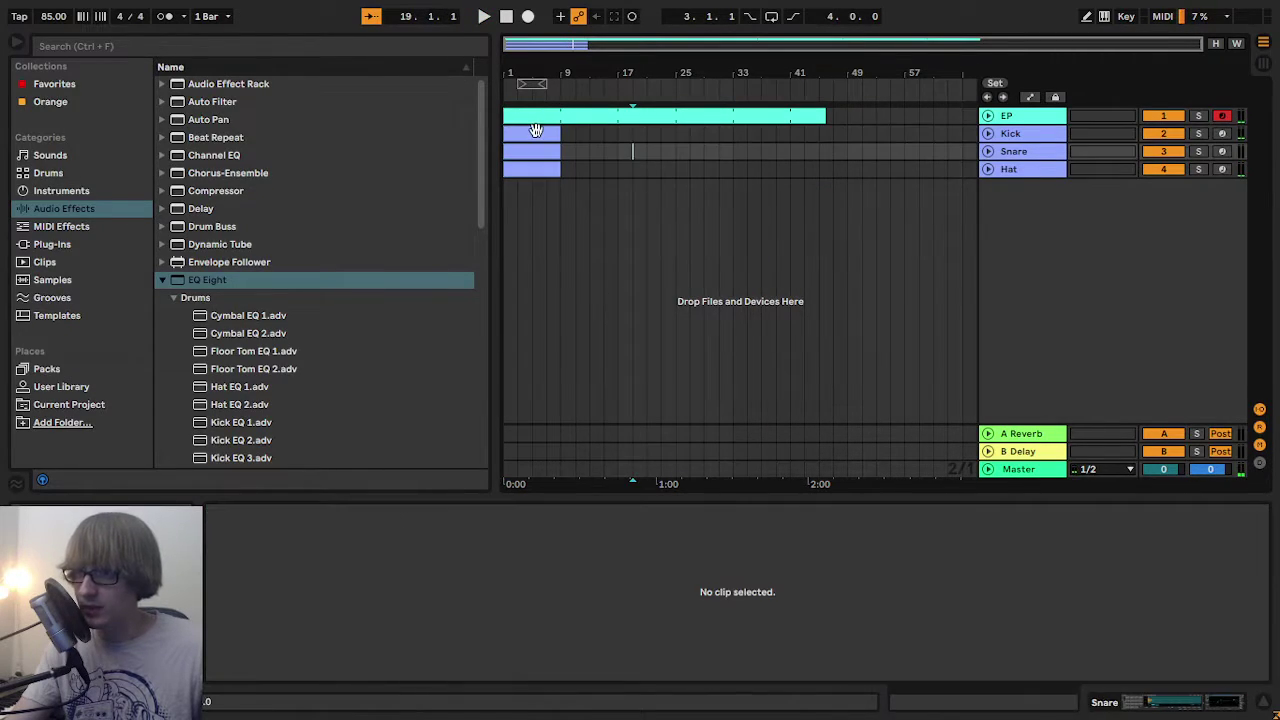
- Select the consolidated Kick, Snare and Hat clips and extend them together to about bar 55
{"action": "left_click", "coordinate": [535, 135]}
{"action": "left_click", "coordinate": [540, 170], "text": "shift"}
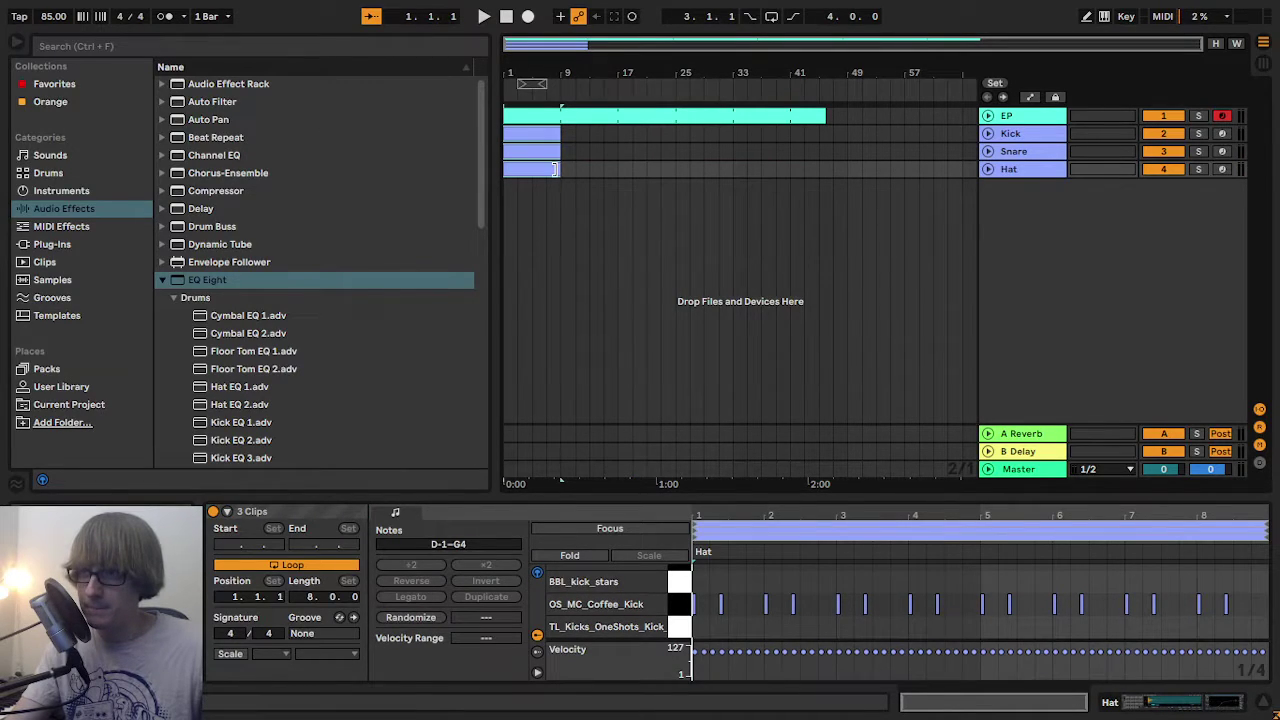
{"action": "left_click_drag", "start_coordinate": [561, 170], "coordinate": [896, 205]}
- Examine the Kick track's spectrum in the enlarged EQ Eight display while playing the beat from the start
{"action": "left_click", "coordinate": [1021, 138]}
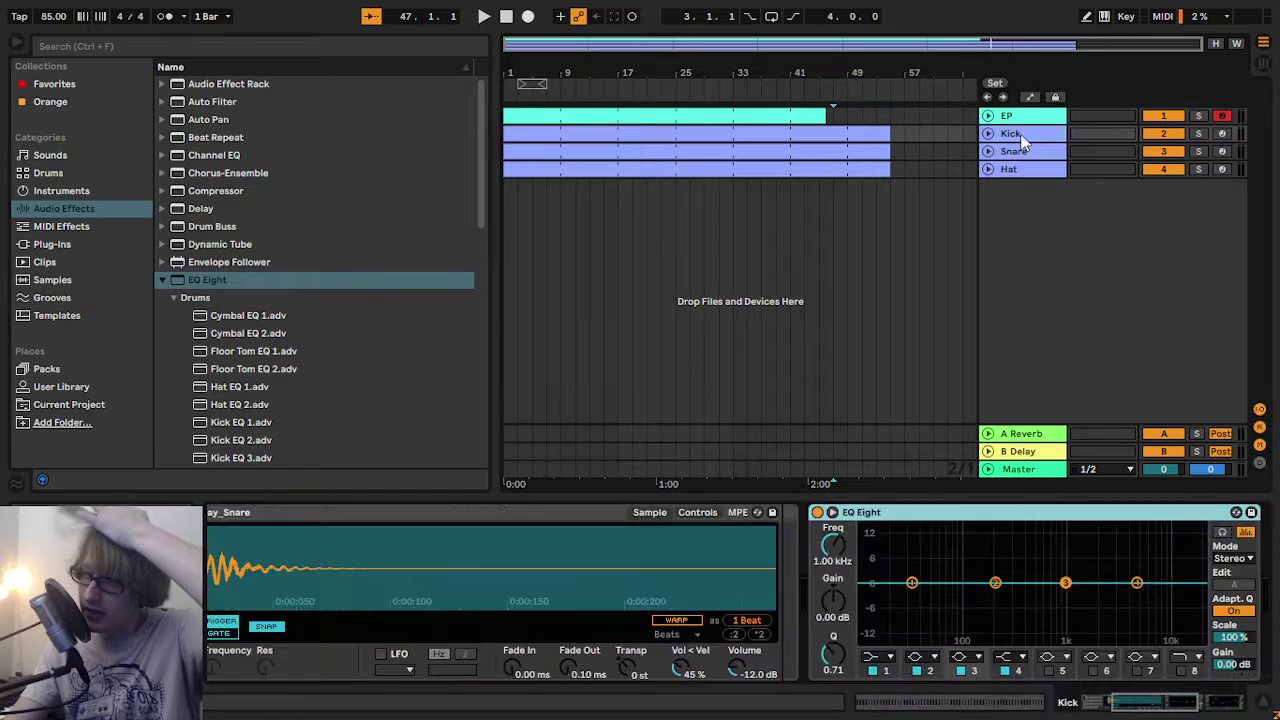
{"action": "left_click", "coordinate": [831, 513]}
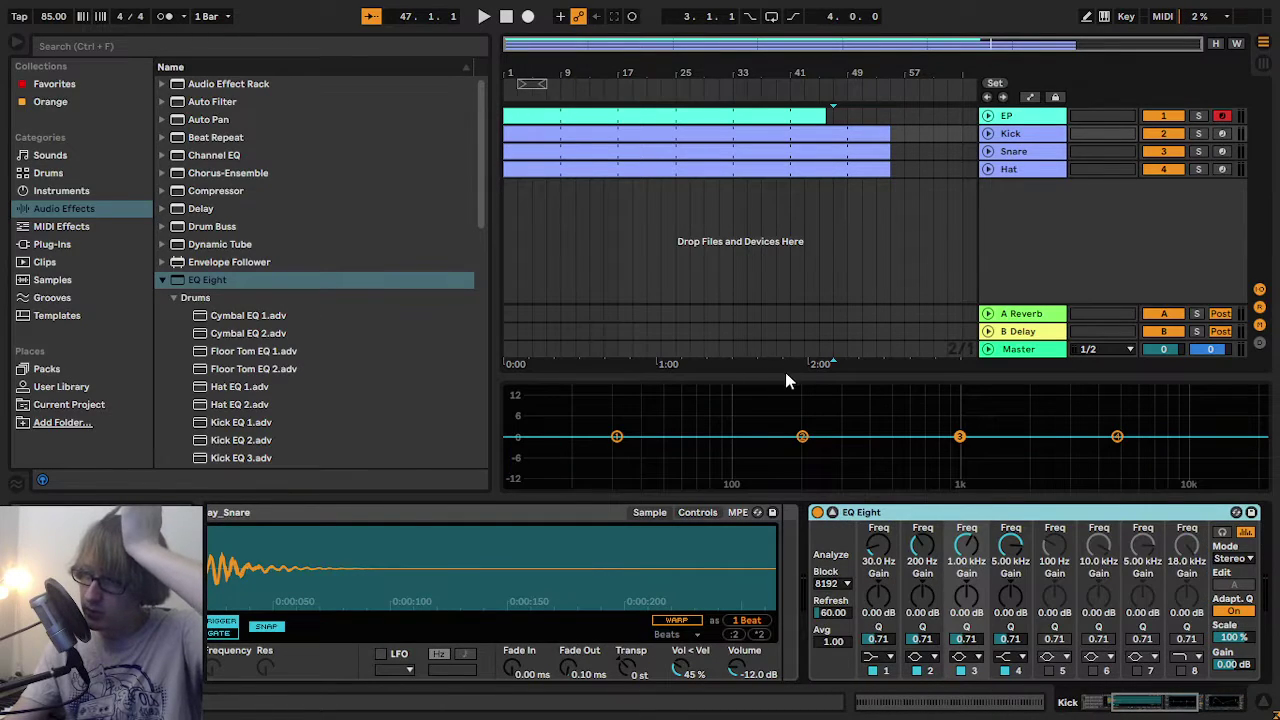
{"action": "left_click_drag", "start_coordinate": [780, 371], "coordinate": [780, 107]}
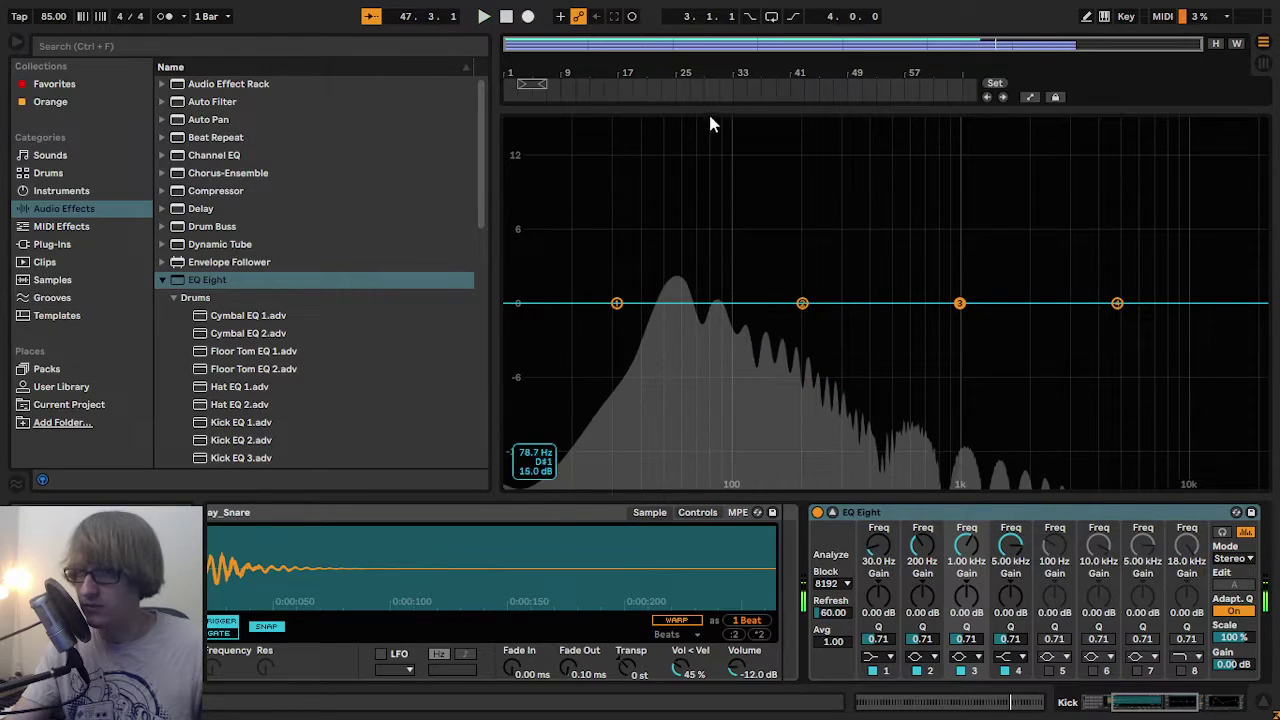
{"action": "left_click", "coordinate": [506, 17]}
{"action": "left_click", "coordinate": [483, 17]}
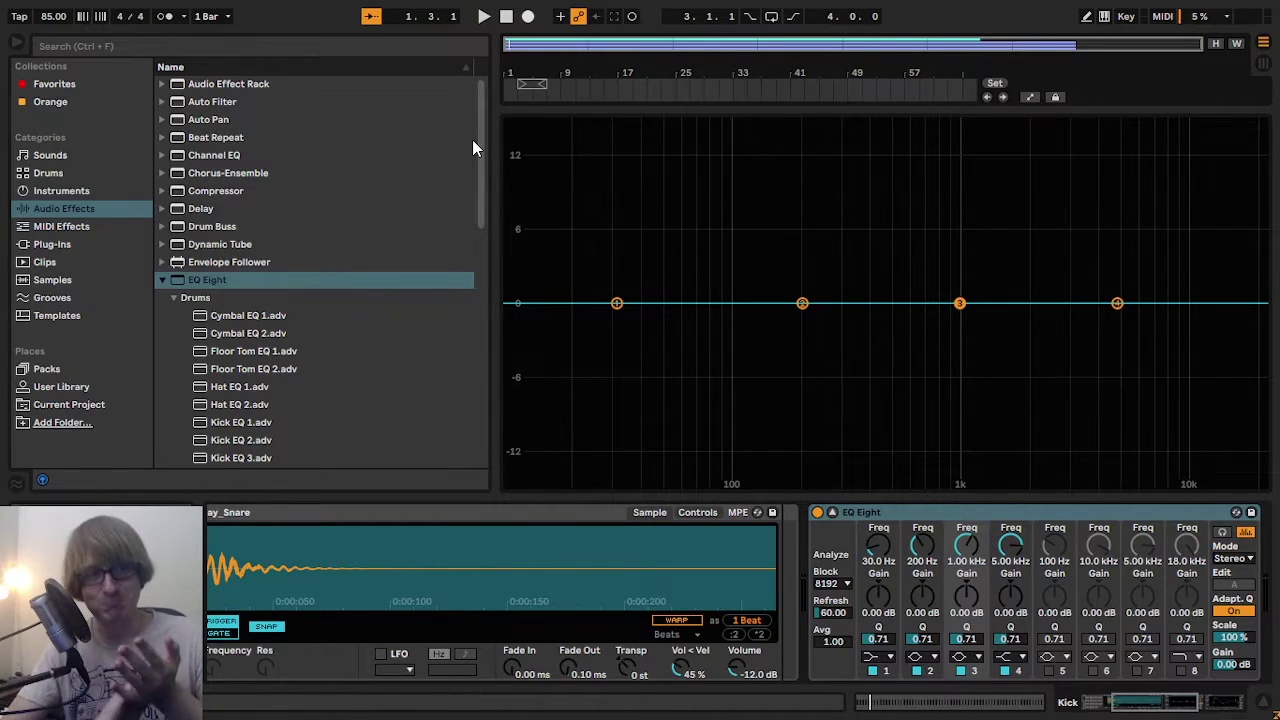
{"action": "left_click", "coordinate": [480, 18]}
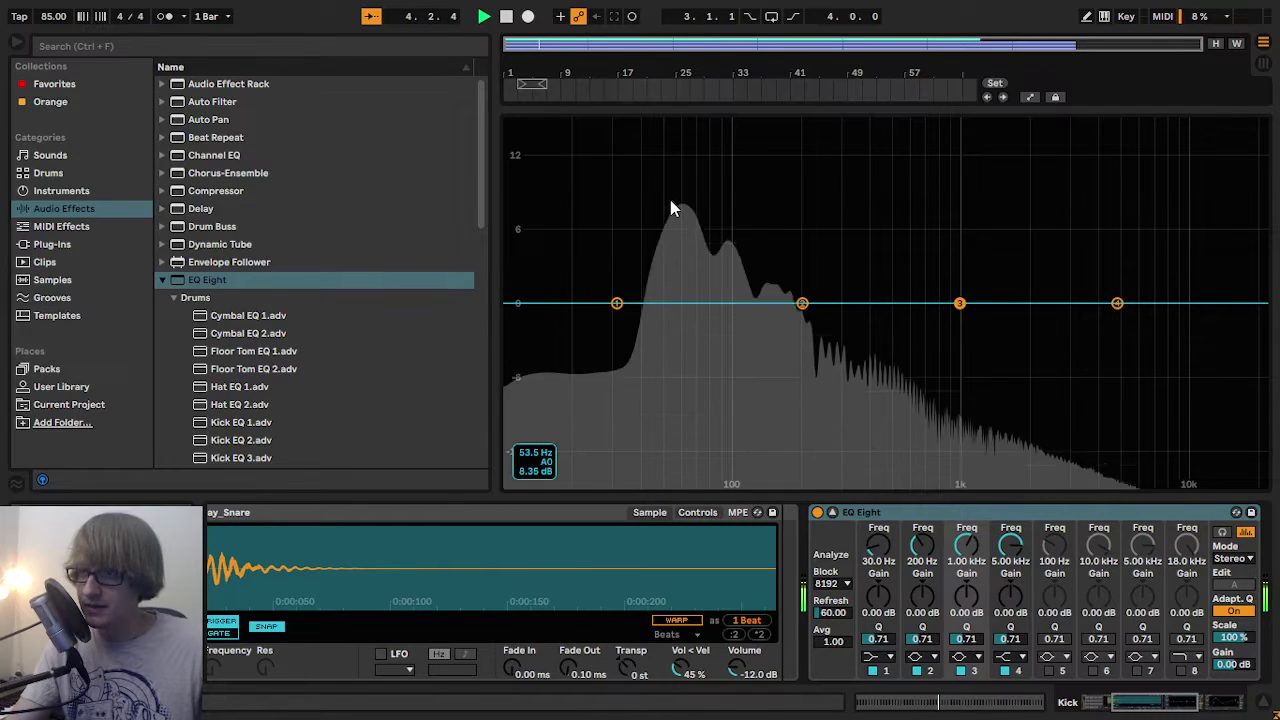
{"action": "left_click_drag", "start_coordinate": [743, 110], "coordinate": [700, 475]}
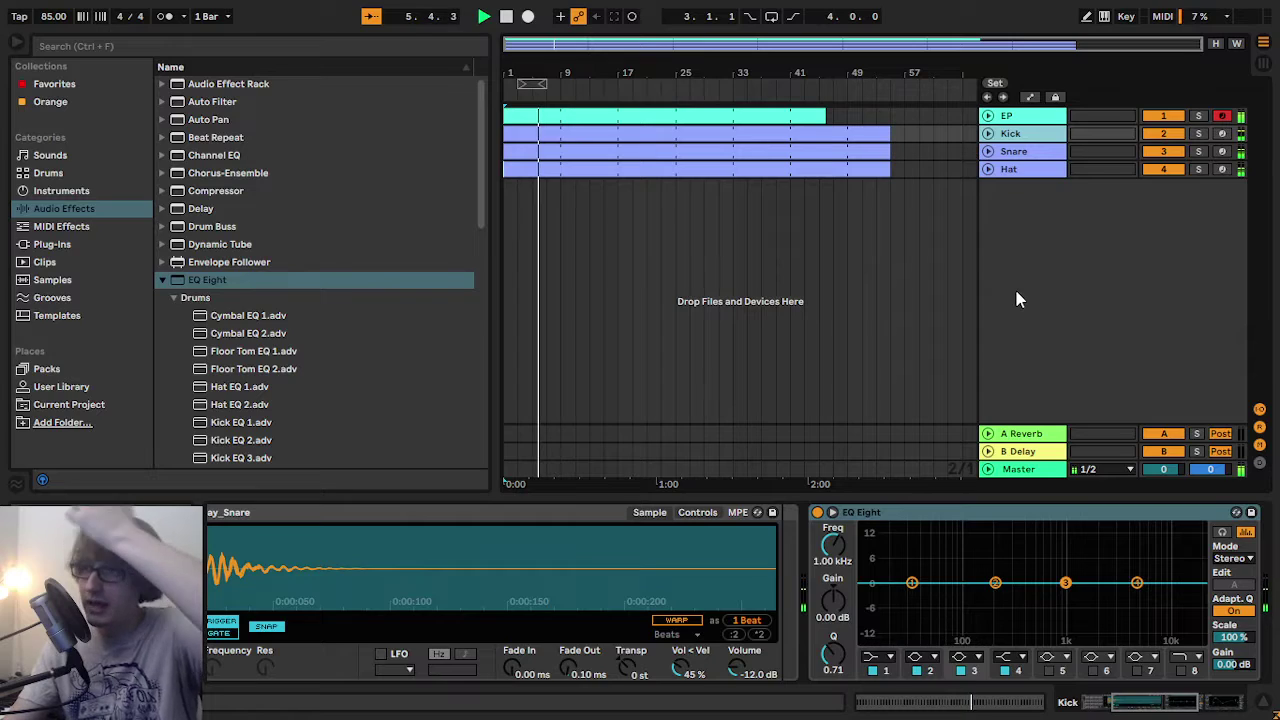
{"action": "key", "text": "space"}
- Open the Snare clip in an enlarged note editor and transpose all its hits up to F-1, auditioning the sound
{"action": "left_click", "coordinate": [716, 156]}
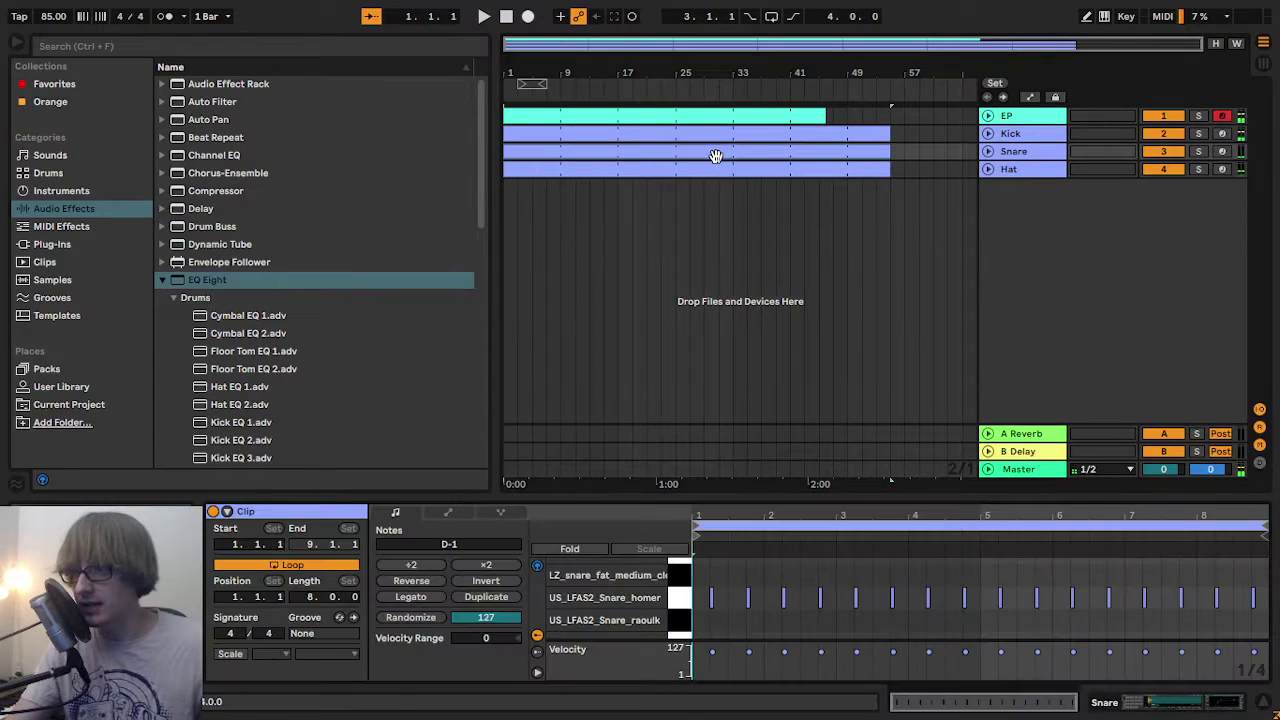
{"action": "left_click_drag", "start_coordinate": [770, 495], "coordinate": [738, 124]}
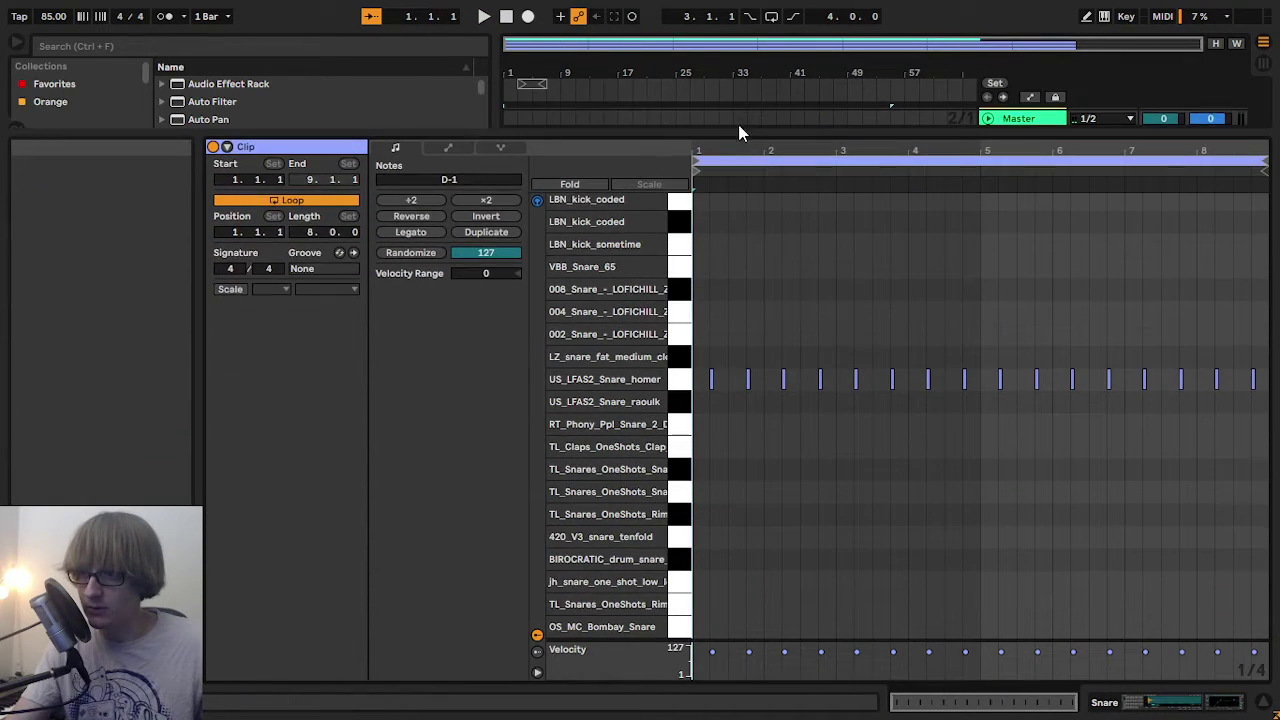
{"action": "left_click", "coordinate": [877, 290]}
{"action": "key", "text": "space"}
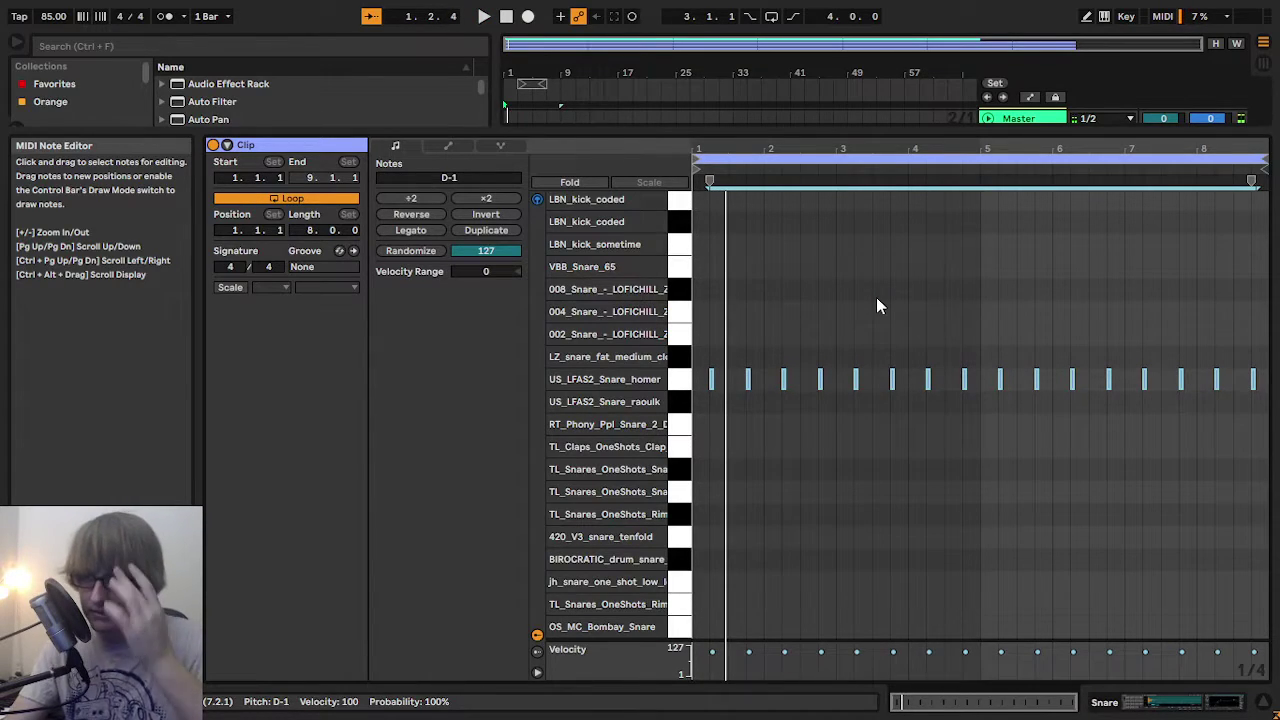
{"action": "key", "text": "Up"}
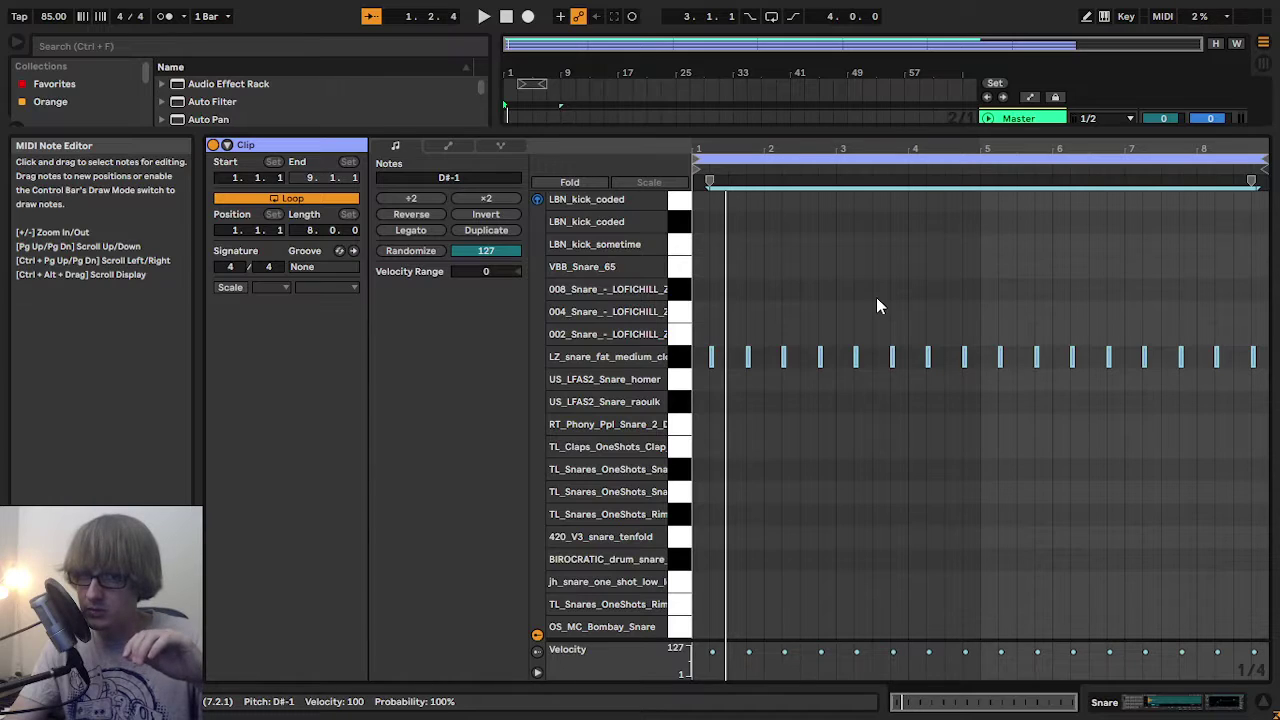
{"action": "key", "text": "Up"}
{"action": "key", "text": "Up"}
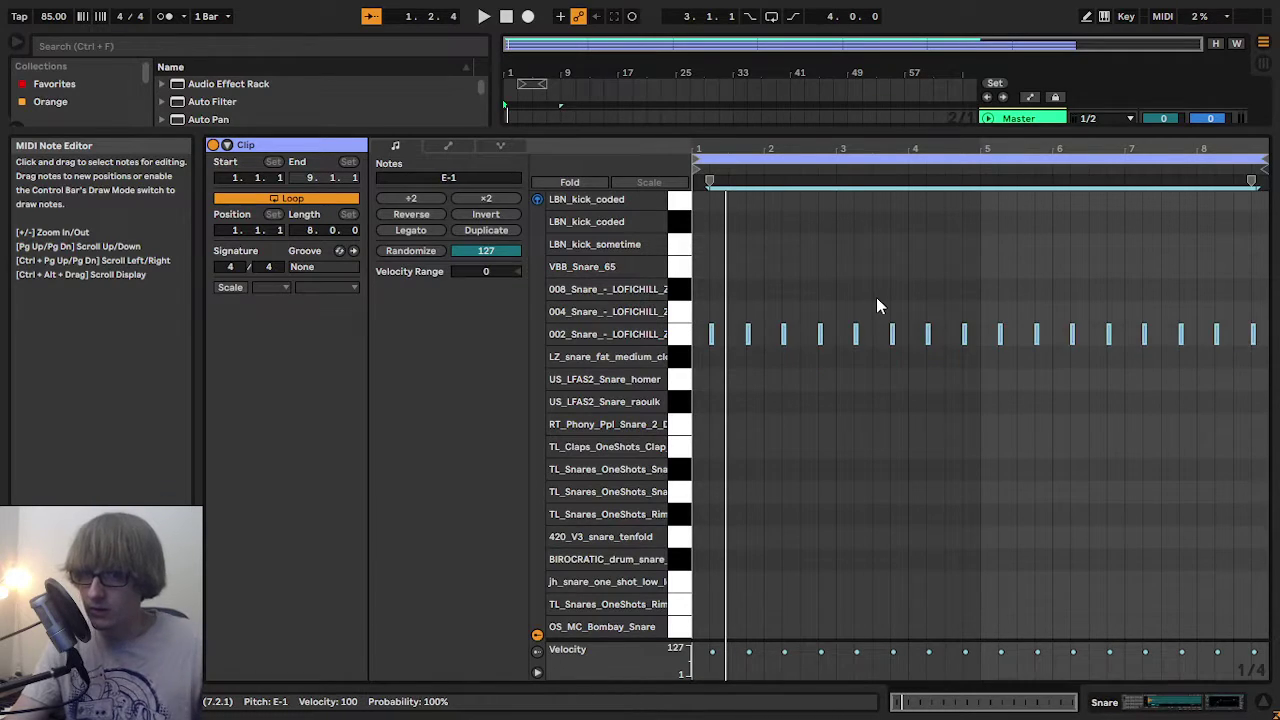
{"action": "key", "text": "space"}
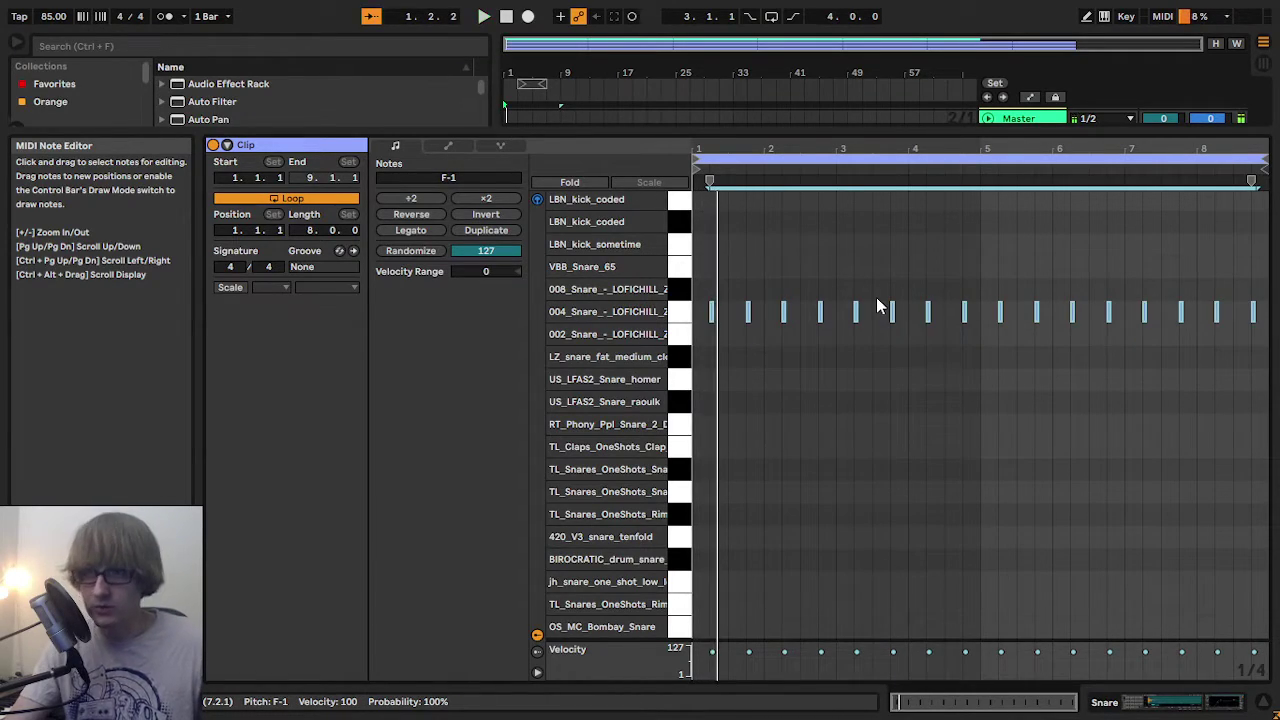
- Move all snare hits up to VBB_Snare_65 at G-1 and play the beat
{"action": "key", "text": "Up"}
{"action": "key", "text": "Up"}
{"action": "key", "text": "Up"}
{"action": "key", "text": "Down"}
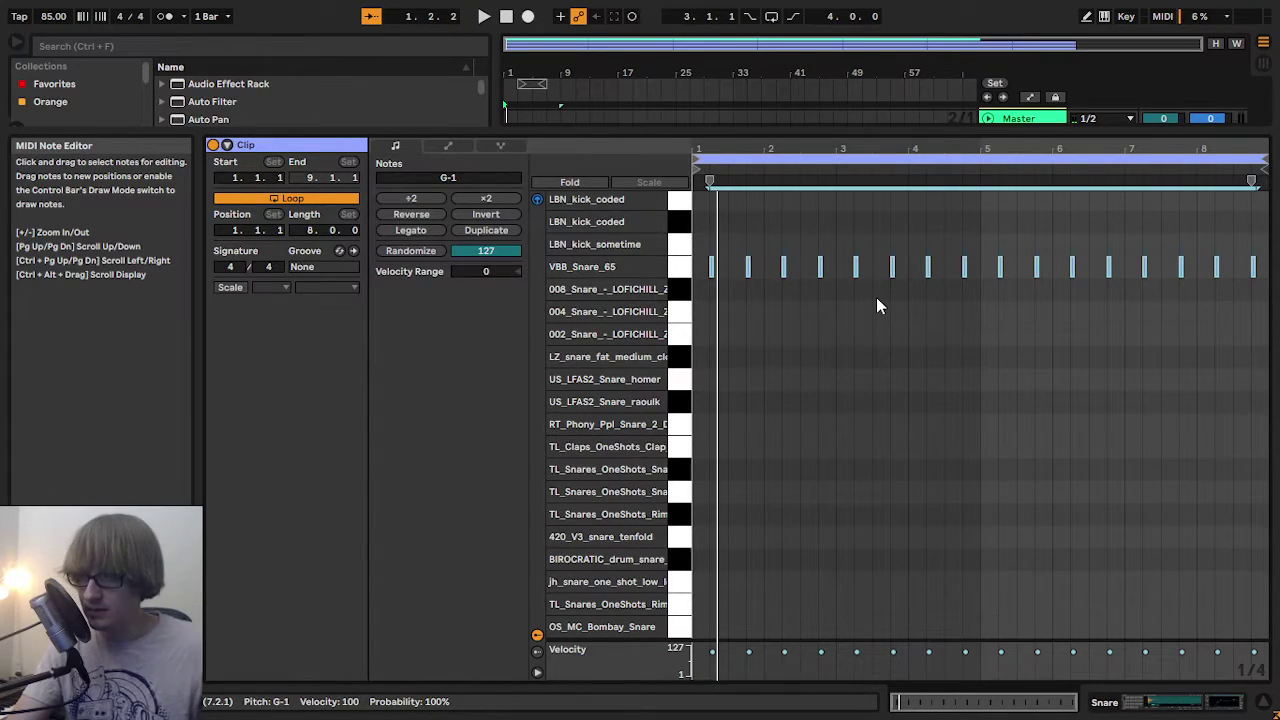
{"action": "key", "text": "space"}
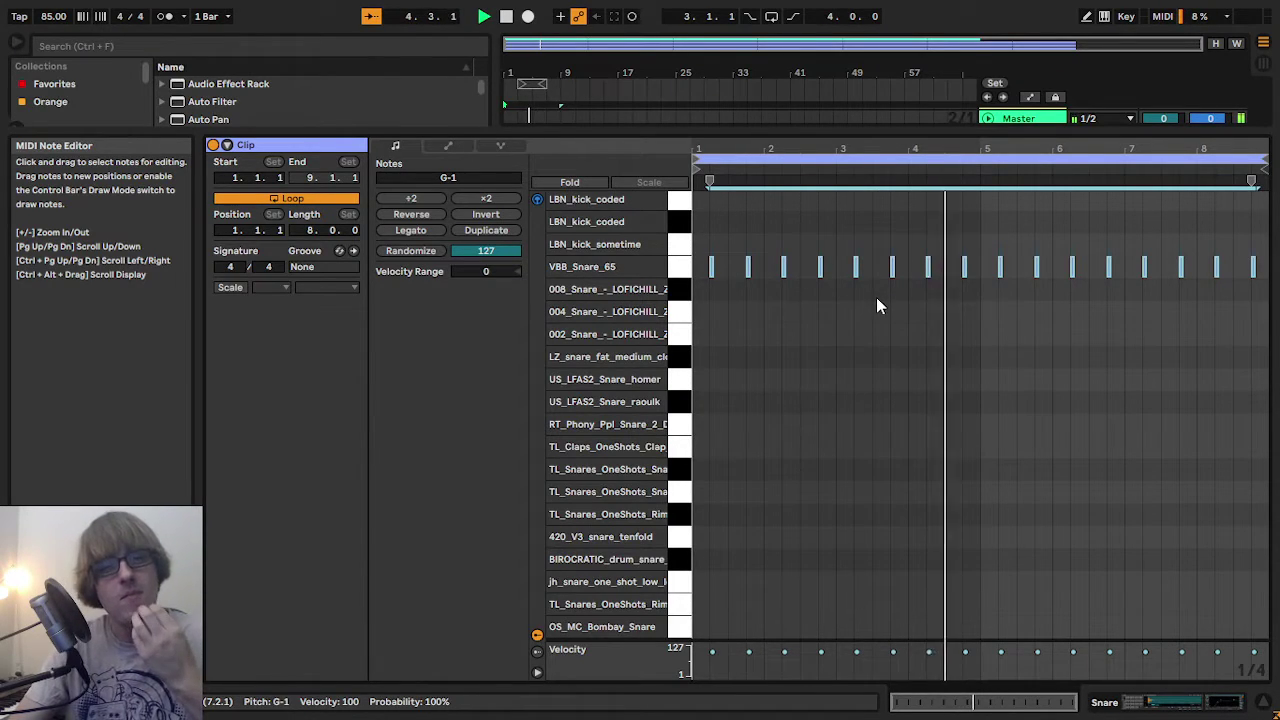
- Move all snare hits down to the 004_Snare sample at F-1 and check the track levels in the mixer
{"action": "key", "text": "Down"}
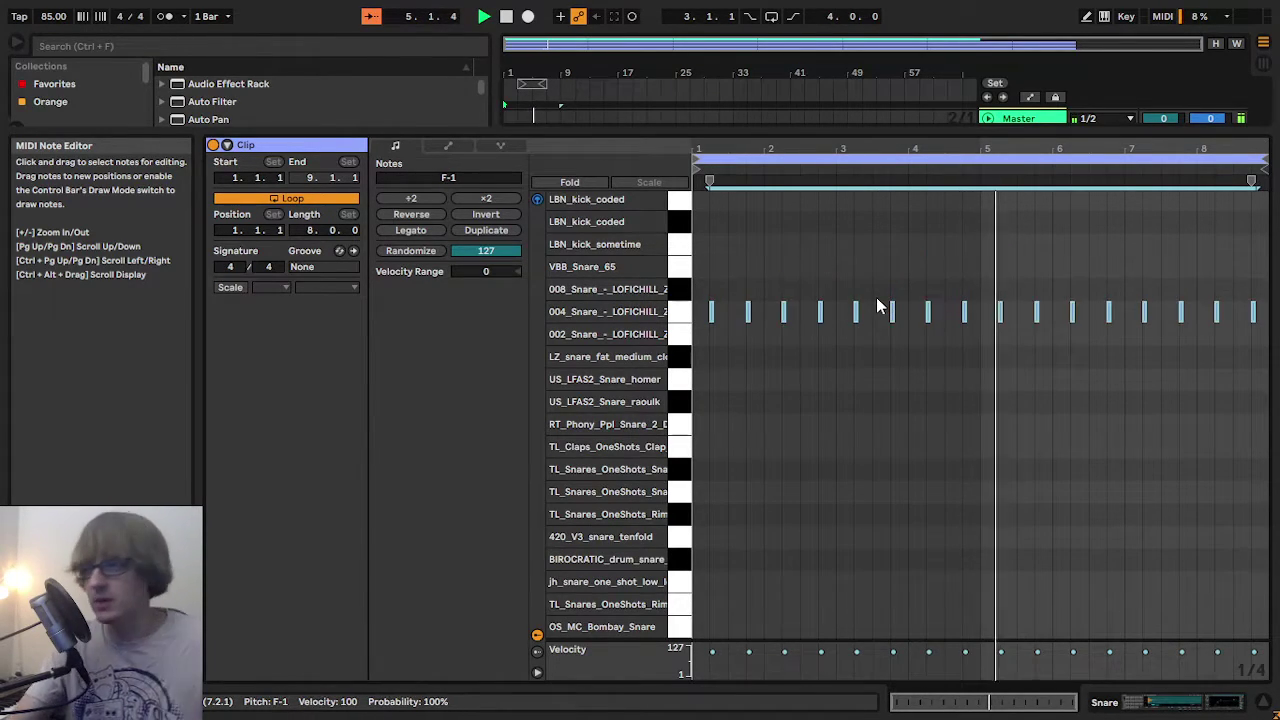
{"action": "key", "text": "Down"}
{"action": "left_click_drag", "start_coordinate": [817, 126], "coordinate": [779, 316]}
{"action": "key", "text": "Tab"}
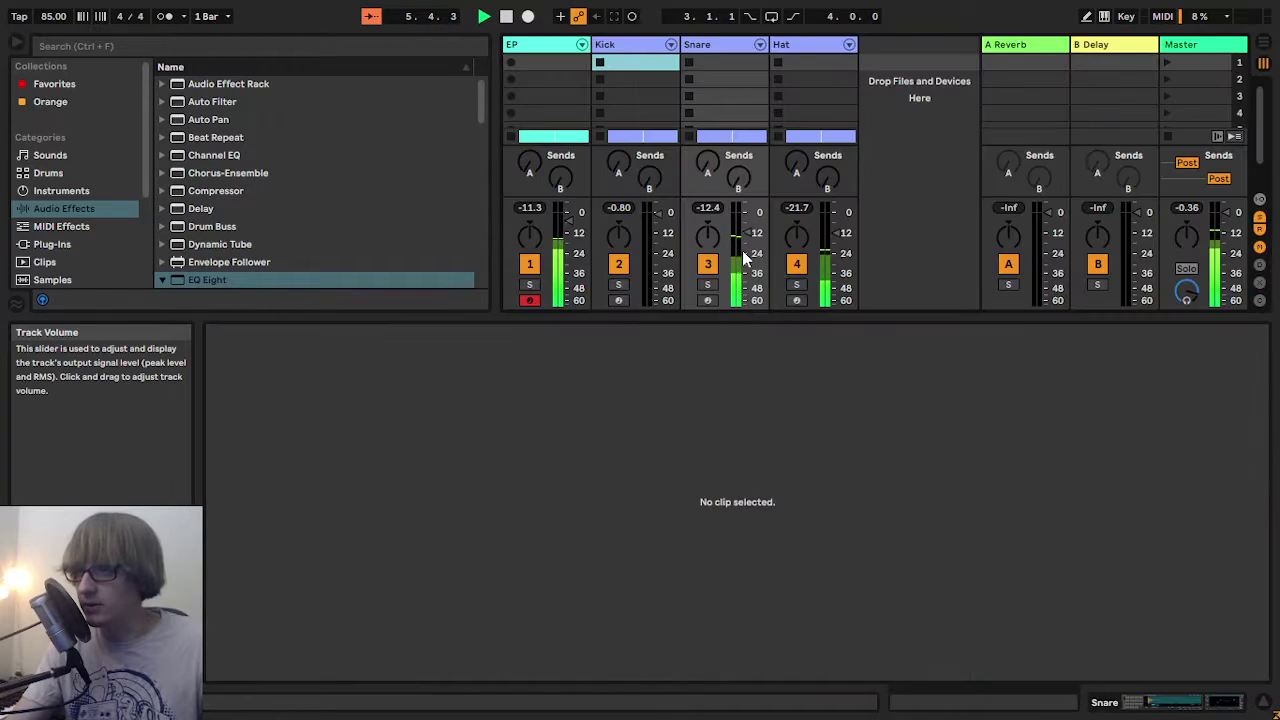
{"action": "key", "text": "Tab"}
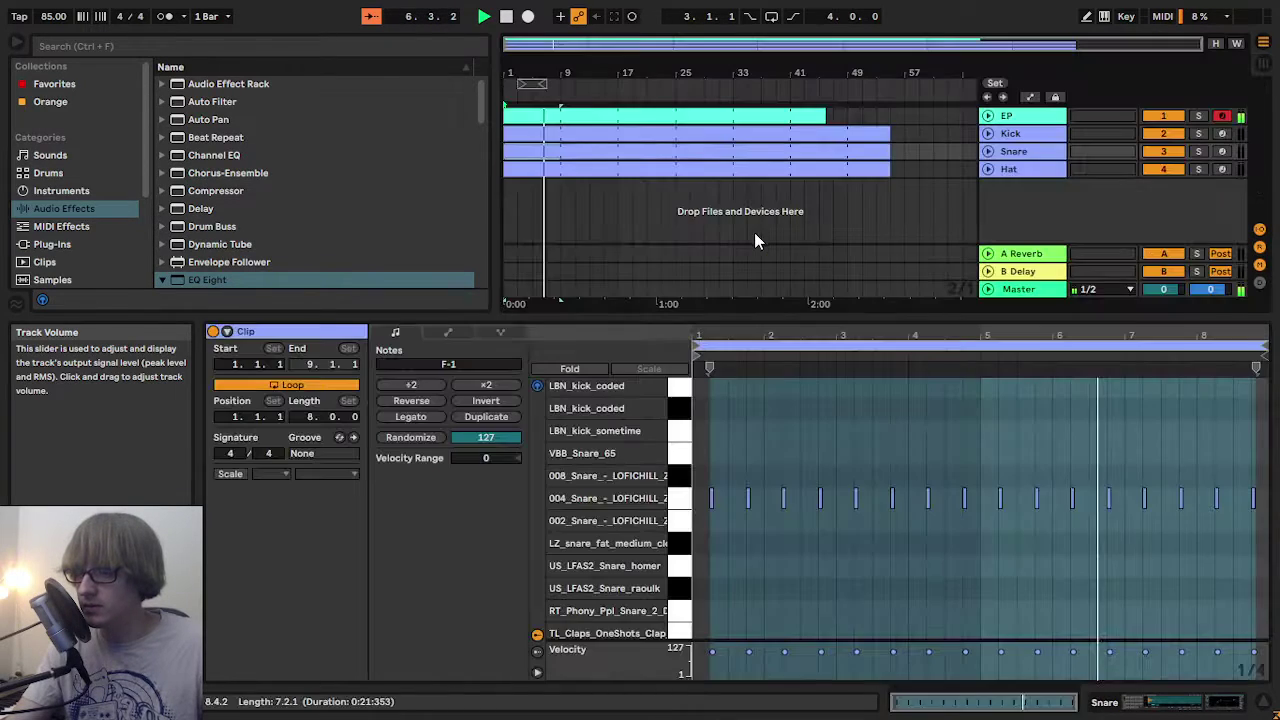
- Move all snare hits down to US_LFAS2_Snare_raoulk at C#-1, auditioning the samples in between while the beat plays
{"action": "key", "text": "Down"}
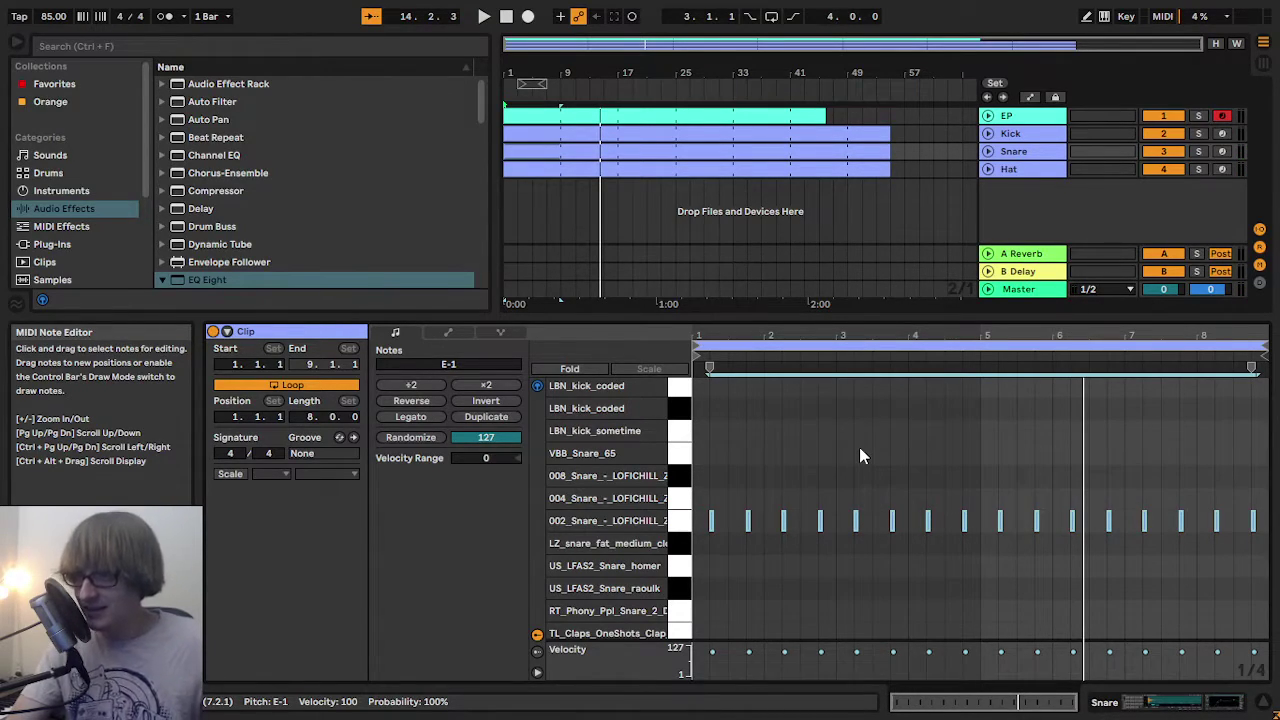
{"action": "key", "text": "space"}
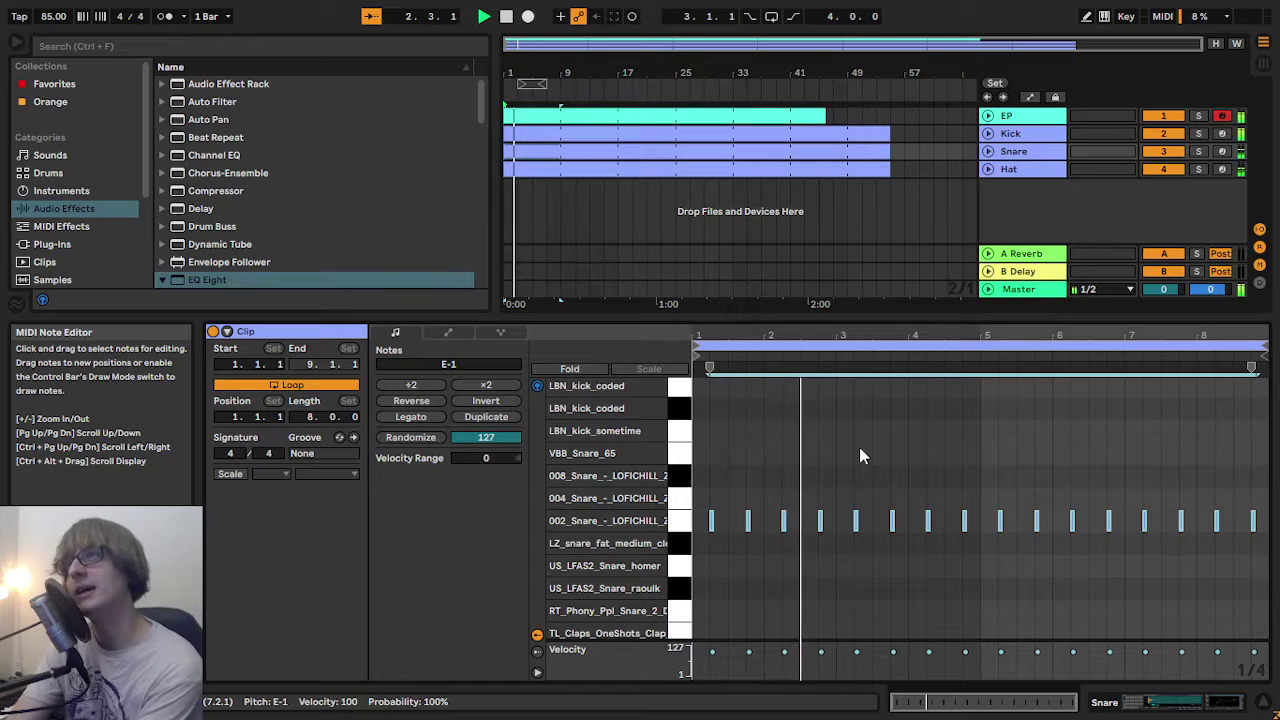
{"action": "key", "text": "Down"}
{"action": "key", "text": "Down"}
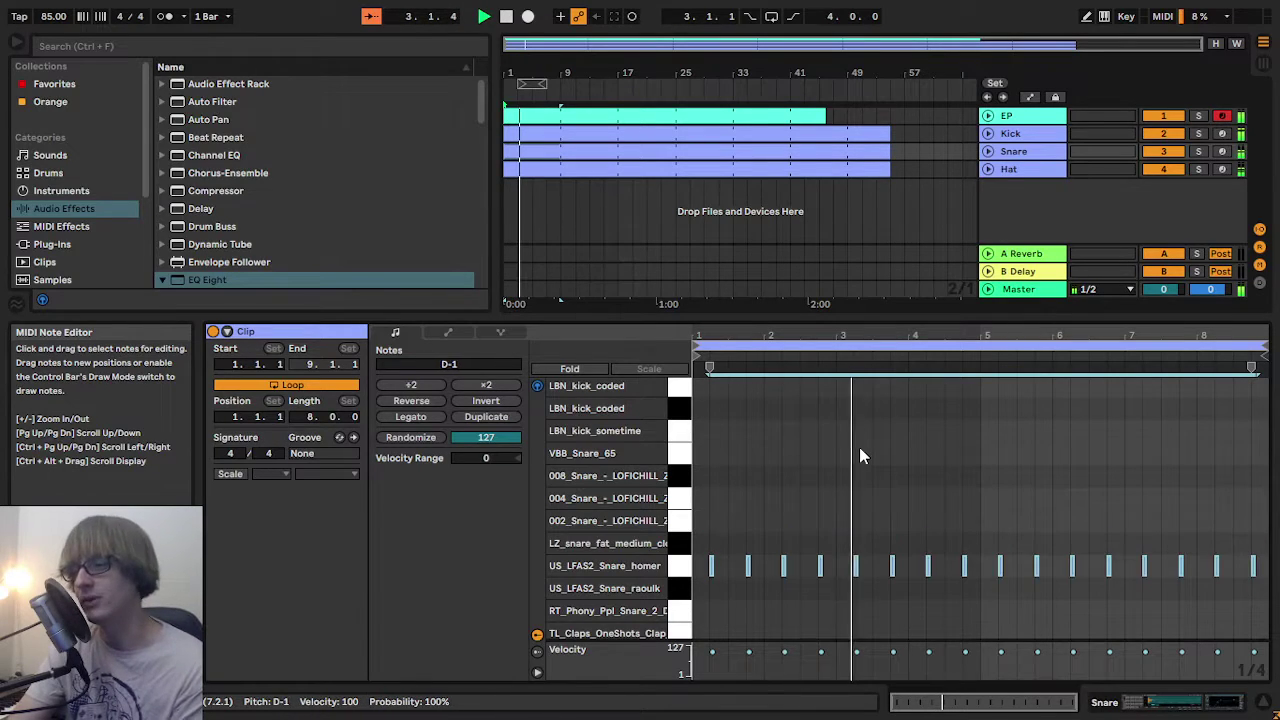
{"action": "key", "text": "Down"}
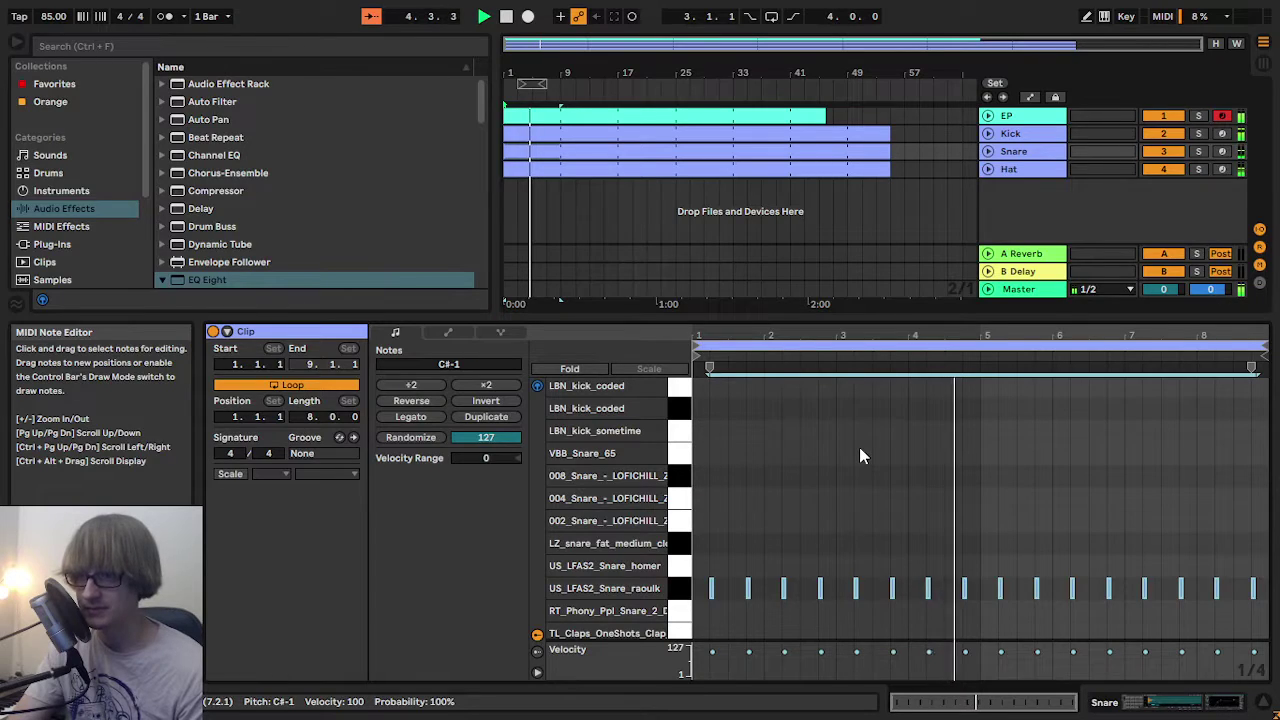
- Move all snare hits further down to the 420_V3_snare_tenfold sample at G-2, auditioning each sound during playback
{"action": "key", "text": "Down"}
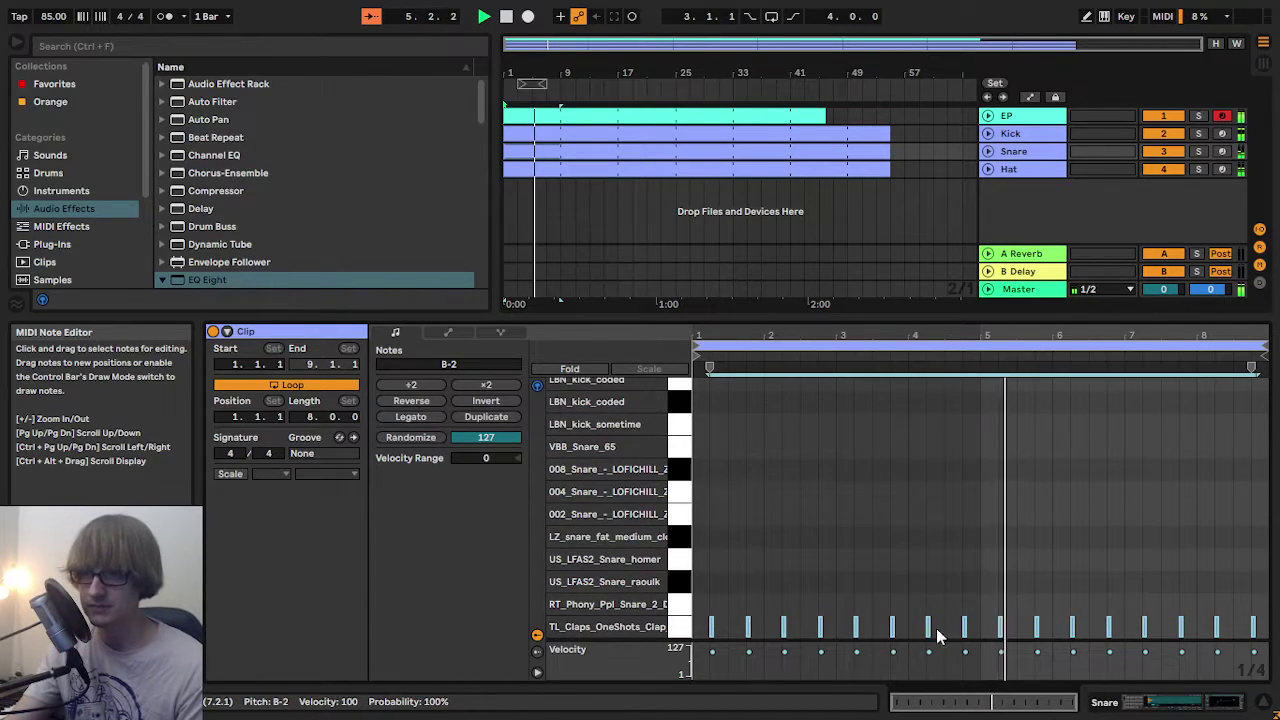
{"action": "key", "text": "Down"}
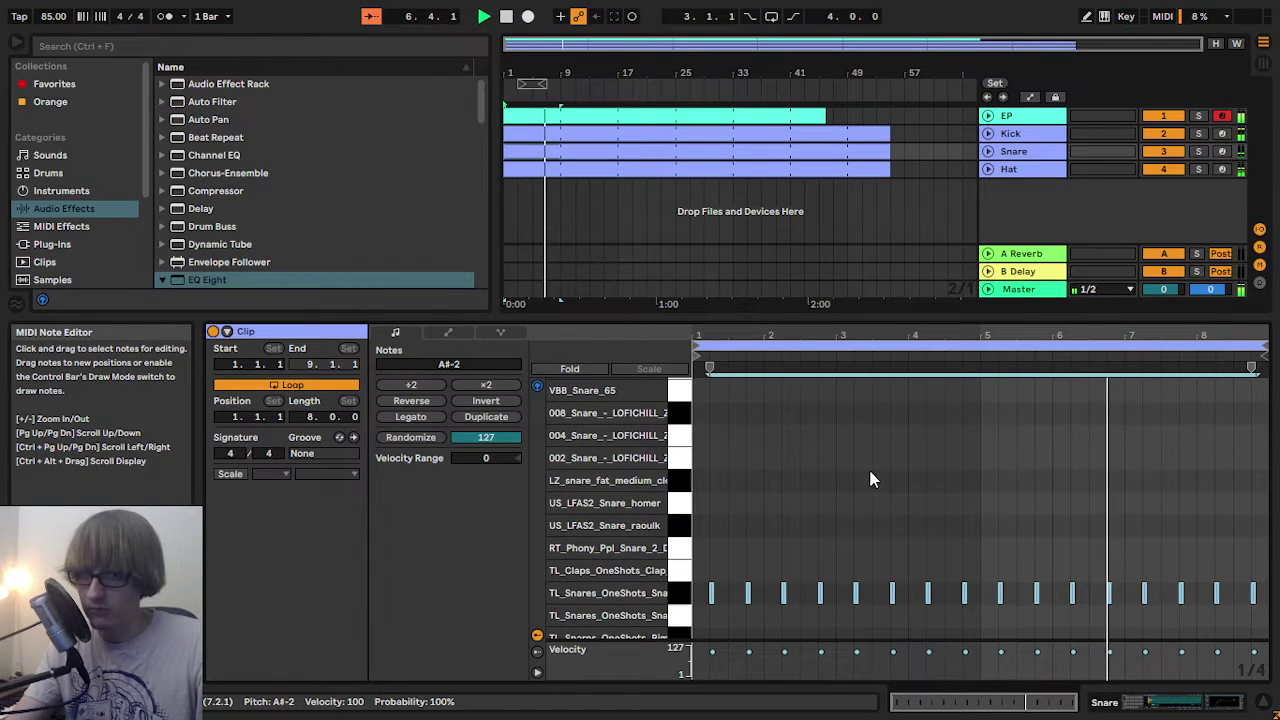
{"action": "scroll", "coordinate": [868, 475], "scroll_direction": "down", "scroll_amount": 4}
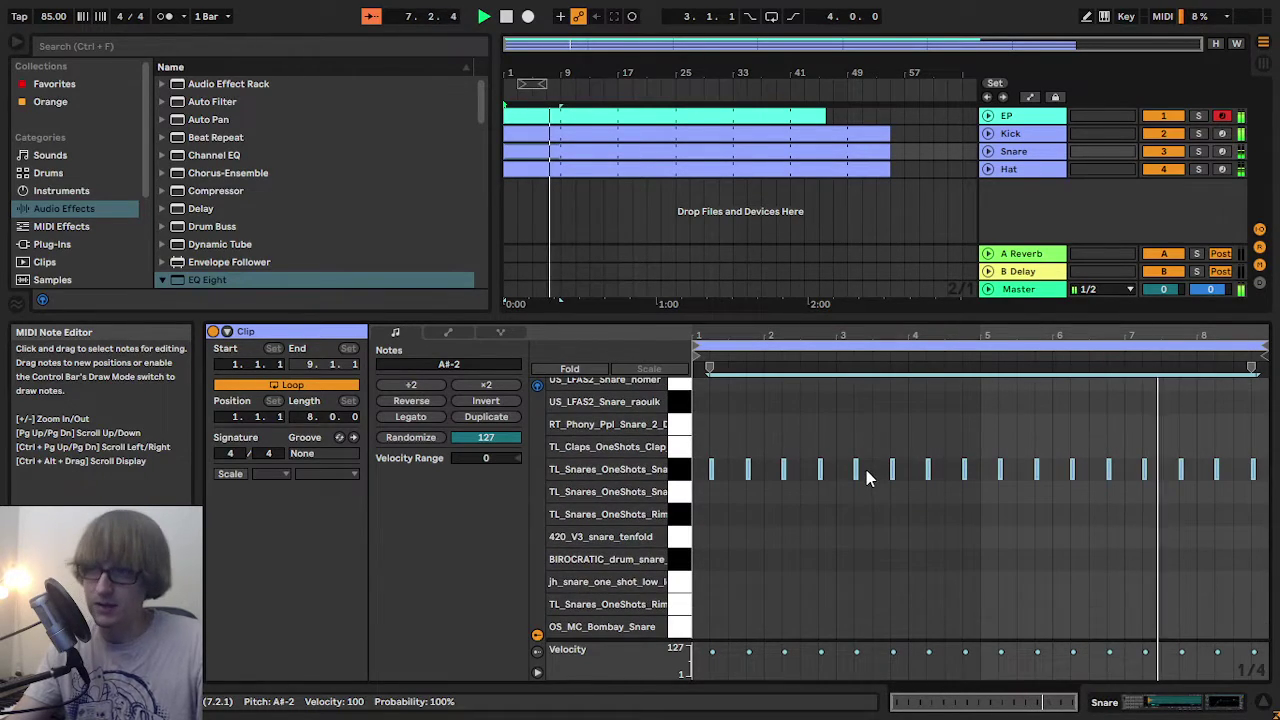
{"action": "key", "text": "Down"}
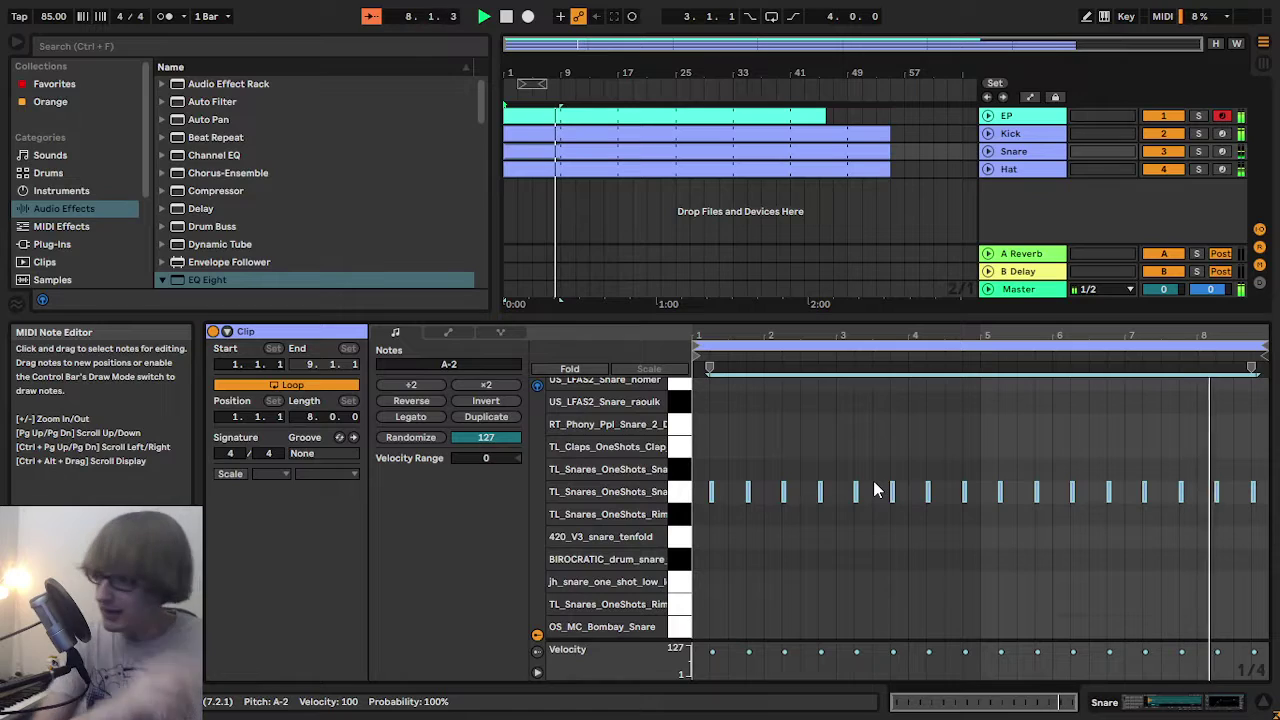
{"action": "key", "text": "Down"}
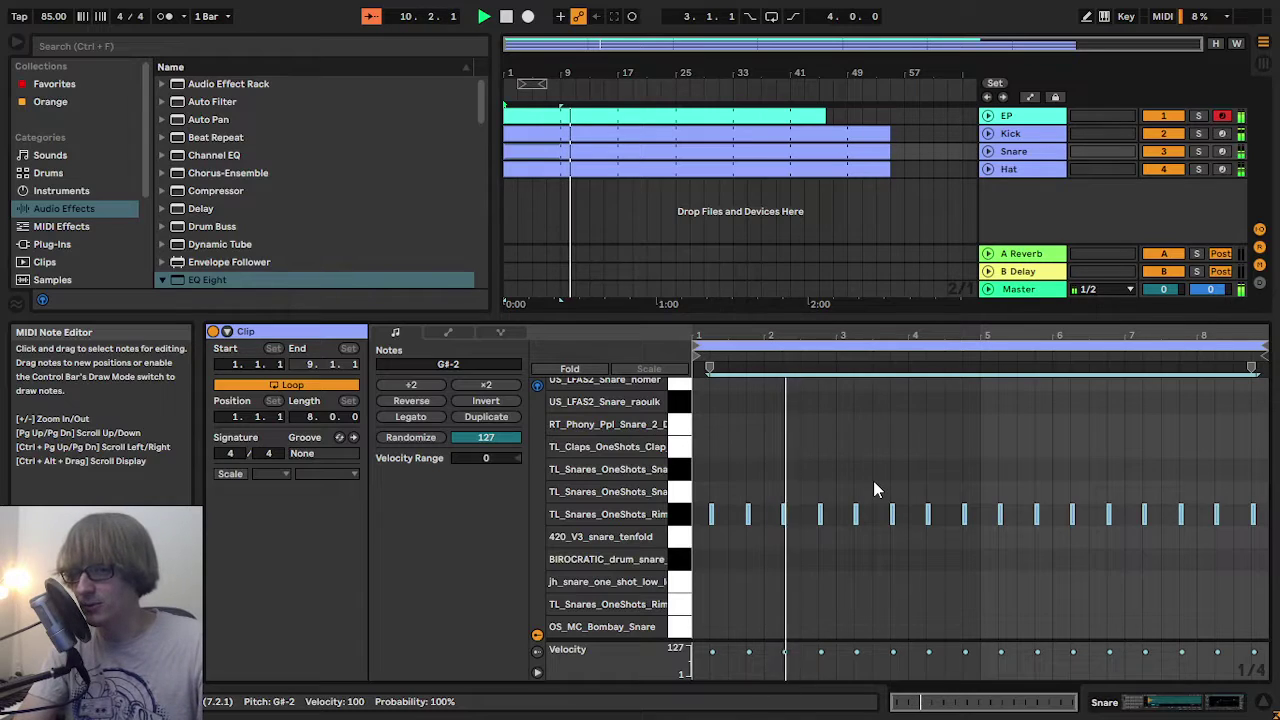
{"action": "key", "text": "Down"}
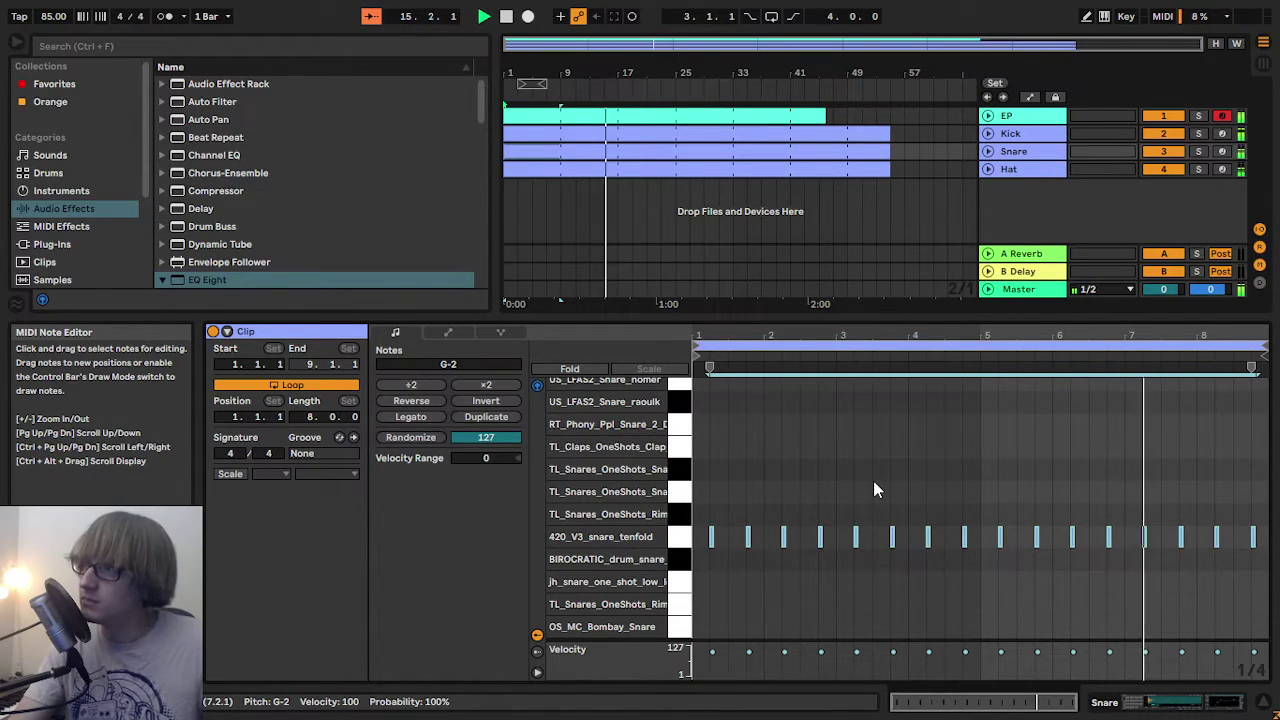
- Try the snare samples below G-2 on all hits, and return them to 420_V3_snare_tenfold
{"action": "key", "text": "Down"}
{"action": "key", "text": "Down"}
{"action": "key", "text": "Down"}
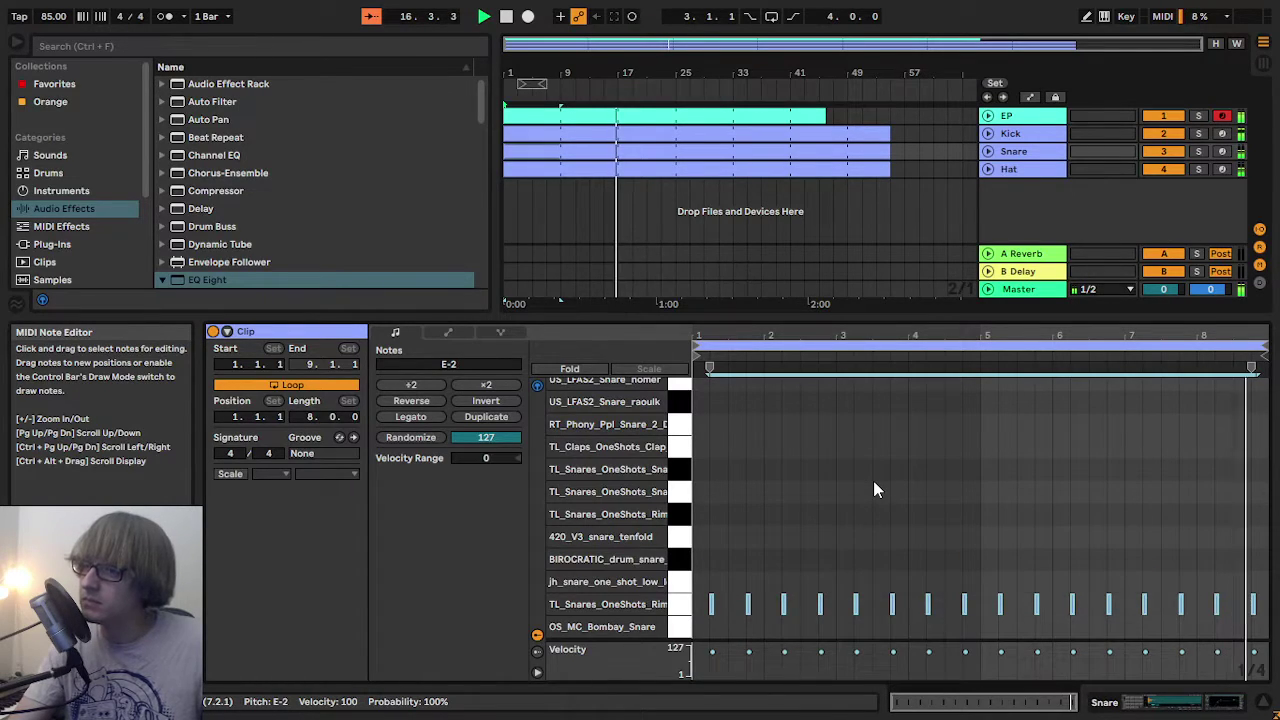
{"action": "key", "text": "Down"}
{"action": "key", "text": "Down"}
{"action": "key", "text": "Down"}
{"action": "key", "text": "Down"}
{"action": "key", "text": "Up"}
{"action": "key", "text": "Up"}
{"action": "key", "text": "Up"}
{"action": "key", "text": "Up"}
{"action": "key", "text": "Up"}
{"action": "key", "text": "Up"}
{"action": "key", "text": "Up"}
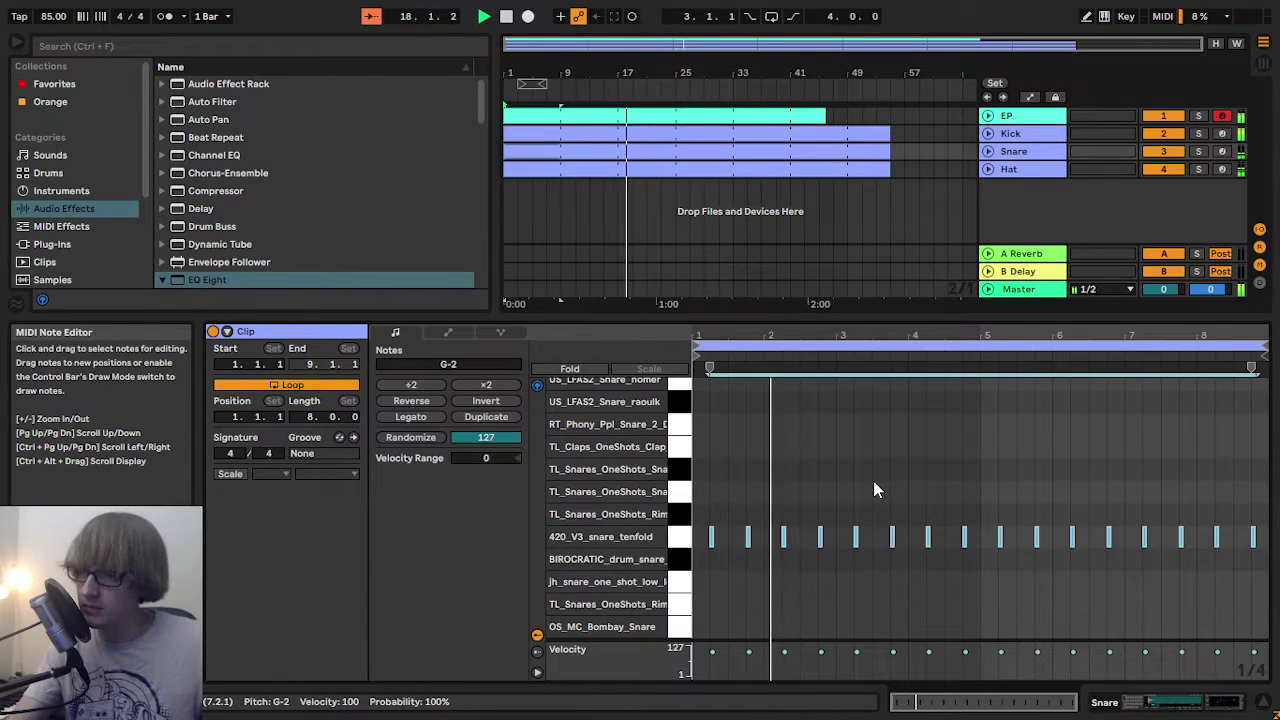
- Show the Snare track's Lofi 5.1 drum rack and select its 420_V3_snare_tenfold pad to view the sample
{"action": "left_click", "coordinate": [1013, 151]}
{"action": "scroll", "coordinate": [531, 534], "scroll_direction": "left", "scroll_amount": 6}
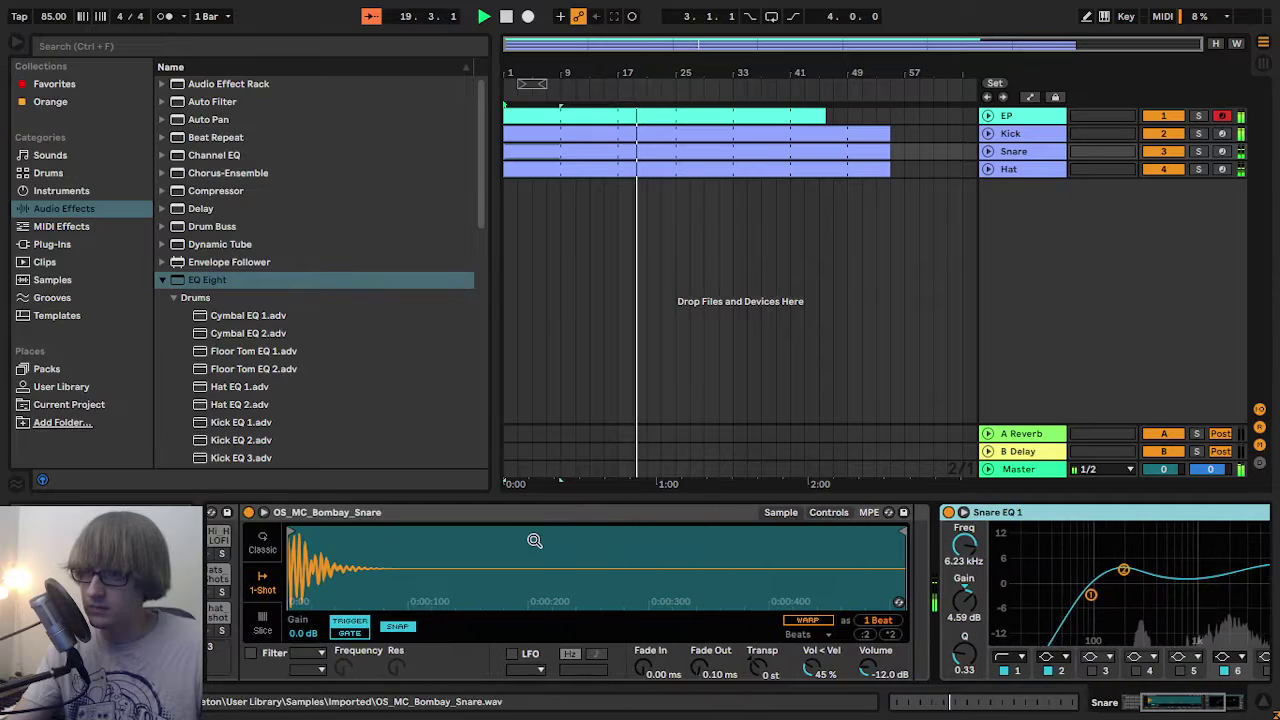
{"action": "left_click", "coordinate": [250, 670]}
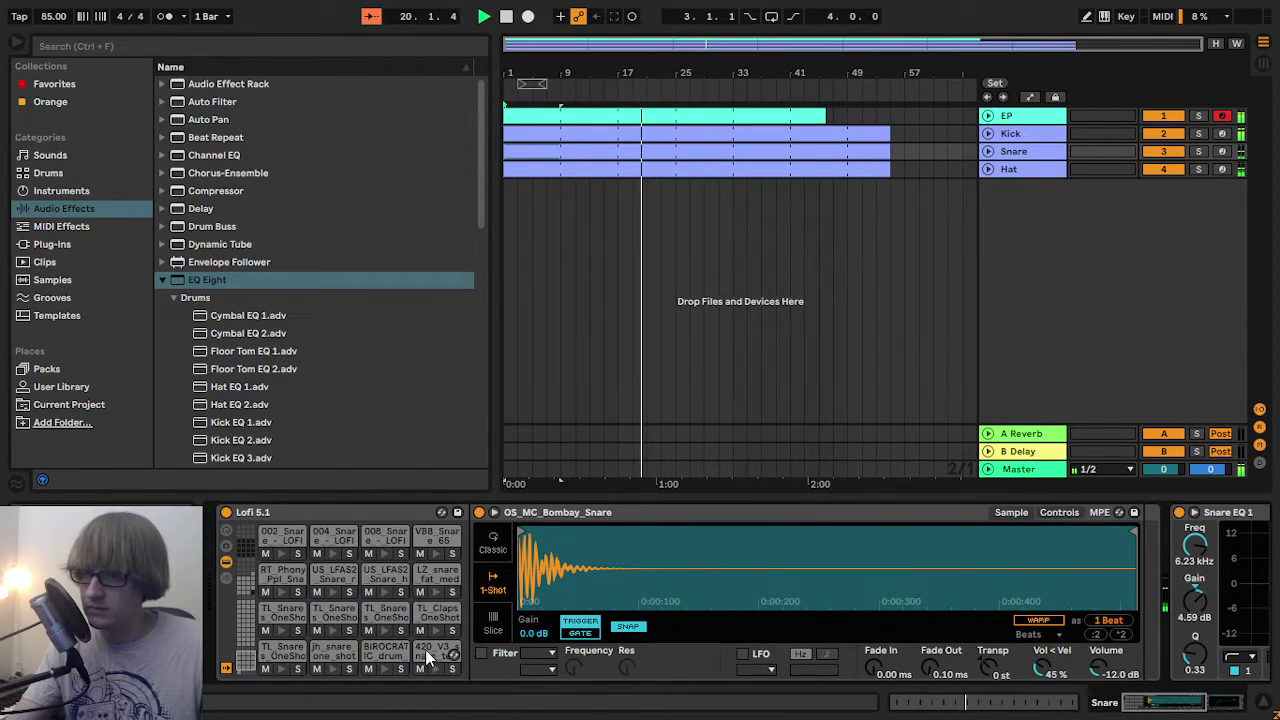
{"action": "left_click", "coordinate": [428, 650]}
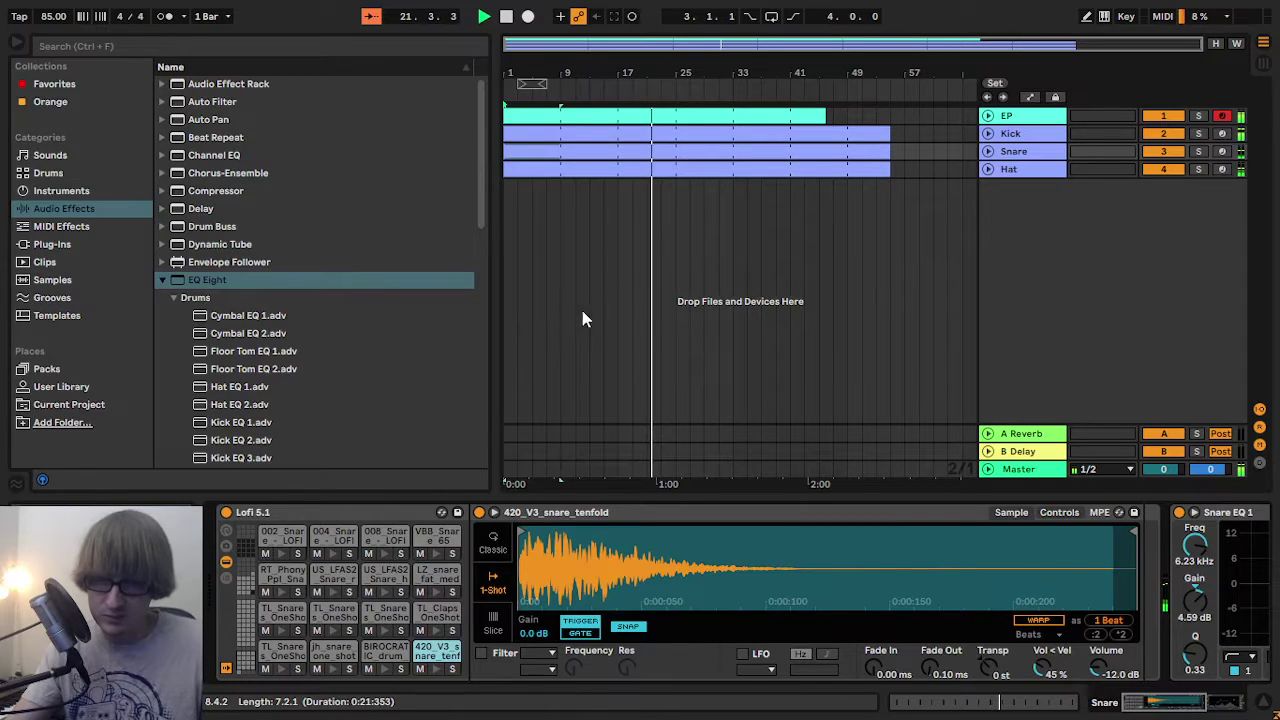
- Open the Hat clip in an enlarged note editor and select all its notes
{"action": "left_click", "coordinate": [777, 257]}
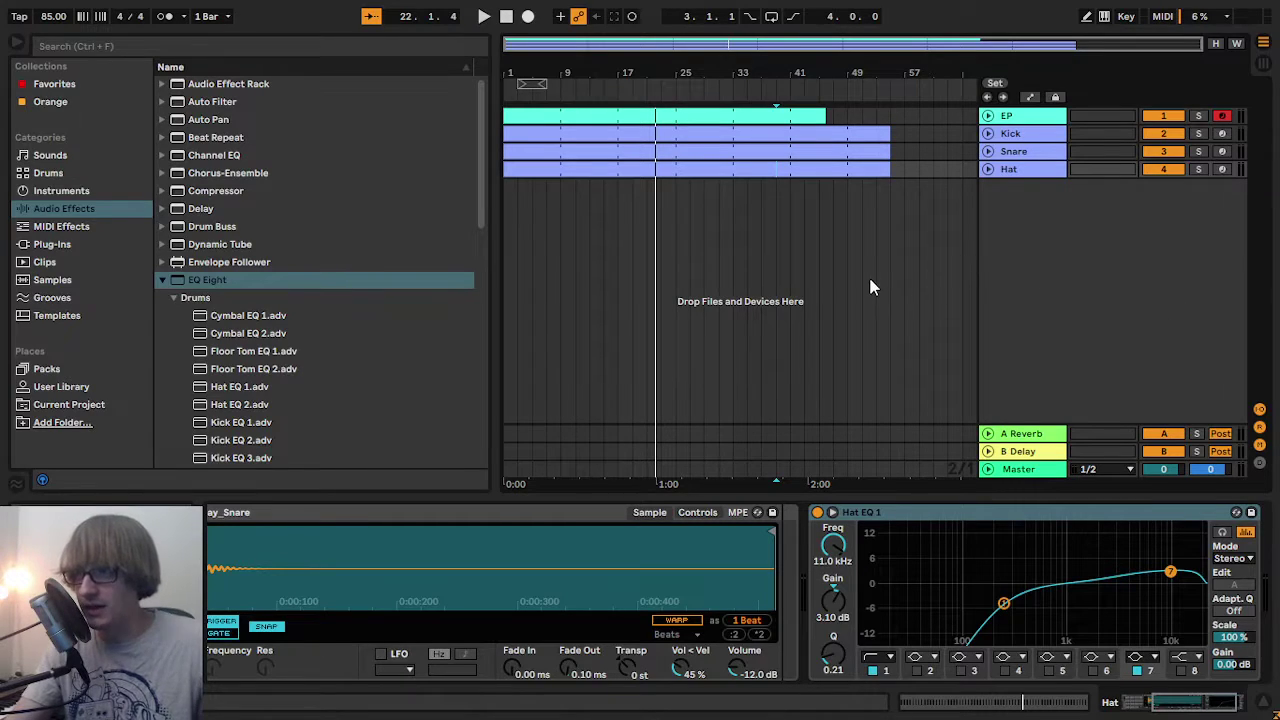
{"action": "double_click", "coordinate": [797, 170]}
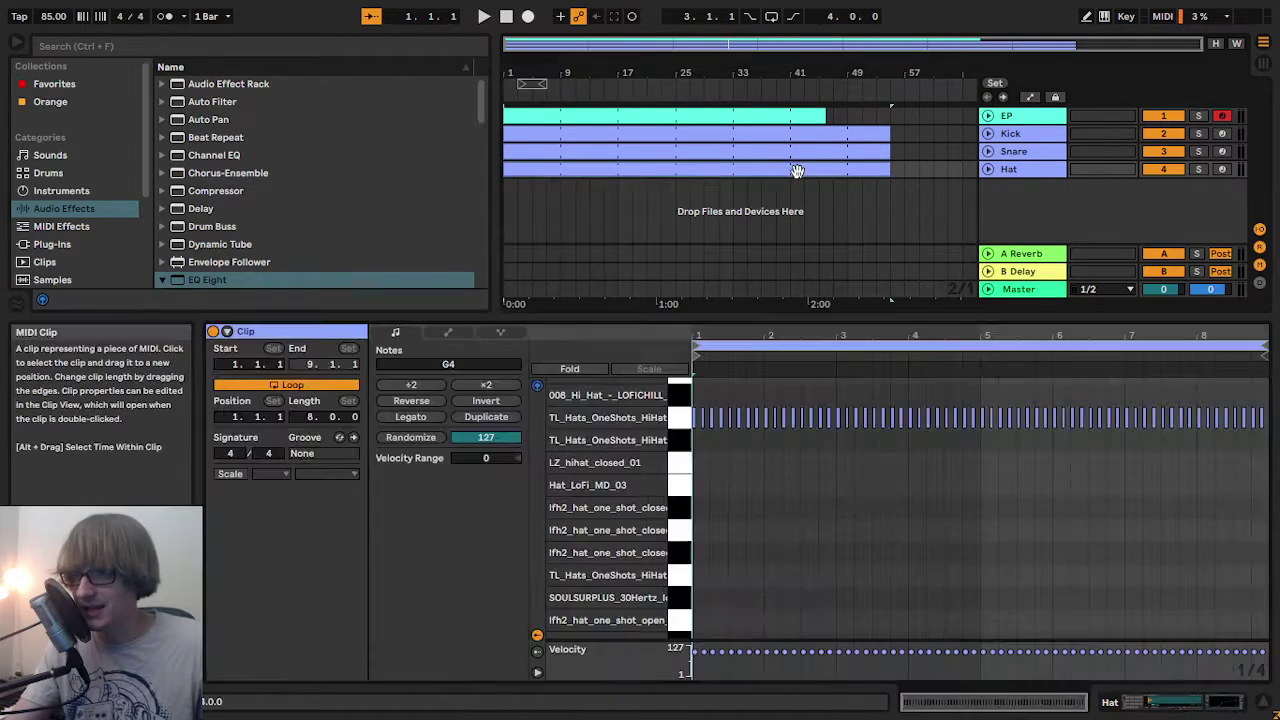
{"action": "left_click_drag", "start_coordinate": [850, 316], "coordinate": [840, 162]}
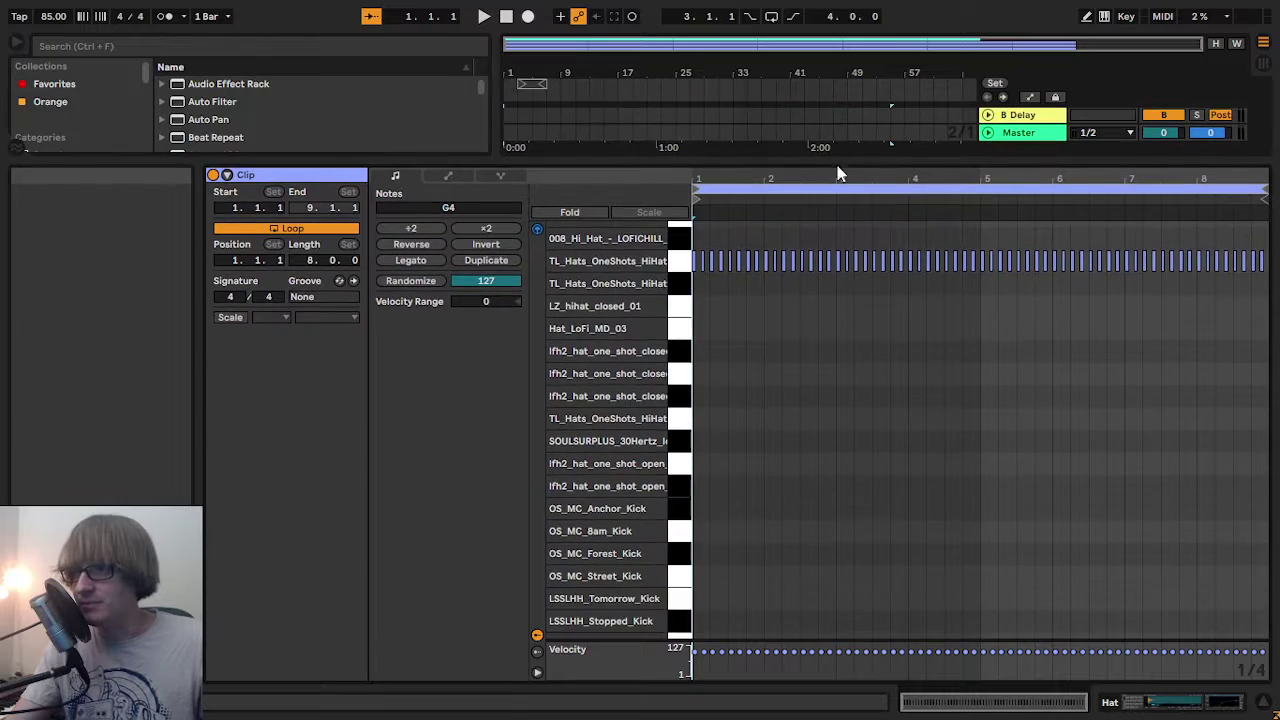
{"action": "key", "text": "ctrl+a"}
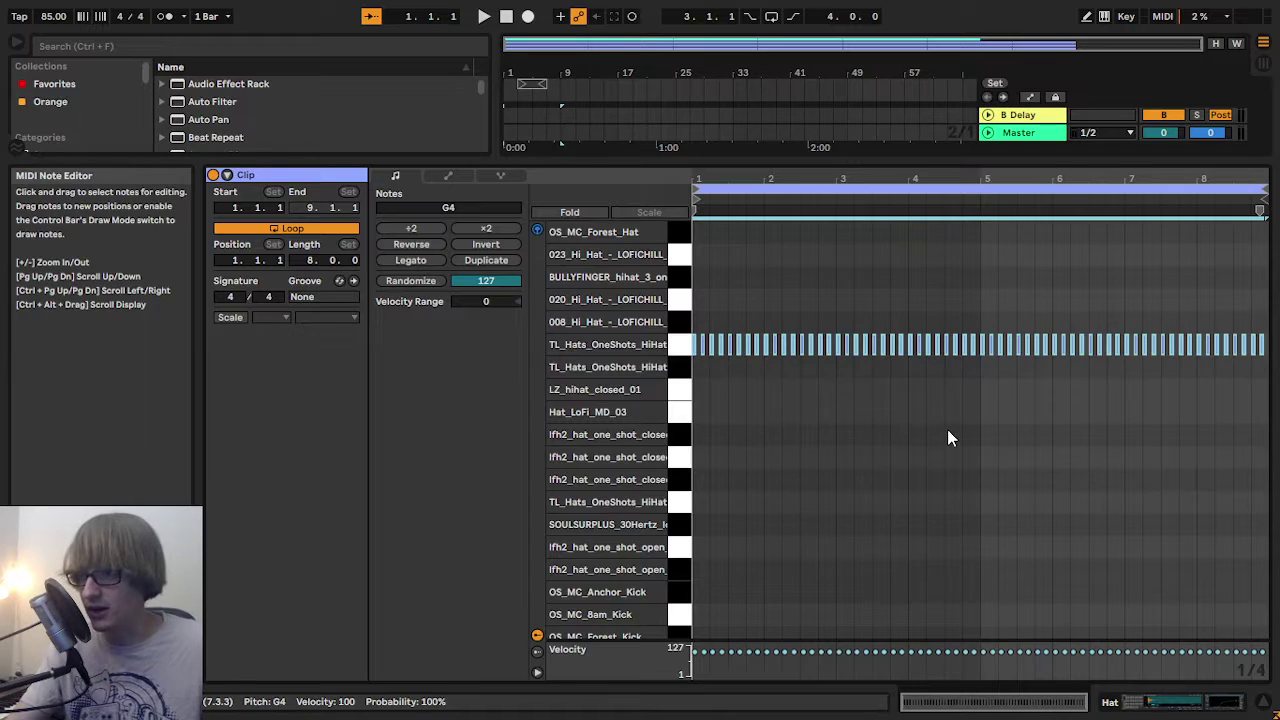
{"action": "left_click", "coordinate": [928, 467]}
{"action": "key", "text": "ctrl+a"}
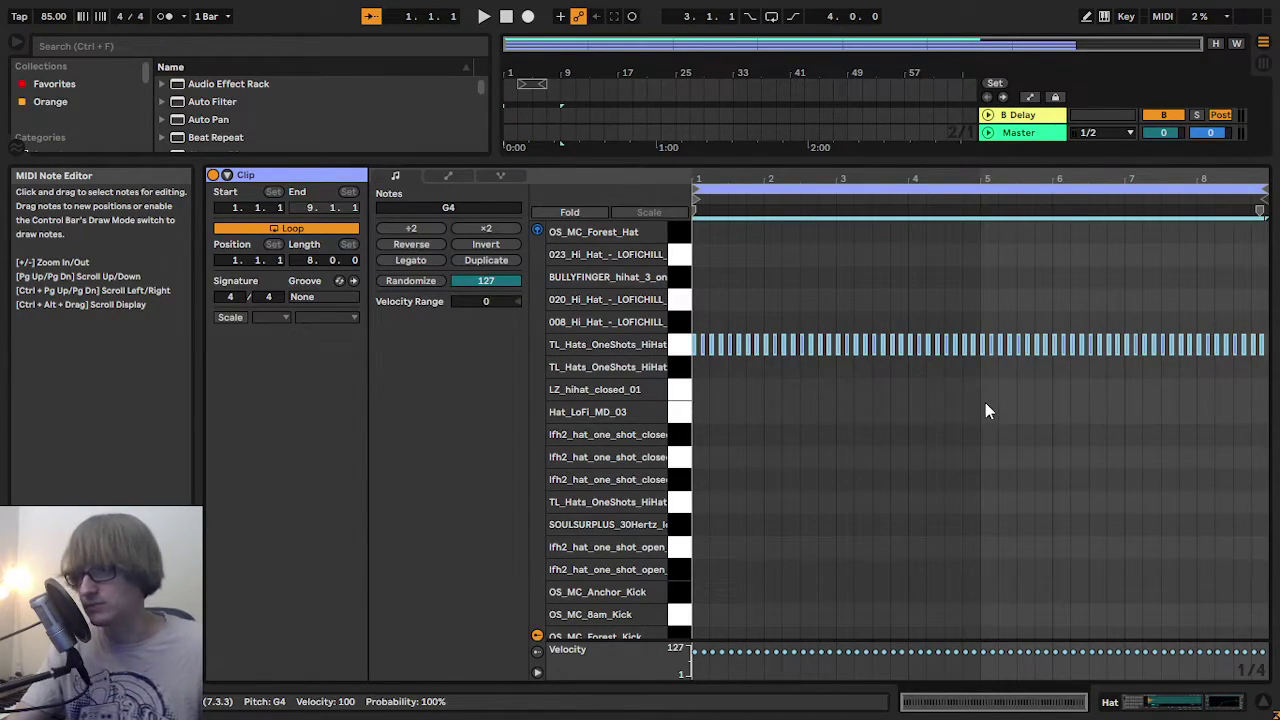
- Audition all hat hits on the samples up to OS_MC_Forest_Hat at D#5, and return them to G4
{"action": "key", "text": "Up"}
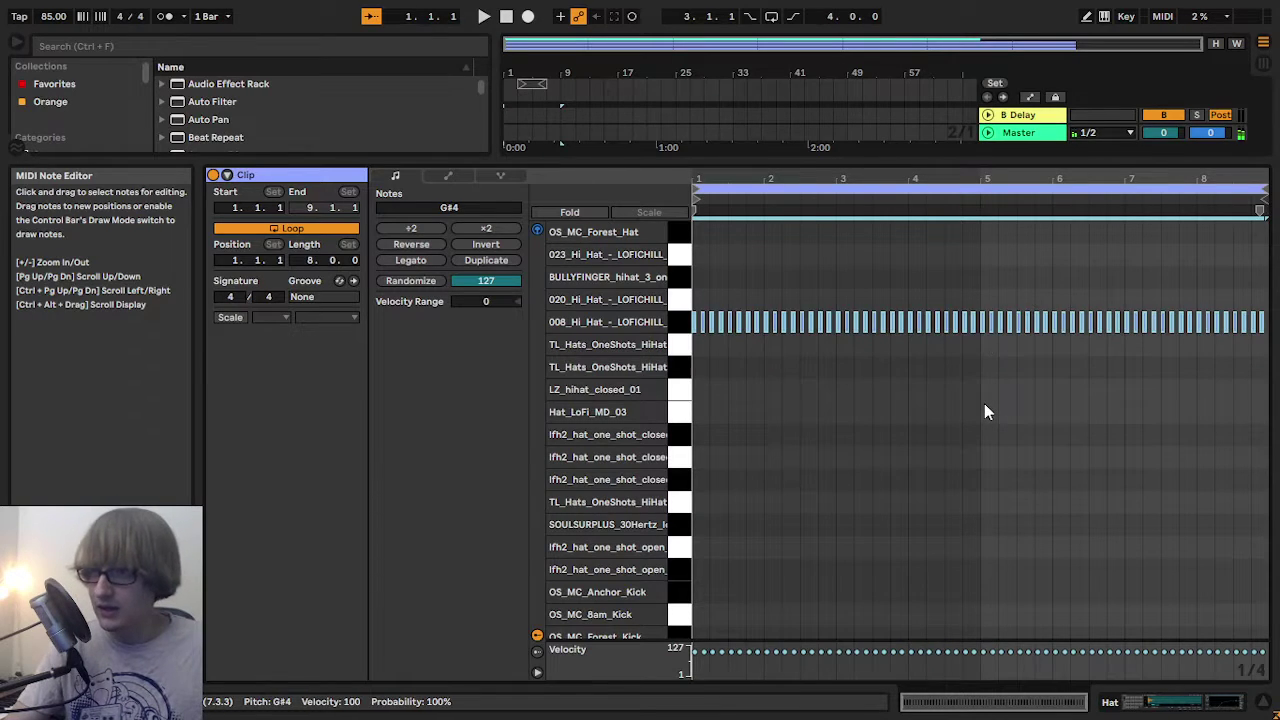
{"action": "key", "text": "space"}
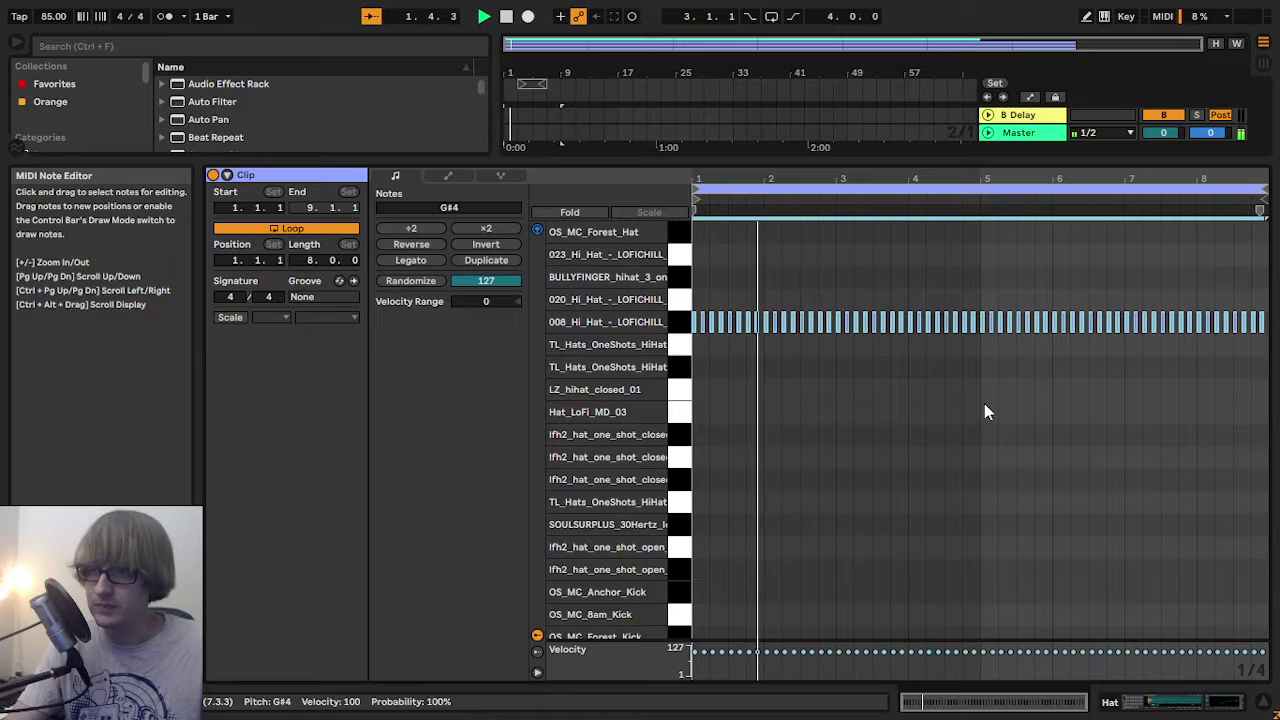
{"action": "key", "text": "Up"}
{"action": "key", "text": "Up"}
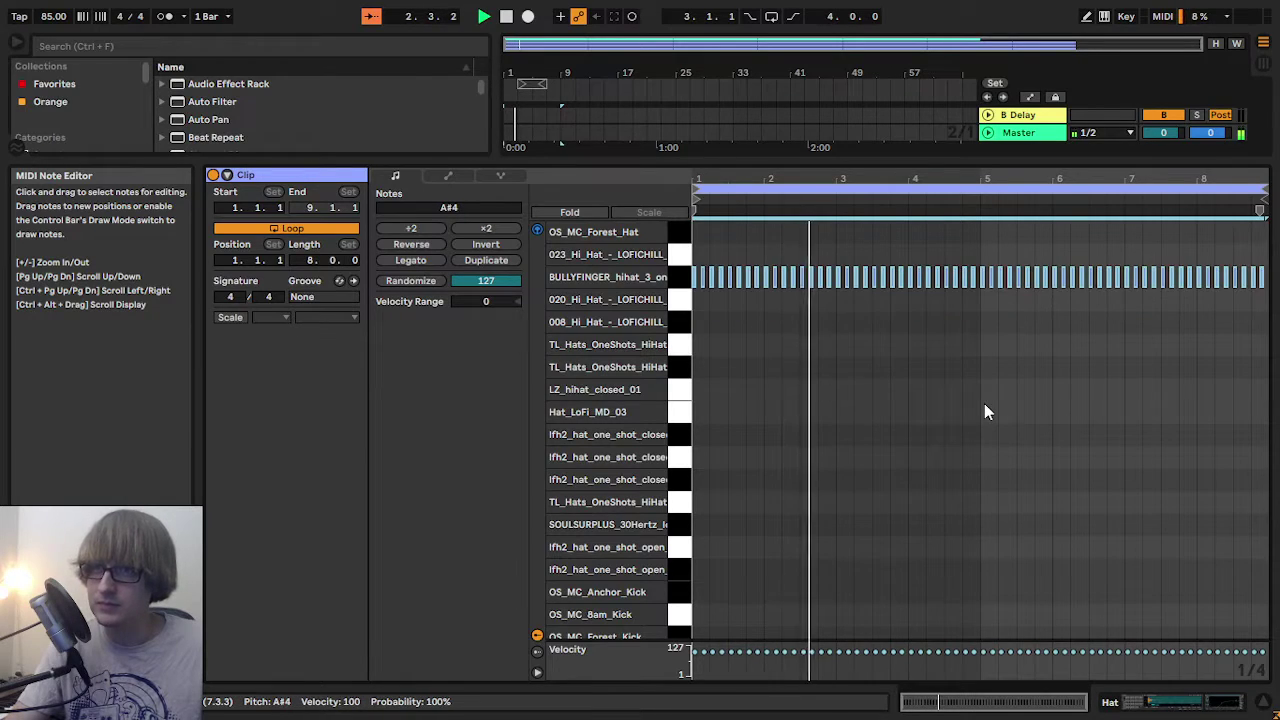
{"action": "key", "text": "Up"}
{"action": "key", "text": "Up"}
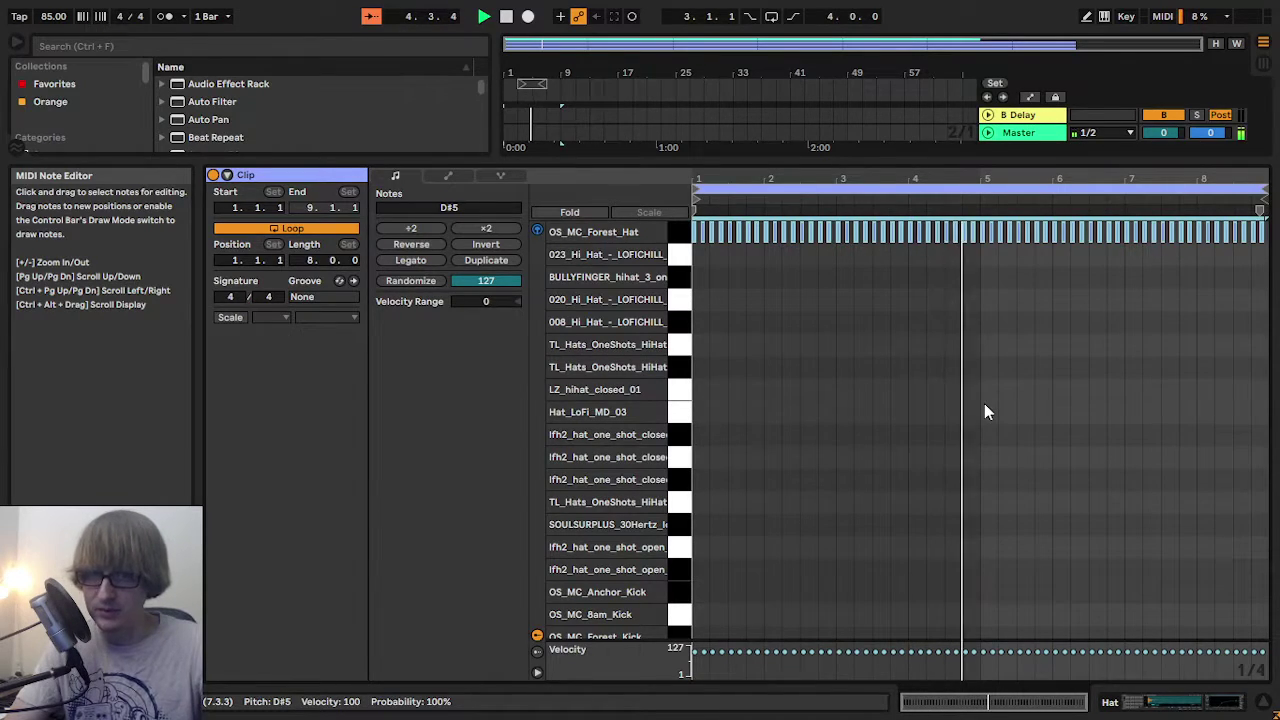
{"action": "key", "text": "Down"}
{"action": "key", "text": "Down"}
{"action": "key", "text": "Down"}
{"action": "key", "text": "Down"}
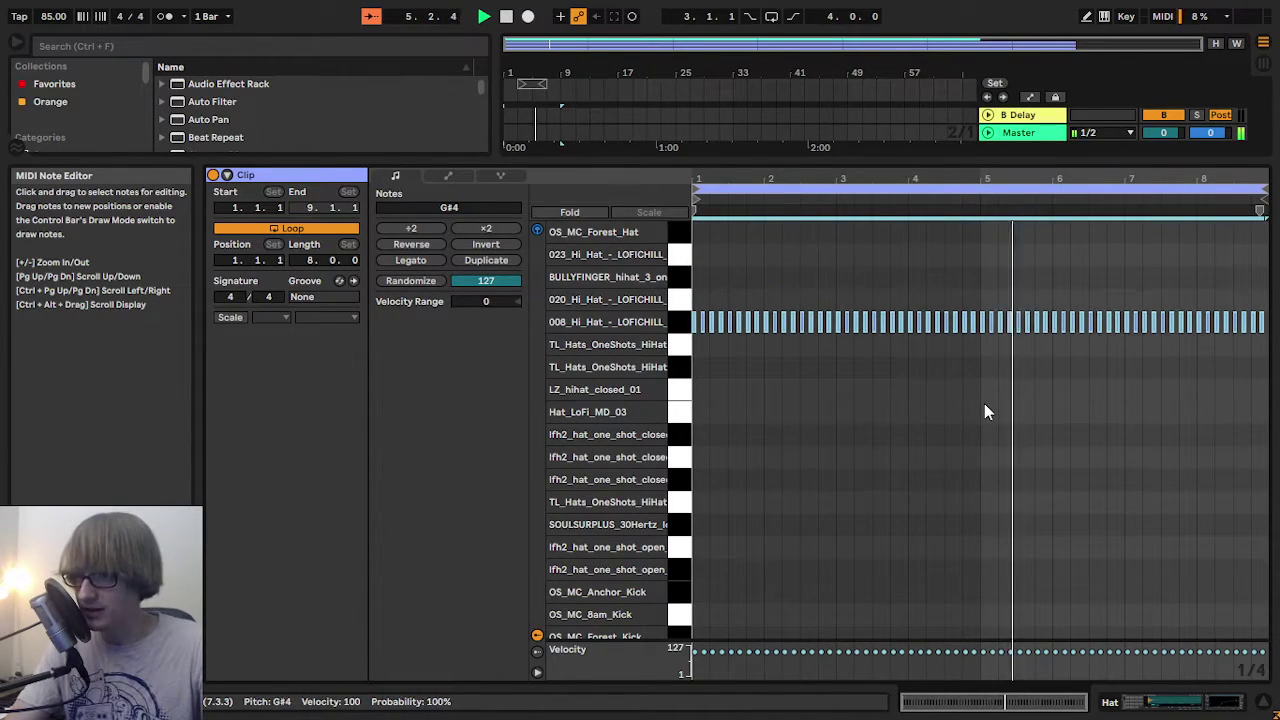
{"action": "key", "text": "Down"}
{"action": "key", "text": "Down"}
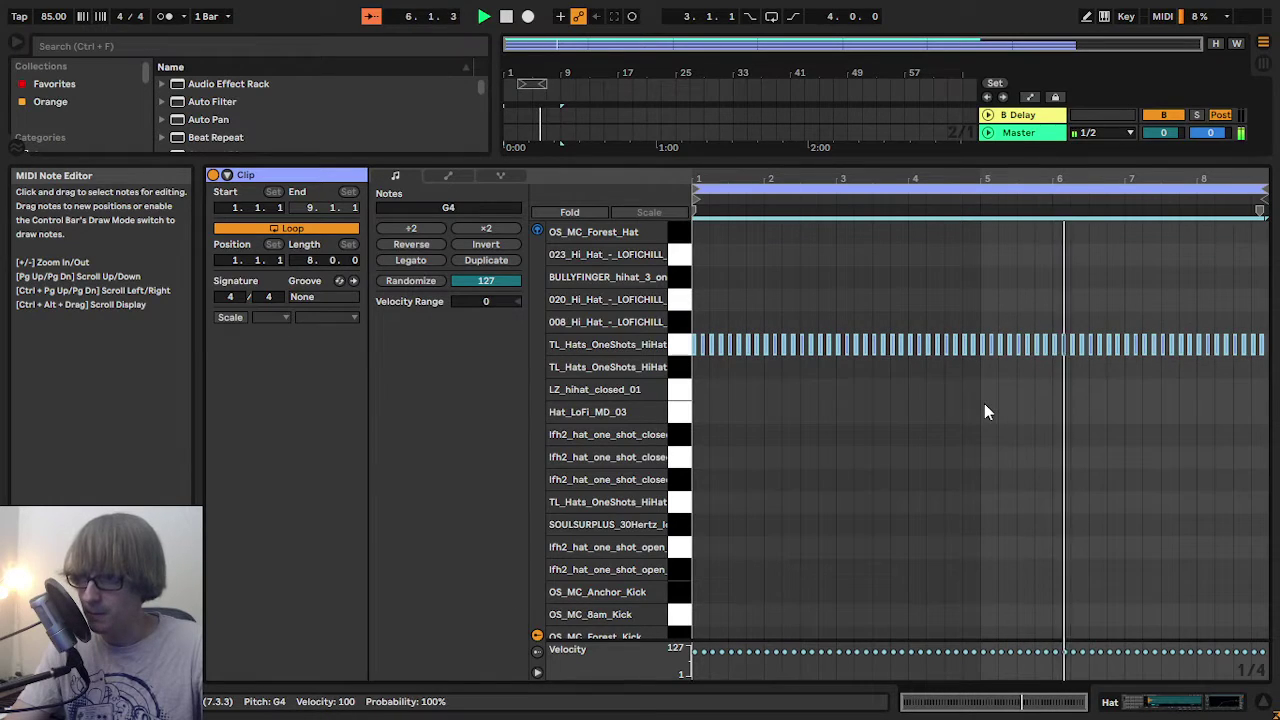
- Move all hat hits down to the lfh2 closed hat sample at D#4, auditioning the sounds during playback
{"action": "key", "text": "Down"}
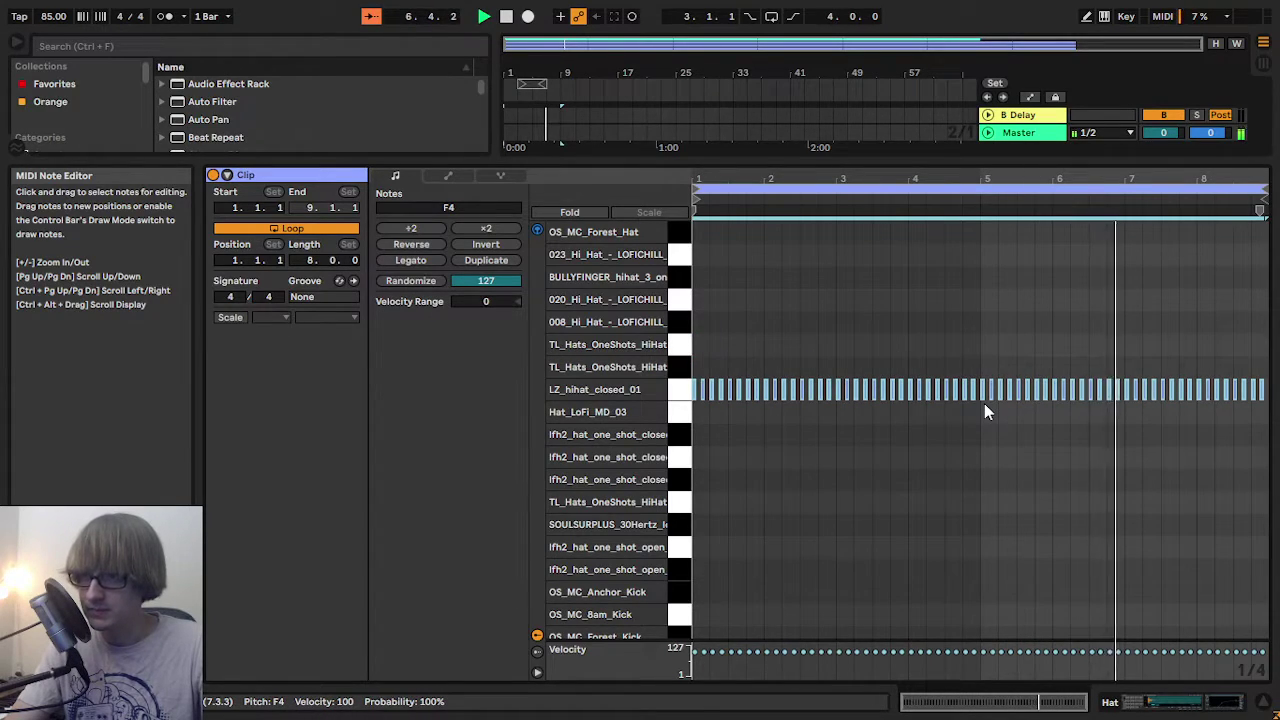
{"action": "key", "text": "Up"}
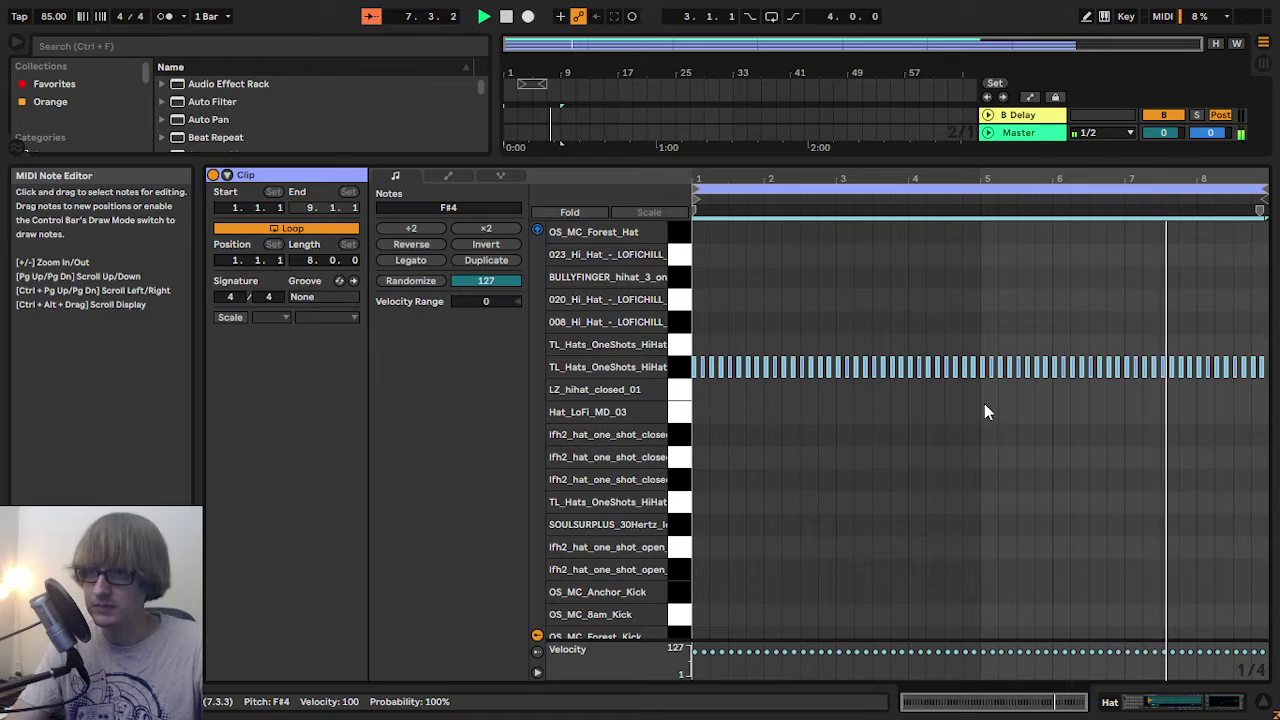
{"action": "key", "text": "Down"}
{"action": "key", "text": "Down"}
{"action": "key", "text": "Down"}
{"action": "key", "text": "Down"}
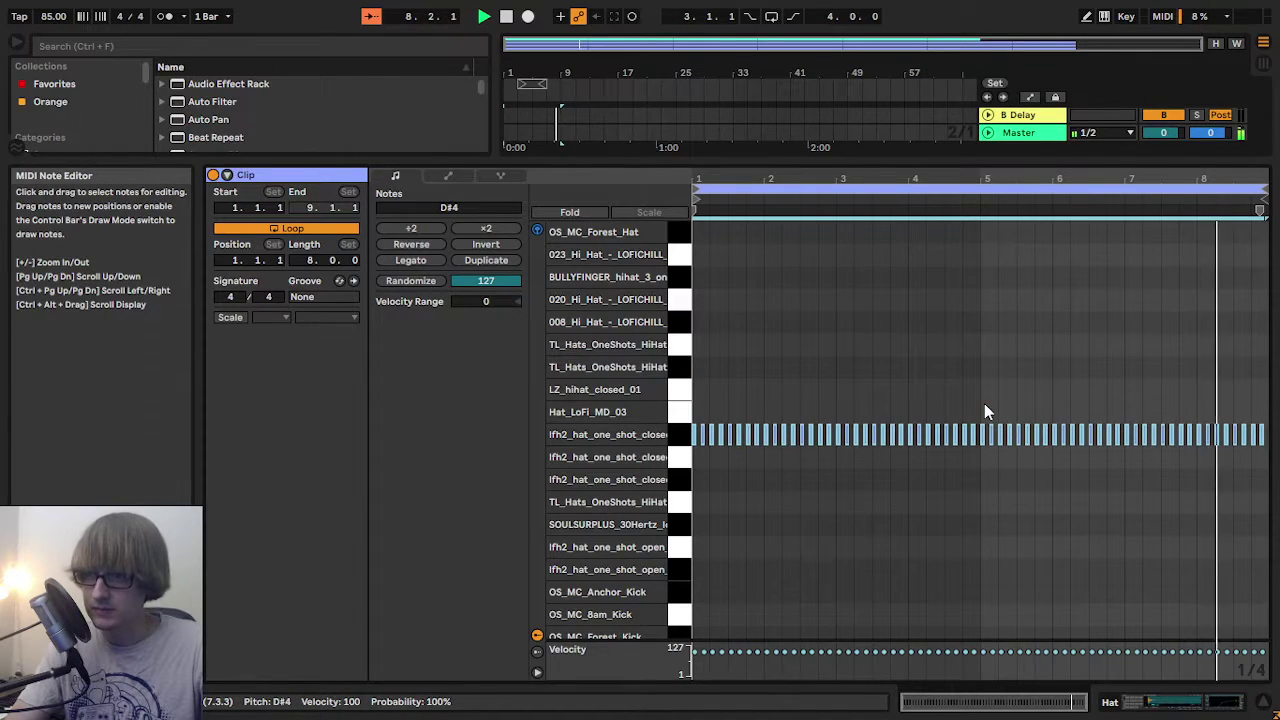
- Try all hat hits on the lower samples, including the lfh2 open hat at A3, and return them to D#4
{"action": "key", "text": "Down"}
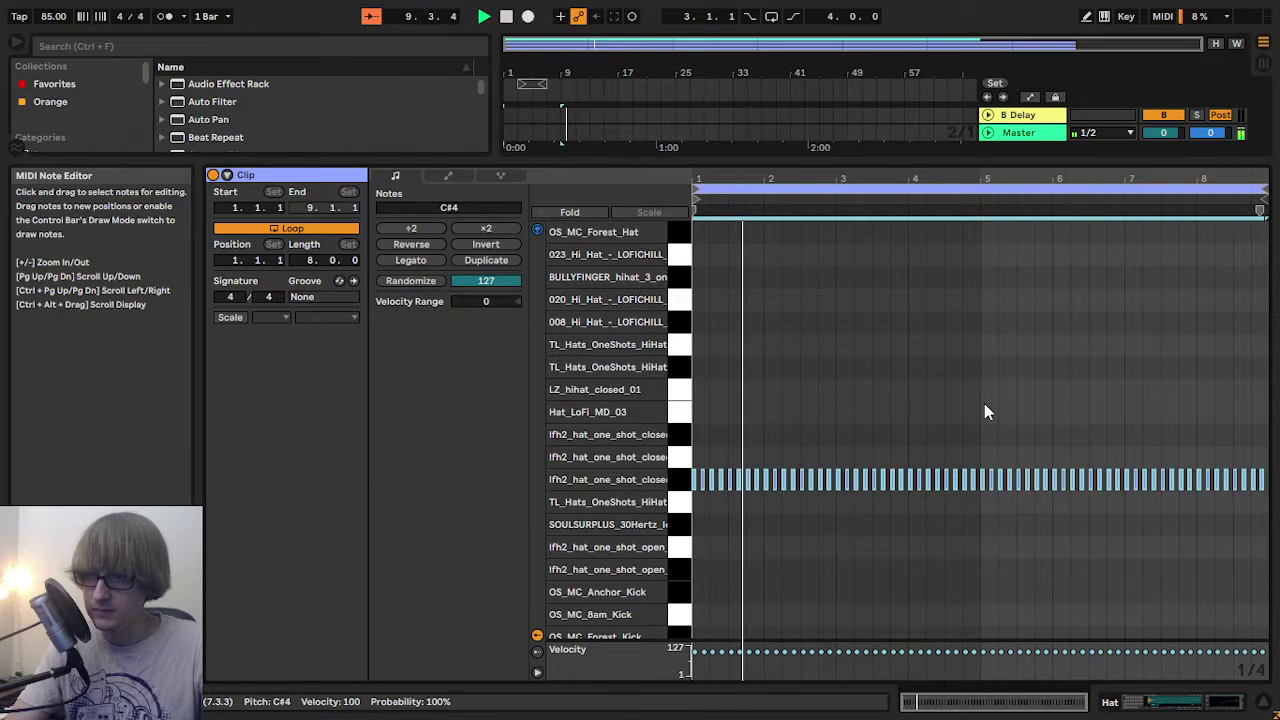
{"action": "key", "text": "Down"}
{"action": "key", "text": "Down"}
{"action": "key", "text": "Up"}
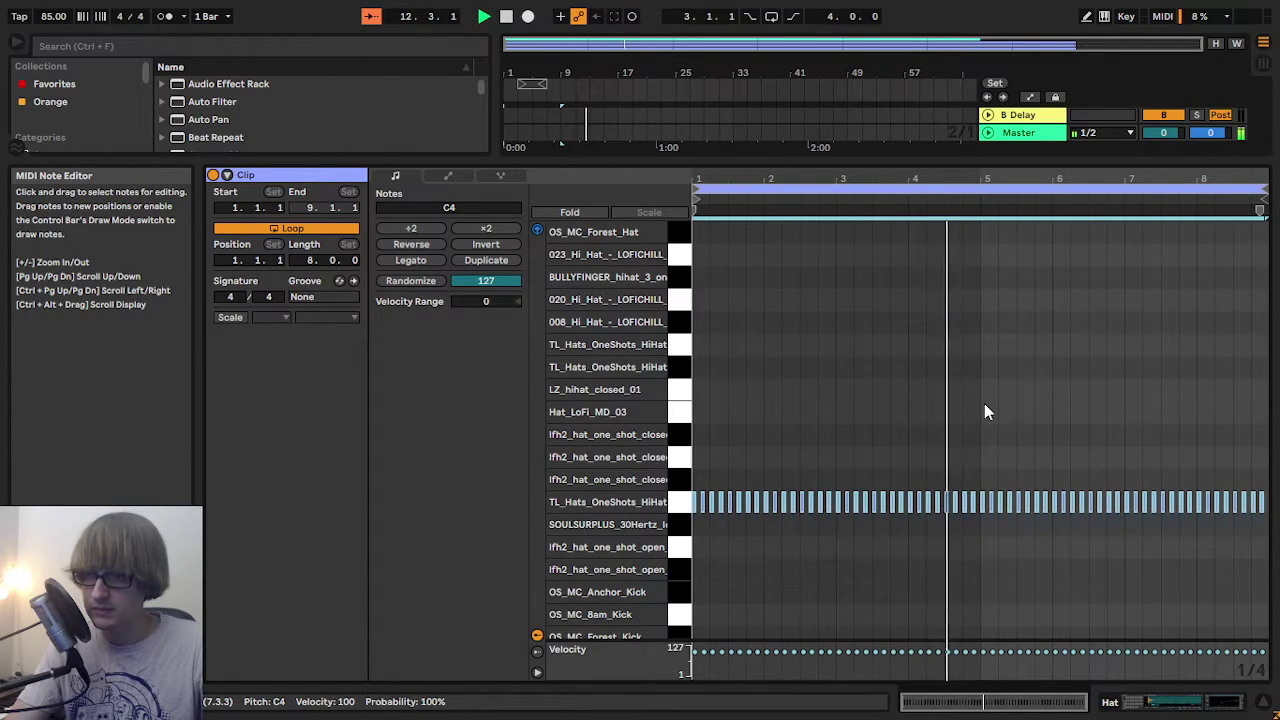
{"action": "key", "text": "Down"}
{"action": "key", "text": "Down"}
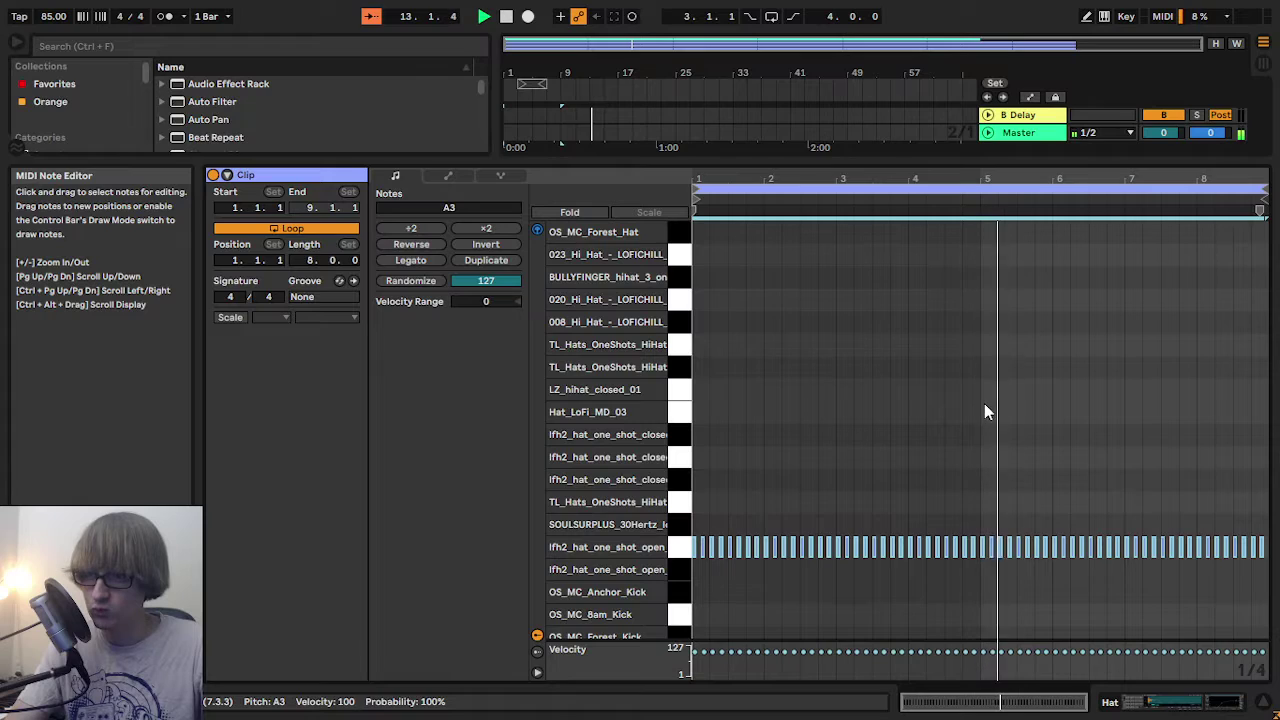
{"action": "key", "text": "Down"}
{"action": "key", "text": "Up"}
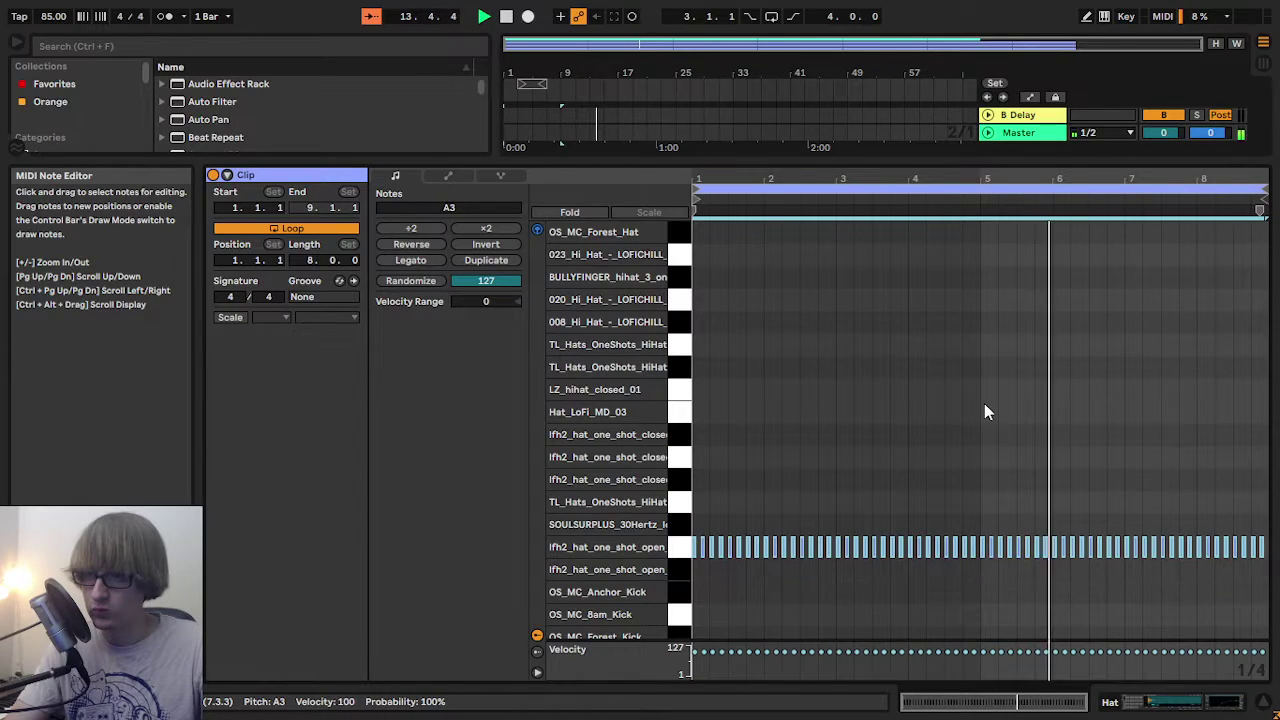
{"action": "key", "text": "Up"}
{"action": "key", "text": "Up"}
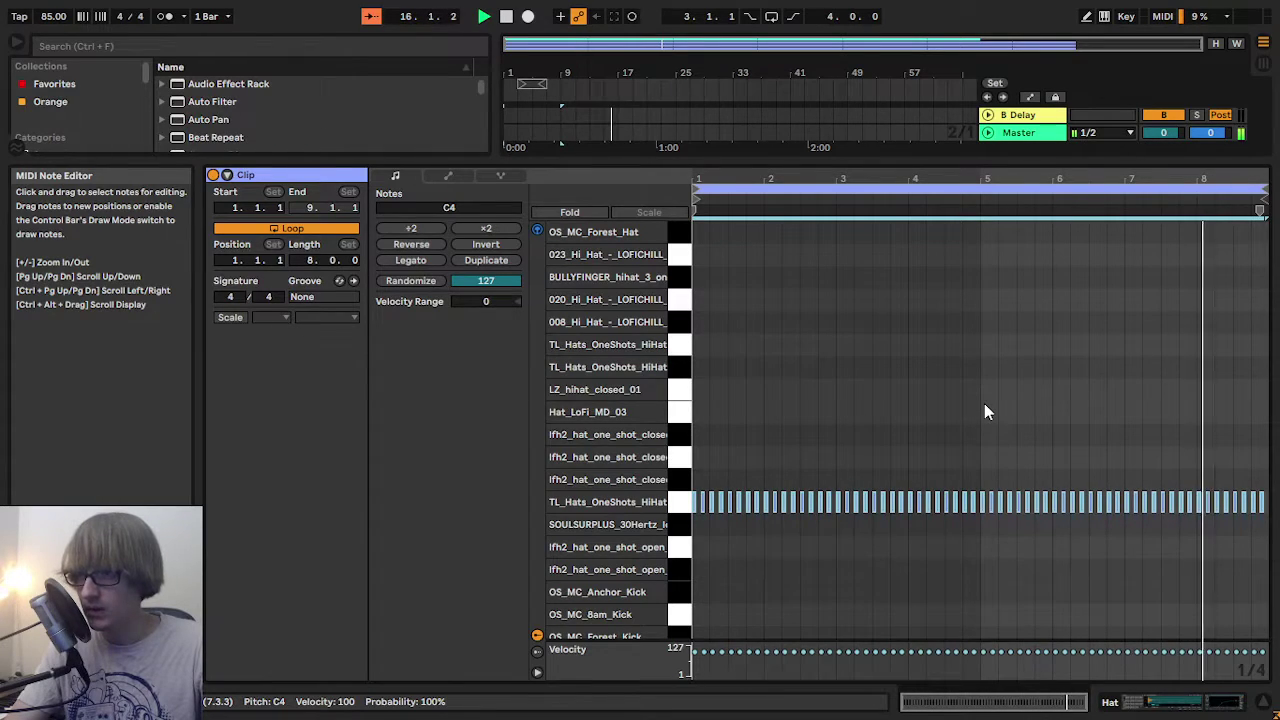
{"action": "key", "text": "Up"}
{"action": "key", "text": "Up"}
{"action": "key", "text": "Up"}
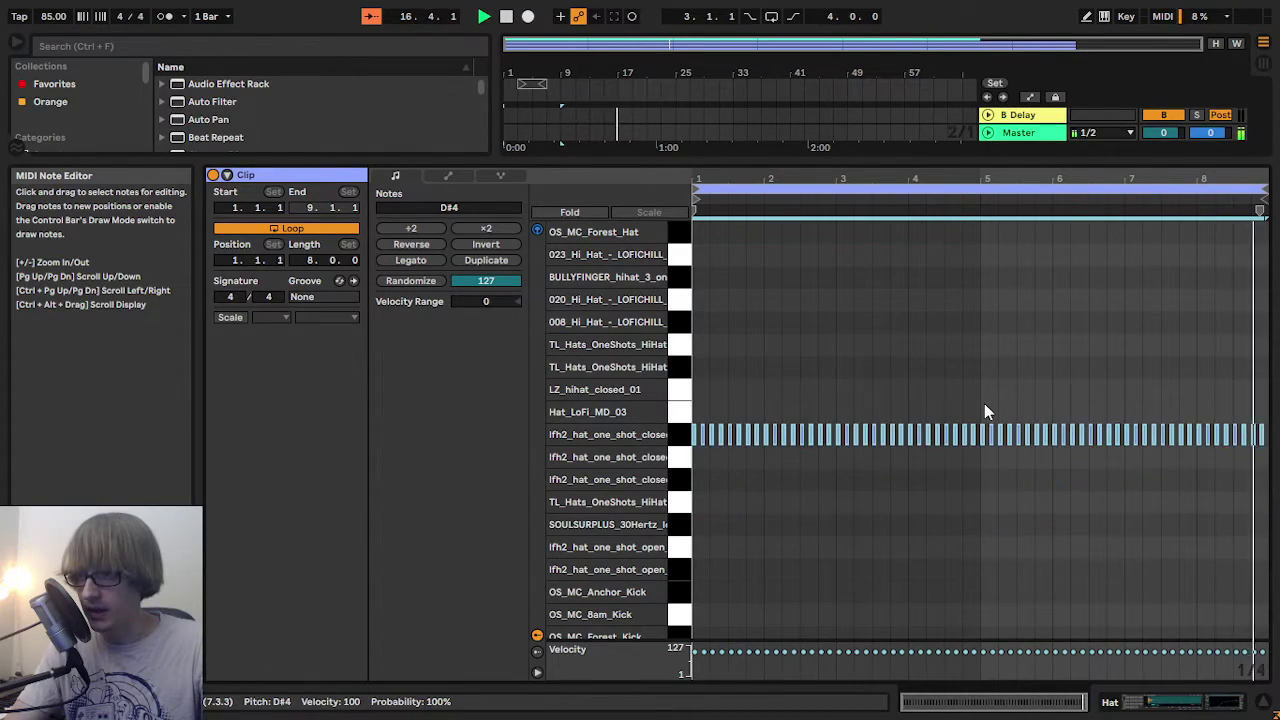
- Try all hat hits on the higher samples up to 020_Hi_Hat at A4, and return them to 008_Hi_Hat at G#4
{"action": "key", "text": "Up"}
{"action": "key", "text": "Up"}
{"action": "key", "text": "Up"}
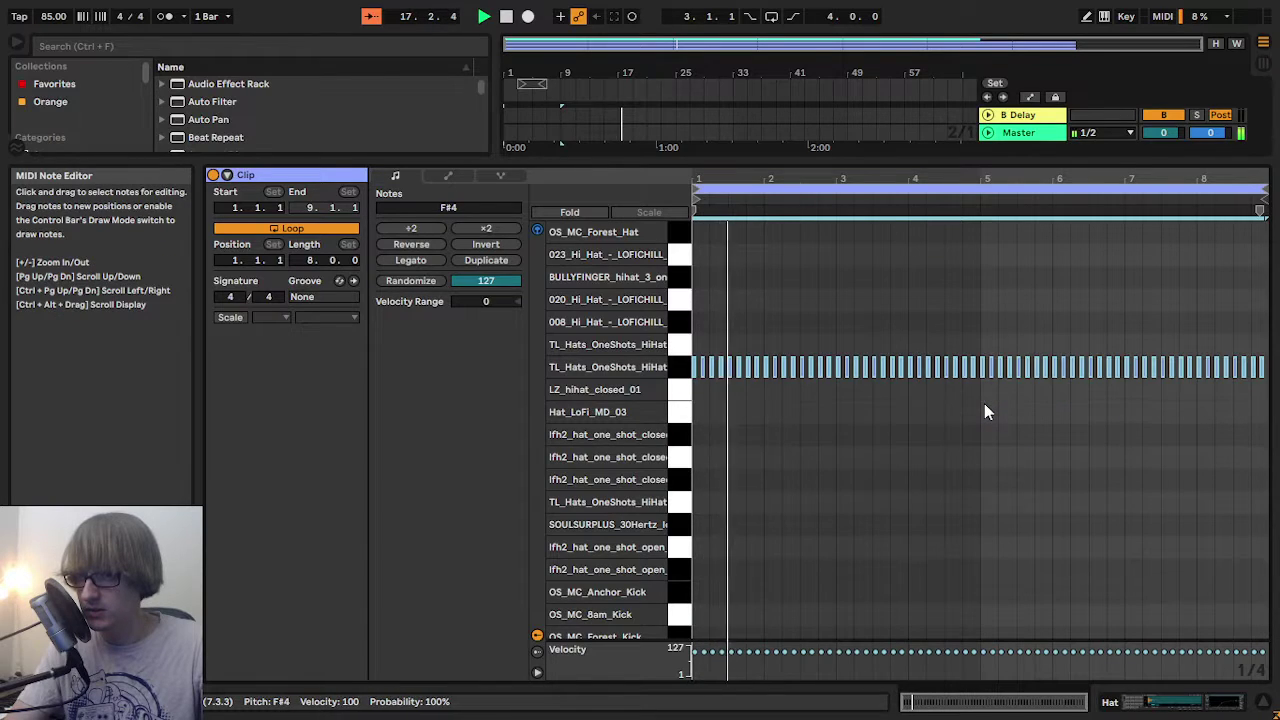
{"action": "key", "text": "Up"}
{"action": "key", "text": "Up"}
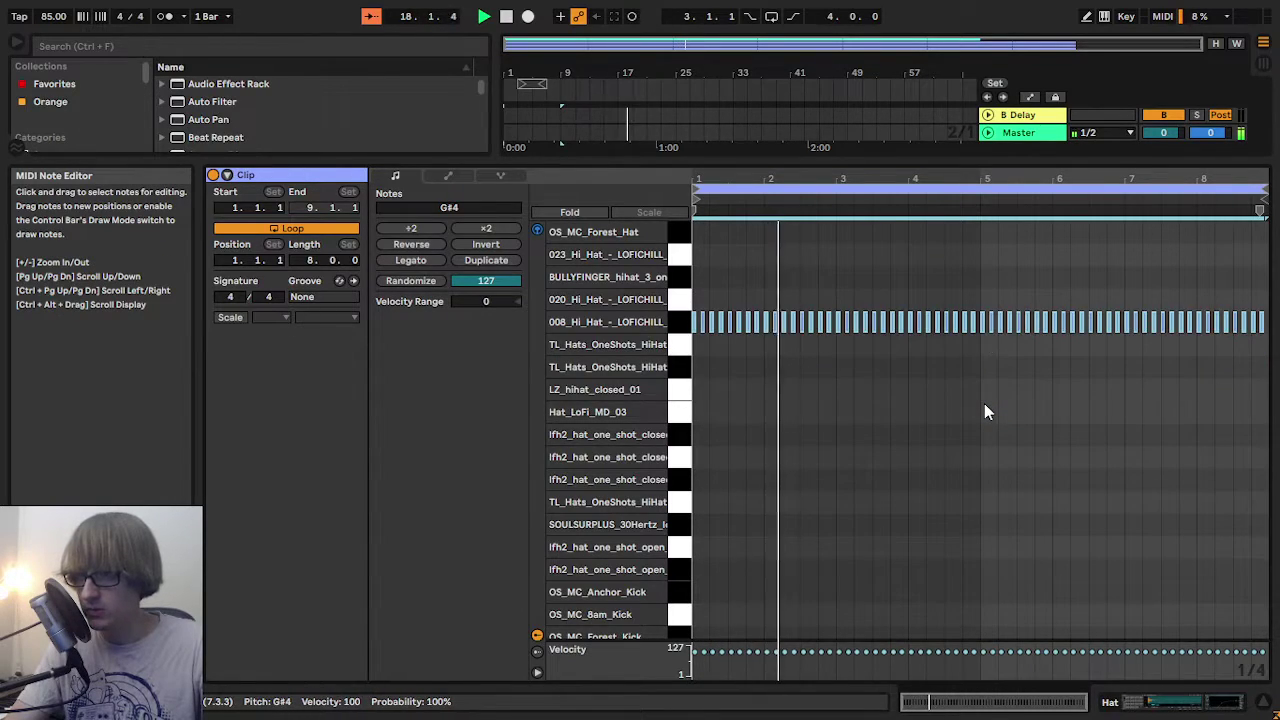
{"action": "key", "text": "Up"}
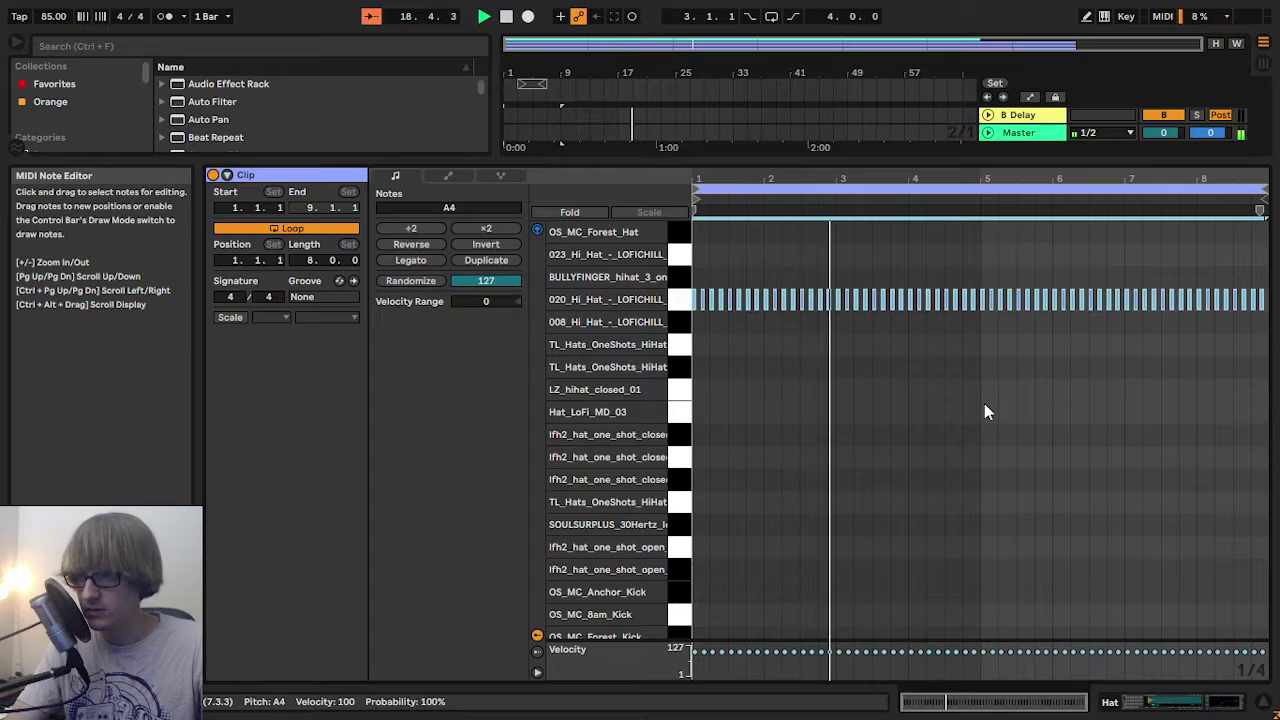
{"action": "key", "text": "Down"}
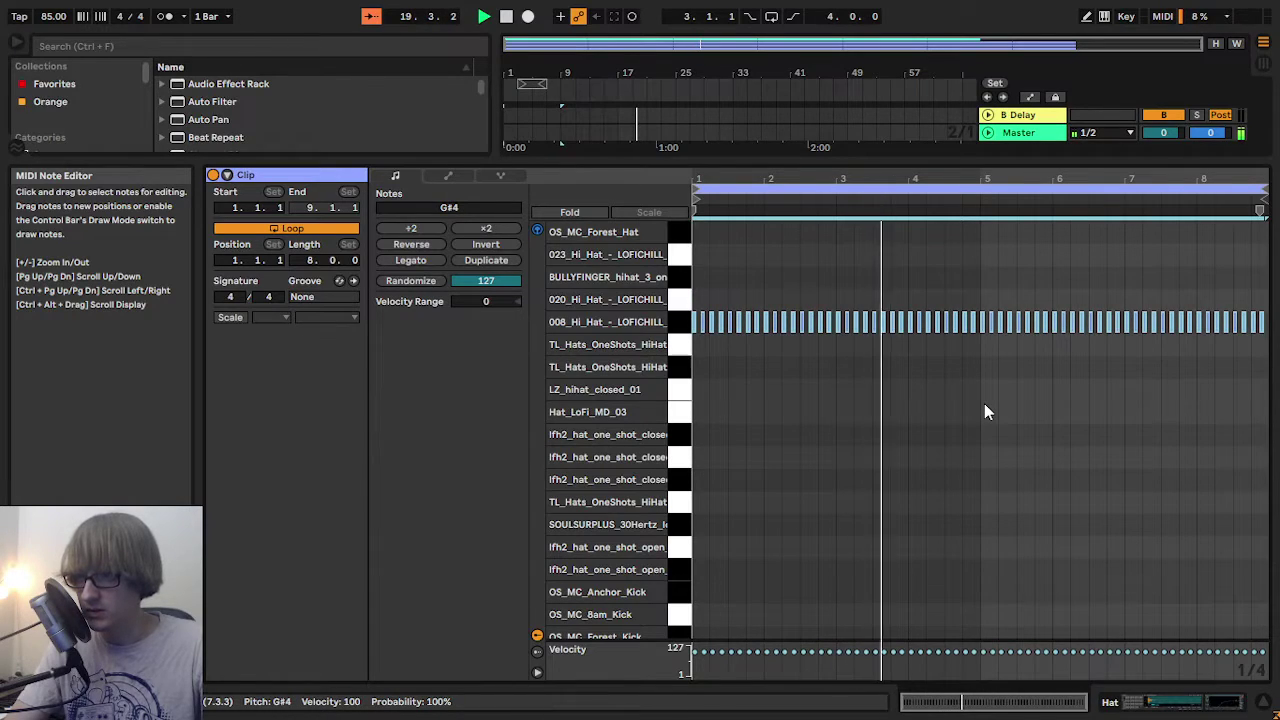
- Move all hat hits down to the TL_Hats_OneShots_HiHat sample at C4, auditioning the sounds during playback
{"action": "key", "text": "Down"}
{"action": "key", "text": "Down"}
{"action": "key", "text": "Down"}
{"action": "key", "text": "Down"}
{"action": "key", "text": "Down"}
{"action": "key", "text": "Down"}
{"action": "key", "text": "Down"}
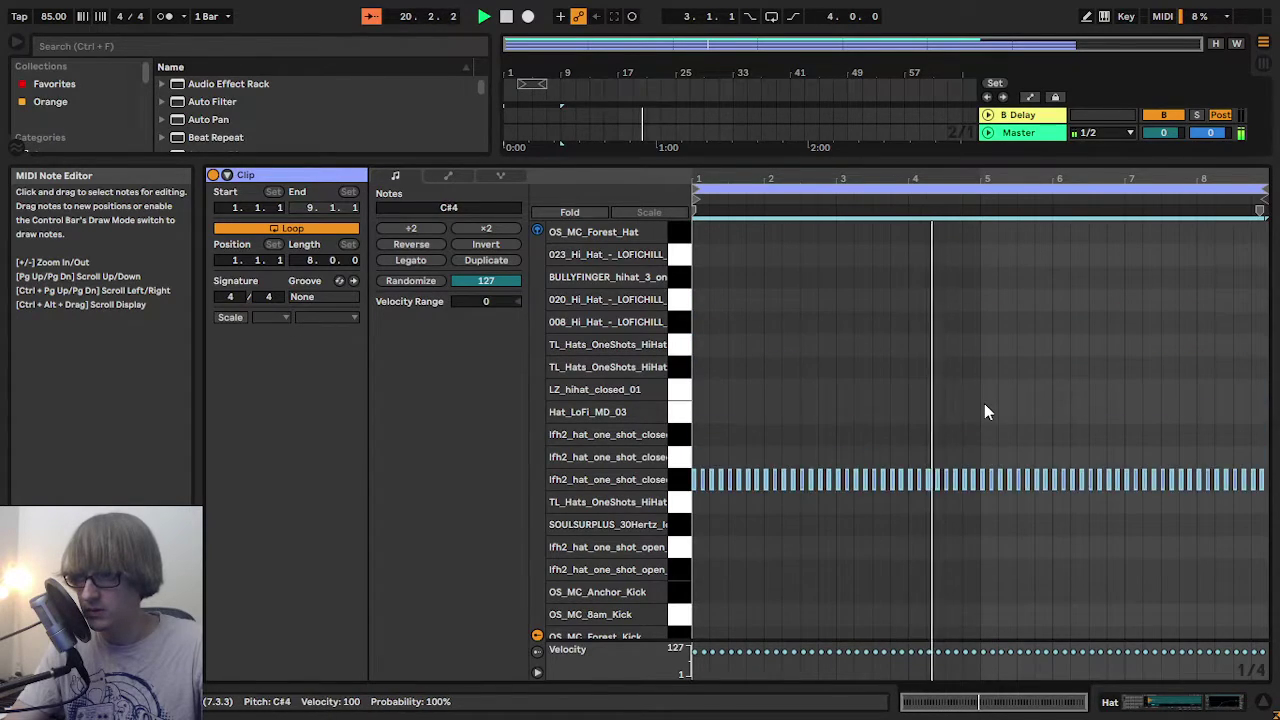
{"action": "key", "text": "Down"}
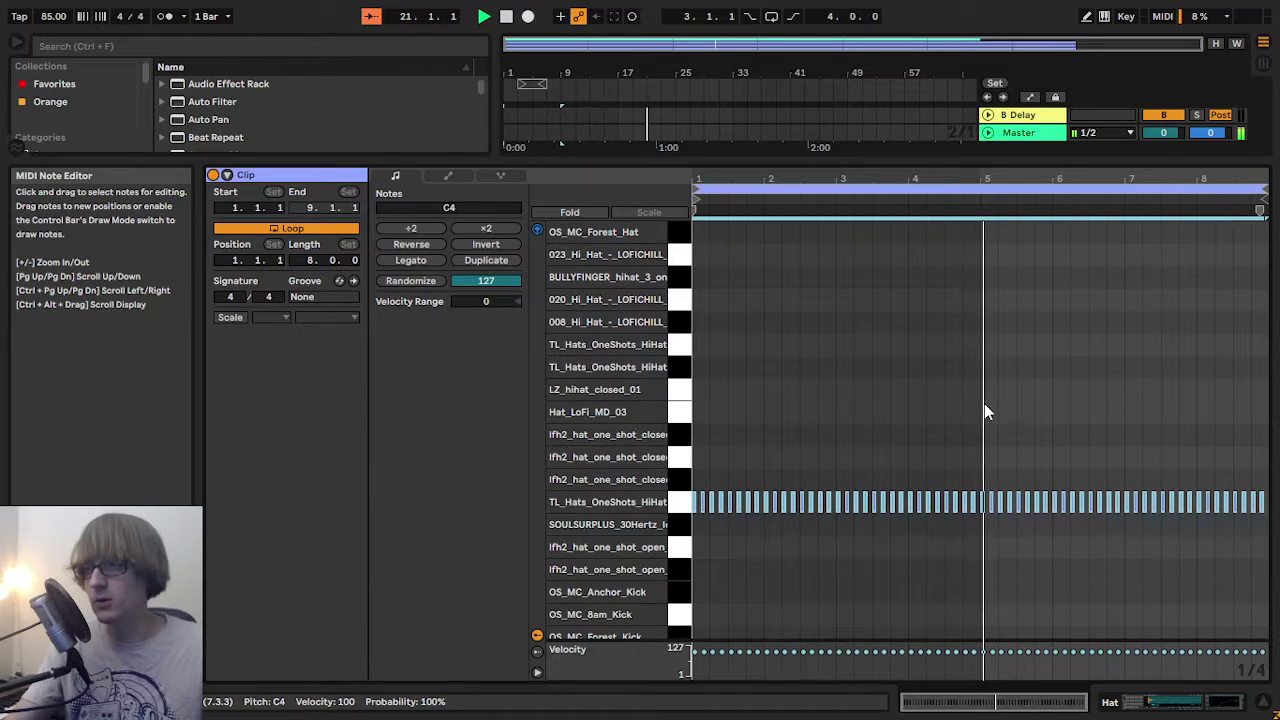
- Close the enlarged note editor and shorten the EP clip in the arrangement to end at bar 41
{"action": "left_click_drag", "start_coordinate": [814, 164], "coordinate": [711, 621]}
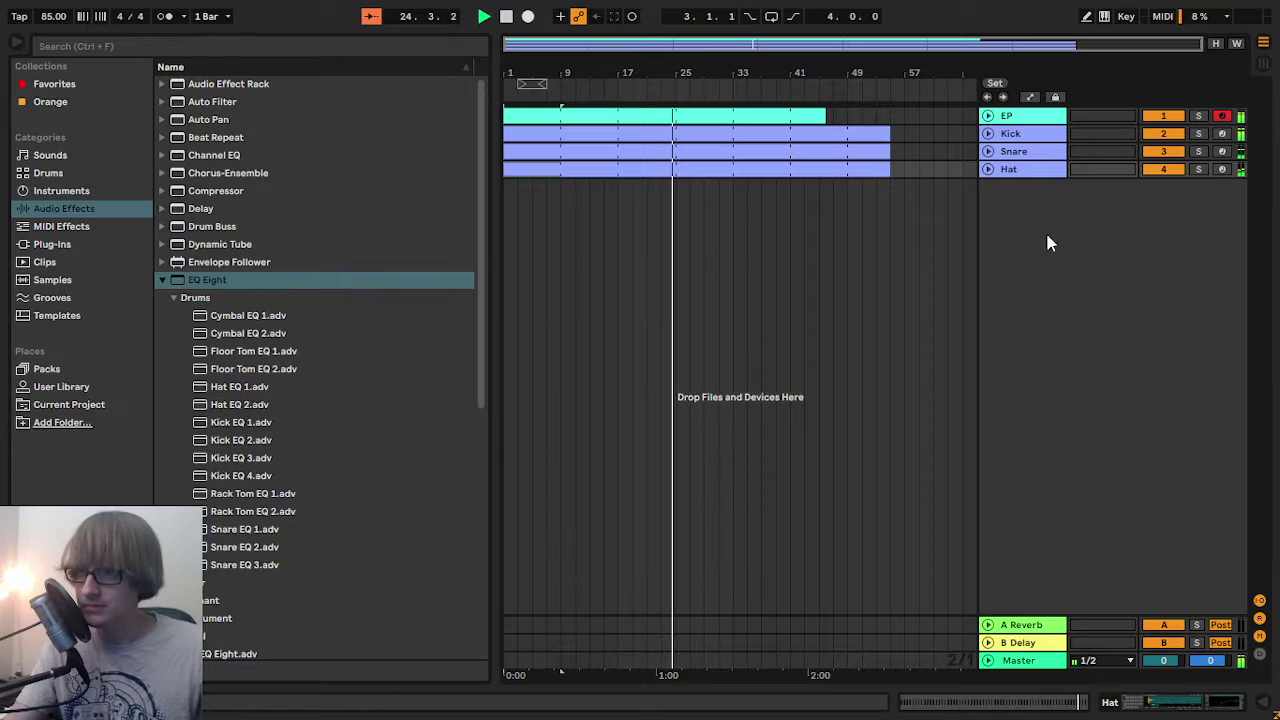
{"action": "mouse_move", "coordinate": [671, 73]}
{"action": "left_mouse_down"}
{"action": "mouse_move", "coordinate": [734, 98]}
{"action": "mouse_move", "coordinate": [671, 73]}
{"action": "left_mouse_up"}
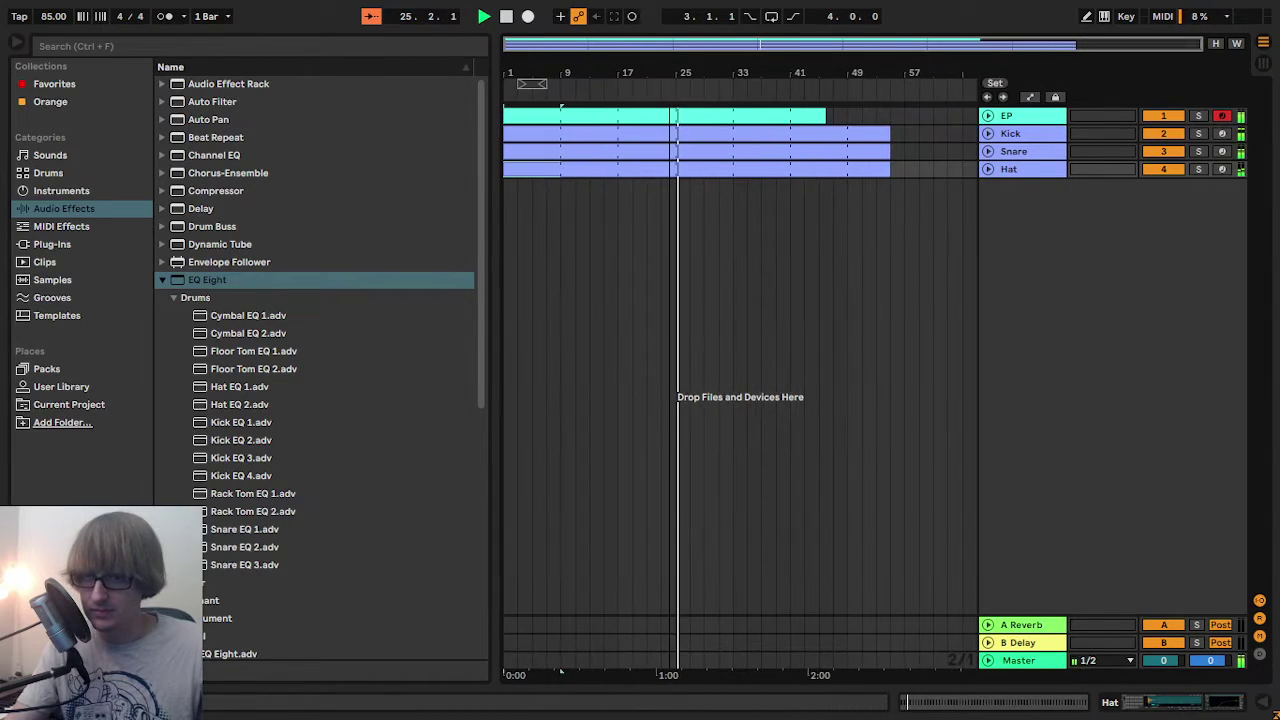
{"action": "left_click_drag", "start_coordinate": [822, 131], "coordinate": [790, 135]}
{"action": "left_click", "coordinate": [869, 171]}
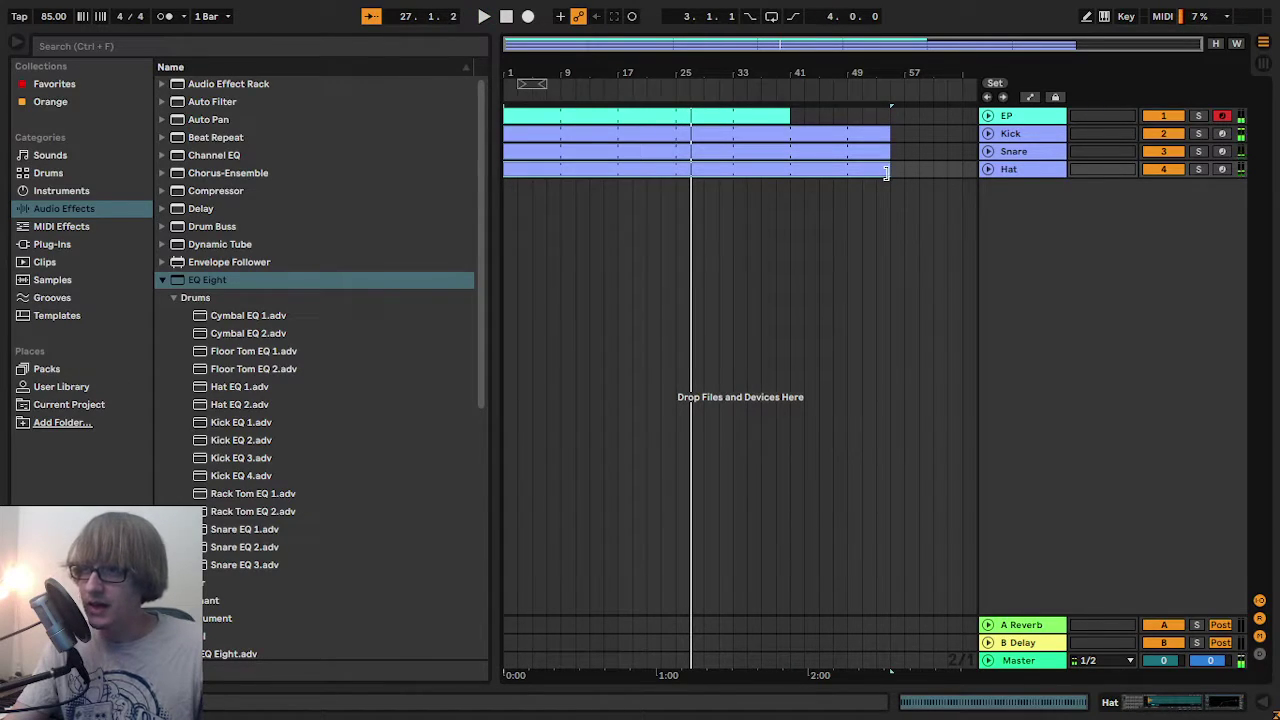
{"action": "left_click", "coordinate": [804, 258]}
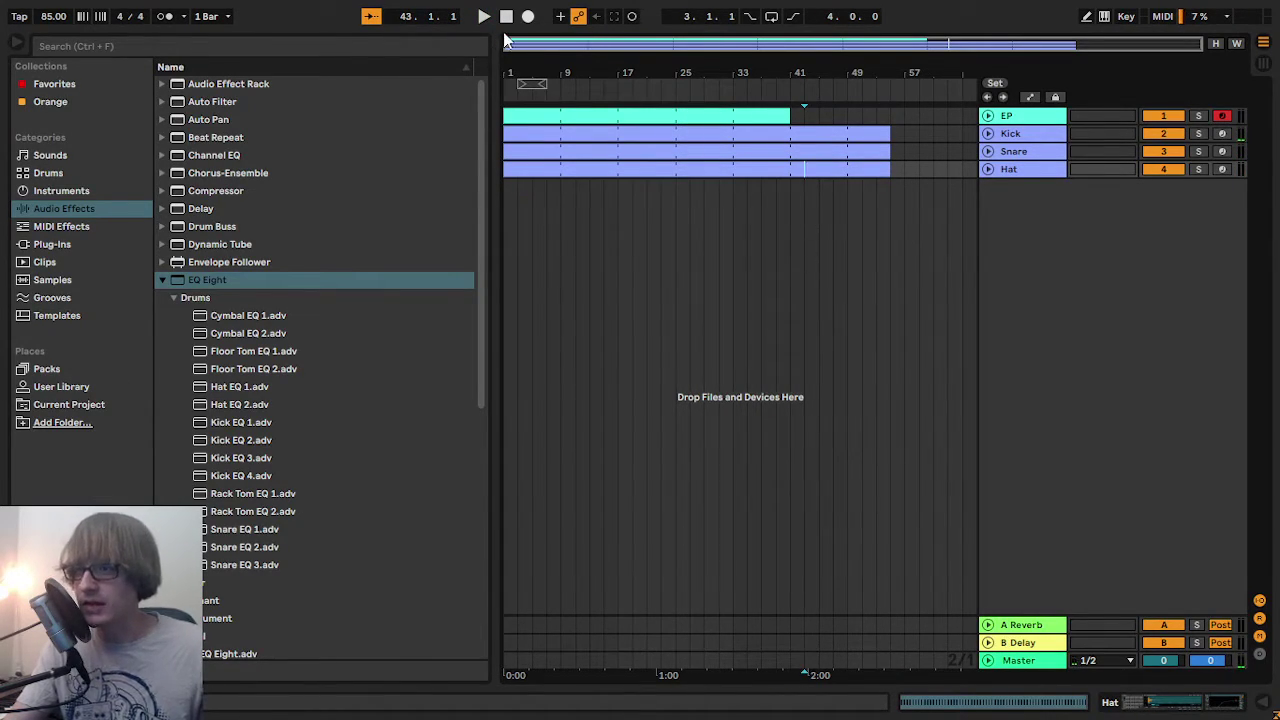
- Open the Kick clip in an enlarged note editor, zoomed in on its first bars, and play it from the start
{"action": "double_click", "coordinate": [553, 135]}
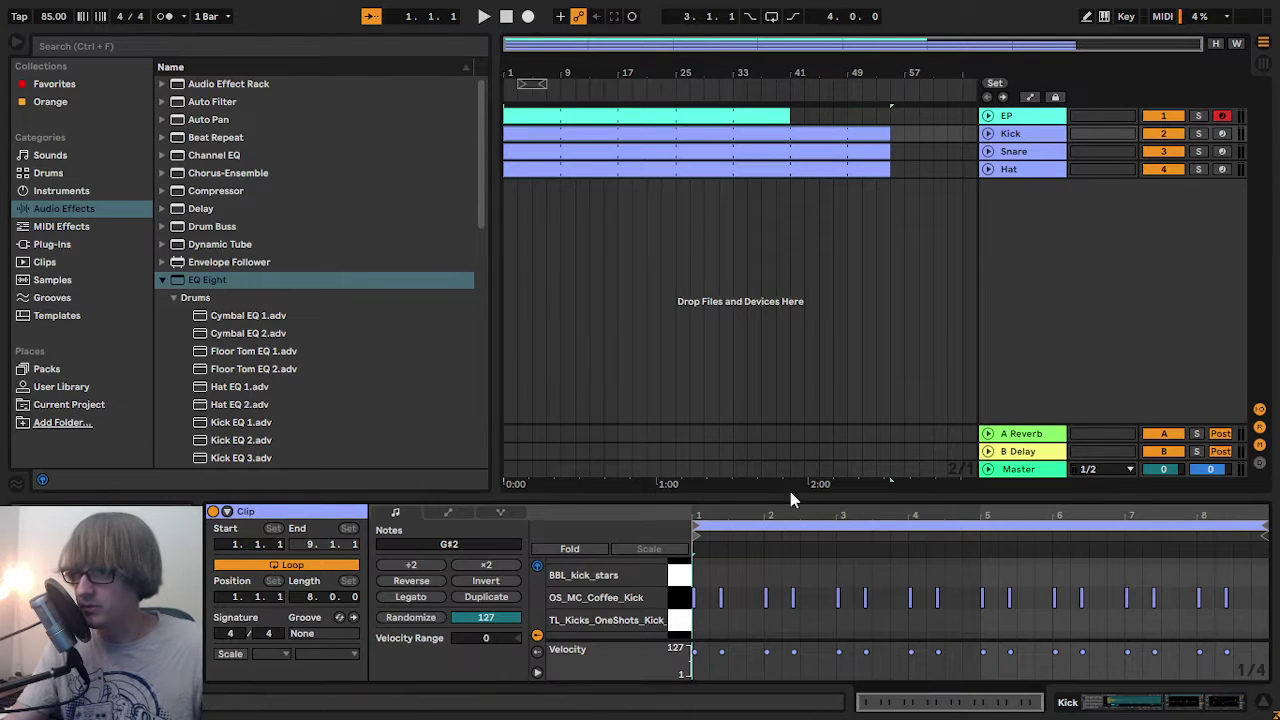
{"action": "left_click_drag", "start_coordinate": [781, 500], "coordinate": [718, 178]}
{"action": "scroll", "coordinate": [915, 178], "scroll_direction": "up", "scroll_amount": 1}
{"action": "scroll", "coordinate": [912, 186], "scroll_direction": "up", "scroll_amount": 3}
{"action": "key", "text": "space"}
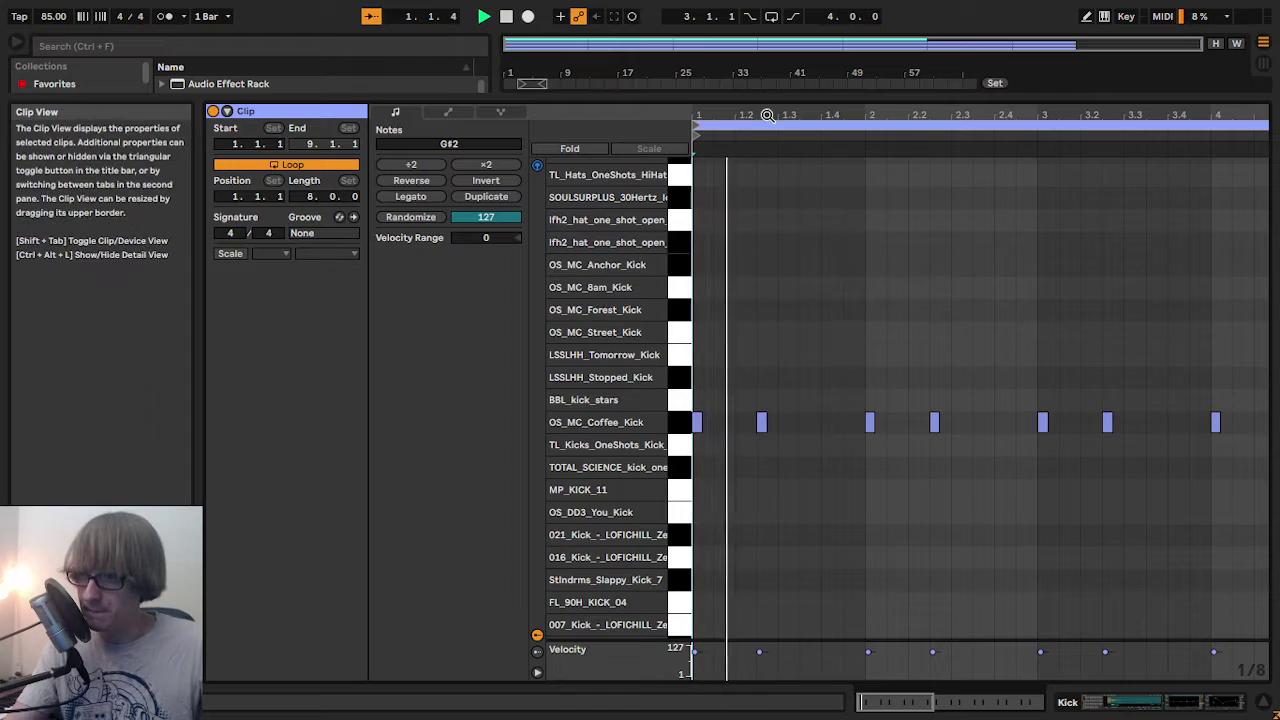
{"action": "left_click_drag", "start_coordinate": [766, 115], "coordinate": [793, 115]}
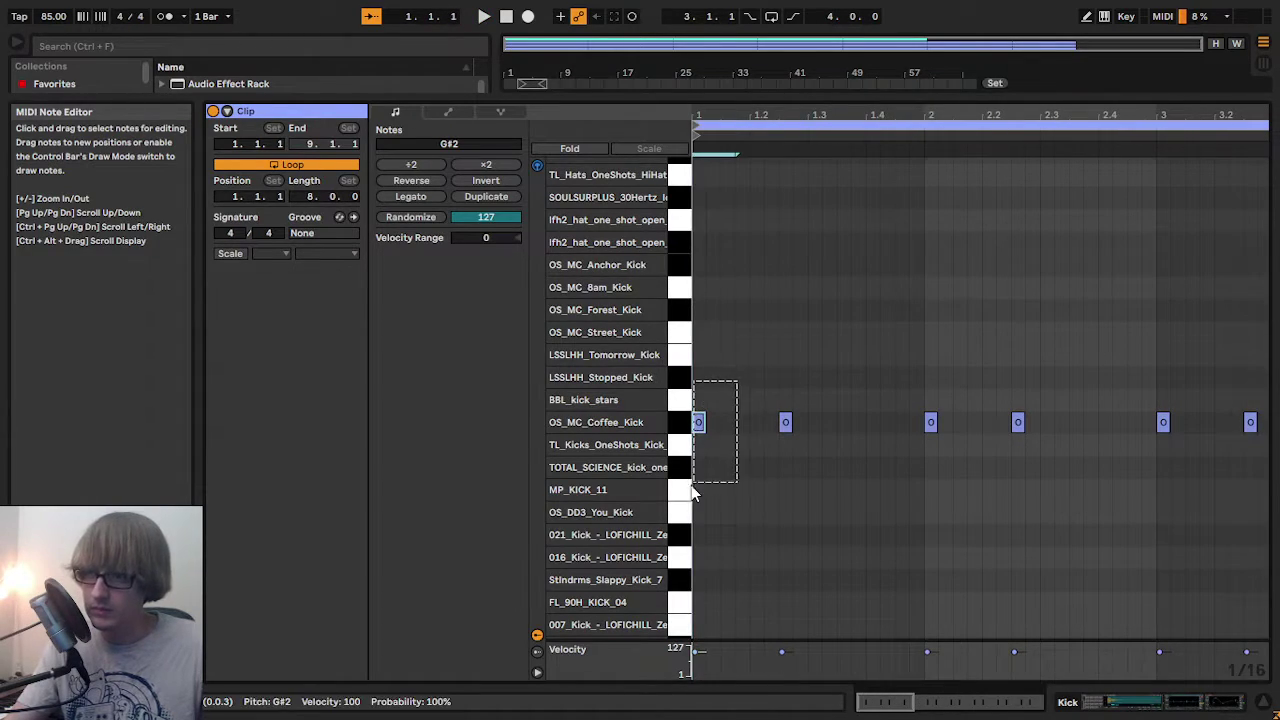
- Try an extra OS_MC_Coffee_Kick note at 1.1.4 in the Kick clip and audition the pattern
{"action": "double_click", "coordinate": [740, 423]}
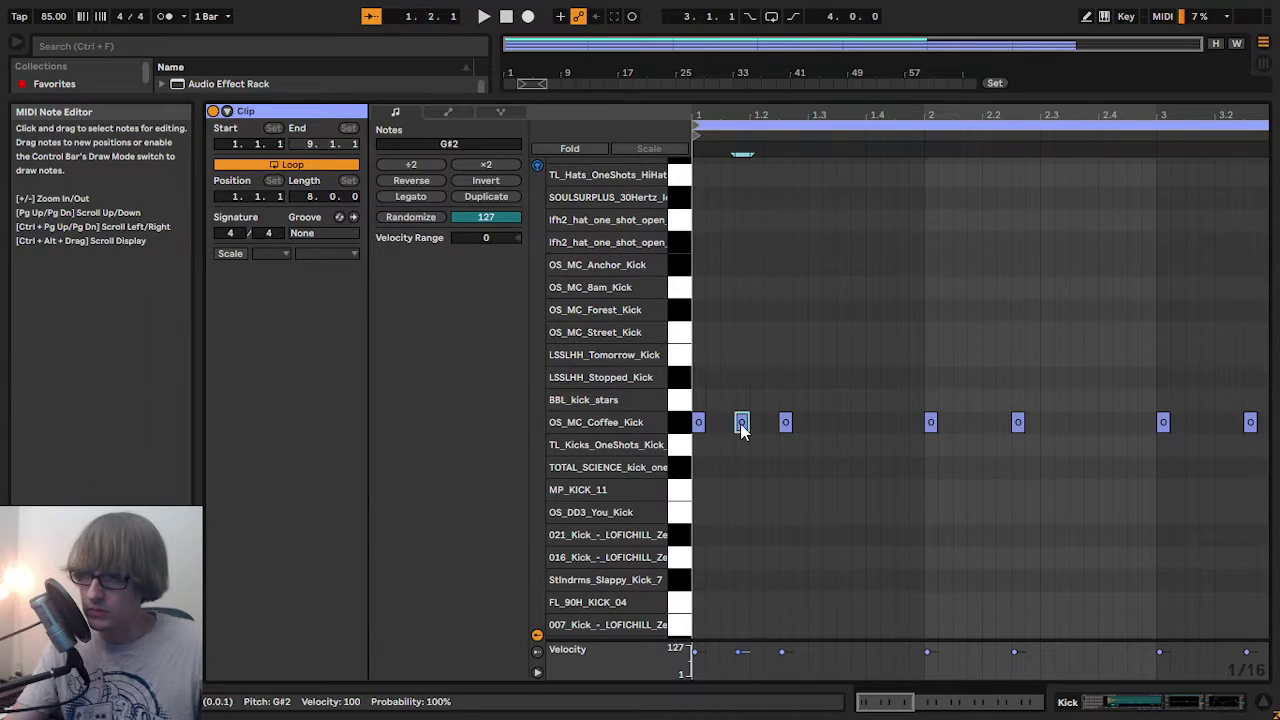
{"action": "key", "text": "alt+space"}
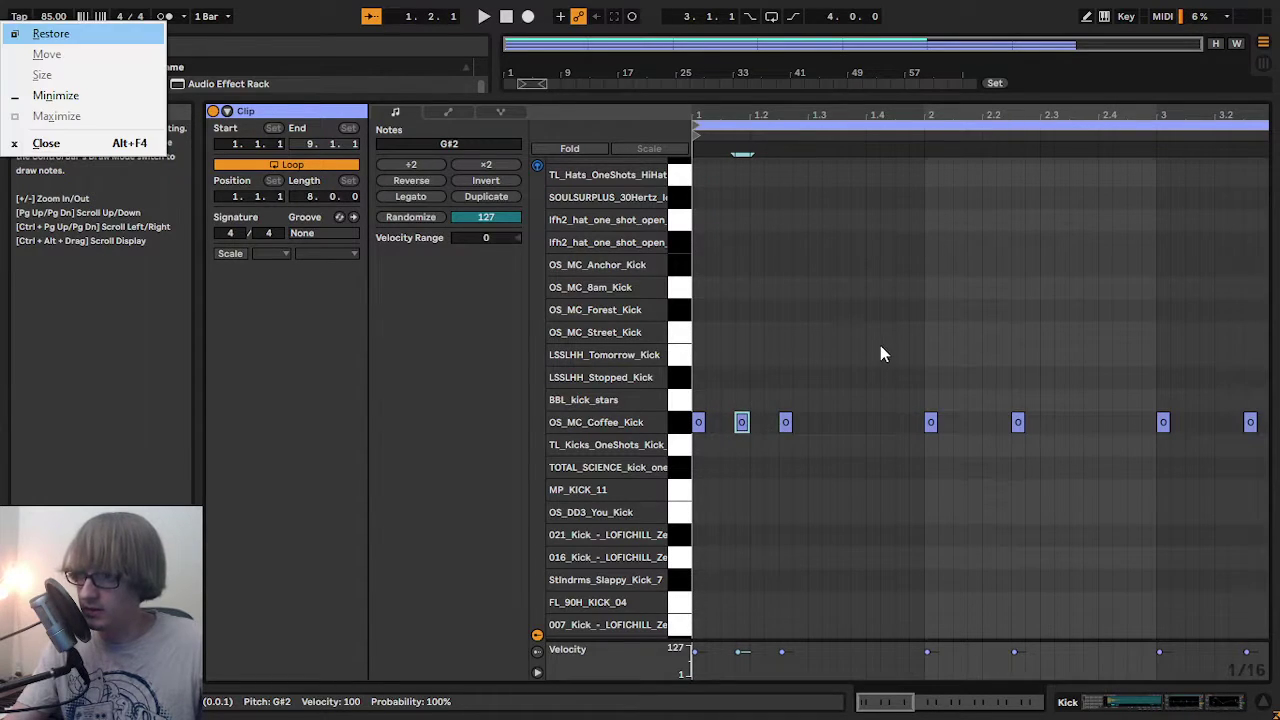
{"action": "left_click", "coordinate": [818, 315]}
{"action": "key", "text": "space"}
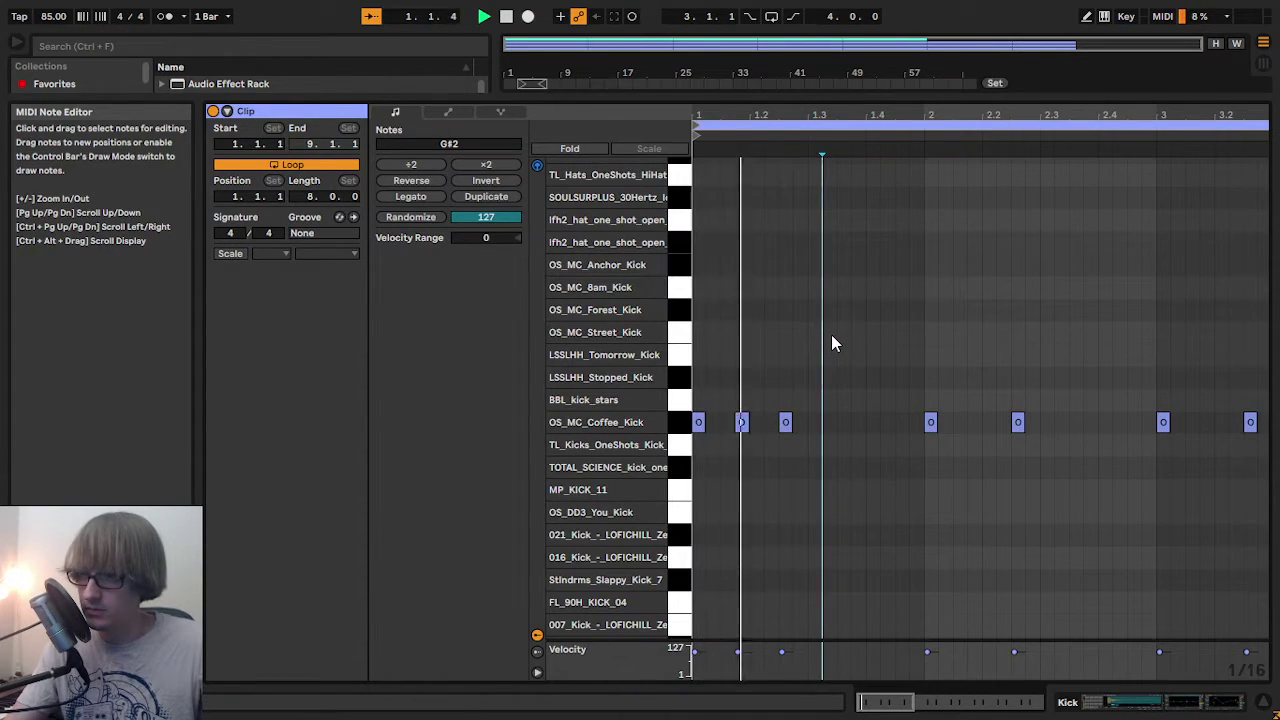
{"action": "key", "text": "space"}
- Save the Live Set as October 14th in the Current Ableton folder
{"action": "key", "text": "ctrl+s"}
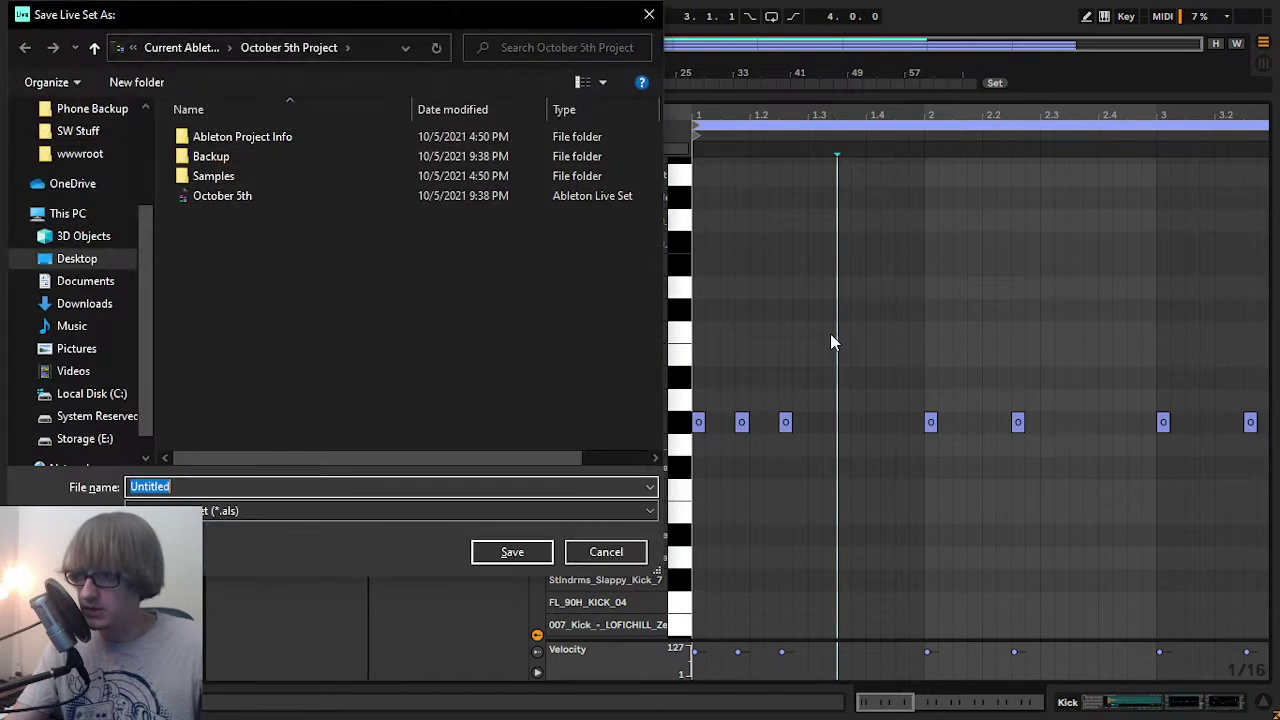
{"action": "left_click", "coordinate": [185, 50]}
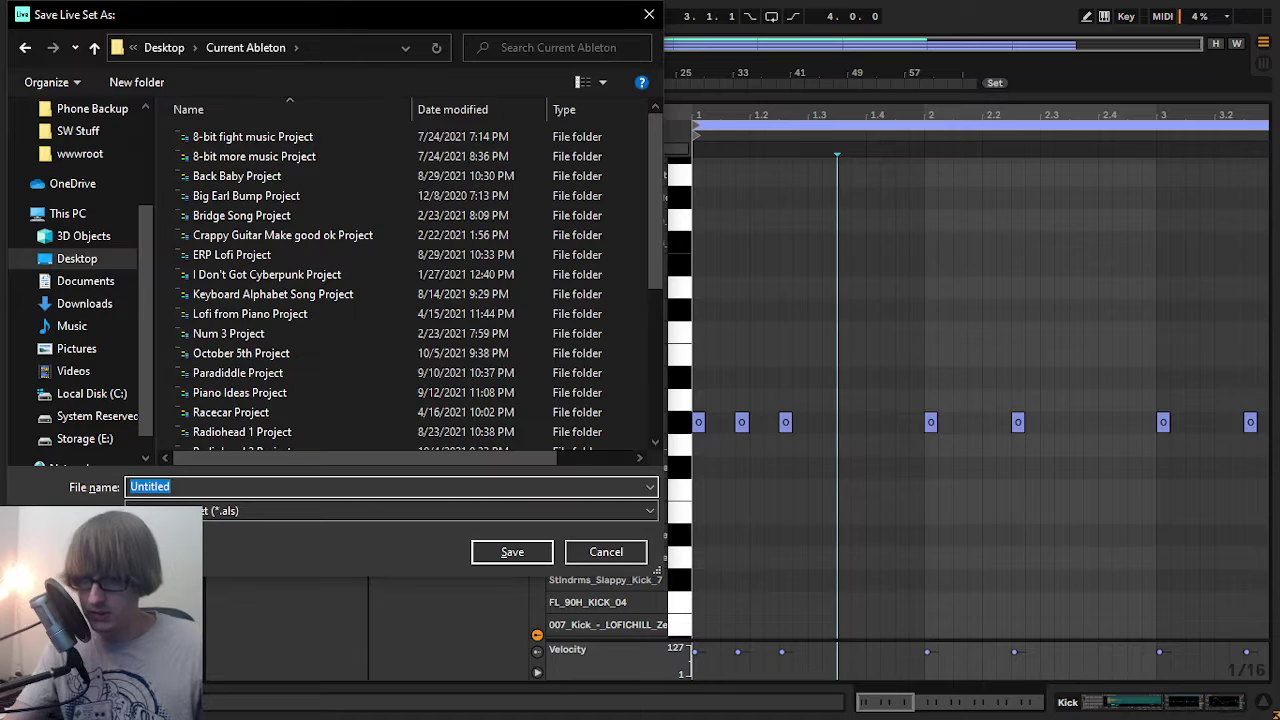
{"action": "type", "text": "oc"}
{"action": "key", "text": "BackSpace"}
{"action": "type", "text": "O"}
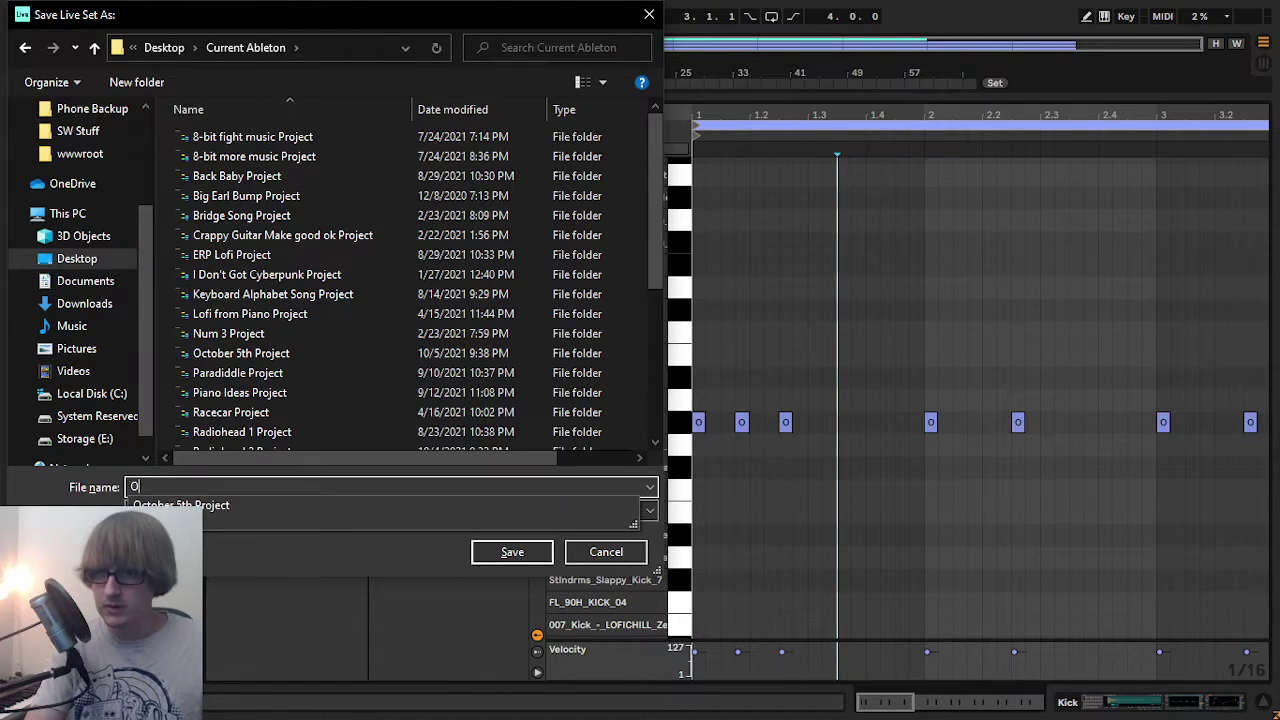
{"action": "type", "text": "ctober 14"}
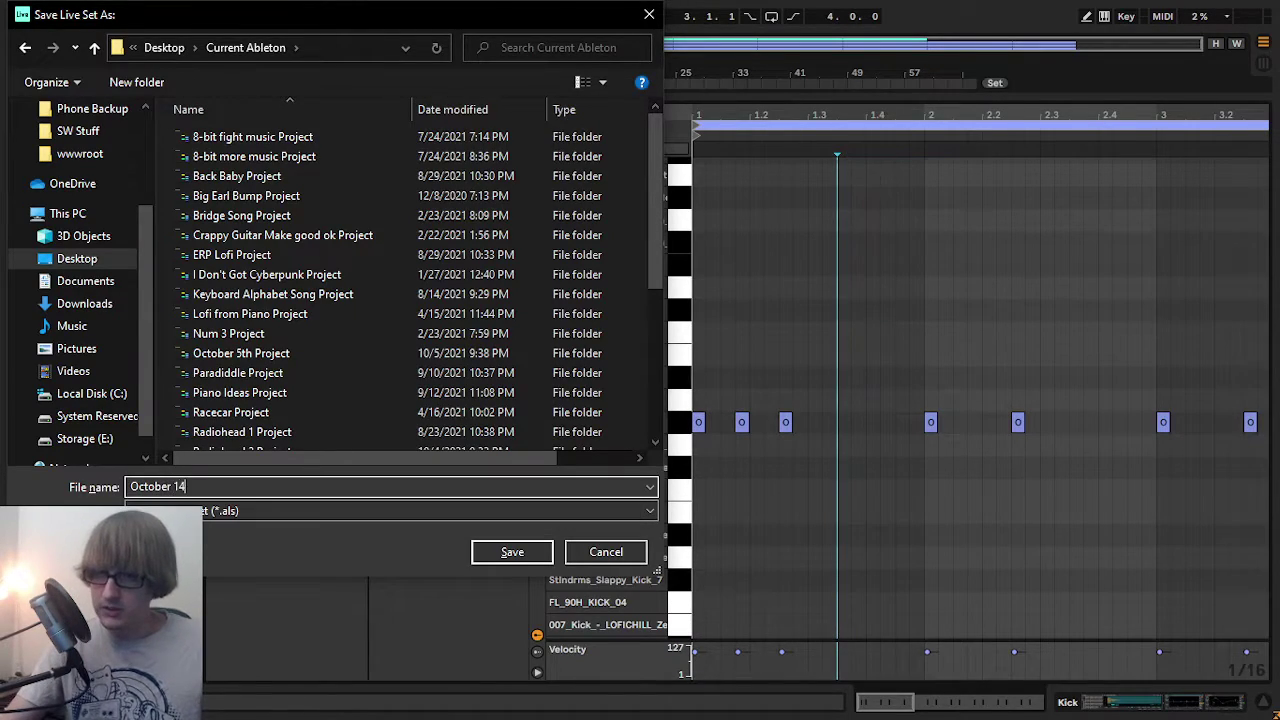
{"action": "type", "text": "th"}
{"action": "key", "text": "Return"}
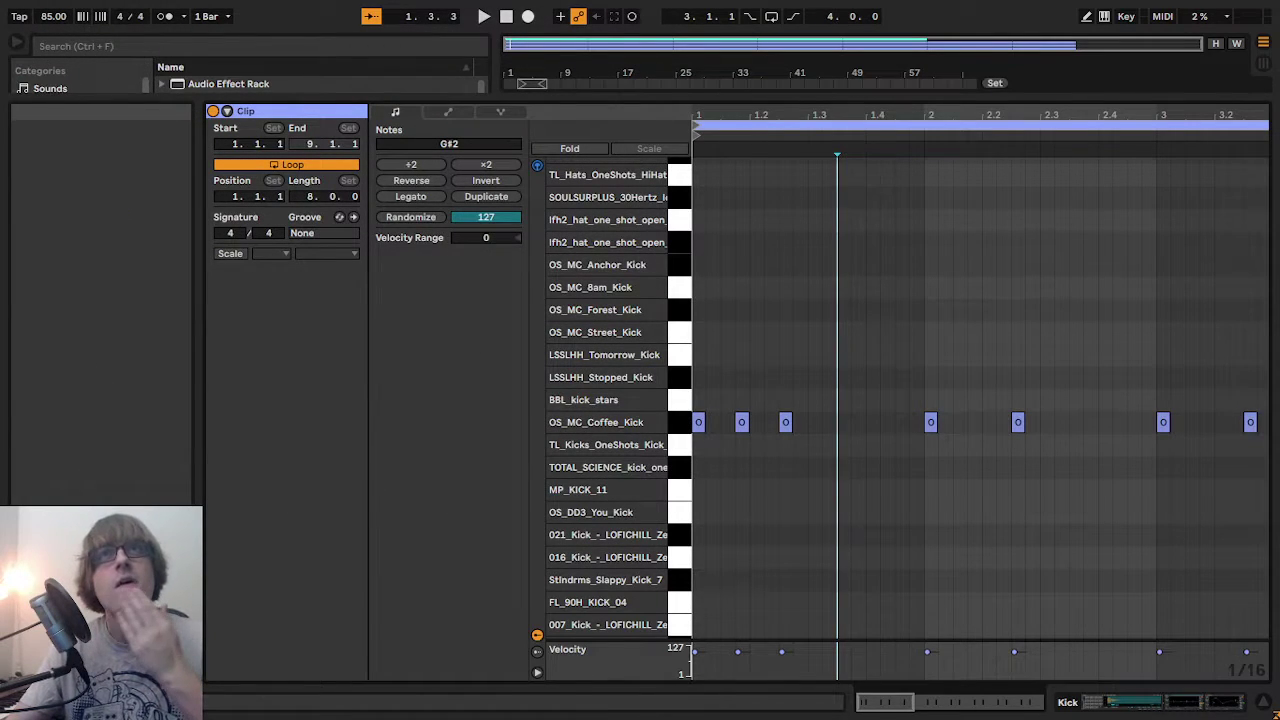
- Delete the extra kick note at 1.1.4 and audition the first bar of the pattern
{"action": "left_click", "coordinate": [741, 422]}
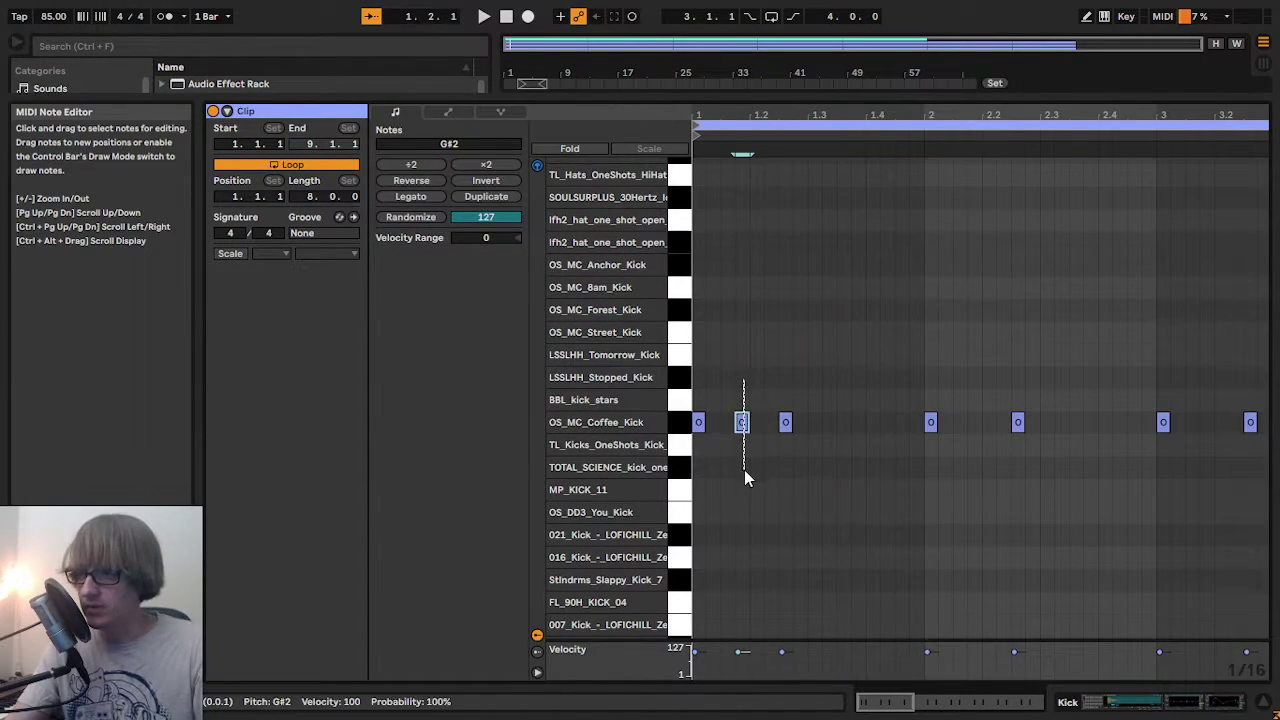
{"action": "key", "text": "Delete"}
{"action": "key", "text": "space"}
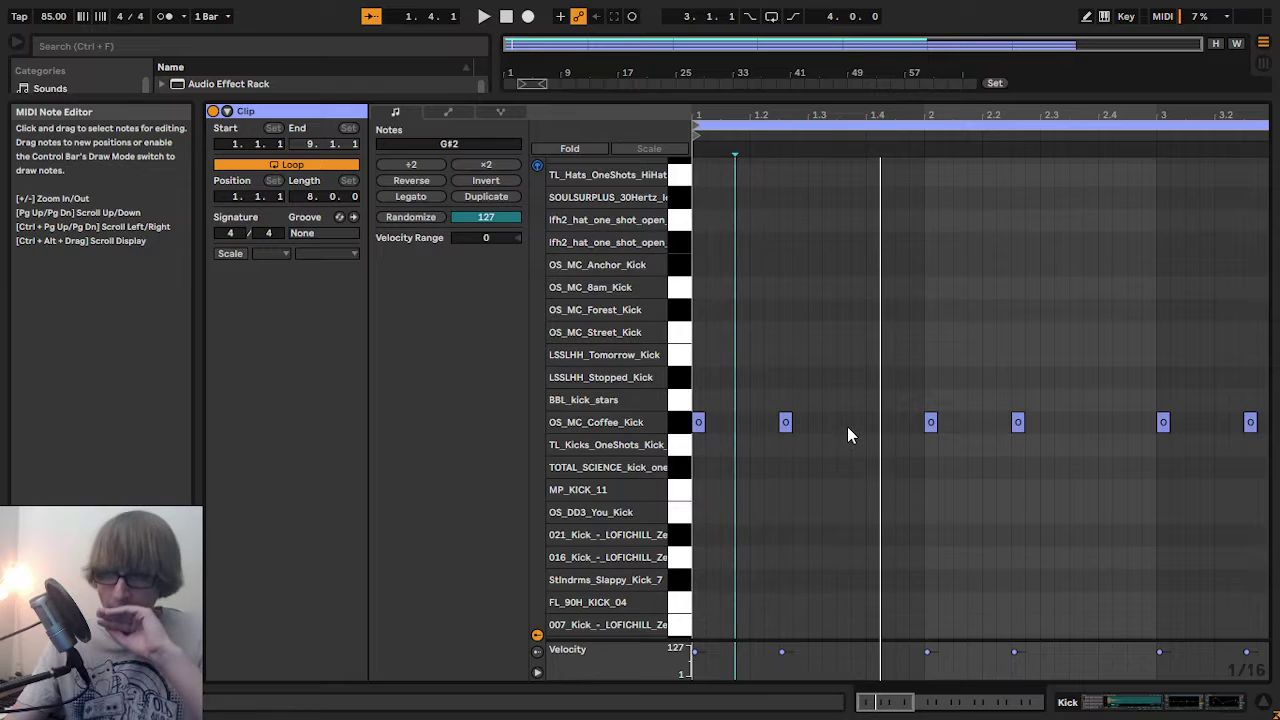
{"action": "key", "text": "space"}
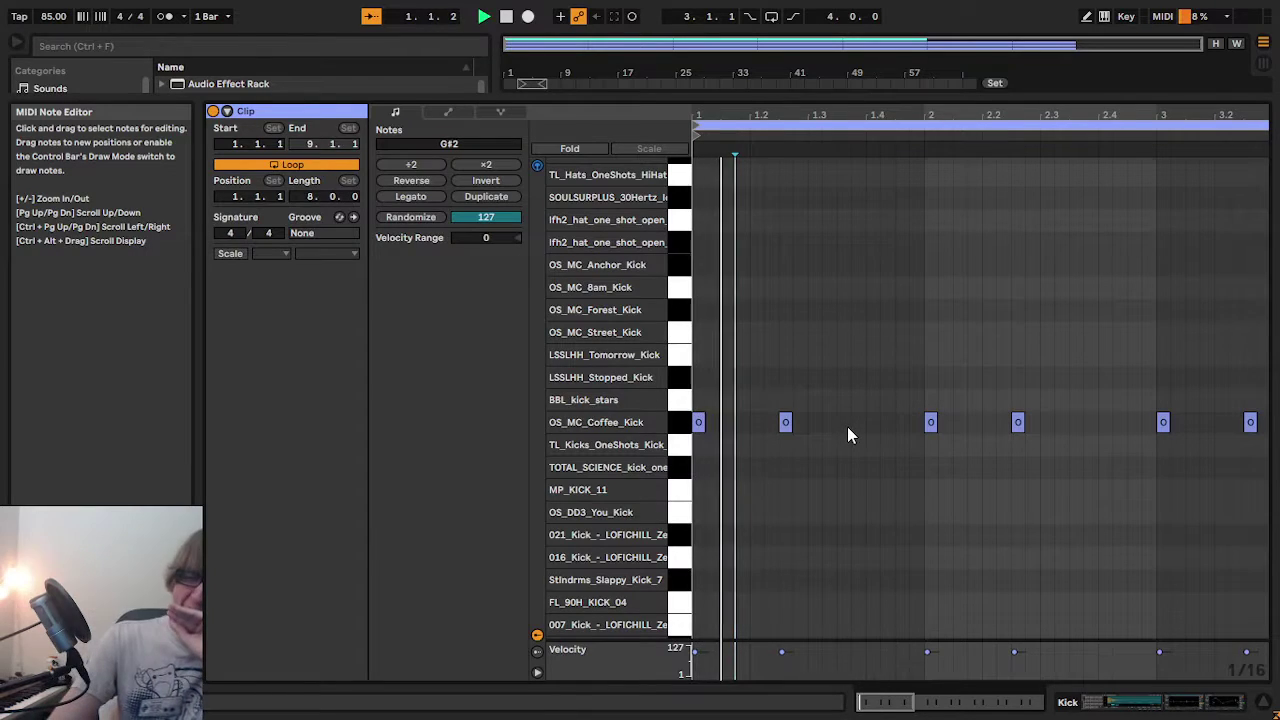
{"action": "key", "text": "space"}
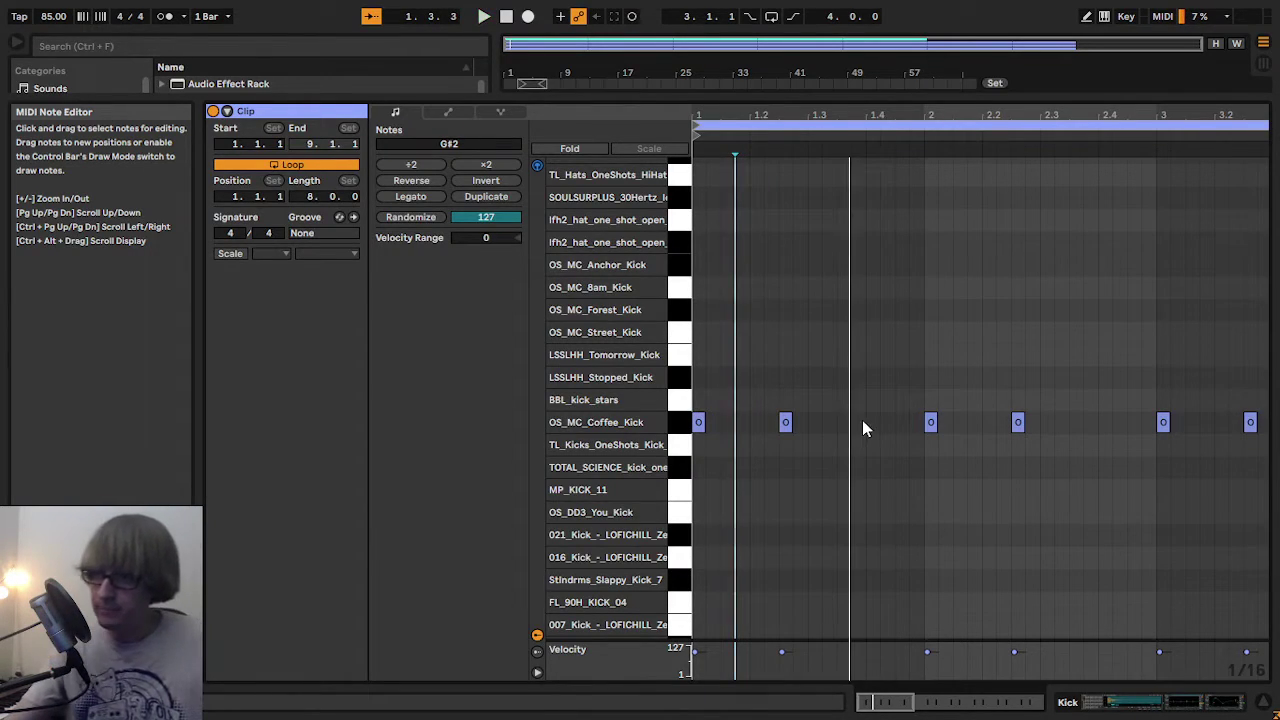
- Add a kick note at 1.3.3 on the OS_MC_Coffee_Kick row and play back the first two bars
{"action": "double_click", "coordinate": [840, 424]}
{"action": "key", "text": "space"}
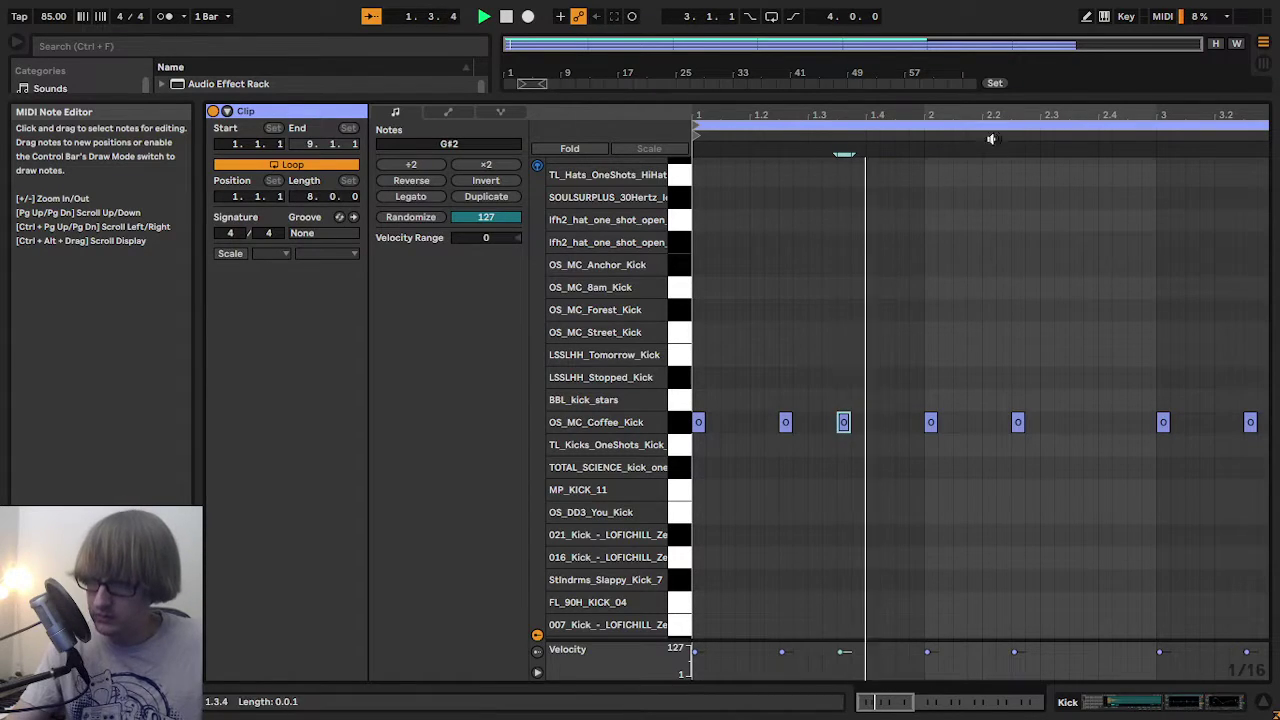
{"action": "left_click_drag", "start_coordinate": [1046, 115], "coordinate": [1075, 135]}
{"action": "key", "text": "space"}
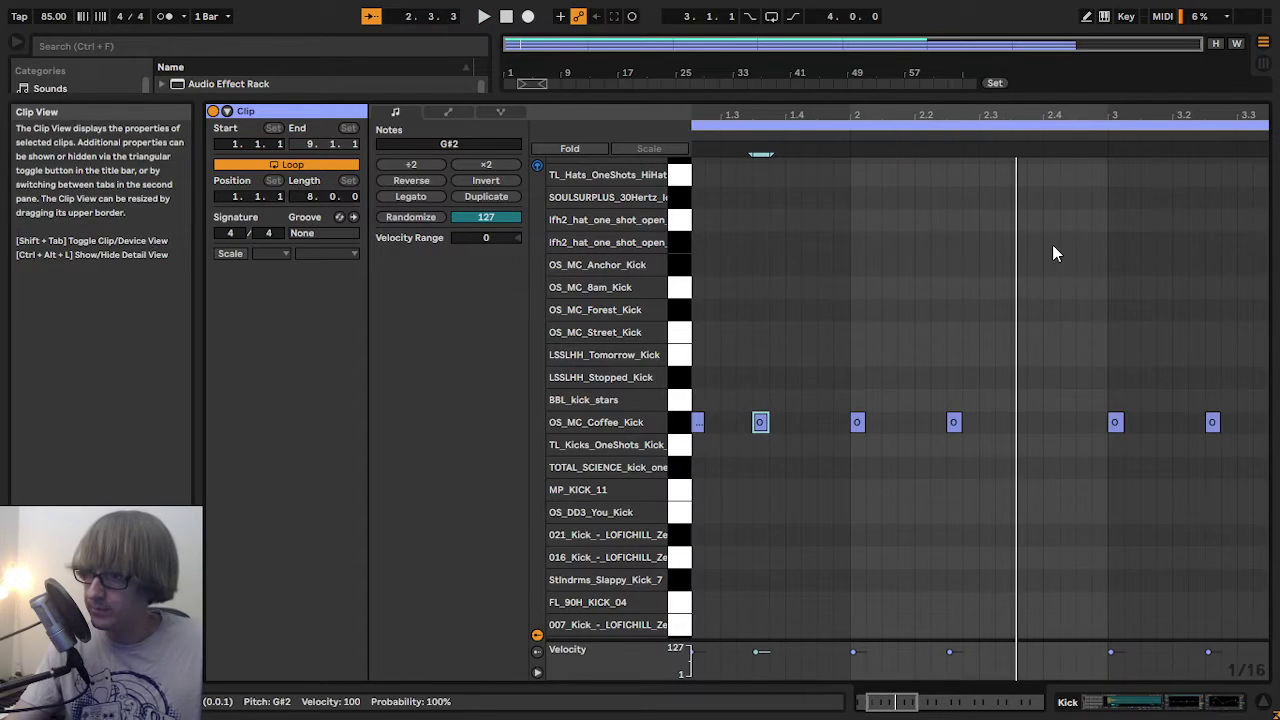
- Add OS_MC_Coffee_Kick notes at 2.3.3, 2.3.4 and 2.4.3, auditioning the second bar during playback
{"action": "double_click", "coordinate": [1034, 422]}
{"action": "key", "text": "space"}
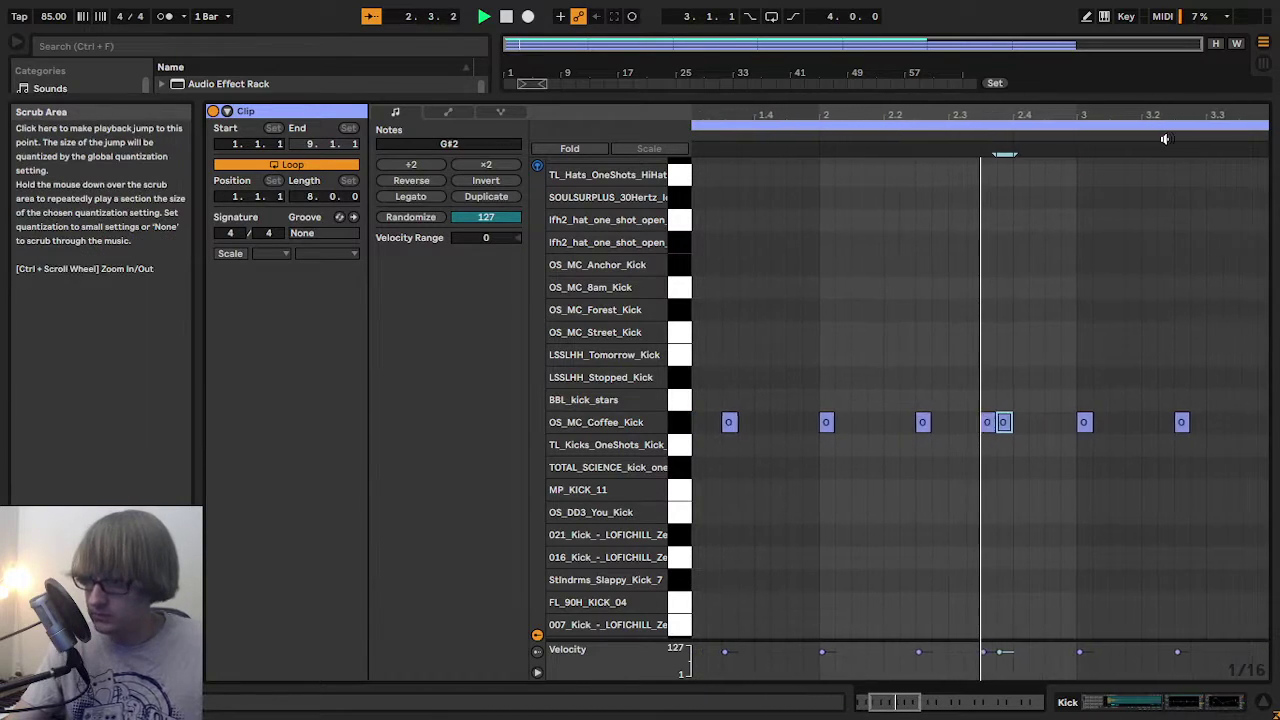
{"action": "double_click", "coordinate": [924, 437]}
{"action": "key", "text": "Up"}
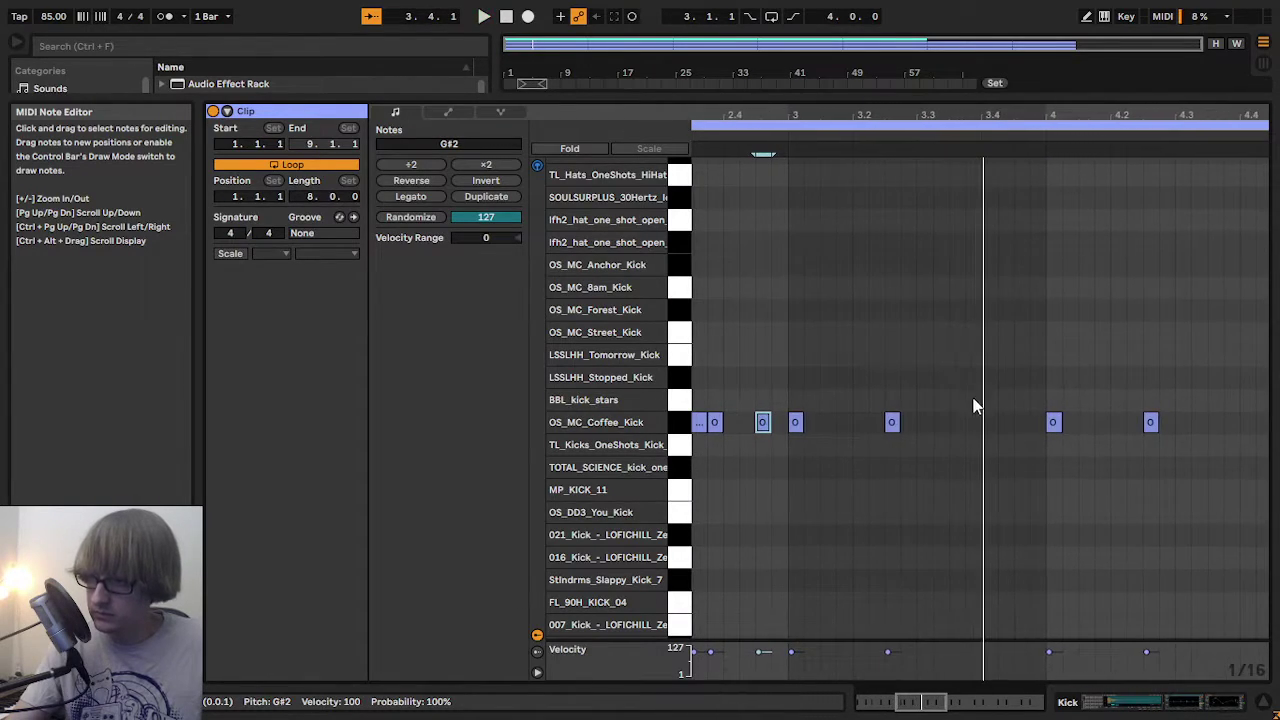
- Add OS_MC_Coffee_Kick notes at 3.3.4, 4.1.3 and 4.1.4, and play back the pattern
{"action": "double_click", "coordinate": [973, 422]}
{"action": "key", "text": "space"}
{"action": "left_click", "coordinate": [884, 137]}
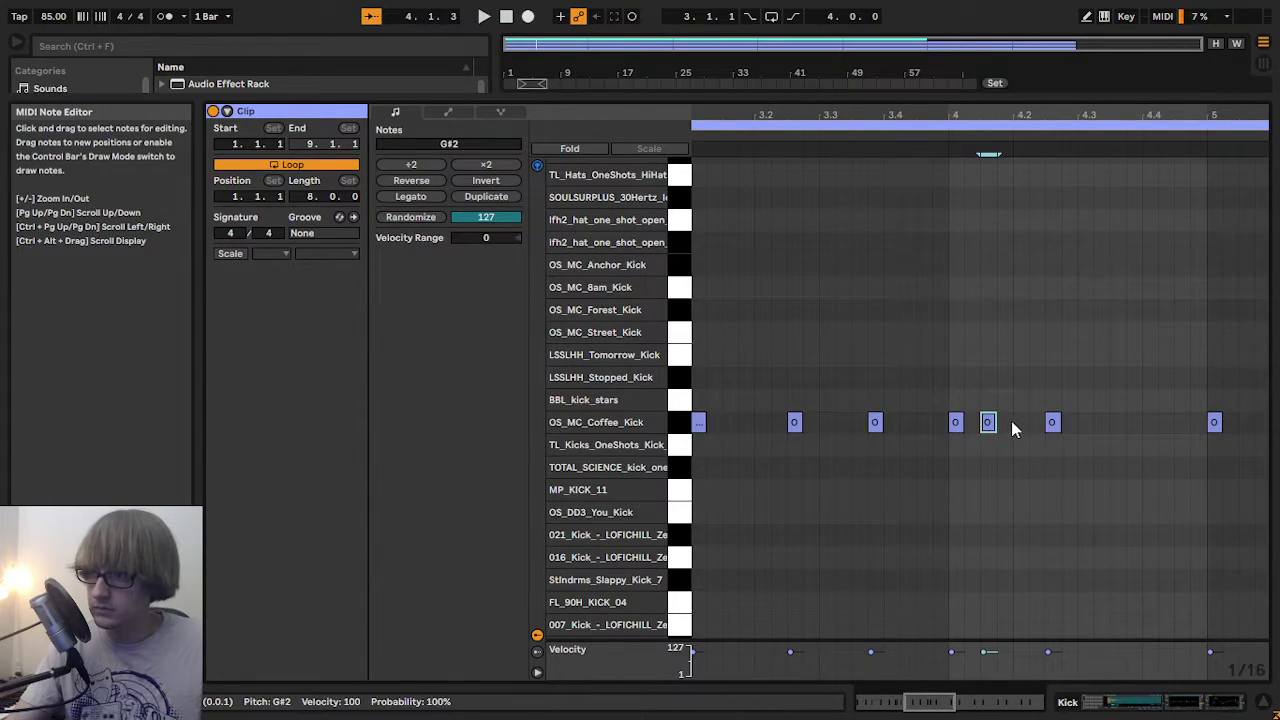
{"action": "double_click", "coordinate": [1005, 422]}
{"action": "left_click", "coordinate": [905, 128]}
{"action": "key", "text": "space"}
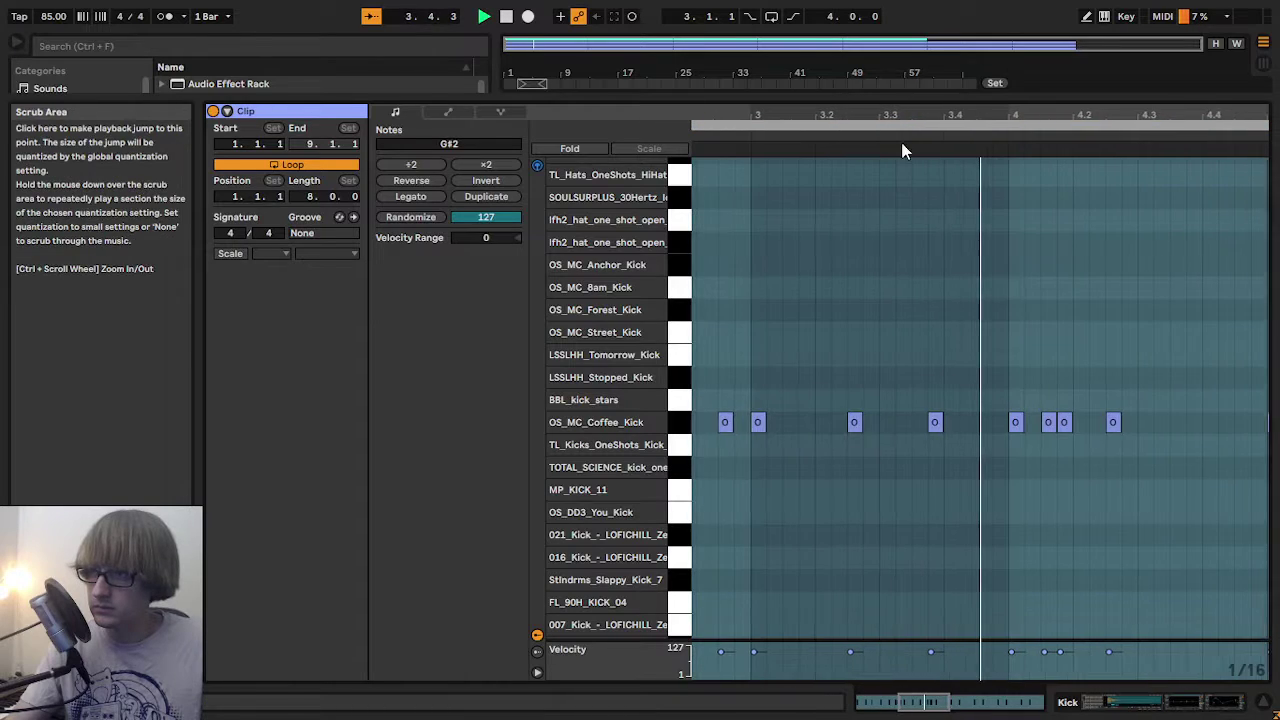
- Add OS_MC_Coffee_Kick notes at 4.3.3 and 4.3.4, and play the kick pattern from the start
{"action": "left_click", "coordinate": [1071, 282]}
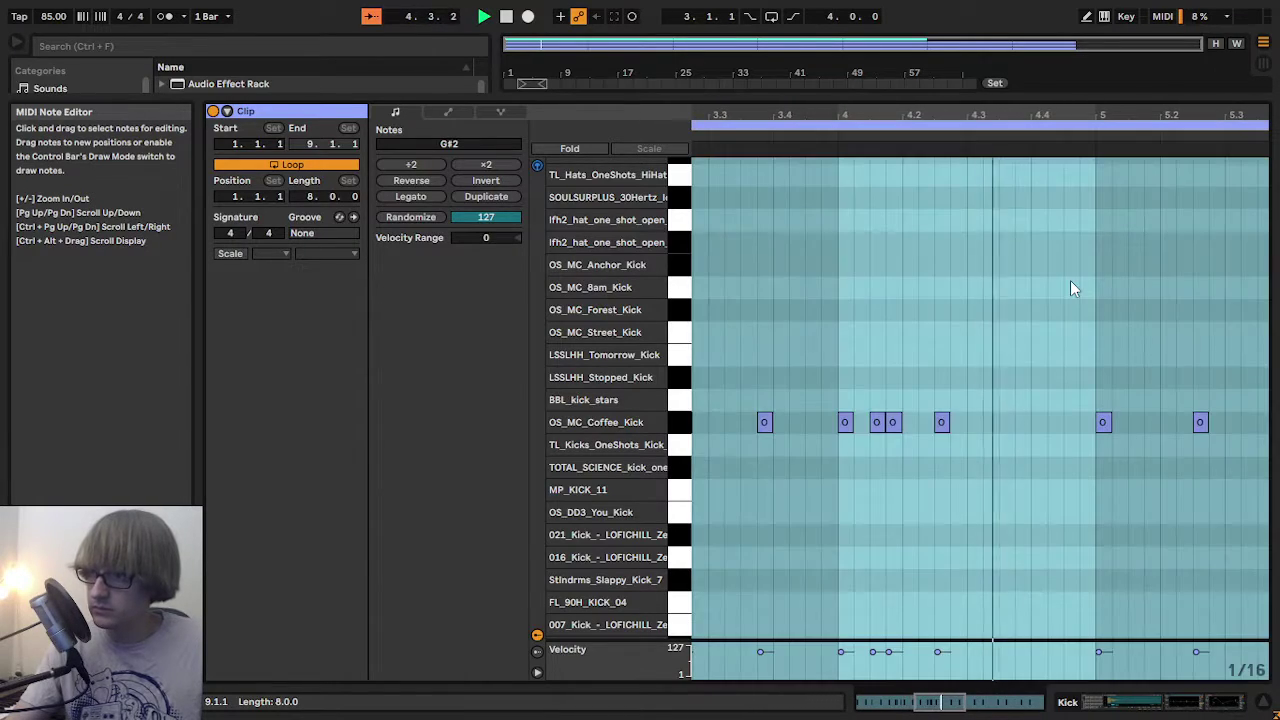
{"action": "key", "text": "space"}
{"action": "double_click", "coordinate": [1009, 428]}
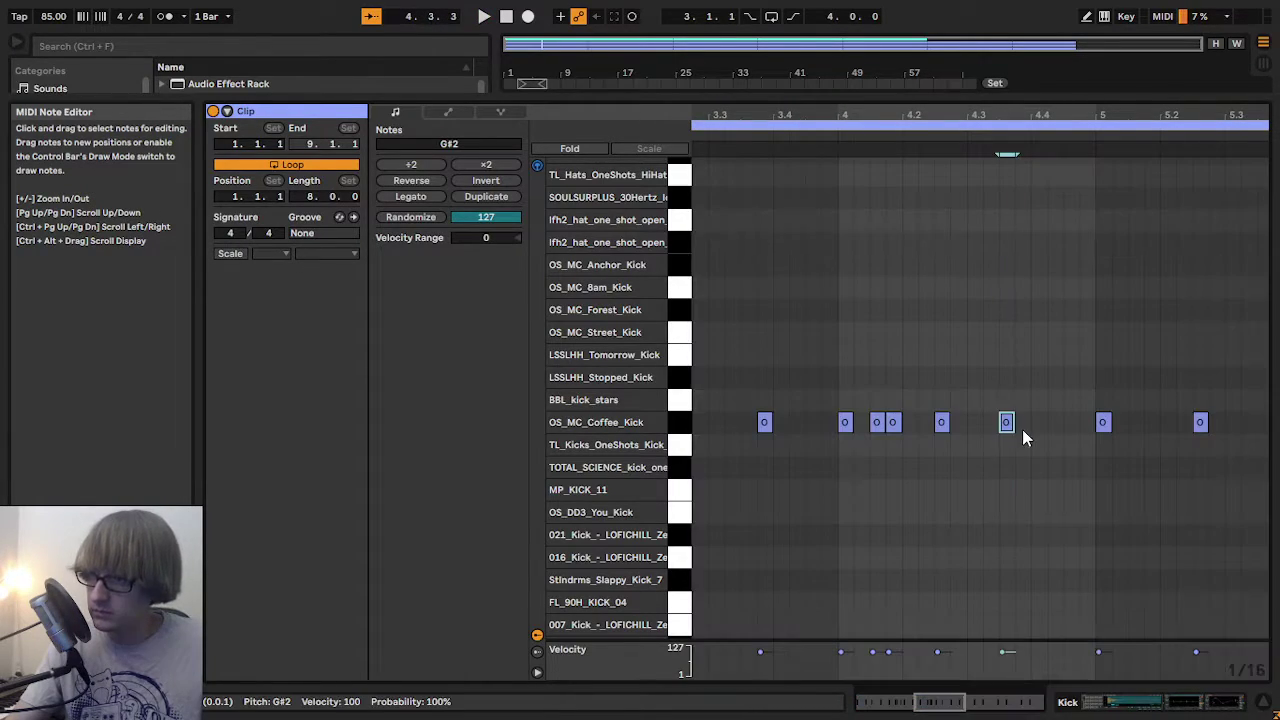
{"action": "double_click", "coordinate": [1024, 429]}
{"action": "key", "text": "space"}
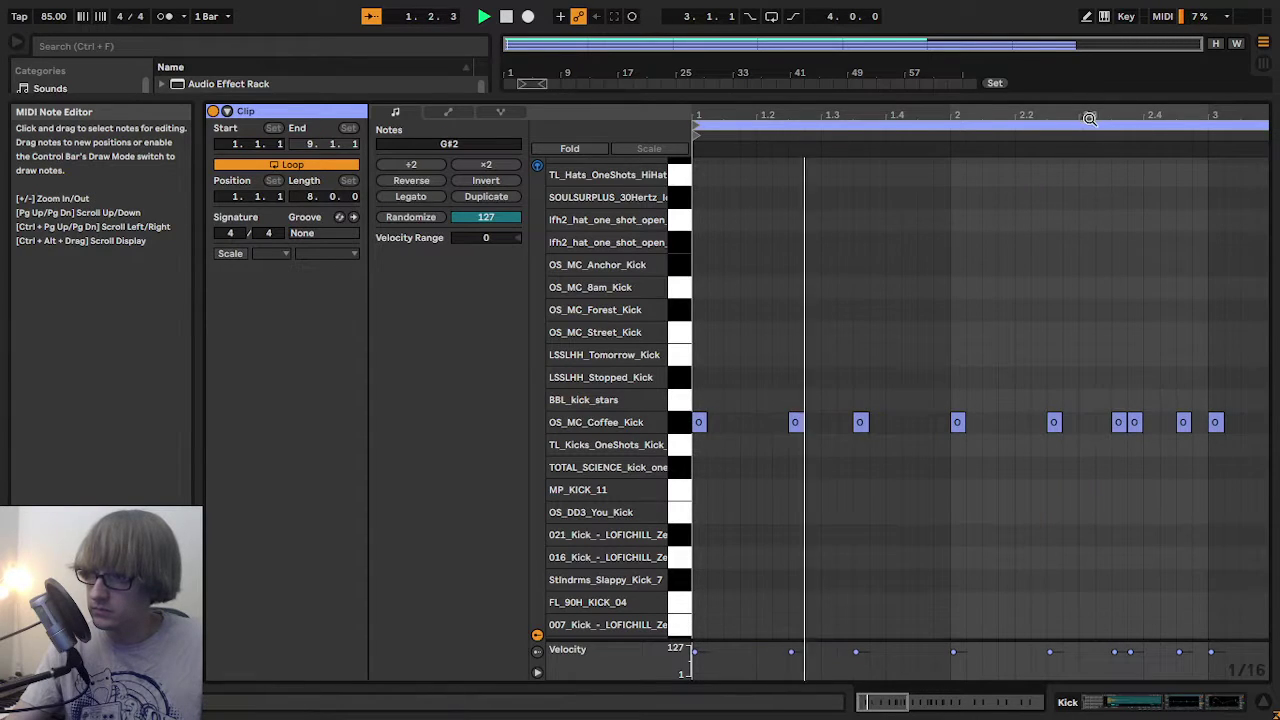
{"action": "left_click_drag", "start_coordinate": [1091, 117], "coordinate": [1013, 114]}
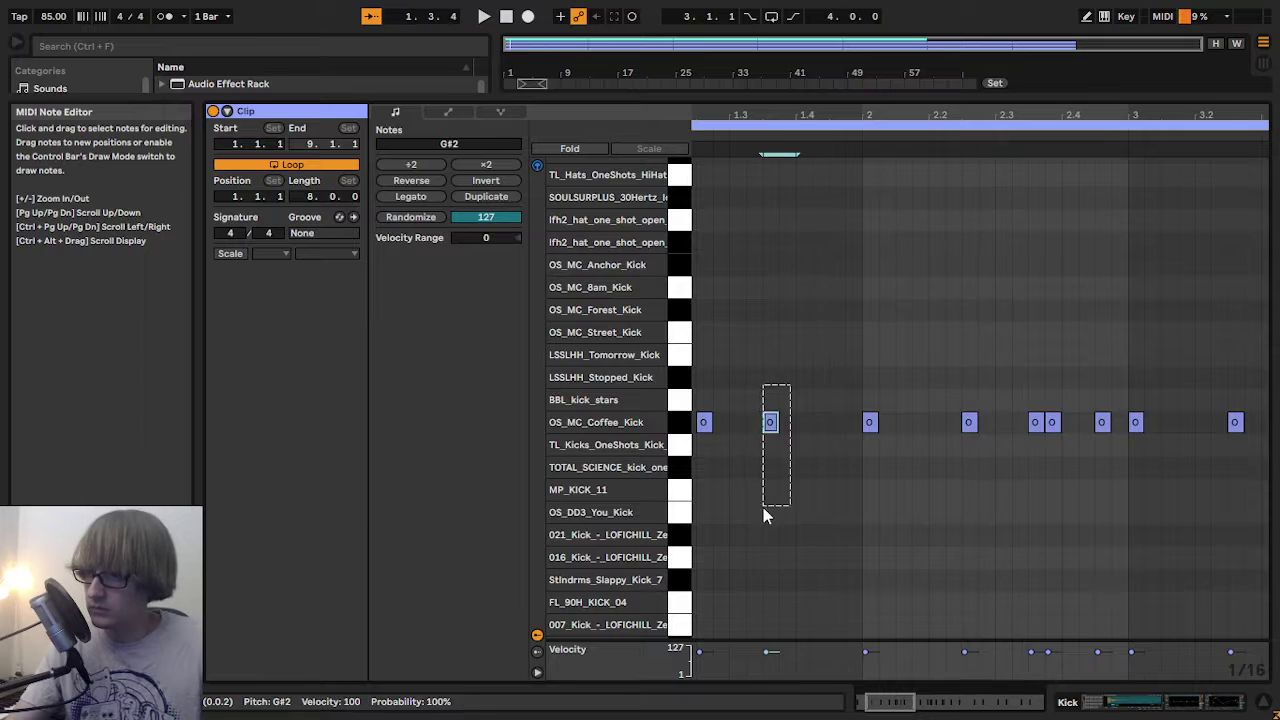
- Delete the OS_MC_Coffee_Kick notes at 1.3.3, 2.3.4 and 2.4.3, and play the thinned pattern
{"action": "left_click_drag", "start_coordinate": [763, 507], "coordinate": [763, 507]}
{"action": "key", "text": "Delete"}
{"action": "left_click_drag", "start_coordinate": [1053, 425], "coordinate": [1049, 480]}
{"action": "key", "text": "Delete"}
{"action": "key", "text": "space"}
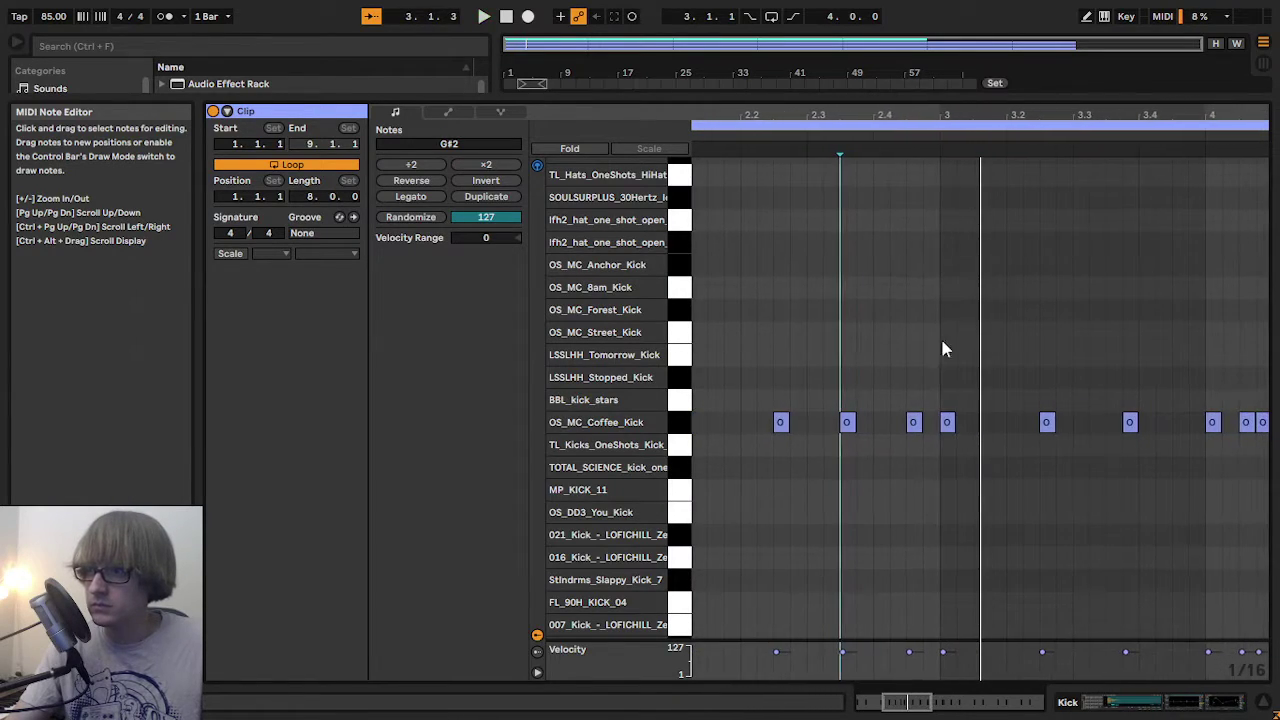
{"action": "key", "text": "space"}
{"action": "left_click_drag", "start_coordinate": [903, 382], "coordinate": [911, 427]}
{"action": "key", "text": "space"}
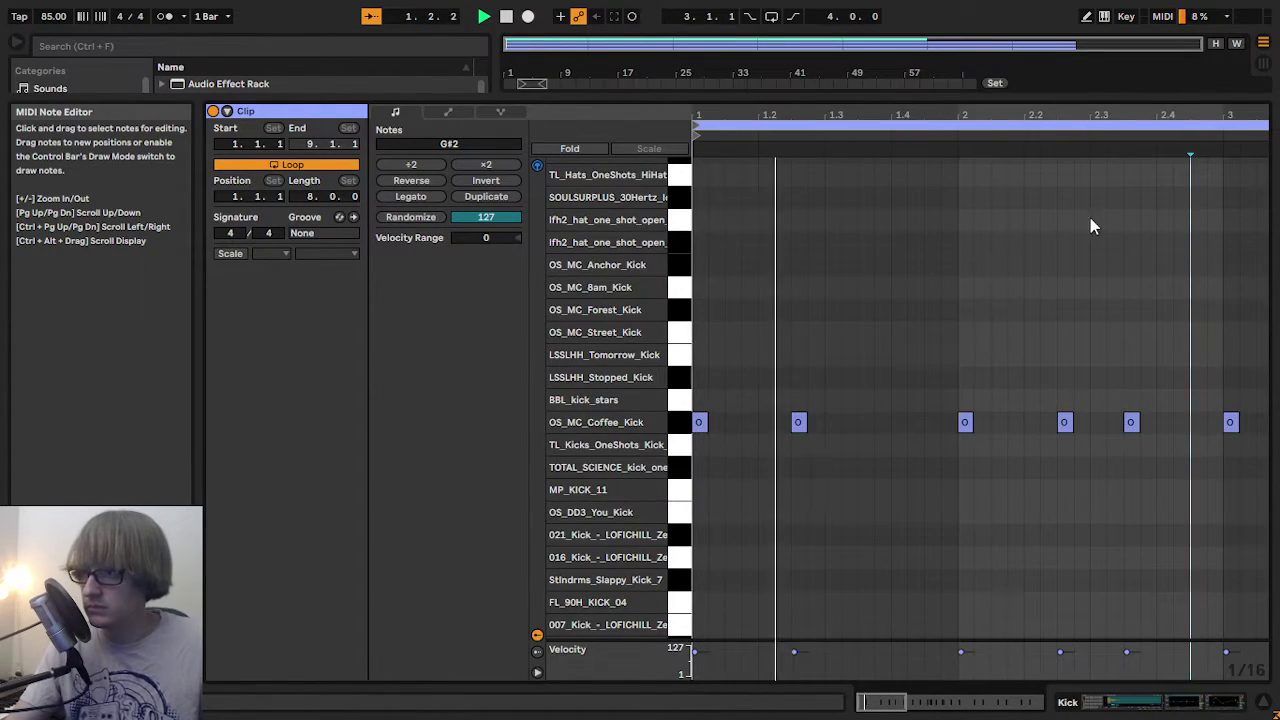
- Add an OS_MC_Coffee_Kick note at 3.4.3 and play back the third and fourth bars
{"action": "left_click_drag", "start_coordinate": [1112, 114], "coordinate": [1108, 70]}
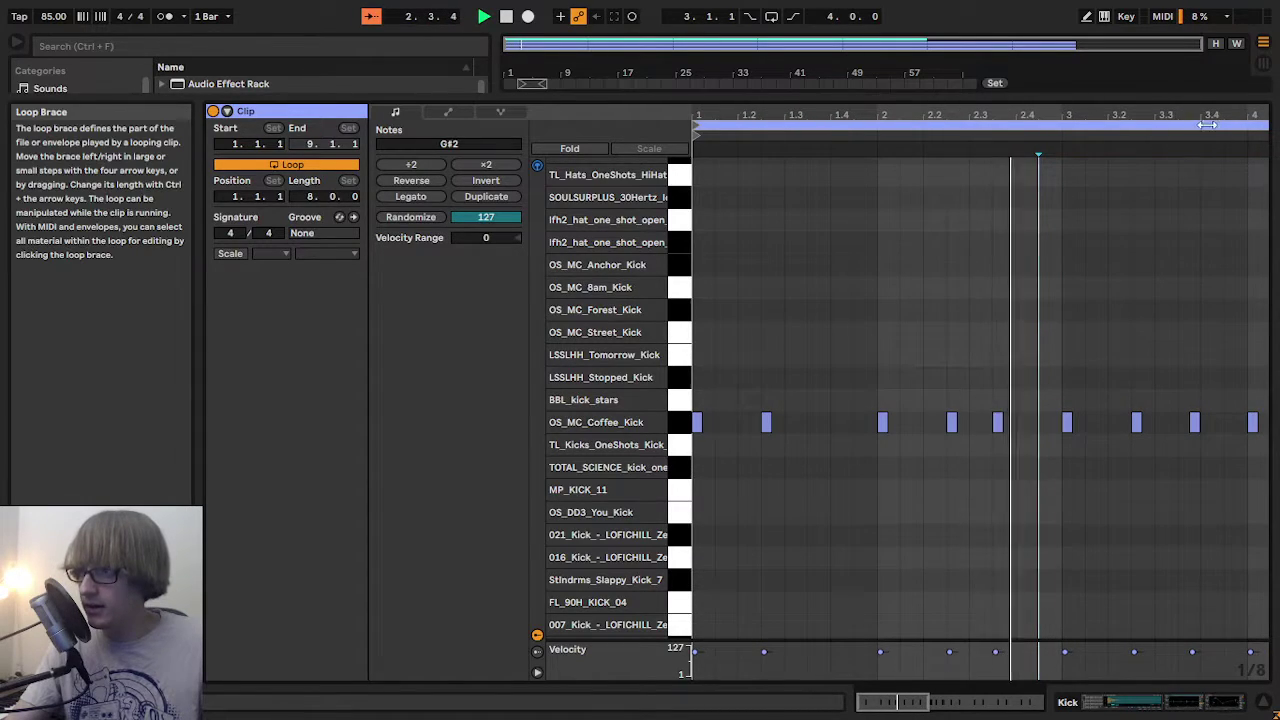
{"action": "left_click_drag", "start_coordinate": [1207, 115], "coordinate": [1020, 116]}
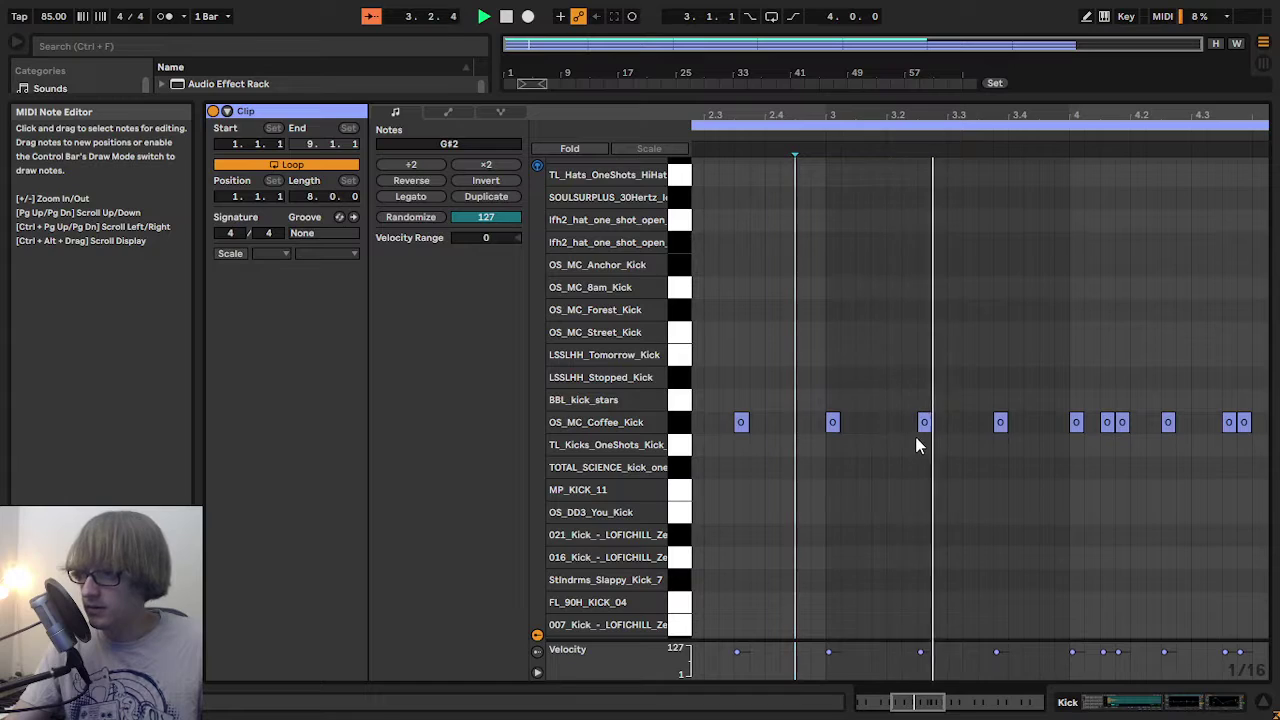
{"action": "double_click", "coordinate": [1046, 424]}
{"action": "key", "text": "space"}
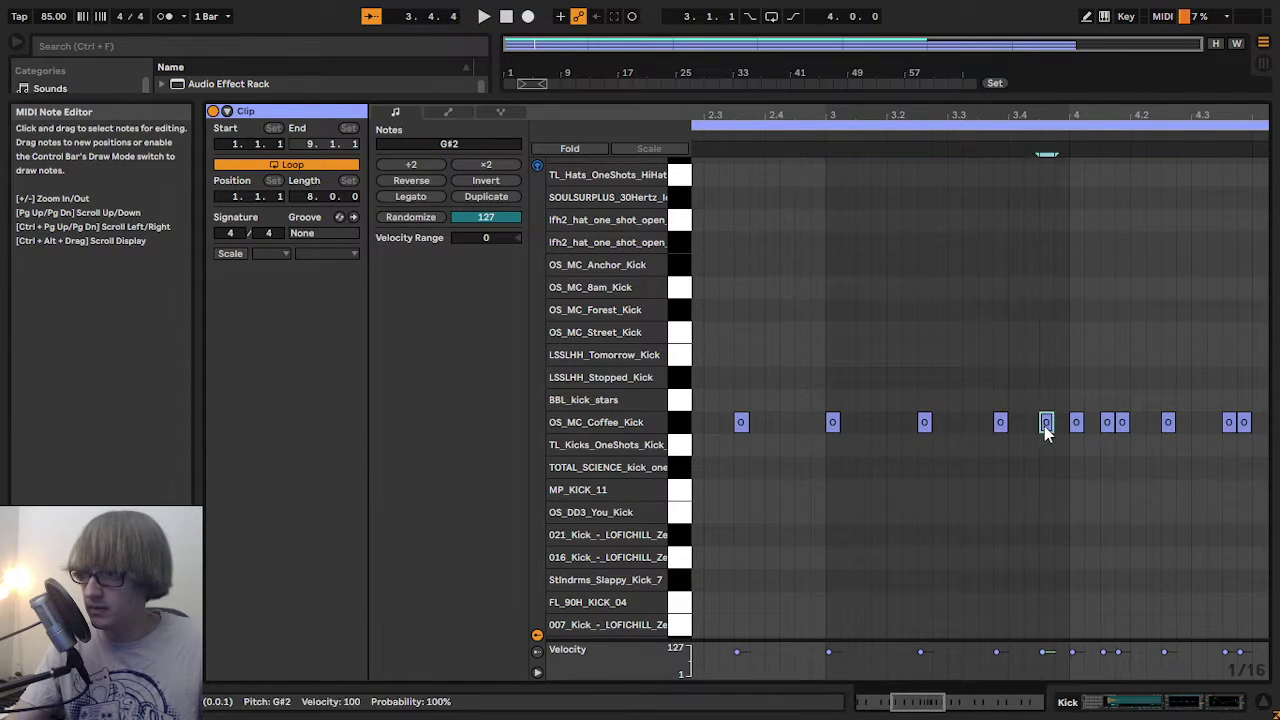
{"action": "left_click", "coordinate": [941, 150]}
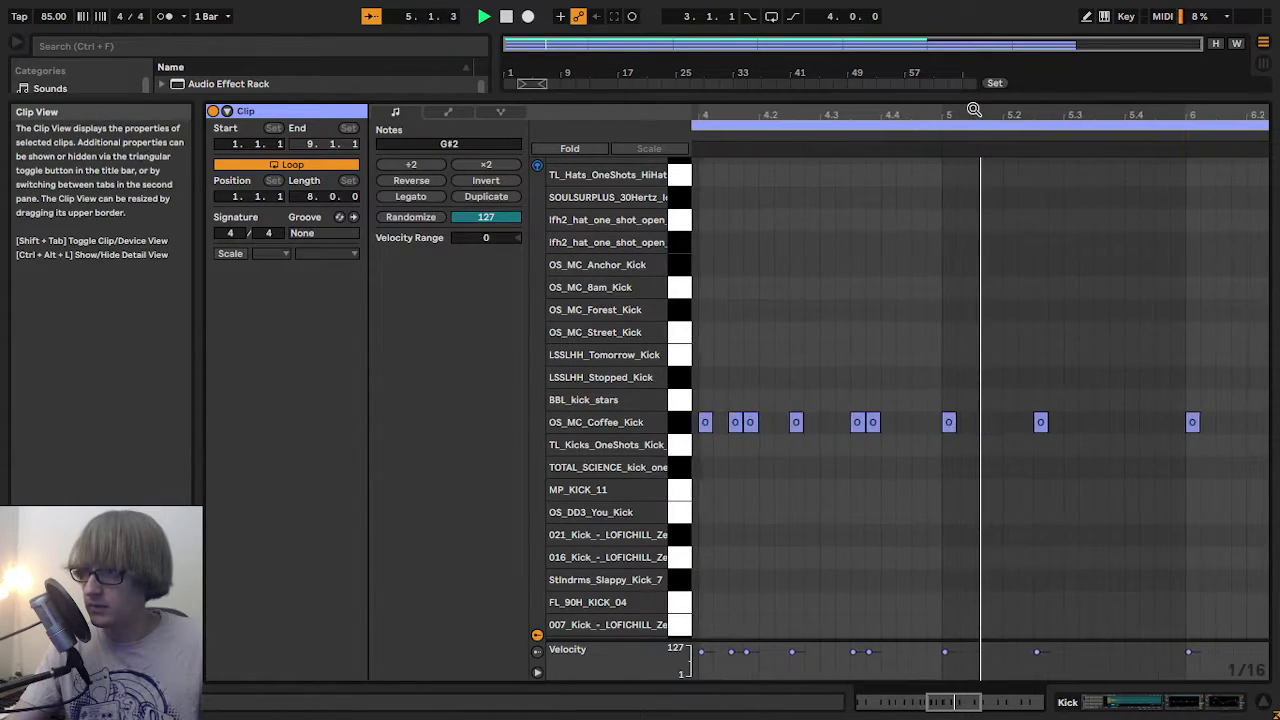
- Replace the kick notes in bars 5 to 8 with a duplicate of bars 1 to 4
{"action": "left_click_drag", "start_coordinate": [974, 109], "coordinate": [974, 55]}
{"action": "key", "text": "space"}
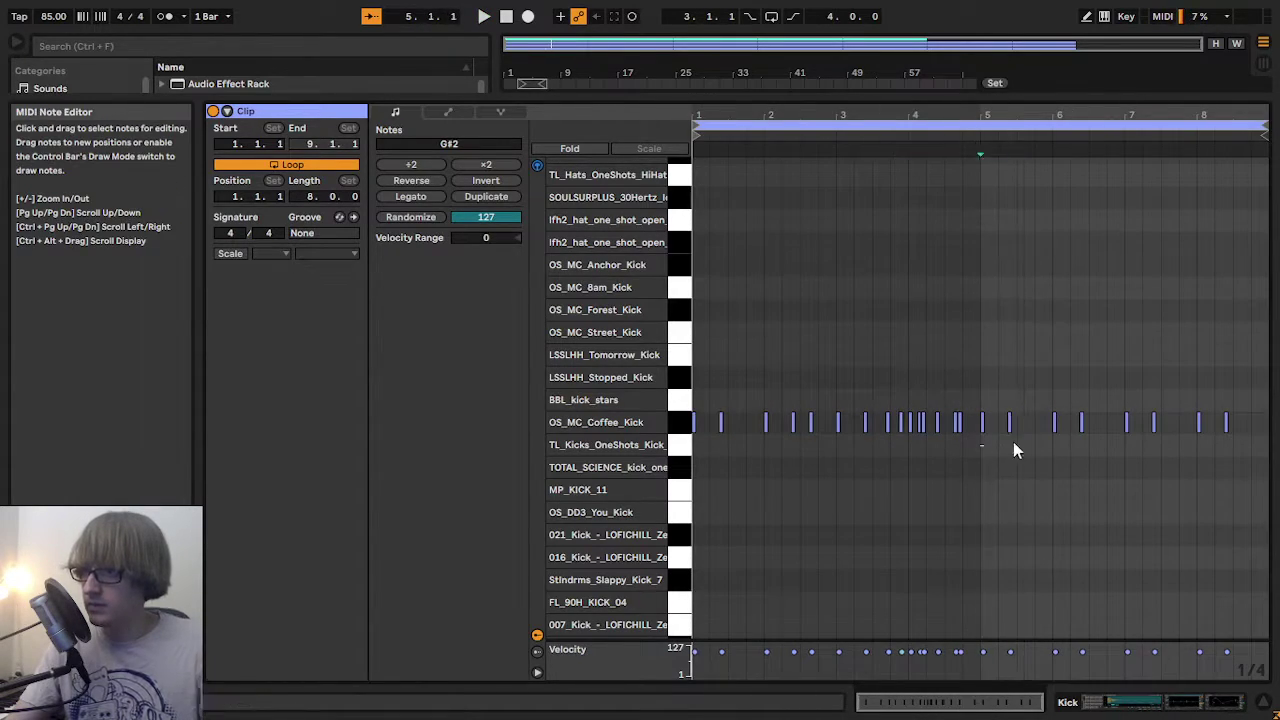
{"action": "left_click_drag", "start_coordinate": [1040, 338], "coordinate": [692, 520]}
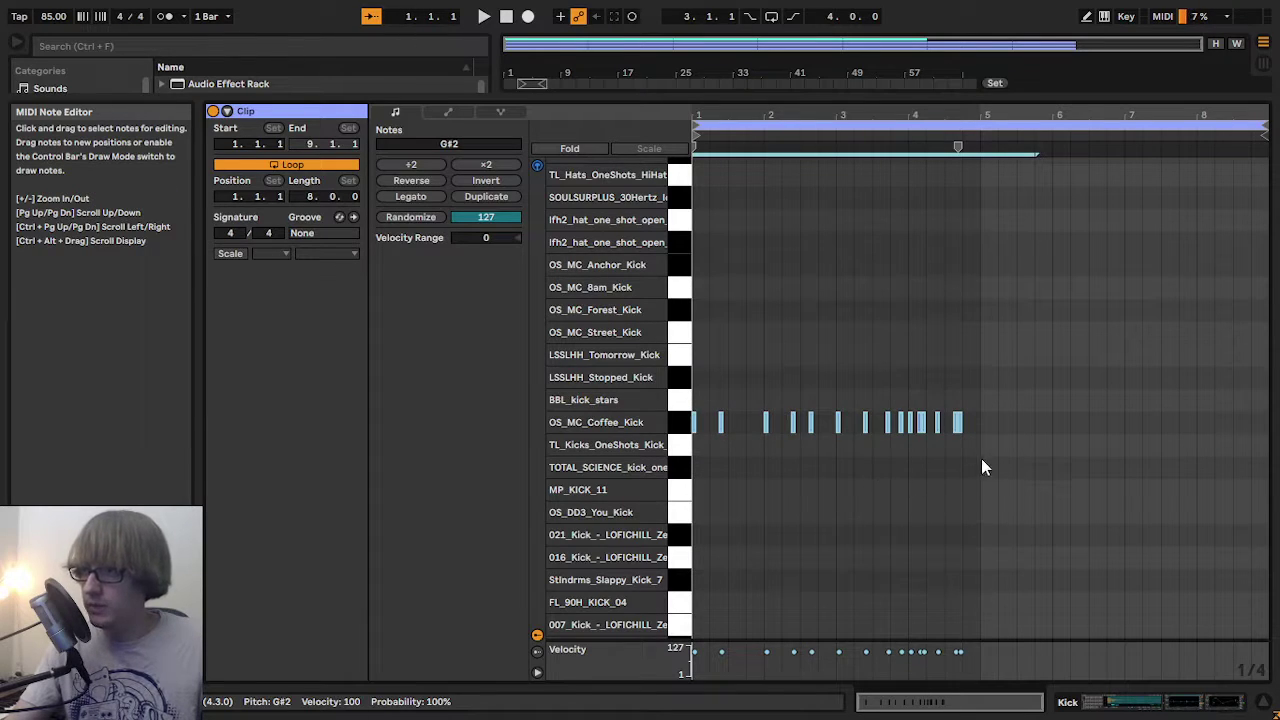
{"action": "key", "text": "ctrl+d"}
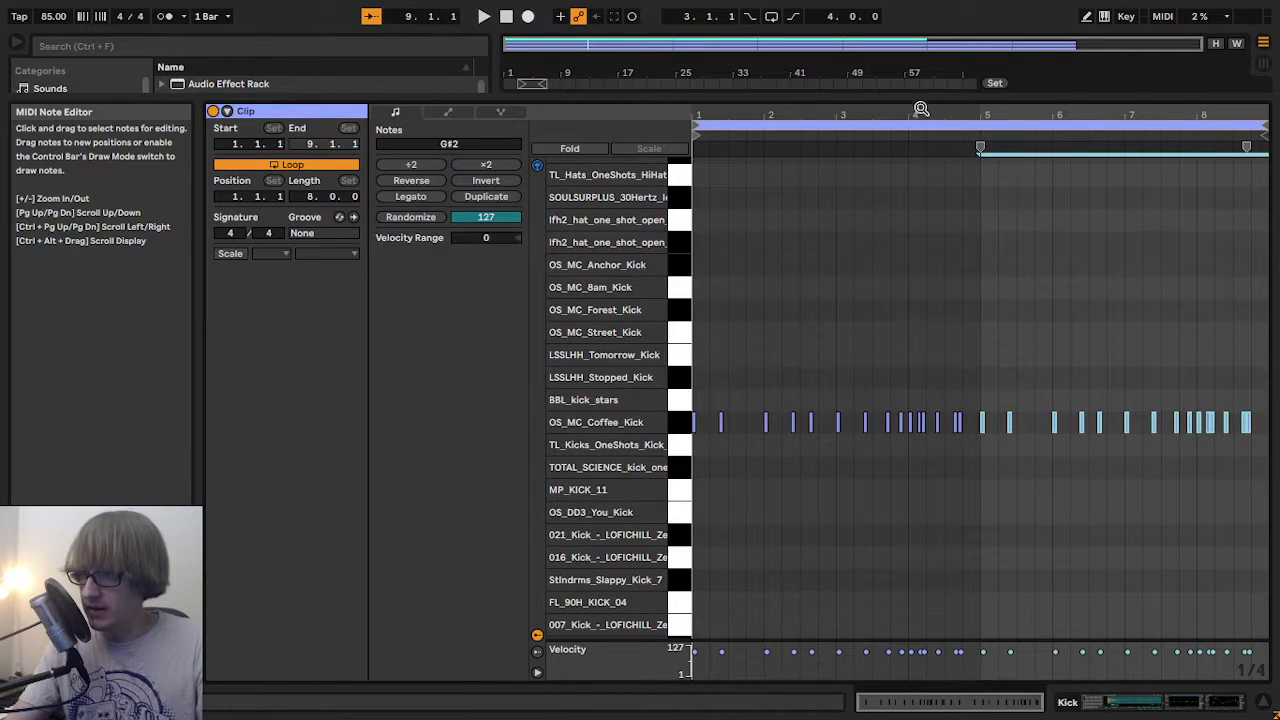
- Delete the OS_MC_Coffee_Kick note at 3.4.3 and play the pattern from the start
{"action": "left_click_drag", "start_coordinate": [921, 108], "coordinate": [921, 172]}
{"action": "left_click_drag", "start_coordinate": [906, 461], "coordinate": [909, 434]}
{"action": "key", "text": "space"}
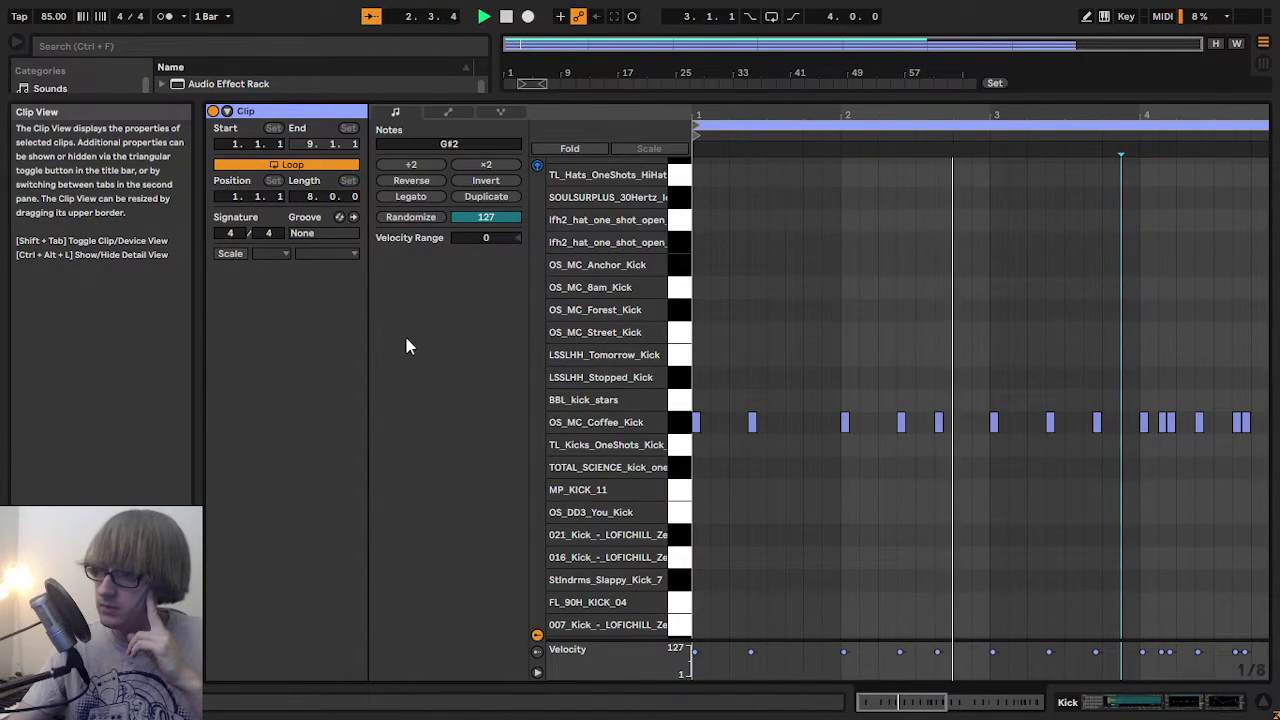
{"action": "key", "text": "space"}
- Move the OS_MC_Coffee_Kick note at 2.3.3 to 2.4.3 and play back the result
{"action": "key", "text": "b"}
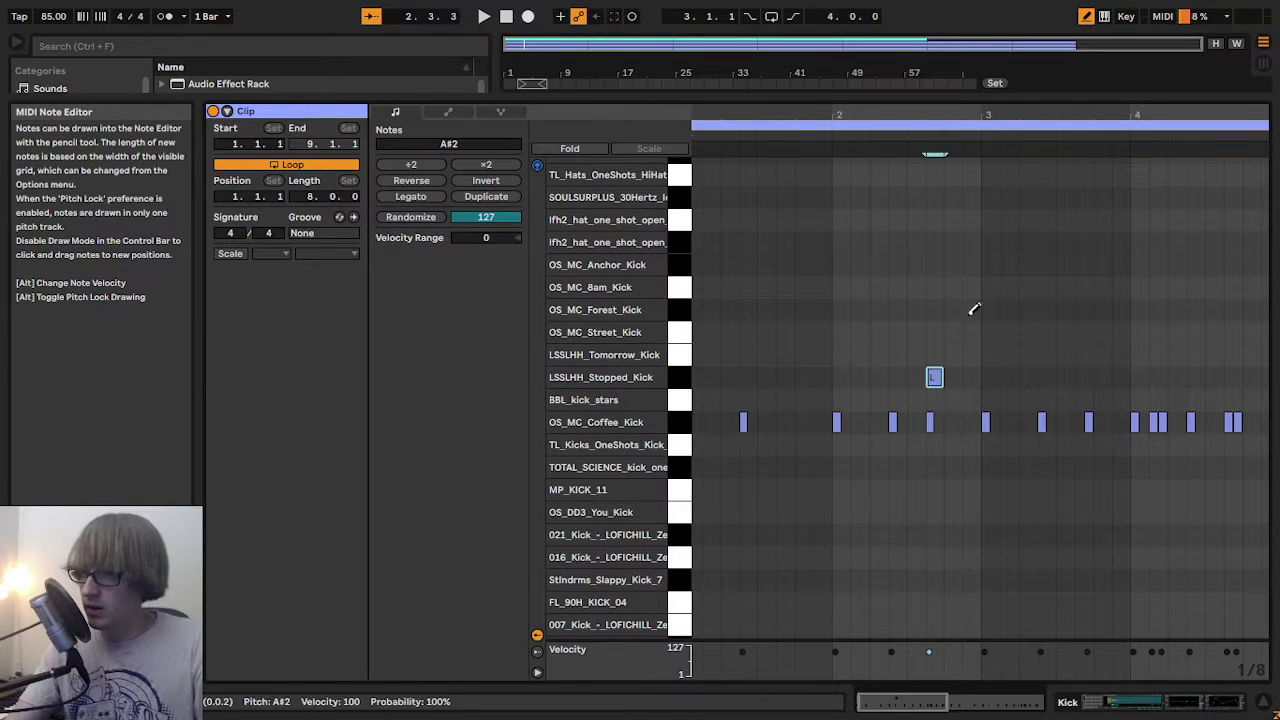
{"action": "left_click", "coordinate": [1086, 16]}
{"action": "left_click_drag", "start_coordinate": [961, 298], "coordinate": [924, 393]}
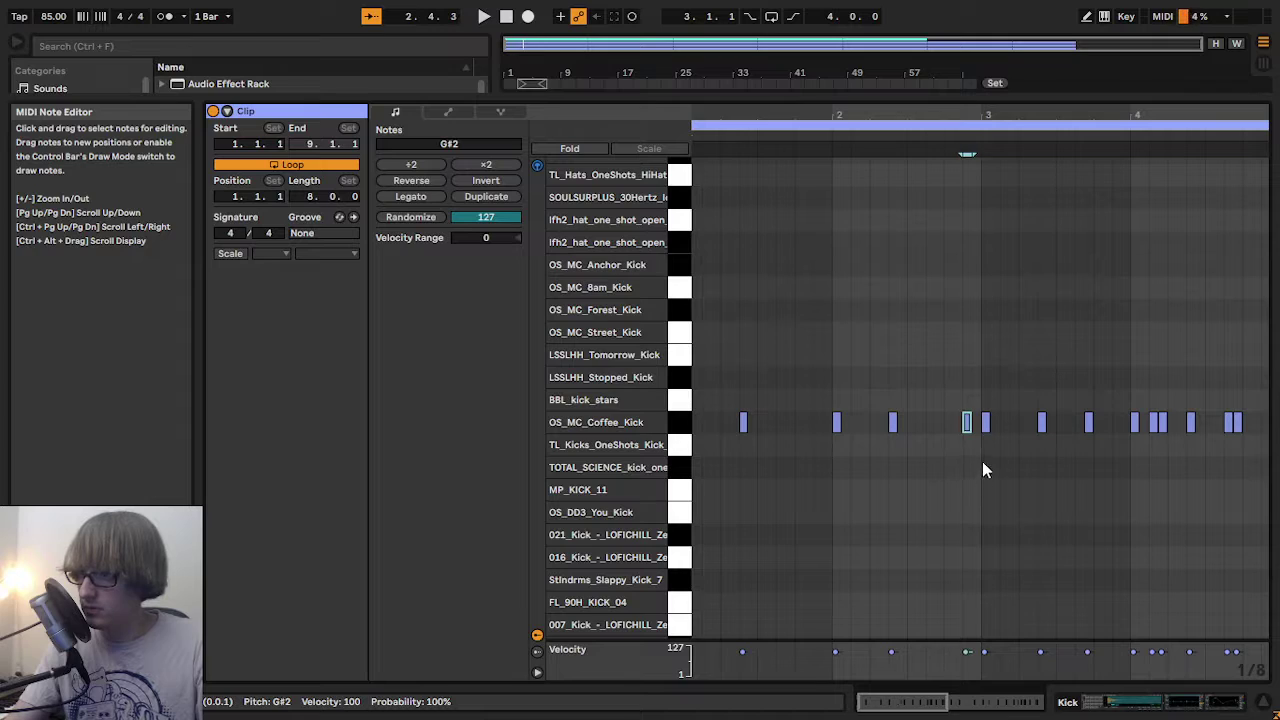
{"action": "key", "text": "space"}
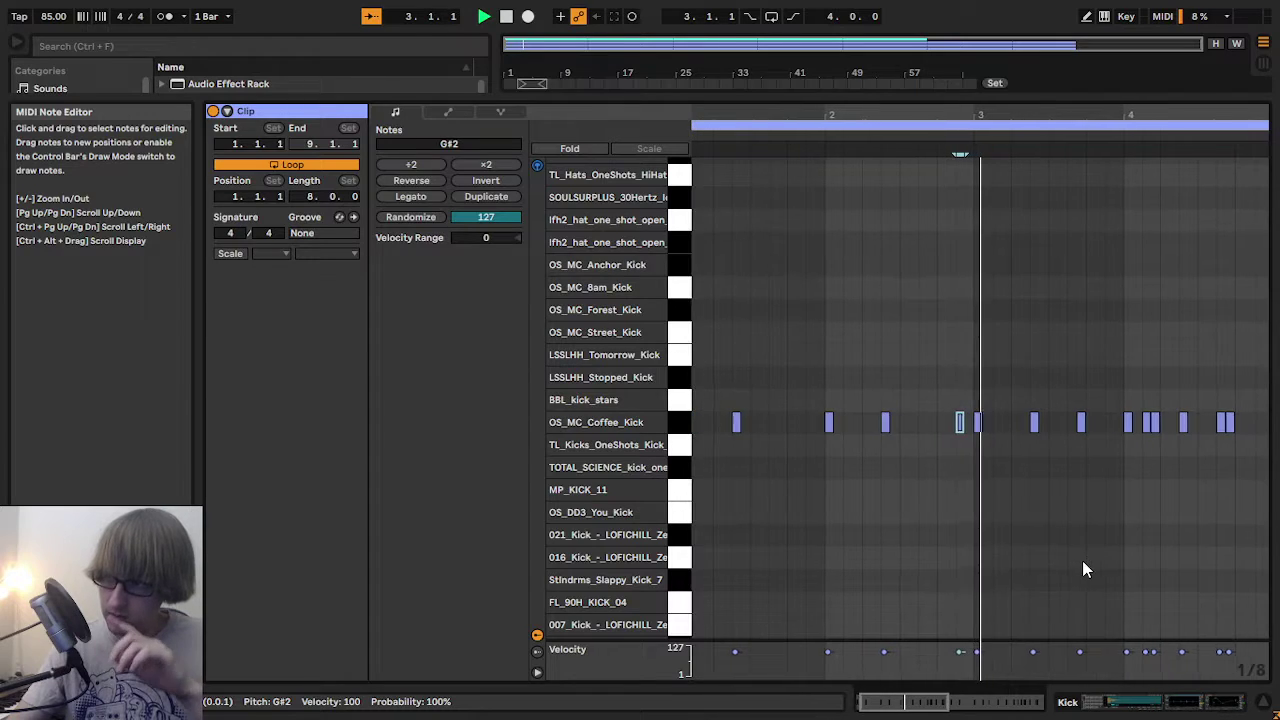
- Move the kick note at 2.4.3 one sixteenth earlier to 2.4.2 and audition the second bar
{"action": "left_click_drag", "start_coordinate": [882, 113], "coordinate": [897, 114]}
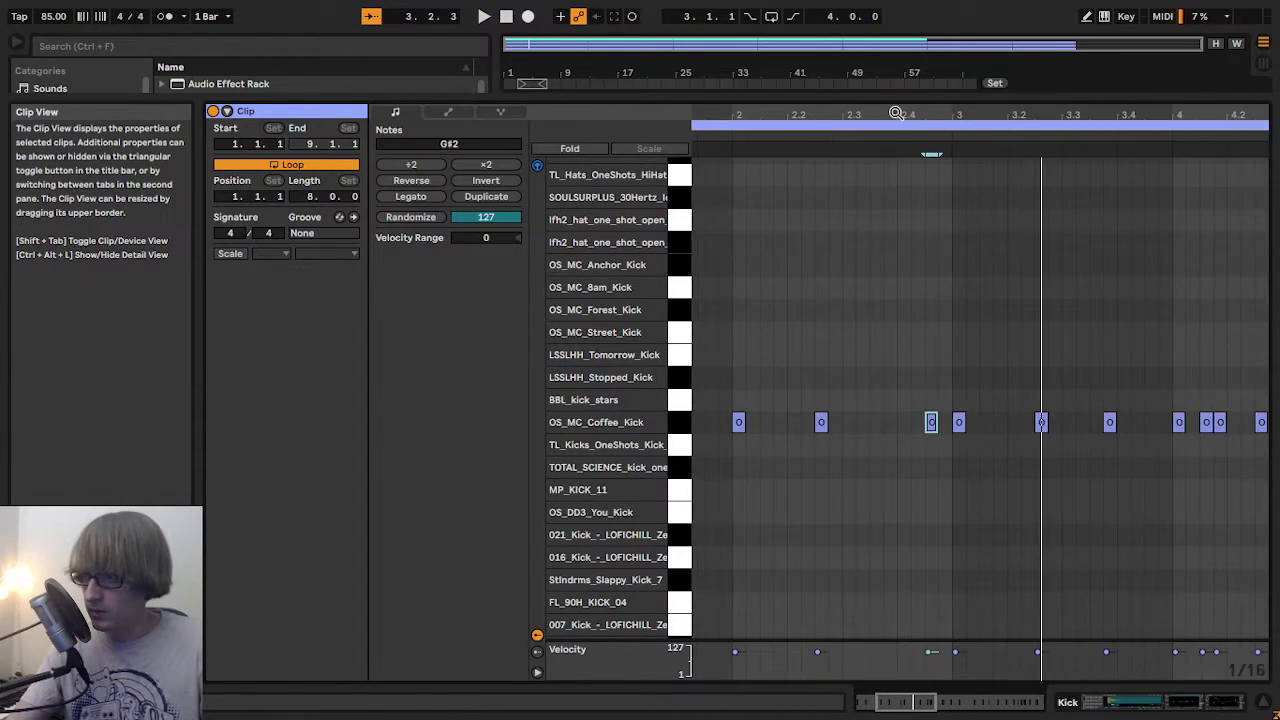
{"action": "left_click_drag", "start_coordinate": [912, 480], "coordinate": [934, 434]}
{"action": "left_click", "coordinate": [934, 428]}
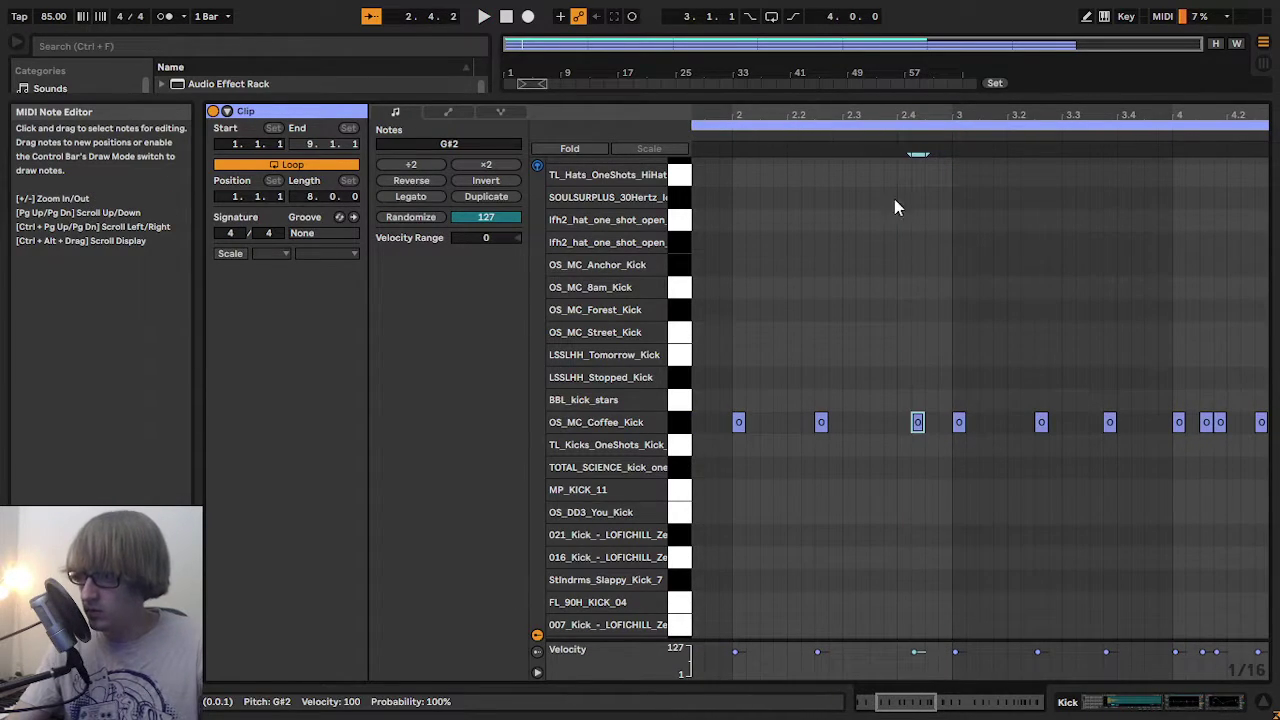
{"action": "left_click", "coordinate": [733, 118]}
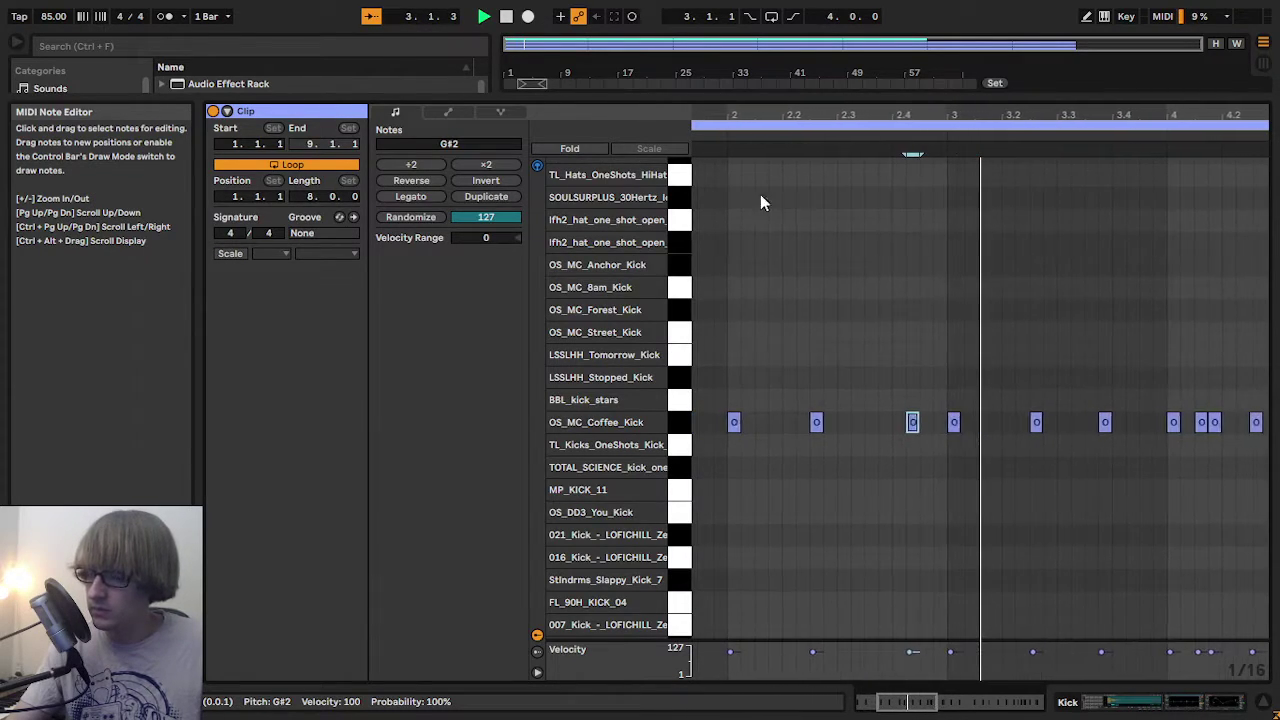
{"action": "key", "text": "space"}
{"action": "key", "text": "space"}
- Move the OS_MC_Coffee_Kick note at 3.3.4 to 3.3.3 and play the third bar
{"action": "left_click_drag", "start_coordinate": [1030, 115], "coordinate": [679, 106]}
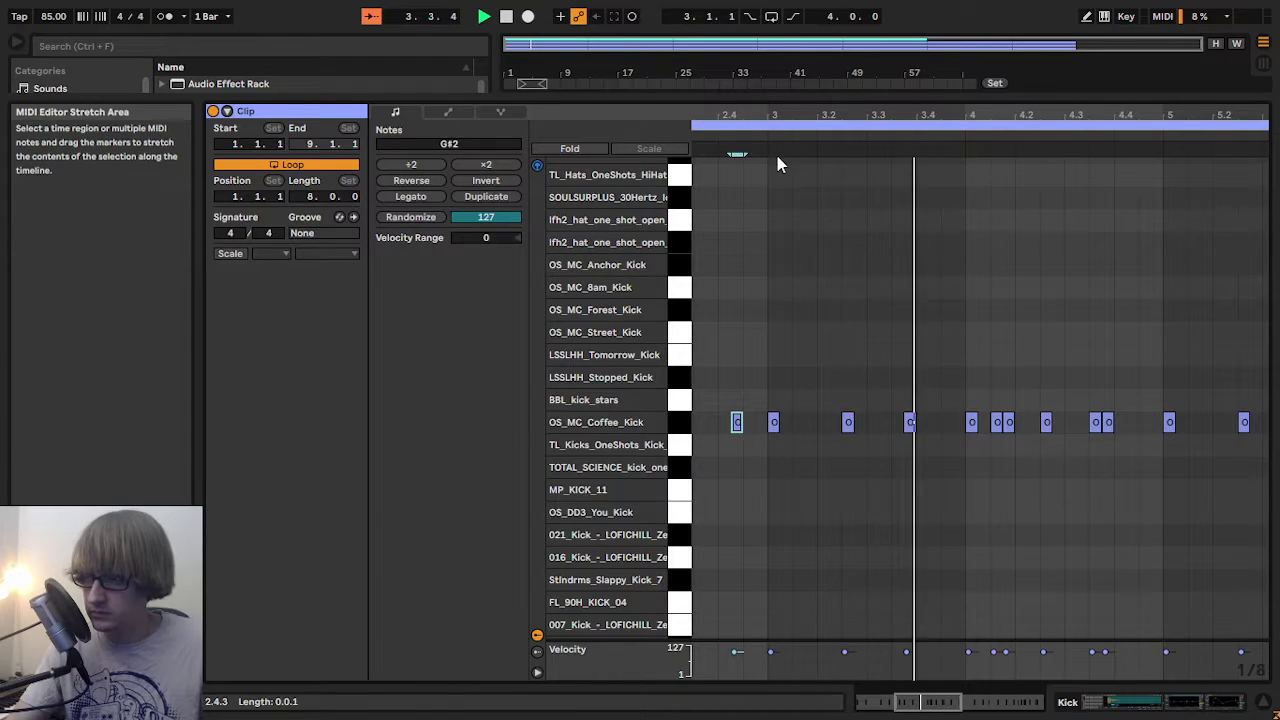
{"action": "key", "text": "space"}
{"action": "left_click_drag", "start_coordinate": [911, 109], "coordinate": [684, 98]}
{"action": "key", "text": "space"}
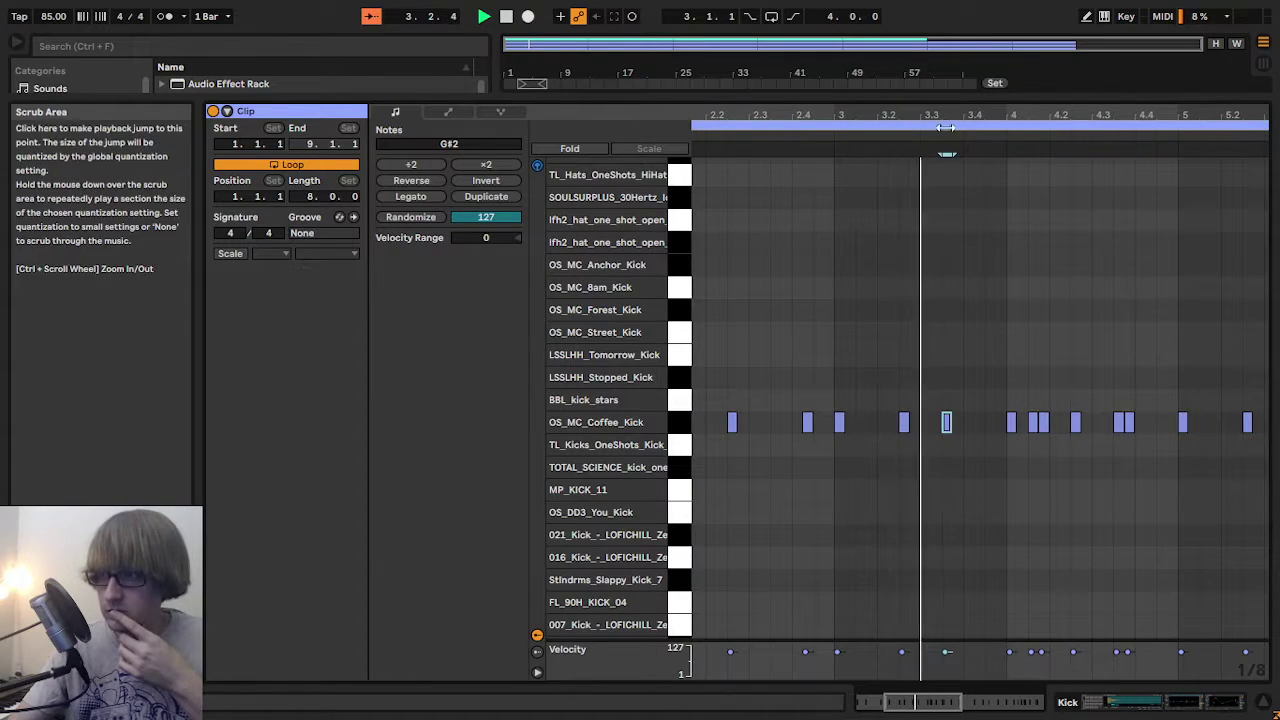
- Clear the kick notes in bars 5 to 8, duplicate bars 1 to 4 in their place, and play from the start
{"action": "left_click_drag", "start_coordinate": [1069, 116], "coordinate": [906, 92]}
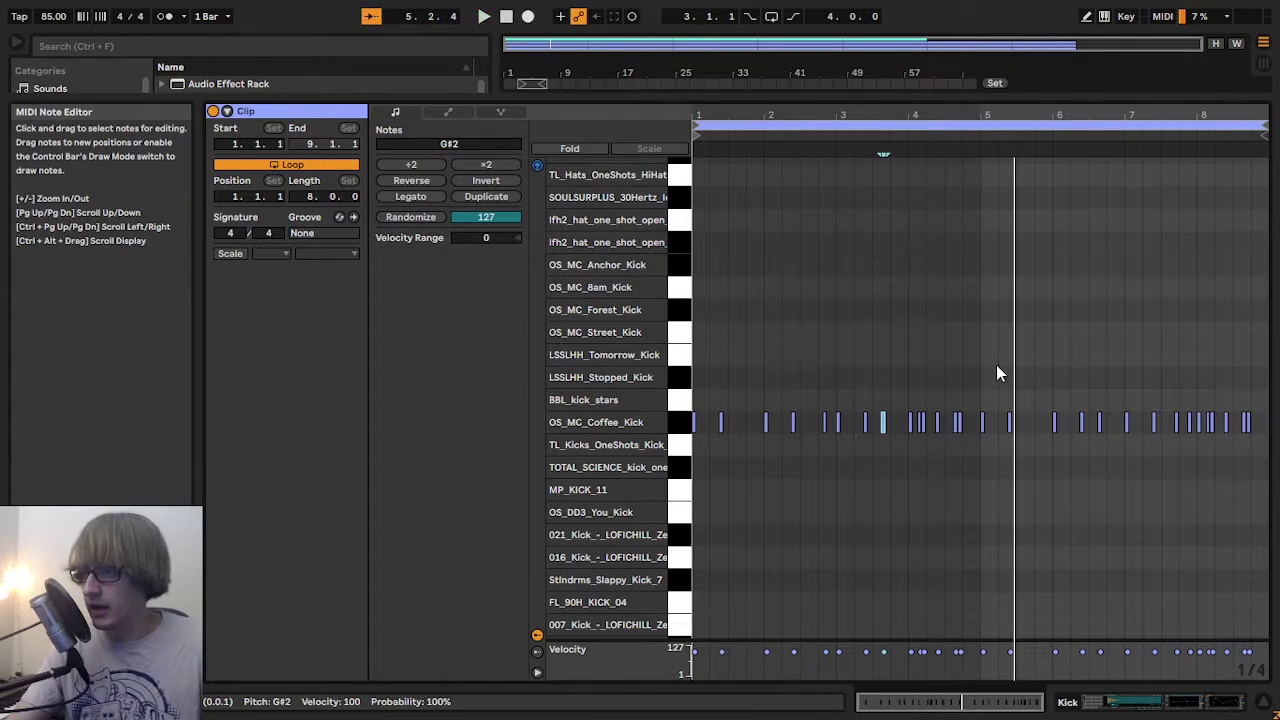
{"action": "left_click_drag", "start_coordinate": [977, 448], "coordinate": [1271, 342]}
{"action": "key", "text": "Delete"}
{"action": "left_click_drag", "start_coordinate": [1051, 374], "coordinate": [672, 490]}
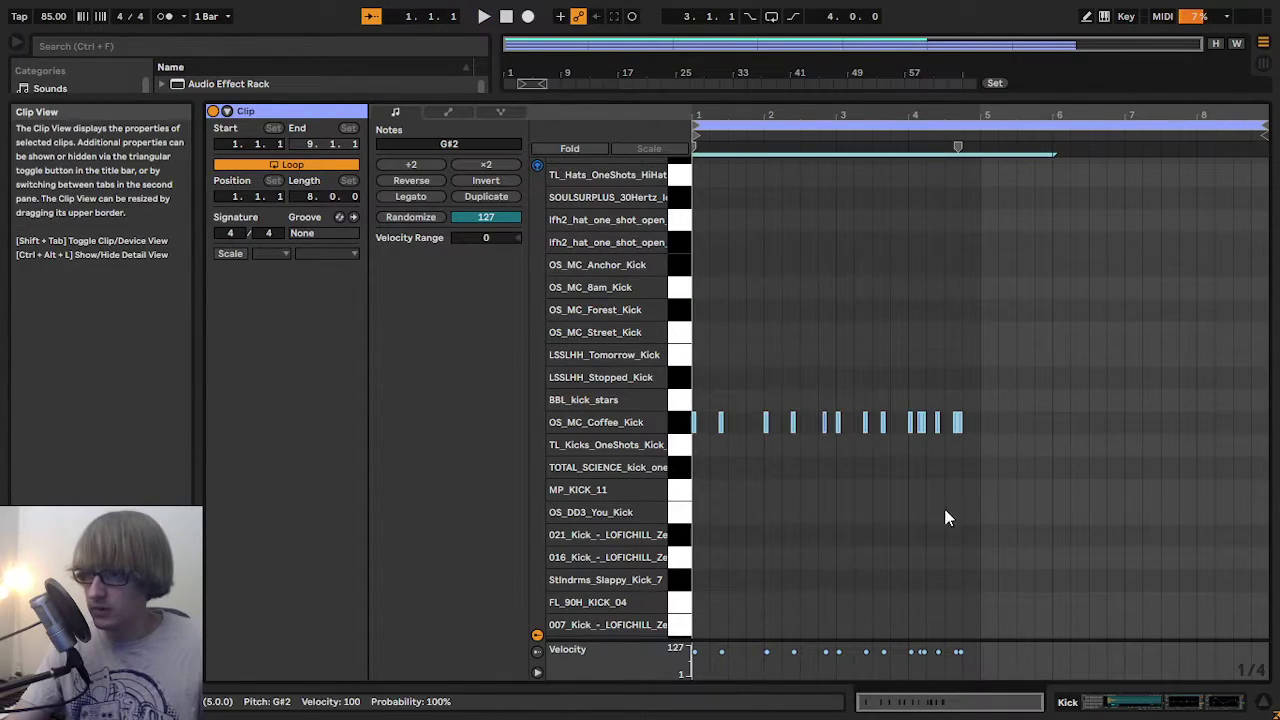
{"action": "key", "text": "ctrl+d"}
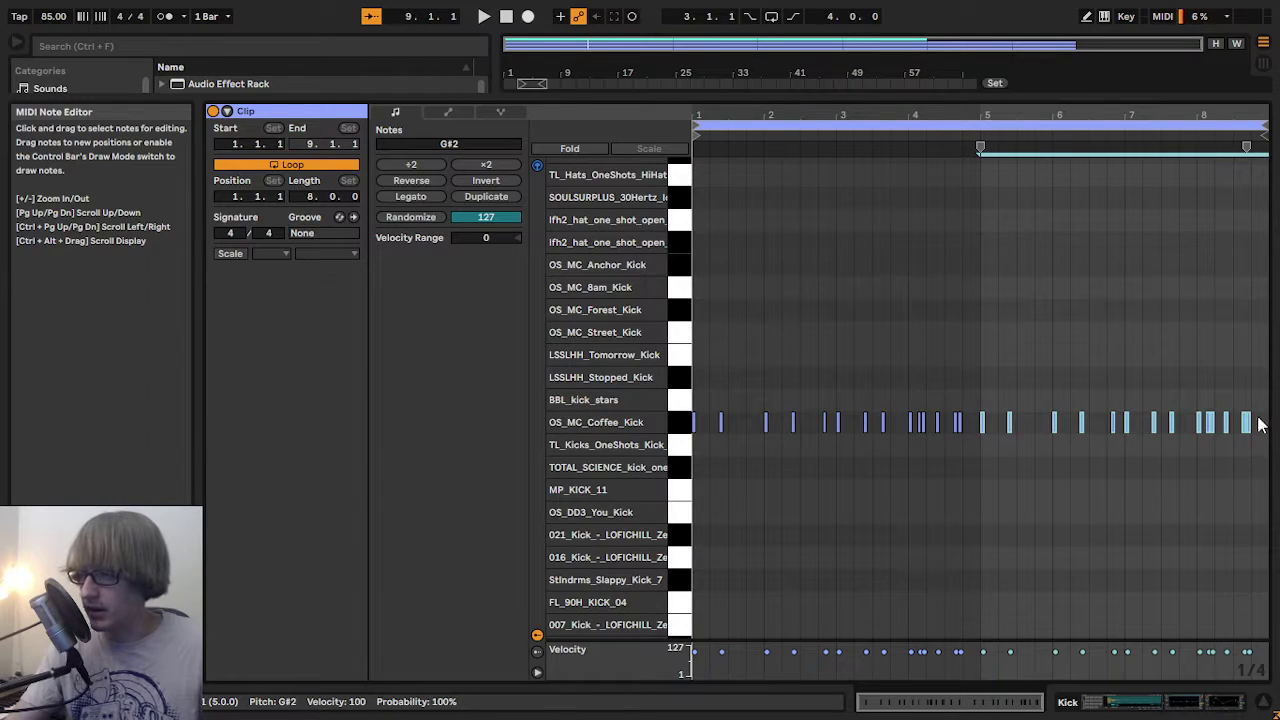
{"action": "key", "text": "space"}
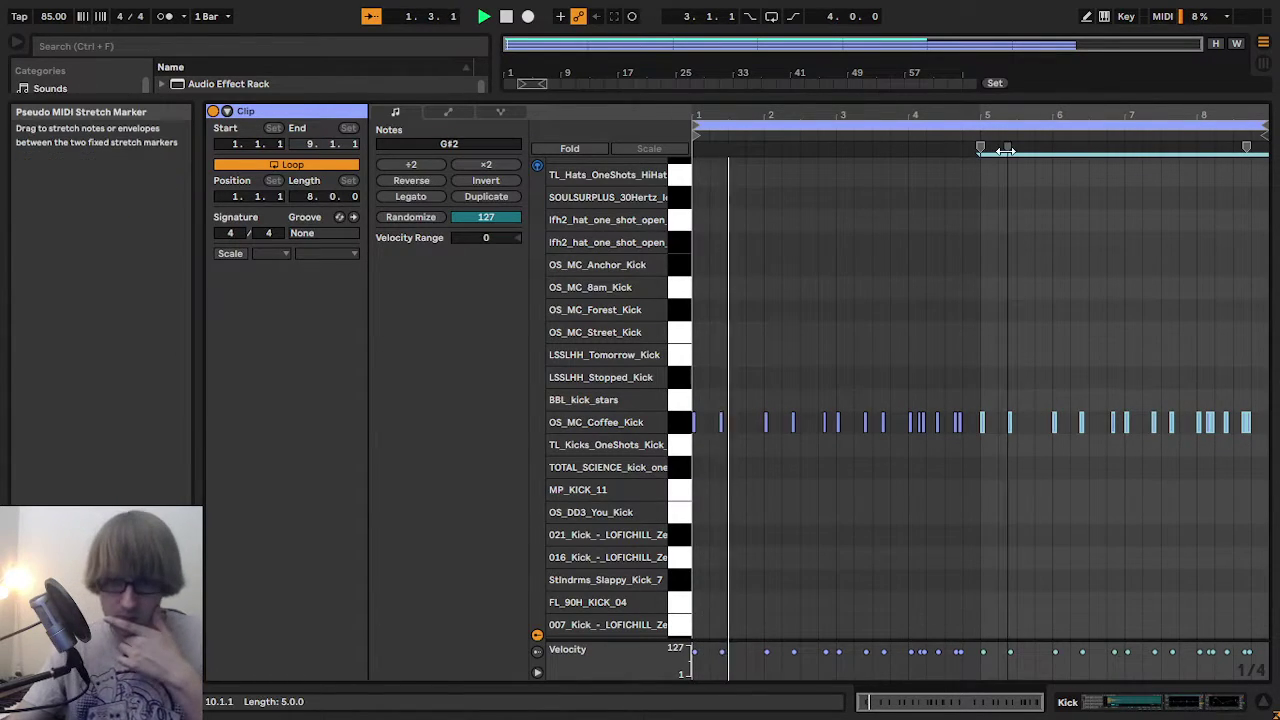
- Select the Kick and Snare clips together in the arrangement and show both in an enlarged note editor
{"action": "left_click_drag", "start_coordinate": [1078, 110], "coordinate": [1016, 388]}
{"action": "left_click", "coordinate": [905, 143]}
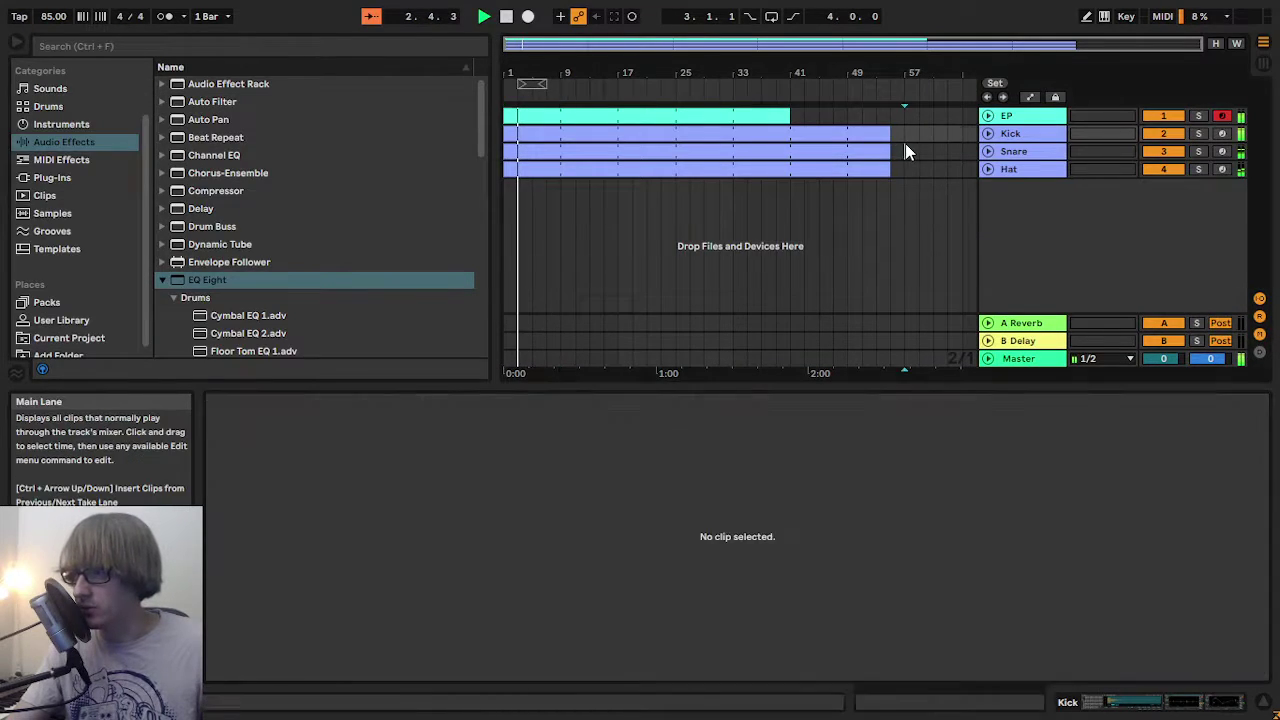
{"action": "left_click", "coordinate": [842, 133]}
{"action": "left_click", "coordinate": [839, 153], "text": "shift"}
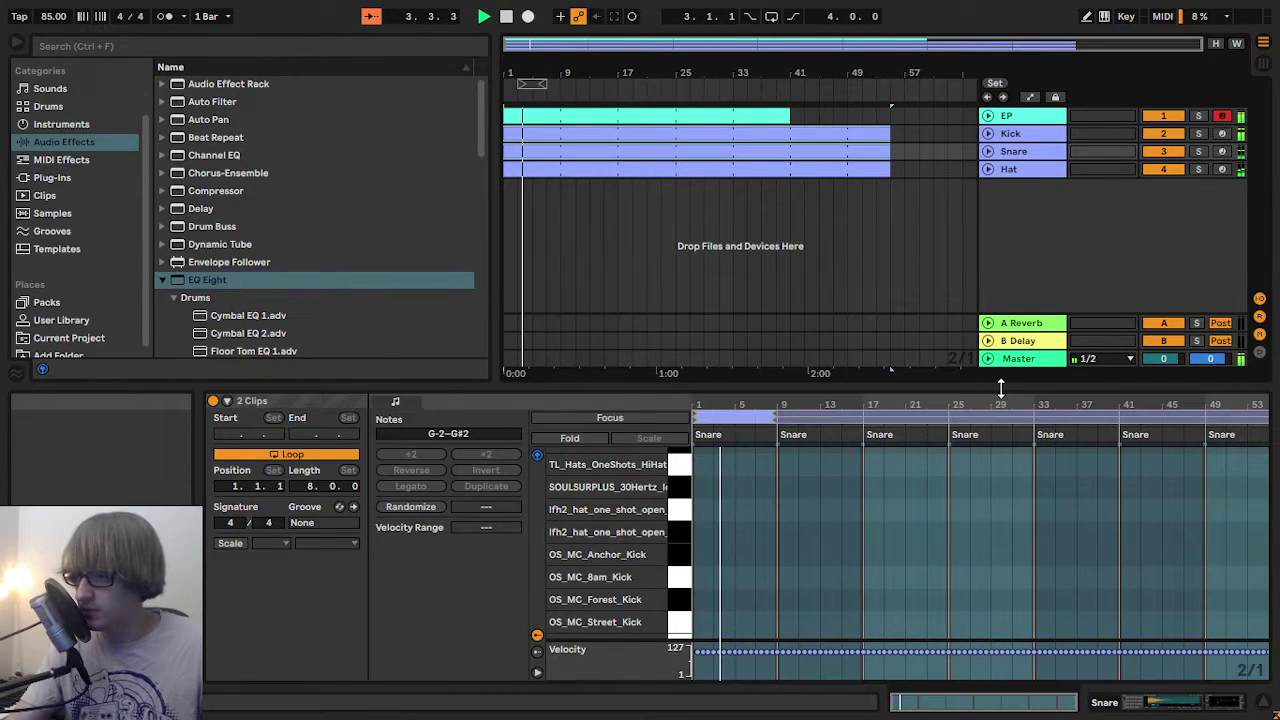
{"action": "left_click_drag", "start_coordinate": [978, 386], "coordinate": [909, 52]}
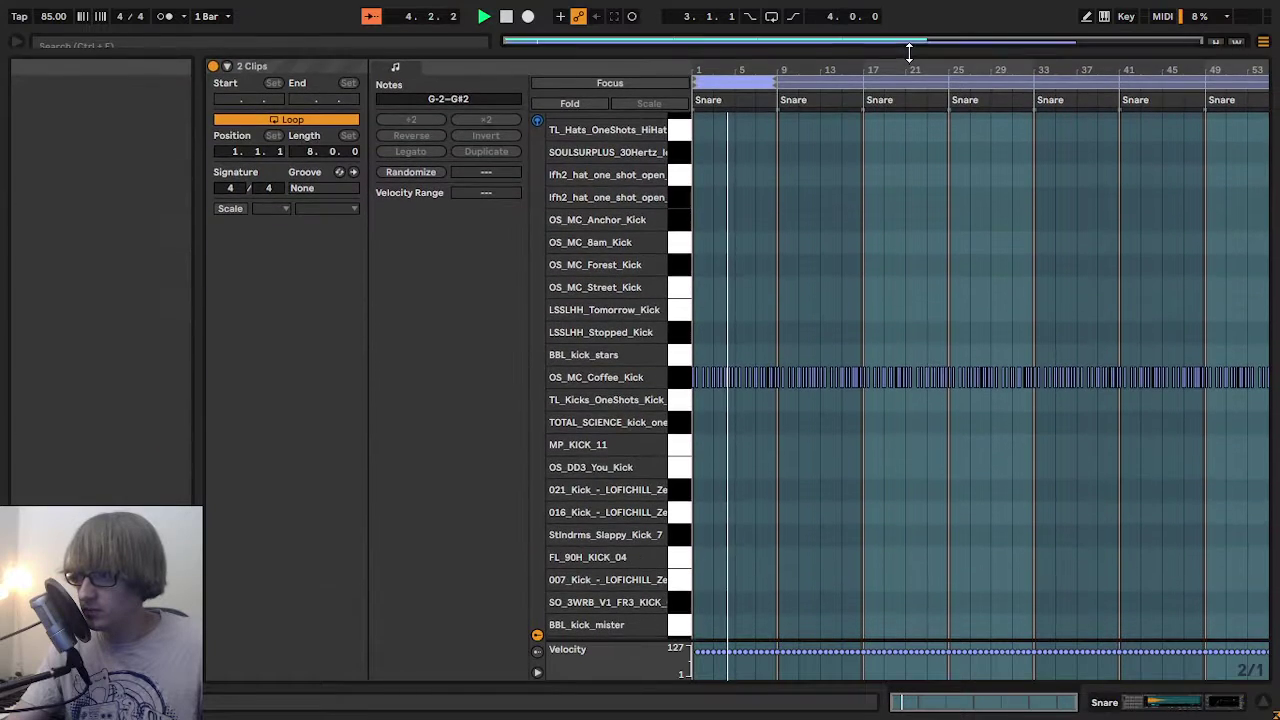
- Fit the OS_MC_Coffee_Kick and 420_V3_snare_tenfold rows in view around bar 8 and play that passage
{"action": "left_click_drag", "start_coordinate": [754, 67], "coordinate": [983, 92]}
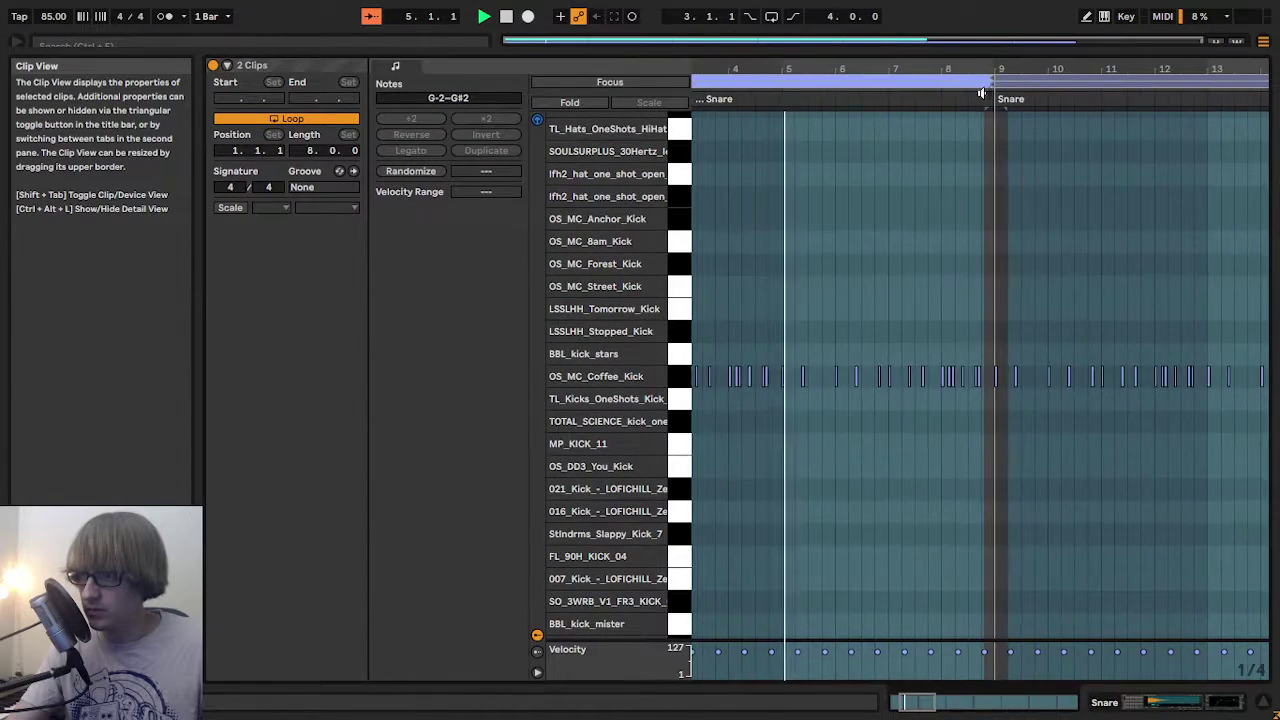
{"action": "scroll", "coordinate": [968, 337], "scroll_direction": "down", "scroll_amount": 3}
{"action": "scroll", "coordinate": [966, 333], "scroll_direction": "down", "scroll_amount": 15}
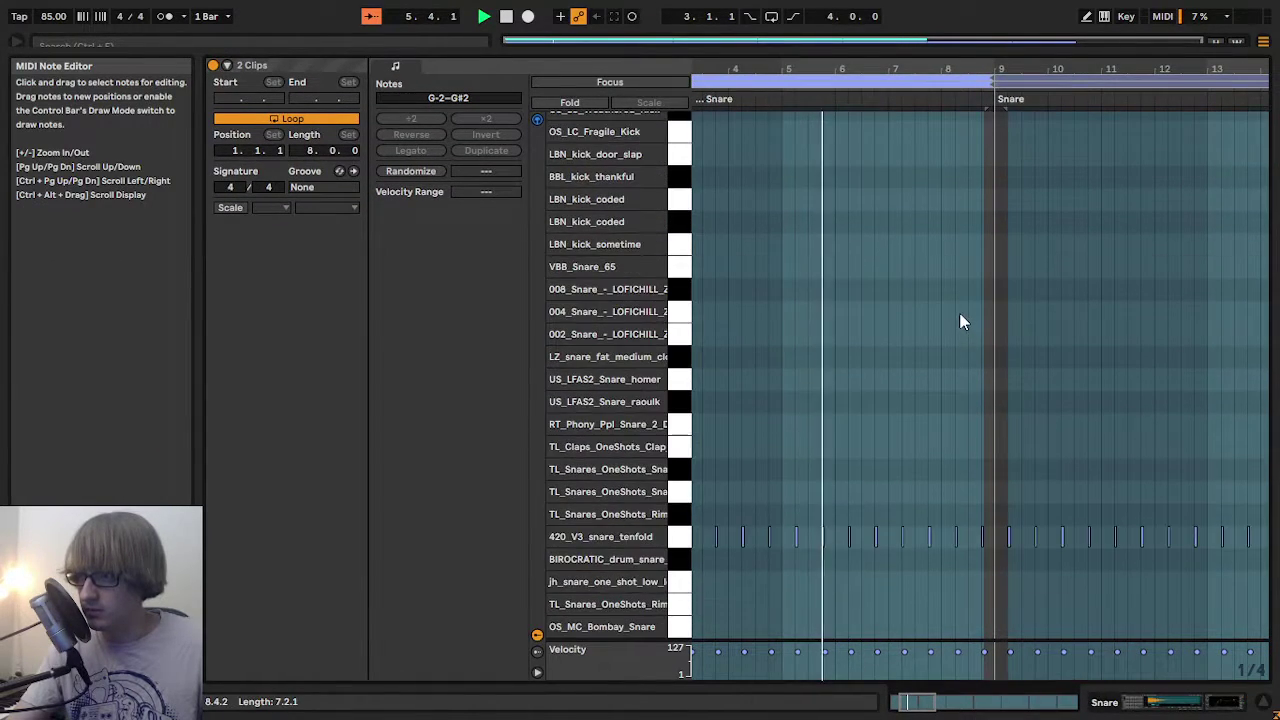
{"action": "left_click_drag", "start_coordinate": [673, 339], "coordinate": [615, 339]}
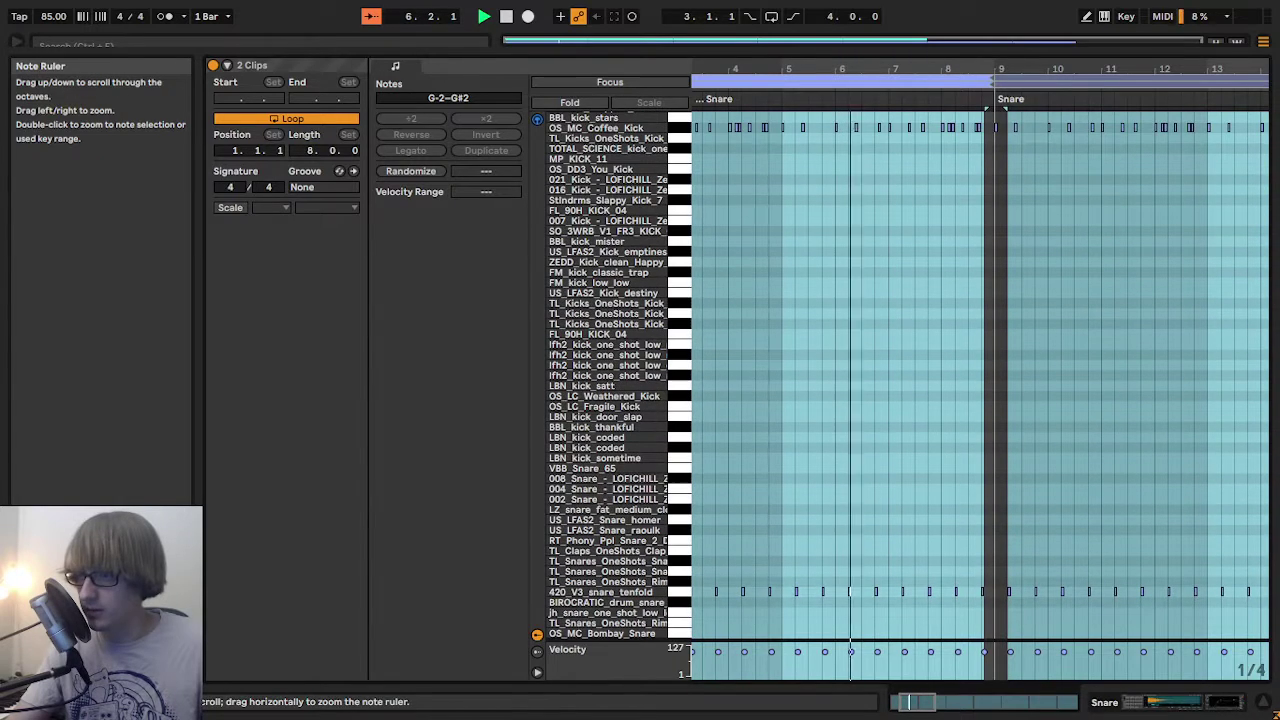
{"action": "left_click", "coordinate": [1002, 409]}
{"action": "left_click_drag", "start_coordinate": [957, 67], "coordinate": [950, 118]}
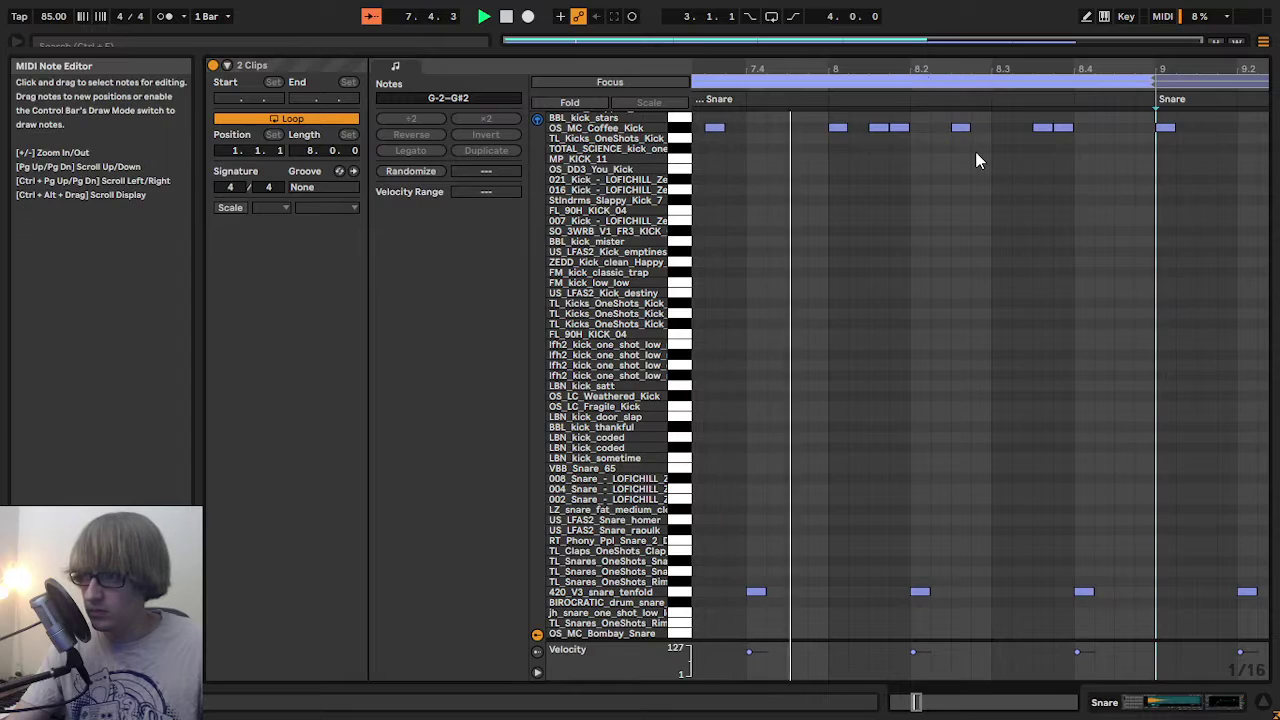
{"action": "left_click", "coordinate": [723, 98]}
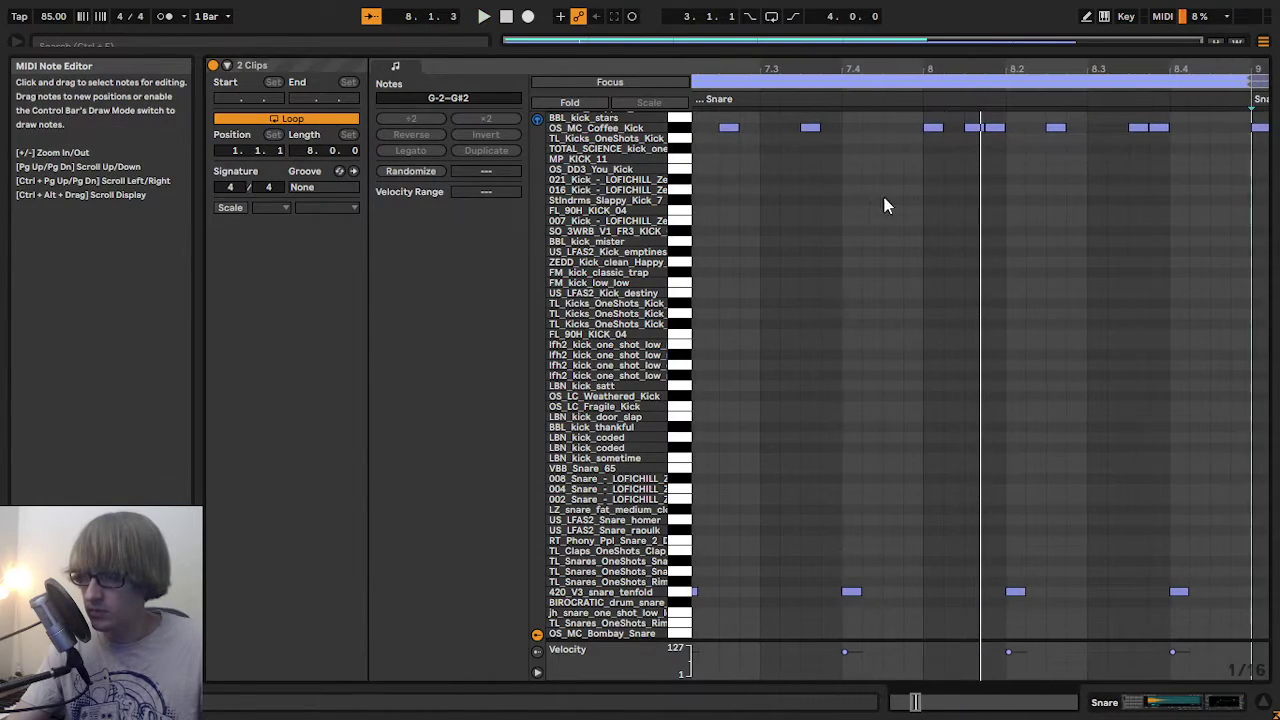
- Try replacing the kick note at 8.1.4 with the snare hit from 8.2.1, and undo the change
{"action": "left_click", "coordinate": [963, 177]}
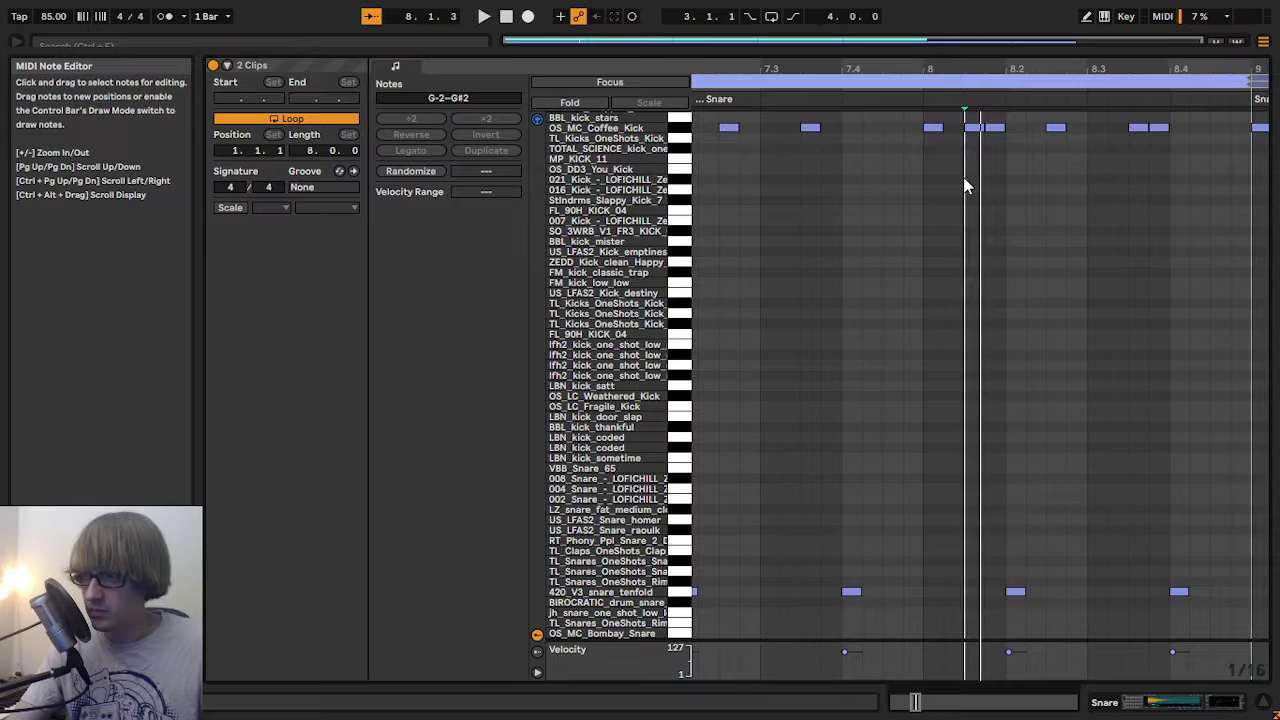
{"action": "left_click", "coordinate": [993, 129]}
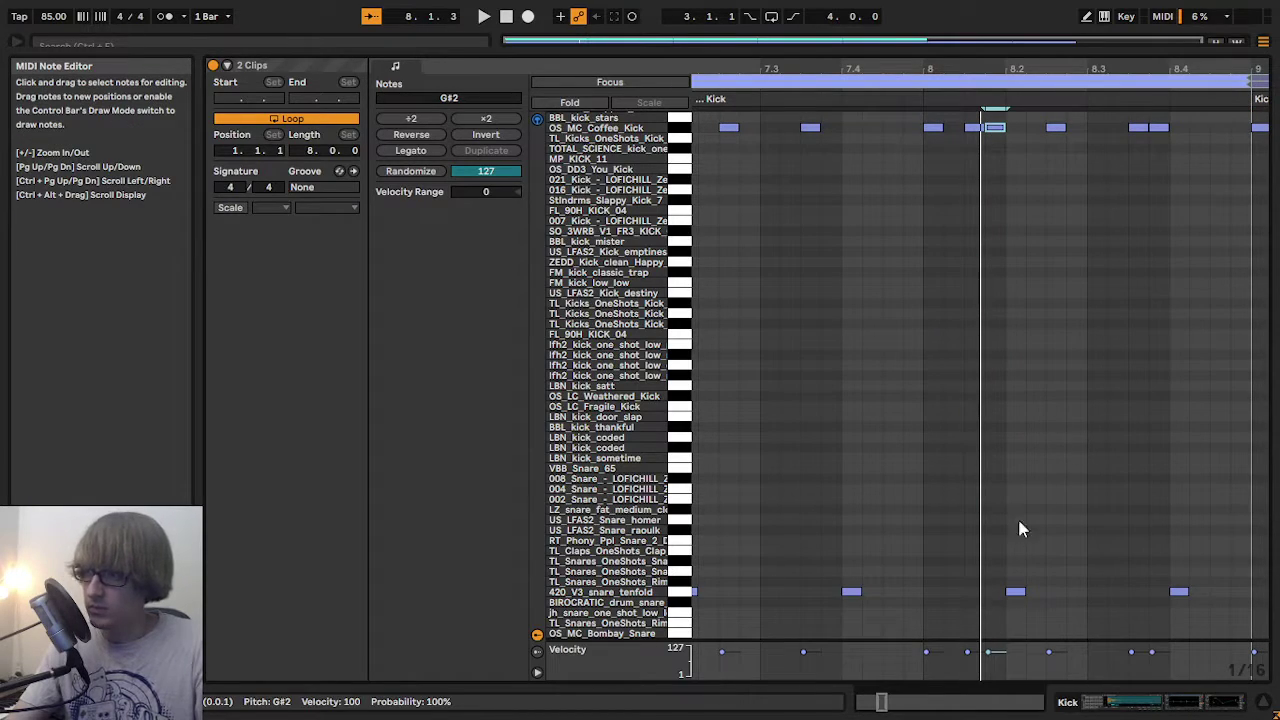
{"action": "left_click_drag", "start_coordinate": [1016, 591], "coordinate": [996, 591]}
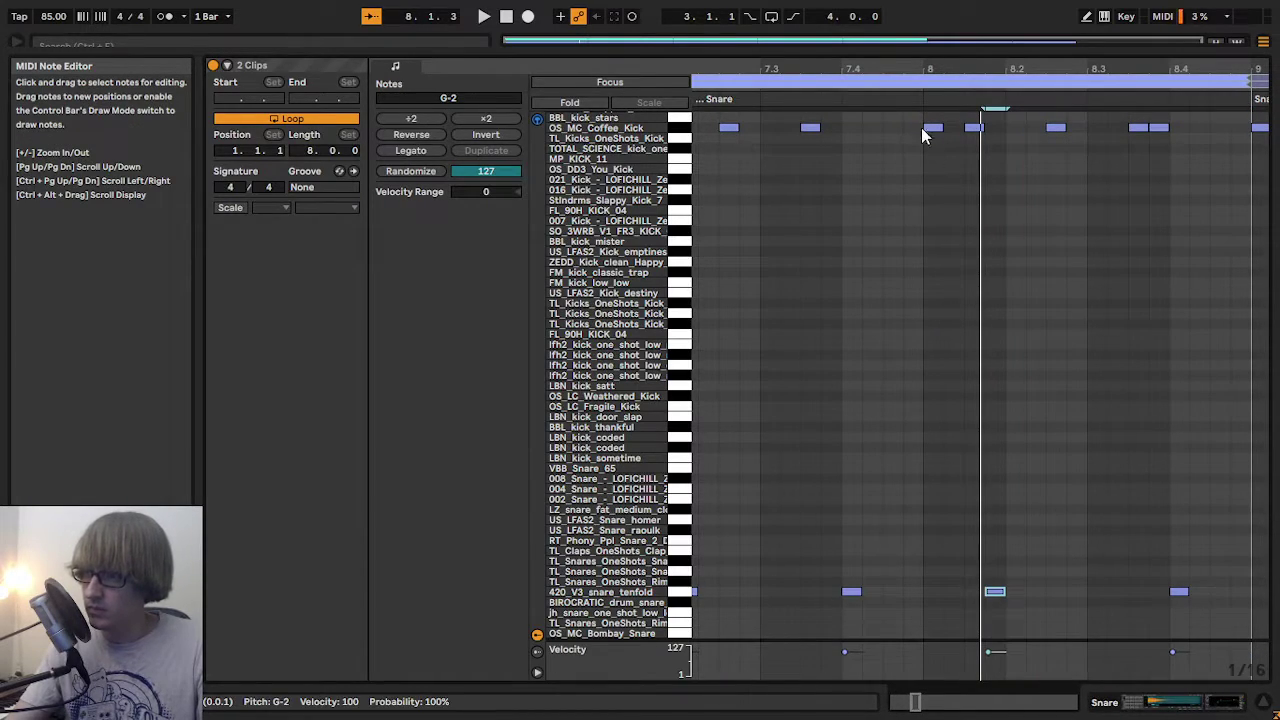
{"action": "left_click", "coordinate": [900, 97]}
{"action": "key", "text": "space"}
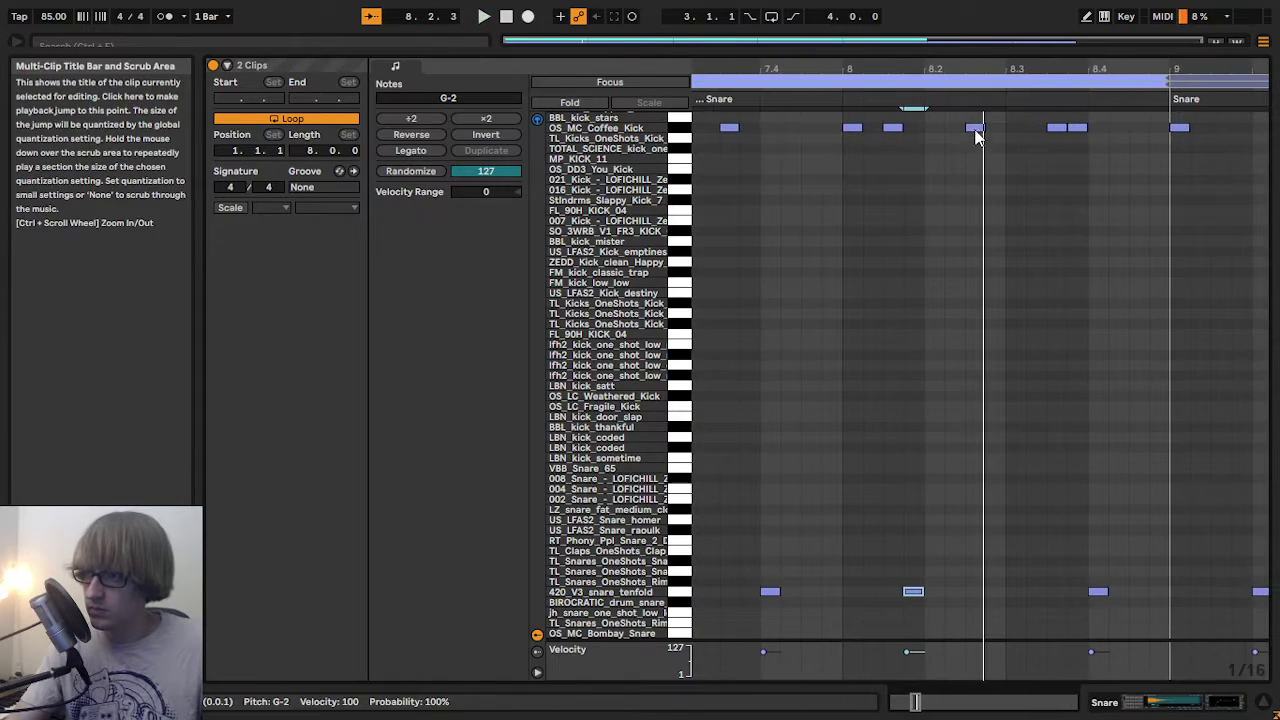
{"action": "key", "text": "Right"}
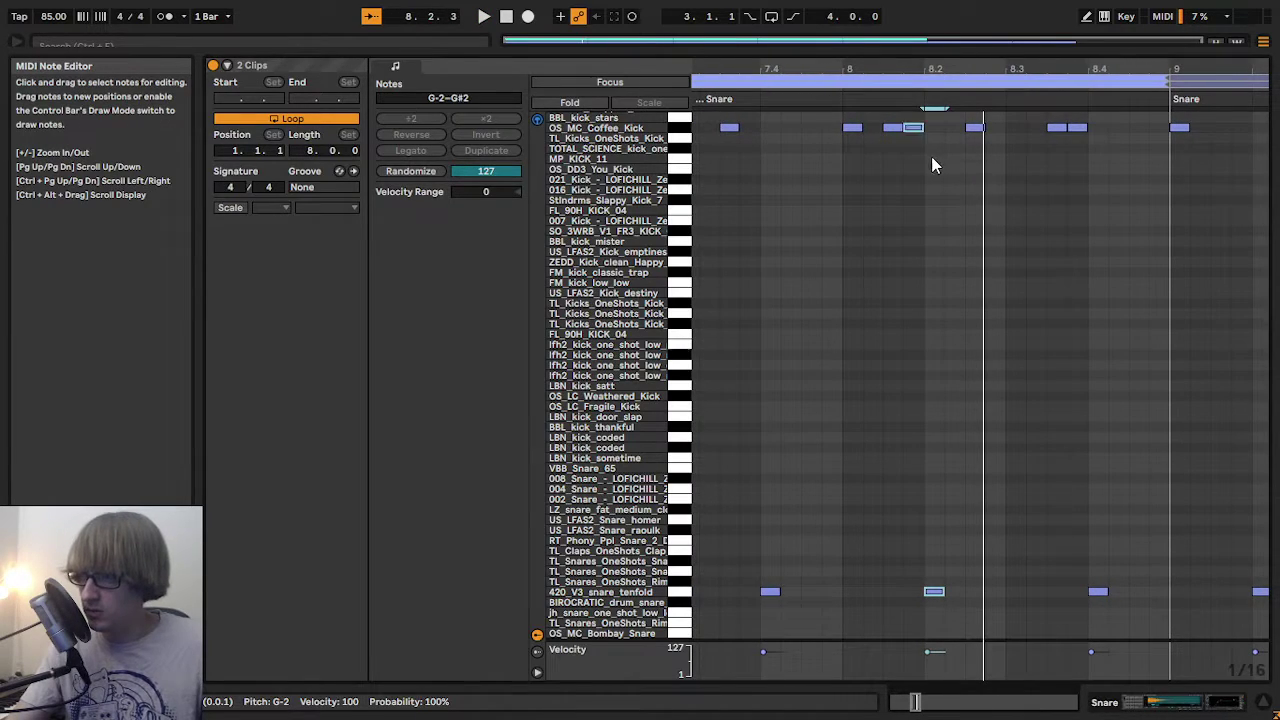
- Play the kick and snare passage around bar 8 repeatedly from slightly different starting points
{"action": "left_click", "coordinate": [802, 97]}
{"action": "key", "text": "space"}
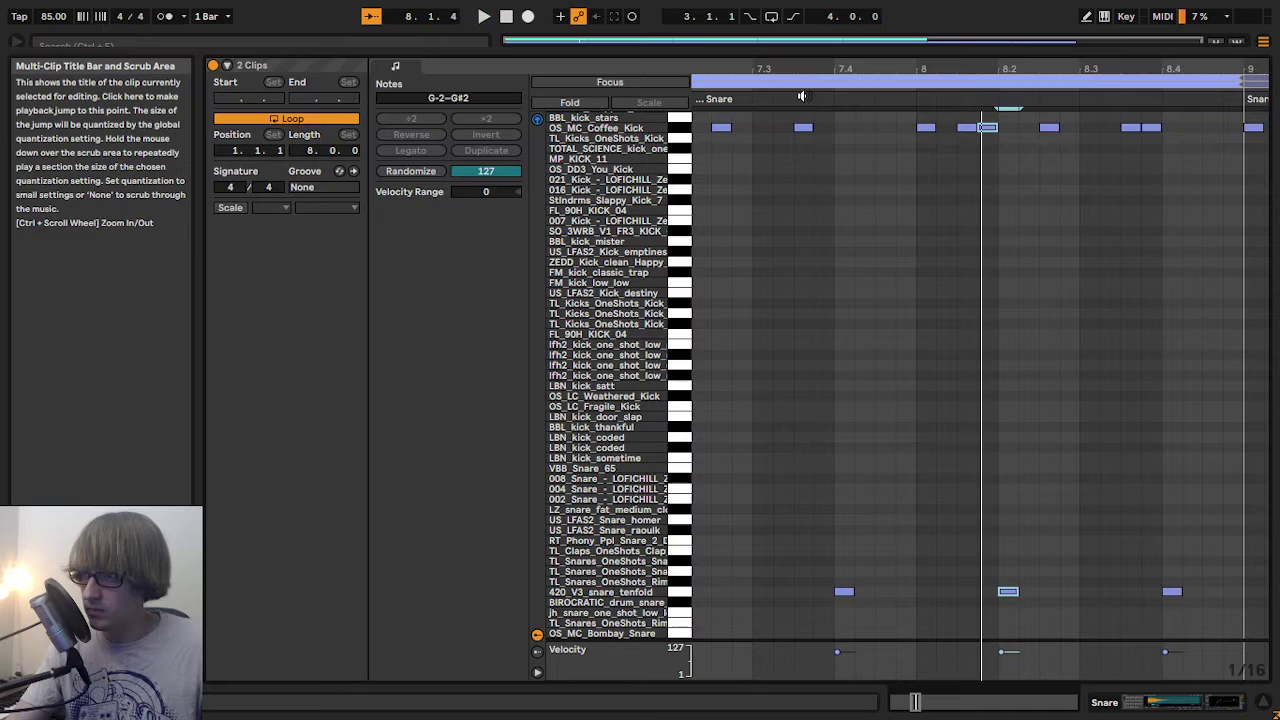
{"action": "left_click", "coordinate": [861, 97]}
{"action": "key", "text": "space"}
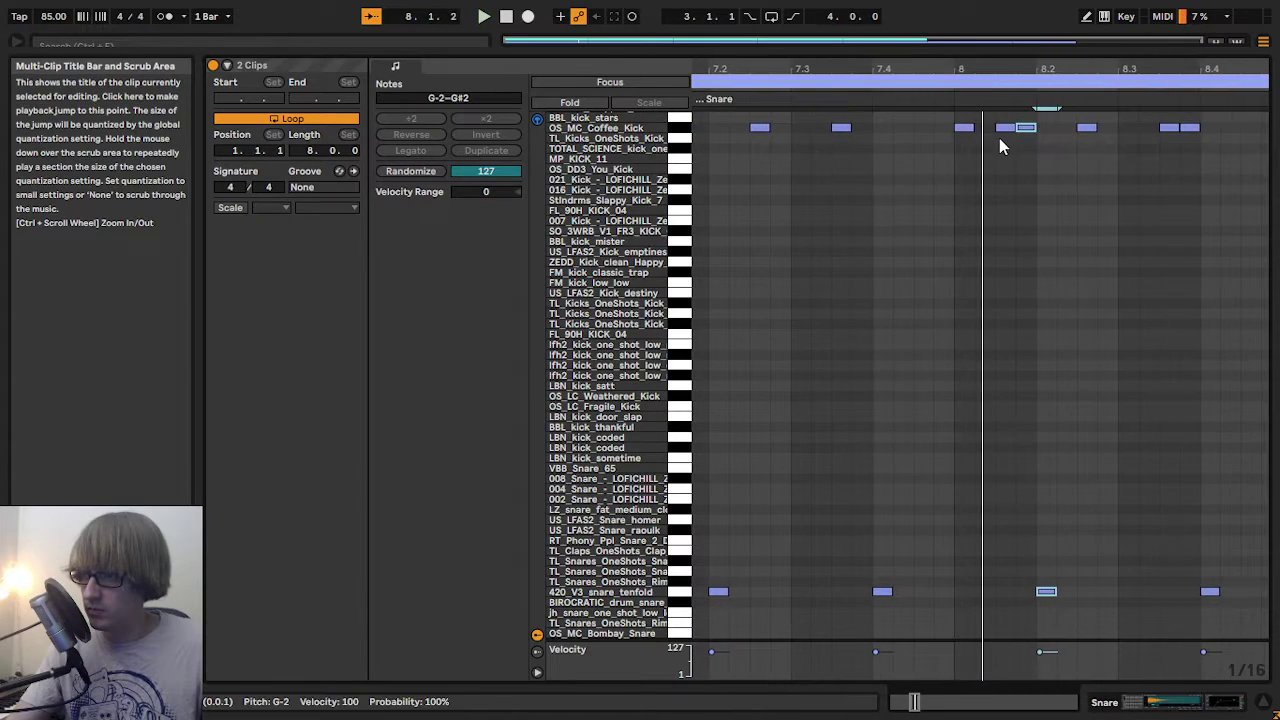
{"action": "left_click", "coordinate": [889, 98]}
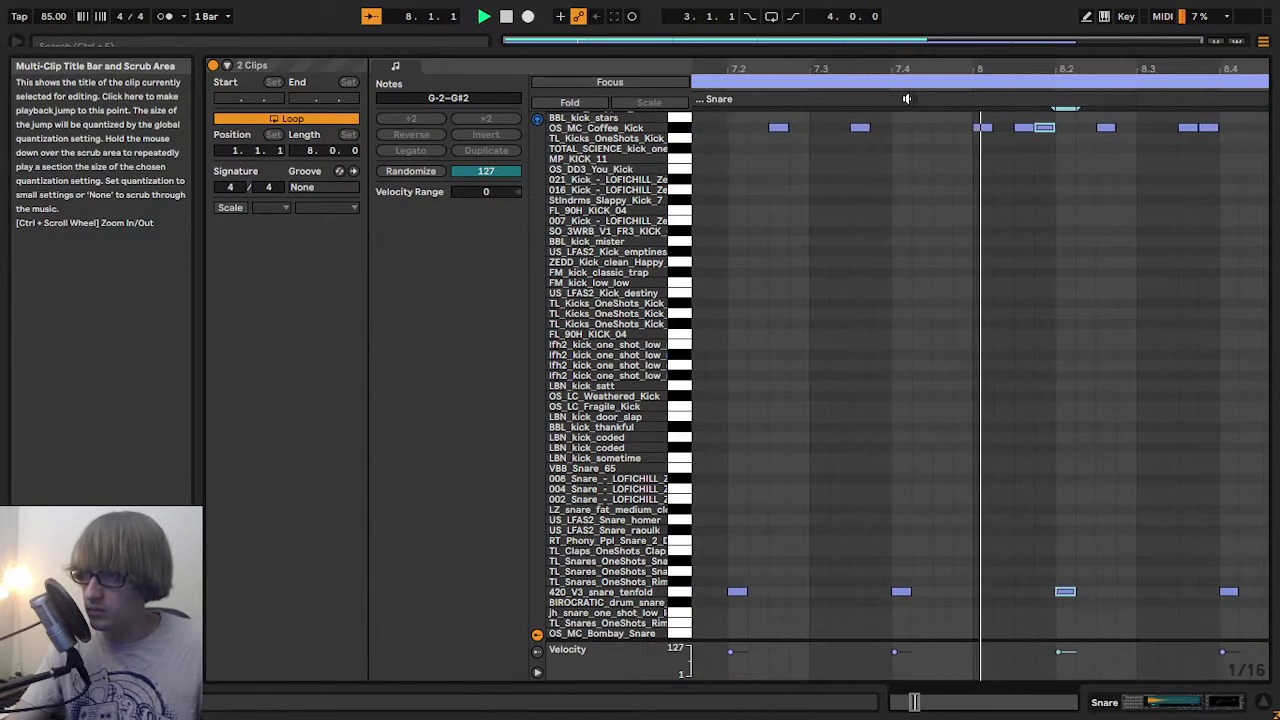
{"action": "key", "text": "space"}
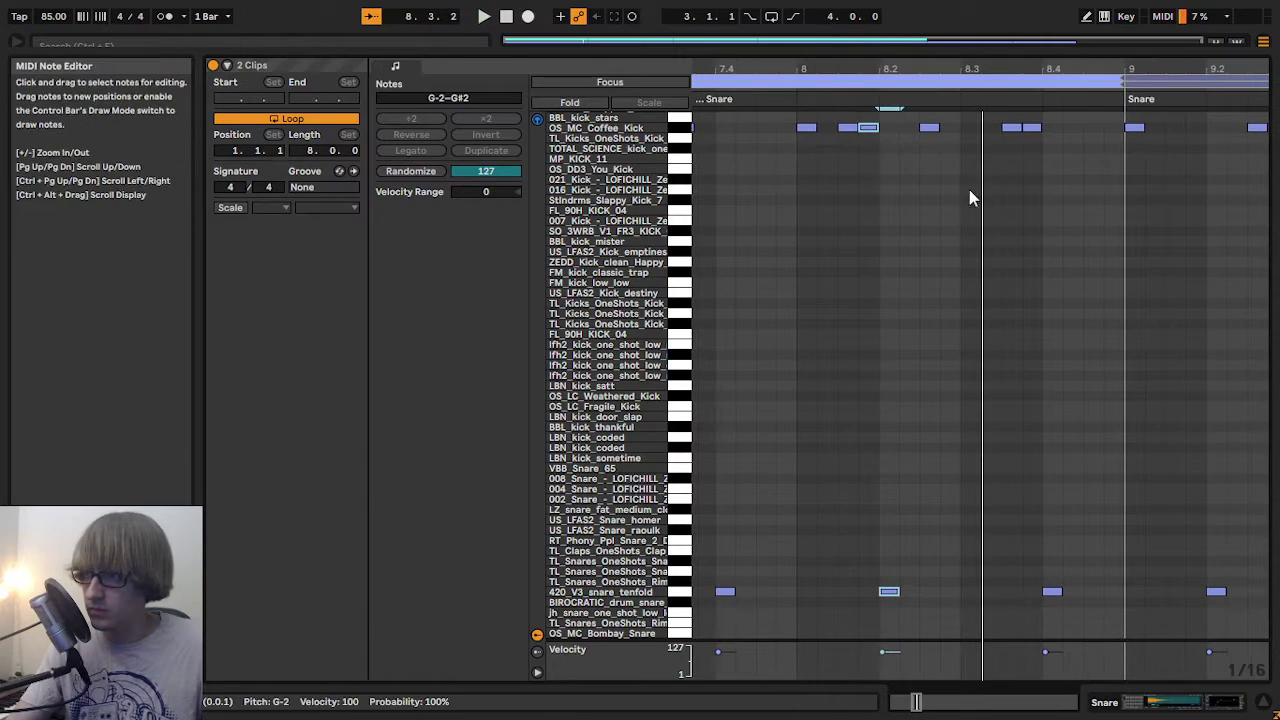
{"action": "left_click", "coordinate": [812, 99]}
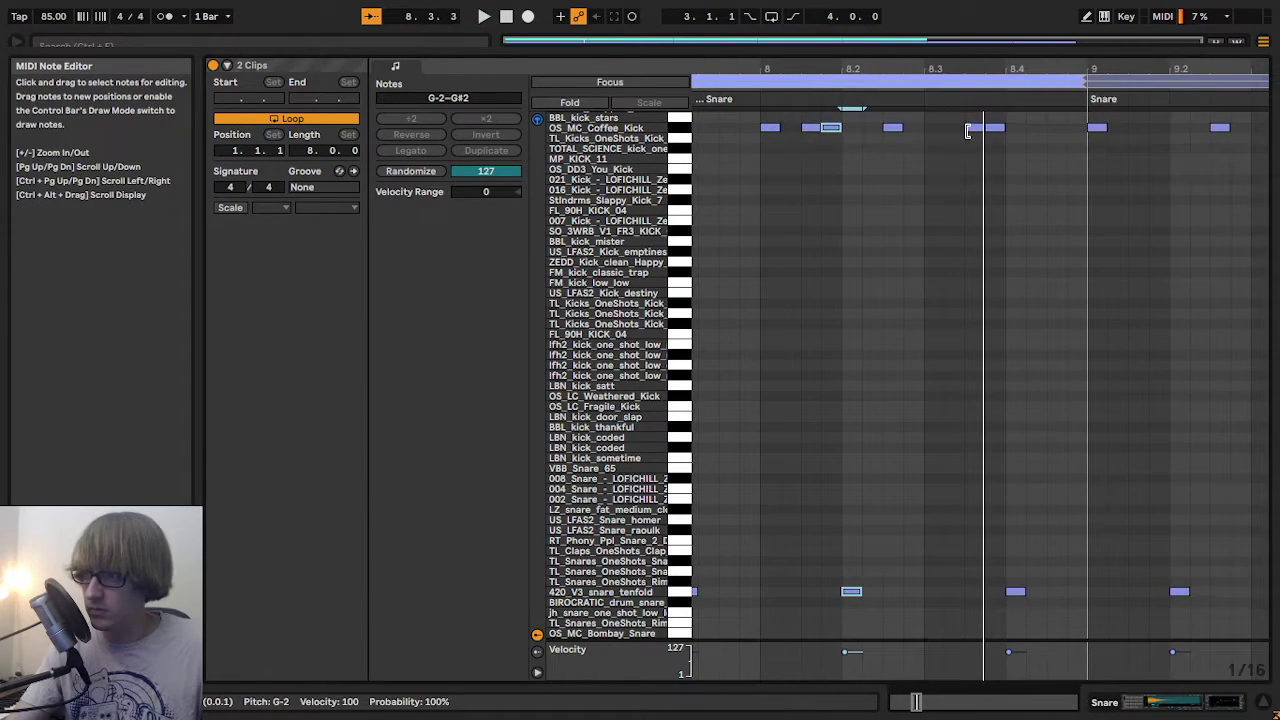
- Replace the OS_MC_Coffee_Kick note at 8.3.3 with a 420_V3_snare_tenfold hit and play the passage
{"action": "left_click", "coordinate": [1013, 590]}
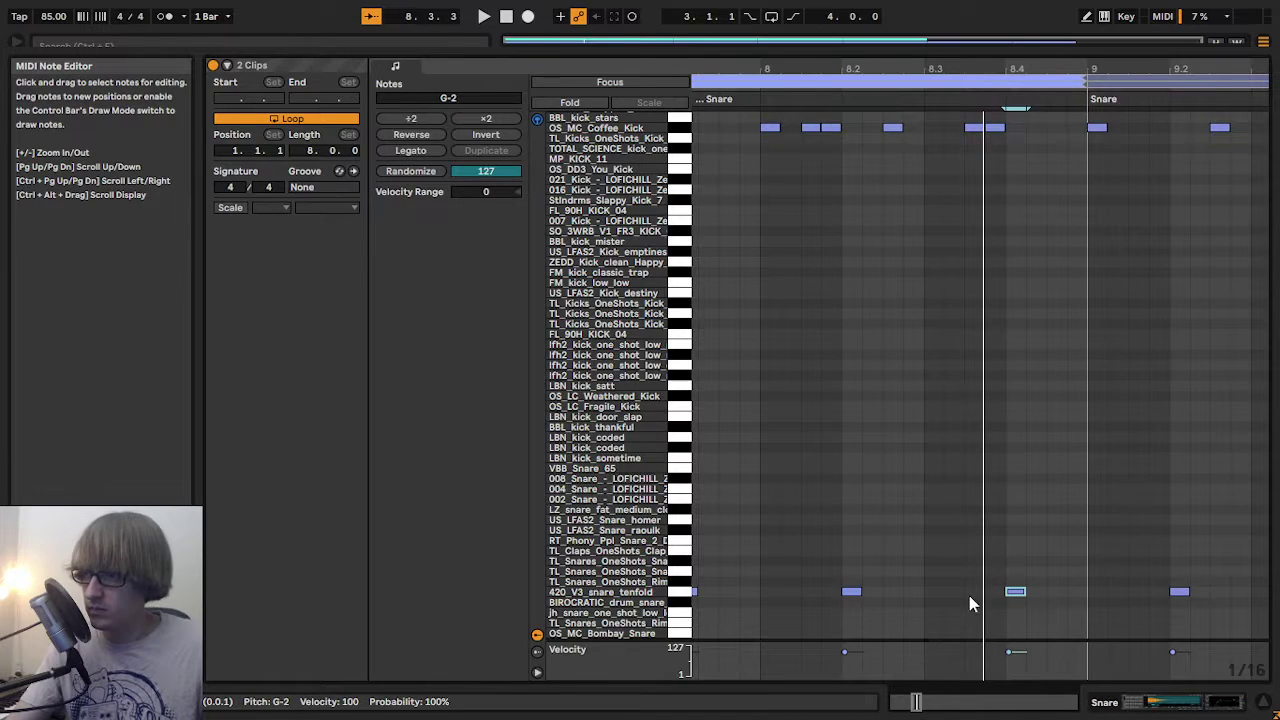
{"action": "double_click", "coordinate": [969, 592]}
{"action": "double_click", "coordinate": [972, 129]}
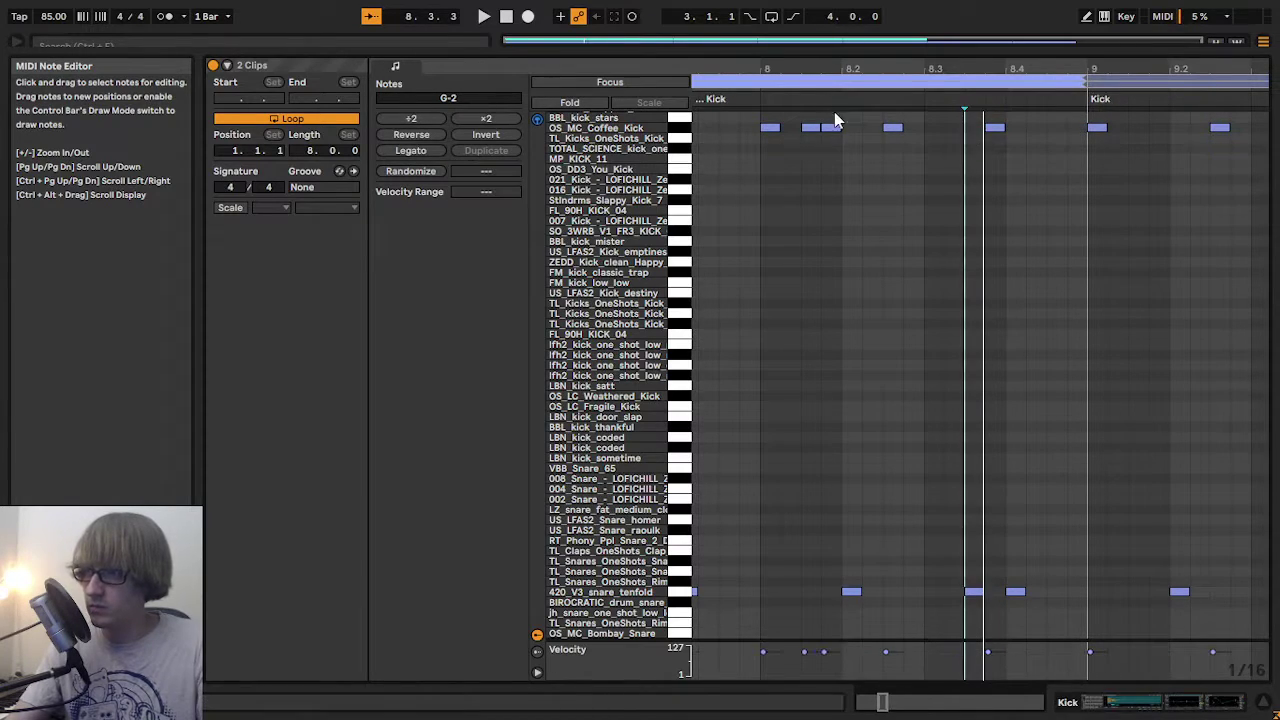
{"action": "left_click", "coordinate": [752, 101]}
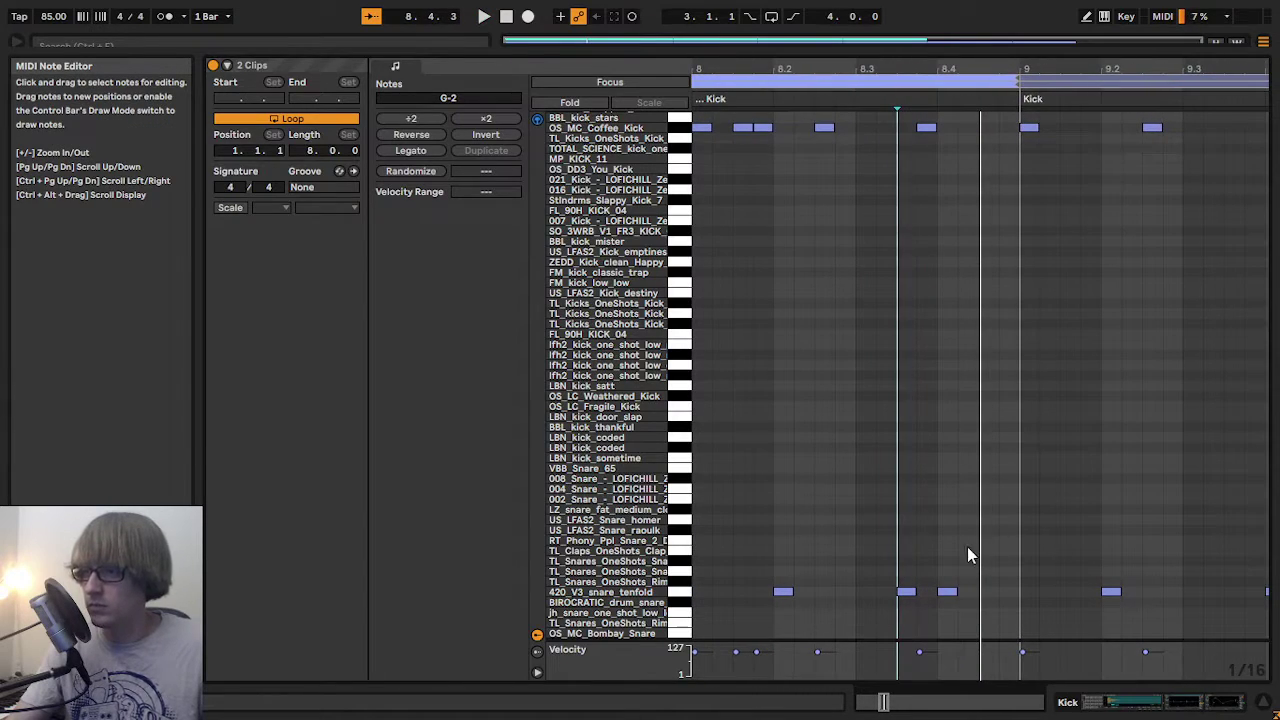
- Add a 420_V3_snare_tenfold hit at 8.4.2 and play bar 8 into bar 9
{"action": "left_click", "coordinate": [948, 591]}
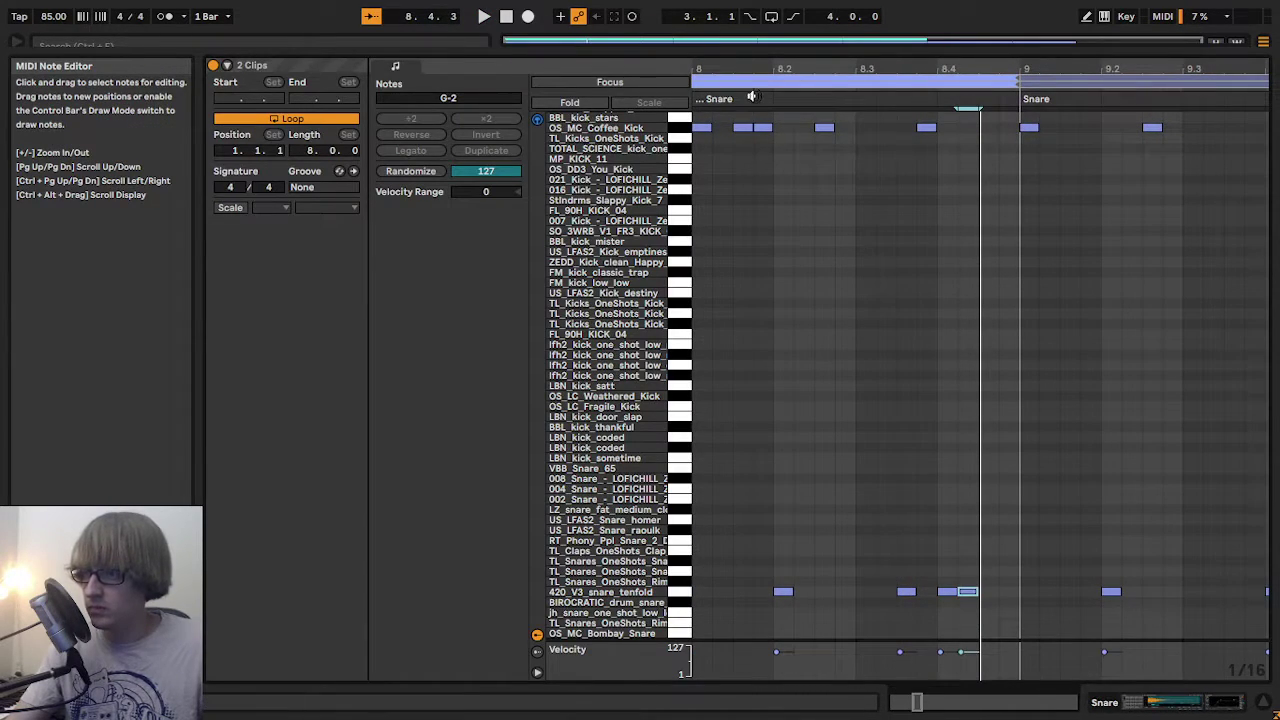
{"action": "left_click", "coordinate": [752, 98]}
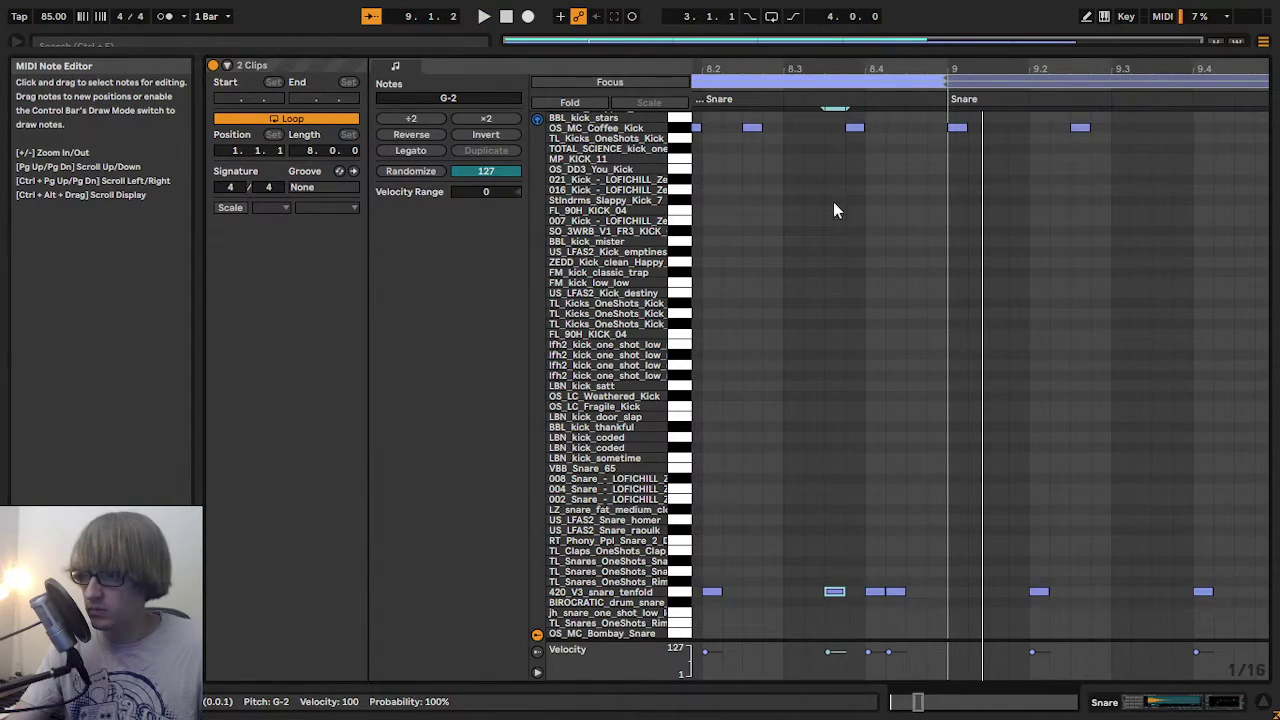
{"action": "left_click", "coordinate": [718, 99]}
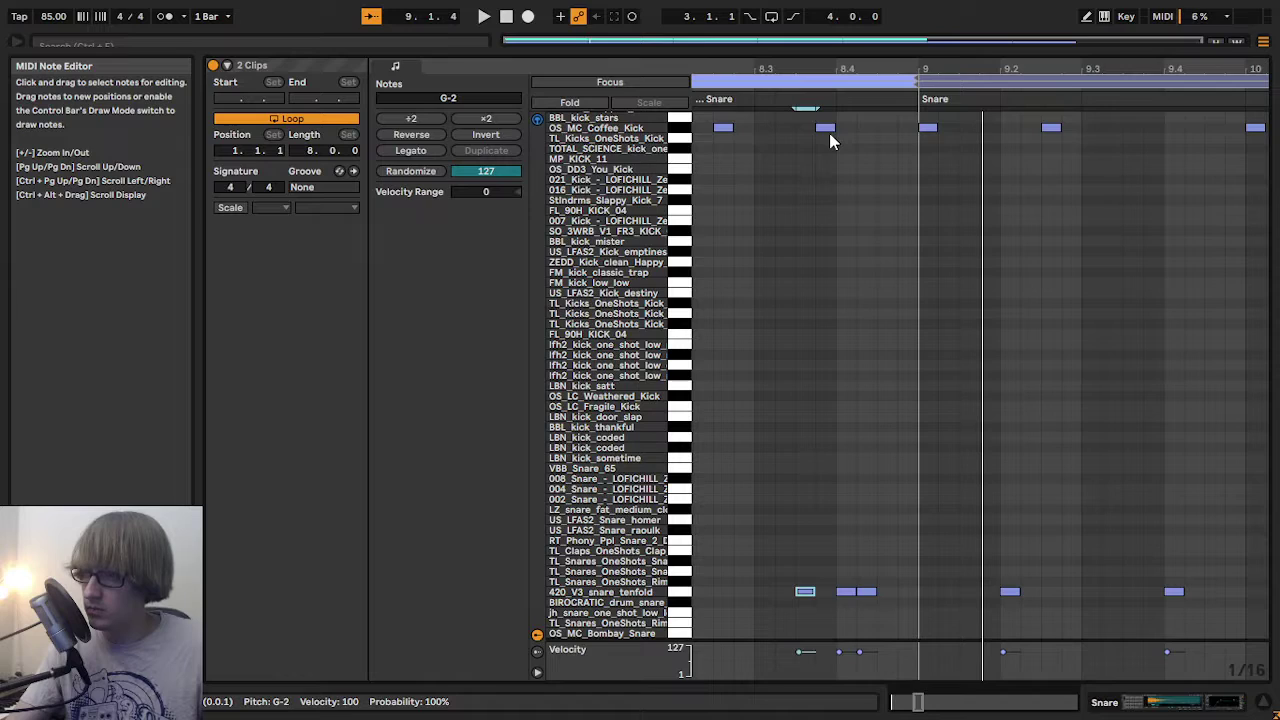
- Add an OS_MC_Coffee_Kick note at 8.4.3 and play the end of bar 8
{"action": "left_click", "coordinate": [830, 138]}
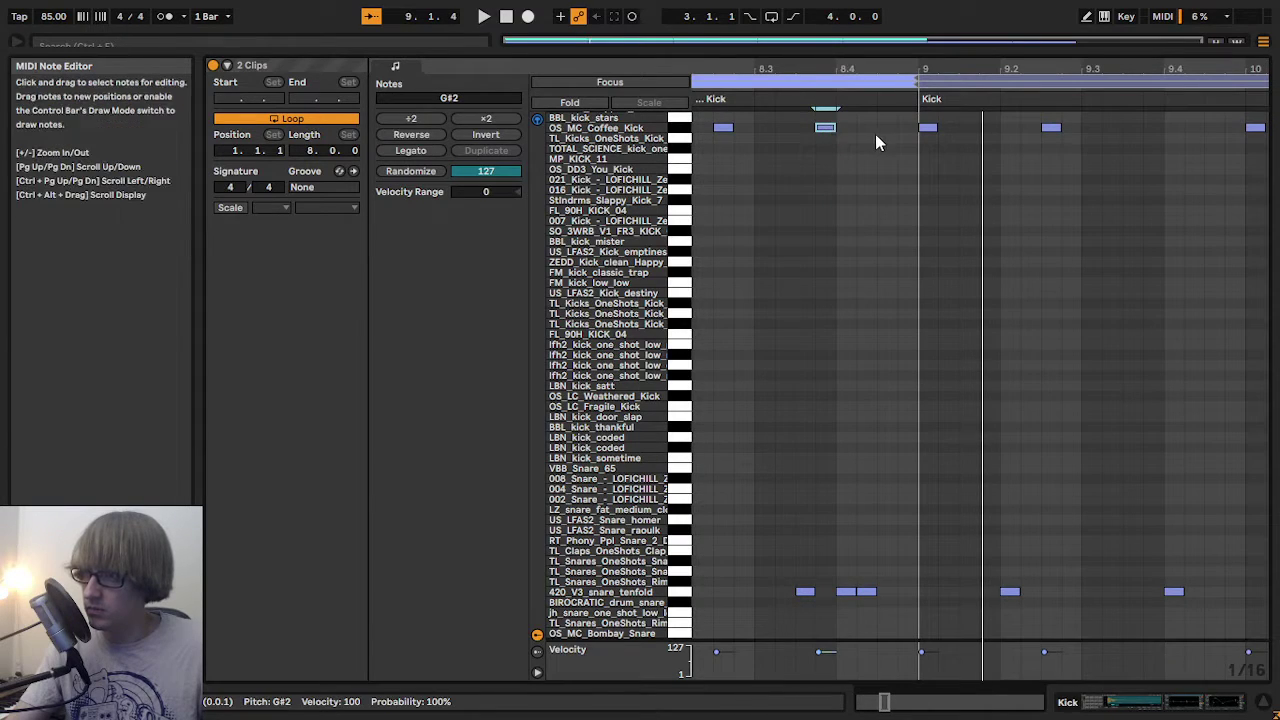
{"action": "double_click", "coordinate": [878, 131]}
{"action": "left_click", "coordinate": [734, 98]}
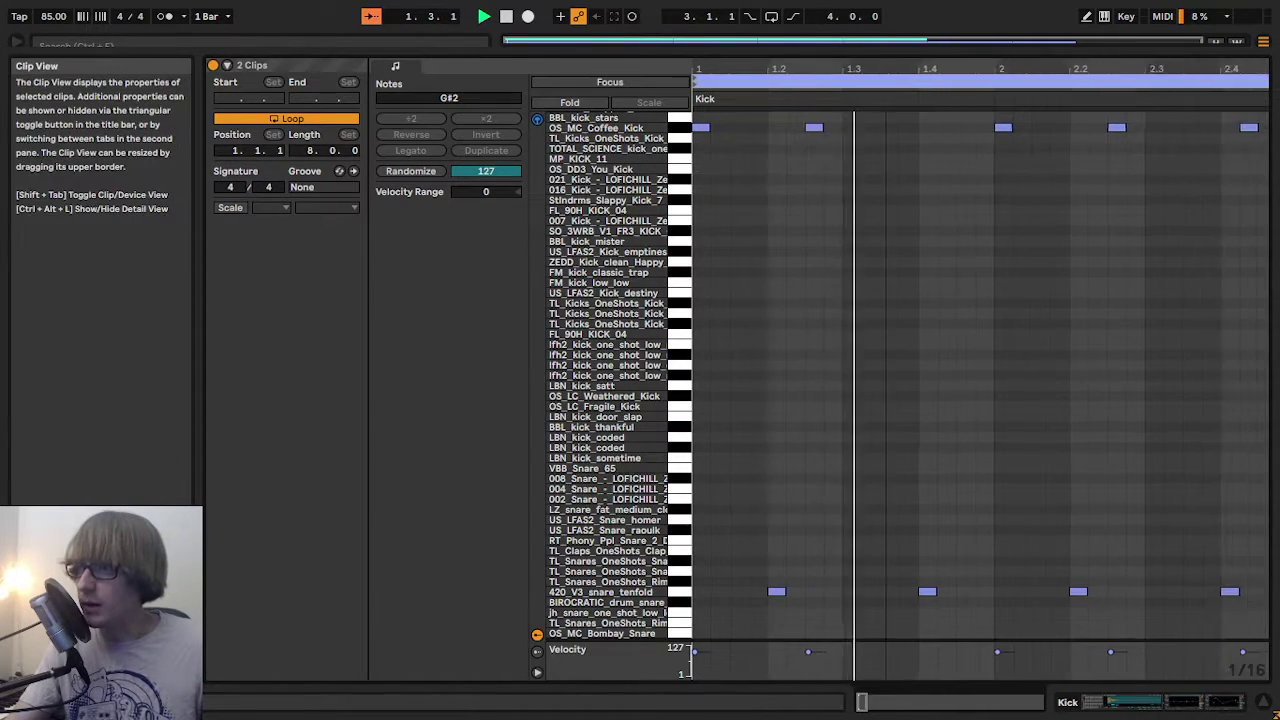
- Examine the kick and snare notes across bars 1 to 5 during playback from the start
{"action": "left_click_drag", "start_coordinate": [766, 69], "coordinate": [766, 35]}
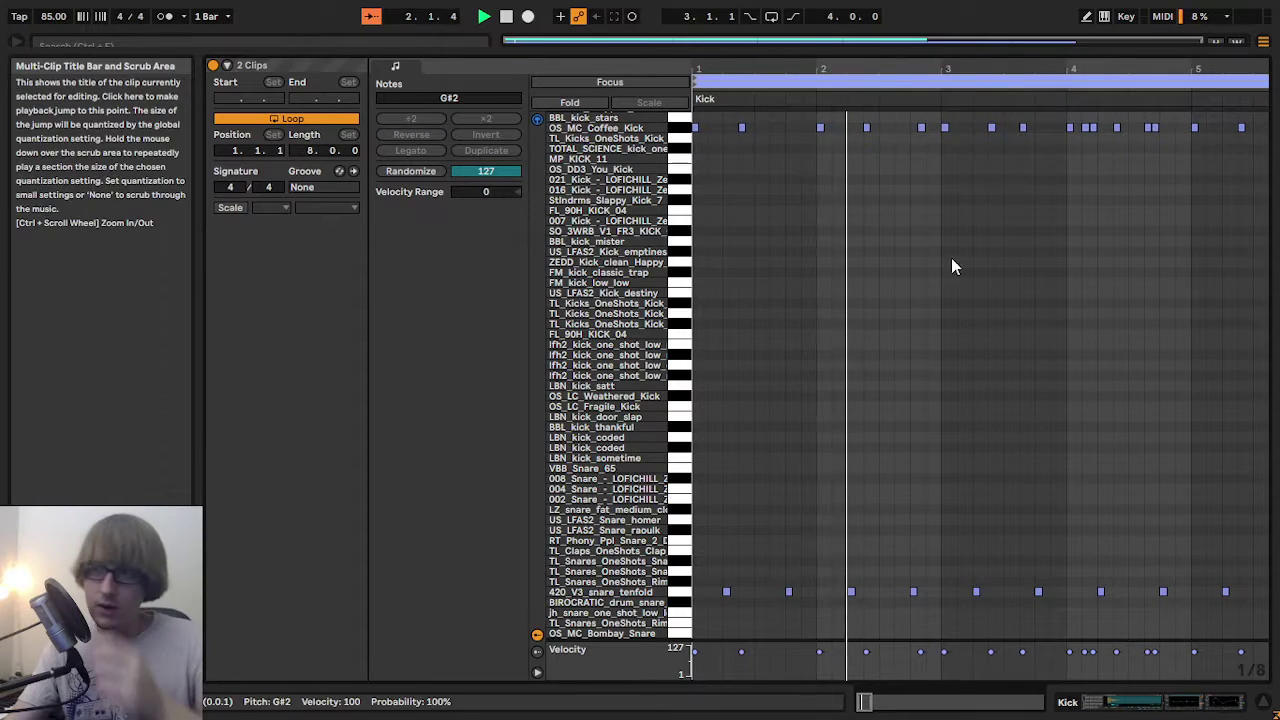
{"action": "scroll", "coordinate": [995, 320], "scroll_direction": "up", "scroll_amount": 5}
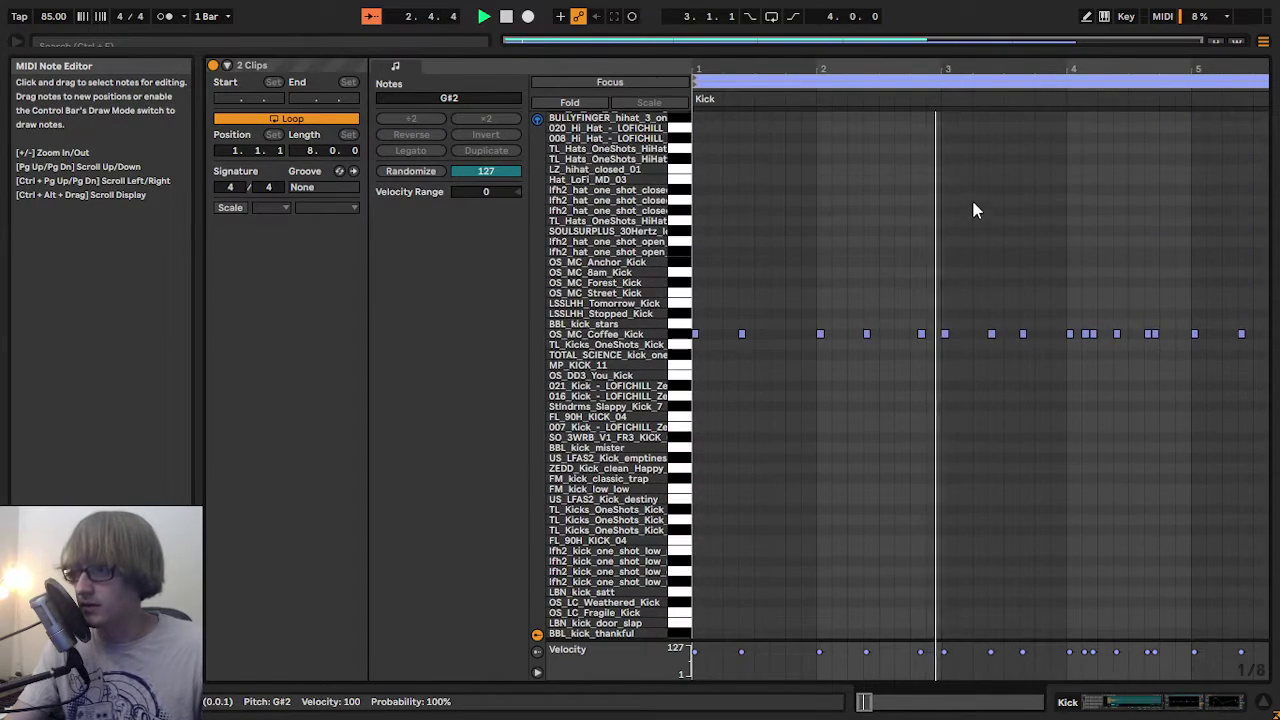
{"action": "scroll", "coordinate": [1061, 335], "scroll_direction": "down", "scroll_amount": 3}
{"action": "scroll", "coordinate": [1124, 245], "scroll_direction": "down", "scroll_amount": 2}
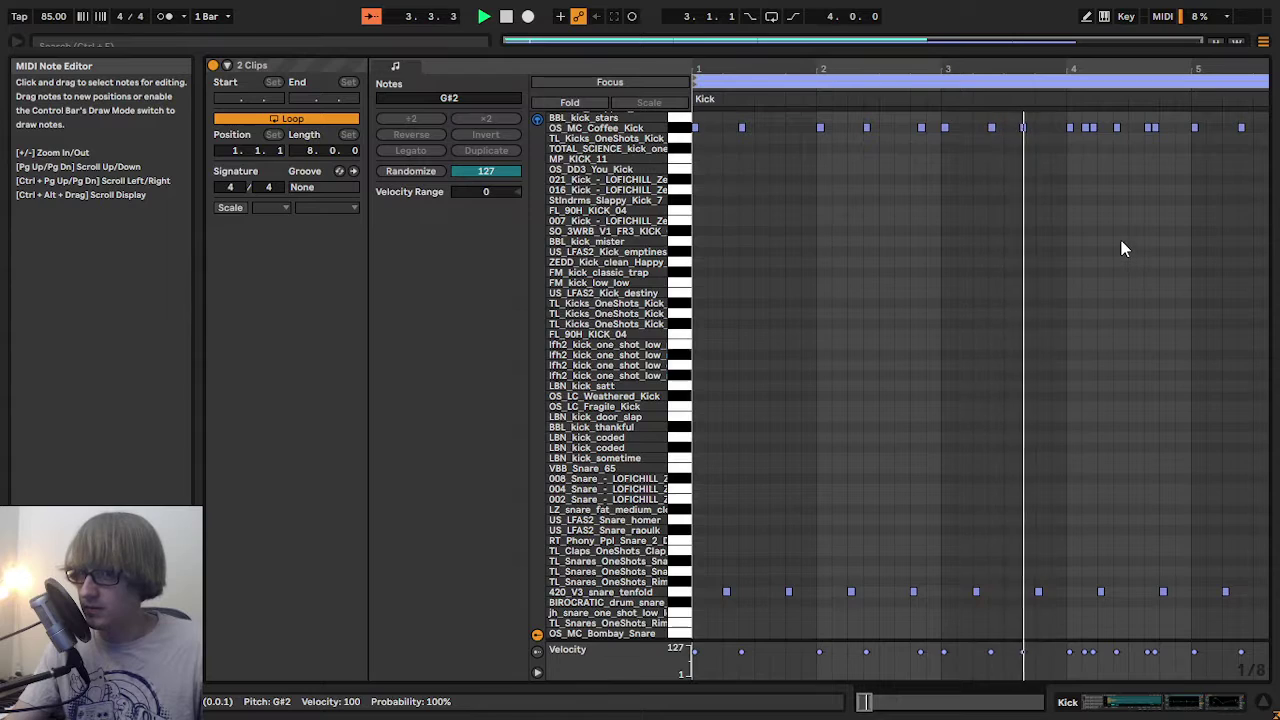
{"action": "left_click_drag", "start_coordinate": [1174, 64], "coordinate": [928, 98]}
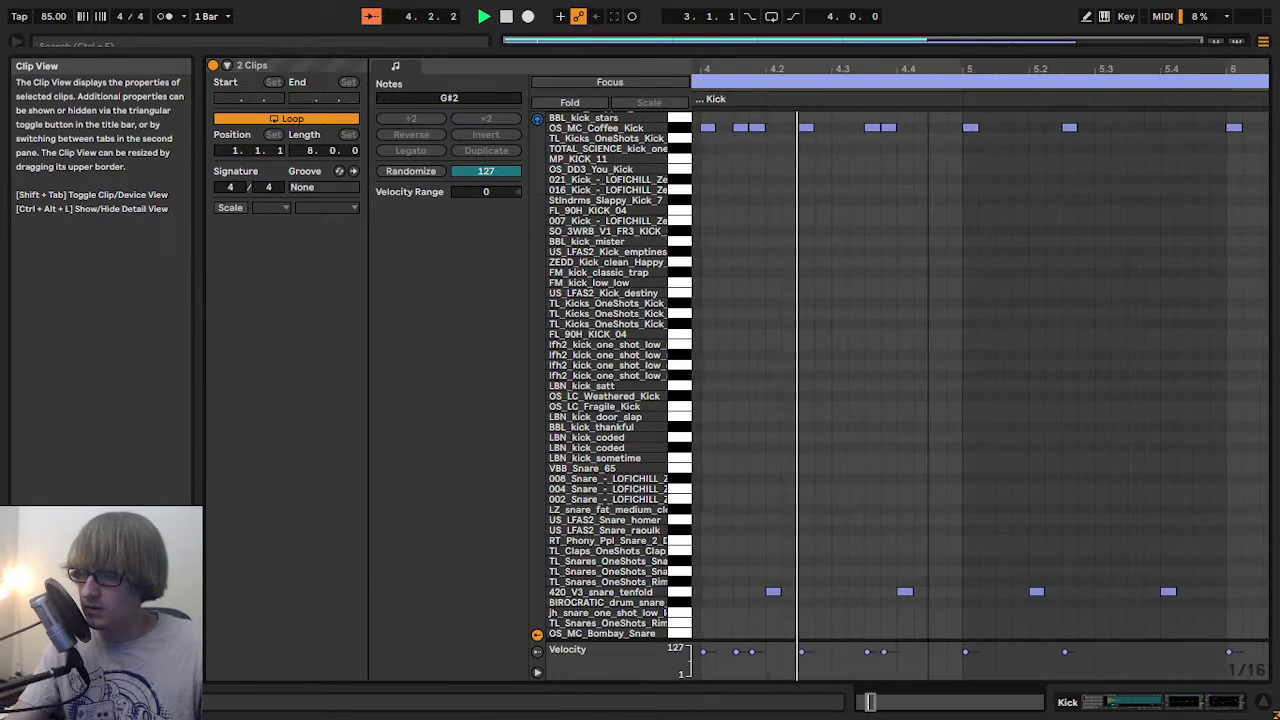
- Reduce the note editor's height to reveal the arrangement and check the track levels in the session mixer
{"action": "left_click_drag", "start_coordinate": [900, 46], "coordinate": [870, 298]}
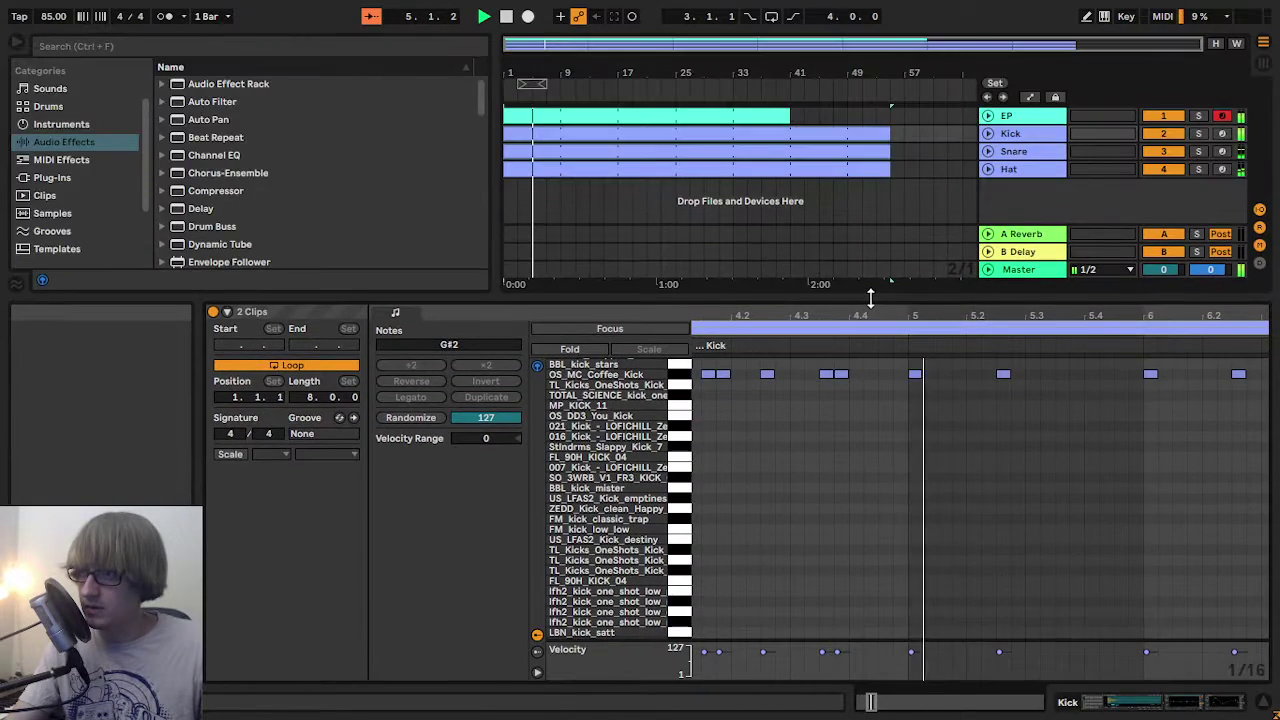
{"action": "key", "text": "Tab"}
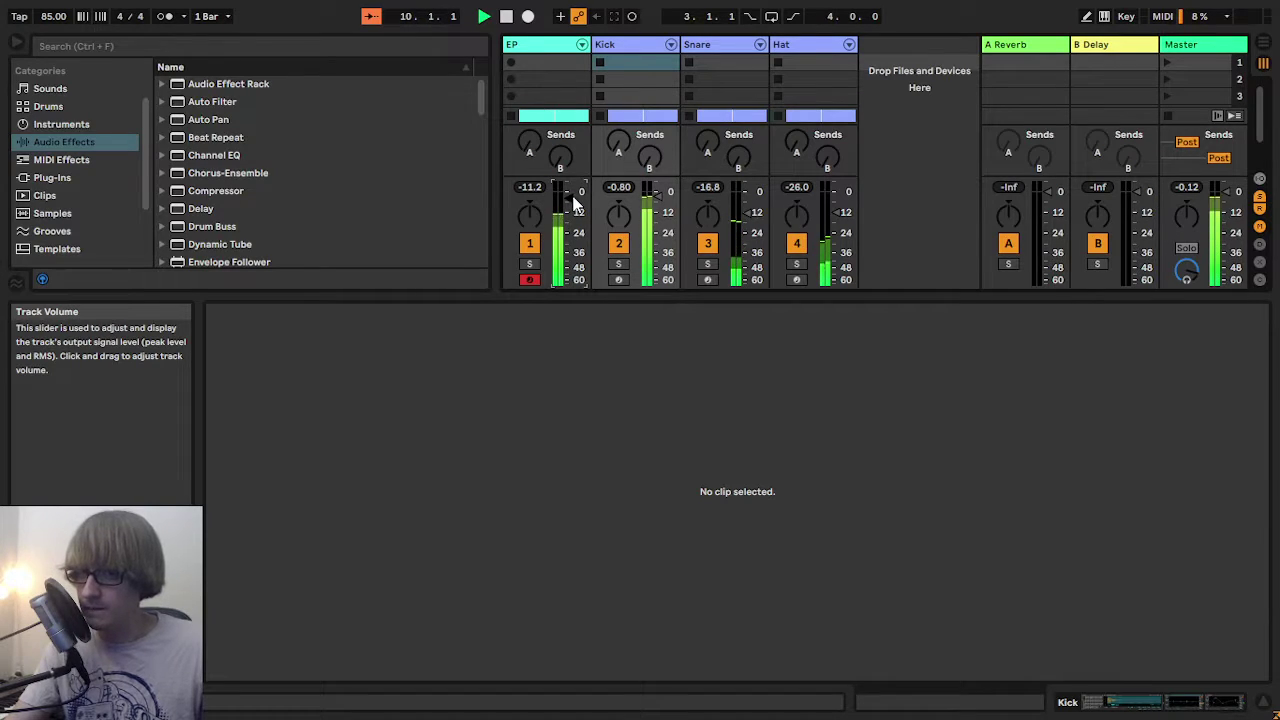
{"action": "key", "text": "Tab"}
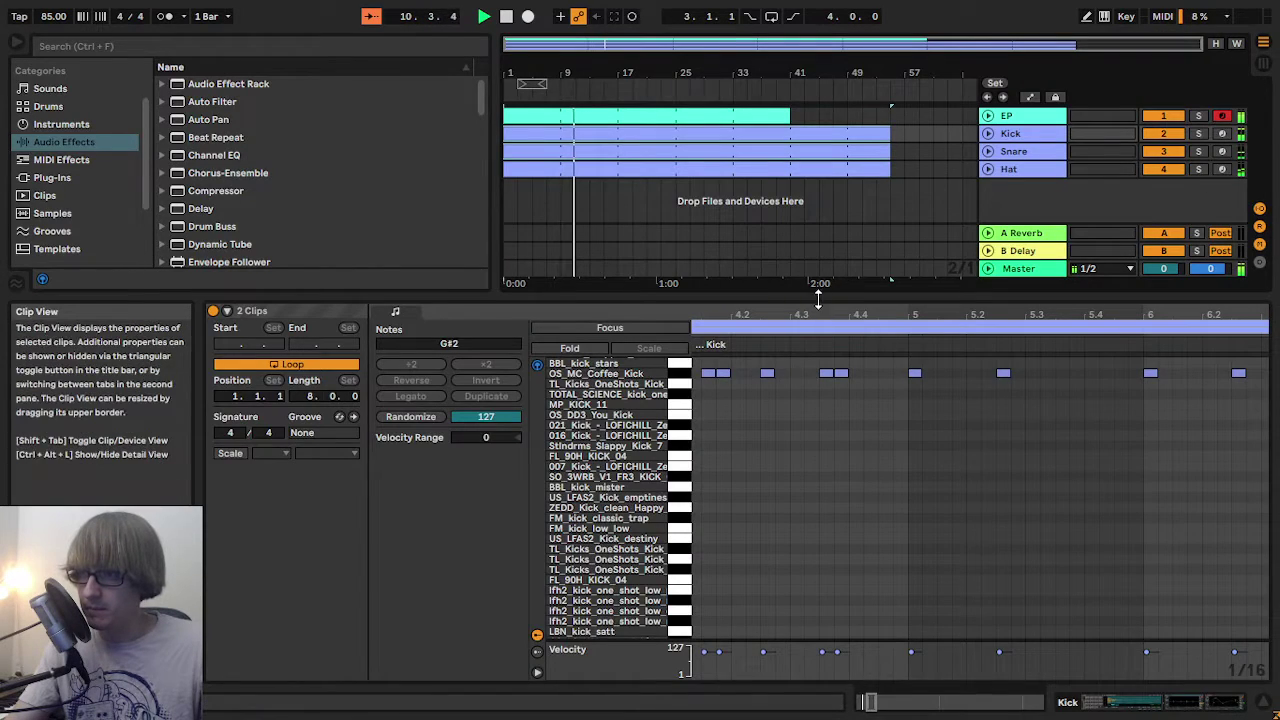
{"action": "left_click_drag", "start_coordinate": [817, 290], "coordinate": [778, 383]}
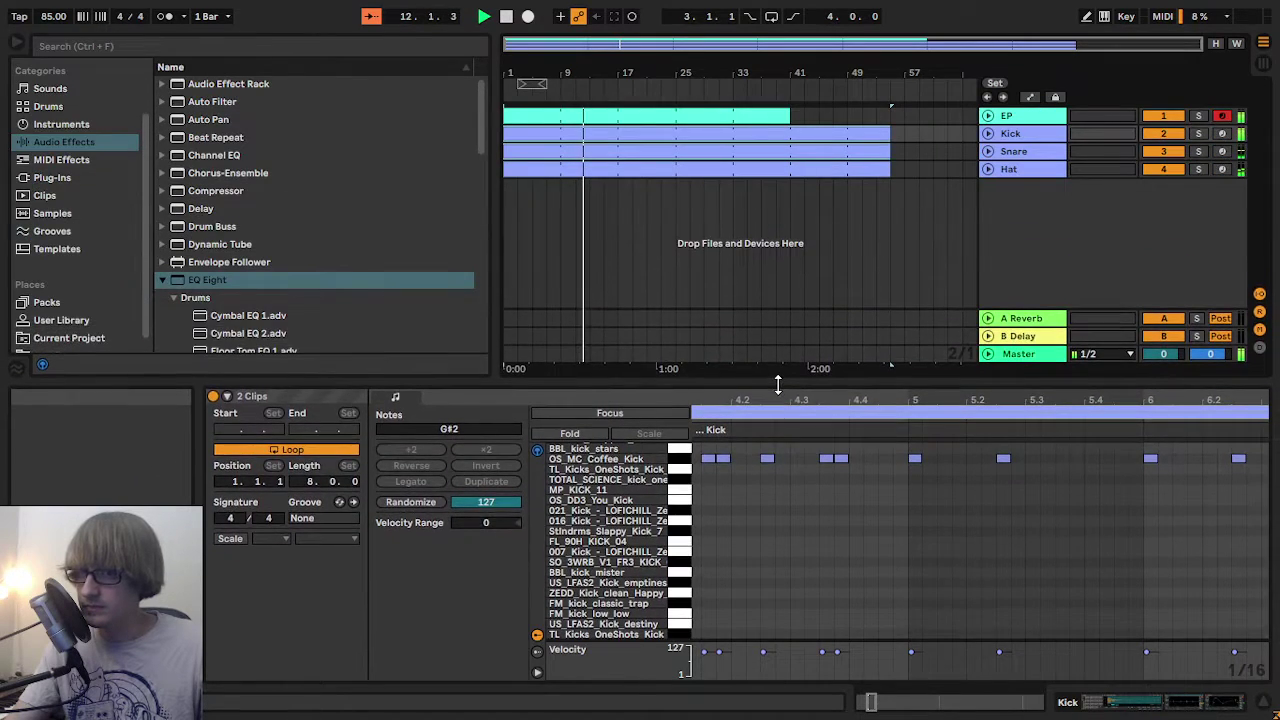
- Examine the EP track's device chain through to the sidechained Compressor and stop playback
{"action": "left_click", "coordinate": [1007, 116]}
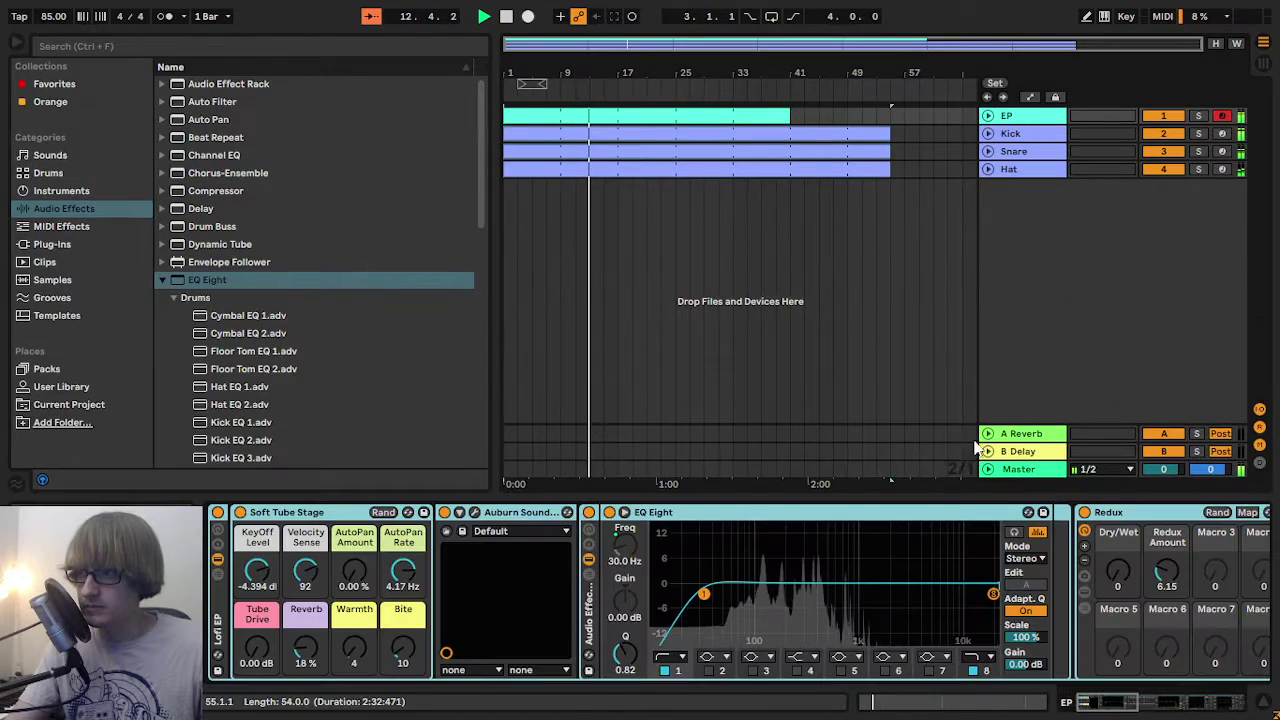
{"action": "scroll", "coordinate": [897, 519], "scroll_direction": "down", "scroll_amount": 10}
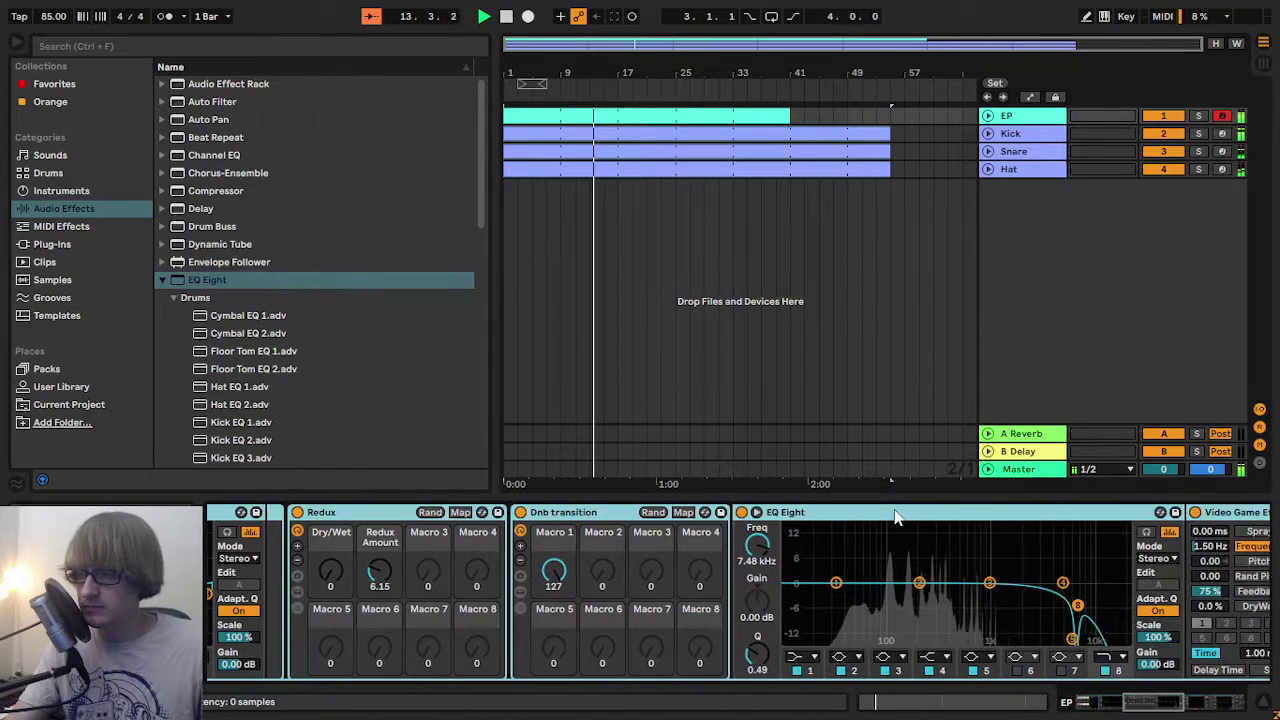
{"action": "scroll", "coordinate": [895, 516], "scroll_direction": "down", "scroll_amount": 12}
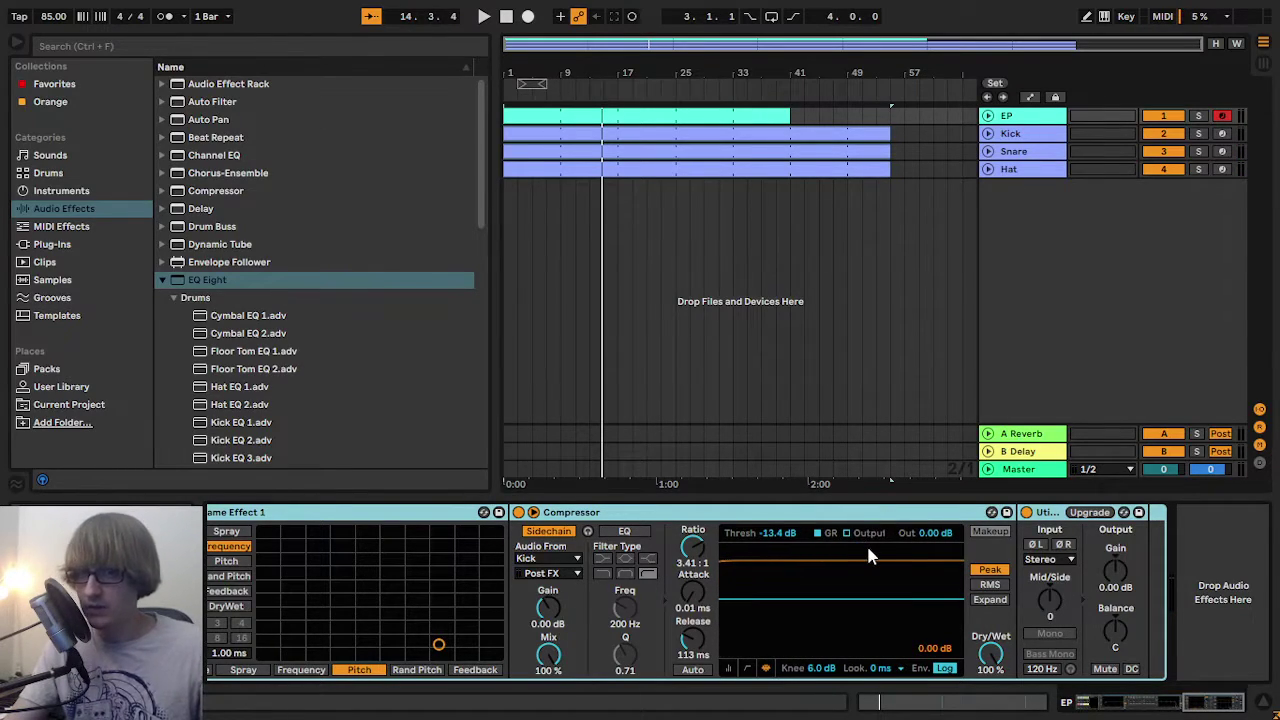
{"action": "key", "text": "space"}
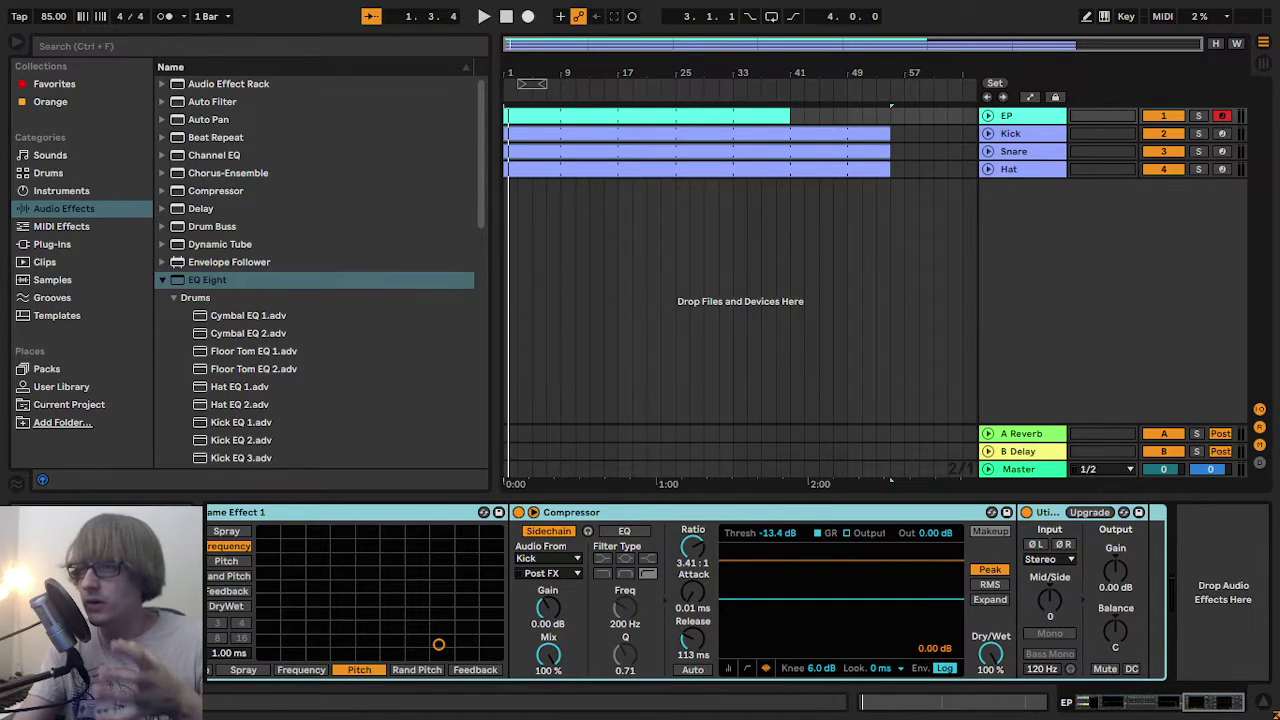
- Return to the start of the song and play it with the EP track's second EQ Eight in view
{"action": "left_click", "coordinate": [505, 20]}
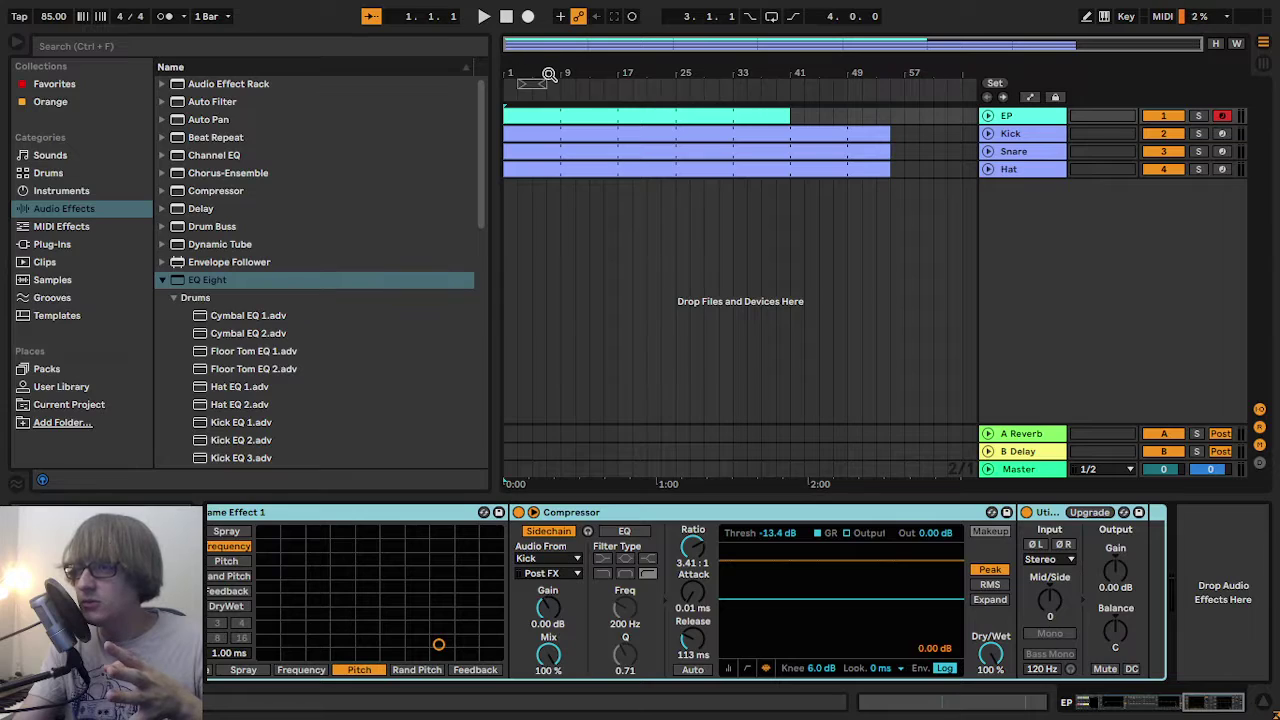
{"action": "left_click", "coordinate": [549, 74]}
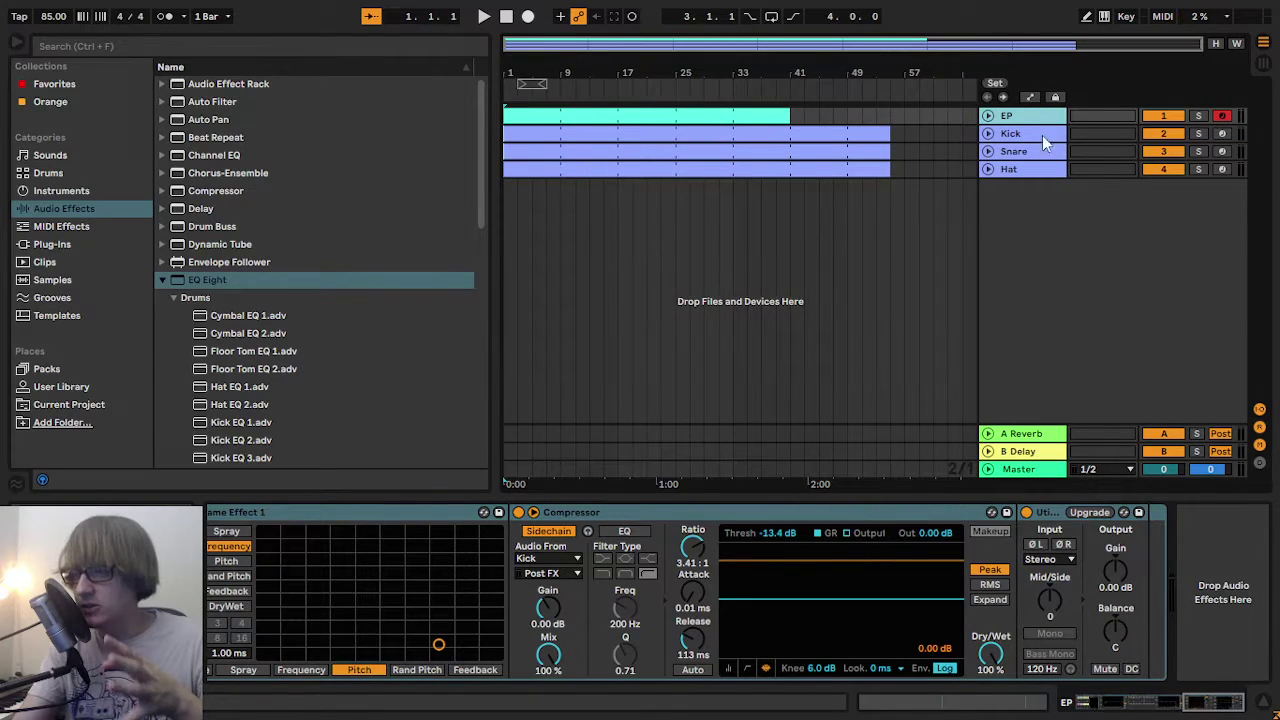
{"action": "left_click", "coordinate": [1035, 115]}
{"action": "scroll", "coordinate": [778, 520], "scroll_direction": "up", "scroll_amount": 10}
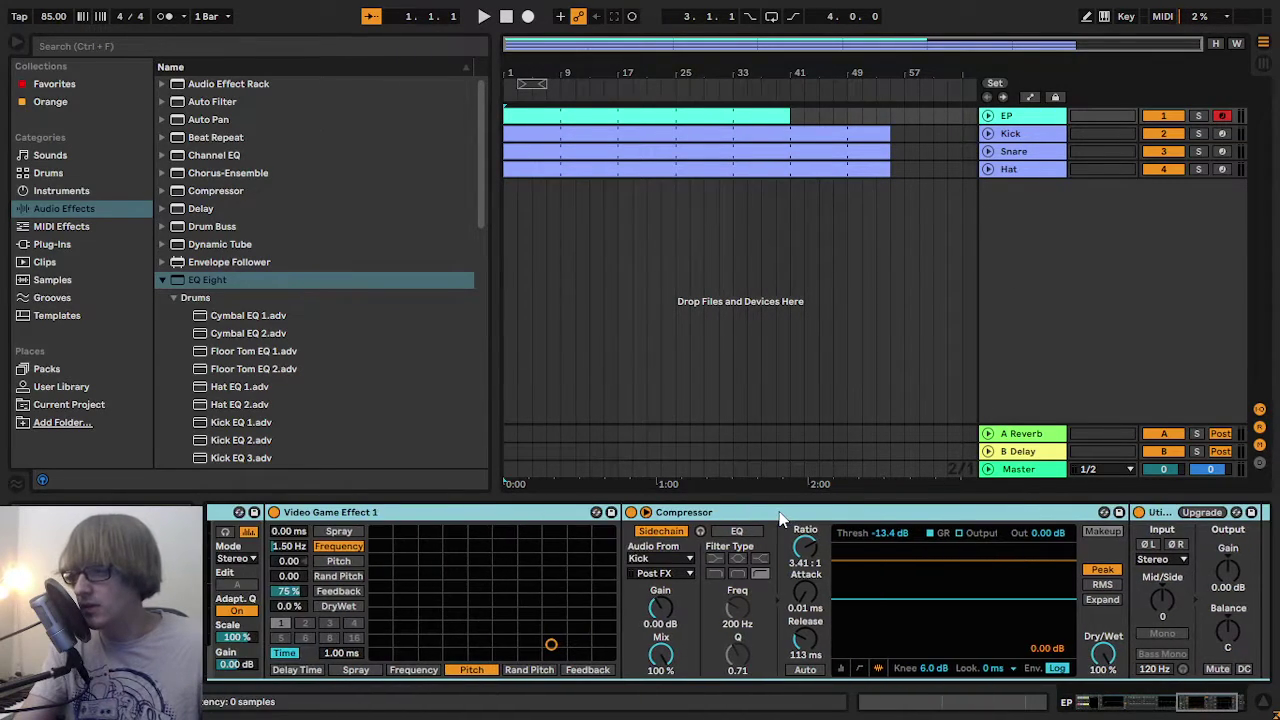
{"action": "scroll", "coordinate": [773, 518], "scroll_direction": "up", "scroll_amount": 5}
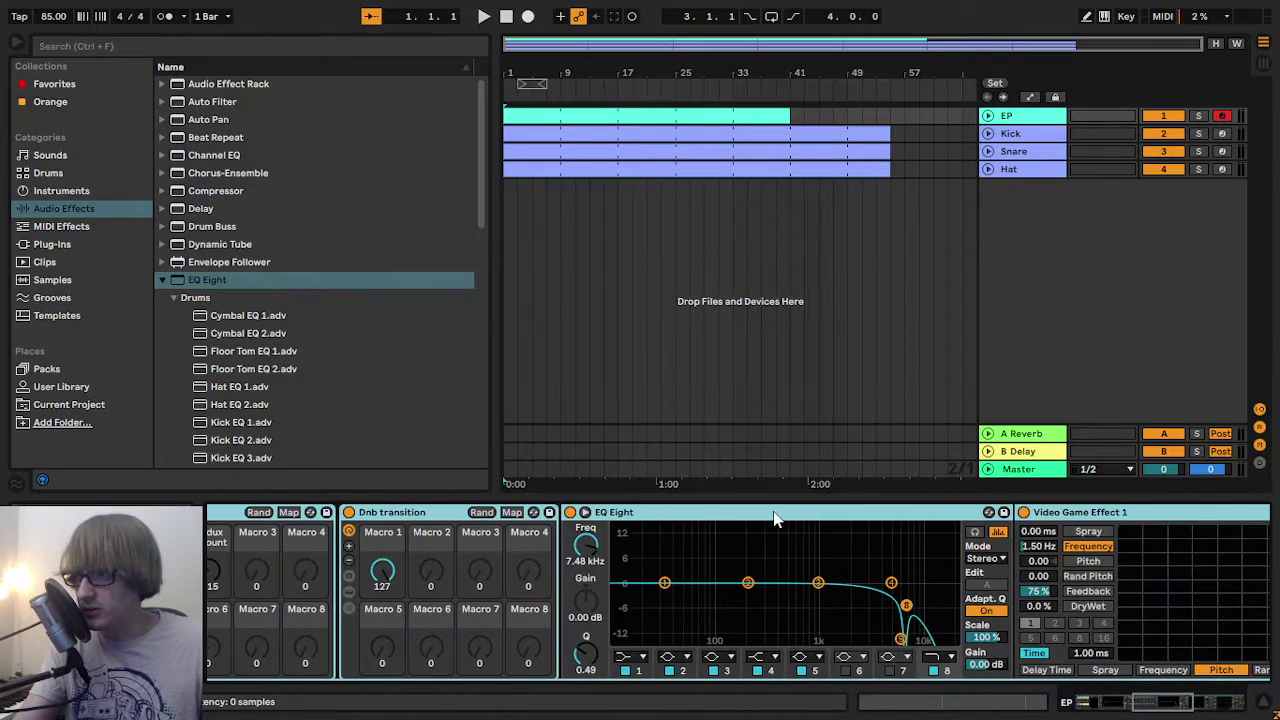
{"action": "left_click", "coordinate": [483, 17]}
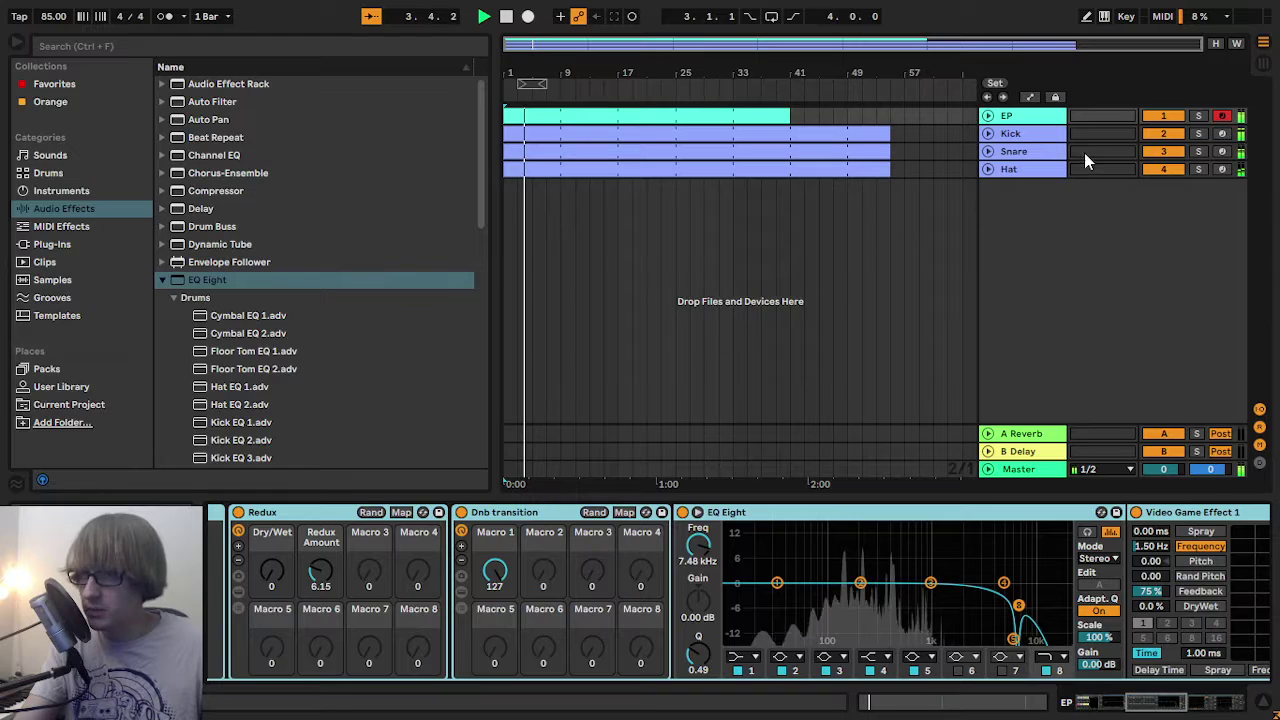
{"action": "left_click", "coordinate": [1019, 117]}
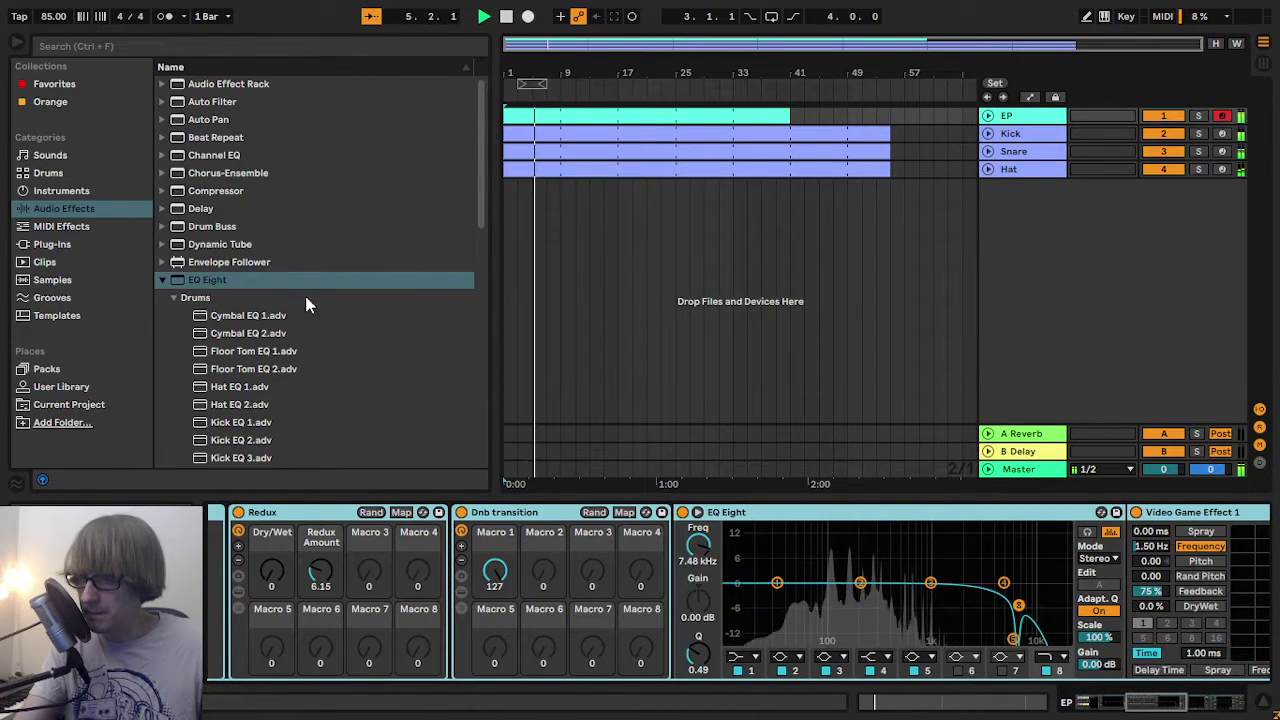
- Browse the installed plug-ins and load the helm64 synth on a new track below Hat
{"action": "left_click", "coordinate": [52, 245]}
{"action": "left_click", "coordinate": [163, 86]}
{"action": "scroll", "coordinate": [229, 343], "scroll_direction": "down", "scroll_amount": 3}
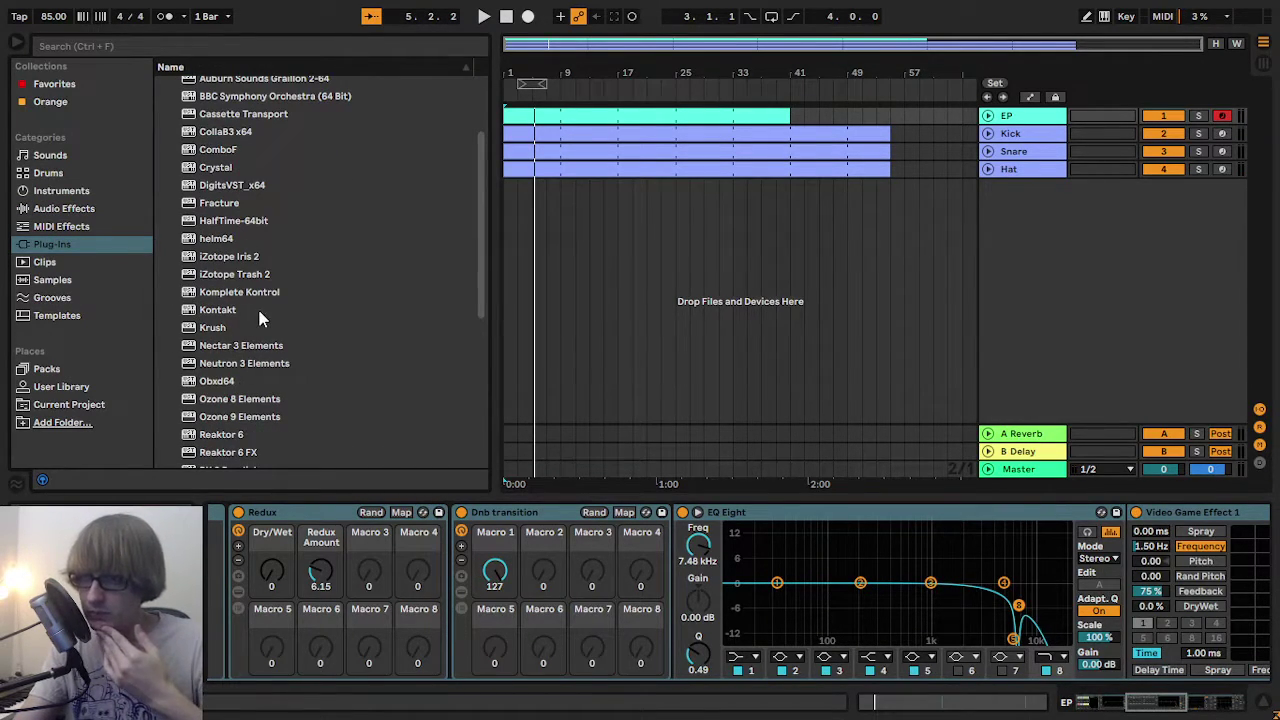
{"action": "scroll", "coordinate": [256, 303], "scroll_direction": "down", "scroll_amount": 2}
{"action": "scroll", "coordinate": [256, 301], "scroll_direction": "up", "scroll_amount": 3}
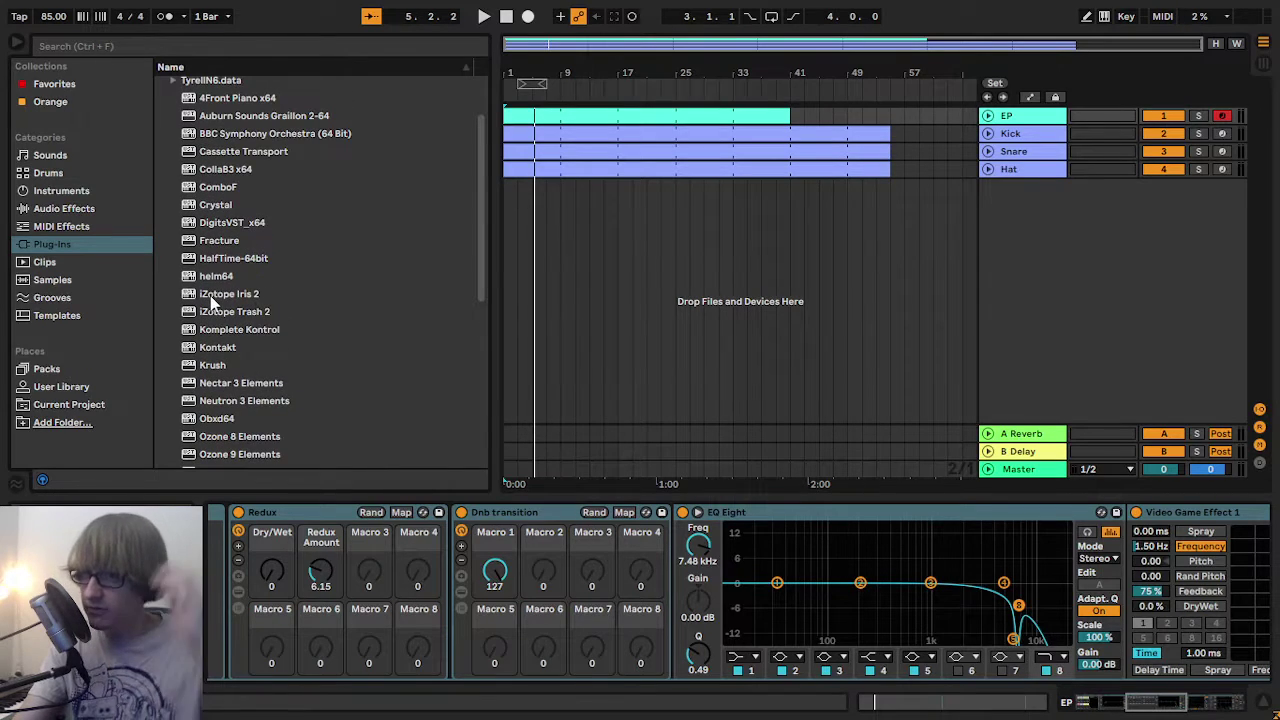
{"action": "left_click_drag", "start_coordinate": [217, 283], "coordinate": [938, 295]}
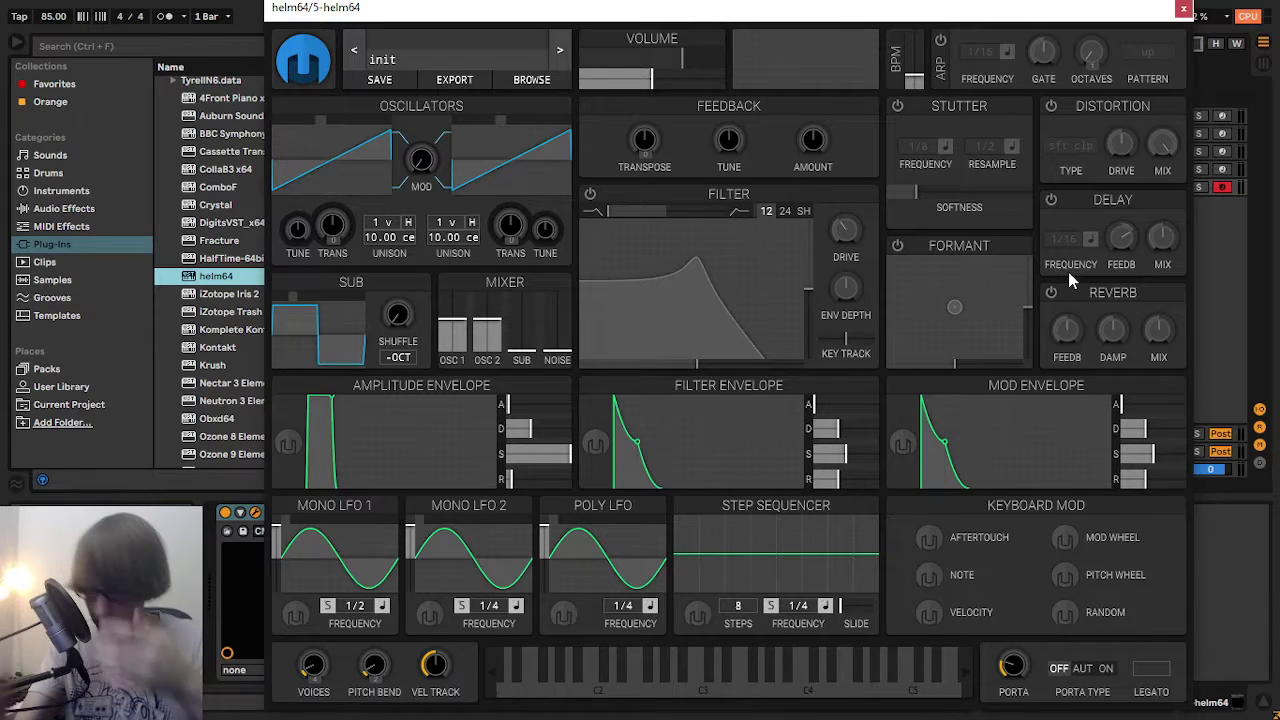
{"action": "left_click_drag", "start_coordinate": [557, 460], "coordinate": [539, 437]}
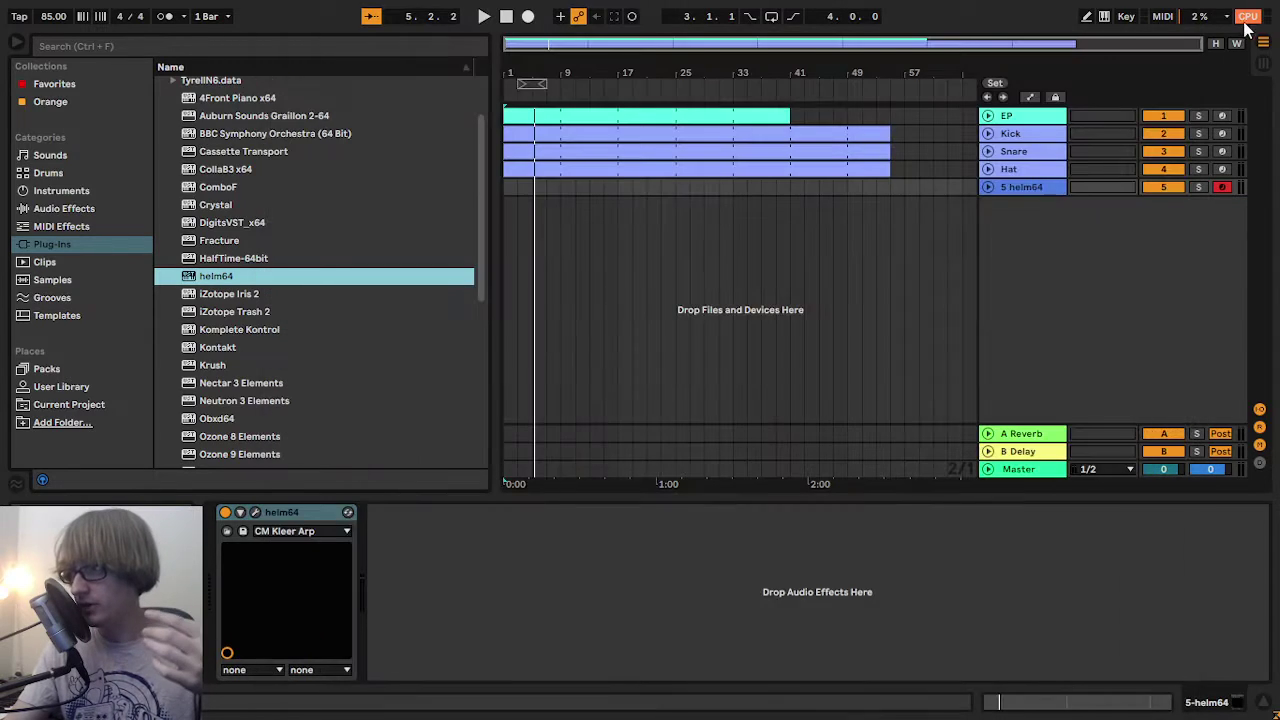
- Load the factory Bass preset CM Subsine in helm64 and set its amplitude envelope sustain to 0
{"action": "left_click", "coordinate": [1181, 8]}
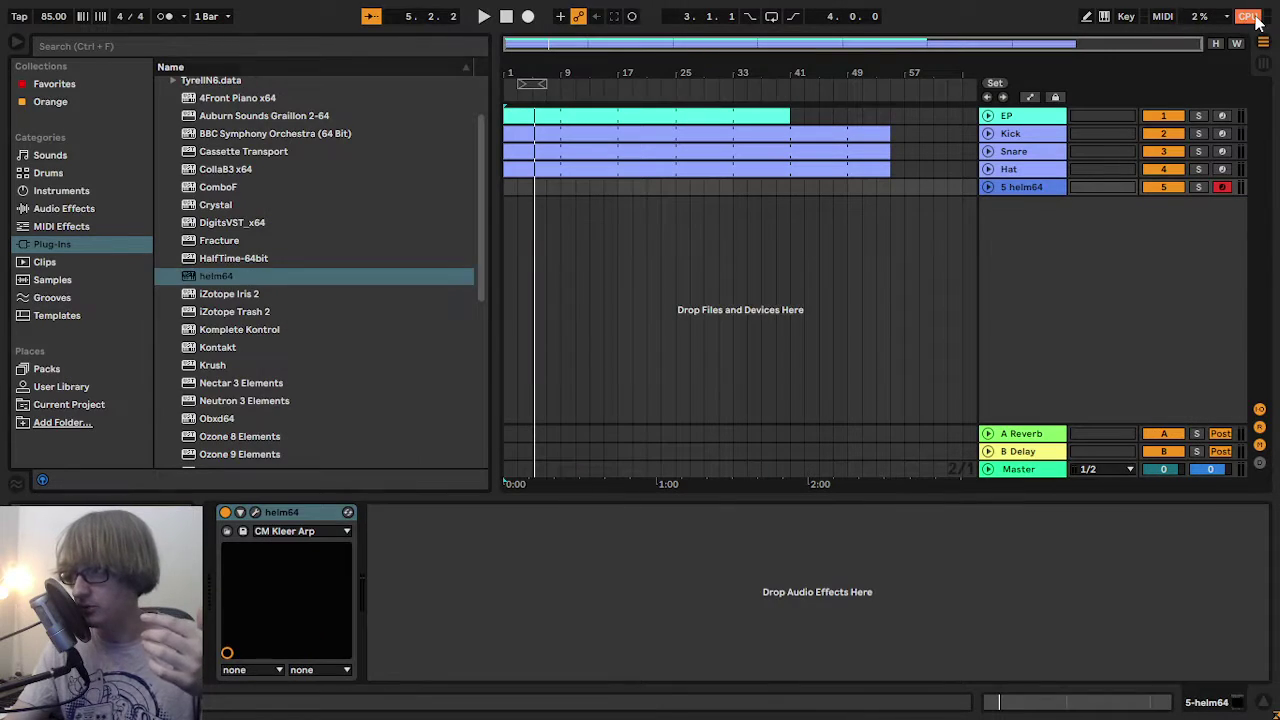
{"action": "left_click", "coordinate": [1039, 186]}
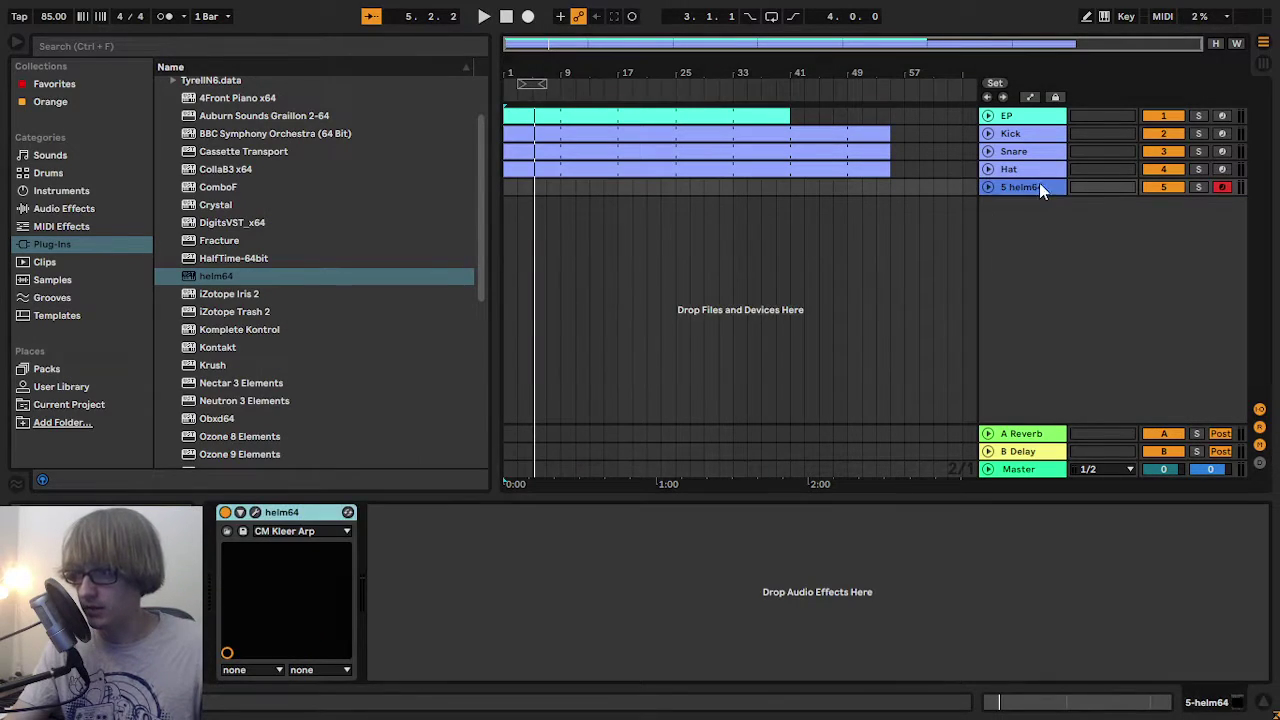
{"action": "left_click", "coordinate": [256, 512]}
{"action": "left_click", "coordinate": [475, 55]}
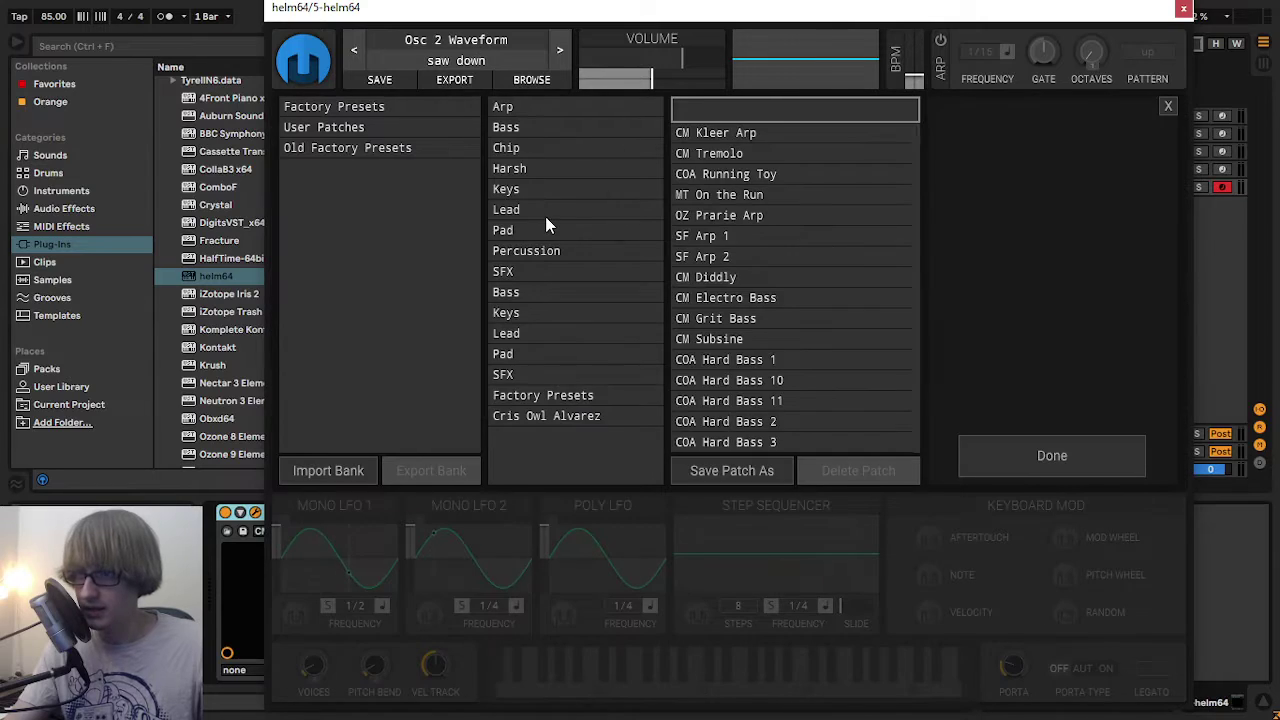
{"action": "left_click", "coordinate": [538, 129]}
{"action": "left_click", "coordinate": [727, 196]}
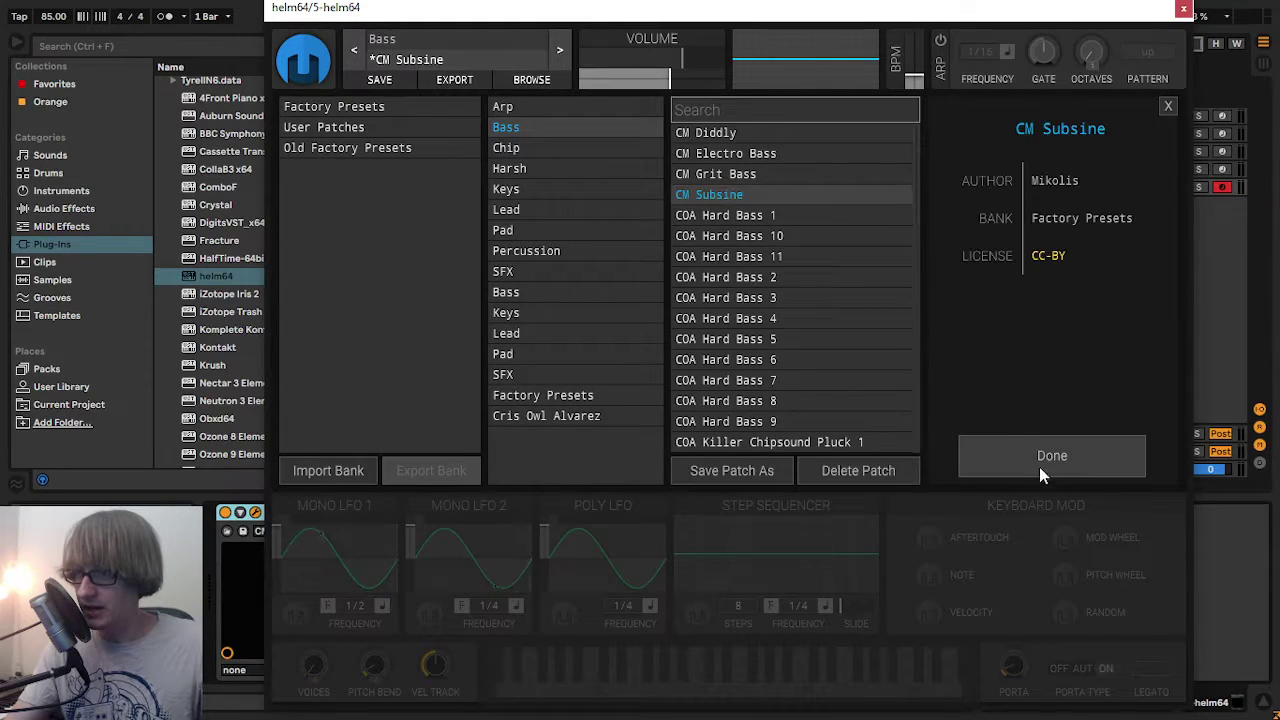
{"action": "left_click", "coordinate": [1043, 469]}
{"action": "left_click_drag", "start_coordinate": [487, 458], "coordinate": [475, 458]}
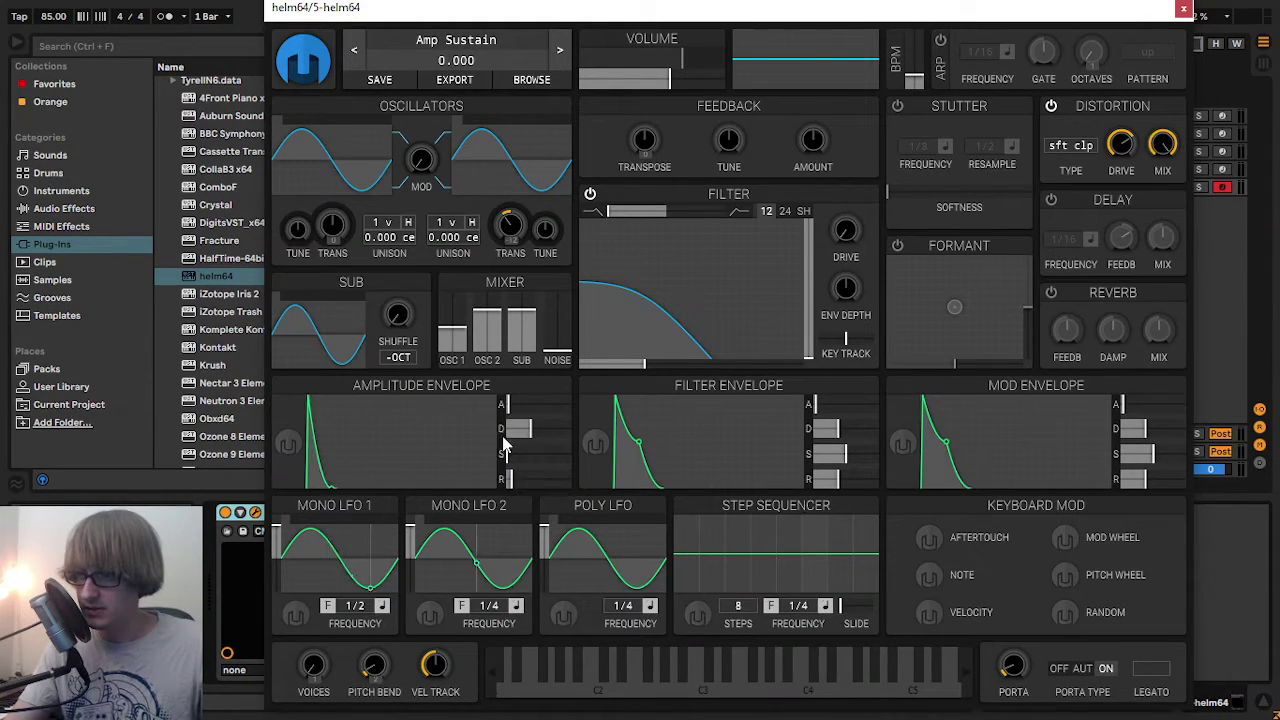
{"action": "left_click", "coordinate": [1183, 9]}
- Lower the helm64 track's volume slightly and rename the track Bass, playing it along with the beat
{"action": "left_click_drag", "start_coordinate": [927, 385], "coordinate": [927, 392]}
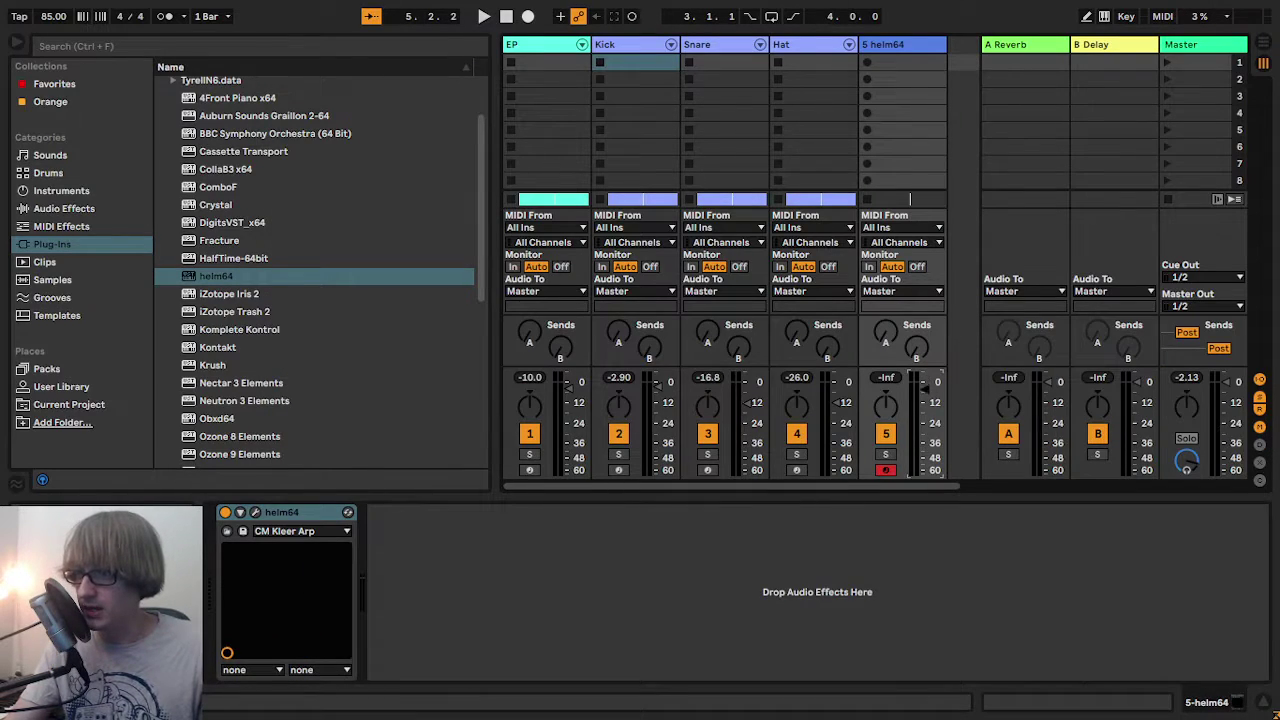
{"action": "right_click", "coordinate": [898, 48]}
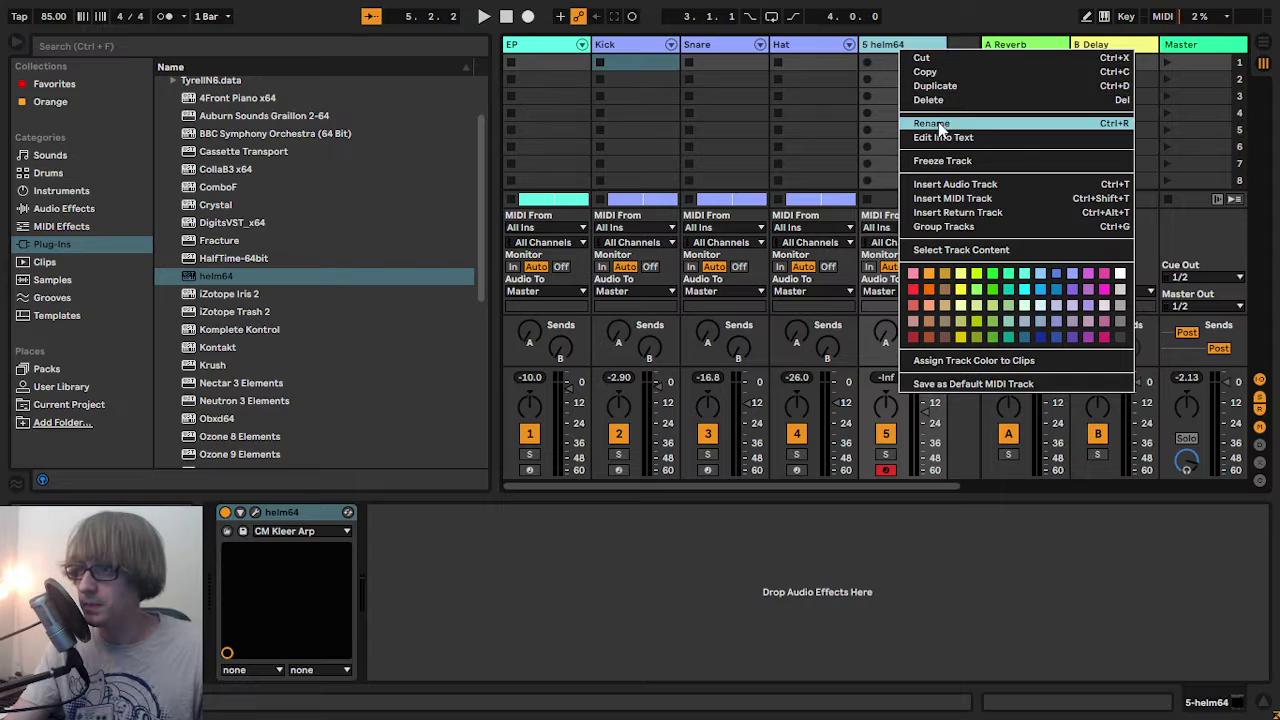
{"action": "left_click", "coordinate": [939, 122]}
{"action": "type", "text": "Bass"}
{"action": "key", "text": "Return"}
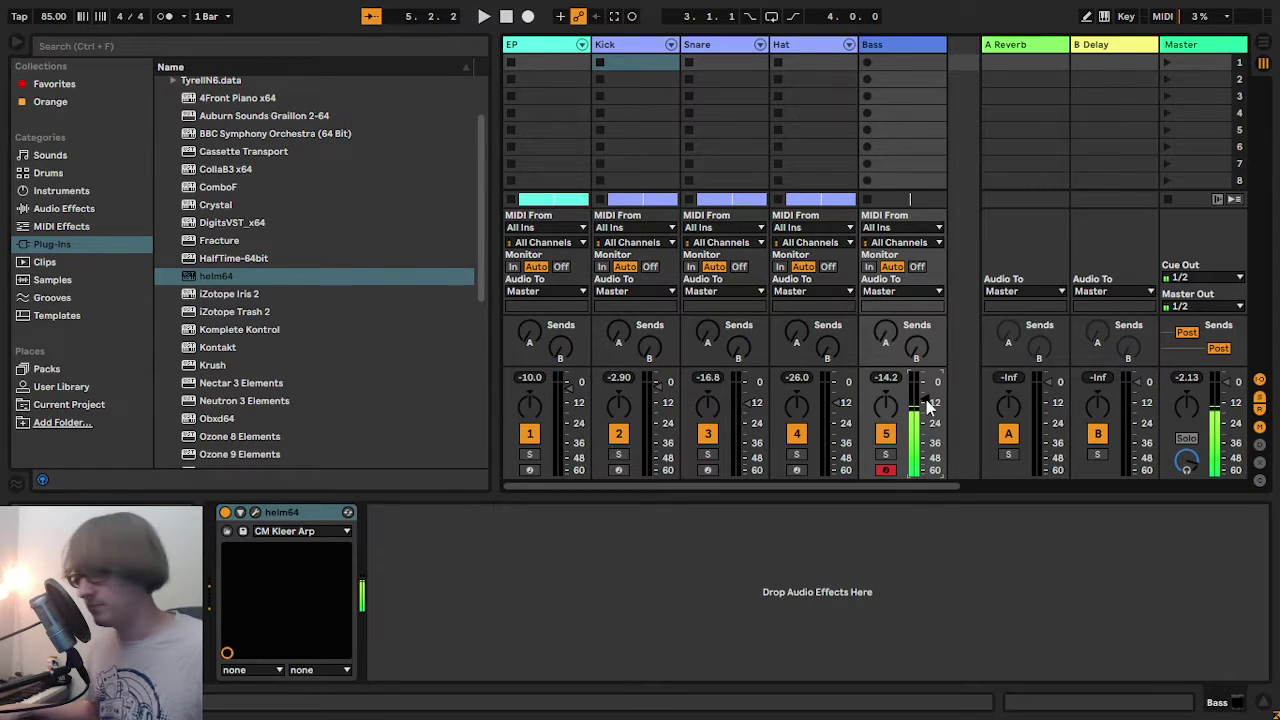
{"action": "key", "text": "space"}
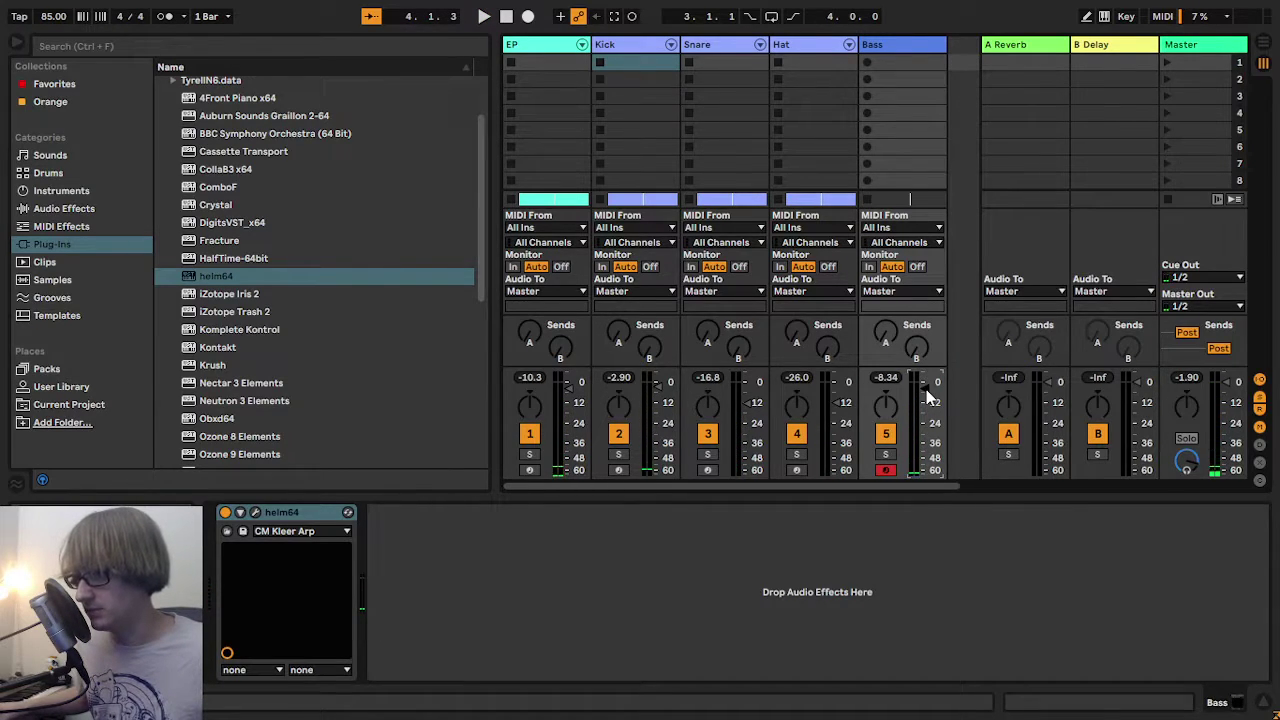
- Copy the Kick-sidechained Compressor from the EP track's device chain to the Bass track after helm64
{"action": "key", "text": "Tab"}
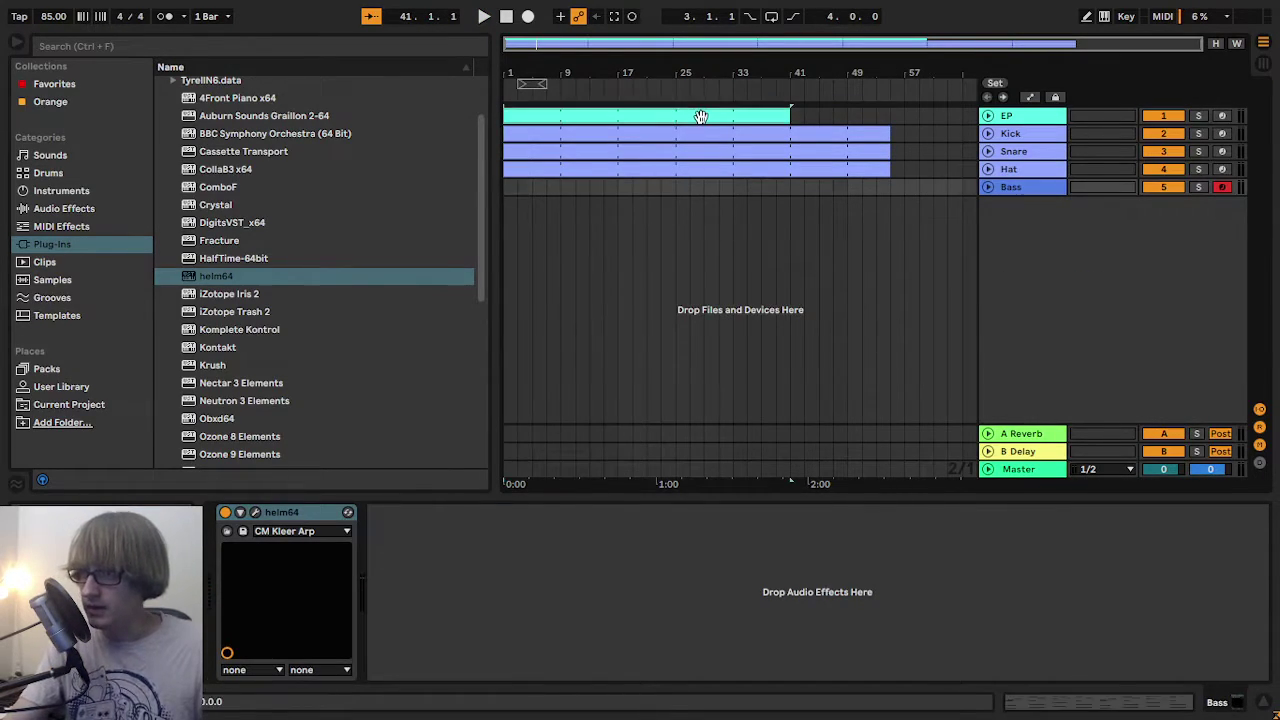
{"action": "double_click", "coordinate": [700, 117]}
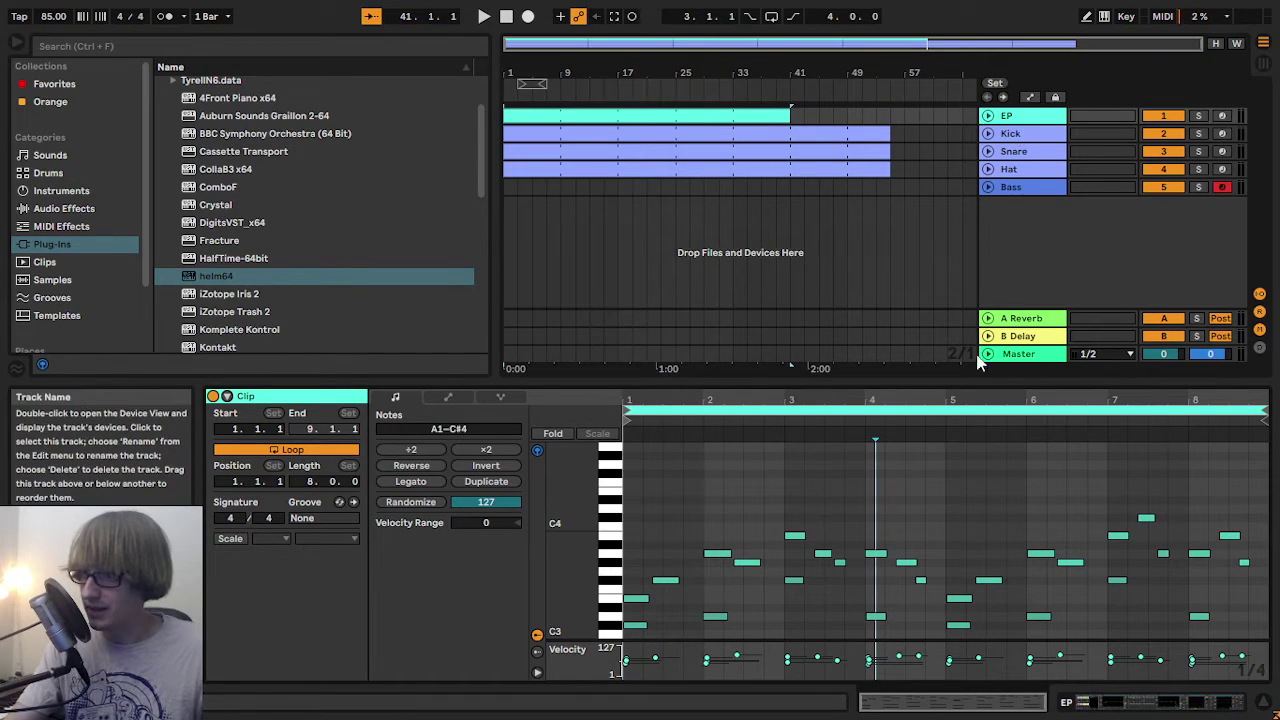
{"action": "double_click", "coordinate": [1016, 354]}
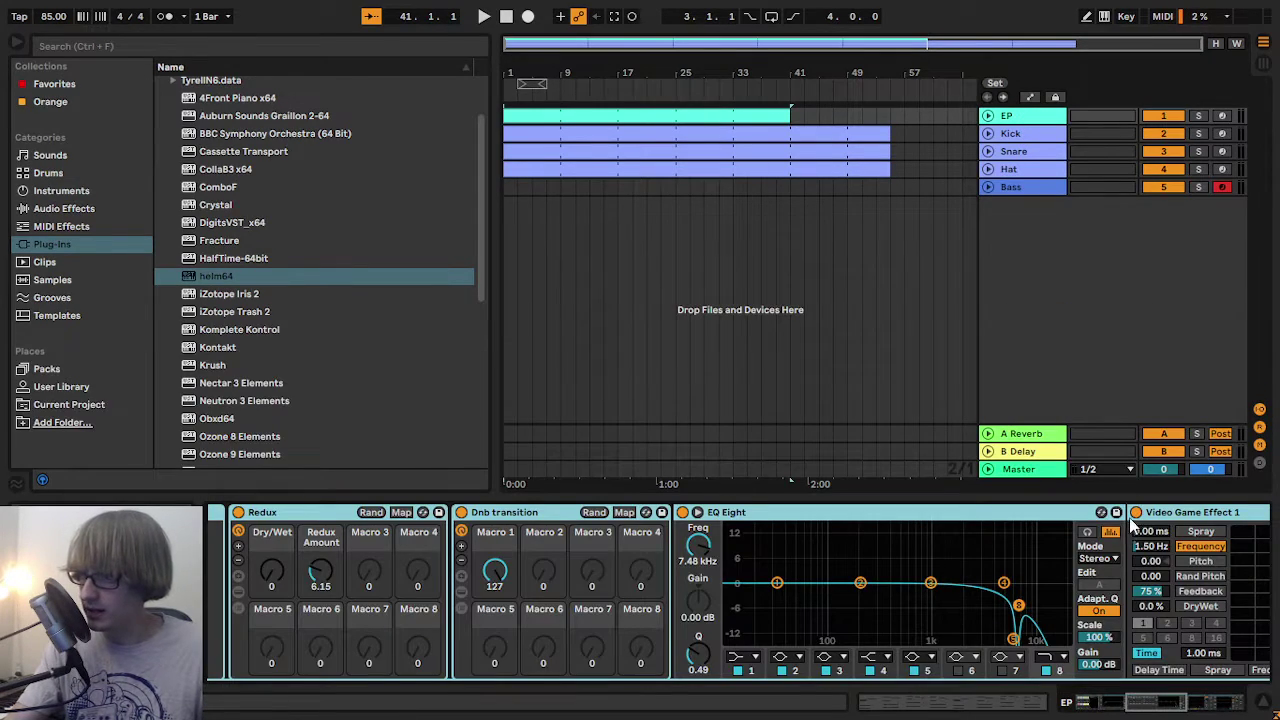
{"action": "scroll", "coordinate": [1133, 525], "scroll_direction": "down", "scroll_amount": 10}
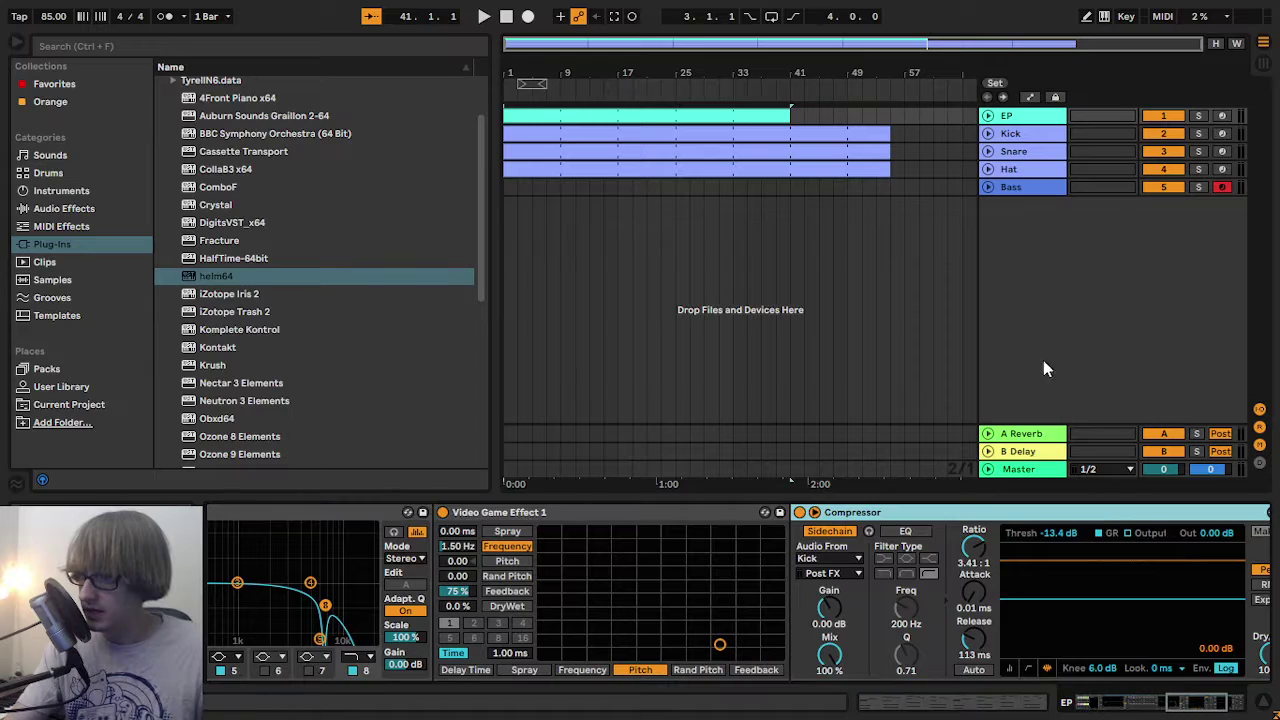
{"action": "left_click", "coordinate": [1020, 187]}
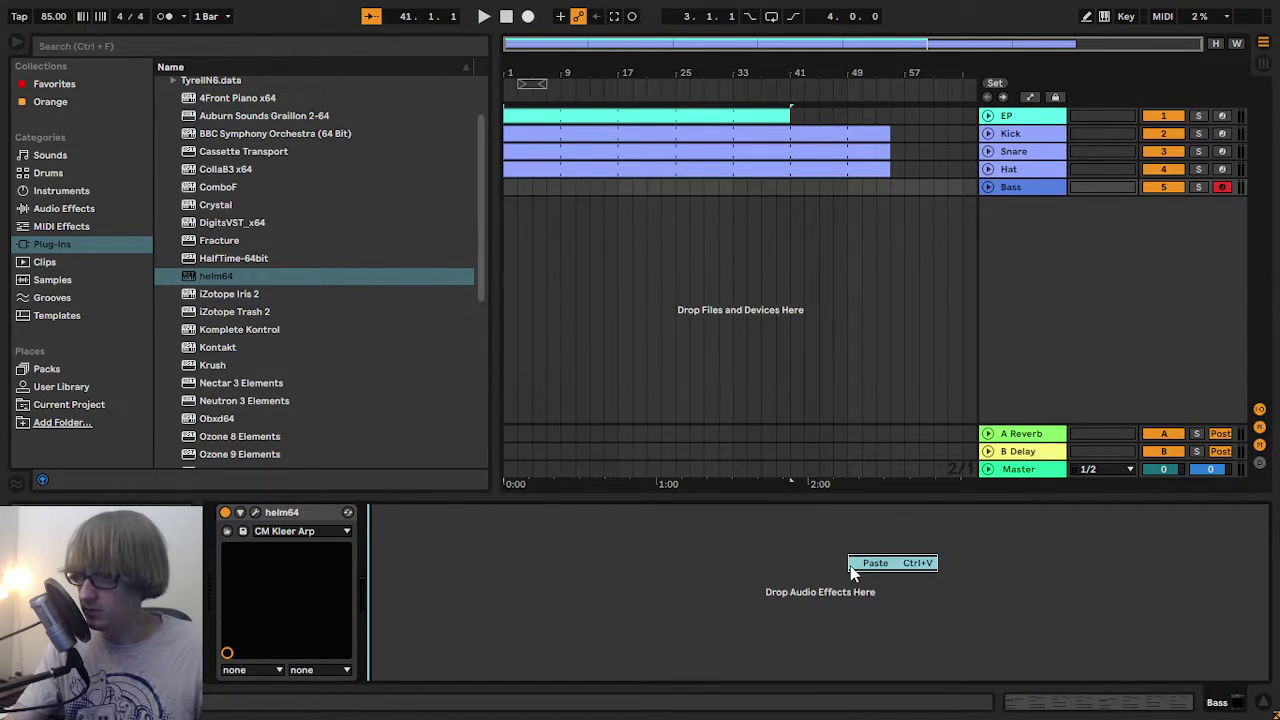
{"action": "left_click", "coordinate": [865, 564]}
- Insert an EQ Eight between helm64 and the Compressor on the Bass track
{"action": "left_click", "coordinate": [45, 207]}
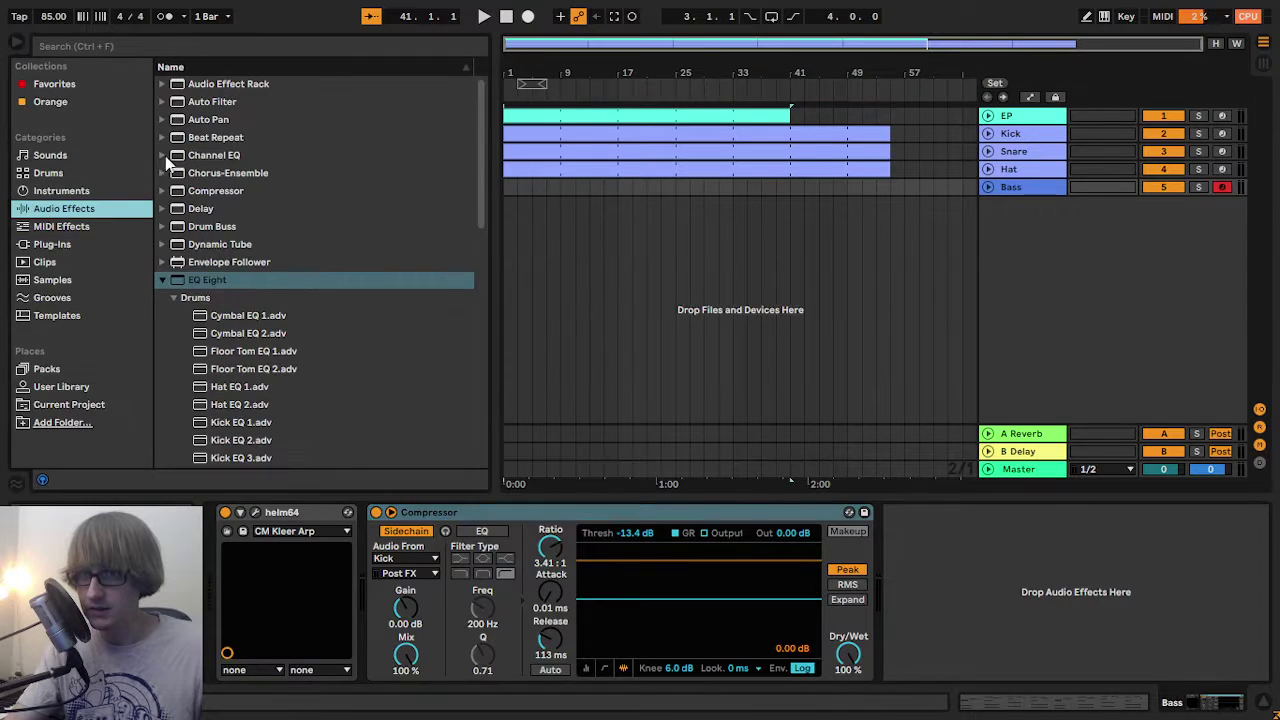
{"action": "left_click_drag", "start_coordinate": [218, 288], "coordinate": [395, 568]}
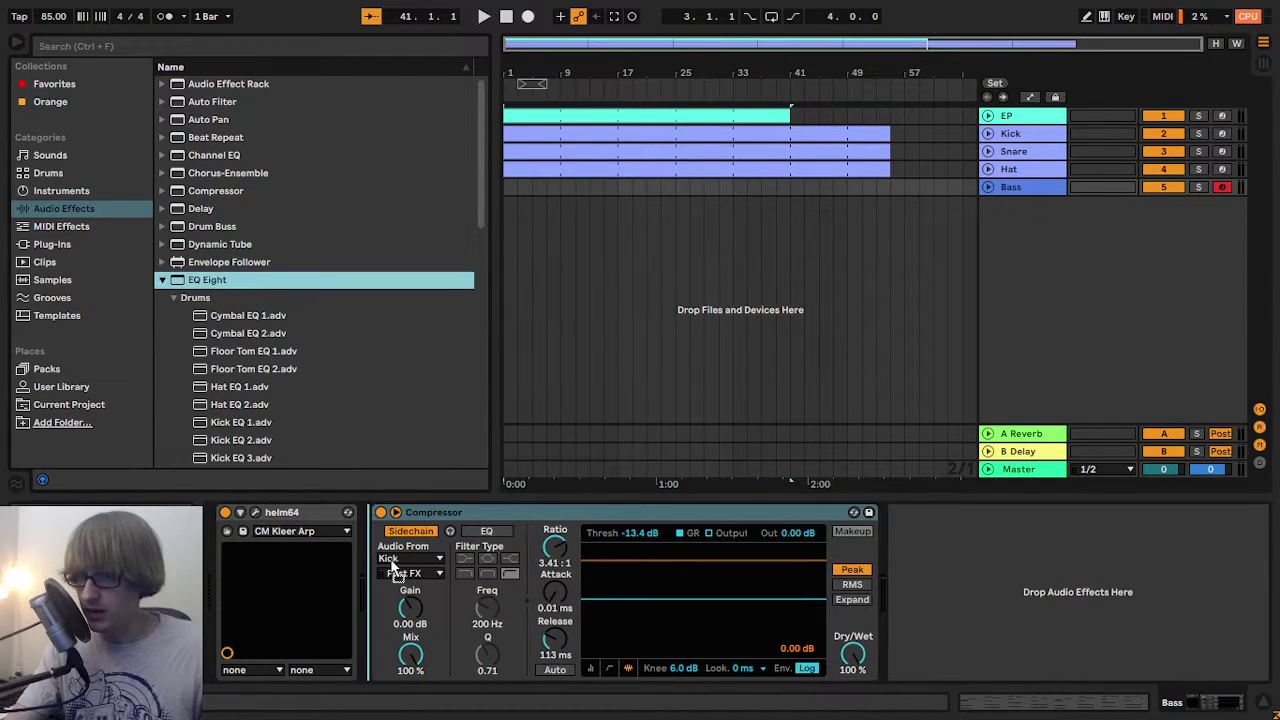
{"action": "left_click_drag", "start_coordinate": [478, 546], "coordinate": [476, 548]}
- Audition the bass against the beat, check its level in the session mixer, and place the insert marker near bar 7 in the Bass lane
{"action": "key", "text": "space"}
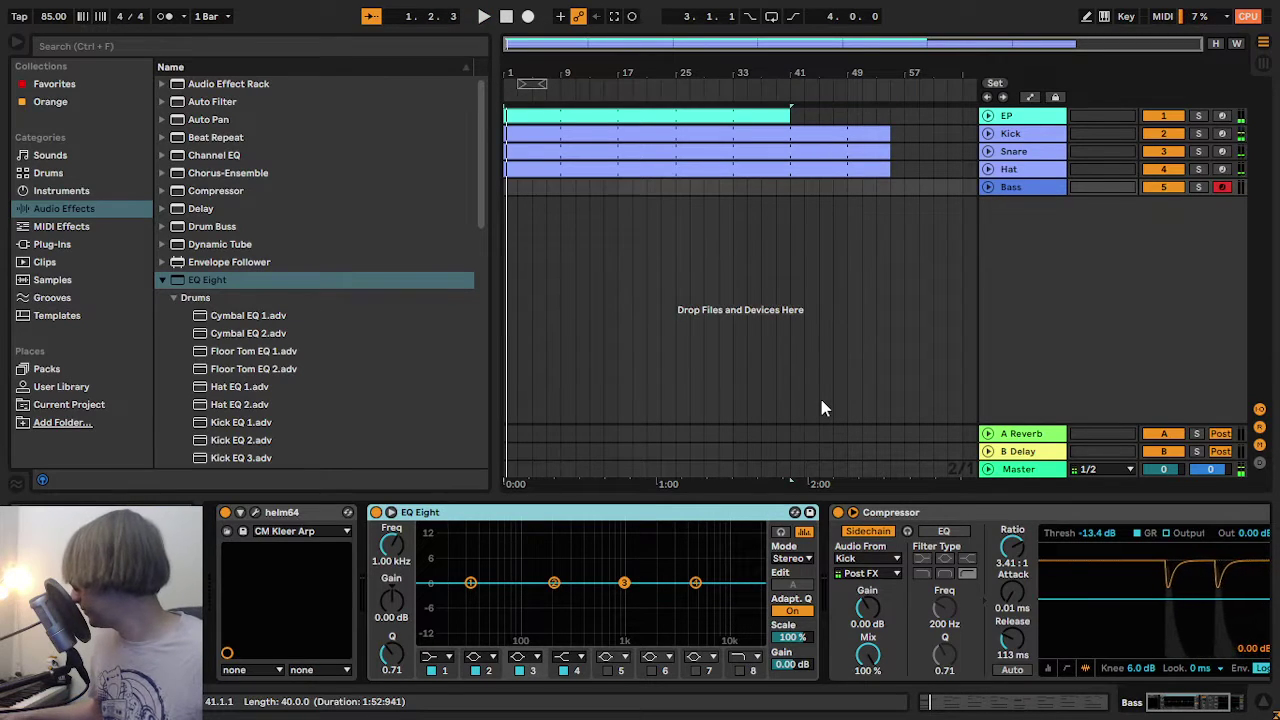
{"action": "key", "text": "space"}
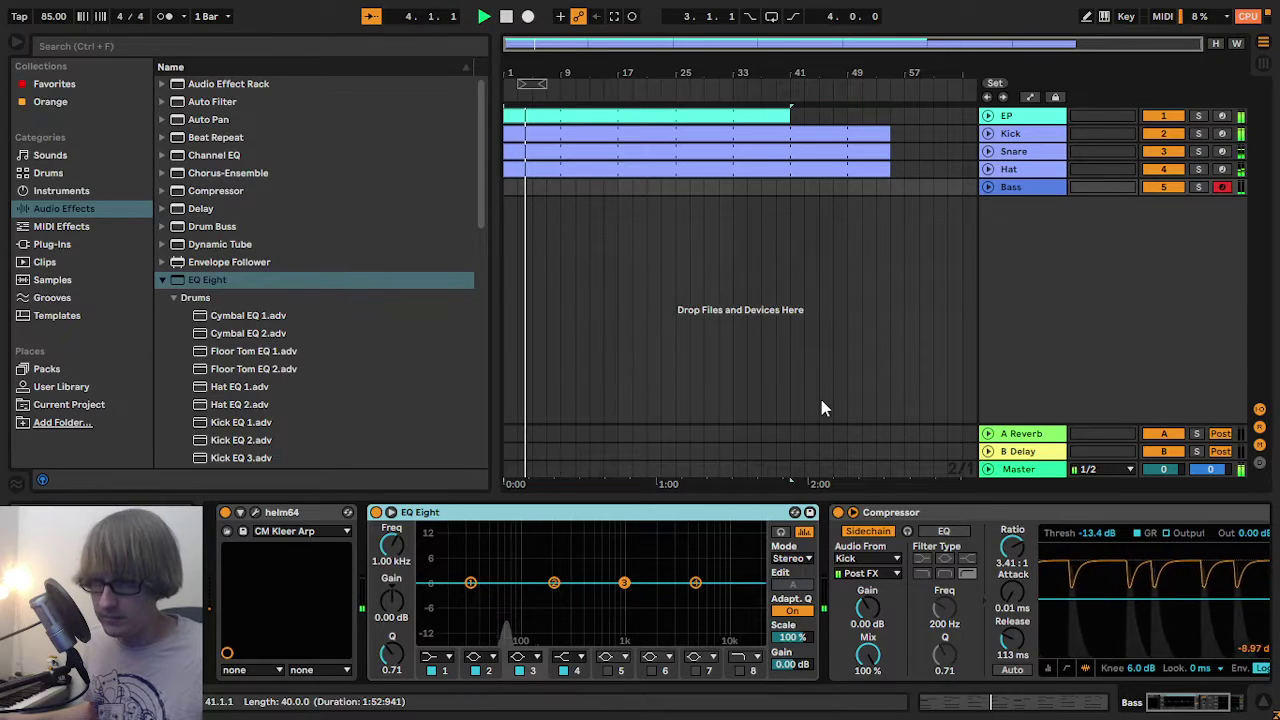
{"action": "key", "text": "Tab"}
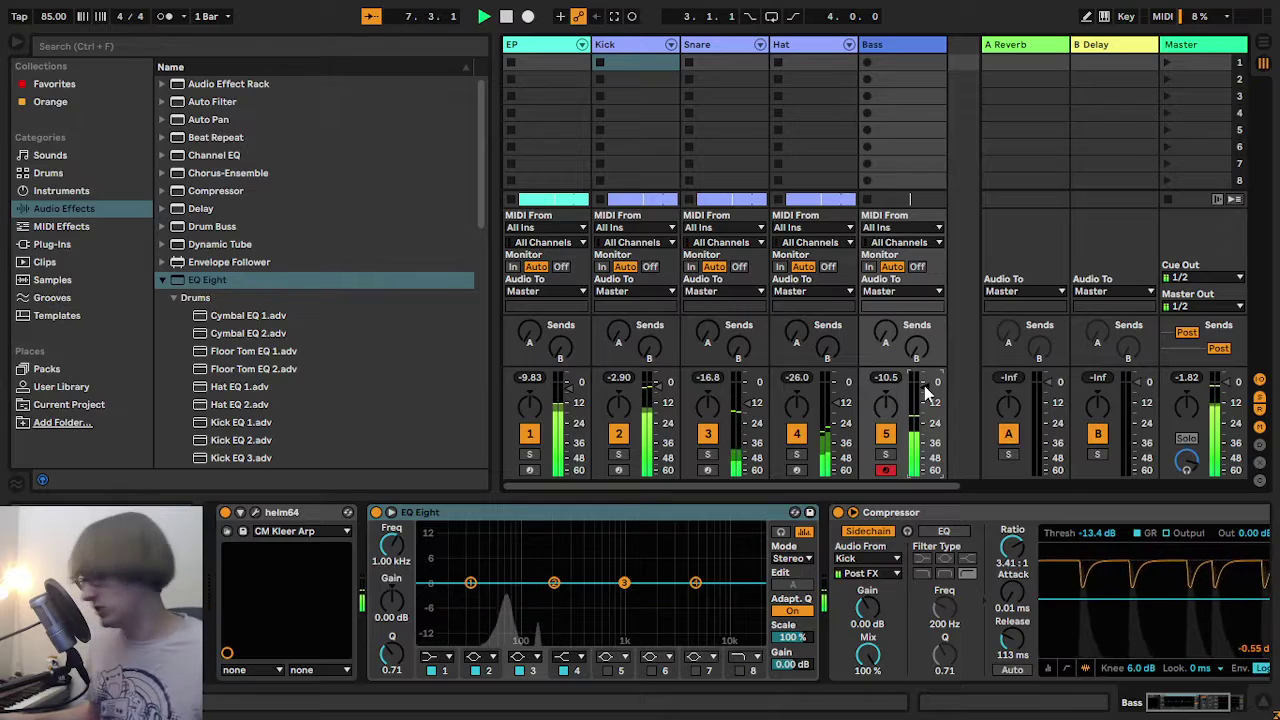
{"action": "key", "text": "Tab"}
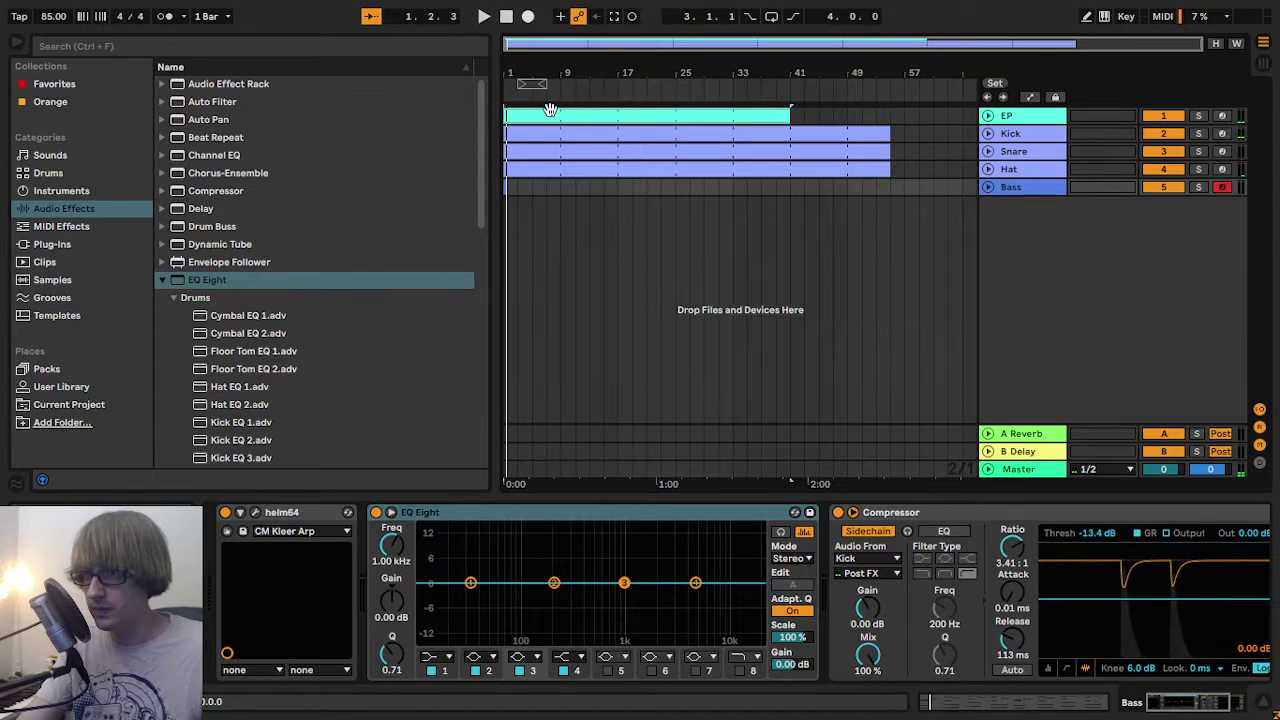
{"action": "left_click", "coordinate": [547, 187]}
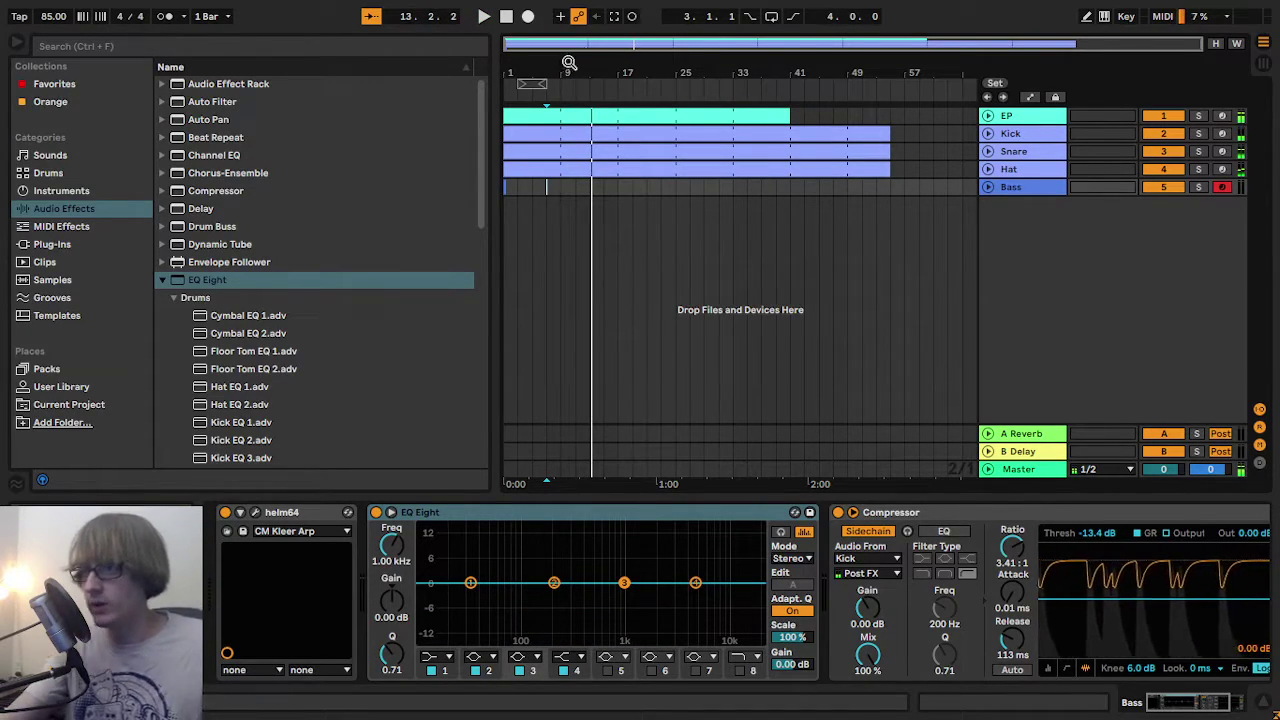
- Trim the recorded Bass take to the four-bar clip starting at bar 9, remove the excess, and consolidate it
{"action": "left_click", "coordinate": [988, 187]}
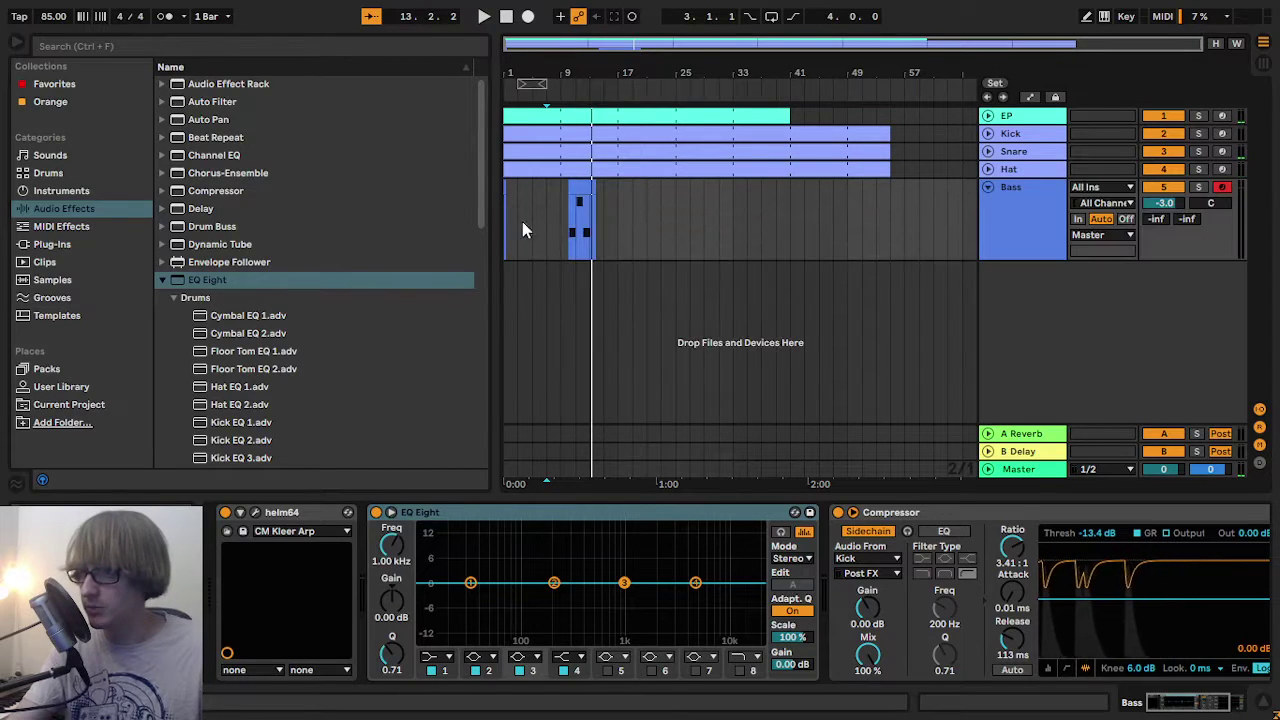
{"action": "mouse_move", "coordinate": [574, 191]}
{"action": "left_mouse_down"}
{"action": "mouse_move", "coordinate": [557, 188]}
{"action": "mouse_move", "coordinate": [584, 188]}
{"action": "mouse_move", "coordinate": [505, 235]}
{"action": "left_mouse_up"}
{"action": "left_click", "coordinate": [617, 203]}
{"action": "left_click", "coordinate": [590, 188]}
{"action": "key", "text": "Delete"}
{"action": "right_click", "coordinate": [574, 187]}
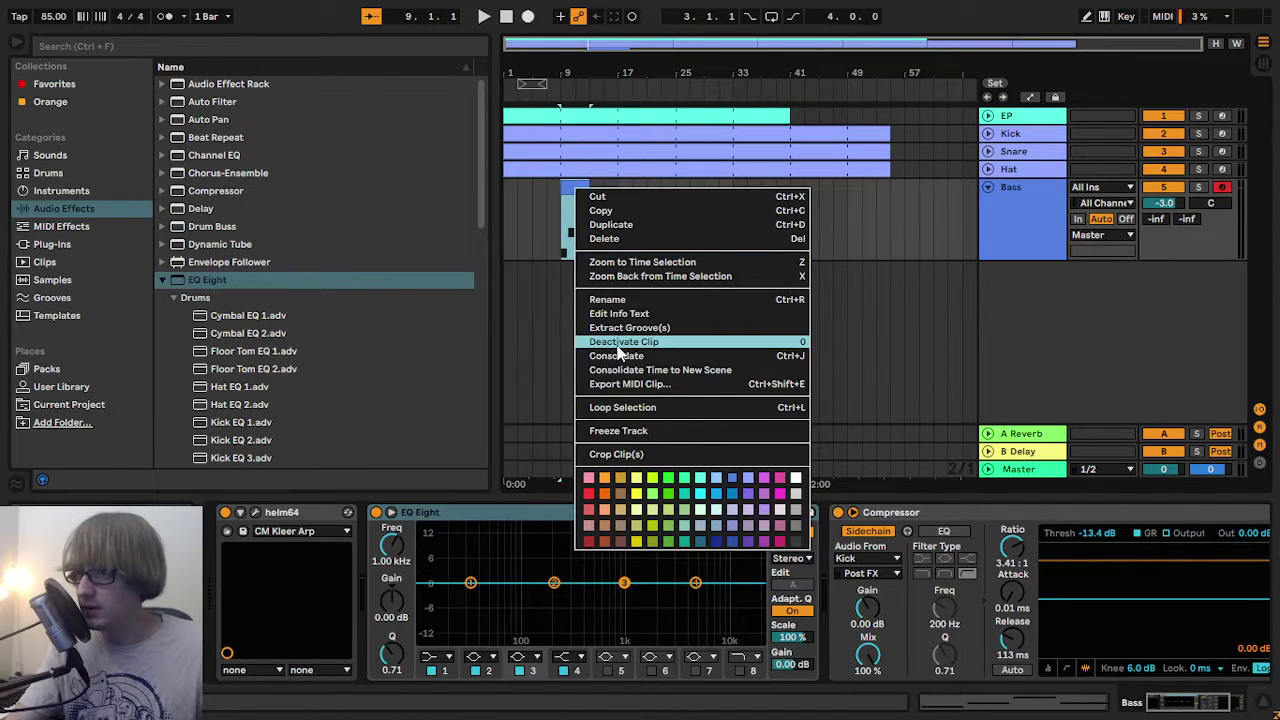
{"action": "left_click", "coordinate": [617, 355]}
- Open the consolidated Bass clip in an enlarged note editor and quantize its notes
{"action": "double_click", "coordinate": [575, 188]}
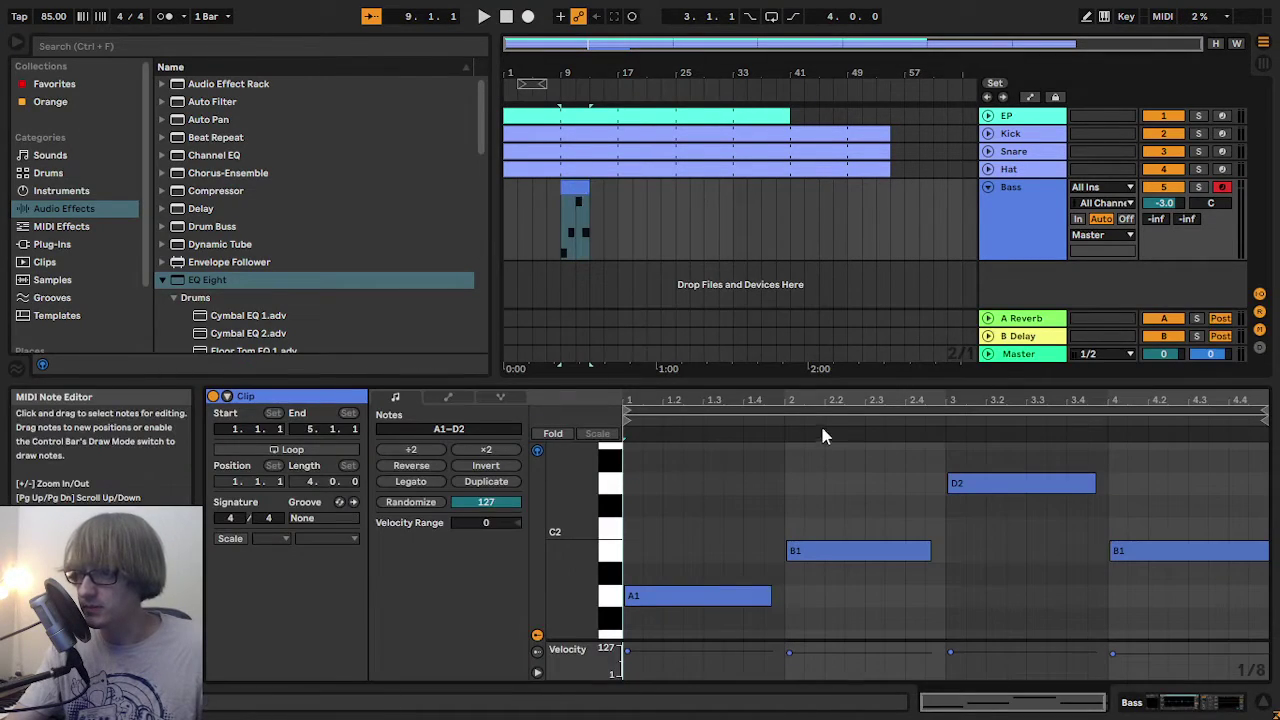
{"action": "left_click_drag", "start_coordinate": [818, 377], "coordinate": [815, 221]}
{"action": "right_click", "coordinate": [791, 326]}
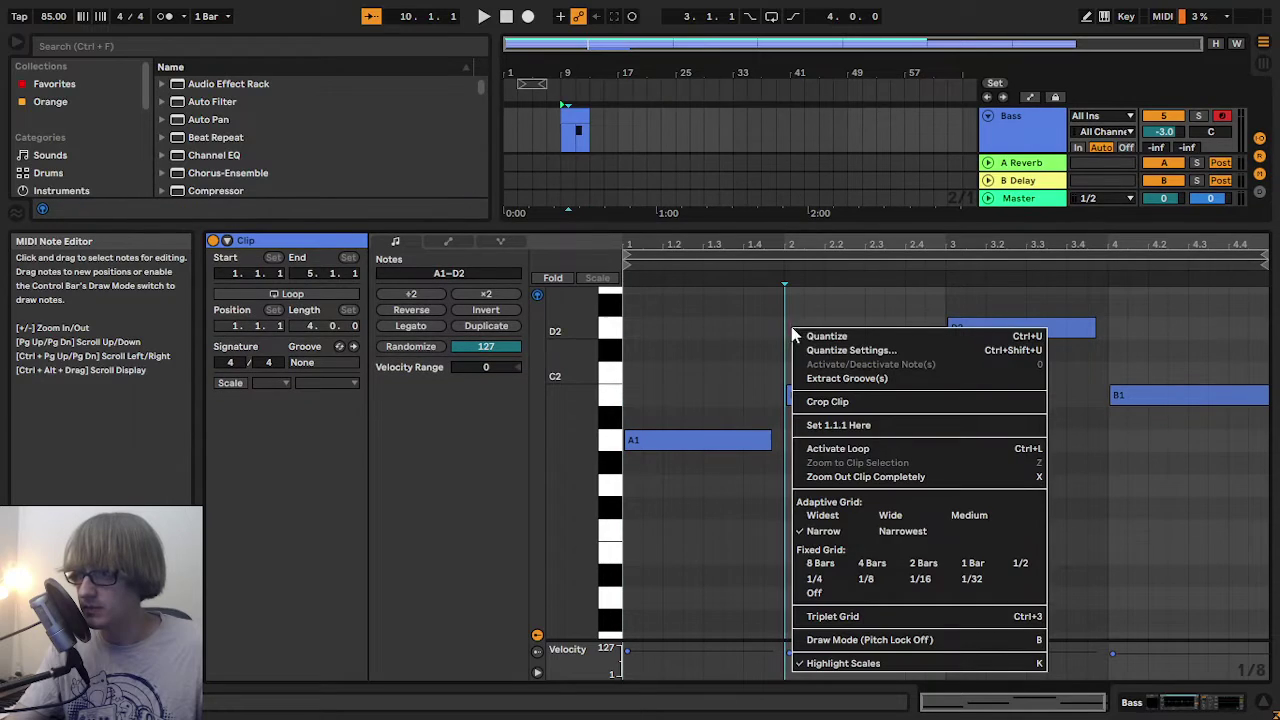
{"action": "left_click", "coordinate": [863, 338]}
- Lengthen the A1, first B1 and D2 notes to fill their full bars and play the clip
{"action": "left_click_drag", "start_coordinate": [765, 447], "coordinate": [785, 443]}
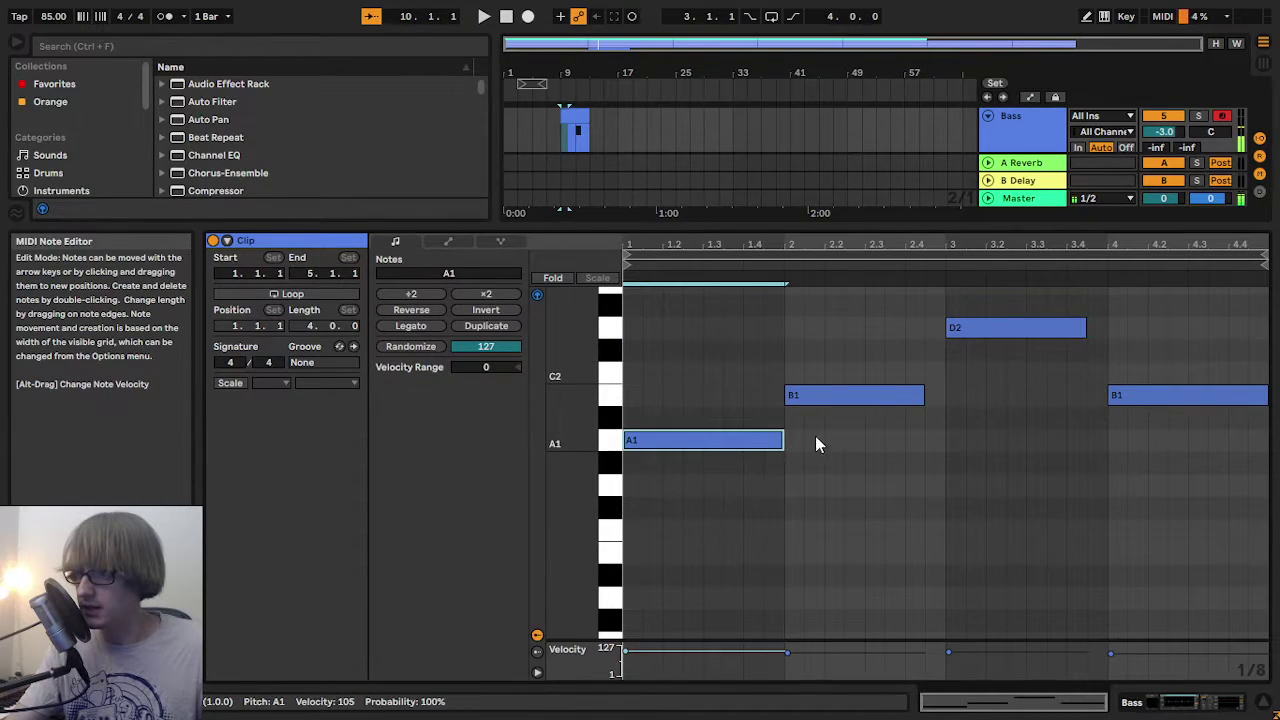
{"action": "left_click_drag", "start_coordinate": [922, 397], "coordinate": [944, 397]}
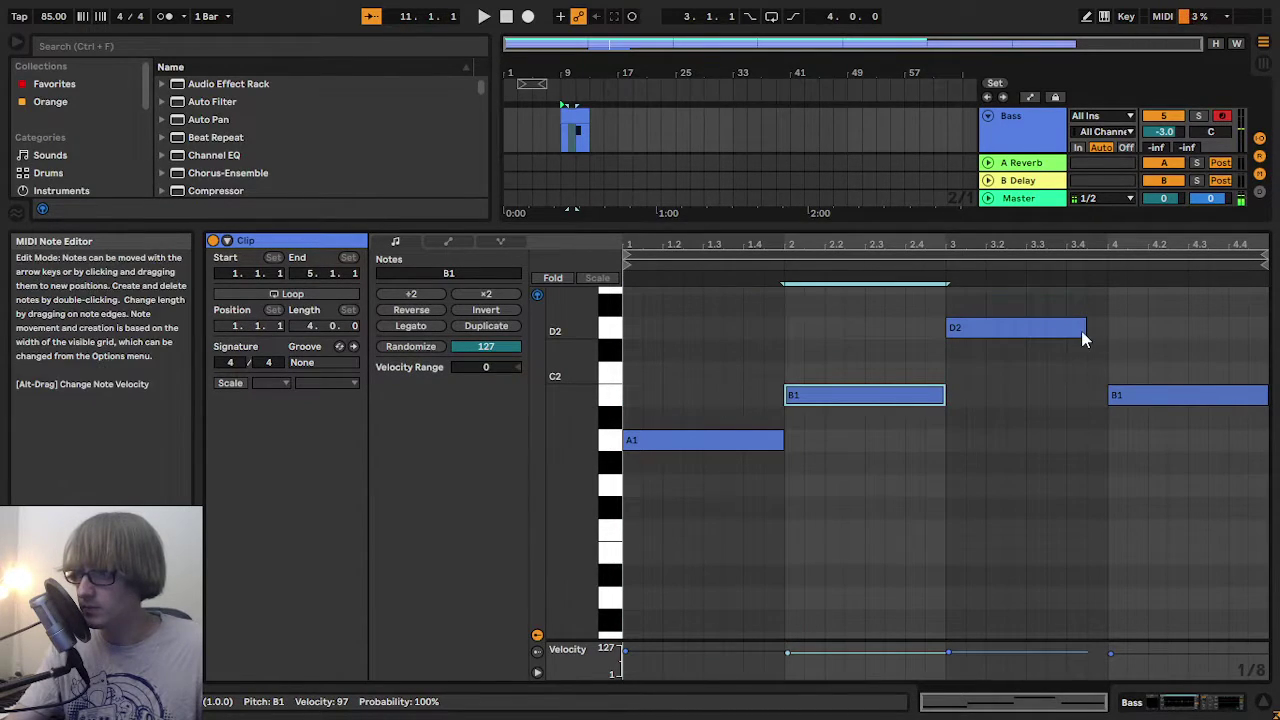
{"action": "left_click_drag", "start_coordinate": [1085, 330], "coordinate": [1107, 330]}
{"action": "key", "text": "space"}
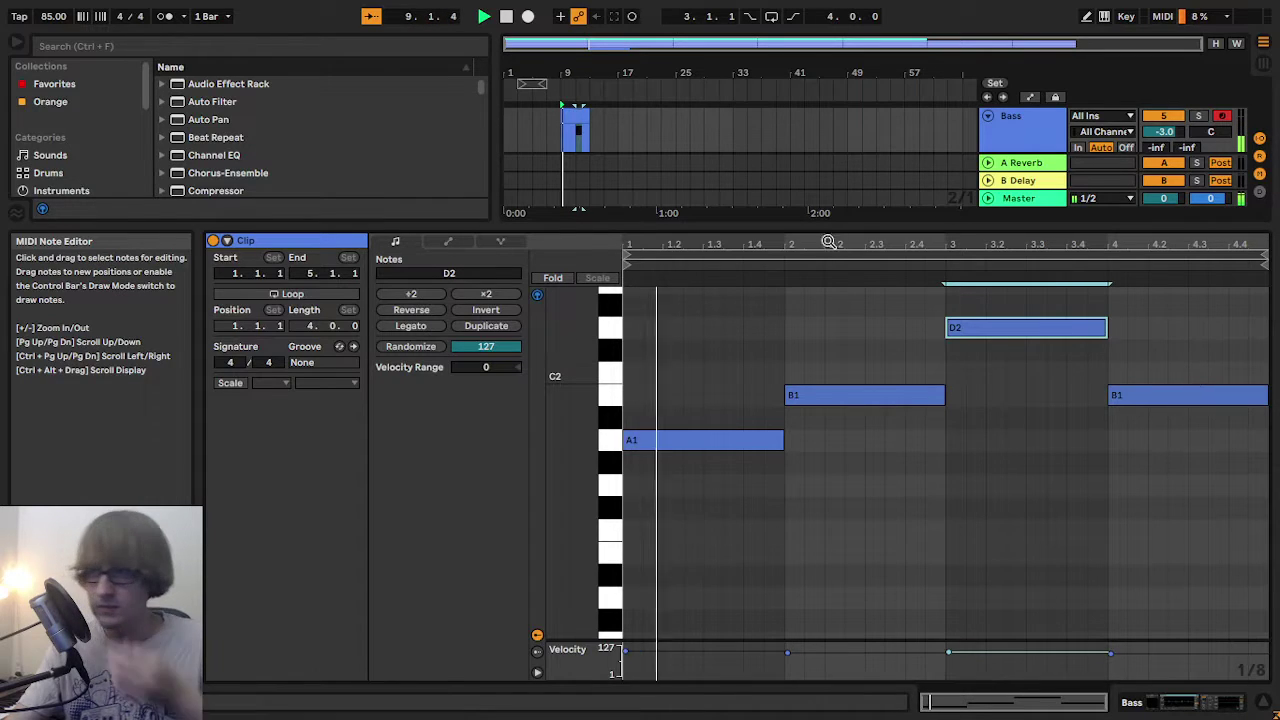
- Turn on looping for the Bass clip and extend it in the arrangement to span bar 1 to bar 53
{"action": "left_click_drag", "start_coordinate": [797, 230], "coordinate": [790, 501]}
{"action": "left_click", "coordinate": [647, 222]}
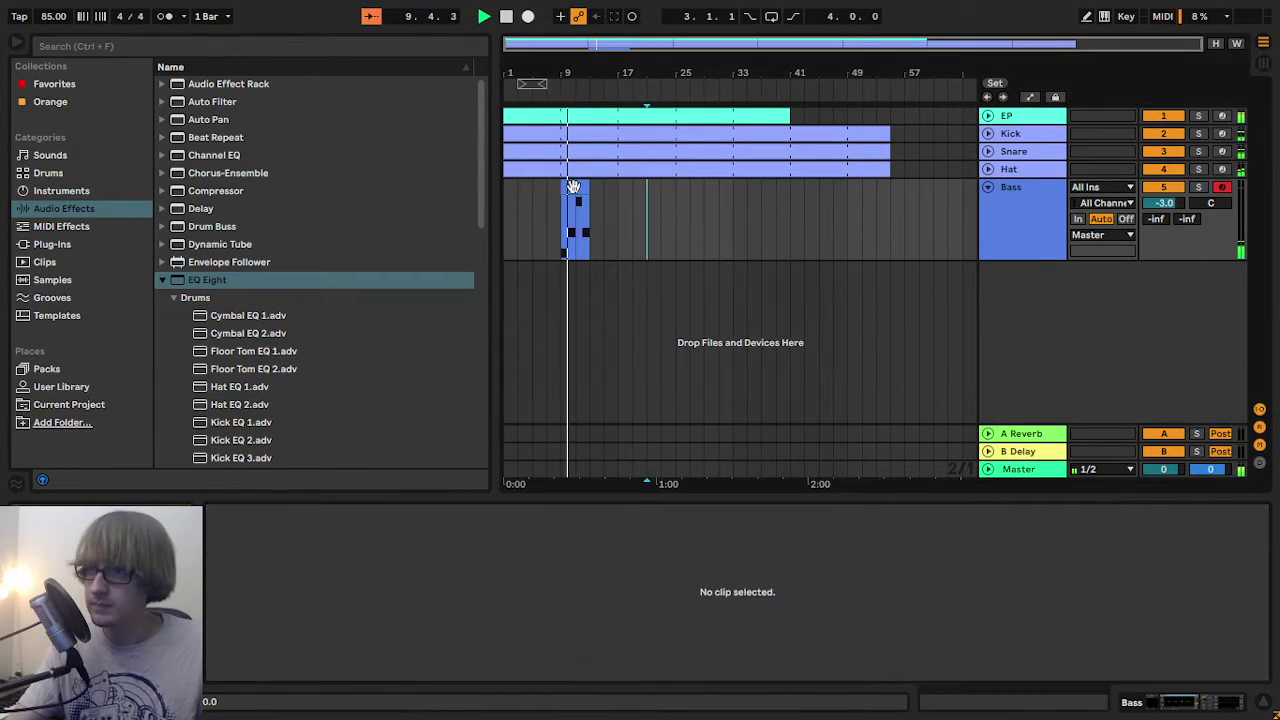
{"action": "left_click", "coordinate": [577, 188]}
{"action": "left_click", "coordinate": [300, 565]}
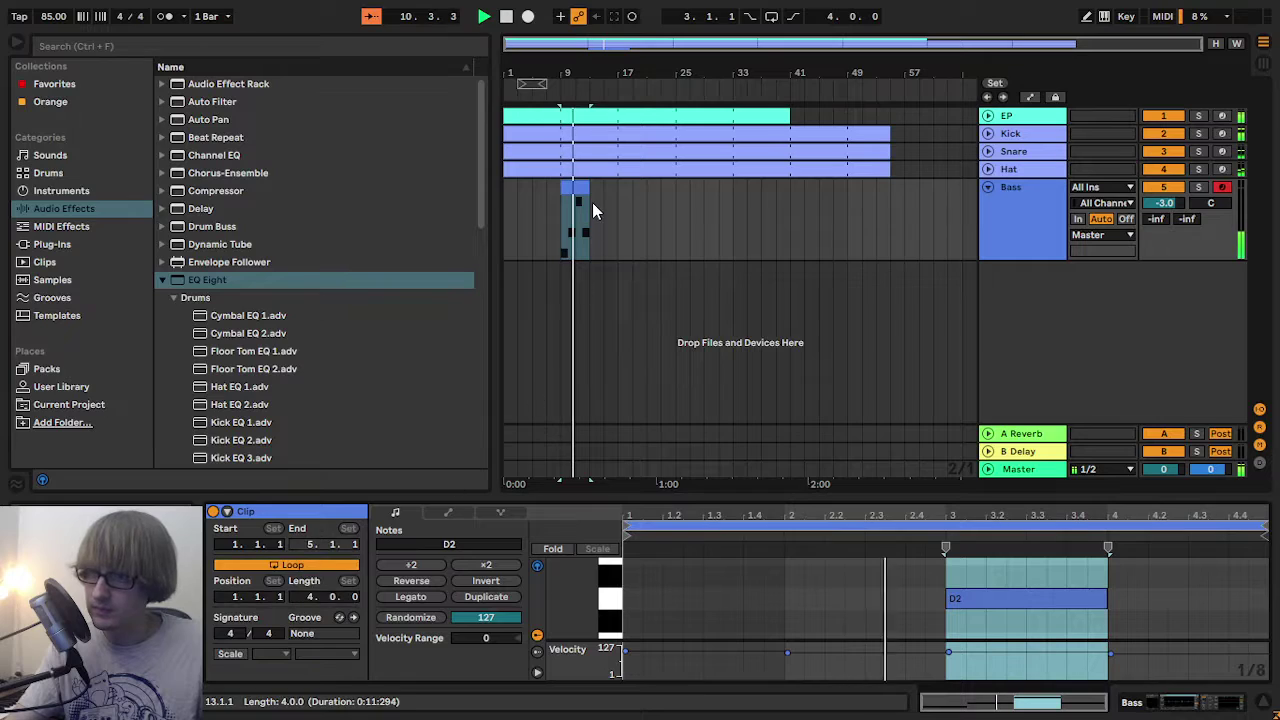
{"action": "left_click_drag", "start_coordinate": [589, 196], "coordinate": [920, 196]}
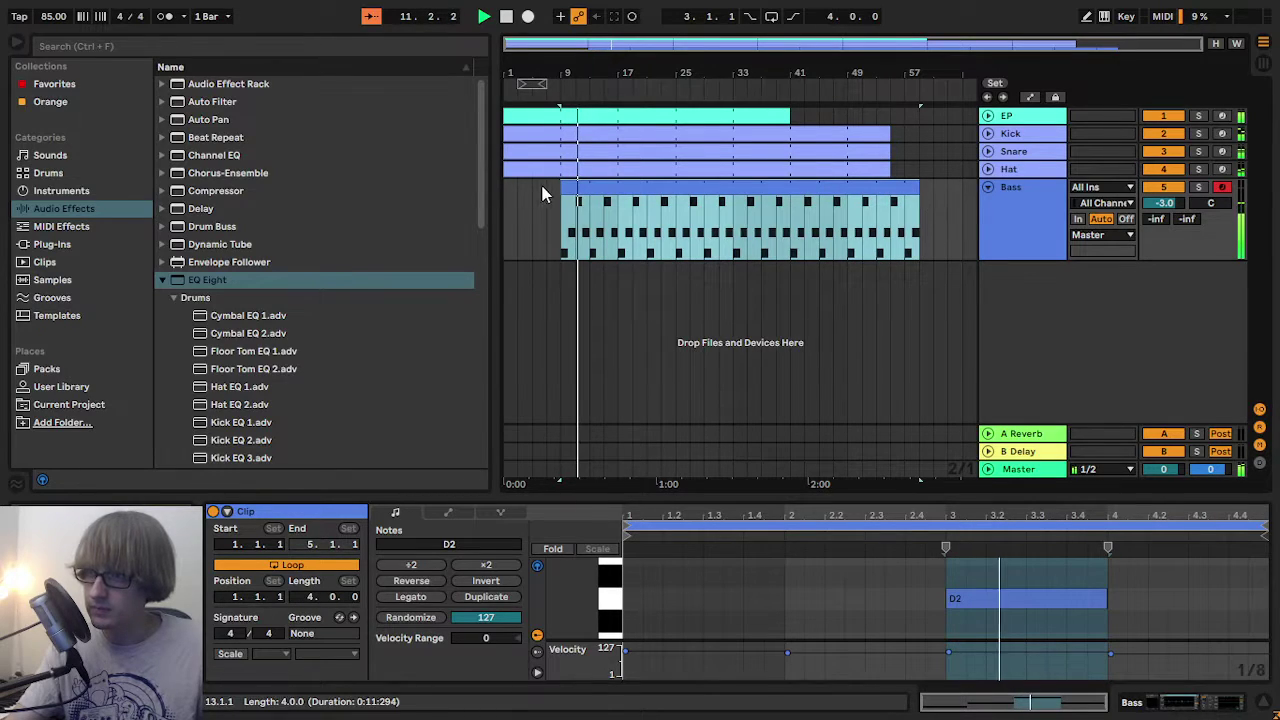
{"action": "left_click_drag", "start_coordinate": [562, 188], "coordinate": [503, 188]}
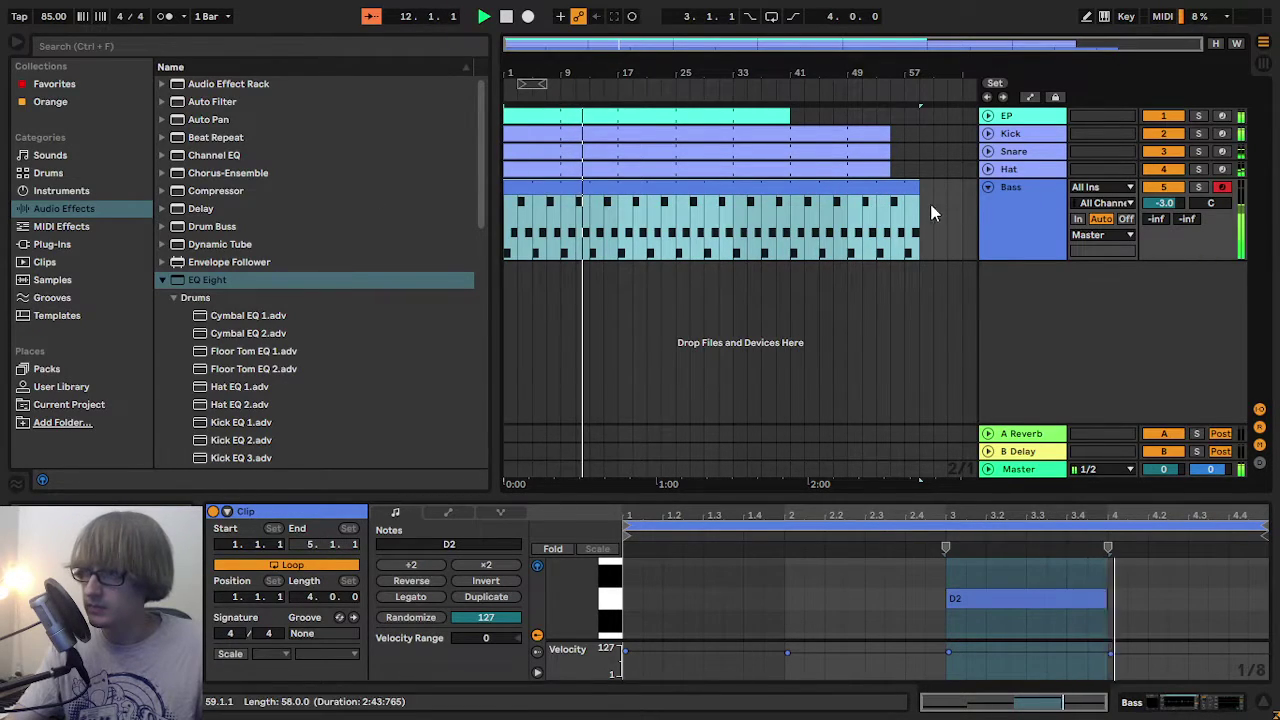
{"action": "left_click_drag", "start_coordinate": [920, 196], "coordinate": [876, 196]}
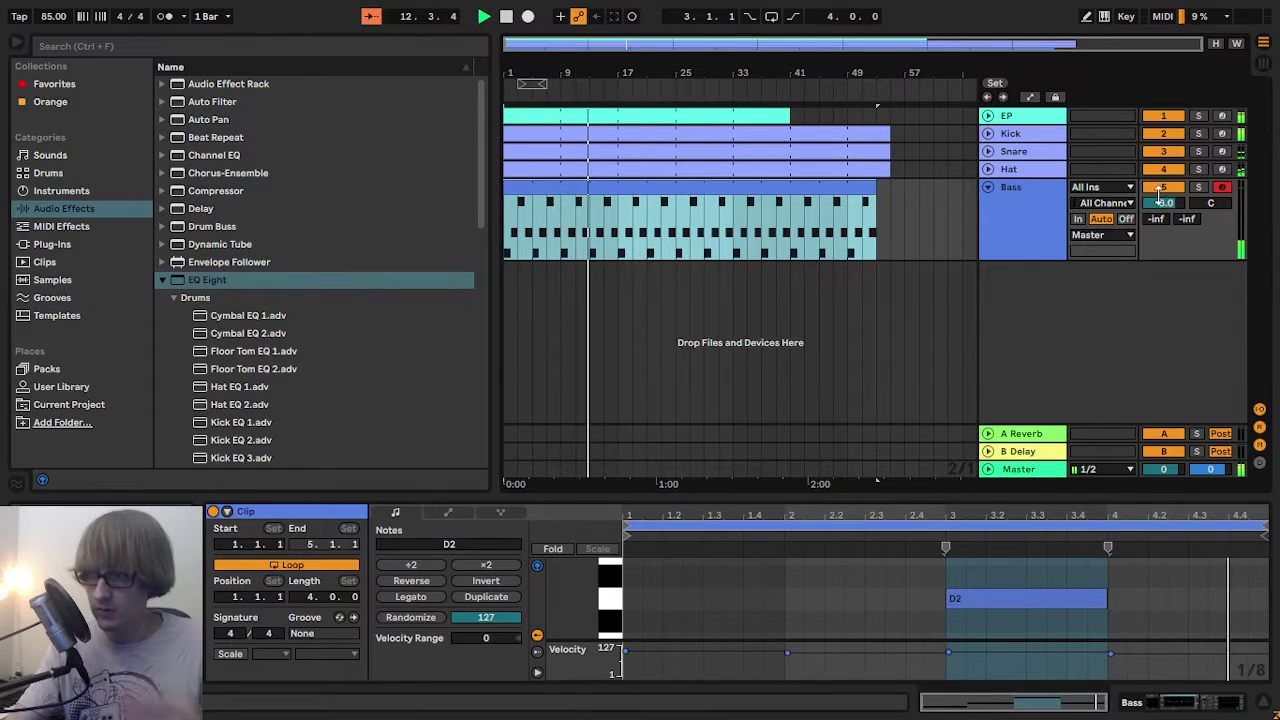
- Compare the mix with the Bass track muted and unmuted, and raise its mixer volume to about 0 dB
{"action": "left_click", "coordinate": [1163, 187]}
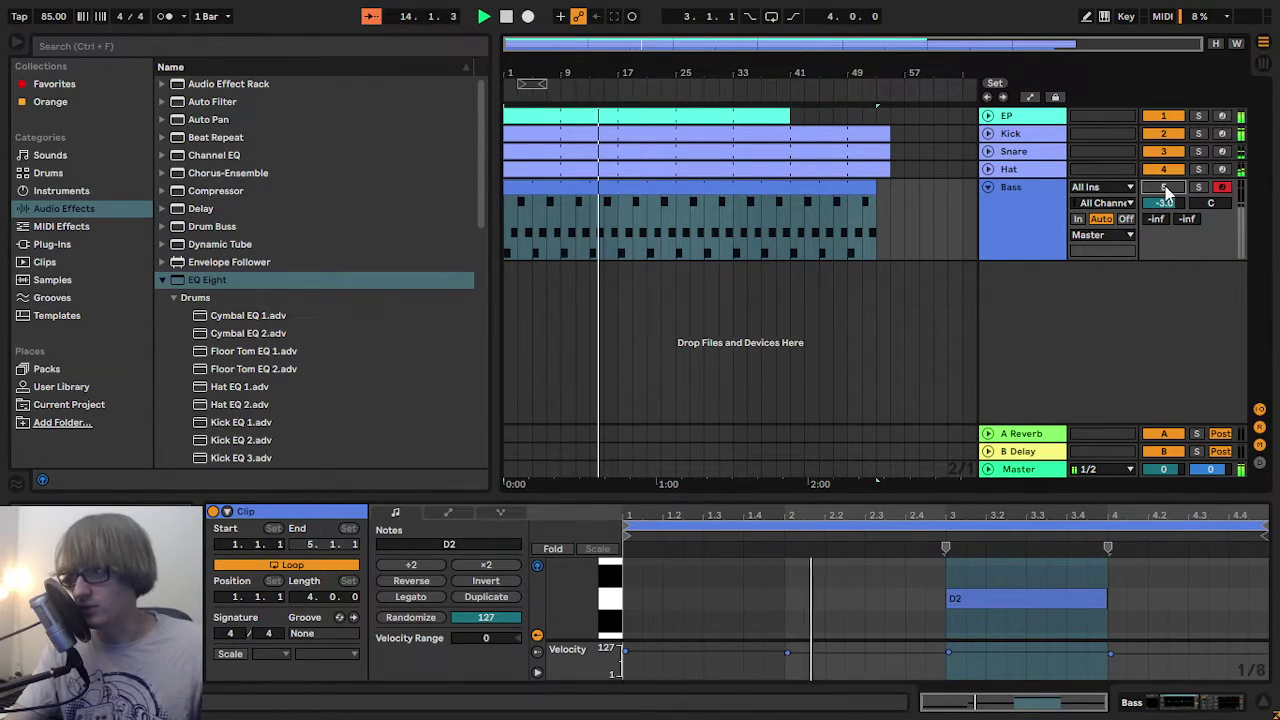
{"action": "left_click", "coordinate": [1163, 187]}
{"action": "key", "text": "Tab"}
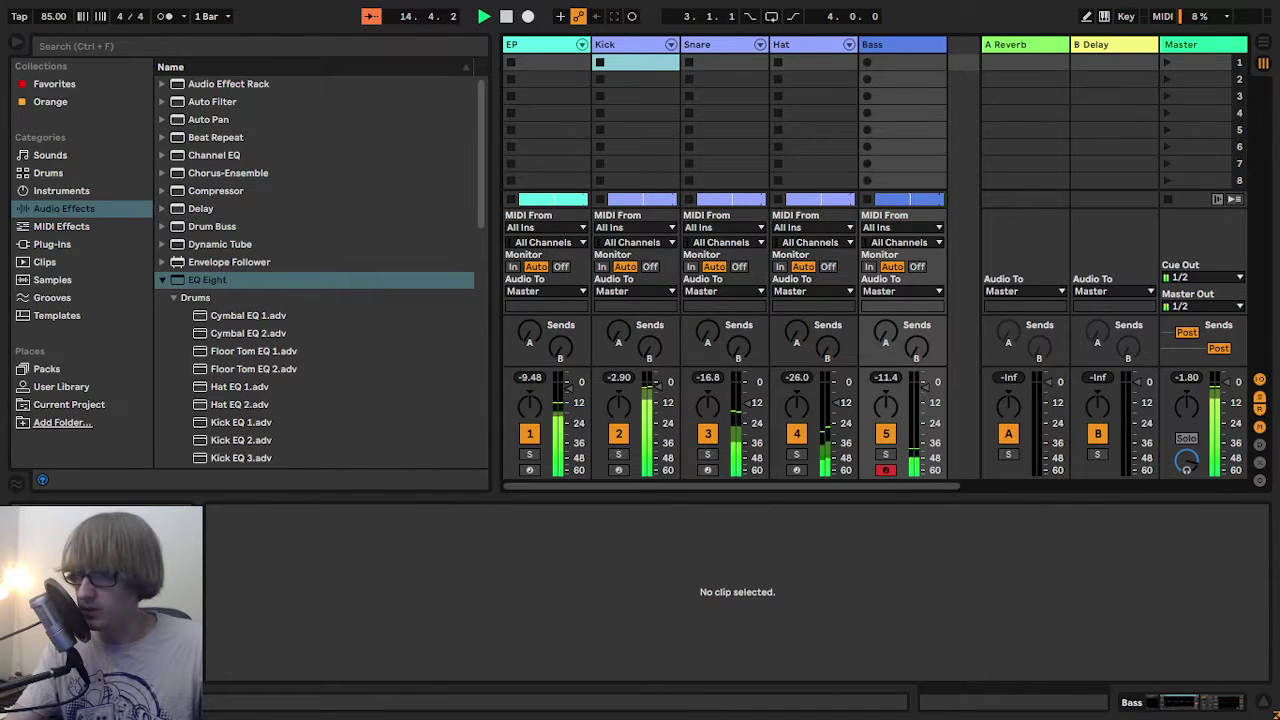
{"action": "left_click_drag", "start_coordinate": [925, 404], "coordinate": [923, 384]}
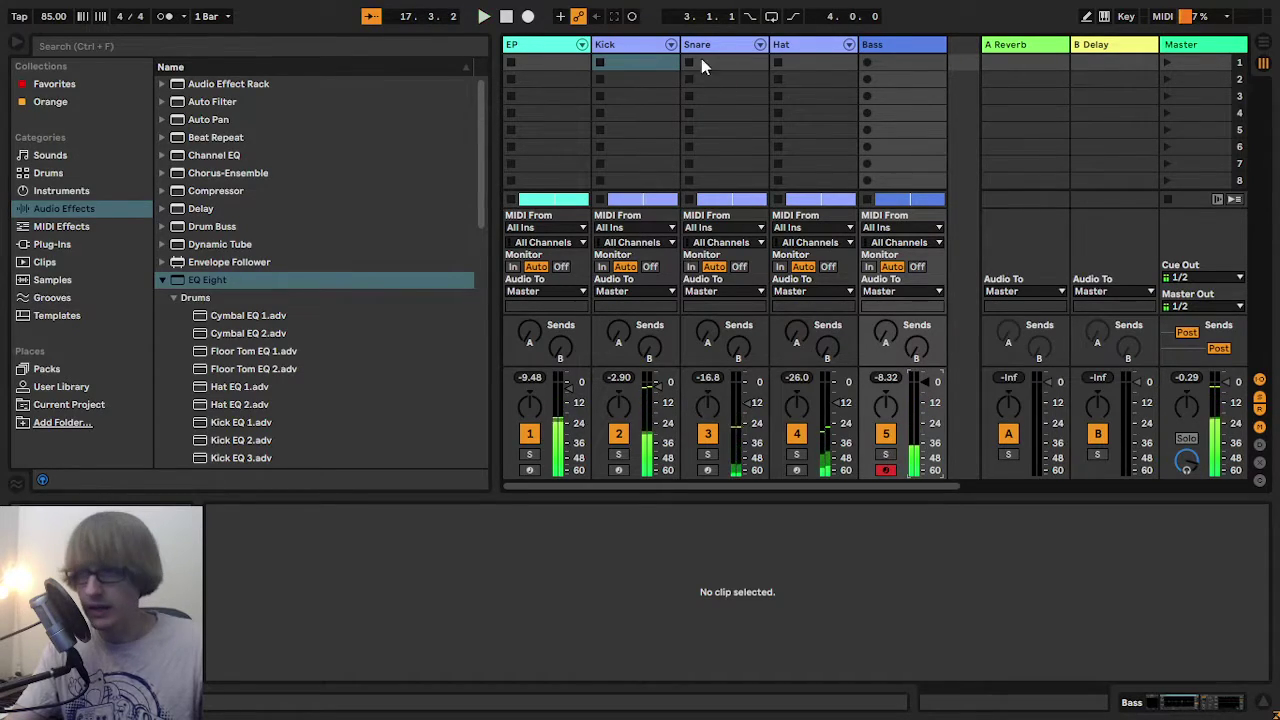
- Select the EP through Bass tracks, lower their volumes together until Bass reads -5.4 dB, and play the mix
{"action": "left_click", "coordinate": [537, 62]}
{"action": "left_click", "coordinate": [909, 44]}
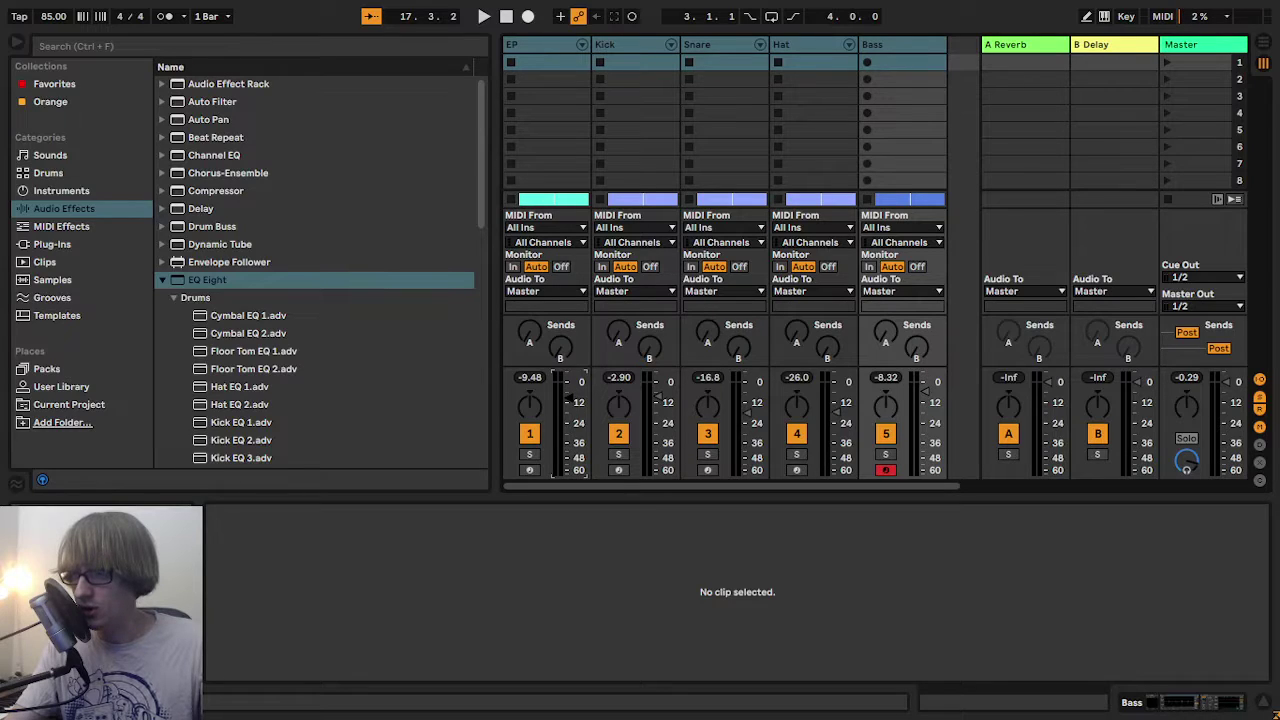
{"action": "key", "text": "space"}
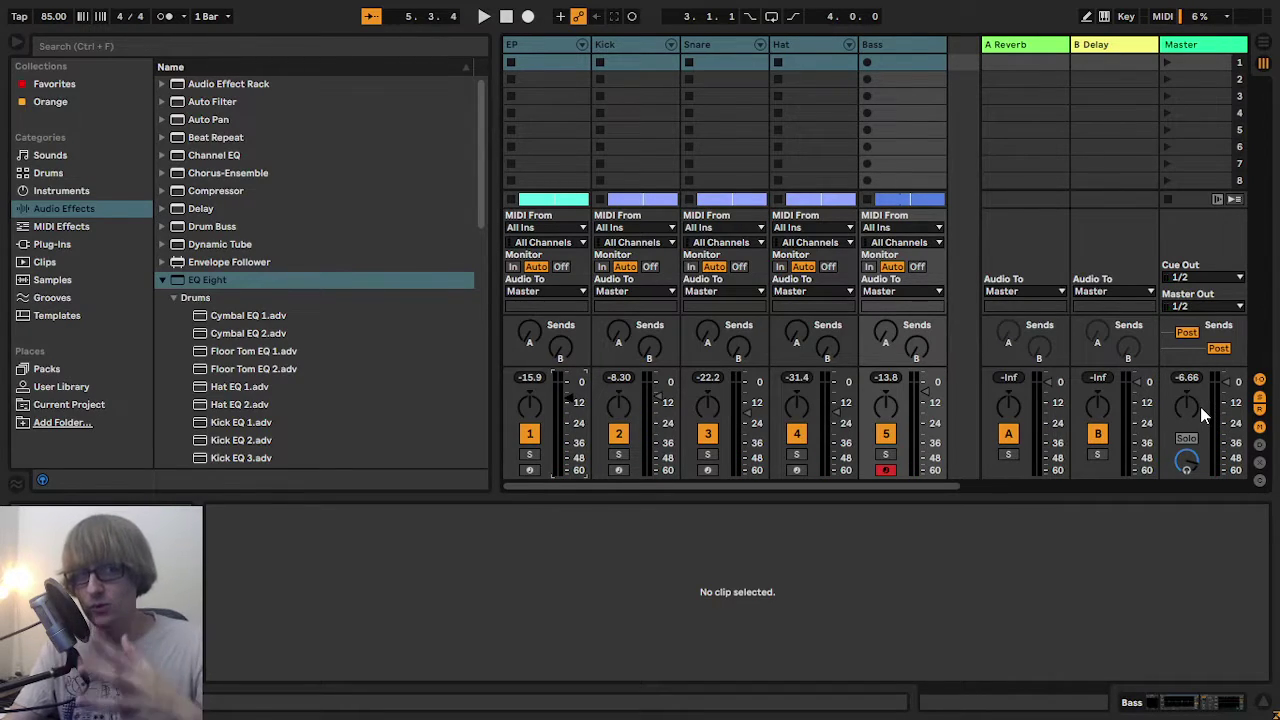
- Return to the Arrangement view, fold the Bass track, and clear the clip selection
{"action": "key", "text": "Tab"}
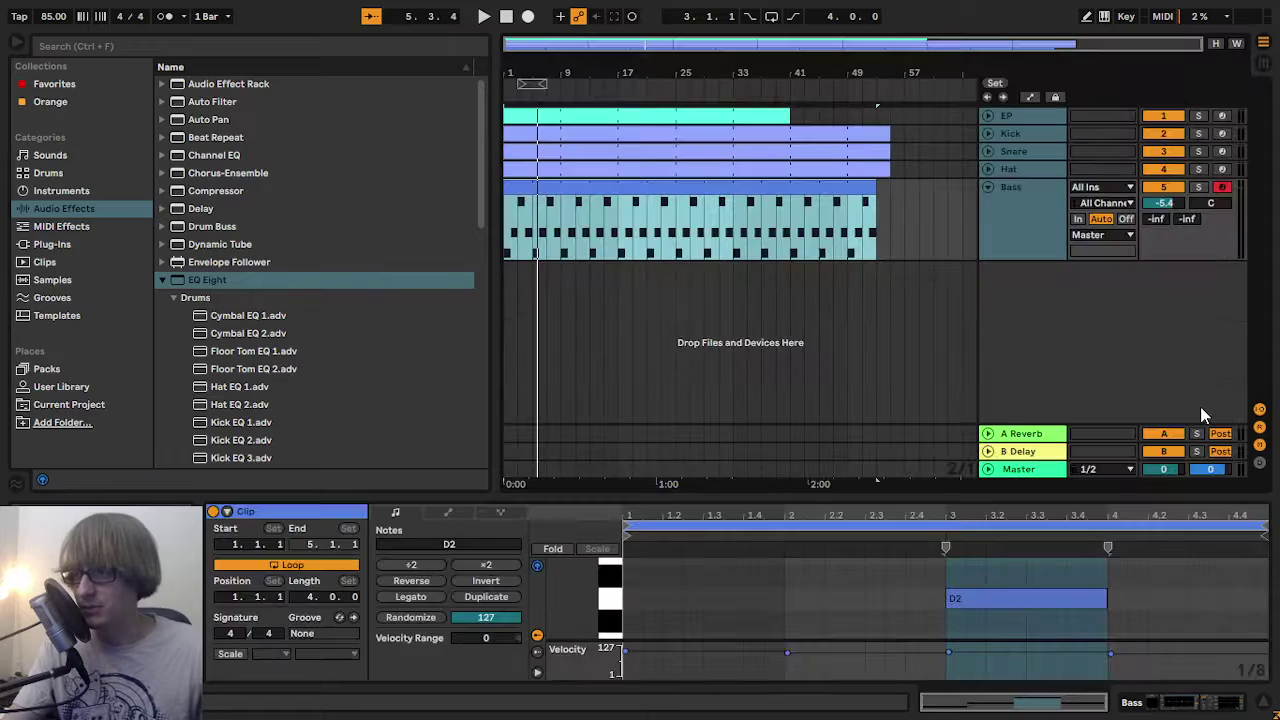
{"action": "left_click", "coordinate": [986, 188]}
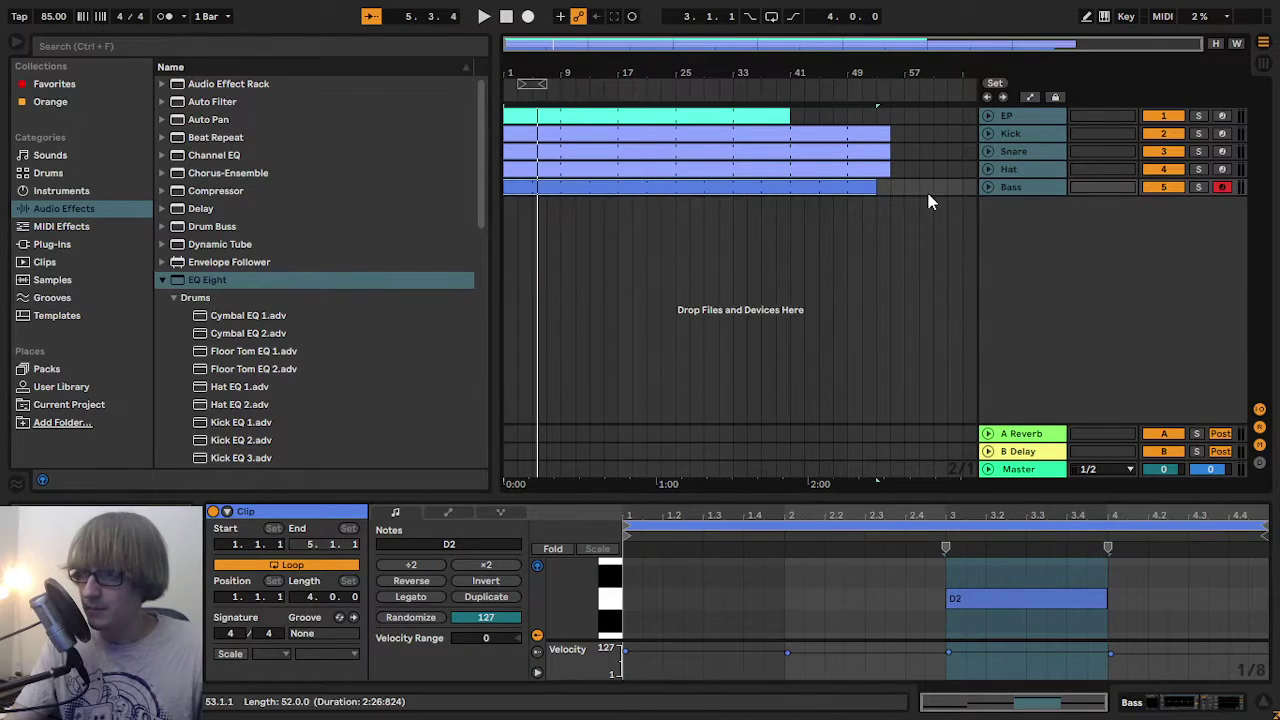
{"action": "left_click", "coordinate": [933, 192]}
{"action": "left_click", "coordinate": [505, 18]}
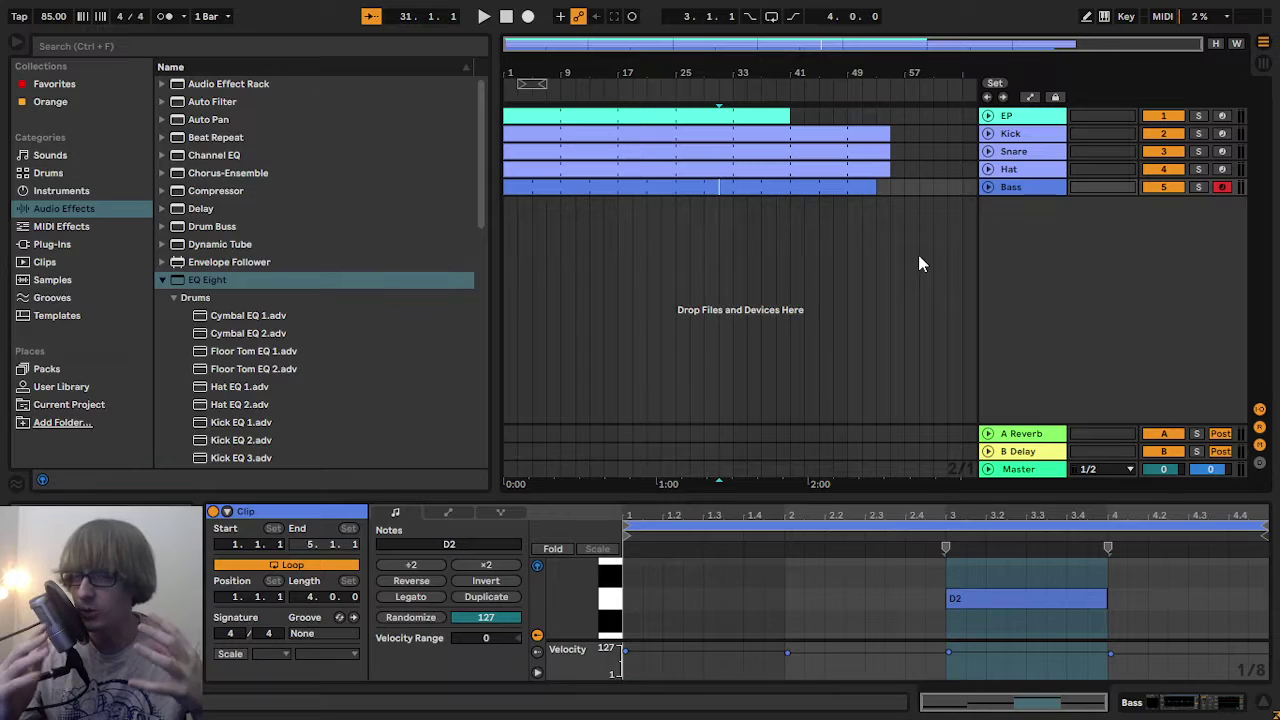
- Show the Bass track's device chain and play the song to examine the EQ Eight spectrum
{"action": "left_click", "coordinate": [1015, 194]}
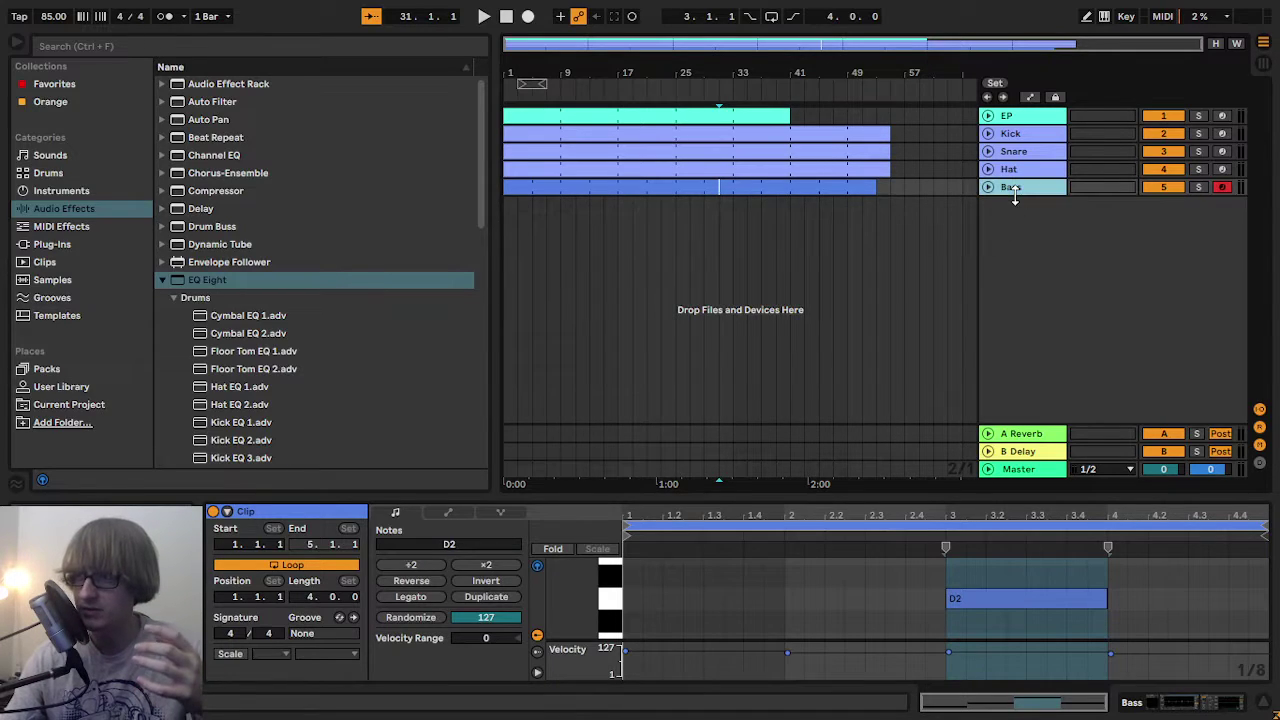
{"action": "double_click", "coordinate": [1027, 190]}
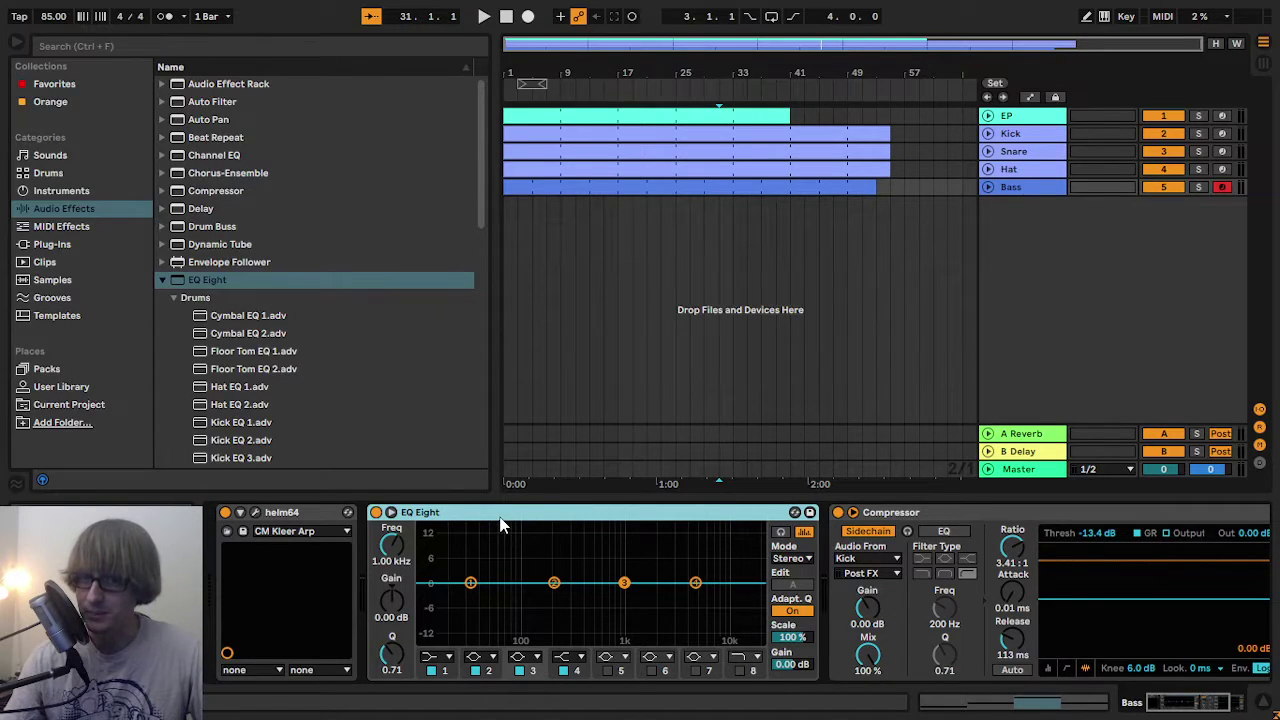
{"action": "key", "text": "space"}
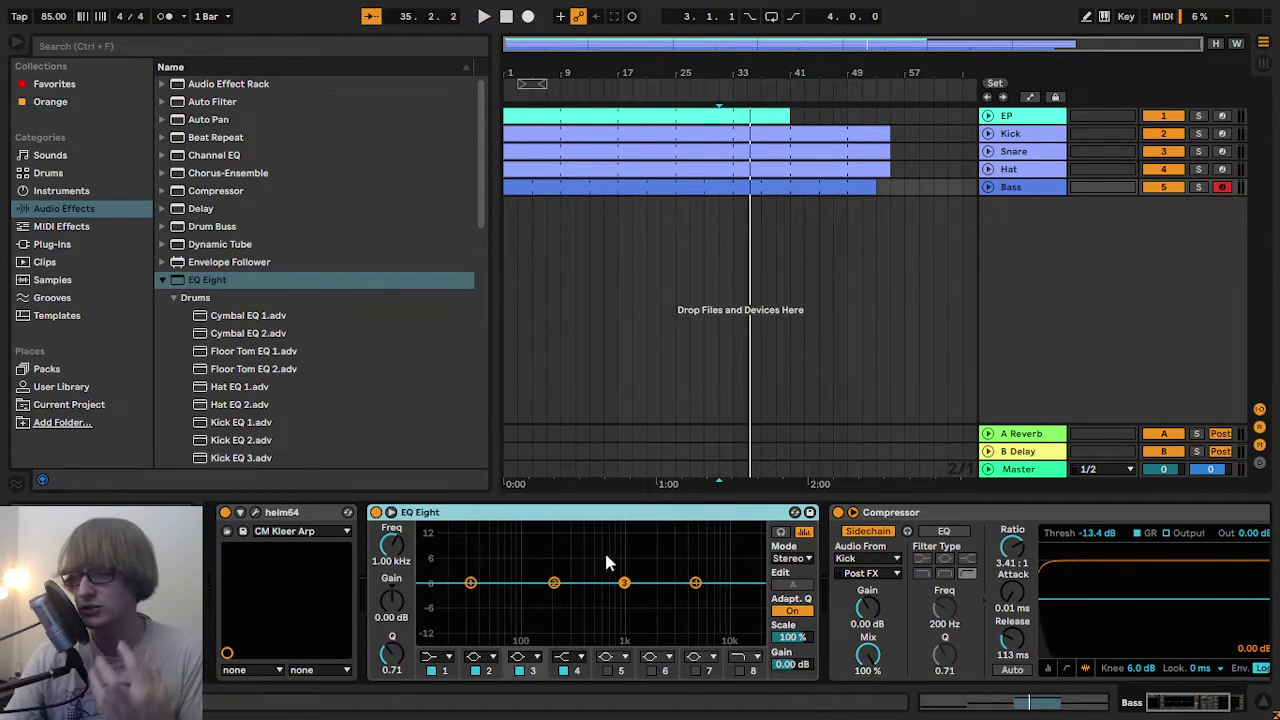
- Try a low-cut filter at 667 Hz on band 1 of the Bass track's EQ Eight and undo it
{"action": "left_click", "coordinate": [446, 656]}
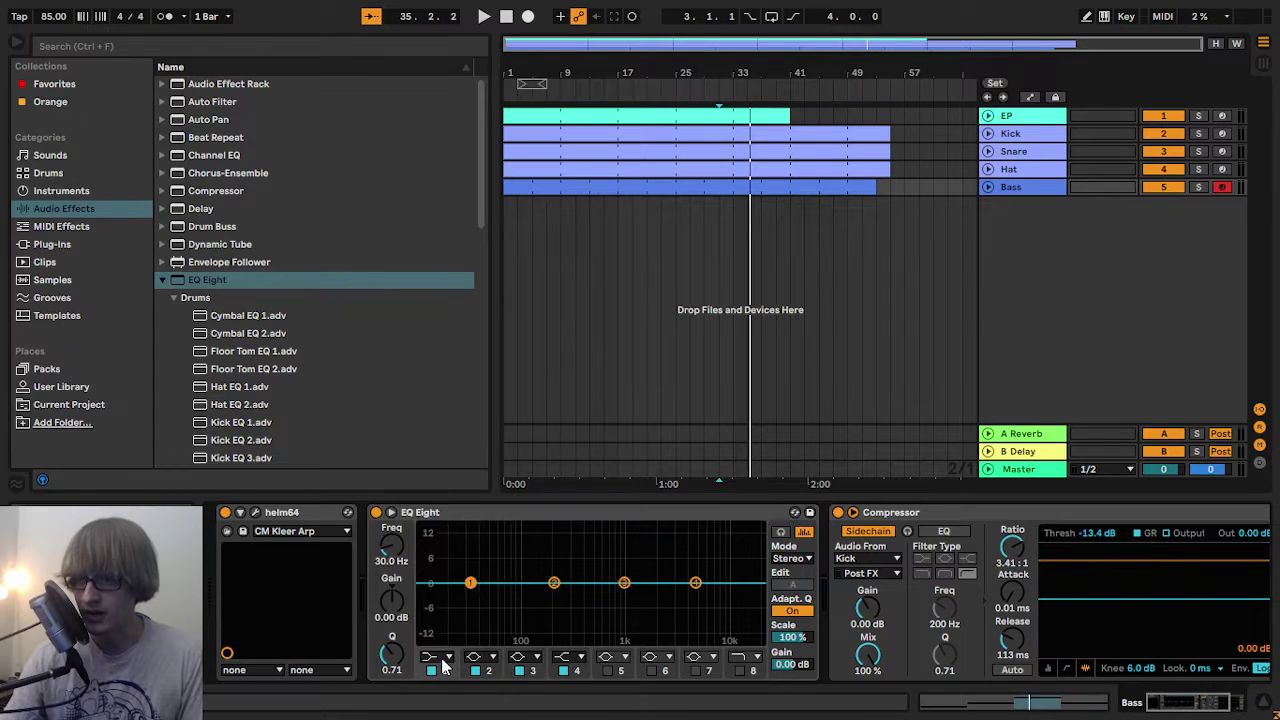
{"action": "left_click", "coordinate": [433, 556]}
{"action": "left_click_drag", "start_coordinate": [470, 582], "coordinate": [606, 597]}
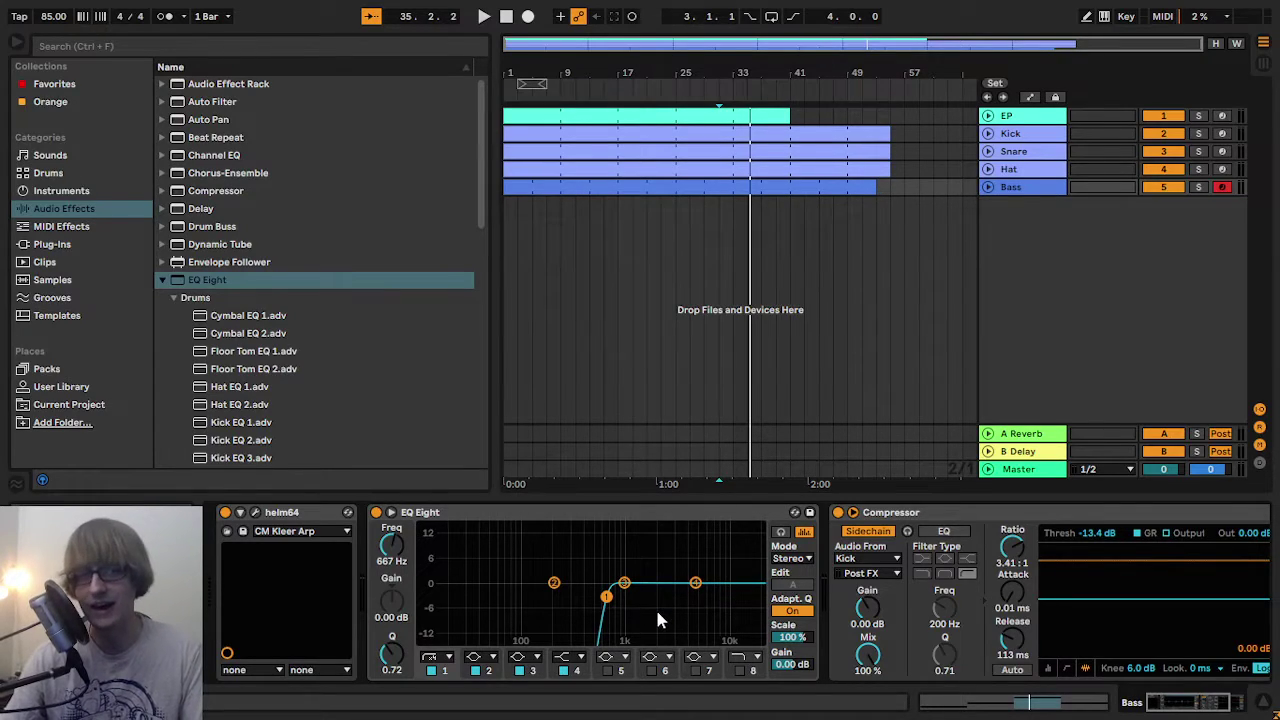
{"action": "key", "text": "ctrl+z"}
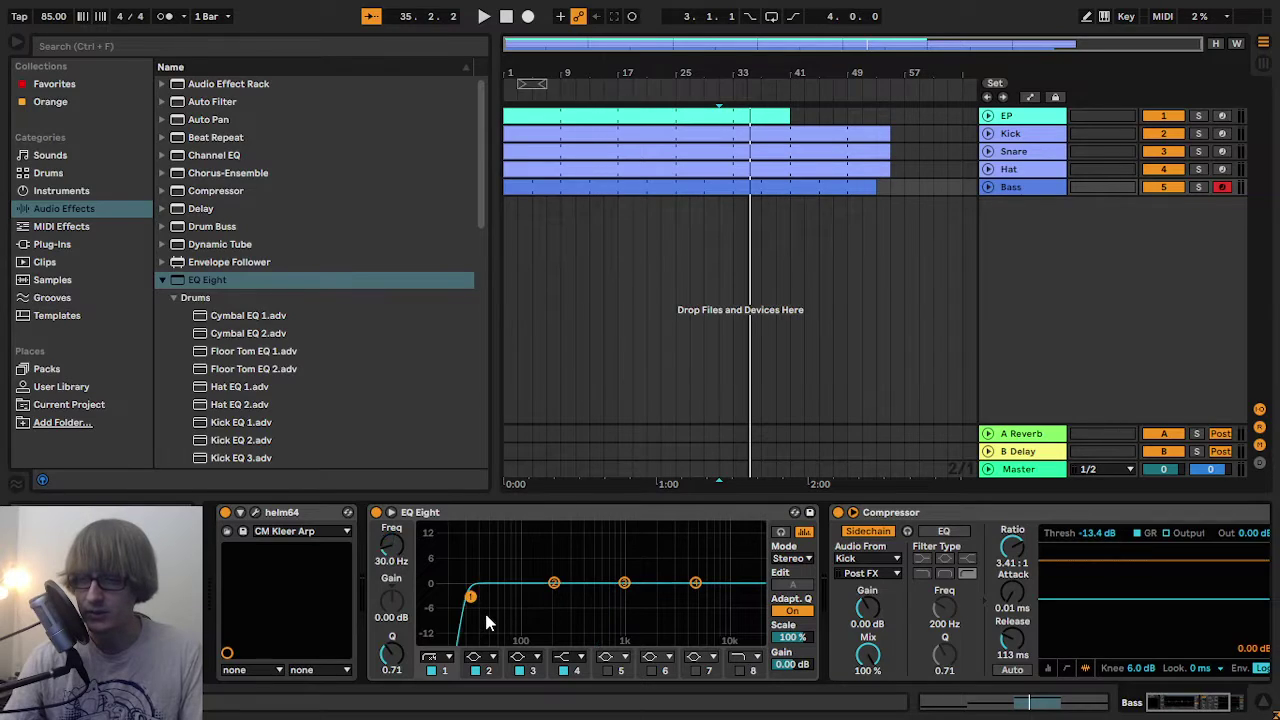
{"action": "key", "text": "ctrl+z"}
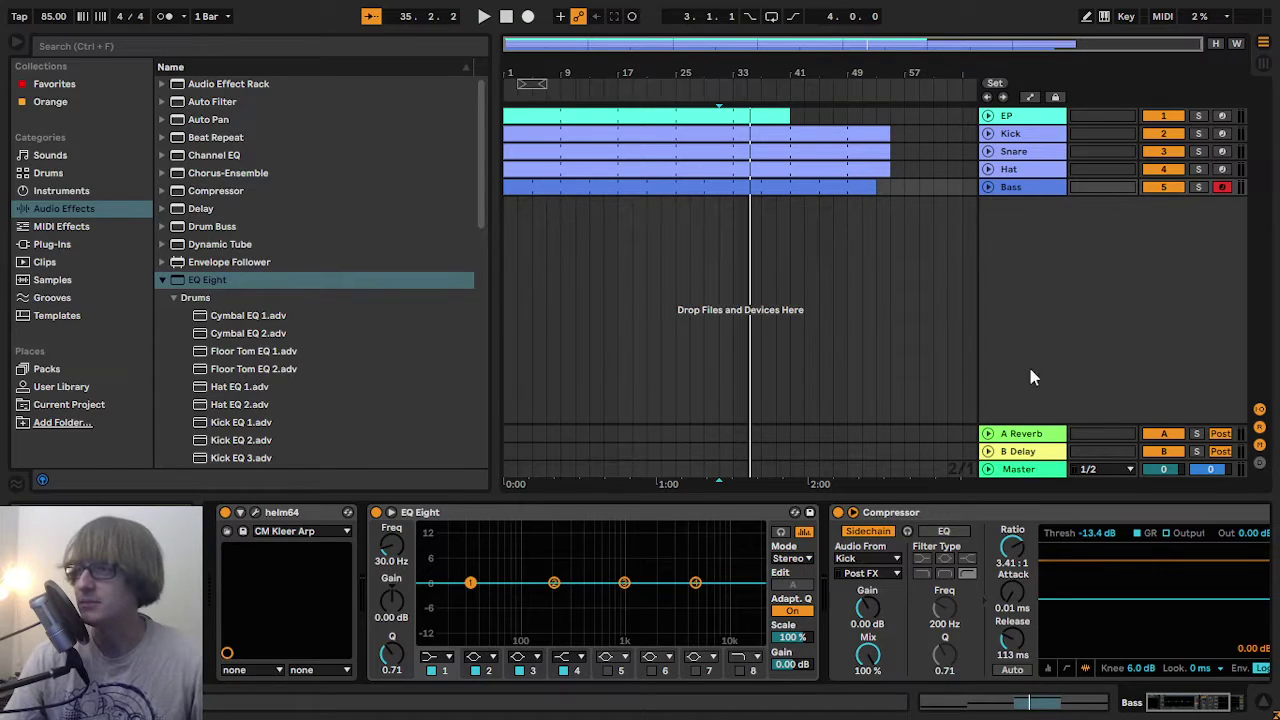
- Extend the Kick, Snare, Hat and Bass clips in the arrangement so they end at bar 57
{"action": "left_click", "coordinate": [905, 170]}
{"action": "left_click", "coordinate": [913, 189]}
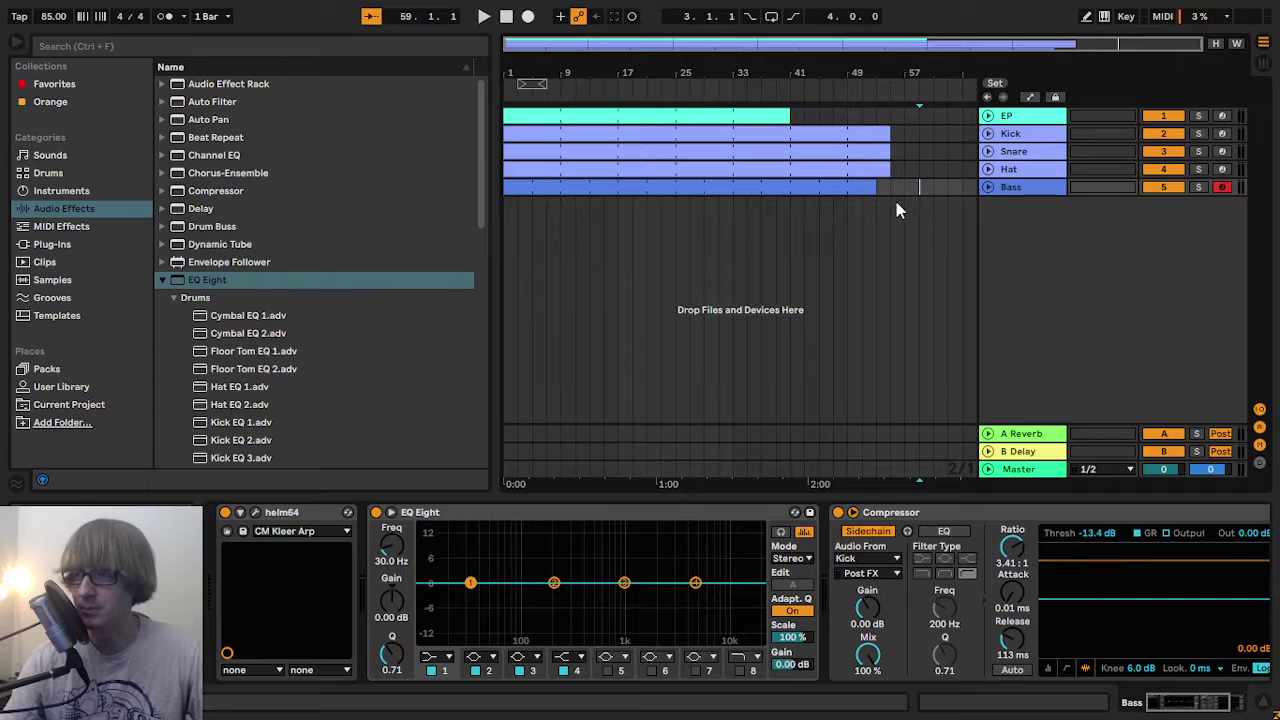
{"action": "left_click_drag", "start_coordinate": [875, 190], "coordinate": [891, 191]}
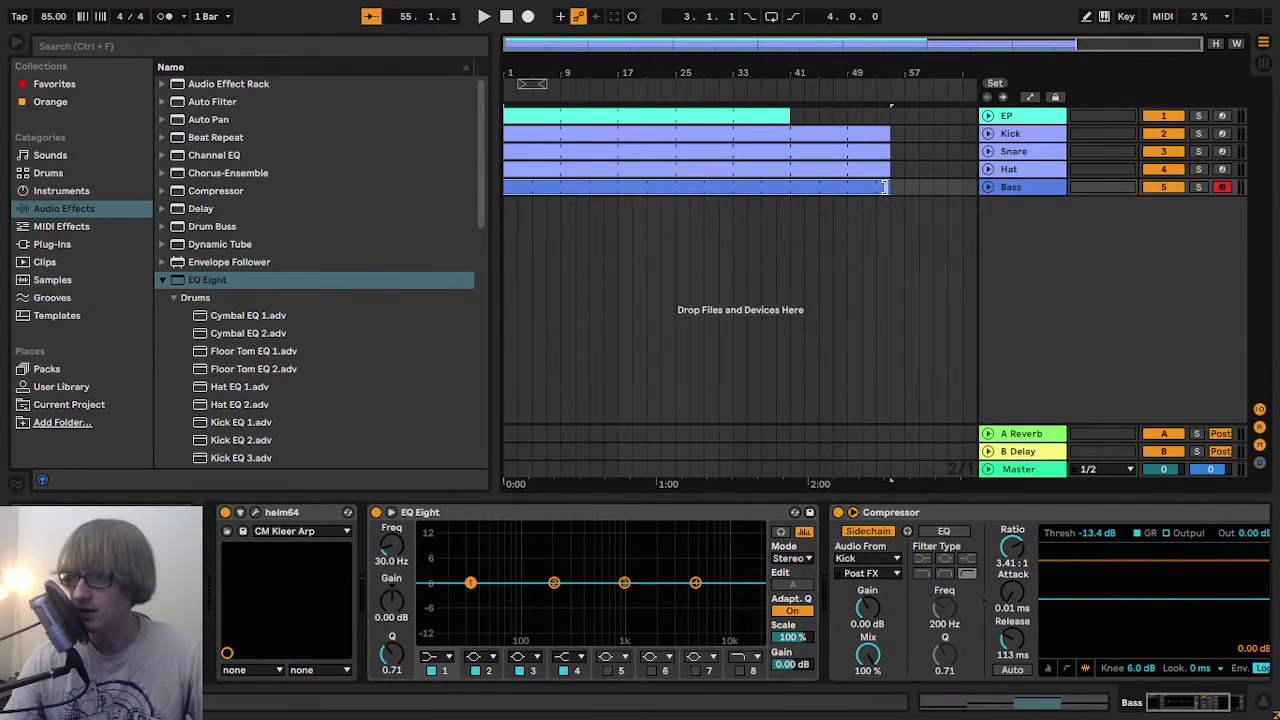
{"action": "left_click_drag", "start_coordinate": [889, 188], "coordinate": [901, 154]}
{"action": "left_click", "coordinate": [863, 131]}
{"action": "left_click", "coordinate": [871, 156], "text": "shift"}
- Extend the EP clip to end at bar 57 and reset the playback position to the song's start
{"action": "left_click", "coordinate": [846, 114]}
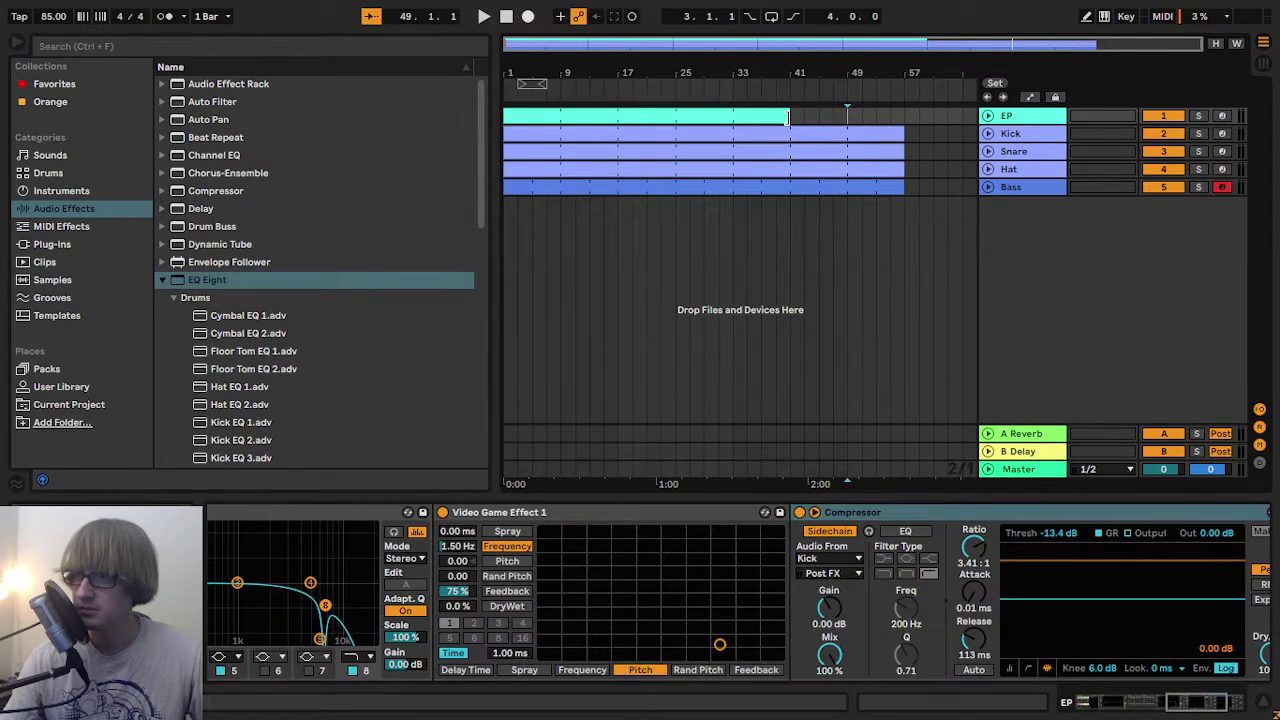
{"action": "mouse_move", "coordinate": [787, 117]}
{"action": "left_mouse_down"}
{"action": "mouse_move", "coordinate": [733, 120]}
{"action": "mouse_move", "coordinate": [948, 120]}
{"action": "mouse_move", "coordinate": [904, 120]}
{"action": "left_mouse_up"}
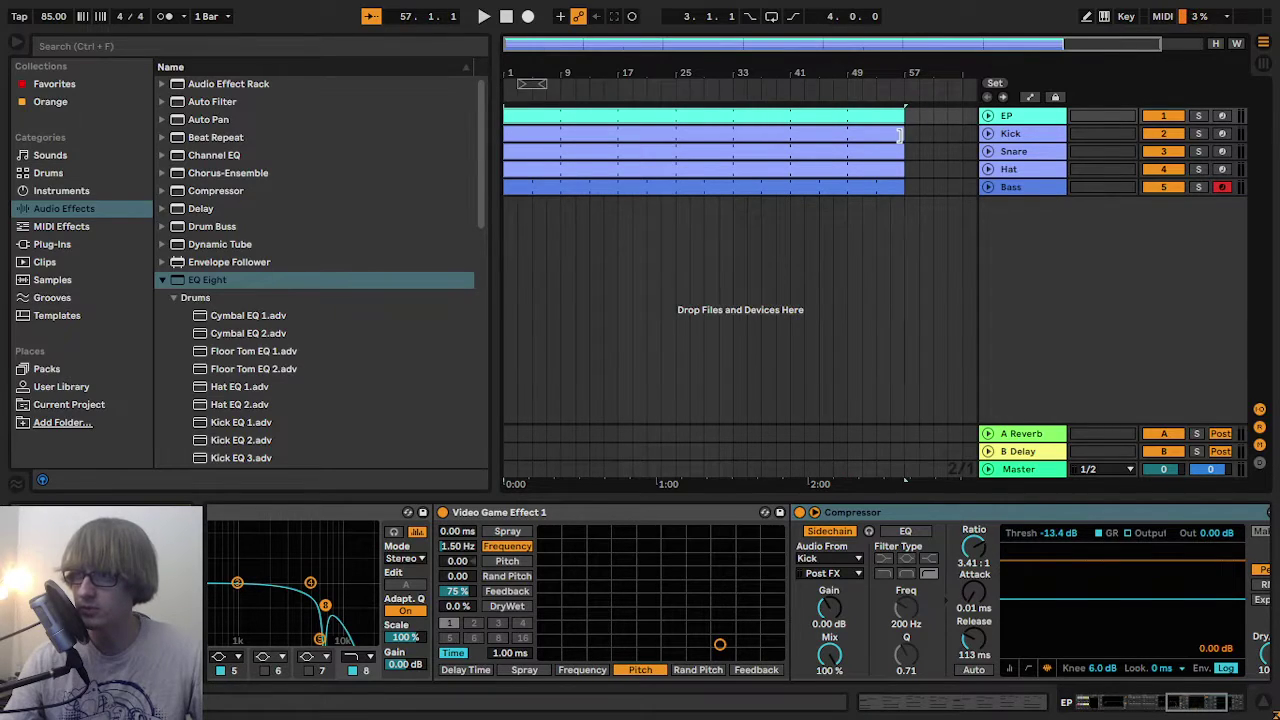
{"action": "left_click", "coordinate": [506, 16]}
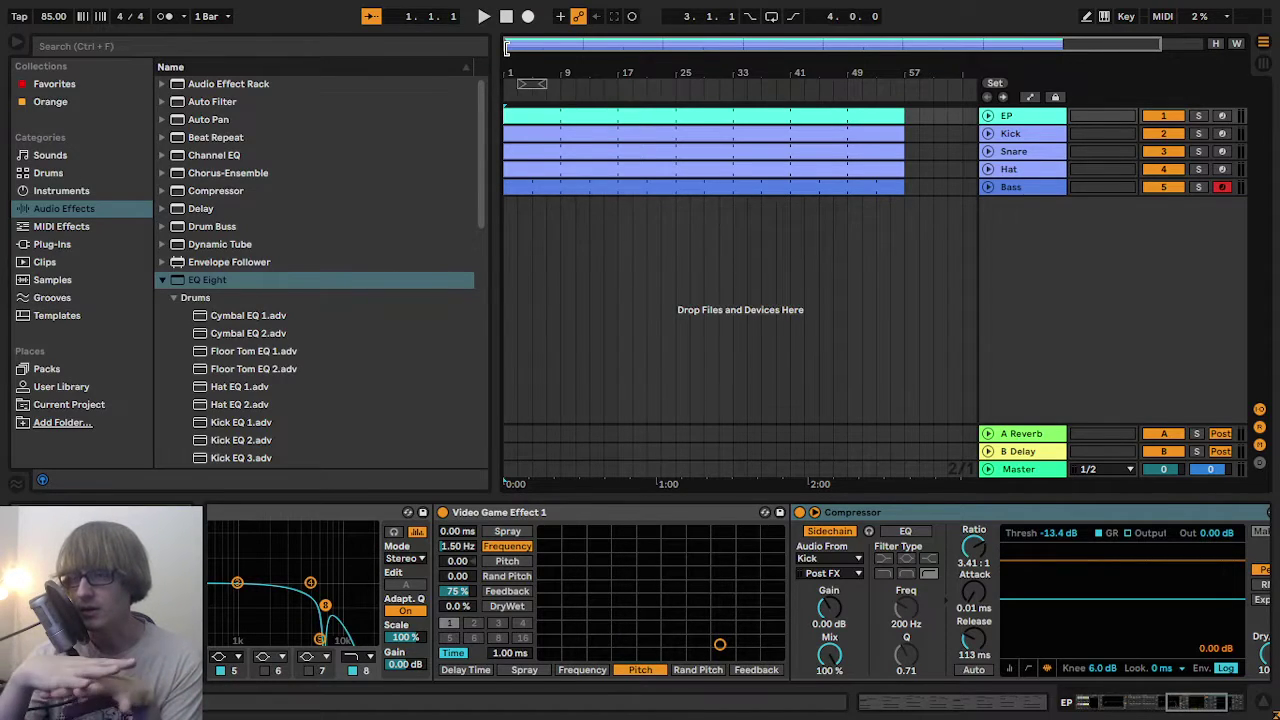
- Audition the EP track soloed and within the full mix, and show the Bass track's devices during playback
{"action": "left_click", "coordinate": [1199, 116]}
{"action": "key", "text": "space"}
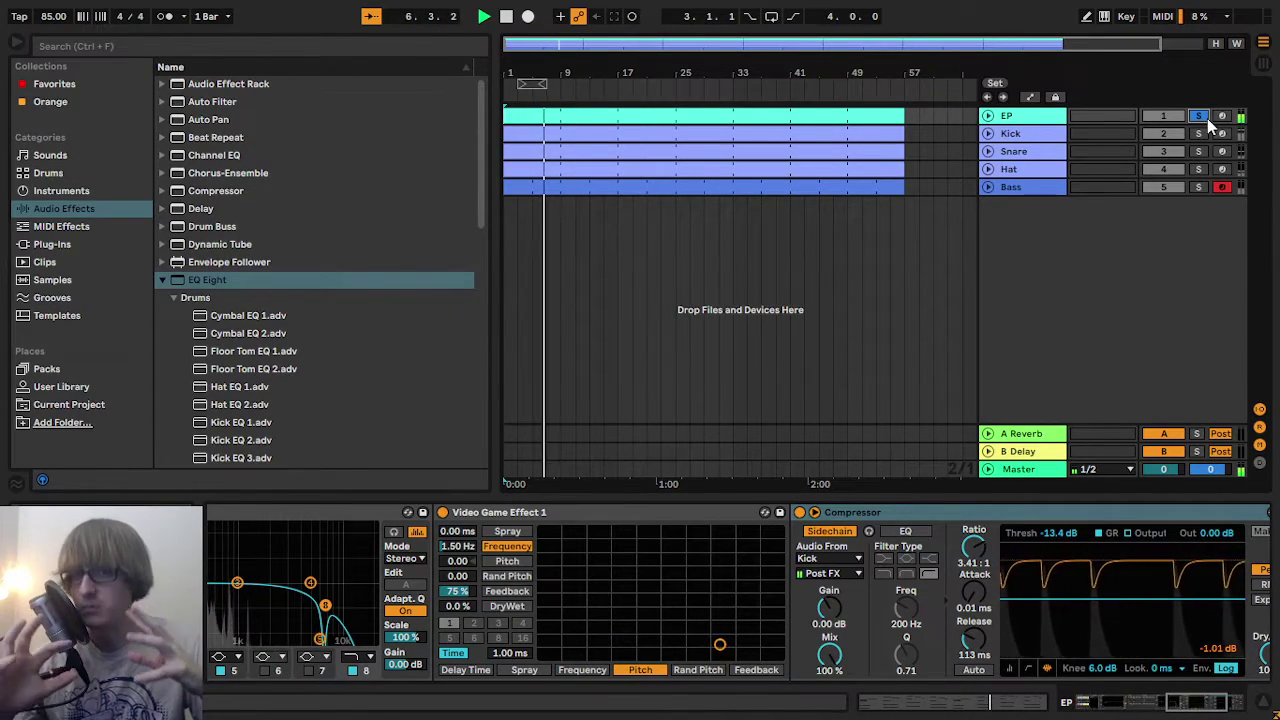
{"action": "left_click", "coordinate": [1206, 118]}
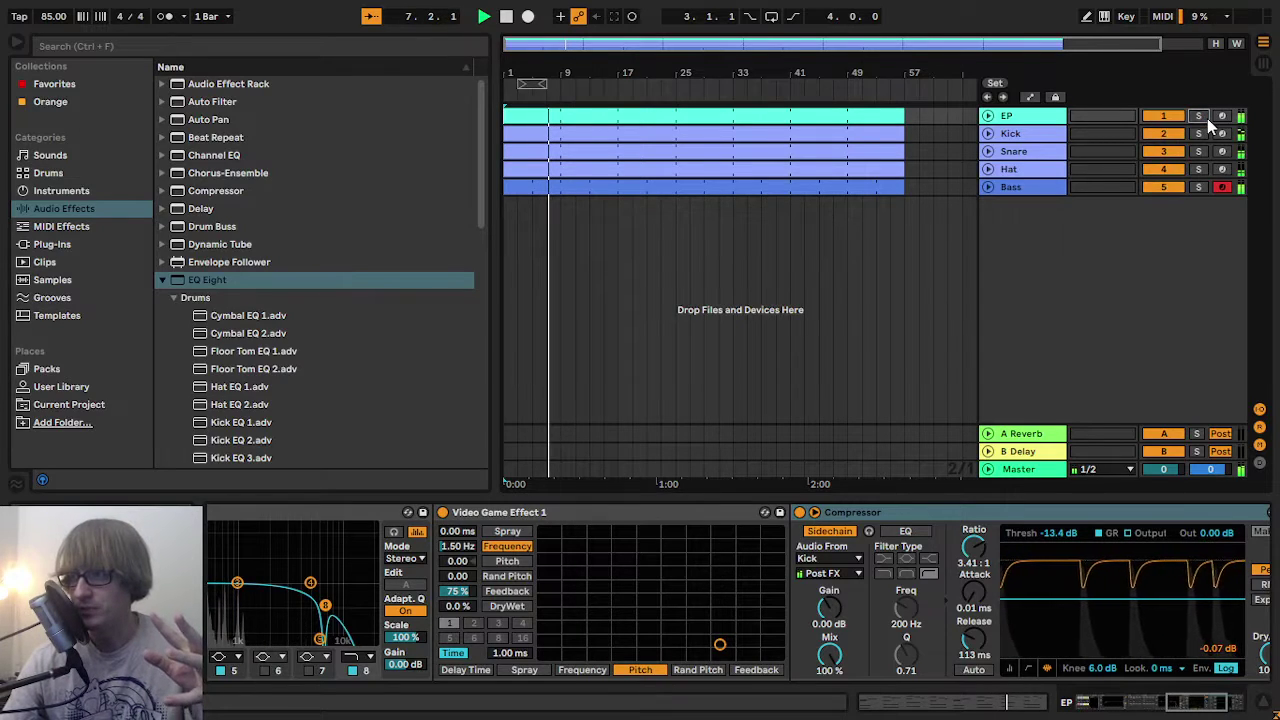
{"action": "left_click", "coordinate": [1020, 190]}
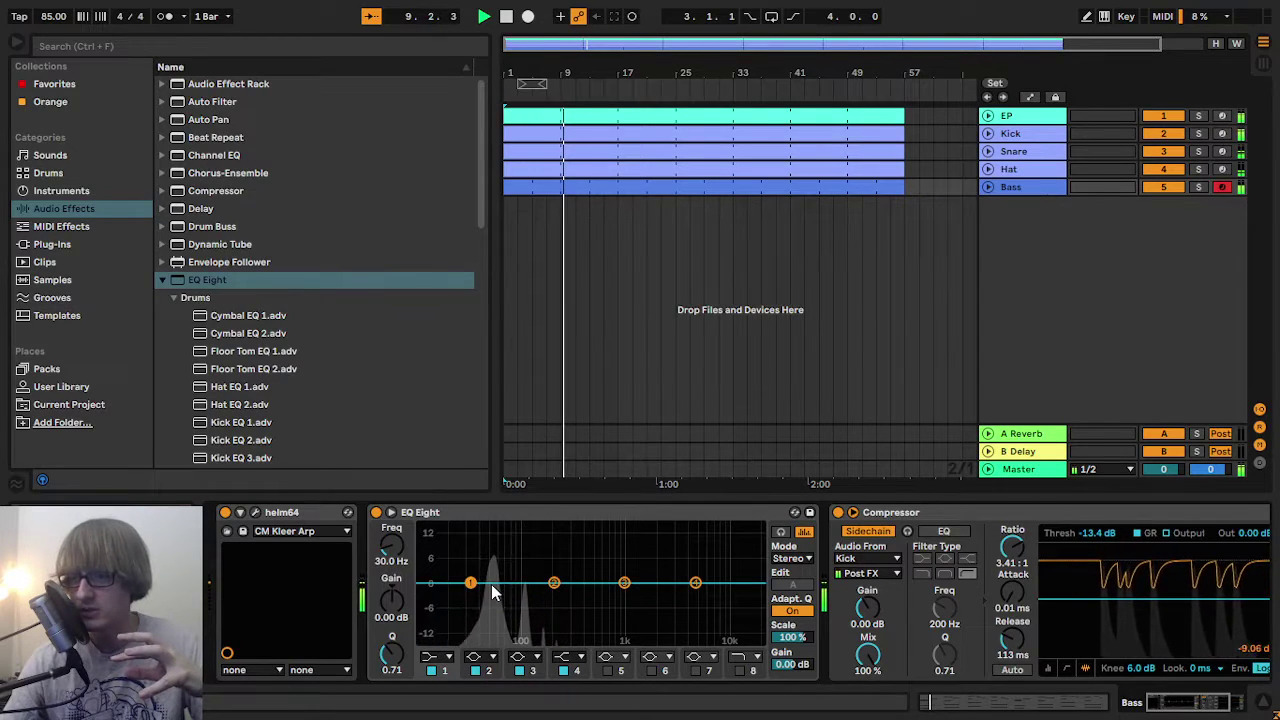
- Compare the EP and Bass tracks' EQ curves during playback, stop, and place the insert marker at bar 35
{"action": "left_click", "coordinate": [1020, 115]}
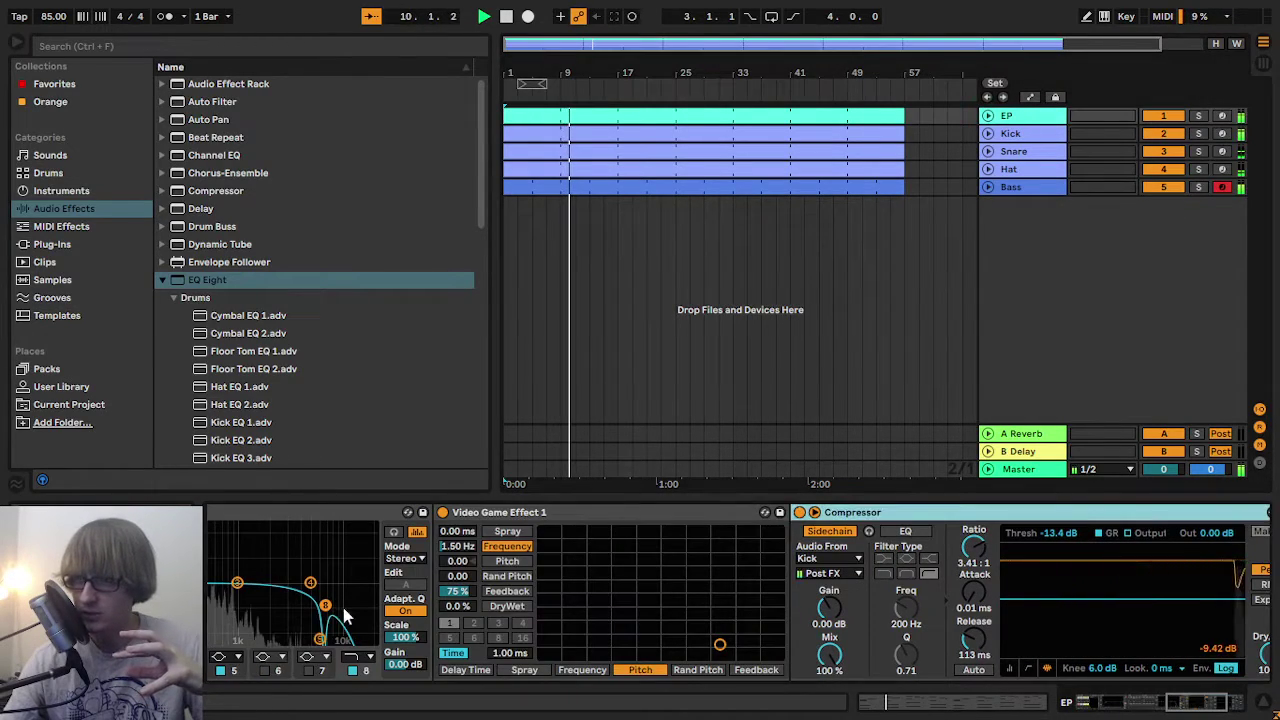
{"action": "scroll", "coordinate": [360, 531], "scroll_direction": "left", "scroll_amount": 5}
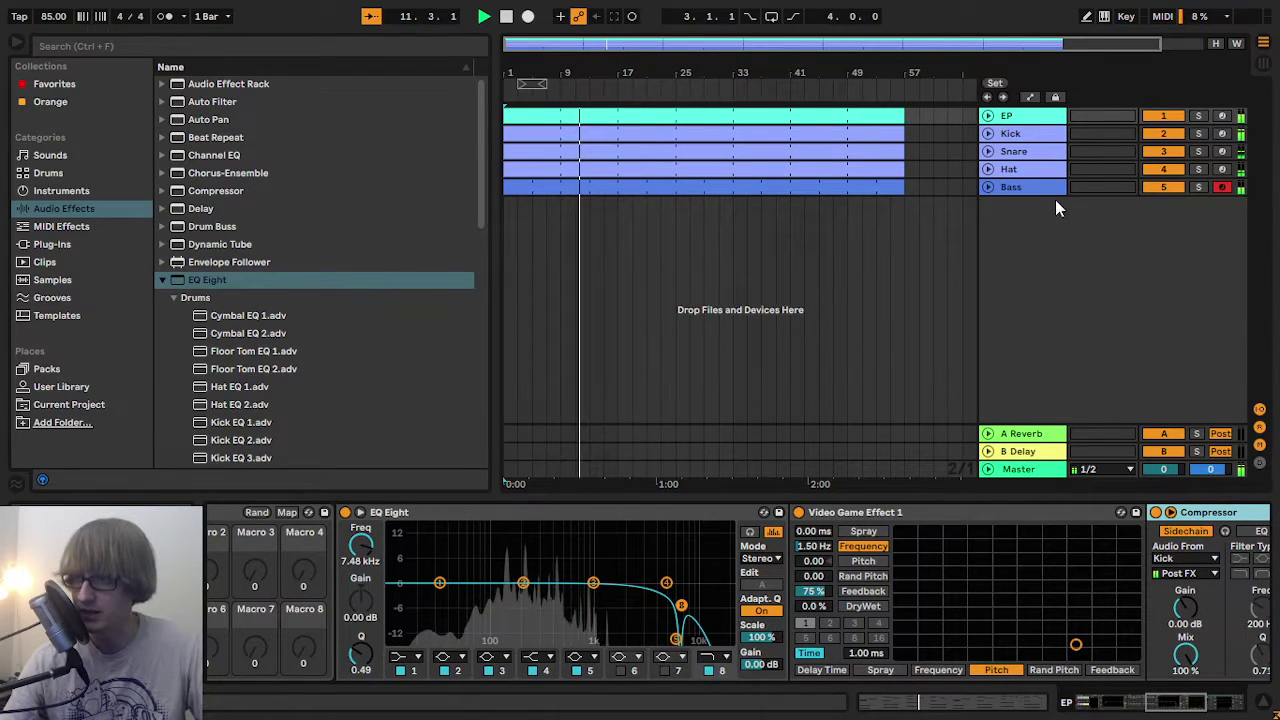
{"action": "left_click", "coordinate": [1020, 187]}
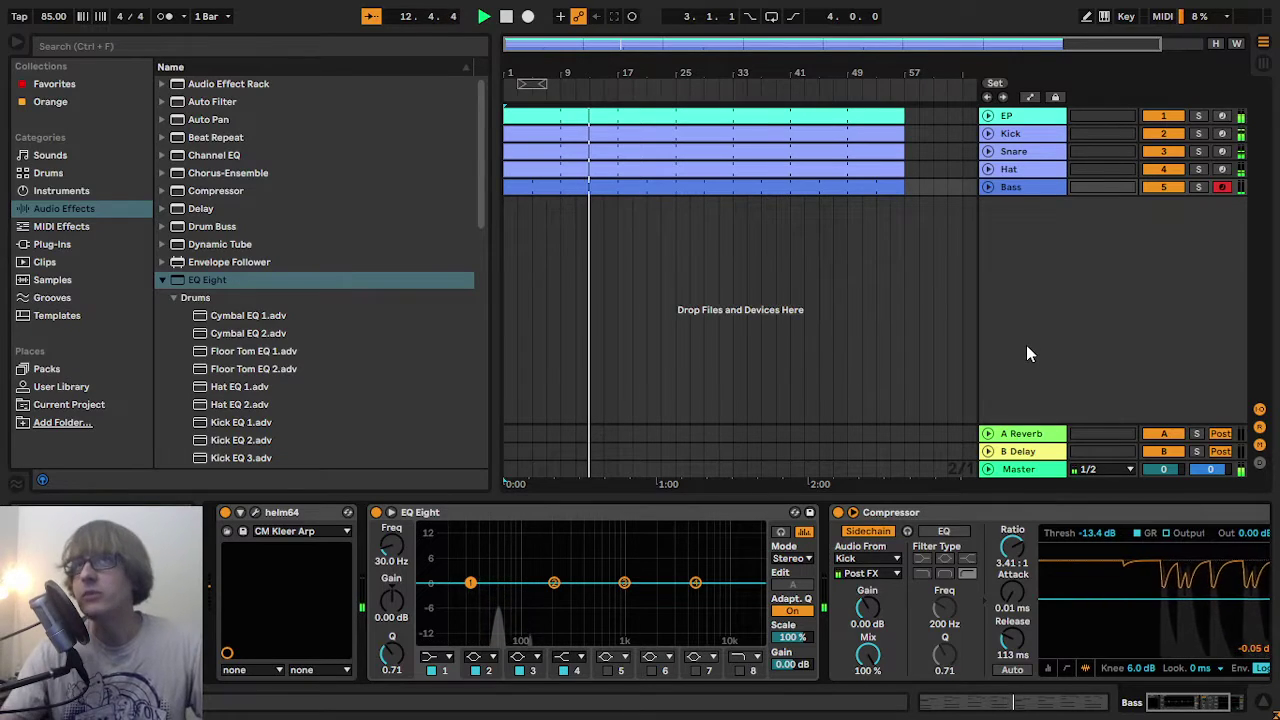
{"action": "key", "text": "space"}
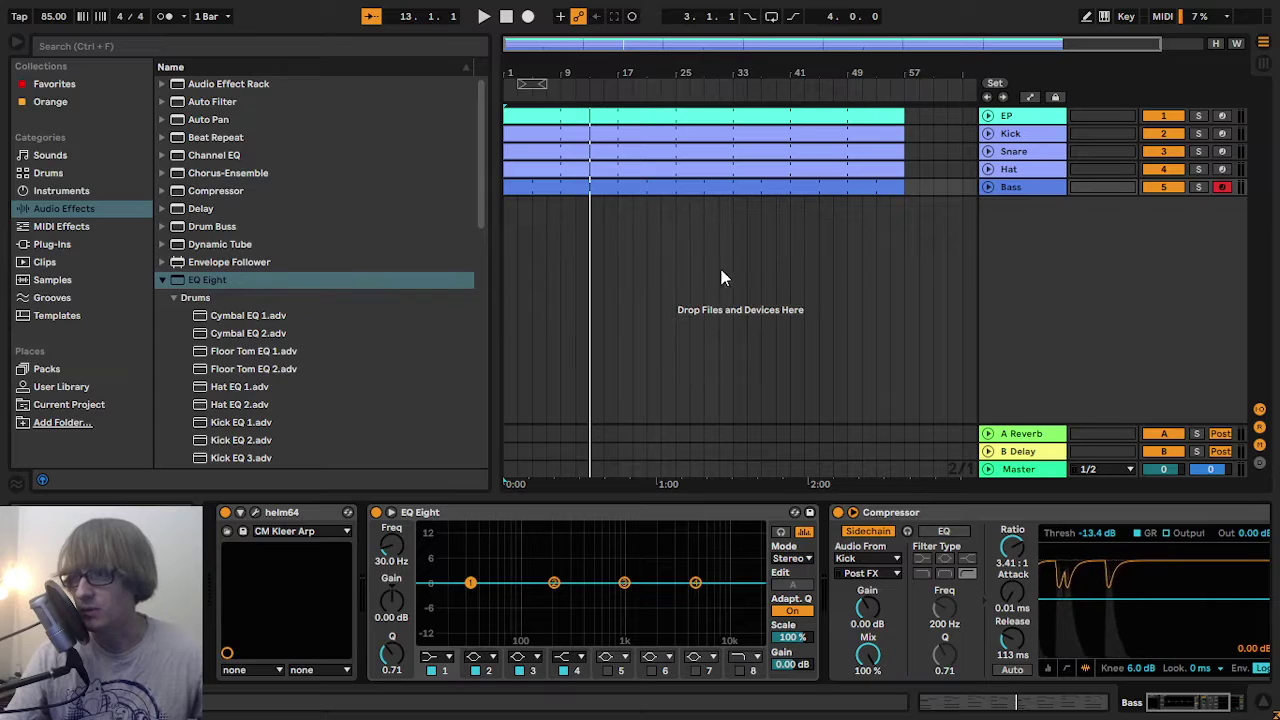
{"action": "left_click", "coordinate": [748, 258]}
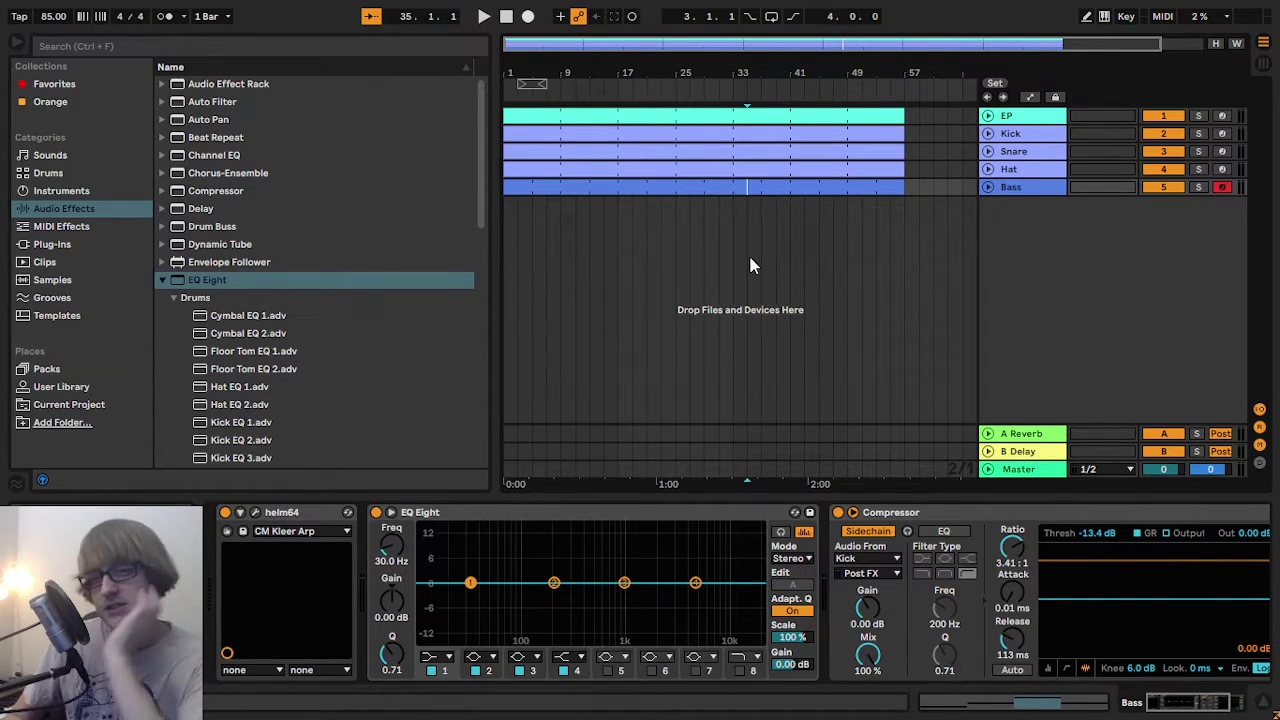
- Add the ComboF plug-in on a new MIDI track below Bass
{"action": "left_click", "coordinate": [83, 245]}
{"action": "scroll", "coordinate": [293, 214], "scroll_direction": "up", "scroll_amount": 2}
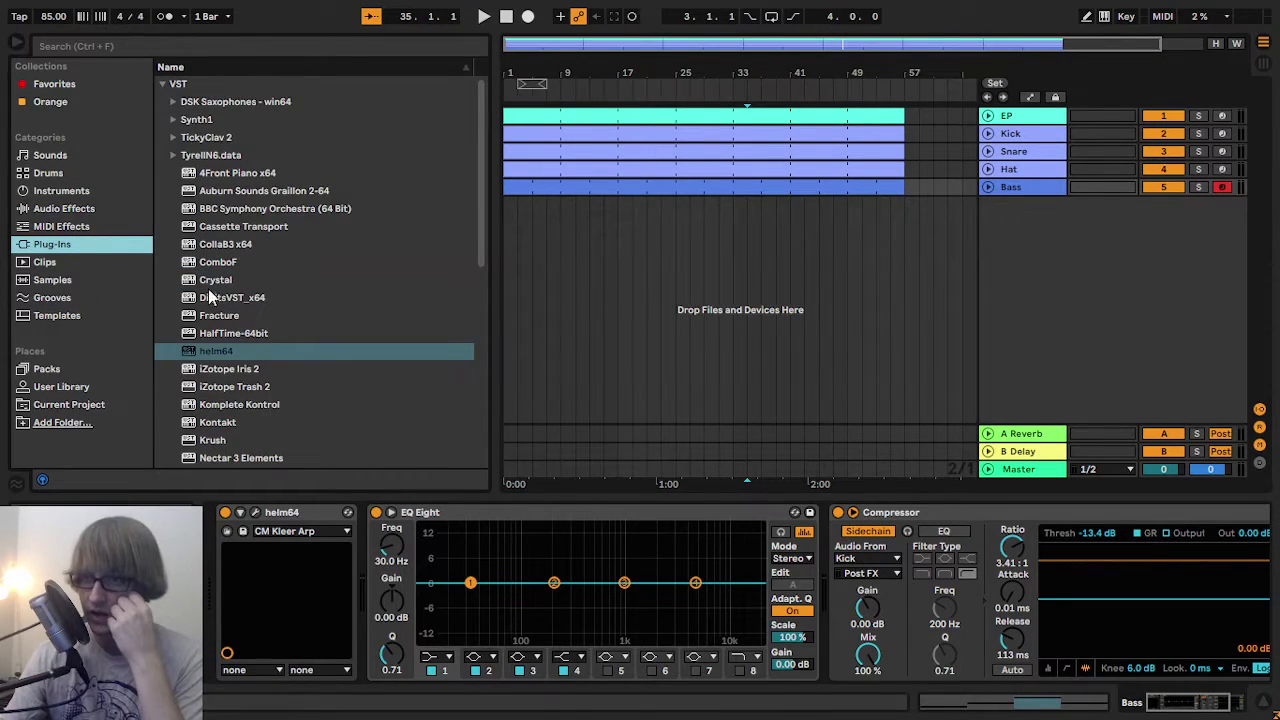
{"action": "left_click_drag", "start_coordinate": [222, 266], "coordinate": [640, 283]}
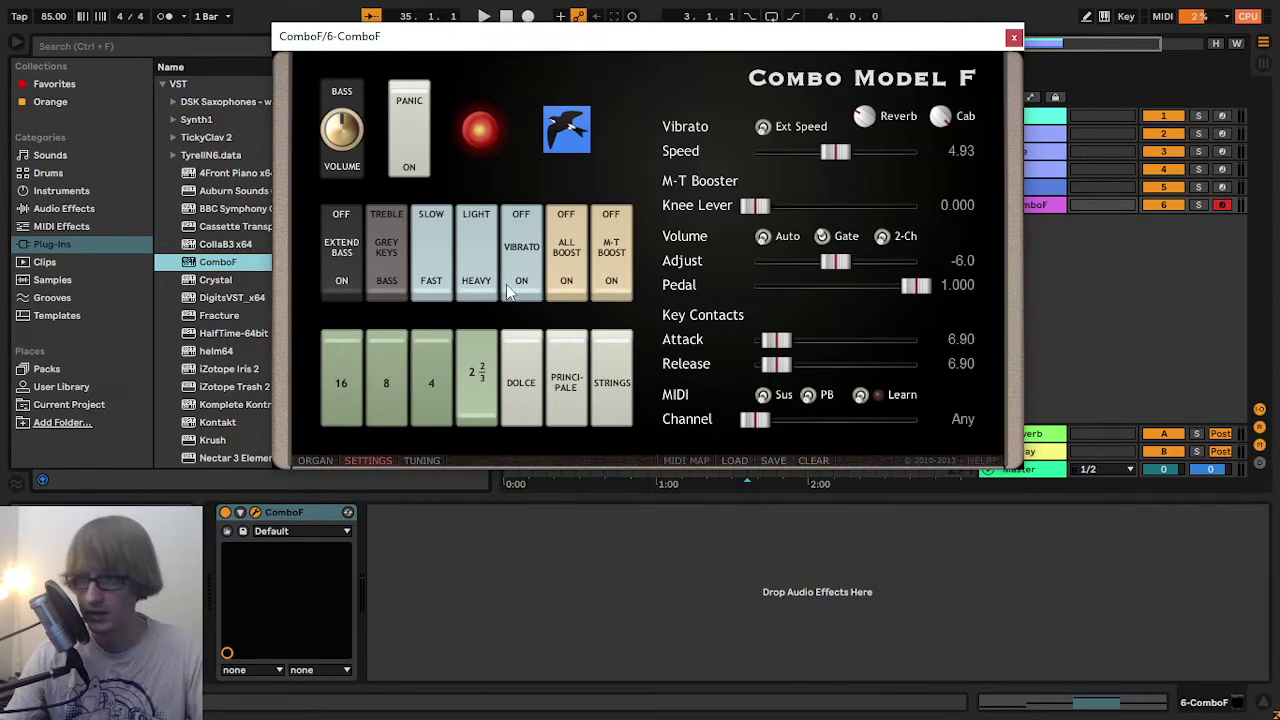
- Turn on ComboF's vibrato with the heavy and fast settings and close the plug-in window
{"action": "left_click", "coordinate": [508, 288]}
{"action": "left_click", "coordinate": [482, 290]}
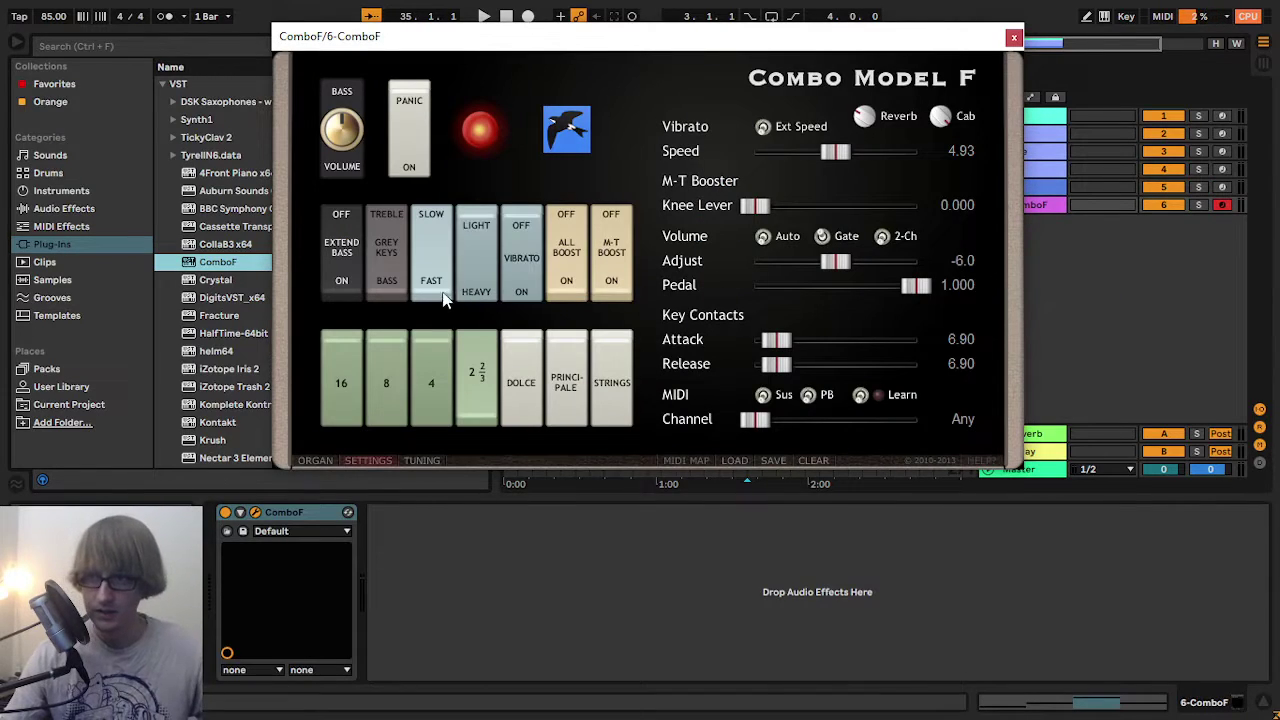
{"action": "left_click", "coordinate": [440, 298]}
{"action": "left_click", "coordinate": [1011, 37]}
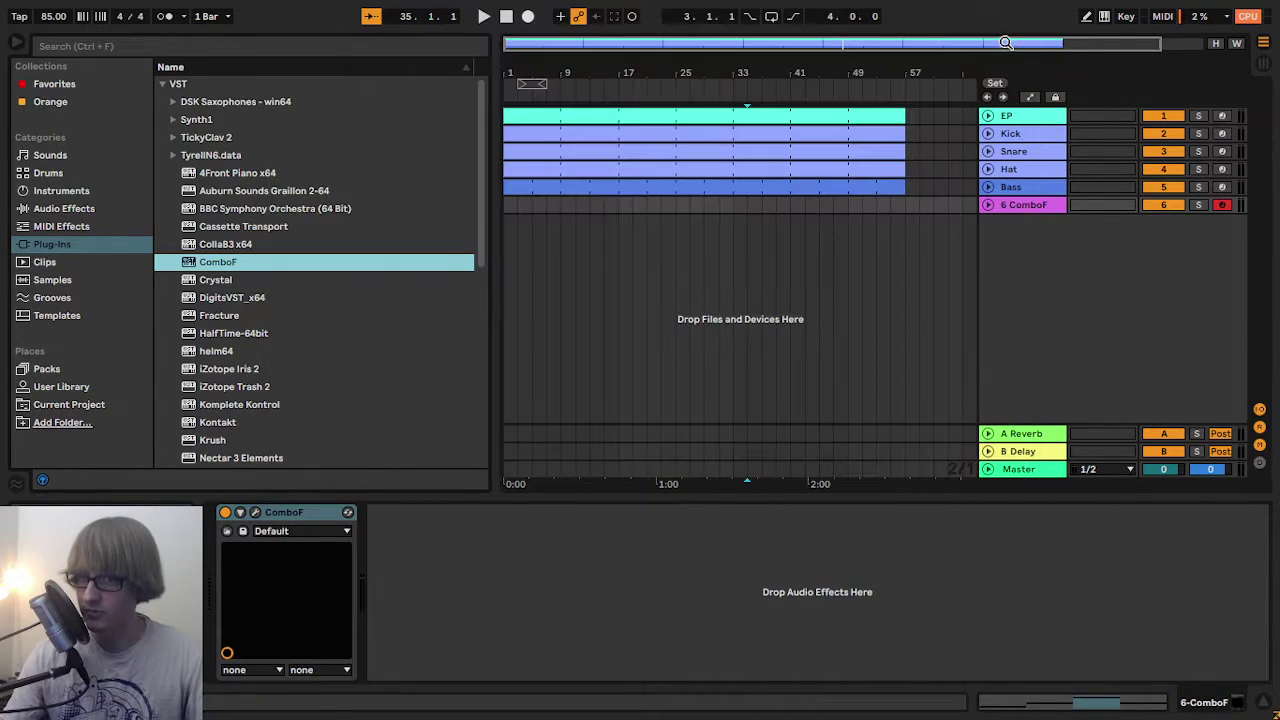
- Bring the ComboF track into view in the mixer and lower its volume
{"action": "key", "text": "Tab"}
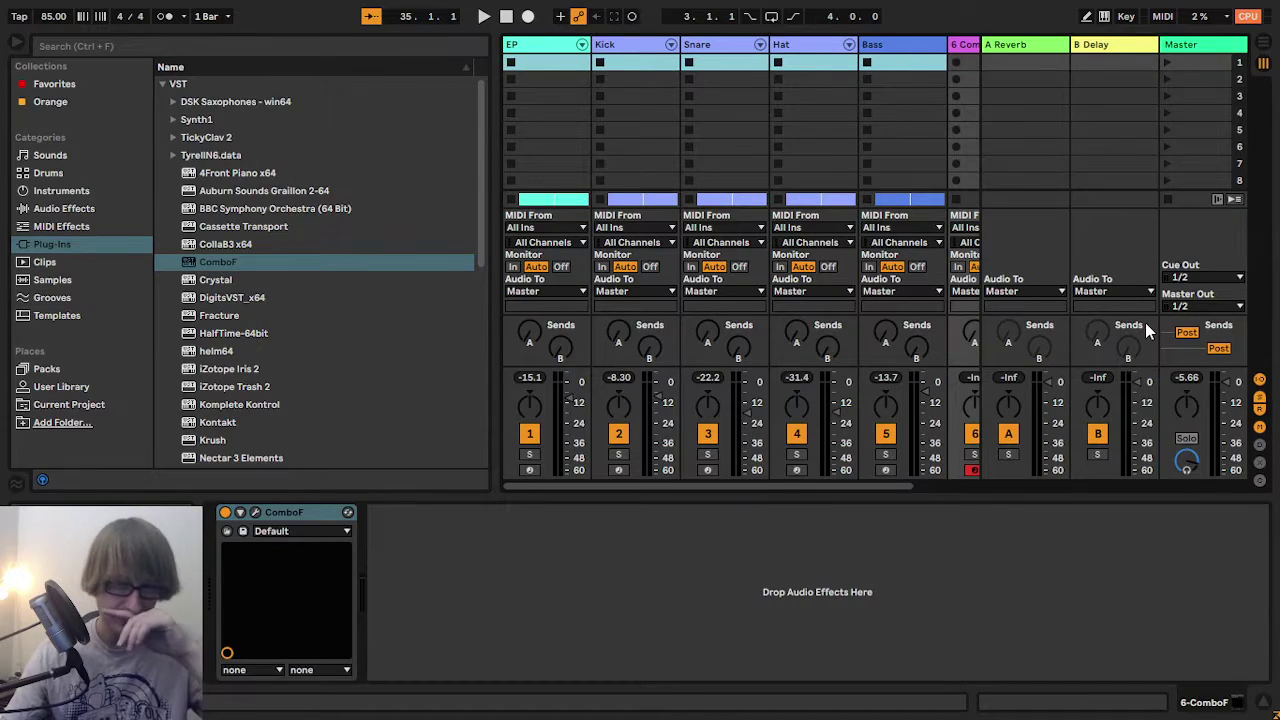
{"action": "key", "text": "Tab"}
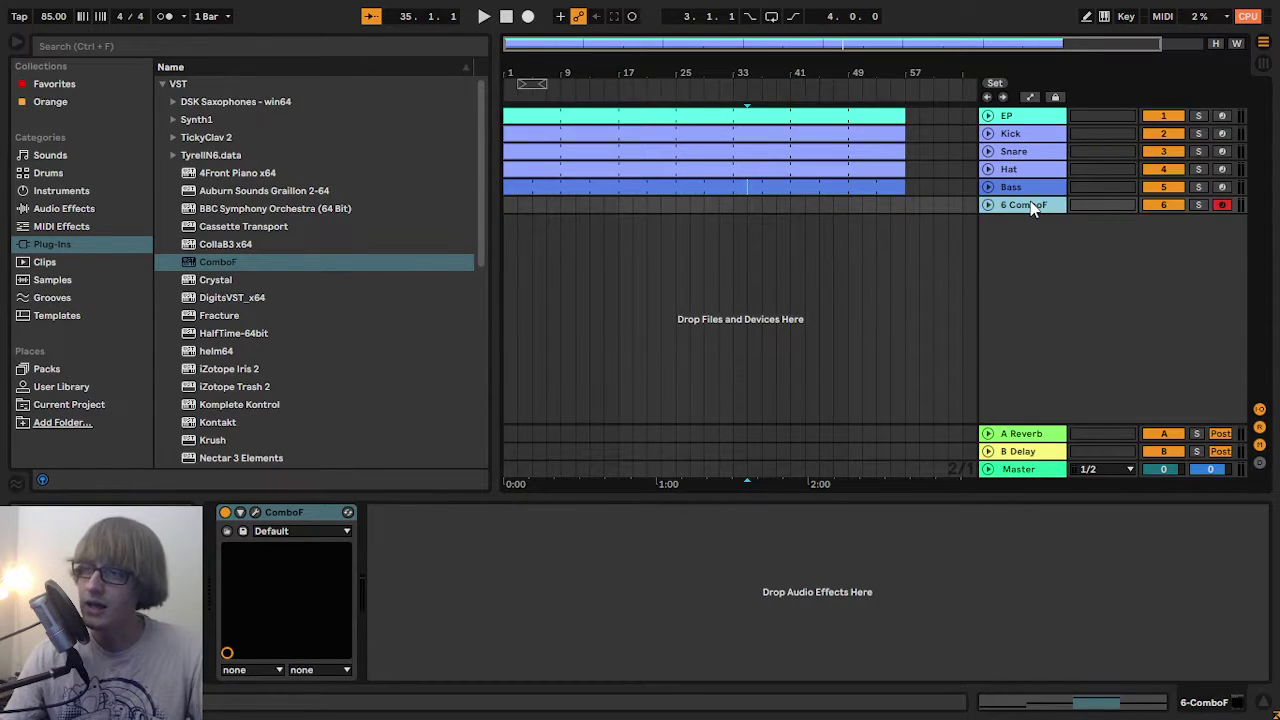
{"action": "key", "text": "Tab"}
{"action": "left_click_drag", "start_coordinate": [871, 487], "coordinate": [1015, 487]}
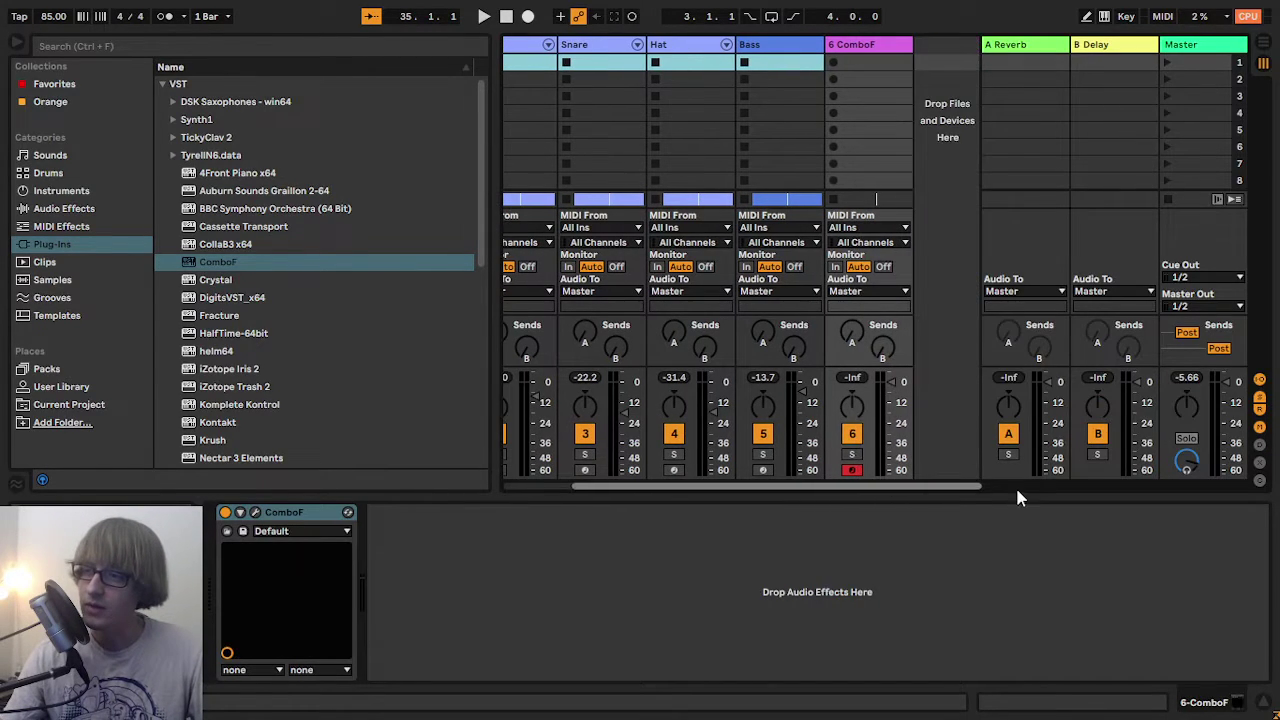
{"action": "left_click", "coordinate": [885, 397]}
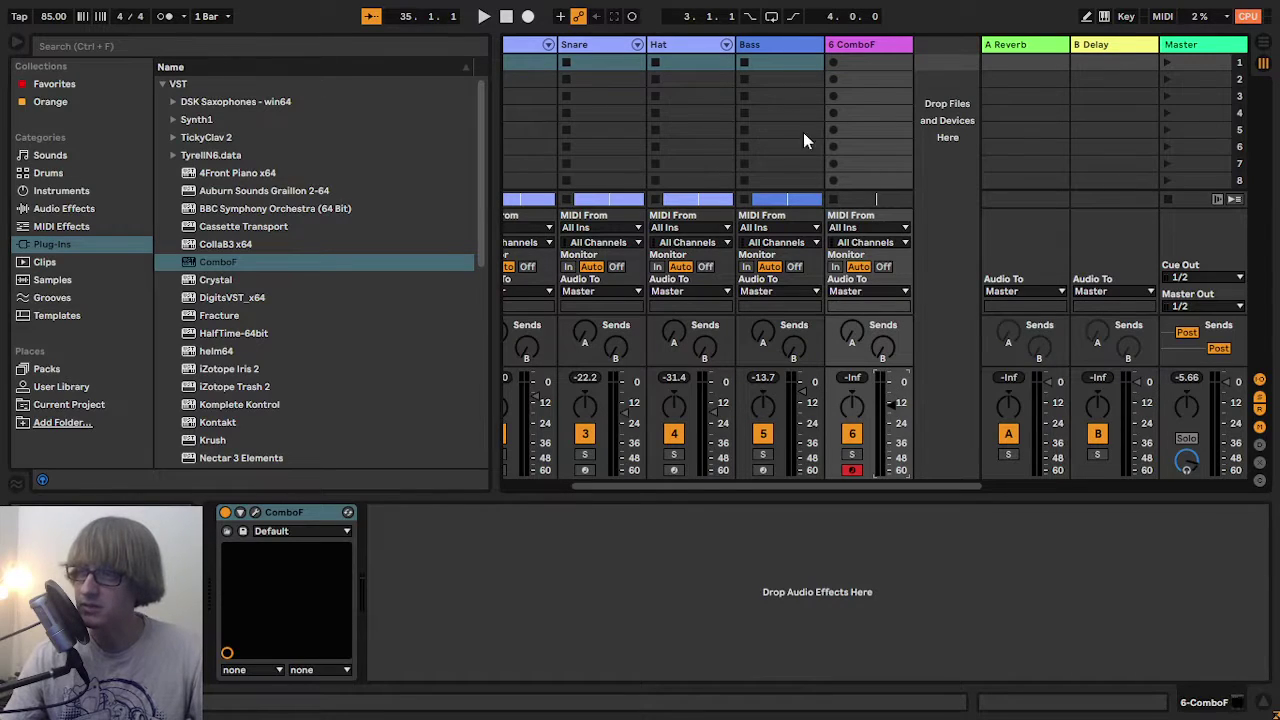
- Copy the Bass track's sidechain Compressor onto the ComboF track
{"action": "left_click", "coordinate": [761, 46]}
{"action": "left_click", "coordinate": [1078, 517]}
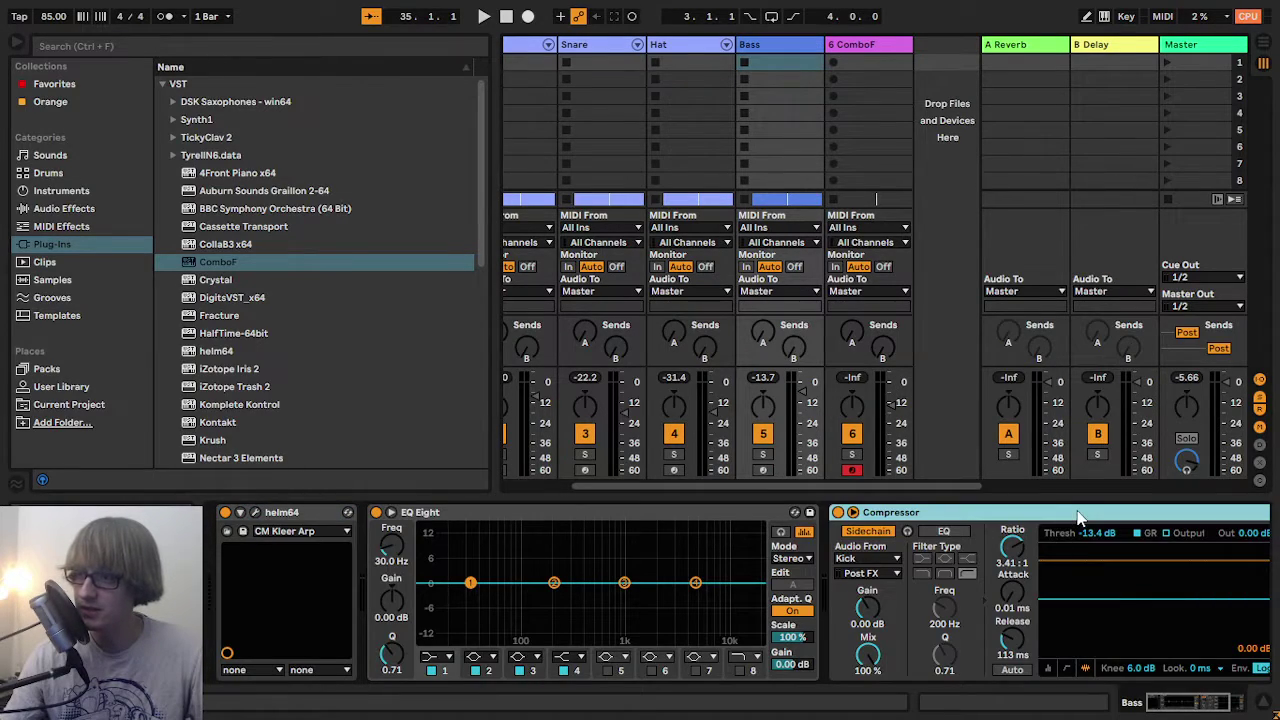
{"action": "left_click", "coordinate": [860, 44]}
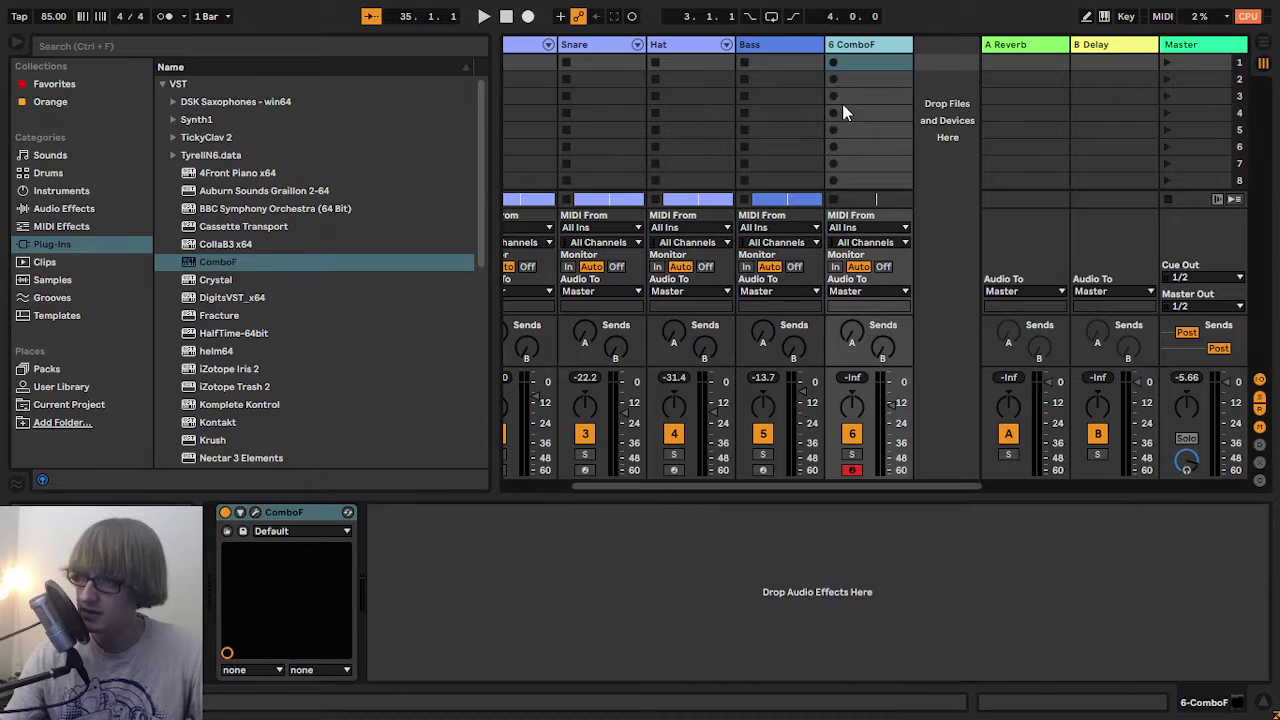
{"action": "key", "text": "ctrl+v"}
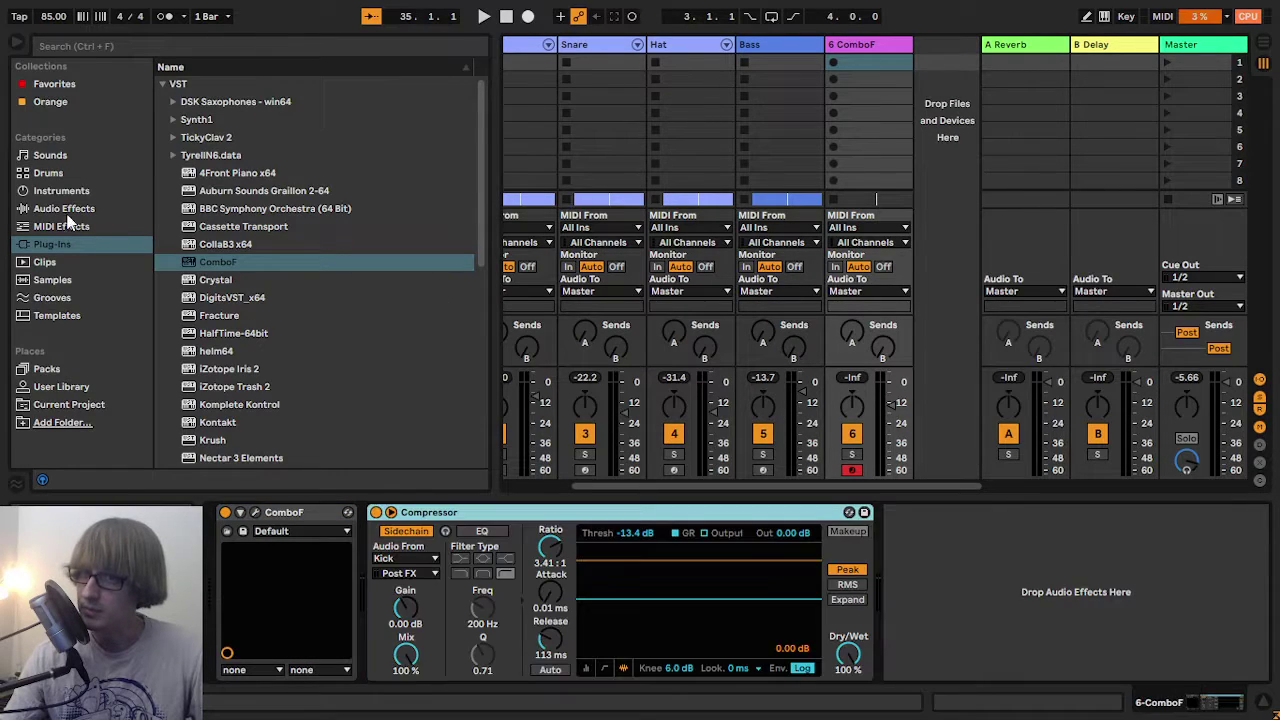
- Insert an EQ Eight between ComboF and the Compressor
{"action": "left_click", "coordinate": [87, 211]}
{"action": "left_click_drag", "start_coordinate": [195, 285], "coordinate": [365, 562]}
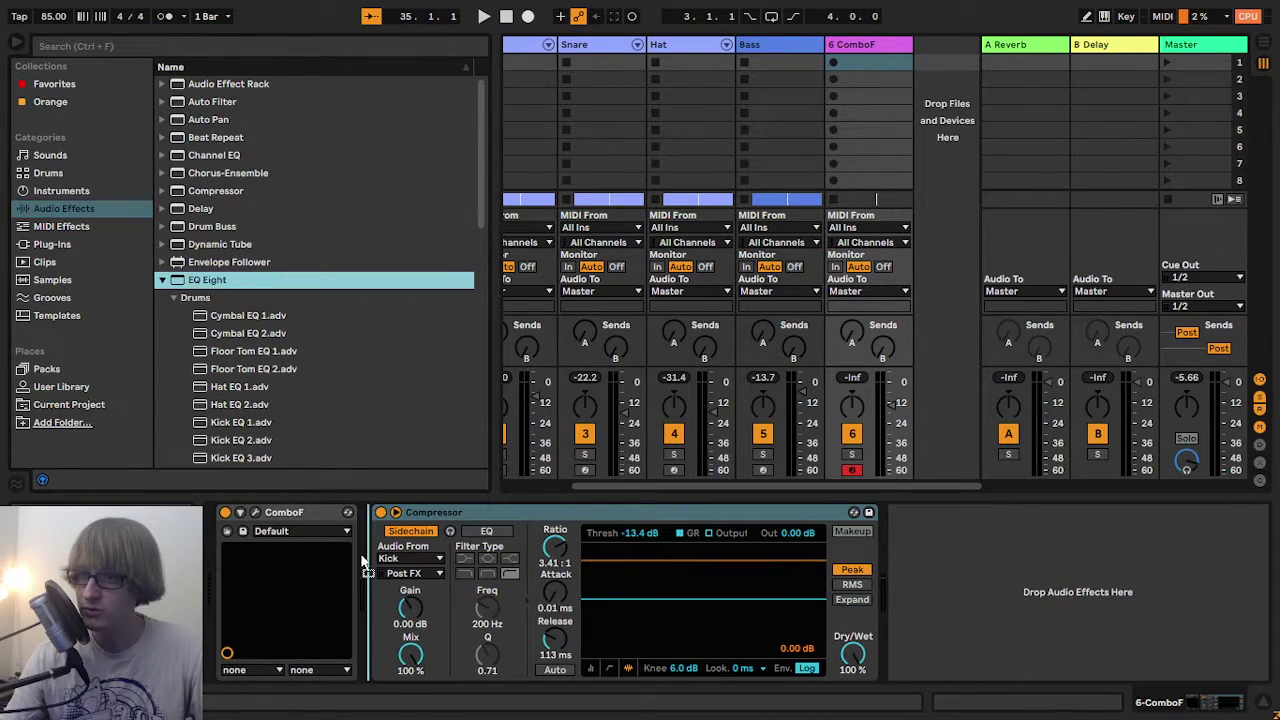
{"action": "left_click_drag", "start_coordinate": [407, 627], "coordinate": [428, 630]}
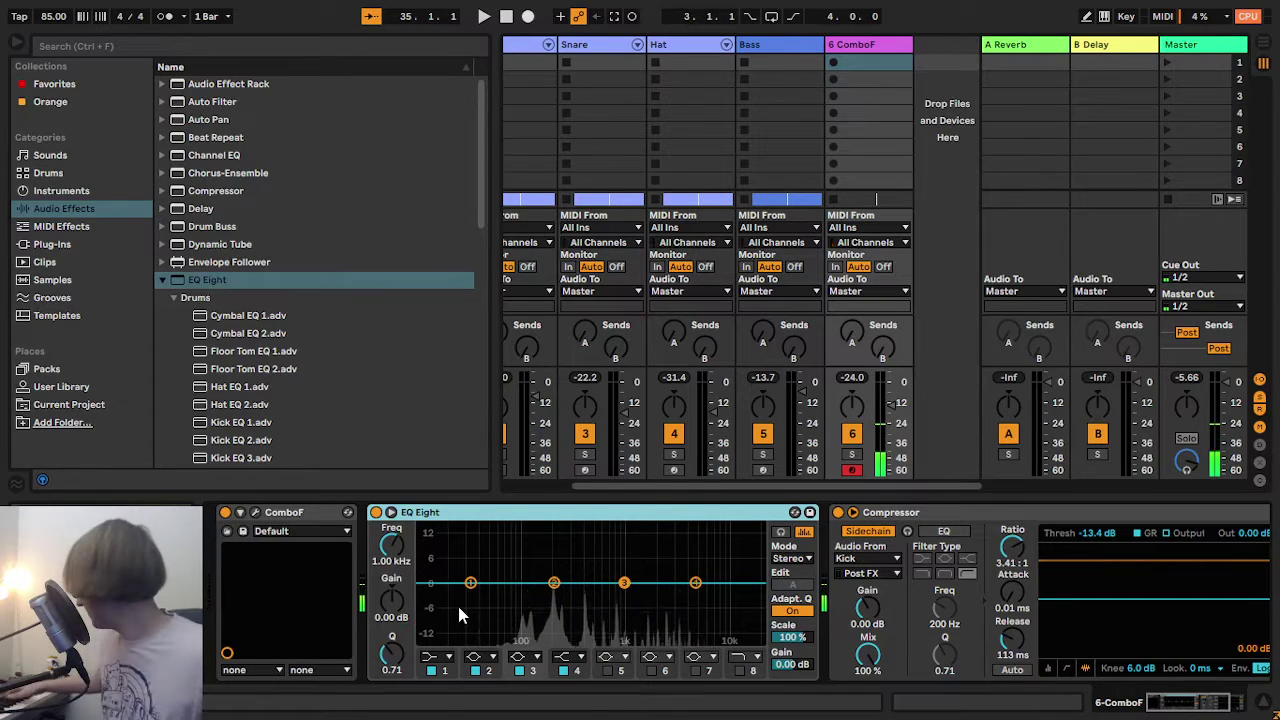
- During playback, make band 1 of the ComboF track's EQ Eight a low-cut filter at 77.4 Hz with Q 0.69
{"action": "key", "text": "space"}
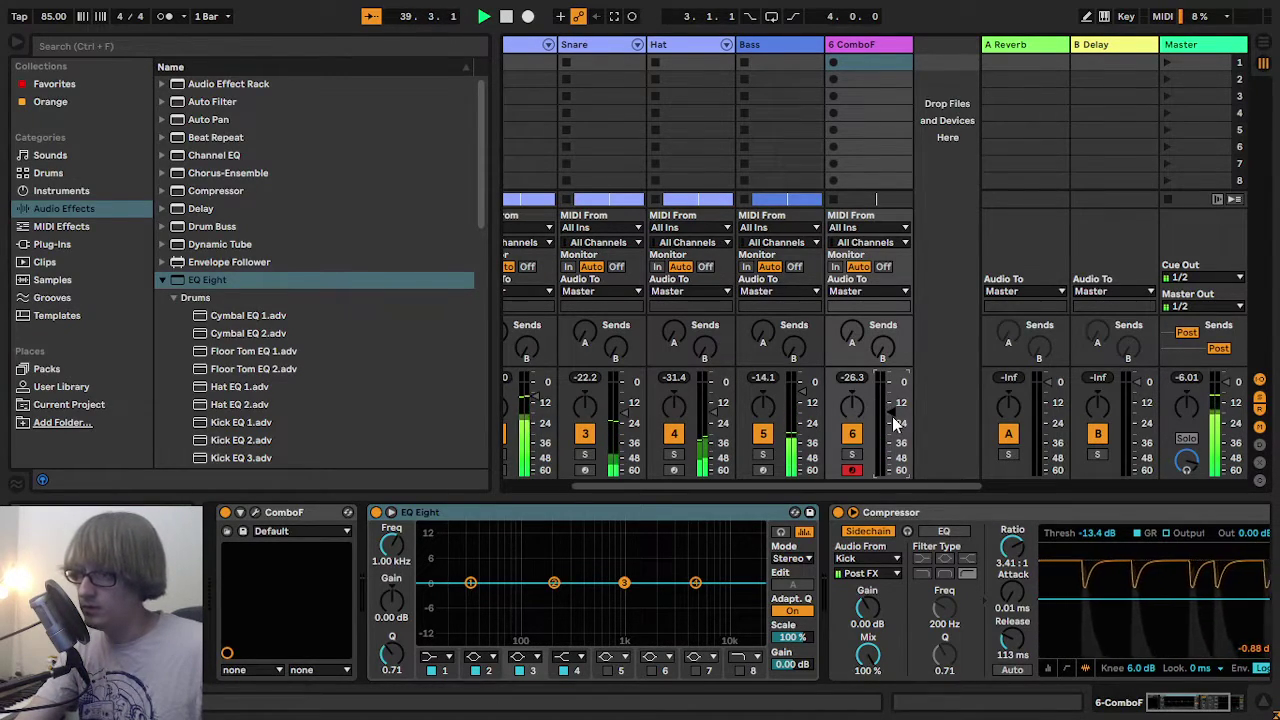
{"action": "left_click", "coordinate": [448, 657]}
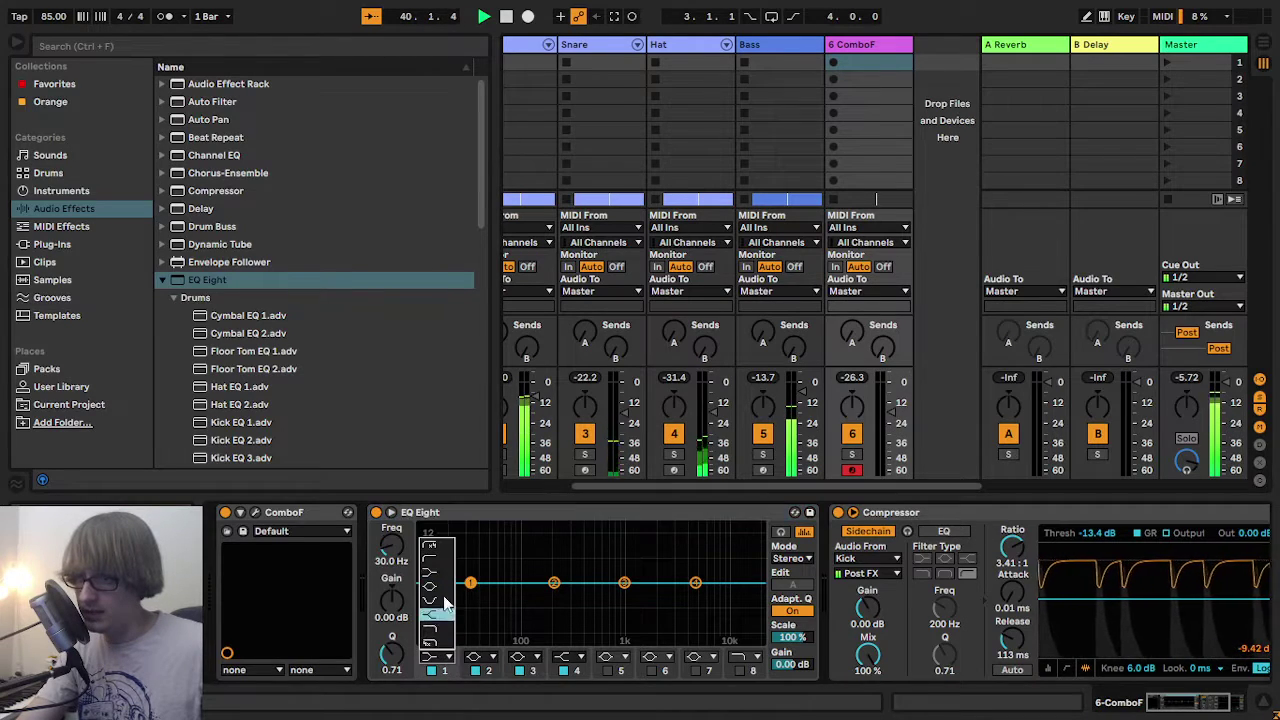
{"action": "left_click", "coordinate": [440, 549]}
{"action": "left_click_drag", "start_coordinate": [471, 594], "coordinate": [510, 597]}
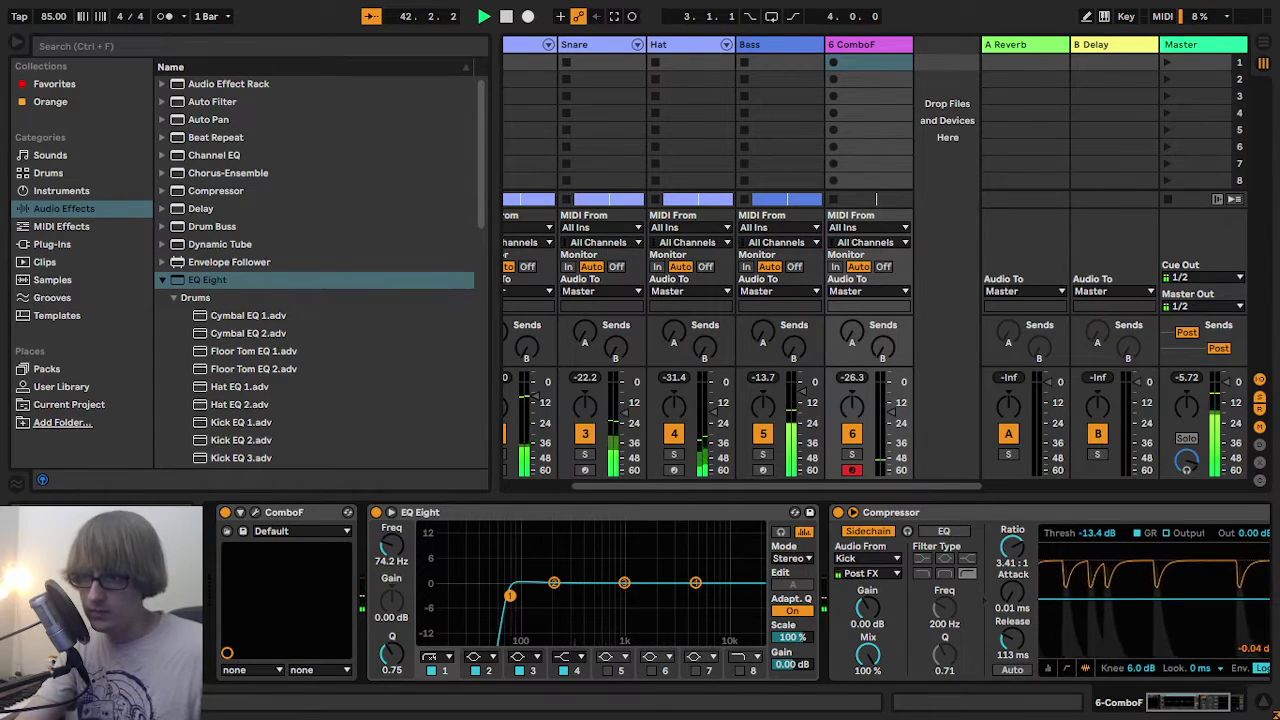
{"action": "left_click_drag", "start_coordinate": [510, 596], "coordinate": [511, 597]}
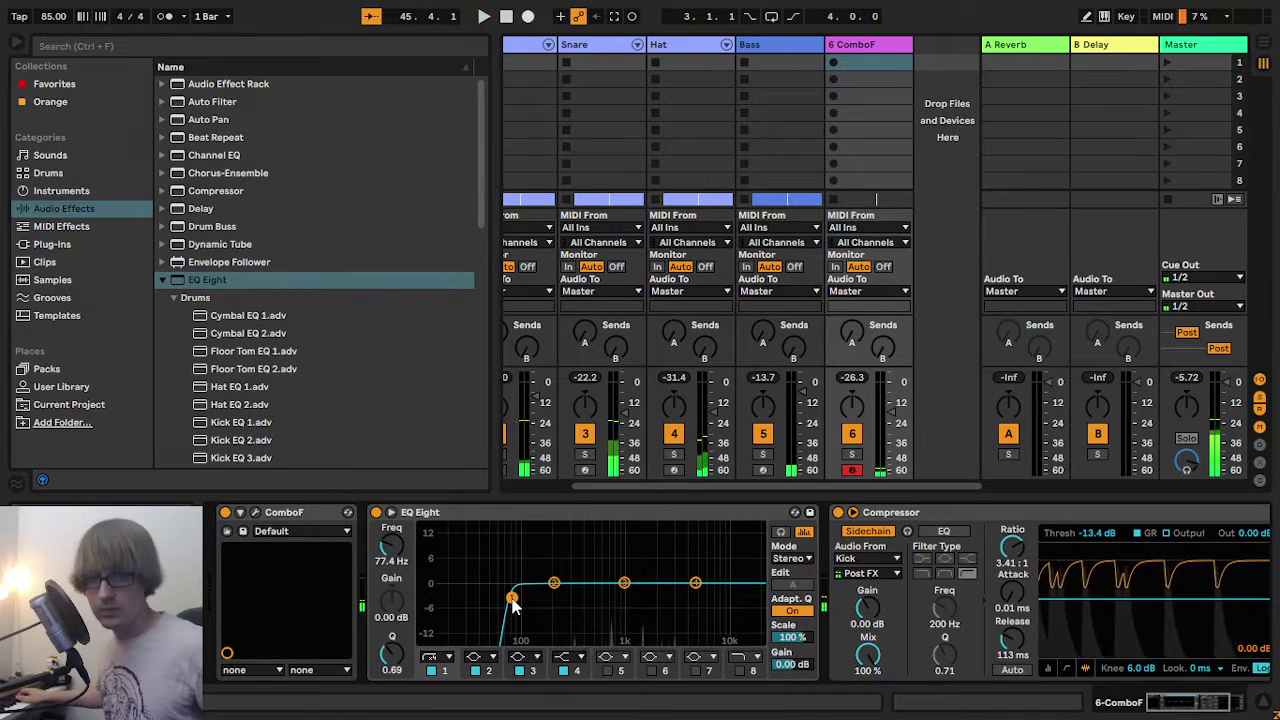
- Rehearse from the song's start in the arrangement, and record a ComboF melody clip about three bars long
{"action": "key", "text": "Tab"}
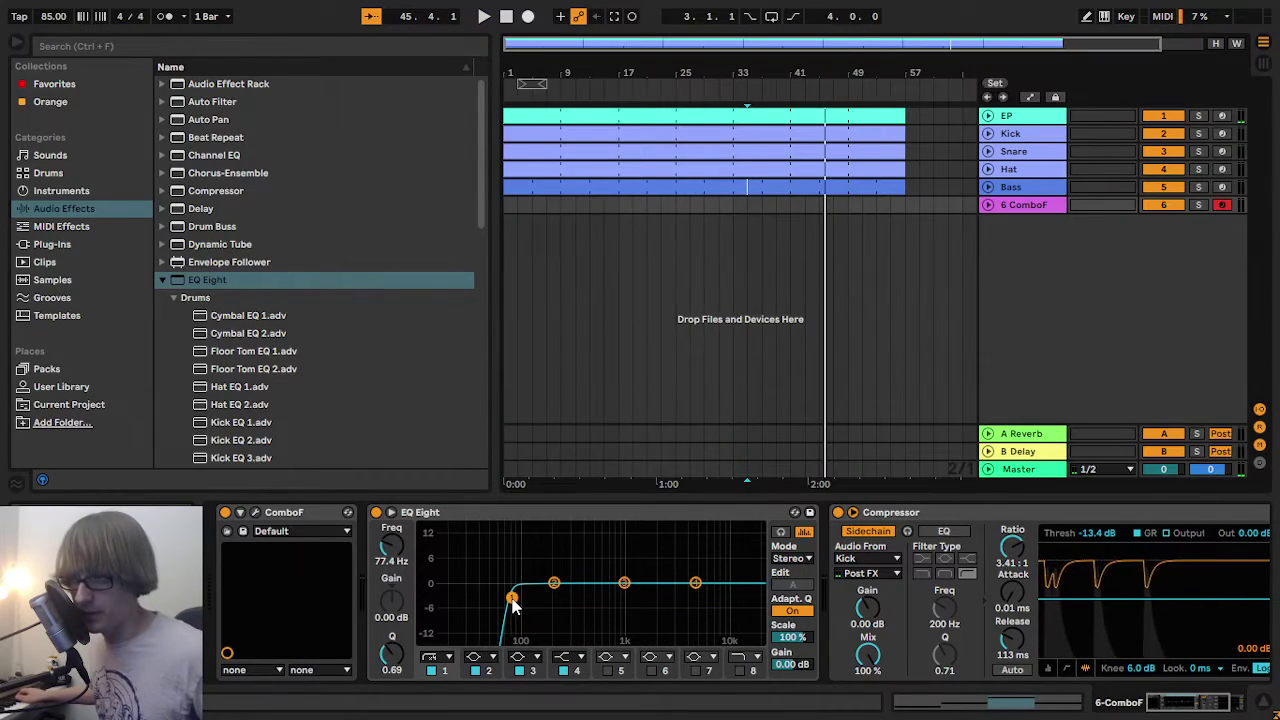
{"action": "left_click", "coordinate": [507, 19]}
{"action": "key", "text": "space"}
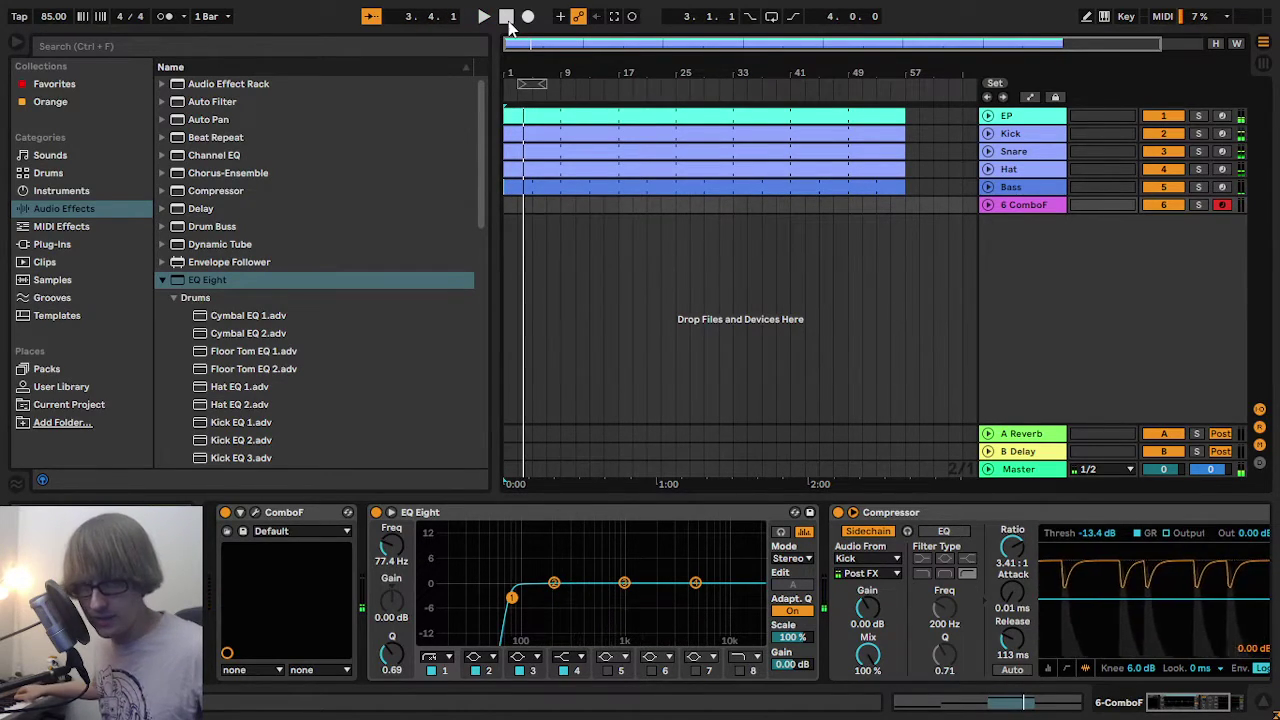
{"action": "left_click", "coordinate": [508, 22]}
{"action": "key", "text": "space"}
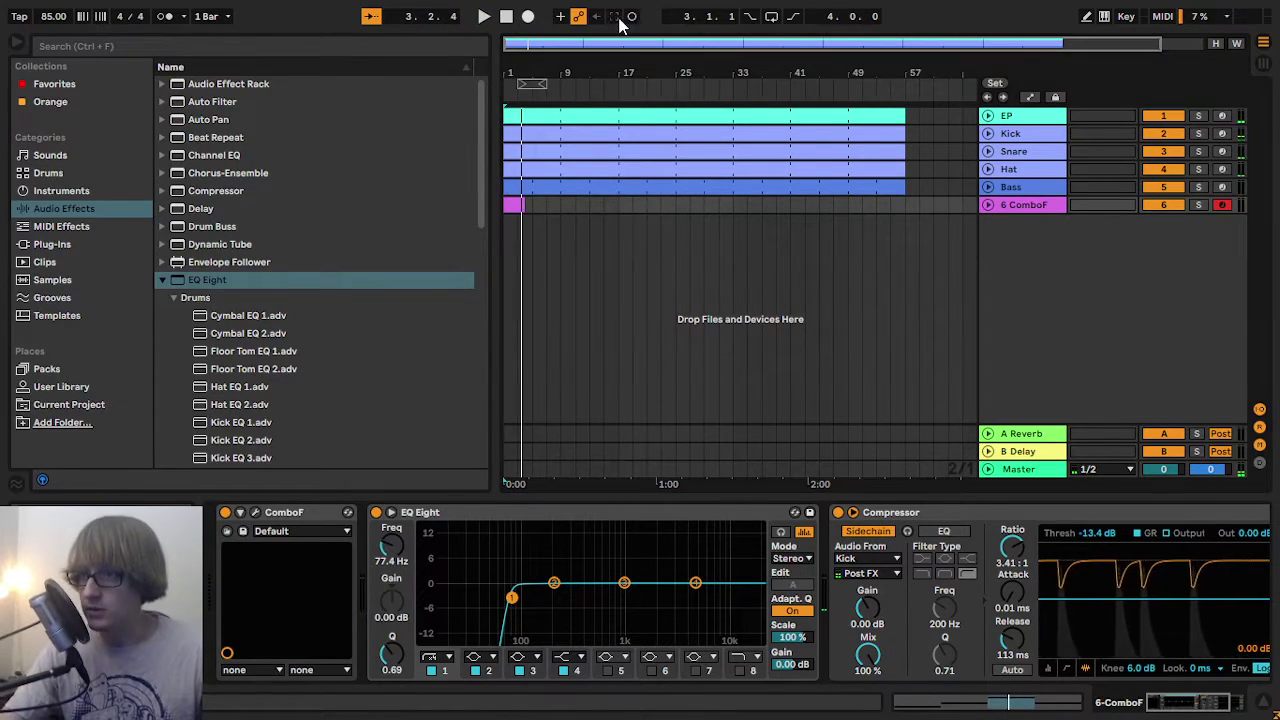
- Trim the recorded ComboF clip to end at bar 3 and consolidate it
{"action": "left_click", "coordinate": [987, 205]}
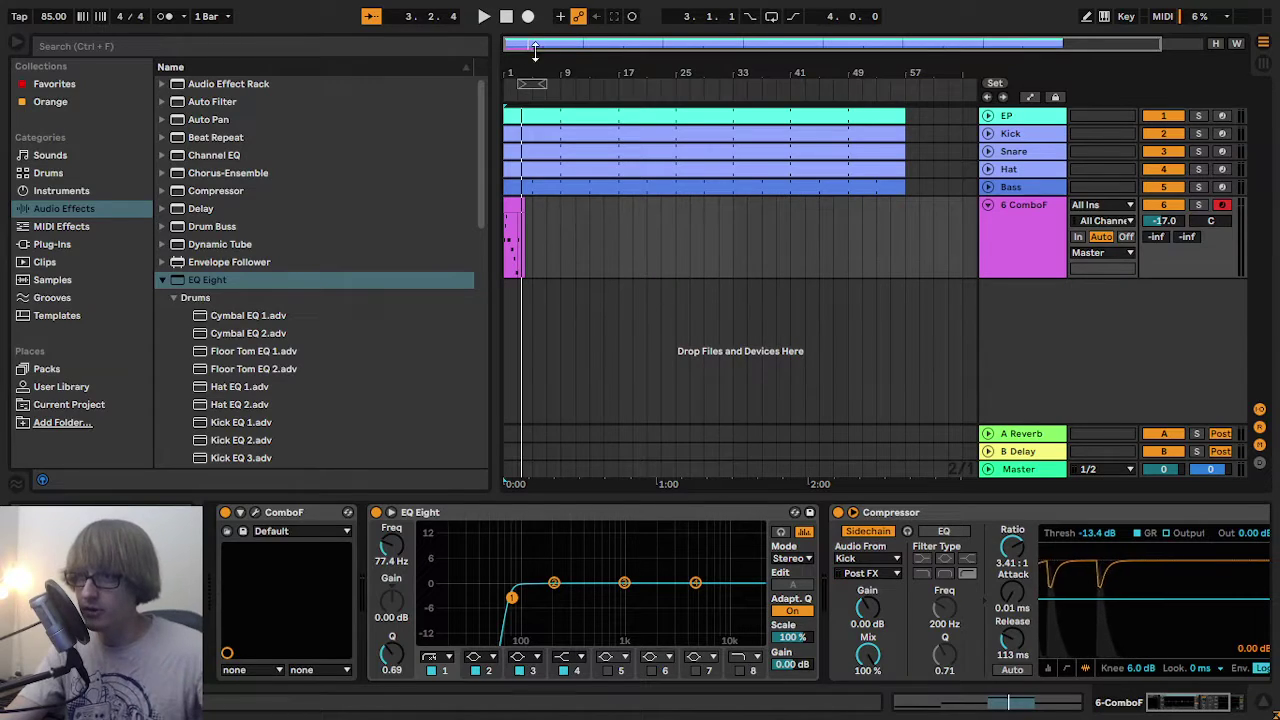
{"action": "left_click_drag", "start_coordinate": [540, 69], "coordinate": [540, 125]}
{"action": "key", "text": "space"}
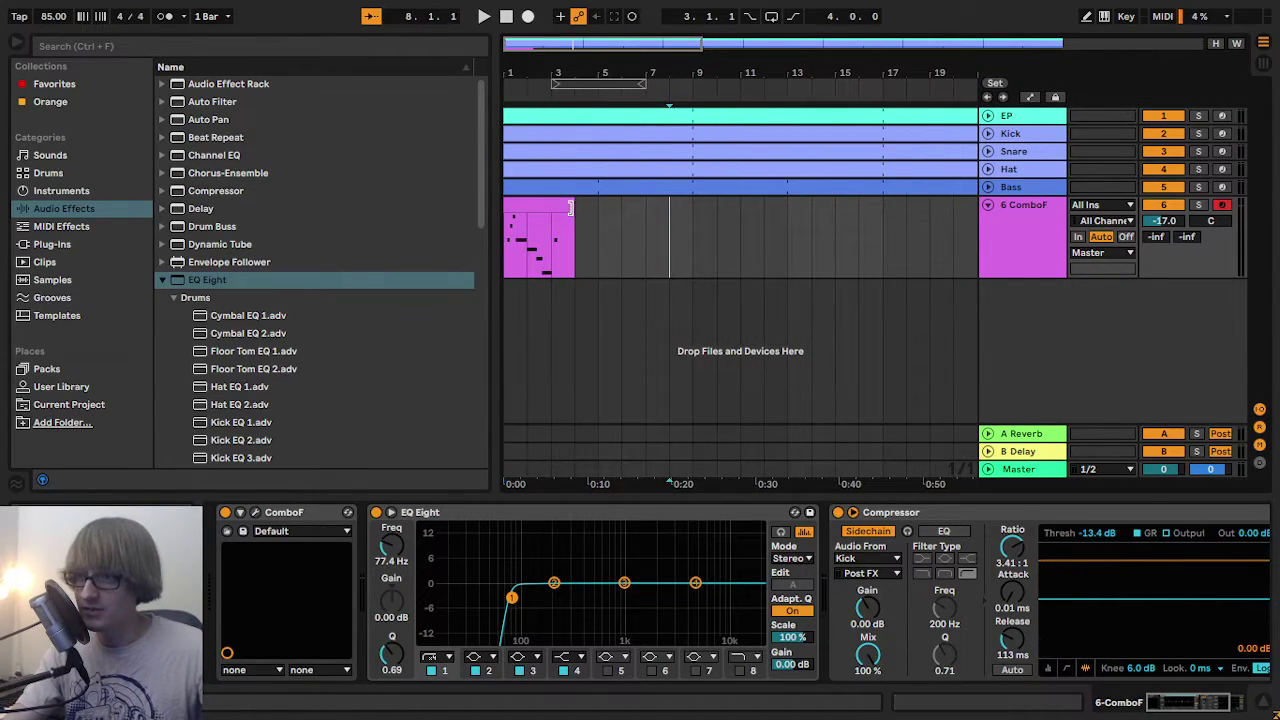
{"action": "left_click", "coordinate": [565, 228]}
{"action": "right_click", "coordinate": [530, 210]}
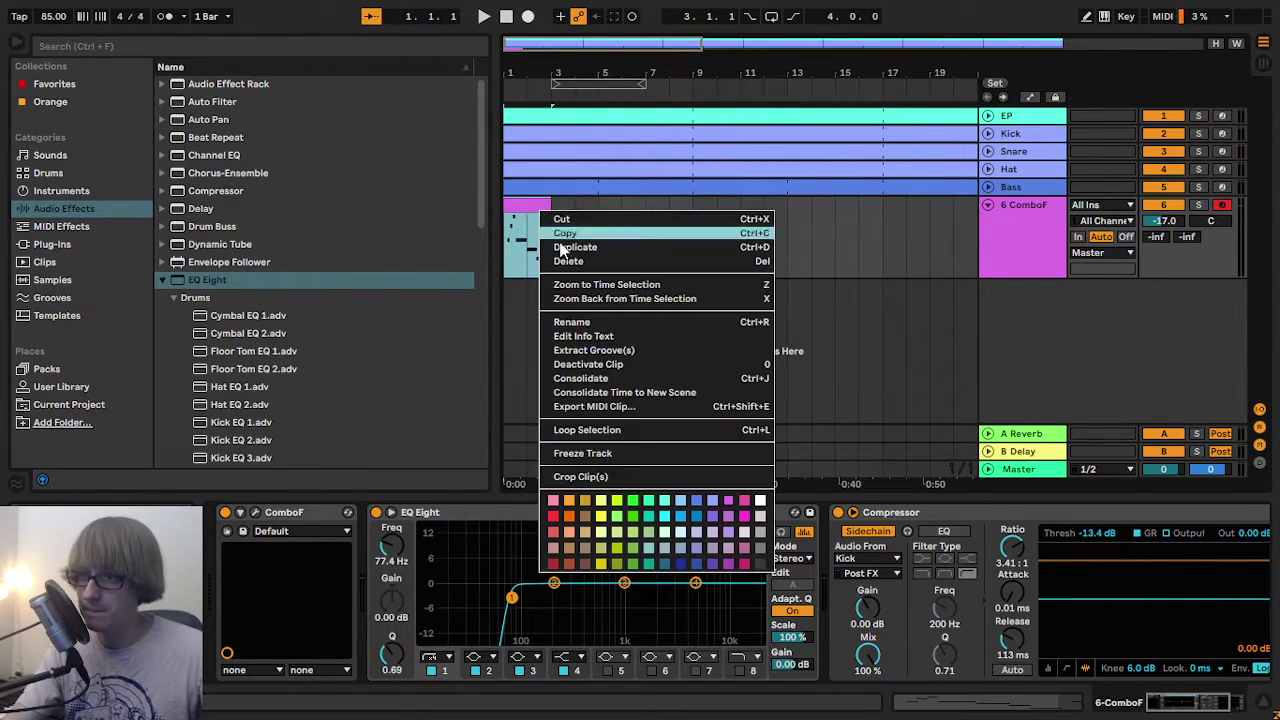
{"action": "left_click", "coordinate": [593, 384]}
- Nudge the ComboF clip's first three notes slightly earlier and move the long C#4 note back to beat 1.3
{"action": "key", "text": "space"}
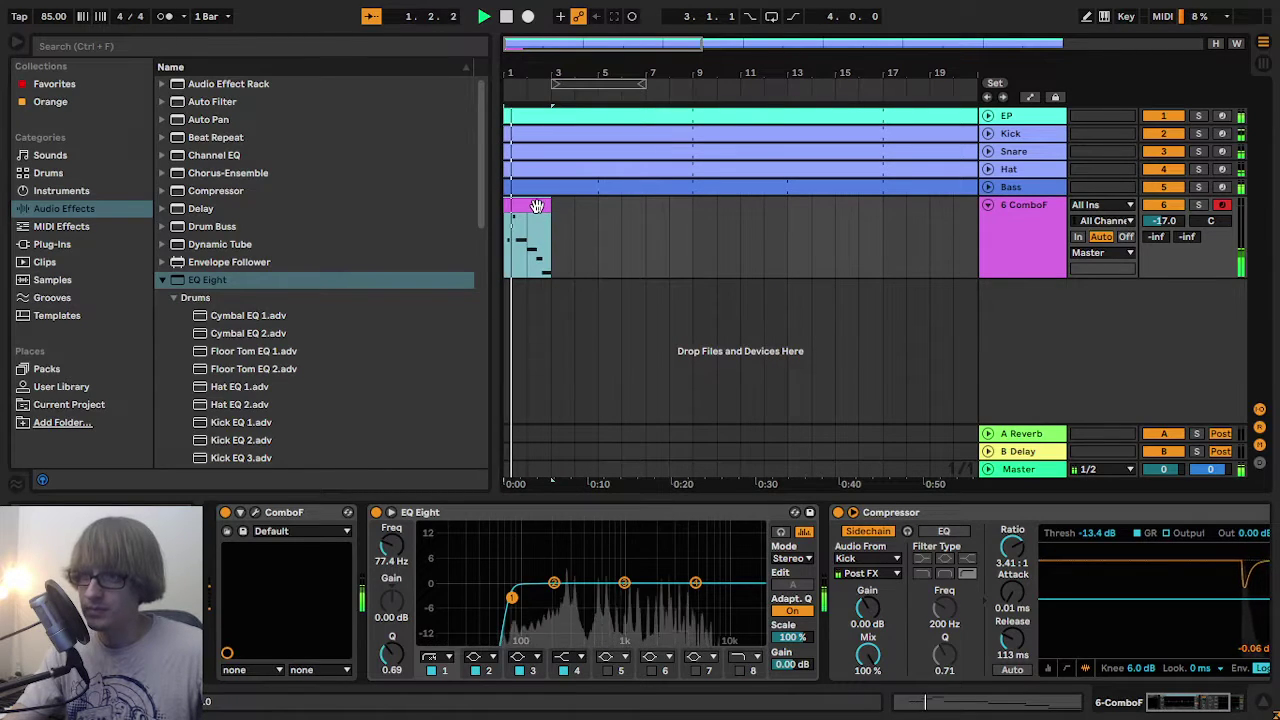
{"action": "key", "text": "shift+Tab"}
{"action": "left_click_drag", "start_coordinate": [745, 492], "coordinate": [757, 323]}
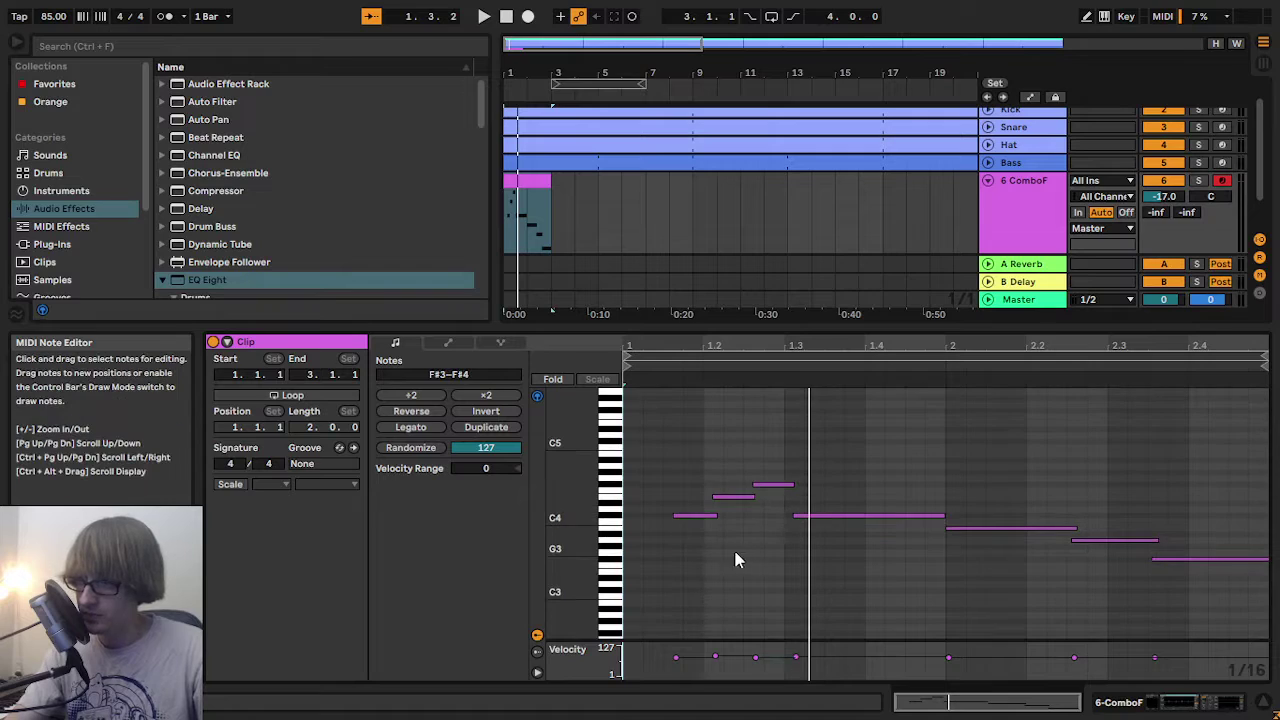
{"action": "left_click_drag", "start_coordinate": [696, 552], "coordinate": [778, 452]}
{"action": "key", "text": "Left"}
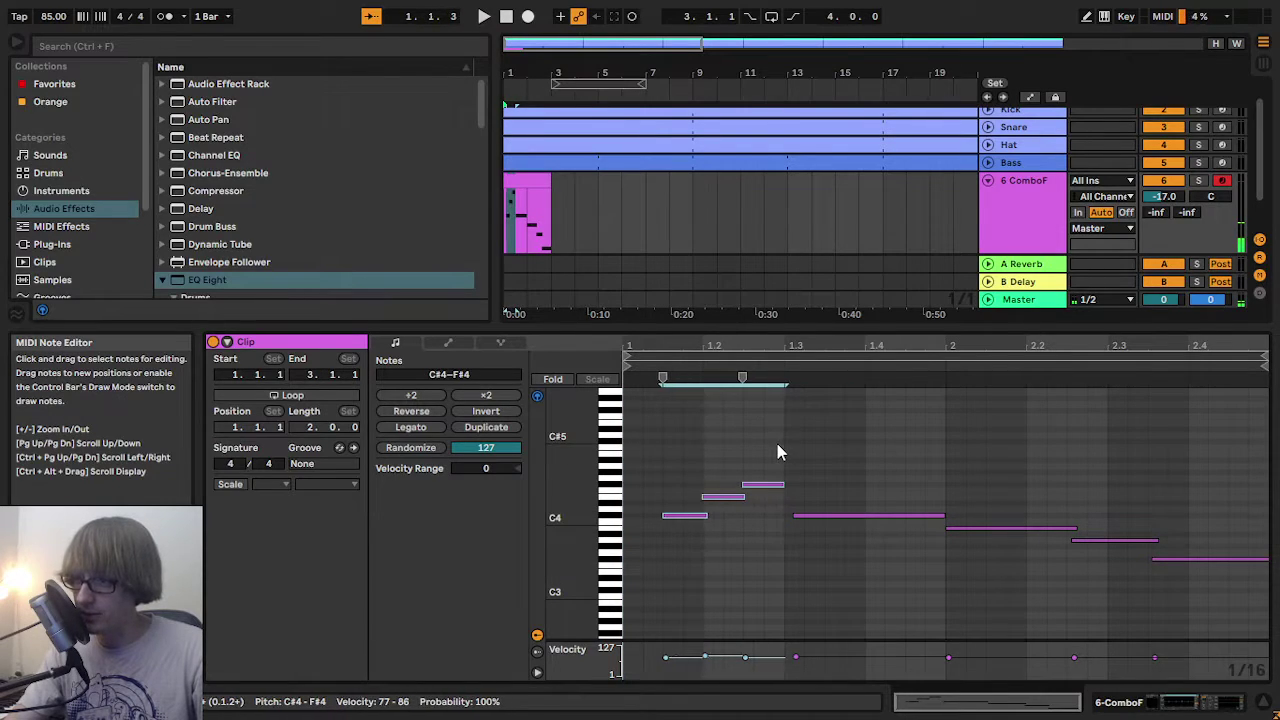
{"action": "left_click", "coordinate": [836, 516]}
{"action": "key", "text": "Left"}
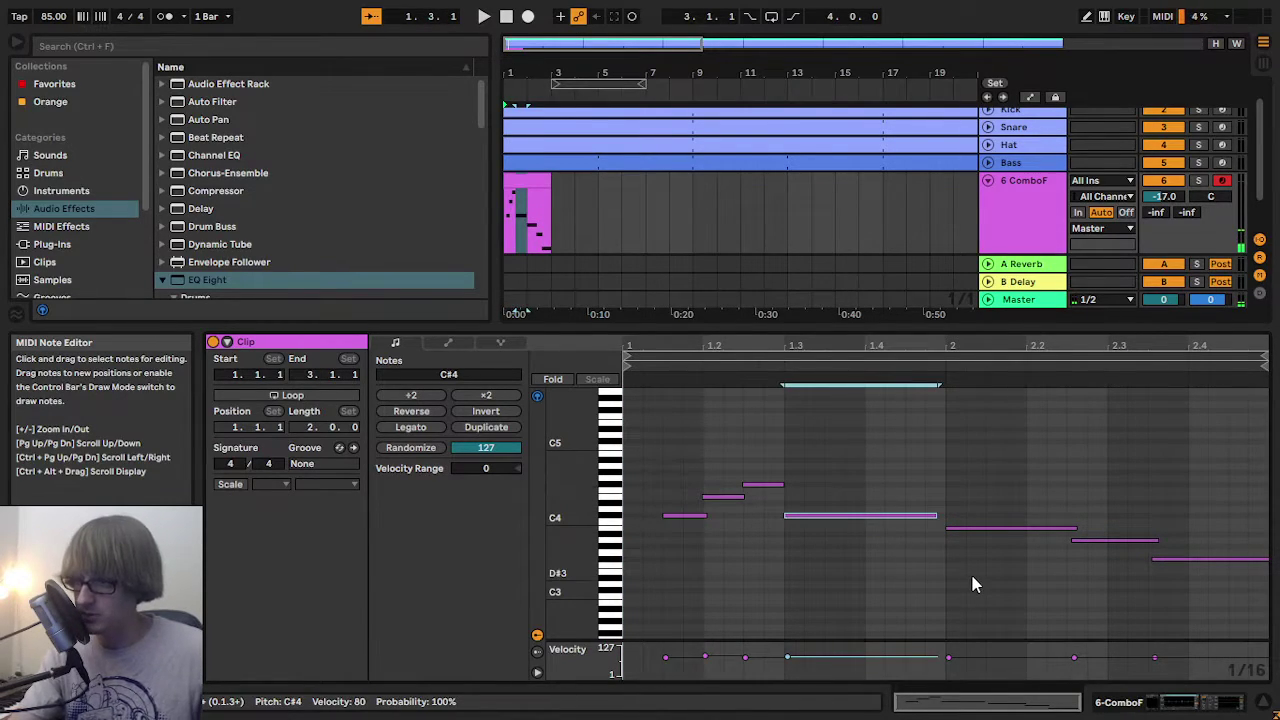
- Audition the ComboF clip, nudge its E4 and F#4 notes slightly later, and play it from the start
{"action": "key", "text": "space"}
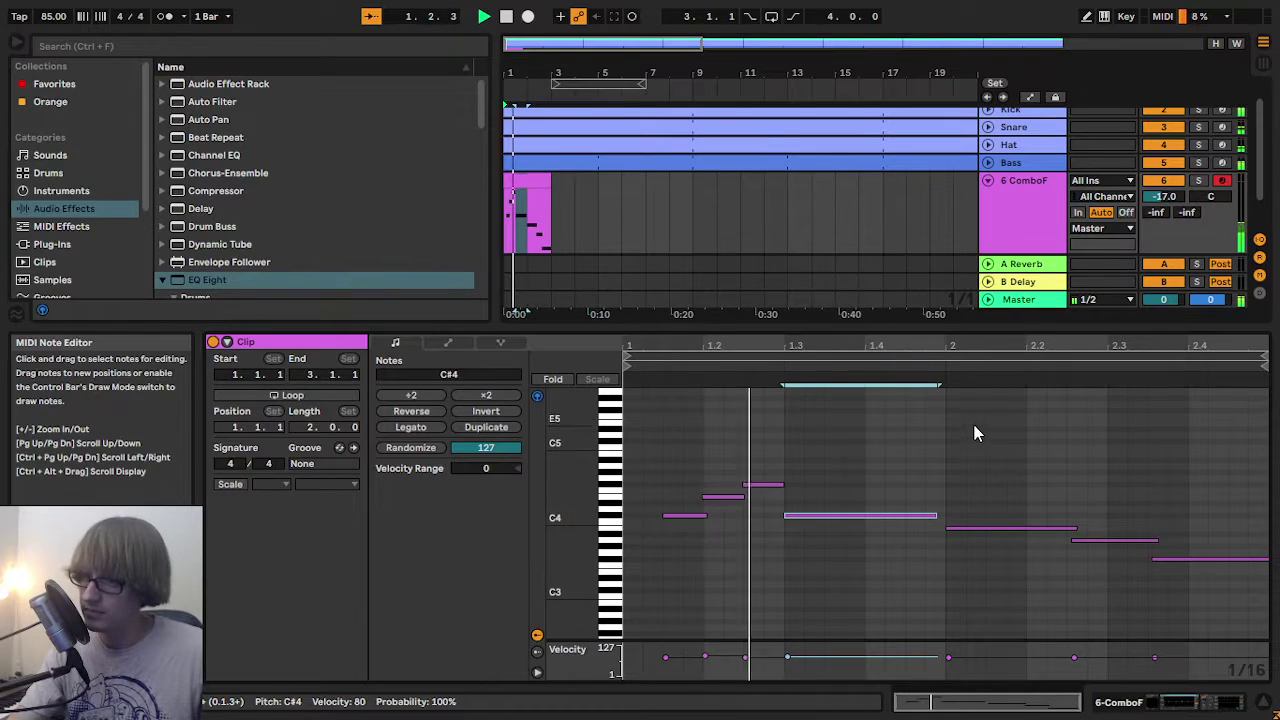
{"action": "left_click", "coordinate": [910, 410]}
{"action": "key", "text": "space"}
{"action": "left_click_drag", "start_coordinate": [731, 532], "coordinate": [764, 446]}
{"action": "key", "text": "Right"}
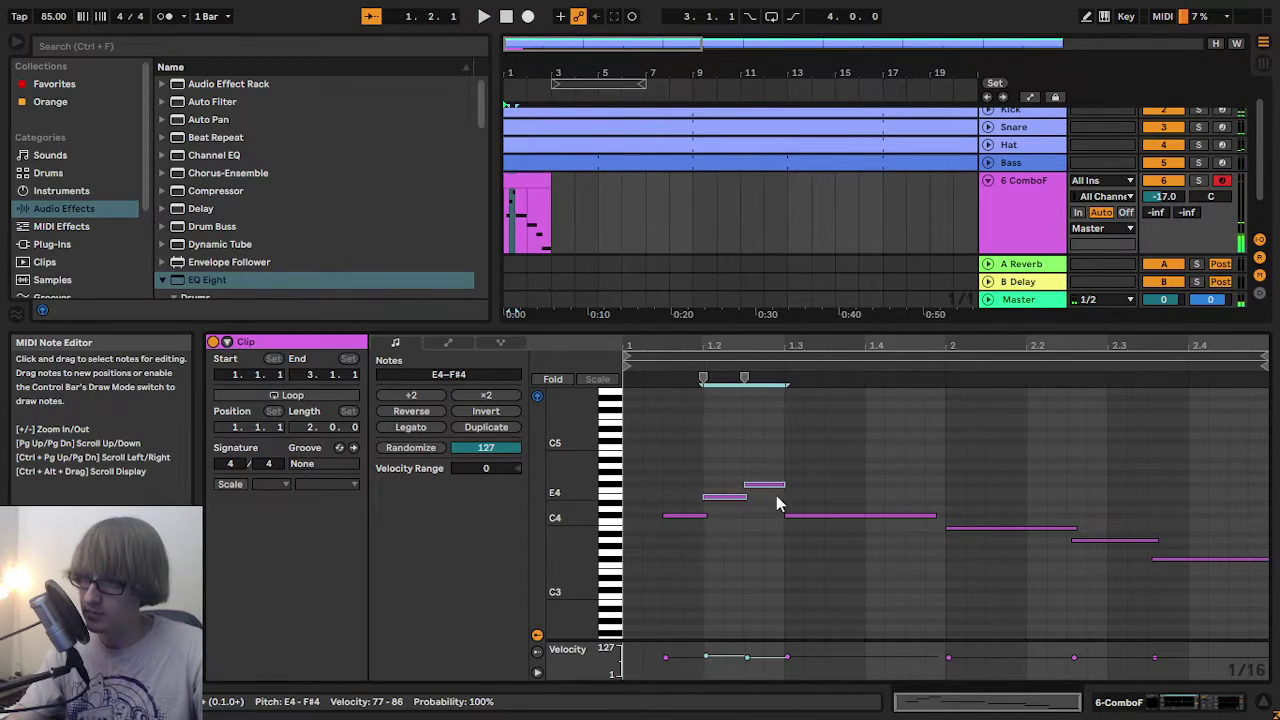
{"action": "key", "text": "space"}
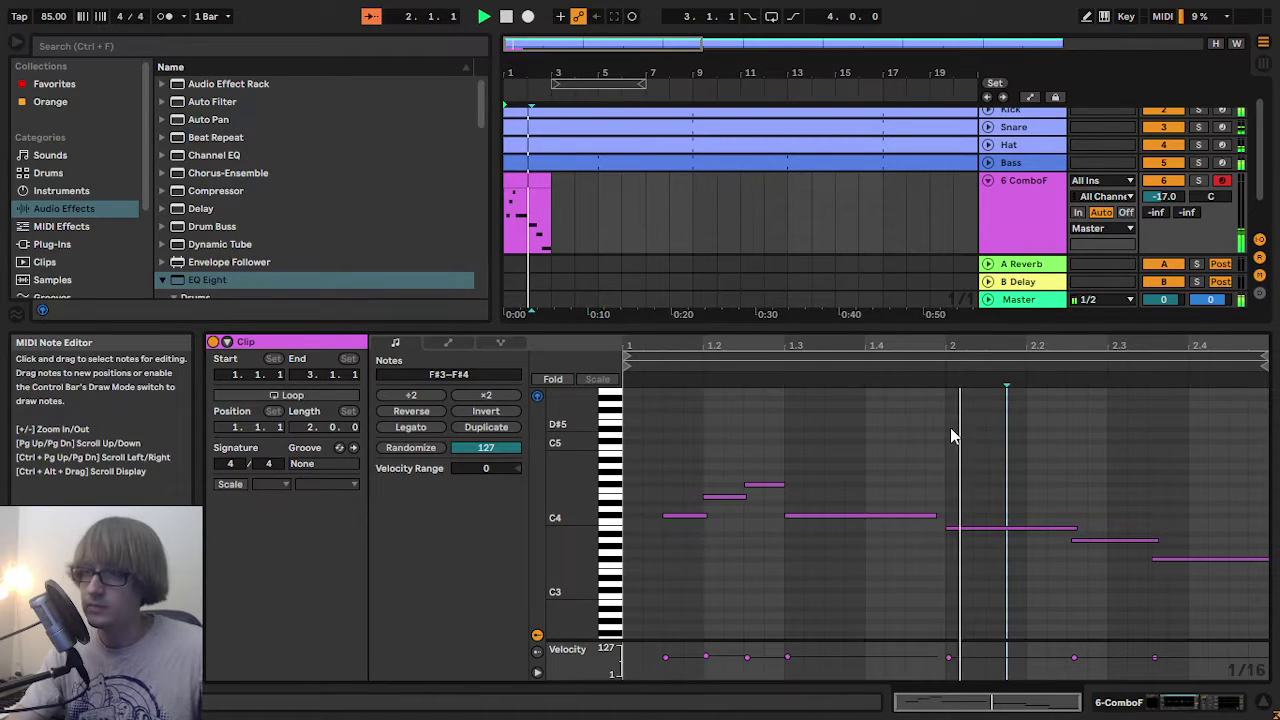
- Extend the ComboF clip's long C#4 note so it ends exactly at bar 2
{"action": "left_click", "coordinate": [935, 515]}
{"action": "key", "text": "space"}
{"action": "left_click_drag", "start_coordinate": [935, 515], "coordinate": [946, 515]}
{"action": "key", "text": "space"}
- Shorten the ComboF clip's B3 note, nudge the A3 and F#3 notes slightly earlier, and audition the result
{"action": "left_click", "coordinate": [1074, 529]}
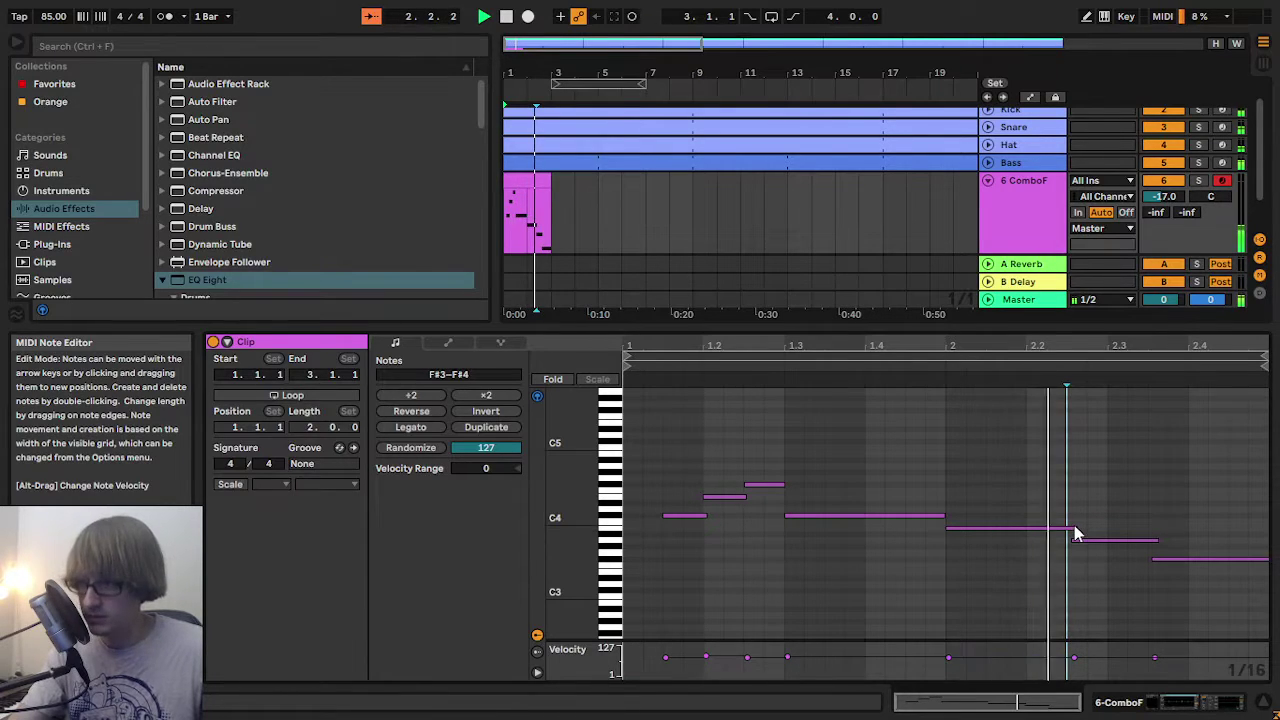
{"action": "key", "text": "space"}
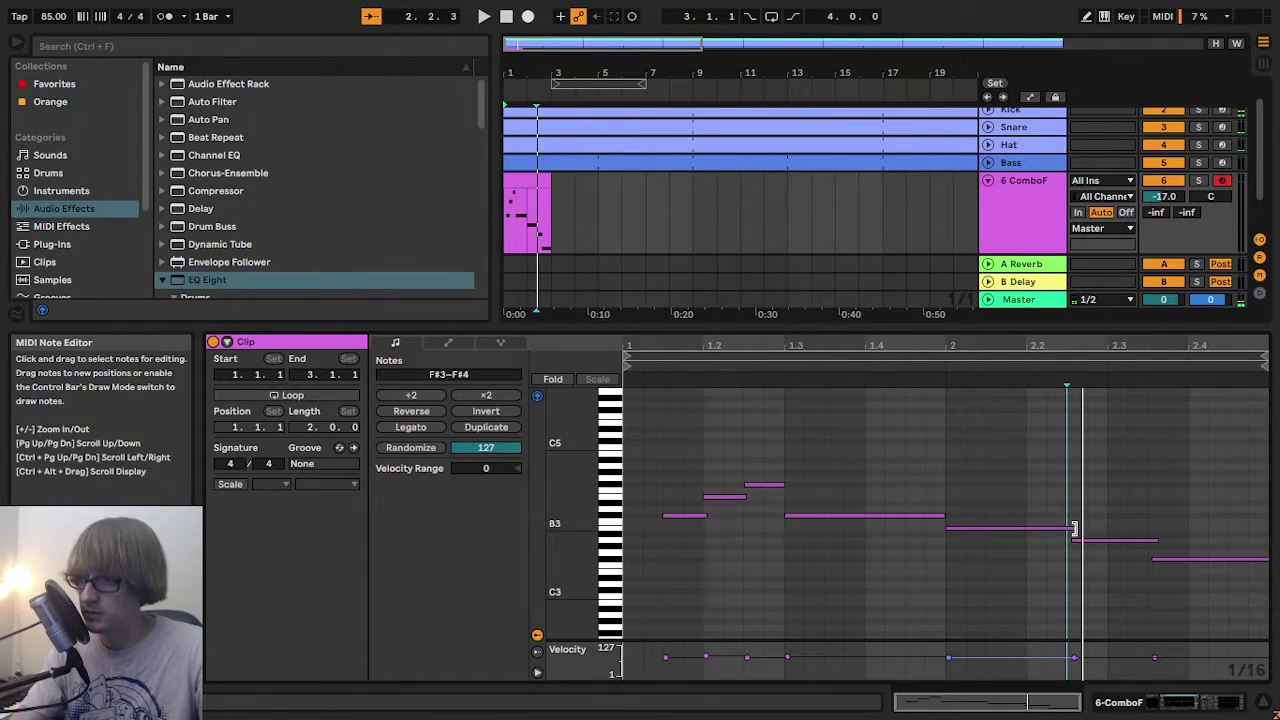
{"action": "mouse_move", "coordinate": [1129, 346]}
{"action": "left_mouse_down"}
{"action": "mouse_move", "coordinate": [1056, 380]}
{"action": "mouse_move", "coordinate": [1075, 330]}
{"action": "left_mouse_up"}
{"action": "left_click", "coordinate": [996, 485]}
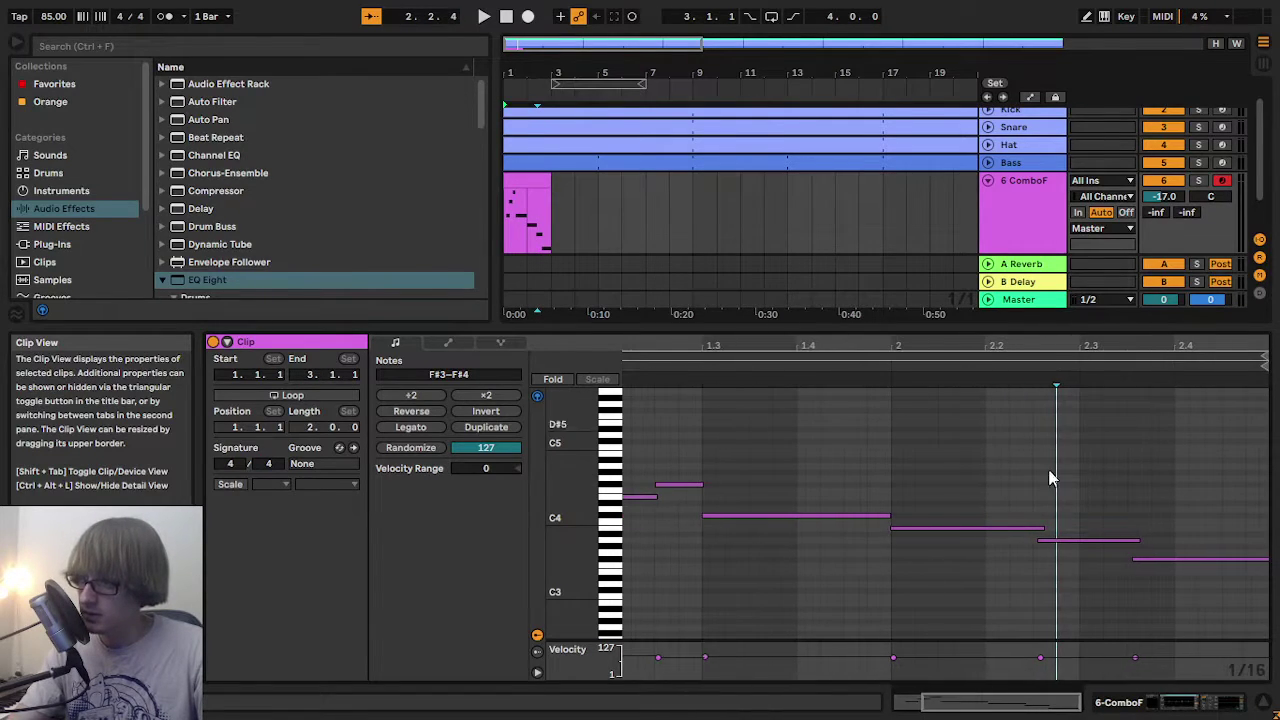
{"action": "left_click_drag", "start_coordinate": [1044, 527], "coordinate": [1063, 541]}
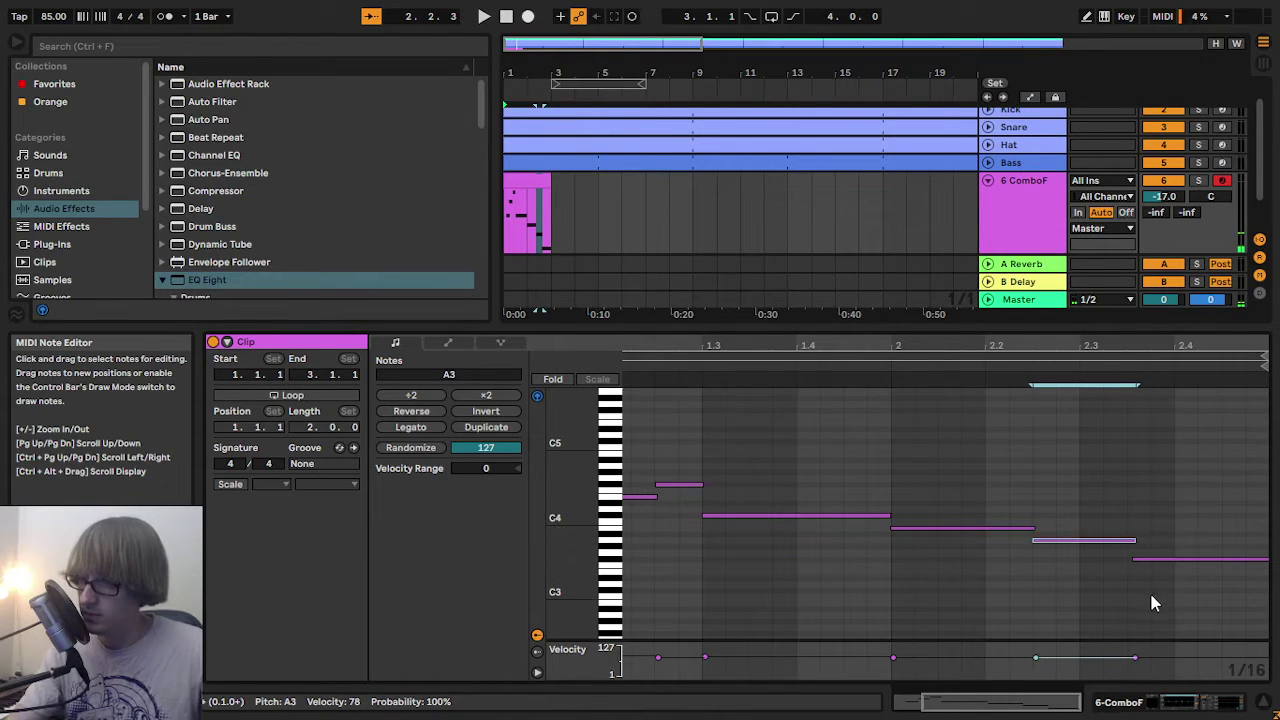
{"action": "key", "text": "space"}
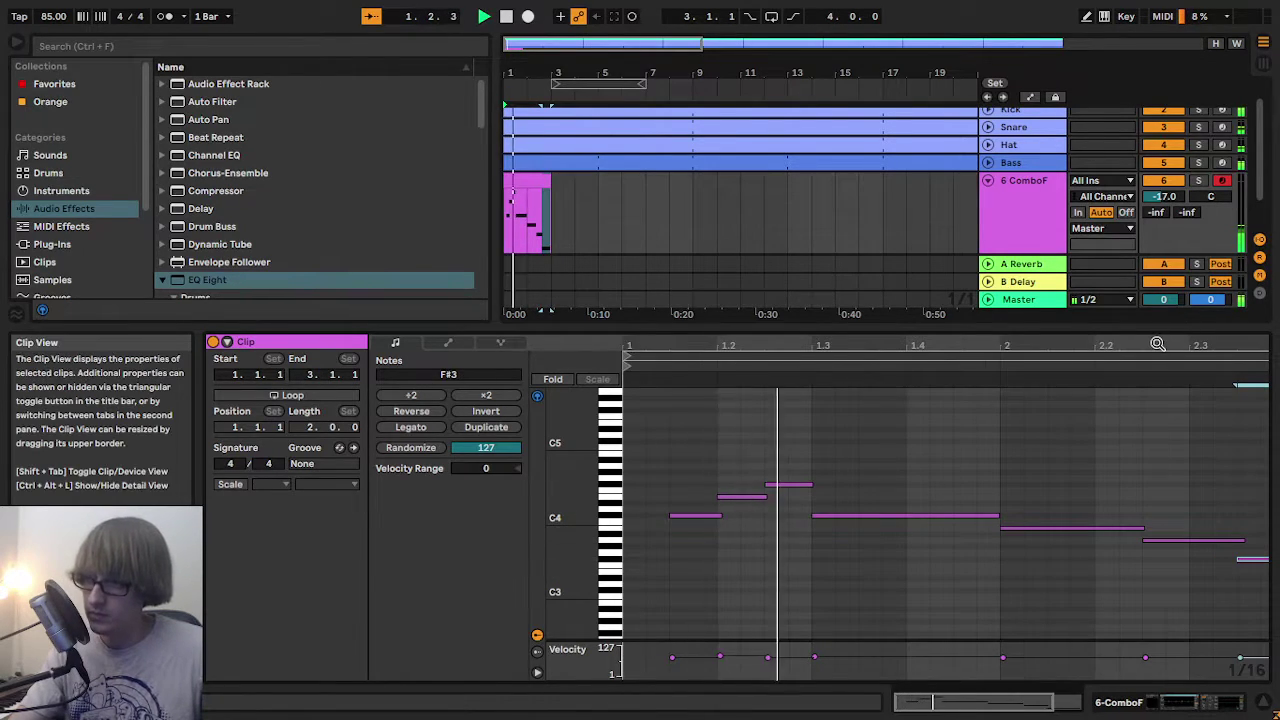
{"action": "left_click", "coordinate": [619, 203]}
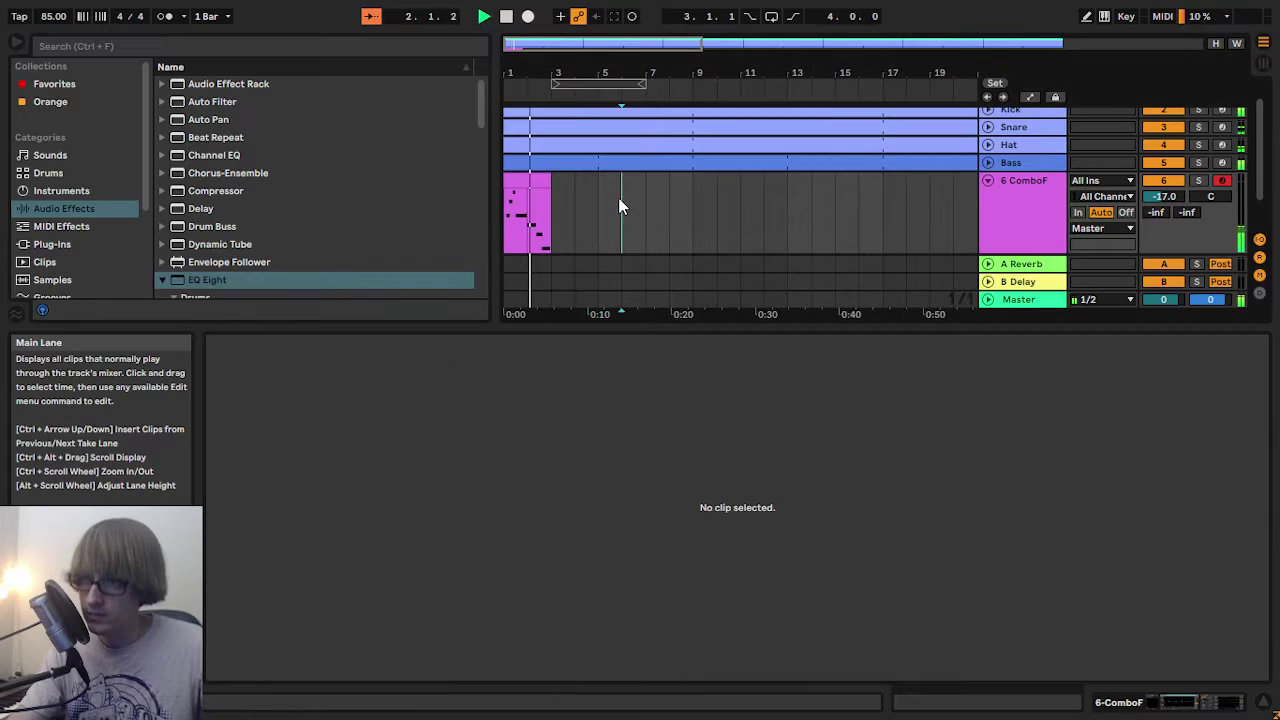
- Paste a copy of the two-bar ComboF clip at bar 3 and consolidate both into a four-bar clip
{"action": "left_click", "coordinate": [530, 187]}
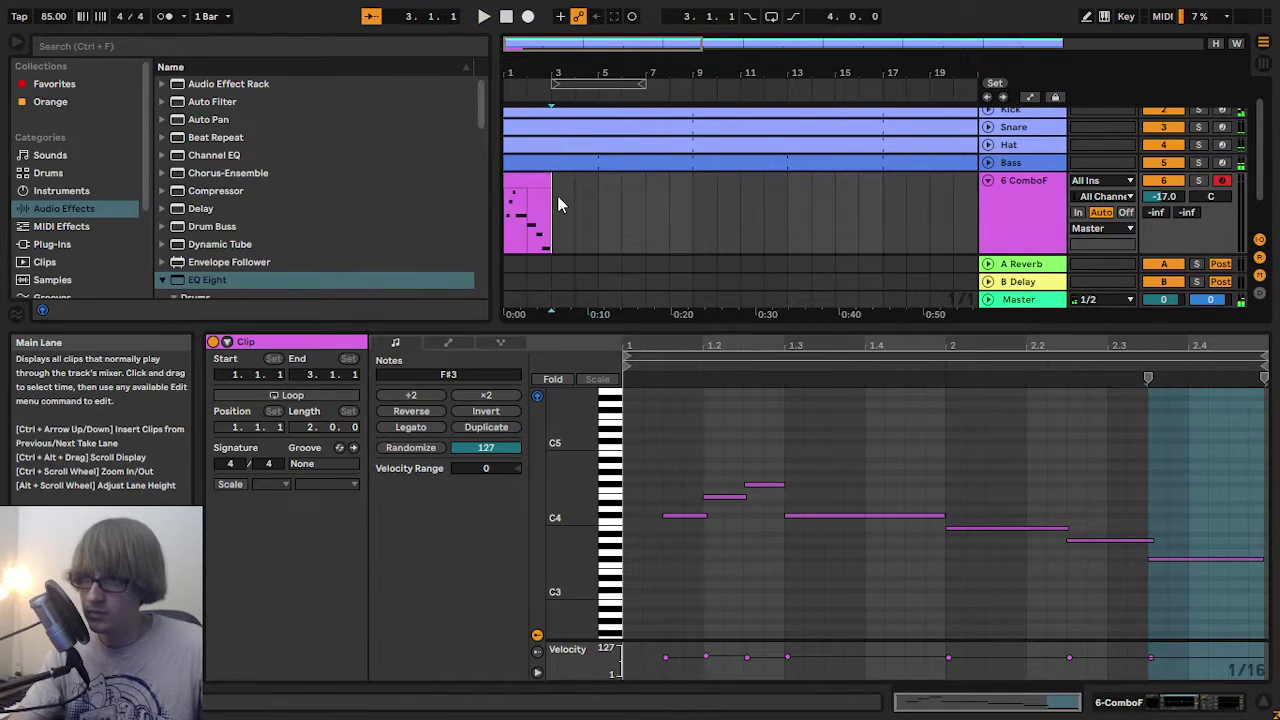
{"action": "key", "text": "ctrl+v"}
{"action": "left_click", "coordinate": [537, 182]}
{"action": "left_click", "coordinate": [577, 184], "text": "shift"}
{"action": "right_click", "coordinate": [578, 186]}
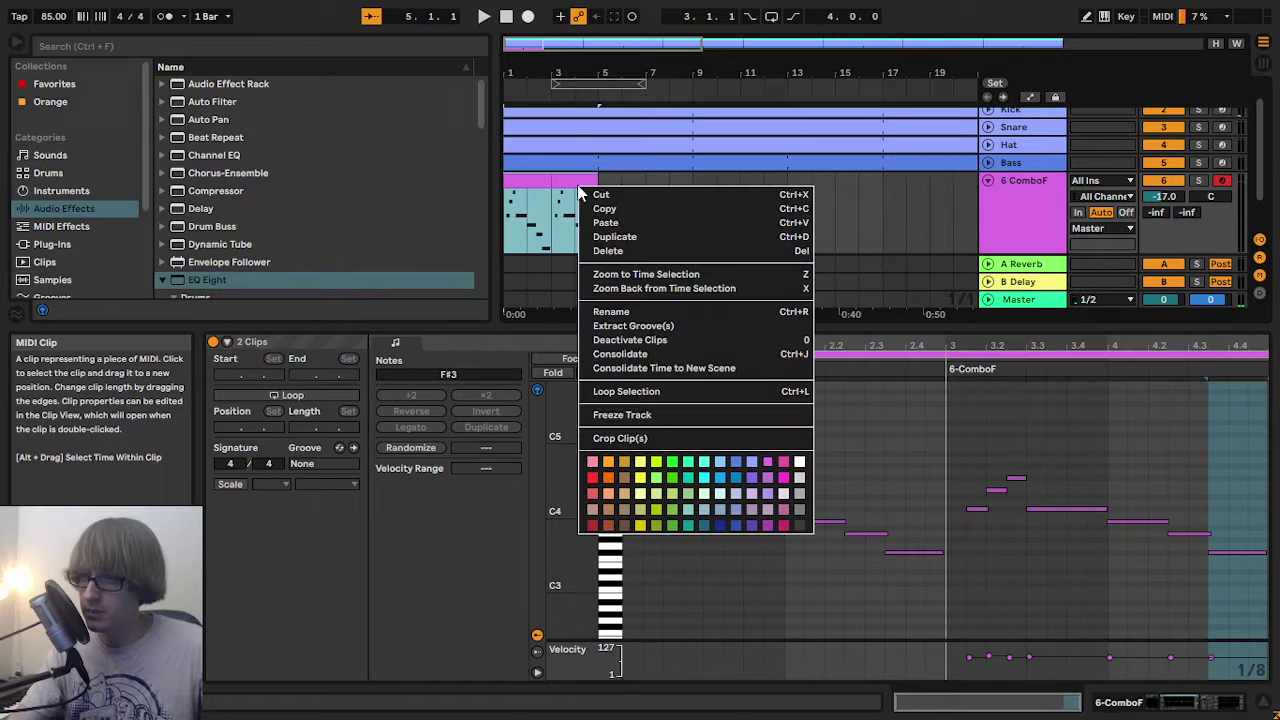
{"action": "left_click", "coordinate": [622, 354]}
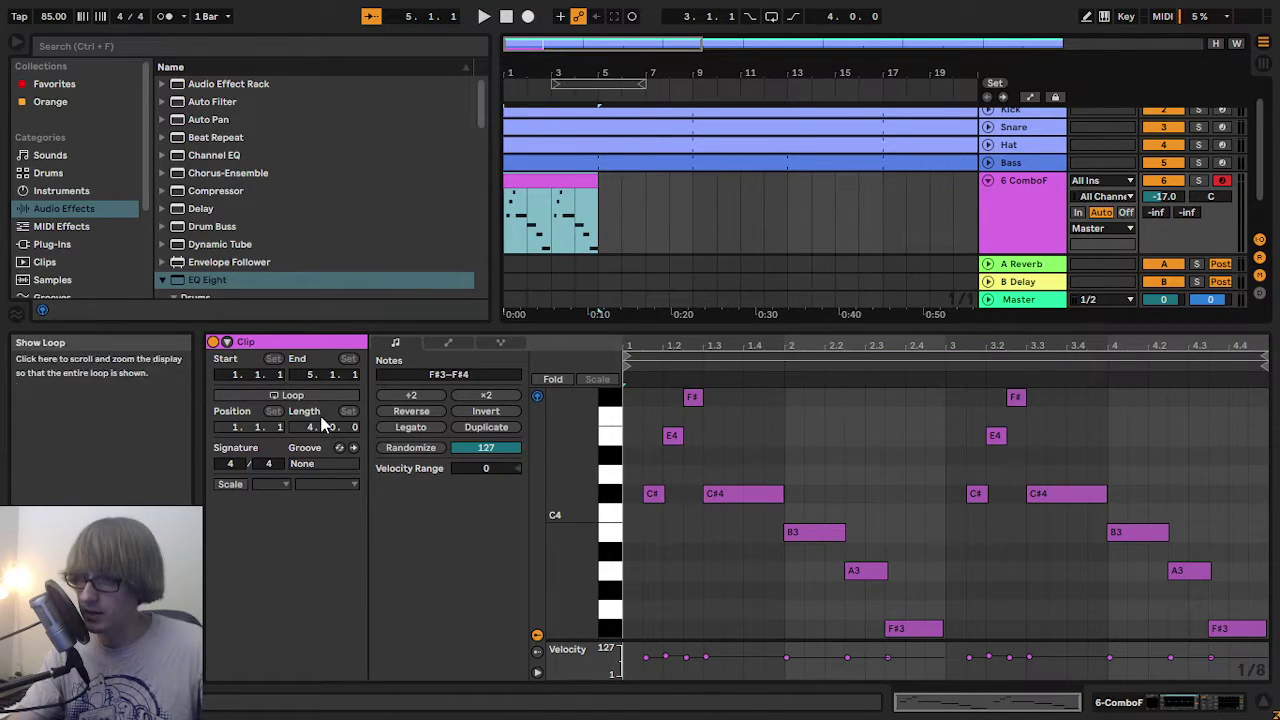
- Loop the four-bar ComboF clip, extend it to bar 9, and consolidate it into one eight-bar clip
{"action": "left_click", "coordinate": [286, 395]}
{"action": "left_click_drag", "start_coordinate": [592, 183], "coordinate": [686, 198]}
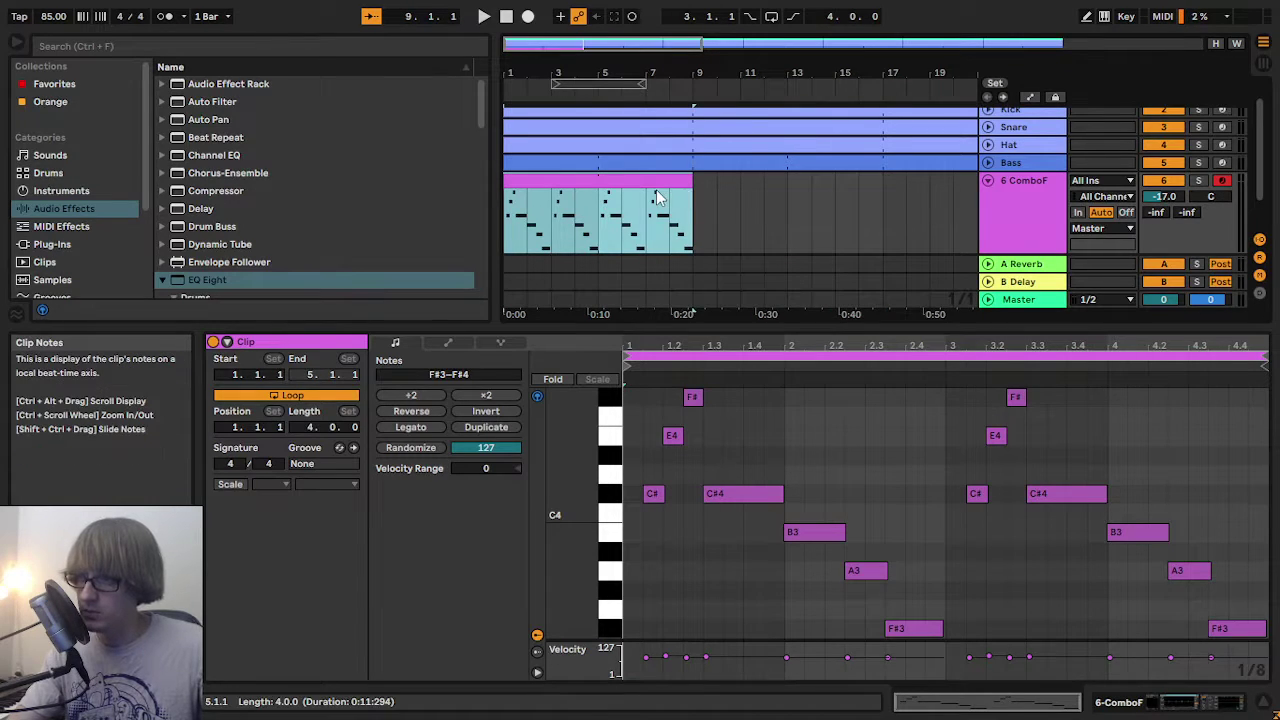
{"action": "right_click", "coordinate": [668, 175]}
{"action": "left_click", "coordinate": [638, 196]}
{"action": "right_click", "coordinate": [650, 183]}
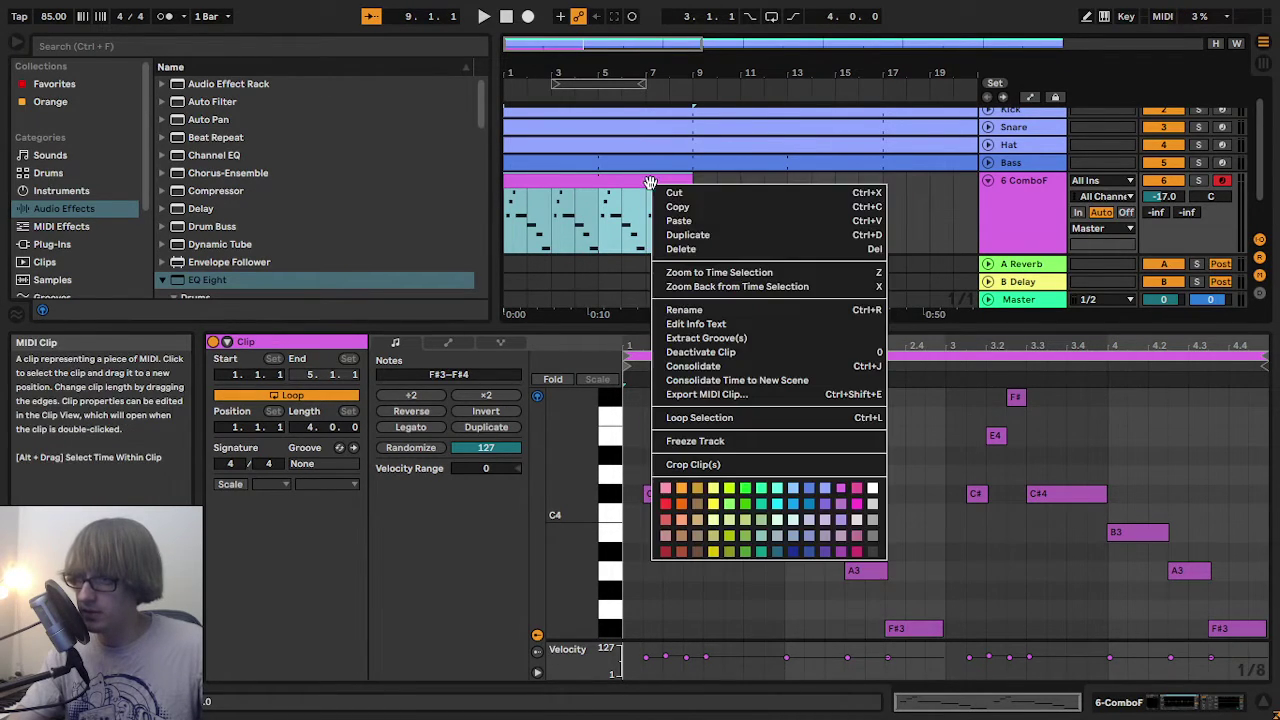
{"action": "left_click", "coordinate": [720, 366]}
- Enlarge the note editor and audition the eight-bar ComboF clip from the start
{"action": "left_click_drag", "start_coordinate": [862, 330], "coordinate": [856, 169]}
{"action": "key", "text": "space"}
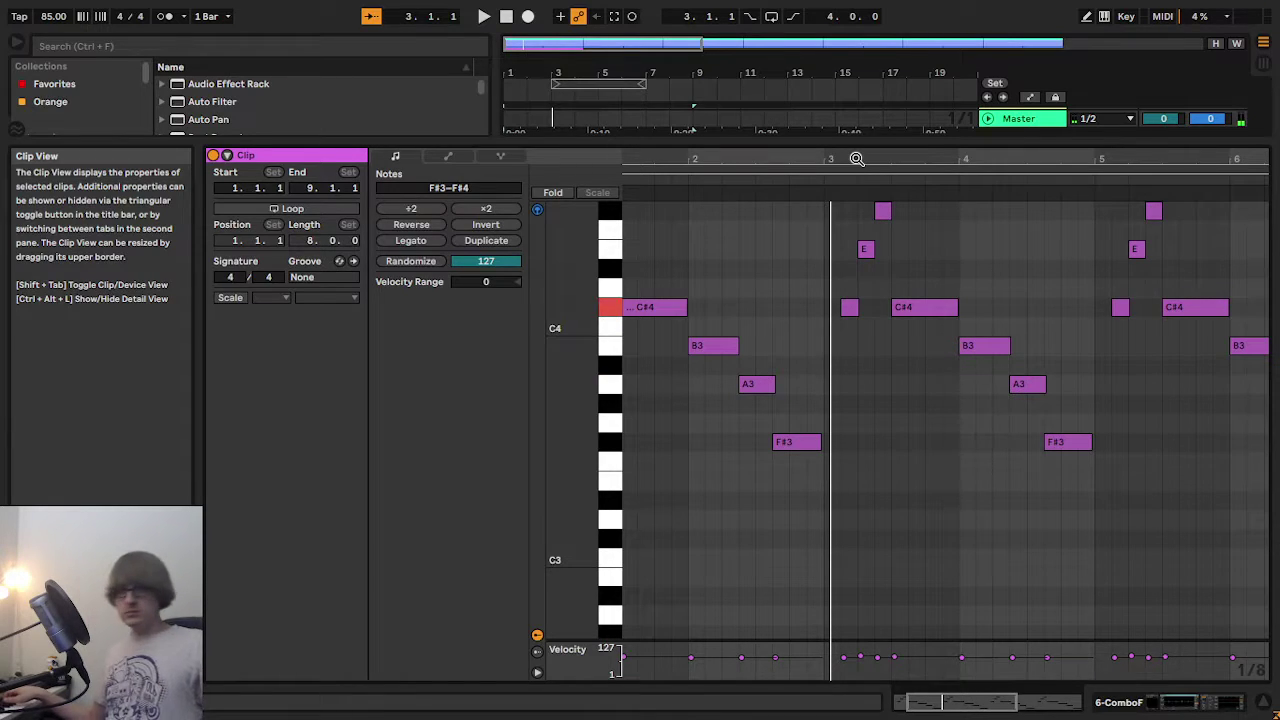
{"action": "key", "text": "space"}
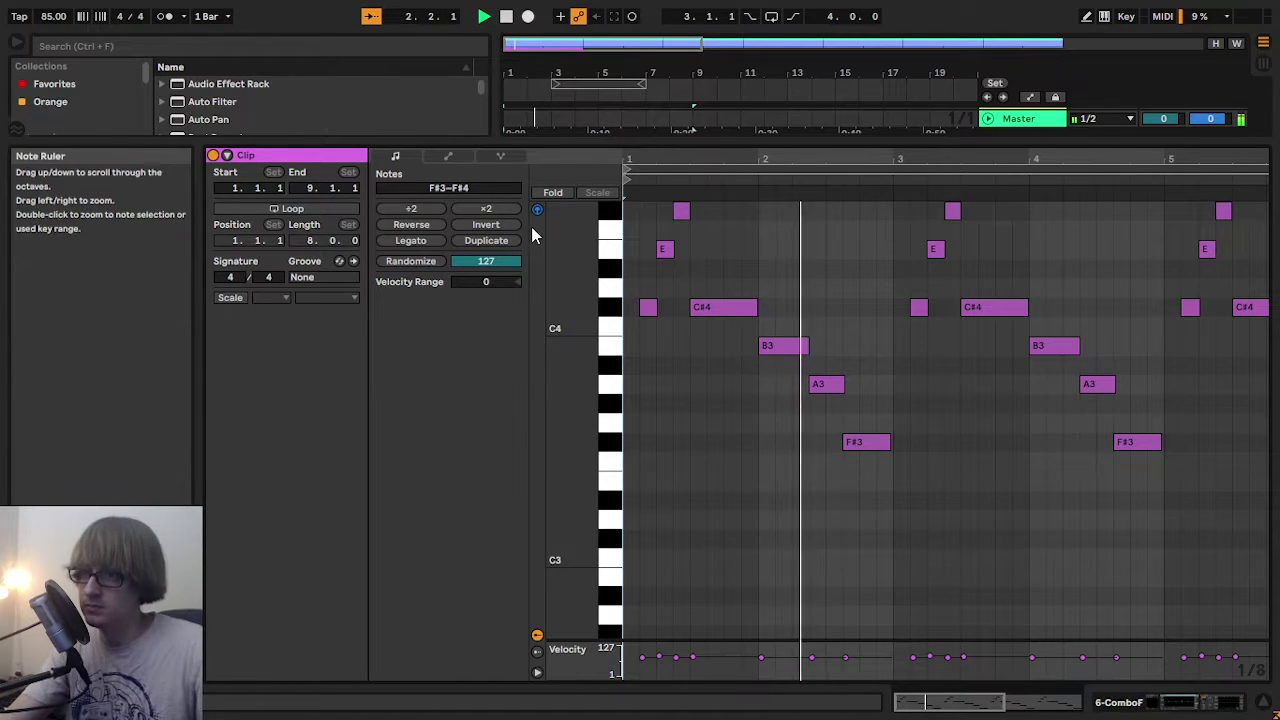
- Transpose the first four ComboF notes in bar 3 down seven semitones, into the F#3–B3 range
{"action": "left_click_drag", "start_coordinate": [883, 320], "coordinate": [975, 214]}
{"action": "key", "text": "Down"}
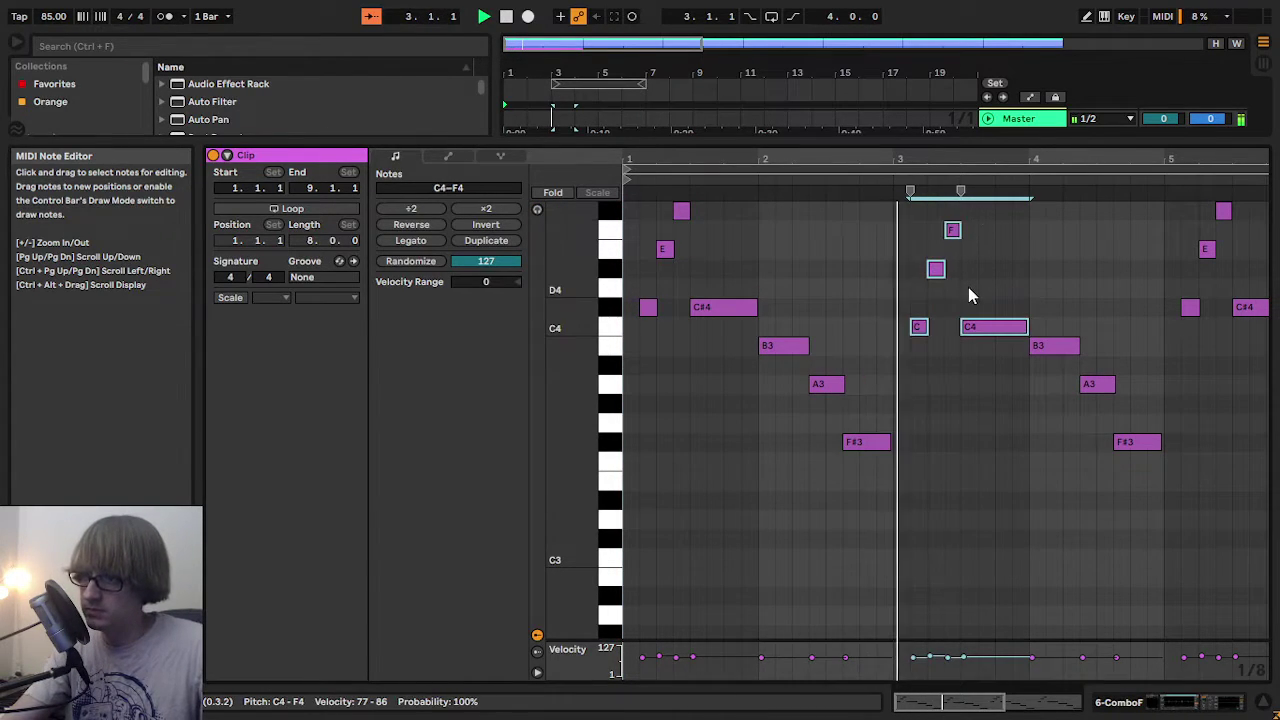
{"action": "key", "text": "Down"}
{"action": "key", "text": "Down"}
{"action": "key", "text": "Down"}
{"action": "key", "text": "Down"}
{"action": "key", "text": "Down"}
{"action": "key", "text": "Down"}
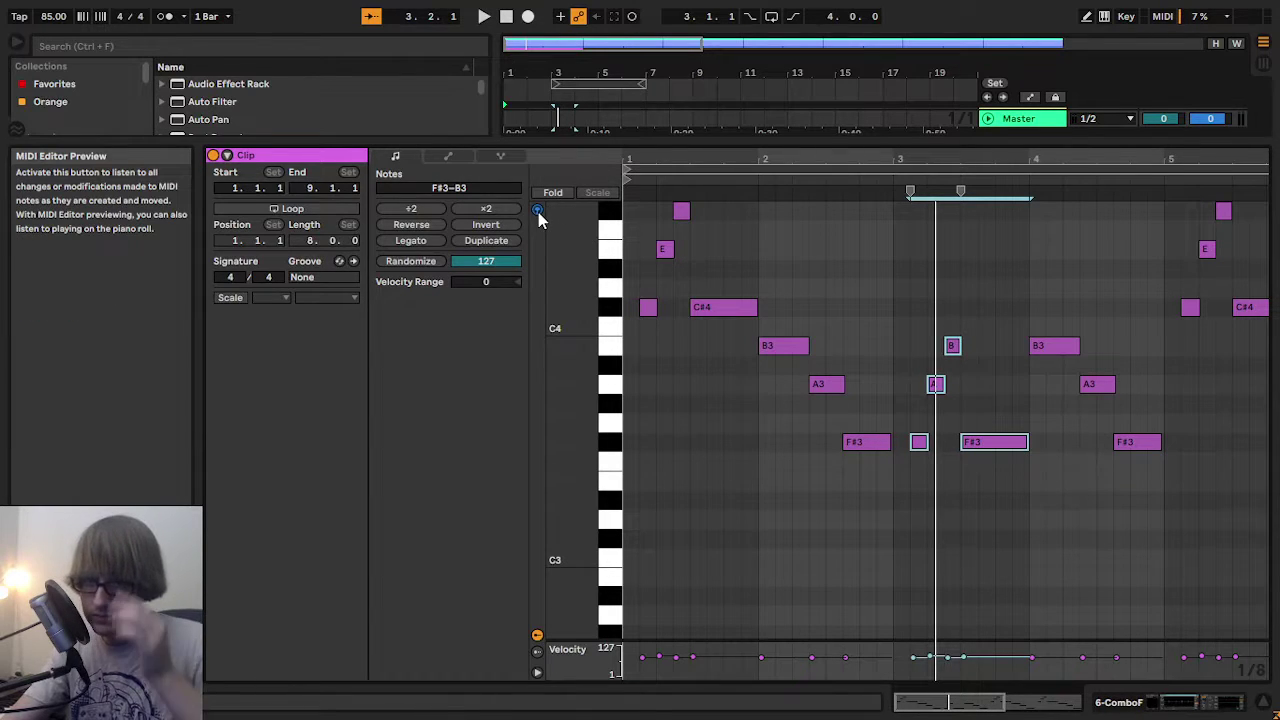
- Raise the long F#3 note at beat 3.3 seven semitones to C#4
{"action": "left_click_drag", "start_coordinate": [931, 489], "coordinate": [956, 342]}
{"action": "left_click", "coordinate": [993, 441]}
{"action": "key", "text": "Up"}
{"action": "key", "text": "Up"}
{"action": "key", "text": "Up"}
{"action": "key", "text": "Up"}
{"action": "key", "text": "Up"}
{"action": "key", "text": "Up"}
{"action": "key", "text": "Up"}
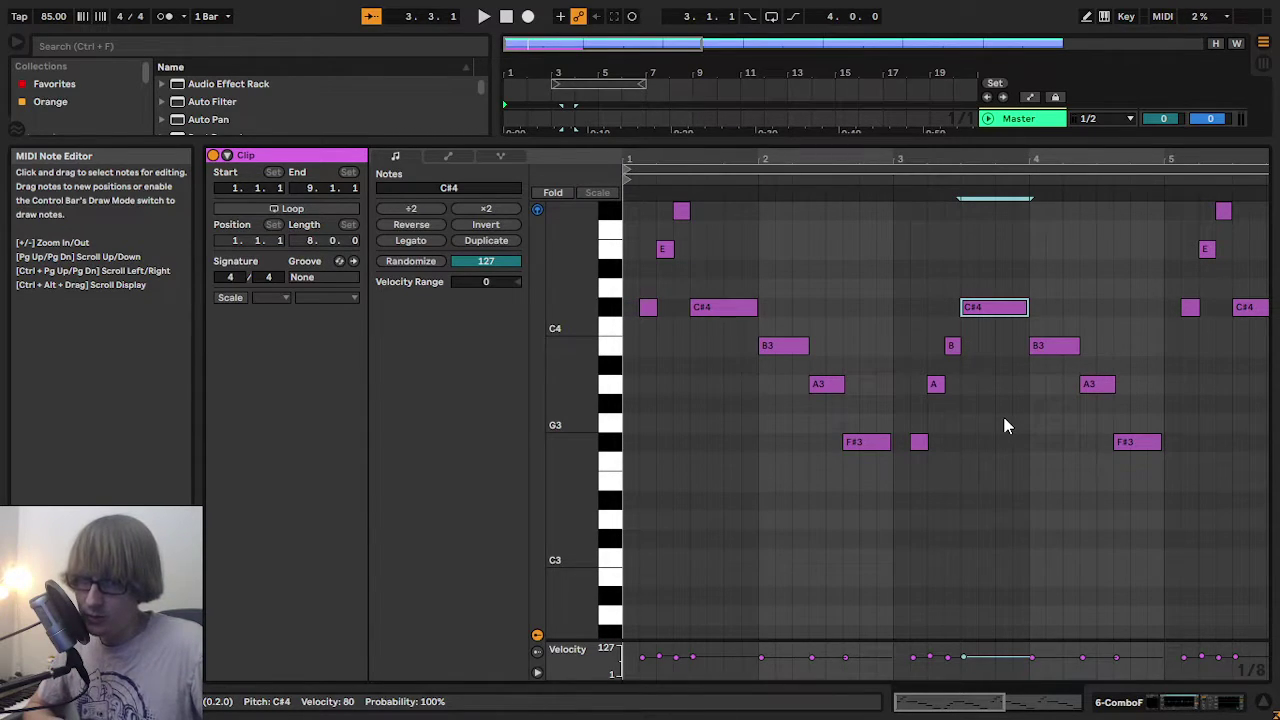
- Audition the phrase, shorten the C#4 note at beat 3.3 to one beat, and duplicate it directly after
{"action": "key", "text": "space"}
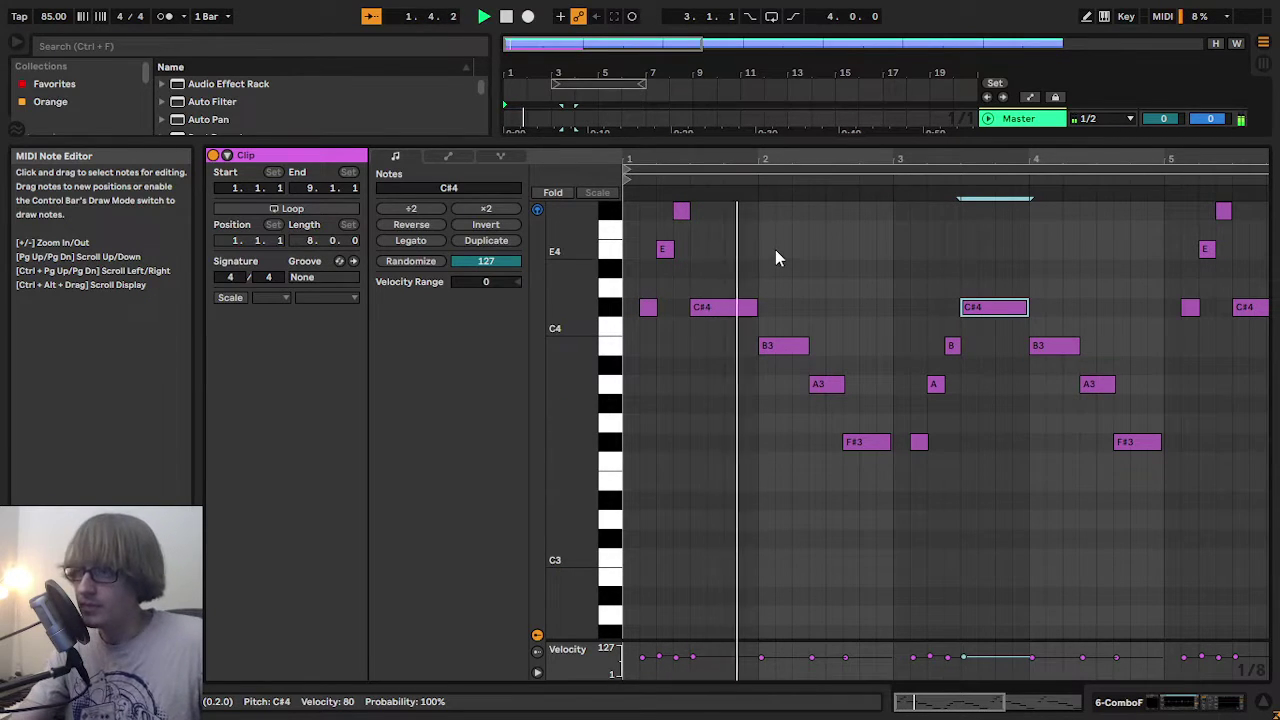
{"action": "left_click", "coordinate": [960, 273]}
{"action": "left_click_drag", "start_coordinate": [905, 163], "coordinate": [905, 105]}
{"action": "scroll", "coordinate": [953, 315], "scroll_direction": "up", "scroll_amount": 2}
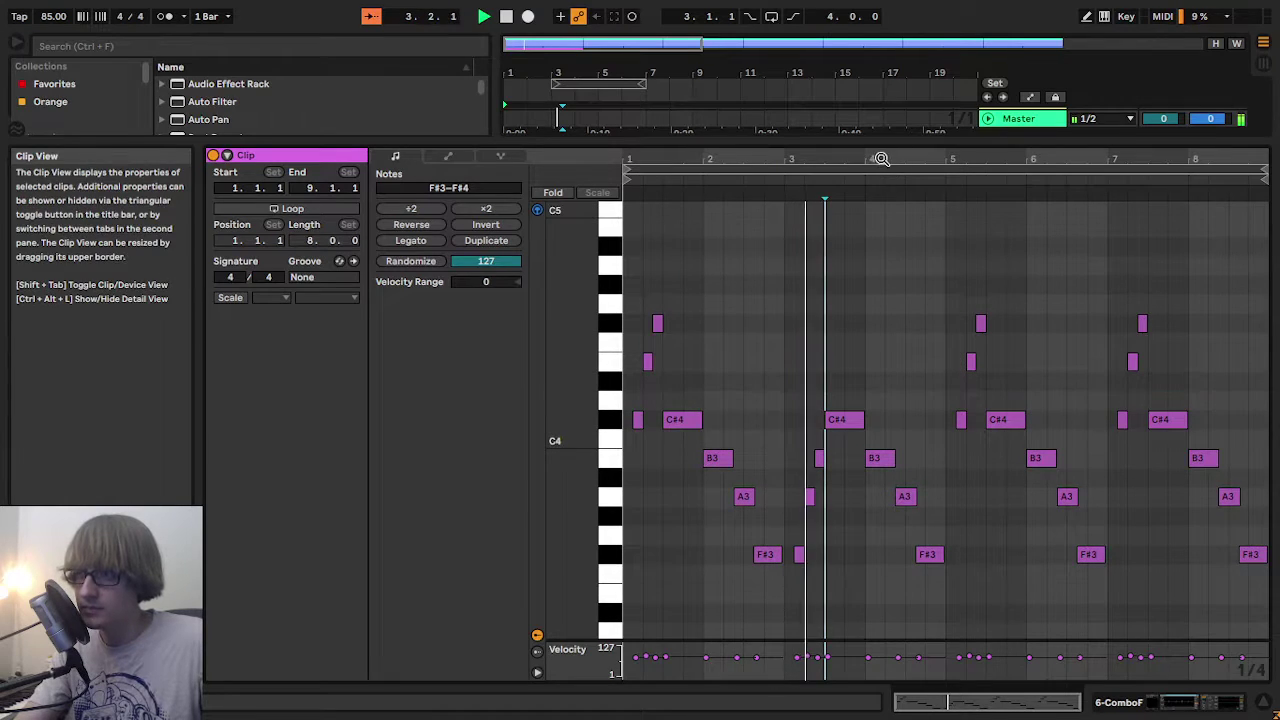
{"action": "left_click_drag", "start_coordinate": [881, 159], "coordinate": [897, 197]}
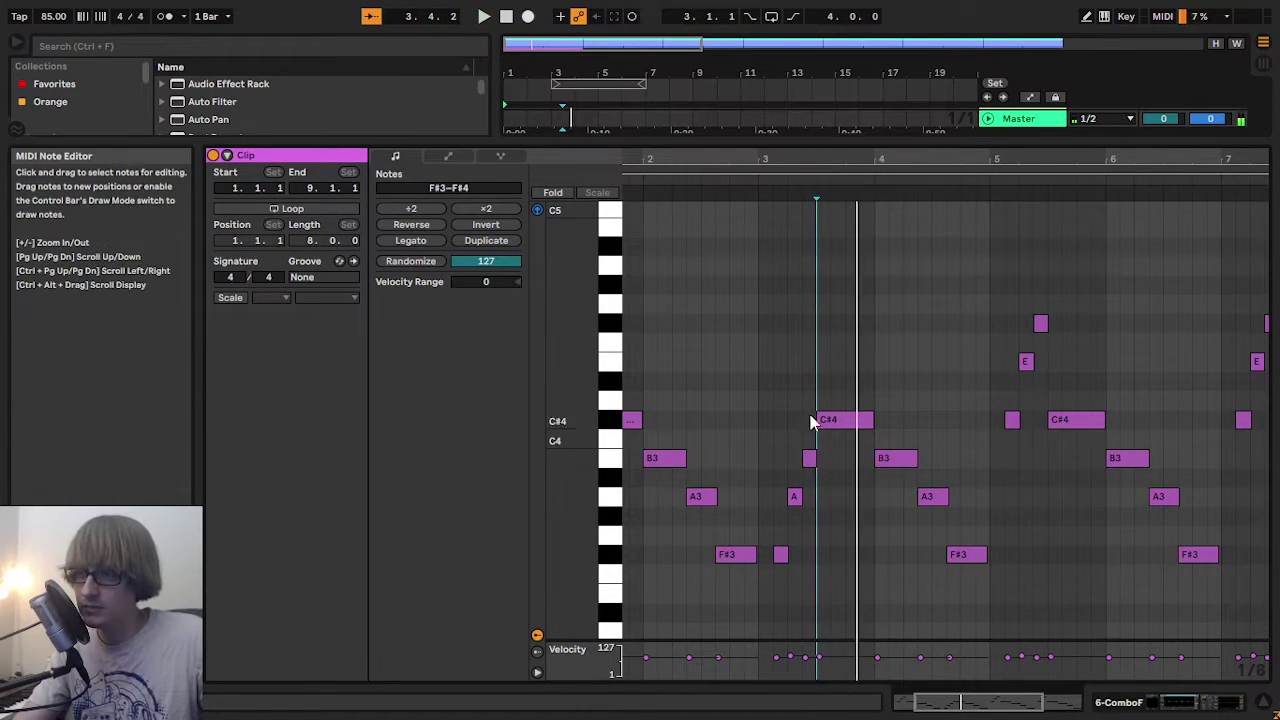
{"action": "left_click", "coordinate": [868, 421]}
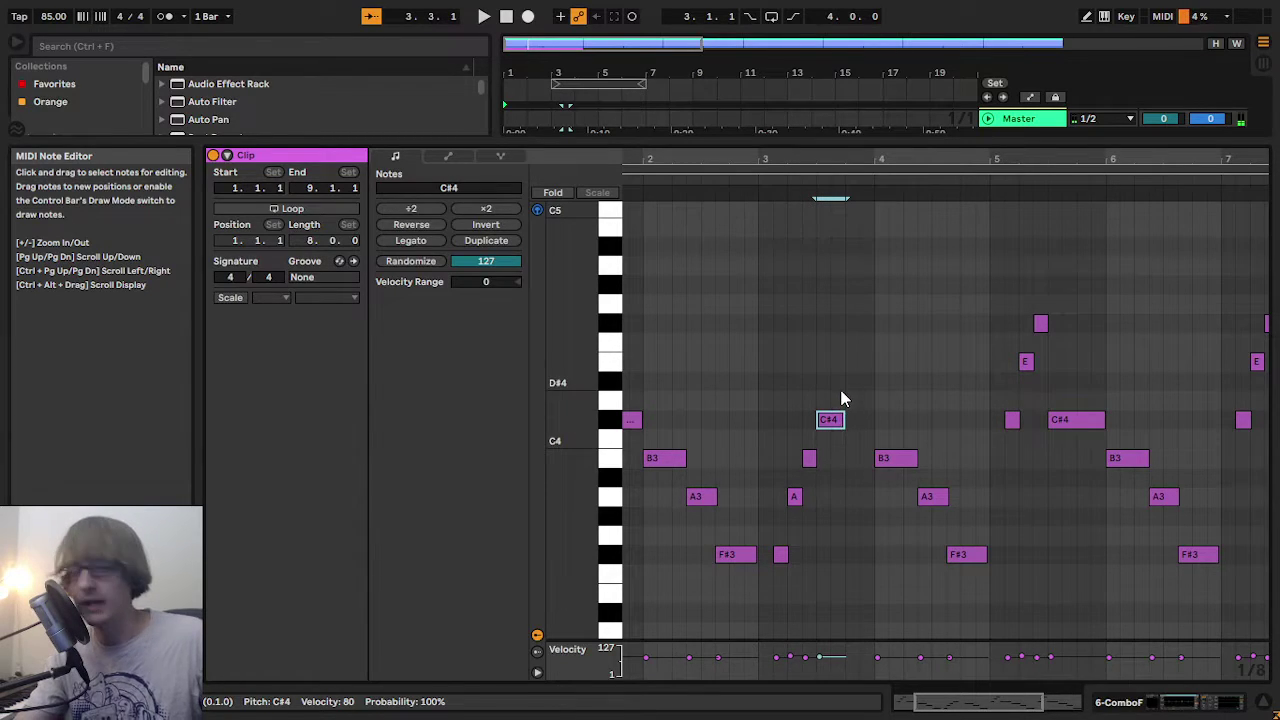
{"action": "key", "text": "ctrl+d"}
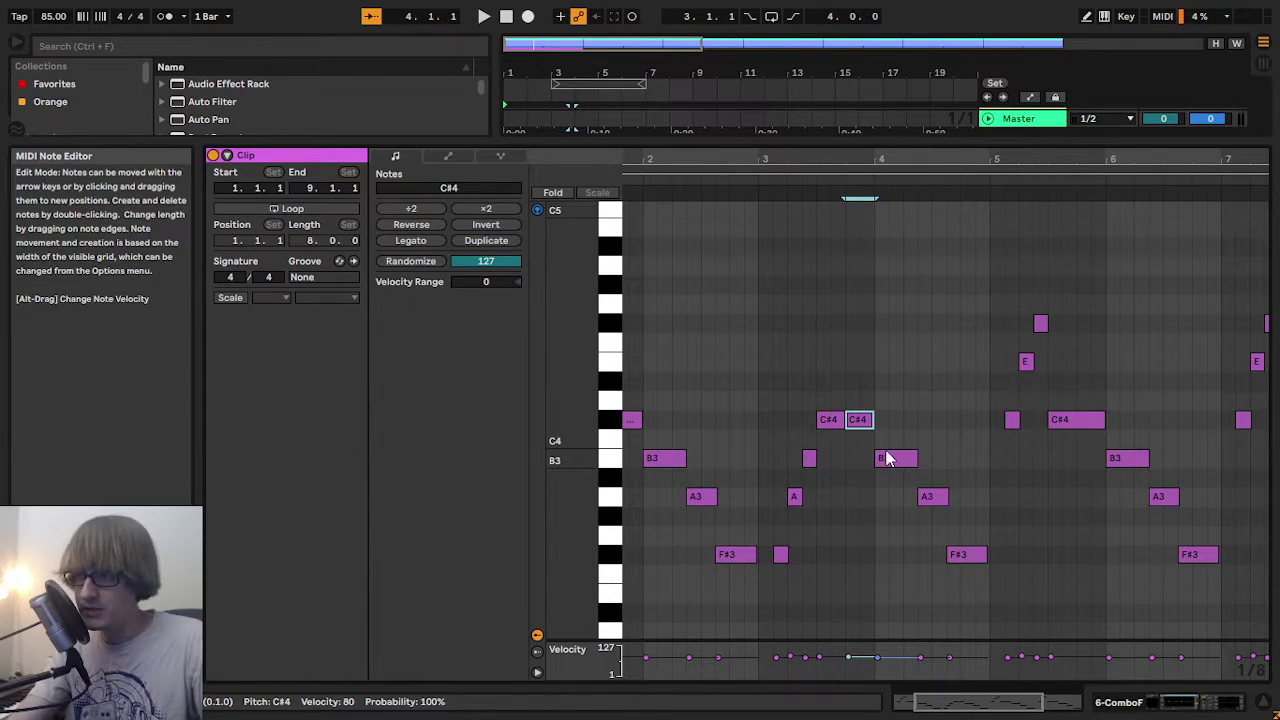
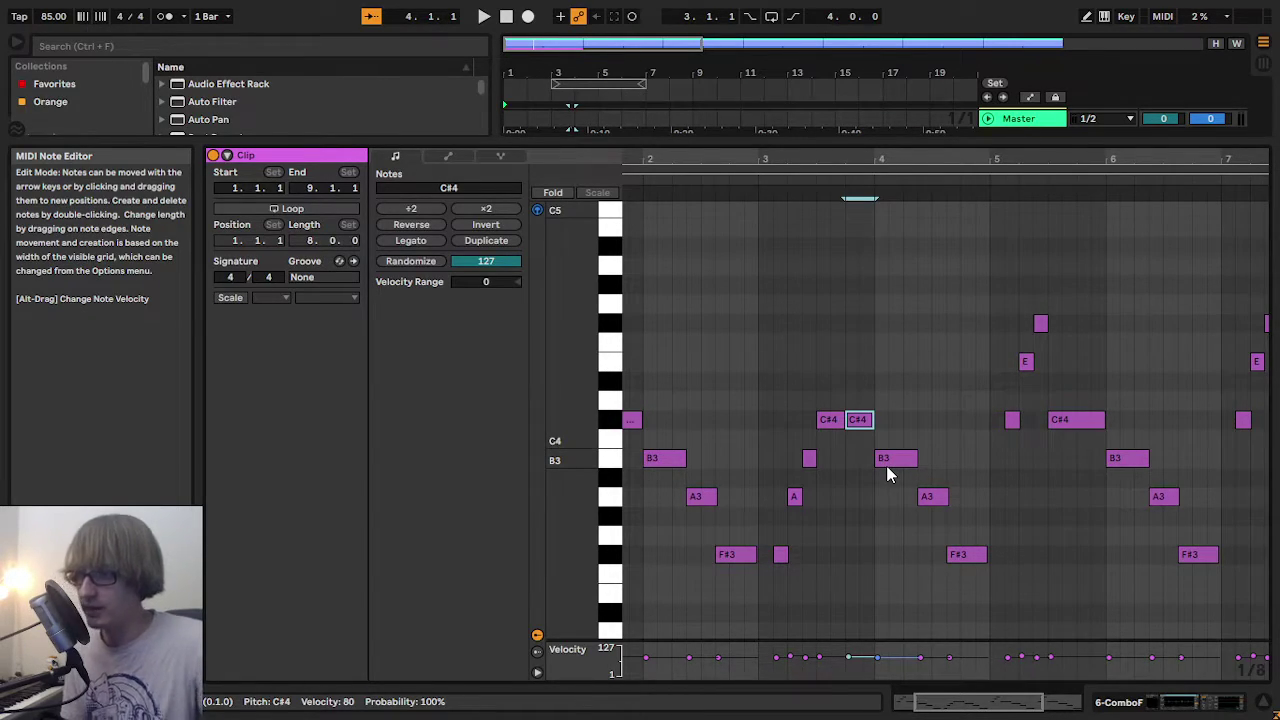
- Raise the duplicated note at beat 3.4 to E4 and audition the melody
{"action": "key", "text": "Up"}
{"action": "key", "text": "Up"}
{"action": "key", "text": "Up"}
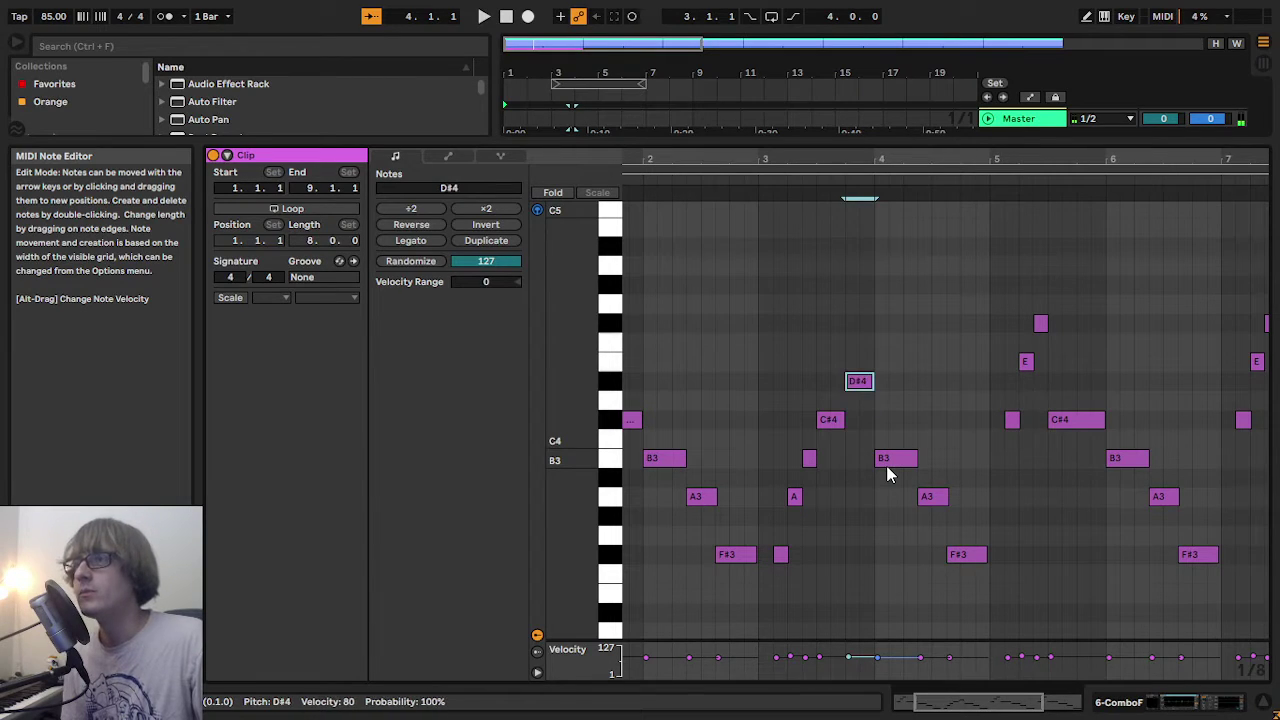
{"action": "key", "text": "space"}
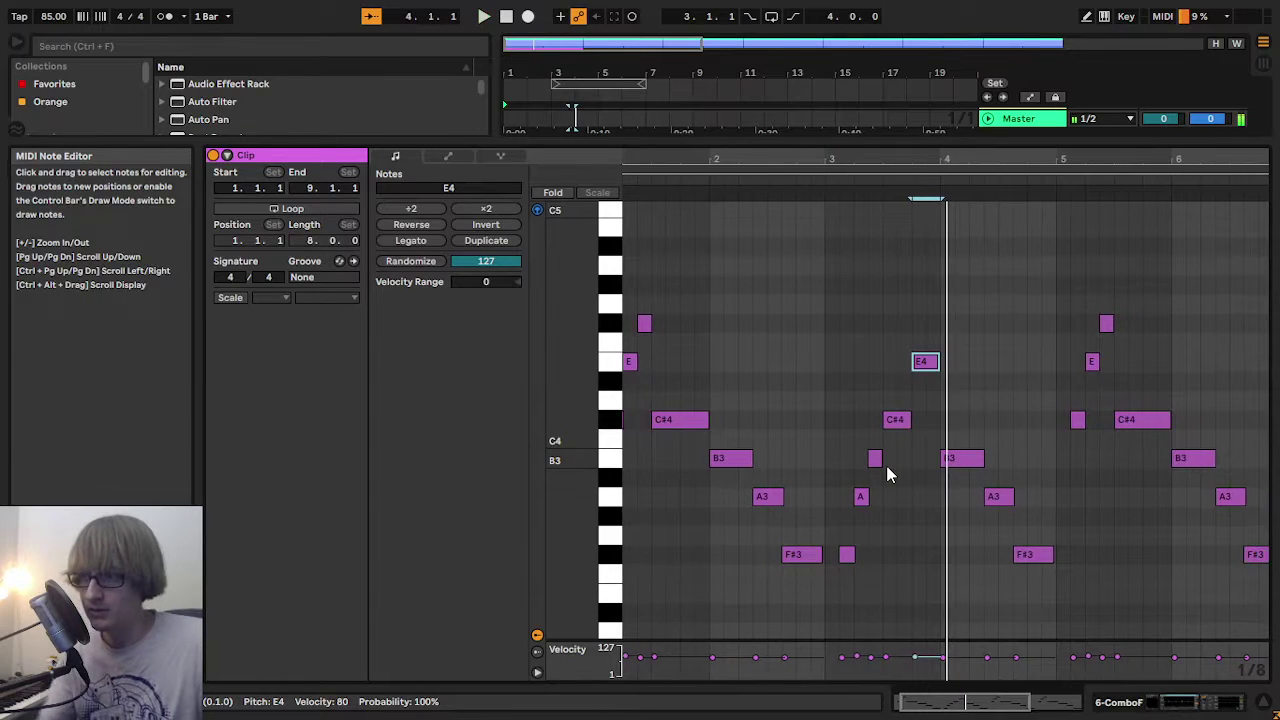
- Select the rising notes in bar 3 through the B3 in bar 4 and listen to that phrase
{"action": "mouse_move", "coordinate": [566, 443]}
{"action": "left_mouse_down"}
{"action": "mouse_move", "coordinate": [572, 415]}
{"action": "mouse_move", "coordinate": [580, 440]}
{"action": "left_mouse_up"}
{"action": "left_click_drag", "start_coordinate": [1044, 162], "coordinate": [1030, 140]}
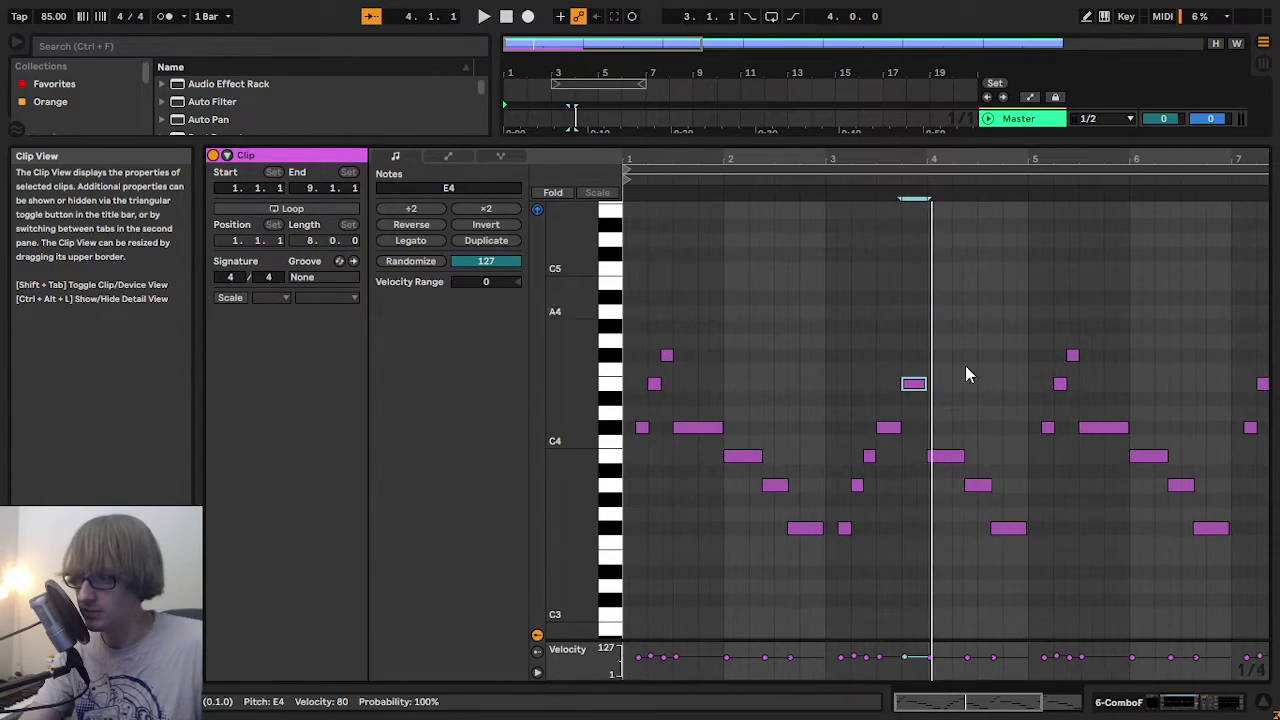
{"action": "left_click_drag", "start_coordinate": [838, 577], "coordinate": [842, 568]}
{"action": "left_click_drag", "start_coordinate": [851, 488], "coordinate": [937, 366]}
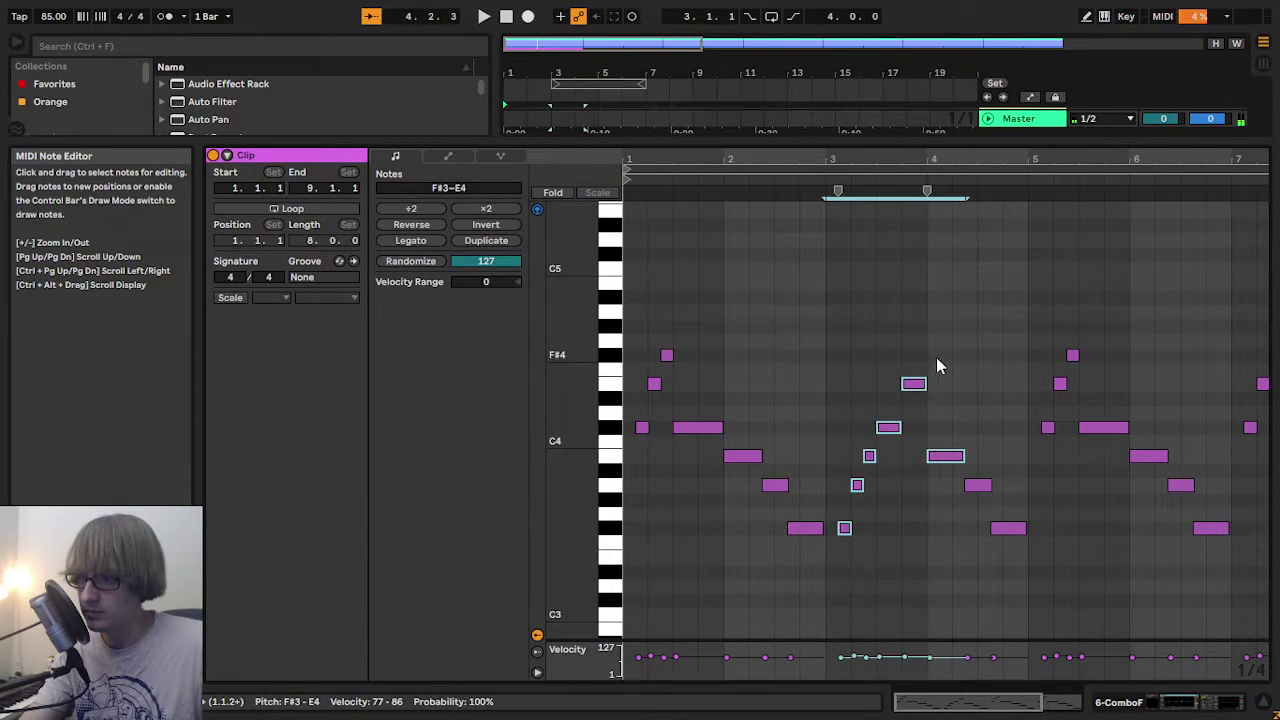
{"action": "left_click", "coordinate": [826, 180]}
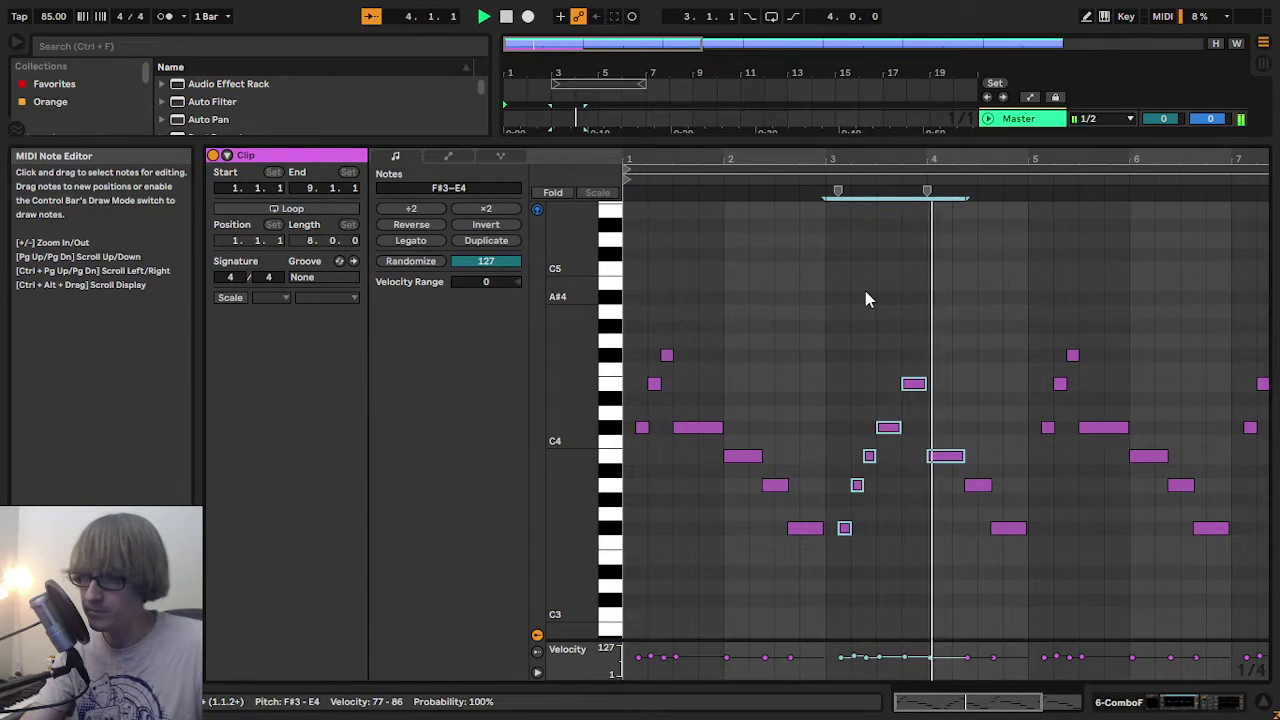
{"action": "key", "text": "space"}
- Raise the A3 note in bar 4 four semitones to C#4
{"action": "left_click", "coordinate": [981, 450]}
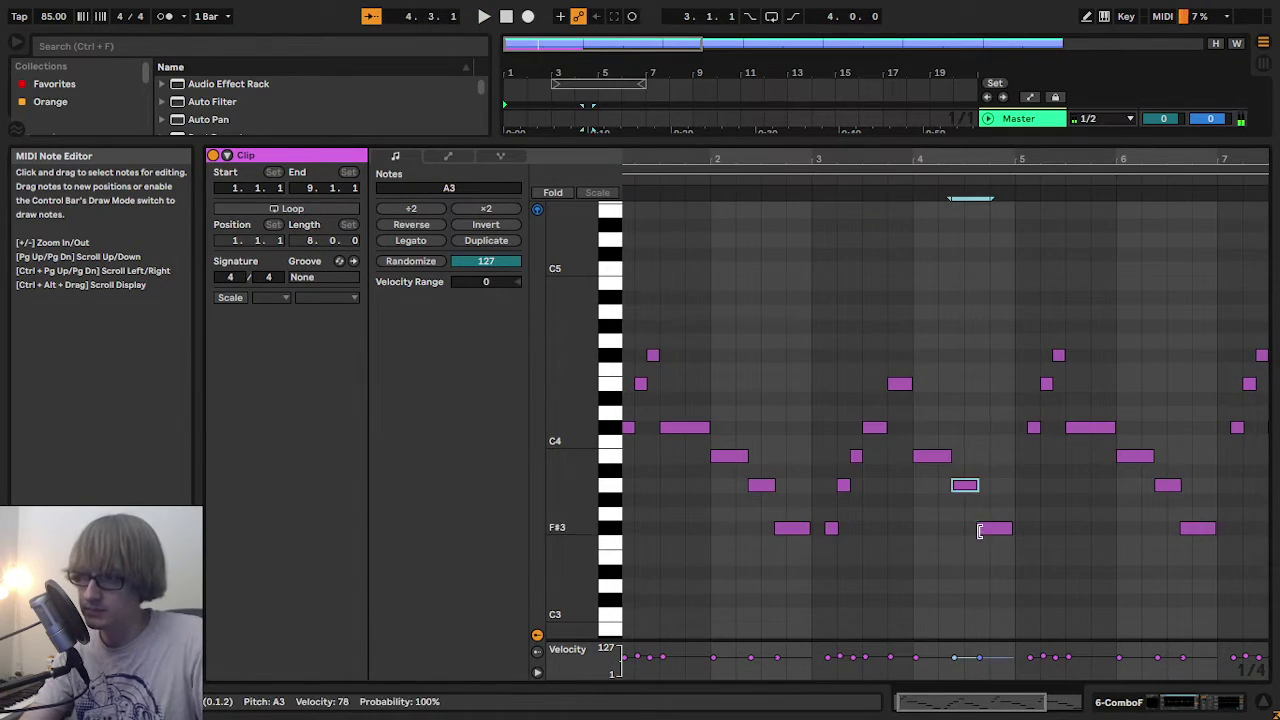
{"action": "key", "text": "Up"}
{"action": "key", "text": "Up"}
{"action": "key", "text": "Up"}
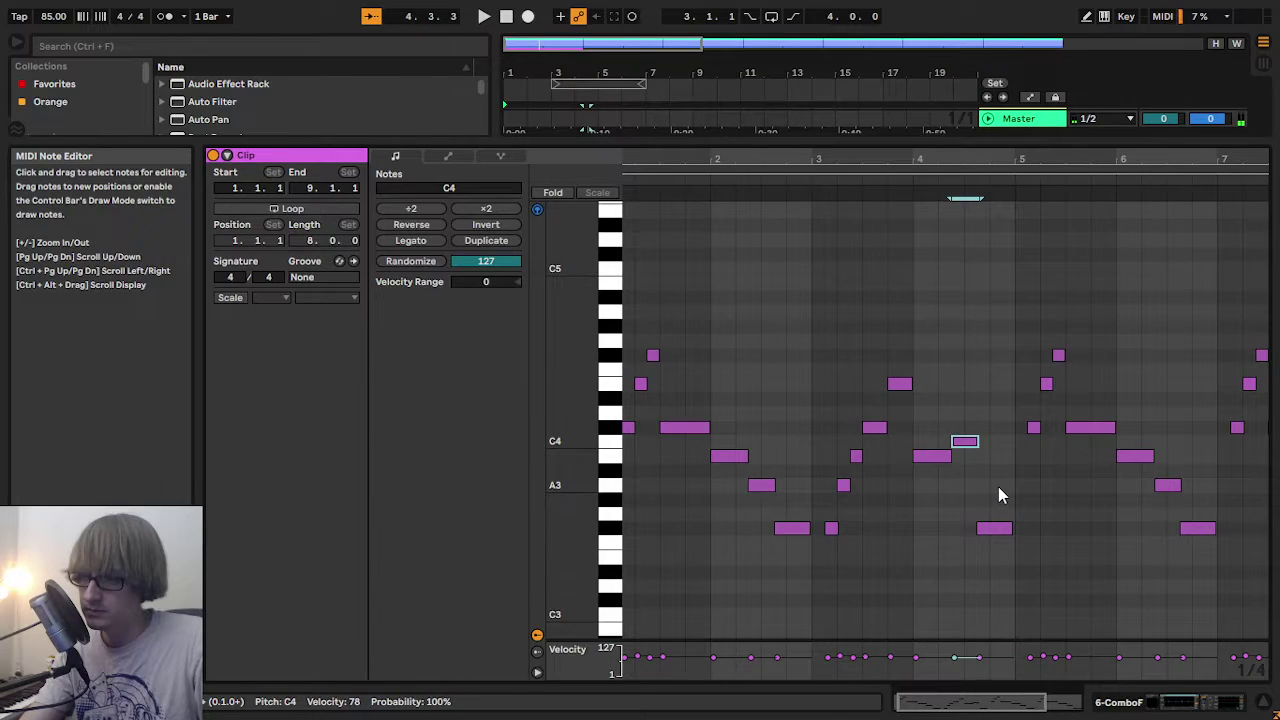
{"action": "key", "text": "Up"}
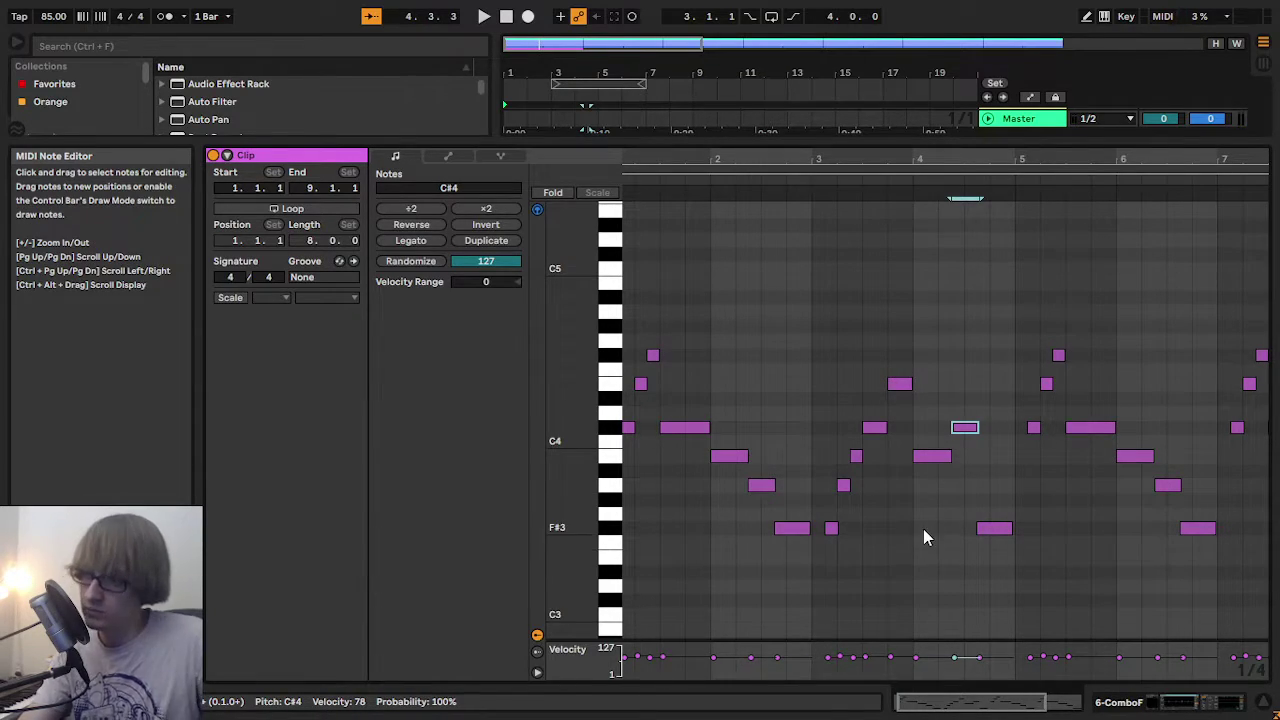
- Play the edited ComboF melody from the start and check how the bar 3 and 4 variation sounds
{"action": "key", "text": "space"}
{"action": "left_click", "coordinate": [981, 516]}
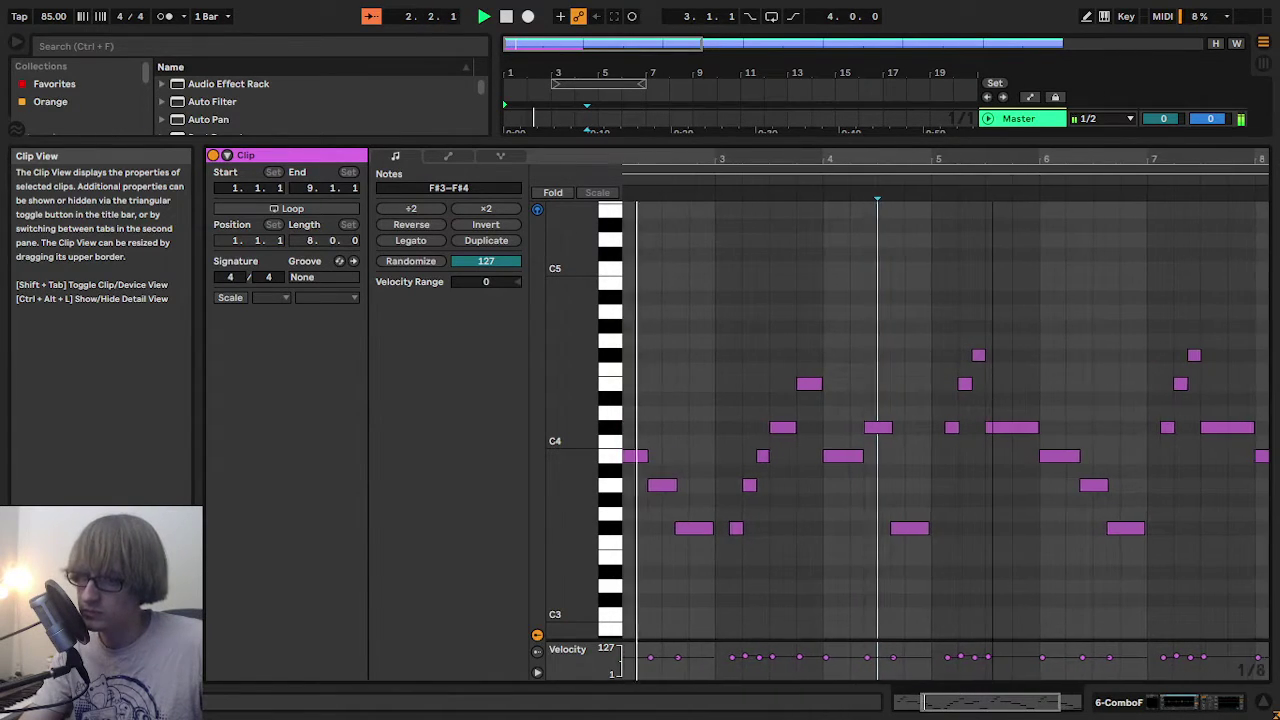
{"action": "left_click_drag", "start_coordinate": [992, 159], "coordinate": [991, 163]}
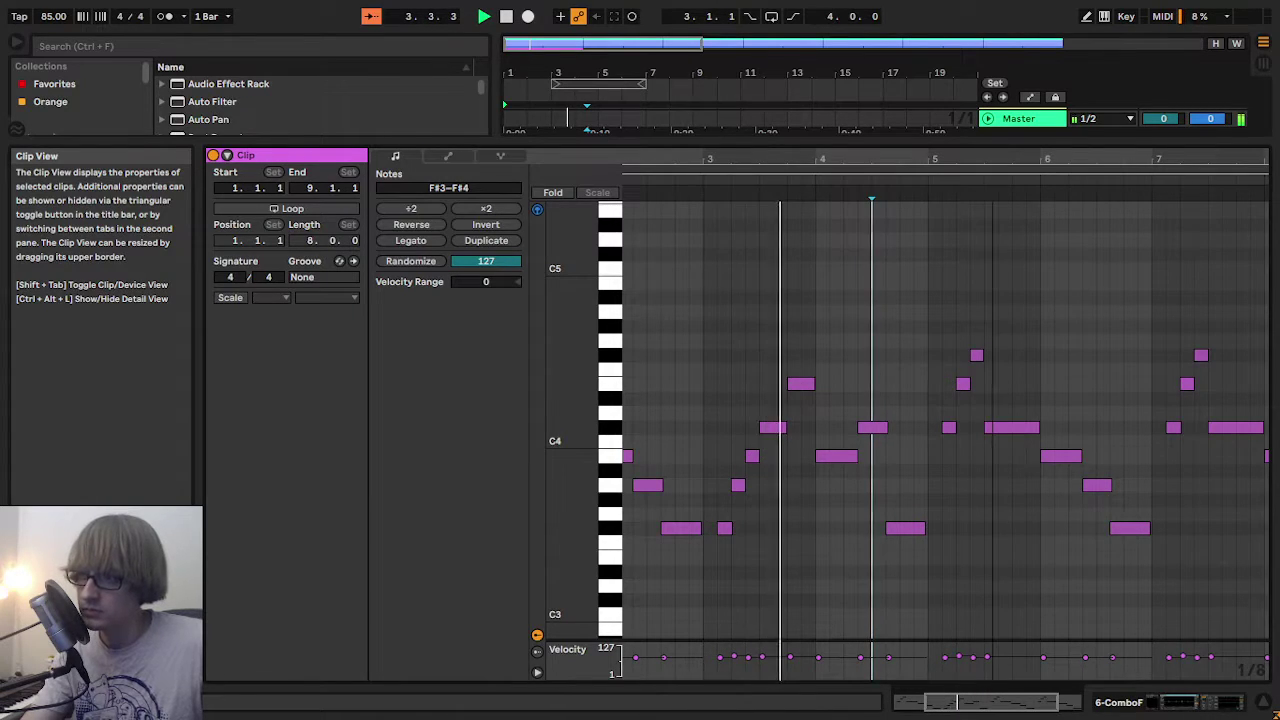
{"action": "left_click_drag", "start_coordinate": [992, 160], "coordinate": [992, 172]}
{"action": "key", "text": "space"}
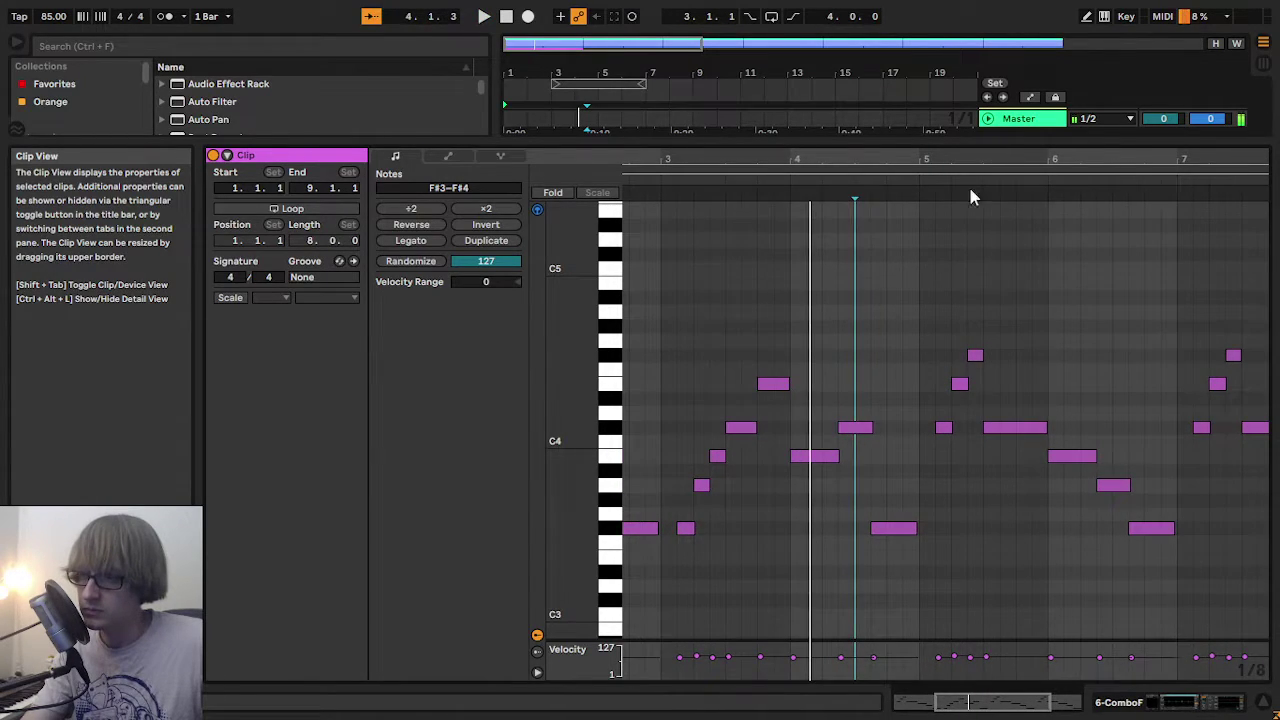
{"action": "left_click", "coordinate": [785, 384]}
{"action": "left_click", "coordinate": [643, 182]}
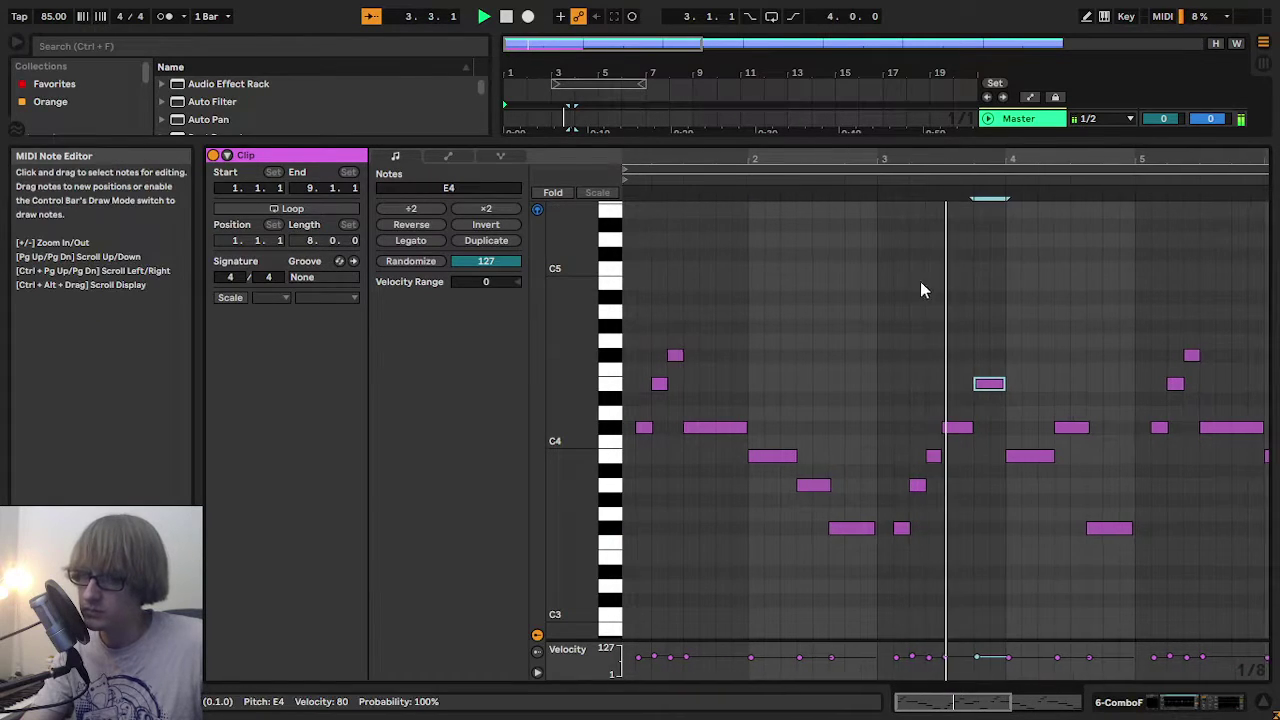
{"action": "key", "text": "space"}
{"action": "left_click", "coordinate": [857, 485]}
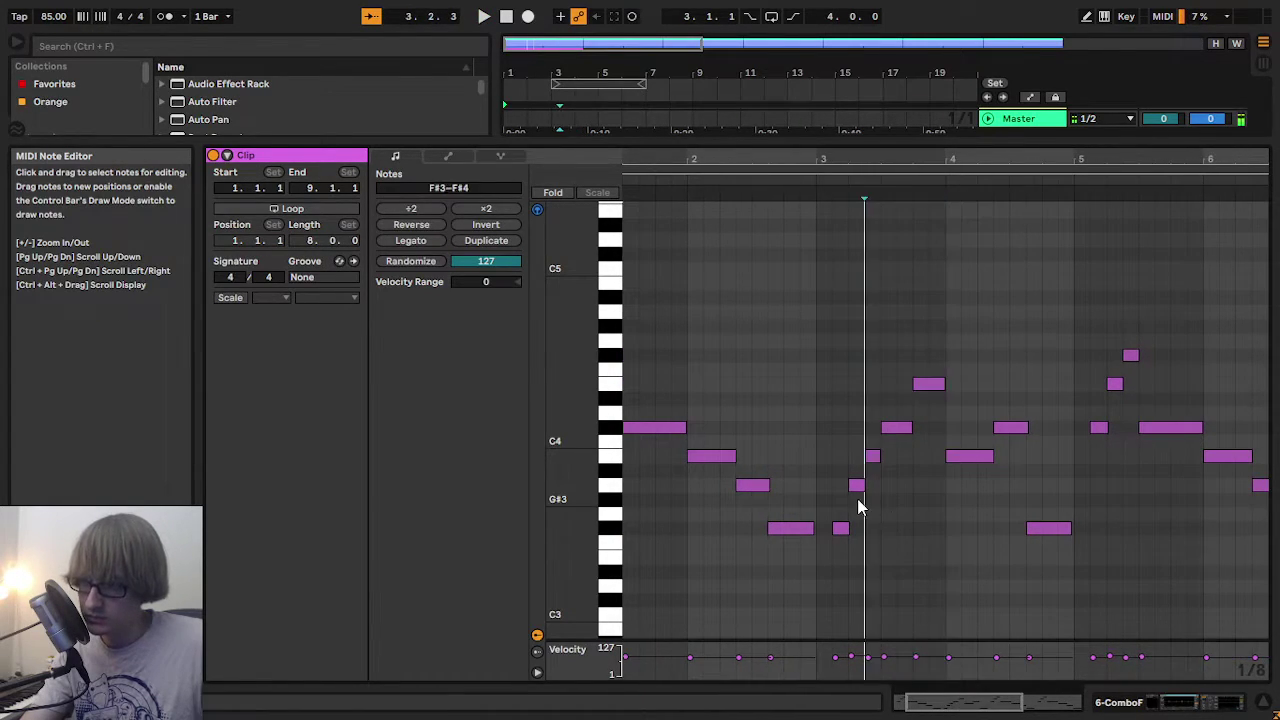
- Audition the first two notes of bar 4 and play the melody through that bar
{"action": "left_click", "coordinate": [960, 457]}
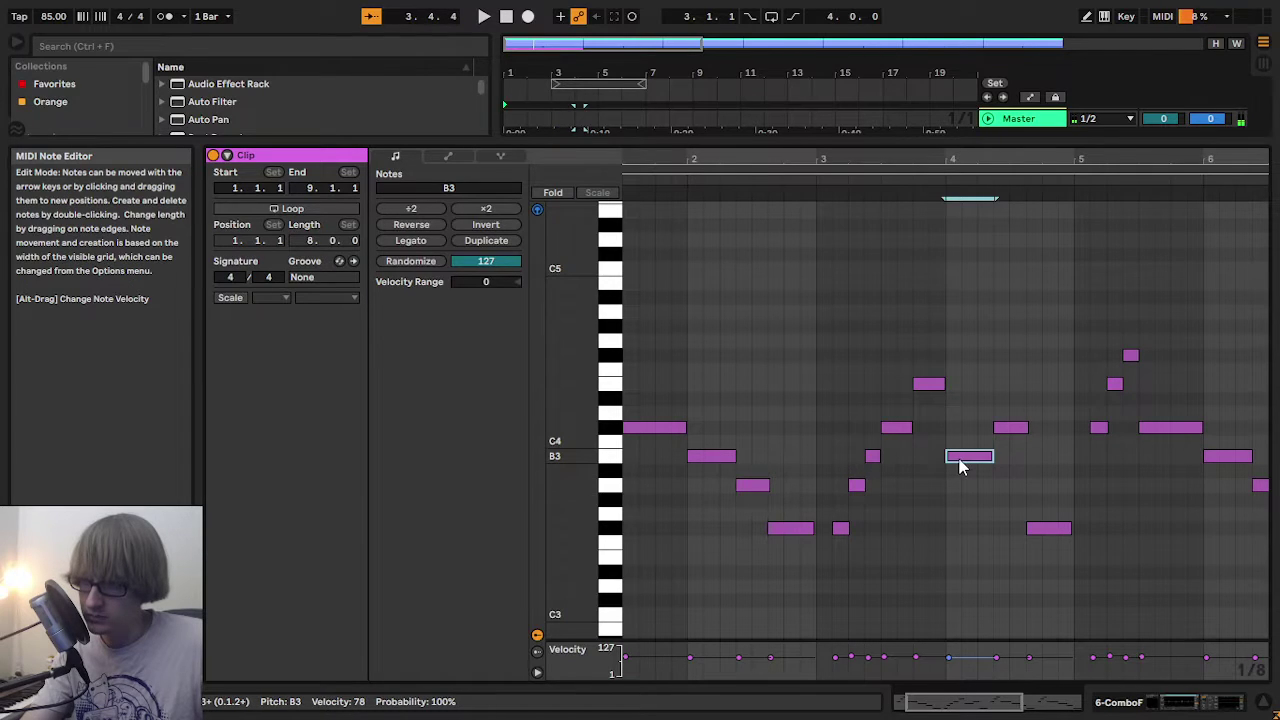
{"action": "left_click", "coordinate": [1013, 430]}
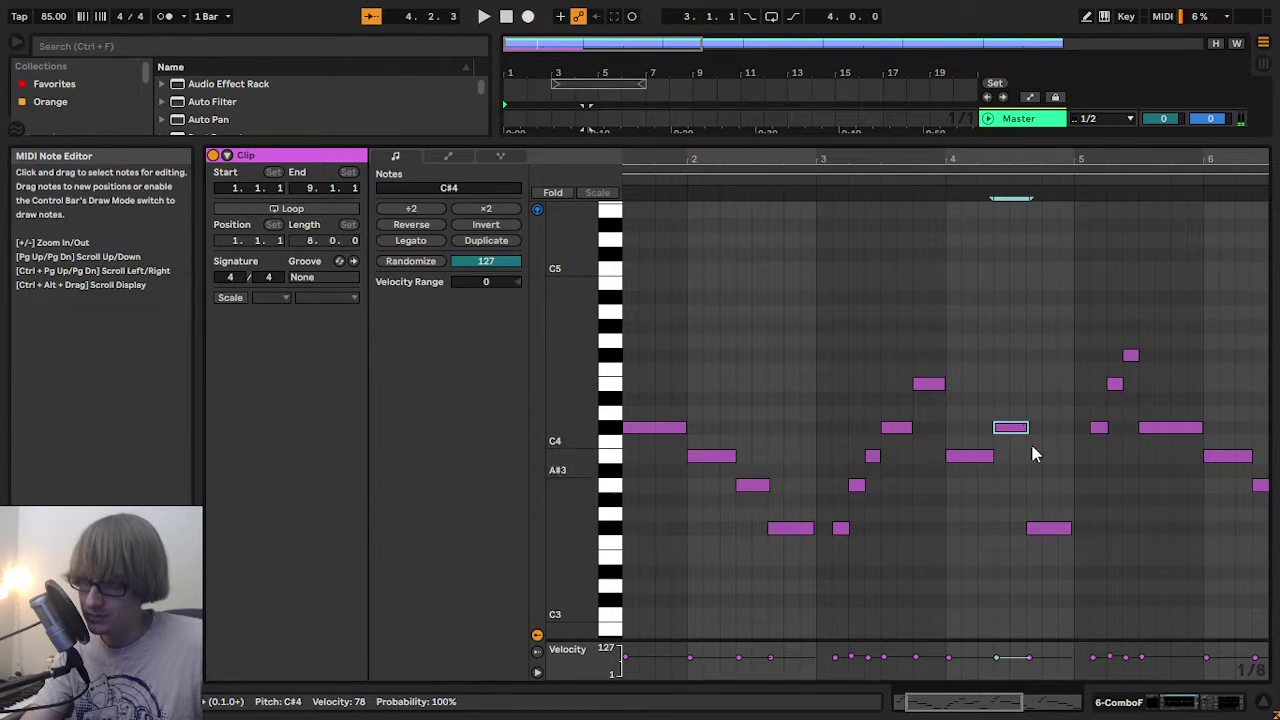
{"action": "left_click", "coordinate": [903, 181]}
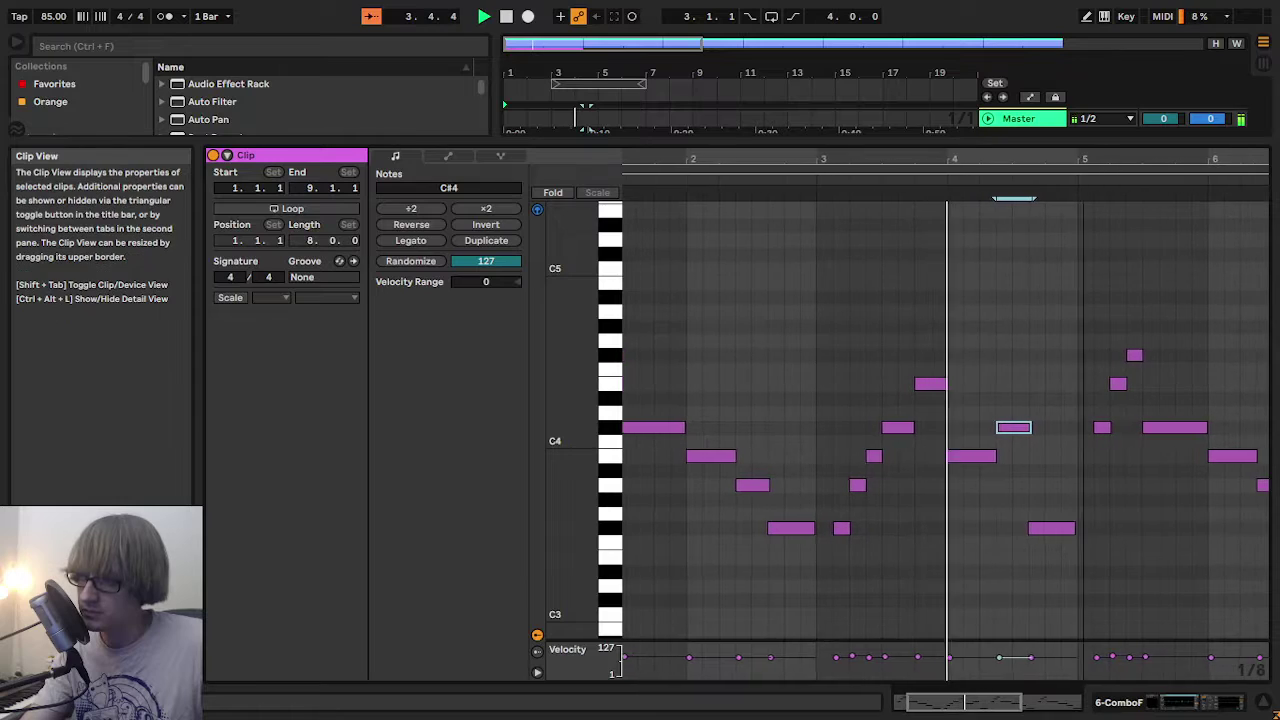
{"action": "left_click_drag", "start_coordinate": [1118, 160], "coordinate": [1070, 165]}
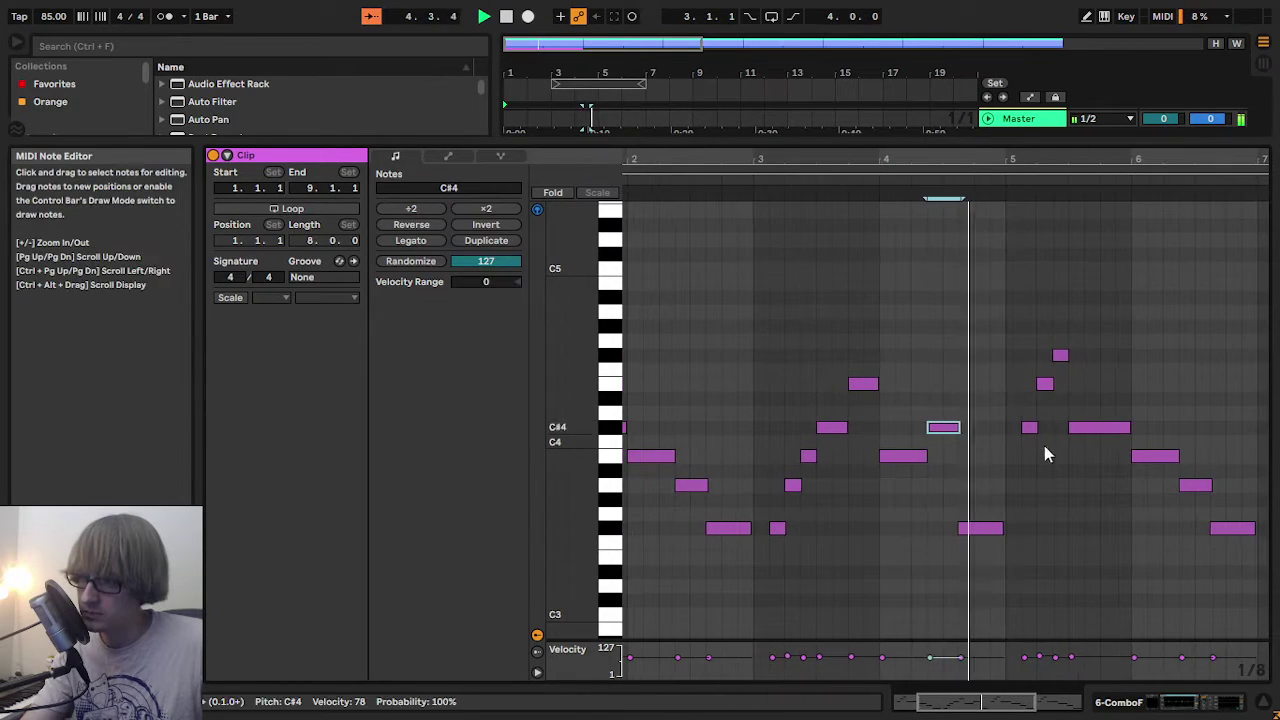
{"action": "key", "text": "space"}
- Raise the last note of bar 4 to E4 and listen to the change
{"action": "left_click_drag", "start_coordinate": [978, 525], "coordinate": [970, 392]}
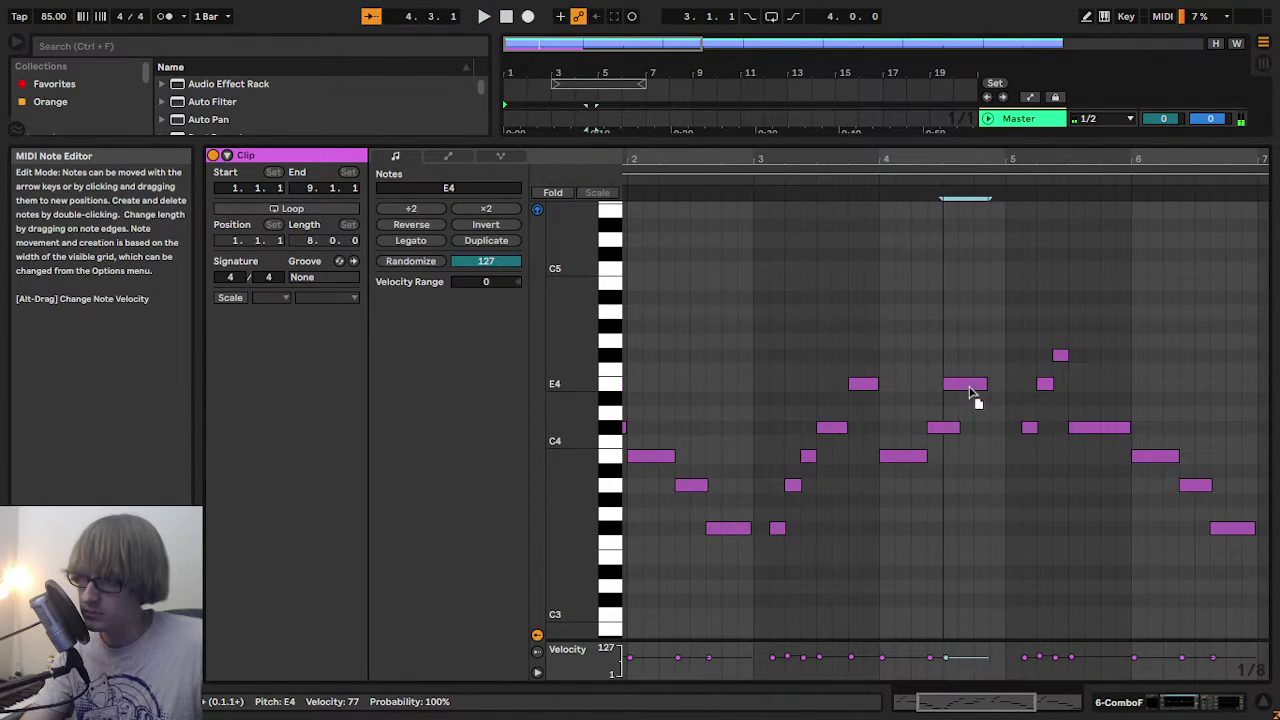
{"action": "left_click", "coordinate": [852, 181]}
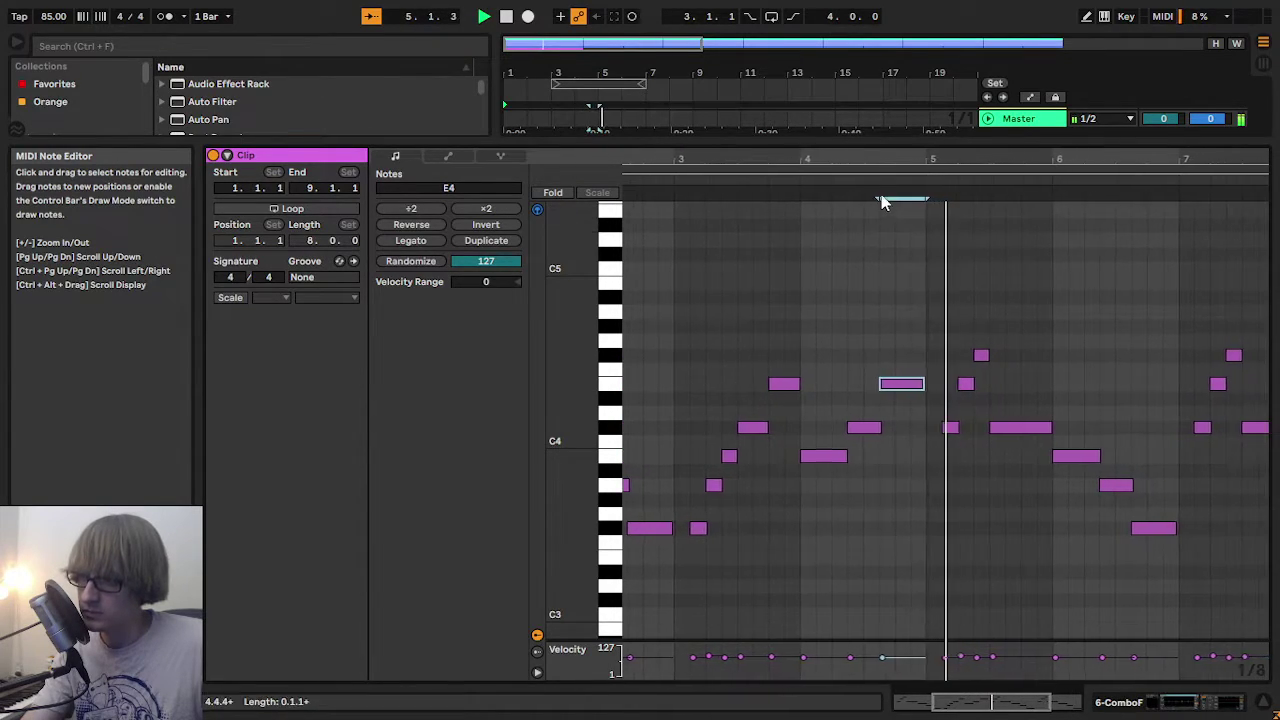
{"action": "left_click_drag", "start_coordinate": [866, 163], "coordinate": [924, 165]}
- Play the ComboF melody from the start up to bar 7
{"action": "key", "text": "space"}
{"action": "key", "text": "space"}
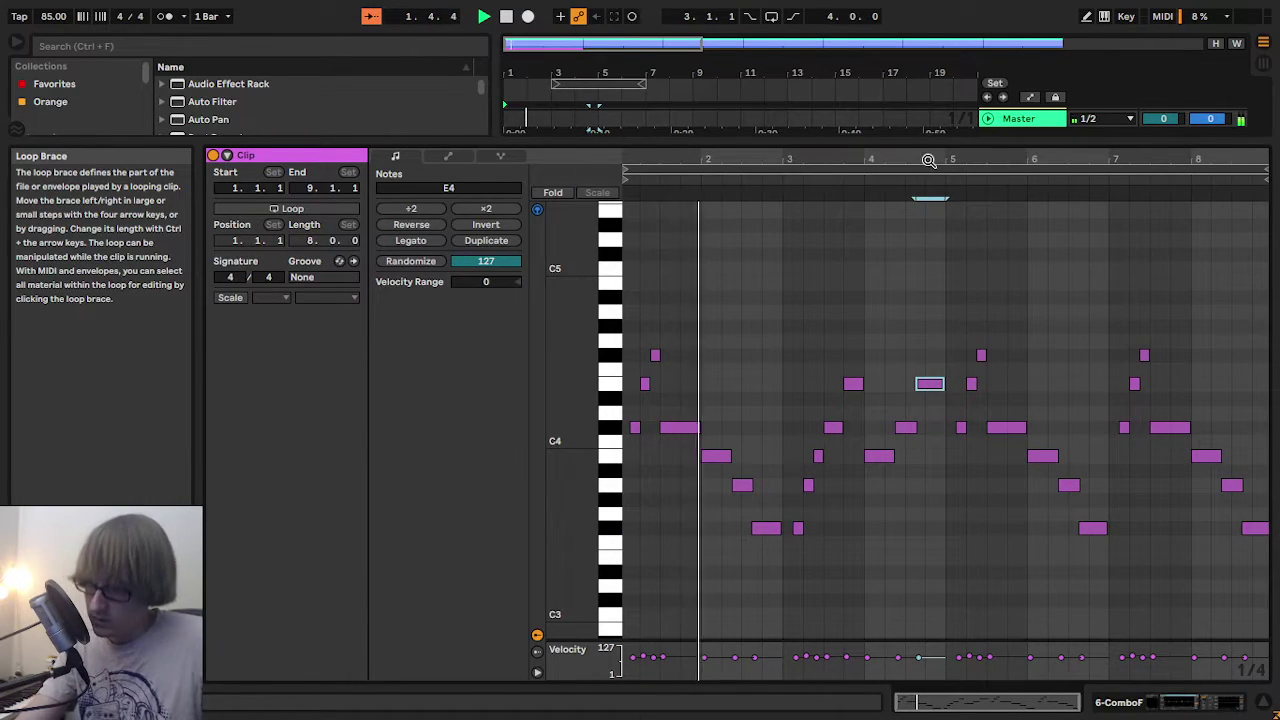
{"action": "left_click_drag", "start_coordinate": [951, 159], "coordinate": [957, 225]}
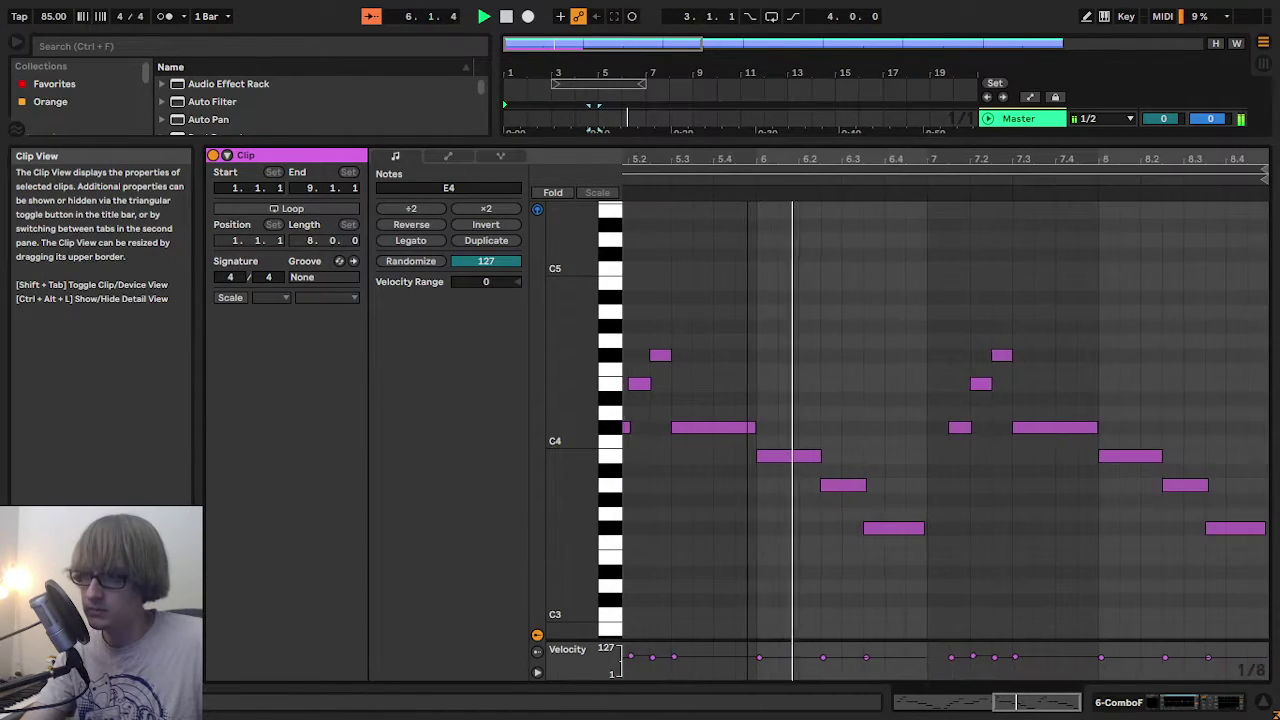
{"action": "left_click_drag", "start_coordinate": [962, 168], "coordinate": [1081, 181]}
{"action": "key", "text": "space"}
- Lower the second note of bar 7 to B3
{"action": "left_click", "coordinate": [1076, 460]}
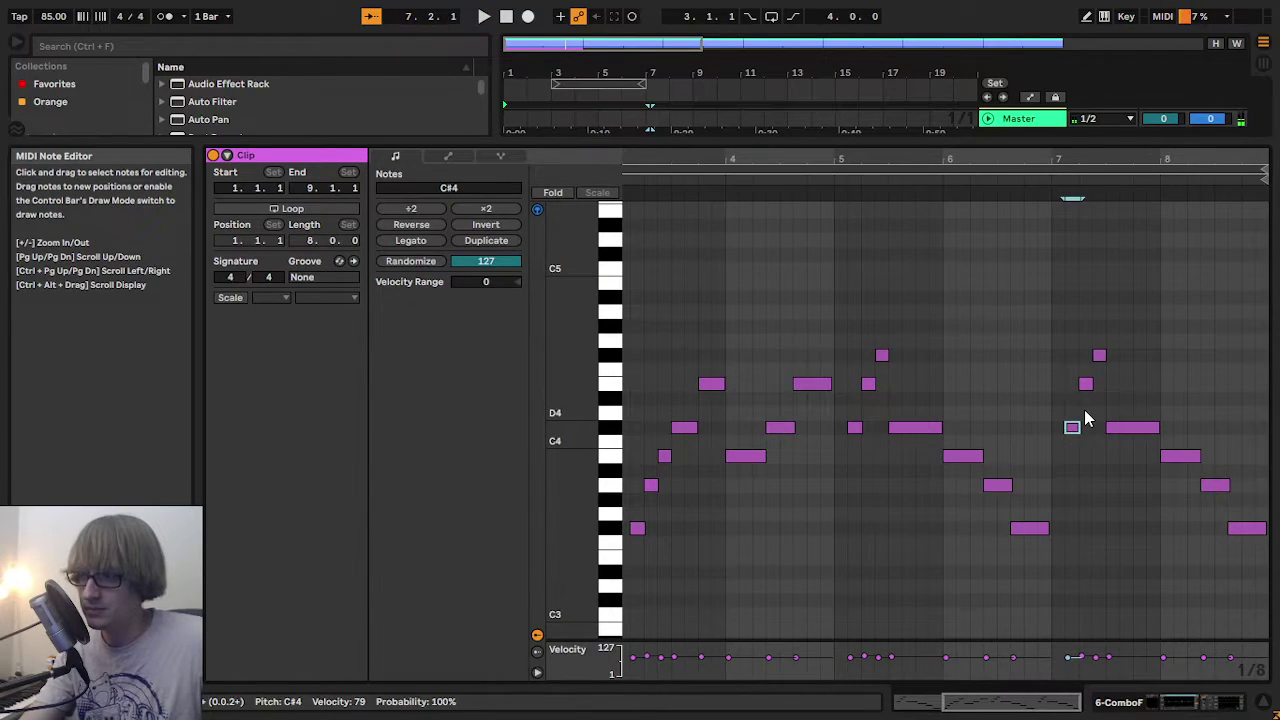
{"action": "left_click", "coordinate": [1086, 387]}
{"action": "key", "text": "Down"}
{"action": "key", "text": "Down"}
{"action": "key", "text": "Down"}
{"action": "key", "text": "Down"}
{"action": "key", "text": "Down"}
{"action": "key", "text": "Down"}
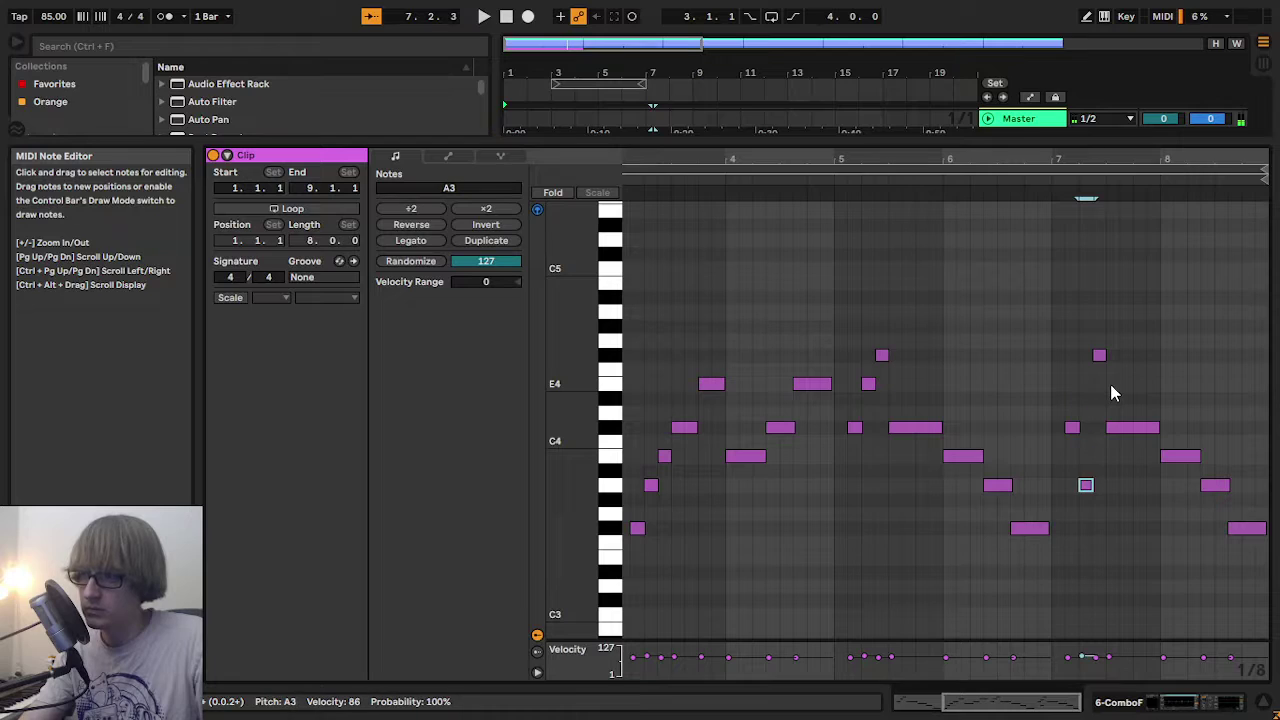
{"action": "key", "text": "Up"}
{"action": "key", "text": "Up"}
- Lower the third note of bar 7 to F#3
{"action": "left_click", "coordinate": [1100, 356]}
{"action": "key", "text": "Down"}
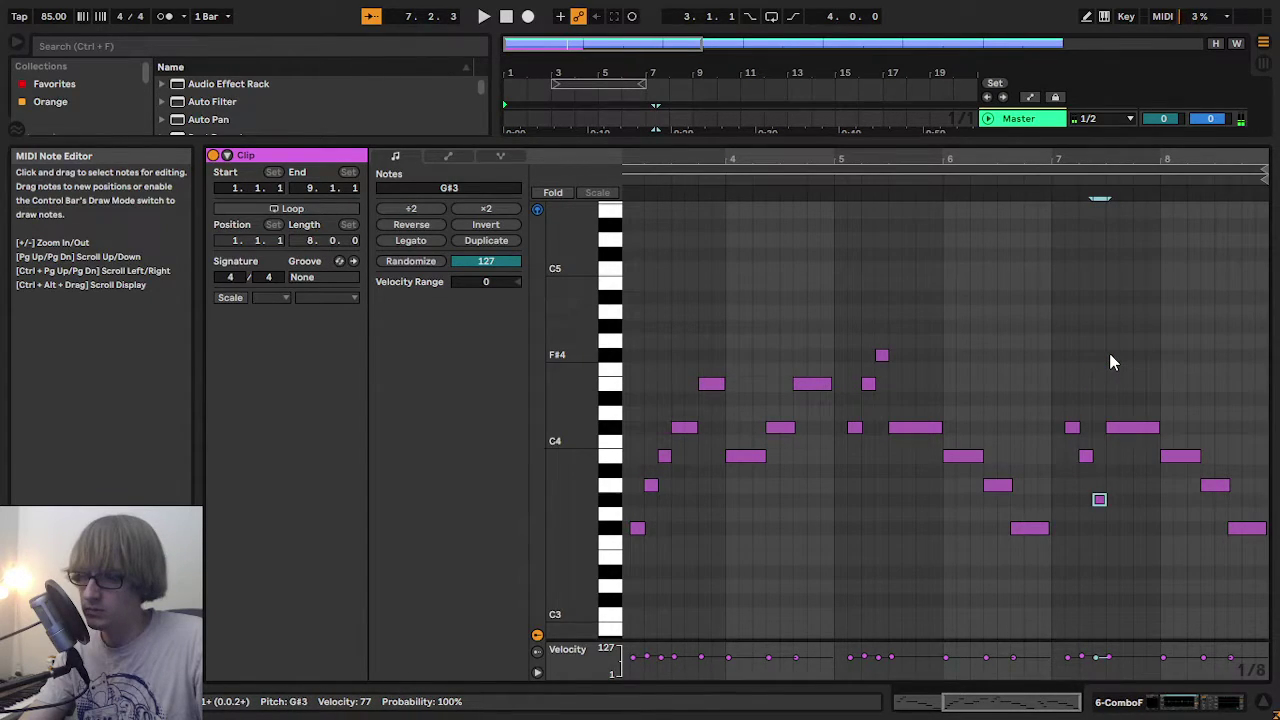
{"action": "key", "text": "Down"}
{"action": "key", "text": "Down"}
- Lower the long note at beat 7.3 to A3 and play the reworked bar 7 phrase
{"action": "left_click", "coordinate": [1140, 427]}
{"action": "key", "text": "Down"}
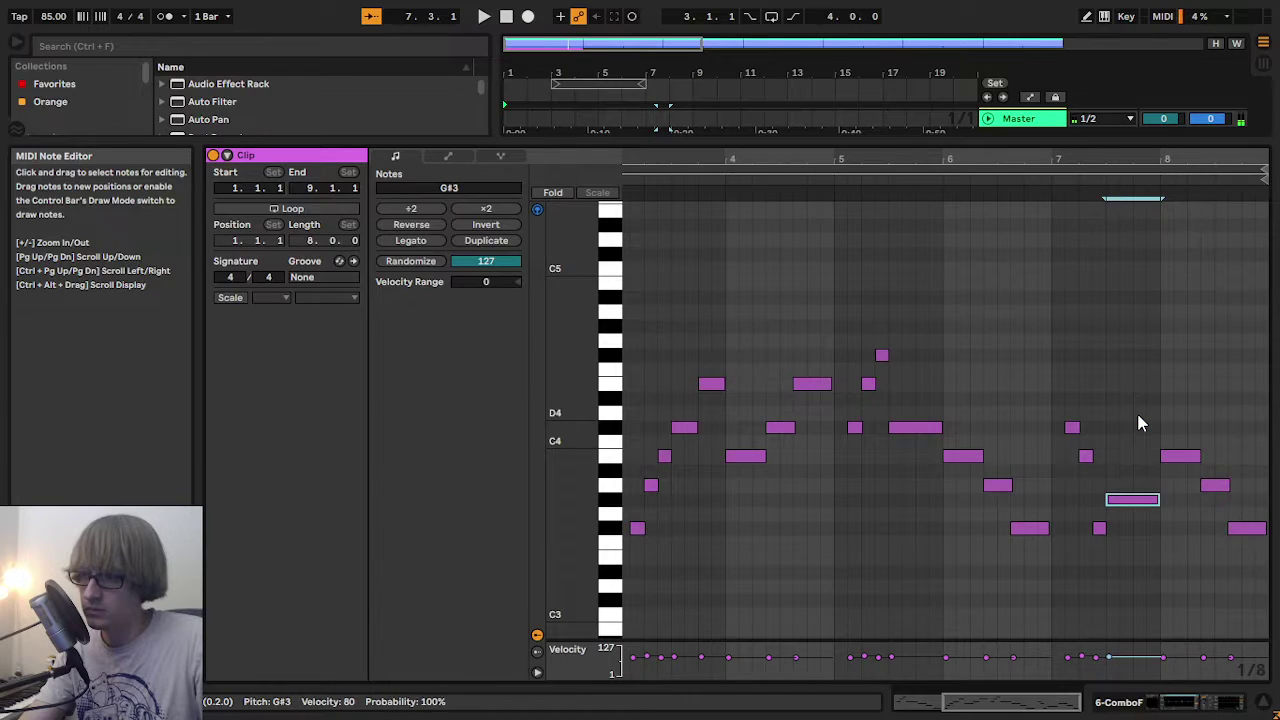
{"action": "left_click", "coordinate": [1030, 188]}
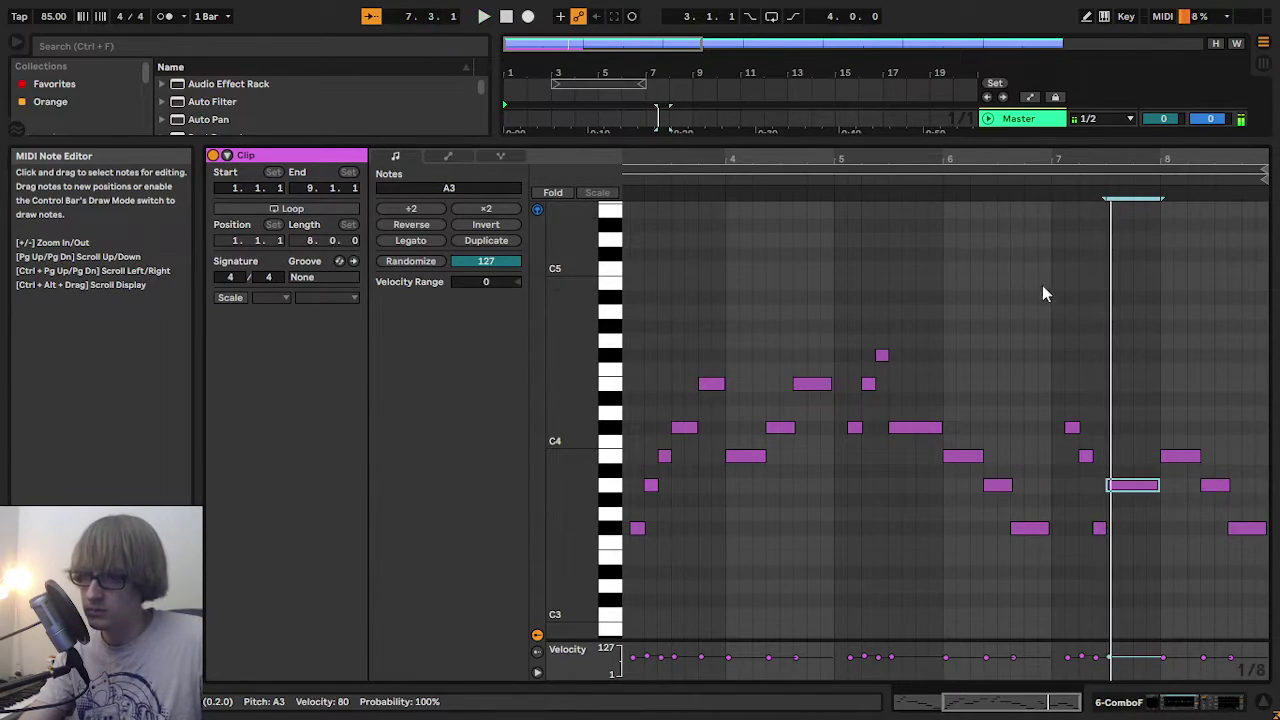
{"action": "key", "text": "space"}
- Select the lowered notes in bar 7, then play the melody from bar 5 and again from bar 7
{"action": "left_click", "coordinate": [1081, 399]}
{"action": "left_click_drag", "start_coordinate": [1089, 490], "coordinate": [1134, 529]}
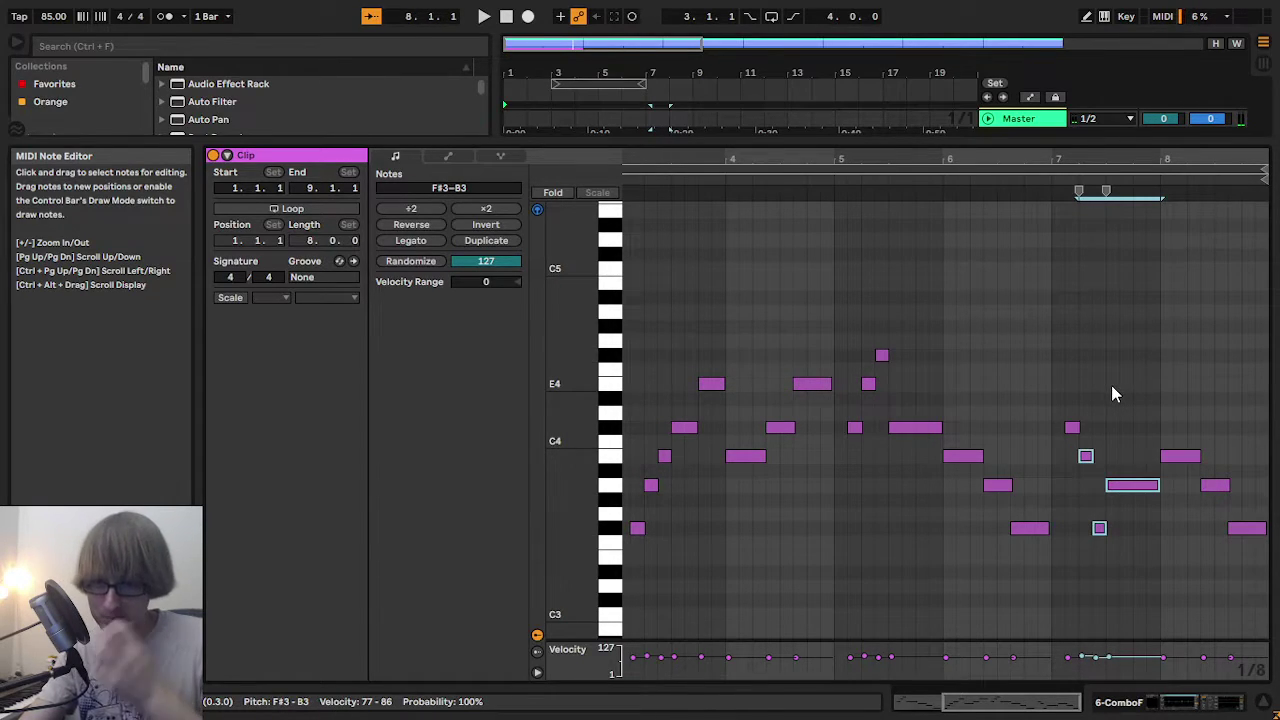
{"action": "left_click_drag", "start_coordinate": [1125, 396], "coordinate": [1146, 504]}
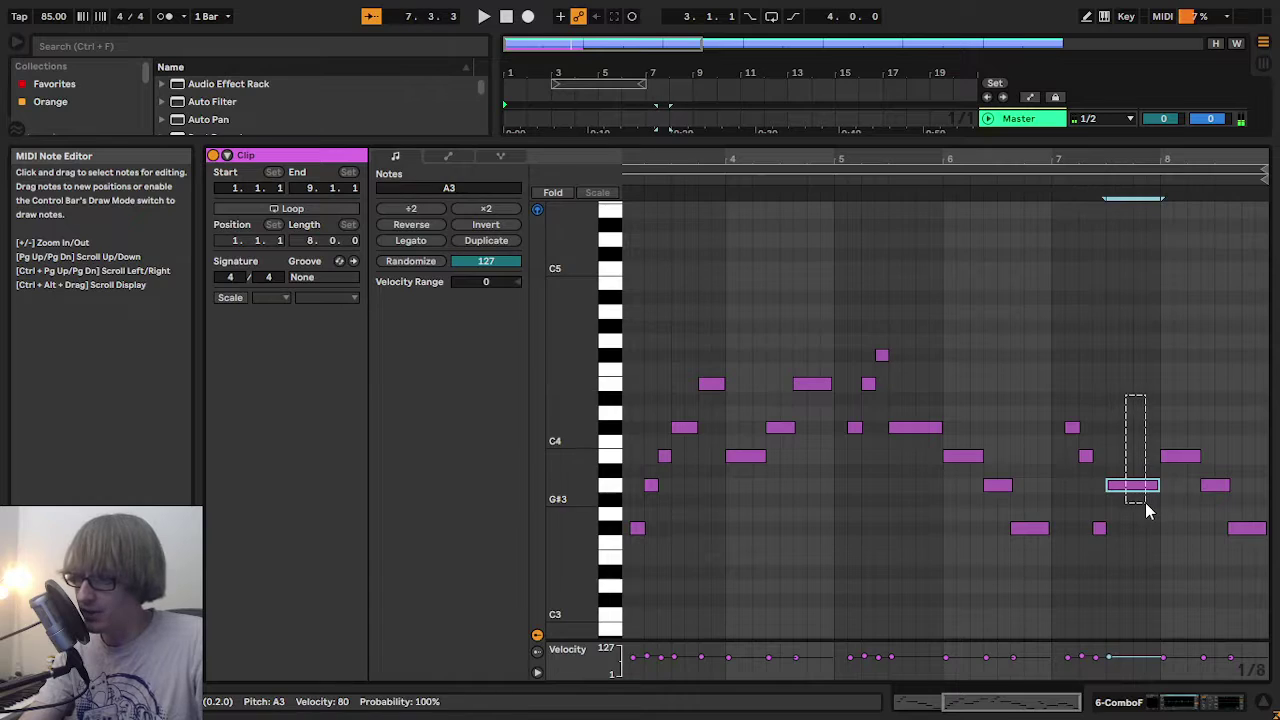
{"action": "left_click", "coordinate": [845, 189]}
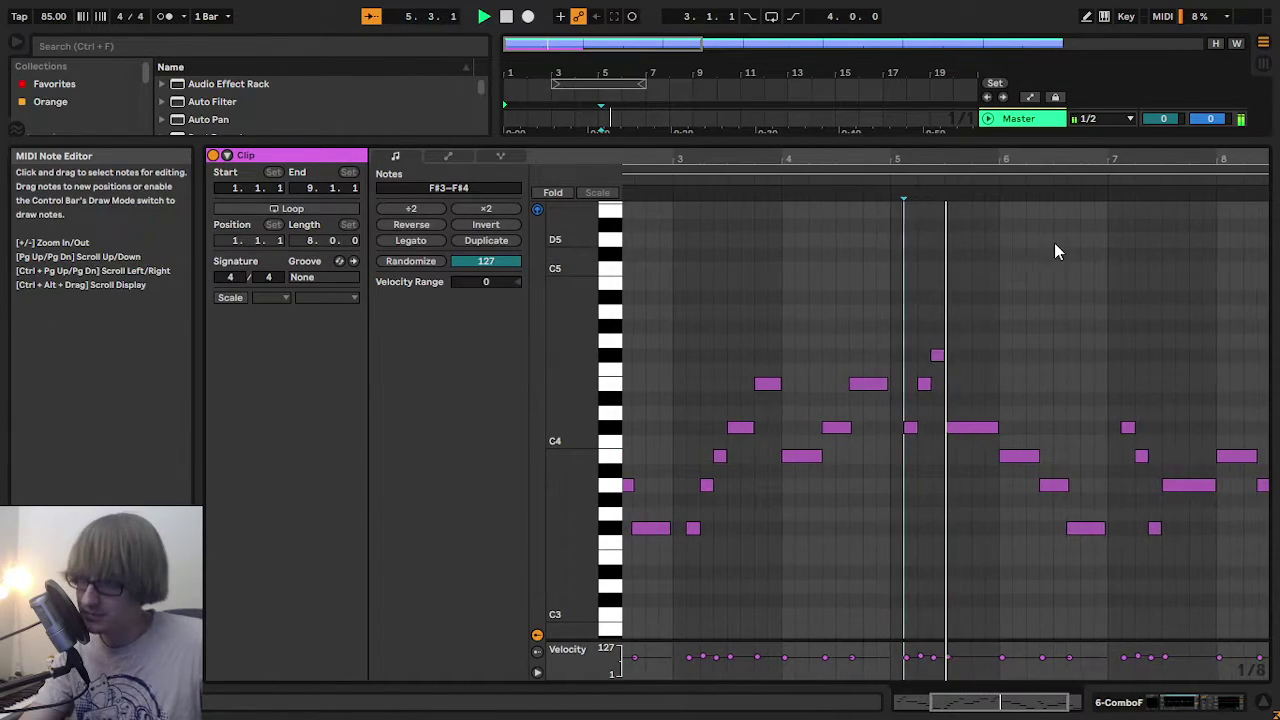
{"action": "left_click_drag", "start_coordinate": [1092, 154], "coordinate": [1072, 163]}
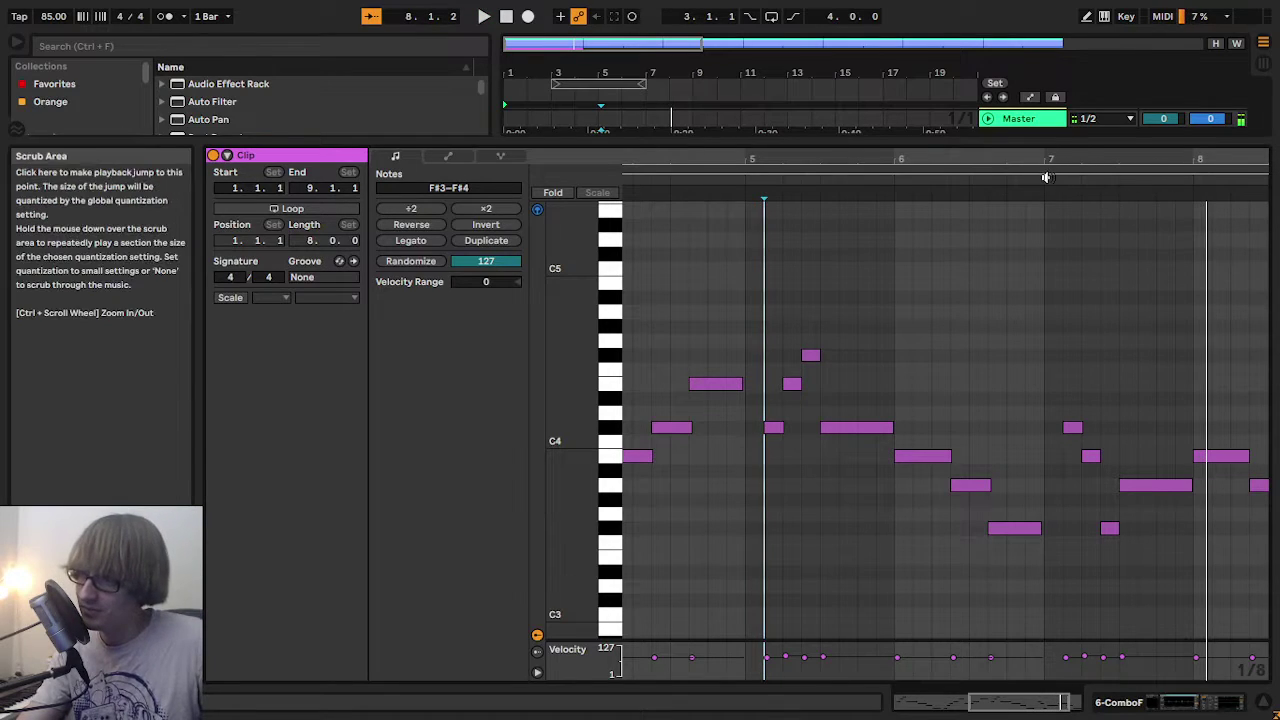
{"action": "left_click", "coordinate": [1043, 177]}
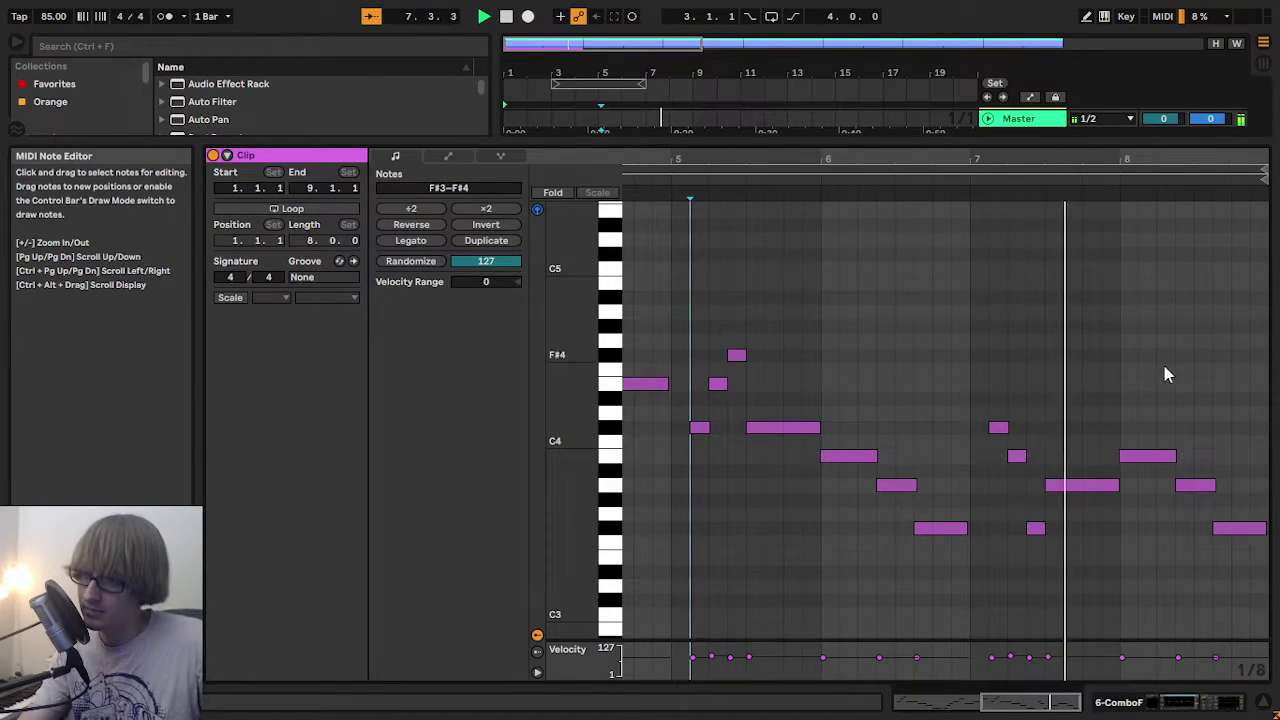
- Shorten the A3 note at beat 7.3 to one beat and duplicate it onto beat 7.4
{"action": "left_click", "coordinate": [1067, 522]}
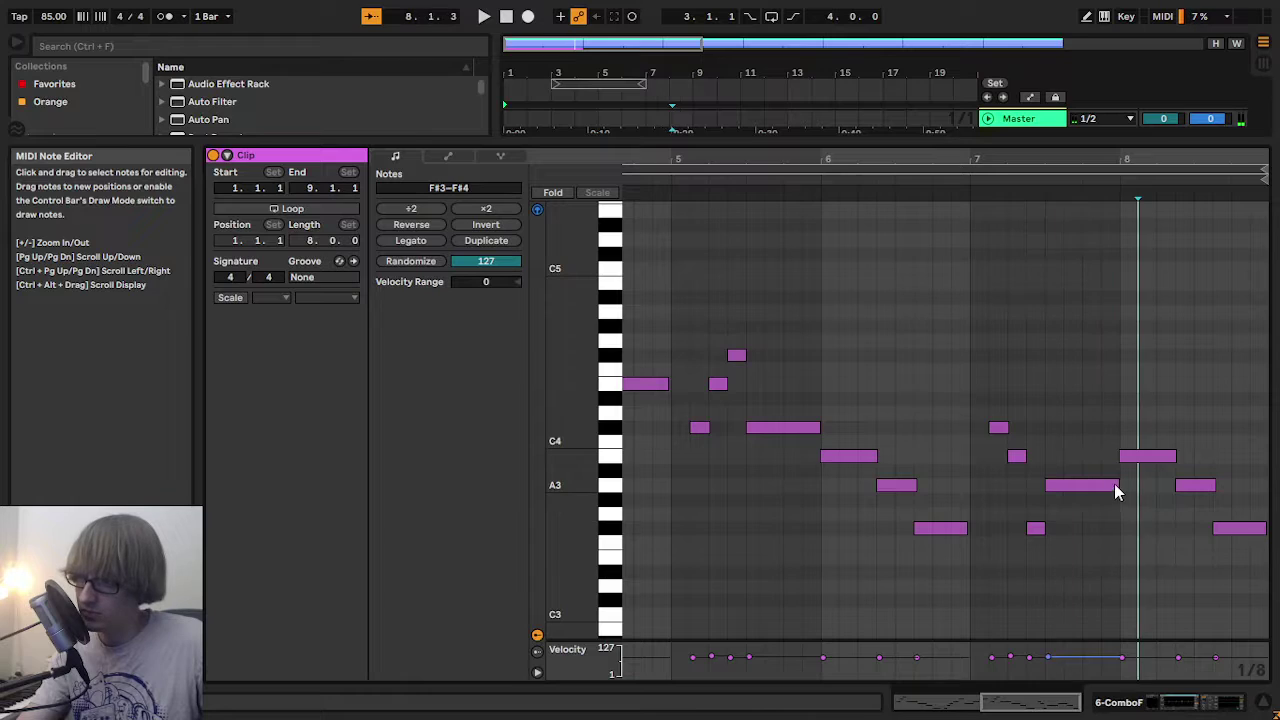
{"action": "left_click_drag", "start_coordinate": [1117, 490], "coordinate": [1080, 488]}
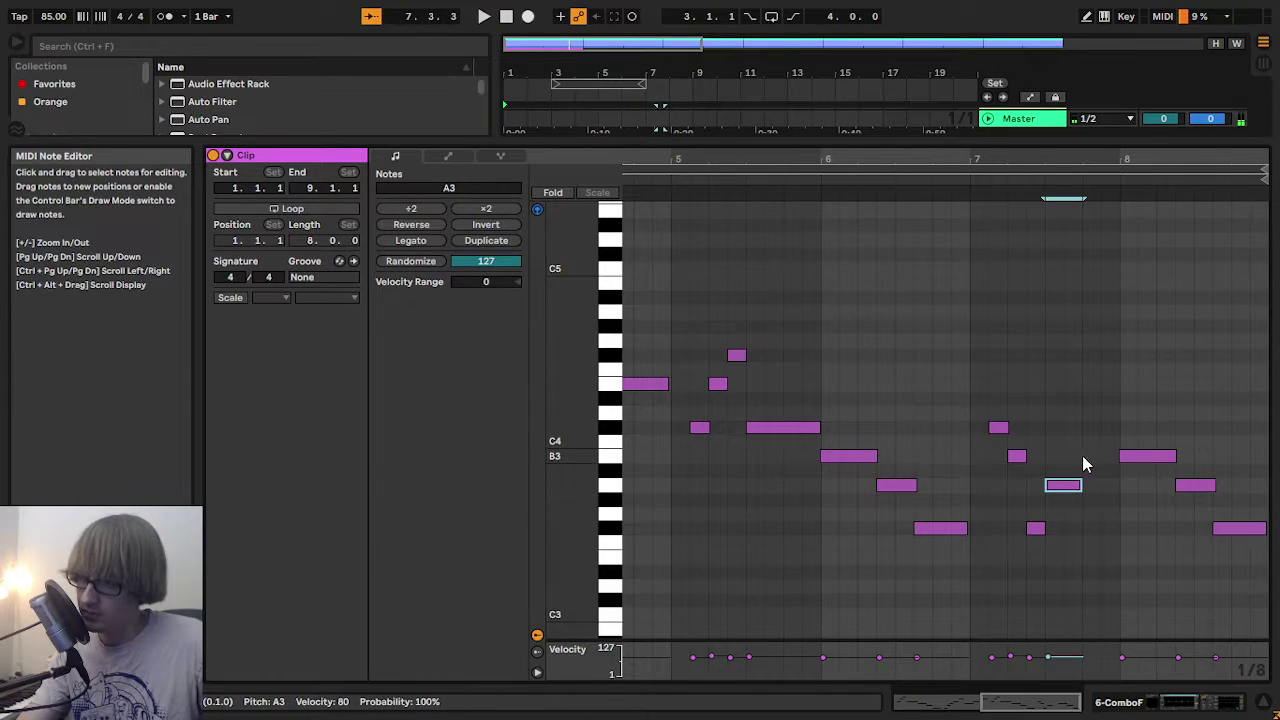
{"action": "key", "text": "ctrl+d"}
- Raise the duplicated note at beat 7.4 to C4 and the first note of bar 8 to C#4
{"action": "key", "text": "Up"}
{"action": "key", "text": "Up"}
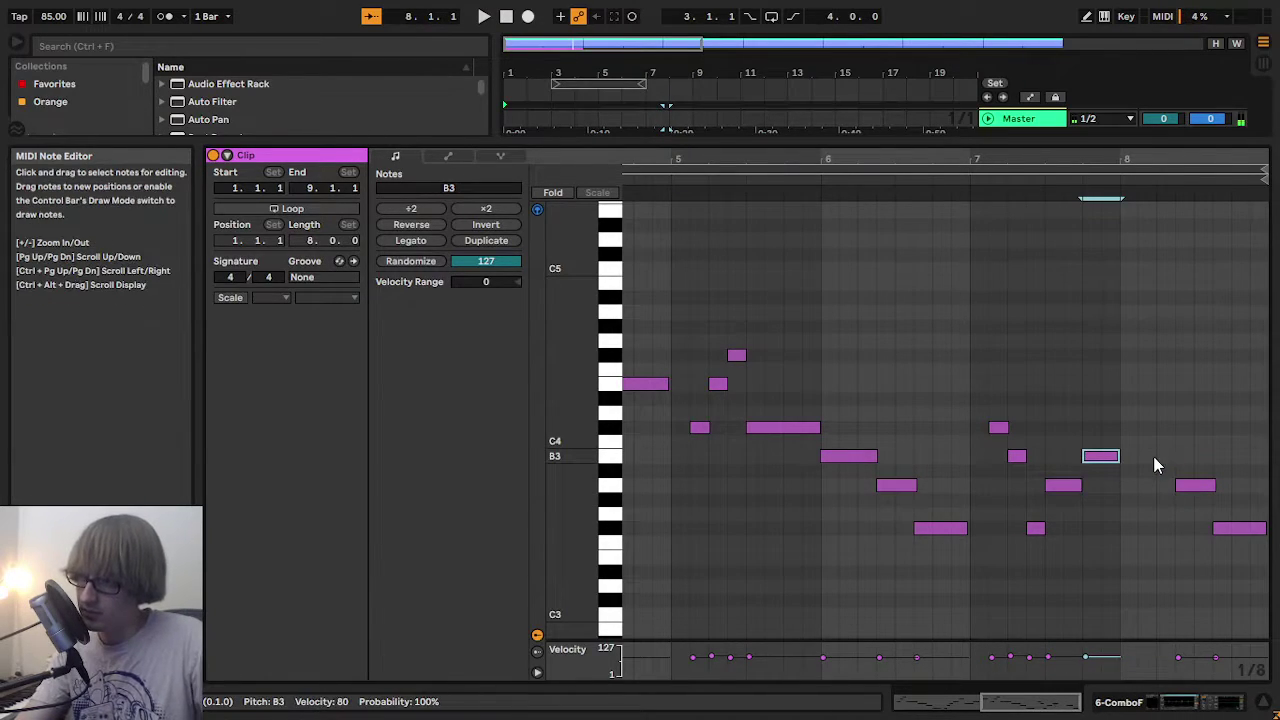
{"action": "key", "text": "Up"}
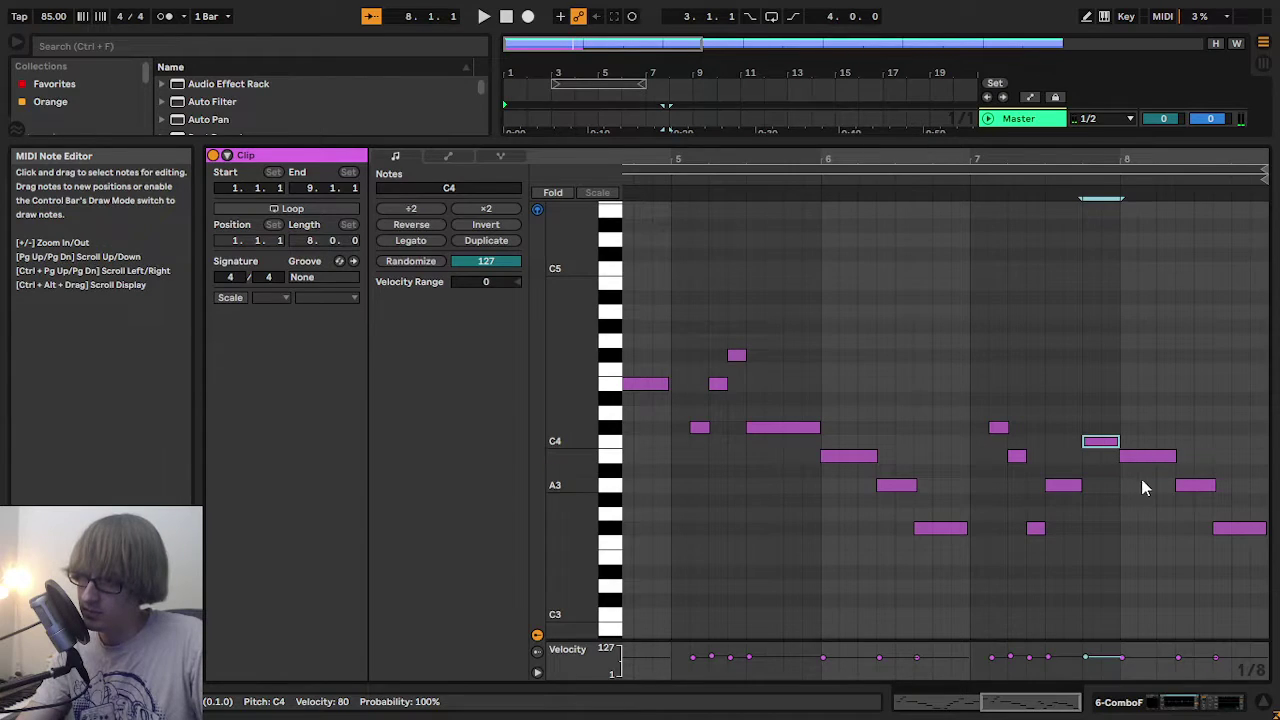
{"action": "left_click", "coordinate": [1154, 456]}
{"action": "key", "text": "Up"}
{"action": "key", "text": "Up"}
- Lower the note at beat 7.4 to B3 and play bar 7
{"action": "left_click", "coordinate": [1090, 466]}
{"action": "left_click", "coordinate": [1101, 461]}
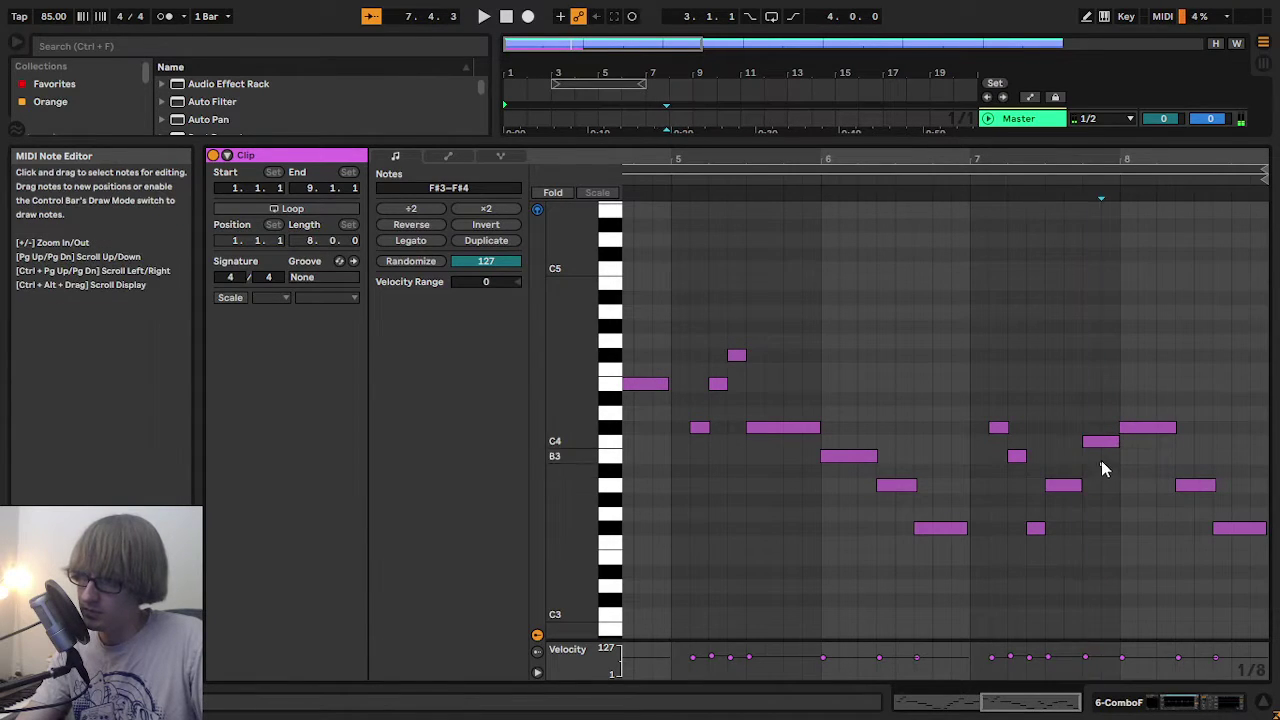
{"action": "key", "text": "space"}
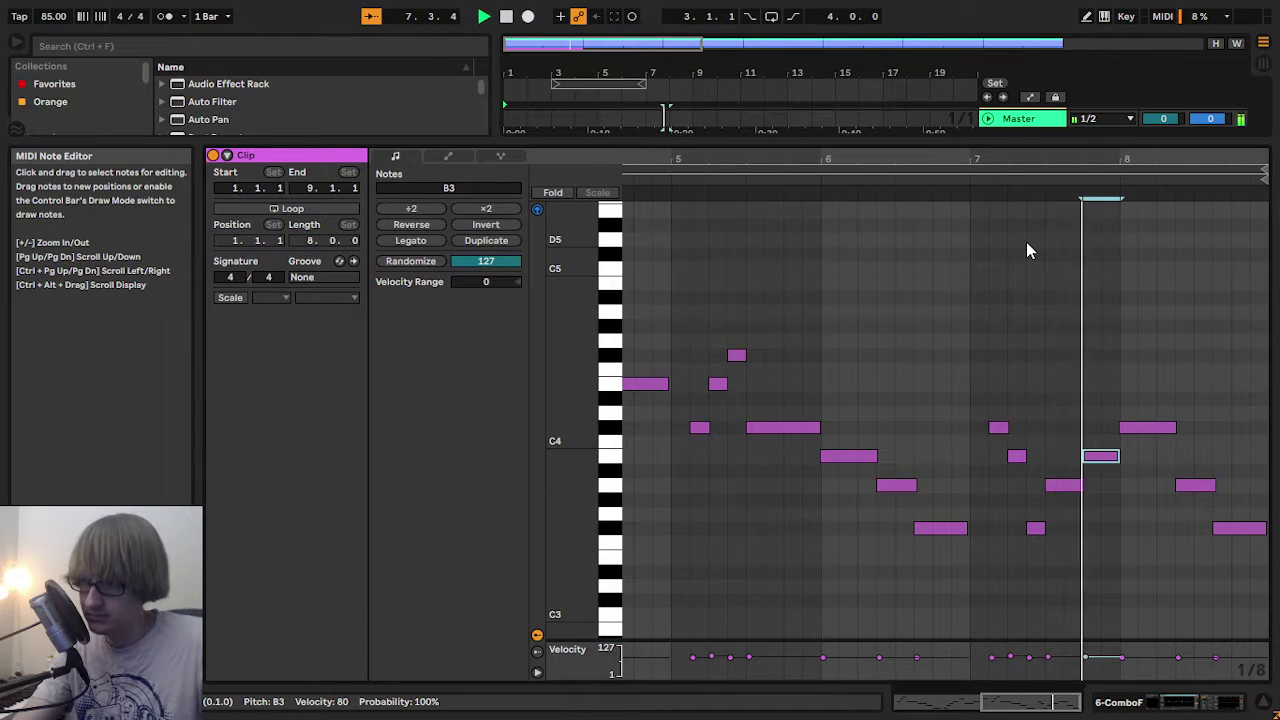
- Lower the first note of bar 8 to A3 and shorten it to about one beat
{"action": "left_click", "coordinate": [1145, 432]}
{"action": "key", "text": "Down"}
{"action": "key", "text": "Down"}
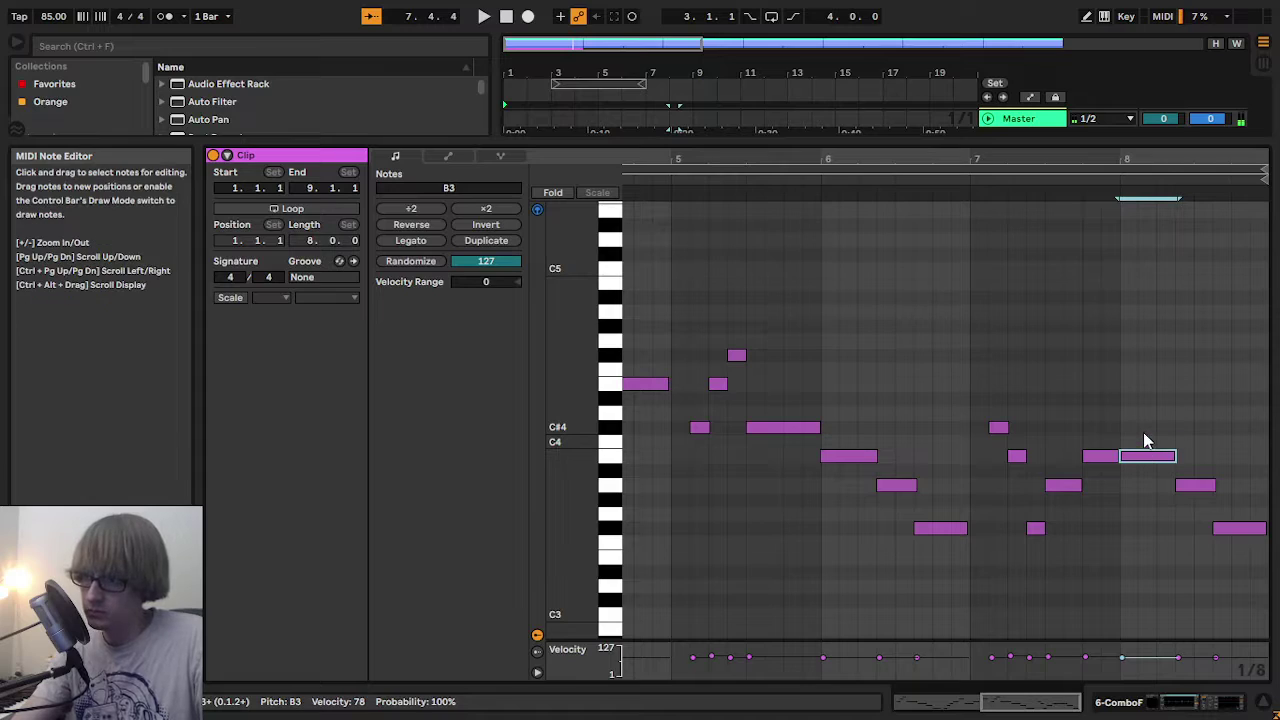
{"action": "key", "text": "Down"}
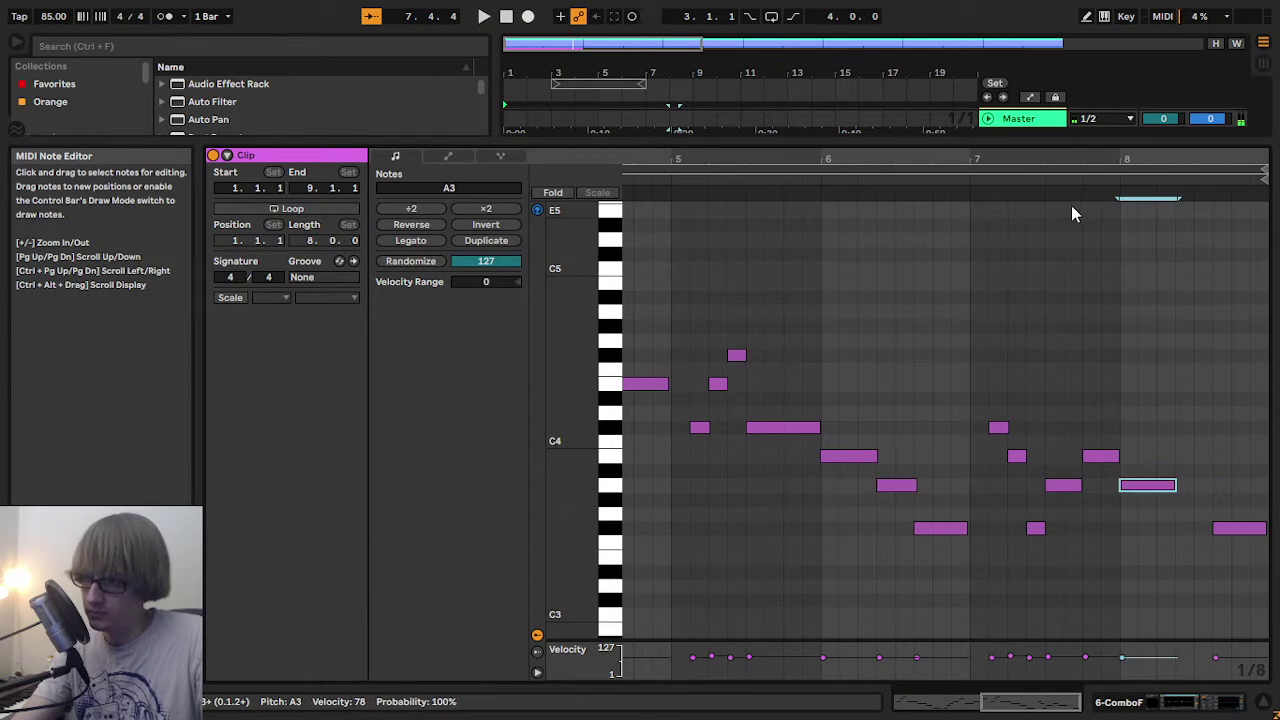
{"action": "key", "text": "Down"}
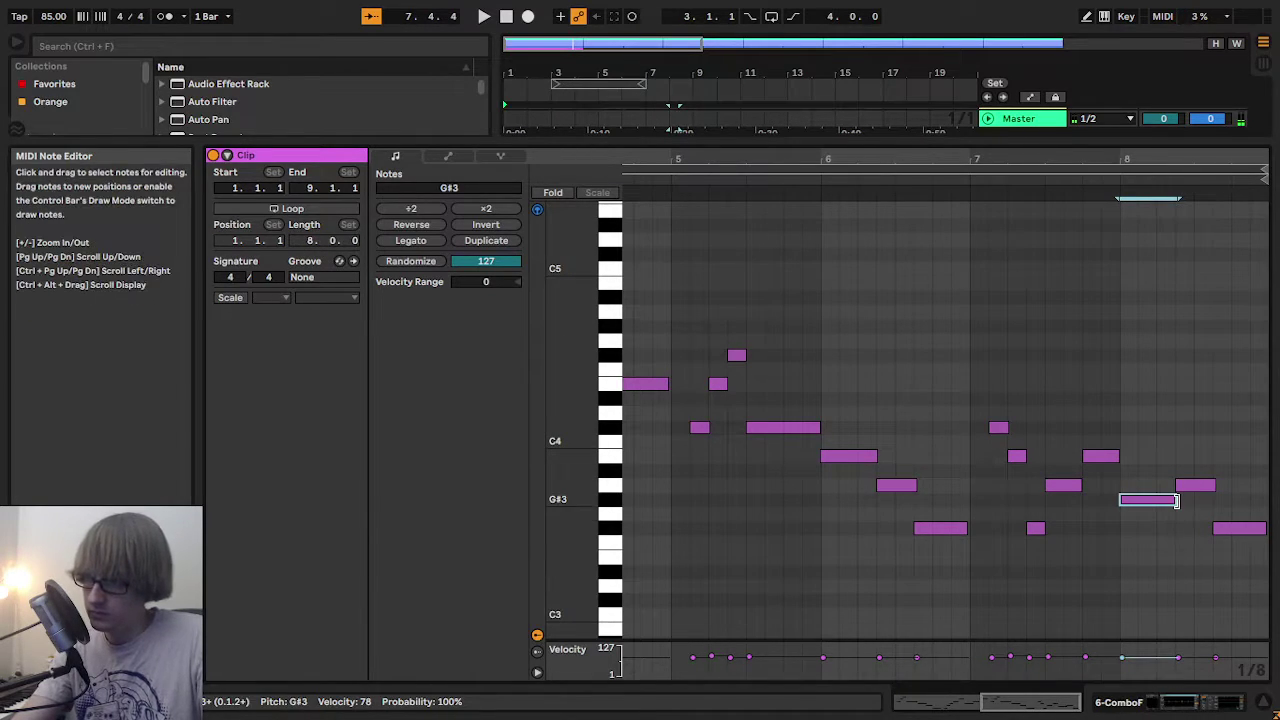
{"action": "mouse_move", "coordinate": [1175, 499]}
{"action": "left_mouse_down"}
{"action": "mouse_move", "coordinate": [1143, 500]}
{"action": "mouse_move", "coordinate": [1155, 500]}
{"action": "left_mouse_up"}
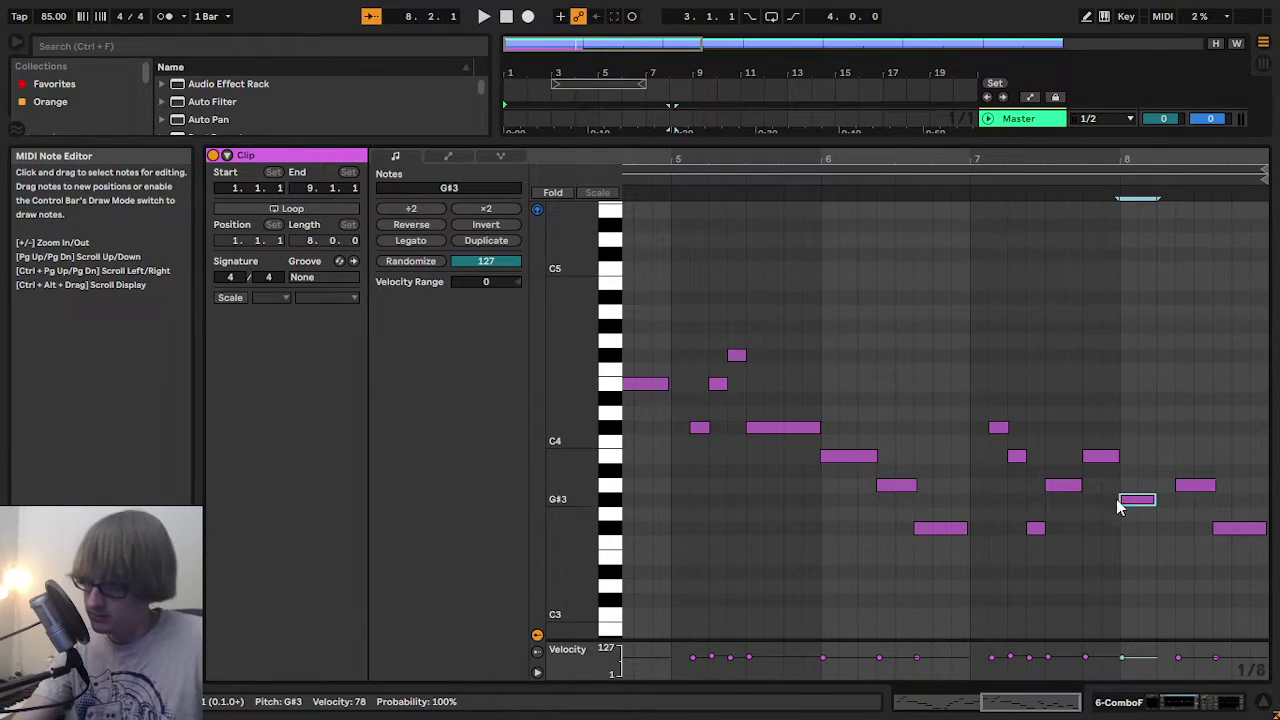
{"action": "left_click_drag", "start_coordinate": [1137, 499], "coordinate": [1137, 486]}
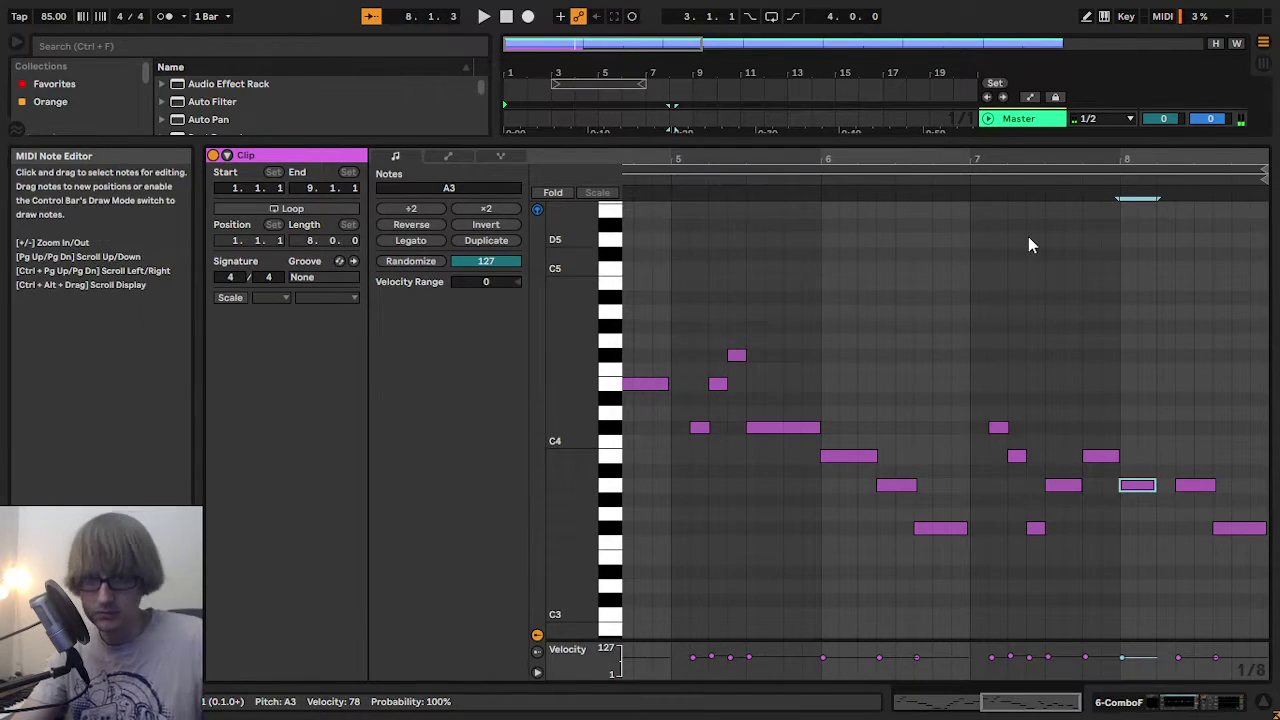
- Play the melody from bar 7 to check the edited phrase
{"action": "left_click", "coordinate": [952, 182]}
{"action": "key", "text": "space"}
{"action": "mouse_move", "coordinate": [1187, 158]}
{"action": "left_mouse_down"}
{"action": "mouse_move", "coordinate": [1172, 178]}
{"action": "mouse_move", "coordinate": [1187, 156]}
{"action": "left_mouse_up"}
{"action": "left_click", "coordinate": [963, 184]}
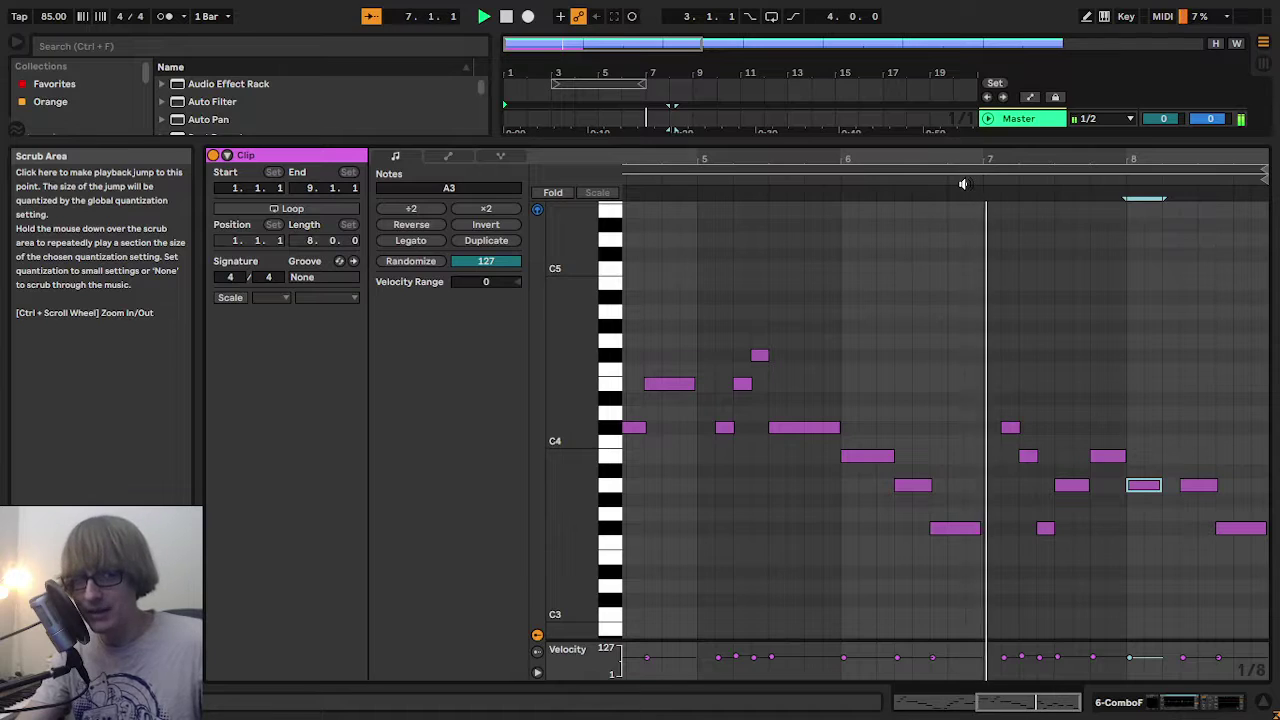
{"action": "key", "text": "space"}
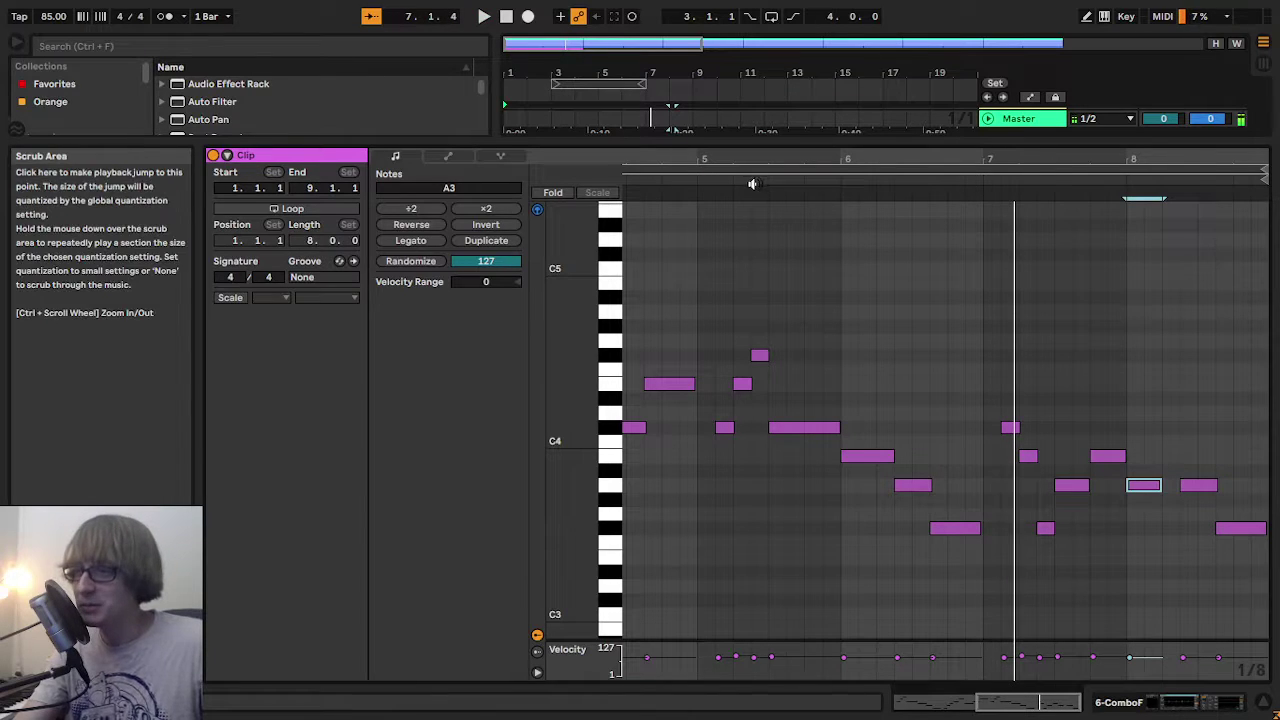
- Play the melody from bar 5 into bar 8, then replay it from bar 7
{"action": "left_click", "coordinate": [692, 183]}
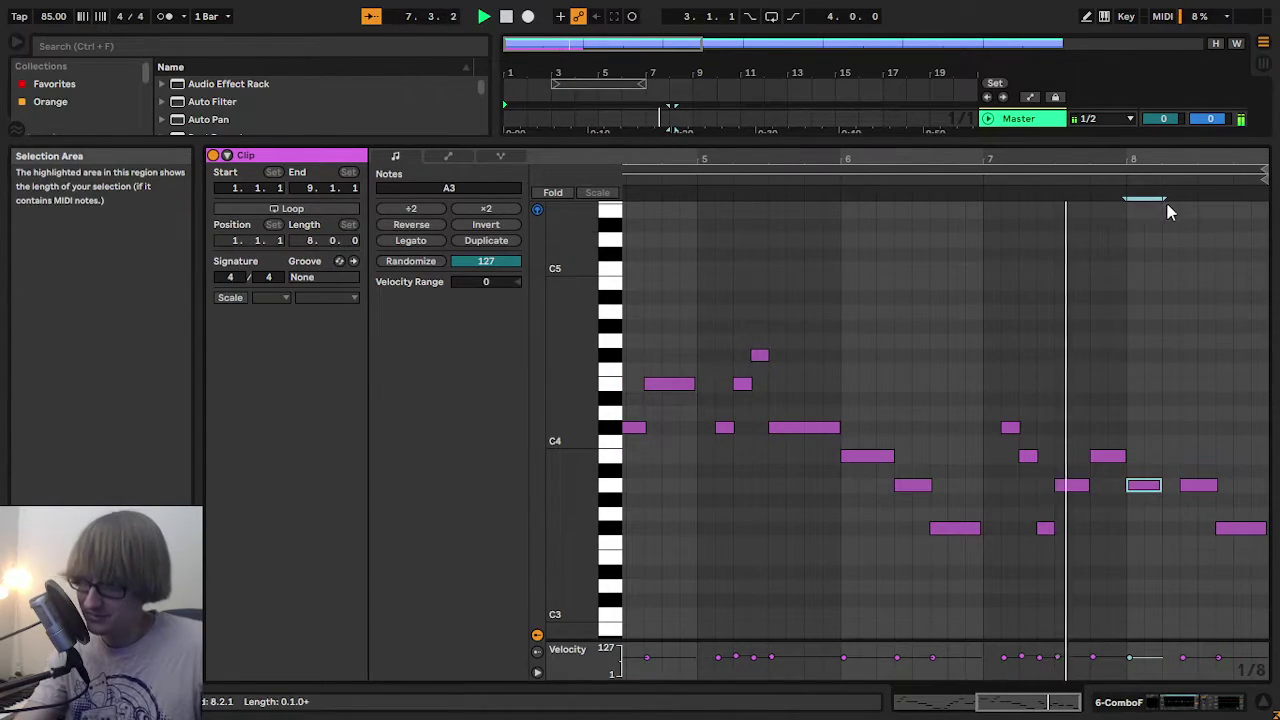
{"action": "key", "text": "space"}
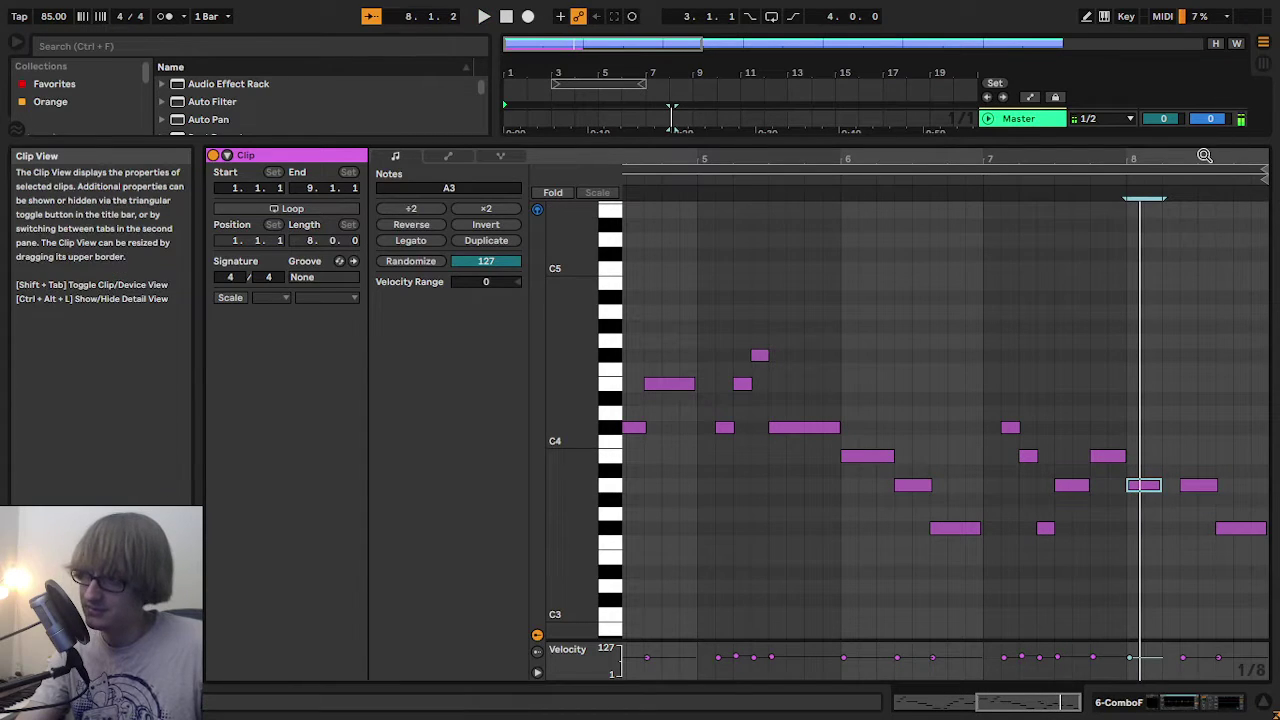
{"action": "left_click_drag", "start_coordinate": [1205, 160], "coordinate": [1147, 168]}
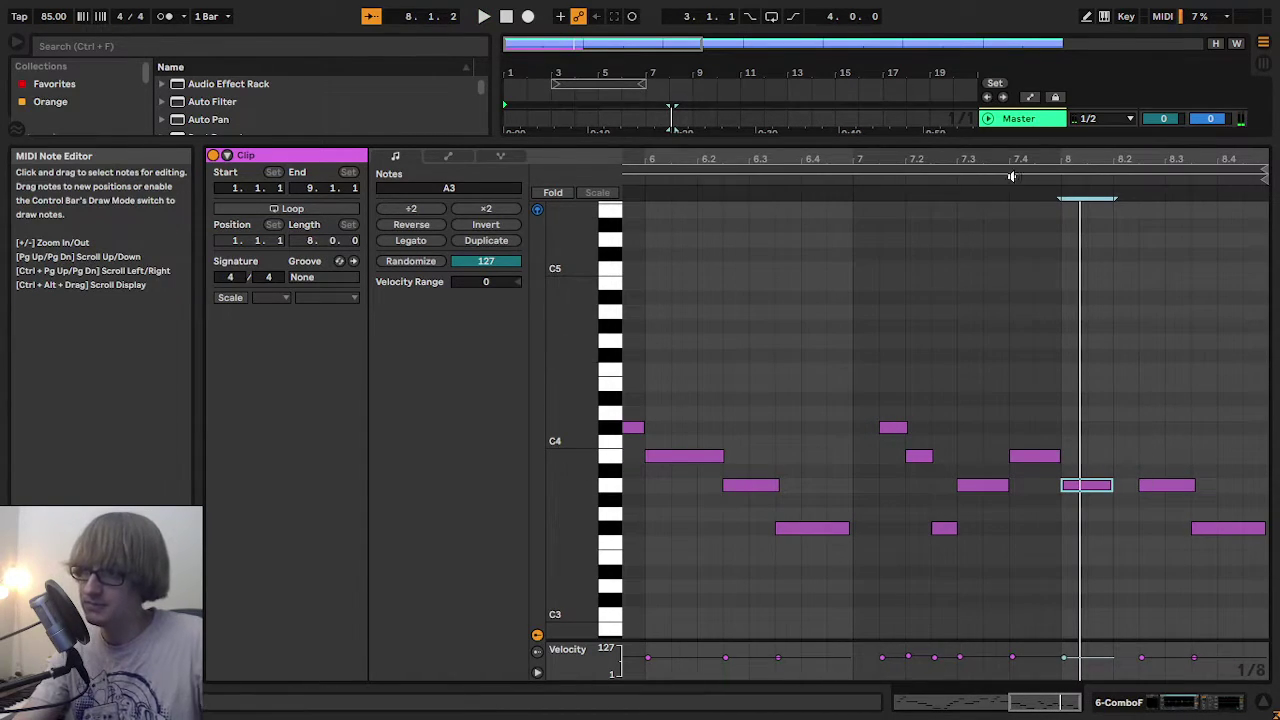
{"action": "left_click", "coordinate": [850, 178]}
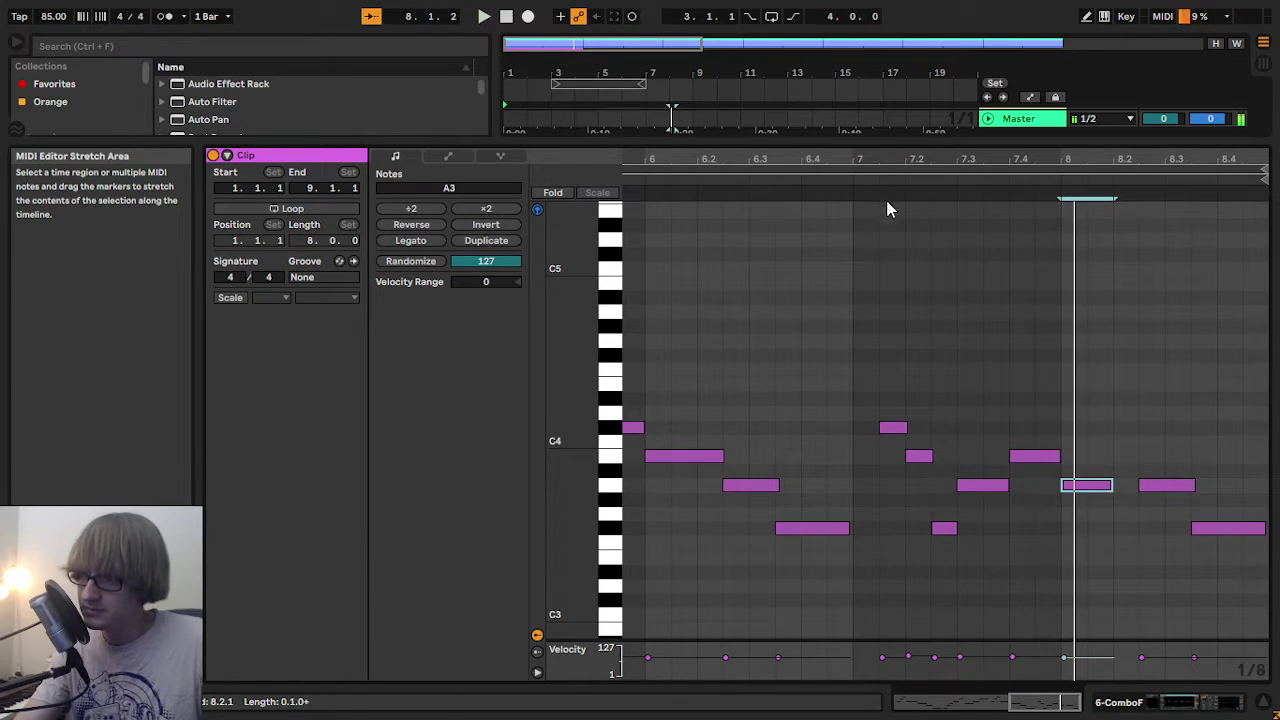
- Add a half-beat C#4 note at 8.1.3 in the melody and play into bar 8 to check it
{"action": "left_click_drag", "start_coordinate": [1089, 545], "coordinate": [1115, 460]}
{"action": "double_click", "coordinate": [1099, 425]}
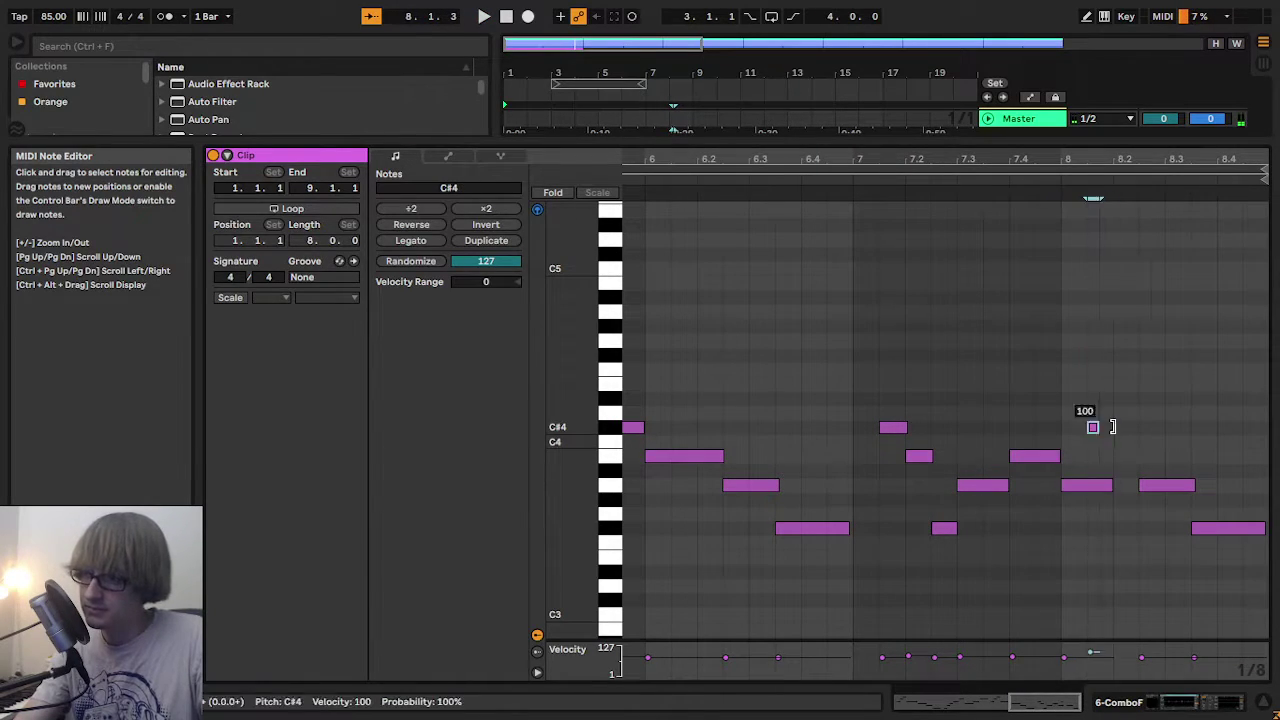
{"action": "key", "text": "Up"}
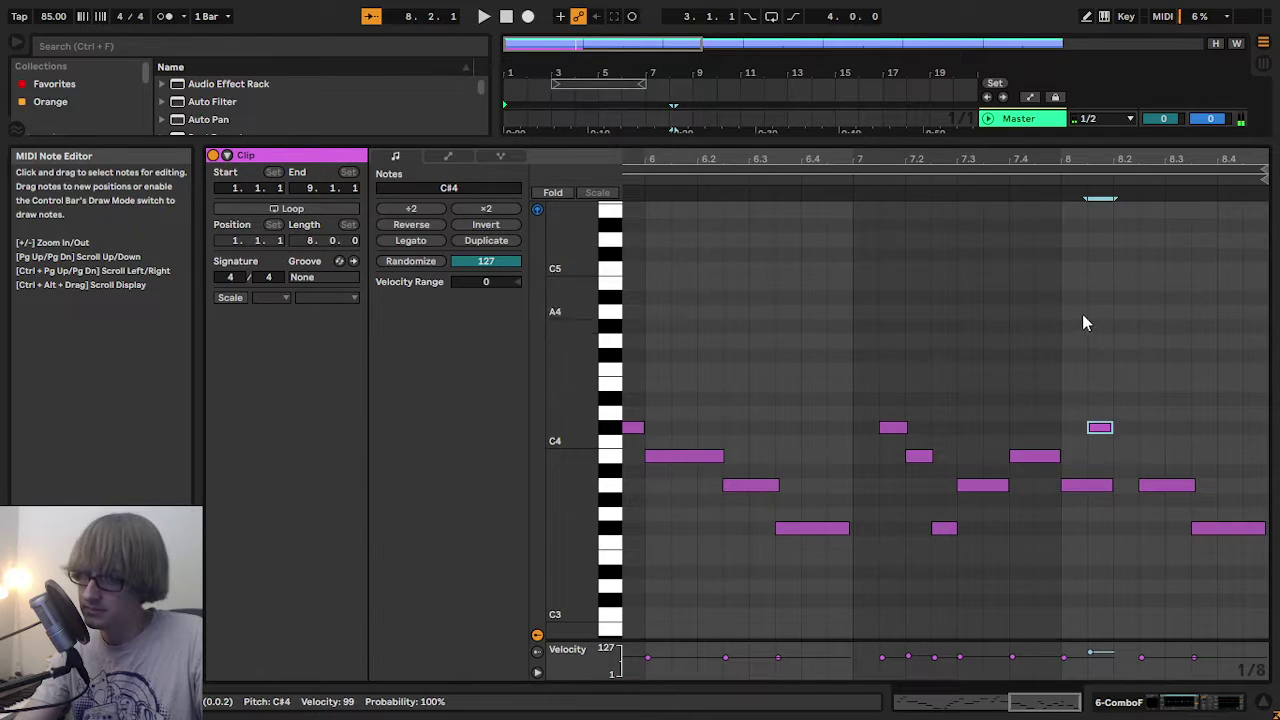
{"action": "left_click", "coordinate": [995, 178]}
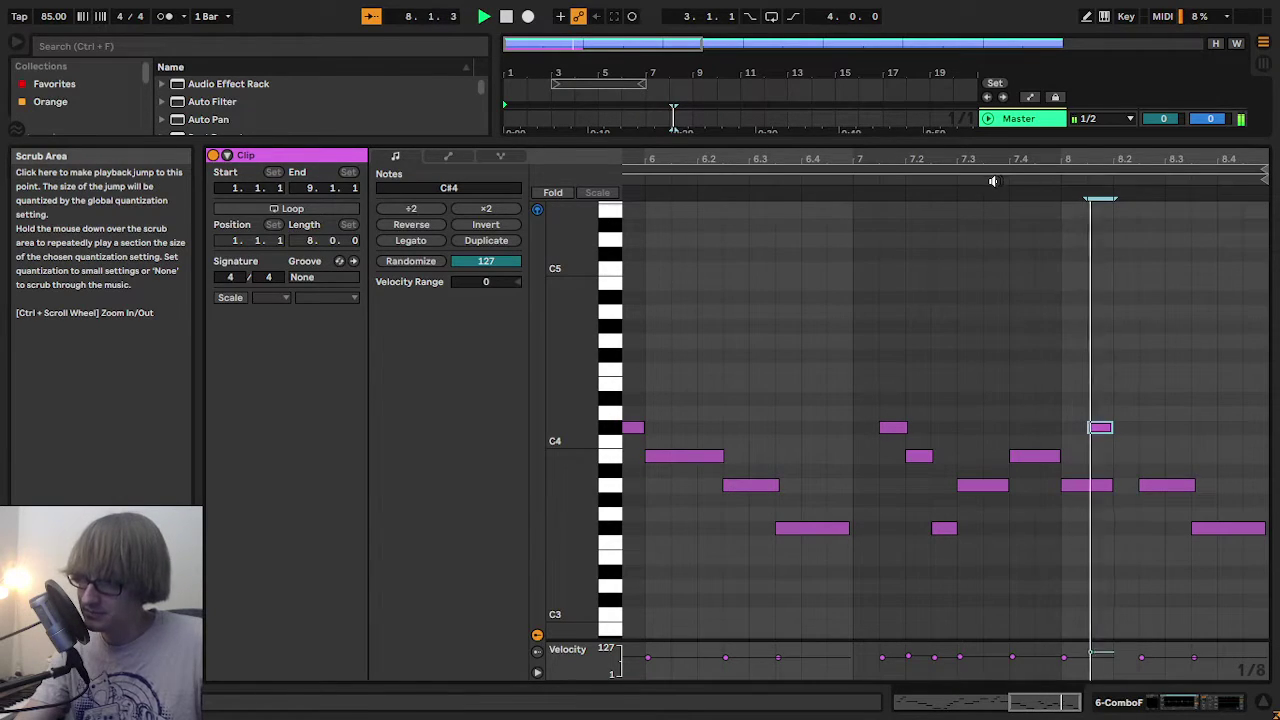
{"action": "key", "text": "space"}
- Shorten the opening A3 of bar 8 to half a beat, lower the note after it to B3, and play the phrase
{"action": "left_click", "coordinate": [1110, 510]}
{"action": "left_click_drag", "start_coordinate": [1114, 487], "coordinate": [1086, 486]}
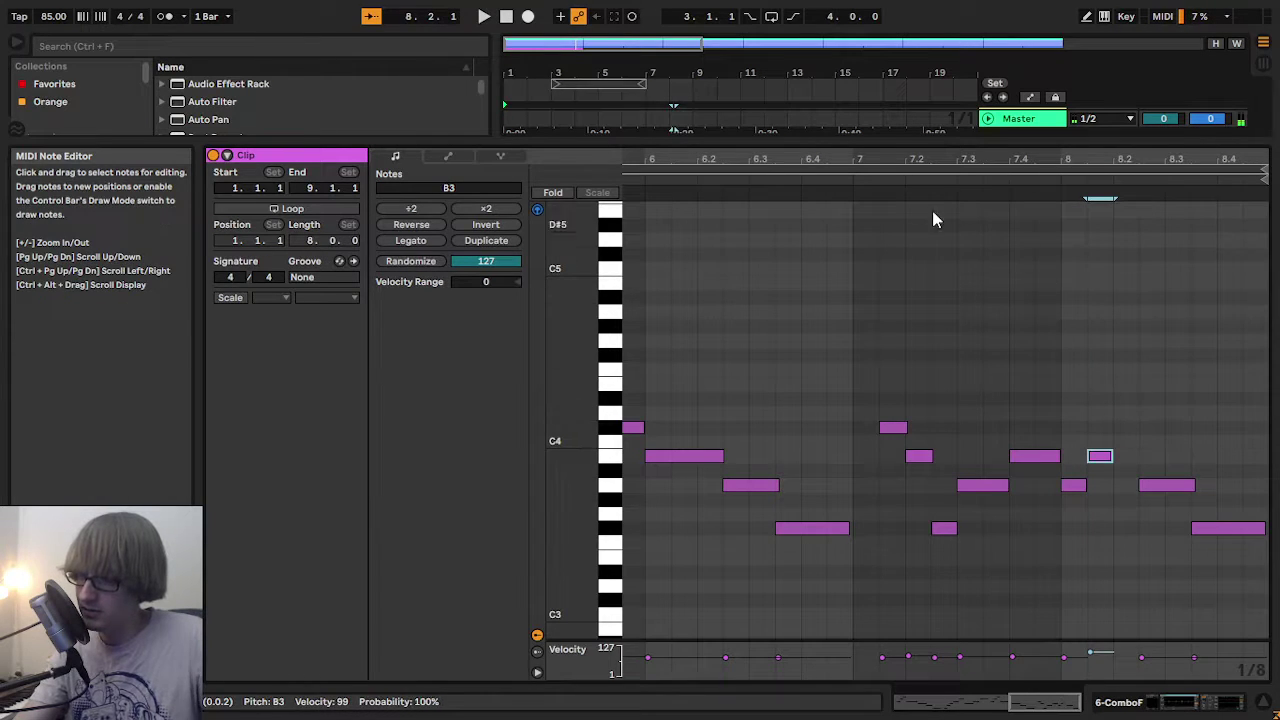
{"action": "left_click", "coordinate": [935, 176]}
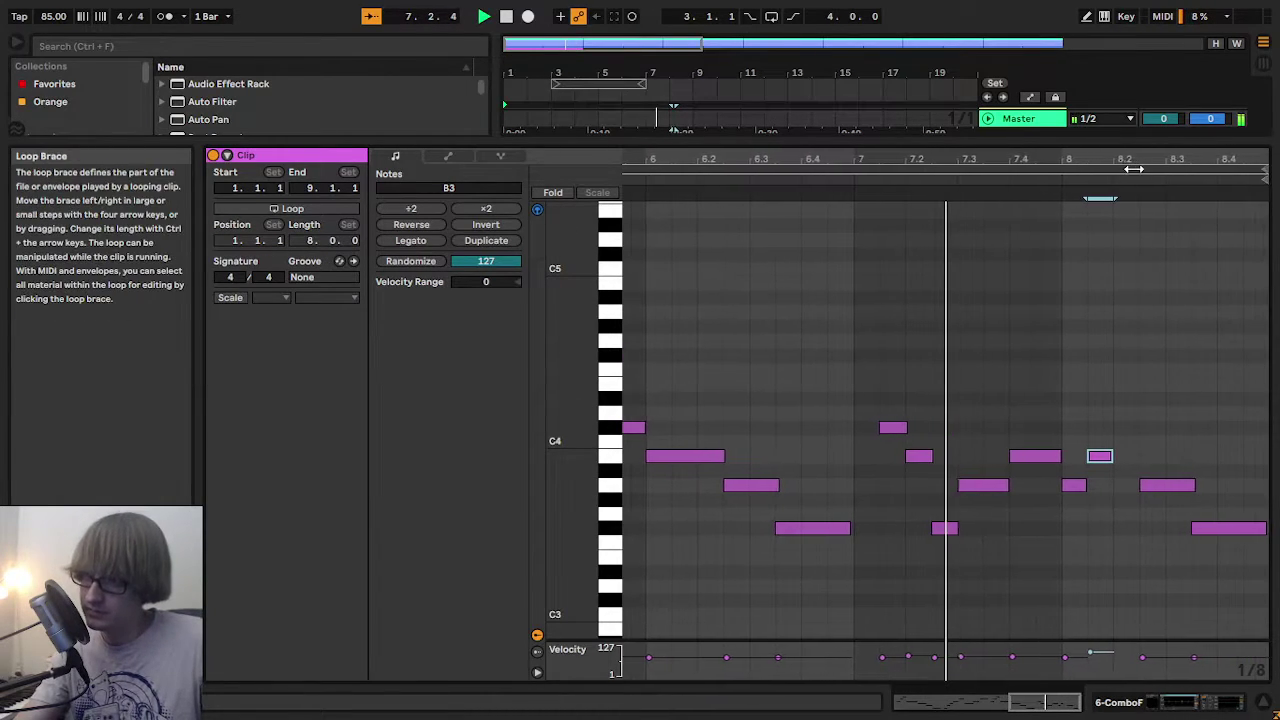
- Shorten the A3 and B3 at the start of bar 8 to sixteenth notes, with the B3 starting at 8.1.2
{"action": "scroll", "coordinate": [1133, 169], "scroll_direction": "up", "scroll_amount": 3}
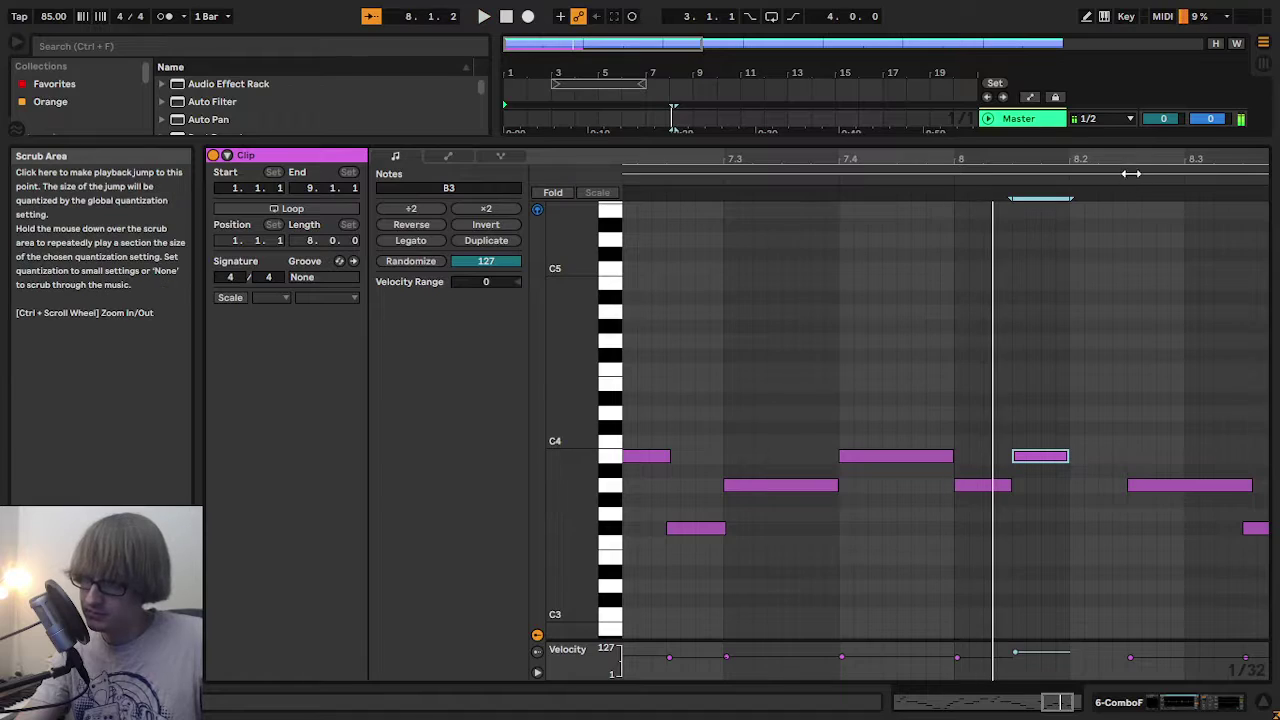
{"action": "scroll", "coordinate": [1096, 251], "scroll_direction": "down", "scroll_amount": 2}
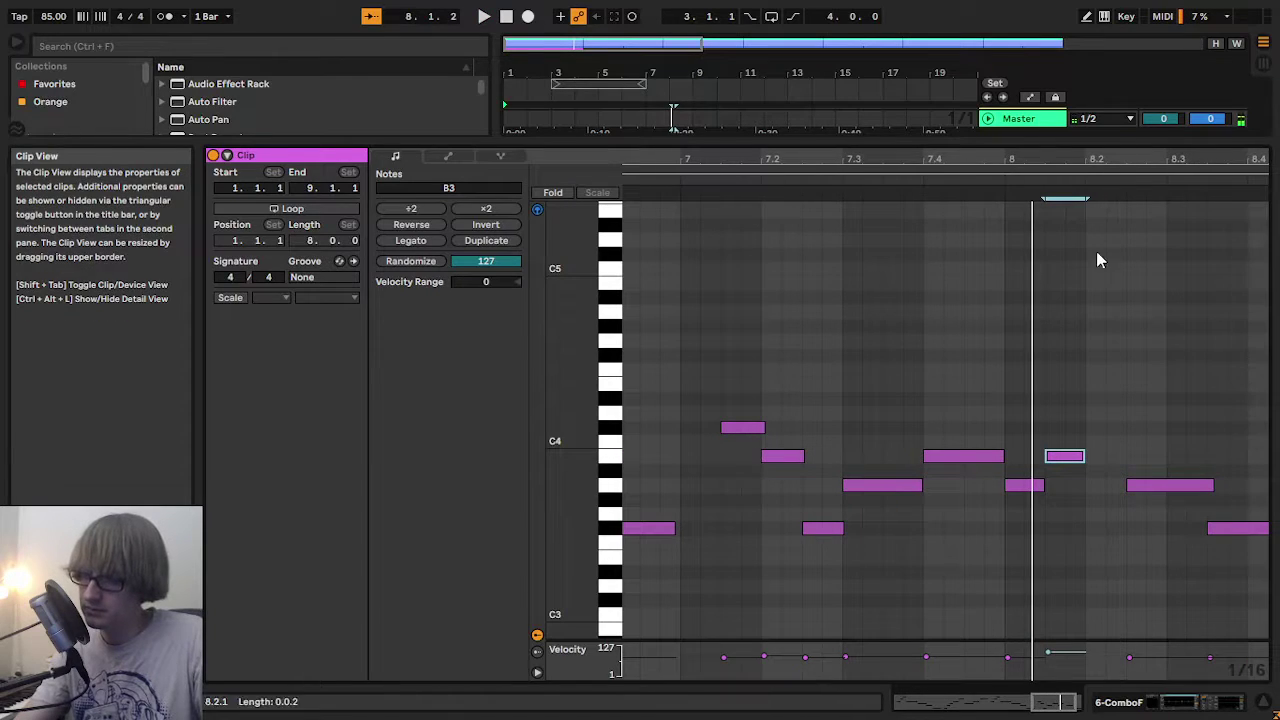
{"action": "mouse_move", "coordinate": [1044, 486]}
{"action": "left_mouse_down"}
{"action": "mouse_move", "coordinate": [1023, 486]}
{"action": "mouse_move", "coordinate": [1089, 440]}
{"action": "mouse_move", "coordinate": [1046, 458]}
{"action": "left_mouse_up"}
{"action": "left_click_drag", "start_coordinate": [1003, 526], "coordinate": [1045, 457]}
{"action": "left_click", "coordinate": [1068, 494]}
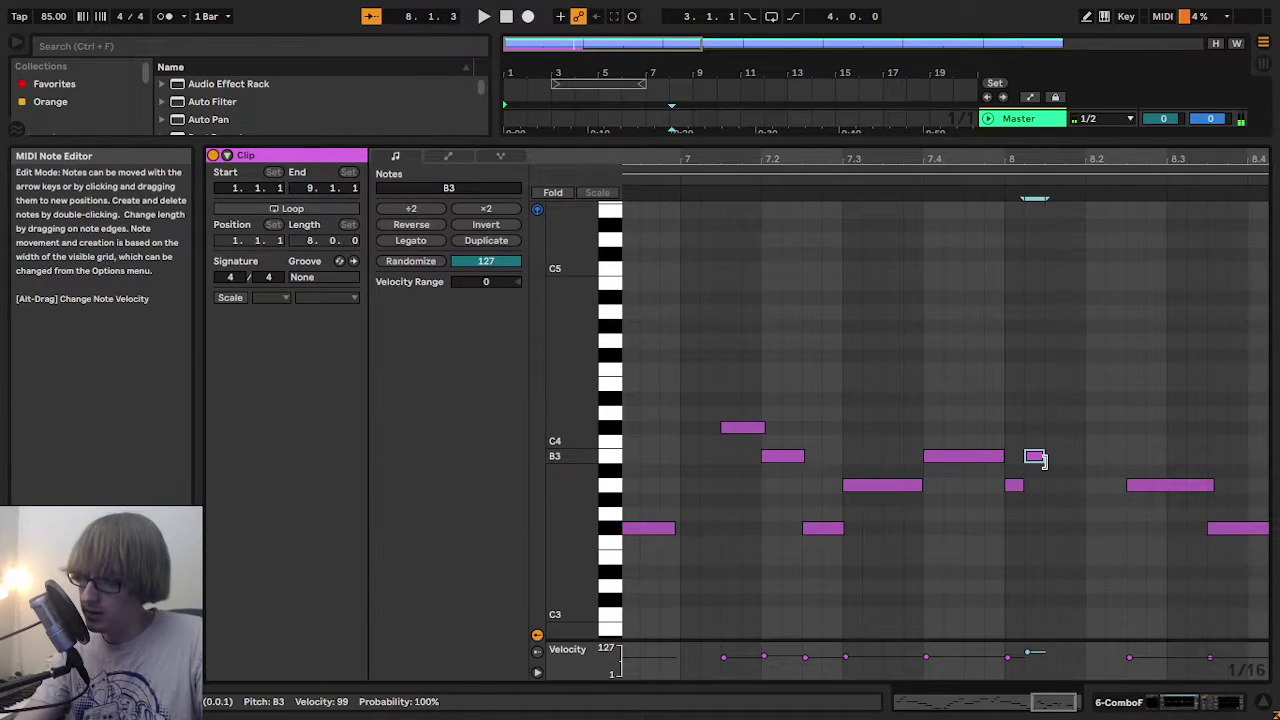
{"action": "left_click_drag", "start_coordinate": [1028, 518], "coordinate": [1020, 487]}
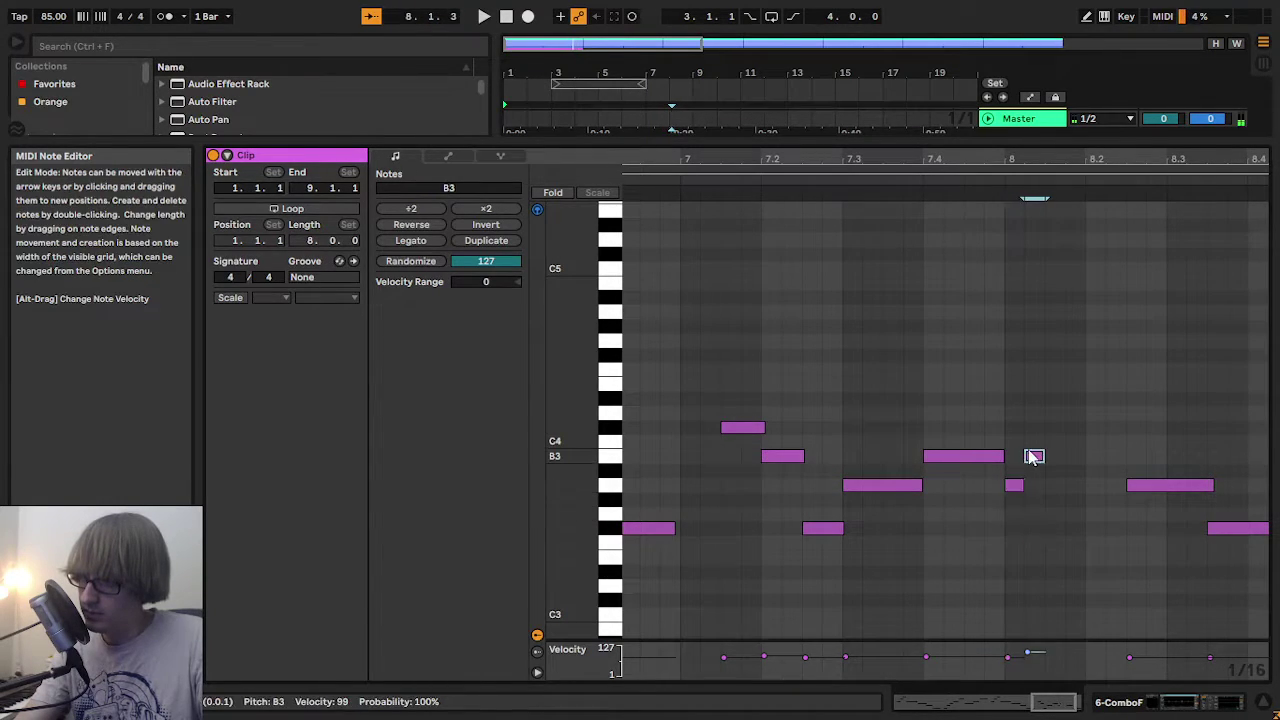
- Continue the run in bar 8 with sixteenth notes C#4 at 8.1.3, E4 at 8.1.4 and C#4 at 8.2
{"action": "double_click", "coordinate": [1057, 427]}
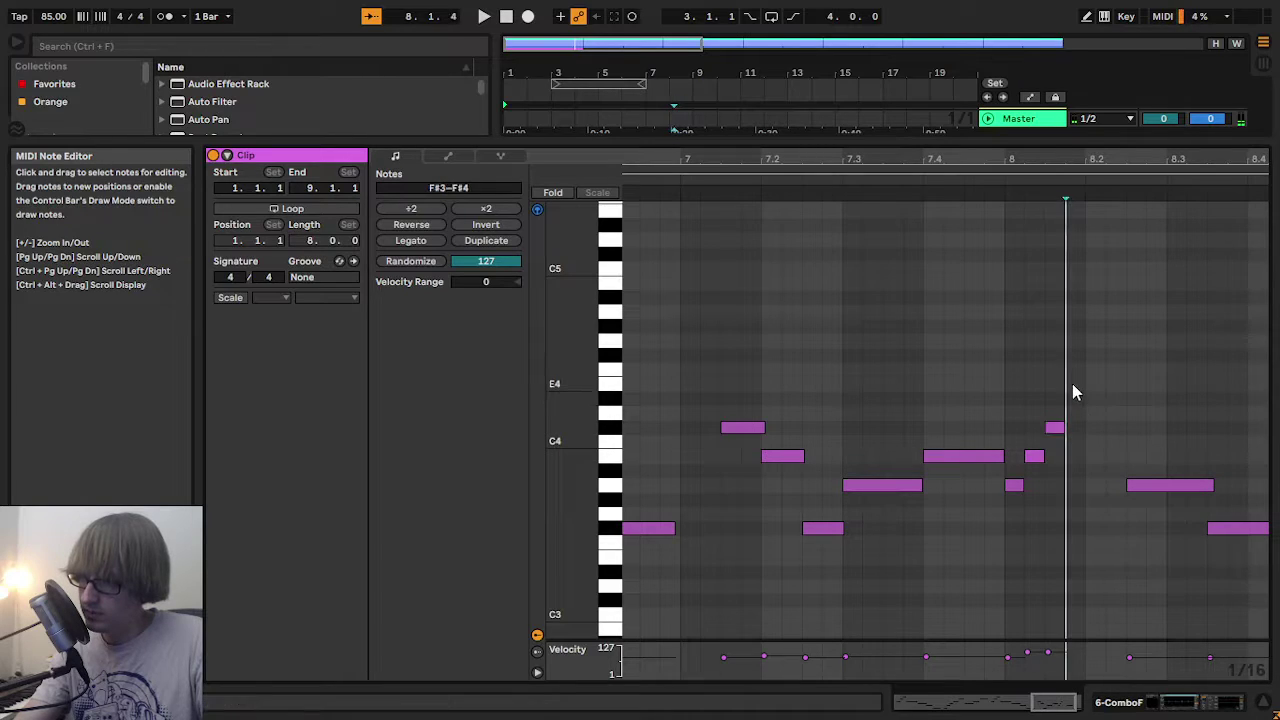
{"action": "double_click", "coordinate": [1074, 384]}
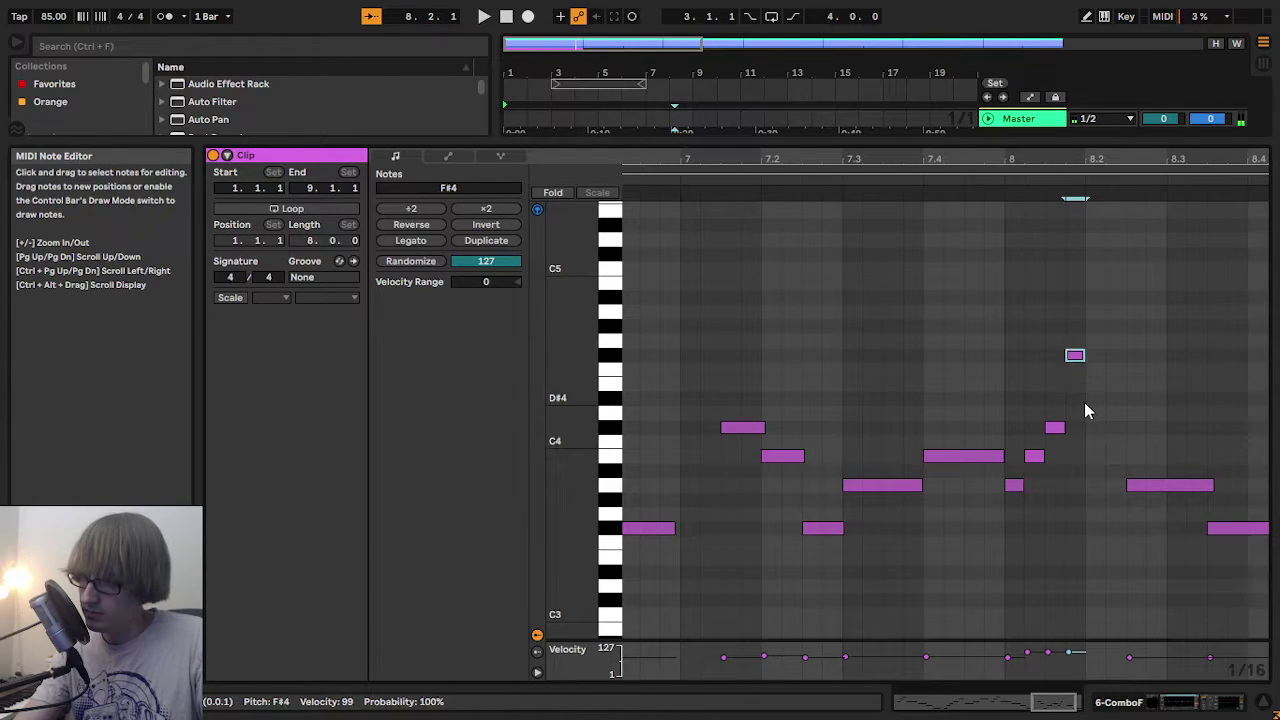
{"action": "key", "text": "Down"}
{"action": "key", "text": "Down"}
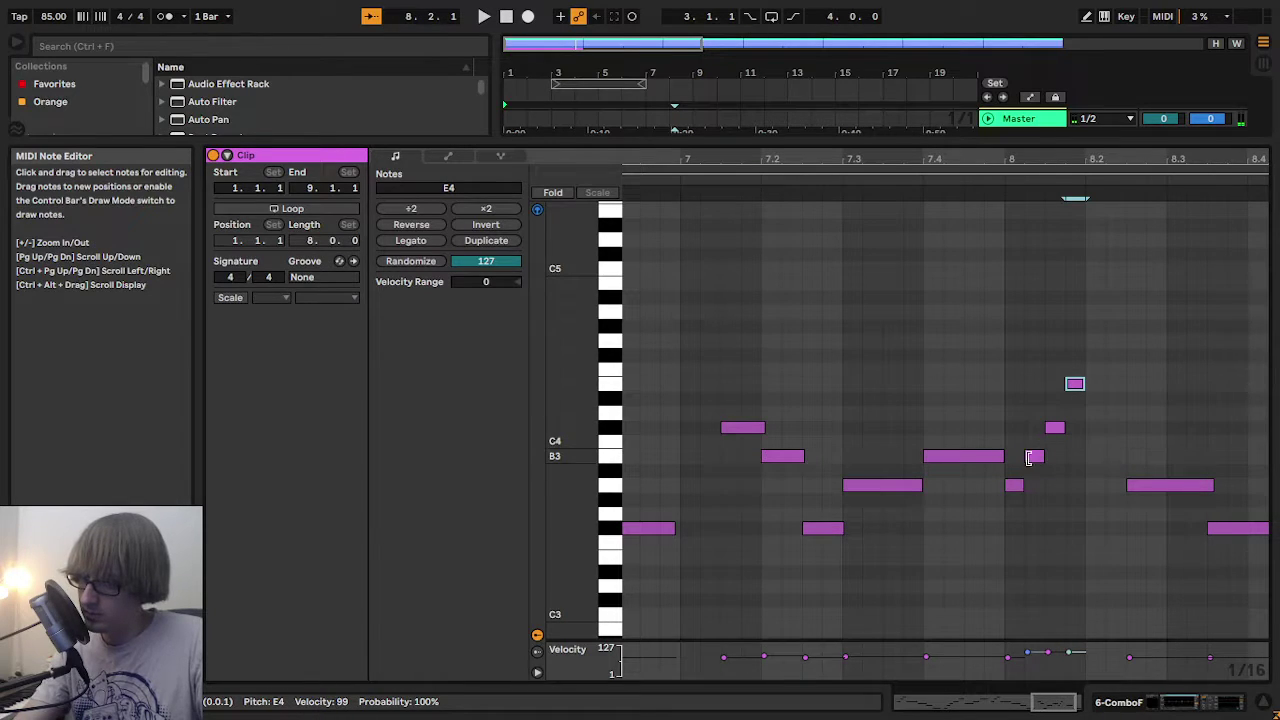
{"action": "left_click_drag", "start_coordinate": [1012, 520], "coordinate": [1076, 364]}
{"action": "double_click", "coordinate": [1094, 430]}
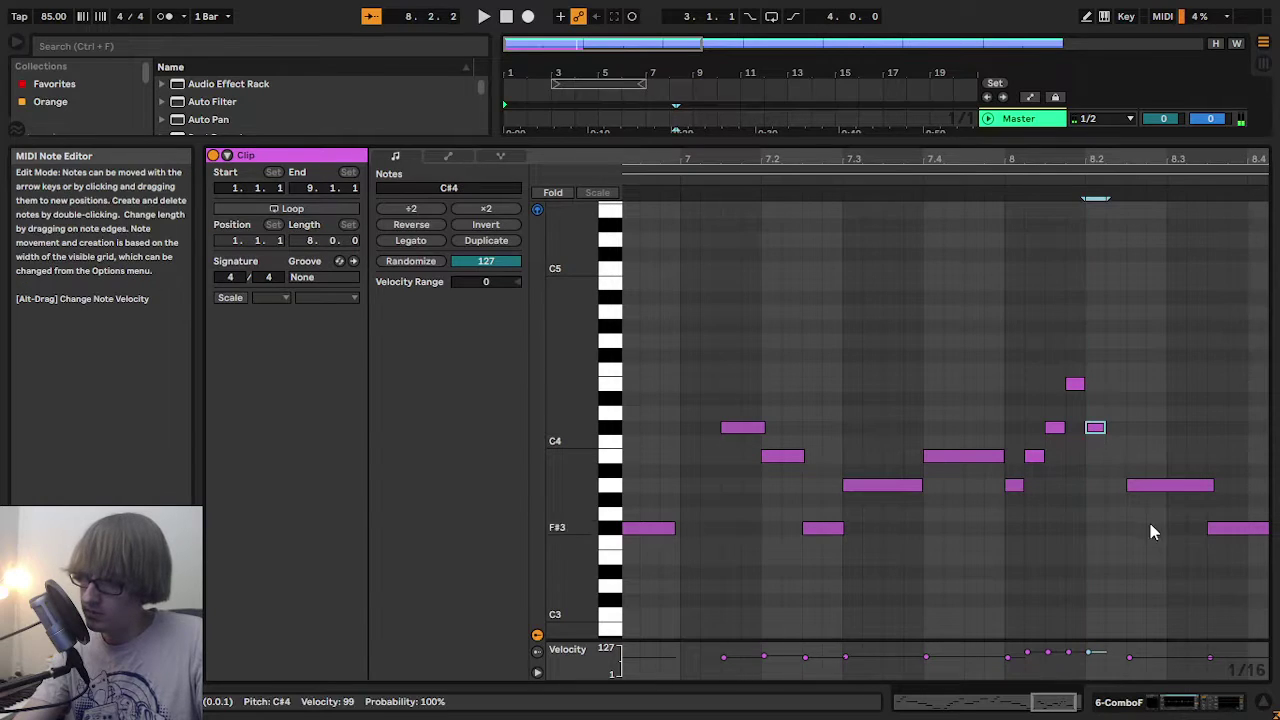
- Delete the two long closing notes of bar 8 after the new run and play the melody briefly
{"action": "left_click_drag", "start_coordinate": [1129, 566], "coordinate": [1260, 428]}
{"action": "key", "text": "Delete"}
{"action": "key", "text": "space"}
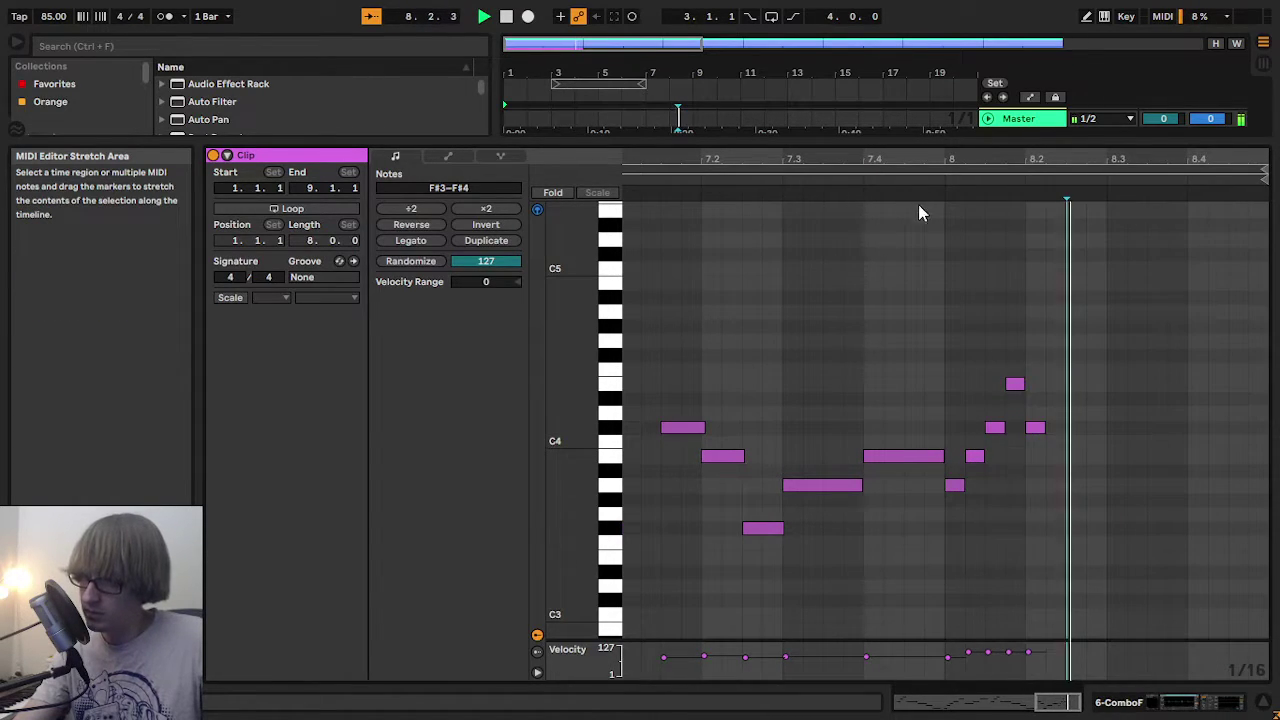
{"action": "key", "text": "space"}
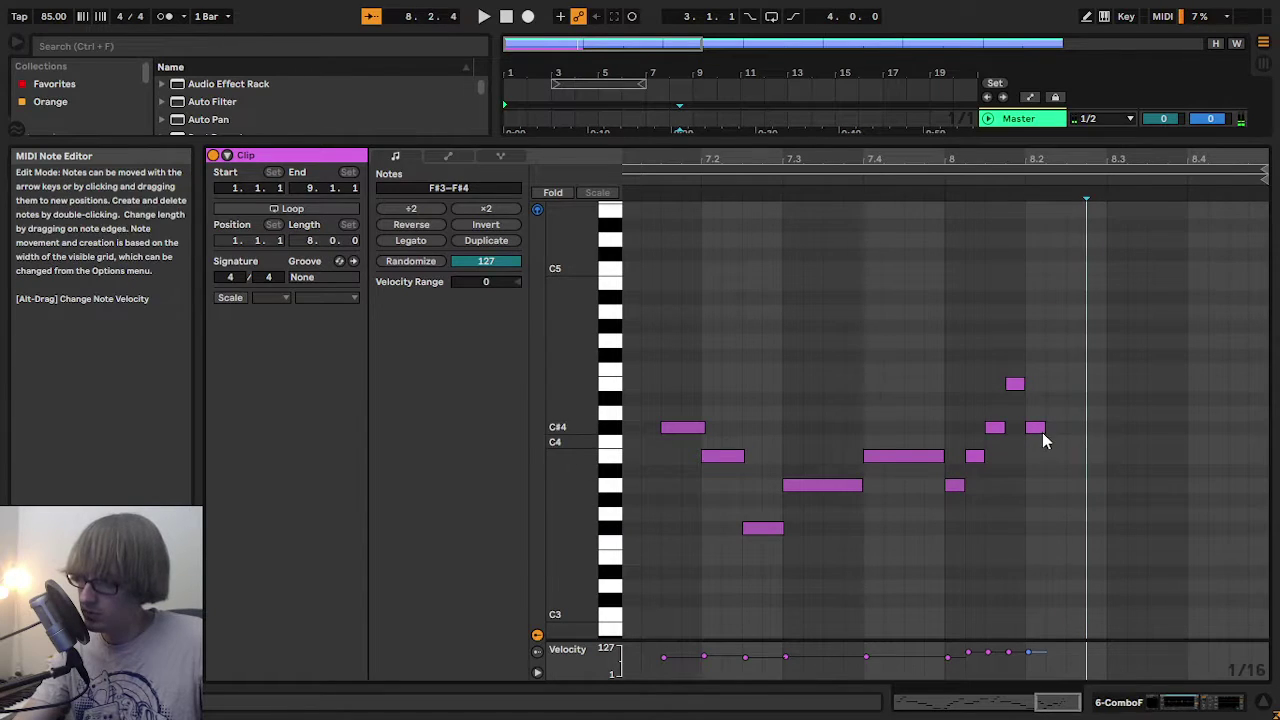
- Lengthen the C#4 at 8.2 to an eighth note, duplicate the five-note run directly after itself, and play the result
{"action": "left_click_drag", "start_coordinate": [1042, 429], "coordinate": [1072, 438]}
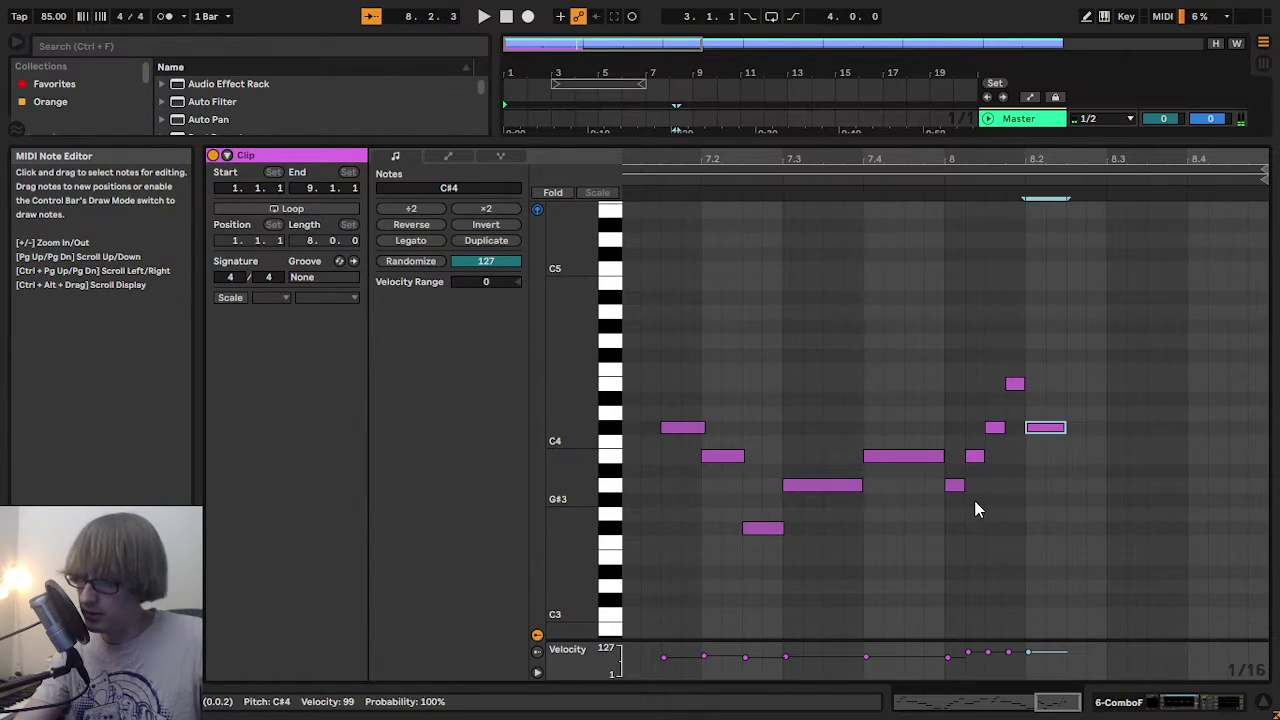
{"action": "left_click_drag", "start_coordinate": [954, 504], "coordinate": [1074, 371]}
{"action": "key", "text": "ctrl+d"}
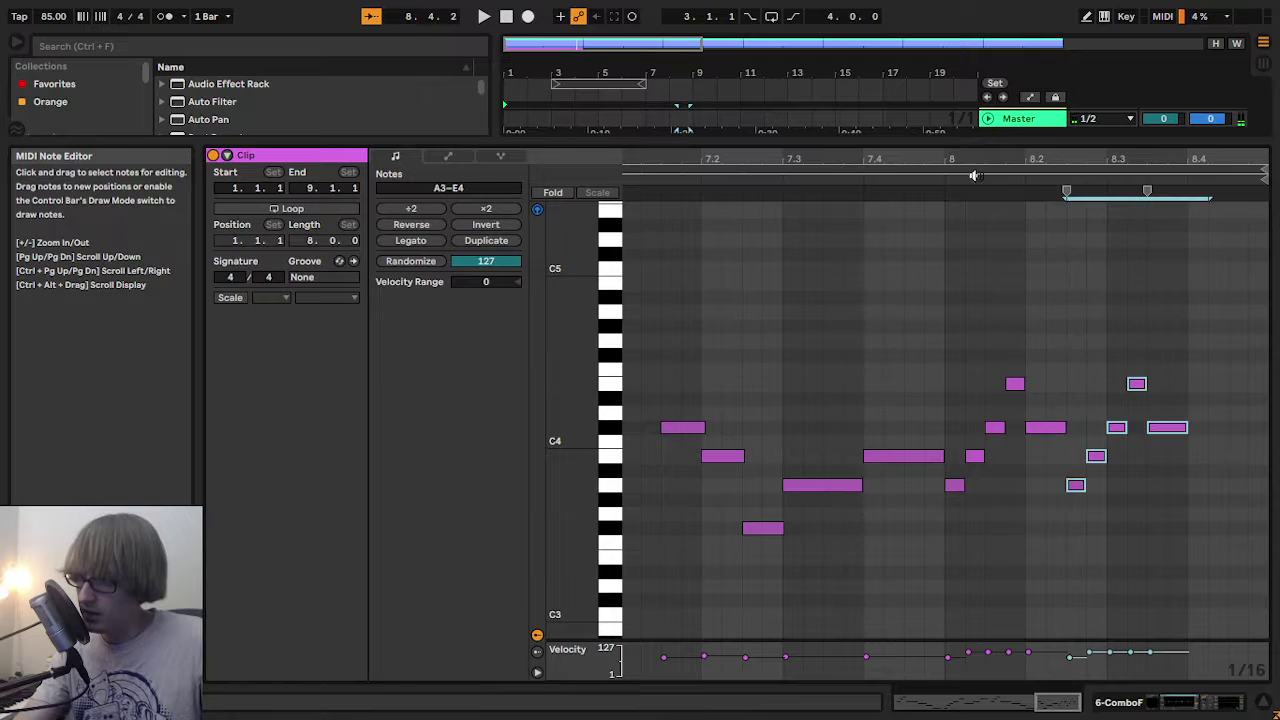
{"action": "left_click", "coordinate": [932, 182]}
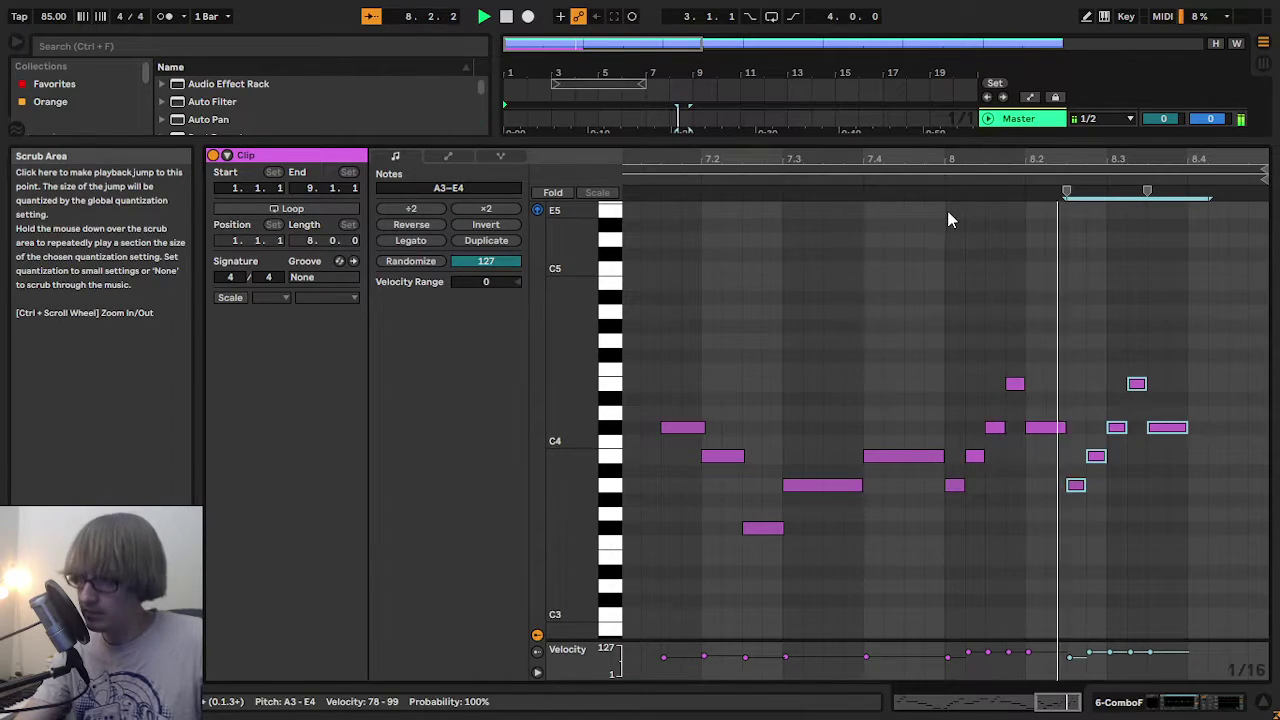
{"action": "key", "text": "space"}
- Duplicate the second run's A3, B3, C#4 and E4 to fill beat 8.4, then start playback
{"action": "left_click_drag", "start_coordinate": [1081, 508], "coordinate": [1138, 380]}
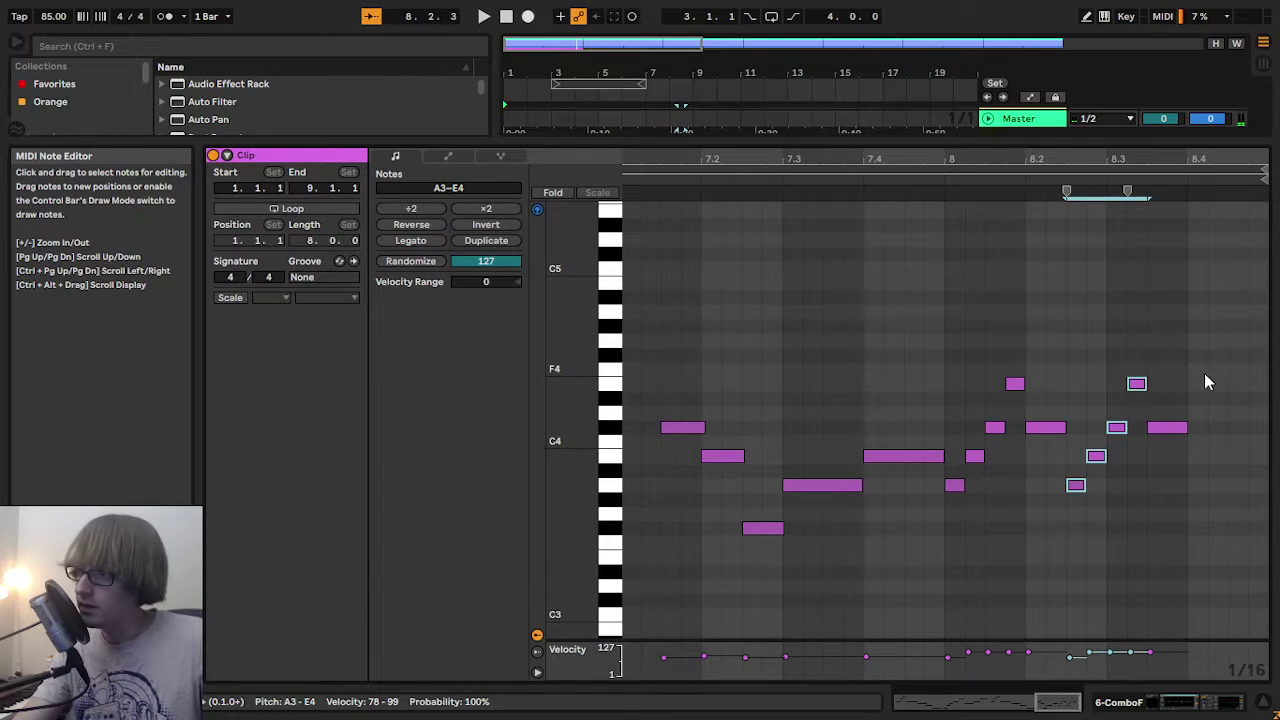
{"action": "key", "text": "ctrl+d"}
{"action": "key", "text": "space"}
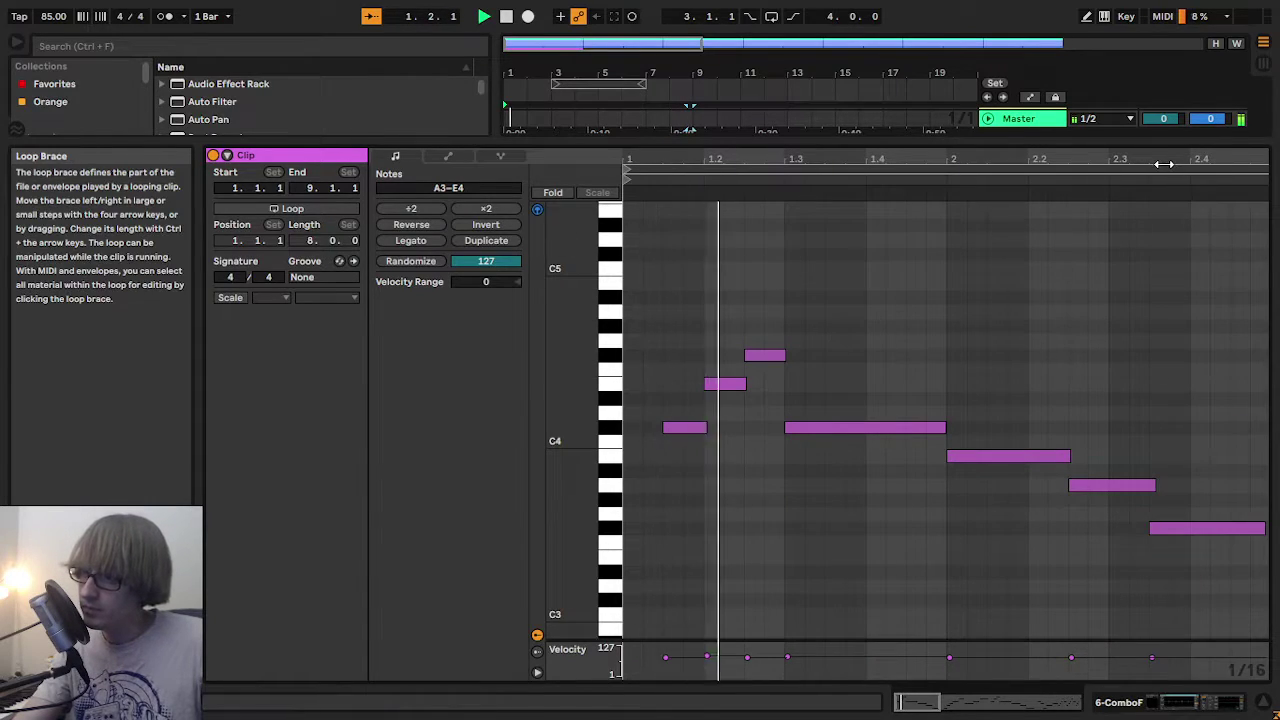
- Turn on looping for the ComboF clip and extend it in the arrangement to bar 23
{"action": "left_click_drag", "start_coordinate": [1184, 159], "coordinate": [1184, 90]}
{"action": "left_click", "coordinate": [946, 200]}
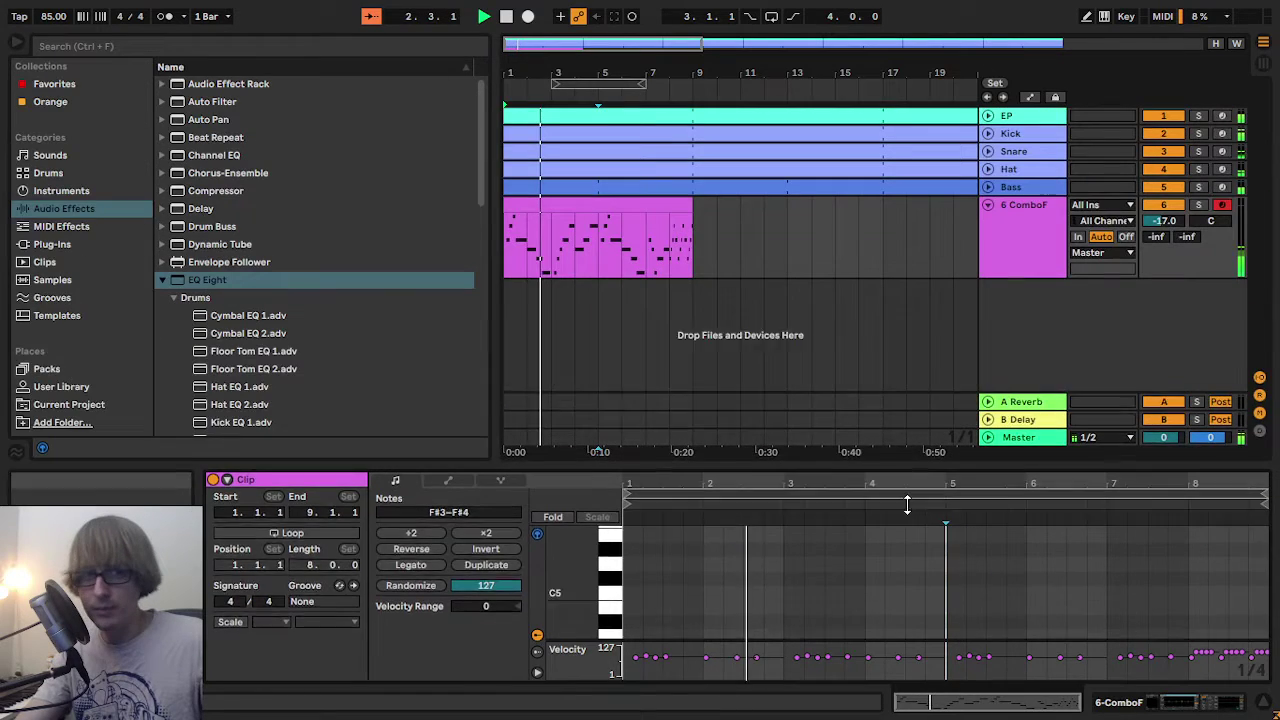
{"action": "left_click_drag", "start_coordinate": [950, 143], "coordinate": [909, 594]}
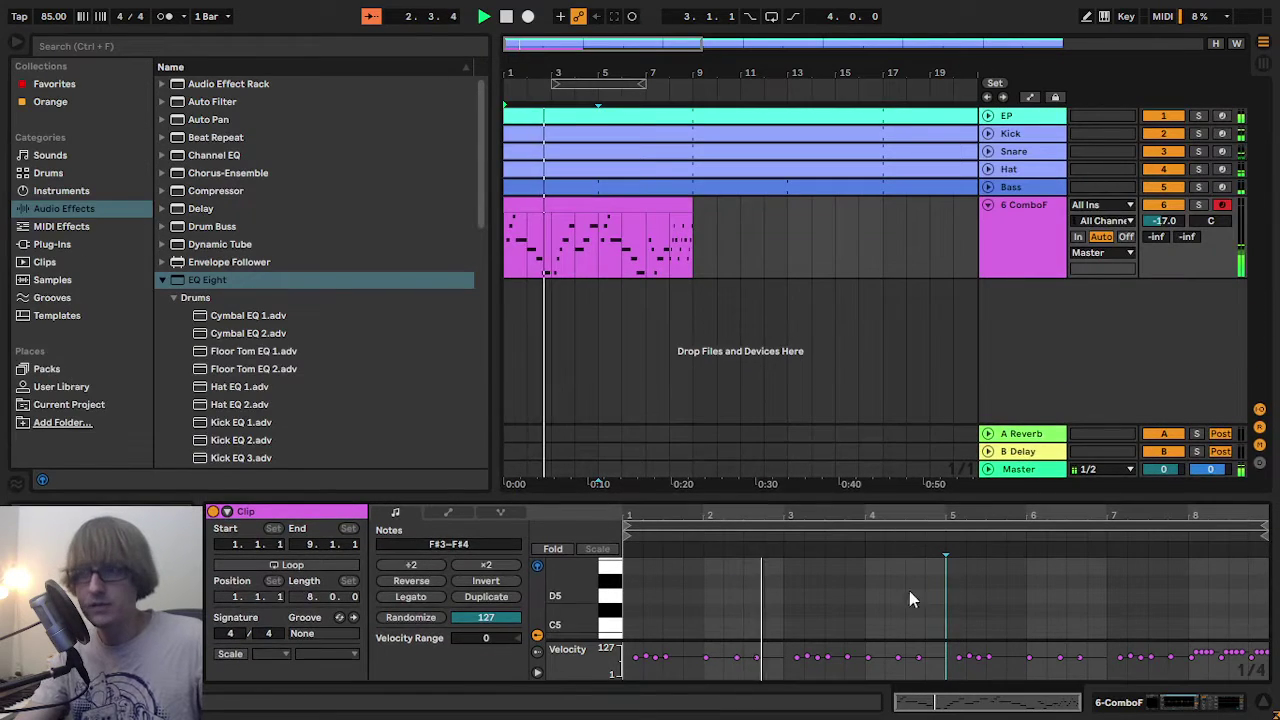
{"action": "left_click", "coordinate": [812, 240]}
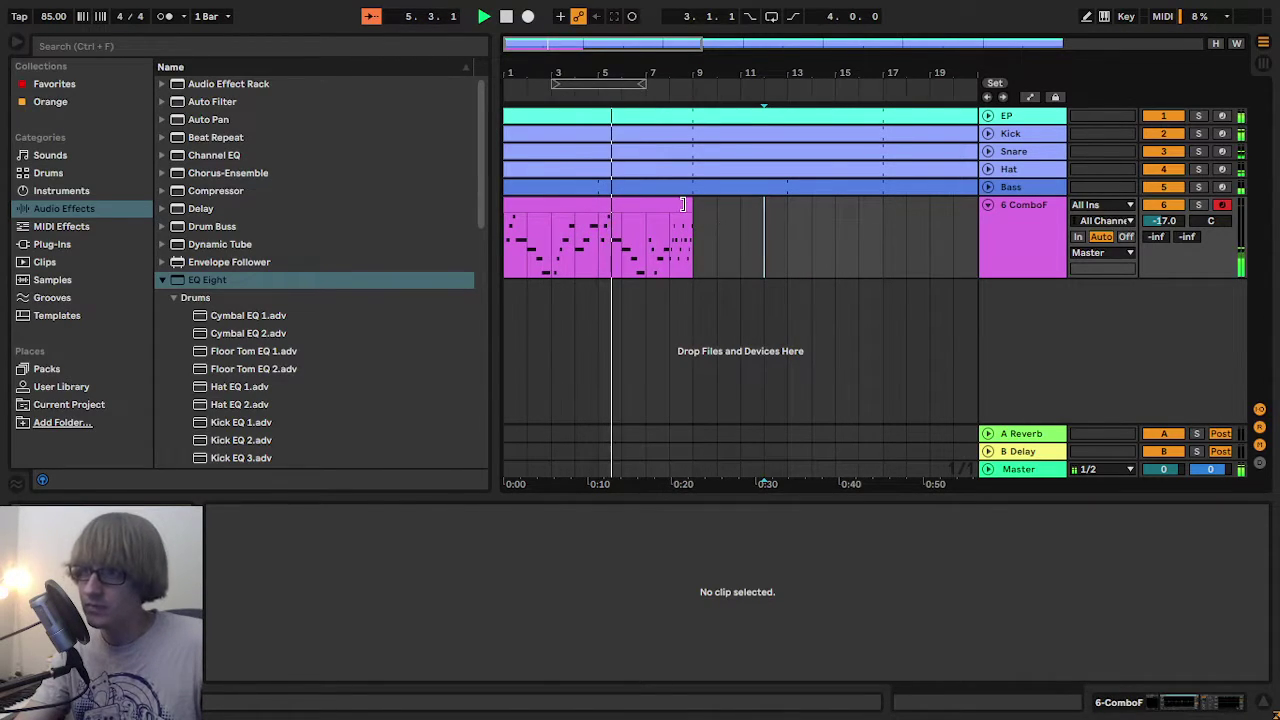
{"action": "left_click", "coordinate": [1007, 228]}
{"action": "left_click_drag", "start_coordinate": [1007, 228], "coordinate": [712, 232]}
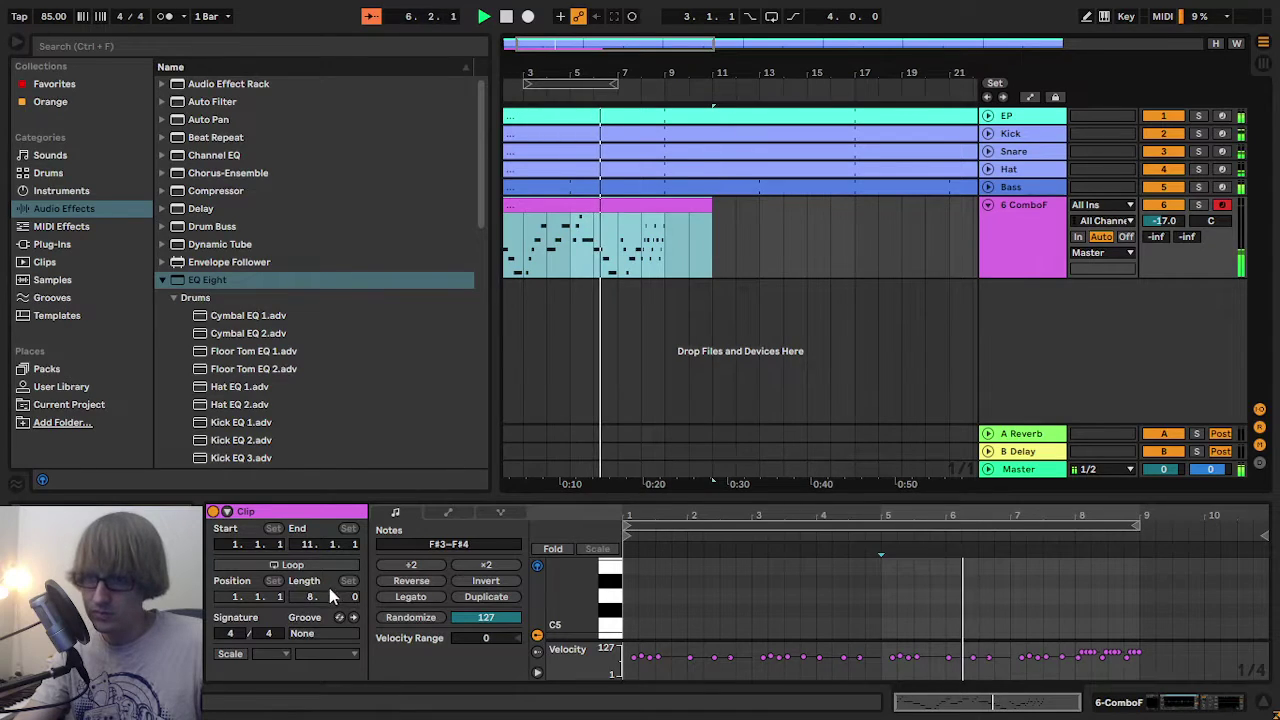
{"action": "left_click", "coordinate": [325, 568]}
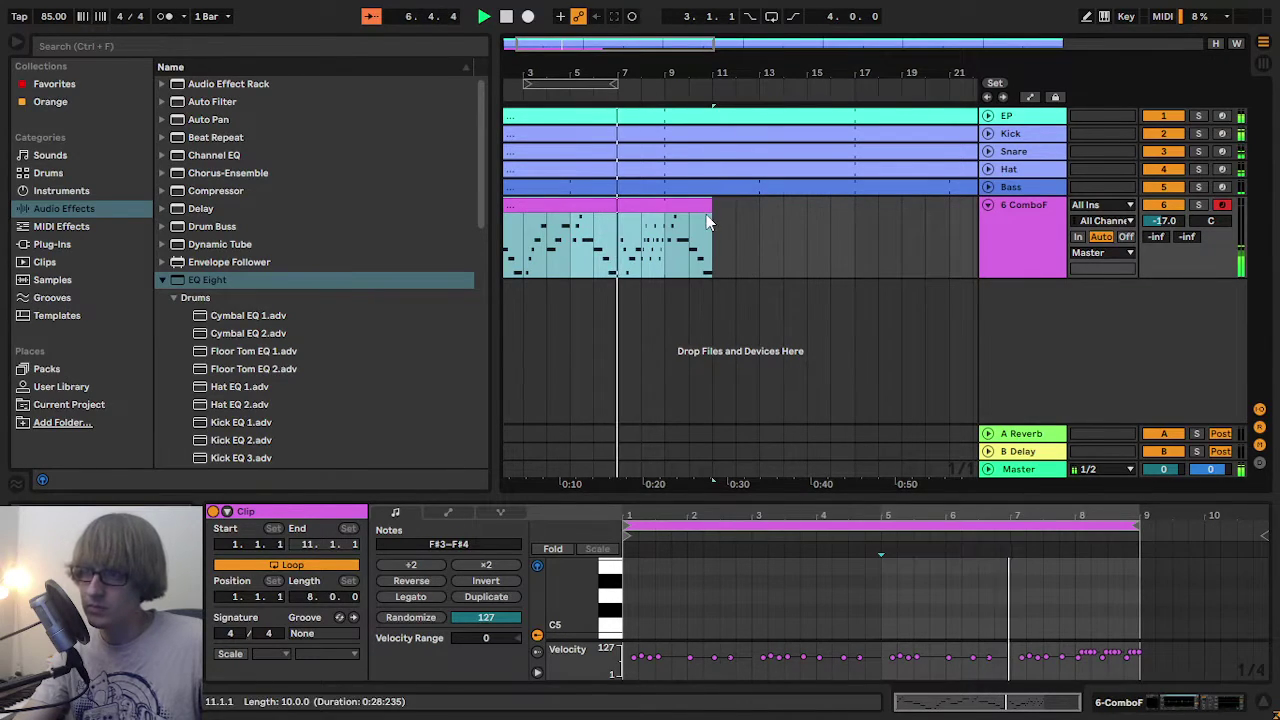
{"action": "left_click_drag", "start_coordinate": [704, 210], "coordinate": [958, 210]}
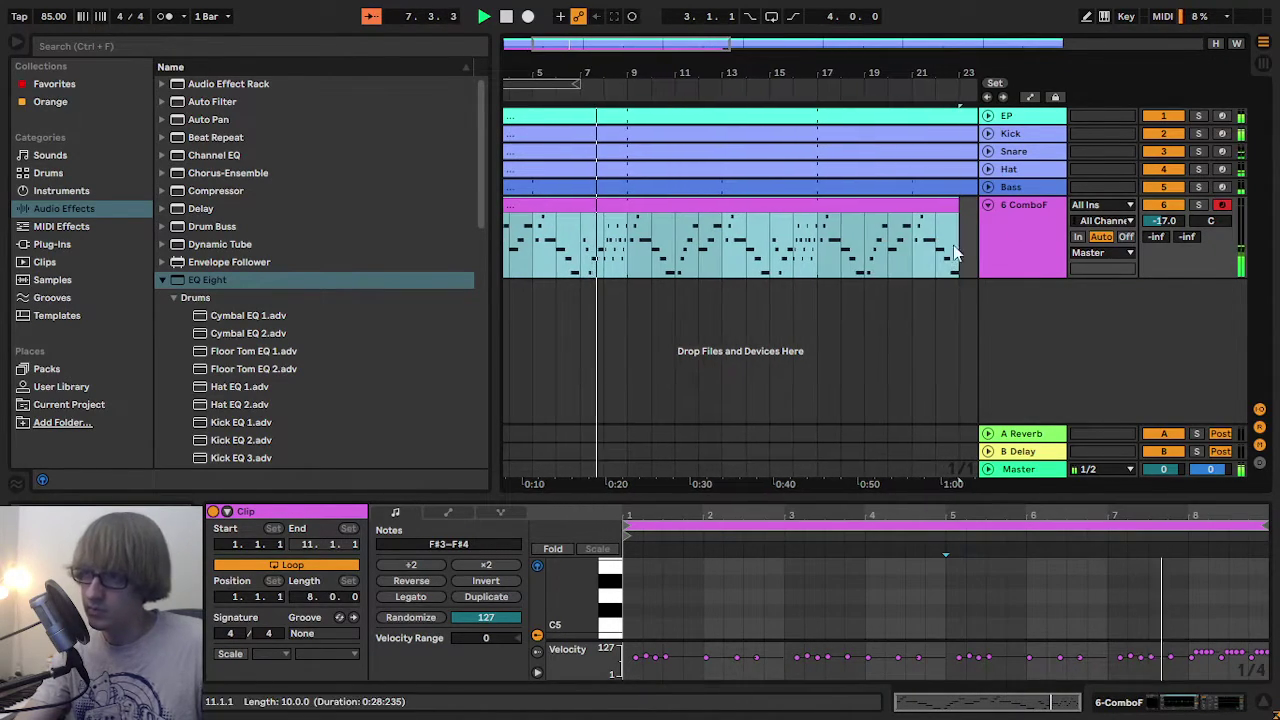
{"action": "left_click_drag", "start_coordinate": [869, 70], "coordinate": [674, 77]}
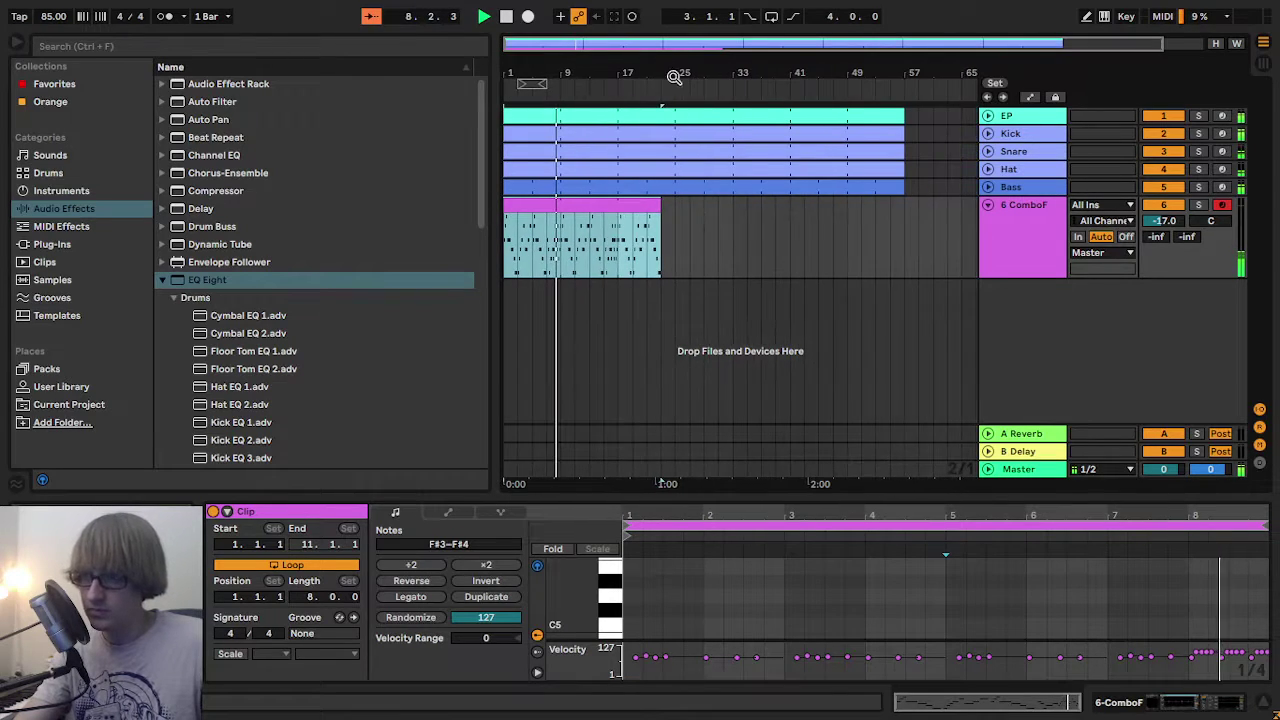
{"action": "left_click", "coordinate": [748, 234]}
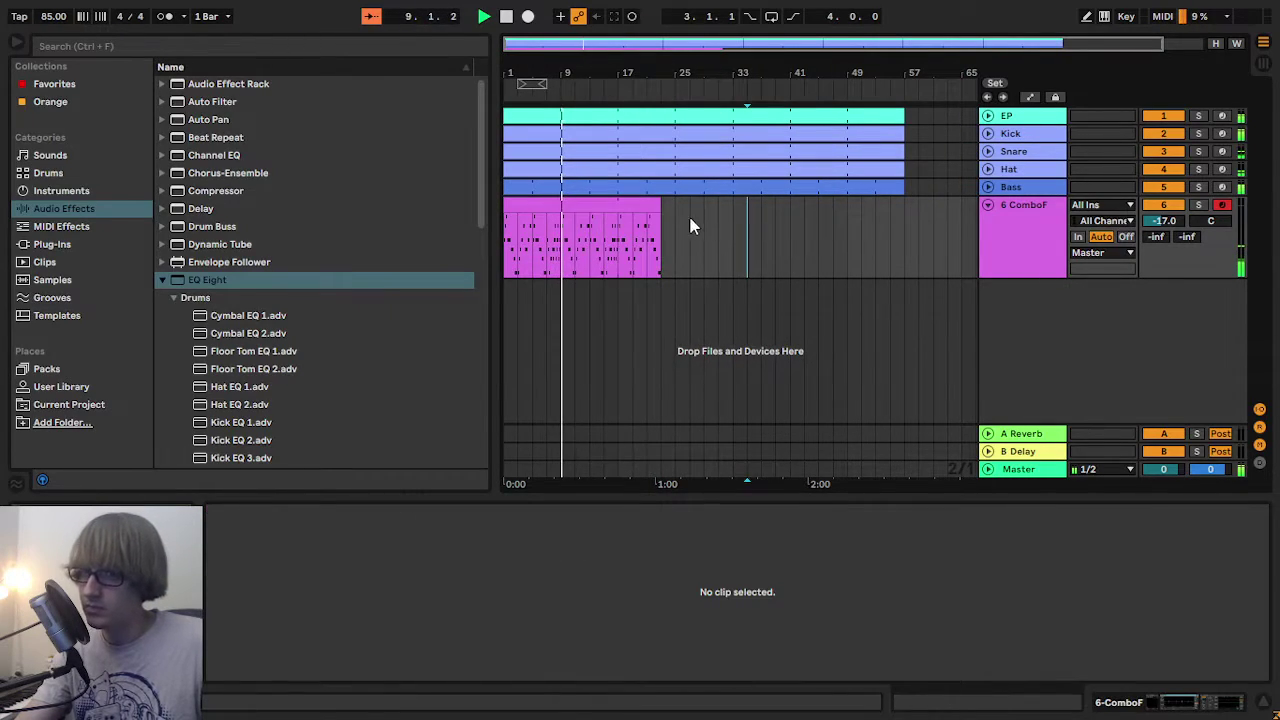
- Shorten the C#4 notes at 8.2 and 8.3.3 in the ComboF clip to sixteenth notes and play the phrase
{"action": "left_click", "coordinate": [598, 203]}
{"action": "key", "text": "space"}
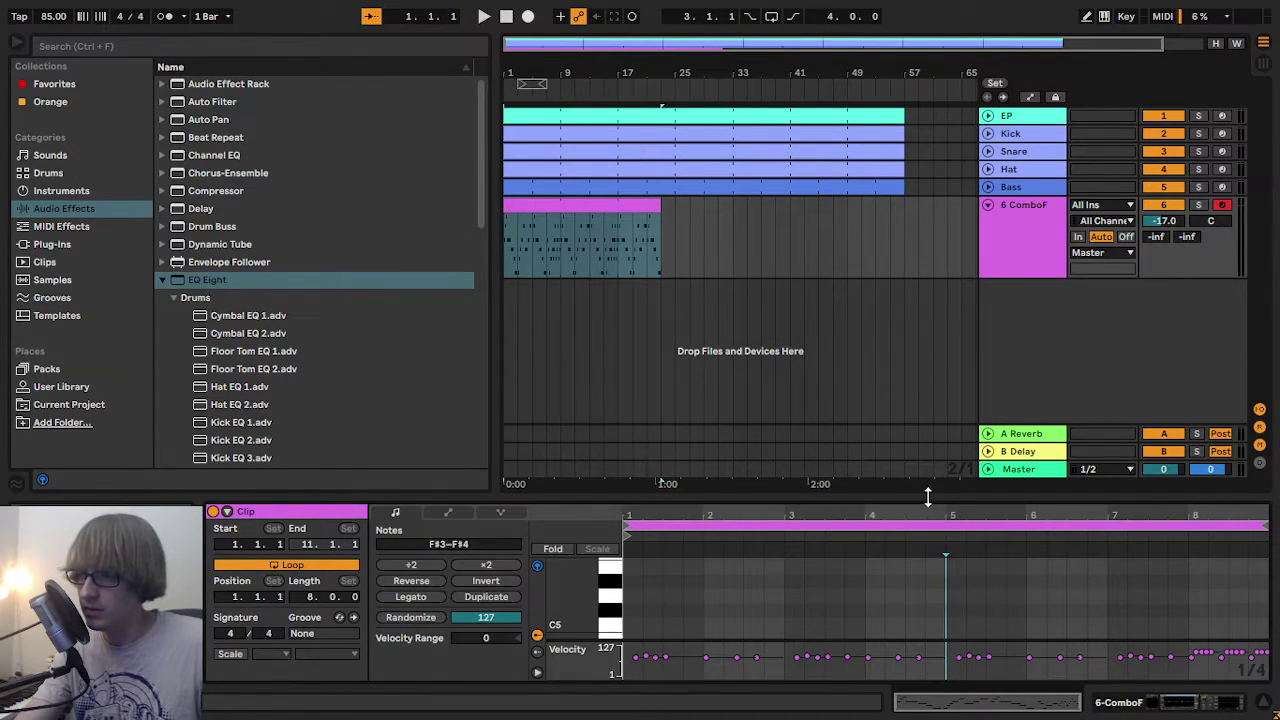
{"action": "left_click_drag", "start_coordinate": [928, 497], "coordinate": [966, 170]}
{"action": "left_click_drag", "start_coordinate": [1249, 188], "coordinate": [1249, 270]}
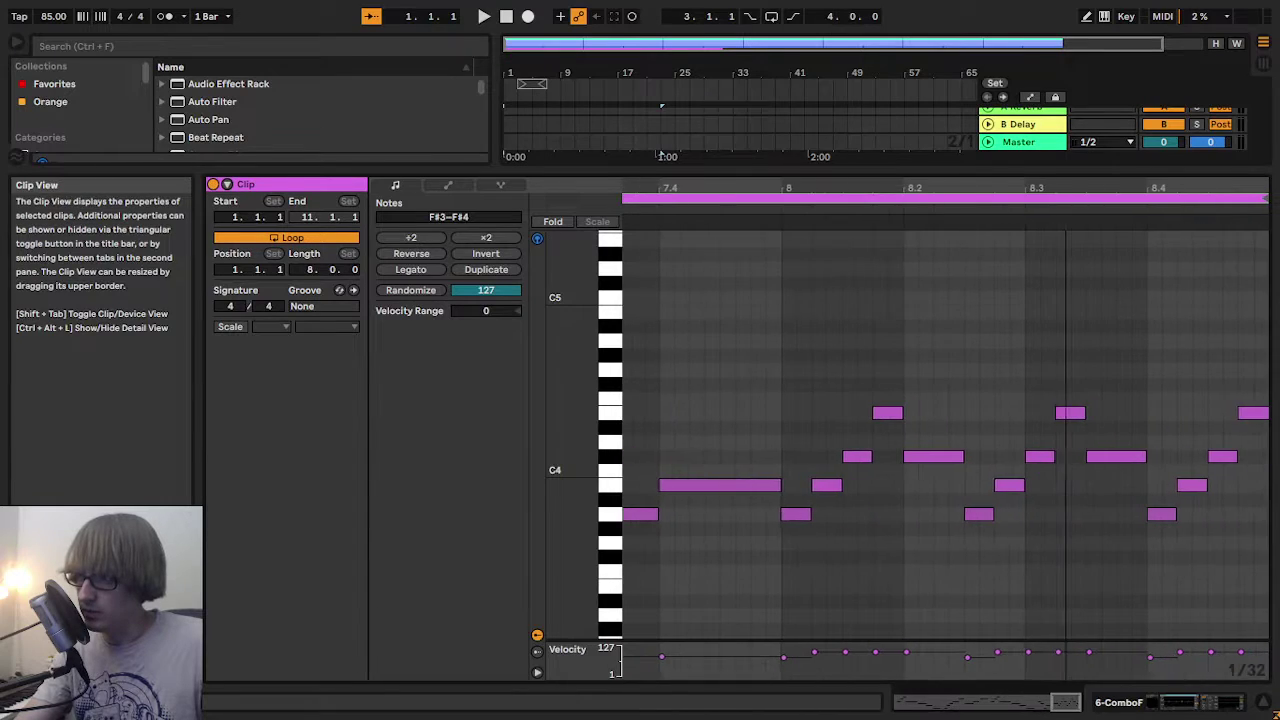
{"action": "left_click_drag", "start_coordinate": [1066, 270], "coordinate": [1137, 236]}
{"action": "left_click_drag", "start_coordinate": [1029, 493], "coordinate": [1056, 453]}
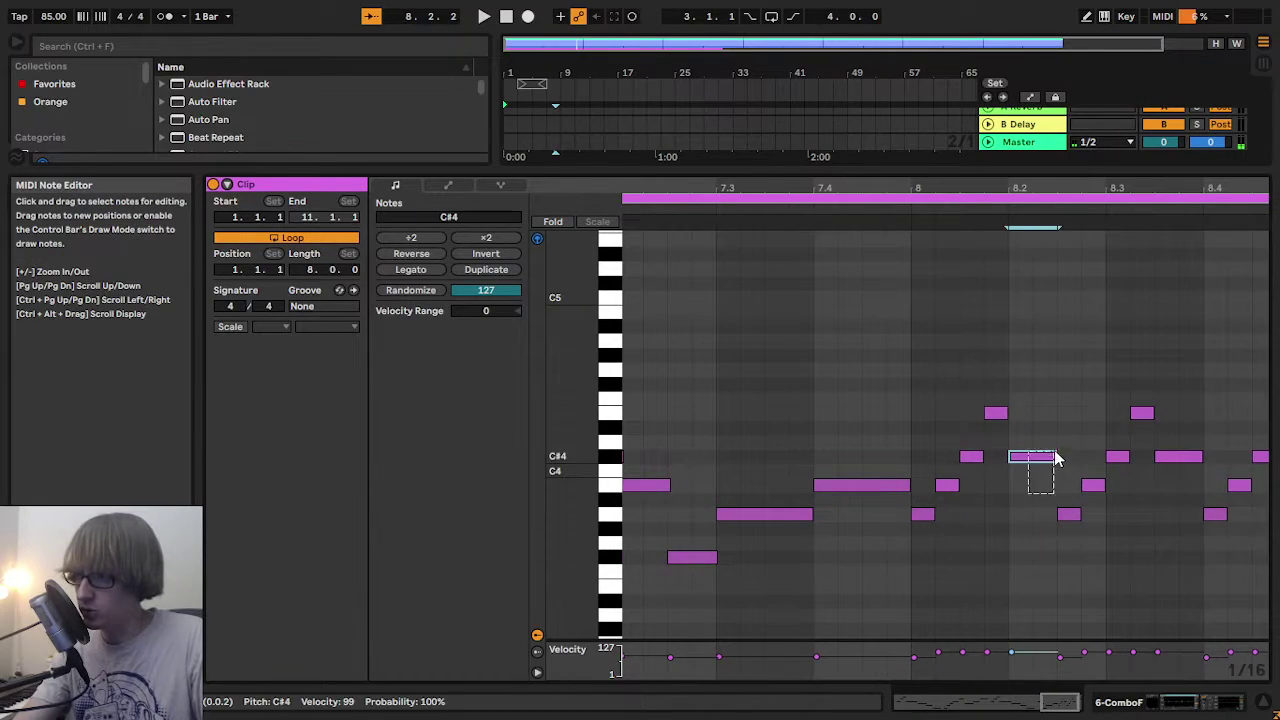
{"action": "mouse_move", "coordinate": [1174, 500]}
{"action": "left_mouse_down"}
{"action": "mouse_move", "coordinate": [1192, 455]}
{"action": "mouse_move", "coordinate": [1178, 463]}
{"action": "left_mouse_up"}
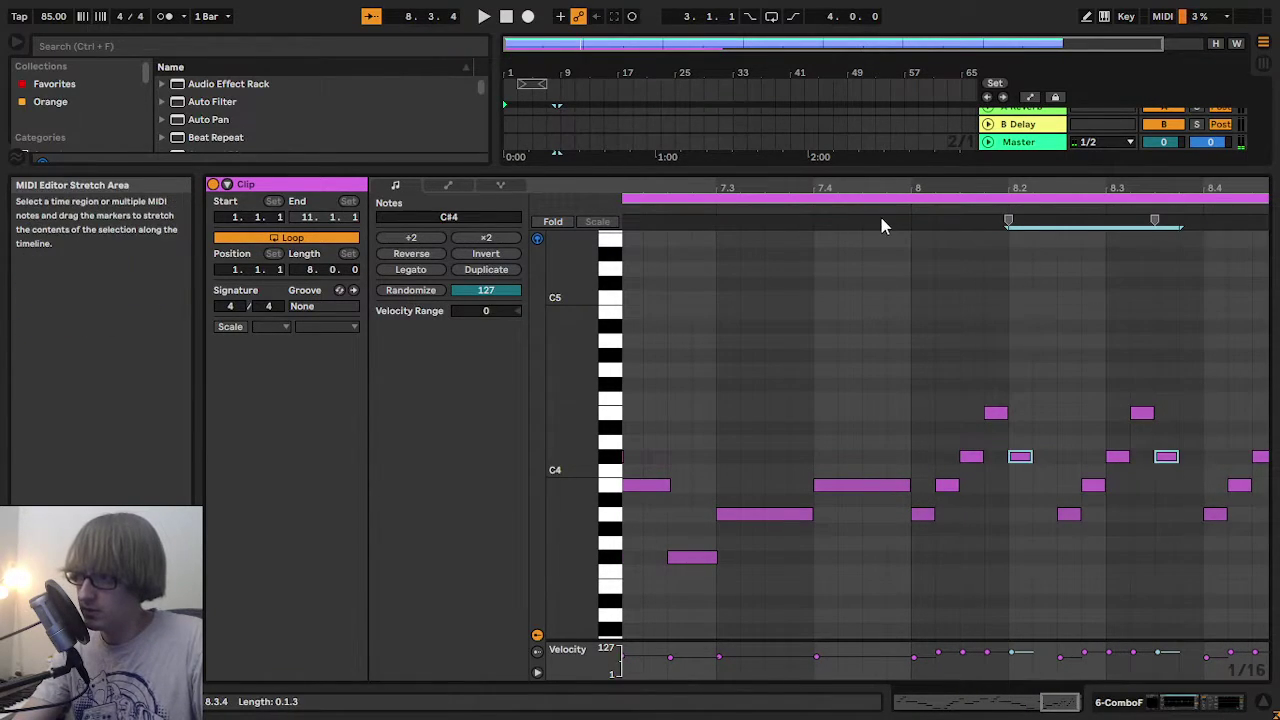
{"action": "left_click", "coordinate": [885, 225]}
{"action": "key", "text": "space"}
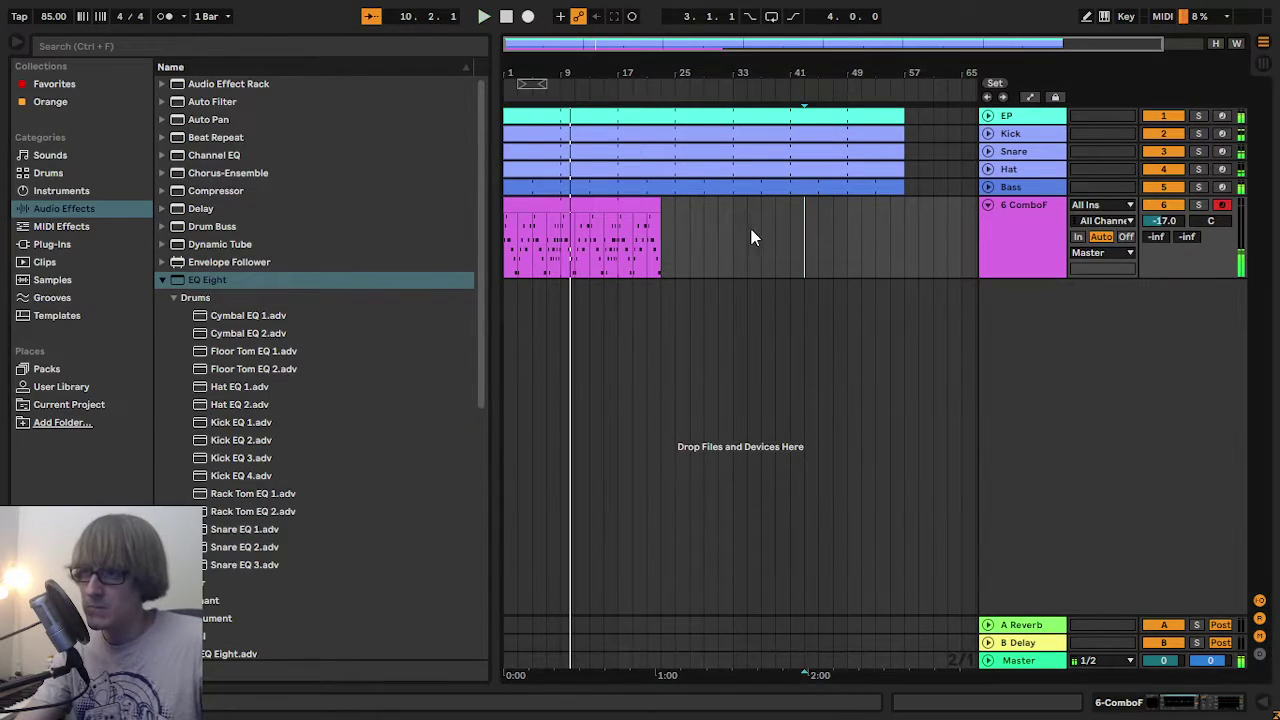
- Reduce the ComboF part to a single eight-bar clip and place it at bar 1
{"action": "mouse_move", "coordinate": [650, 207]}
{"action": "left_mouse_down"}
{"action": "mouse_move", "coordinate": [800, 207]}
{"action": "mouse_move", "coordinate": [550, 207]}
{"action": "mouse_move", "coordinate": [721, 214]}
{"action": "mouse_move", "coordinate": [651, 213]}
{"action": "left_mouse_up"}
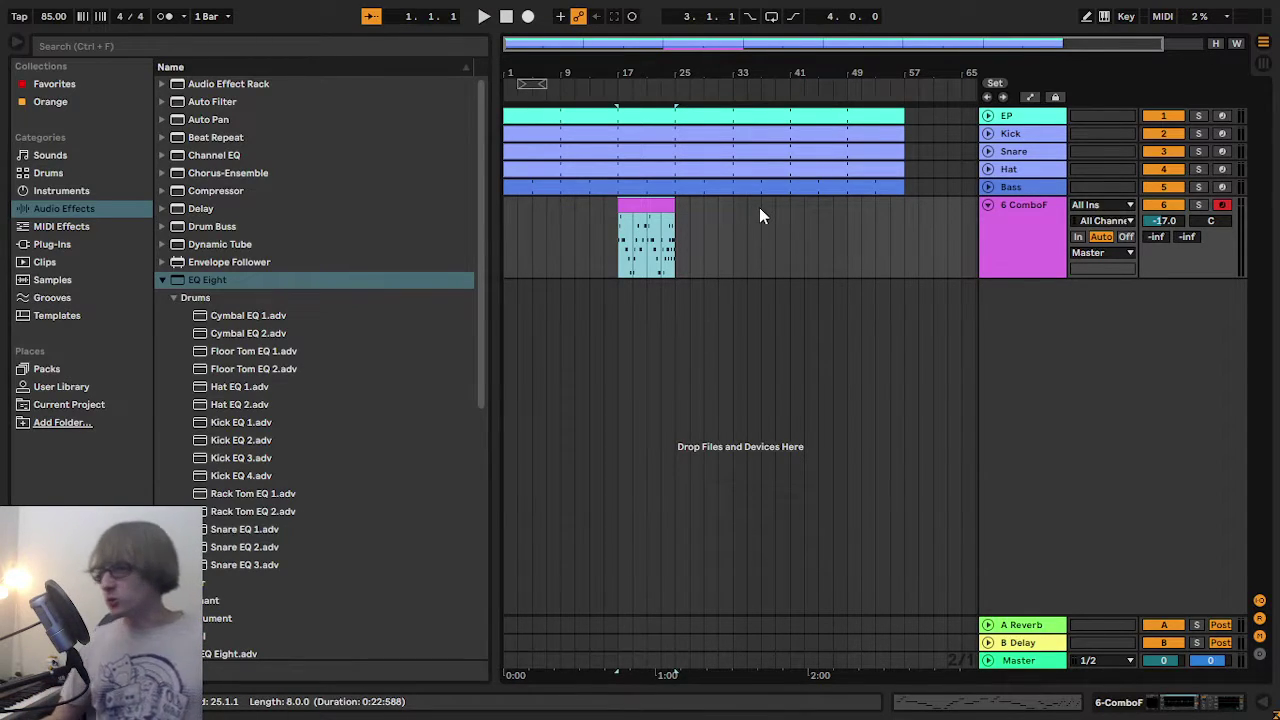
{"action": "left_click_drag", "start_coordinate": [660, 205], "coordinate": [506, 207]}
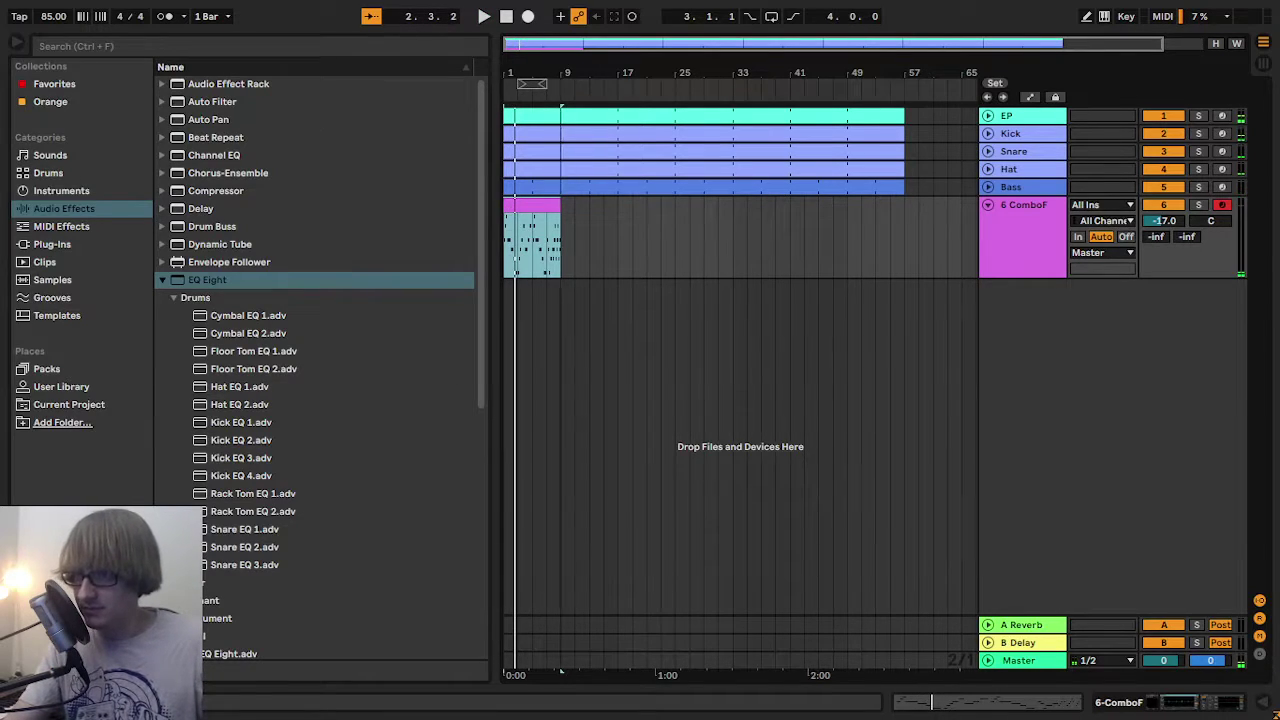
- Move the eight-bar ComboF clip from bar 1 to start at bar 17
{"action": "left_click_drag", "start_coordinate": [560, 73], "coordinate": [612, 91]}
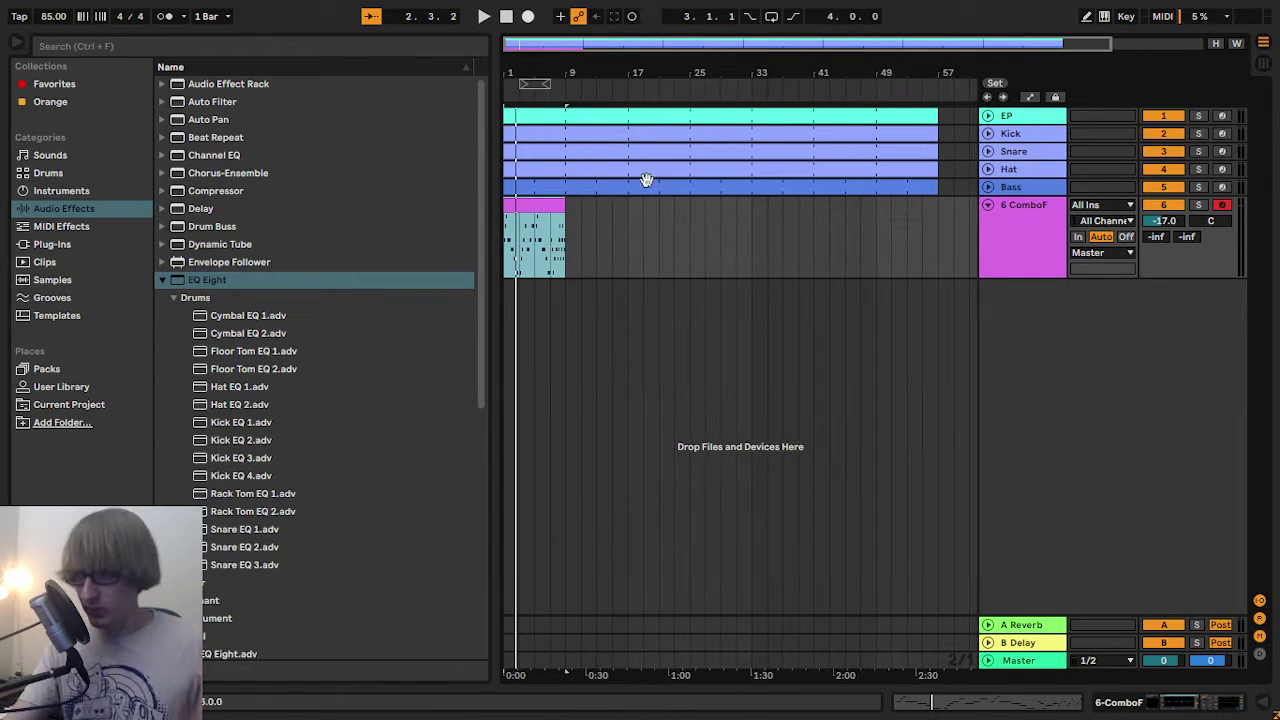
{"action": "left_click", "coordinate": [643, 262]}
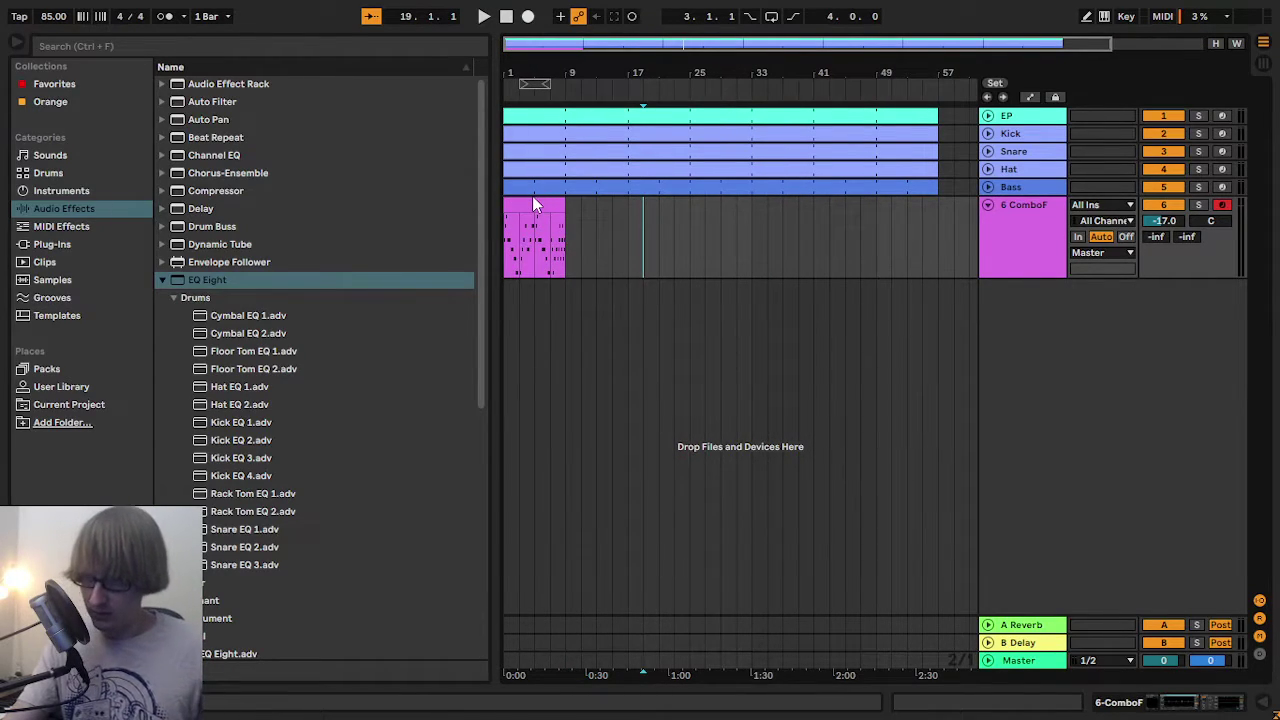
{"action": "mouse_move", "coordinate": [533, 200]}
{"action": "left_mouse_down"}
{"action": "mouse_move", "coordinate": [693, 224]}
{"action": "mouse_move", "coordinate": [654, 214]}
{"action": "left_mouse_up"}
{"action": "left_click", "coordinate": [792, 256]}
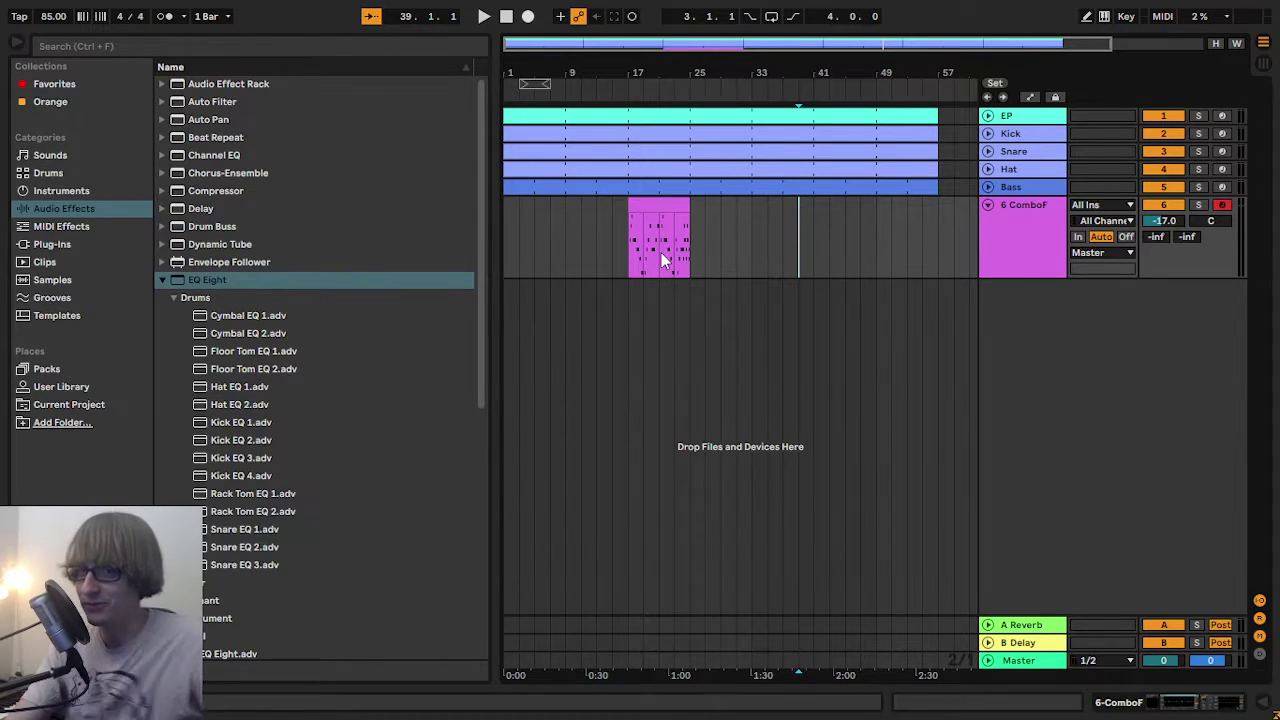
- Trim the starts of the Kick, Snare, Hat and Bass clips to bar 9 and play the arrangement from bar 1
{"action": "left_click", "coordinate": [560, 140]}
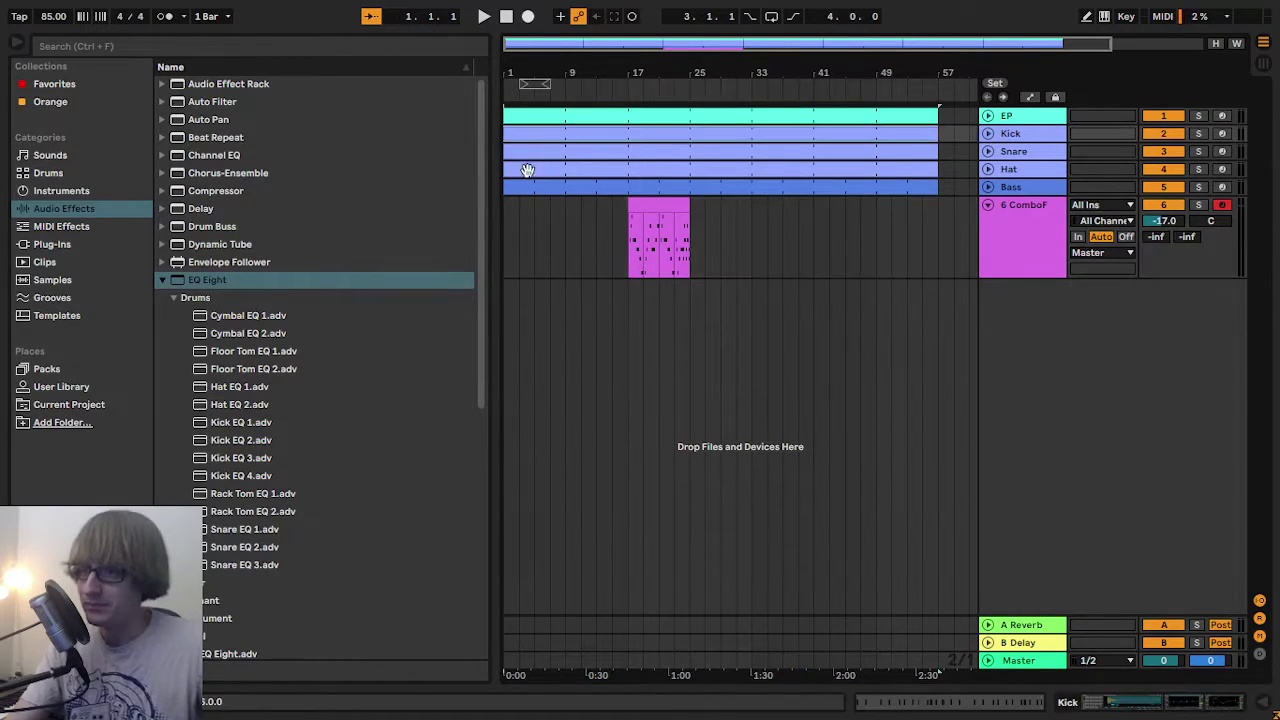
{"action": "left_click", "coordinate": [548, 204], "text": "shift"}
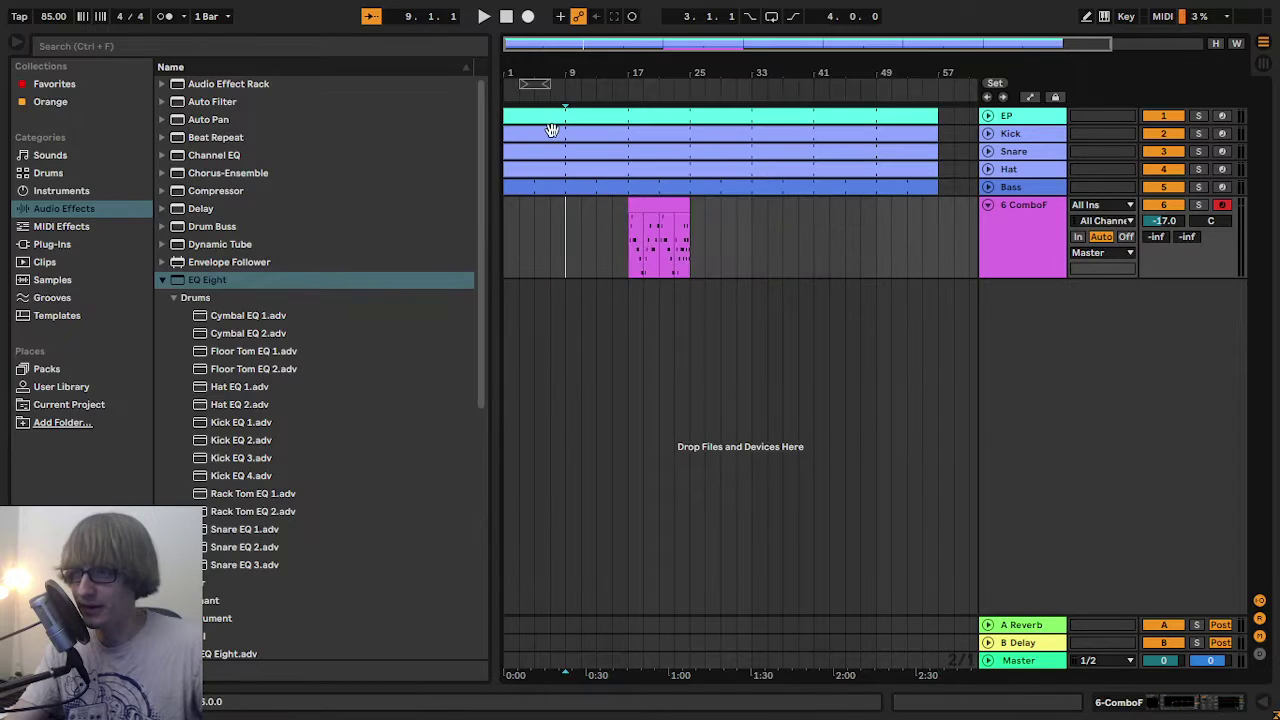
{"action": "left_click", "coordinate": [516, 187]}
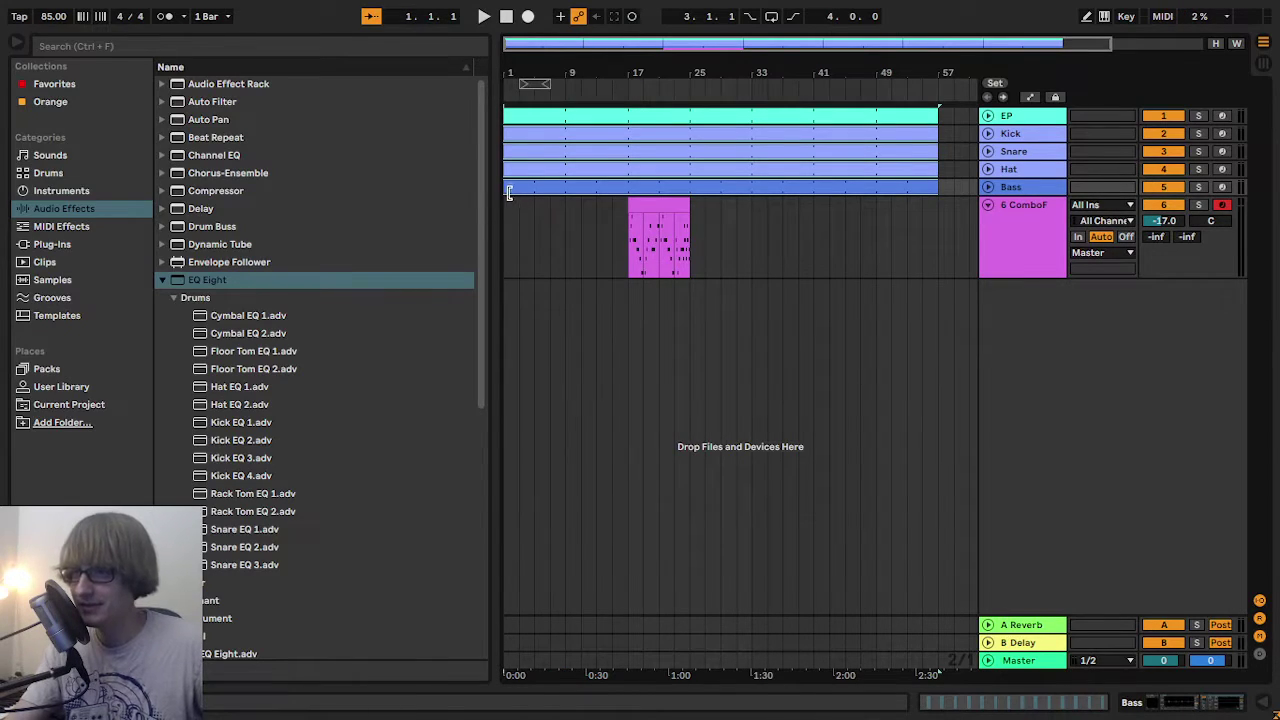
{"action": "left_click_drag", "start_coordinate": [505, 187], "coordinate": [566, 184]}
{"action": "left_click", "coordinate": [521, 158]}
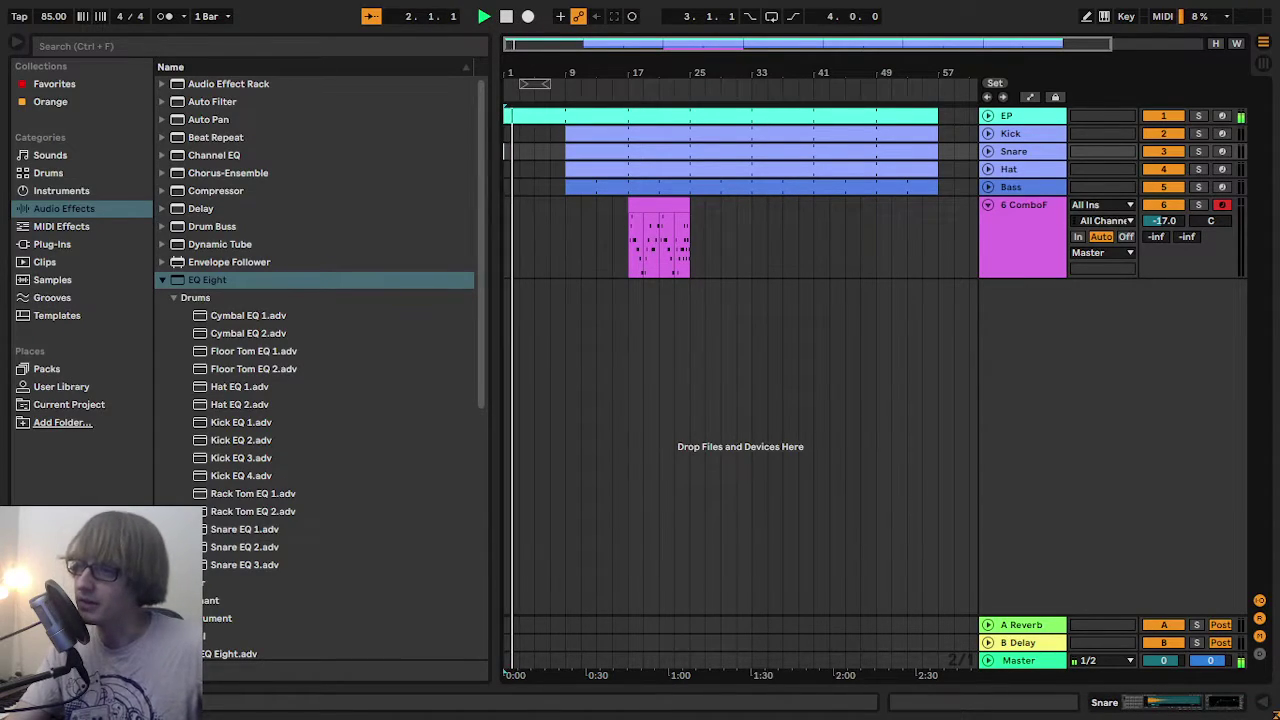
- Extend the starts of the Kick and Snare clips back to bar 5
{"action": "left_click", "coordinate": [547, 167]}
{"action": "left_click_drag", "start_coordinate": [594, 74], "coordinate": [614, 90]}
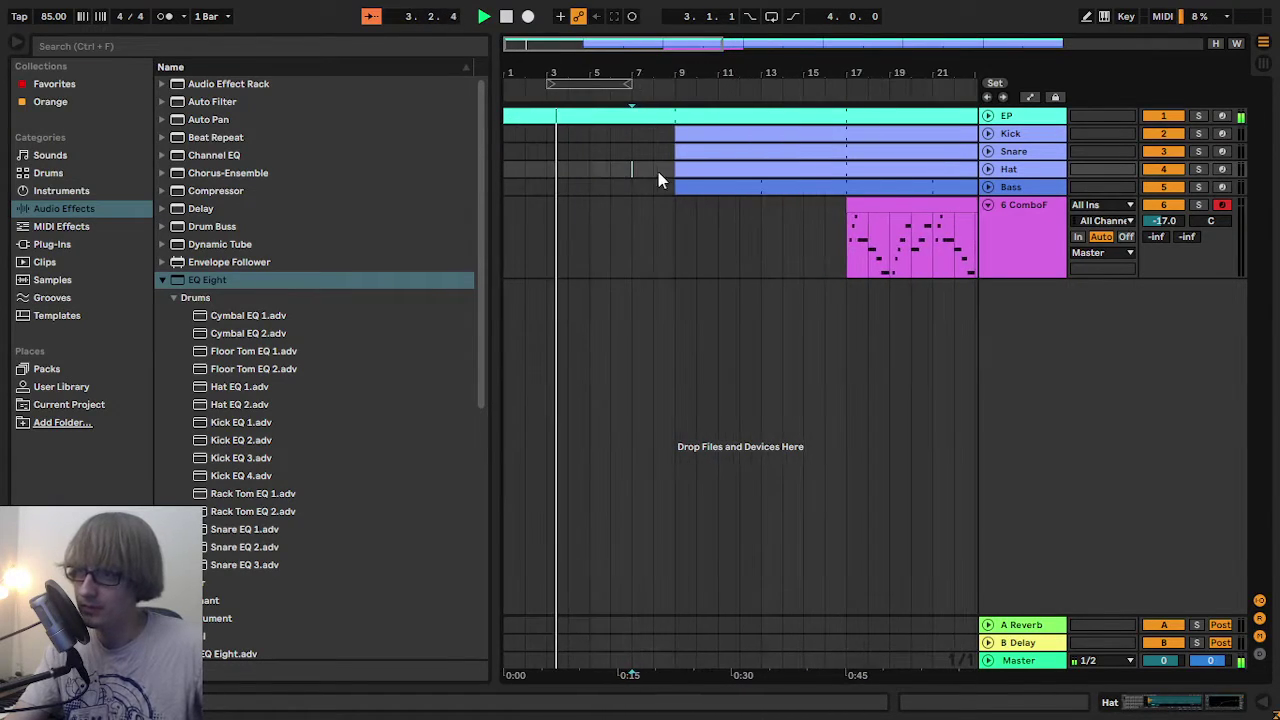
{"action": "left_click", "coordinate": [694, 133]}
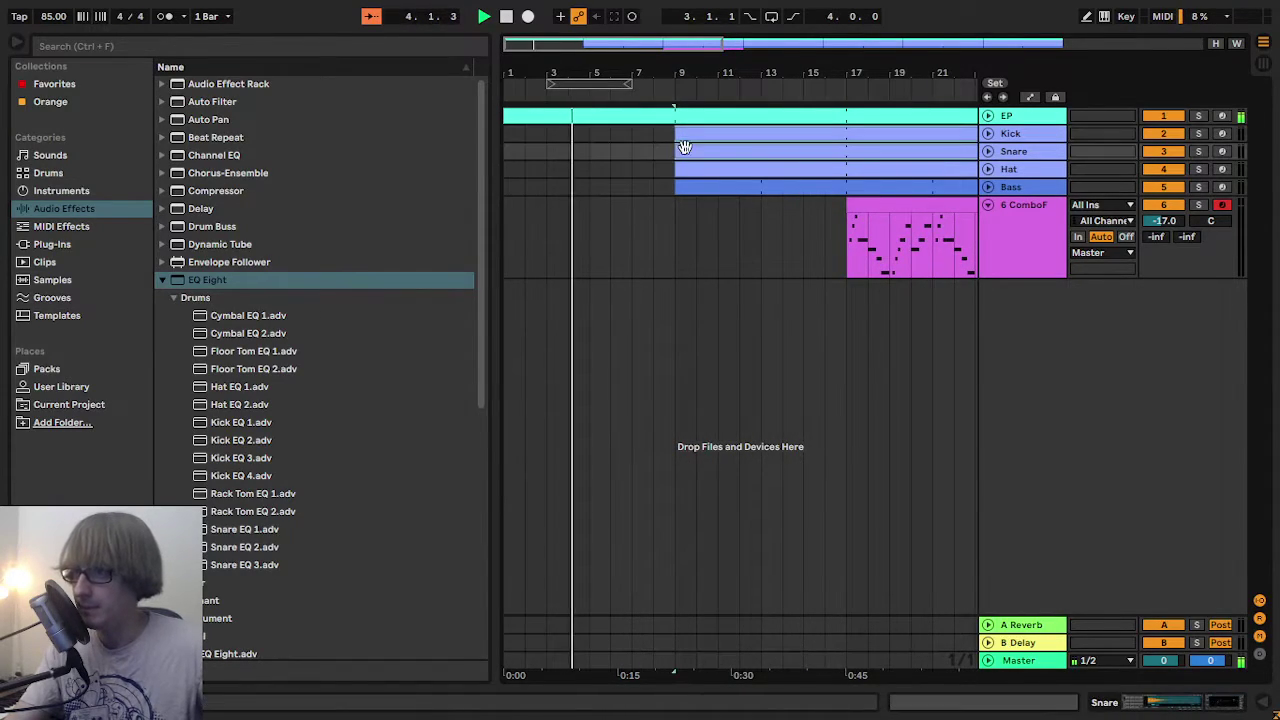
{"action": "left_click_drag", "start_coordinate": [676, 150], "coordinate": [589, 150]}
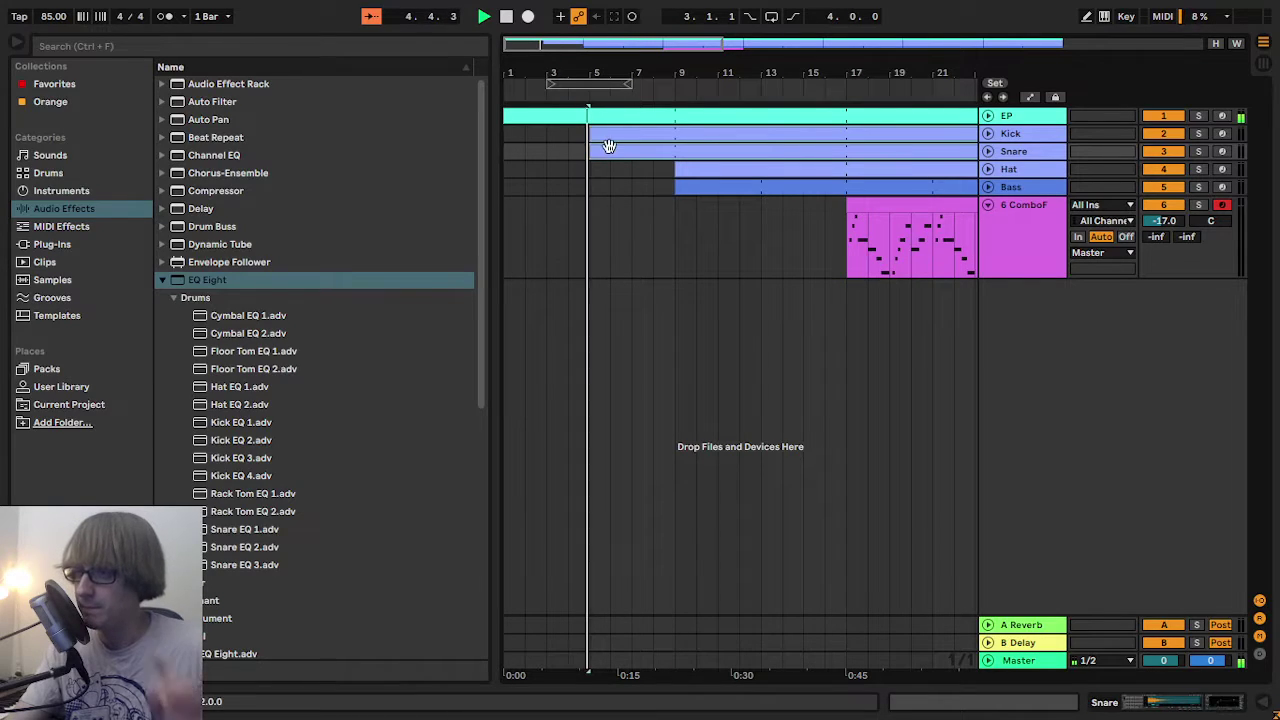
{"action": "left_click", "coordinate": [626, 212]}
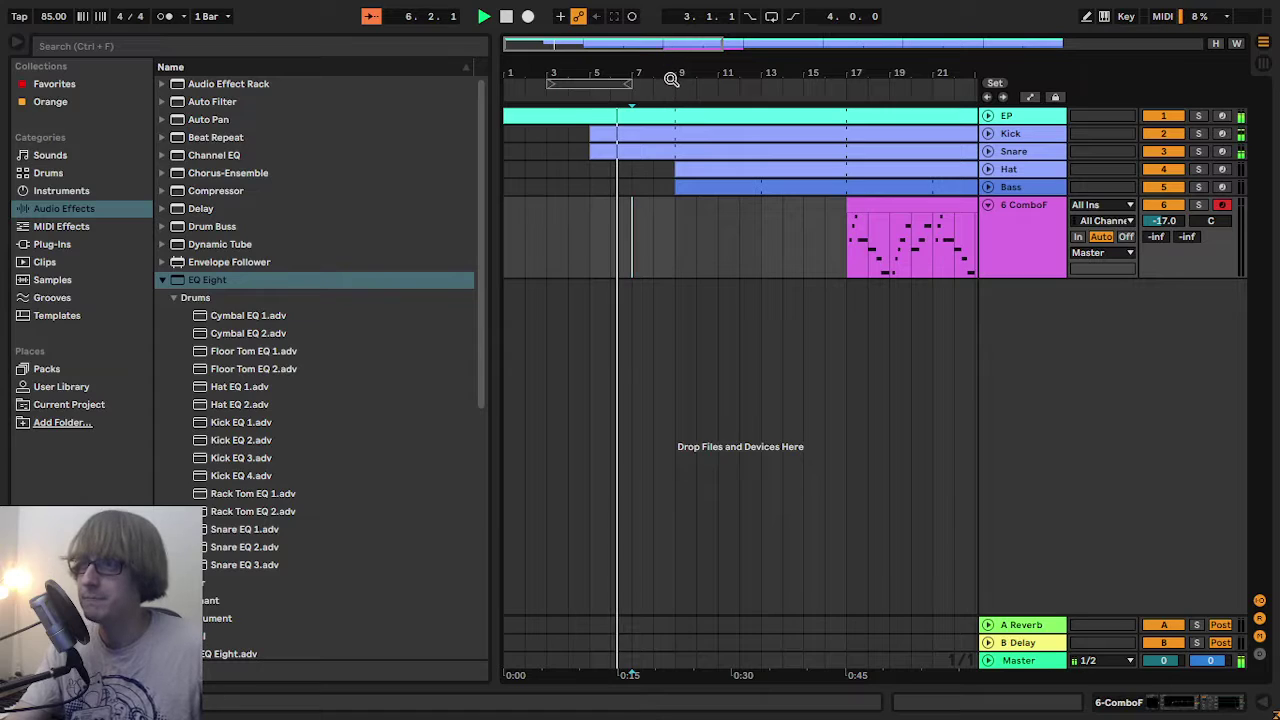
- Delete the Kick, Snare and Hat material from 16.2.4 to bar 17 and play the transition into the ComboF part
{"action": "left_click_drag", "start_coordinate": [671, 78], "coordinate": [619, 60]}
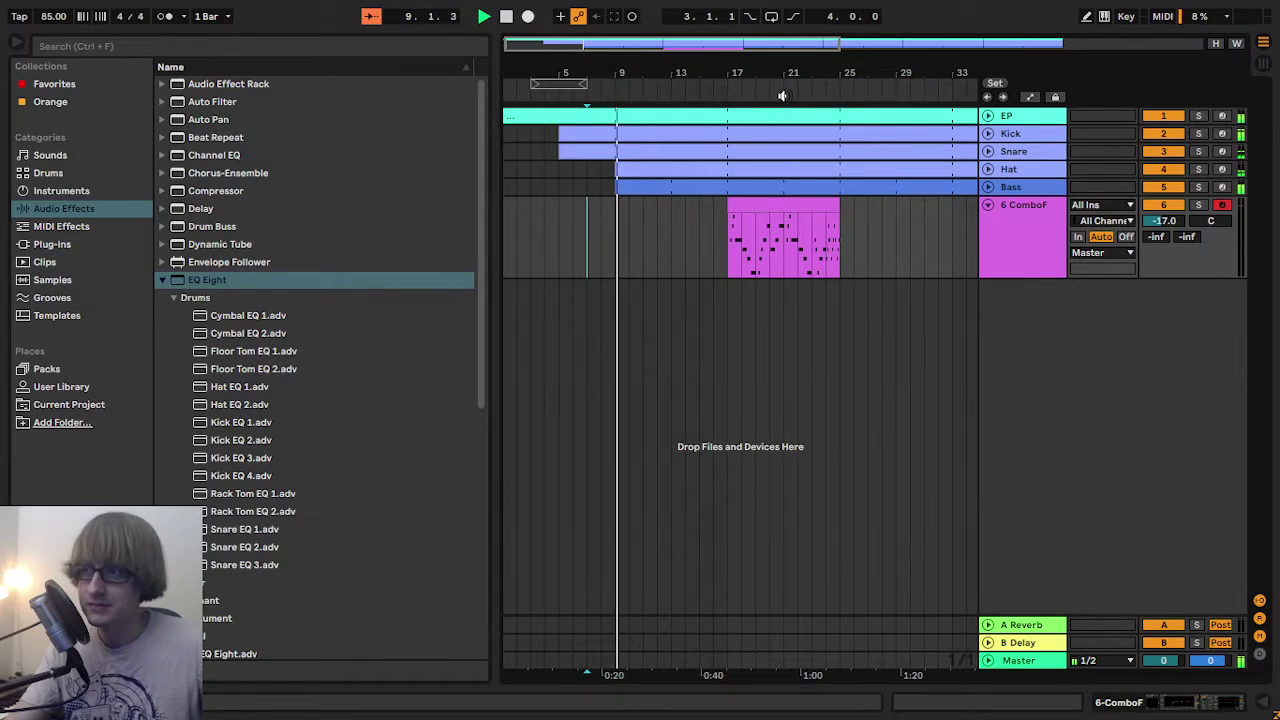
{"action": "left_click_drag", "start_coordinate": [728, 72], "coordinate": [714, 63]}
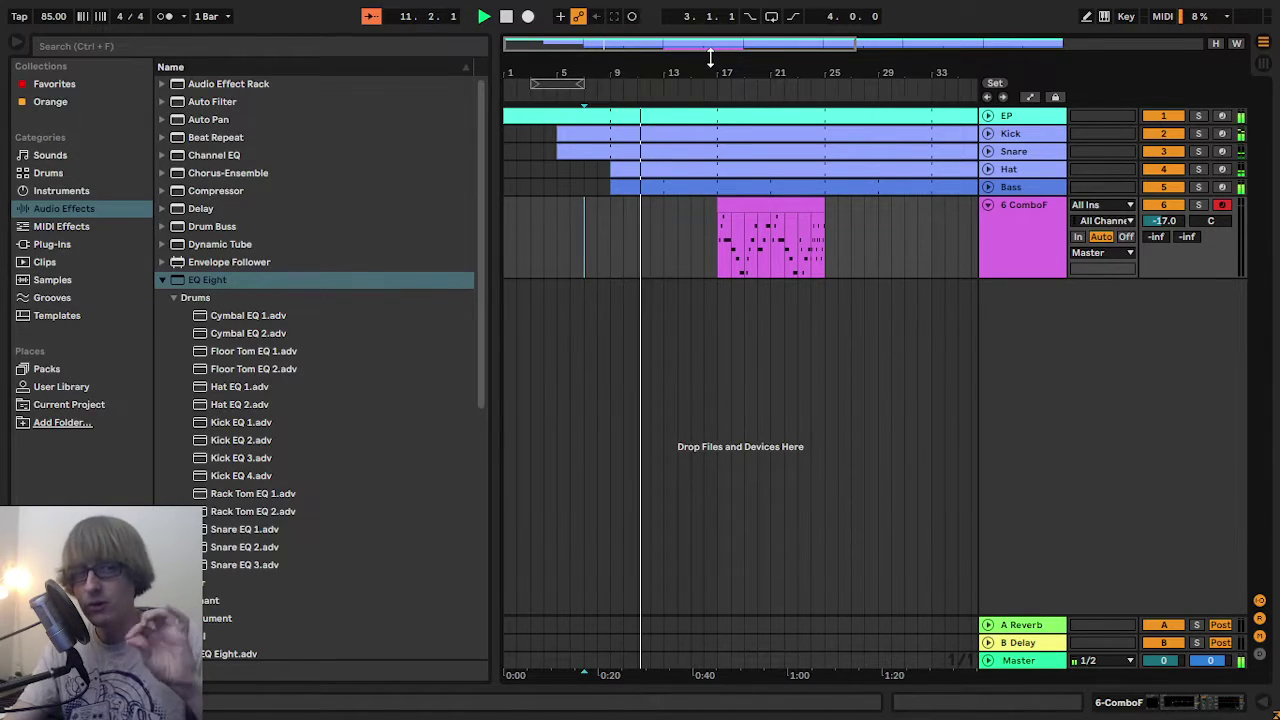
{"action": "left_click", "coordinate": [988, 204]}
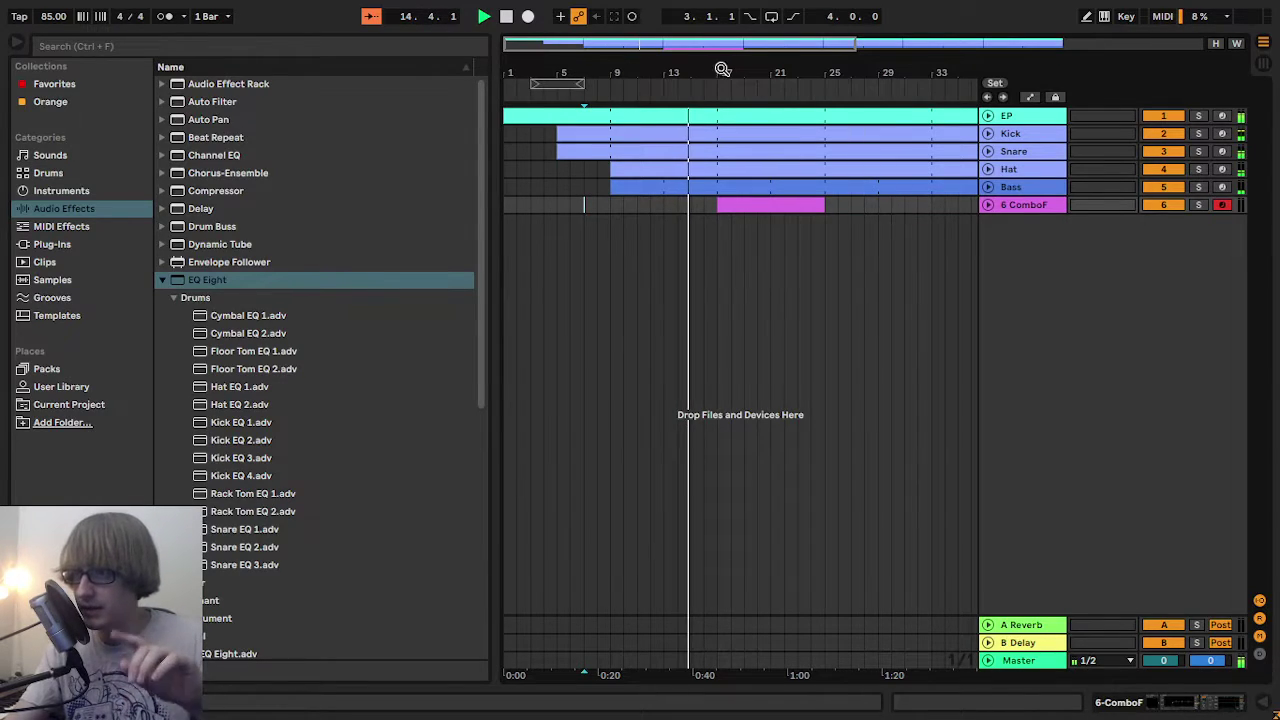
{"action": "left_click_drag", "start_coordinate": [720, 68], "coordinate": [760, 138]}
{"action": "left_click", "coordinate": [989, 133]}
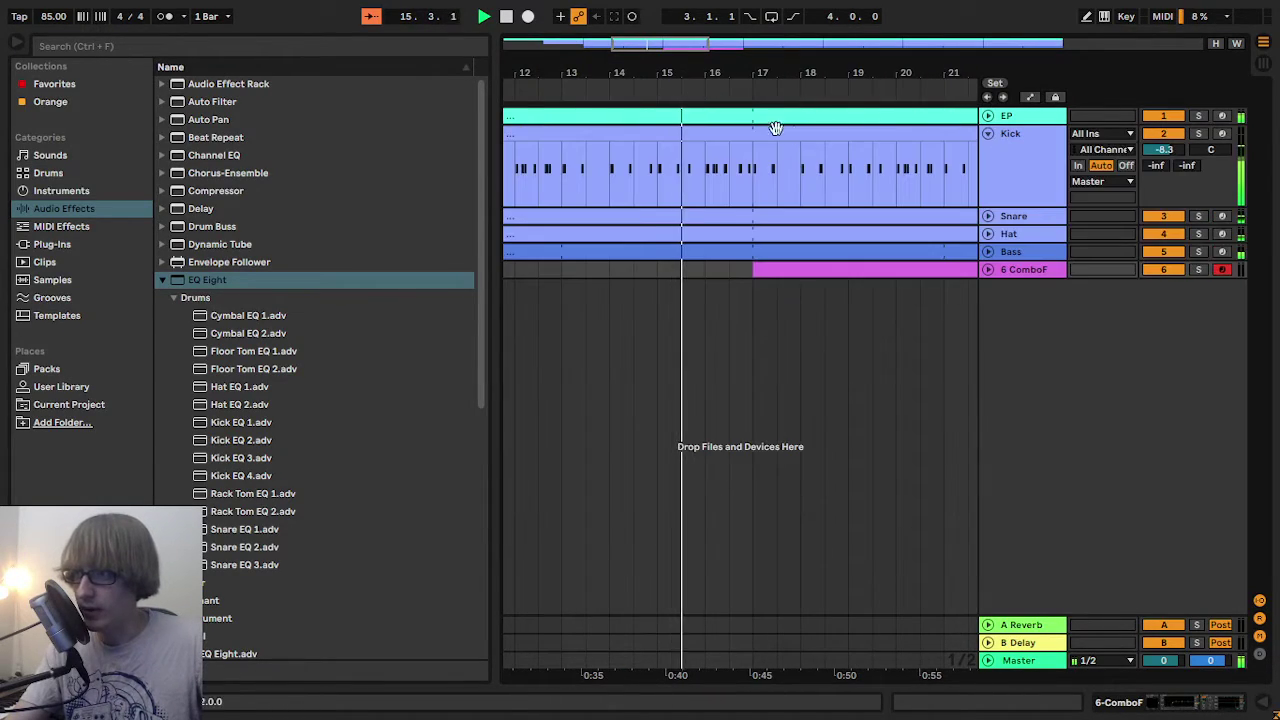
{"action": "left_click_drag", "start_coordinate": [723, 74], "coordinate": [741, 109]}
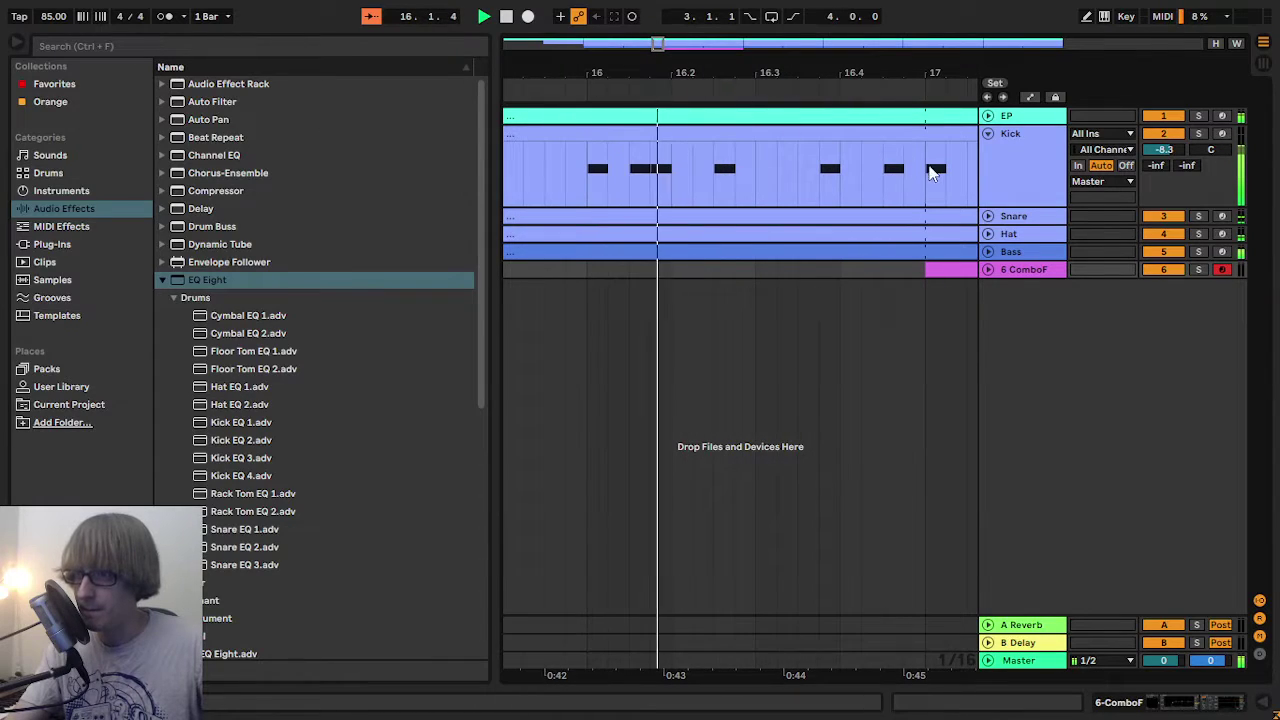
{"action": "left_click", "coordinate": [987, 217]}
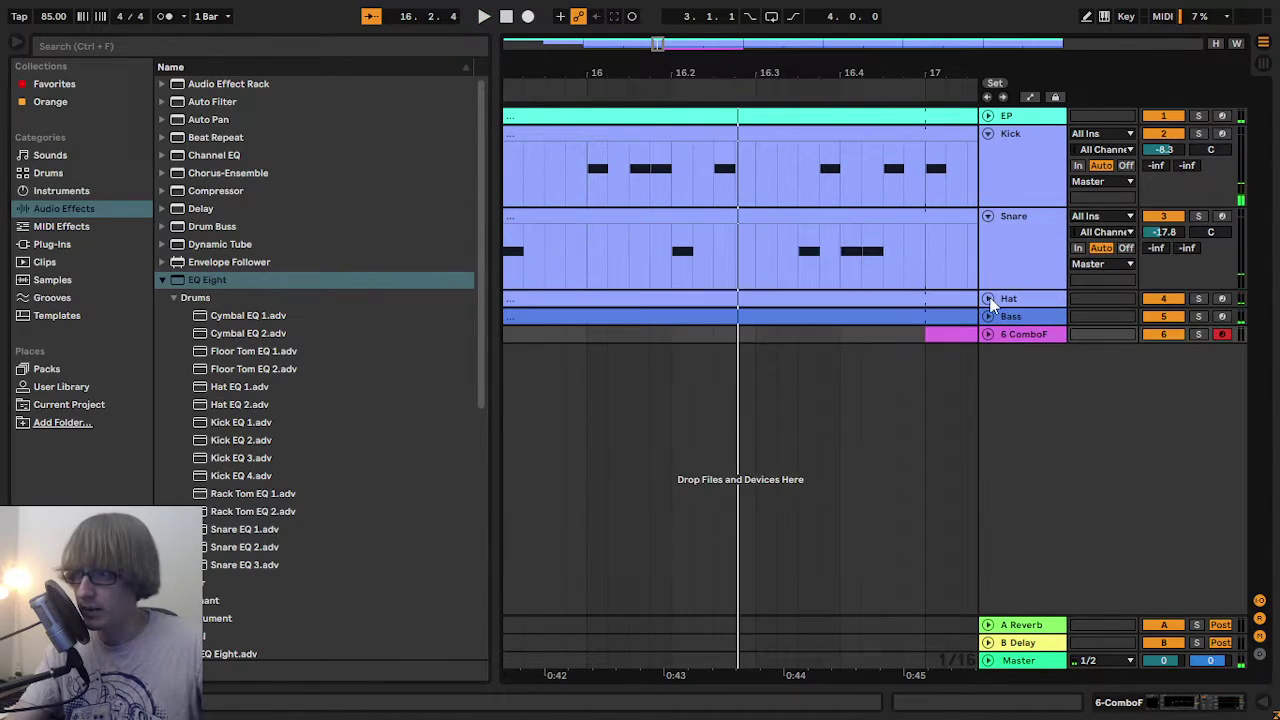
{"action": "left_click", "coordinate": [988, 298]}
{"action": "left_click_drag", "start_coordinate": [736, 345], "coordinate": [930, 166]}
{"action": "key", "text": "space"}
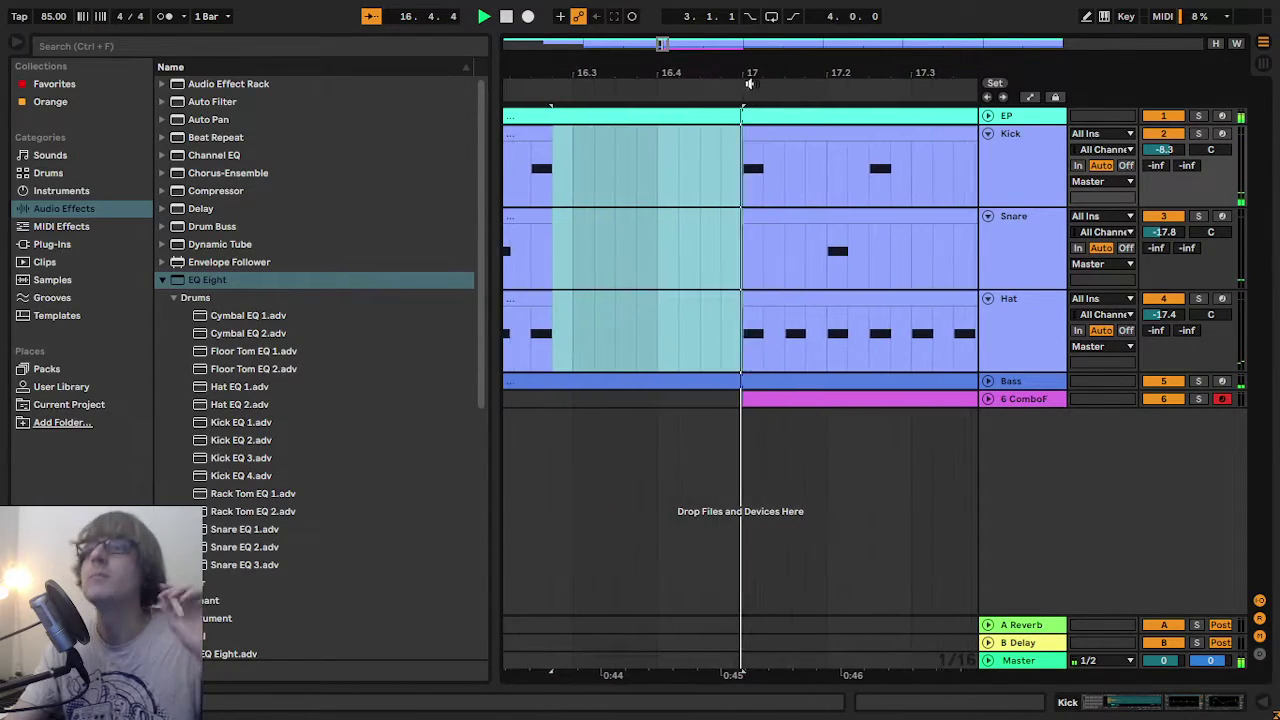
- Collapse the Kick, Snare and Hat tracks in the arrangement
{"action": "left_click_drag", "start_coordinate": [787, 74], "coordinate": [775, 6]}
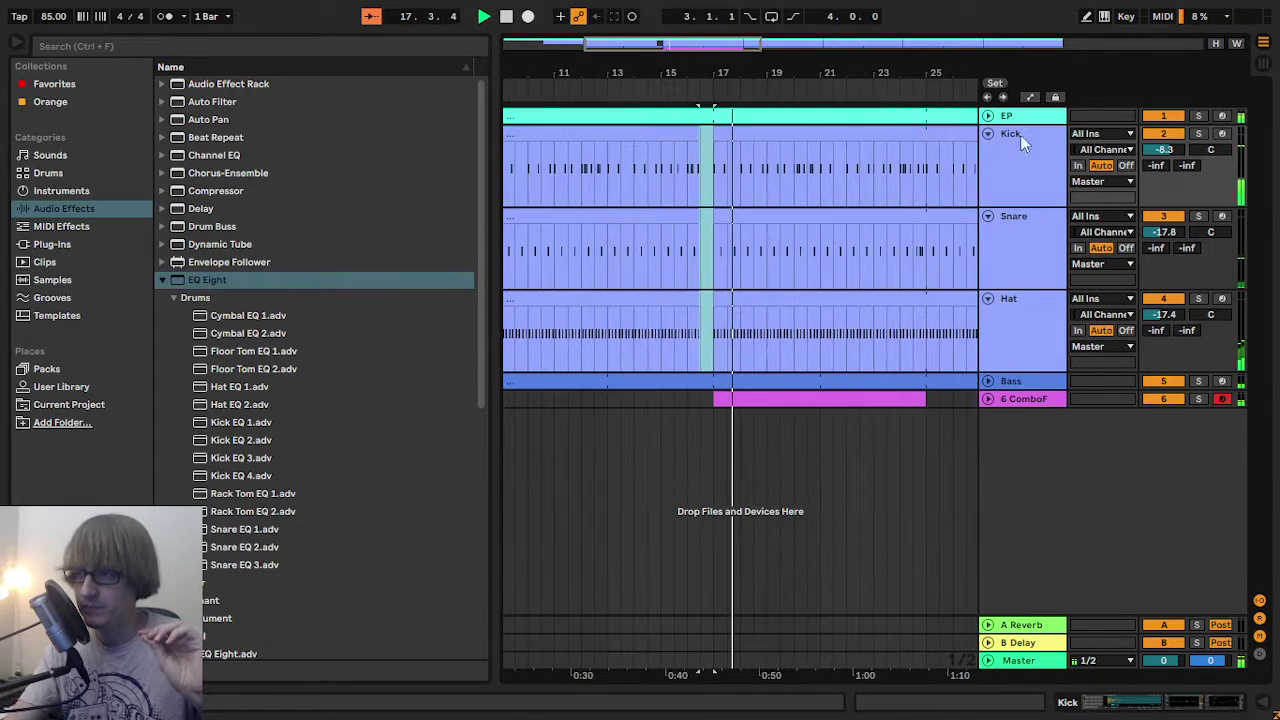
{"action": "left_click", "coordinate": [988, 134]}
{"action": "left_click", "coordinate": [988, 151]}
{"action": "left_click", "coordinate": [990, 176]}
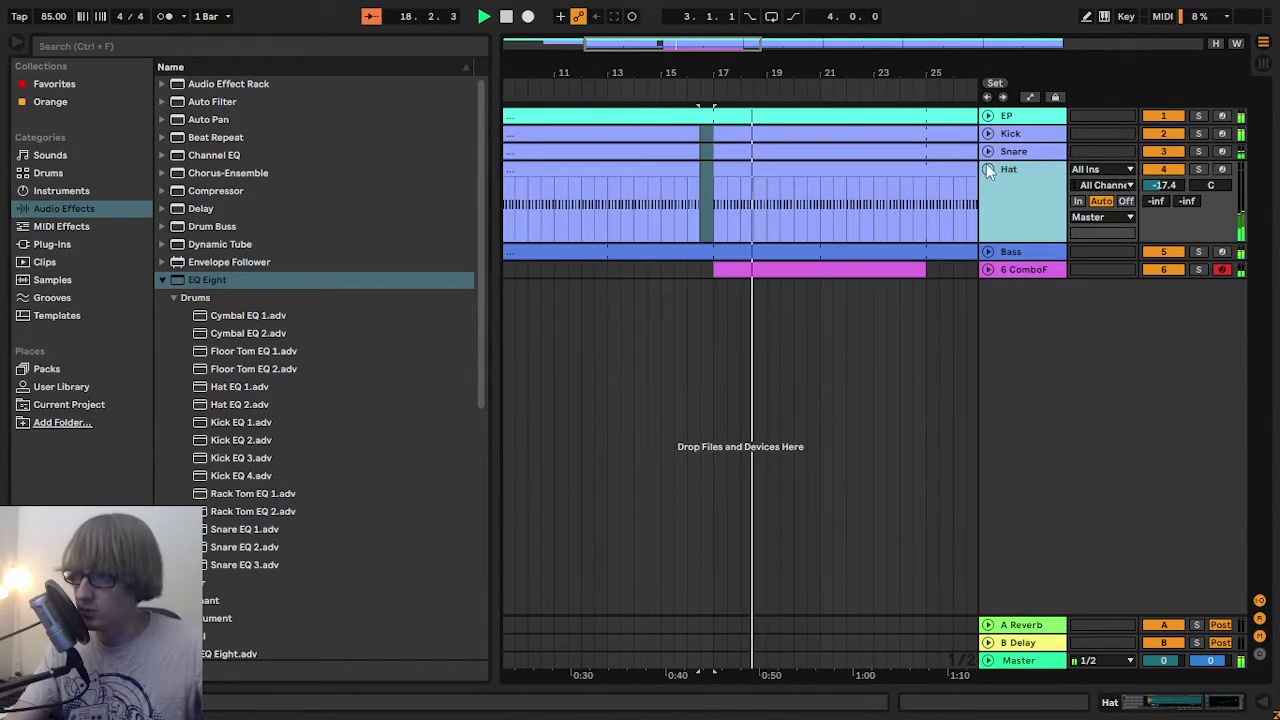
{"action": "left_click", "coordinate": [988, 170]}
- Rename the ComboF track to Organ
{"action": "right_click", "coordinate": [1020, 205]}
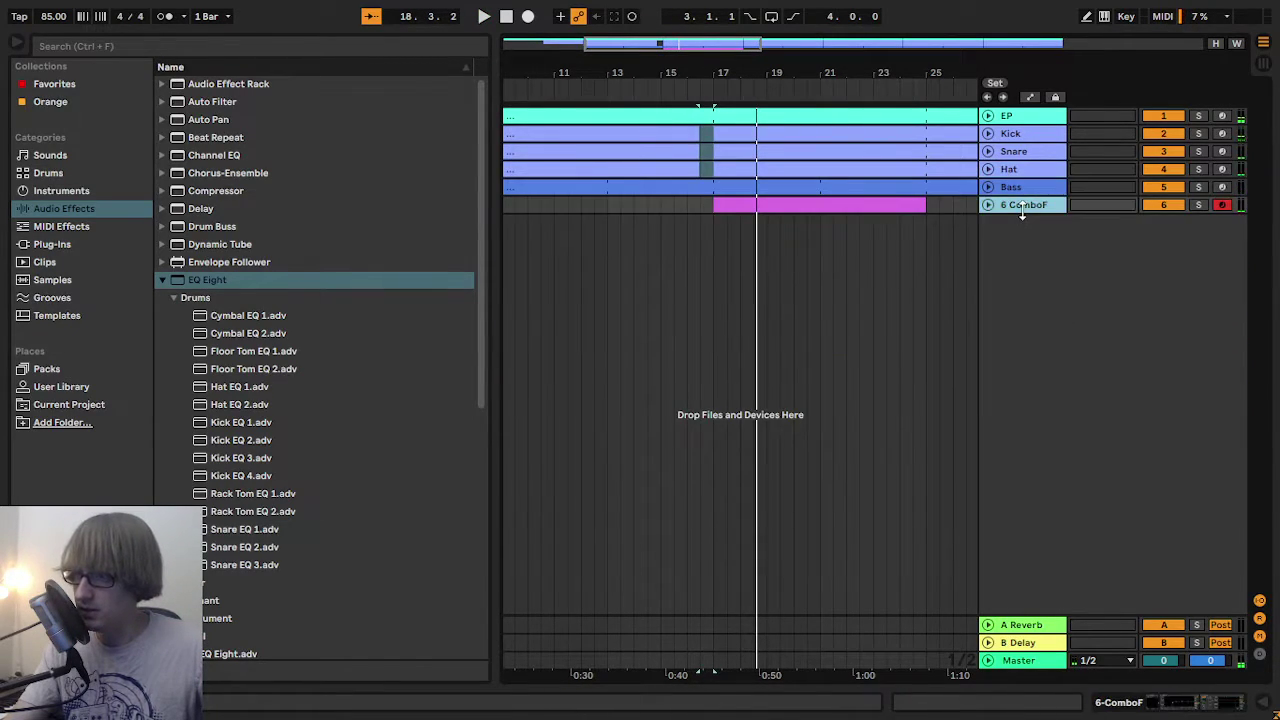
{"action": "left_click", "coordinate": [1073, 283]}
{"action": "type", "text": "Organ"}
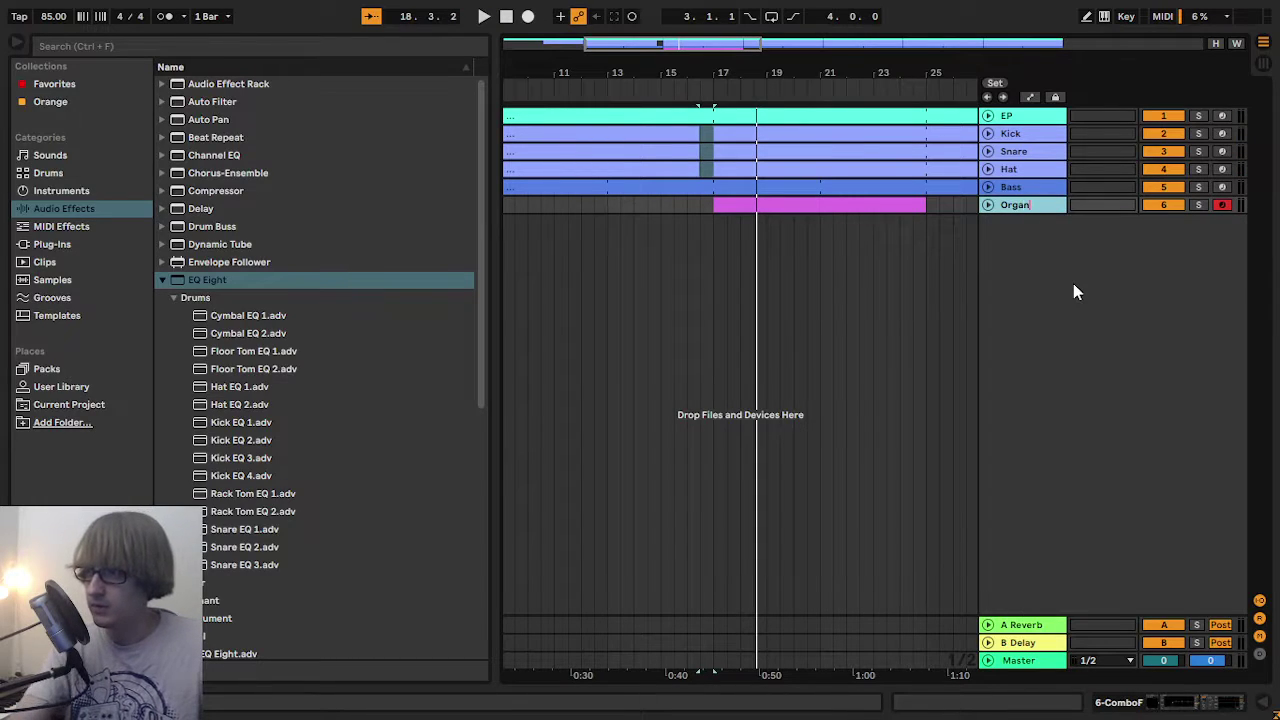
{"action": "key", "text": "Return"}
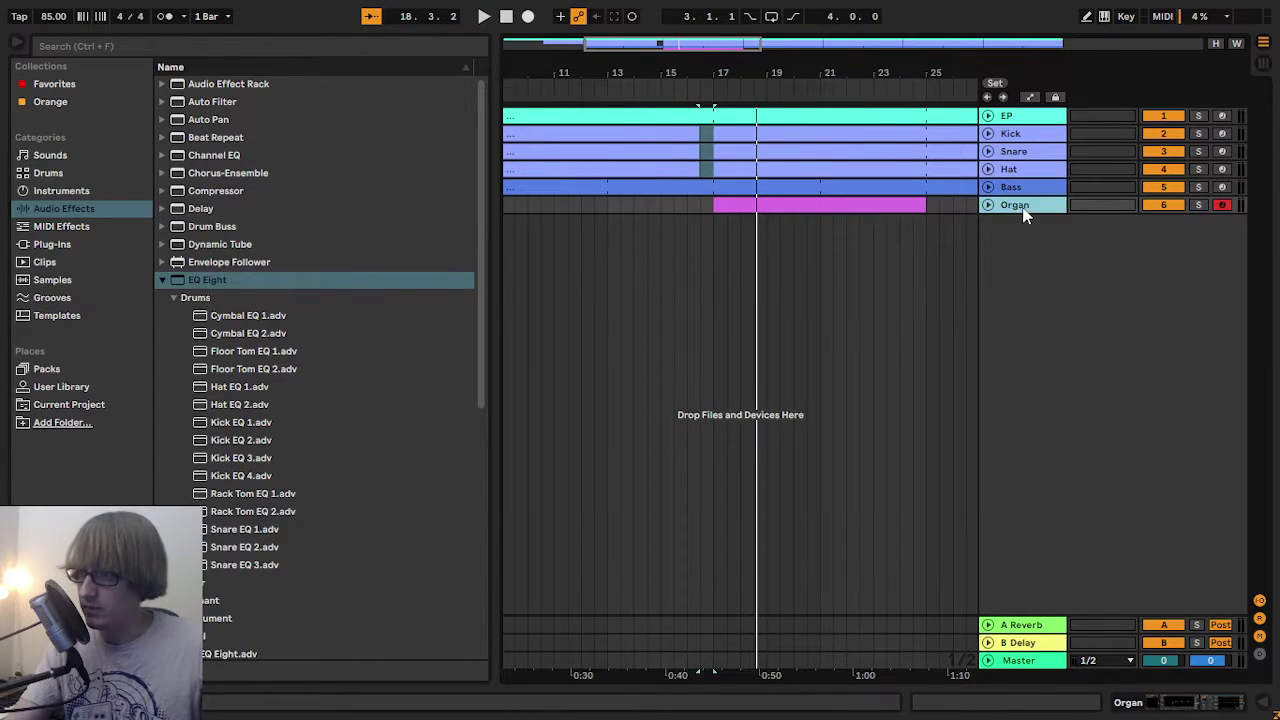
- Switch to the mixer view and remove the Reverb device from return track A
{"action": "key", "text": "Tab"}
{"action": "left_click", "coordinate": [893, 422]}
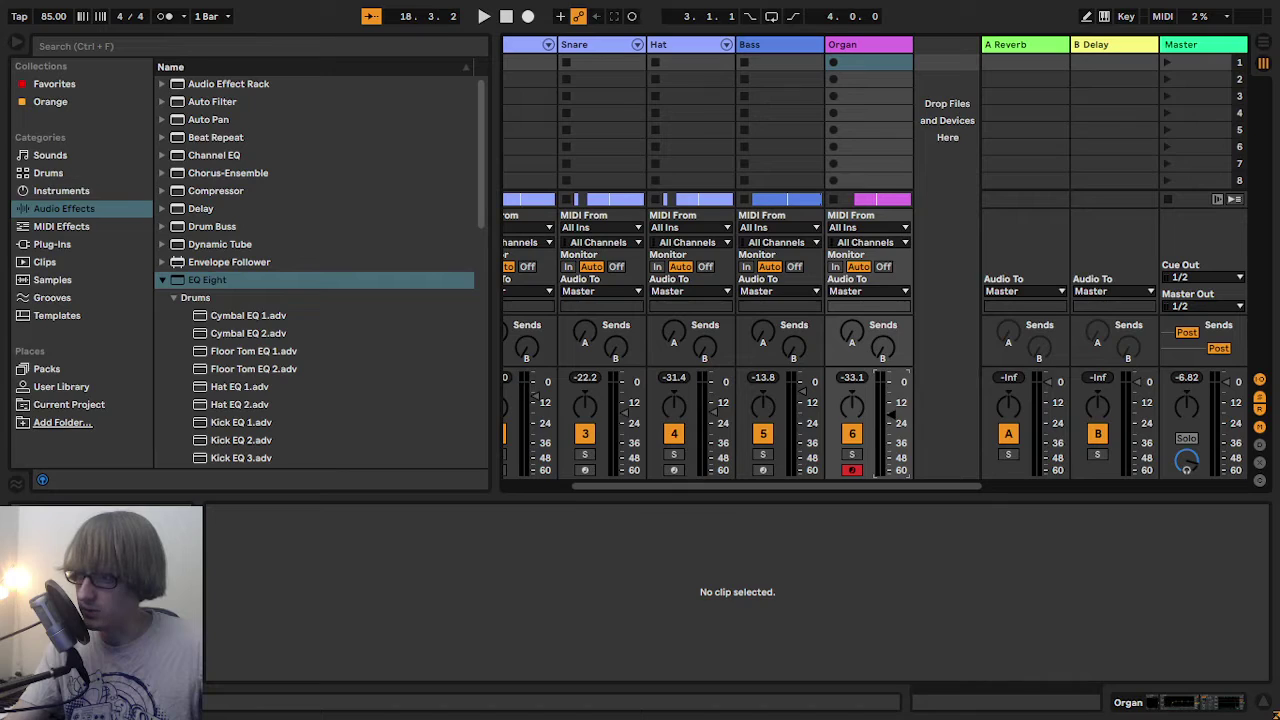
{"action": "left_click", "coordinate": [1025, 50]}
{"action": "left_click", "coordinate": [583, 525]}
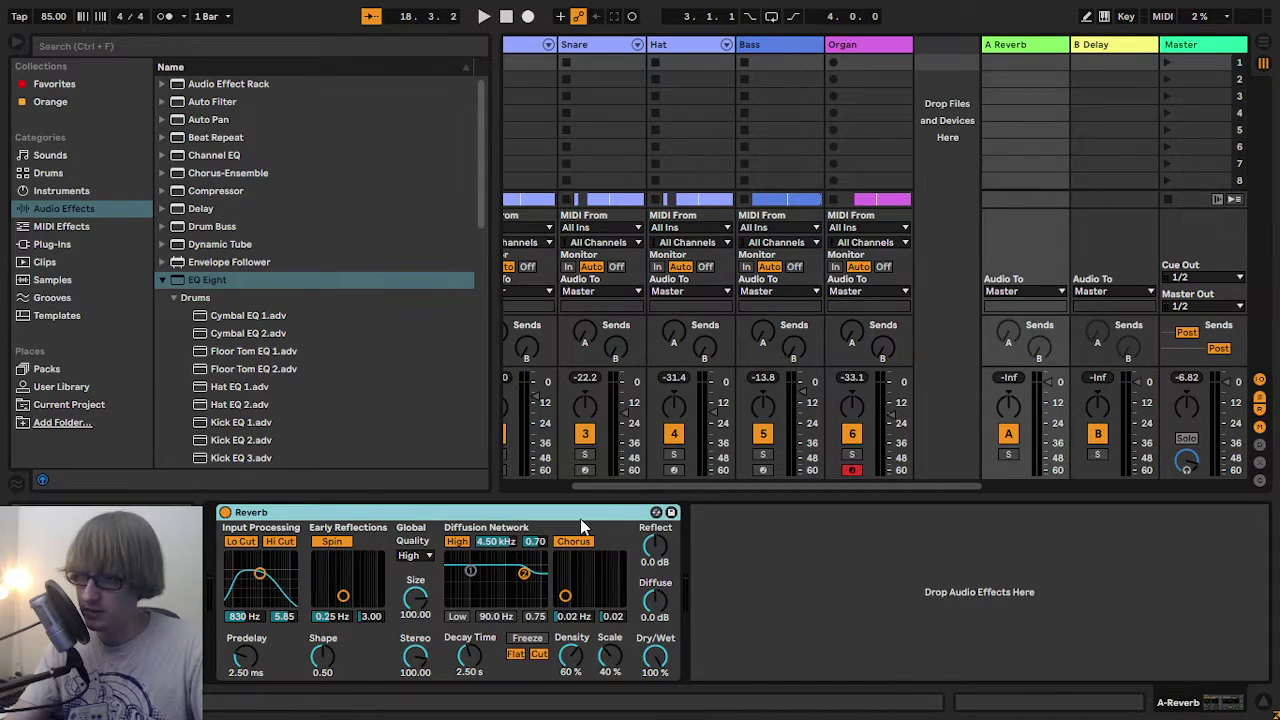
{"action": "key", "text": "Delete"}
- Load the Church preset from the Reverb effect's Hall presets onto return track A
{"action": "scroll", "coordinate": [235, 320], "scroll_direction": "down", "scroll_amount": 10}
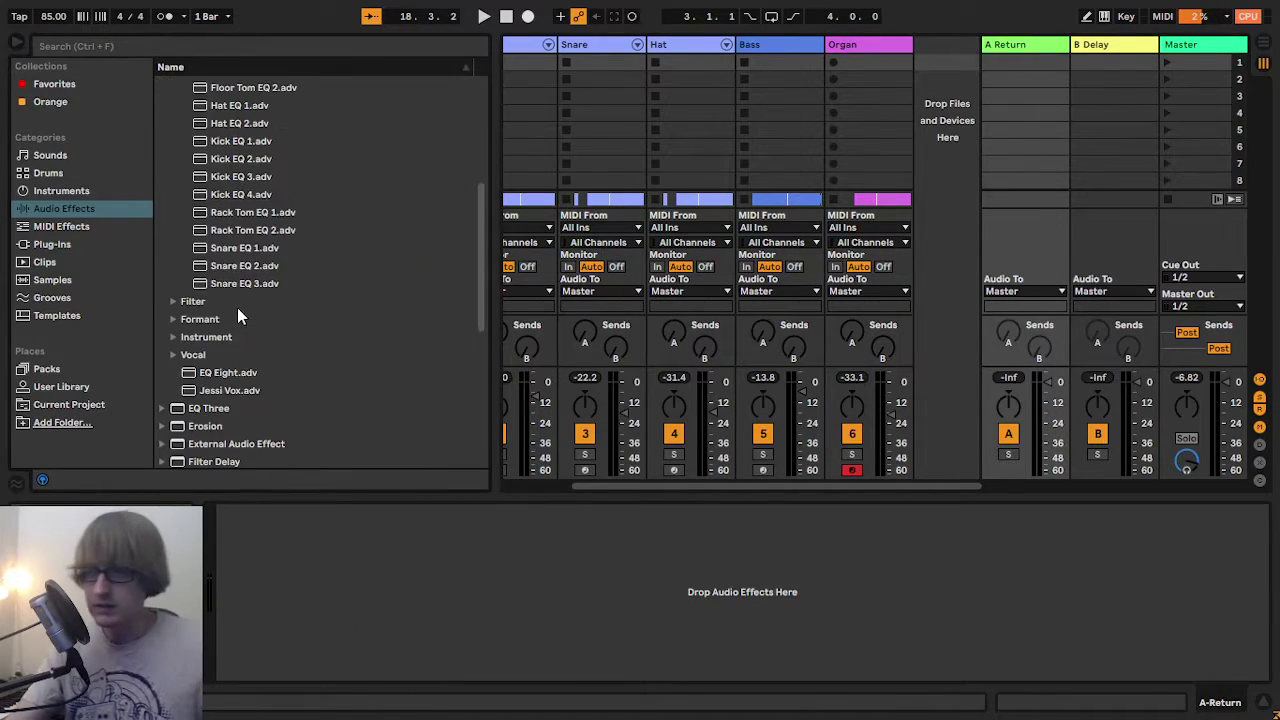
{"action": "scroll", "coordinate": [230, 345], "scroll_direction": "down", "scroll_amount": 5}
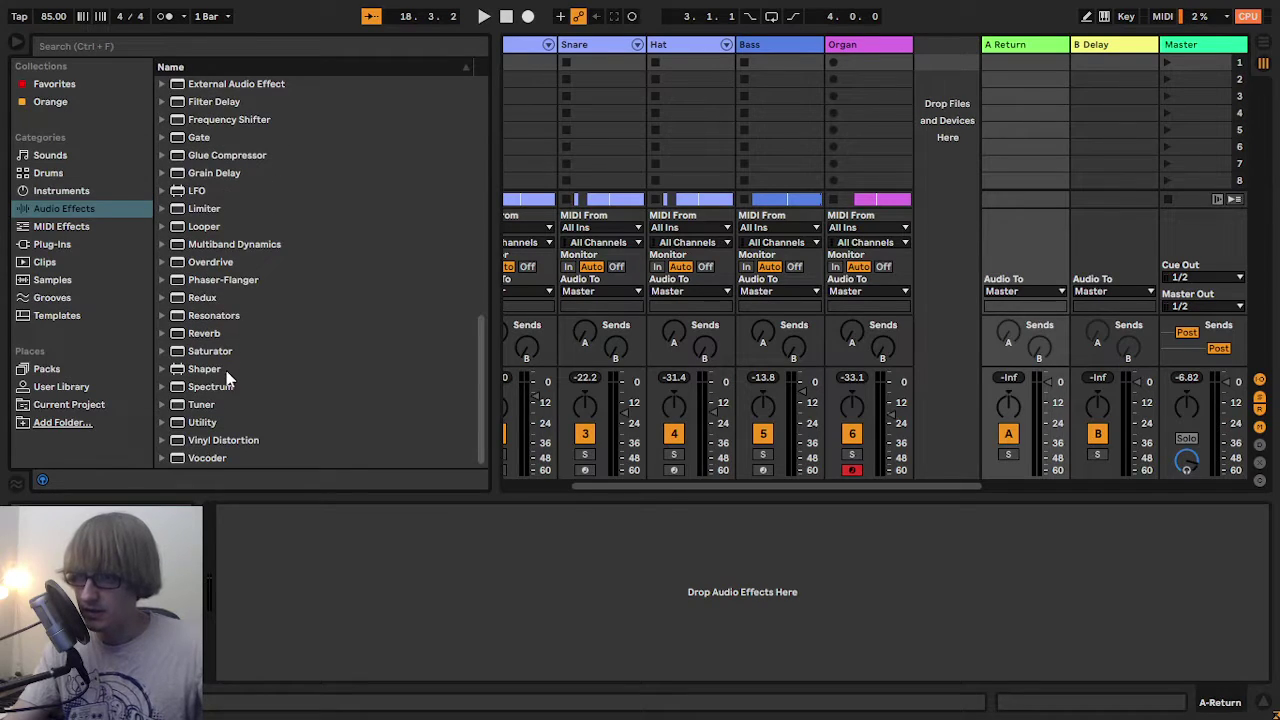
{"action": "left_click", "coordinate": [175, 338]}
{"action": "left_click", "coordinate": [162, 336]}
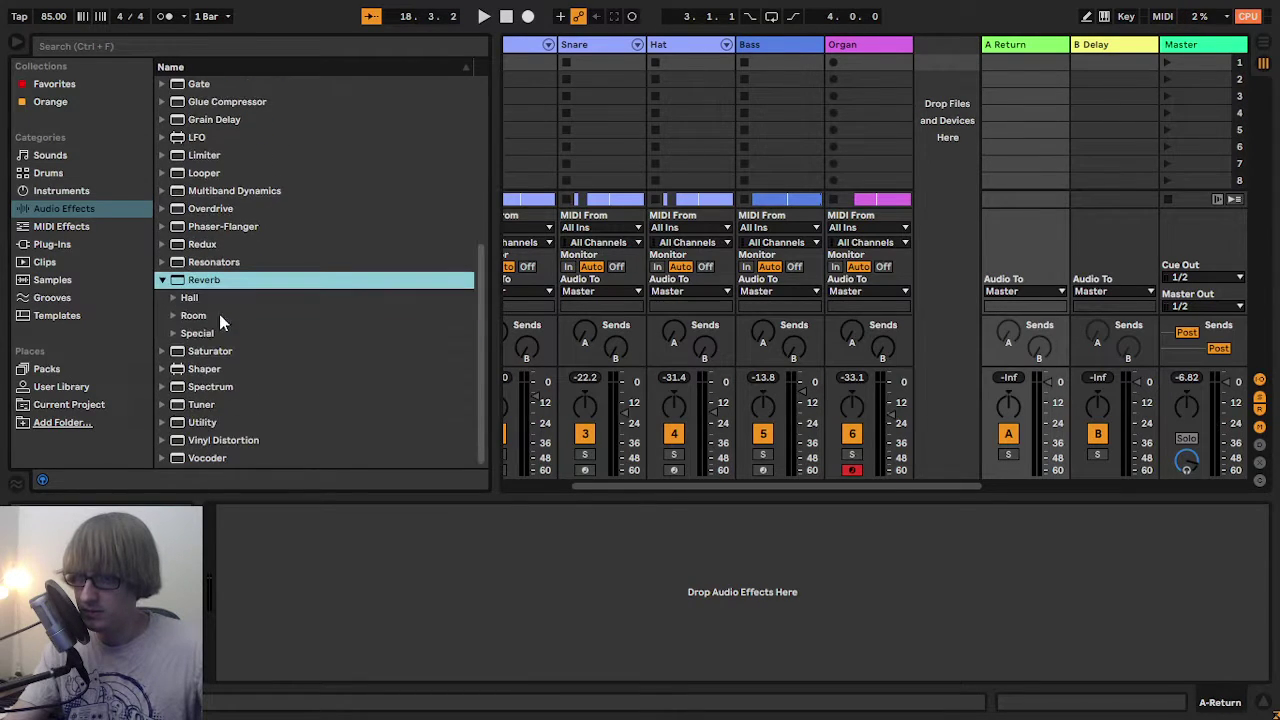
{"action": "left_click", "coordinate": [173, 301]}
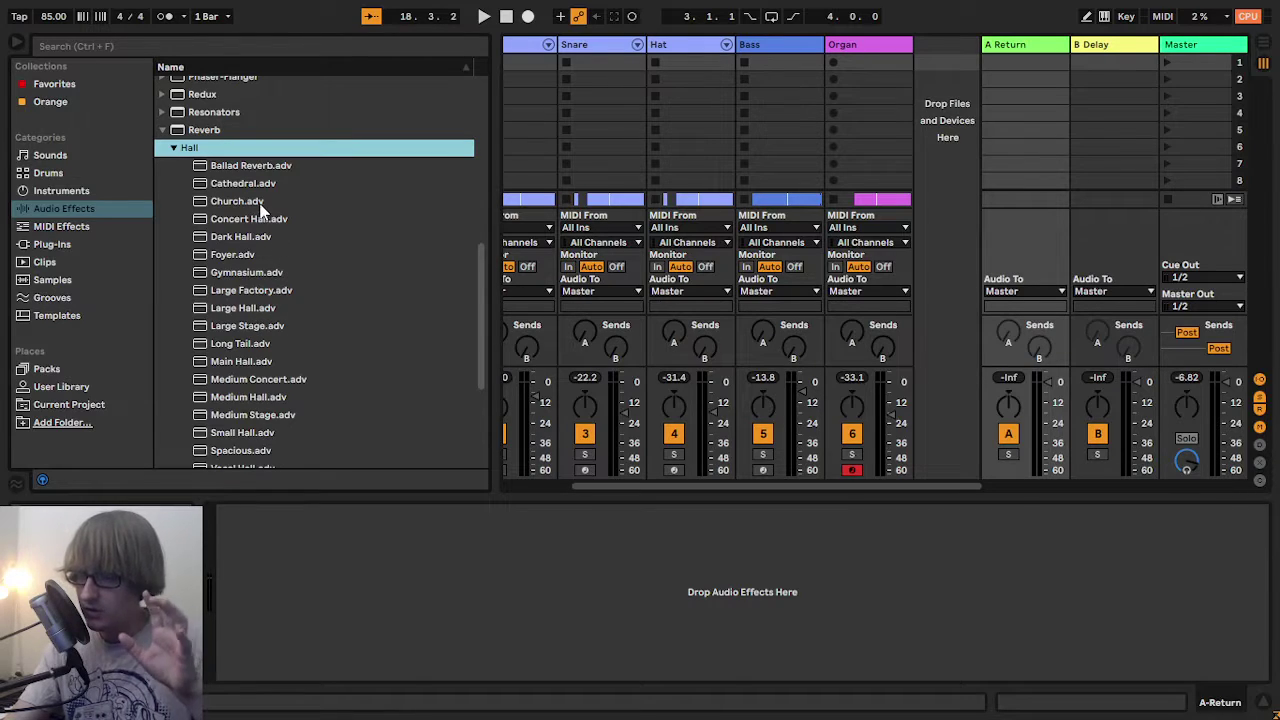
{"action": "scroll", "coordinate": [288, 256], "scroll_direction": "down", "scroll_amount": 1}
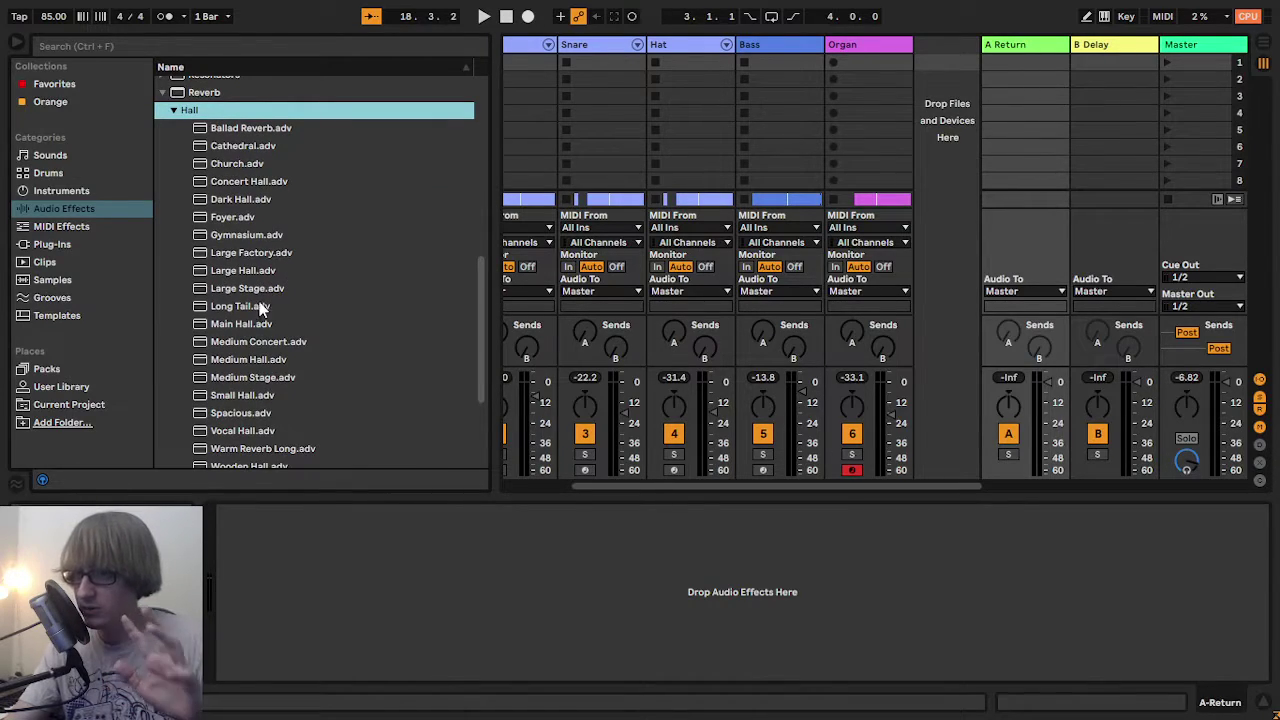
{"action": "scroll", "coordinate": [320, 310], "scroll_direction": "down", "scroll_amount": 3}
{"action": "scroll", "coordinate": [318, 335], "scroll_direction": "up", "scroll_amount": 3}
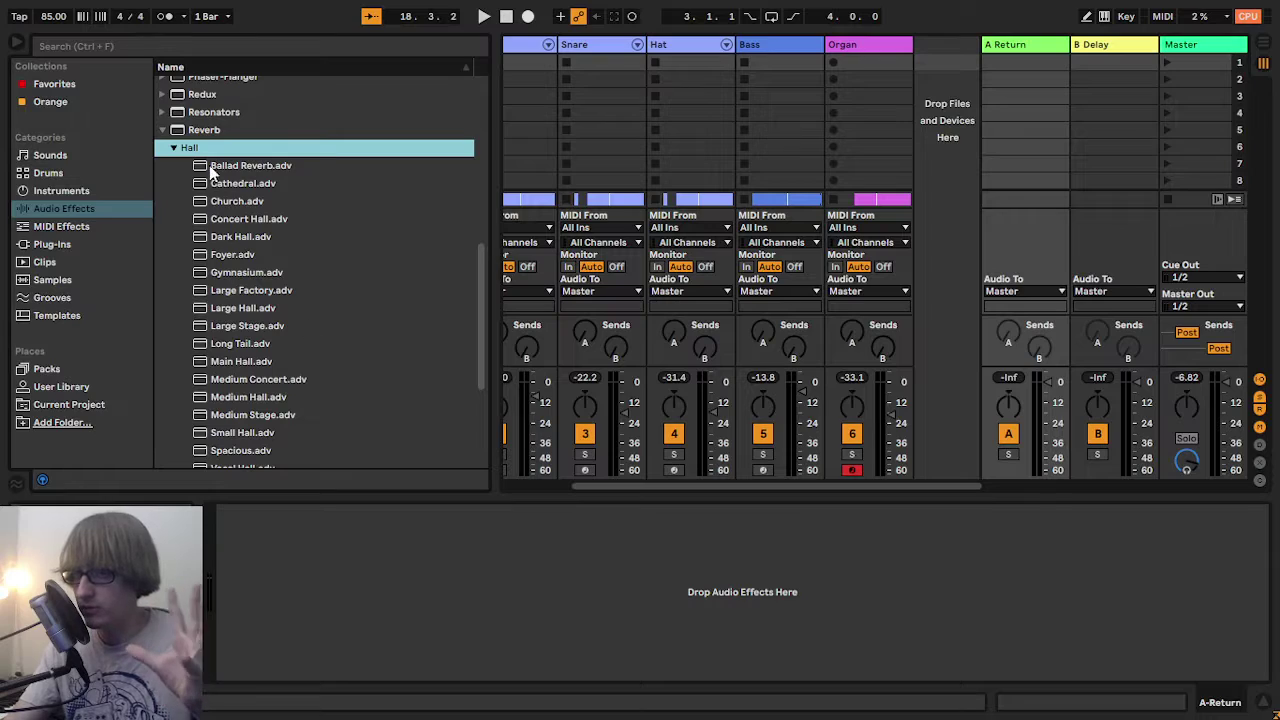
{"action": "left_click", "coordinate": [173, 148]}
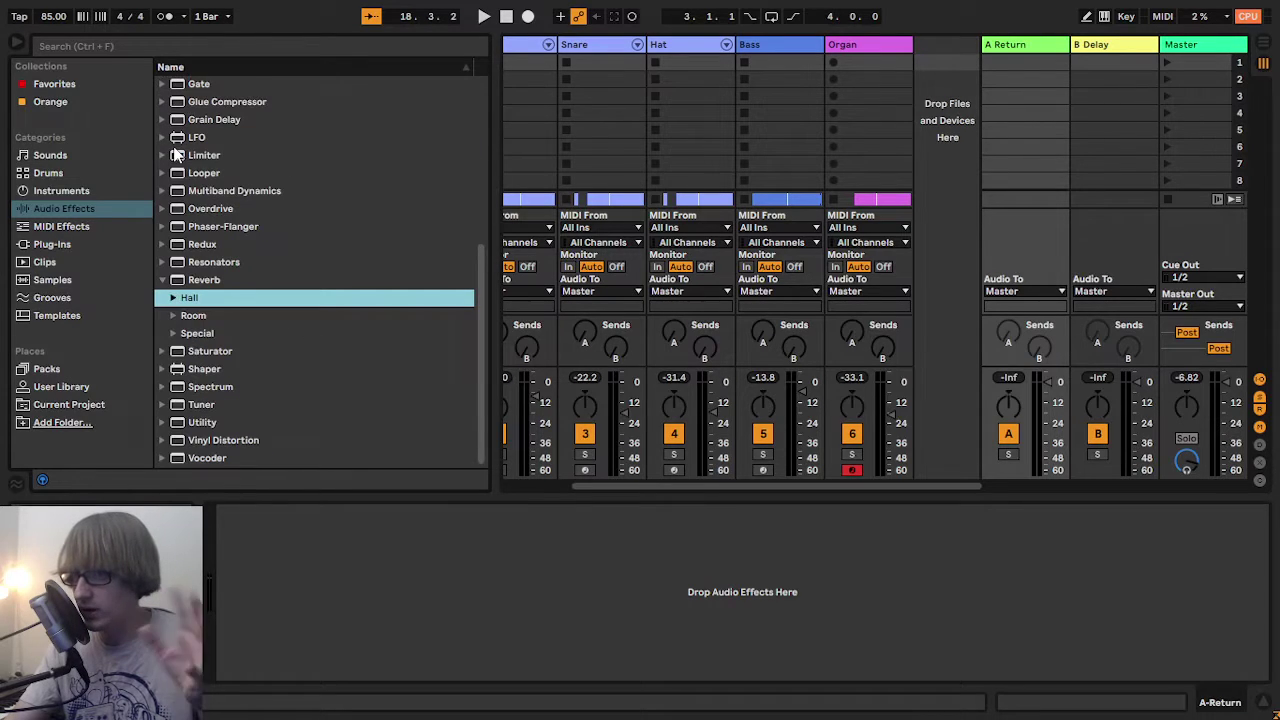
{"action": "left_click", "coordinate": [173, 298]}
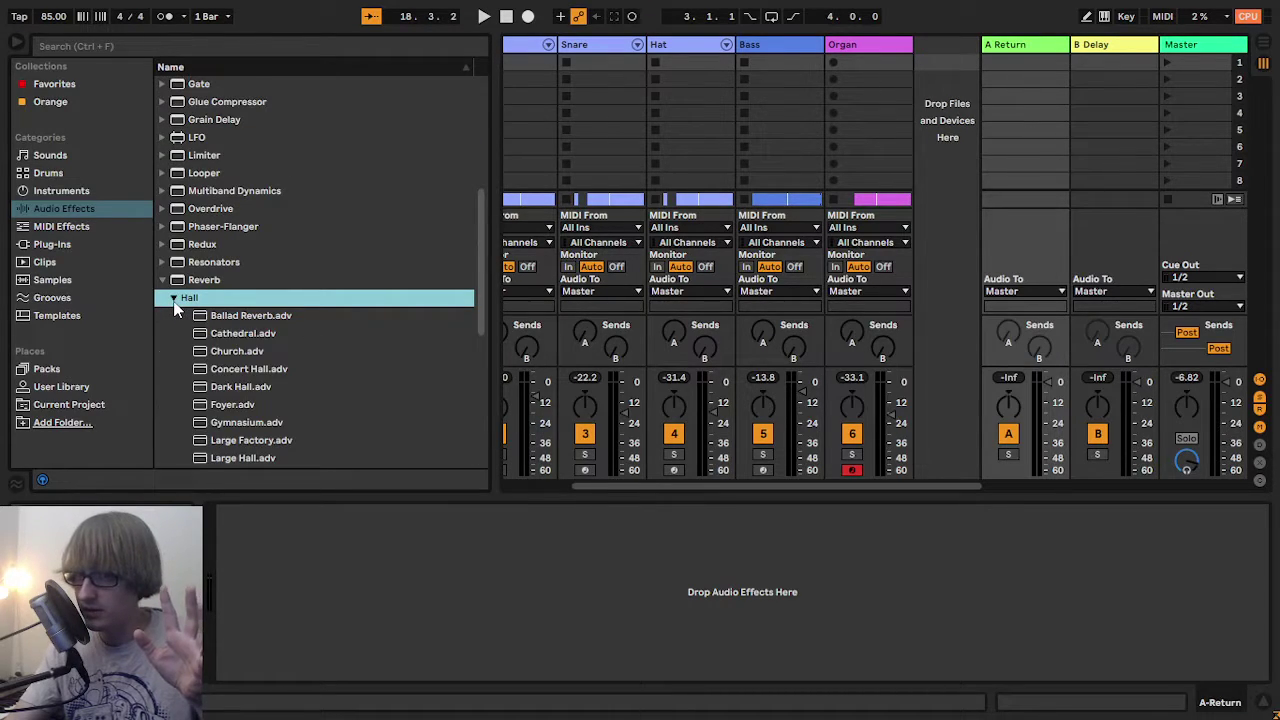
{"action": "scroll", "coordinate": [279, 280], "scroll_direction": "down", "scroll_amount": 1}
{"action": "scroll", "coordinate": [279, 272], "scroll_direction": "down", "scroll_amount": 1}
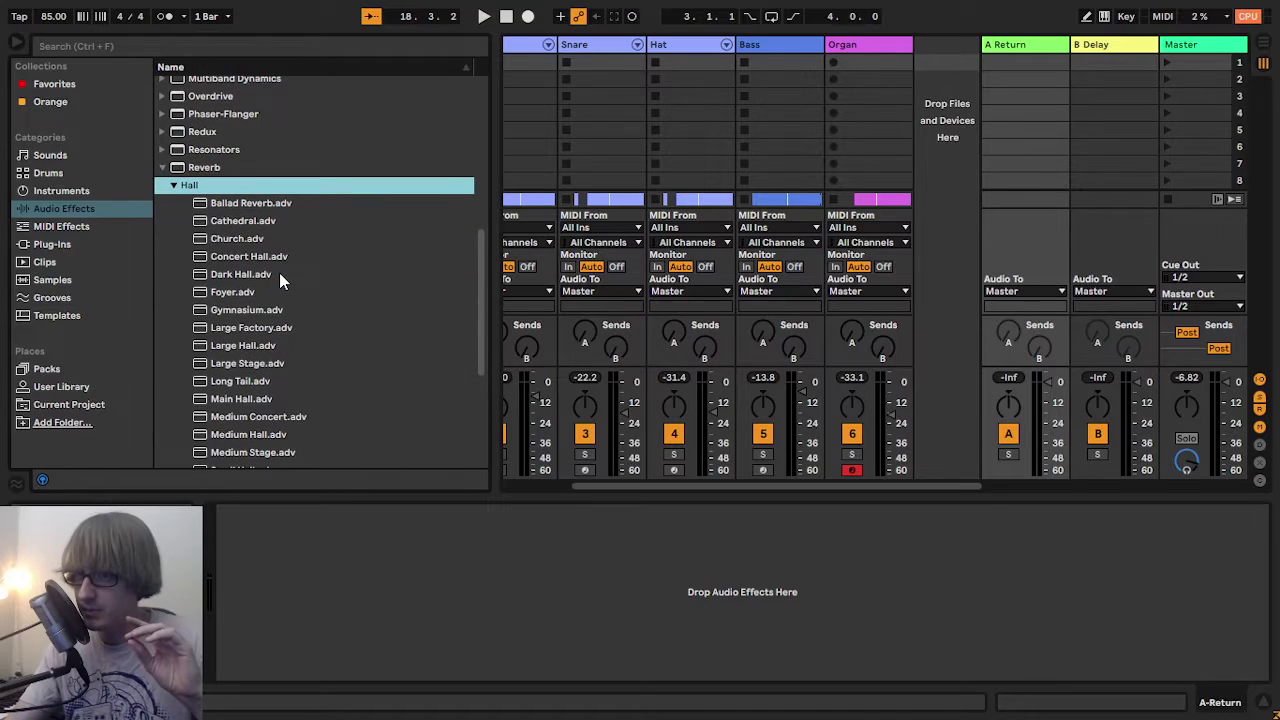
{"action": "left_click", "coordinate": [238, 238]}
{"action": "left_click_drag", "start_coordinate": [717, 628], "coordinate": [768, 590]}
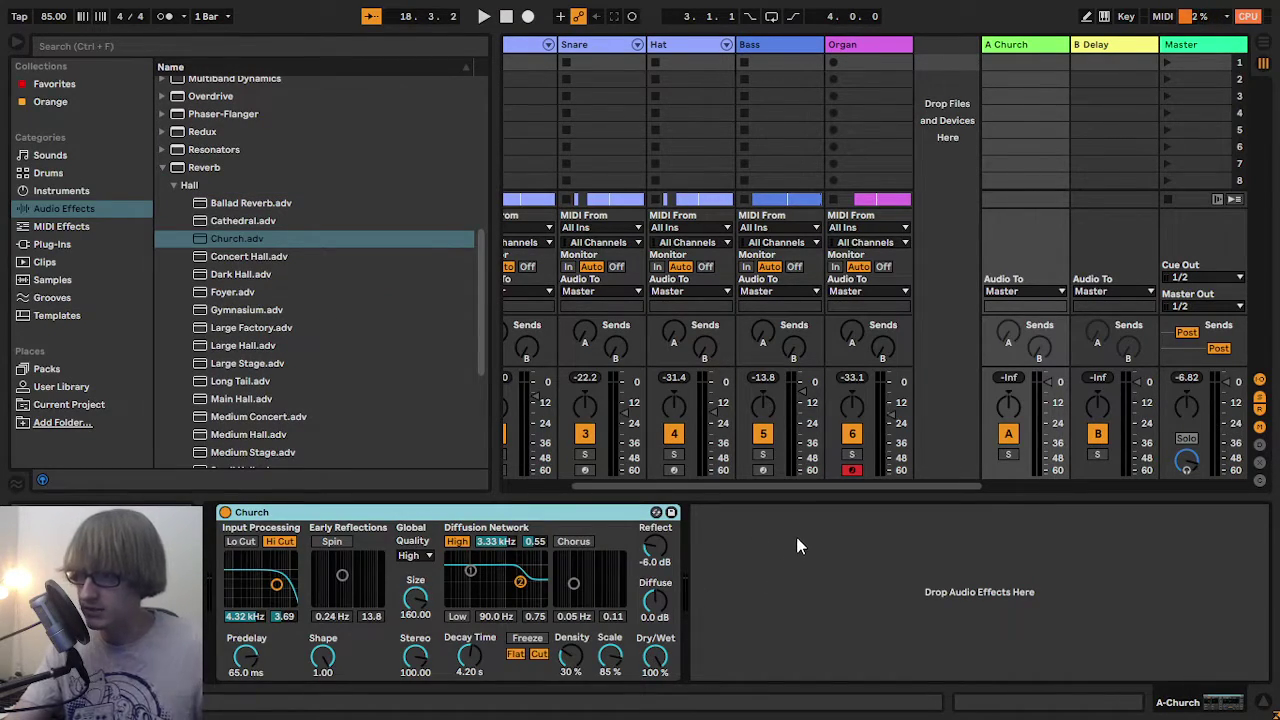
- Play the arrangement from the drum break and set the Organ track's send A to feed the Church reverb
{"action": "key", "text": "Tab"}
{"action": "key", "text": "space"}
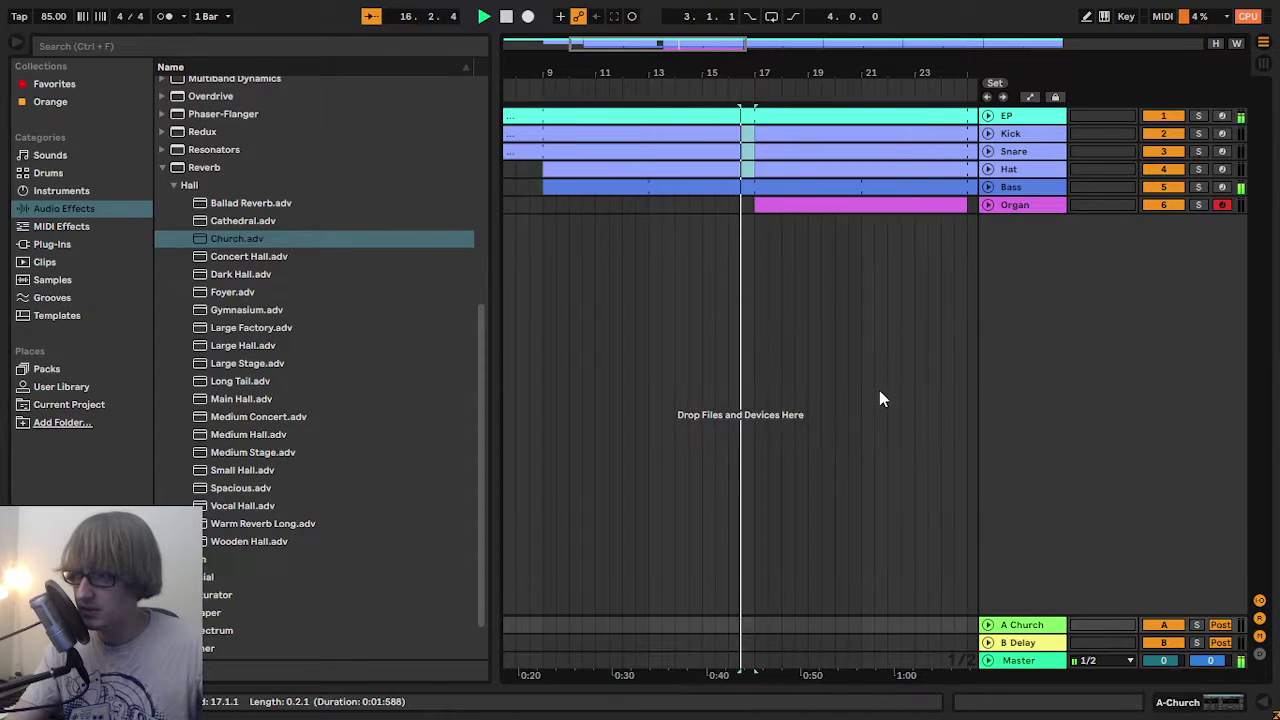
{"action": "key", "text": "Tab"}
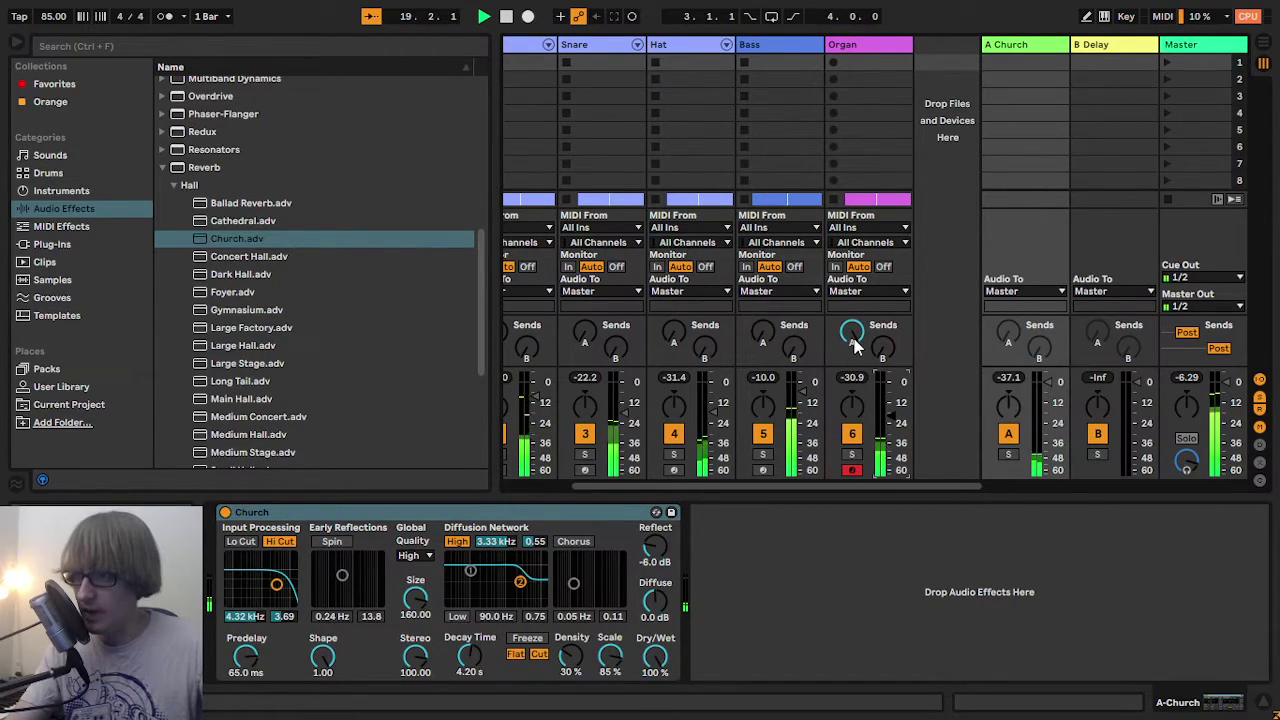
{"action": "left_click_drag", "start_coordinate": [853, 338], "coordinate": [853, 353]}
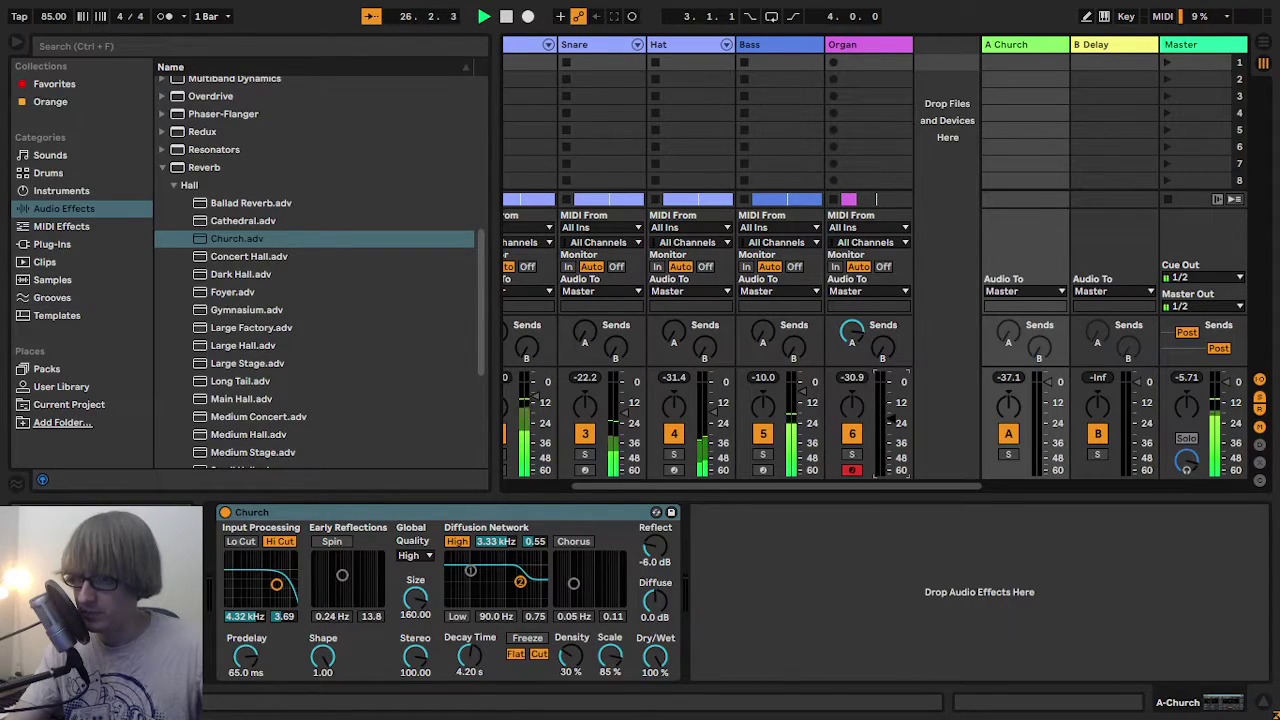
{"action": "key", "text": "Tab"}
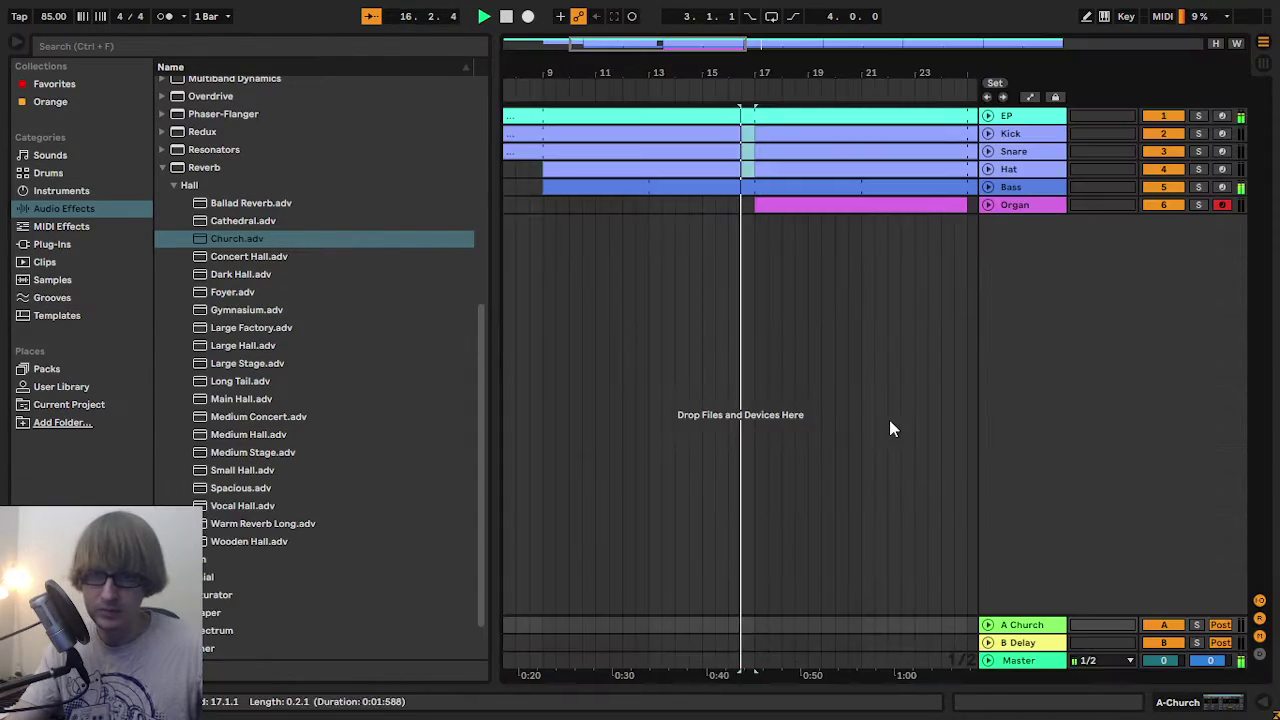
- Listen to the Organ entry around bar 17 and return the playhead to the start of the arrangement
{"action": "left_click", "coordinate": [832, 206]}
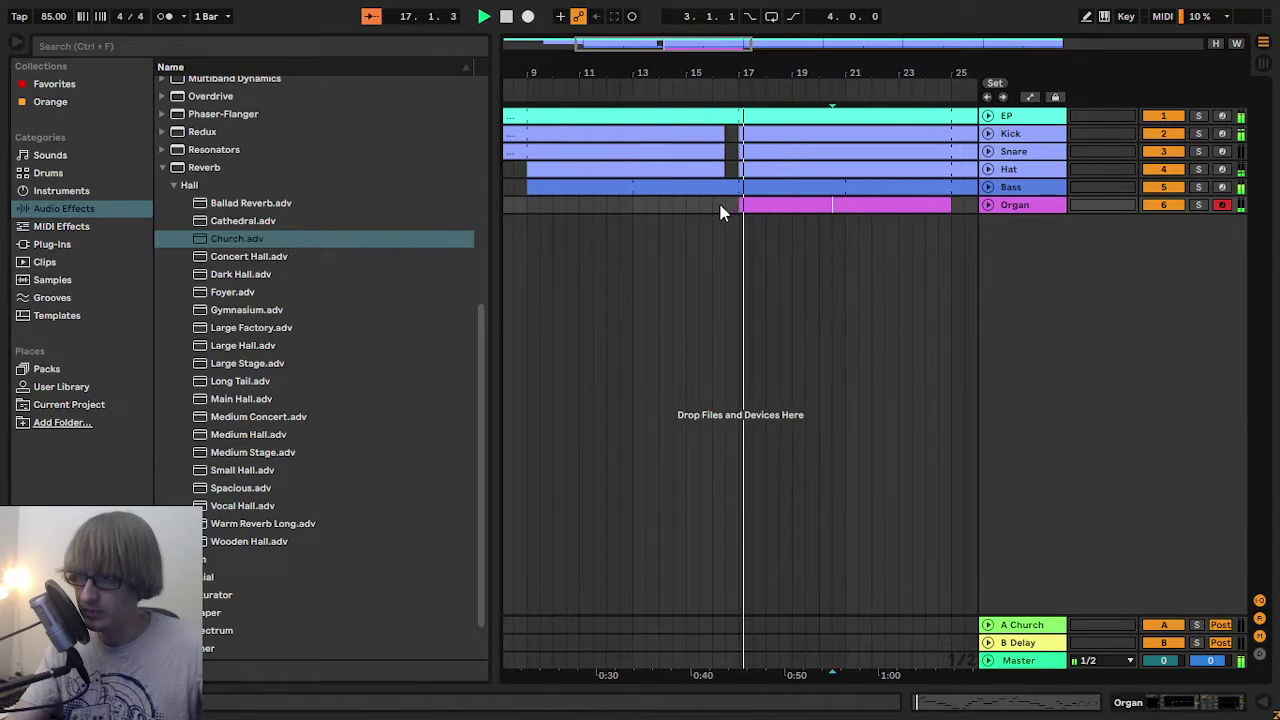
{"action": "left_click", "coordinate": [726, 206]}
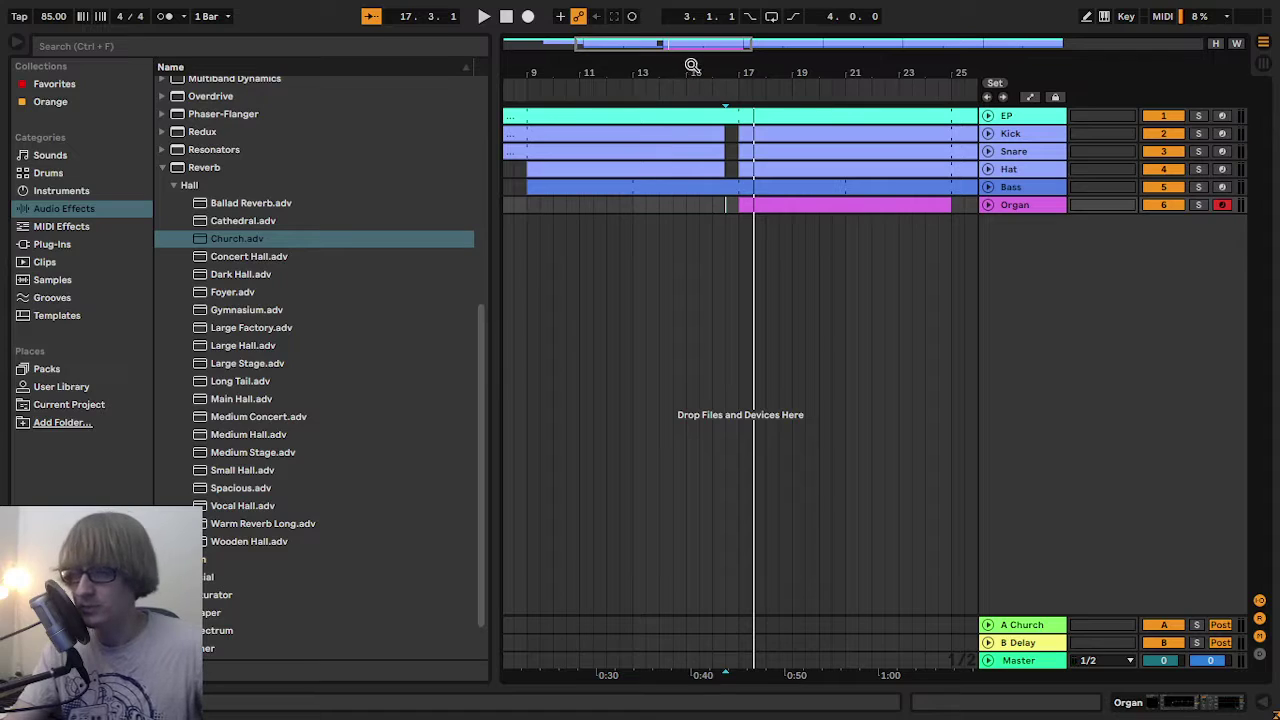
{"action": "left_click_drag", "start_coordinate": [692, 65], "coordinate": [544, 54]}
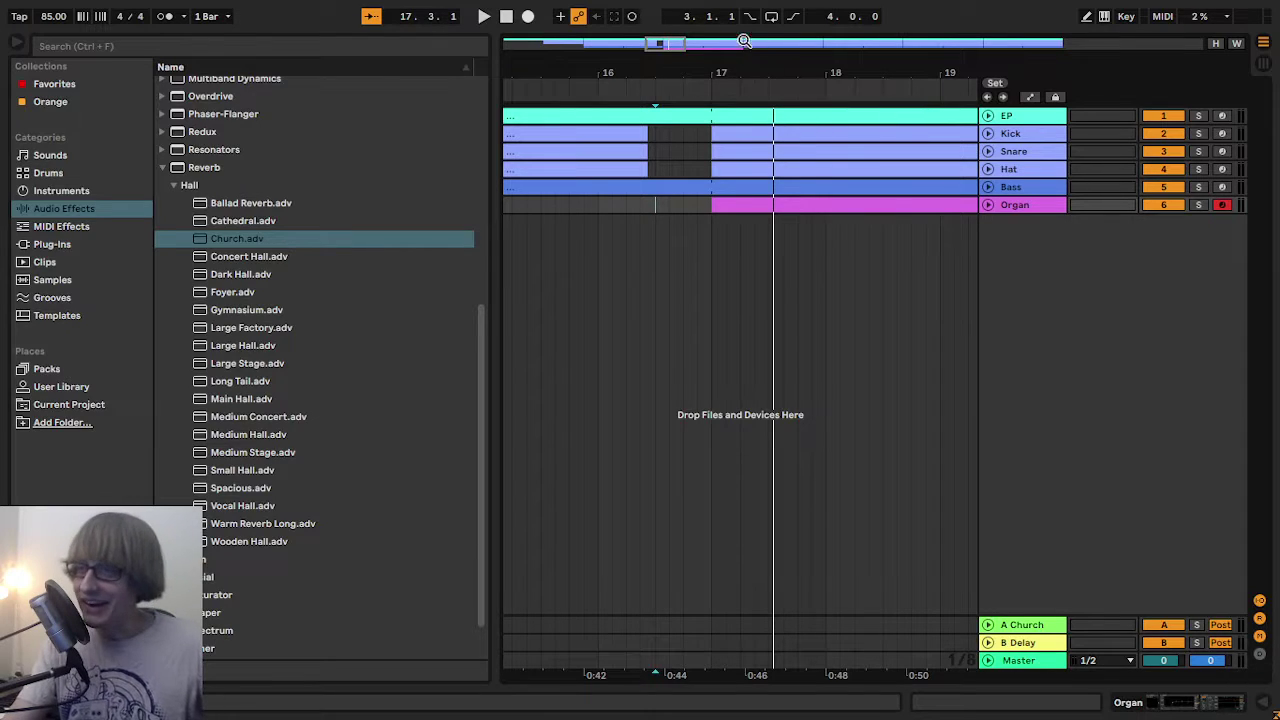
{"action": "left_click_drag", "start_coordinate": [693, 70], "coordinate": [1184, 68]}
{"action": "left_click_drag", "start_coordinate": [692, 70], "coordinate": [692, 61]}
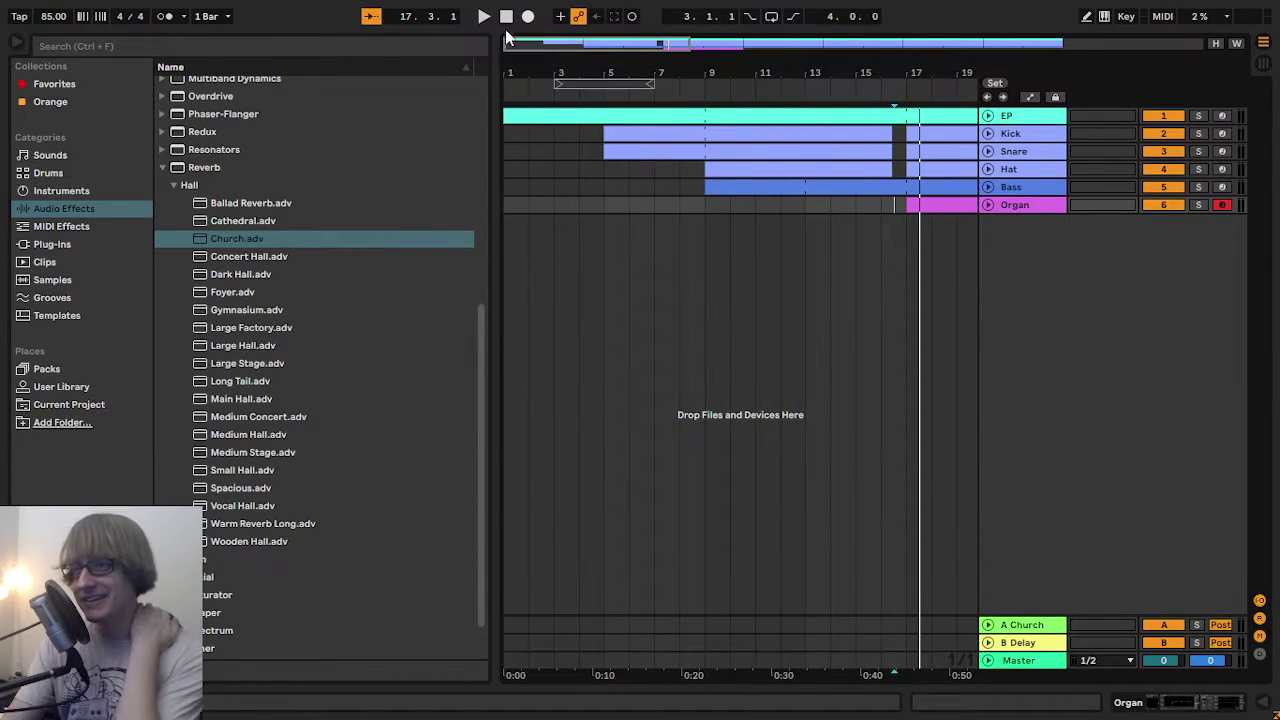
{"action": "left_click", "coordinate": [506, 17]}
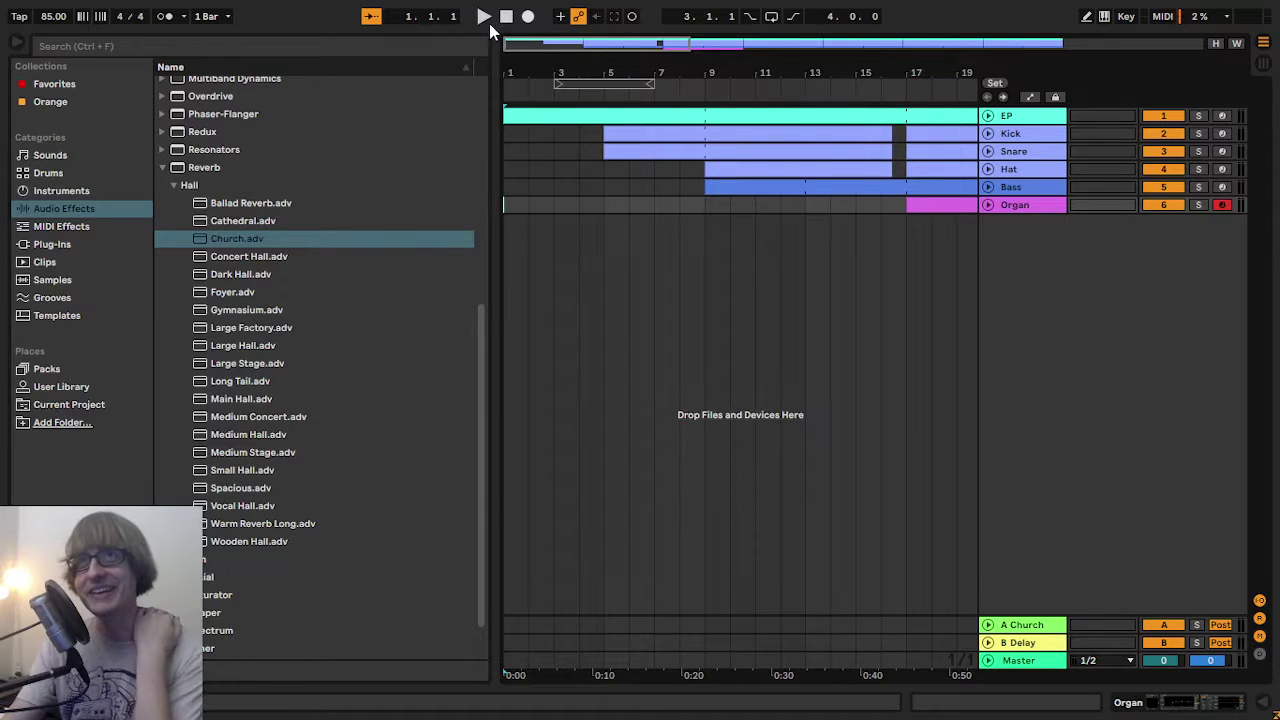
- Shorten the EP, Kick, Snare, Hat and Bass clips together so they end at bar 25 with the Organ clip
{"action": "left_click_drag", "start_coordinate": [548, 74], "coordinate": [528, 40]}
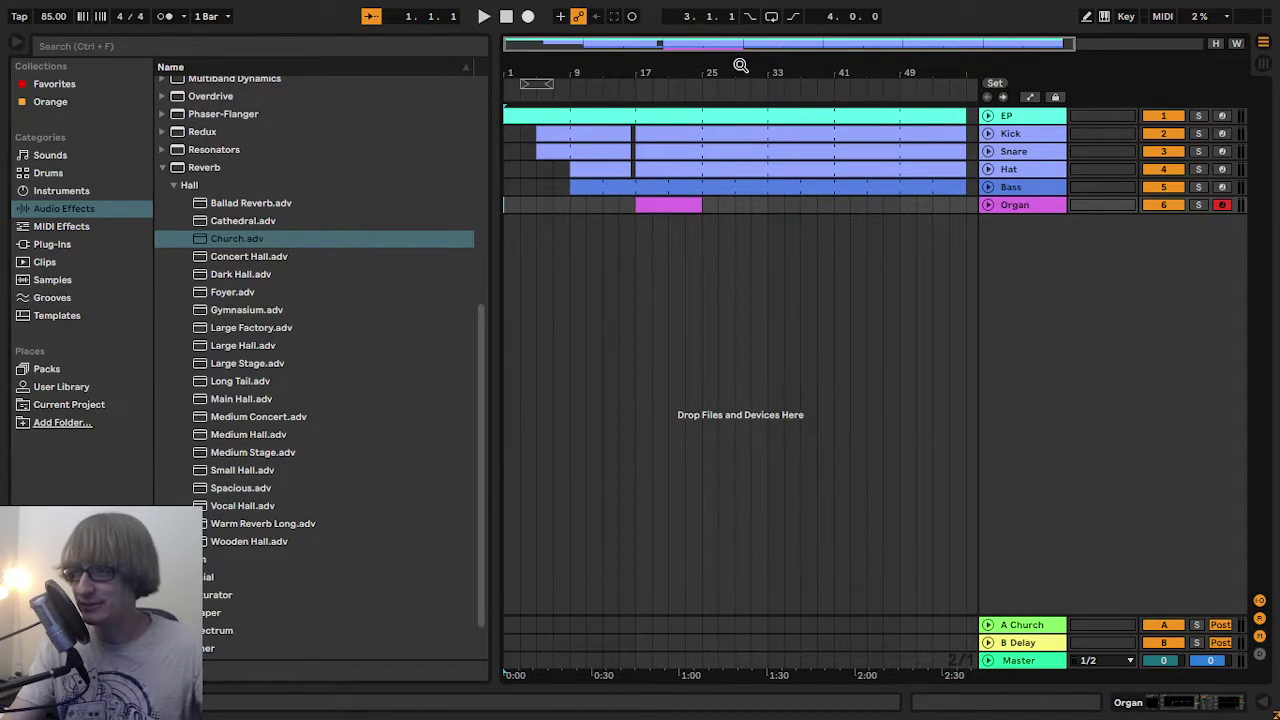
{"action": "left_click_drag", "start_coordinate": [722, 65], "coordinate": [722, 50]}
{"action": "left_click", "coordinate": [883, 116]}
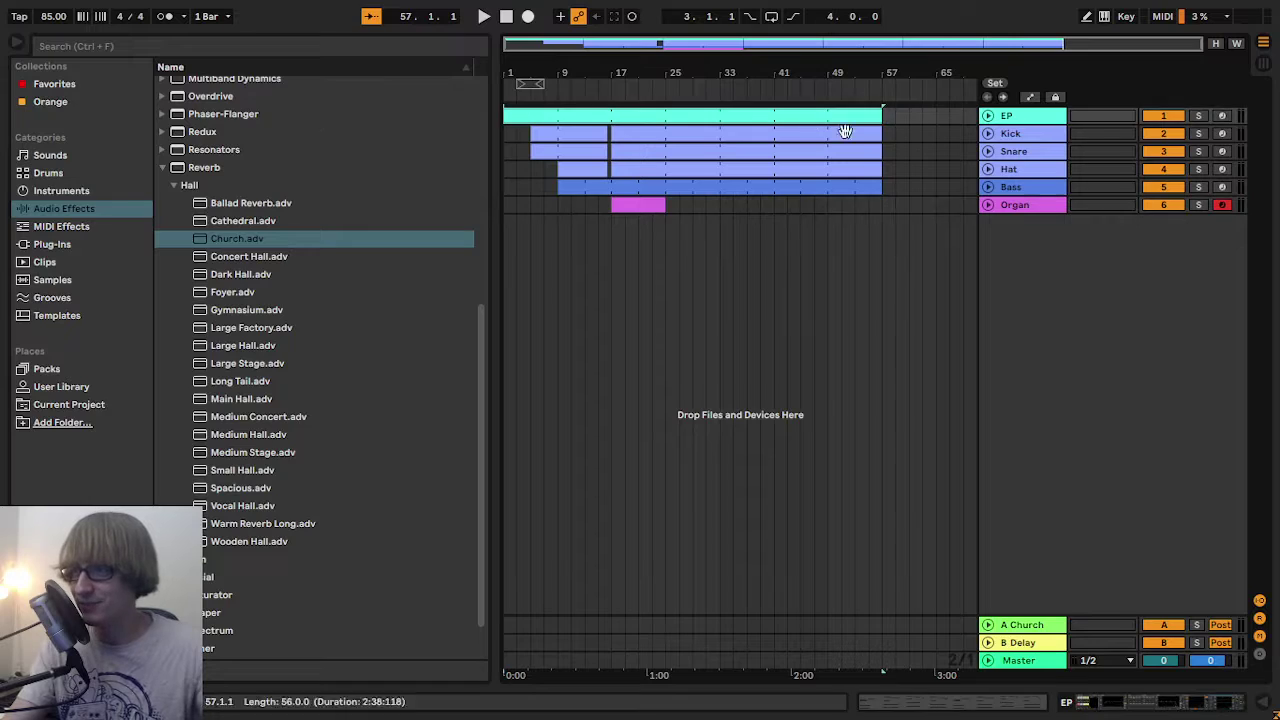
{"action": "left_click", "coordinate": [857, 186], "text": "shift"}
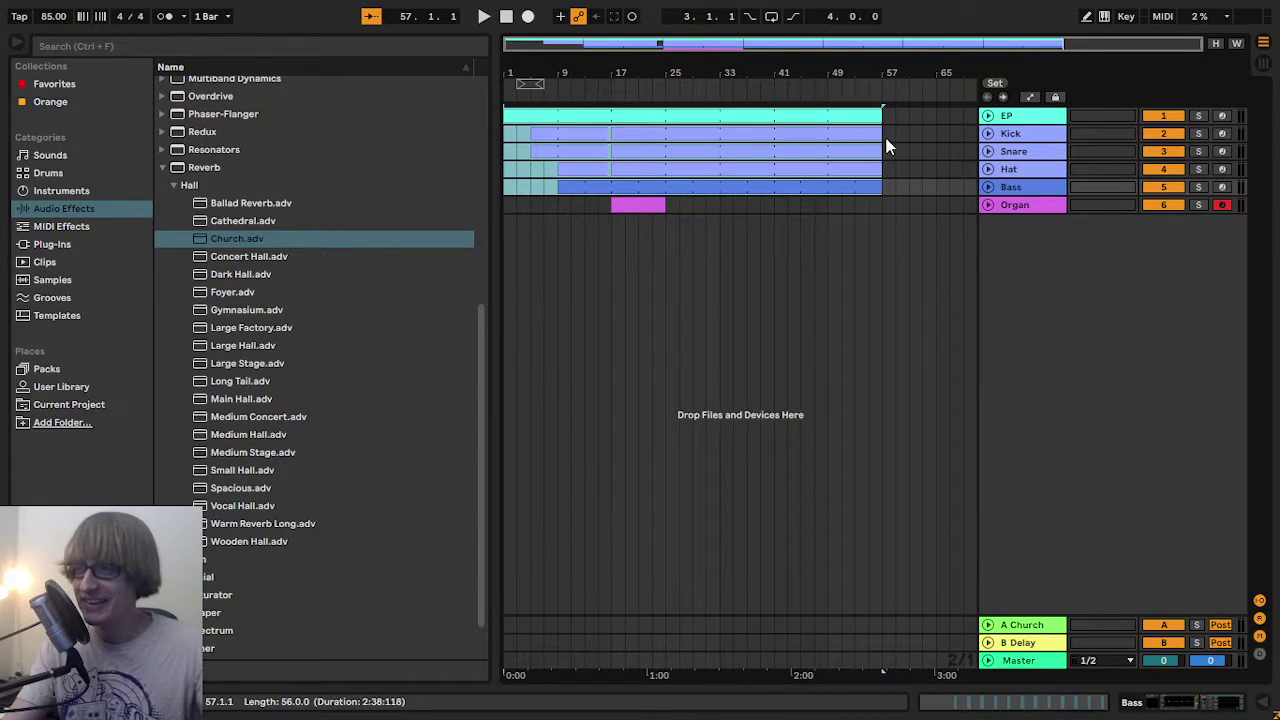
{"action": "left_click_drag", "start_coordinate": [883, 146], "coordinate": [666, 170]}
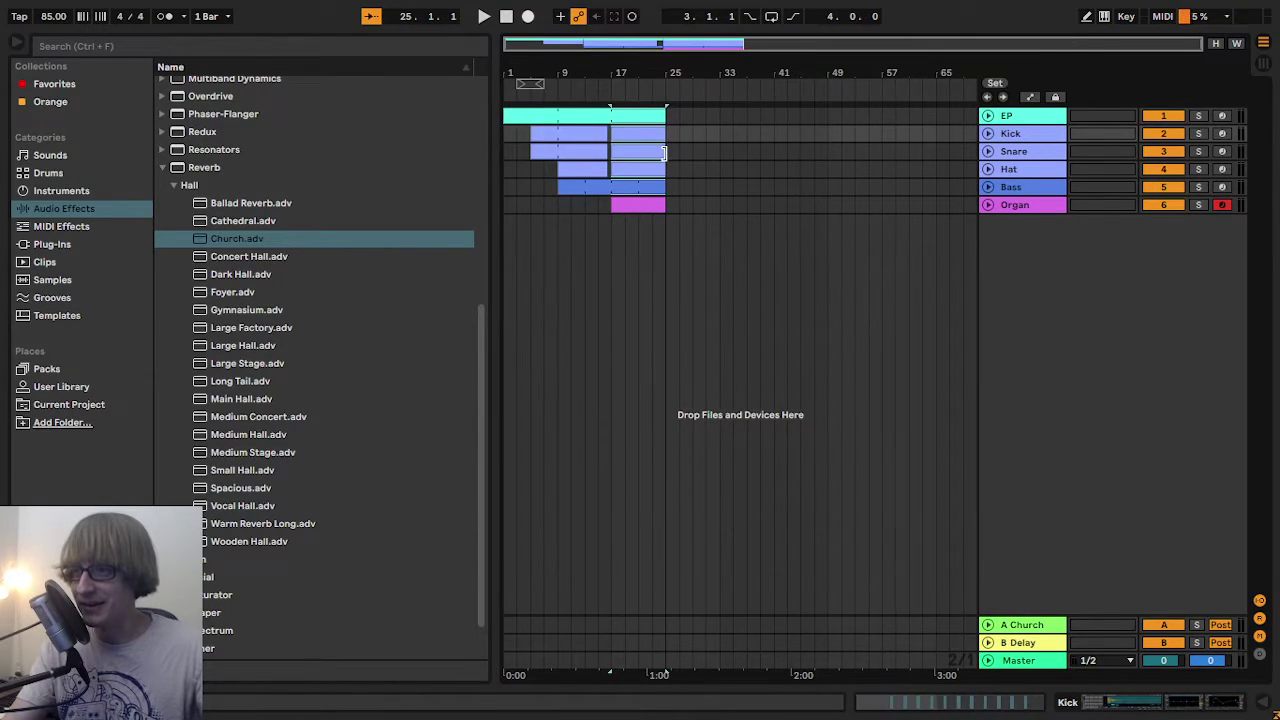
{"action": "left_click", "coordinate": [718, 175]}
{"action": "mouse_move", "coordinate": [560, 72]}
{"action": "left_mouse_down"}
{"action": "mouse_move", "coordinate": [610, 100]}
{"action": "mouse_move", "coordinate": [618, 91]}
{"action": "left_mouse_up"}
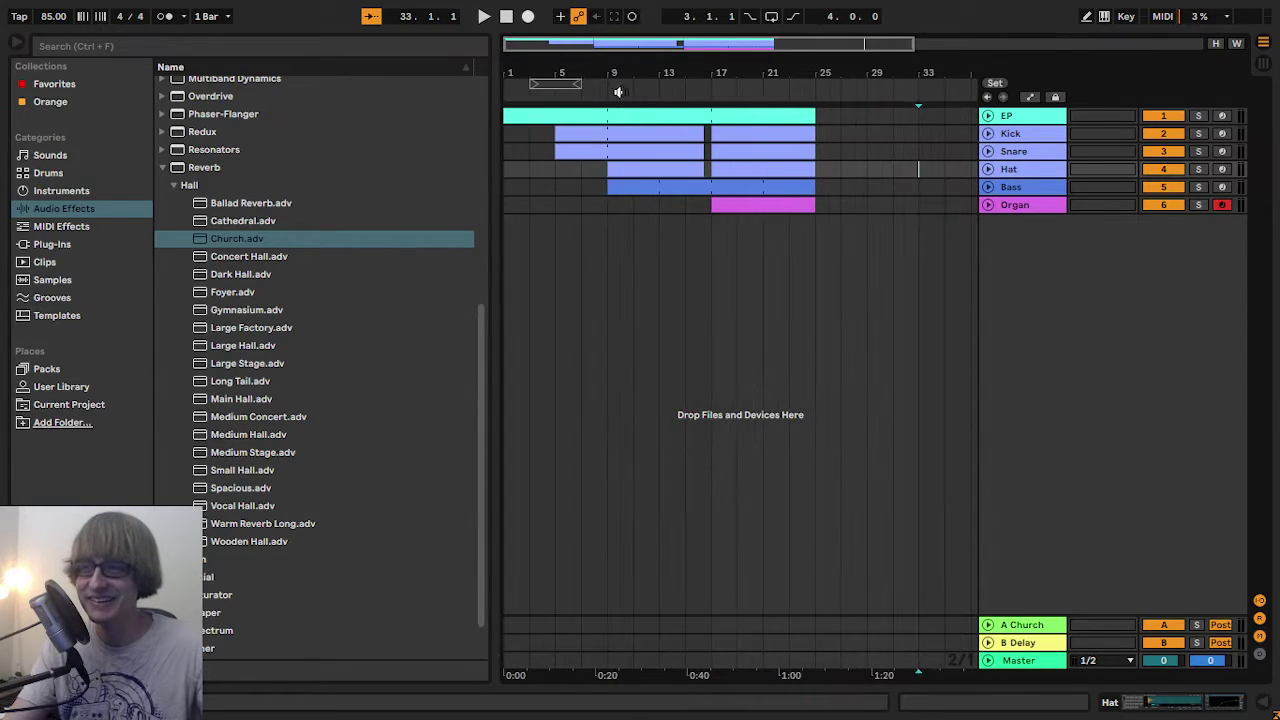
{"action": "left_click", "coordinate": [569, 189]}
{"action": "left_click", "coordinate": [506, 18]}
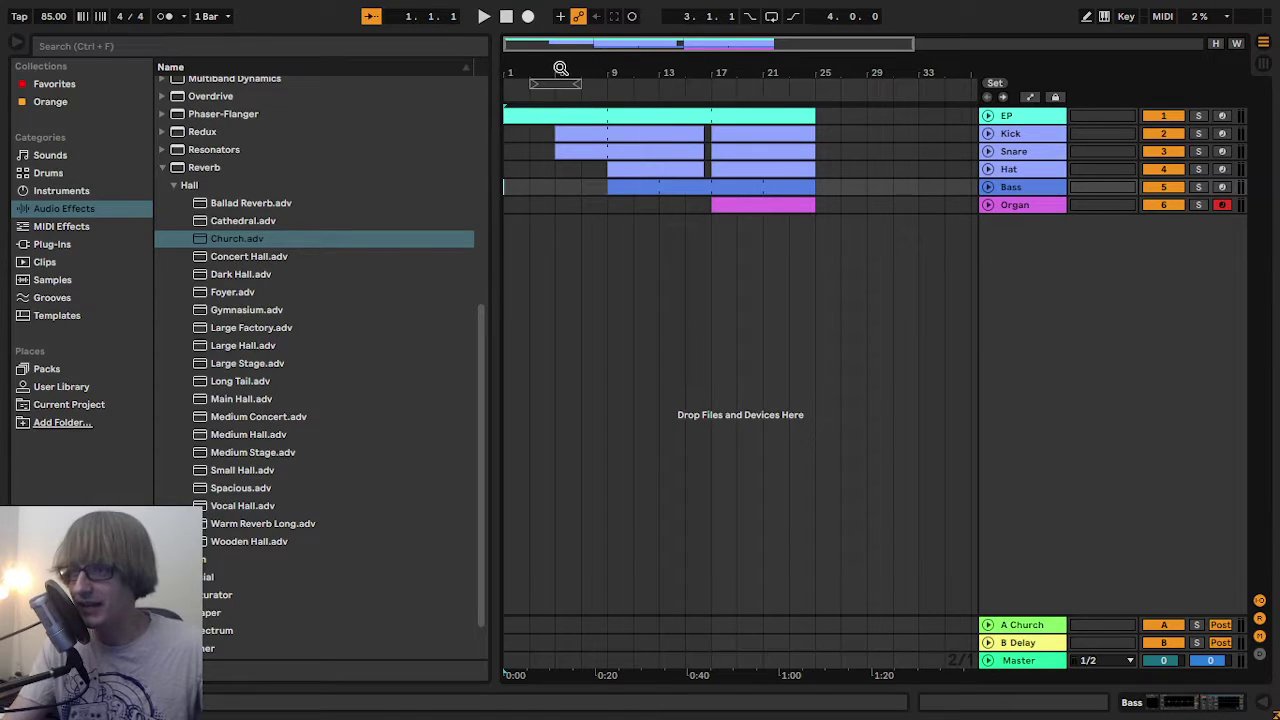
{"action": "mouse_move", "coordinate": [560, 68]}
{"action": "left_mouse_down"}
{"action": "mouse_move", "coordinate": [560, 95]}
{"action": "mouse_move", "coordinate": [558, 60]}
{"action": "left_mouse_up"}
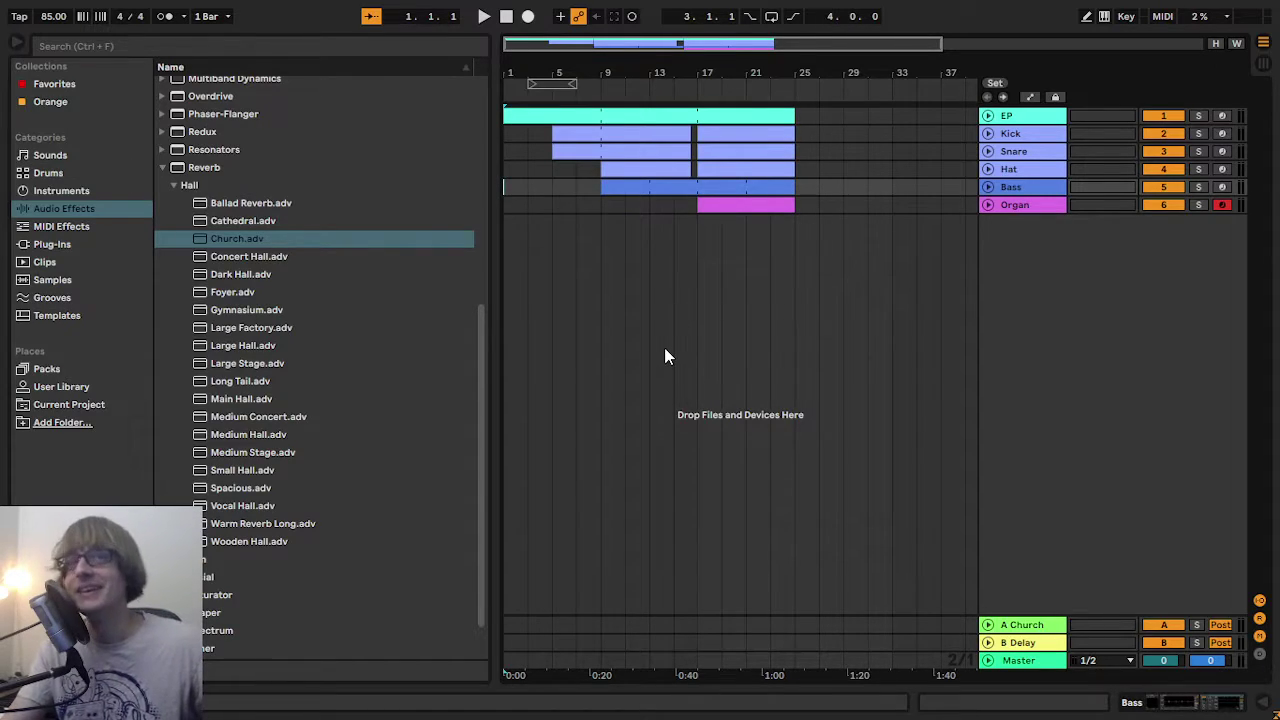
- Play the arrangement through the drum break before bar 17 and the following Organ section to review the transition
{"action": "left_click_drag", "start_coordinate": [687, 72], "coordinate": [727, 104]}
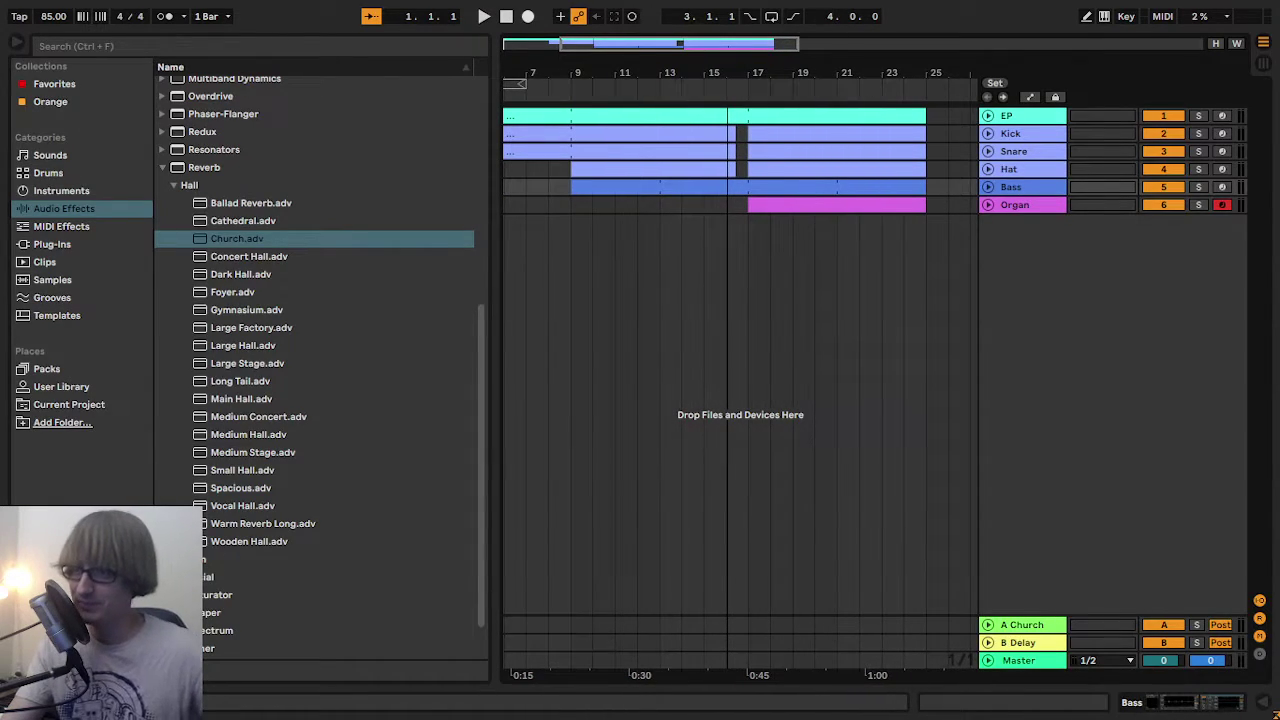
{"action": "left_click", "coordinate": [697, 90]}
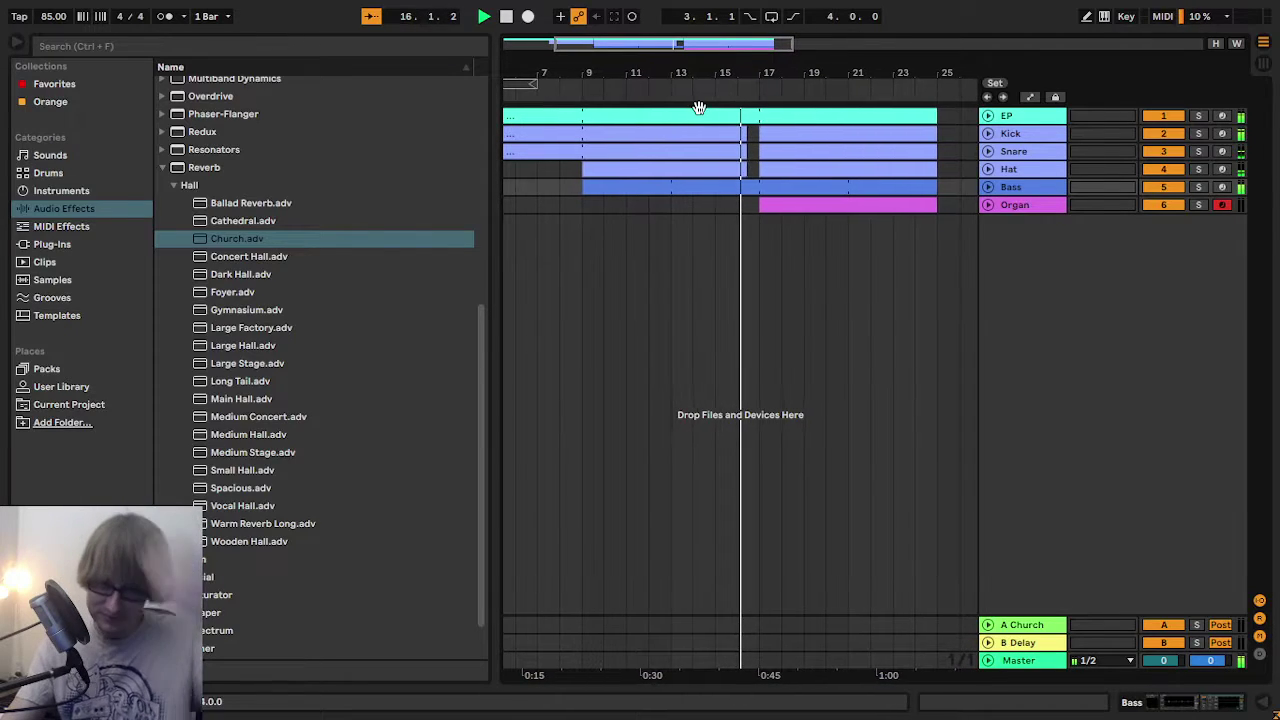
{"action": "left_click_drag", "start_coordinate": [766, 67], "coordinate": [594, 76]}
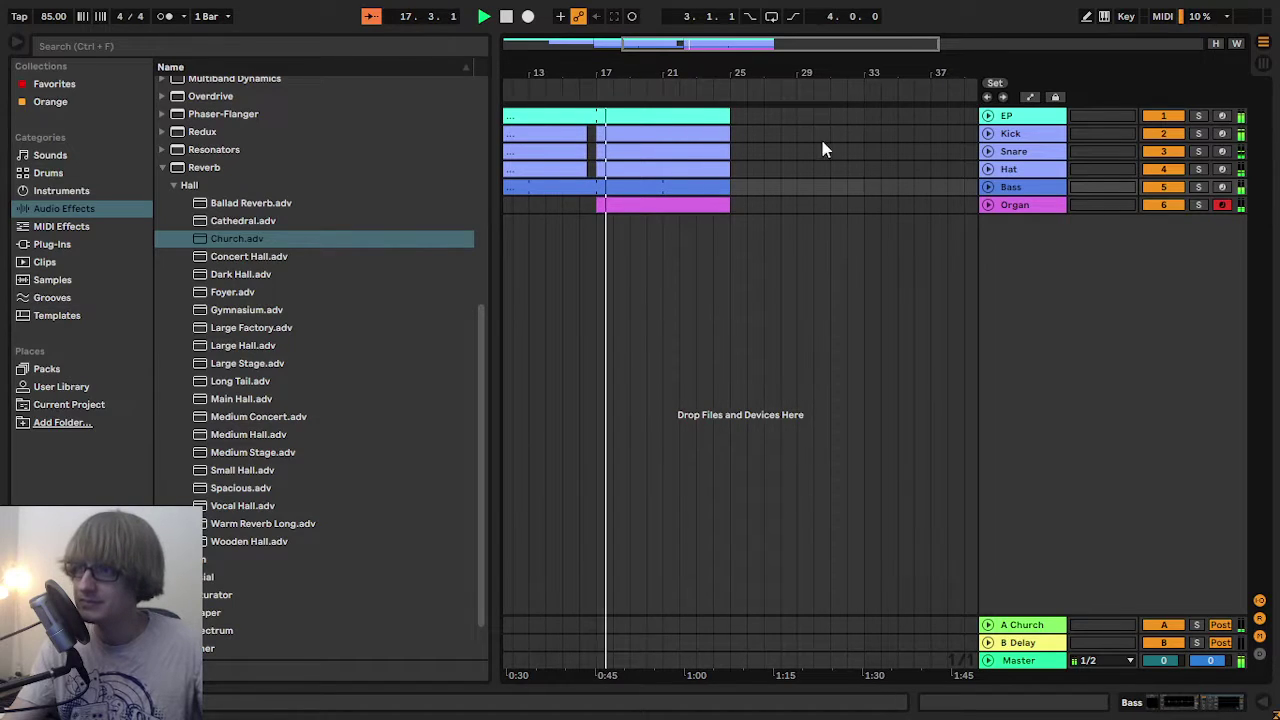
{"action": "left_click", "coordinate": [907, 168]}
{"action": "mouse_move", "coordinate": [756, 74]}
{"action": "left_mouse_down"}
{"action": "mouse_move", "coordinate": [756, 40]}
{"action": "mouse_move", "coordinate": [740, 95]}
{"action": "mouse_move", "coordinate": [760, 90]}
{"action": "mouse_move", "coordinate": [748, 74]}
{"action": "left_mouse_up"}
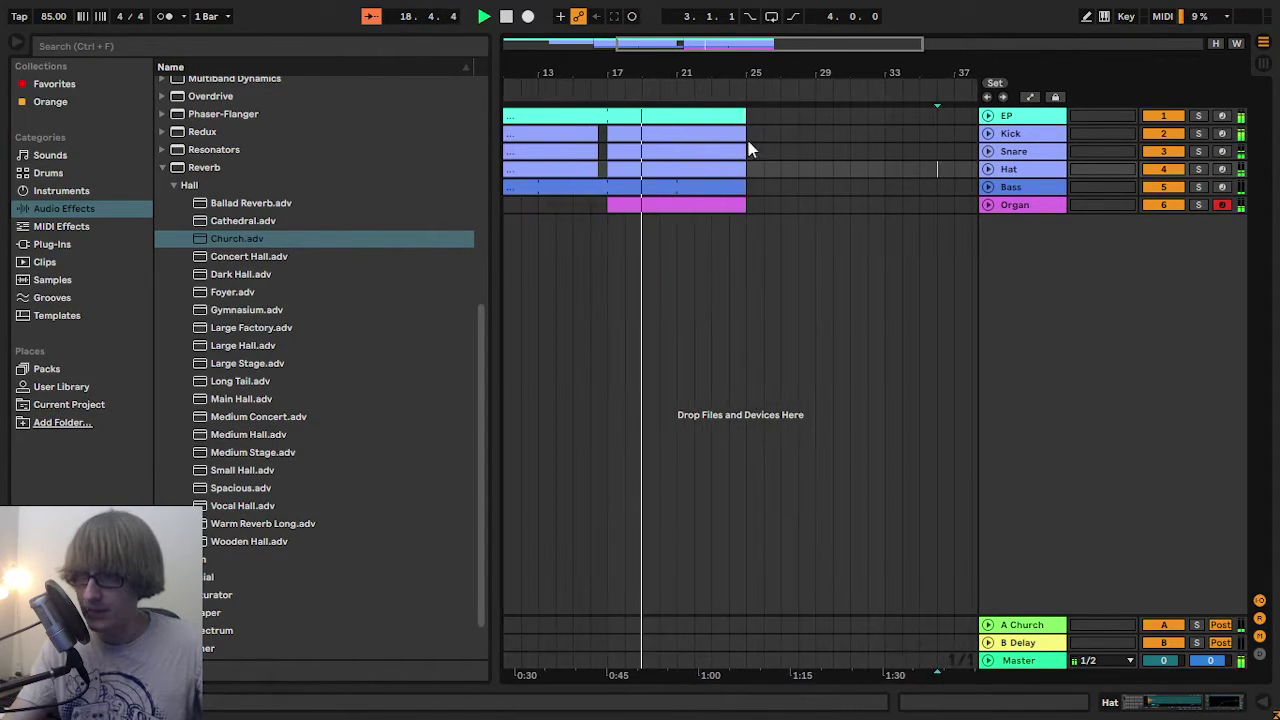
{"action": "left_click_drag", "start_coordinate": [747, 204], "coordinate": [873, 100]}
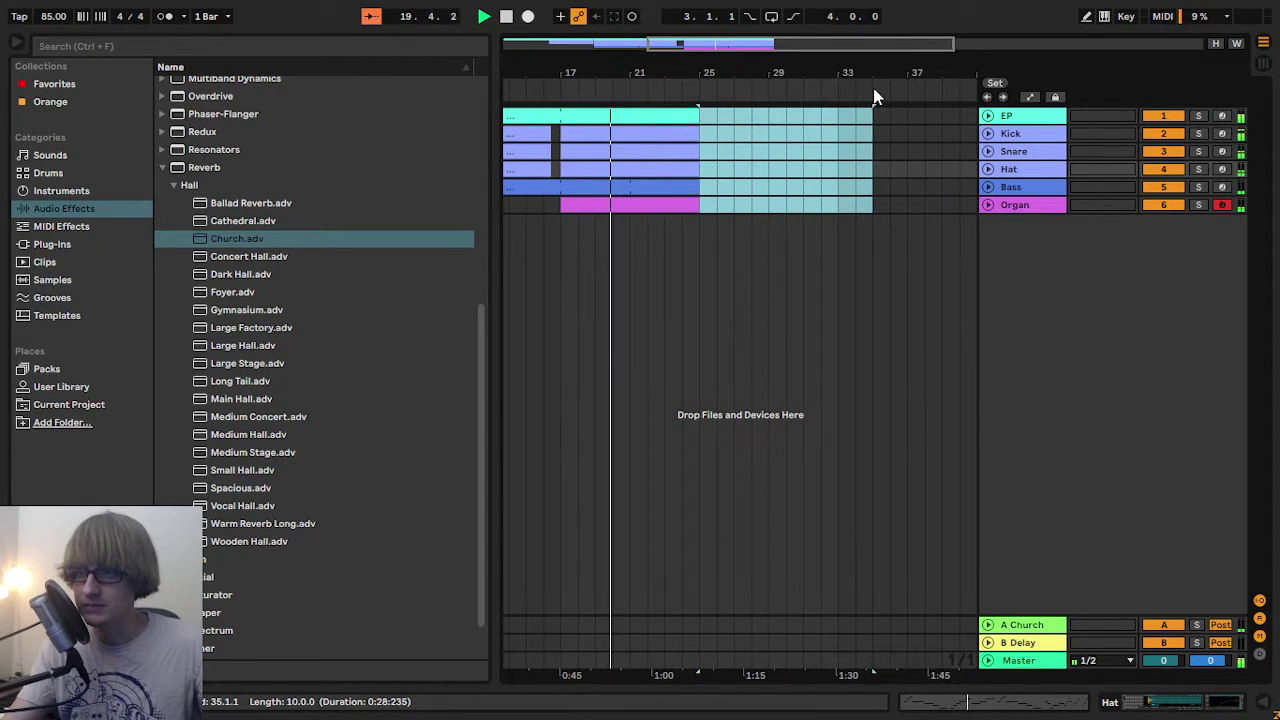
{"action": "left_click", "coordinate": [753, 133]}
{"action": "mouse_move", "coordinate": [637, 73]}
{"action": "left_mouse_down"}
{"action": "mouse_move", "coordinate": [740, 55]}
{"action": "mouse_move", "coordinate": [745, 42]}
{"action": "mouse_move", "coordinate": [690, 57]}
{"action": "mouse_move", "coordinate": [714, 66]}
{"action": "mouse_move", "coordinate": [702, 77]}
{"action": "left_mouse_up"}
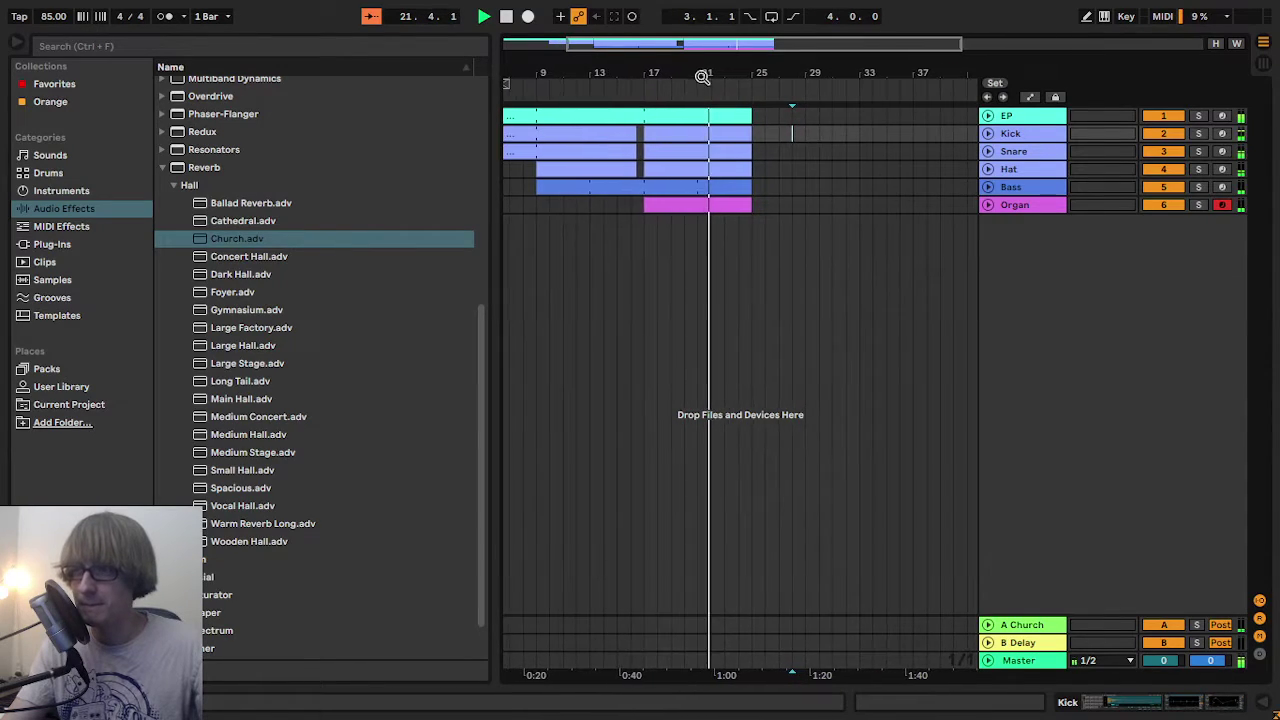
{"action": "left_click", "coordinate": [818, 151]}
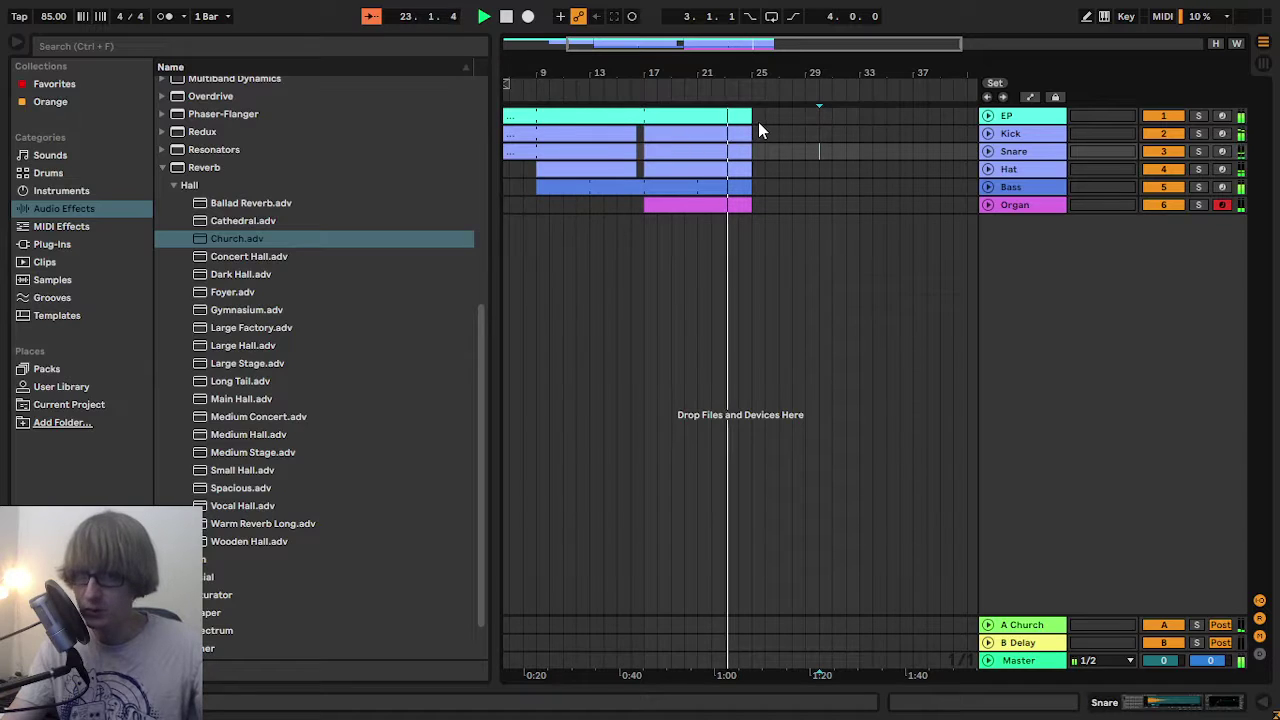
{"action": "left_click", "coordinate": [822, 132]}
- Duplicate the Kick, Snare and Hat clips of bars 17 to 25 so the copies fill bars 25 to 33
{"action": "left_click", "coordinate": [729, 135]}
{"action": "left_click", "coordinate": [722, 173], "text": "shift"}
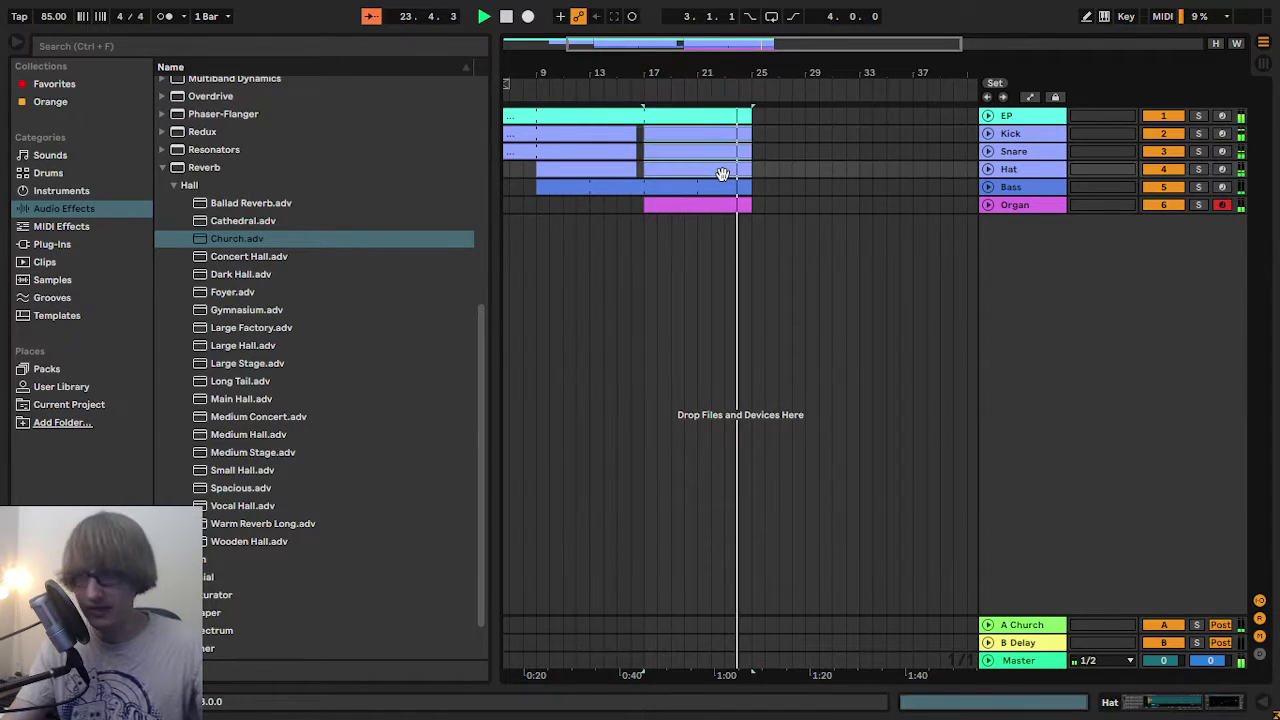
{"action": "key", "text": "space"}
{"action": "left_click", "coordinate": [758, 132]}
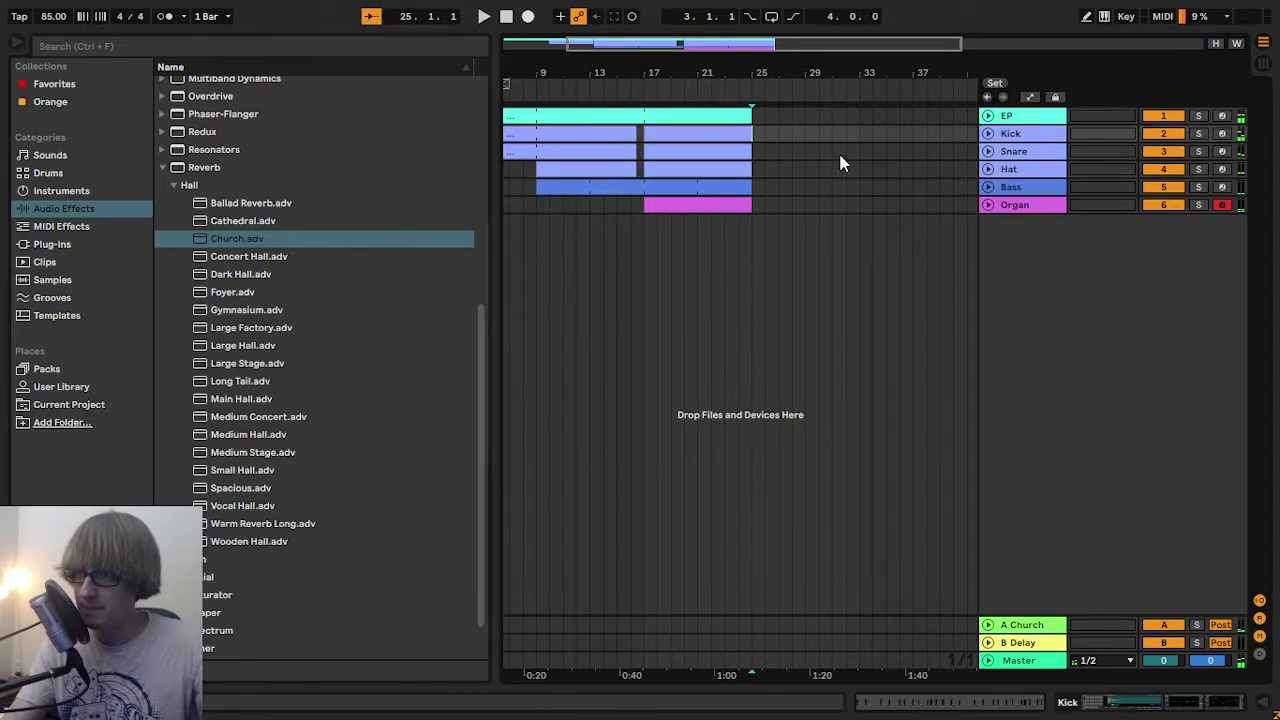
{"action": "key", "text": "ctrl+d"}
{"action": "left_click", "coordinate": [832, 207]}
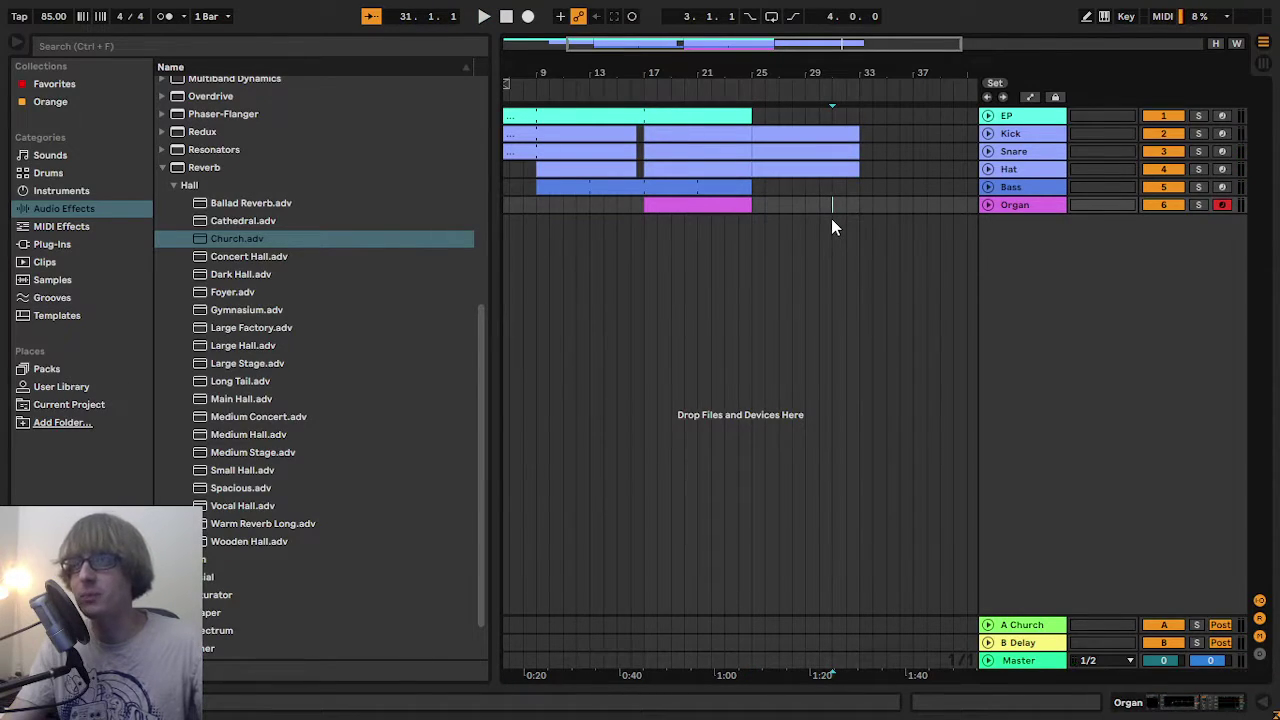
- In the duplicated Kick clip at bar 25, delete all kick notes in clip bars 1 to 4 except each bar's downbeat
{"action": "left_click", "coordinate": [818, 134]}
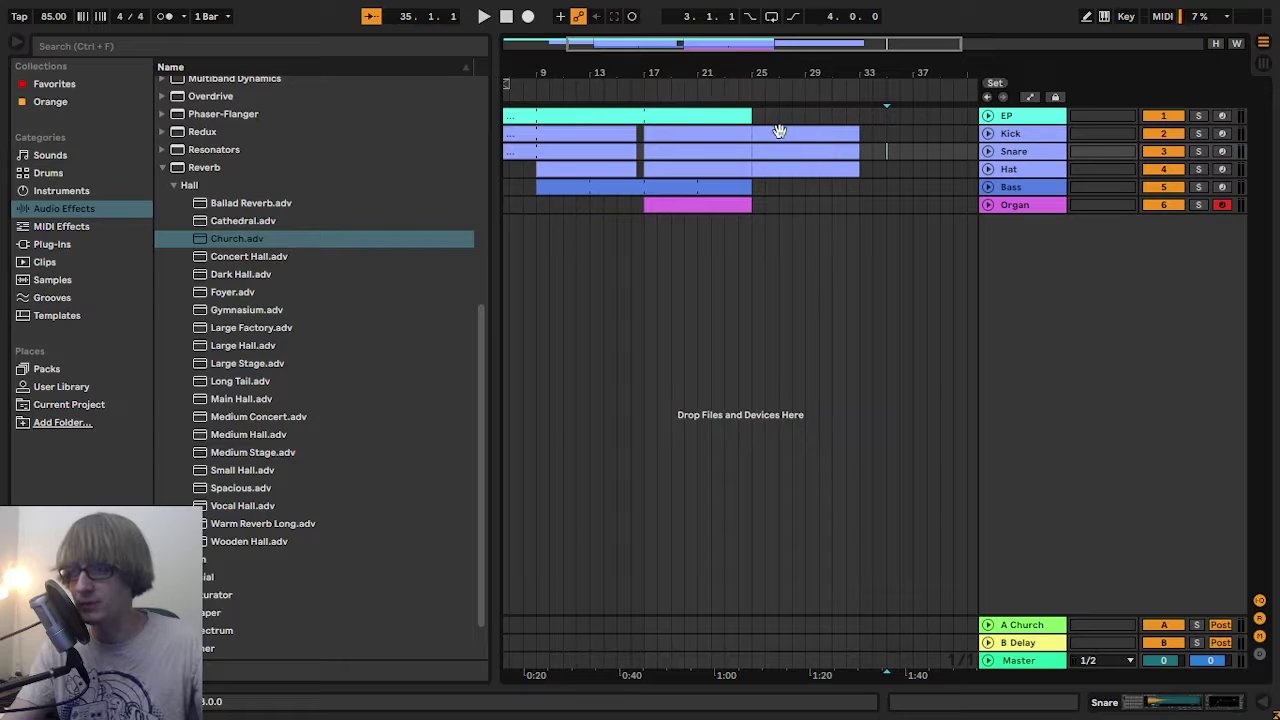
{"action": "double_click", "coordinate": [792, 132]}
{"action": "left_click_drag", "start_coordinate": [771, 497], "coordinate": [771, 274]}
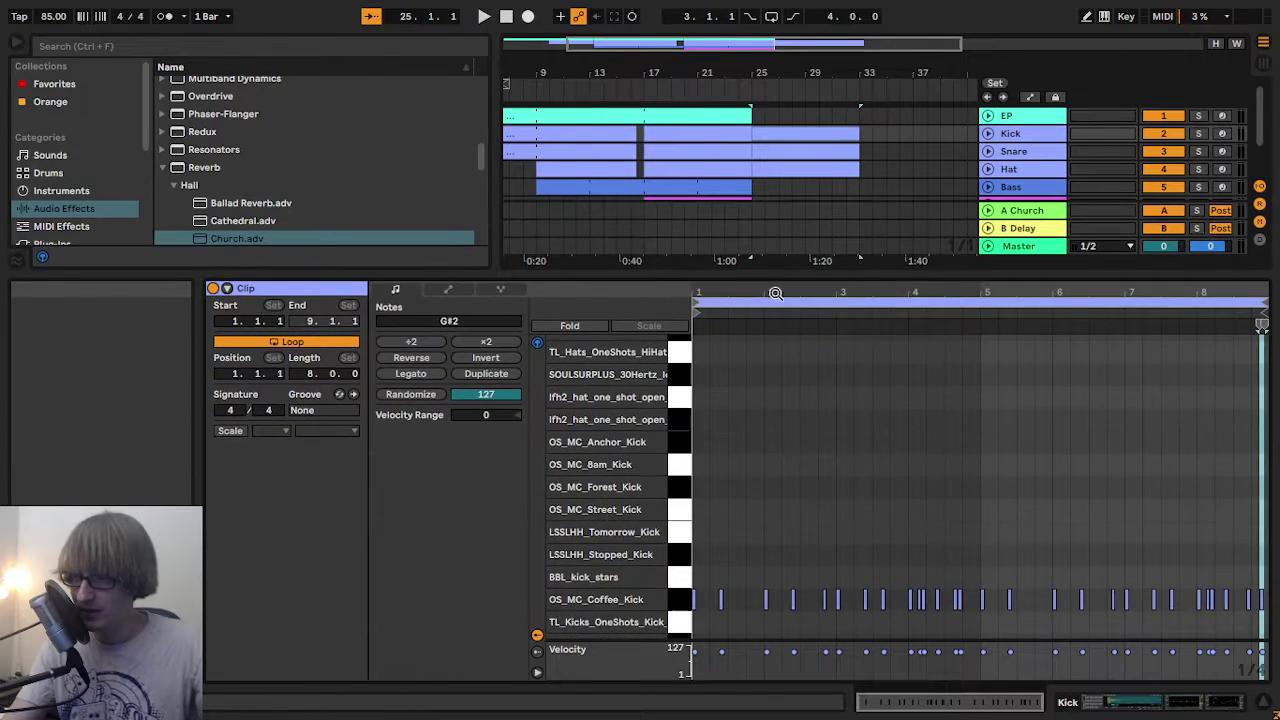
{"action": "scroll", "coordinate": [756, 408], "scroll_direction": "down", "scroll_amount": 4}
{"action": "scroll", "coordinate": [742, 468], "scroll_direction": "down", "scroll_amount": 2}
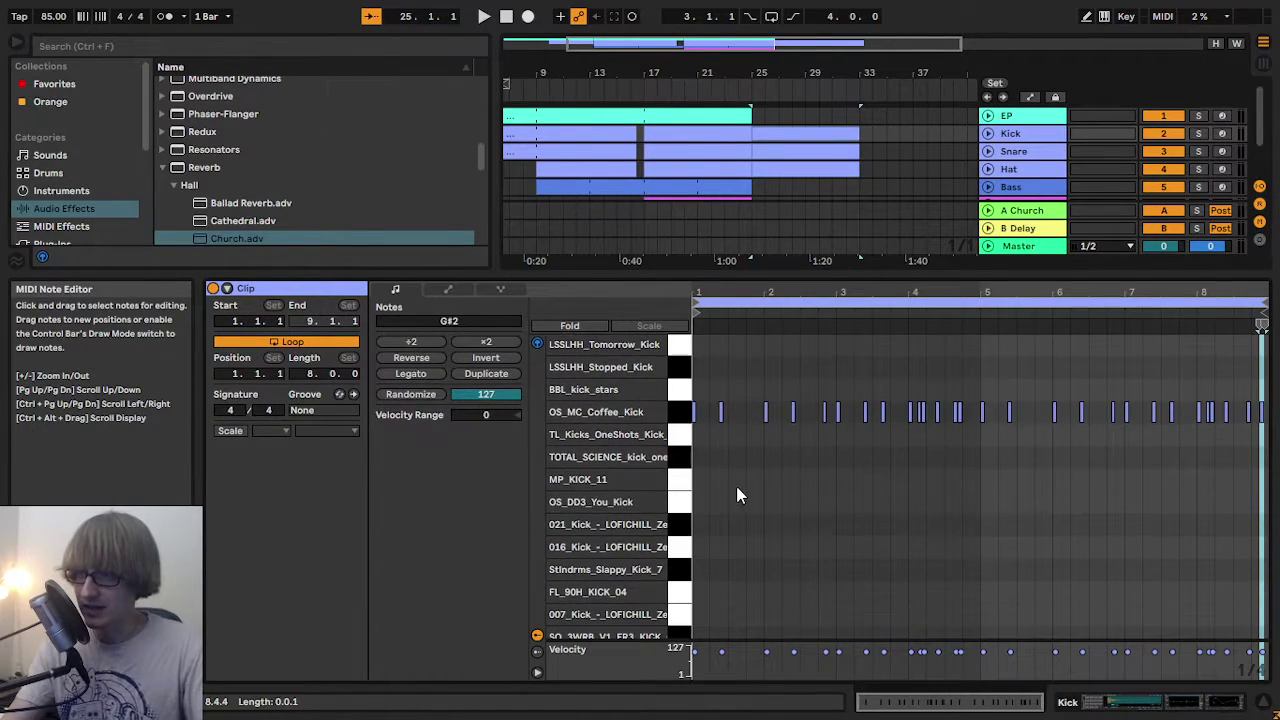
{"action": "mouse_move", "coordinate": [708, 435]}
{"action": "left_mouse_down"}
{"action": "mouse_move", "coordinate": [734, 405]}
{"action": "mouse_move", "coordinate": [891, 434]}
{"action": "mouse_move", "coordinate": [906, 420]}
{"action": "mouse_move", "coordinate": [966, 426]}
{"action": "left_mouse_up"}
{"action": "key", "text": "Delete"}
{"action": "left_click", "coordinate": [784, 431]}
{"action": "key", "text": "Delete"}
{"action": "key", "text": "Delete"}
{"action": "key", "text": "Delete"}
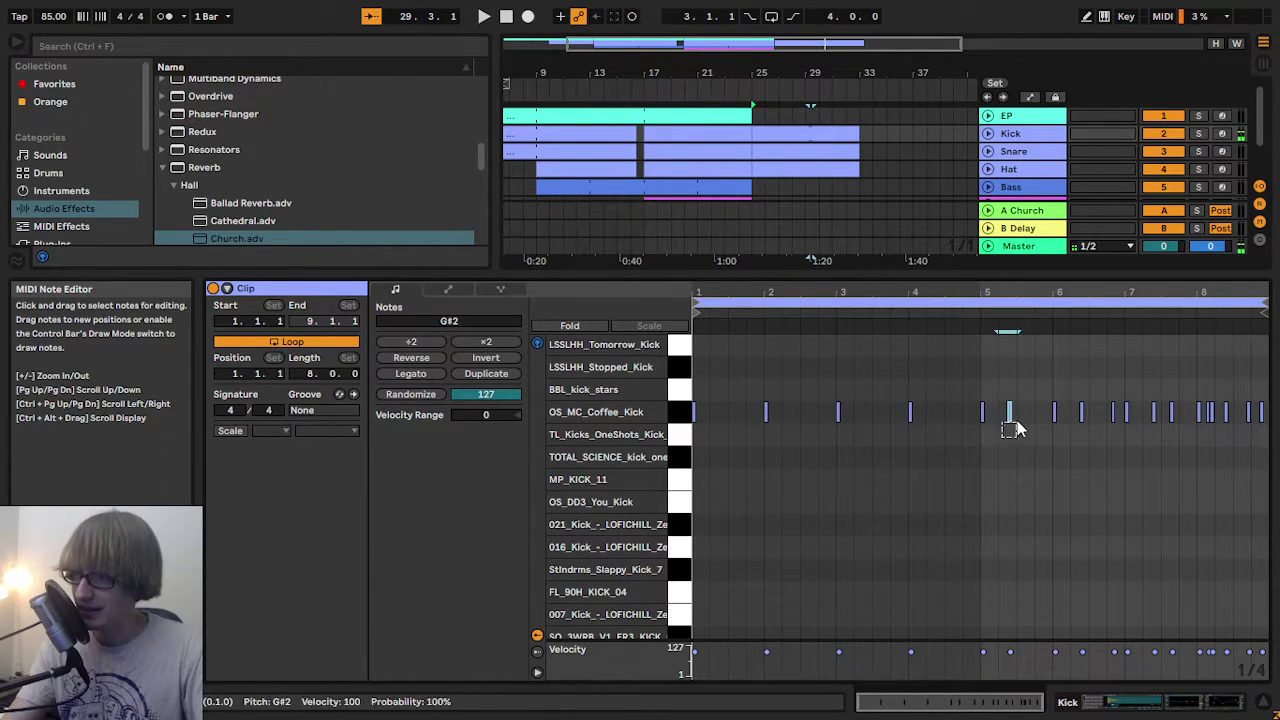
- Delete the remaining off-downbeat kick notes in clip bars 5 to 8 and play the section from bar 25
{"action": "mouse_move", "coordinate": [1076, 430]}
{"action": "left_mouse_down"}
{"action": "mouse_move", "coordinate": [1108, 418]}
{"action": "mouse_move", "coordinate": [1154, 434]}
{"action": "mouse_move", "coordinate": [1270, 410]}
{"action": "left_mouse_up"}
{"action": "key", "text": "Delete"}
{"action": "key", "text": "Delete"}
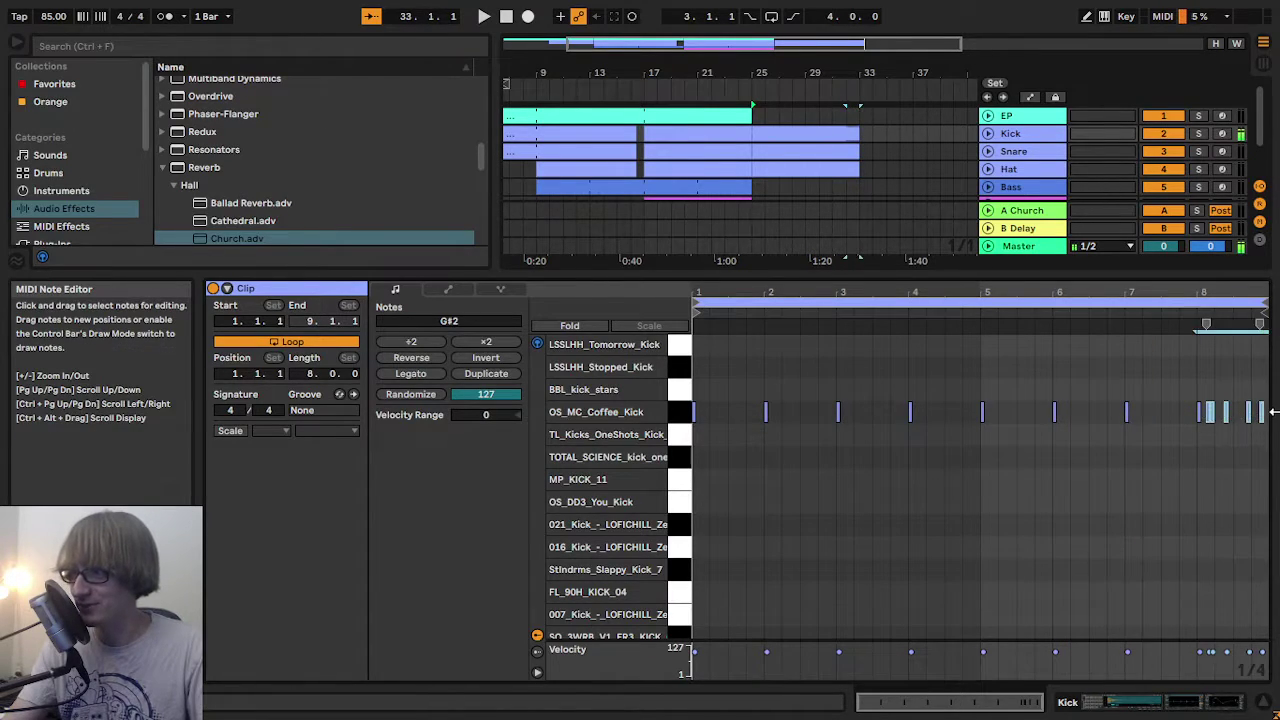
{"action": "key", "text": "Delete"}
{"action": "left_click", "coordinate": [1212, 376]}
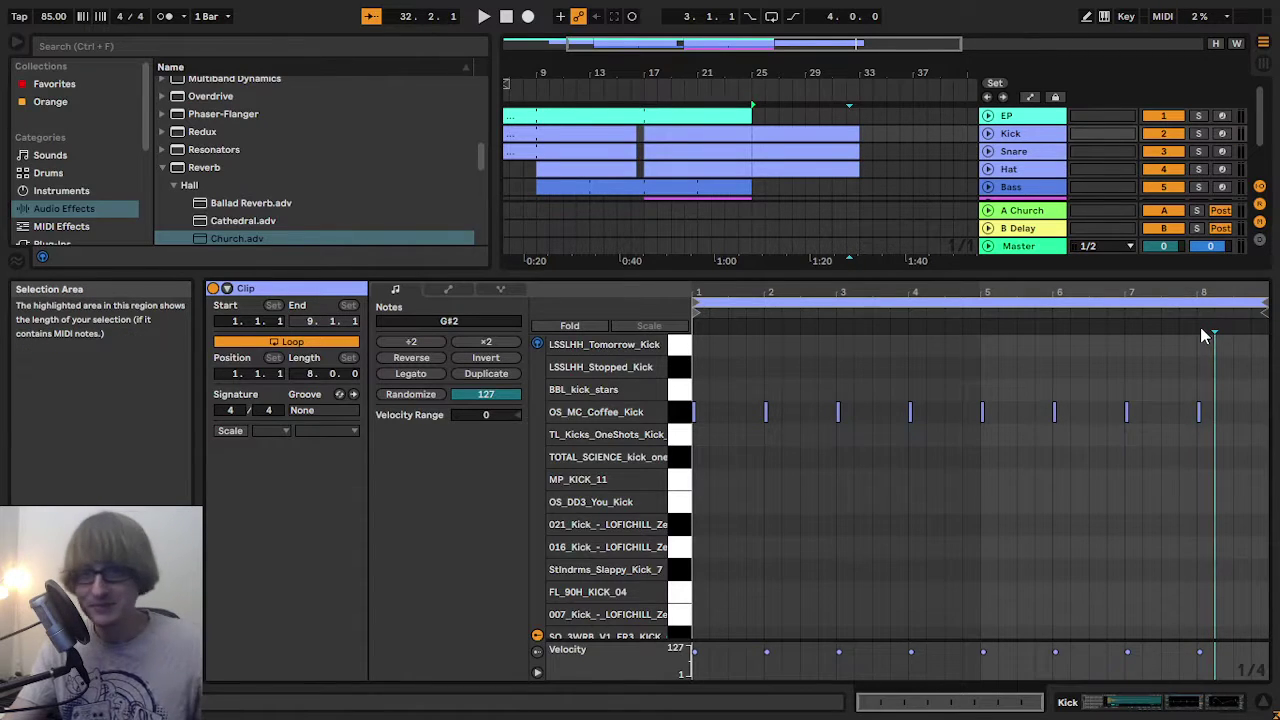
{"action": "key", "text": "space"}
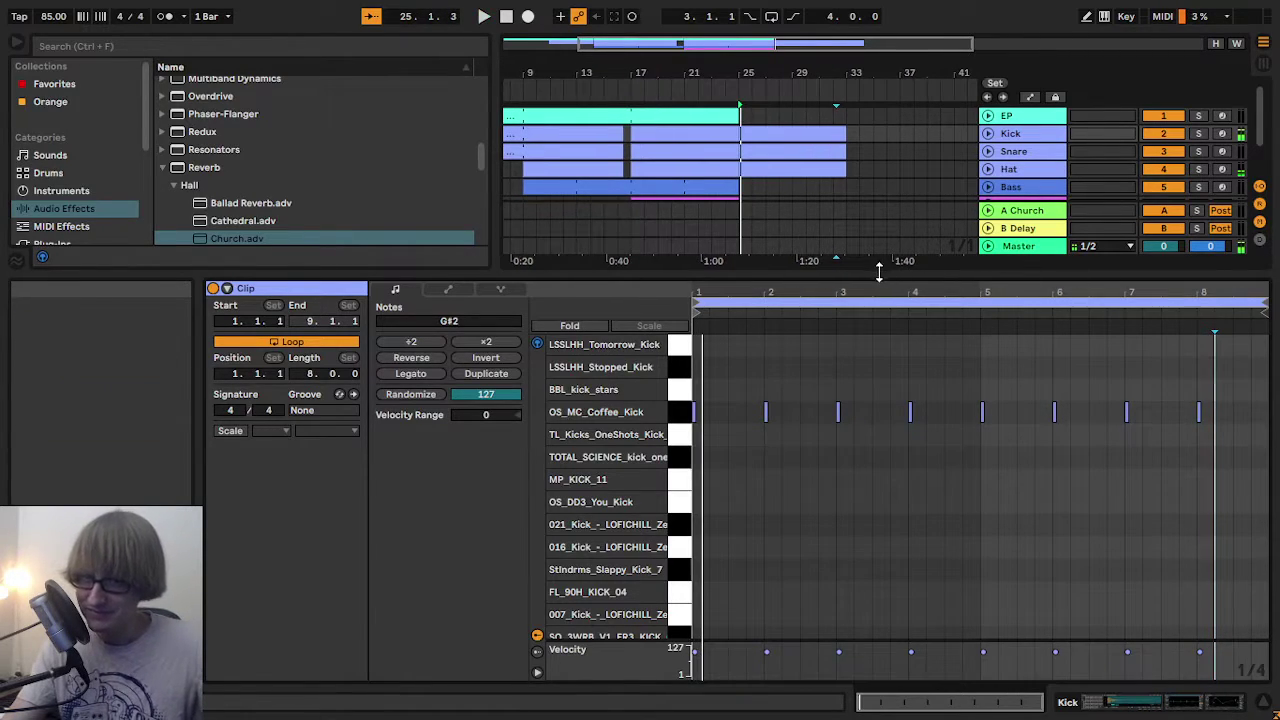
- In the Snare clip at bar 25, delete the two closely spaced extra snare hits at the end of clip bar 8
{"action": "left_click", "coordinate": [799, 155]}
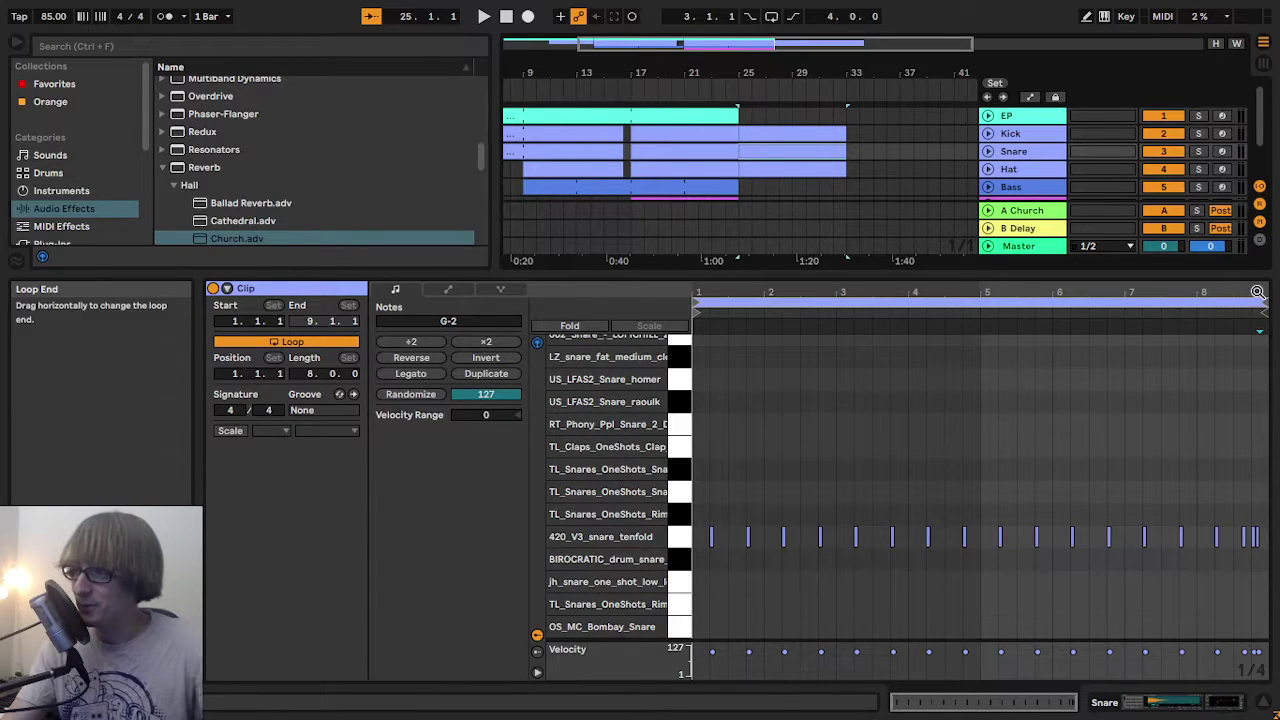
{"action": "left_click_drag", "start_coordinate": [1225, 292], "coordinate": [1225, 353]}
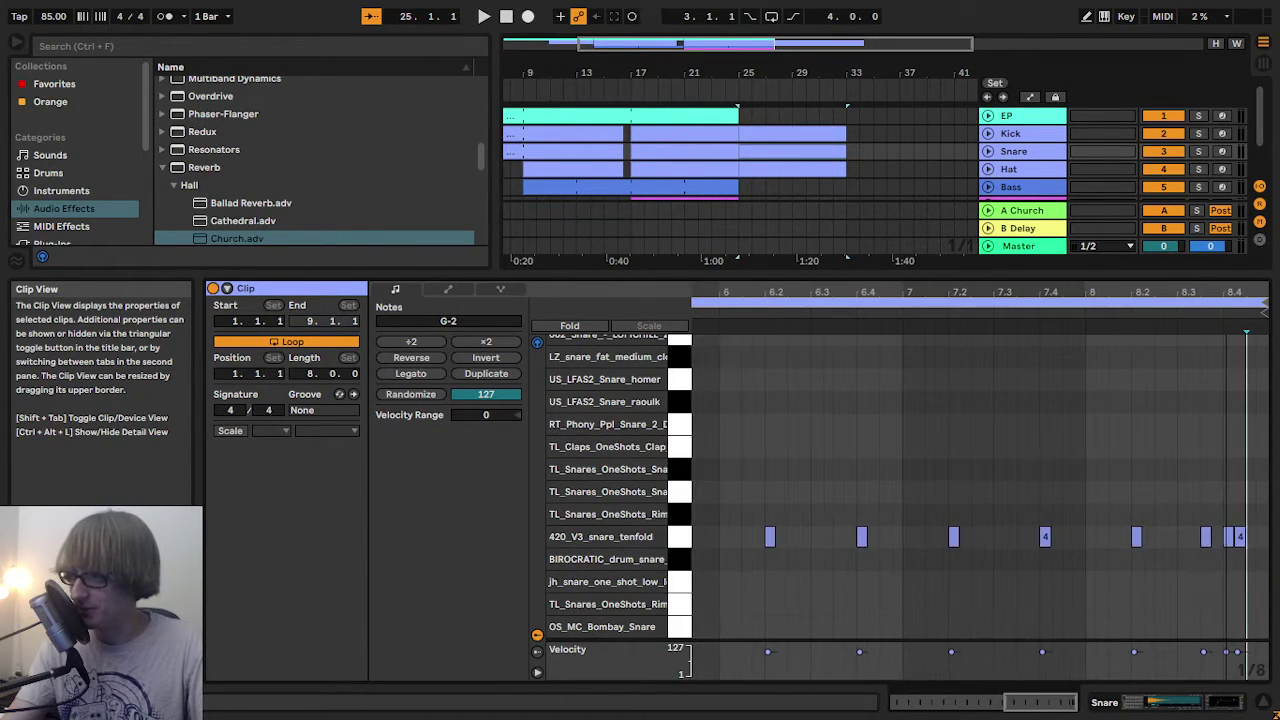
{"action": "left_click", "coordinate": [1224, 561]}
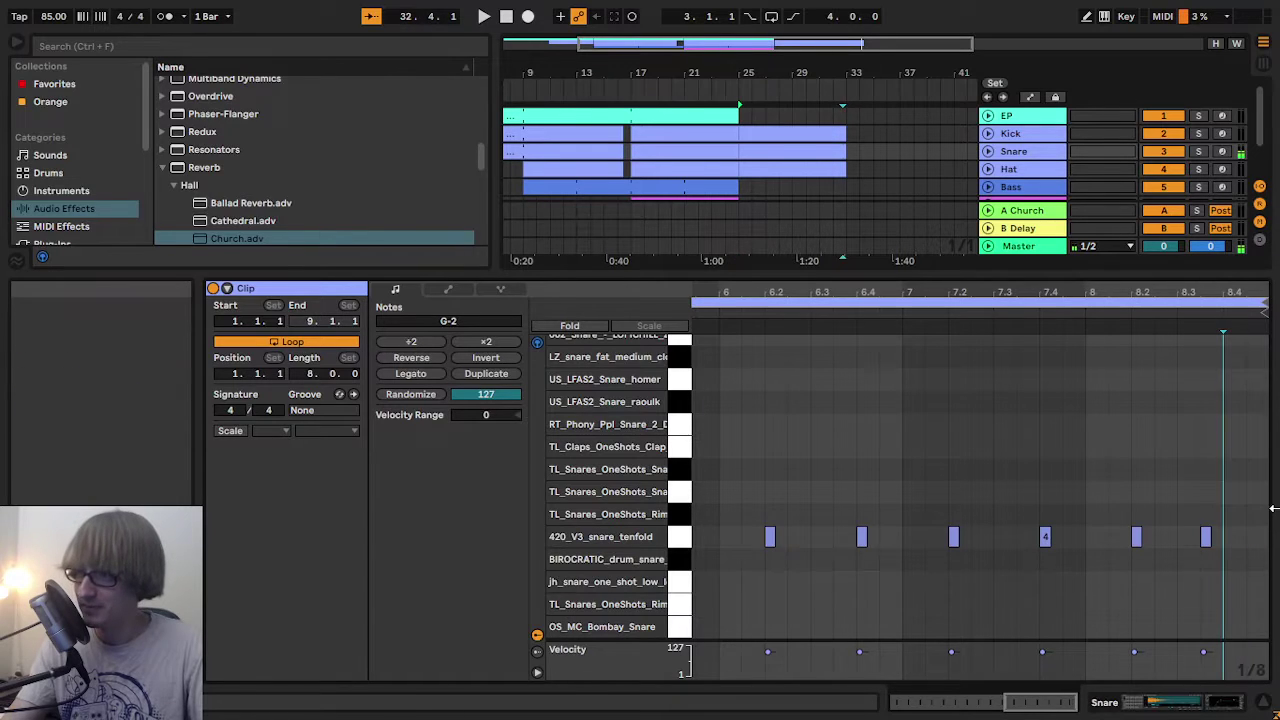
- Audition the end of the Snare clip and nudge the last remaining snare note in clip bar 8 later, toward beat 4
{"action": "left_click", "coordinate": [1062, 309]}
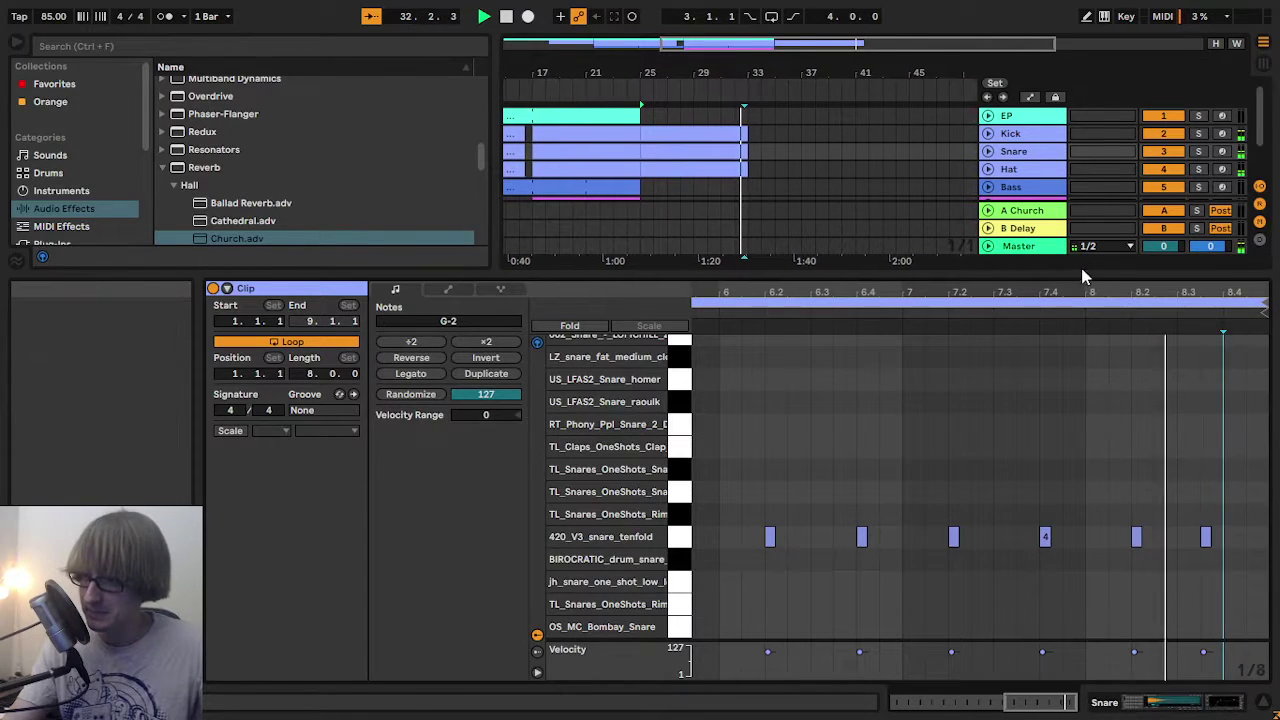
{"action": "key", "text": "space"}
{"action": "left_click", "coordinate": [1207, 537]}
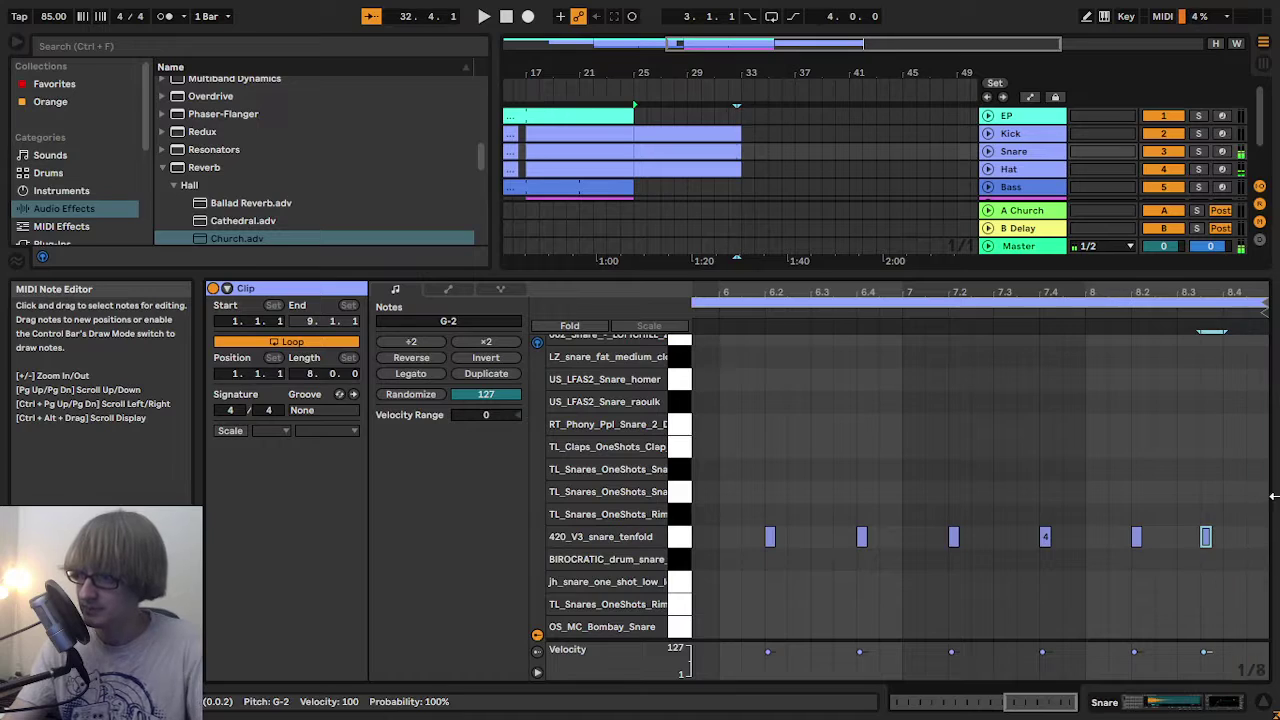
{"action": "key", "text": "Right"}
{"action": "key", "text": "Right"}
{"action": "key", "text": "Left"}
- Play the simplified drum section from bar 25 with the clip editor hidden and the arrangement in overview
{"action": "key", "text": "space"}
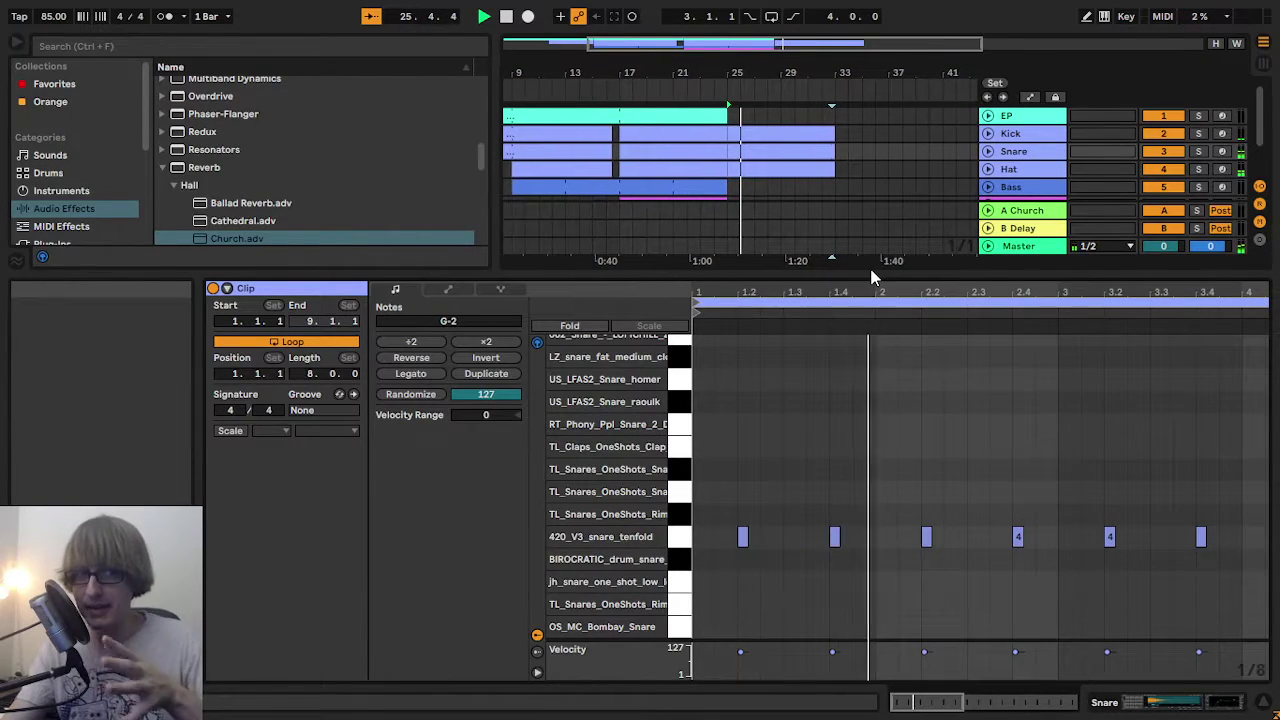
{"action": "left_click_drag", "start_coordinate": [837, 274], "coordinate": [808, 663]}
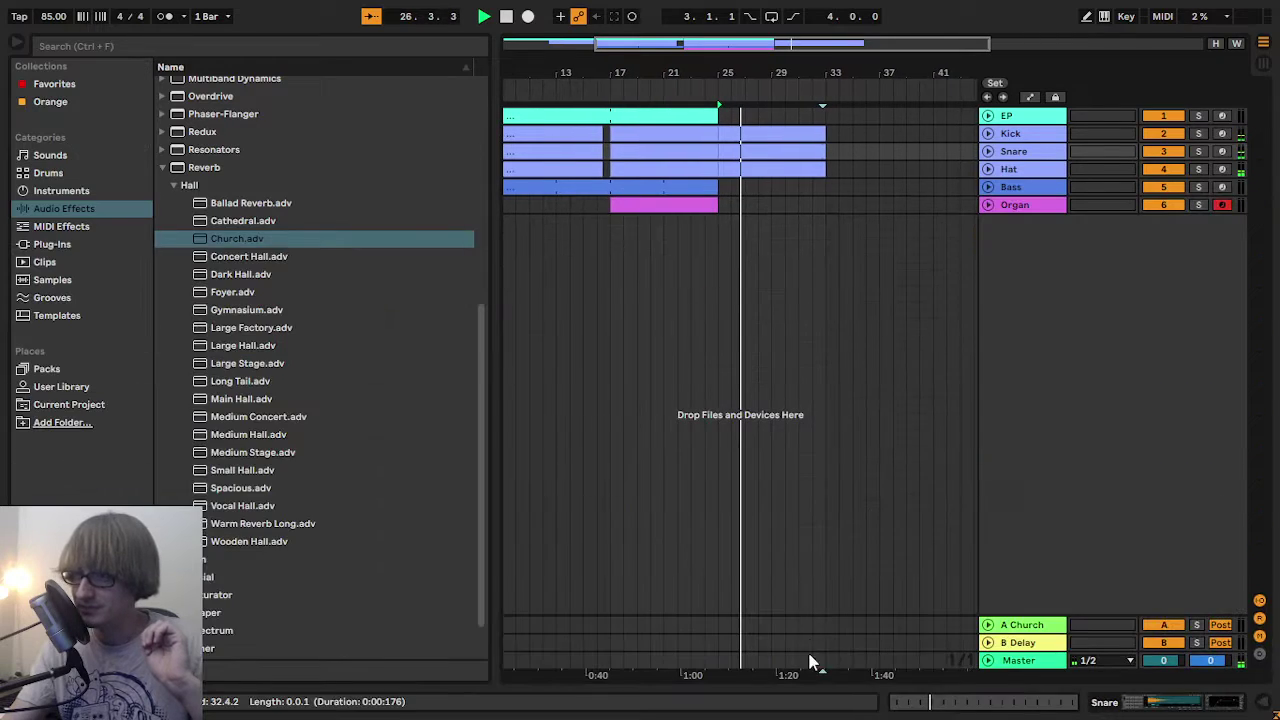
{"action": "left_click", "coordinate": [898, 187]}
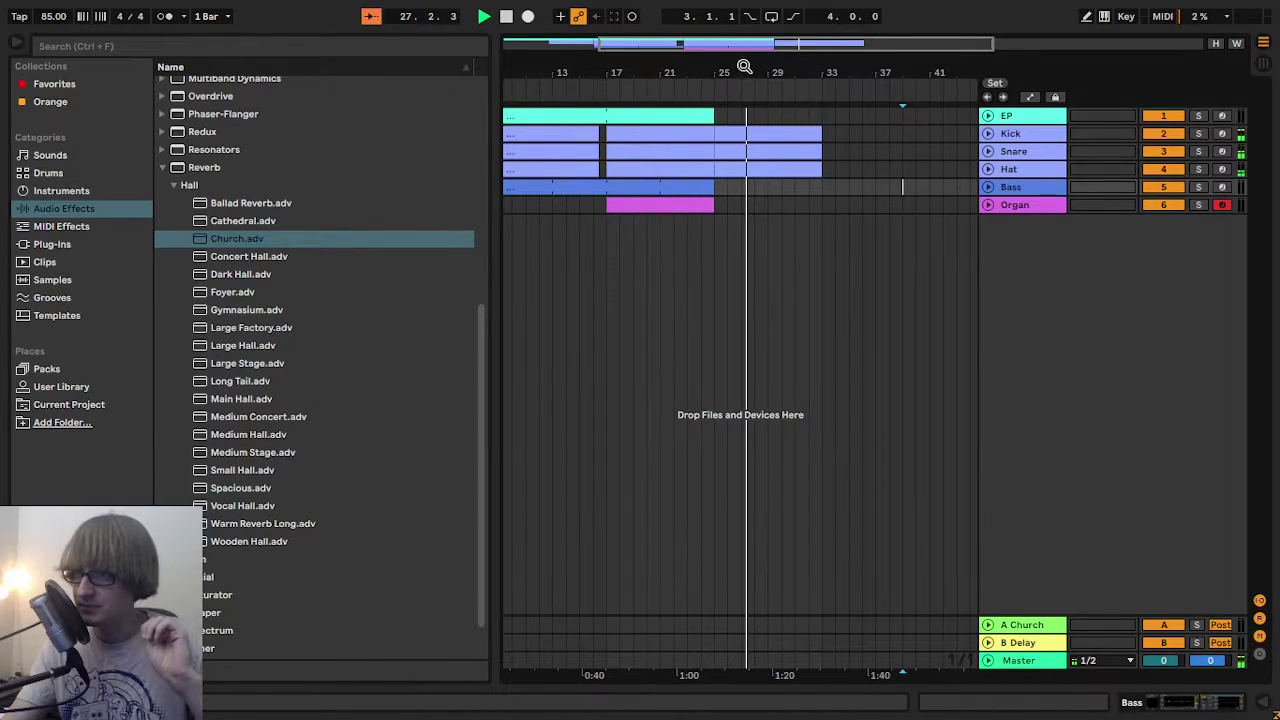
{"action": "left_click_drag", "start_coordinate": [746, 64], "coordinate": [705, 64]}
{"action": "key", "text": "space"}
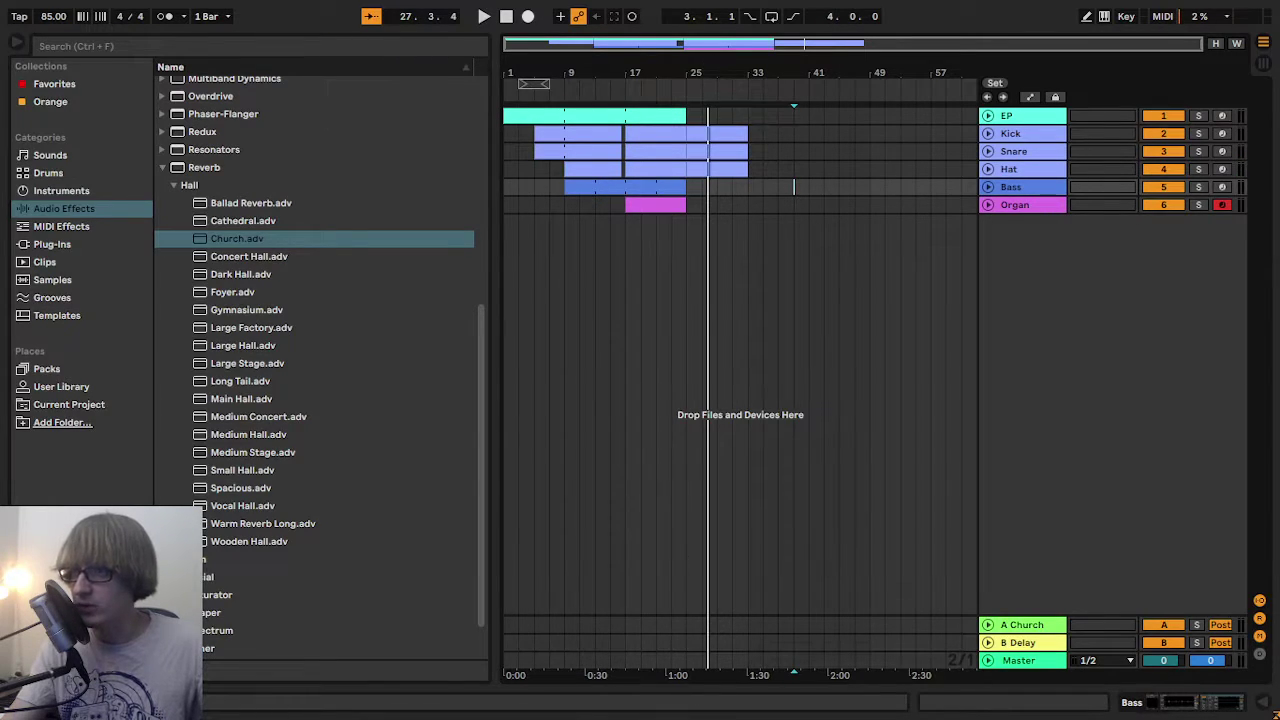
{"action": "left_click_drag", "start_coordinate": [706, 68], "coordinate": [793, 70]}
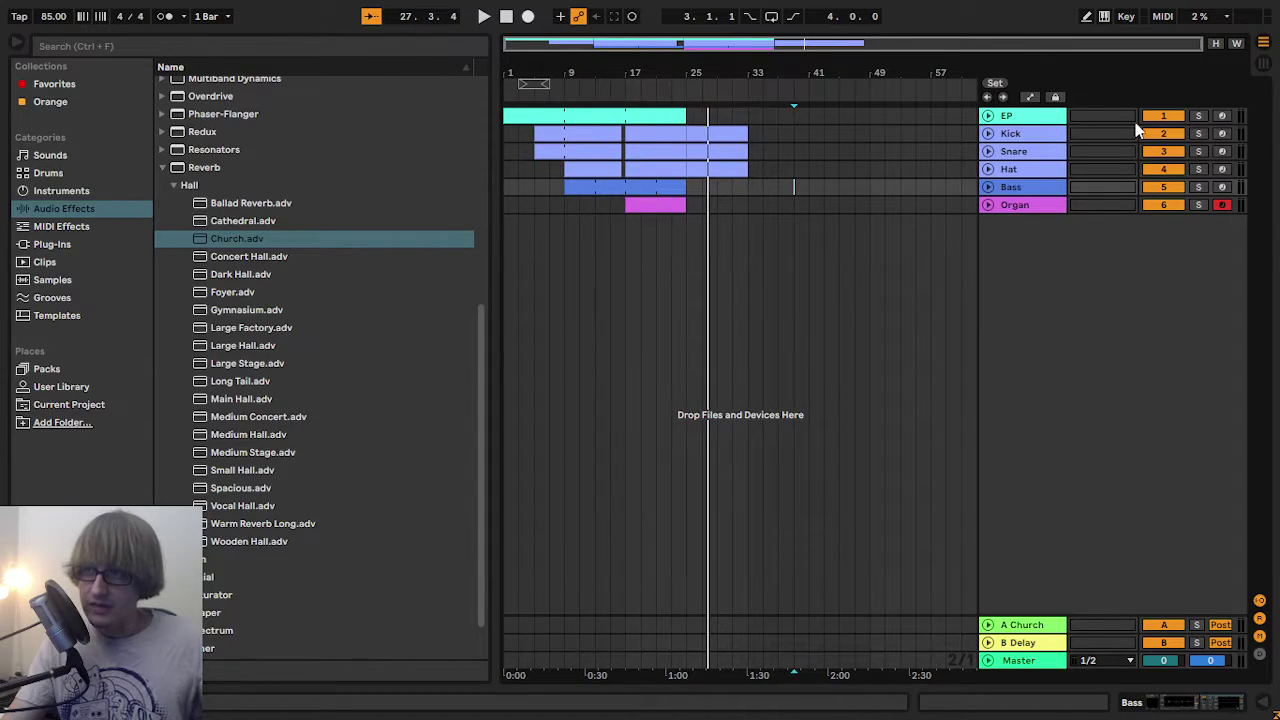
- Arm the EP track and duplicate the Kick, Snare and Hat clips of bars 25 to 33 so the copies fill bars 33 to 41
{"action": "left_click", "coordinate": [1222, 116]}
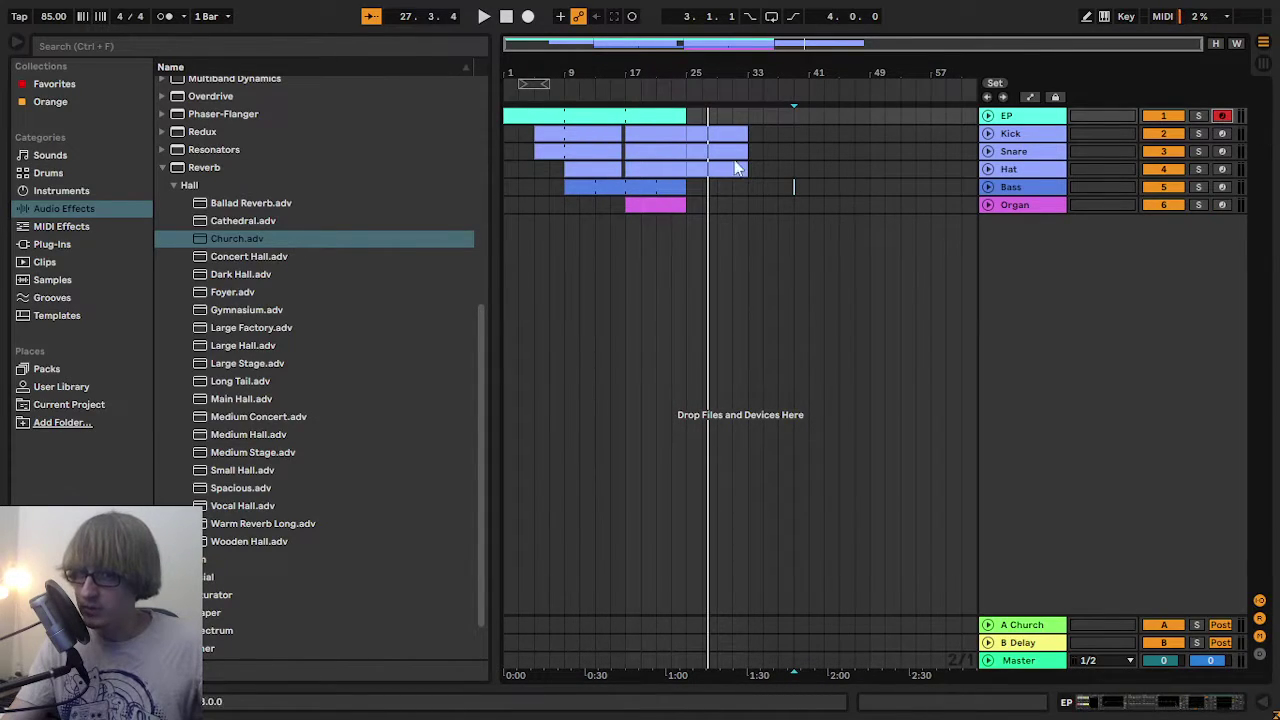
{"action": "left_click", "coordinate": [693, 120]}
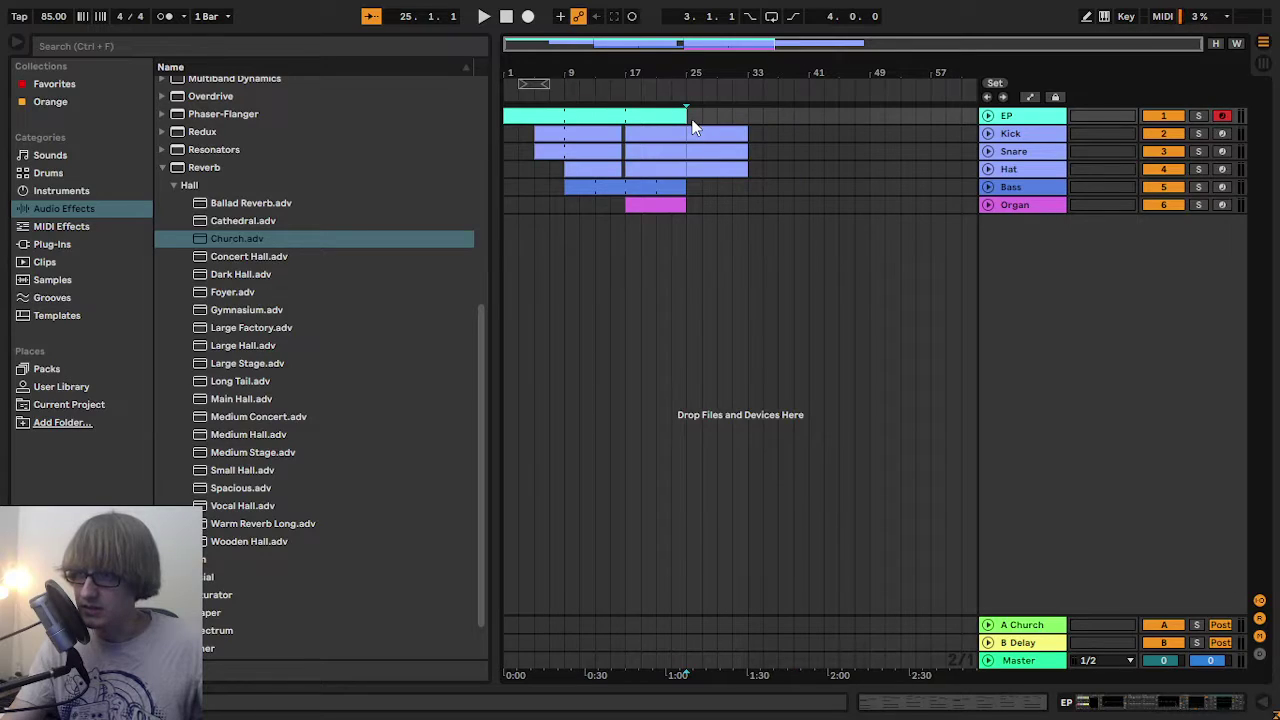
{"action": "left_click_drag", "start_coordinate": [721, 133], "coordinate": [808, 189]}
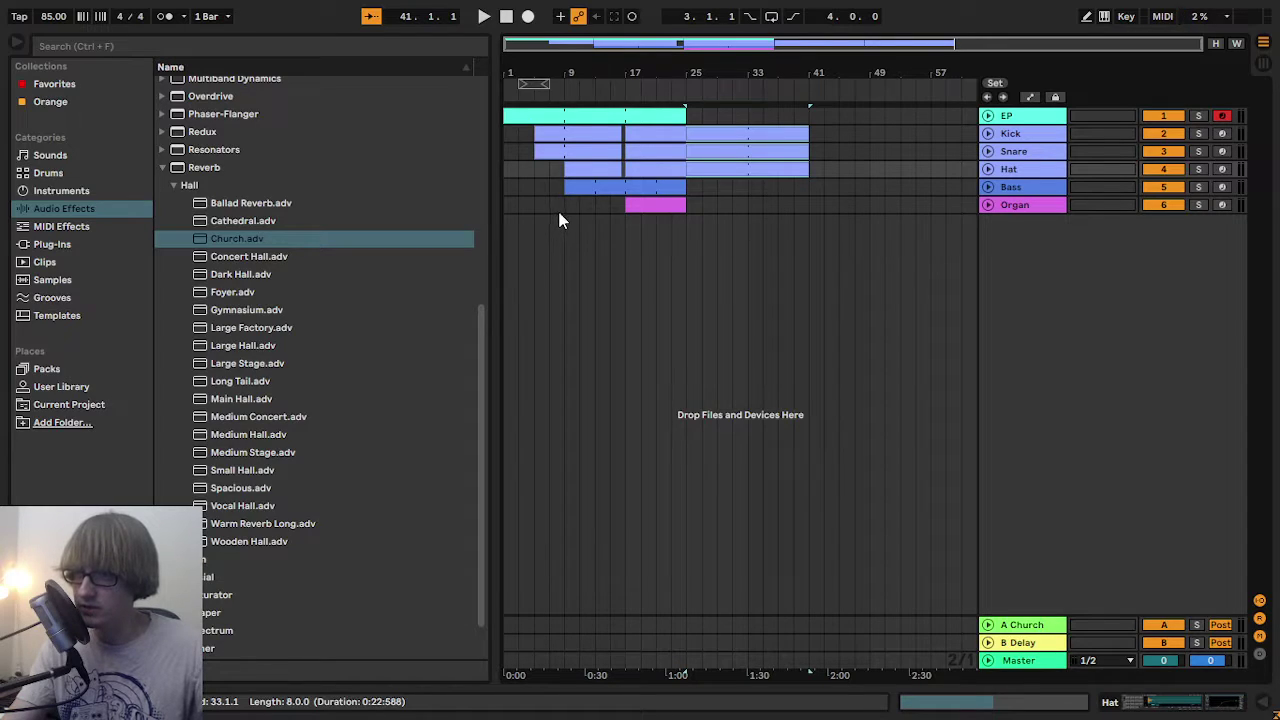
- Copy bars 9 to 25 of all tracks to bar 41 and repeat the Organ part so it spans bars 41 to 57
{"action": "left_click_drag", "start_coordinate": [564, 208], "coordinate": [686, 110]}
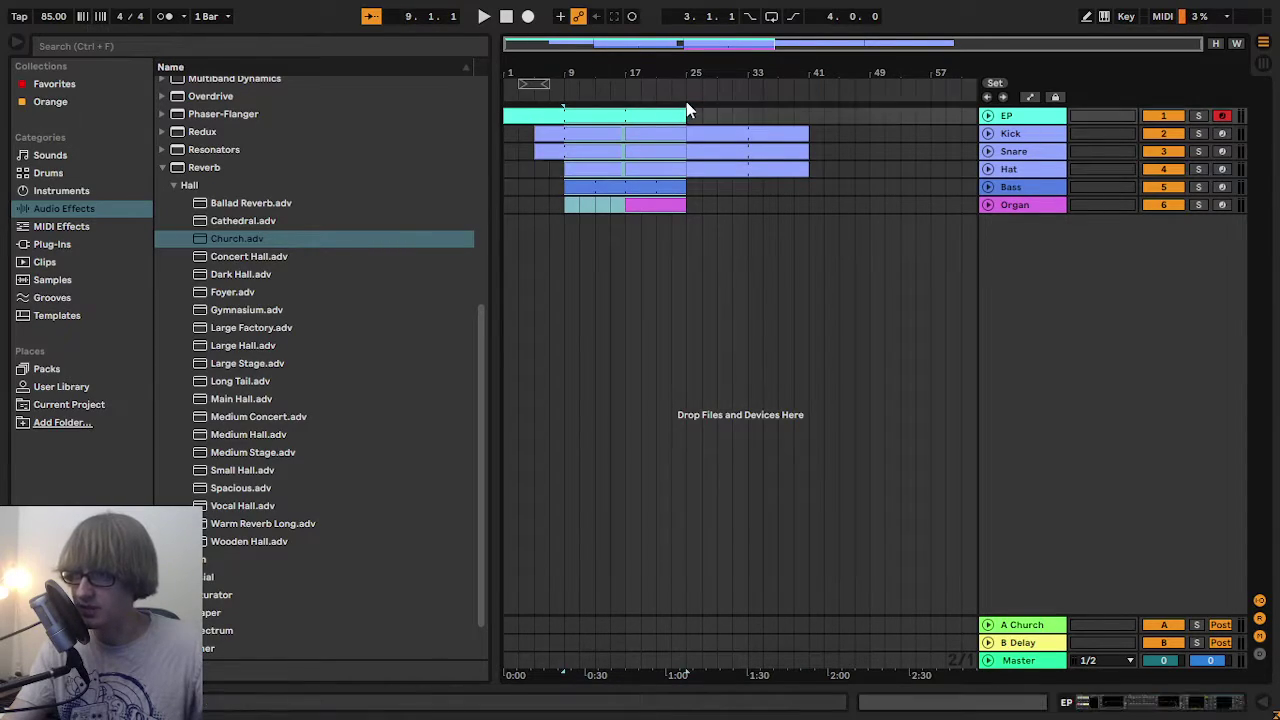
{"action": "left_click", "coordinate": [815, 118]}
{"action": "key", "text": "ctrl+v"}
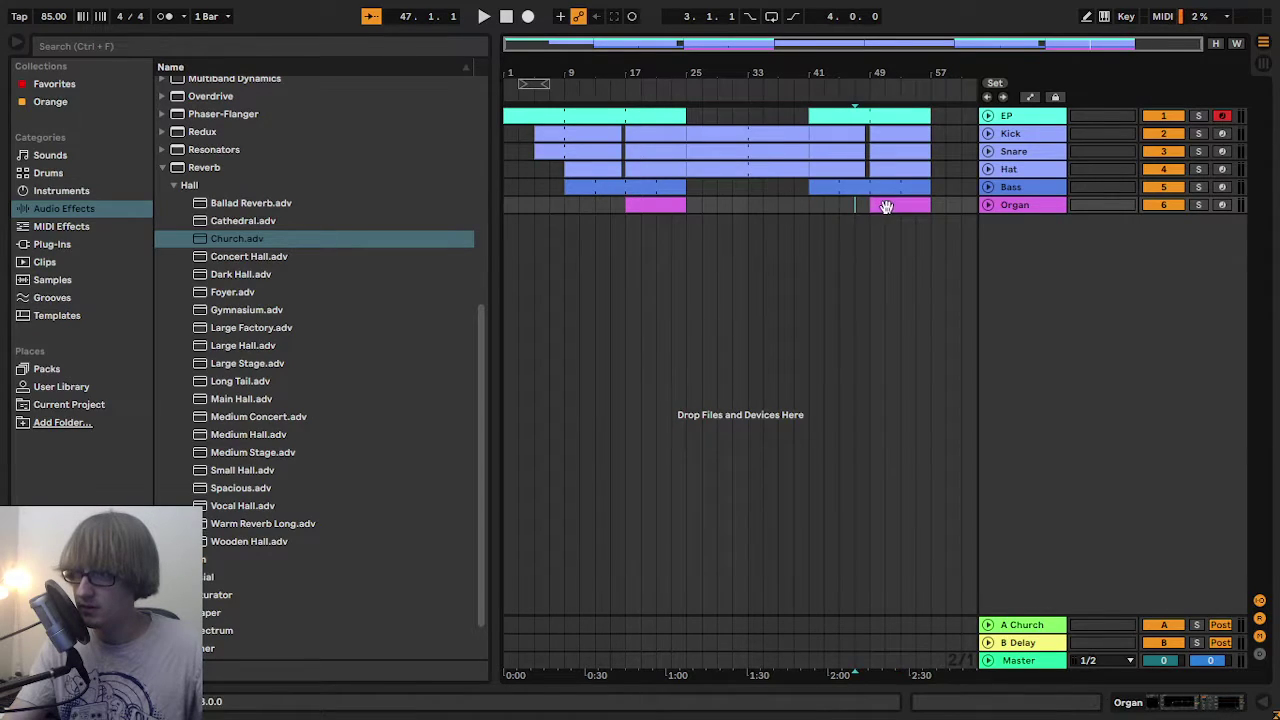
{"action": "left_click_drag", "start_coordinate": [880, 206], "coordinate": [931, 219]}
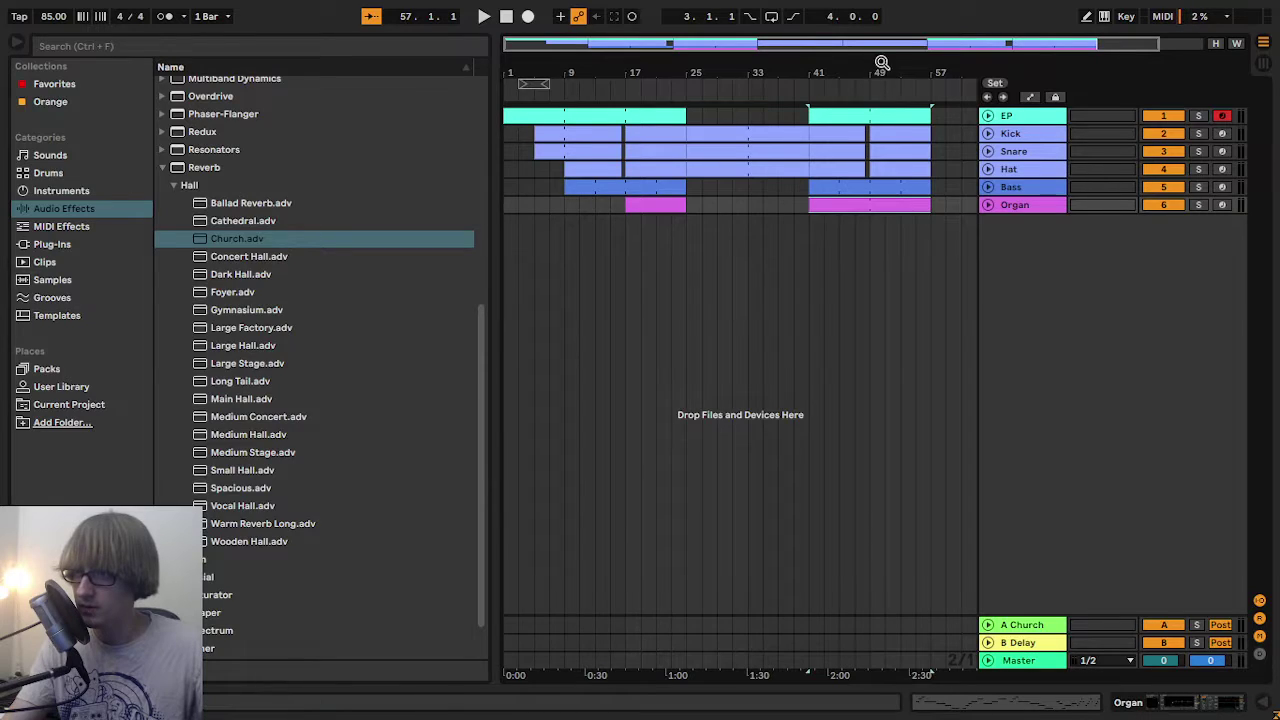
- Extend the Kick, Snare and Hat clips starting at bar 41 up to bar 49 to close the drum break
{"action": "left_click_drag", "start_coordinate": [882, 63], "coordinate": [851, 62]}
{"action": "left_click", "coordinate": [752, 139]}
{"action": "left_click", "coordinate": [771, 173], "text": "shift"}
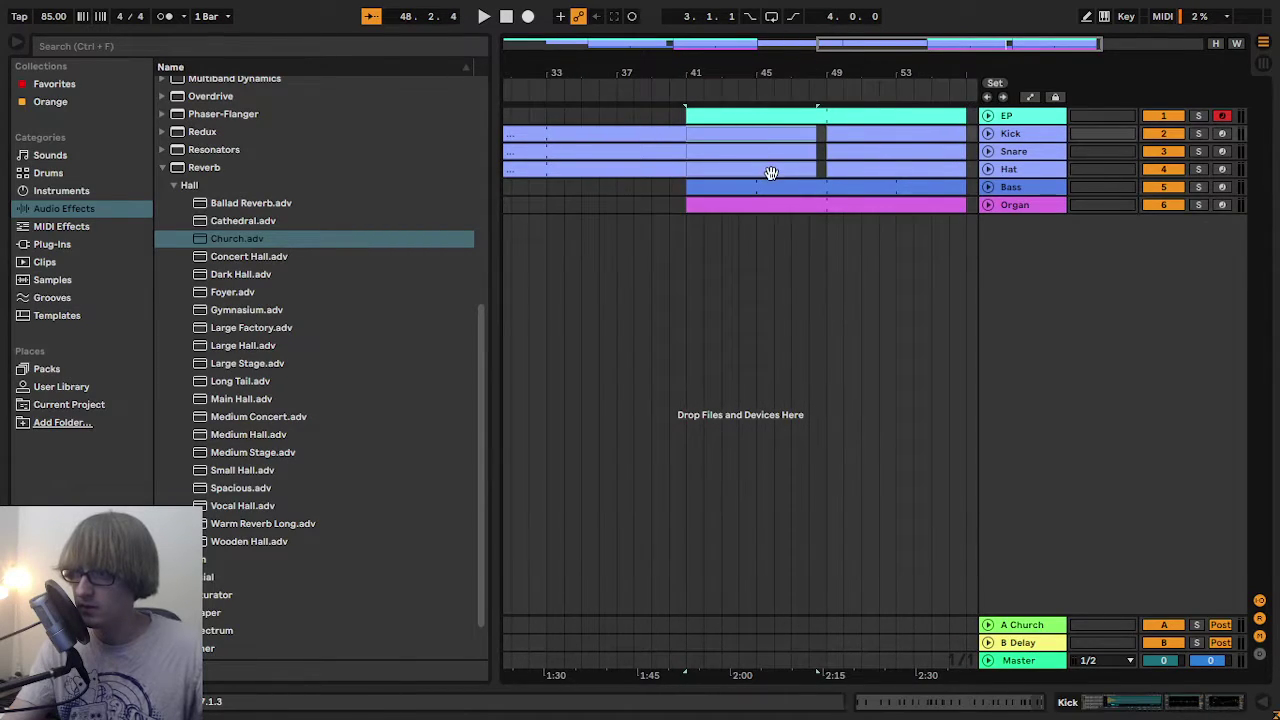
{"action": "left_click_drag", "start_coordinate": [805, 171], "coordinate": [826, 166]}
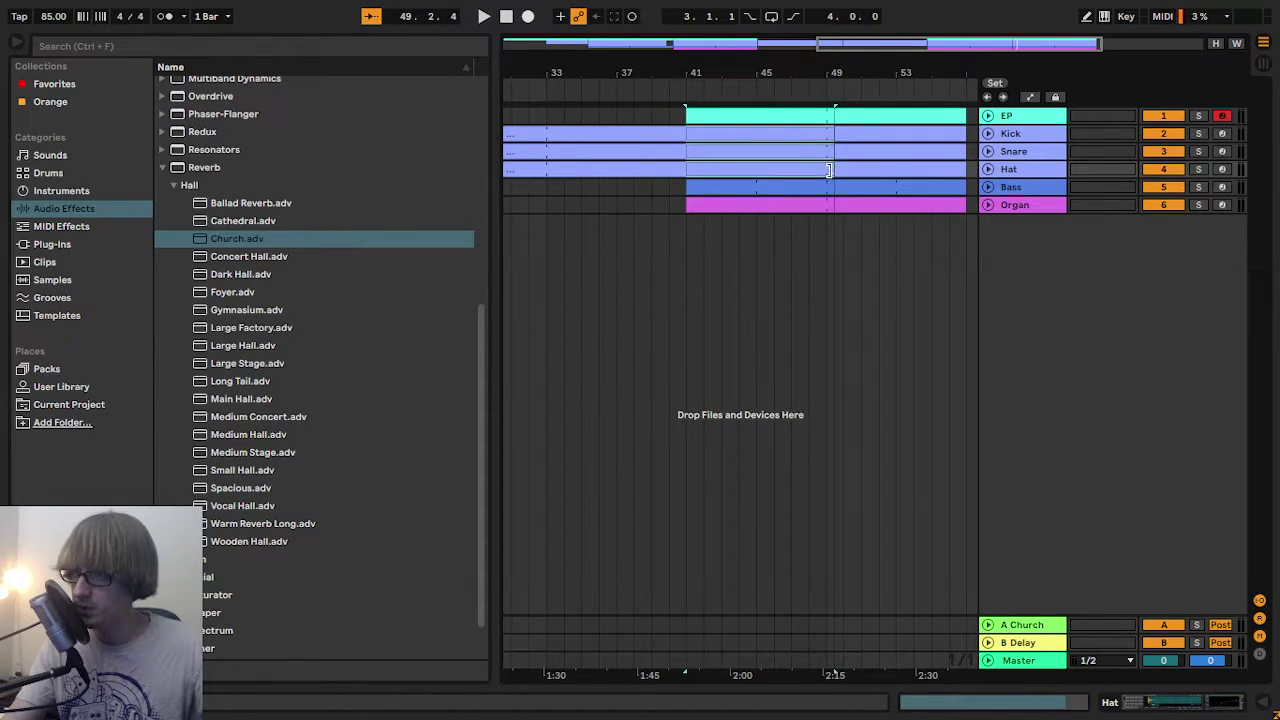
{"action": "left_click_drag", "start_coordinate": [829, 170], "coordinate": [826, 168]}
- During playback, delete the Hat, Snare and Kick clips from bars 49 to 57, leaving EP, Bass and Organ
{"action": "left_click", "coordinate": [766, 82]}
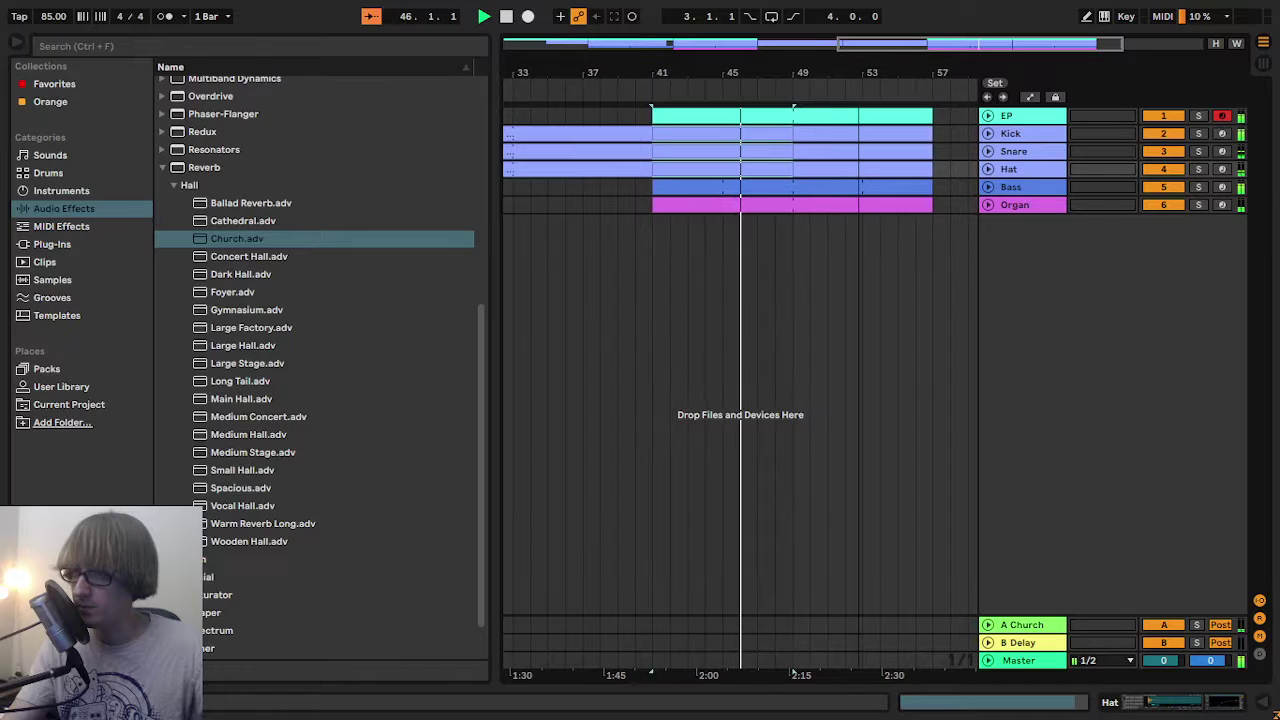
{"action": "left_click", "coordinate": [889, 182]}
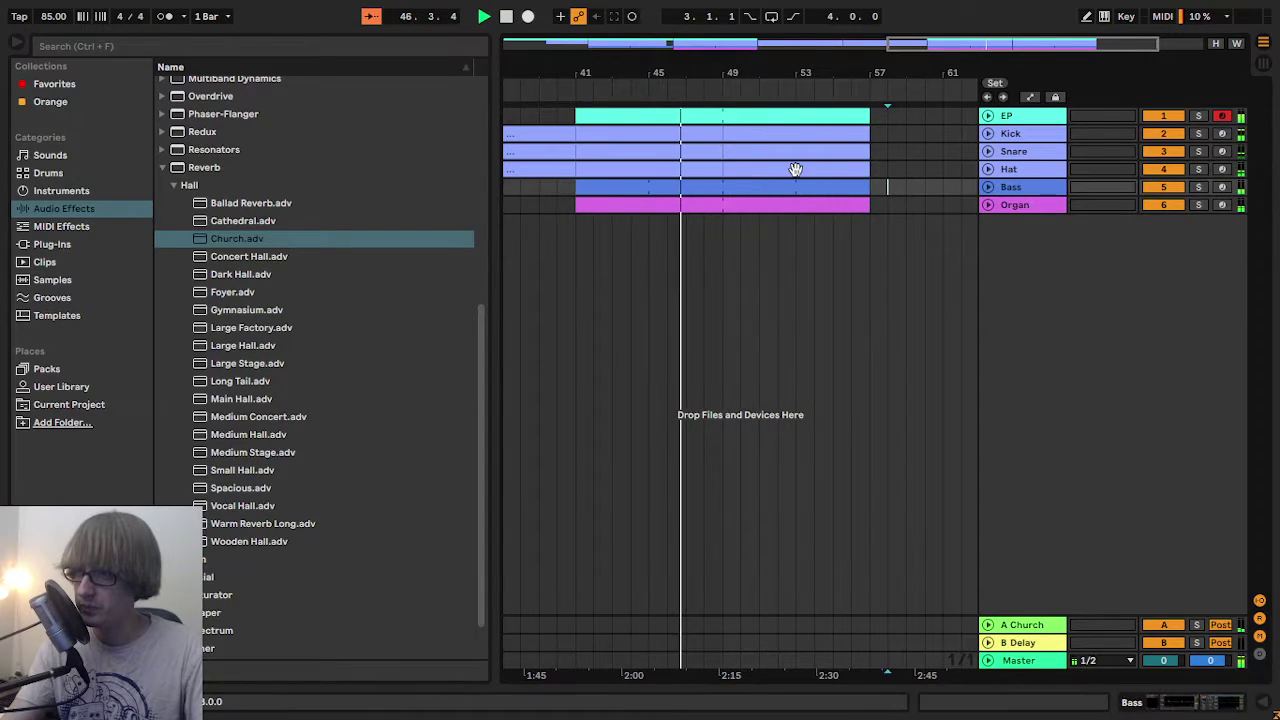
{"action": "left_click", "coordinate": [797, 169]}
{"action": "key", "text": "Delete"}
{"action": "left_click", "coordinate": [830, 151]}
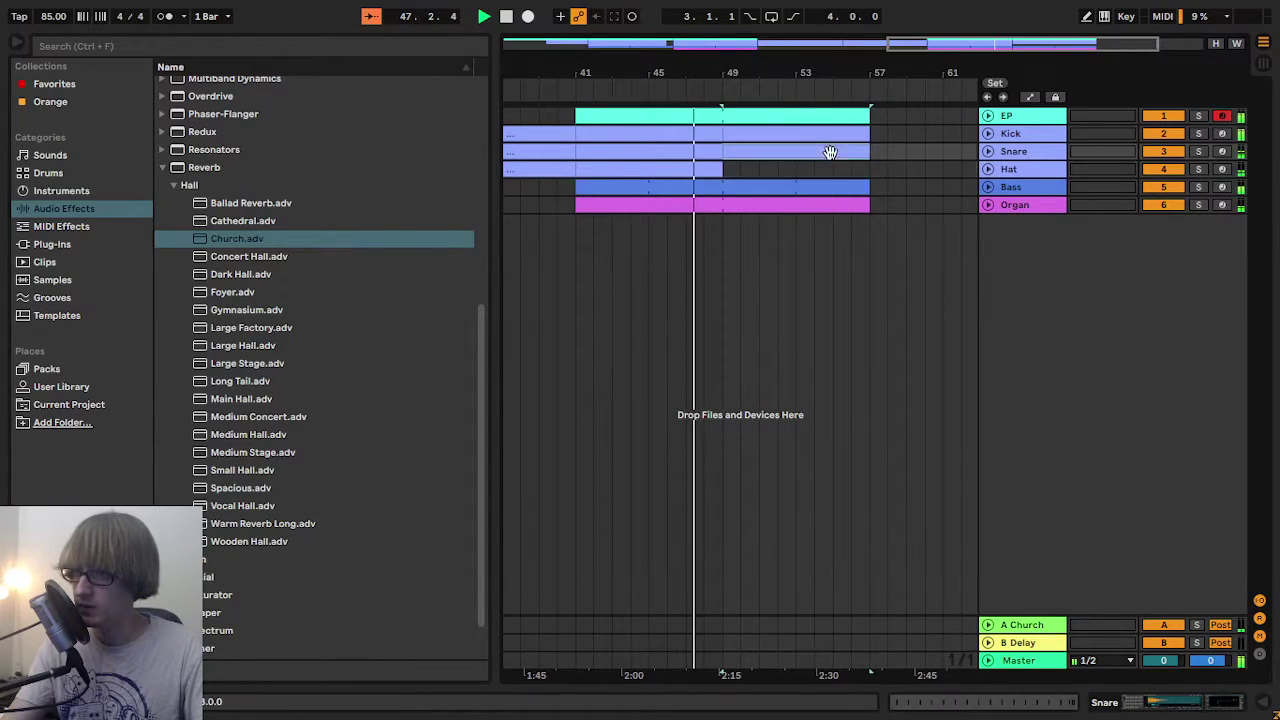
{"action": "key", "text": "Delete"}
{"action": "left_click", "coordinate": [988, 134]}
{"action": "left_click", "coordinate": [757, 134]}
{"action": "key", "text": "Delete"}
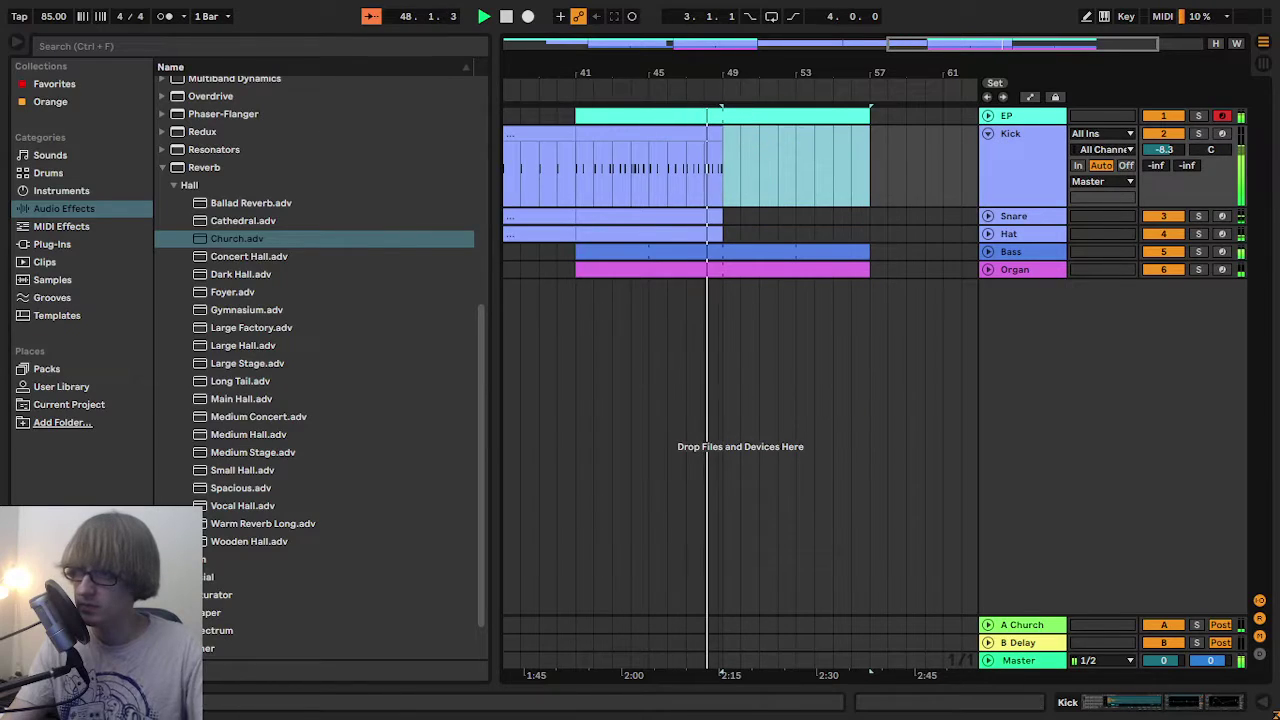
- Extend the end of the Kick clip an eighth note past bar 49 and collapse the Kick track
{"action": "scroll", "coordinate": [730, 131], "scroll_direction": "up", "scroll_amount": 5}
{"action": "mouse_move", "coordinate": [737, 136]}
{"action": "left_mouse_down"}
{"action": "mouse_move", "coordinate": [762, 140]}
{"action": "mouse_move", "coordinate": [749, 139]}
{"action": "left_mouse_up"}
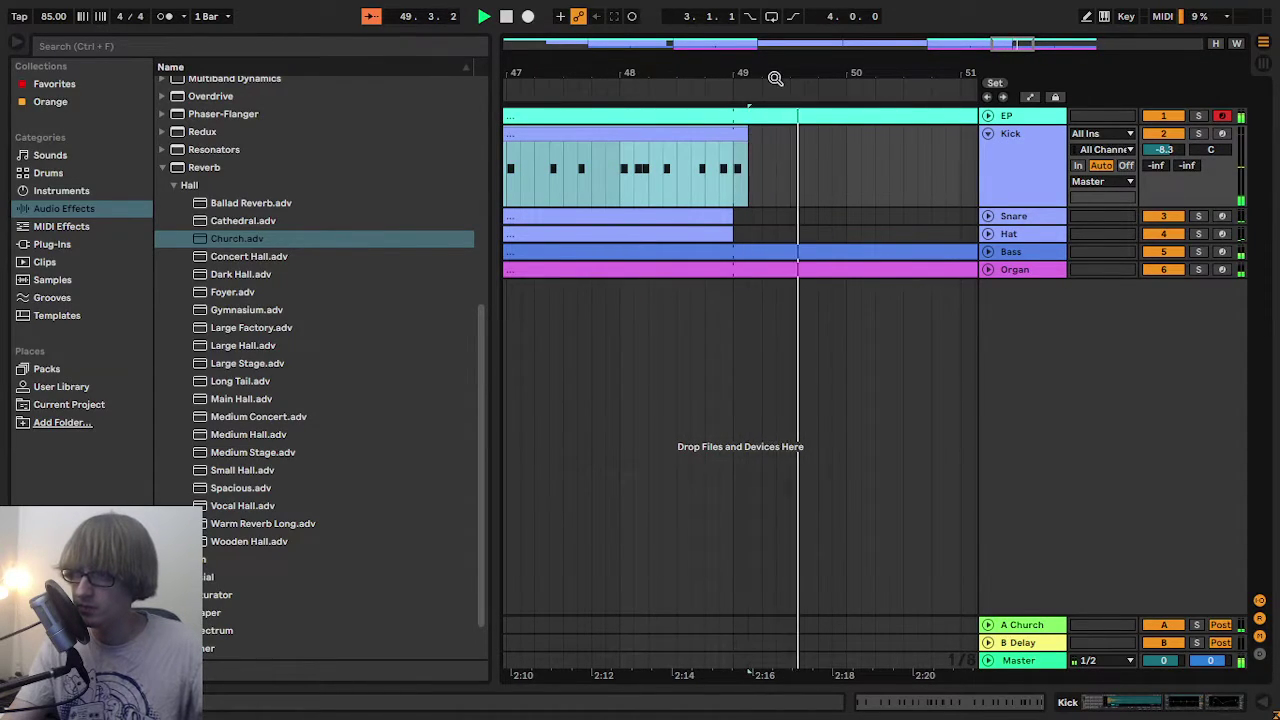
{"action": "left_click_drag", "start_coordinate": [774, 79], "coordinate": [771, 14]}
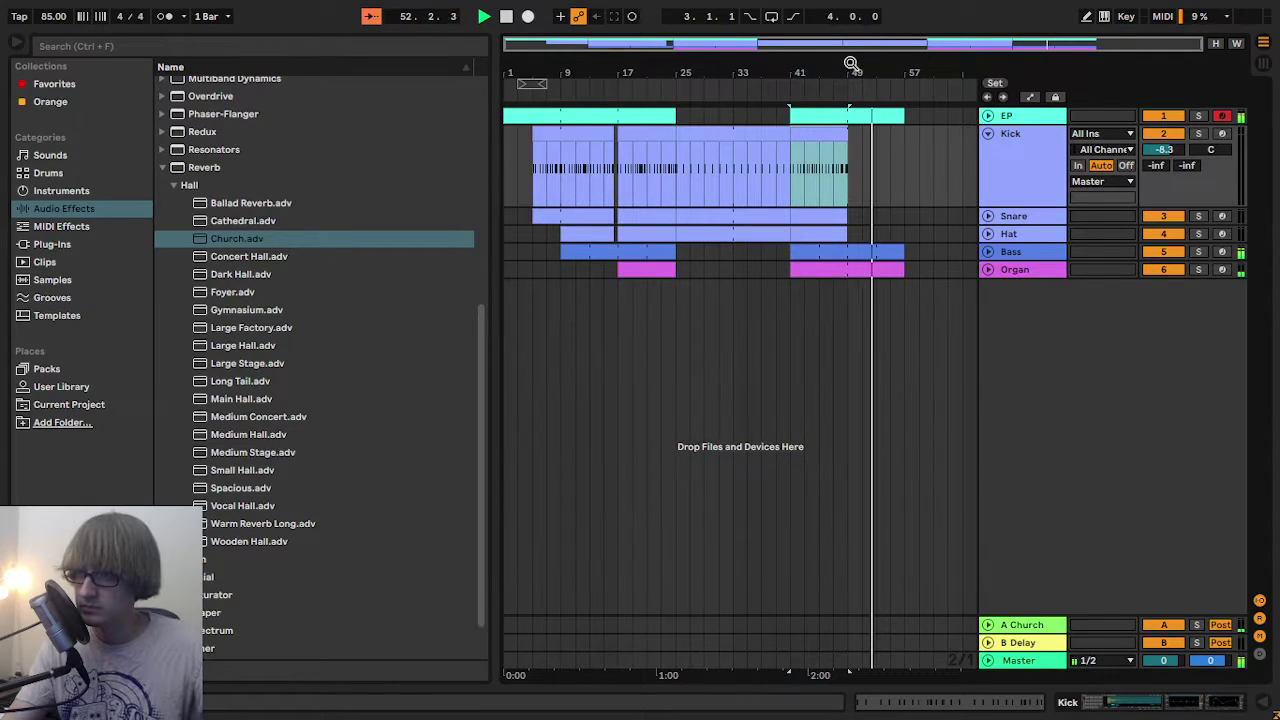
{"action": "left_click", "coordinate": [987, 133]}
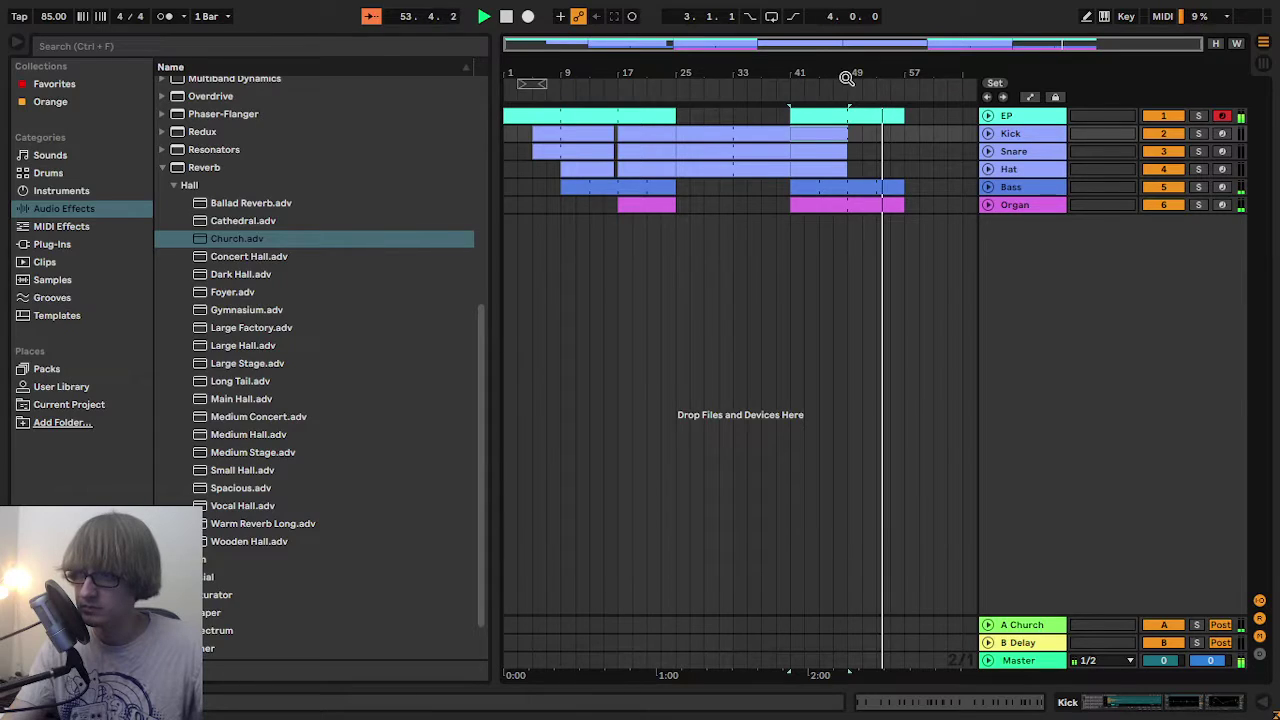
- Listen to the drumless outro through bar 57 and its reverb tail, and stop playback
{"action": "mouse_move", "coordinate": [850, 72]}
{"action": "left_mouse_down"}
{"action": "mouse_move", "coordinate": [850, 84]}
{"action": "mouse_move", "coordinate": [850, 60]}
{"action": "left_mouse_up"}
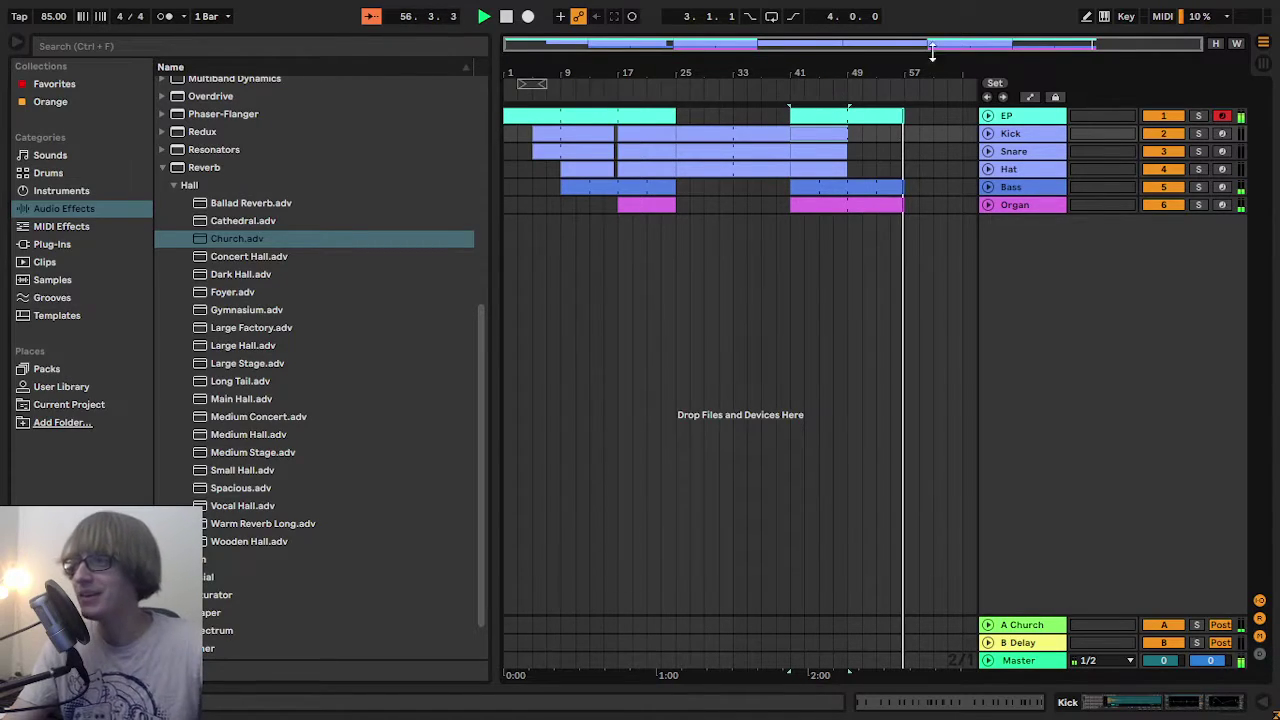
{"action": "mouse_move", "coordinate": [932, 77]}
{"action": "left_mouse_down"}
{"action": "mouse_move", "coordinate": [912, 135]}
{"action": "mouse_move", "coordinate": [928, 160]}
{"action": "mouse_move", "coordinate": [920, 74]}
{"action": "left_mouse_up"}
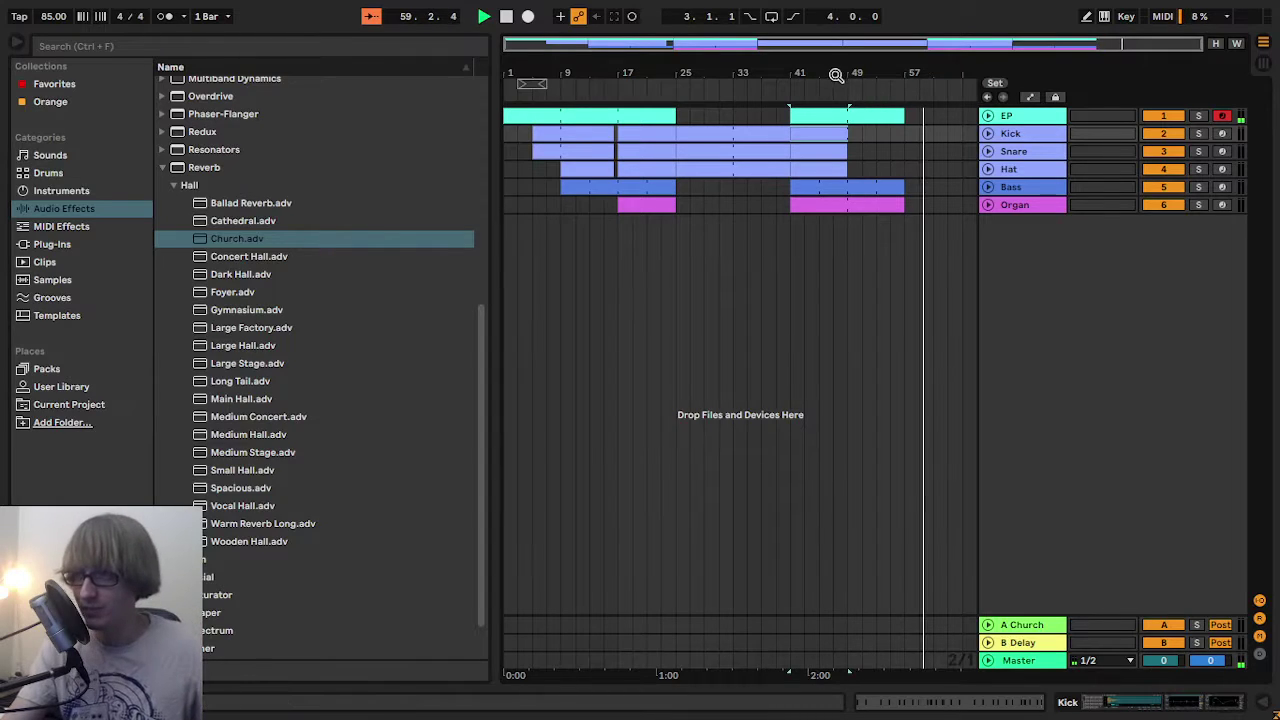
{"action": "left_click_drag", "start_coordinate": [839, 74], "coordinate": [839, 112]}
{"action": "left_click_drag", "start_coordinate": [681, 73], "coordinate": [829, 66]}
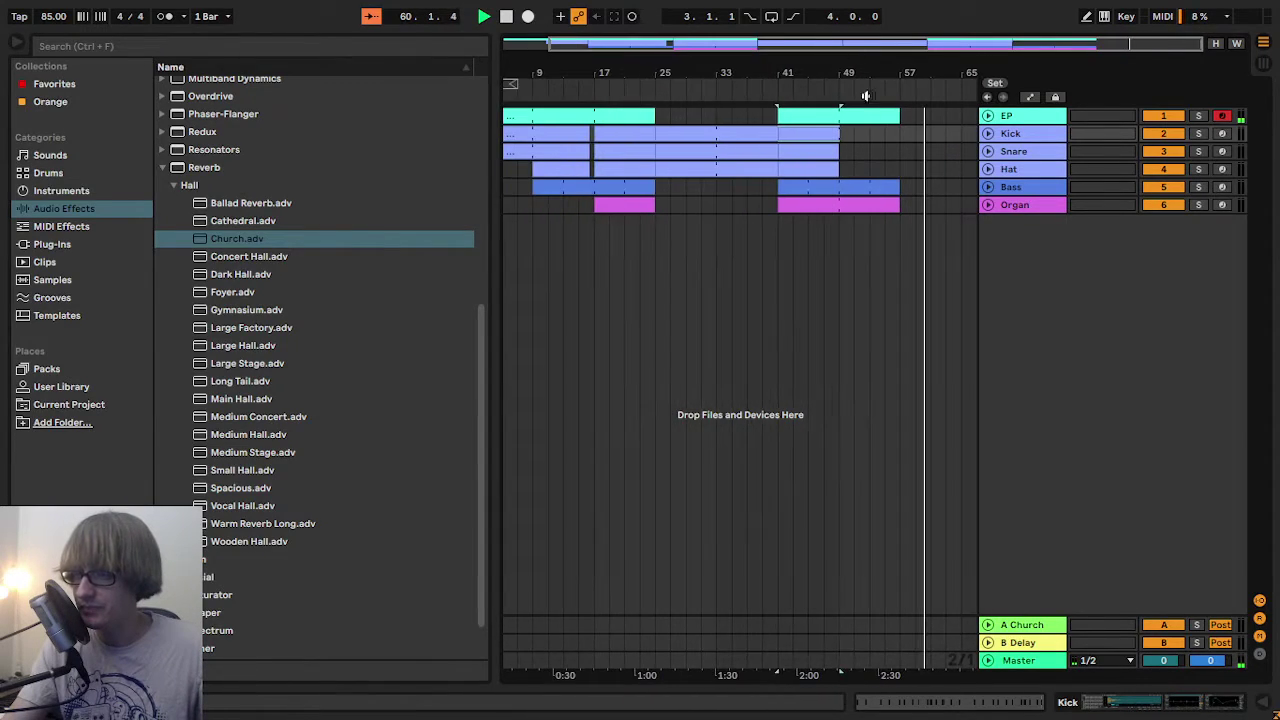
{"action": "left_click", "coordinate": [946, 134]}
{"action": "key", "text": "space"}
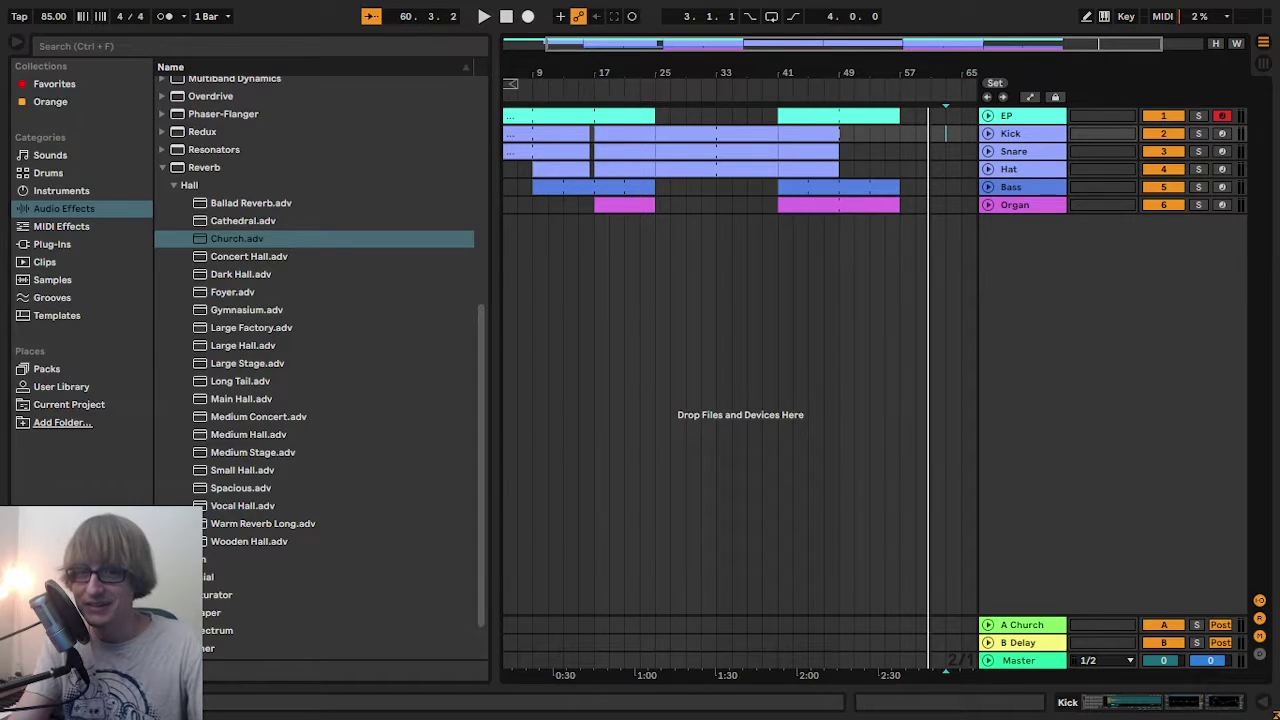
{"action": "left_click", "coordinate": [746, 205]}
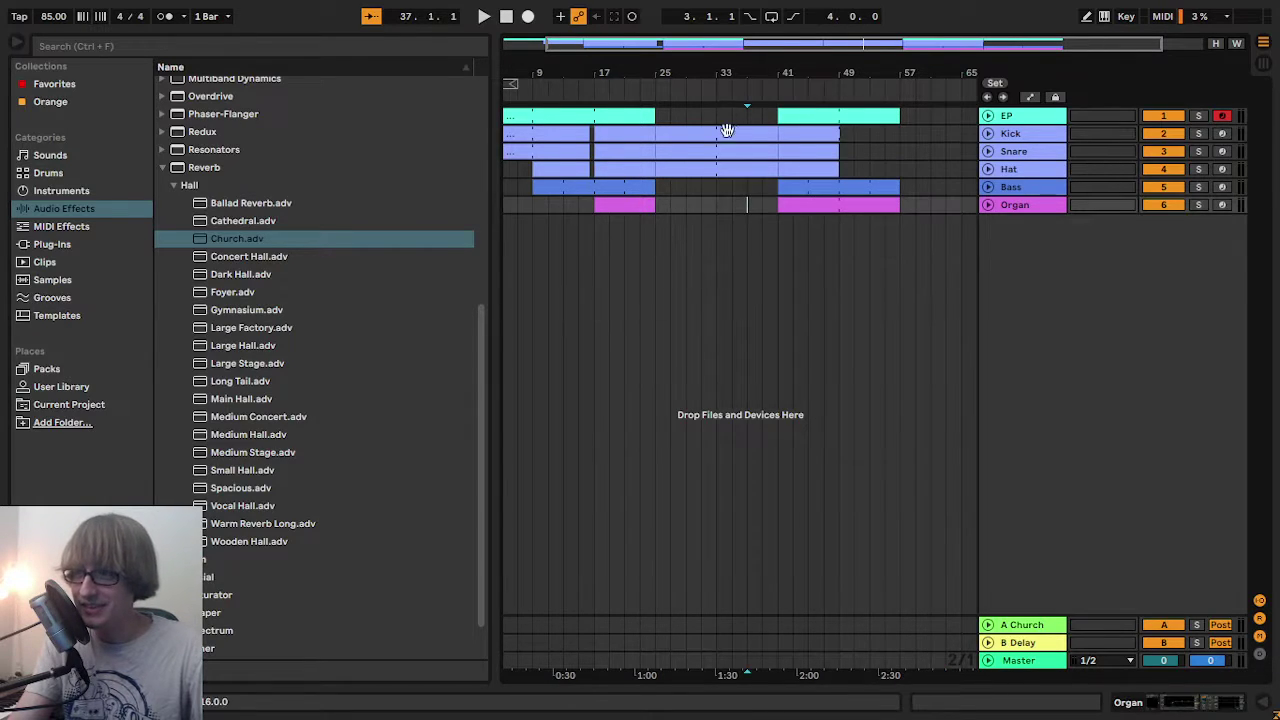
{"action": "mouse_move", "coordinate": [708, 75]}
{"action": "left_mouse_down"}
{"action": "mouse_move", "coordinate": [713, 140]}
{"action": "mouse_move", "coordinate": [822, 115]}
{"action": "mouse_move", "coordinate": [706, 67]}
{"action": "left_mouse_up"}
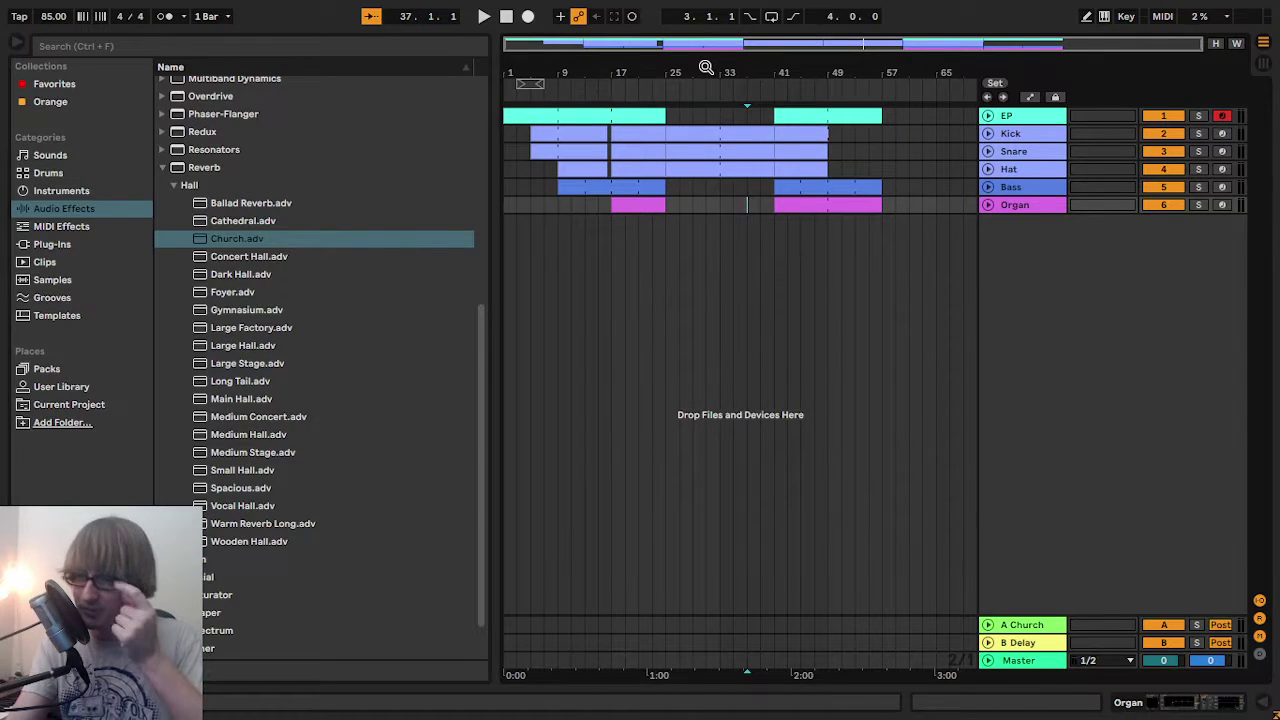
{"action": "left_click", "coordinate": [910, 153]}
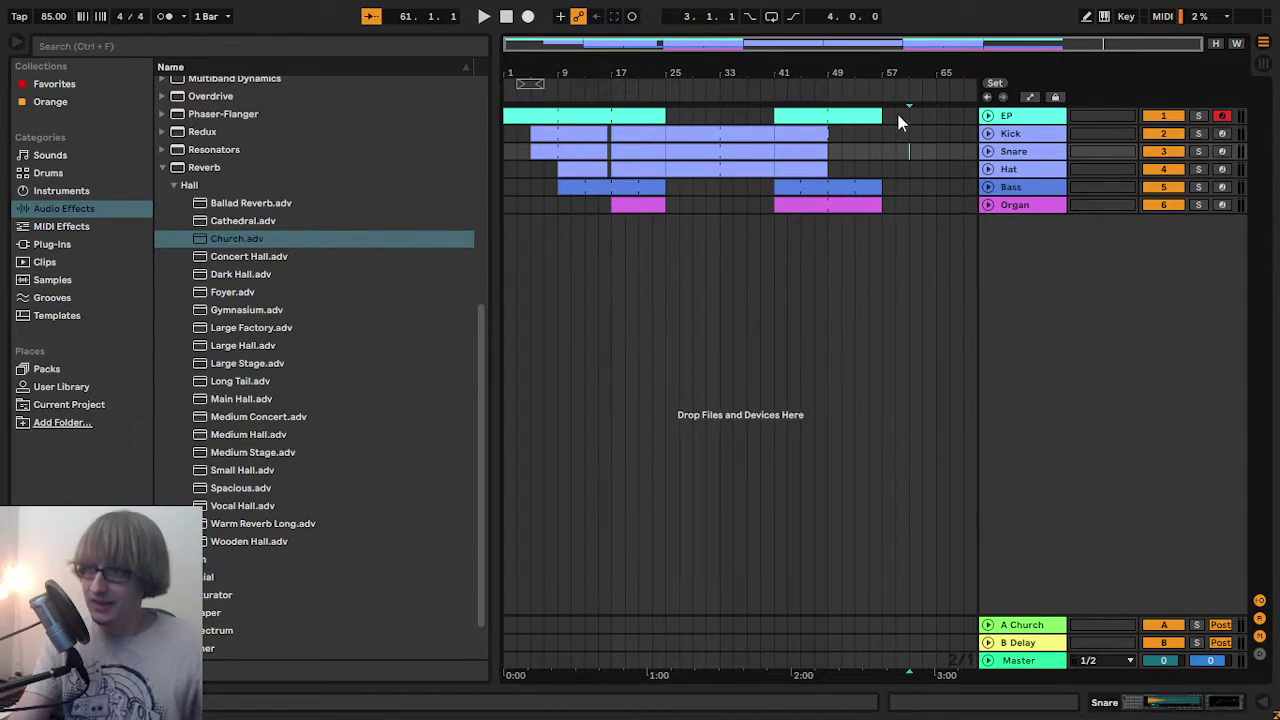
{"action": "mouse_move", "coordinate": [883, 74]}
{"action": "left_mouse_down"}
{"action": "mouse_move", "coordinate": [790, 140]}
{"action": "mouse_move", "coordinate": [792, 175]}
{"action": "mouse_move", "coordinate": [806, 74]}
{"action": "left_mouse_up"}
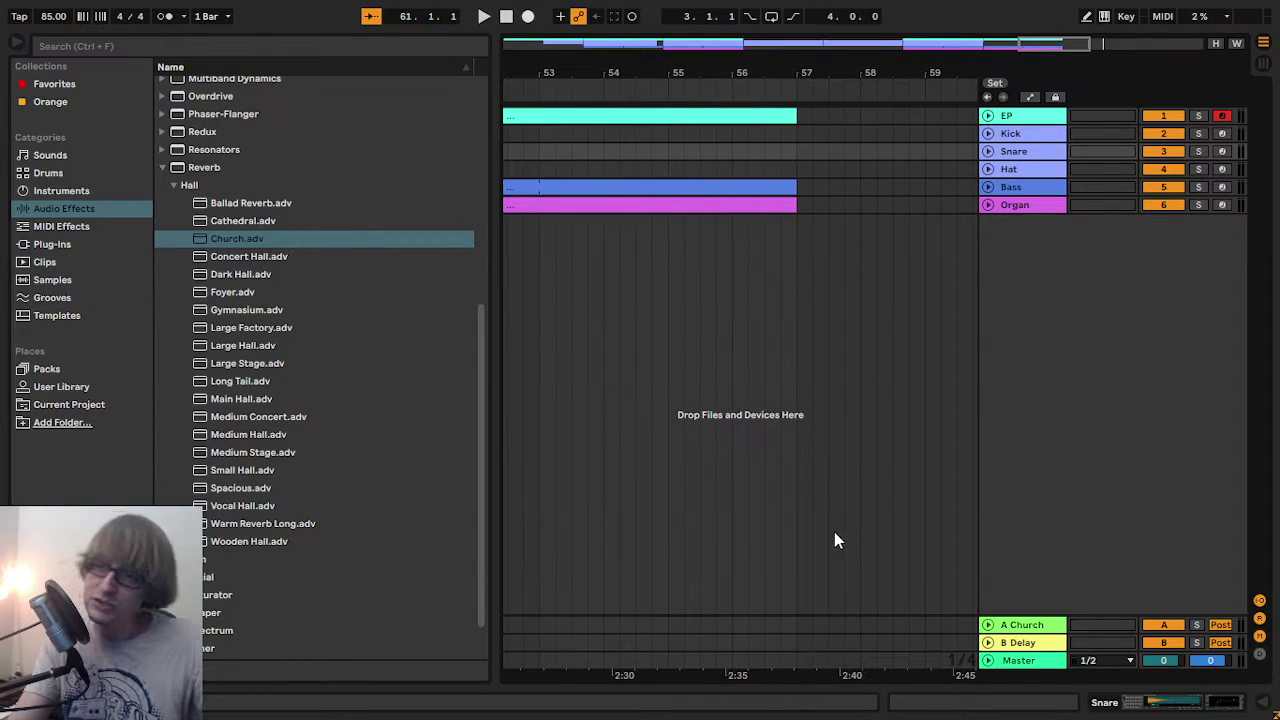
{"action": "left_click", "coordinate": [849, 207]}
{"action": "left_click_drag", "start_coordinate": [852, 187], "coordinate": [883, 134]}
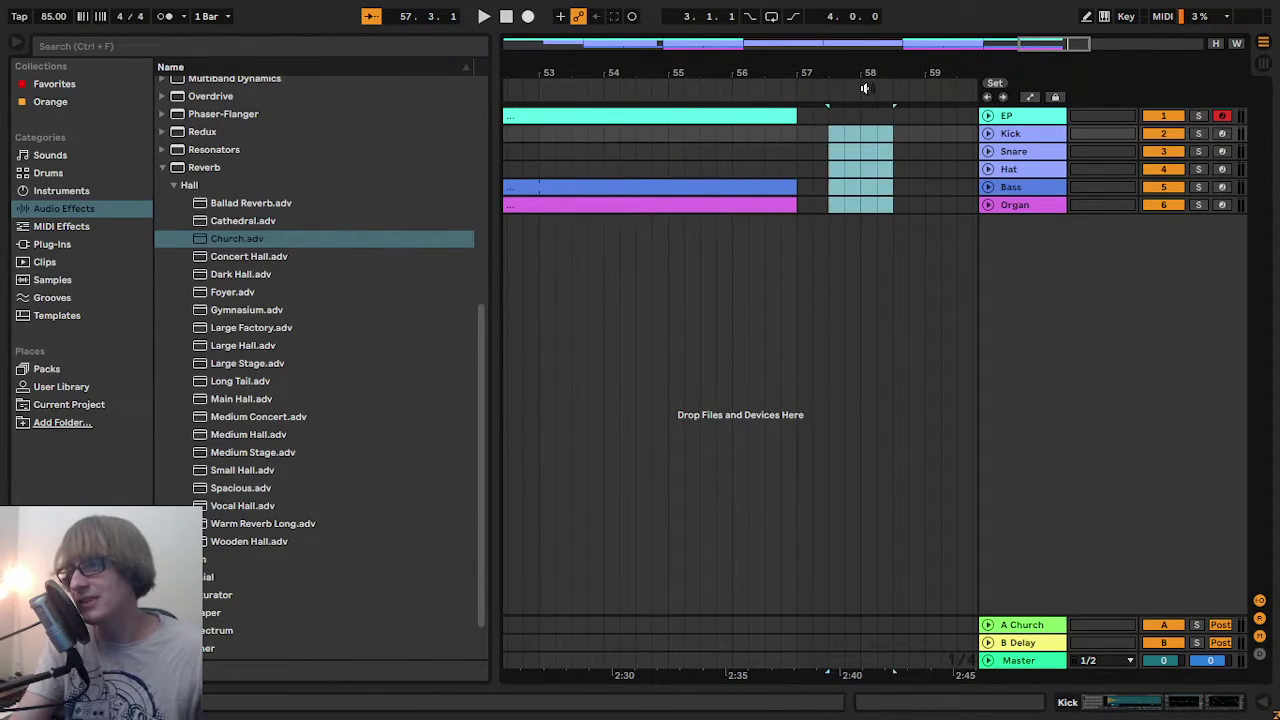
{"action": "left_click_drag", "start_coordinate": [864, 80], "coordinate": [1195, 8]}
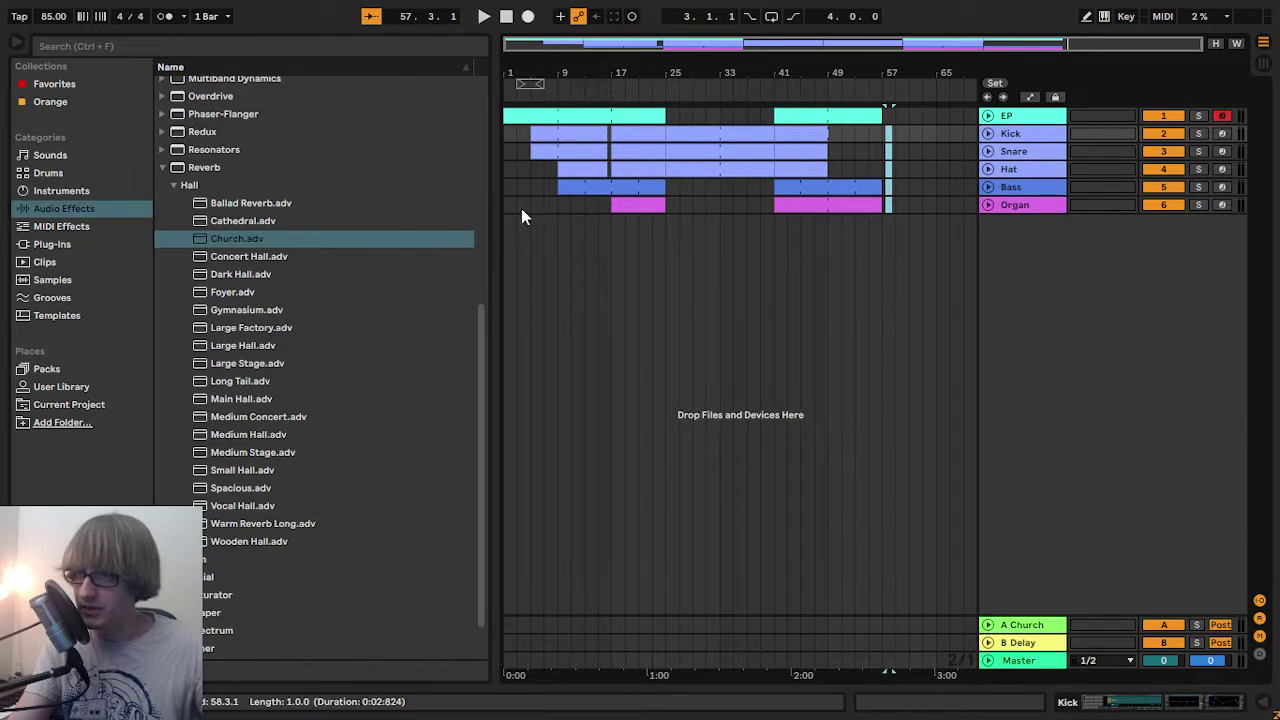
- Select the gap in the EP, Bass and Organ tracks between bars 25 and 41 and listen from bar 25
{"action": "left_click_drag", "start_coordinate": [507, 205], "coordinate": [882, 115]}
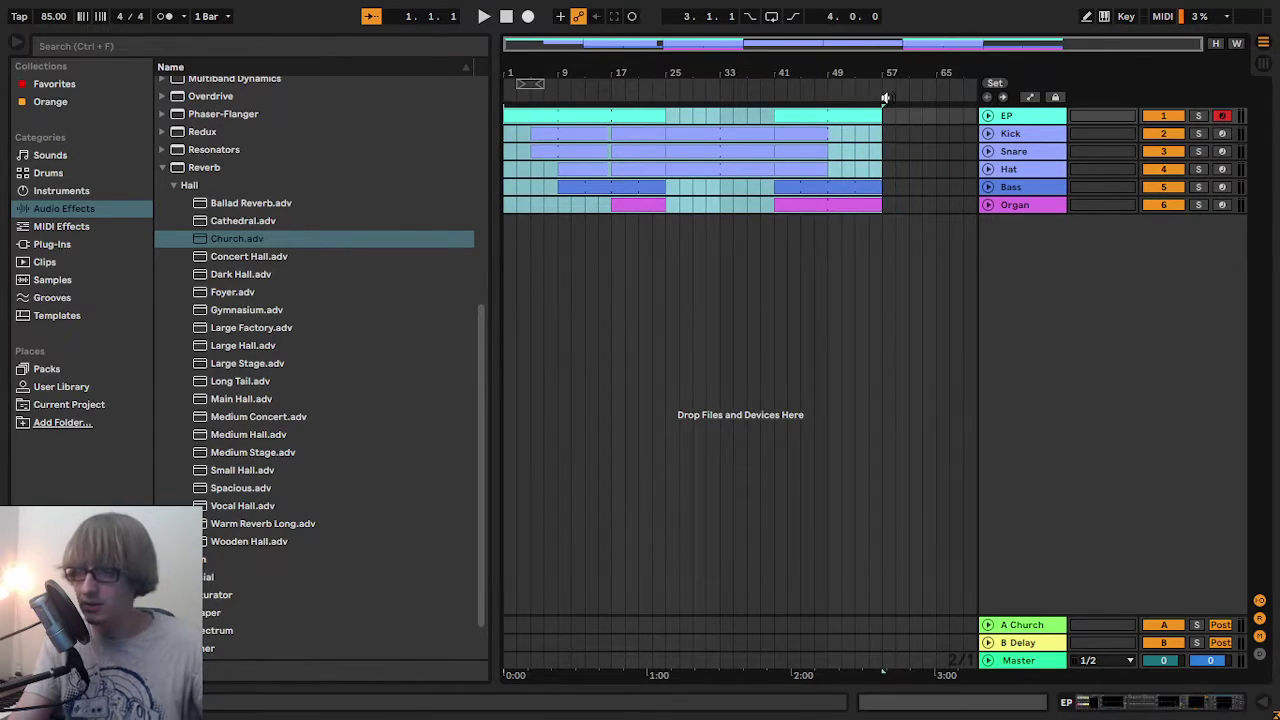
{"action": "left_click", "coordinate": [685, 213]}
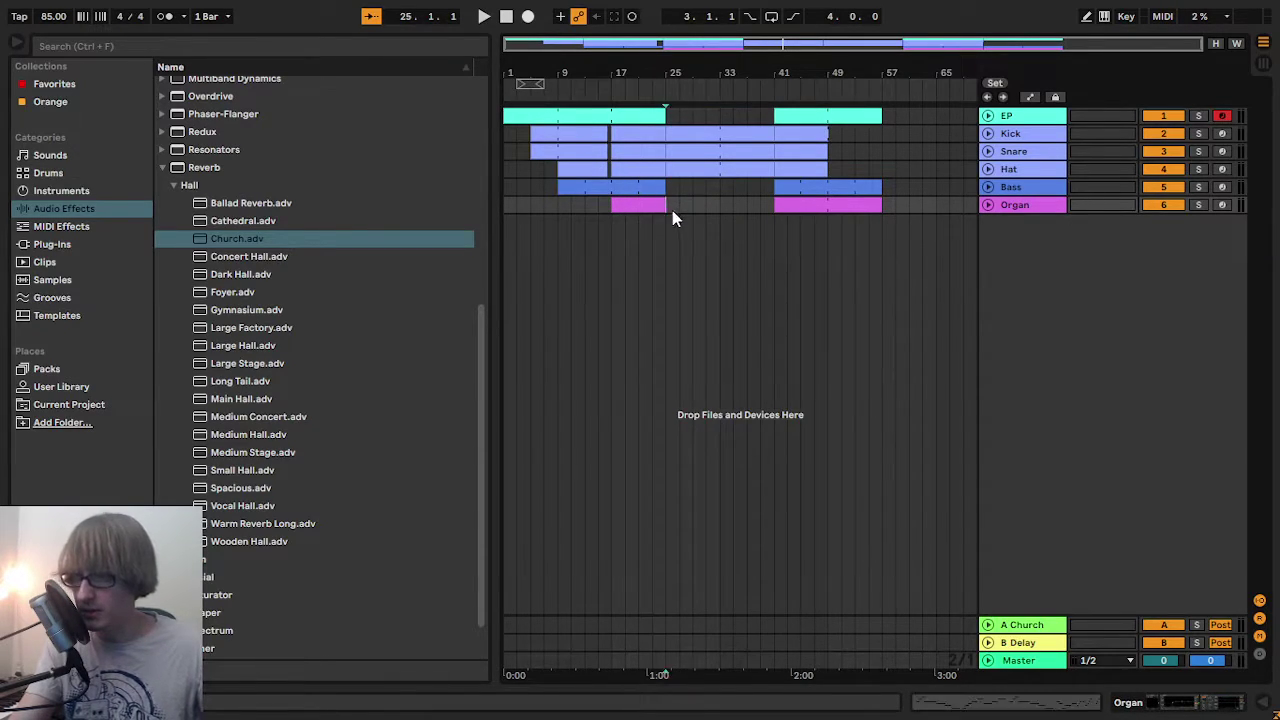
{"action": "left_click_drag", "start_coordinate": [672, 210], "coordinate": [788, 115]}
{"action": "key", "text": "space"}
{"action": "left_click_drag", "start_coordinate": [740, 71], "coordinate": [740, 88]}
{"action": "key", "text": "space"}
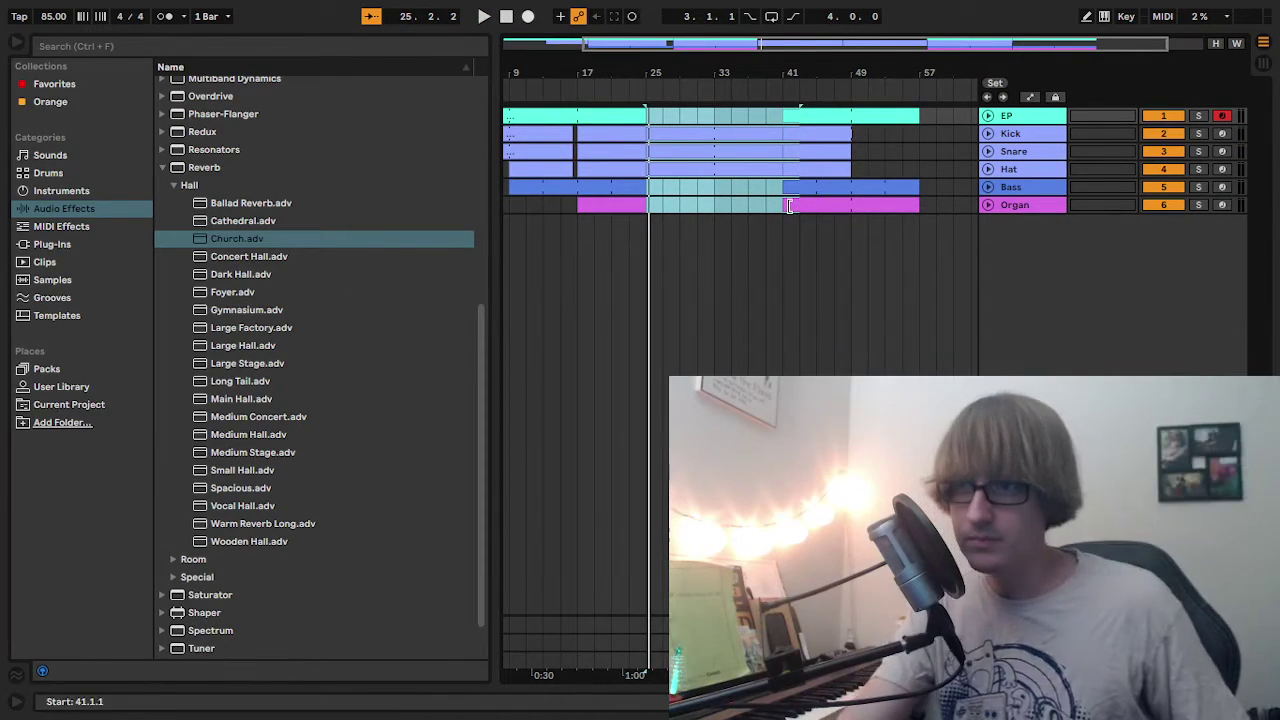
- Insert an empty two-bar MIDI clip on the EP track at bars 25 to 27 and inspect it in an enlarged note editor
{"action": "left_click", "coordinate": [679, 115]}
{"action": "left_click_drag", "start_coordinate": [648, 116], "coordinate": [662, 116]}
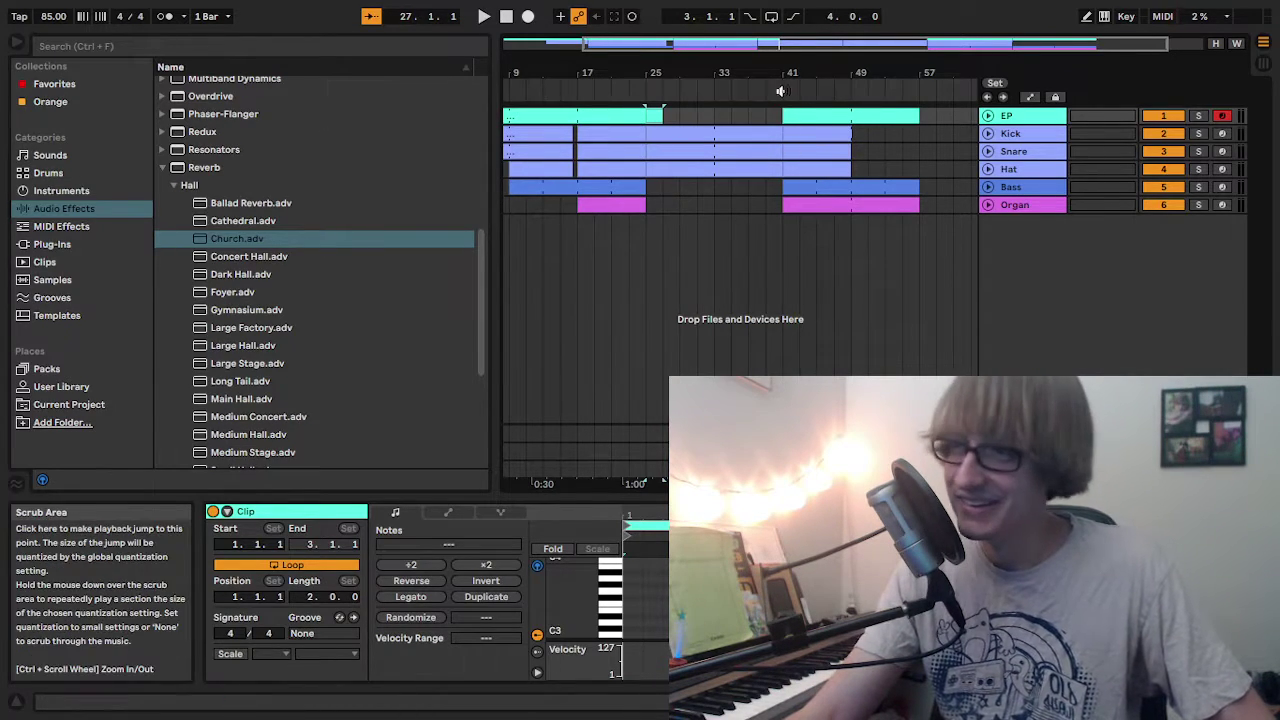
{"action": "left_click", "coordinate": [696, 115]}
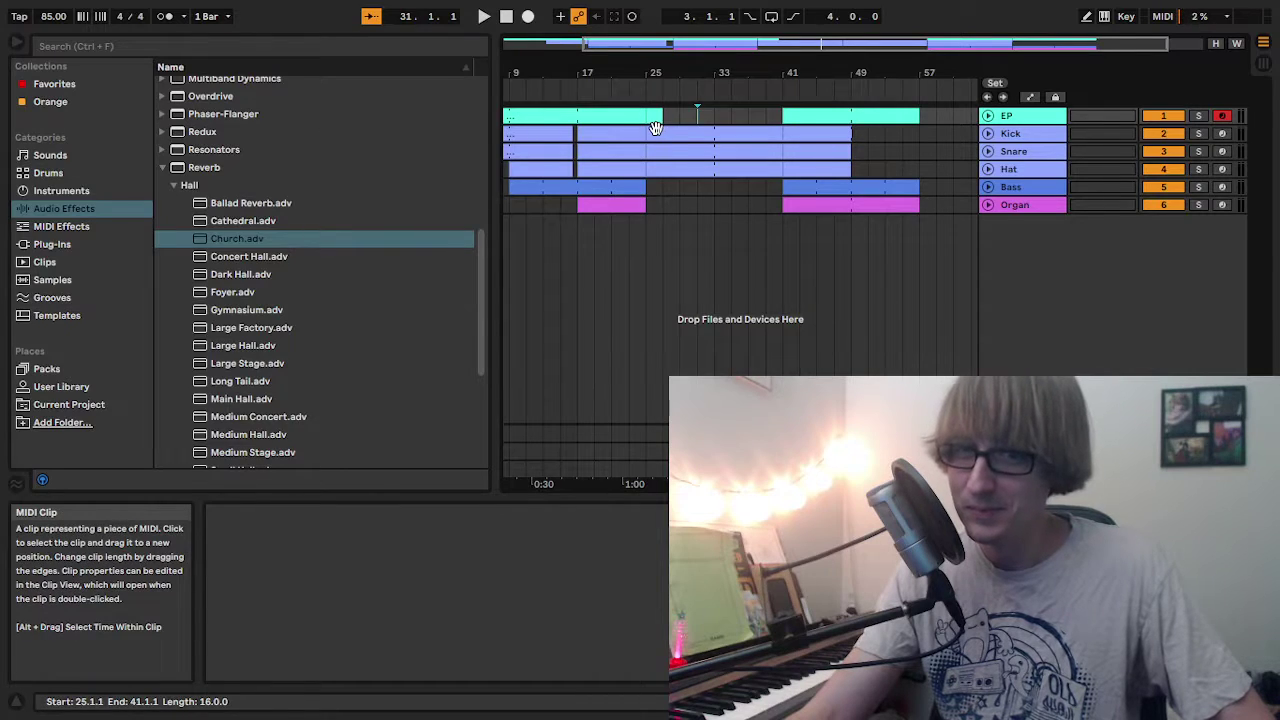
{"action": "left_click", "coordinate": [653, 115]}
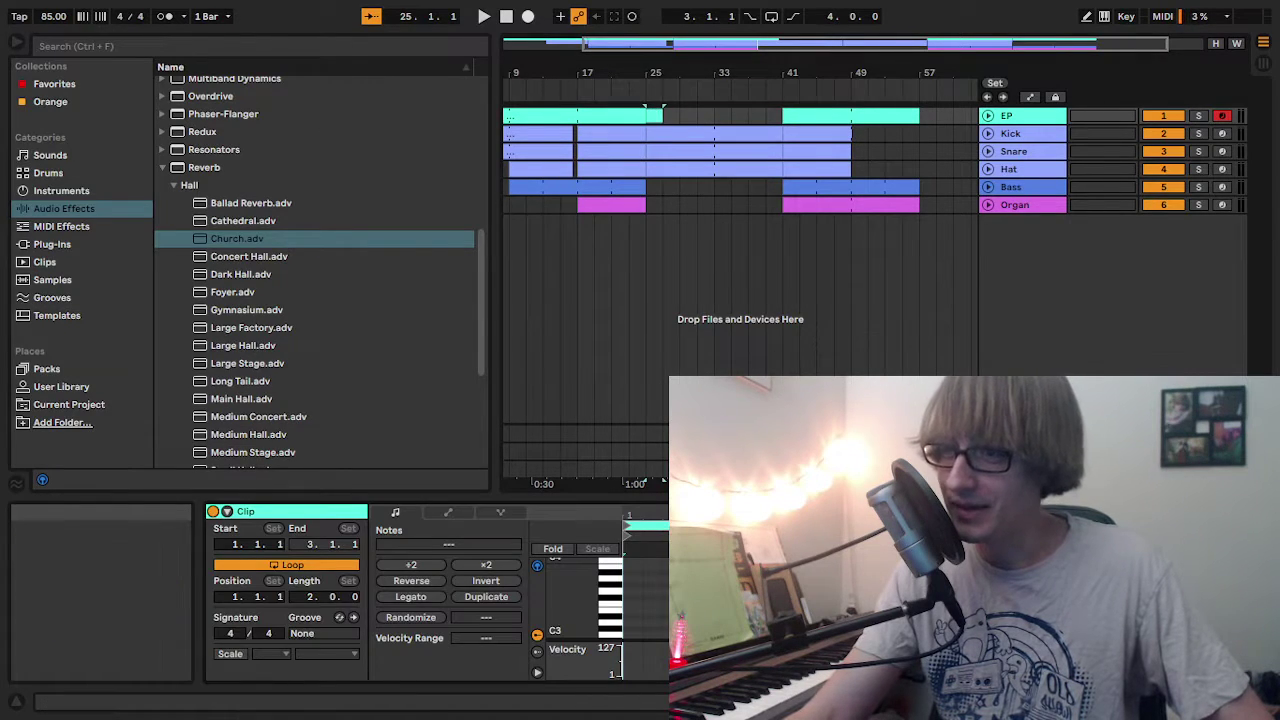
{"action": "left_click_drag", "start_coordinate": [707, 497], "coordinate": [707, 59]}
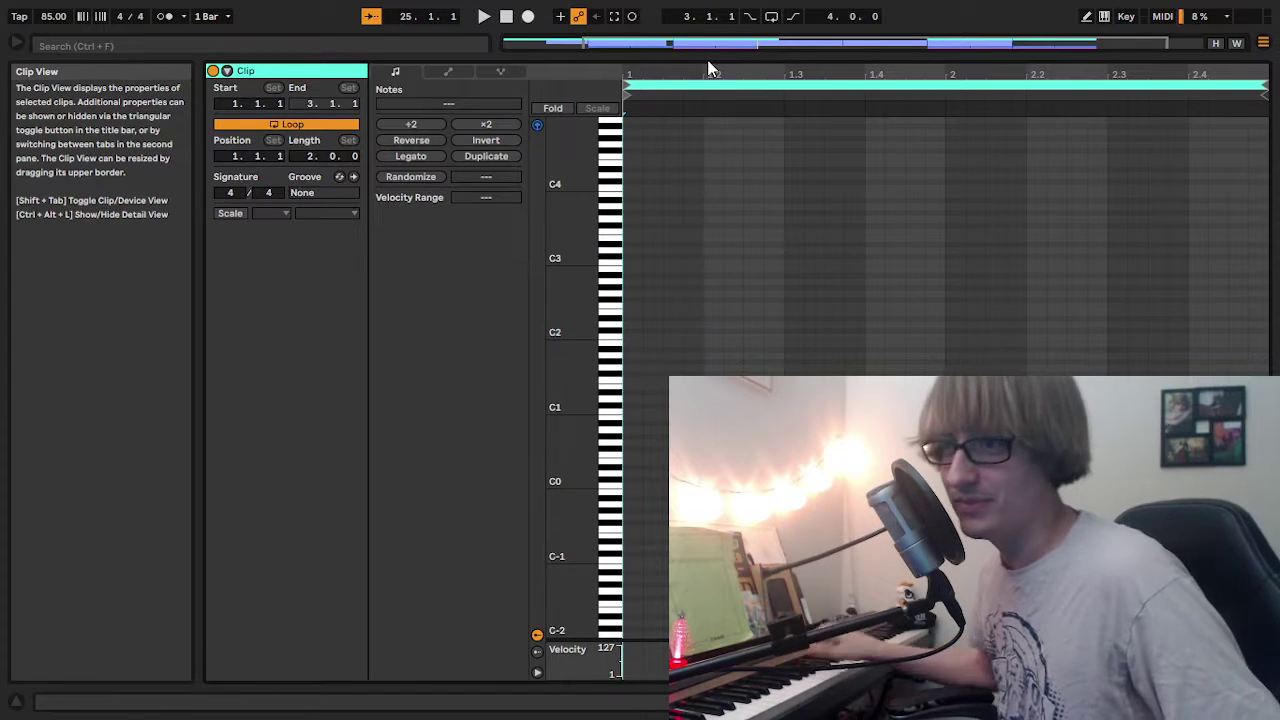
{"action": "left_click_drag", "start_coordinate": [576, 256], "coordinate": [576, 258]}
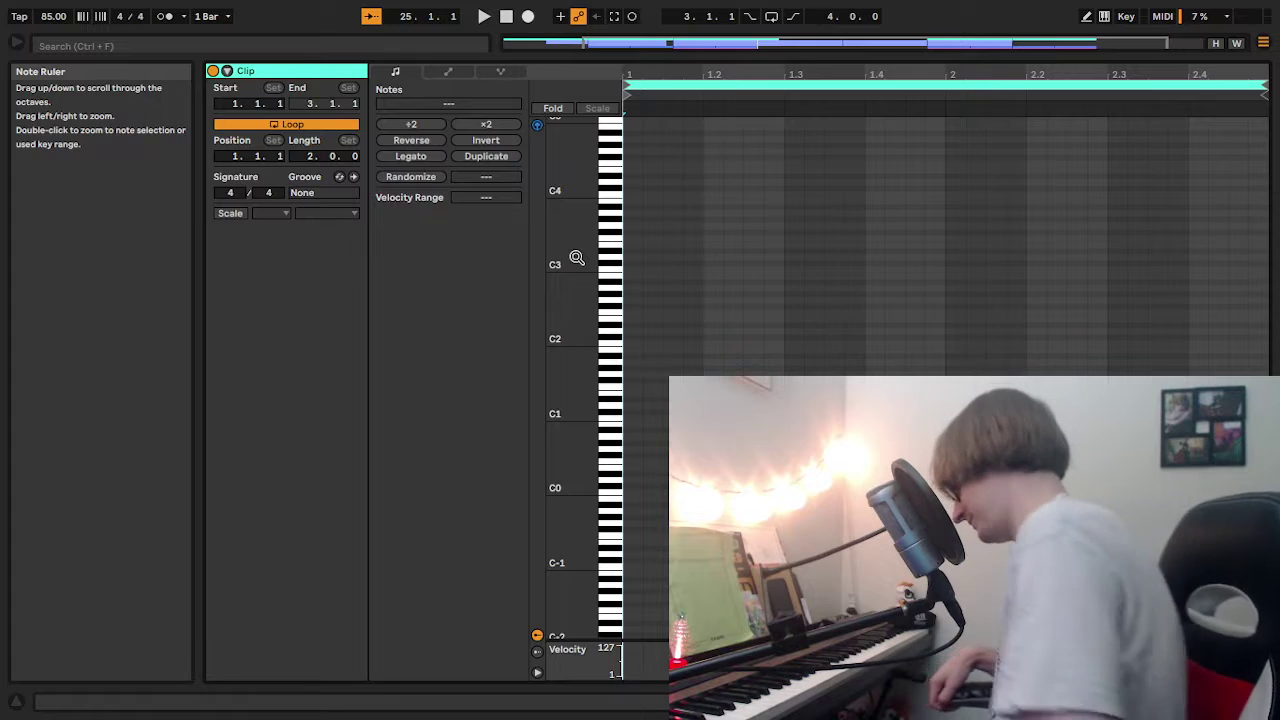
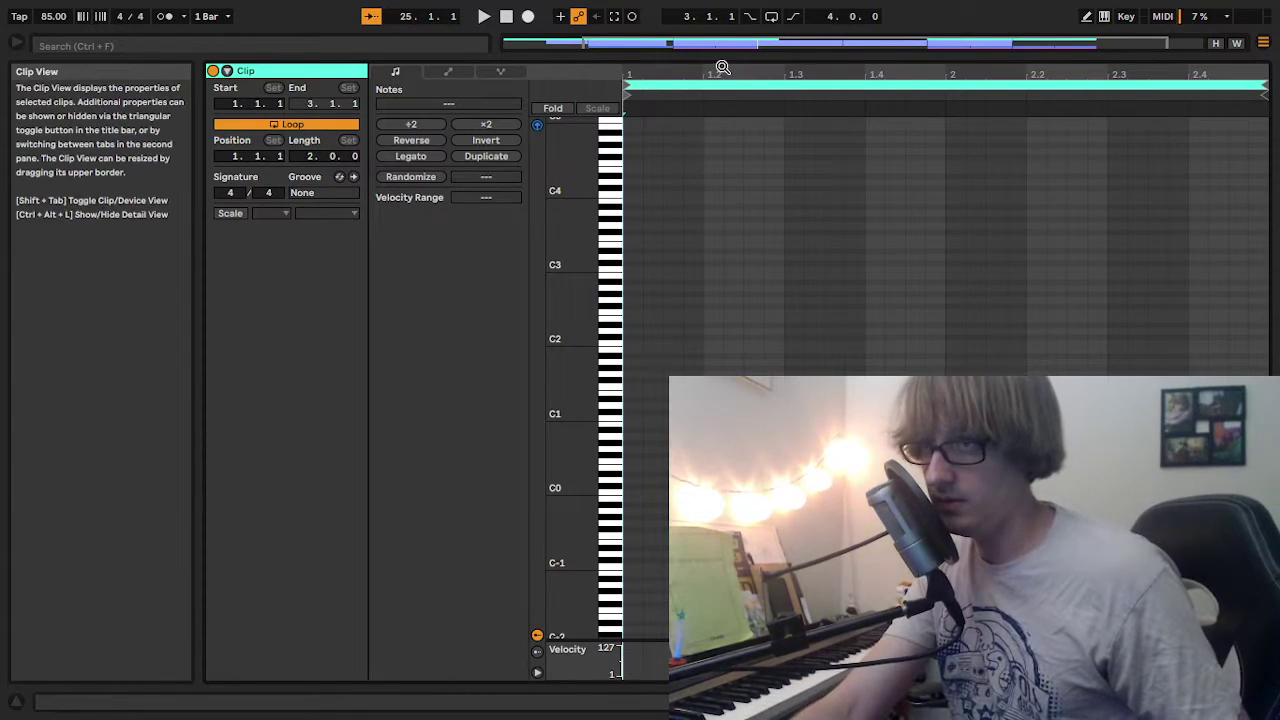
{"action": "left_click_drag", "start_coordinate": [746, 64], "coordinate": [711, 281]}
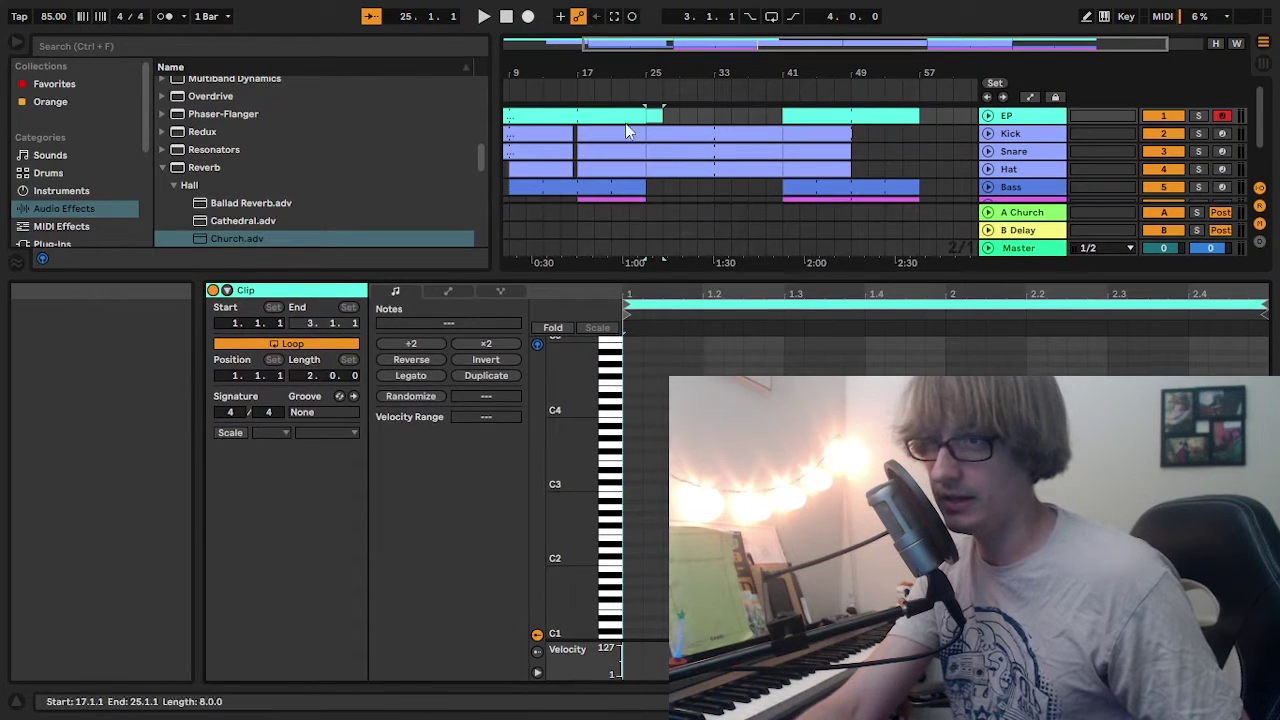
- Set the arrangement loop to start at bar 24 with a length of 14 bars and start playback from there
{"action": "left_click_drag", "start_coordinate": [646, 76], "coordinate": [677, 79]}
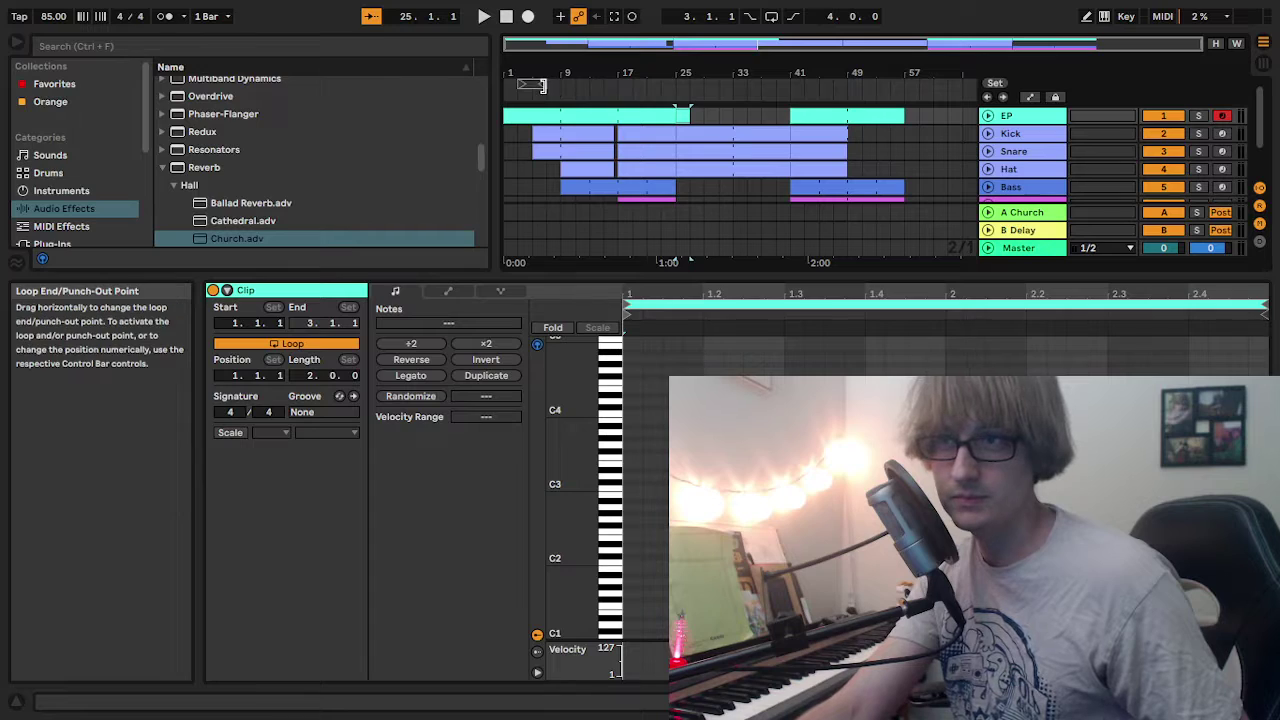
{"action": "left_click_drag", "start_coordinate": [543, 86], "coordinate": [712, 92]}
{"action": "key", "text": "space"}
{"action": "left_click_drag", "start_coordinate": [618, 72], "coordinate": [686, 60]}
{"action": "key", "text": "space"}
{"action": "key", "text": "space"}
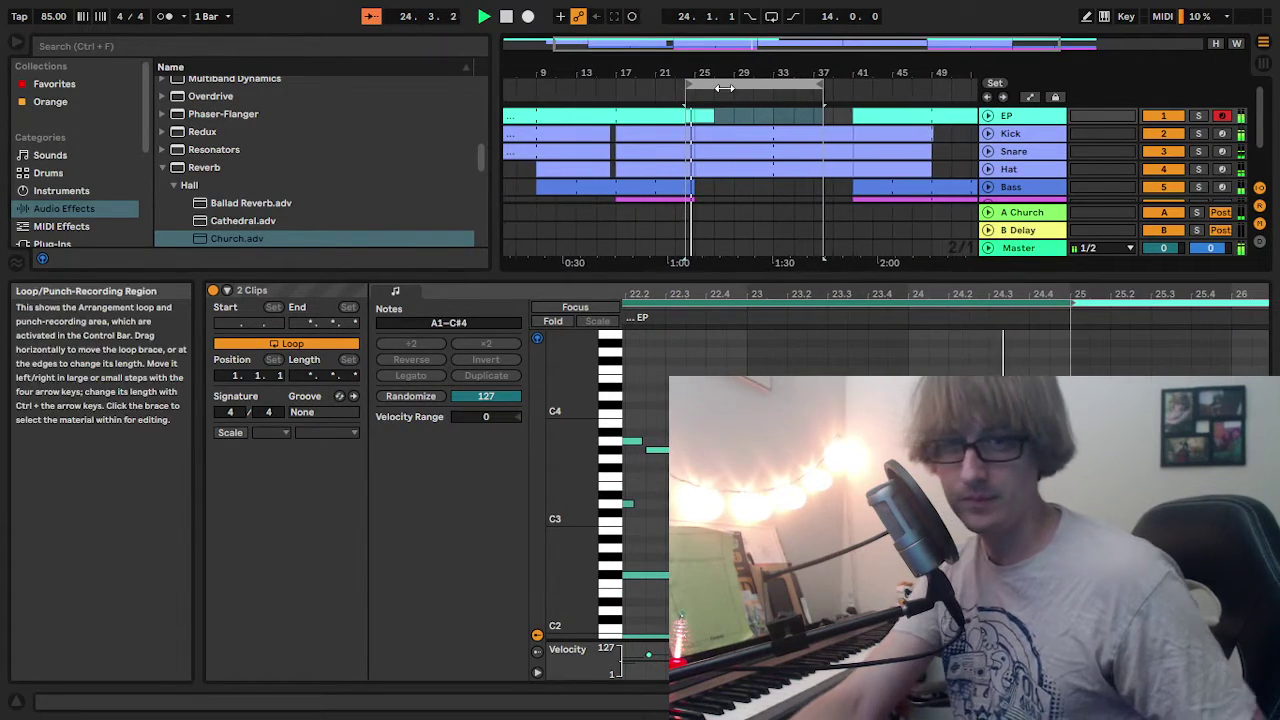
- Replay the loop from bar 24 to rehearse new EP chords over the drums, stopping playback between attempts
{"action": "left_click", "coordinate": [725, 88]}
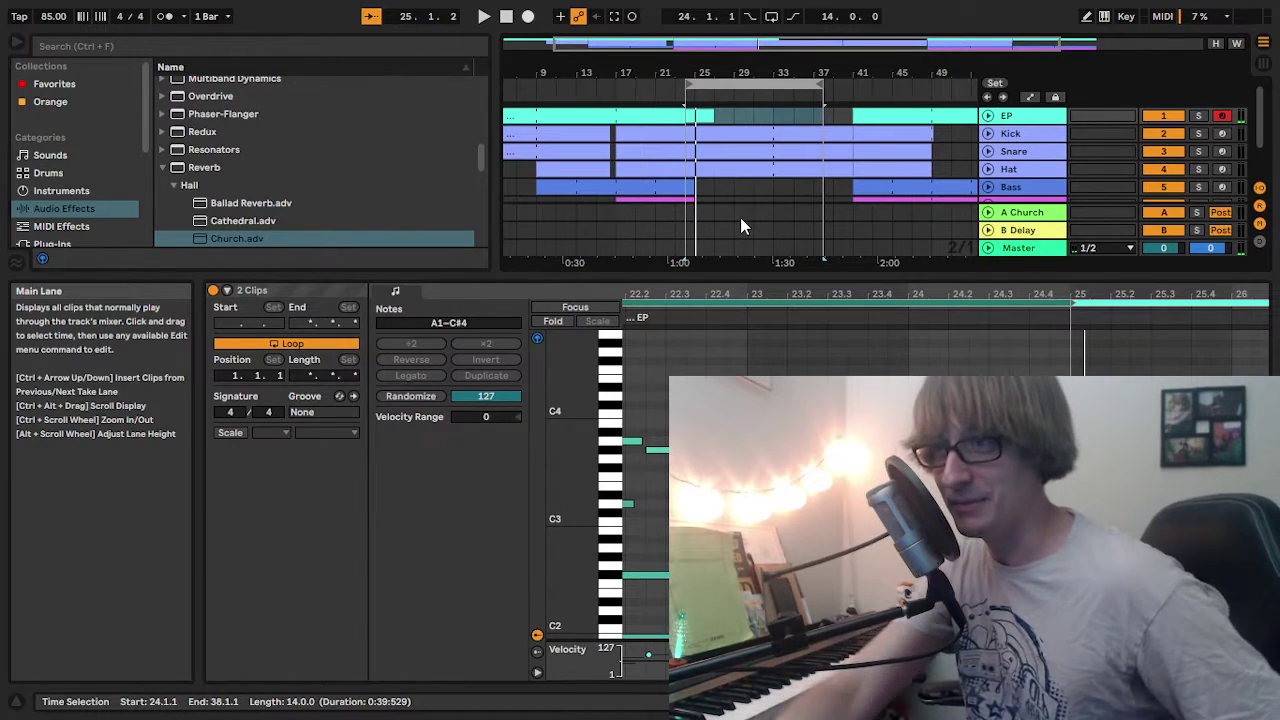
{"action": "left_click", "coordinate": [740, 80]}
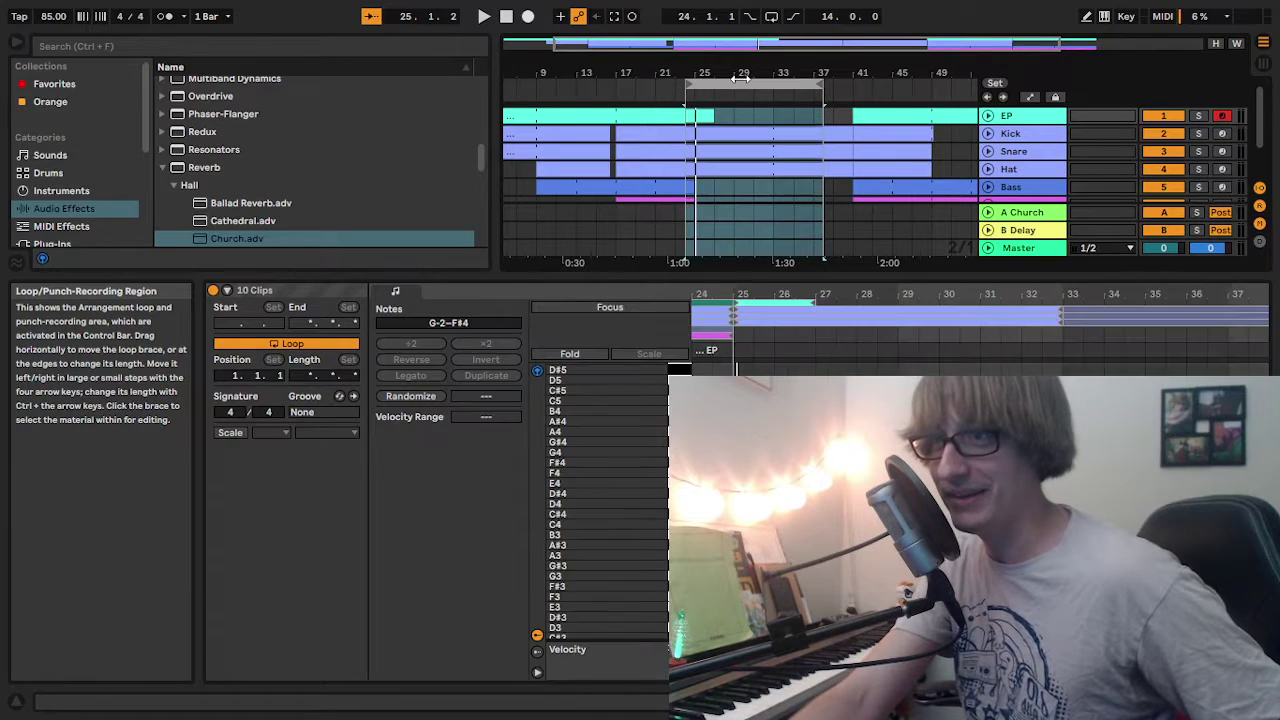
{"action": "key", "text": "space"}
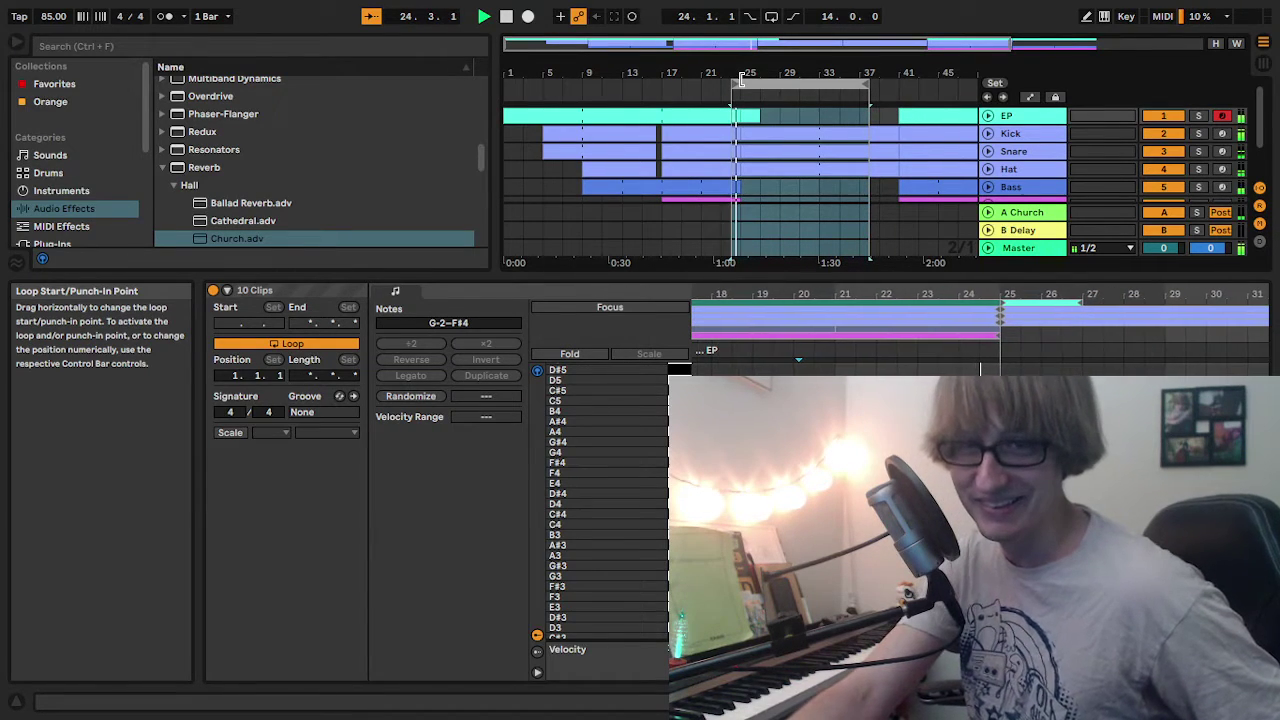
{"action": "key", "text": "space"}
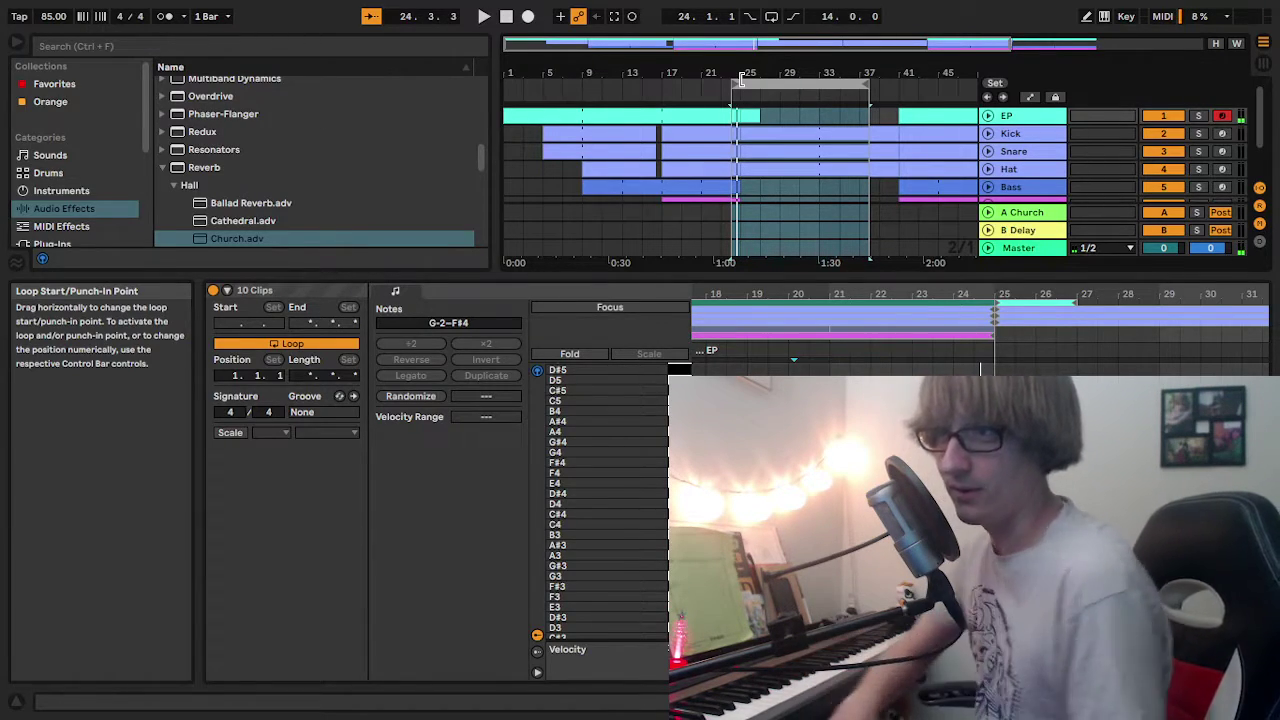
{"action": "left_click", "coordinate": [765, 84]}
{"action": "scroll", "coordinate": [803, 146], "scroll_direction": "up", "scroll_amount": 1}
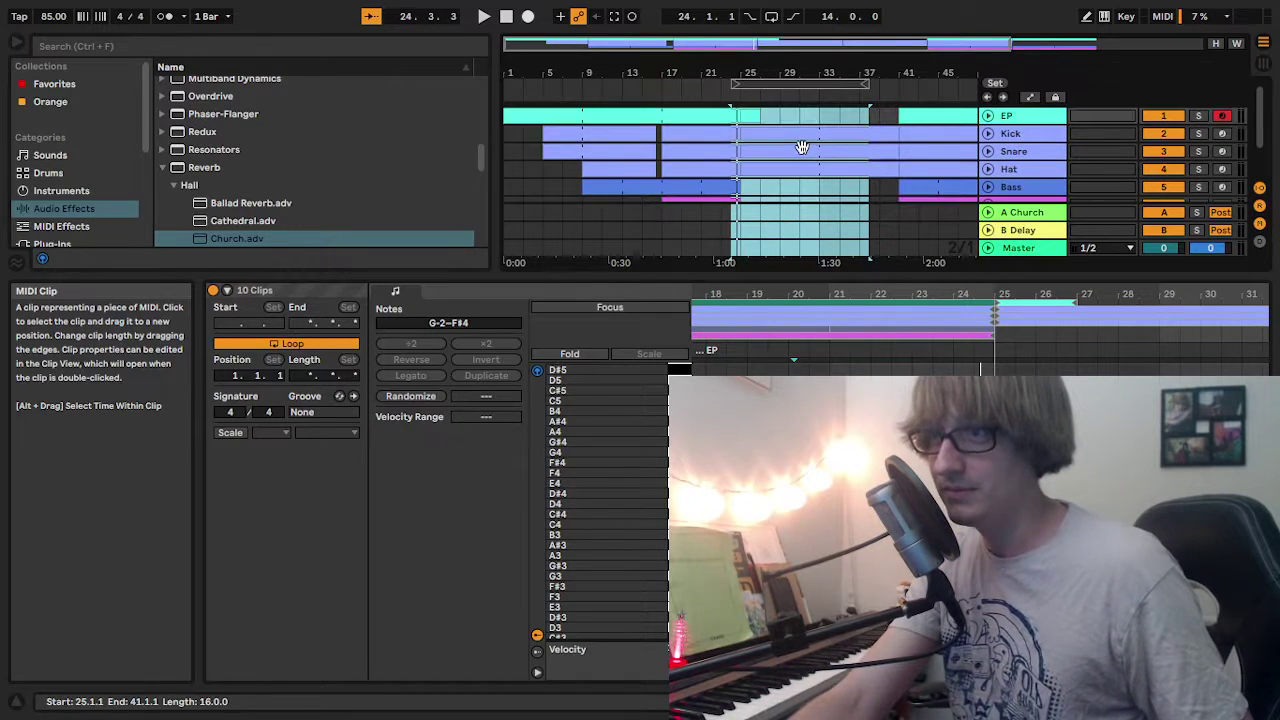
{"action": "left_click", "coordinate": [778, 117]}
{"action": "left_click", "coordinate": [766, 84]}
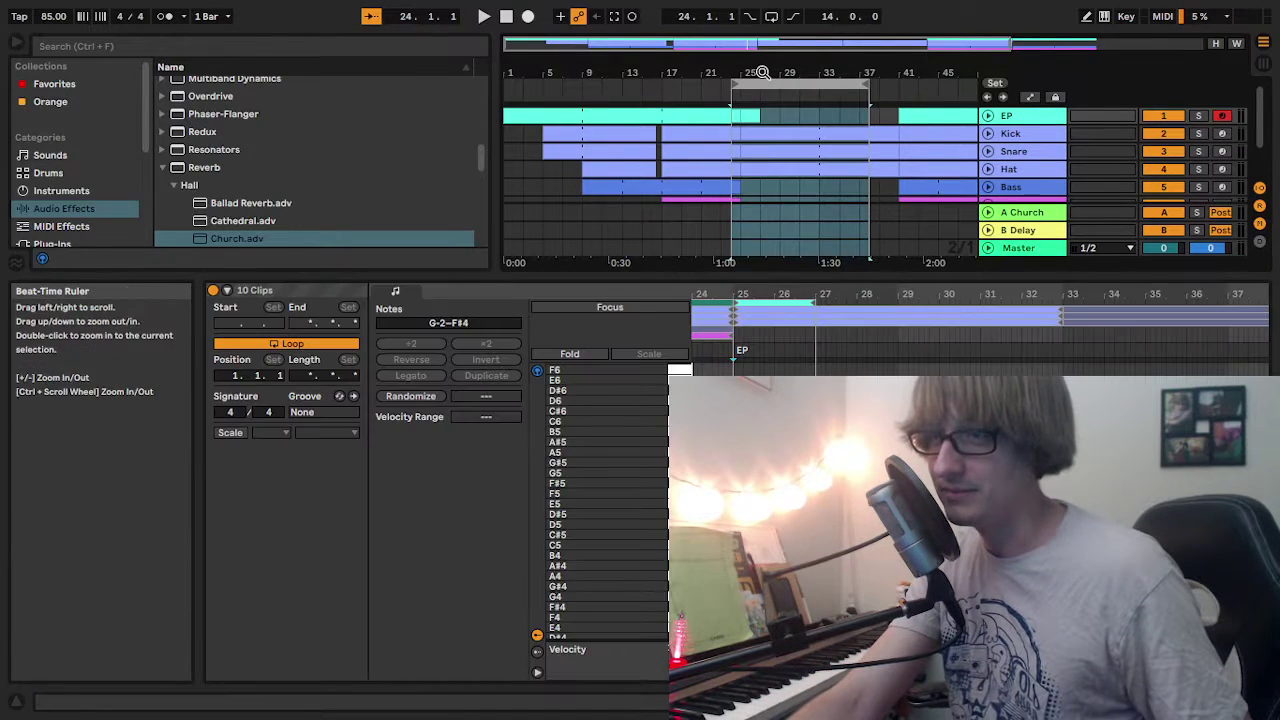
{"action": "left_click_drag", "start_coordinate": [762, 72], "coordinate": [678, 66]}
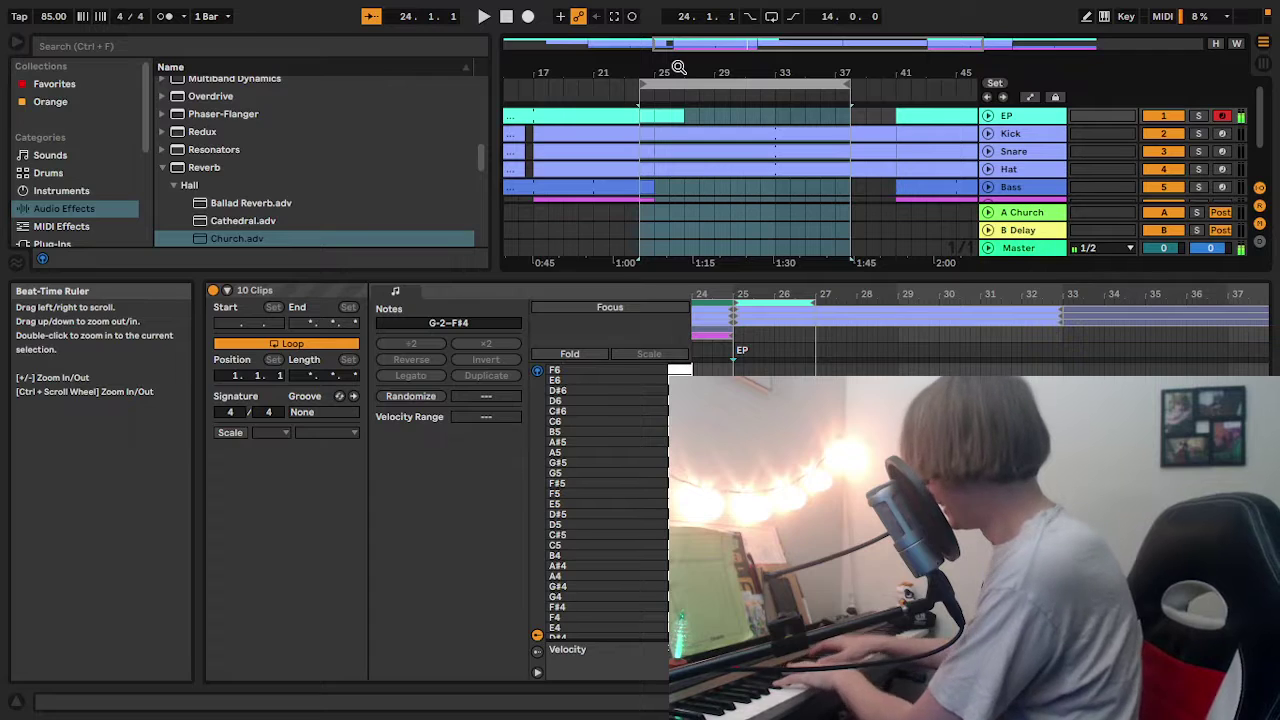
{"action": "key", "text": "space"}
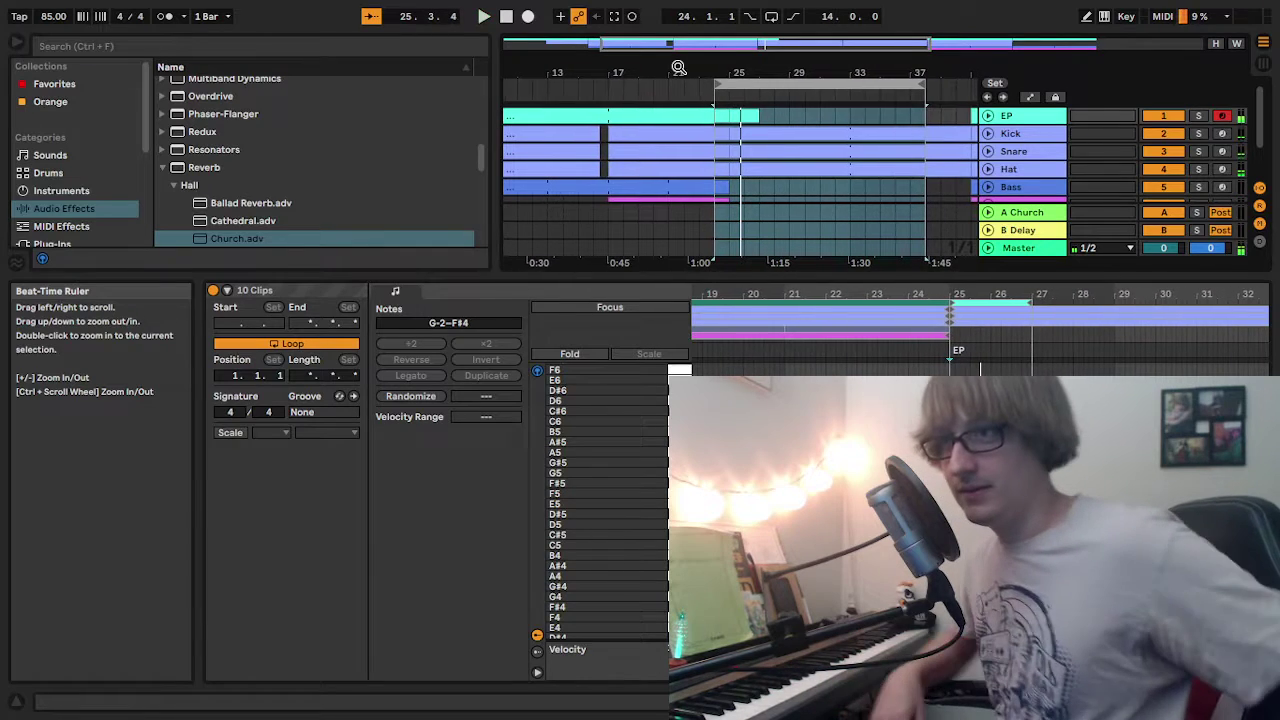
- Move the 14-bar loop to start at bar 23 and rehearse the EP chords over repeated playback
{"action": "left_click_drag", "start_coordinate": [782, 85], "coordinate": [767, 85]}
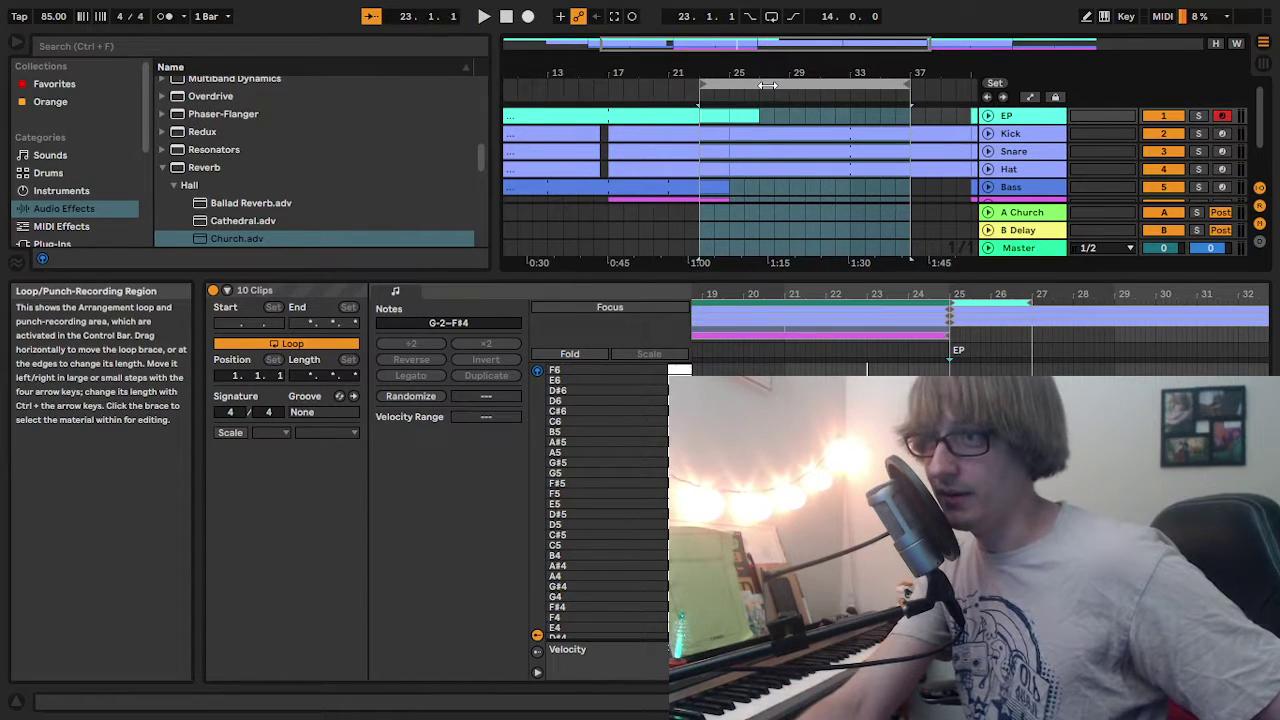
{"action": "key", "text": "space"}
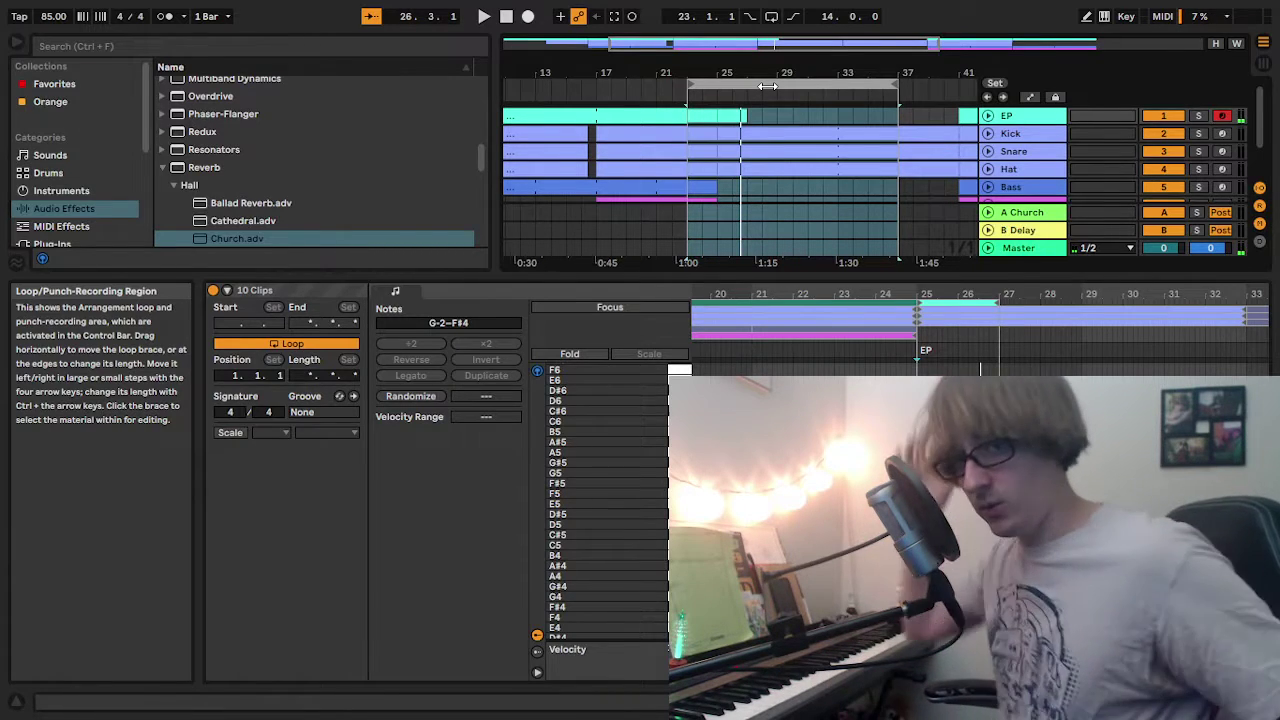
{"action": "key", "text": "space"}
{"action": "key", "text": "space"}
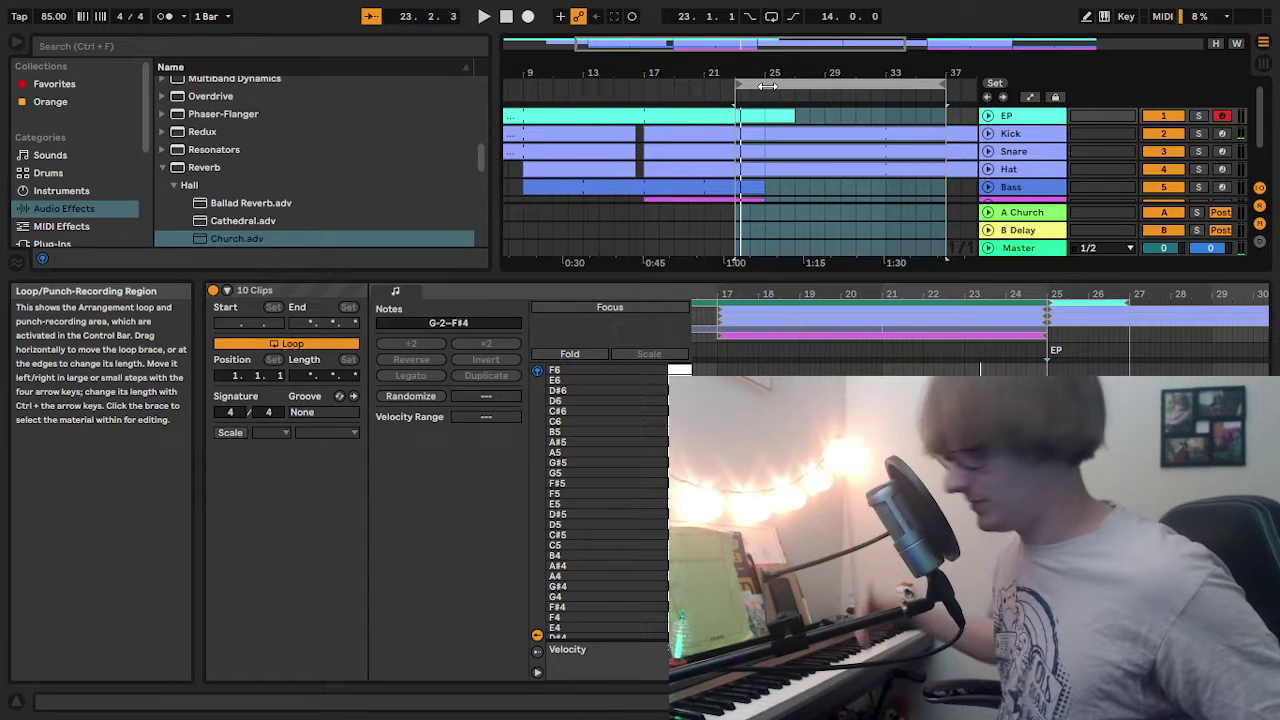
{"action": "key", "text": "space"}
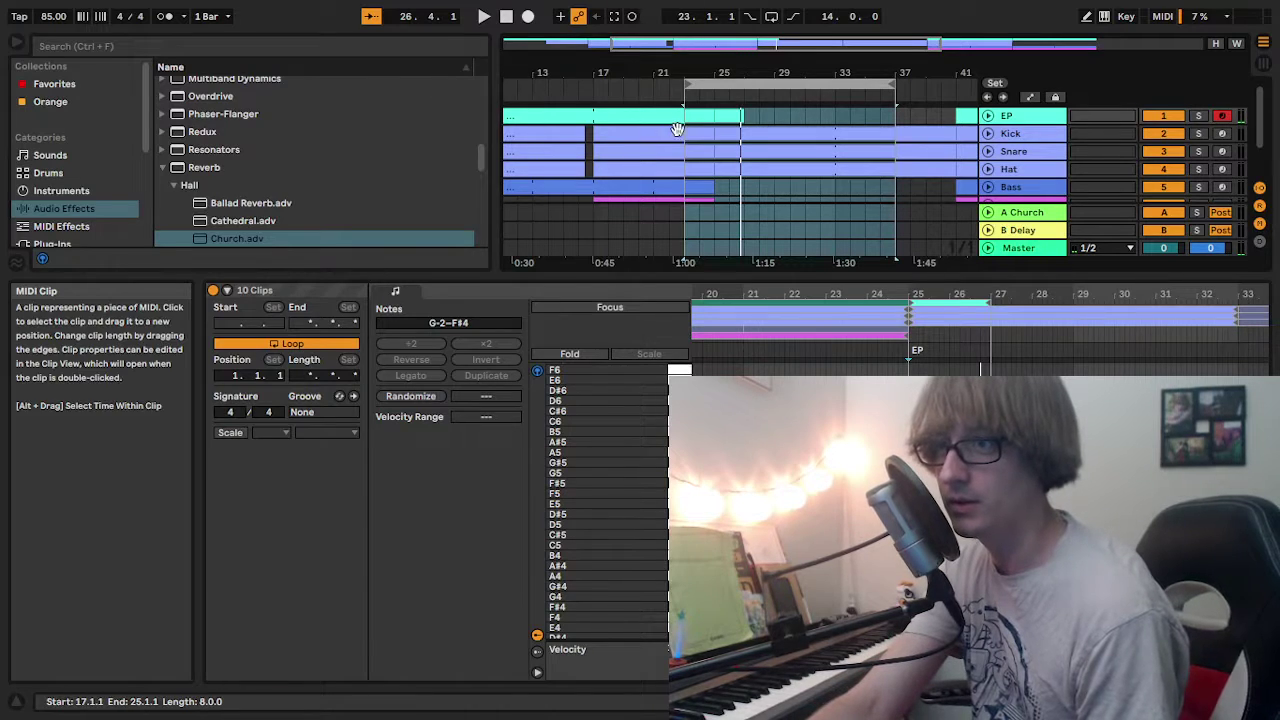
- Perform new EP chords over playback from bar 23 and capture the played MIDI as a four-bar clip at bars 29 to 33
{"action": "left_click", "coordinate": [726, 116]}
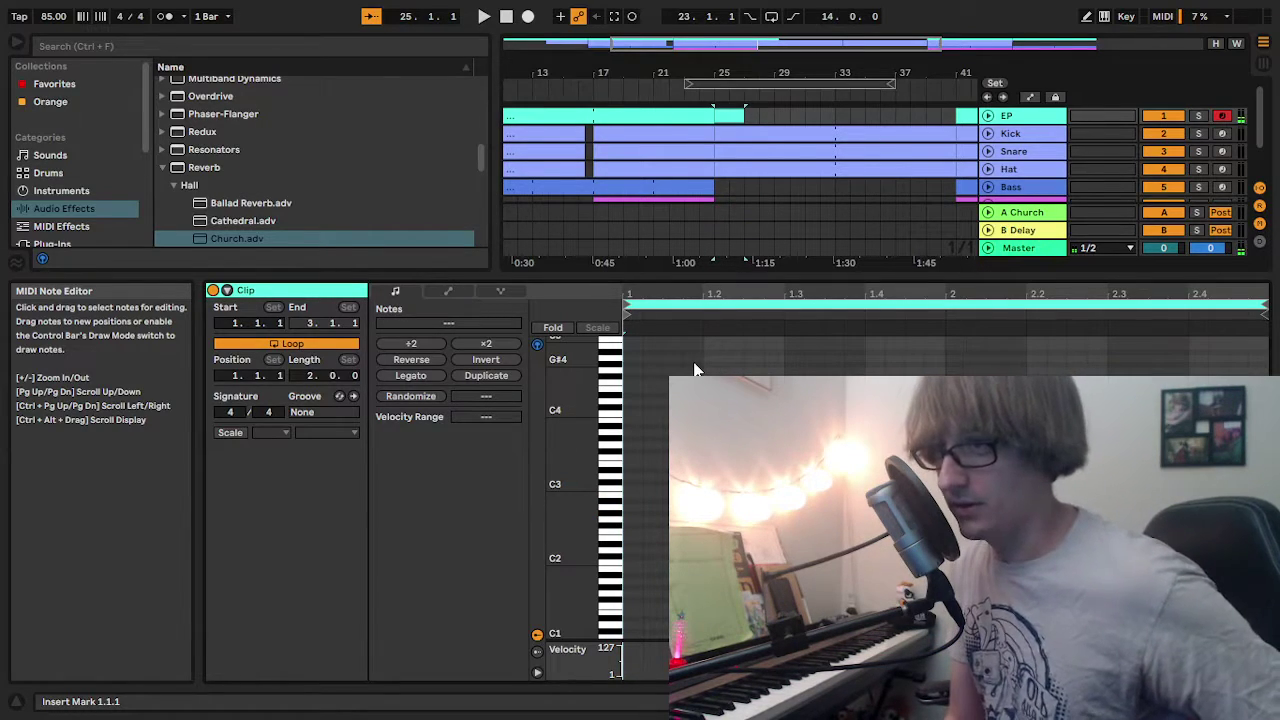
{"action": "left_click", "coordinate": [791, 85]}
{"action": "left_click_drag", "start_coordinate": [781, 76], "coordinate": [714, 72]}
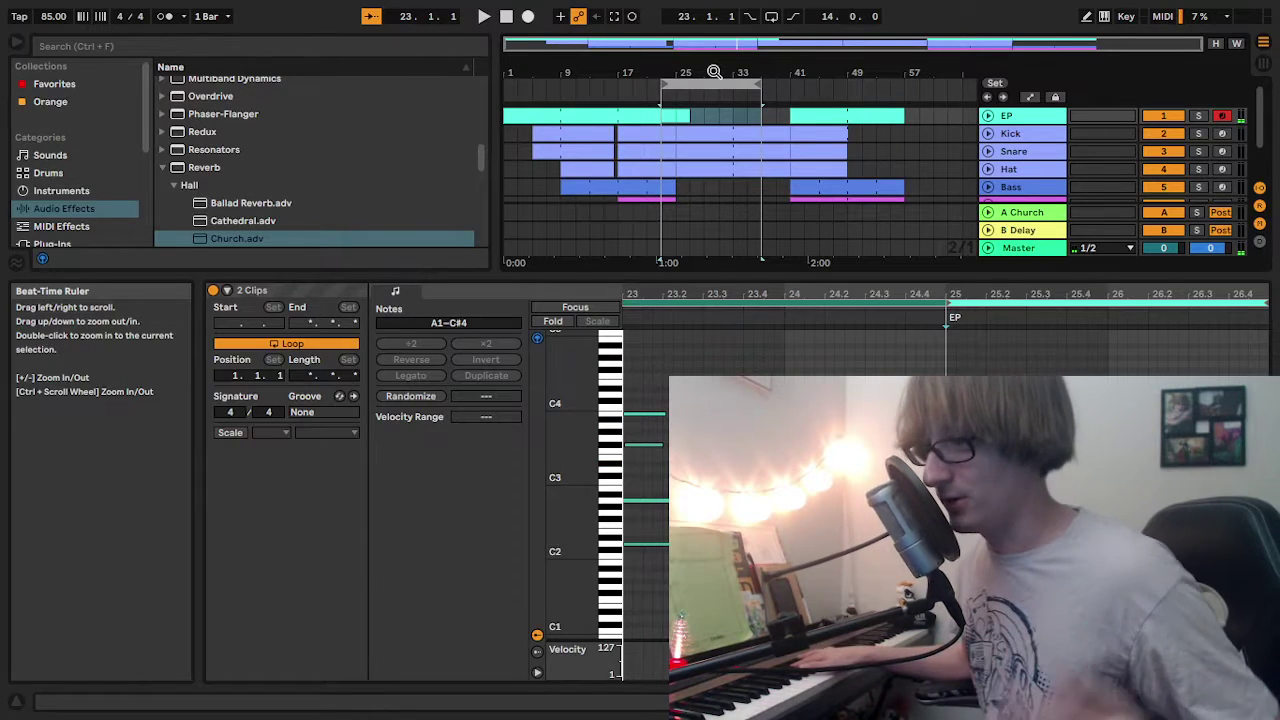
{"action": "key", "text": "space"}
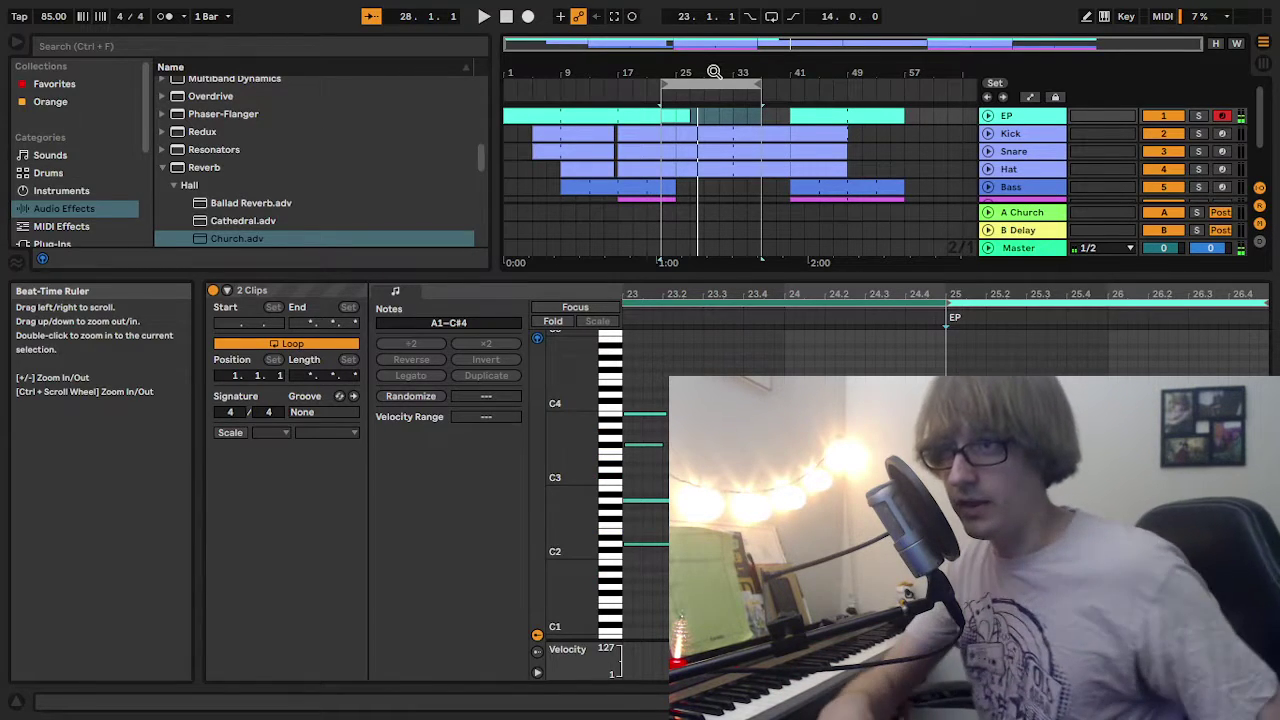
{"action": "key", "text": "space"}
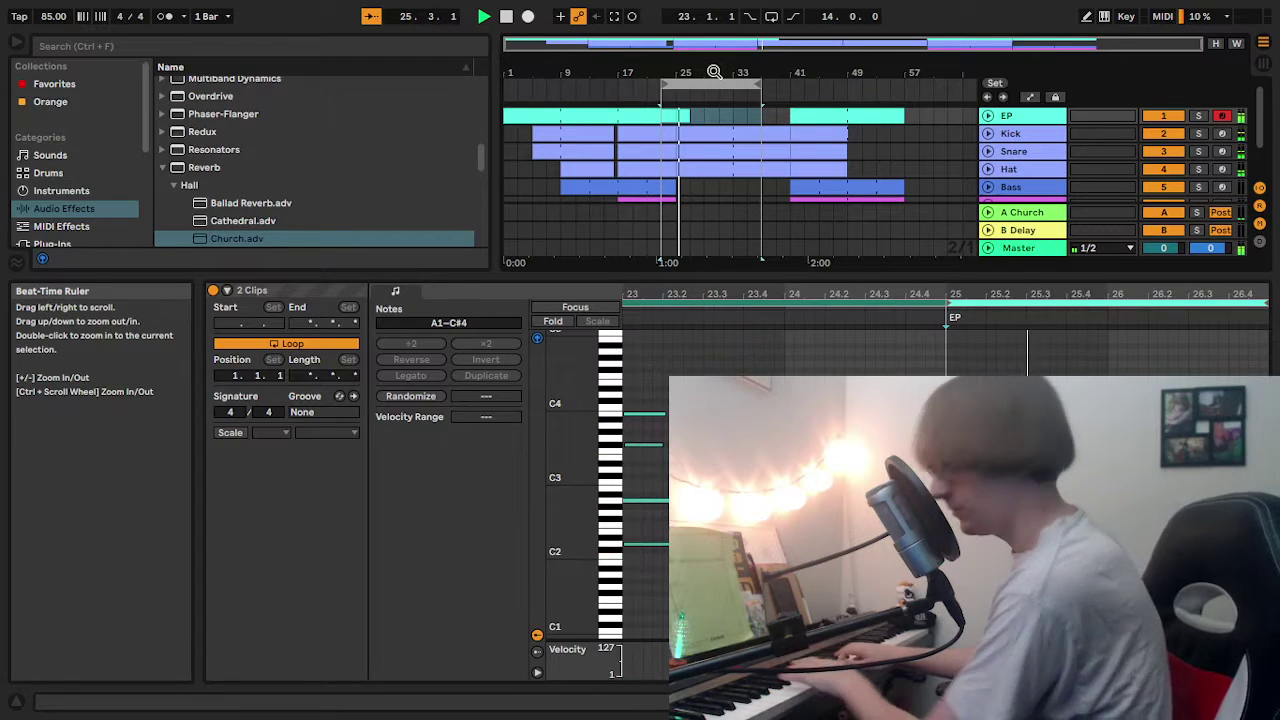
{"action": "key", "text": "space"}
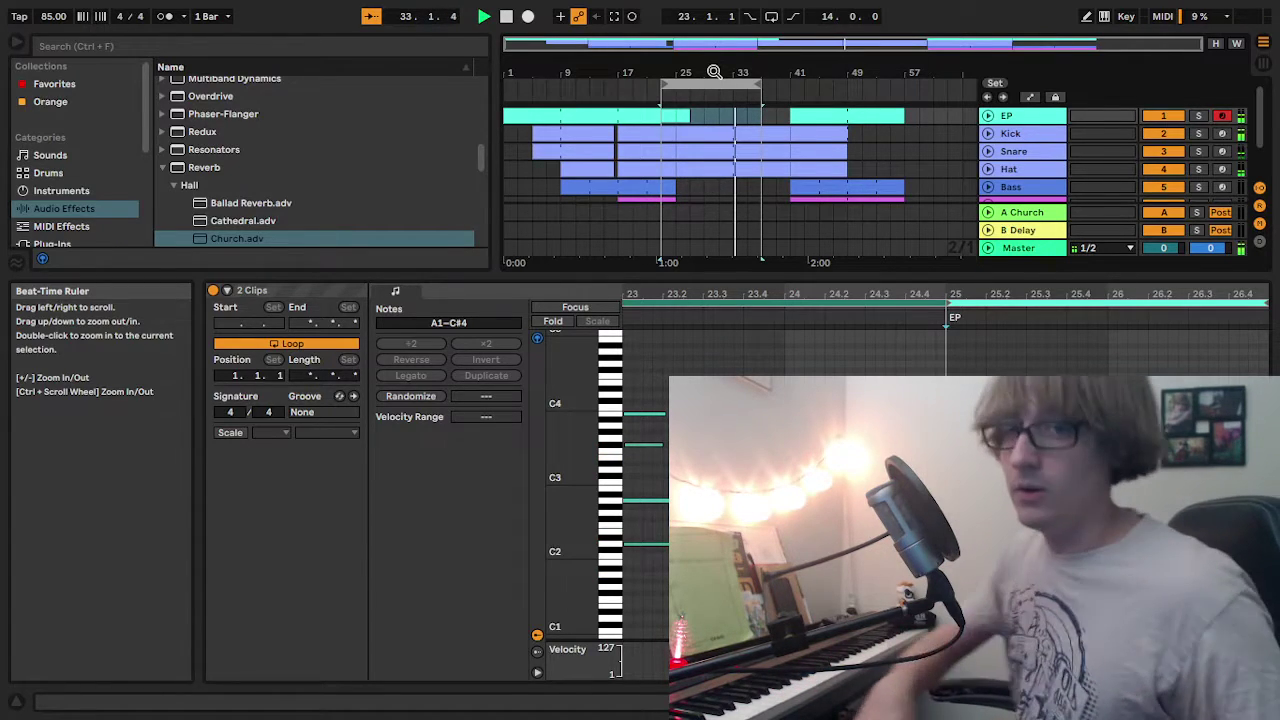
{"action": "left_click", "coordinate": [615, 18]}
- Unfold the EP track and raise the upper long bass note in the captured clip's last bar one semitone to E2
{"action": "left_click", "coordinate": [988, 116]}
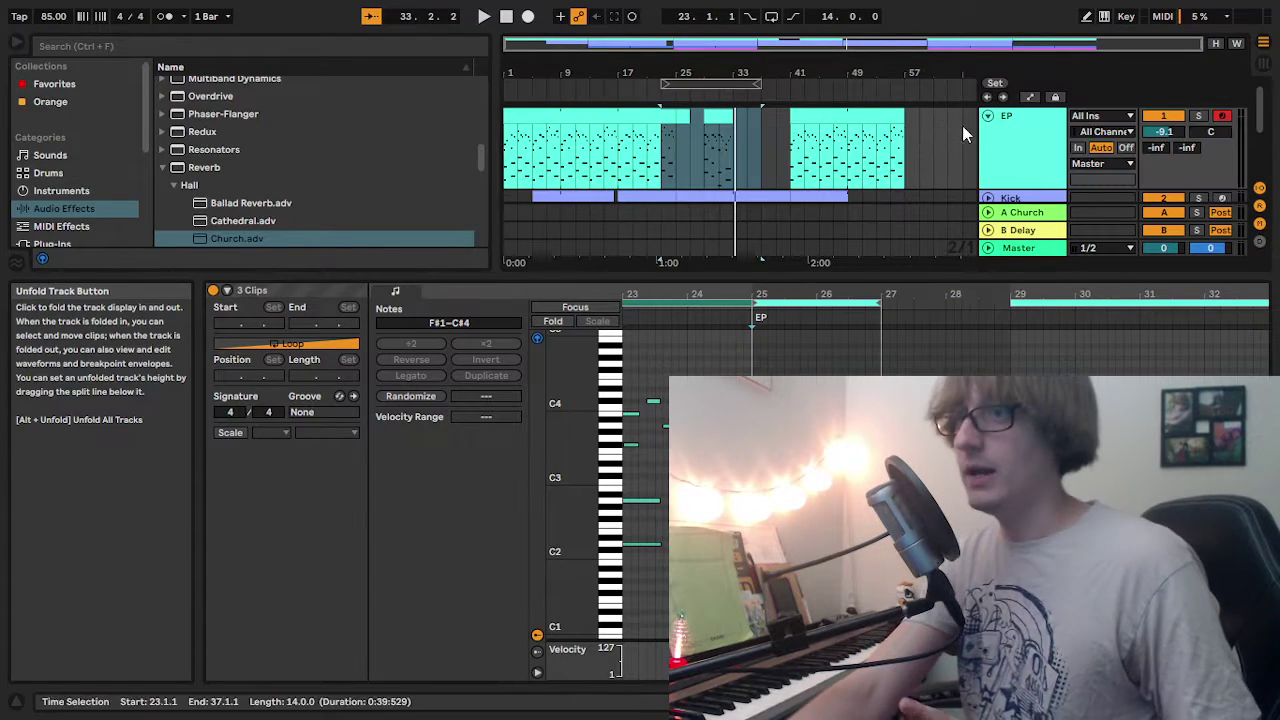
{"action": "left_click", "coordinate": [721, 128]}
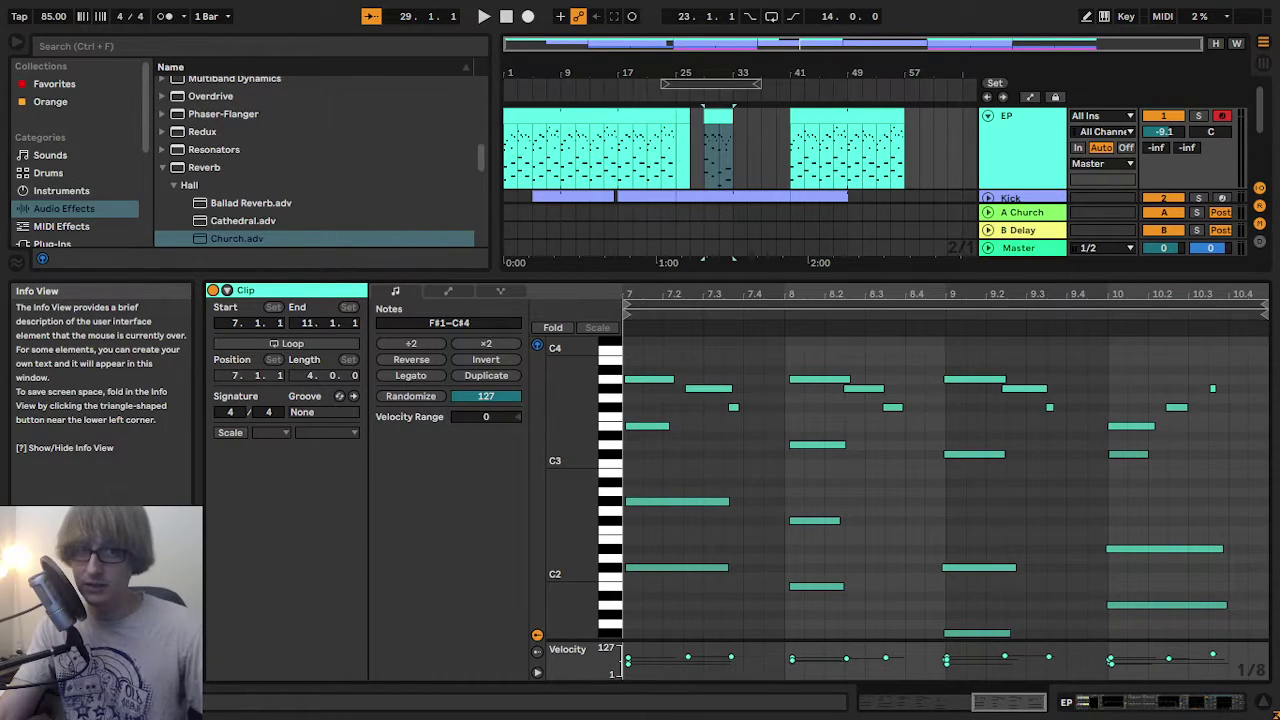
{"action": "left_click", "coordinate": [746, 132]}
{"action": "left_click_drag", "start_coordinate": [721, 74], "coordinate": [721, 145]}
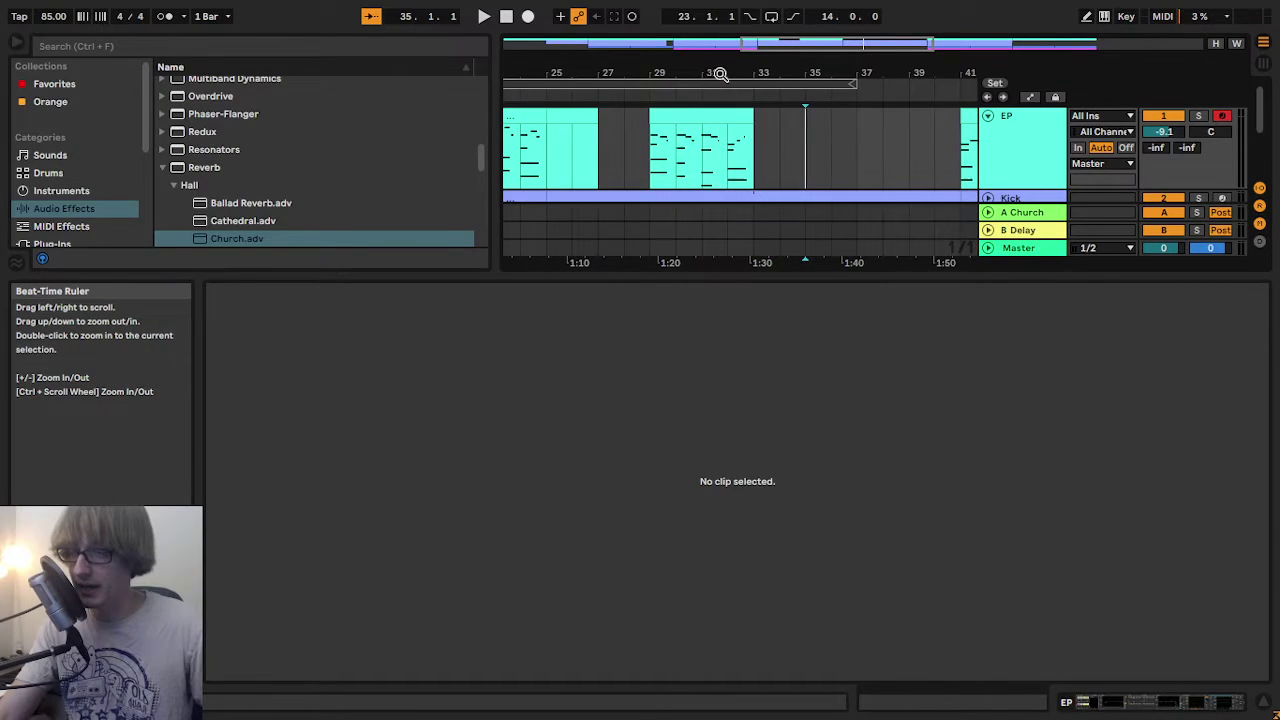
{"action": "left_click", "coordinate": [722, 124]}
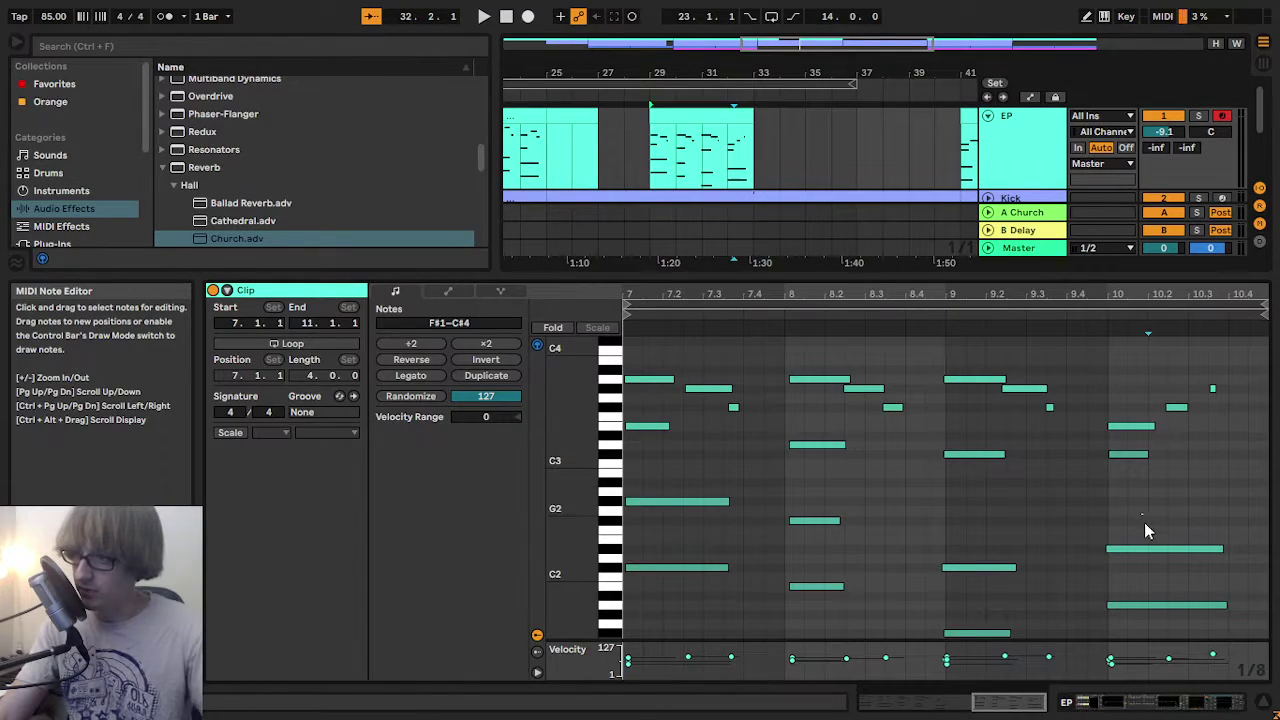
{"action": "left_click", "coordinate": [1141, 549]}
{"action": "key", "text": "Up"}
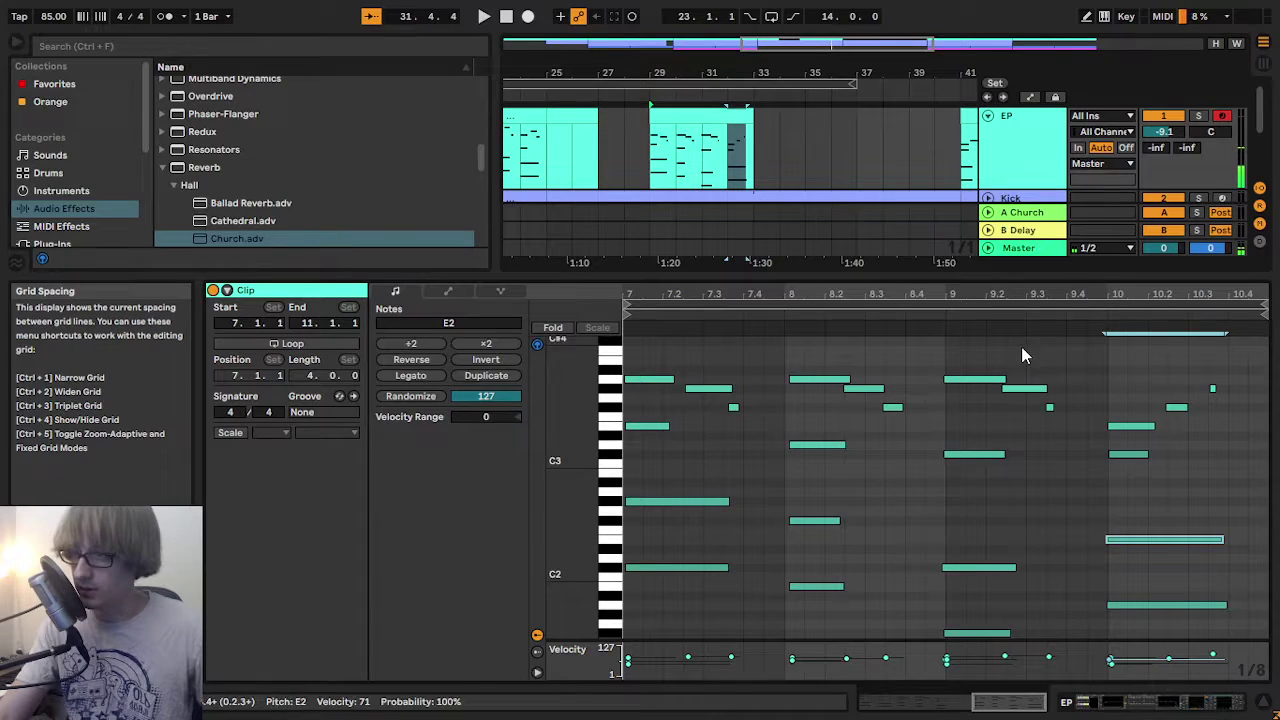
- Crop the captured EP clip at bars 29 to 33 to its visible four bars
{"action": "left_click", "coordinate": [847, 139]}
{"action": "right_click", "coordinate": [729, 158]}
{"action": "left_click", "coordinate": [781, 305]}
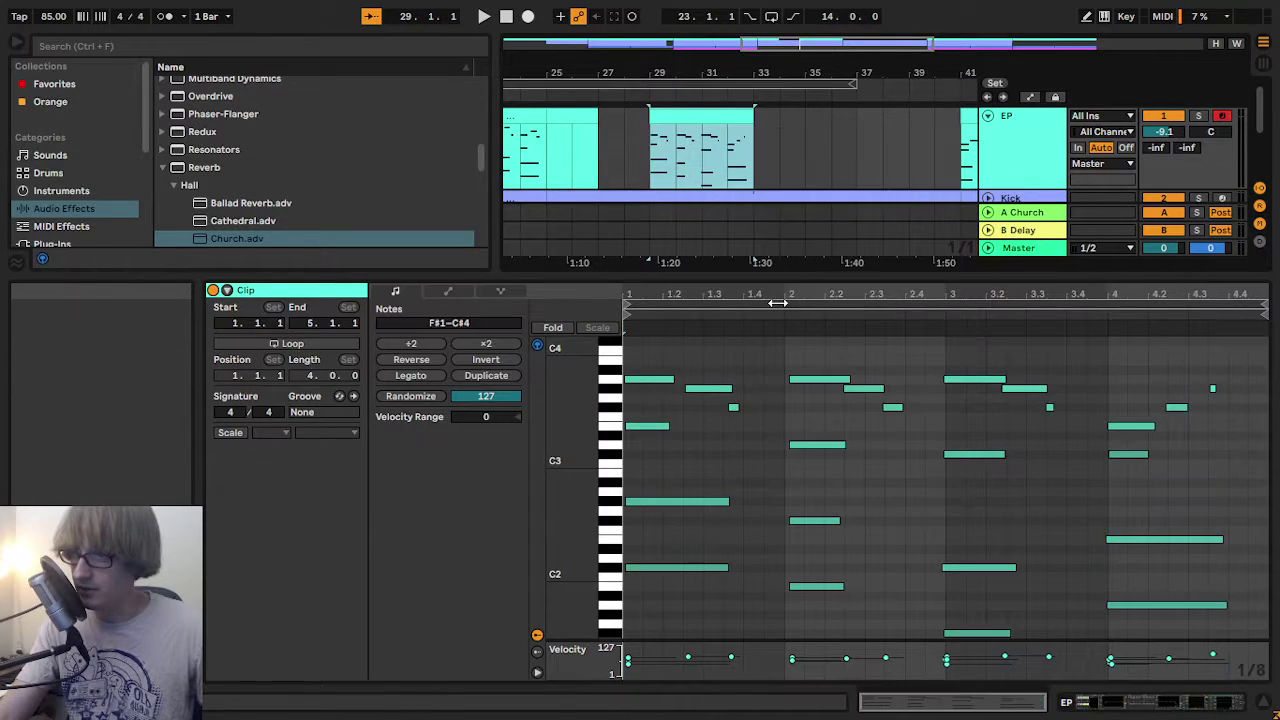
- Align the opening chords in bars 1, 2 and 3 of the captured EP clip with the start of each bar
{"action": "left_click_drag", "start_coordinate": [645, 606], "coordinate": [668, 335]}
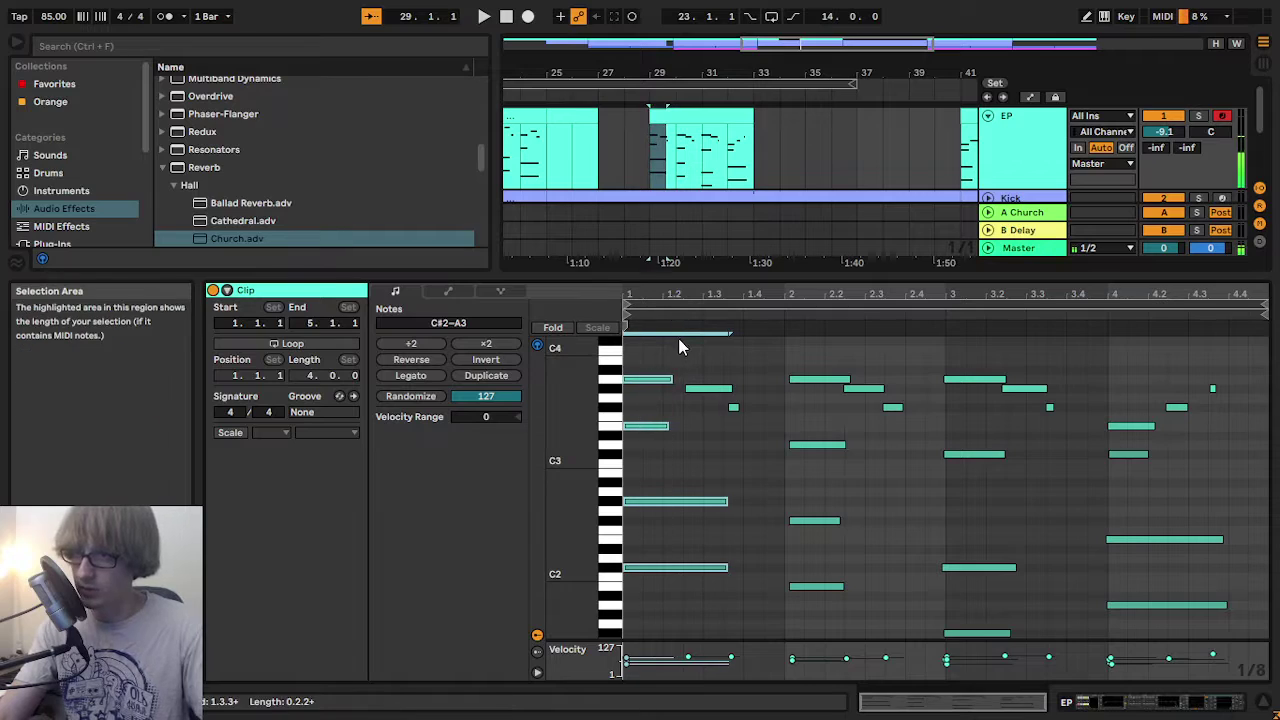
{"action": "left_click_drag", "start_coordinate": [785, 606], "coordinate": [828, 334]}
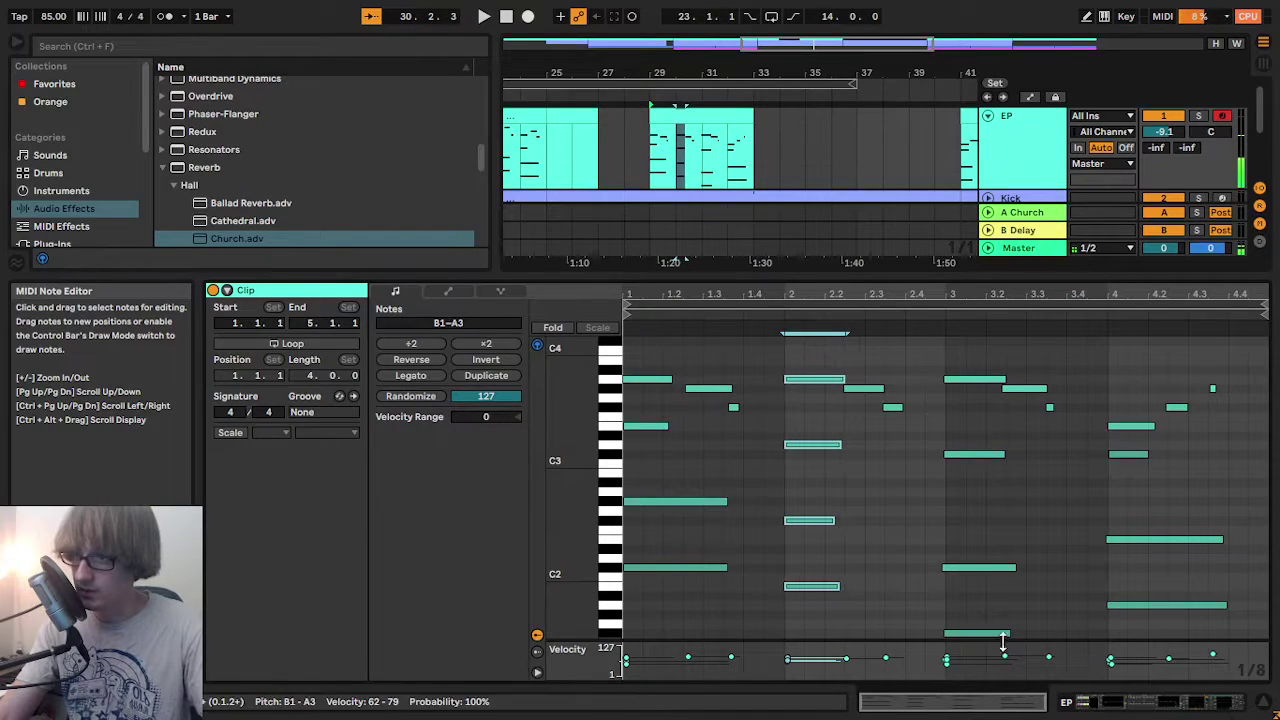
{"action": "scroll", "coordinate": [939, 390], "scroll_direction": "down", "scroll_amount": 3}
{"action": "left_click_drag", "start_coordinate": [925, 549], "coordinate": [777, 326]}
{"action": "scroll", "coordinate": [978, 460], "scroll_direction": "up", "scroll_amount": 3}
{"action": "key", "text": "Right"}
{"action": "key", "text": "space"}
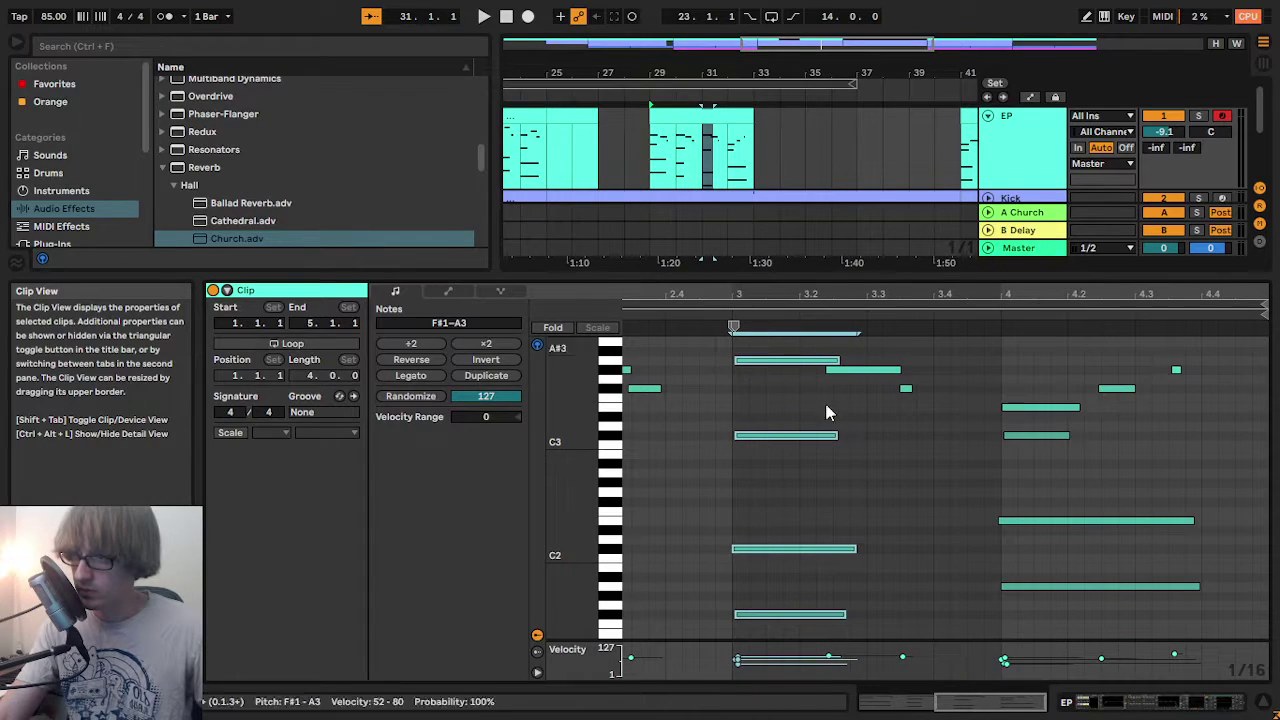
{"action": "key", "text": "space"}
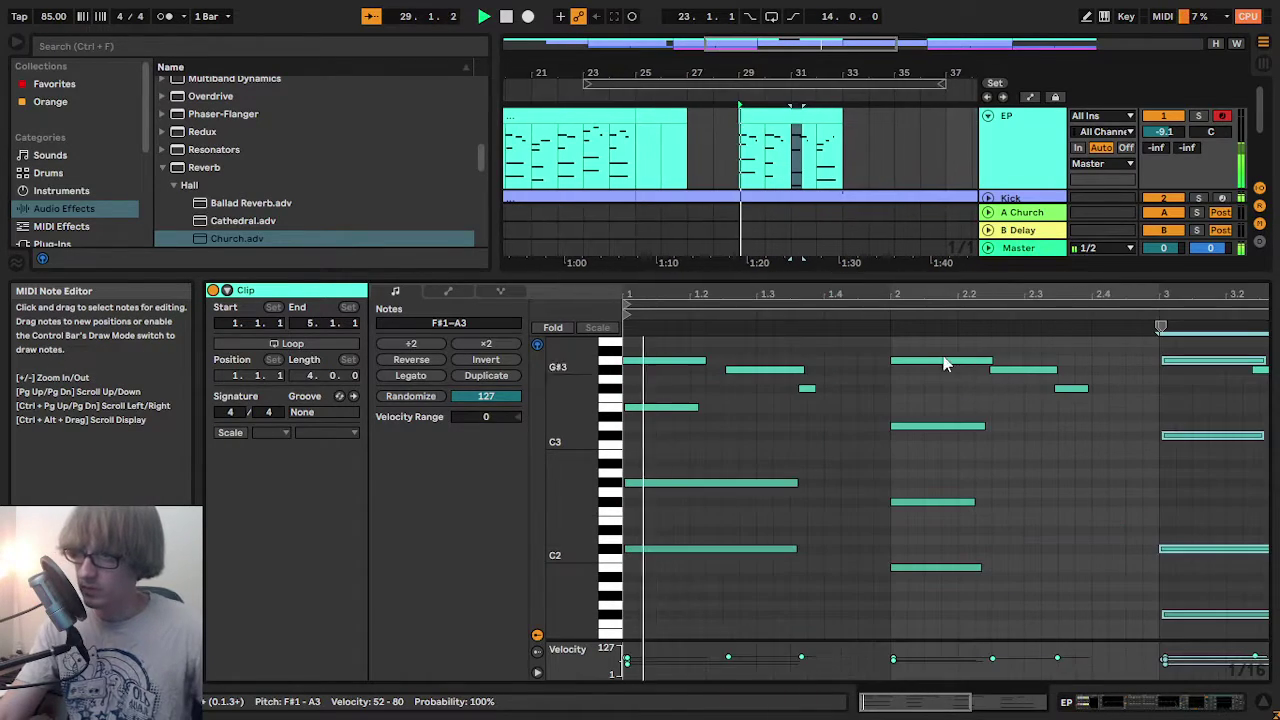
- Replay the clip and nudge the G#3 and F#3 melody notes in bar 1 slightly earlier, onto the sixteenth grid
{"action": "left_click_drag", "start_coordinate": [775, 292], "coordinate": [735, 296]}
{"action": "key", "text": "space"}
{"action": "mouse_move", "coordinate": [699, 444]}
{"action": "left_mouse_down"}
{"action": "mouse_move", "coordinate": [785, 370]}
{"action": "mouse_move", "coordinate": [775, 401]}
{"action": "mouse_move", "coordinate": [736, 373]}
{"action": "left_mouse_up"}
{"action": "left_click", "coordinate": [722, 399]}
{"action": "left_click_drag", "start_coordinate": [716, 294], "coordinate": [772, 340]}
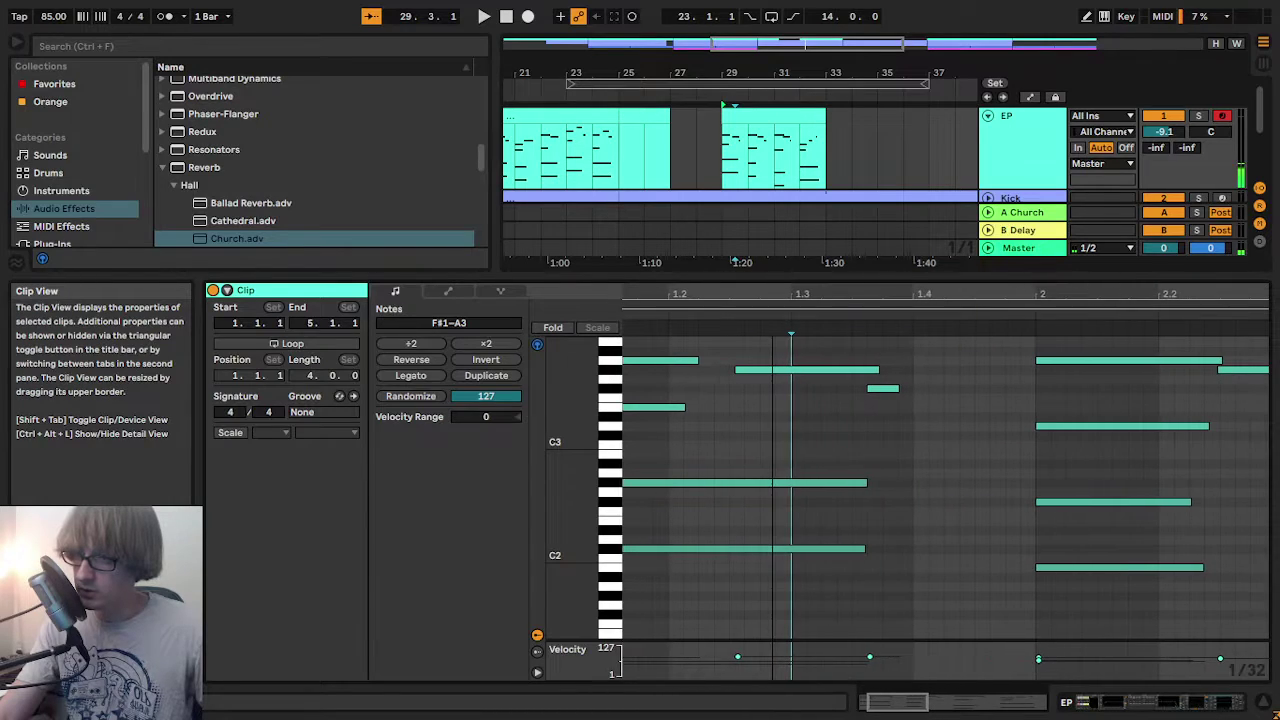
{"action": "left_click", "coordinate": [785, 400]}
{"action": "left_click", "coordinate": [780, 370]}
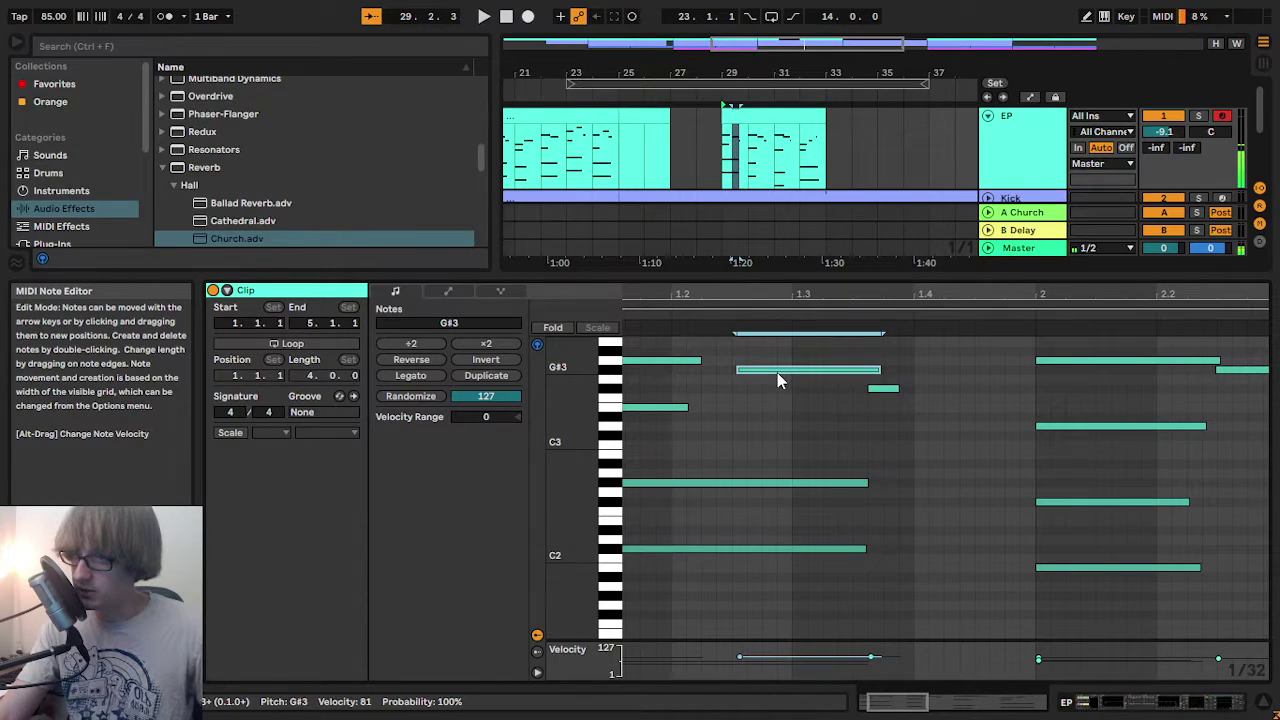
{"action": "left_click", "coordinate": [886, 429]}
{"action": "left_click", "coordinate": [850, 370]}
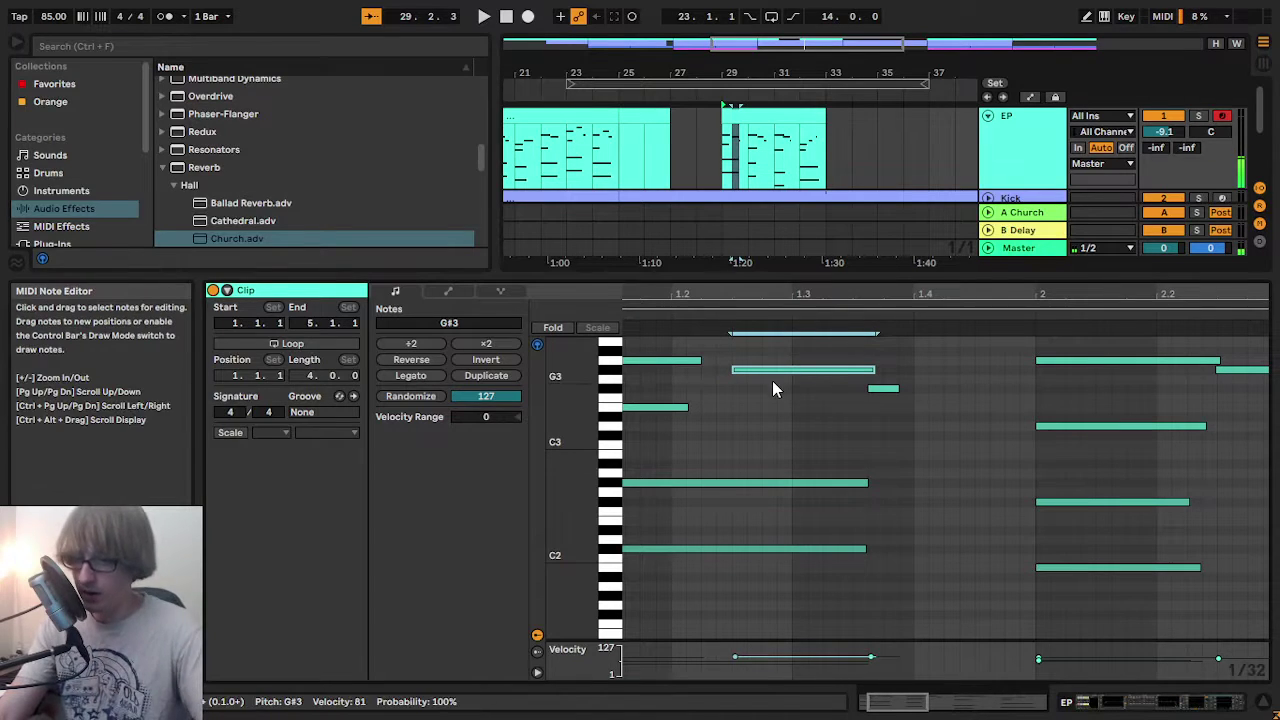
{"action": "left_click_drag", "start_coordinate": [895, 296], "coordinate": [895, 282]}
{"action": "left_click", "coordinate": [885, 391]}
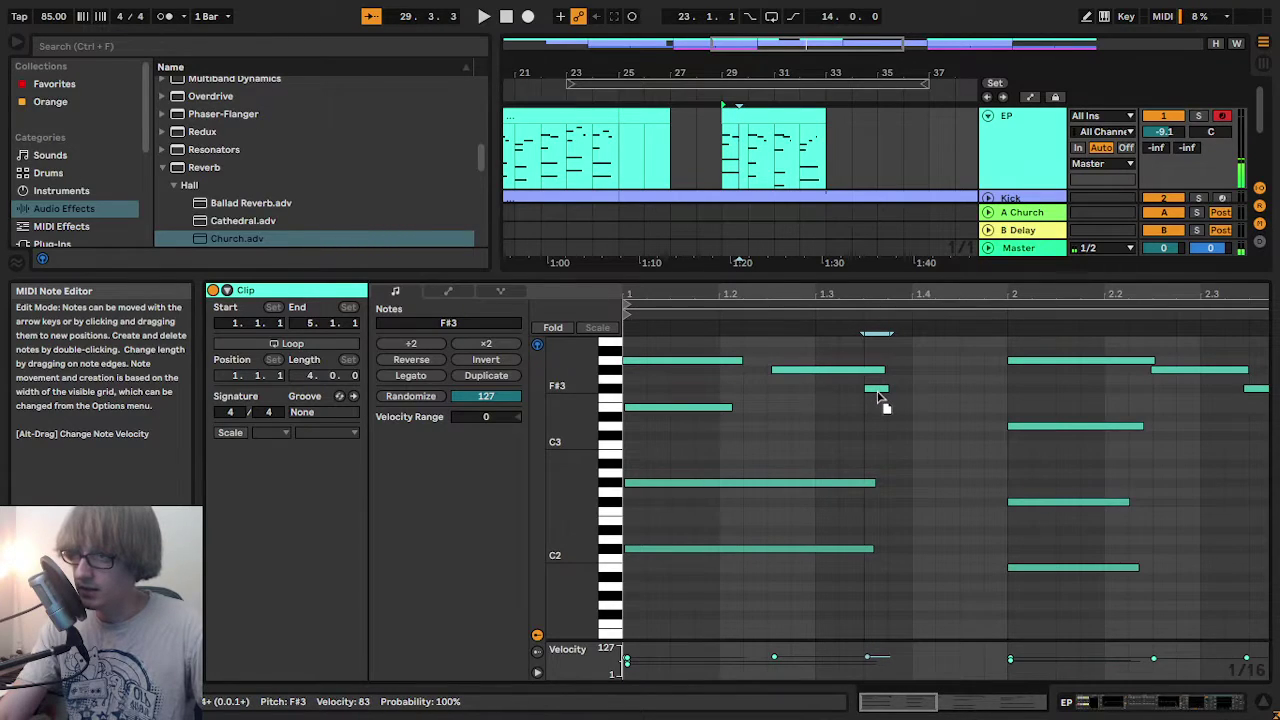
{"action": "left_click", "coordinate": [819, 370]}
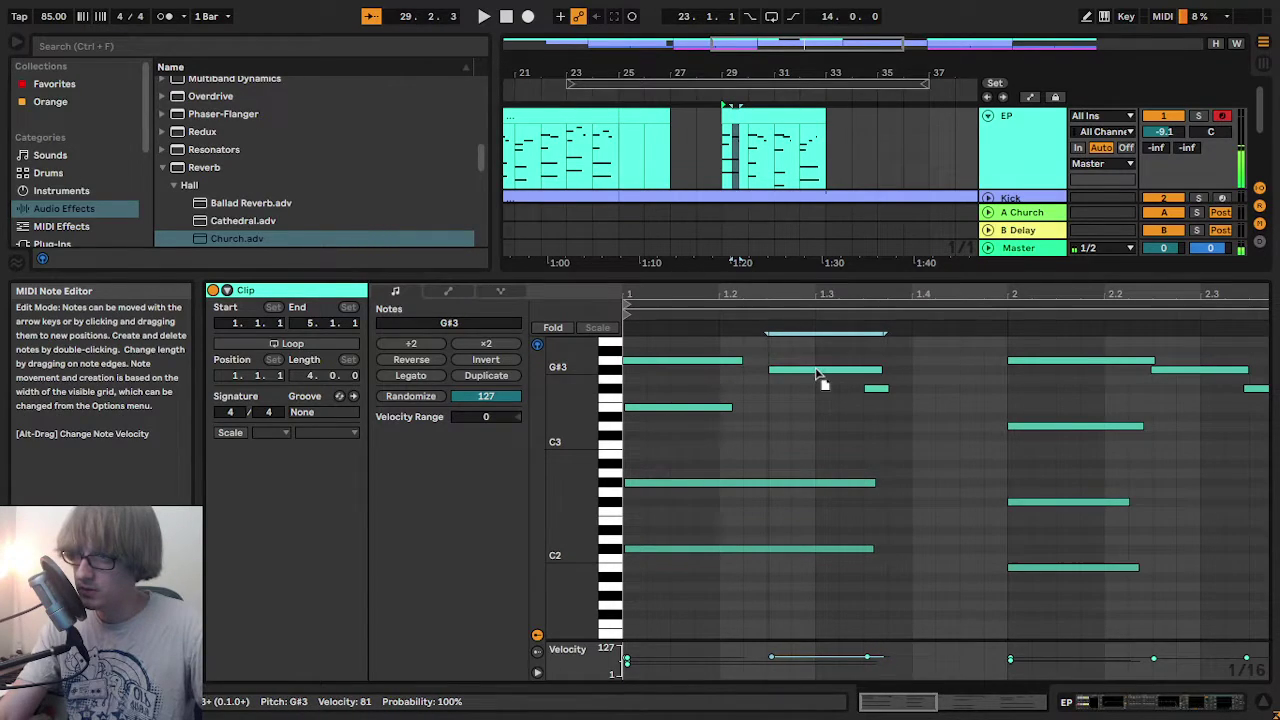
- Shift the F#3 melody note in bar 2 slightly later and listen to the phrase
{"action": "left_click", "coordinate": [959, 405]}
{"action": "key", "text": "space"}
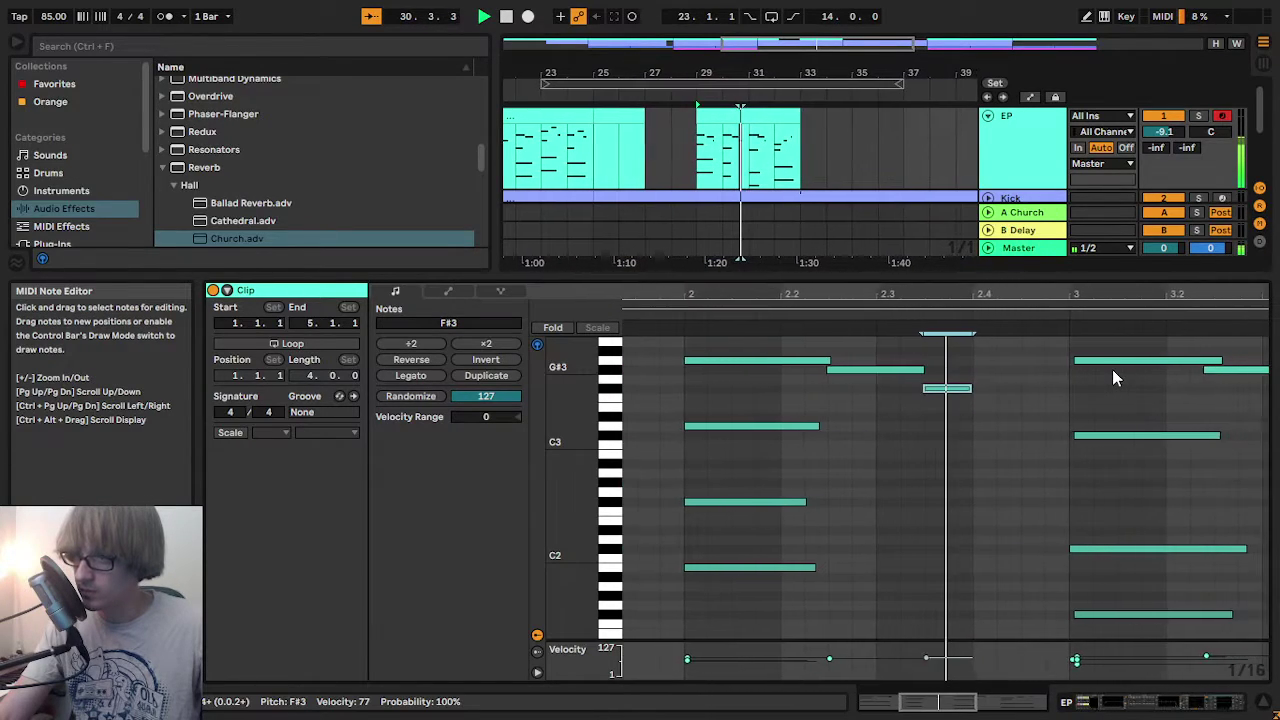
{"action": "key", "text": "space"}
- Nudge the late A3, C#3 and F#1 notes of the bar 3 chord earlier to the bar's start and play the transition
{"action": "left_click_drag", "start_coordinate": [932, 466], "coordinate": [943, 309]}
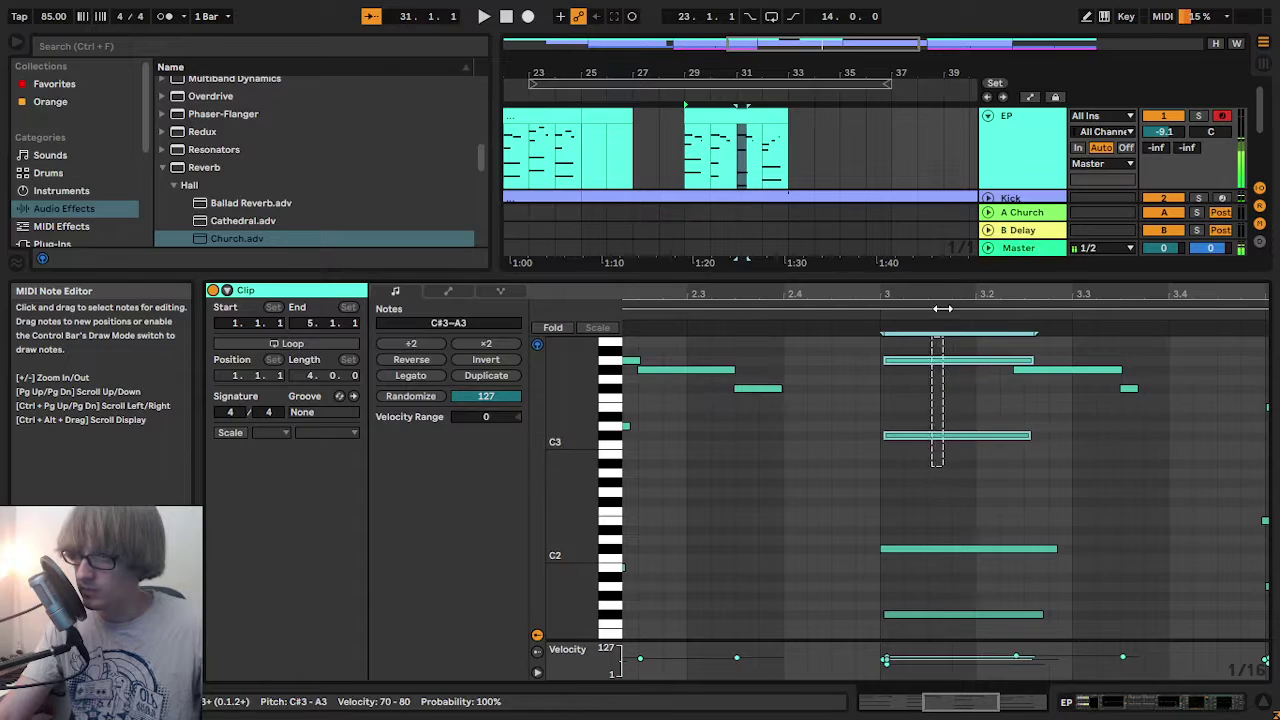
{"action": "scroll", "coordinate": [950, 428], "scroll_direction": "down", "scroll_amount": 1}
{"action": "left_click_drag", "start_coordinate": [889, 598], "coordinate": [932, 551]}
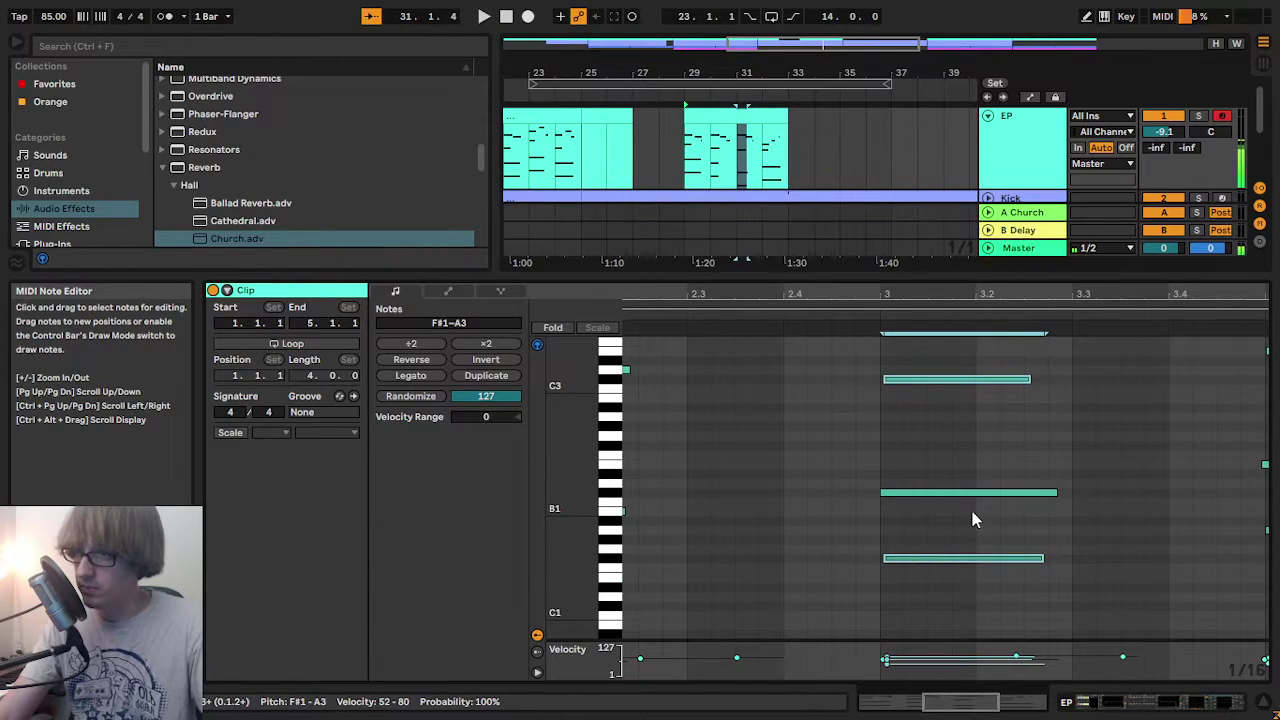
{"action": "scroll", "coordinate": [951, 411], "scroll_direction": "up", "scroll_amount": 1}
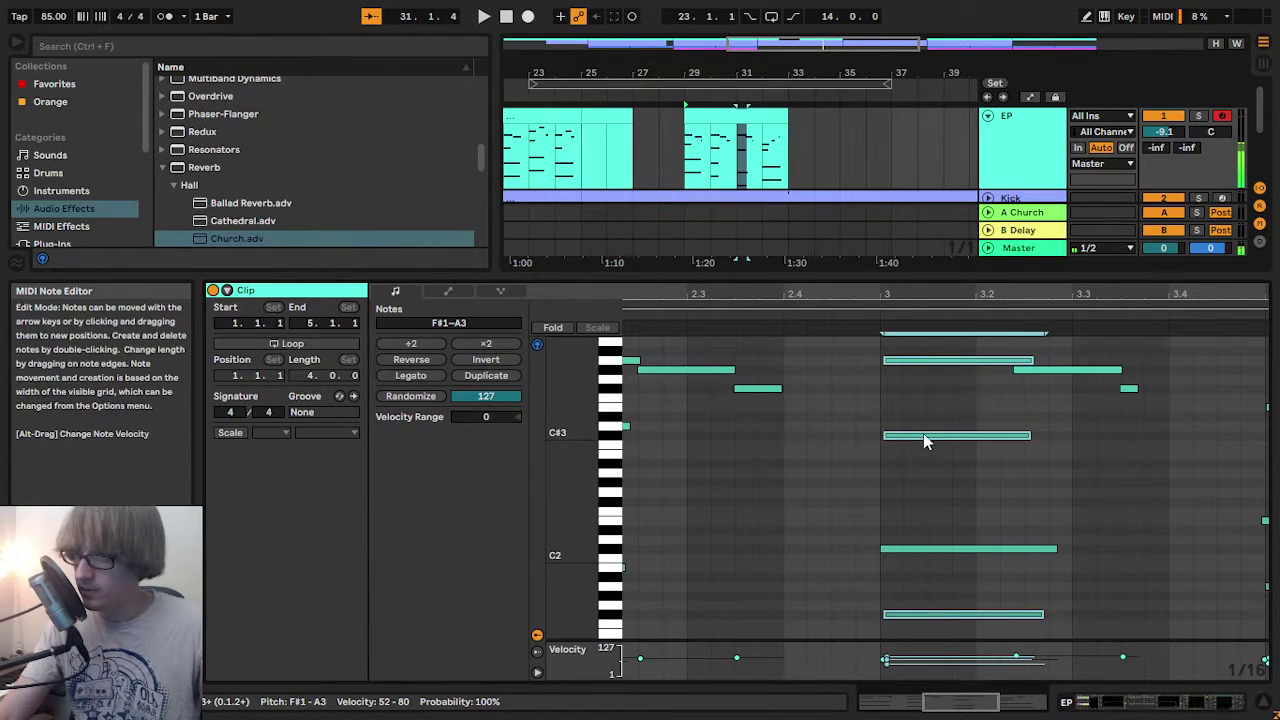
{"action": "left_click", "coordinate": [808, 386]}
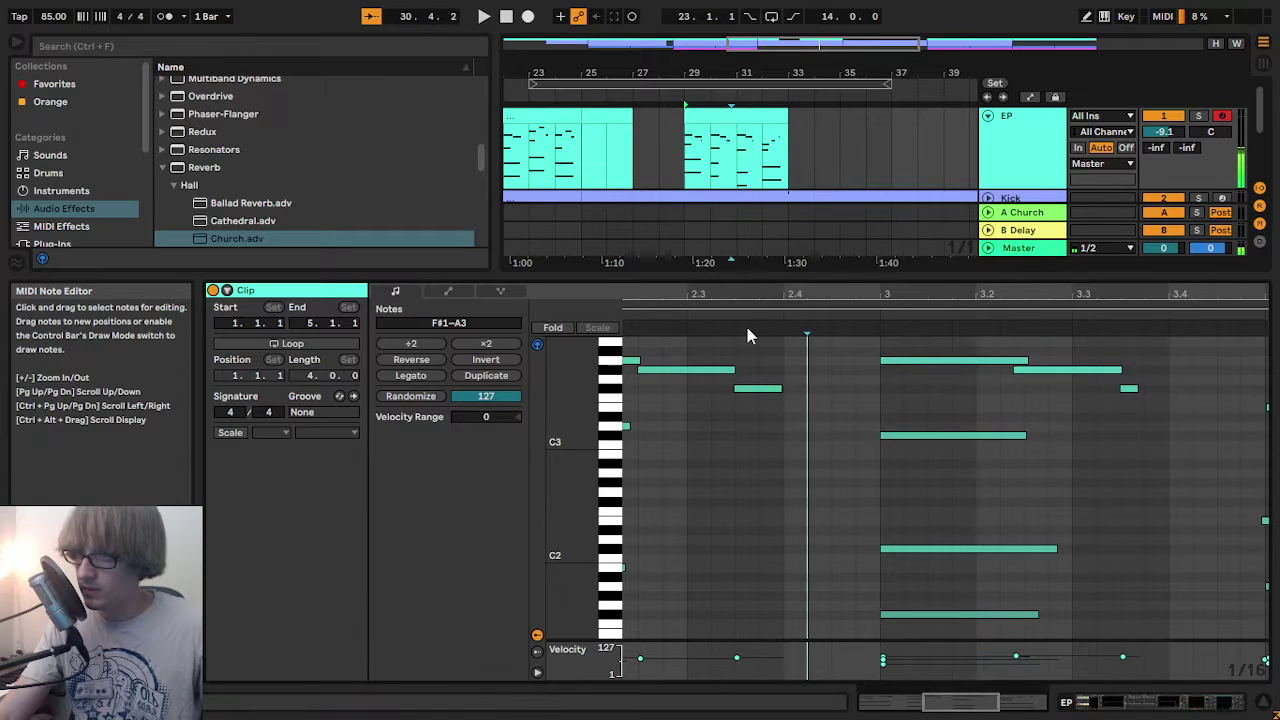
{"action": "left_click", "coordinate": [632, 314]}
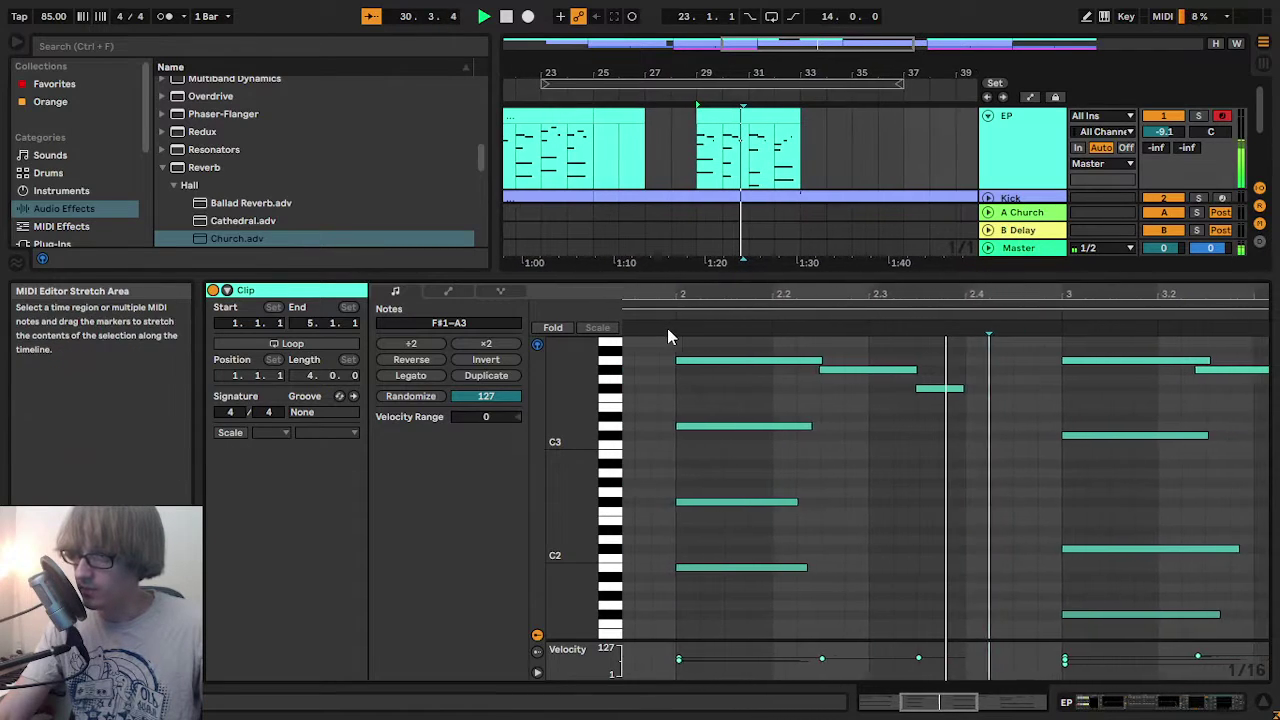
{"action": "key", "text": "space"}
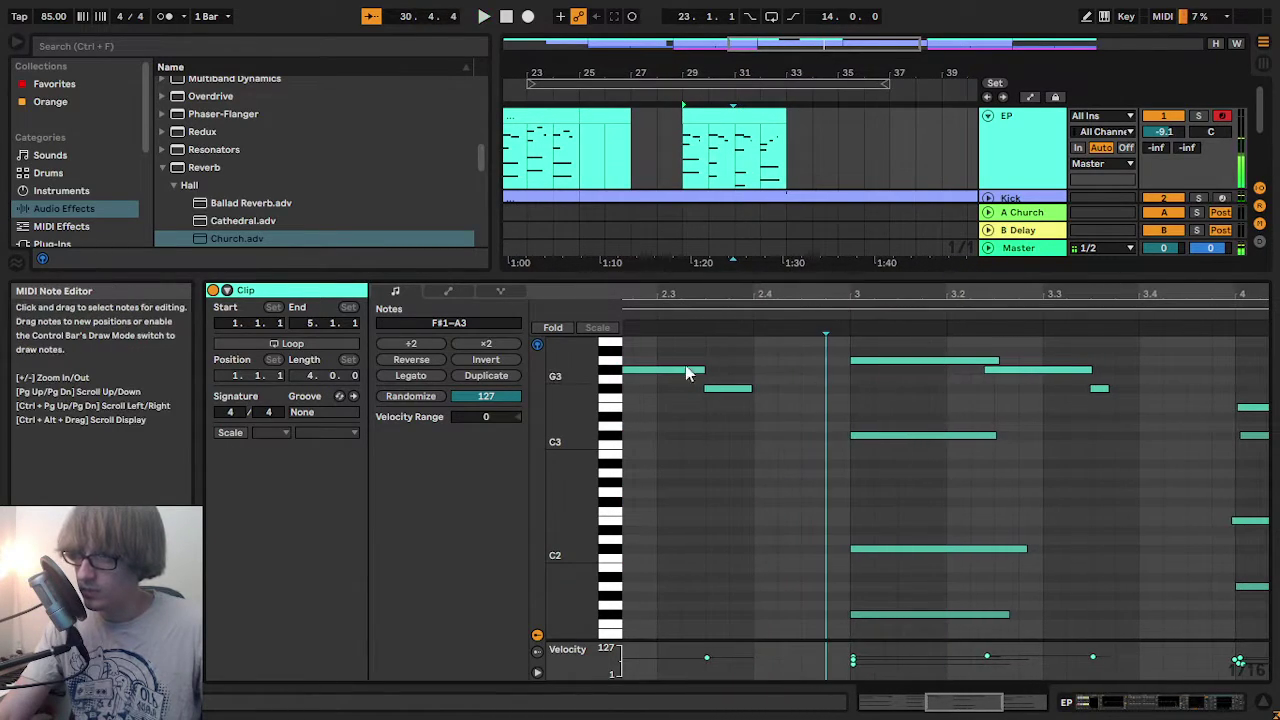
- Show the clip's MIDI Ctrl 64: Sustain envelope and move the pedal release at bar 3 to just after the chord begins
{"action": "left_click", "coordinate": [447, 291]}
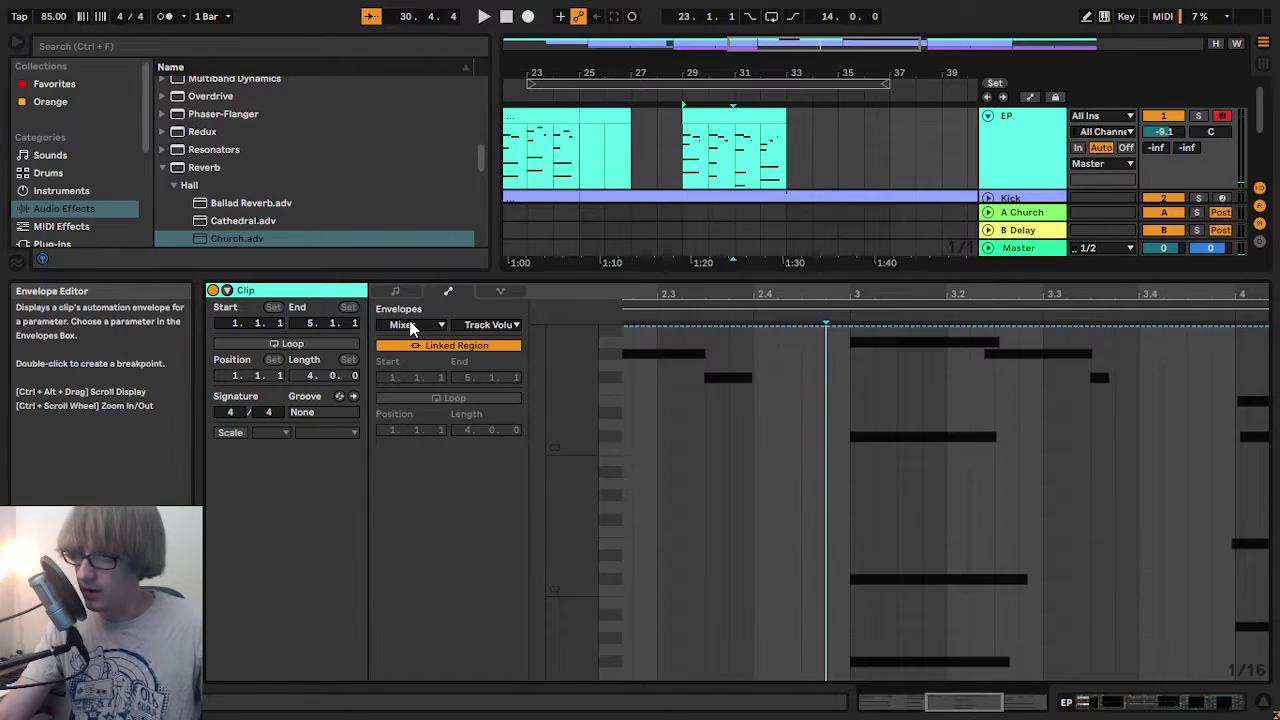
{"action": "left_click", "coordinate": [410, 325]}
{"action": "left_click", "coordinate": [407, 339]}
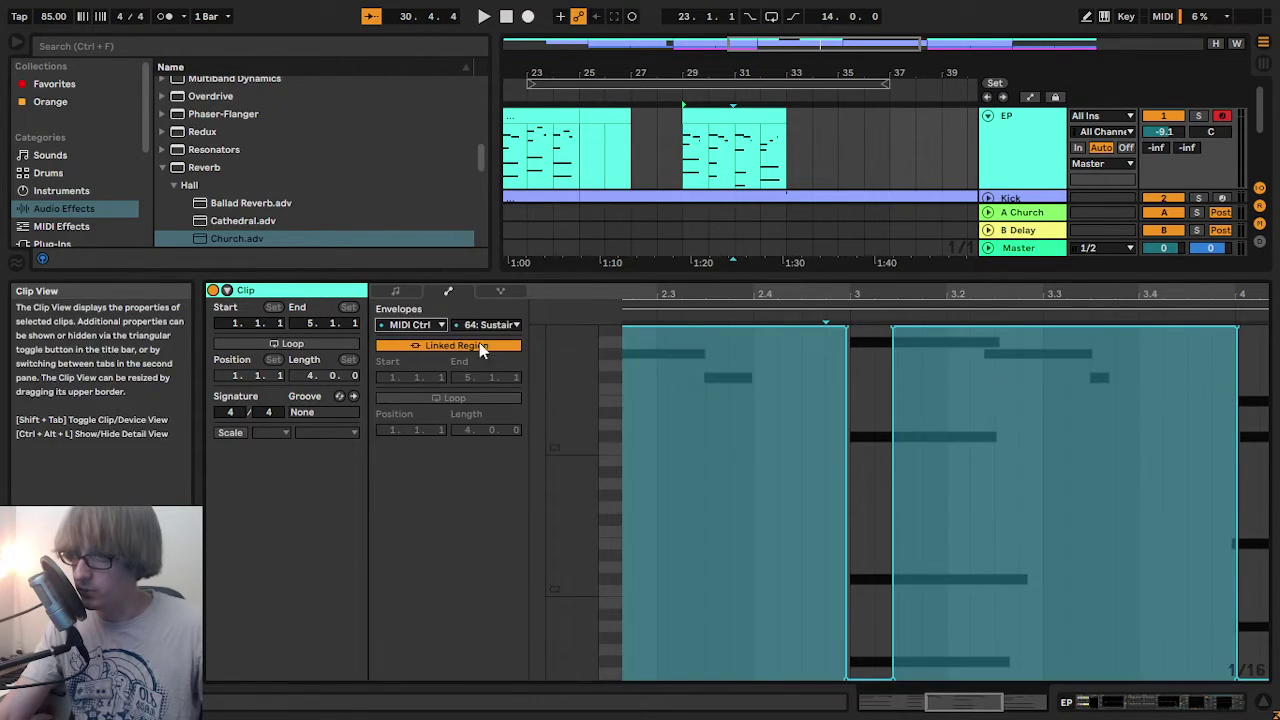
{"action": "left_click", "coordinate": [871, 408]}
{"action": "left_click_drag", "start_coordinate": [858, 295], "coordinate": [856, 370]}
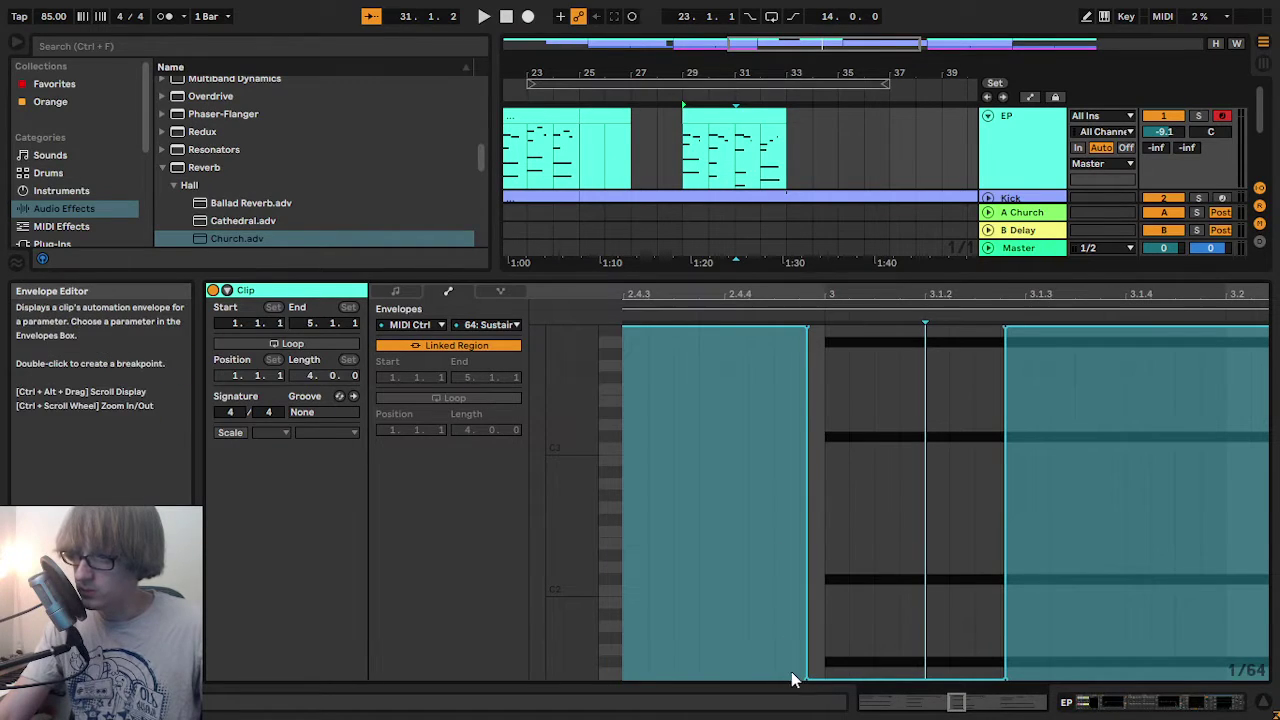
{"action": "left_click_drag", "start_coordinate": [807, 680], "coordinate": [850, 678]}
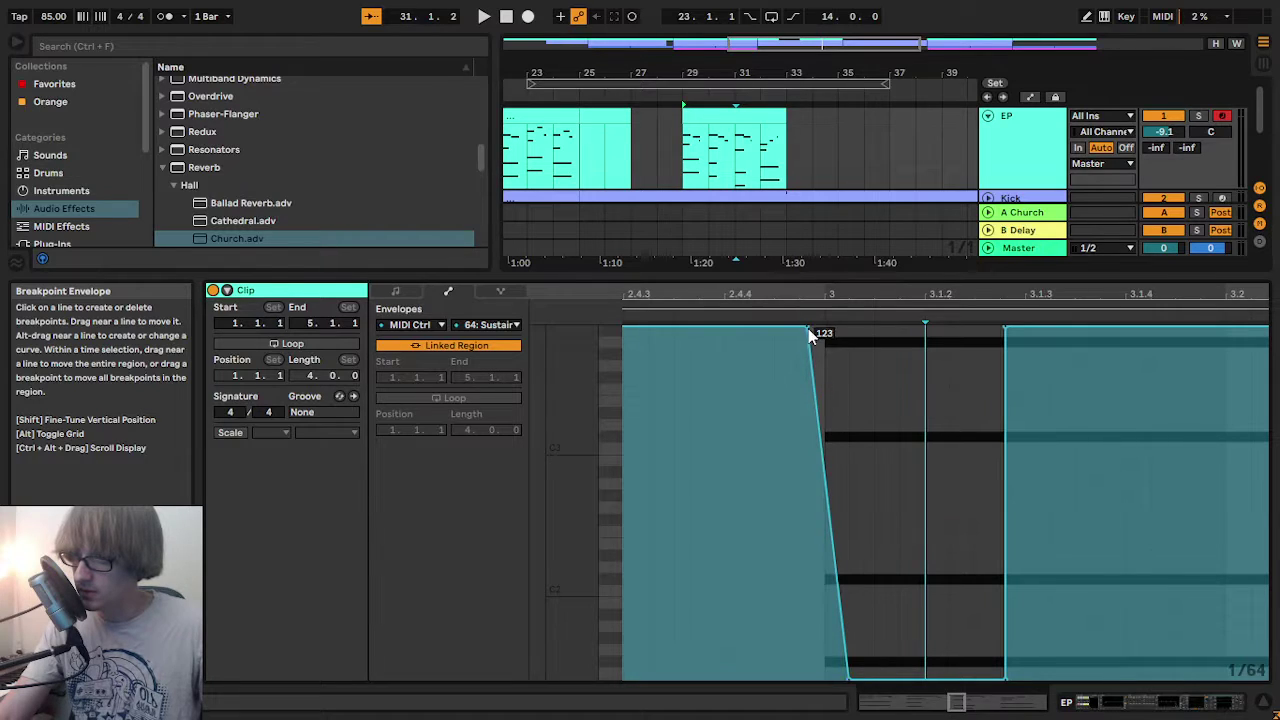
{"action": "left_click_drag", "start_coordinate": [808, 328], "coordinate": [1189, 310]}
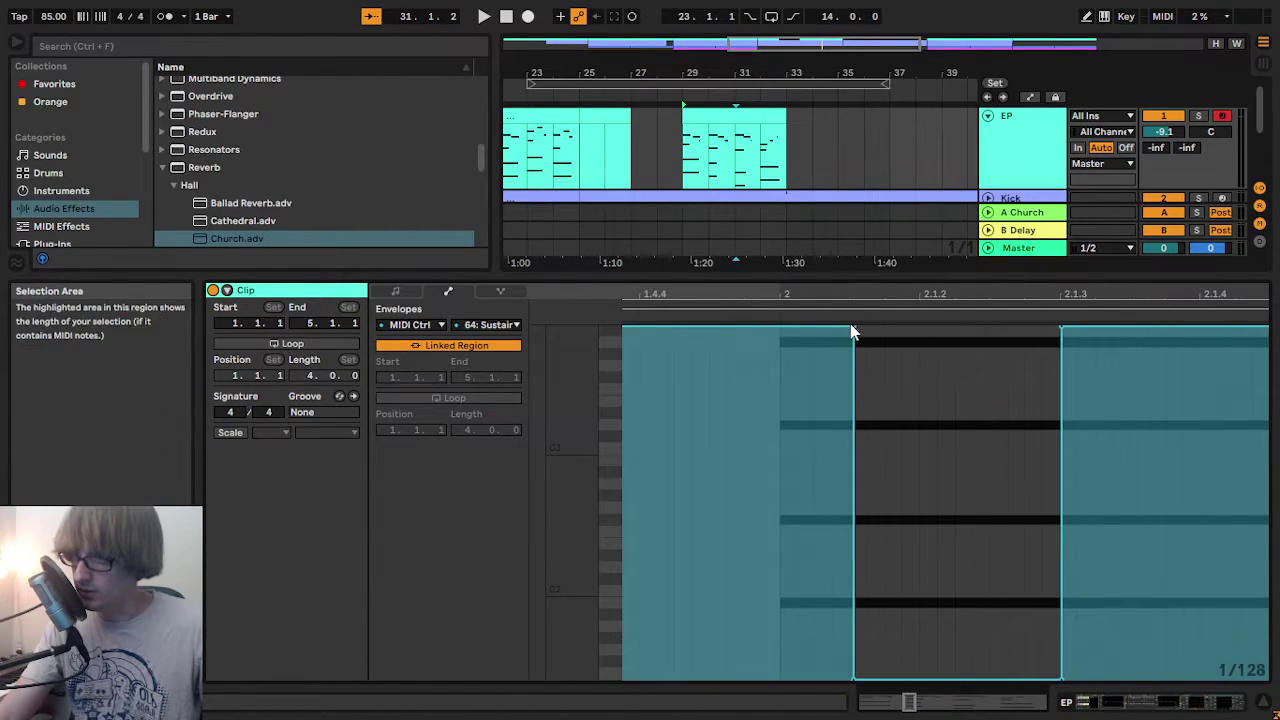
- Move both breakpoints of the sustain release at bar 2 earlier, close behind the chord's start, and play the clip
{"action": "left_click_drag", "start_coordinate": [853, 330], "coordinate": [798, 330]}
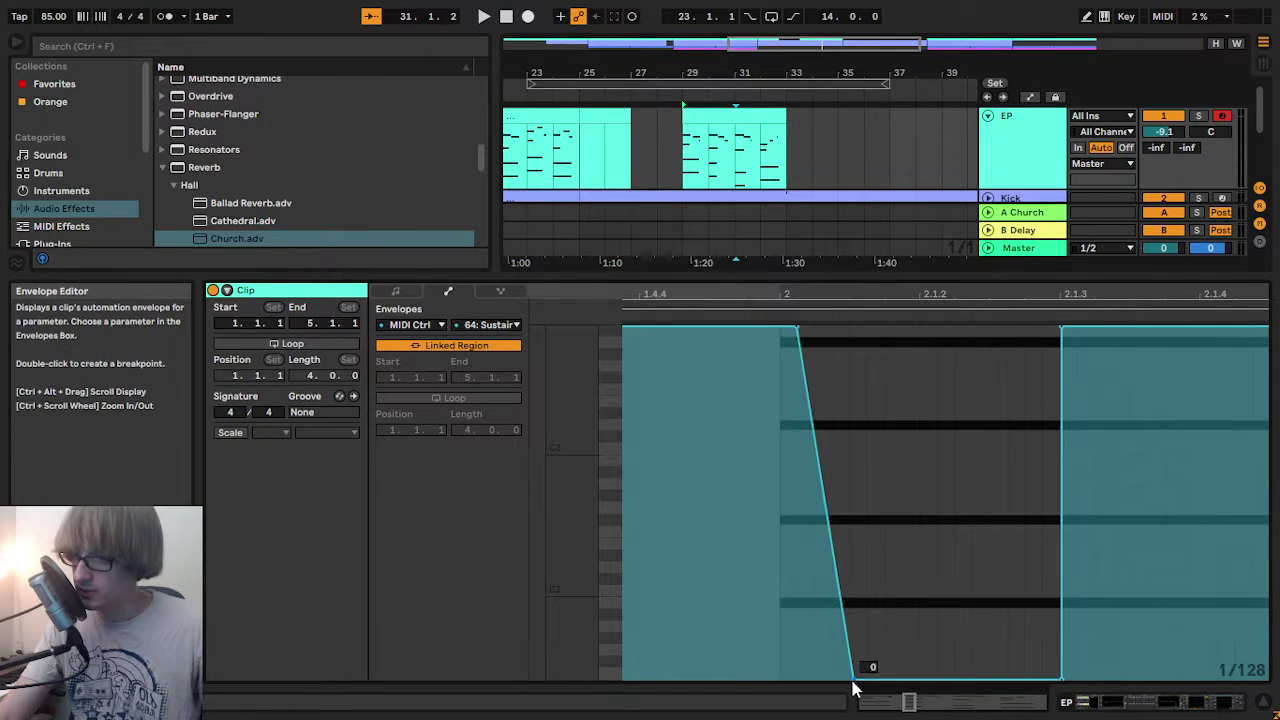
{"action": "left_click_drag", "start_coordinate": [853, 681], "coordinate": [797, 681]}
{"action": "left_click_drag", "start_coordinate": [840, 296], "coordinate": [1270, 180]}
{"action": "key", "text": "space"}
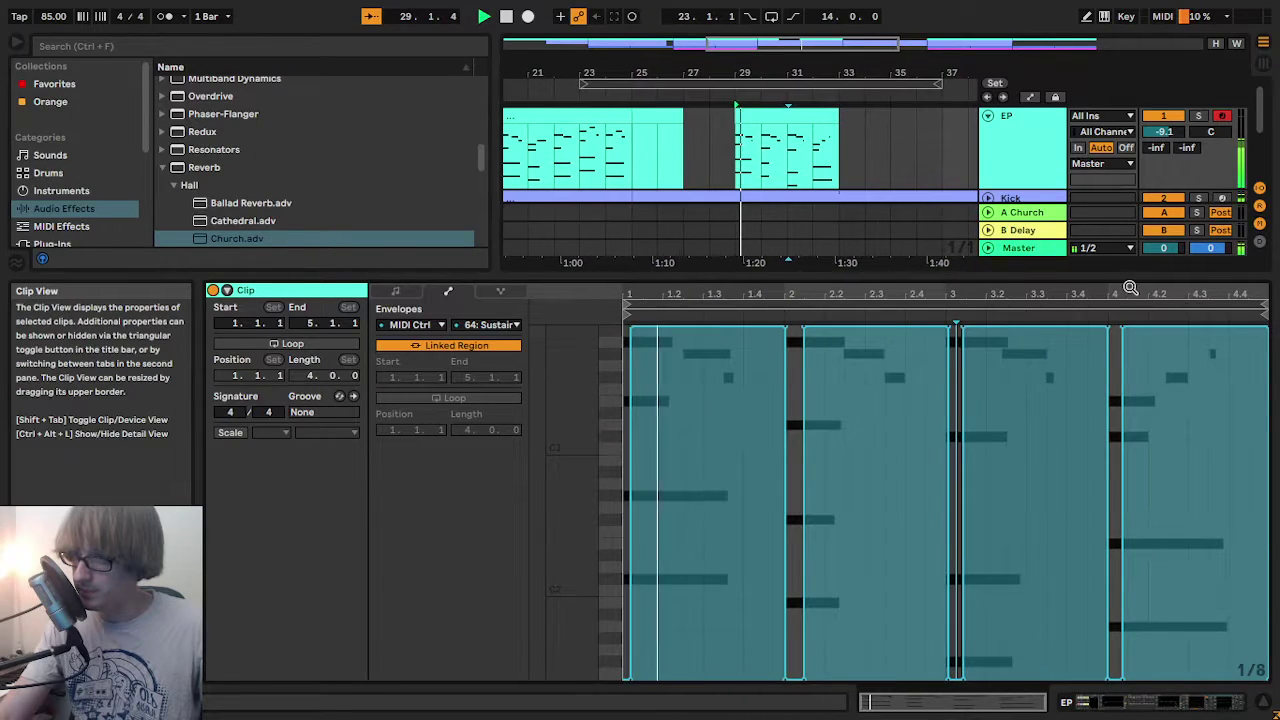
- Return to the clip's notes and shift the early E2 bass note in bar 4 later to the bar's start
{"action": "left_click_drag", "start_coordinate": [1129, 289], "coordinate": [1044, 462]}
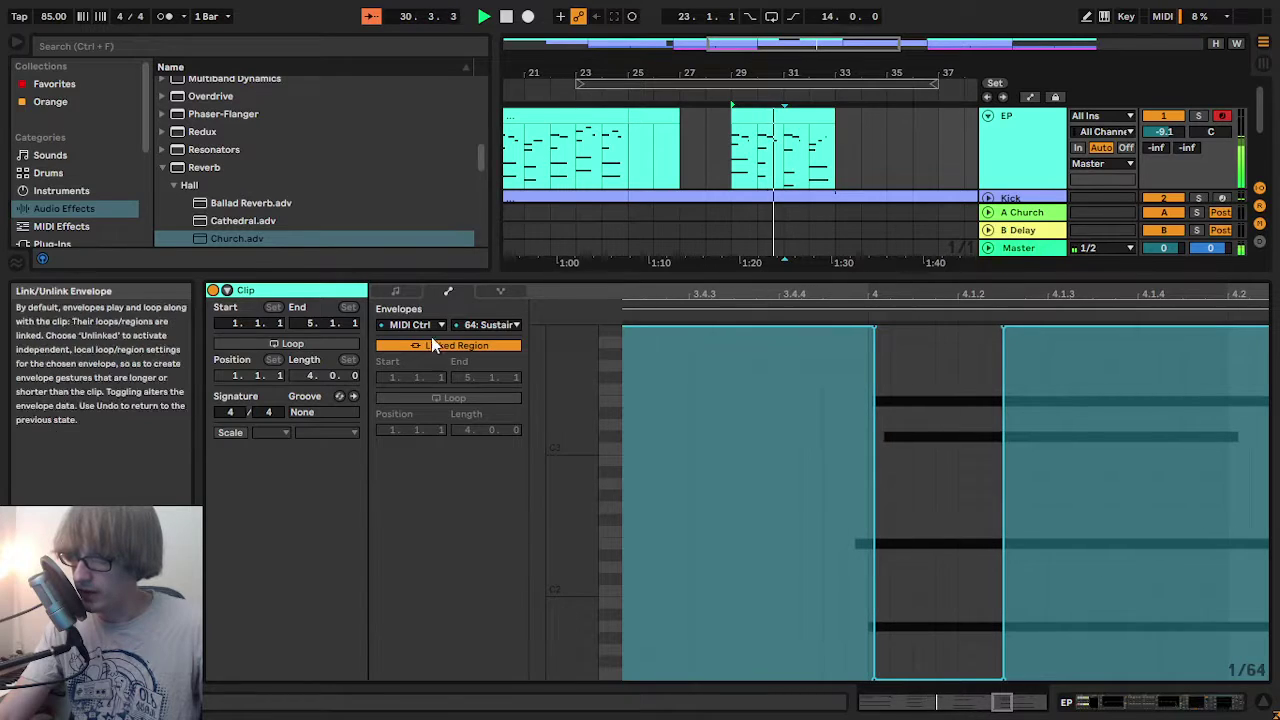
{"action": "left_click", "coordinate": [396, 290]}
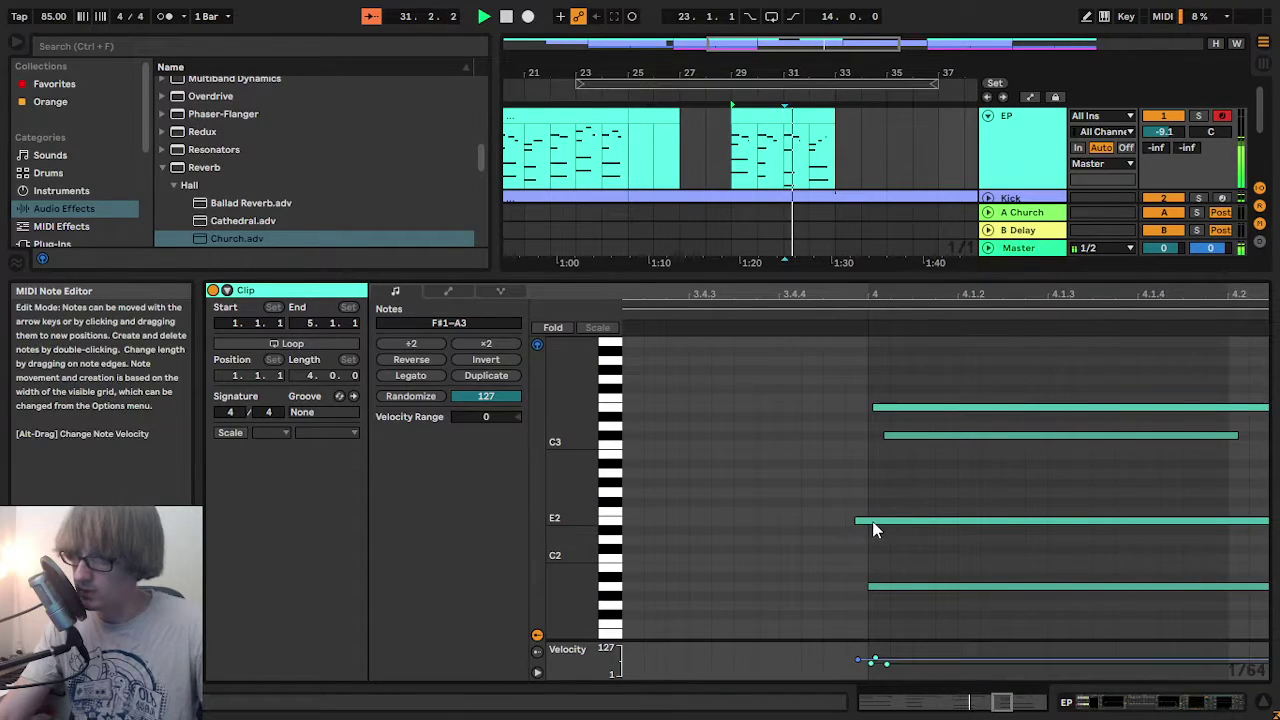
{"action": "left_click_drag", "start_coordinate": [874, 523], "coordinate": [883, 521]}
{"action": "left_click", "coordinate": [962, 476]}
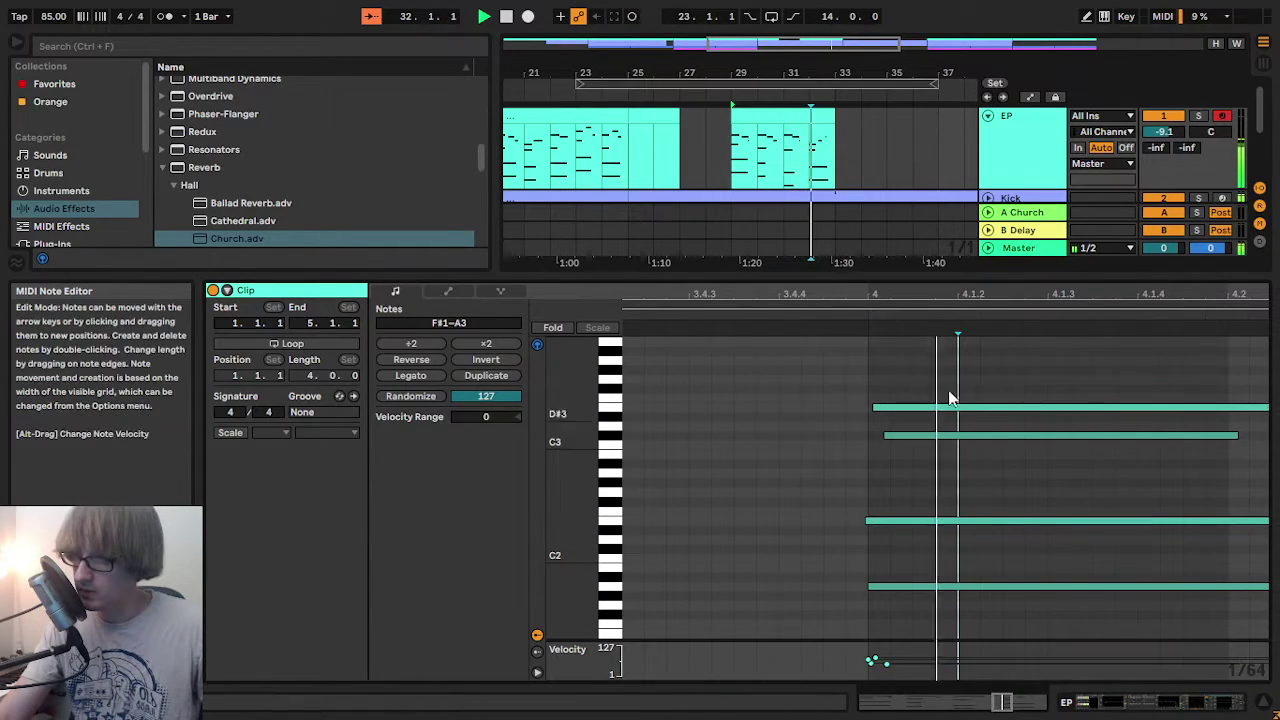
{"action": "mouse_move", "coordinate": [903, 288]}
{"action": "left_mouse_down"}
{"action": "mouse_move", "coordinate": [903, 180]}
{"action": "mouse_move", "coordinate": [903, 250]}
{"action": "mouse_move", "coordinate": [740, 250]}
{"action": "mouse_move", "coordinate": [885, 238]}
{"action": "left_mouse_up"}
{"action": "key", "text": "space"}
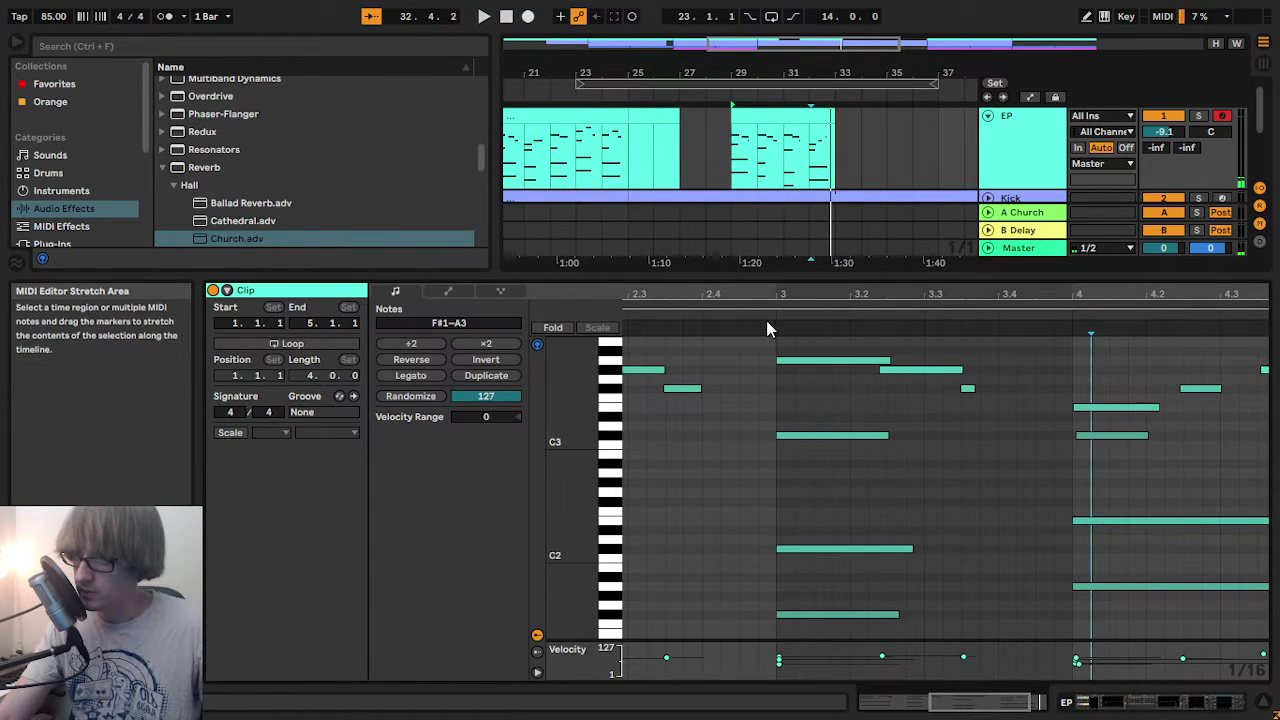
- Replay bar 3, nudge its G#3 melody note slightly later, and listen through to the end of the clip
{"action": "key", "text": "space"}
{"action": "left_click_drag", "start_coordinate": [955, 299], "coordinate": [917, 294]}
{"action": "key", "text": "space"}
{"action": "left_click", "coordinate": [869, 371]}
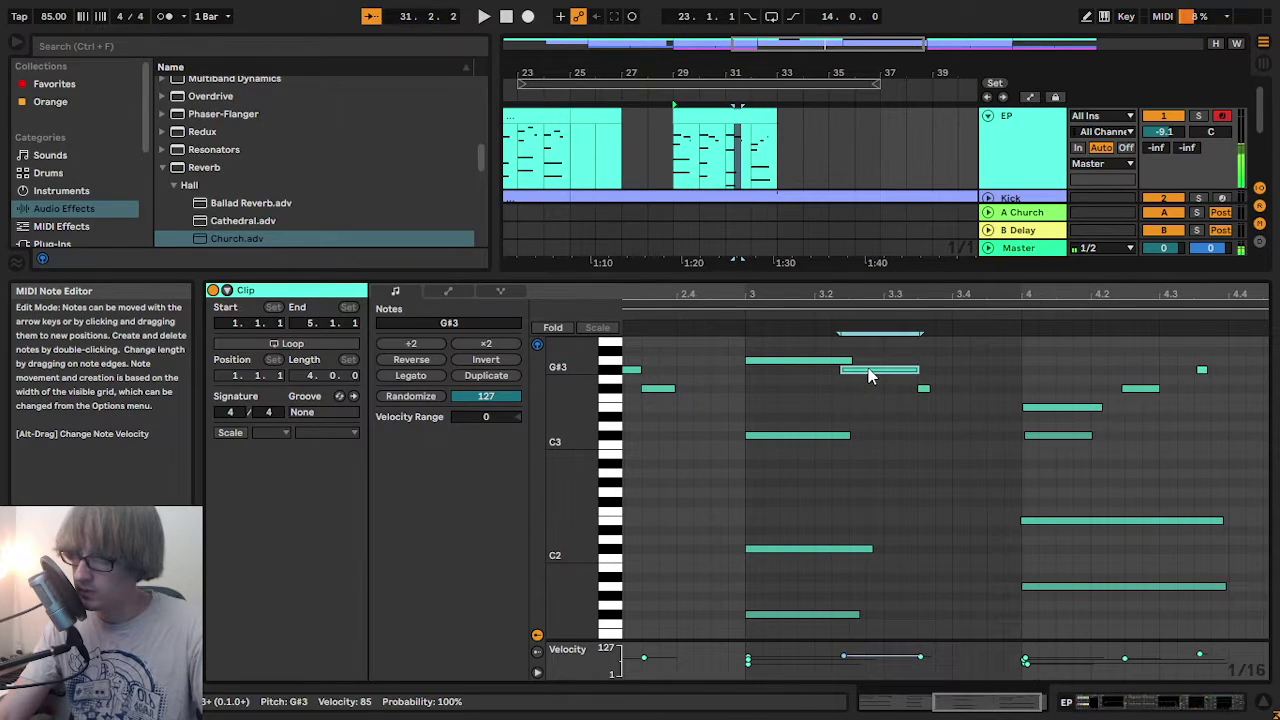
{"action": "left_click", "coordinate": [730, 315]}
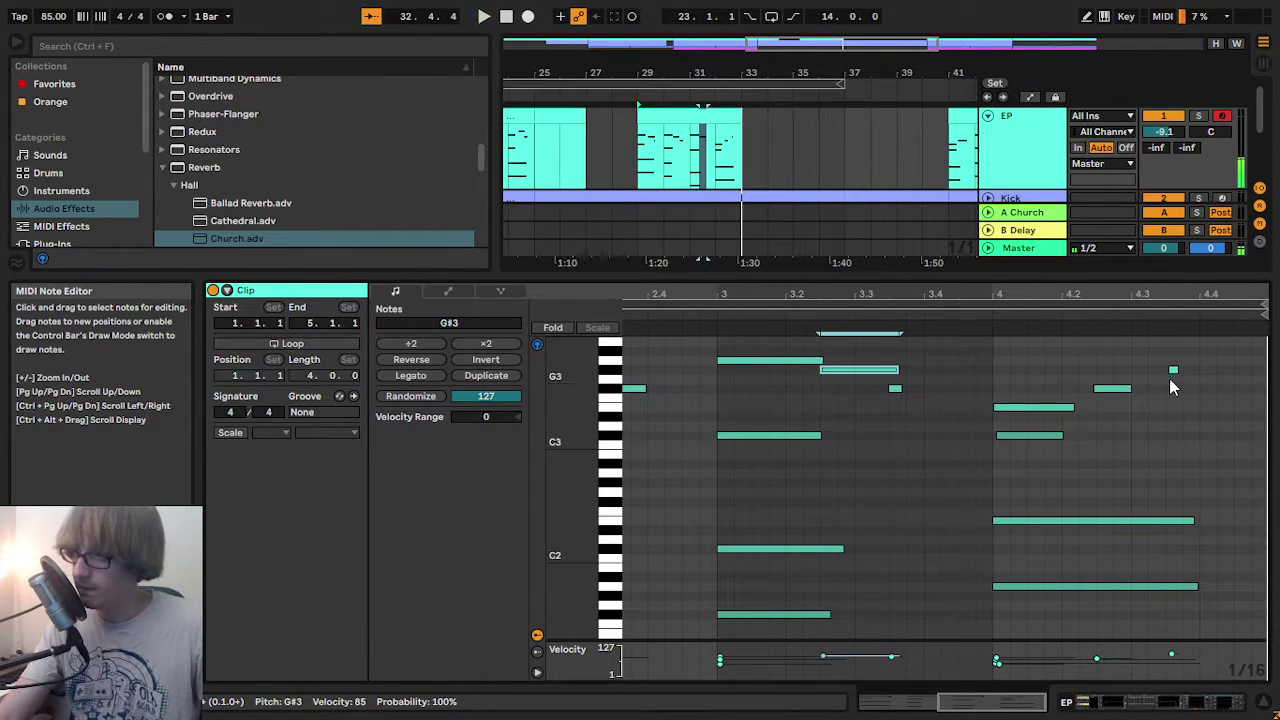
- Nudge the short last G#3 note in bar 4 slightly earlier, lower it four semitones to E3, and play the ending
{"action": "left_click", "coordinate": [1203, 301]}
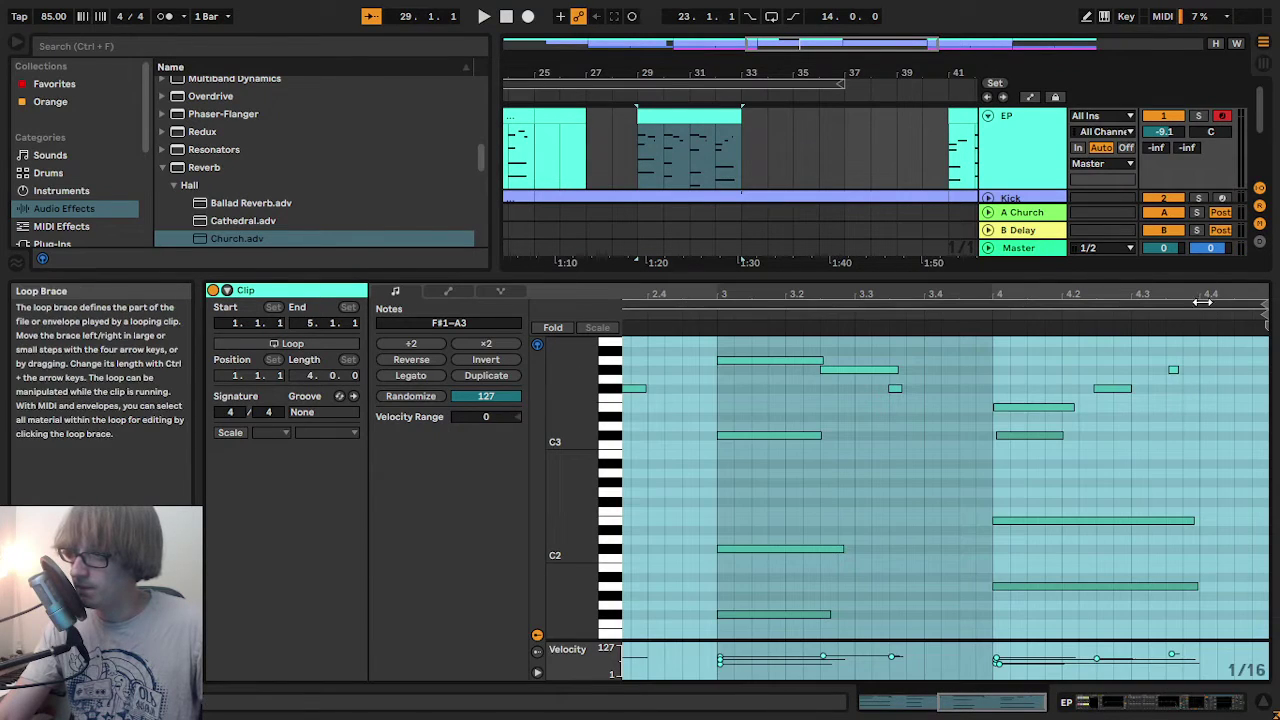
{"action": "left_click", "coordinate": [1173, 369]}
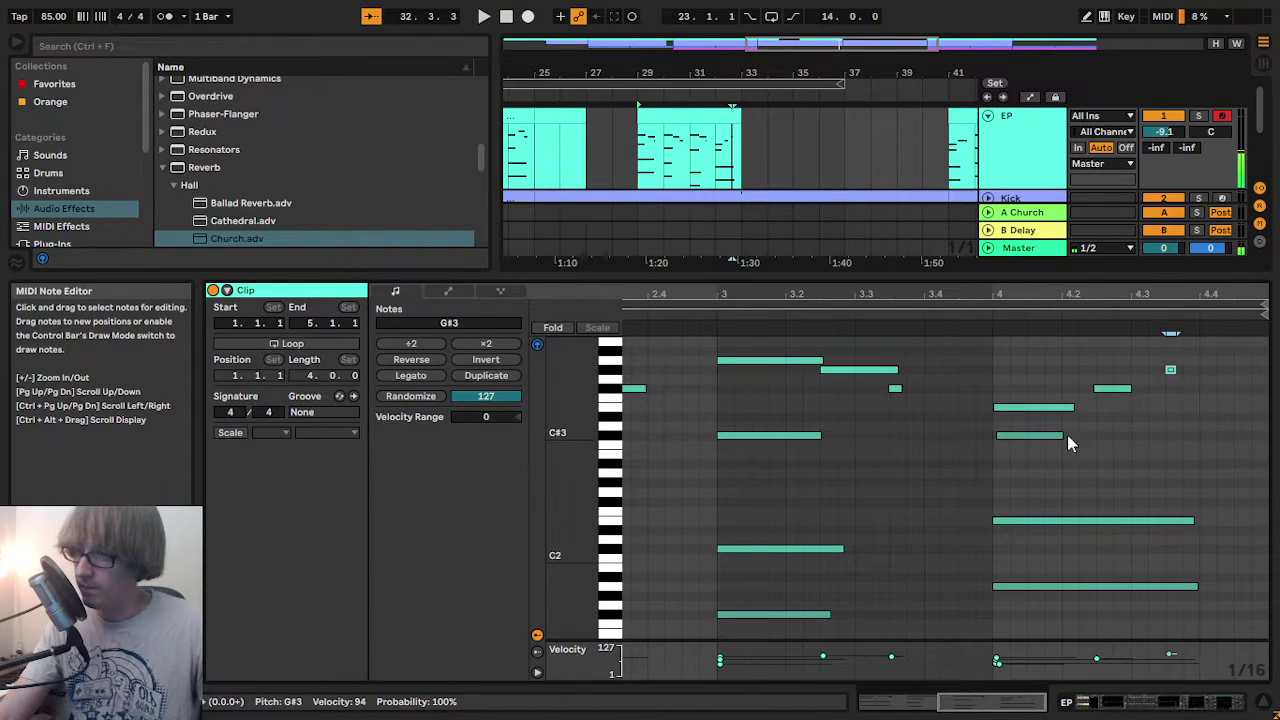
{"action": "left_click_drag", "start_coordinate": [1058, 383], "coordinate": [1105, 359]}
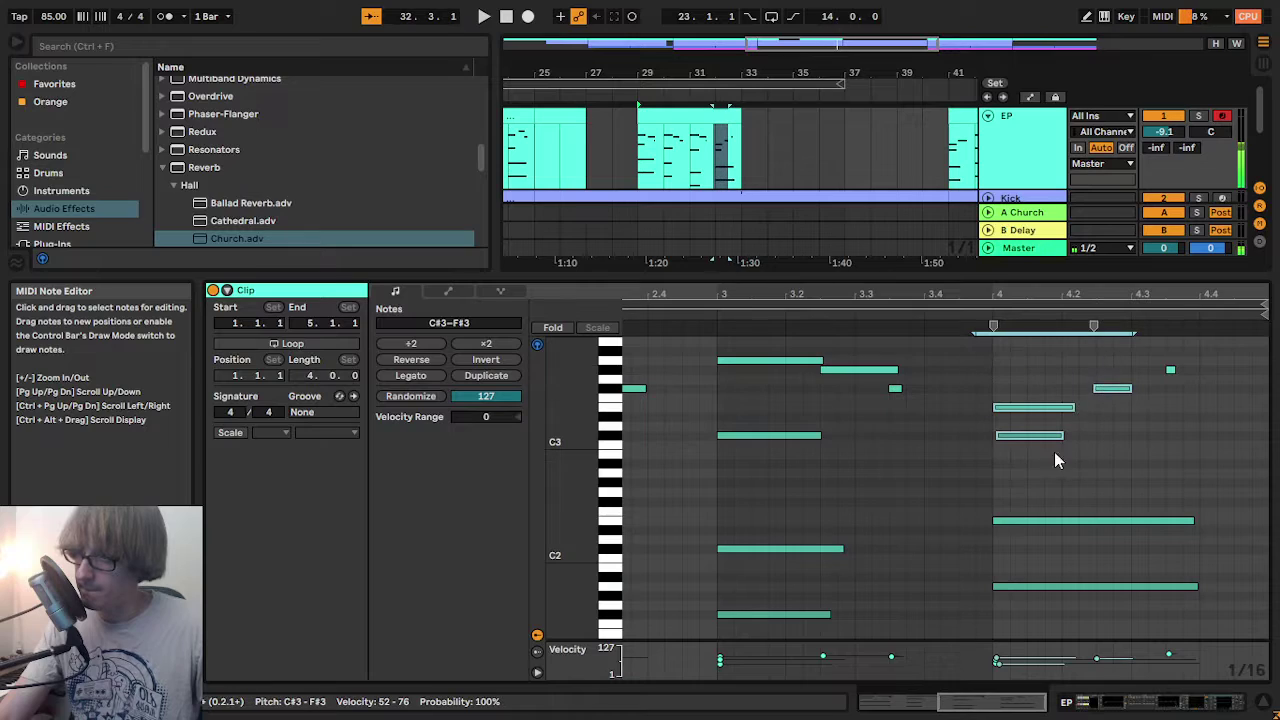
{"action": "left_click_drag", "start_coordinate": [1034, 464], "coordinate": [1056, 428]}
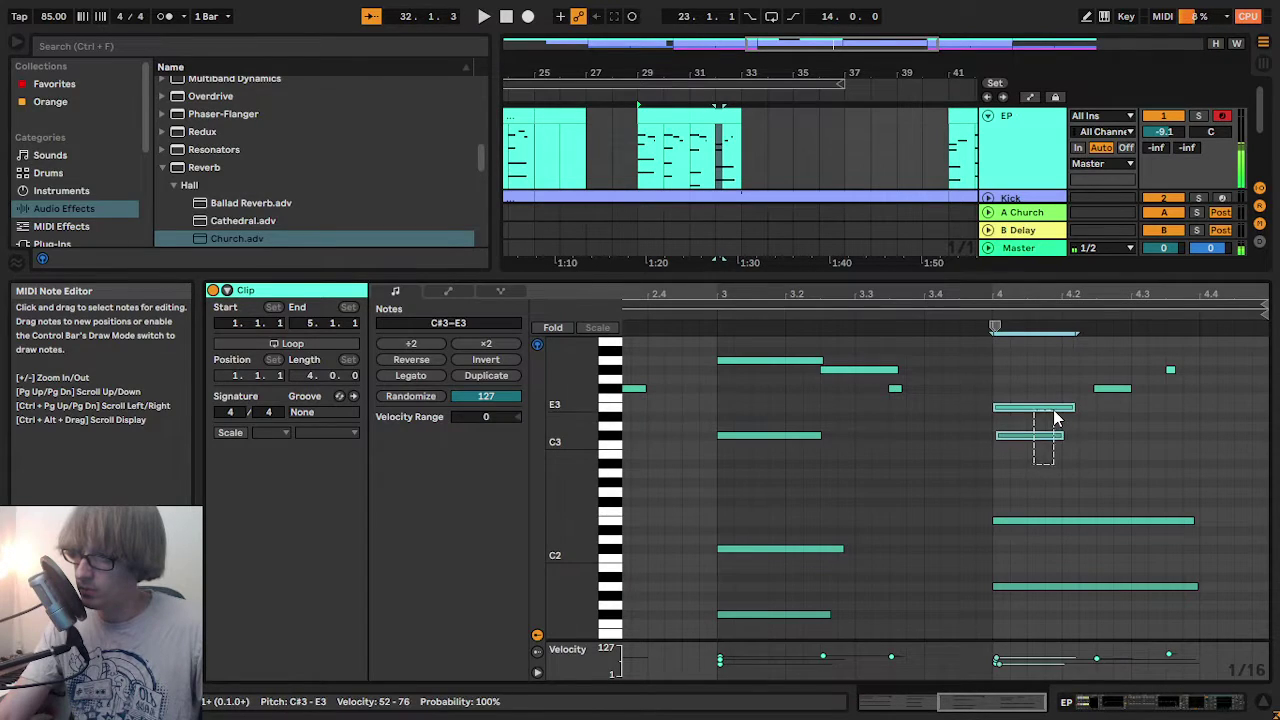
{"action": "left_click_drag", "start_coordinate": [1150, 392], "coordinate": [1201, 347]}
{"action": "key", "text": "Down"}
{"action": "key", "text": "Down"}
{"action": "key", "text": "Down"}
{"action": "key", "text": "Down"}
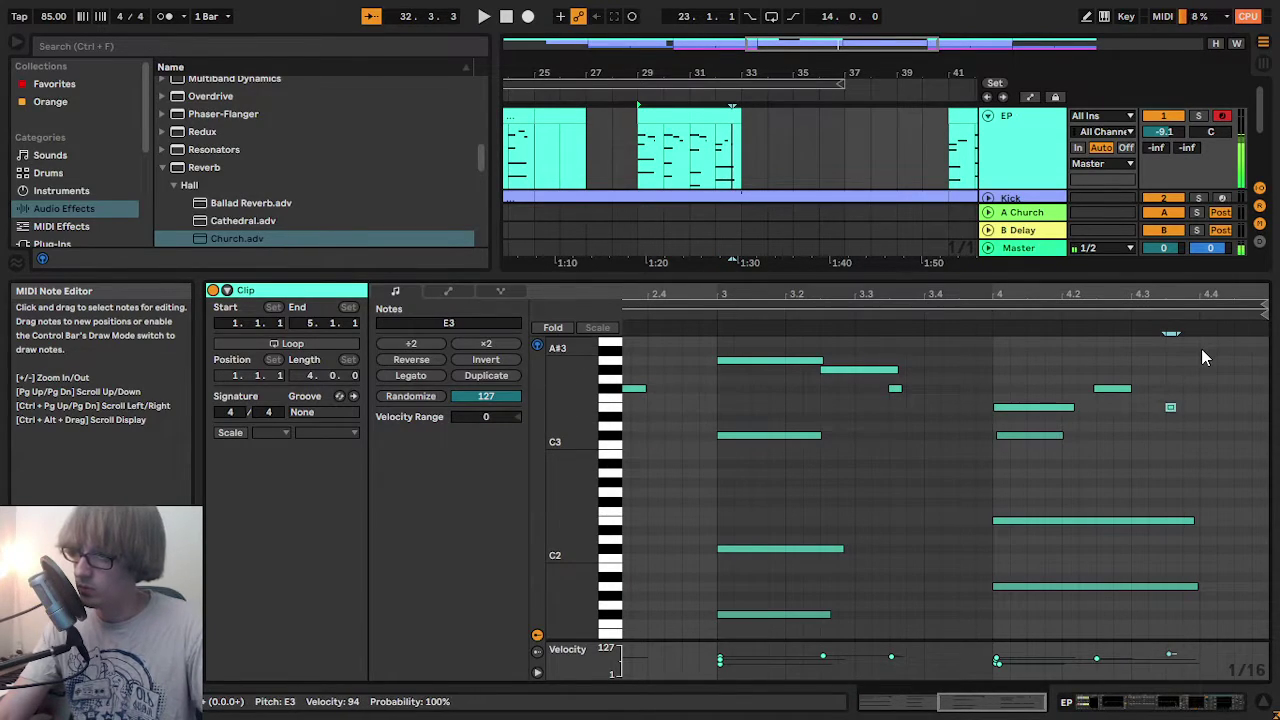
{"action": "left_click", "coordinate": [977, 299]}
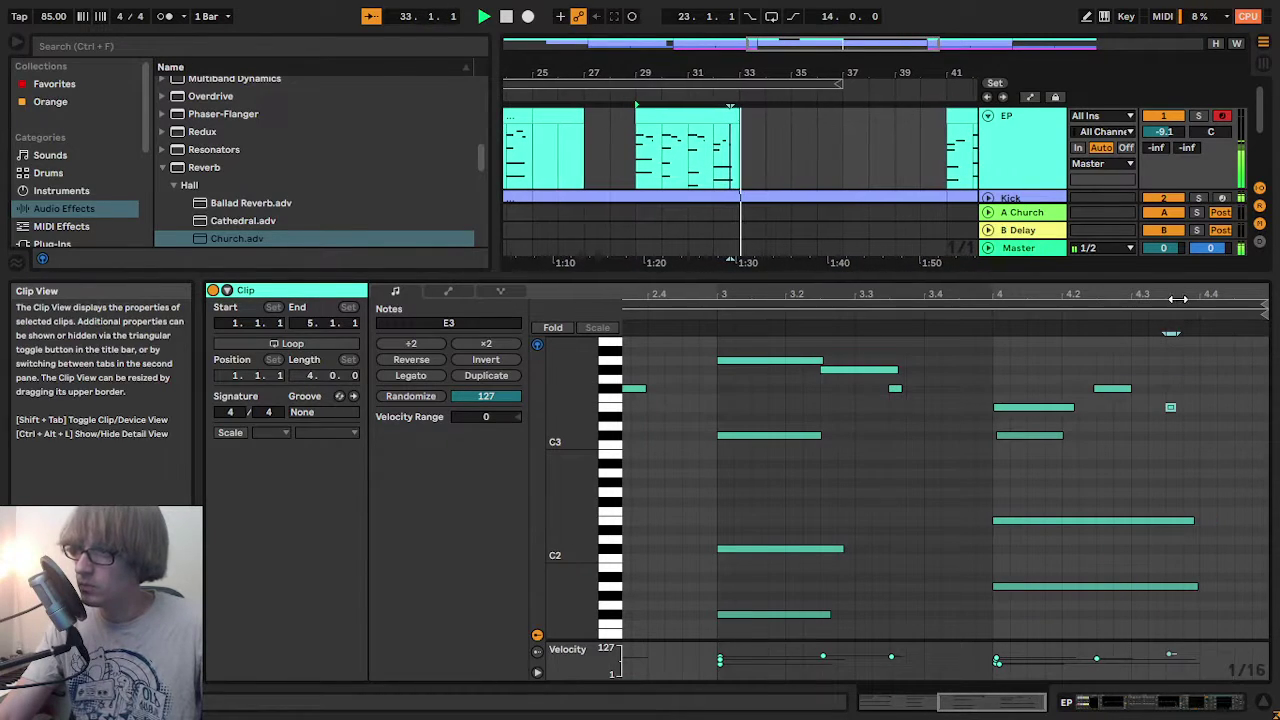
- Nudge the F#3 note in bar 4 slightly later, lower the last E3 note's velocity to 64, and play the result
{"action": "left_click_drag", "start_coordinate": [1171, 294], "coordinate": [1171, 310]}
{"action": "left_click", "coordinate": [1108, 405]}
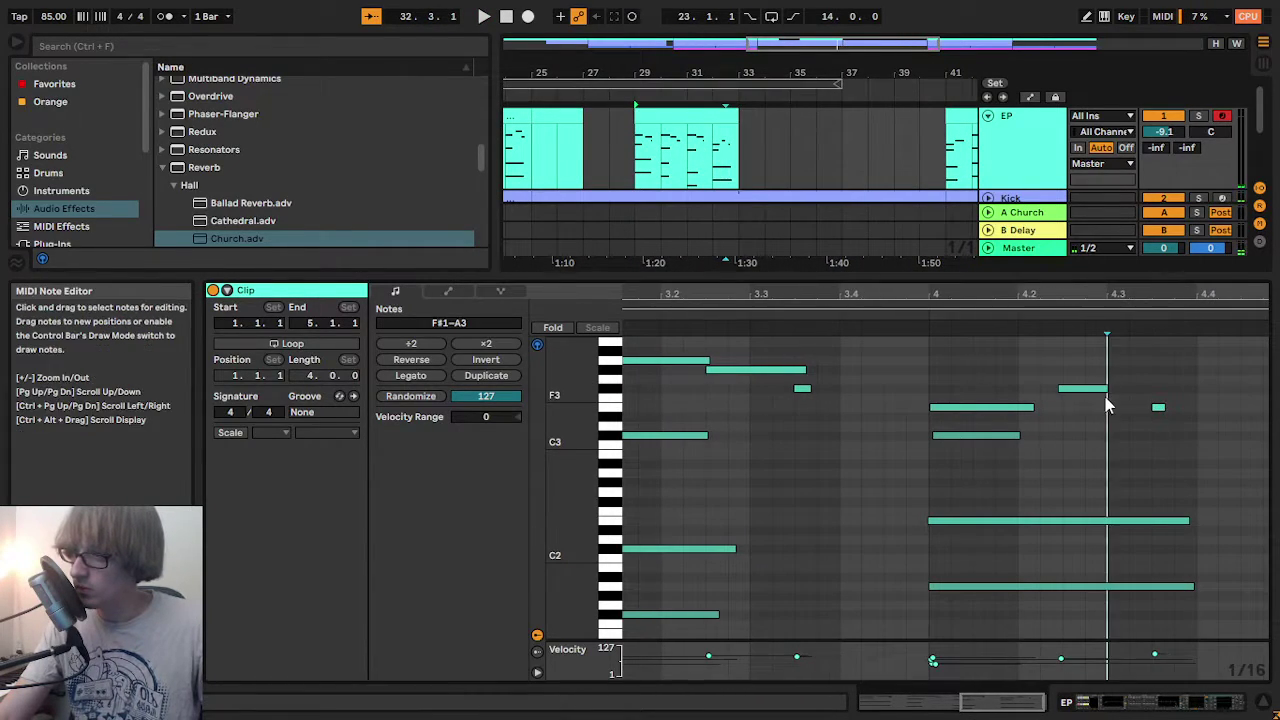
{"action": "left_click_drag", "start_coordinate": [1082, 390], "coordinate": [1088, 393]}
{"action": "left_click", "coordinate": [1092, 411]}
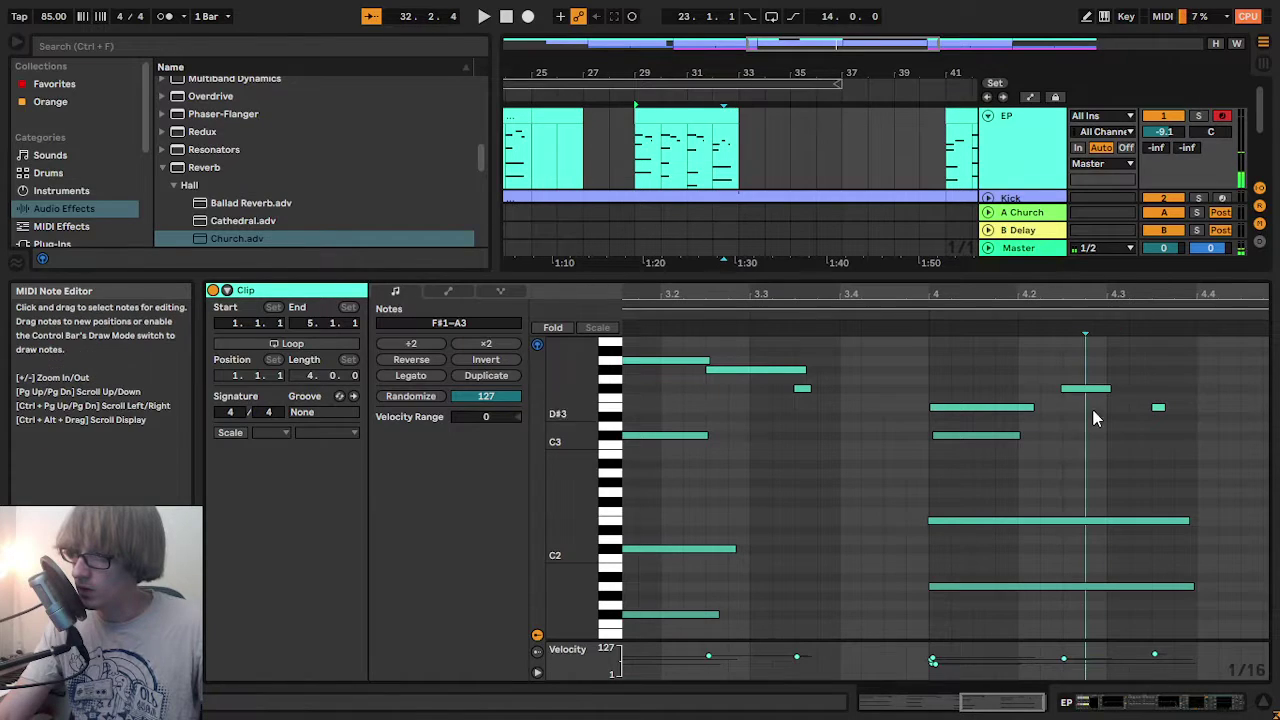
{"action": "left_click", "coordinate": [1158, 407]}
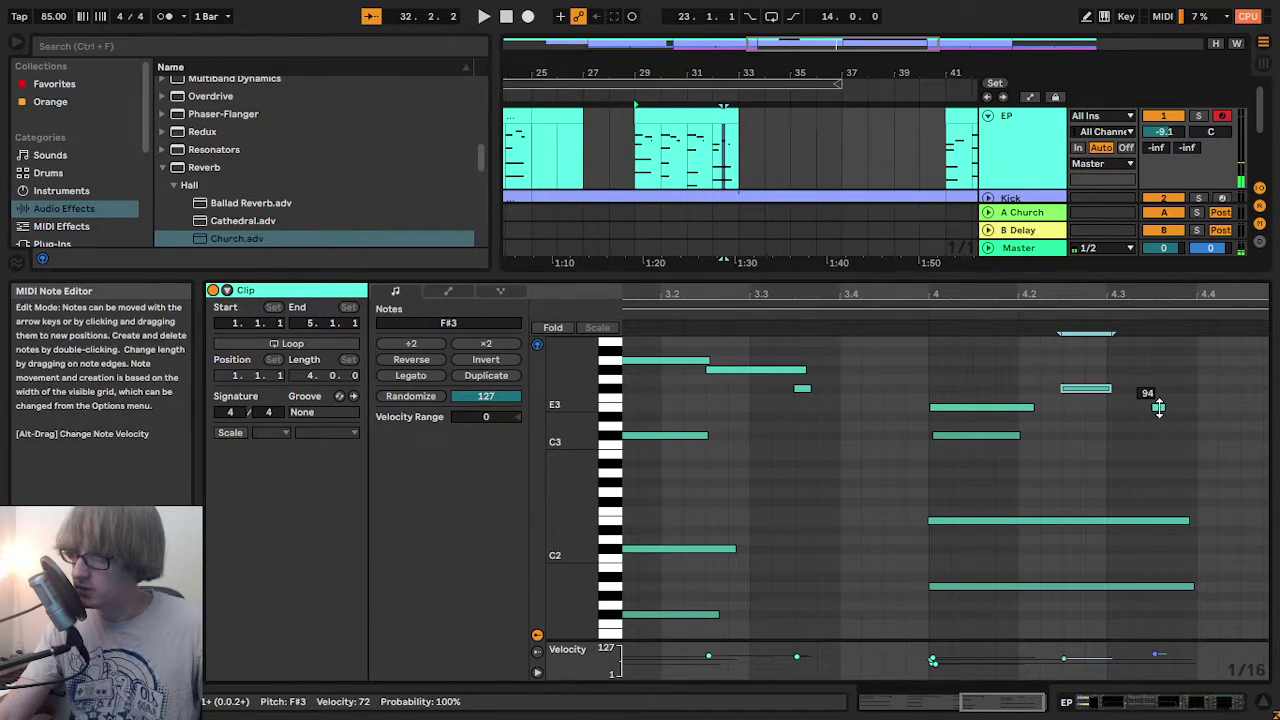
{"action": "key", "text": "space"}
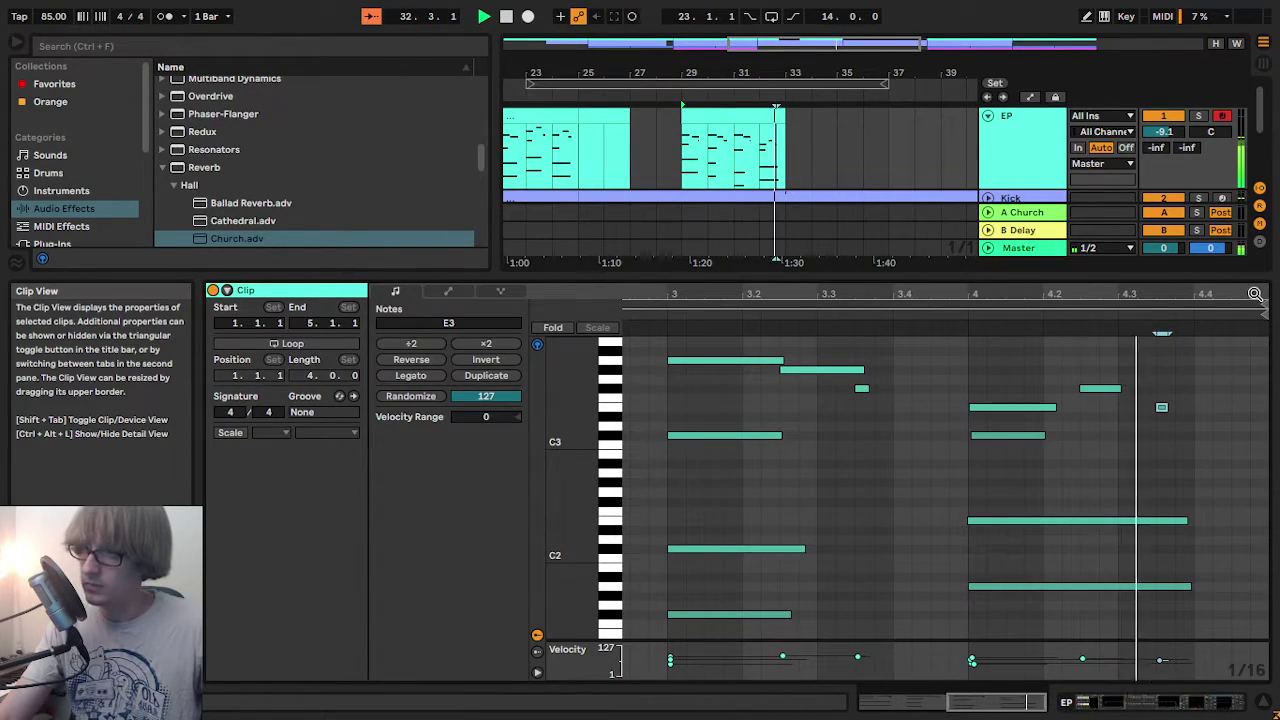
- Lower the short last note in bar 4 to C#3 and play the clip's ending
{"action": "left_click_drag", "start_coordinate": [1252, 298], "coordinate": [1252, 330]}
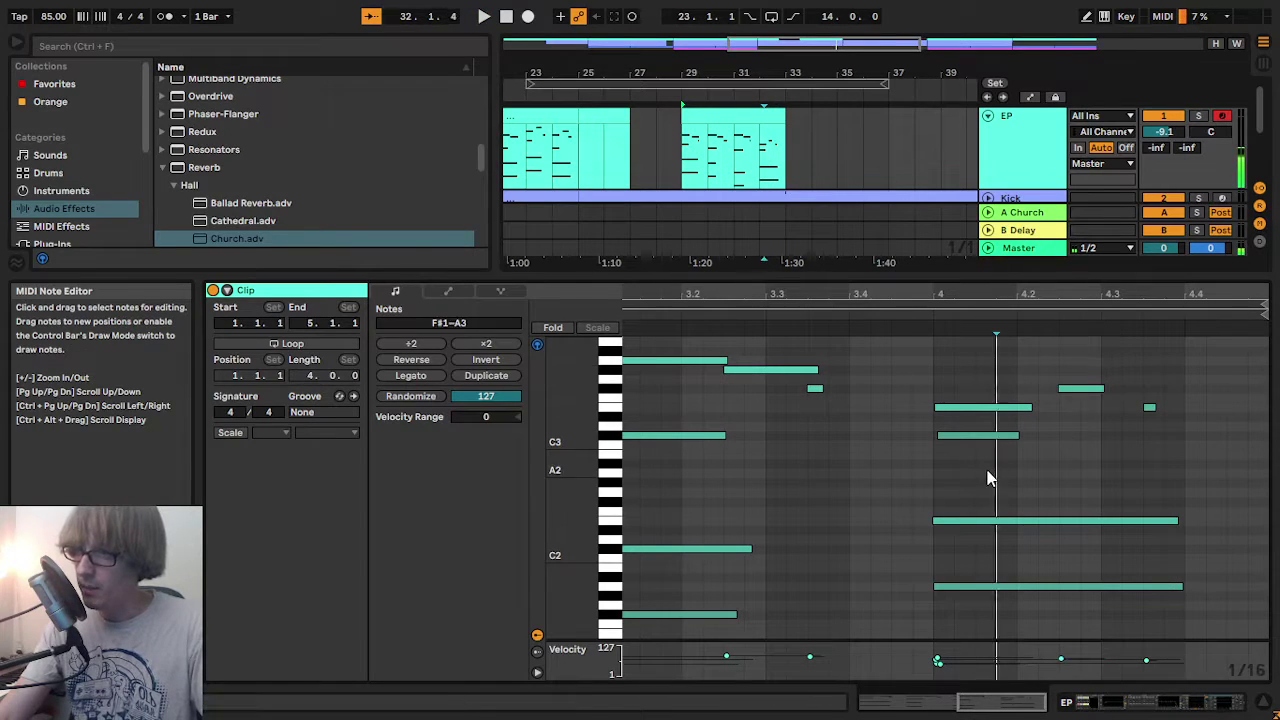
{"action": "left_click_drag", "start_coordinate": [1133, 441], "coordinate": [1163, 416]}
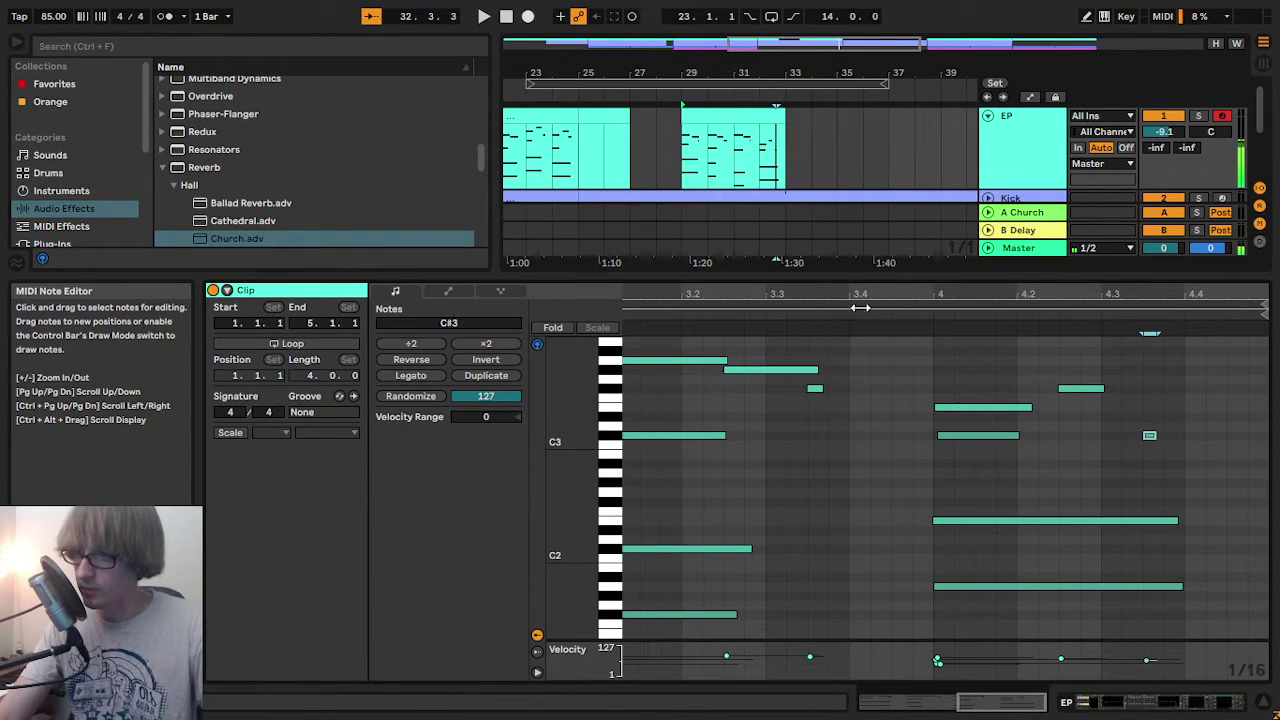
{"action": "left_click", "coordinate": [940, 312]}
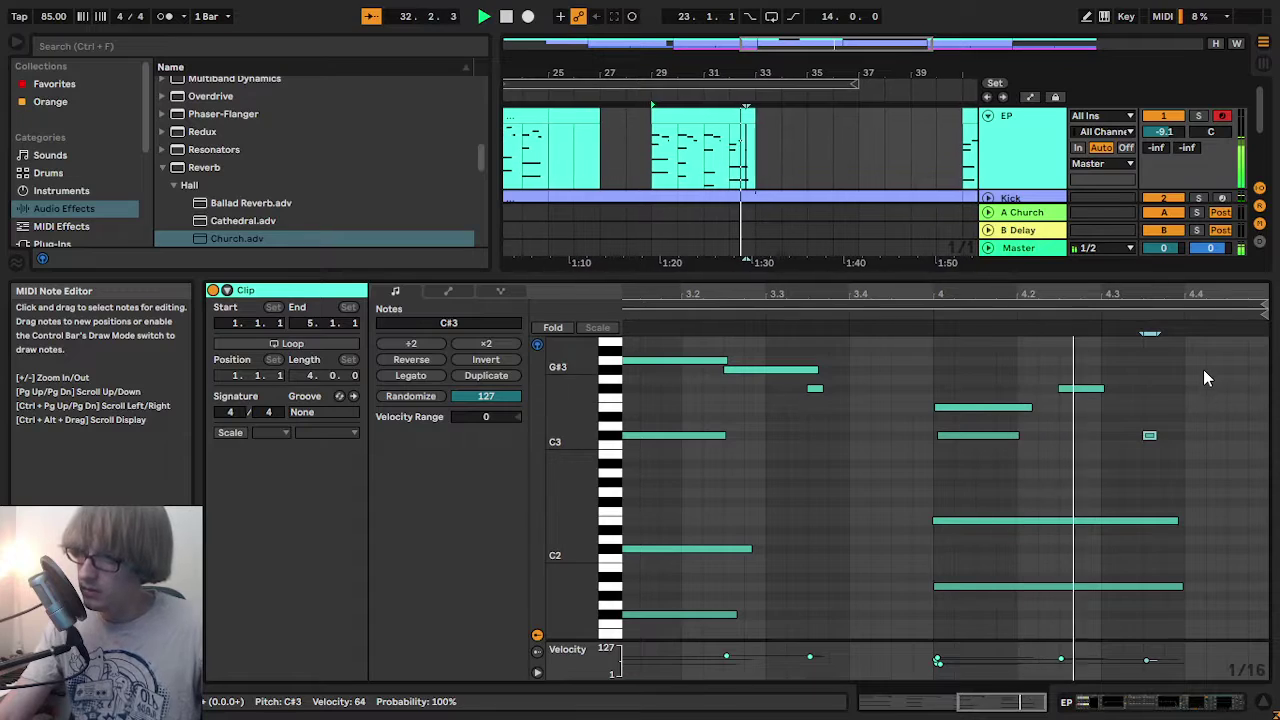
- Move the four-bar EP clip from bar 29 to bar 25, directly behind the preceding chords
{"action": "left_click", "coordinate": [835, 140]}
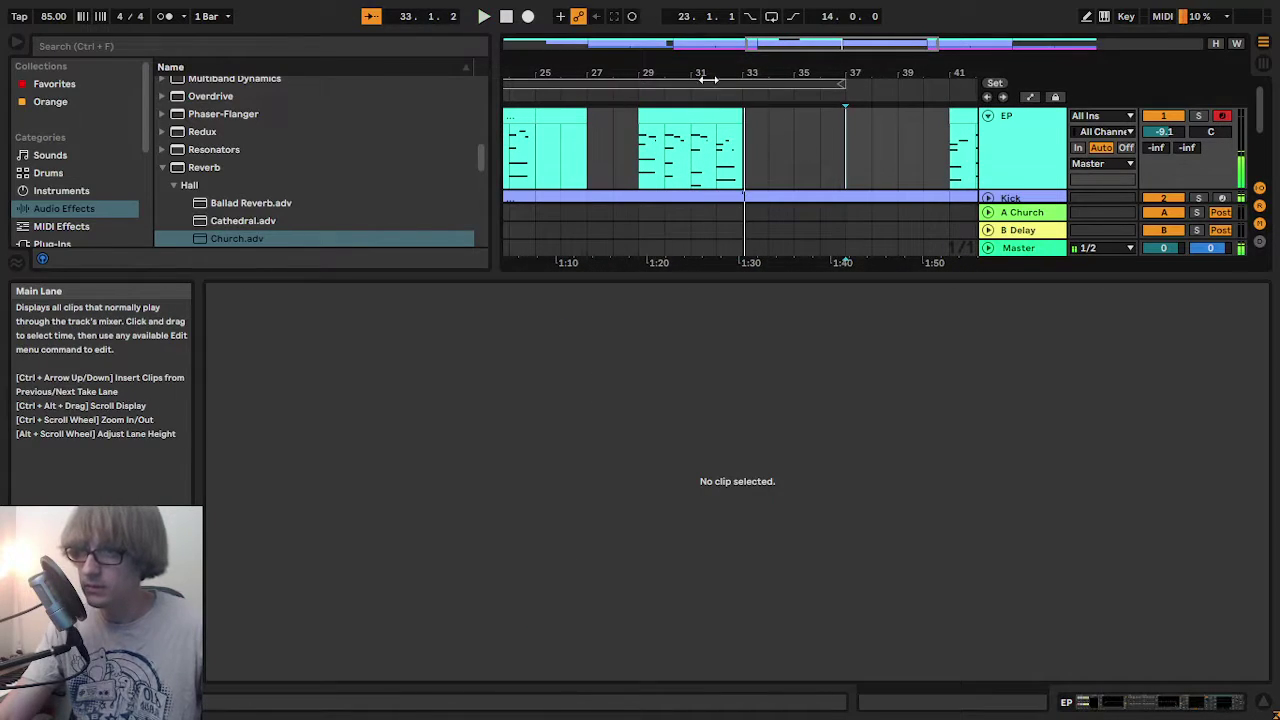
{"action": "mouse_move", "coordinate": [708, 77]}
{"action": "left_mouse_down"}
{"action": "mouse_move", "coordinate": [880, 68]}
{"action": "mouse_move", "coordinate": [862, 68]}
{"action": "left_mouse_up"}
{"action": "left_click", "coordinate": [765, 150]}
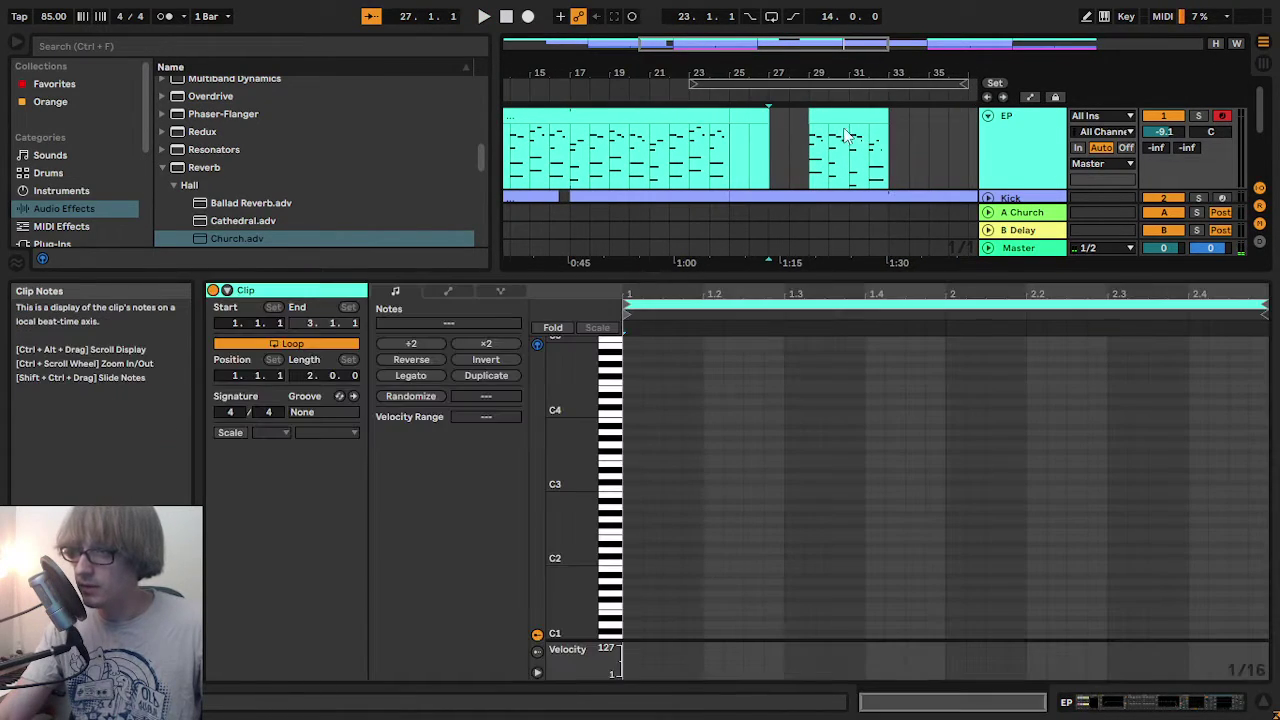
{"action": "left_click_drag", "start_coordinate": [846, 117], "coordinate": [766, 118]}
{"action": "left_click", "coordinate": [871, 148]}
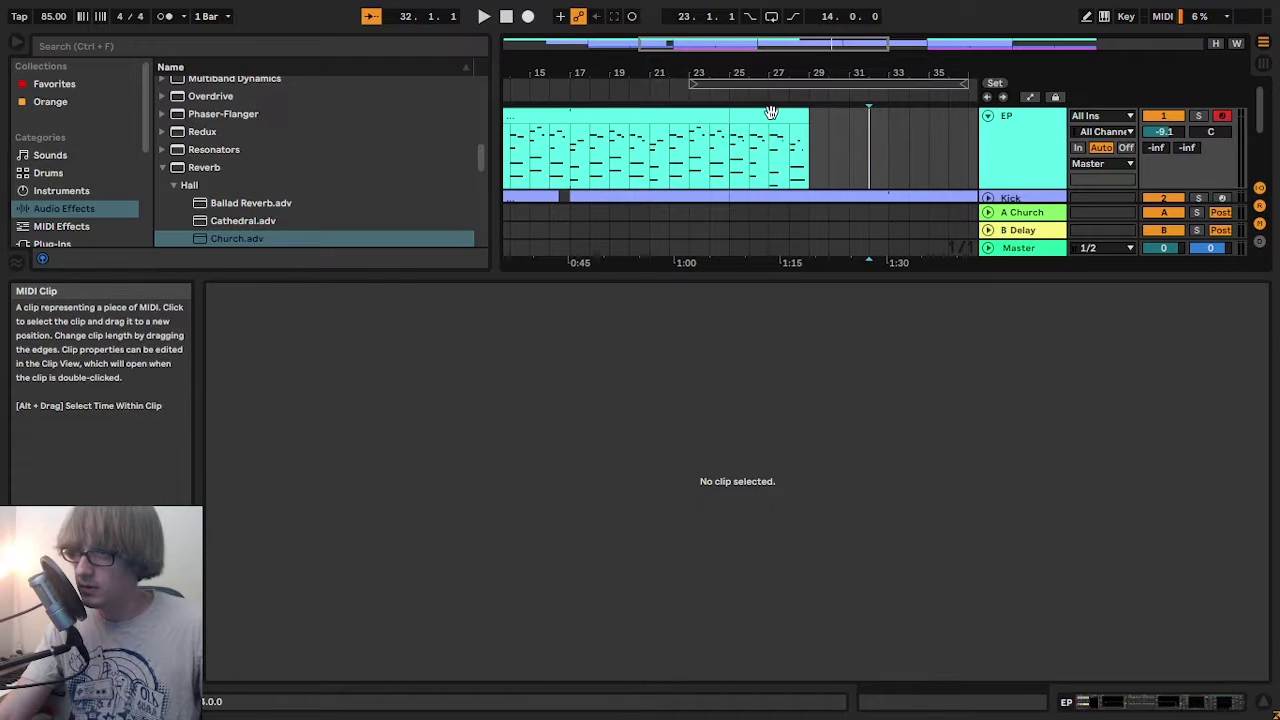
- Consolidate the four-bar EP clip at bar 25 and turn on its looping
{"action": "left_click", "coordinate": [771, 112]}
{"action": "right_click", "coordinate": [776, 112]}
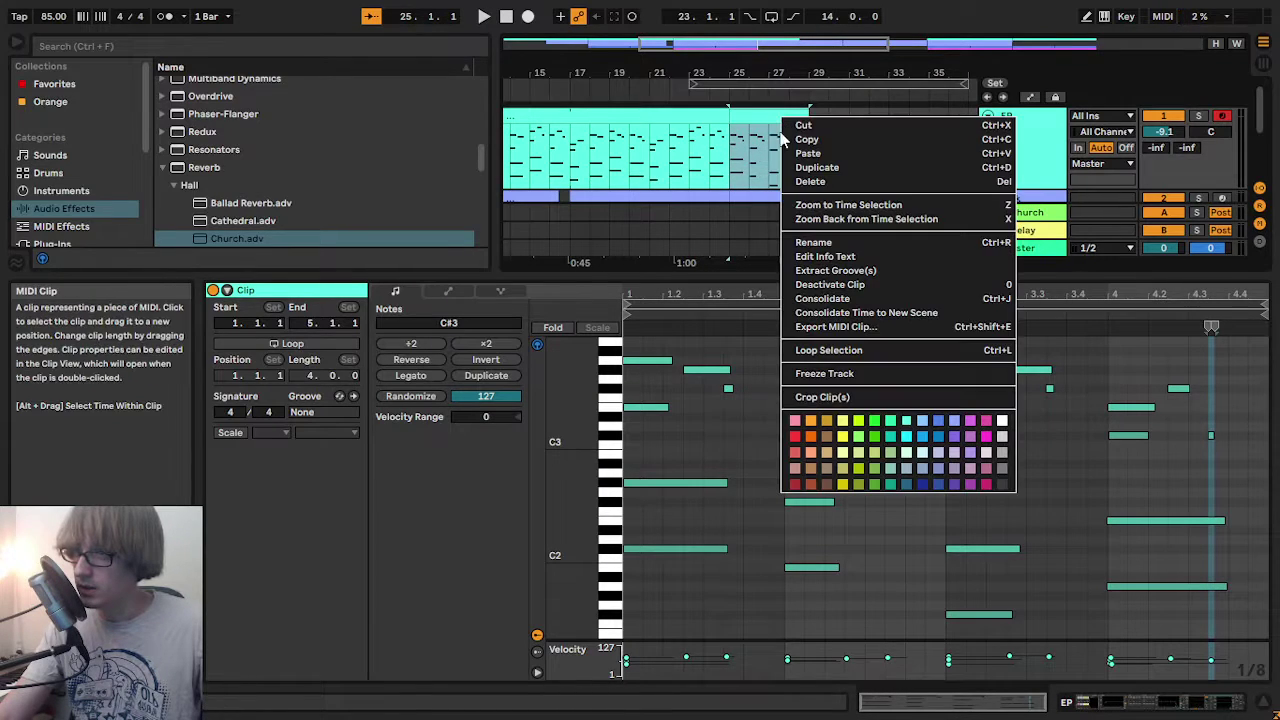
{"action": "left_click", "coordinate": [886, 303]}
{"action": "left_click", "coordinate": [290, 343]}
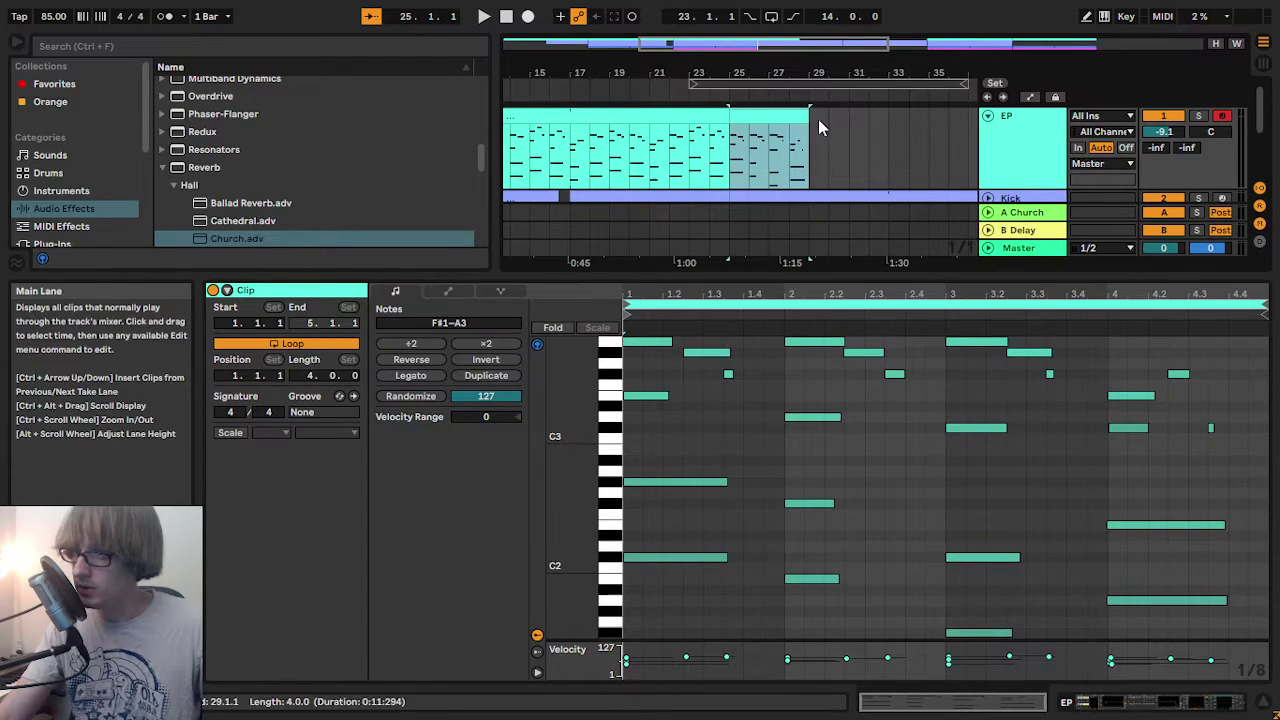
- Extend the looped EP clip to bar 33 and consolidate it into one eight-bar clip
{"action": "left_click_drag", "start_coordinate": [808, 119], "coordinate": [889, 130]}
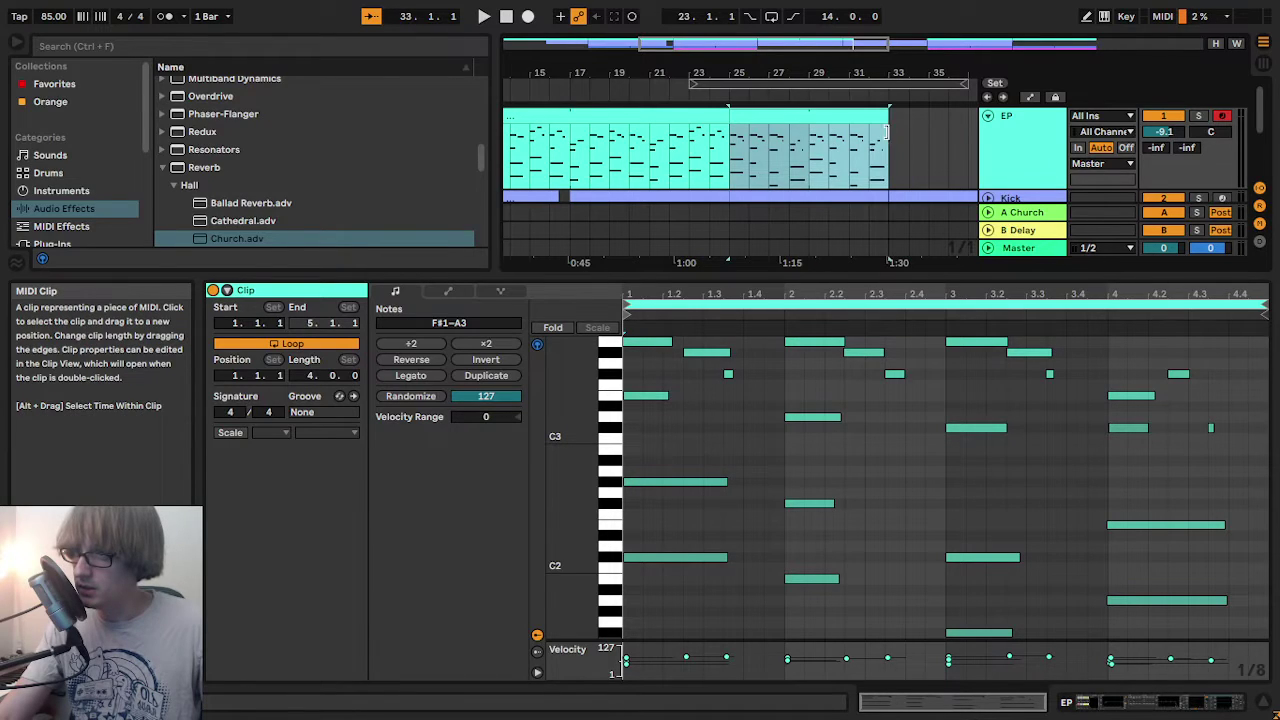
{"action": "right_click", "coordinate": [830, 118]}
{"action": "left_click", "coordinate": [872, 300]}
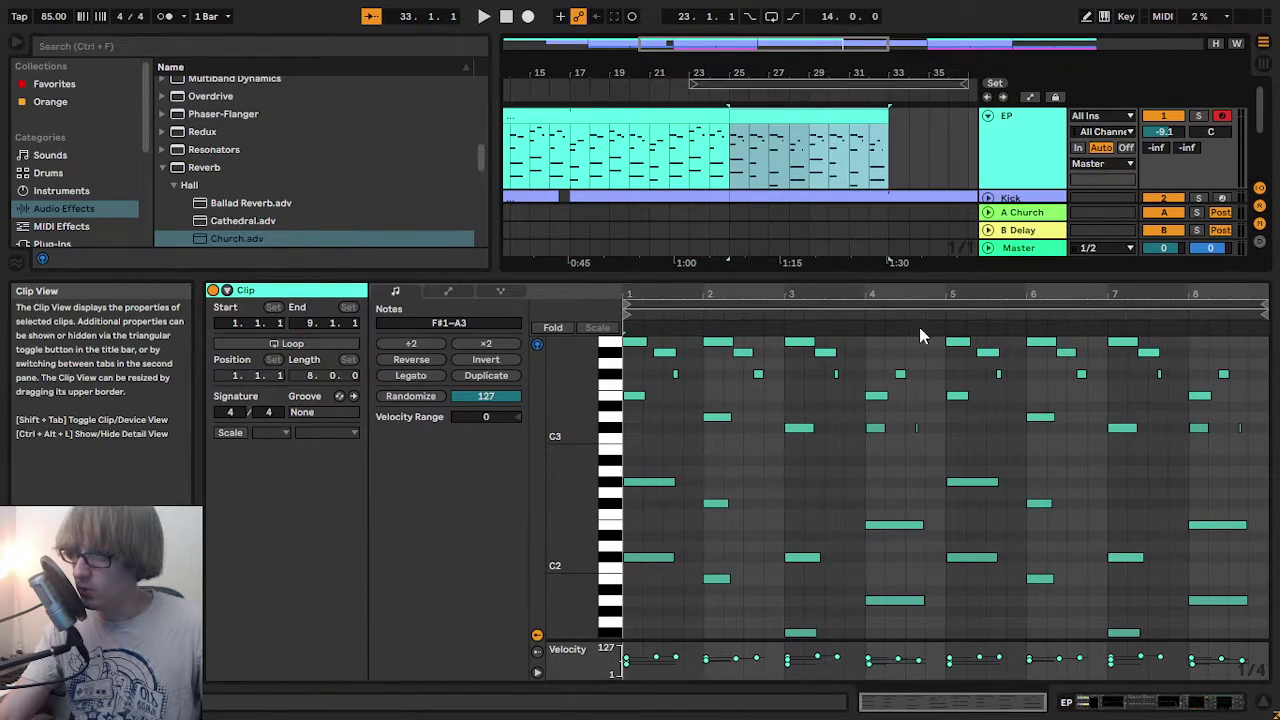
- Turn on looping for the eight-bar EP clip, extend it to bar 41, and enlarge the arrangement view to show all tracks
{"action": "left_click_drag", "start_coordinate": [886, 73], "coordinate": [690, 55]}
{"action": "left_click", "coordinate": [745, 134]}
{"action": "left_click", "coordinate": [672, 132]}
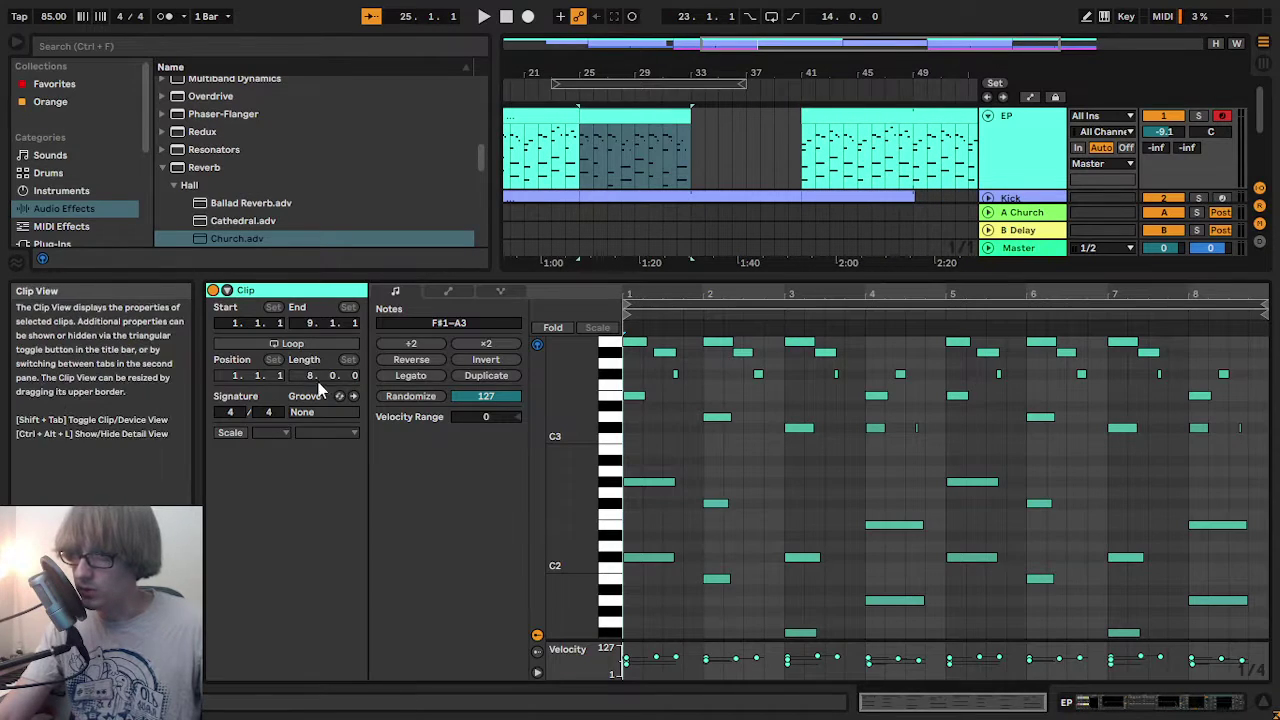
{"action": "left_click", "coordinate": [290, 343]}
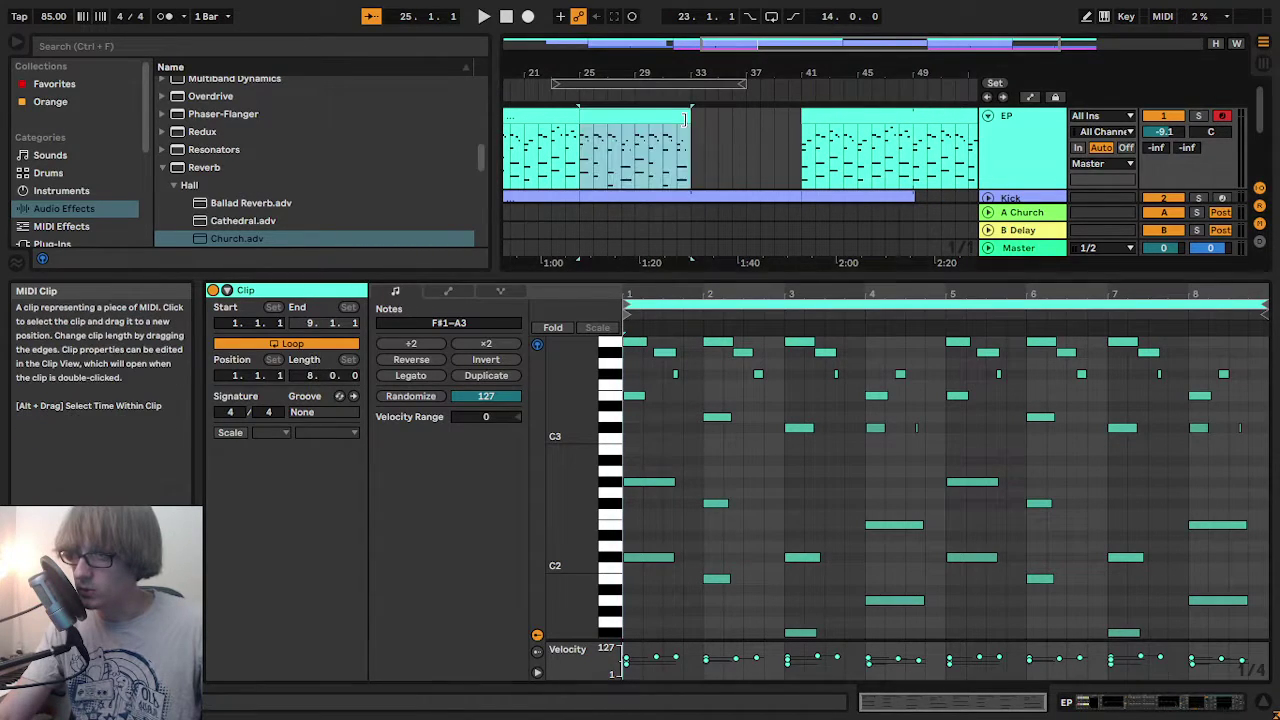
{"action": "left_click_drag", "start_coordinate": [692, 114], "coordinate": [801, 114]}
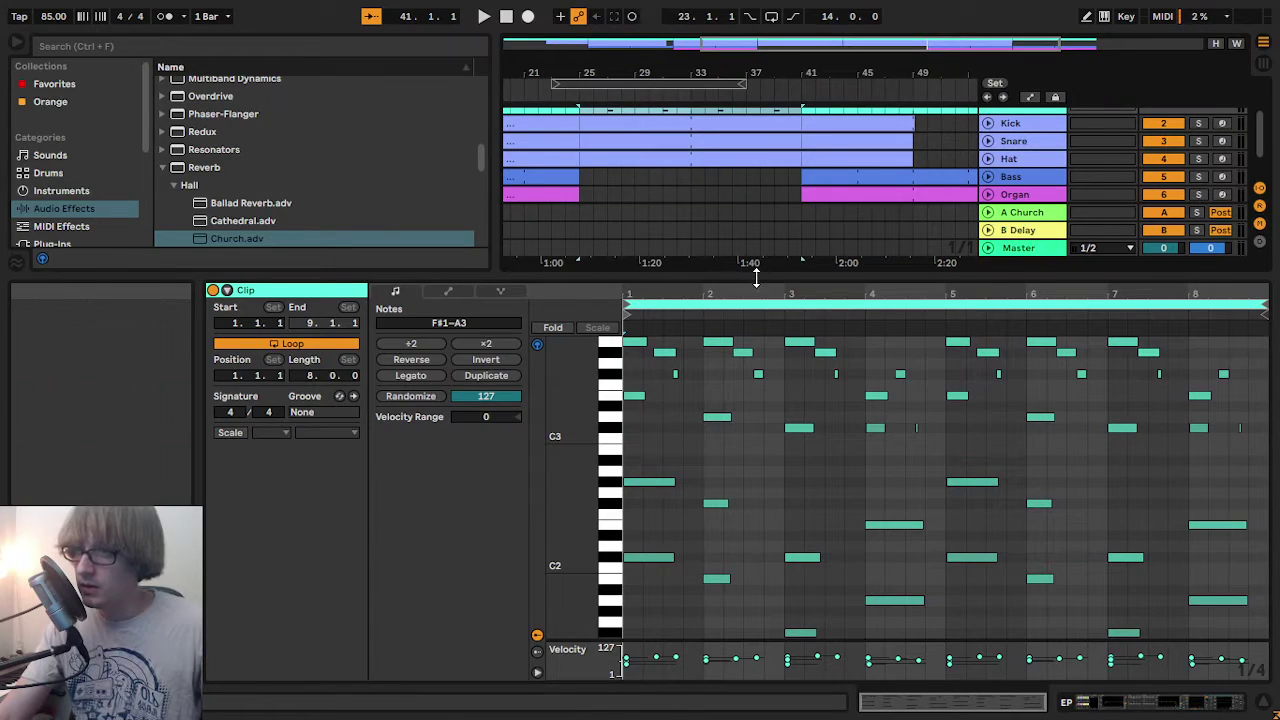
{"action": "left_click_drag", "start_coordinate": [750, 277], "coordinate": [726, 505]}
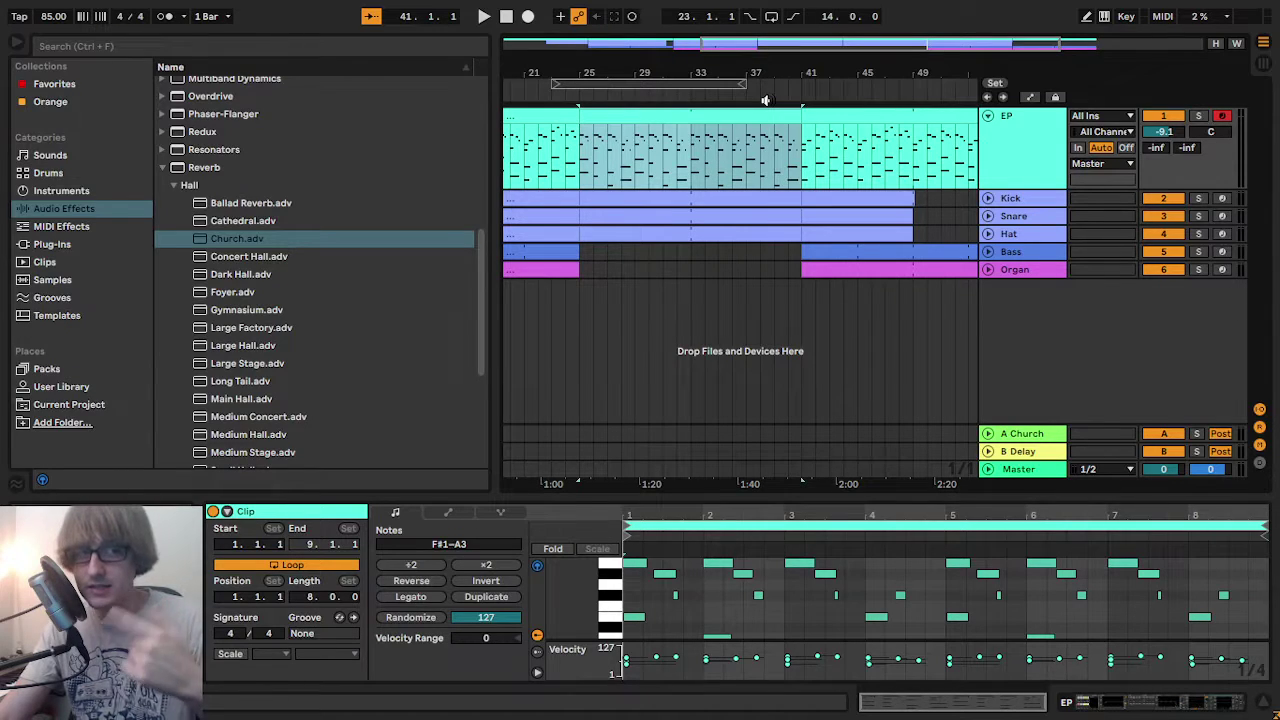
- Play the extended EP section through the transition at bar 41, where the bass and organ return
{"action": "left_click", "coordinate": [785, 178]}
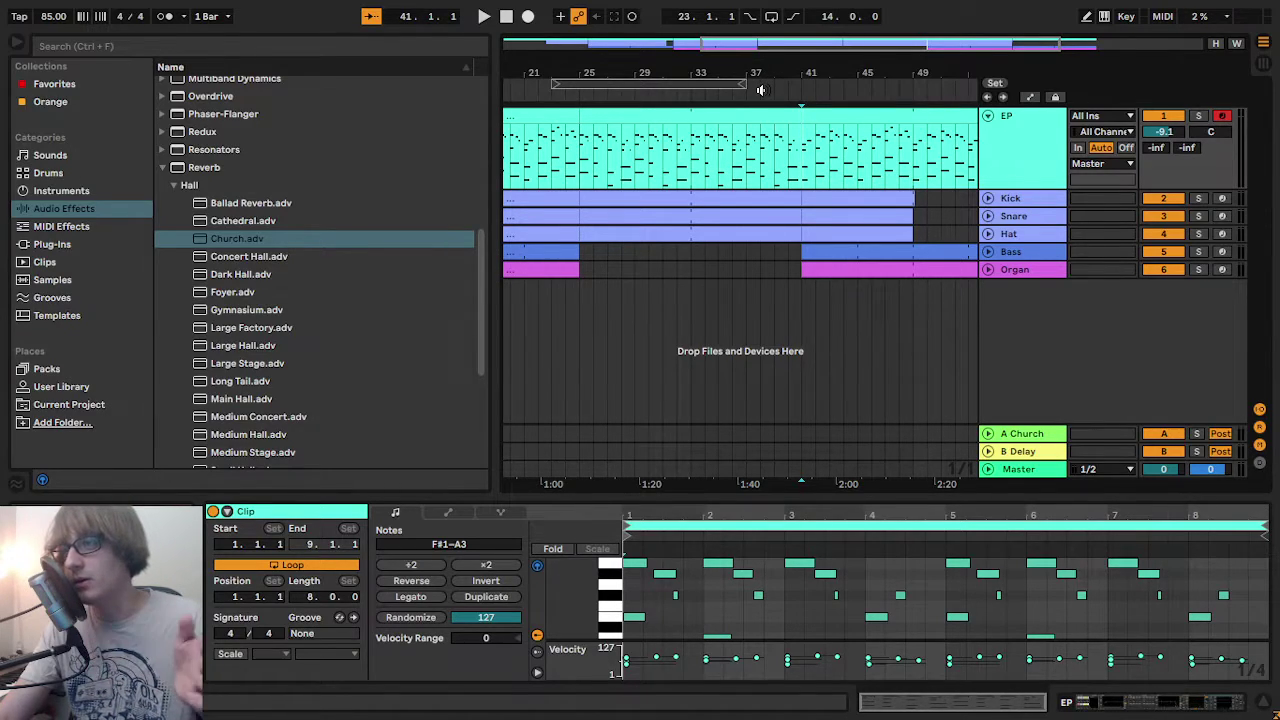
{"action": "left_click", "coordinate": [761, 90]}
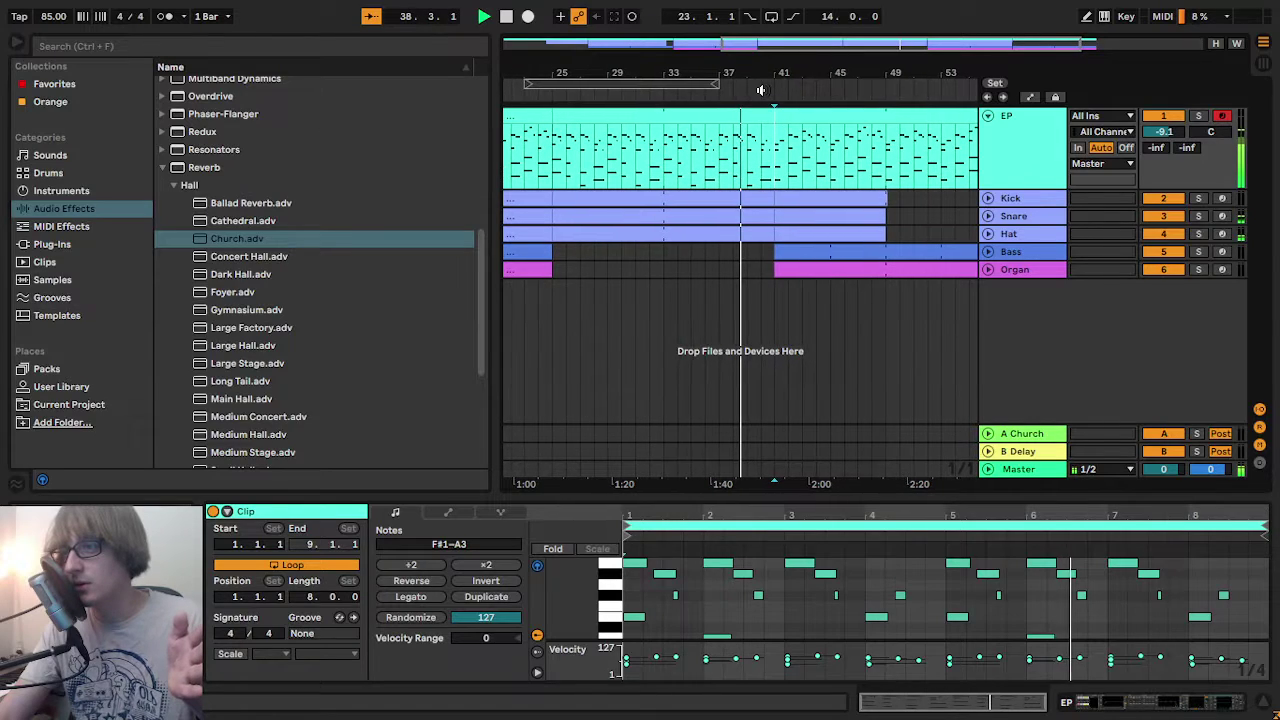
{"action": "left_click_drag", "start_coordinate": [775, 70], "coordinate": [783, 100]}
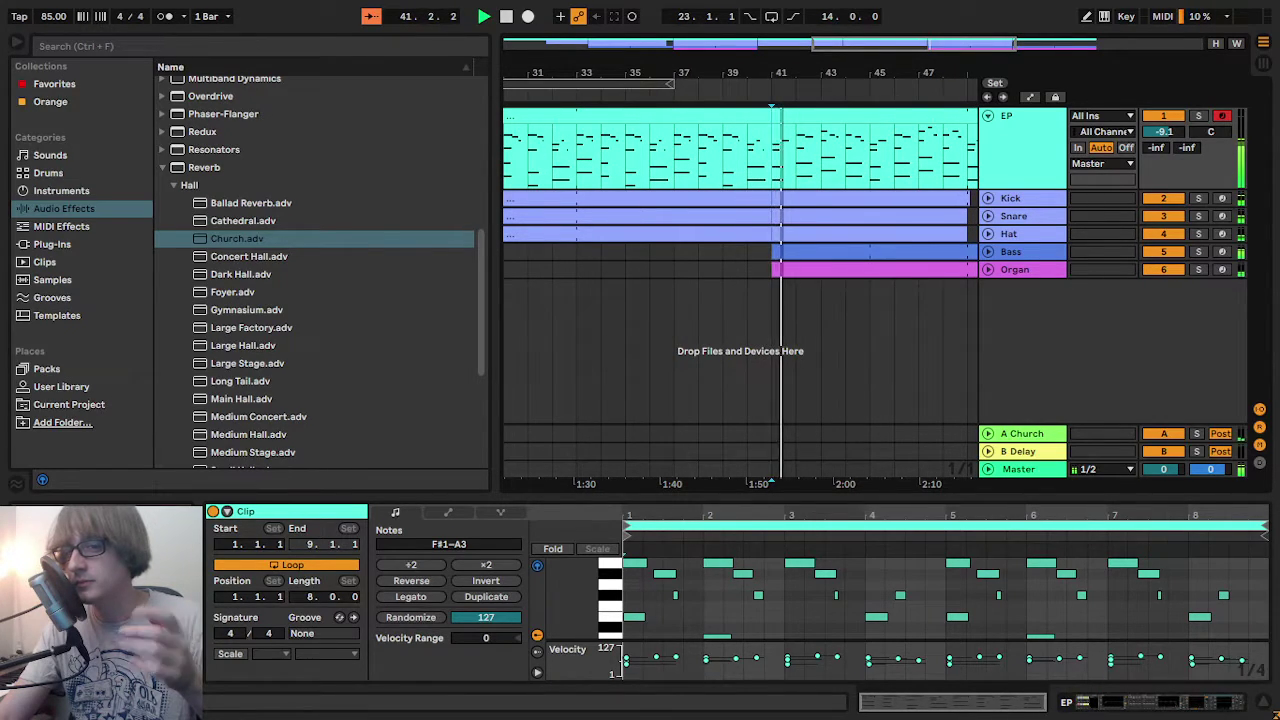
{"action": "left_click_drag", "start_coordinate": [783, 100], "coordinate": [770, 125]}
{"action": "key", "text": "space"}
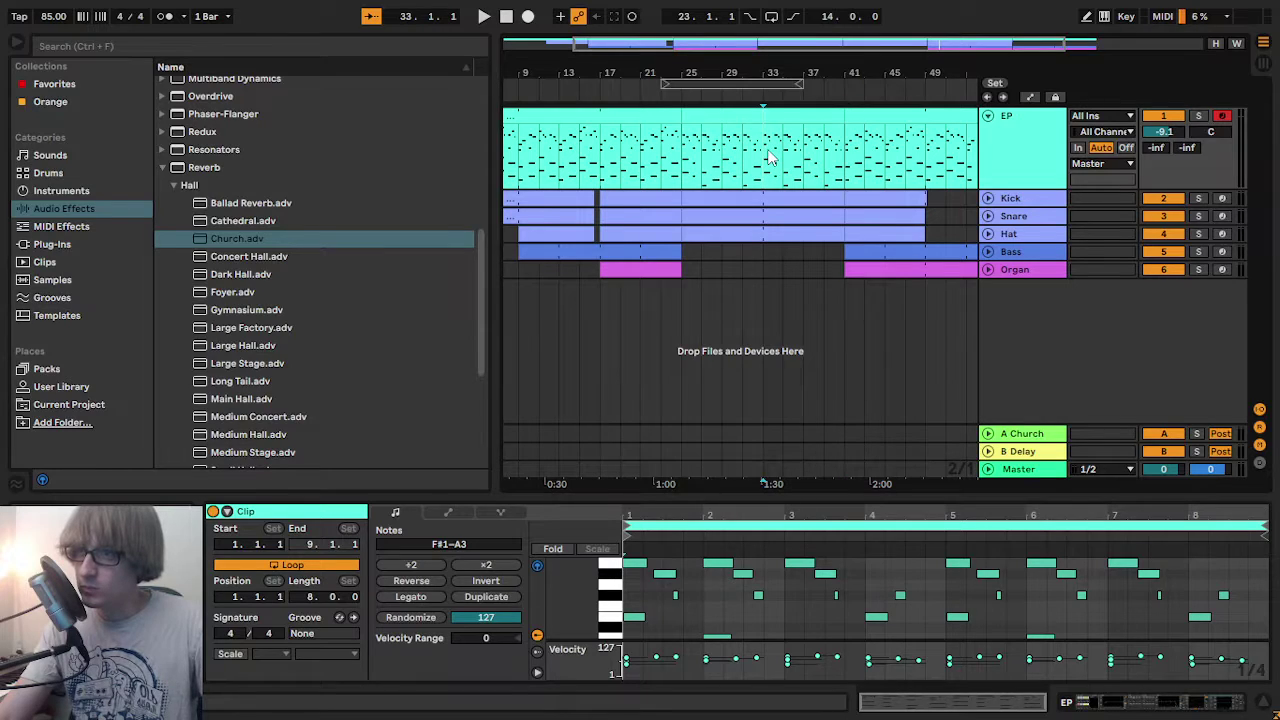
- Open the looped EP clip spanning bars 25 to 41 and enlarge its note editor on bars 5 to 8
{"action": "left_click", "coordinate": [641, 141]}
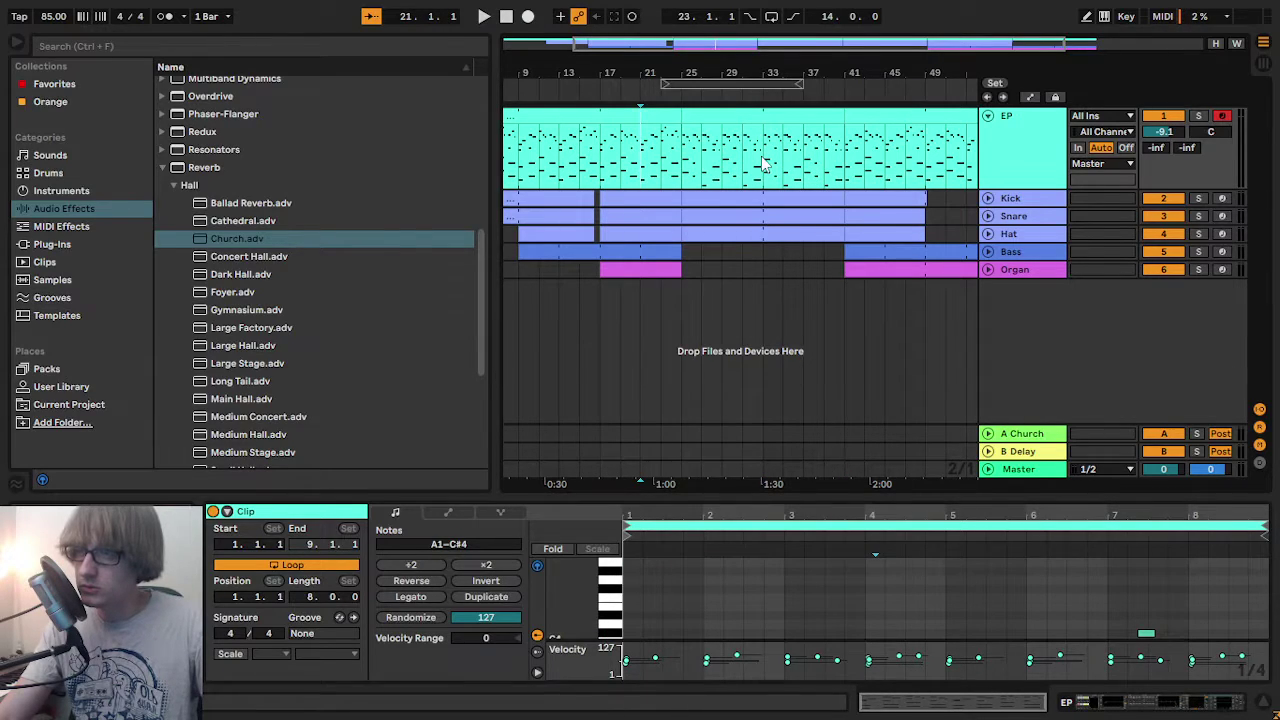
{"action": "left_click", "coordinate": [763, 163]}
{"action": "left_click_drag", "start_coordinate": [749, 74], "coordinate": [727, 143]}
{"action": "left_click", "coordinate": [709, 122]}
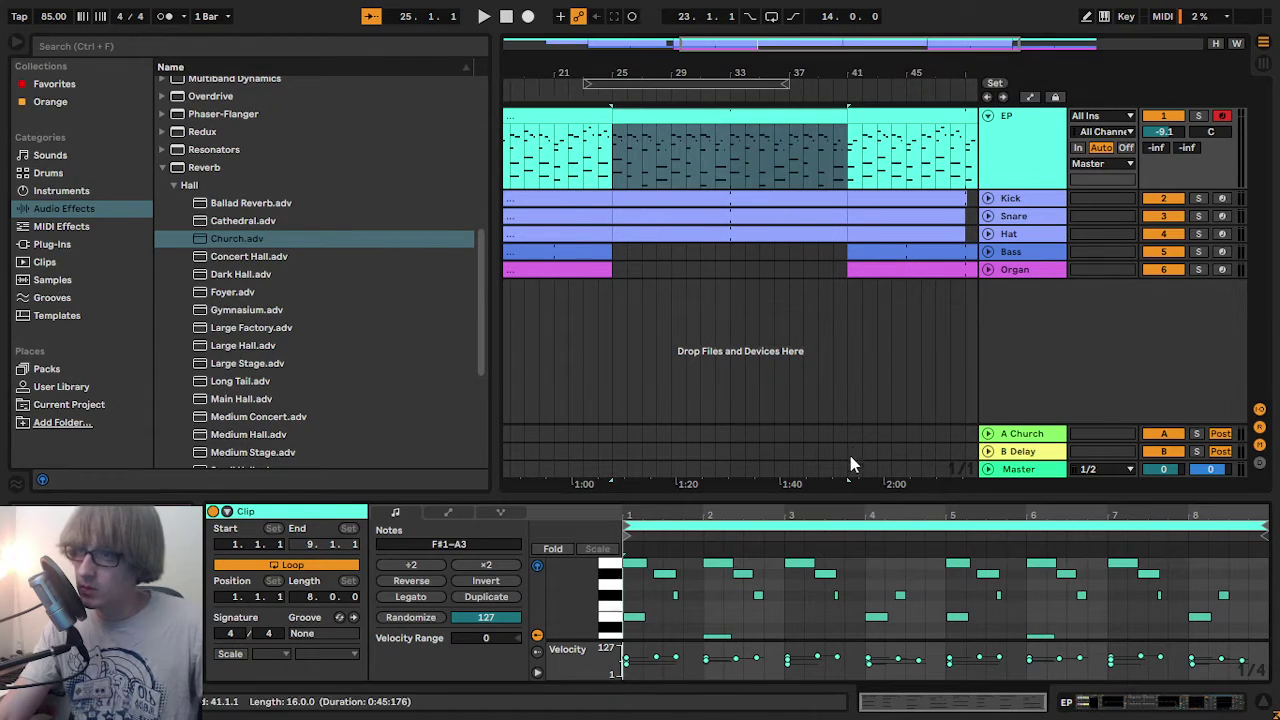
{"action": "left_click_drag", "start_coordinate": [893, 495], "coordinate": [893, 130]}
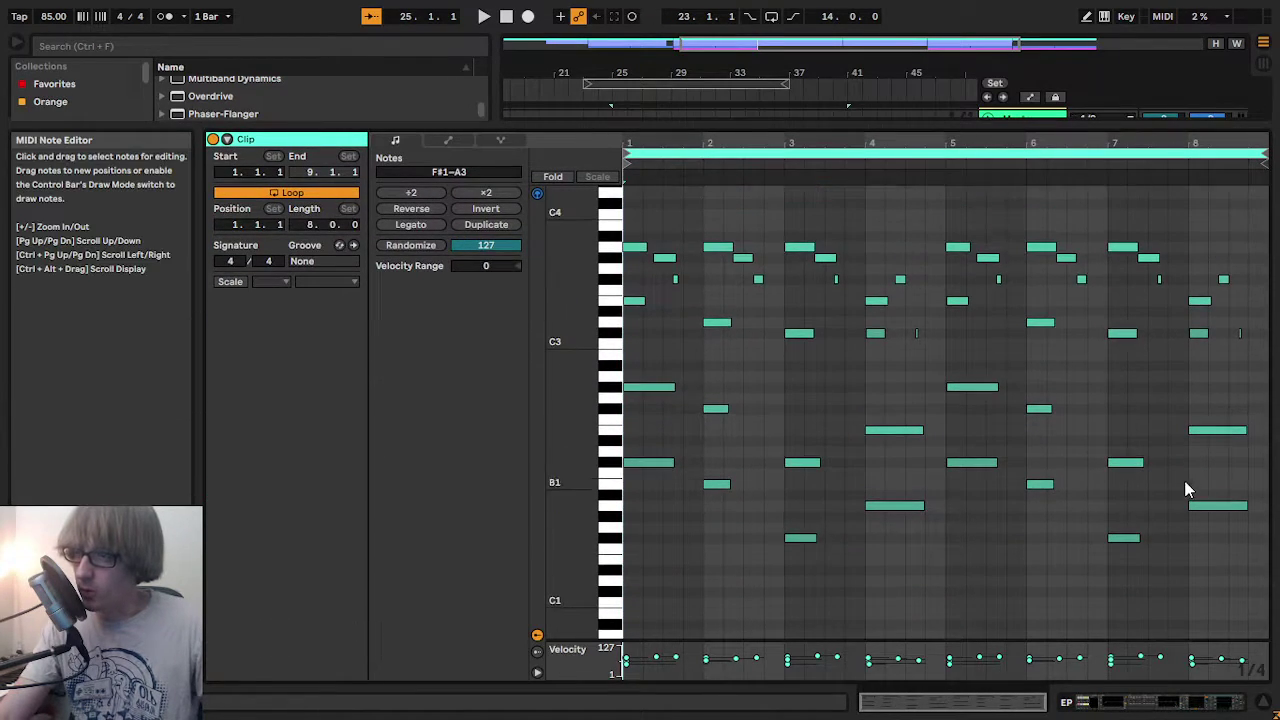
{"action": "left_click_drag", "start_coordinate": [1246, 140], "coordinate": [1238, 218]}
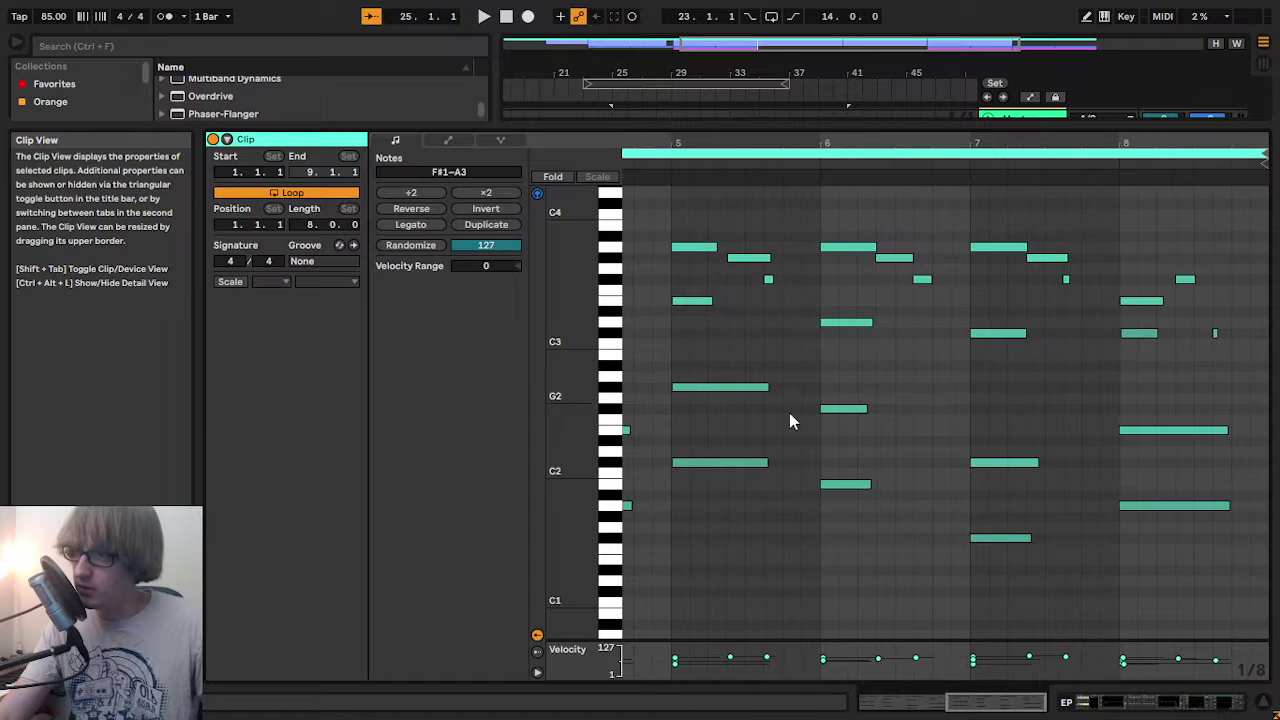
- Lower the two long bass notes in bar 8 by five semitones to E1 and B1, and play from bar 7
{"action": "left_click", "coordinate": [603, 411]}
{"action": "key", "text": "Escape"}
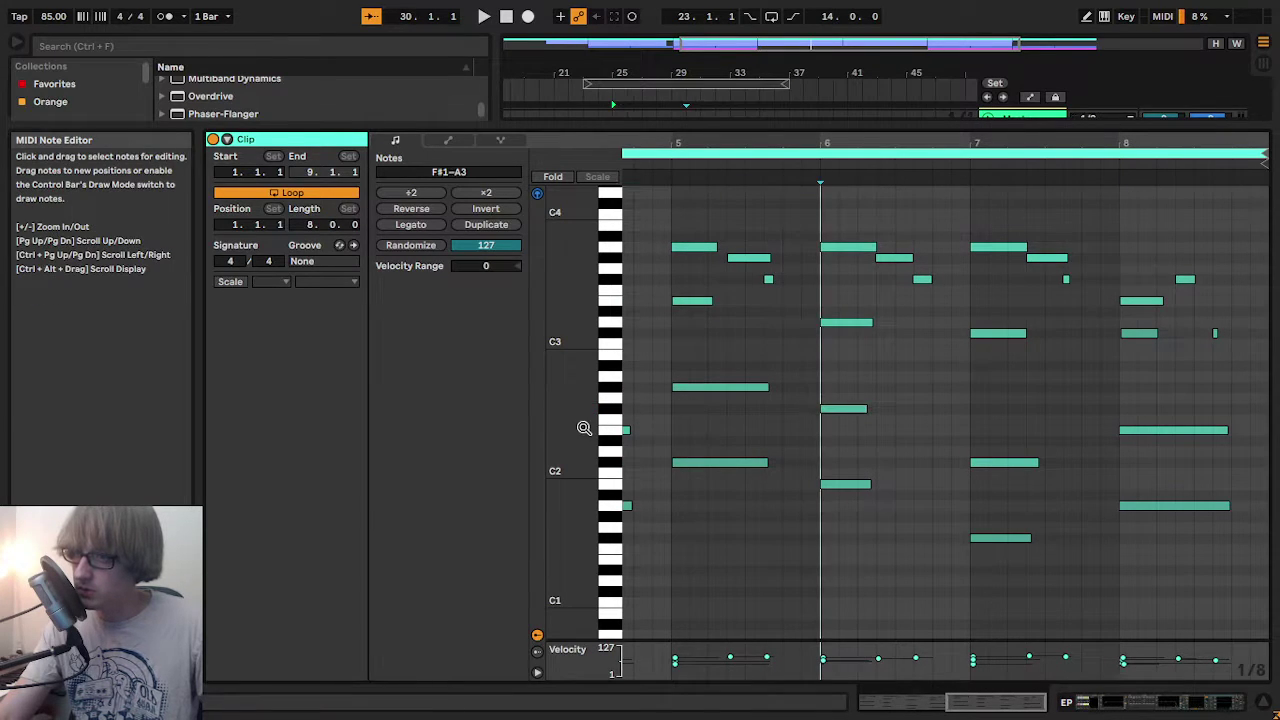
{"action": "left_click_drag", "start_coordinate": [586, 428], "coordinate": [566, 428]}
{"action": "left_click_drag", "start_coordinate": [1147, 529], "coordinate": [1177, 413]}
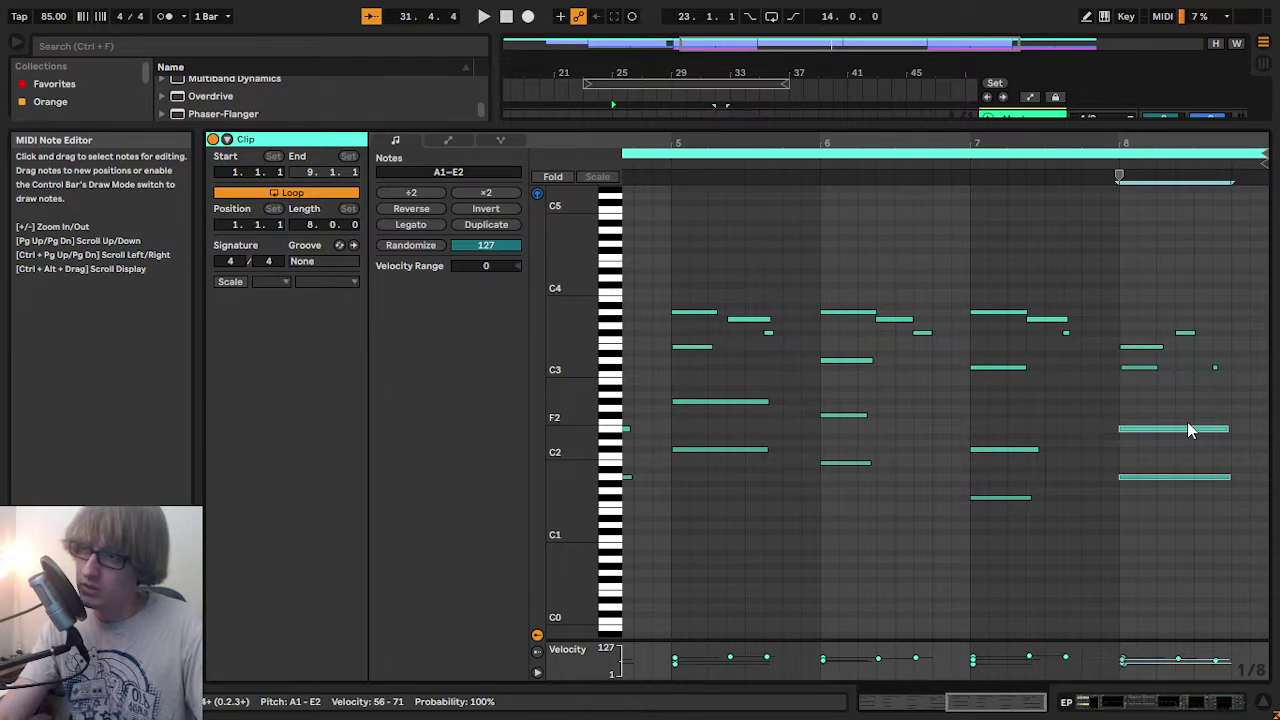
{"action": "left_click_drag", "start_coordinate": [576, 420], "coordinate": [598, 421]}
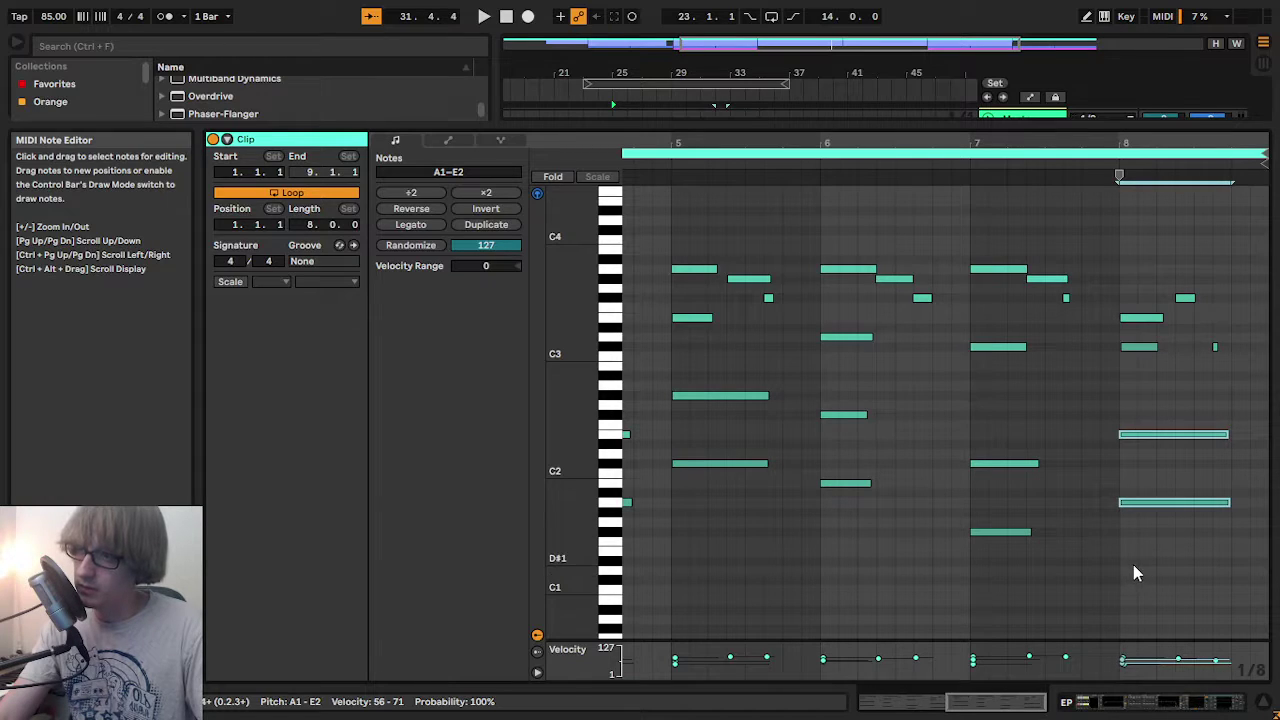
{"action": "key", "text": "Down"}
{"action": "key", "text": "Down"}
{"action": "key", "text": "Down"}
{"action": "key", "text": "Down"}
{"action": "key", "text": "Down"}
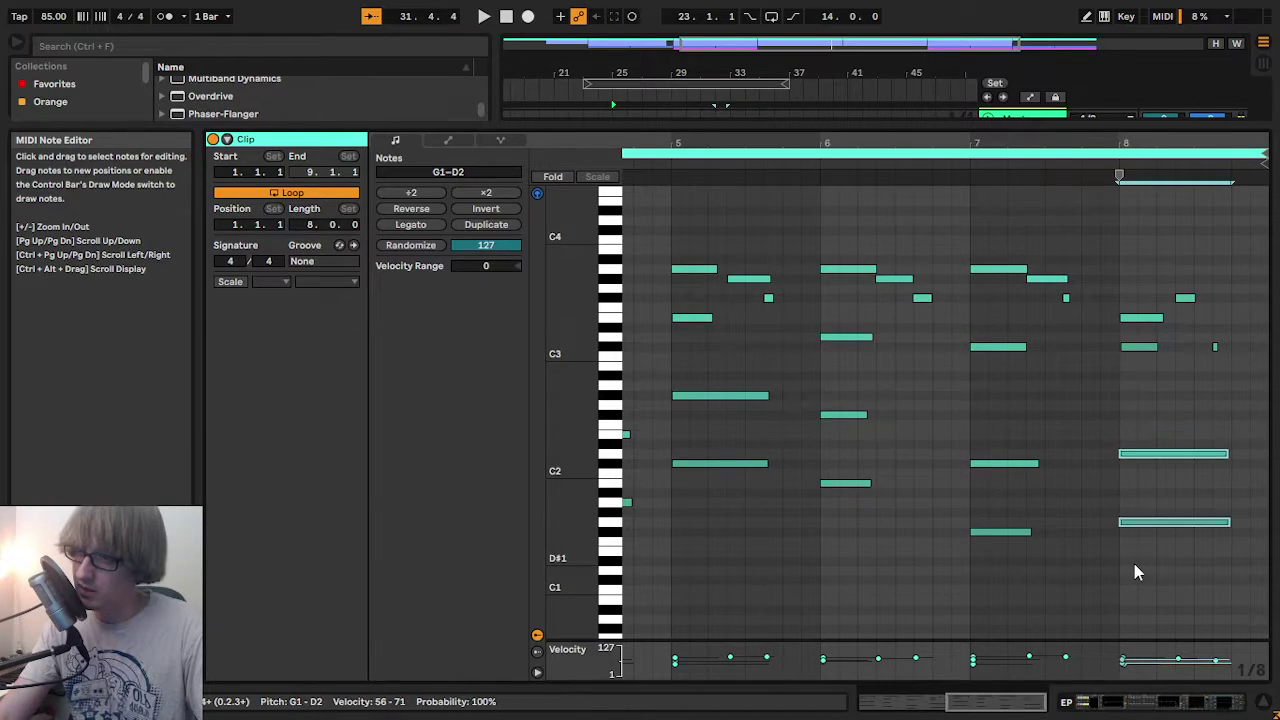
{"action": "left_click", "coordinate": [959, 168]}
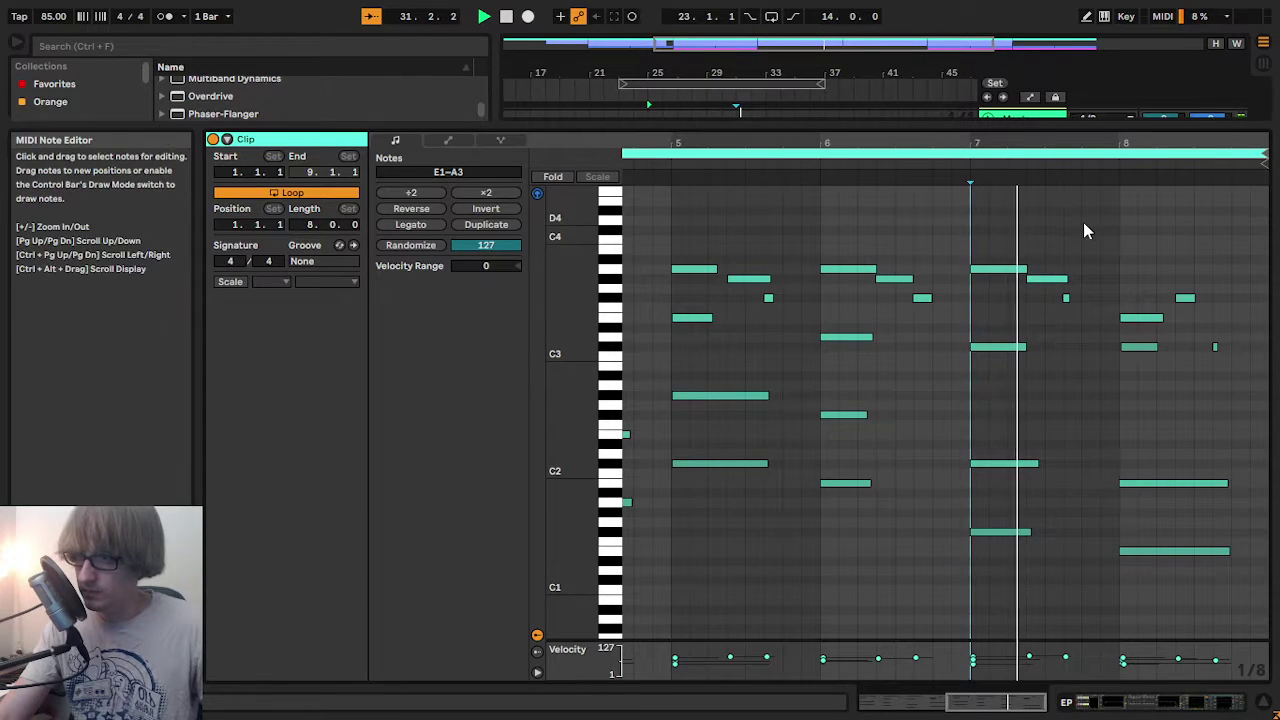
{"action": "mouse_move", "coordinate": [1078, 143]}
{"action": "left_mouse_down"}
{"action": "mouse_move", "coordinate": [1078, 185]}
{"action": "mouse_move", "coordinate": [1078, 158]}
{"action": "left_mouse_up"}
{"action": "key", "text": "space"}
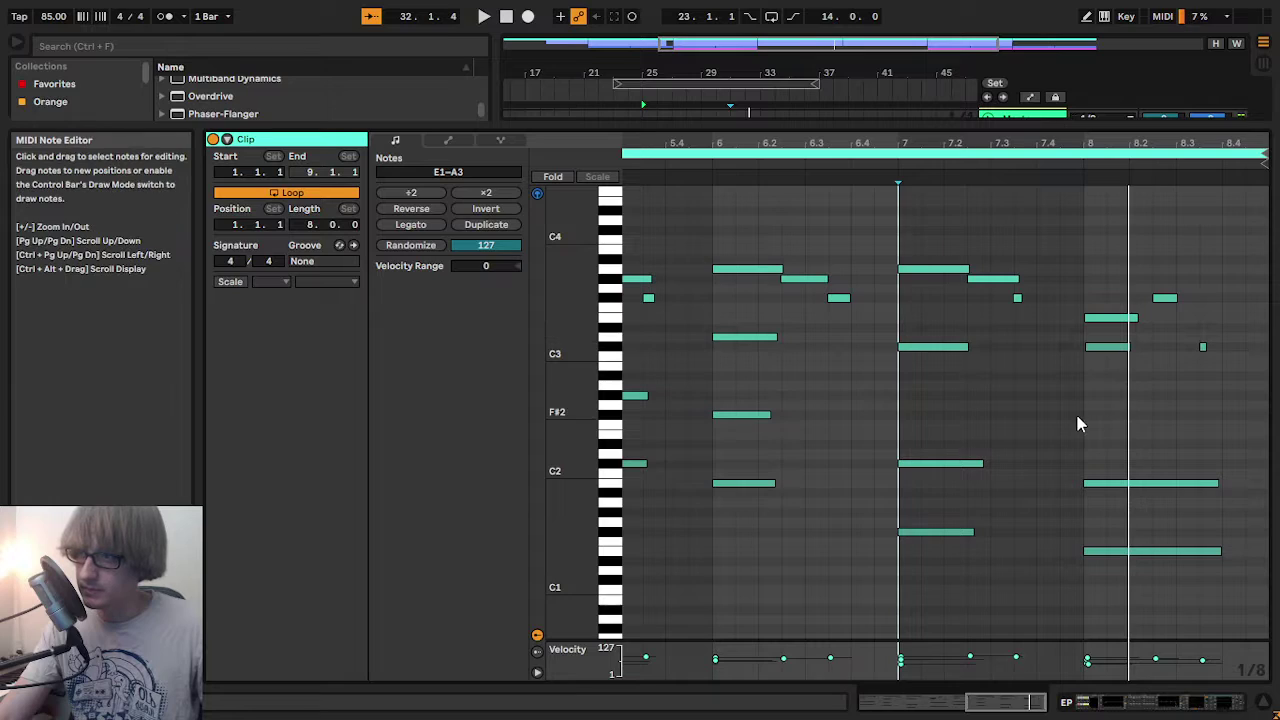
- Raise the top note at the start of the bar 8 chord four semitones to G#3
{"action": "left_click", "coordinate": [1112, 317]}
{"action": "key", "text": "Up"}
{"action": "key", "text": "Up"}
{"action": "key", "text": "Up"}
{"action": "key", "text": "Up"}
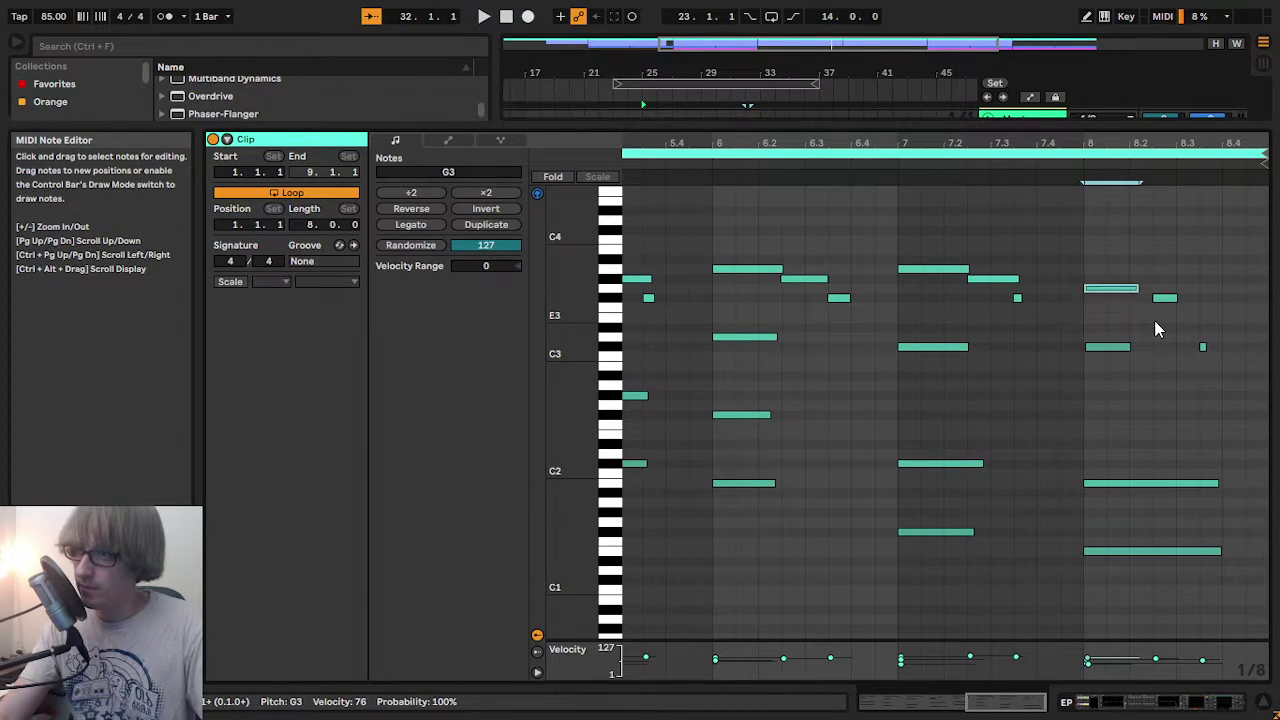
- Raise the C#3 note at the start of the bar 8 chord three semitones to E3
{"action": "left_click", "coordinate": [1100, 347]}
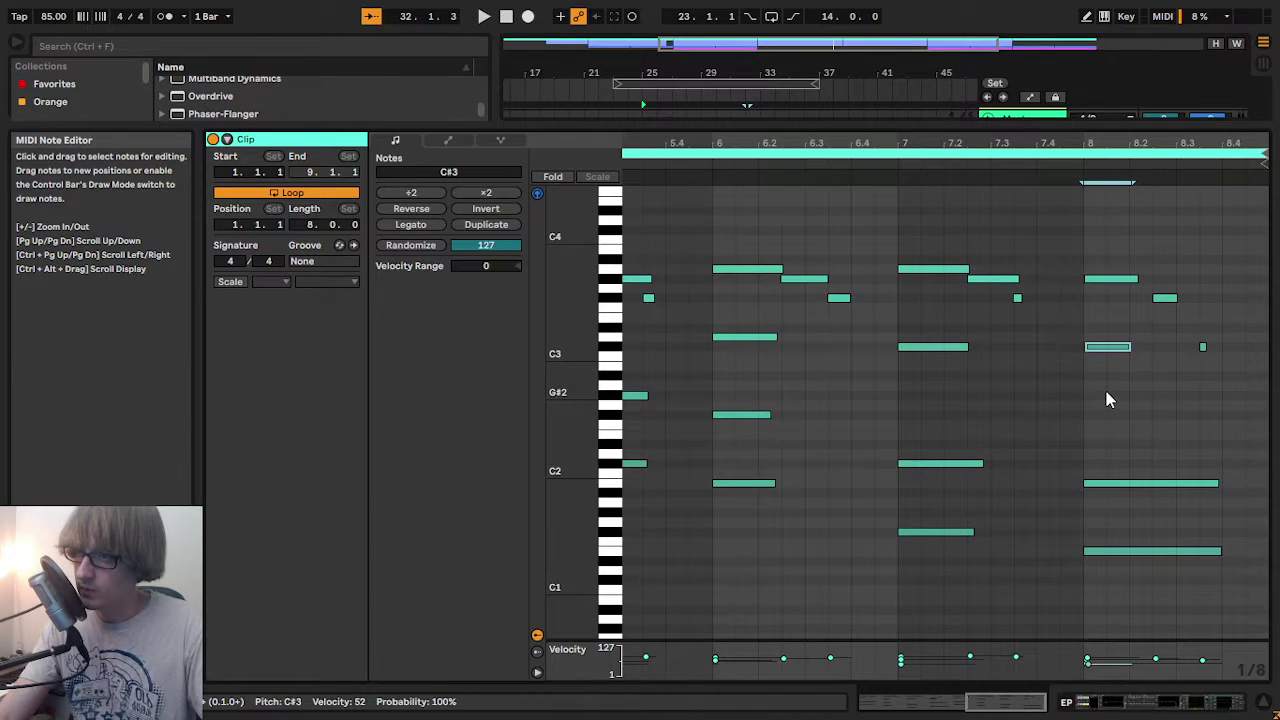
{"action": "key", "text": "Up"}
{"action": "key", "text": "Up"}
{"action": "key", "text": "Up"}
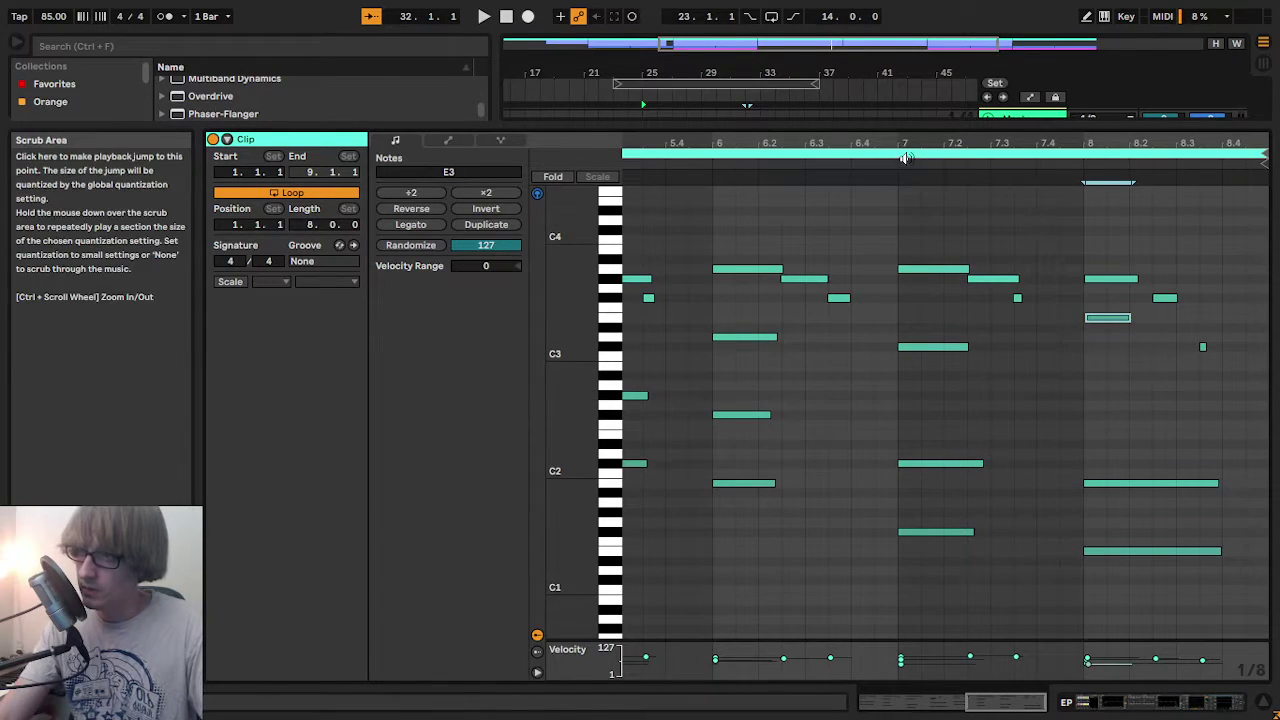
- Play the clip from bar 7 and raise the short note after beat 2 of bar 8 five semitones to B3
{"action": "left_click", "coordinate": [905, 158]}
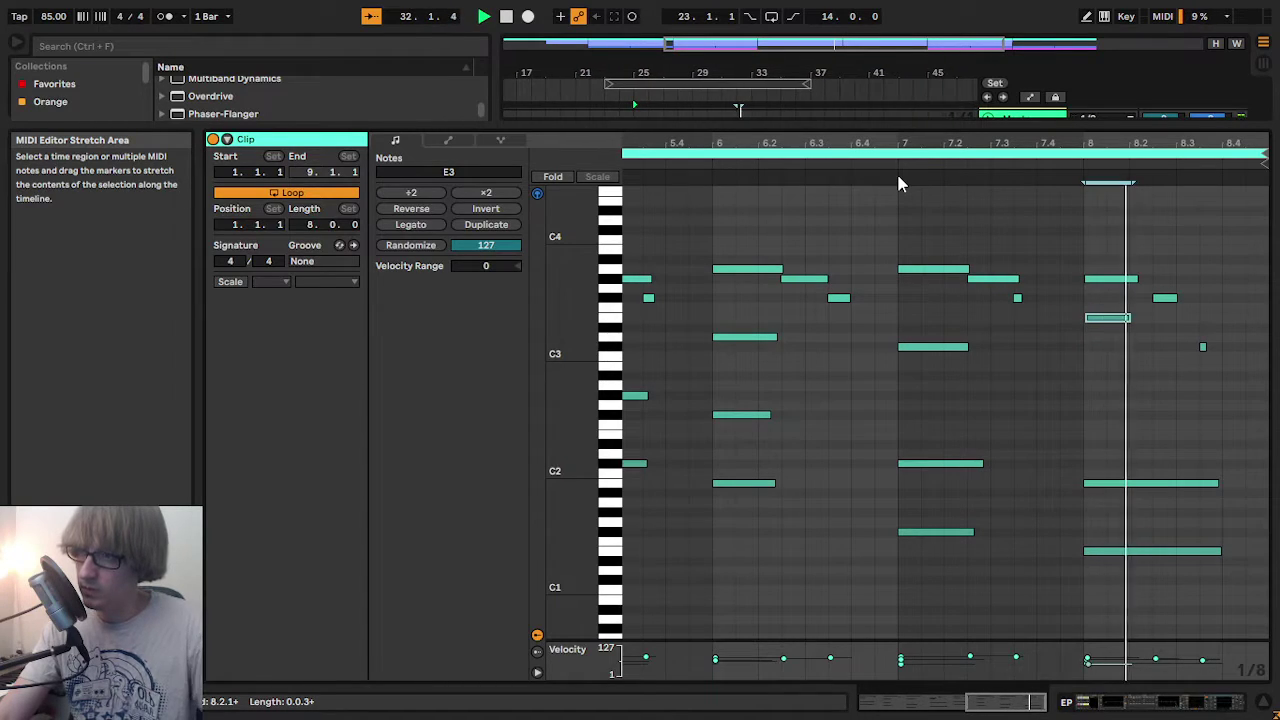
{"action": "key", "text": "space"}
{"action": "left_click_drag", "start_coordinate": [1088, 412], "coordinate": [1113, 253]}
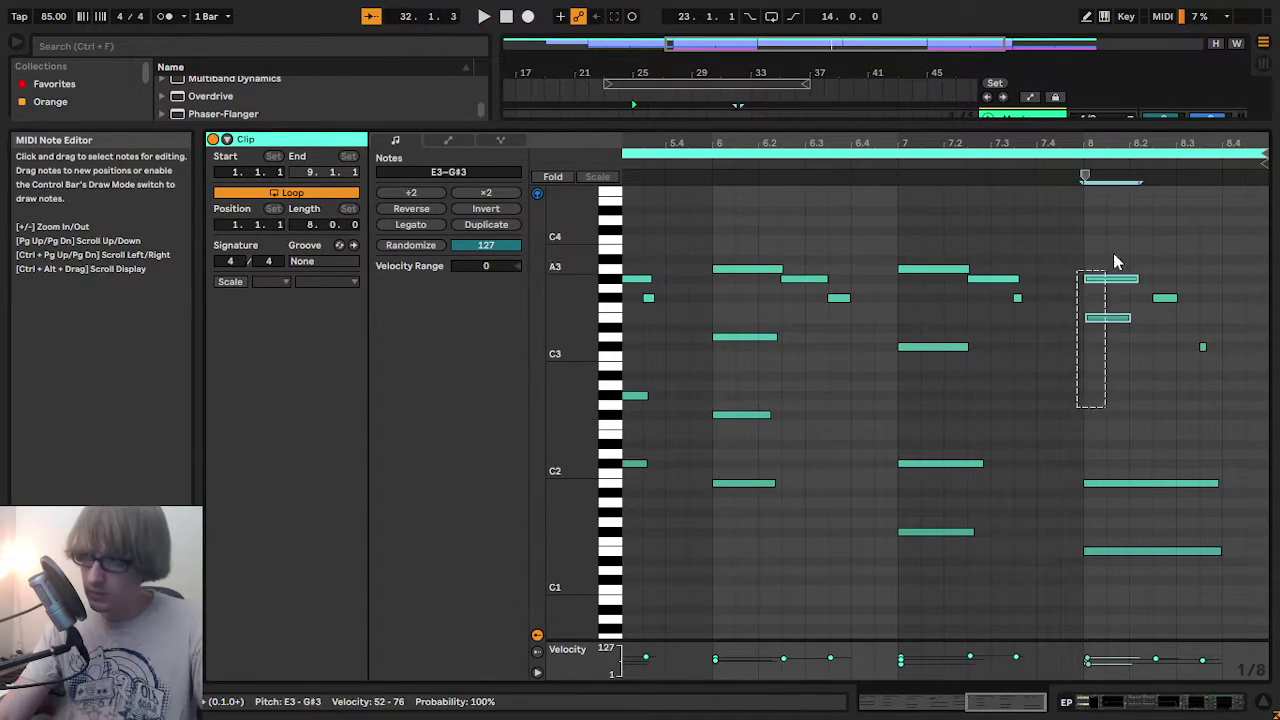
{"action": "scroll", "coordinate": [1175, 340], "scroll_direction": "up", "scroll_amount": 2}
{"action": "left_click", "coordinate": [1165, 354]}
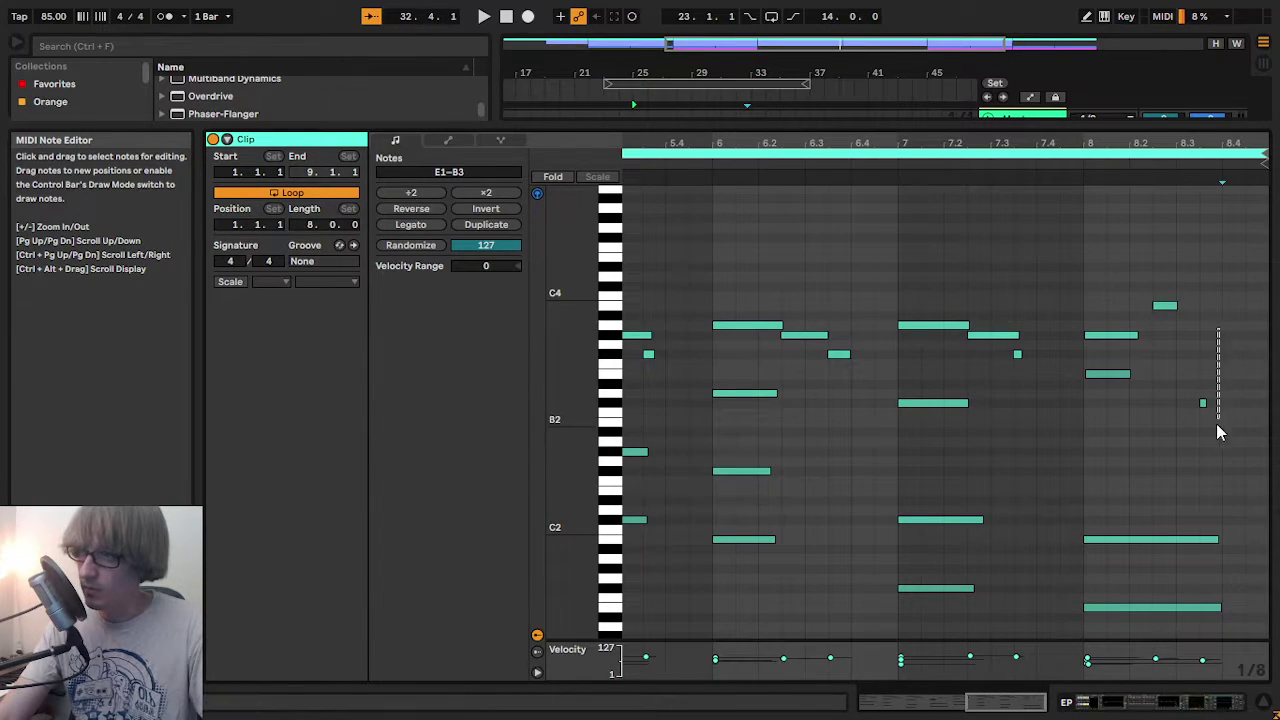
- Raise the last short note in bar 8 seven semitones to G#3
{"action": "key", "text": "Up"}
{"action": "key", "text": "Up"}
{"action": "key", "text": "Up"}
{"action": "key", "text": "Up"}
{"action": "key", "text": "Up"}
{"action": "key", "text": "Up"}
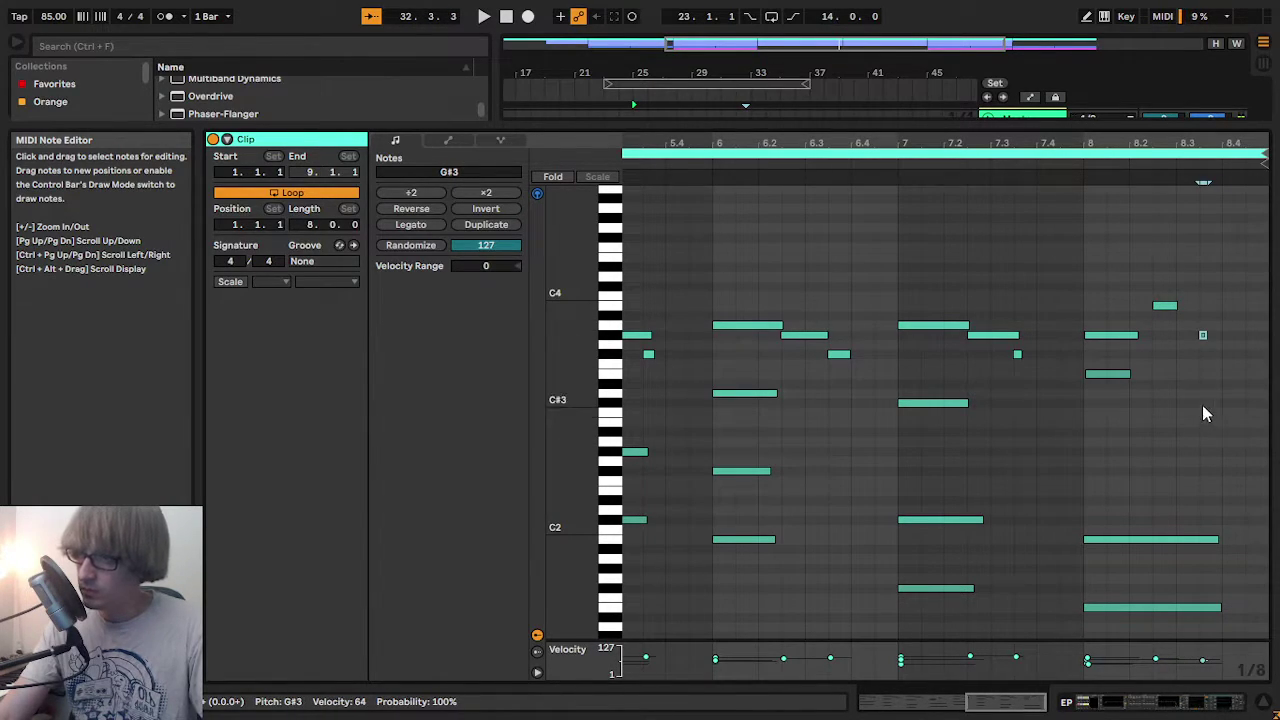
- Play back the revised EP chords from bar 25 and shrink the note editor to reveal the arrangement tracks
{"action": "left_click_drag", "start_coordinate": [1098, 369], "coordinate": [1240, 214]}
{"action": "key", "text": "space"}
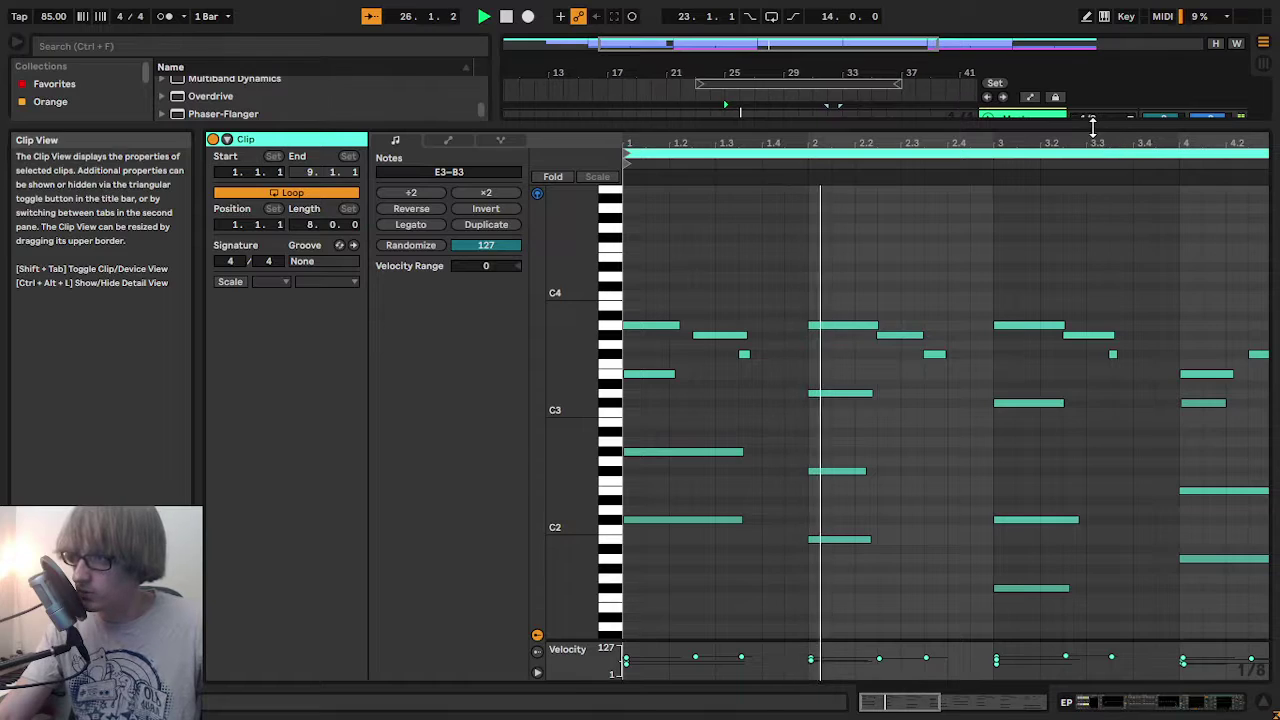
{"action": "mouse_move", "coordinate": [1092, 125]}
{"action": "left_mouse_down"}
{"action": "mouse_move", "coordinate": [1000, 432]}
{"action": "mouse_move", "coordinate": [1004, 400]}
{"action": "mouse_move", "coordinate": [1004, 495]}
{"action": "left_mouse_up"}
{"action": "left_click", "coordinate": [792, 274]}
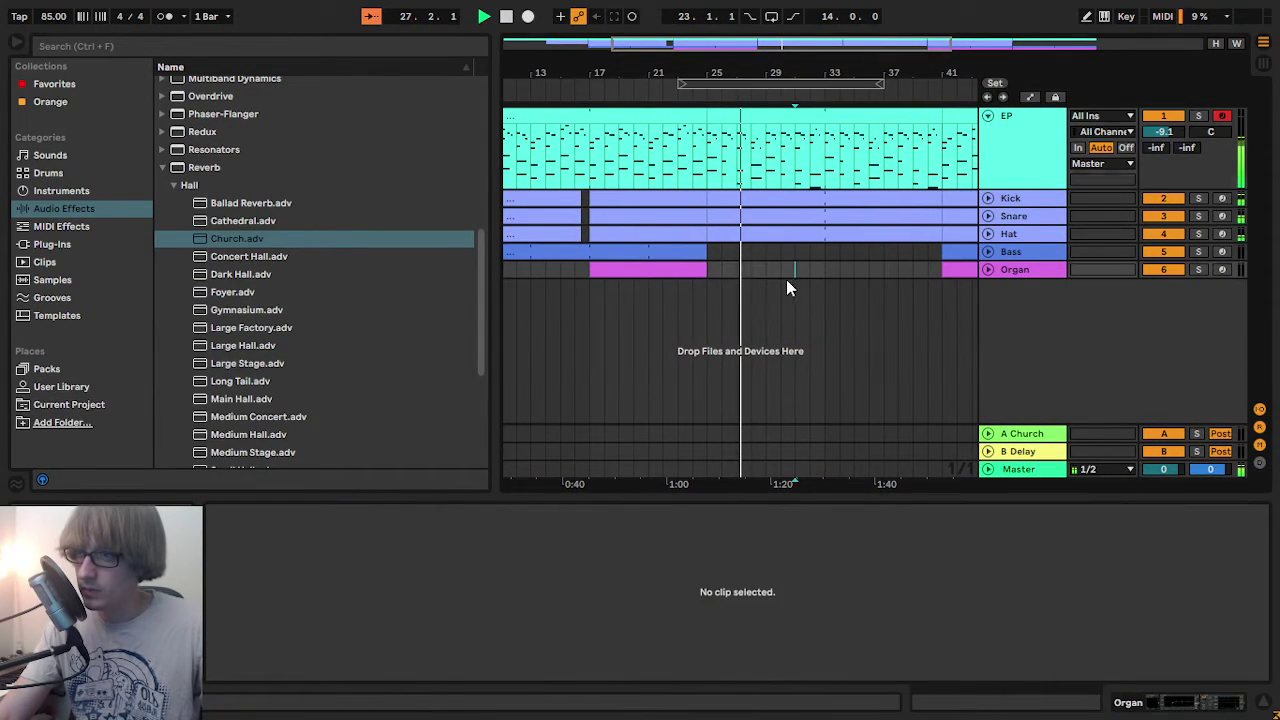
- Bring the bass part back across bars 25 to 41 and mute the Bass track
{"action": "left_click", "coordinate": [700, 253]}
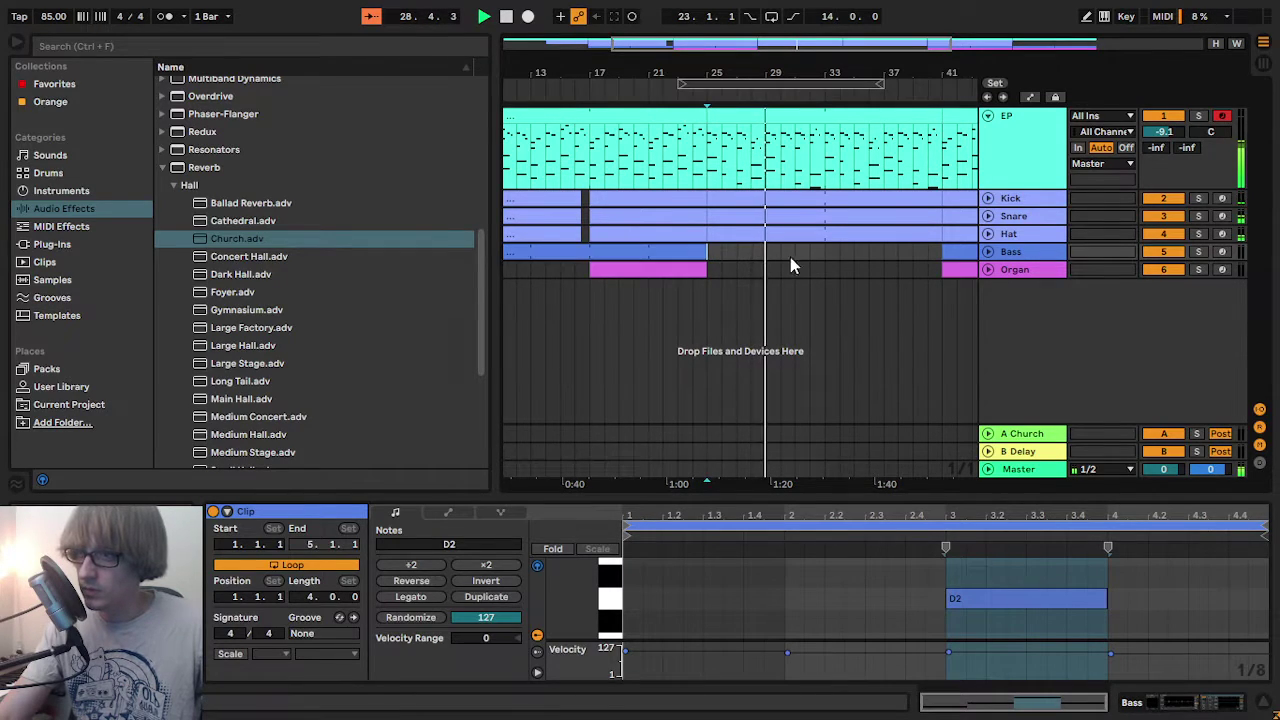
{"action": "key", "text": "ctrl+z"}
{"action": "left_click", "coordinate": [1167, 252]}
{"action": "left_click", "coordinate": [849, 273]}
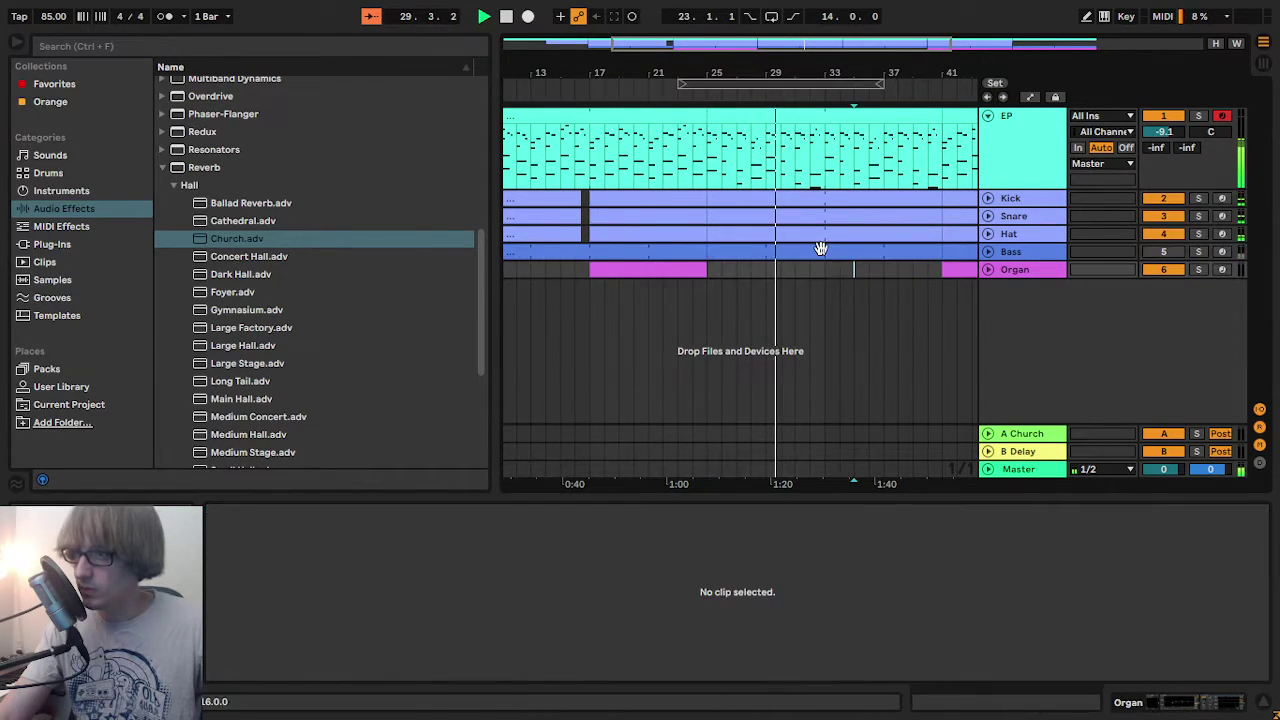
- Trim the bass part to bars 25 to 33 and consolidate it into a looped eight-bar clip
{"action": "left_click_drag", "start_coordinate": [936, 251], "coordinate": [826, 251]}
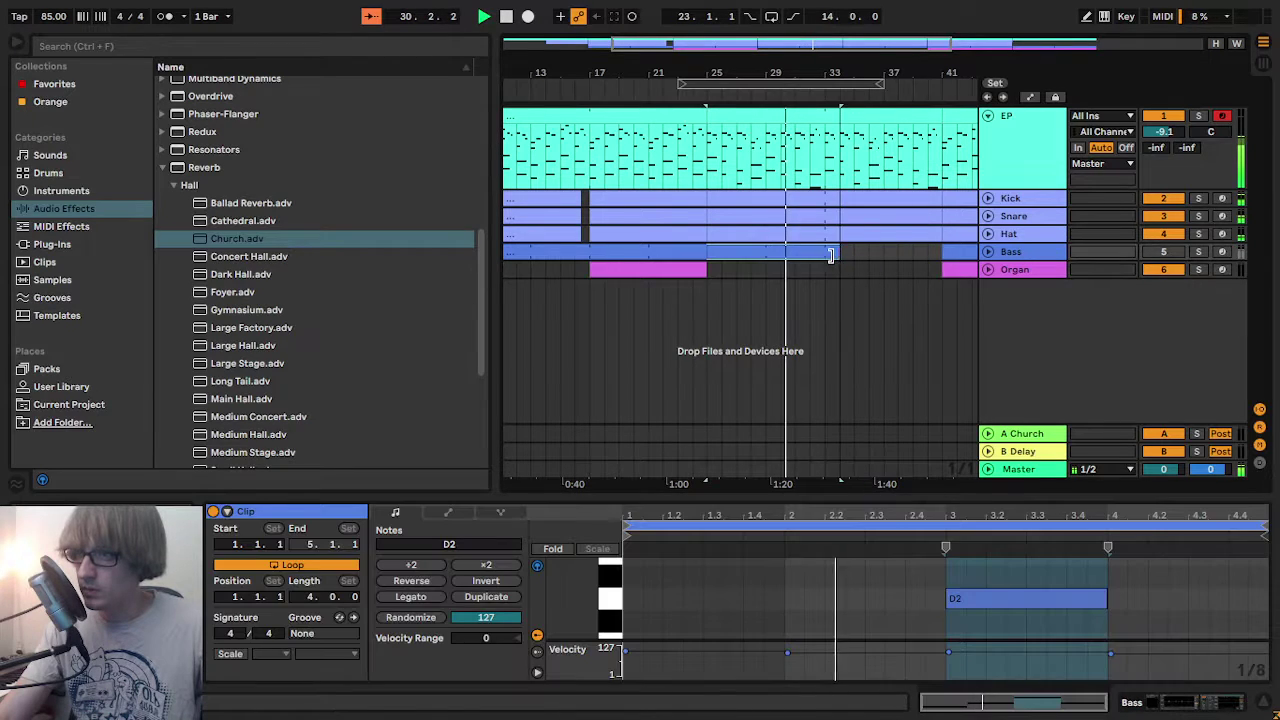
{"action": "right_click", "coordinate": [777, 254]}
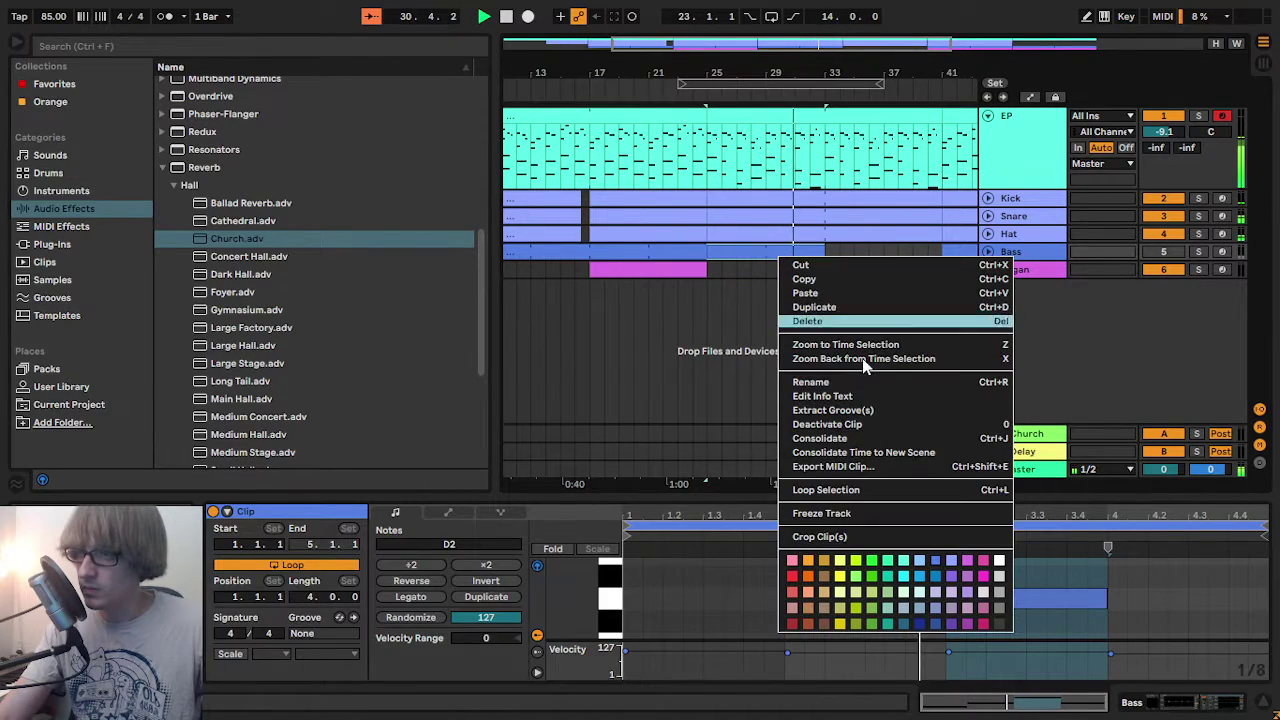
{"action": "left_click", "coordinate": [835, 420]}
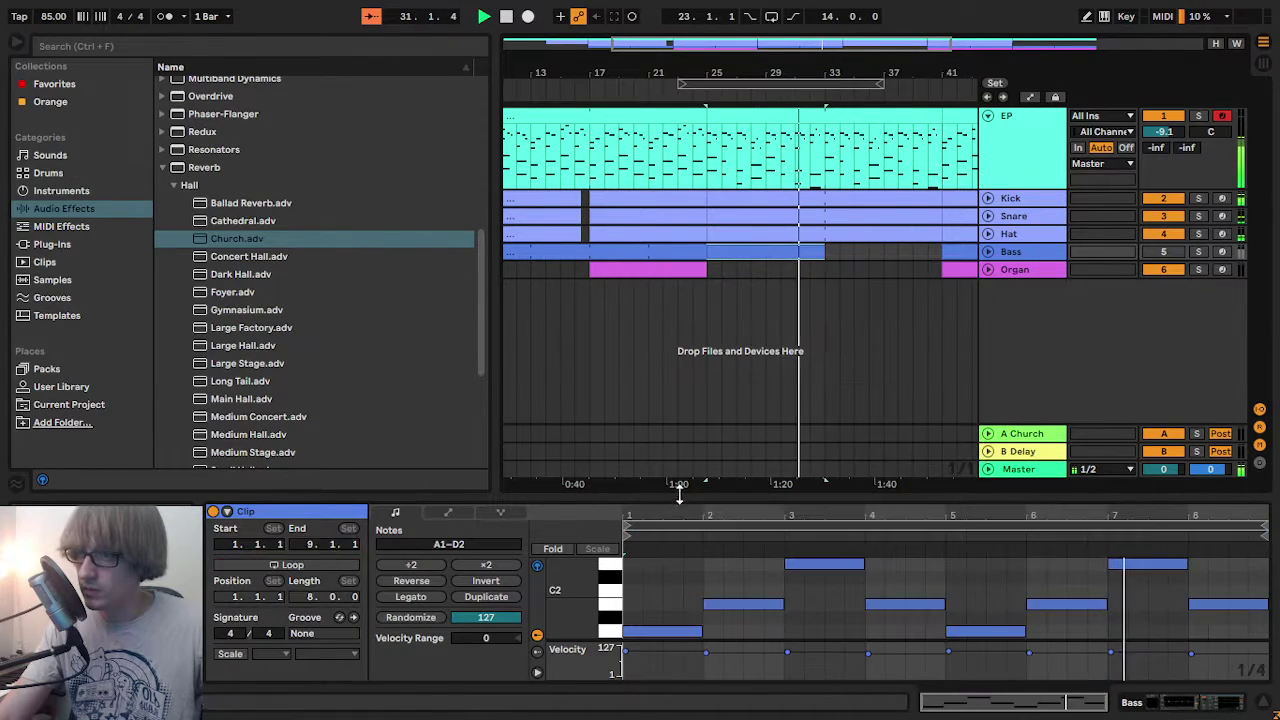
{"action": "left_click", "coordinate": [846, 272]}
{"action": "left_click", "coordinate": [793, 254]}
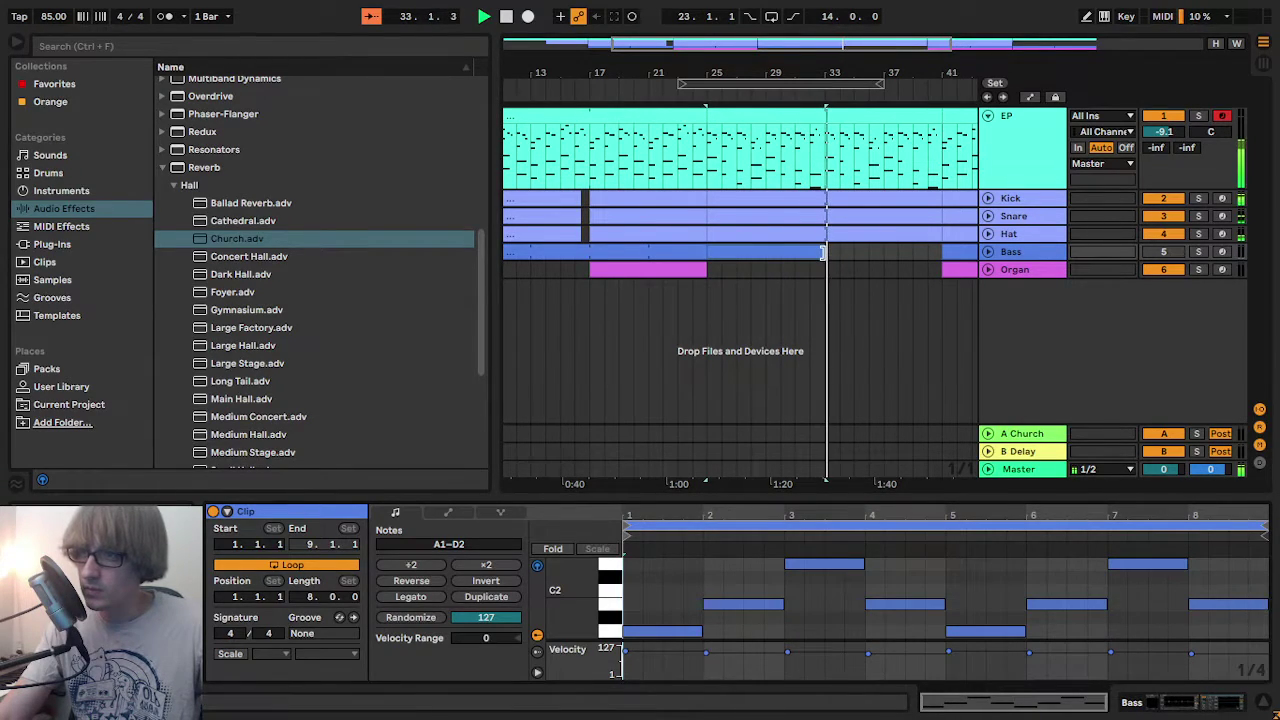
- Extend the Bass clip to bar 41 and start playback of the EP clip that begins at bar 25
{"action": "left_click", "coordinate": [884, 289]}
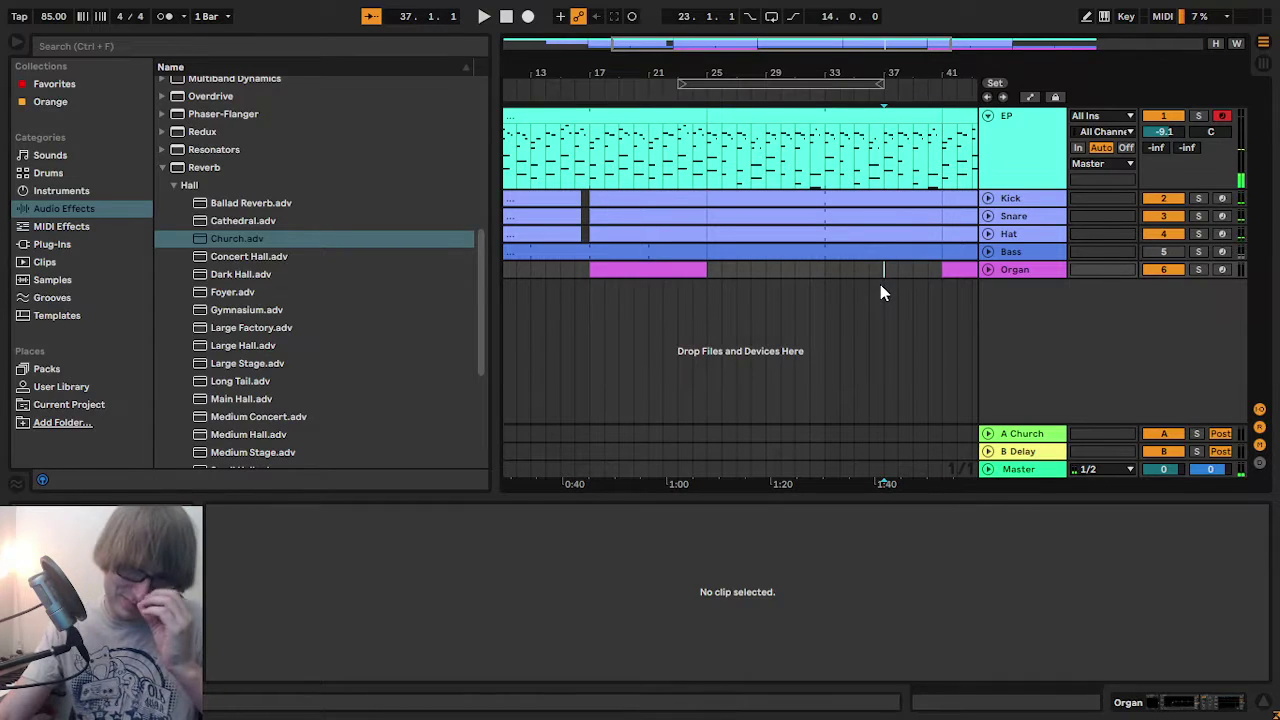
{"action": "left_click", "coordinate": [797, 115]}
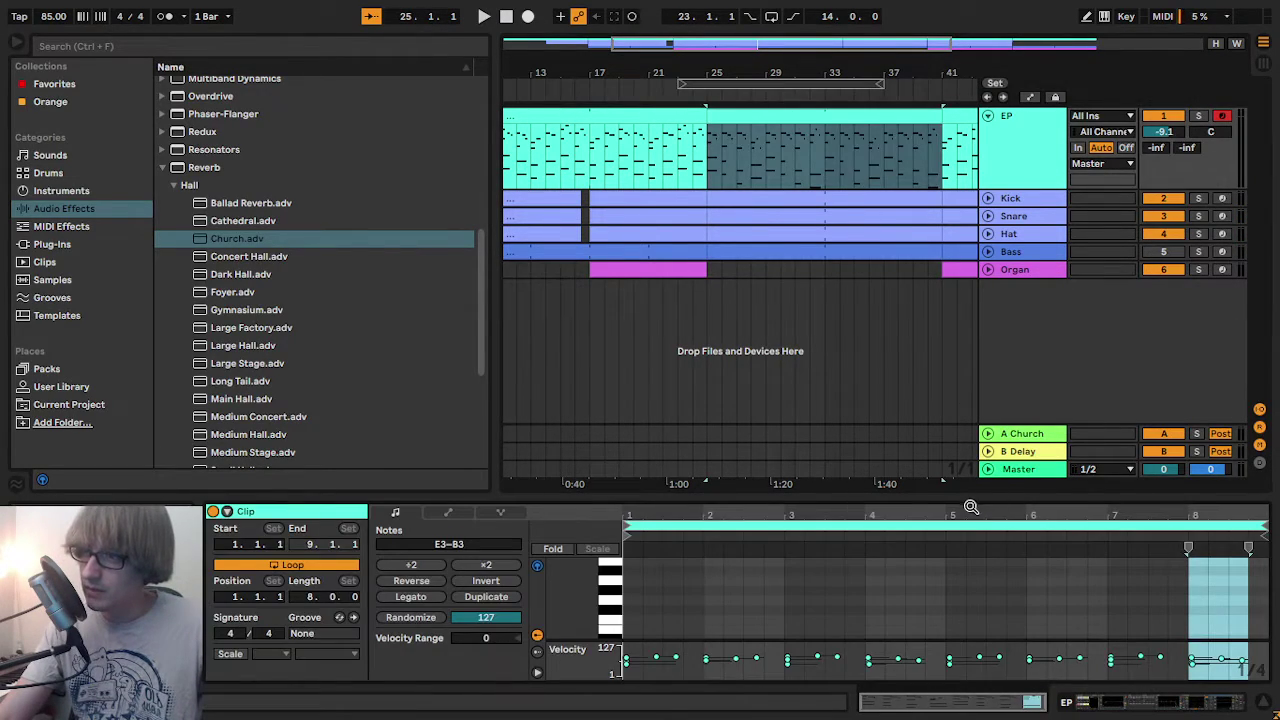
{"action": "key", "text": "space"}
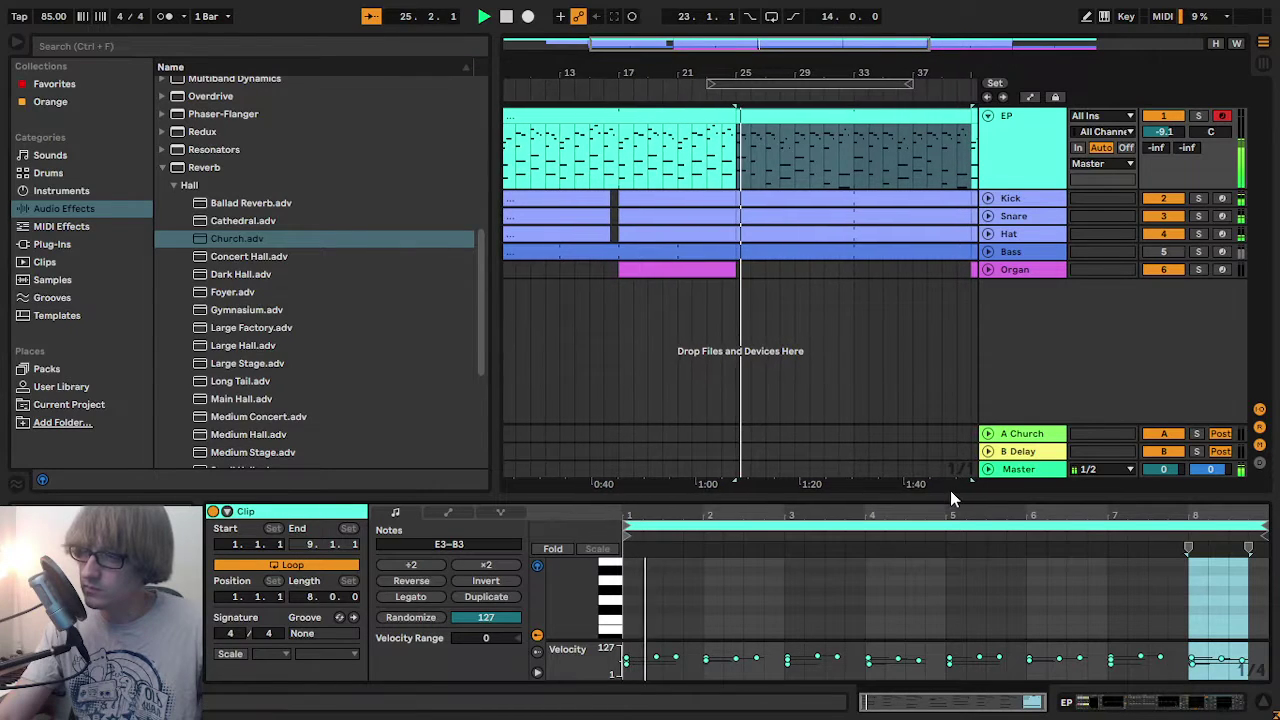
- Enlarge the EP clip's note editor and listen through its chords up to the last bar
{"action": "left_click_drag", "start_coordinate": [939, 497], "coordinate": [1000, 57]}
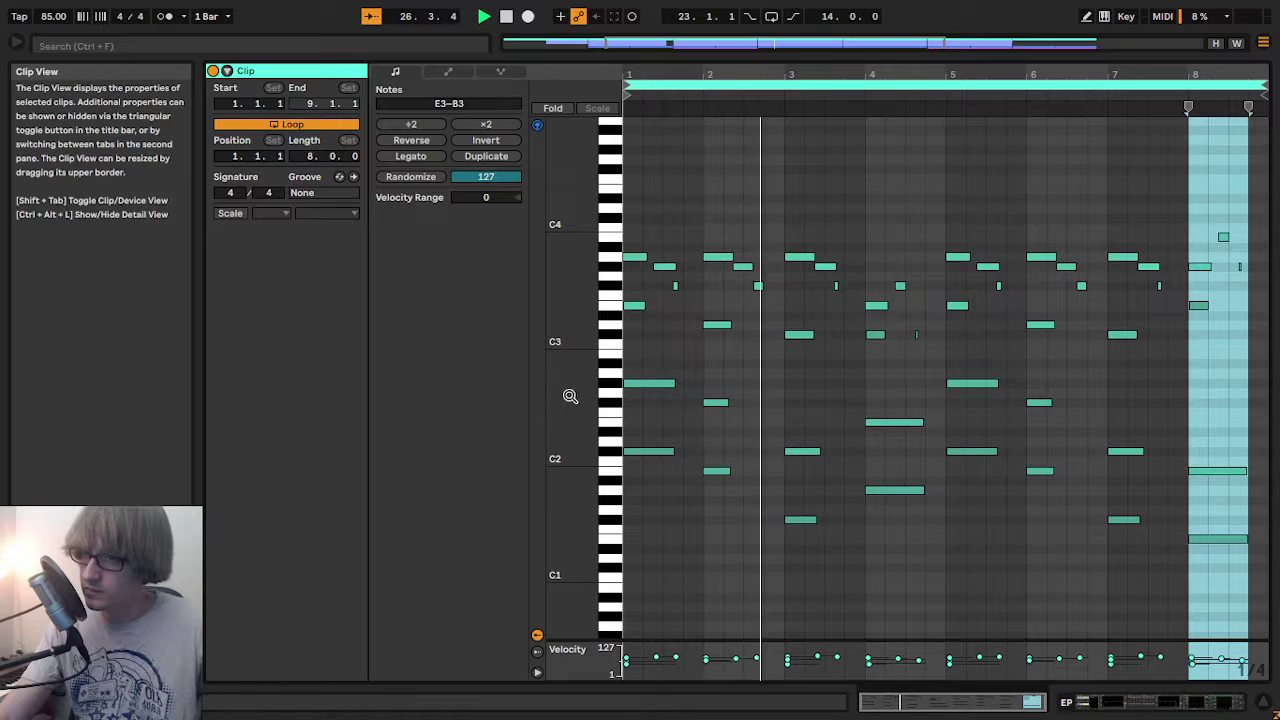
{"action": "mouse_move", "coordinate": [571, 394]}
{"action": "left_mouse_down"}
{"action": "mouse_move", "coordinate": [537, 394]}
{"action": "mouse_move", "coordinate": [574, 397]}
{"action": "left_mouse_up"}
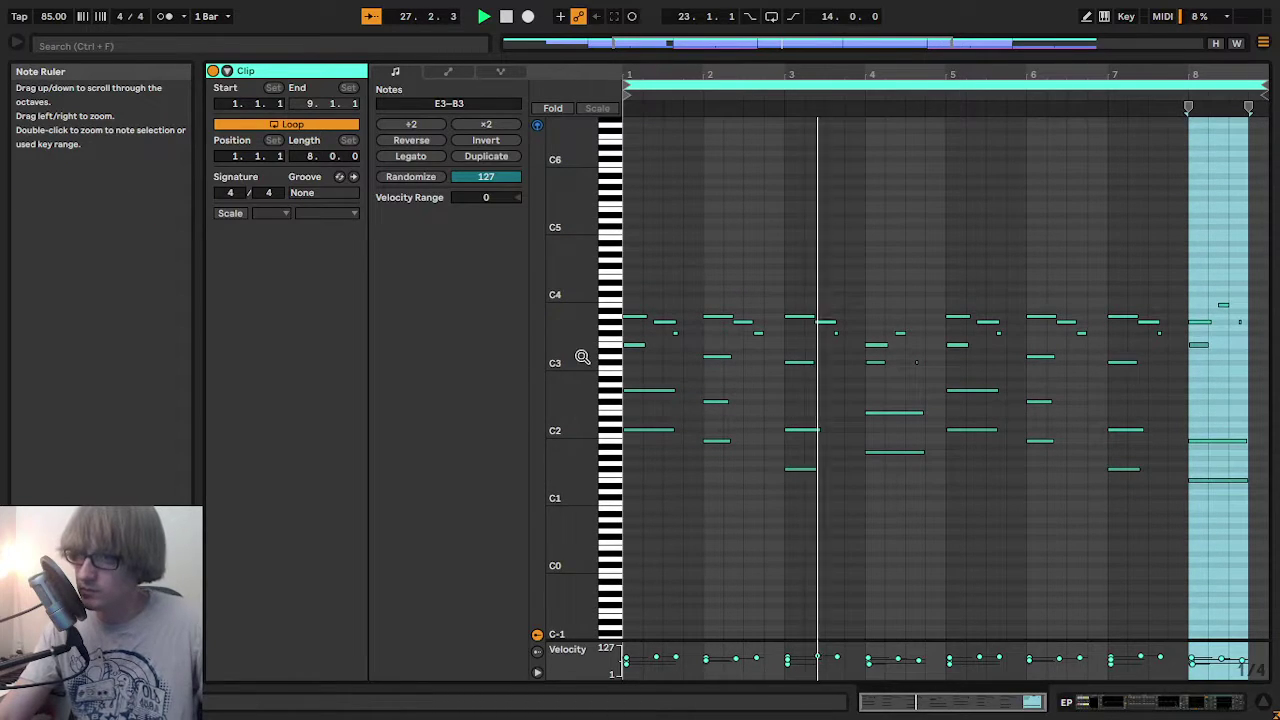
{"action": "left_click_drag", "start_coordinate": [985, 86], "coordinate": [955, 70]}
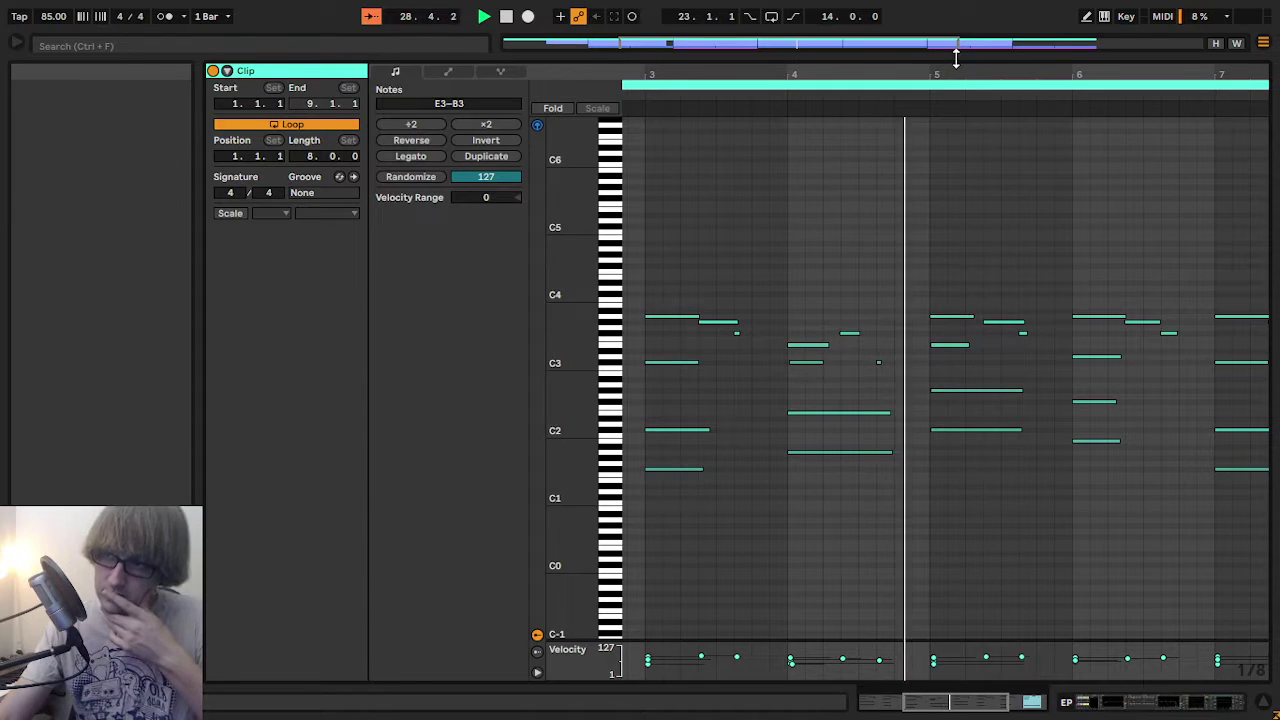
{"action": "left_click_drag", "start_coordinate": [1106, 71], "coordinate": [669, 80]}
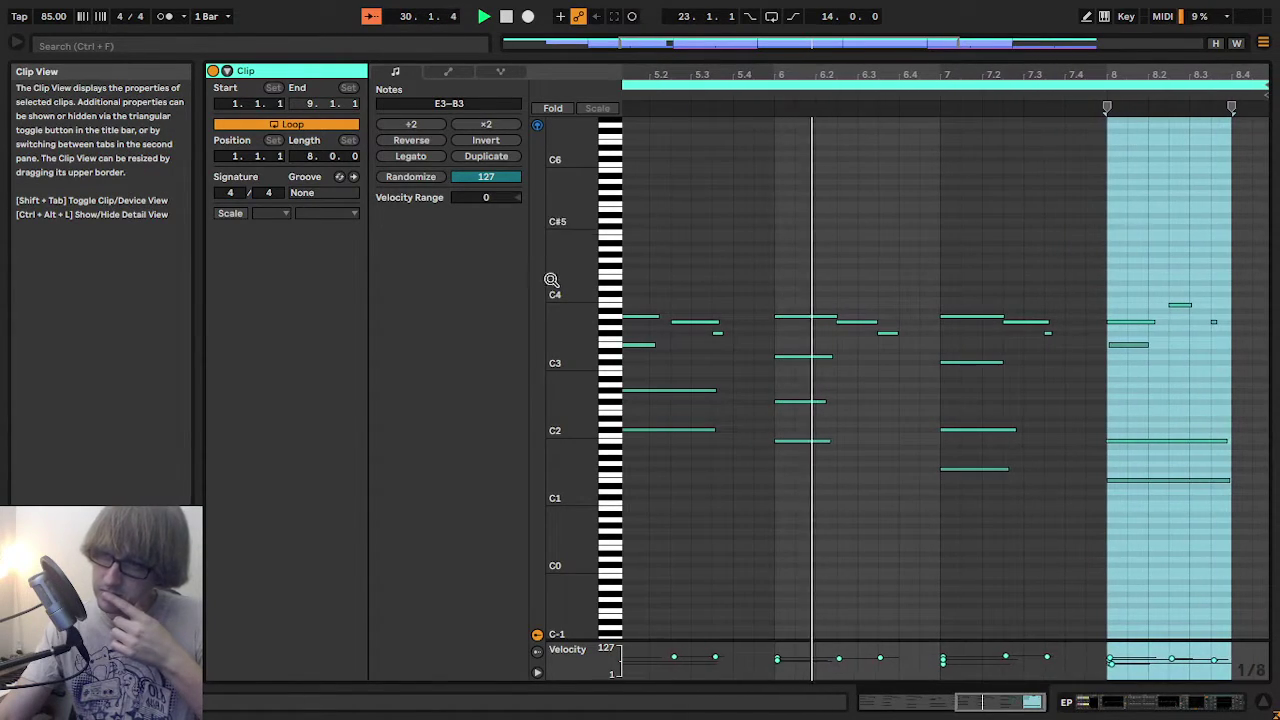
{"action": "mouse_move", "coordinate": [551, 280]}
{"action": "left_mouse_down"}
{"action": "mouse_move", "coordinate": [530, 280]}
{"action": "mouse_move", "coordinate": [556, 286]}
{"action": "mouse_move", "coordinate": [537, 288]}
{"action": "left_mouse_up"}
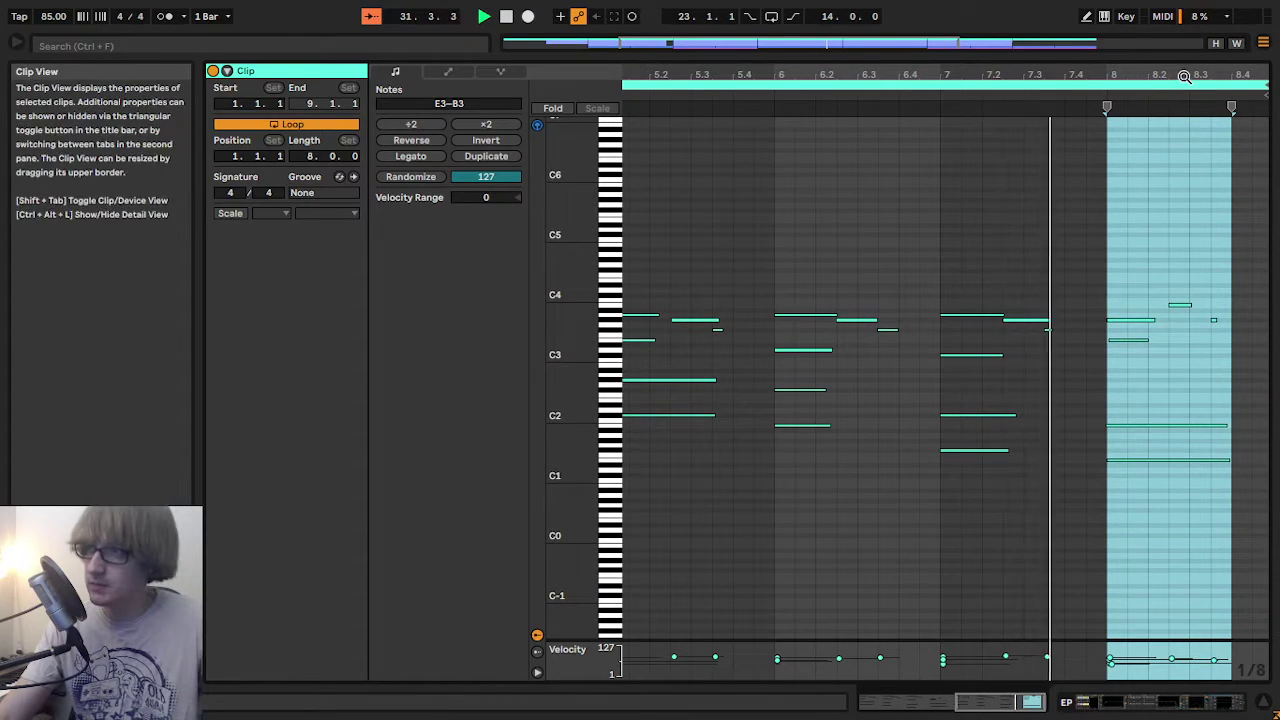
{"action": "left_click_drag", "start_coordinate": [1186, 77], "coordinate": [1138, 79]}
{"action": "key", "text": "space"}
{"action": "left_click", "coordinate": [876, 100]}
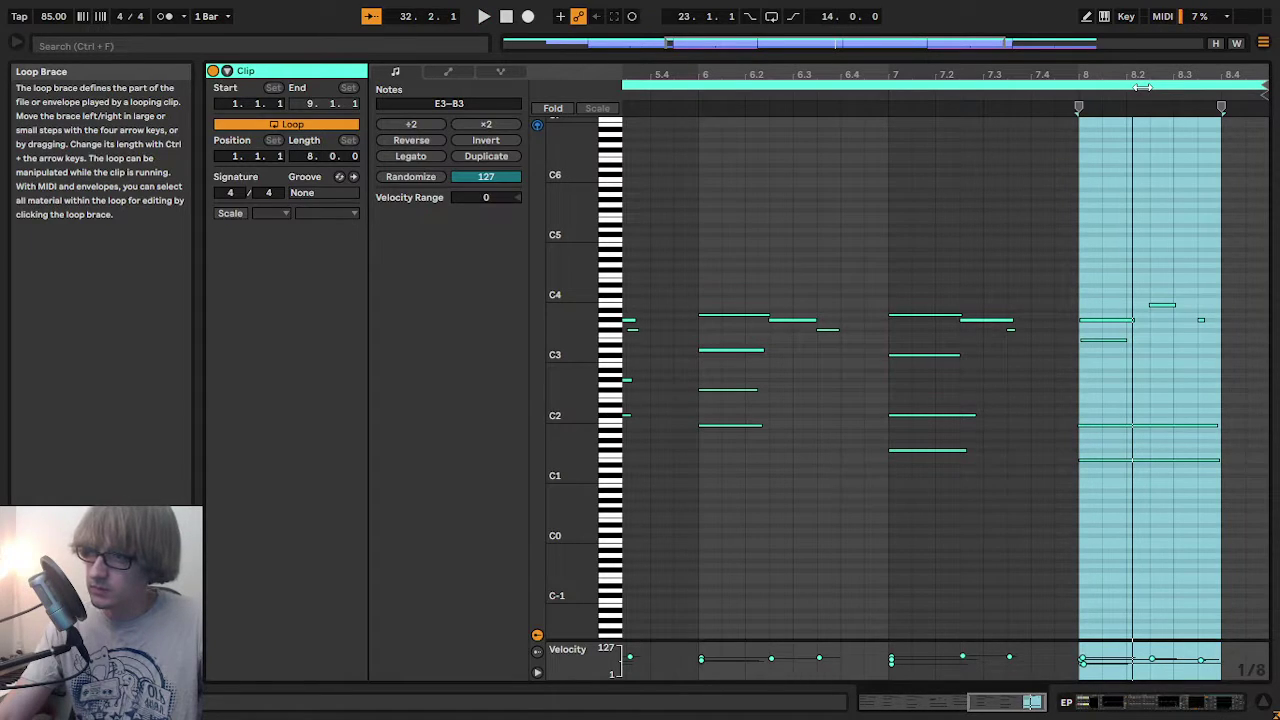
- Transpose the two low notes in bar 8 of the EP clip up seven semitones to B1 and F#2
{"action": "left_click_drag", "start_coordinate": [574, 298], "coordinate": [626, 298]}
{"action": "scroll", "coordinate": [912, 305], "scroll_direction": "down", "scroll_amount": 3}
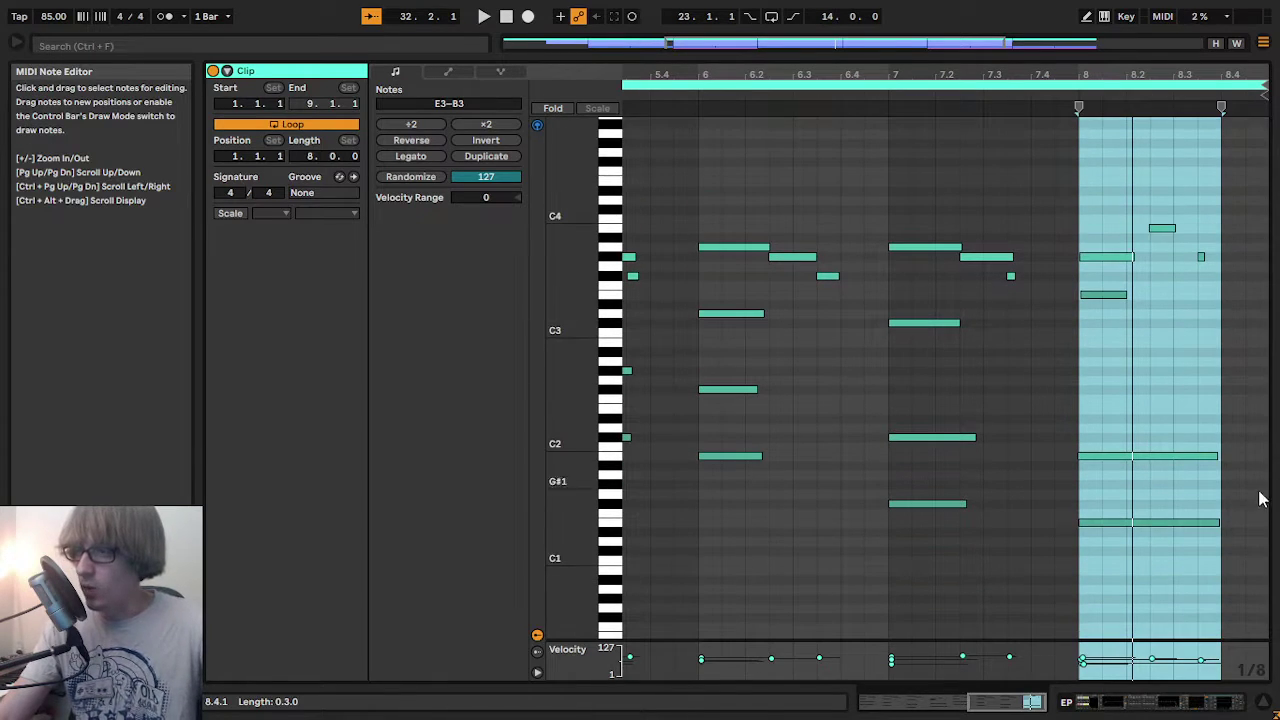
{"action": "left_click_drag", "start_coordinate": [1109, 558], "coordinate": [1197, 421]}
{"action": "key", "text": "Up"}
{"action": "key", "text": "Up"}
{"action": "key", "text": "Up"}
{"action": "key", "text": "Up"}
{"action": "key", "text": "Up"}
{"action": "key", "text": "Up"}
{"action": "key", "text": "Up"}
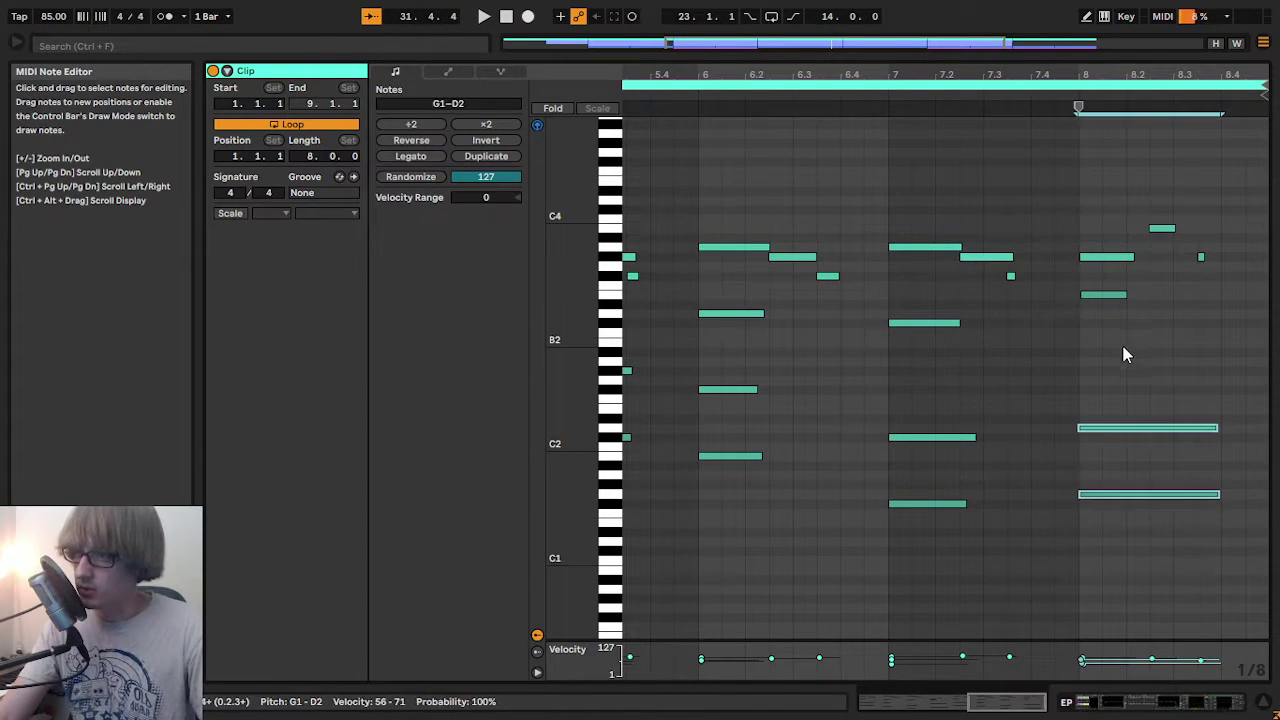
- Audition the EP clip briefly and compare the low notes in bar 8 with those in the preceding bars
{"action": "left_click", "coordinate": [1138, 341]}
{"action": "key", "text": "space"}
{"action": "key", "text": "space"}
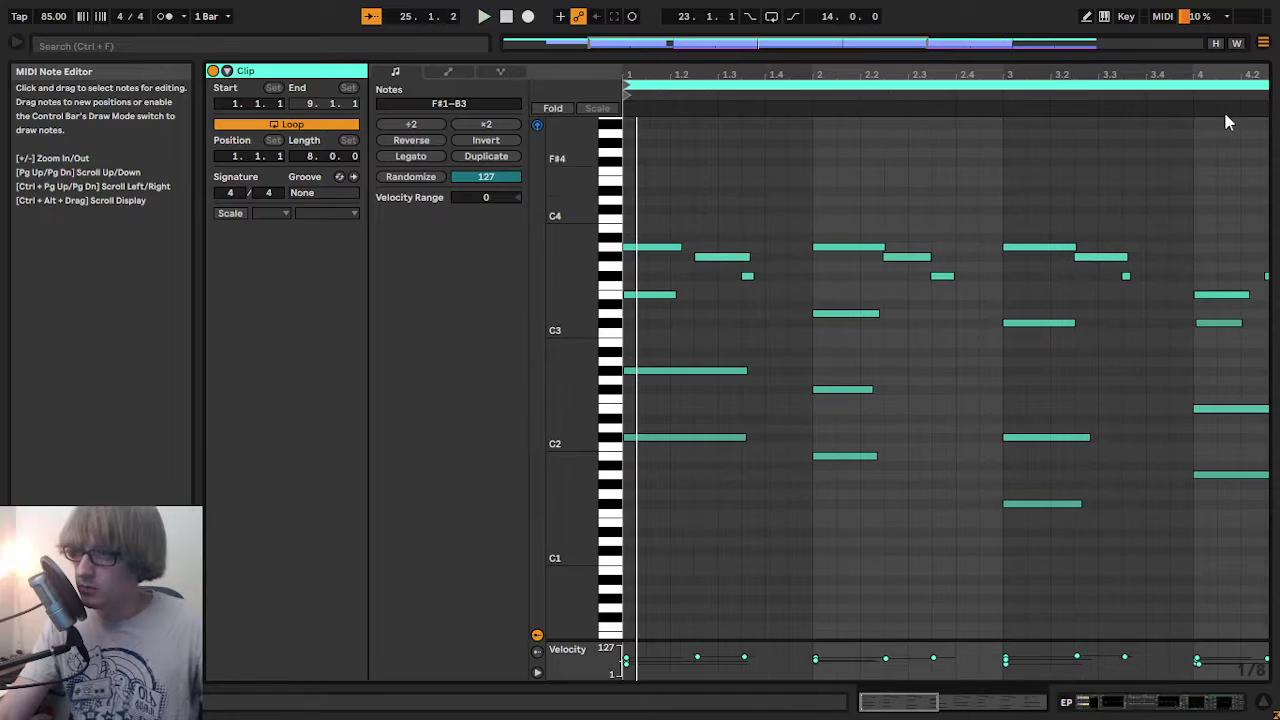
{"action": "left_click_drag", "start_coordinate": [1214, 71], "coordinate": [720, 79]}
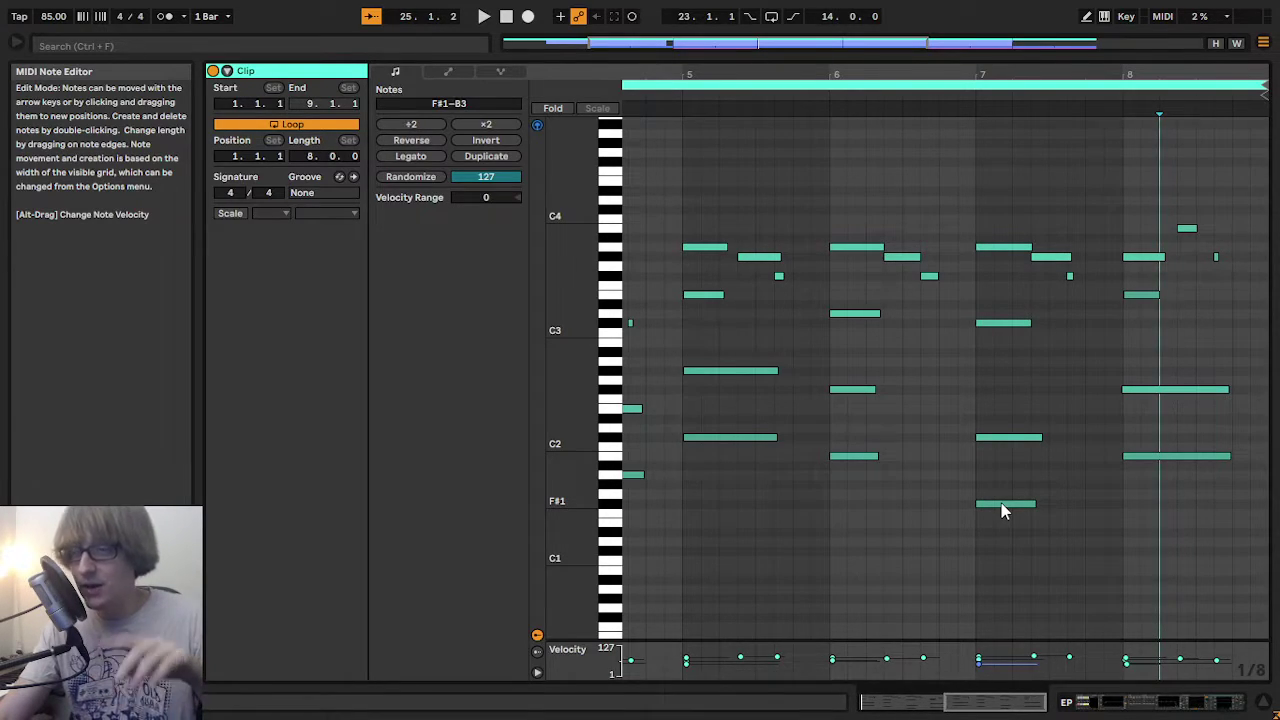
{"action": "left_click", "coordinate": [1161, 457]}
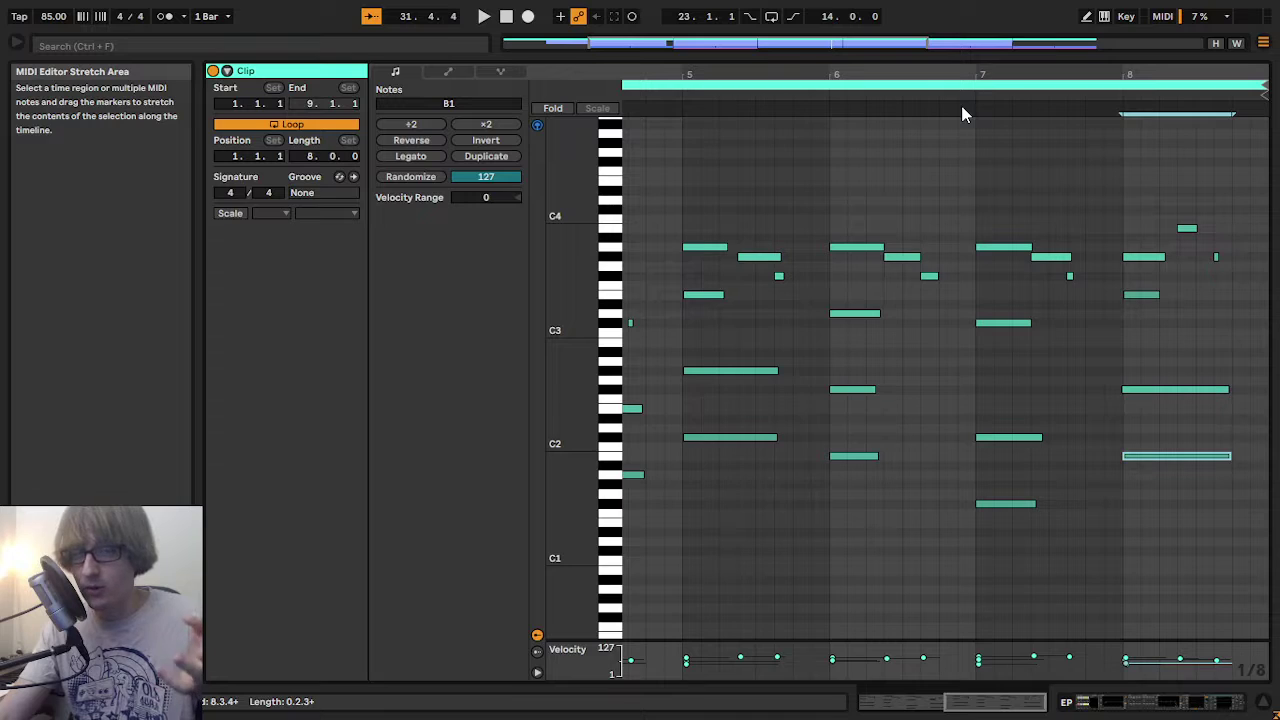
{"action": "left_click", "coordinate": [1093, 422]}
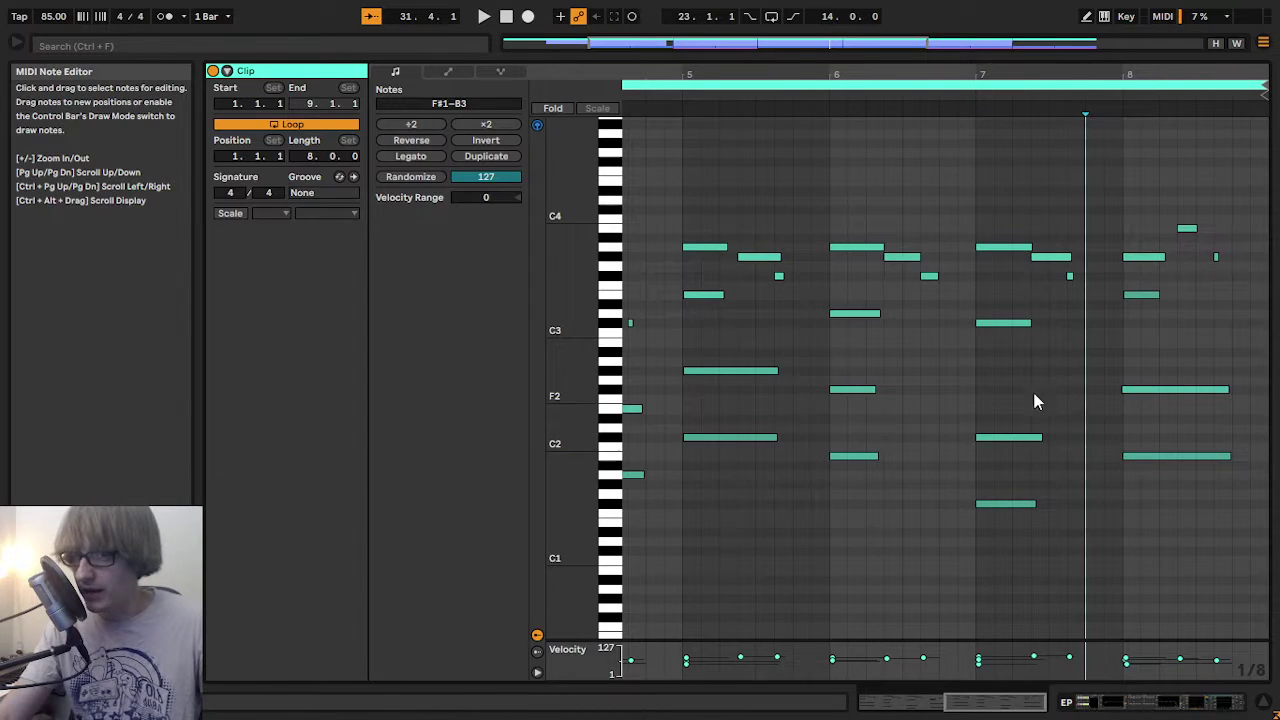
- Open the EP clip starting at bar 41 and play it to examine its chord notes
{"action": "left_click_drag", "start_coordinate": [1090, 55], "coordinate": [1027, 456]}
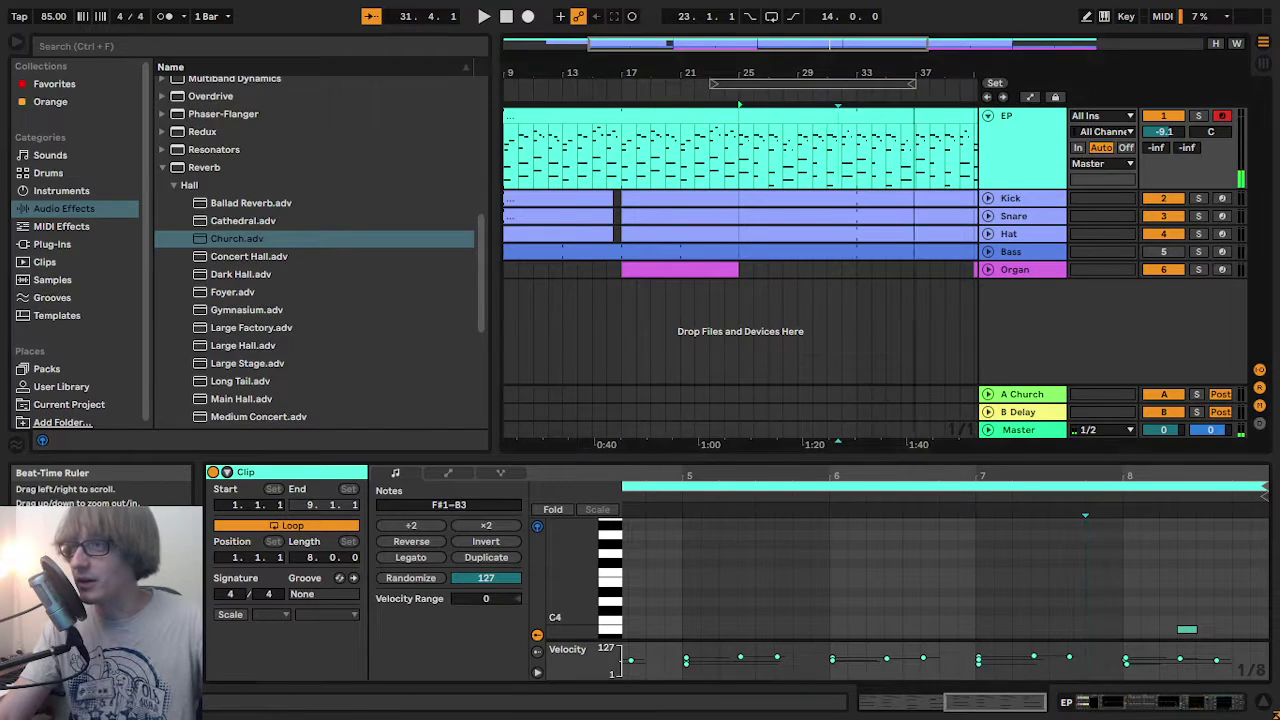
{"action": "left_click_drag", "start_coordinate": [913, 72], "coordinate": [805, 70]}
{"action": "left_click", "coordinate": [926, 113]}
{"action": "key", "text": "space"}
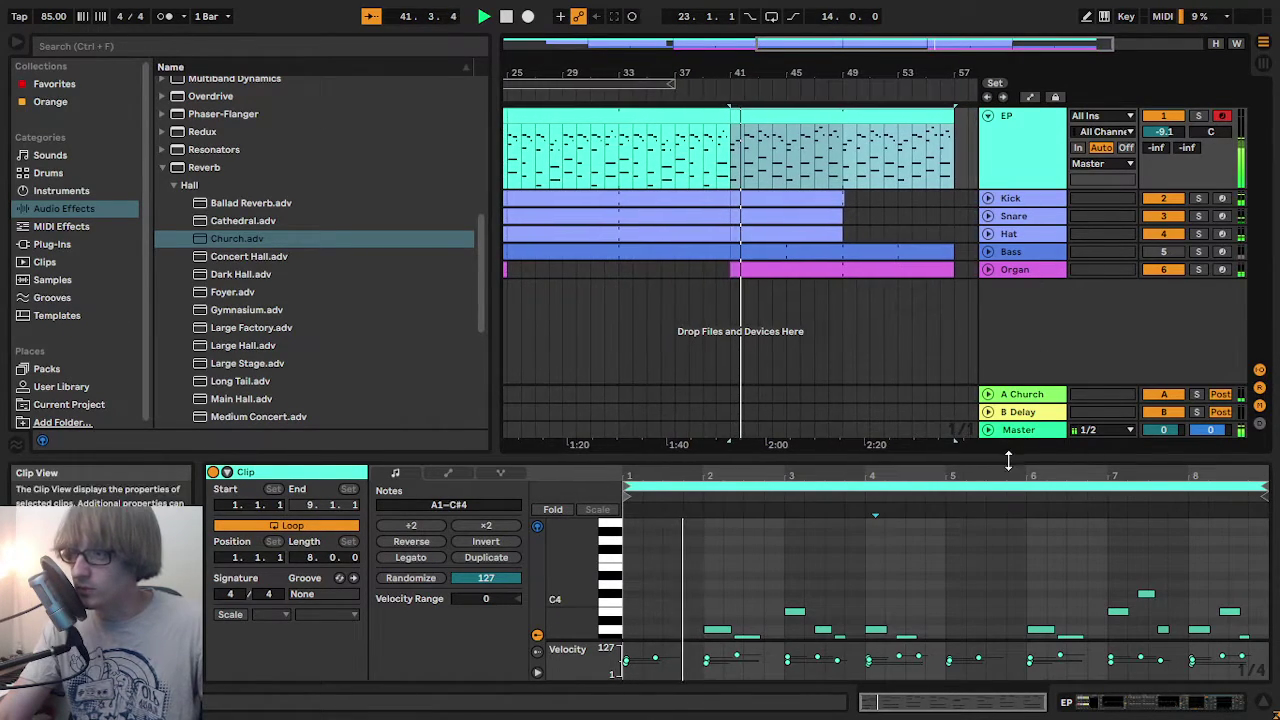
{"action": "left_click_drag", "start_coordinate": [1008, 460], "coordinate": [860, 170]}
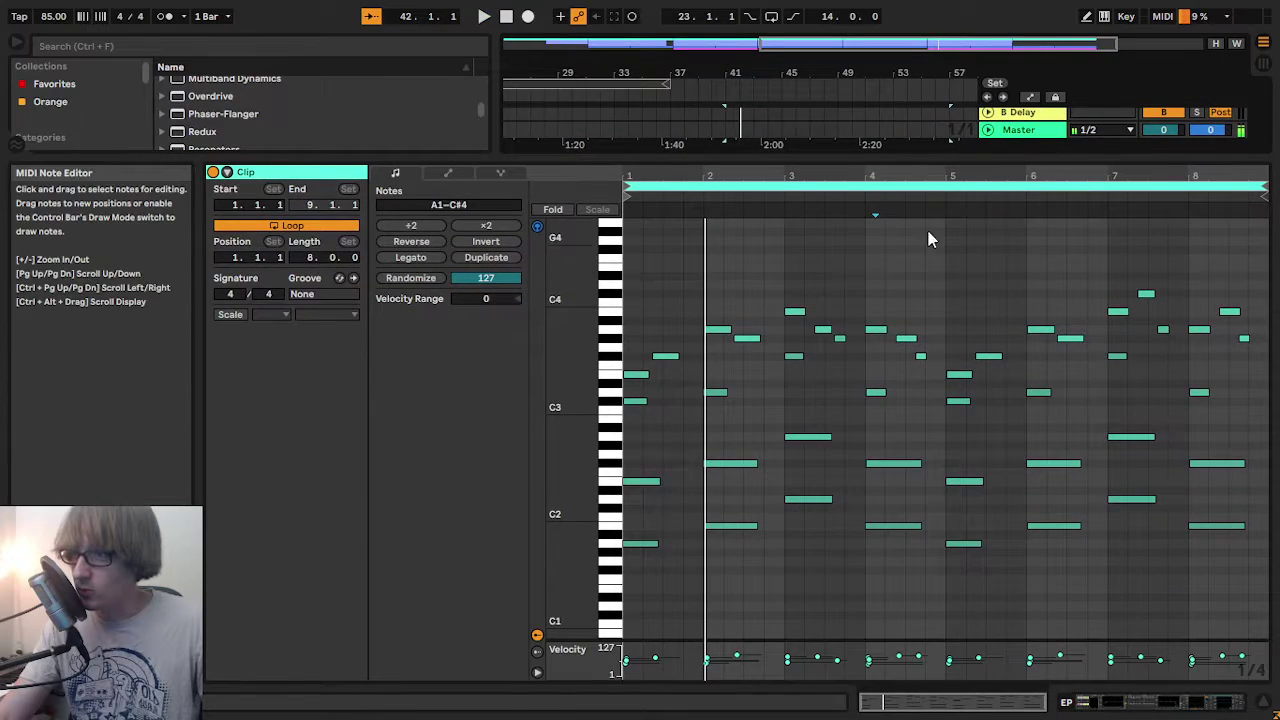
{"action": "left_click", "coordinate": [853, 197]}
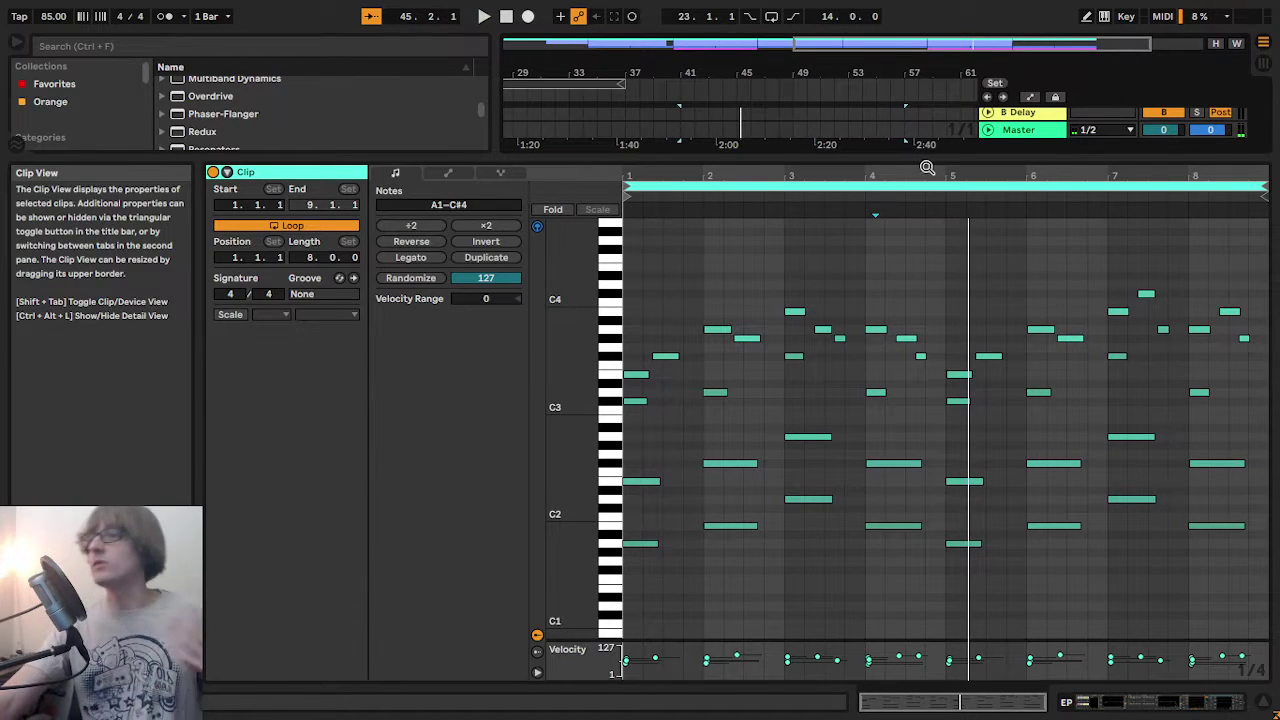
{"action": "left_click_drag", "start_coordinate": [931, 155], "coordinate": [895, 388]}
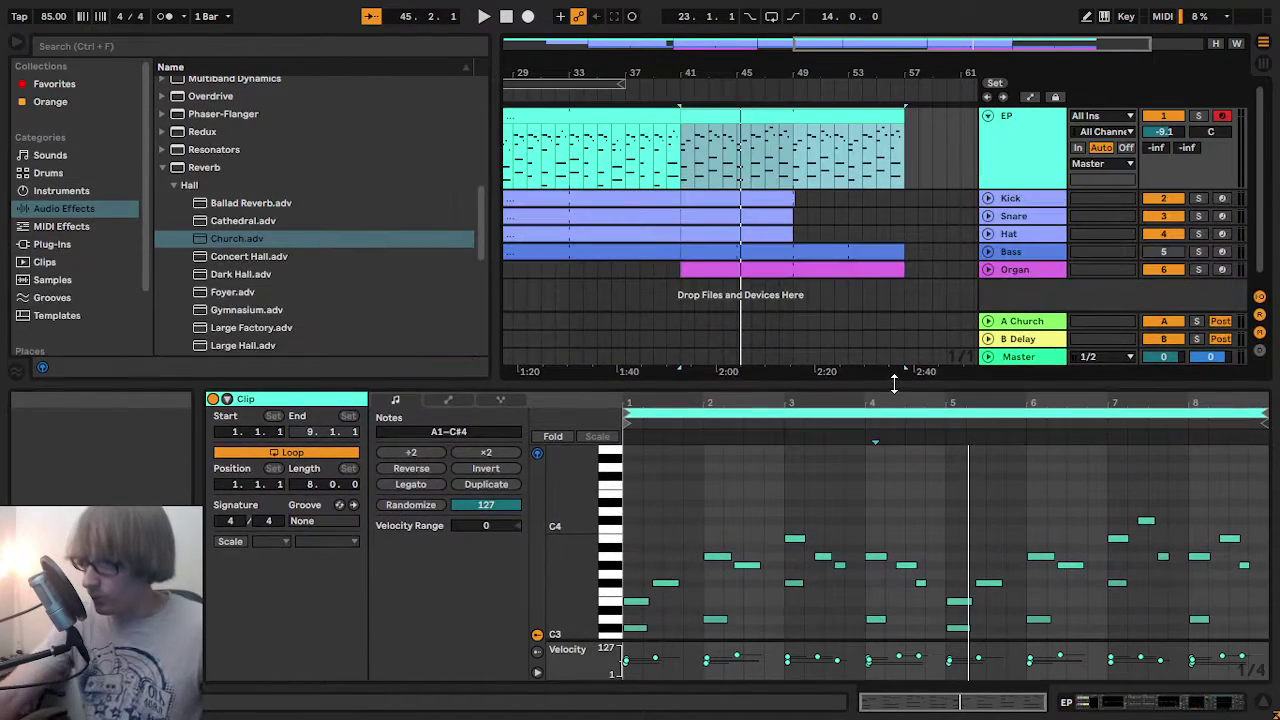
- In bar 8 of the EP clip starting at bar 25, raise the G#3 note to A3 and lower the E3 note to D3
{"action": "left_click", "coordinate": [672, 130]}
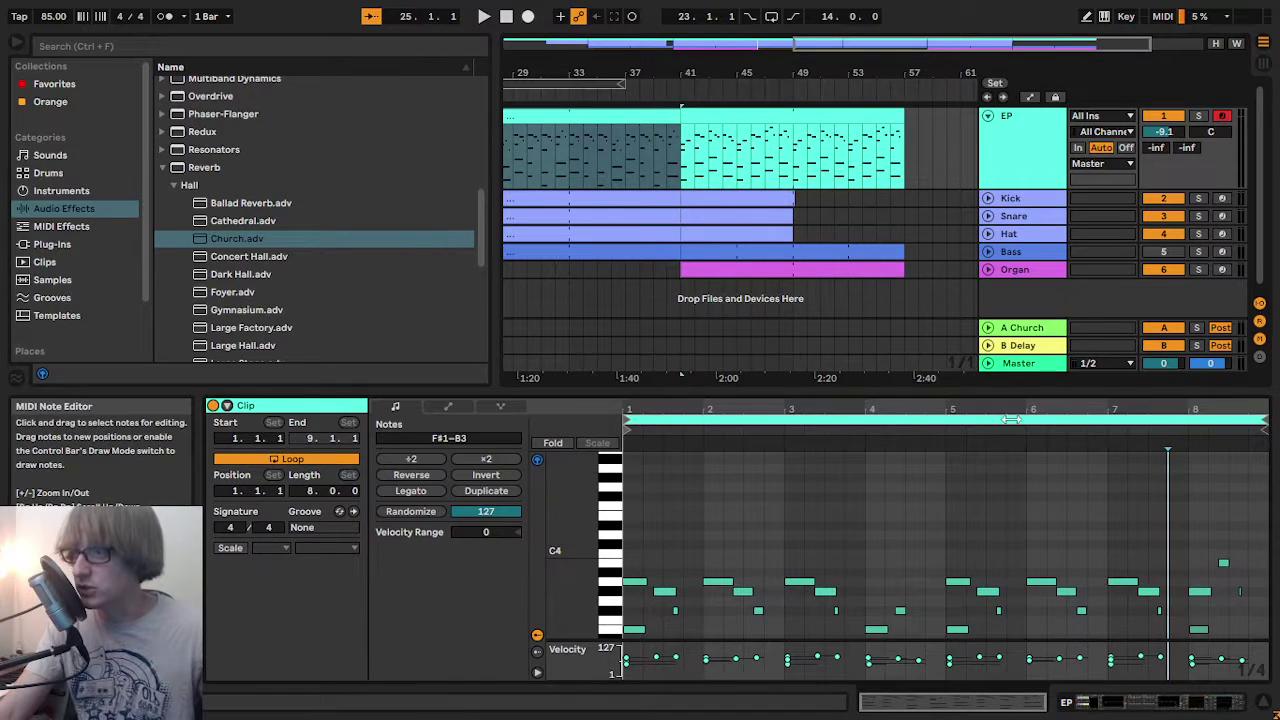
{"action": "left_click_drag", "start_coordinate": [1020, 390], "coordinate": [1040, 140]}
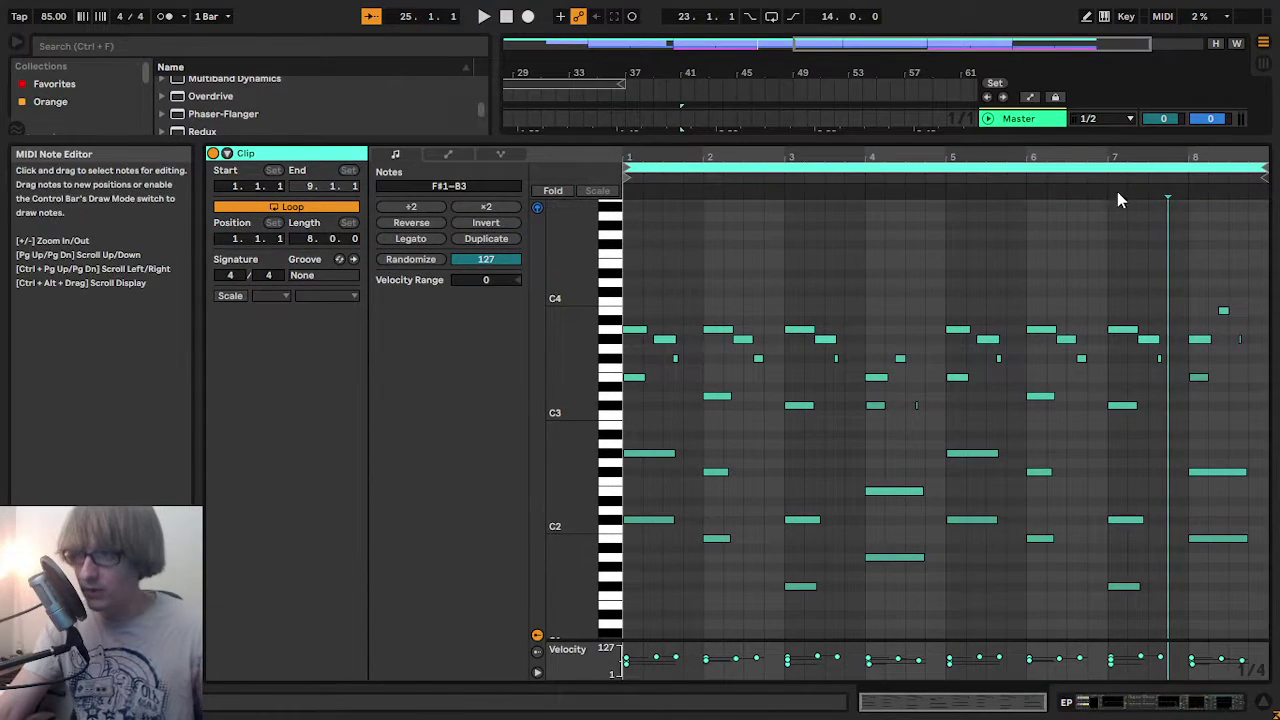
{"action": "scroll", "coordinate": [1233, 477], "scroll_direction": "down", "scroll_amount": 5}
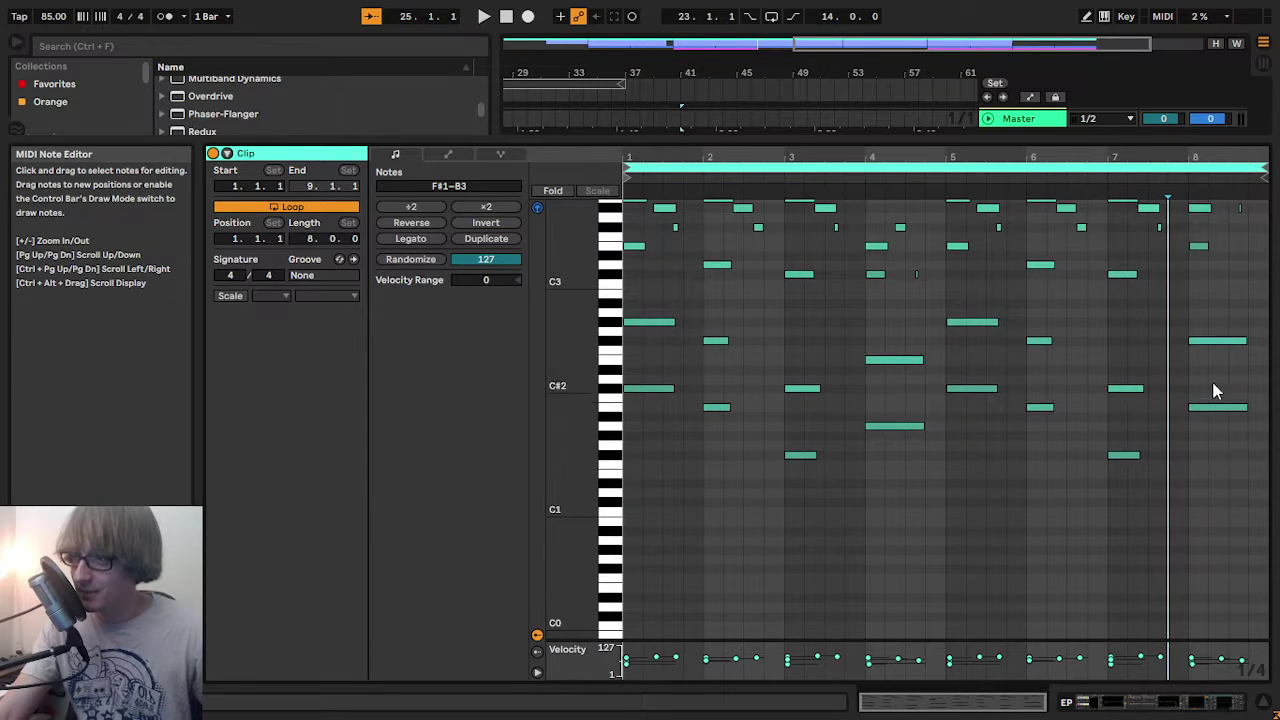
{"action": "left_click_drag", "start_coordinate": [1200, 156], "coordinate": [1111, 192]}
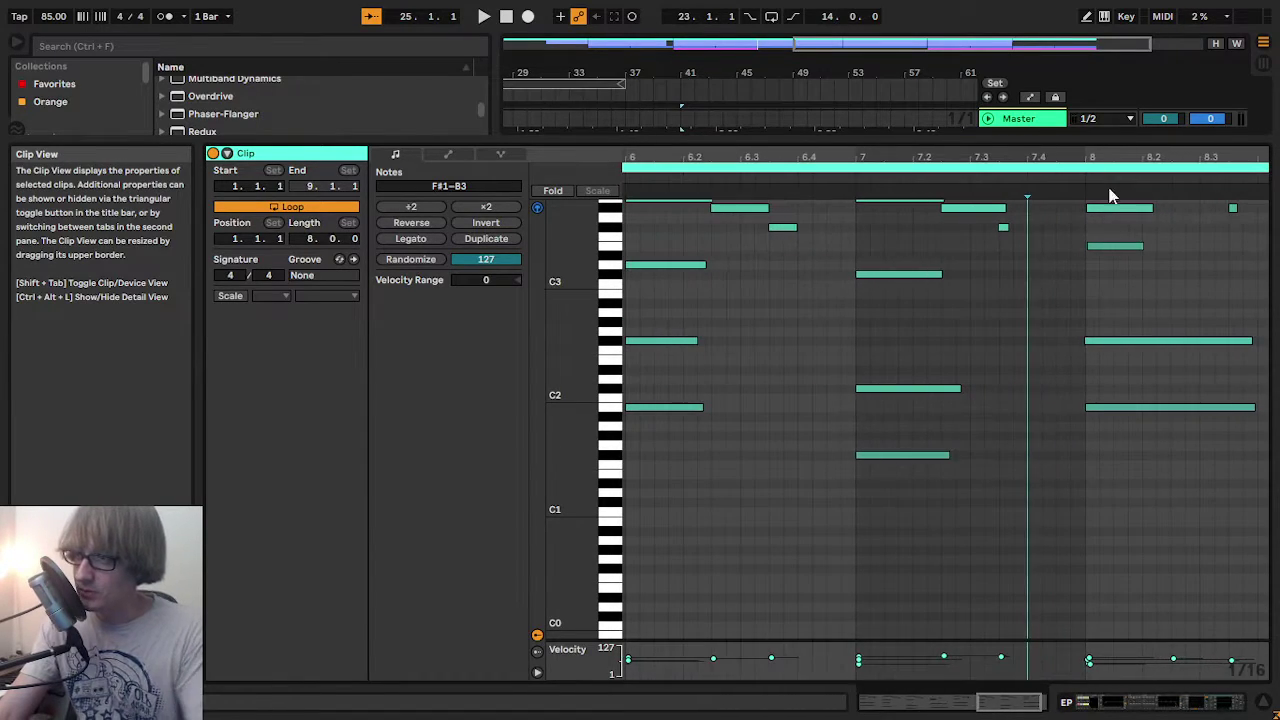
{"action": "scroll", "coordinate": [1152, 467], "scroll_direction": "up", "scroll_amount": 4}
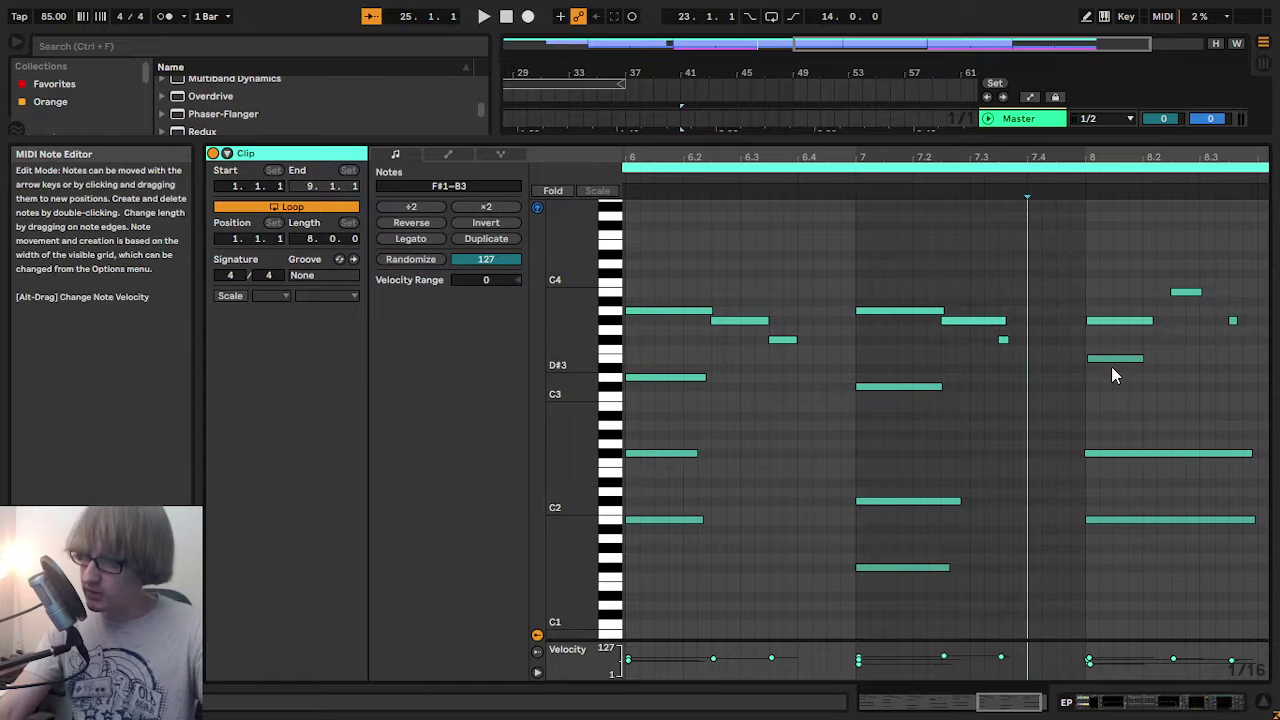
{"action": "left_click", "coordinate": [1096, 321]}
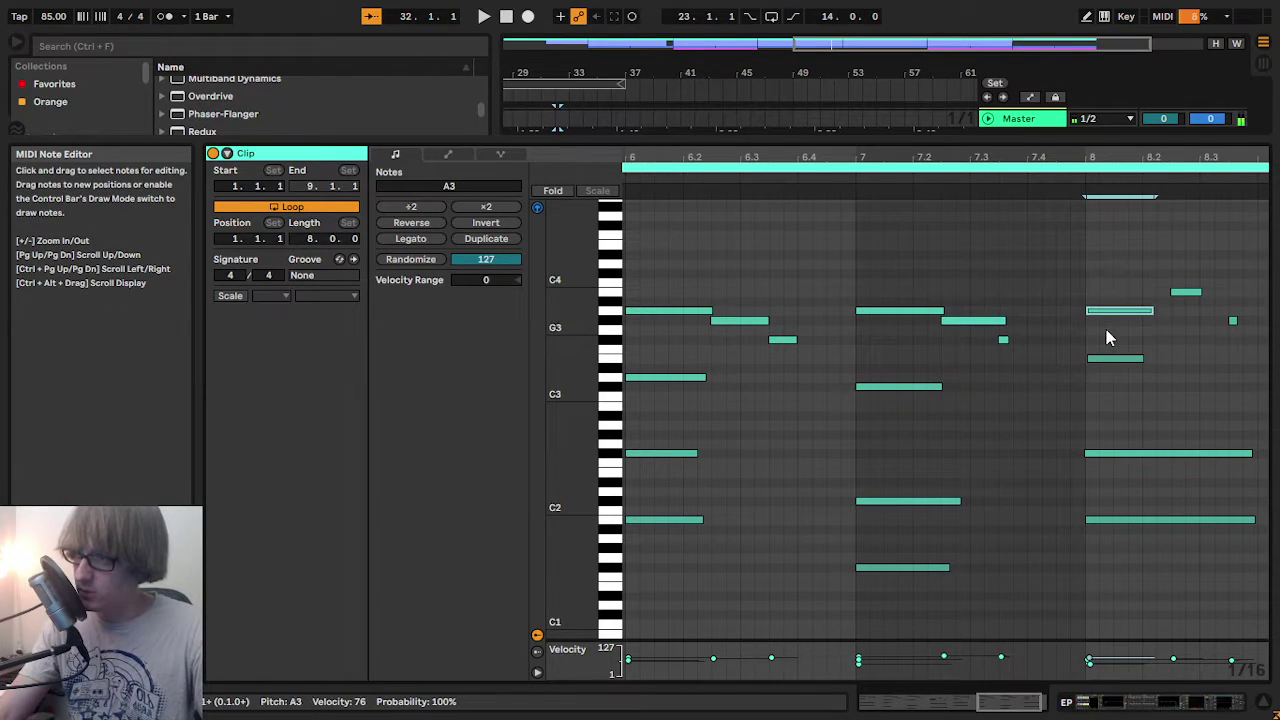
{"action": "left_click", "coordinate": [1113, 336]}
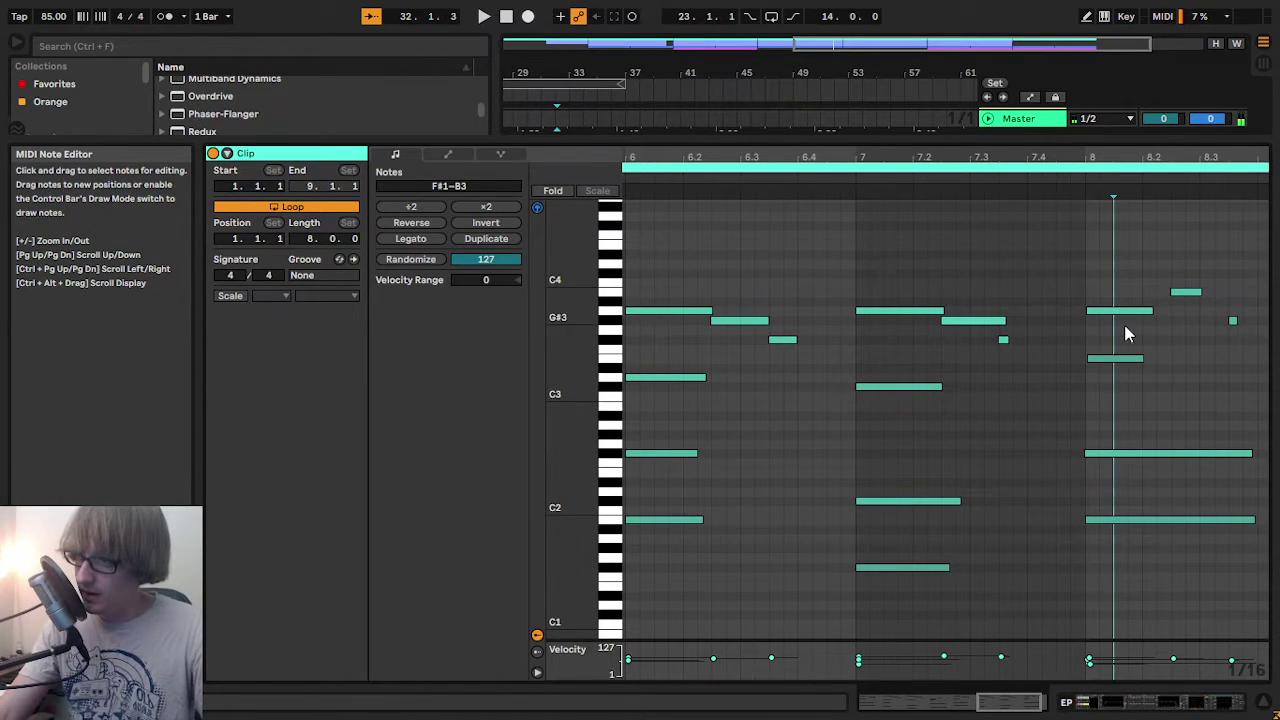
{"action": "left_click", "coordinate": [1123, 358]}
{"action": "key", "text": "Down"}
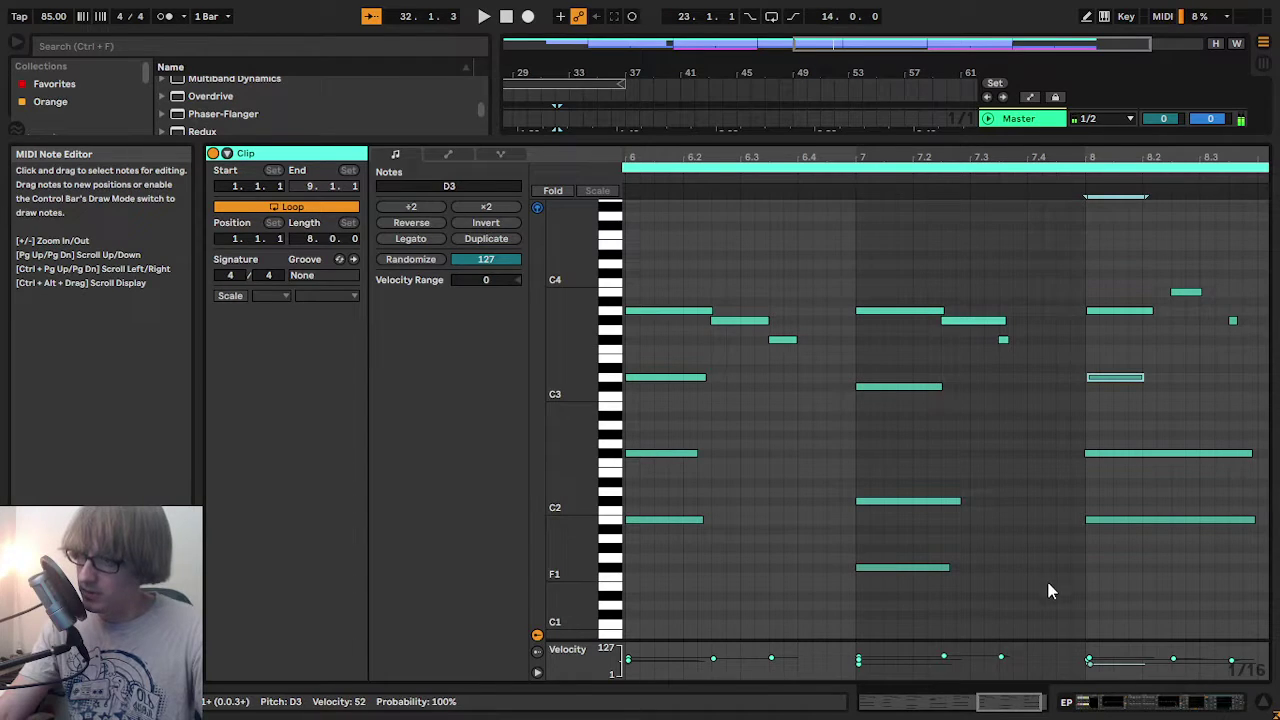
- Select the notes in bar 8 and play the EP clip from its bar 5 to check the closing chord
{"action": "left_click_drag", "start_coordinate": [1048, 591], "coordinate": [1187, 230]}
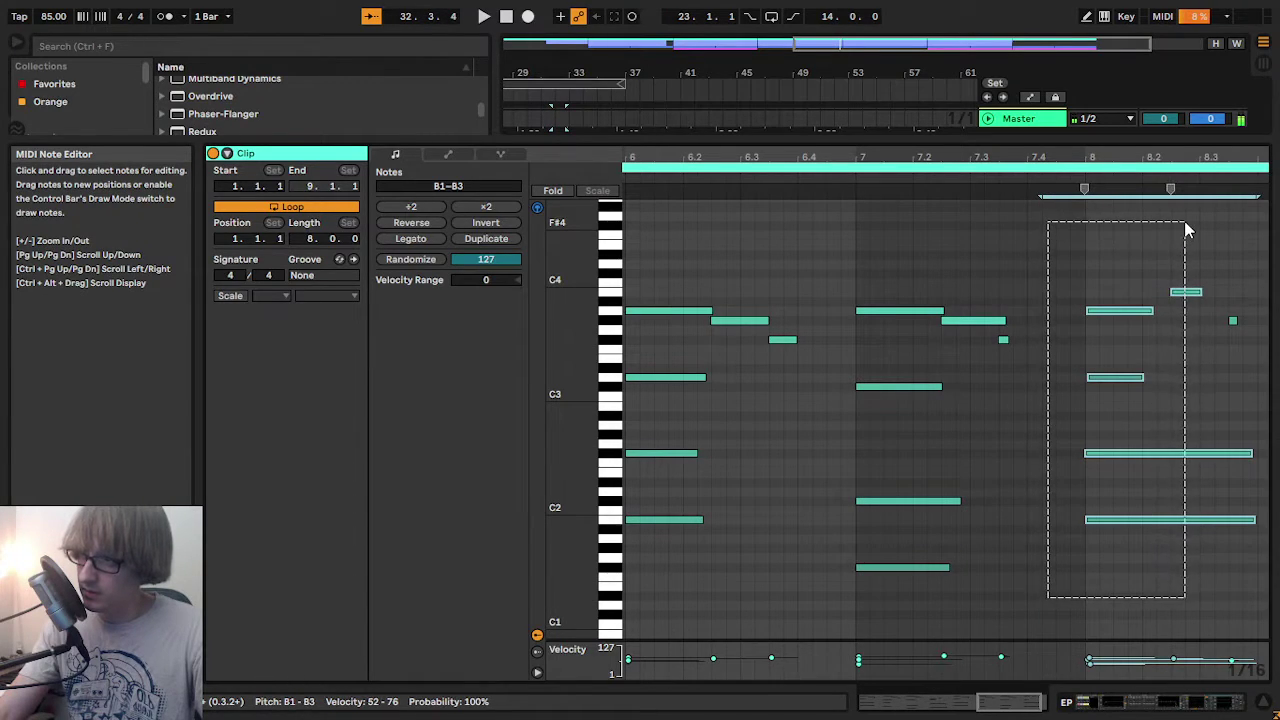
{"action": "left_click", "coordinate": [840, 190]}
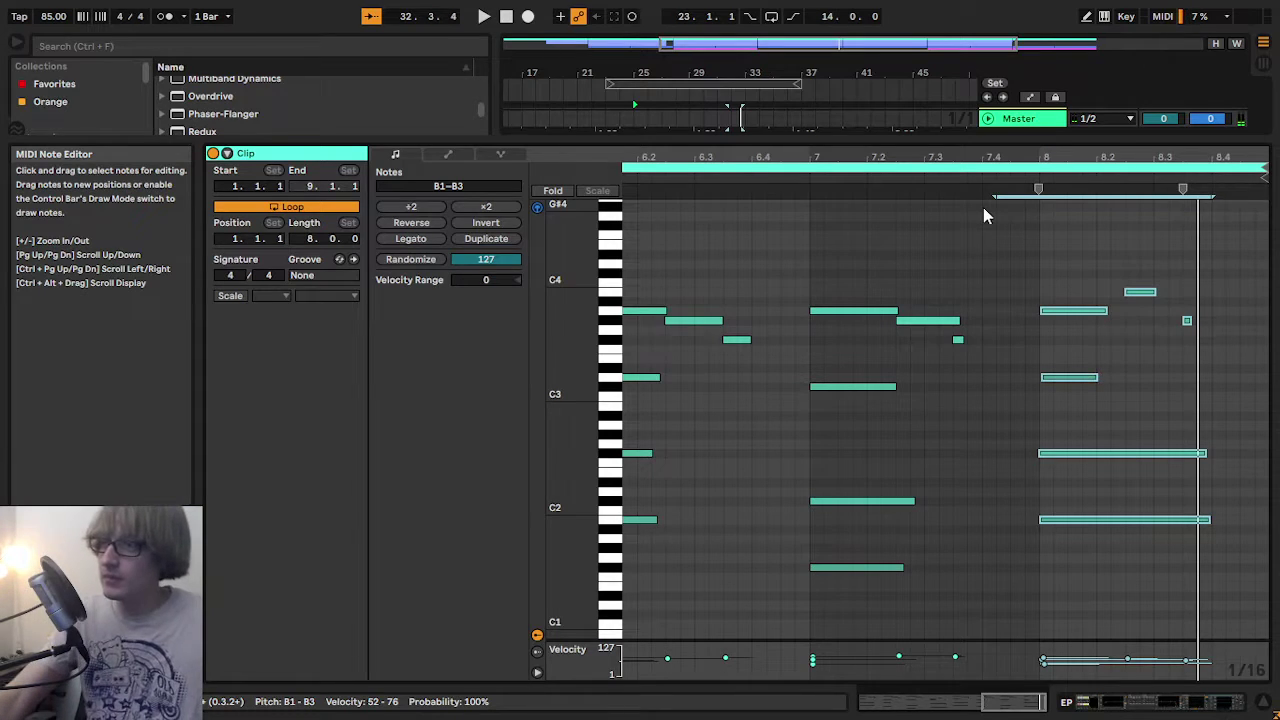
{"action": "left_click_drag", "start_coordinate": [1006, 156], "coordinate": [1006, 148]}
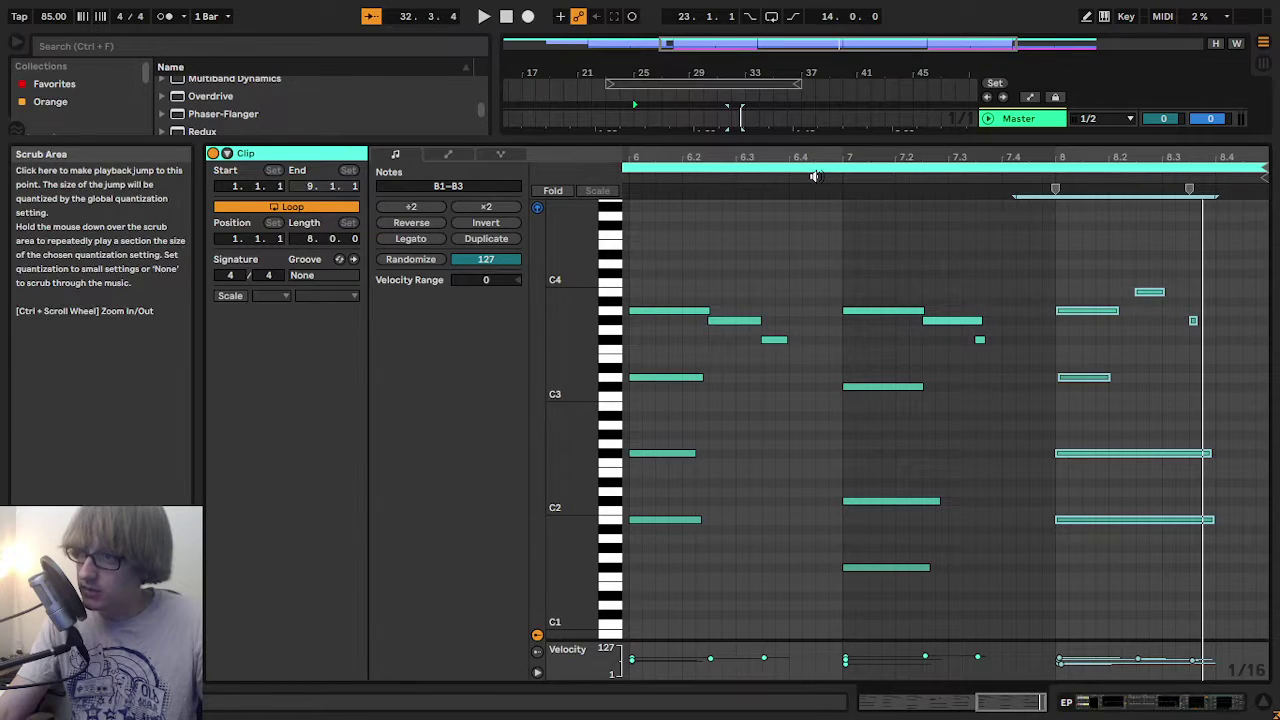
{"action": "left_click_drag", "start_coordinate": [861, 157], "coordinate": [861, 128]}
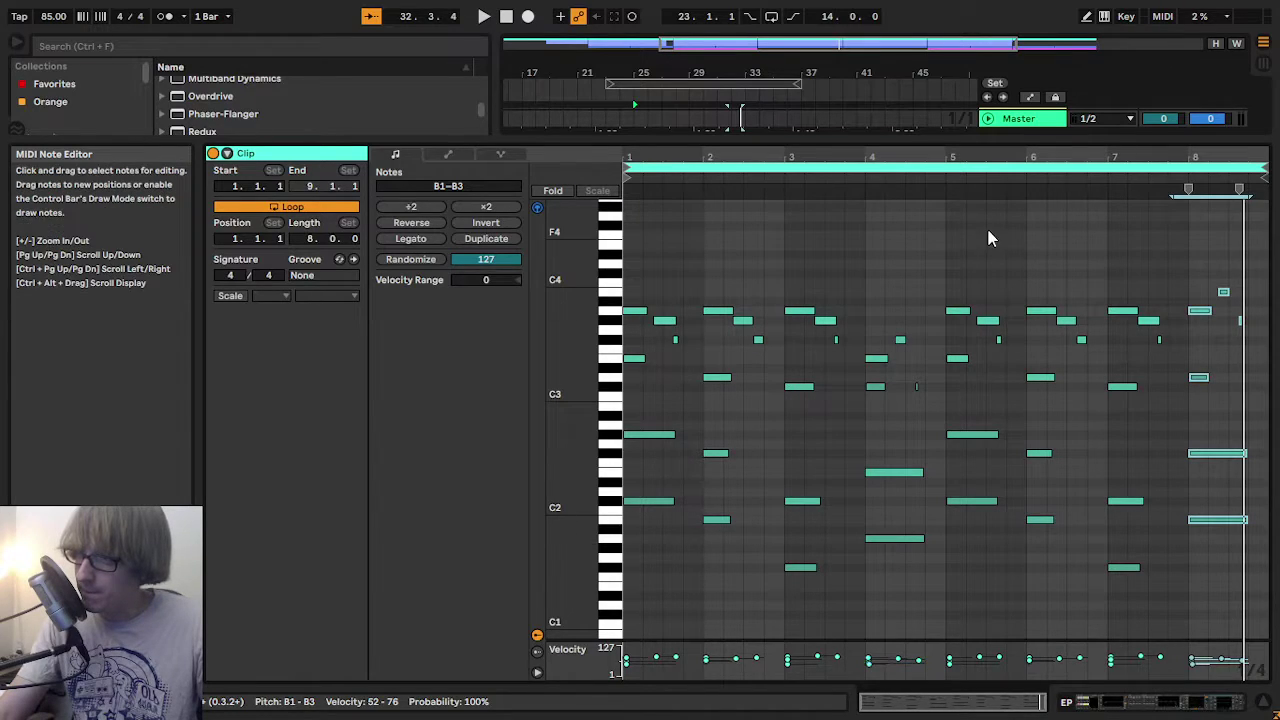
{"action": "left_click", "coordinate": [944, 199]}
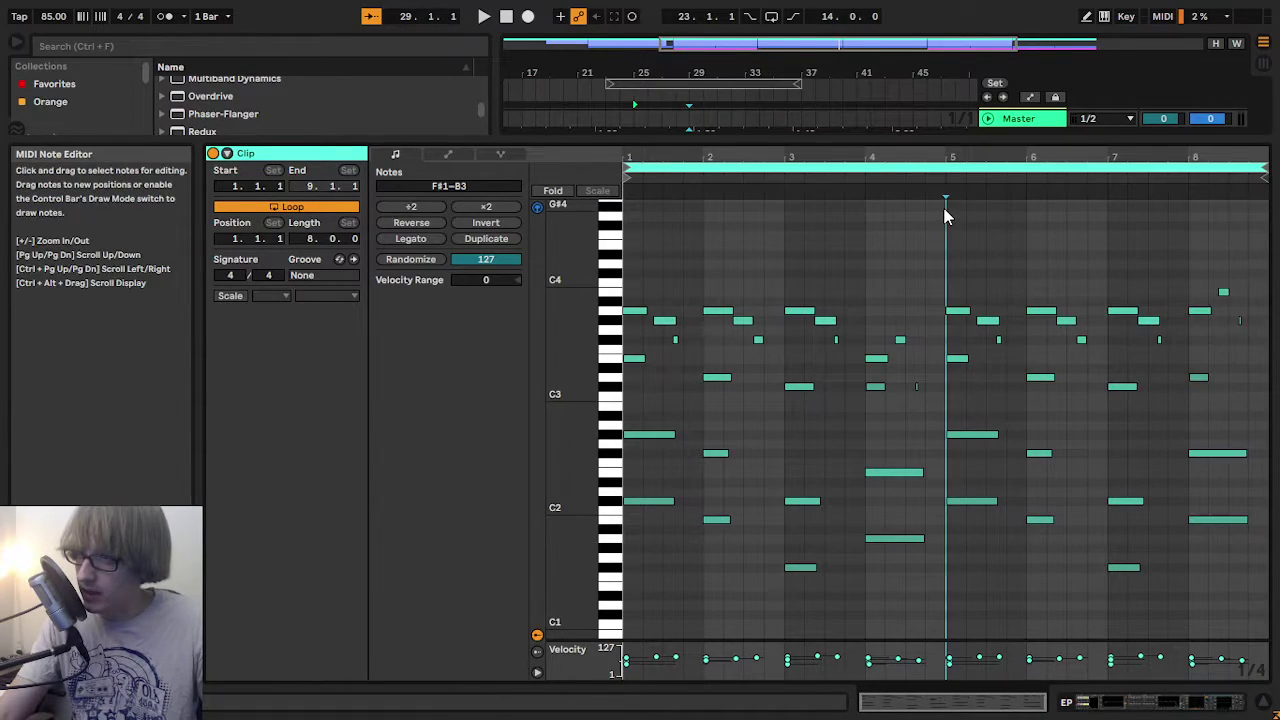
{"action": "key", "text": "space"}
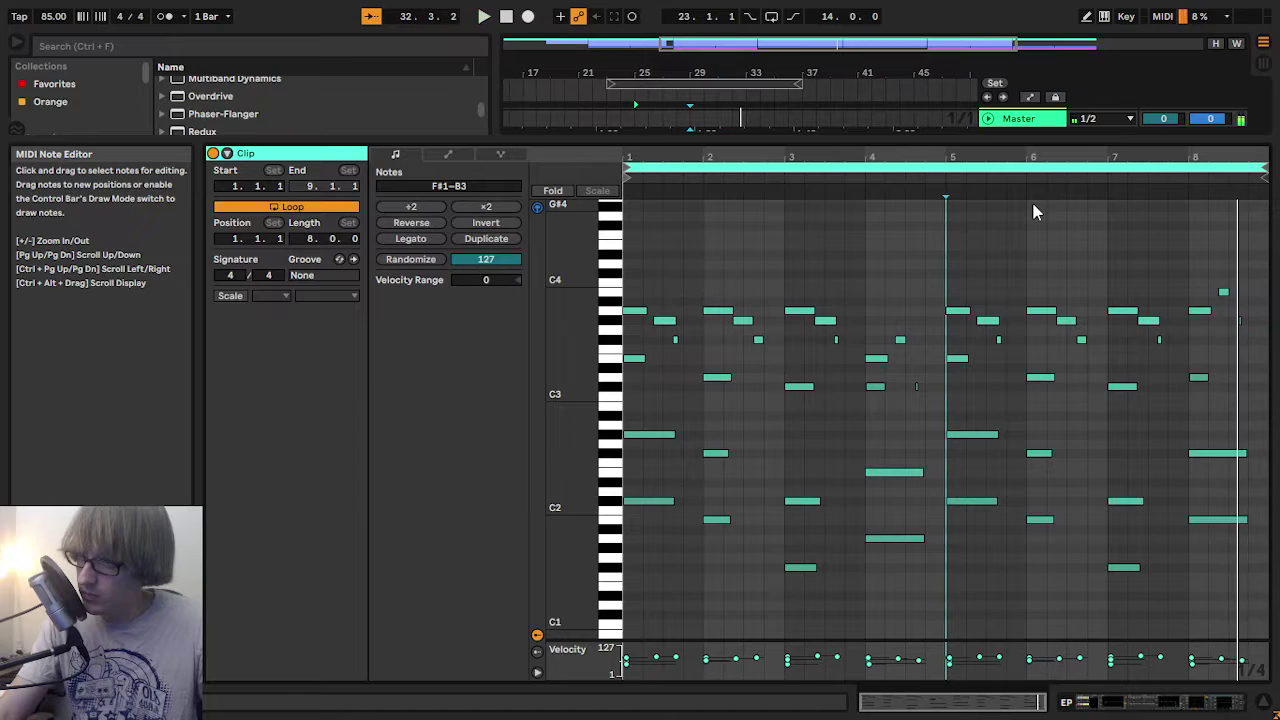
{"action": "left_click_drag", "start_coordinate": [1217, 155], "coordinate": [1192, 198]}
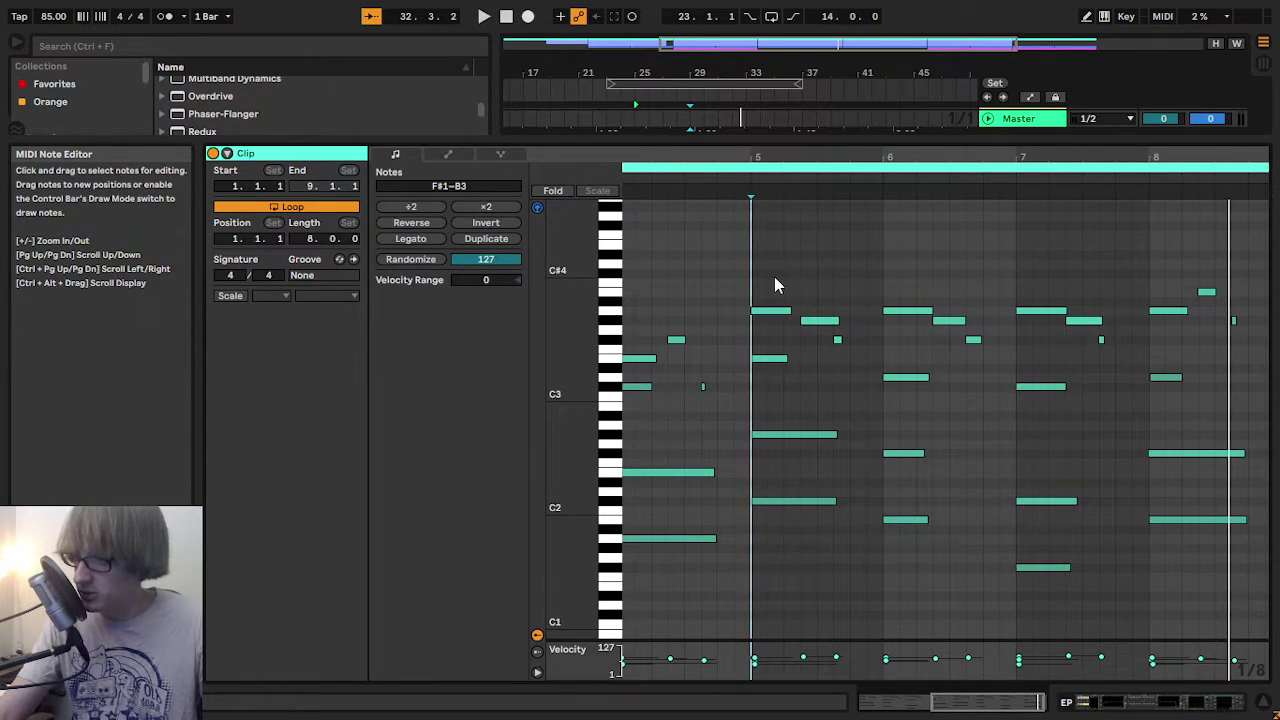
- Audition the upper melody notes in bars 5 to 7 of the EP clip to compare them with bar 8
{"action": "left_click_drag", "start_coordinate": [775, 277], "coordinate": [806, 326]}
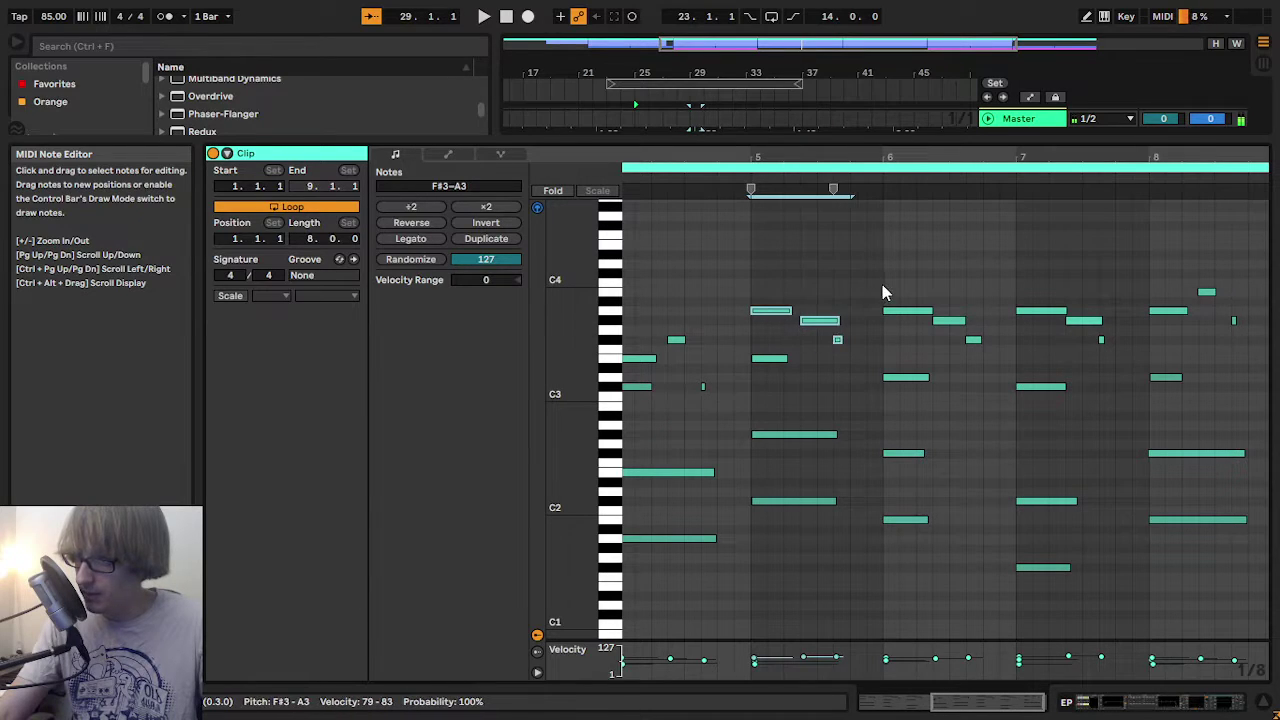
{"action": "left_click_drag", "start_coordinate": [882, 285], "coordinate": [905, 324]}
{"action": "left_click_drag", "start_coordinate": [1019, 270], "coordinate": [1034, 344]}
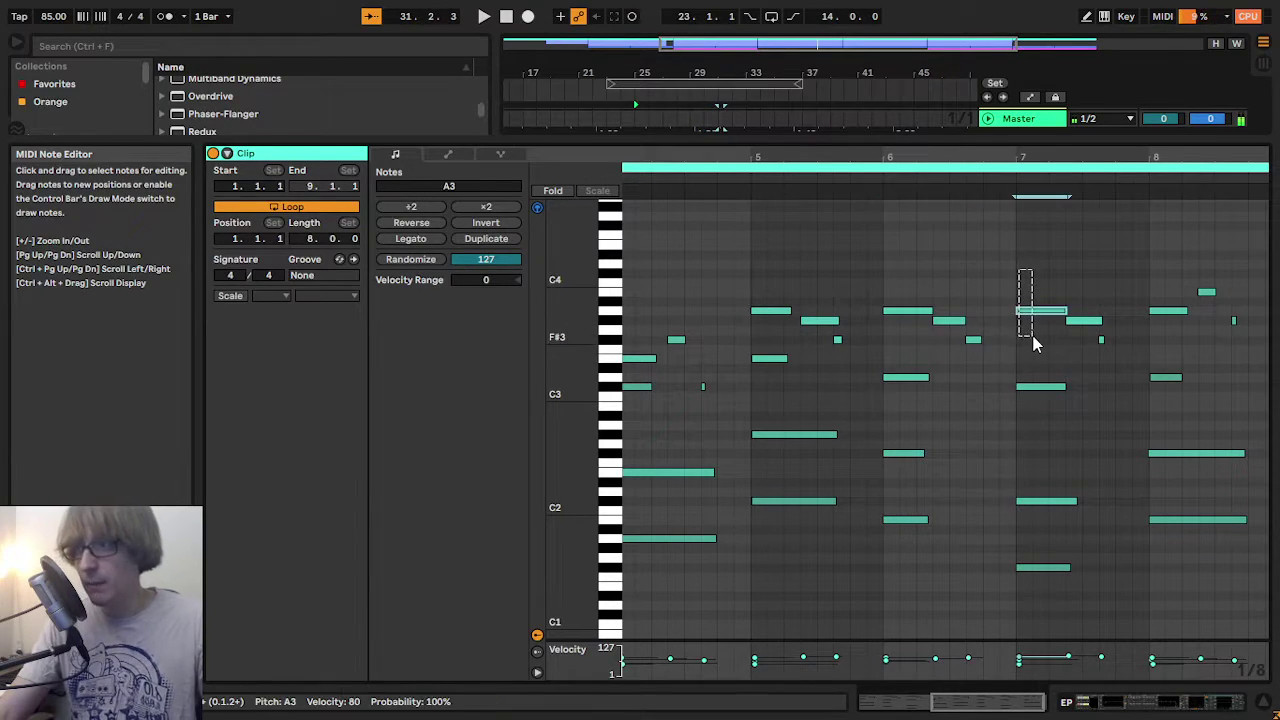
{"action": "left_click", "coordinate": [1181, 335]}
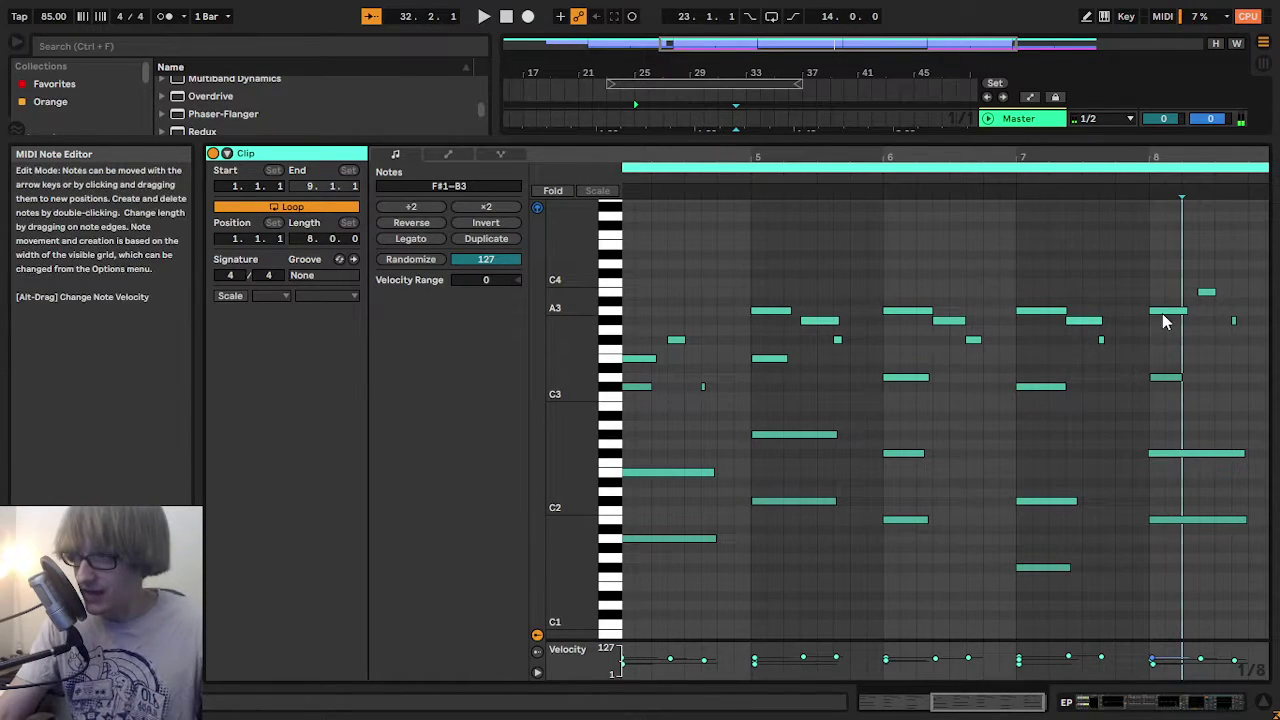
- Lower the opening A3 note in bar 8 to G#3 and play the passage leading into it
{"action": "left_click_drag", "start_coordinate": [1164, 321], "coordinate": [1164, 330]}
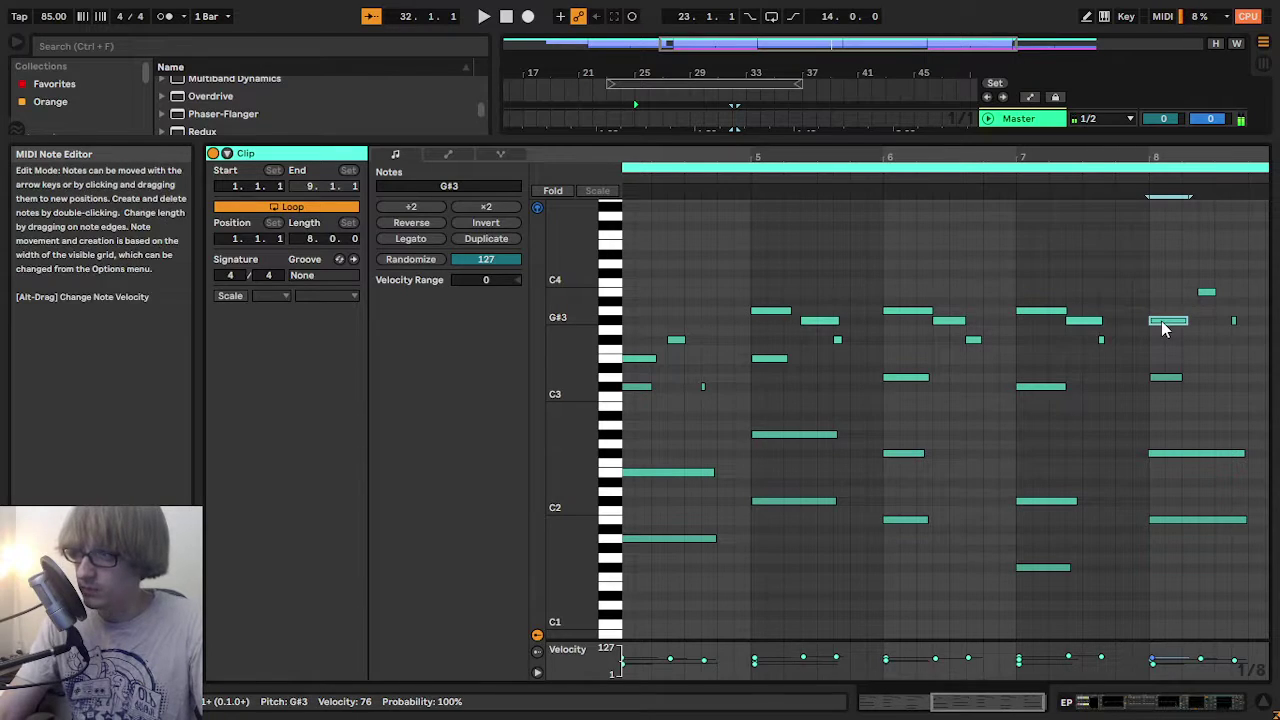
{"action": "left_click", "coordinate": [960, 178]}
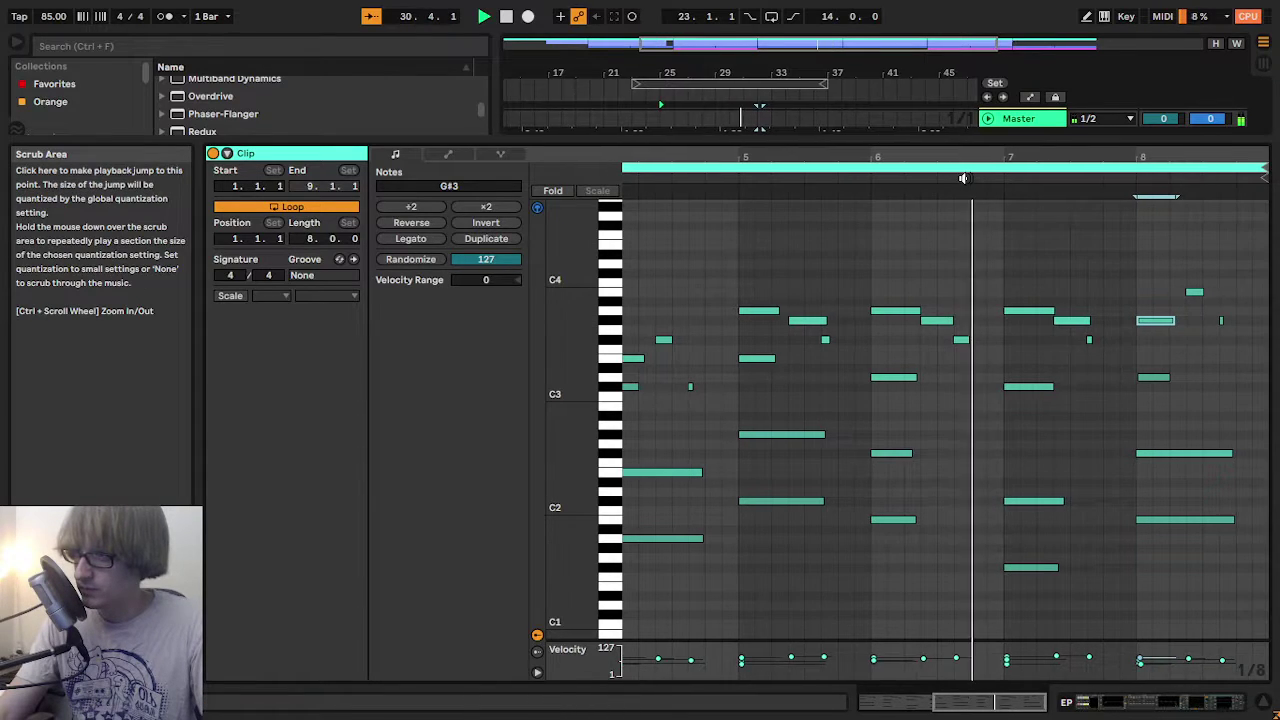
{"action": "left_click_drag", "start_coordinate": [1212, 157], "coordinate": [1212, 217]}
{"action": "left_click_drag", "start_coordinate": [1123, 172], "coordinate": [1123, 153]}
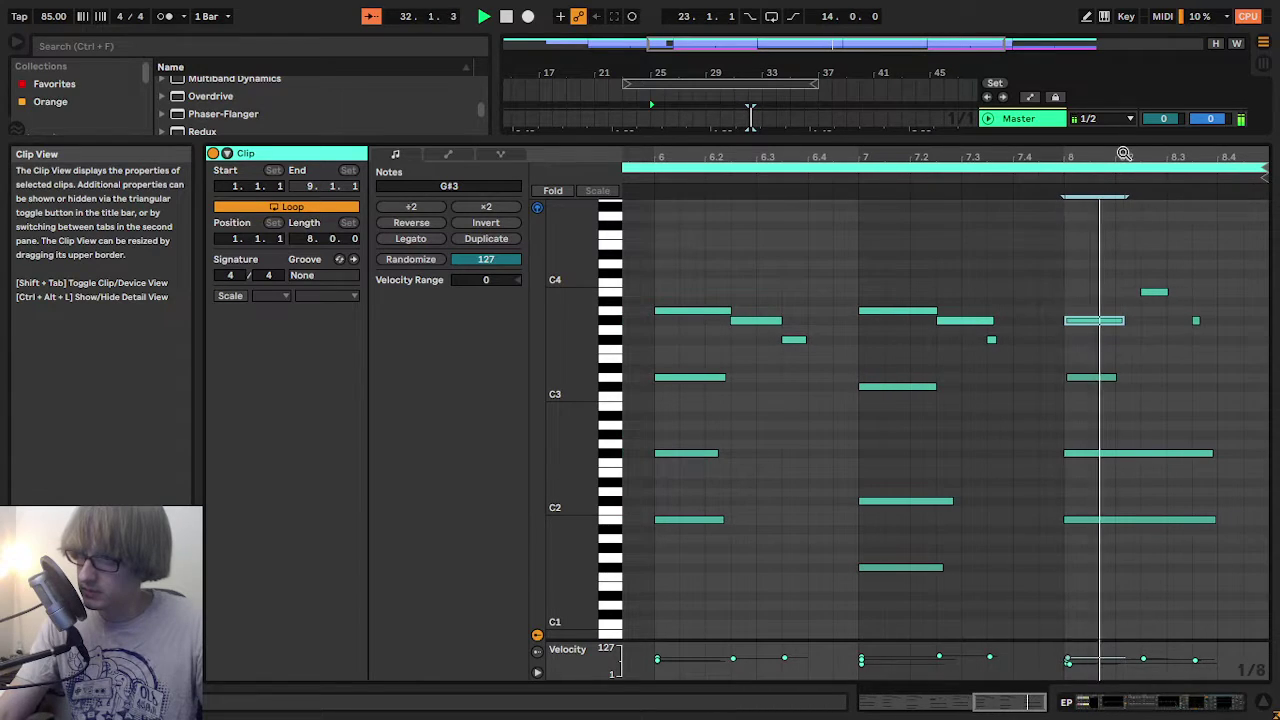
{"action": "key", "text": "space"}
- Select the E3 and F#3 notes in bar 4 and play that bar to examine its melody
{"action": "left_click_drag", "start_coordinate": [970, 152], "coordinate": [1007, 115]}
{"action": "left_click_drag", "start_coordinate": [862, 381], "coordinate": [890, 363]}
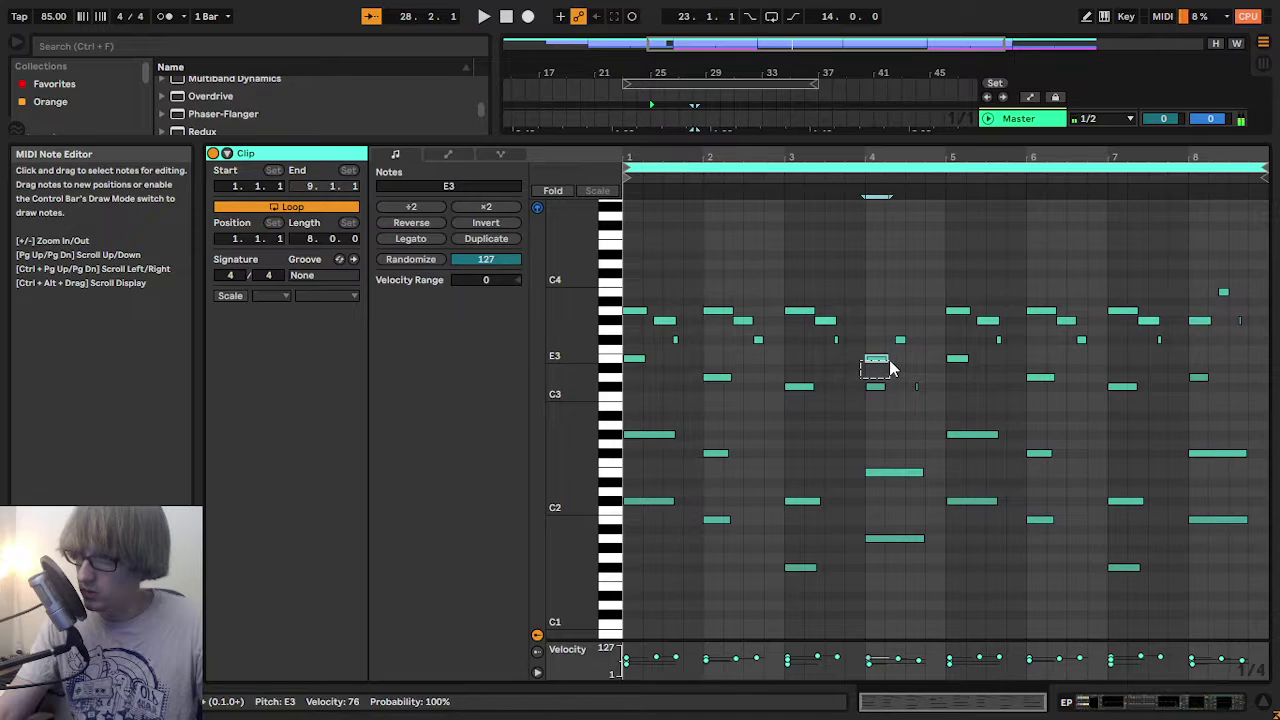
{"action": "key", "text": "space"}
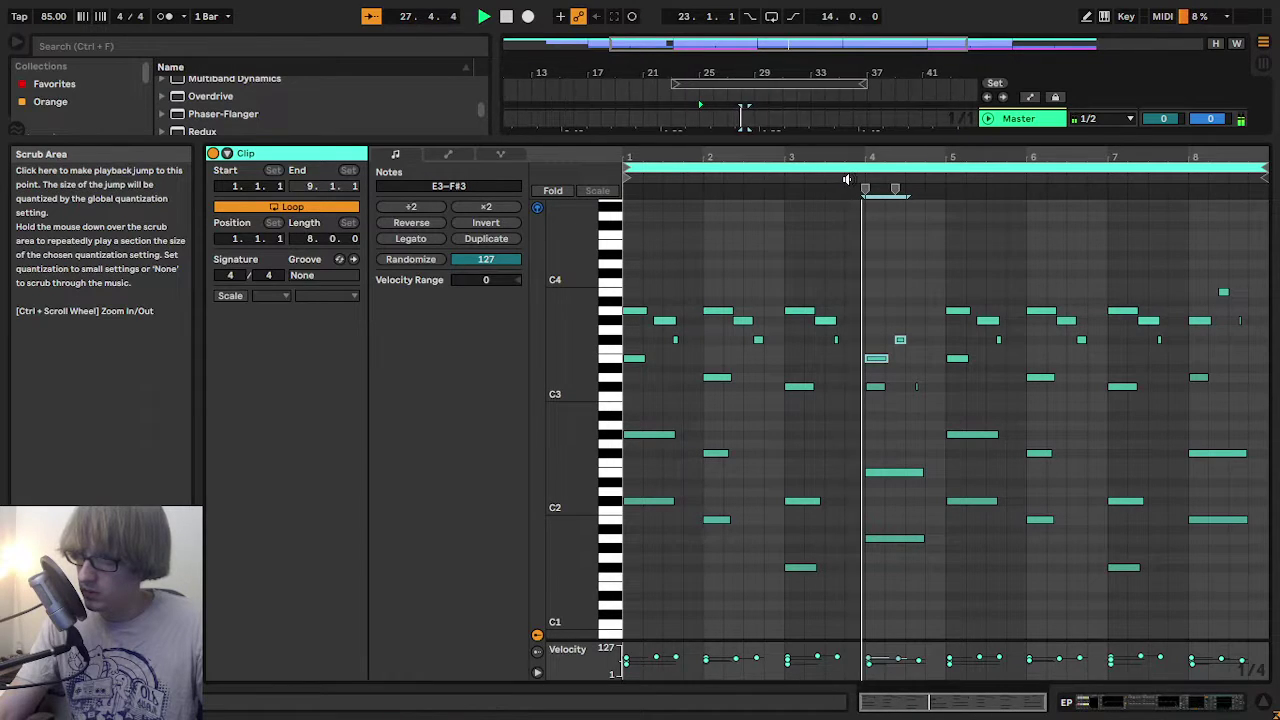
{"action": "mouse_move", "coordinate": [1108, 160]}
{"action": "left_mouse_down"}
{"action": "mouse_move", "coordinate": [1000, 195]}
{"action": "mouse_move", "coordinate": [1083, 165]}
{"action": "left_mouse_up"}
{"action": "key", "text": "space"}
- Select the D3 and G#3 notes and the lower chord notes at the start of bar 8, and play the chord
{"action": "left_click_drag", "start_coordinate": [1265, 157], "coordinate": [1265, 225]}
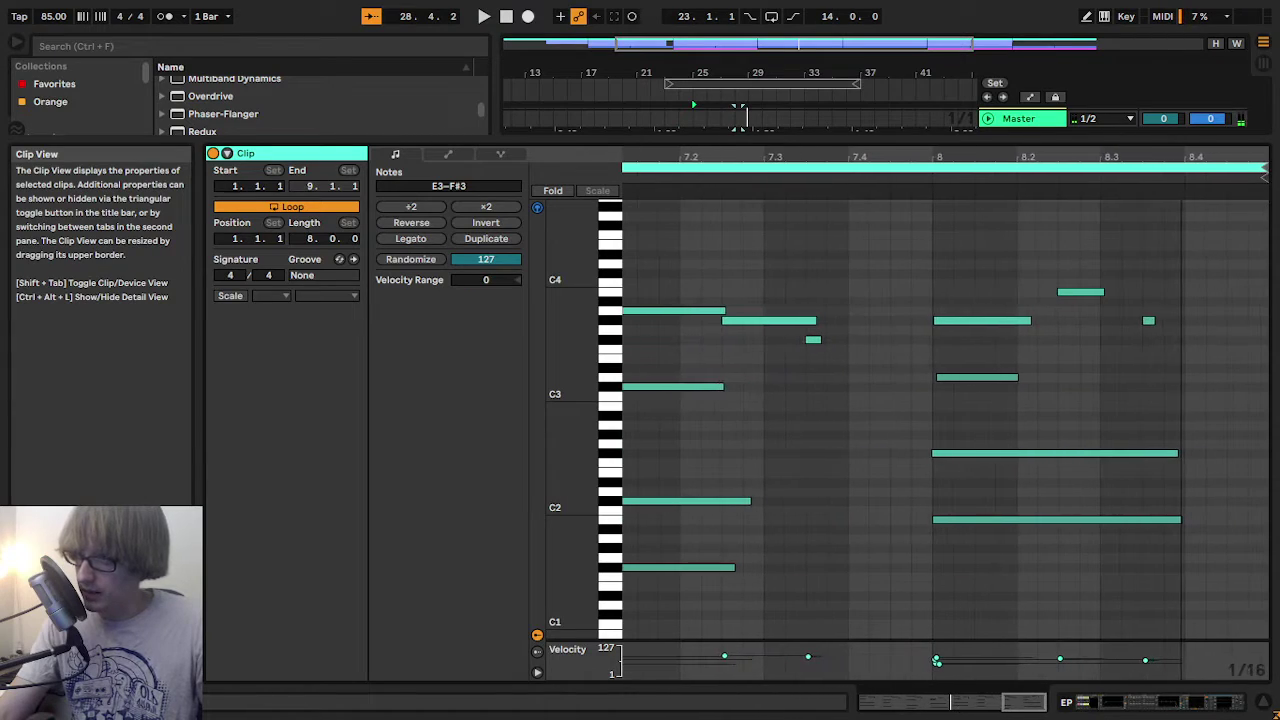
{"action": "left_click_drag", "start_coordinate": [903, 413], "coordinate": [980, 273]}
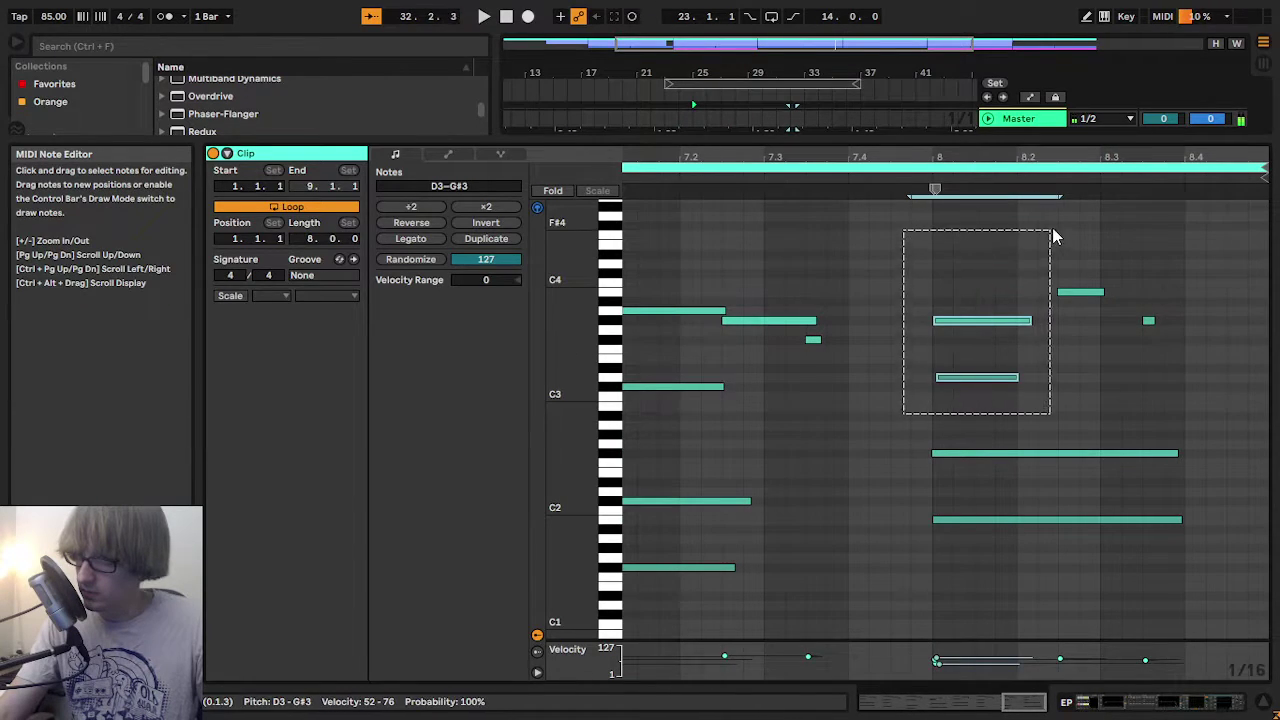
{"action": "left_click_drag", "start_coordinate": [1052, 236], "coordinate": [973, 280]}
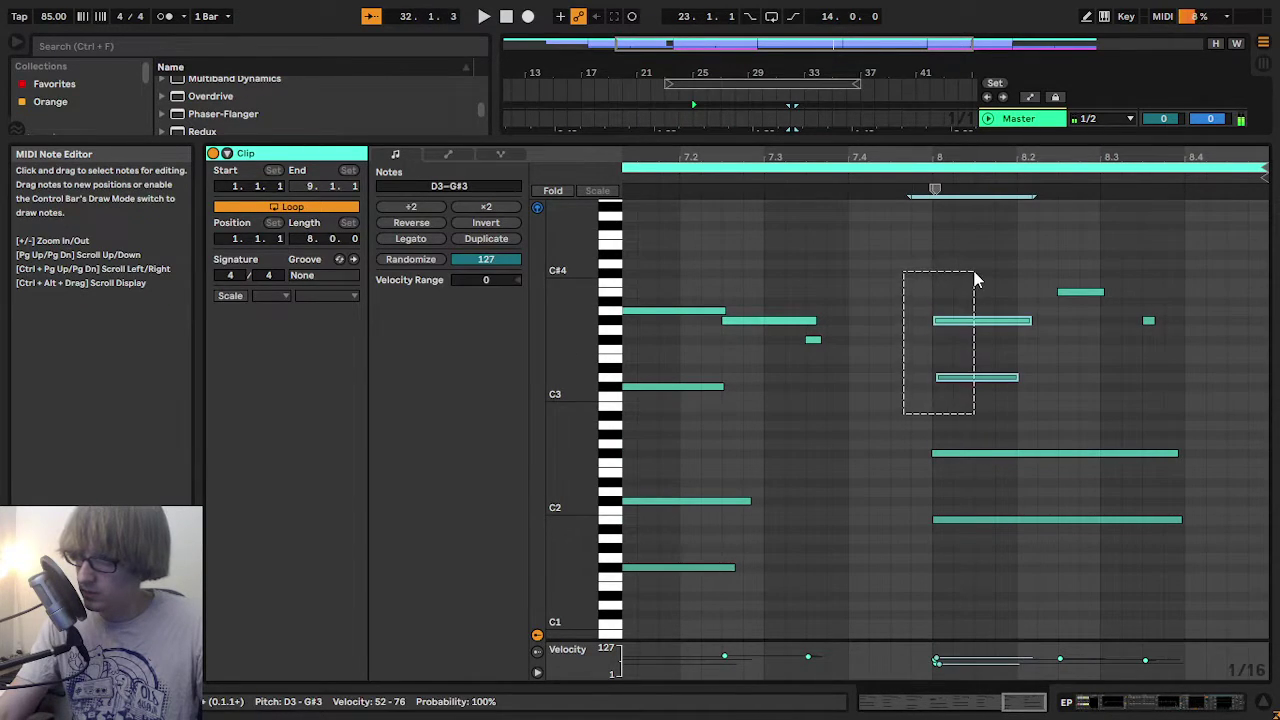
{"action": "left_click_drag", "start_coordinate": [887, 382], "coordinate": [966, 293]}
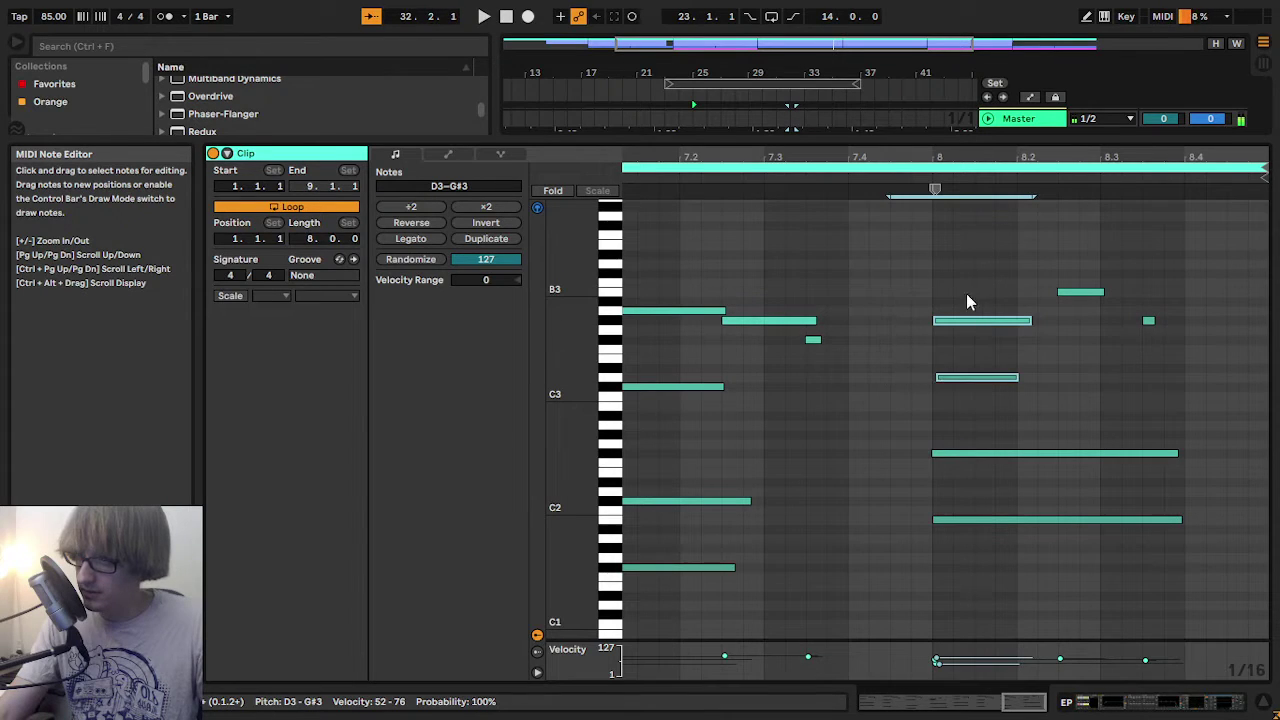
{"action": "left_click", "coordinate": [810, 180]}
{"action": "left_click", "coordinate": [1054, 248]}
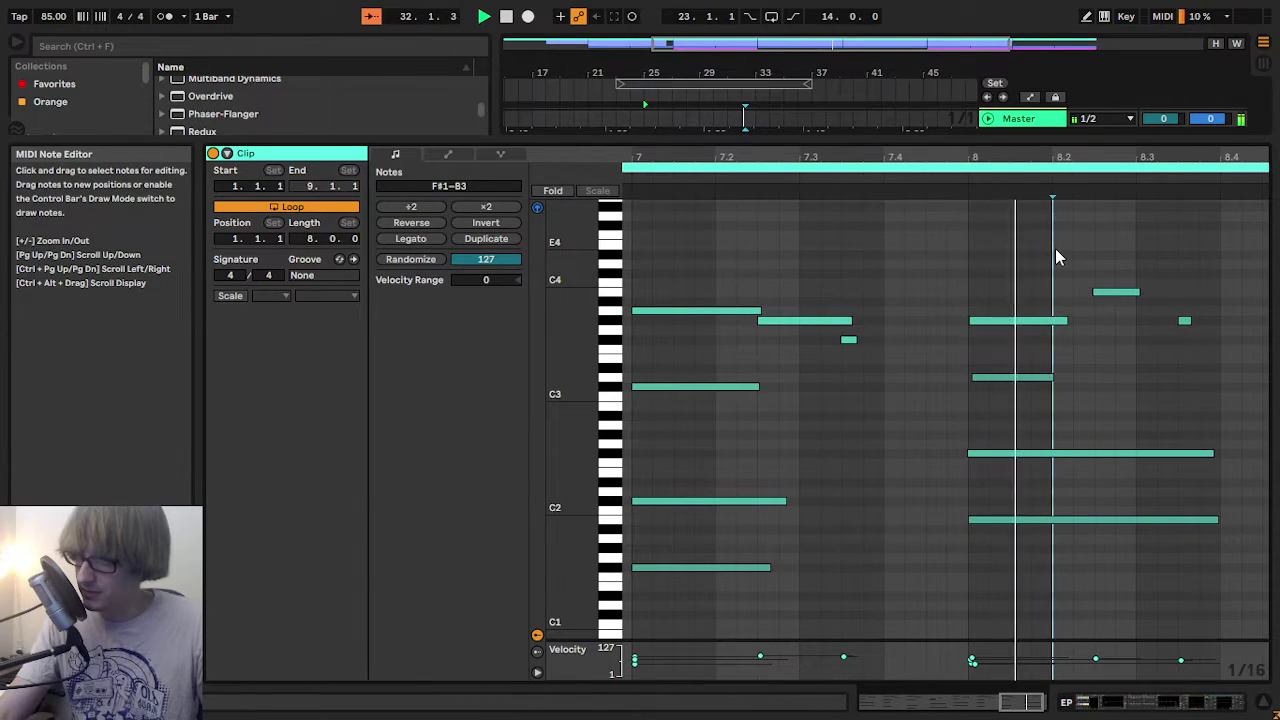
{"action": "left_click_drag", "start_coordinate": [906, 590], "coordinate": [1005, 282]}
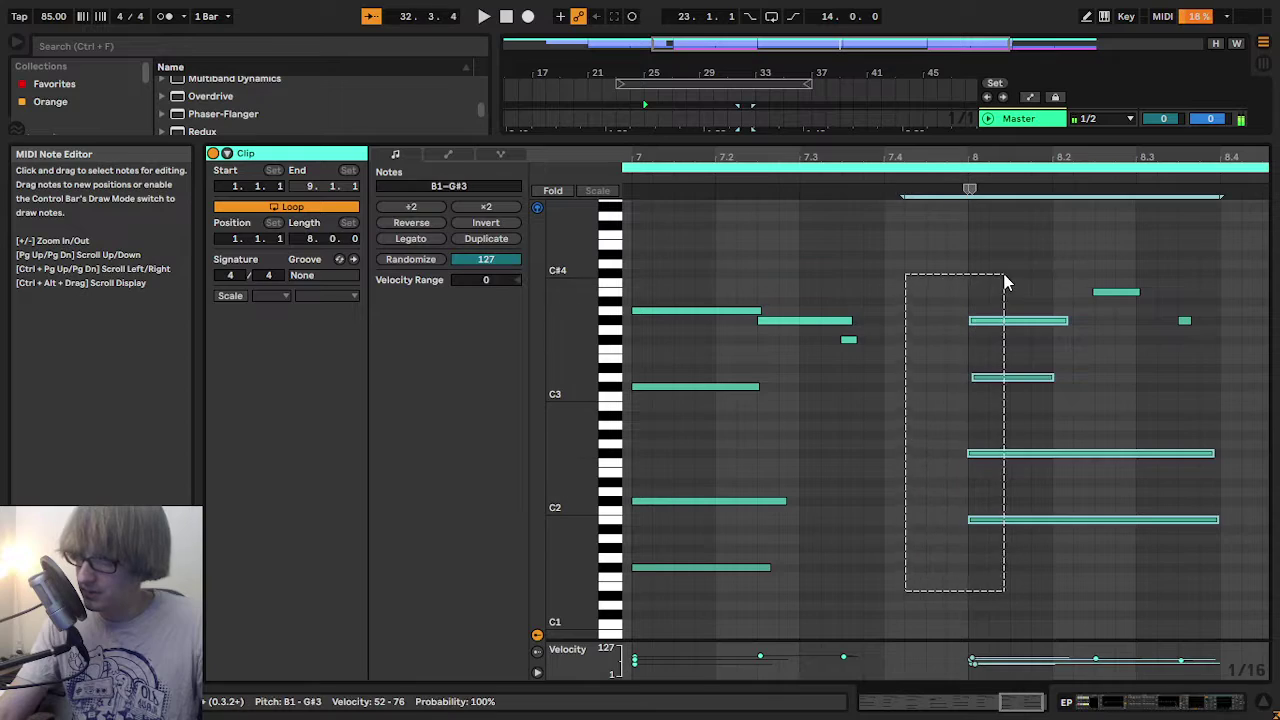
- Lower the B3 melody note in bar 8 to F#3 and play the clip to hear the ending
{"action": "left_click", "coordinate": [1113, 293]}
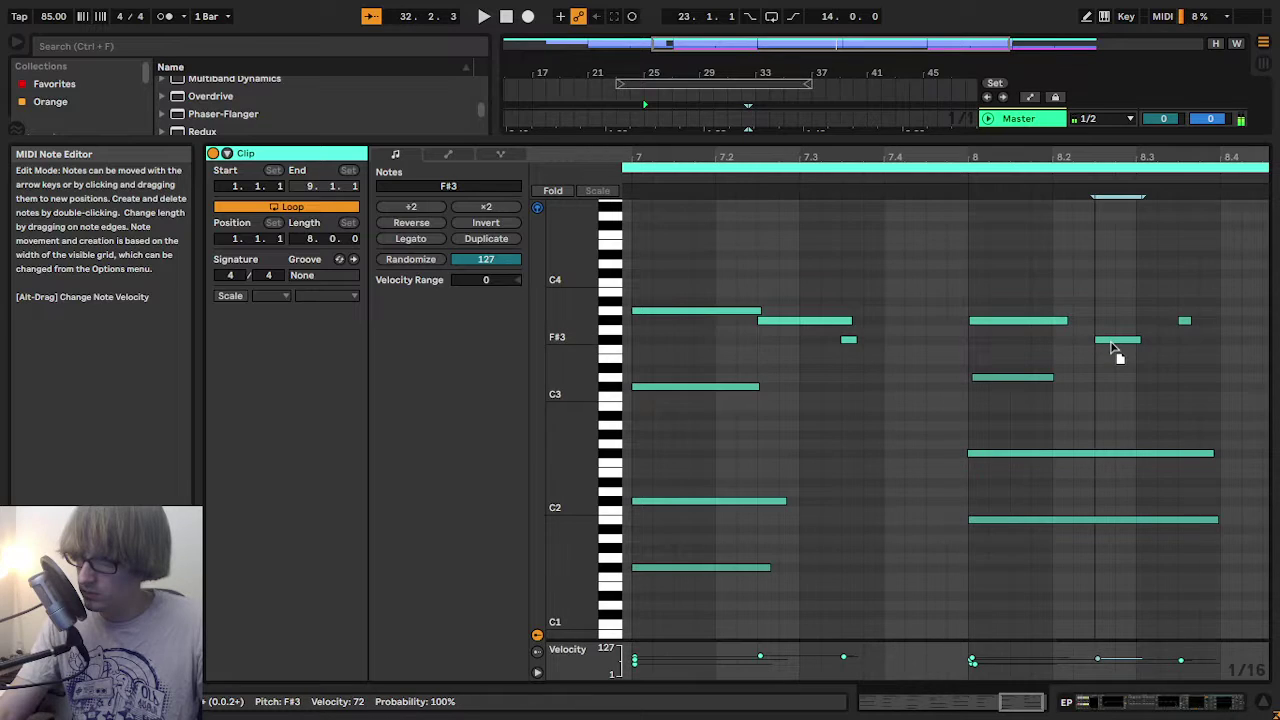
{"action": "left_click", "coordinate": [1183, 321]}
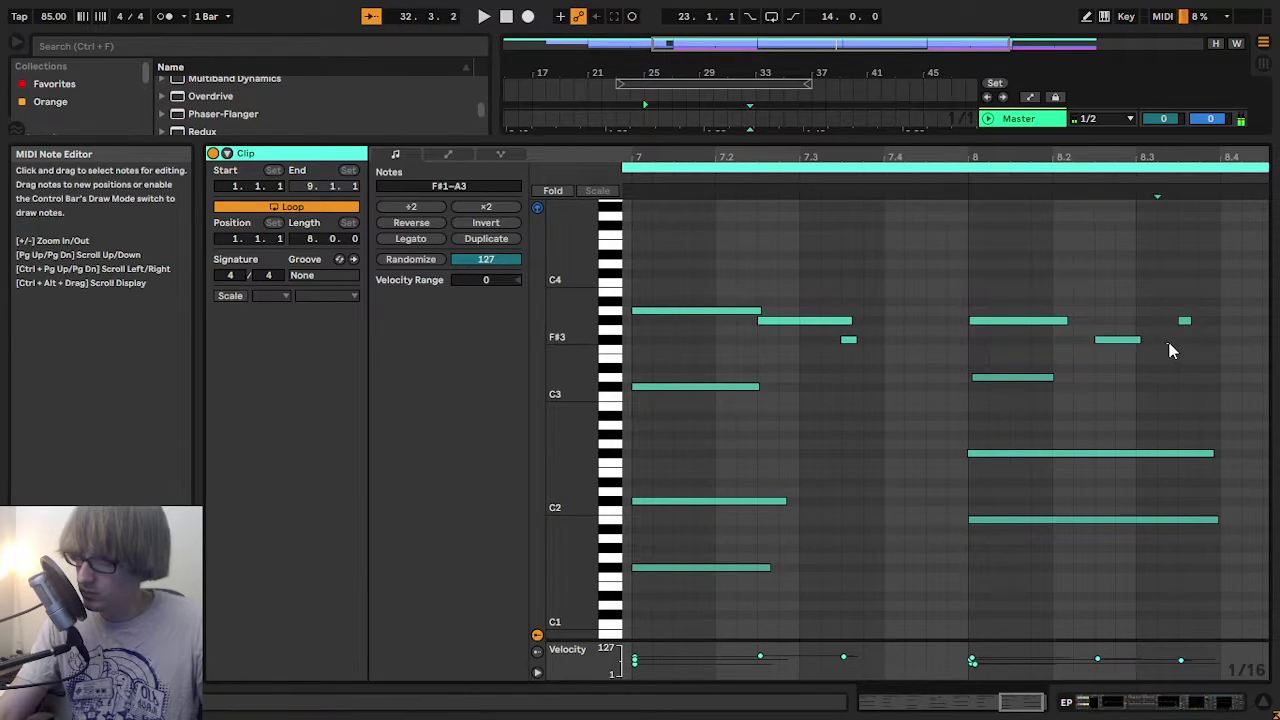
{"action": "left_click", "coordinate": [955, 181]}
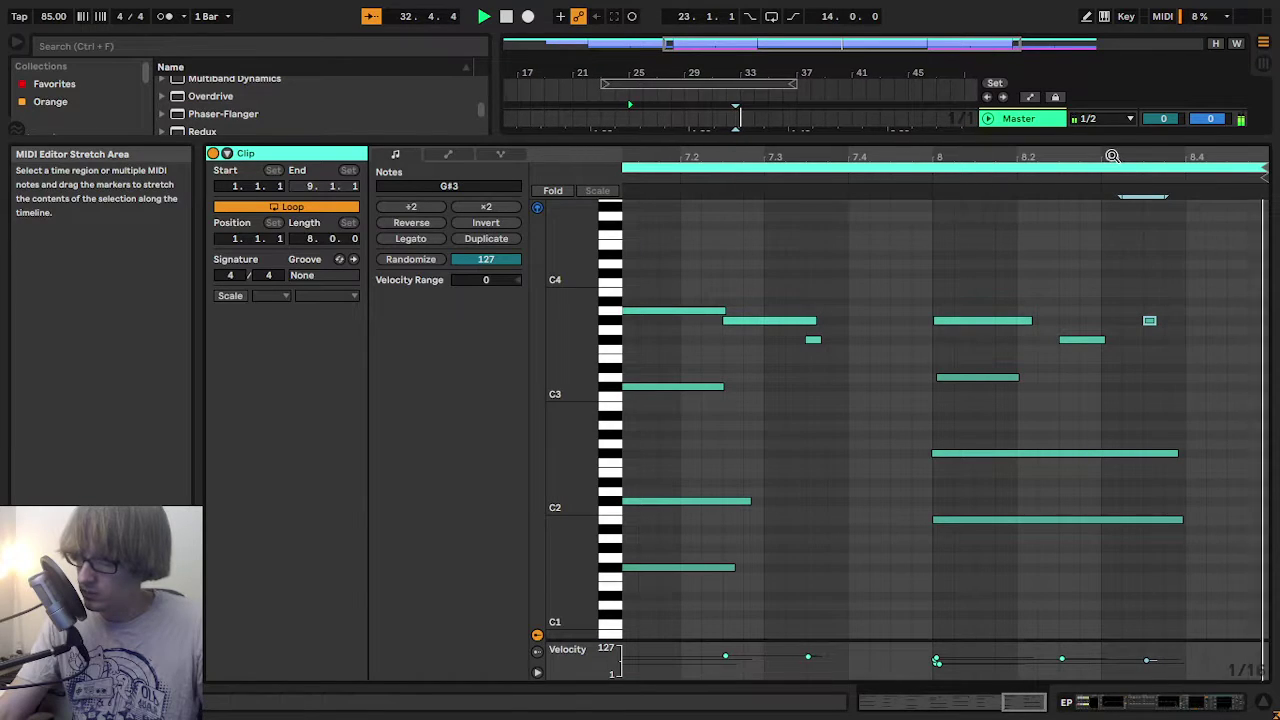
{"action": "left_click_drag", "start_coordinate": [1112, 155], "coordinate": [1112, 95]}
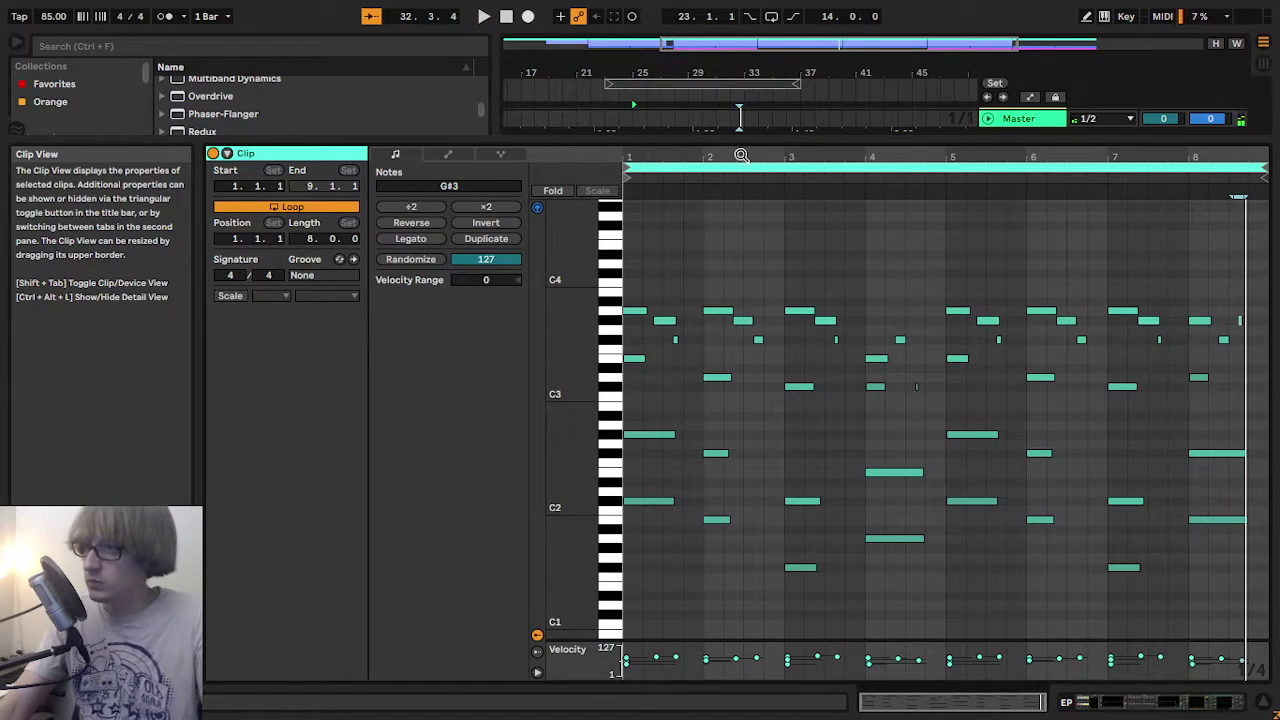
- In bar 8, lower the opening G#3 note to E3 and the D3 note to B2, and play the clip
{"action": "left_click_drag", "start_coordinate": [1190, 353], "coordinate": [1201, 326]}
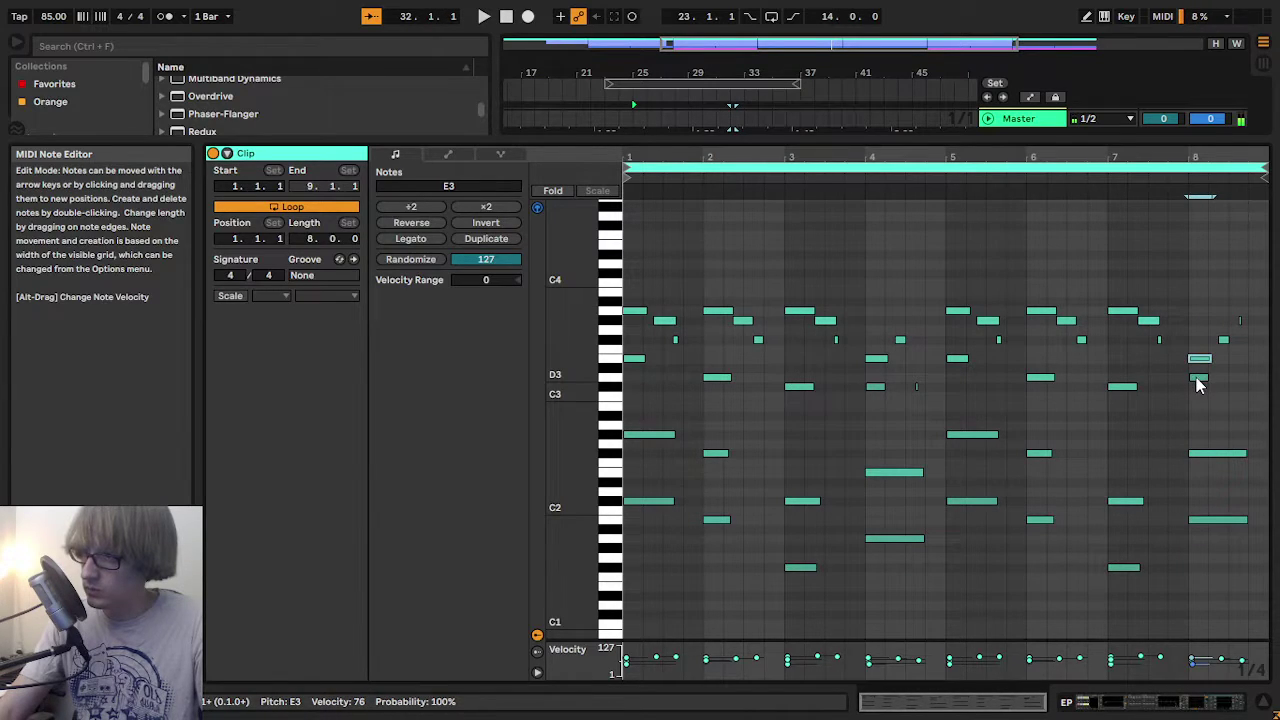
{"action": "left_click_drag", "start_coordinate": [1199, 381], "coordinate": [1217, 403]}
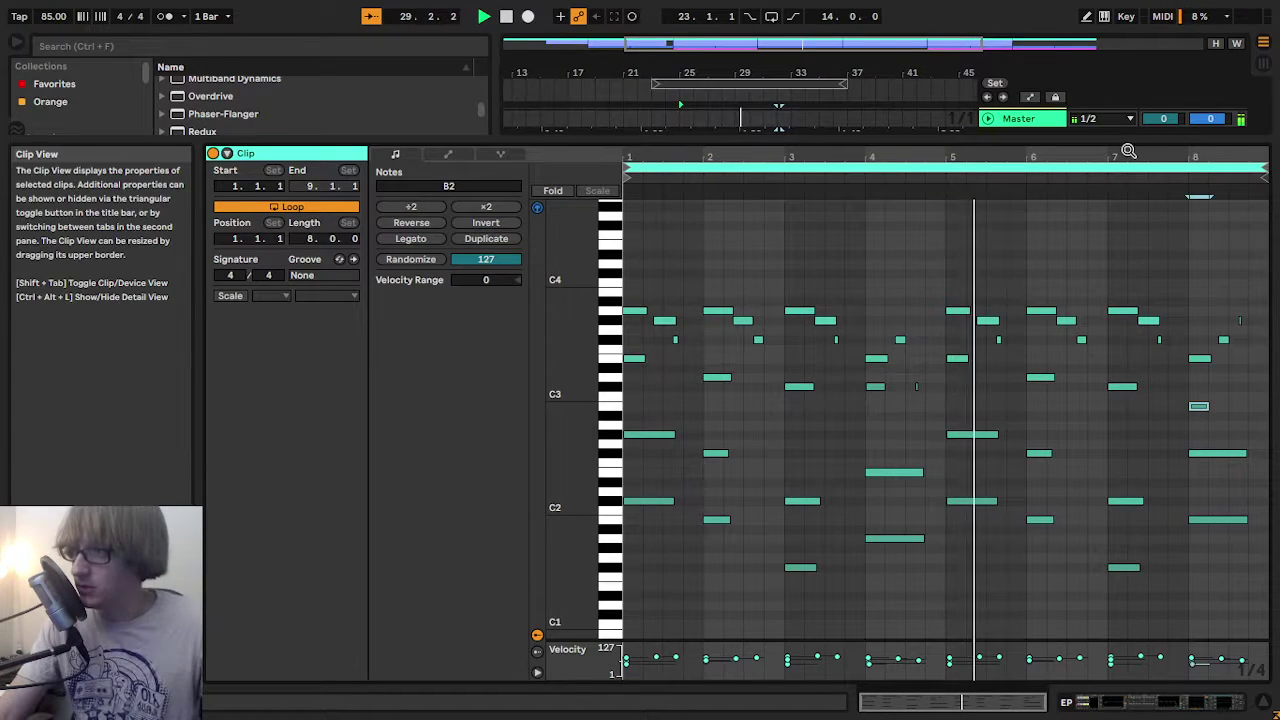
{"action": "left_click_drag", "start_coordinate": [1128, 151], "coordinate": [1048, 153]}
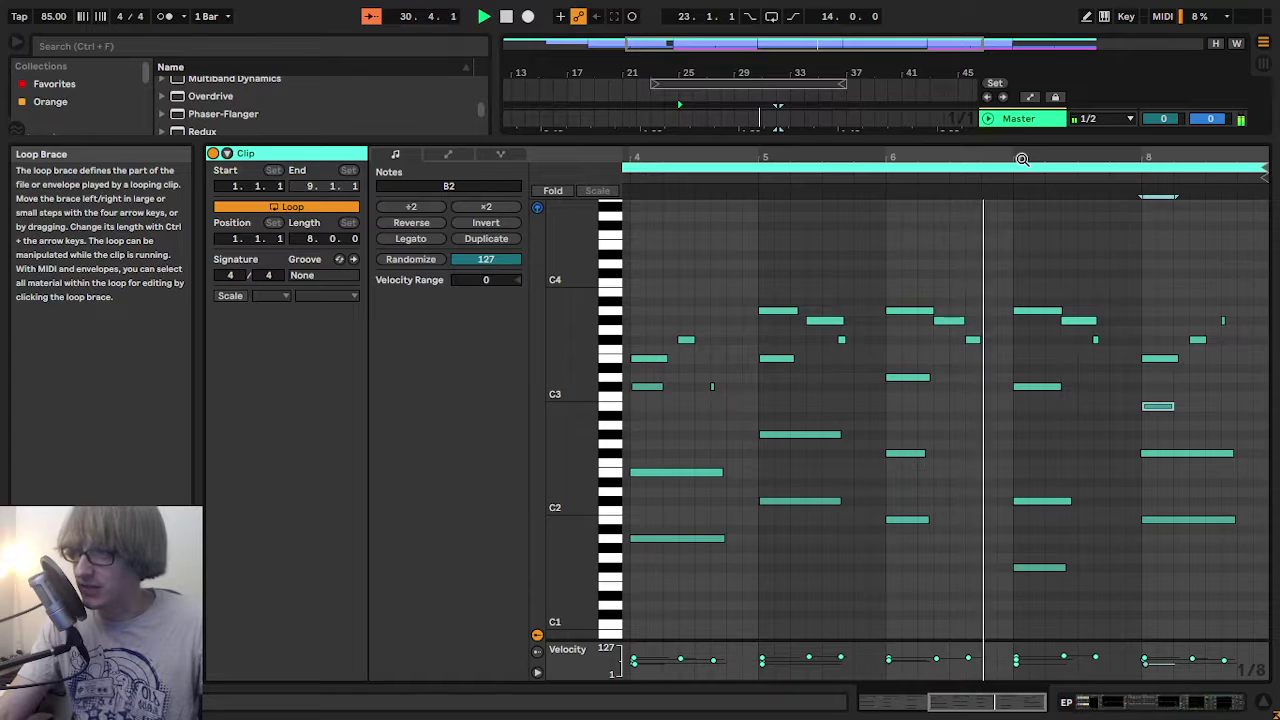
{"action": "left_click_drag", "start_coordinate": [1022, 159], "coordinate": [1067, 159]}
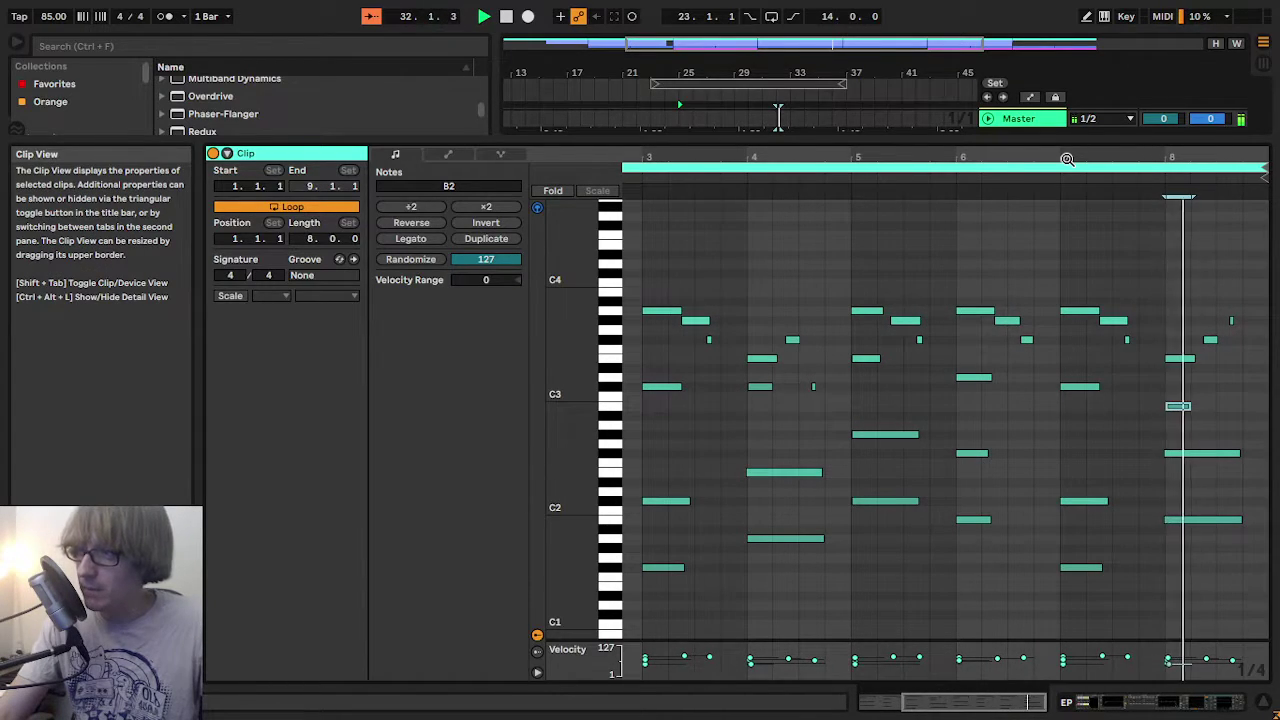
- In bar 8, replace the short F#3 and G#3 notes with a D3 note on beat 3, and play the clip
{"action": "left_click_drag", "start_coordinate": [1134, 557], "coordinate": [1238, 366]}
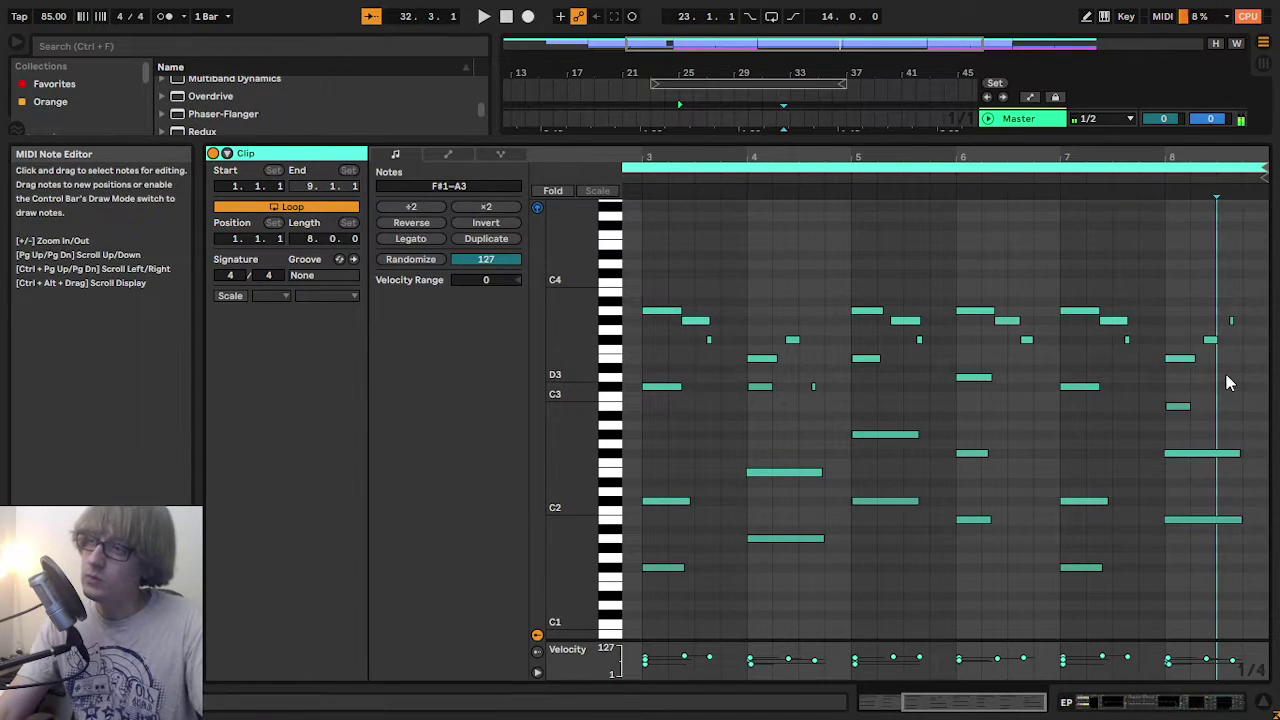
{"action": "double_click", "coordinate": [1227, 377]}
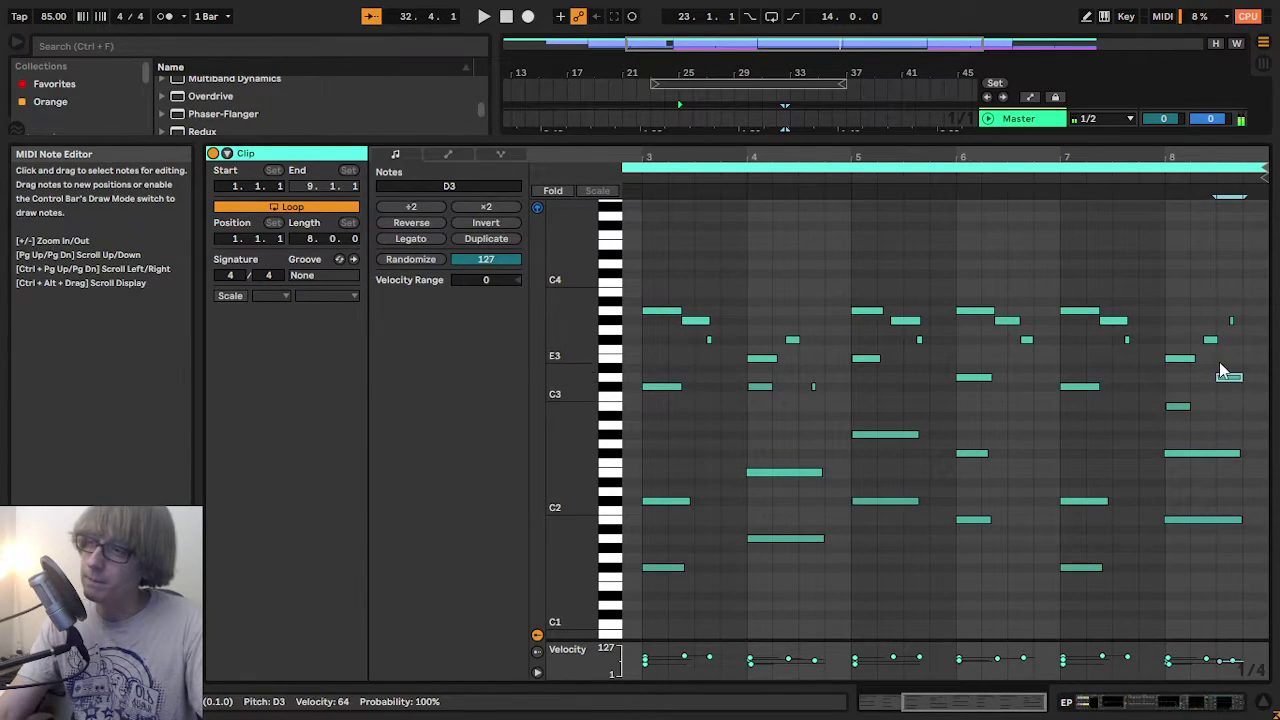
{"action": "left_click_drag", "start_coordinate": [1262, 312], "coordinate": [1262, 312]}
{"action": "key", "text": "Delete"}
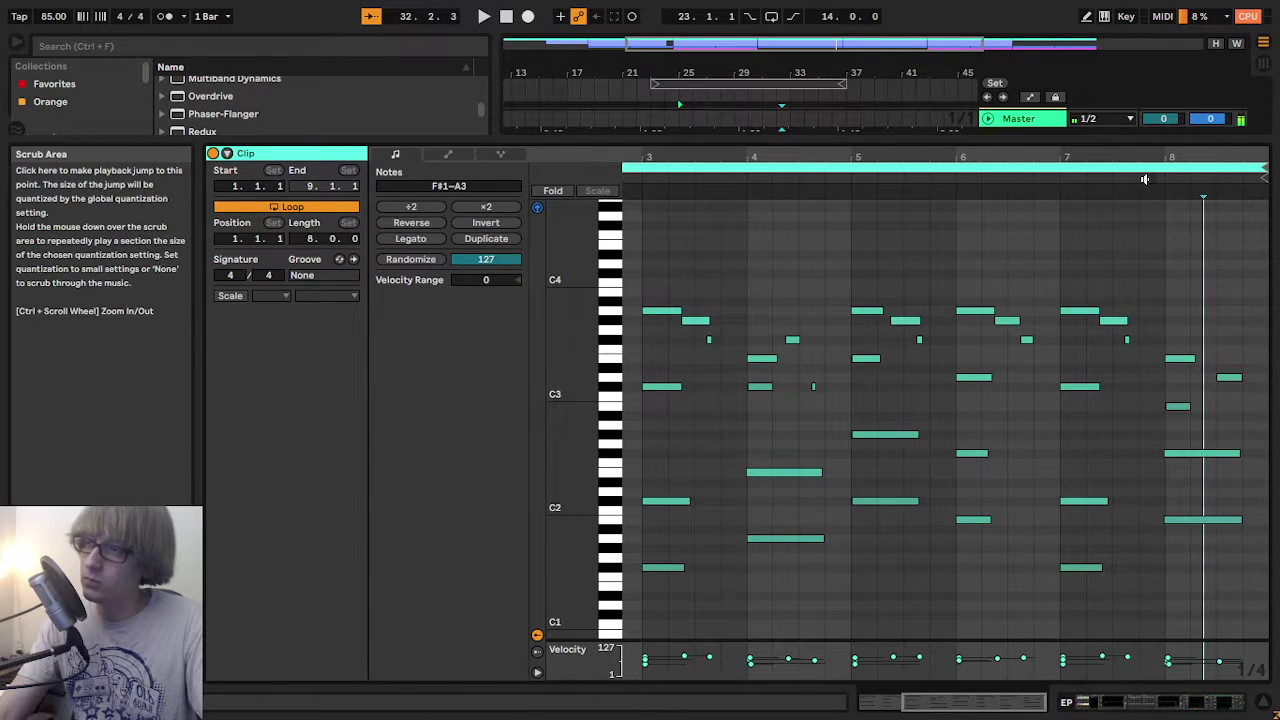
{"action": "left_click", "coordinate": [1144, 179]}
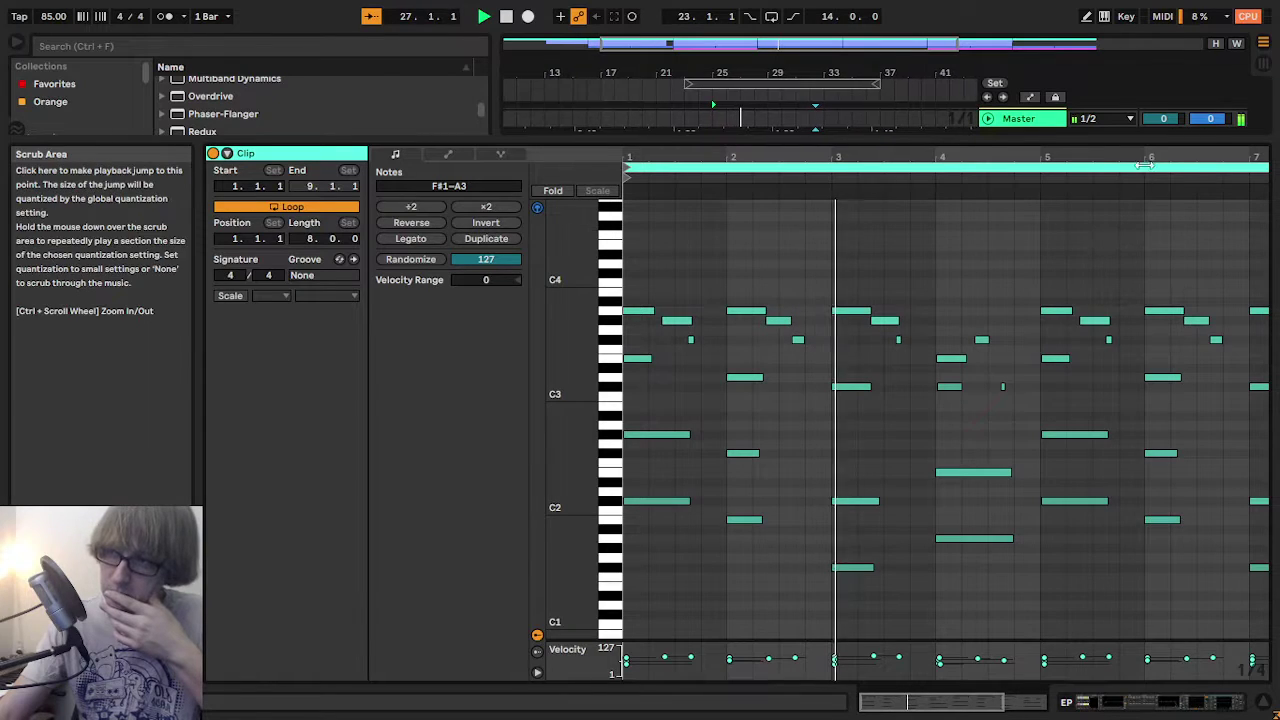
{"action": "left_click_drag", "start_coordinate": [1147, 157], "coordinate": [1021, 150]}
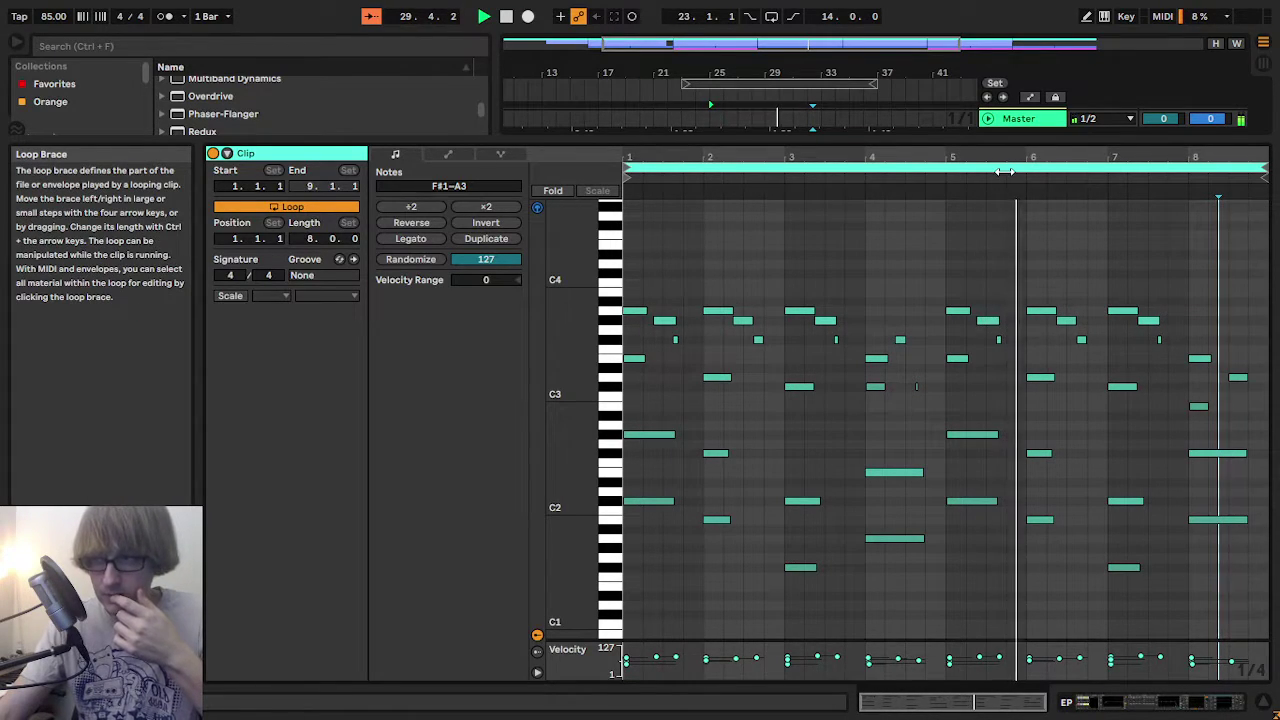
{"action": "key", "text": "space"}
- In bar 6, raise the G#3 melody note to B3 and the following F#3 note to G#3
{"action": "left_click_drag", "start_coordinate": [1087, 157], "coordinate": [1065, 192]}
{"action": "left_click_drag", "start_coordinate": [1039, 292], "coordinate": [1043, 338]}
{"action": "key", "text": "Up"}
{"action": "key", "text": "Up"}
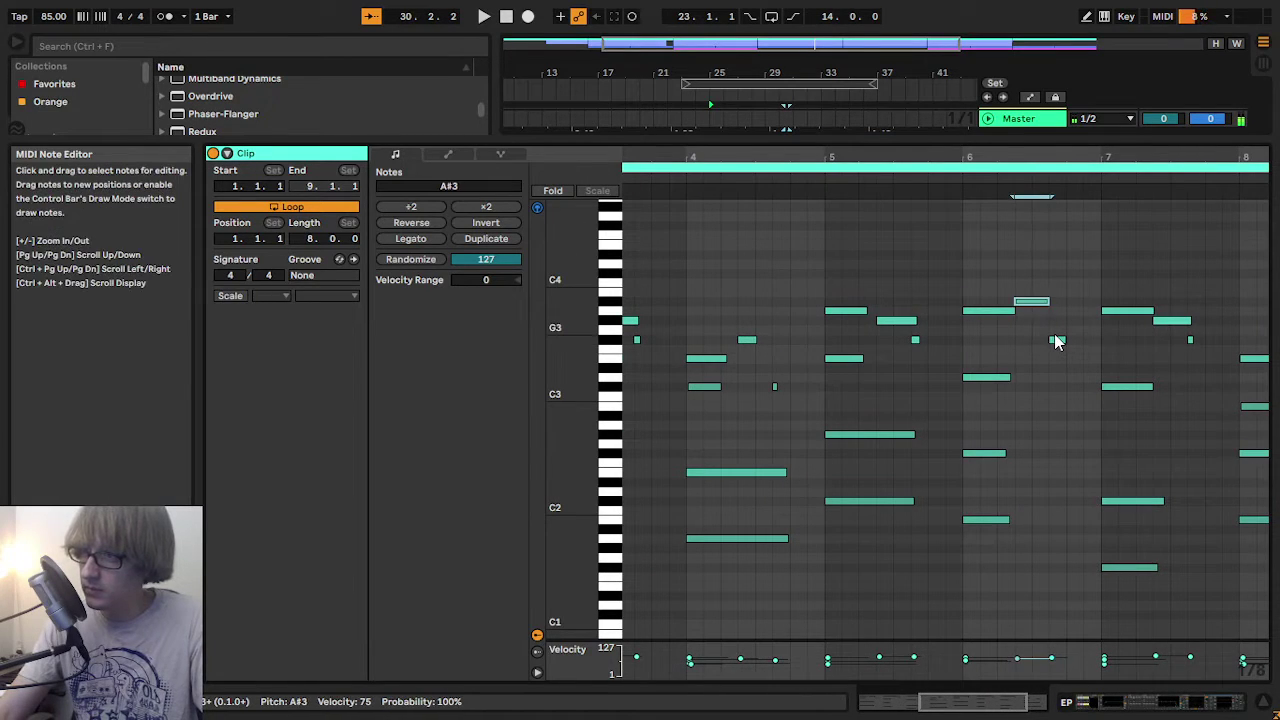
{"action": "left_click", "coordinate": [951, 182]}
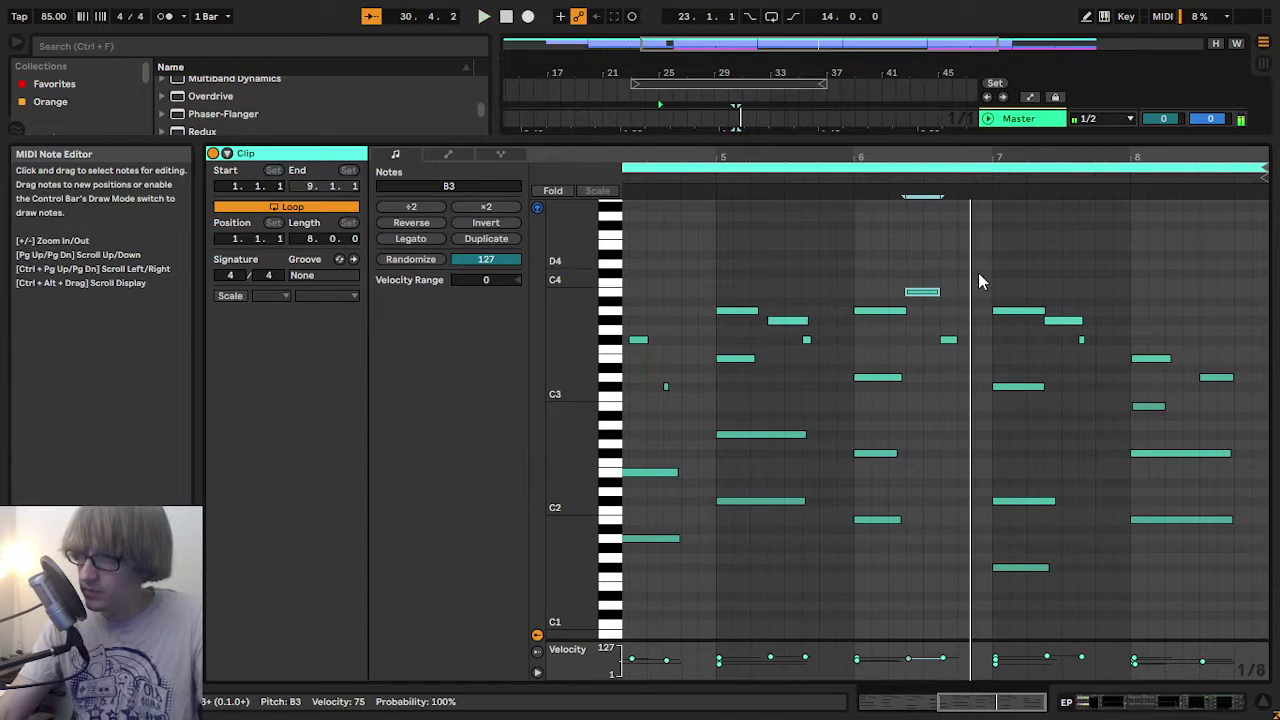
{"action": "key", "text": "space"}
{"action": "left_click_drag", "start_coordinate": [969, 318], "coordinate": [947, 360]}
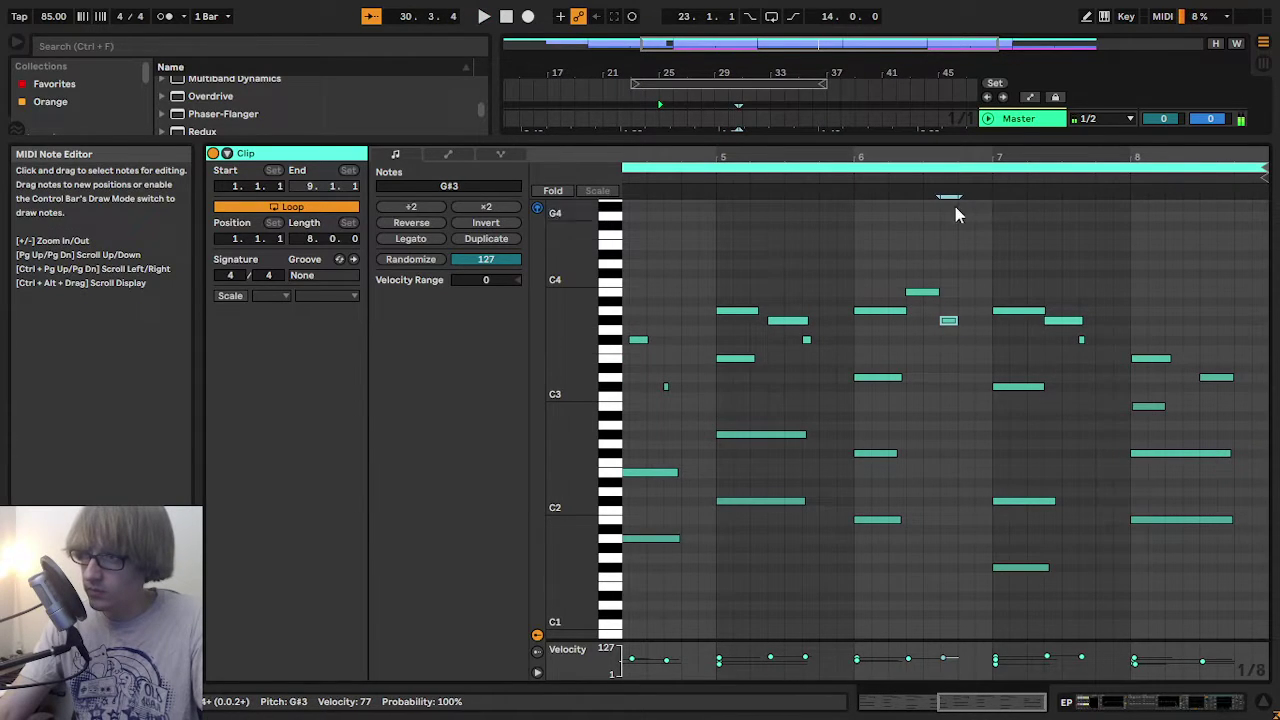
- Play the EP clip from bar 5 through its ending, replay bar 8 and select its E3 note for auditioning
{"action": "left_click", "coordinate": [700, 182]}
{"action": "left_click_drag", "start_coordinate": [1001, 157], "coordinate": [993, 157]}
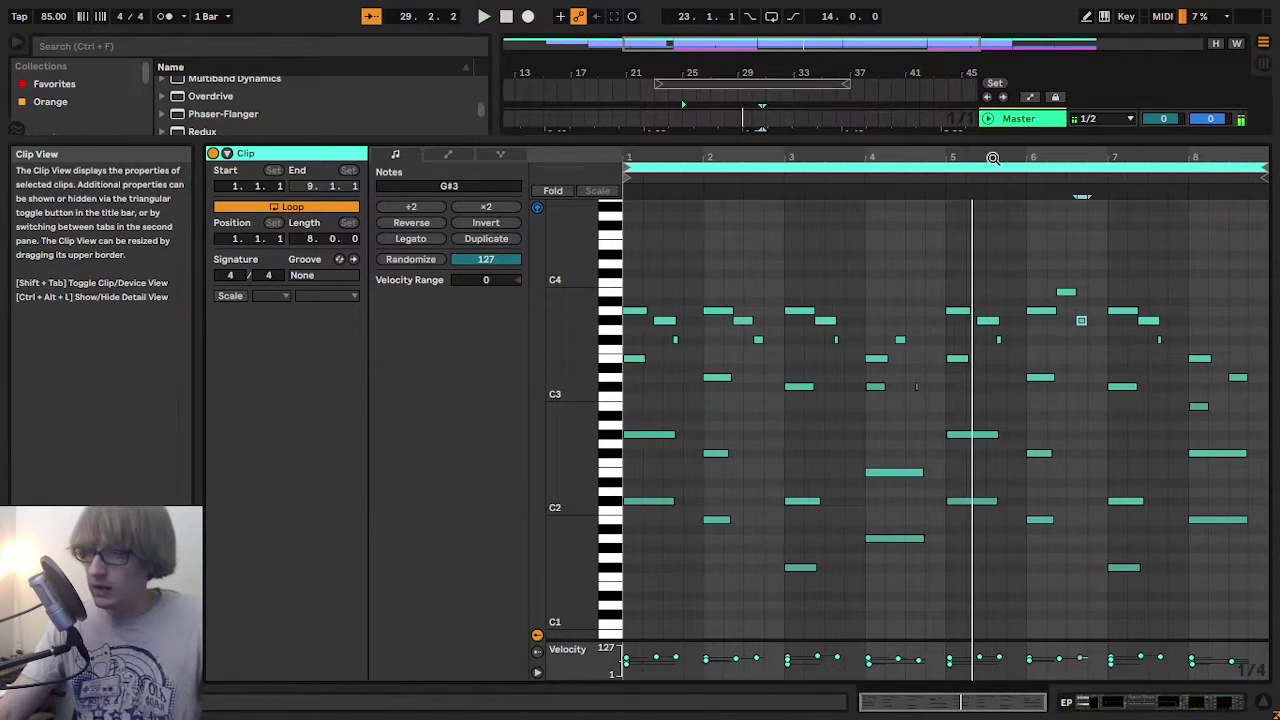
{"action": "key", "text": "space"}
{"action": "key", "text": "space"}
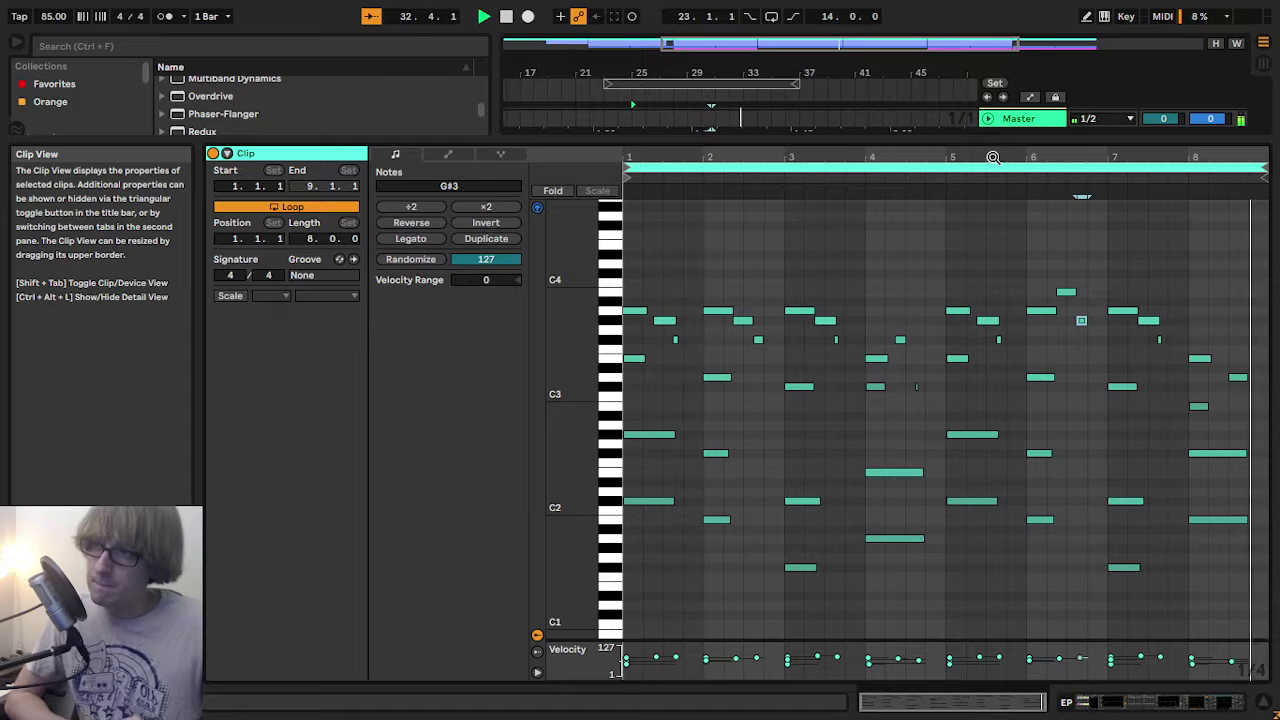
{"action": "left_click", "coordinate": [1190, 182]}
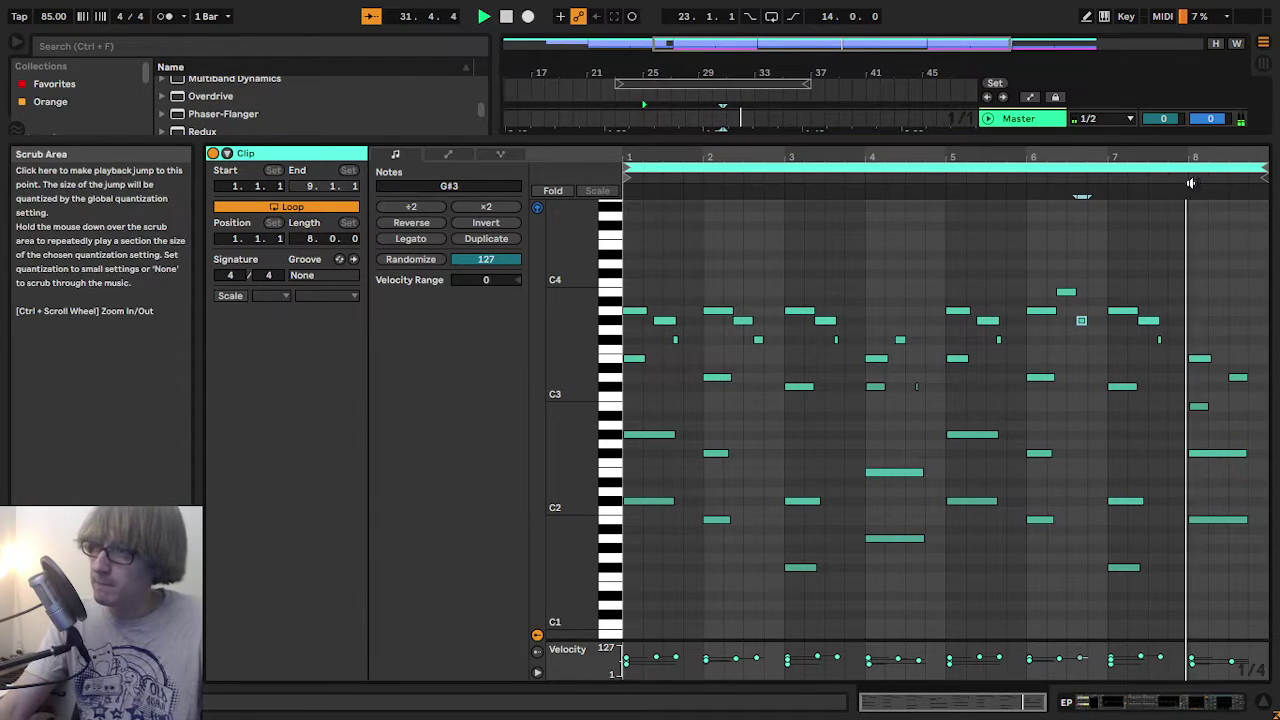
{"action": "left_click_drag", "start_coordinate": [1245, 158], "coordinate": [1245, 190]}
{"action": "key", "text": "space"}
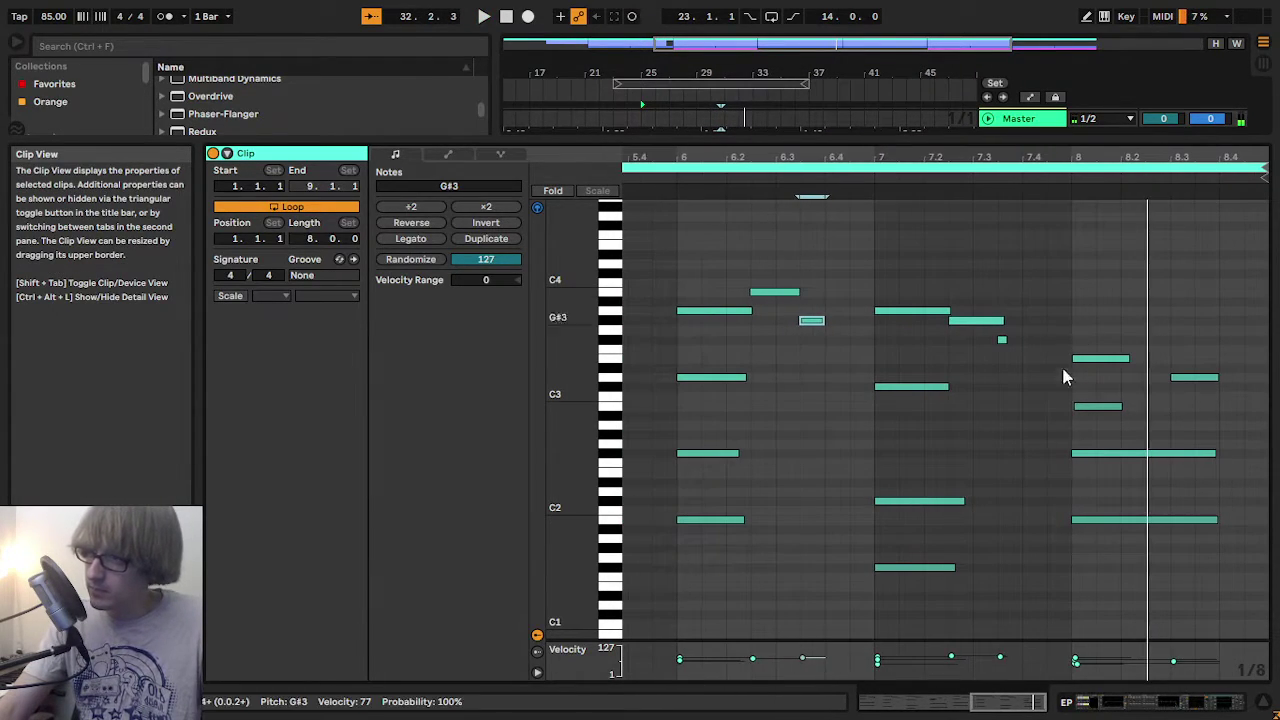
{"action": "left_click_drag", "start_coordinate": [1055, 387], "coordinate": [1099, 348]}
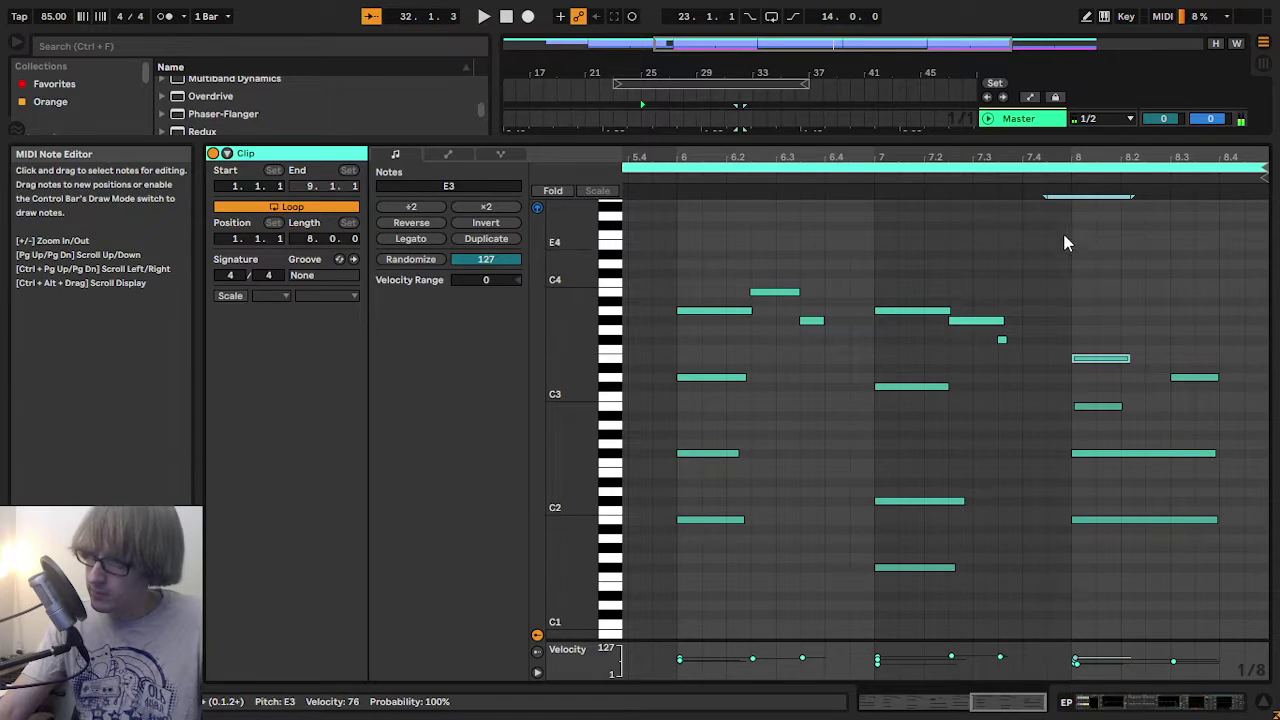
- In bar 8, add short F#3 and E3 notes leading into the D3 on beat 3, and play the bar
{"action": "left_click", "coordinate": [1065, 163]}
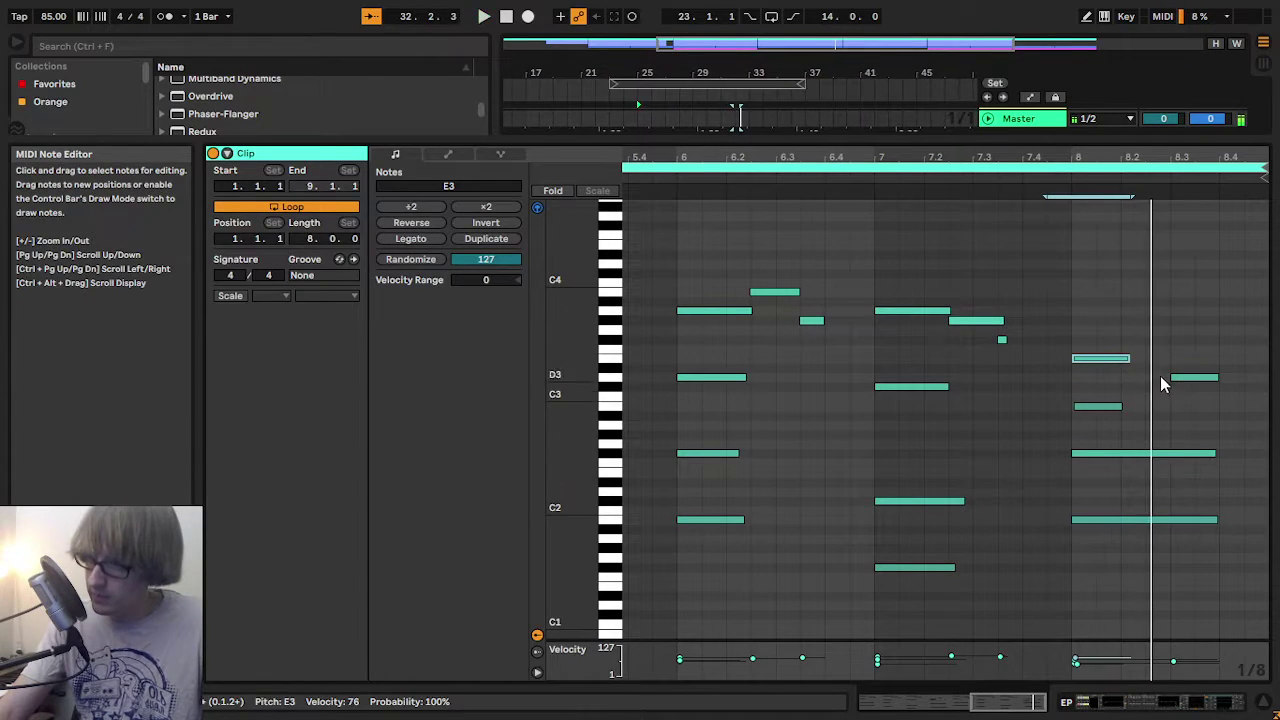
{"action": "left_click_drag", "start_coordinate": [1155, 158], "coordinate": [1150, 223]}
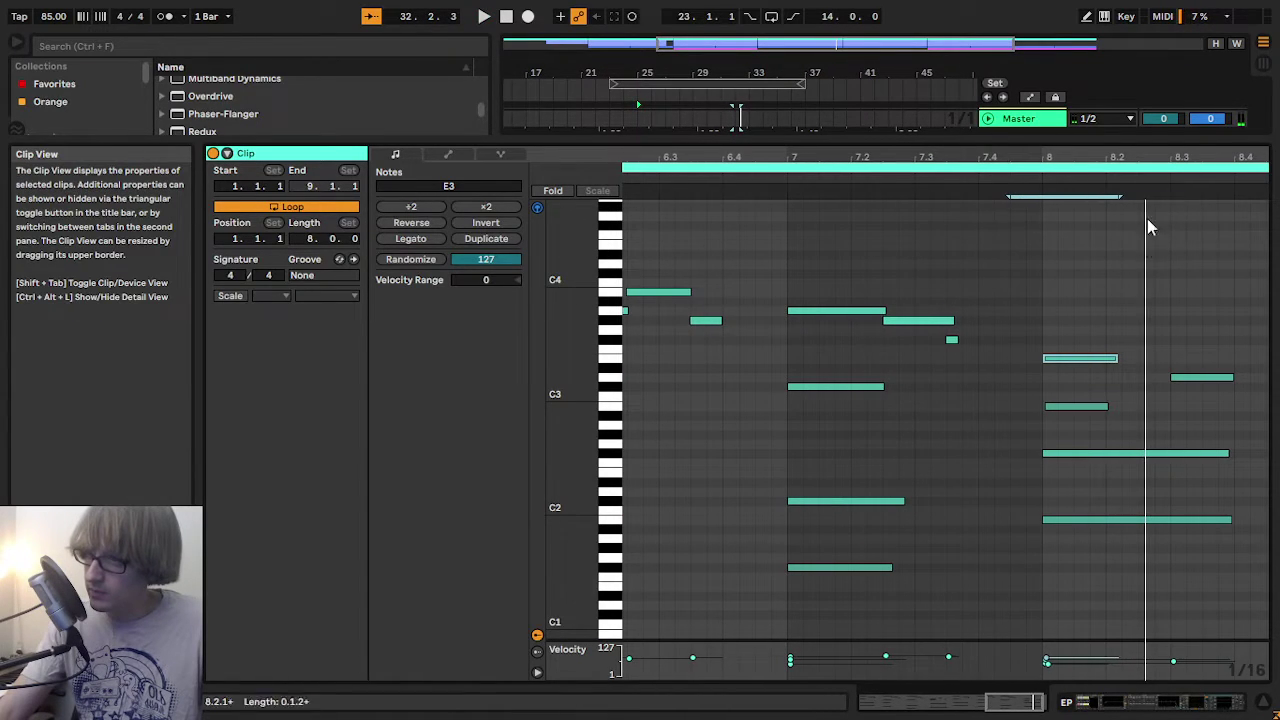
{"action": "double_click", "coordinate": [1146, 340]}
{"action": "double_click", "coordinate": [1164, 359]}
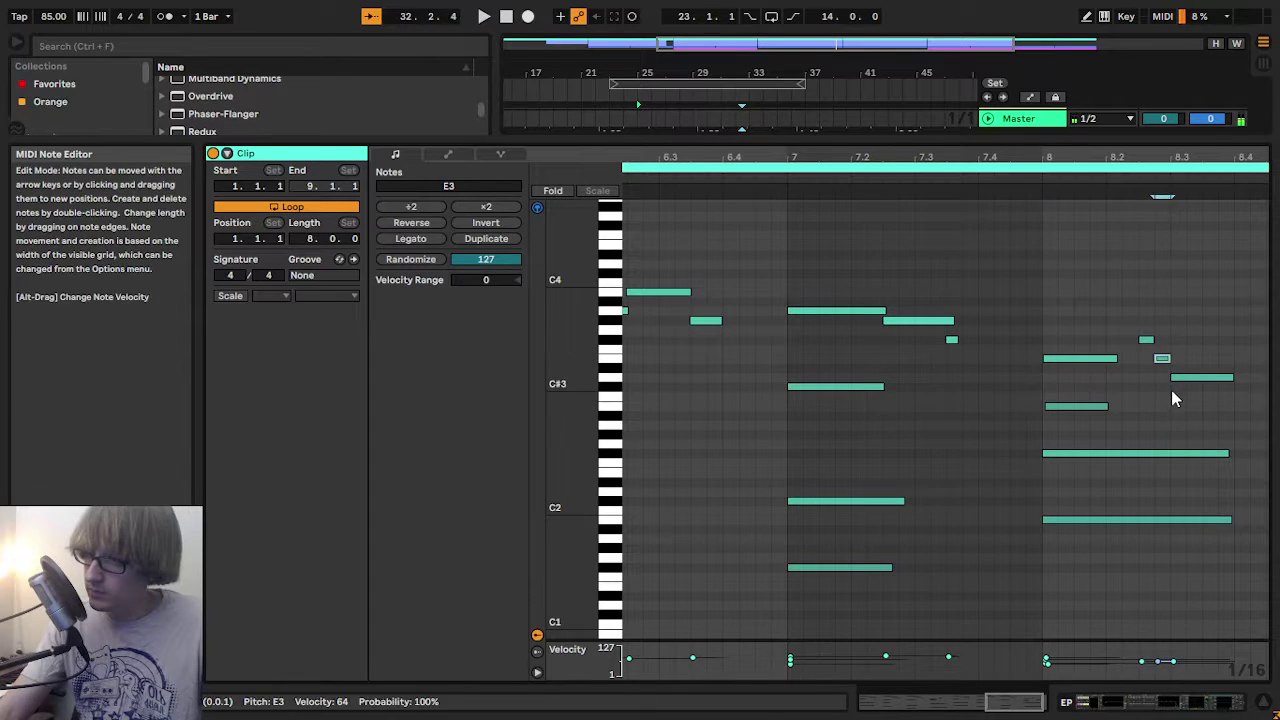
{"action": "left_click", "coordinate": [1188, 377]}
{"action": "left_click", "coordinate": [1032, 178]}
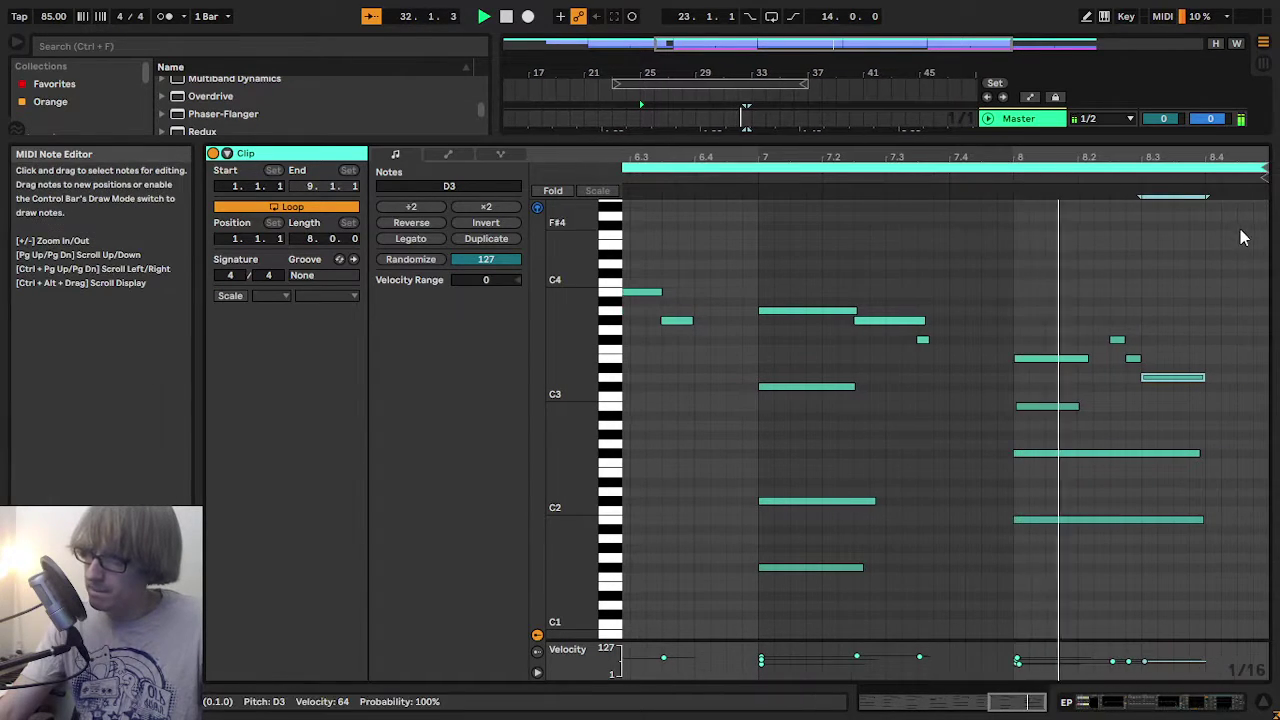
{"action": "key", "text": "ctrl+a"}
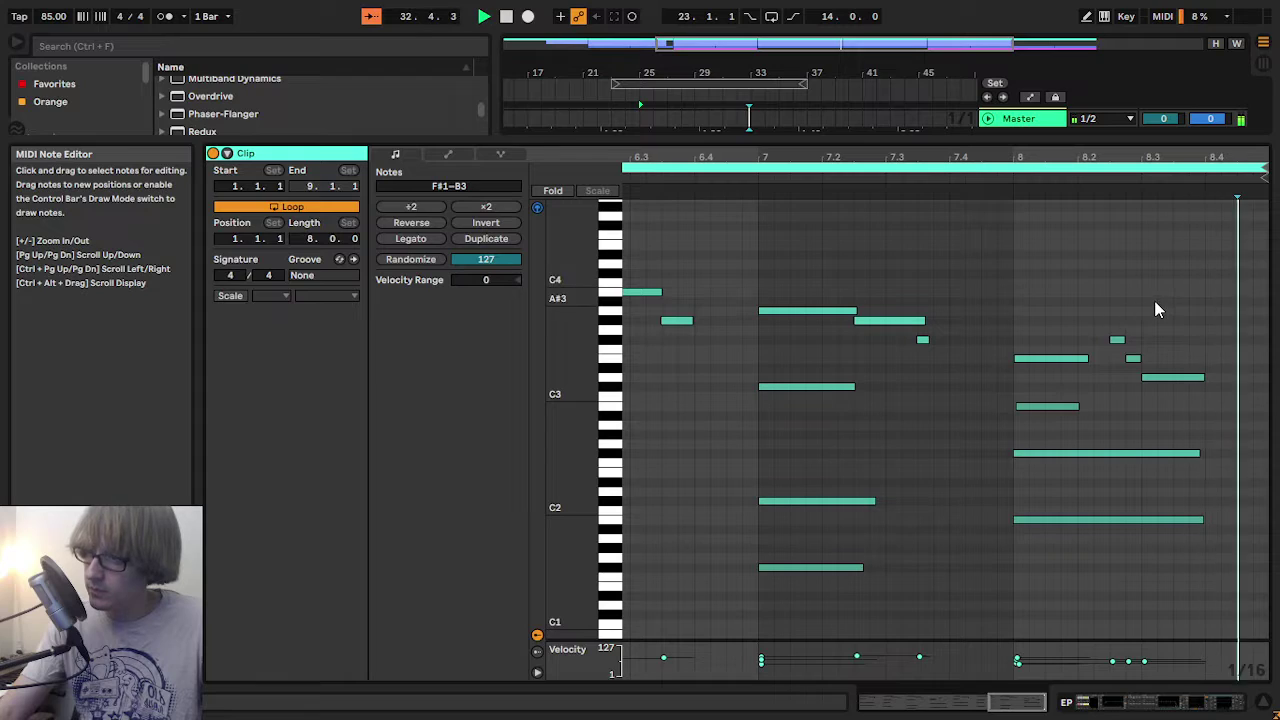
{"action": "key", "text": "space"}
- Play the arrangement through the transition into the section starting at bar 41
{"action": "left_click_drag", "start_coordinate": [1149, 153], "coordinate": [1193, 154]}
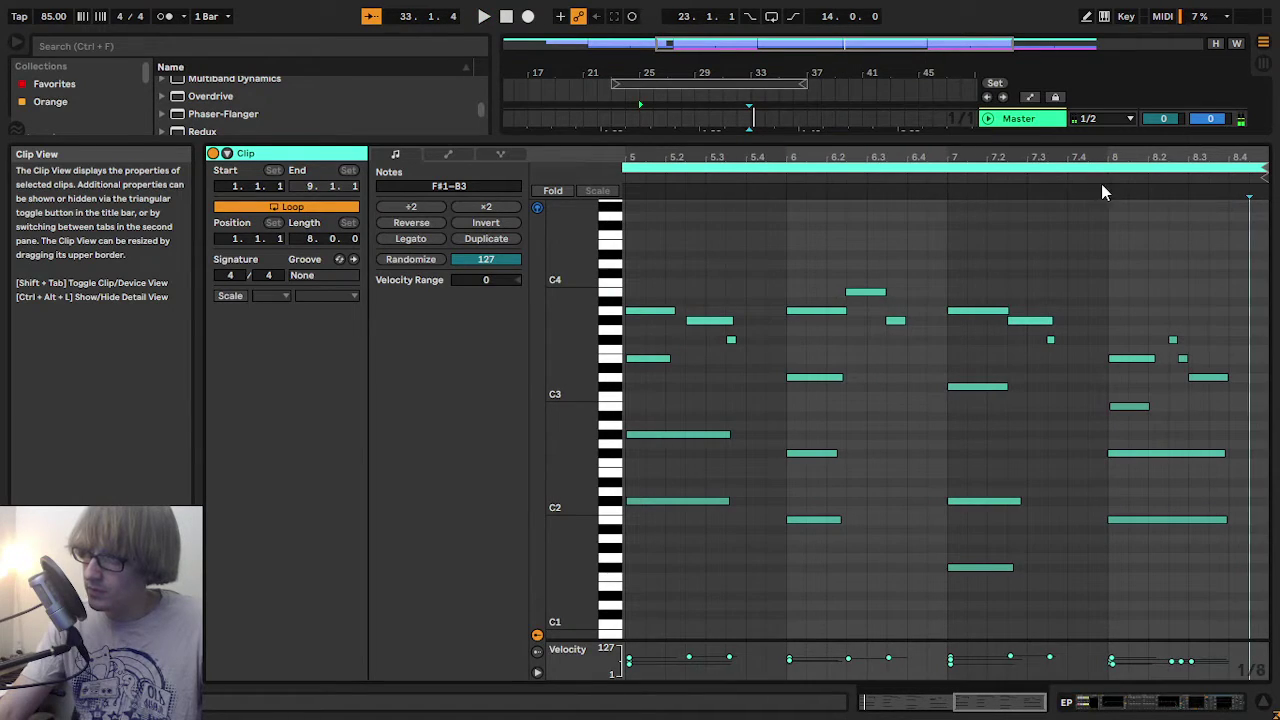
{"action": "left_click_drag", "start_coordinate": [1039, 145], "coordinate": [1039, 449]}
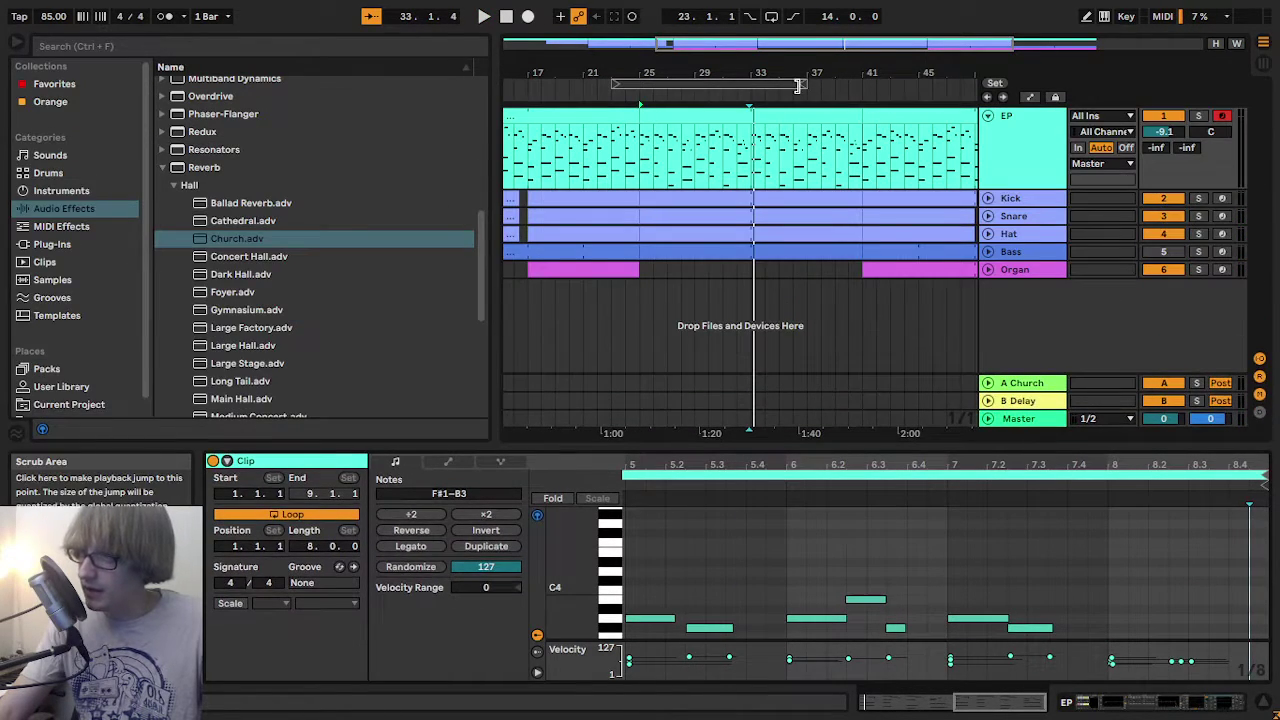
{"action": "left_click_drag", "start_coordinate": [755, 74], "coordinate": [755, 142]}
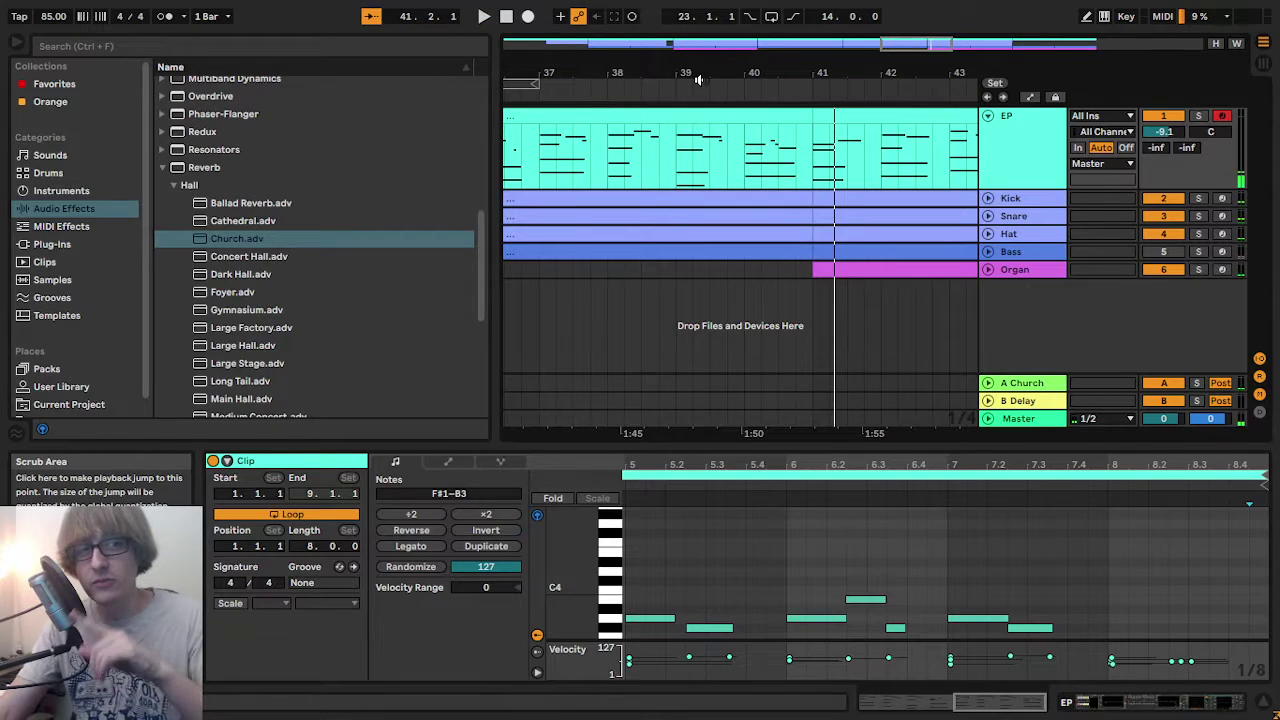
- Consolidate the looped EP clip spanning bars 25 to 41 into a single 16-bar clip
{"action": "left_click_drag", "start_coordinate": [704, 69], "coordinate": [714, 39]}
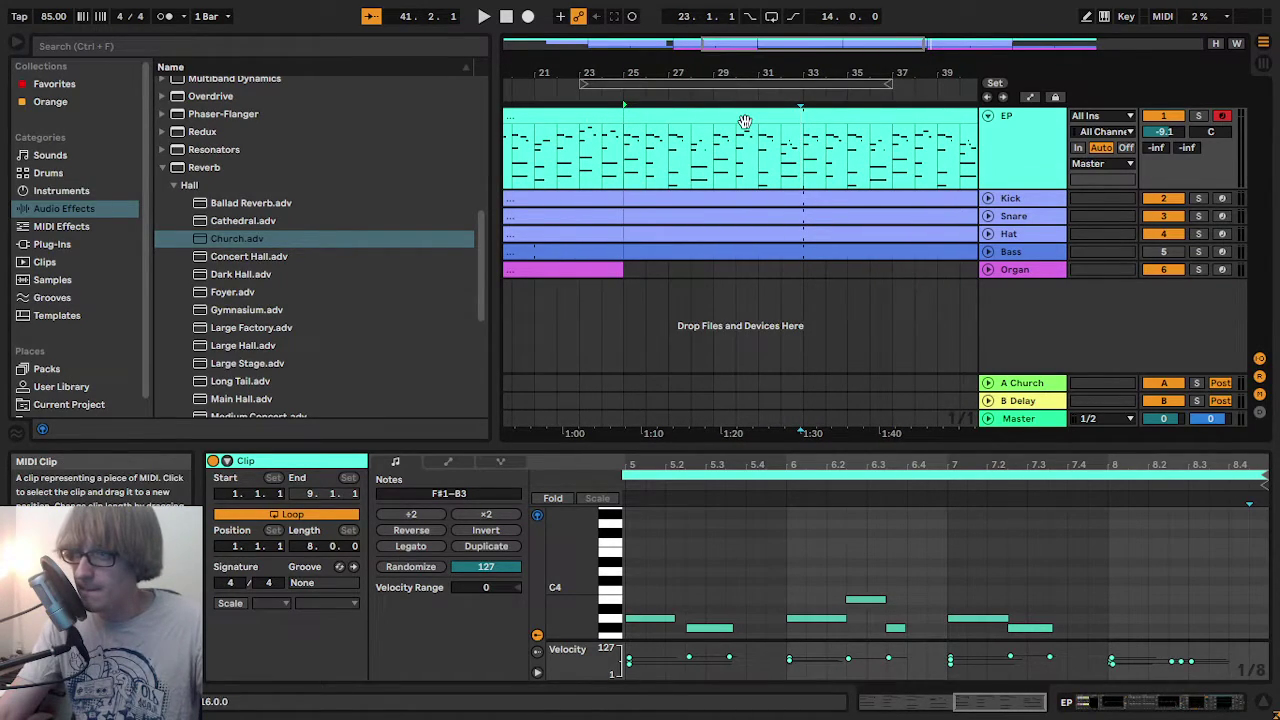
{"action": "left_click", "coordinate": [804, 110]}
{"action": "right_click", "coordinate": [790, 110]}
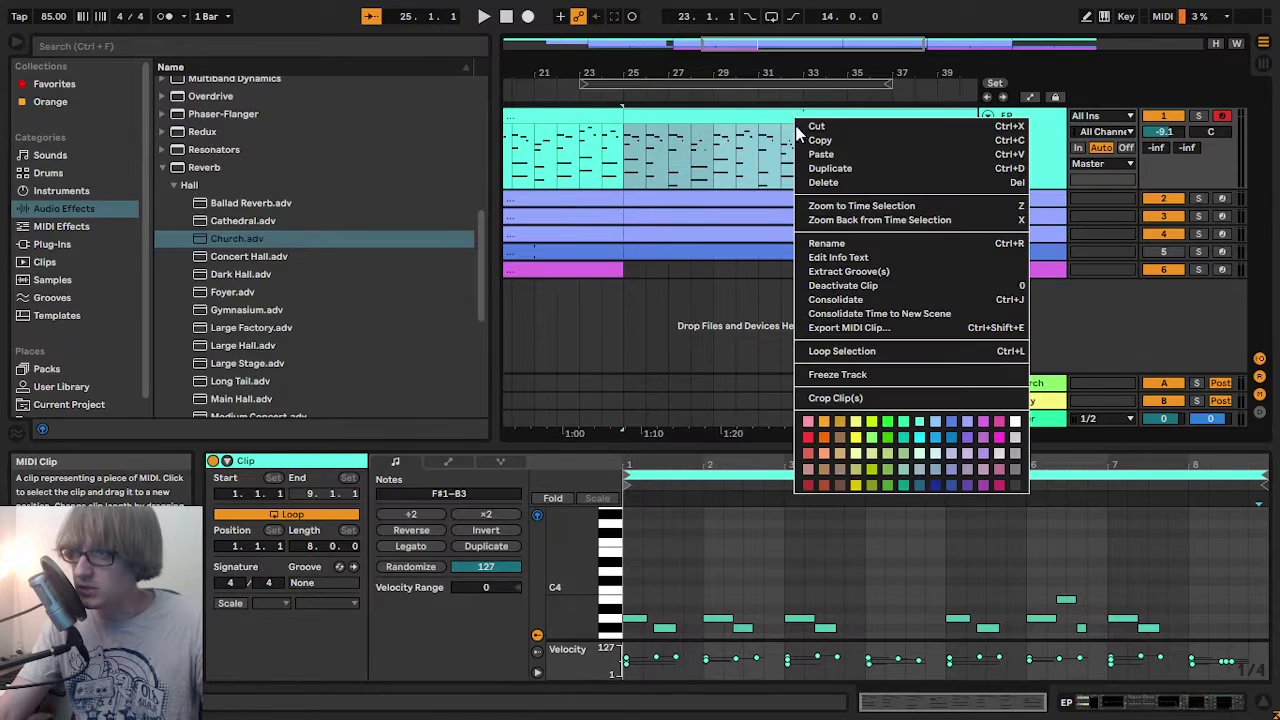
{"action": "left_click", "coordinate": [864, 299]}
{"action": "key", "text": "ctrl+z"}
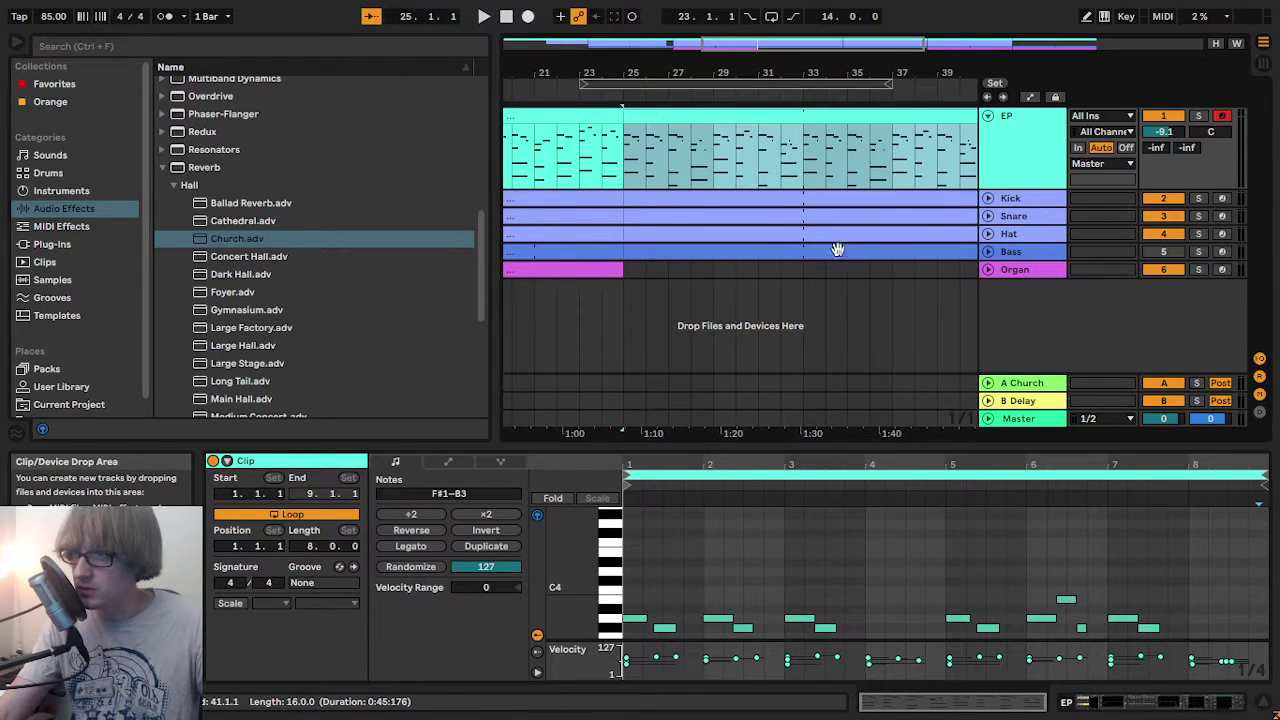
{"action": "right_click", "coordinate": [806, 118]}
{"action": "left_click", "coordinate": [851, 294]}
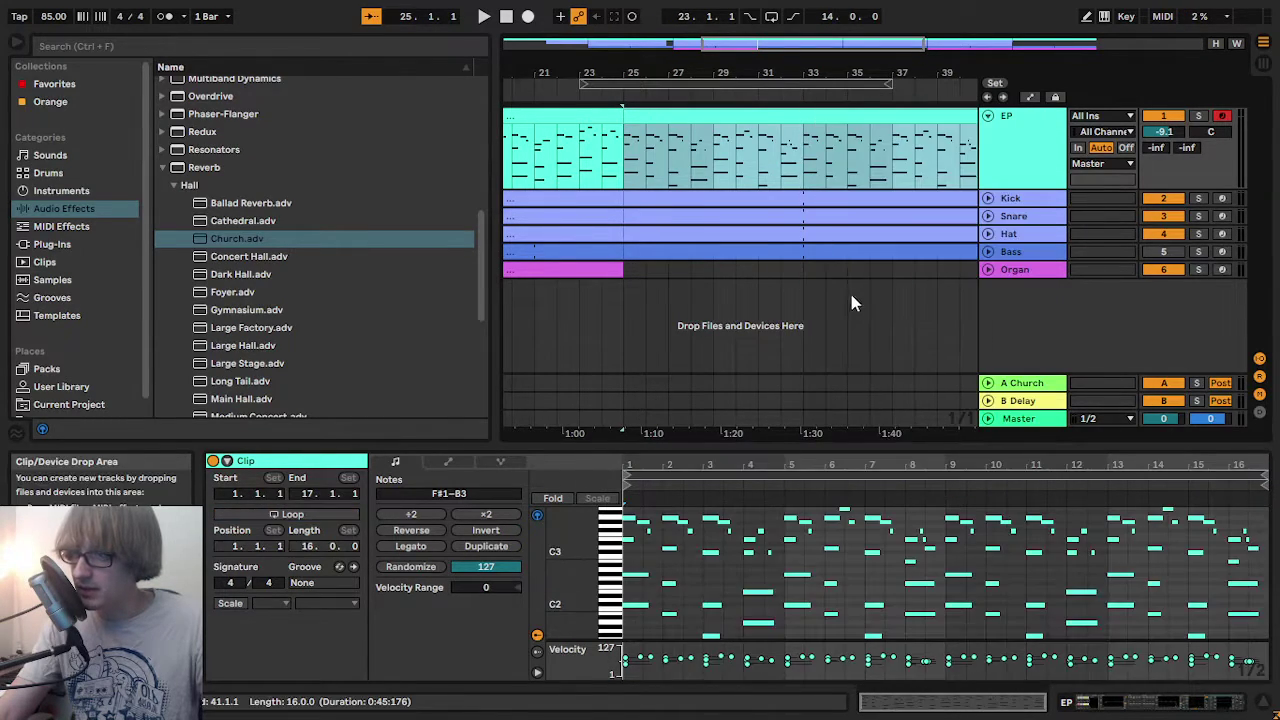
{"action": "left_click", "coordinate": [891, 286]}
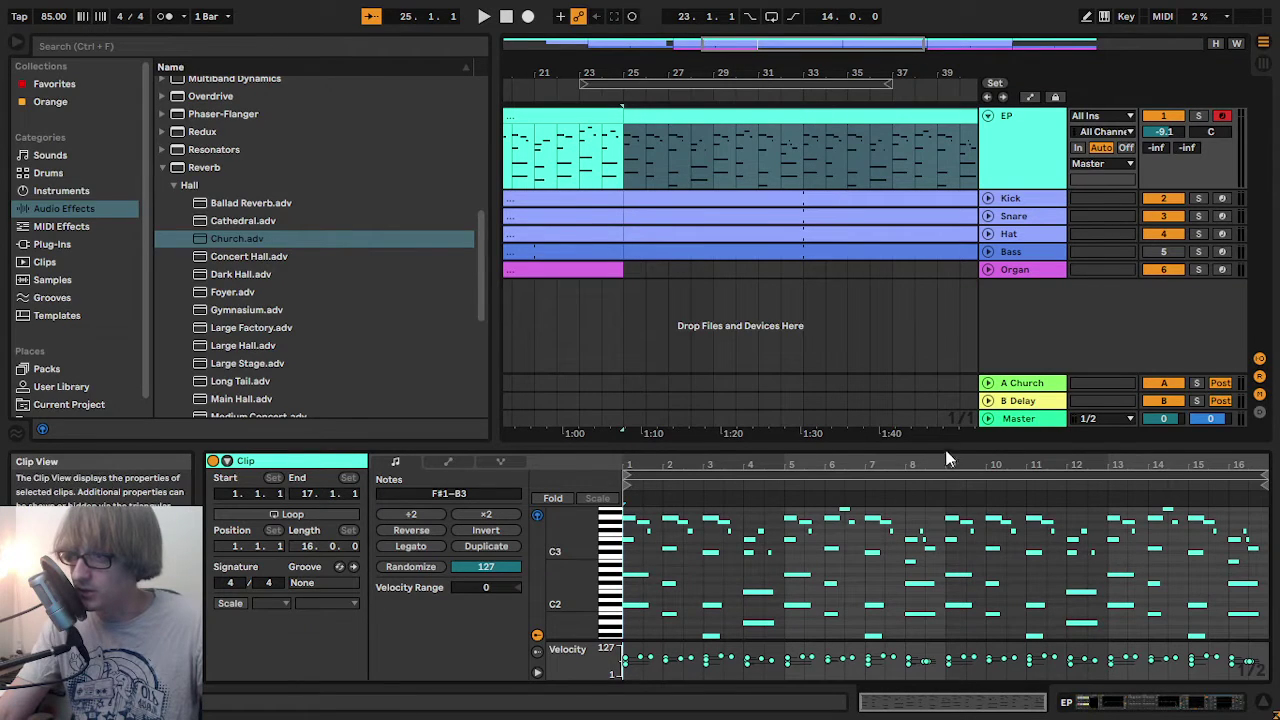
- Try replacing the notes in bar 8 of the EP clip with a copy of the bar 4 notes, and play the clip
{"action": "left_click_drag", "start_coordinate": [948, 447], "coordinate": [979, 106]}
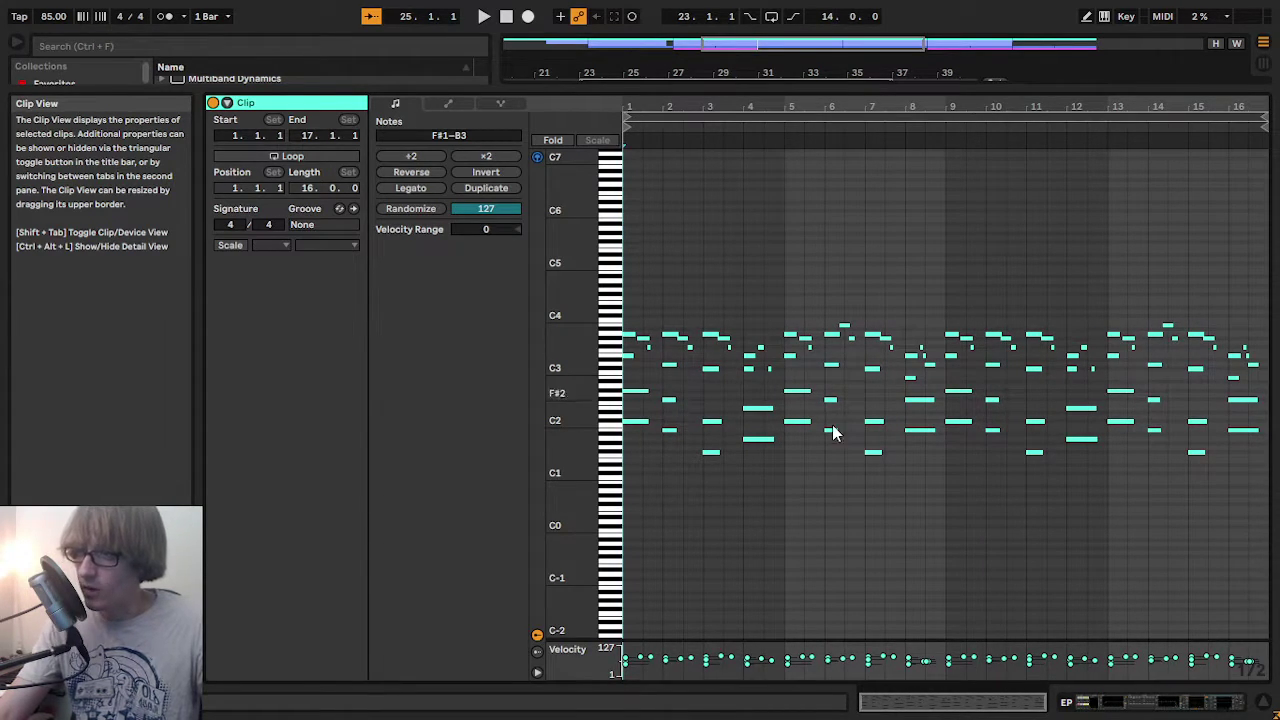
{"action": "left_click_drag", "start_coordinate": [742, 471], "coordinate": [783, 322]}
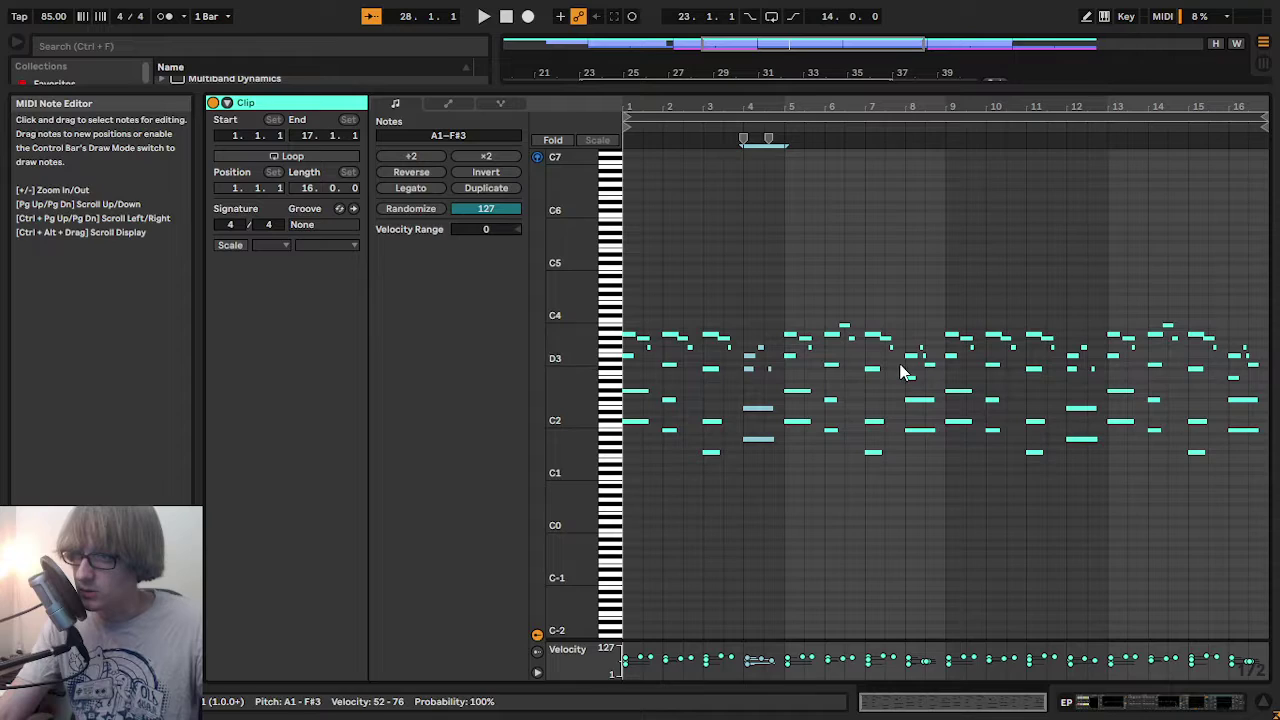
{"action": "left_click_drag", "start_coordinate": [746, 472], "coordinate": [780, 316]}
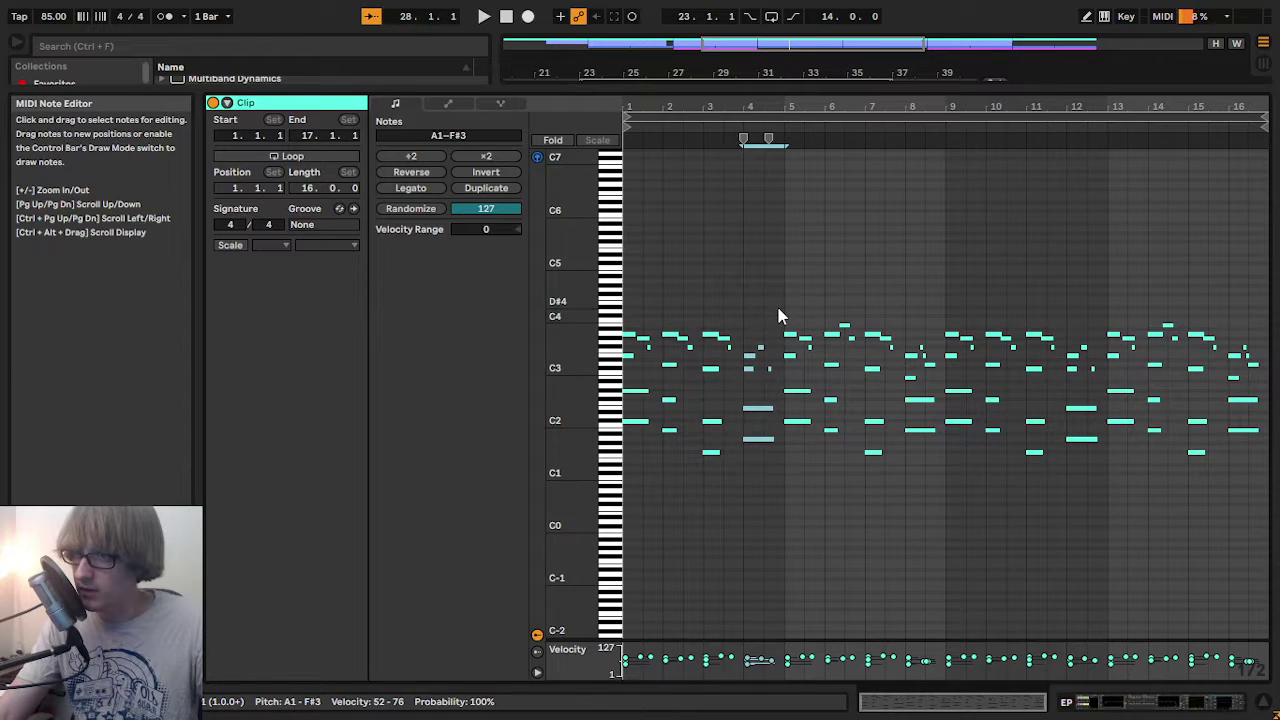
{"action": "left_click_drag", "start_coordinate": [900, 472], "coordinate": [937, 346]}
{"action": "key", "text": "Delete"}
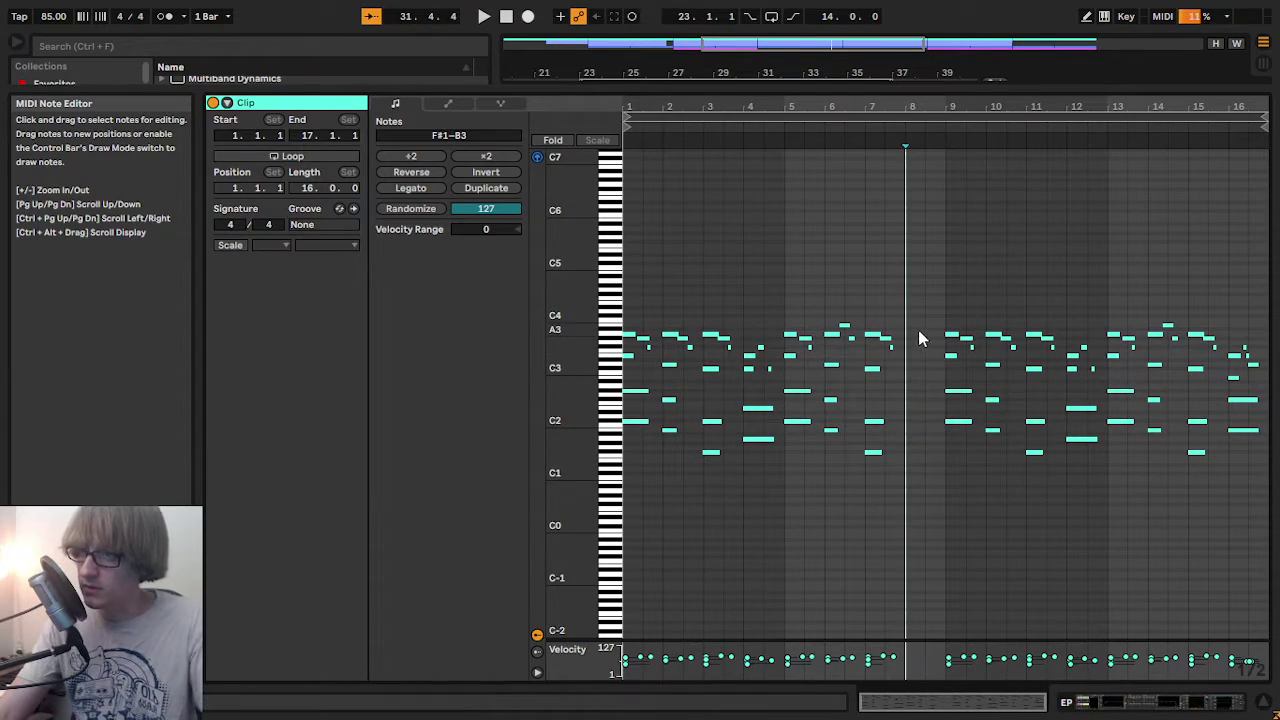
{"action": "key", "text": "ctrl+v"}
{"action": "key", "text": "space"}
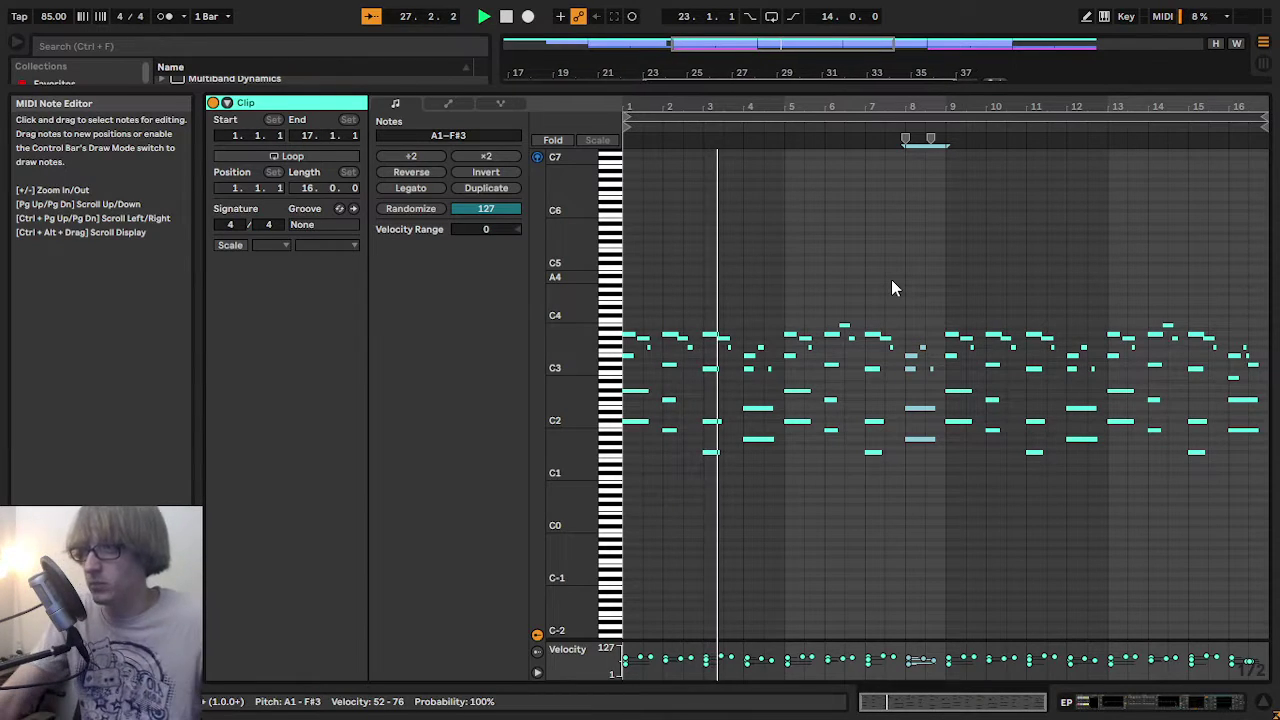
- Examine the Kick clip of the bar 25 section while the arrangement plays on into bar 41
{"action": "left_click_drag", "start_coordinate": [832, 96], "coordinate": [750, 443]}
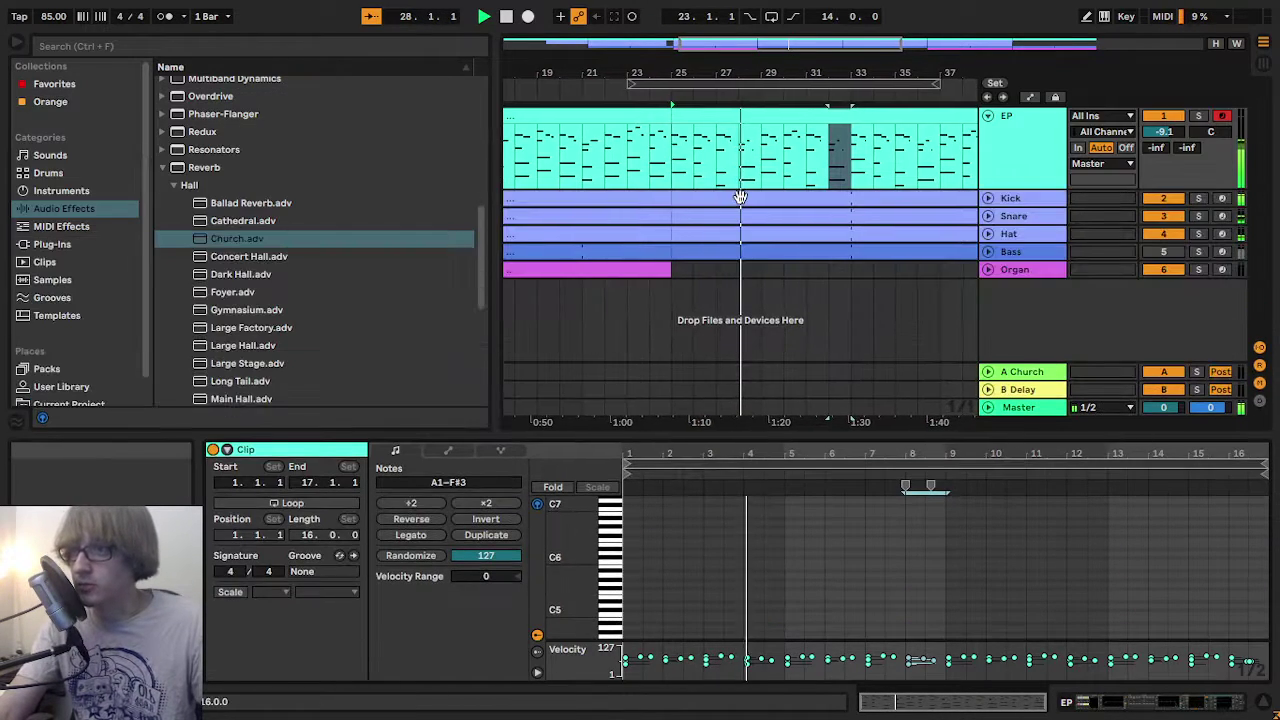
{"action": "left_click", "coordinate": [740, 196]}
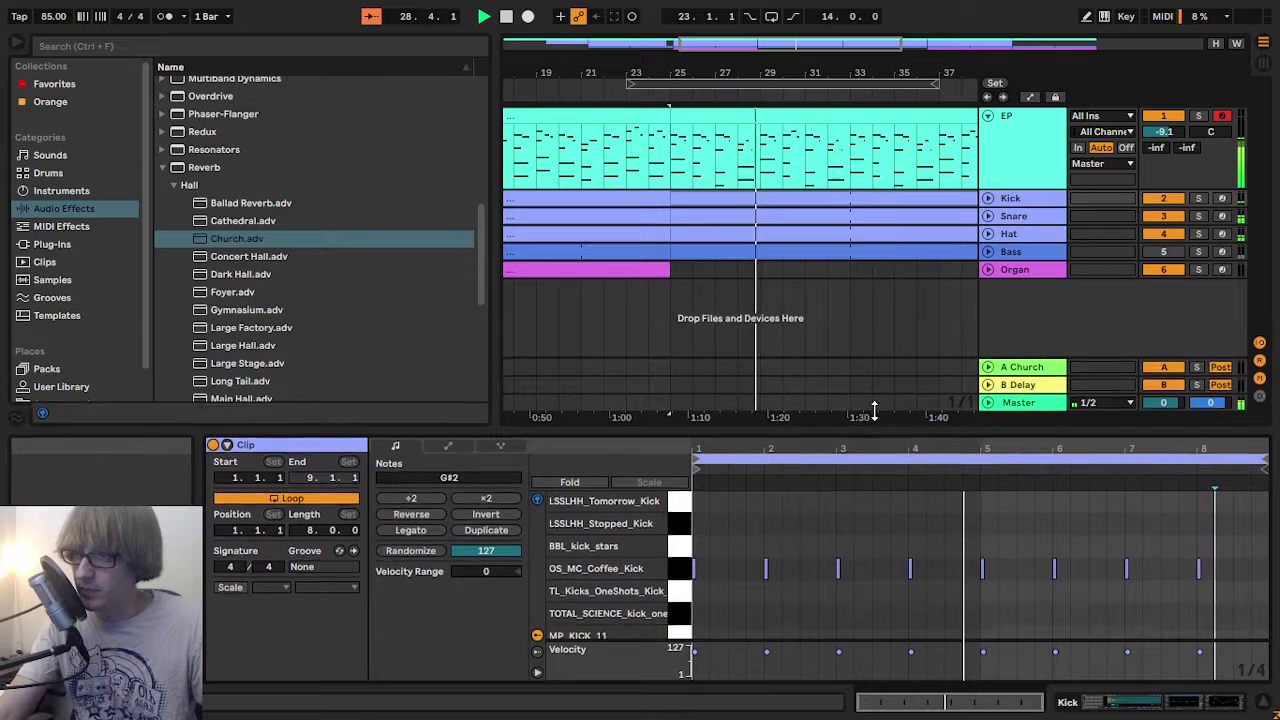
{"action": "left_click_drag", "start_coordinate": [863, 440], "coordinate": [897, 151]}
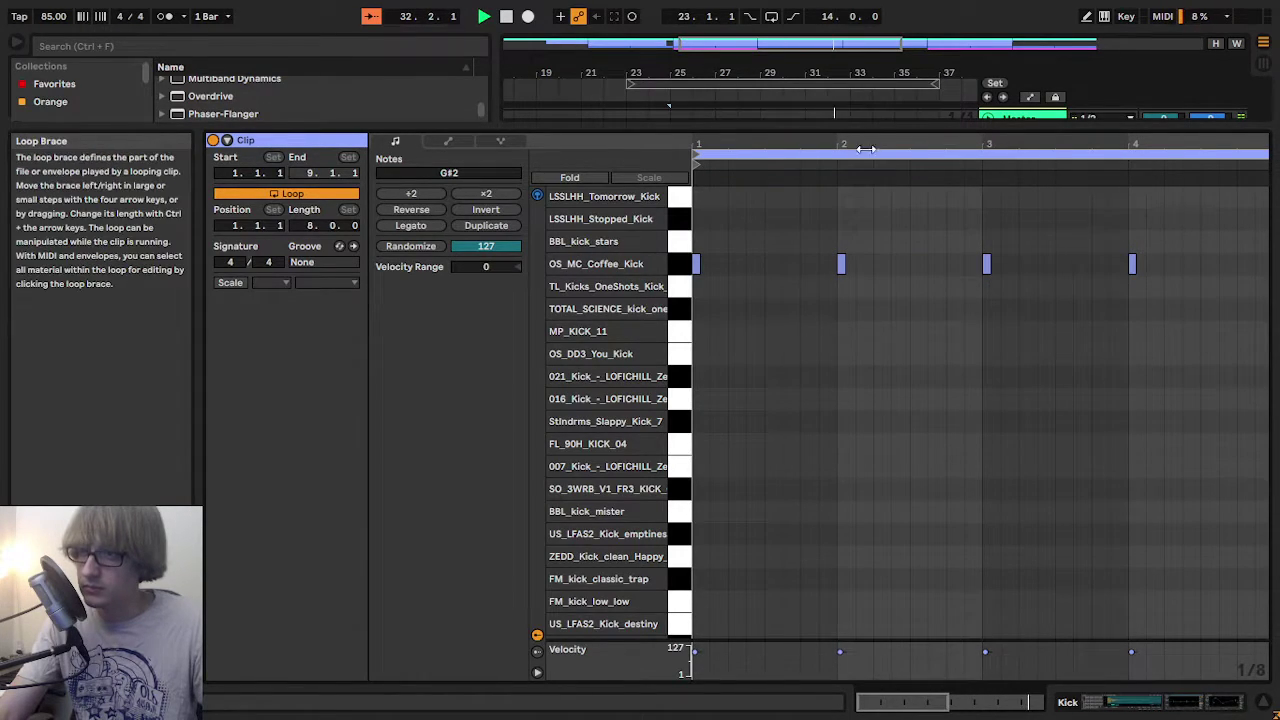
{"action": "left_click_drag", "start_coordinate": [876, 146], "coordinate": [876, 122]}
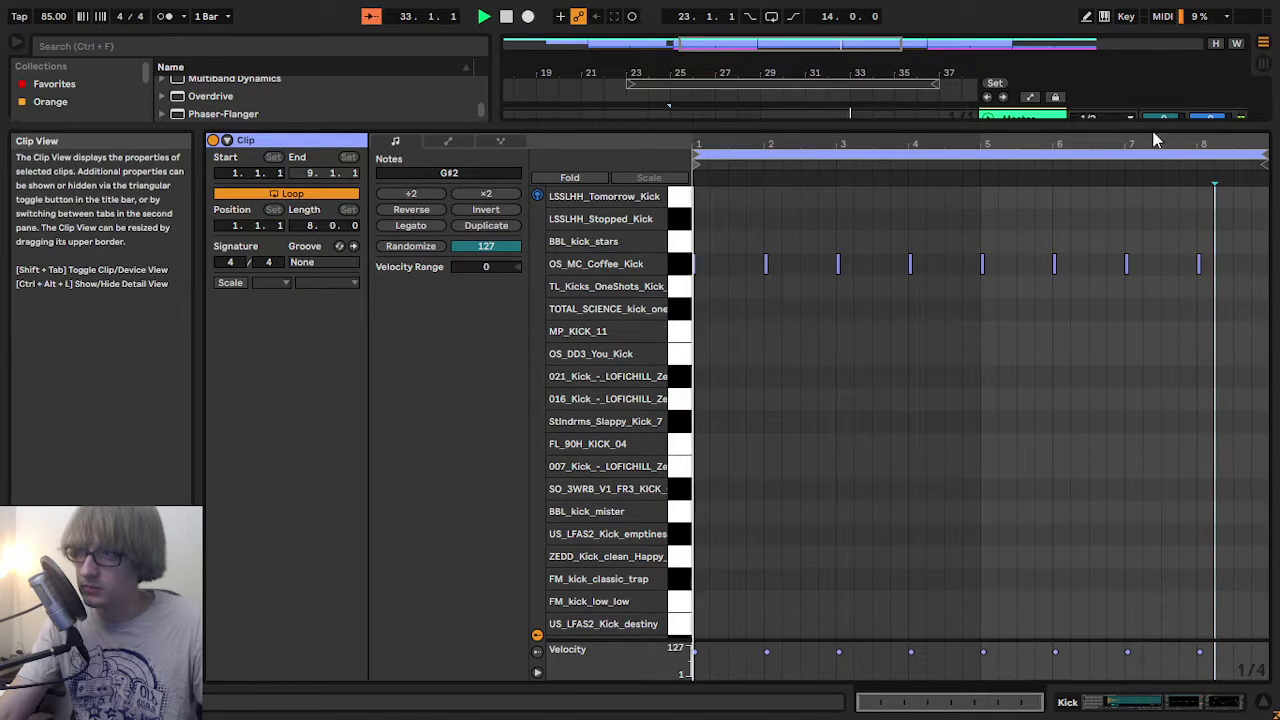
{"action": "left_click_drag", "start_coordinate": [1126, 130], "coordinate": [1151, 310]}
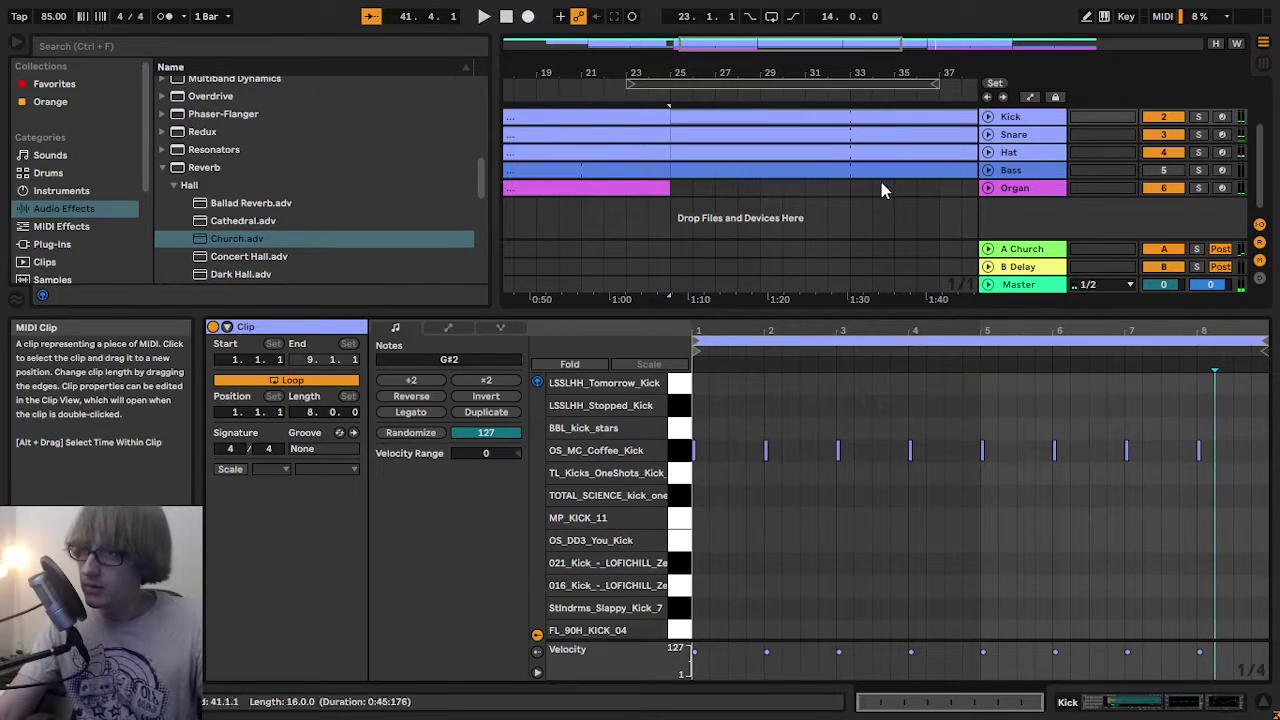
- Replay the start of the bar 25 section and compare its EP and Kick clips
{"action": "scroll", "coordinate": [880, 189], "scroll_direction": "up", "scroll_amount": 3}
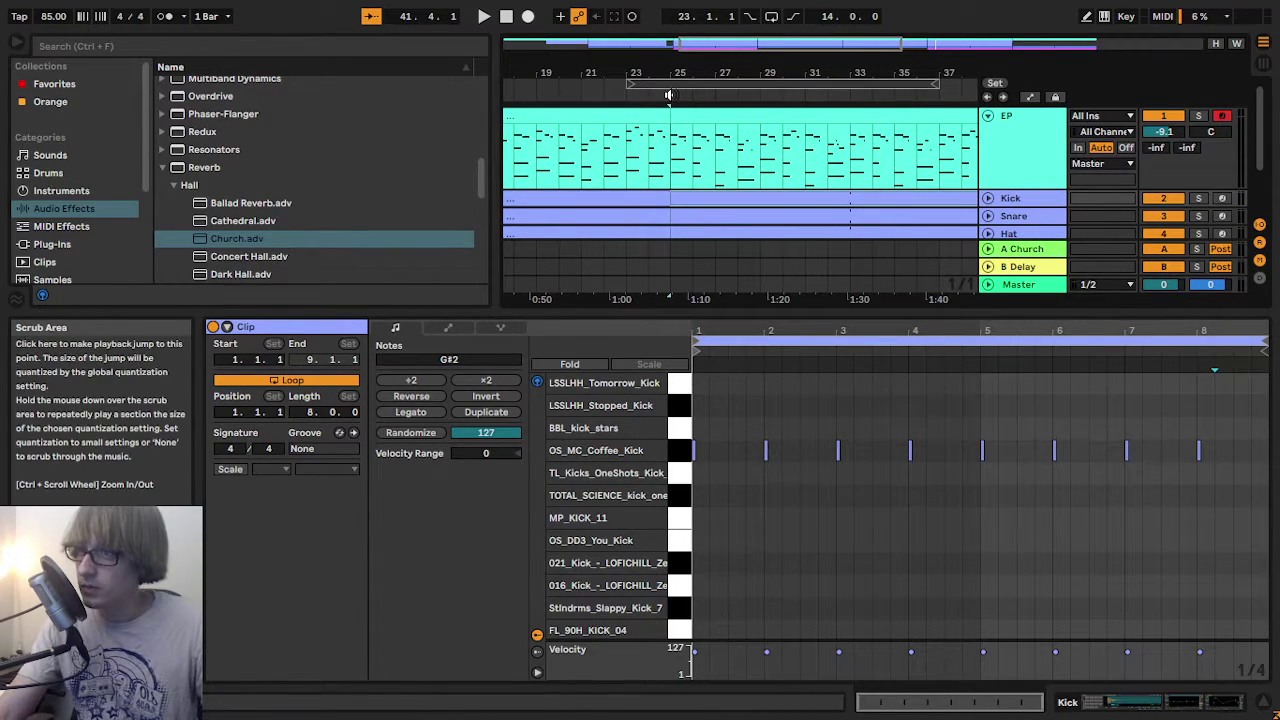
{"action": "key", "text": "space"}
{"action": "left_click", "coordinate": [839, 170]}
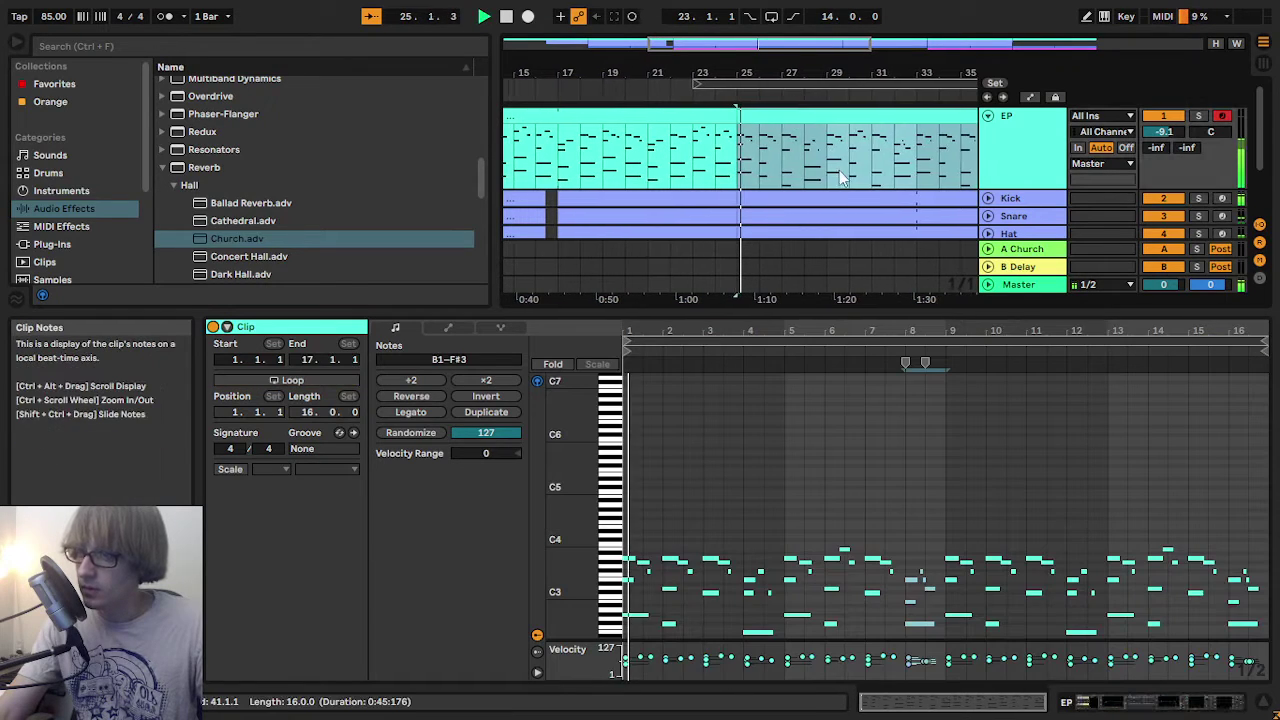
{"action": "left_click", "coordinate": [813, 197]}
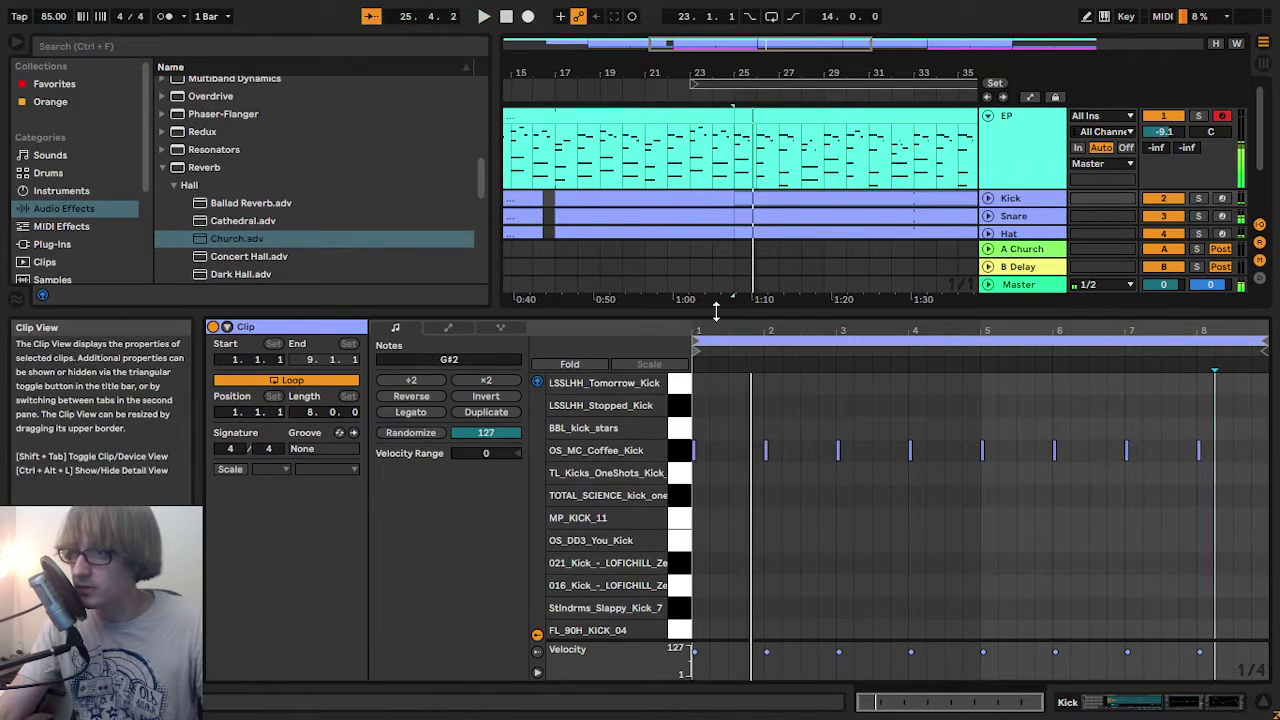
{"action": "left_click_drag", "start_coordinate": [748, 318], "coordinate": [750, 253]}
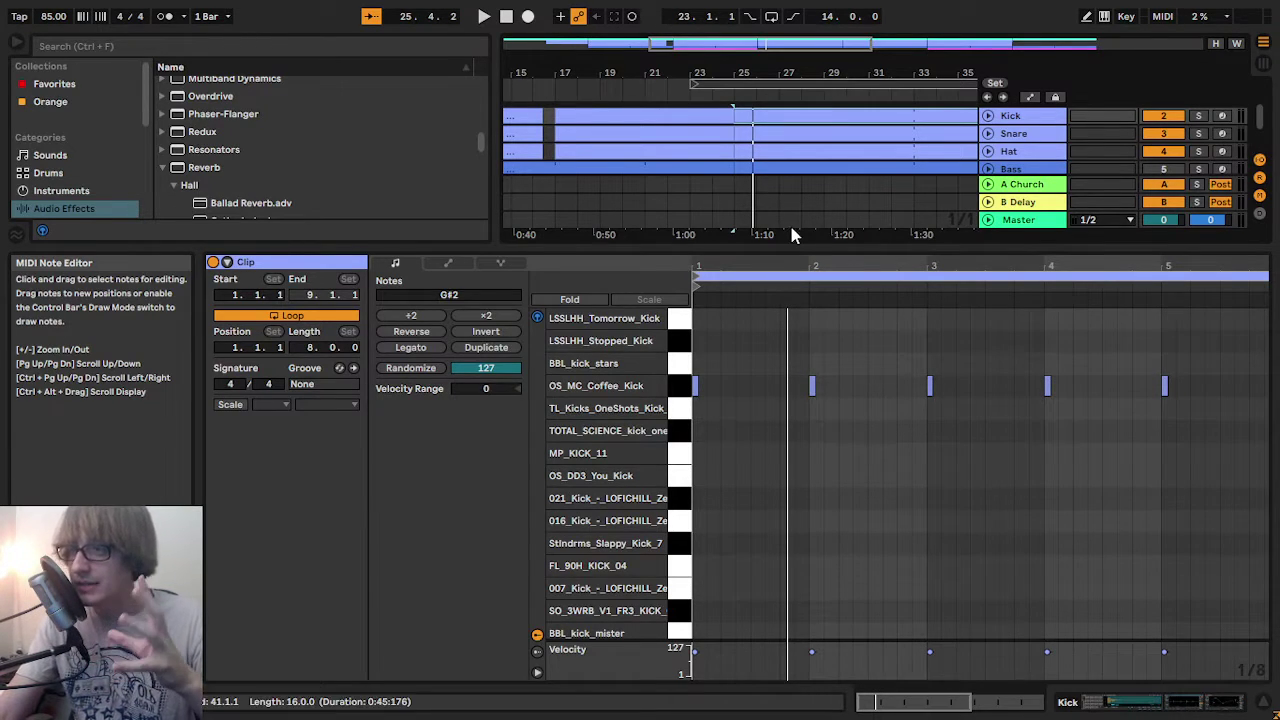
{"action": "left_click_drag", "start_coordinate": [790, 250], "coordinate": [788, 458]}
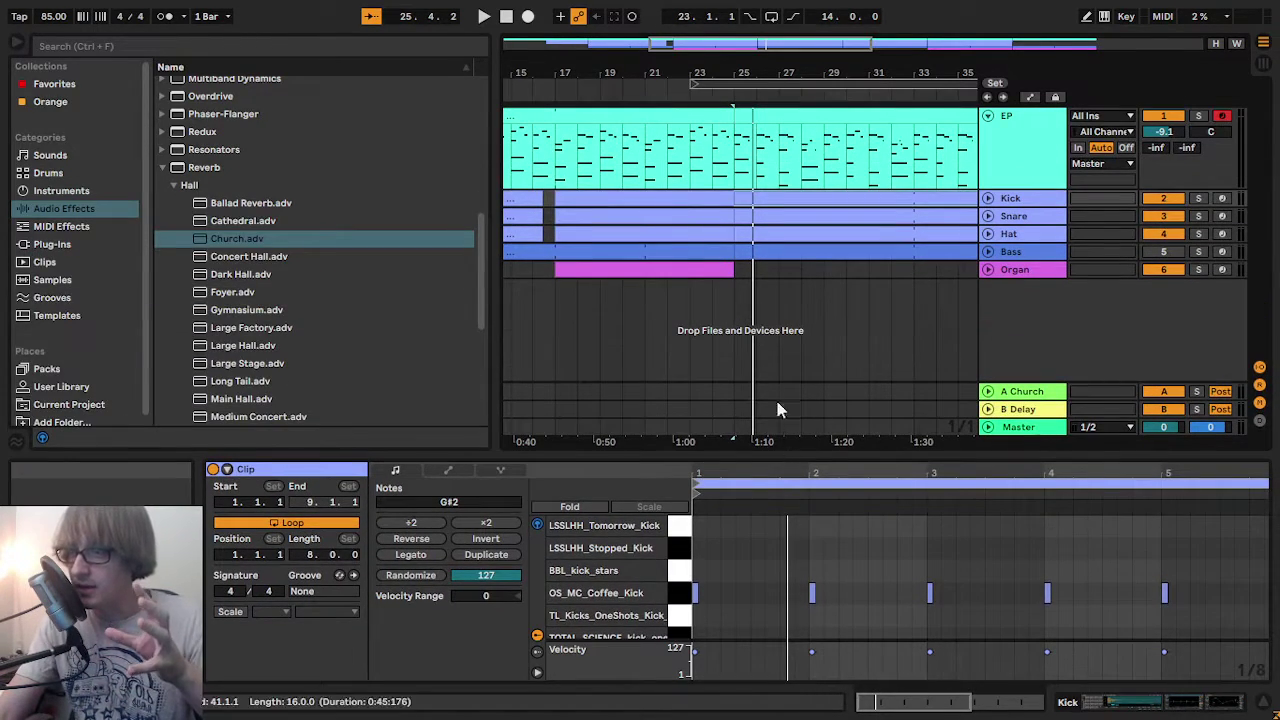
- Duplicate the Kick clip of bars 17 to 25 across bars 25 to 41, replacing the sparser kick pattern
{"action": "left_click_drag", "start_coordinate": [718, 78], "coordinate": [771, 72]}
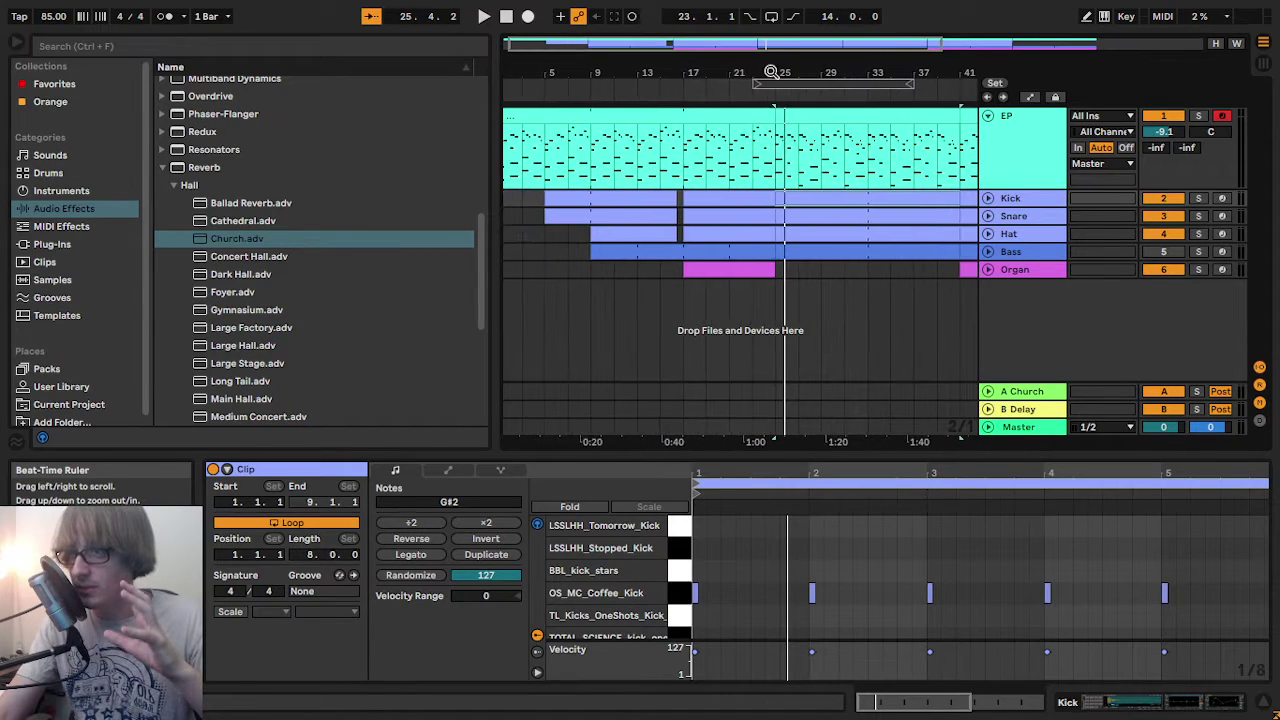
{"action": "left_click", "coordinate": [724, 215]}
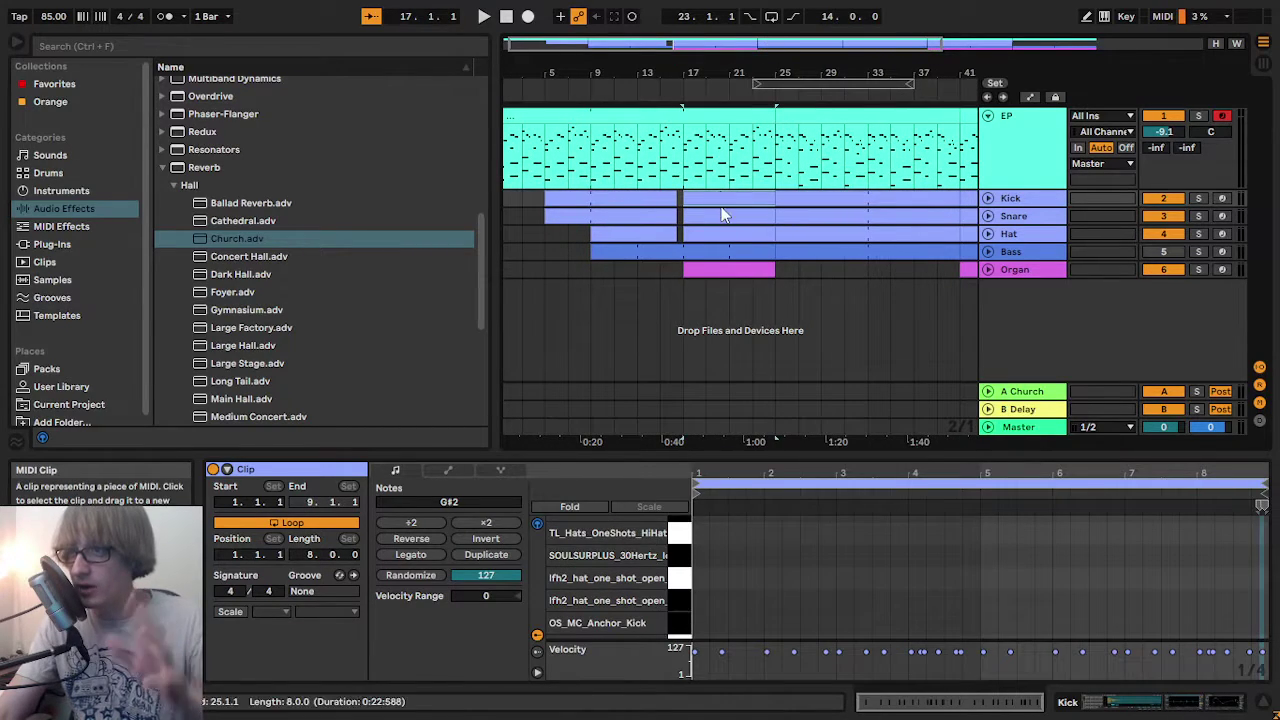
{"action": "left_click", "coordinate": [992, 201]}
{"action": "left_click", "coordinate": [852, 236]}
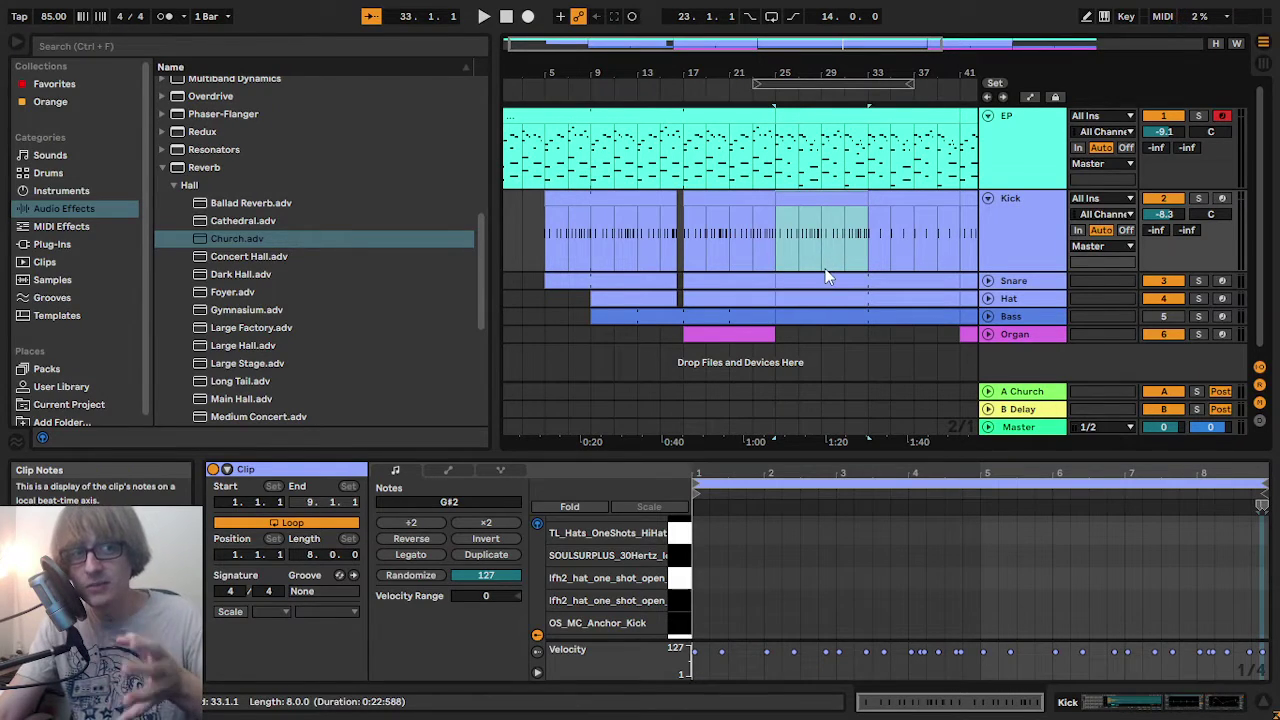
{"action": "left_click", "coordinate": [730, 200]}
{"action": "left_click", "coordinate": [837, 192]}
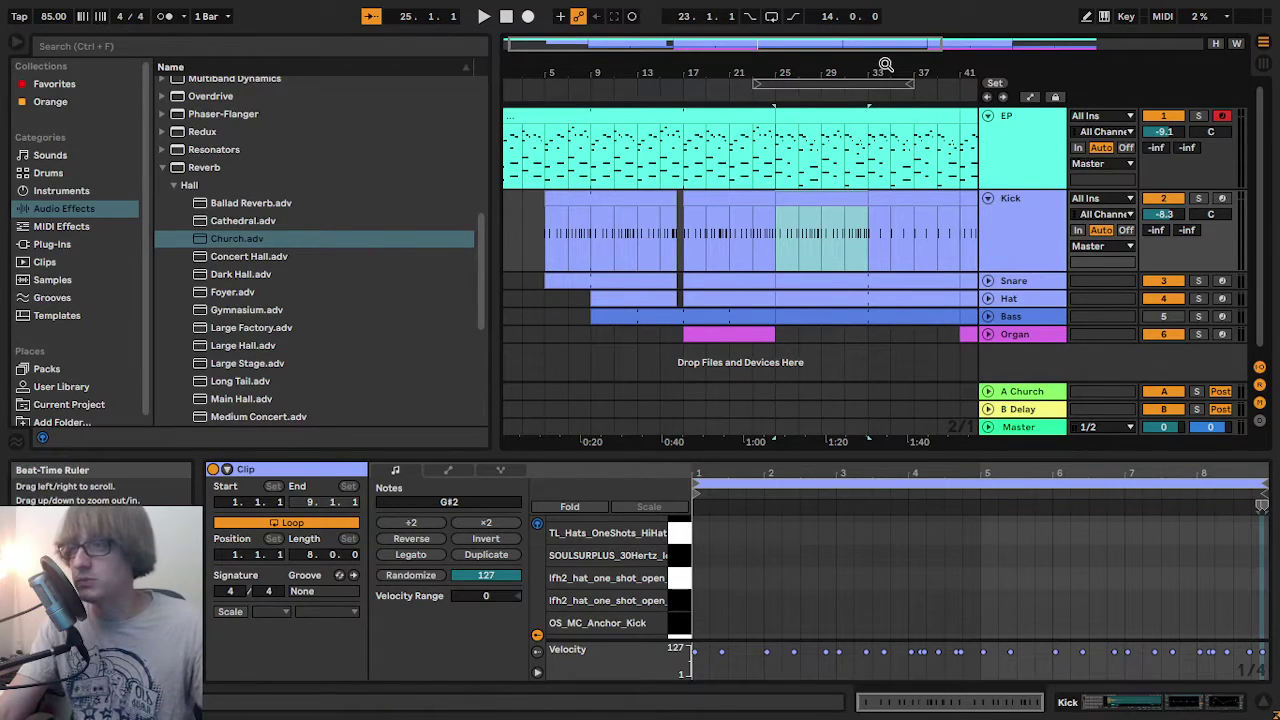
{"action": "left_click_drag", "start_coordinate": [885, 65], "coordinate": [735, 192]}
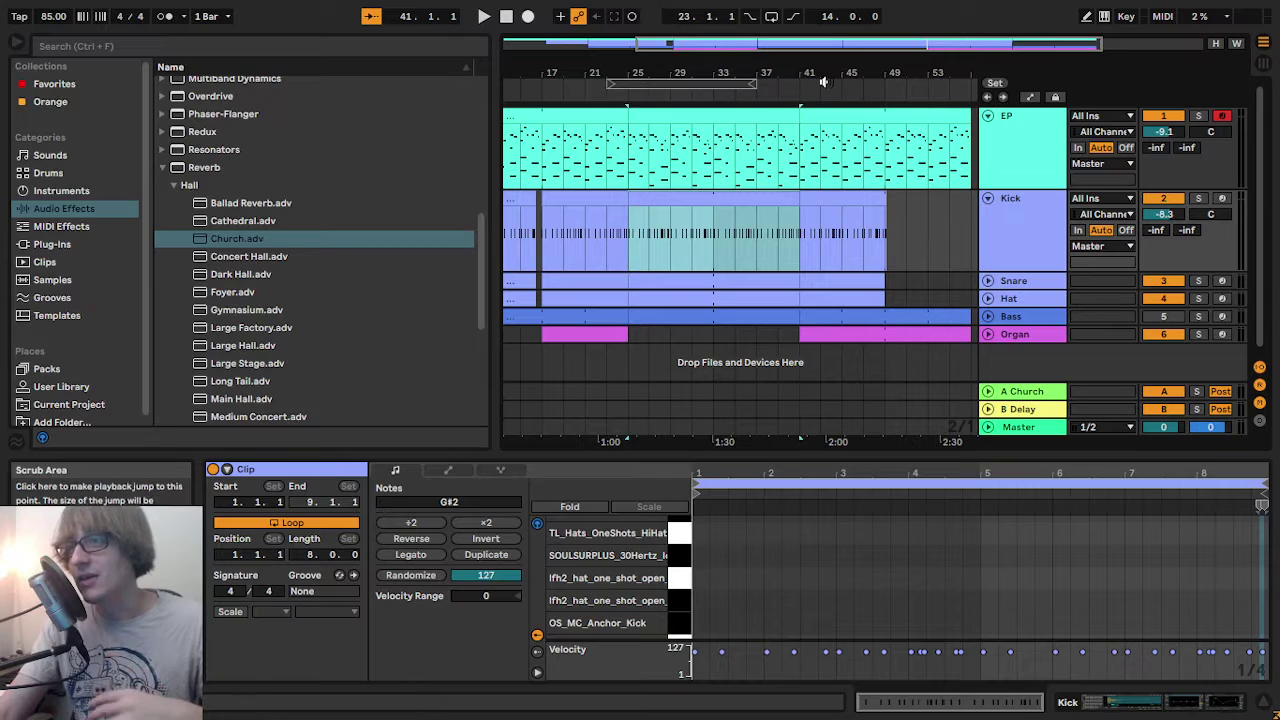
- Open the 16-bar EP clip that starts at bar 25
{"action": "left_click", "coordinate": [905, 232]}
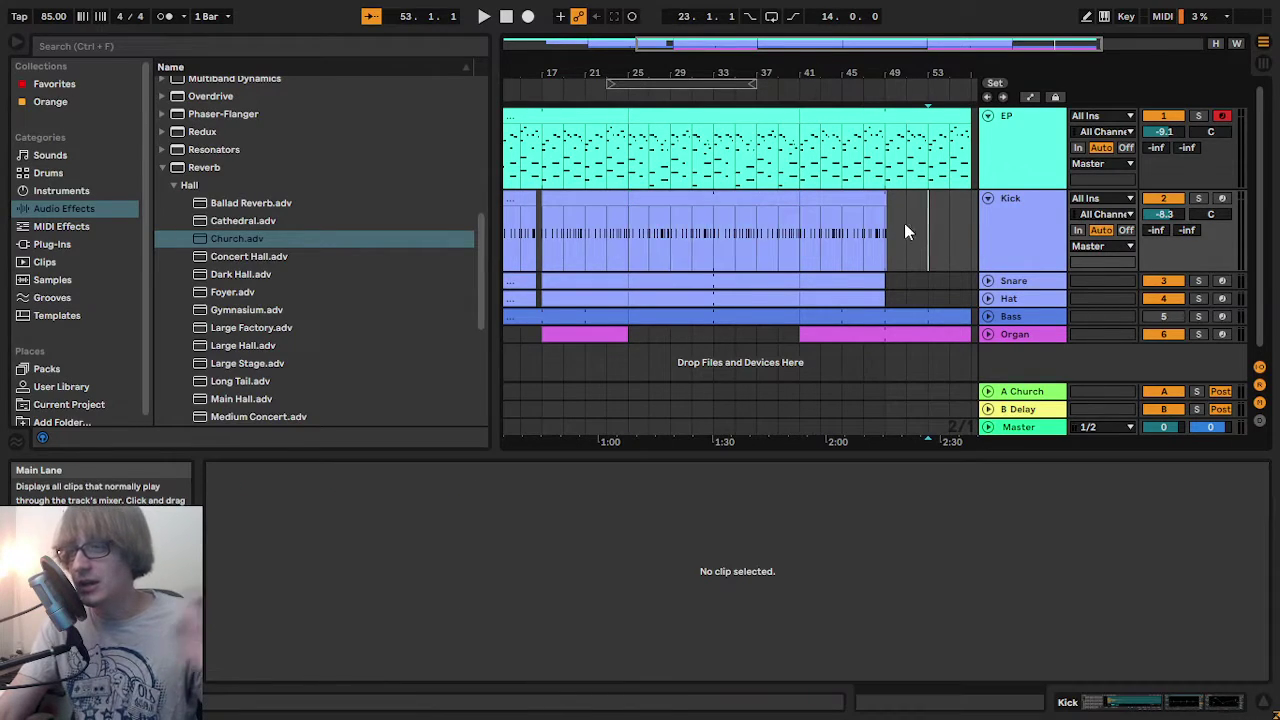
{"action": "left_click", "coordinate": [698, 117]}
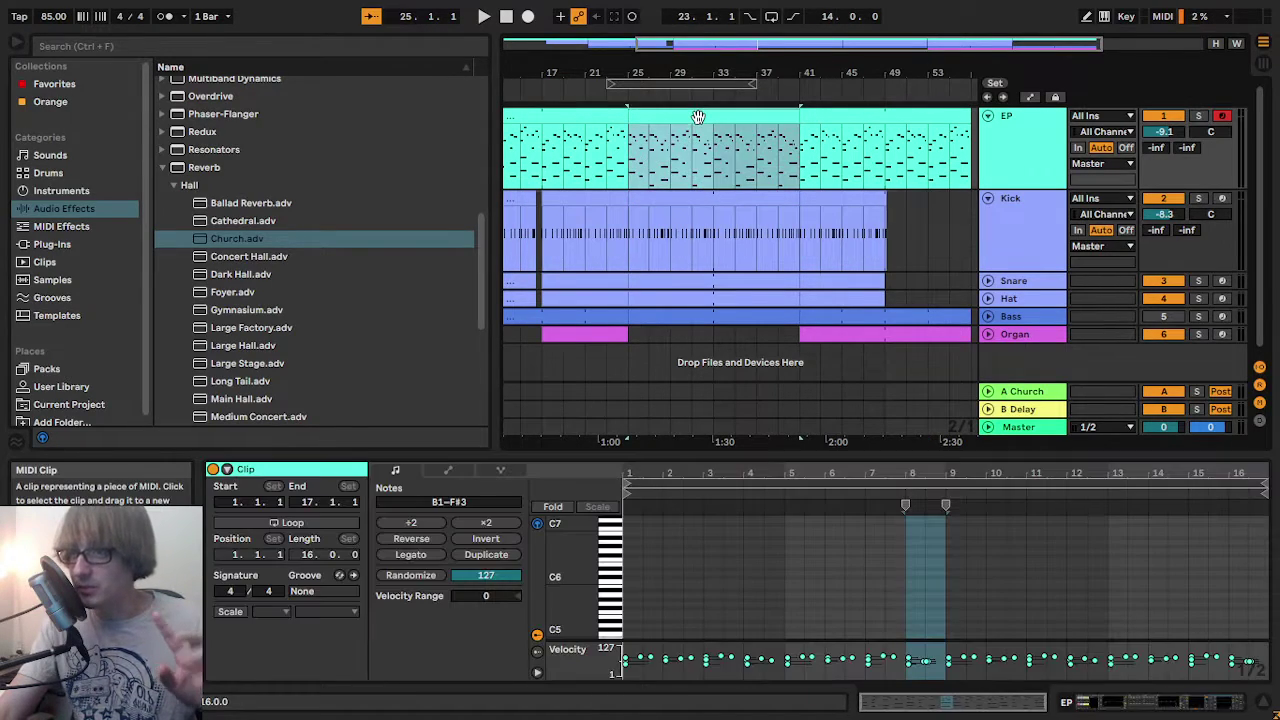
- Open the Kick clip at bar 25 in an enlarged note editor and play back its first bar
{"action": "left_click", "coordinate": [703, 228]}
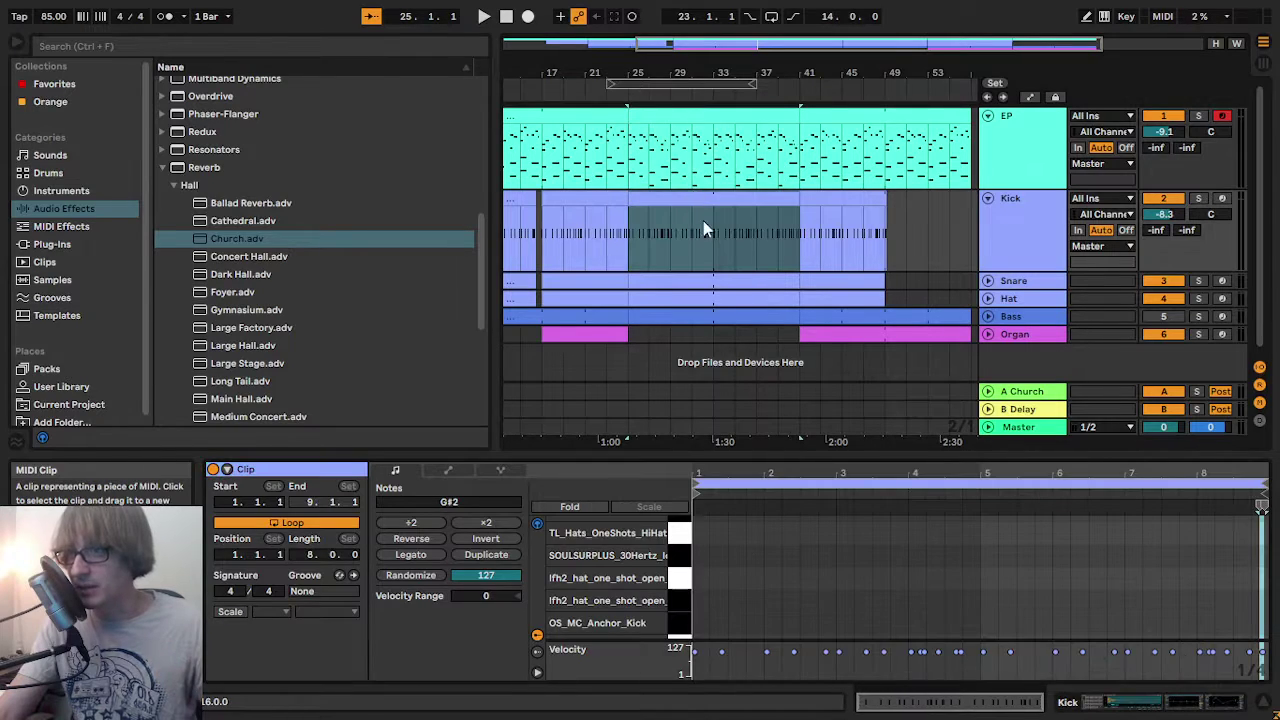
{"action": "left_click_drag", "start_coordinate": [797, 449], "coordinate": [797, 62]}
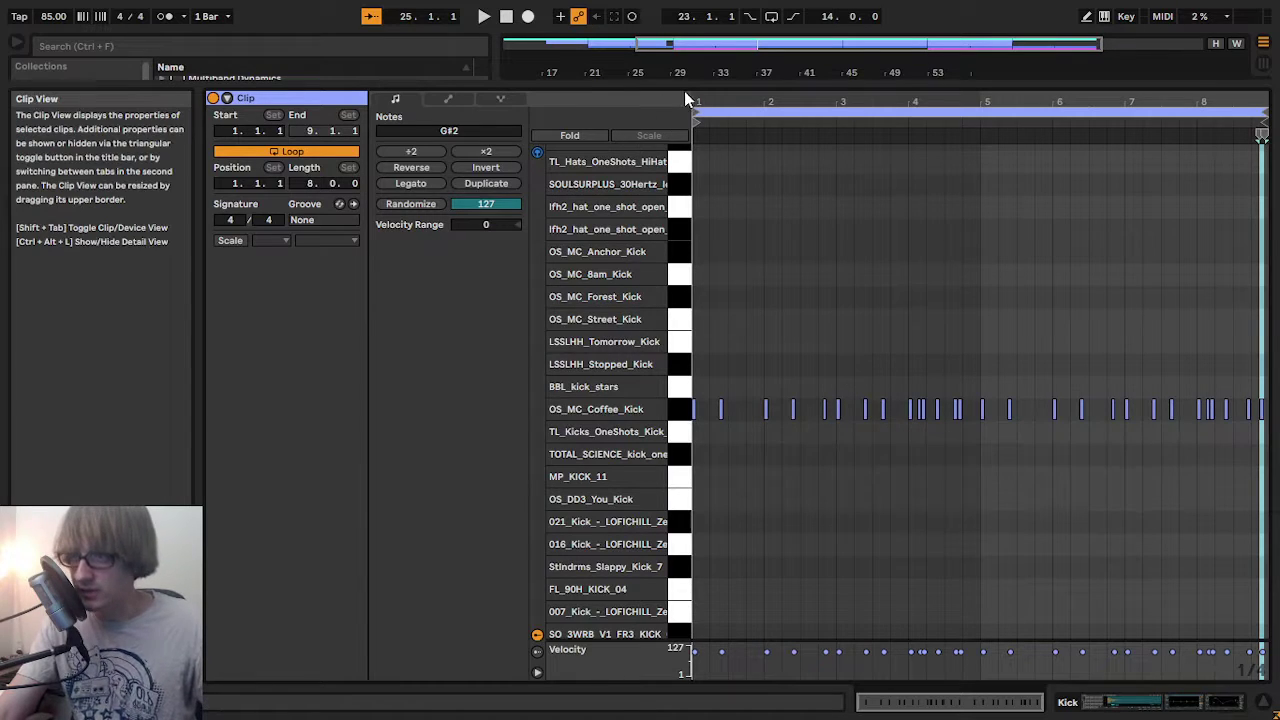
{"action": "left_click_drag", "start_coordinate": [710, 102], "coordinate": [713, 142]}
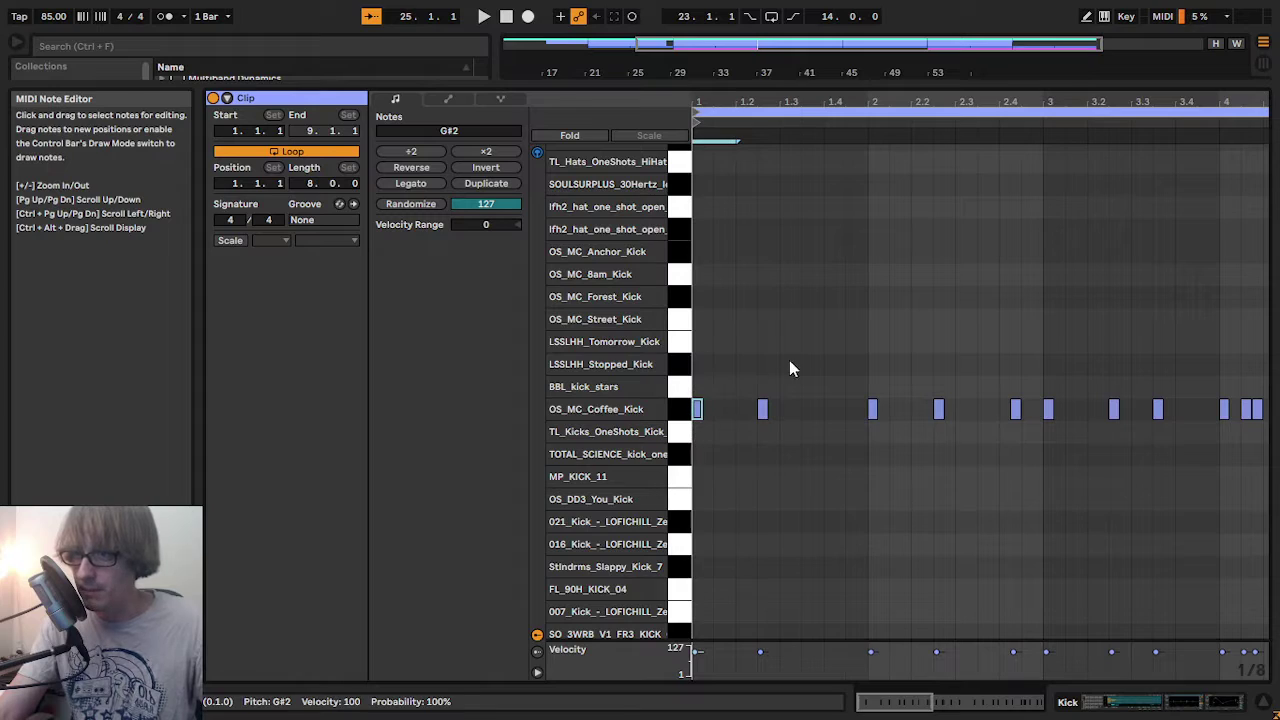
{"action": "left_click_drag", "start_coordinate": [789, 368], "coordinate": [740, 497]}
{"action": "key", "text": "space"}
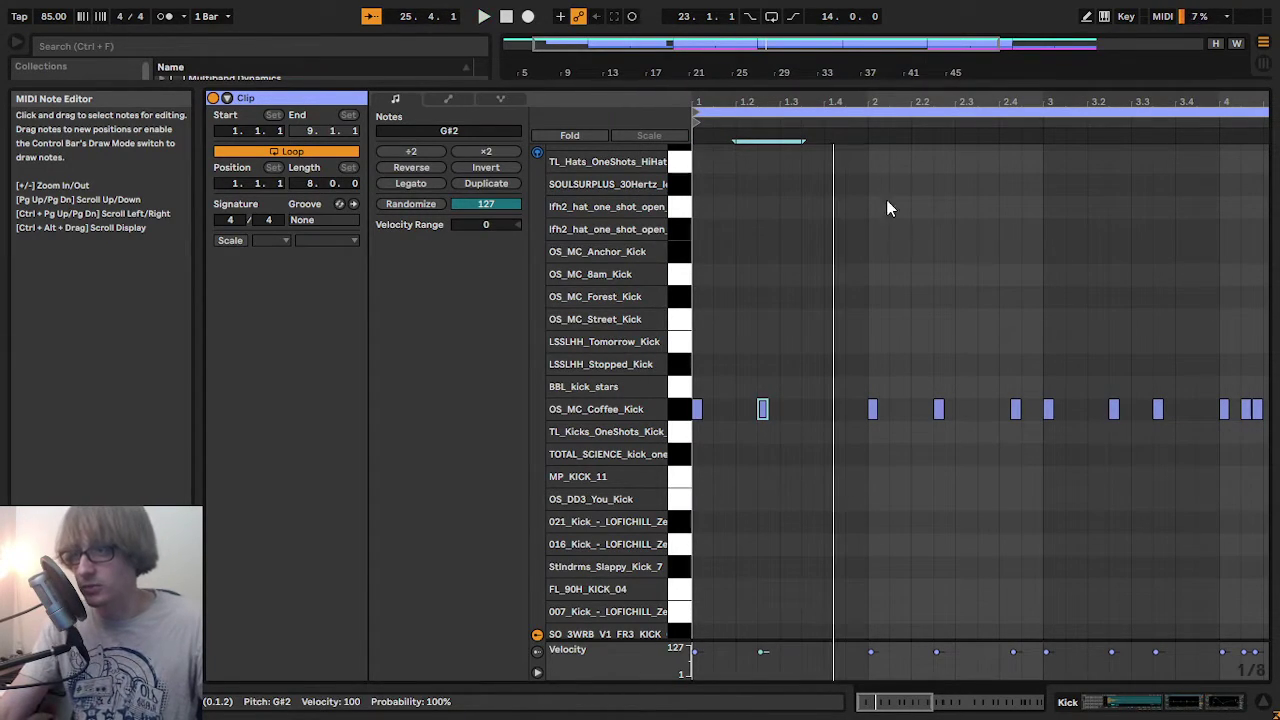
- Replay the opening bars of the Kick clip and examine where its OS_MC_Coffee_Kick hits fall
{"action": "left_click_drag", "start_coordinate": [920, 100], "coordinate": [920, 80]}
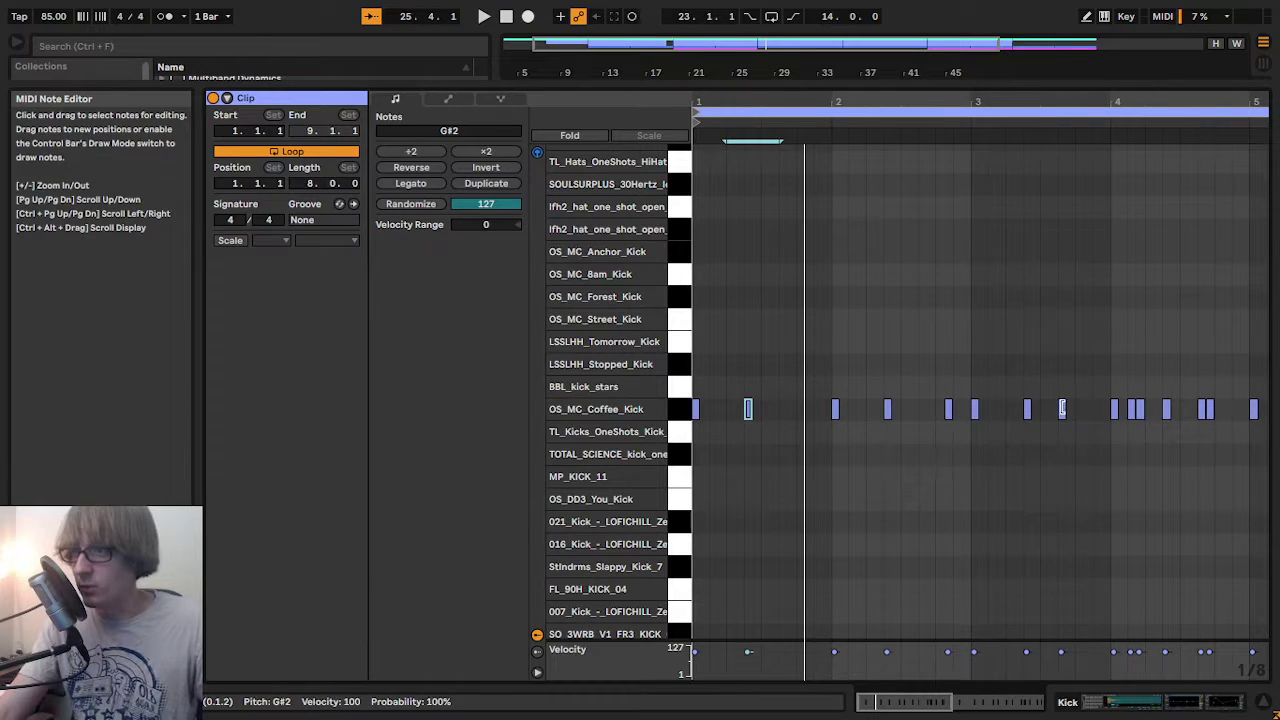
{"action": "left_click_drag", "start_coordinate": [1188, 104], "coordinate": [1228, 107]}
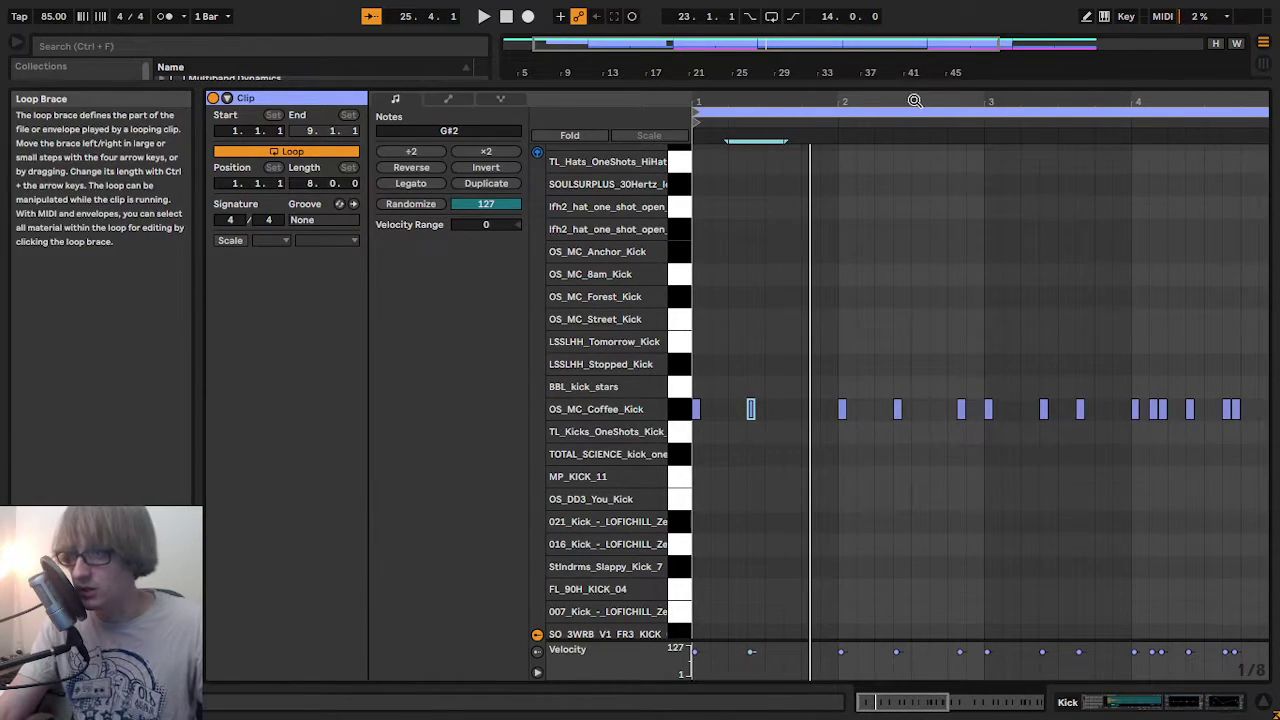
{"action": "mouse_move", "coordinate": [915, 100]}
{"action": "left_mouse_down"}
{"action": "mouse_move", "coordinate": [922, 126]}
{"action": "mouse_move", "coordinate": [922, 113]}
{"action": "left_mouse_up"}
{"action": "key", "text": "space"}
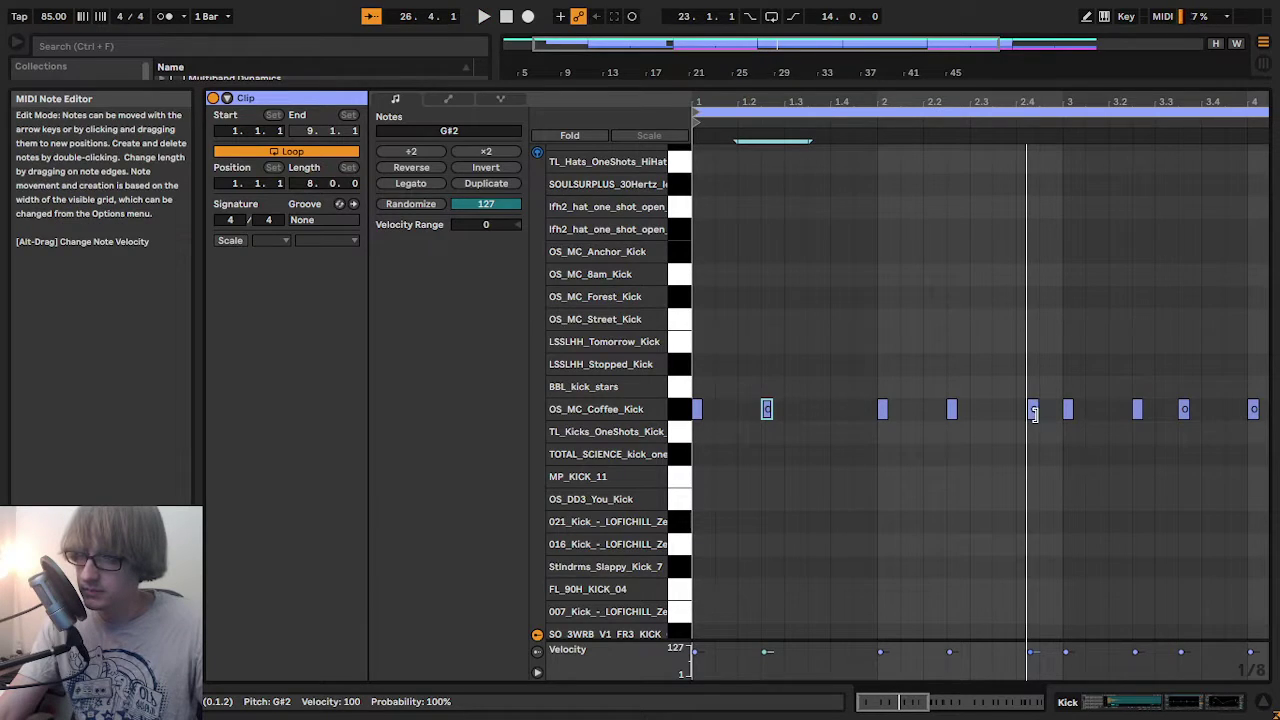
{"action": "left_click_drag", "start_coordinate": [1027, 98], "coordinate": [1030, 133]}
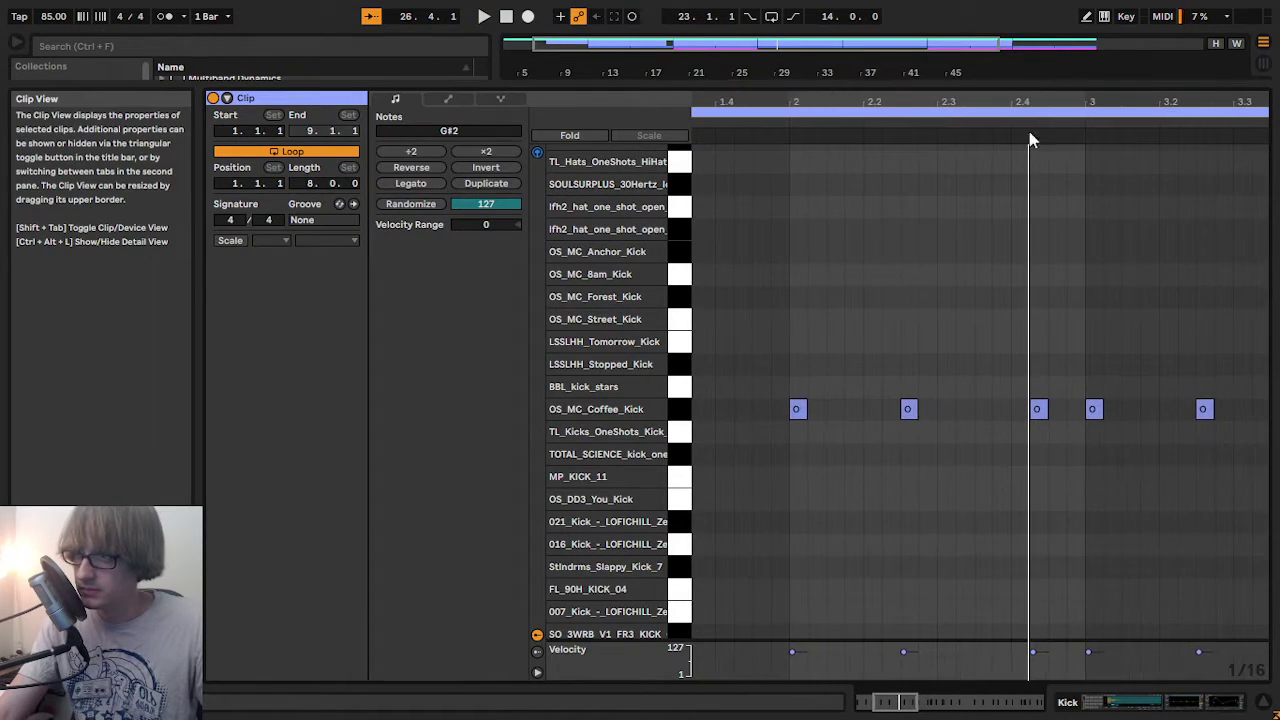
{"action": "left_click", "coordinate": [989, 126]}
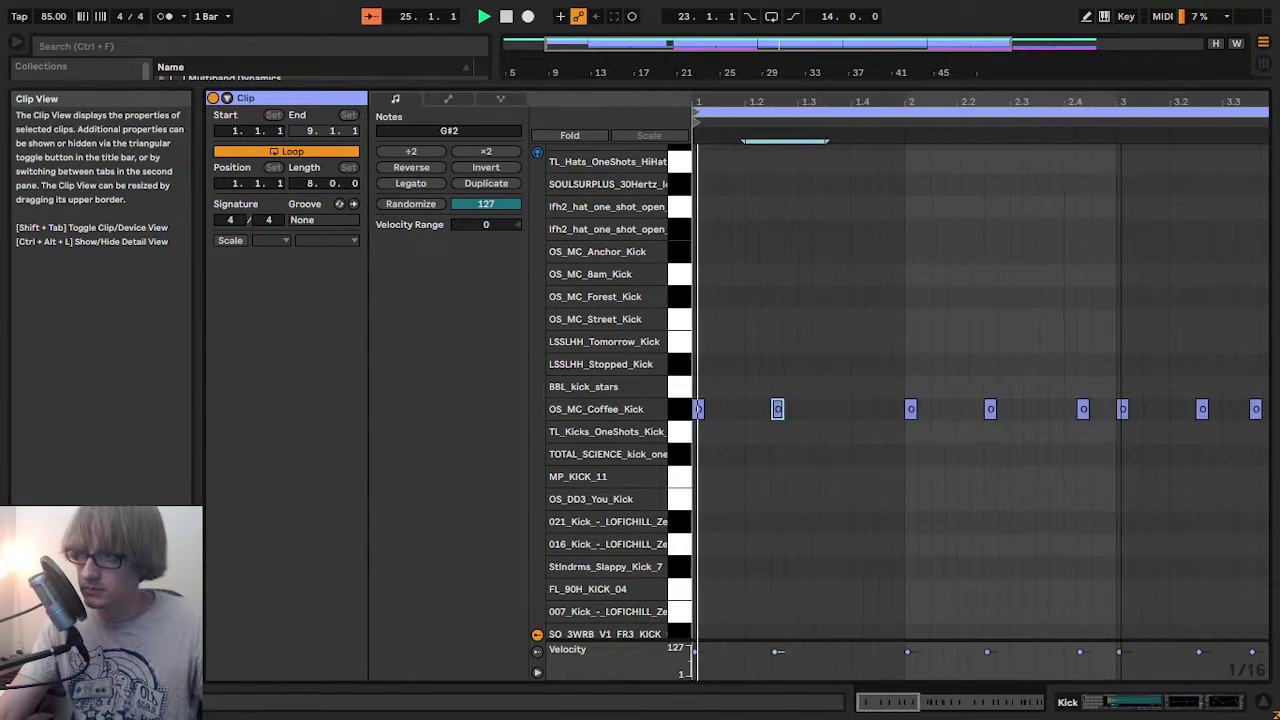
{"action": "mouse_move", "coordinate": [706, 102]}
{"action": "left_mouse_down"}
{"action": "mouse_move", "coordinate": [706, 122]}
{"action": "mouse_move", "coordinate": [706, 108]}
{"action": "left_mouse_up"}
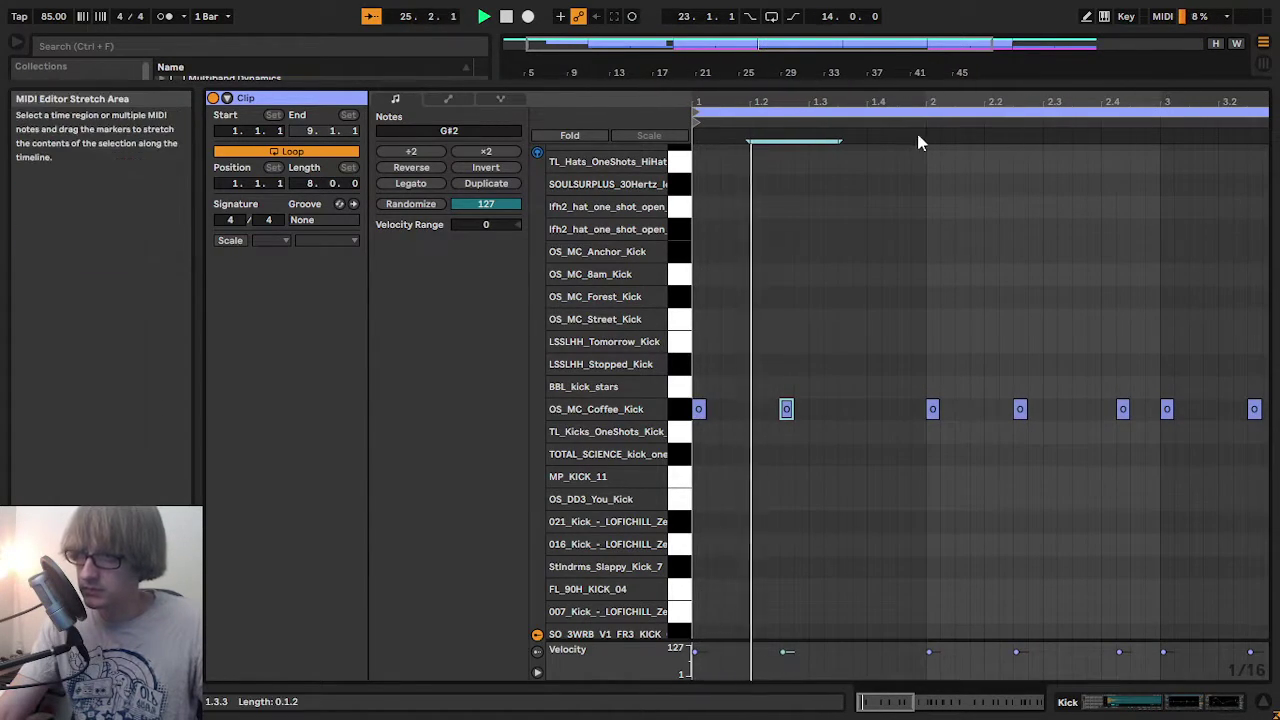
{"action": "left_click_drag", "start_coordinate": [932, 100], "coordinate": [932, 109]}
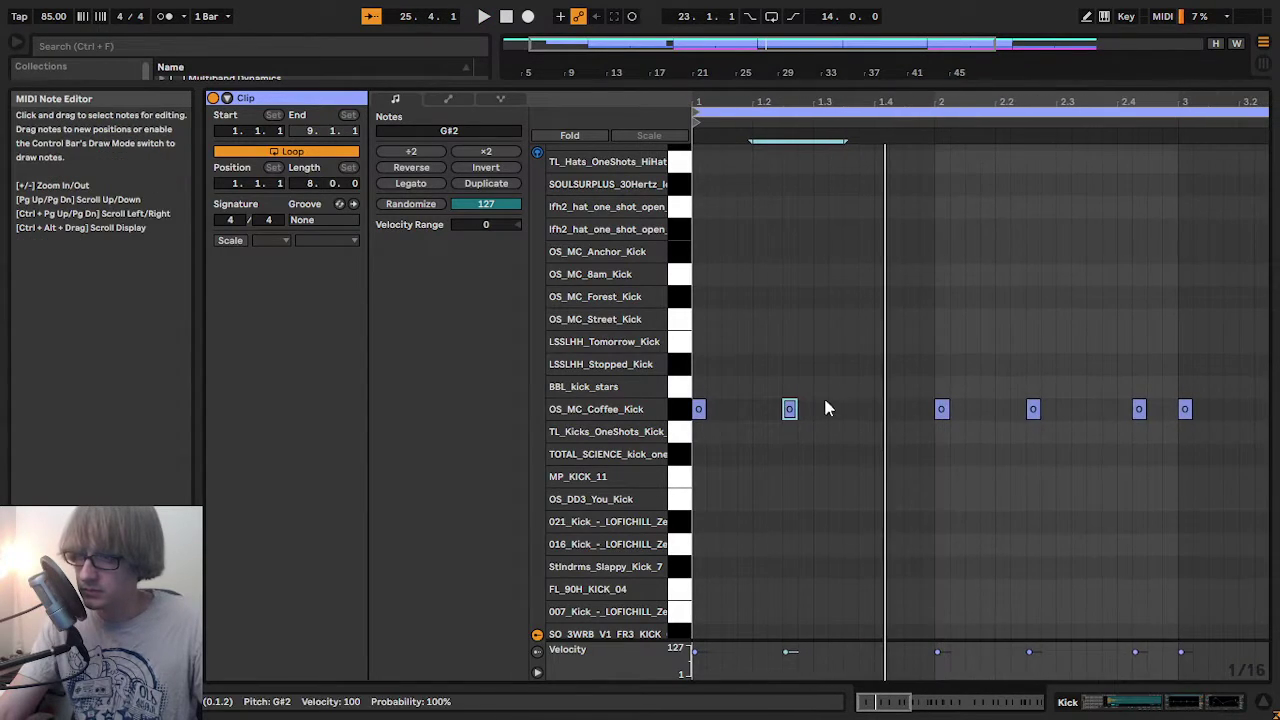
- Copy the OS_MC_Coffee_Kick note at 1.2.3 of the clip and paste it at beat 1.4
{"action": "left_click", "coordinate": [797, 405]}
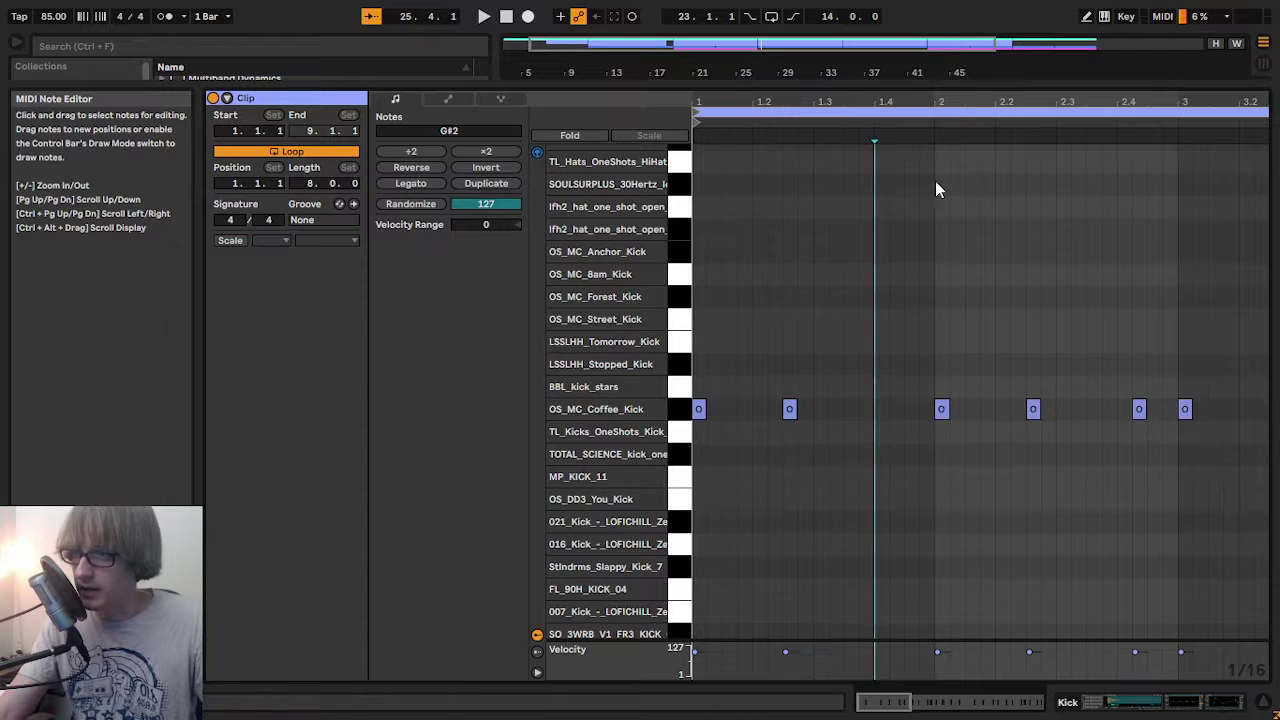
{"action": "key", "text": "ctrl+v"}
{"action": "left_click_drag", "start_coordinate": [927, 112], "coordinate": [875, 323]}
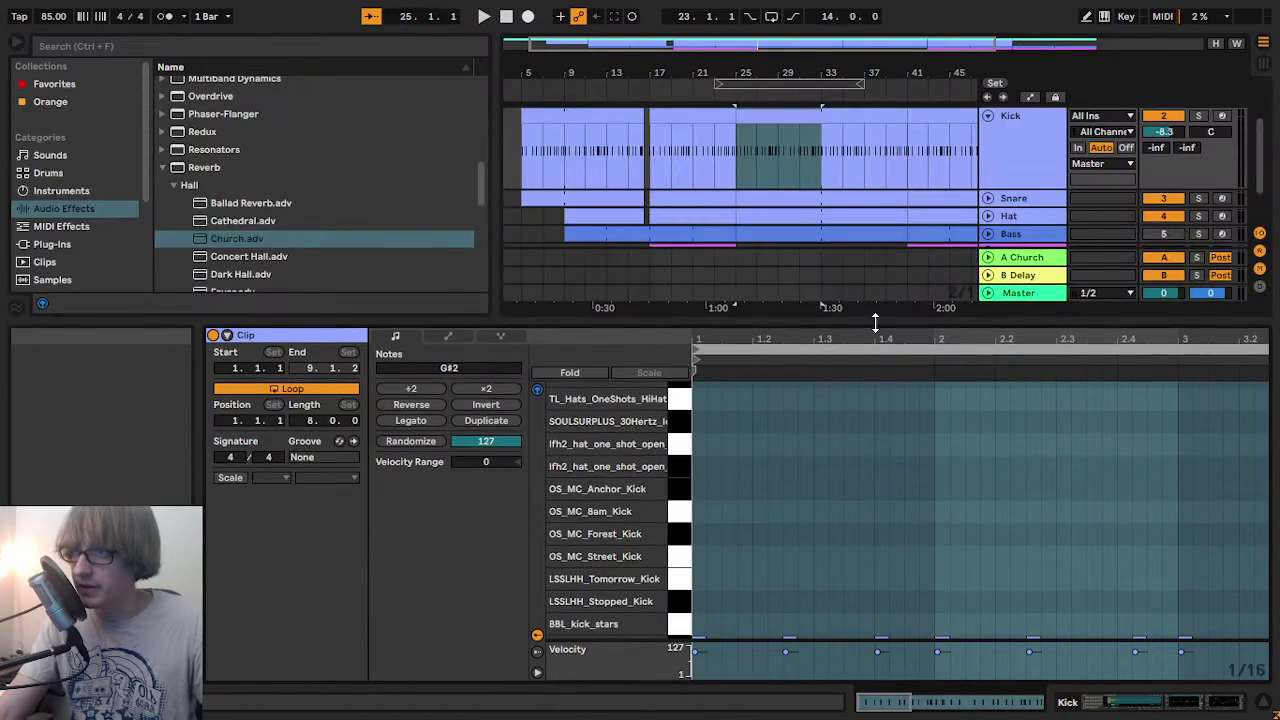
- Open the Kick and Snare clips of bars 25 to 41 together in an enlarged note editor showing the snare row
{"action": "left_click", "coordinate": [813, 118]}
{"action": "left_click", "coordinate": [785, 196], "text": "shift"}
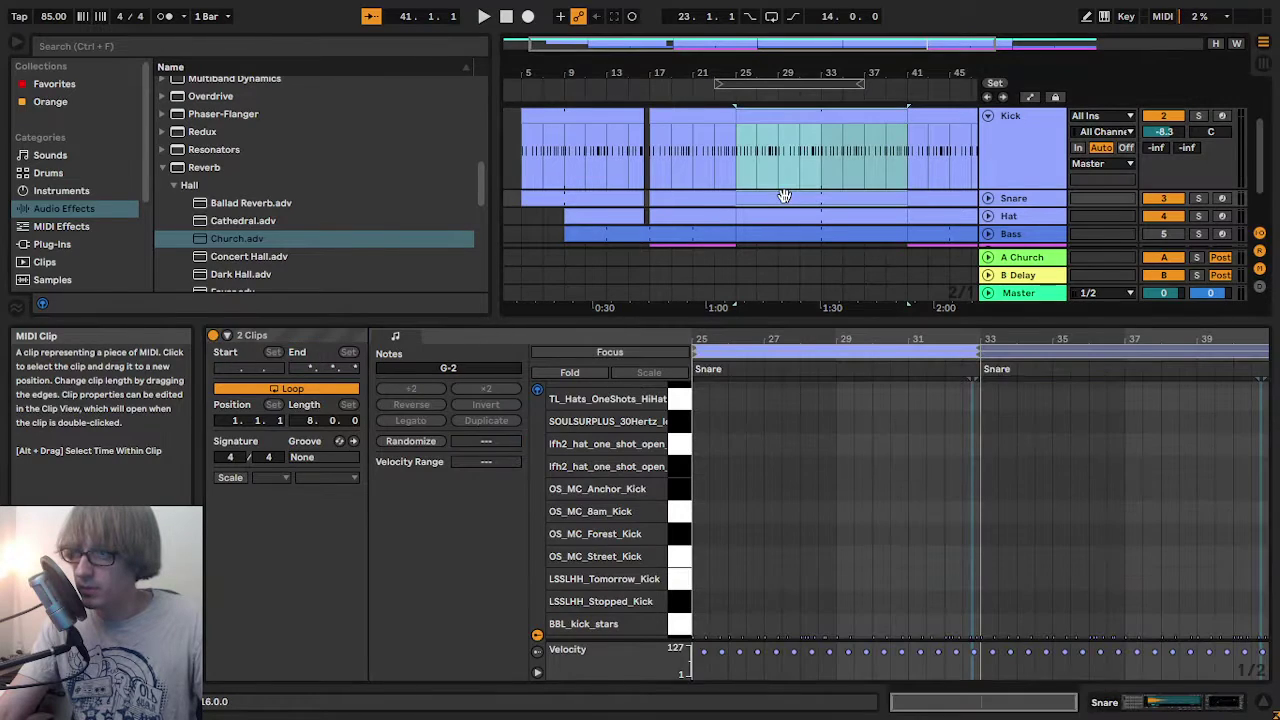
{"action": "left_click_drag", "start_coordinate": [868, 322], "coordinate": [872, 104]}
{"action": "scroll", "coordinate": [888, 304], "scroll_direction": "down", "scroll_amount": 3}
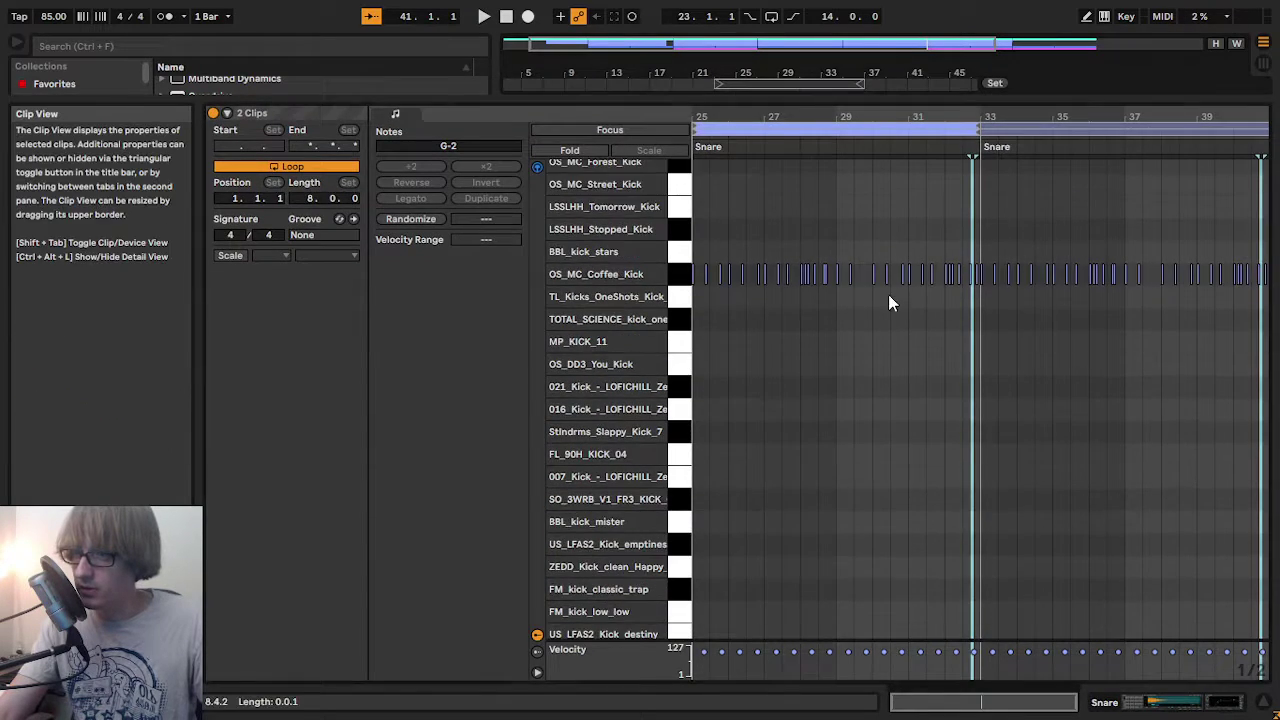
{"action": "scroll", "coordinate": [888, 295], "scroll_direction": "down", "scroll_amount": 3}
{"action": "left_click_drag", "start_coordinate": [632, 372], "coordinate": [575, 371]}
{"action": "scroll", "coordinate": [886, 448], "scroll_direction": "down", "scroll_amount": 2}
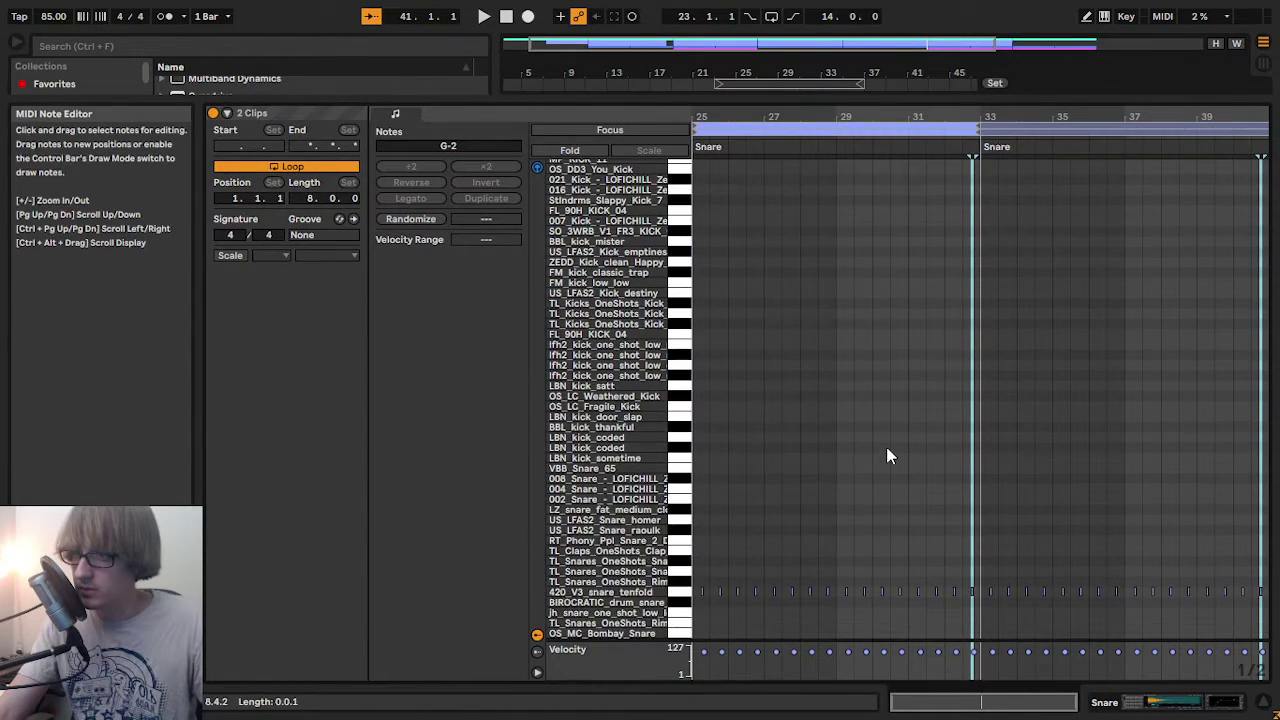
- Try moving the 420_V3_snare_tenfold hit on beat 25.4 to 25.4.3, and undo the move
{"action": "key", "text": "space"}
{"action": "left_click_drag", "start_coordinate": [737, 117], "coordinate": [912, 118]}
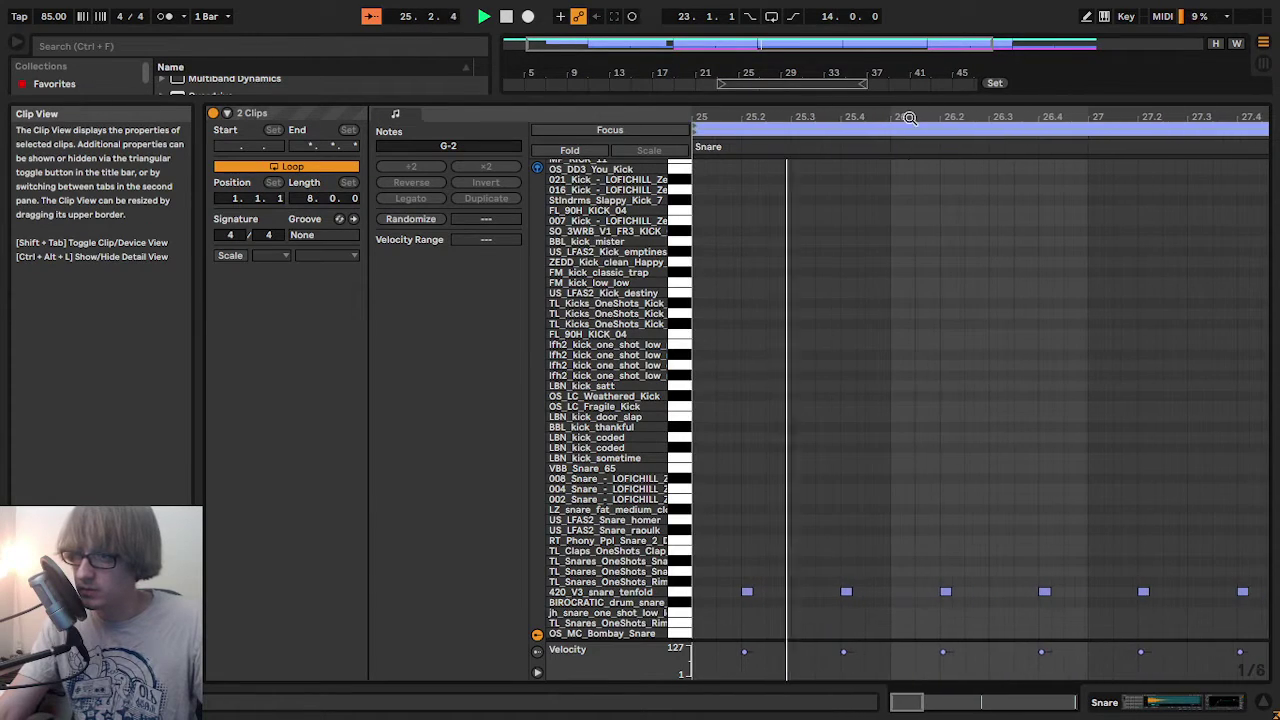
{"action": "left_click_drag", "start_coordinate": [845, 594], "coordinate": [870, 592]}
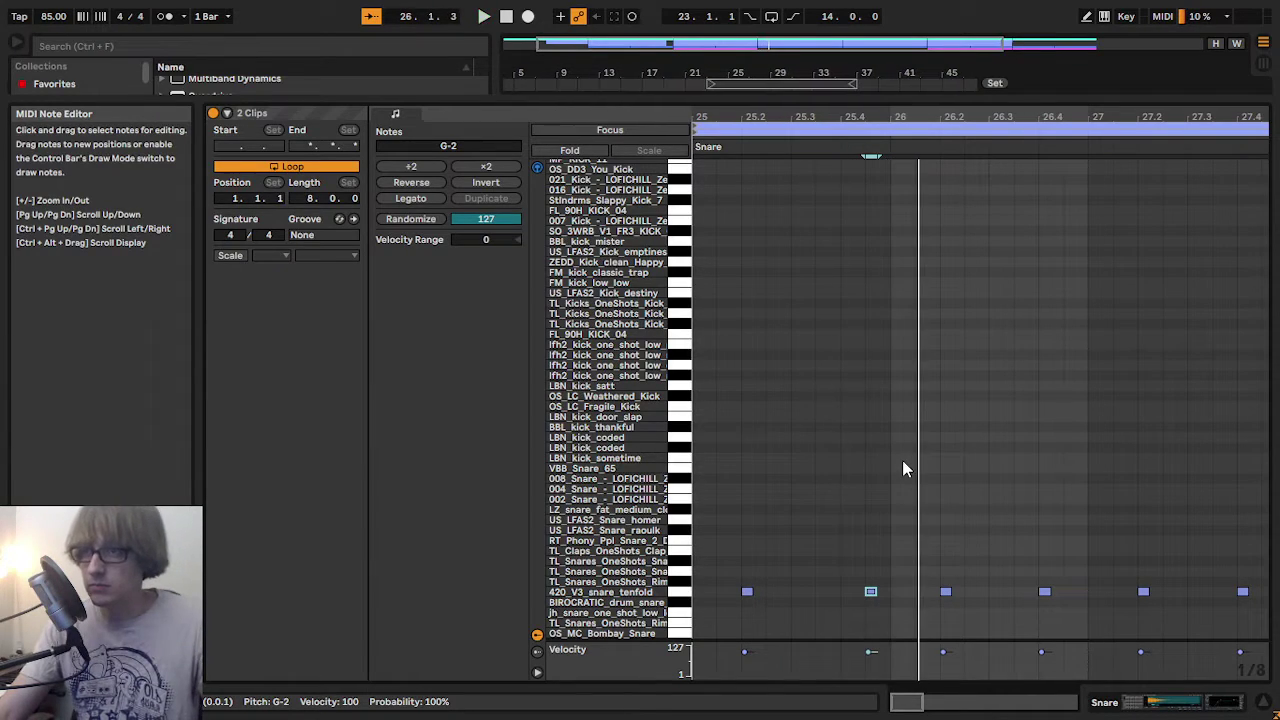
{"action": "key", "text": "ctrl+z"}
- Move the OS_MC_Coffee_Kick note at 25.4 to 25.4.3 and play back bars 25 and 26
{"action": "scroll", "coordinate": [905, 334], "scroll_direction": "up", "scroll_amount": 6}
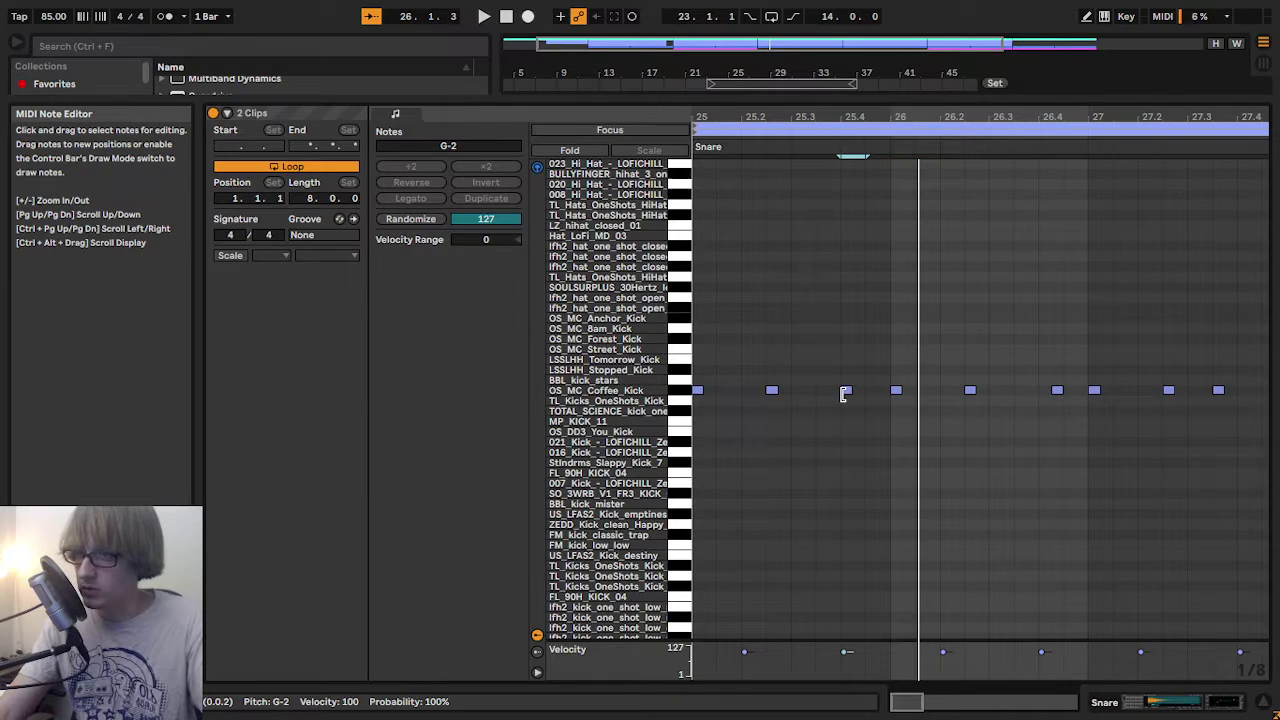
{"action": "left_click_drag", "start_coordinate": [843, 393], "coordinate": [873, 408]}
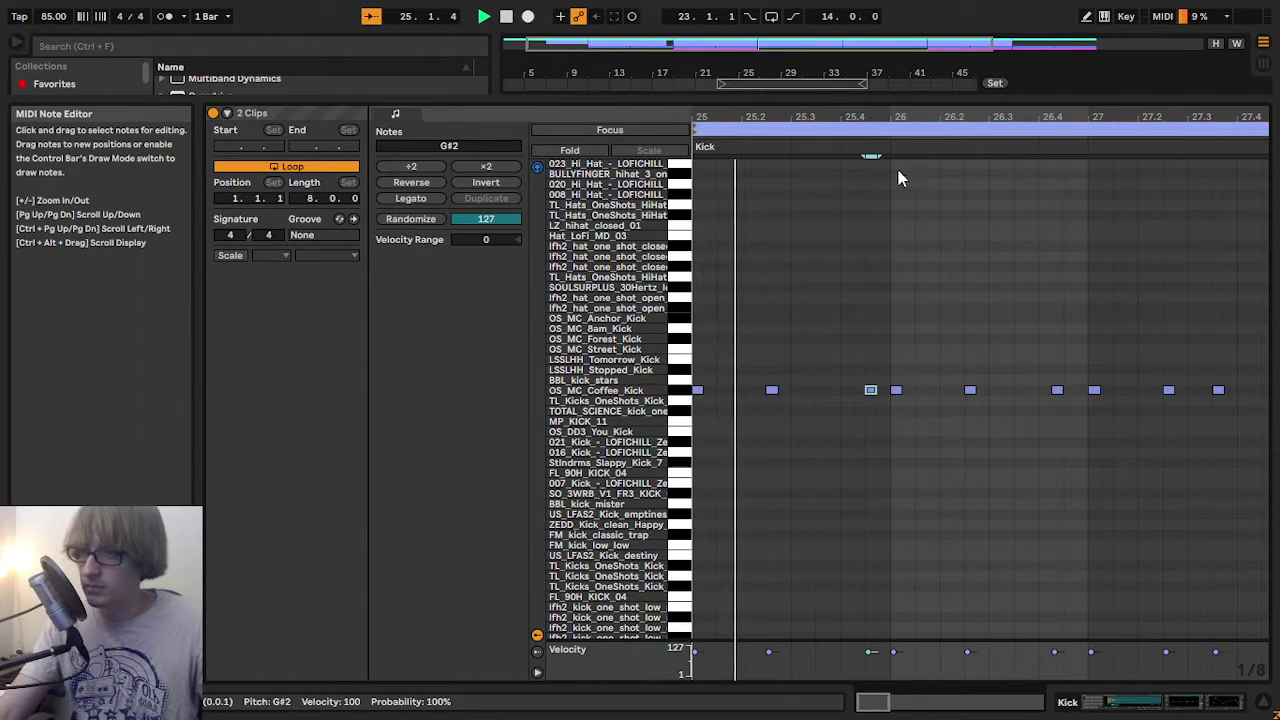
{"action": "left_click_drag", "start_coordinate": [910, 115], "coordinate": [724, 123]}
{"action": "key", "text": "space"}
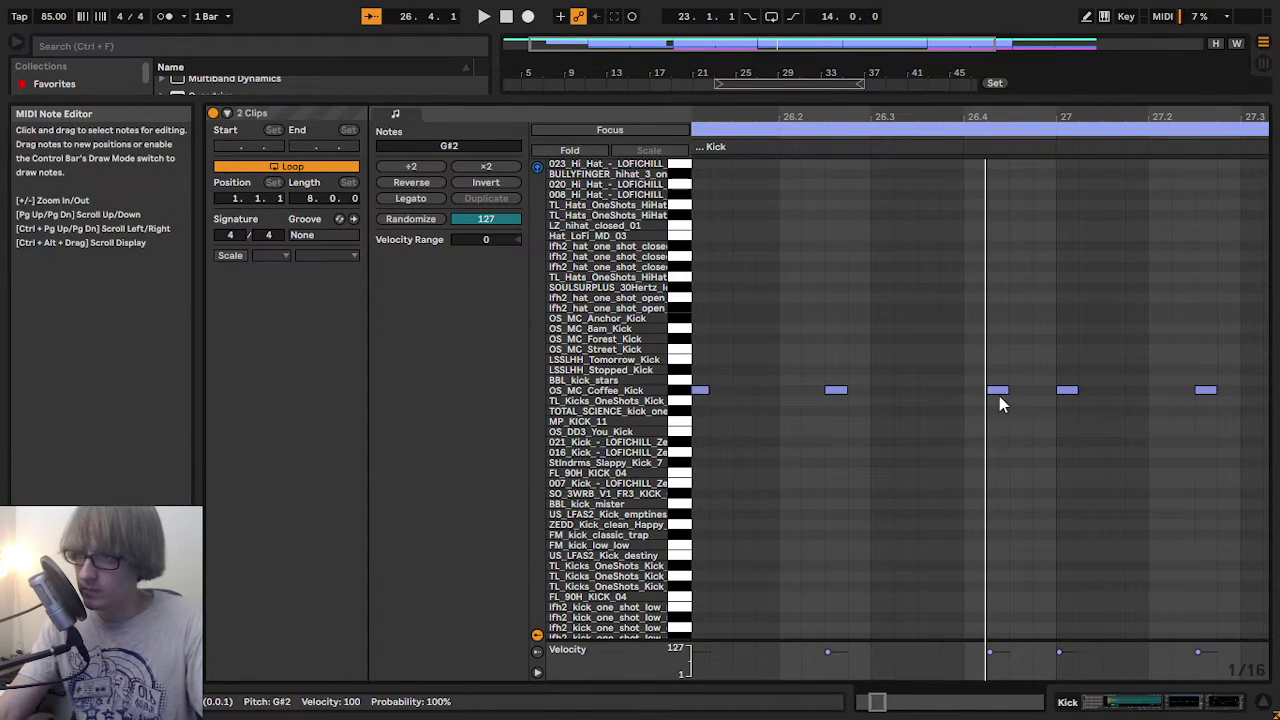
- Move the kick note at 26.4.2 to 26.4.3 and add another kick at 26.4.4
{"action": "left_click_drag", "start_coordinate": [999, 396], "coordinate": [1052, 415]}
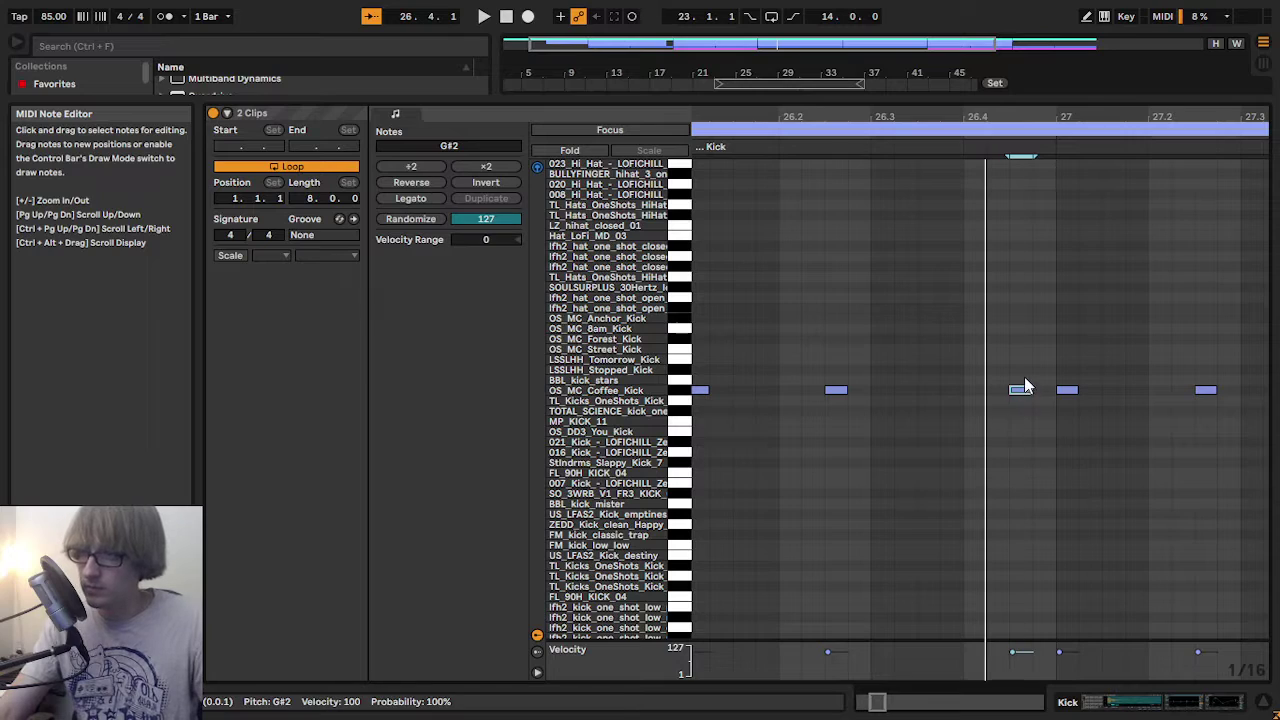
{"action": "key", "text": "space"}
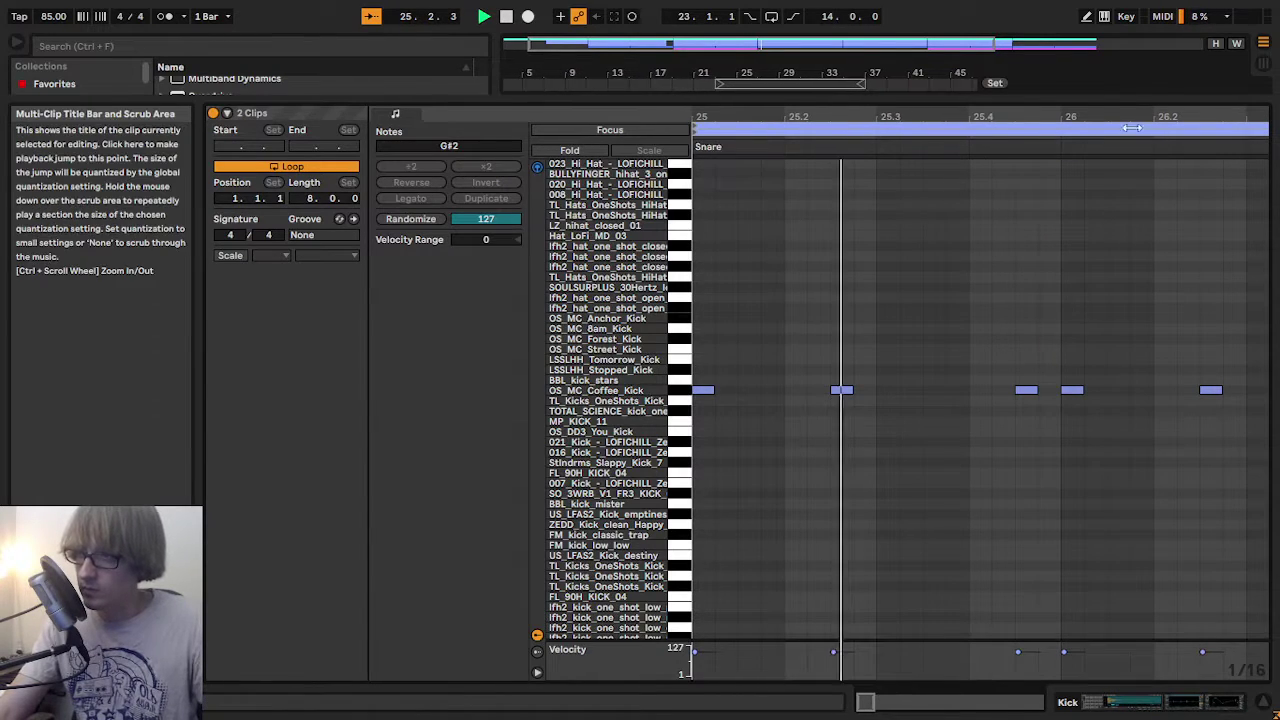
{"action": "left_click_drag", "start_coordinate": [1117, 115], "coordinate": [805, 116]}
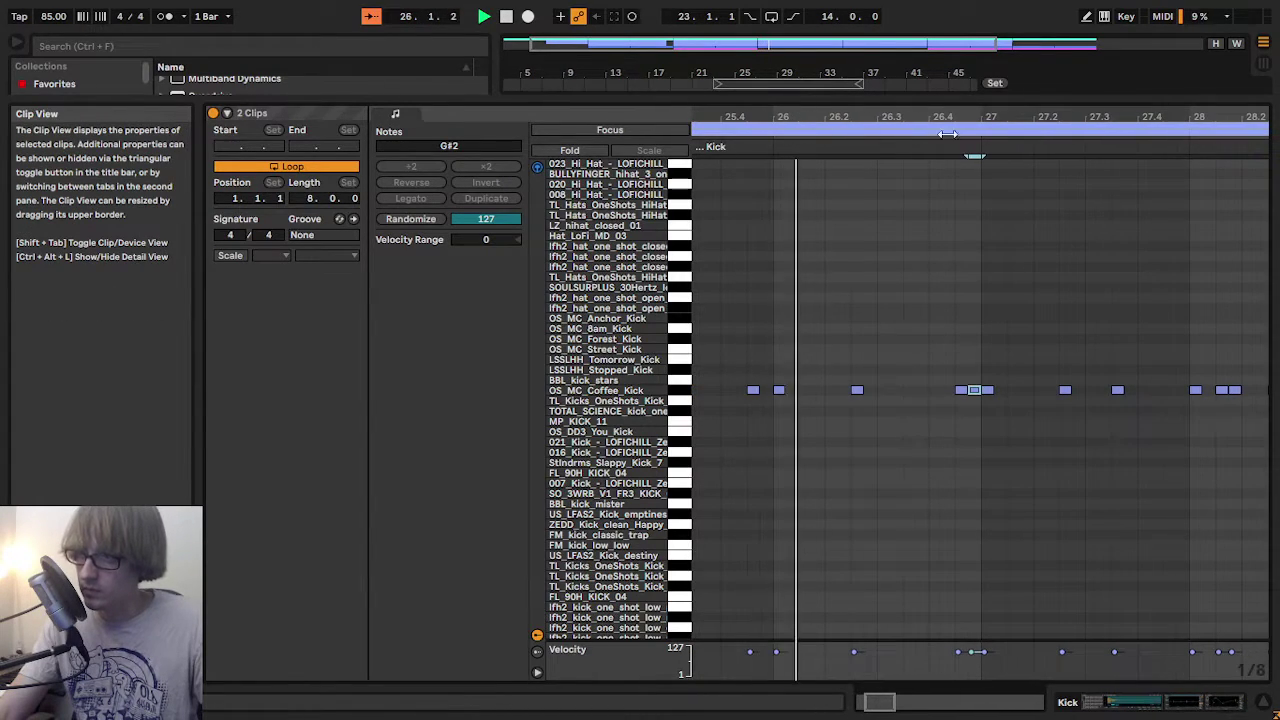
- Replay bar 27 and add a kick note at 27.3.4, directly after the one at 27.3.3
{"action": "left_click_drag", "start_coordinate": [947, 133], "coordinate": [743, 117]}
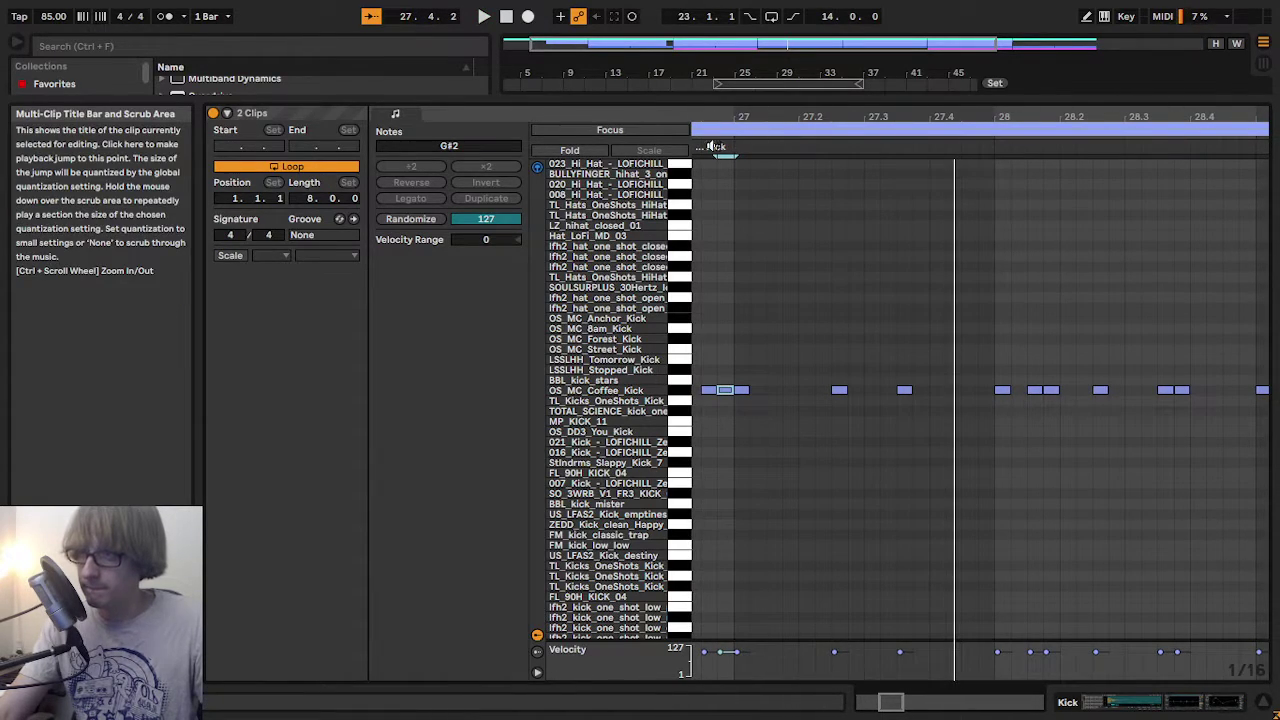
{"action": "left_click", "coordinate": [712, 147]}
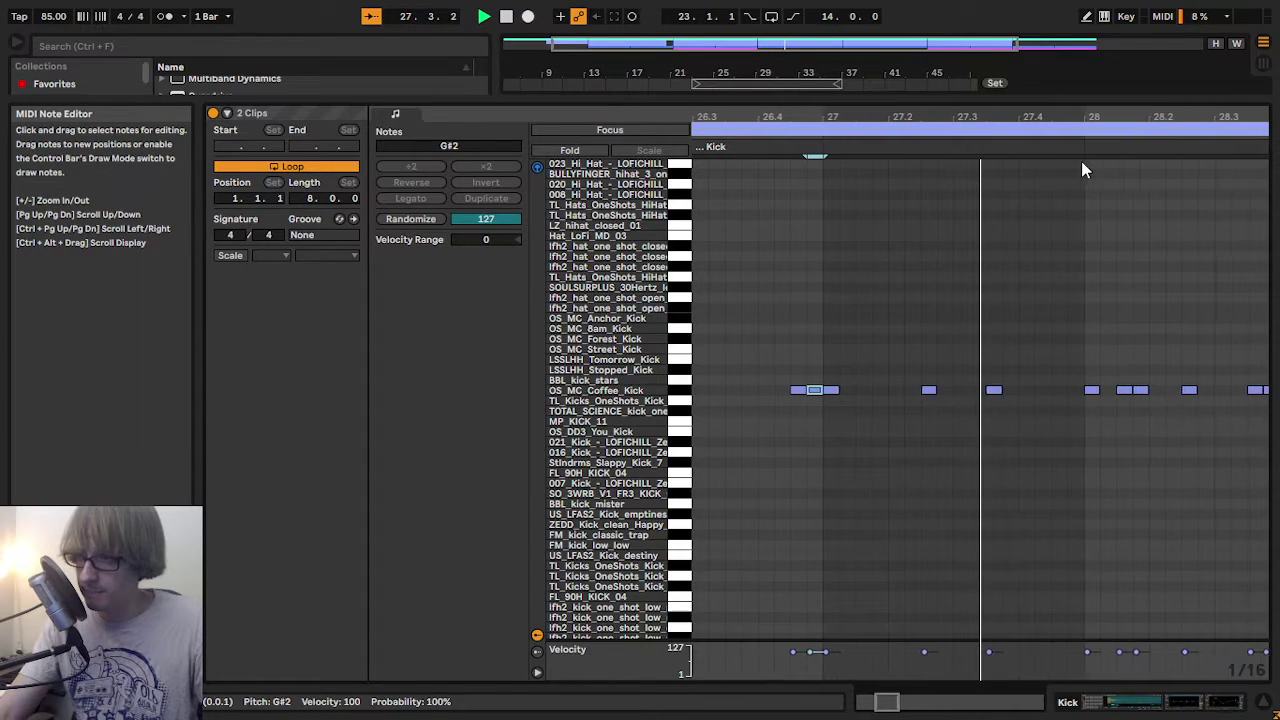
{"action": "key", "text": "space"}
{"action": "left_click_drag", "start_coordinate": [980, 117], "coordinate": [1006, 152]}
{"action": "left_click_drag", "start_coordinate": [1141, 117], "coordinate": [930, 110]}
{"action": "left_click_drag", "start_coordinate": [838, 422], "coordinate": [845, 417]}
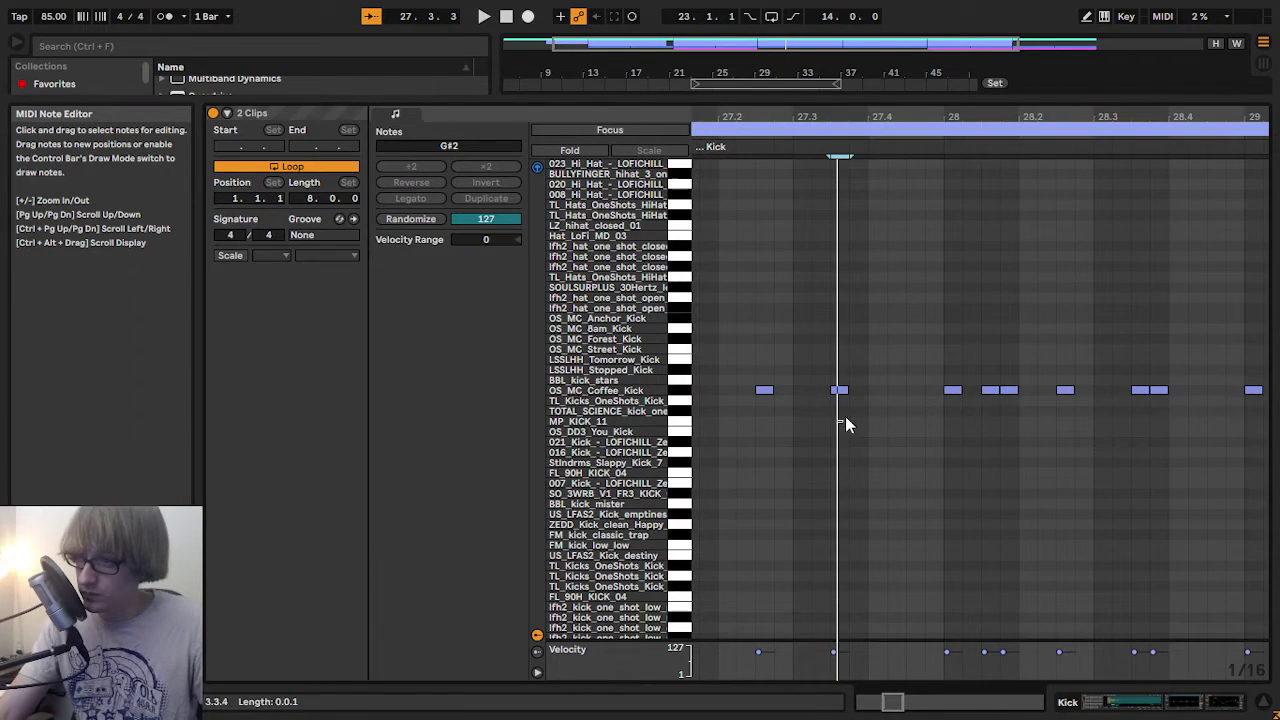
{"action": "left_click", "coordinate": [850, 363]}
{"action": "key", "text": "space"}
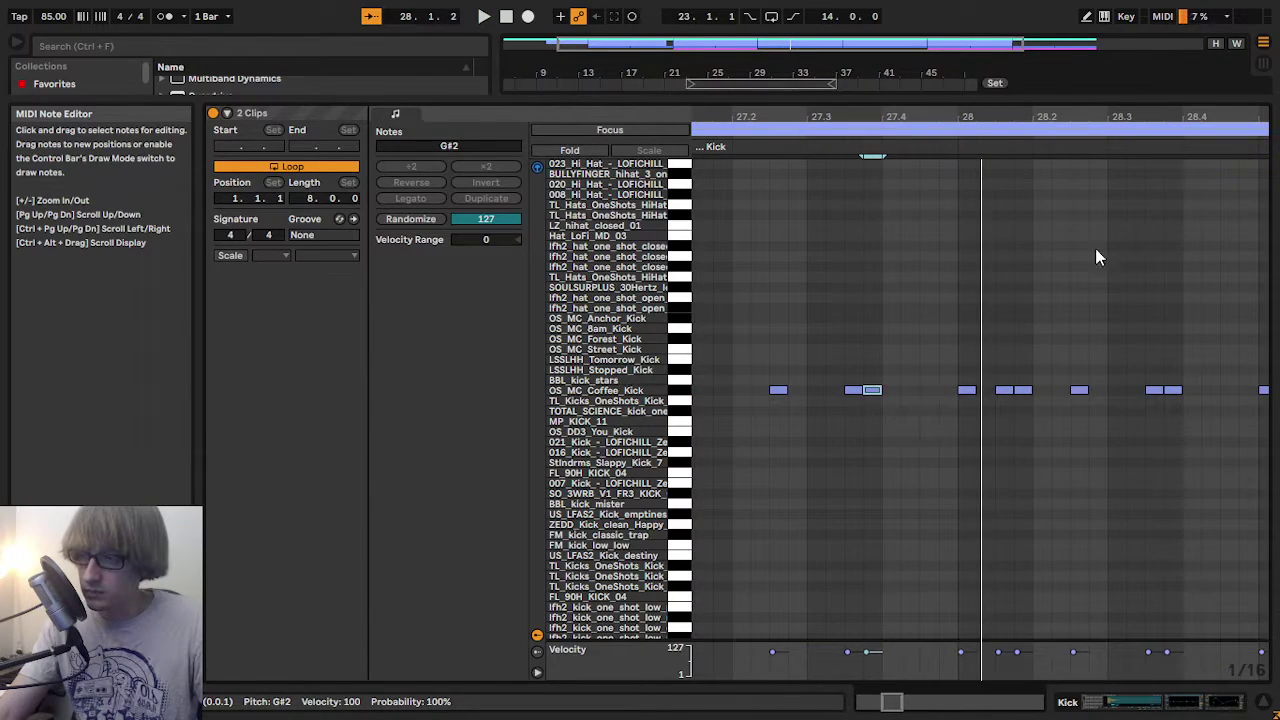
- Delete the two adjacent kick notes at 28.1.3 and 28.1.4 and replay from bar 27
{"action": "double_click", "coordinate": [1006, 391]}
{"action": "double_click", "coordinate": [1021, 391]}
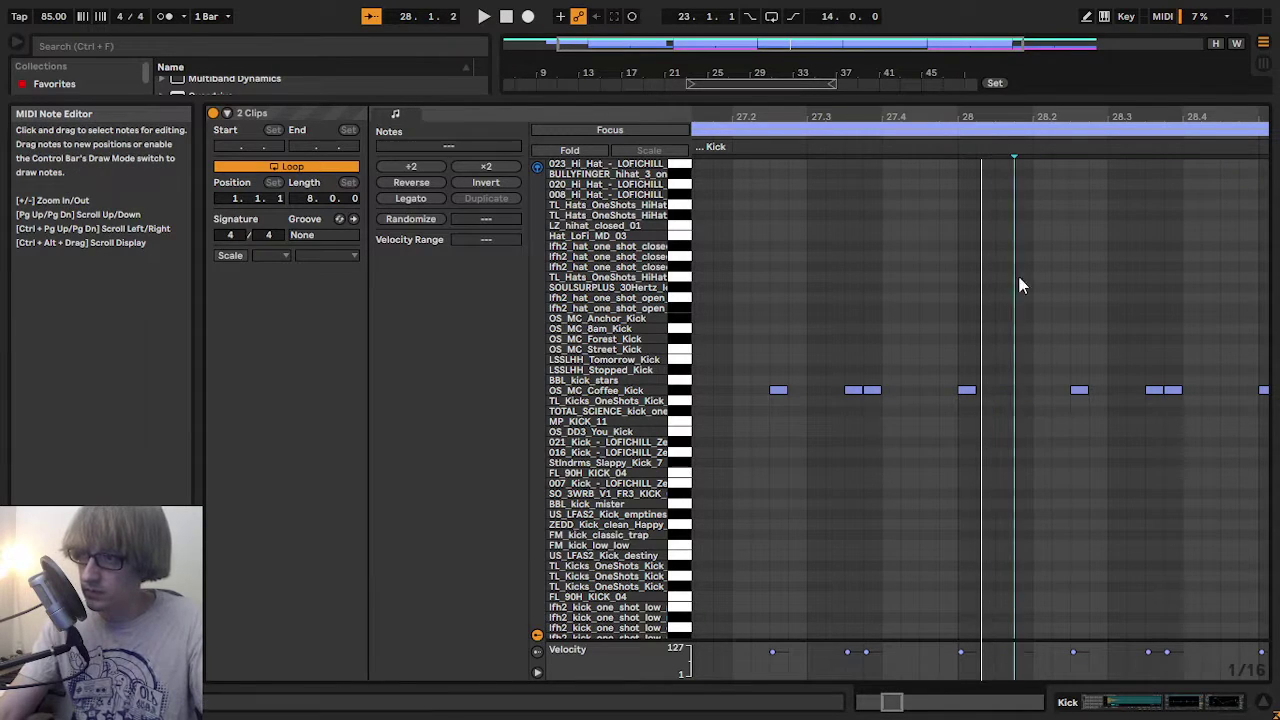
{"action": "left_click", "coordinate": [943, 146]}
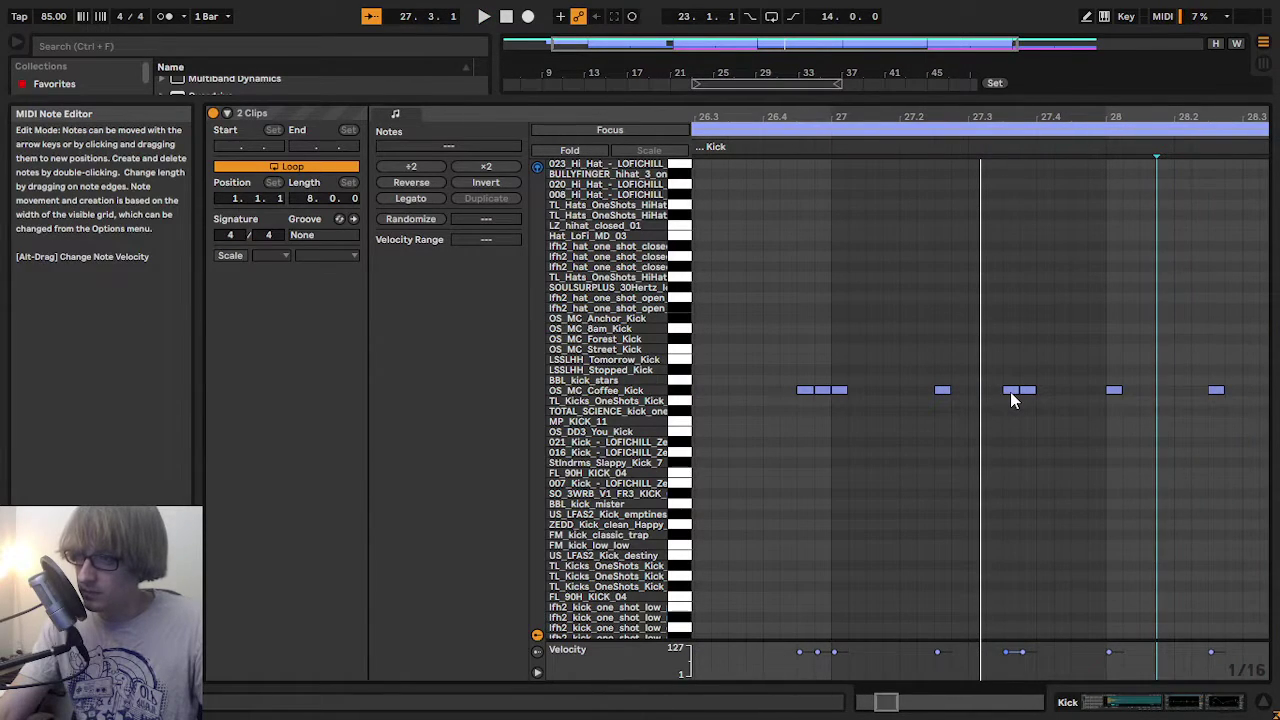
- Delete the pair of kick notes at 27.3.3 and 27.3.4 and play bar 27 again
{"action": "left_click", "coordinate": [1011, 393]}
{"action": "left_click", "coordinate": [1029, 393]}
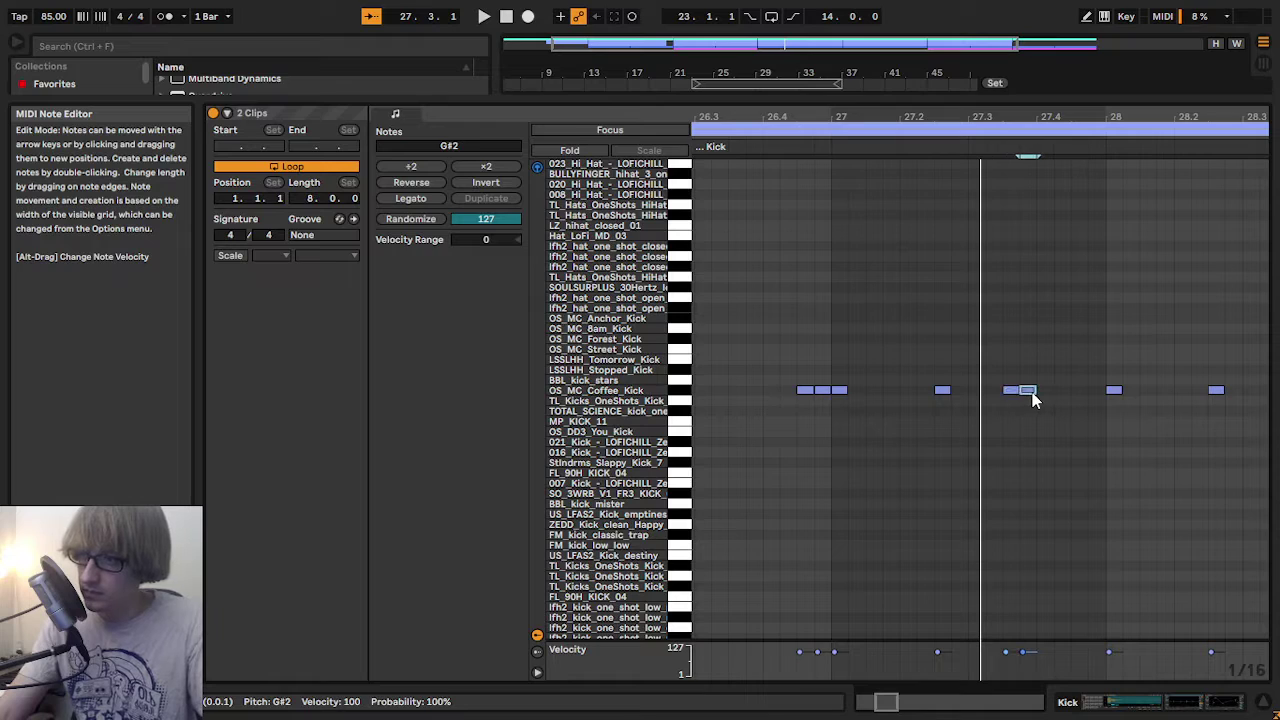
{"action": "key", "text": "Delete"}
{"action": "left_click", "coordinate": [1009, 392]}
{"action": "key", "text": "Delete"}
{"action": "key", "text": "space"}
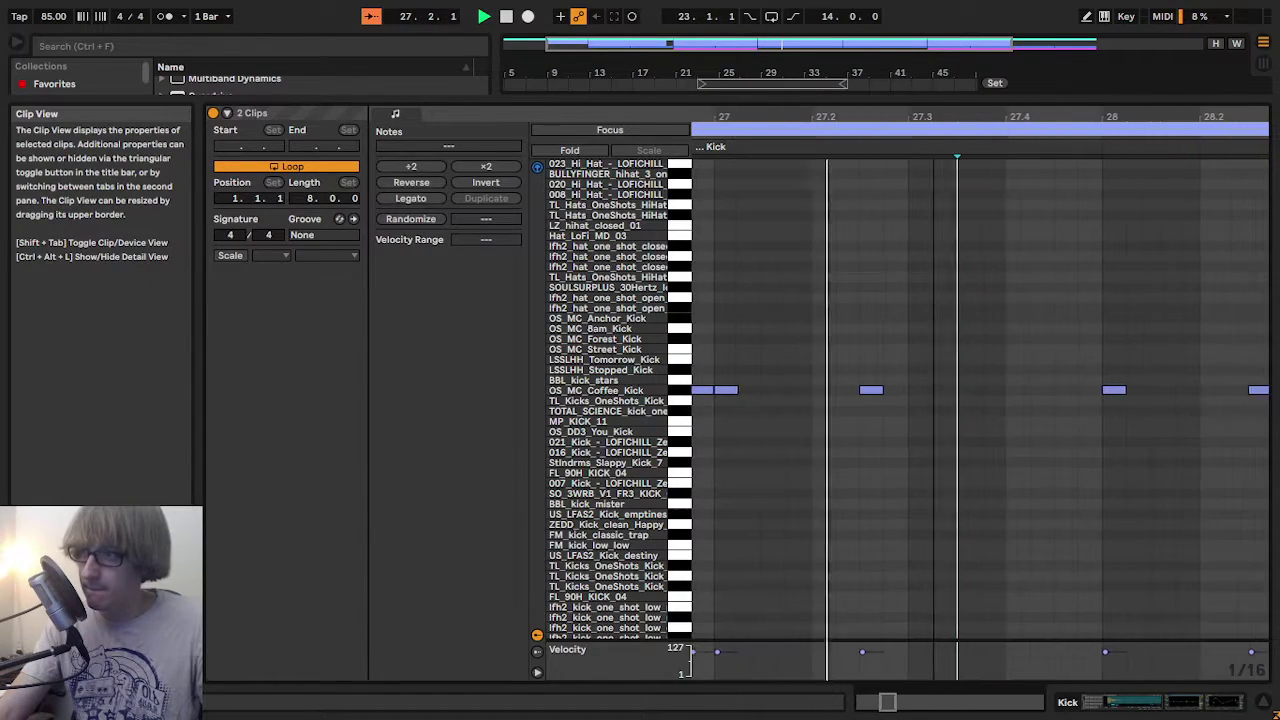
- Add an OS_MC_Coffee_Kick note at 27.4.3 and replay the transition into bar 28
{"action": "key", "text": "space"}
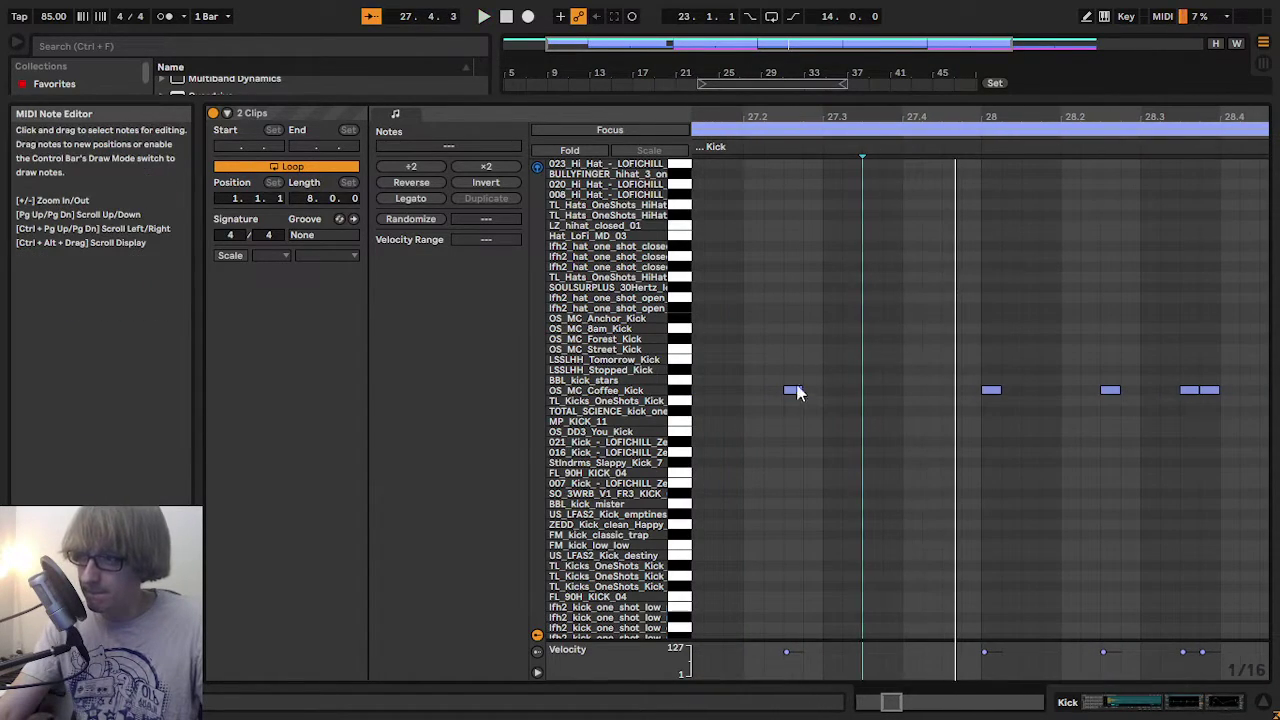
{"action": "left_click", "coordinate": [793, 389]}
{"action": "double_click", "coordinate": [948, 391]}
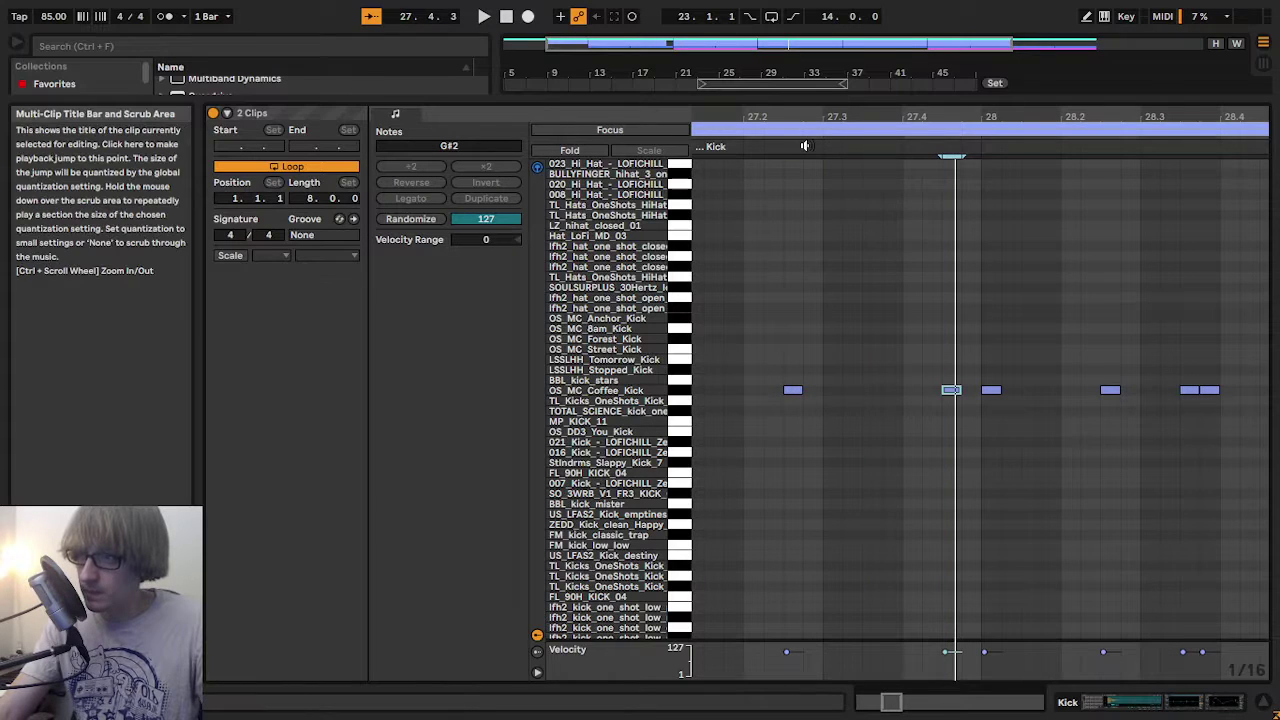
{"action": "left_click", "coordinate": [803, 147]}
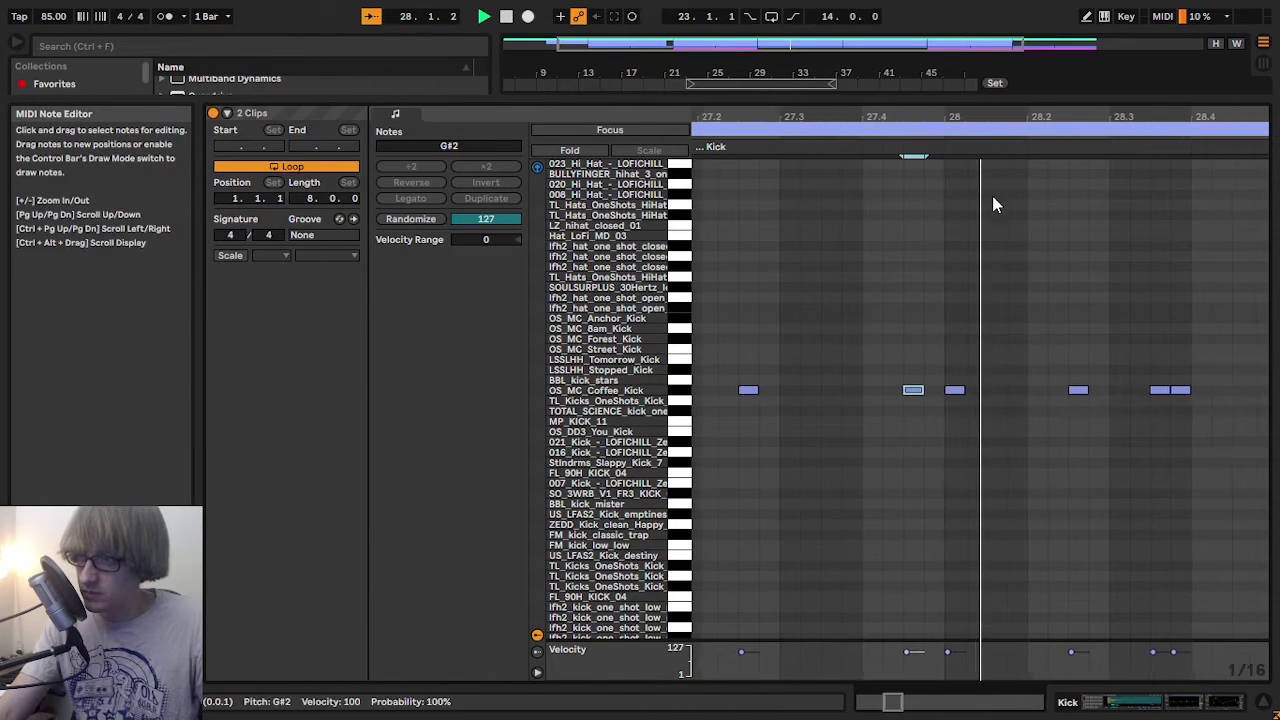
- Move the OS_MC_Coffee_Kick note at 28.3.3 back to 28.3.1
{"action": "left_click", "coordinate": [1005, 430]}
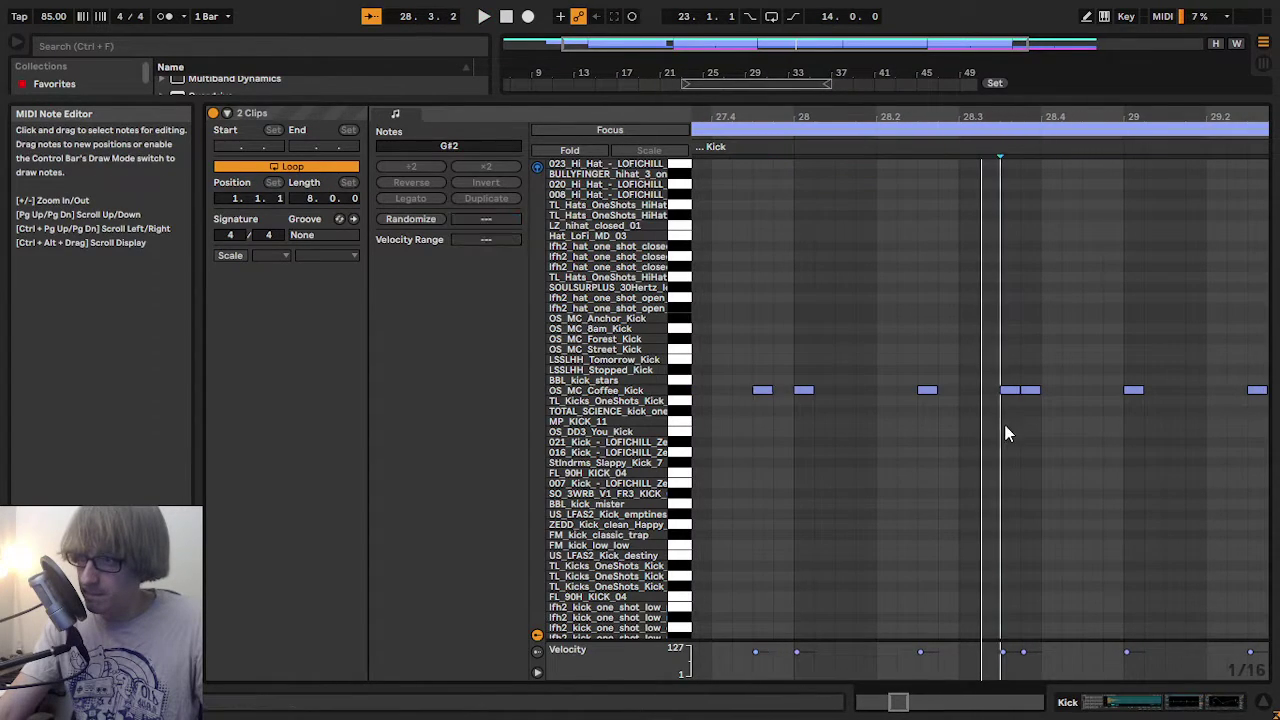
{"action": "left_click_drag", "start_coordinate": [1008, 394], "coordinate": [971, 397]}
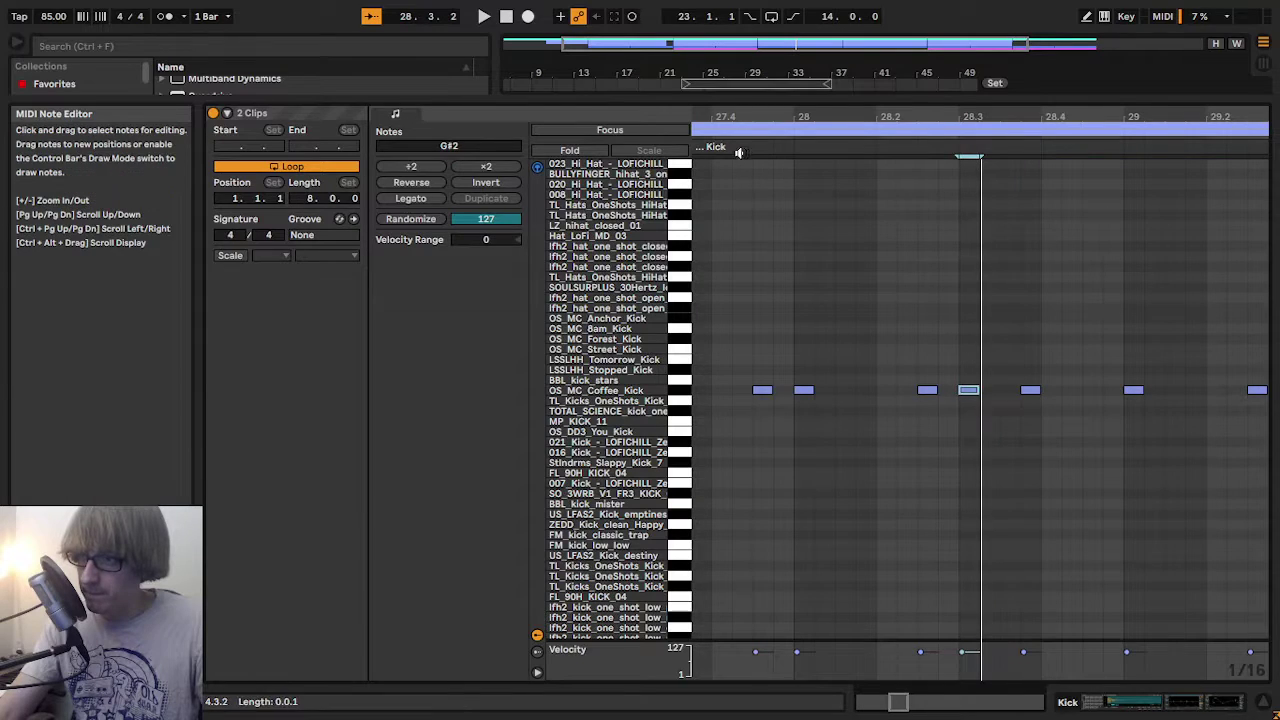
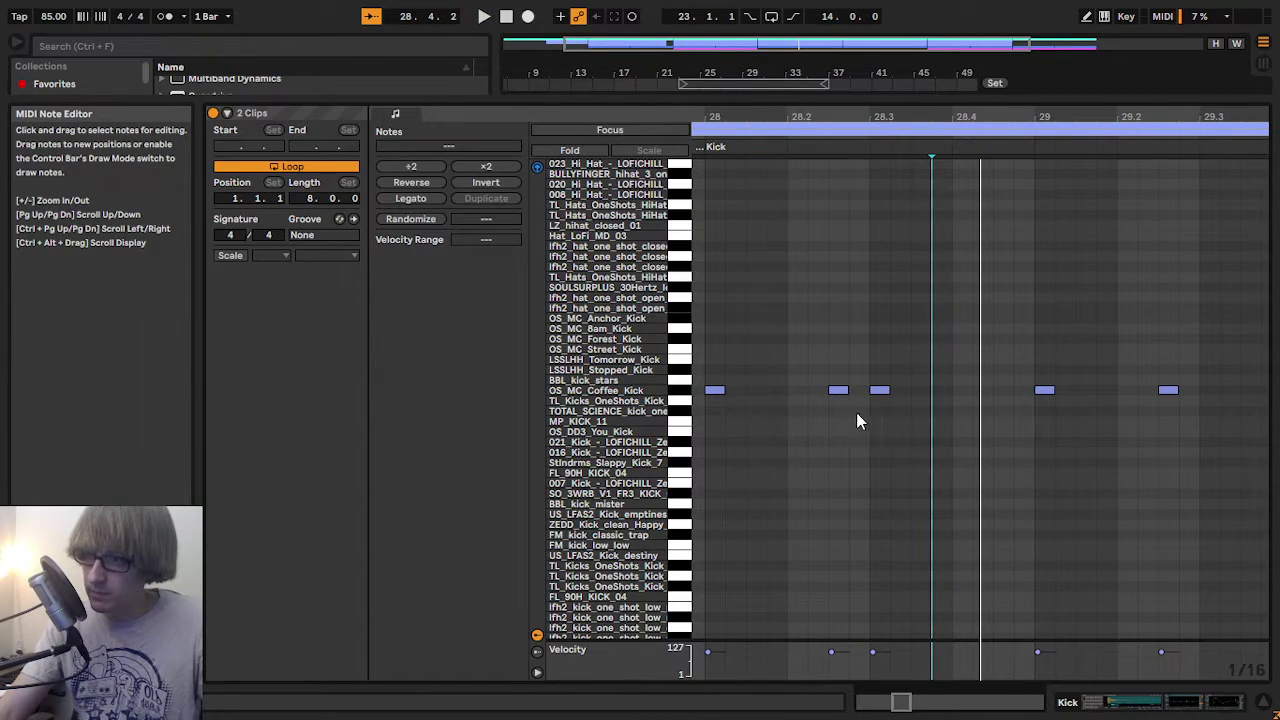
- Try duplicating the kick notes at 28.2.3 and 28.3.1, settle on one extra note at 28.4.3, and replay bar 28
{"action": "left_click_drag", "start_coordinate": [837, 414], "coordinate": [925, 368]}
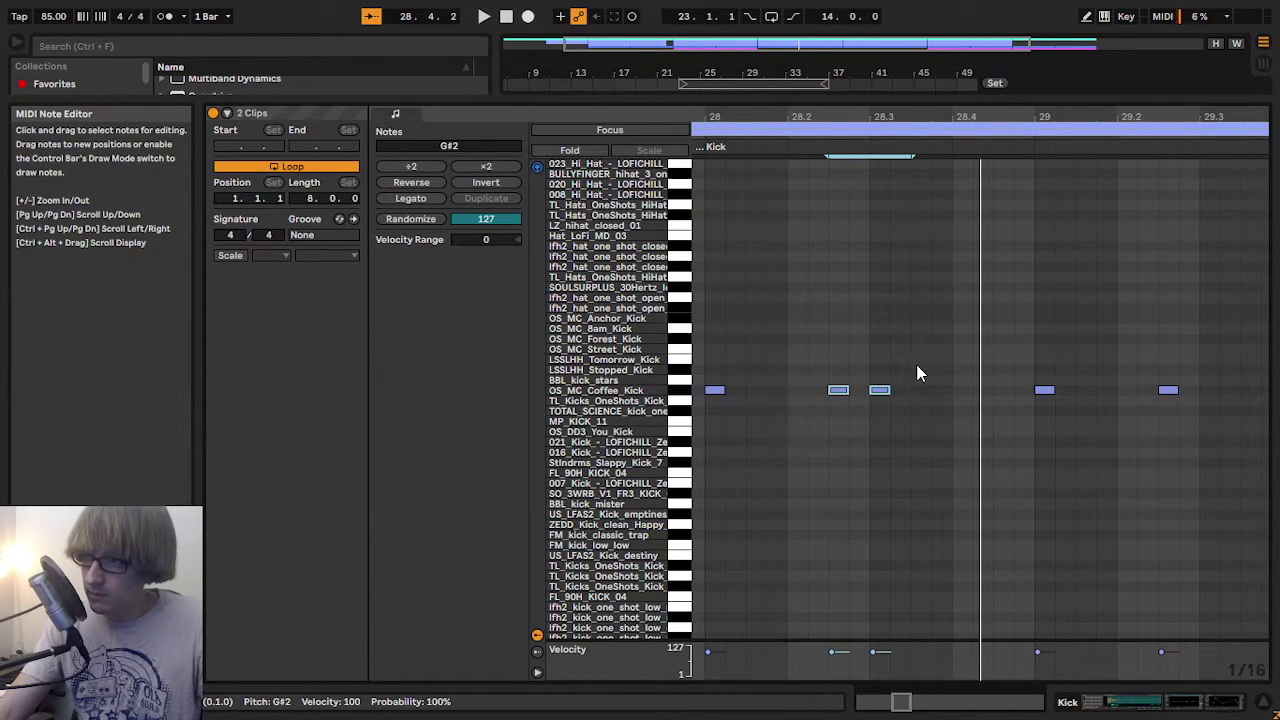
{"action": "key", "text": "ctrl+d"}
{"action": "left_click", "coordinate": [800, 145]}
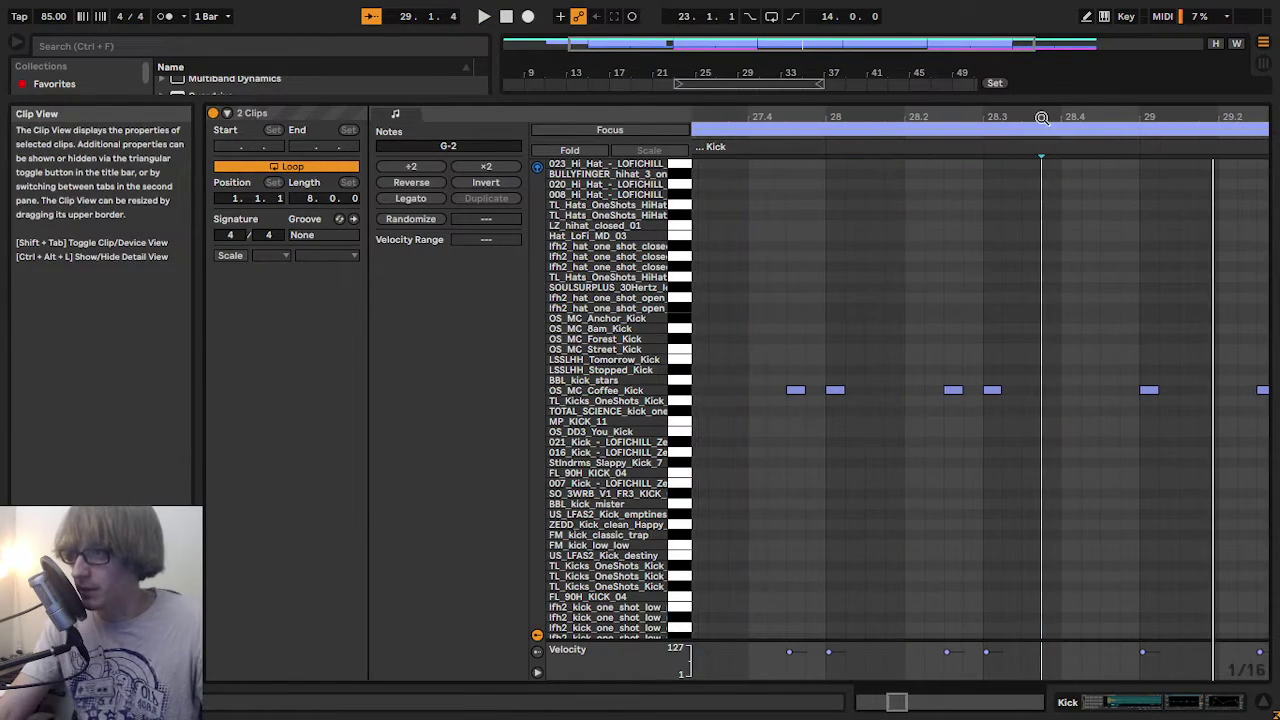
{"action": "left_click", "coordinate": [776, 142]}
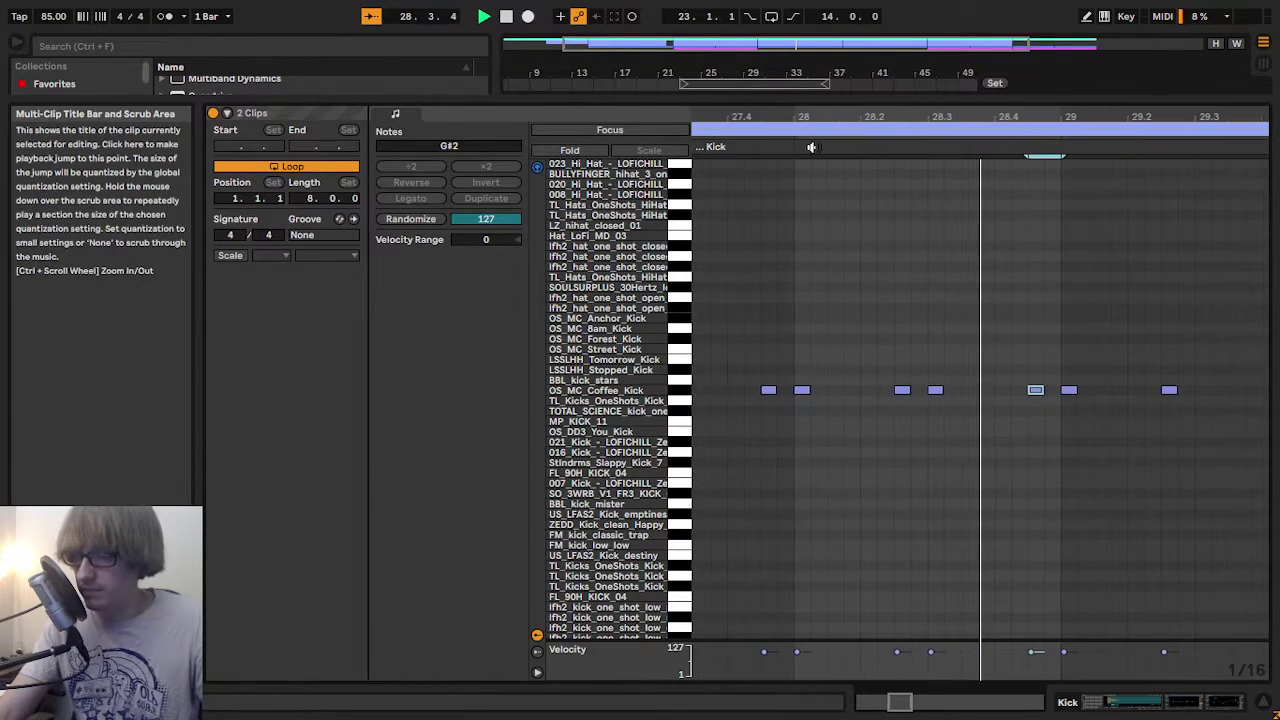
- Delete all kick notes from bar 29 up to bar 33, in the second half of the kick clip
{"action": "left_click_drag", "start_coordinate": [1018, 117], "coordinate": [1018, 40]}
{"action": "key", "text": "space"}
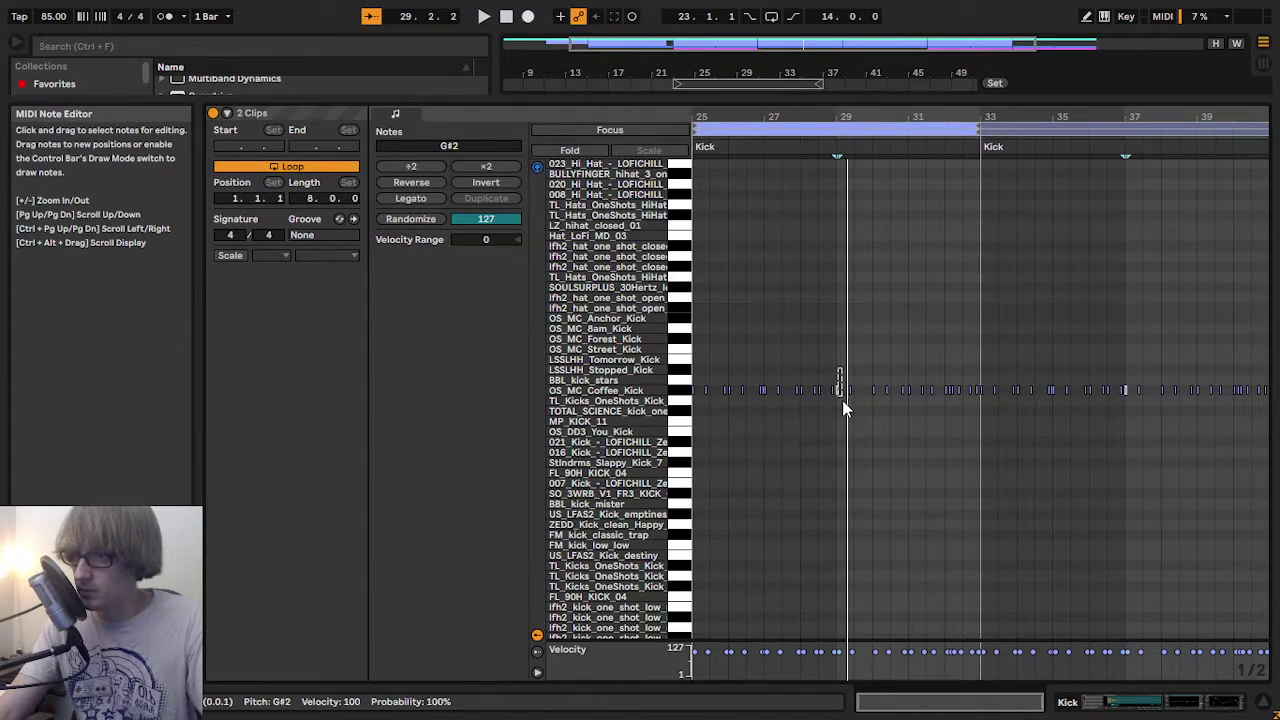
{"action": "left_click_drag", "start_coordinate": [977, 467], "coordinate": [977, 467]}
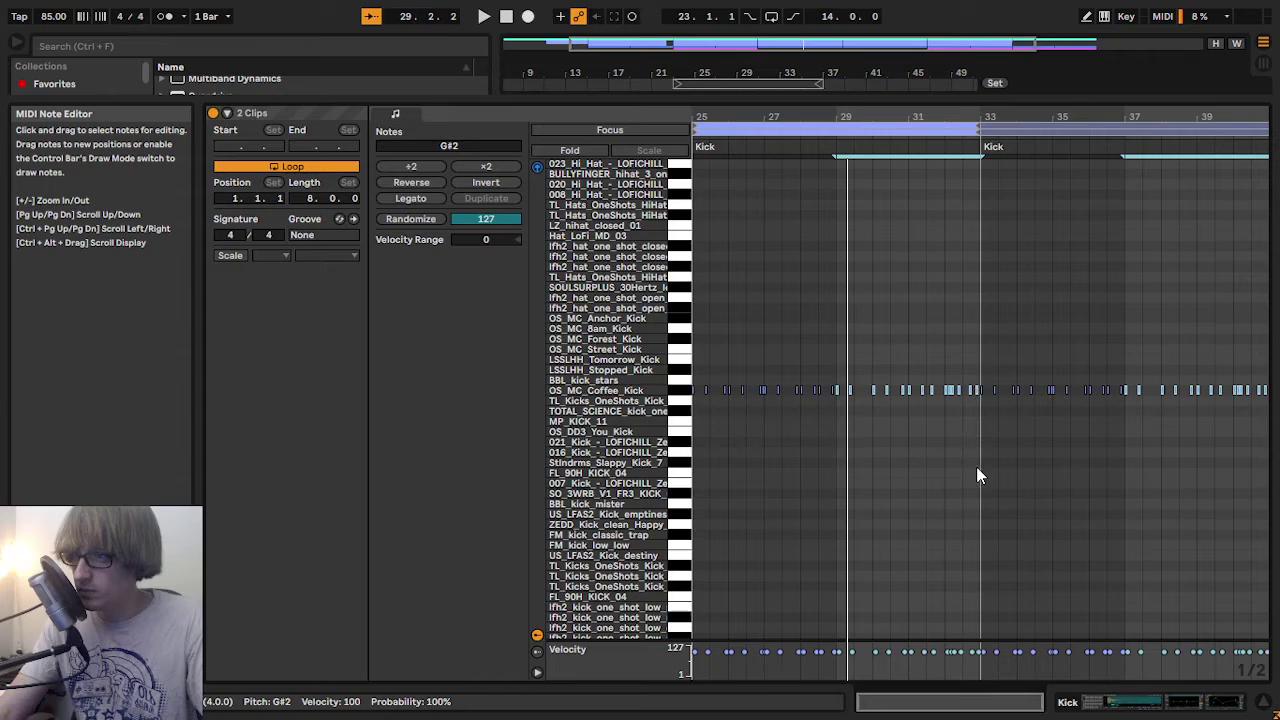
{"action": "key", "text": "Delete"}
- Copy the kick notes of bars 25 to 28, paste them at bar 29 and start playback
{"action": "left_click_drag", "start_coordinate": [891, 342], "coordinate": [553, 515]}
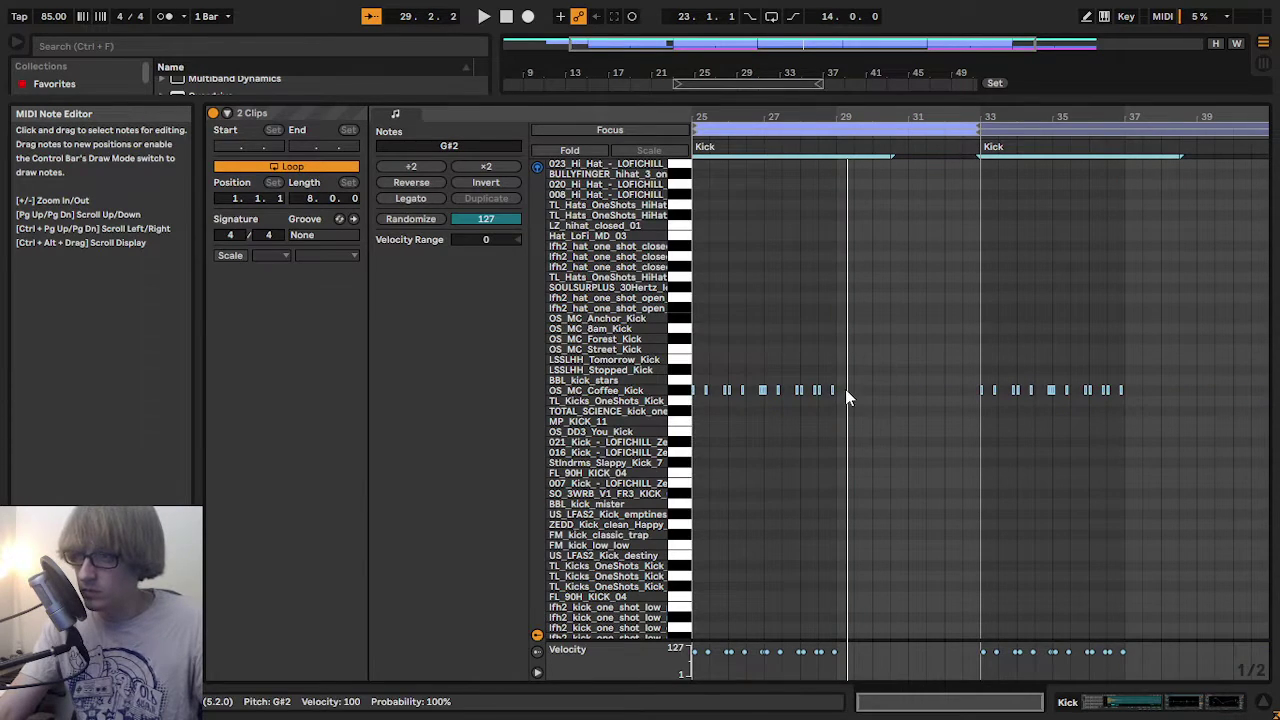
{"action": "key", "text": "ctrl+a"}
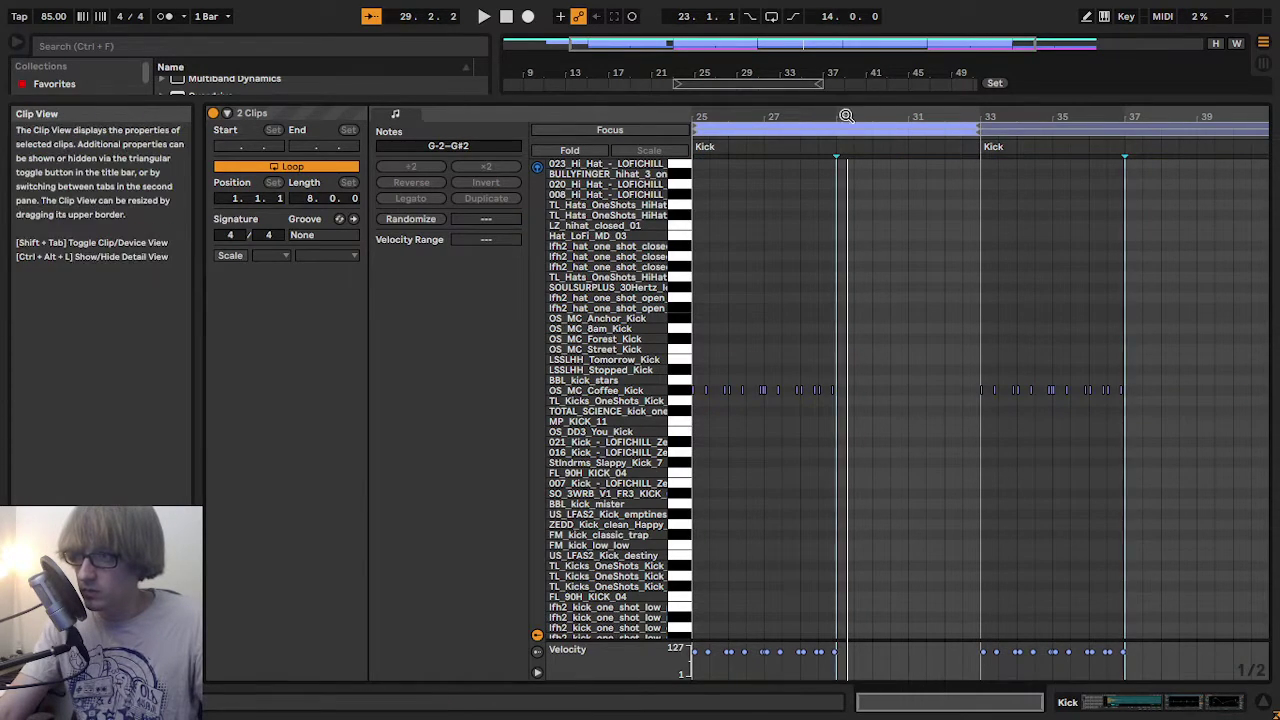
{"action": "left_click_drag", "start_coordinate": [870, 114], "coordinate": [886, 52]}
{"action": "key", "text": "ctrl+v"}
{"action": "key", "text": "space"}
- Listen to the pasted kick pattern through bars 26 to 32, examining the notes around bars 30 to 32 up close
{"action": "left_click", "coordinate": [958, 261]}
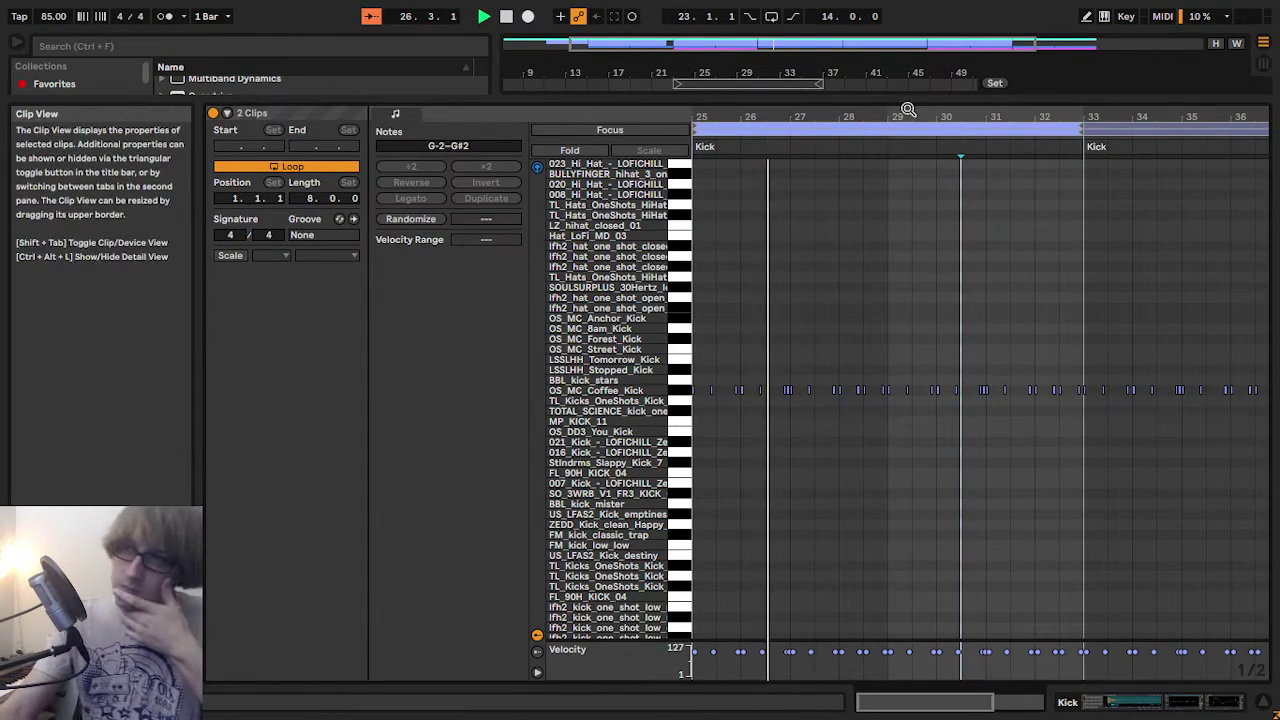
{"action": "left_click_drag", "start_coordinate": [906, 112], "coordinate": [984, 110]}
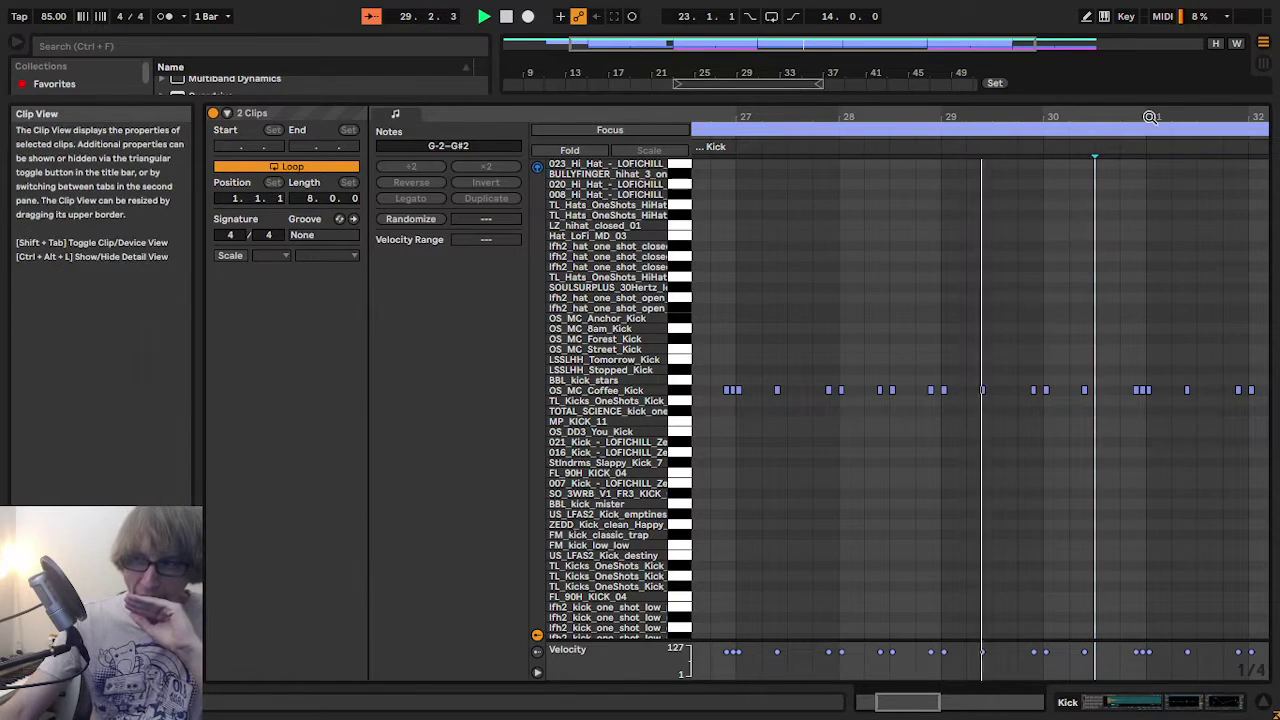
{"action": "mouse_move", "coordinate": [1151, 116]}
{"action": "left_mouse_down"}
{"action": "mouse_move", "coordinate": [1129, 150]}
{"action": "mouse_move", "coordinate": [1066, 172]}
{"action": "mouse_move", "coordinate": [1050, 117]}
{"action": "left_mouse_up"}
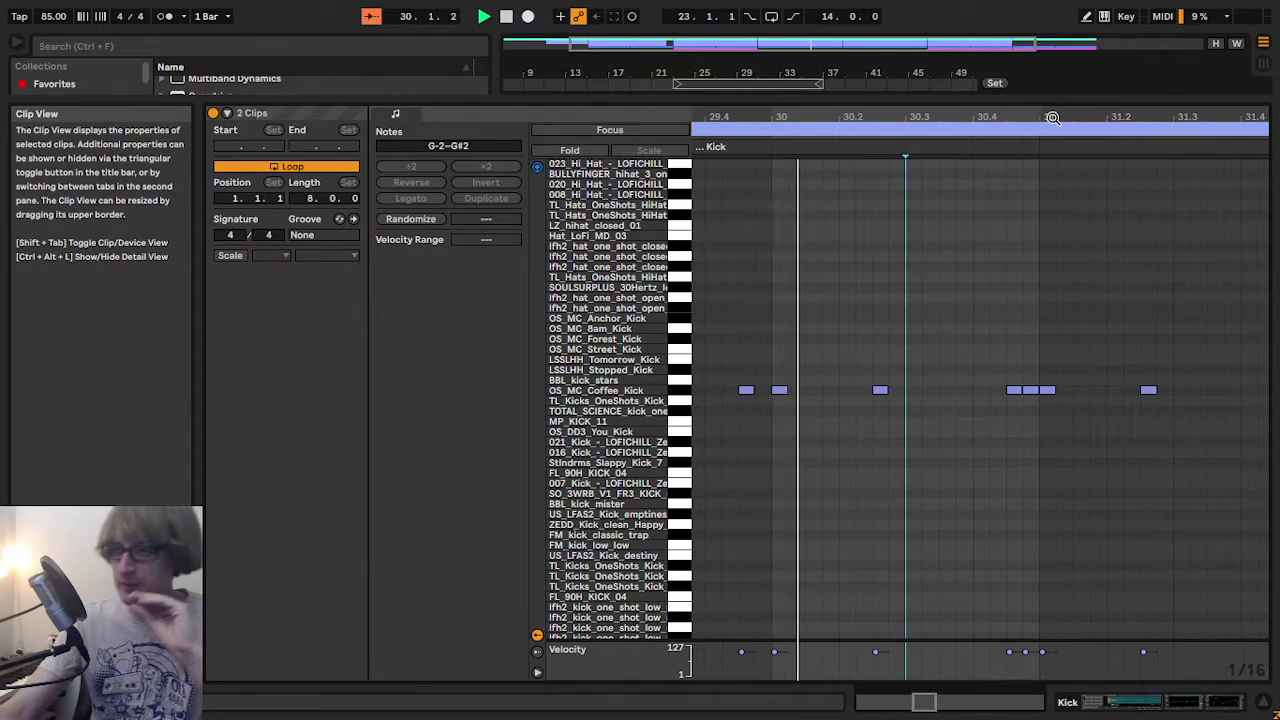
{"action": "left_click", "coordinate": [1175, 300]}
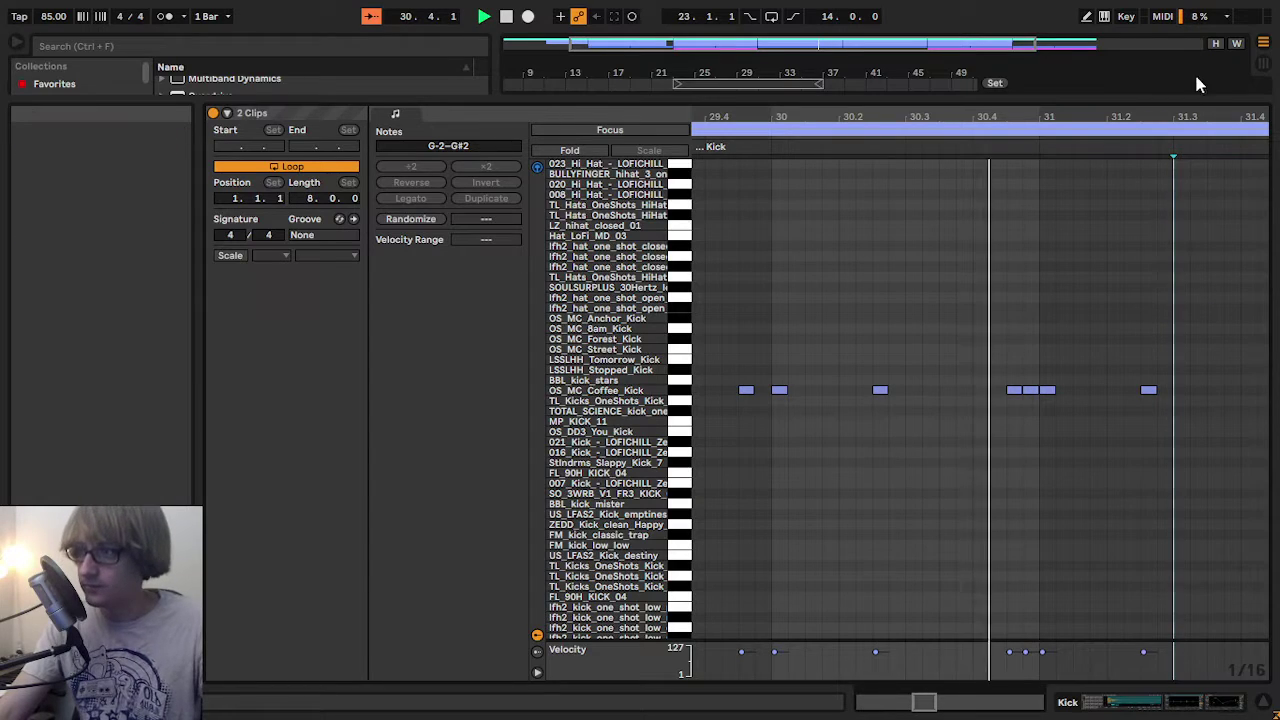
{"action": "mouse_move", "coordinate": [1199, 115]}
{"action": "left_mouse_down"}
{"action": "mouse_move", "coordinate": [1184, 142]}
{"action": "mouse_move", "coordinate": [742, 151]}
{"action": "mouse_move", "coordinate": [710, 117]}
{"action": "left_mouse_up"}
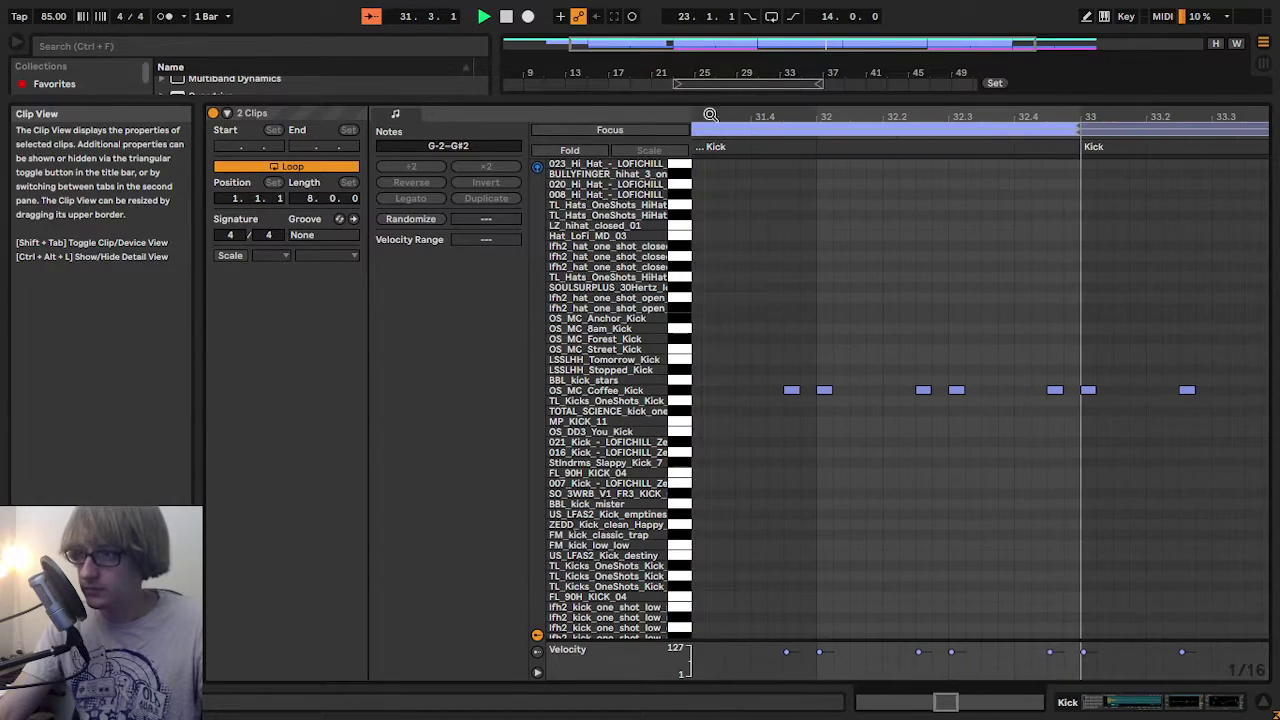
{"action": "left_click", "coordinate": [851, 301]}
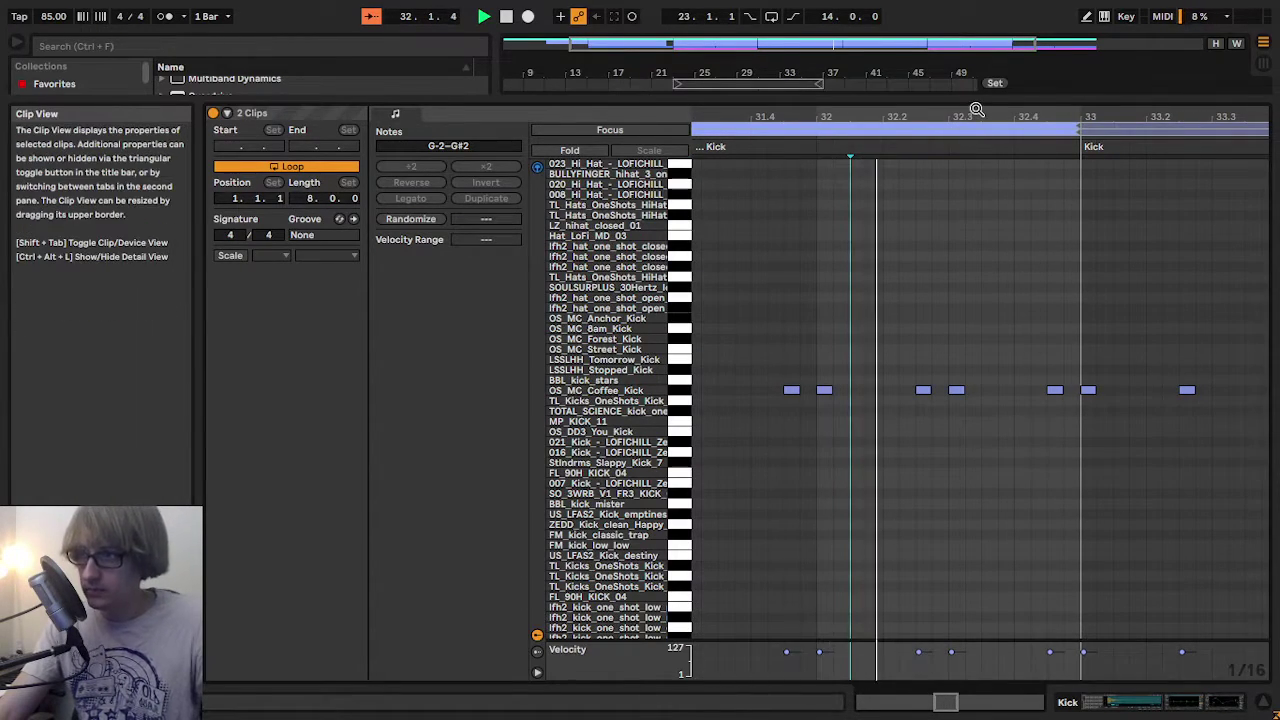
{"action": "left_click_drag", "start_coordinate": [975, 112], "coordinate": [975, 138]}
{"action": "key", "text": "space"}
{"action": "key", "text": "space"}
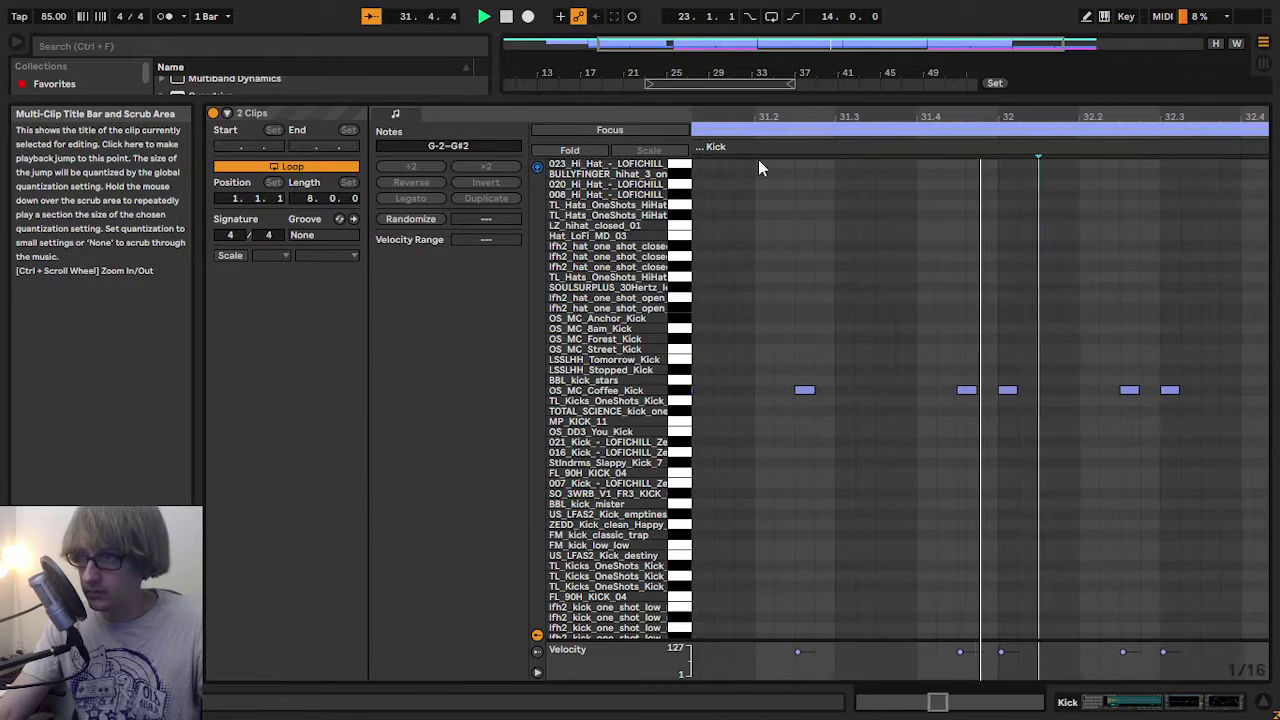
{"action": "key", "text": "space"}
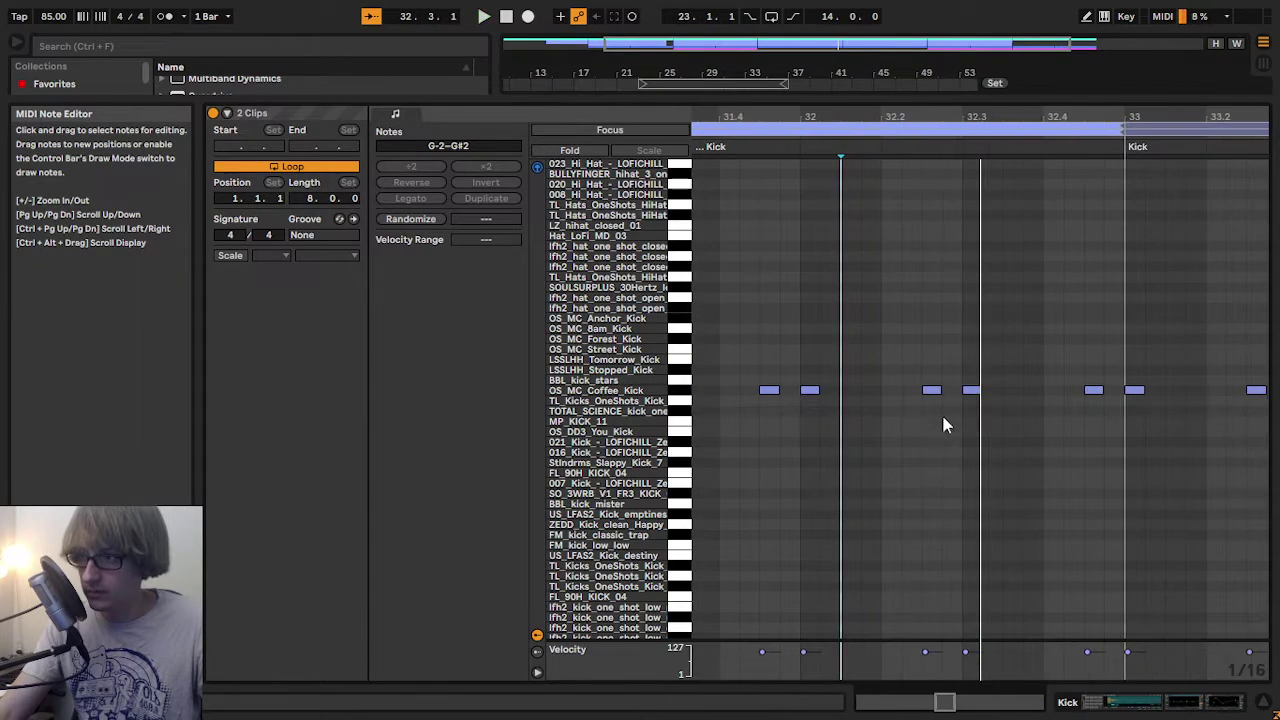
- Copy the kick note at 32.2.3 to 32.2.4 and replay the end of bar 32
{"action": "left_click_drag", "start_coordinate": [932, 434], "coordinate": [935, 385]}
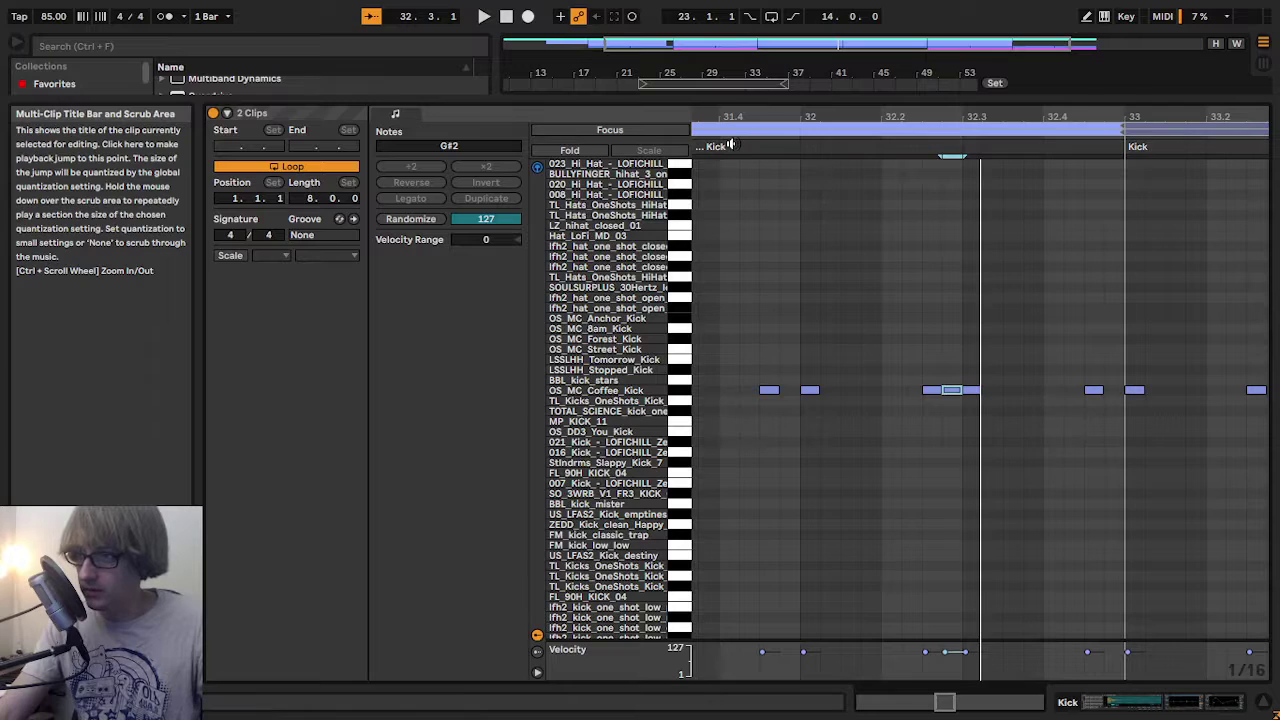
{"action": "key", "text": "space"}
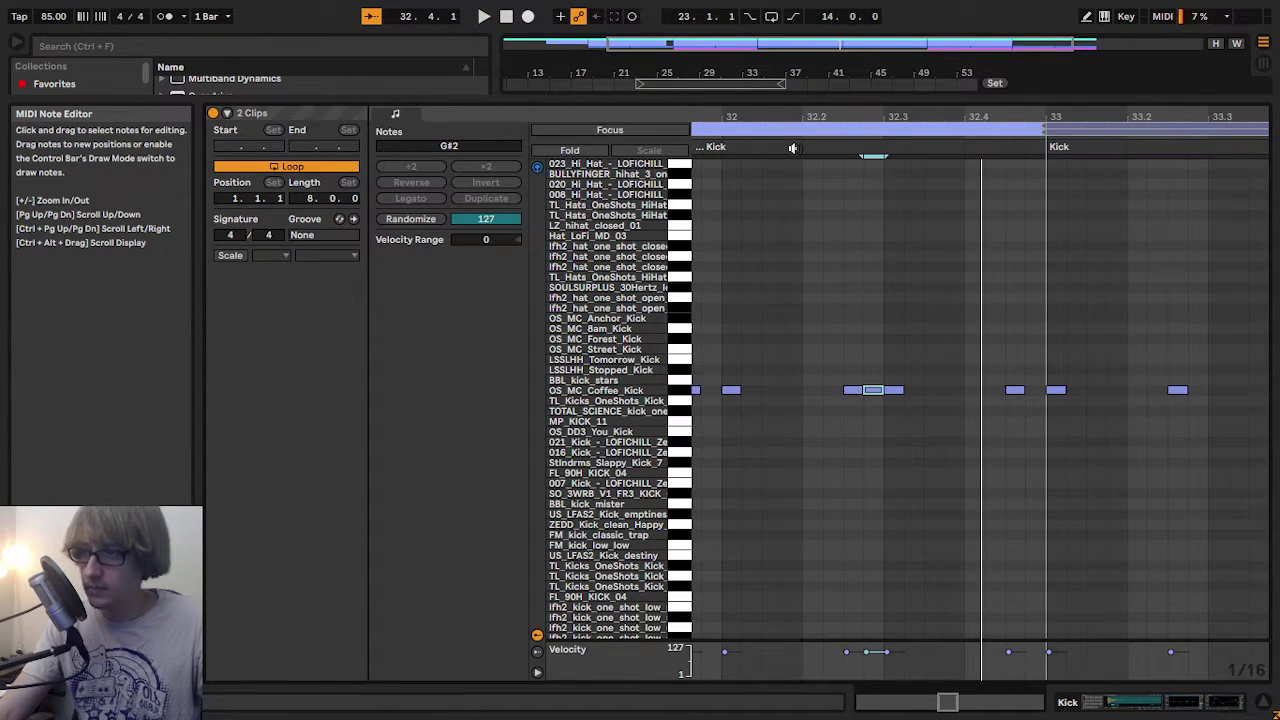
{"action": "left_click", "coordinate": [793, 148]}
{"action": "key", "text": "space"}
- Copy the 420_V3_snare_tenfold note at 32.4.1 to 32.3.3 and replay the transition into bar 33
{"action": "scroll", "coordinate": [921, 334], "scroll_direction": "down", "scroll_amount": 1}
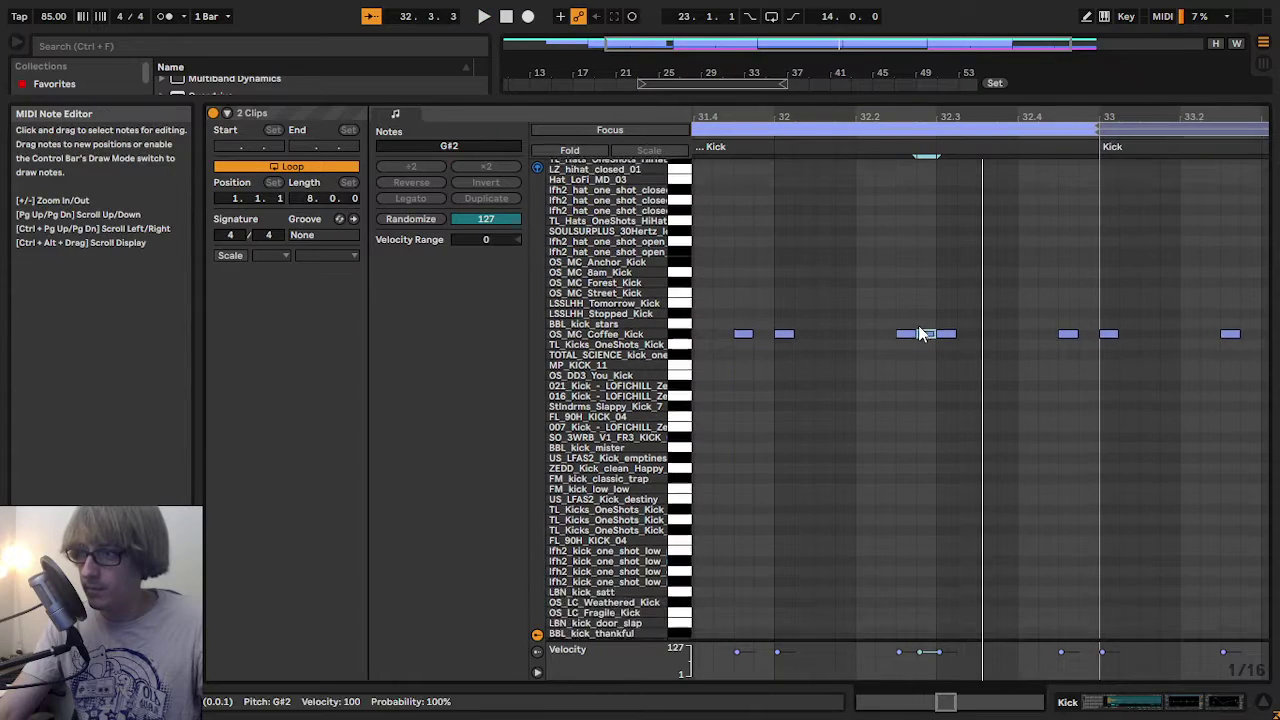
{"action": "scroll", "coordinate": [921, 334], "scroll_direction": "down", "scroll_amount": 4}
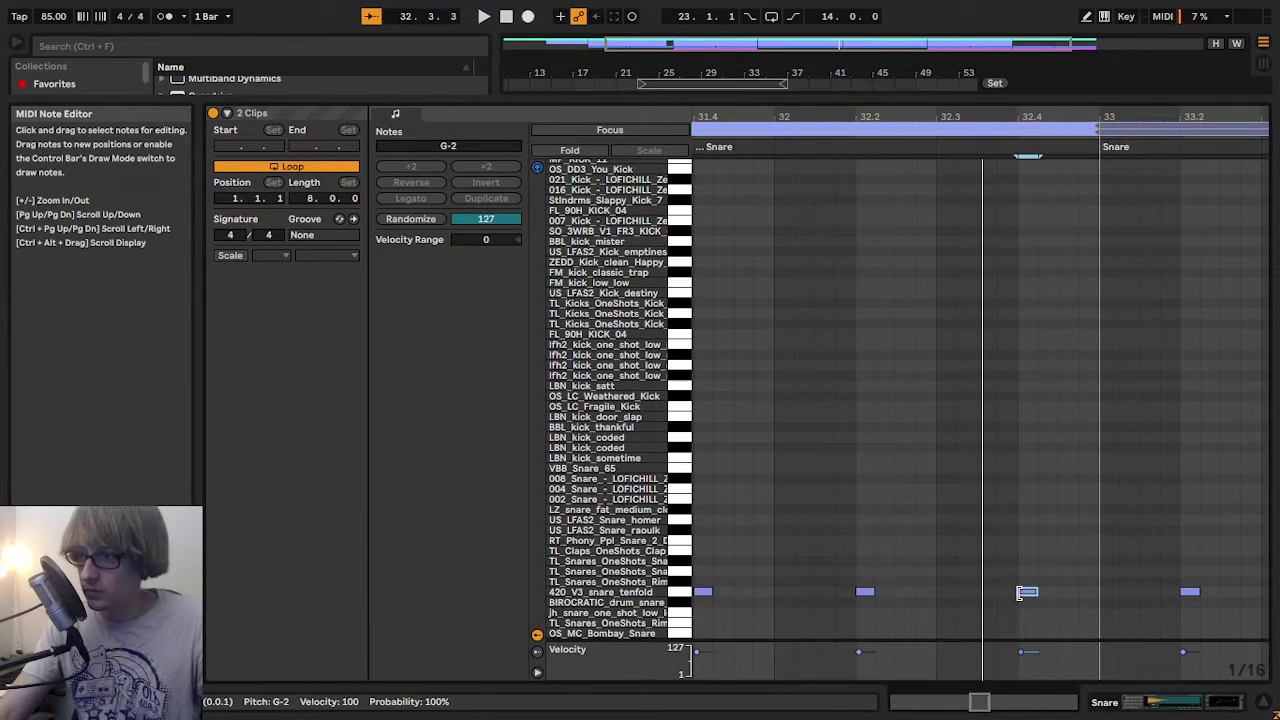
{"action": "left_click", "coordinate": [855, 148]}
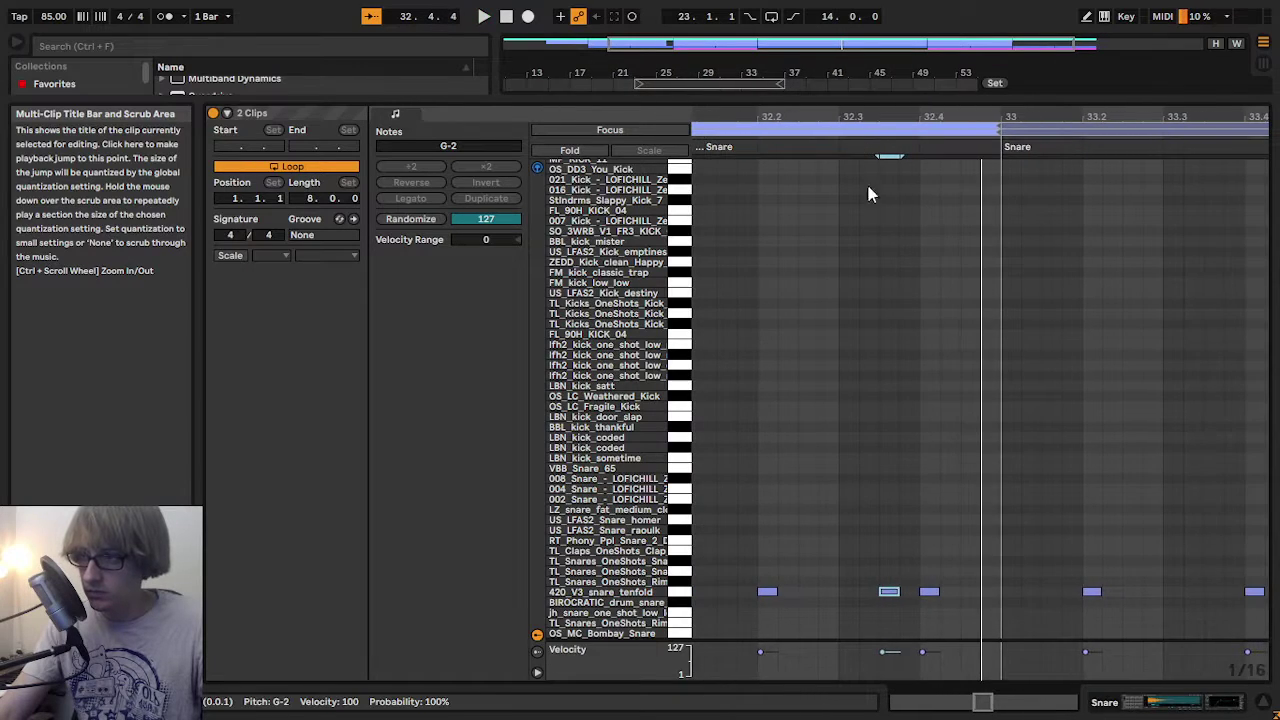
{"action": "scroll", "coordinate": [878, 249], "scroll_direction": "up", "scroll_amount": 2}
{"action": "left_click", "coordinate": [767, 142]}
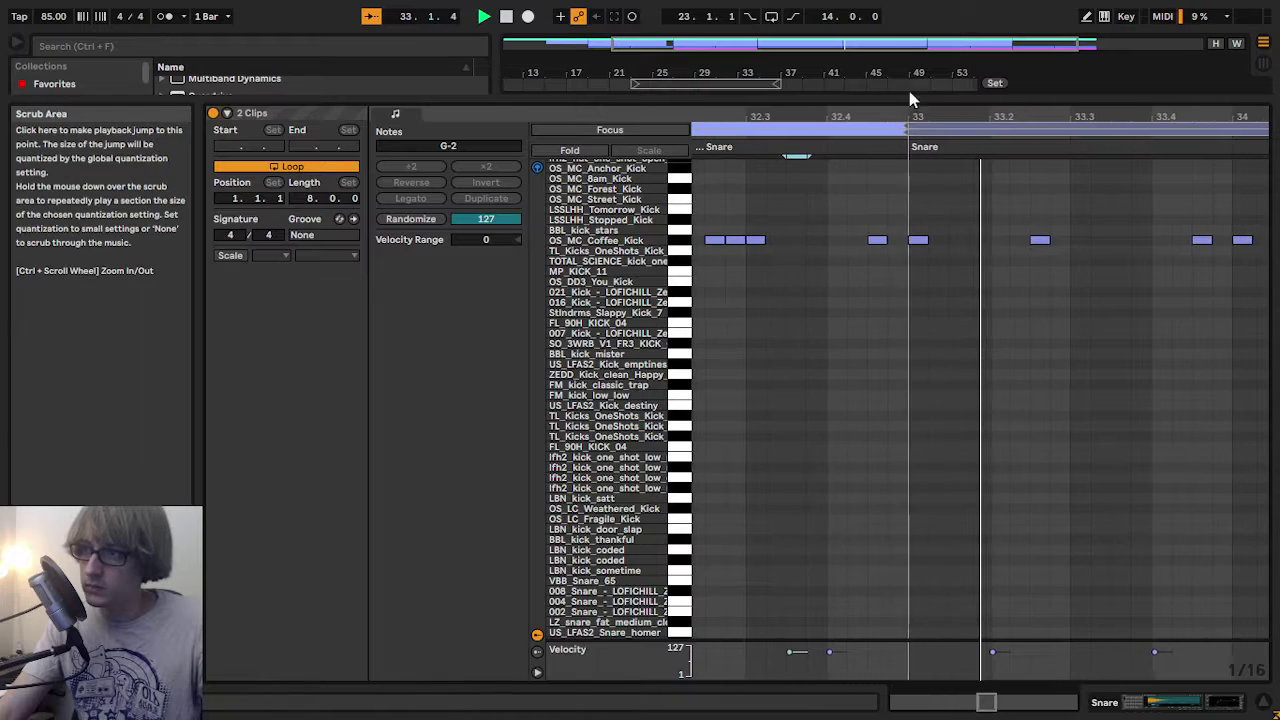
- Return to the arrangement, unfold the Hat track and clear the Kick, Snare and Hat clips from 40.1.2 up to bar 41
{"action": "left_click_drag", "start_coordinate": [909, 101], "coordinate": [781, 709]}
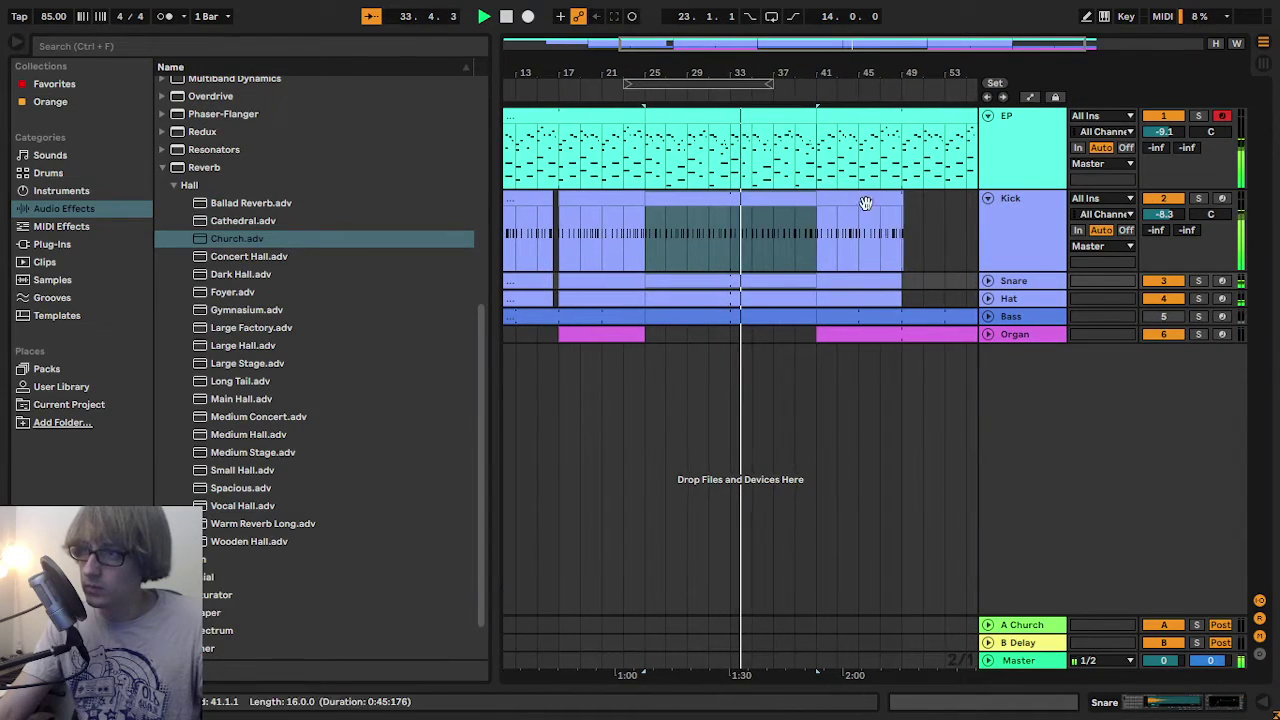
{"action": "left_click_drag", "start_coordinate": [798, 74], "coordinate": [676, 190]}
{"action": "left_click", "coordinate": [988, 299]}
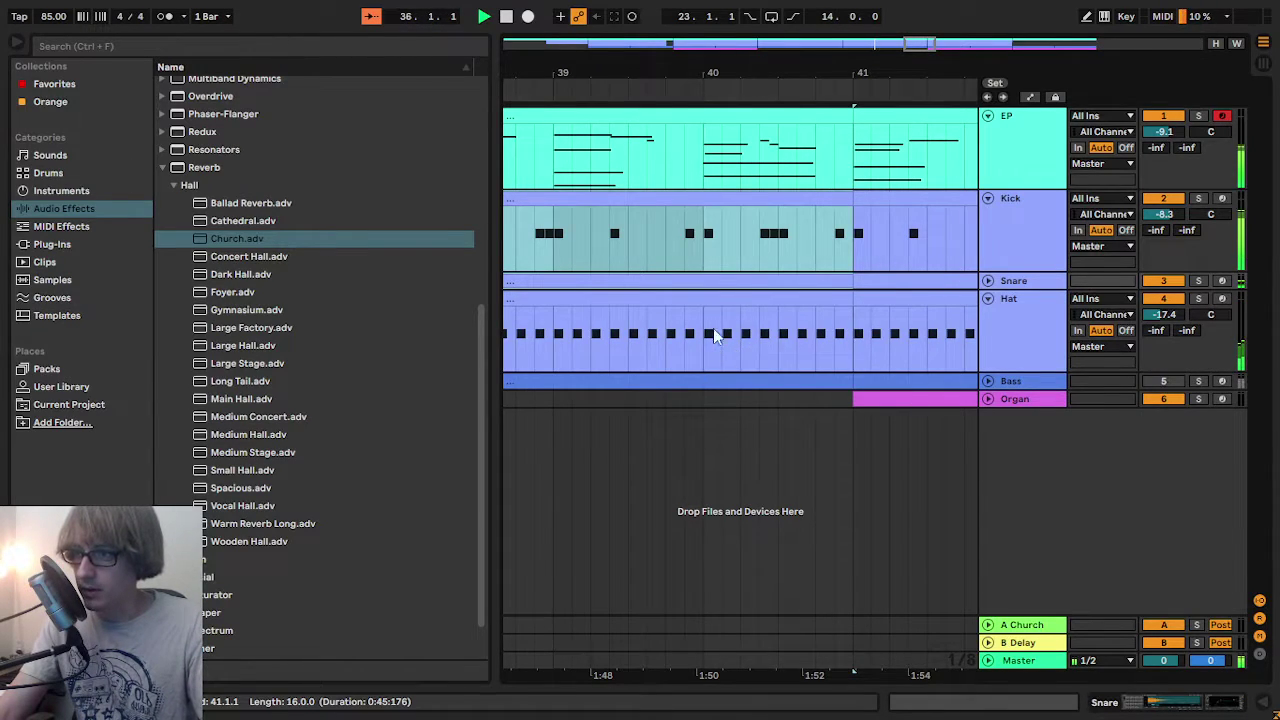
{"action": "left_click_drag", "start_coordinate": [717, 79], "coordinate": [932, 190]}
{"action": "left_click_drag", "start_coordinate": [892, 82], "coordinate": [805, 103]}
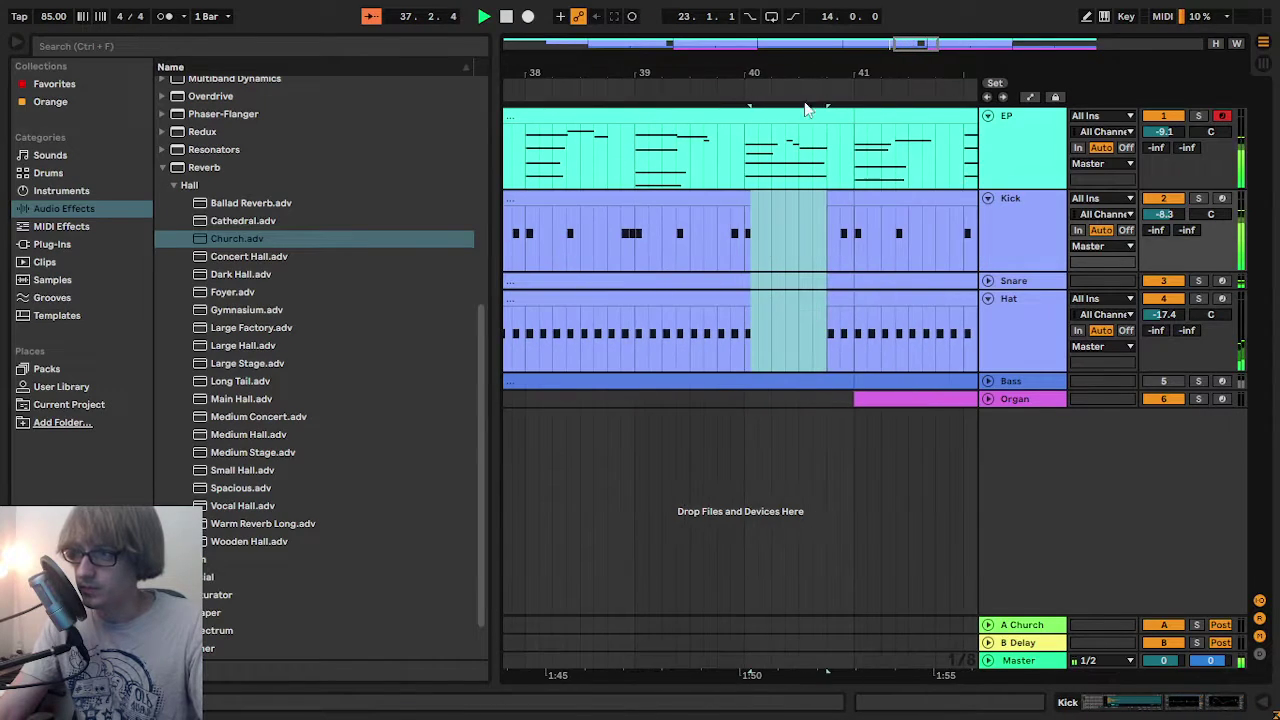
{"action": "left_click", "coordinate": [841, 301]}
{"action": "key", "text": "Delete"}
{"action": "left_click", "coordinate": [839, 281]}
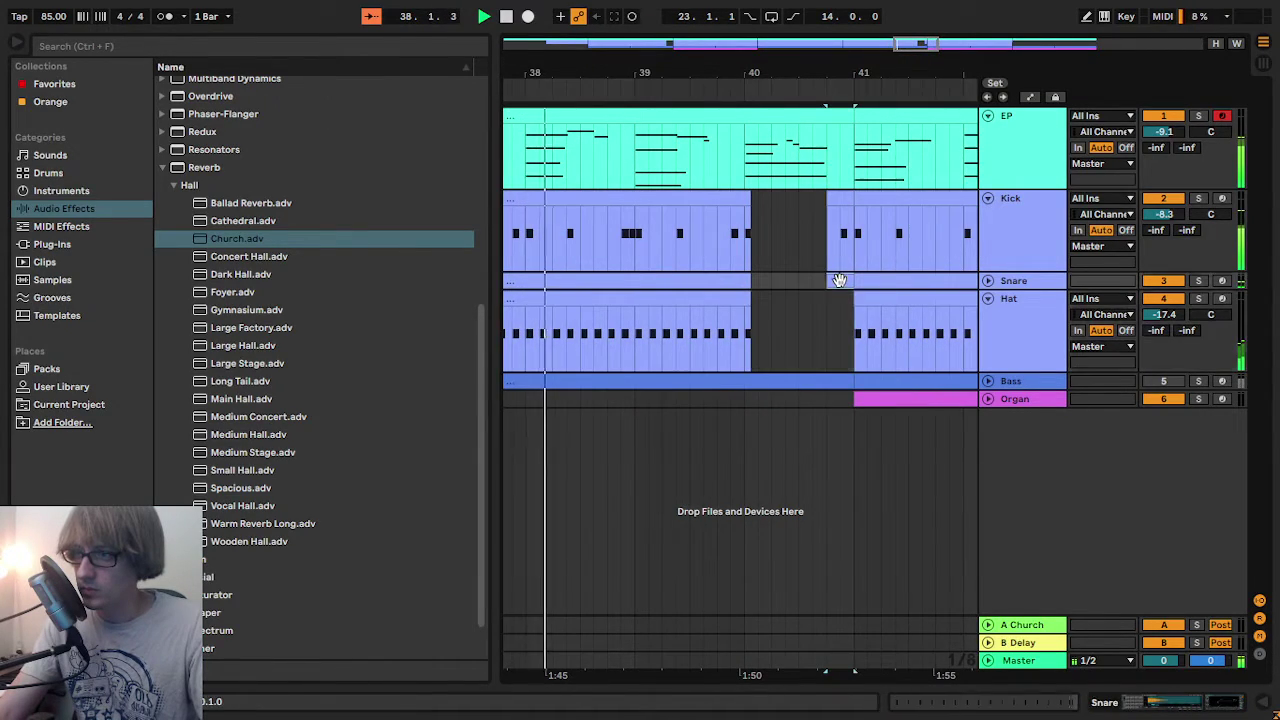
{"action": "key", "text": "Delete"}
{"action": "left_click", "coordinate": [840, 200]}
{"action": "key", "text": "Delete"}
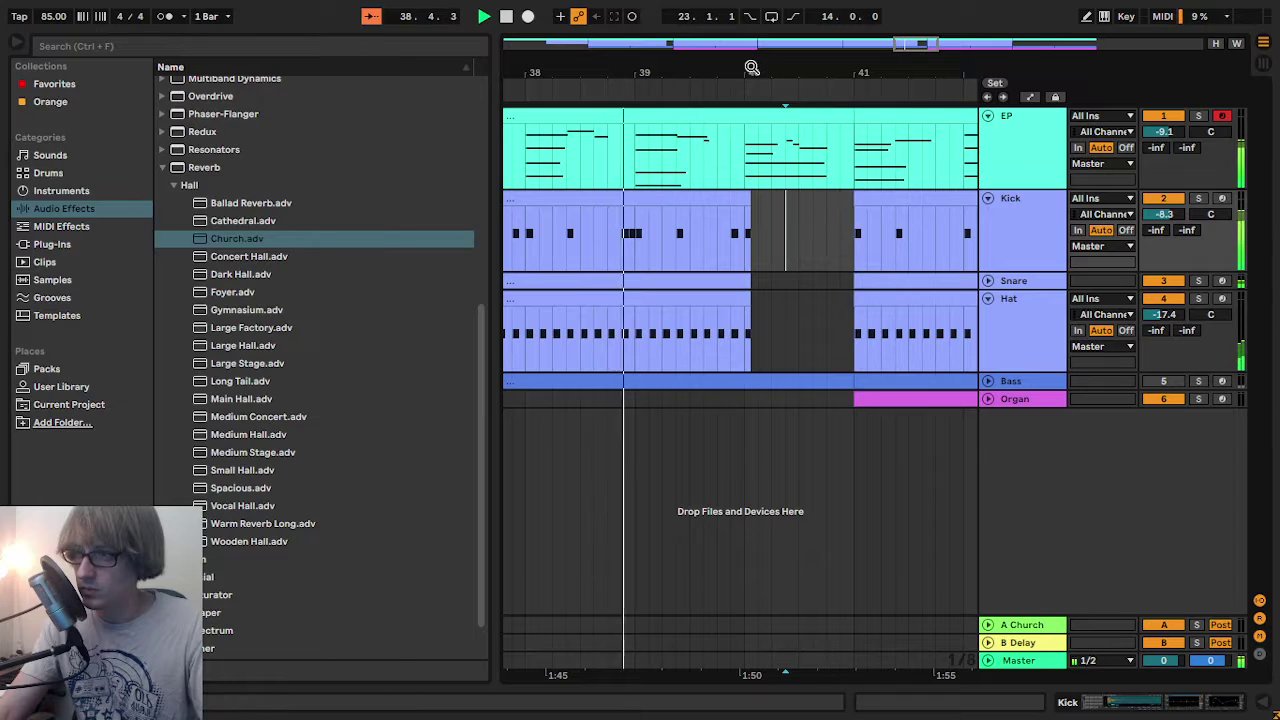
- Extend the end of the Kick clip before the drum break to 40.2.1 and replay the transition into bar 41
{"action": "left_click_drag", "start_coordinate": [759, 67], "coordinate": [773, 166]}
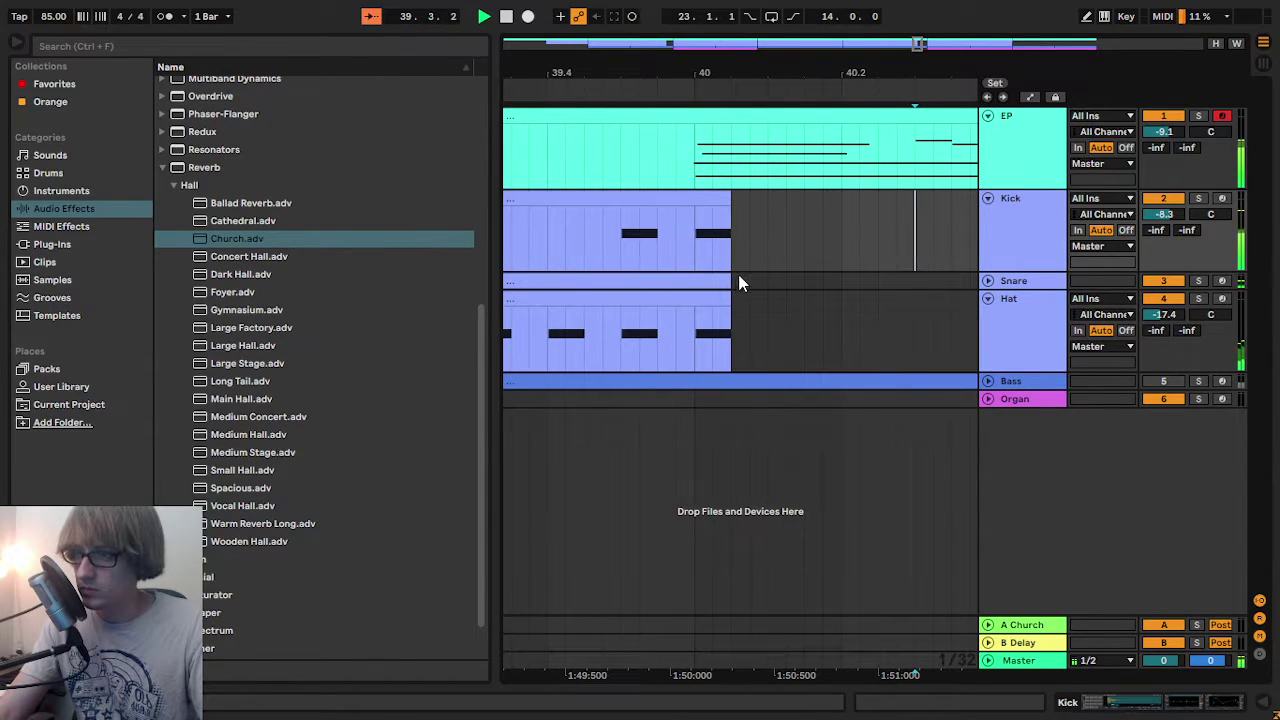
{"action": "left_click_drag", "start_coordinate": [733, 227], "coordinate": [934, 227]}
{"action": "left_click_drag", "start_coordinate": [897, 69], "coordinate": [824, 12]}
{"action": "key", "text": "space"}
{"action": "left_click_drag", "start_coordinate": [836, 200], "coordinate": [744, 201]}
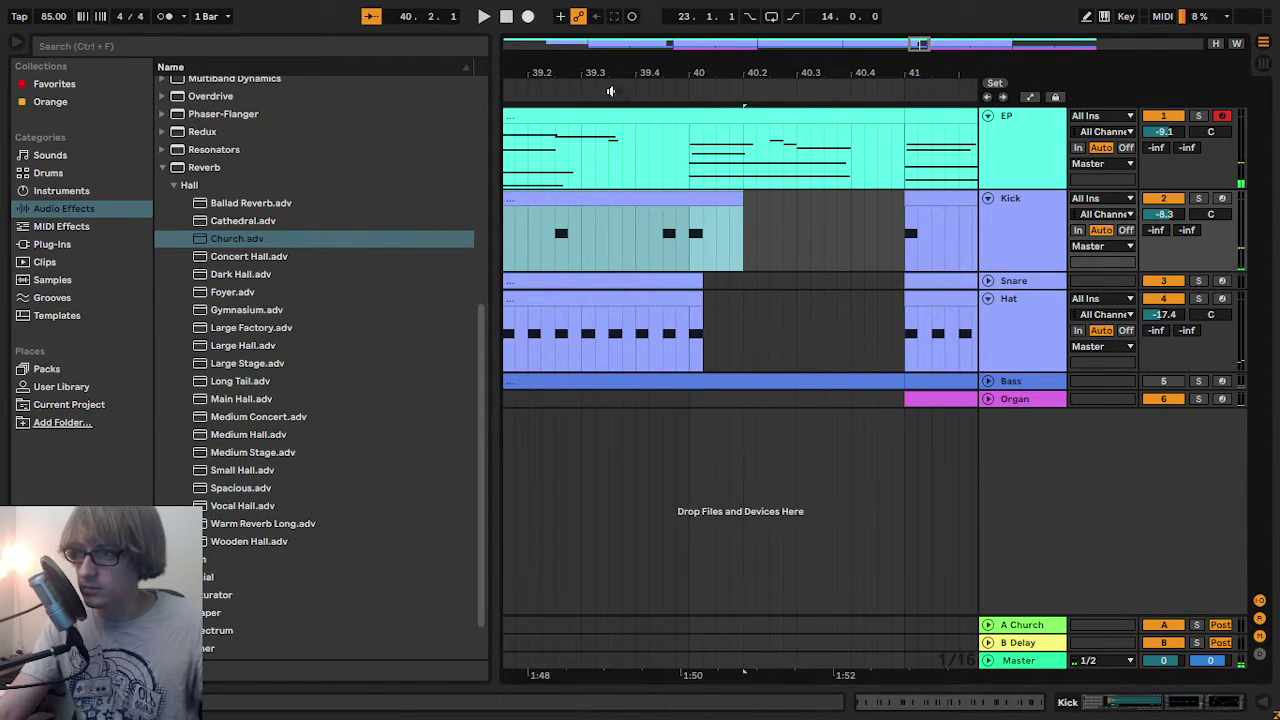
{"action": "key", "text": "space"}
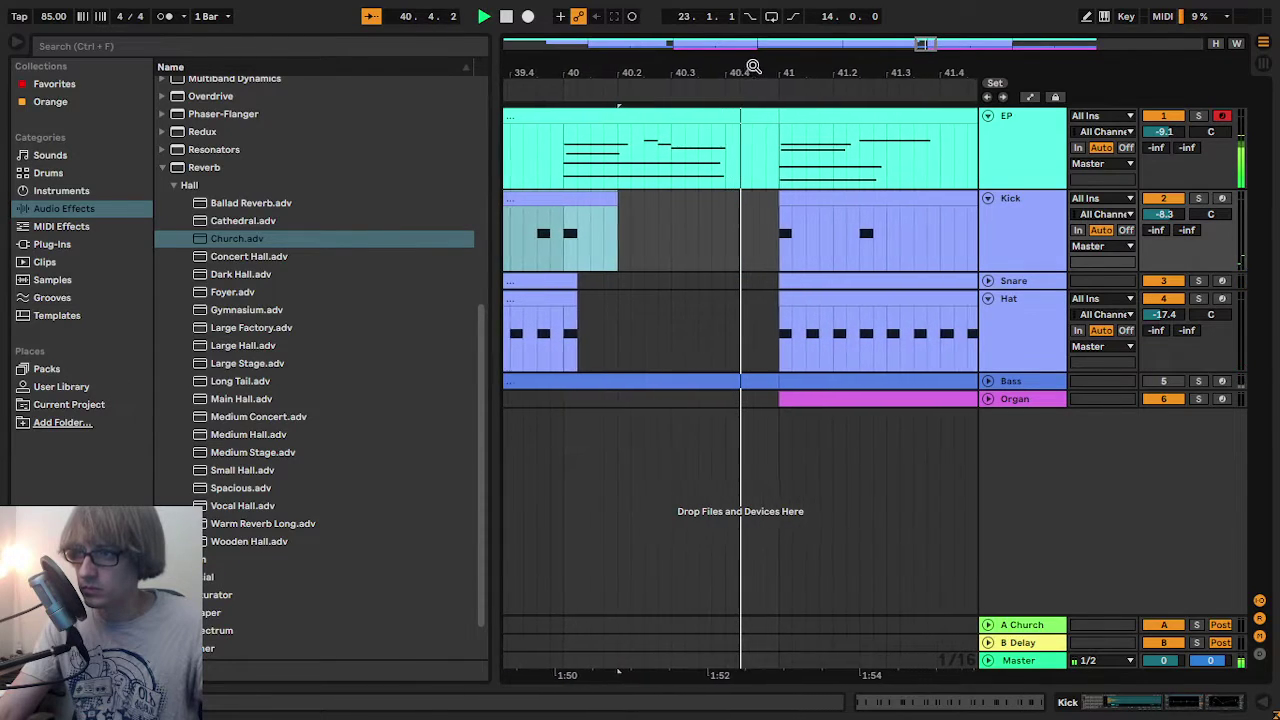
{"action": "left_click_drag", "start_coordinate": [688, 66], "coordinate": [776, 60]}
{"action": "key", "text": "space"}
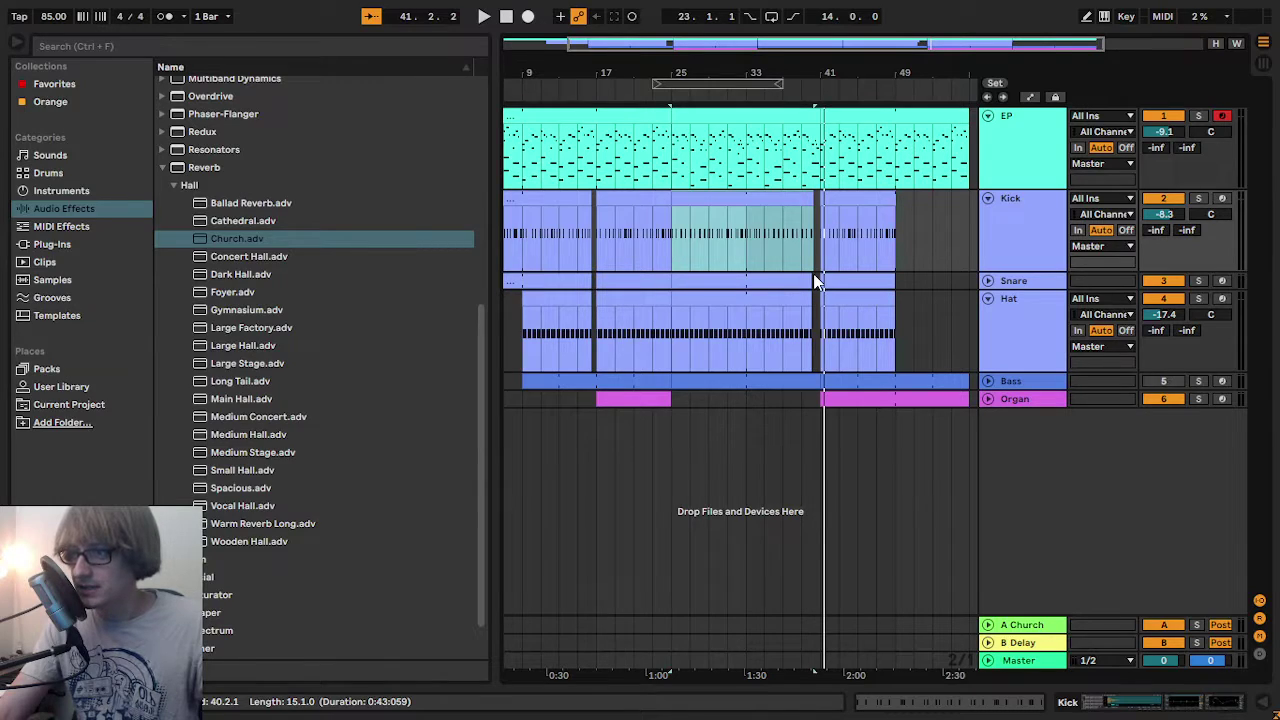
- Fold the Kick, EP and Hat tracks and open the EP track's device chain
{"action": "left_click", "coordinate": [989, 201]}
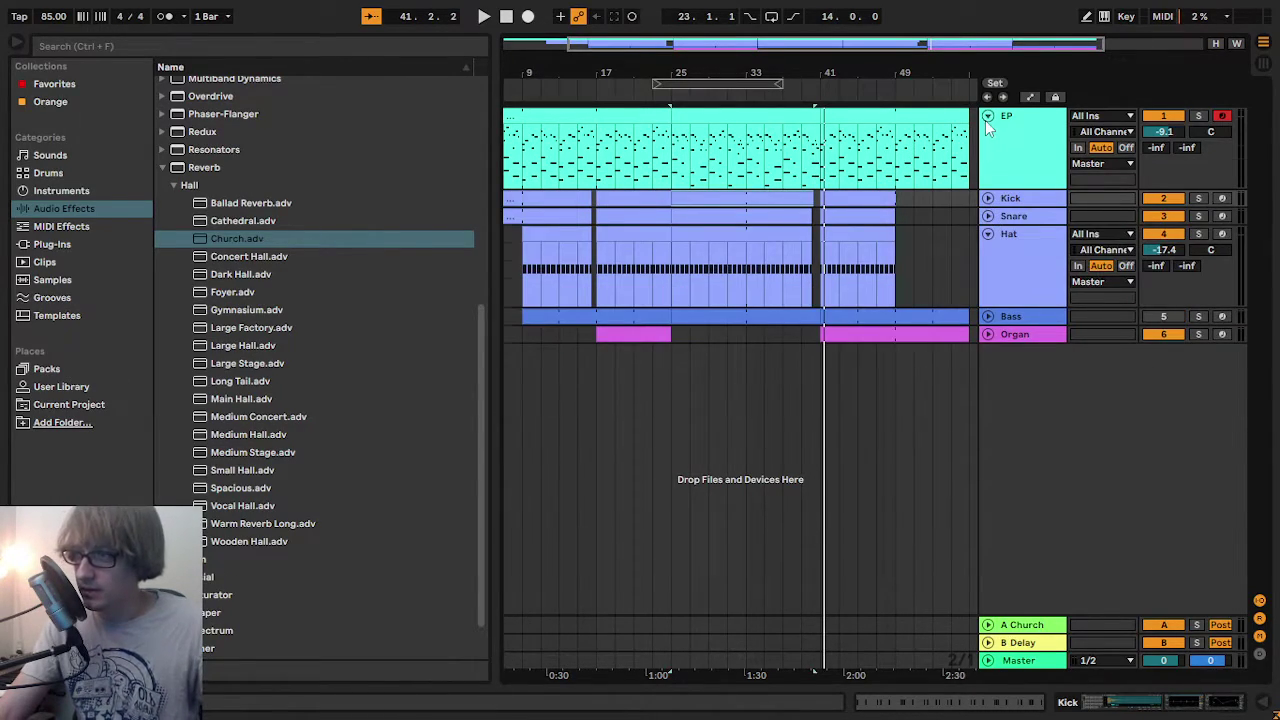
{"action": "left_click", "coordinate": [987, 116]}
{"action": "left_click", "coordinate": [987, 169]}
{"action": "double_click", "coordinate": [1017, 118]}
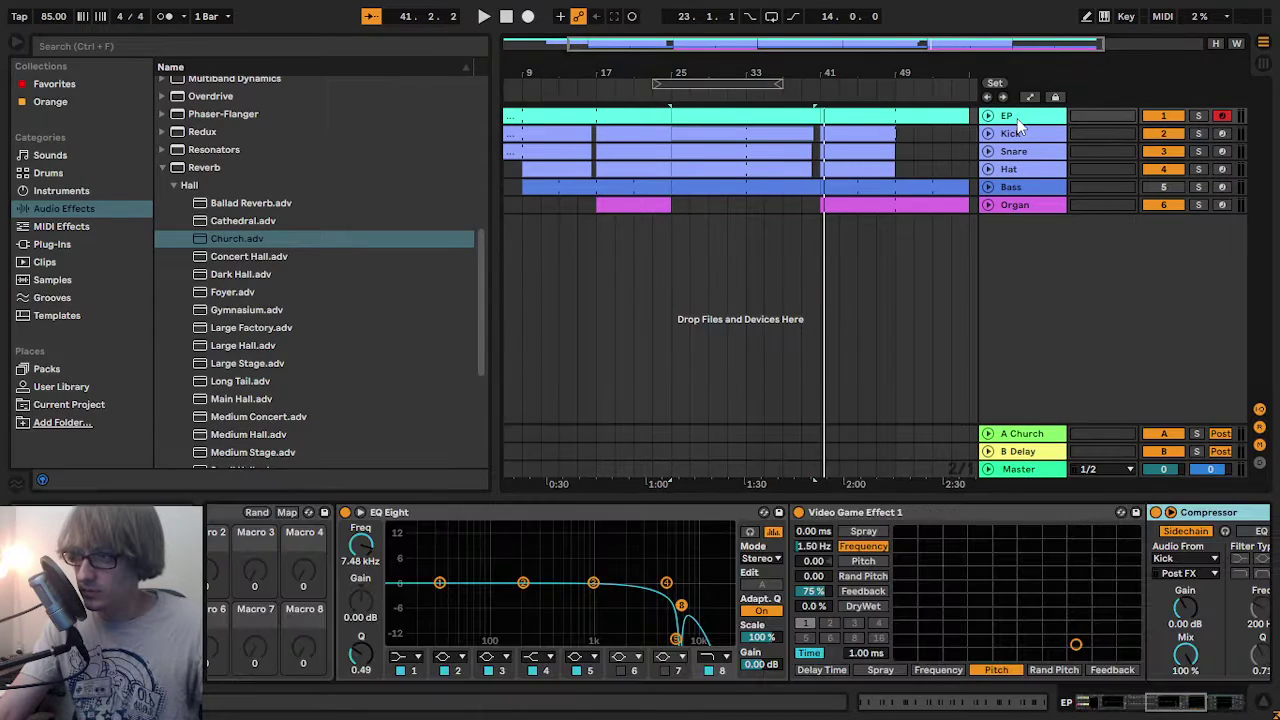
- Copy the Kick-sidechained Compressor from the EP track to the end of the Hat track's device chain
{"action": "scroll", "coordinate": [780, 537], "scroll_direction": "right", "scroll_amount": 6}
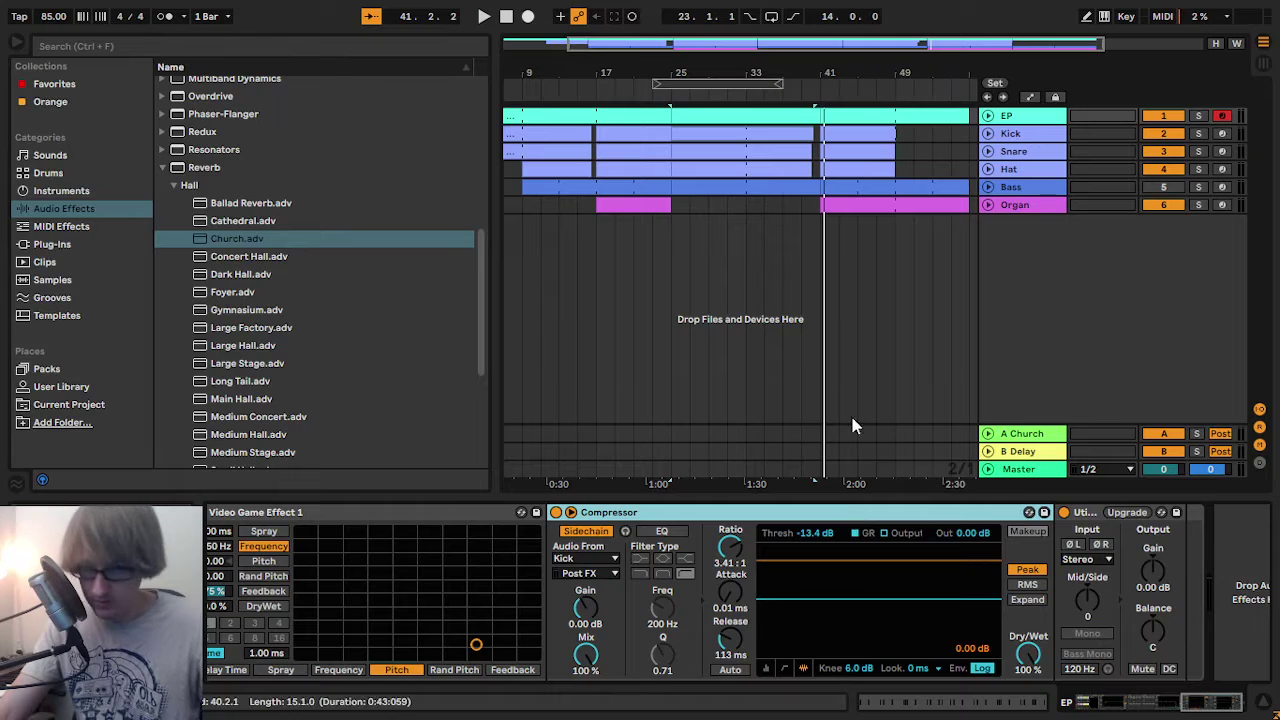
{"action": "left_click", "coordinate": [1018, 170]}
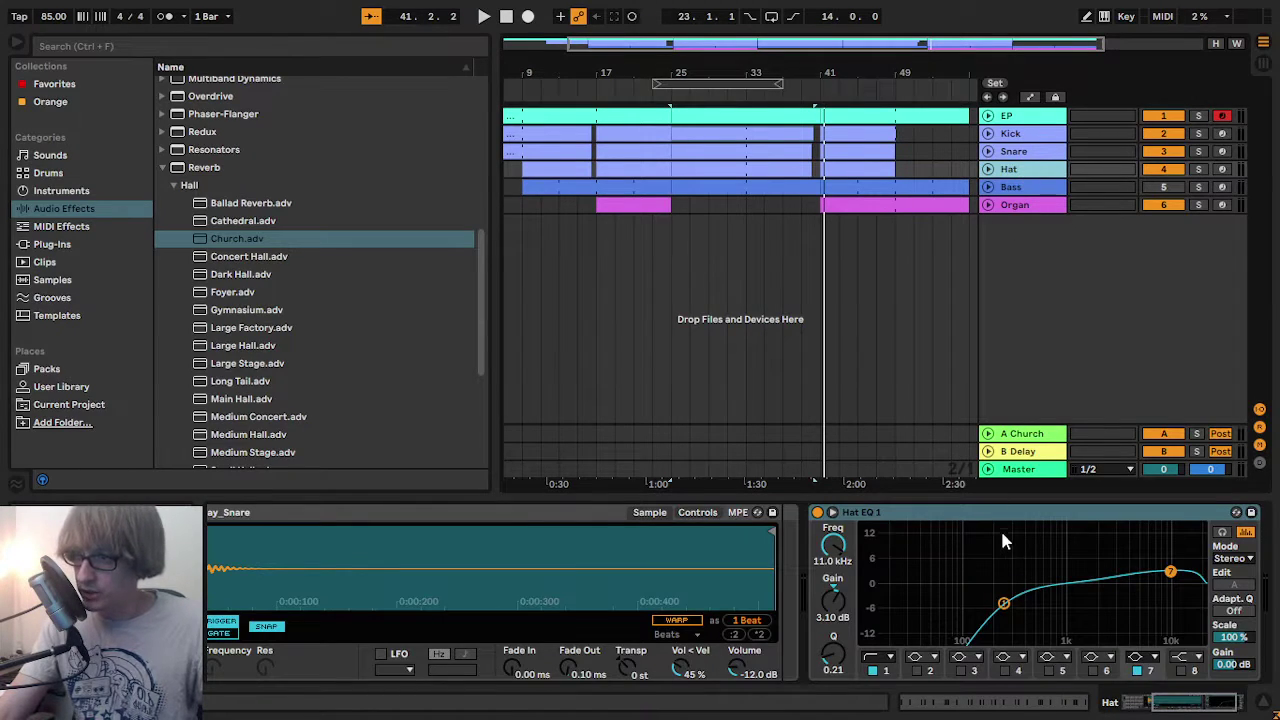
{"action": "scroll", "coordinate": [1000, 538], "scroll_direction": "right", "scroll_amount": 2}
{"action": "right_click", "coordinate": [1219, 575]}
{"action": "left_click", "coordinate": [1204, 581]}
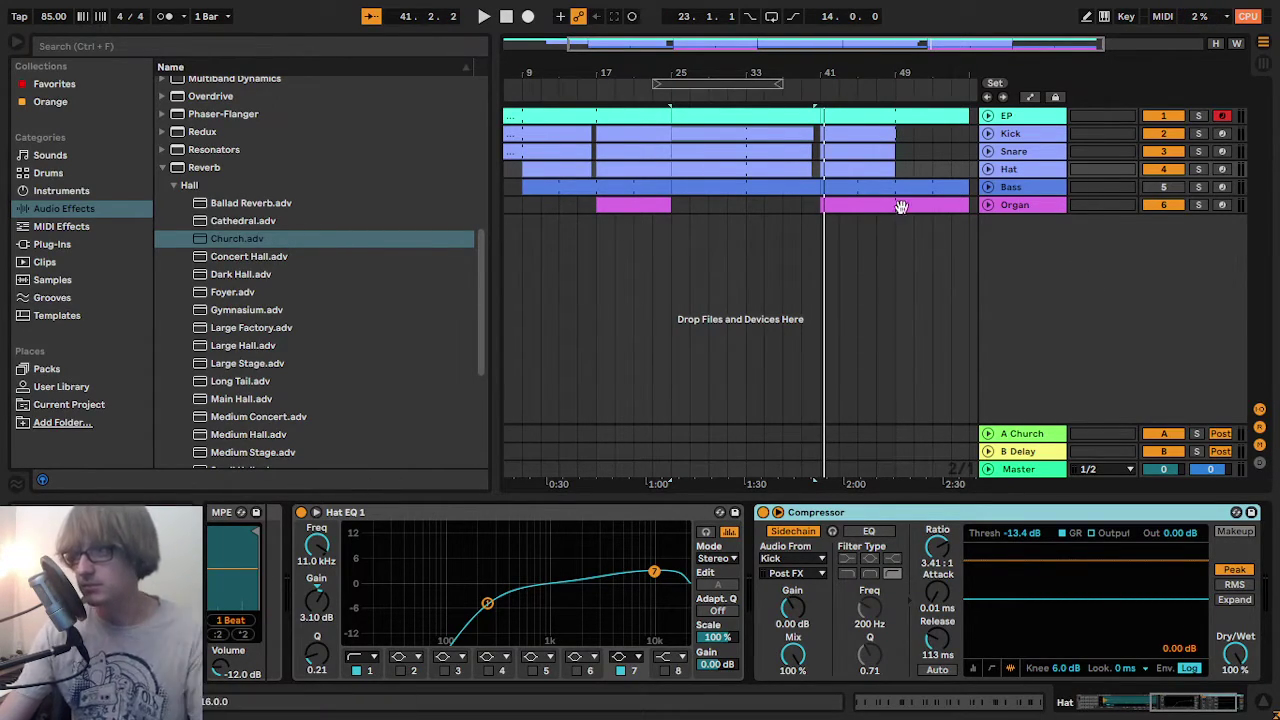
{"action": "left_click", "coordinate": [1043, 207]}
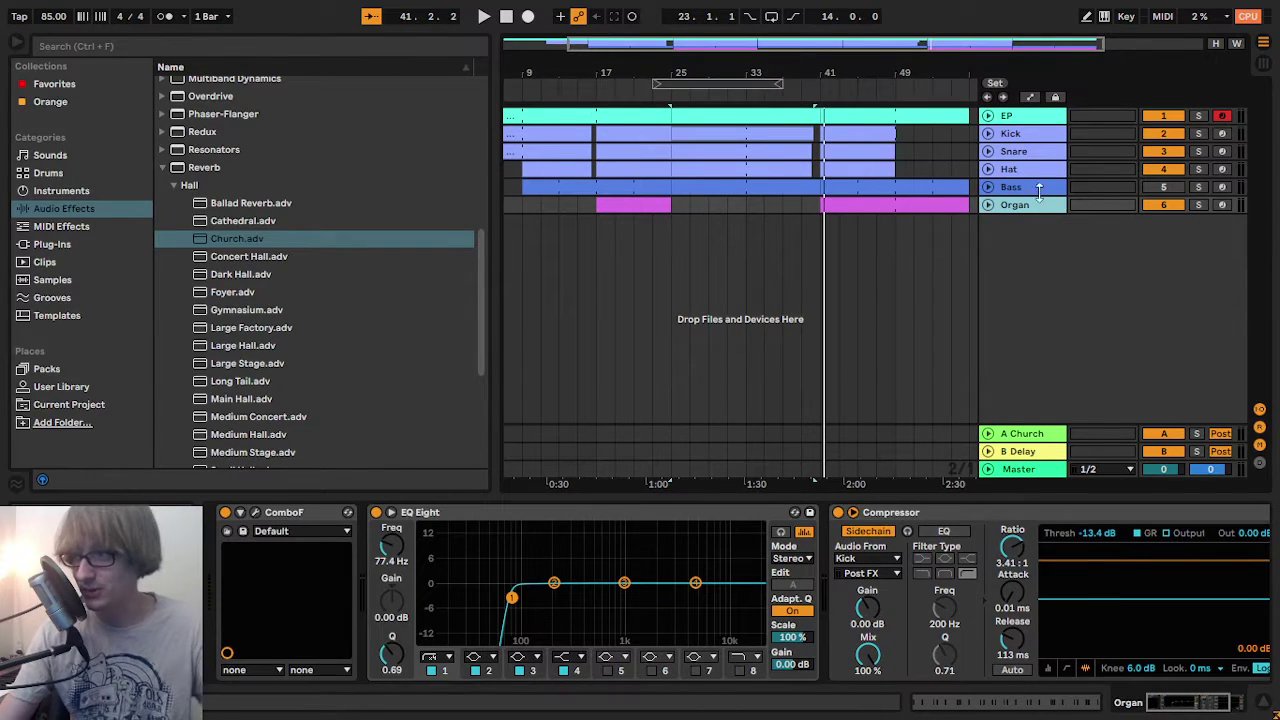
{"action": "left_click", "coordinate": [1038, 169]}
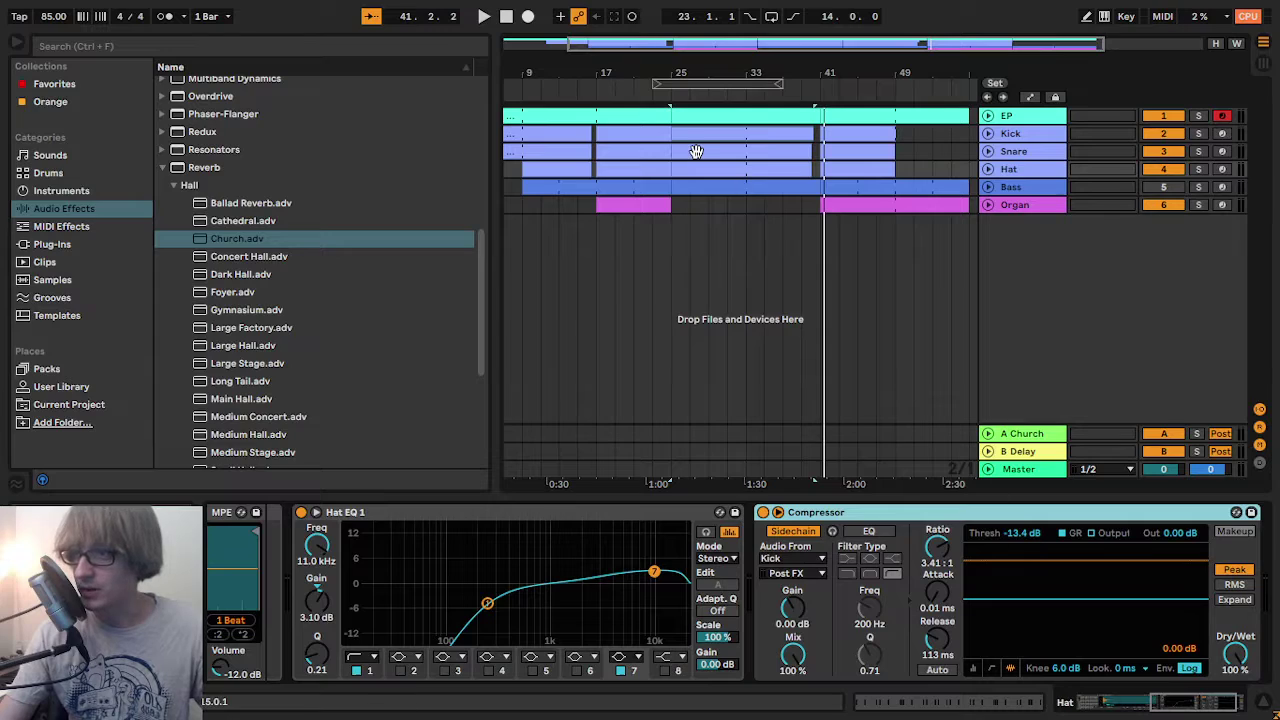
- Play from around bar 25, set the Hat Compressor's threshold to -6 dB and check the Hat track soloed
{"action": "left_click", "coordinate": [664, 95]}
{"action": "left_click", "coordinate": [1022, 535]}
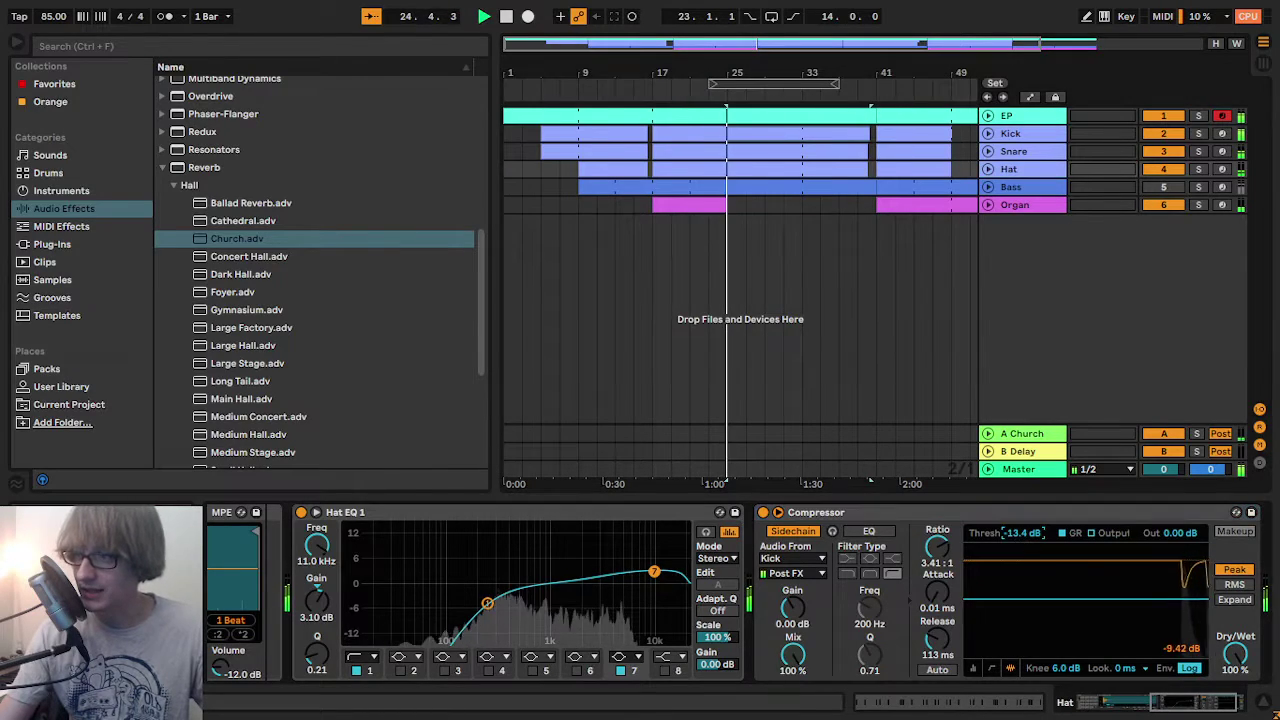
{"action": "left_click_drag", "start_coordinate": [1022, 535], "coordinate": [1022, 536]}
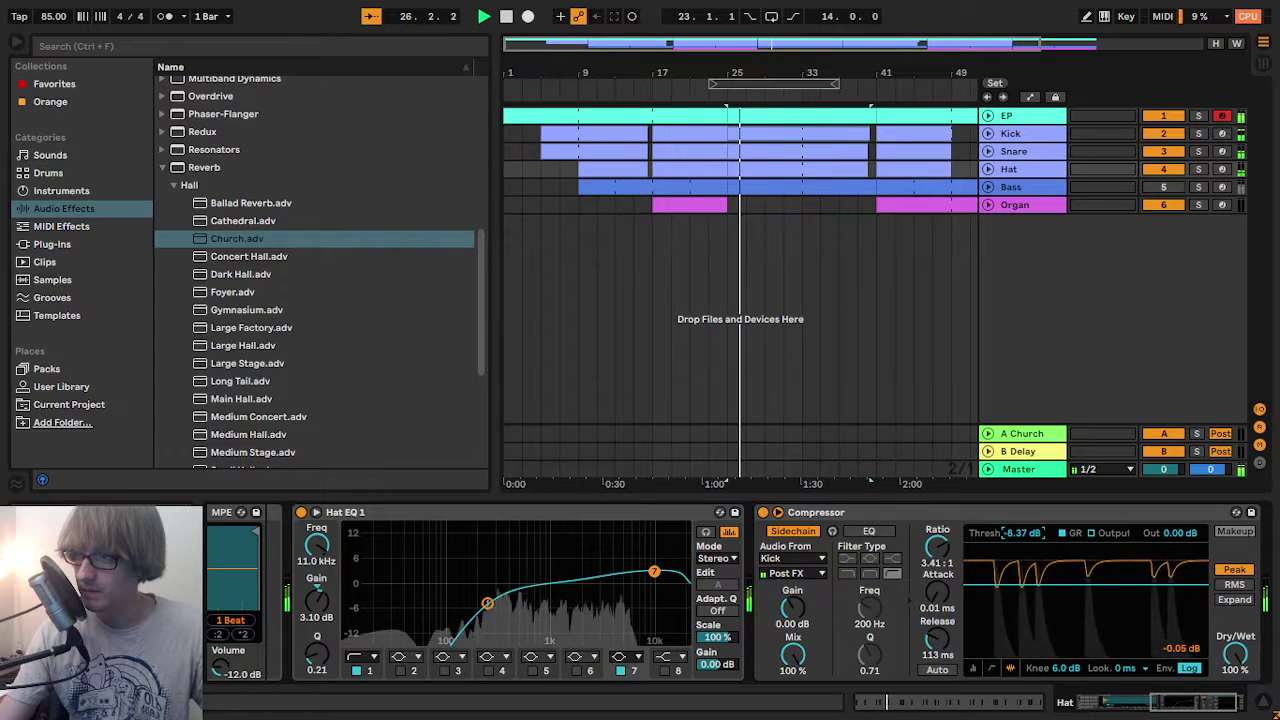
{"action": "left_click_drag", "start_coordinate": [1022, 536], "coordinate": [1022, 534]}
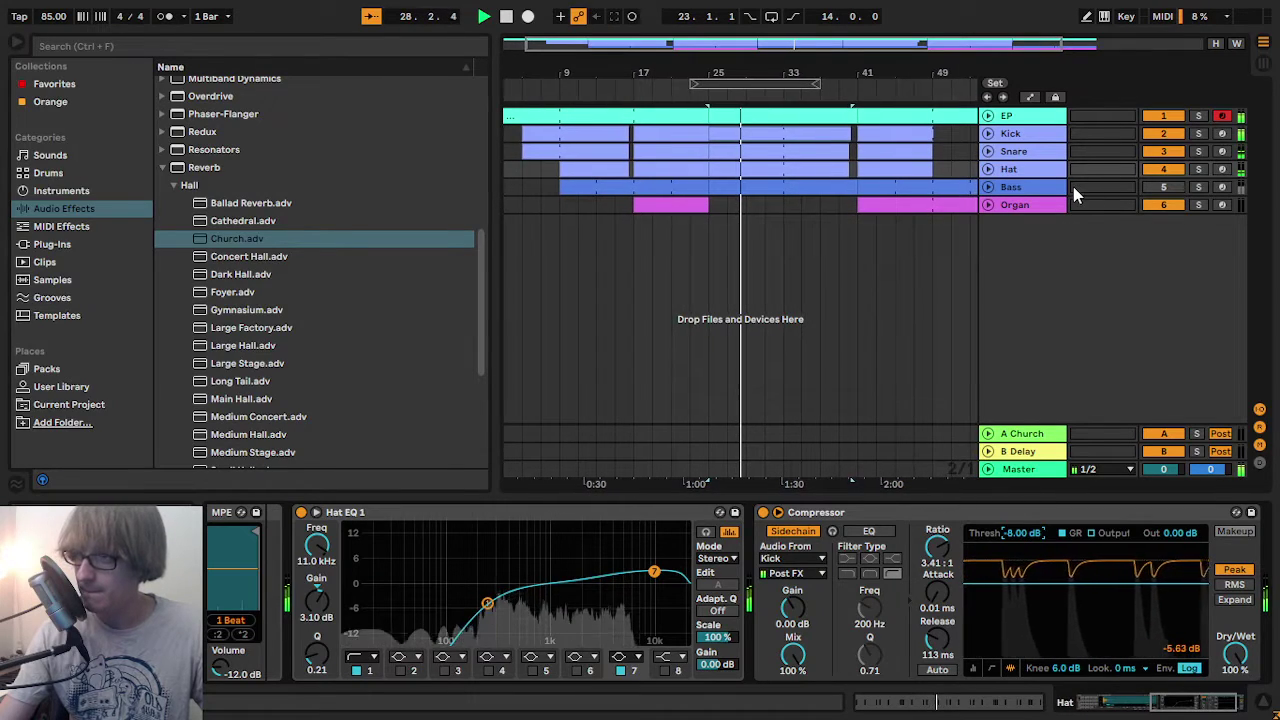
{"action": "left_click", "coordinate": [1198, 170]}
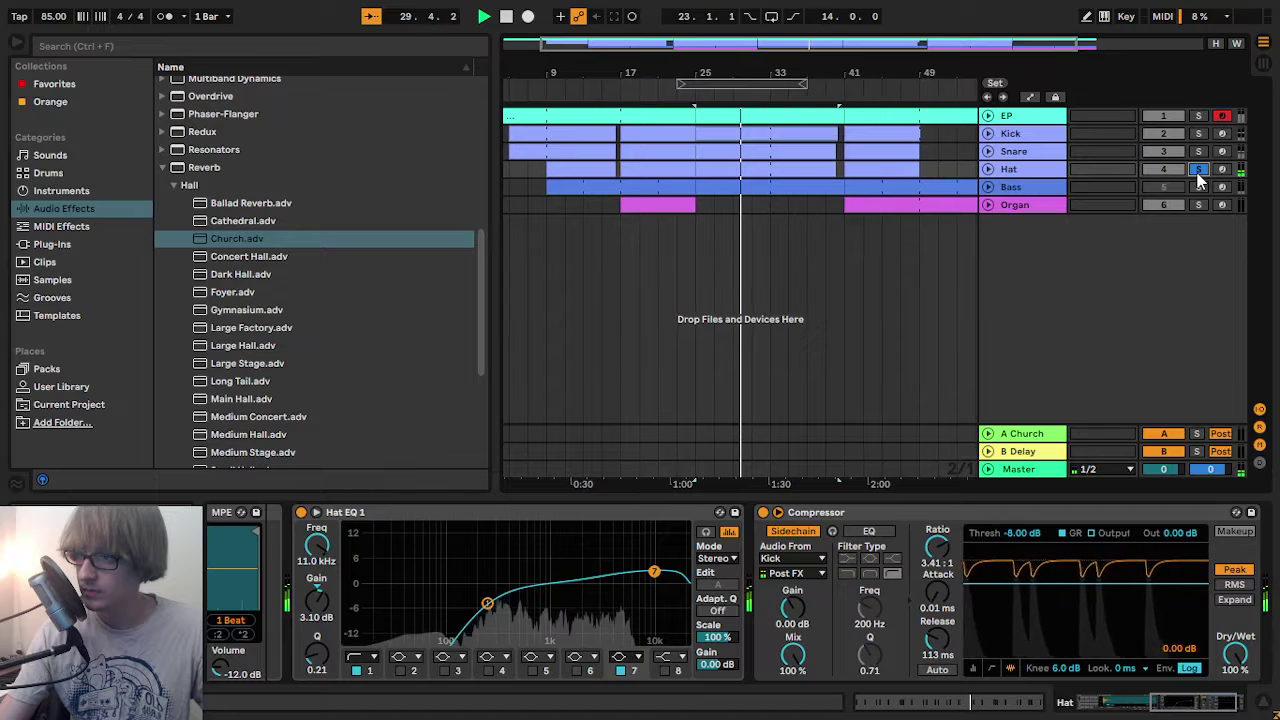
{"action": "left_click", "coordinate": [1198, 172]}
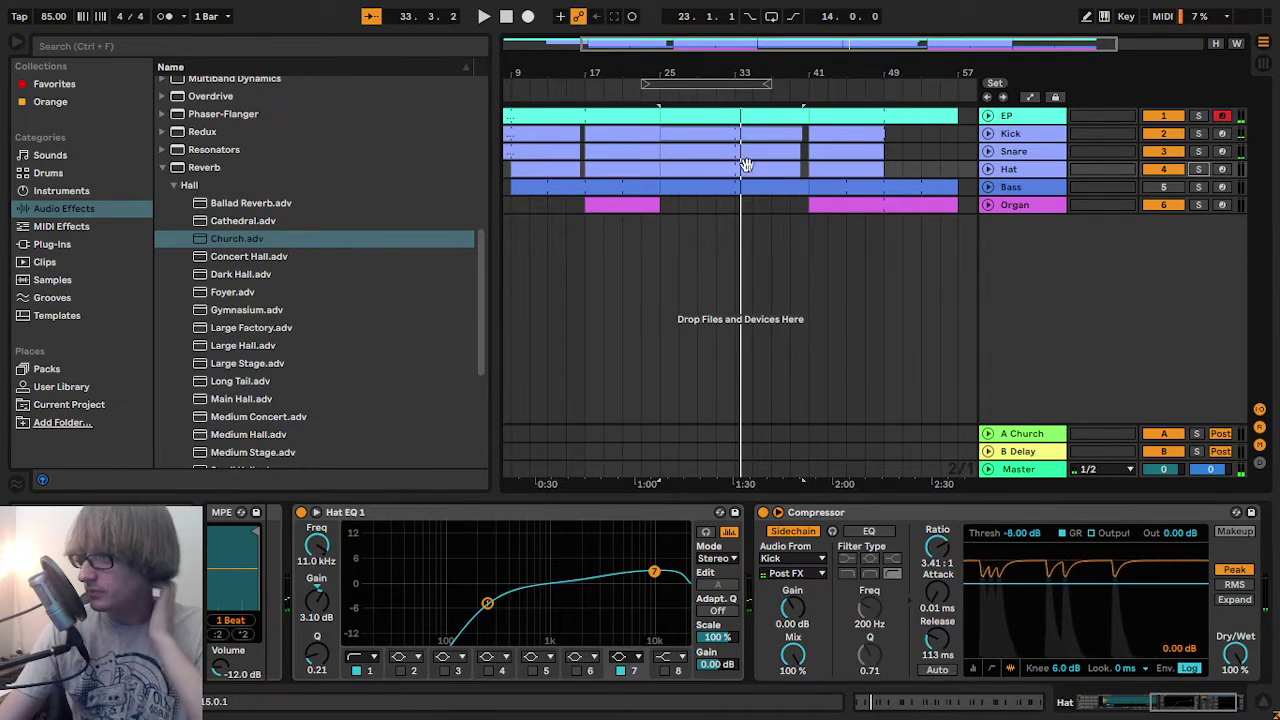
- Arm the Organ track for recording and return the playhead to the start of the song
{"action": "left_click", "coordinate": [1222, 205]}
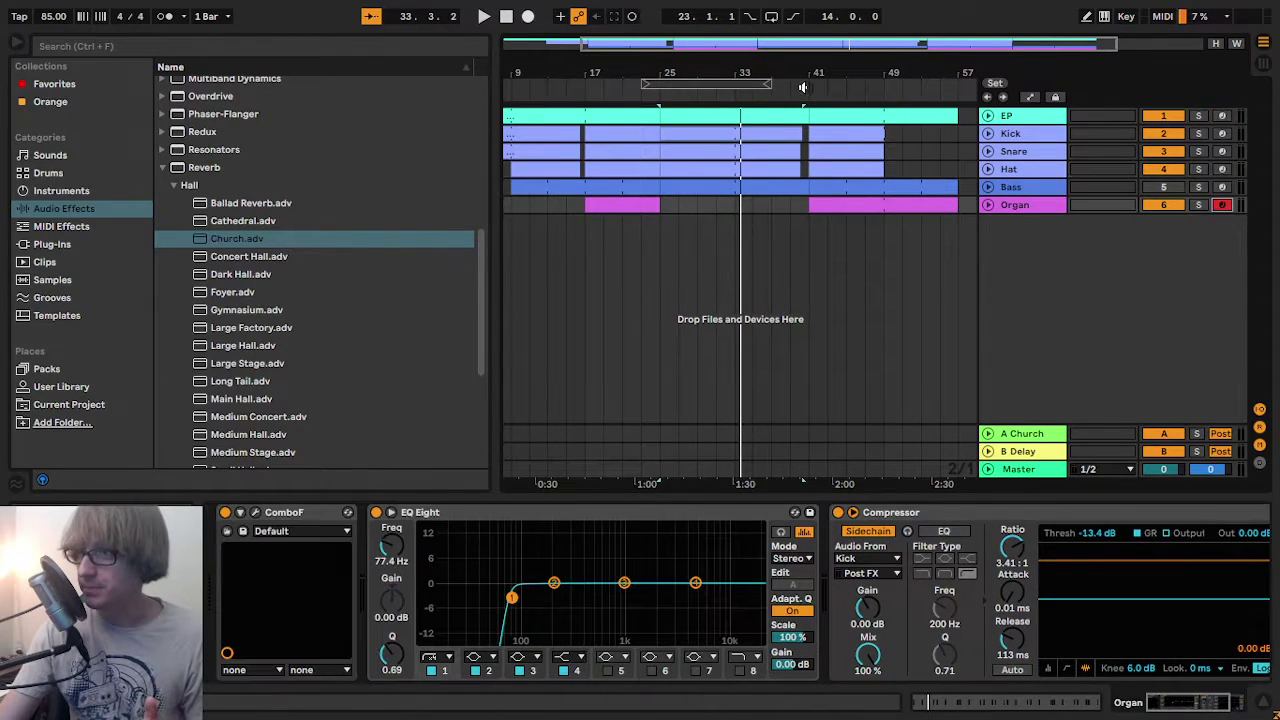
{"action": "left_click_drag", "start_coordinate": [757, 67], "coordinate": [757, 52]}
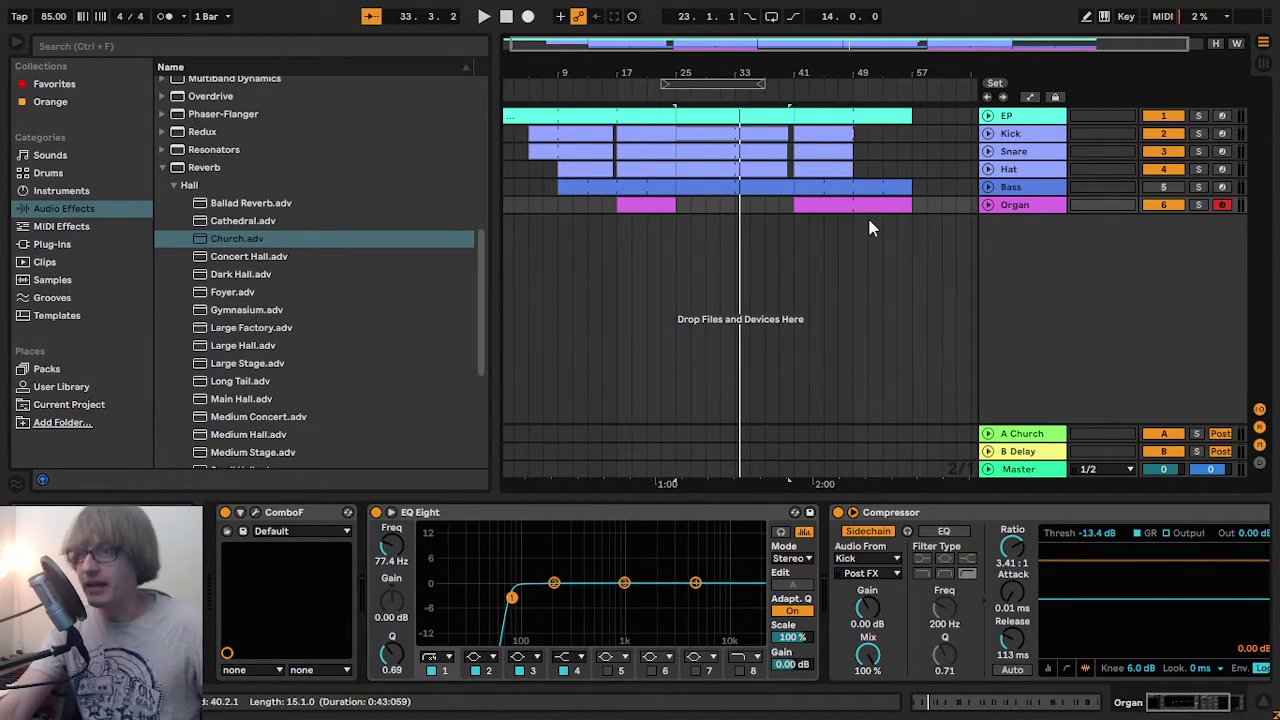
{"action": "left_click", "coordinate": [506, 16]}
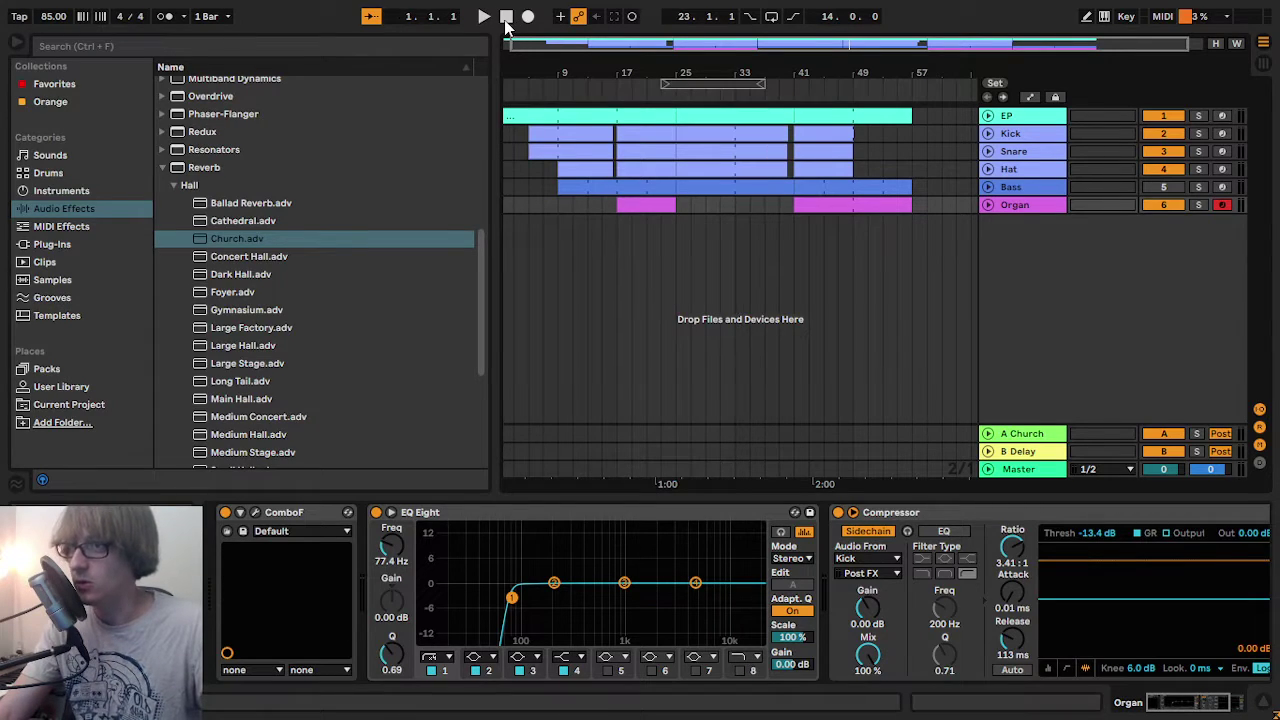
{"action": "left_click_drag", "start_coordinate": [683, 210], "coordinate": [791, 215]}
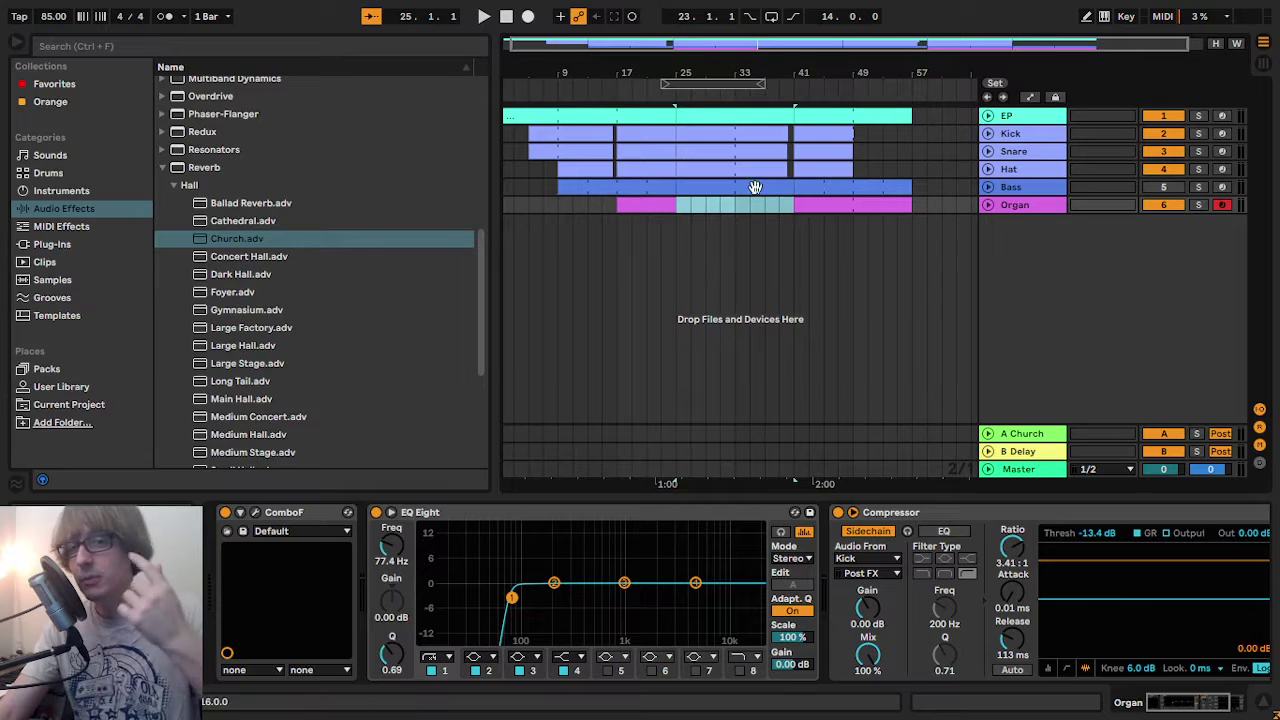
{"action": "left_click_drag", "start_coordinate": [679, 204], "coordinate": [791, 241]}
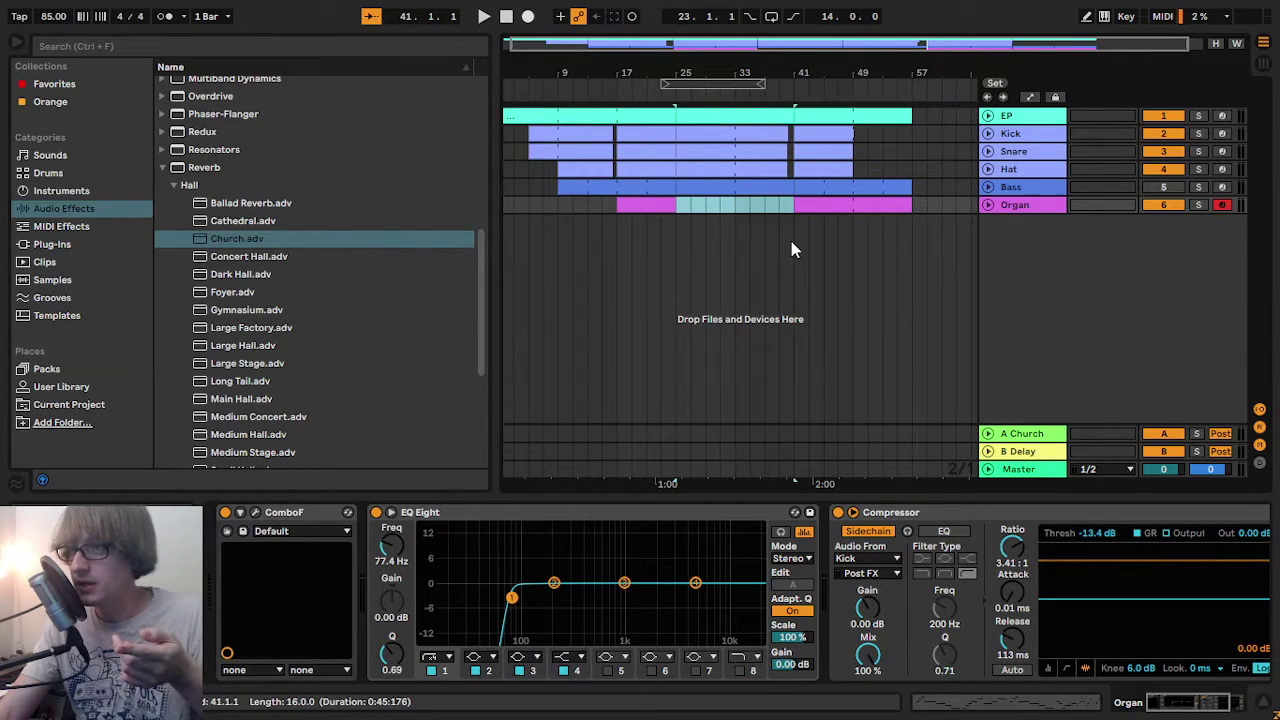
{"action": "key", "text": "Delete"}
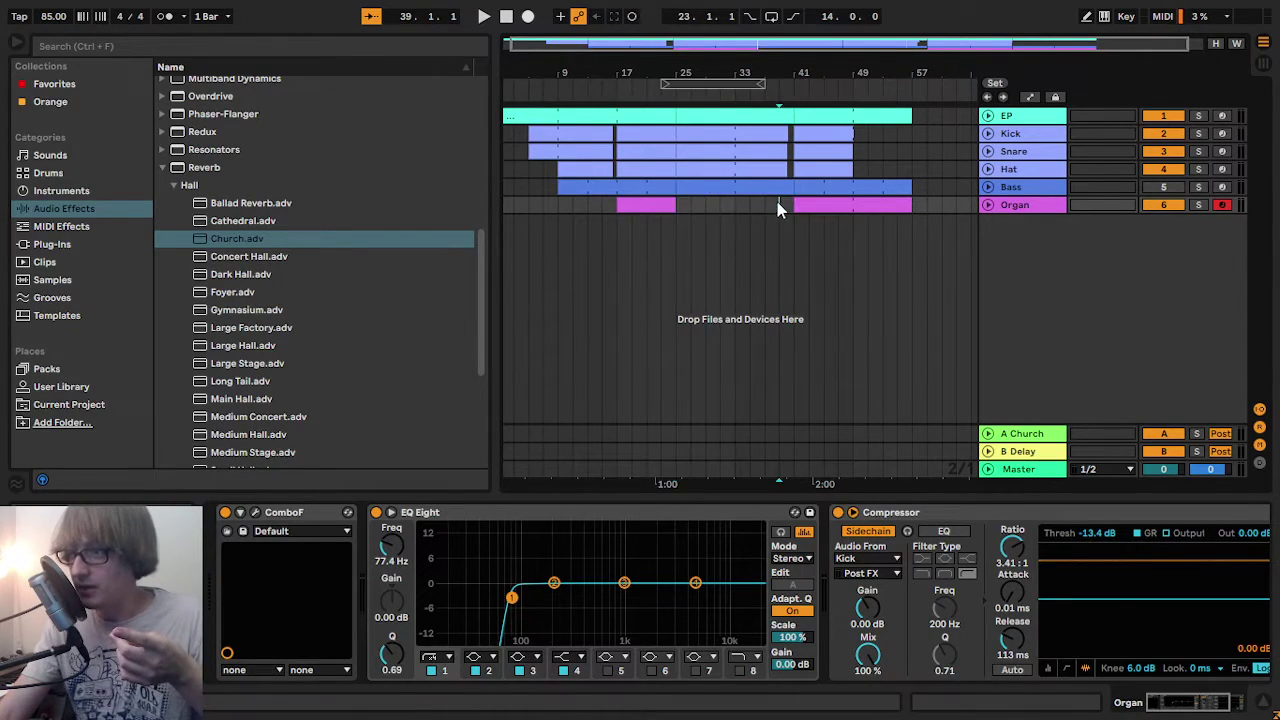
{"action": "left_click_drag", "start_coordinate": [777, 206], "coordinate": [928, 225]}
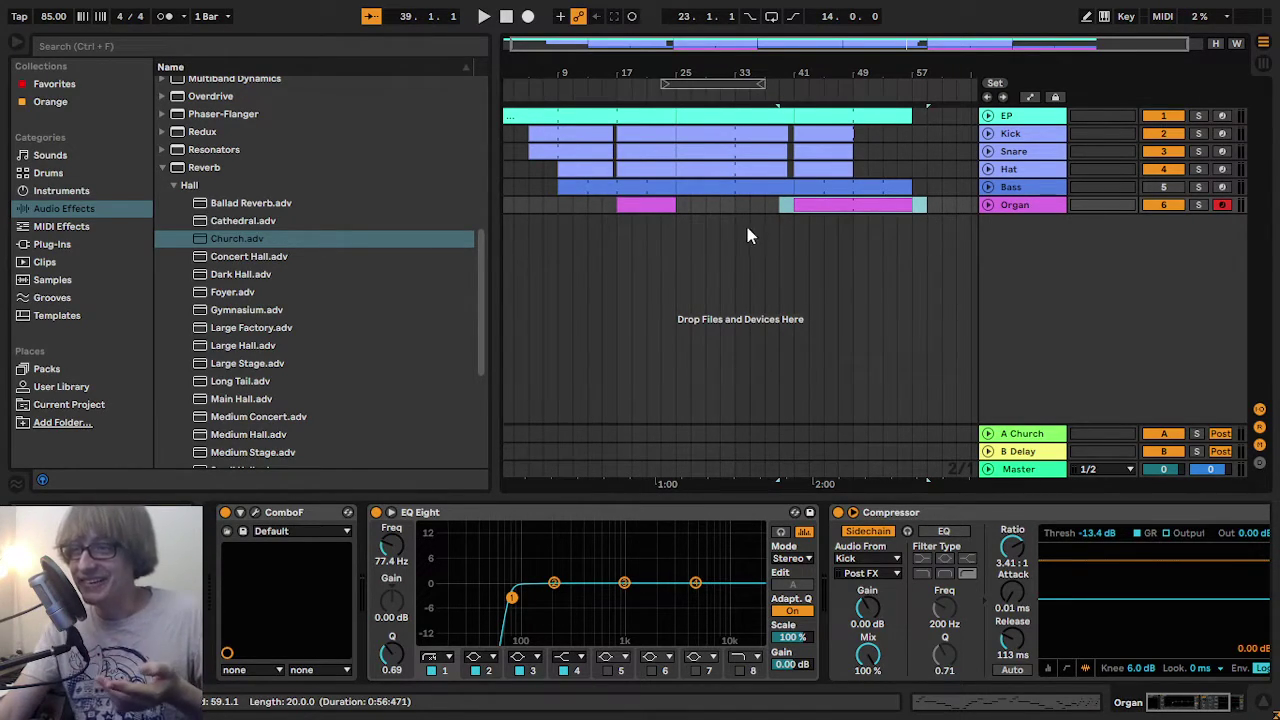
{"action": "left_click", "coordinate": [679, 205]}
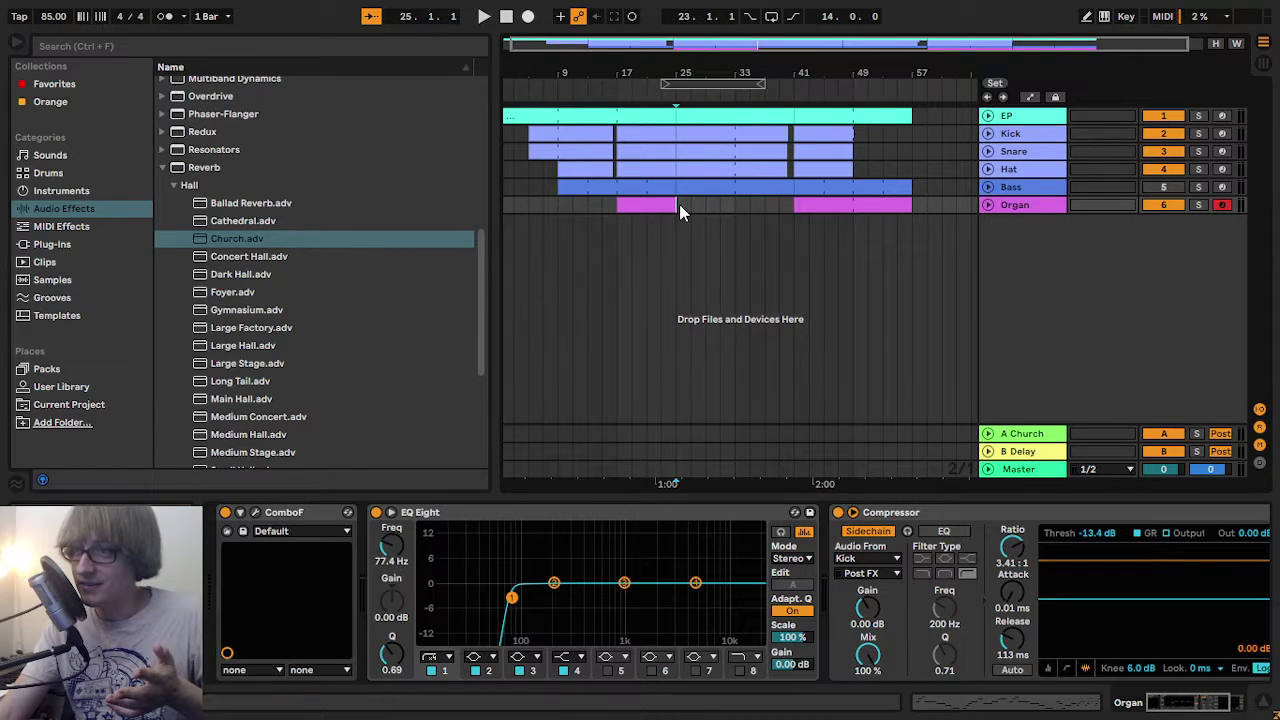
{"action": "left_click_drag", "start_coordinate": [679, 205], "coordinate": [788, 207]}
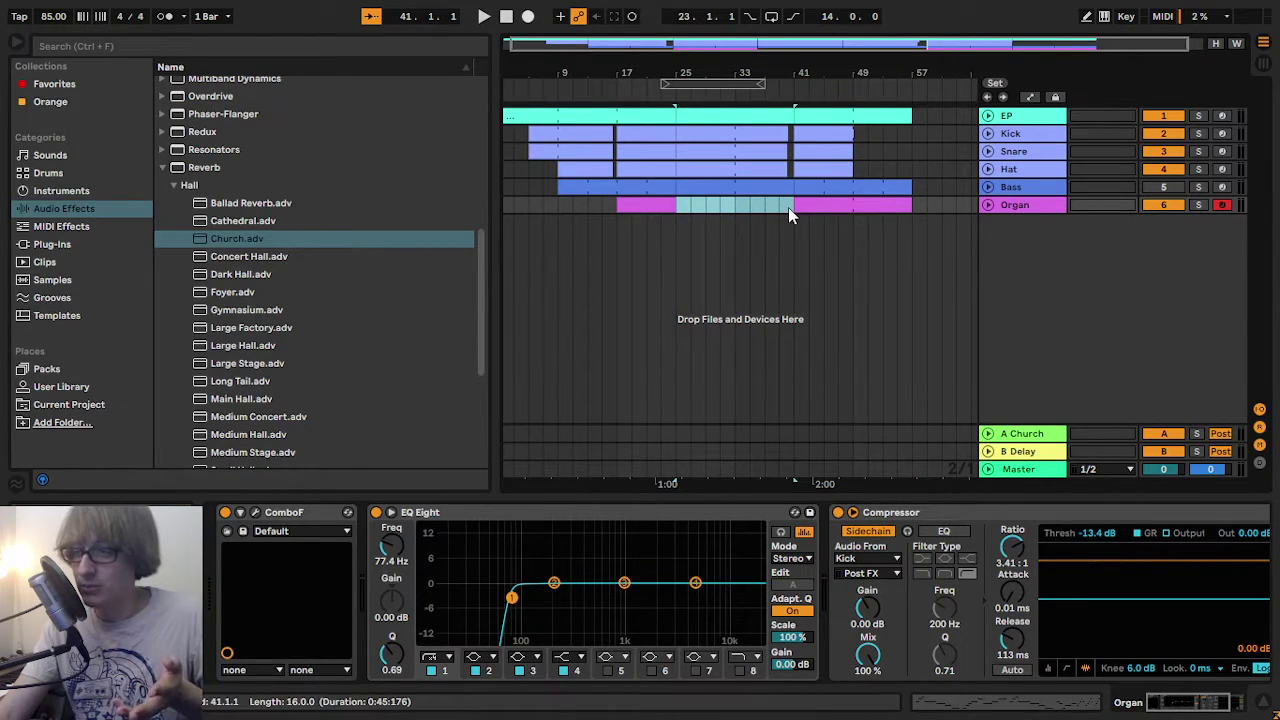
{"action": "key", "text": "Delete"}
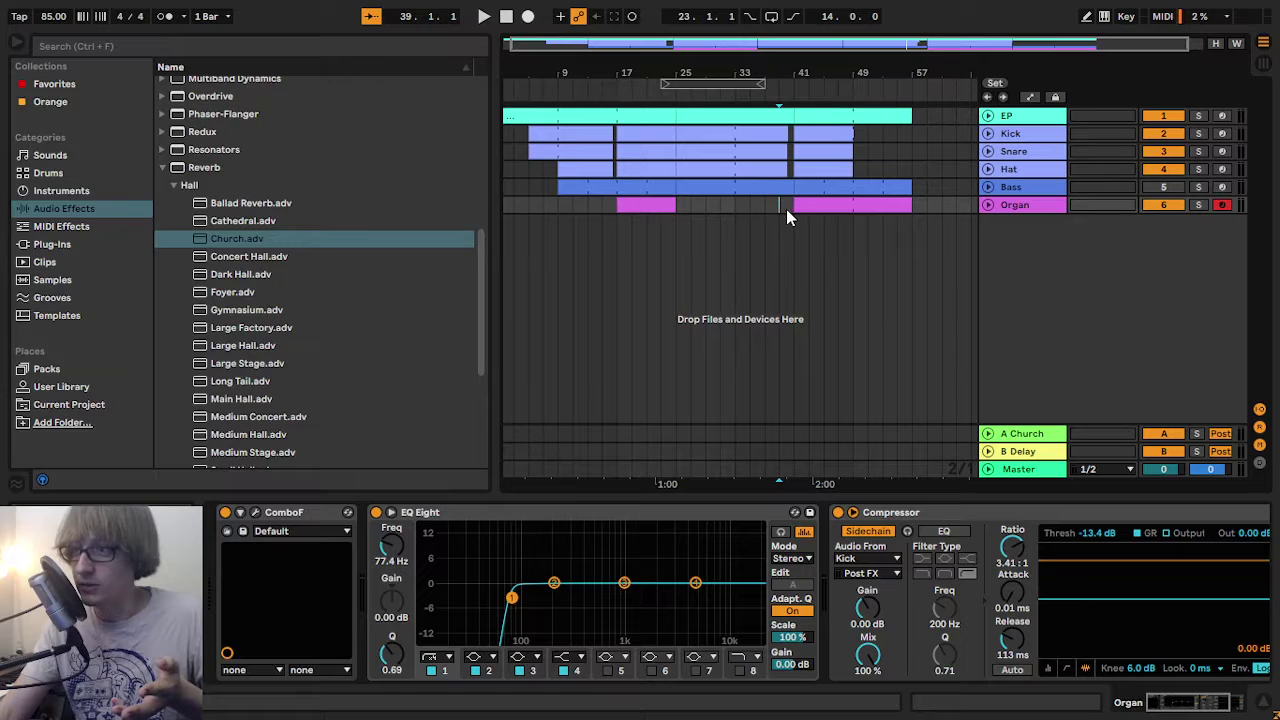
{"action": "left_click_drag", "start_coordinate": [786, 209], "coordinate": [931, 109]}
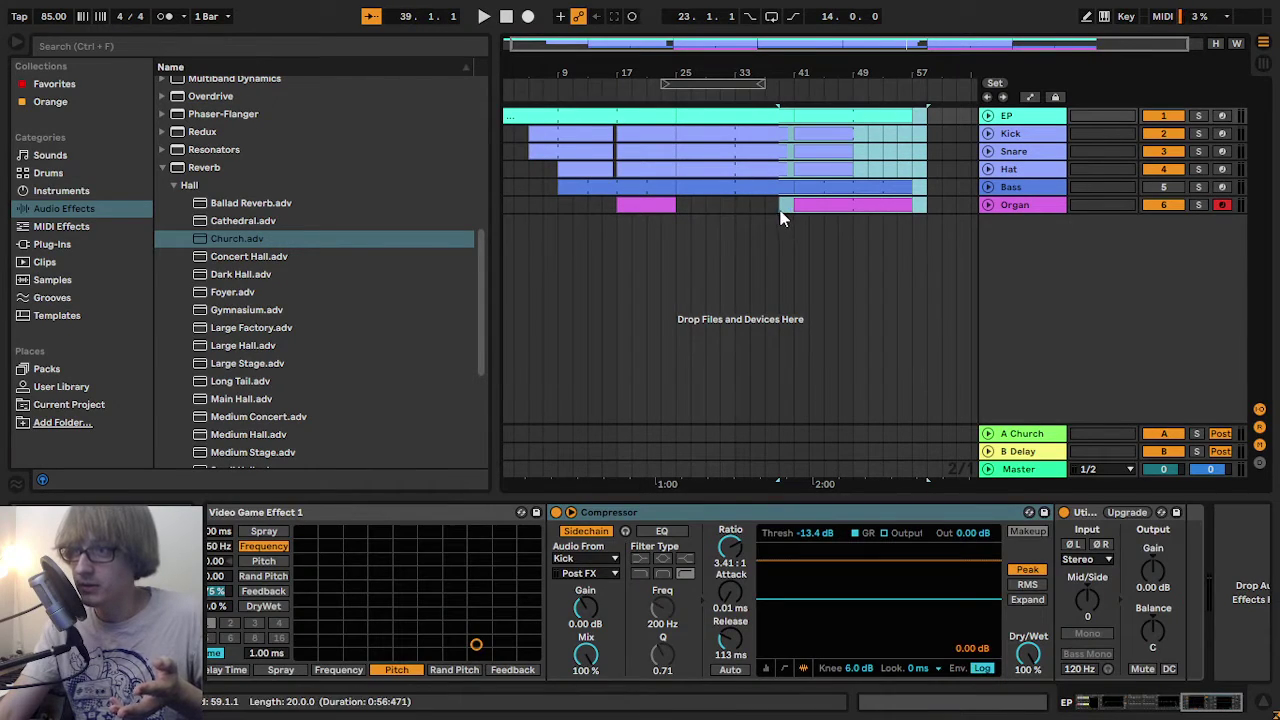
{"action": "left_click", "coordinate": [808, 206]}
{"action": "left_click", "coordinate": [648, 145]}
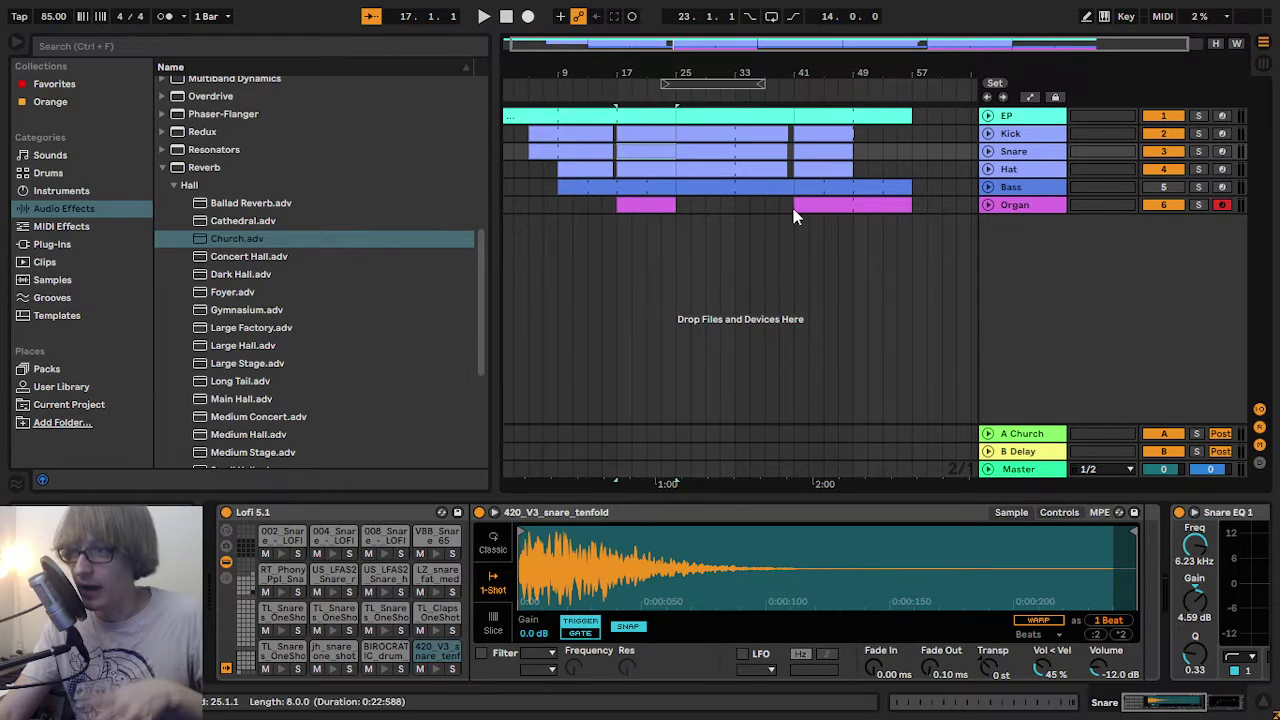
{"action": "left_click_drag", "start_coordinate": [721, 208], "coordinate": [776, 214]}
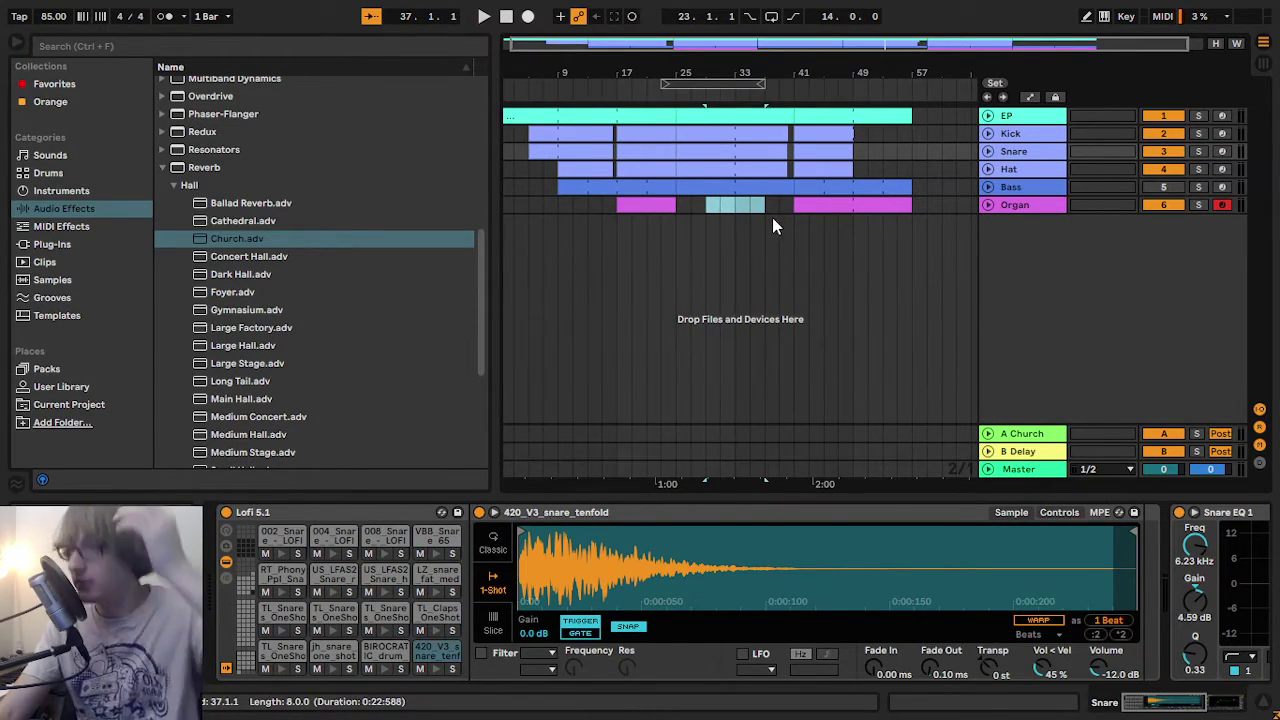
{"action": "left_click", "coordinate": [788, 208]}
{"action": "mouse_move", "coordinate": [788, 208]}
{"action": "left_mouse_down"}
{"action": "mouse_move", "coordinate": [846, 243]}
{"action": "mouse_move", "coordinate": [904, 244]}
{"action": "left_mouse_up"}
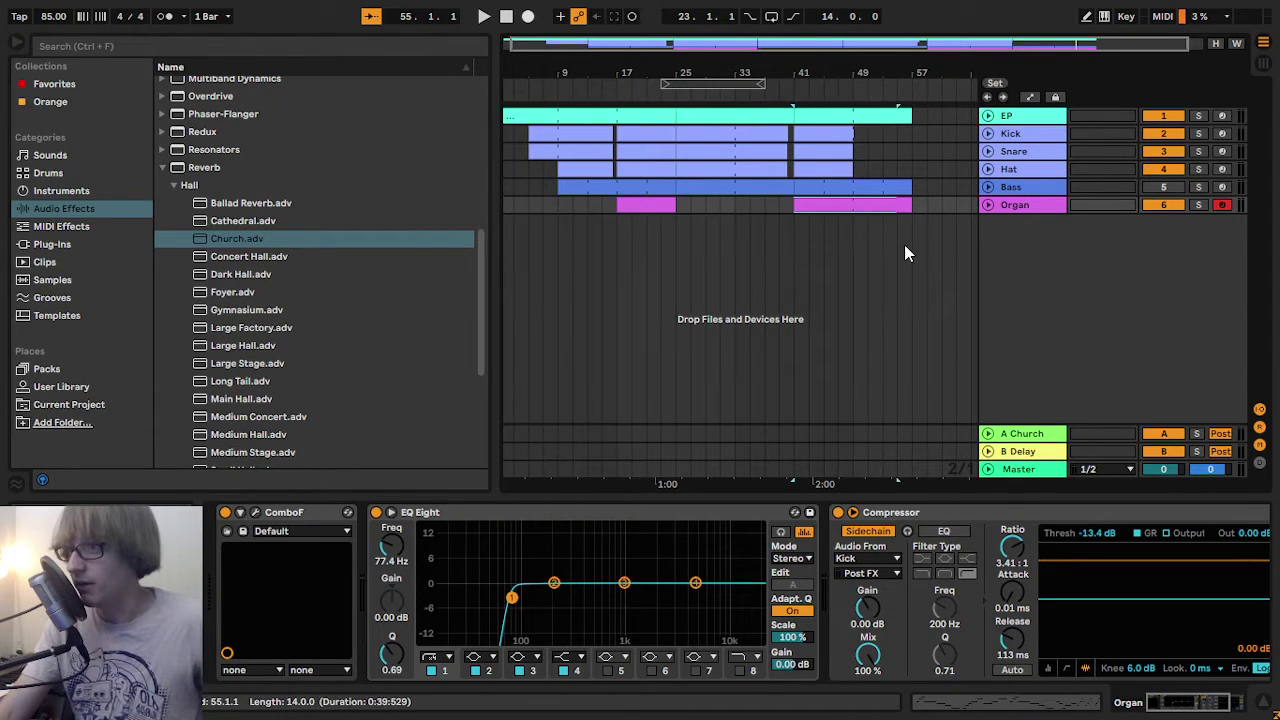
{"action": "left_click", "coordinate": [751, 208]}
{"action": "left_click", "coordinate": [506, 17]}
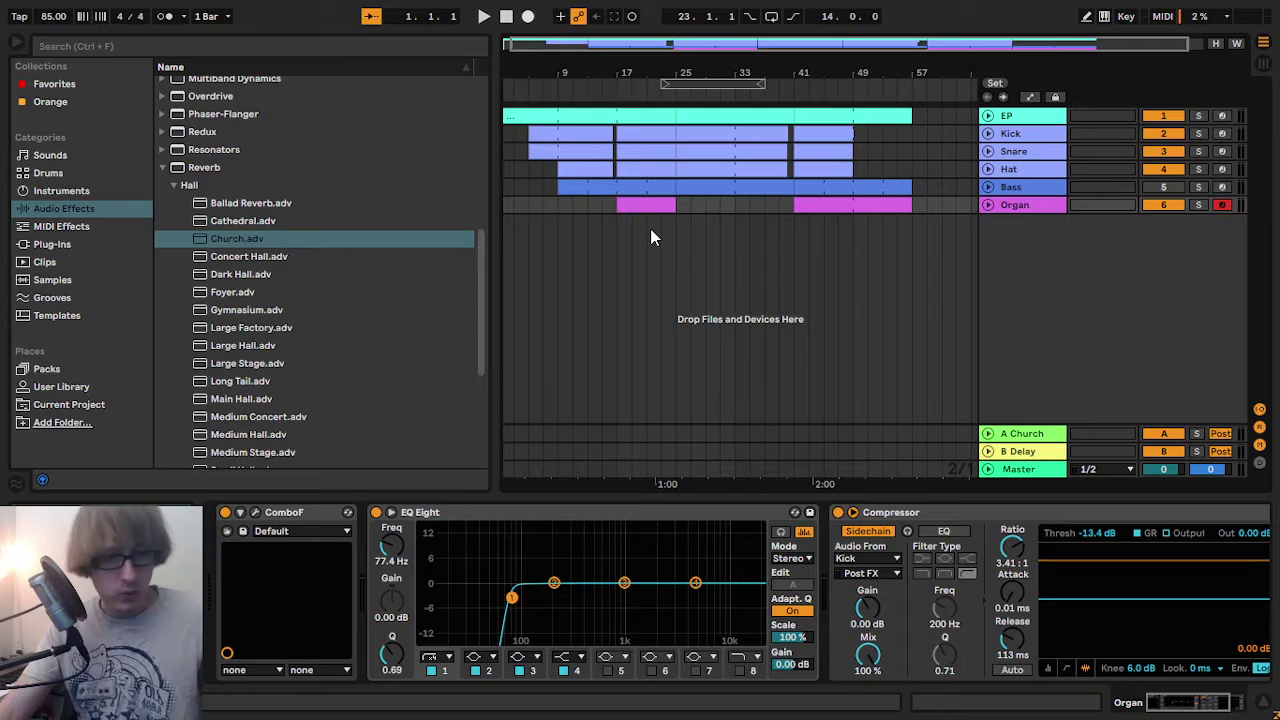
{"action": "left_click", "coordinate": [751, 309]}
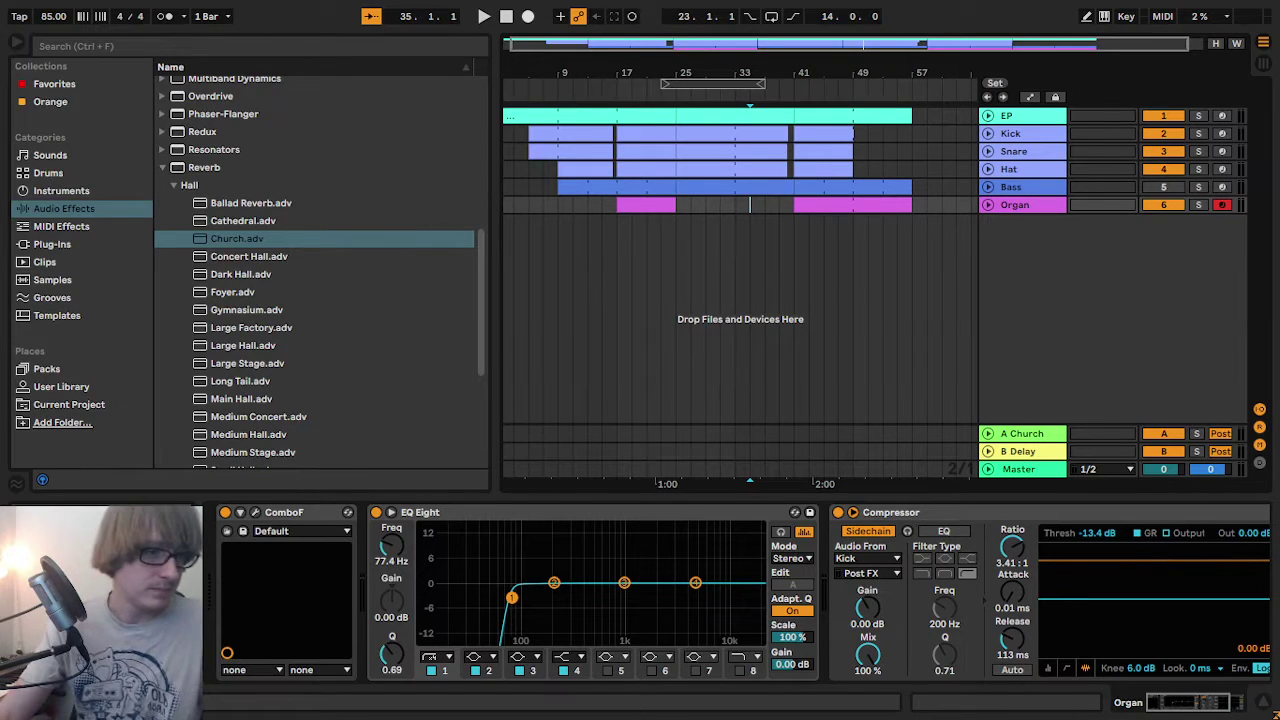
- Switch to Splice in the browser and open the recommended packs Fresh and Crate Digging II in new tabs
{"action": "key", "text": "alt+Tab"}
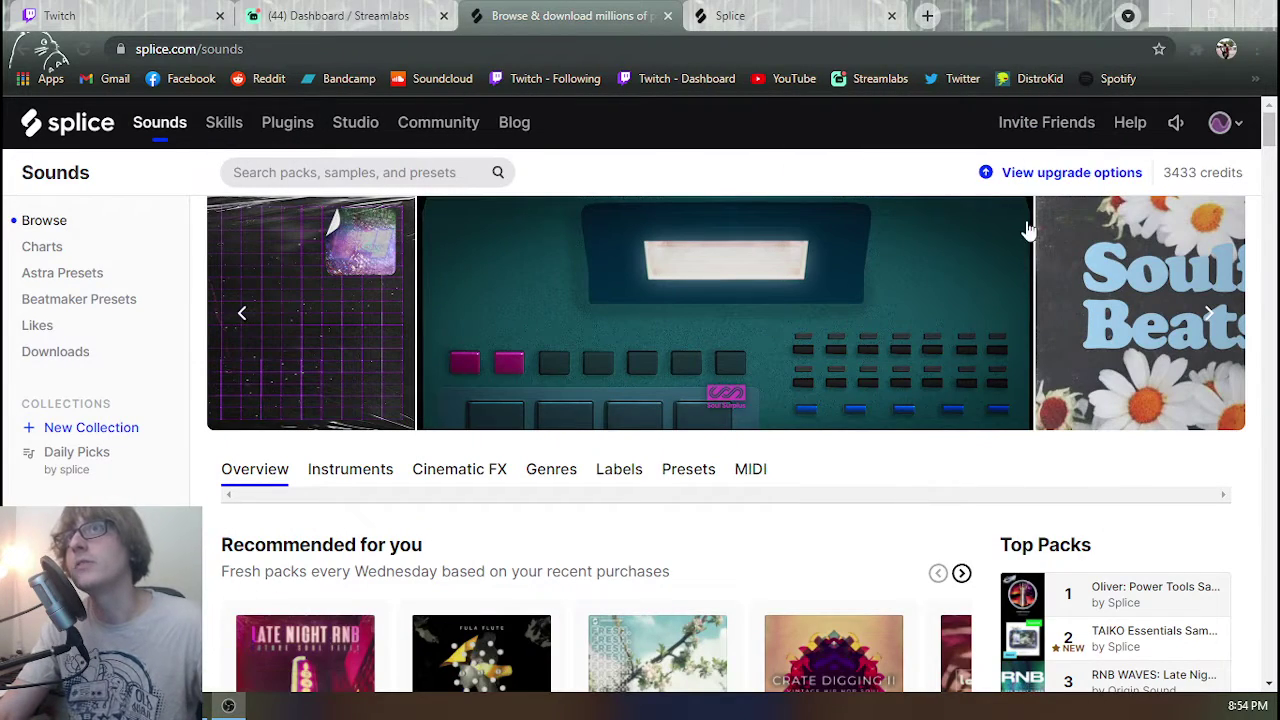
{"action": "scroll", "coordinate": [831, 343], "scroll_direction": "down", "scroll_amount": 2}
{"action": "scroll", "coordinate": [843, 338], "scroll_direction": "down", "scroll_amount": 2}
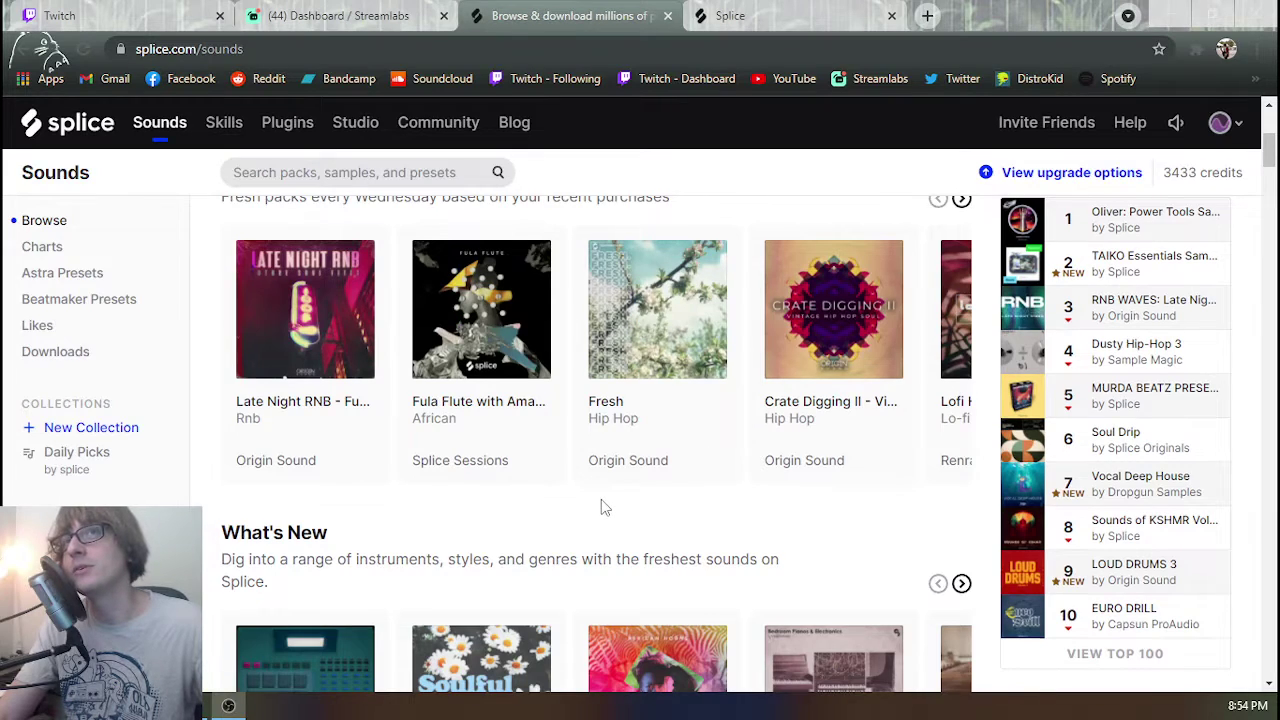
{"action": "scroll", "coordinate": [601, 507], "scroll_direction": "up", "scroll_amount": 1}
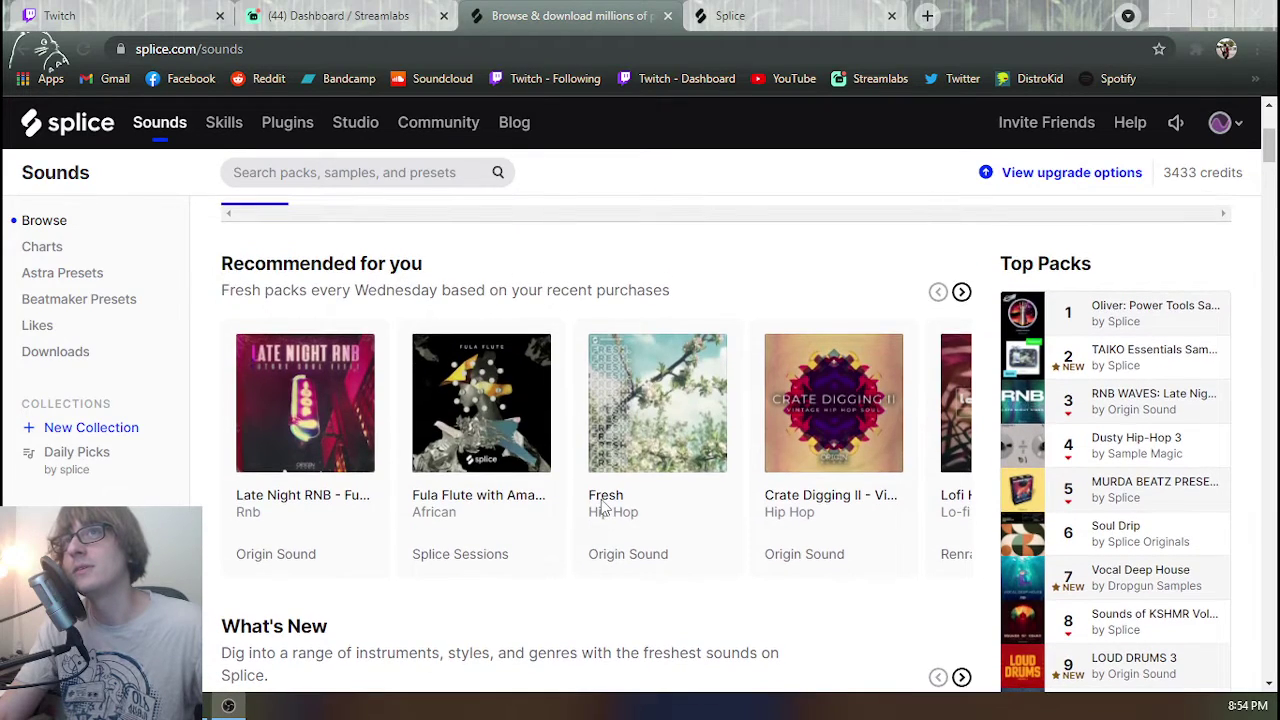
{"action": "middle_click", "coordinate": [718, 474]}
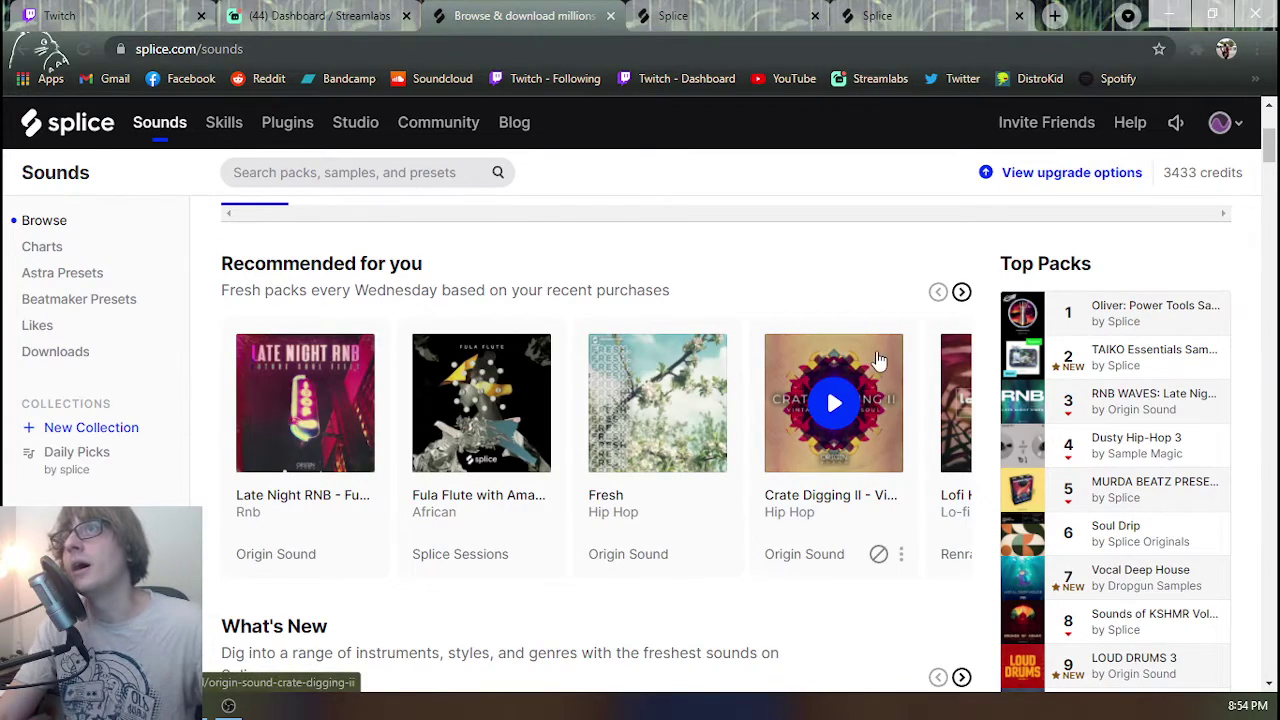
{"action": "middle_click", "coordinate": [886, 381]}
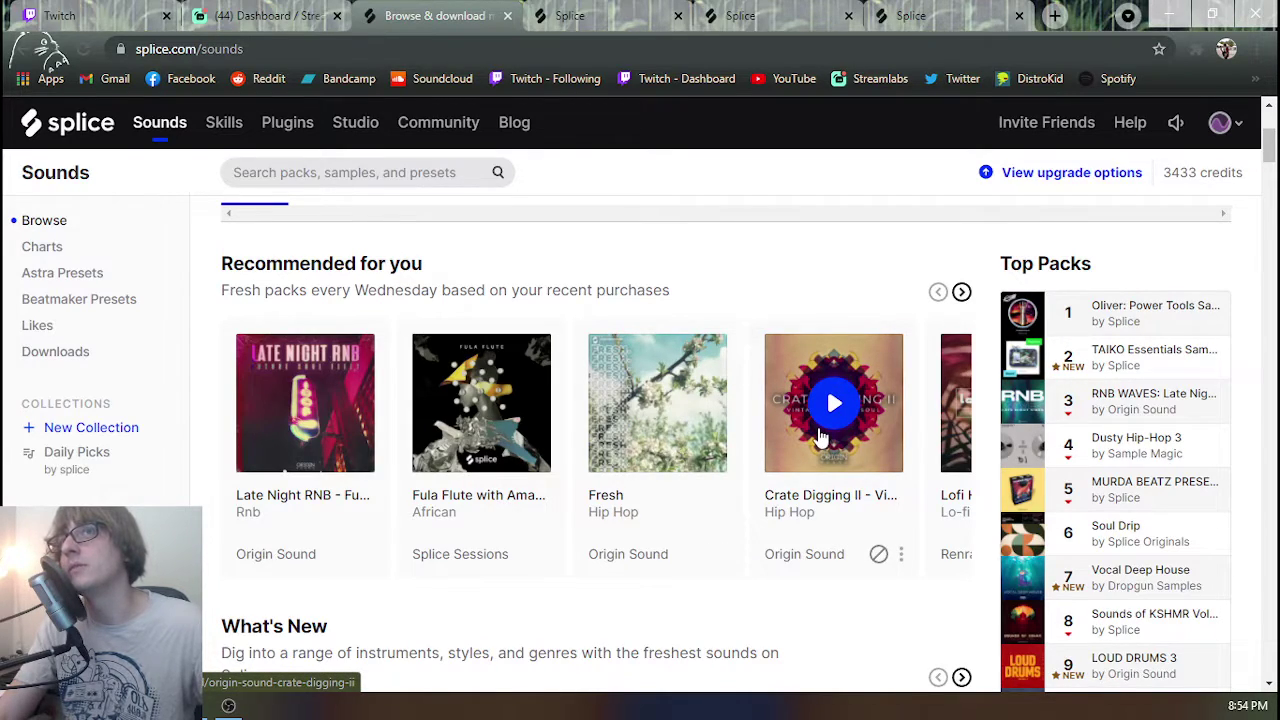
- Open the recommended LOST TAPES 001 pack in a new tab and audition RKU_LT001_Rhodes_One_Shot_Smoke_Eyes_02_80_Dmin.wav
{"action": "left_click", "coordinate": [961, 291]}
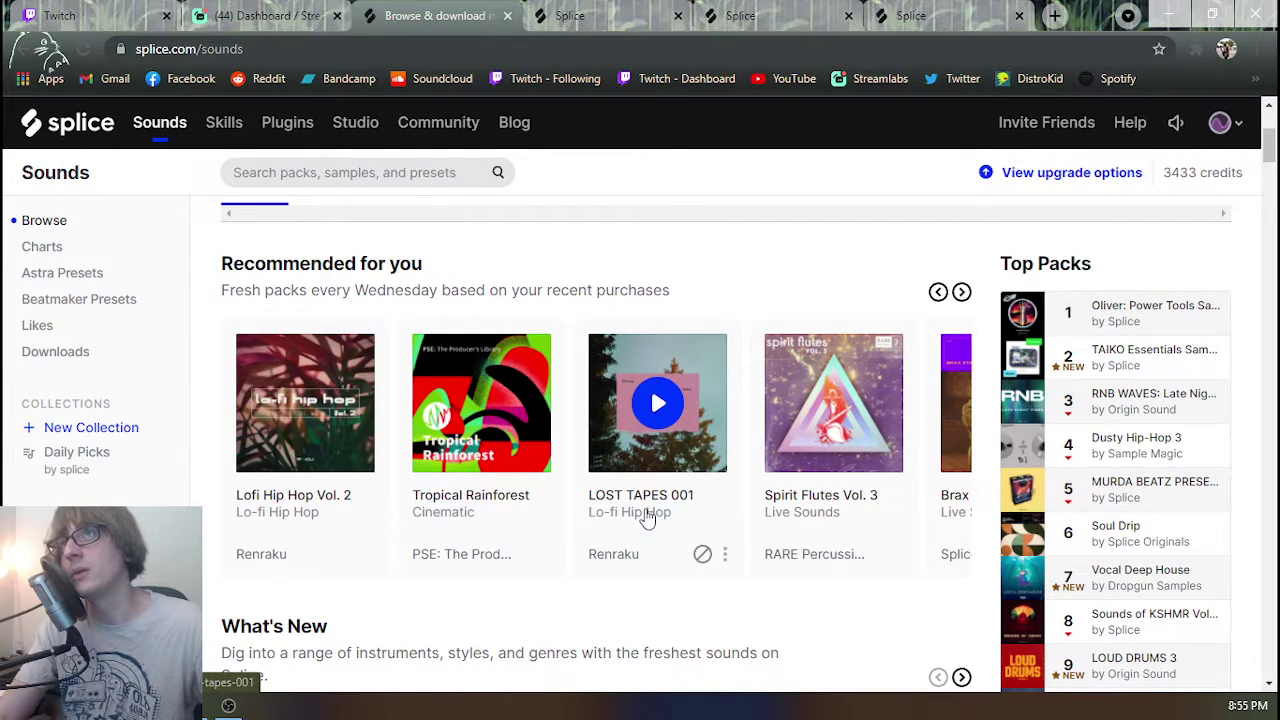
{"action": "middle_click", "coordinate": [688, 472]}
{"action": "left_click", "coordinate": [902, 14]}
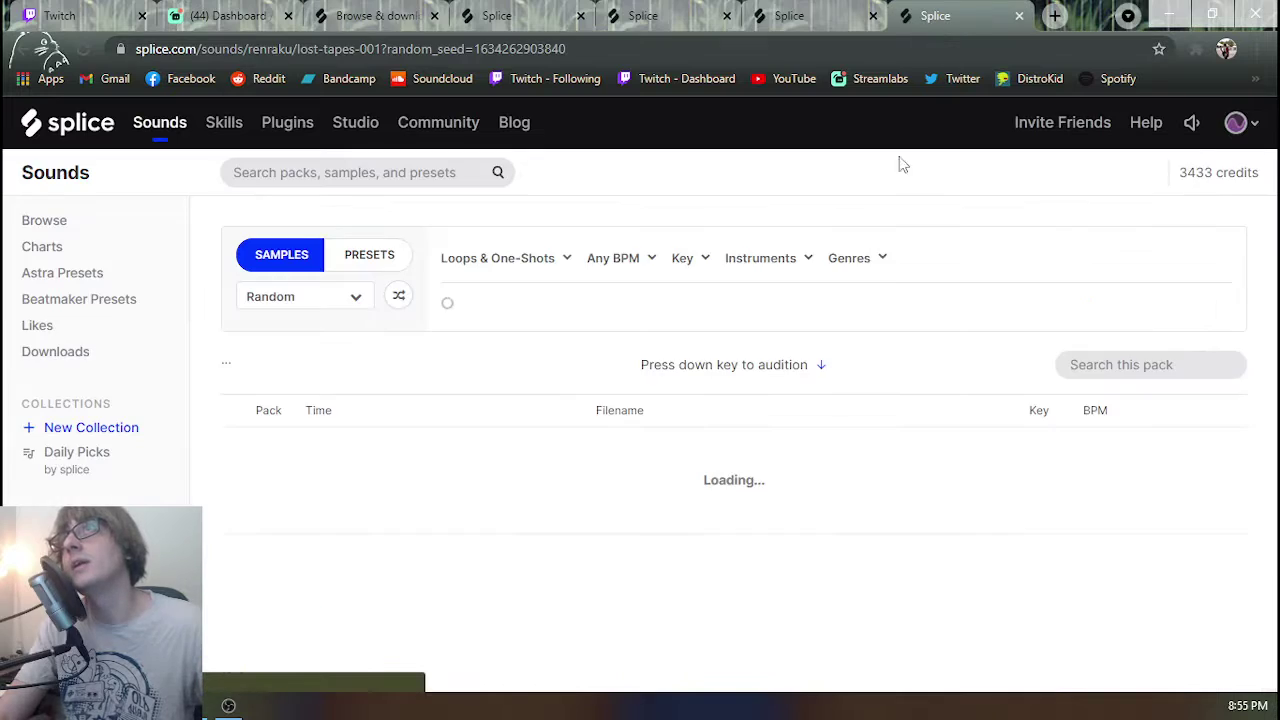
{"action": "scroll", "coordinate": [403, 426], "scroll_direction": "down", "scroll_amount": 6}
{"action": "scroll", "coordinate": [400, 460], "scroll_direction": "up", "scroll_amount": 1}
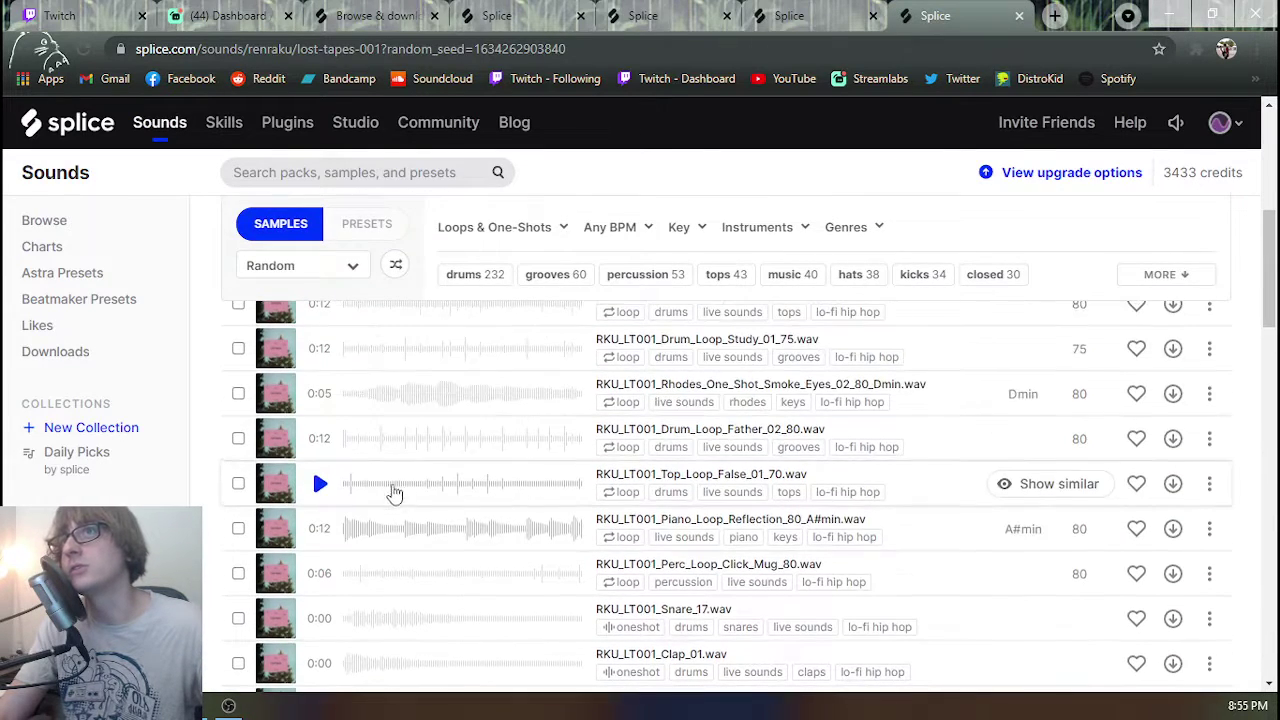
{"action": "left_click", "coordinate": [318, 396]}
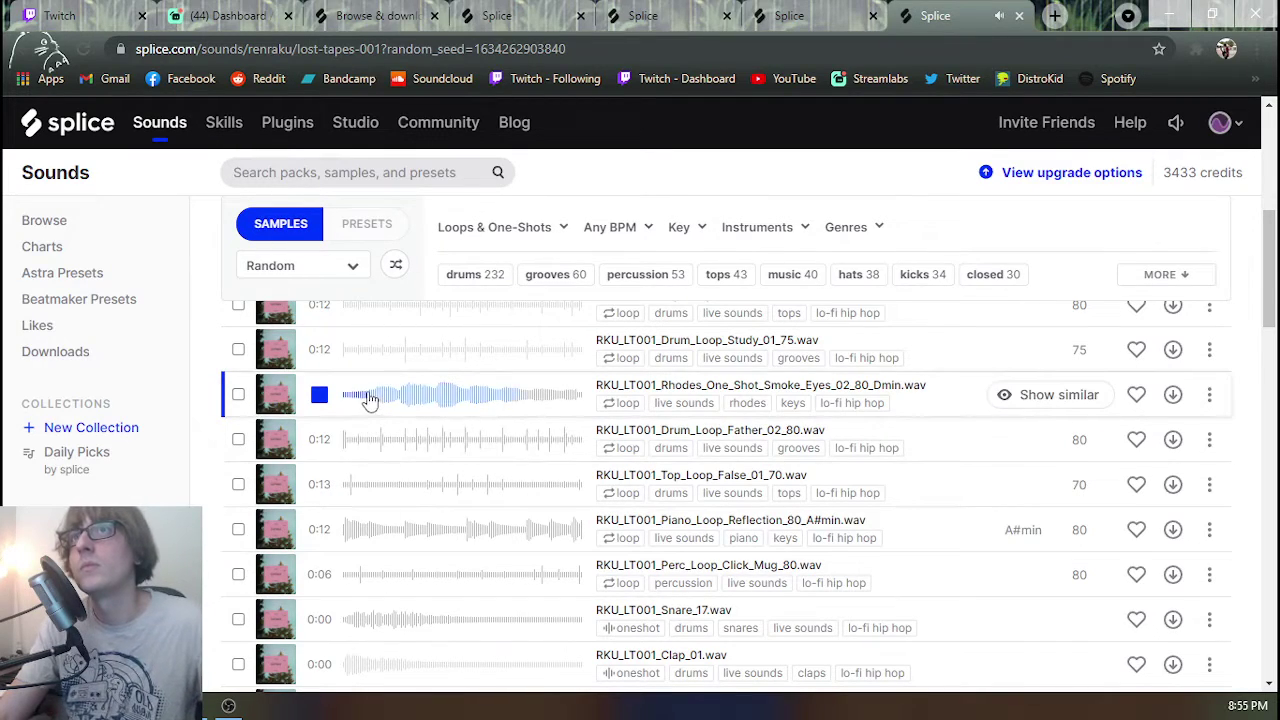
- Audition the loop RKU_LT001_Top_Loop_Hoodie_02_80.wav in the LOST TAPES 001 pack
{"action": "scroll", "coordinate": [335, 355], "scroll_direction": "up", "scroll_amount": 3}
{"action": "left_click", "coordinate": [319, 588]}
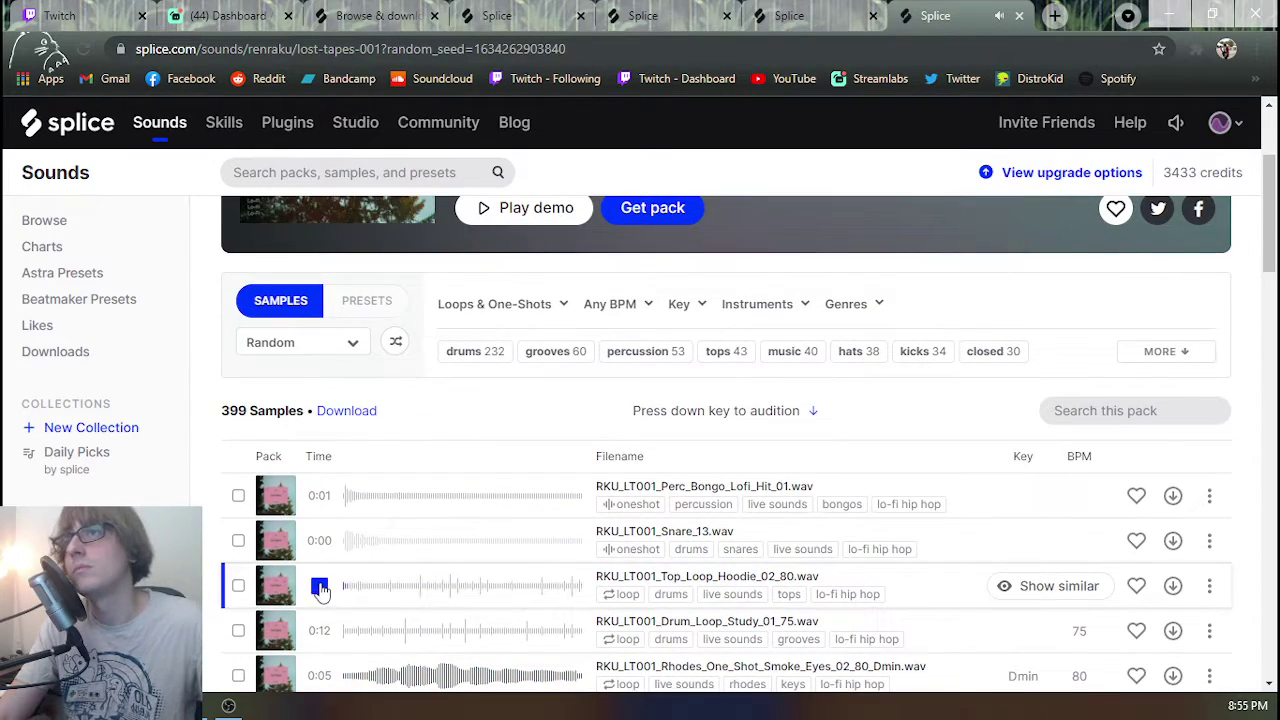
{"action": "scroll", "coordinate": [320, 588], "scroll_direction": "down", "scroll_amount": 1}
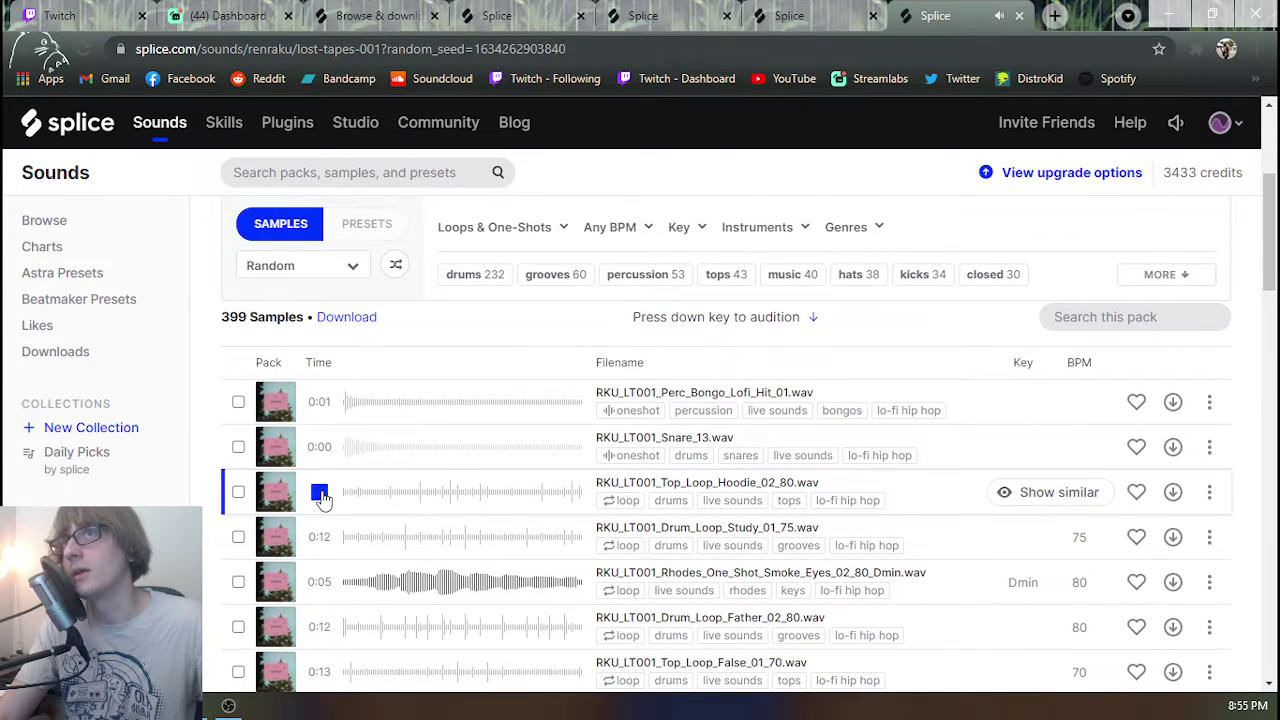
{"action": "scroll", "coordinate": [322, 500], "scroll_direction": "down", "scroll_amount": 3}
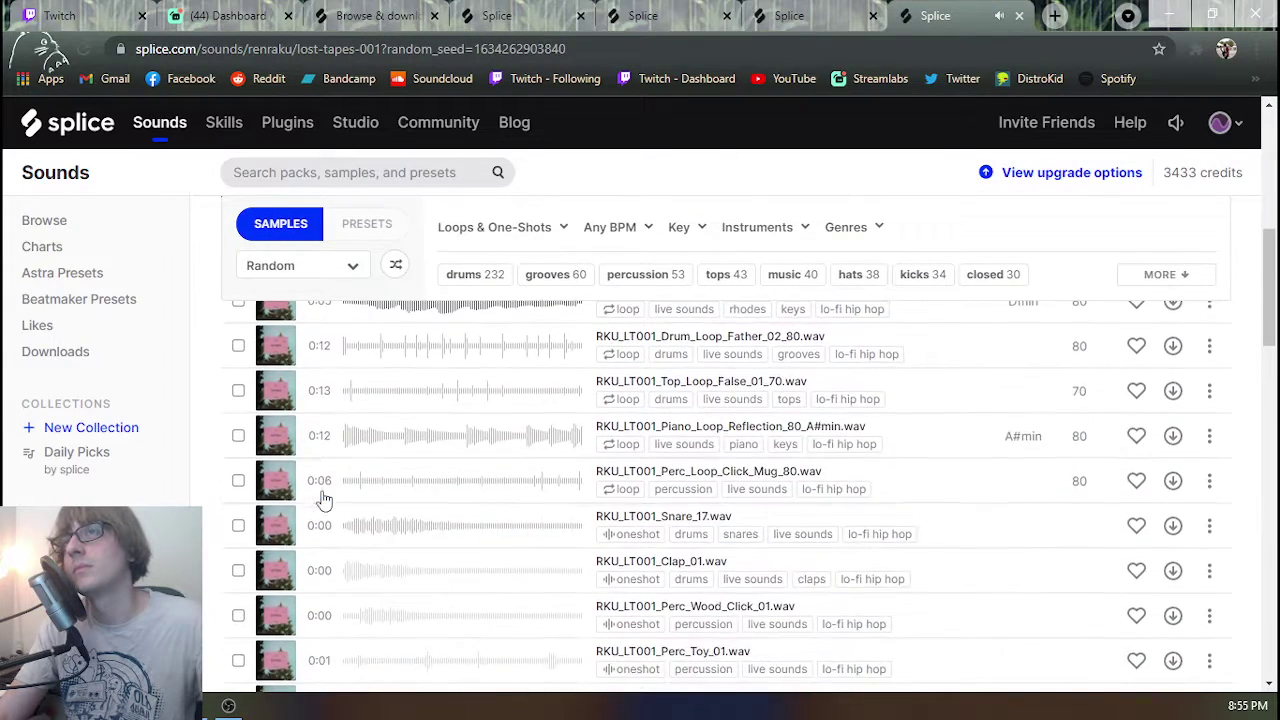
{"action": "scroll", "coordinate": [314, 505], "scroll_direction": "up", "scroll_amount": 2}
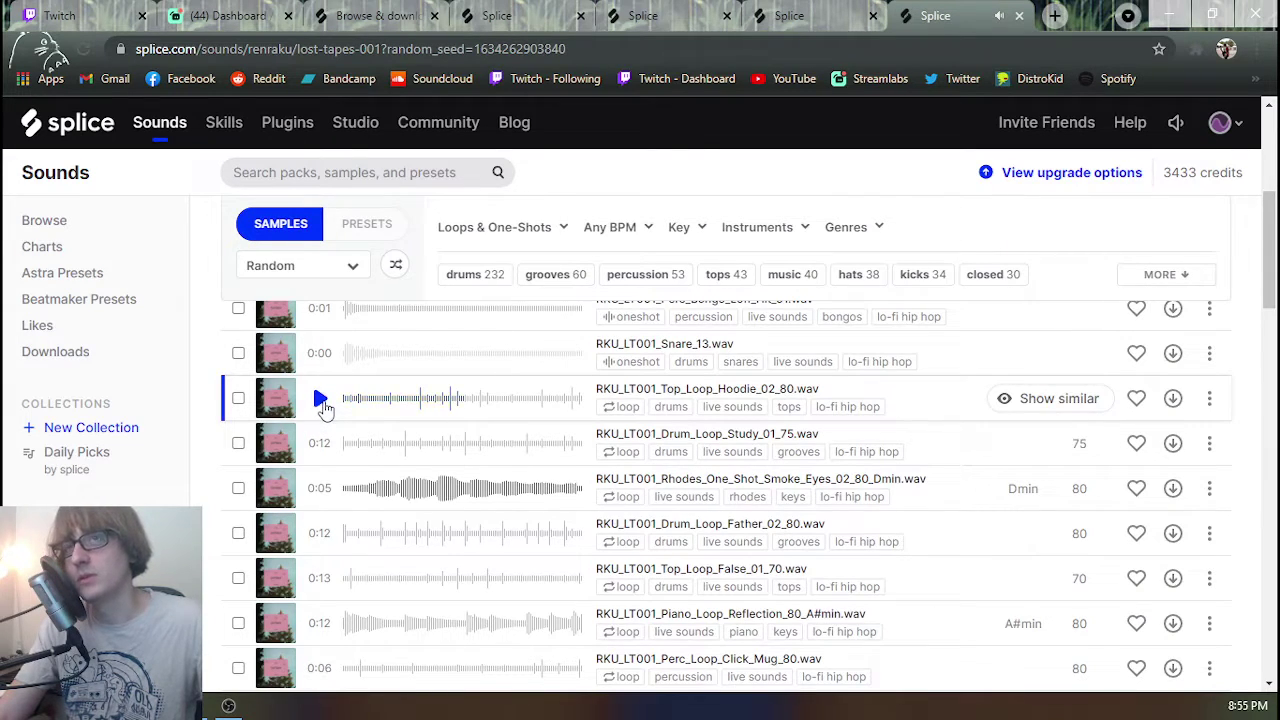
- Audition the pack's one-shots Perc_Toy_01, Perc_Wood_Click_01, Clap_01, Snare_17, Kick_30 and Perc_Cups_Glasses_01
{"action": "scroll", "coordinate": [322, 405], "scroll_direction": "down", "scroll_amount": 3}
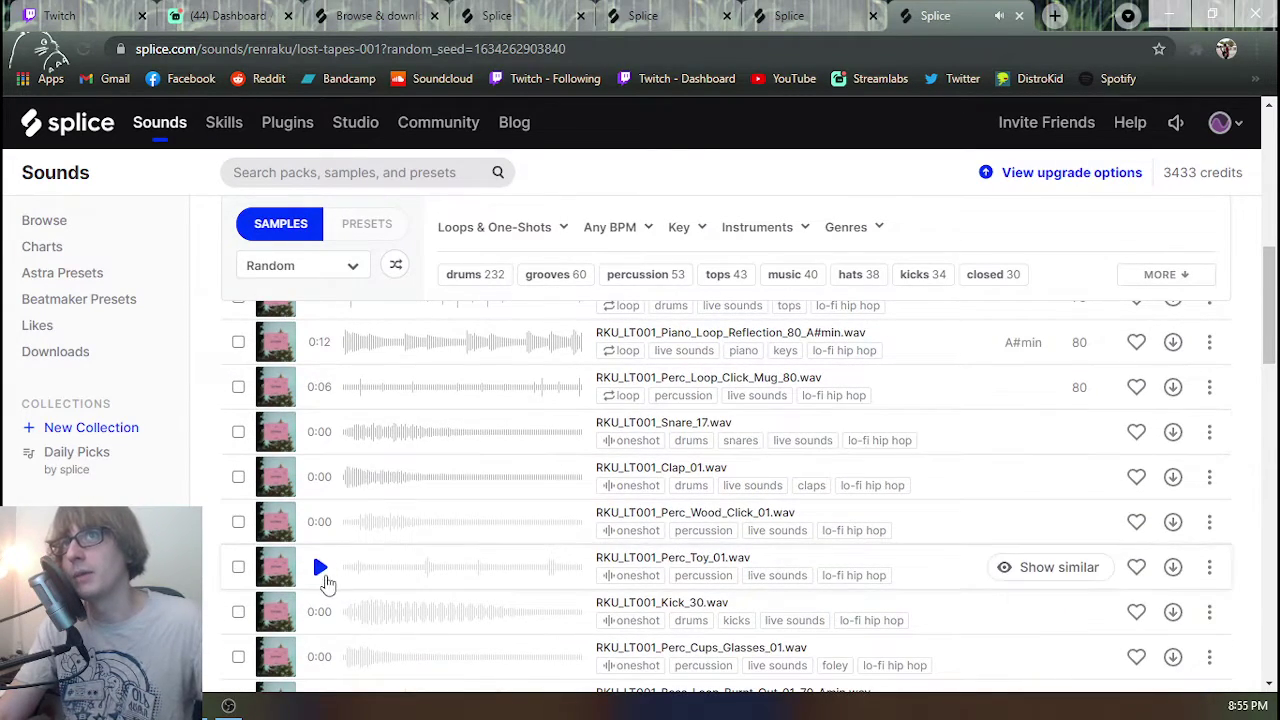
{"action": "left_click", "coordinate": [319, 569]}
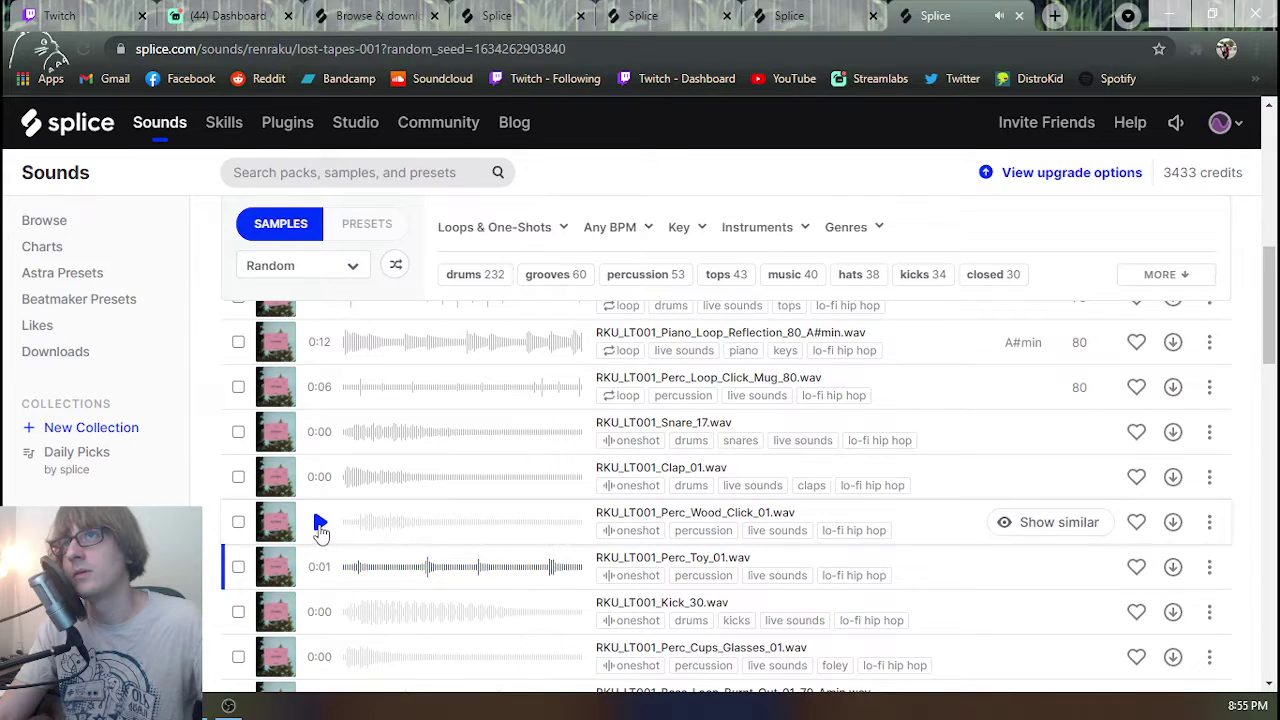
{"action": "left_click", "coordinate": [320, 526]}
{"action": "left_click", "coordinate": [318, 477]}
{"action": "left_click", "coordinate": [320, 433]}
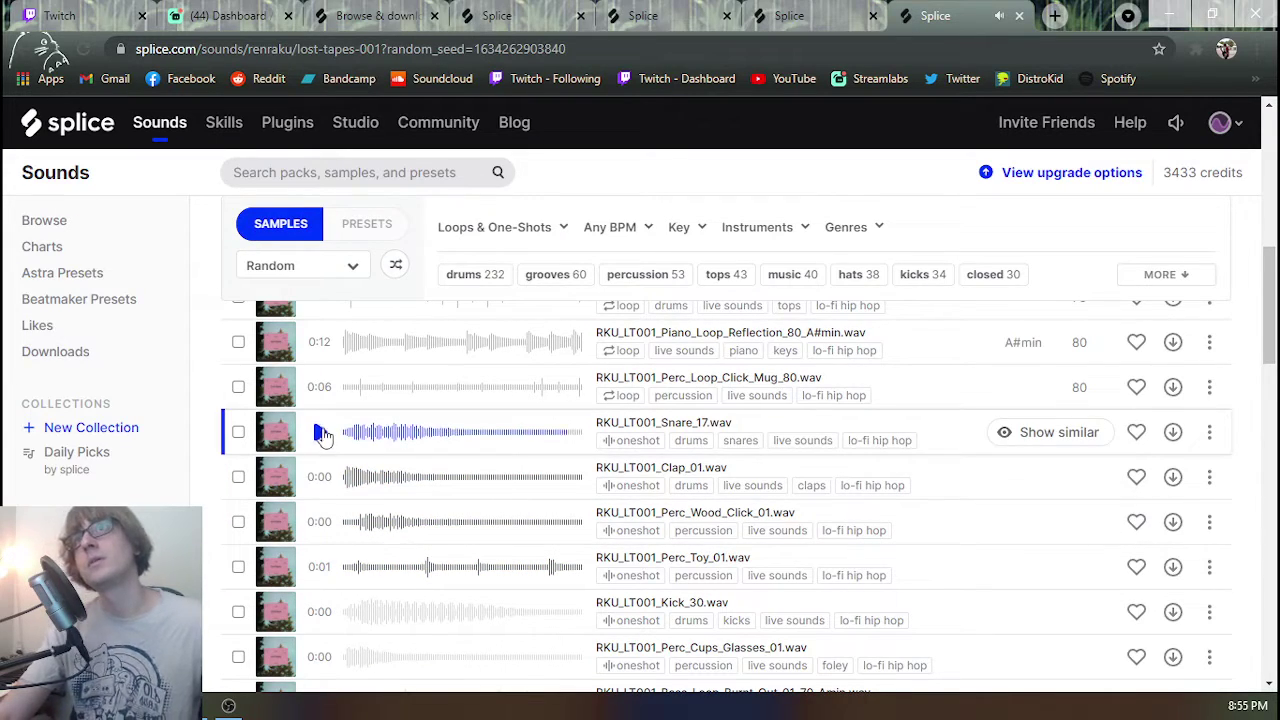
{"action": "left_click", "coordinate": [319, 612]}
{"action": "left_click", "coordinate": [318, 656]}
- Audition the loops Tape_Loop_Afternoon, Trumpet_Loop_Cityscape and Top_Loop_Brains_01, and close the LOST TAPES 001 pack
{"action": "scroll", "coordinate": [322, 648], "scroll_direction": "down", "scroll_amount": 5}
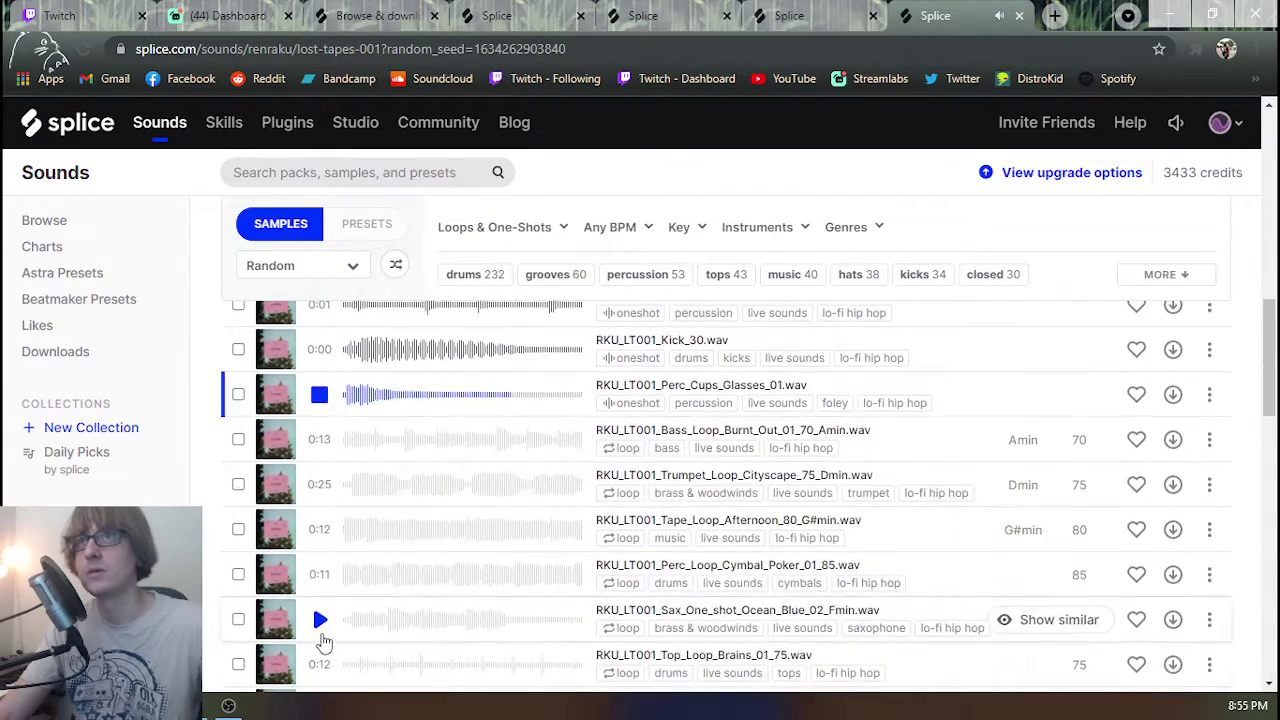
{"action": "left_click", "coordinate": [319, 529]}
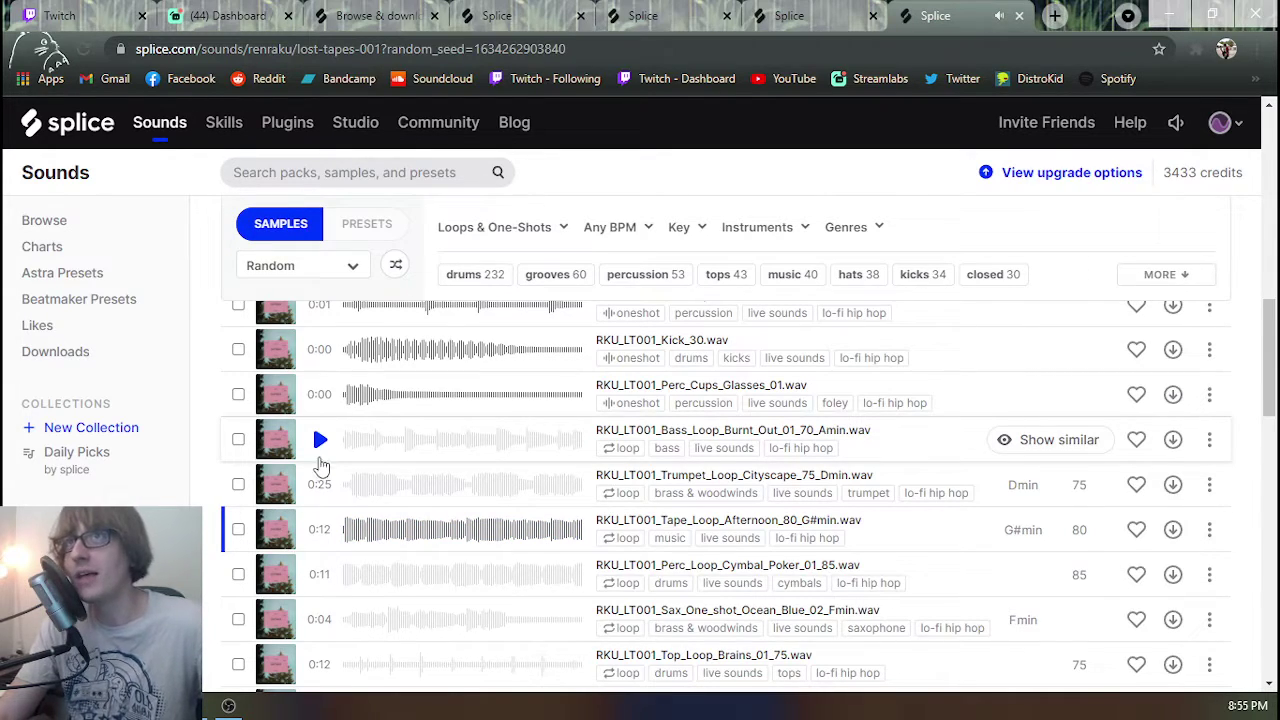
{"action": "left_click", "coordinate": [319, 486]}
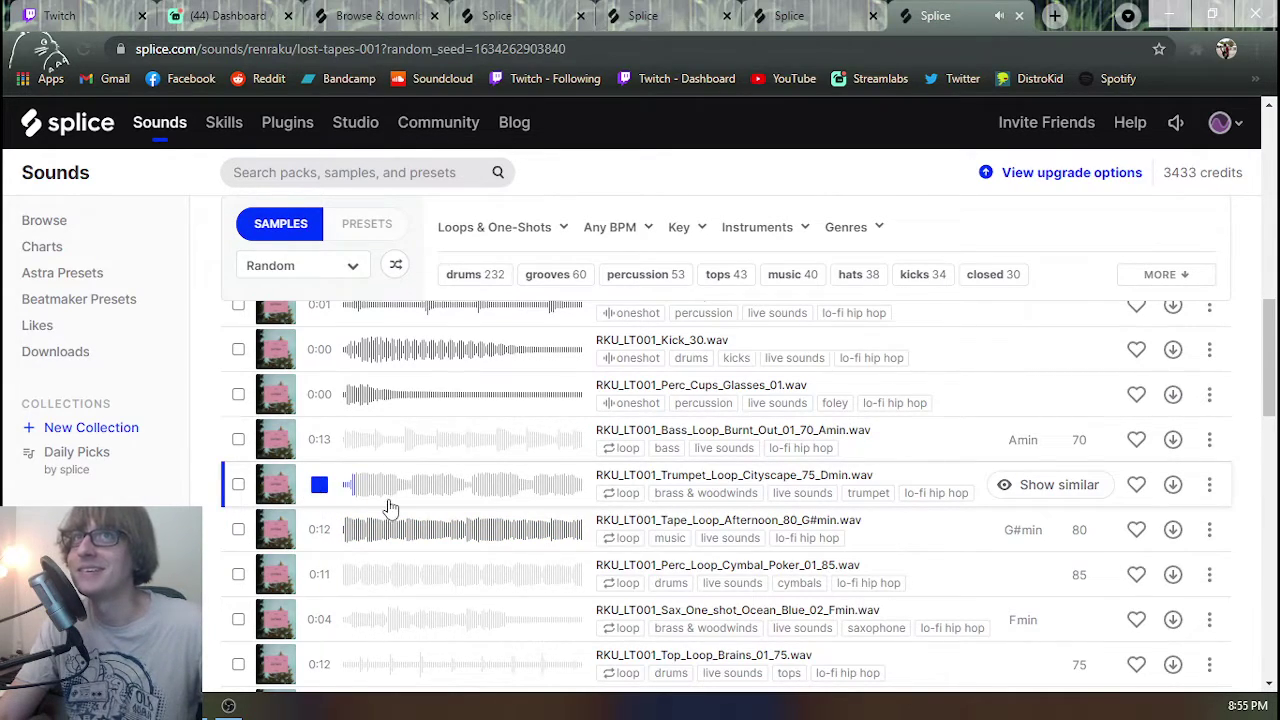
{"action": "left_click", "coordinate": [318, 486]}
{"action": "scroll", "coordinate": [340, 530], "scroll_direction": "down", "scroll_amount": 1}
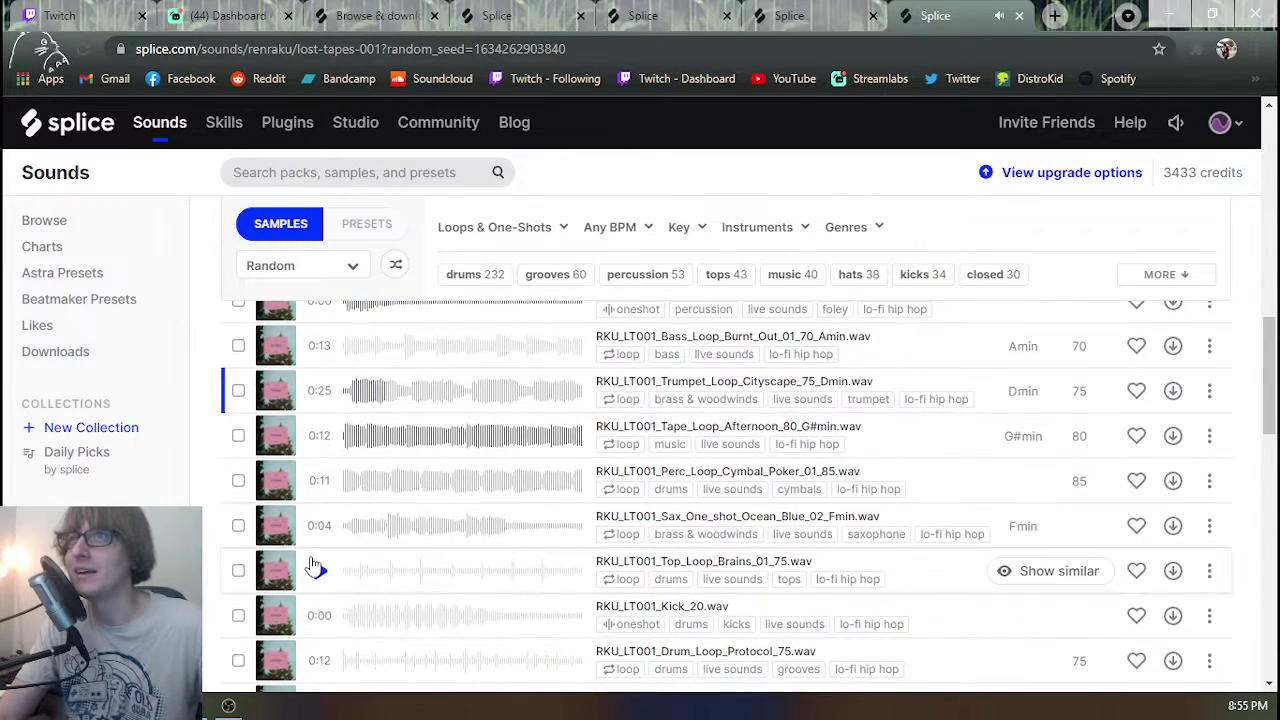
{"action": "left_click", "coordinate": [317, 574]}
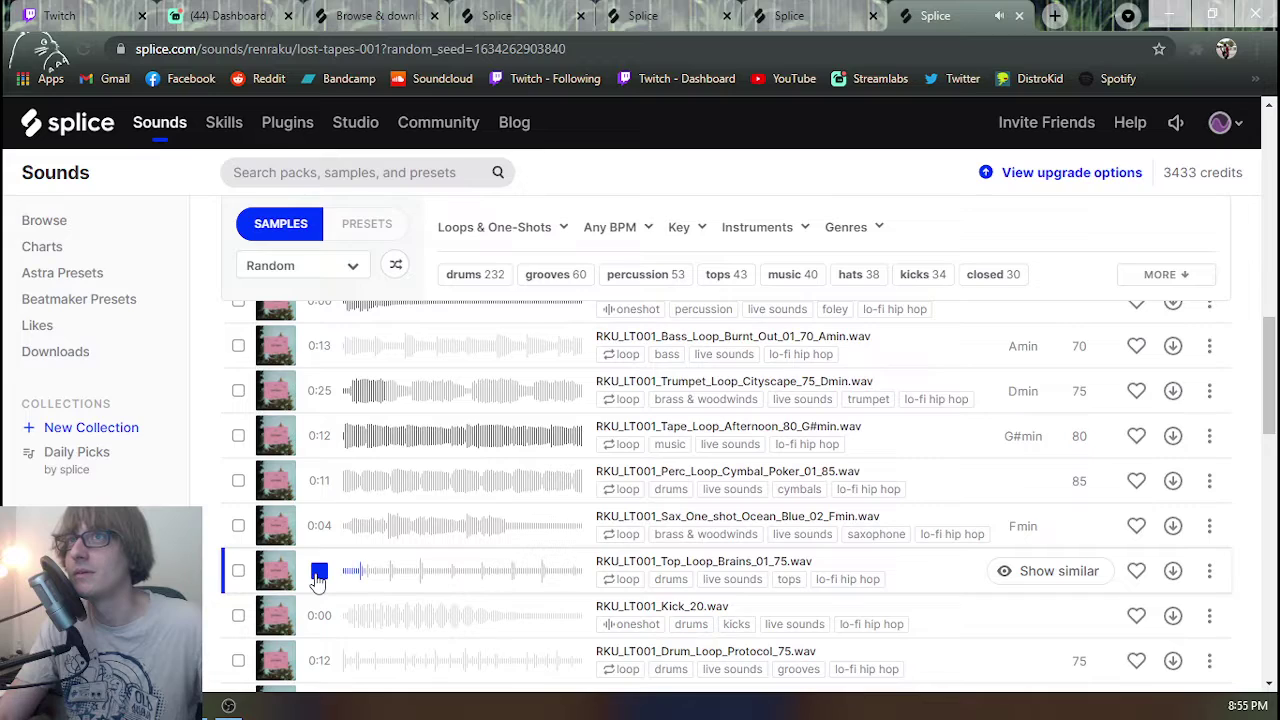
{"action": "left_click", "coordinate": [1019, 15]}
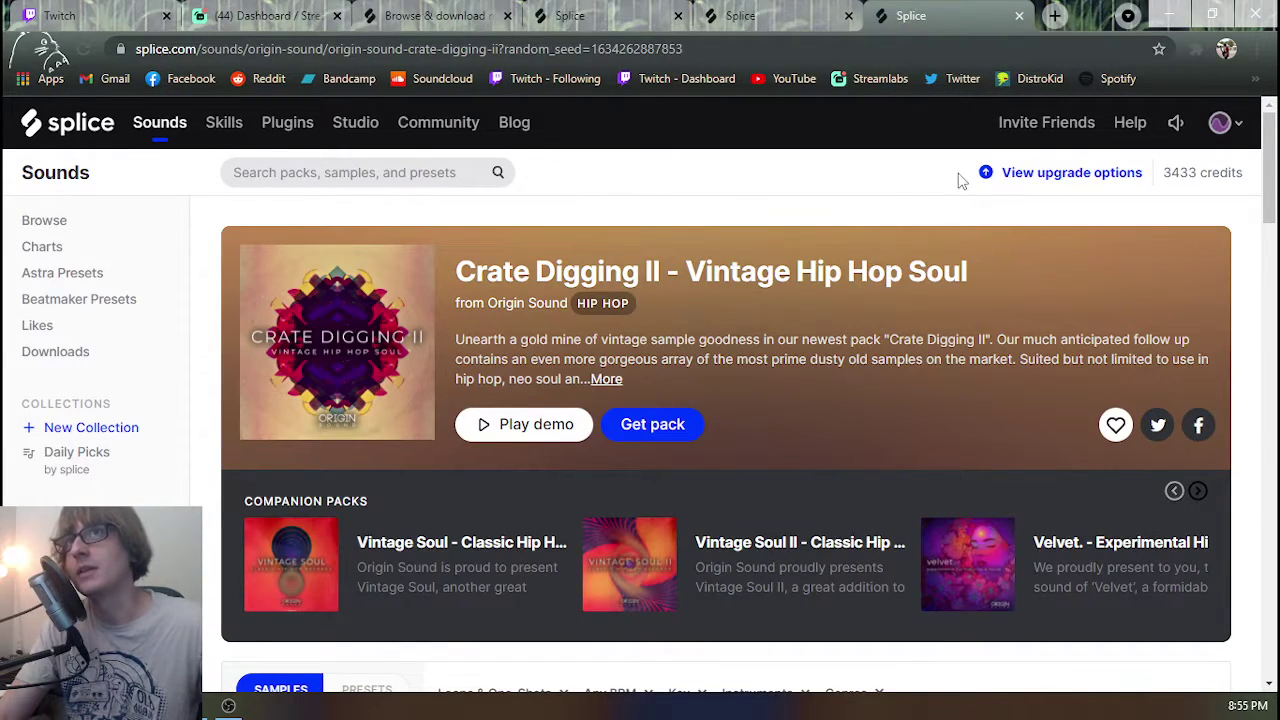
- In the Crate Digging II pack, audition OS_CD2_85_A#min_Golden_Era_Sax.wav and OS_CD2_SFX_110_Dmin_Rev_Key_Sample.wav
{"action": "scroll", "coordinate": [908, 246], "scroll_direction": "down", "scroll_amount": 5}
{"action": "scroll", "coordinate": [586, 337], "scroll_direction": "up", "scroll_amount": 2}
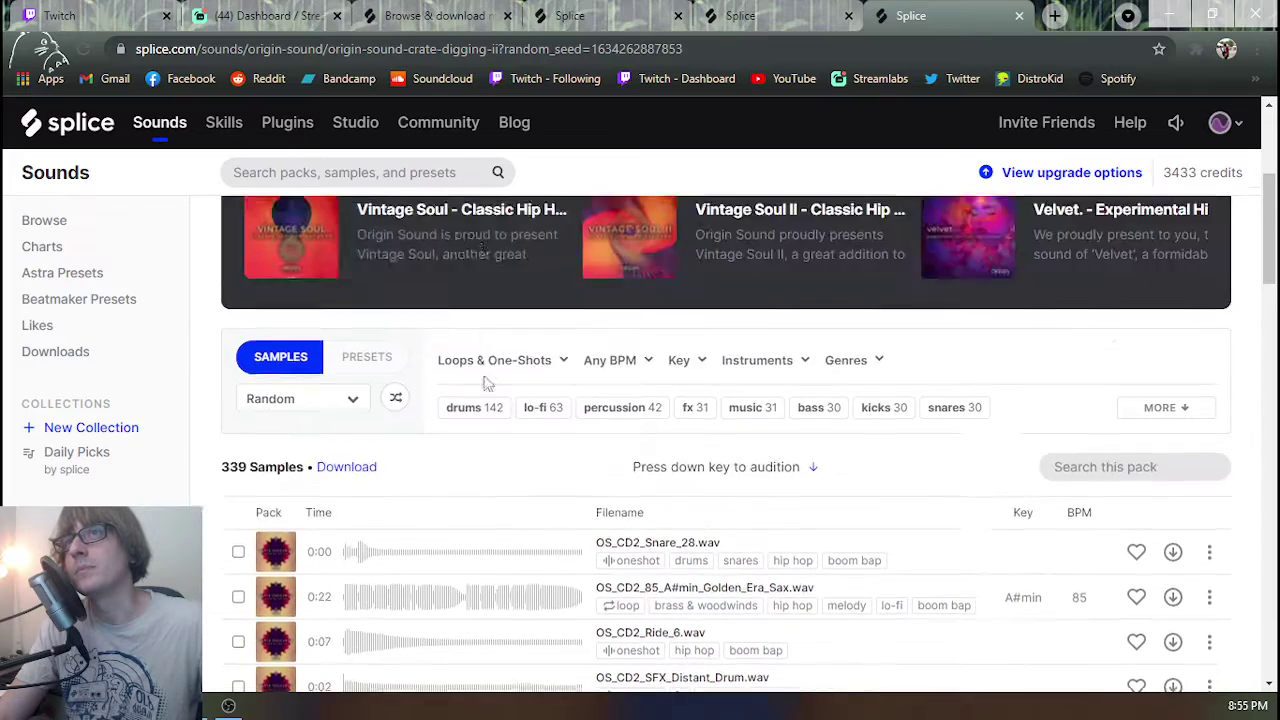
{"action": "scroll", "coordinate": [486, 383], "scroll_direction": "up", "scroll_amount": 2}
{"action": "scroll", "coordinate": [540, 440], "scroll_direction": "up", "scroll_amount": 2}
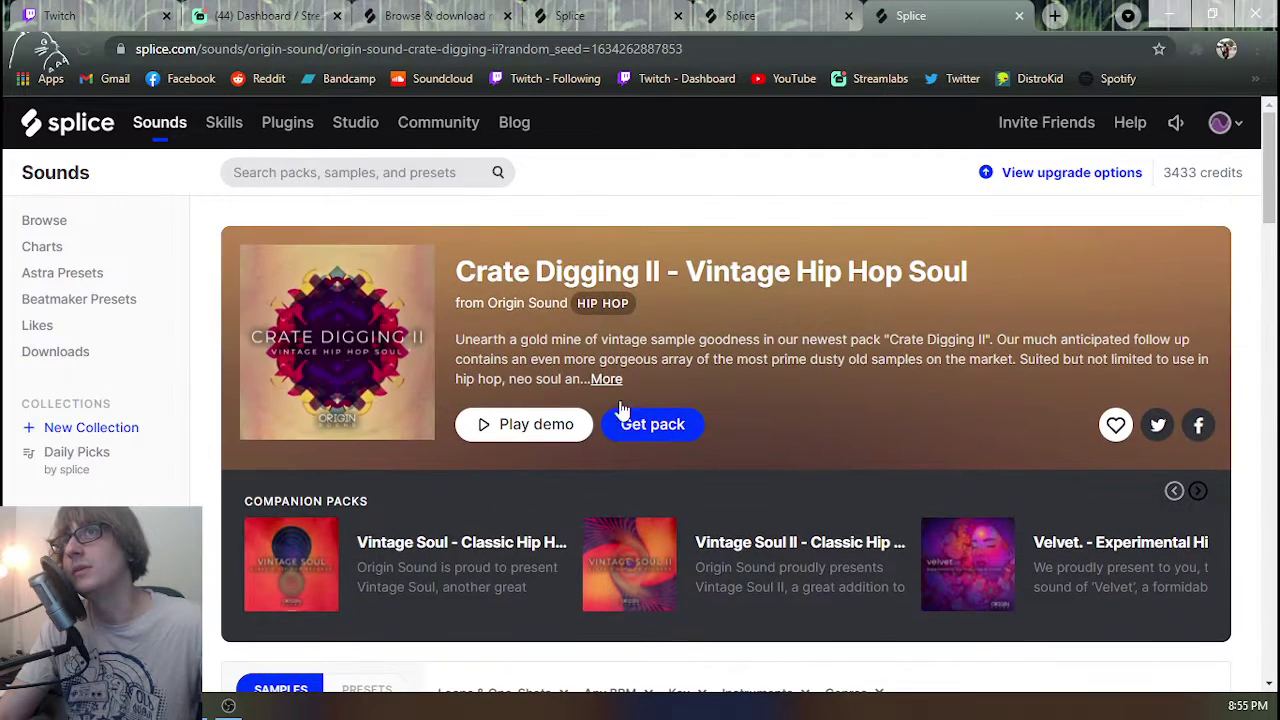
{"action": "scroll", "coordinate": [466, 470], "scroll_direction": "down", "scroll_amount": 5}
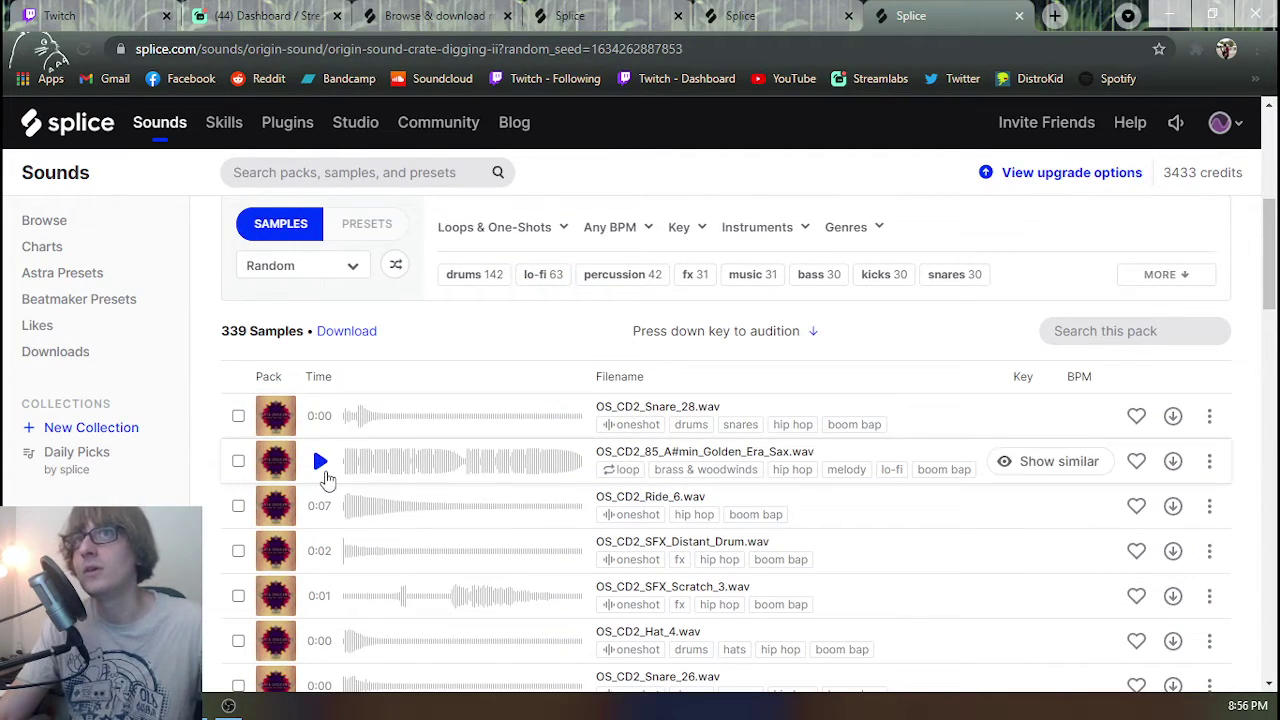
{"action": "left_click", "coordinate": [320, 462]}
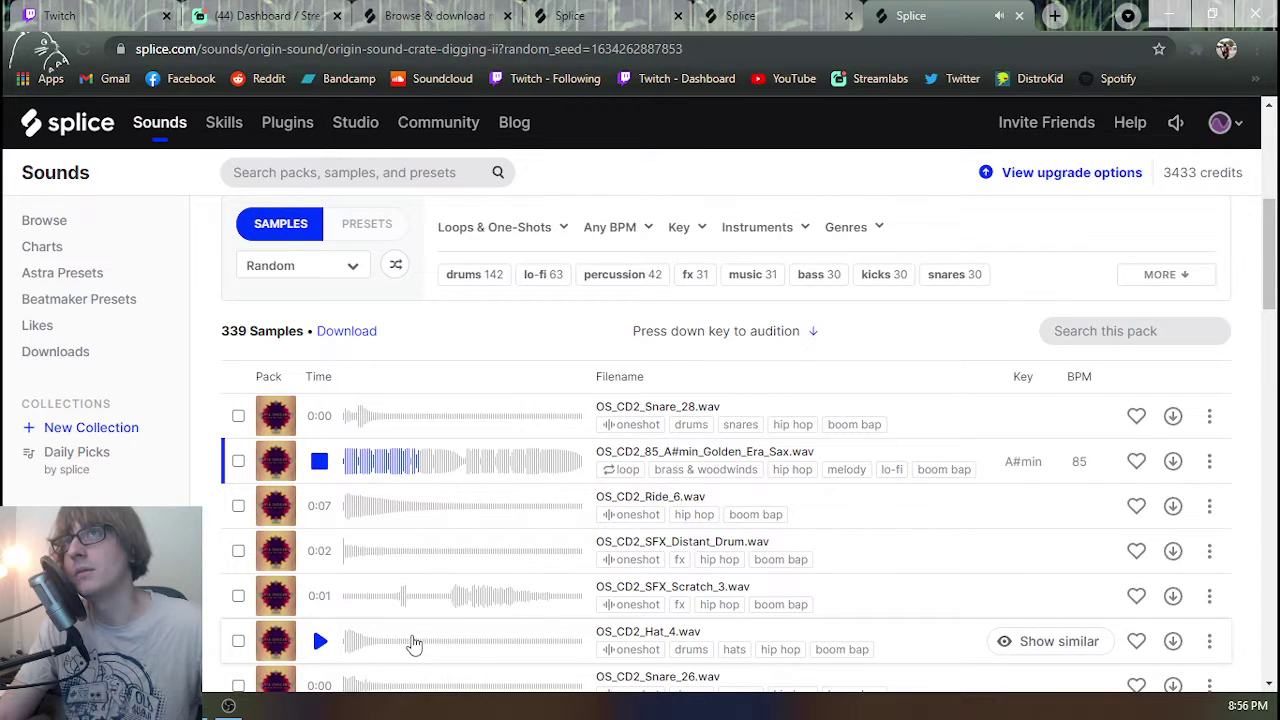
{"action": "scroll", "coordinate": [315, 495], "scroll_direction": "down", "scroll_amount": 3}
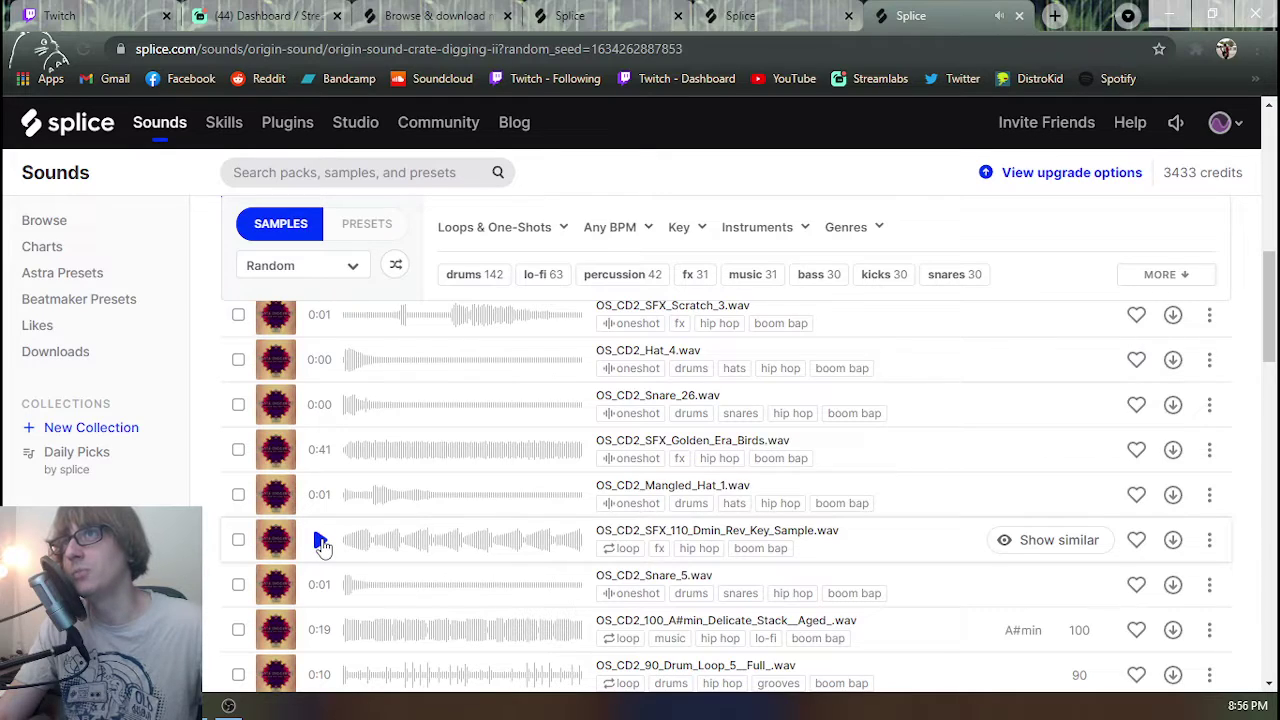
{"action": "left_click", "coordinate": [319, 540]}
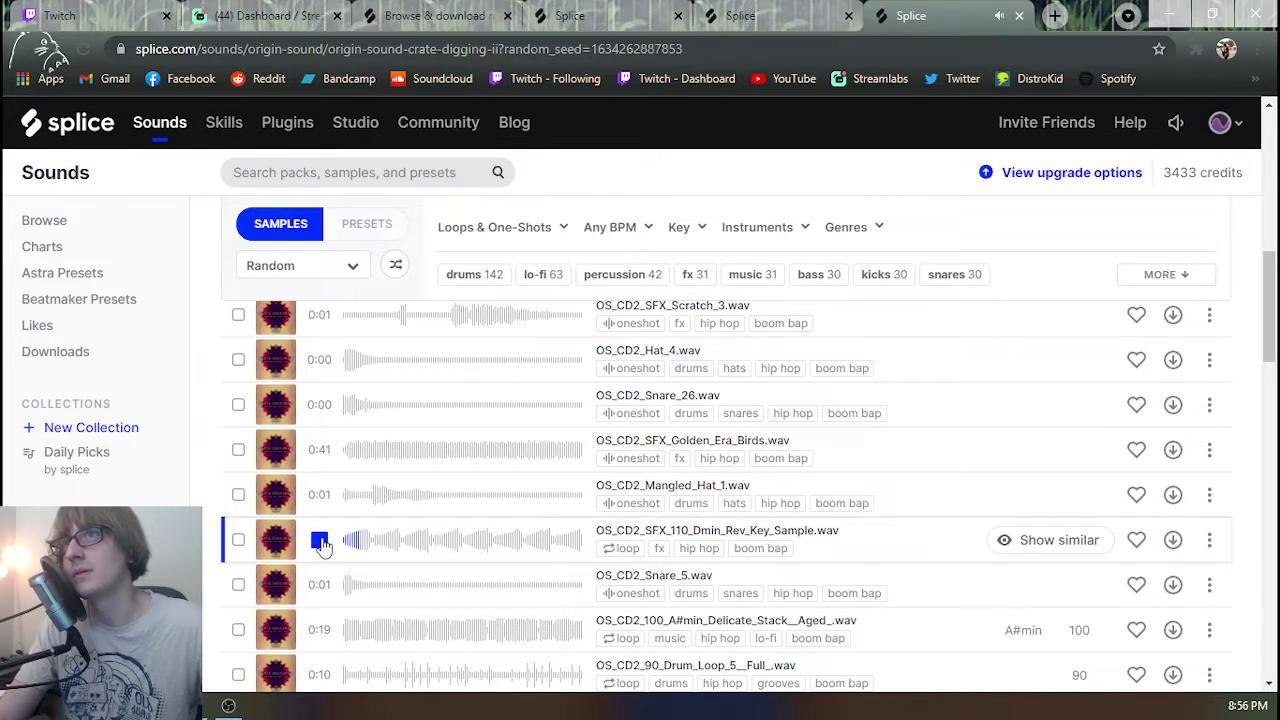
- Audition OS_CD2_100_A#min_Delicate_Stack__Aged_.wav and OS_CD2_90_A#min_Ragtime_Sax.wav, and close the Crate Digging II pack
{"action": "scroll", "coordinate": [319, 540], "scroll_direction": "down", "scroll_amount": 1}
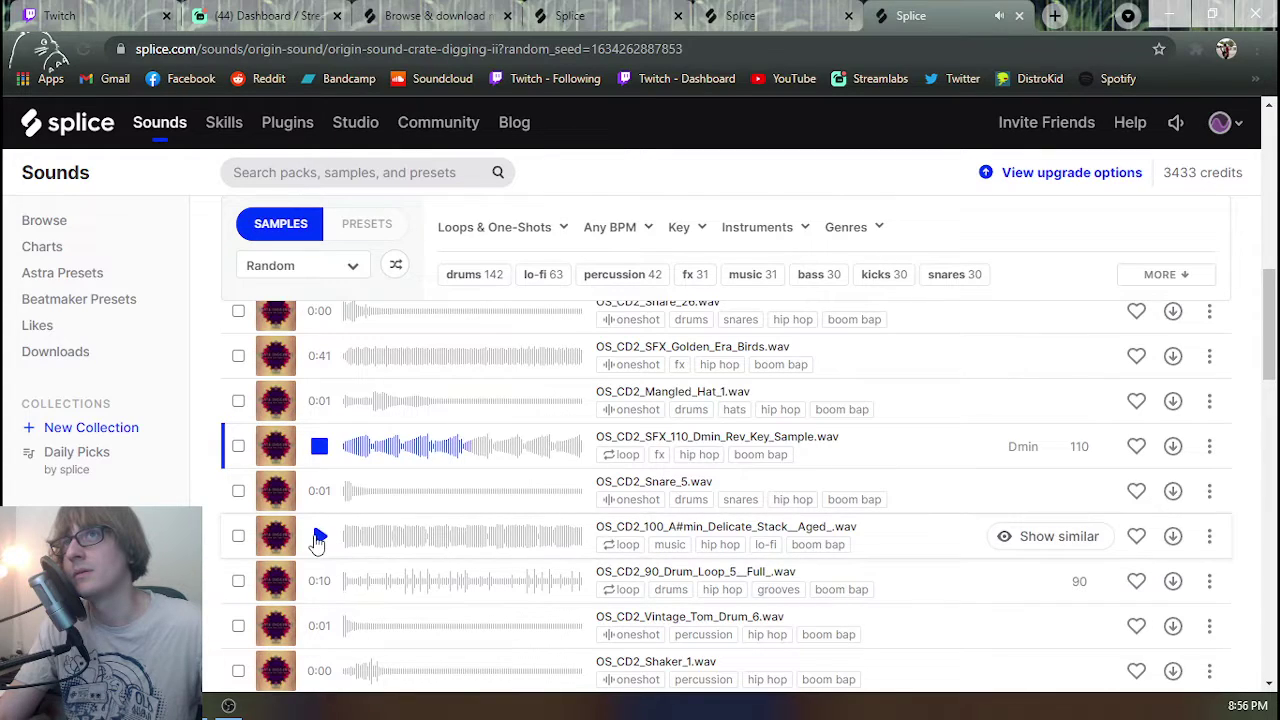
{"action": "left_click", "coordinate": [317, 541]}
{"action": "scroll", "coordinate": [320, 570], "scroll_direction": "down", "scroll_amount": 1}
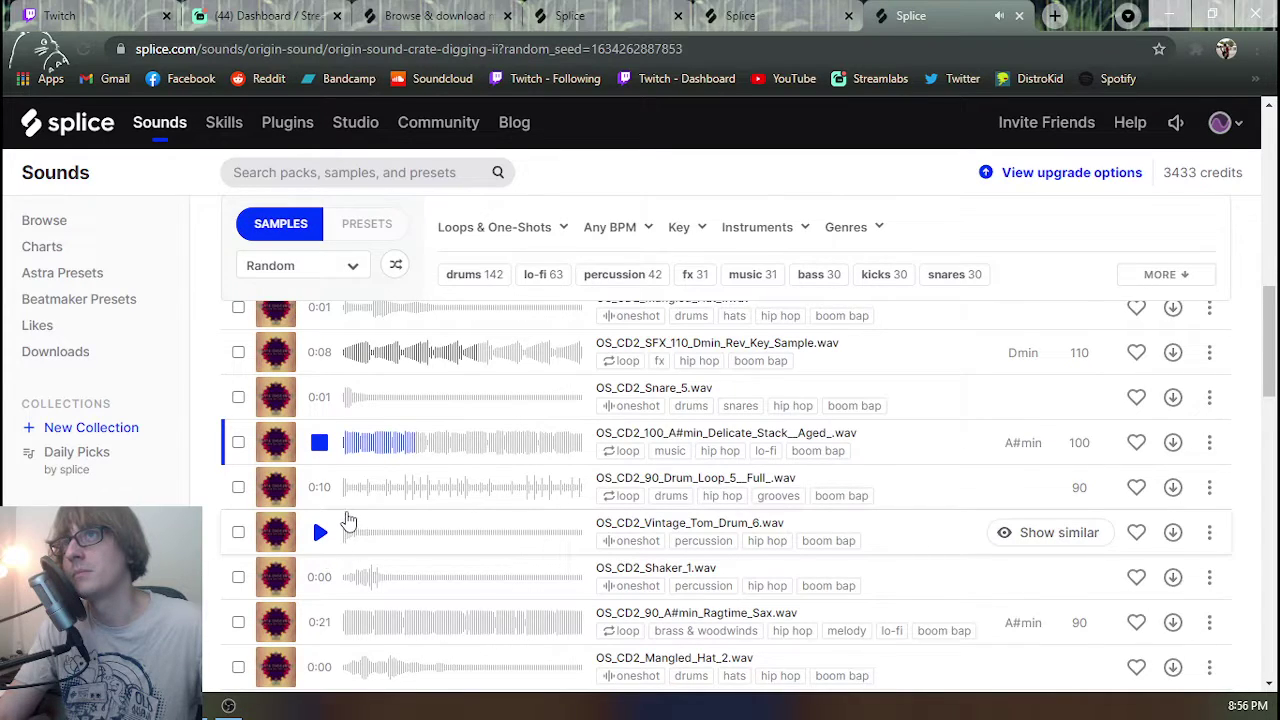
{"action": "left_click", "coordinate": [321, 623]}
{"action": "scroll", "coordinate": [328, 630], "scroll_direction": "down", "scroll_amount": 2}
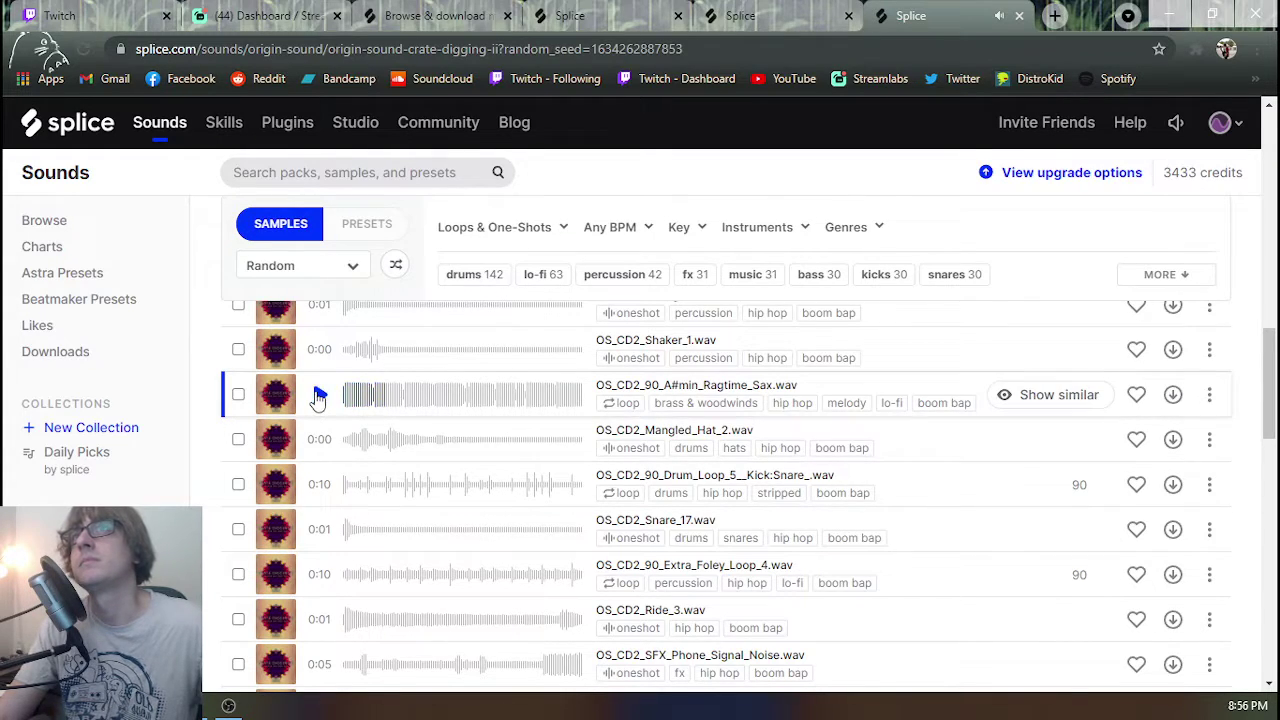
{"action": "scroll", "coordinate": [312, 512], "scroll_direction": "down", "scroll_amount": 2}
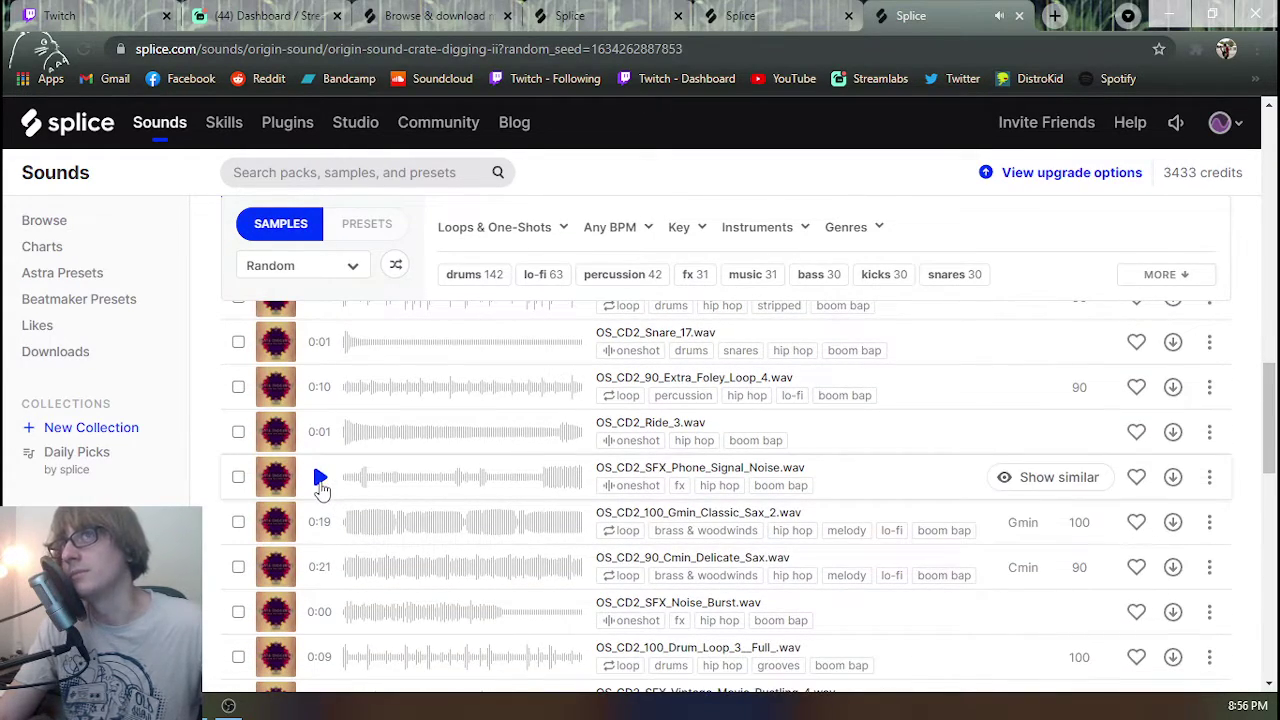
{"action": "left_click", "coordinate": [1019, 15]}
- In the Fresh pack, audition OS_FSH_Wobbly_Hat.wav and OS_FSH_152_B_Plucky_Song_Starter.wav
{"action": "scroll", "coordinate": [386, 449], "scroll_direction": "down", "scroll_amount": 3}
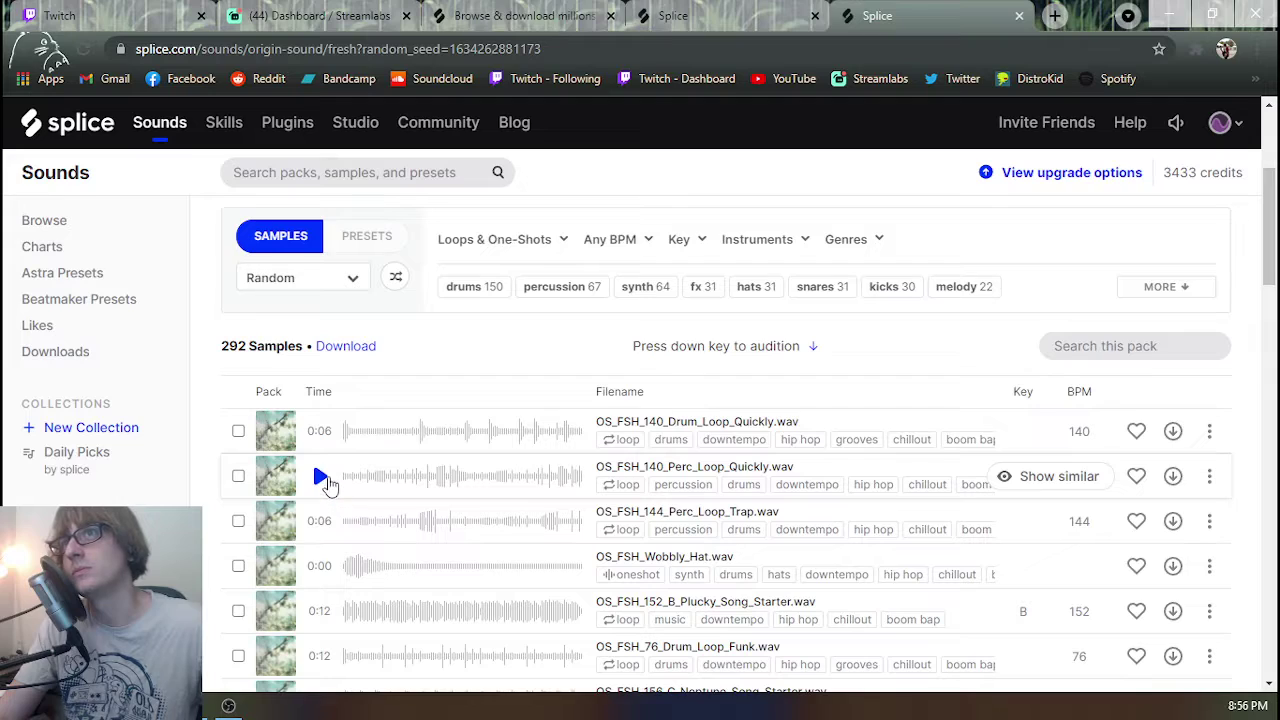
{"action": "left_click", "coordinate": [320, 566]}
{"action": "left_click", "coordinate": [319, 611]}
{"action": "scroll", "coordinate": [314, 640], "scroll_direction": "down", "scroll_amount": 2}
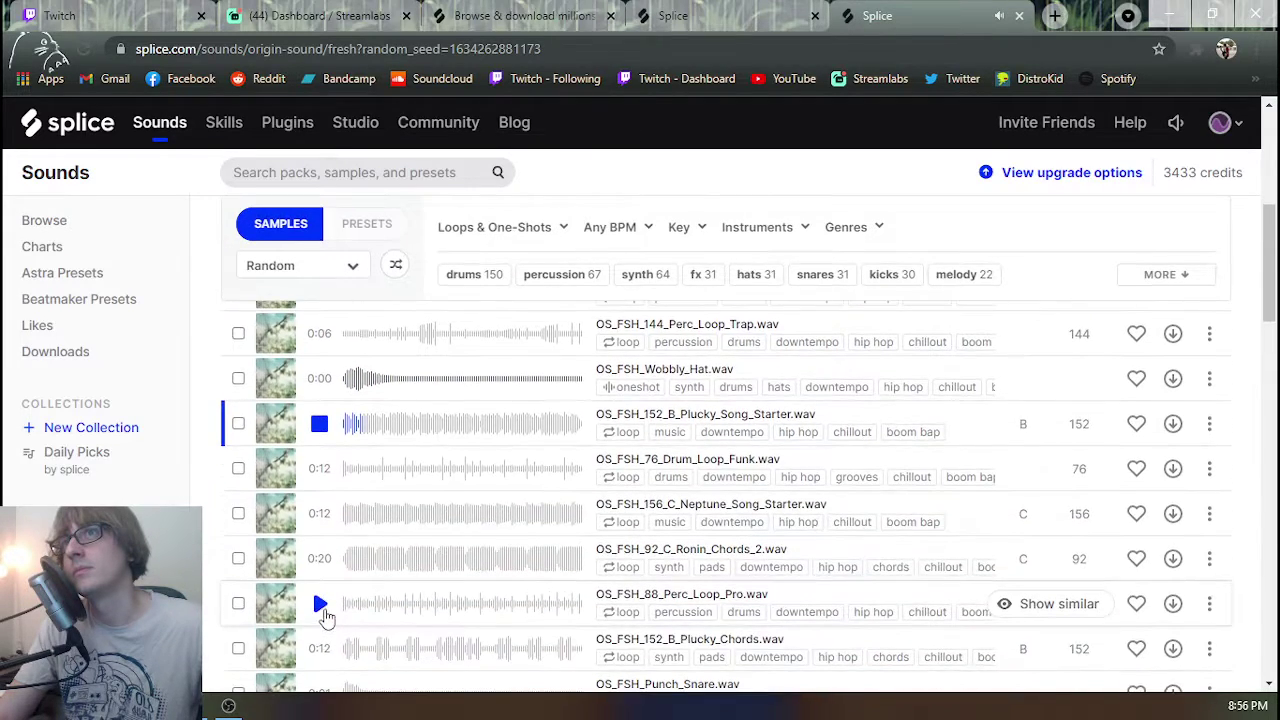
- Audition the loops 156_C_Neptune_Song_Starter, 92_C_Ronin_Chords_2 and 88_Perc_Loop_Pro, and close the Fresh pack
{"action": "left_click", "coordinate": [321, 514]}
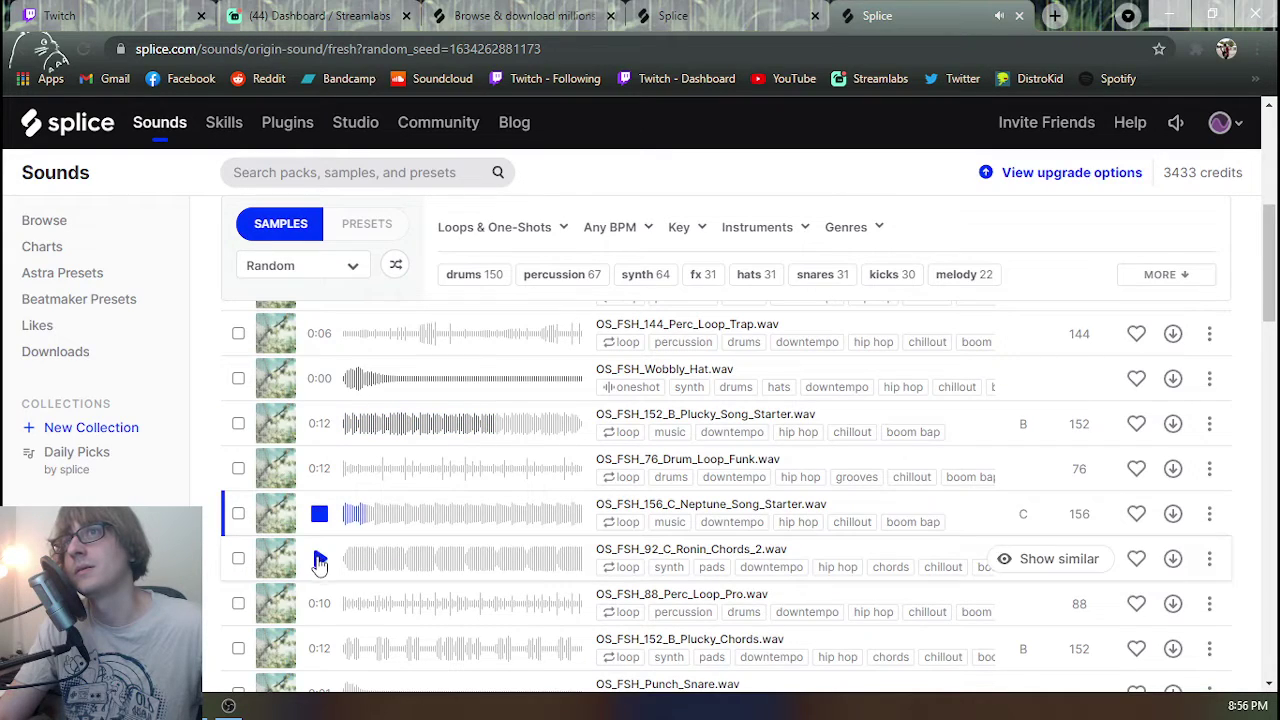
{"action": "left_click", "coordinate": [319, 561]}
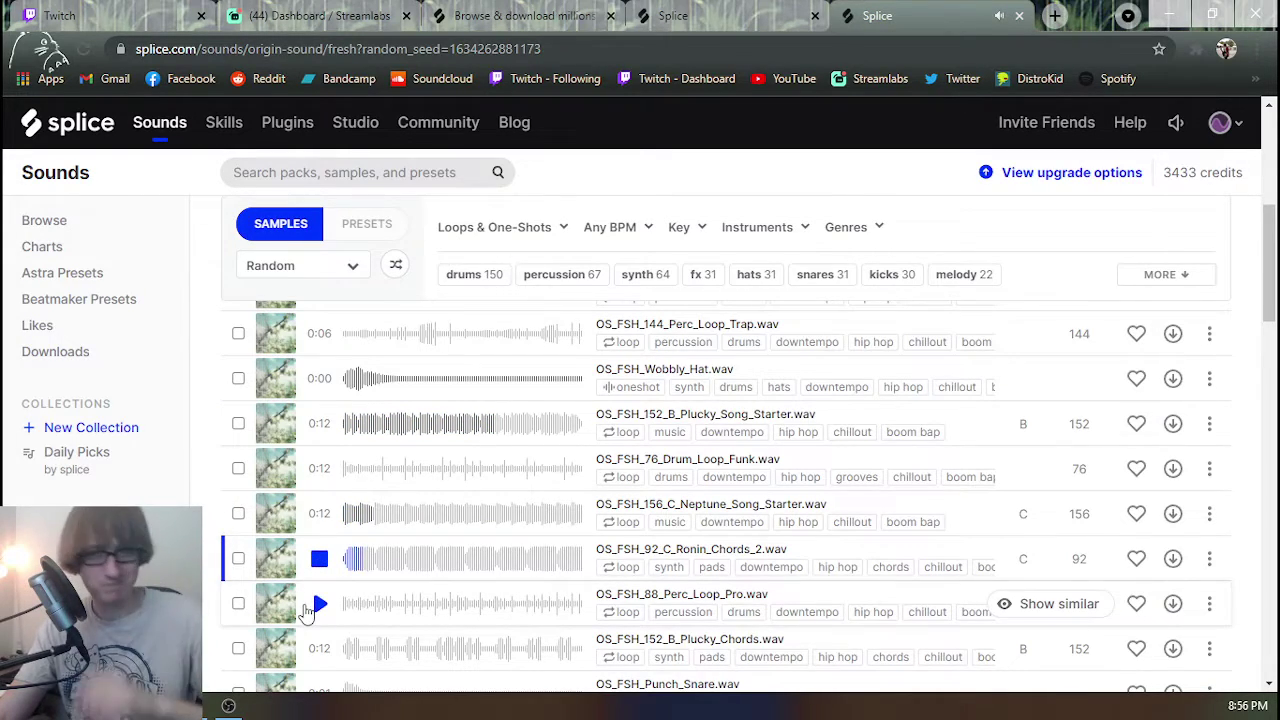
{"action": "left_click", "coordinate": [319, 605]}
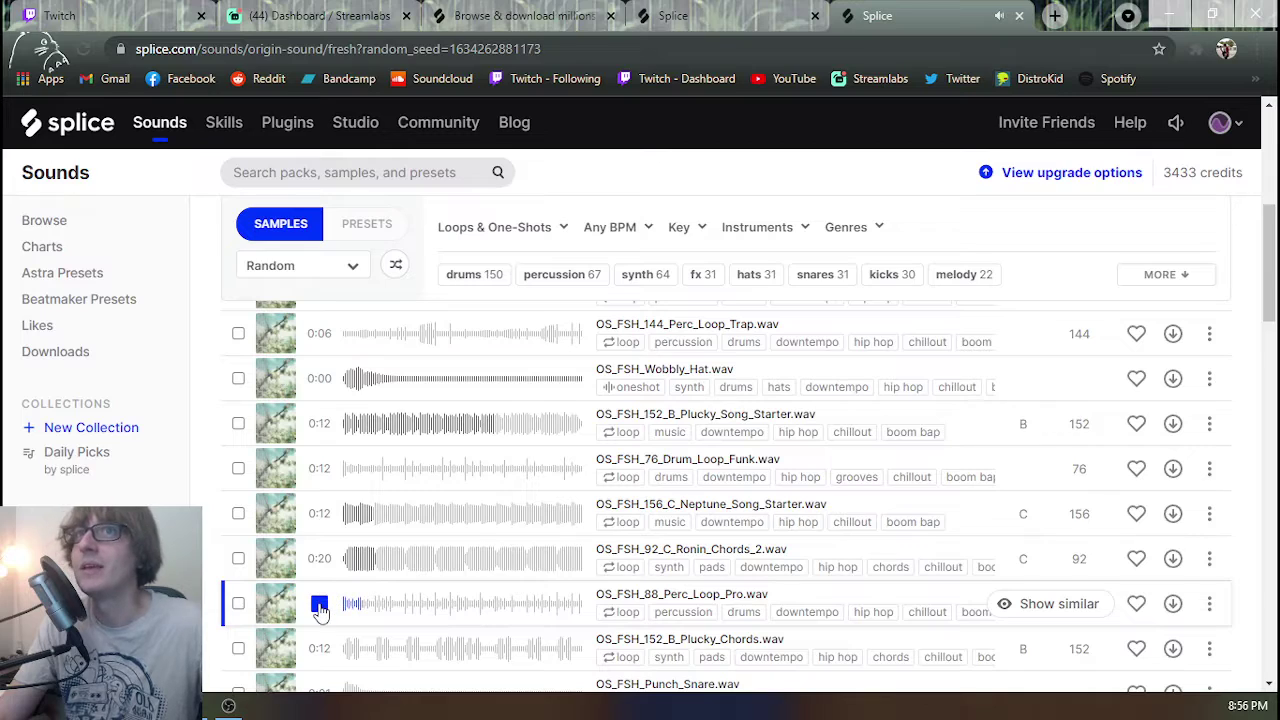
{"action": "key", "text": "ctrl+w"}
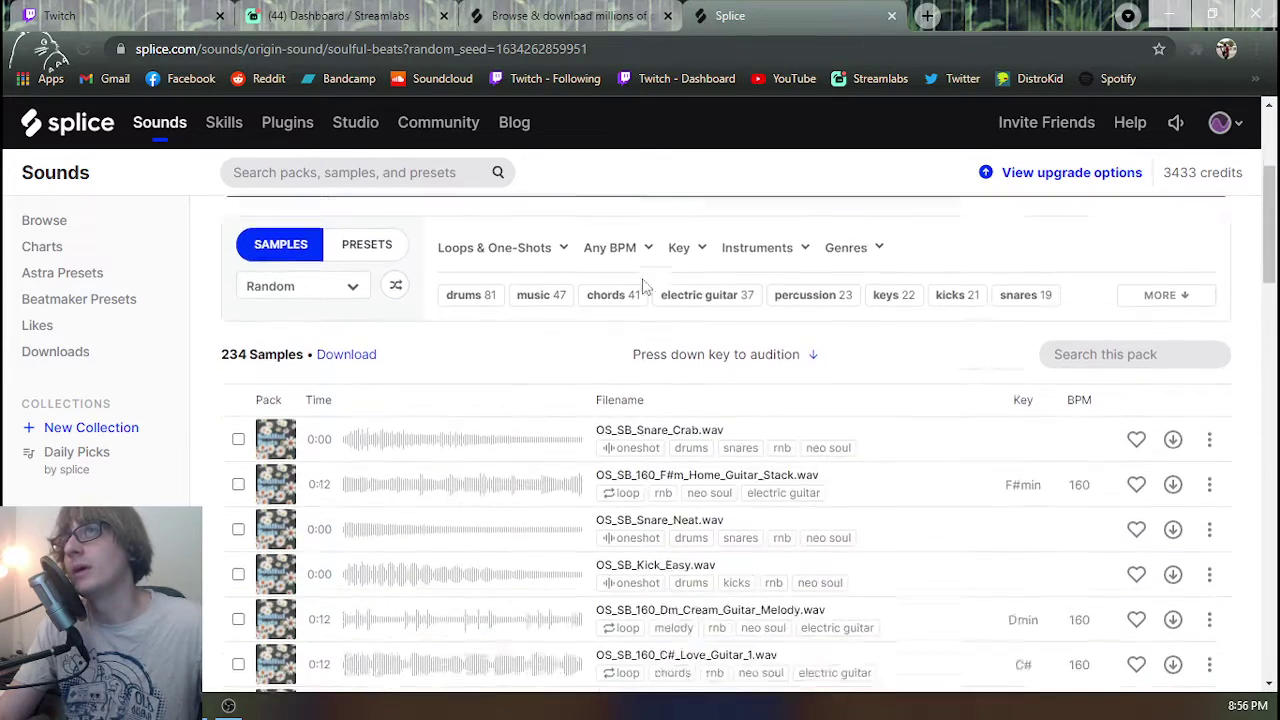
- In the Soulful Beats pack, audition OS_SB_160_F#m_Home_Guitar_Stack.wav and OS_SB_160_C#_Love_Guitar_1.wav
{"action": "scroll", "coordinate": [645, 287], "scroll_direction": "down", "scroll_amount": 1}
{"action": "left_click", "coordinate": [319, 390]}
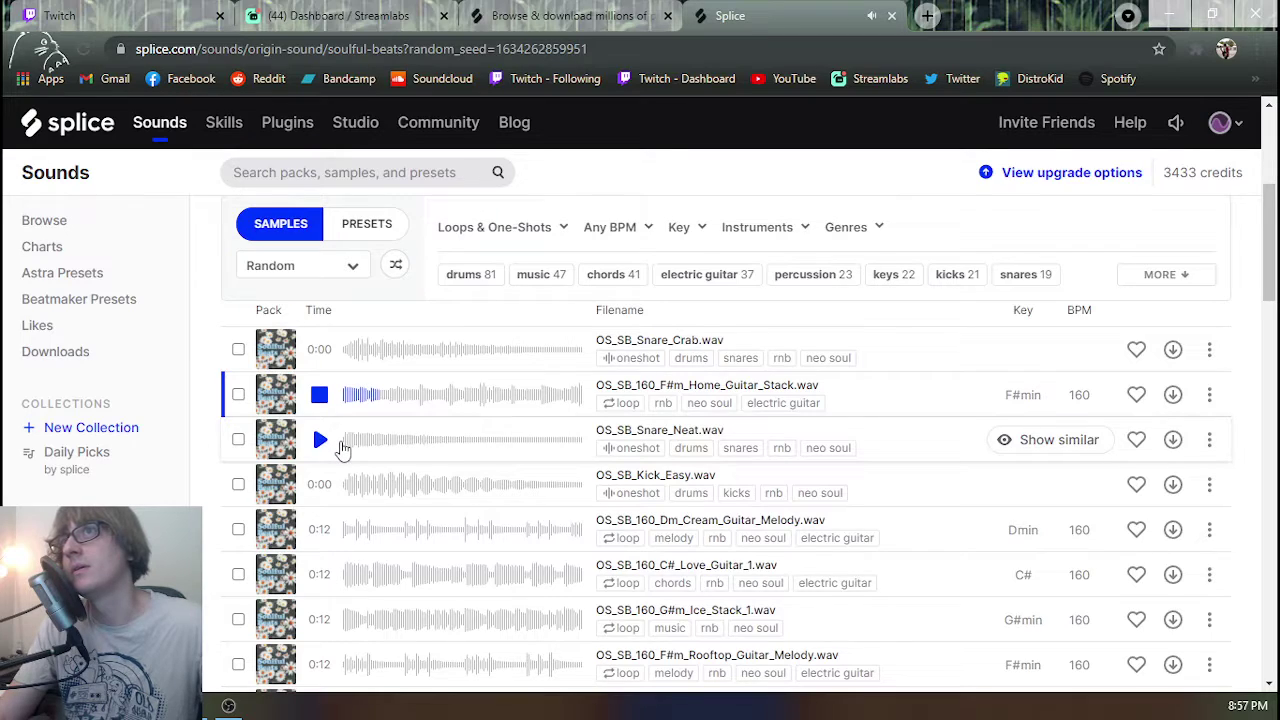
{"action": "left_click", "coordinate": [320, 575]}
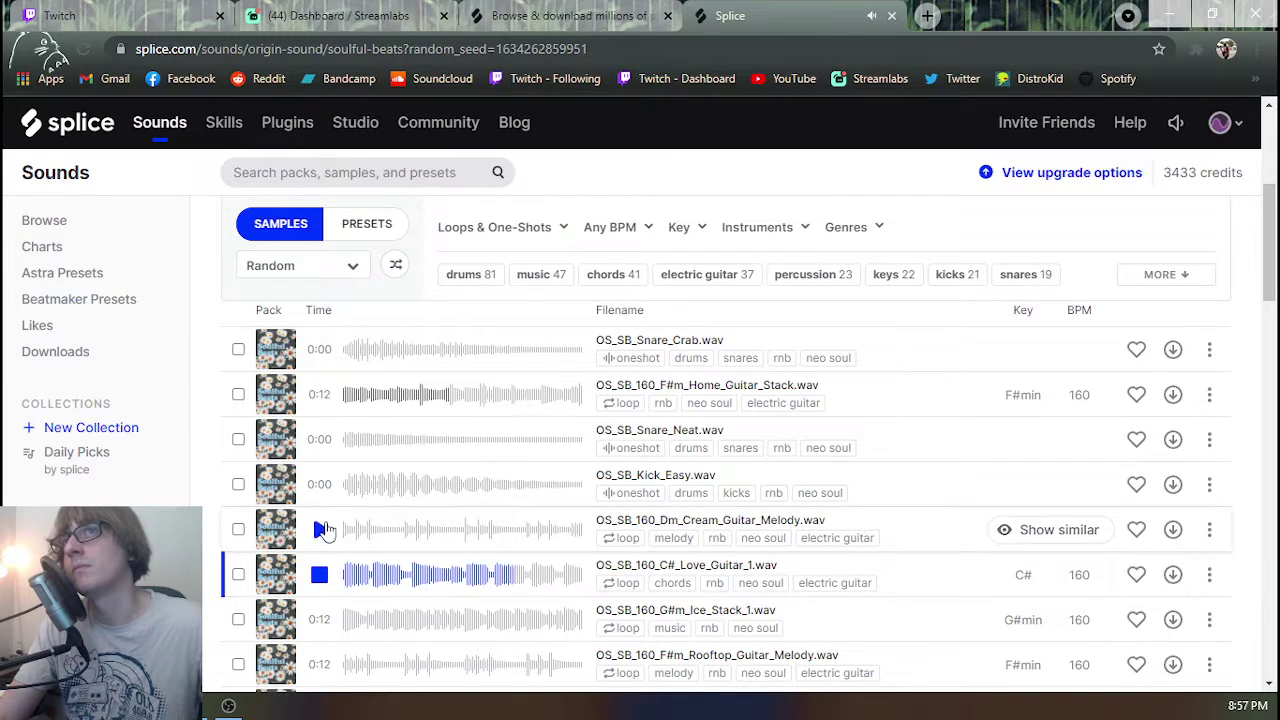
- Audition OS_SB_160_Dm_Cream_Guitar_Melody.wav, replay it from its beginning and stop the playback
{"action": "left_click", "coordinate": [314, 535]}
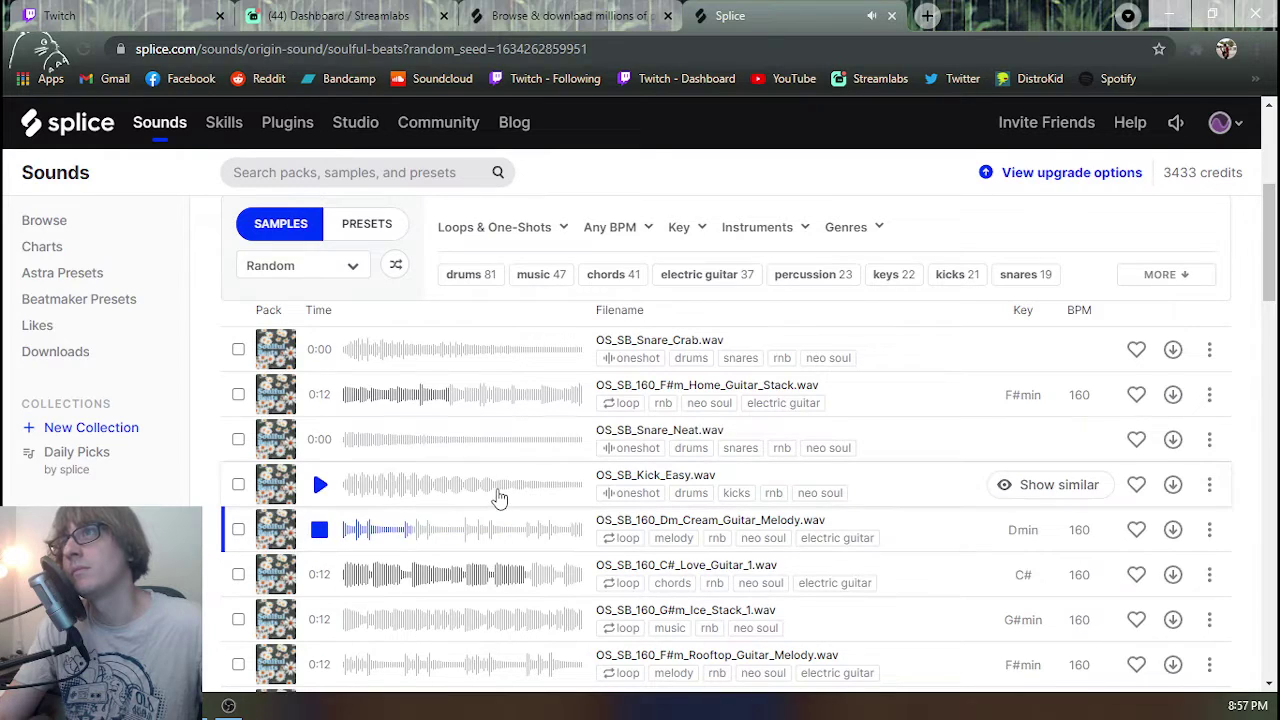
{"action": "scroll", "coordinate": [500, 497], "scroll_direction": "down", "scroll_amount": 2}
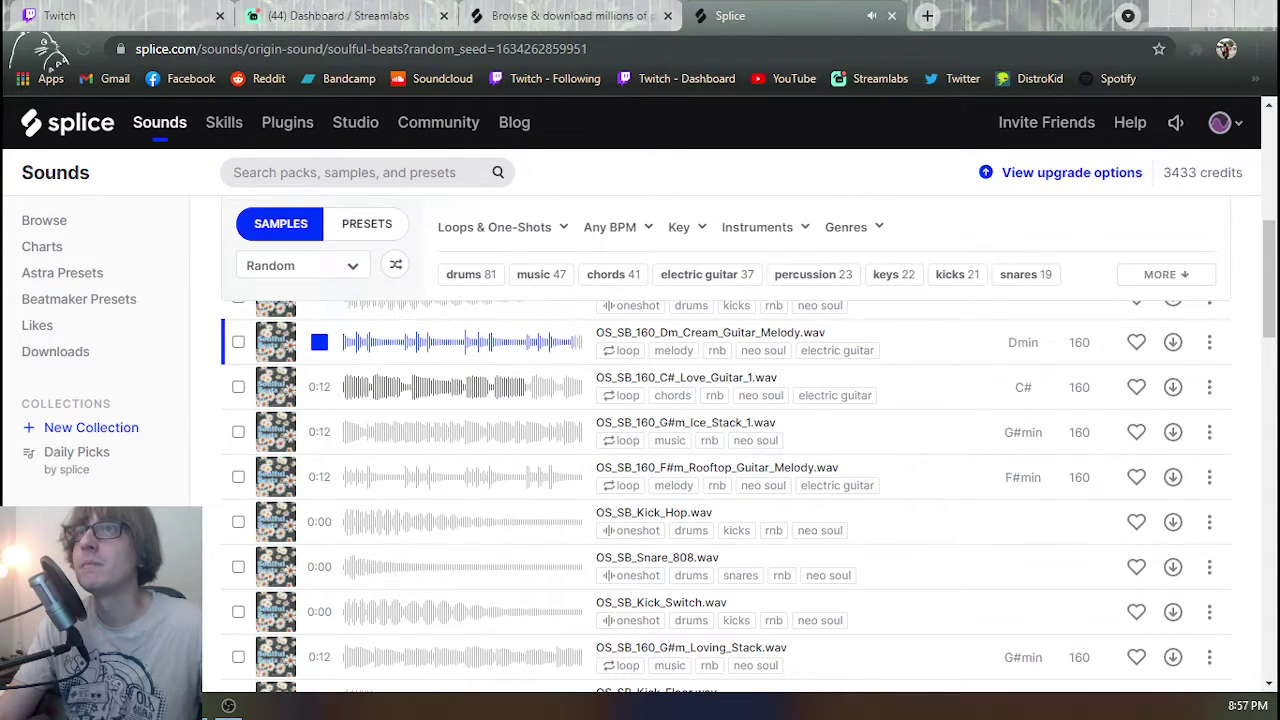
{"action": "left_click", "coordinate": [346, 350]}
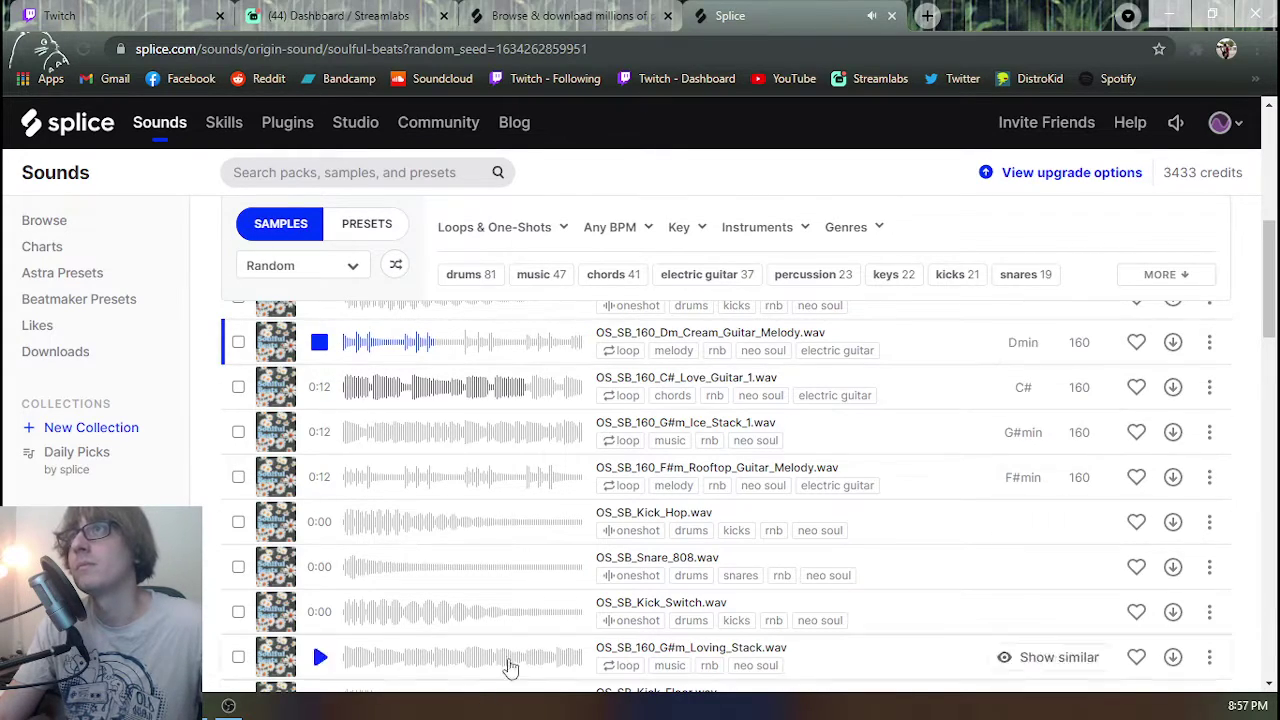
{"action": "left_click", "coordinate": [326, 350]}
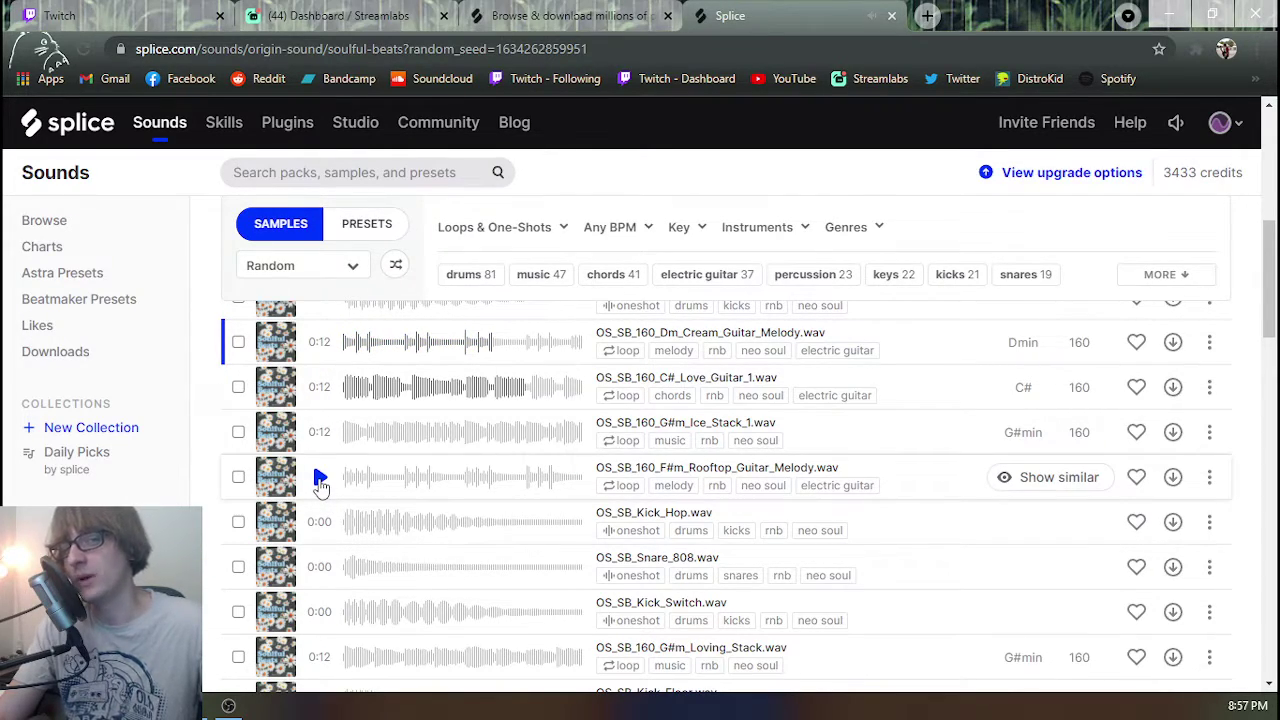
- Audition the loops OS_SB_160_F#m_Rooftop_Guitar_Melody.wav, OS_SB_160_G#m_Loving_Stack.wav and OS_SB_SFX_160_Em_Waves_Atmos.wav in the Soulful Beats pack
{"action": "left_click", "coordinate": [320, 480]}
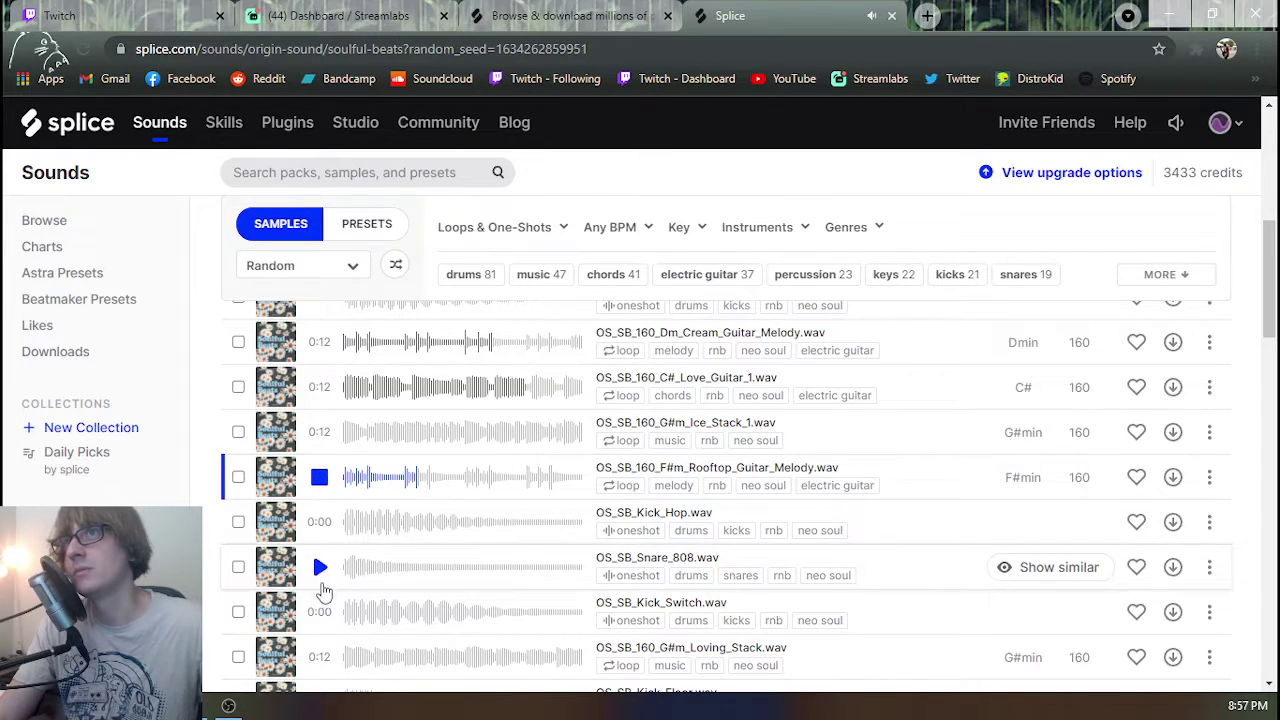
{"action": "left_click", "coordinate": [320, 655]}
{"action": "scroll", "coordinate": [325, 645], "scroll_direction": "down", "scroll_amount": 3}
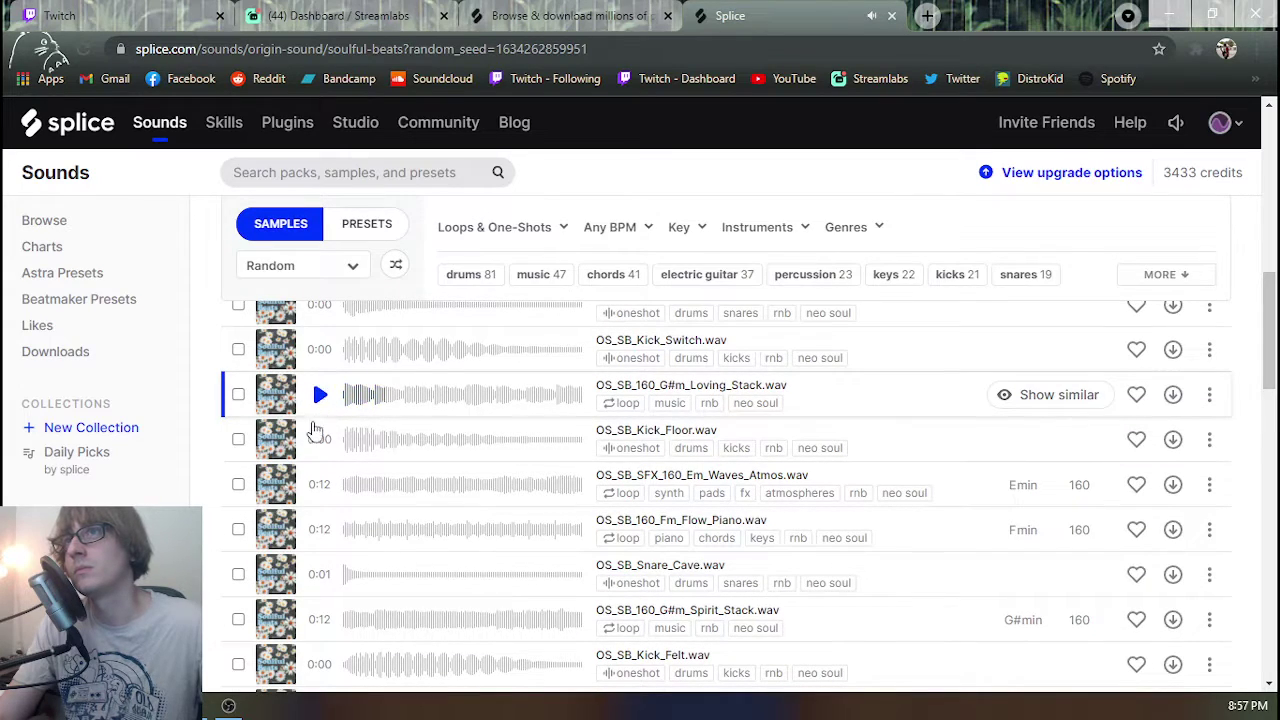
{"action": "left_click", "coordinate": [320, 487]}
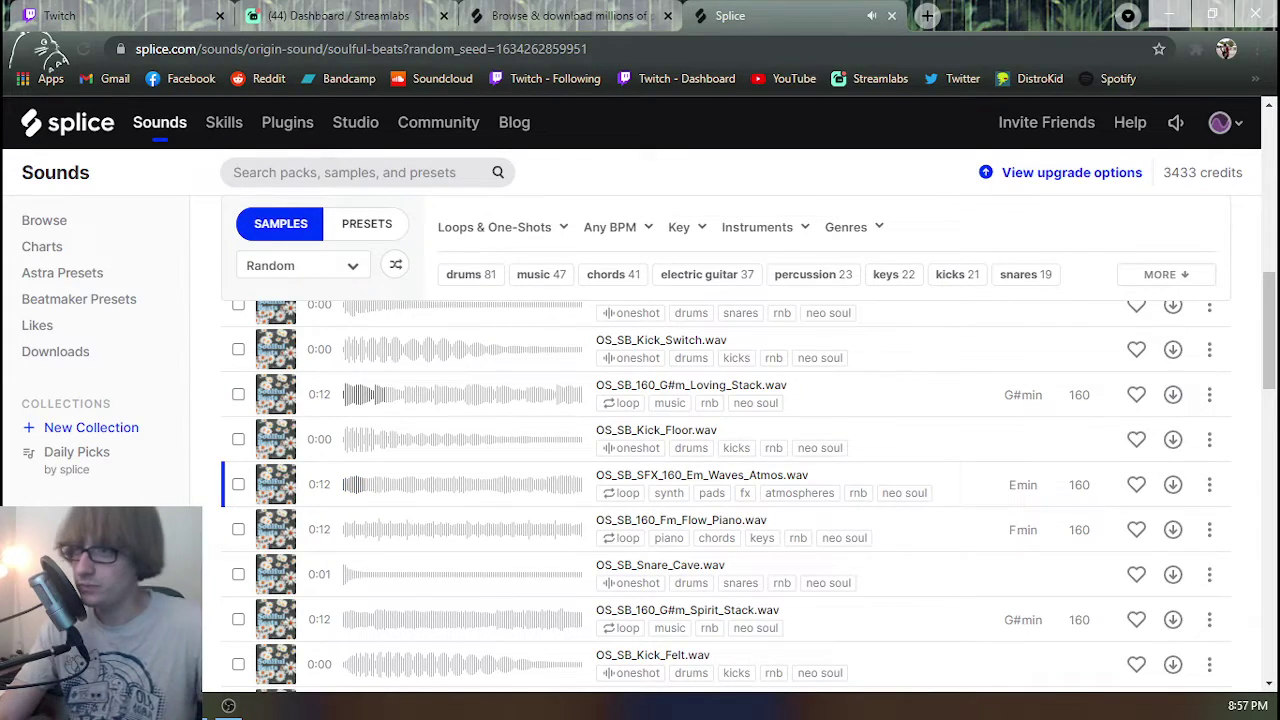
- Switch to Ableton Live and load the helm64 plug-in on a new track below Organ
{"action": "key", "text": "alt+Tab"}
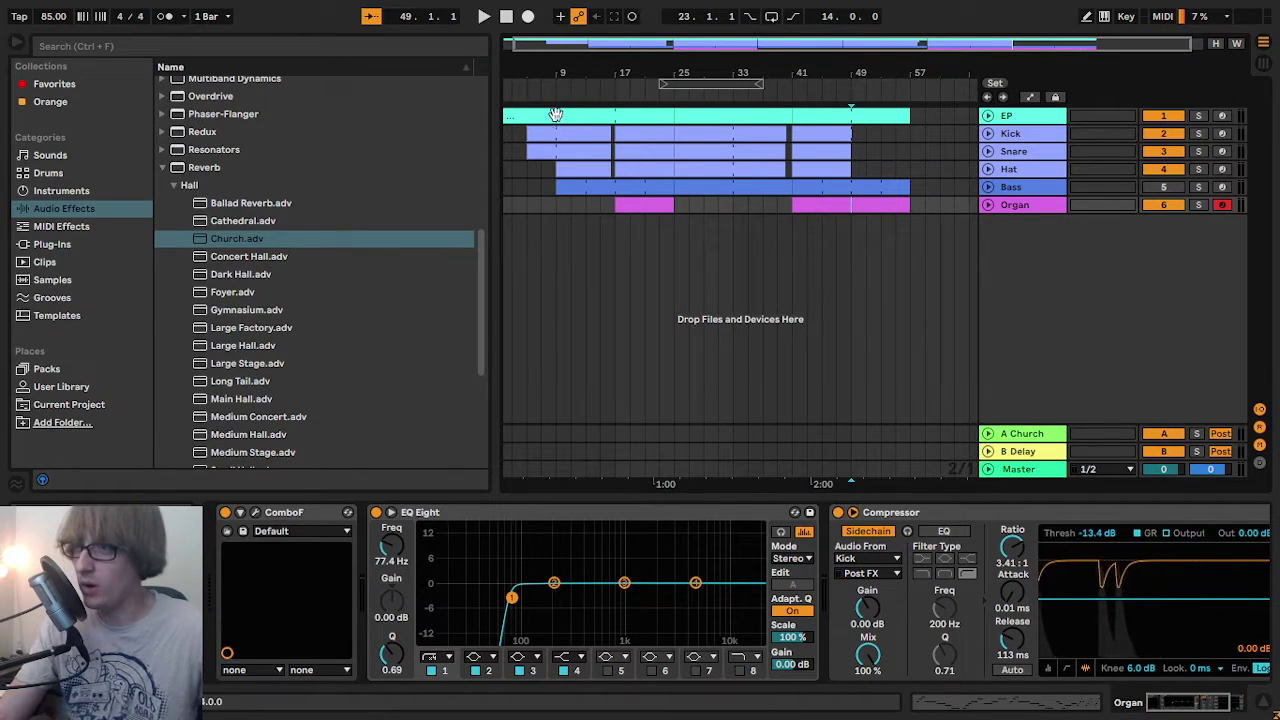
{"action": "left_click", "coordinate": [556, 204]}
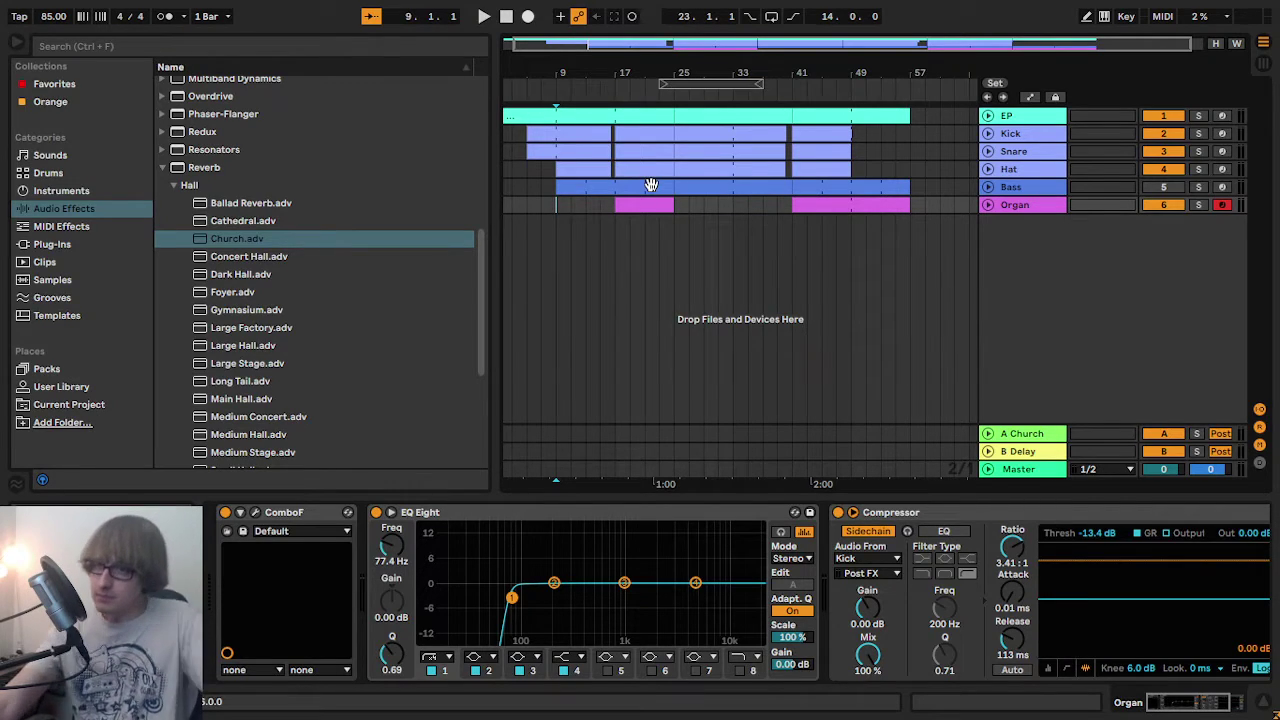
{"action": "scroll", "coordinate": [390, 335], "scroll_direction": "down", "scroll_amount": 5}
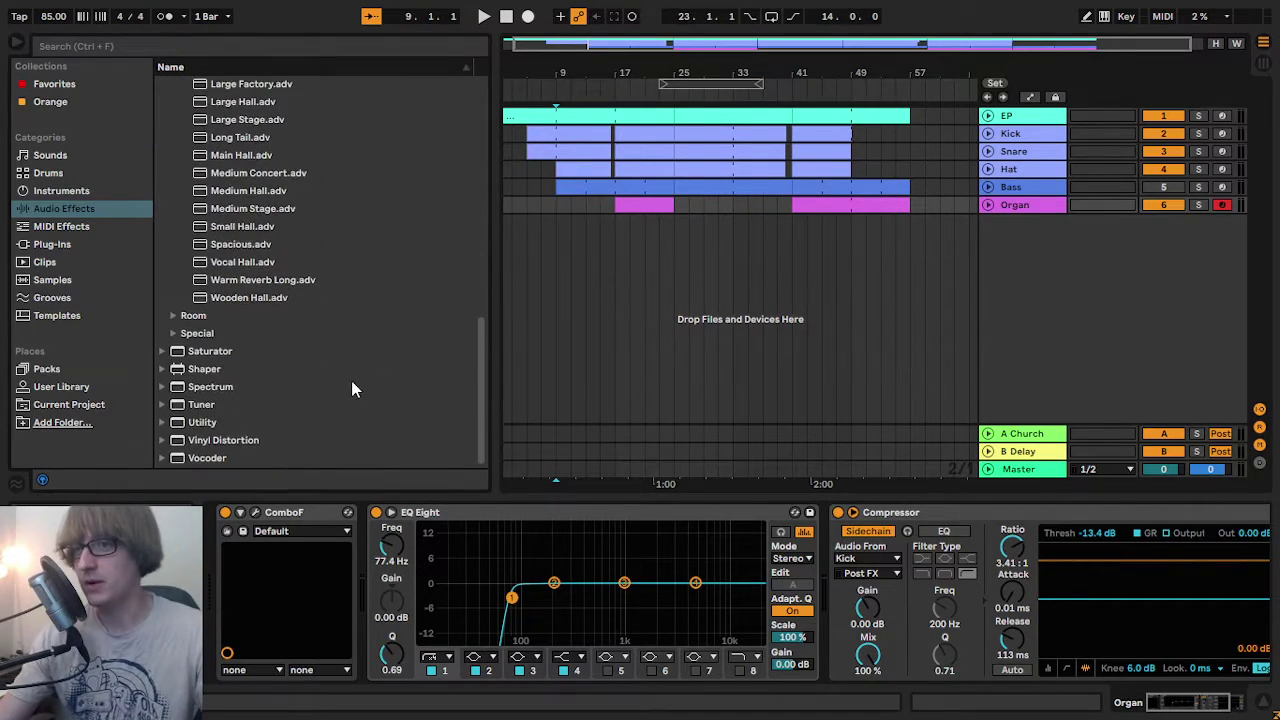
{"action": "scroll", "coordinate": [354, 369], "scroll_direction": "up", "scroll_amount": 3}
{"action": "left_click", "coordinate": [52, 244]}
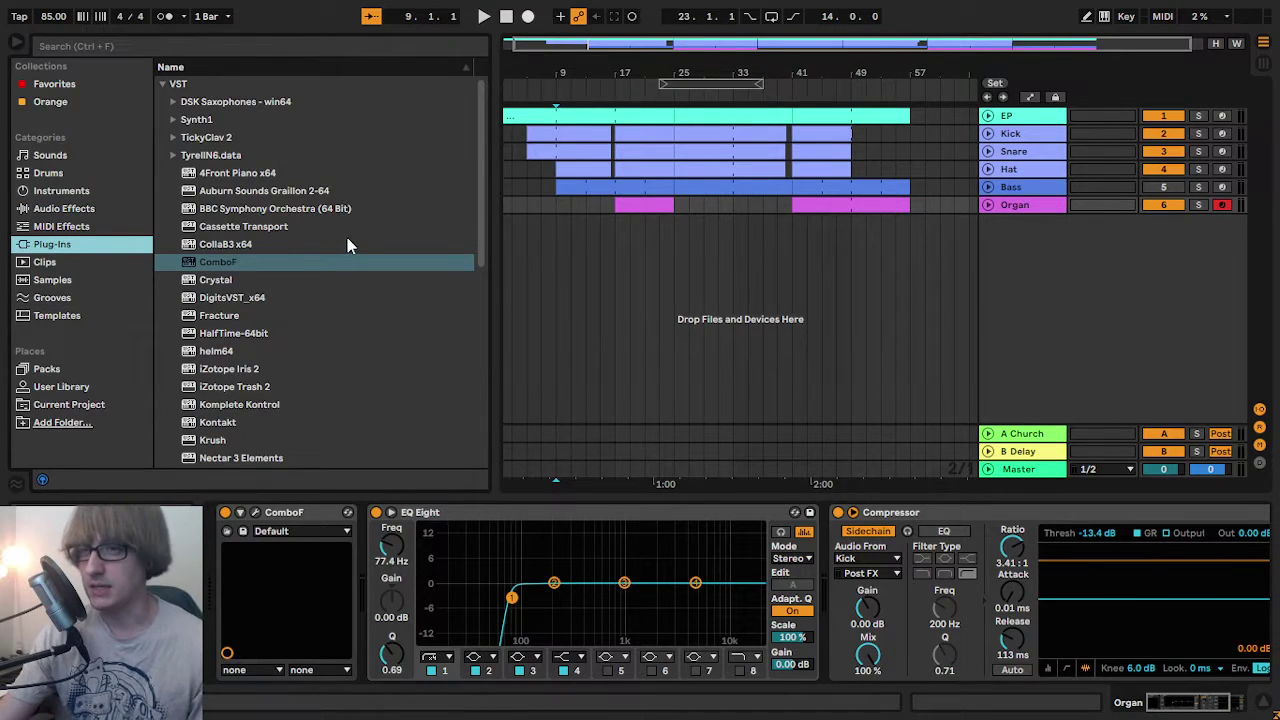
{"action": "scroll", "coordinate": [355, 247], "scroll_direction": "down", "scroll_amount": 1}
{"action": "left_click_drag", "start_coordinate": [218, 314], "coordinate": [1040, 358]}
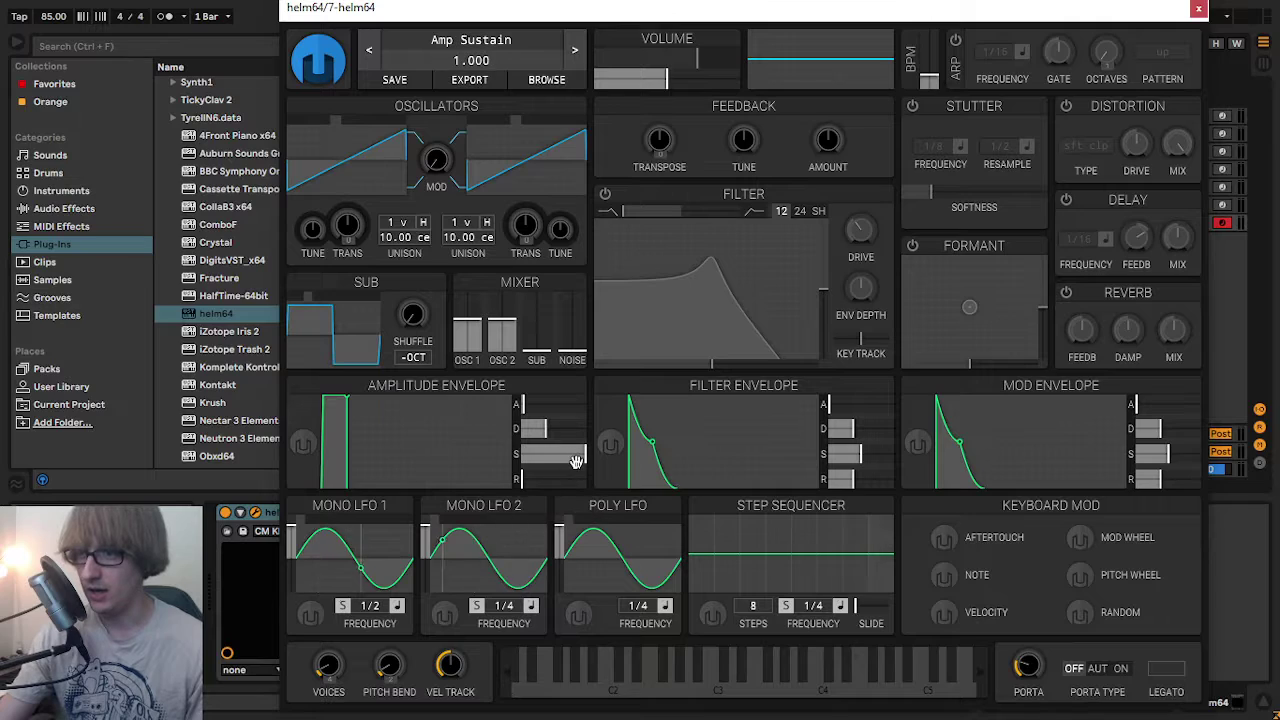
- Shape helm64's amplitude envelope with no sustain and a 0.055-second decay, and lower the track's volume in the mixer
{"action": "left_click_drag", "start_coordinate": [577, 461], "coordinate": [527, 447]}
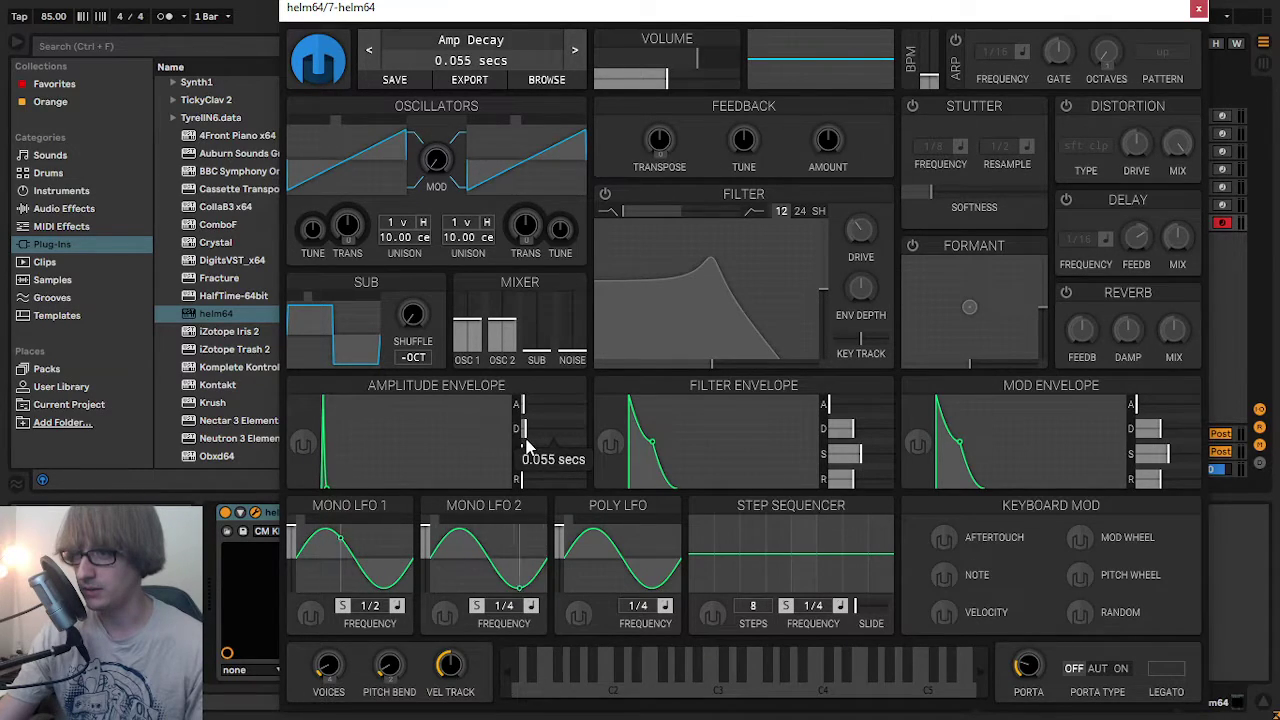
{"action": "left_click", "coordinate": [1198, 8]}
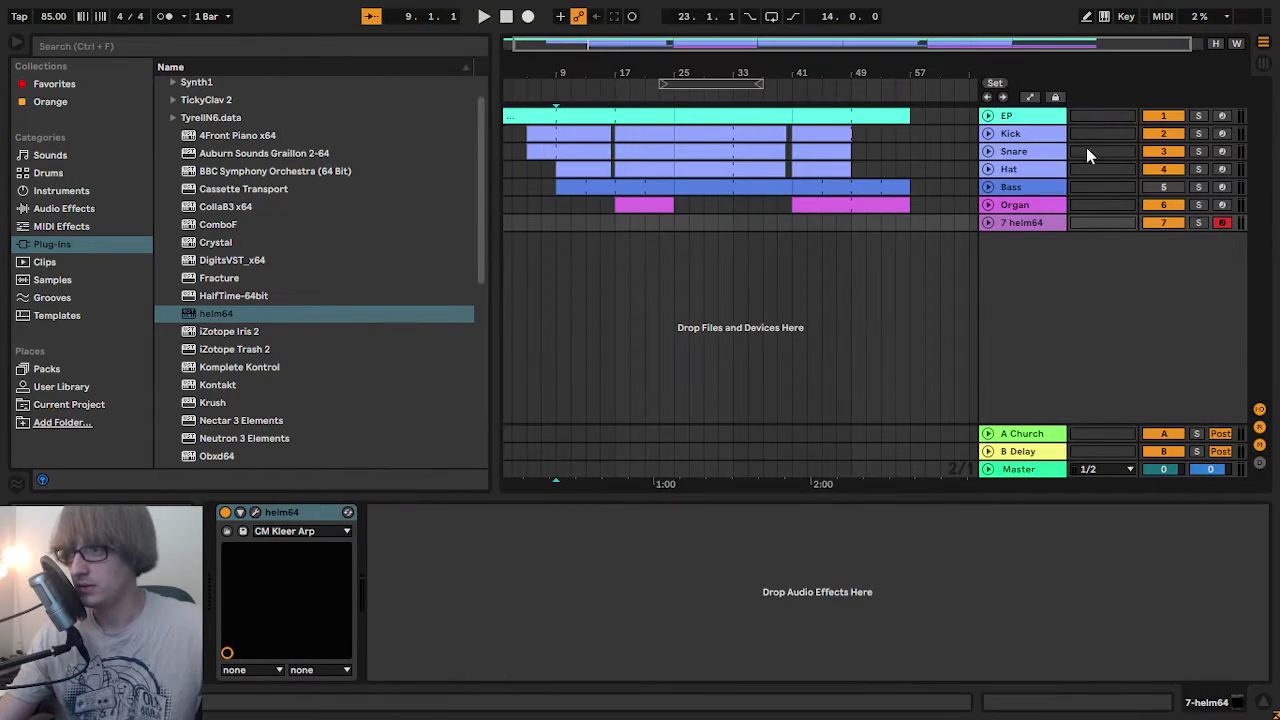
{"action": "left_click", "coordinate": [1021, 230]}
{"action": "key", "text": "Tab"}
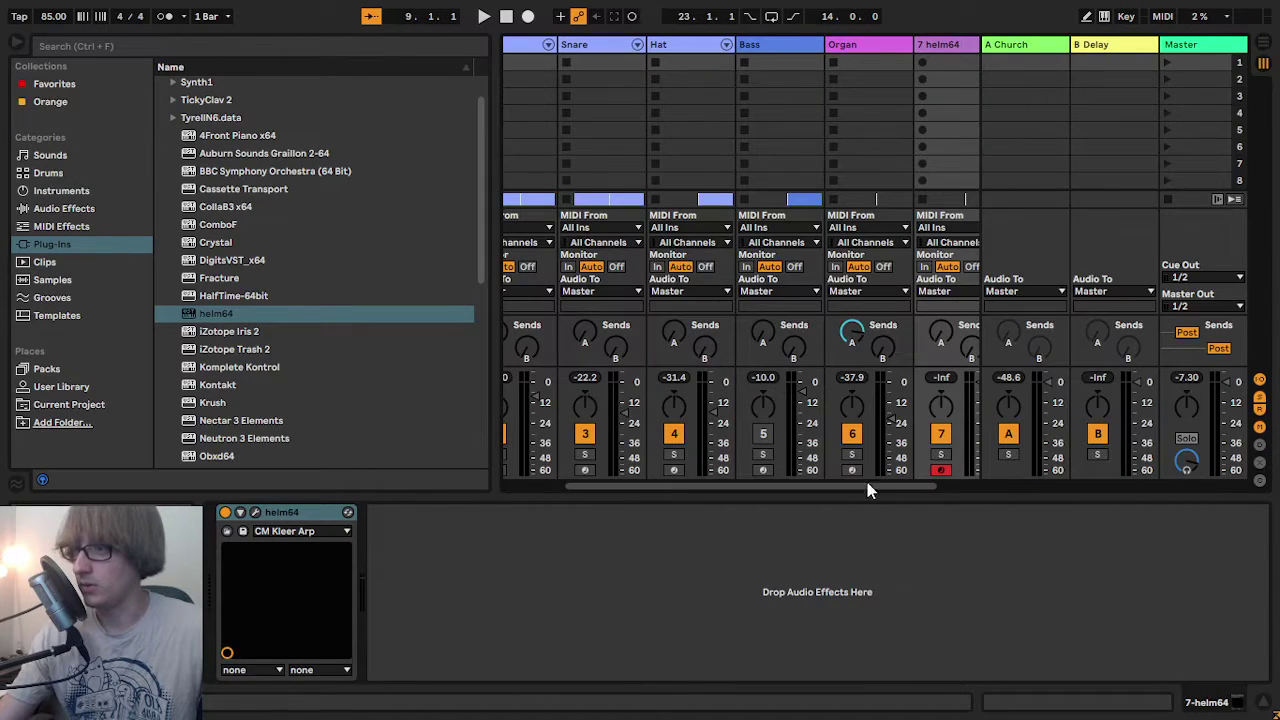
{"action": "left_click_drag", "start_coordinate": [867, 485], "coordinate": [980, 485]}
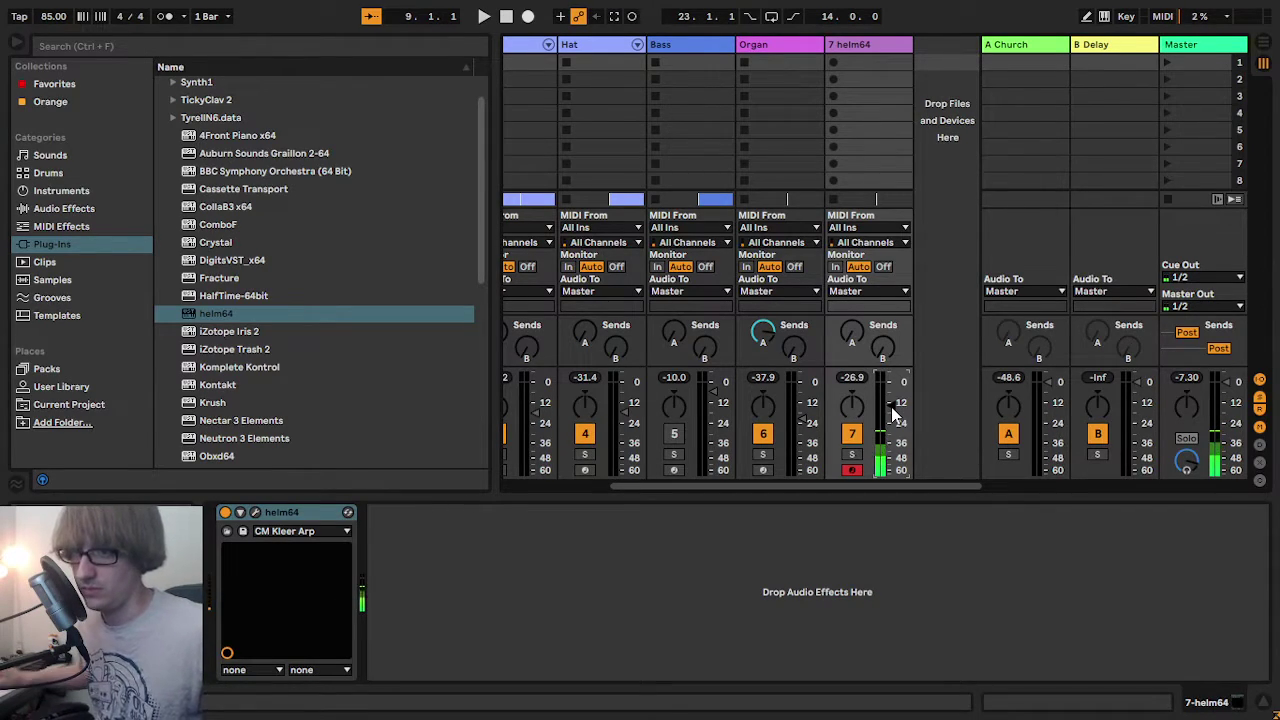
- Lengthen helm64's amplitude decay slightly and enable its delay at a 1/32 frequency with increased feedback
{"action": "left_click", "coordinate": [256, 513]}
{"action": "left_click_drag", "start_coordinate": [520, 430], "coordinate": [530, 432]}
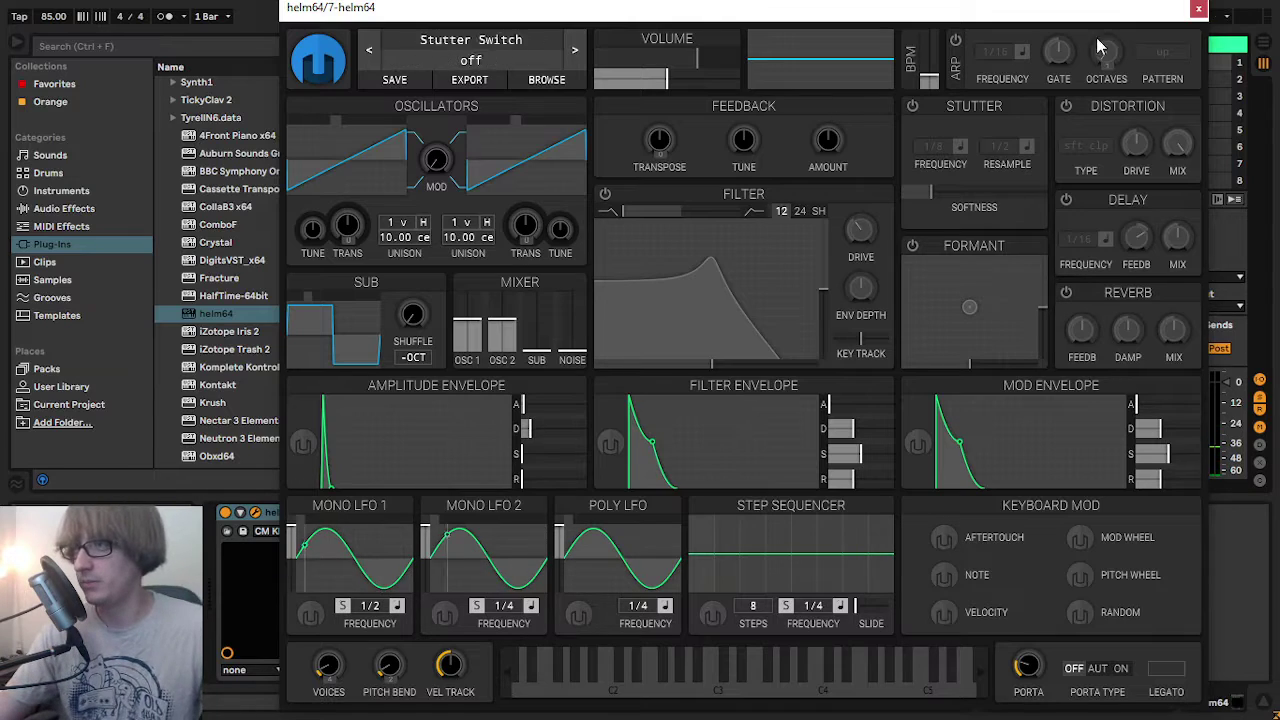
{"action": "left_click", "coordinate": [1066, 200]}
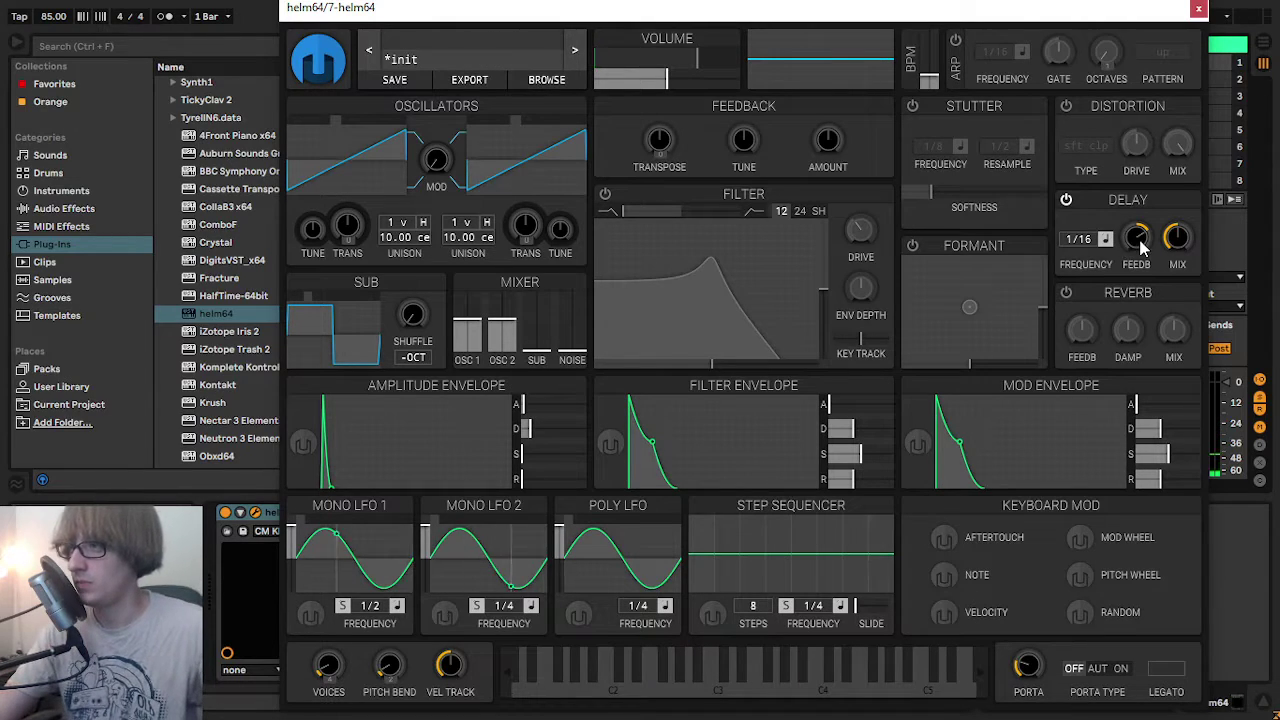
{"action": "mouse_move", "coordinate": [1143, 246]}
{"action": "left_mouse_down"}
{"action": "mouse_move", "coordinate": [1143, 275]}
{"action": "mouse_move", "coordinate": [1143, 246]}
{"action": "left_mouse_up"}
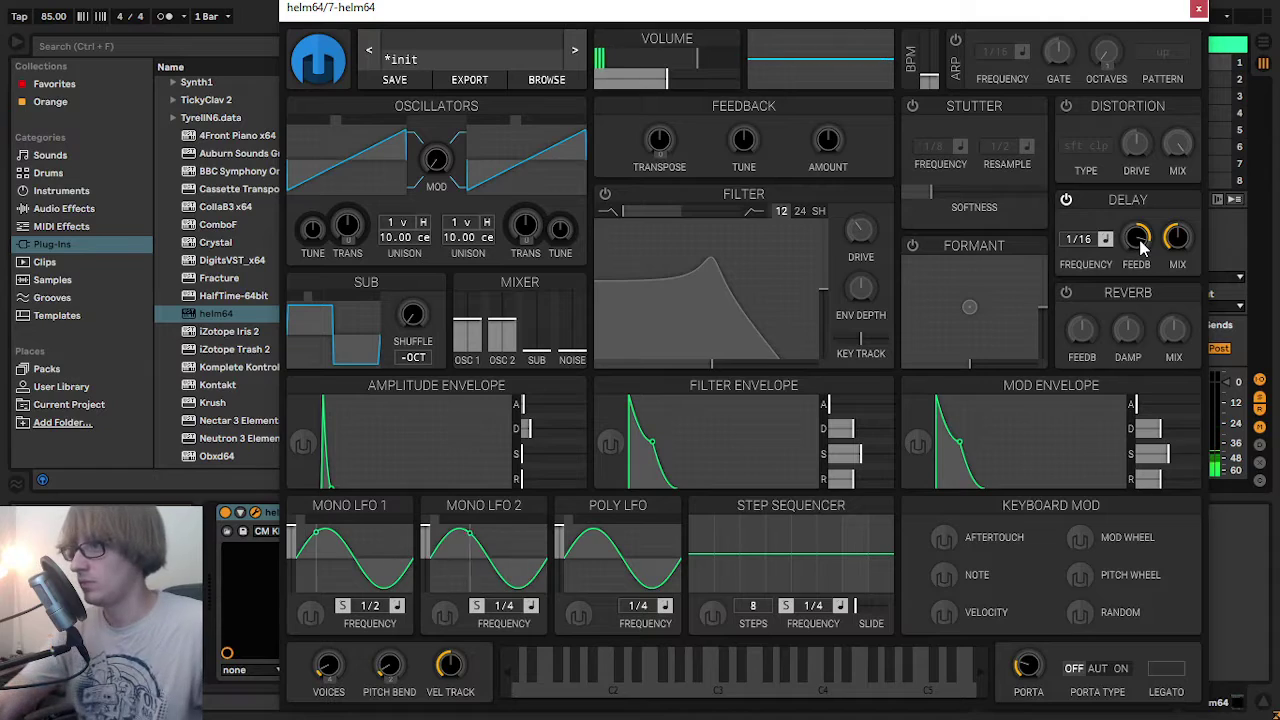
{"action": "left_click_drag", "start_coordinate": [1076, 245], "coordinate": [1076, 225]}
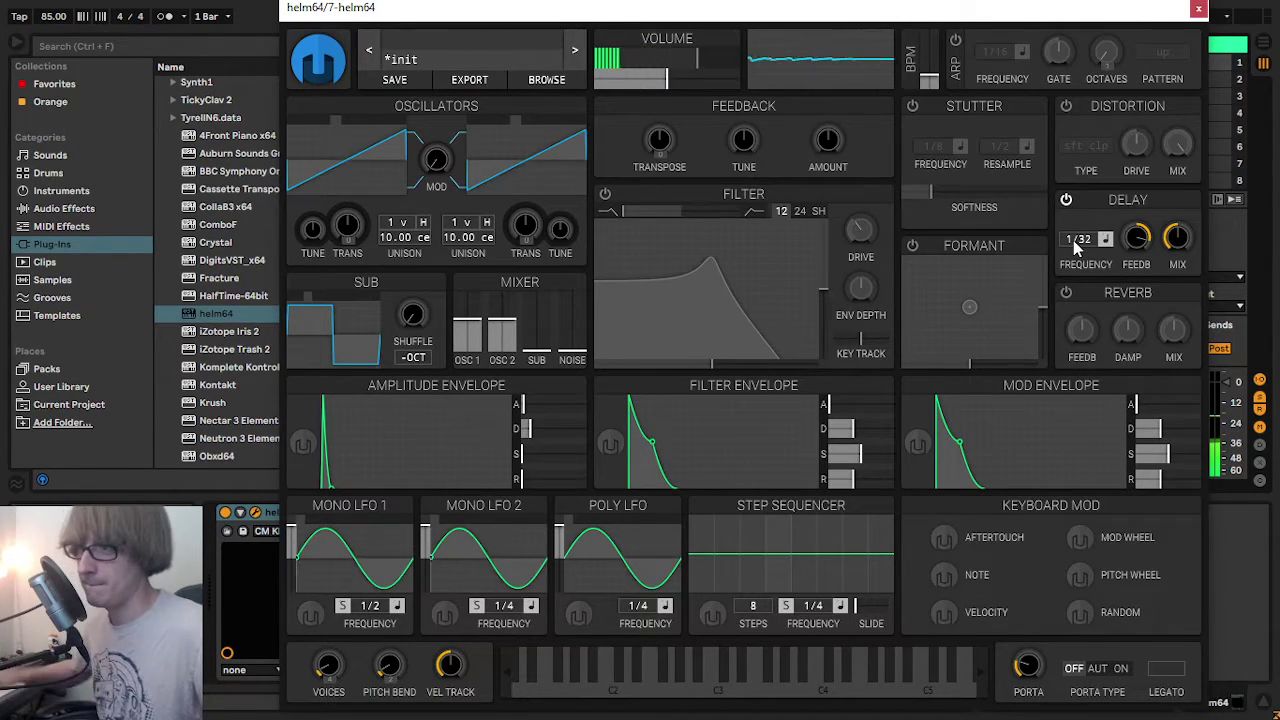
{"action": "left_click_drag", "start_coordinate": [1137, 246], "coordinate": [1137, 220]}
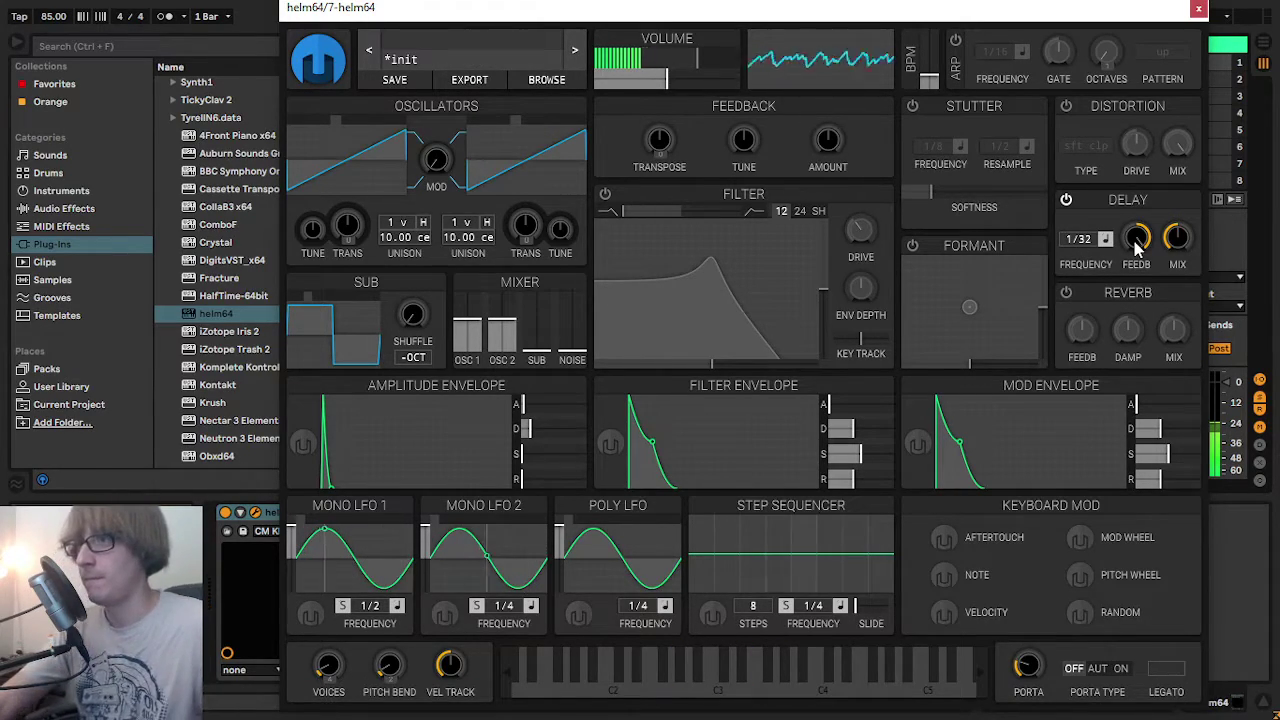
{"action": "mouse_move", "coordinate": [1137, 248]}
{"action": "left_mouse_down"}
{"action": "mouse_move", "coordinate": [1145, 264]}
{"action": "mouse_move", "coordinate": [1137, 250]}
{"action": "left_mouse_up"}
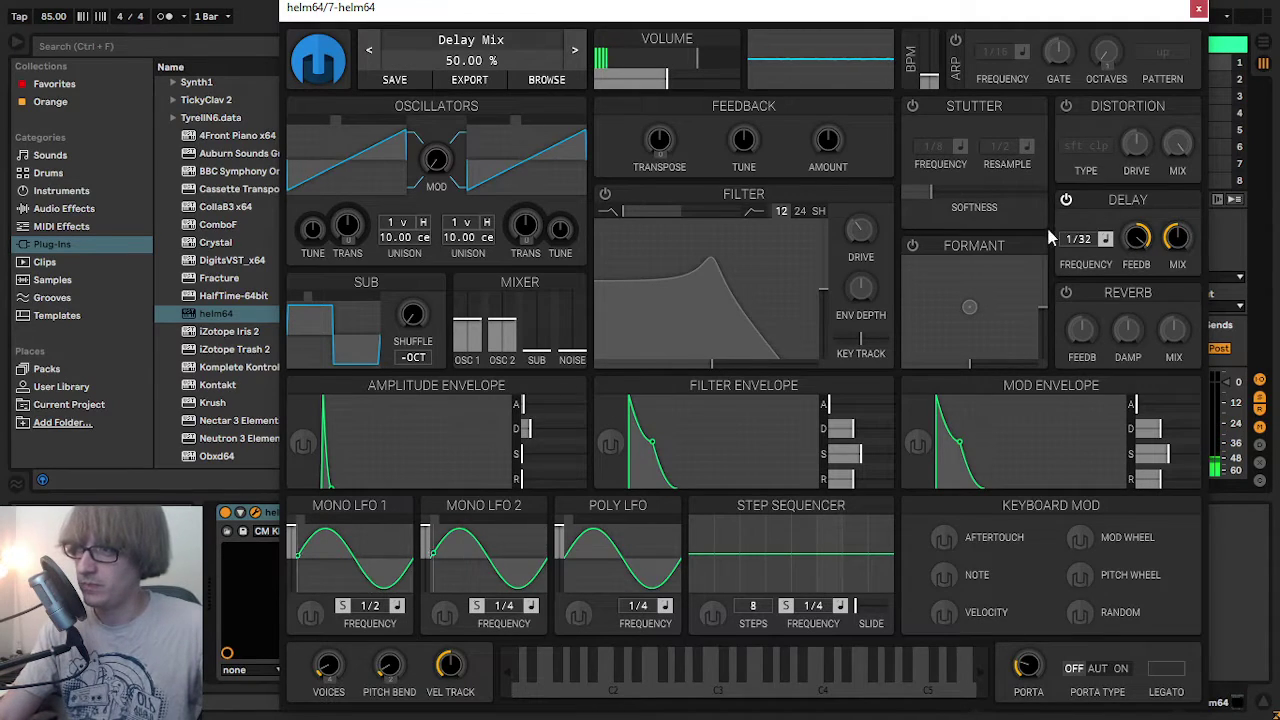
- Enable helm64's filter, raise its cutoff slightly and close the plug-in window
{"action": "left_click", "coordinate": [608, 203]}
{"action": "left_click_drag", "start_coordinate": [737, 307], "coordinate": [752, 308]}
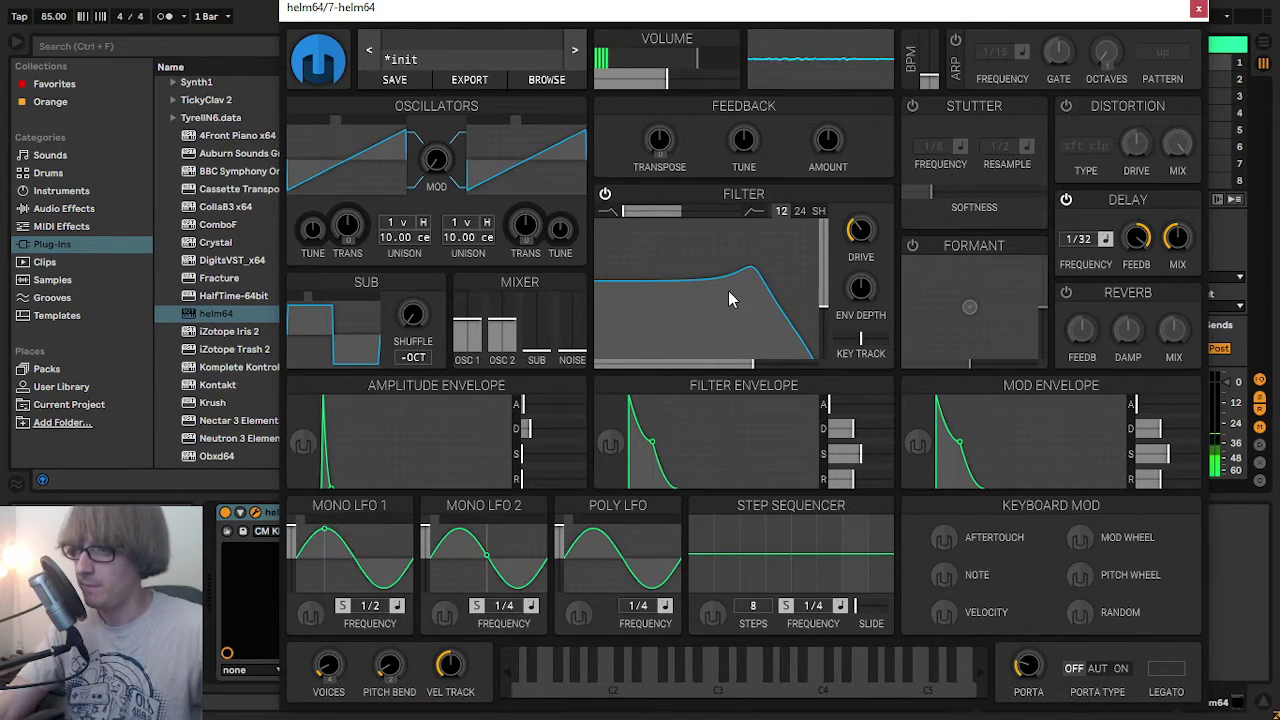
{"action": "left_click", "coordinate": [1197, 10]}
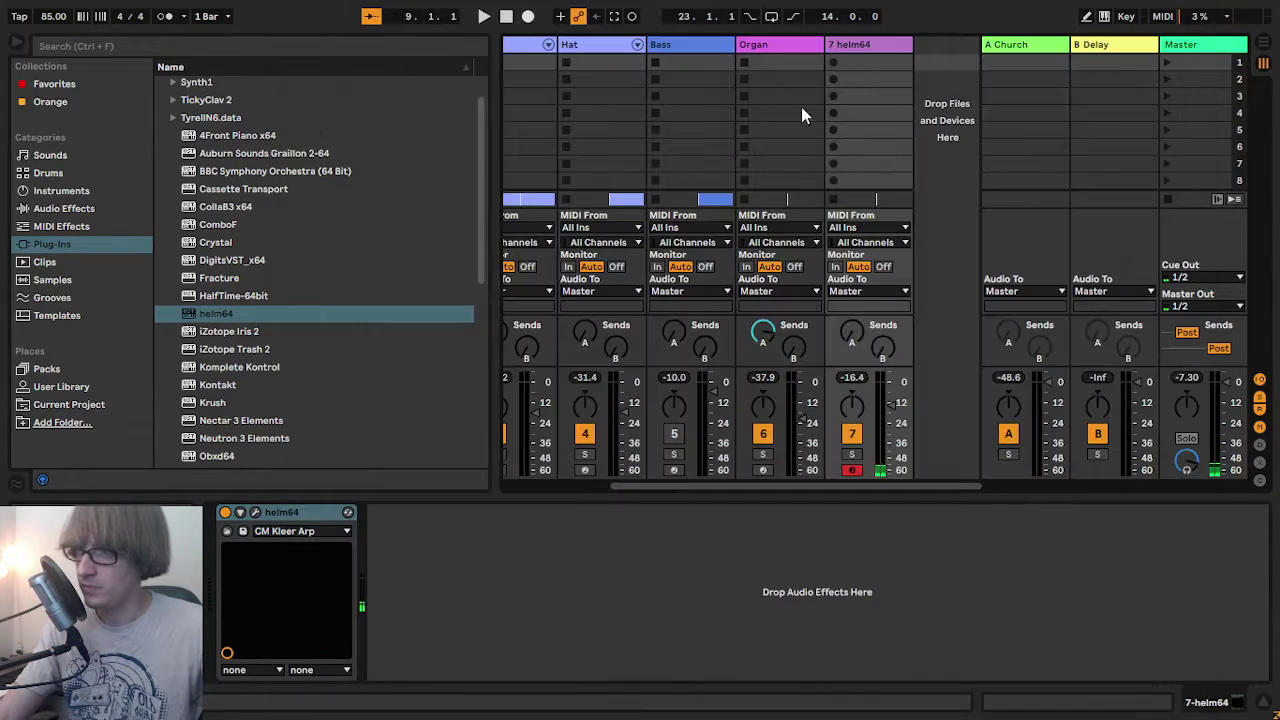
- Play the arrangement from the intro and send the helm64 track to the A Church return
{"action": "key", "text": "Tab"}
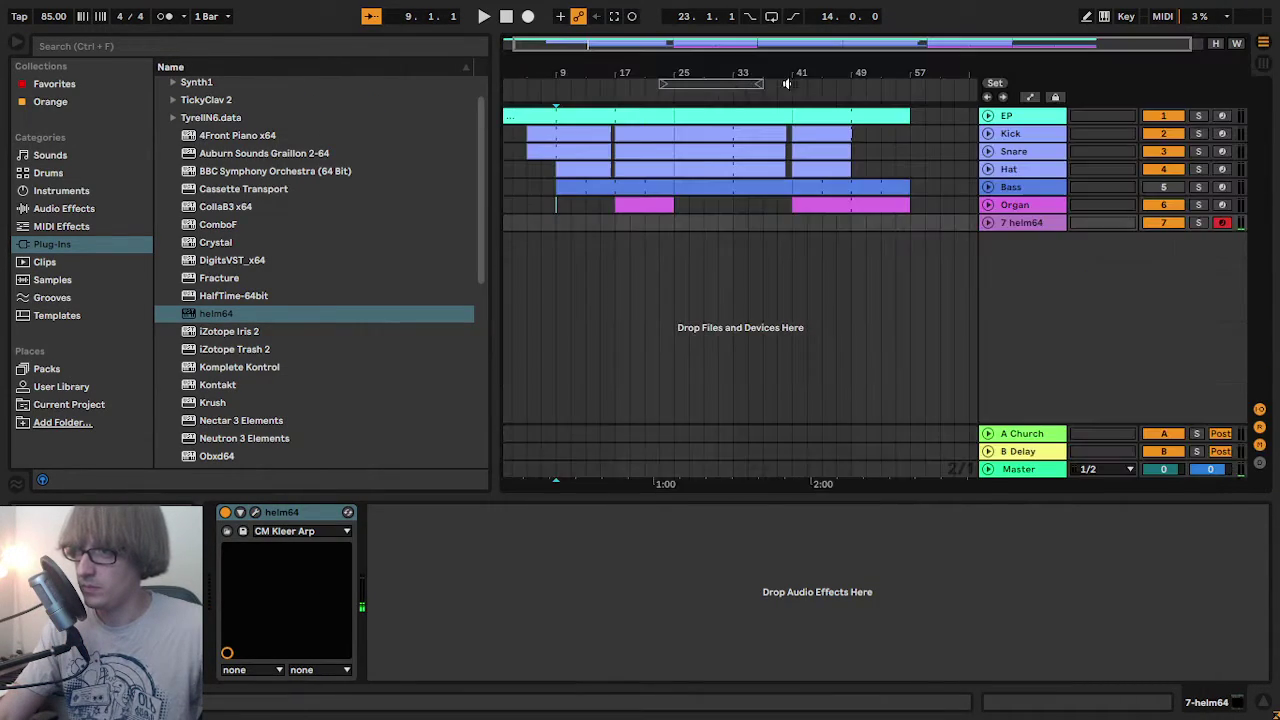
{"action": "left_click_drag", "start_coordinate": [547, 69], "coordinate": [568, 73]}
{"action": "left_click", "coordinate": [536, 90]}
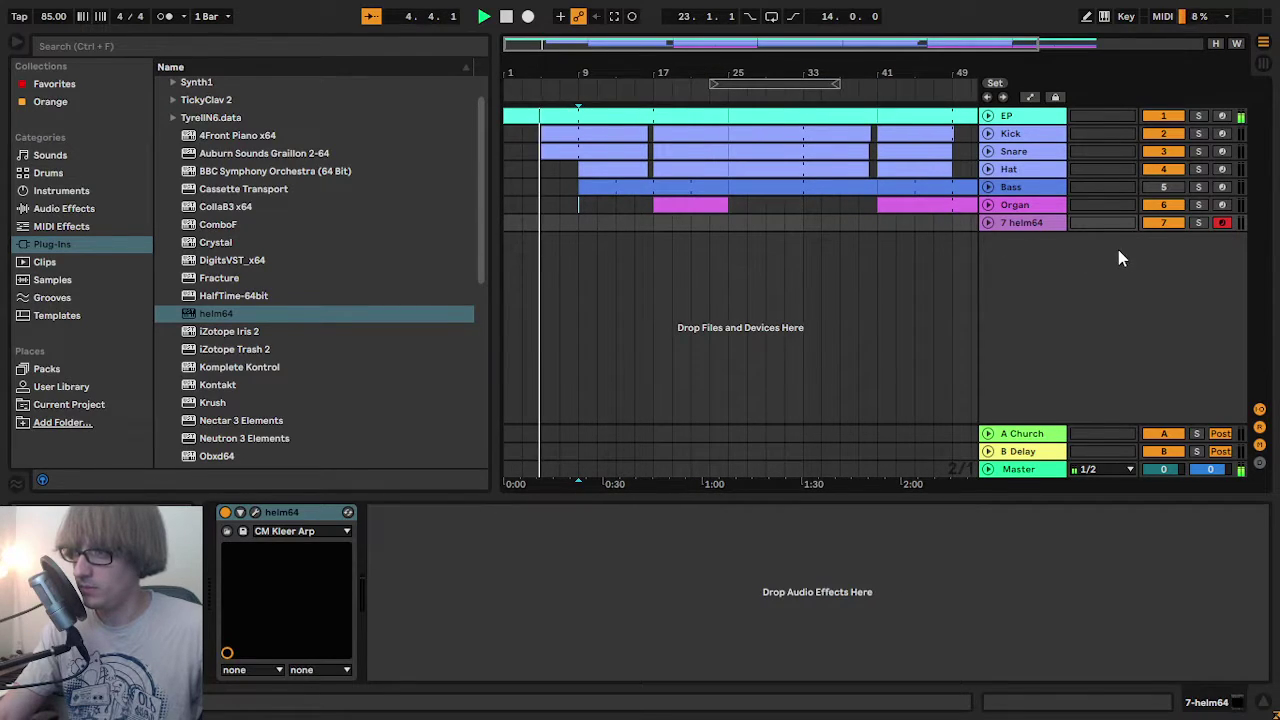
{"action": "key", "text": "Tab"}
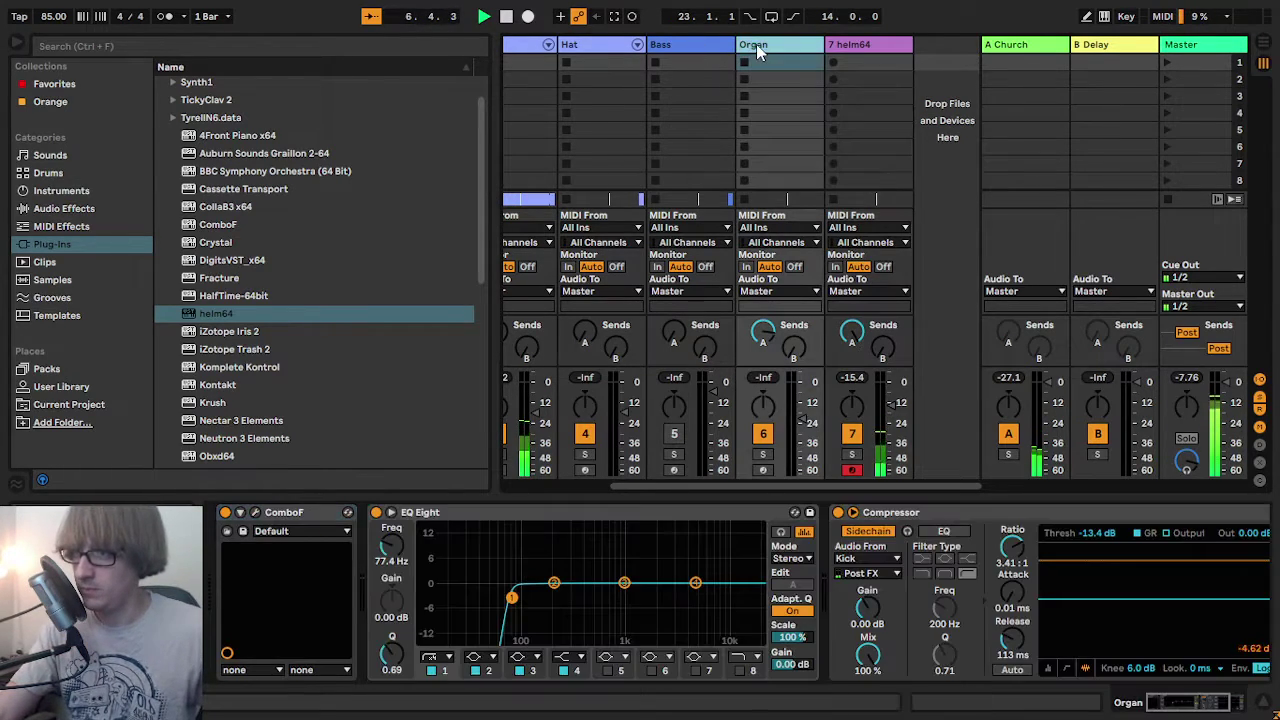
- Copy the Organ track's kick-sidechained Compressor onto the helm64 track
{"action": "left_click", "coordinate": [756, 44]}
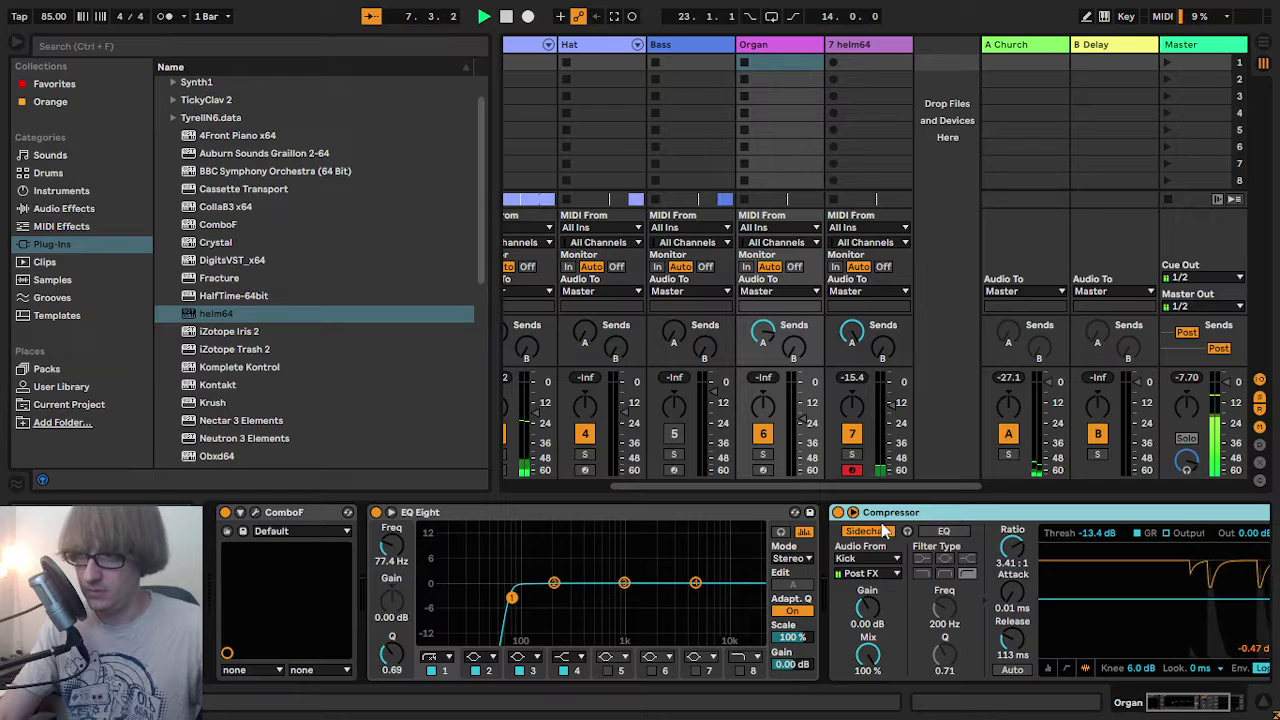
{"action": "left_click", "coordinate": [866, 46]}
{"action": "right_click", "coordinate": [957, 560]}
{"action": "left_click", "coordinate": [962, 565]}
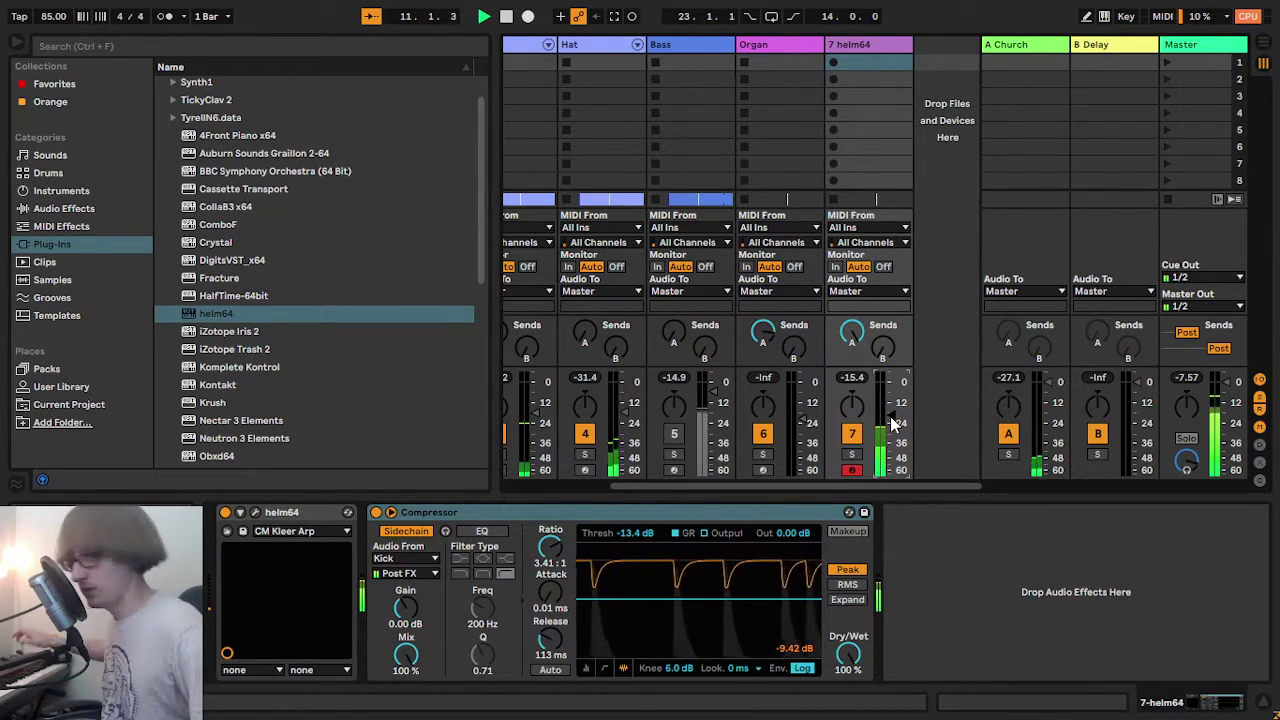
- Move the 14-bar loop region to start at bar 7 and play the arrangement while trying out helm64 parts
{"action": "key", "text": "Tab"}
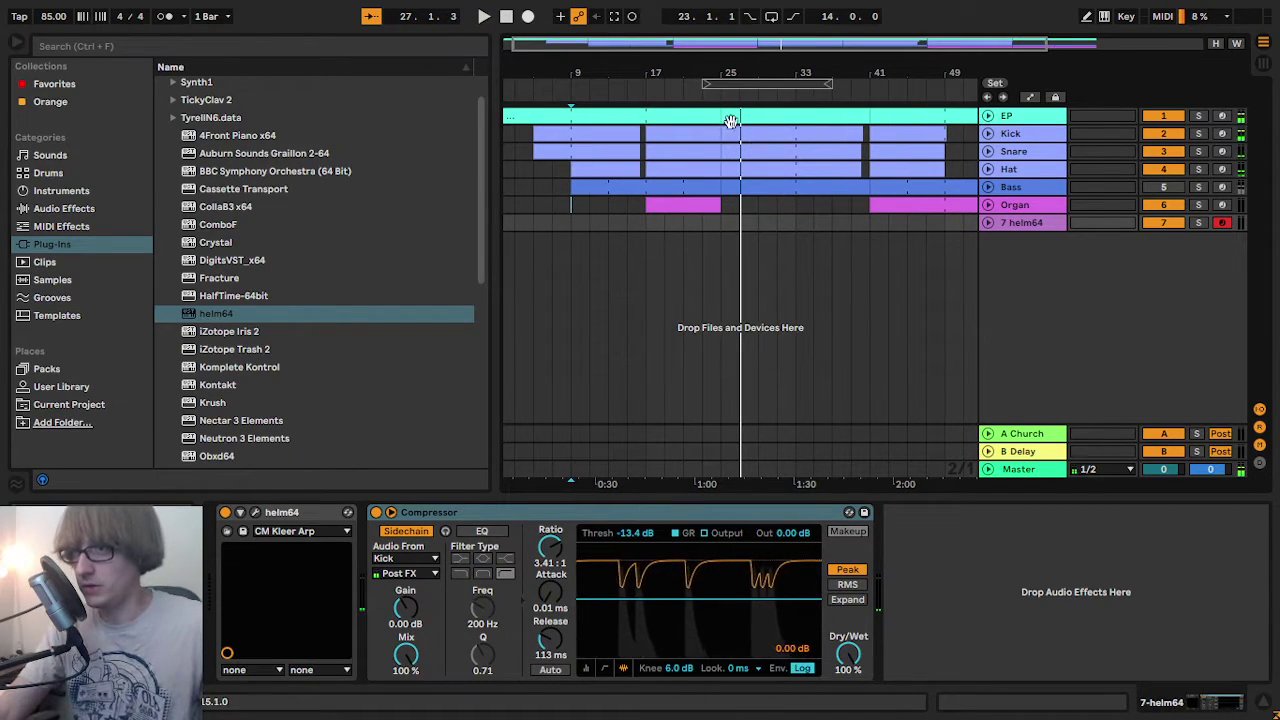
{"action": "left_click_drag", "start_coordinate": [763, 83], "coordinate": [612, 75]}
{"action": "key", "text": "space"}
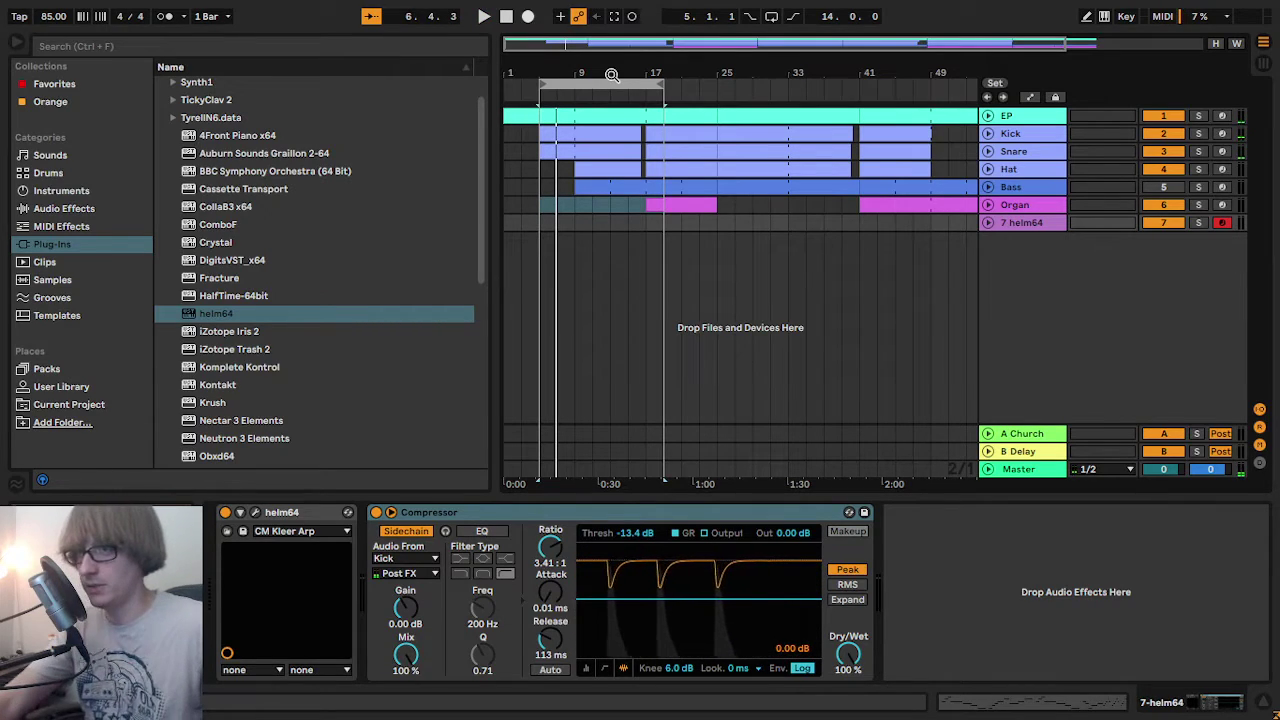
{"action": "left_click_drag", "start_coordinate": [592, 82], "coordinate": [610, 84]}
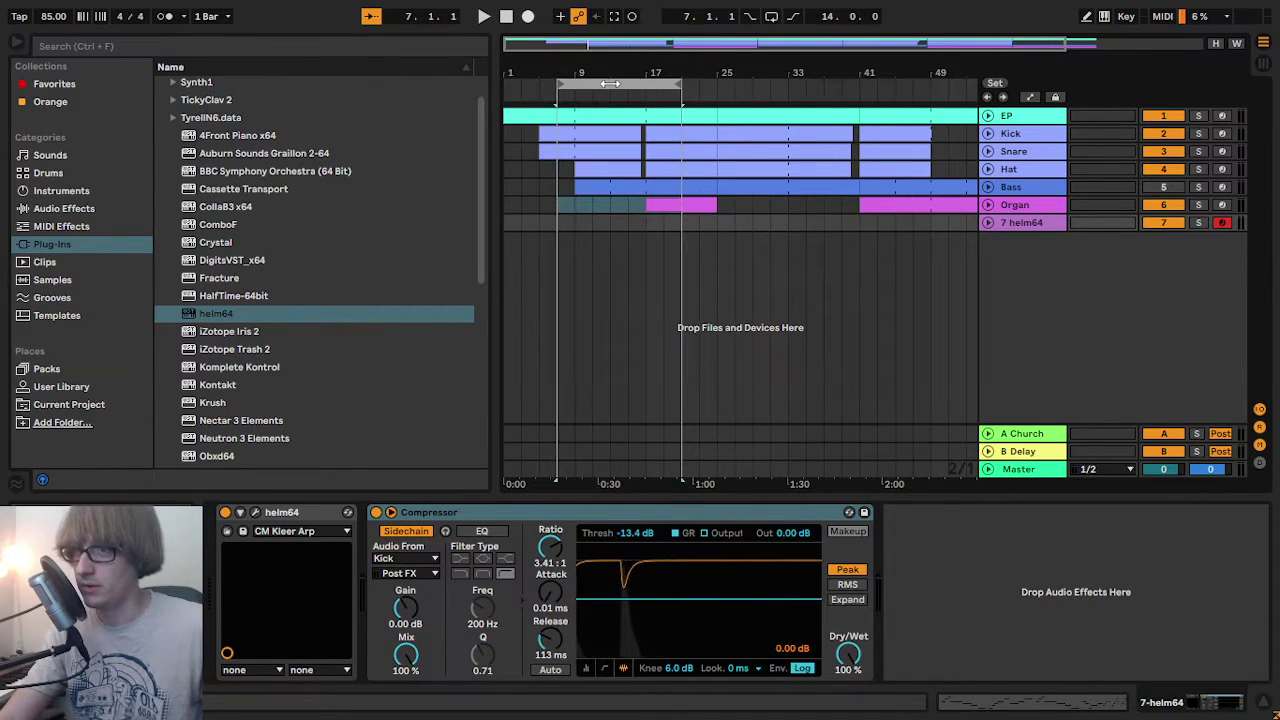
{"action": "key", "text": "space"}
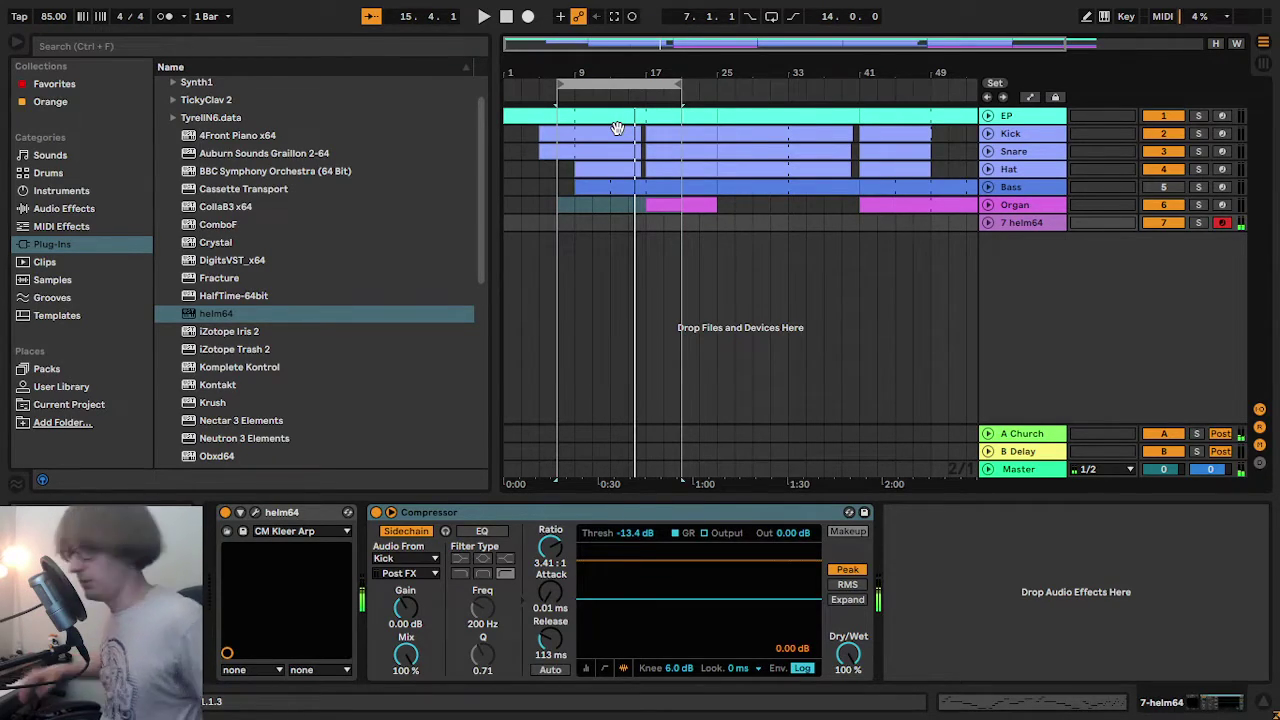
{"action": "key", "text": "space"}
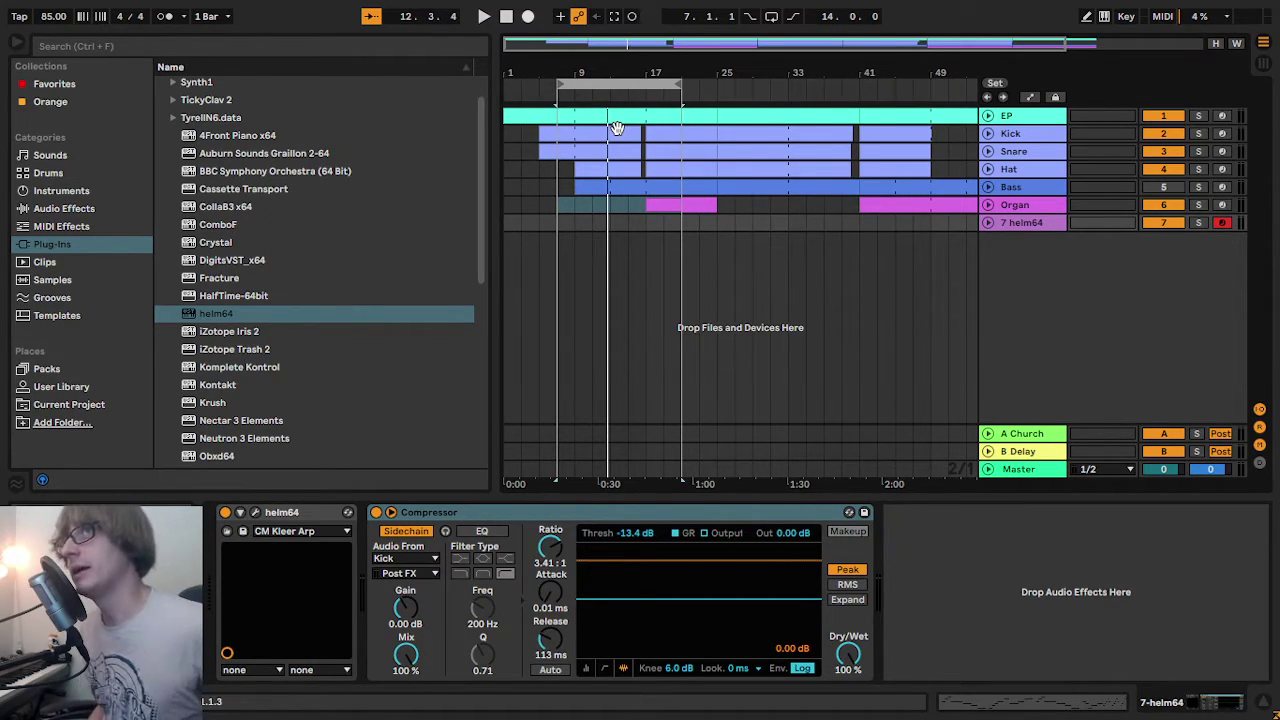
{"action": "key", "text": "space"}
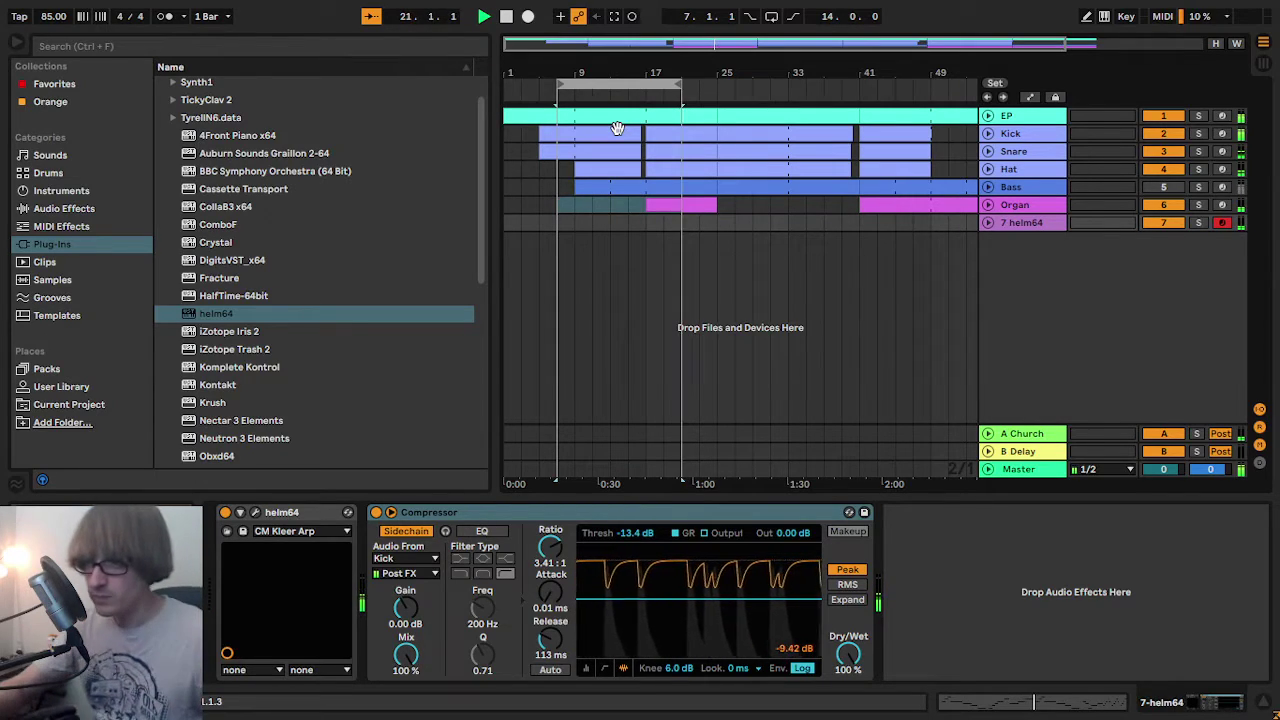
- Capture the played MIDI as a clip on the helm64 track, extend its start back to bar 8 and play it from there
{"action": "left_click", "coordinate": [614, 20]}
{"action": "left_click", "coordinate": [990, 224]}
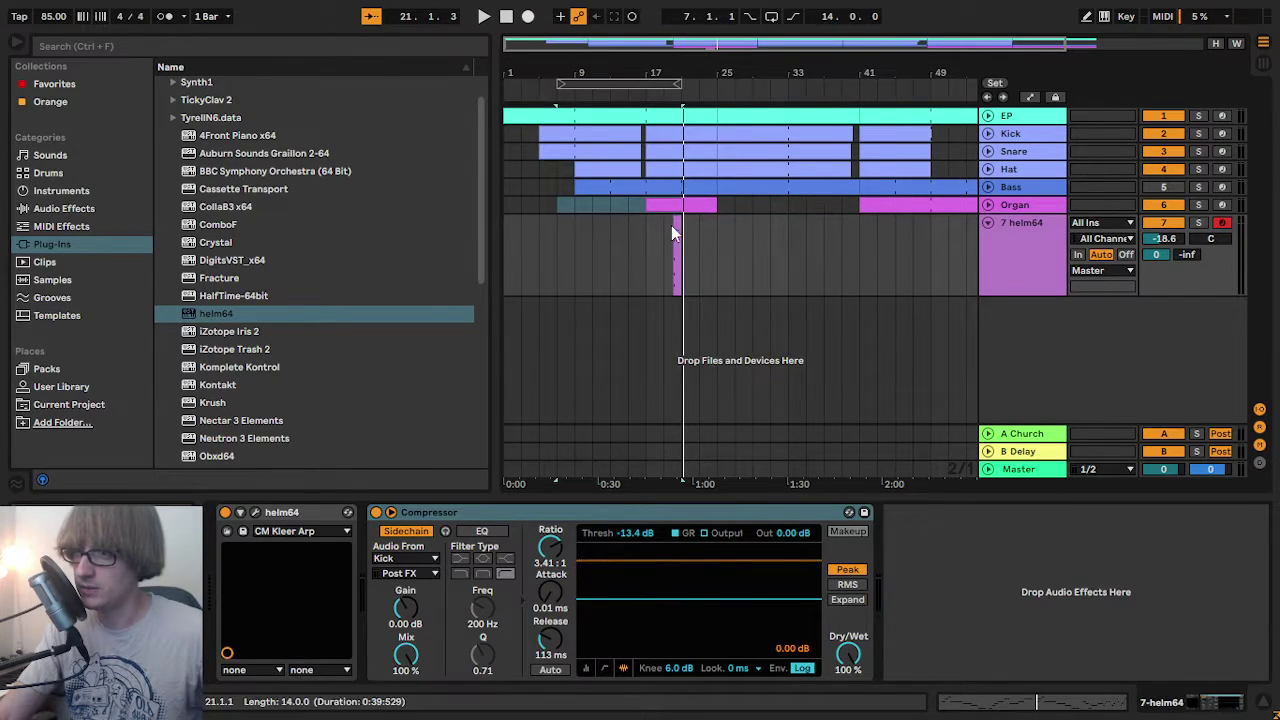
{"action": "left_click_drag", "start_coordinate": [675, 225], "coordinate": [574, 224]}
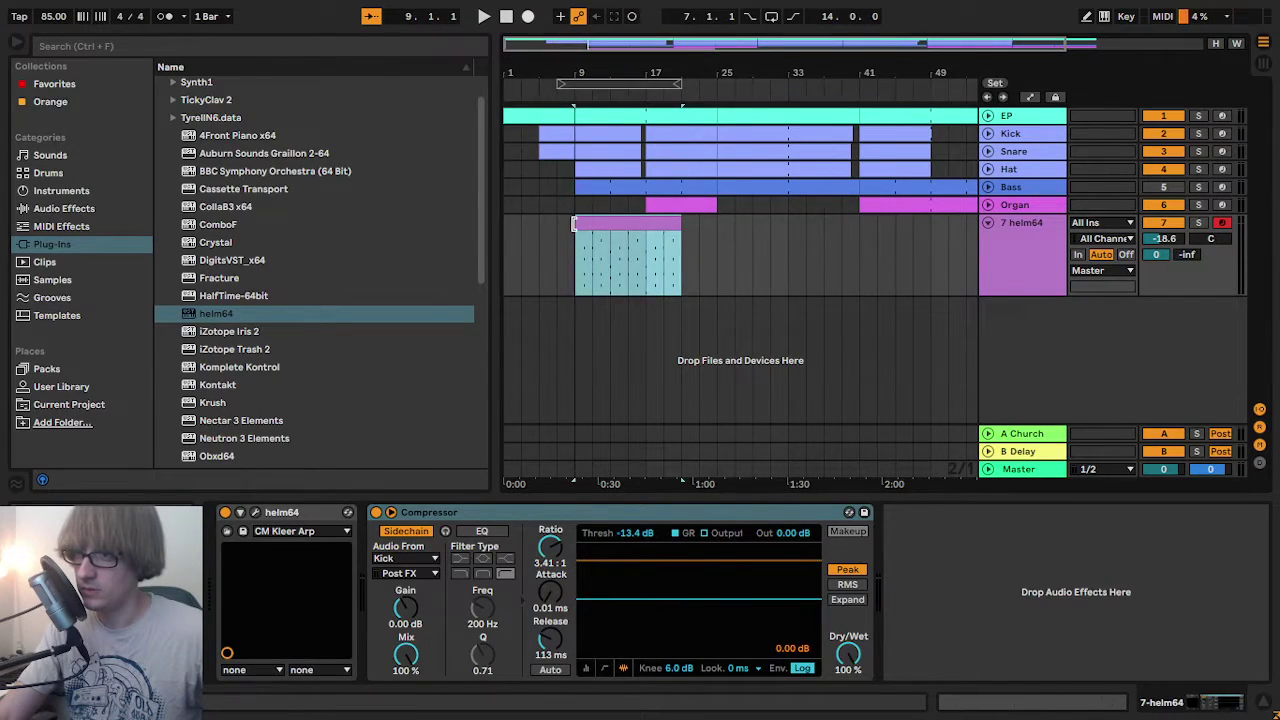
{"action": "left_click_drag", "start_coordinate": [584, 70], "coordinate": [597, 114]}
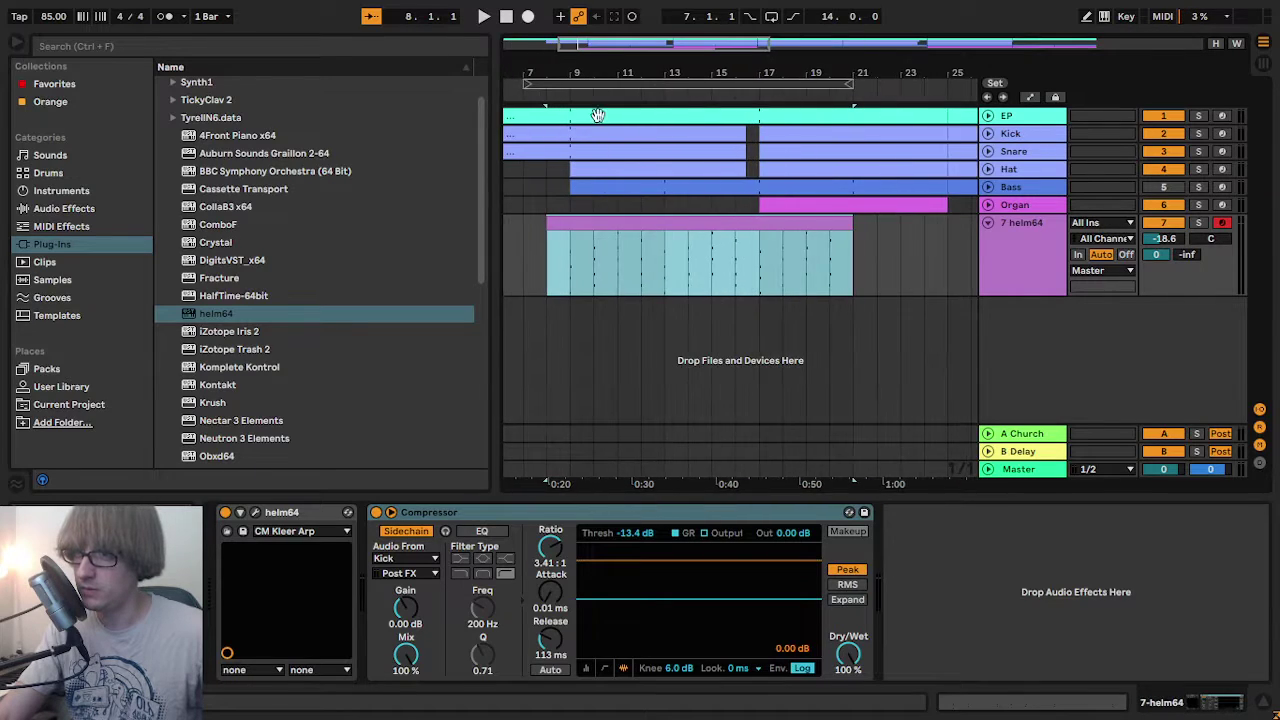
{"action": "left_click", "coordinate": [554, 261]}
{"action": "key", "text": "space"}
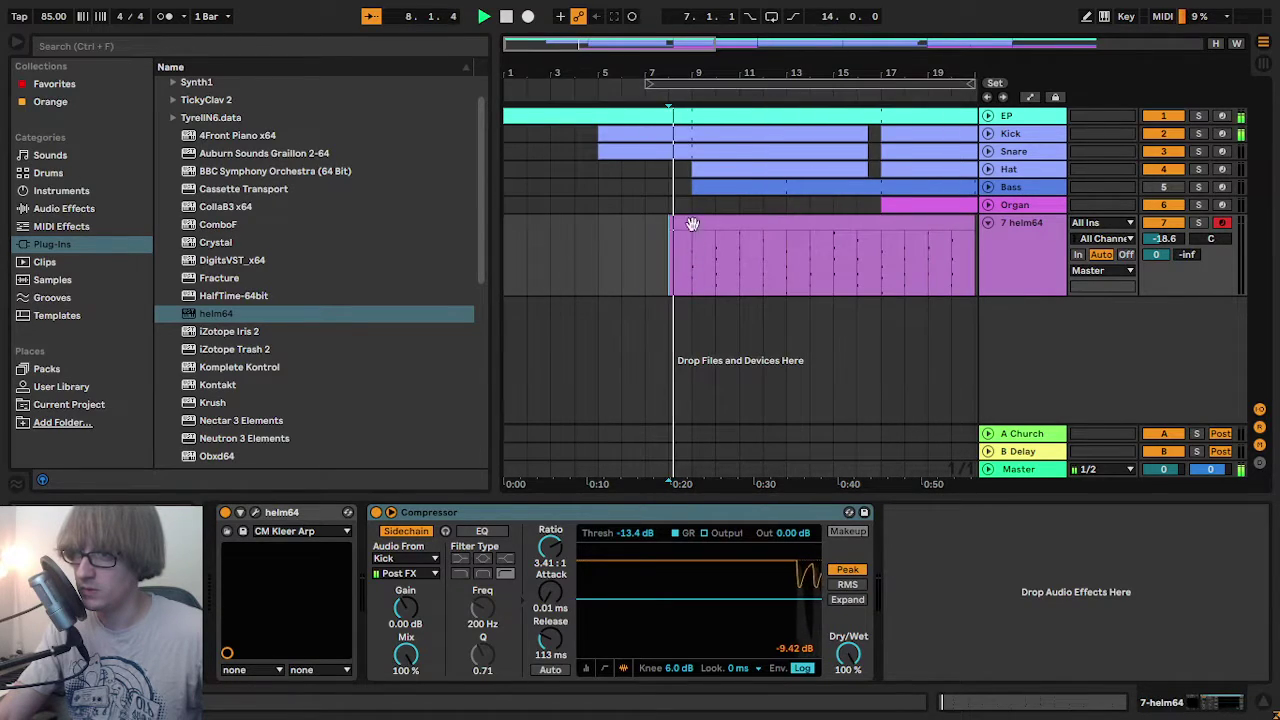
- Delete the helm64 clip material before bar 17 so only bars 17 to 21 of the captured part remain, then stop playback
{"action": "mouse_move", "coordinate": [733, 77]}
{"action": "left_mouse_down"}
{"action": "mouse_move", "coordinate": [805, 140]}
{"action": "mouse_move", "coordinate": [776, 107]}
{"action": "mouse_move", "coordinate": [664, 77]}
{"action": "left_mouse_up"}
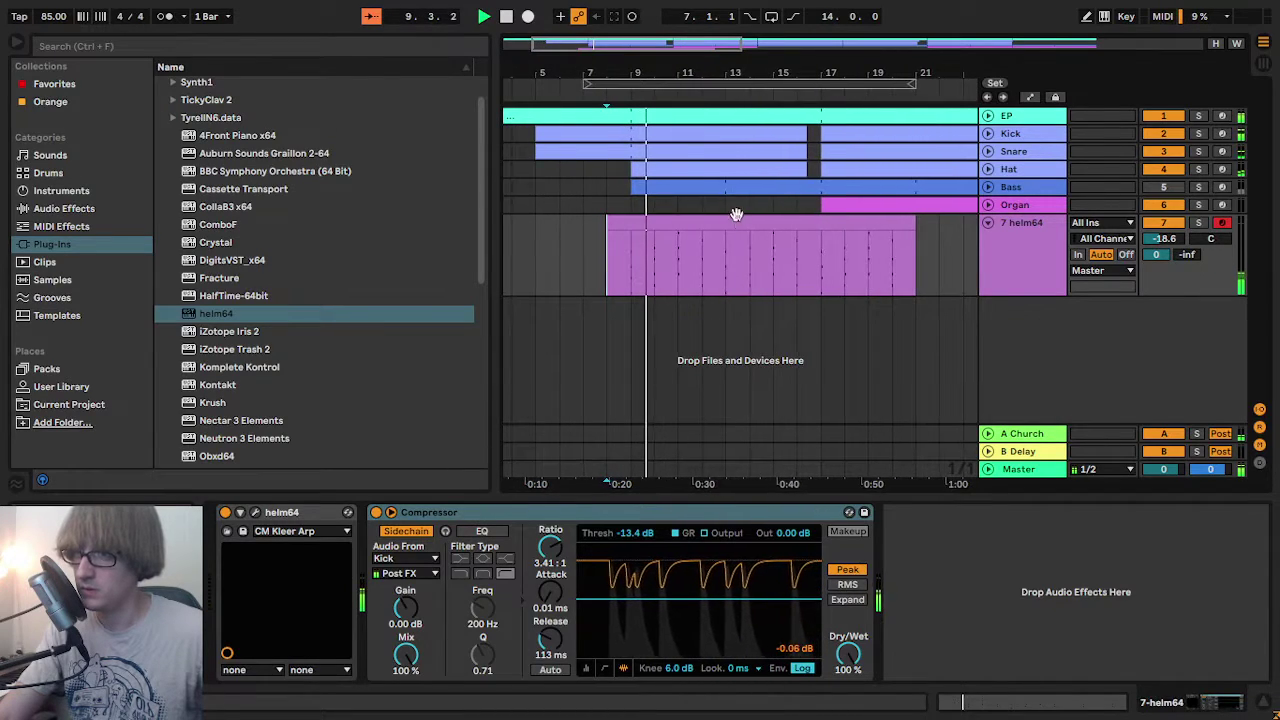
{"action": "left_click", "coordinate": [772, 260]}
{"action": "left_click_drag", "start_coordinate": [627, 266], "coordinate": [878, 239]}
{"action": "left_click", "coordinate": [701, 225]}
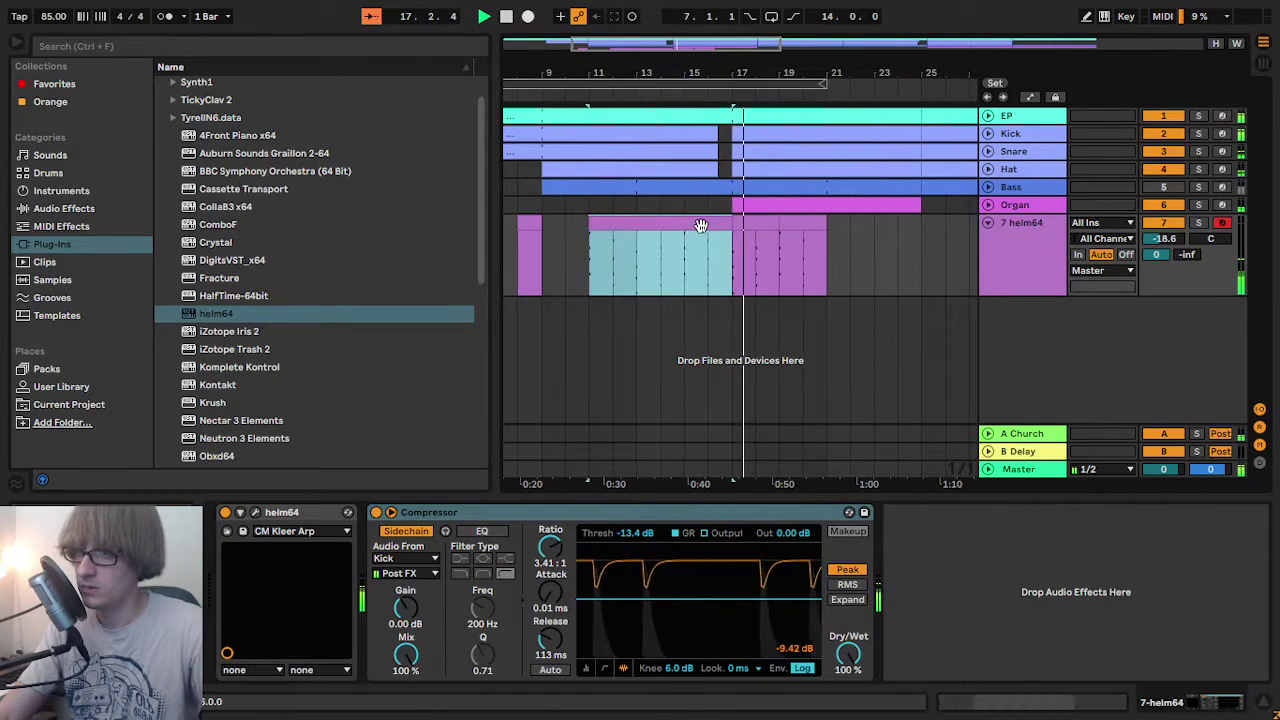
{"action": "key", "text": "Delete"}
{"action": "left_click_drag", "start_coordinate": [757, 71], "coordinate": [825, 56]}
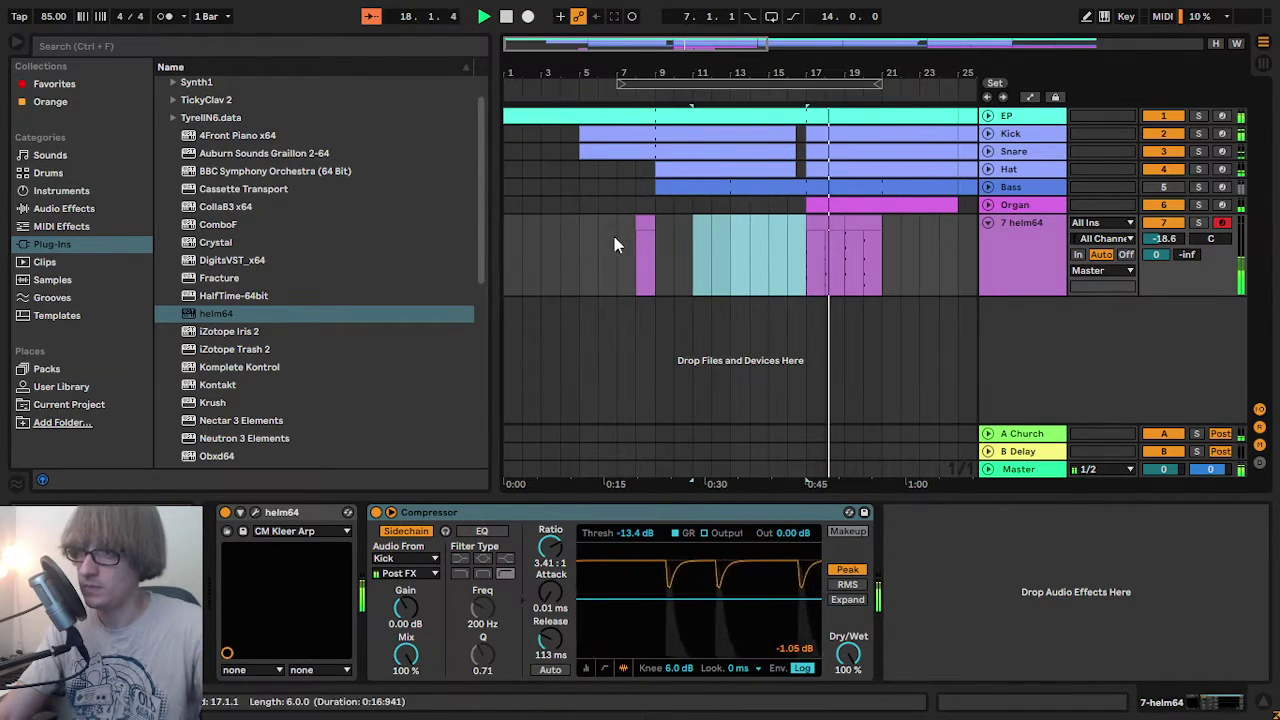
{"action": "left_click_drag", "start_coordinate": [616, 236], "coordinate": [711, 245]}
{"action": "mouse_move", "coordinate": [843, 65]}
{"action": "left_mouse_down"}
{"action": "mouse_move", "coordinate": [840, 130]}
{"action": "mouse_move", "coordinate": [623, 111]}
{"action": "mouse_move", "coordinate": [614, 124]}
{"action": "mouse_move", "coordinate": [584, 116]}
{"action": "mouse_move", "coordinate": [577, 98]}
{"action": "mouse_move", "coordinate": [598, 88]}
{"action": "left_mouse_up"}
{"action": "left_click", "coordinate": [838, 250]}
{"action": "key", "text": "space"}
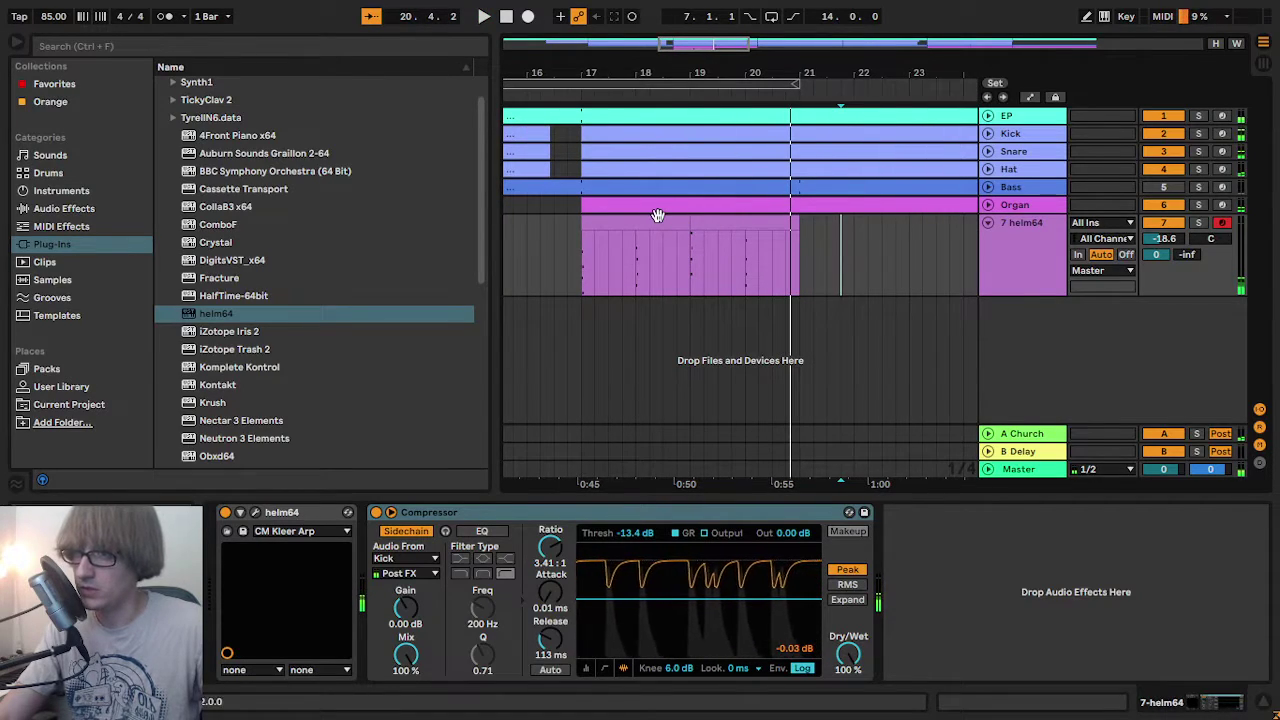
- Consolidate the helm64 material in bars 17 to 21 into one clip and move it to start at bar 9
{"action": "left_click", "coordinate": [738, 225]}
{"action": "right_click", "coordinate": [740, 232]}
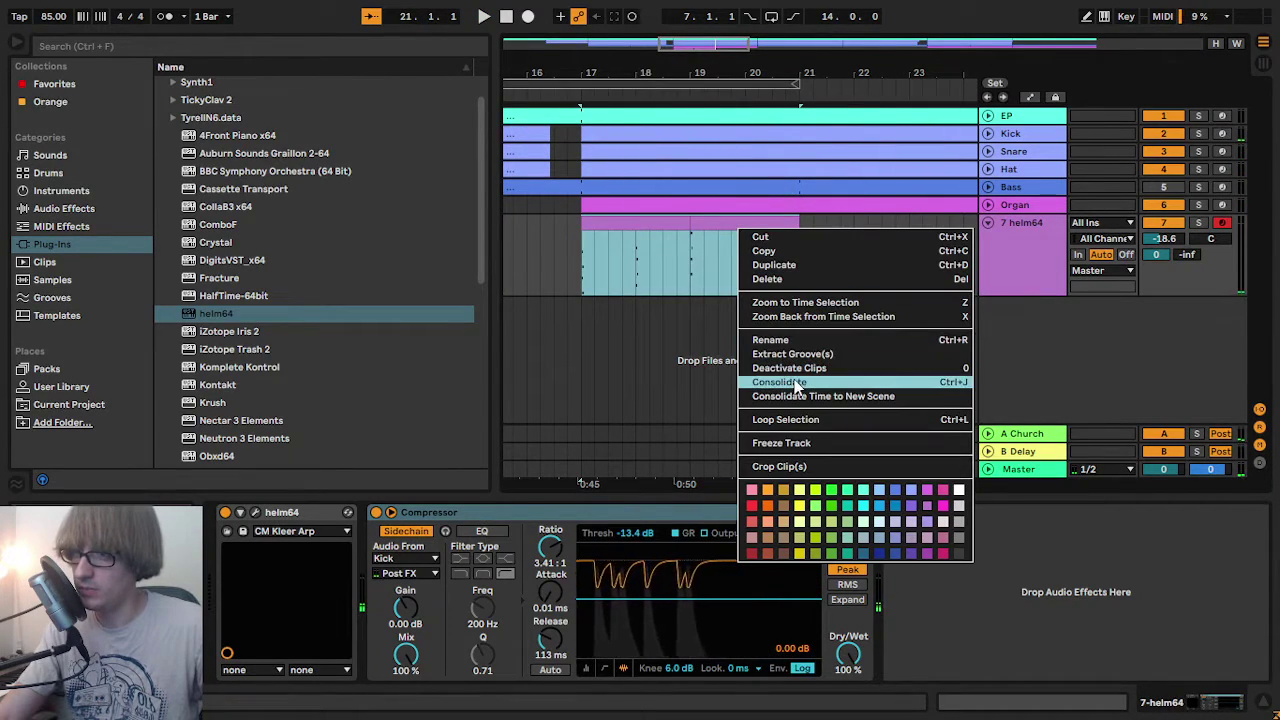
{"action": "left_click", "coordinate": [797, 382]}
{"action": "left_click", "coordinate": [825, 250]}
{"action": "left_click_drag", "start_coordinate": [688, 77], "coordinate": [792, 34]}
{"action": "left_click_drag", "start_coordinate": [786, 228], "coordinate": [668, 236]}
{"action": "left_click", "coordinate": [668, 235]}
- Turn on looping for the helm64 clip and extend its end to bar 25
{"action": "double_click", "coordinate": [668, 226]}
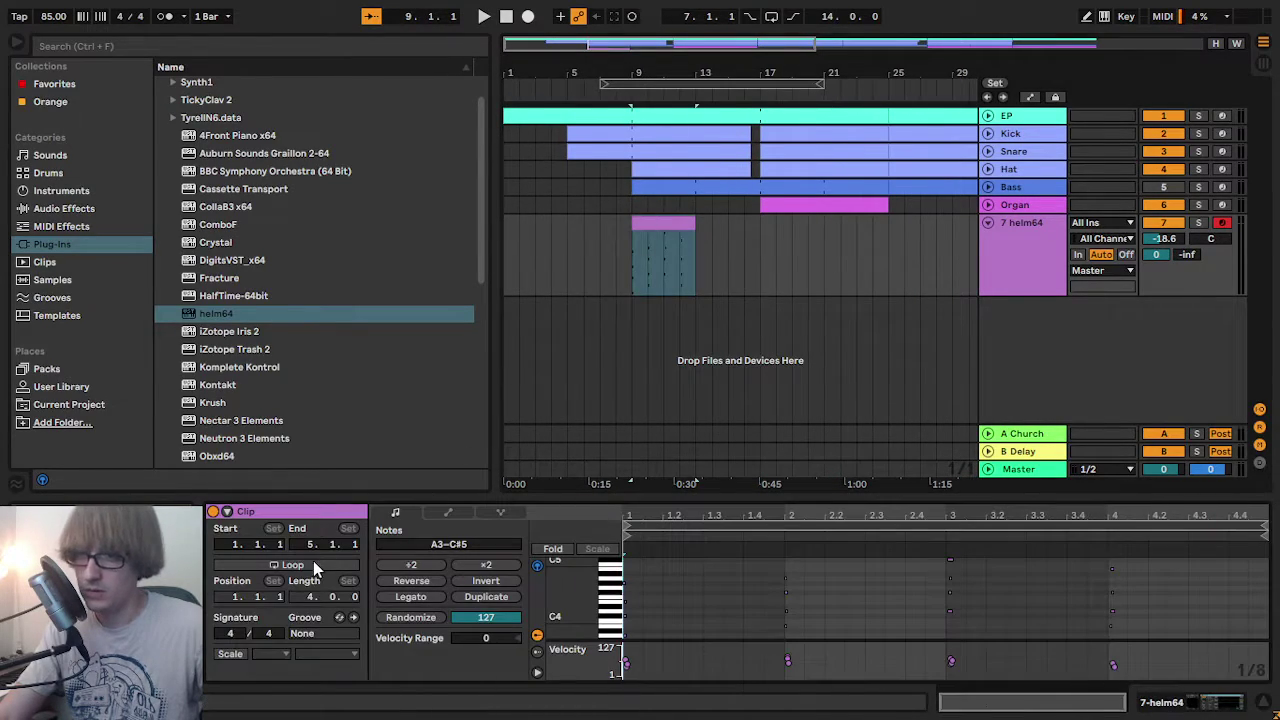
{"action": "left_click", "coordinate": [313, 561]}
{"action": "left_click_drag", "start_coordinate": [695, 258], "coordinate": [903, 258]}
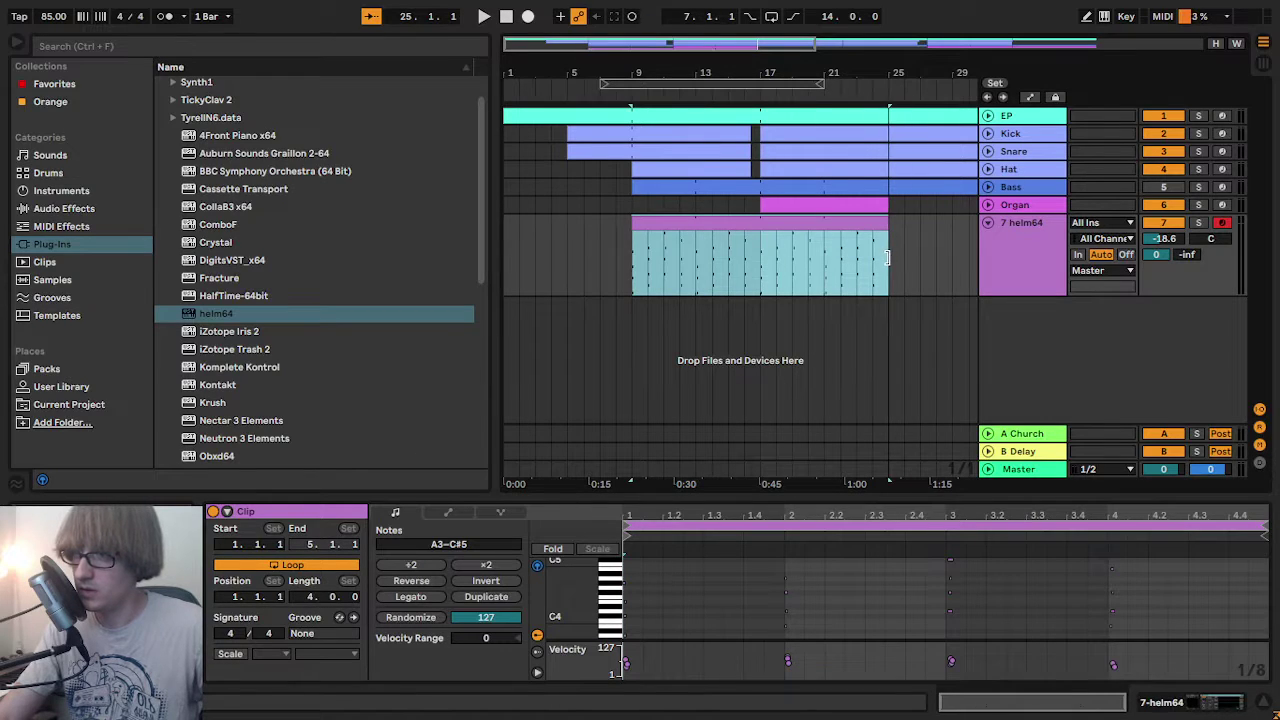
- Enlarge the helm64 clip's note editor and shift the A3, C#4 and E4 notes of the first chord slightly earlier
{"action": "left_click", "coordinate": [761, 289]}
{"action": "left_click_drag", "start_coordinate": [788, 497], "coordinate": [877, 207]}
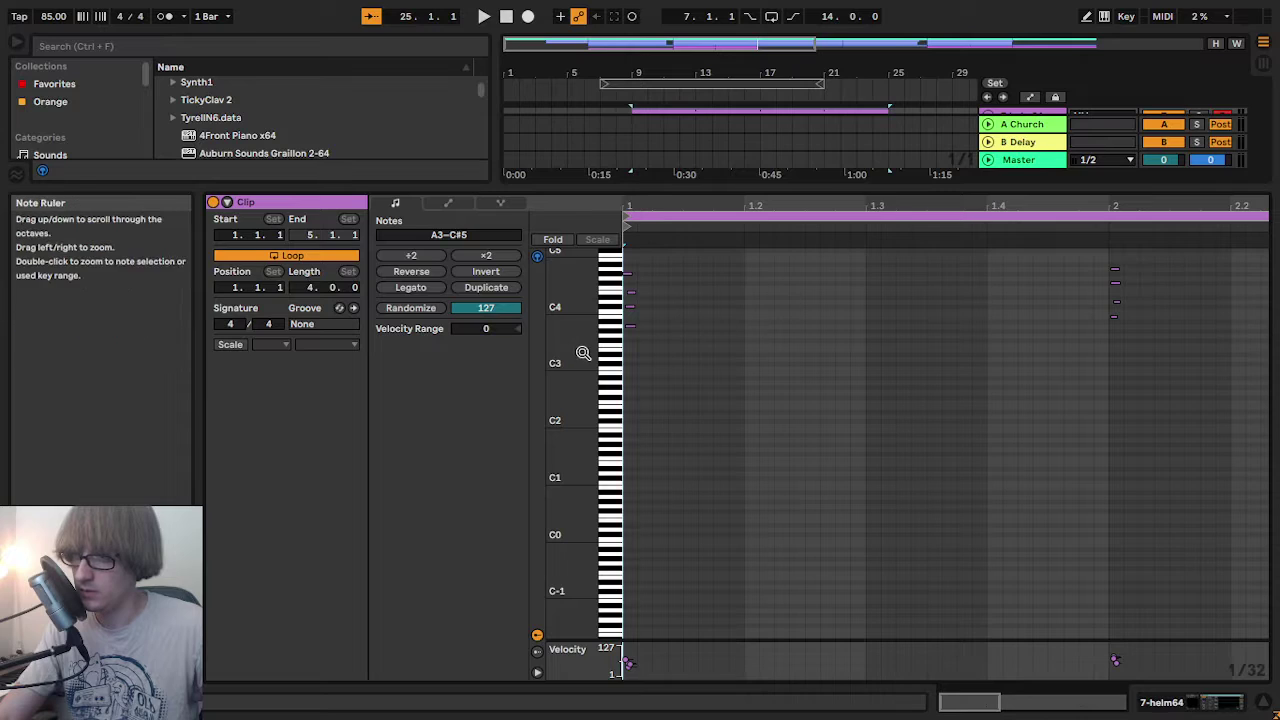
{"action": "left_click_drag", "start_coordinate": [583, 354], "coordinate": [660, 416]}
{"action": "key", "text": "space"}
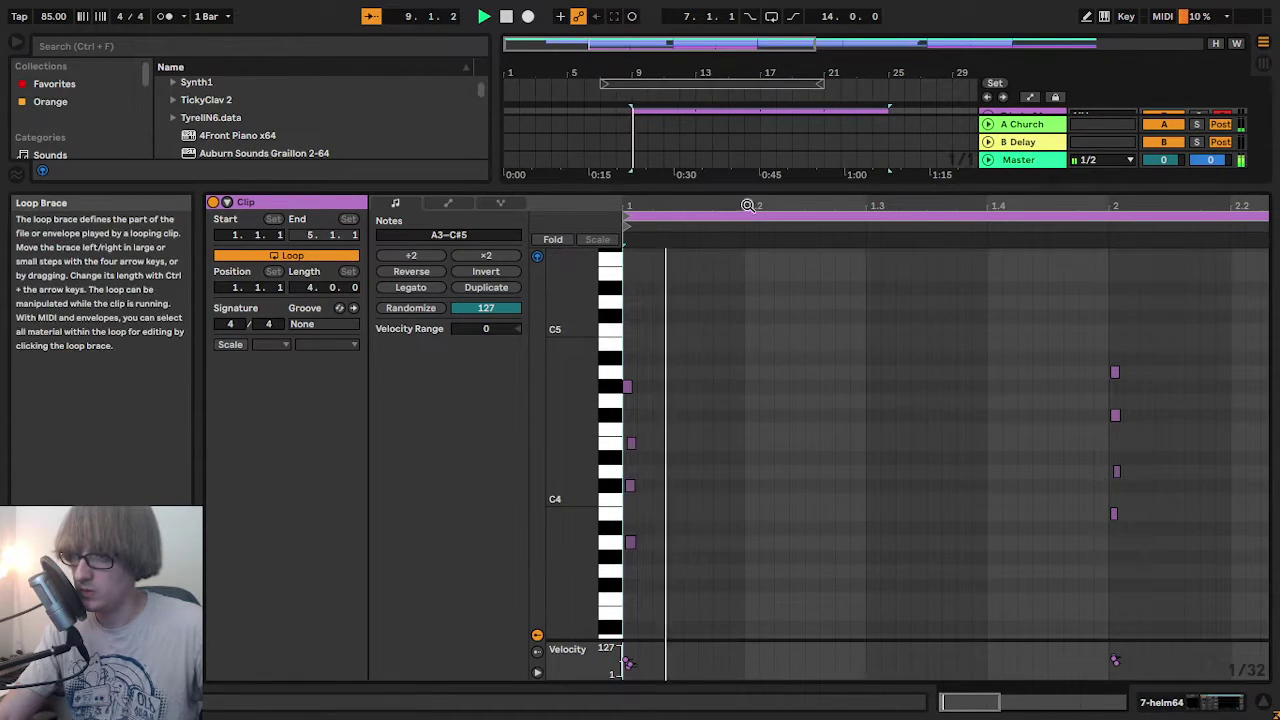
{"action": "left_click_drag", "start_coordinate": [826, 206], "coordinate": [949, 250]}
{"action": "key", "text": "space"}
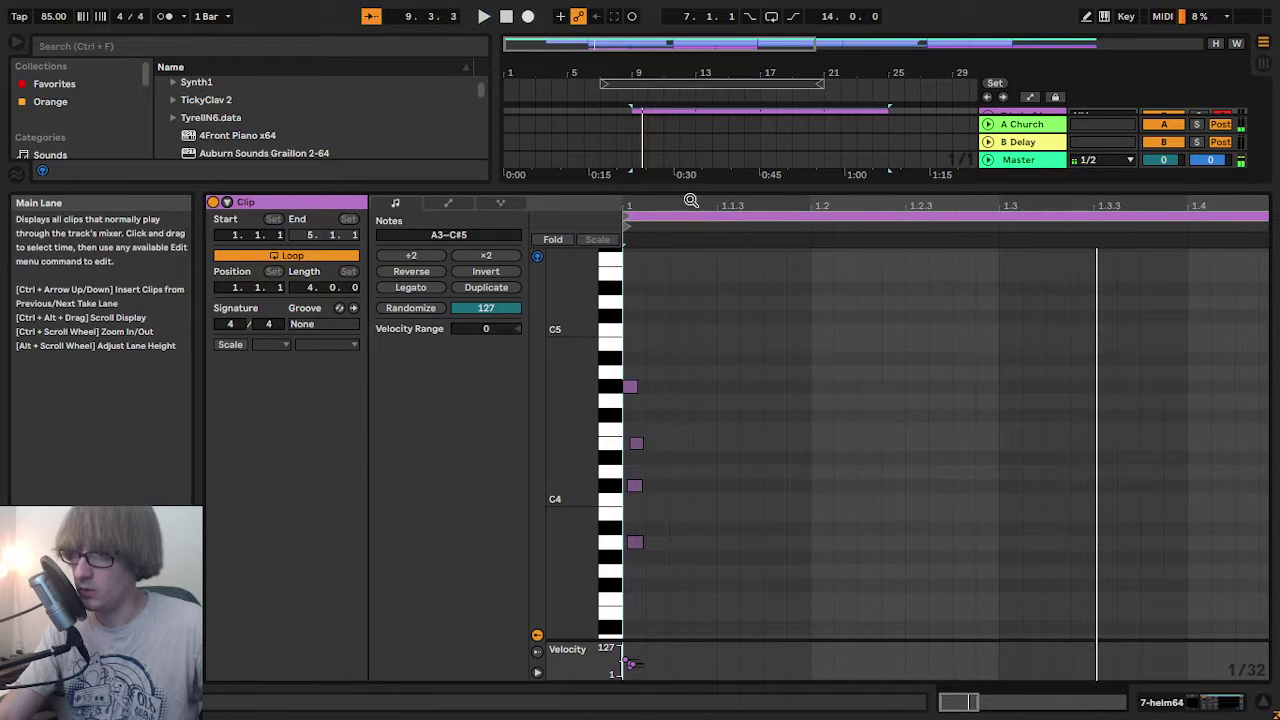
{"action": "left_click_drag", "start_coordinate": [690, 204], "coordinate": [688, 245]}
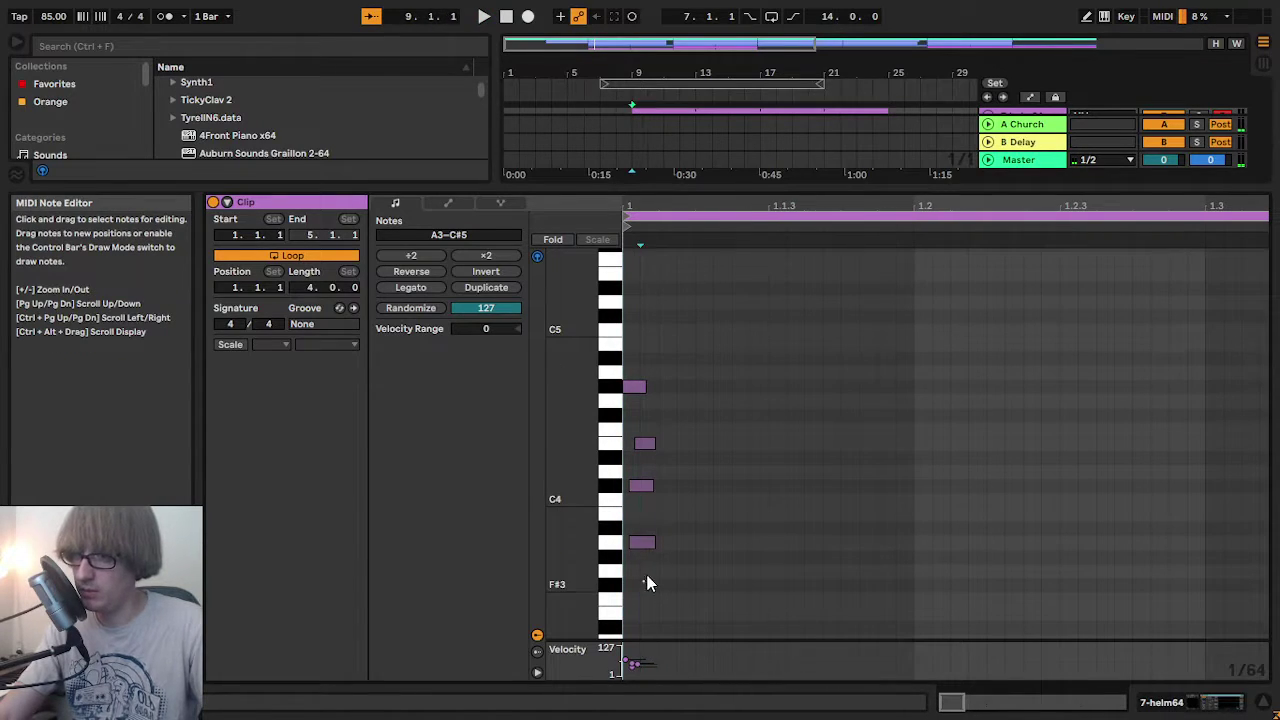
{"action": "left_click_drag", "start_coordinate": [646, 583], "coordinate": [706, 438]}
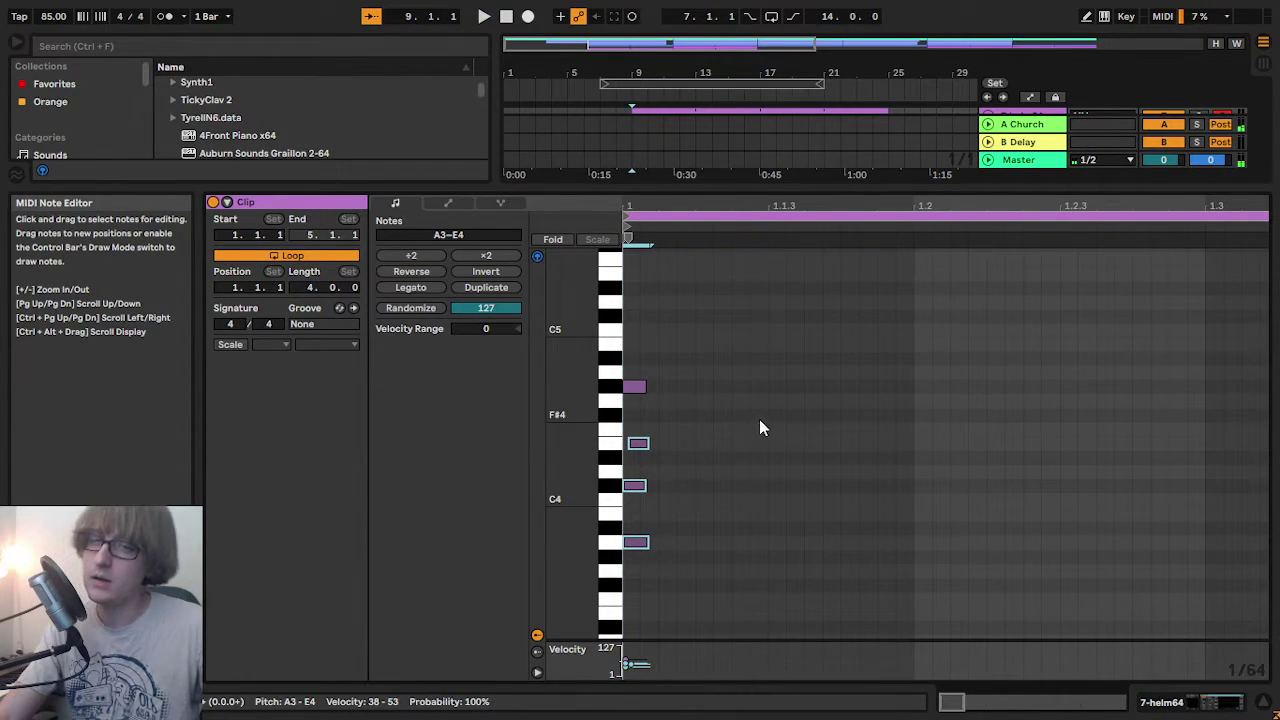
- Play the clip and shift the whole bar 2 chord (B3 to A4) slightly earlier so it starts on the bar line
{"action": "key", "text": "space"}
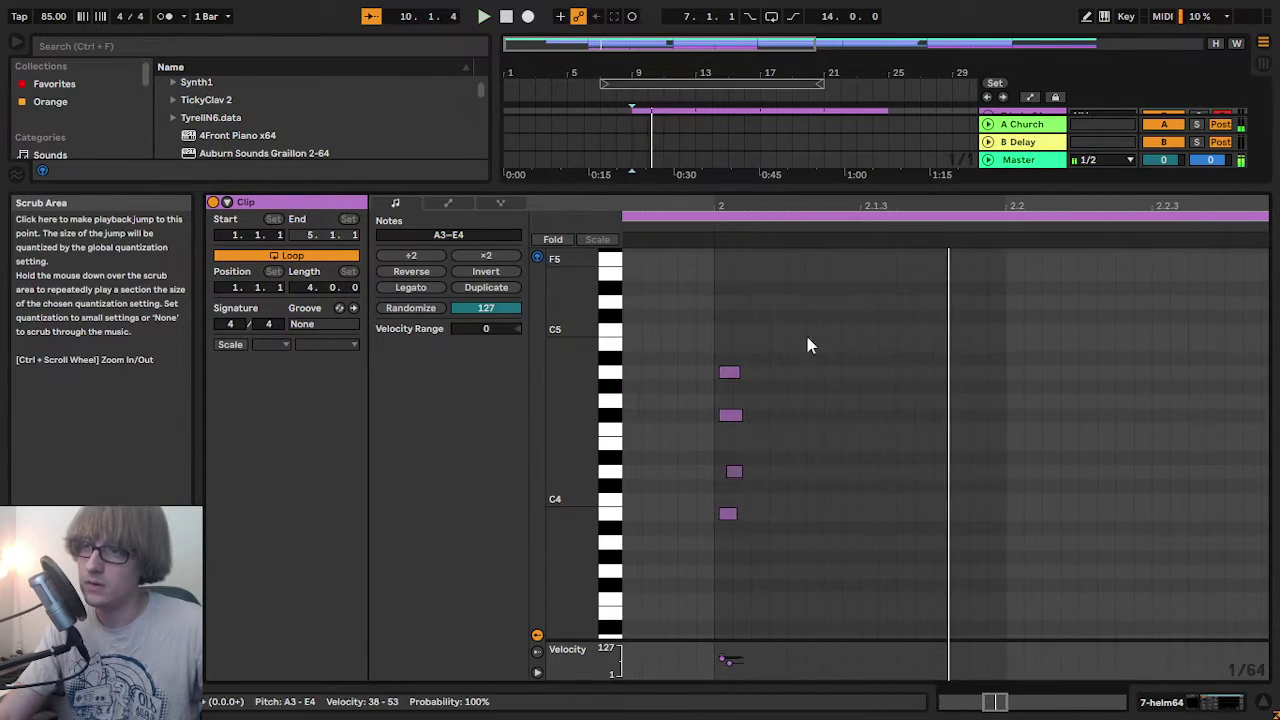
{"action": "key", "text": "space"}
{"action": "left_click_drag", "start_coordinate": [733, 543], "coordinate": [877, 274]}
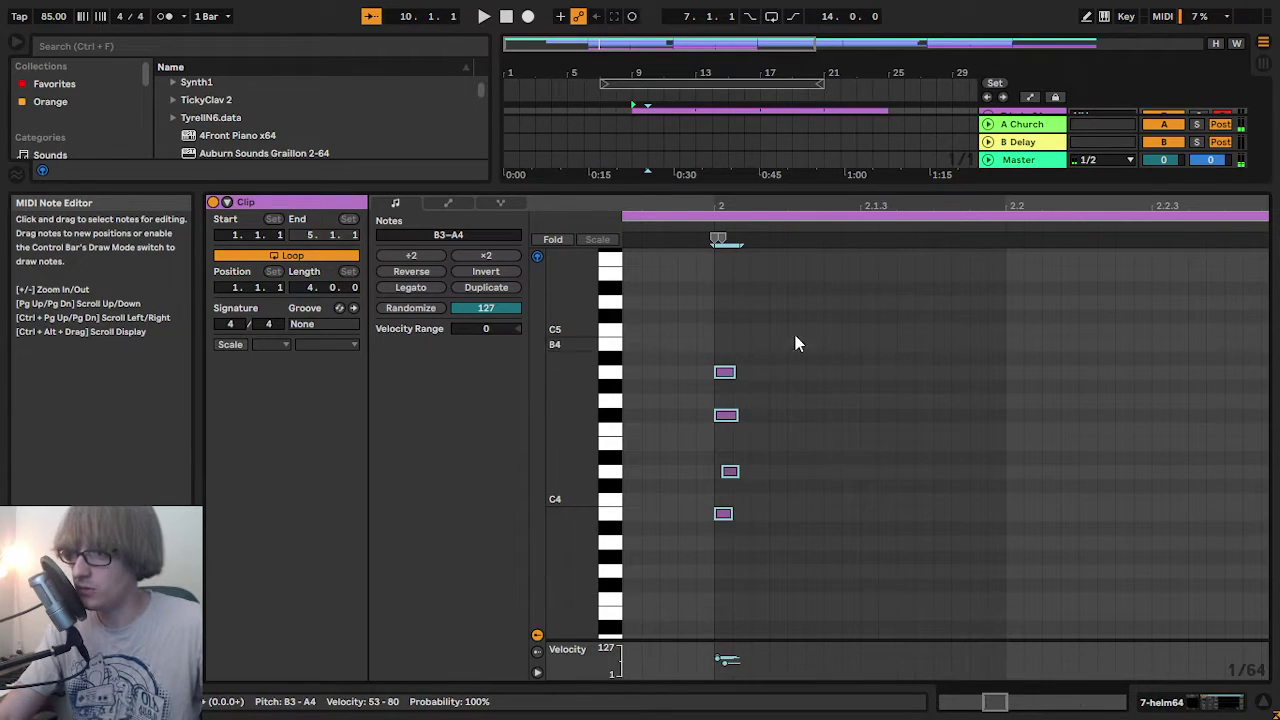
- Play the clip and shift the bar 3 chord (D4 to C#5) earlier so it starts on the bar line
{"action": "key", "text": "space"}
{"action": "left_click_drag", "start_coordinate": [980, 206], "coordinate": [442, 145]}
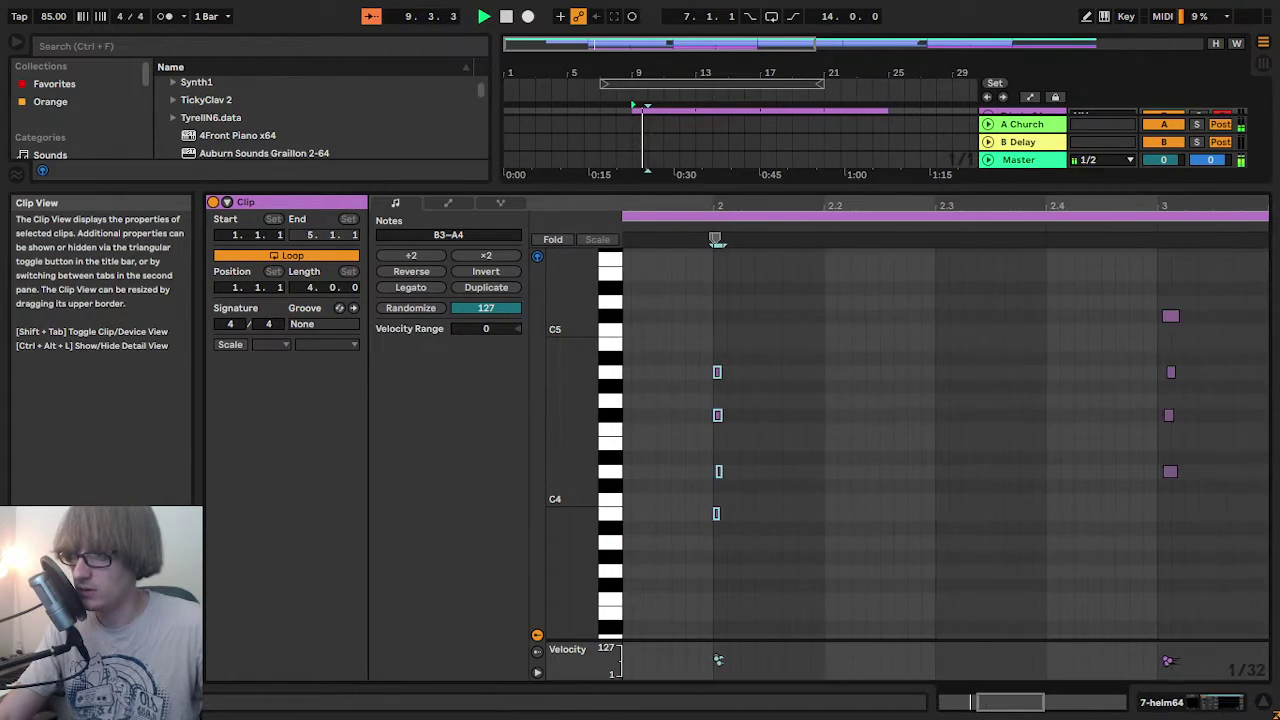
{"action": "left_click_drag", "start_coordinate": [1172, 207], "coordinate": [1030, 285]}
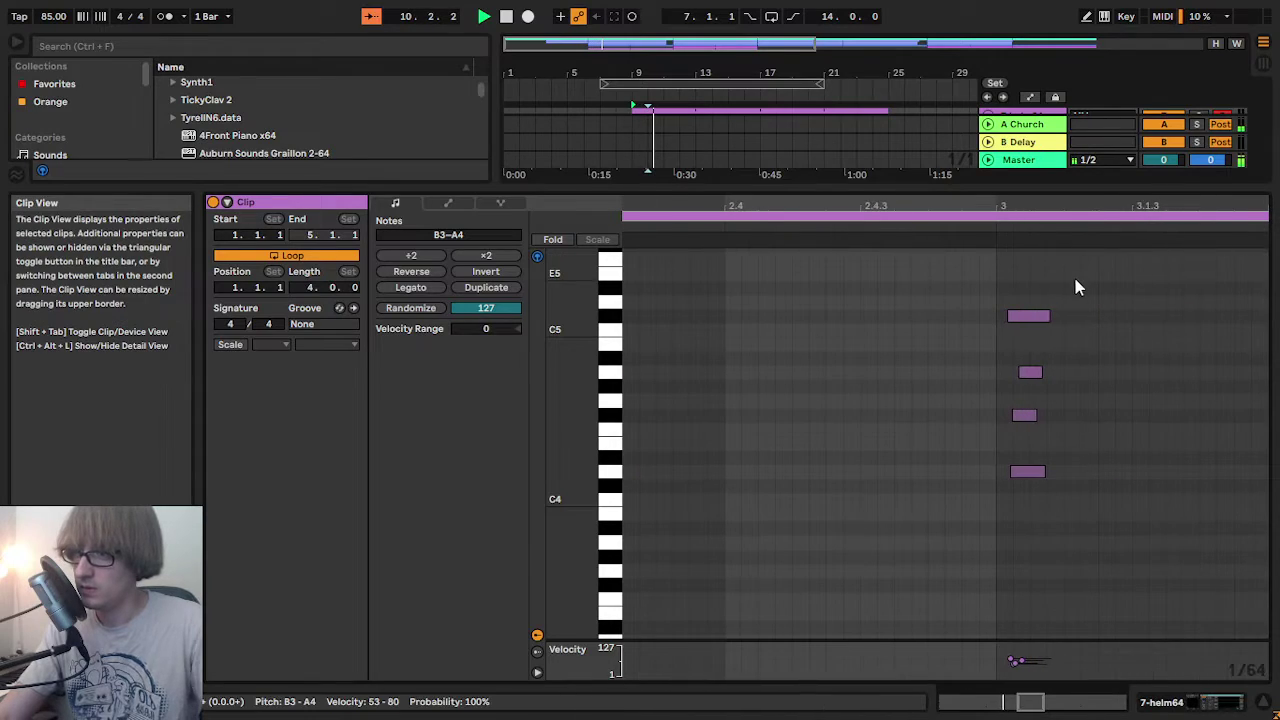
{"action": "left_click_drag", "start_coordinate": [979, 539], "coordinate": [1110, 260]}
{"action": "key", "text": "Left"}
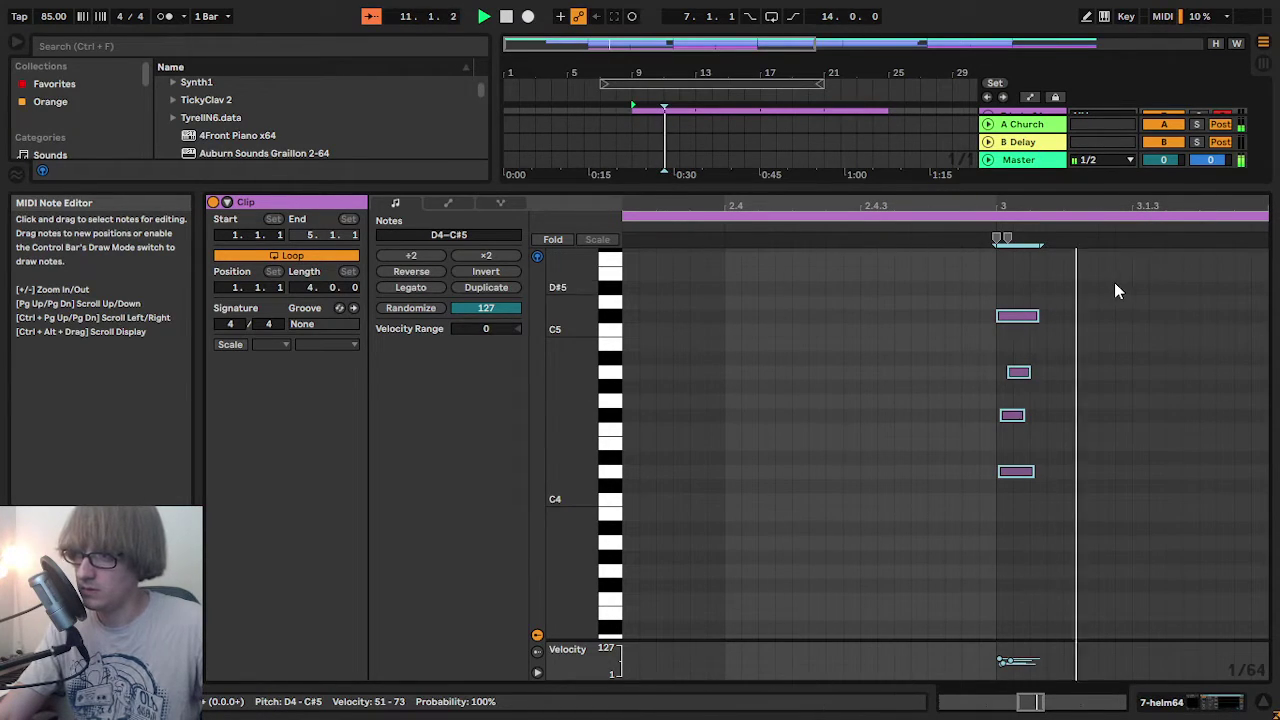
{"action": "left_click_drag", "start_coordinate": [1174, 201], "coordinate": [1230, 186]}
{"action": "key", "text": "space"}
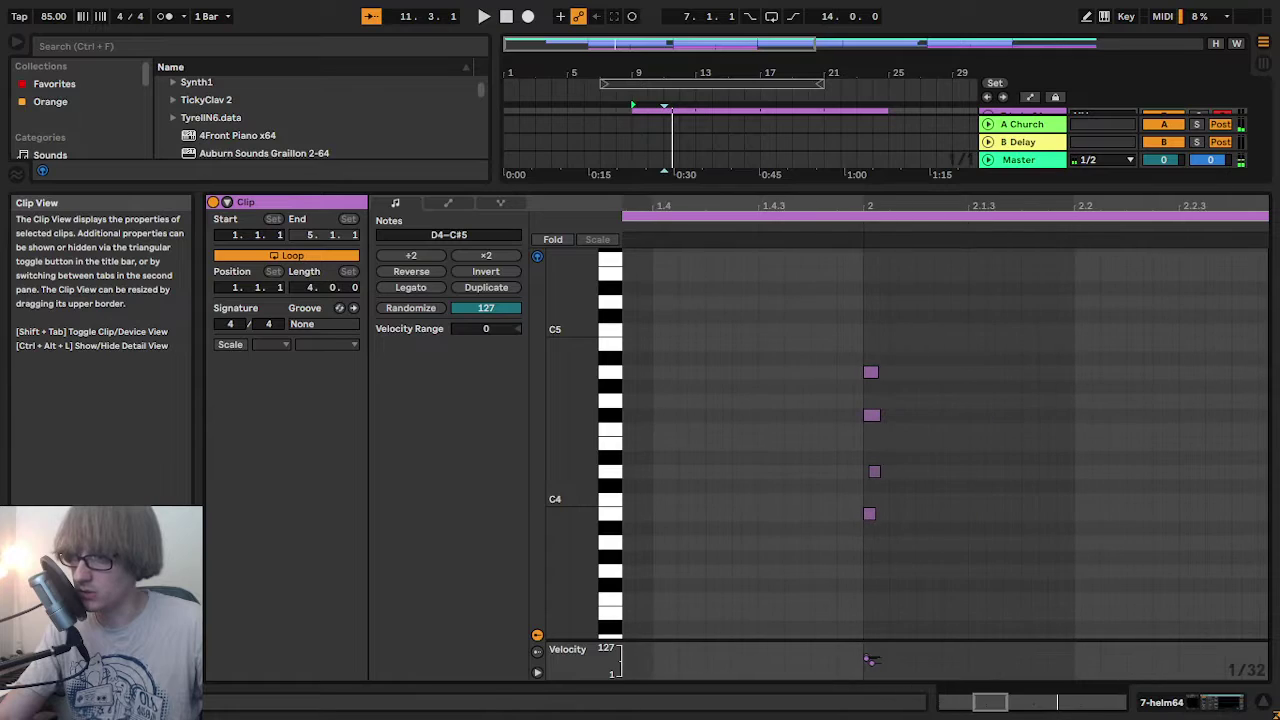
- Replay the clip around bar 2 and shift the bar 4 chord (B3 to B4) earlier to the bar line
{"action": "left_click", "coordinate": [817, 229]}
{"action": "key", "text": "space"}
{"action": "left_click_drag", "start_coordinate": [817, 208], "coordinate": [971, 205]}
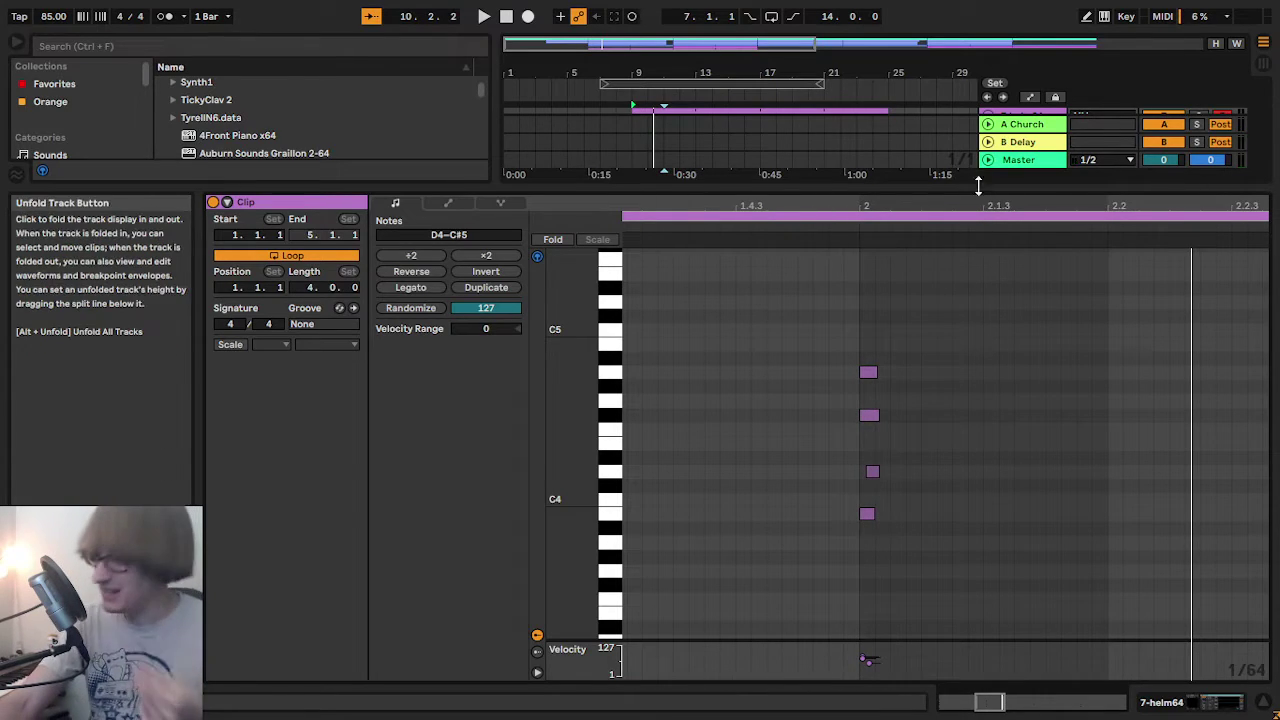
{"action": "key", "text": "space"}
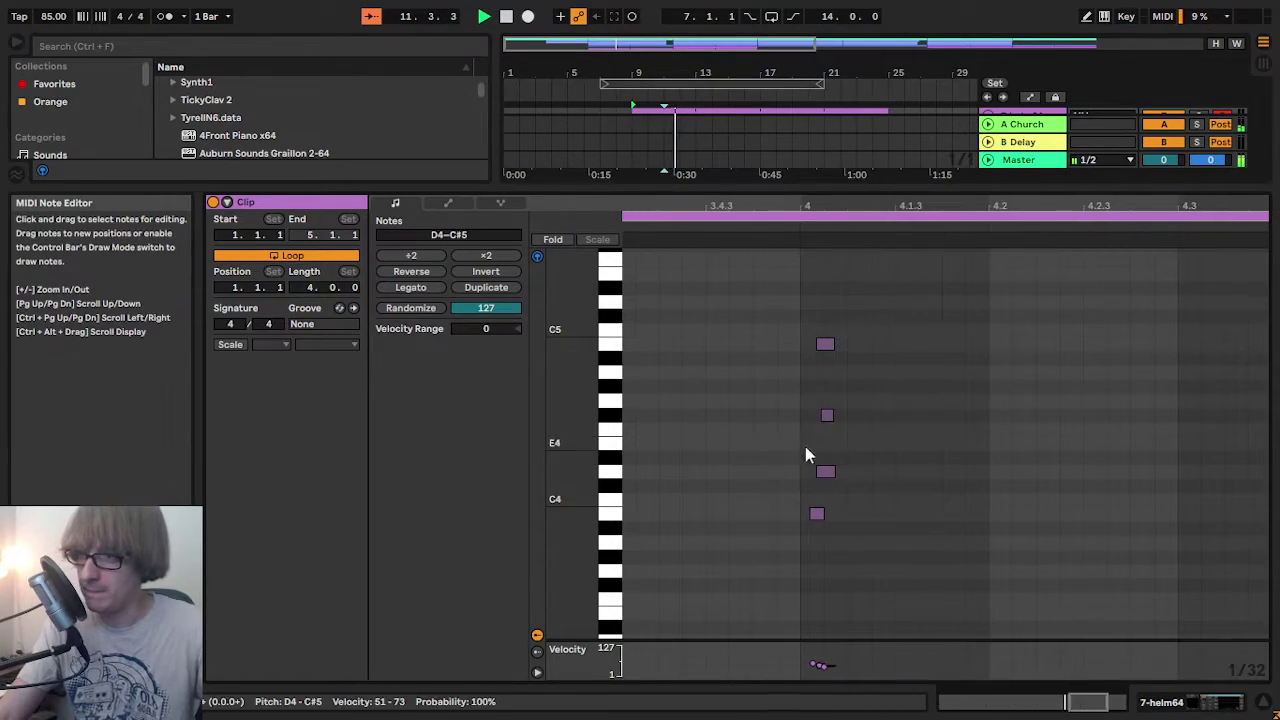
{"action": "key", "text": "space"}
{"action": "left_click_drag", "start_coordinate": [809, 551], "coordinate": [890, 274]}
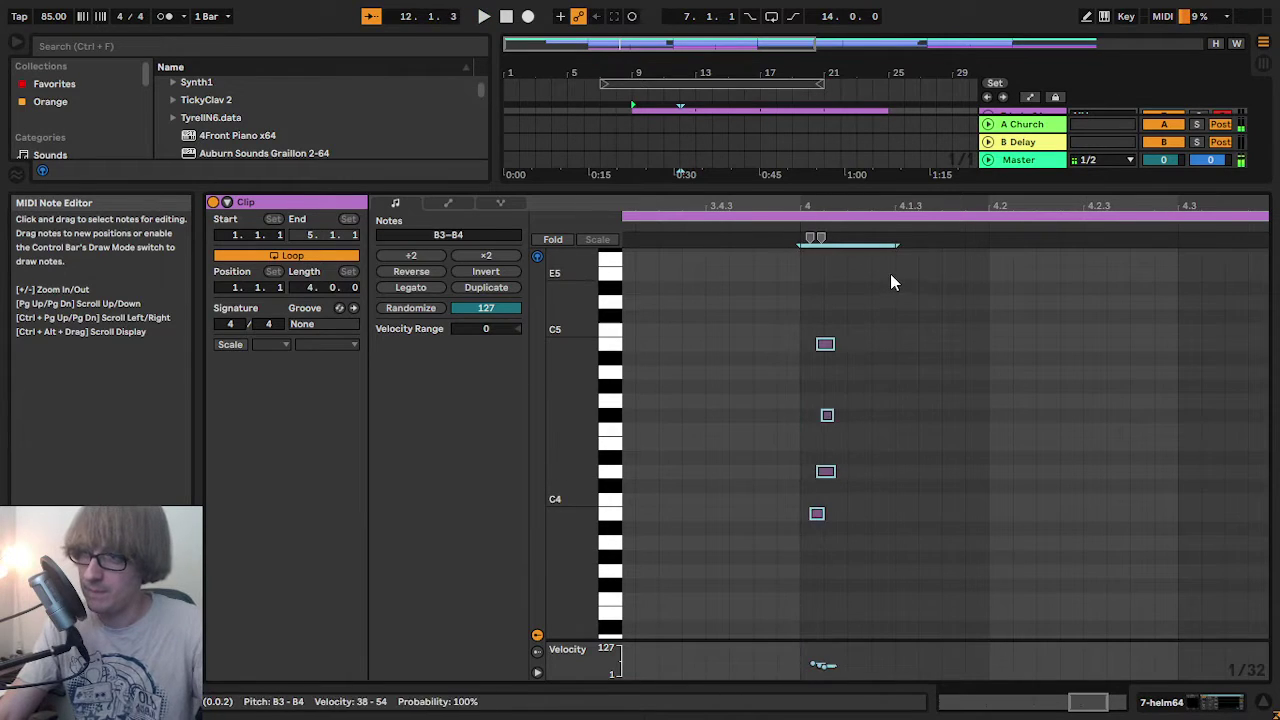
{"action": "key", "text": "Left"}
- Play the tightened chords in the full arrangement and lower the helm64 track volume to -24.0 dB
{"action": "key", "text": "space"}
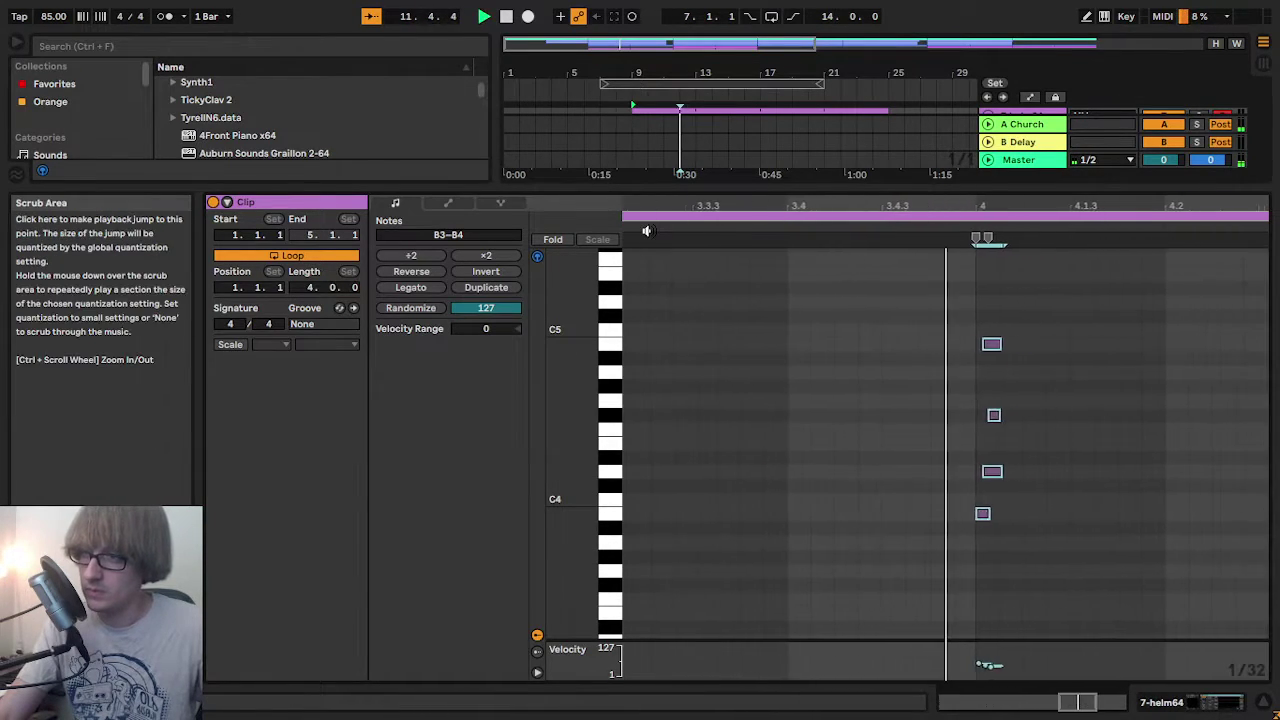
{"action": "left_click_drag", "start_coordinate": [796, 204], "coordinate": [1160, 181]}
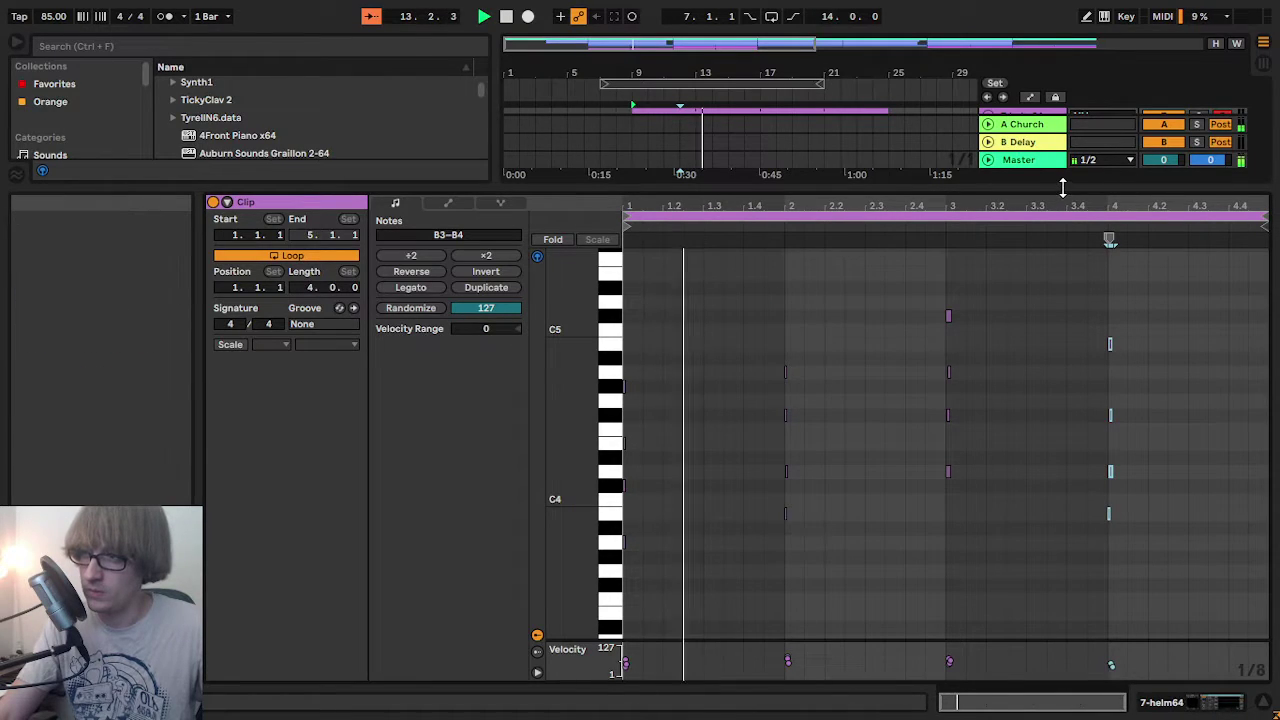
{"action": "left_click_drag", "start_coordinate": [1063, 189], "coordinate": [920, 632]}
{"action": "left_click", "coordinate": [921, 268]}
{"action": "left_click", "coordinate": [1001, 268]}
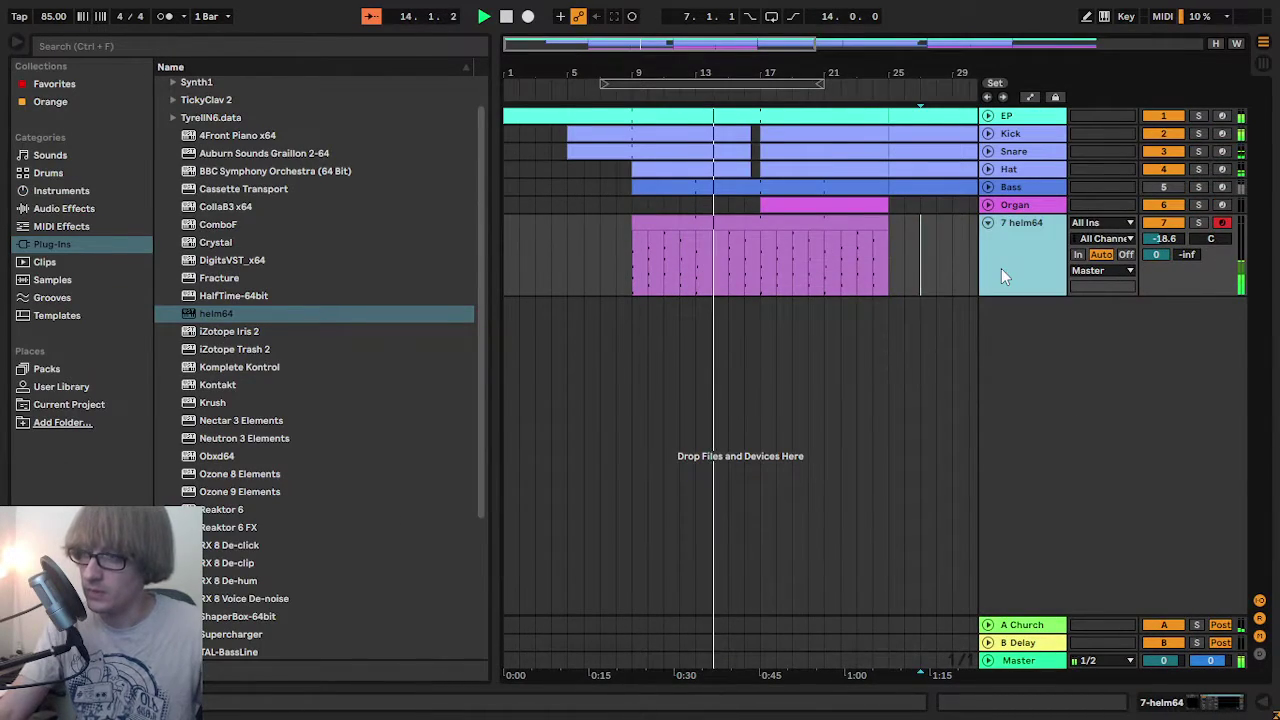
{"action": "key", "text": "Tab"}
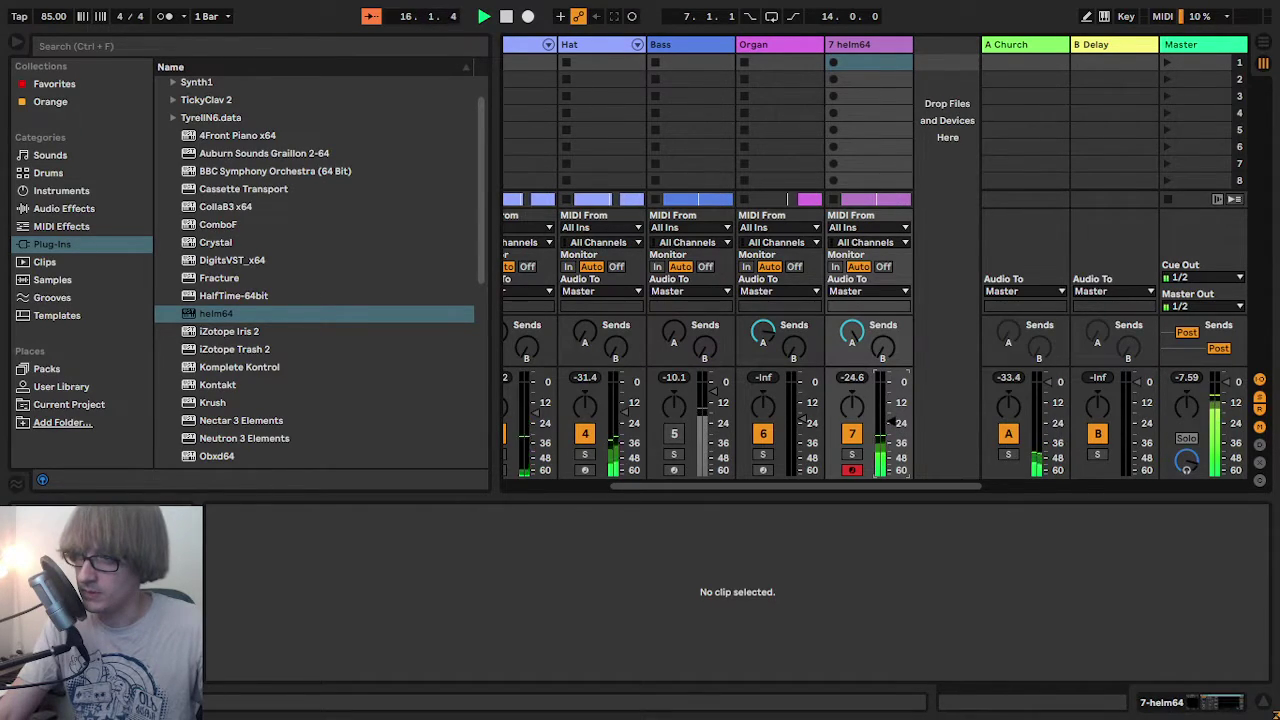
{"action": "key", "text": "Tab"}
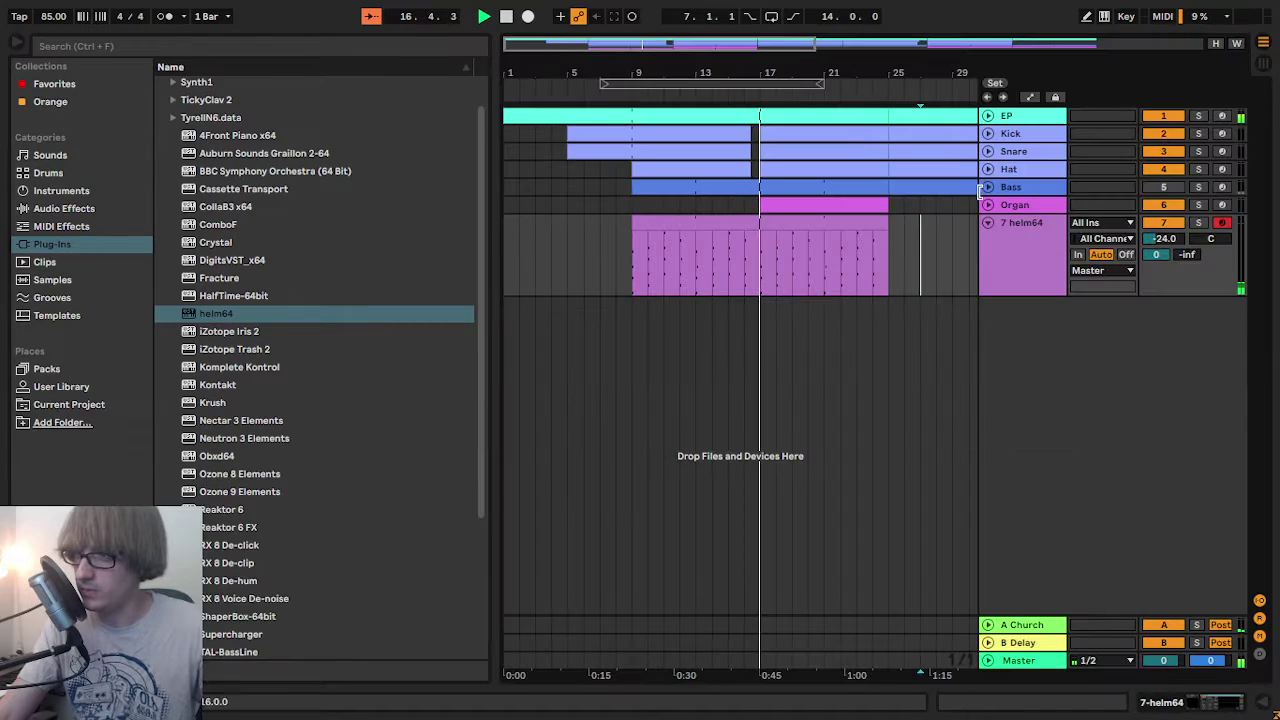
- Rename the helm64 track to Shimmer
{"action": "left_click", "coordinate": [1026, 259]}
{"action": "right_click", "coordinate": [1026, 259]}
{"action": "left_click", "coordinate": [1051, 330]}
{"action": "type", "text": "Shimmer"}
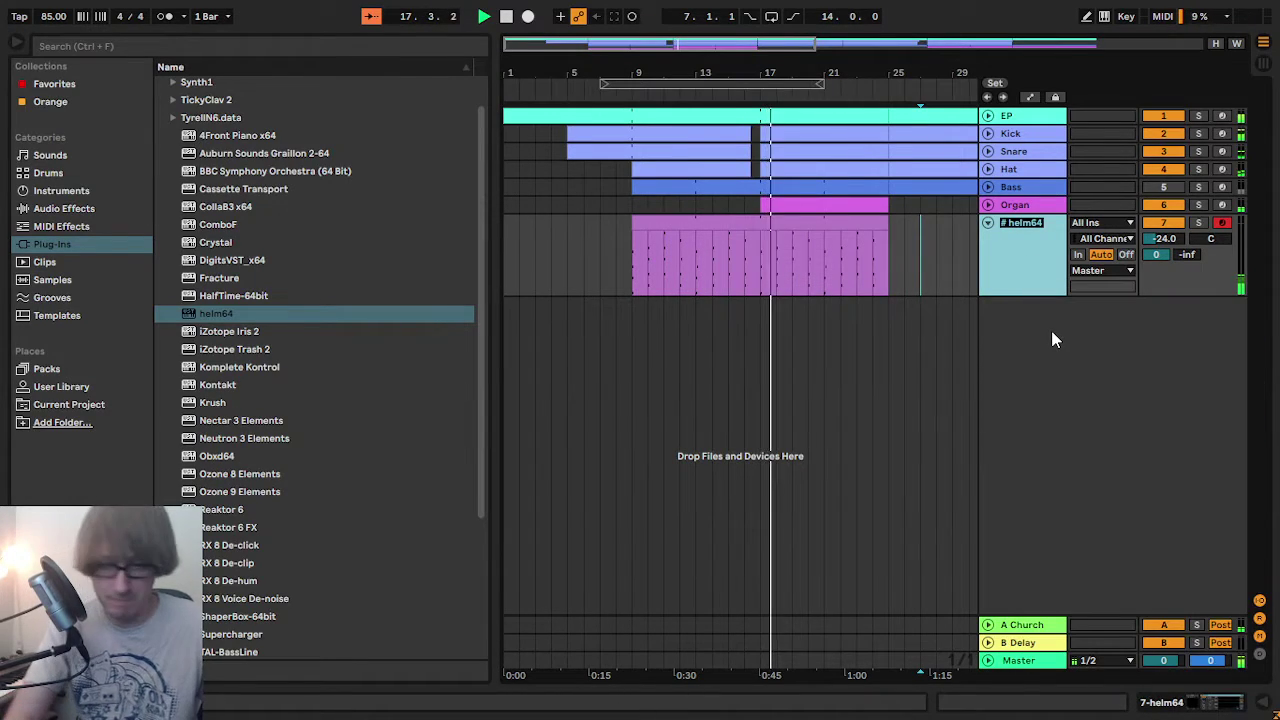
{"action": "key", "text": "Return"}
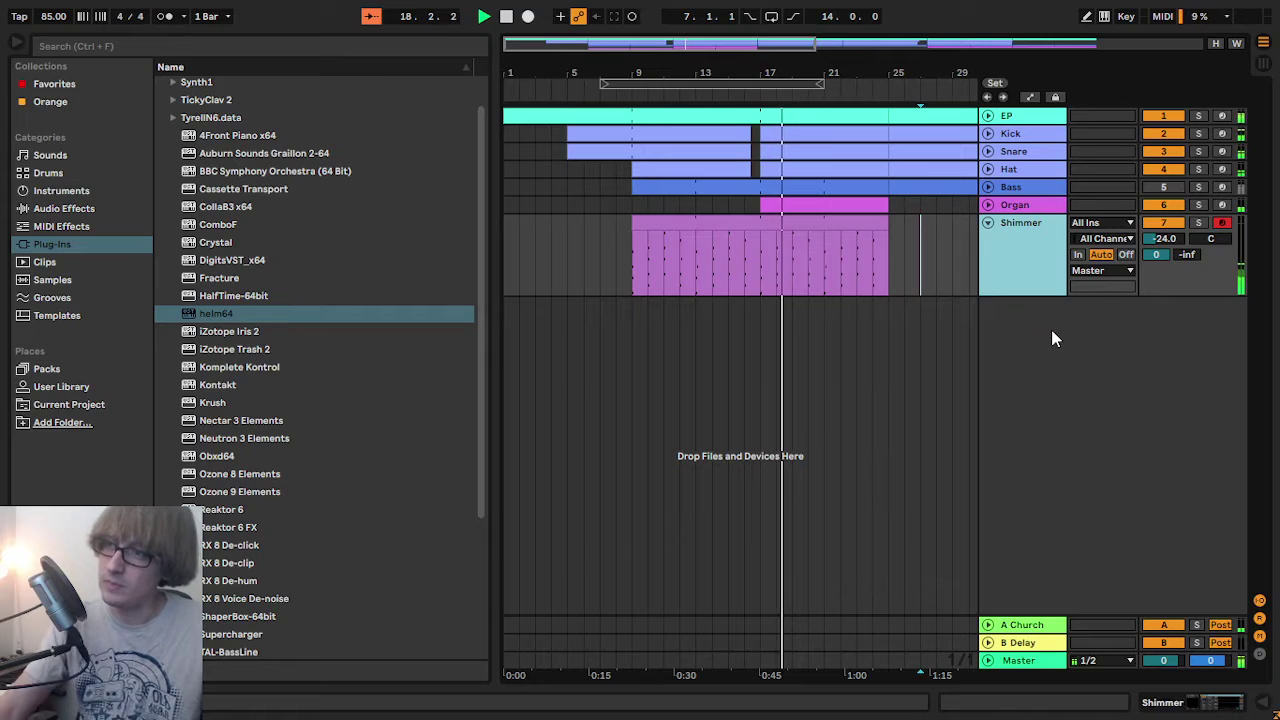
- Shift the F#4 and A4 notes of the Shimmer clip's bar 2 chord slightly later and play the result in the arrangement
{"action": "double_click", "coordinate": [775, 245]}
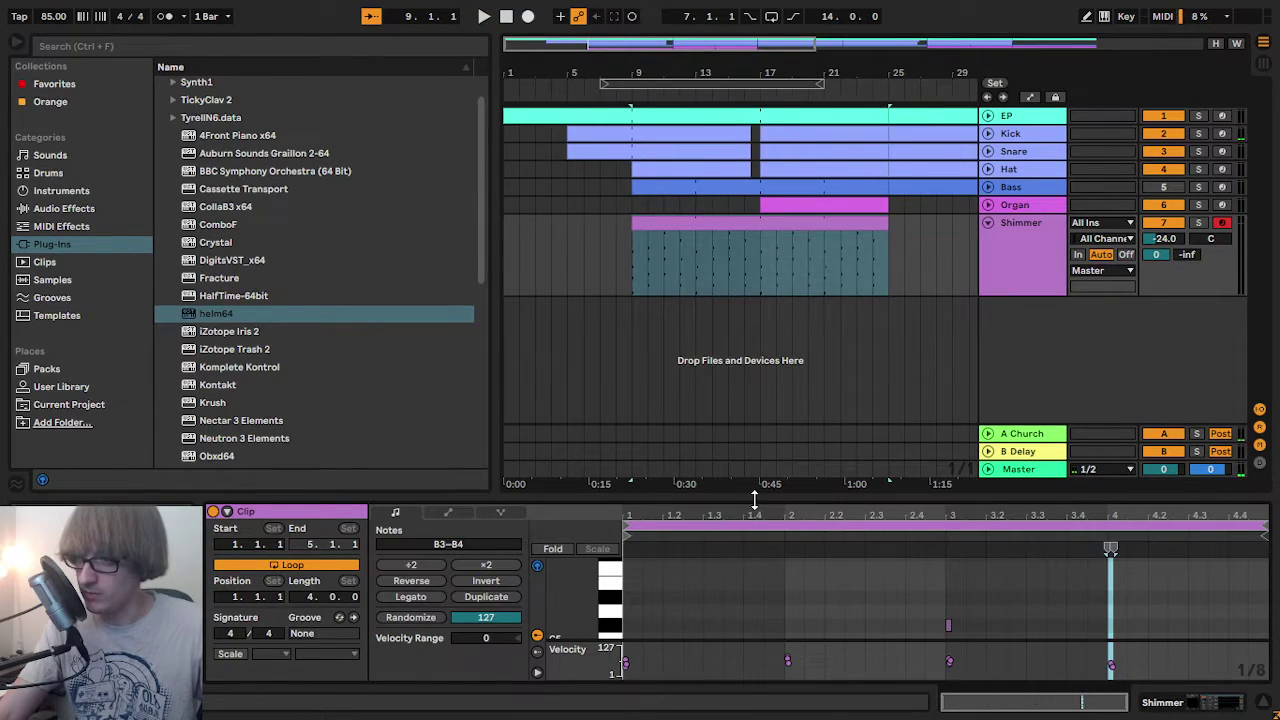
{"action": "left_click_drag", "start_coordinate": [754, 498], "coordinate": [769, 214]}
{"action": "scroll", "coordinate": [848, 620], "scroll_direction": "up", "scroll_amount": 3}
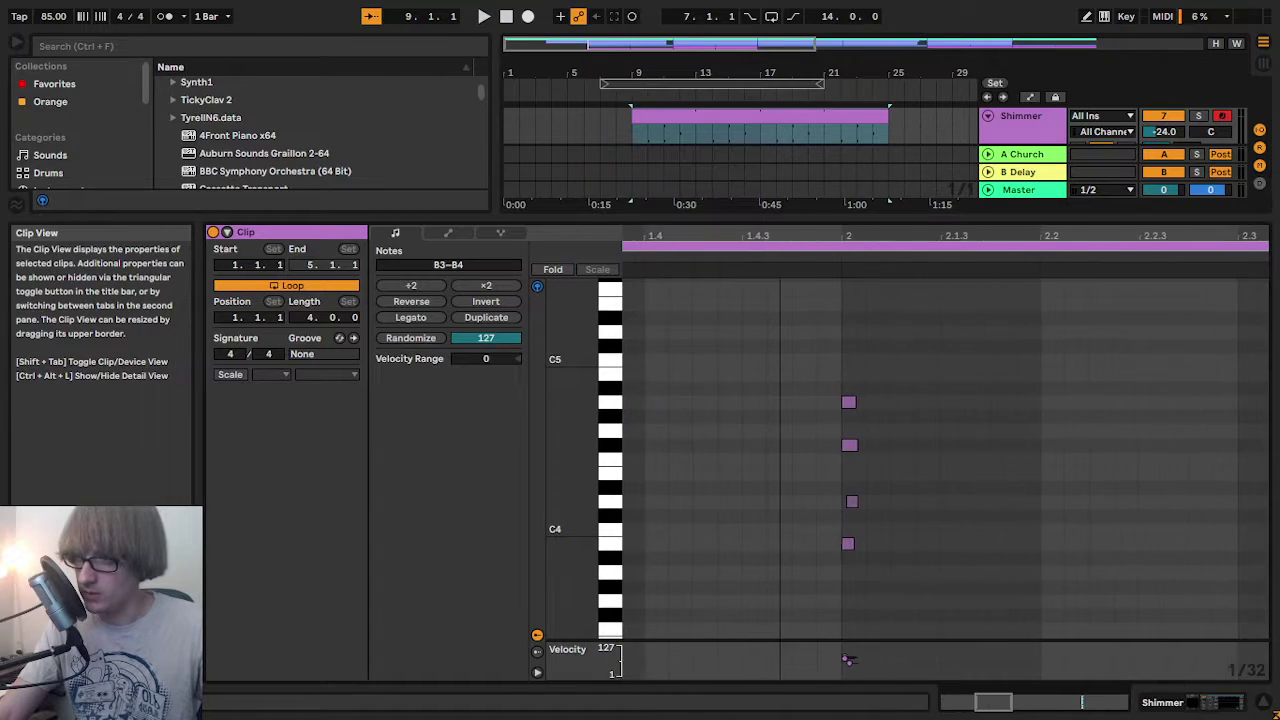
{"action": "scroll", "coordinate": [848, 620], "scroll_direction": "up", "scroll_amount": 2}
{"action": "left_click", "coordinate": [760, 416]}
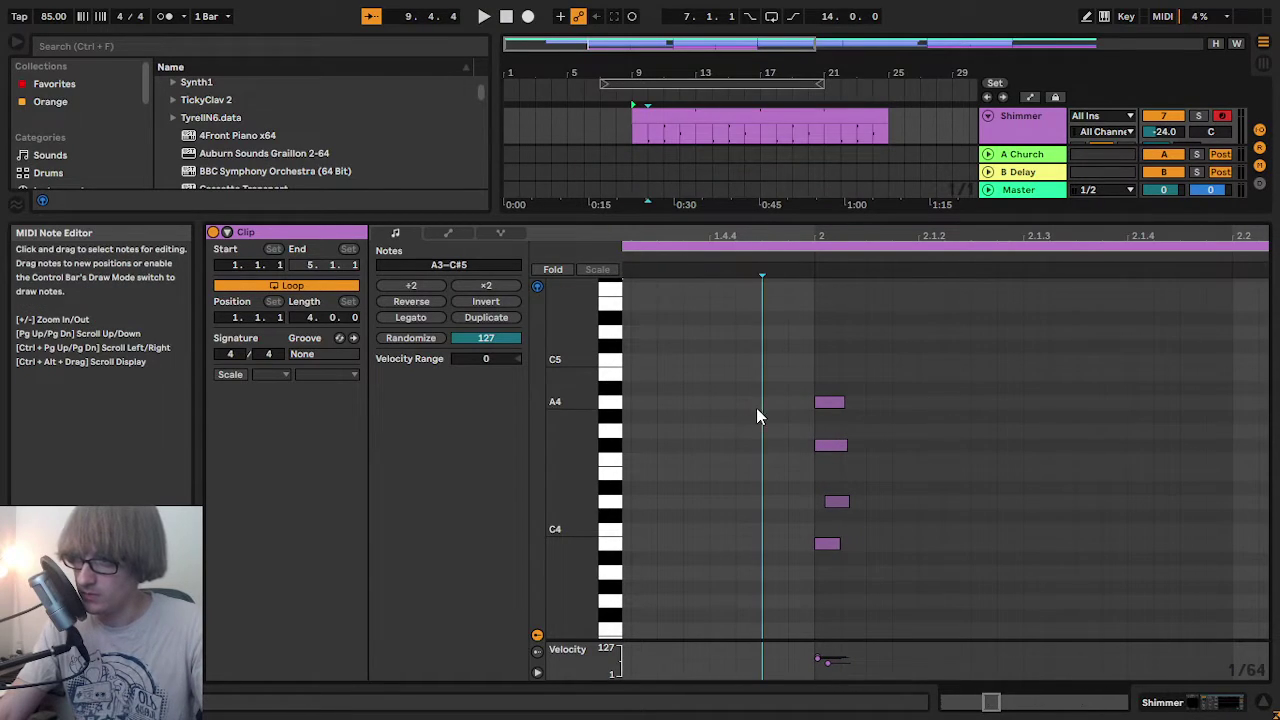
{"action": "left_click", "coordinate": [827, 447]}
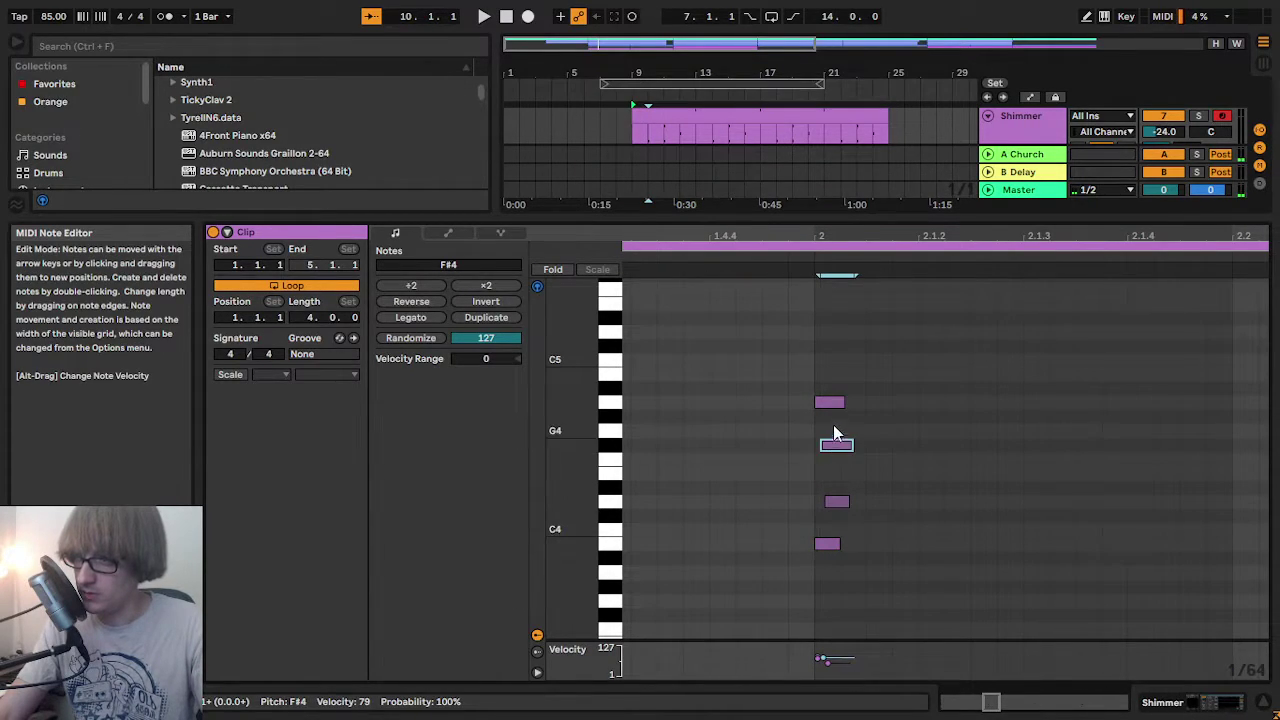
{"action": "left_click", "coordinate": [830, 403]}
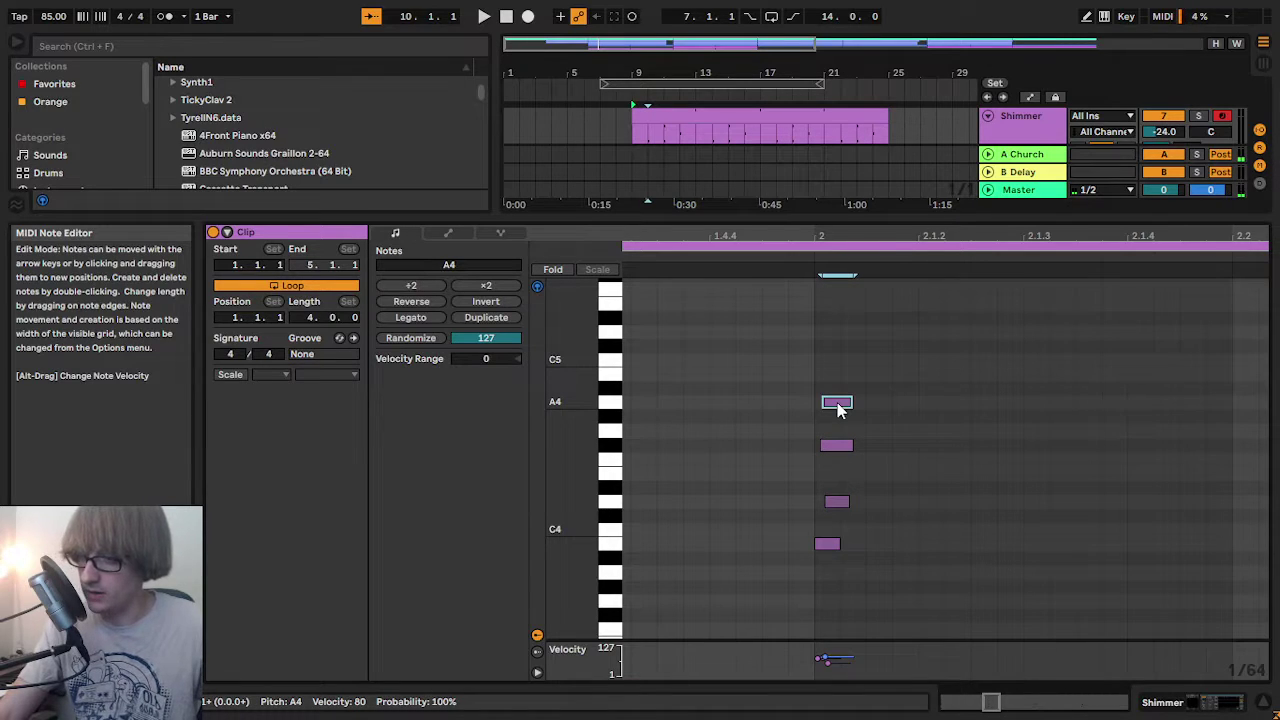
{"action": "key", "text": "space"}
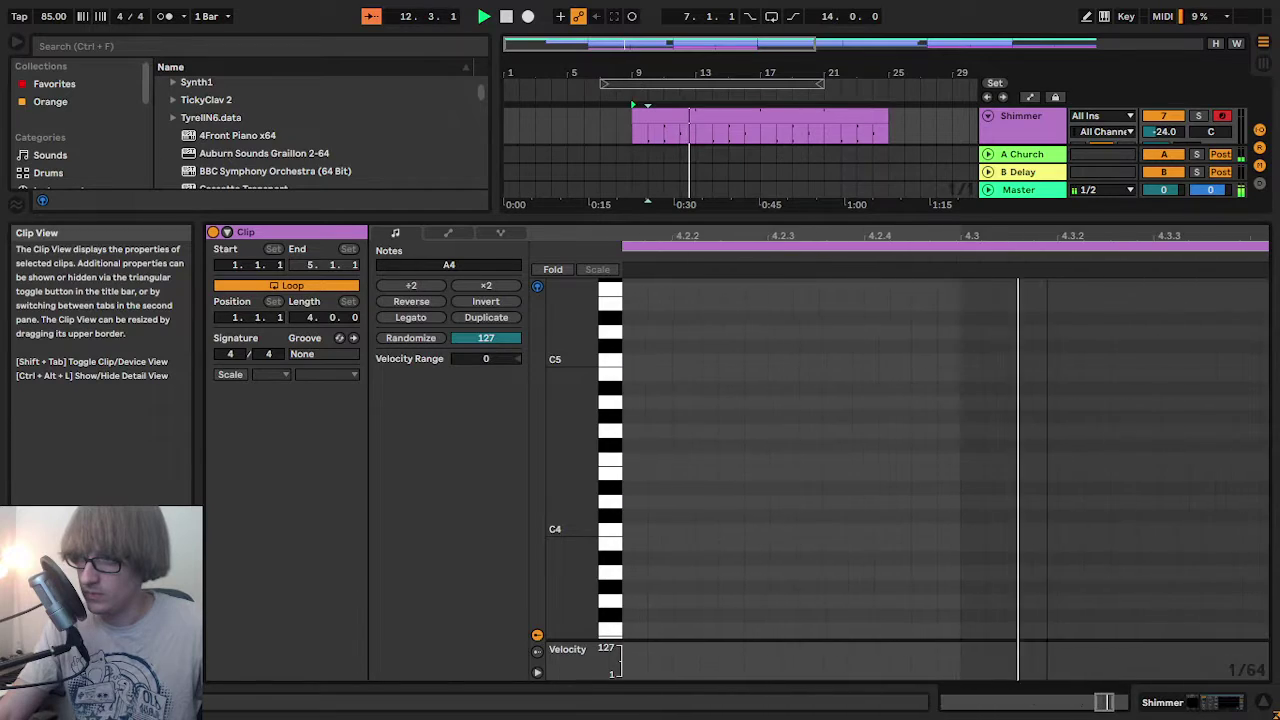
{"action": "key", "text": "ctrl+alt+l"}
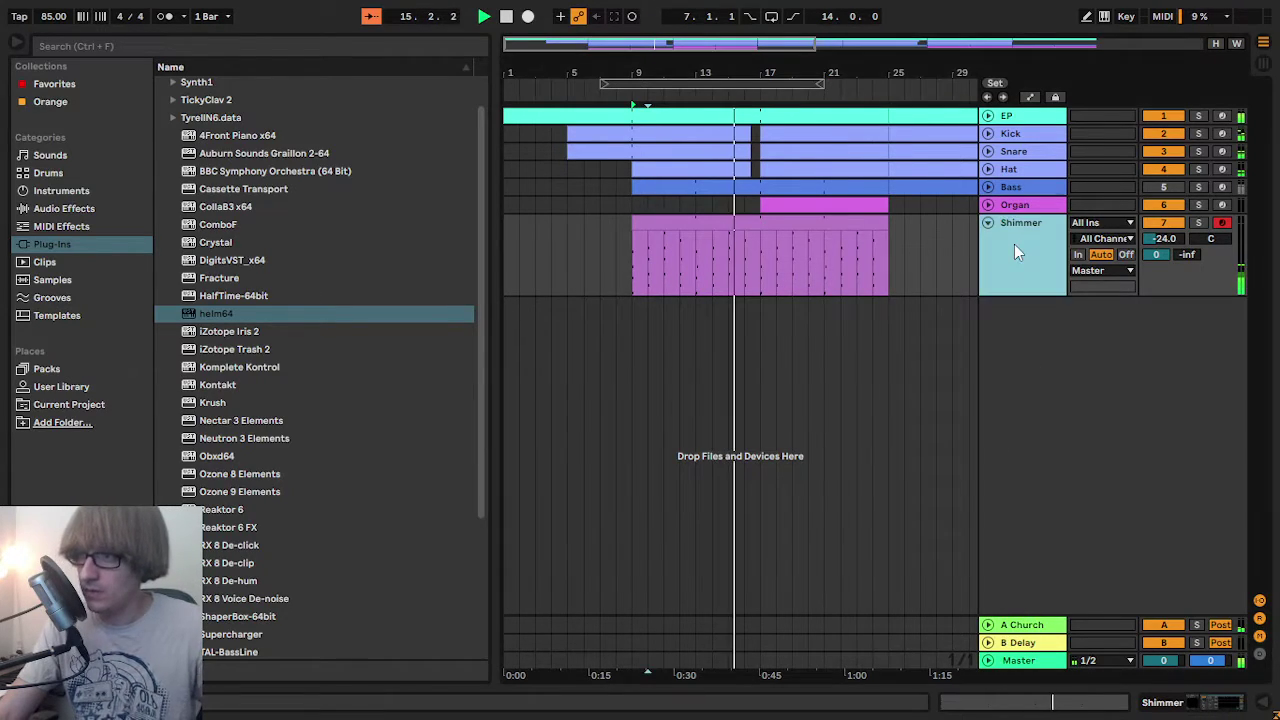
- Lower the Shimmer track's volume to -26.2 dB in the mixer and return to the arrangement
{"action": "key", "text": "Tab"}
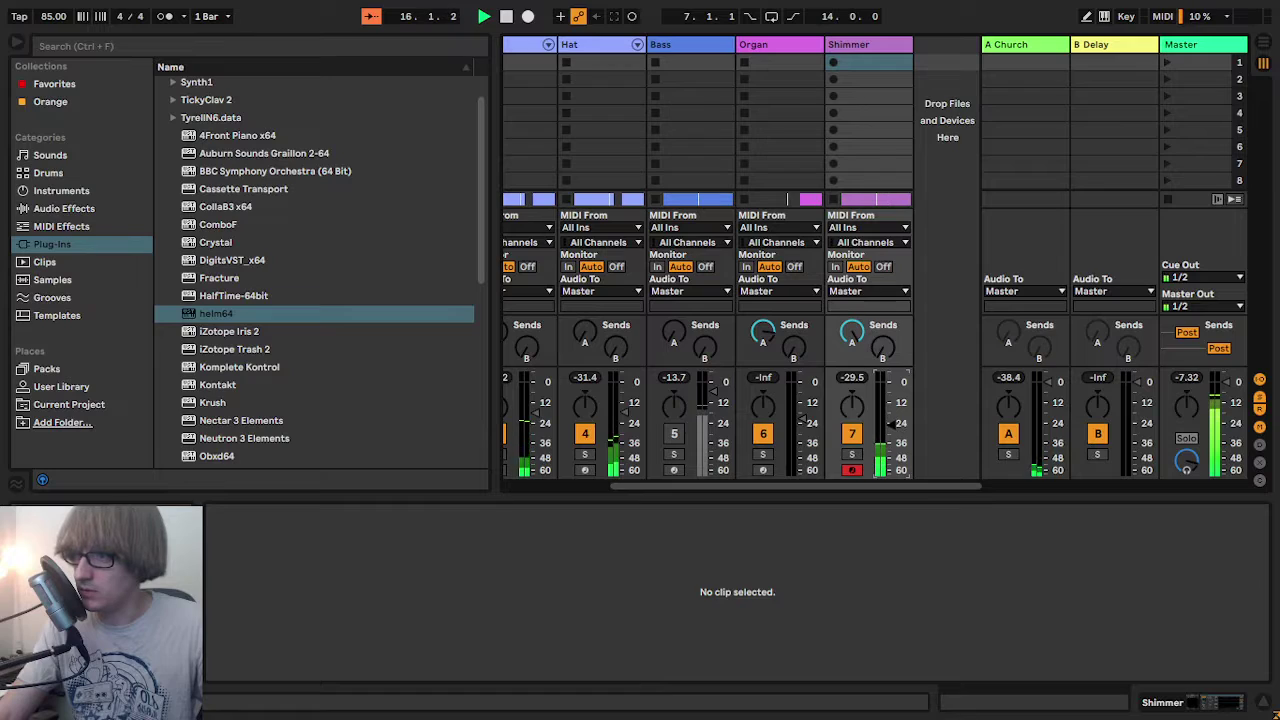
{"action": "left_click", "coordinate": [867, 41]}
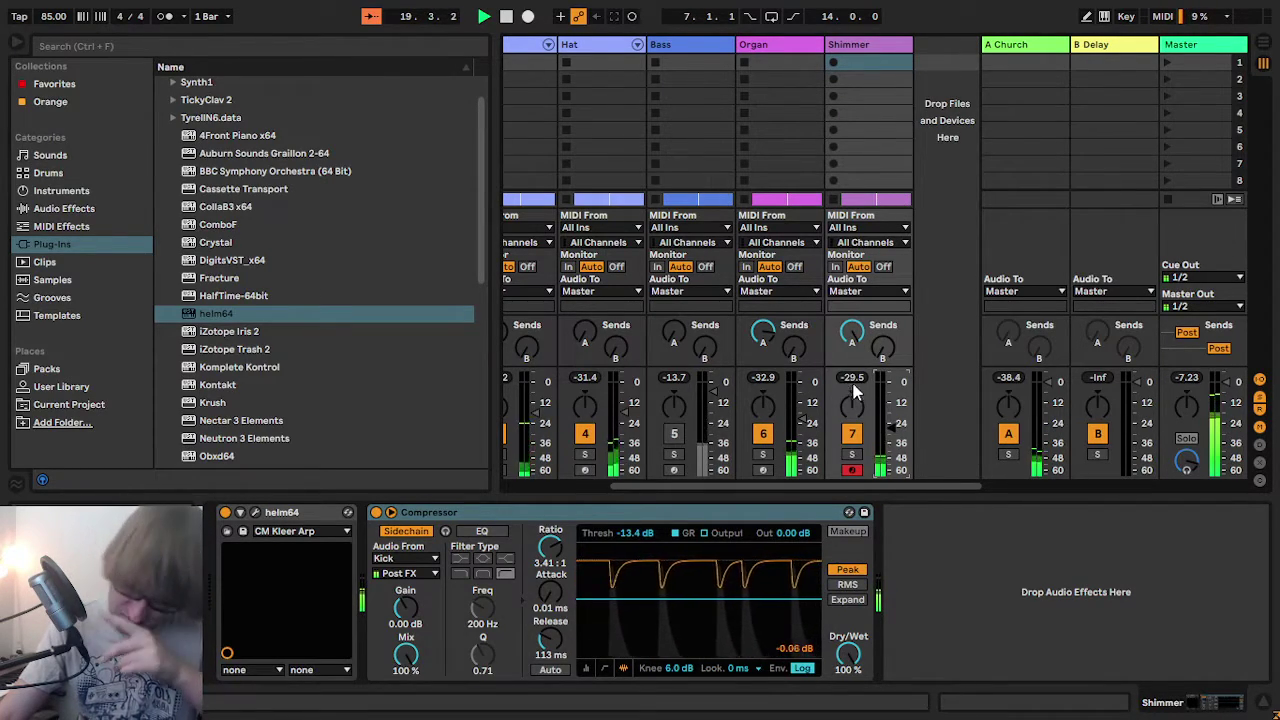
{"action": "key", "text": "Tab"}
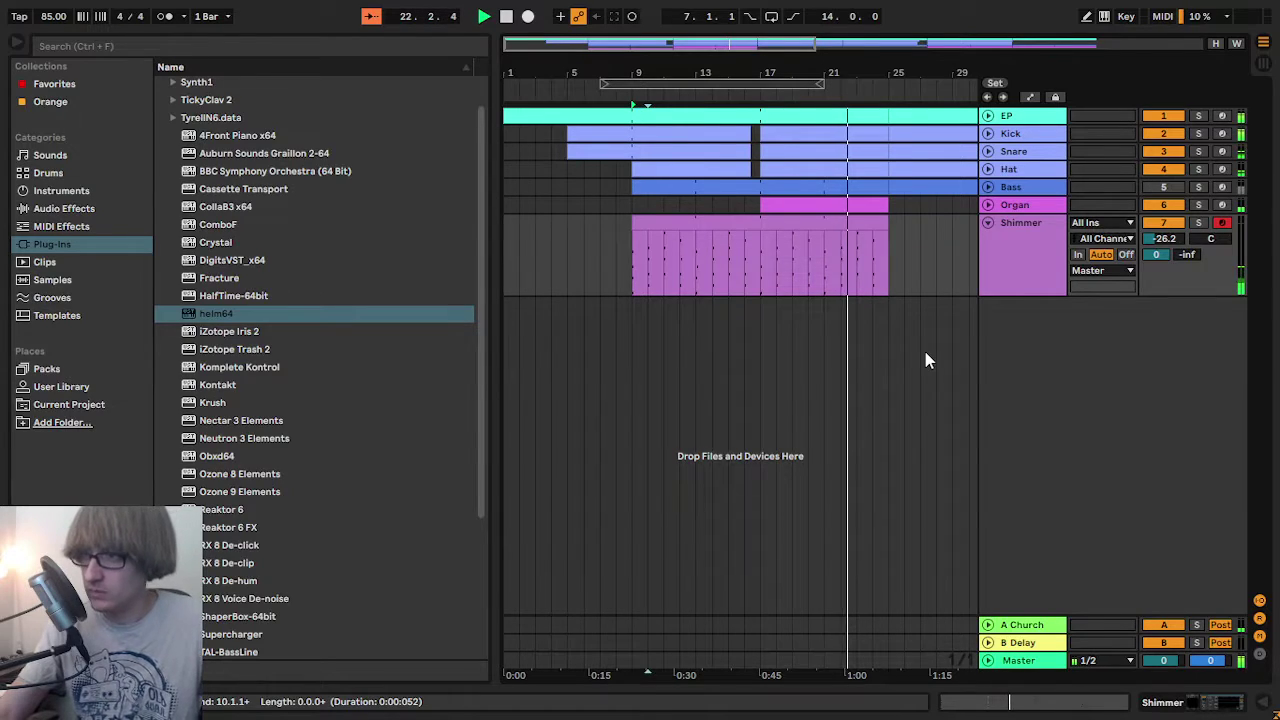
- Copy the Shimmer clip to bar 41 and shorten the copy so it ends at bar 49
{"action": "left_click_drag", "start_coordinate": [810, 64], "coordinate": [638, 48]}
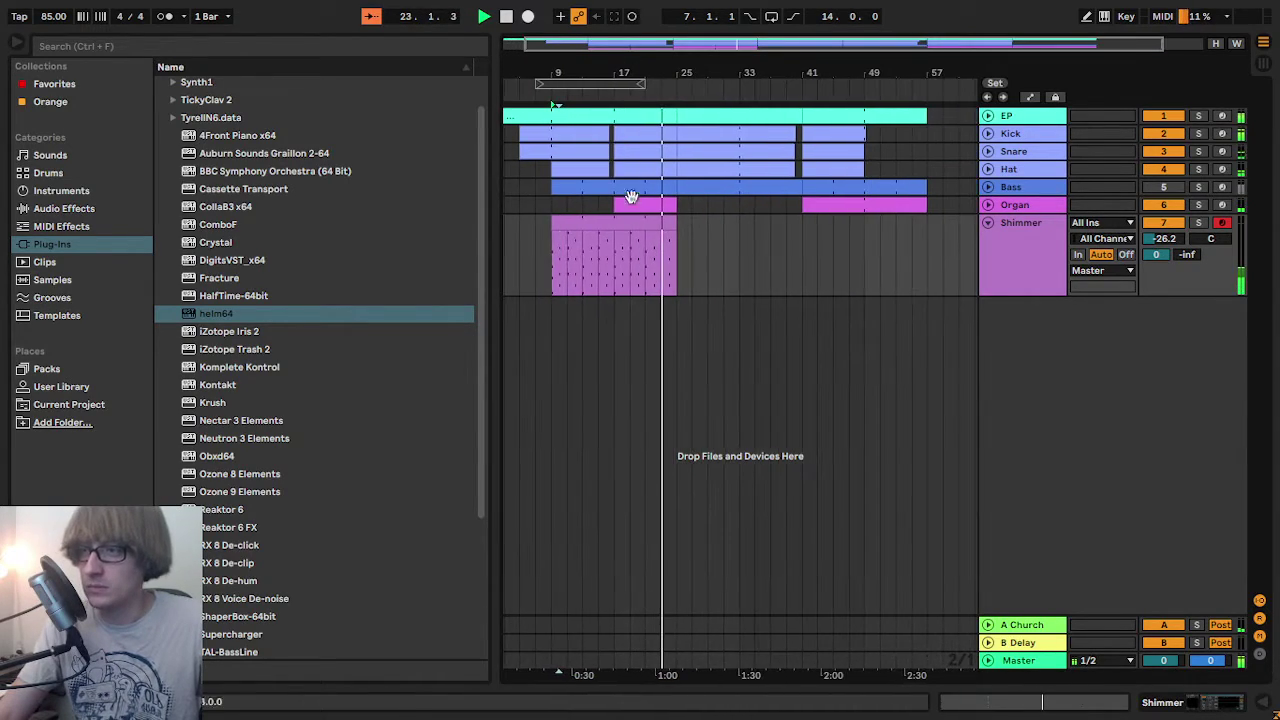
{"action": "left_click", "coordinate": [588, 223]}
{"action": "left_click", "coordinate": [811, 232]}
{"action": "key", "text": "ctrl+v"}
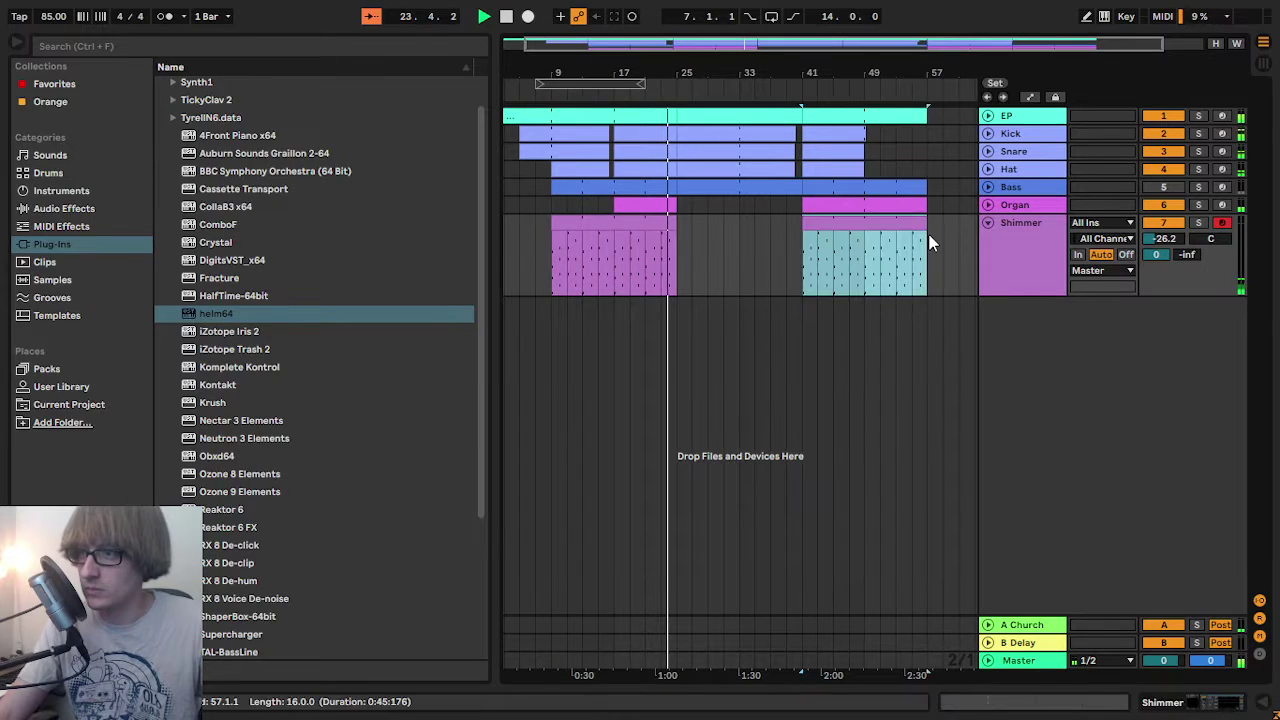
{"action": "left_click_drag", "start_coordinate": [922, 228], "coordinate": [864, 228]}
- Stop playback, paste another copy of the Shimmer clip at bar 25 and shorten it to end at bar 33
{"action": "key", "text": "space"}
{"action": "left_click", "coordinate": [670, 259]}
{"action": "left_click", "coordinate": [681, 251]}
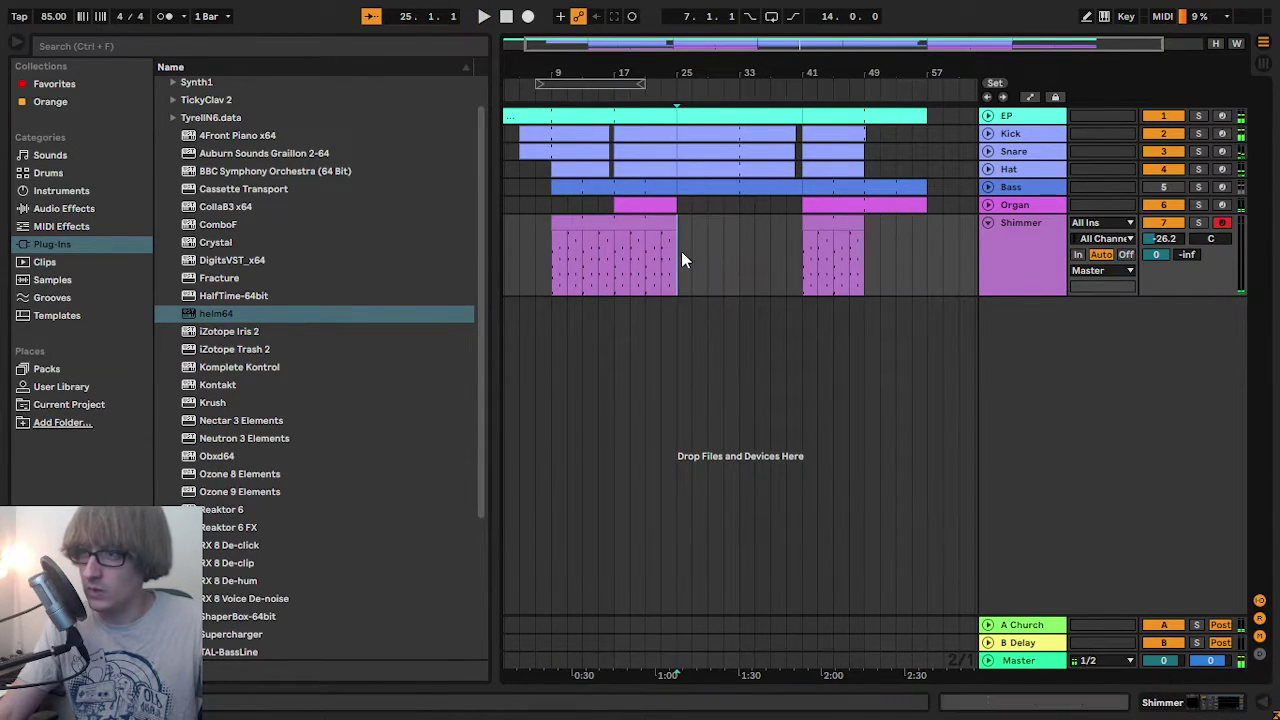
{"action": "key", "text": "ctrl+v"}
{"action": "double_click", "coordinate": [731, 223]}
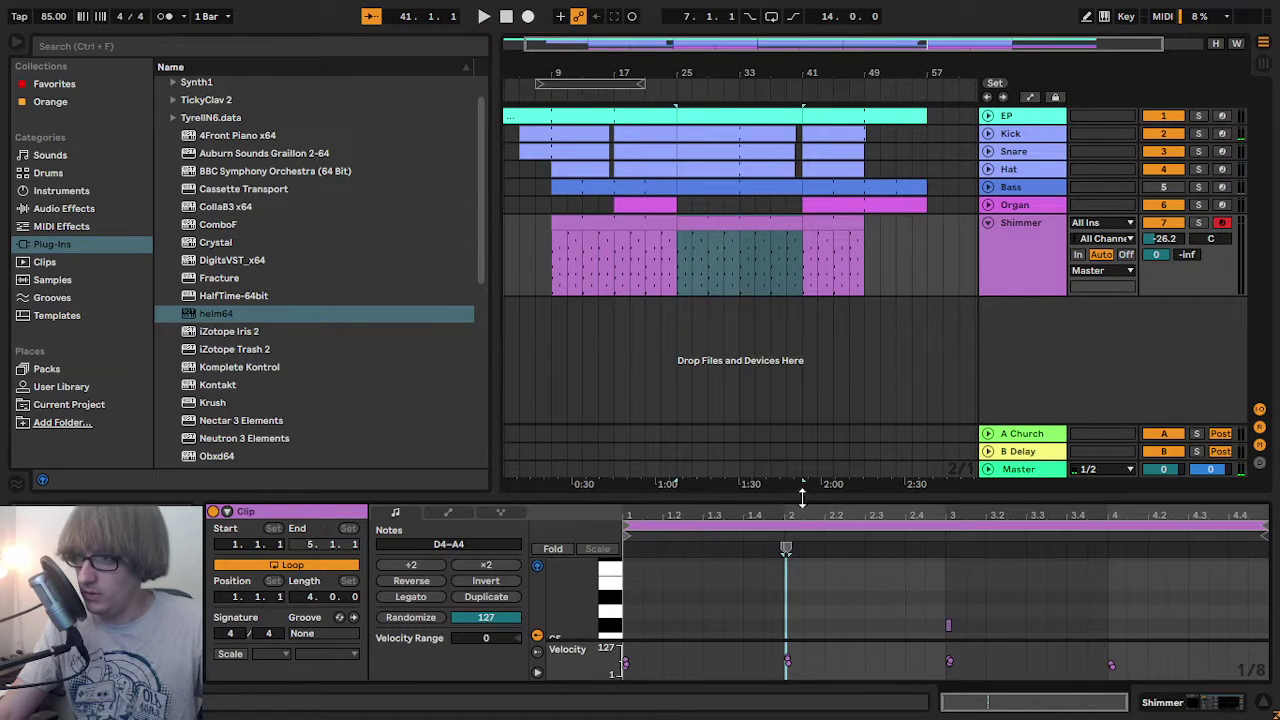
{"action": "left_click_drag", "start_coordinate": [790, 497], "coordinate": [760, 484]}
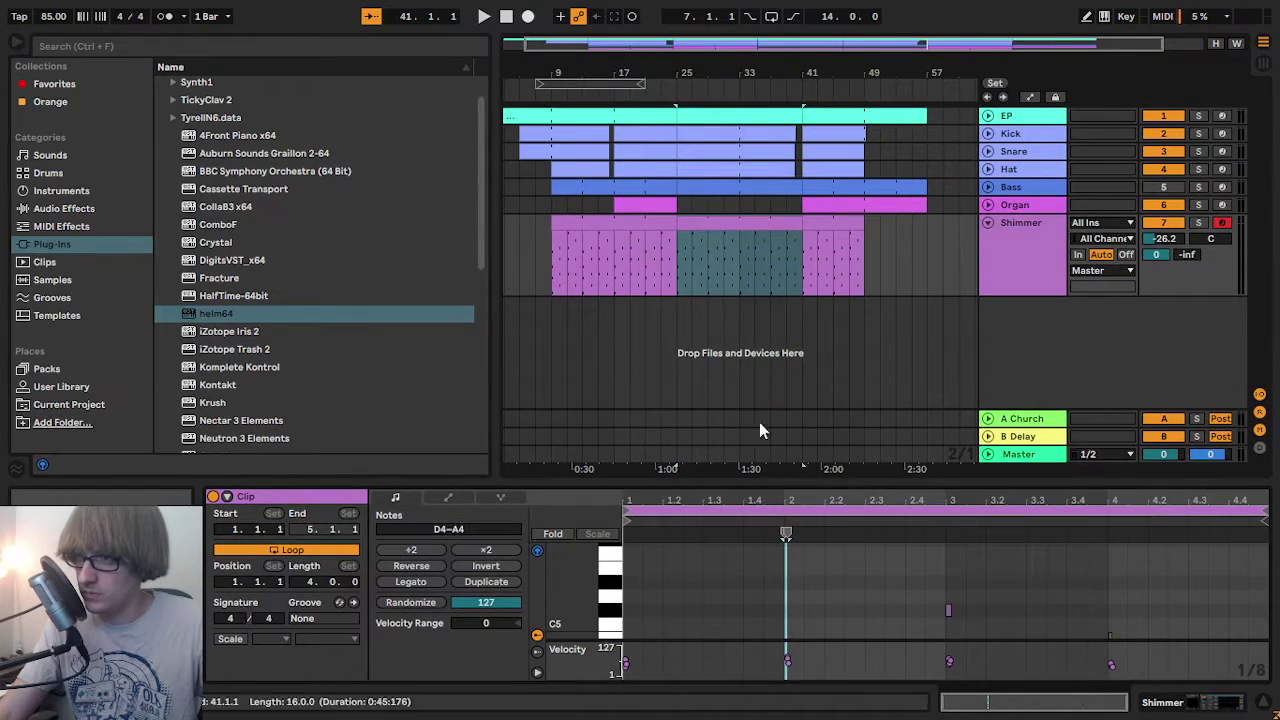
{"action": "left_click", "coordinate": [791, 226]}
{"action": "left_click_drag", "start_coordinate": [799, 227], "coordinate": [749, 228]}
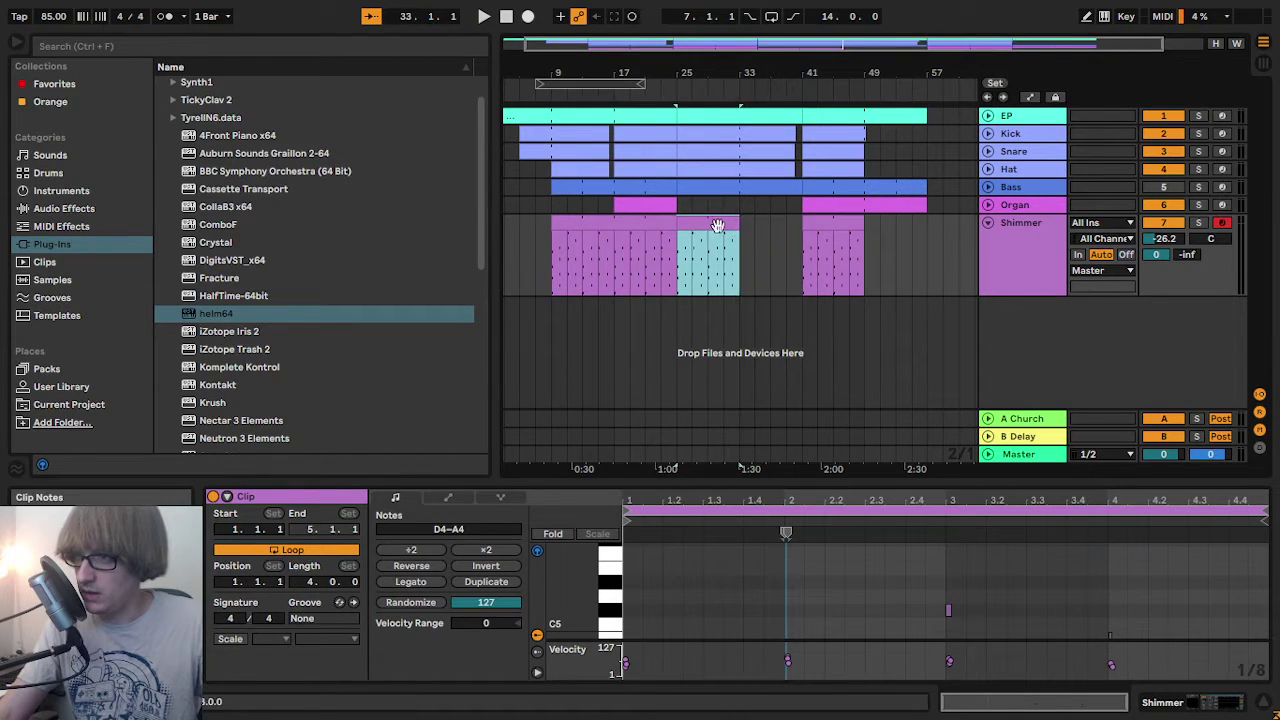
- Turn the bar 25 Shimmer clip into a single eight-bar clip, enable its loop and extend it to bar 41
{"action": "right_click", "coordinate": [717, 226]}
{"action": "left_click", "coordinate": [740, 409]}
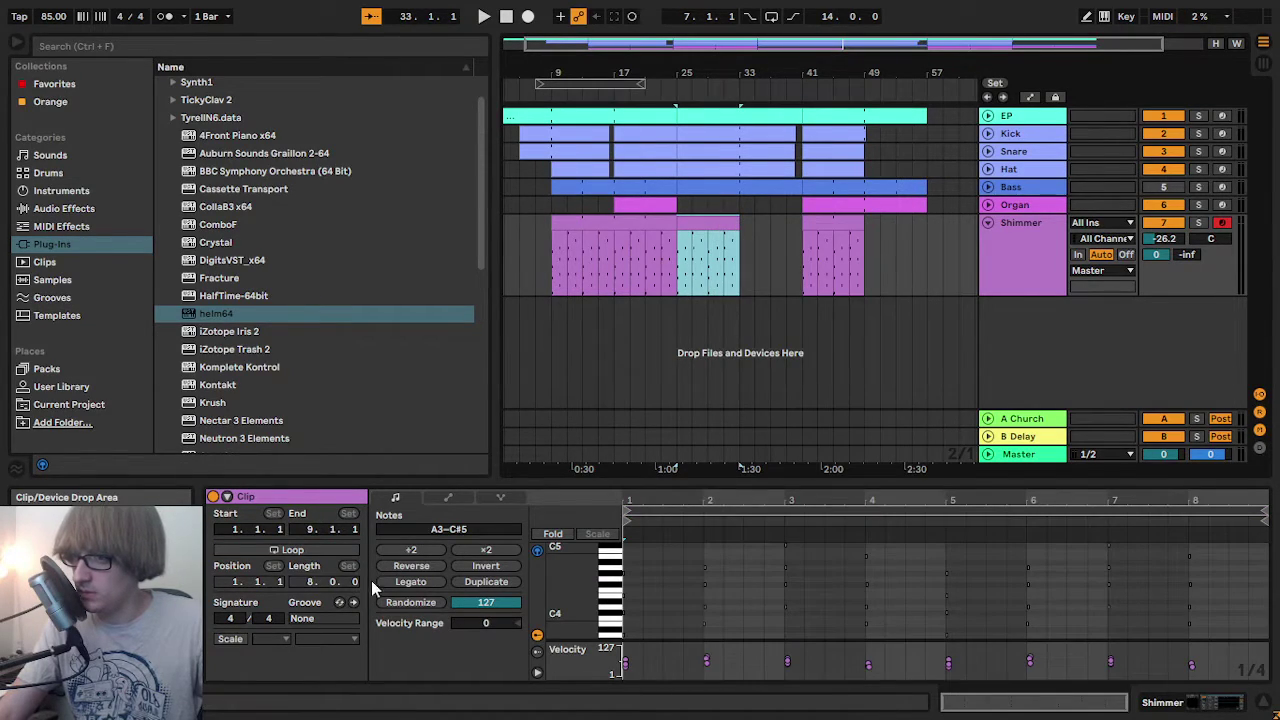
{"action": "left_click", "coordinate": [308, 553]}
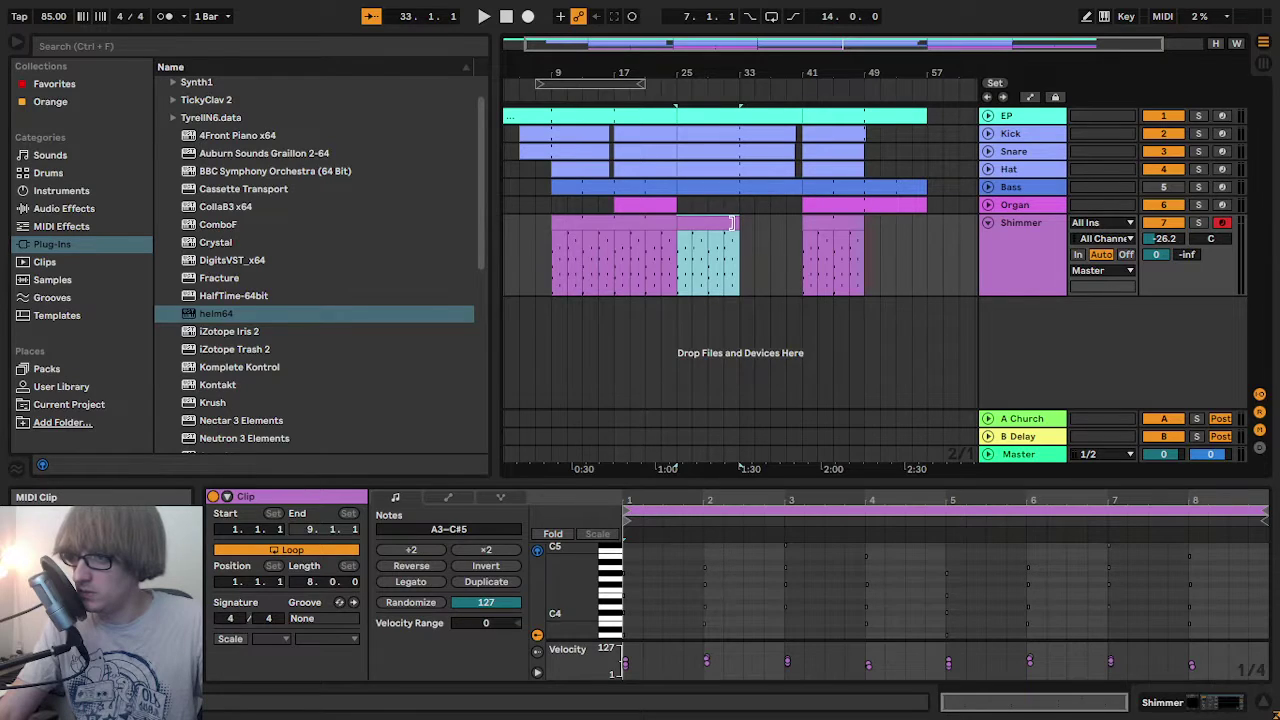
{"action": "left_click_drag", "start_coordinate": [733, 222], "coordinate": [796, 238]}
- Open the bar 25 Shimmer clip in an enlarged note editor and transpose its first chord up four semitones
{"action": "double_click", "coordinate": [723, 221]}
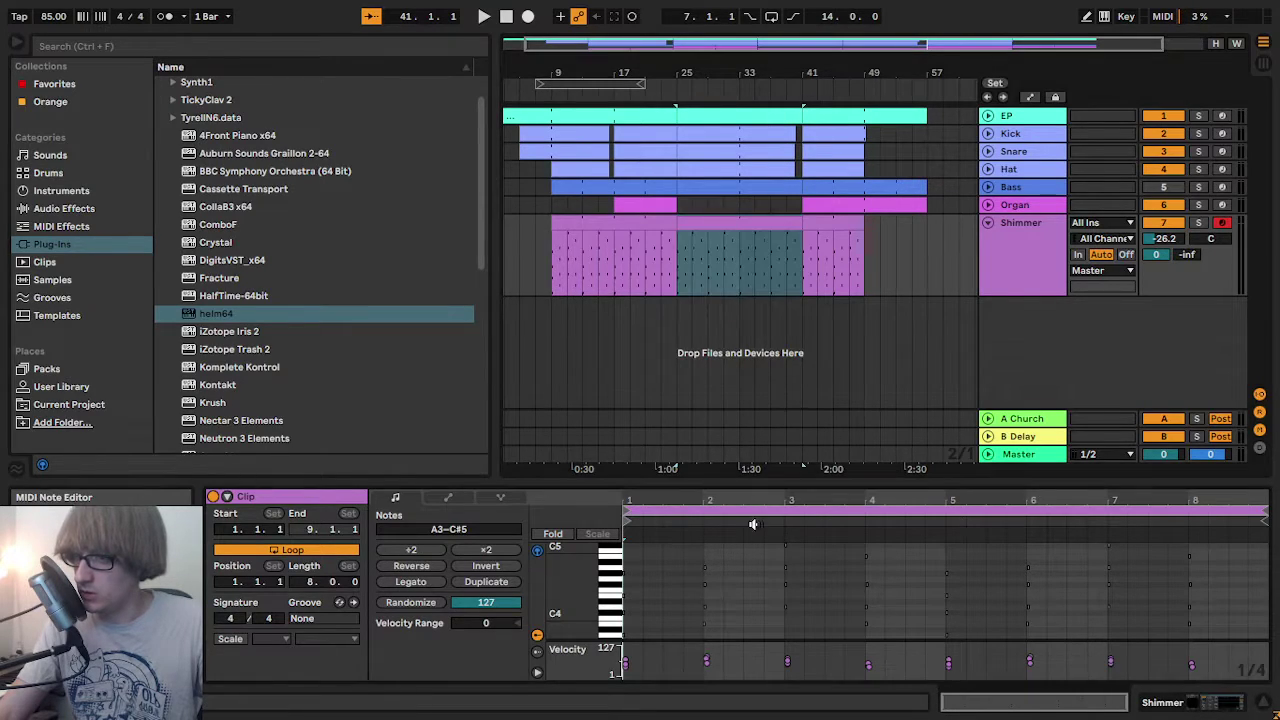
{"action": "left_click_drag", "start_coordinate": [768, 484], "coordinate": [749, 196]}
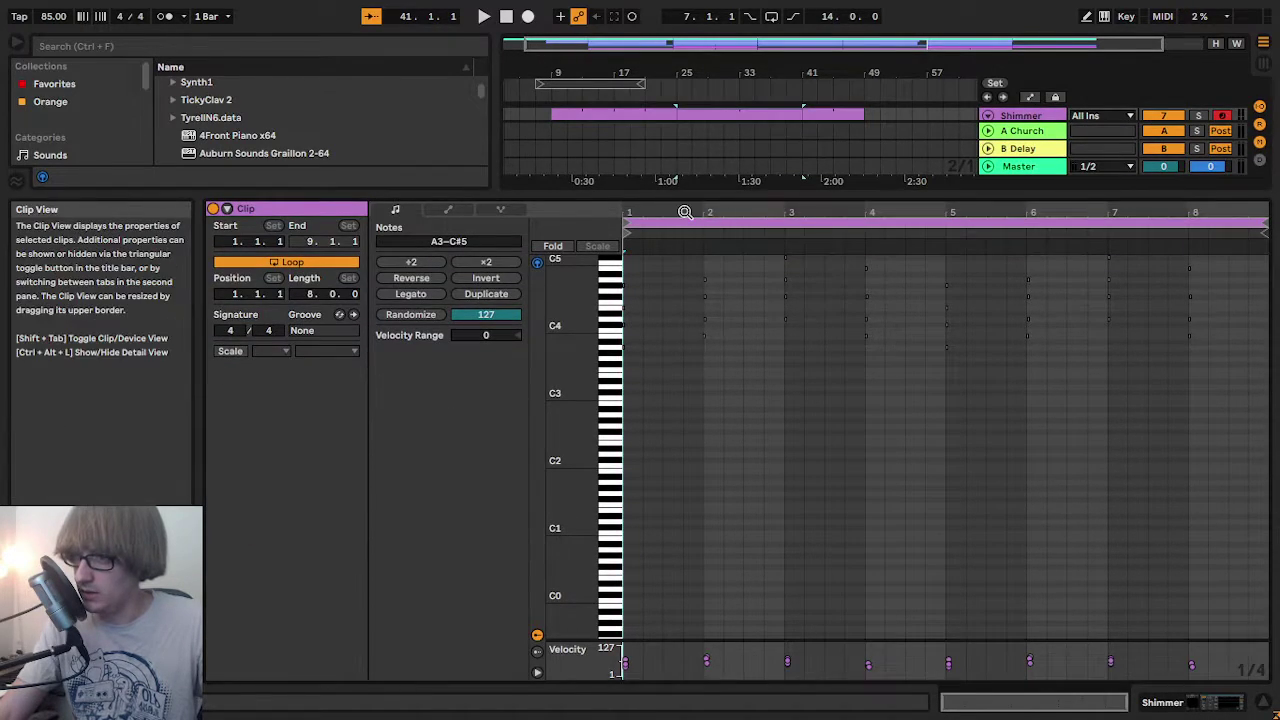
{"action": "left_click_drag", "start_coordinate": [899, 212], "coordinate": [921, 190]}
{"action": "scroll", "coordinate": [751, 392], "scroll_direction": "up", "scroll_amount": 3}
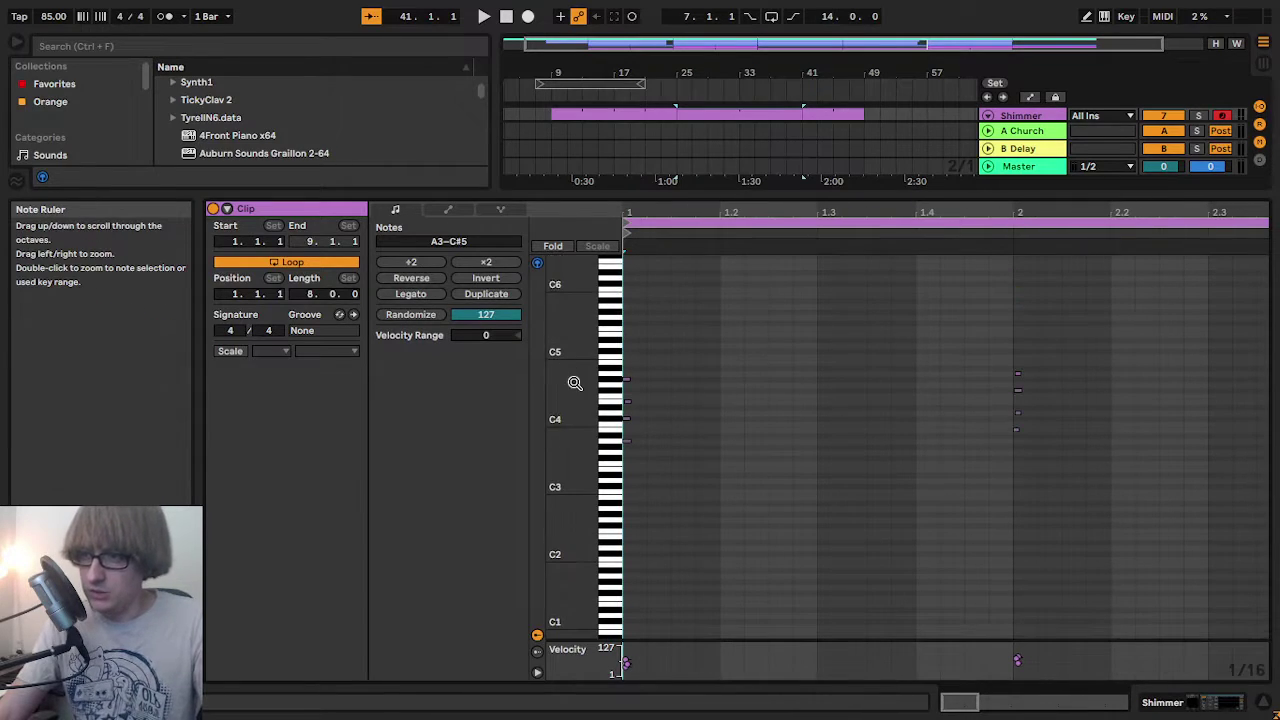
{"action": "left_click_drag", "start_coordinate": [574, 382], "coordinate": [574, 307]}
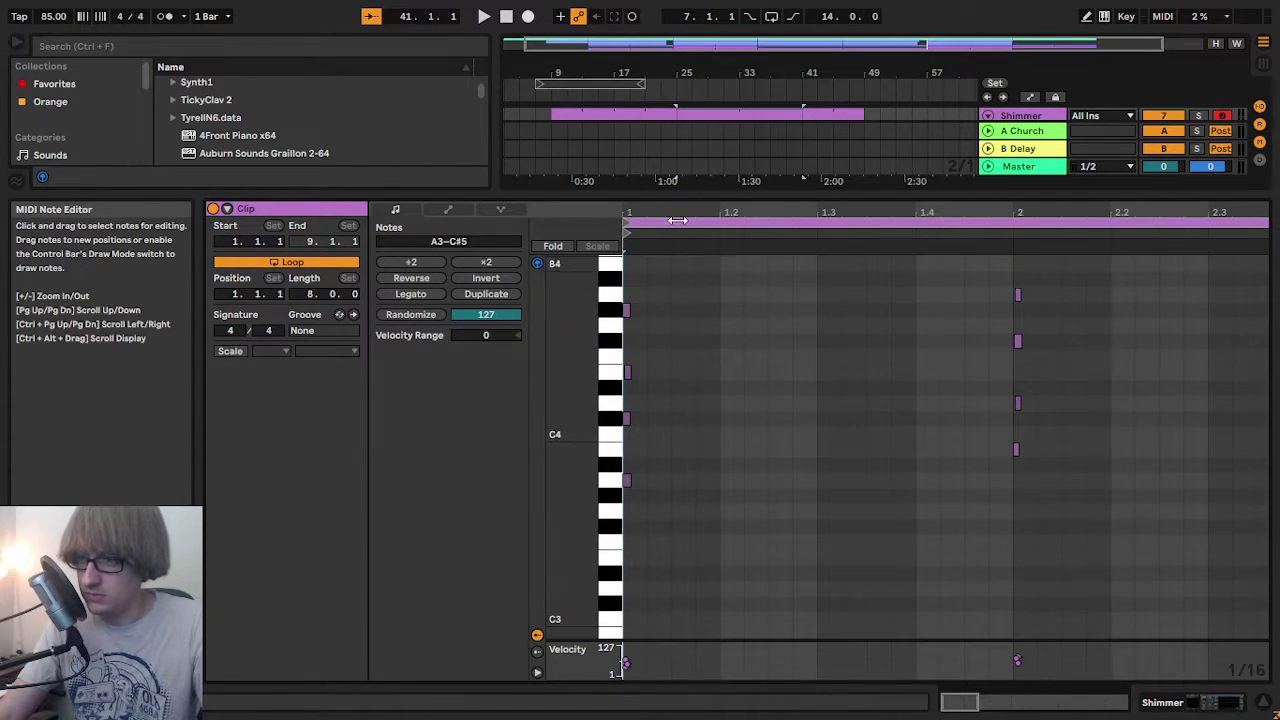
{"action": "left_click_drag", "start_coordinate": [659, 212], "coordinate": [659, 255]}
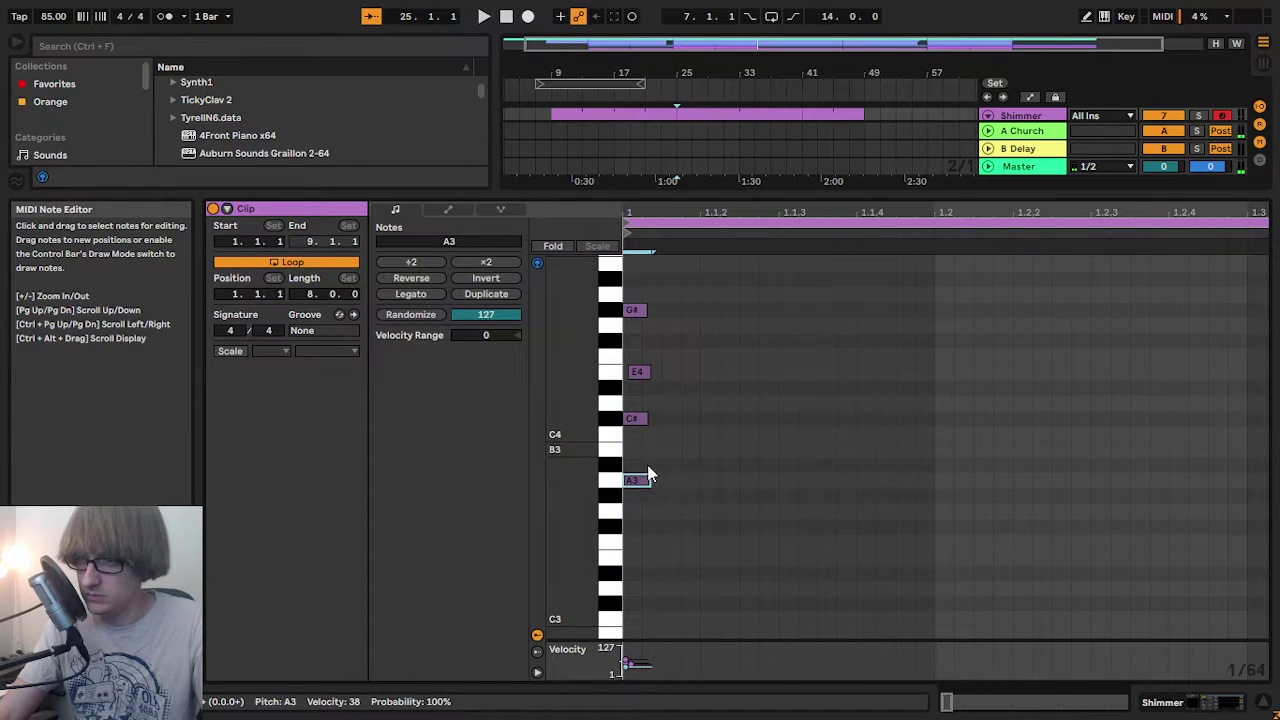
{"action": "key", "text": "ctrl+a"}
{"action": "key", "text": "Up"}
{"action": "key", "text": "Up"}
{"action": "key", "text": "Up"}
{"action": "key", "text": "Up"}
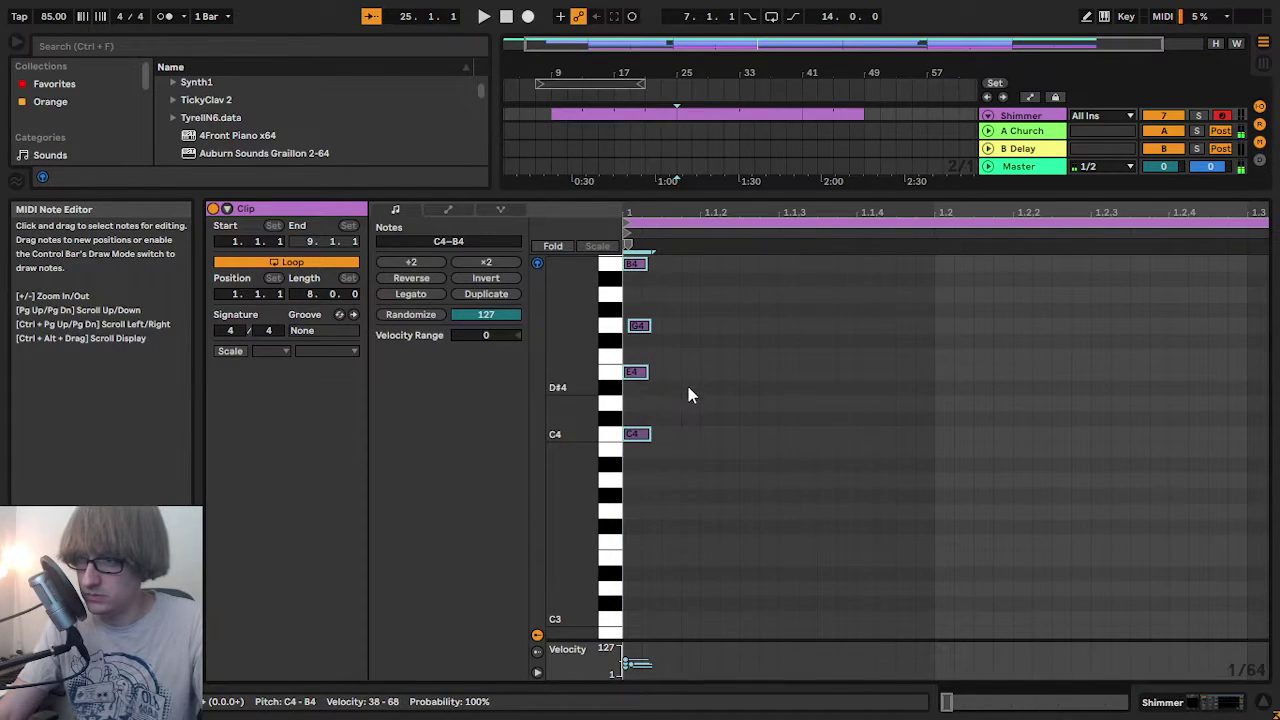
- Lower the first chord's F4 to E4 and C5 to B4, and play the clip through its second bar
{"action": "scroll", "coordinate": [690, 367], "scroll_direction": "up", "scroll_amount": 2}
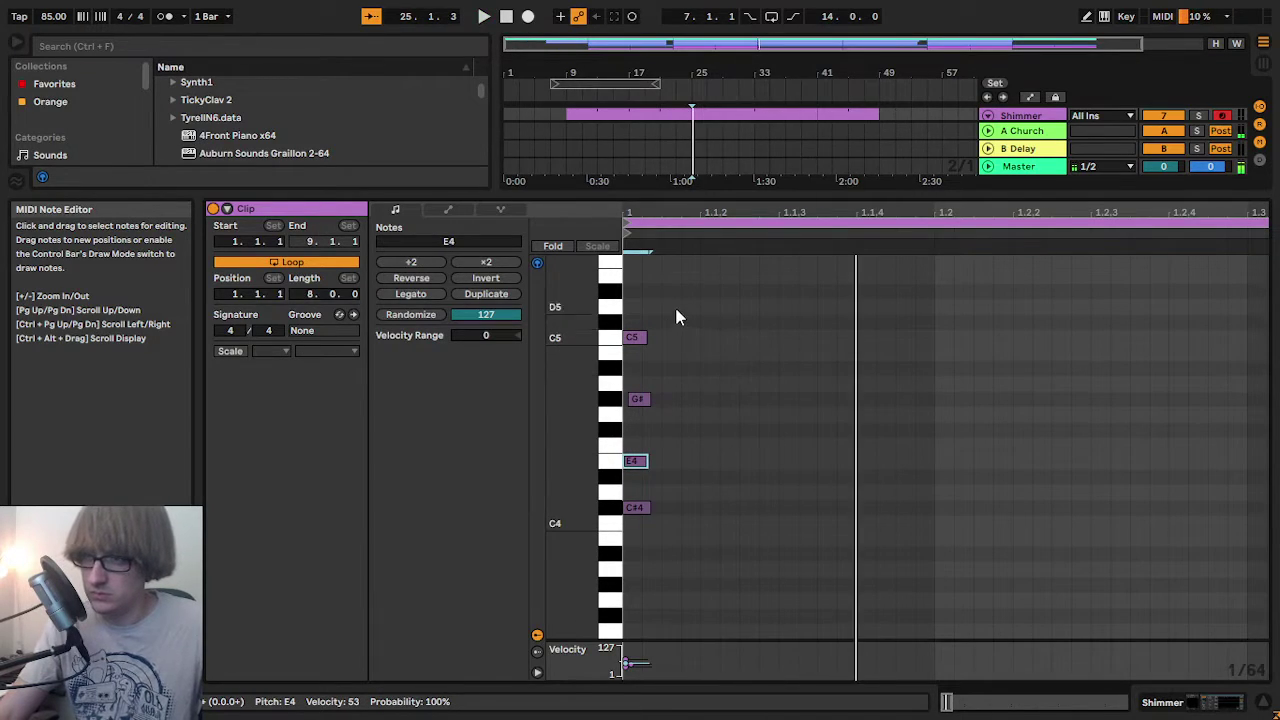
{"action": "left_click", "coordinate": [630, 342]}
{"action": "key", "text": "Down"}
{"action": "key", "text": "space"}
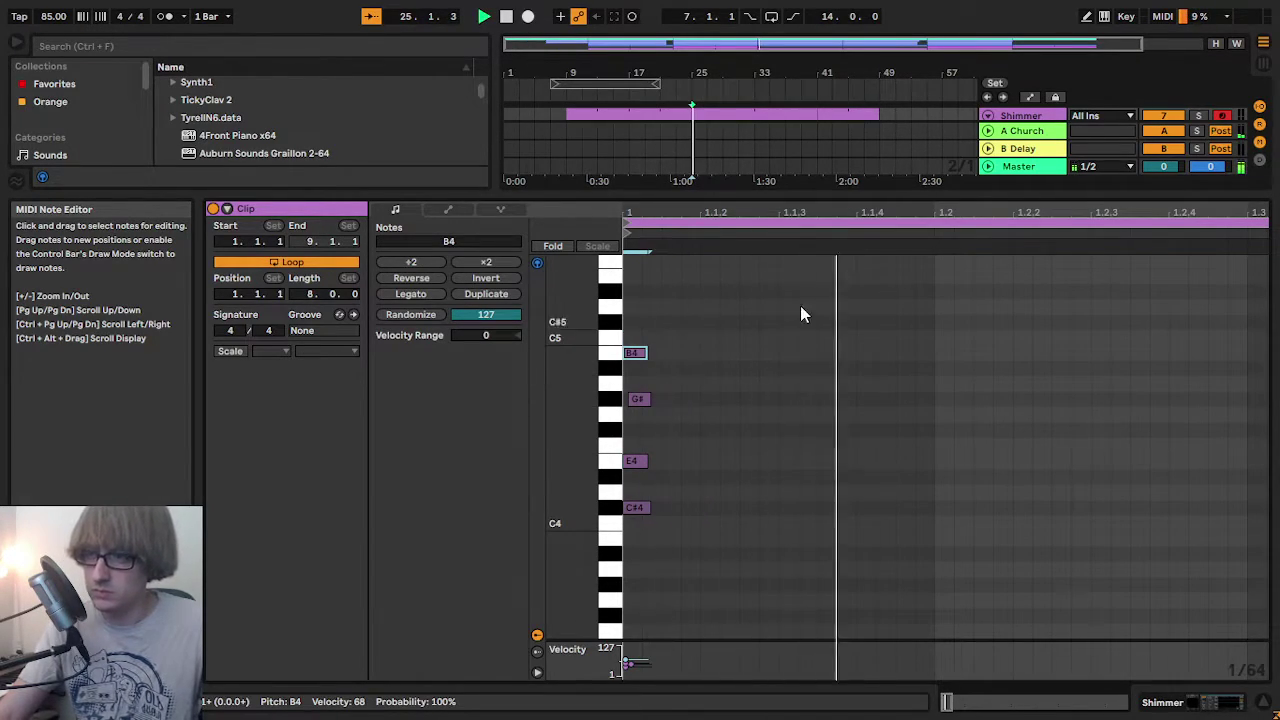
{"action": "left_click_drag", "start_coordinate": [885, 209], "coordinate": [630, 220]}
{"action": "scroll", "coordinate": [819, 350], "scroll_direction": "down", "scroll_amount": 3}
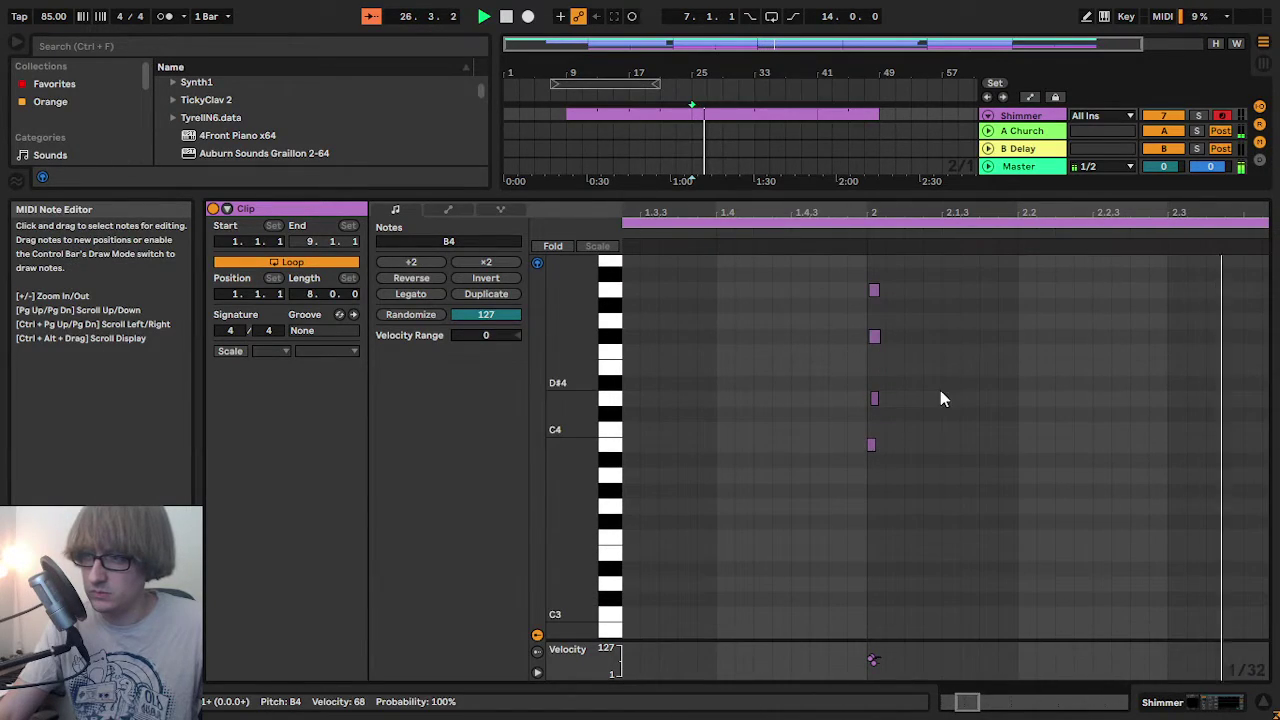
{"action": "left_click_drag", "start_coordinate": [768, 500], "coordinate": [908, 254]}
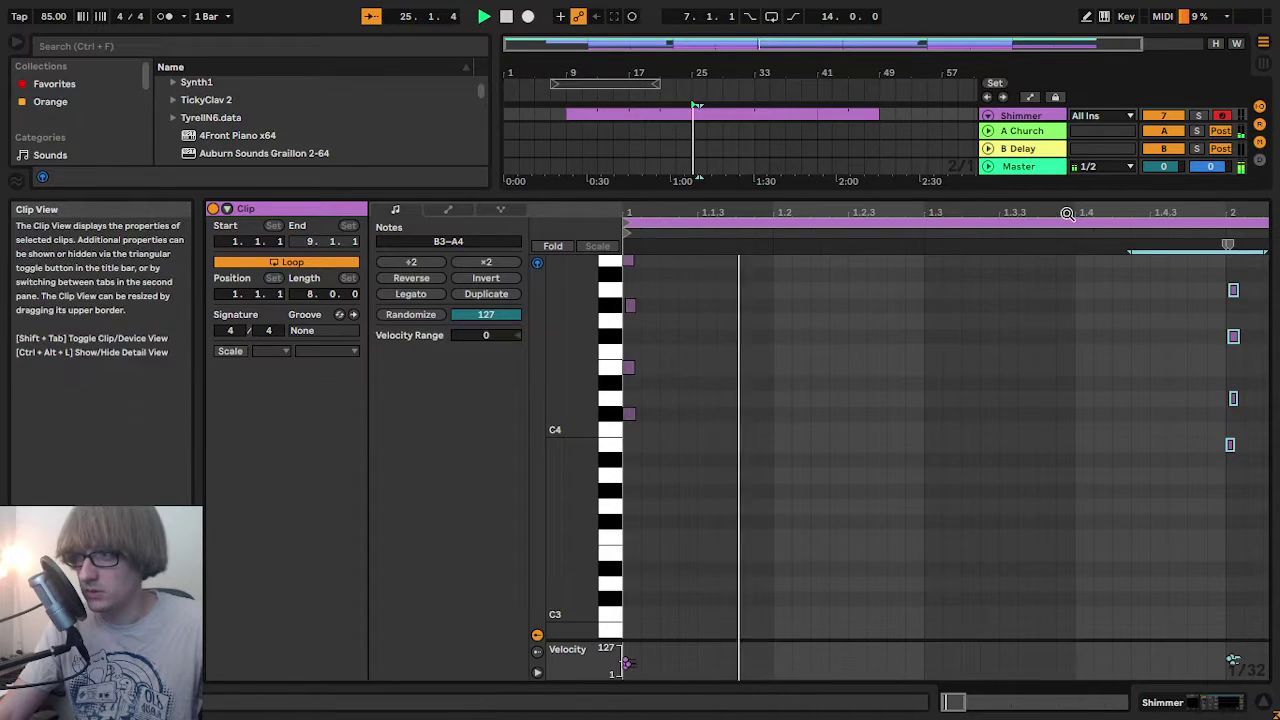
{"action": "left_click_drag", "start_coordinate": [1066, 212], "coordinate": [415, 184]}
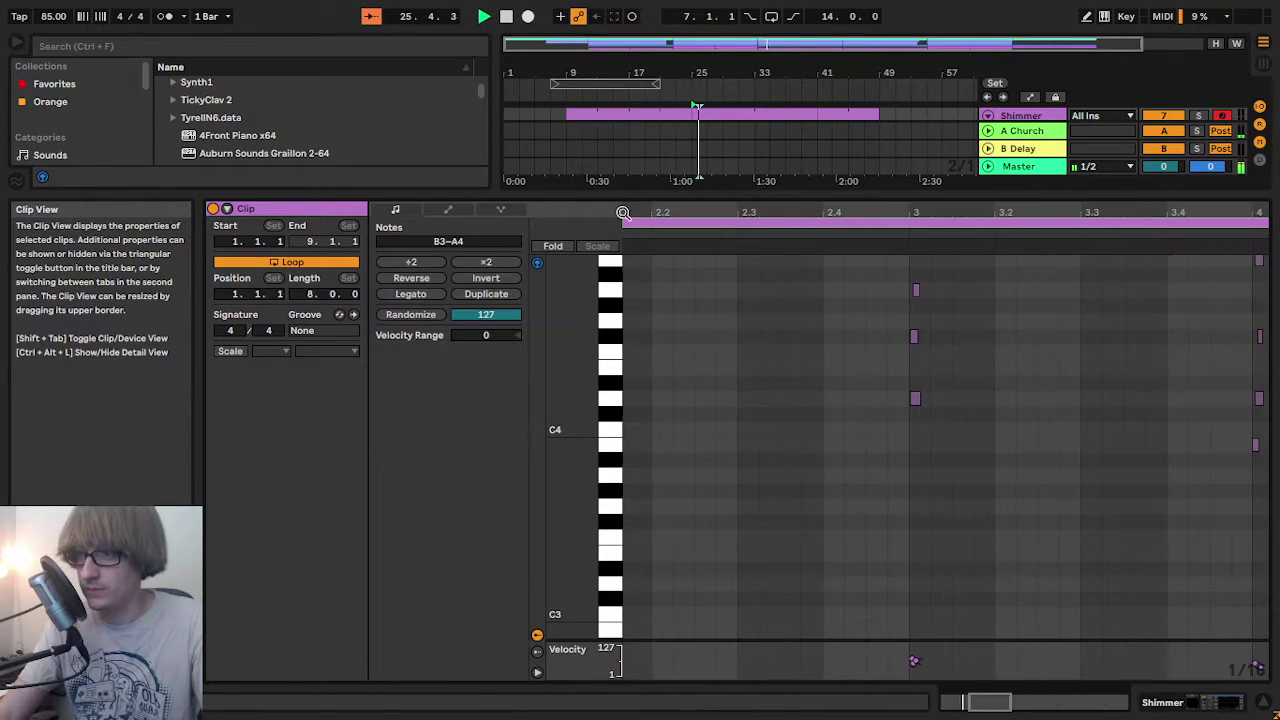
- Transpose the clip's bar 3 chord down so it spans F#3 to F4
{"action": "scroll", "coordinate": [863, 386], "scroll_direction": "up", "scroll_amount": 3}
{"action": "left_click_drag", "start_coordinate": [863, 523], "coordinate": [997, 337]}
{"action": "key", "text": "Down"}
{"action": "key", "text": "Down"}
{"action": "key", "text": "Down"}
{"action": "key", "text": "Down"}
{"action": "key", "text": "Down"}
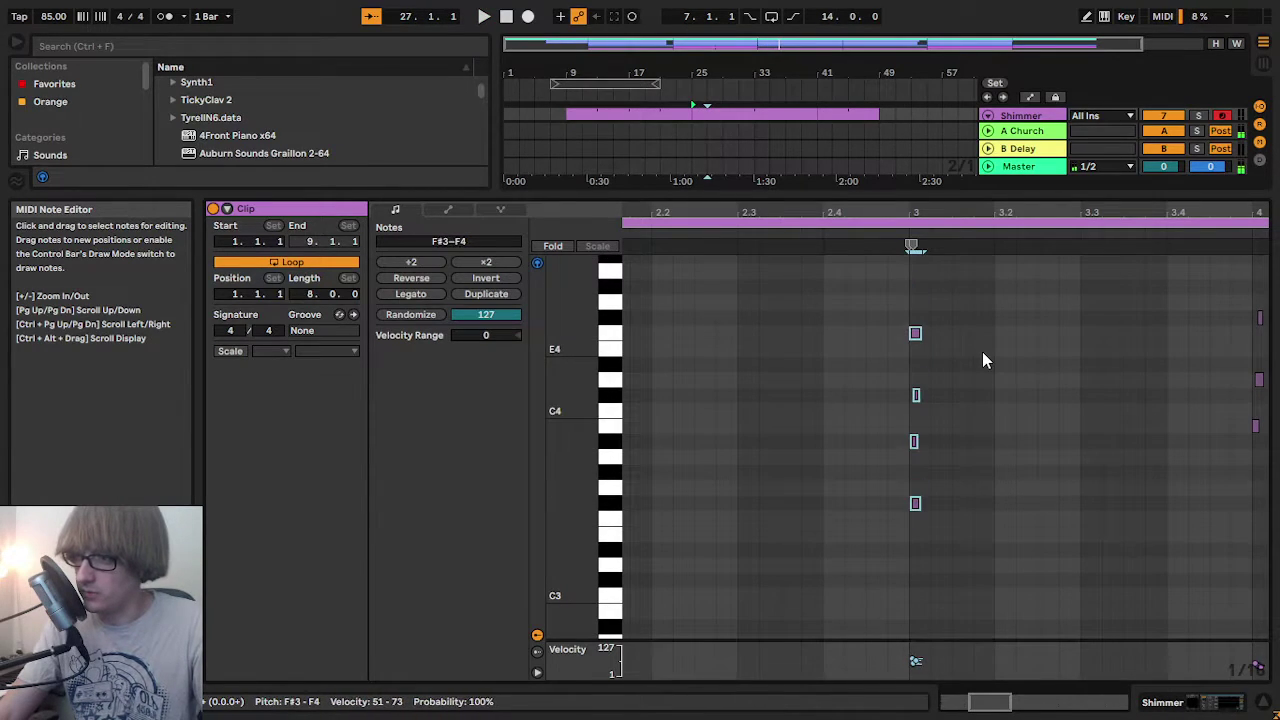
- Lower the bar 3 chord's A#3 to A3 and F4 to E4, and play the result
{"action": "scroll", "coordinate": [922, 430], "scroll_direction": "up", "scroll_amount": 1}
{"action": "left_click_drag", "start_coordinate": [881, 589], "coordinate": [980, 519]}
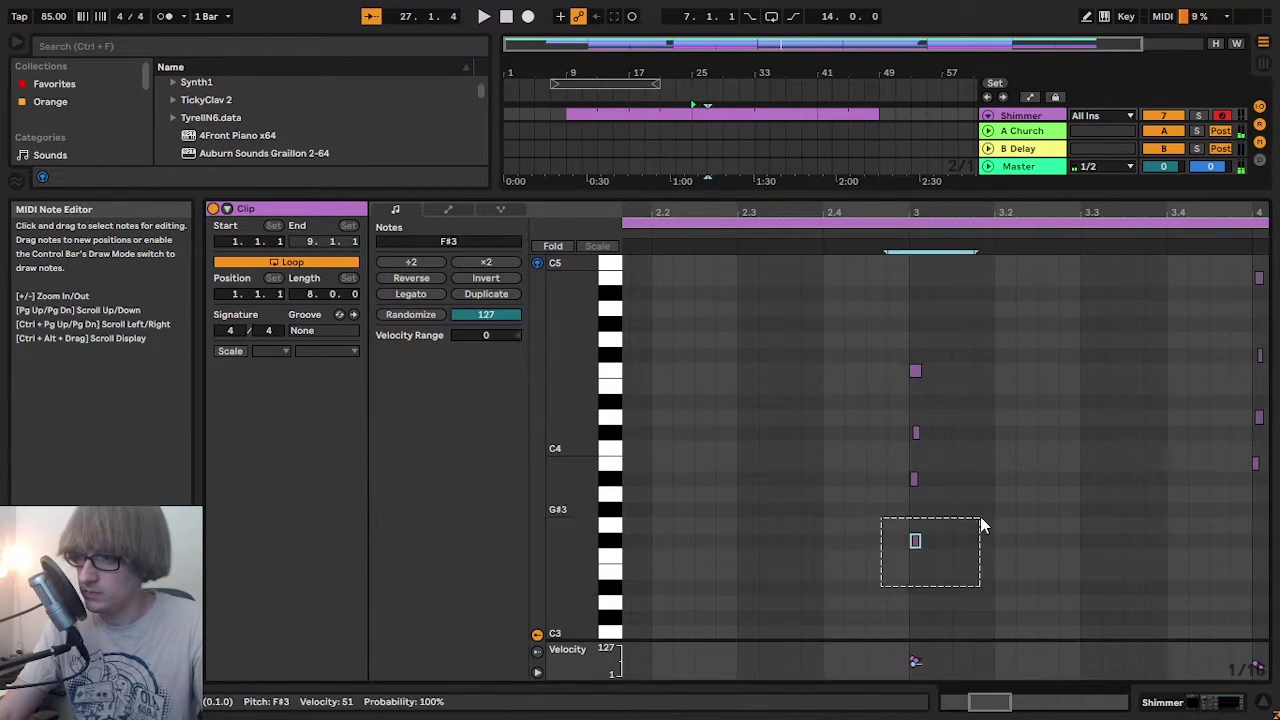
{"action": "left_click_drag", "start_coordinate": [884, 508], "coordinate": [935, 461]}
{"action": "key", "text": "Down"}
{"action": "left_click", "coordinate": [916, 432]}
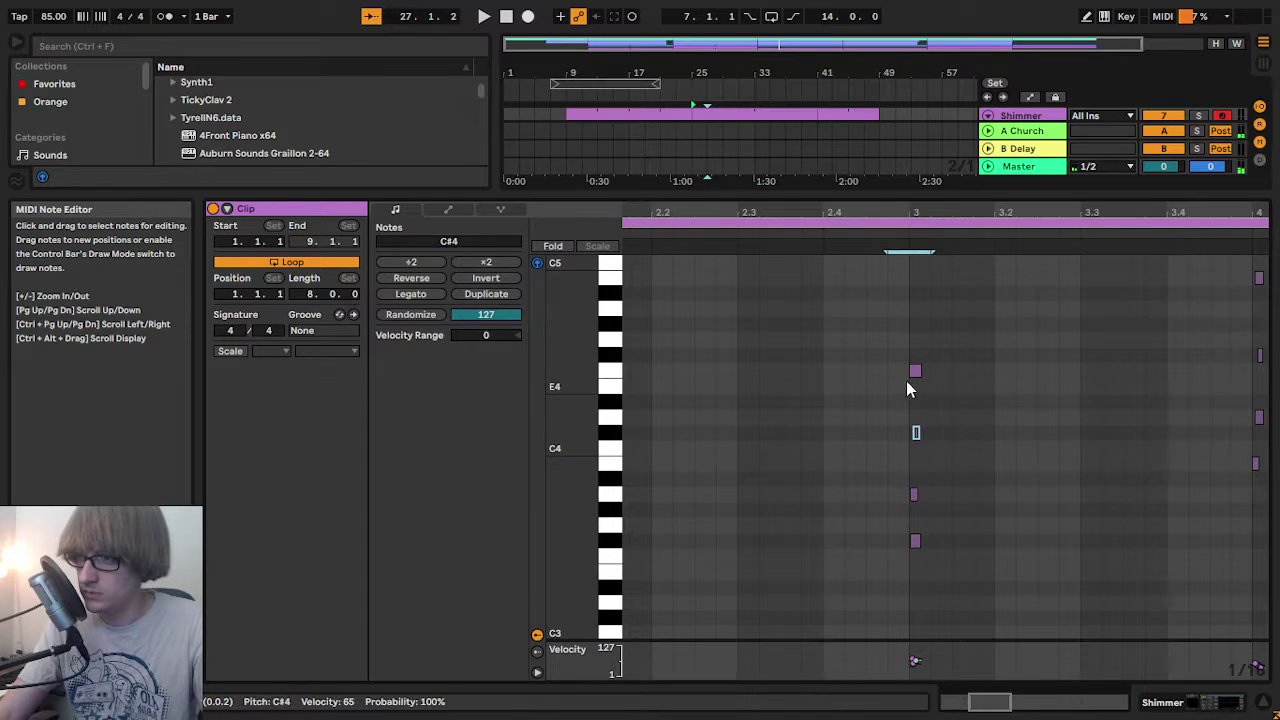
{"action": "key", "text": "Down"}
{"action": "left_click", "coordinate": [799, 235]}
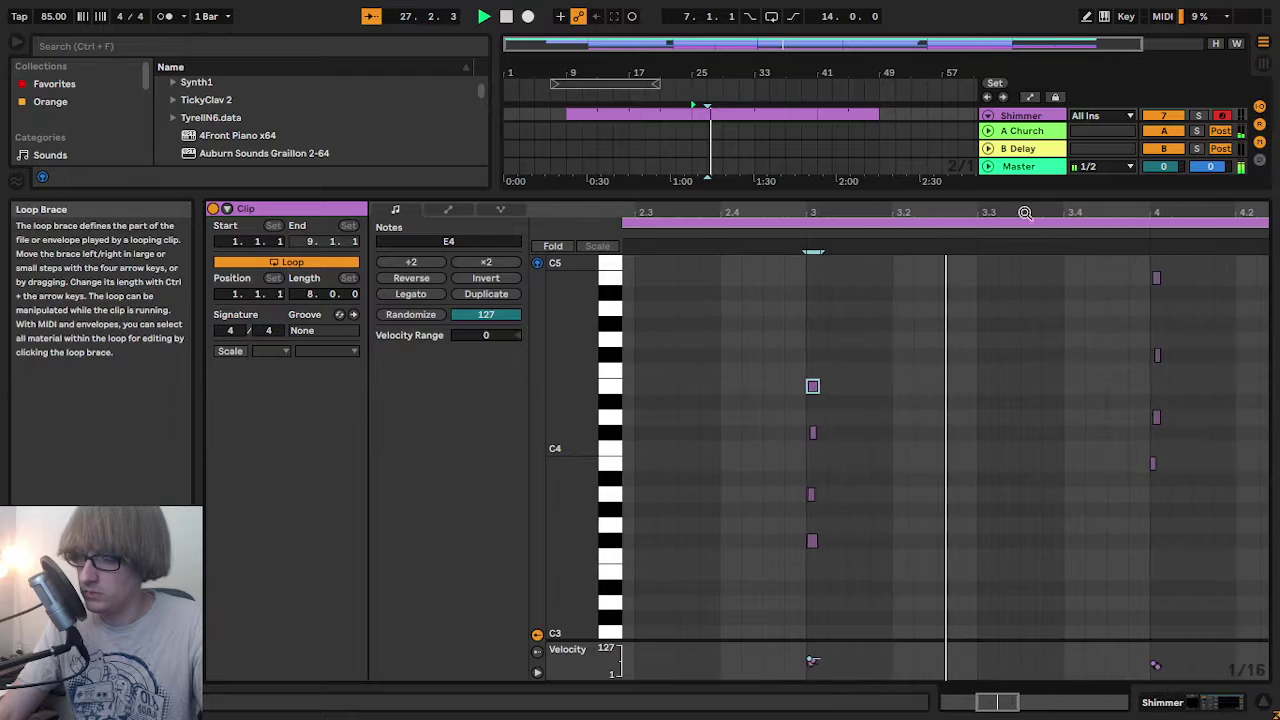
{"action": "mouse_move", "coordinate": [1014, 208]}
{"action": "left_mouse_down"}
{"action": "mouse_move", "coordinate": [1040, 194]}
{"action": "mouse_move", "coordinate": [1010, 172]}
{"action": "mouse_move", "coordinate": [950, 190]}
{"action": "mouse_move", "coordinate": [934, 212]}
{"action": "left_mouse_up"}
{"action": "key", "text": "space"}
- Transpose the bar 4 chord down two semitones, raise its C4 to C#4 and lower its A4 to G#4
{"action": "scroll", "coordinate": [967, 470], "scroll_direction": "up", "scroll_amount": 2}
{"action": "left_click_drag", "start_coordinate": [944, 548], "coordinate": [1061, 301]}
{"action": "key", "text": "Down"}
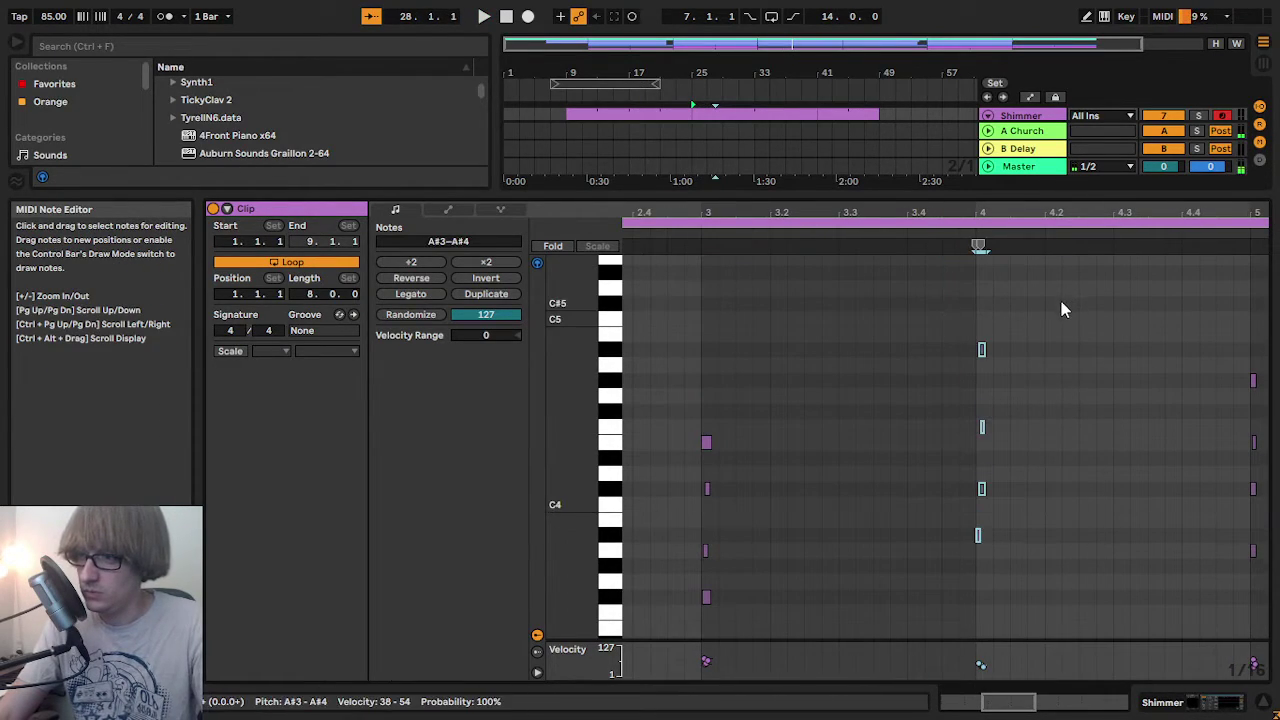
{"action": "left_click_drag", "start_coordinate": [907, 555], "coordinate": [1084, 538]}
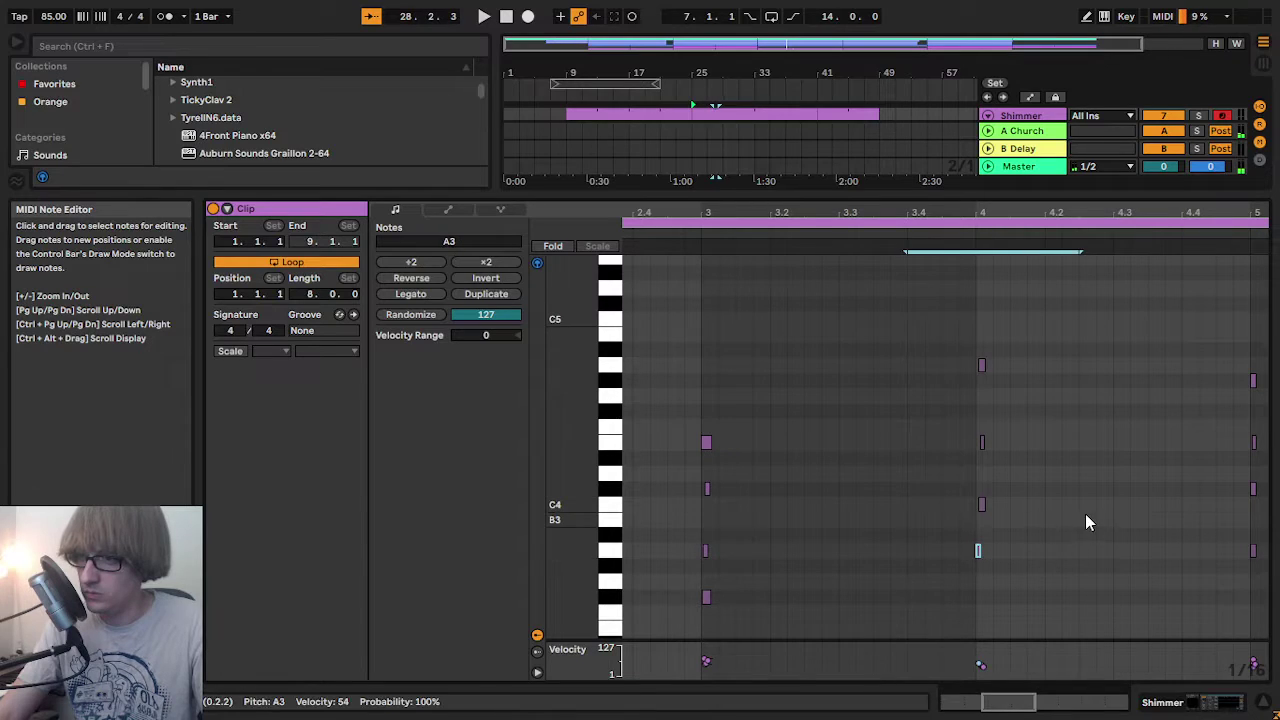
{"action": "left_click_drag", "start_coordinate": [914, 522], "coordinate": [1004, 492]}
{"action": "key", "text": "Up"}
{"action": "left_click_drag", "start_coordinate": [922, 468], "coordinate": [996, 434]}
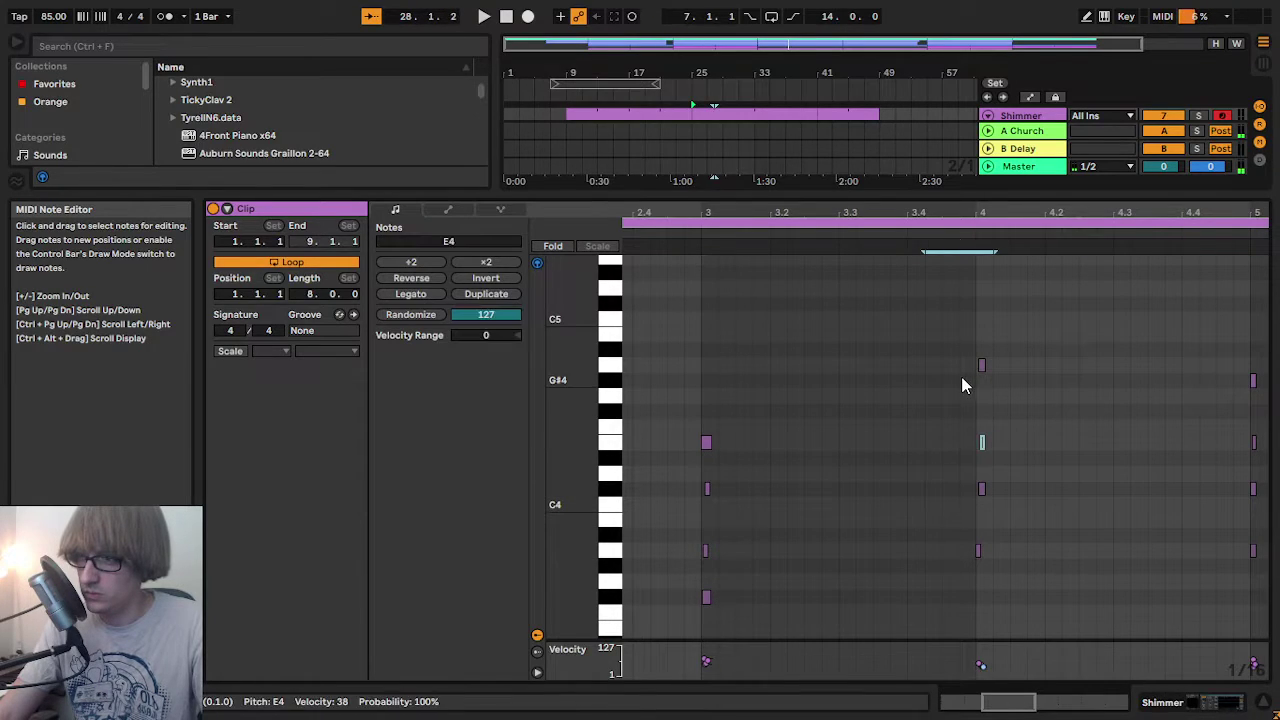
{"action": "key", "text": "Down"}
- Raise the bar 3 chord's F#3 and A3 by an octave to F#4 and A4, and play the result
{"action": "left_click_drag", "start_coordinate": [930, 212], "coordinate": [1083, 205]}
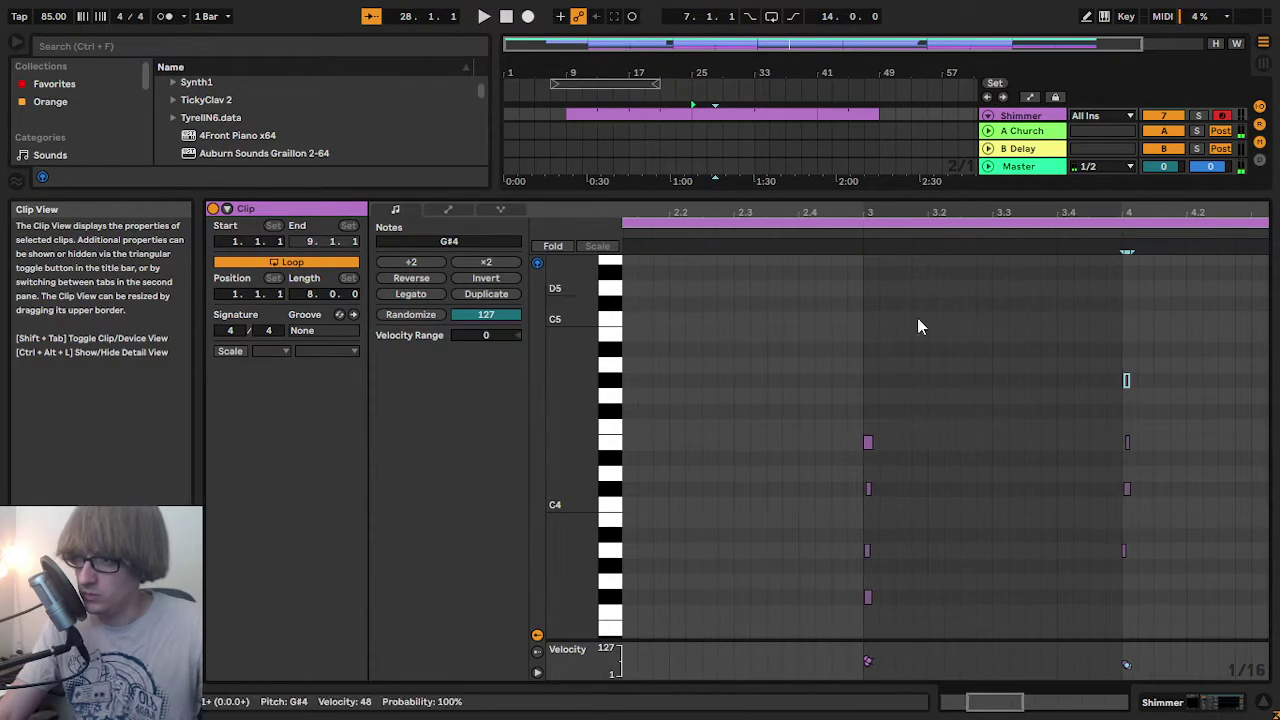
{"action": "scroll", "coordinate": [900, 380], "scroll_direction": "down", "scroll_amount": 1}
{"action": "left_click_drag", "start_coordinate": [810, 613], "coordinate": [970, 542]}
{"action": "key", "text": "shift+Up"}
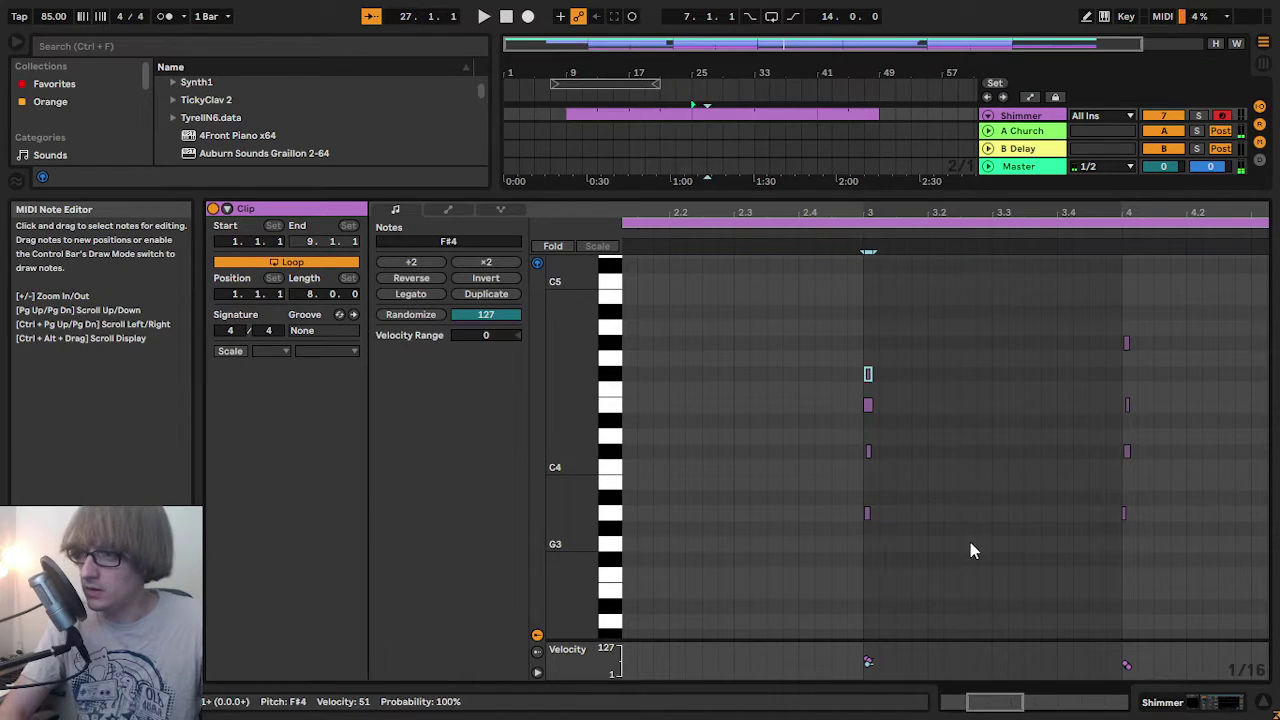
{"action": "left_click_drag", "start_coordinate": [848, 582], "coordinate": [941, 493]}
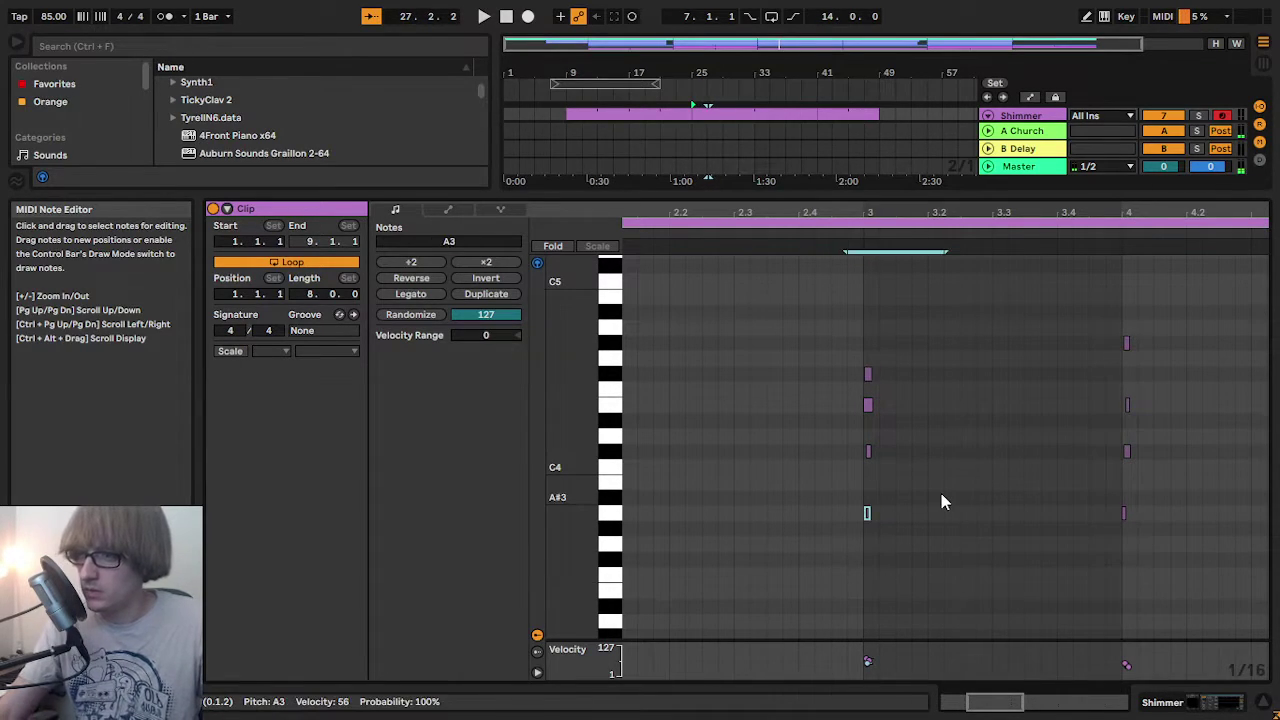
{"action": "key", "text": "shift+Up"}
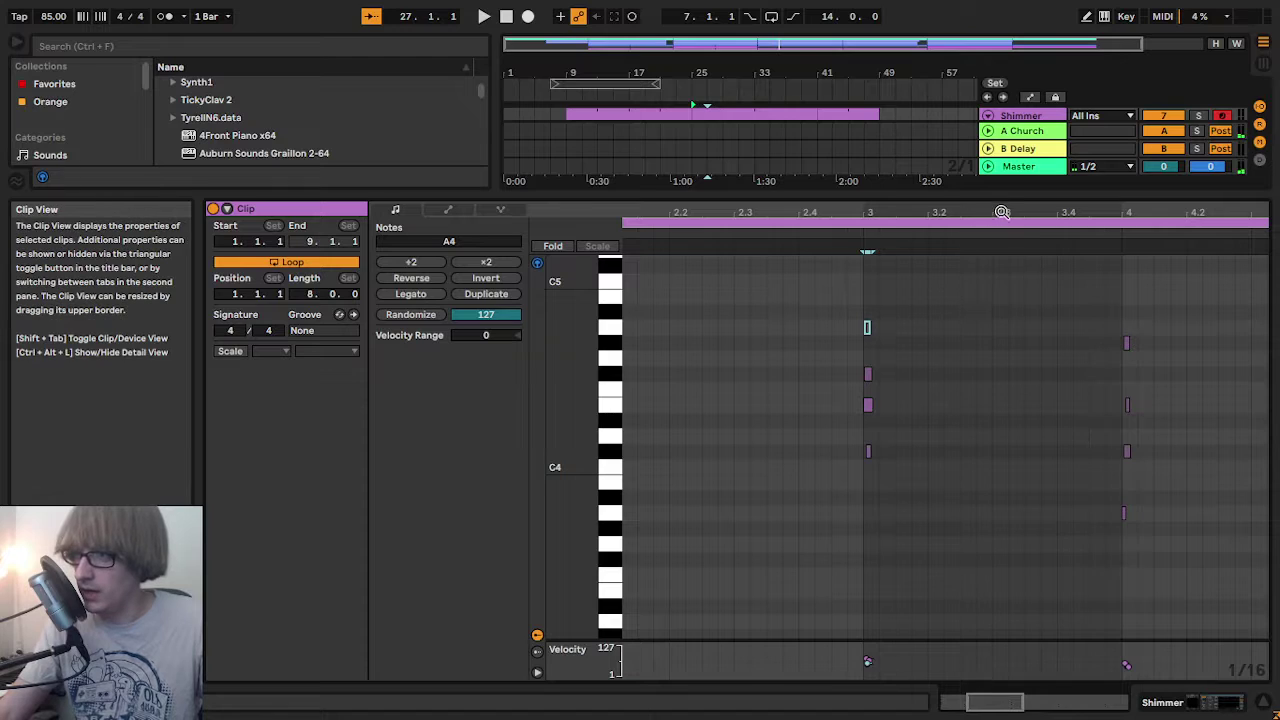
{"action": "left_click_drag", "start_coordinate": [1003, 212], "coordinate": [990, 155]}
{"action": "key", "text": "space"}
{"action": "left_click_drag", "start_coordinate": [820, 212], "coordinate": [1009, 267]}
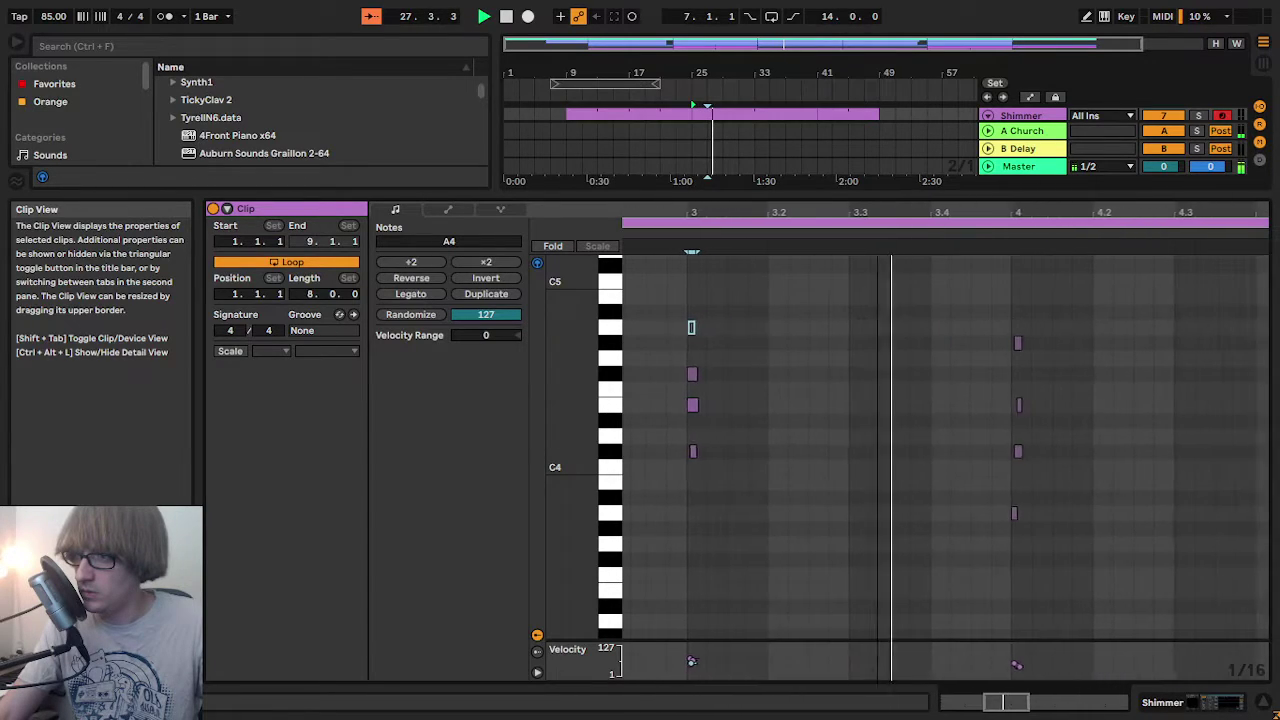
{"action": "left_click_drag", "start_coordinate": [850, 212], "coordinate": [1178, 180]}
{"action": "key", "text": "space"}
- Transpose the bar 5 chord up four semitones, lower its F4 to E4 and C5 to B4, and play the result
{"action": "left_click_drag", "start_coordinate": [985, 702], "coordinate": [1042, 703]}
{"action": "left_click_drag", "start_coordinate": [815, 545], "coordinate": [967, 294]}
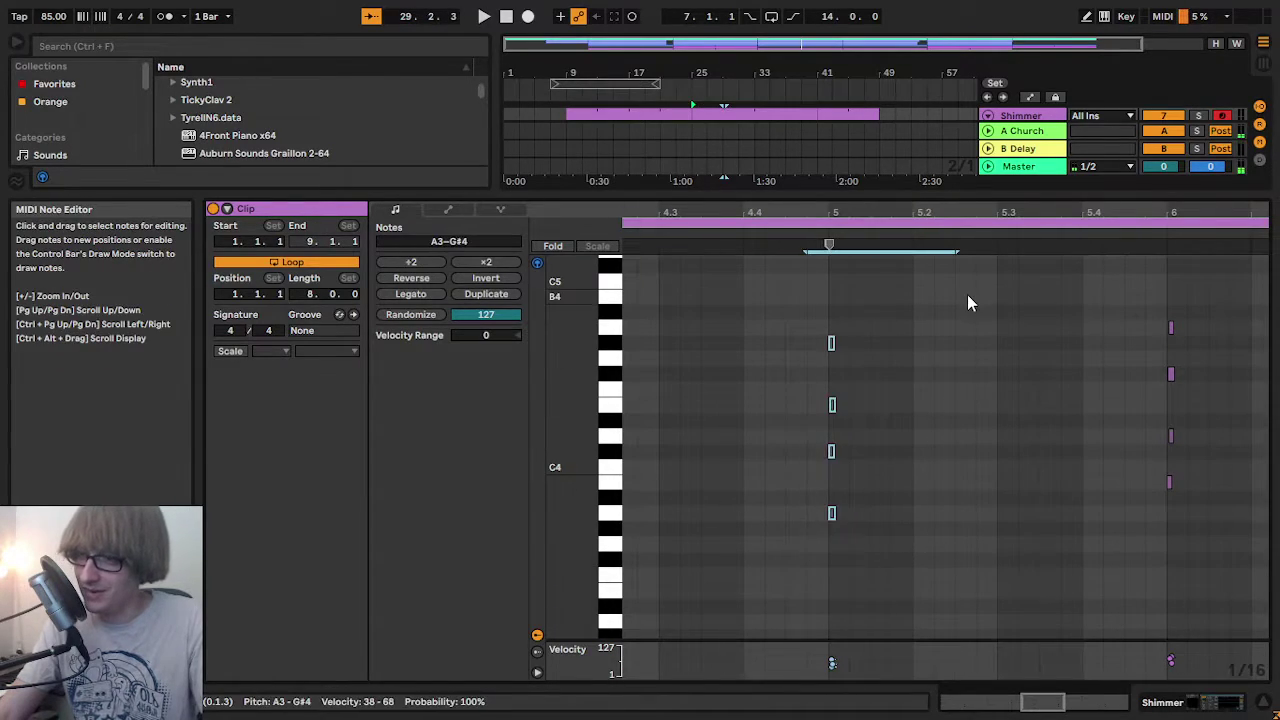
{"action": "key", "text": "Up"}
{"action": "key", "text": "Up"}
{"action": "left_click", "coordinate": [831, 389]}
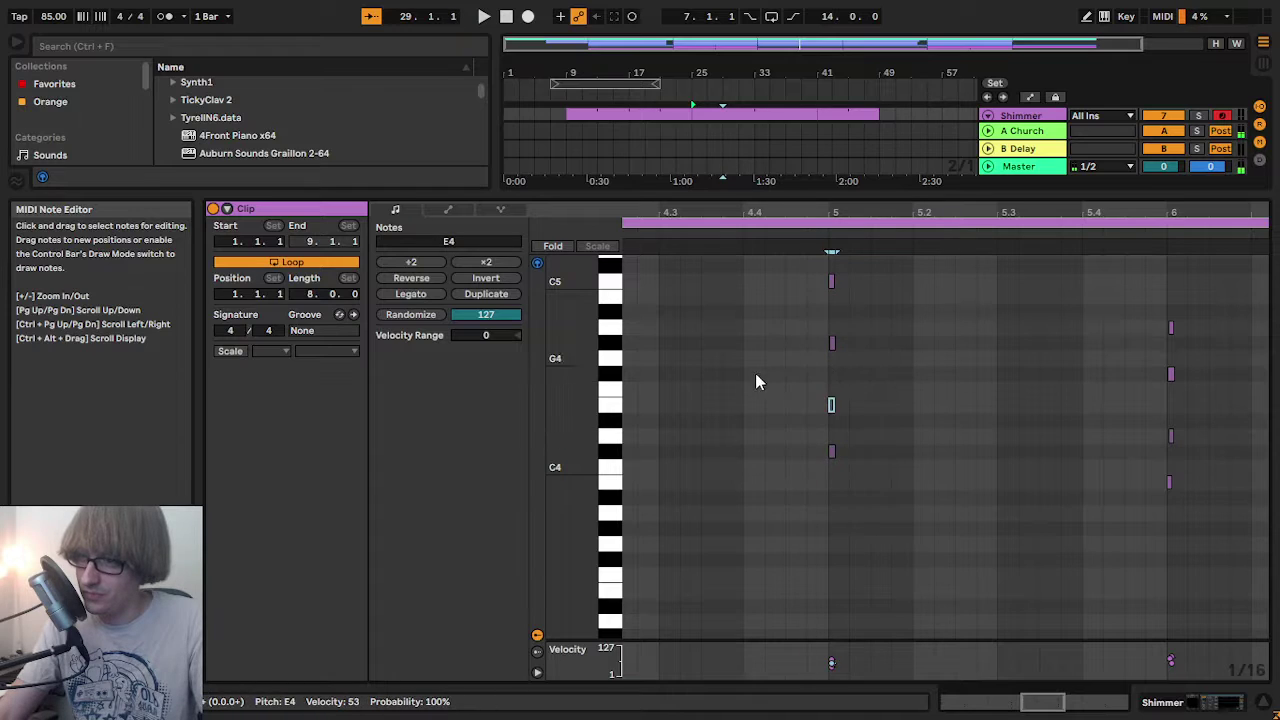
{"action": "left_click_drag", "start_coordinate": [749, 510], "coordinate": [882, 430]}
{"action": "left_click_drag", "start_coordinate": [887, 358], "coordinate": [889, 291]}
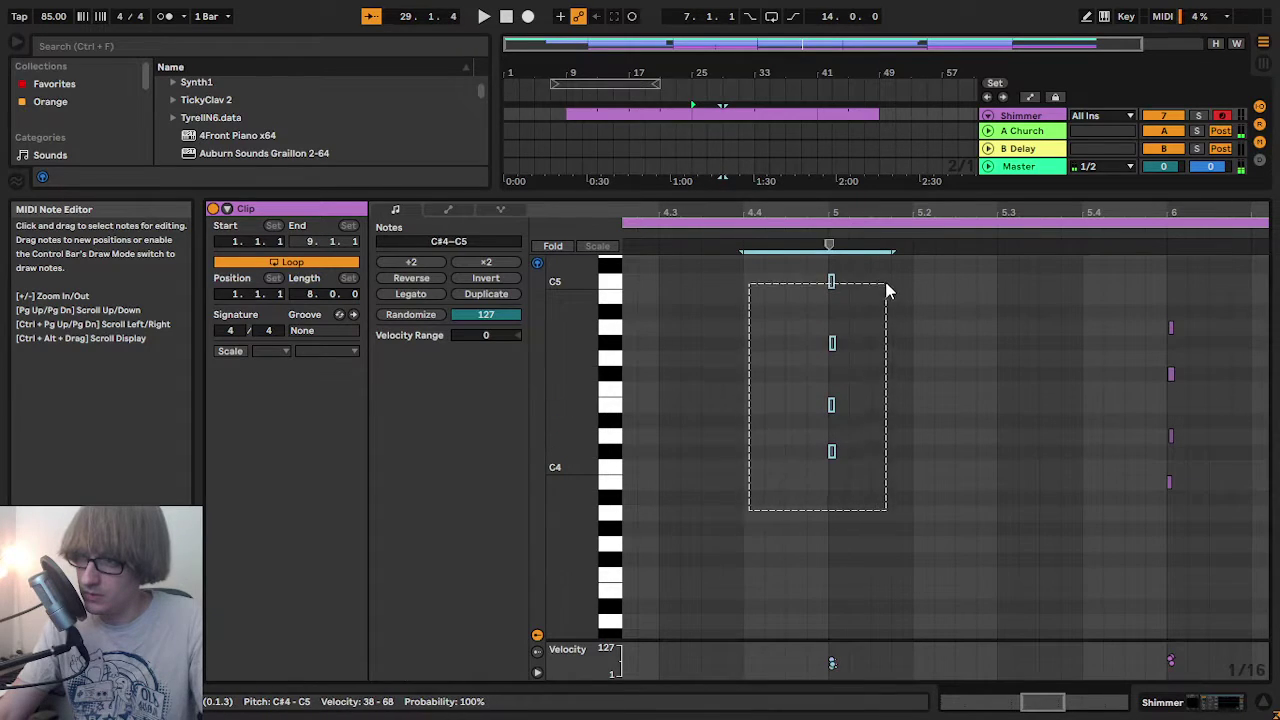
{"action": "left_click", "coordinate": [831, 282]}
{"action": "left_click", "coordinate": [779, 250]}
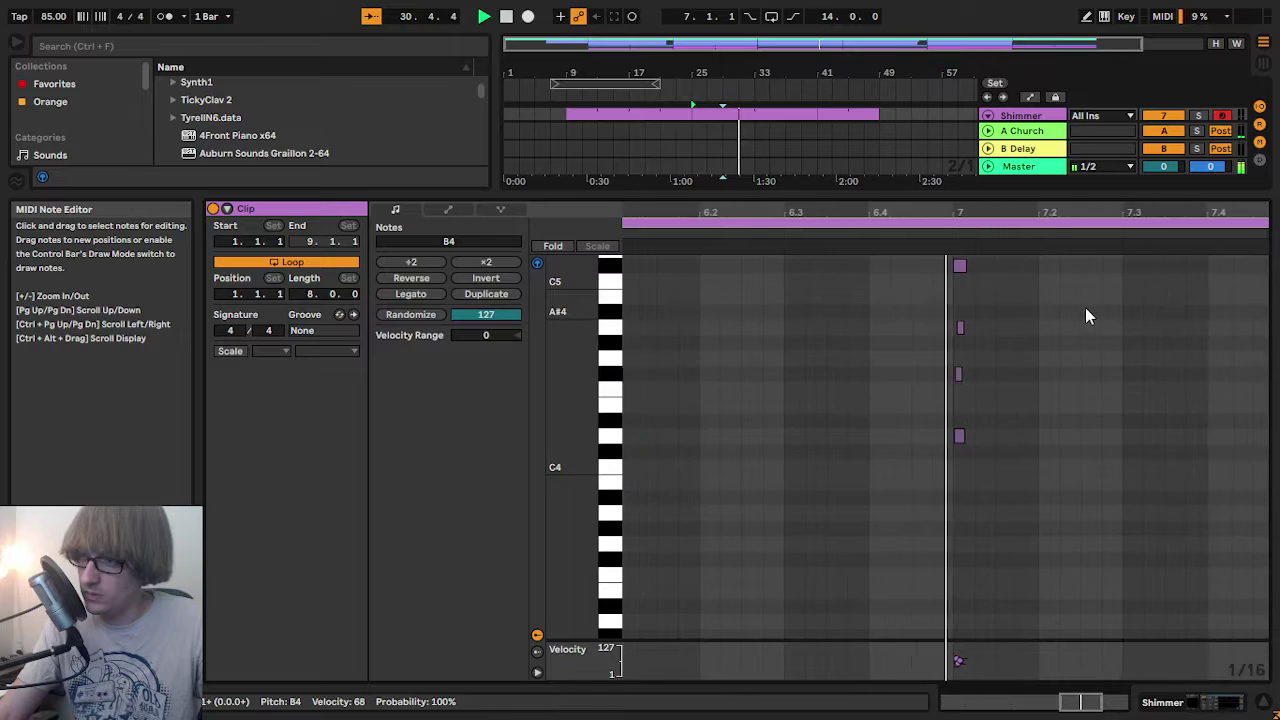
- Transpose the bar 7 chord down to start at F#3, and lower its A#3 to A3 and F4 to E4
{"action": "left_click_drag", "start_coordinate": [894, 490], "coordinate": [1045, 256]}
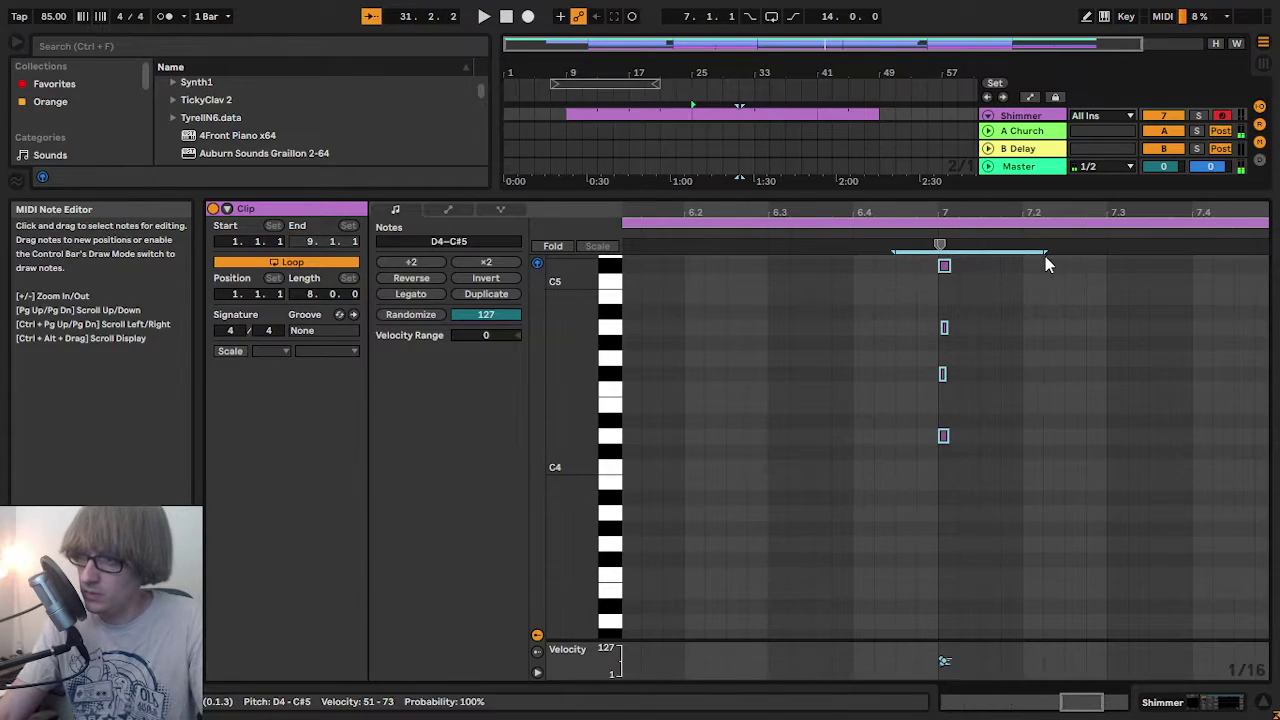
{"action": "key", "text": "Down"}
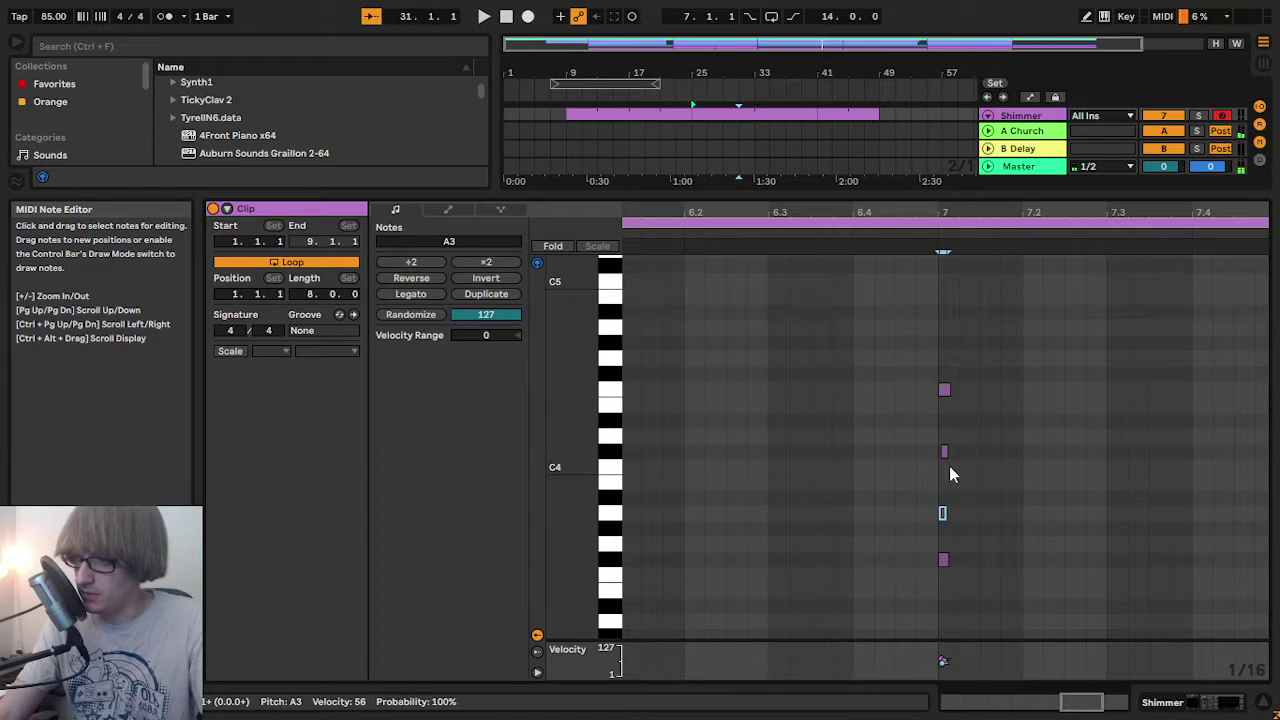
{"action": "left_click_drag", "start_coordinate": [1005, 420], "coordinate": [1005, 420]}
{"action": "left_click_drag", "start_coordinate": [880, 400], "coordinate": [961, 385]}
{"action": "key", "text": "Down"}
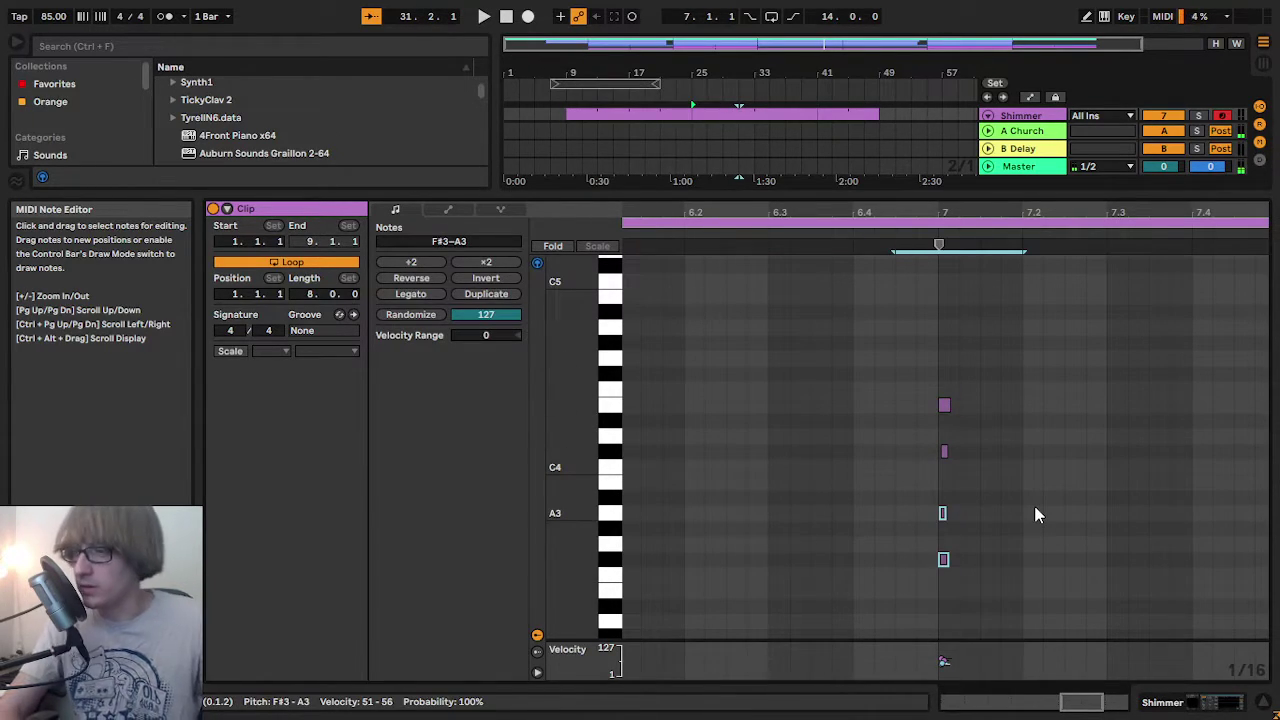
- Play from bar 25 with the bar 7 chord's F#3 and A3 raised an octave, reviewing the clip through bar 8
{"action": "key", "text": "space"}
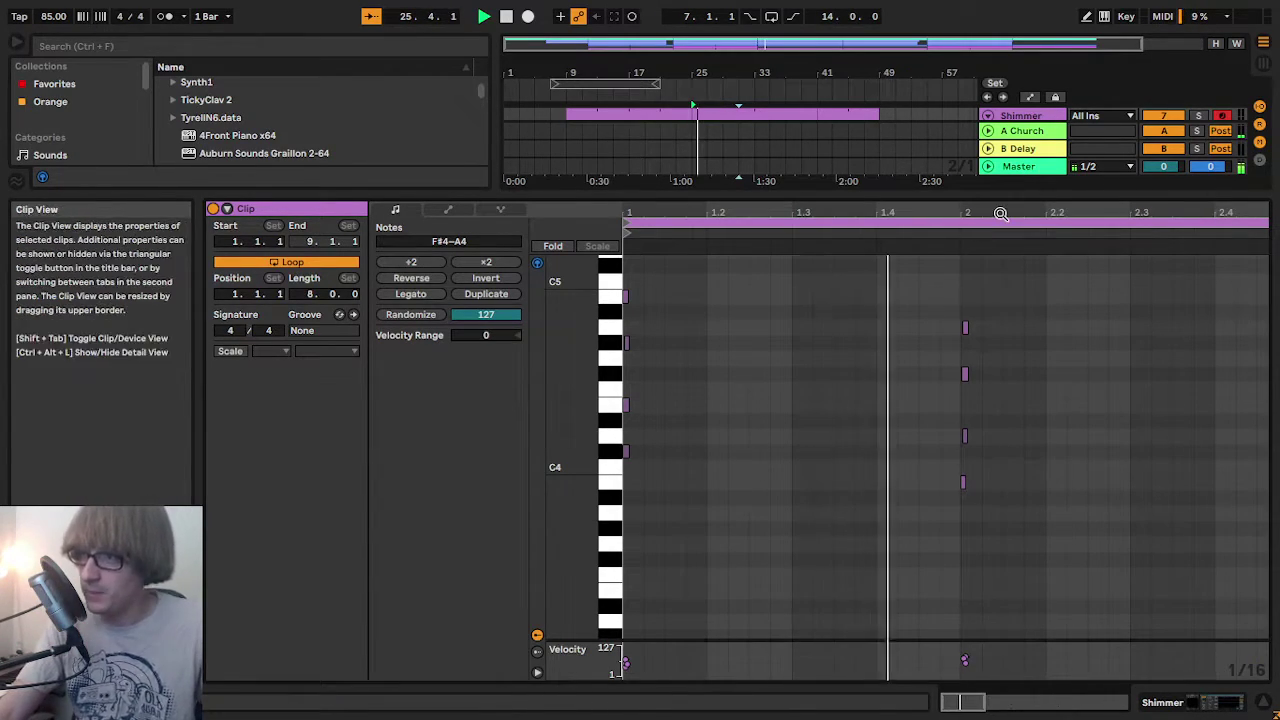
{"action": "left_click_drag", "start_coordinate": [1000, 214], "coordinate": [839, 213]}
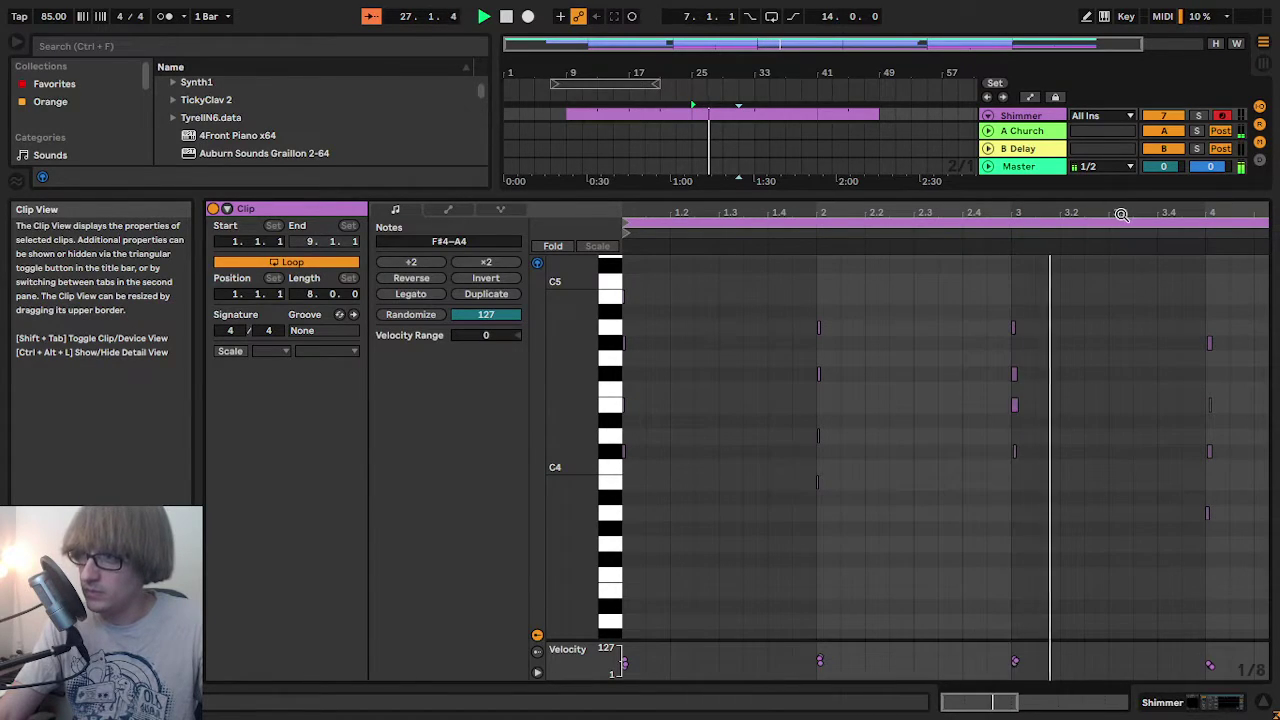
{"action": "left_click_drag", "start_coordinate": [1121, 214], "coordinate": [610, 216]}
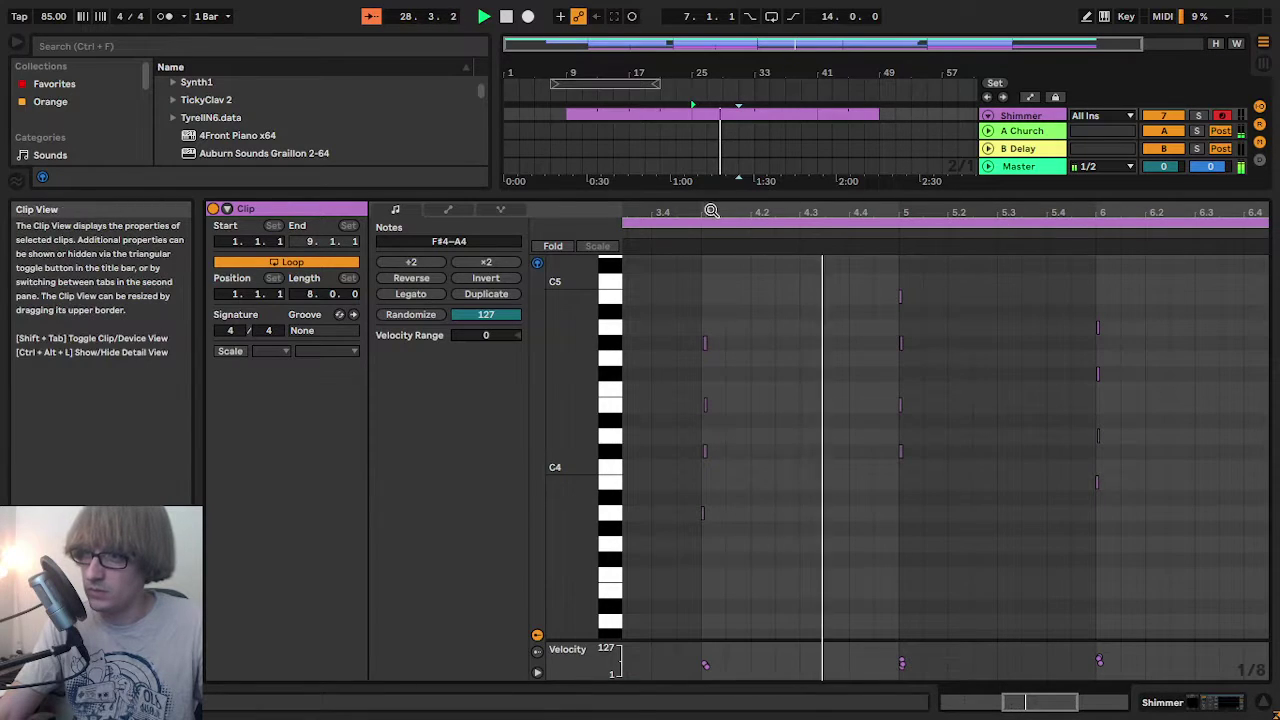
{"action": "mouse_move", "coordinate": [711, 210]}
{"action": "left_mouse_down"}
{"action": "mouse_move", "coordinate": [713, 250]}
{"action": "mouse_move", "coordinate": [809, 275]}
{"action": "mouse_move", "coordinate": [338, 228]}
{"action": "mouse_move", "coordinate": [728, 210]}
{"action": "left_mouse_up"}
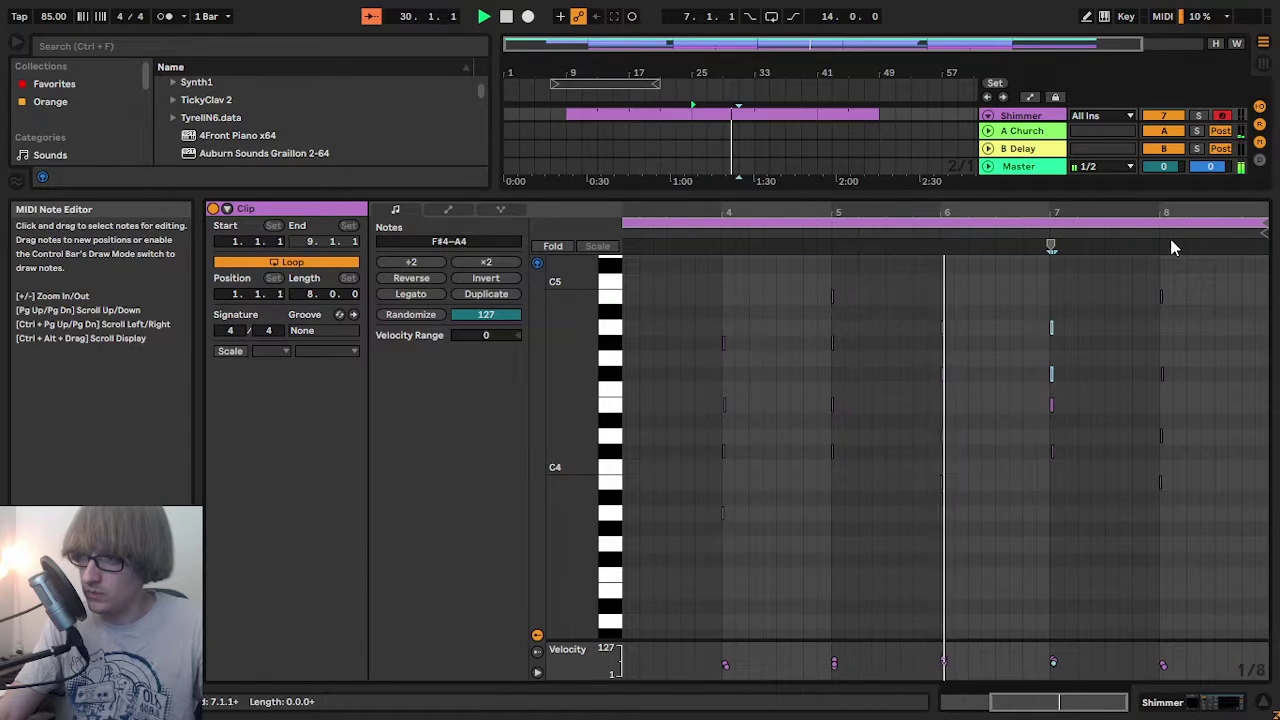
{"action": "left_click_drag", "start_coordinate": [1089, 212], "coordinate": [888, 212]}
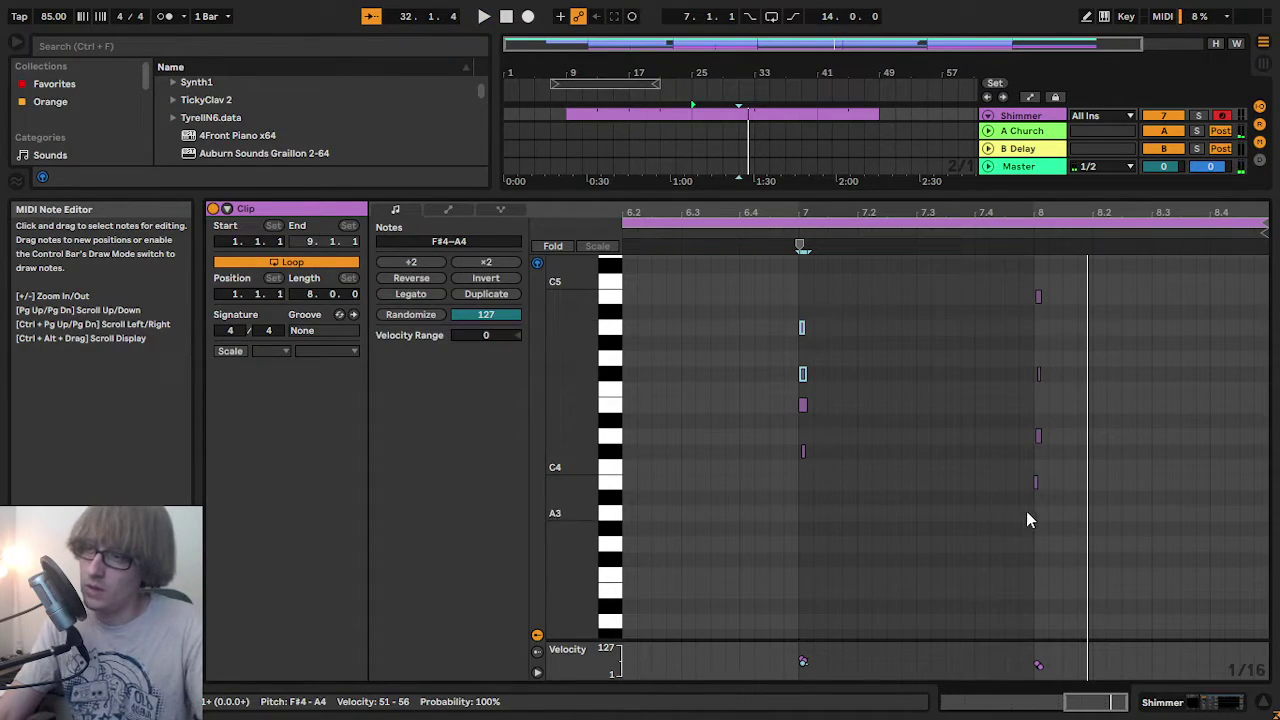
- Lower the bar 8 chord's B4 to A4 and play the result
{"action": "left_click_drag", "start_coordinate": [995, 519], "coordinate": [1086, 482]}
{"action": "left_click_drag", "start_coordinate": [1088, 374], "coordinate": [1097, 285]}
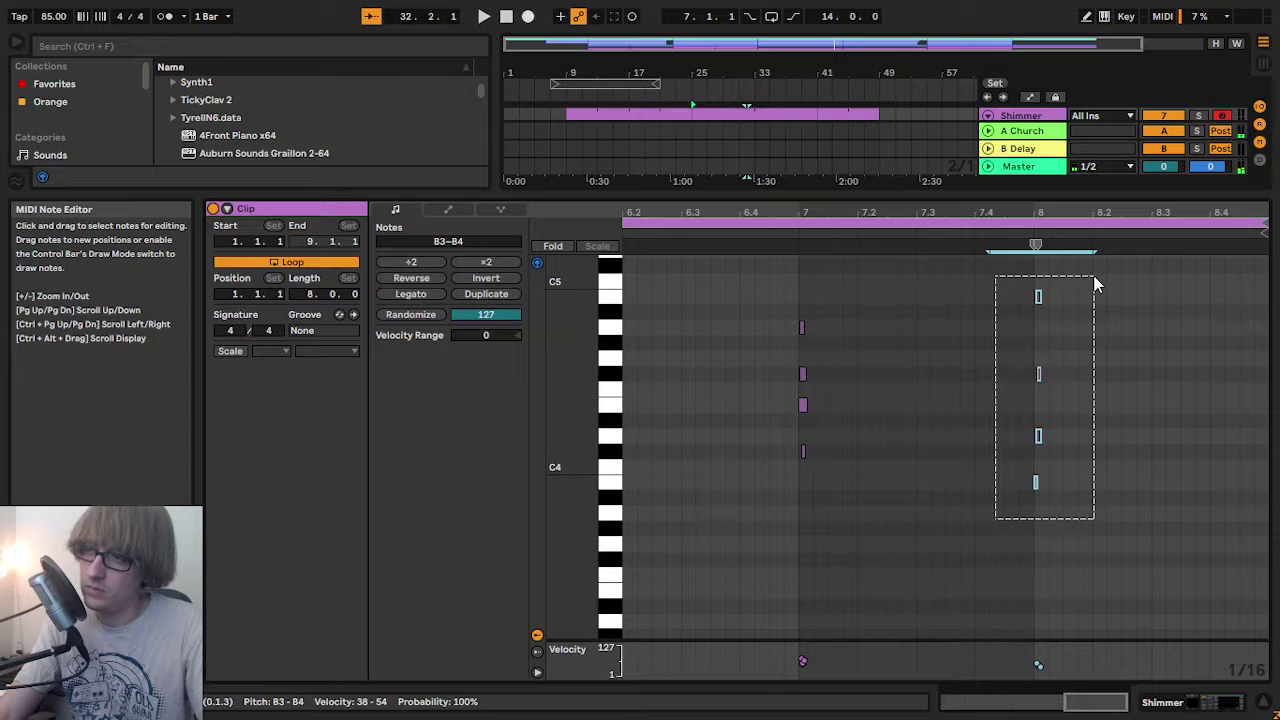
{"action": "left_click_drag", "start_coordinate": [1019, 312], "coordinate": [1067, 277]}
{"action": "key", "text": "Down"}
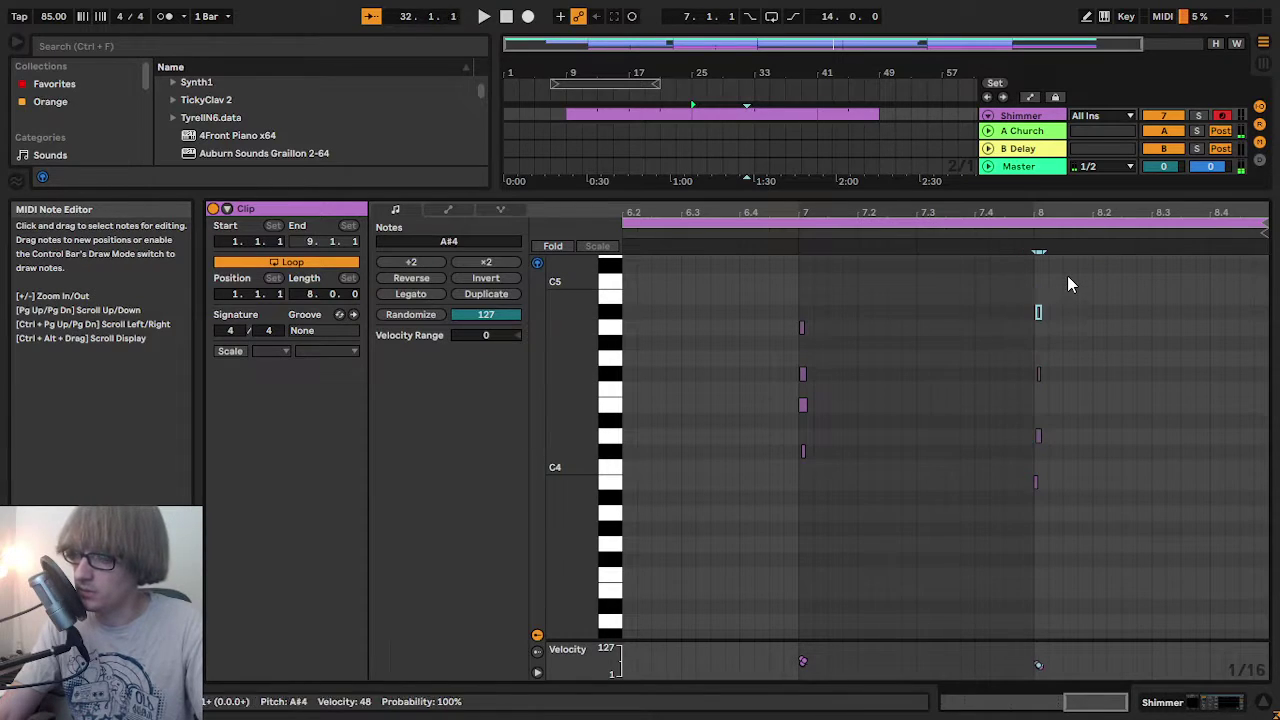
{"action": "left_click_drag", "start_coordinate": [1020, 562], "coordinate": [1075, 400]}
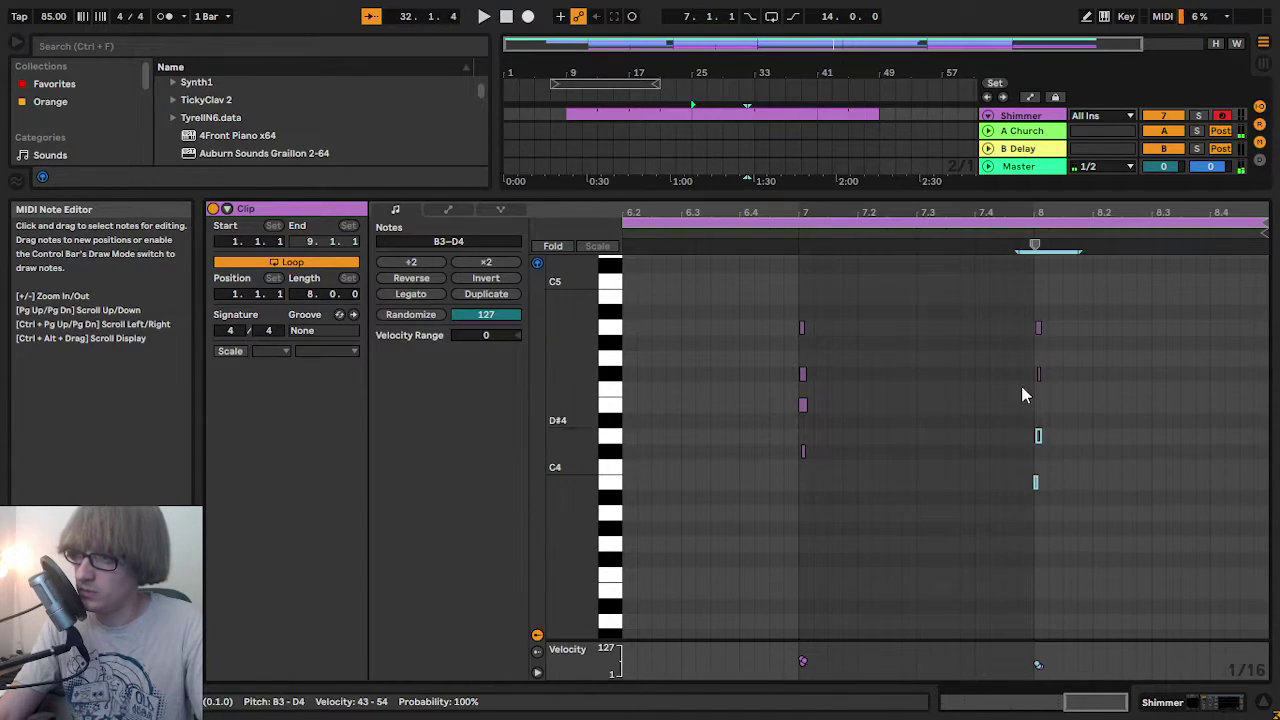
{"action": "left_click", "coordinate": [955, 246]}
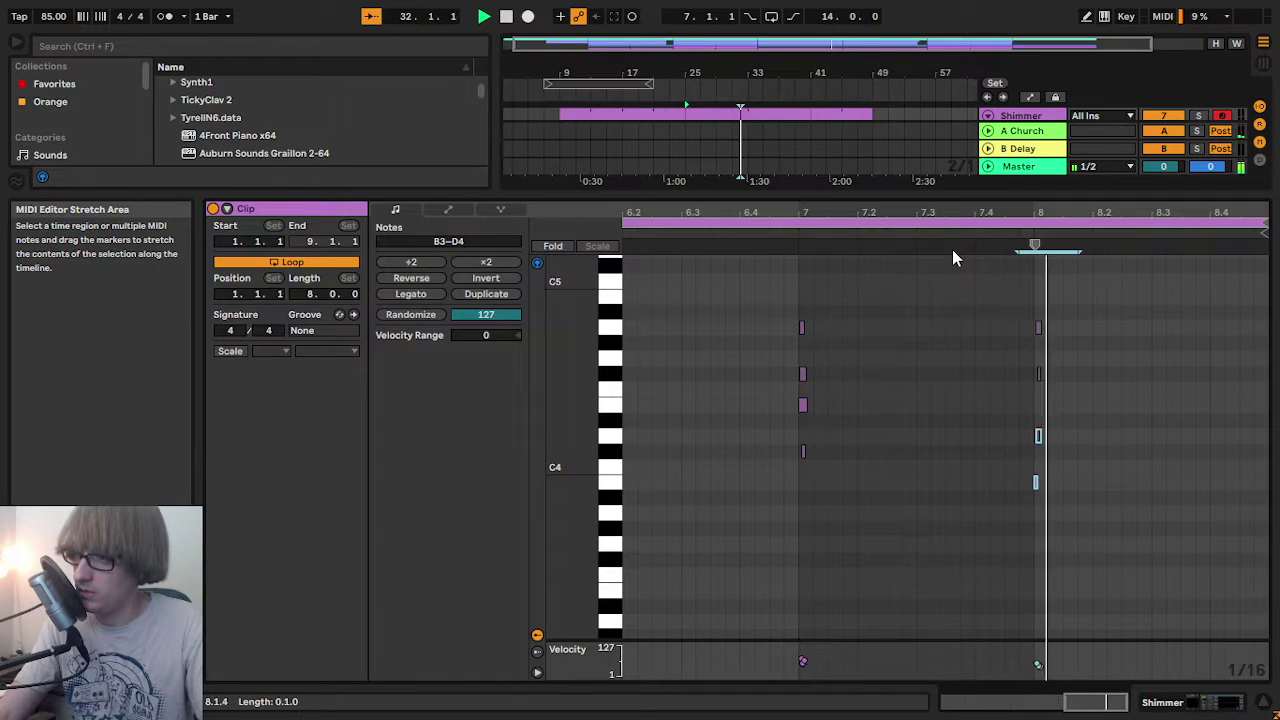
- Hide the clip editor so that all tracks of the arrangement are shown during playback
{"action": "left_click", "coordinate": [1210, 344]}
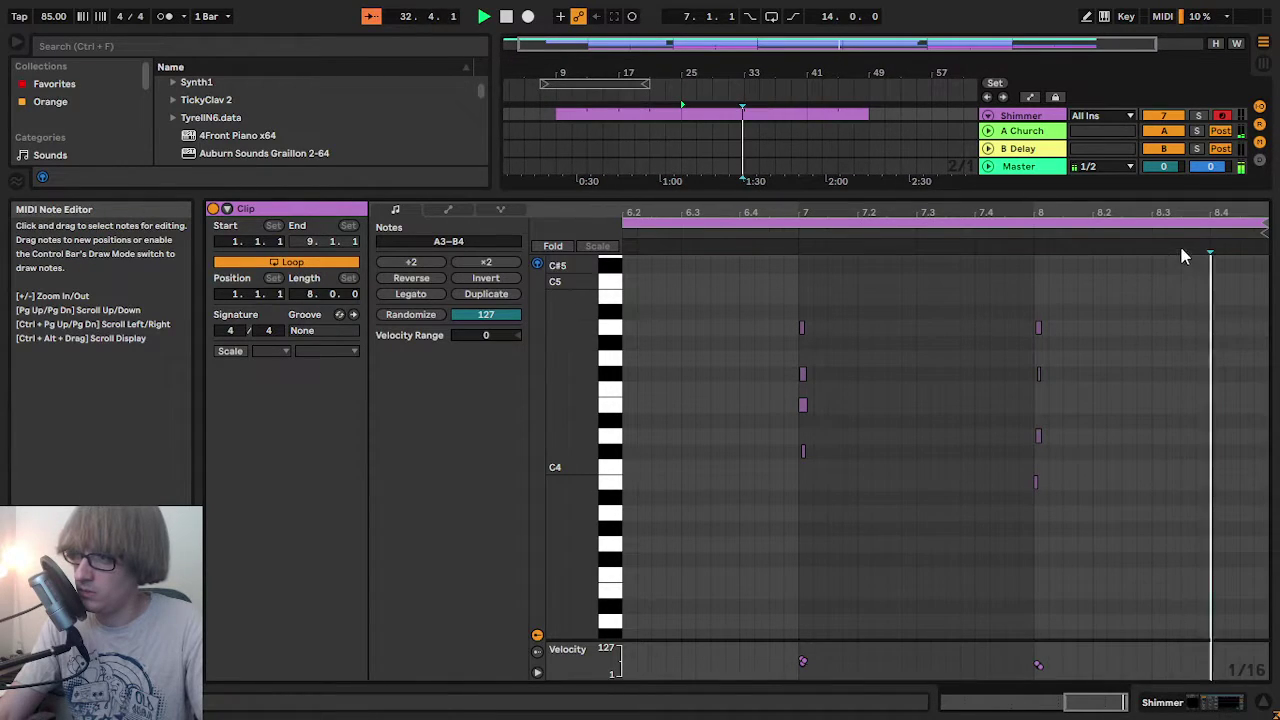
{"action": "left_click_drag", "start_coordinate": [1166, 213], "coordinate": [1075, 211]}
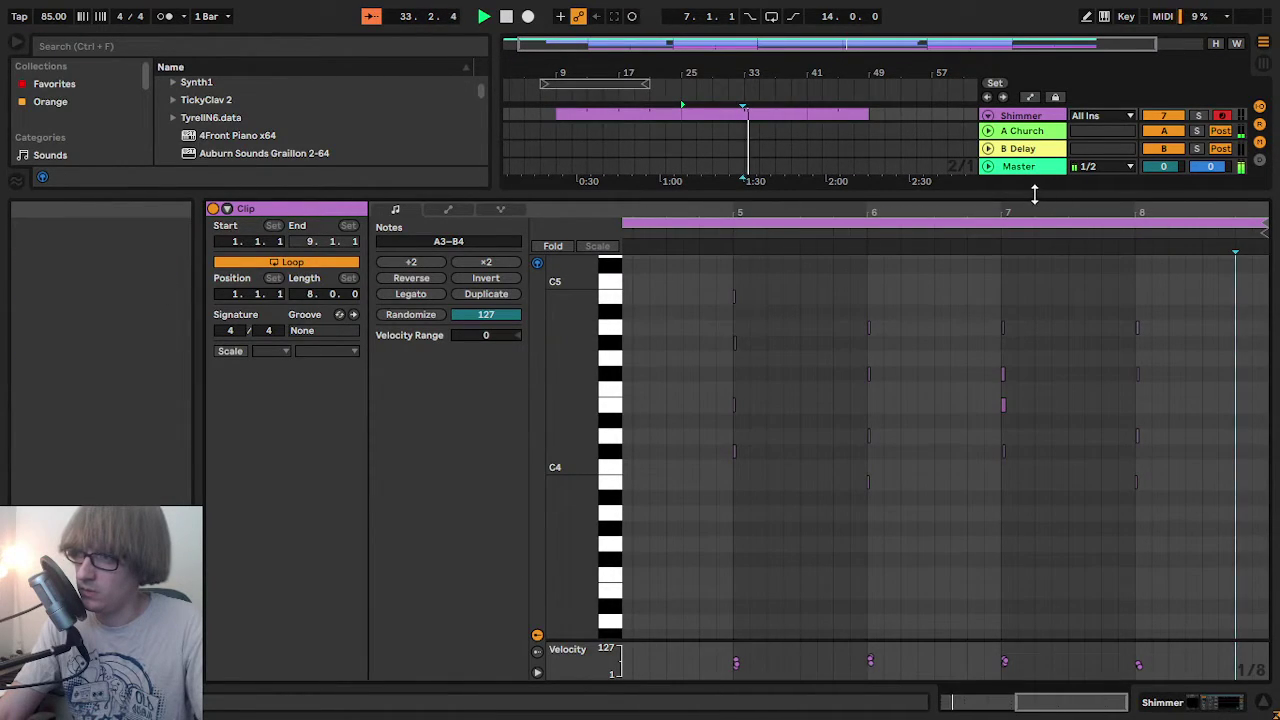
{"action": "key", "text": "ctrl+alt+l"}
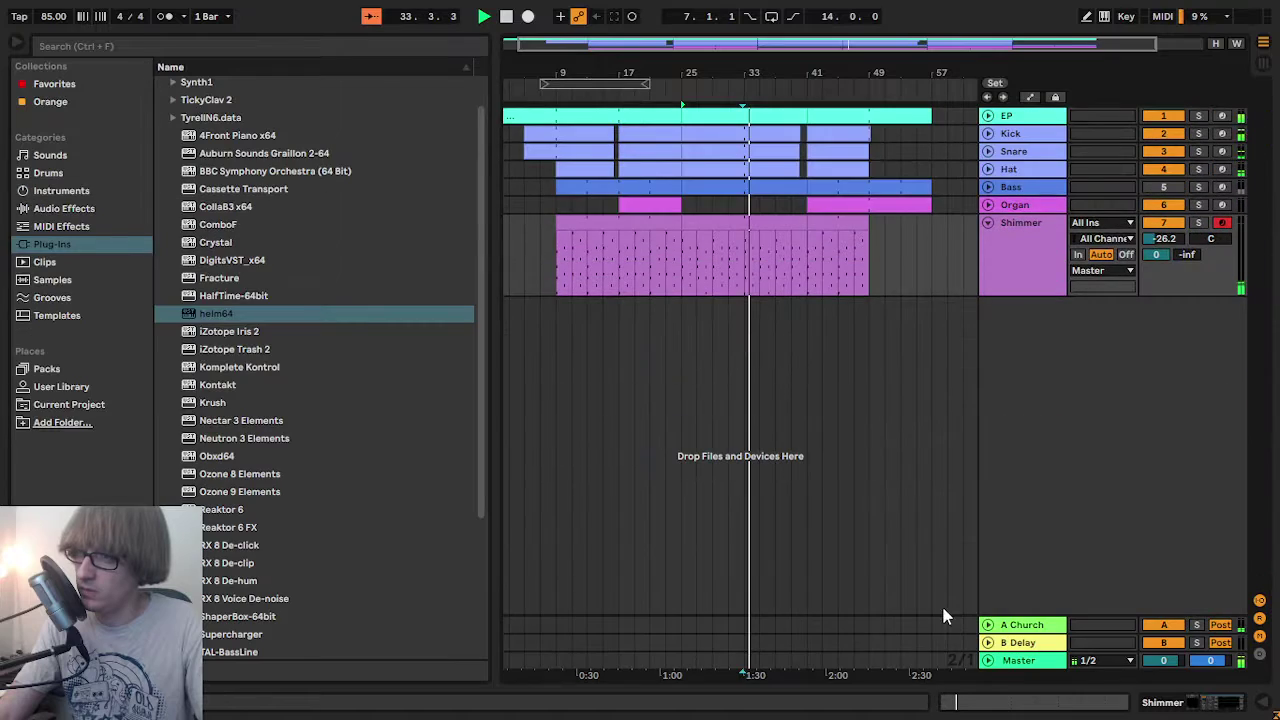
{"action": "left_click", "coordinate": [918, 241]}
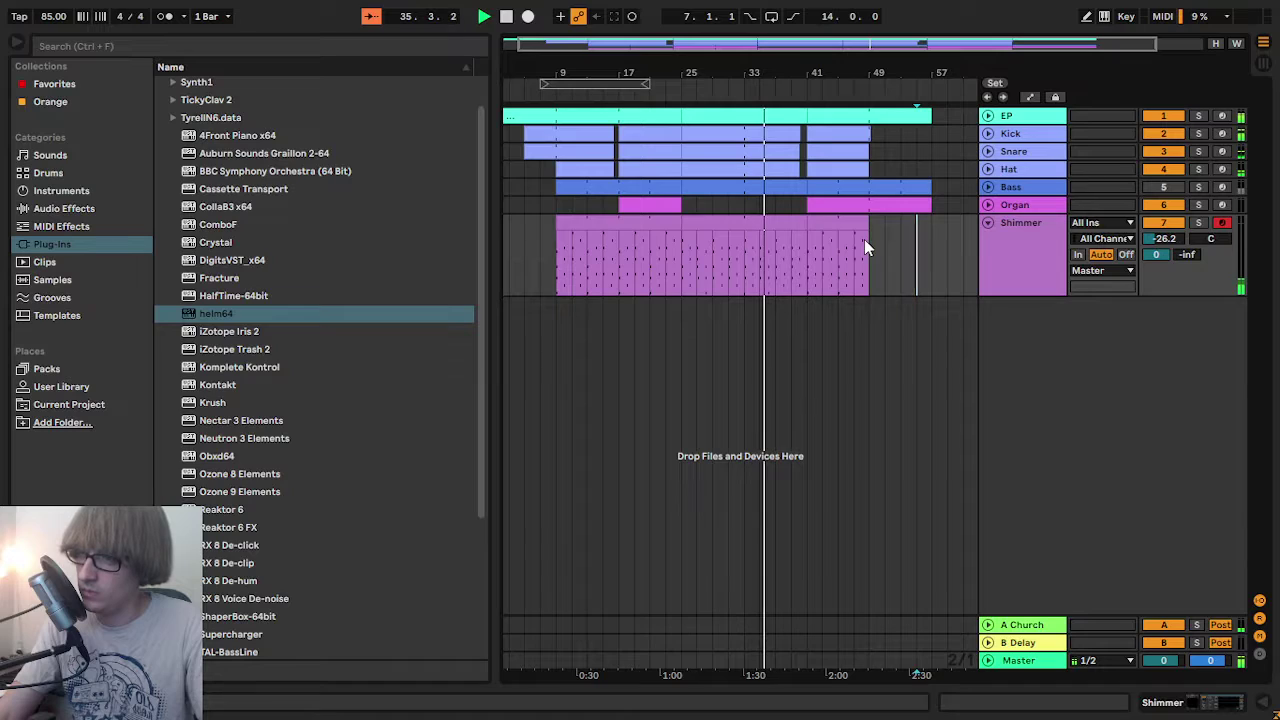
- Listen to the arrangement into bar 43, compare the Shimmer notes around bars 35 to 41, fold the Shimmer track and stop playback
{"action": "left_click_drag", "start_coordinate": [784, 66], "coordinate": [784, 110]}
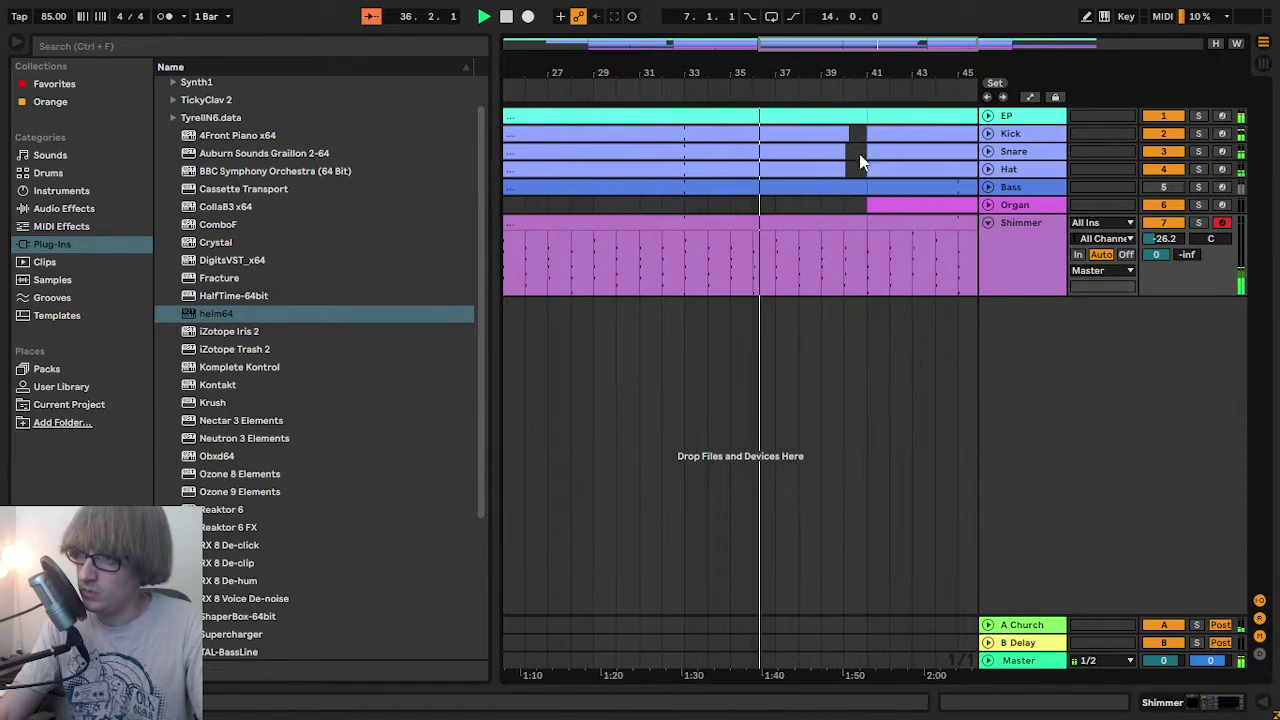
{"action": "left_click", "coordinate": [985, 223]}
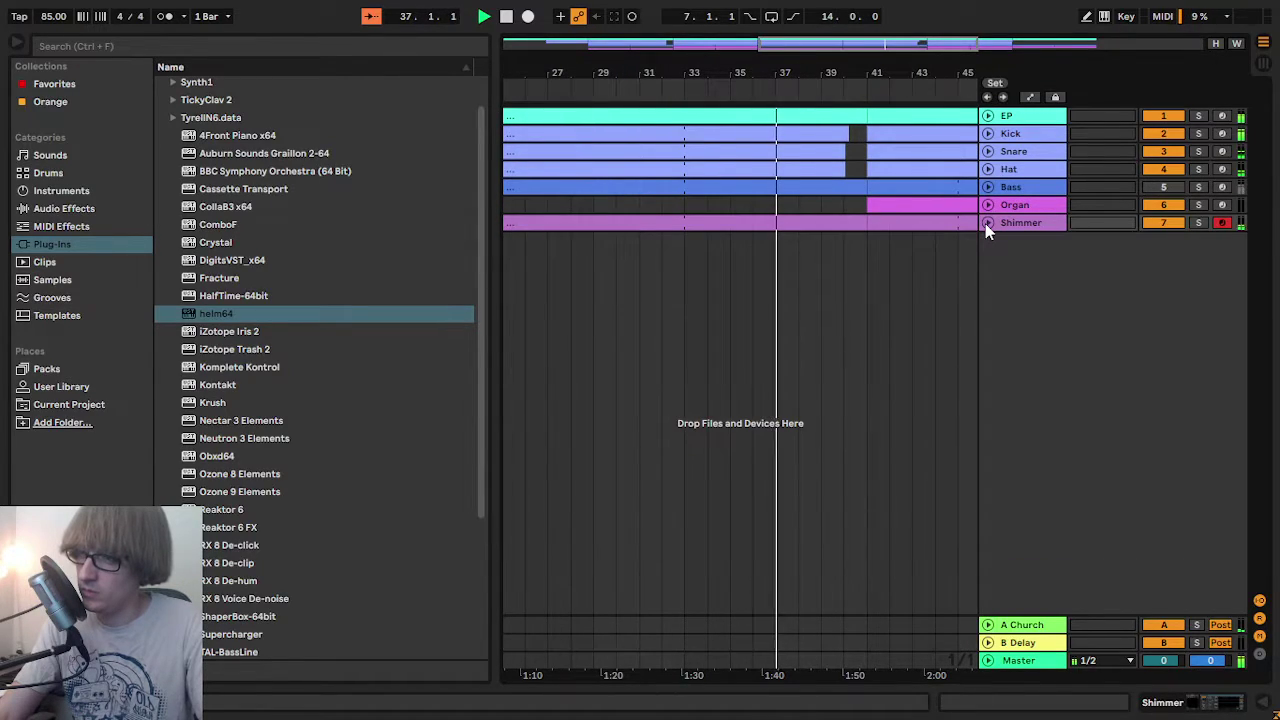
{"action": "left_click", "coordinate": [985, 223]}
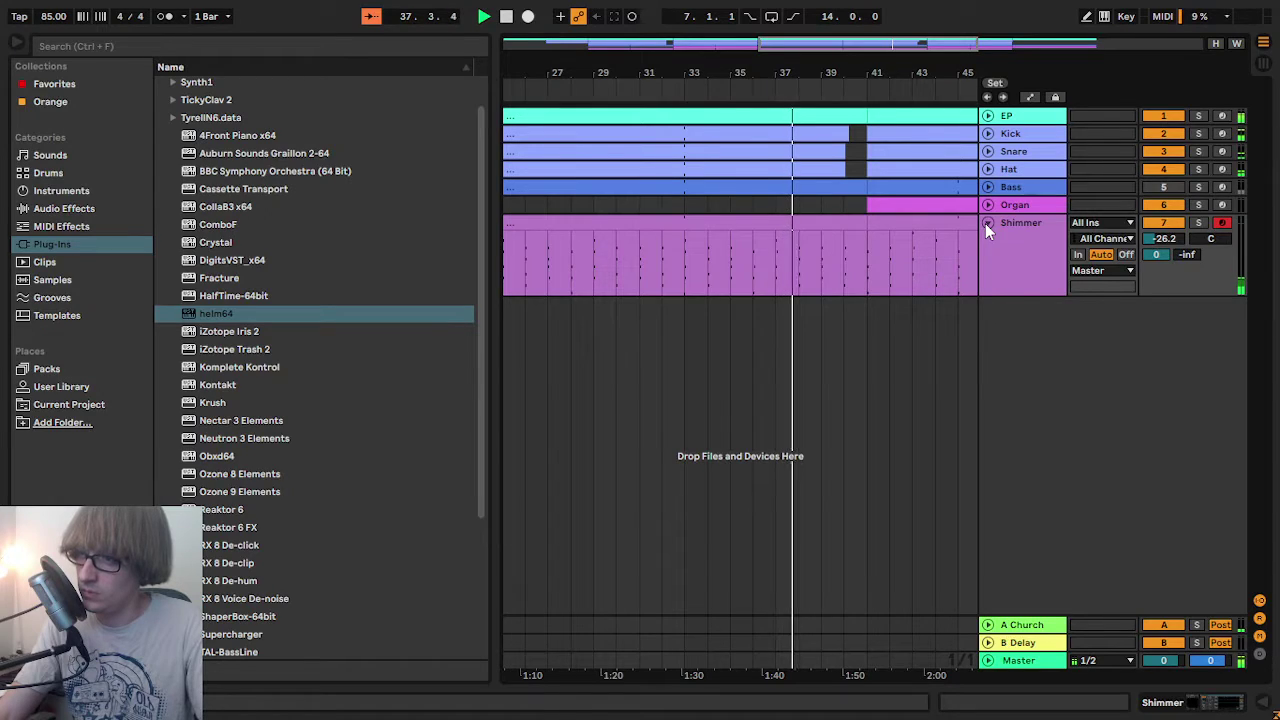
{"action": "left_click", "coordinate": [985, 223]}
{"action": "left_click_drag", "start_coordinate": [838, 72], "coordinate": [832, 112]}
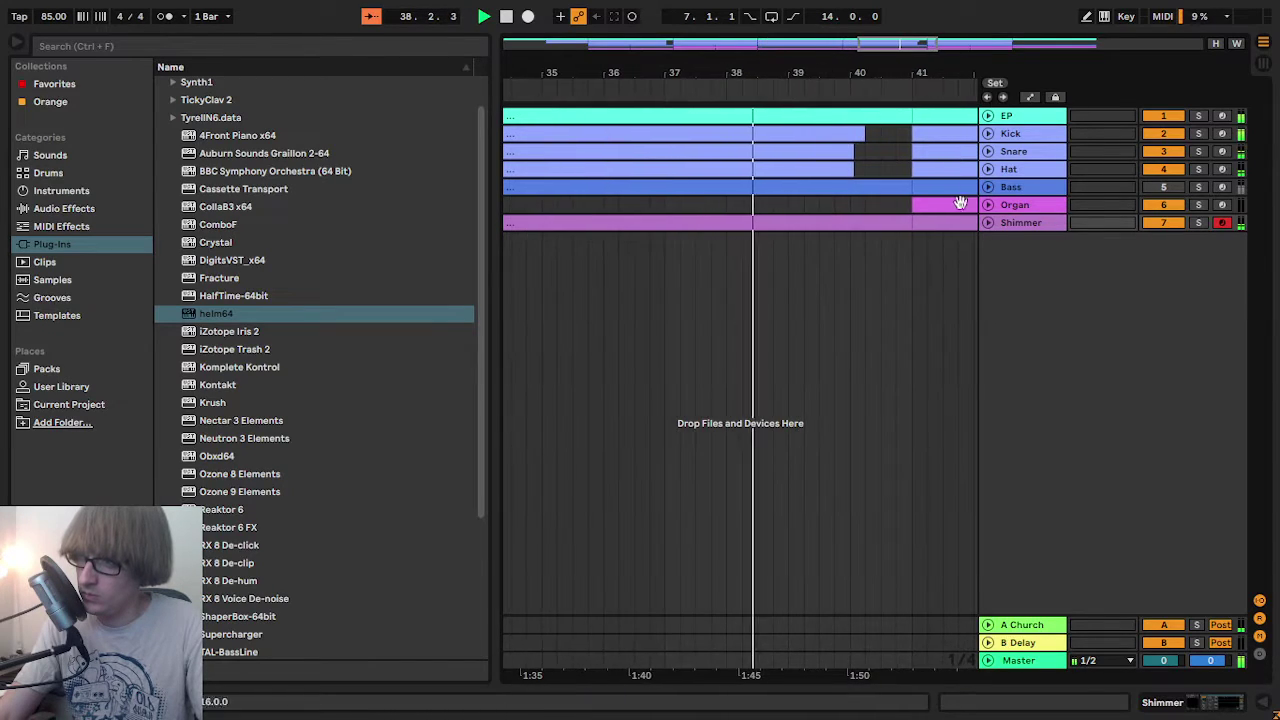
{"action": "left_click", "coordinate": [985, 223]}
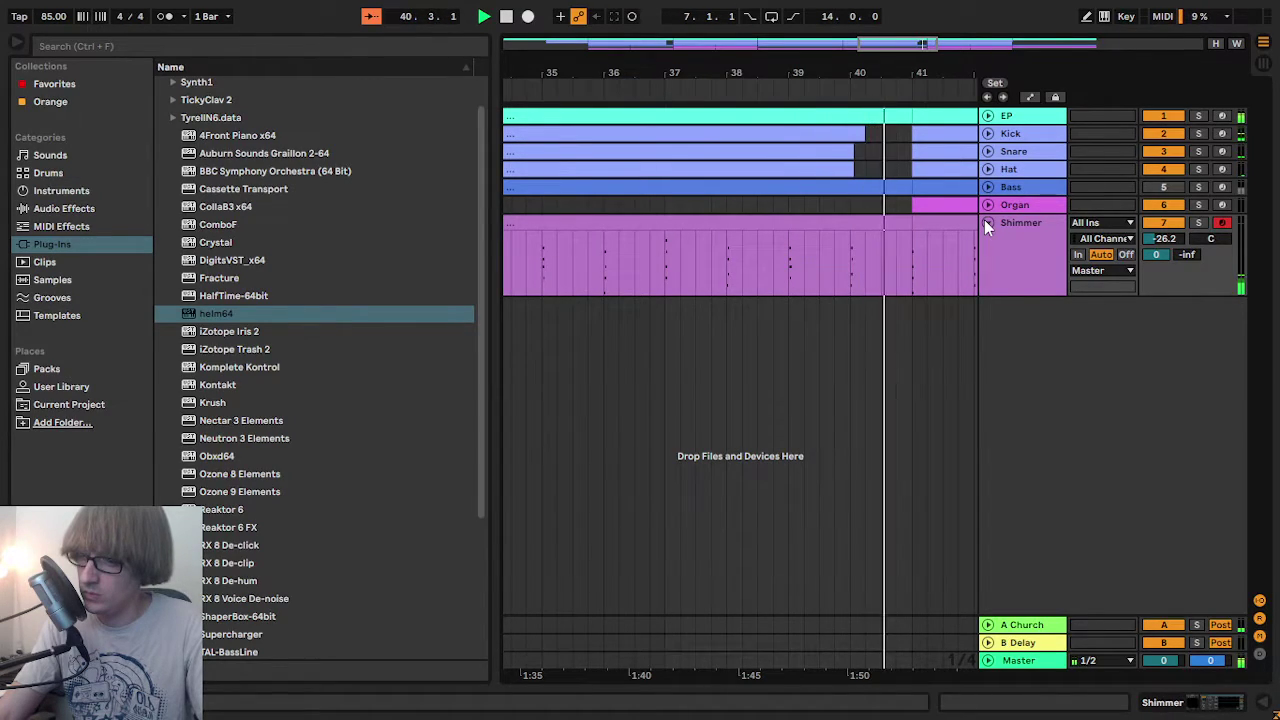
{"action": "left_click", "coordinate": [985, 223]}
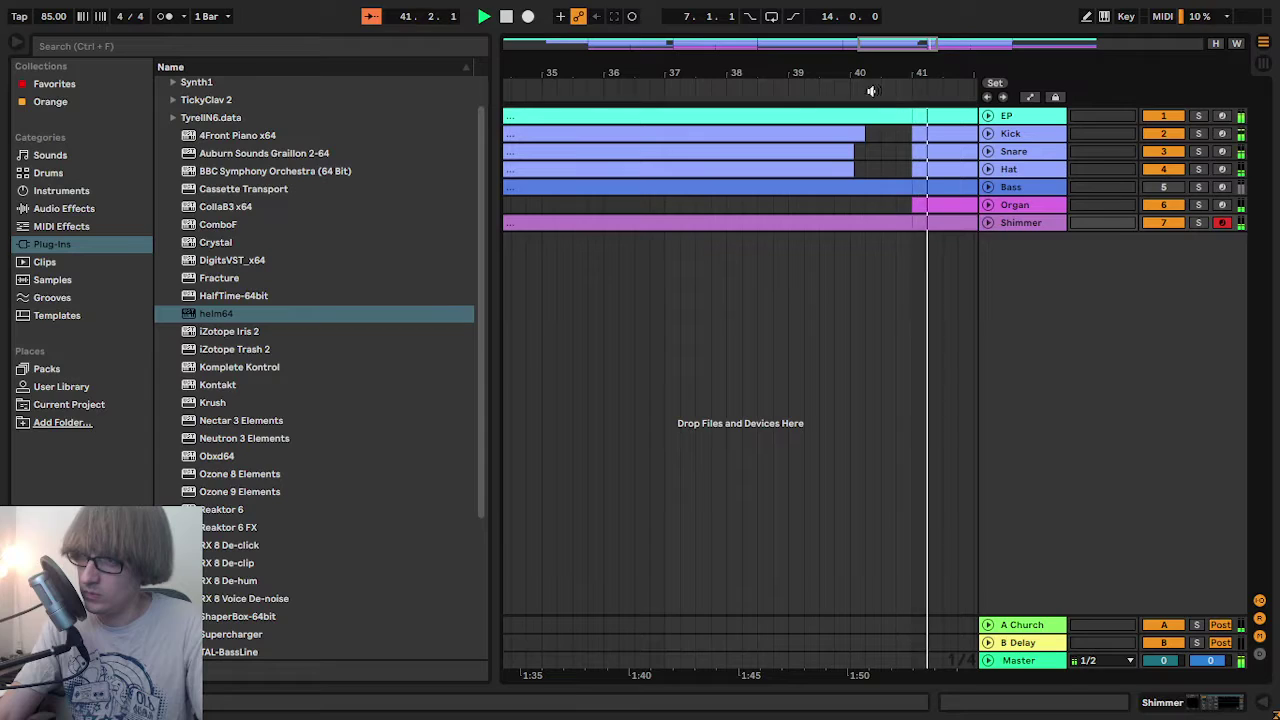
{"action": "left_click_drag", "start_coordinate": [849, 73], "coordinate": [795, 113]}
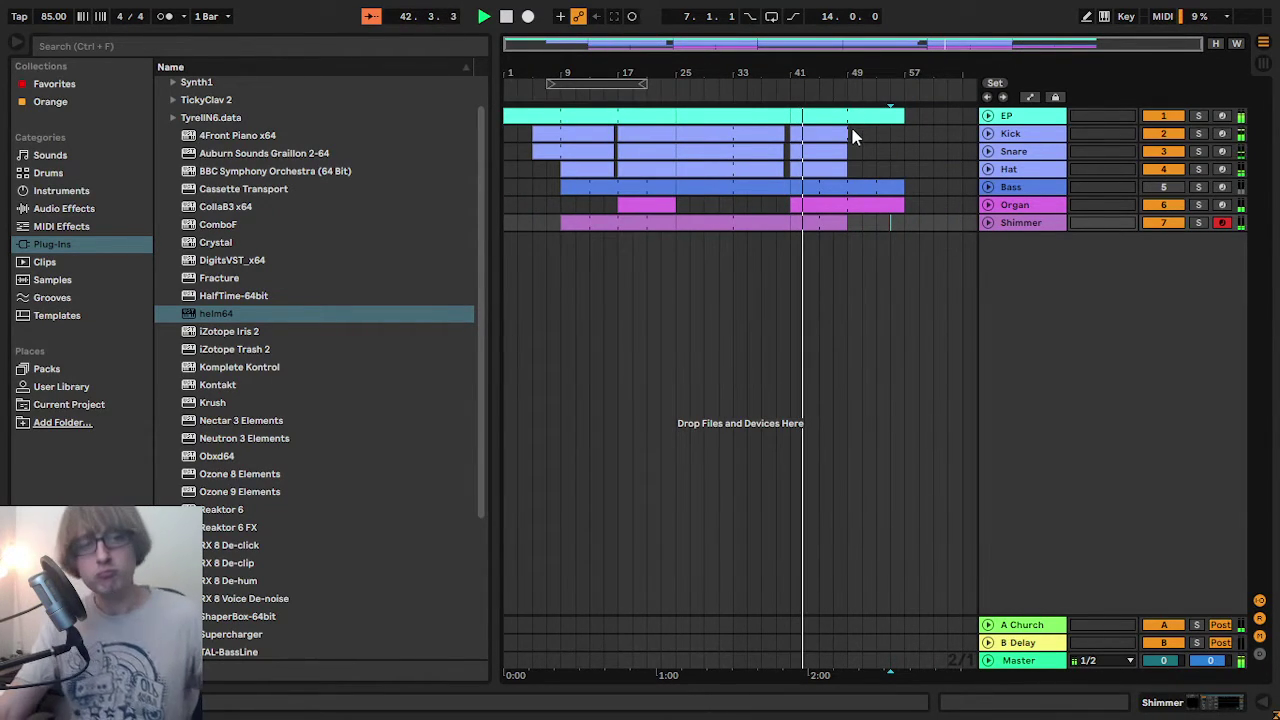
{"action": "left_click", "coordinate": [842, 334]}
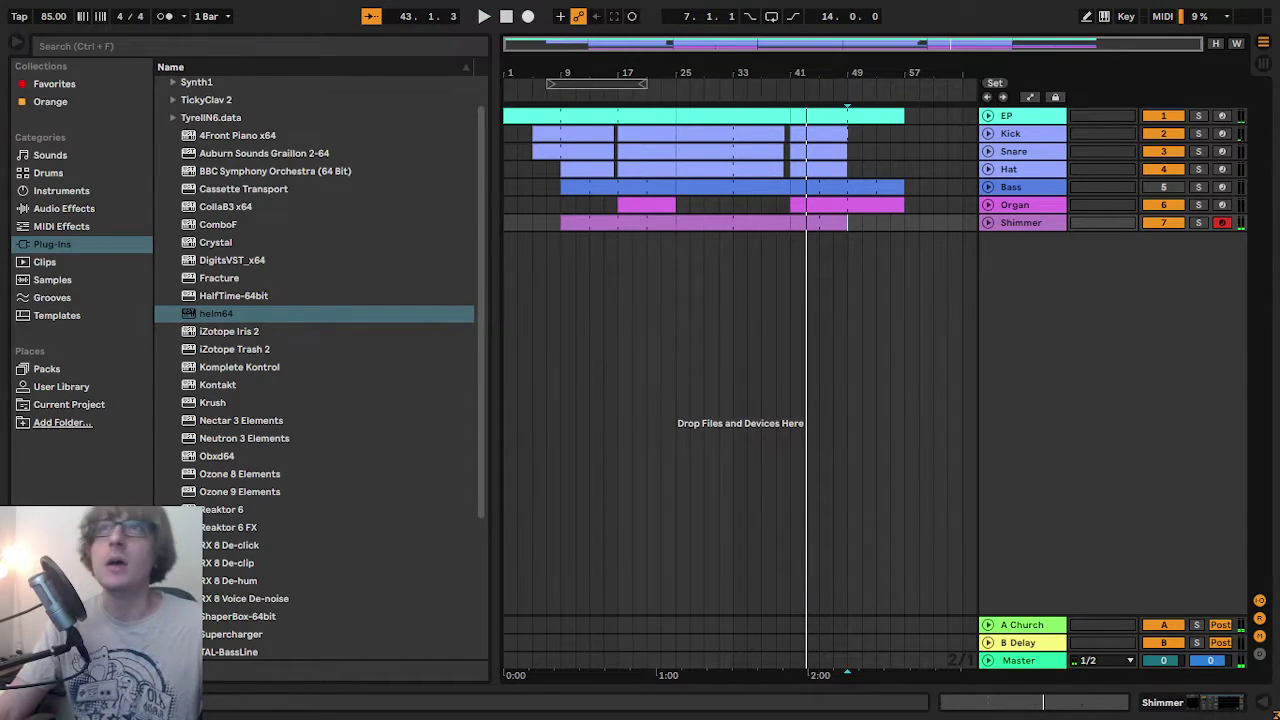
- Switch to Splice in the browser, close the Soulful Beats page and open the Spirit Flutes Vol. 3 pack's samples
{"action": "key", "text": "alt+Tab"}
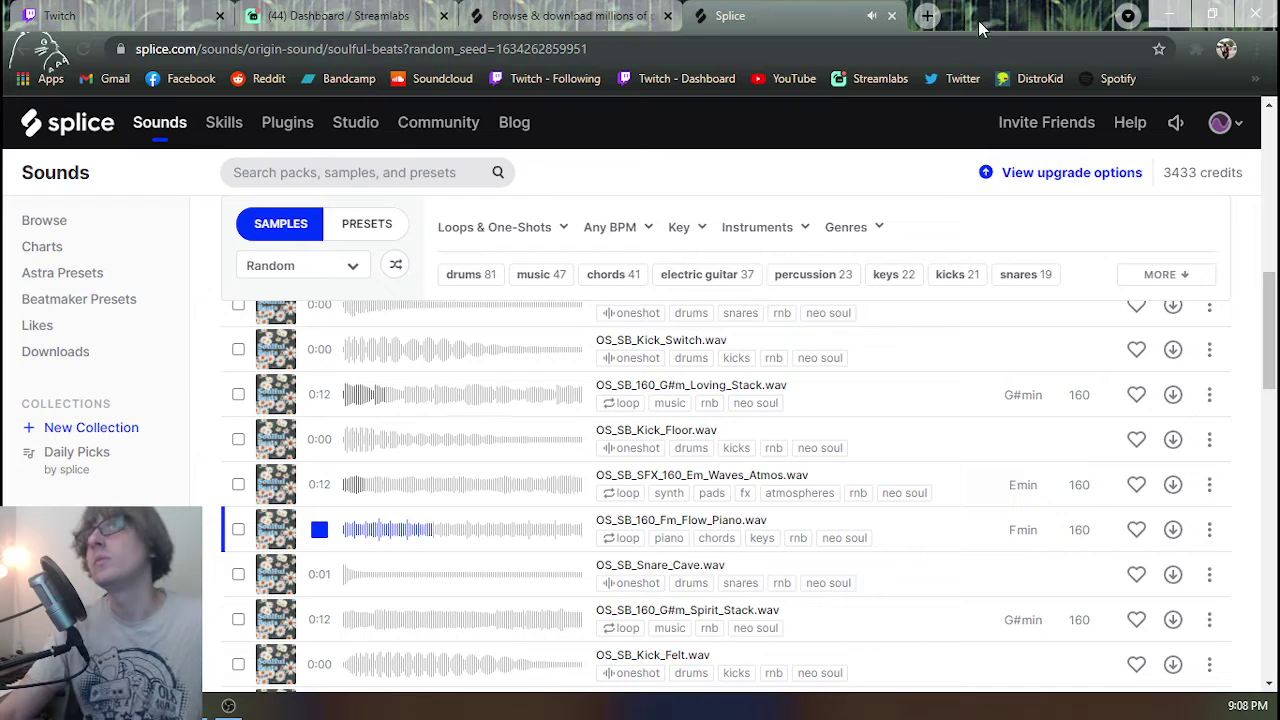
{"action": "left_click", "coordinate": [891, 16]}
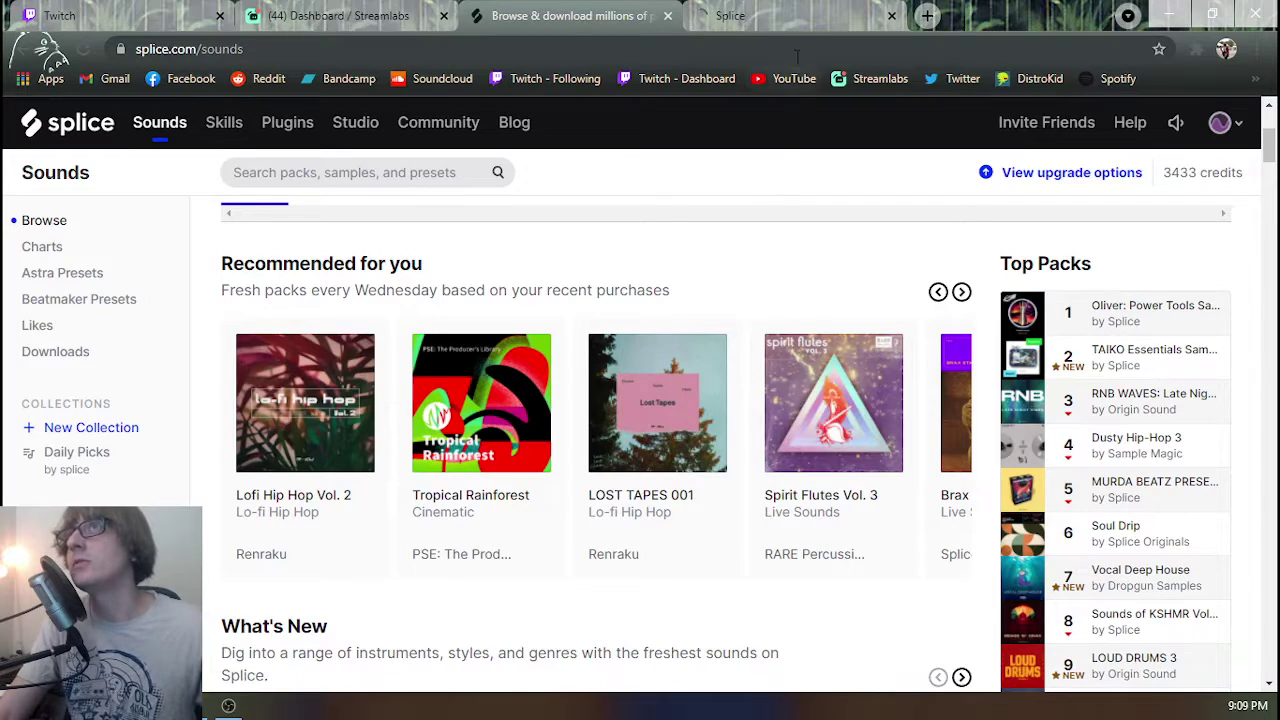
{"action": "left_click", "coordinate": [805, 15]}
{"action": "scroll", "coordinate": [610, 525], "scroll_direction": "down", "scroll_amount": 3}
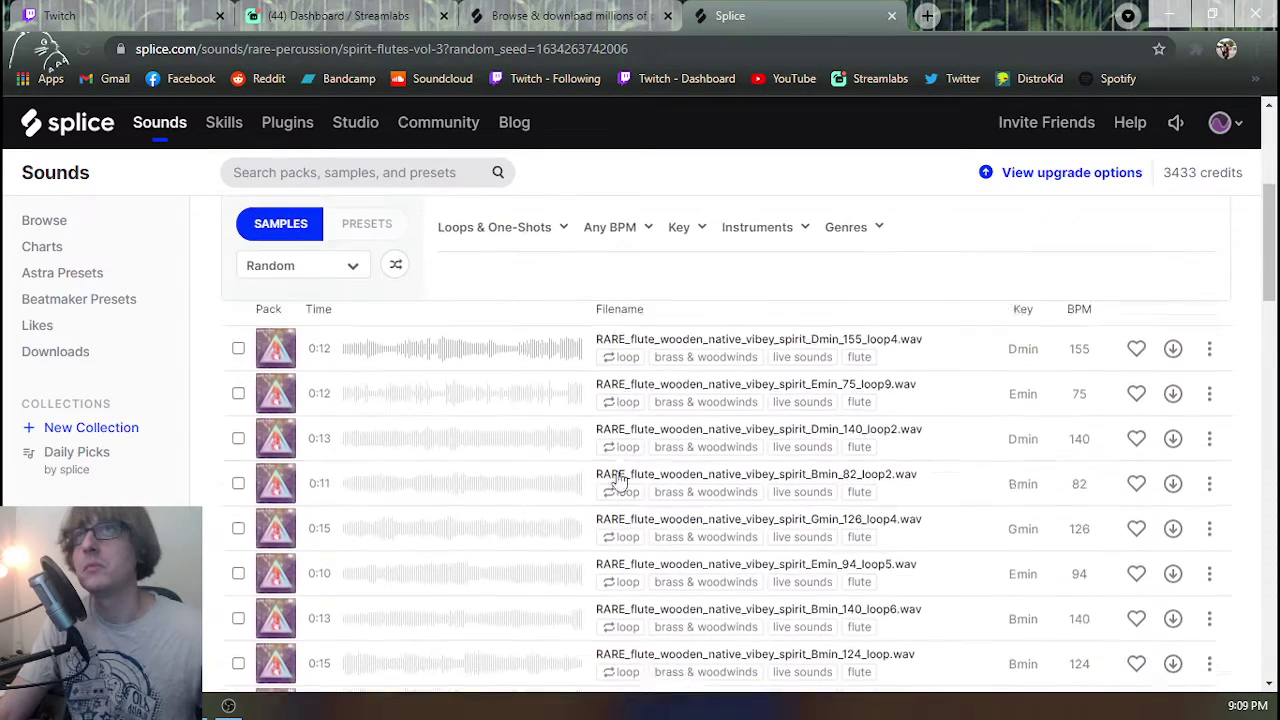
- Audition flute loops in the Spirit Flutes Vol. 3 pack, including Emin_75_loop9, Dmin_140_loop2 and Gmin_120_loop4
{"action": "left_click", "coordinate": [319, 396]}
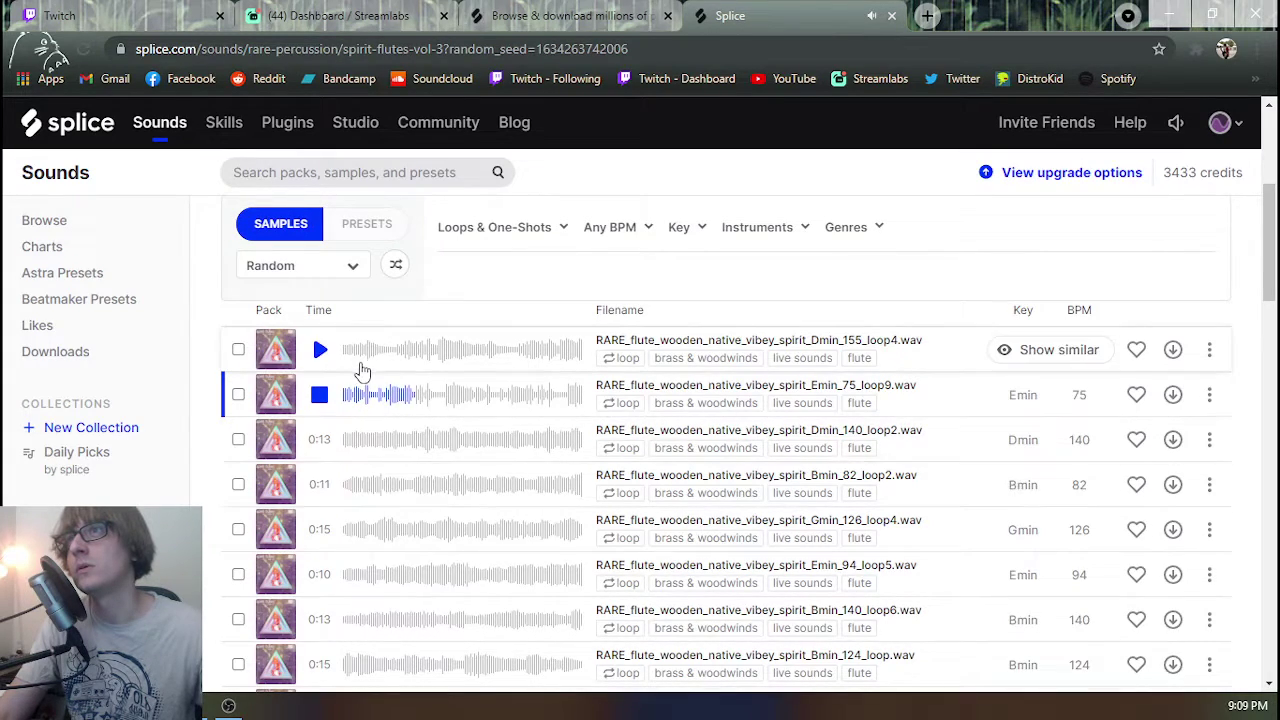
{"action": "scroll", "coordinate": [600, 470], "scroll_direction": "down", "scroll_amount": 5}
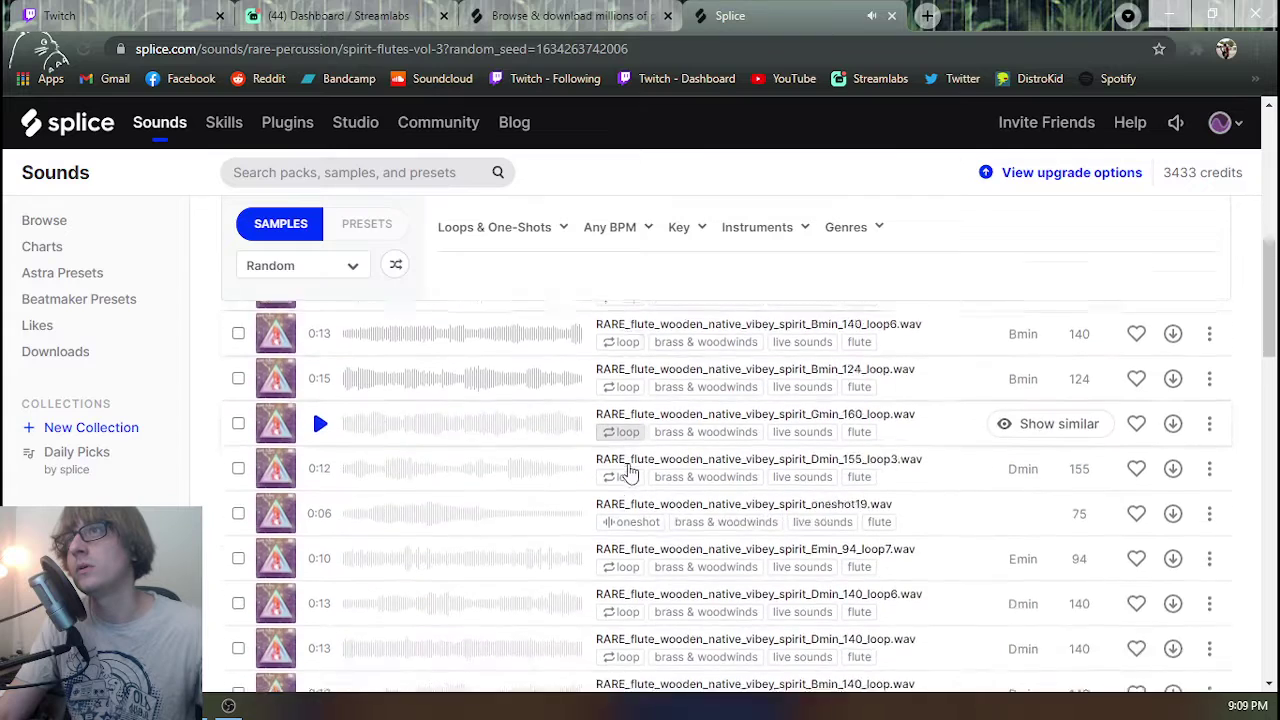
{"action": "scroll", "coordinate": [560, 486], "scroll_direction": "up", "scroll_amount": 5}
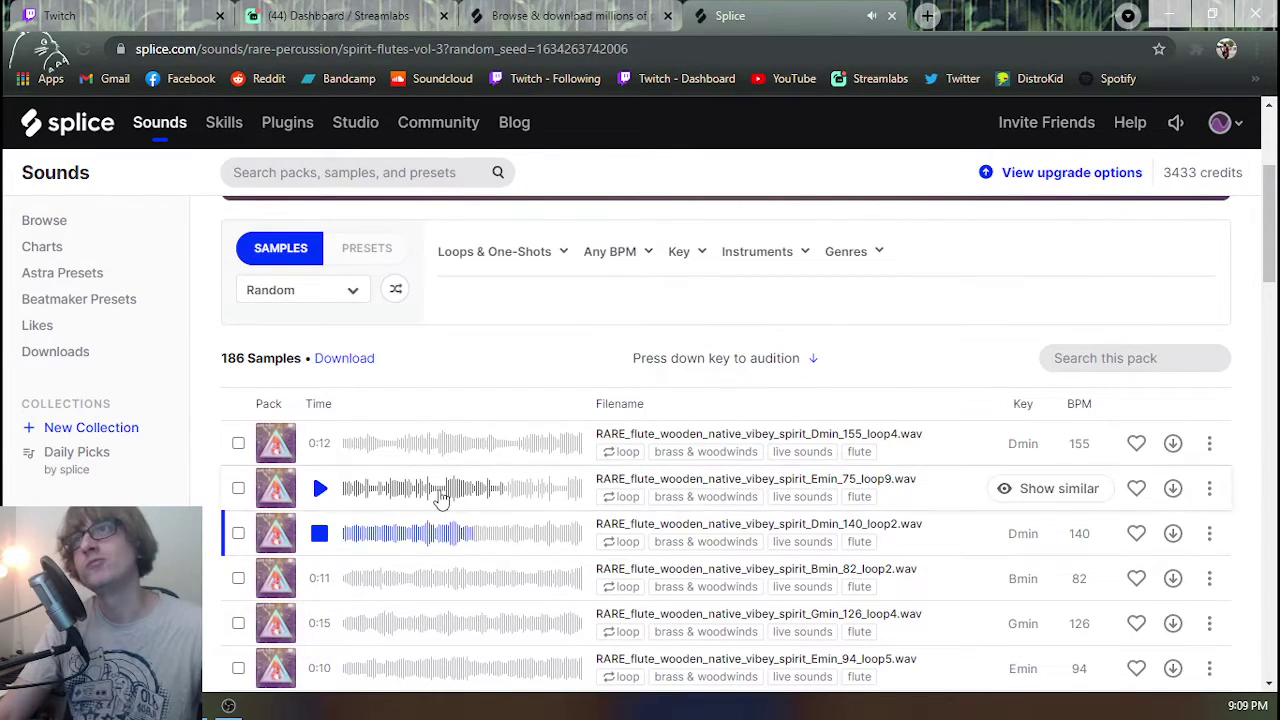
{"action": "scroll", "coordinate": [455, 570], "scroll_direction": "down", "scroll_amount": 5}
{"action": "scroll", "coordinate": [447, 563], "scroll_direction": "down", "scroll_amount": 10}
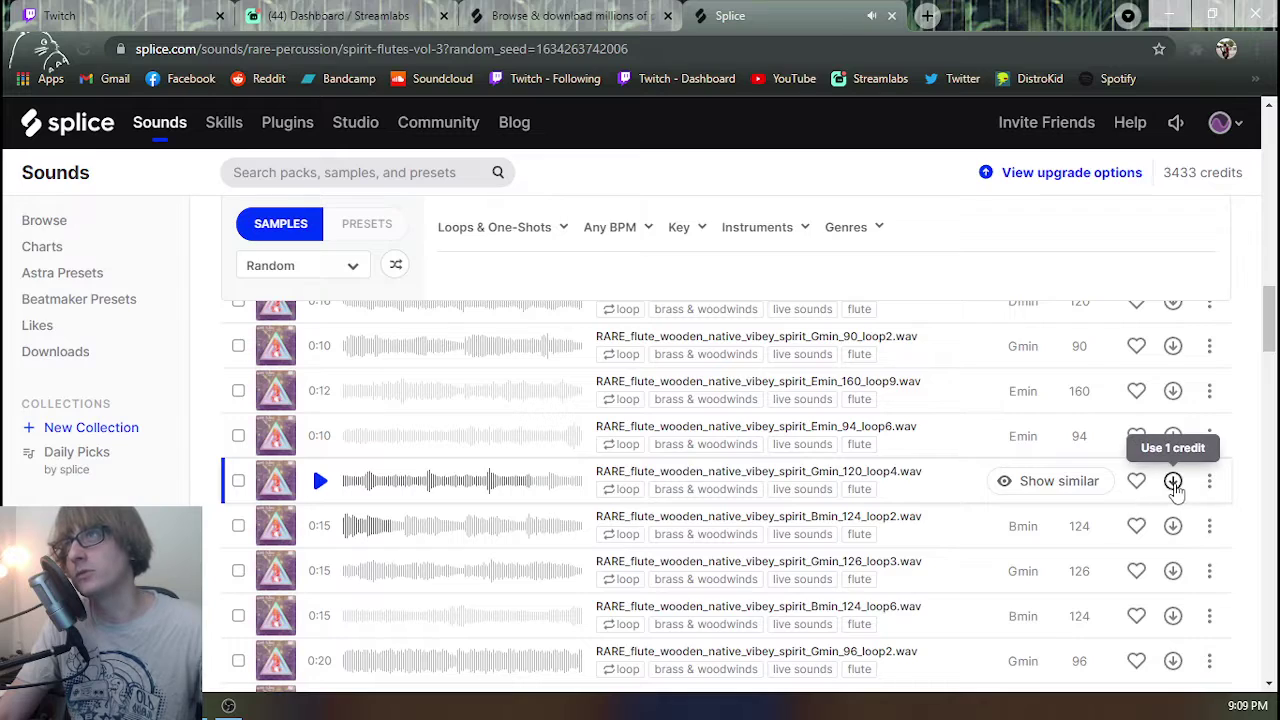
- Download the flute loop RARE_flute_wooden_native_vibey_spirit_Gmin_120_loop4 from Splice and move the Splice desktop app's login window out of view
{"action": "left_click", "coordinate": [1173, 481]}
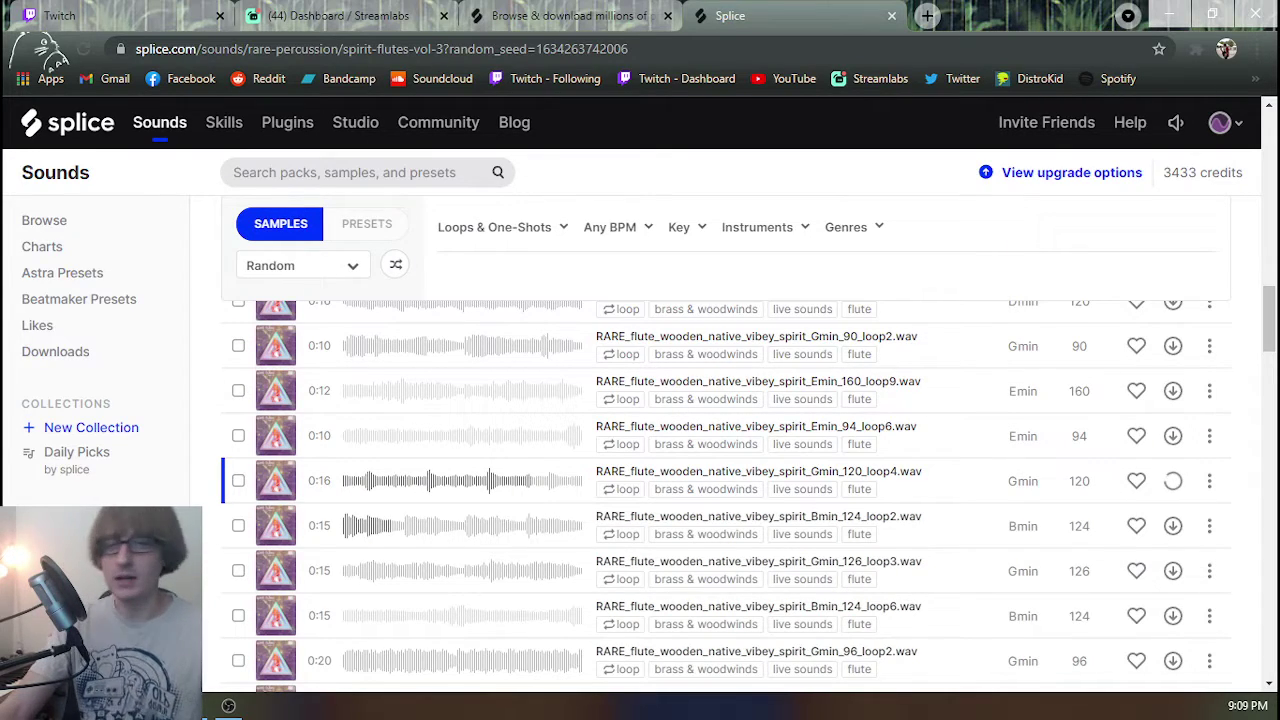
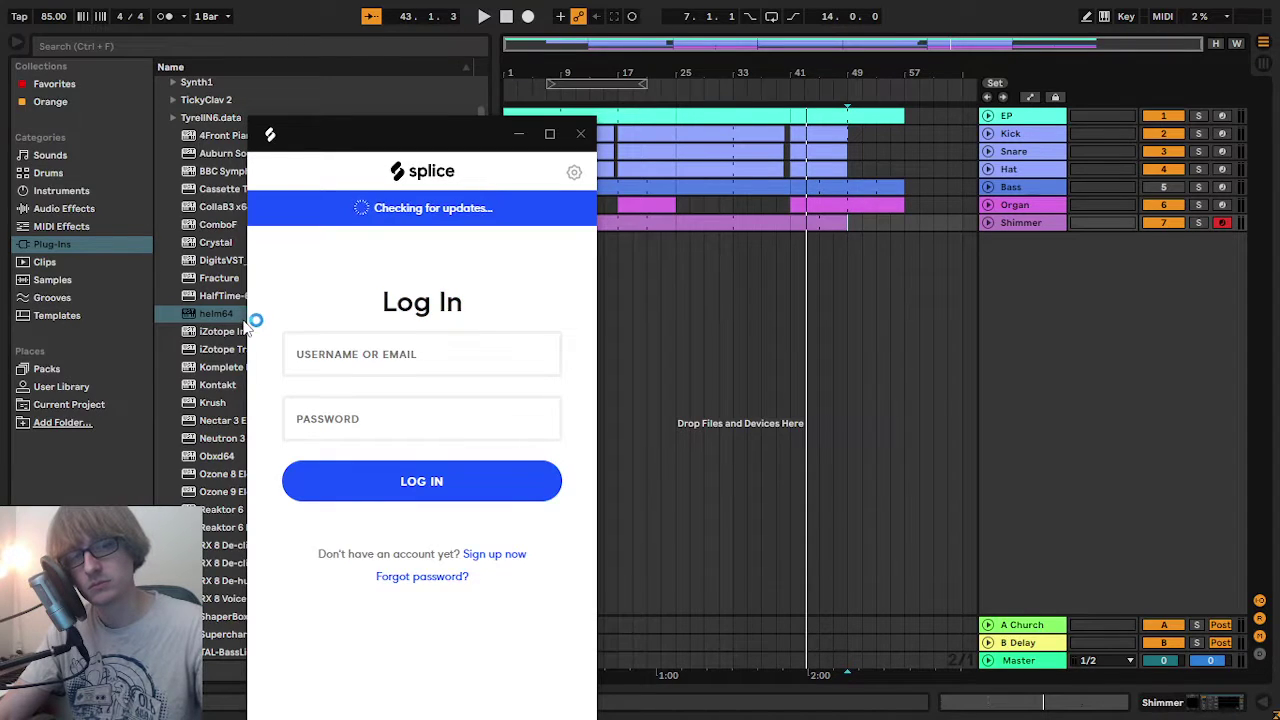
{"action": "left_click_drag", "start_coordinate": [405, 145], "coordinate": [2, 125]}
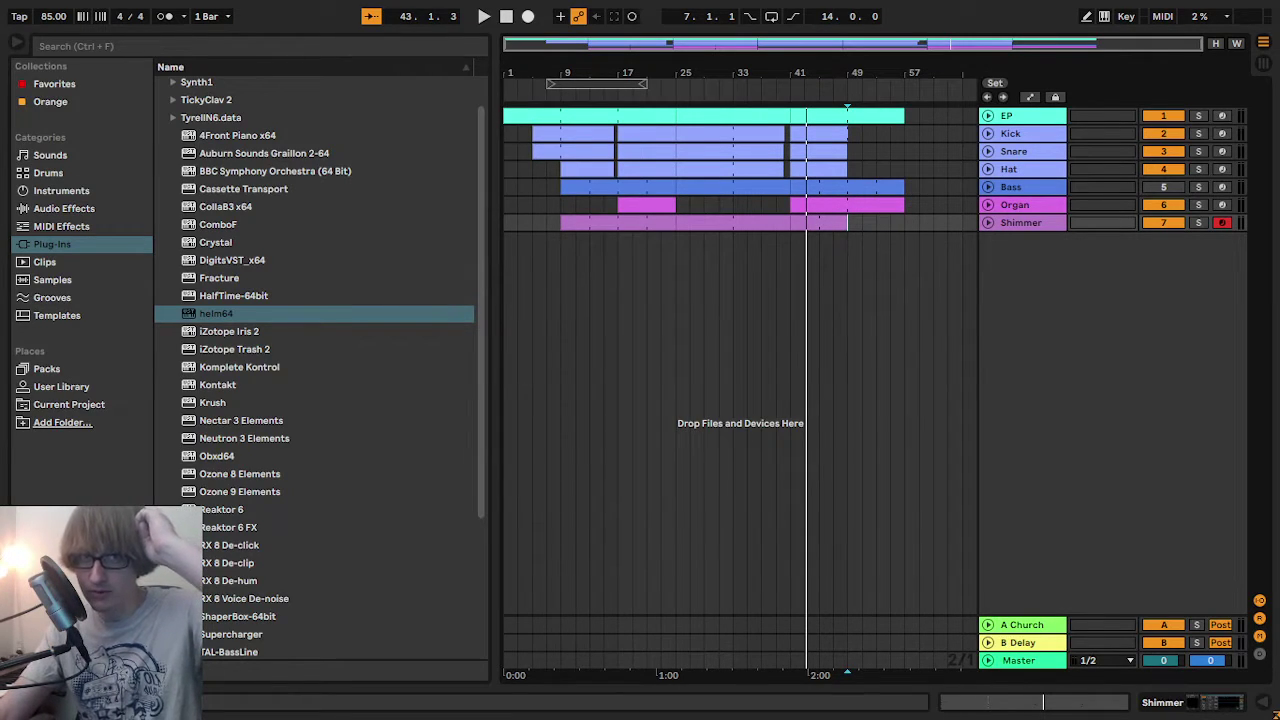
- Switch to the Splice desktop app, find the Spirit Flutes Vol. 3 loop among the recently added samples and download it to the computer
{"action": "key", "text": "super"}
{"action": "left_click", "coordinate": [260, 706]}
{"action": "left_click_drag", "start_coordinate": [479, 76], "coordinate": [543, 53]}
{"action": "scroll", "coordinate": [550, 302], "scroll_direction": "down", "scroll_amount": 5}
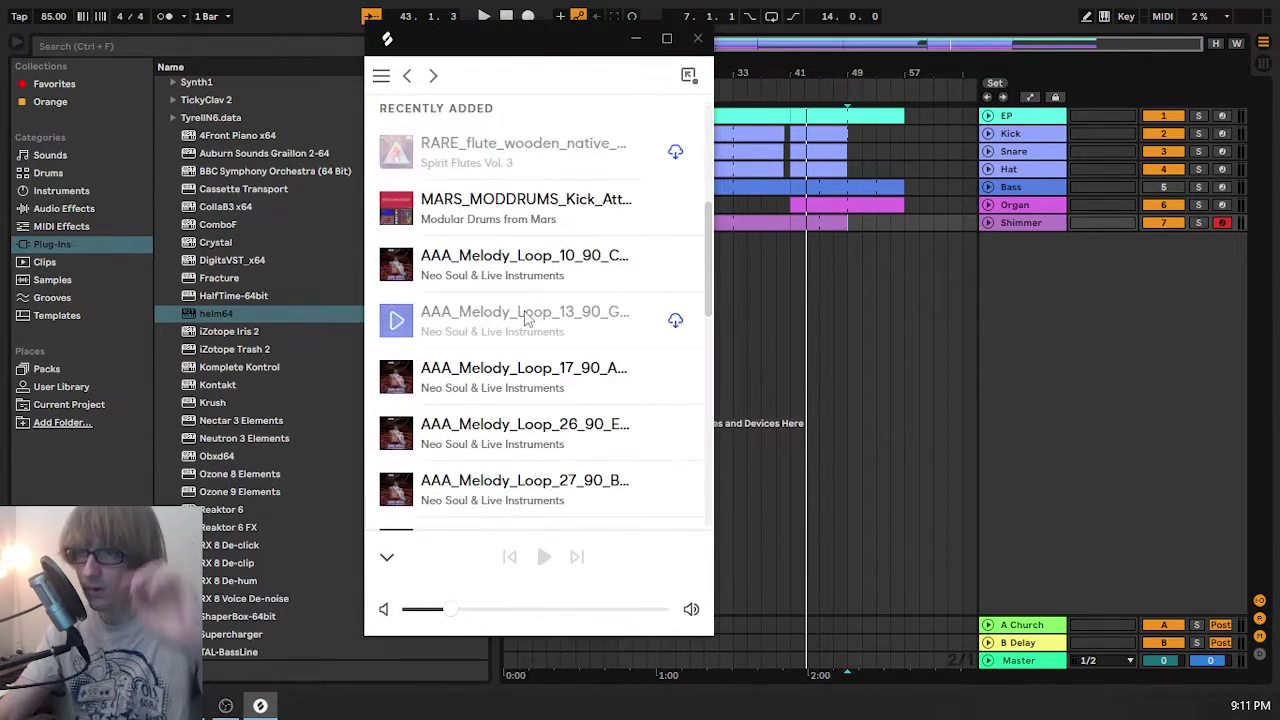
{"action": "scroll", "coordinate": [648, 288], "scroll_direction": "up", "scroll_amount": 1}
{"action": "scroll", "coordinate": [655, 289], "scroll_direction": "up", "scroll_amount": 1}
{"action": "left_click", "coordinate": [675, 238]}
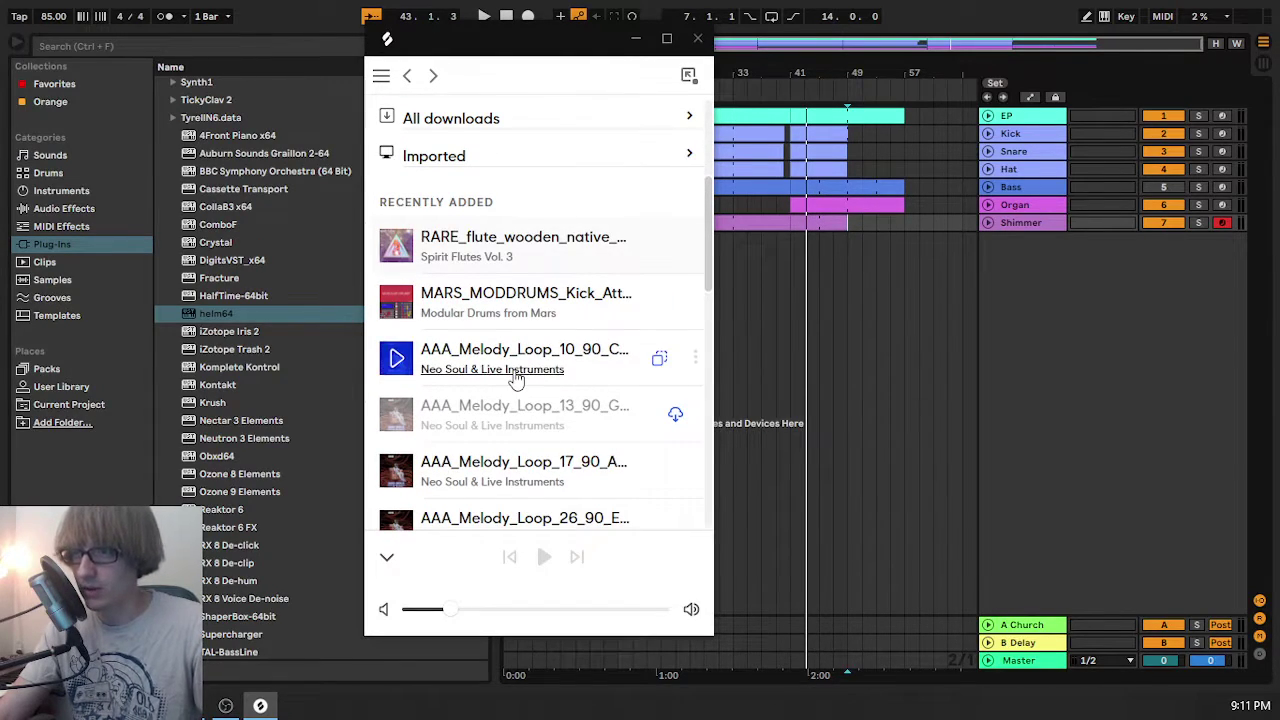
- Preview the downloaded Spirit Flutes Vol. 3 flute loop in the Splice app and stop its playback
{"action": "scroll", "coordinate": [488, 359], "scroll_direction": "up", "scroll_amount": 1}
{"action": "scroll", "coordinate": [519, 438], "scroll_direction": "down", "scroll_amount": 1}
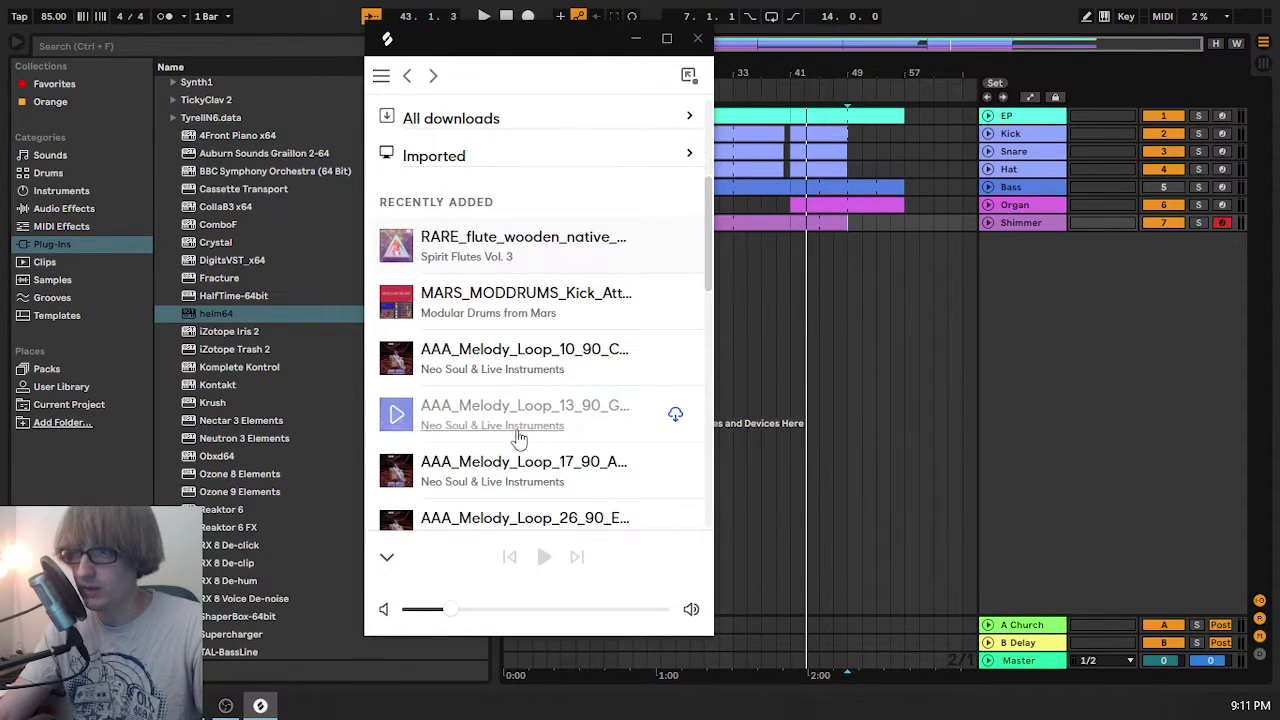
{"action": "left_click", "coordinate": [398, 246]}
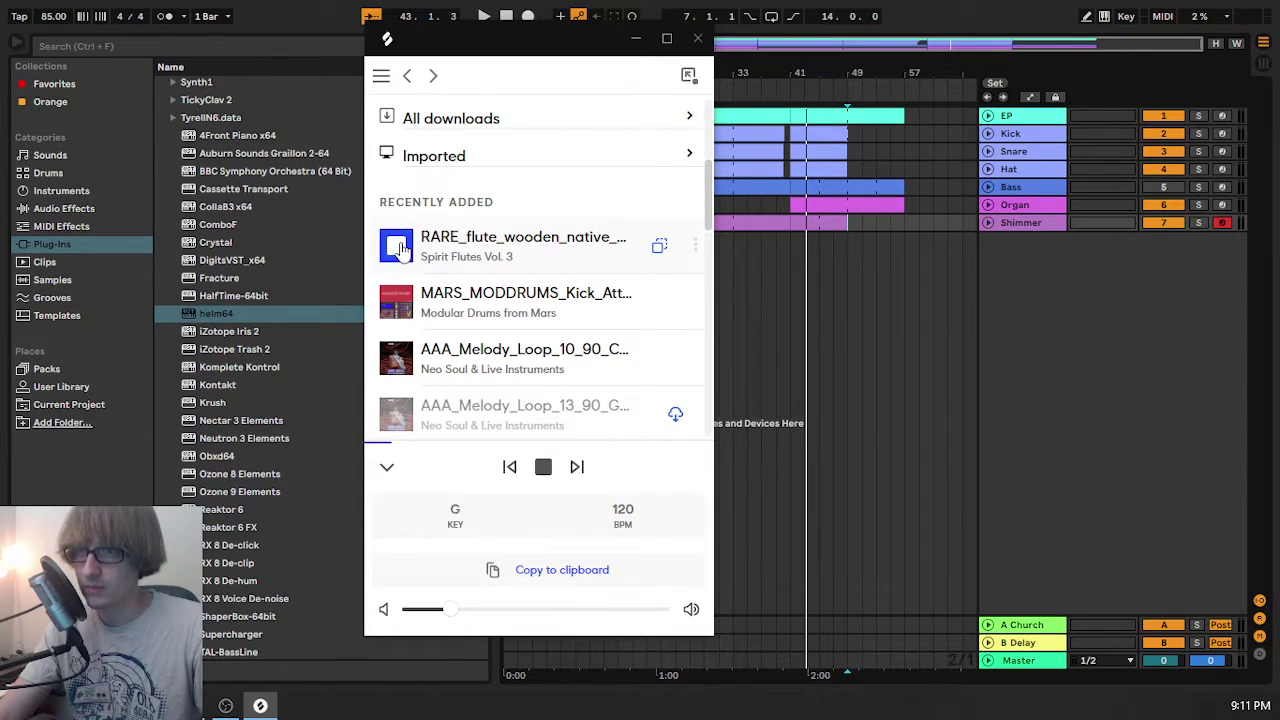
{"action": "left_click", "coordinate": [400, 252]}
- Bring the flute loop from Splice into the Ableton Live arrangement on a new audio track below Shimmer, starting at bar 27
{"action": "left_click", "coordinate": [507, 16]}
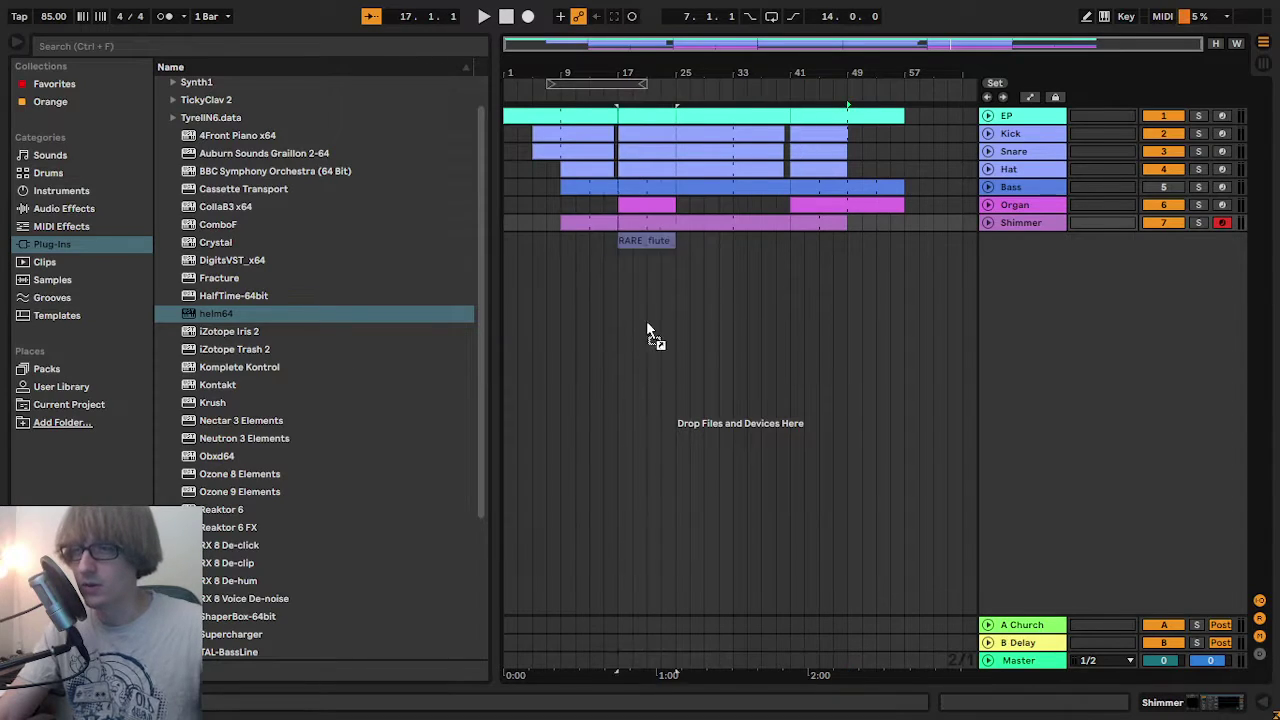
{"action": "left_click_drag", "start_coordinate": [646, 322], "coordinate": [690, 323]}
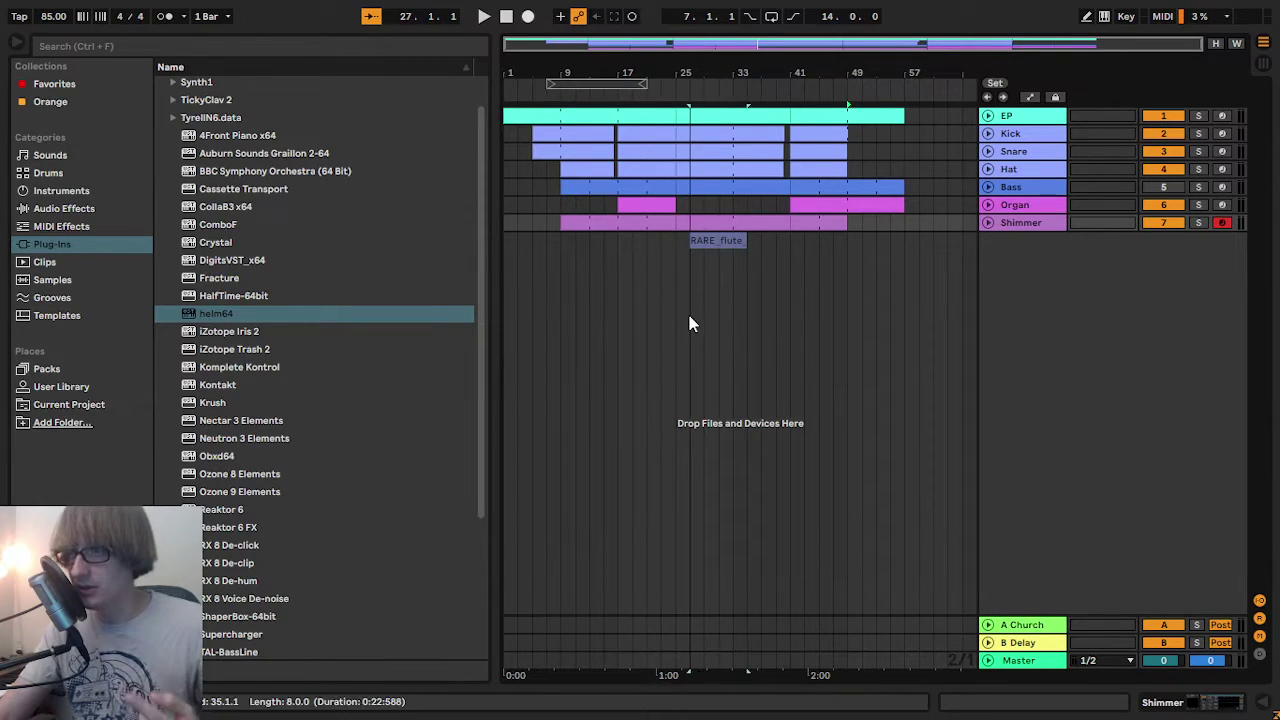
{"action": "left_click_drag", "start_coordinate": [768, 312], "coordinate": [768, 312]}
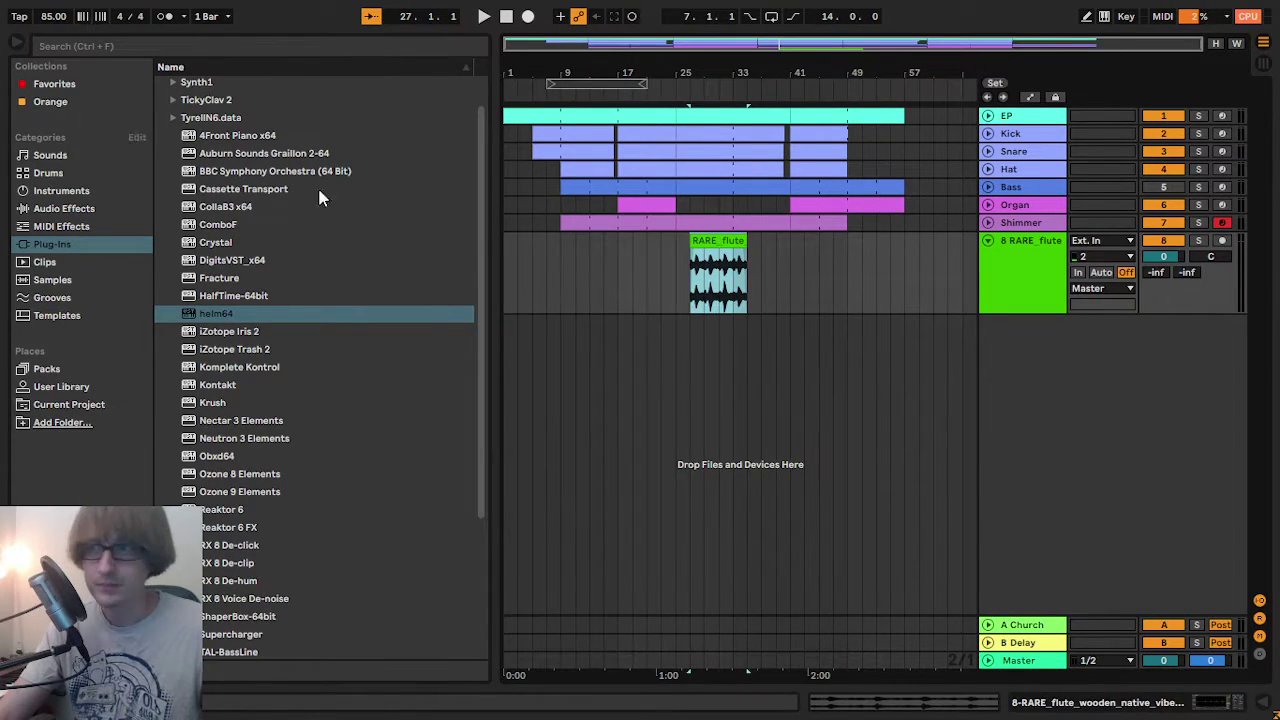
- Move the flute clip so that it starts at bar 25 and open it in the clip editor
{"action": "left_click", "coordinate": [802, 288]}
{"action": "left_click_drag", "start_coordinate": [707, 241], "coordinate": [693, 241]}
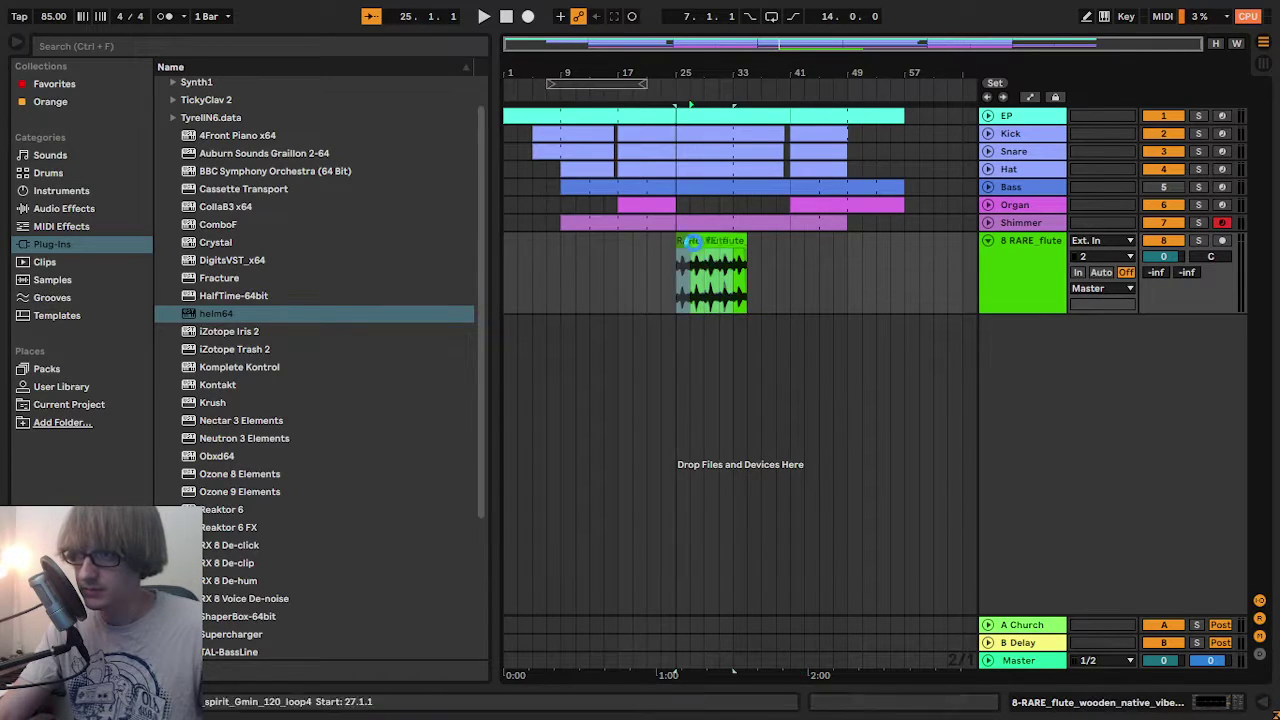
{"action": "double_click", "coordinate": [693, 245]}
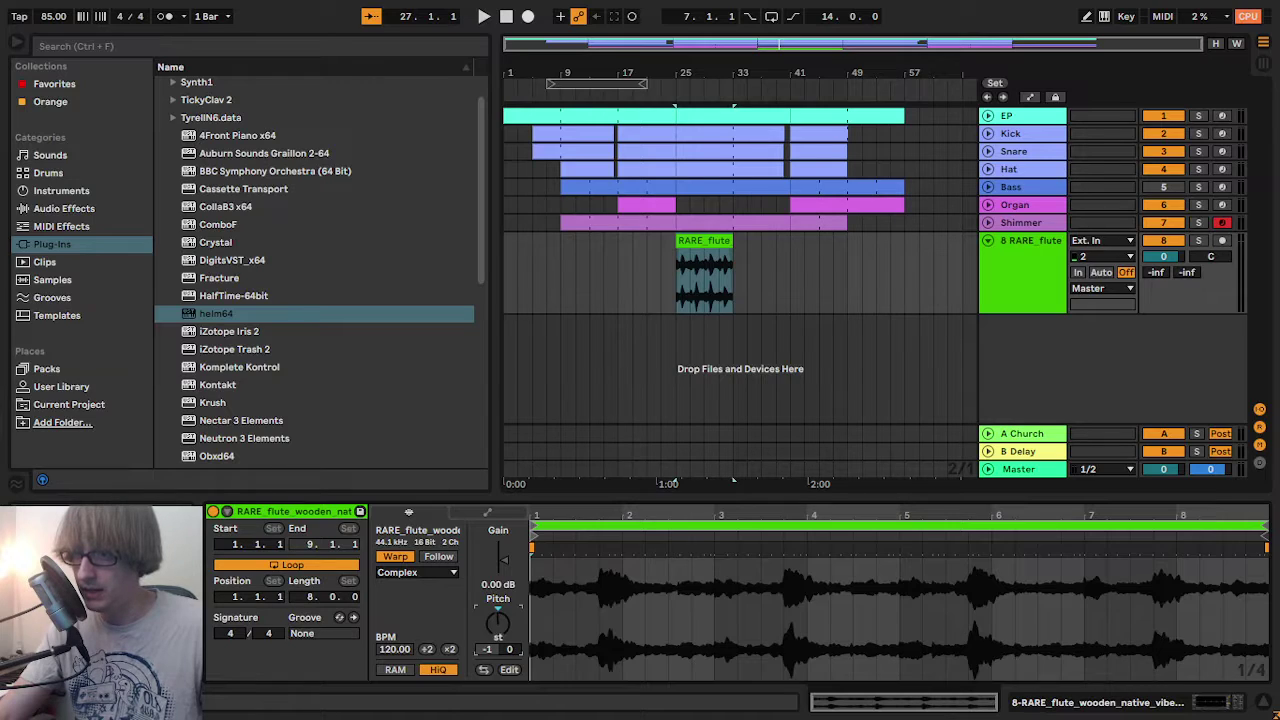
- Set the flute track's volume to -19.3 dB and its send A to 0 dB during playback
{"action": "left_click", "coordinate": [1022, 240]}
{"action": "key", "text": "Tab"}
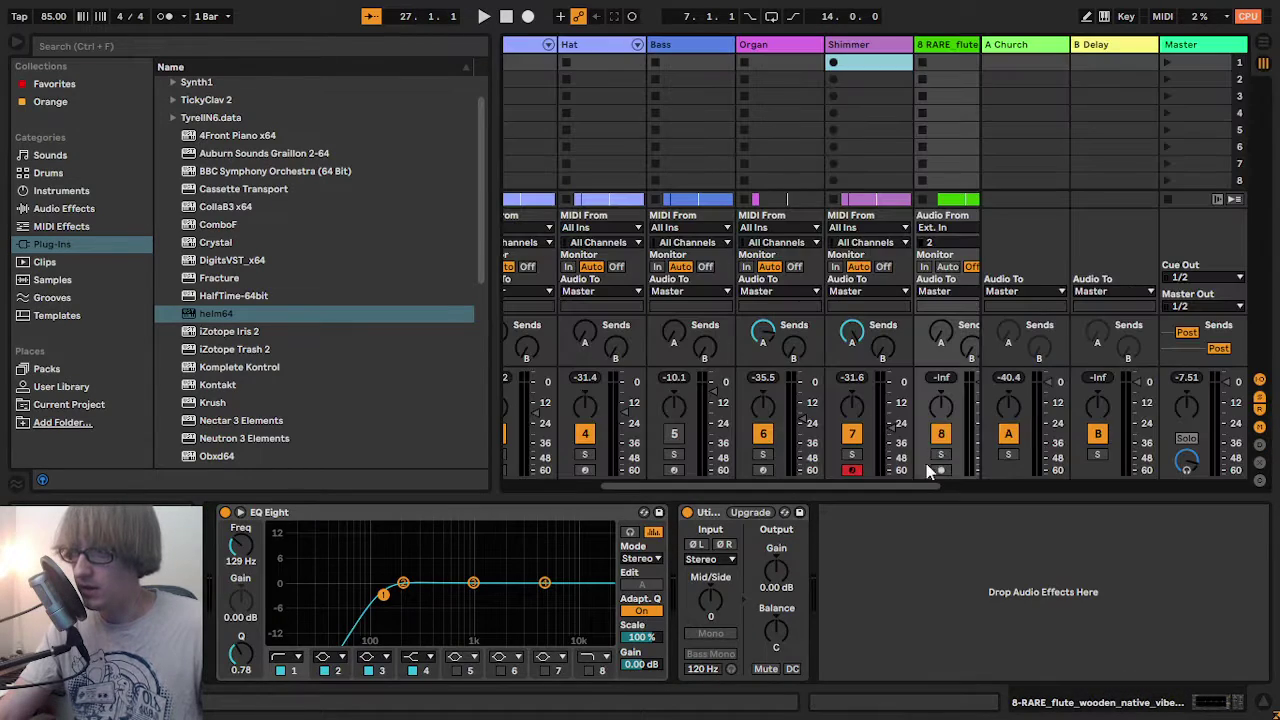
{"action": "left_click_drag", "start_coordinate": [873, 485], "coordinate": [1077, 480]}
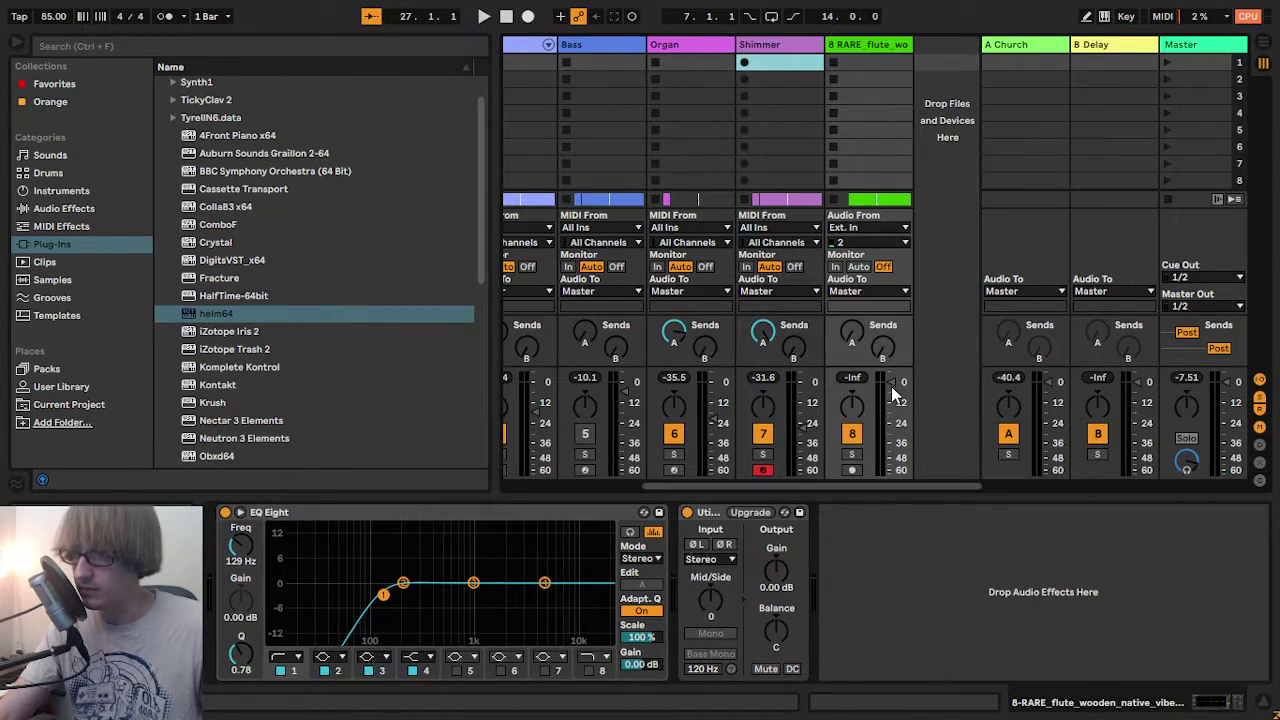
{"action": "left_click_drag", "start_coordinate": [893, 388], "coordinate": [893, 432]}
{"action": "key", "text": "space"}
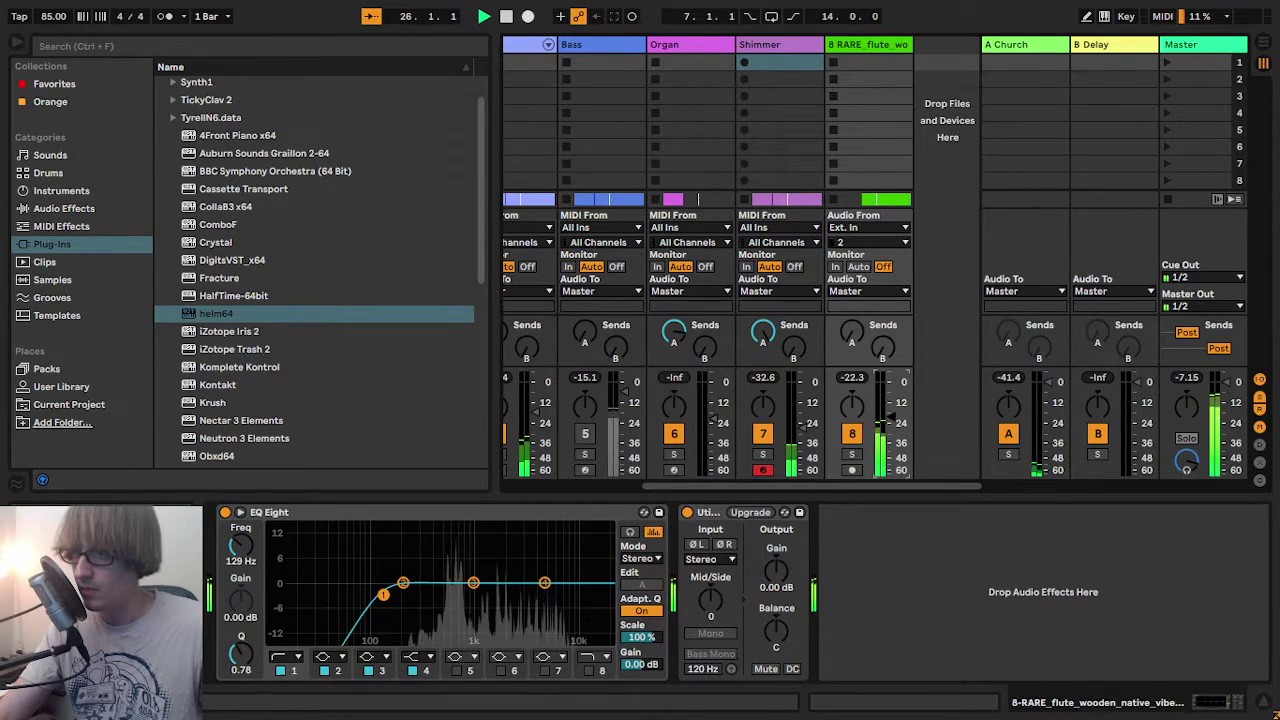
{"action": "left_click_drag", "start_coordinate": [852, 342], "coordinate": [852, 240]}
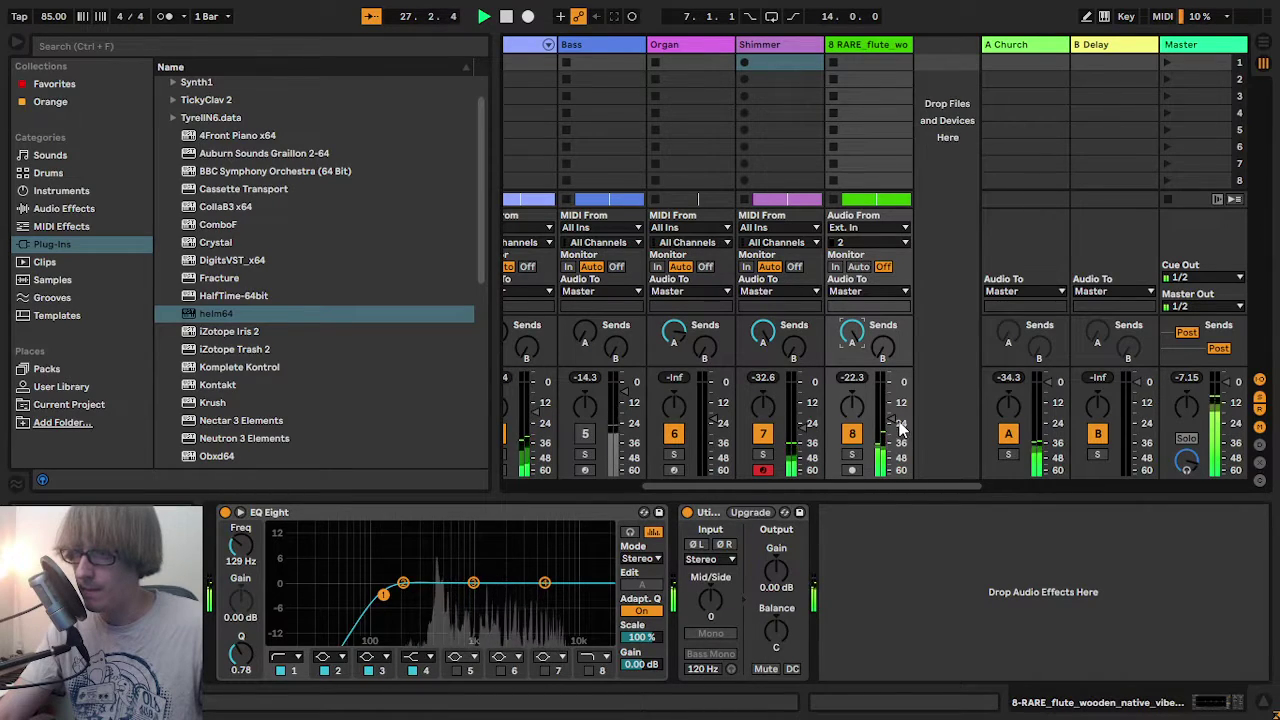
{"action": "left_click_drag", "start_coordinate": [892, 420], "coordinate": [892, 416]}
{"action": "key", "text": "Tab"}
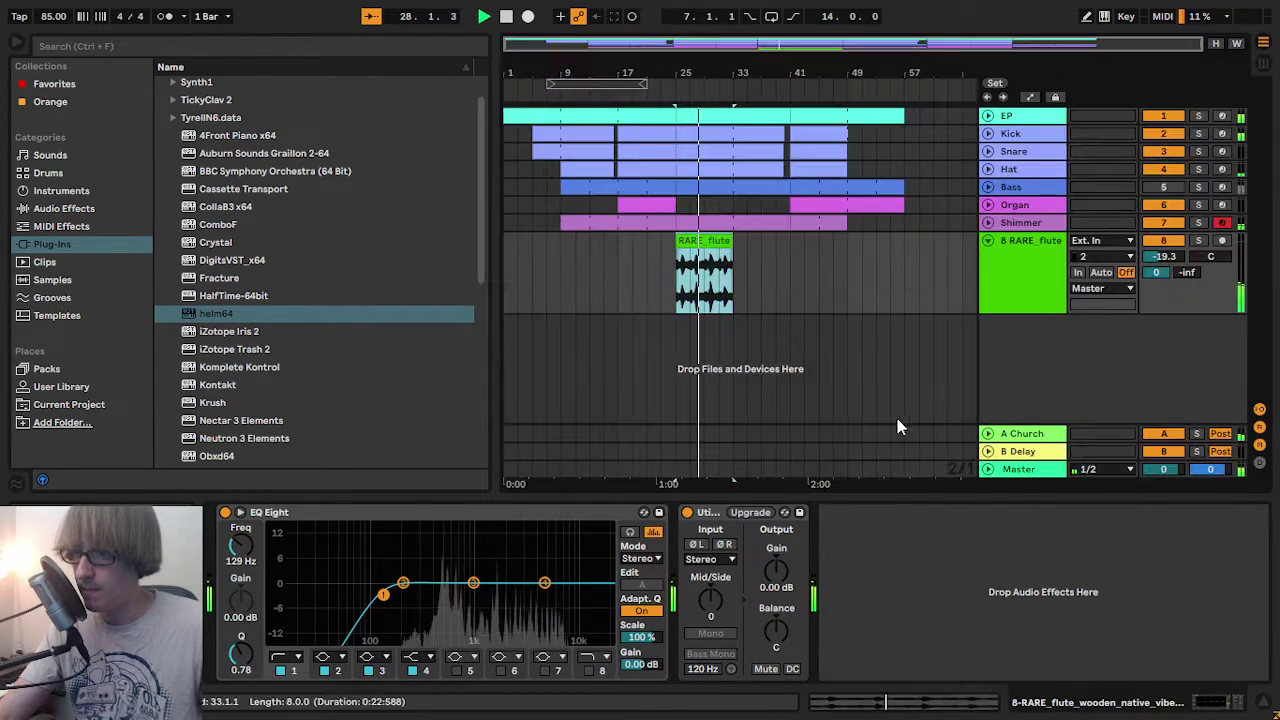
- Switch the flute clip's warp mode to Complex Pro and briefly solo the flute track to check its sound
{"action": "double_click", "coordinate": [710, 240]}
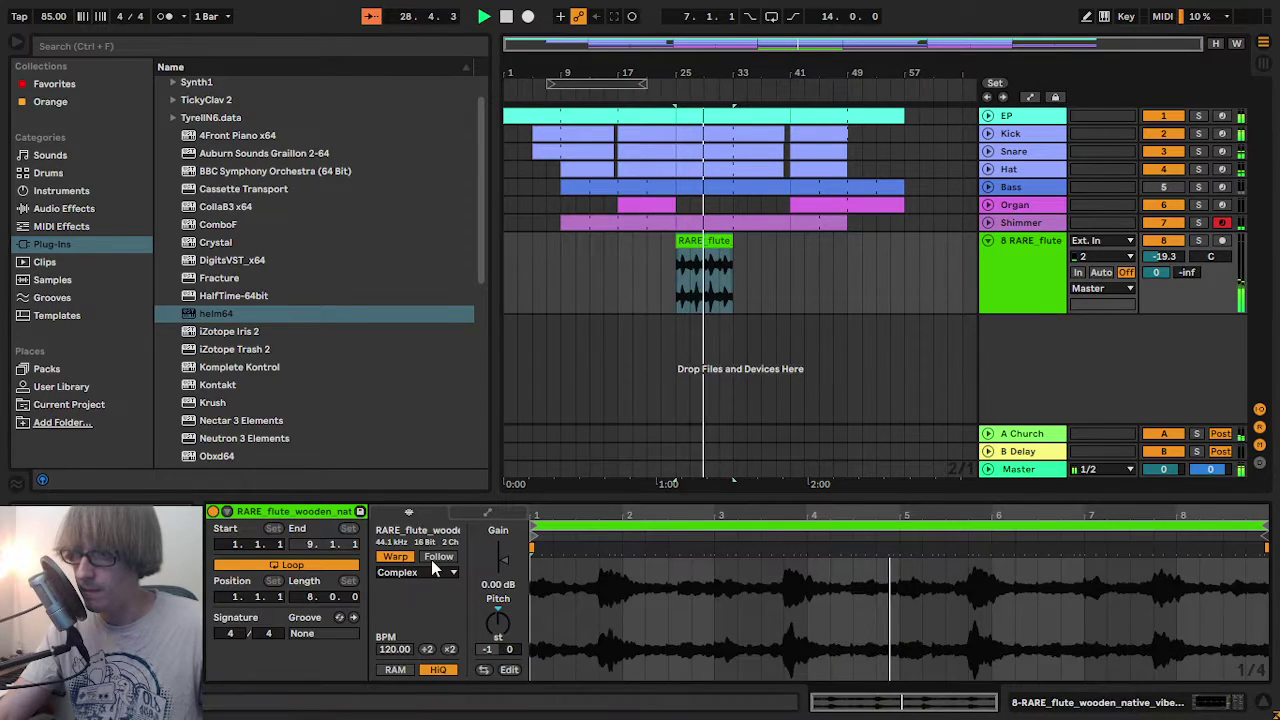
{"action": "left_click", "coordinate": [417, 572]}
{"action": "left_click", "coordinate": [437, 655]}
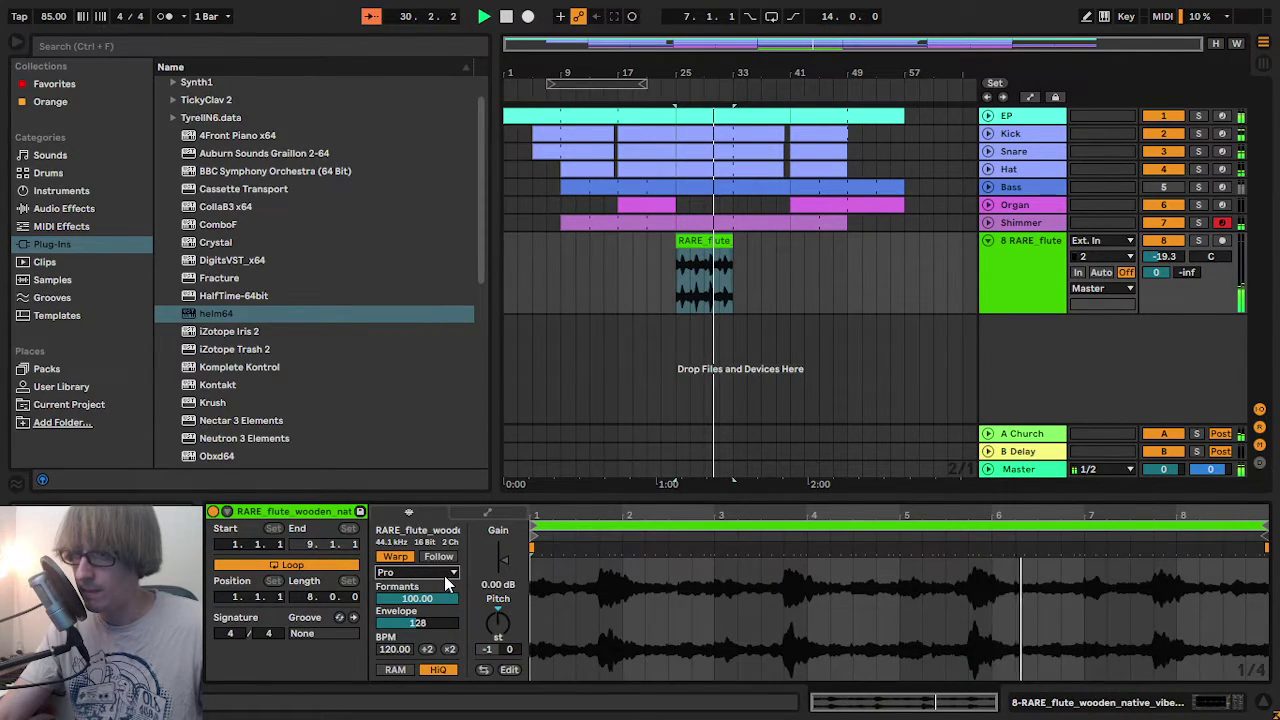
{"action": "left_click", "coordinate": [1198, 240]}
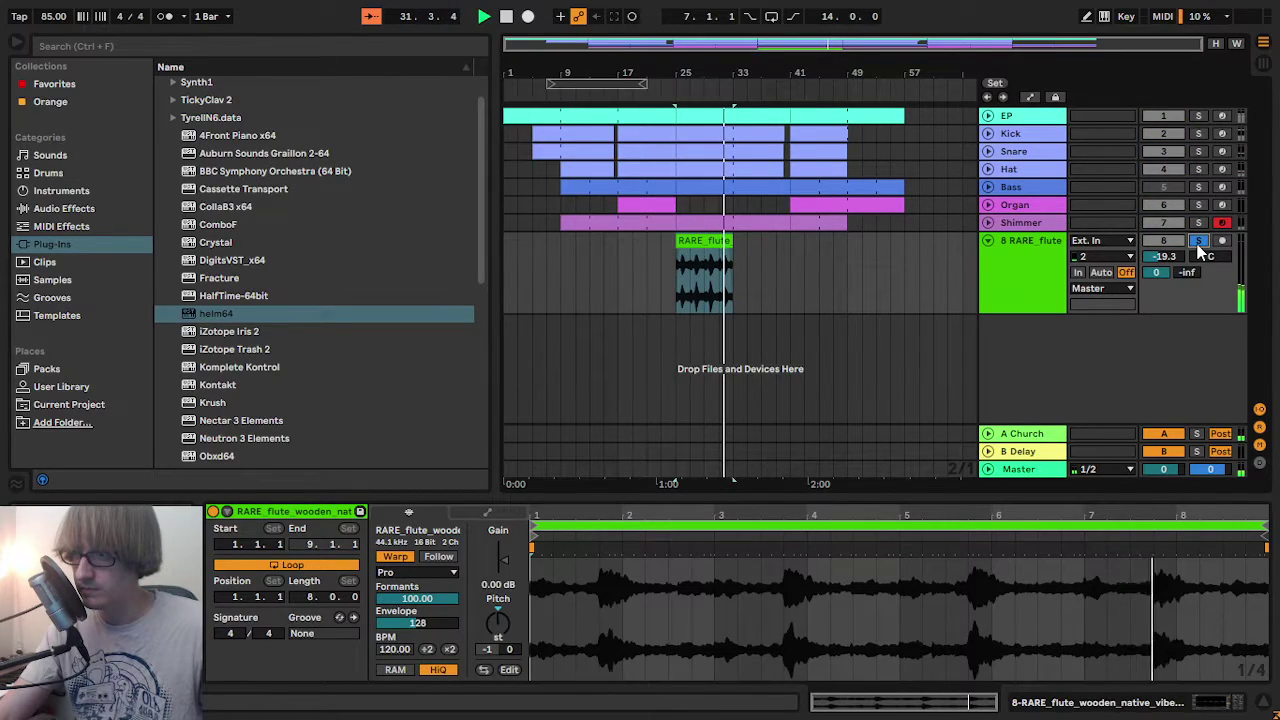
{"action": "left_click", "coordinate": [1198, 241]}
- Raise the flute track's volume to -15.8 dB and replay the arrangement from about bar 23
{"action": "left_click", "coordinate": [803, 254]}
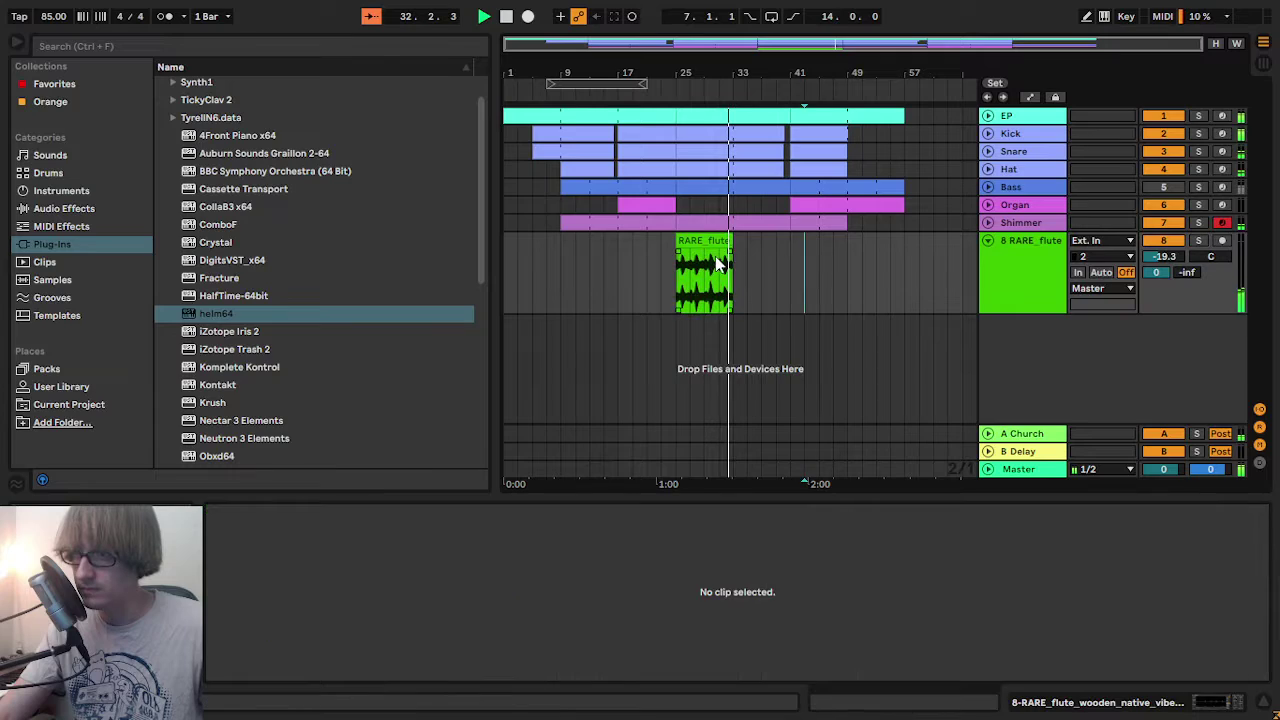
{"action": "key", "text": "Tab"}
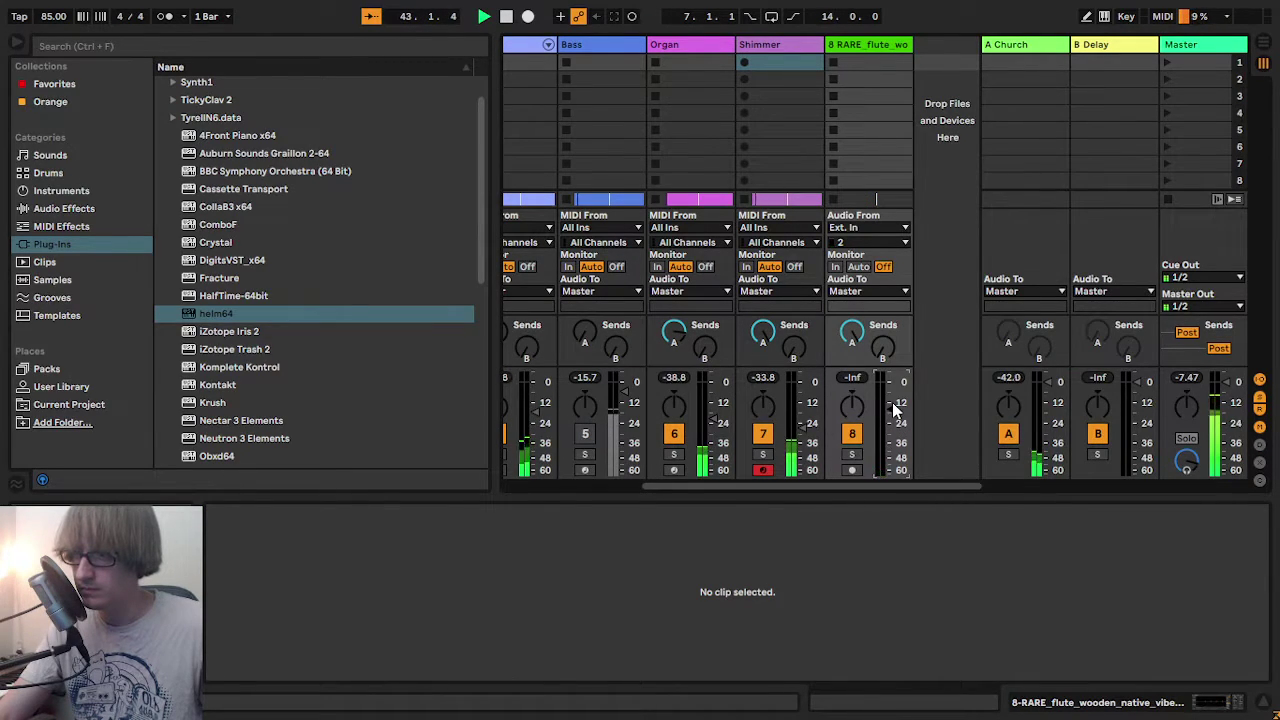
{"action": "key", "text": "Tab"}
{"action": "left_click", "coordinate": [667, 91]}
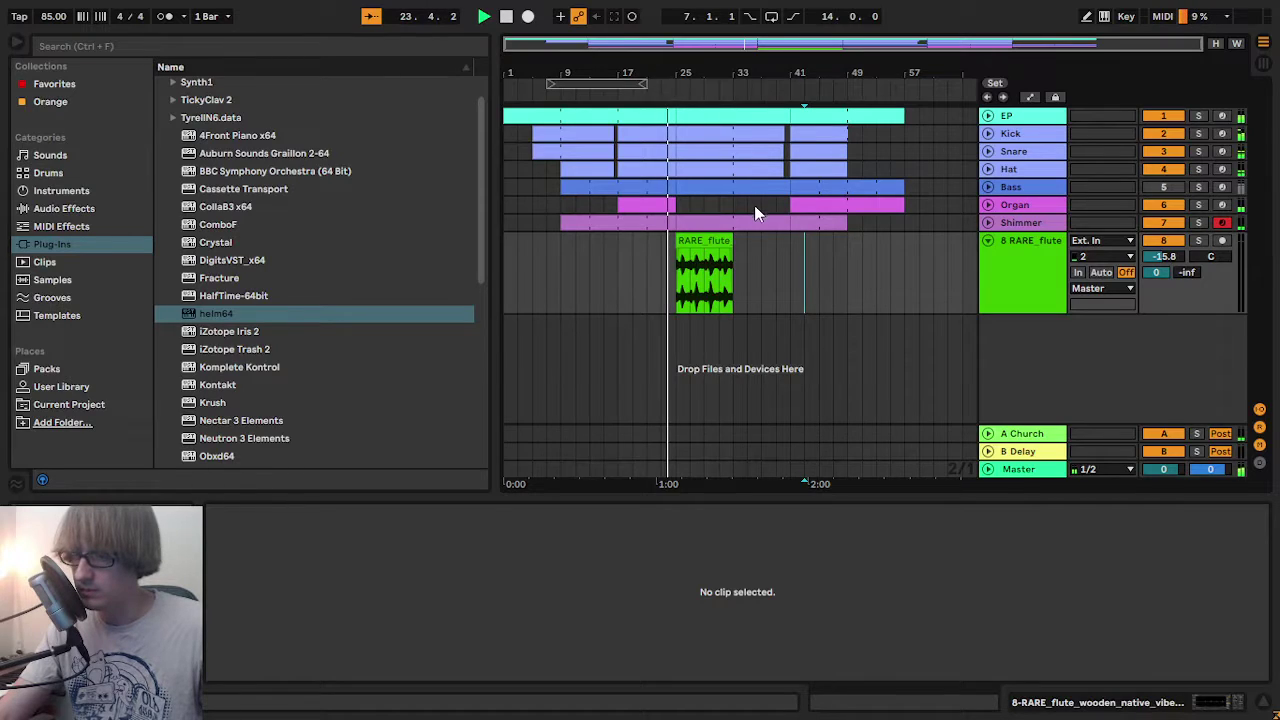
{"action": "key", "text": "Tab"}
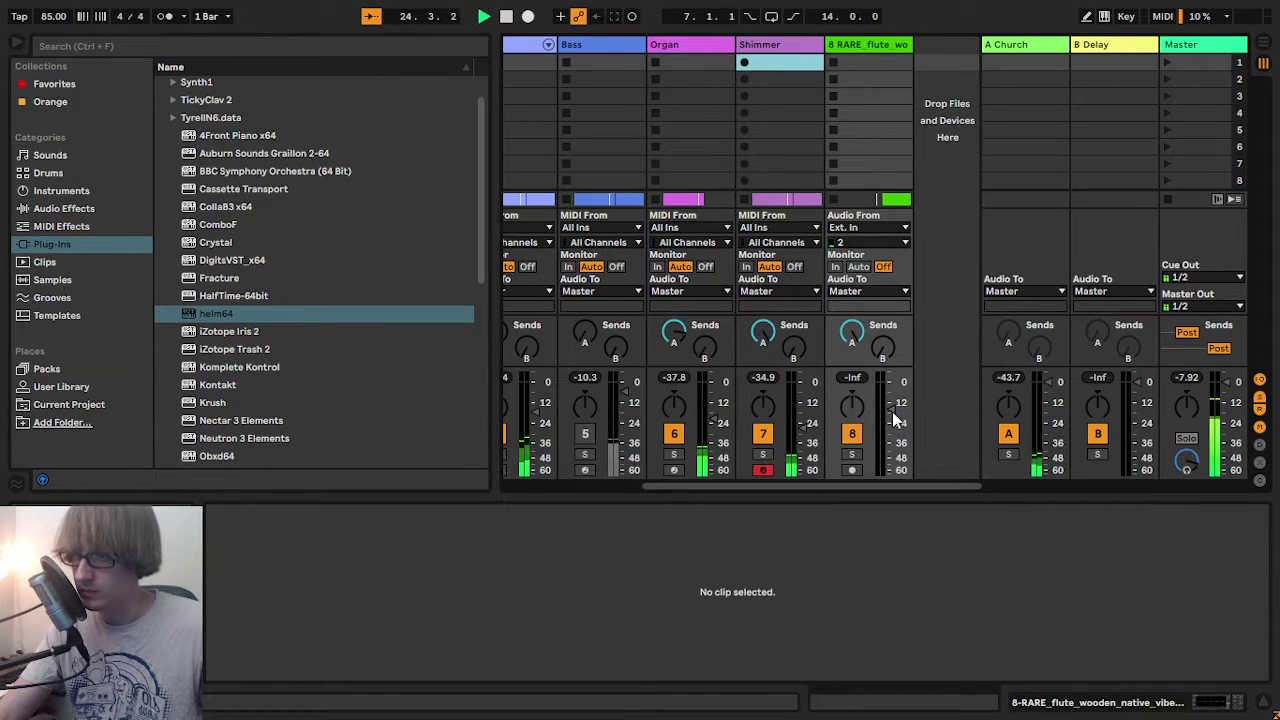
{"action": "key", "text": "Tab"}
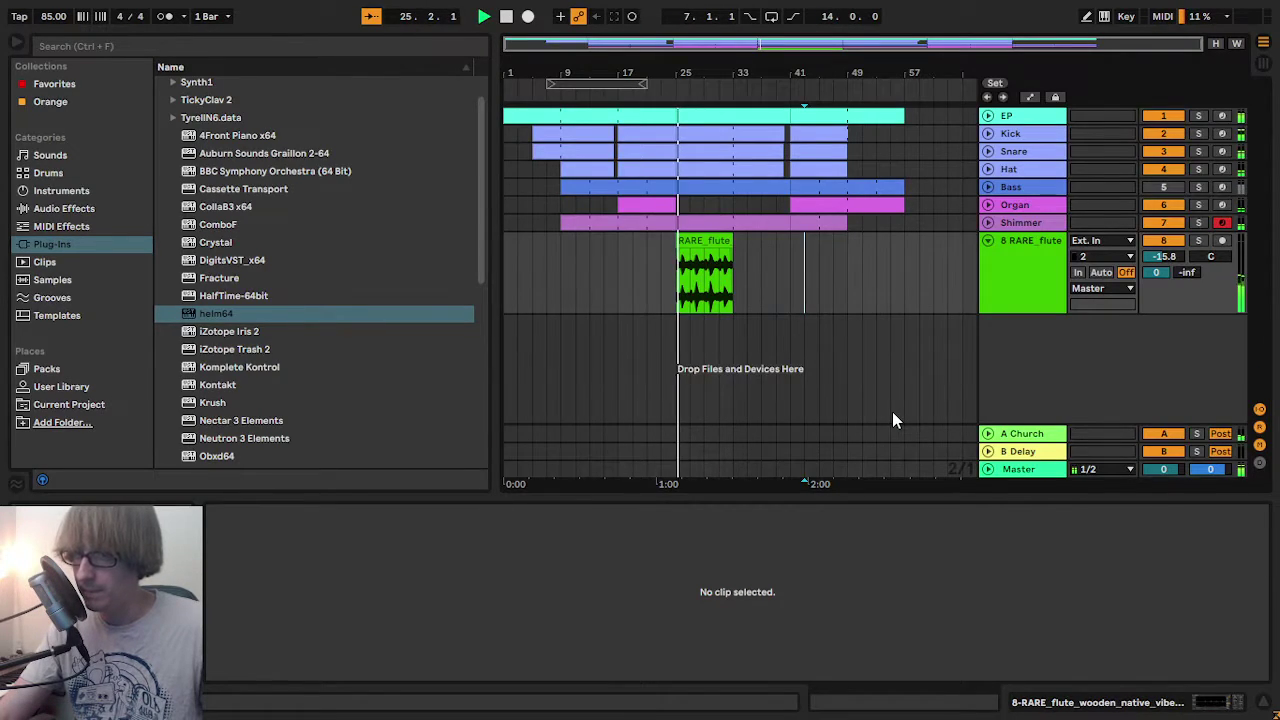
- Enlarge the flute clip's waveform display, quantize its audio and play it back
{"action": "left_click", "coordinate": [704, 240]}
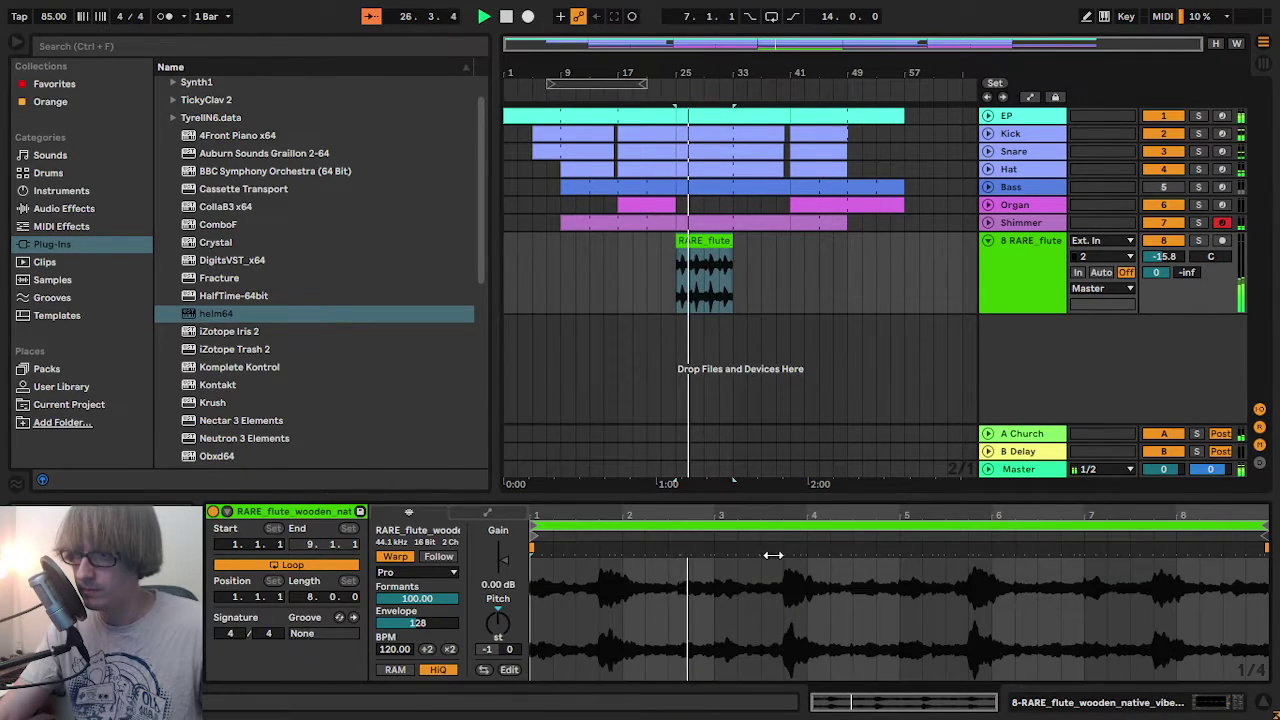
{"action": "left_click_drag", "start_coordinate": [723, 498], "coordinate": [820, 294]}
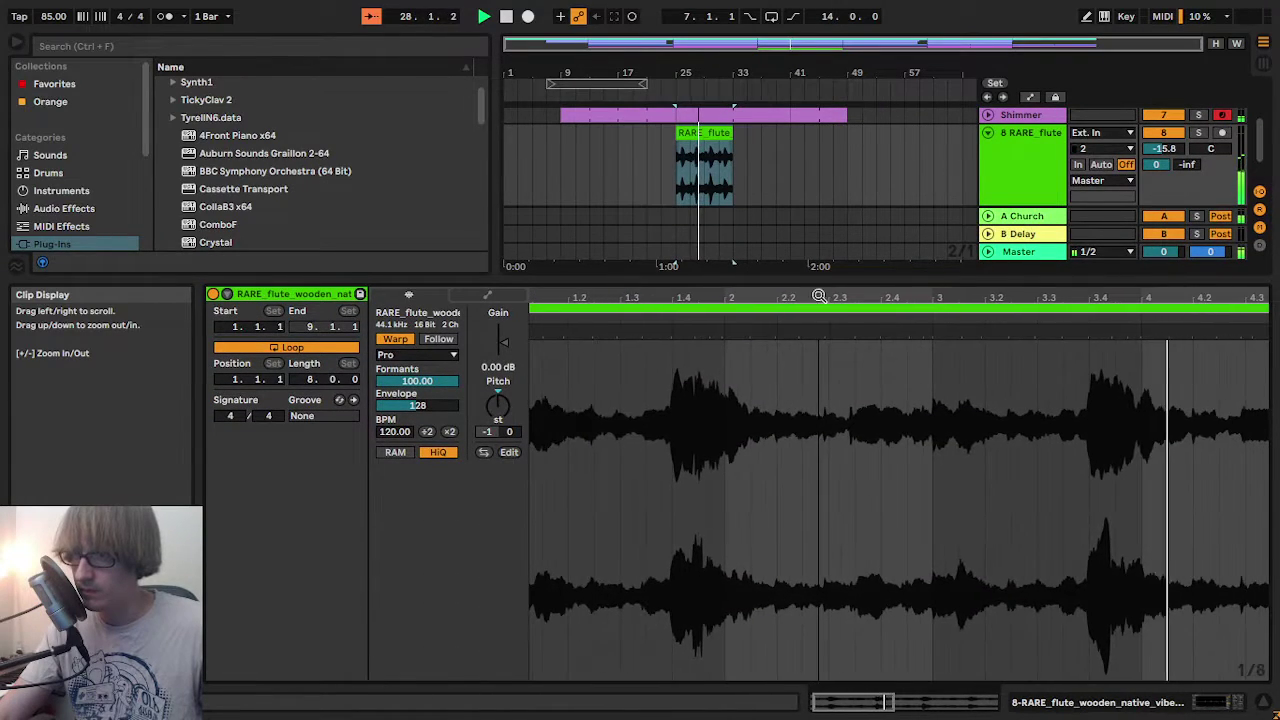
{"action": "key", "text": "space"}
{"action": "right_click", "coordinate": [839, 381]}
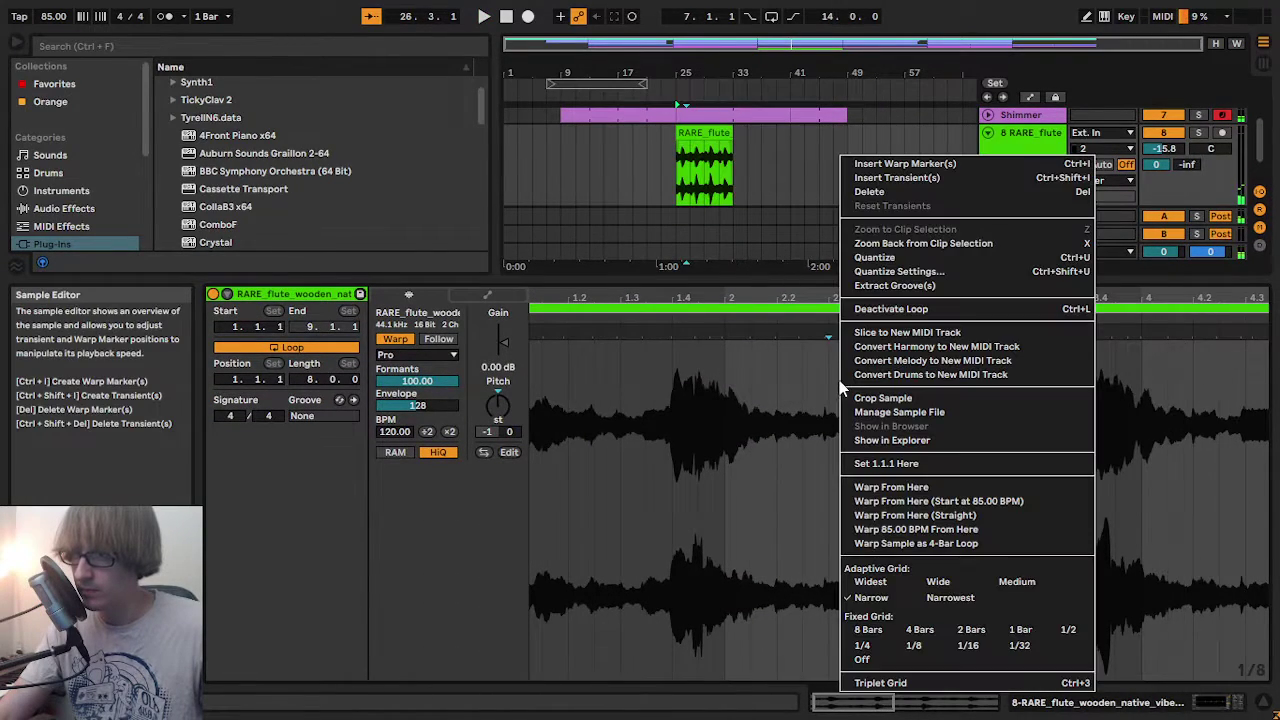
{"action": "left_click", "coordinate": [887, 258]}
{"action": "key", "text": "space"}
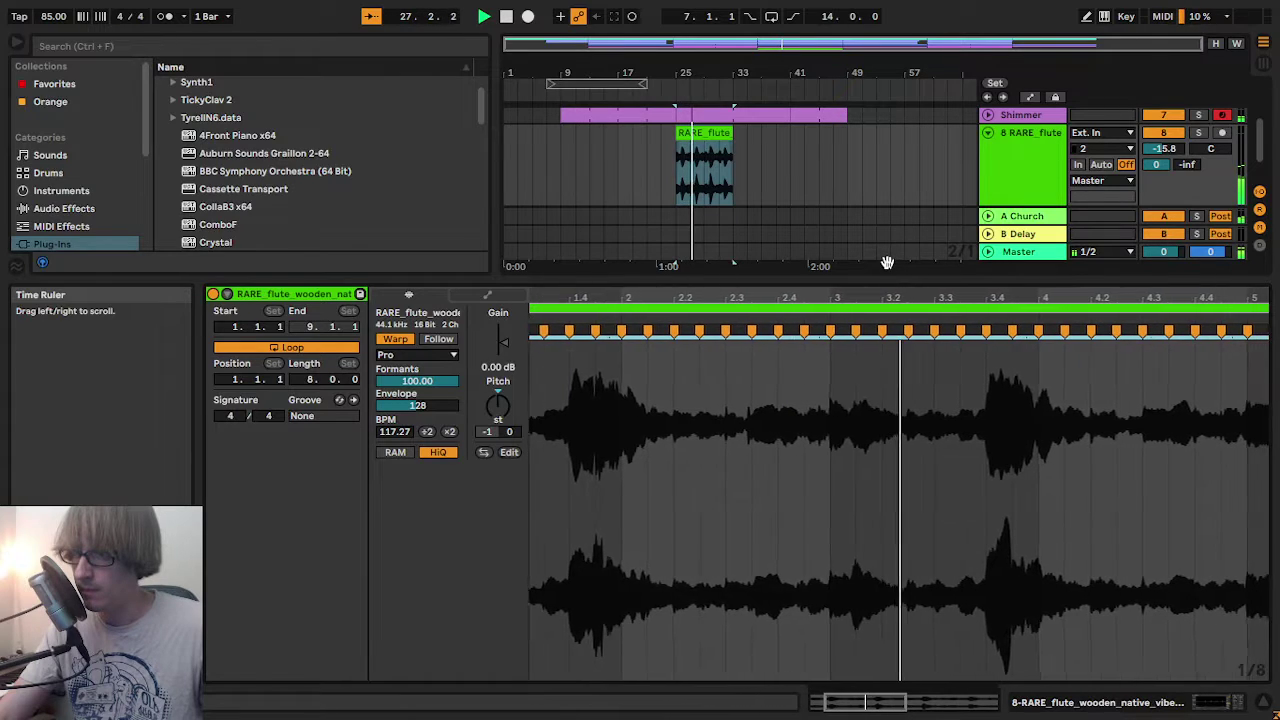
- Add a warp marker to the flute clip at 2.4.4, just before bar 3, and listen through the passage
{"action": "key", "text": "space"}
{"action": "mouse_move", "coordinate": [792, 298]}
{"action": "left_mouse_down"}
{"action": "mouse_move", "coordinate": [794, 350]}
{"action": "mouse_move", "coordinate": [795, 330]}
{"action": "left_mouse_up"}
{"action": "left_click", "coordinate": [827, 375]}
{"action": "double_click", "coordinate": [802, 330]}
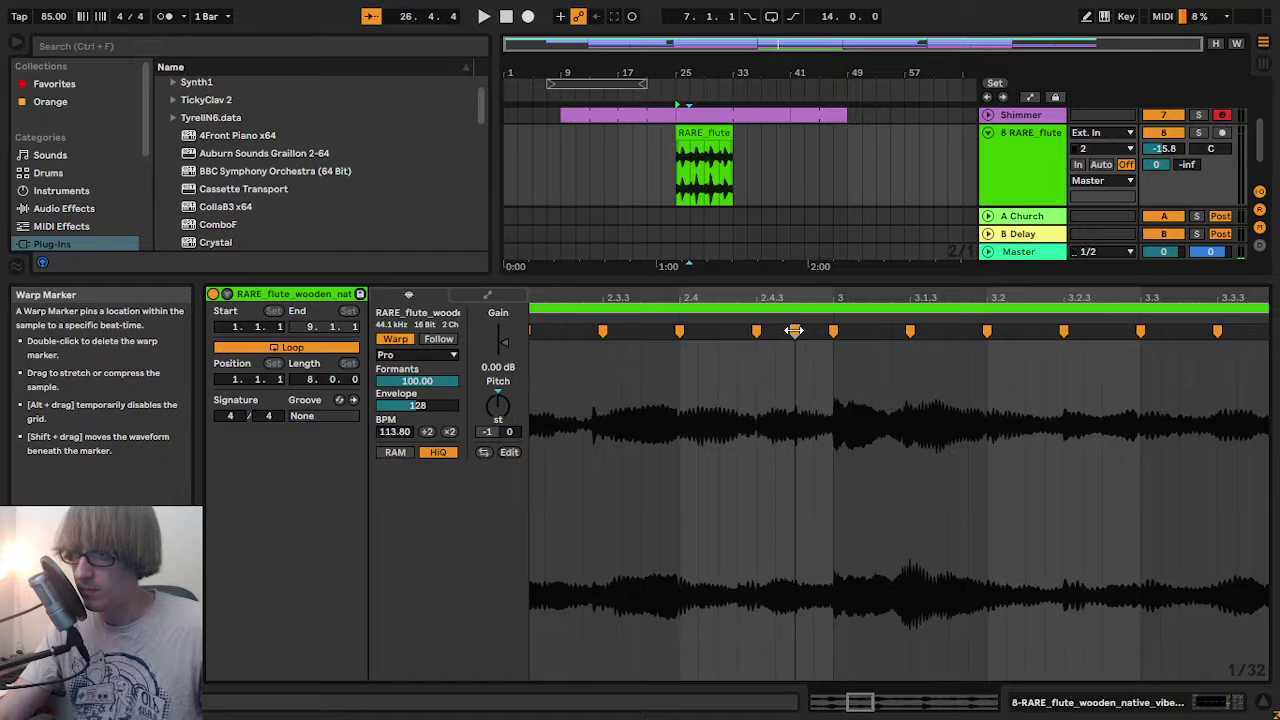
{"action": "key", "text": "space"}
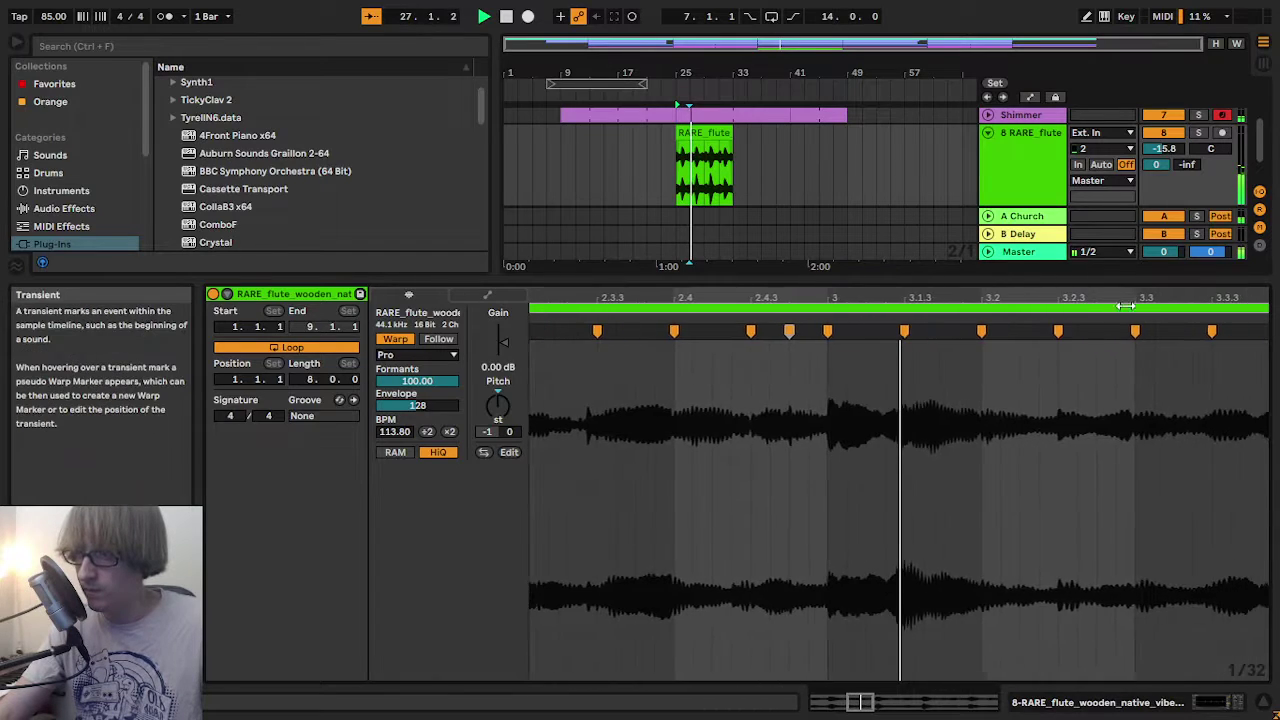
{"action": "left_click_drag", "start_coordinate": [1056, 293], "coordinate": [965, 289]}
{"action": "key", "text": "space"}
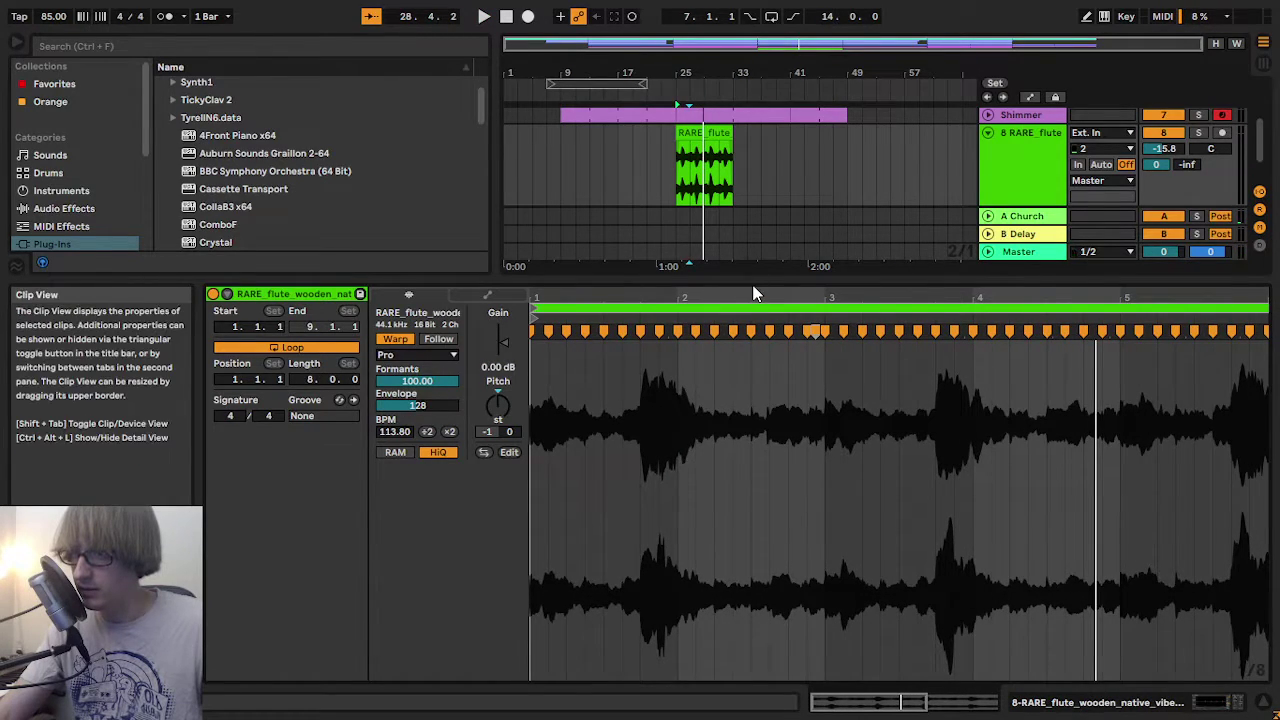
- Play the flute clip in the arrangement from bar 25 and examine its timing around beat 26.3
{"action": "left_click_drag", "start_coordinate": [752, 284], "coordinate": [752, 490]}
{"action": "left_click_drag", "start_coordinate": [689, 73], "coordinate": [681, 263]}
{"action": "left_click", "coordinate": [683, 240]}
{"action": "key", "text": "space"}
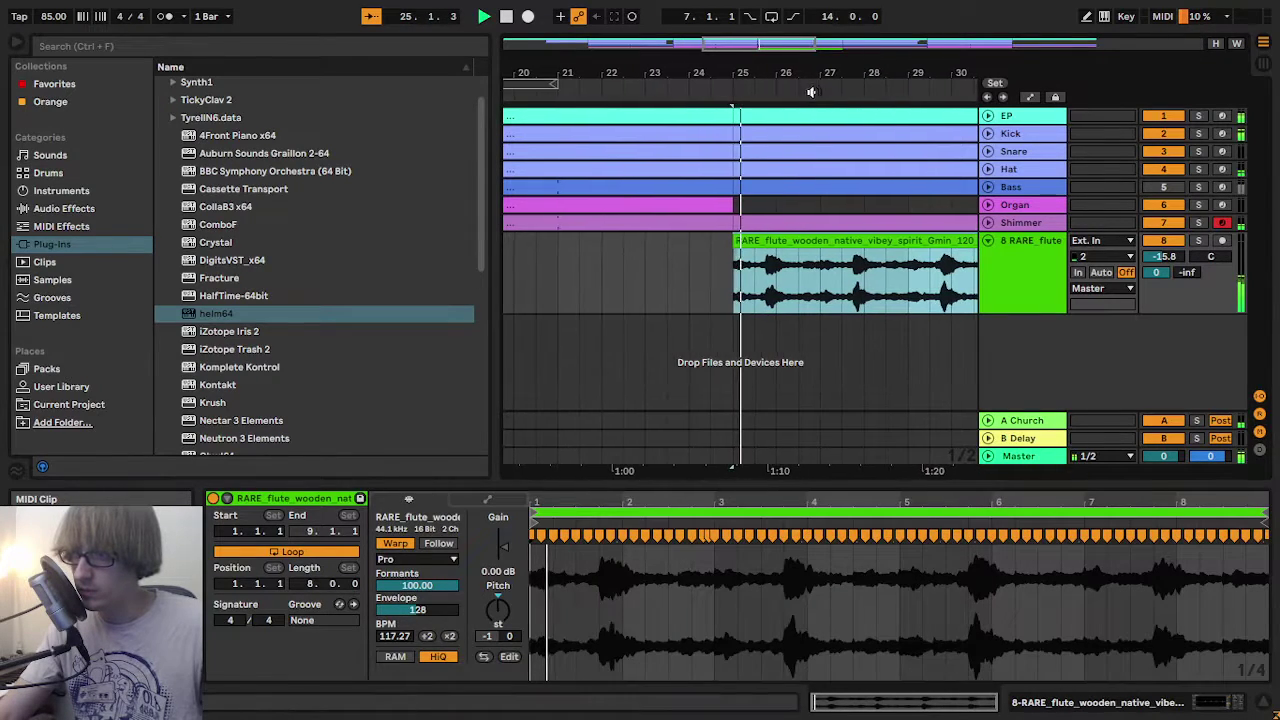
{"action": "left_click_drag", "start_coordinate": [791, 73], "coordinate": [796, 262]}
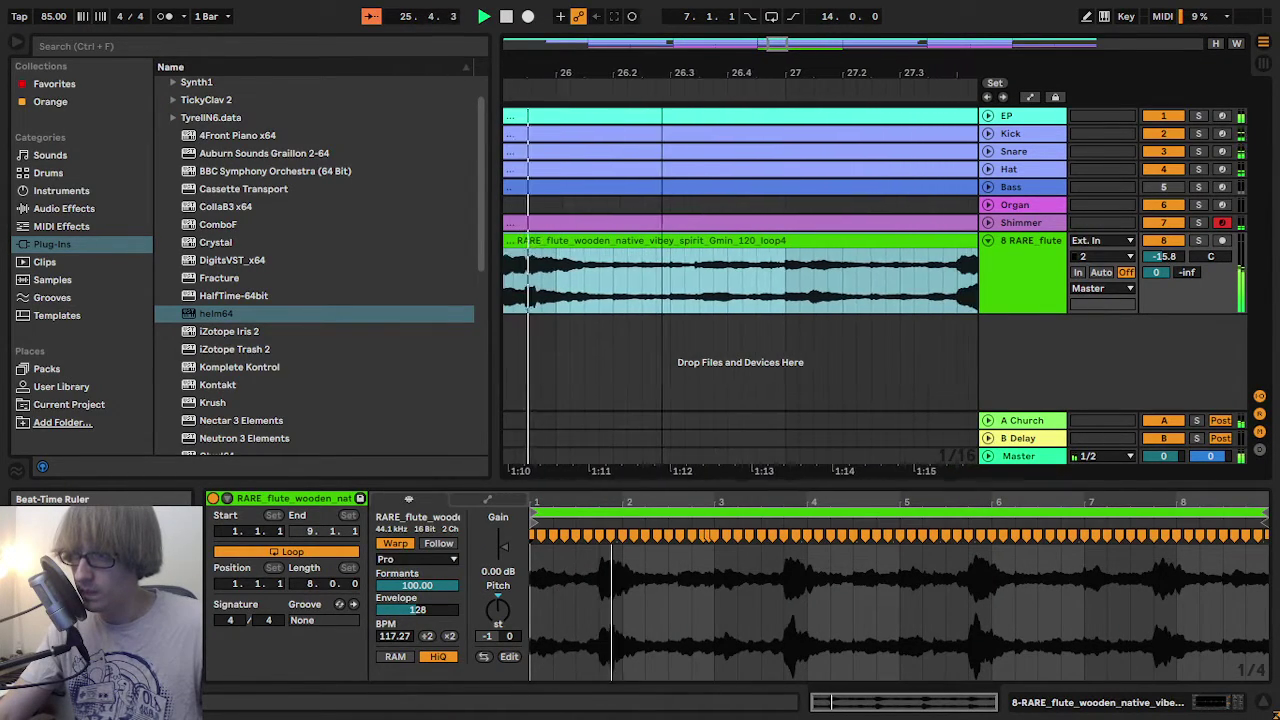
{"action": "left_click_drag", "start_coordinate": [655, 73], "coordinate": [582, 80]}
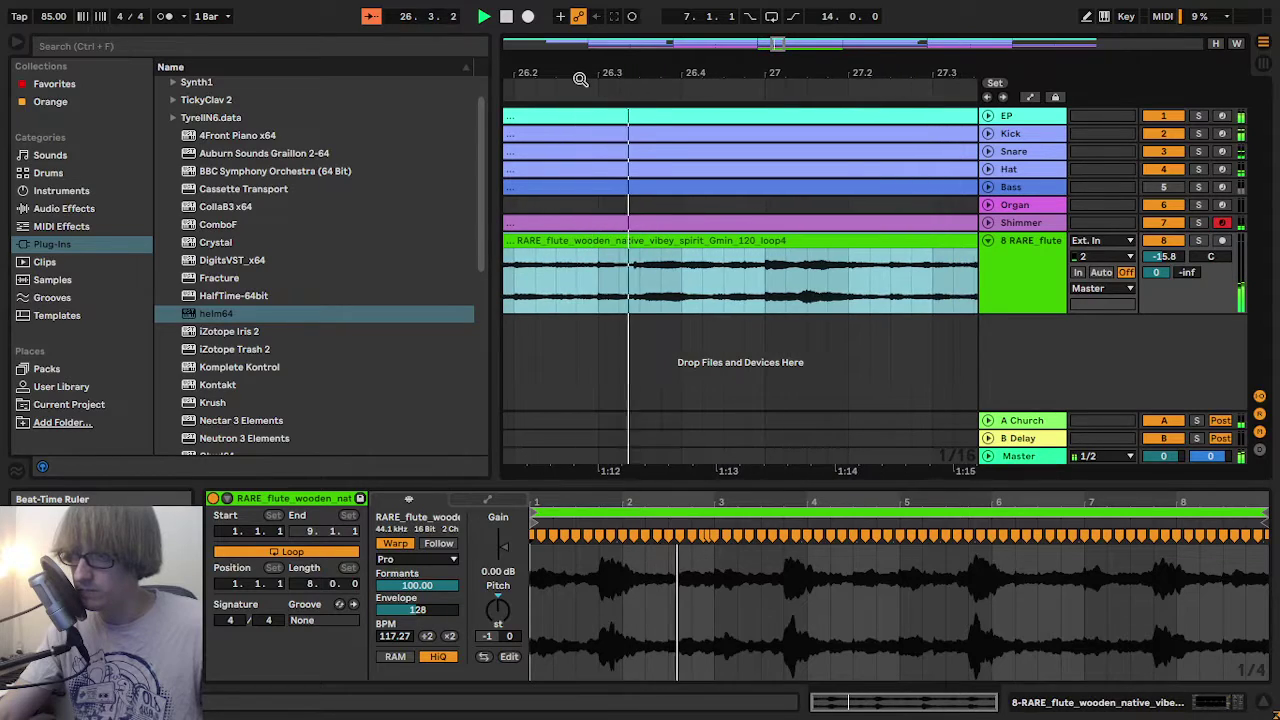
{"action": "key", "text": "space"}
- Duplicate the flute clip's one-beat section from 26.3 to 26.4 onto the following beat and play the result
{"action": "left_click", "coordinate": [571, 92]}
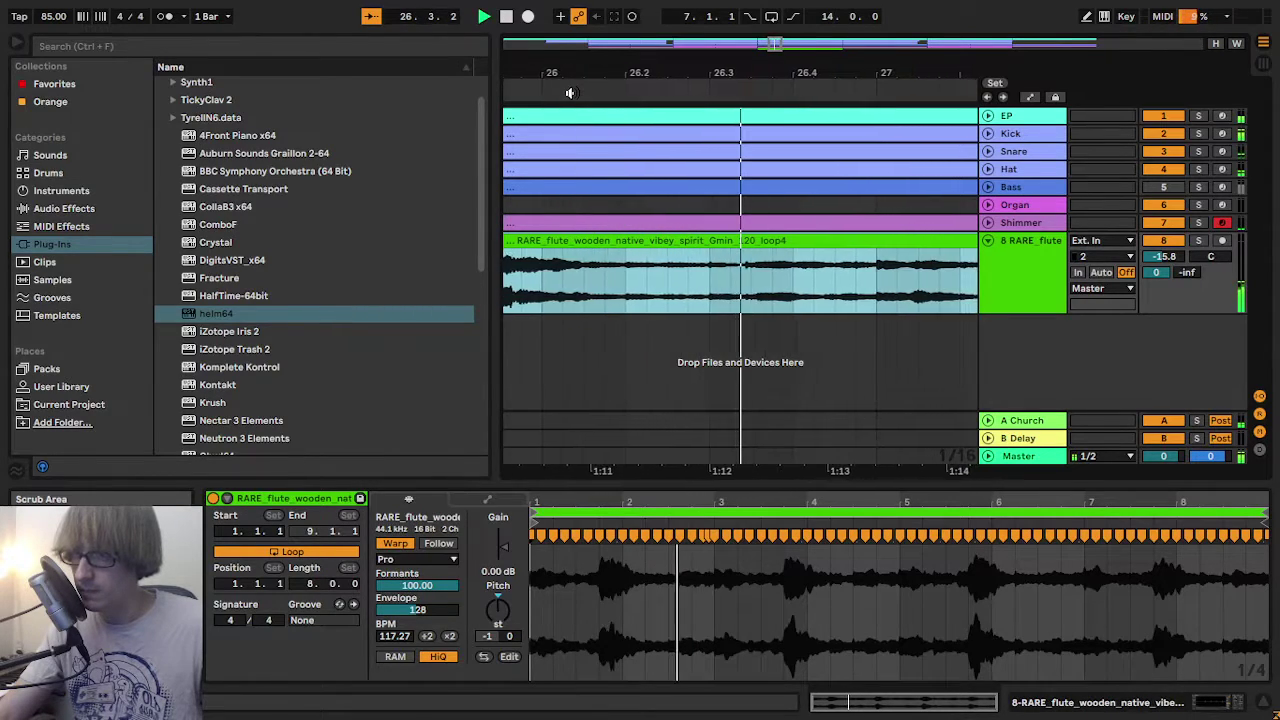
{"action": "key", "text": "space"}
{"action": "left_click", "coordinate": [647, 278]}
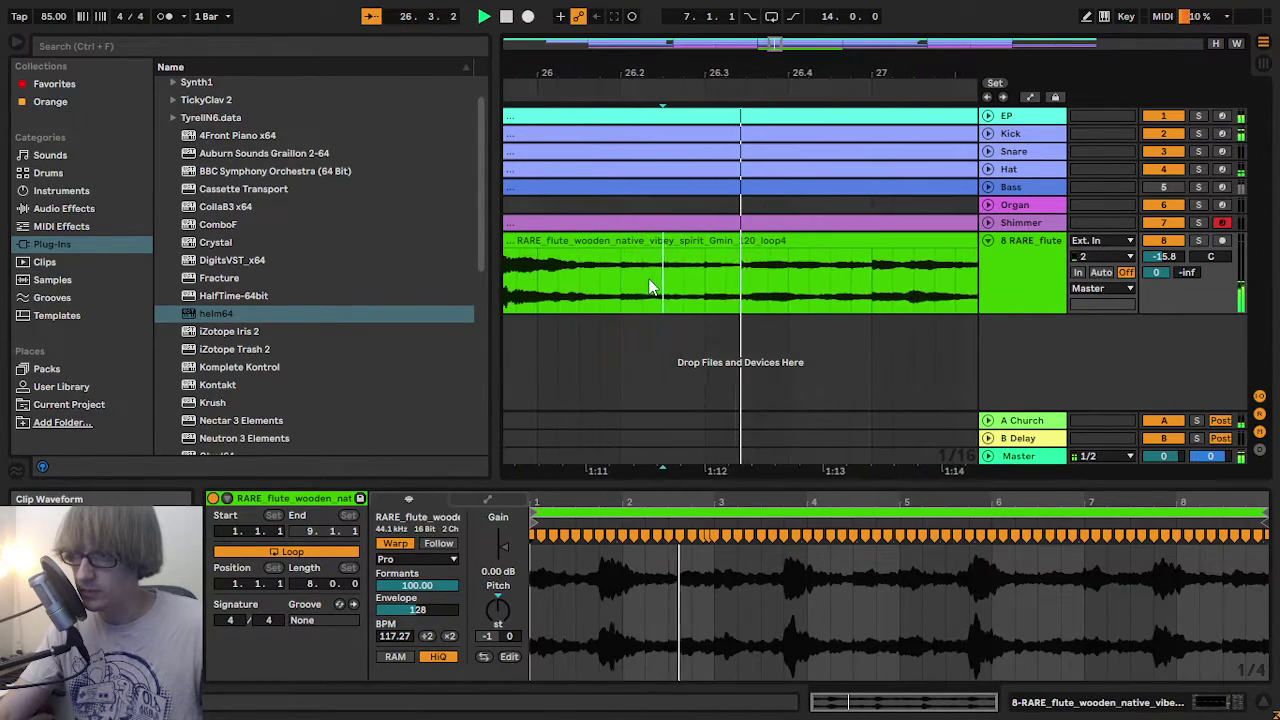
{"action": "left_click", "coordinate": [678, 280]}
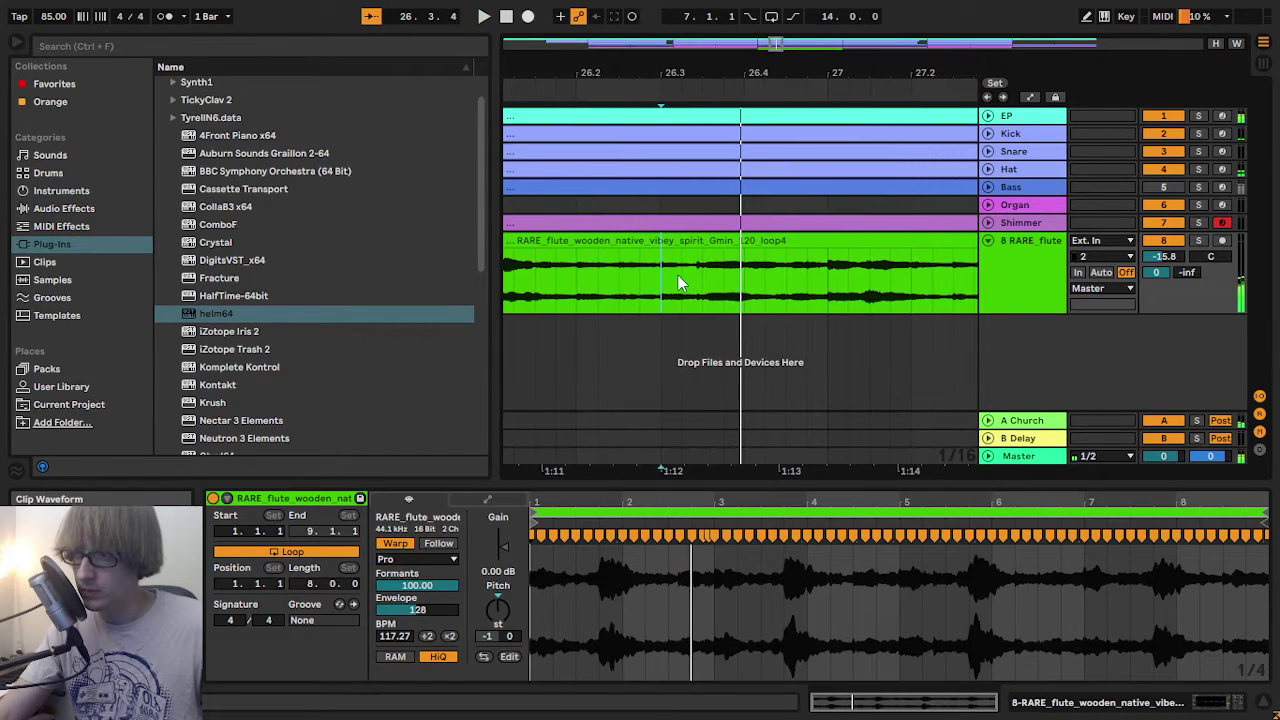
{"action": "left_click_drag", "start_coordinate": [678, 275], "coordinate": [742, 277]}
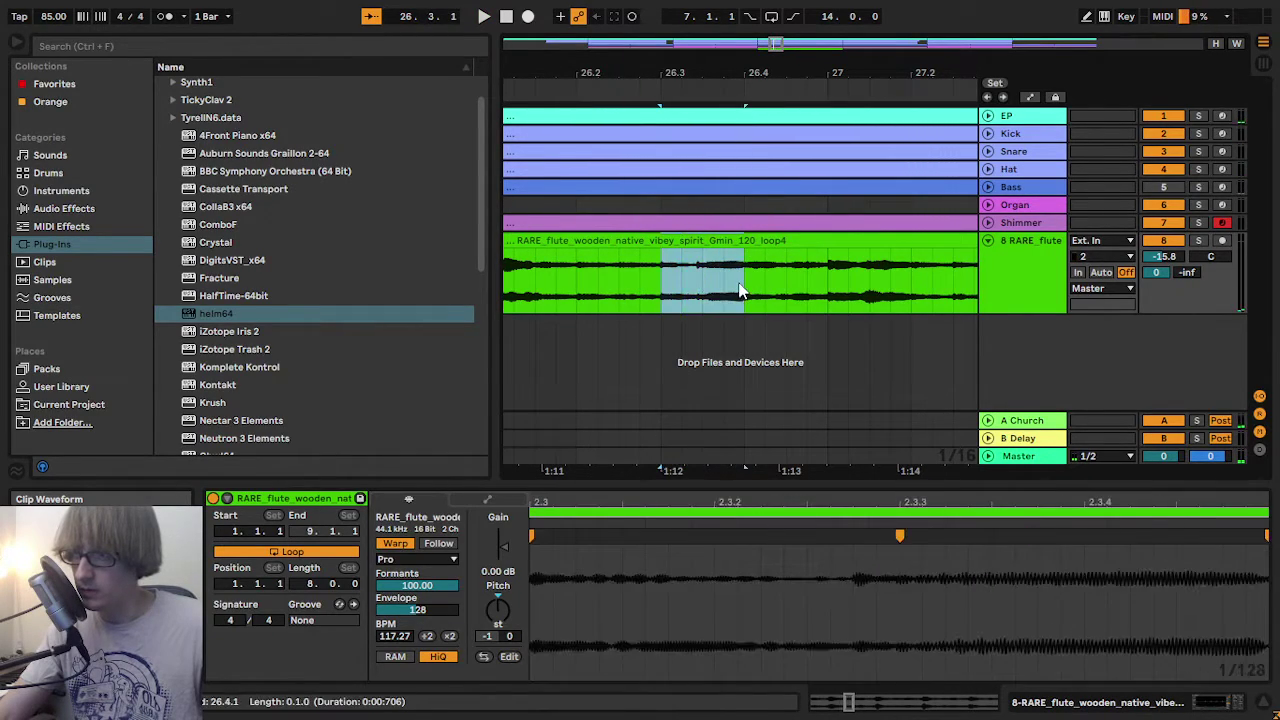
{"action": "key", "text": "ctrl+d"}
{"action": "key", "text": "space"}
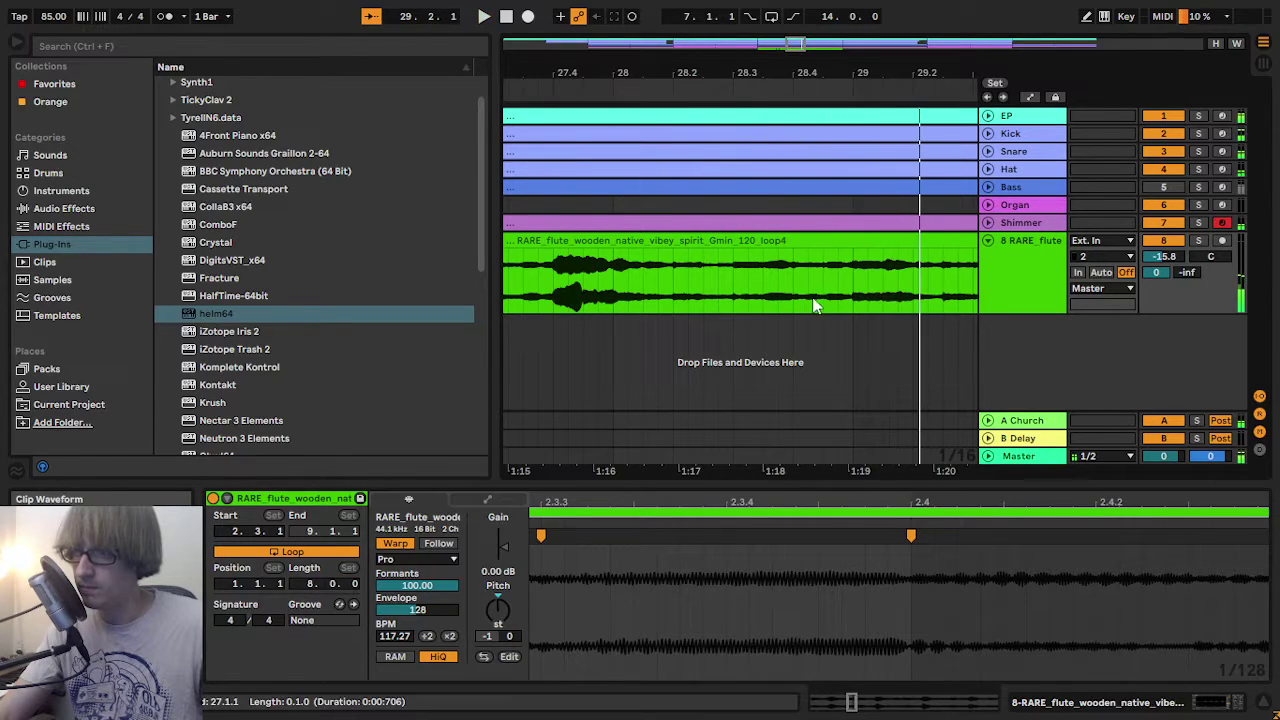
- In the flute clip starting at bar 27, add a warp marker before clip bar 5, move it to 4.4.4 and play the passage
{"action": "double_click", "coordinate": [776, 272]}
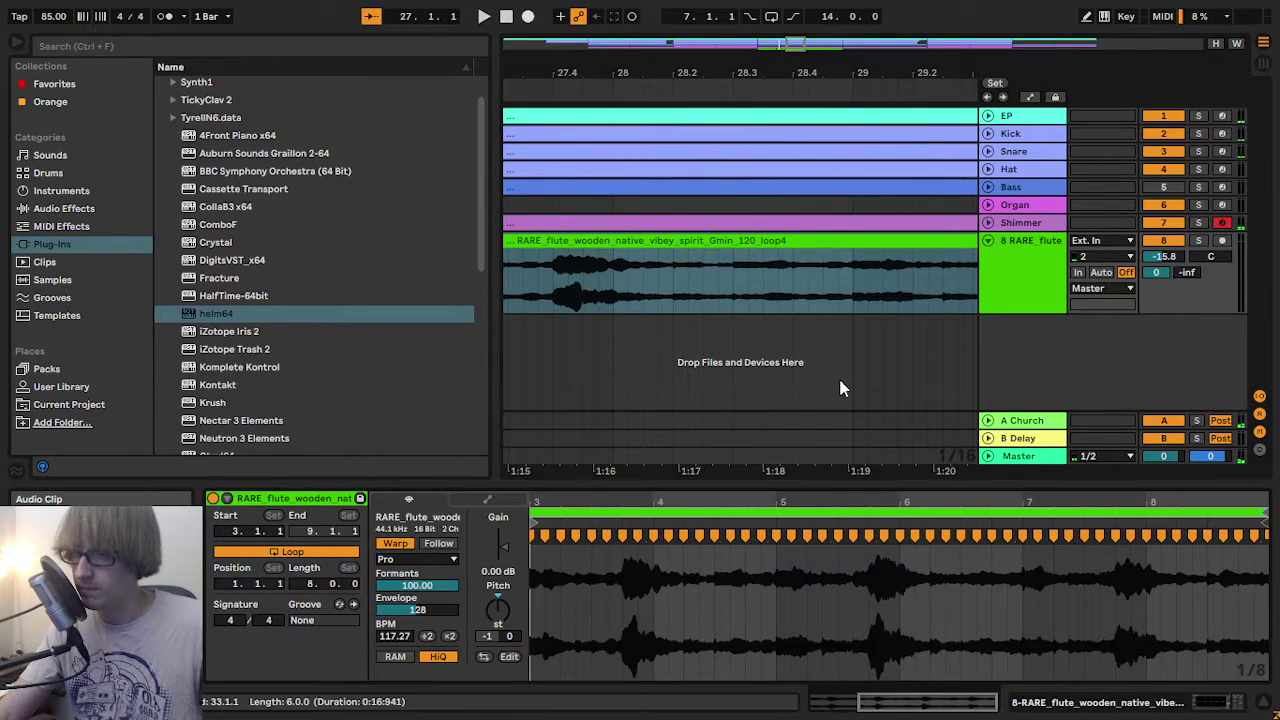
{"action": "key", "text": "space"}
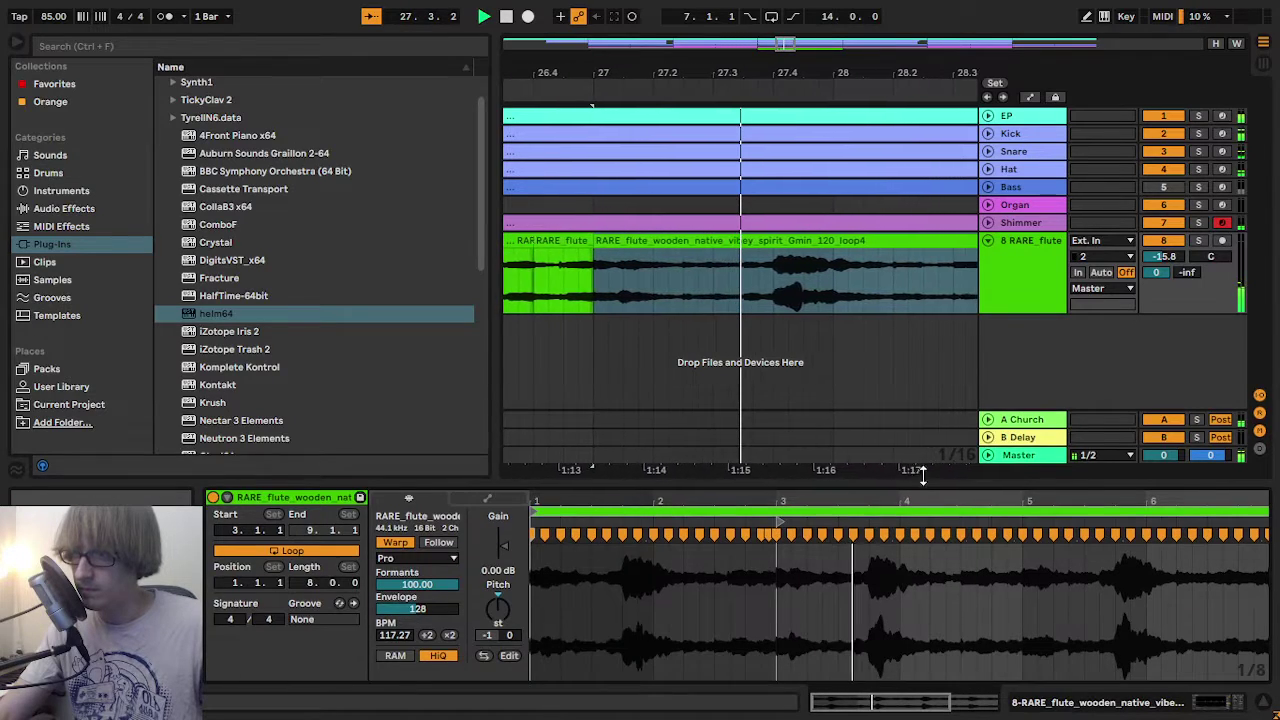
{"action": "left_click_drag", "start_coordinate": [923, 478], "coordinate": [930, 286]}
{"action": "left_click_drag", "start_coordinate": [1020, 304], "coordinate": [1022, 399]}
{"action": "key", "text": "space"}
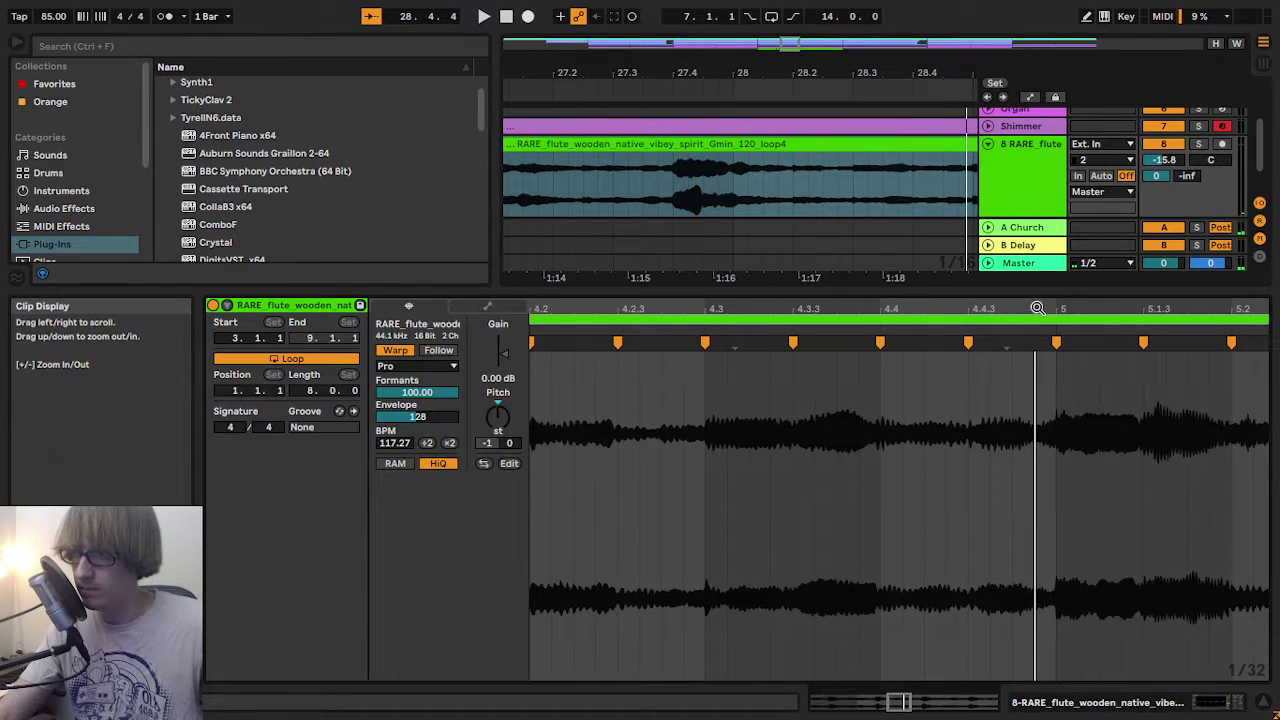
{"action": "left_click_drag", "start_coordinate": [1038, 308], "coordinate": [891, 342]}
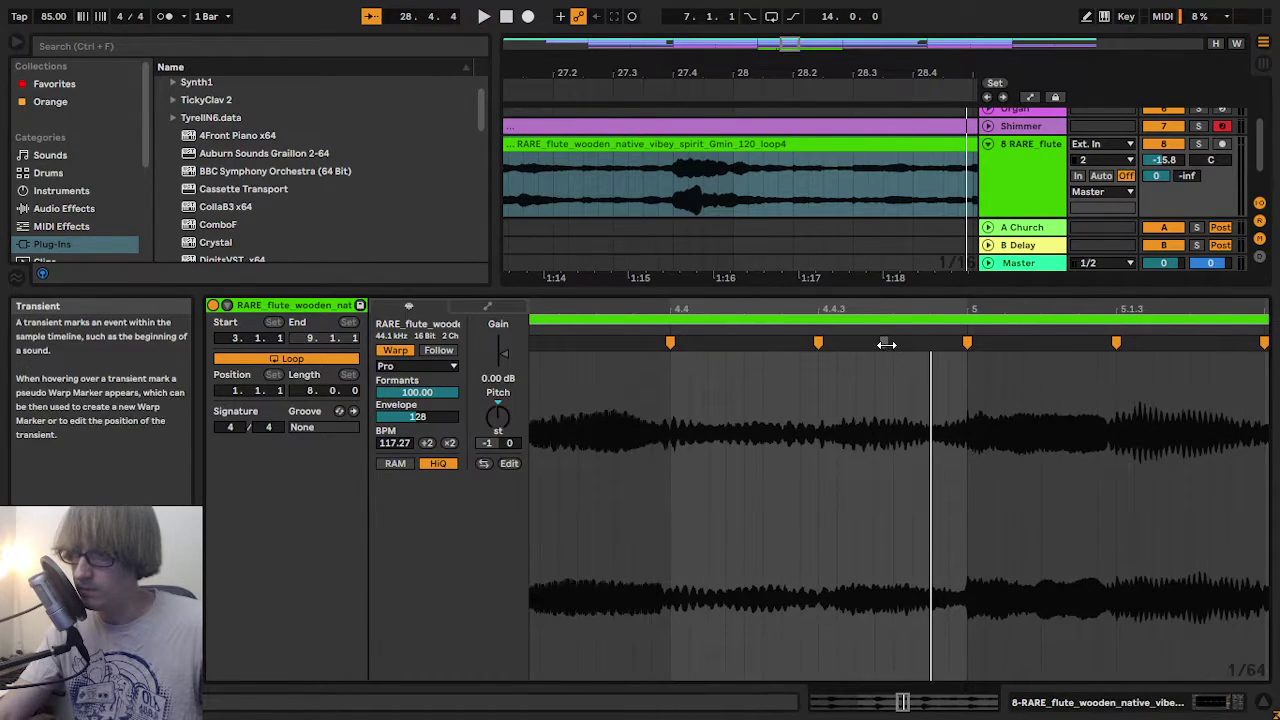
{"action": "double_click", "coordinate": [886, 344]}
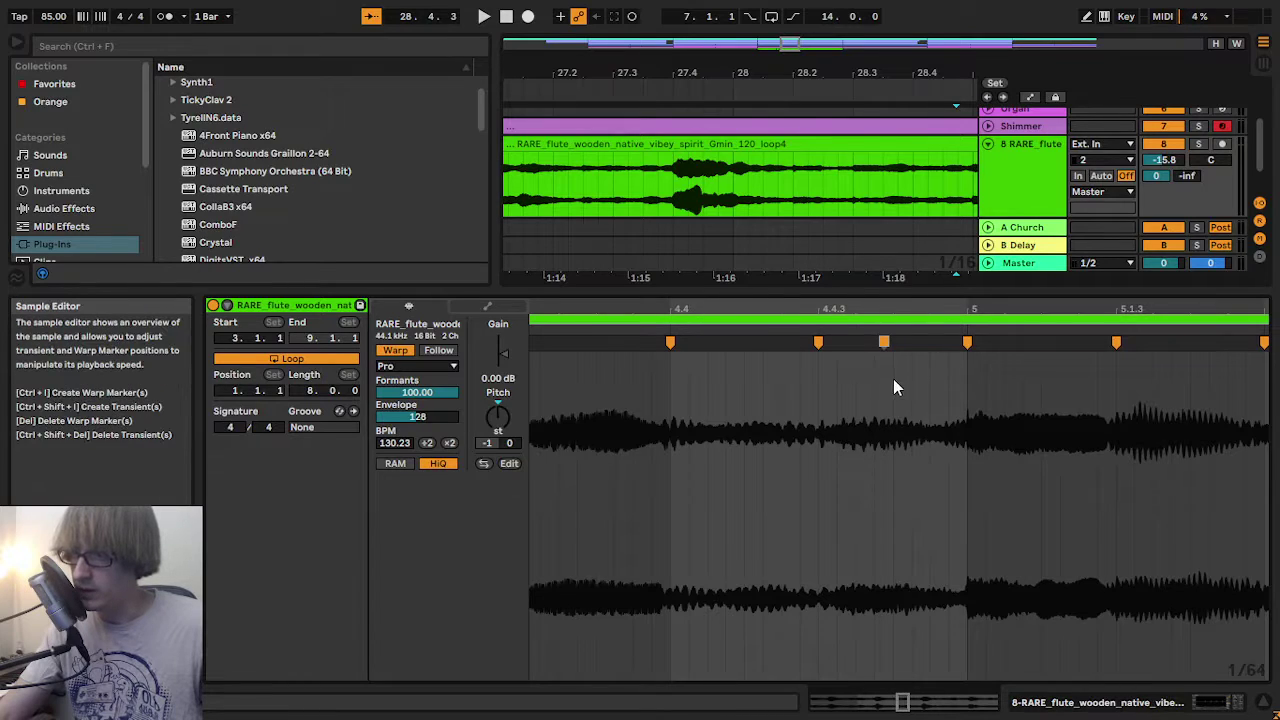
{"action": "left_click_drag", "start_coordinate": [883, 342], "coordinate": [893, 342]}
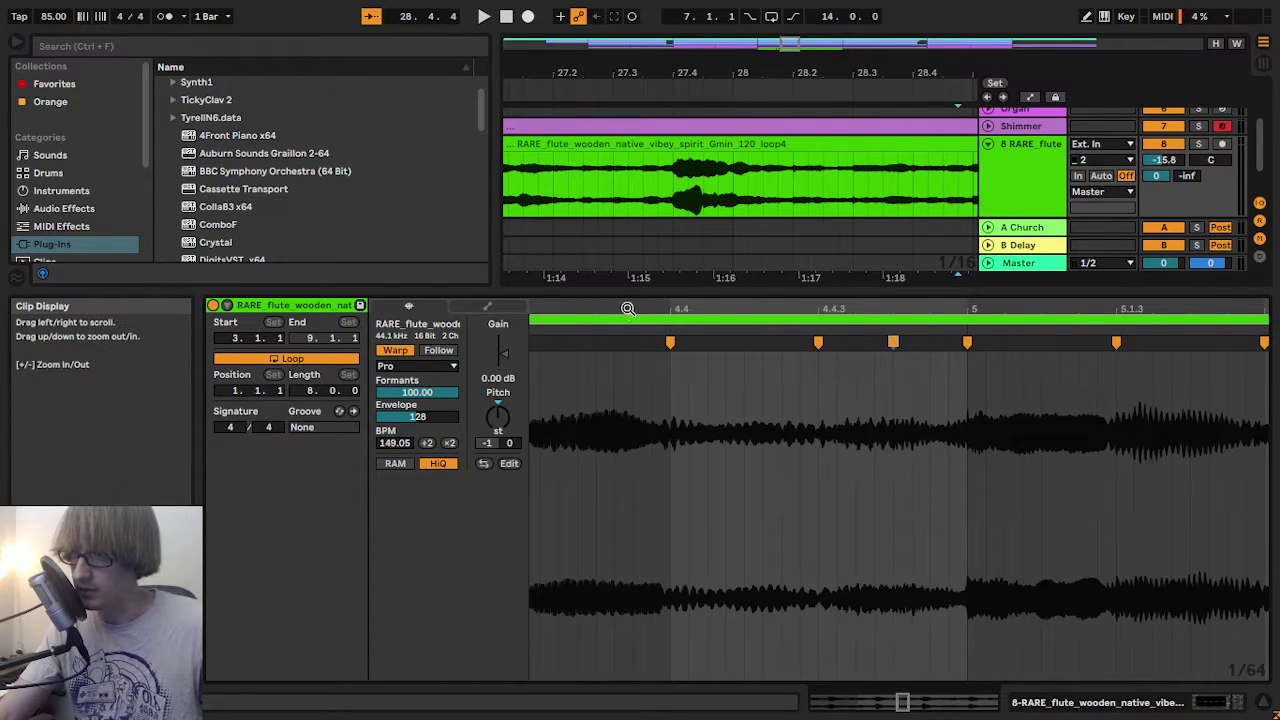
{"action": "left_click", "coordinate": [592, 328]}
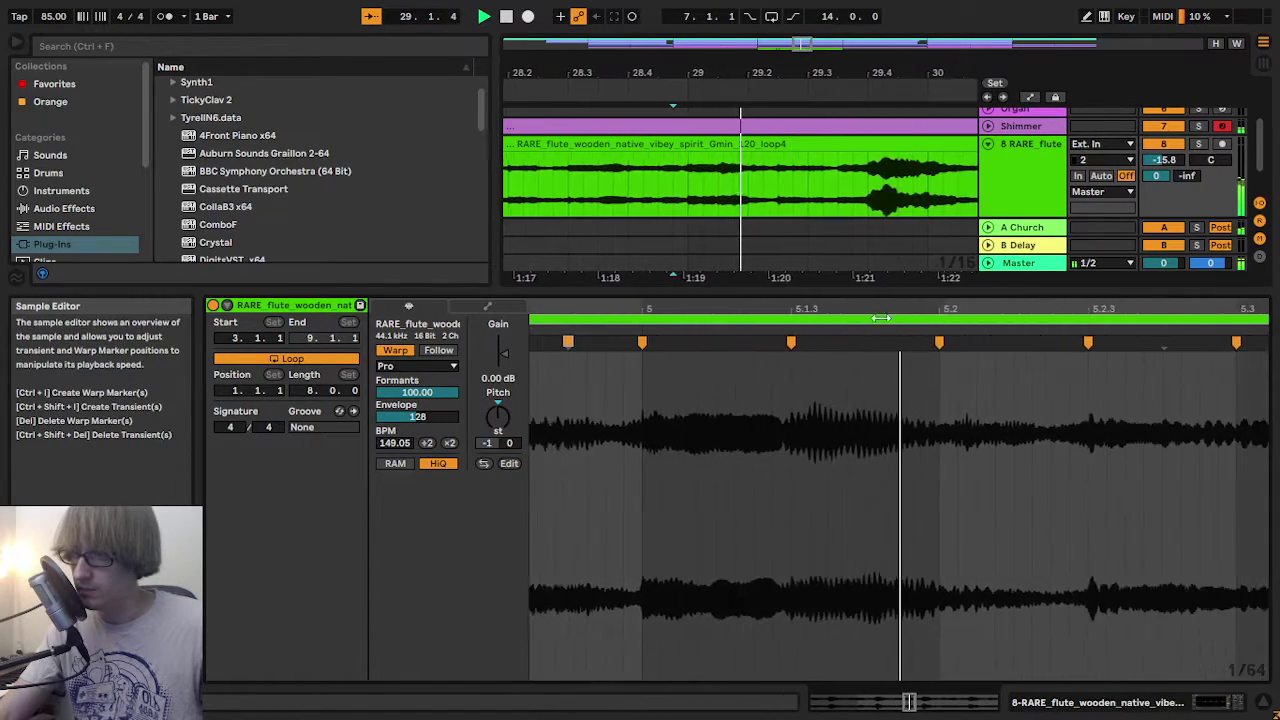
- Copy the flute clips spanning bars 25 to 27 and paste them at bar 27 on the flute track
{"action": "left_click_drag", "start_coordinate": [846, 310], "coordinate": [870, 180]}
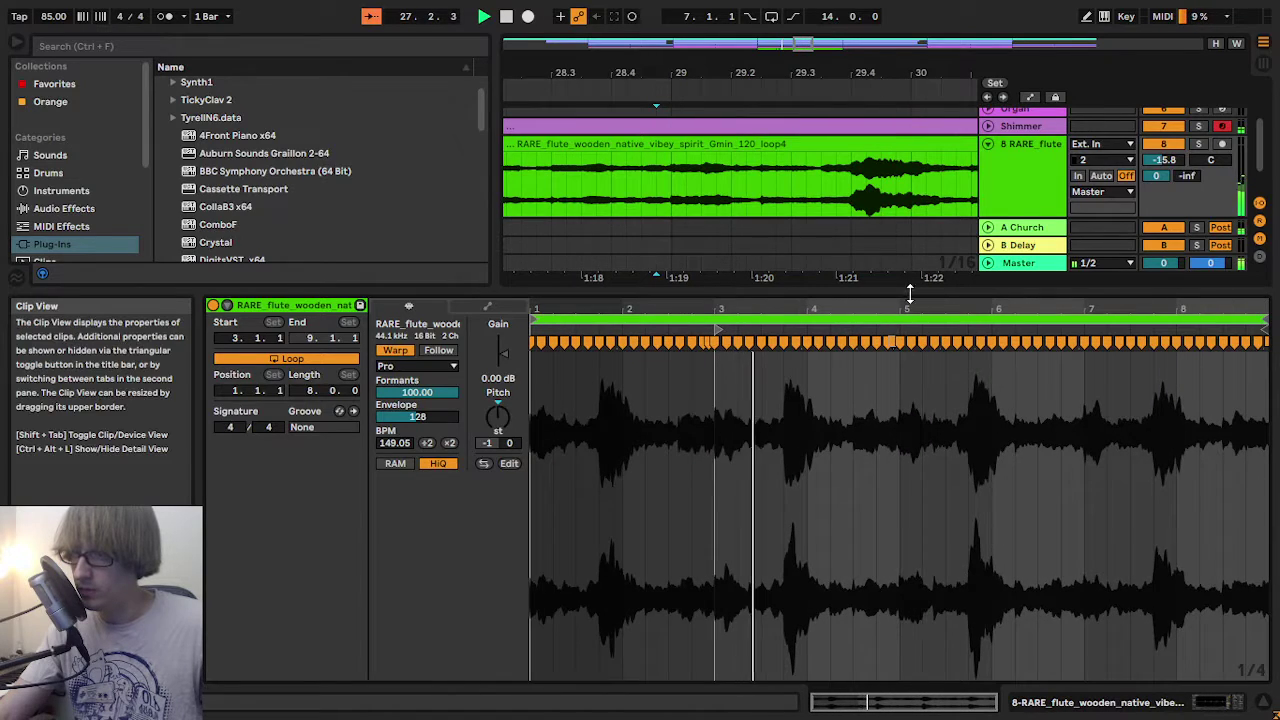
{"action": "left_click_drag", "start_coordinate": [881, 292], "coordinate": [812, 510]}
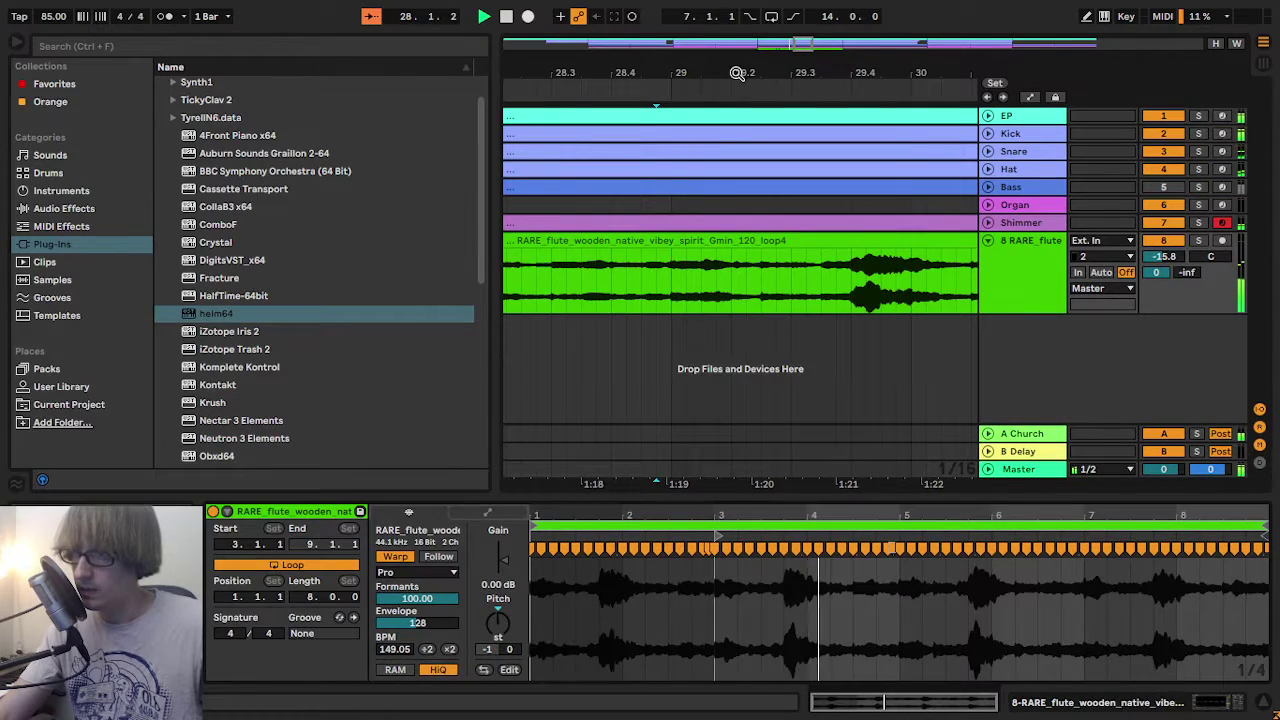
{"action": "left_click_drag", "start_coordinate": [737, 73], "coordinate": [757, 125]}
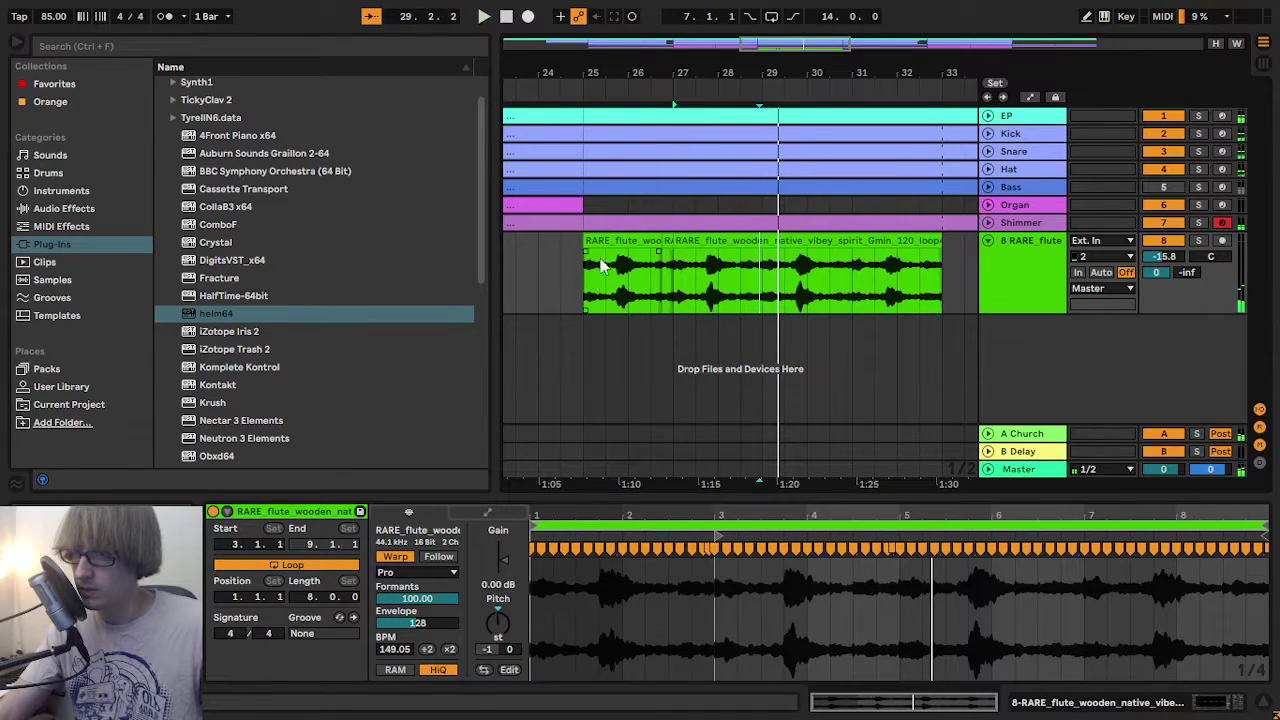
{"action": "left_click", "coordinate": [593, 111]}
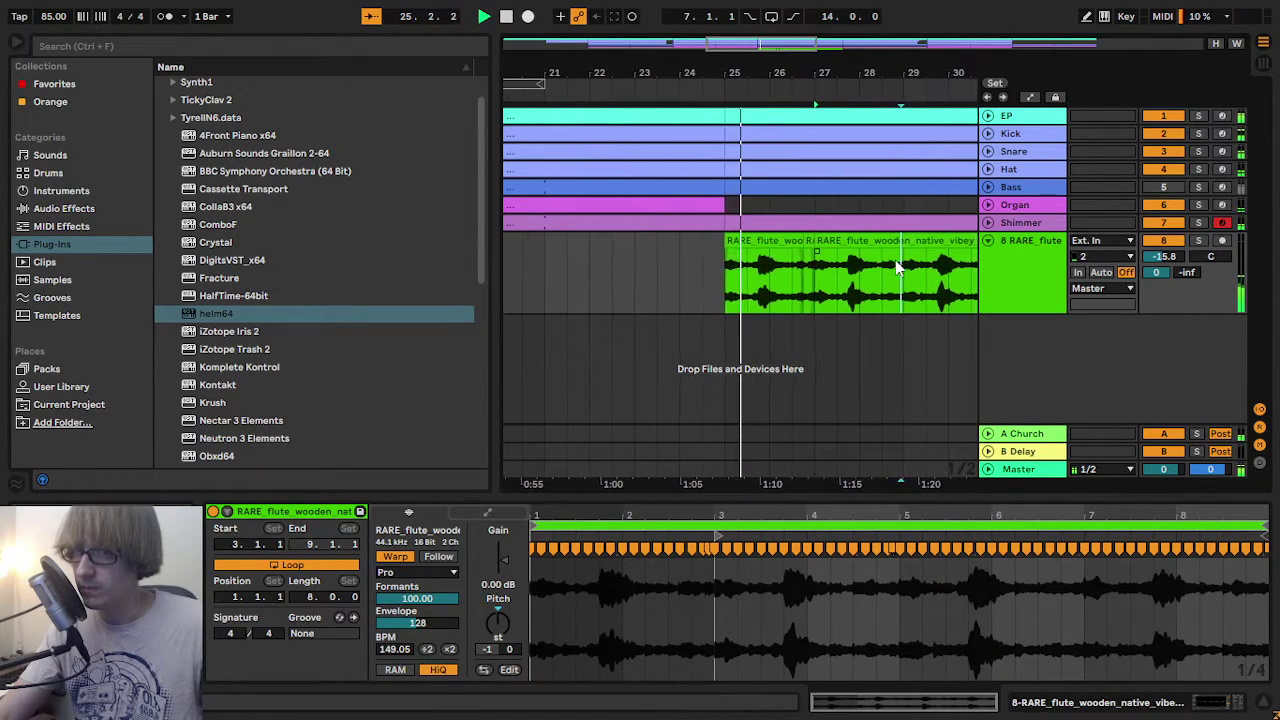
{"action": "left_click", "coordinate": [722, 243]}
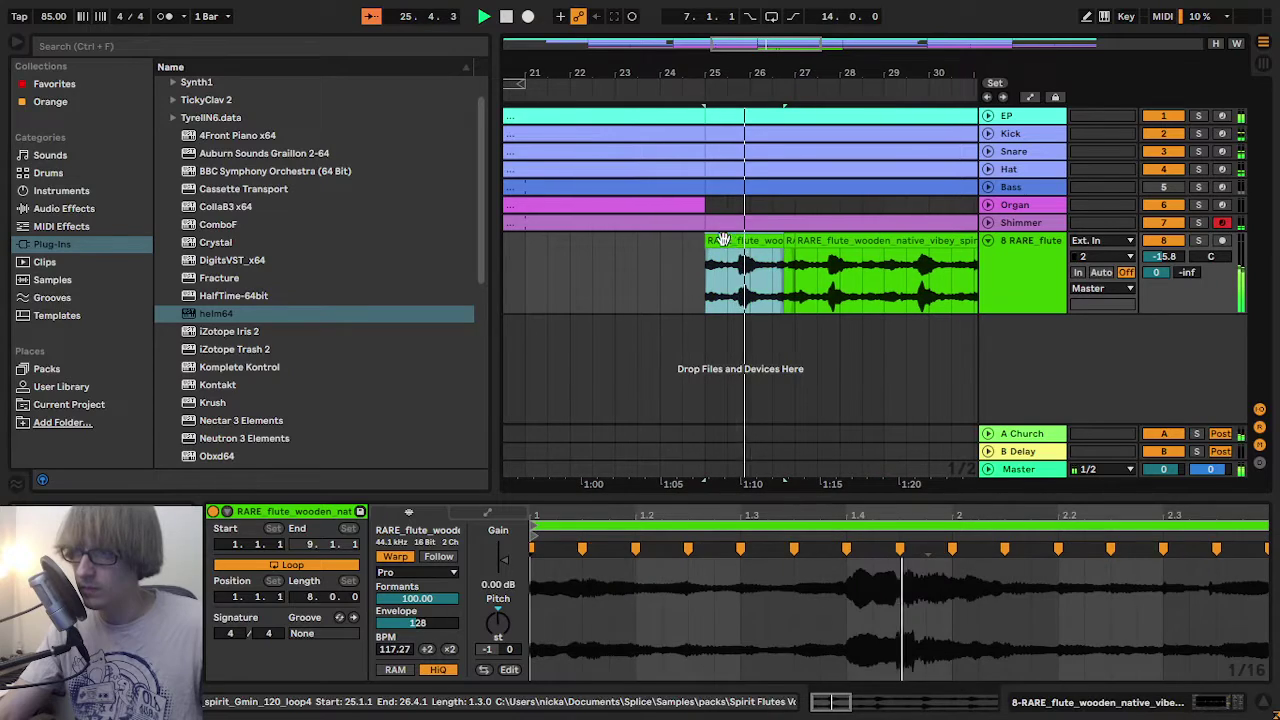
{"action": "left_click", "coordinate": [789, 309], "text": "shift"}
{"action": "key", "text": "ctrl+c"}
{"action": "left_click", "coordinate": [797, 308]}
{"action": "key", "text": "ctrl+v"}
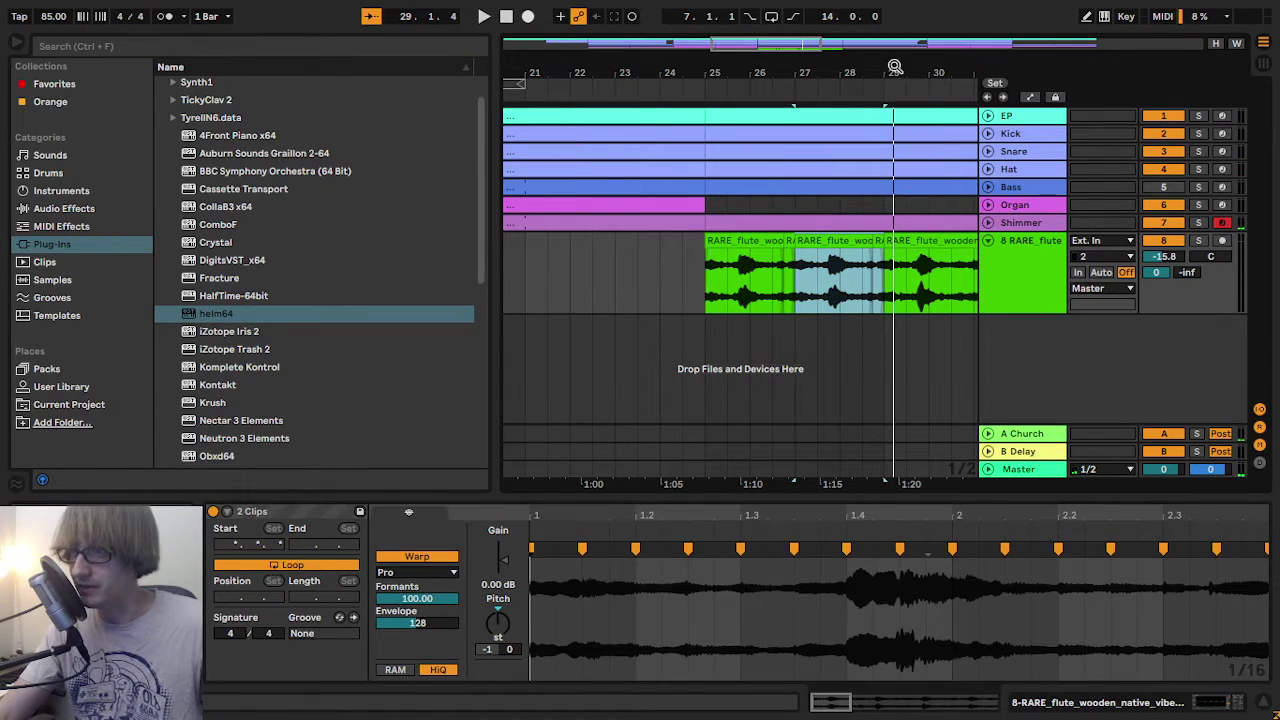
- Play the passage leading into bar 25 and lower the flute track's volume to -17.0 dB
{"action": "left_click", "coordinate": [660, 95]}
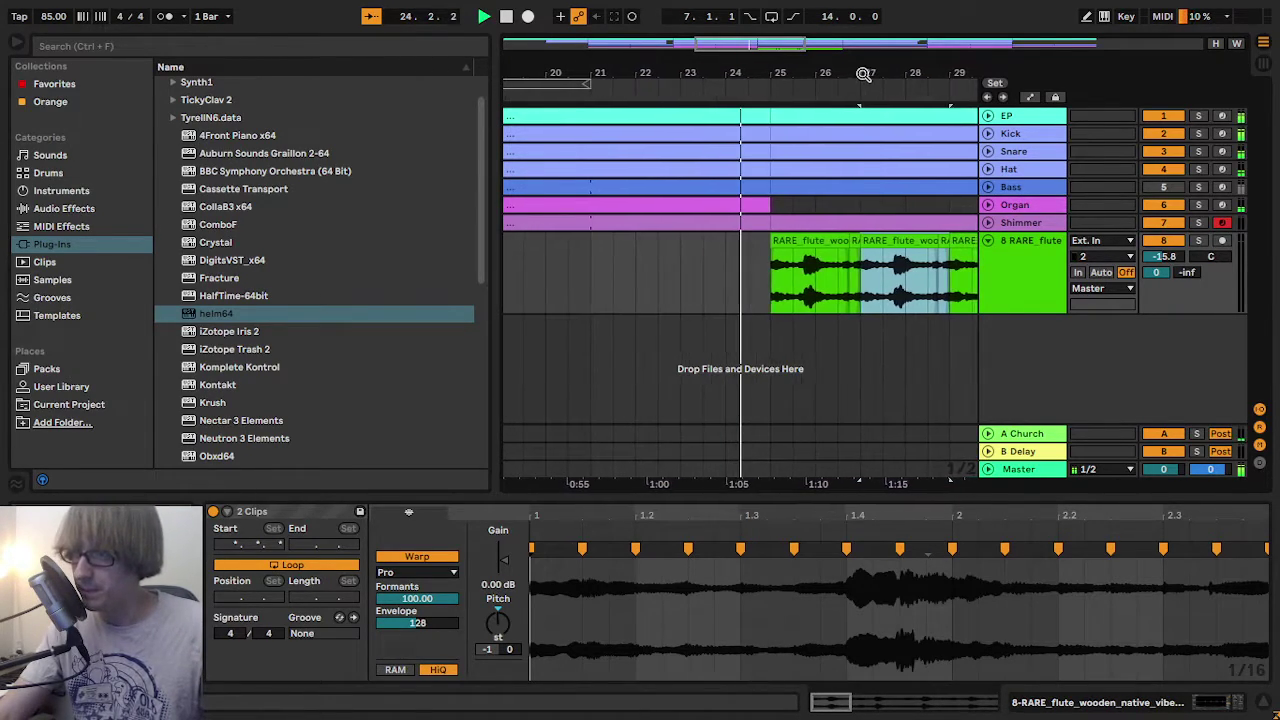
{"action": "key", "text": "Tab"}
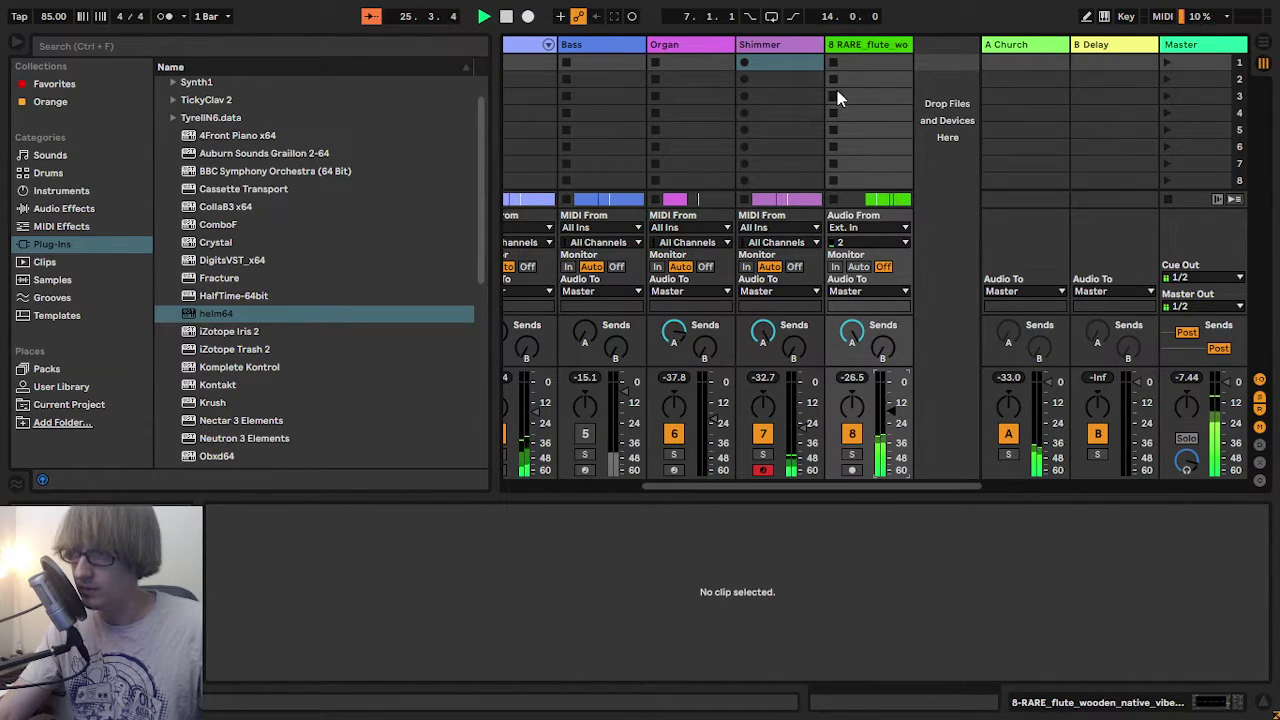
{"action": "key", "text": "Tab"}
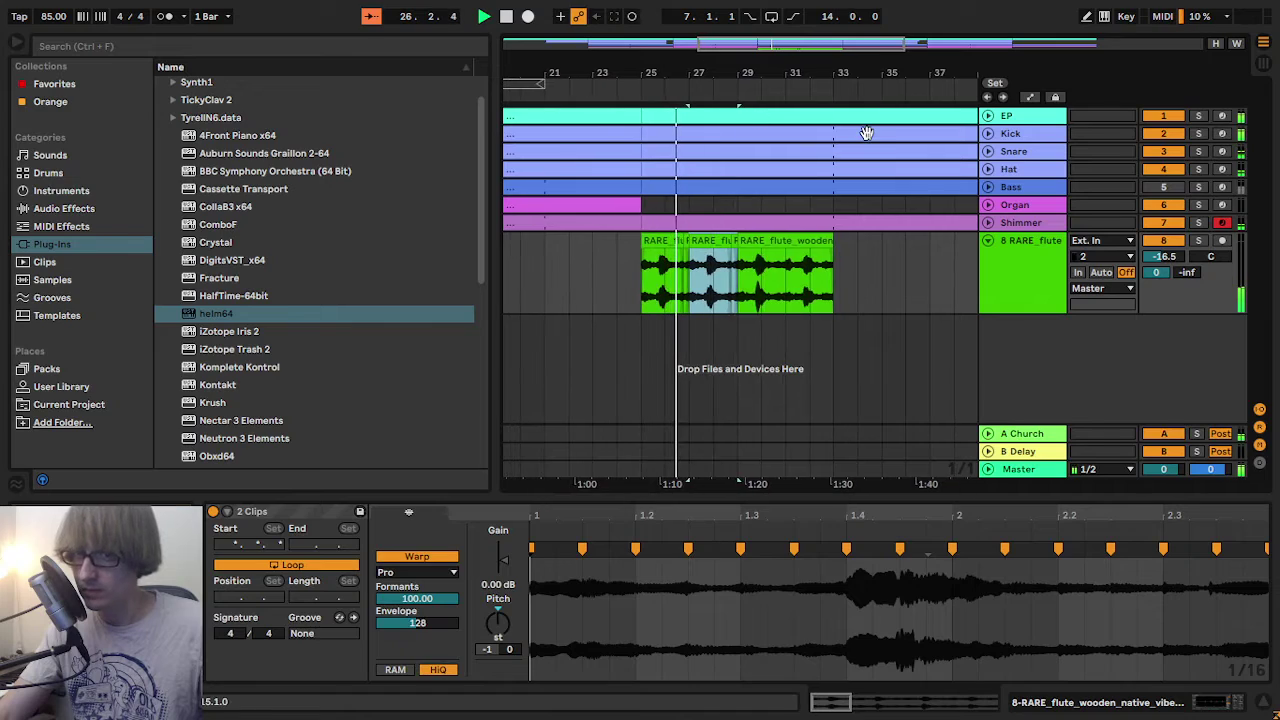
{"action": "key", "text": "Tab"}
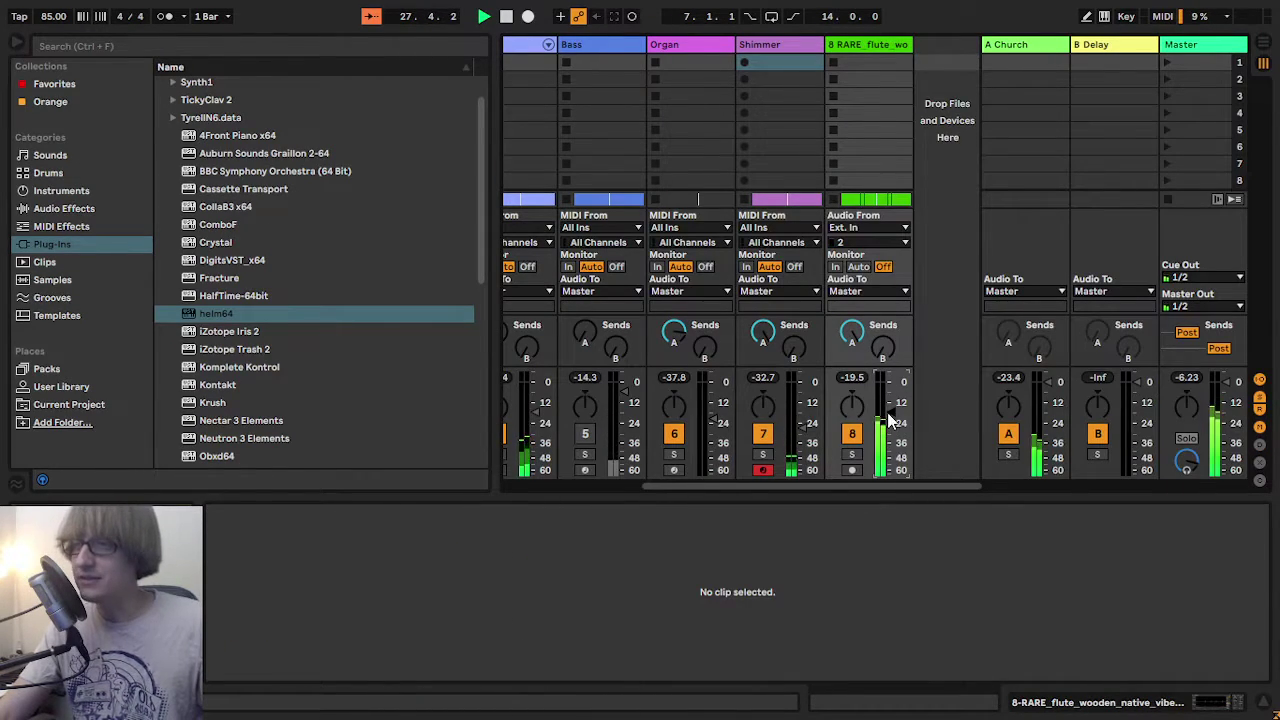
{"action": "key", "text": "Tab"}
{"action": "left_click", "coordinate": [1023, 278]}
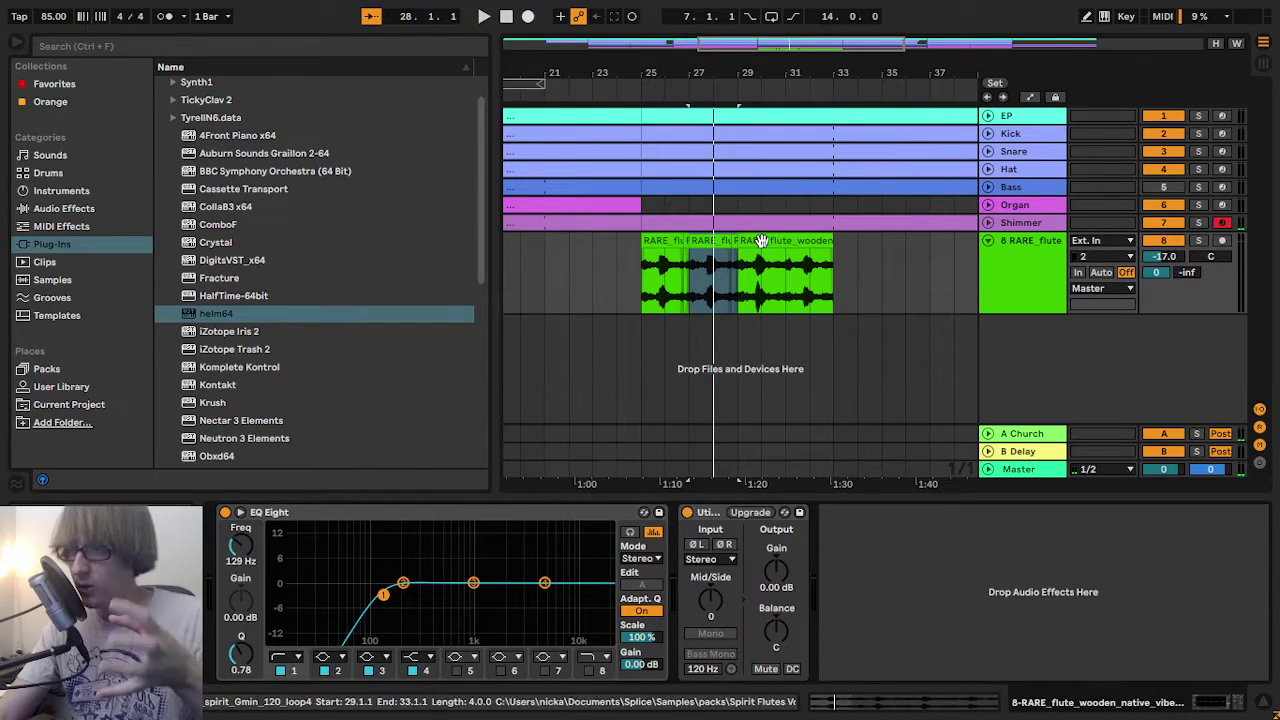
- Try the Complex warp mode on the flute clip at bar 27, listen, and restore Complex Pro
{"action": "left_click", "coordinate": [705, 244]}
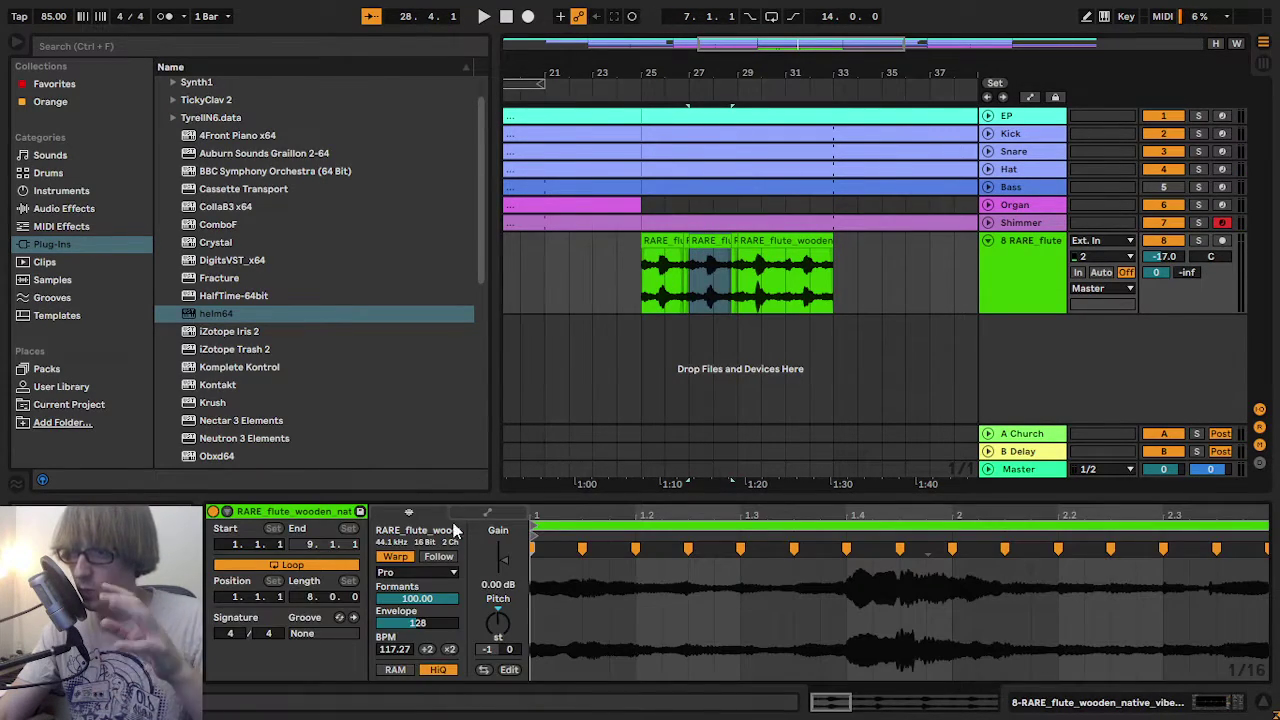
{"action": "left_click", "coordinate": [412, 577]}
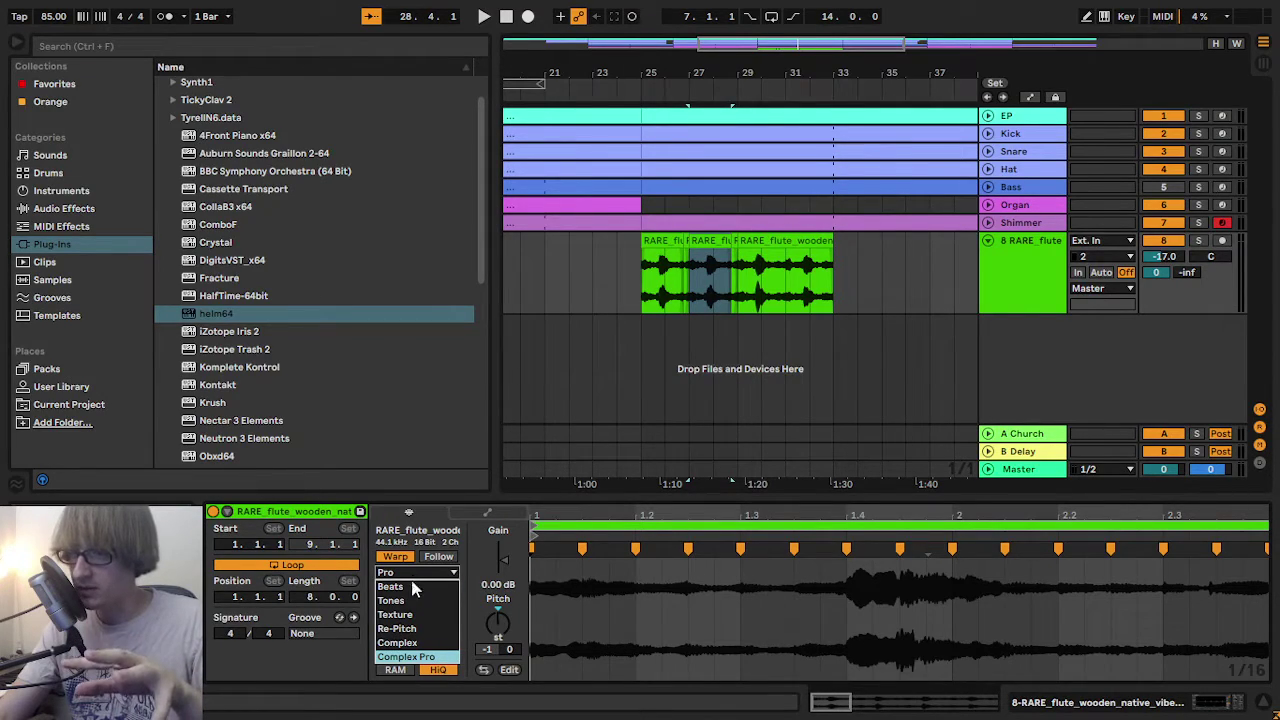
{"action": "left_click", "coordinate": [420, 645]}
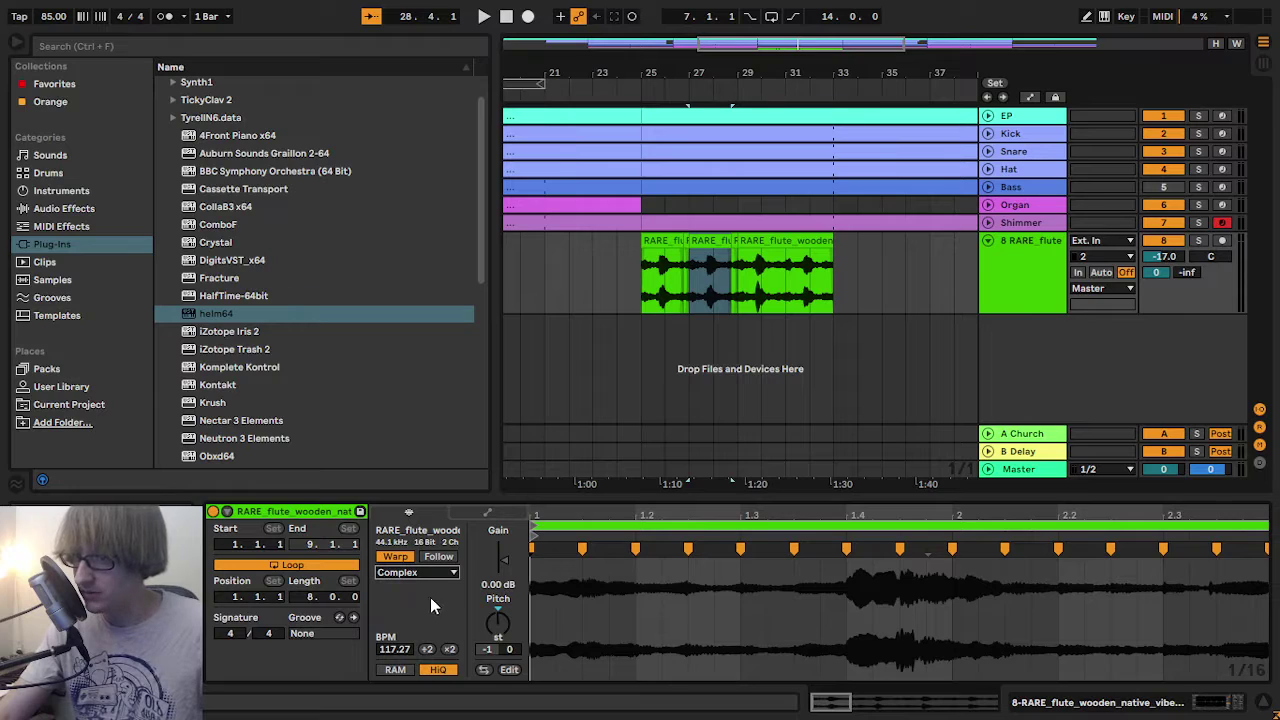
{"action": "key", "text": "space"}
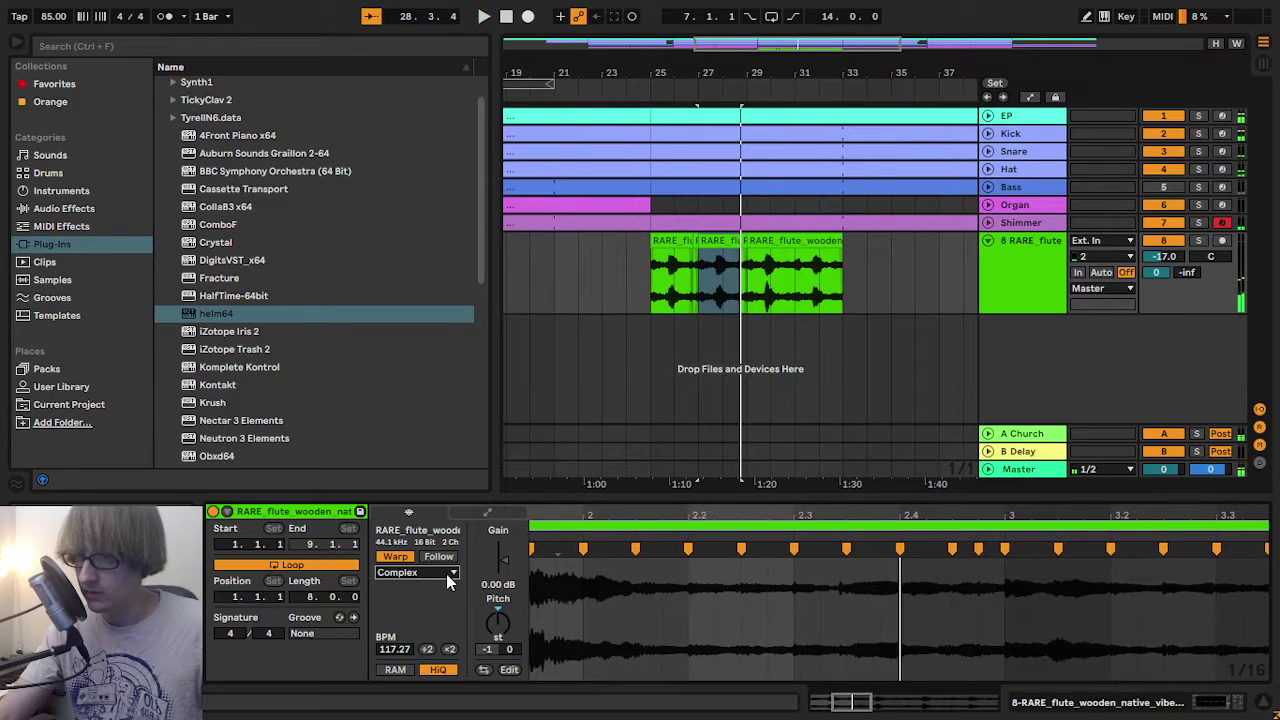
{"action": "left_click", "coordinate": [447, 576]}
{"action": "left_click", "coordinate": [420, 657]}
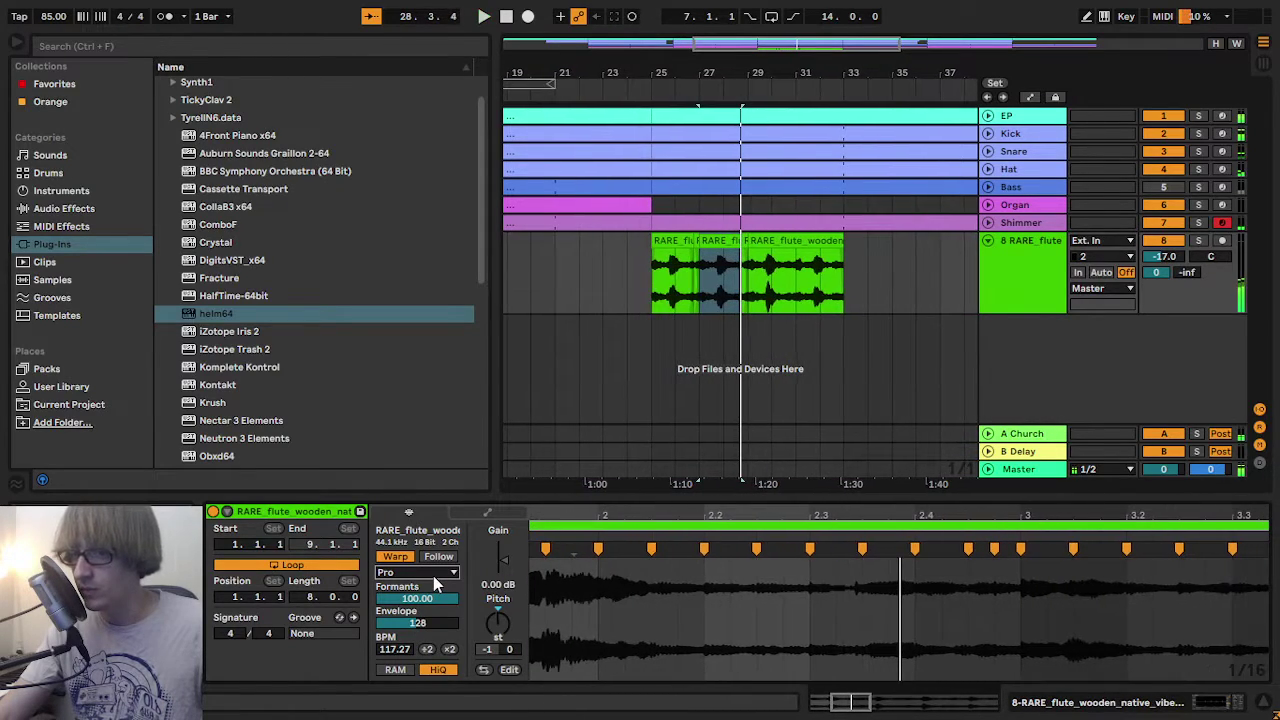
- Try the Beats warp mode on the bar 27 flute clip, listen, and return it to Complex Pro
{"action": "left_click", "coordinate": [434, 578]}
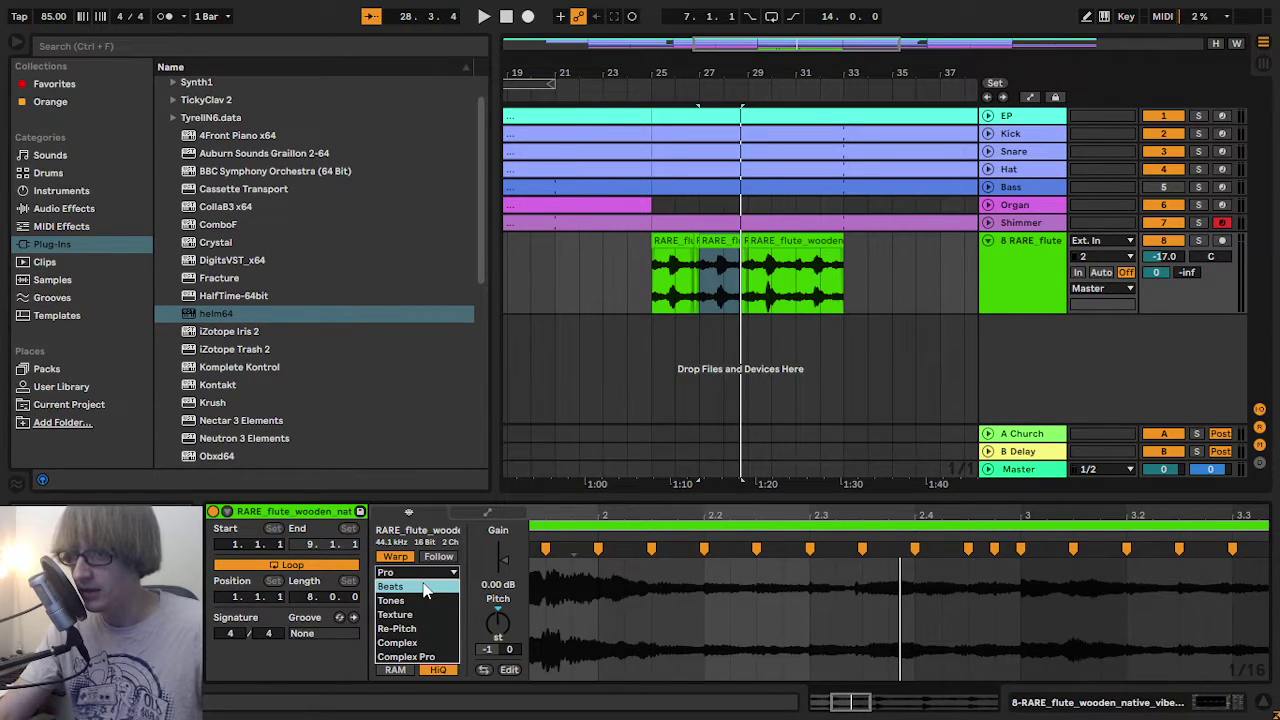
{"action": "left_click", "coordinate": [424, 588]}
{"action": "key", "text": "space"}
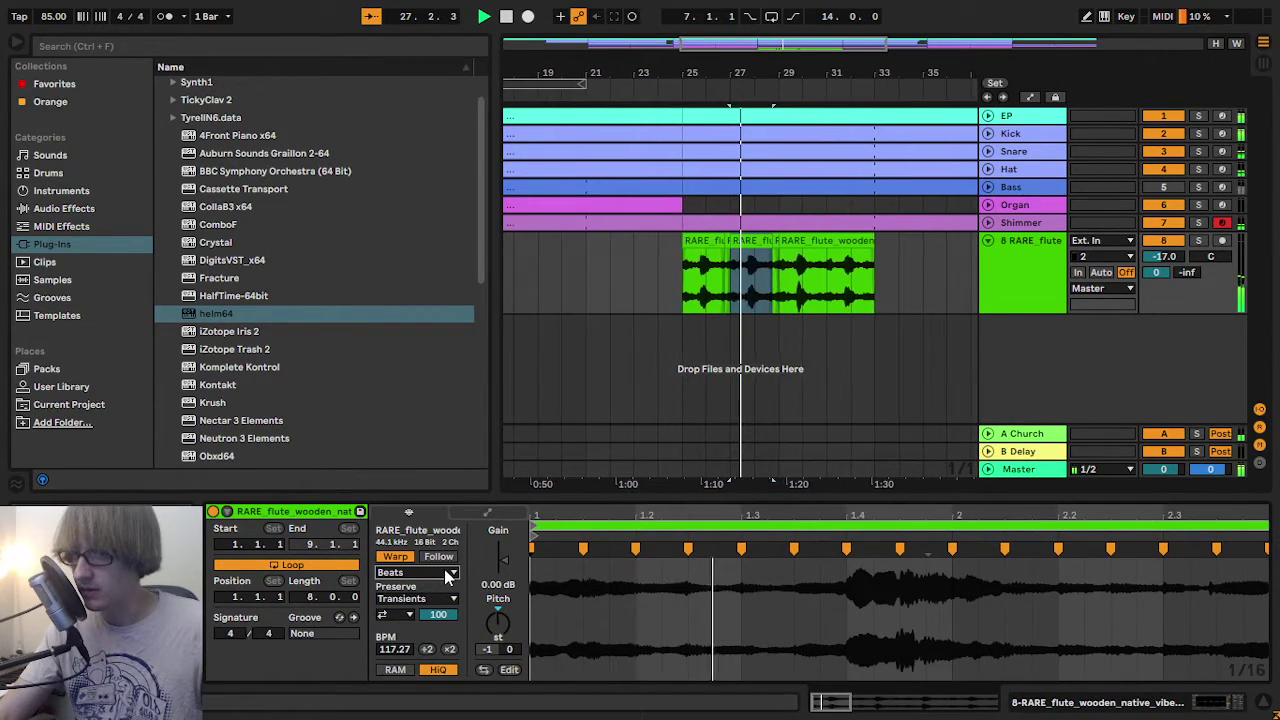
{"action": "left_click", "coordinate": [446, 576]}
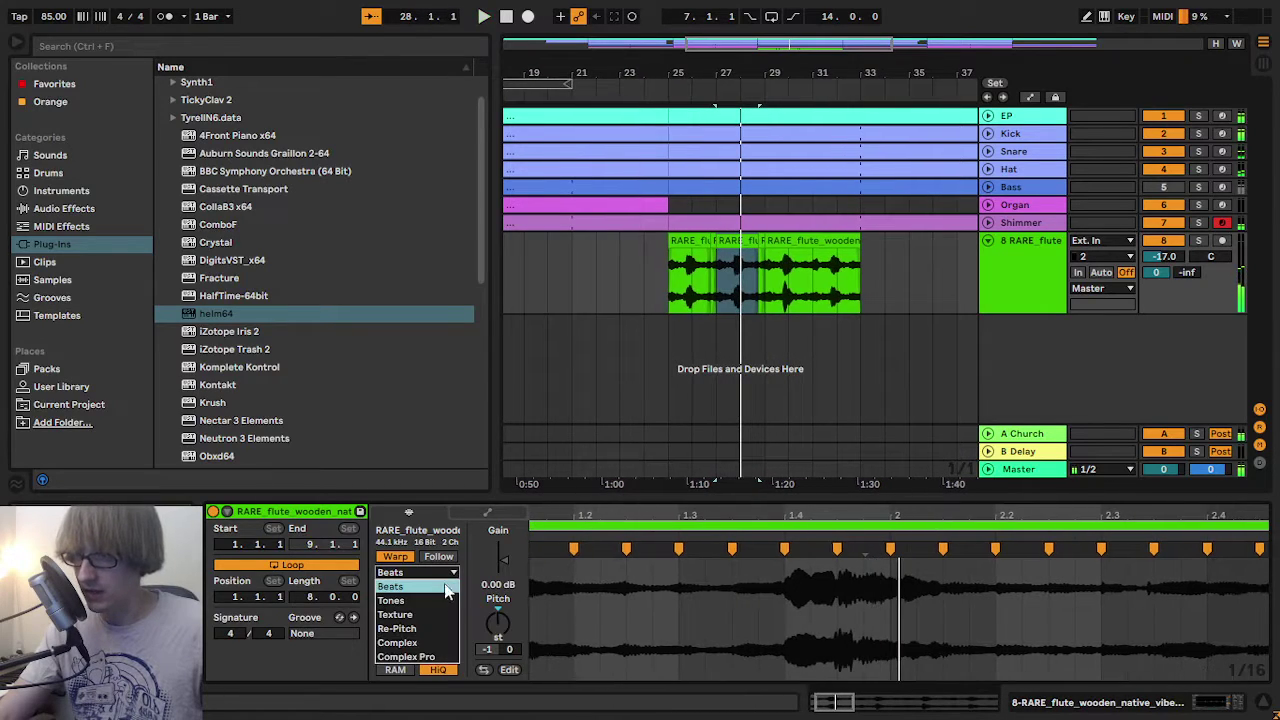
{"action": "left_click", "coordinate": [410, 657]}
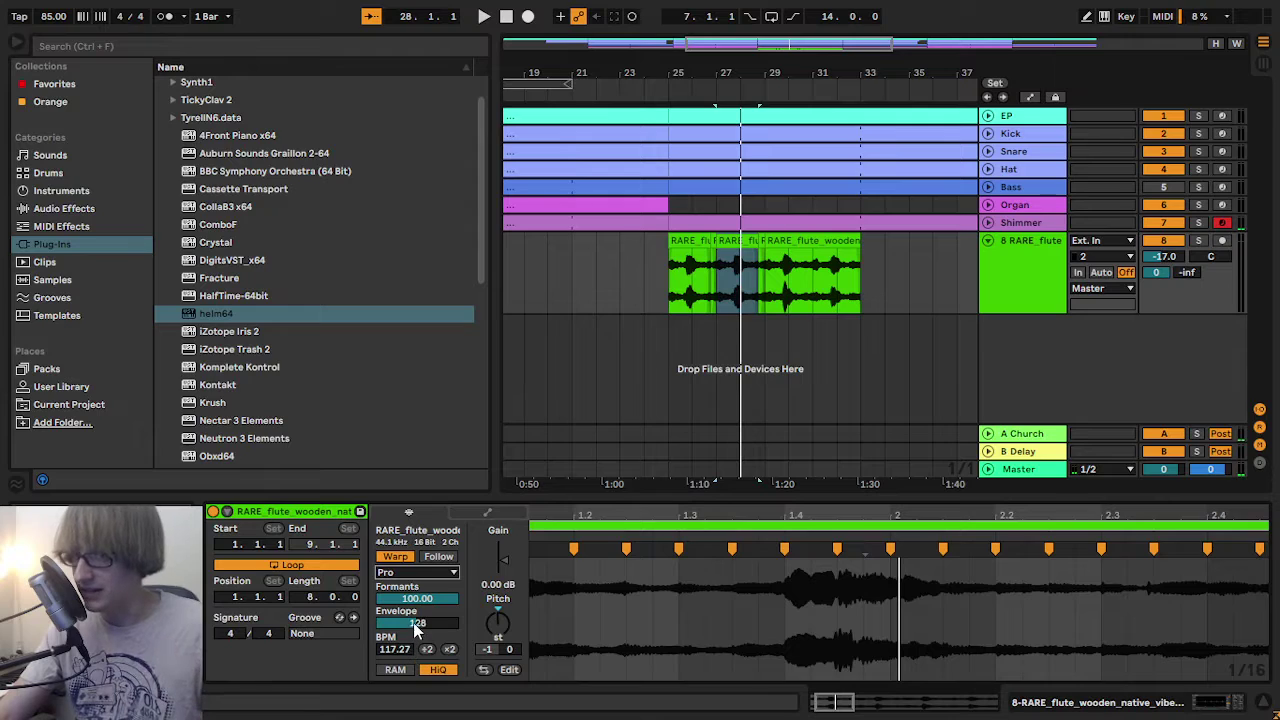
{"action": "key", "text": "space"}
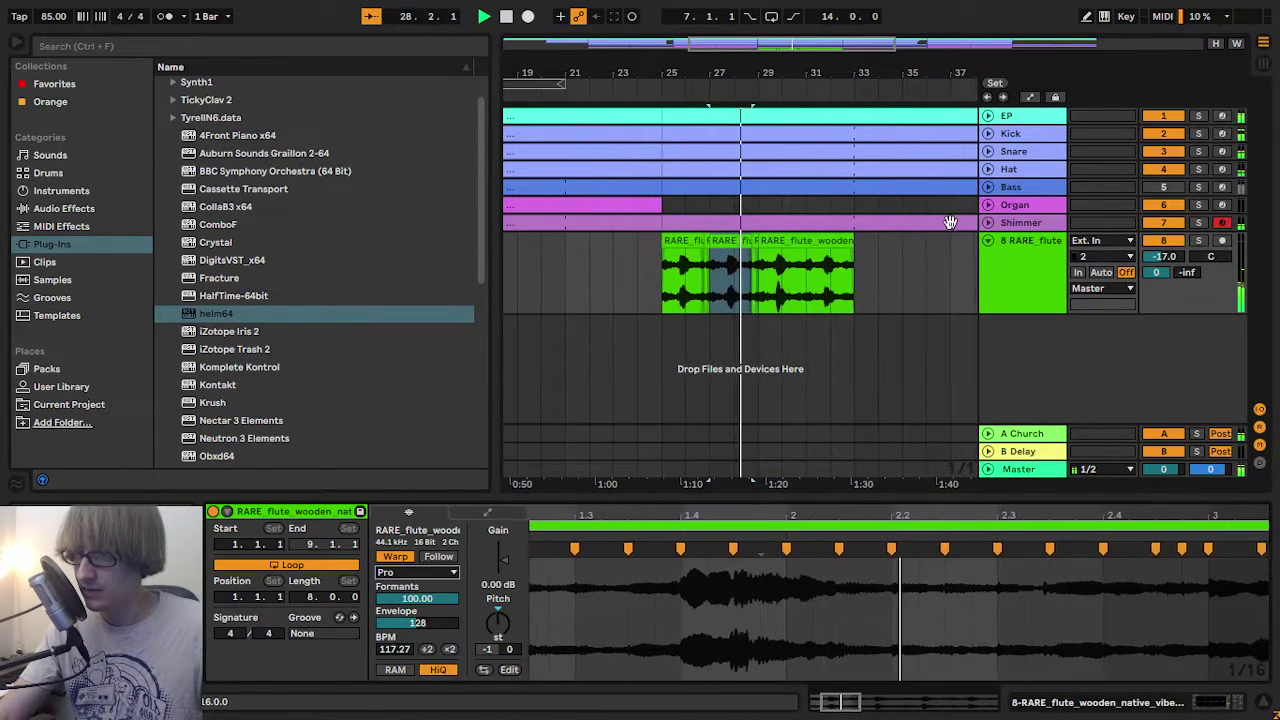
- Listen through the flute part up to bar 31, then replay it from bar 25 to judge the repeats
{"action": "left_click", "coordinate": [865, 262]}
{"action": "left_click", "coordinate": [1030, 255]}
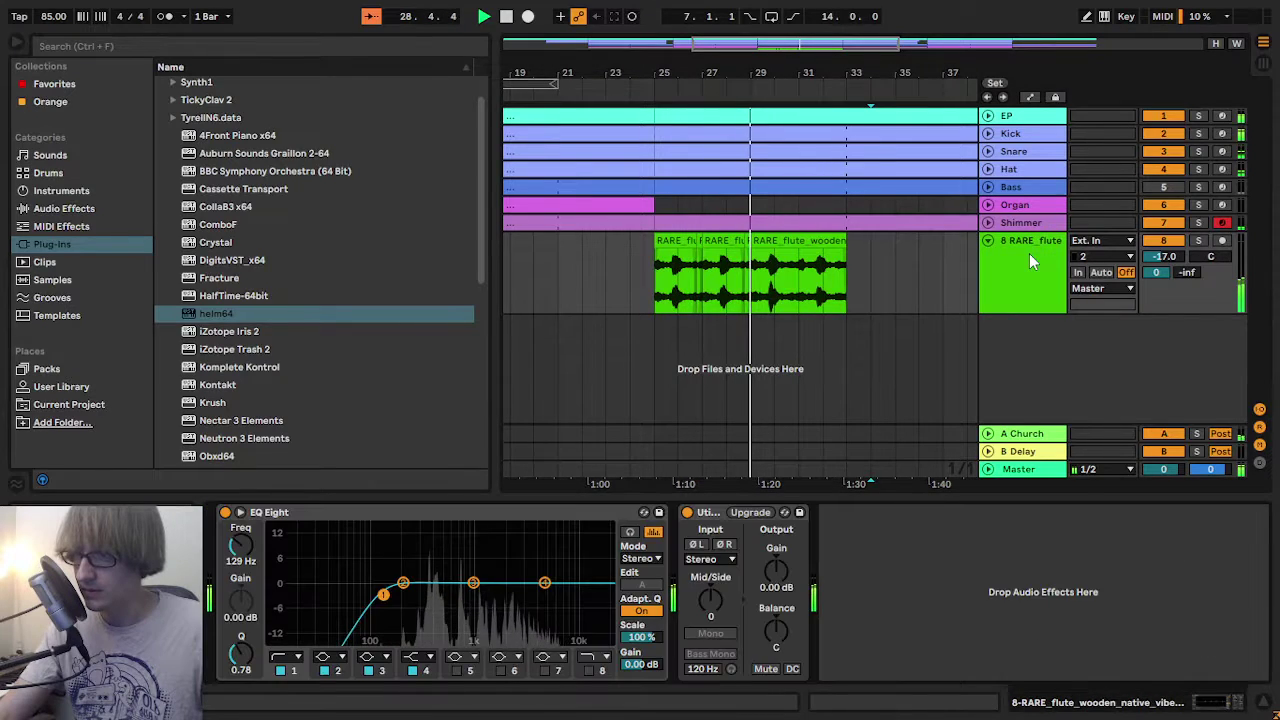
{"action": "left_click", "coordinate": [896, 256]}
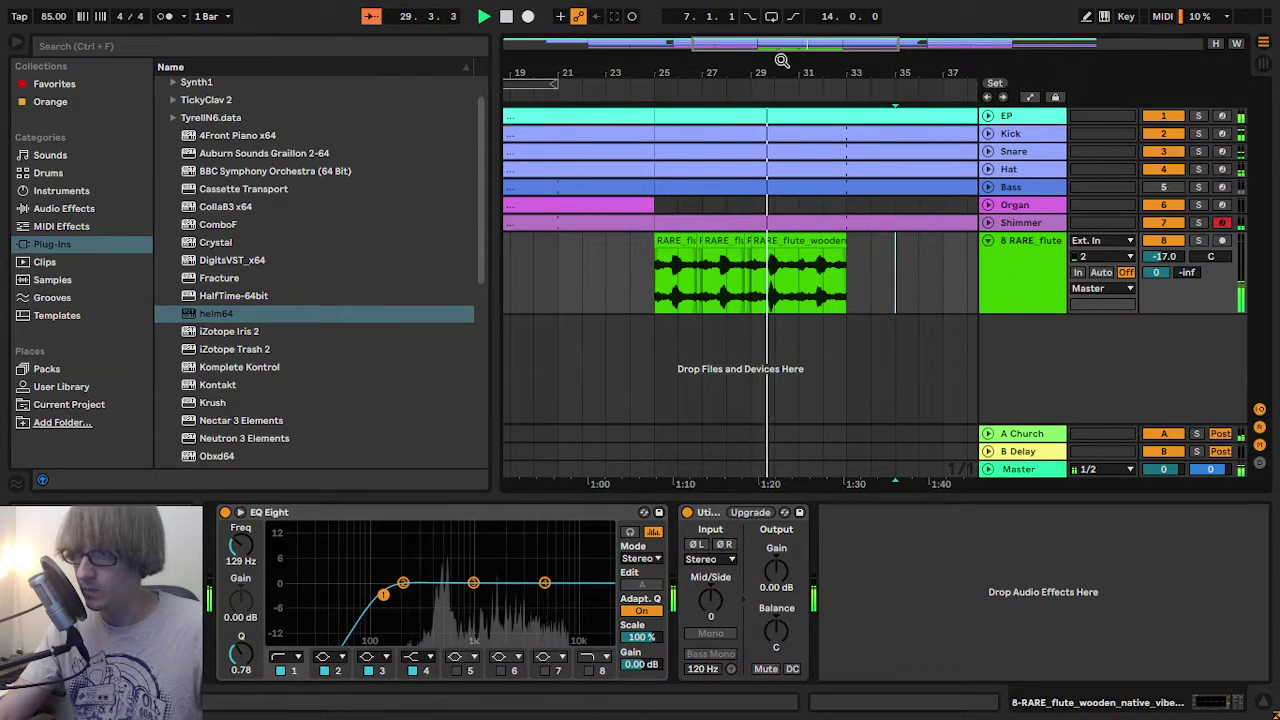
{"action": "left_click_drag", "start_coordinate": [806, 62], "coordinate": [759, 48]}
{"action": "key", "text": "space"}
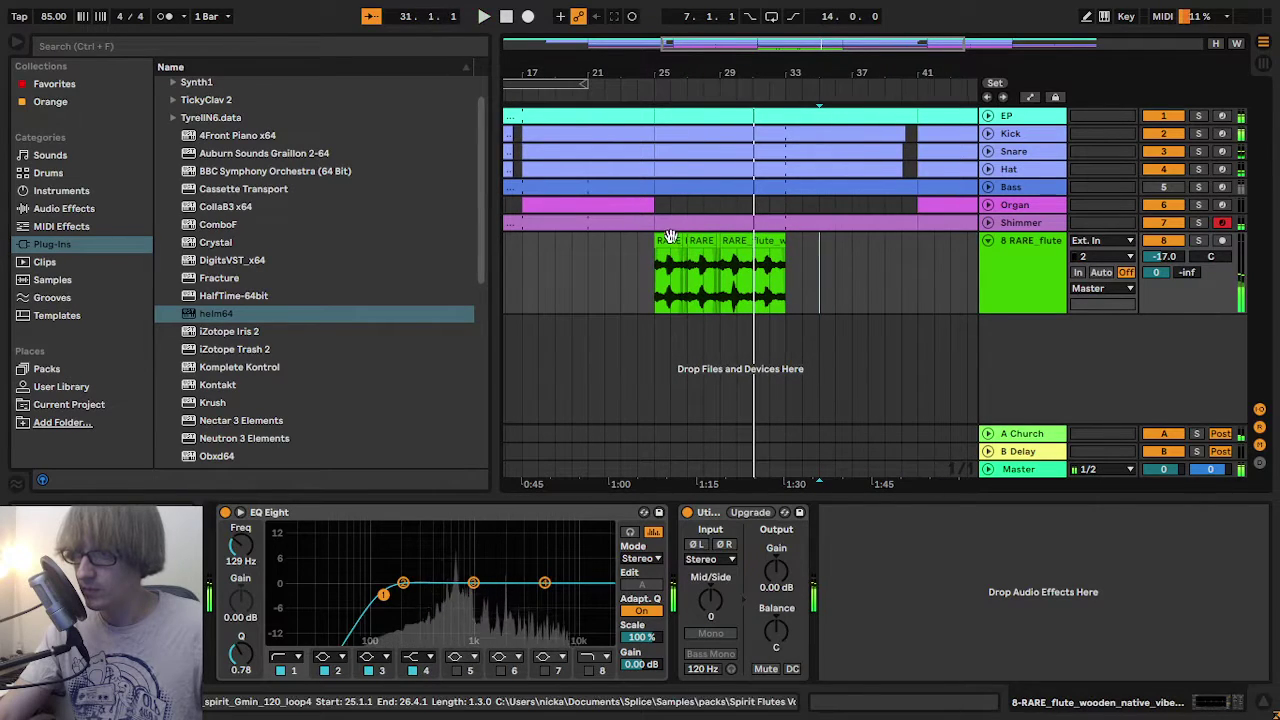
{"action": "left_click", "coordinate": [670, 237]}
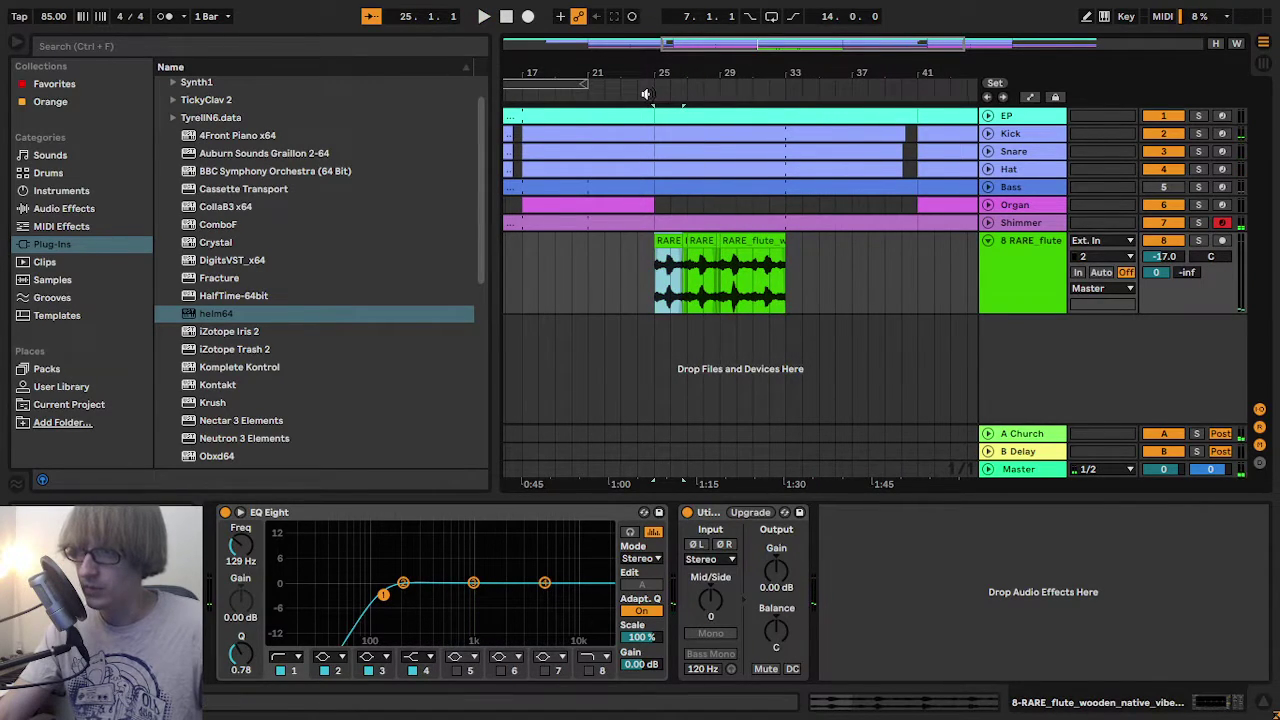
{"action": "key", "text": "space"}
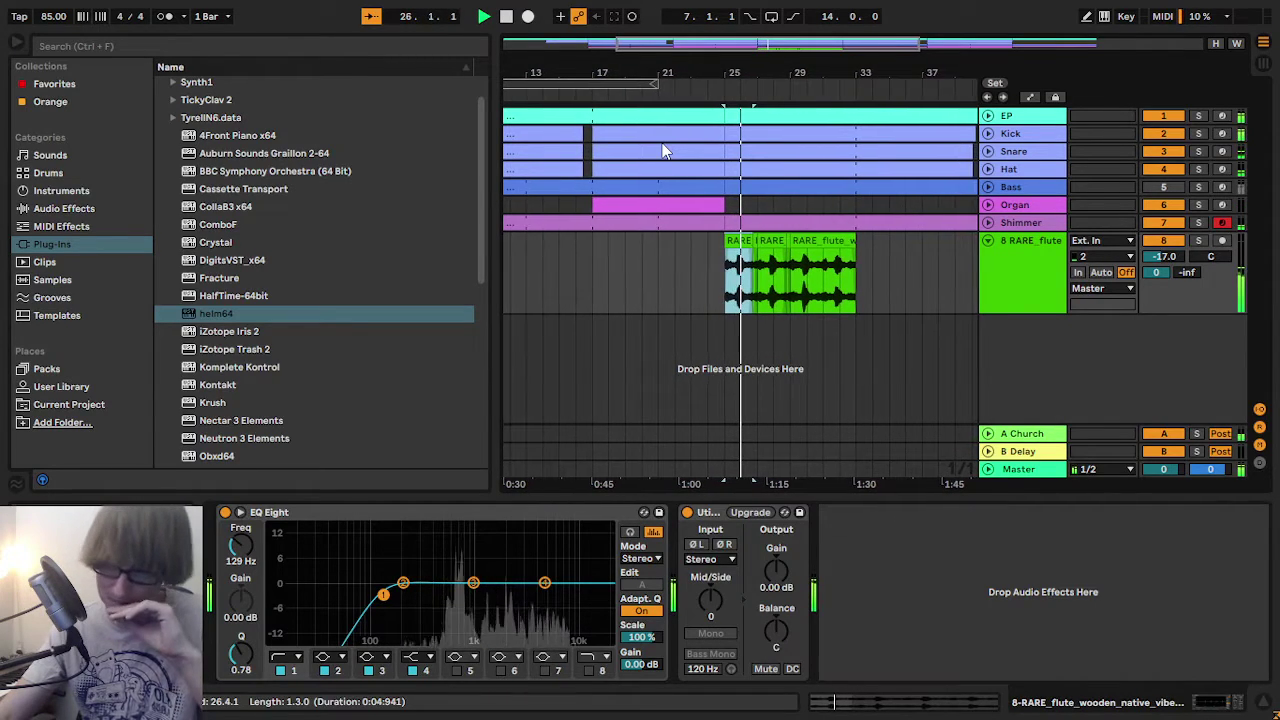
{"action": "left_click_drag", "start_coordinate": [781, 64], "coordinate": [745, 113]}
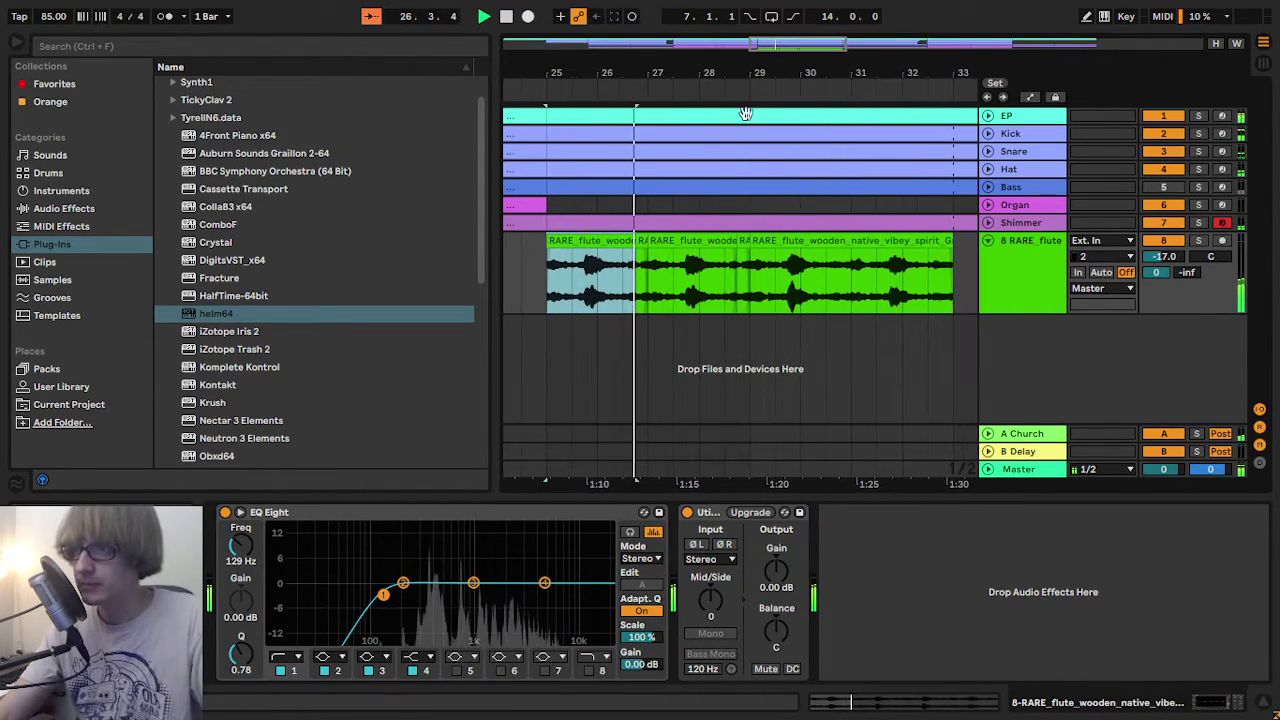
- Delete the long flute clip after bar 29 and duplicate the clips from bars 25 to 29 into its place
{"action": "left_click", "coordinate": [786, 240]}
{"action": "key", "text": "Delete"}
{"action": "left_click", "coordinate": [589, 243]}
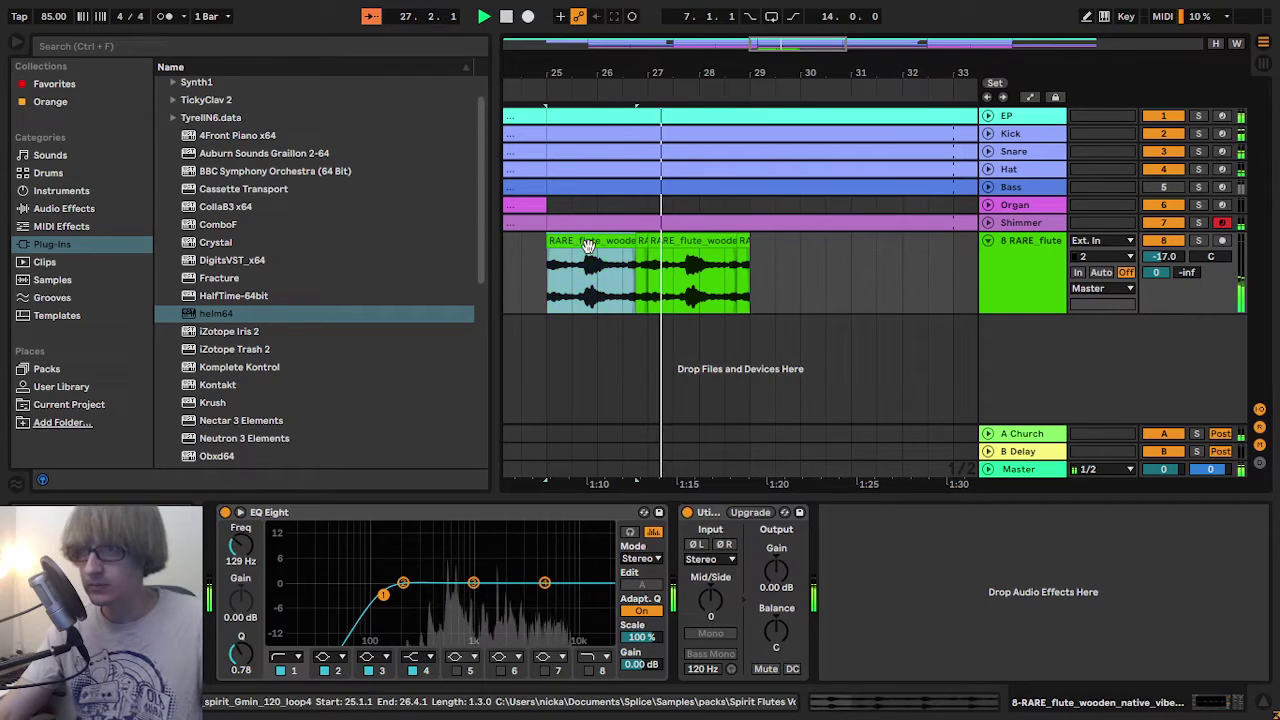
{"action": "left_click", "coordinate": [745, 243], "text": "shift"}
{"action": "key", "text": "ctrl+d"}
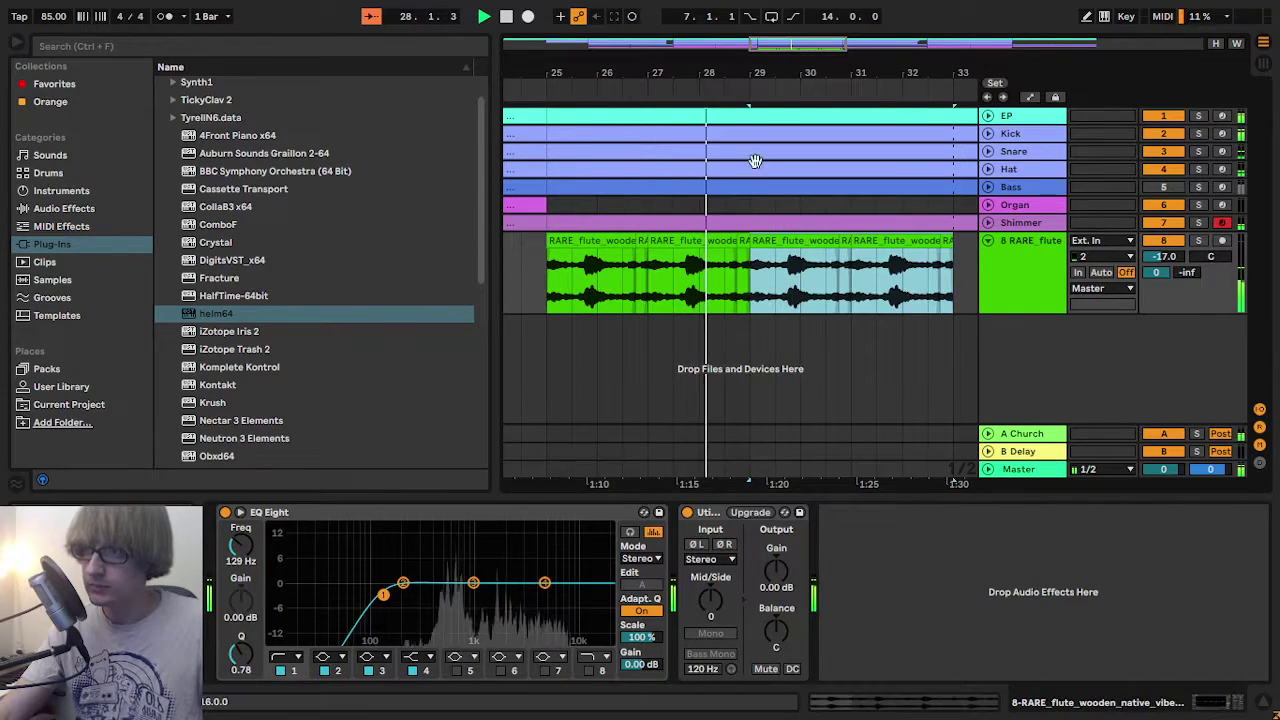
- Transpose the one-beat flute clip at 28.4 to +3 semitones and play the transition into bar 29
{"action": "left_click_drag", "start_coordinate": [752, 72], "coordinate": [797, 122]}
{"action": "key", "text": "space"}
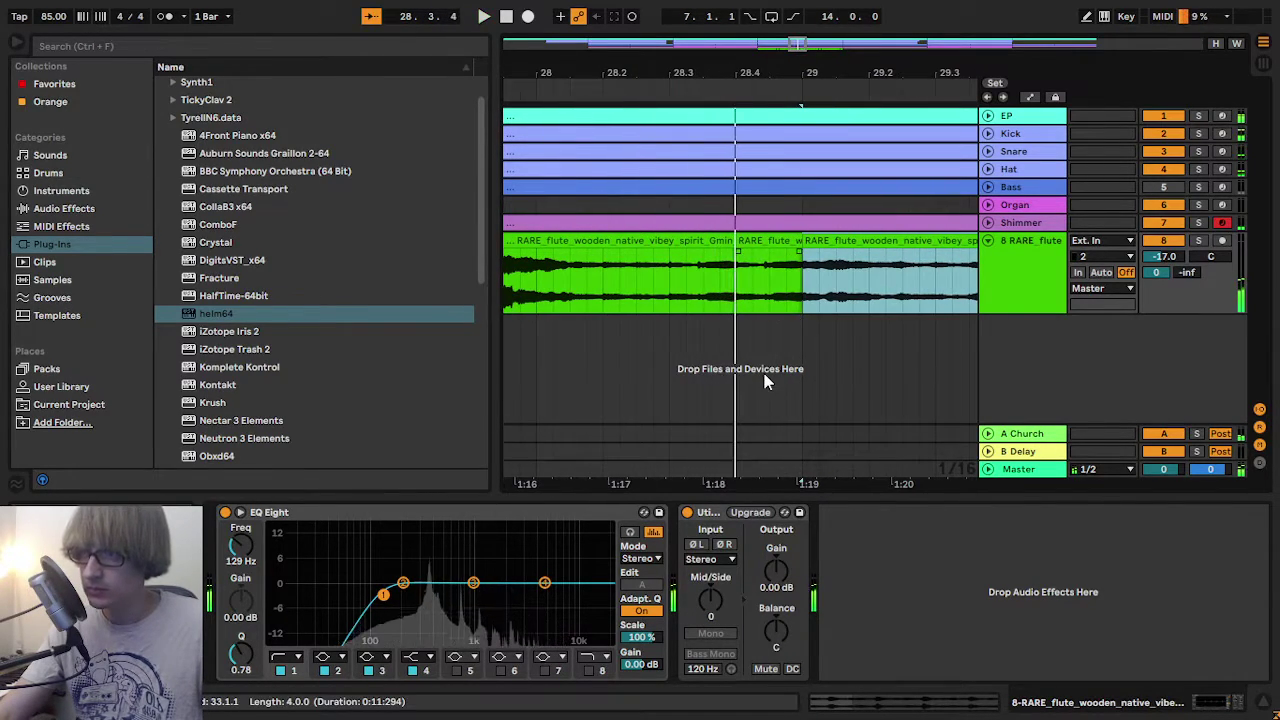
{"action": "left_click", "coordinate": [766, 376]}
{"action": "double_click", "coordinate": [766, 240]}
{"action": "key", "text": "space"}
{"action": "key", "text": "space"}
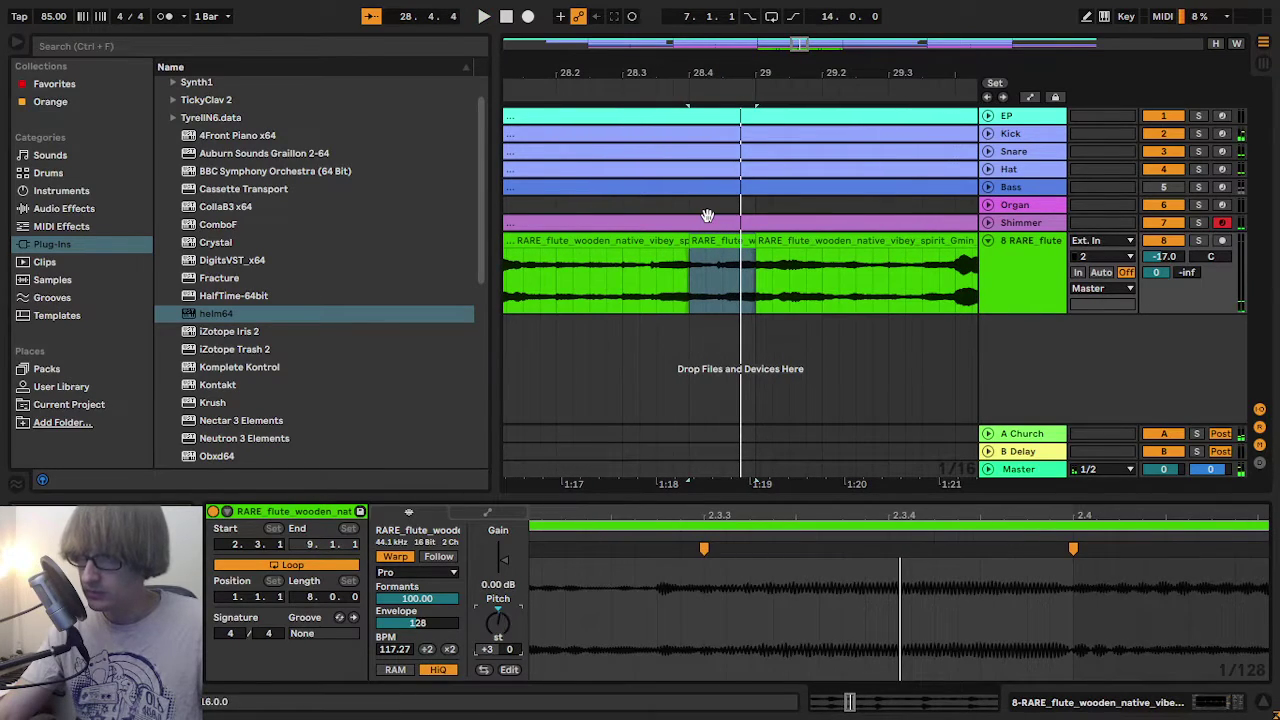
{"action": "key", "text": "space"}
{"action": "key", "text": "space"}
- Split the one-beat flute clip at 28.4.3 and set its second half's pitch to +2 semitones
{"action": "left_click_drag", "start_coordinate": [760, 76], "coordinate": [693, 232]}
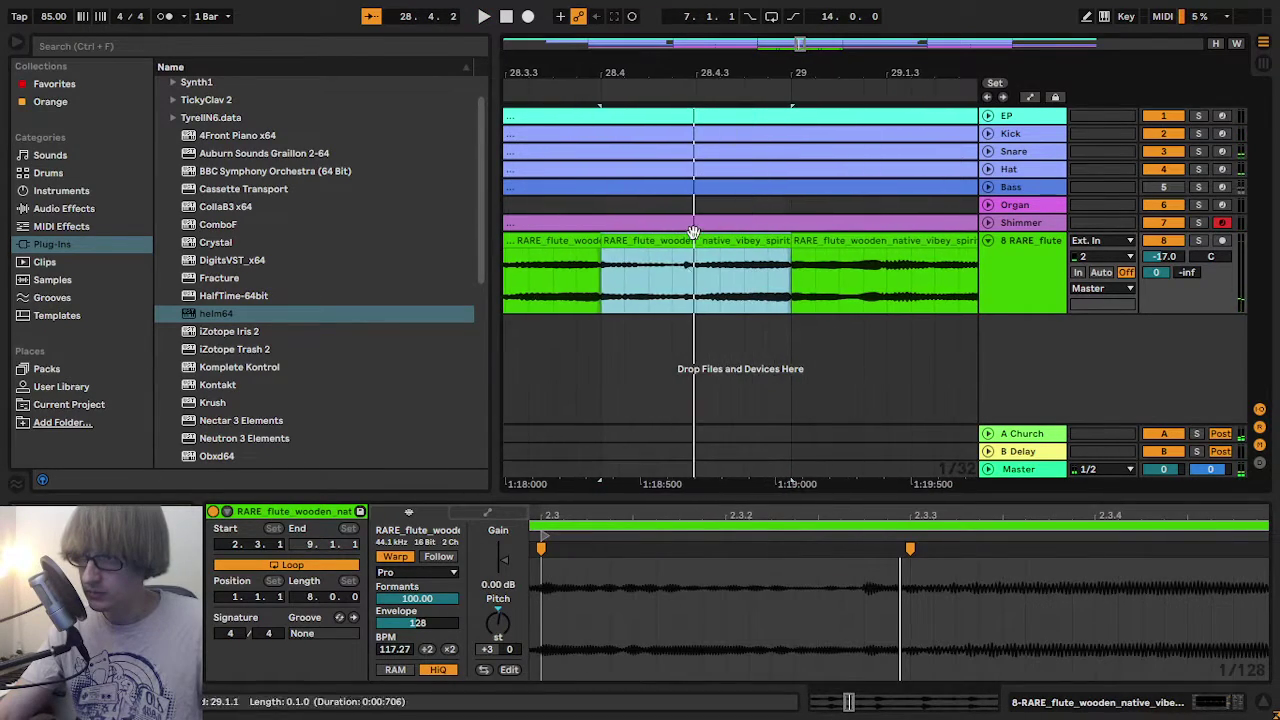
{"action": "left_click", "coordinate": [697, 296]}
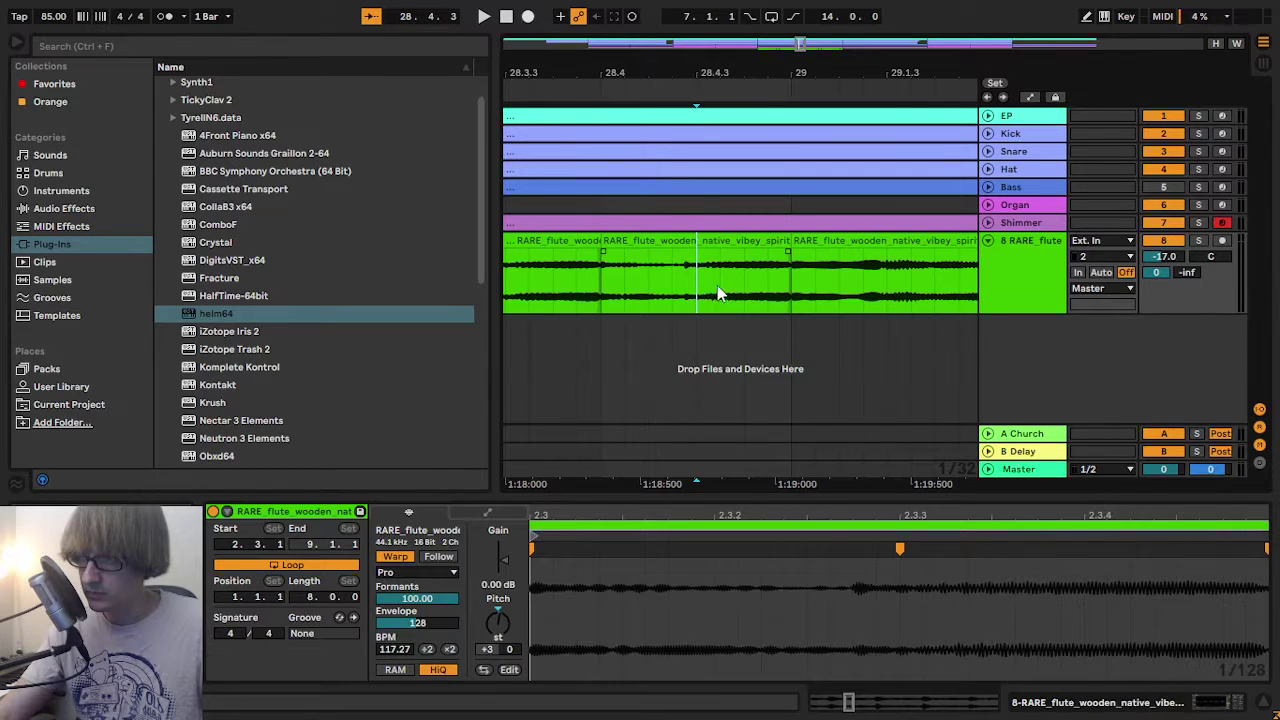
{"action": "key", "text": "ctrl+e"}
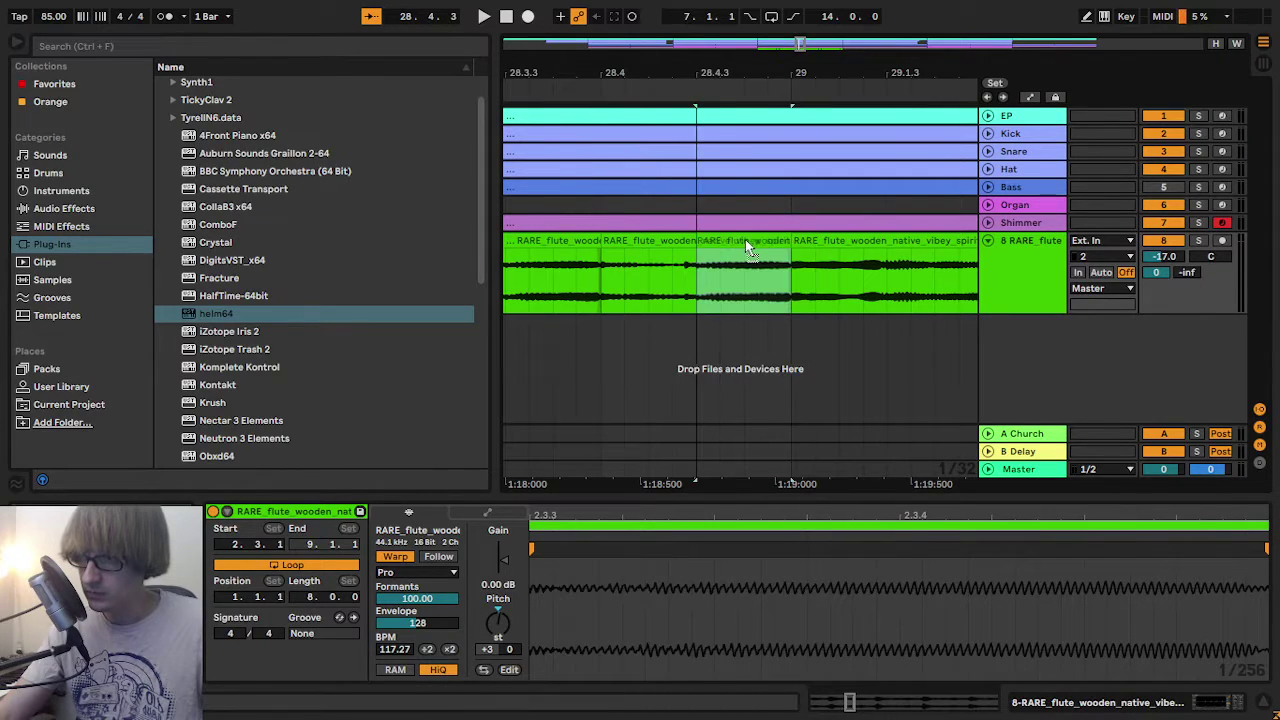
{"action": "key", "text": "space"}
{"action": "left_click_drag", "start_coordinate": [497, 621], "coordinate": [505, 630]}
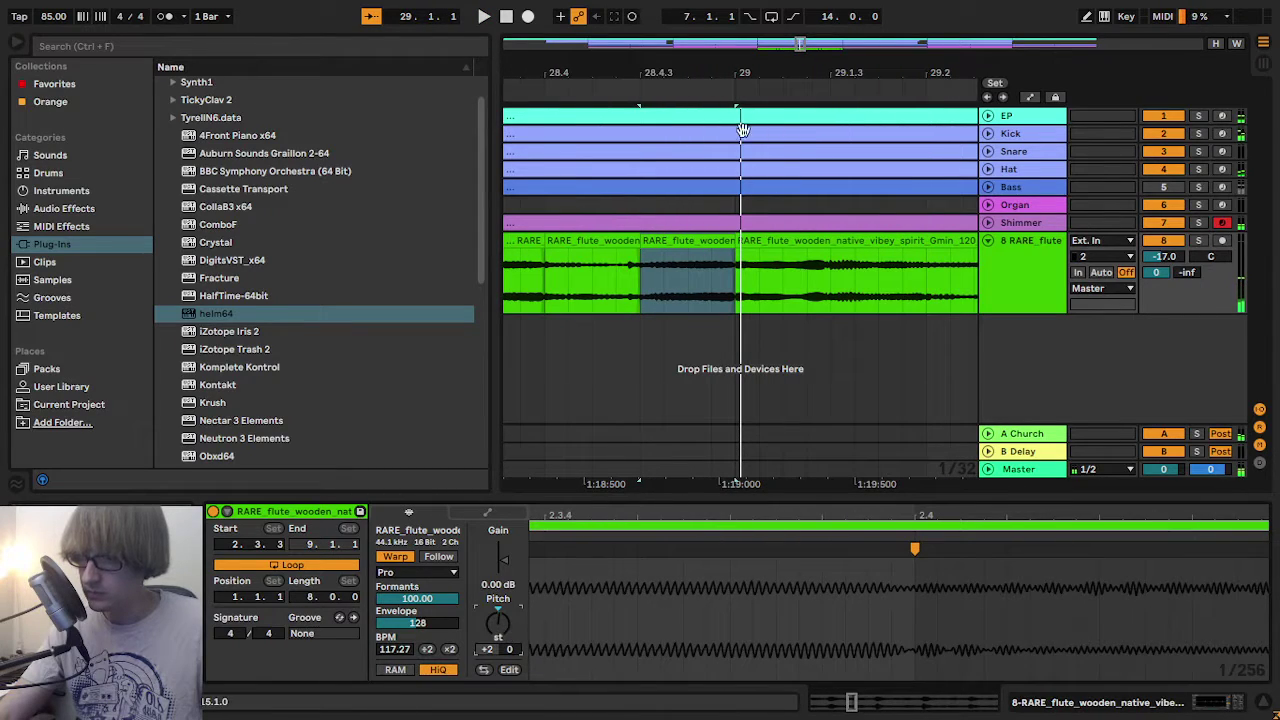
- Play the flute part from bar 25 and check the transition at 28.4 into bar 29
{"action": "left_click_drag", "start_coordinate": [740, 73], "coordinate": [807, 97]}
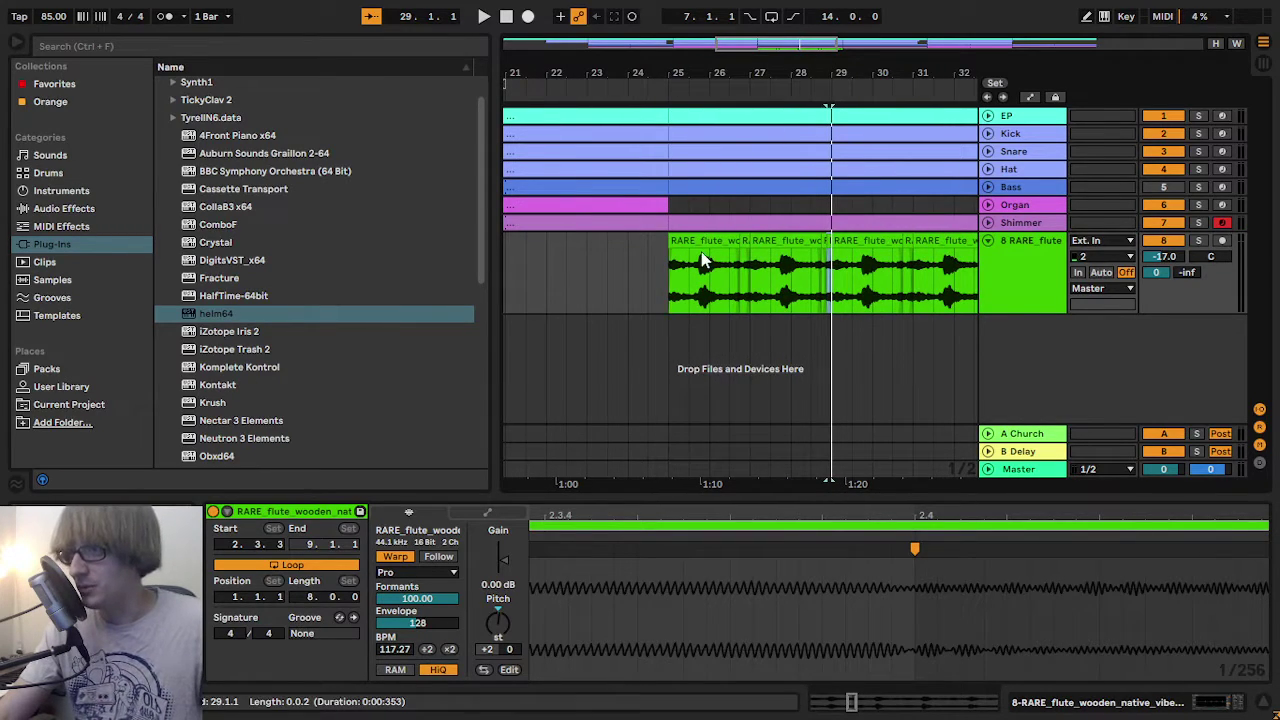
{"action": "left_click_drag", "start_coordinate": [672, 260], "coordinate": [740, 262]}
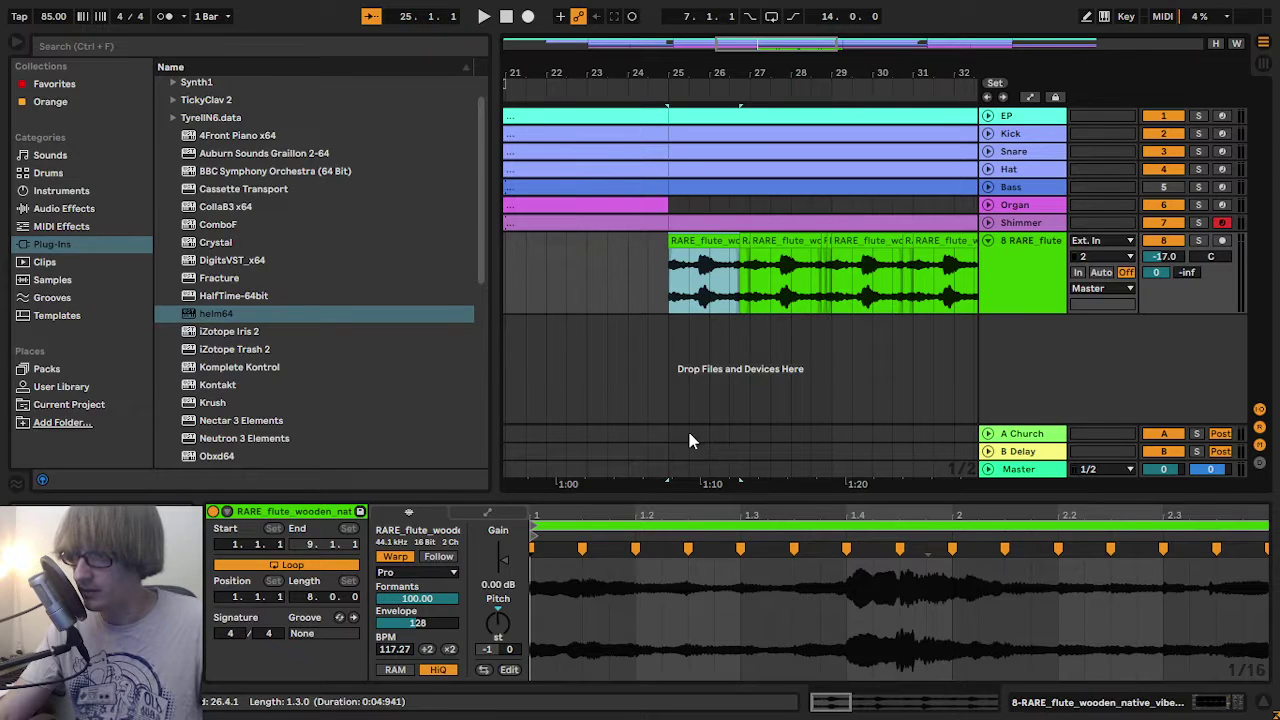
{"action": "key", "text": "space"}
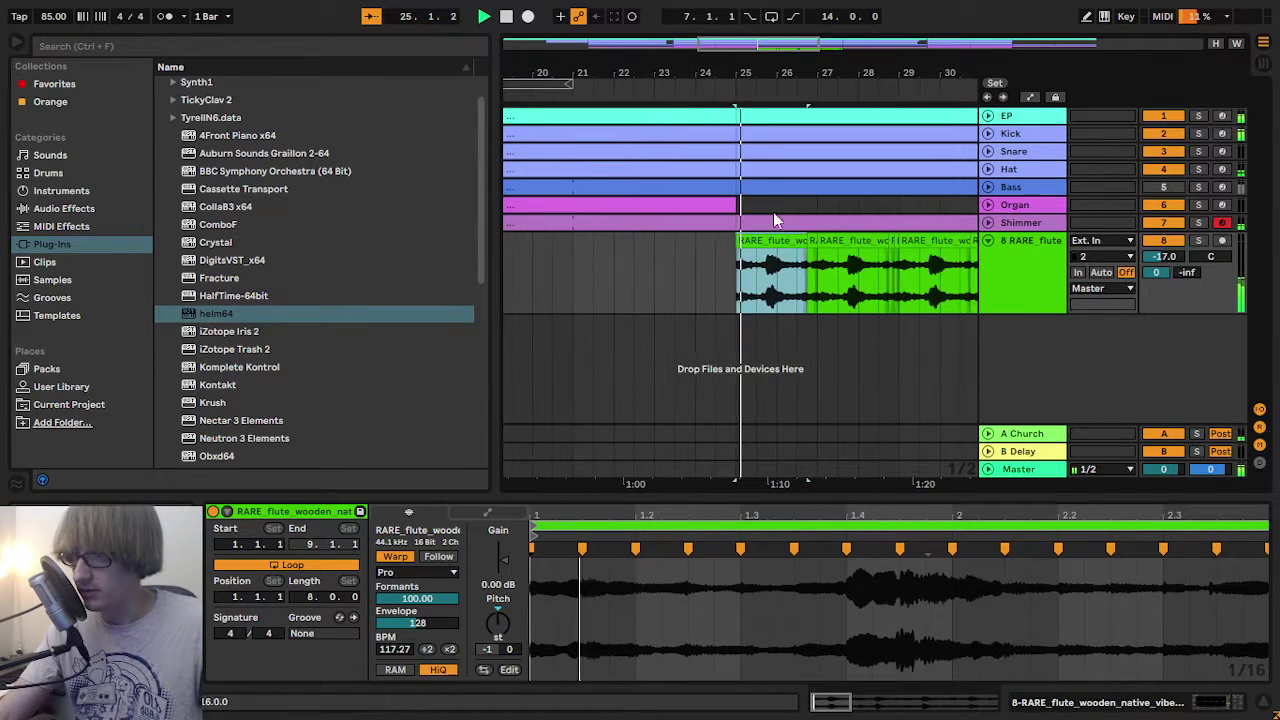
{"action": "mouse_move", "coordinate": [832, 84]}
{"action": "left_mouse_down"}
{"action": "mouse_move", "coordinate": [800, 118]}
{"action": "mouse_move", "coordinate": [646, 150]}
{"action": "mouse_move", "coordinate": [715, 147]}
{"action": "mouse_move", "coordinate": [686, 71]}
{"action": "left_mouse_up"}
{"action": "mouse_move", "coordinate": [804, 71]}
{"action": "left_mouse_down"}
{"action": "mouse_move", "coordinate": [797, 92]}
{"action": "mouse_move", "coordinate": [796, 68]}
{"action": "left_mouse_up"}
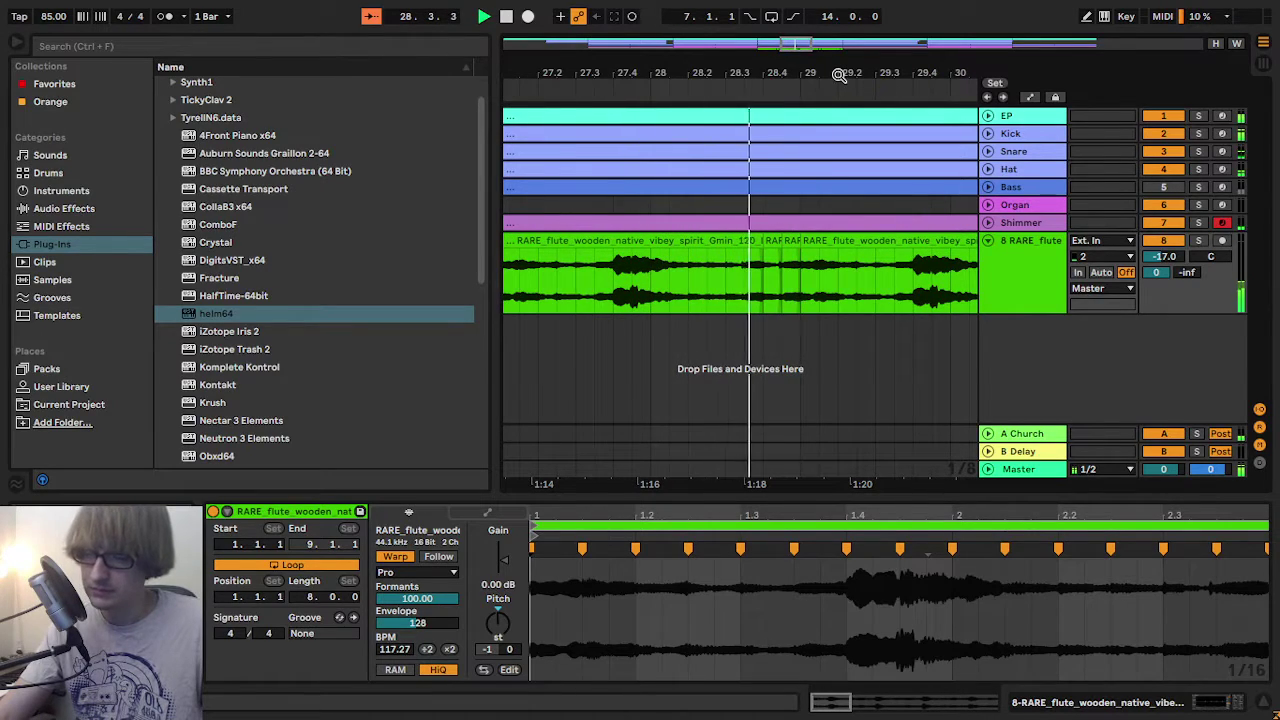
{"action": "left_click", "coordinate": [757, 91]}
{"action": "key", "text": "space"}
{"action": "left_click_drag", "start_coordinate": [766, 66], "coordinate": [707, 183]}
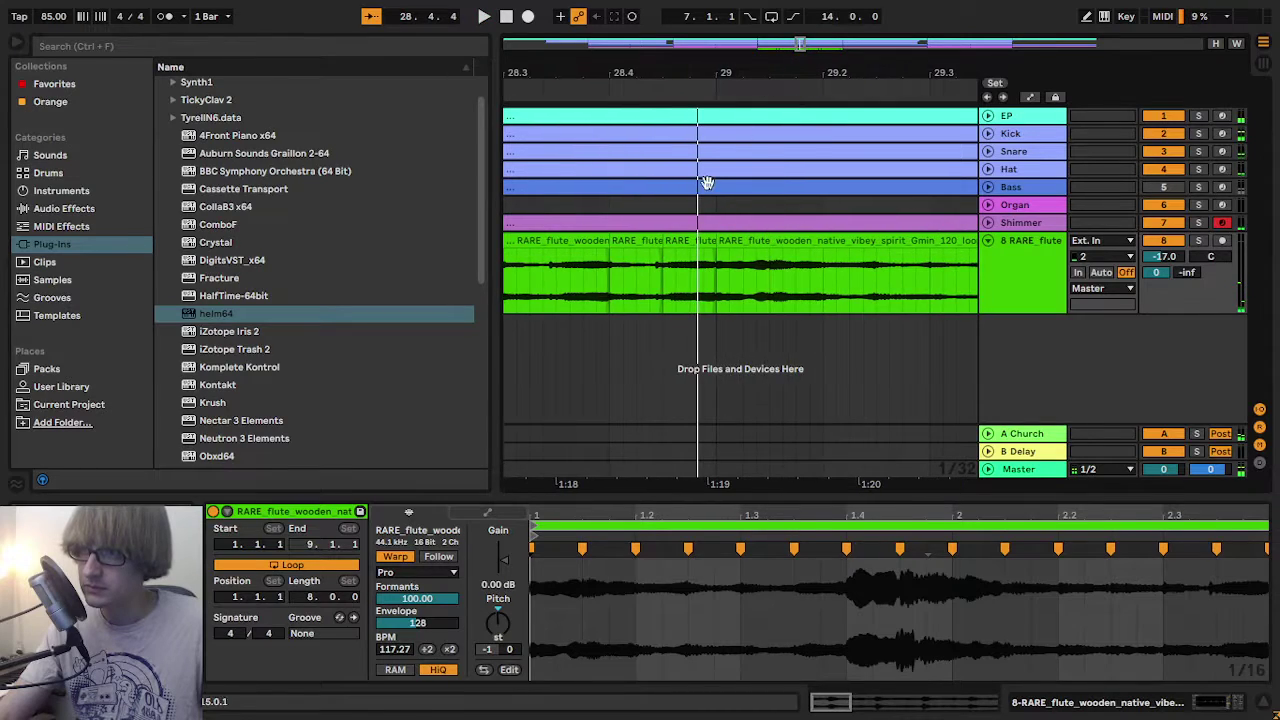
- Transpose the half-beat flute clip at 28.4.3 to +9 semitones, auditioning it against the clip before it
{"action": "left_click", "coordinate": [650, 256]}
{"action": "left_click", "coordinate": [643, 241]}
{"action": "key", "text": "space"}
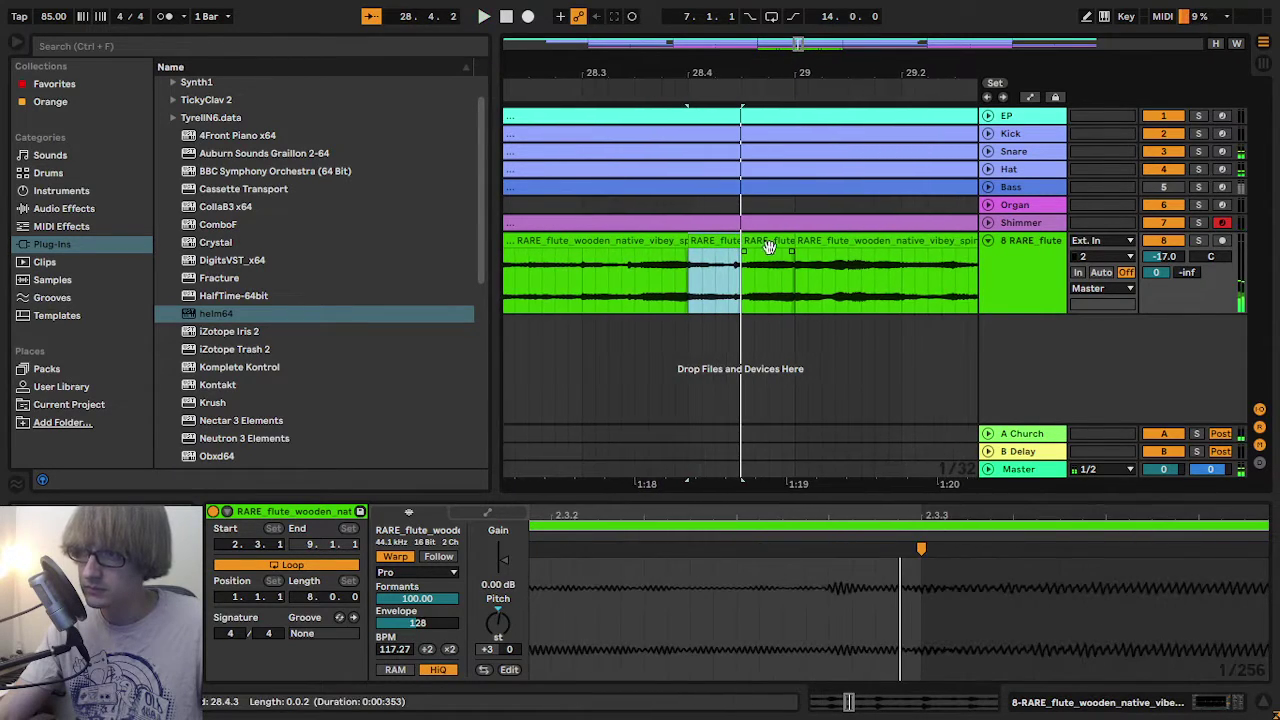
{"action": "left_click", "coordinate": [768, 247]}
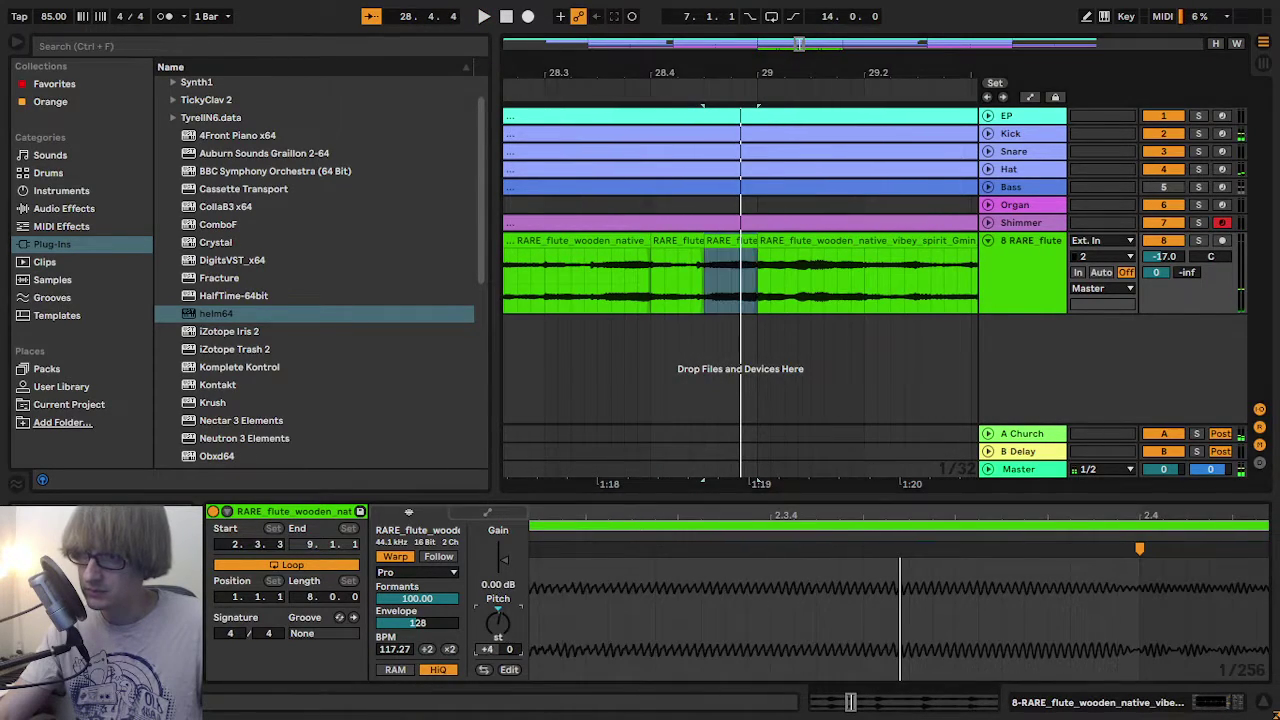
{"action": "key", "text": "space"}
{"action": "key", "text": "space"}
{"action": "key", "text": "Up"}
{"action": "key", "text": "Up"}
{"action": "key", "text": "space"}
{"action": "key", "text": "space"}
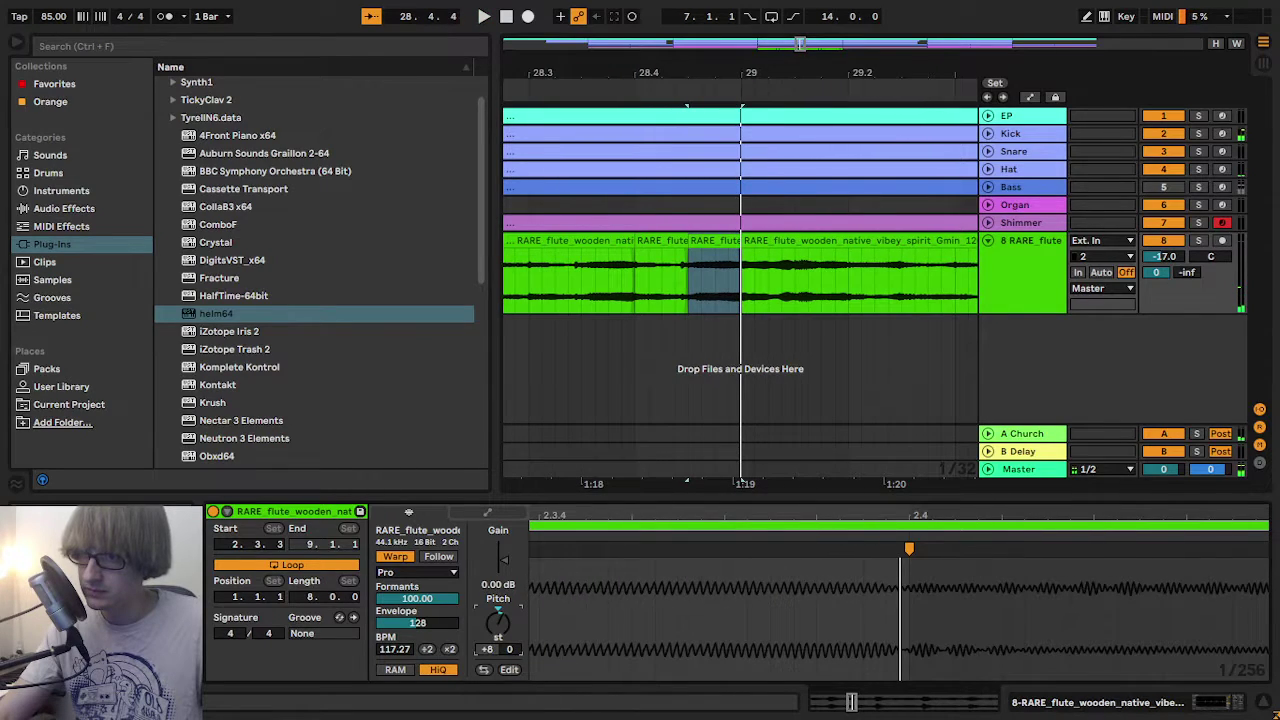
{"action": "key", "text": "Up"}
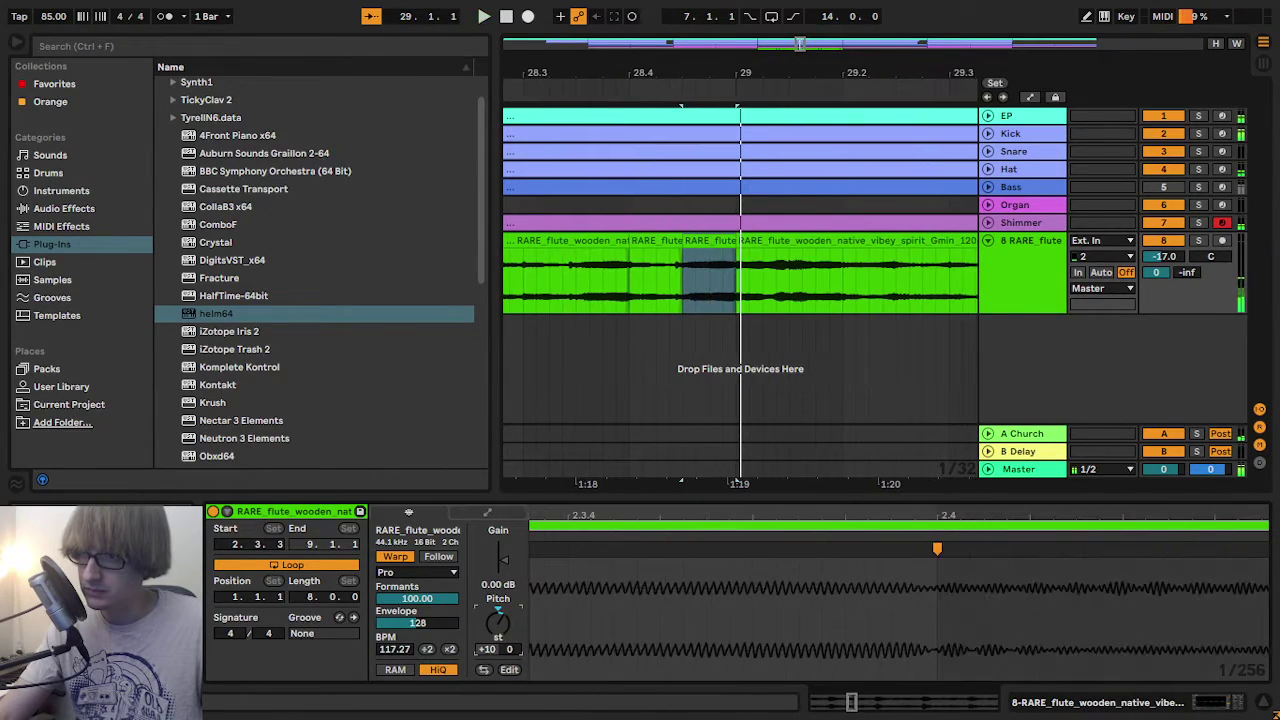
{"action": "key", "text": "space"}
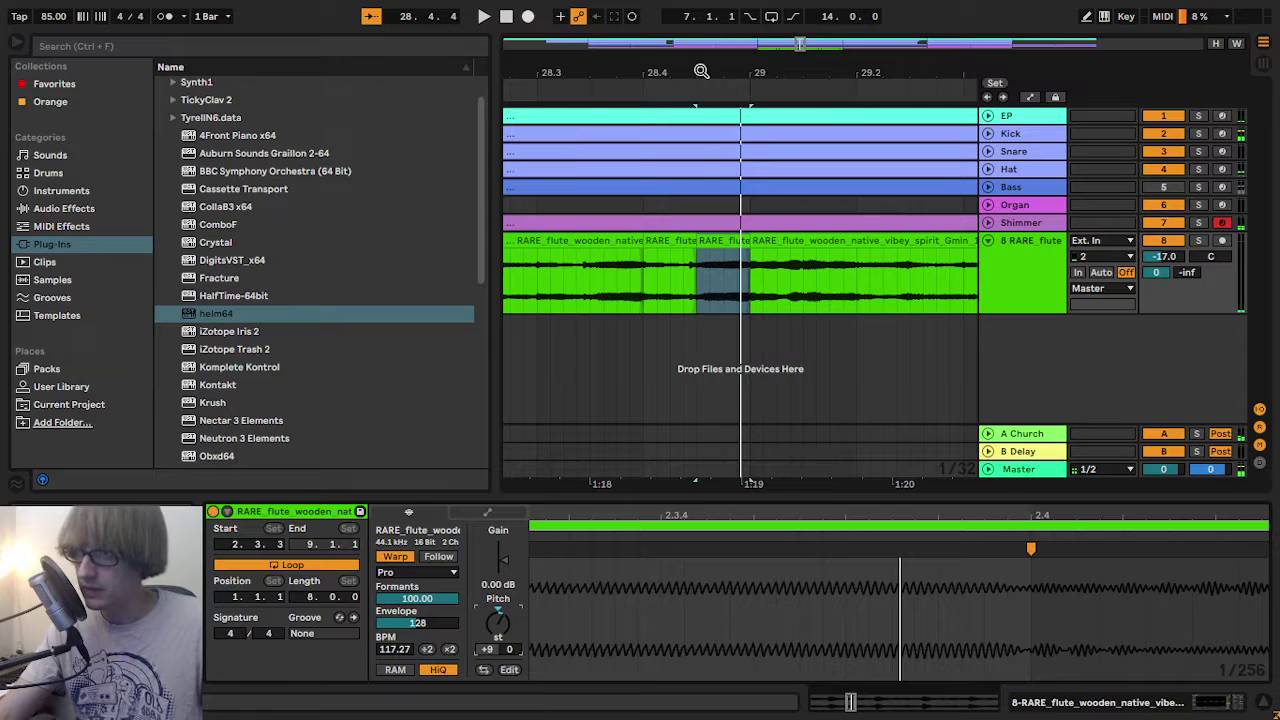
- Replay the flute part from the clip at bar 25
{"action": "left_click_drag", "start_coordinate": [701, 71], "coordinate": [740, 86]}
{"action": "left_click", "coordinate": [527, 243]}
{"action": "key", "text": "space"}
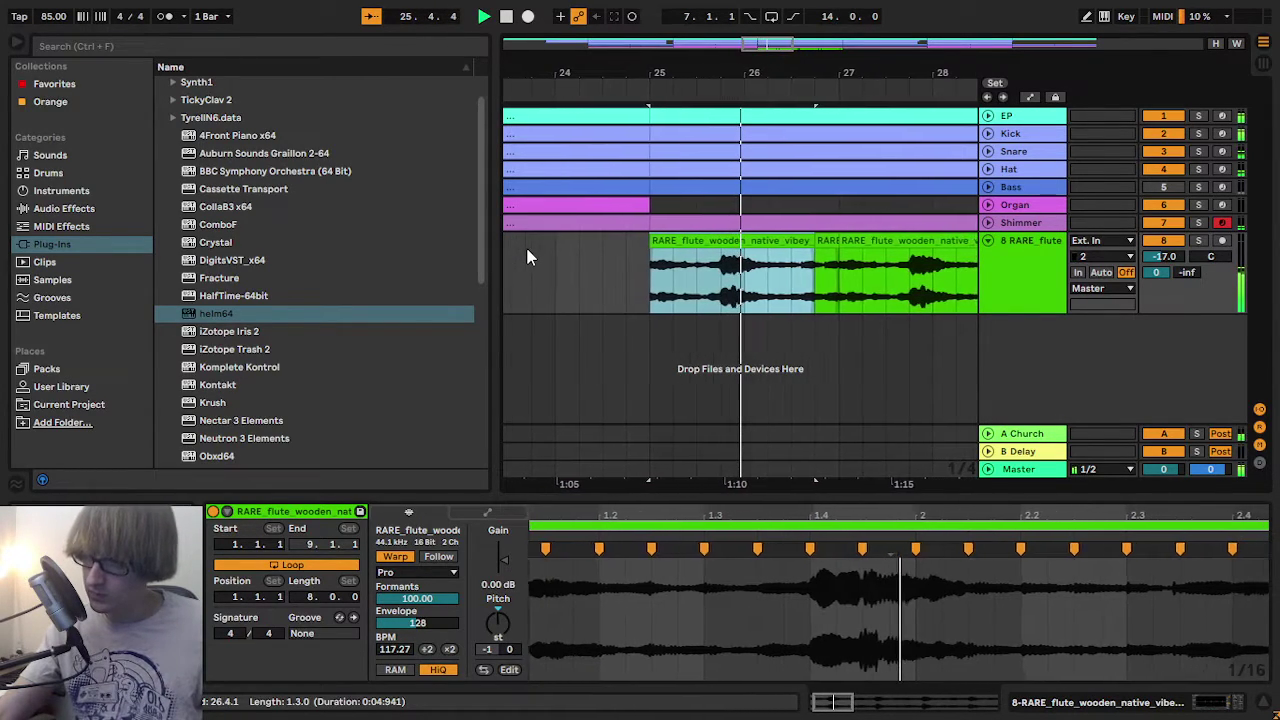
- Rename the flute sample's track as Flute
{"action": "right_click", "coordinate": [1022, 263]}
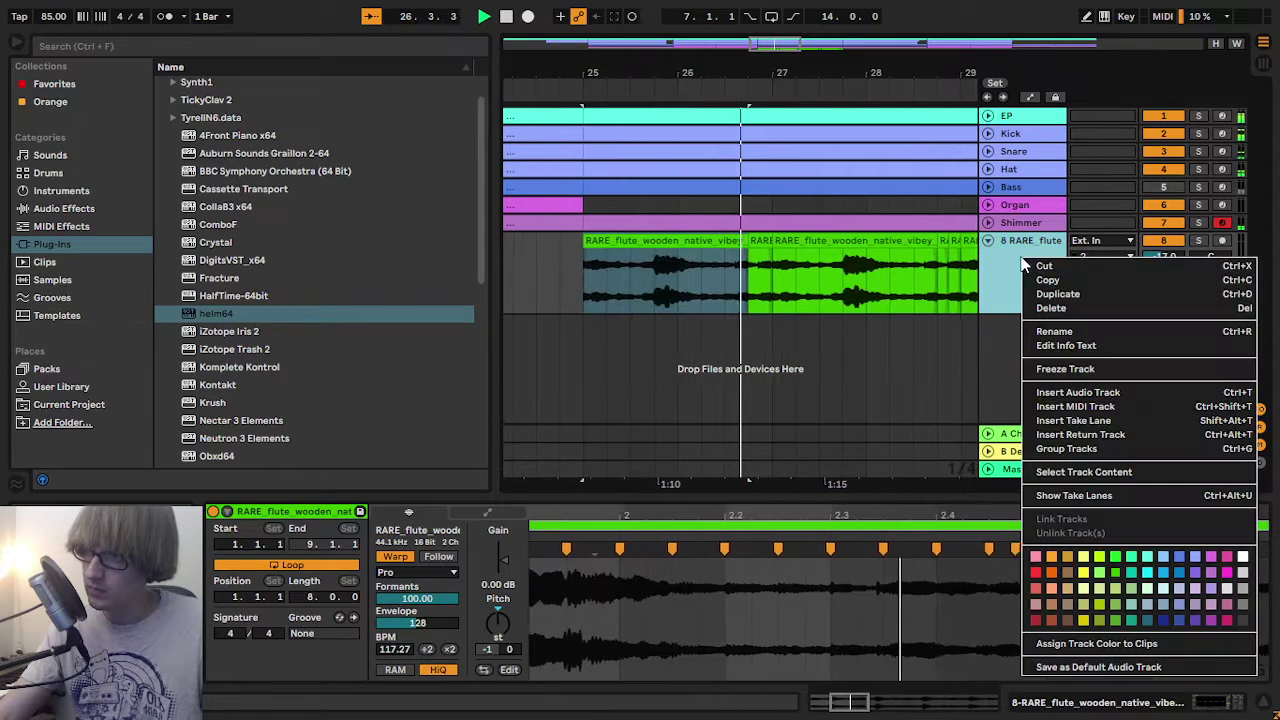
{"action": "left_click", "coordinate": [1054, 331]}
{"action": "type", "text": "Flute"}
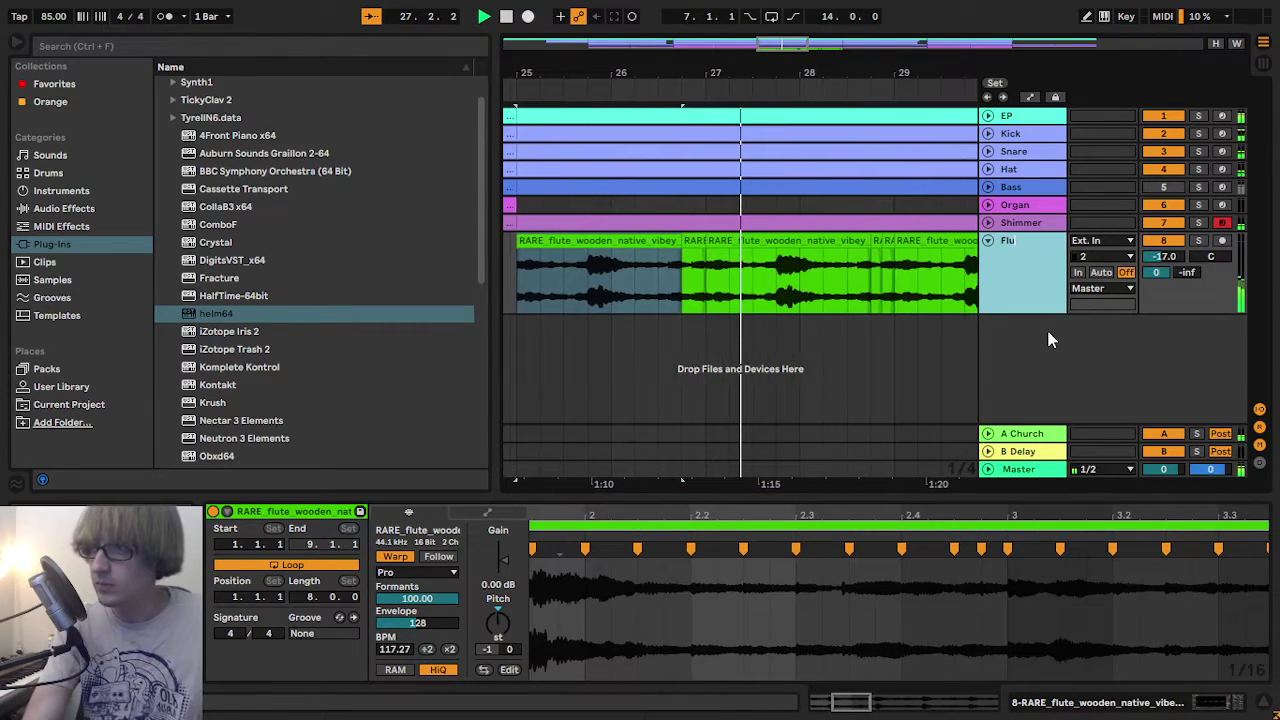
{"action": "left_click", "coordinate": [1032, 206]}
{"action": "left_click", "coordinate": [1018, 257]}
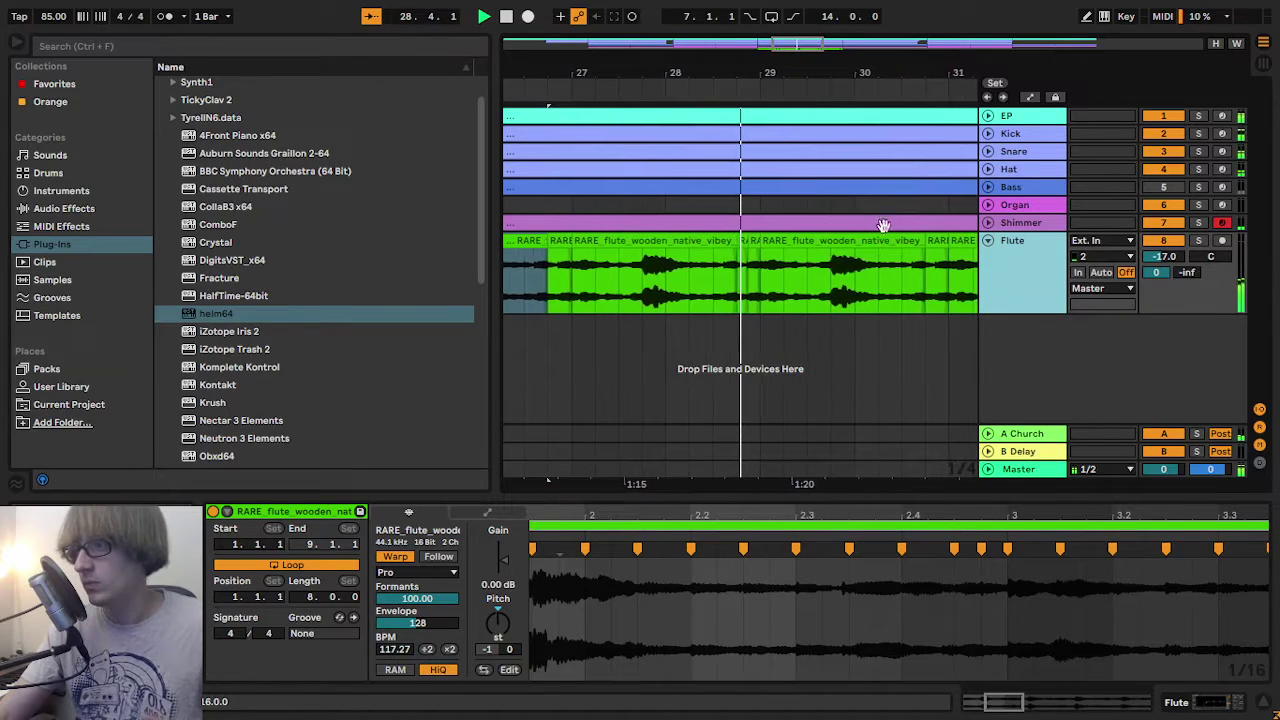
- Listen to the repeated flute phrase from bar 29 and replay its ending from bar 32
{"action": "left_click_drag", "start_coordinate": [673, 78], "coordinate": [673, 36]}
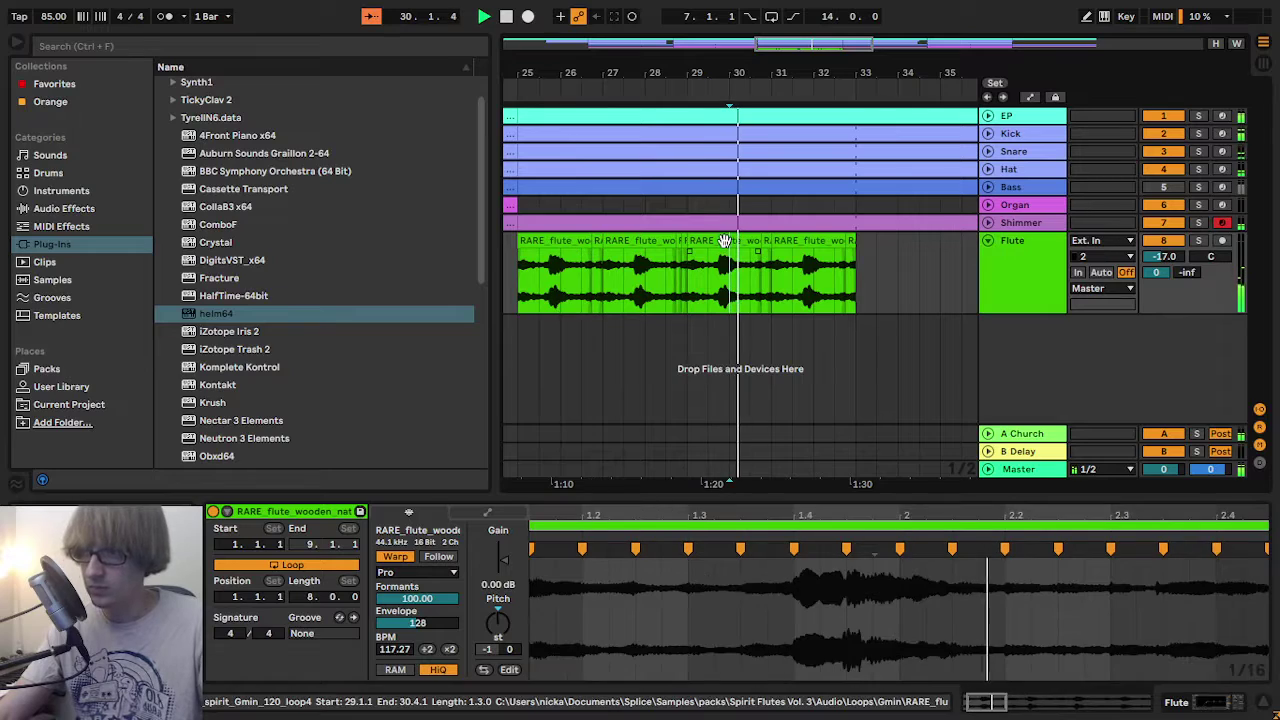
{"action": "left_click", "coordinate": [724, 241]}
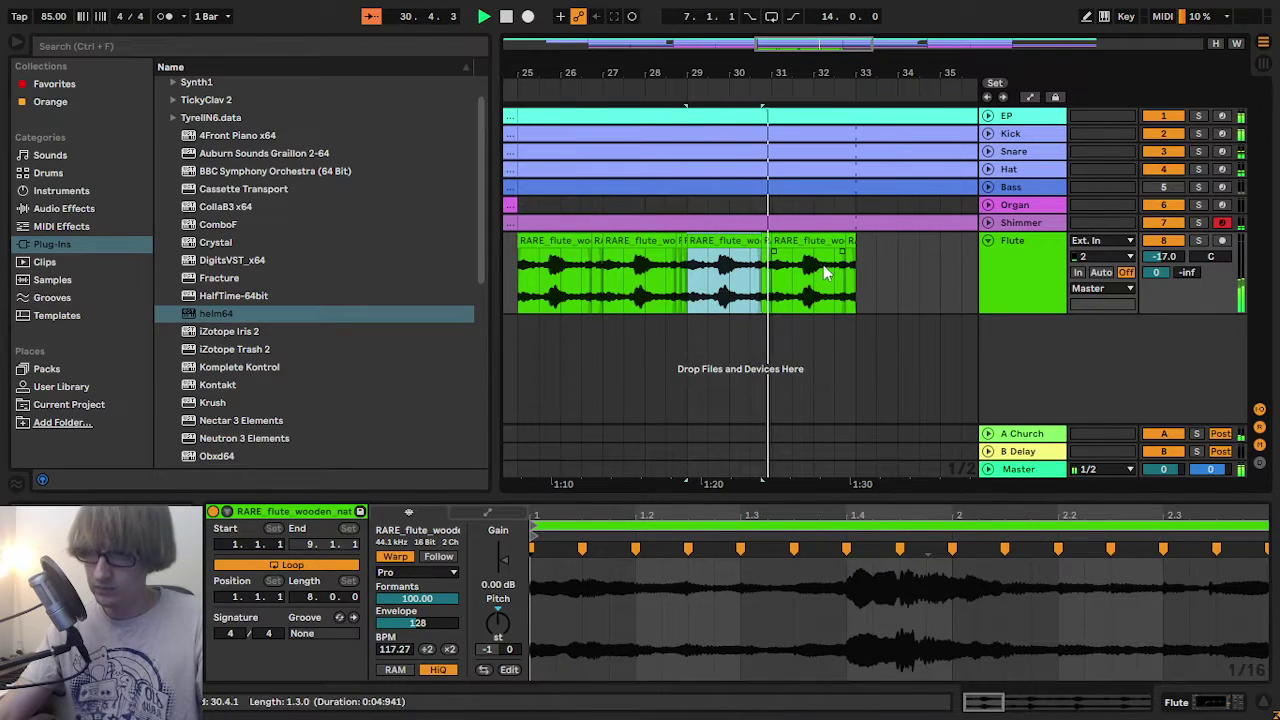
{"action": "left_click_drag", "start_coordinate": [857, 85], "coordinate": [695, 92]}
{"action": "key", "text": "space"}
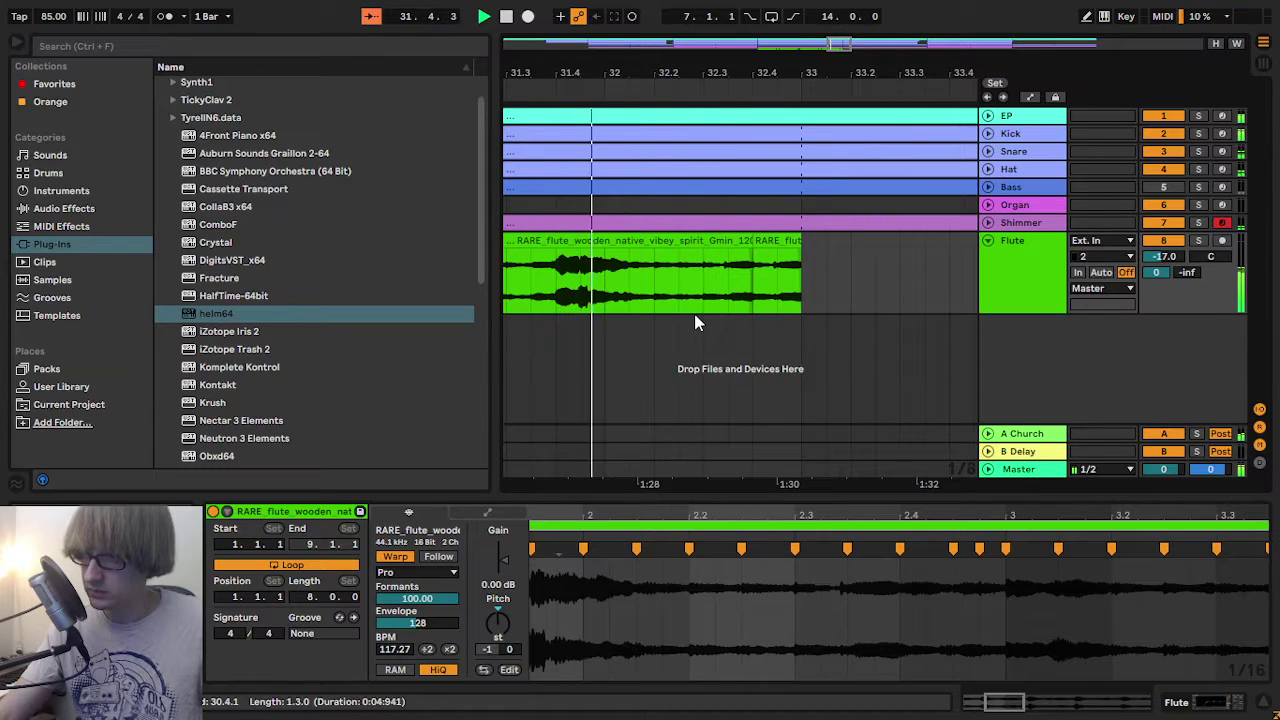
{"action": "left_click", "coordinate": [604, 290]}
{"action": "key", "text": "space"}
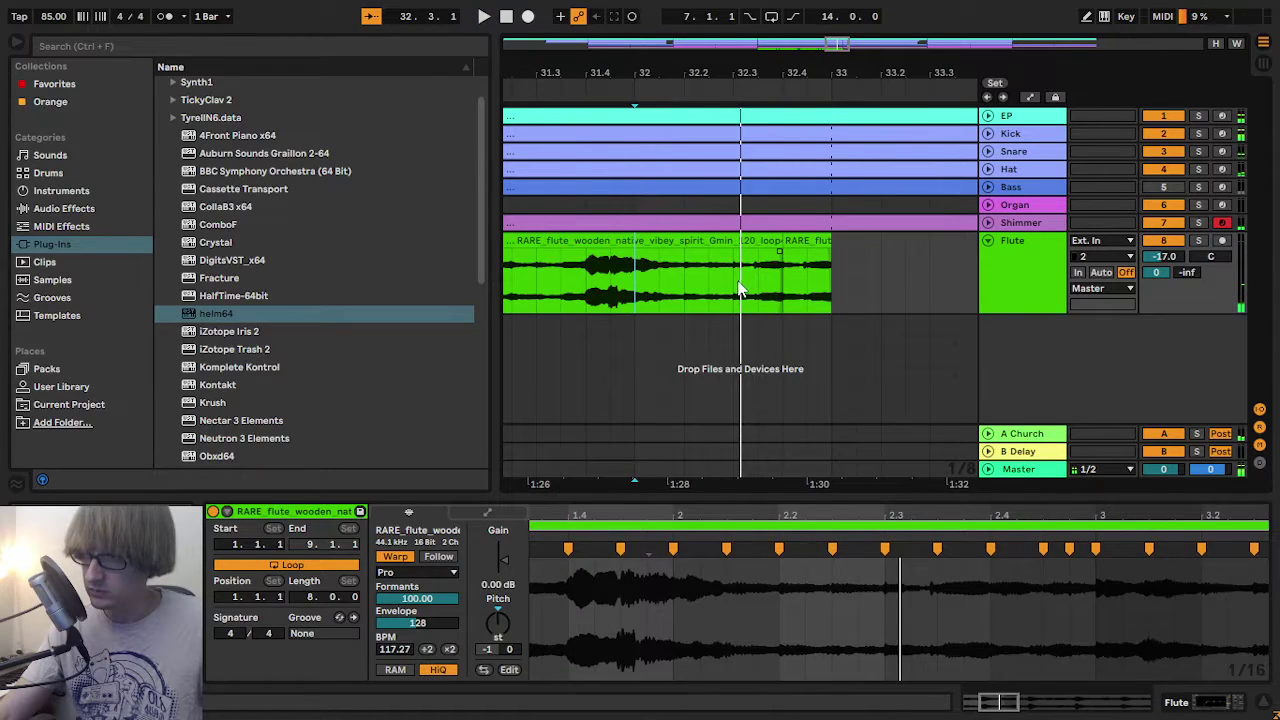
- Split off the beat at 32.3 from the long flute clip and set its pitch to +3 semitones
{"action": "left_click_drag", "start_coordinate": [733, 285], "coordinate": [783, 285]}
{"action": "key", "text": "ctrl+e"}
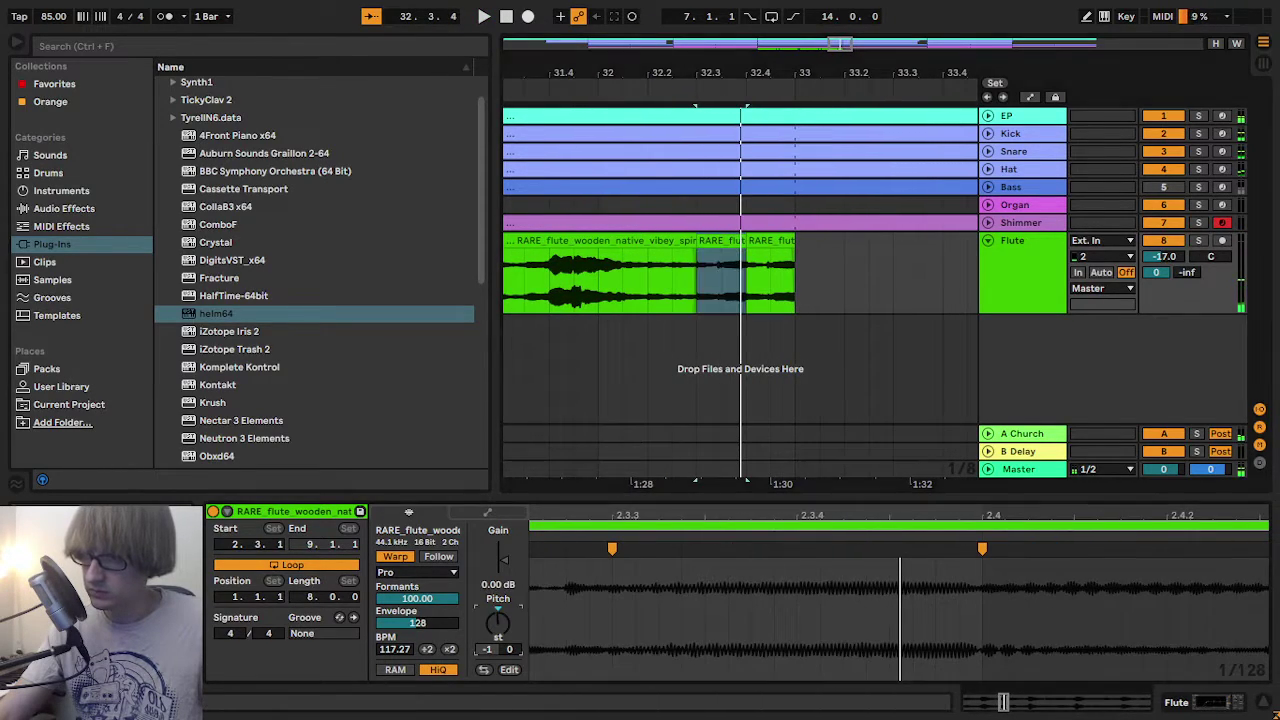
{"action": "left_click_drag", "start_coordinate": [500, 615], "coordinate": [500, 622]}
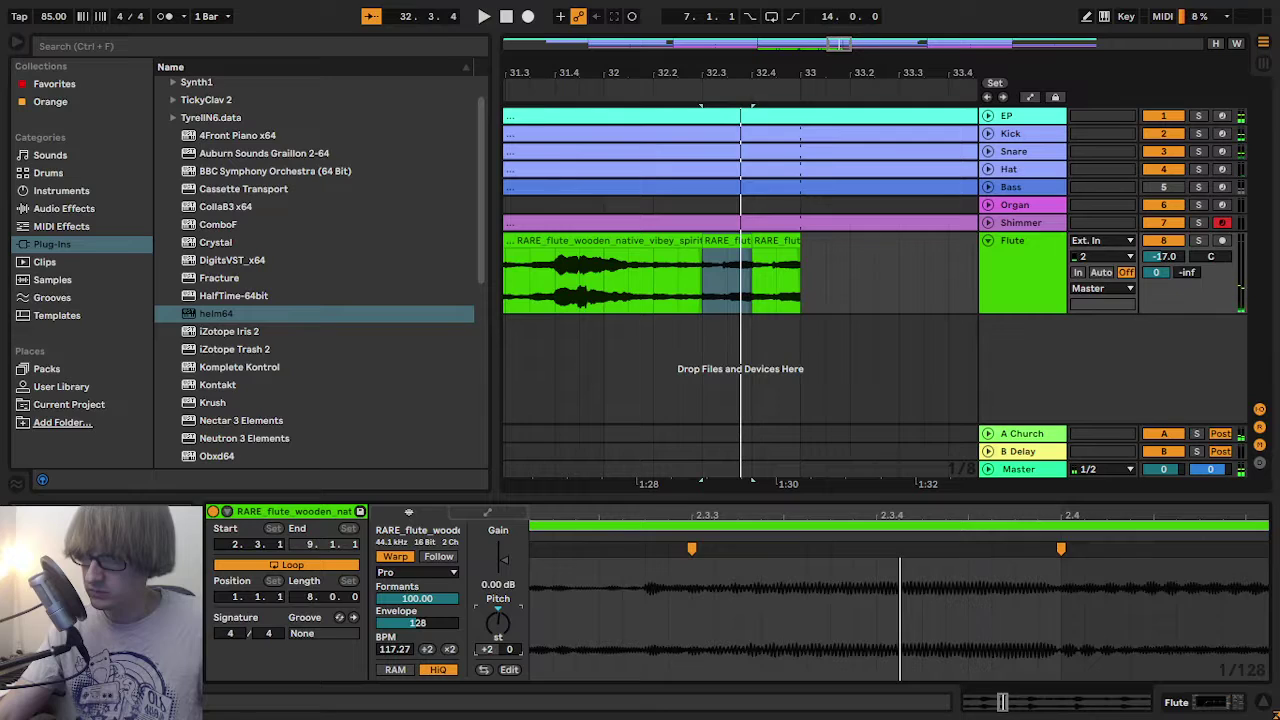
{"action": "key", "text": "space"}
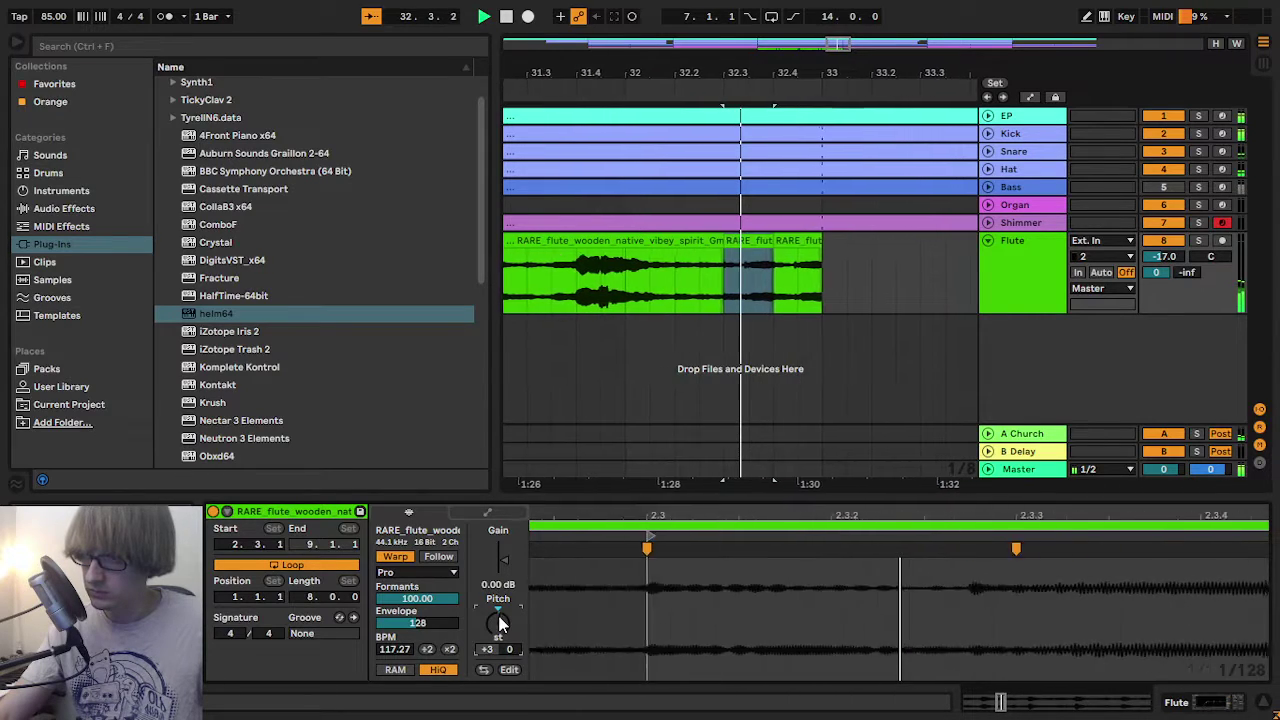
{"action": "key", "text": "space"}
{"action": "key", "text": "space"}
{"action": "key", "text": "space"}
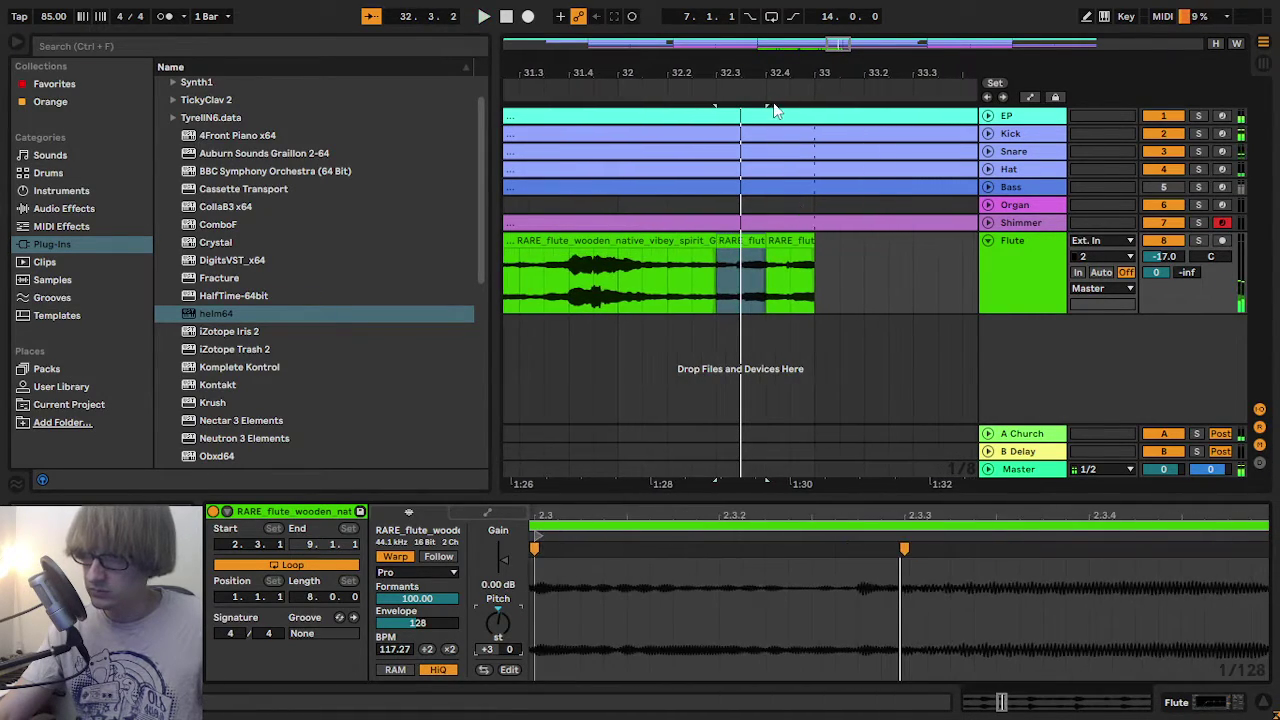
- Split the one-beat flute clip at 32.3.3, set its second half's pitch to +2 semitones and play it back
{"action": "left_click_drag", "start_coordinate": [753, 73], "coordinate": [730, 170]}
{"action": "left_click", "coordinate": [709, 295]}
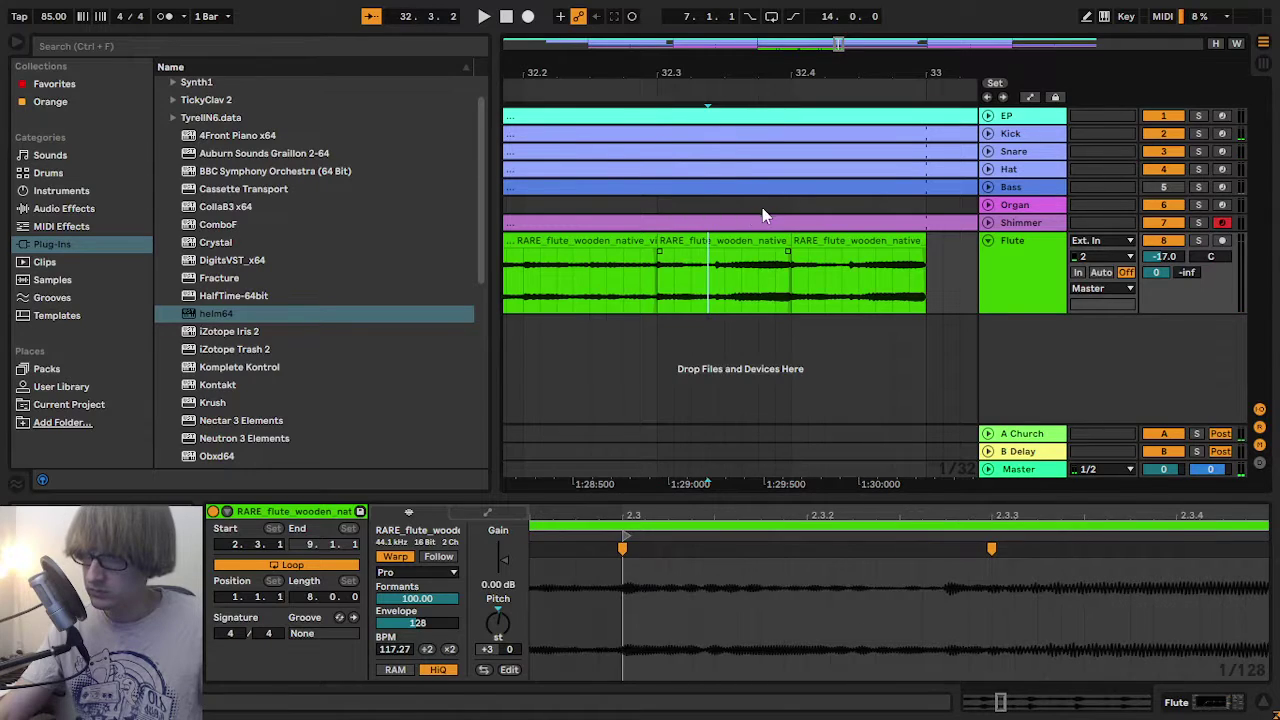
{"action": "key", "text": "space"}
{"action": "key", "text": "space"}
{"action": "left_click", "coordinate": [685, 286]}
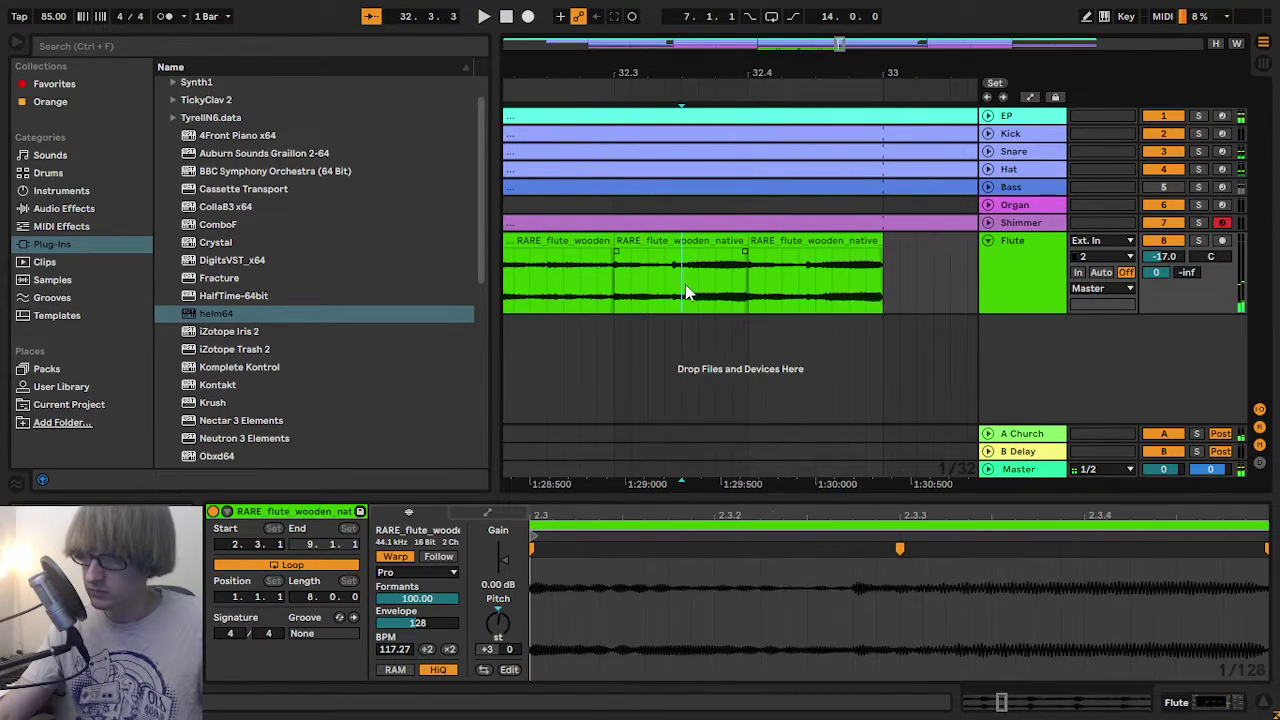
{"action": "left_click_drag", "start_coordinate": [685, 289], "coordinate": [748, 277]}
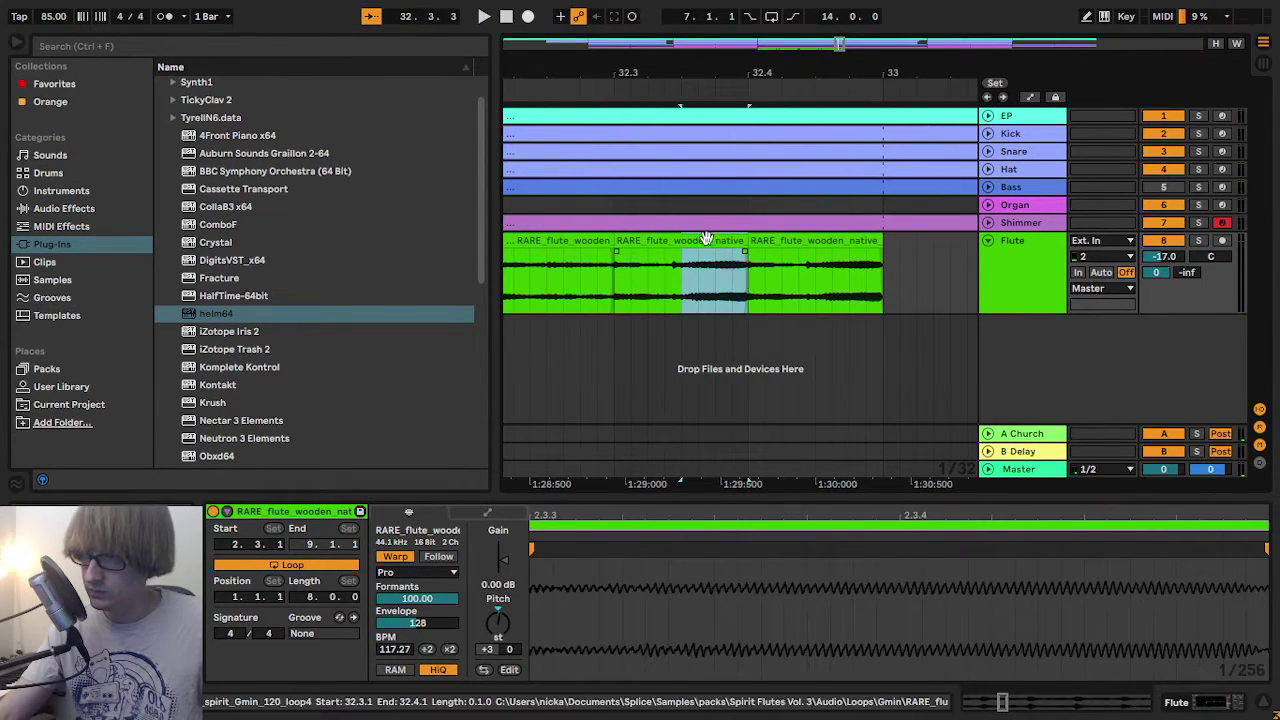
{"action": "key", "text": "ctrl+e"}
{"action": "key", "text": "space"}
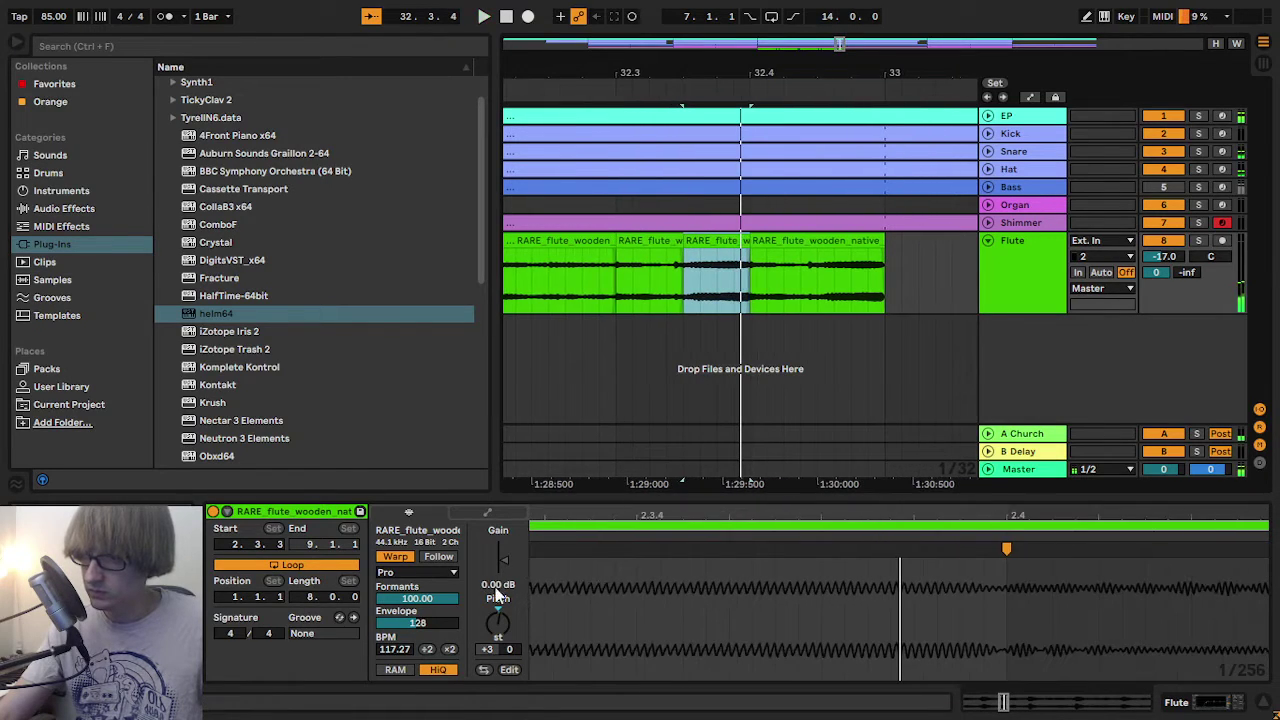
{"action": "key", "text": "space"}
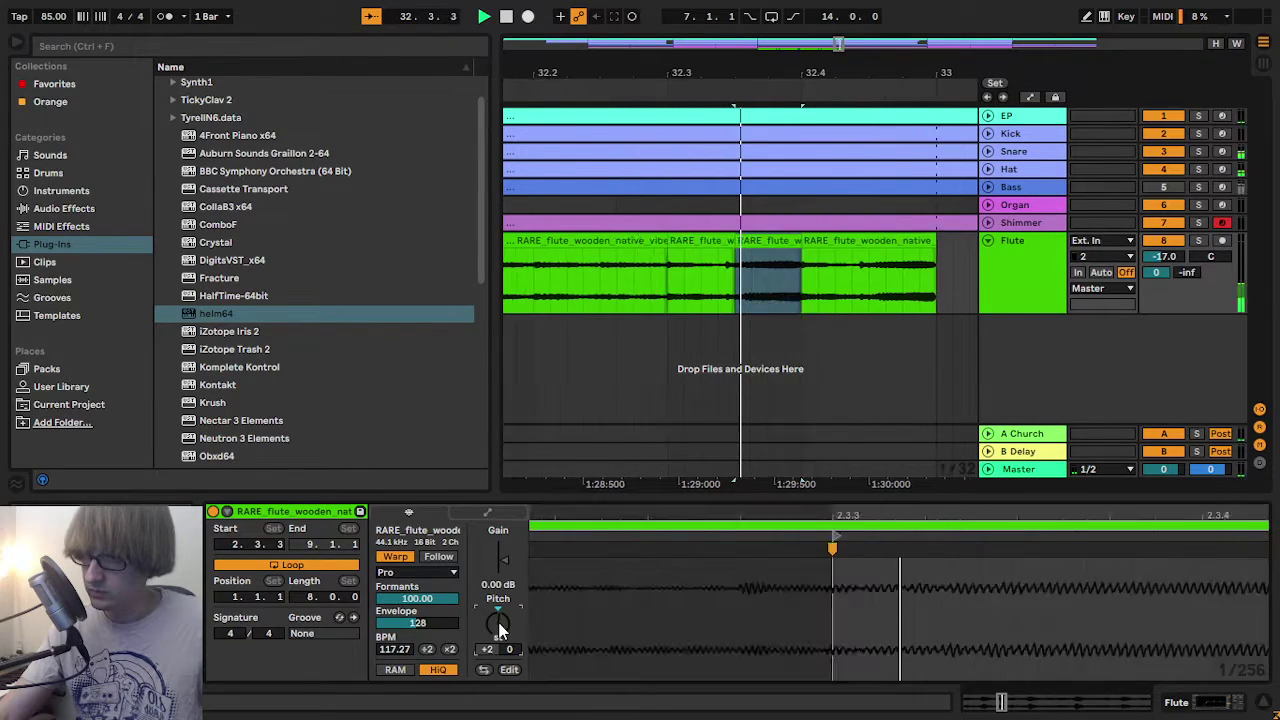
{"action": "key", "text": "space"}
{"action": "left_click", "coordinate": [551, 96]}
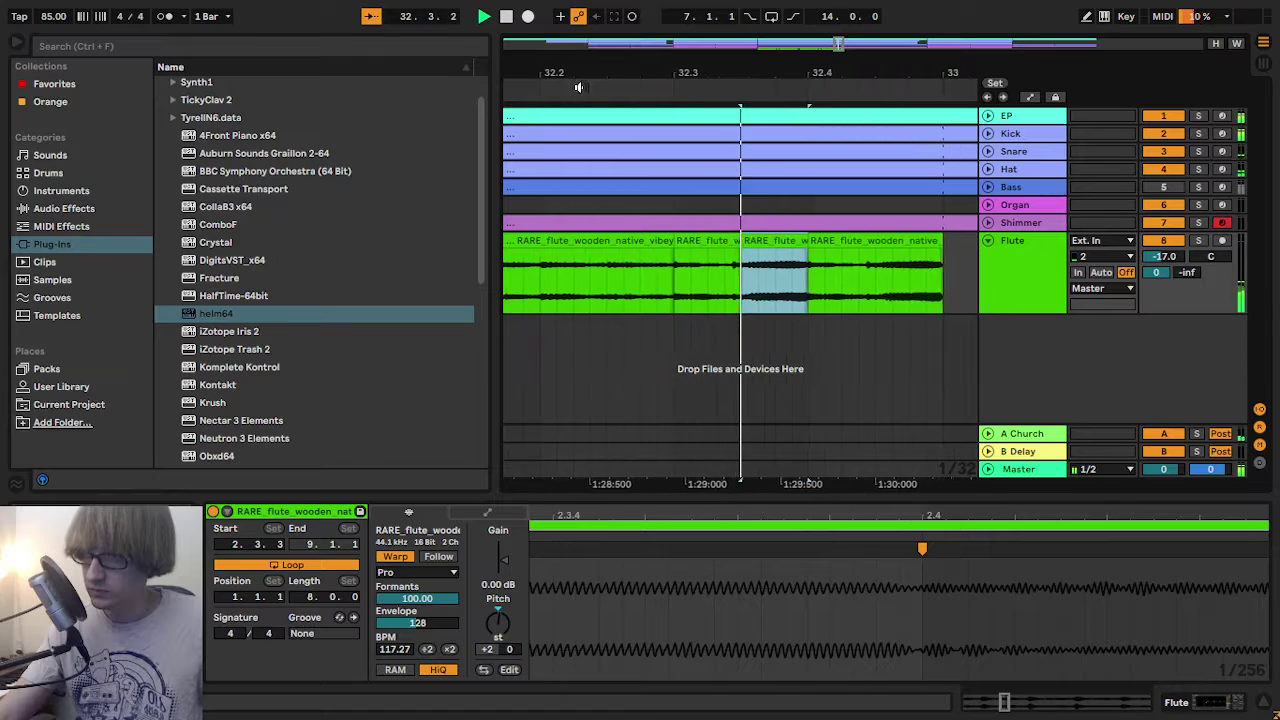
{"action": "key", "text": "space"}
- Copy the two half-beat flute clips at 28.4 and paste them over the one-beat clip at 32.4
{"action": "left_click_drag", "start_coordinate": [655, 76], "coordinate": [1113, 20]}
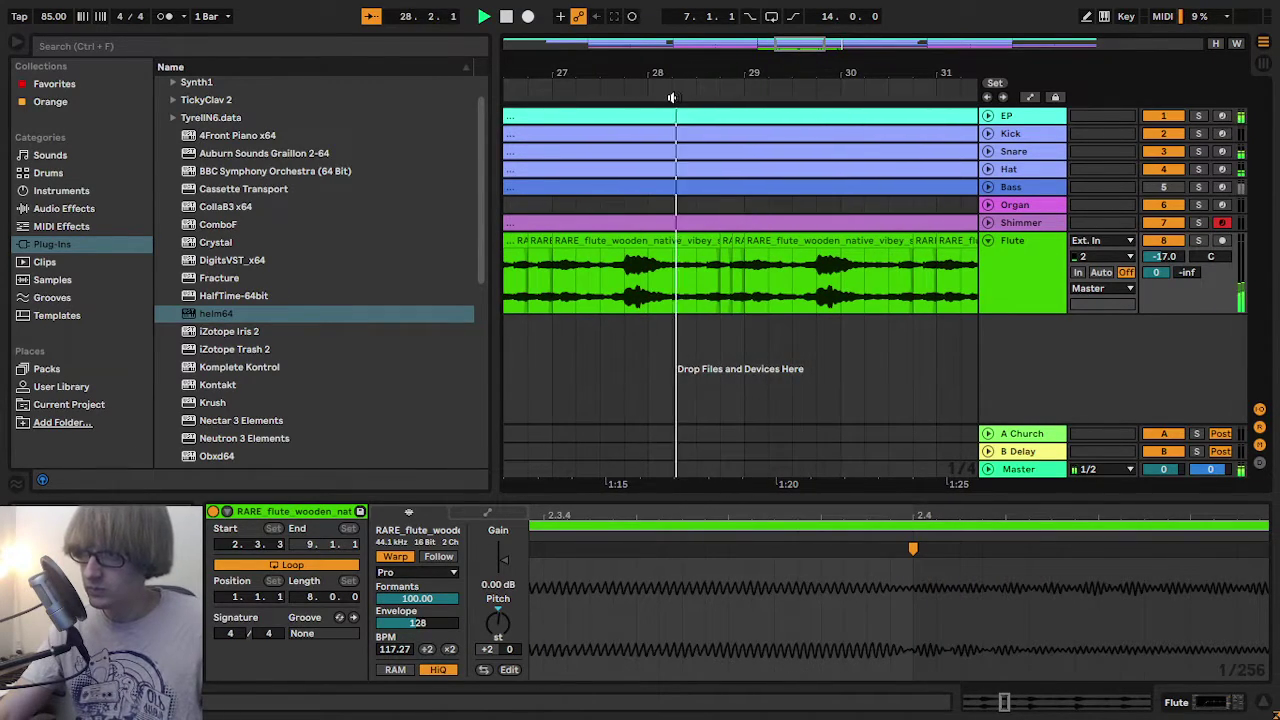
{"action": "left_click_drag", "start_coordinate": [743, 70], "coordinate": [734, 94]}
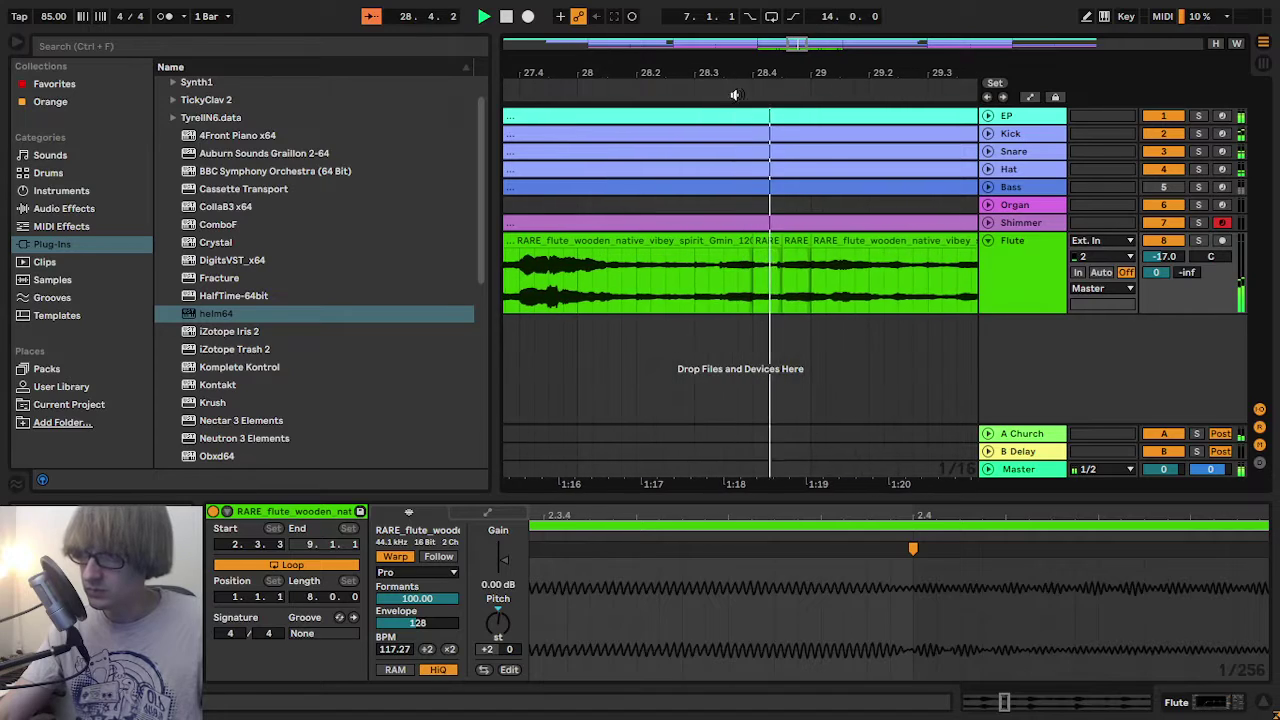
{"action": "left_click", "coordinate": [765, 240]}
{"action": "left_click", "coordinate": [794, 240], "text": "shift"}
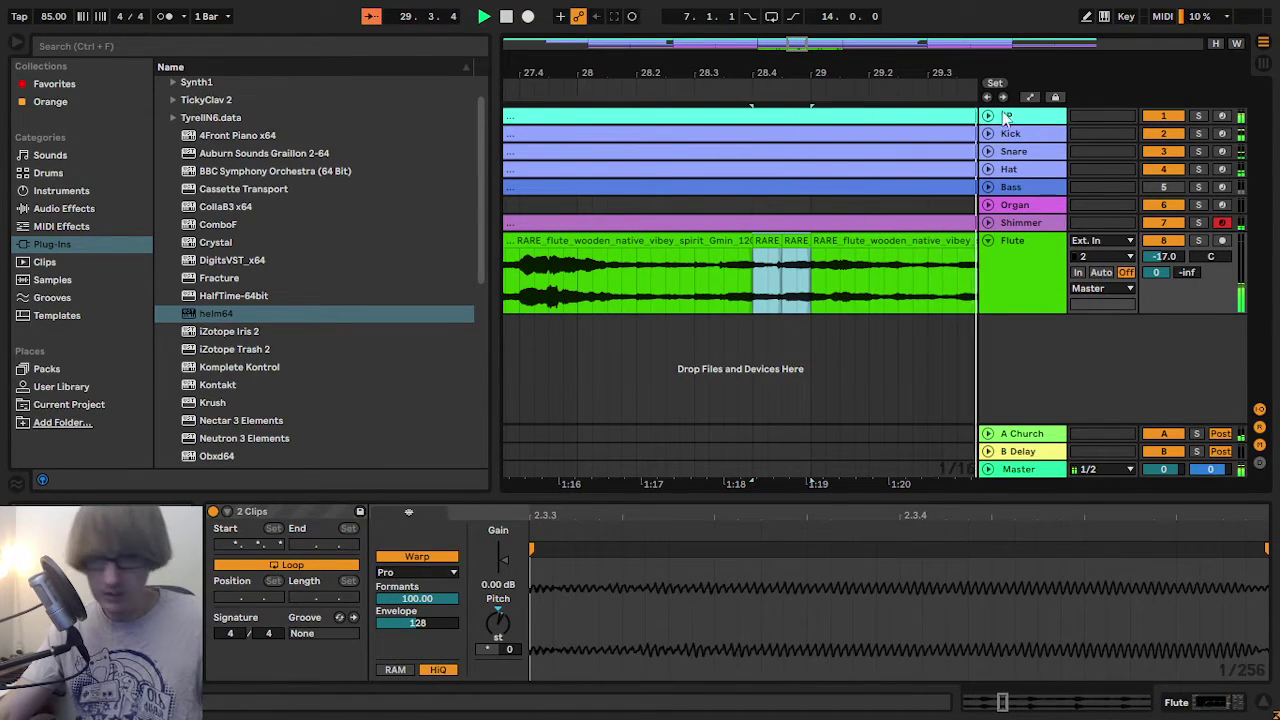
{"action": "left_click_drag", "start_coordinate": [941, 72], "coordinate": [20, 68]}
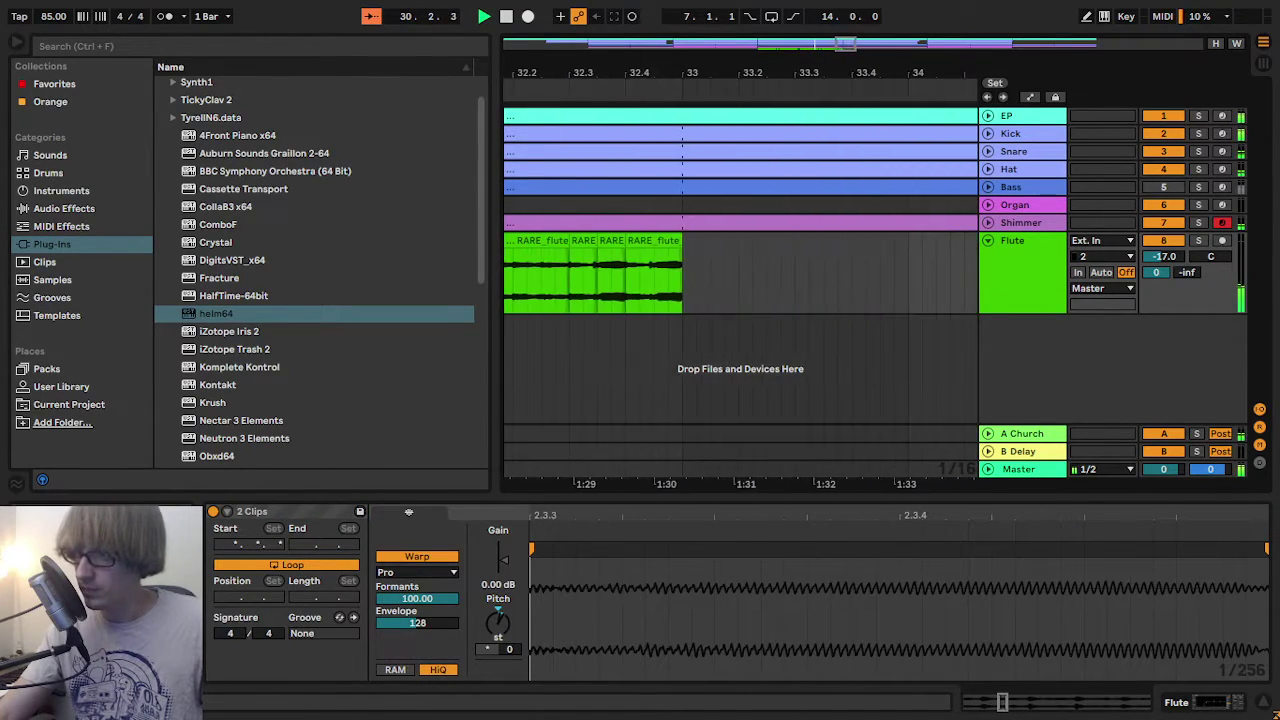
{"action": "left_click_drag", "start_coordinate": [625, 250], "coordinate": [691, 245]}
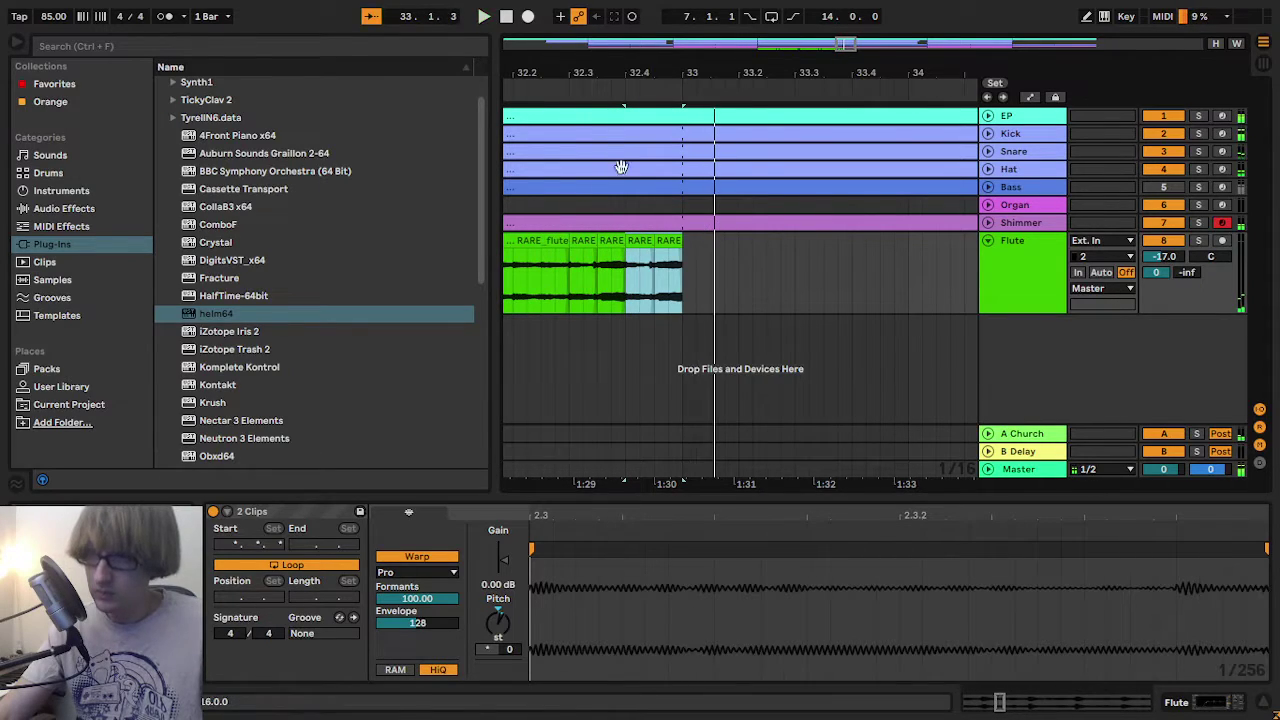
- Play the copied clips from 32.4 into bar 33, and audition the last half-beat clip separately
{"action": "left_click", "coordinate": [560, 106]}
{"action": "left_click_drag", "start_coordinate": [777, 66], "coordinate": [777, 100]}
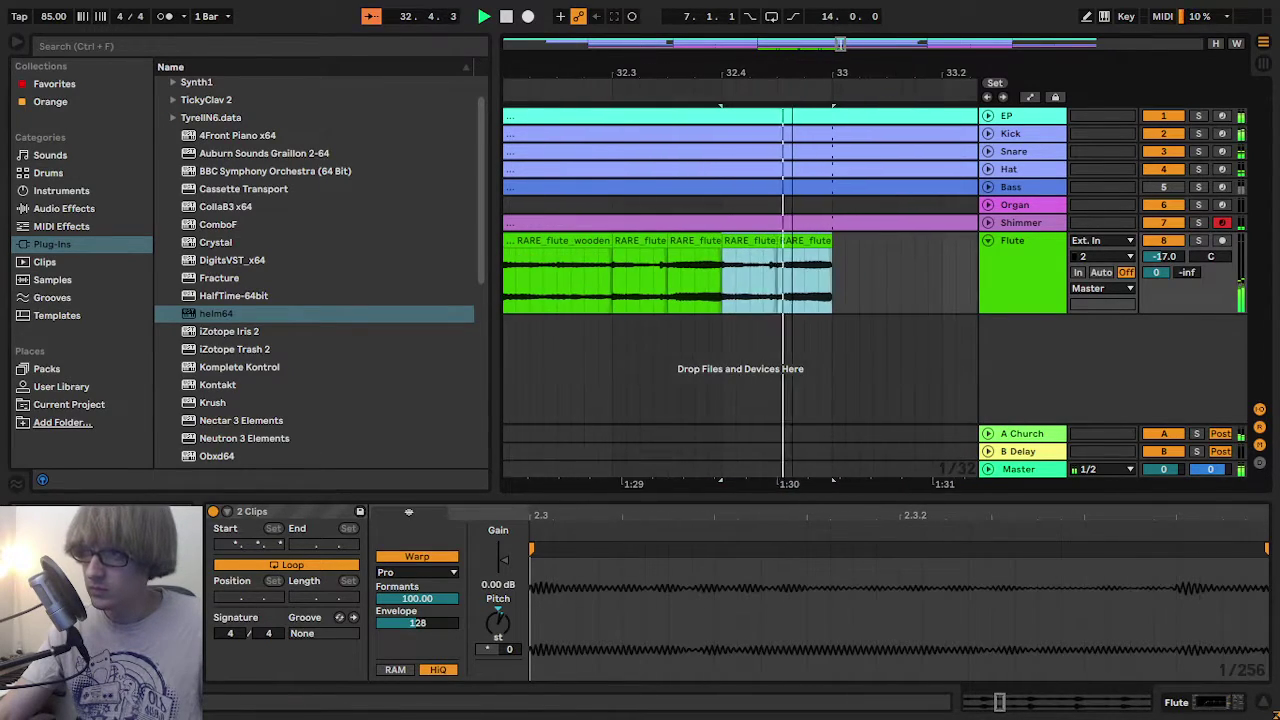
{"action": "key", "text": "space"}
{"action": "left_click", "coordinate": [924, 254]}
{"action": "left_click", "coordinate": [807, 240]}
{"action": "key", "text": "space"}
{"action": "key", "text": "space"}
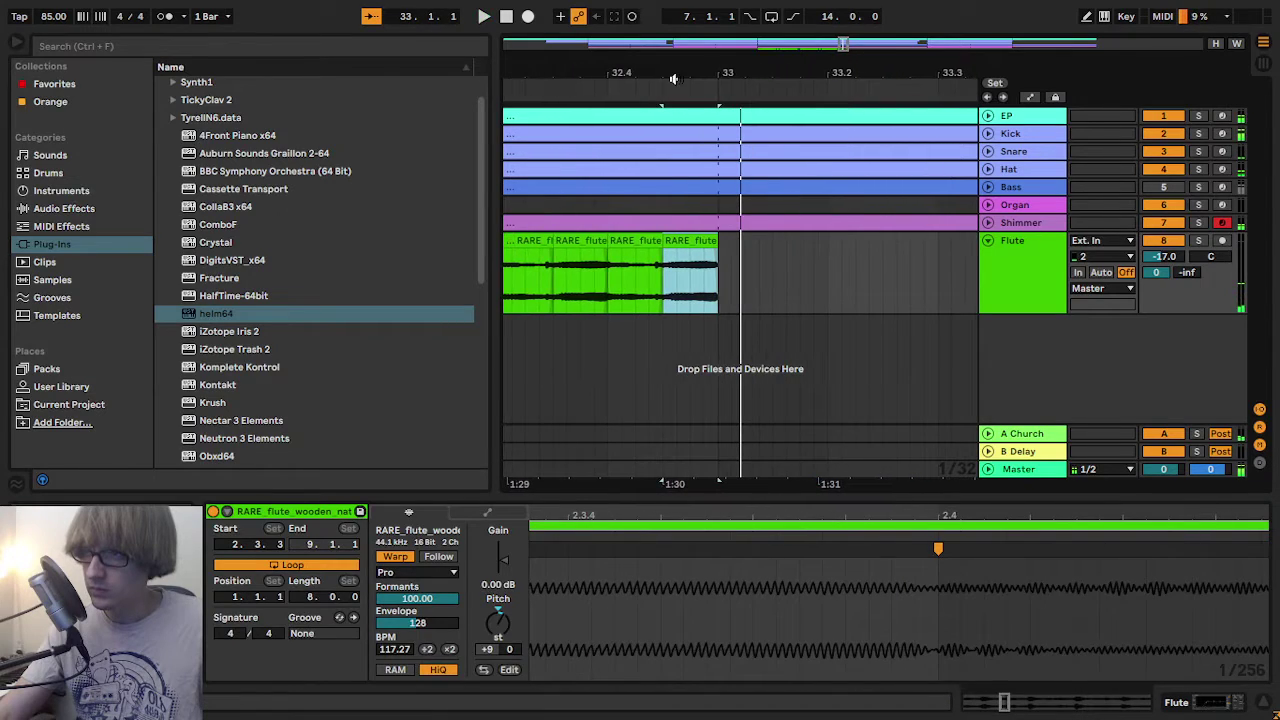
- Play the flute phrases from bar 25 through to bar 33
{"action": "left_click_drag", "start_coordinate": [672, 79], "coordinate": [836, 60]}
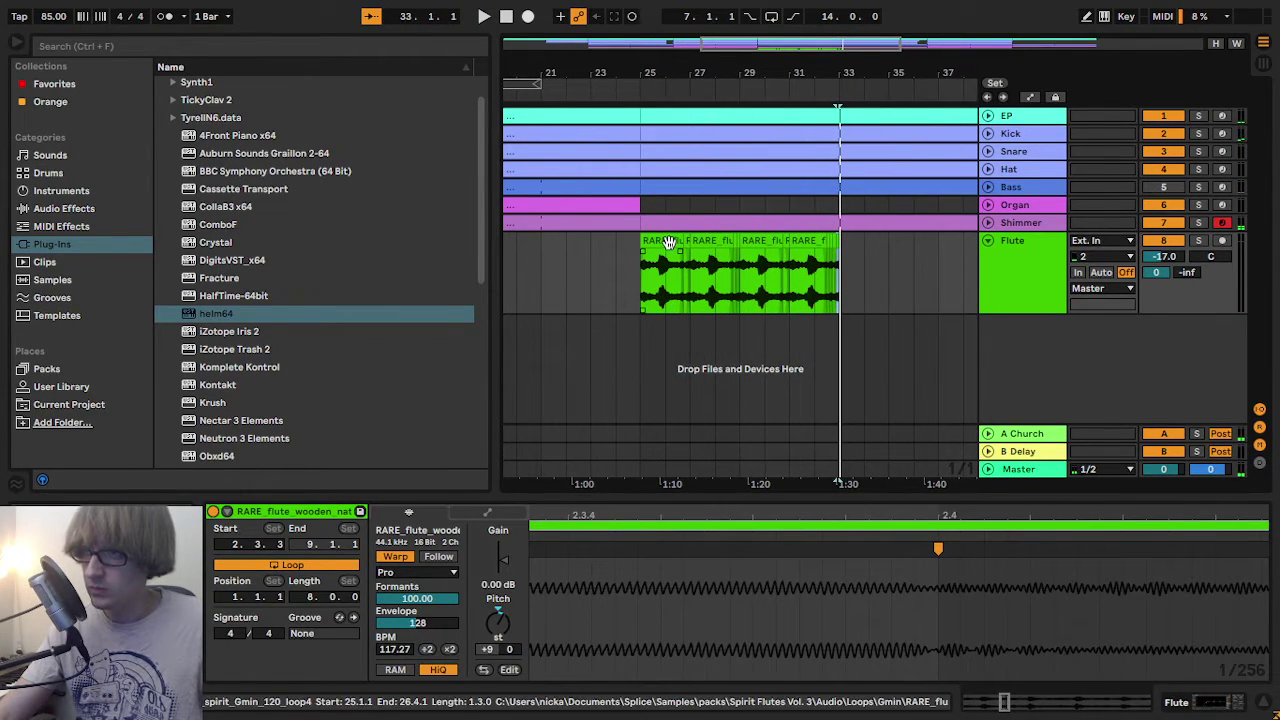
{"action": "left_click", "coordinate": [655, 242]}
{"action": "key", "text": "space"}
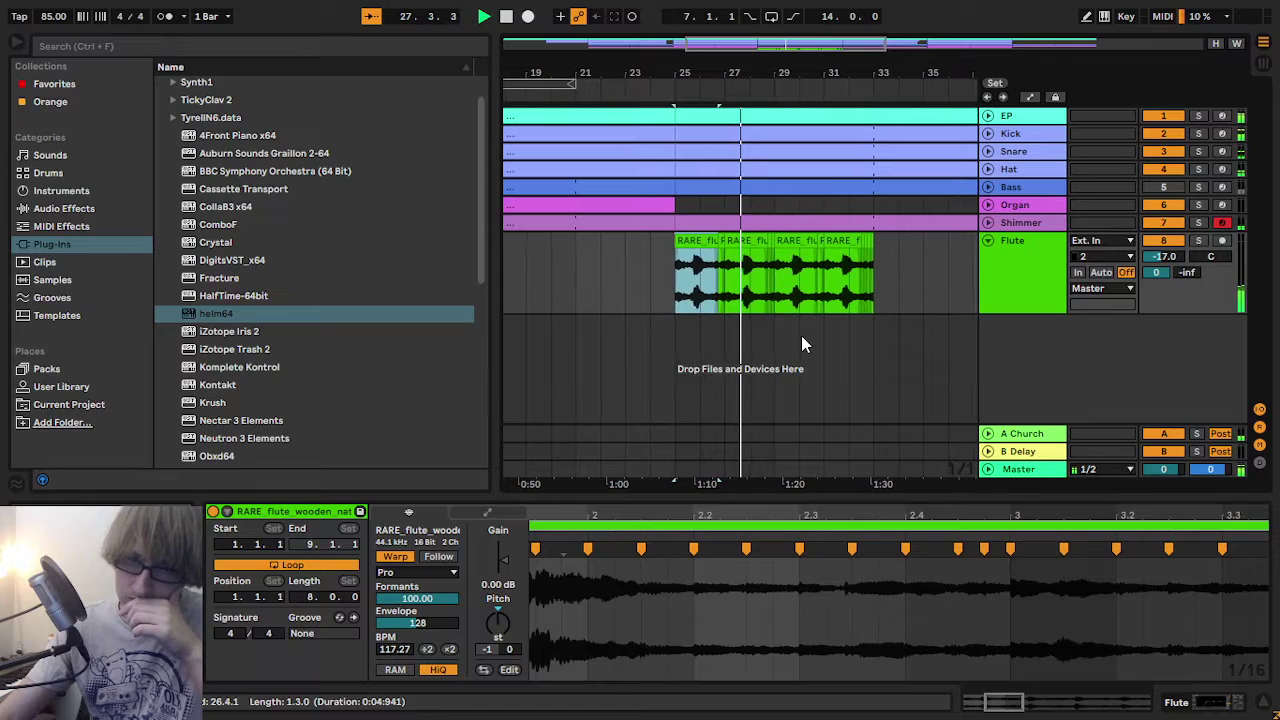
{"action": "left_click", "coordinate": [862, 265]}
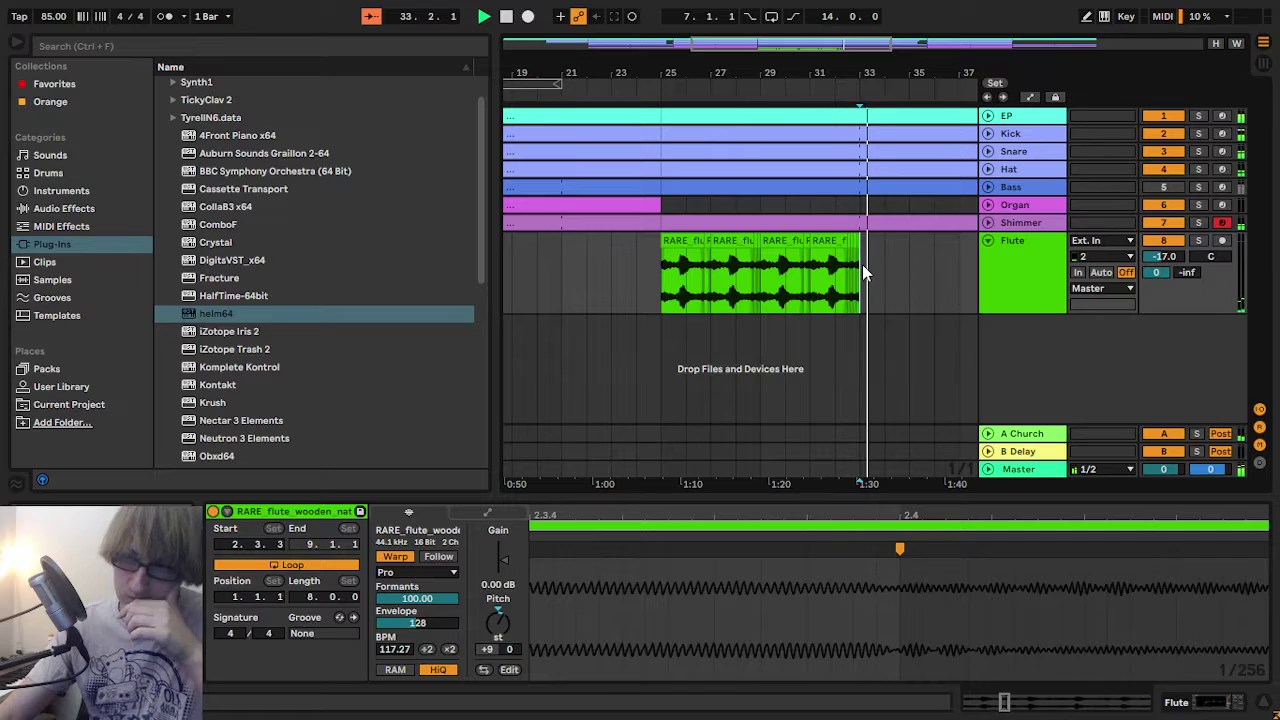
{"action": "key", "text": "space"}
- Copy the Flute track's range from bar 25 to bar 34 and paste it at bar 33
{"action": "left_click", "coordinate": [677, 238]}
{"action": "left_click", "coordinate": [876, 279], "text": "shift"}
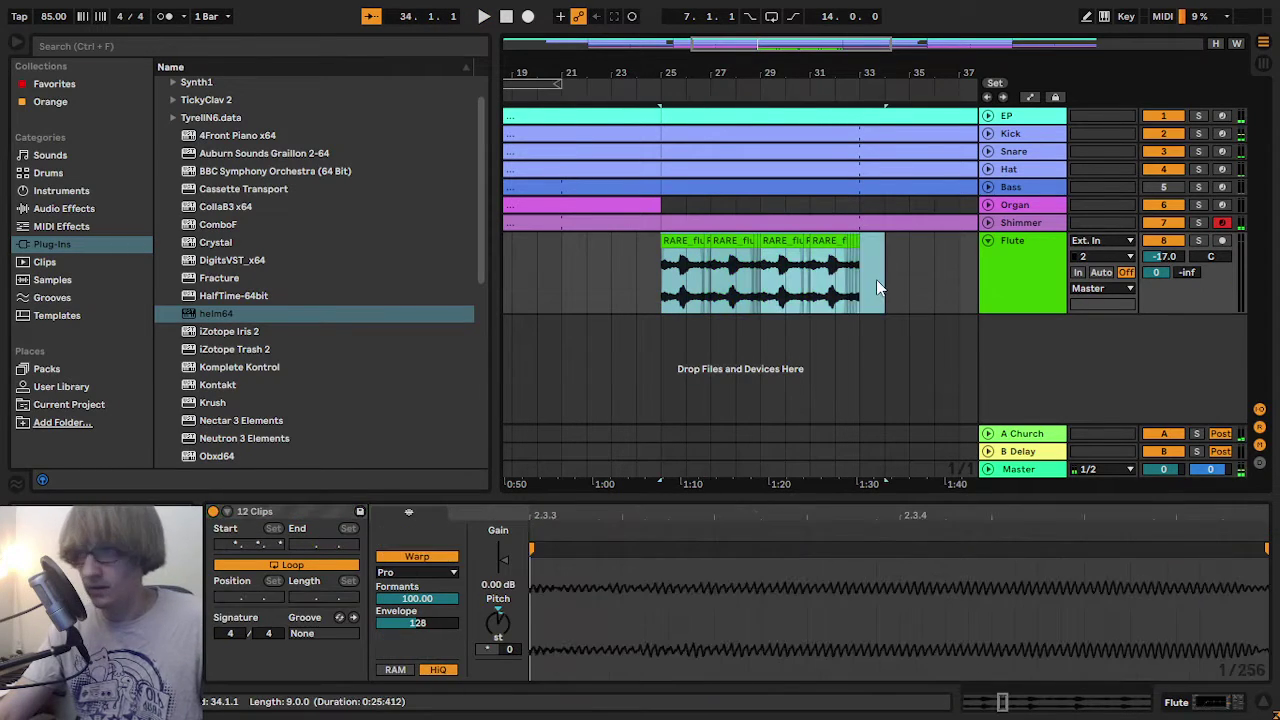
{"action": "left_click", "coordinate": [873, 279]}
{"action": "left_click", "coordinate": [867, 279]}
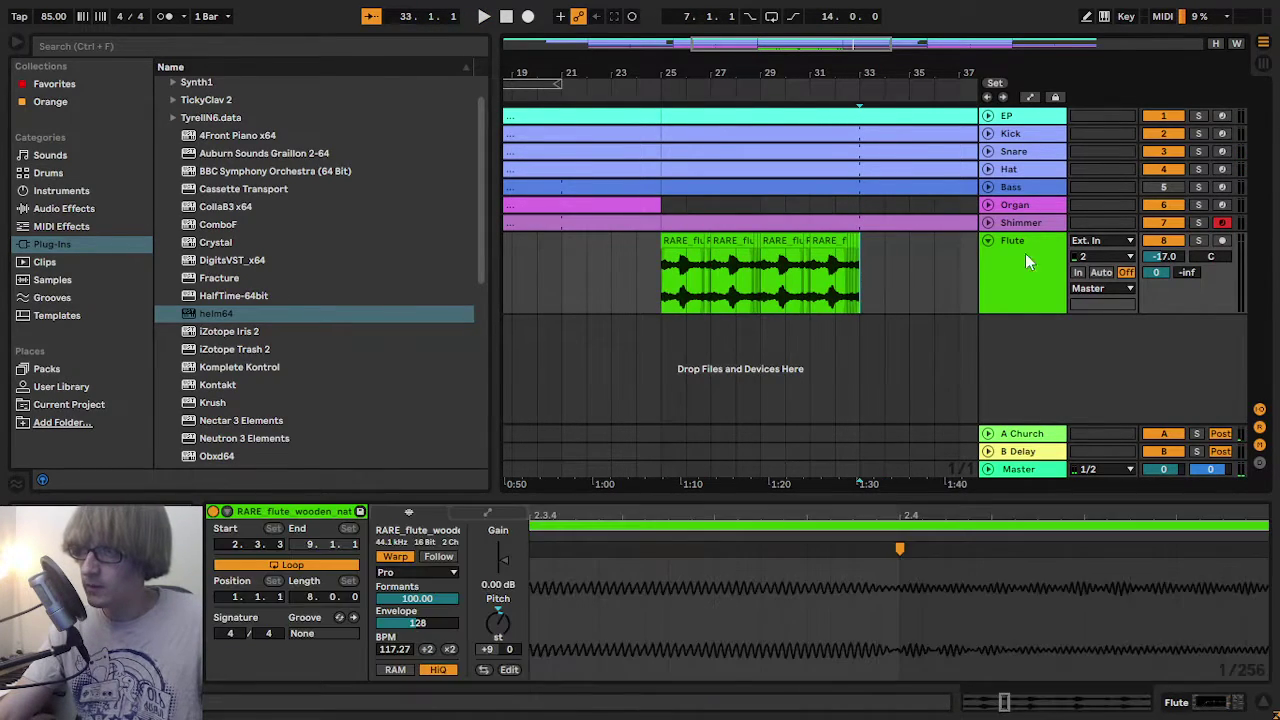
{"action": "key", "text": "ctrl+v"}
- Play the pasted flute phrase's ending around the drum break in bar 40, then replay it from 40.2.2 into bar 41
{"action": "left_click_drag", "start_coordinate": [951, 72], "coordinate": [724, 115]}
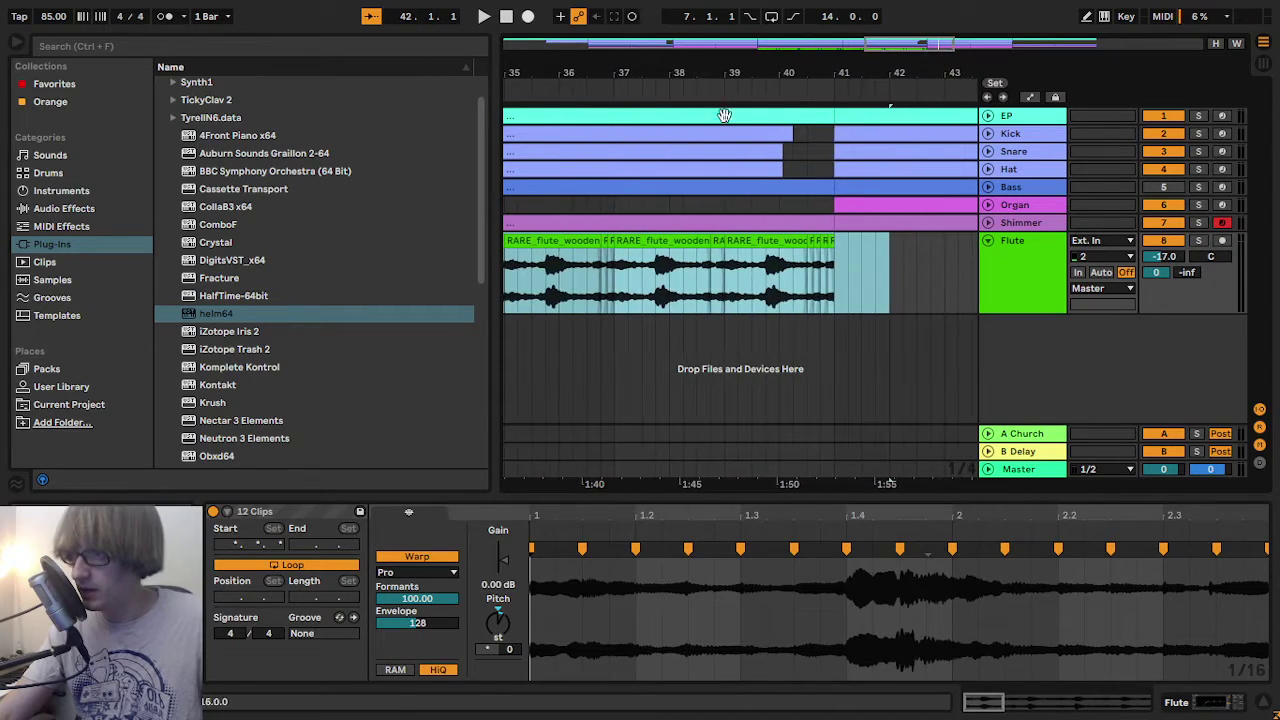
{"action": "left_click", "coordinate": [685, 98]}
{"action": "left_click_drag", "start_coordinate": [852, 72], "coordinate": [834, 219]}
{"action": "mouse_move", "coordinate": [674, 70]}
{"action": "left_mouse_down"}
{"action": "mouse_move", "coordinate": [684, 38]}
{"action": "mouse_move", "coordinate": [692, 80]}
{"action": "left_mouse_up"}
{"action": "key", "text": "space"}
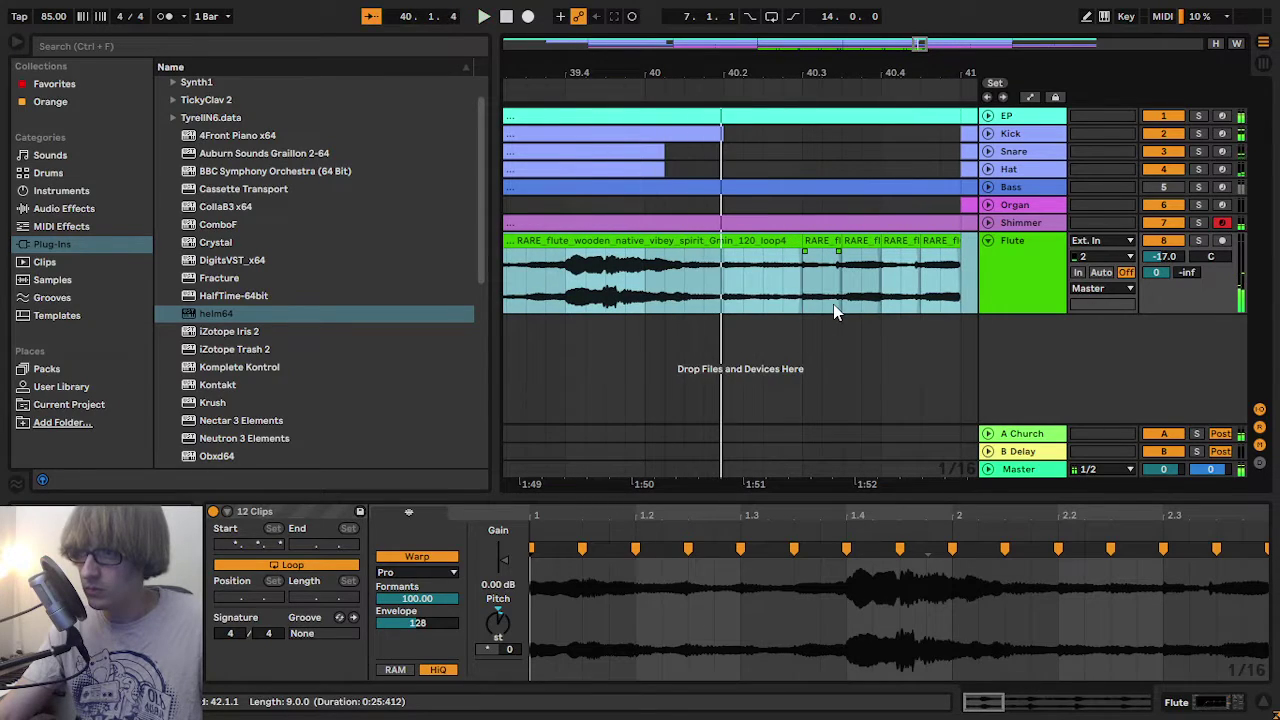
{"action": "left_click", "coordinate": [742, 290]}
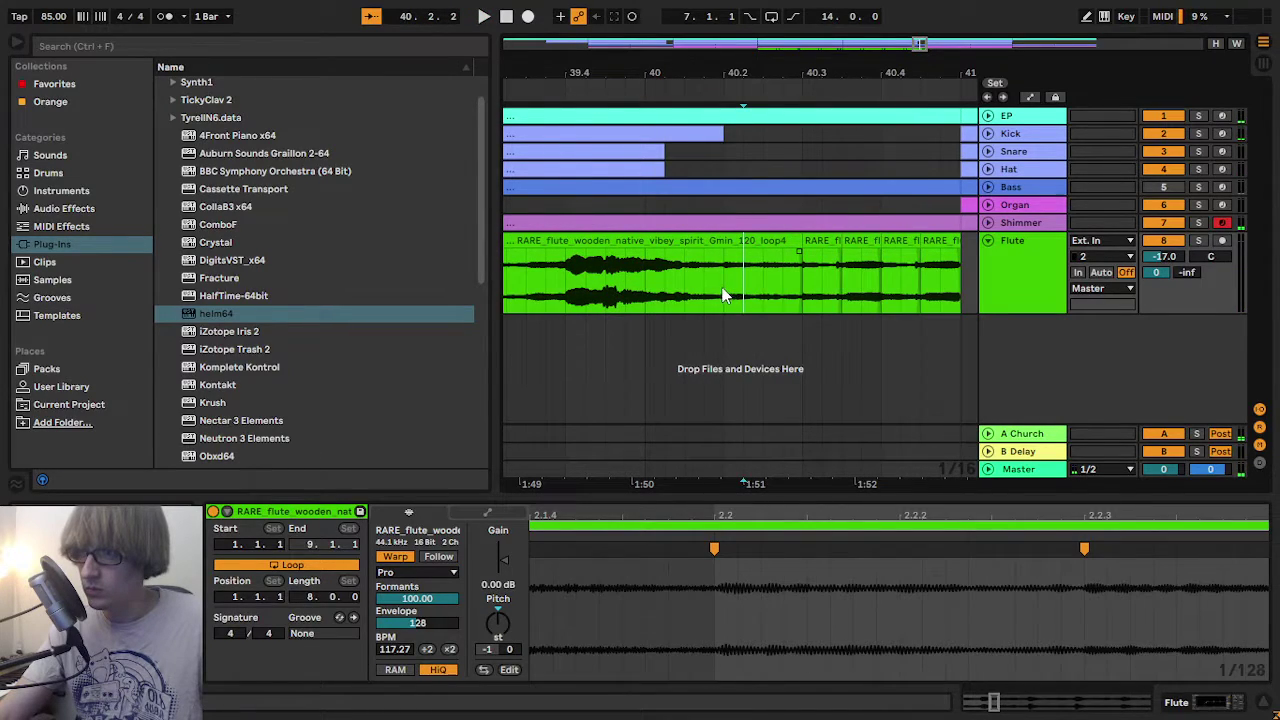
{"action": "key", "text": "space"}
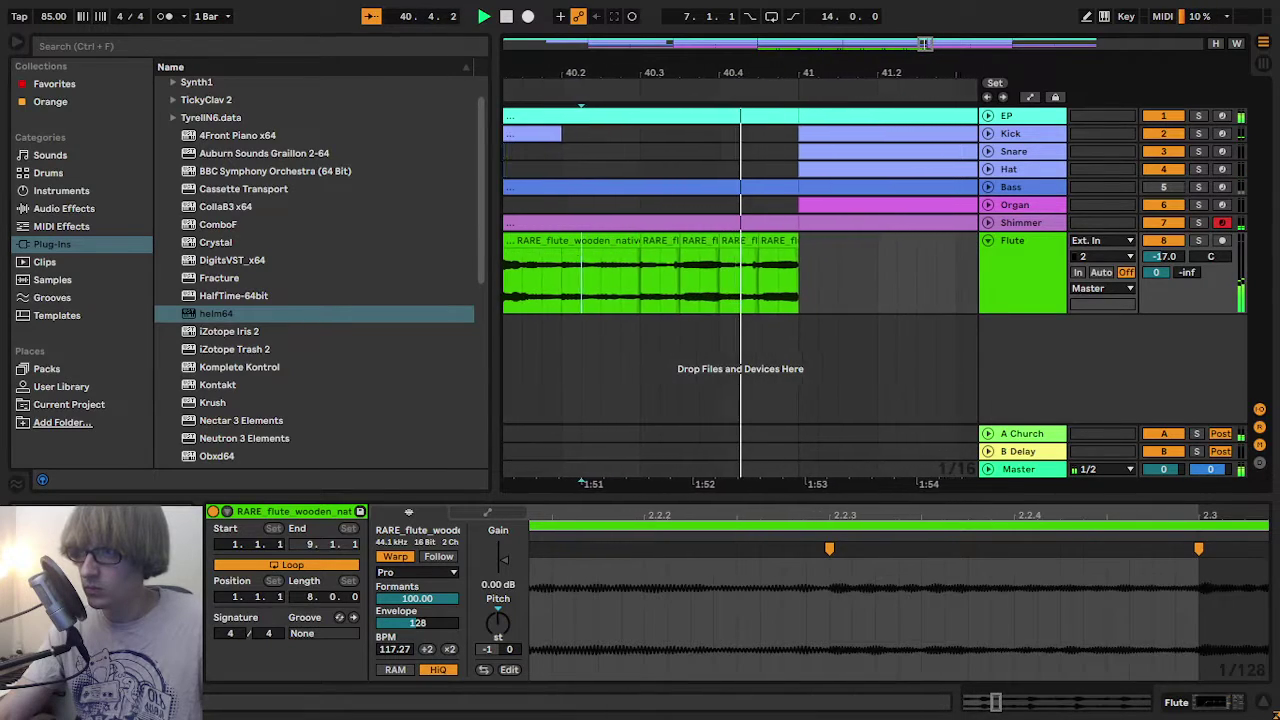
{"action": "left_click_drag", "start_coordinate": [820, 56], "coordinate": [918, 56]}
{"action": "key", "text": "space"}
- Delete the flute audio from 40.2.1 to 41.1.2 and play the section leading up to the cut
{"action": "left_click_drag", "start_coordinate": [938, 285], "coordinate": [734, 290]}
{"action": "key", "text": "Delete"}
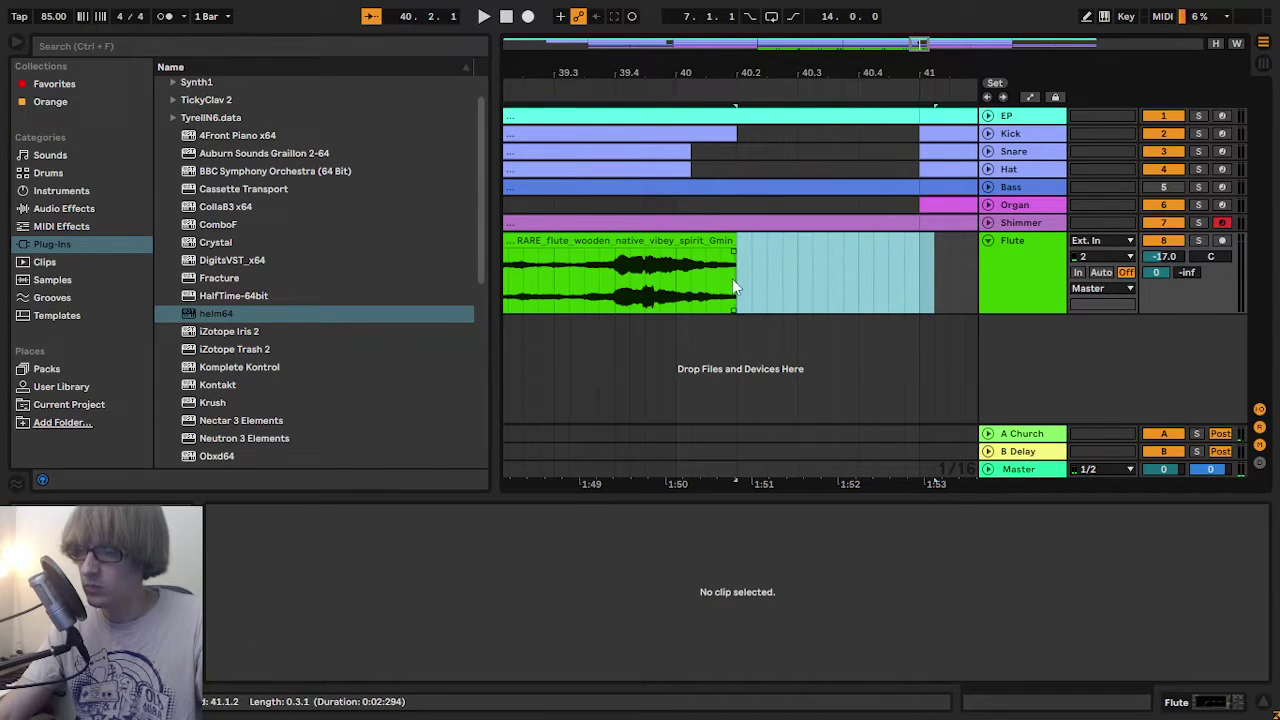
{"action": "left_click", "coordinate": [561, 94]}
{"action": "key", "text": "space"}
- Copy the Kick-sidechained Compressor from the Shimmer track and paste it after the Utility on the Flute track
{"action": "double_click", "coordinate": [1024, 277]}
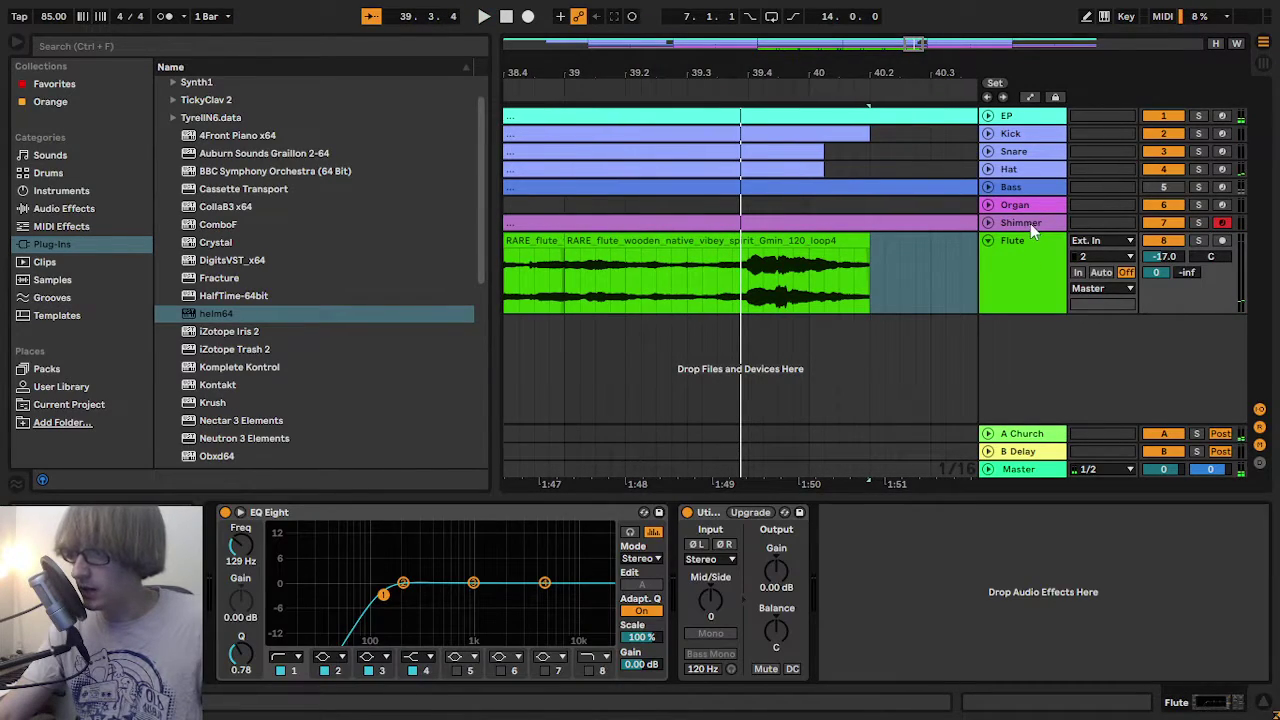
{"action": "left_click", "coordinate": [1030, 223]}
{"action": "left_click", "coordinate": [760, 512]}
{"action": "key", "text": "ctrl+c"}
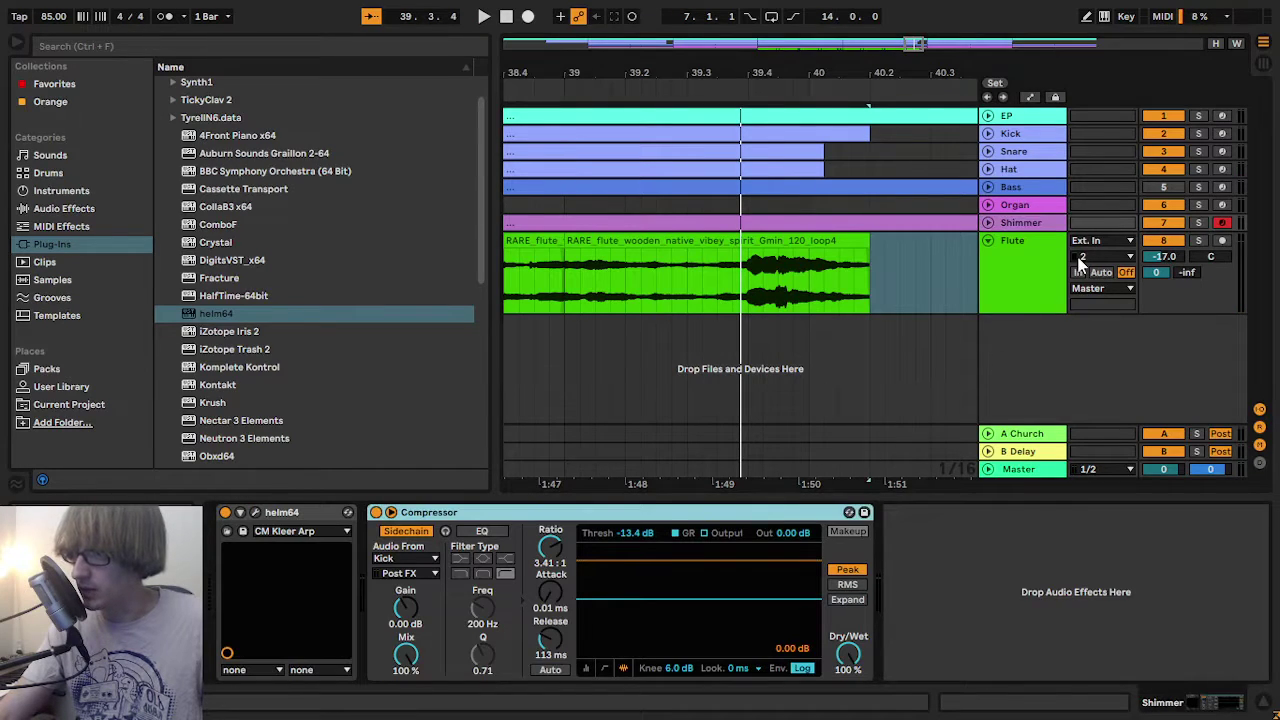
{"action": "left_click", "coordinate": [1042, 275]}
{"action": "right_click", "coordinate": [895, 602]}
{"action": "left_click", "coordinate": [930, 609]}
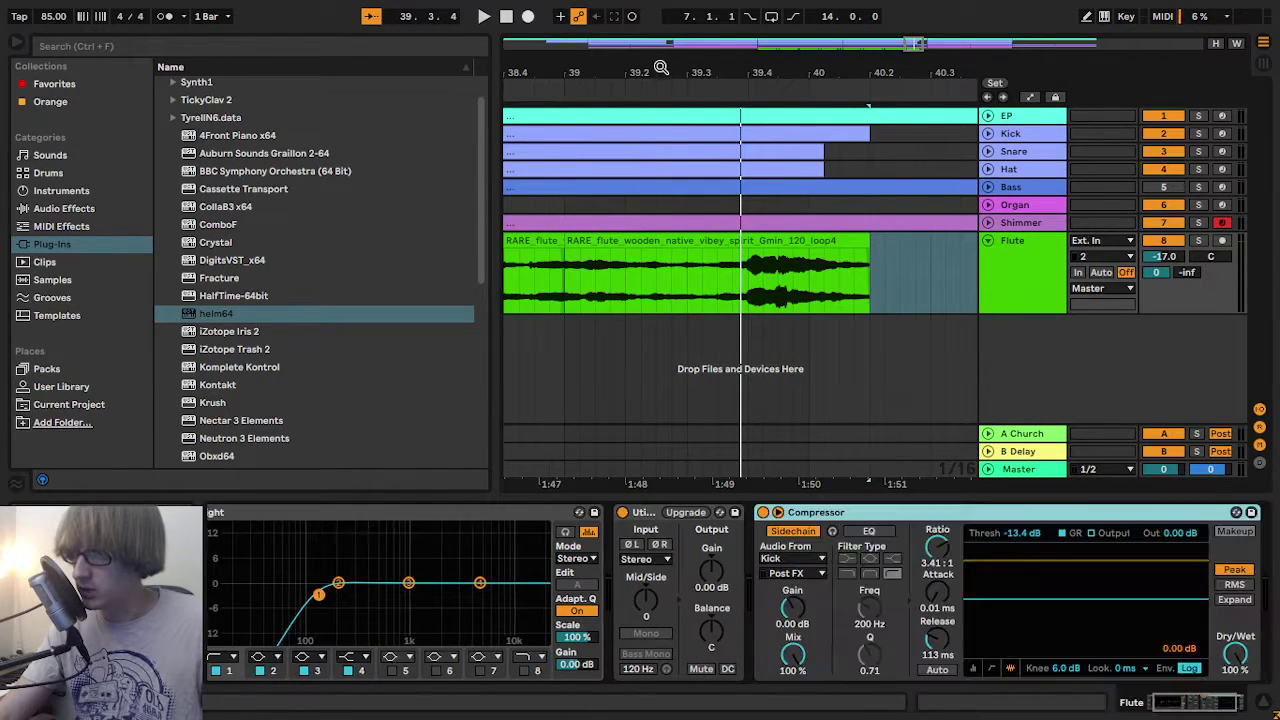
- Play the arrangement from bar 25 and set the Flute track's volume to -16.4 dB
{"action": "left_click_drag", "start_coordinate": [694, 74], "coordinate": [808, 74]}
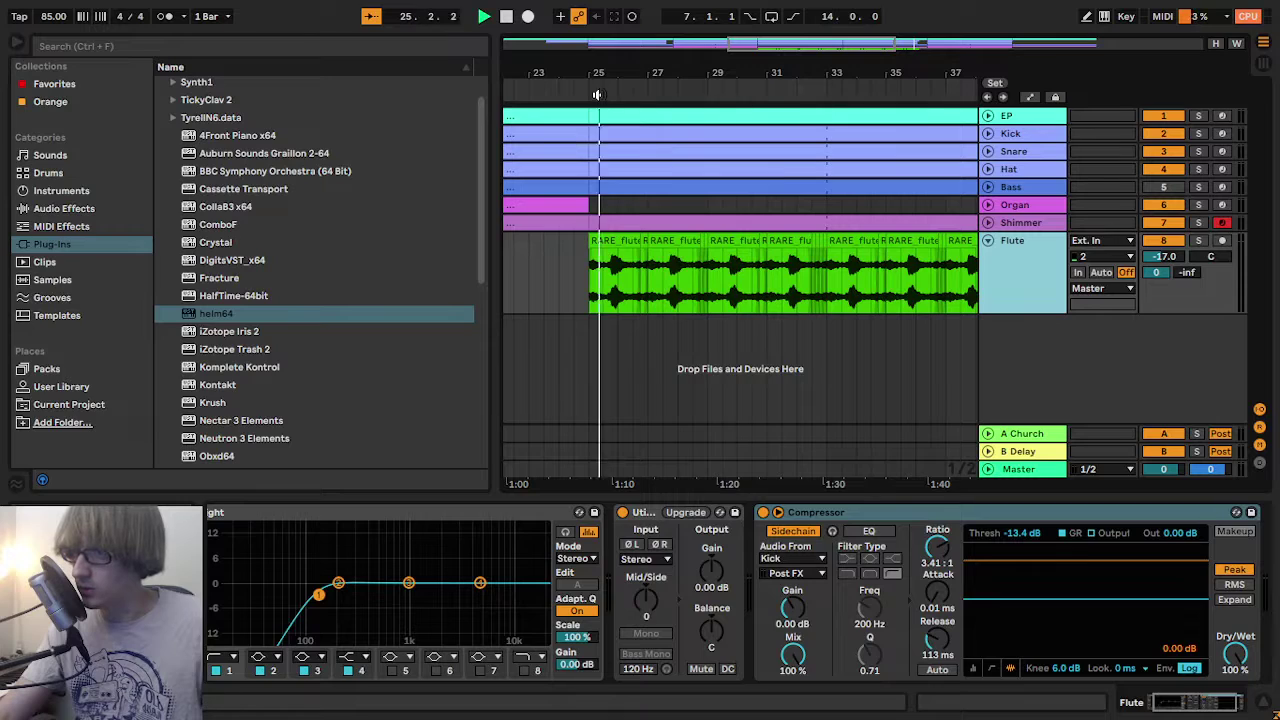
{"action": "key", "text": "Tab"}
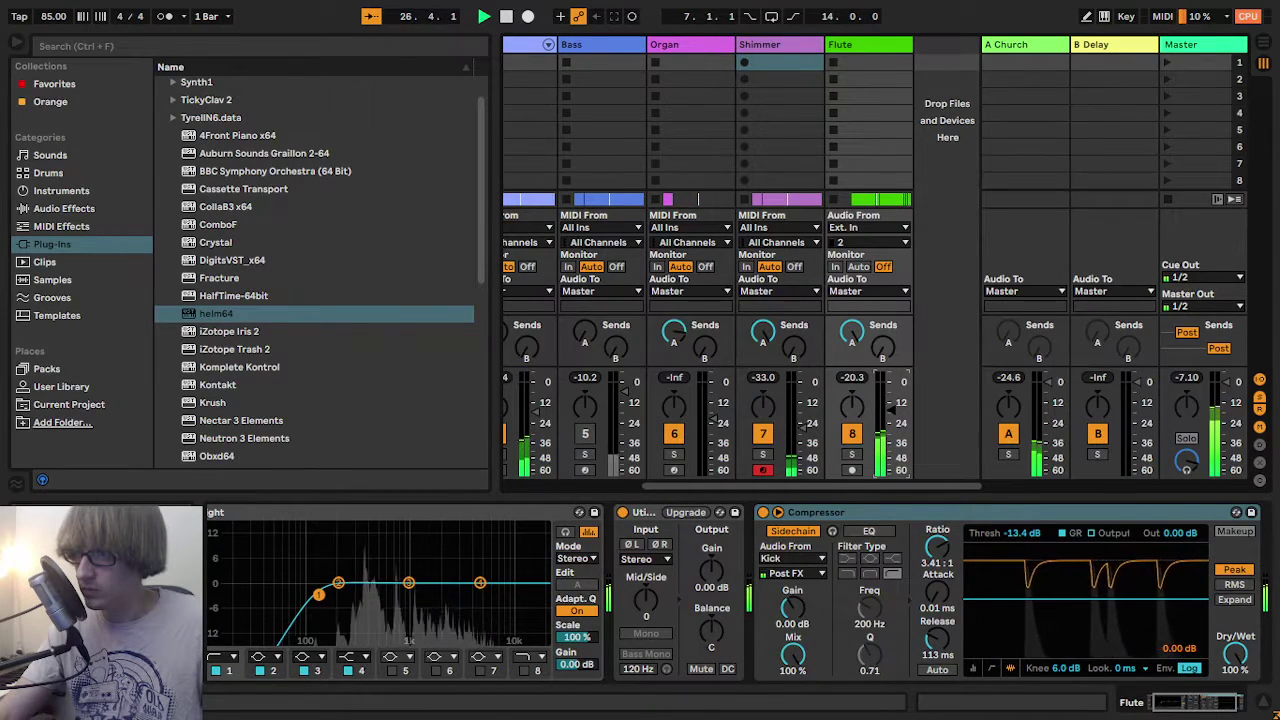
{"action": "key", "text": "Tab"}
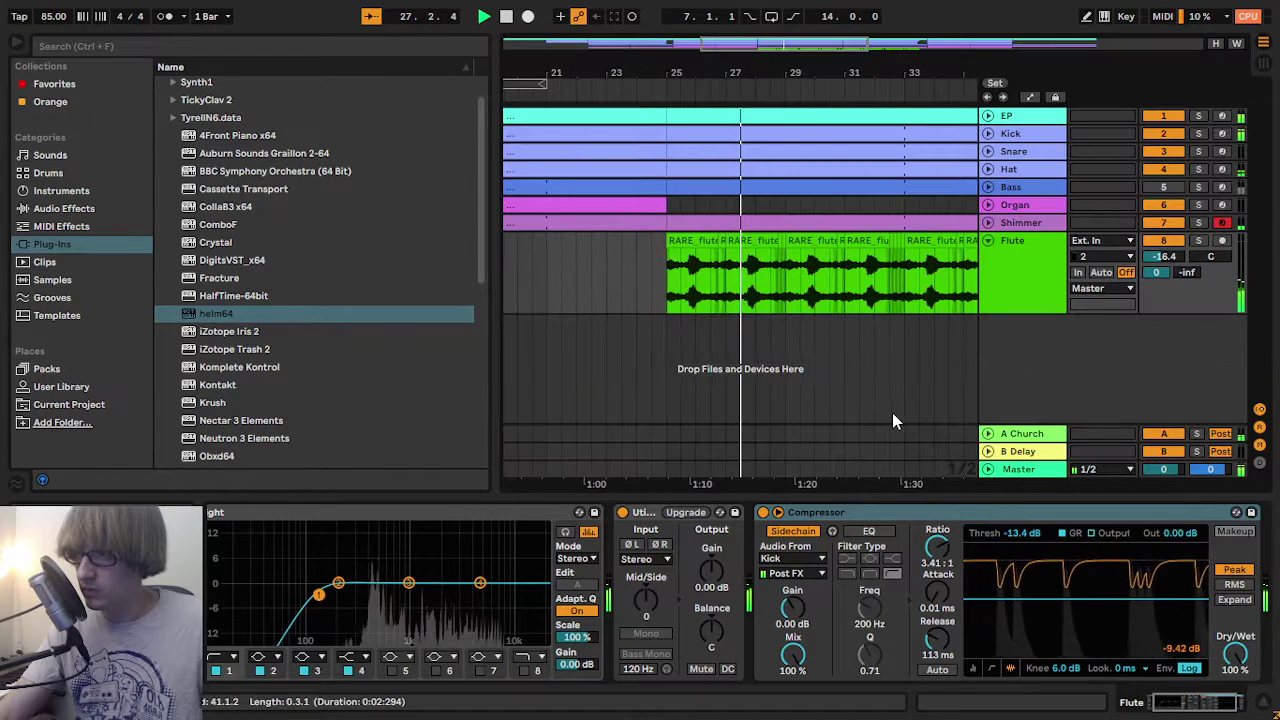
- Play the flute ending from around bar 38 to bar 40 and unfold the EP track to compare its notes
{"action": "left_click_drag", "start_coordinate": [643, 80], "coordinate": [643, 80]}
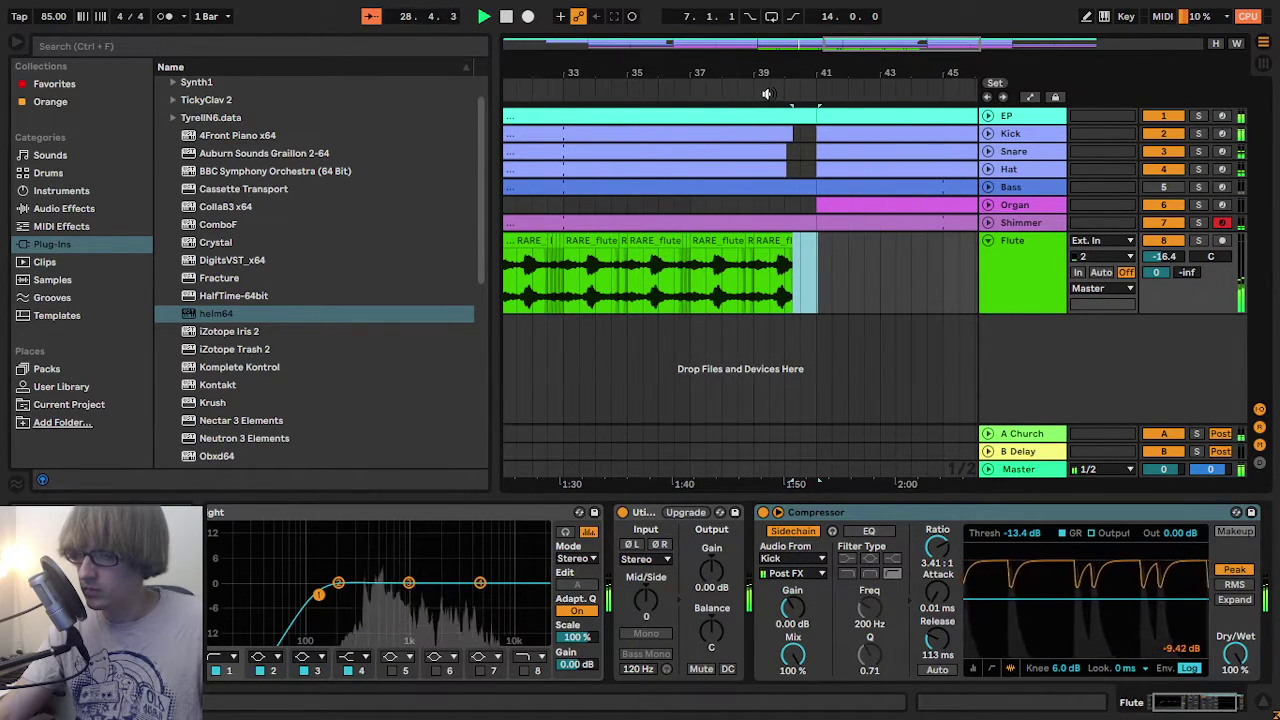
{"action": "left_click_drag", "start_coordinate": [738, 95], "coordinate": [803, 79]}
{"action": "left_click", "coordinate": [901, 302]}
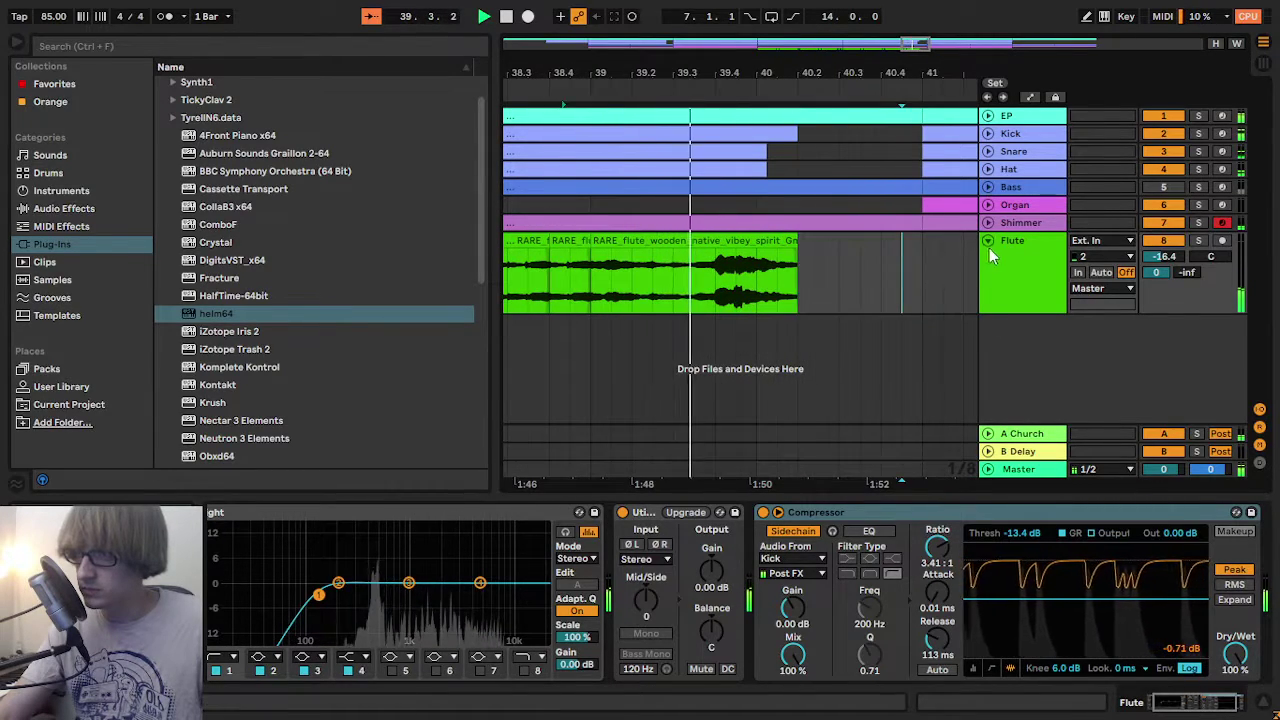
{"action": "left_click", "coordinate": [988, 116]}
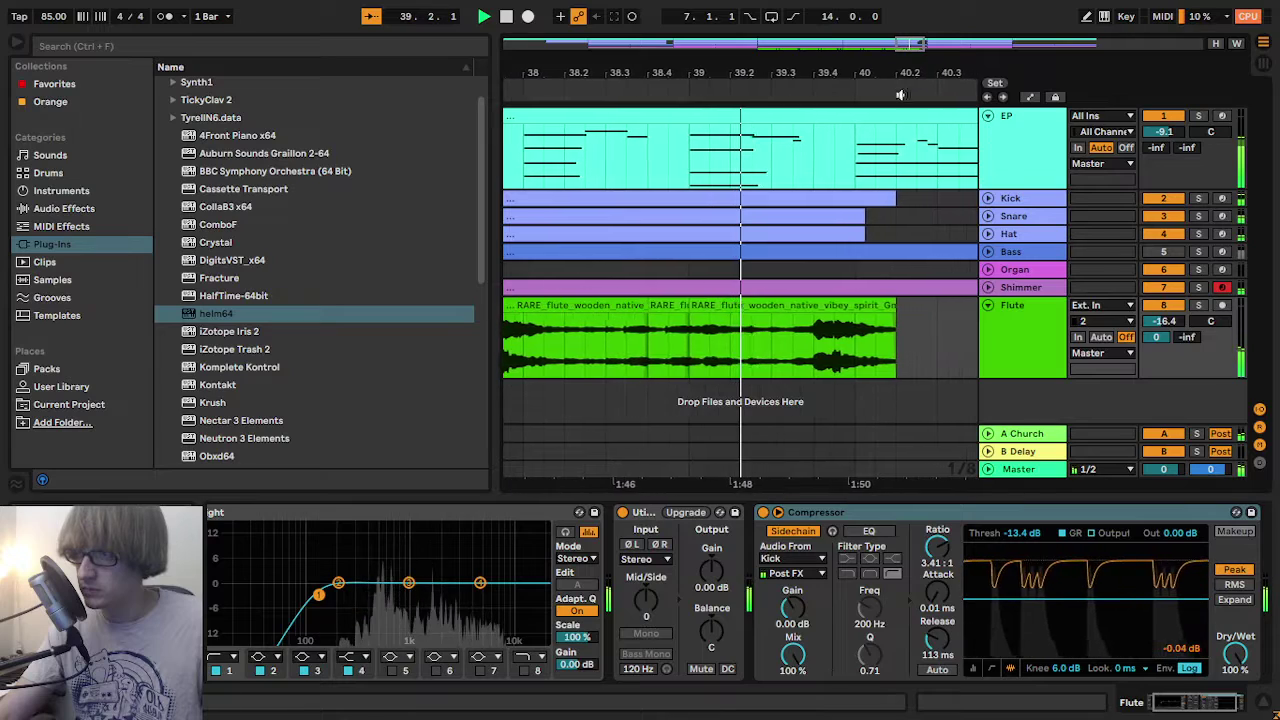
{"action": "left_click_drag", "start_coordinate": [862, 76], "coordinate": [863, 112]}
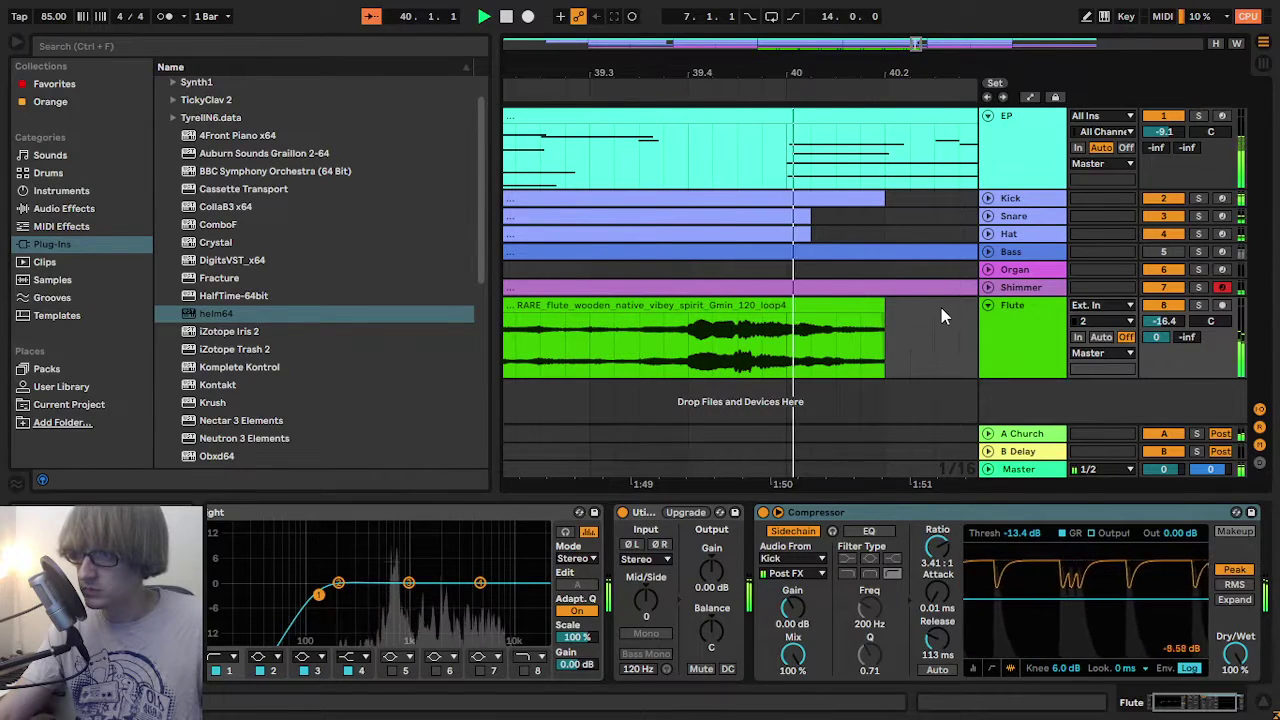
- Trim the last flute clip so it ends at bar 40, and play the break
{"action": "left_click", "coordinate": [910, 330]}
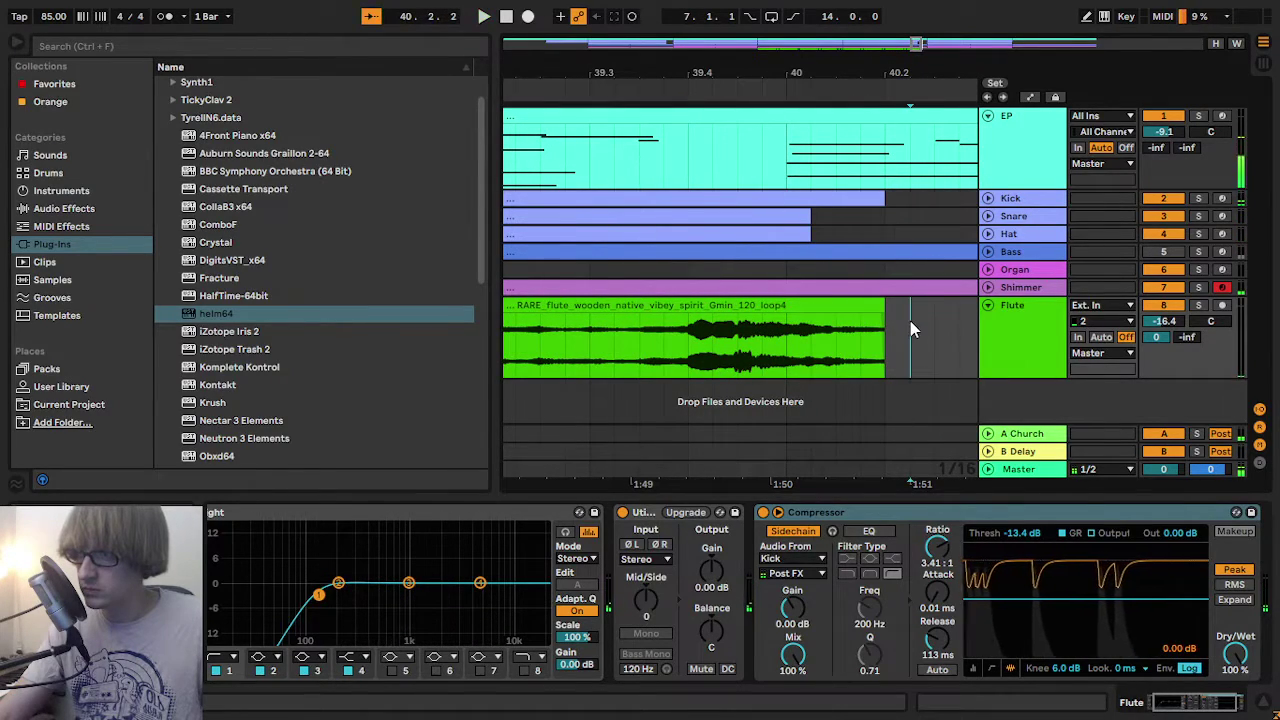
{"action": "left_click_drag", "start_coordinate": [883, 311], "coordinate": [779, 310]}
{"action": "left_click", "coordinate": [661, 103]}
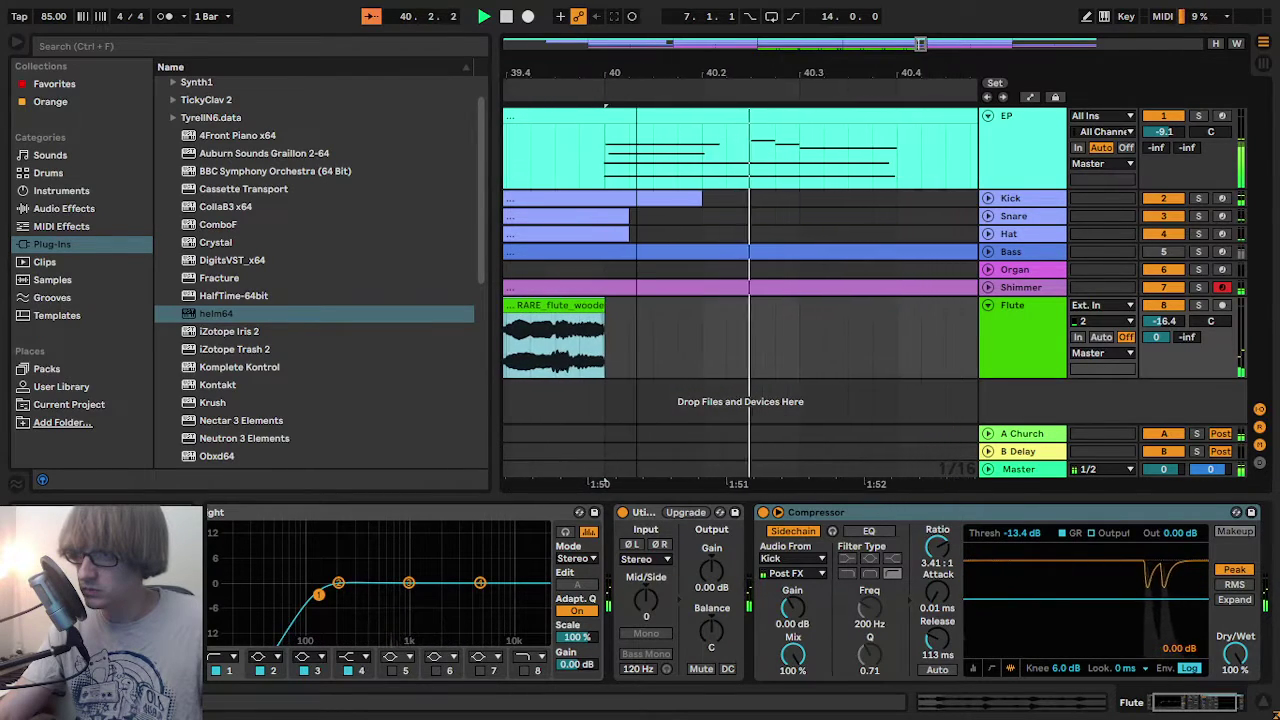
- Duplicate the Flute track's 16-bar section from bar 25 so the copy starts at bar 41
{"action": "left_click_drag", "start_coordinate": [648, 74], "coordinate": [720, 6]}
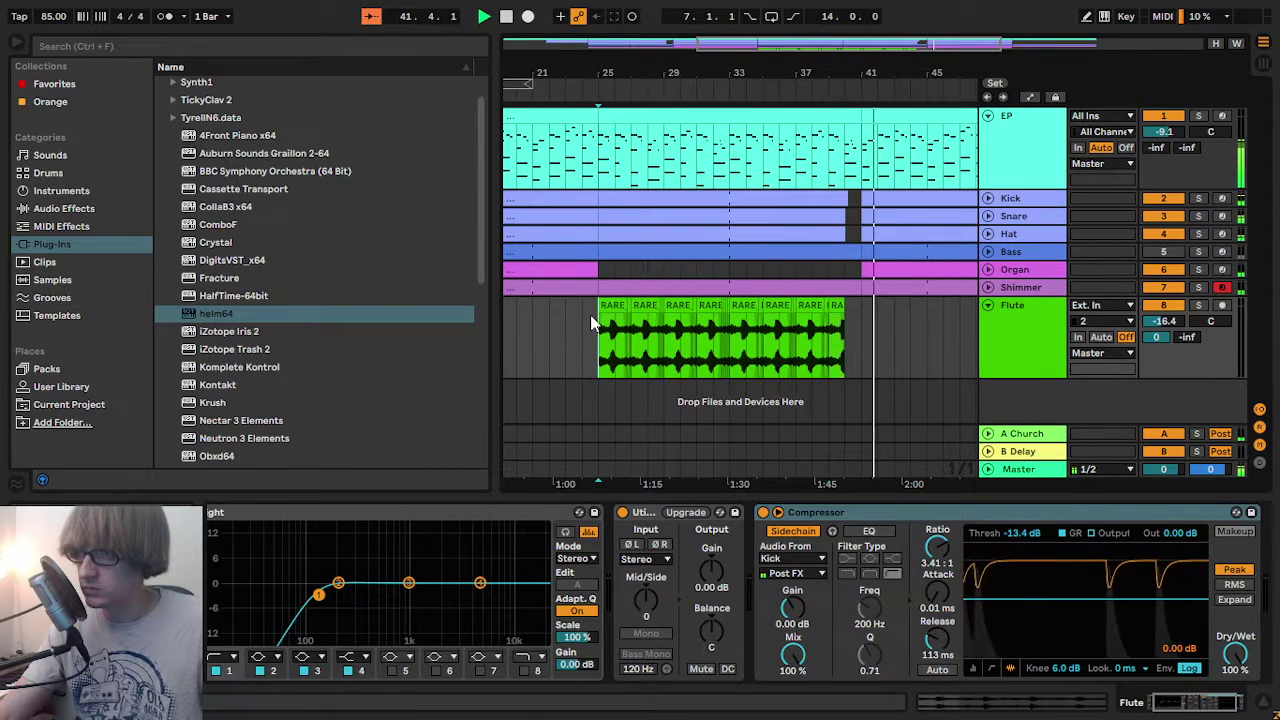
{"action": "left_click_drag", "start_coordinate": [591, 314], "coordinate": [868, 347]}
{"action": "key", "text": "ctrl+d"}
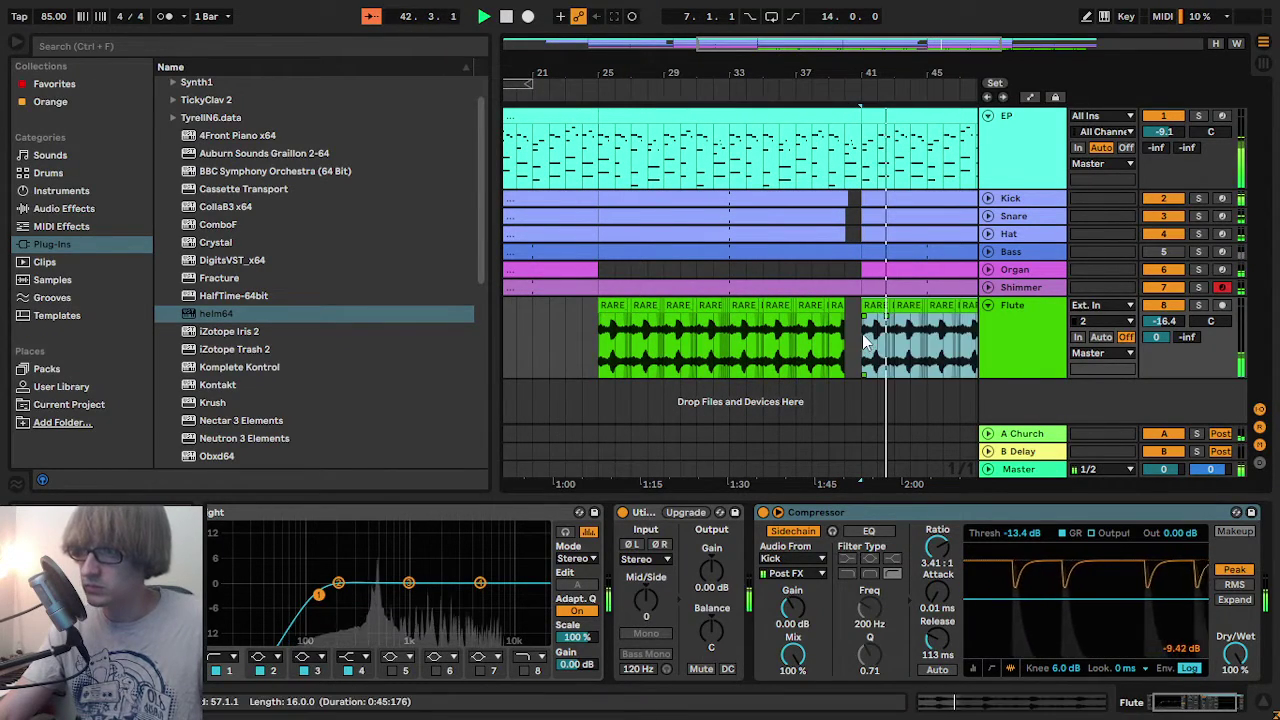
{"action": "left_click", "coordinate": [855, 347]}
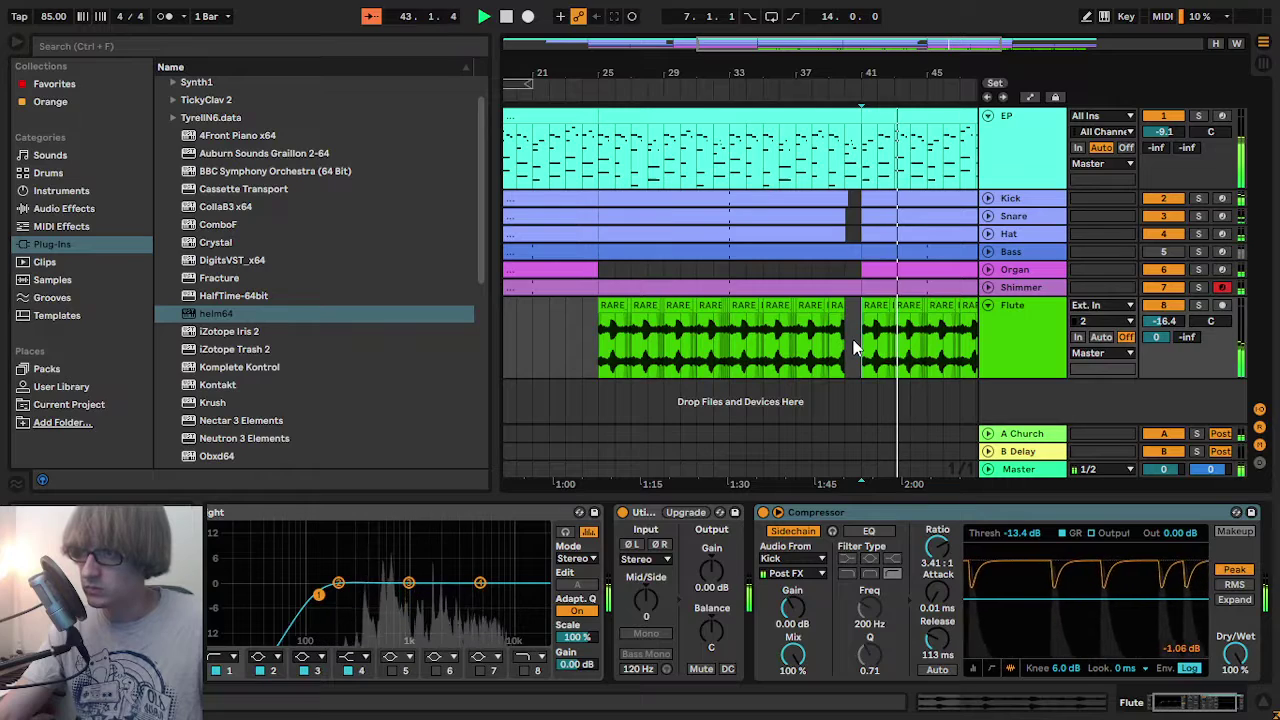
- Fold the Flute track, and copy all tracks from bar 41 to bar 63 so the copy starts at bar 49
{"action": "left_click_drag", "start_coordinate": [895, 73], "coordinate": [690, 110]}
{"action": "left_click_drag", "start_coordinate": [786, 110], "coordinate": [853, 48]}
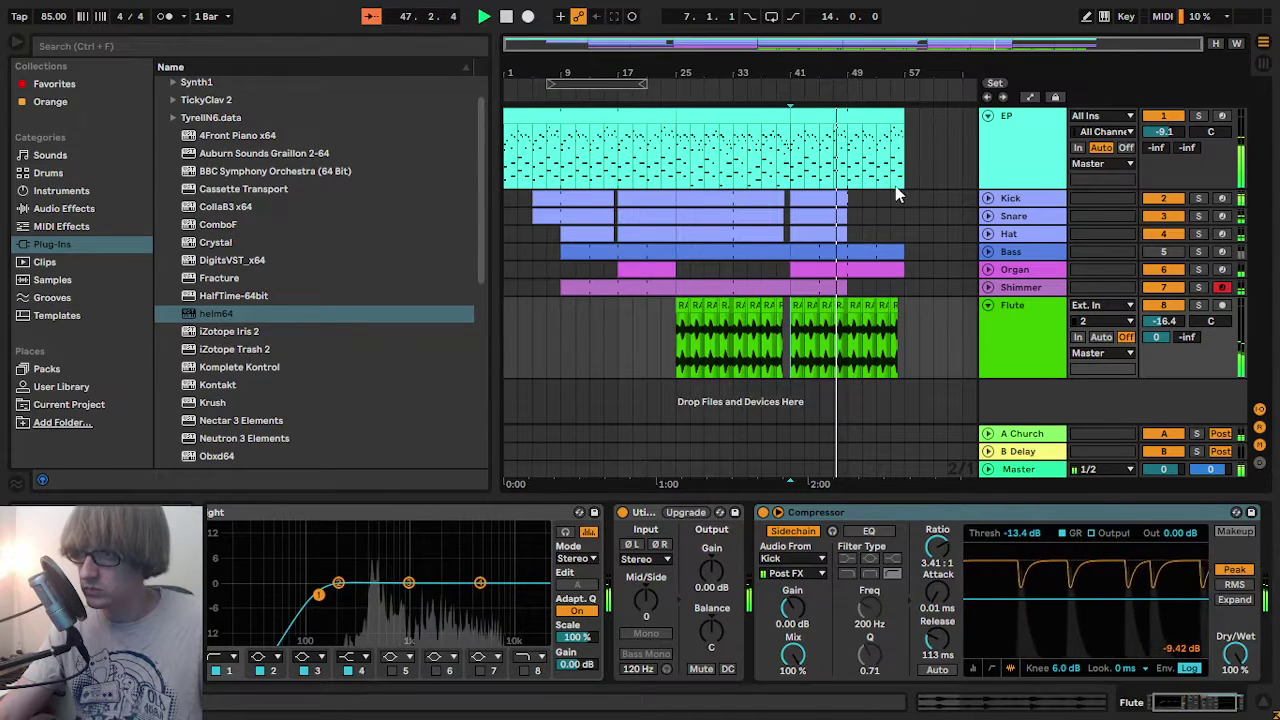
{"action": "left_click", "coordinate": [988, 305]}
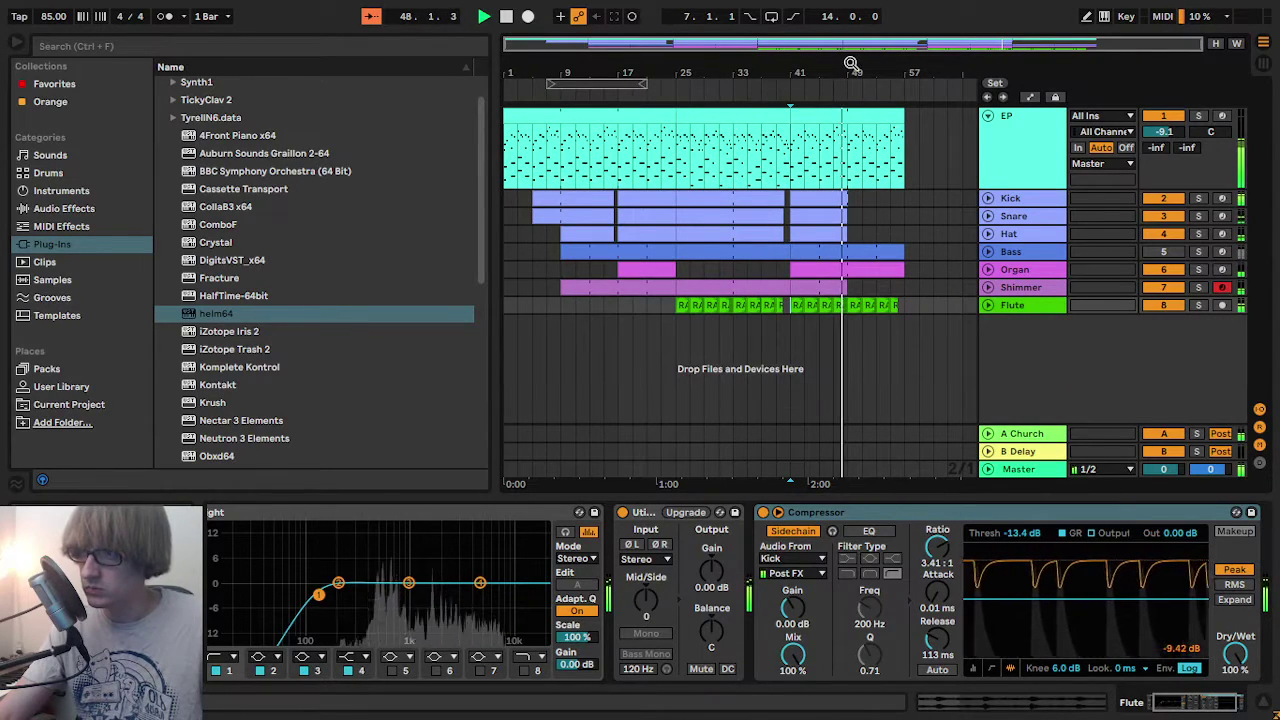
{"action": "left_click_drag", "start_coordinate": [851, 63], "coordinate": [851, 112]}
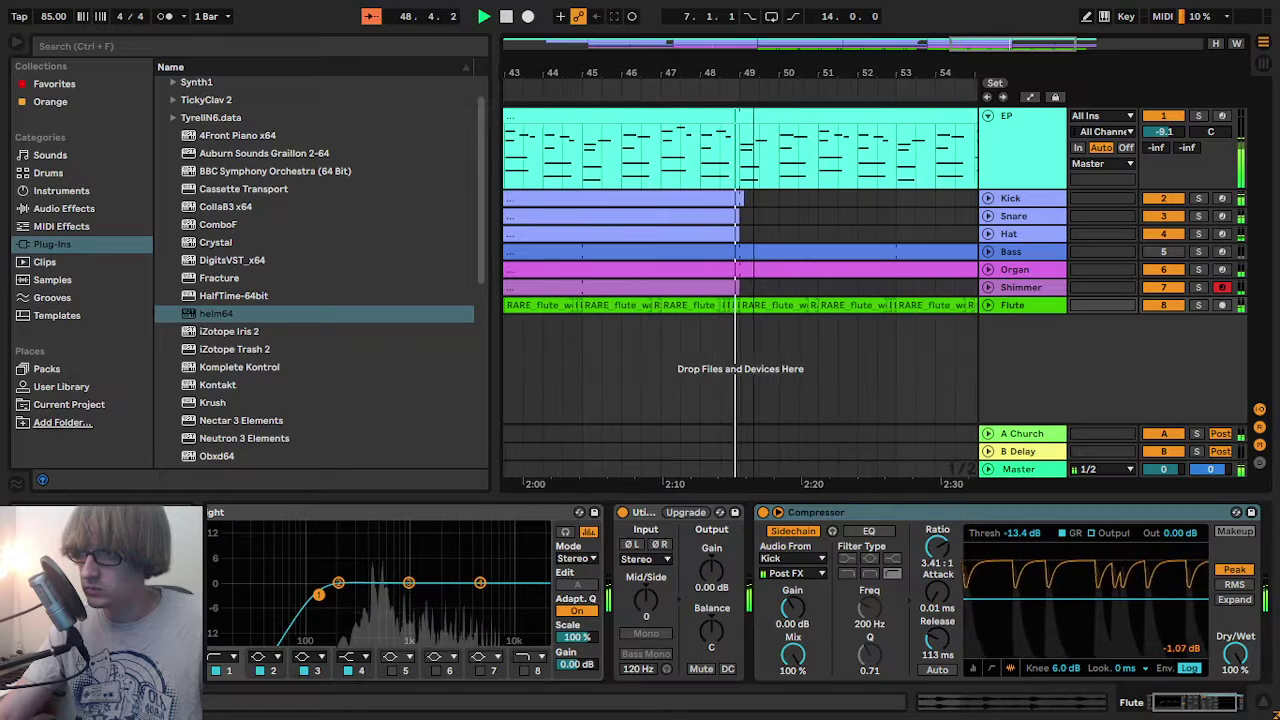
{"action": "left_click_drag", "start_coordinate": [753, 300], "coordinate": [768, 168]}
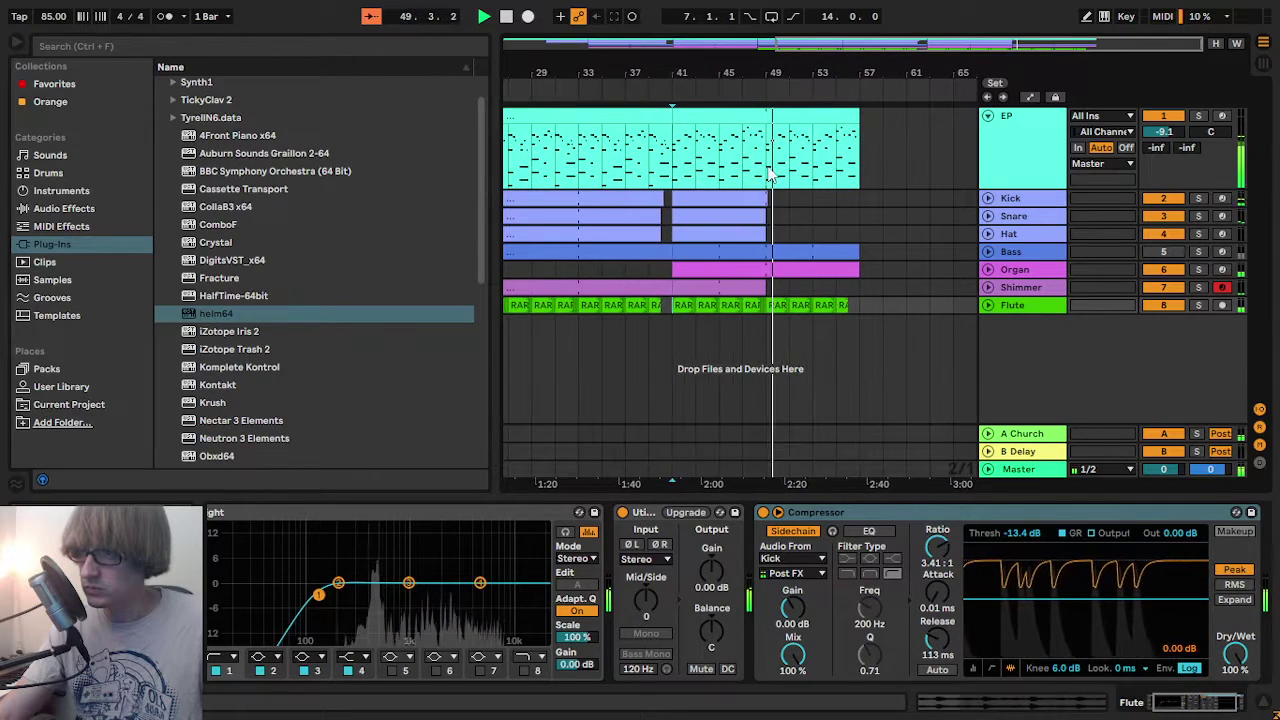
{"action": "left_click_drag", "start_coordinate": [667, 320], "coordinate": [930, 118]}
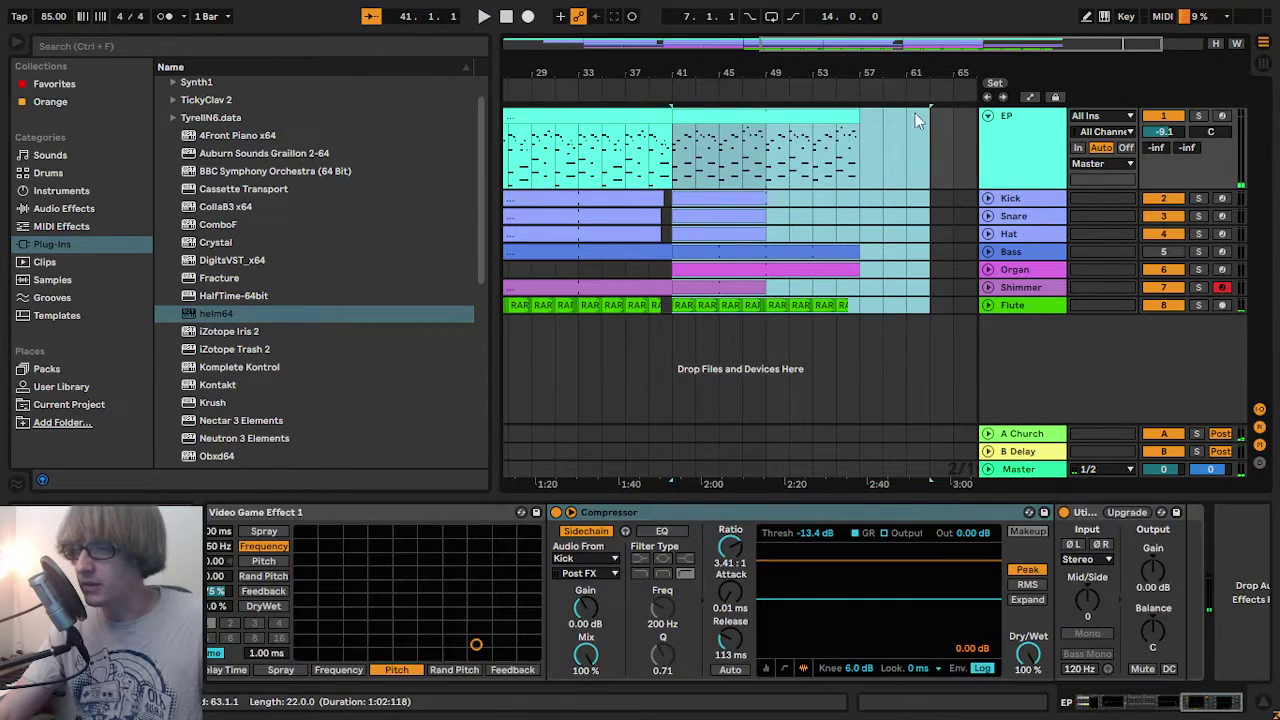
{"action": "key", "text": "ctrl+d"}
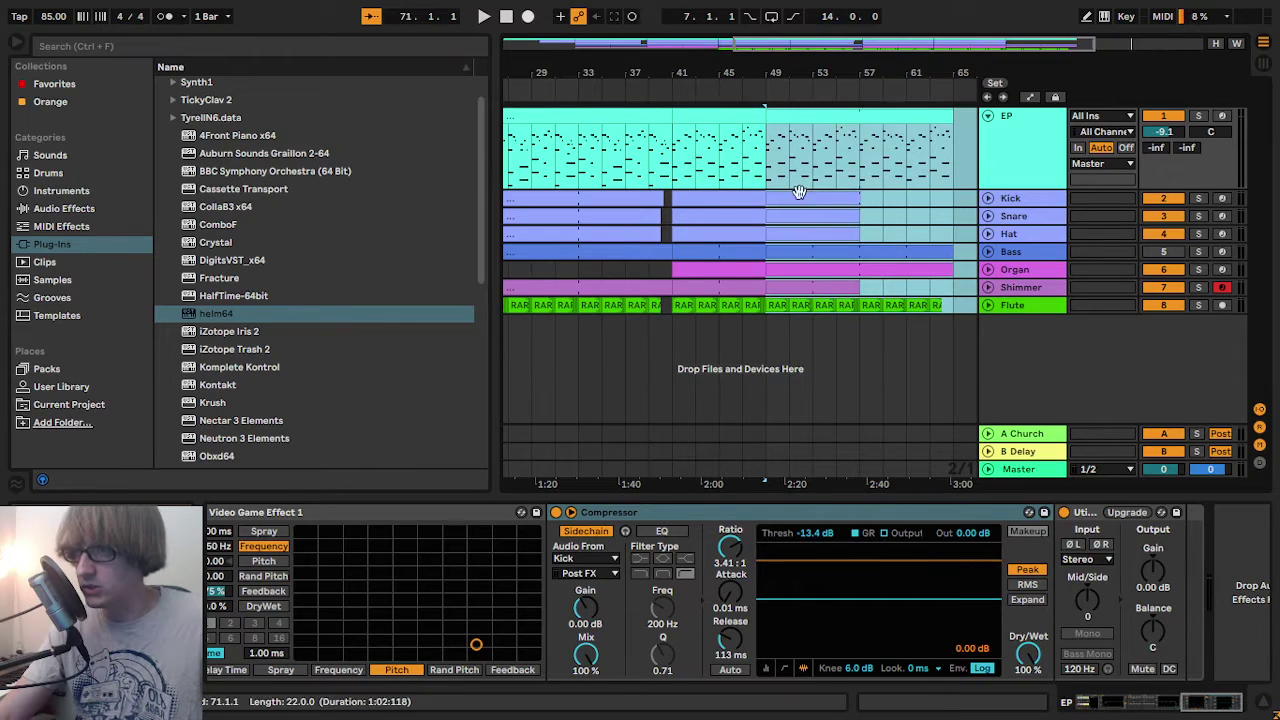
- Play the arrangement from bar 40 into bar 41 and check the track clips around the join at bar 49
{"action": "left_click", "coordinate": [661, 86]}
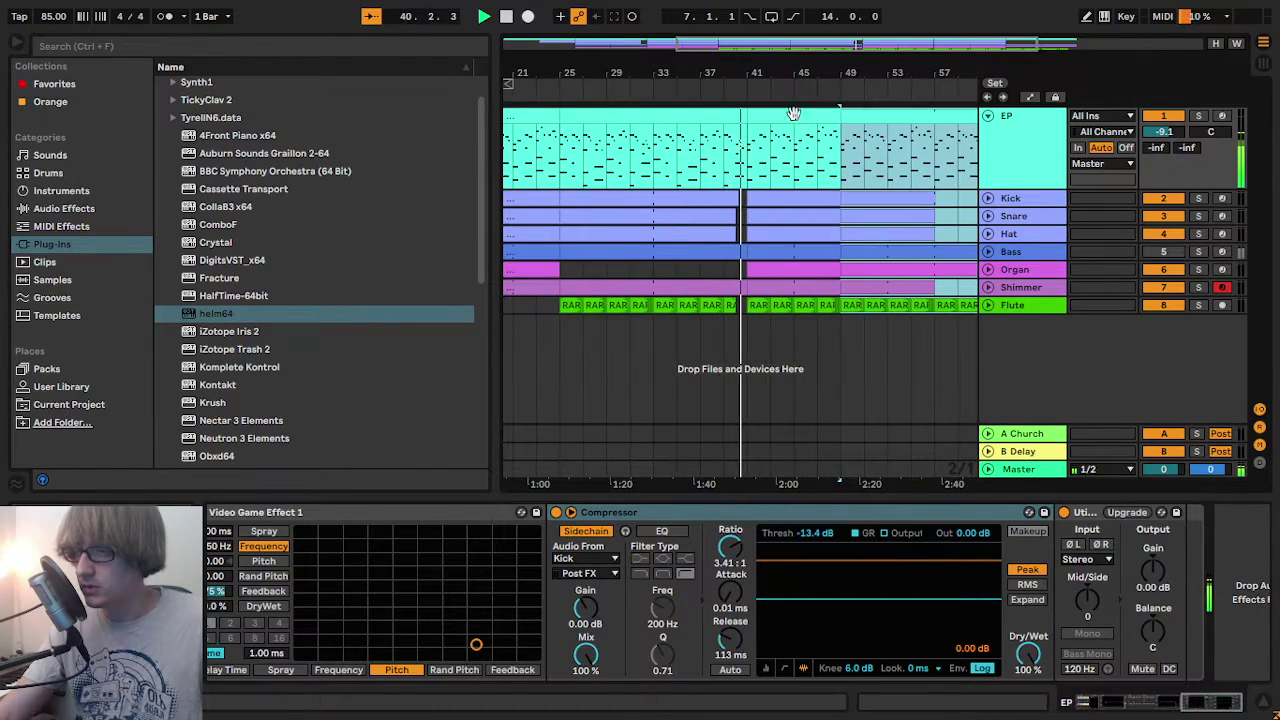
{"action": "left_click_drag", "start_coordinate": [831, 77], "coordinate": [809, 125]}
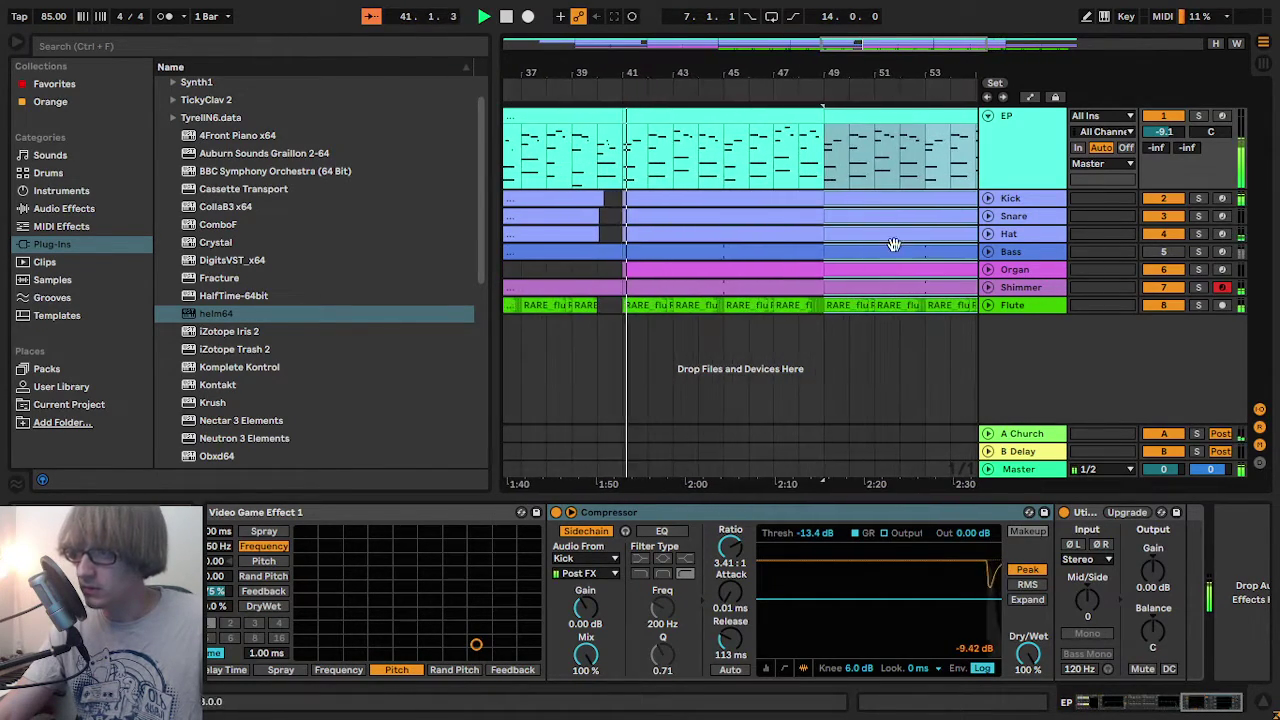
{"action": "left_click", "coordinate": [892, 247]}
{"action": "left_click", "coordinate": [635, 113]}
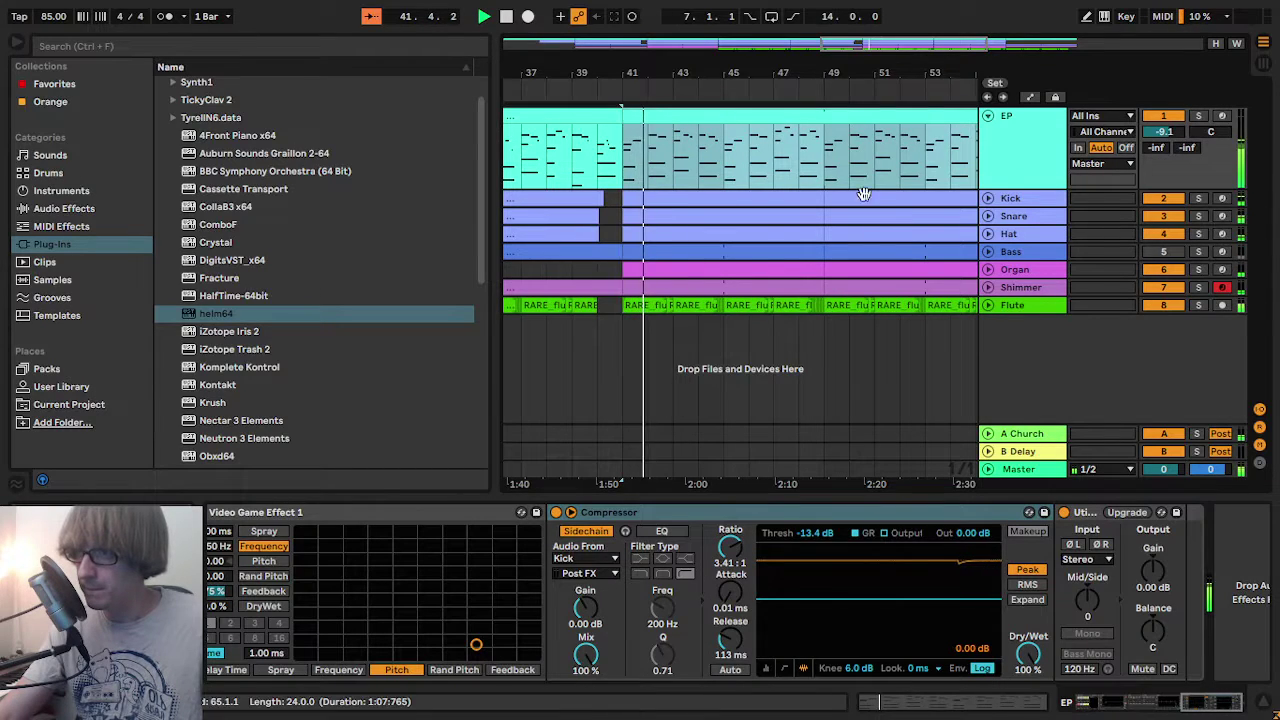
{"action": "left_click", "coordinate": [854, 249]}
{"action": "left_click", "coordinate": [835, 234]}
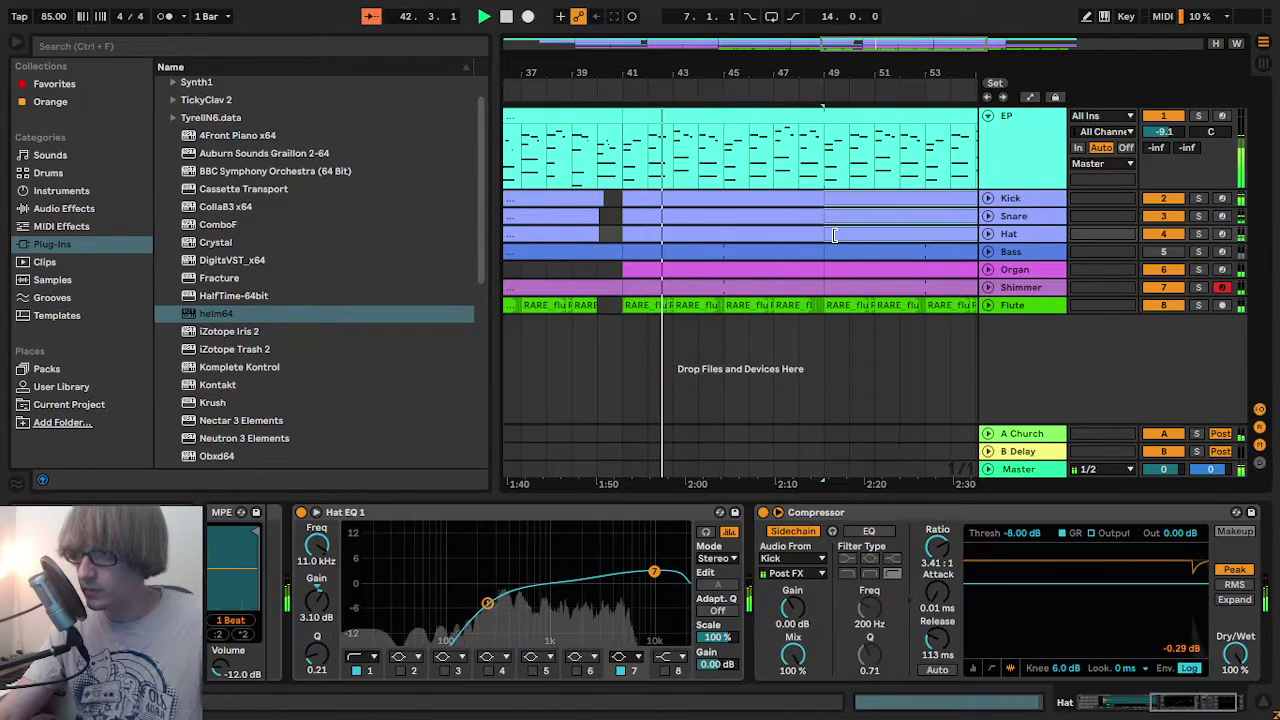
- Check the Hat, Organ and Shimmer tracks' devices during playback, and open the Organ clip after bar 49
{"action": "left_click", "coordinate": [632, 222]}
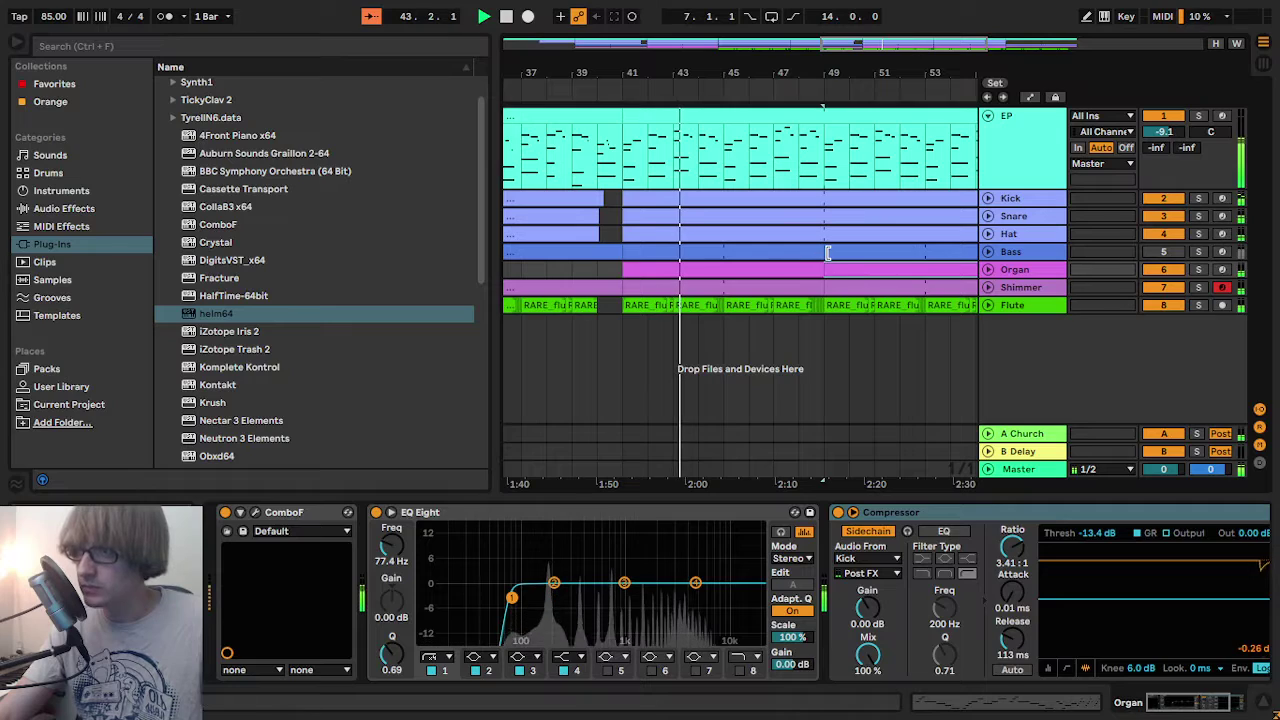
{"action": "left_click", "coordinate": [845, 286]}
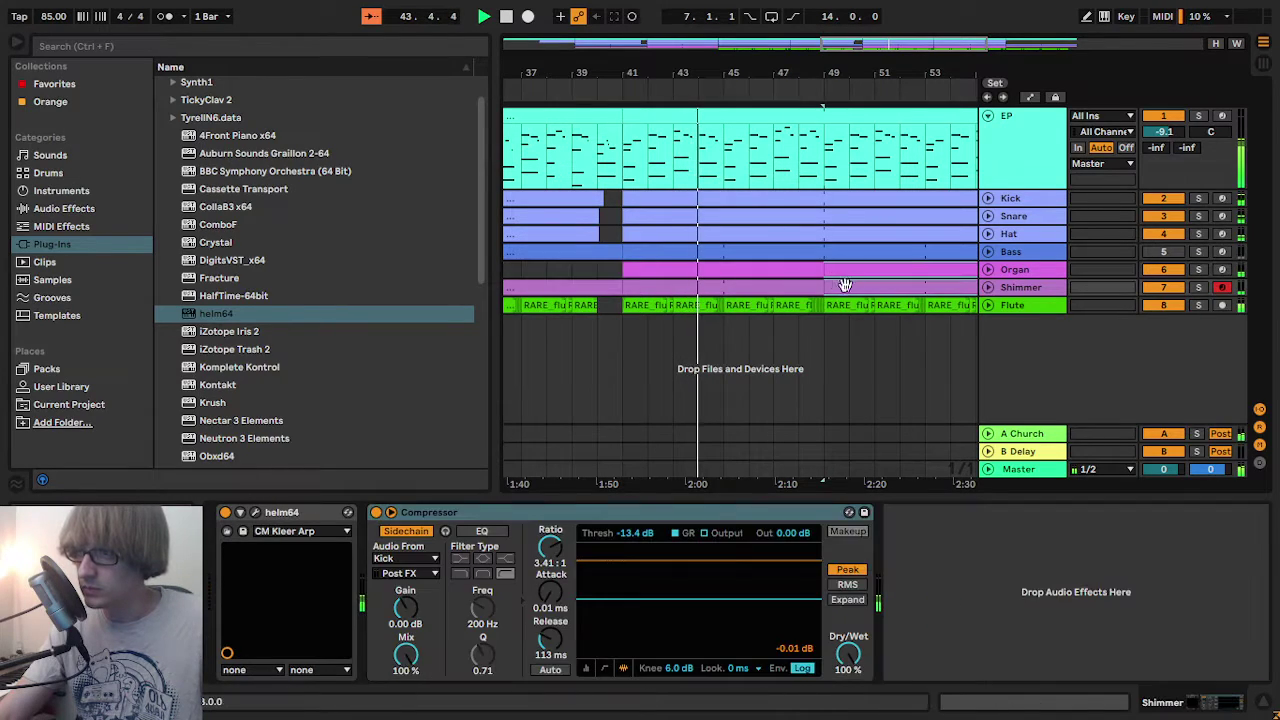
{"action": "left_click", "coordinate": [597, 270]}
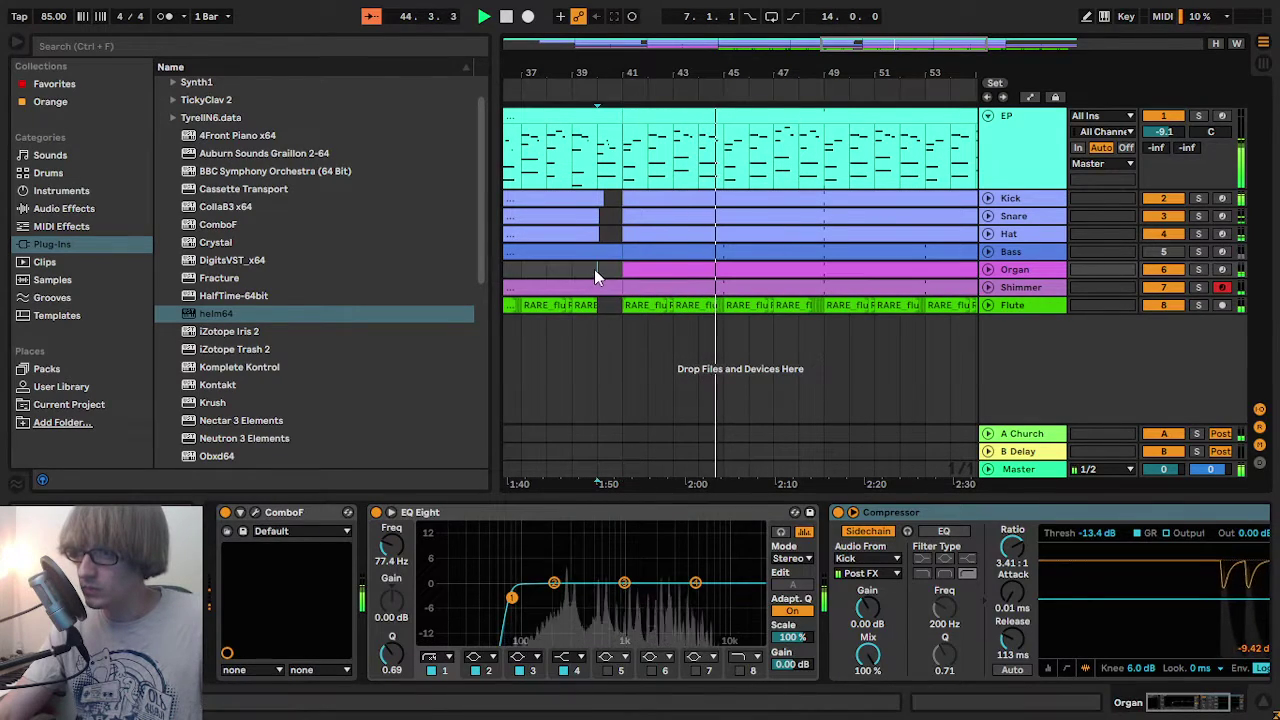
{"action": "double_click", "coordinate": [893, 277]}
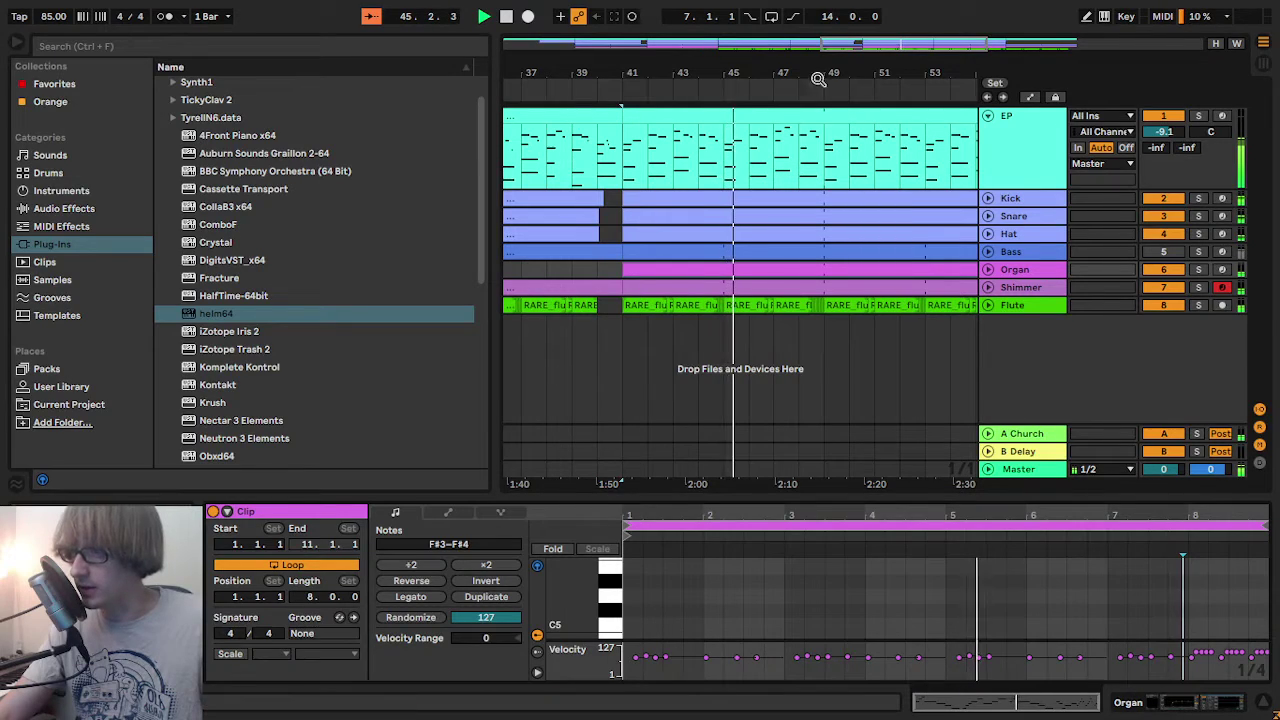
{"action": "left_click_drag", "start_coordinate": [828, 72], "coordinate": [706, 42]}
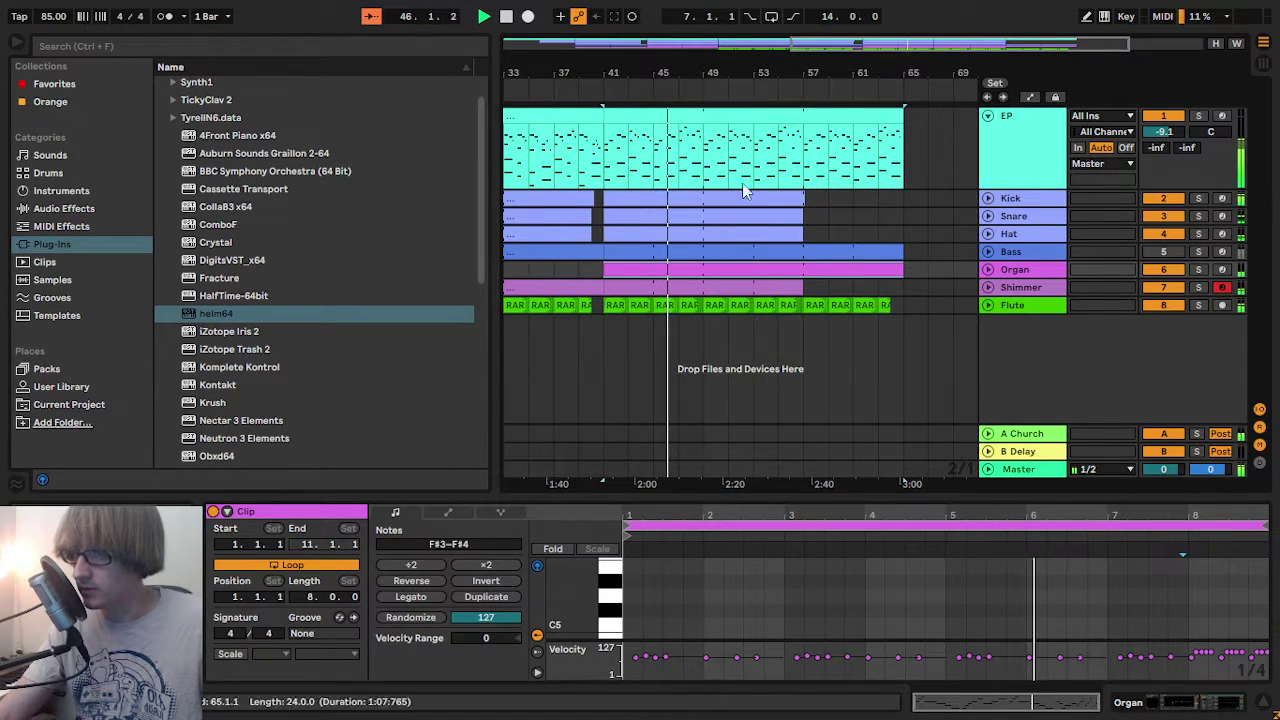
- Unfold the Organ track, select its section from bar 49 to bar 57, and enlarge the note editor
{"action": "left_click", "coordinate": [988, 271]}
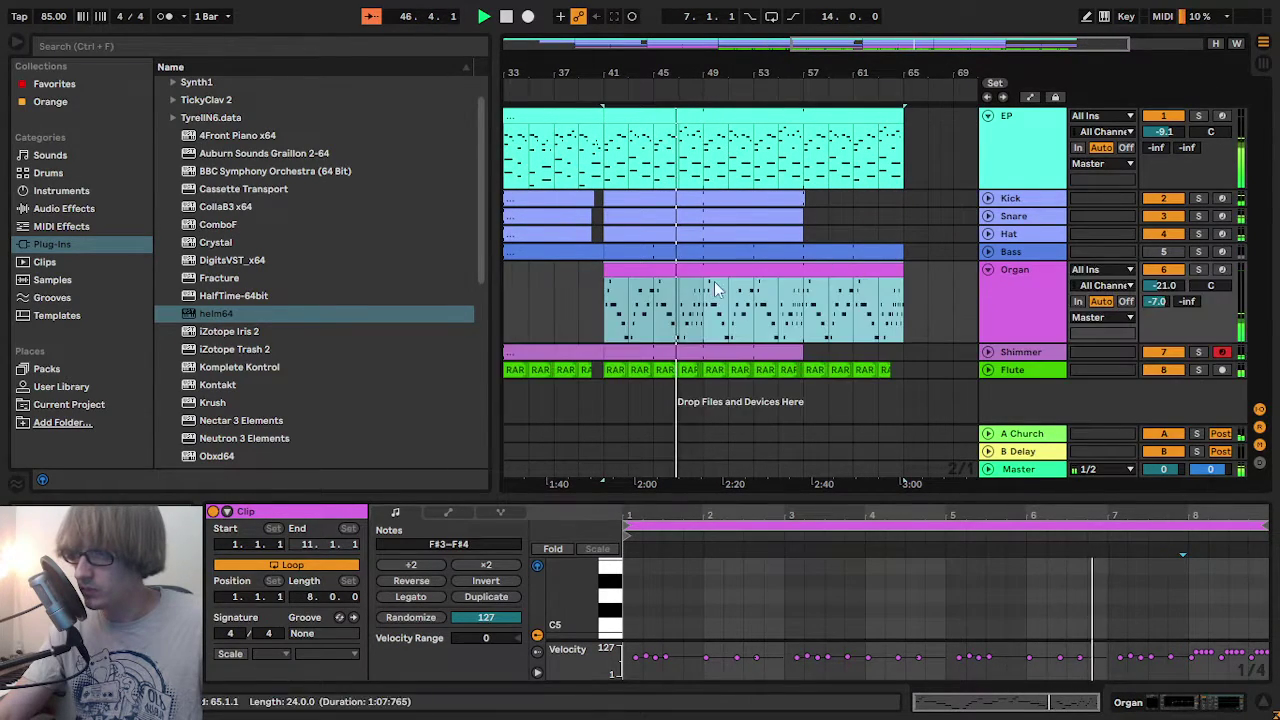
{"action": "left_click_drag", "start_coordinate": [706, 309], "coordinate": [802, 305]}
{"action": "left_click_drag", "start_coordinate": [737, 270], "coordinate": [767, 282]}
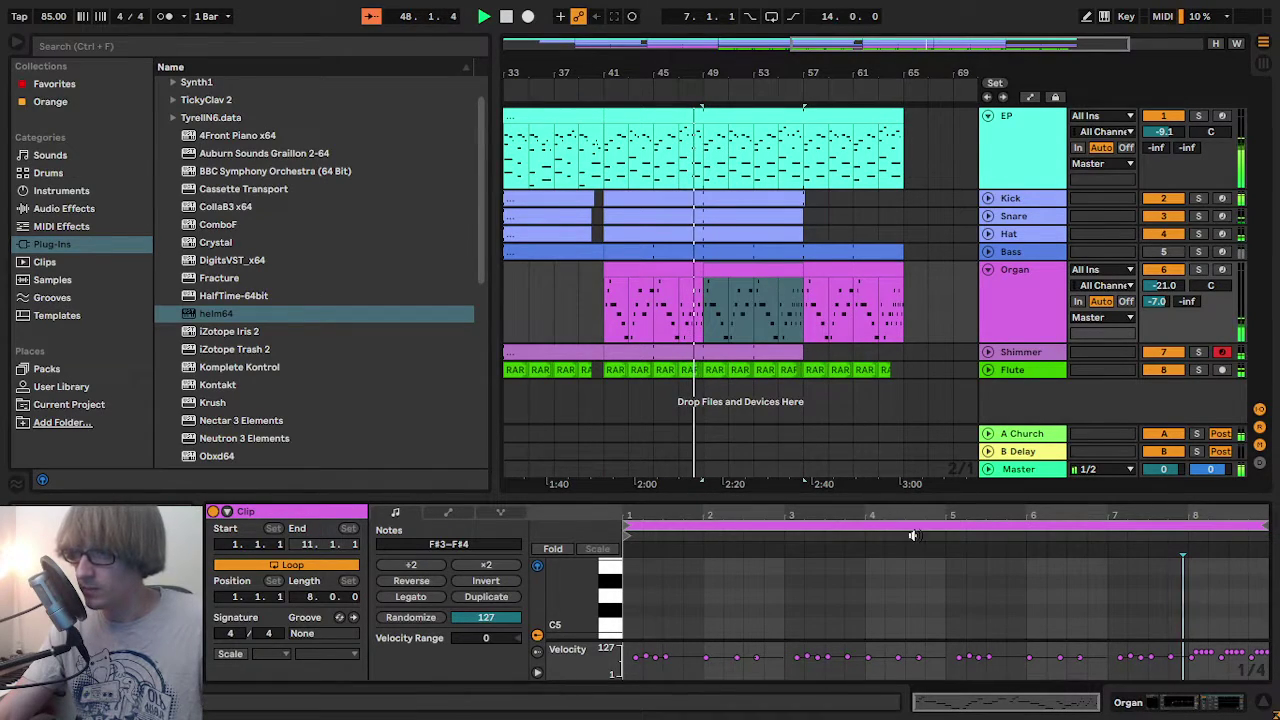
{"action": "left_click_drag", "start_coordinate": [907, 497], "coordinate": [943, 120]}
{"action": "left_click_drag", "start_coordinate": [760, 138], "coordinate": [785, 156]}
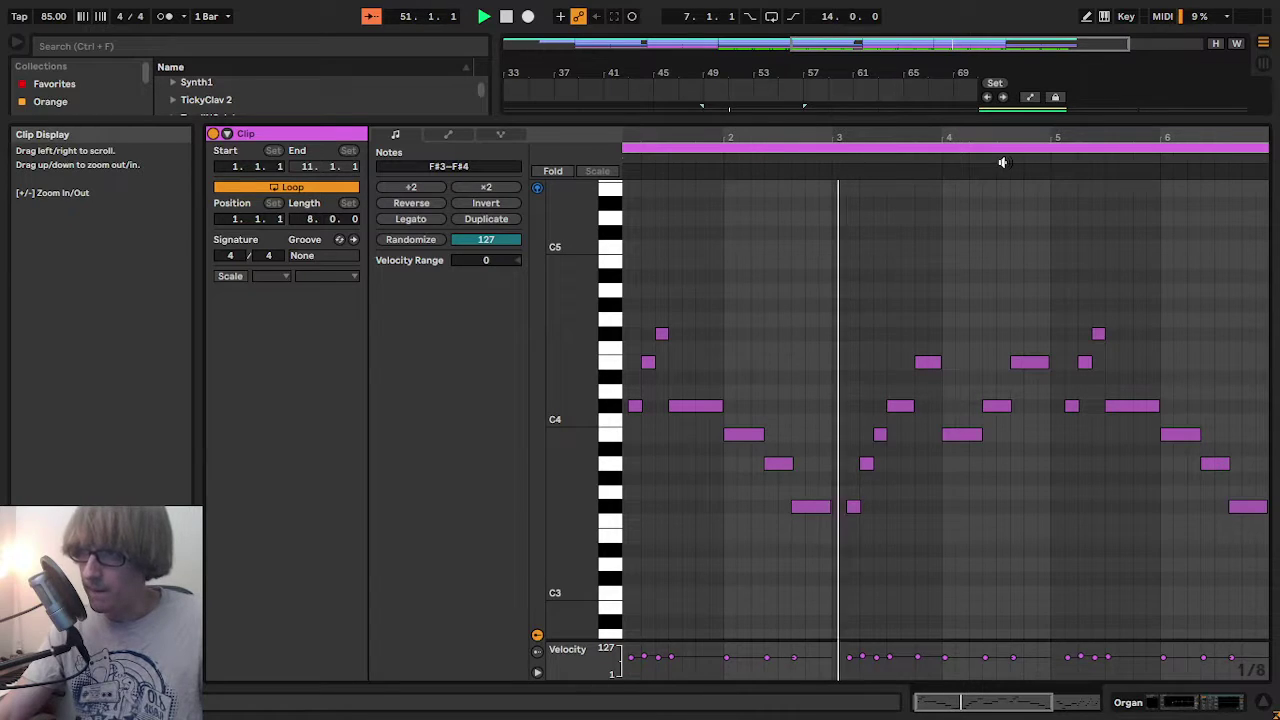
- Add an eighth-note F#4 at the start of bar 4 in the Organ clip and audition it from beat 3.4
{"action": "left_click_drag", "start_coordinate": [999, 130], "coordinate": [1007, 320]}
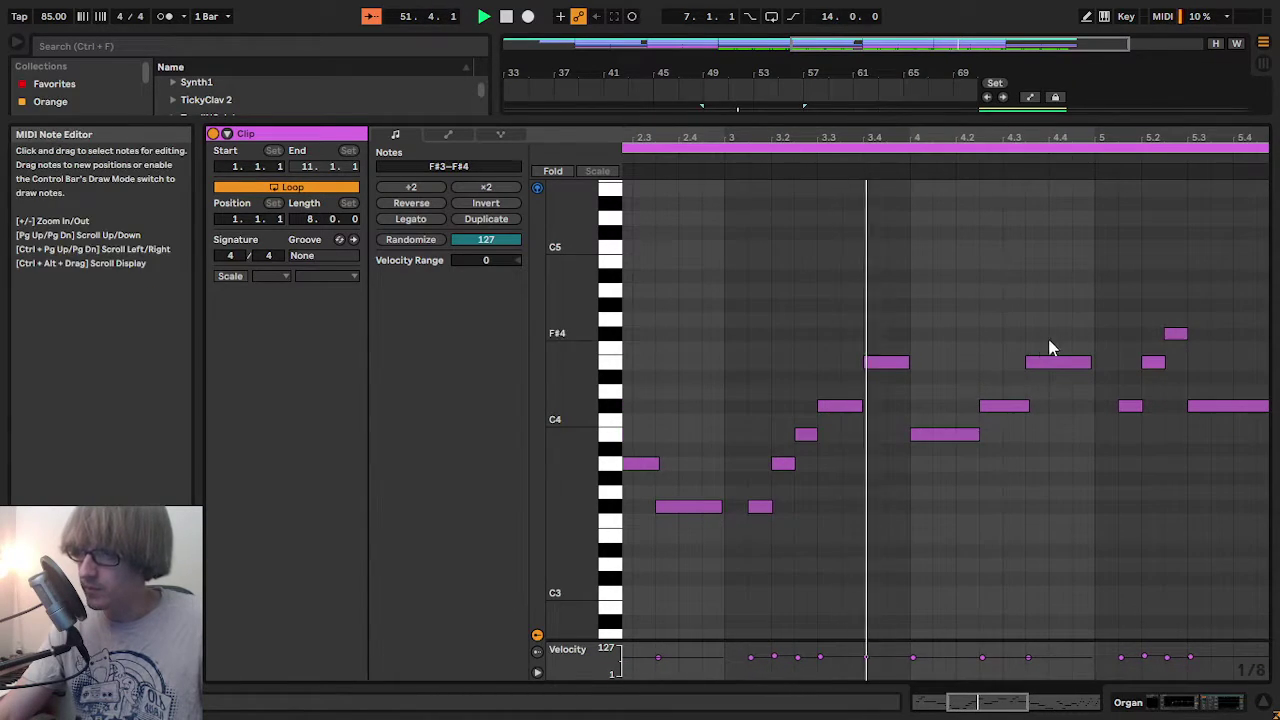
{"action": "double_click", "coordinate": [922, 319]}
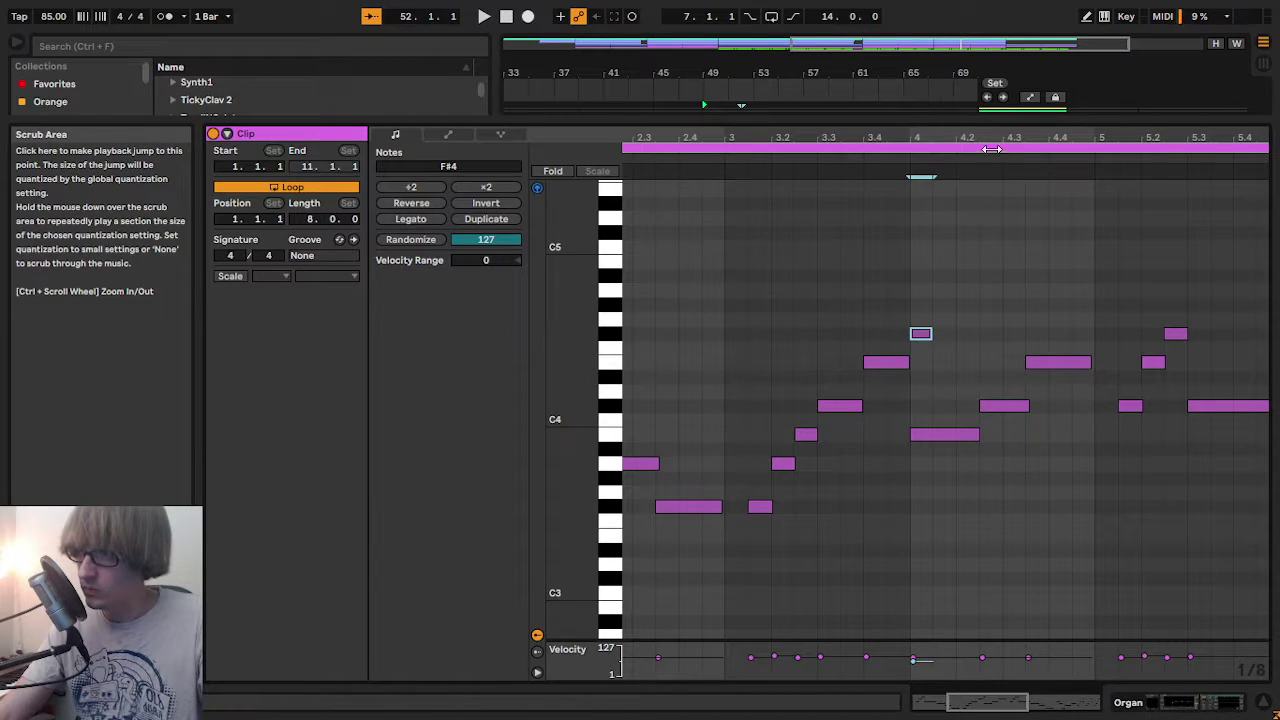
{"action": "left_click_drag", "start_coordinate": [1014, 135], "coordinate": [739, 80]}
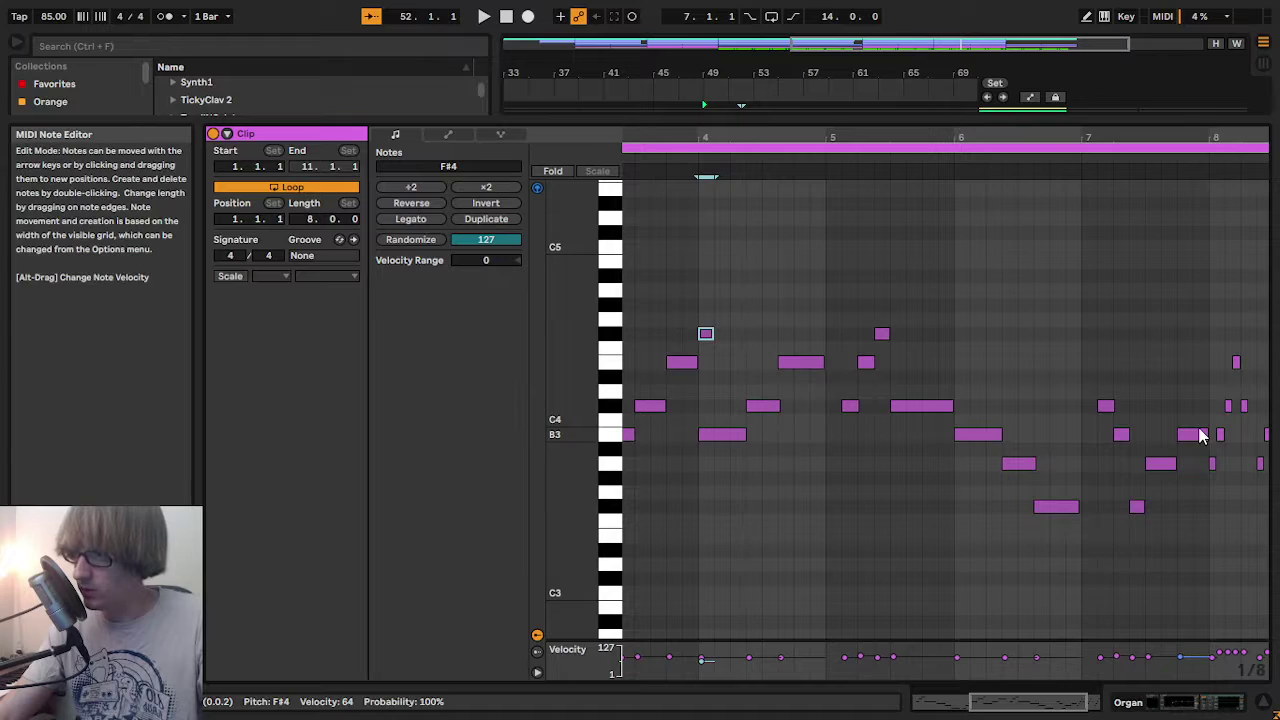
{"action": "left_click_drag", "start_coordinate": [711, 131], "coordinate": [806, 134]}
{"action": "left_click", "coordinate": [735, 173]}
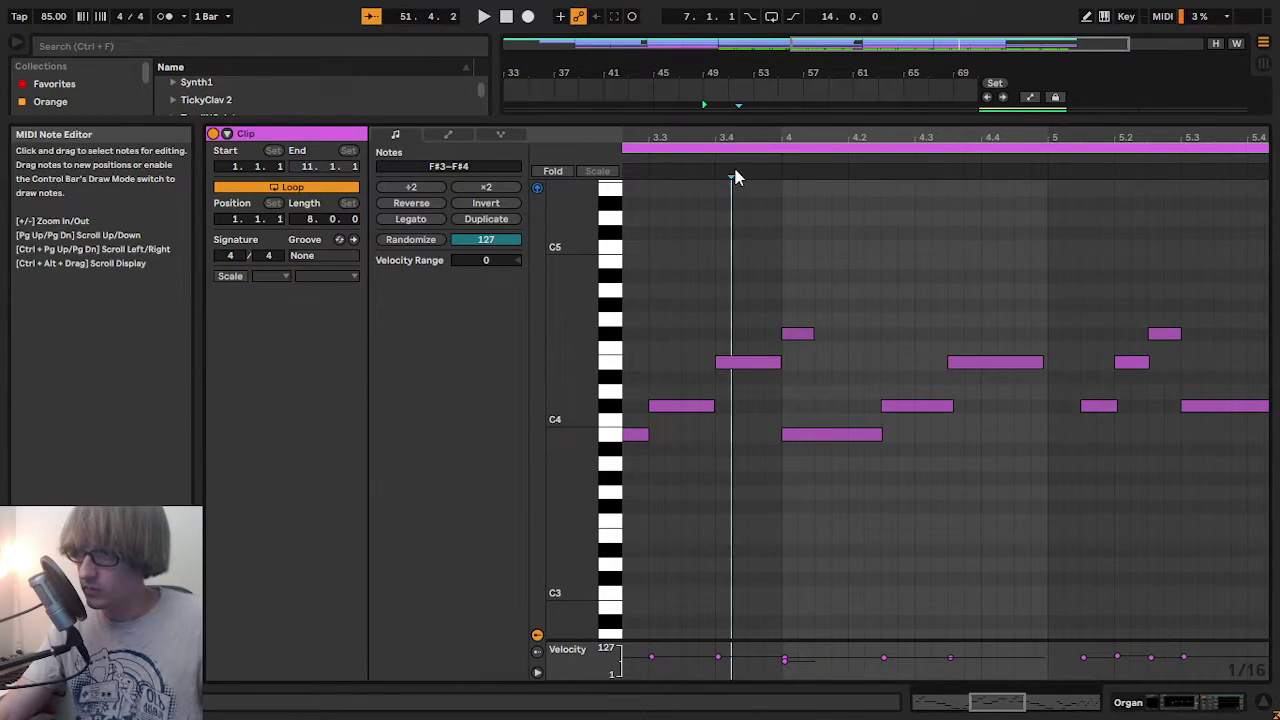
{"action": "key", "text": "space"}
{"action": "key", "text": "space"}
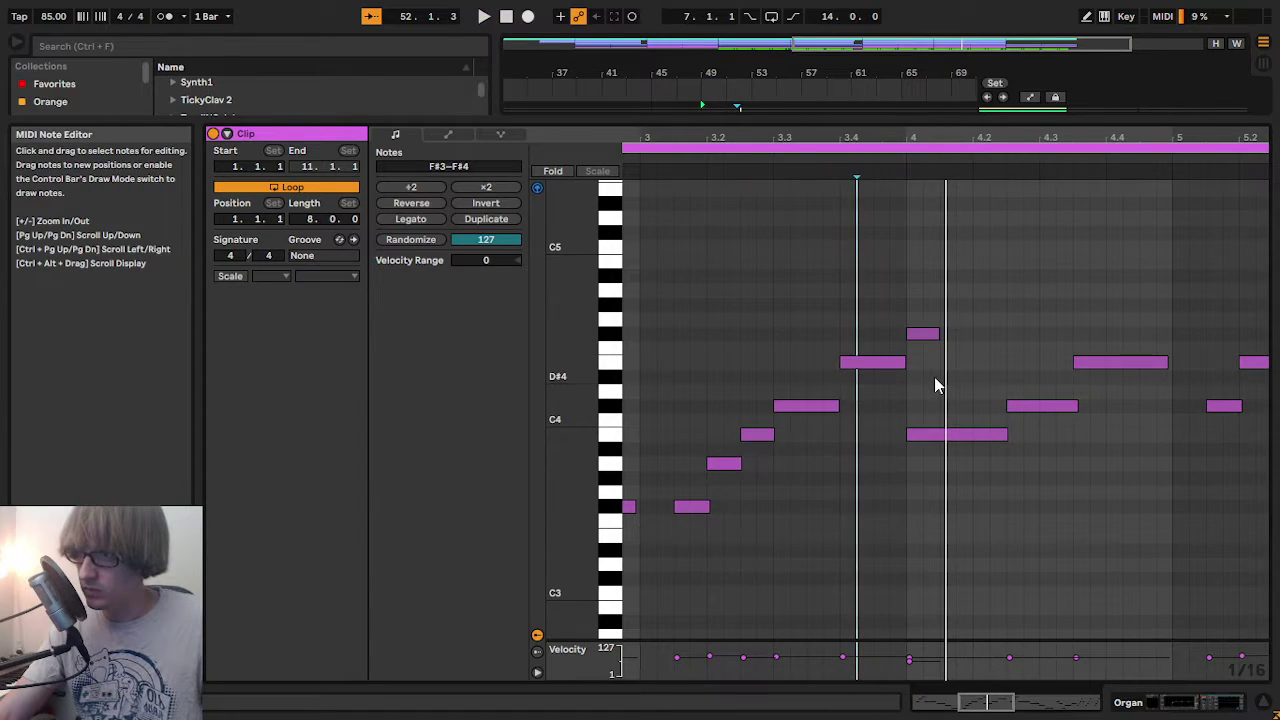
- Shorten bar 4's F#4 to a sixteenth, replace the long B3 with a sixteenth-note E4 right after it, and play the change
{"action": "double_click", "coordinate": [931, 364]}
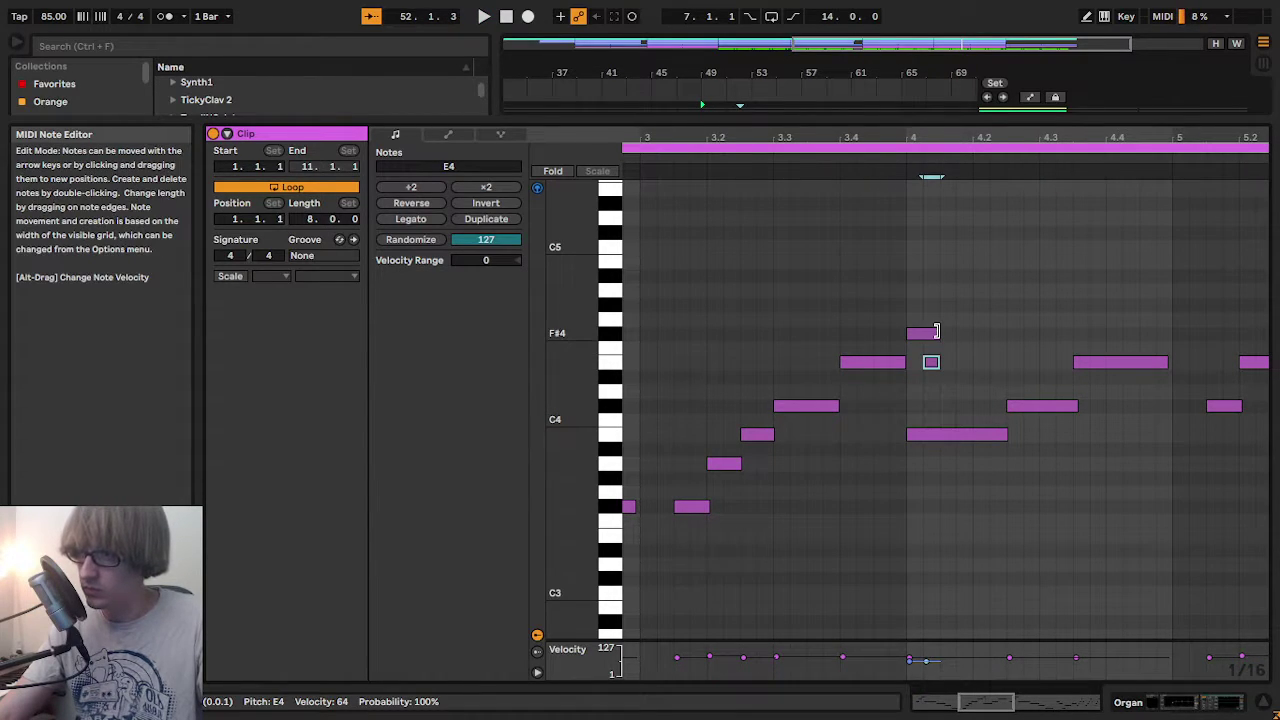
{"action": "left_click", "coordinate": [946, 505]}
{"action": "double_click", "coordinate": [948, 435]}
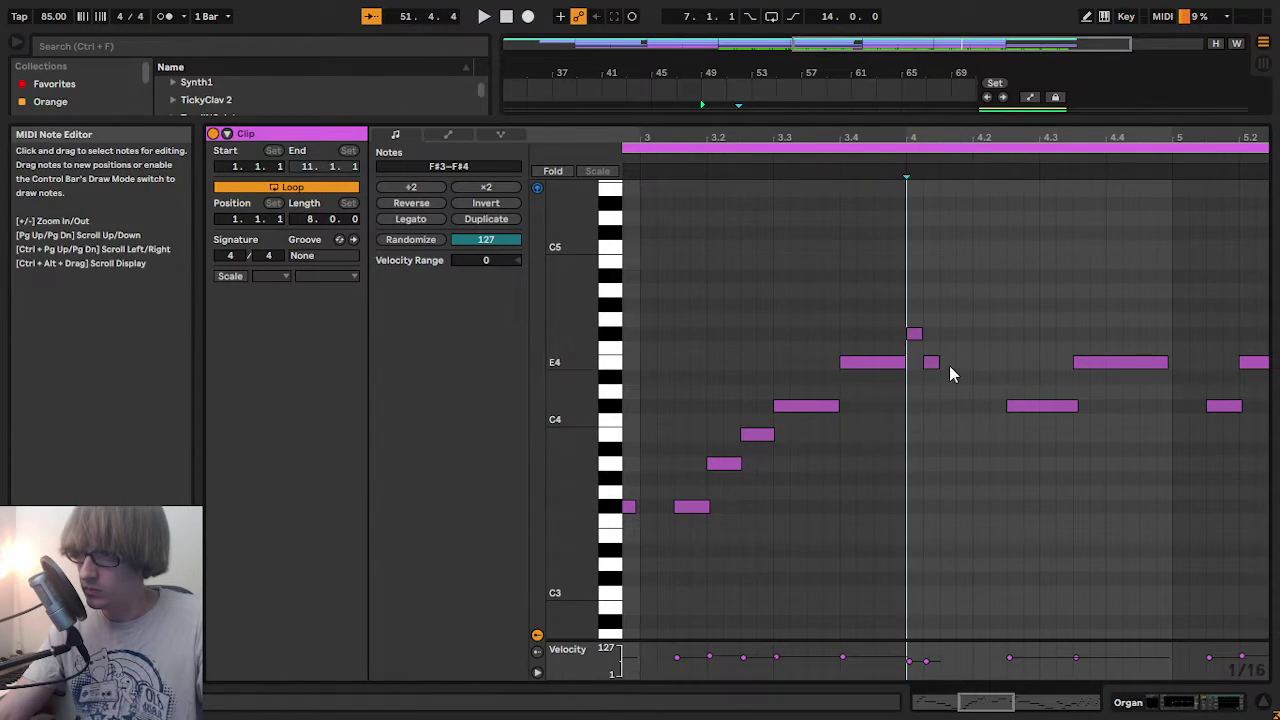
{"action": "left_click", "coordinate": [876, 364]}
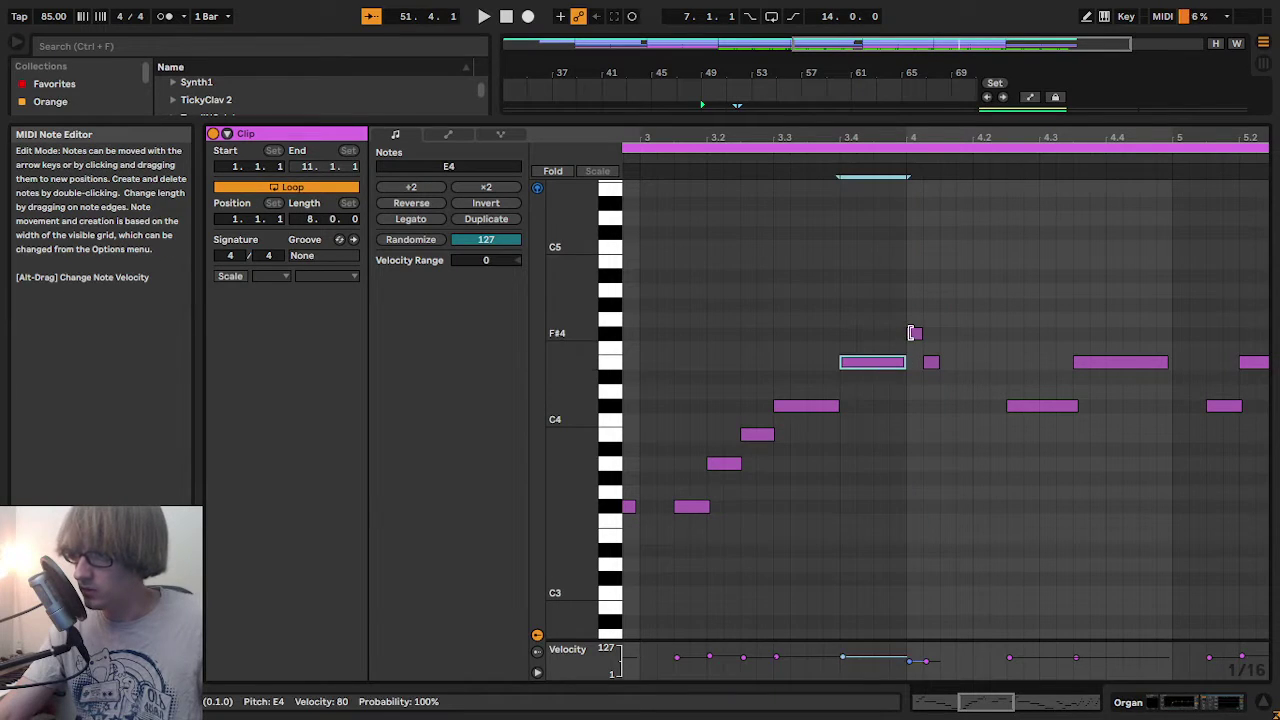
{"action": "left_click", "coordinate": [915, 334]}
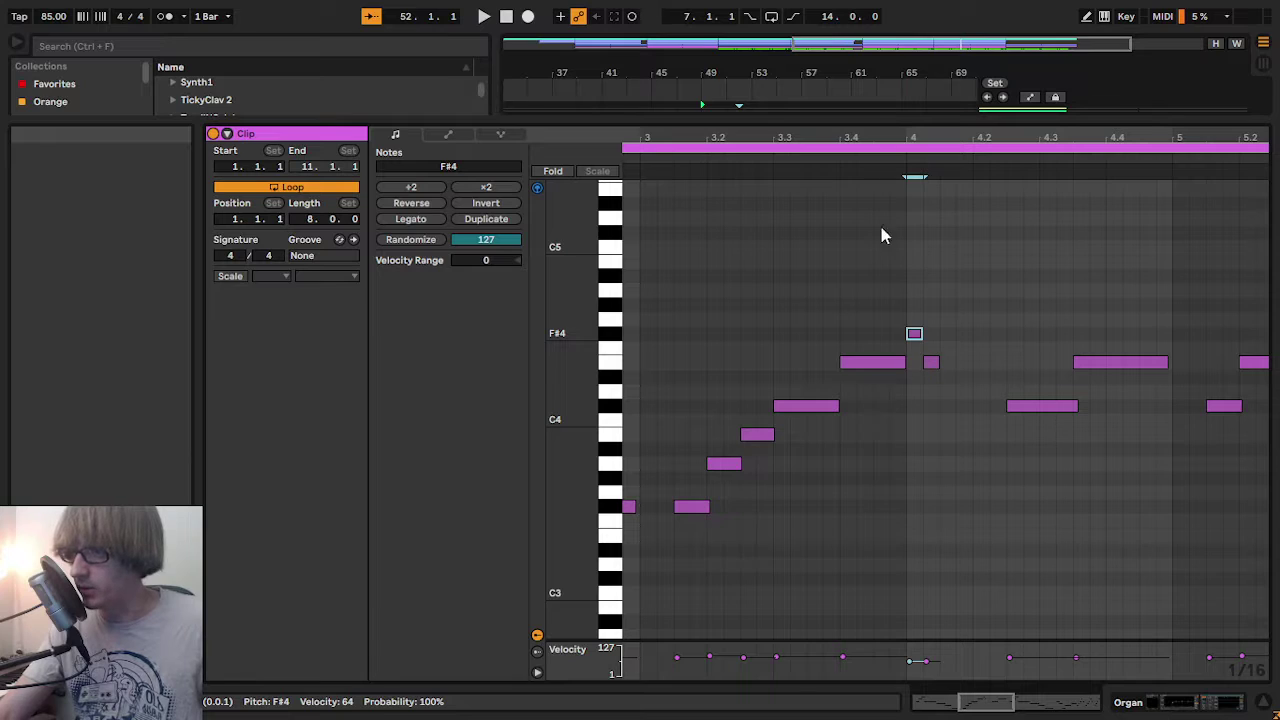
{"action": "left_click", "coordinate": [686, 170]}
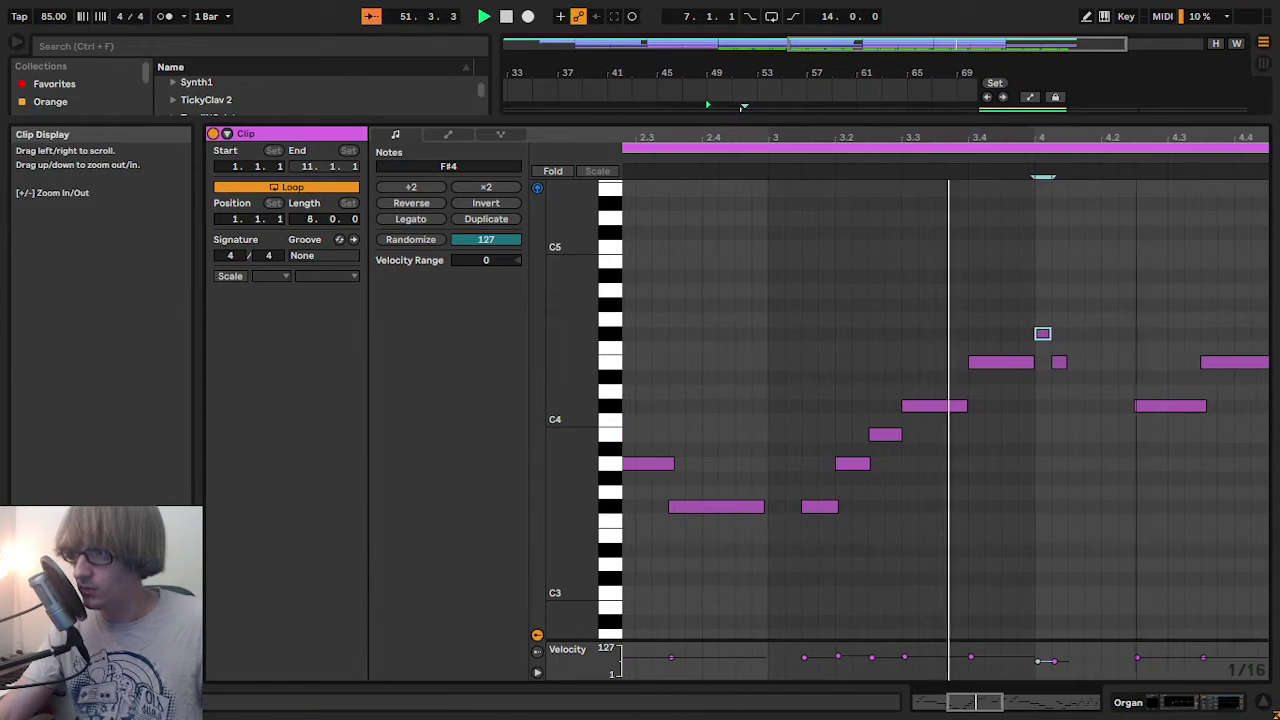
- Add sixteenth notes C#4, B3 and C#4 after the E4, and delete the long C#4 and E4 in bar 4
{"action": "left_click_drag", "start_coordinate": [1125, 136], "coordinate": [1008, 138]}
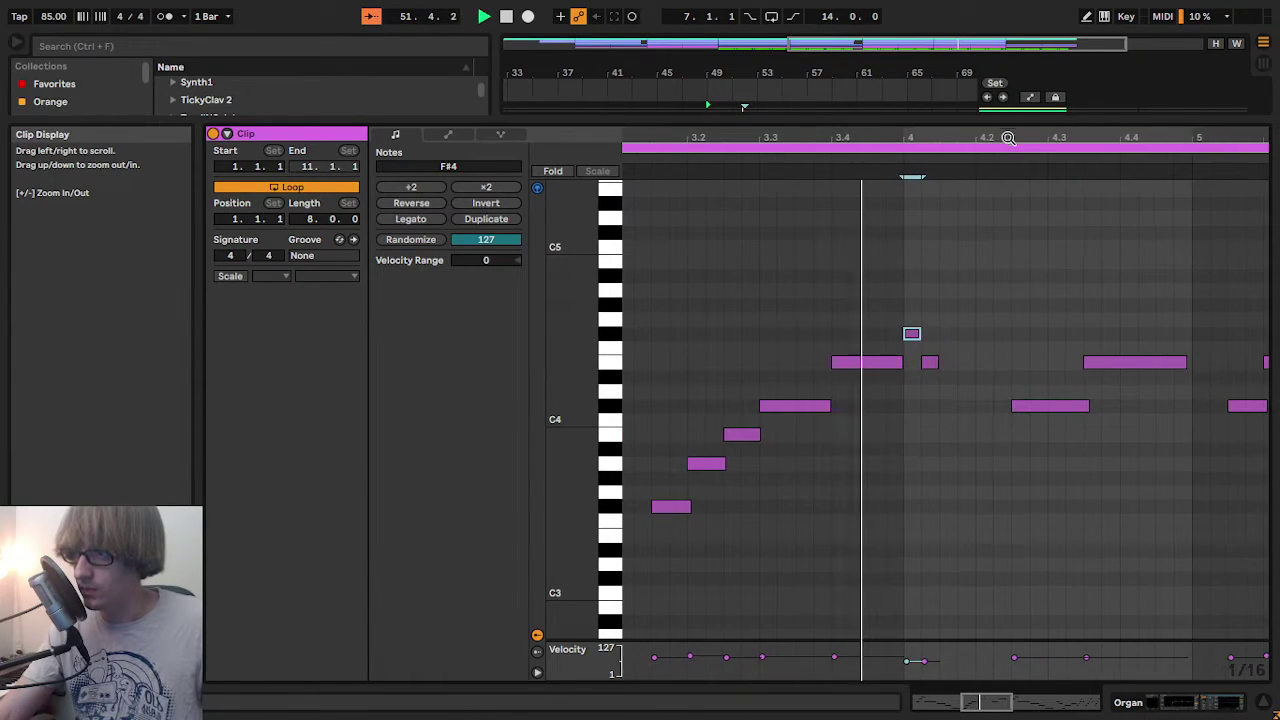
{"action": "double_click", "coordinate": [950, 406]}
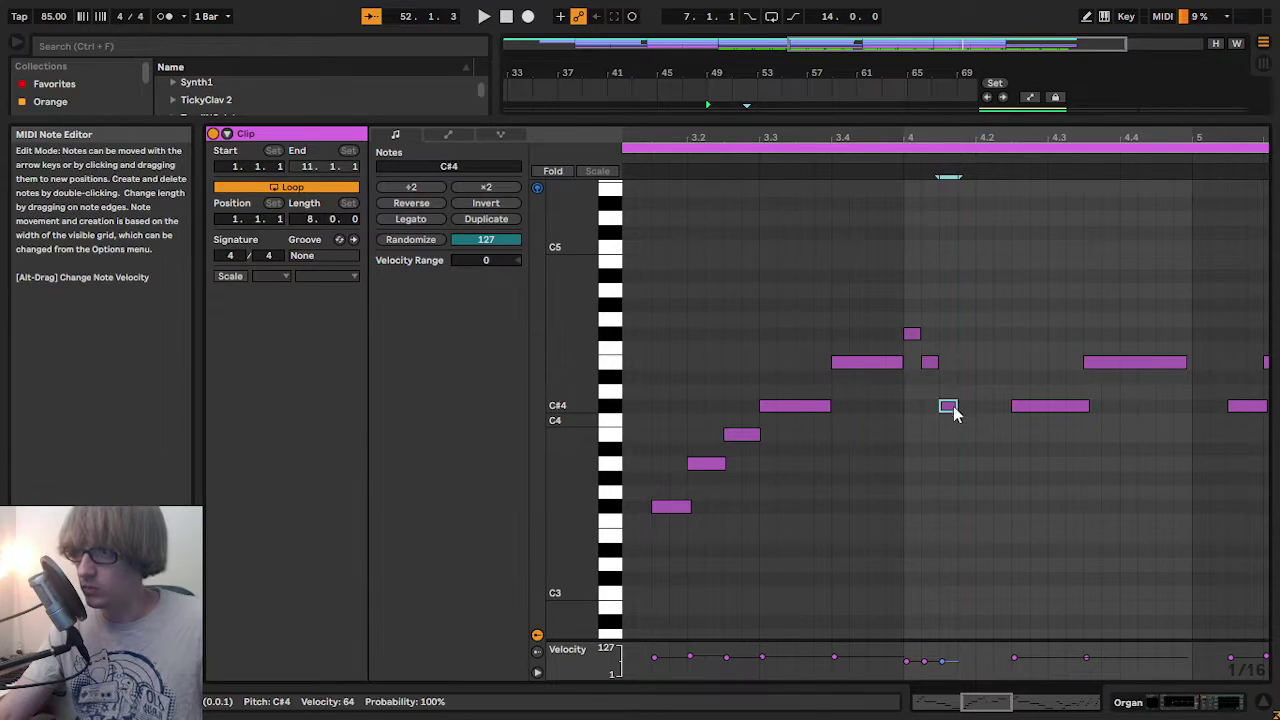
{"action": "double_click", "coordinate": [966, 434]}
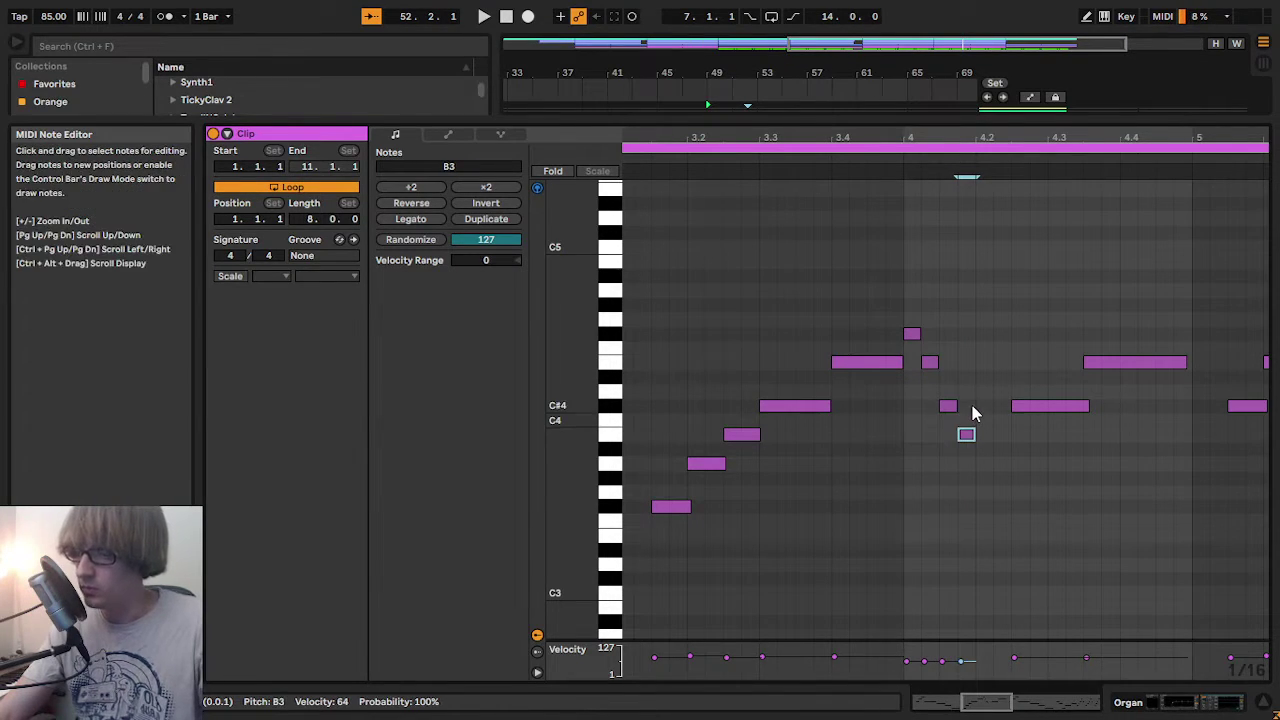
{"action": "double_click", "coordinate": [983, 406]}
{"action": "left_click_drag", "start_coordinate": [1040, 432], "coordinate": [1005, 383]}
{"action": "key", "text": "Delete"}
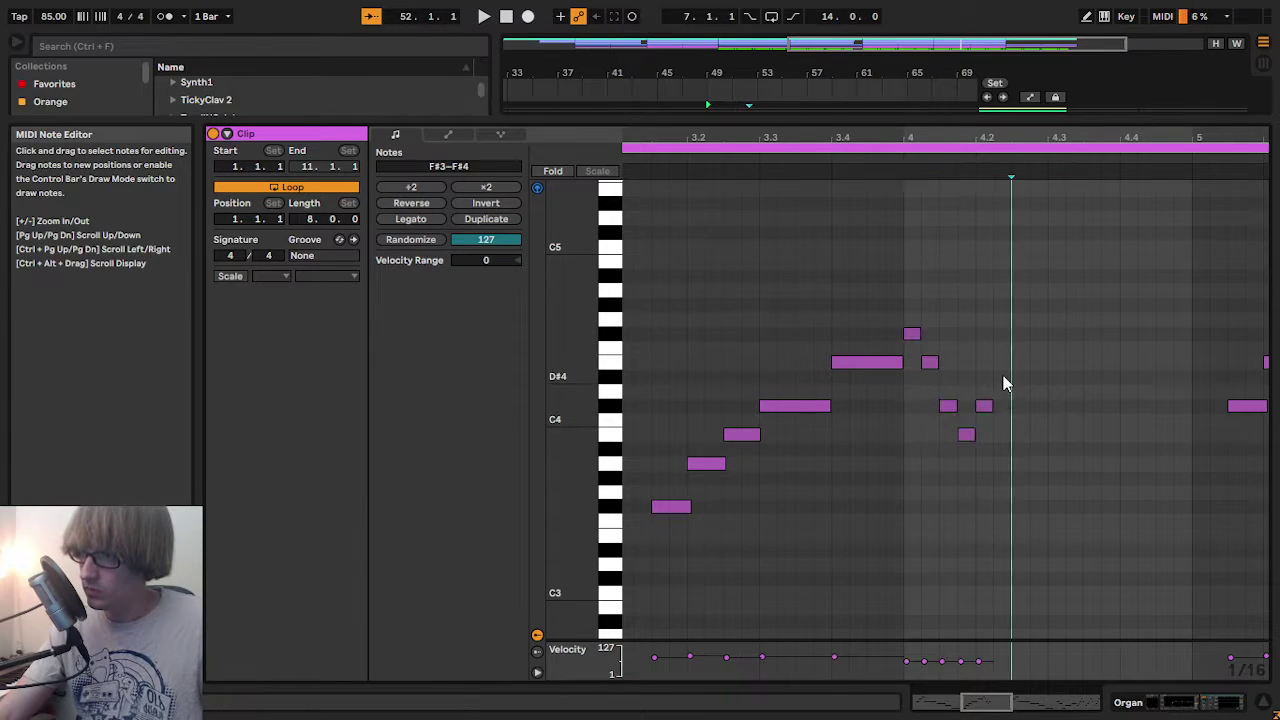
- Duplicate bar 4's five-note run so the copy starts midway through beat 4.2, and play it back
{"action": "key", "text": "ctrl+d"}
{"action": "key", "text": "space"}
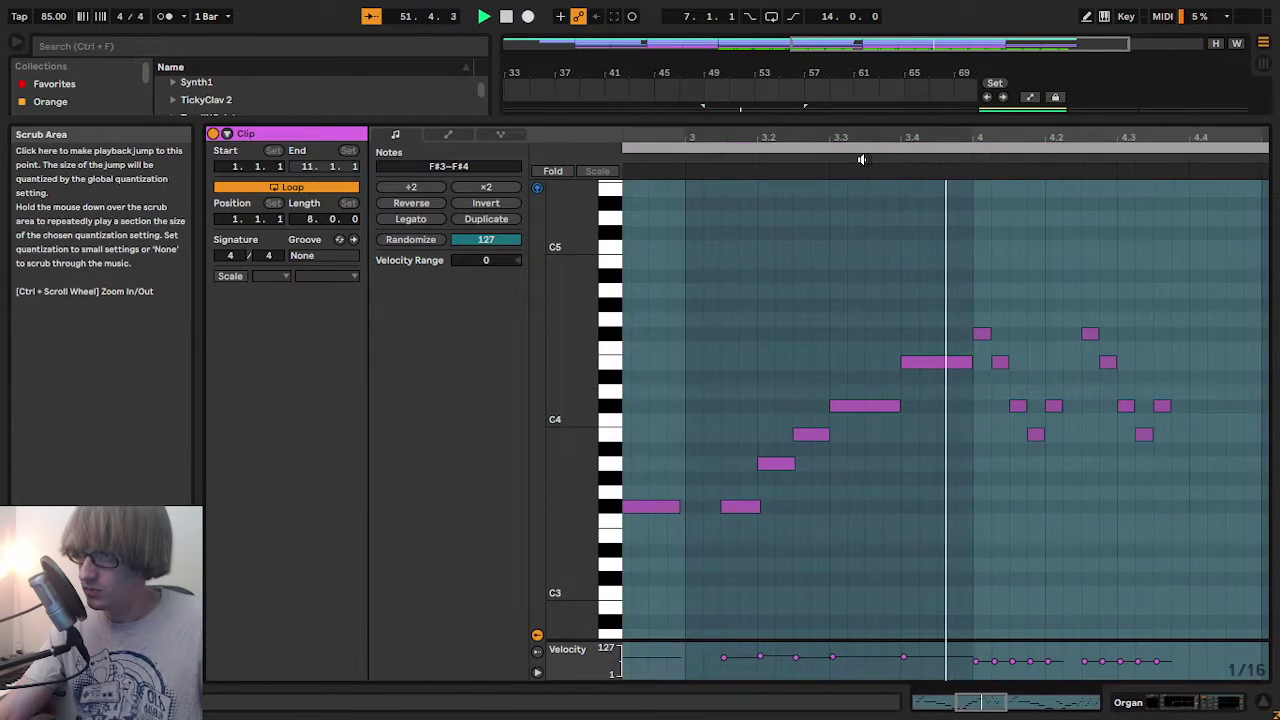
{"action": "left_click", "coordinate": [1129, 245]}
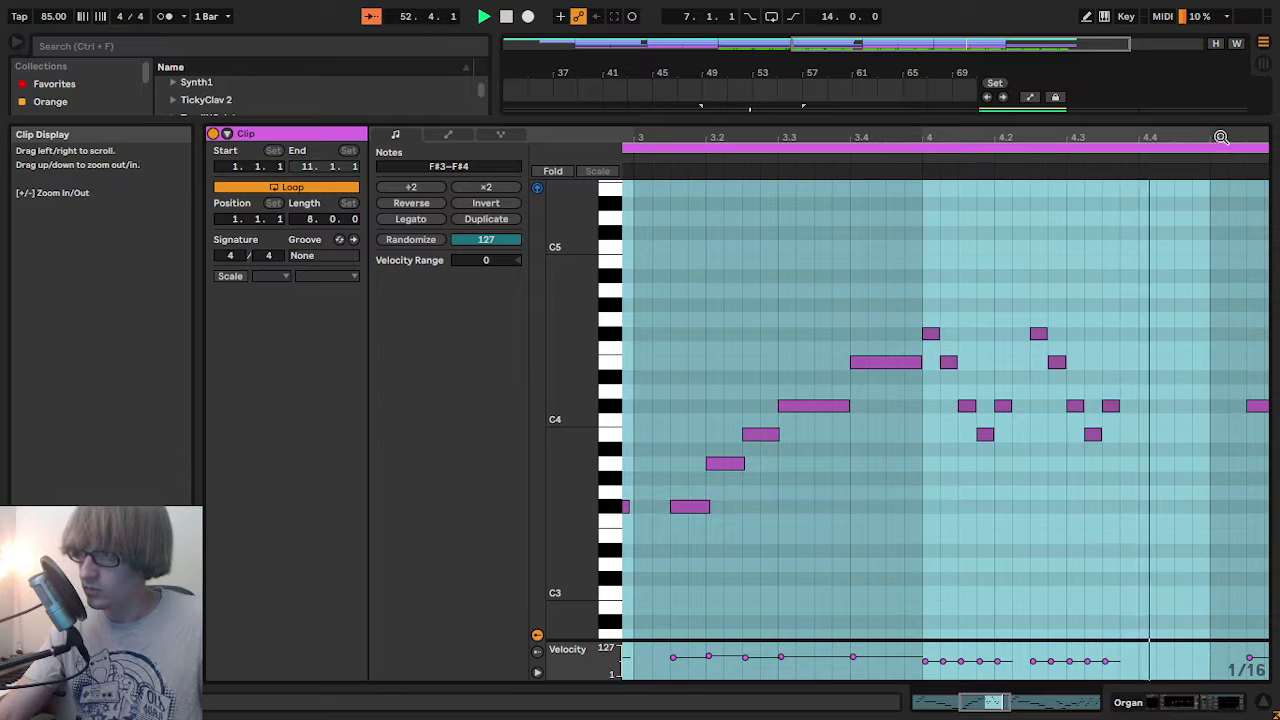
{"action": "left_click_drag", "start_coordinate": [1221, 137], "coordinate": [1074, 165]}
{"action": "key", "text": "space"}
- Copy the second run's F#4, E4, C#4 and B3 notes to beat 4.4, and play the passage
{"action": "left_click_drag", "start_coordinate": [904, 284], "coordinate": [818, 472]}
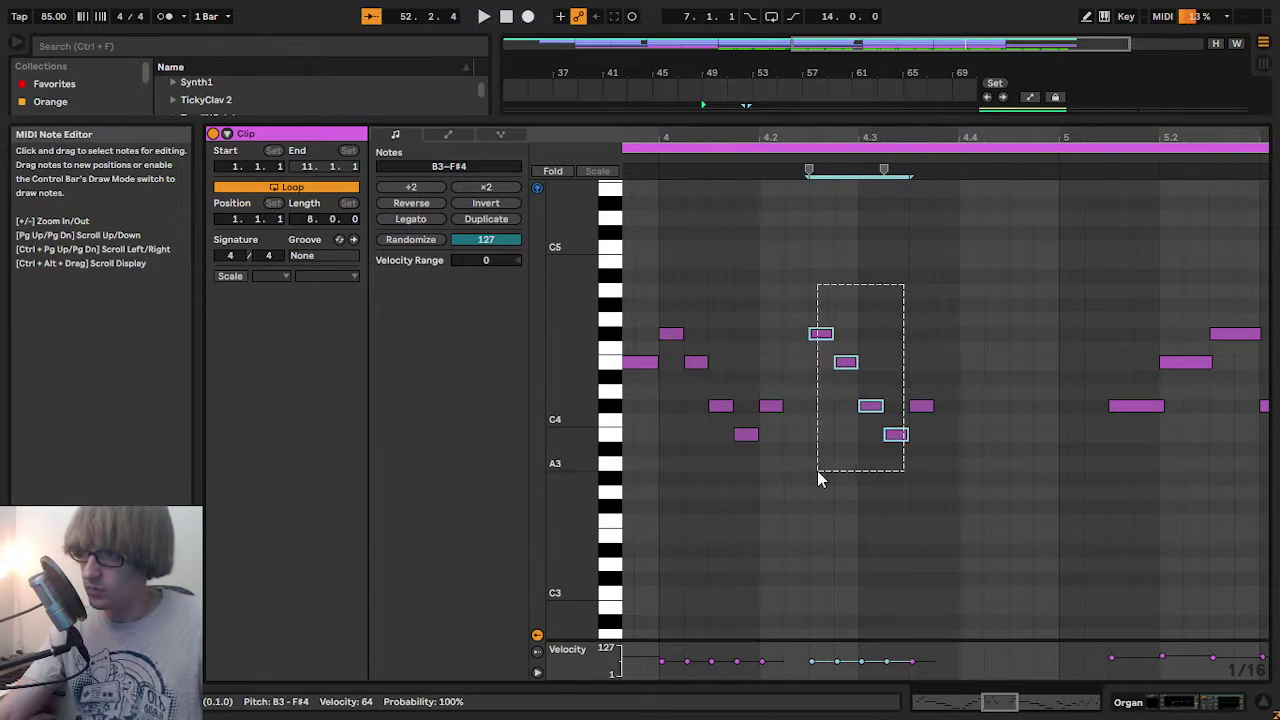
{"action": "left_click", "coordinate": [960, 332]}
{"action": "key", "text": "ctrl+v"}
{"action": "mouse_move", "coordinate": [1166, 138]}
{"action": "left_mouse_down"}
{"action": "mouse_move", "coordinate": [480, 108]}
{"action": "mouse_move", "coordinate": [480, 40]}
{"action": "left_mouse_up"}
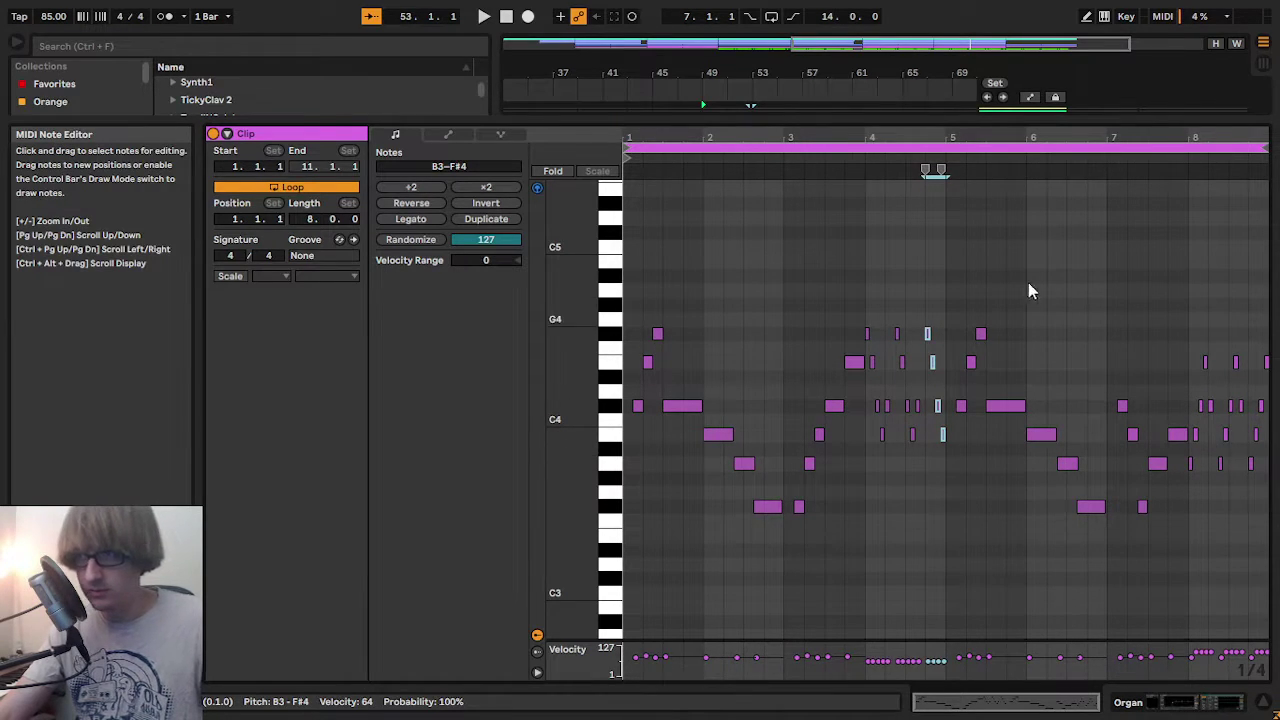
{"action": "left_click", "coordinate": [820, 157]}
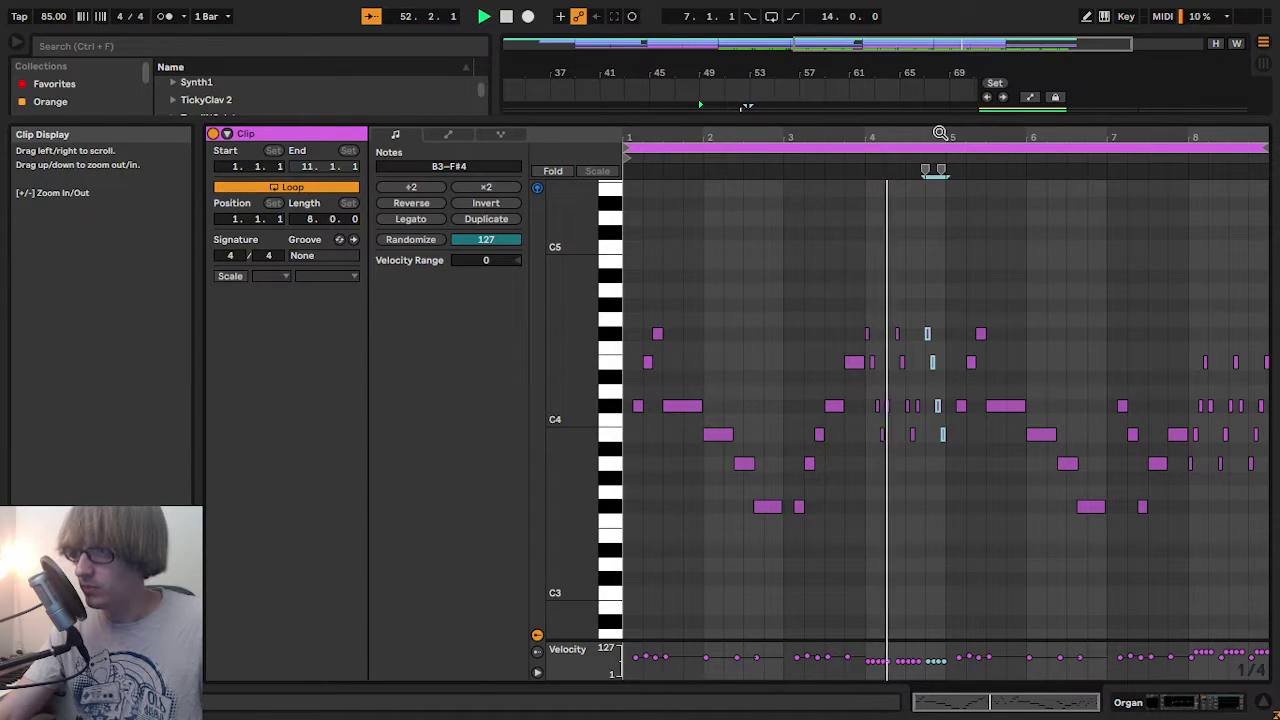
{"action": "left_click_drag", "start_coordinate": [943, 134], "coordinate": [1040, 218]}
{"action": "key", "text": "space"}
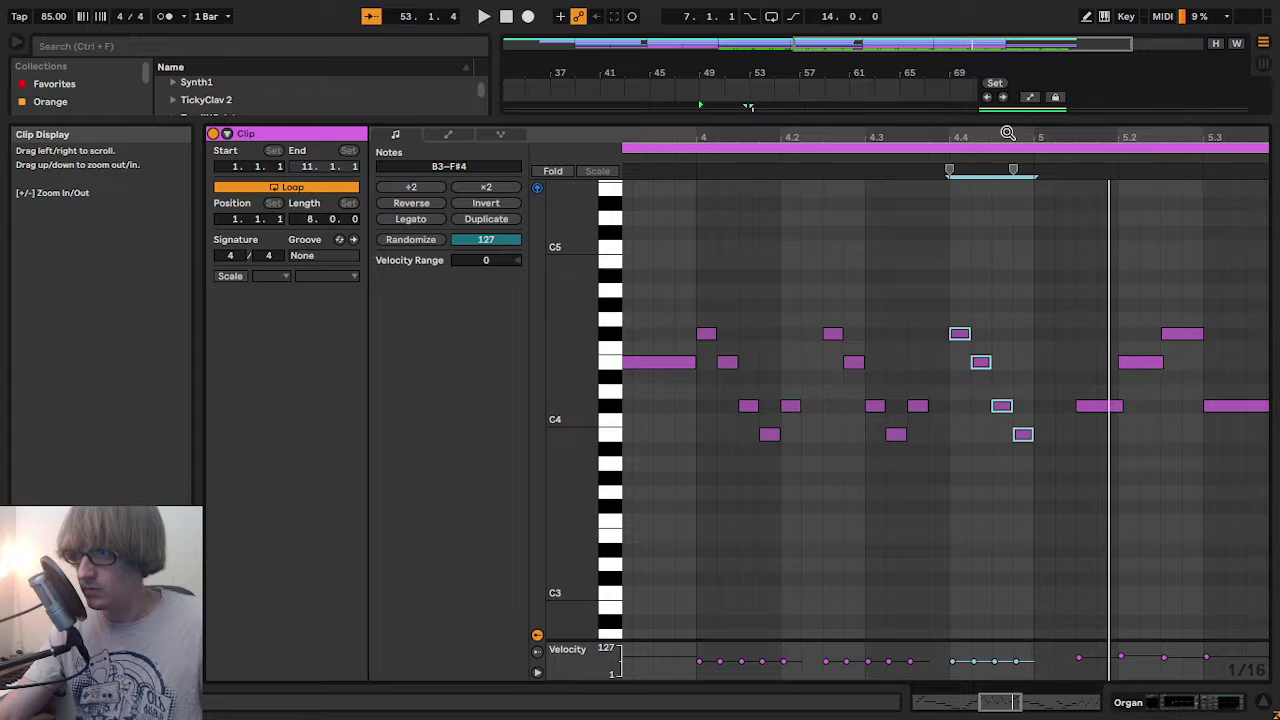
- Delete the last B3 at the end of bar 4, and play the Organ clip from the start of that bar
{"action": "left_click", "coordinate": [903, 182]}
{"action": "left_click_drag", "start_coordinate": [1013, 466], "coordinate": [1052, 438]}
{"action": "key", "text": "Delete"}
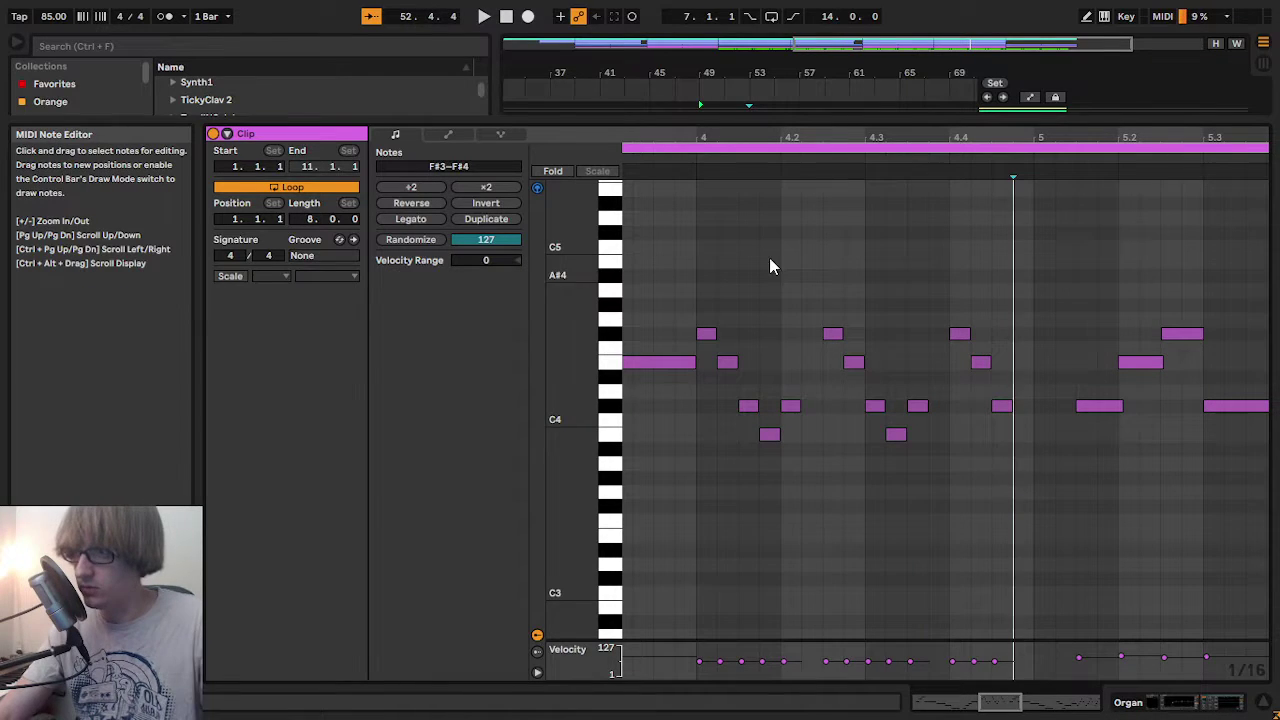
{"action": "left_click", "coordinate": [698, 183]}
{"action": "key", "text": "space"}
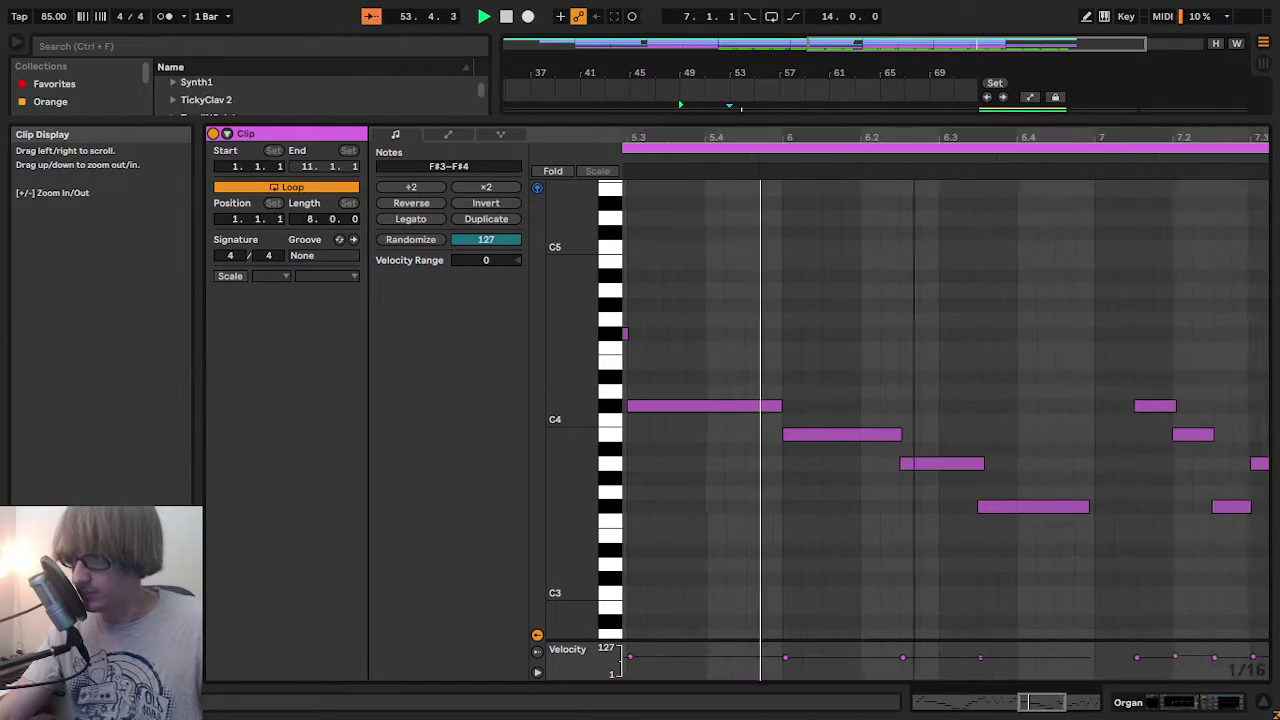
- Shrink the note editor, set the Organ track's volume to -20.0 dB, and play from bar 41 to check the mix
{"action": "left_click_drag", "start_coordinate": [968, 136], "coordinate": [848, 393]}
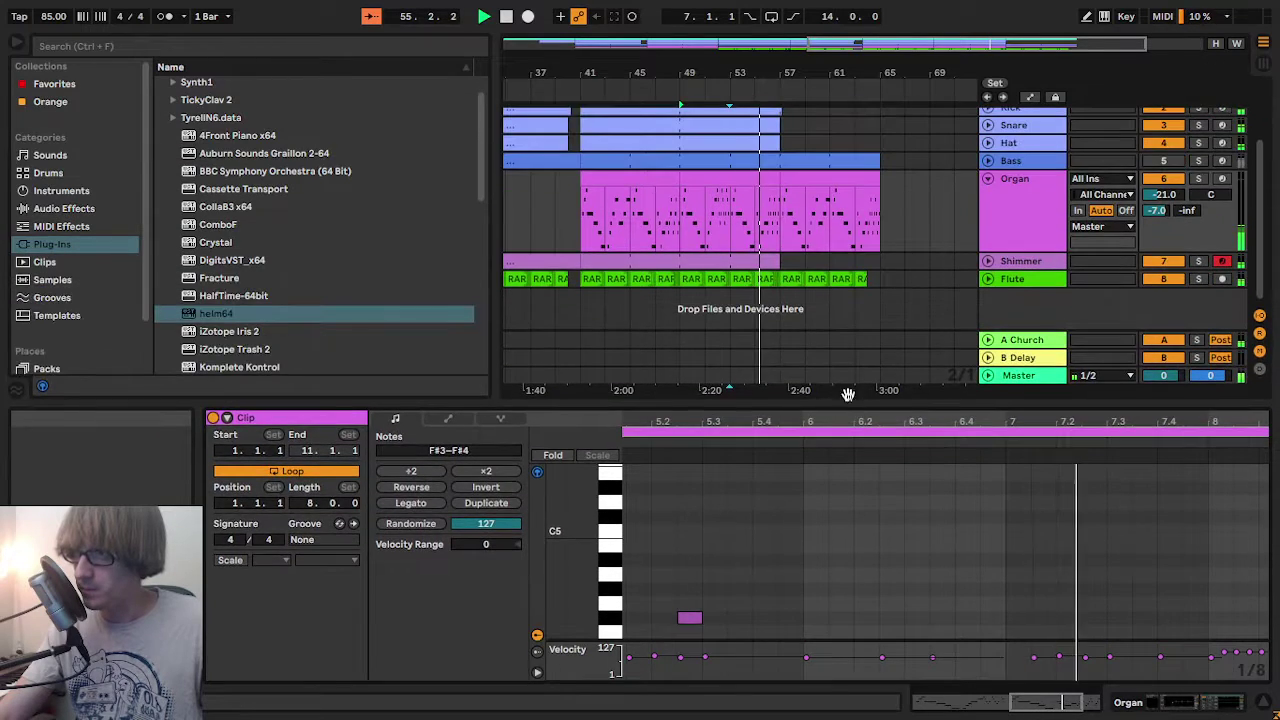
{"action": "key", "text": "Tab"}
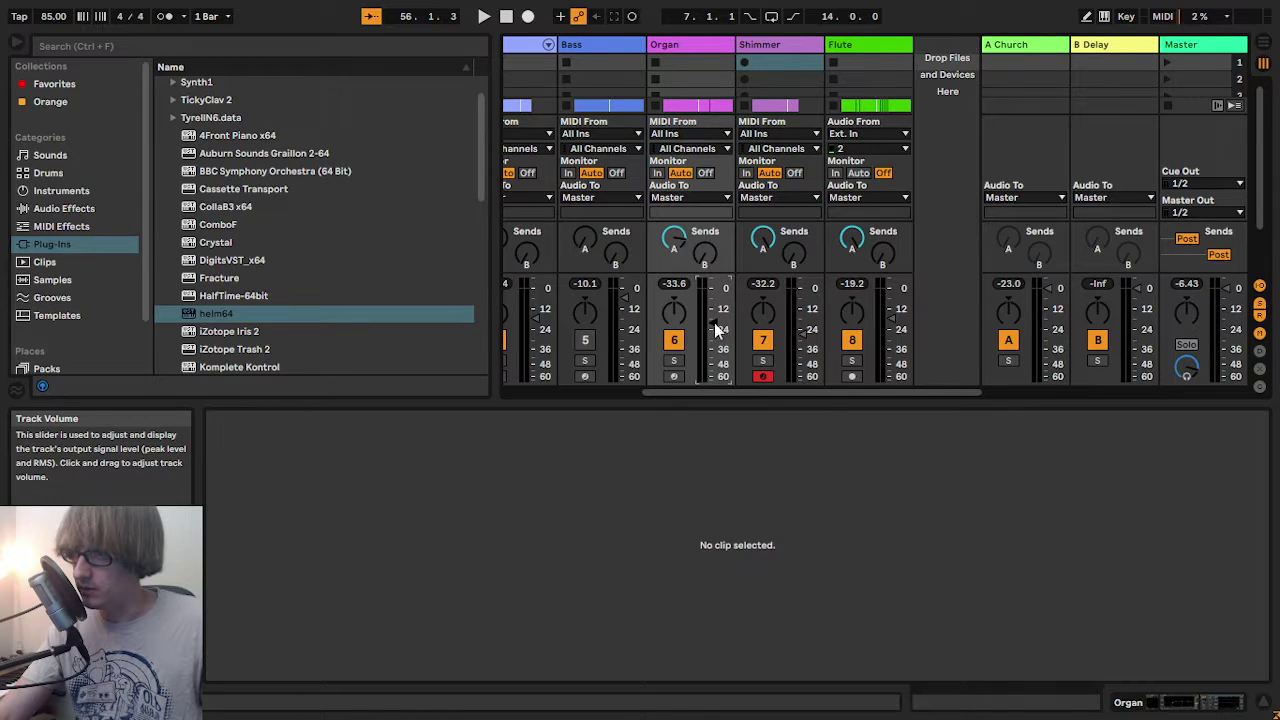
{"action": "key", "text": "Tab"}
{"action": "left_click", "coordinate": [595, 100]}
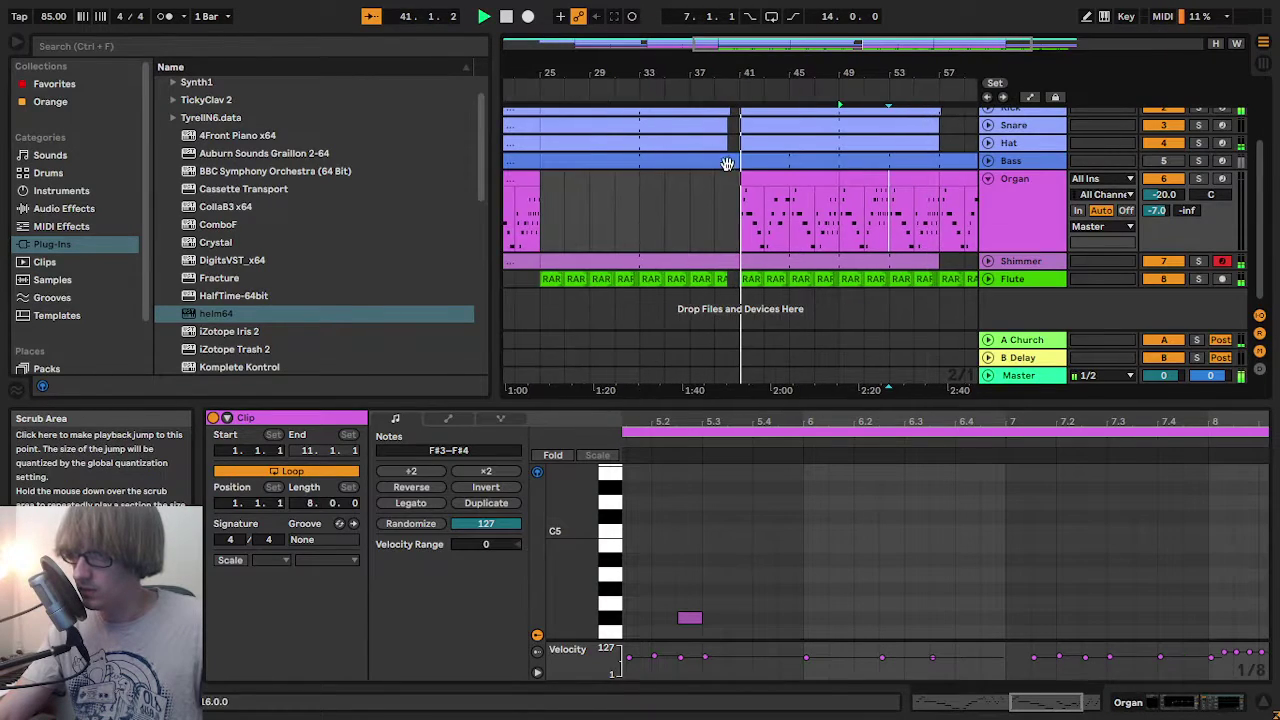
{"action": "key", "text": "Tab"}
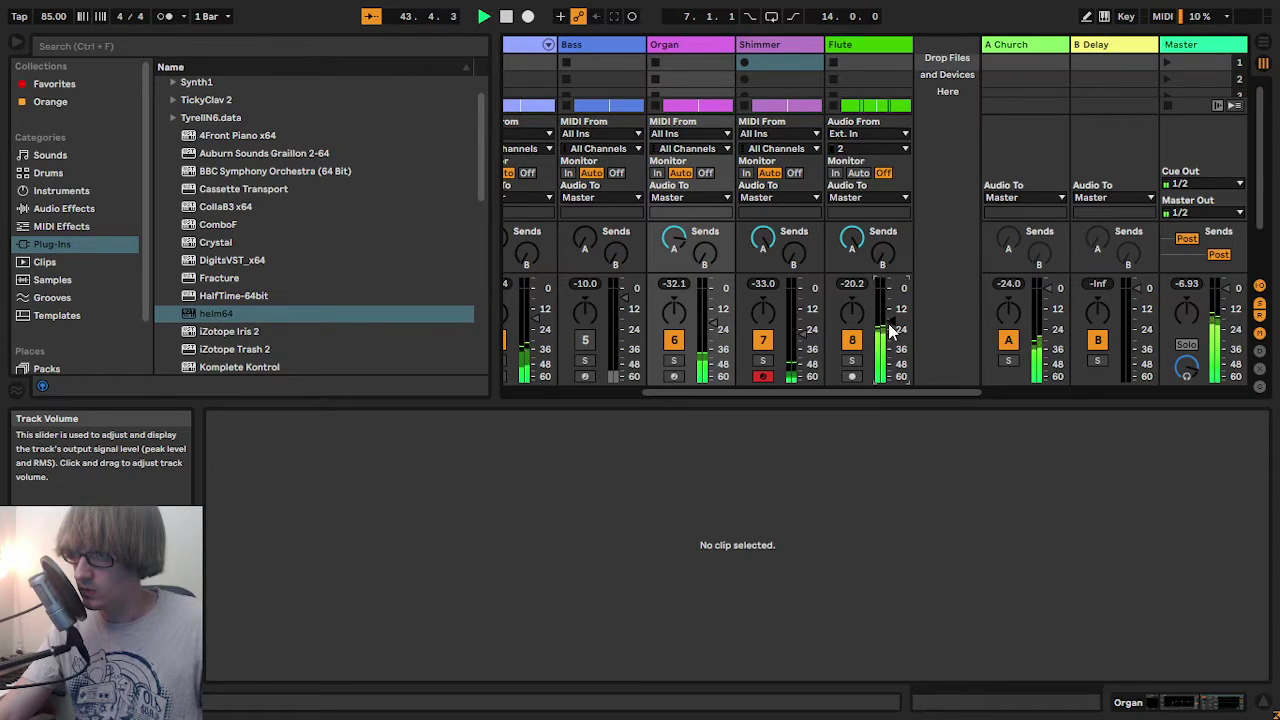
{"action": "key", "text": "Tab"}
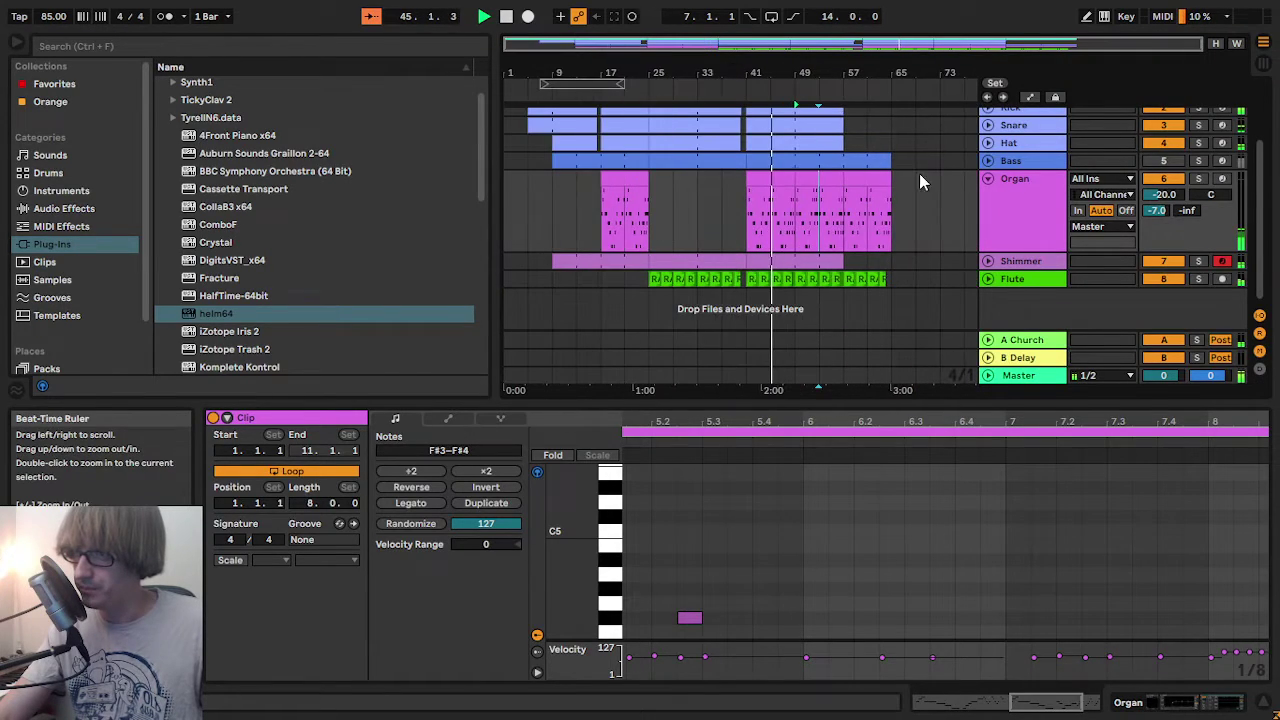
- Collapse the Organ track and turn the muted Bass track back on
{"action": "left_click", "coordinate": [988, 178]}
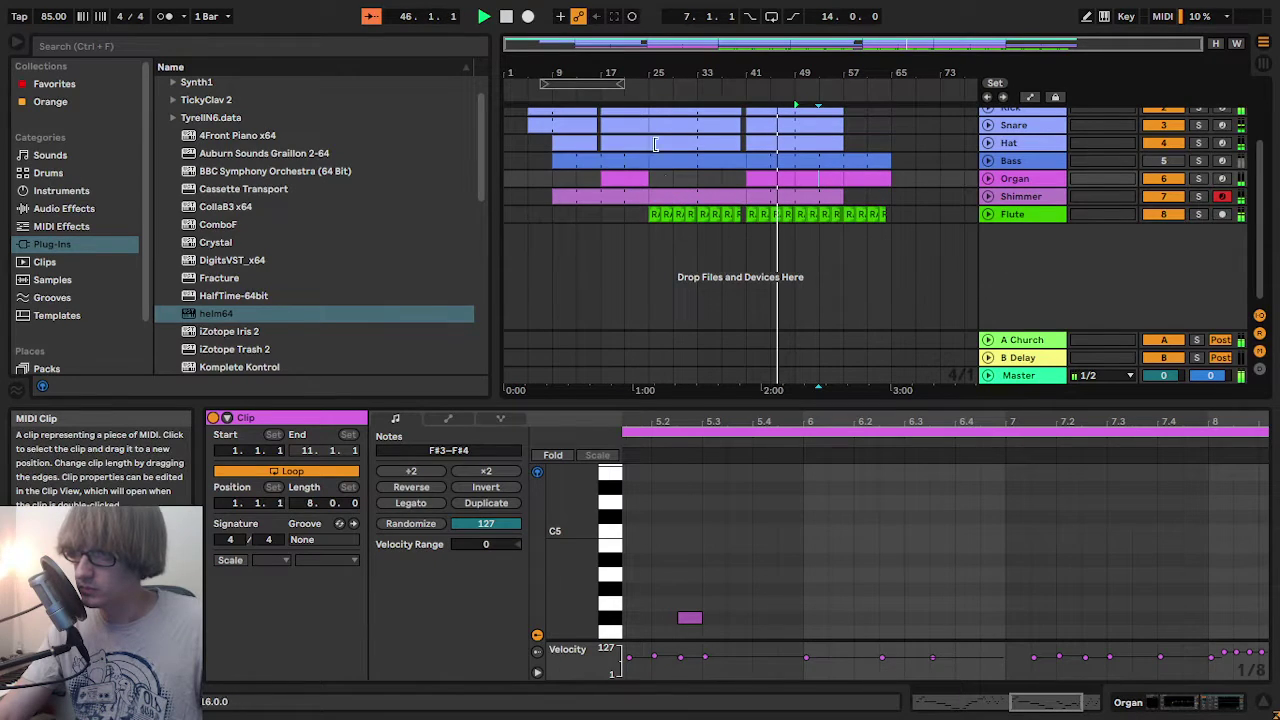
{"action": "left_click_drag", "start_coordinate": [645, 62], "coordinate": [433, 62]}
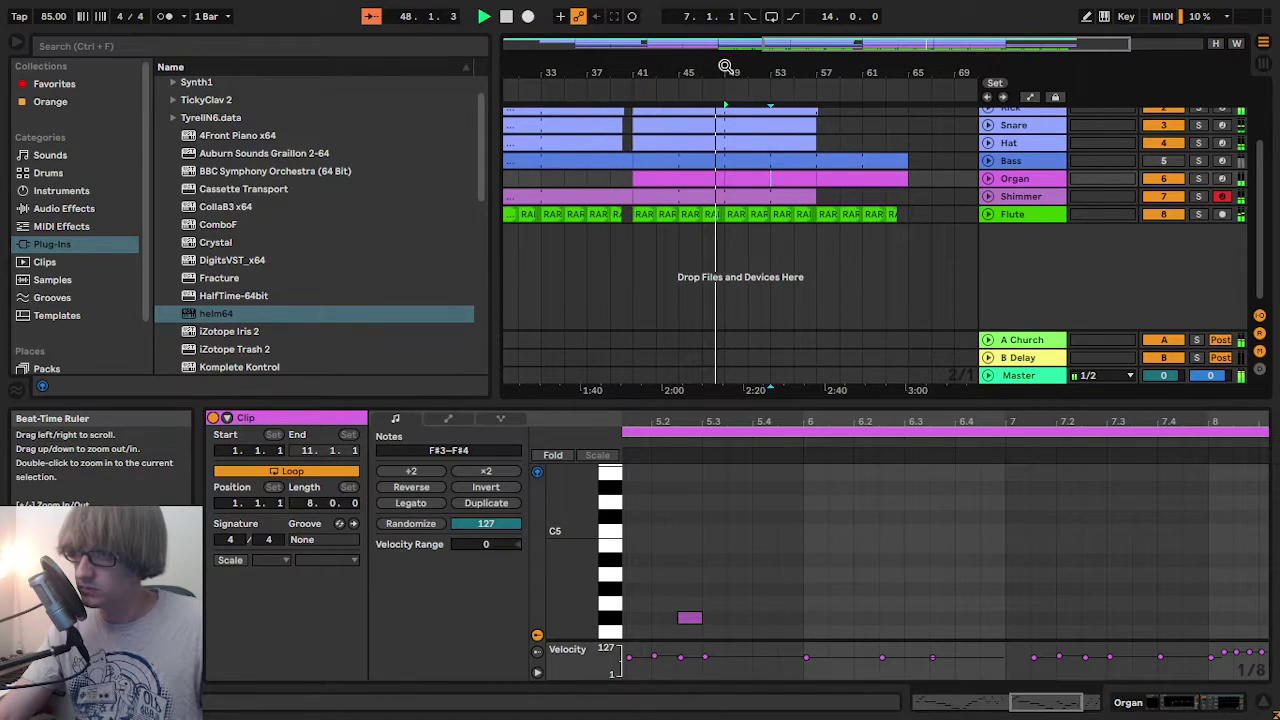
{"action": "left_click_drag", "start_coordinate": [726, 66], "coordinate": [664, 87]}
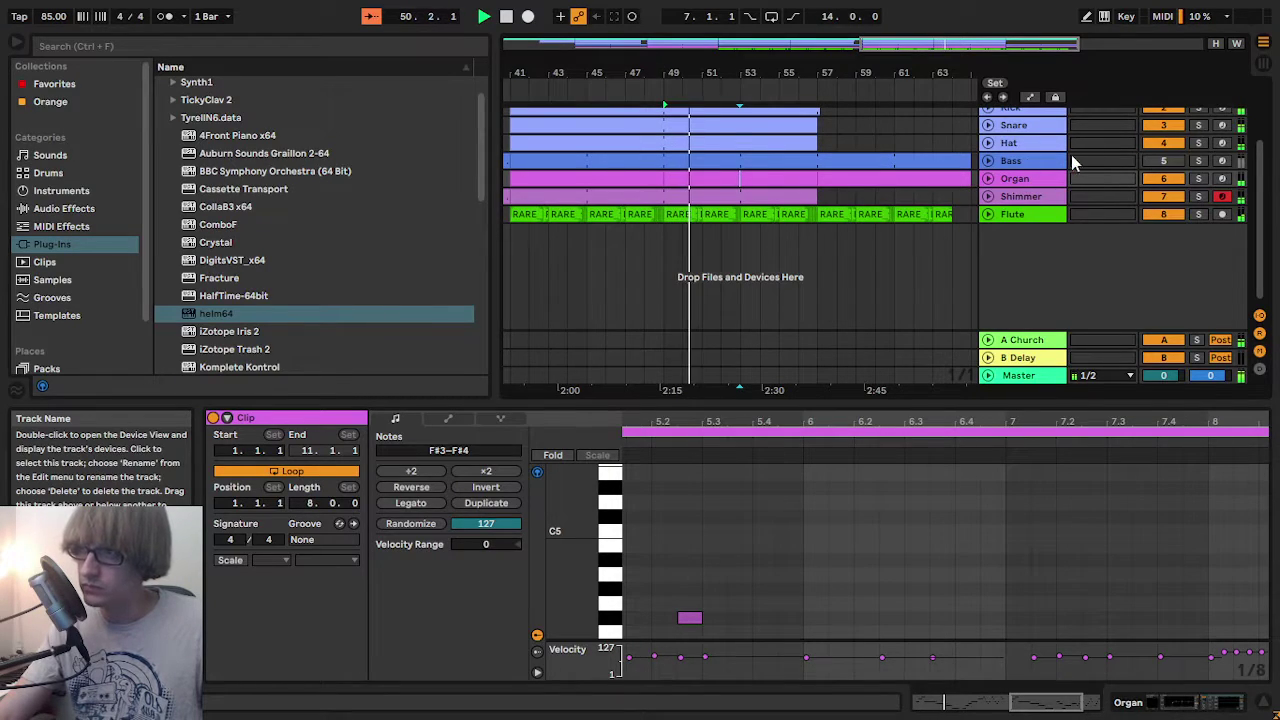
{"action": "left_click", "coordinate": [1158, 163]}
- Open the Bass clip that starts at bar 25 for editing and enlarge the note editor
{"action": "left_click_drag", "start_coordinate": [674, 74], "coordinate": [843, 141]}
{"action": "left_click", "coordinate": [784, 168]}
{"action": "left_click_drag", "start_coordinate": [770, 74], "coordinate": [725, 115]}
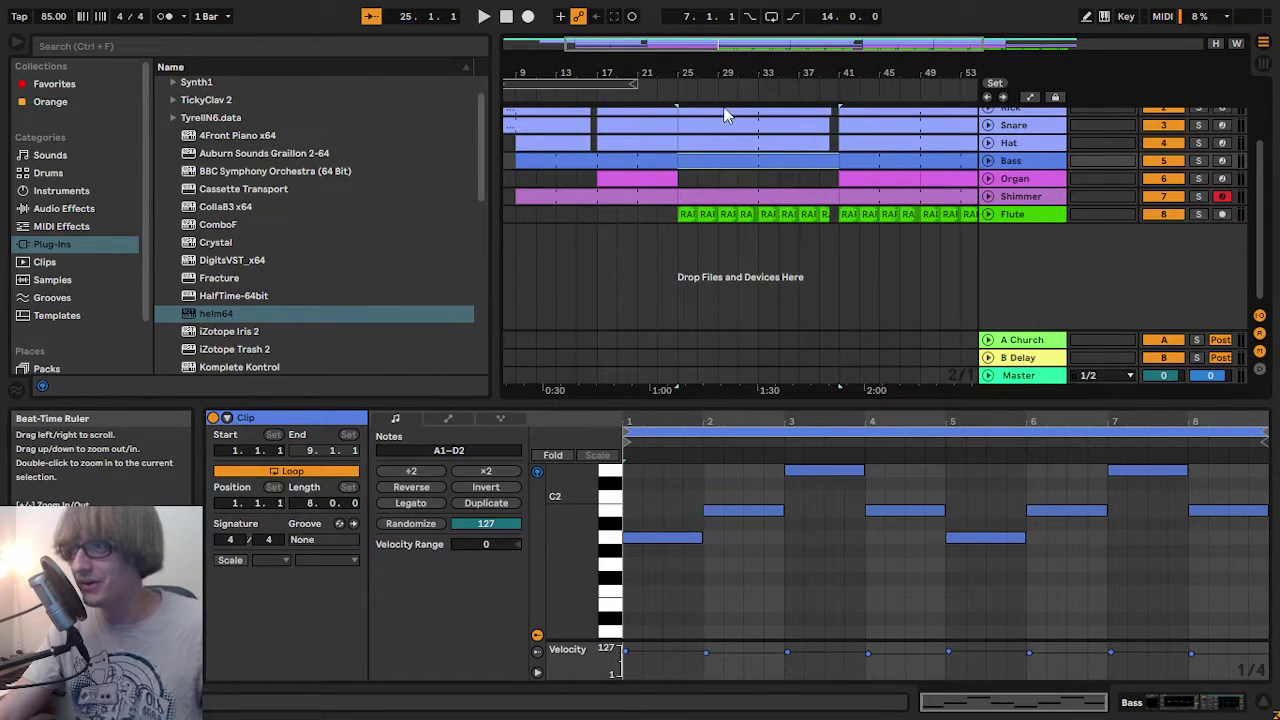
{"action": "double_click", "coordinate": [765, 162]}
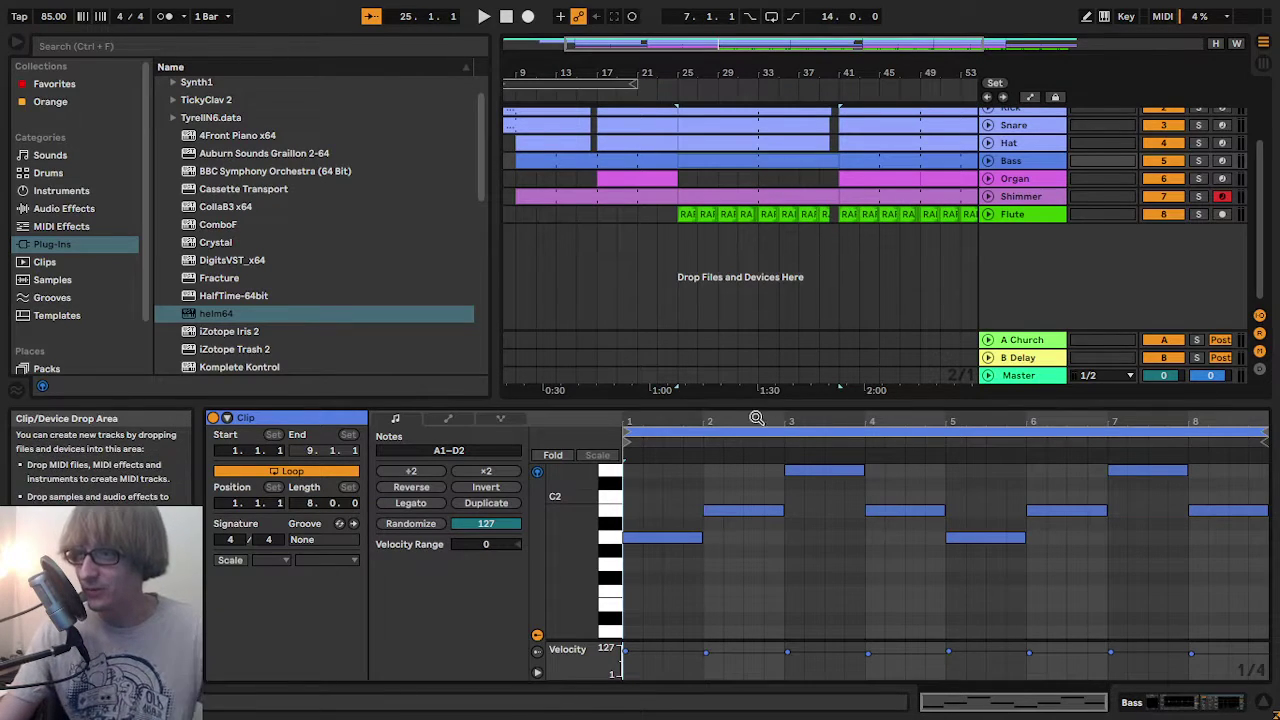
{"action": "scroll", "coordinate": [706, 570], "scroll_direction": "up", "scroll_amount": 3}
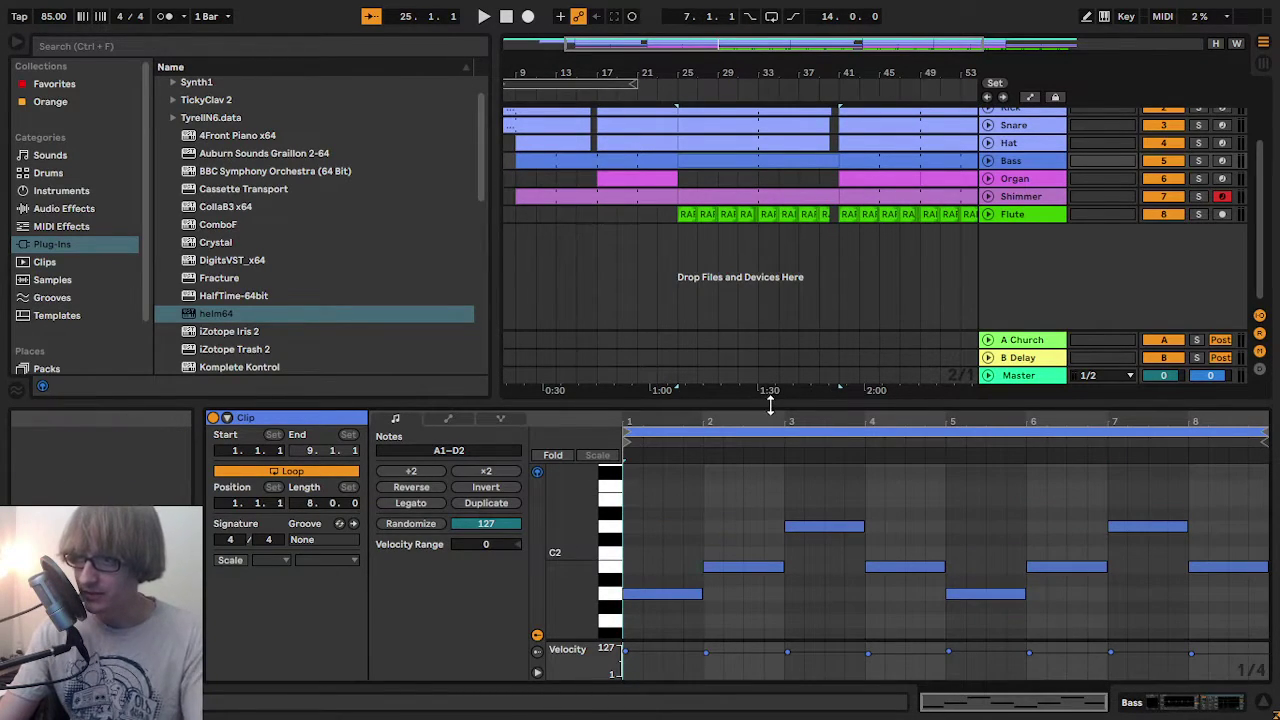
{"action": "left_click_drag", "start_coordinate": [770, 403], "coordinate": [766, 223]}
- Move the bass clip's first note to C#2 and play the result from bar 25
{"action": "left_click_drag", "start_coordinate": [685, 418], "coordinate": [699, 468]}
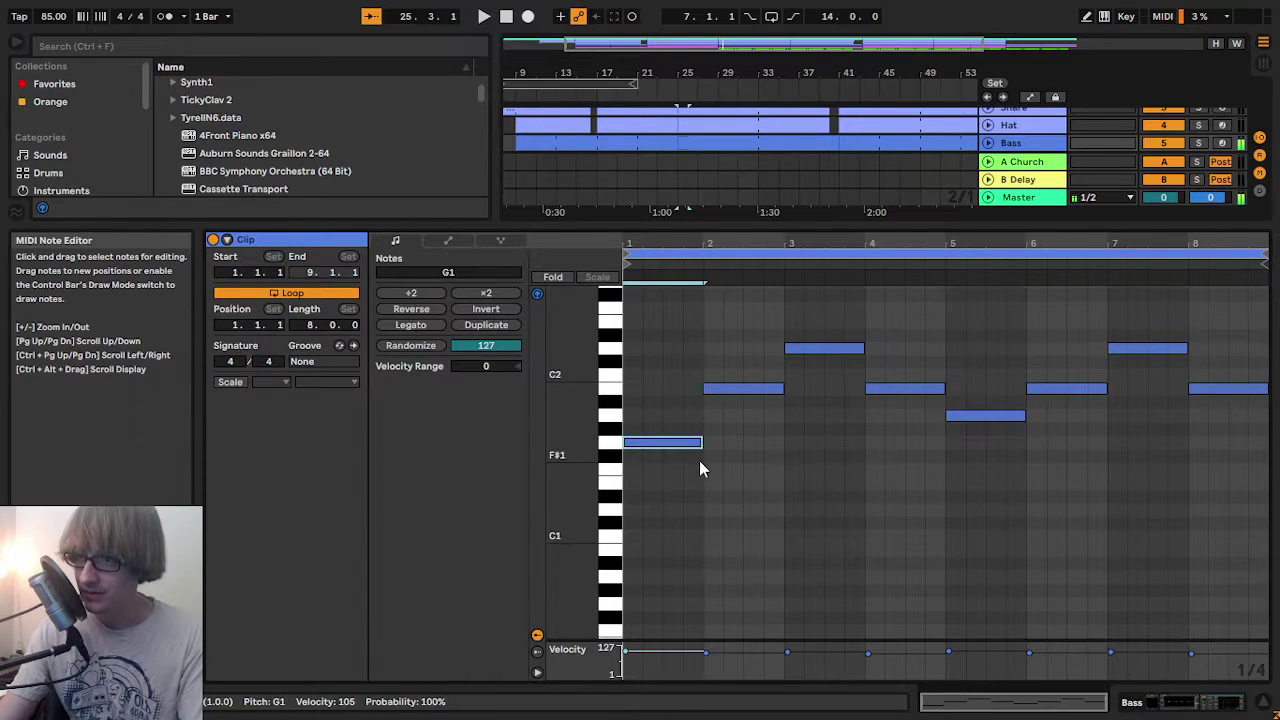
{"action": "left_click_drag", "start_coordinate": [774, 218], "coordinate": [765, 325]}
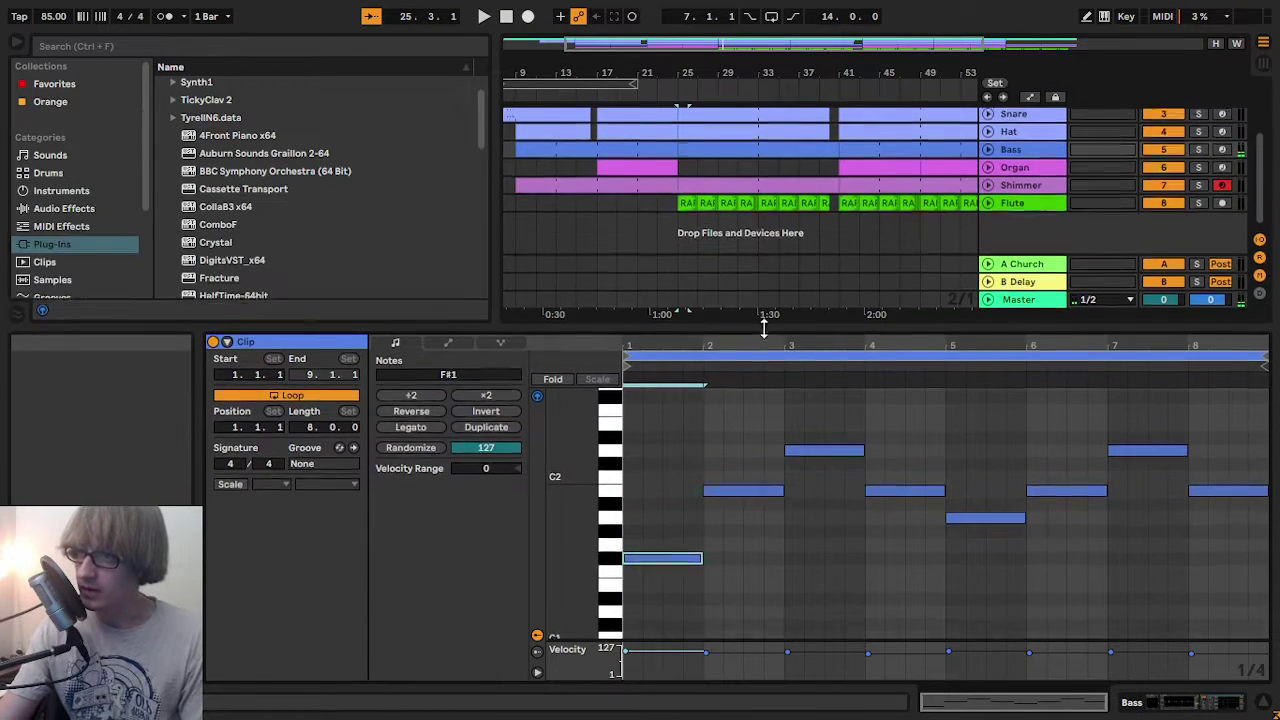
{"action": "key", "text": "Up"}
{"action": "key", "text": "Up"}
{"action": "key", "text": "Up"}
{"action": "key", "text": "Up"}
{"action": "key", "text": "Up"}
{"action": "key", "text": "Up"}
{"action": "key", "text": "Up"}
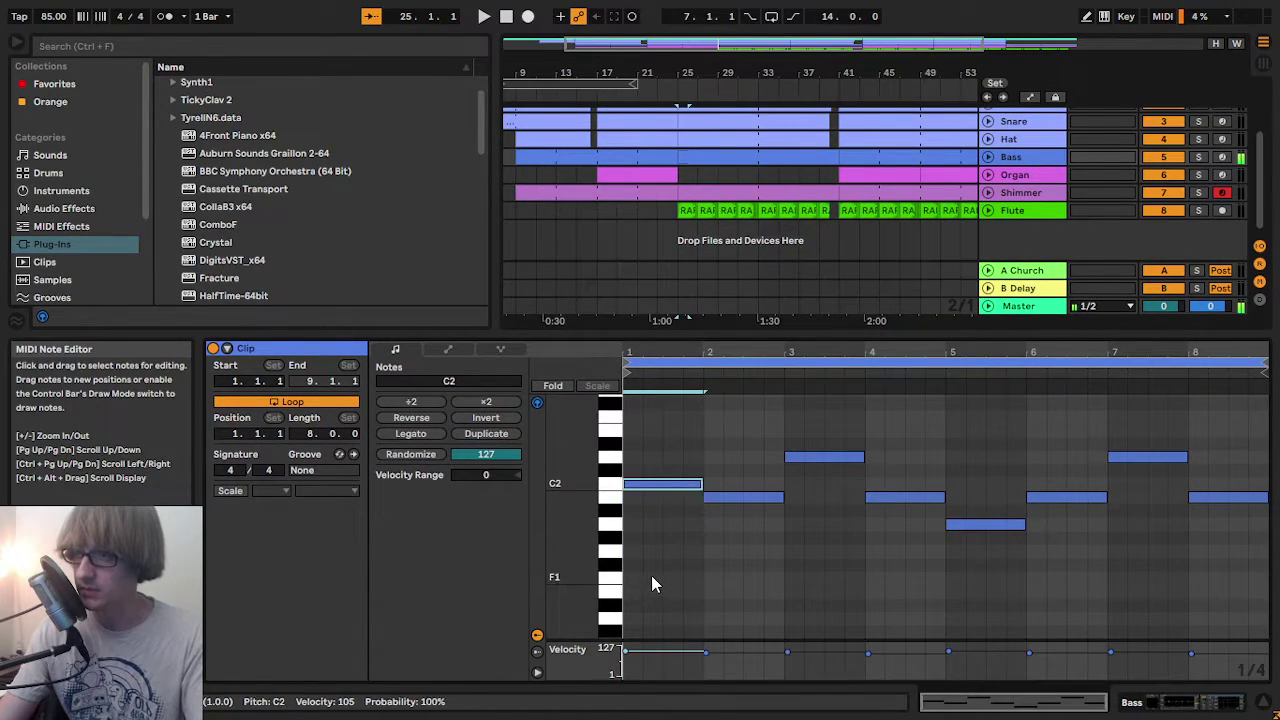
{"action": "key", "text": "space"}
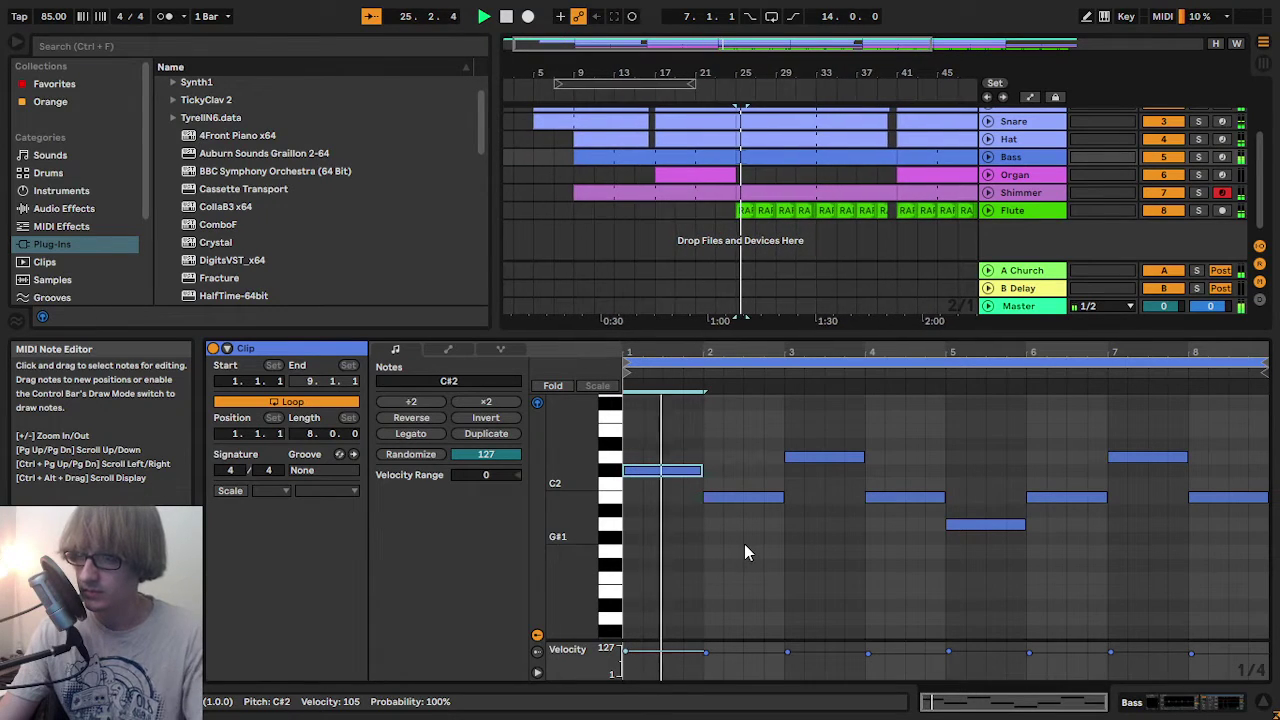
- Move the bass note in bar 3 to F#1 and the one in bar 4 to A1
{"action": "left_click", "coordinate": [745, 497]}
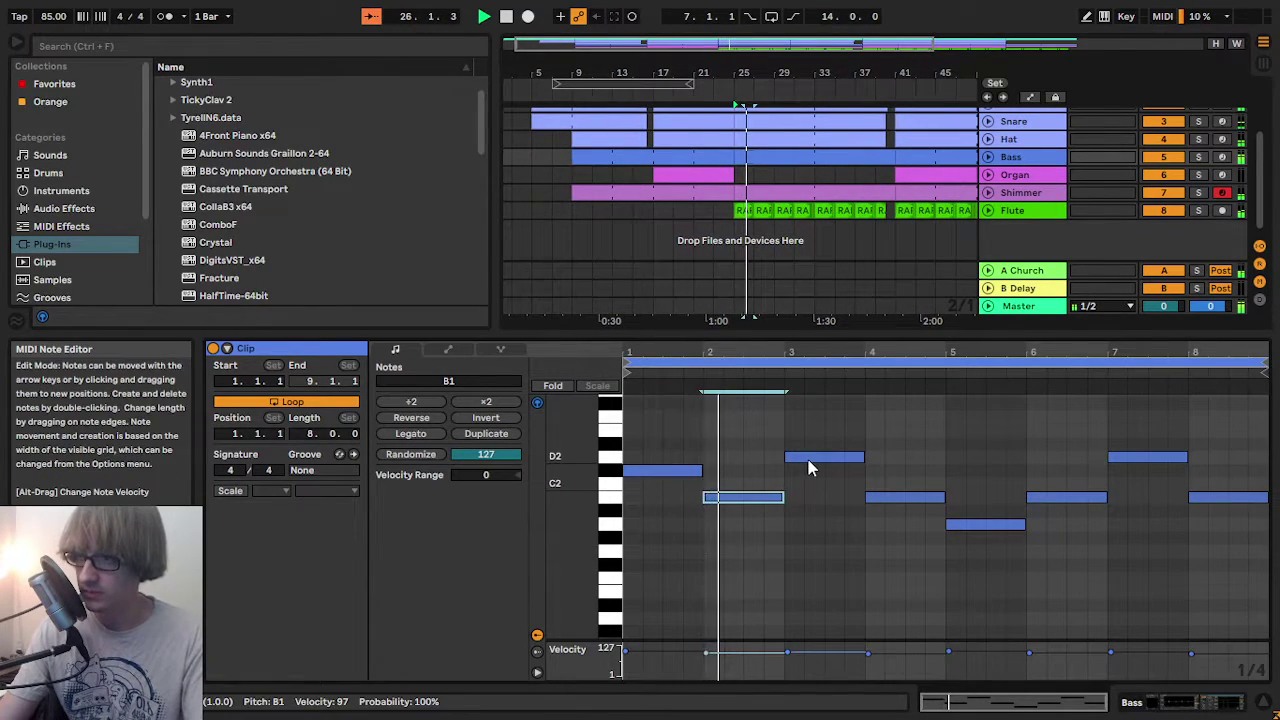
{"action": "left_click_drag", "start_coordinate": [808, 457], "coordinate": [810, 567]}
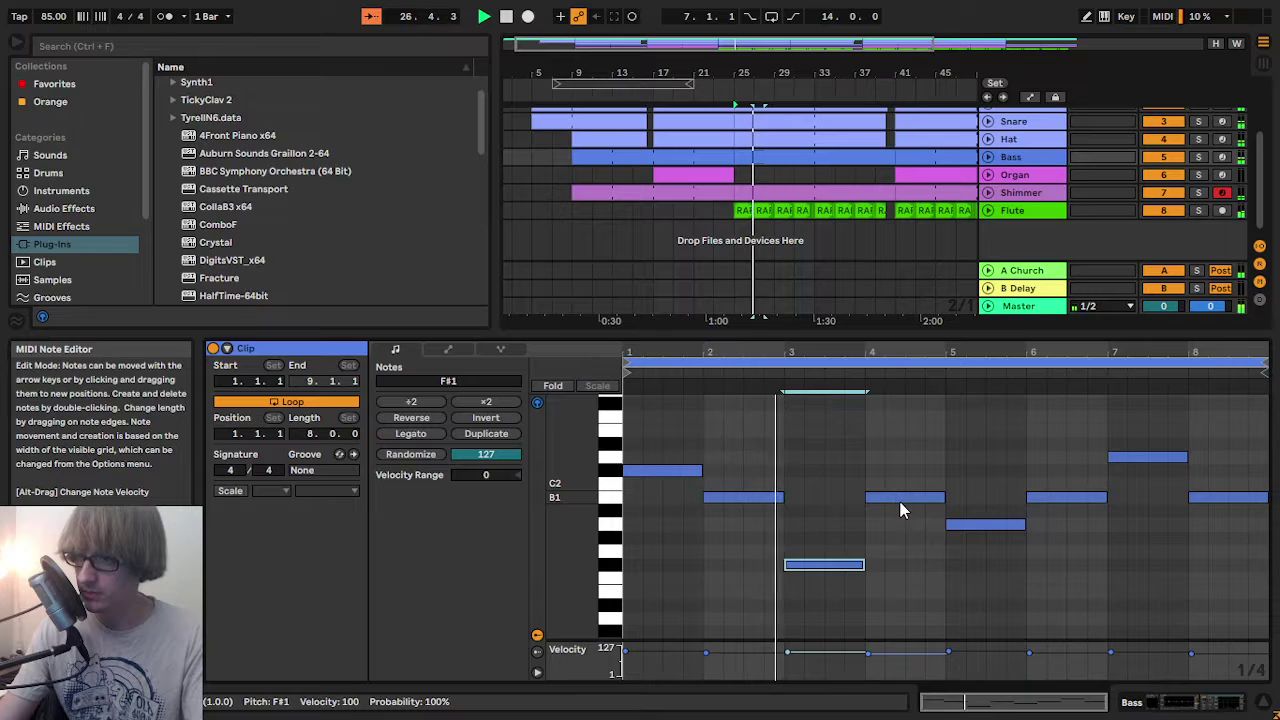
{"action": "left_click_drag", "start_coordinate": [905, 500], "coordinate": [908, 525]}
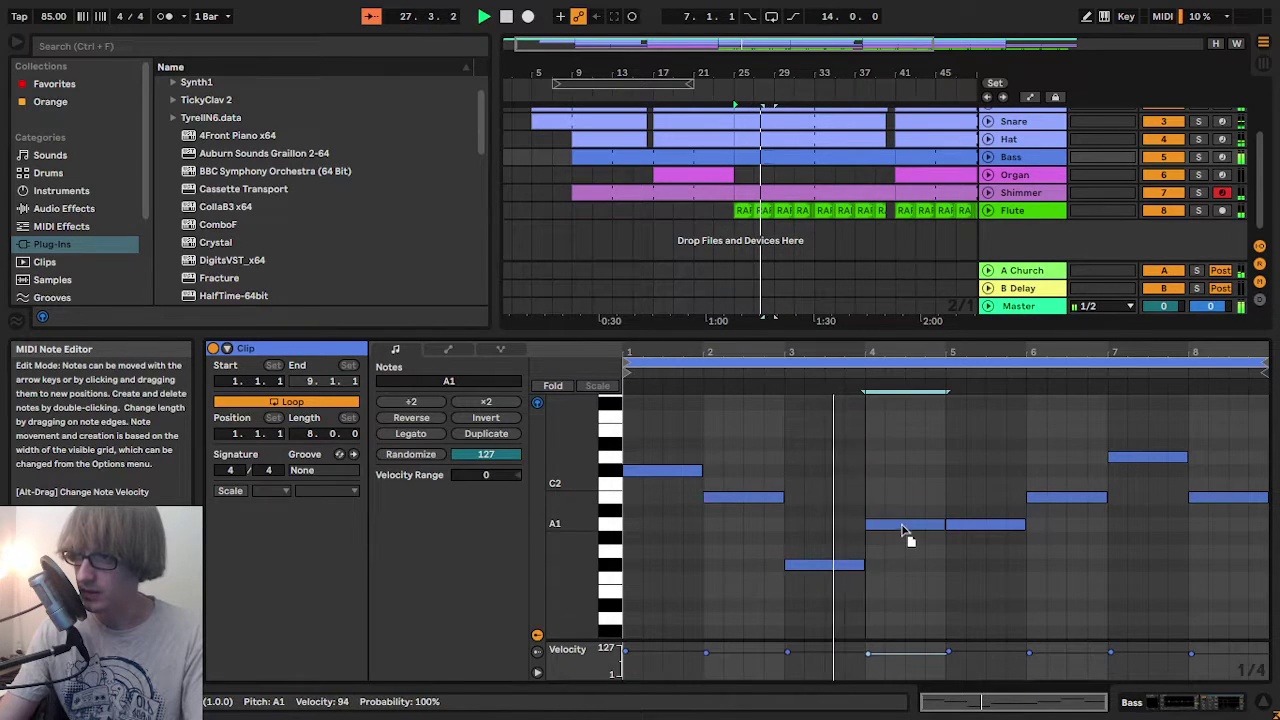
- Replace the bass notes in bars 5 to 8 with a duplicate of the first four bars
{"action": "left_click", "coordinate": [1020, 608]}
{"action": "left_click_drag", "start_coordinate": [1018, 601], "coordinate": [1212, 445]}
{"action": "key", "text": "Delete"}
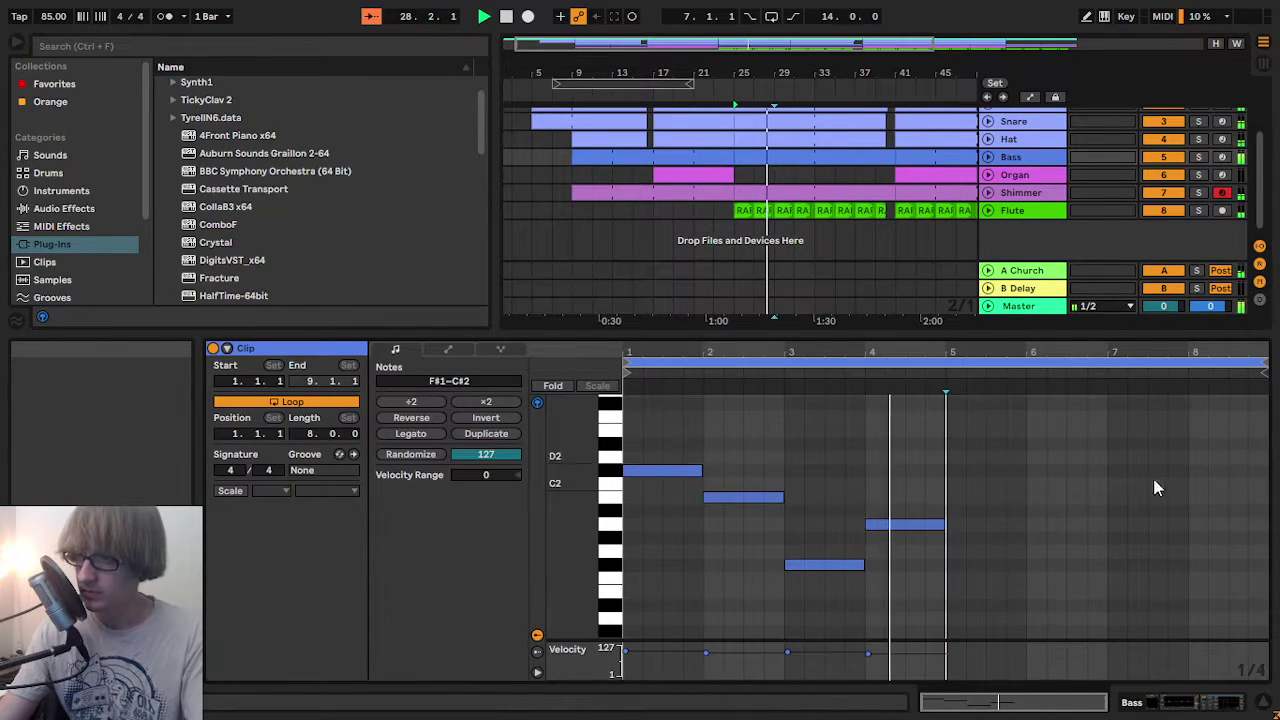
{"action": "left_click", "coordinate": [1069, 503]}
{"action": "key", "text": "ctrl+a"}
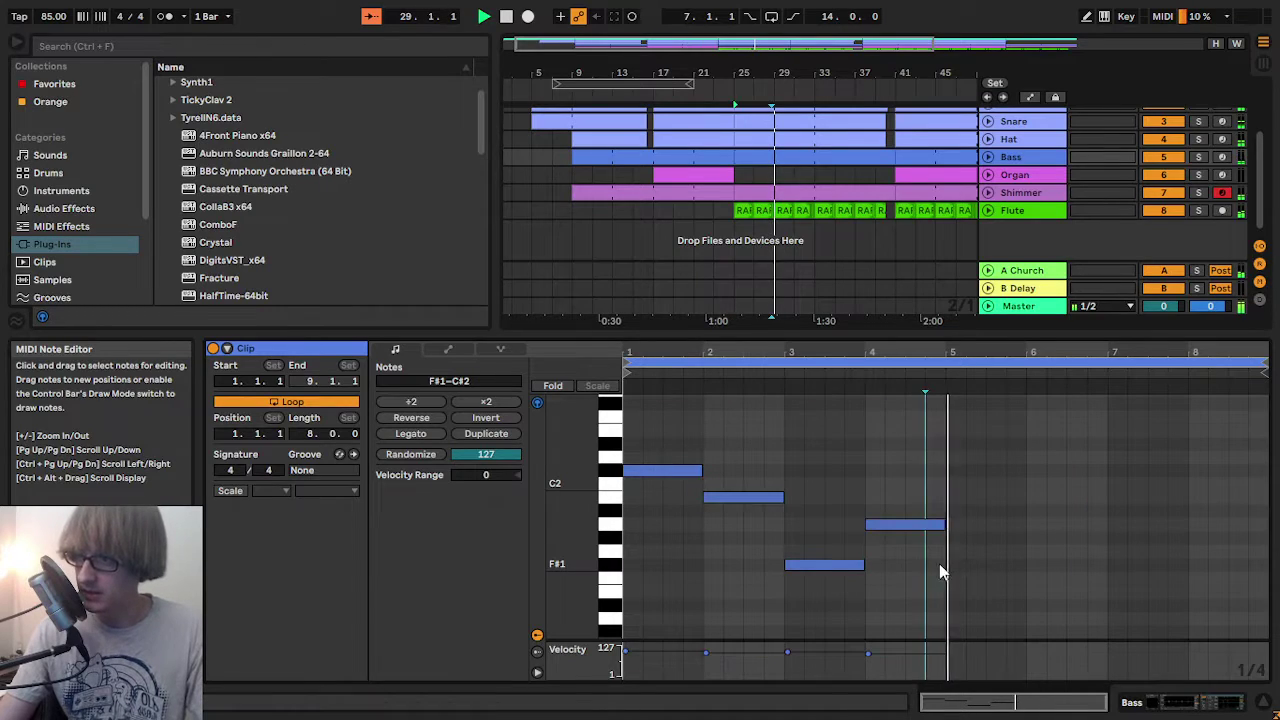
{"action": "key", "text": "ctrl+d"}
{"action": "left_click", "coordinate": [1248, 548]}
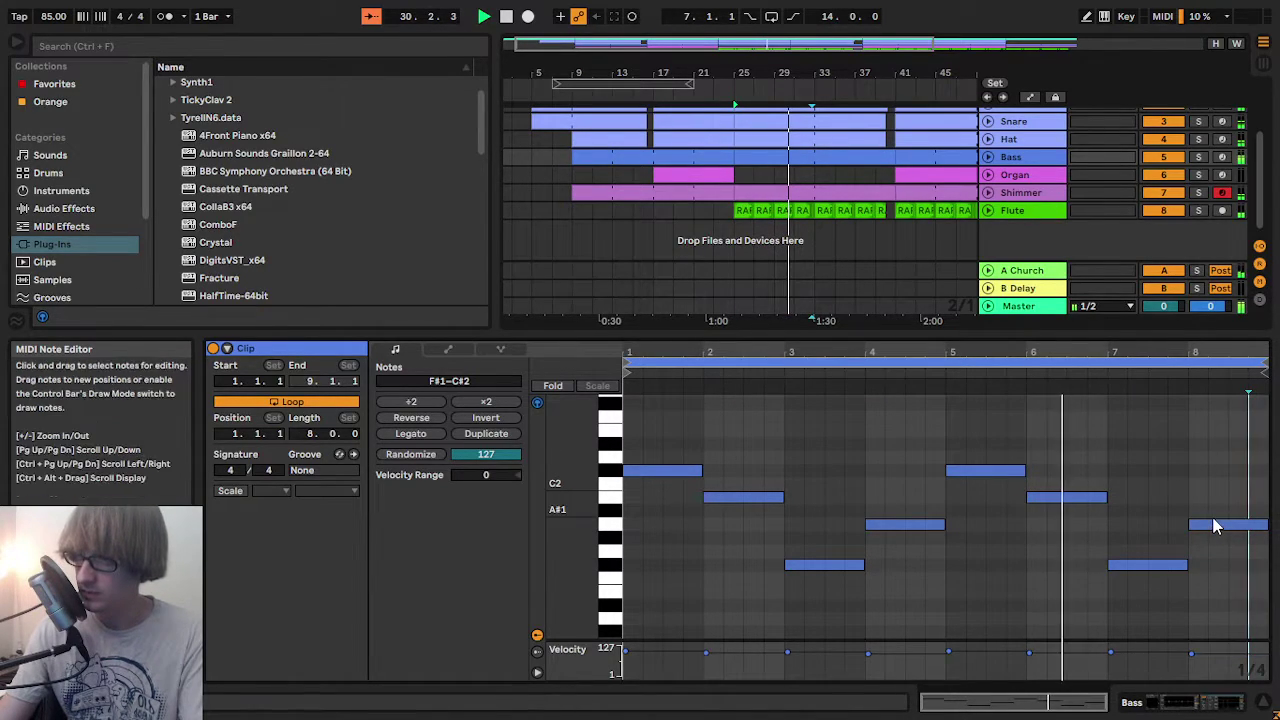
- Raise the bass note in bar 8 to B1 and shrink the note editor
{"action": "left_click_drag", "start_coordinate": [1210, 526], "coordinate": [1210, 499]}
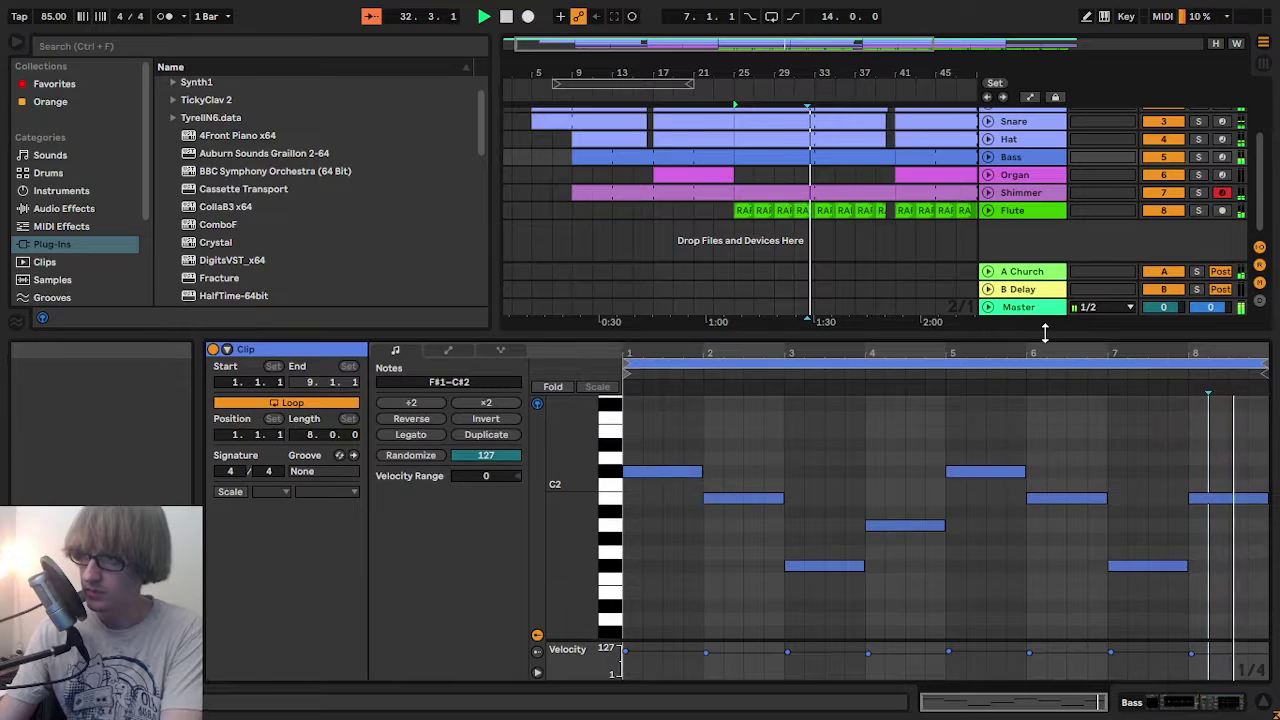
{"action": "left_click_drag", "start_coordinate": [1045, 333], "coordinate": [1040, 495]}
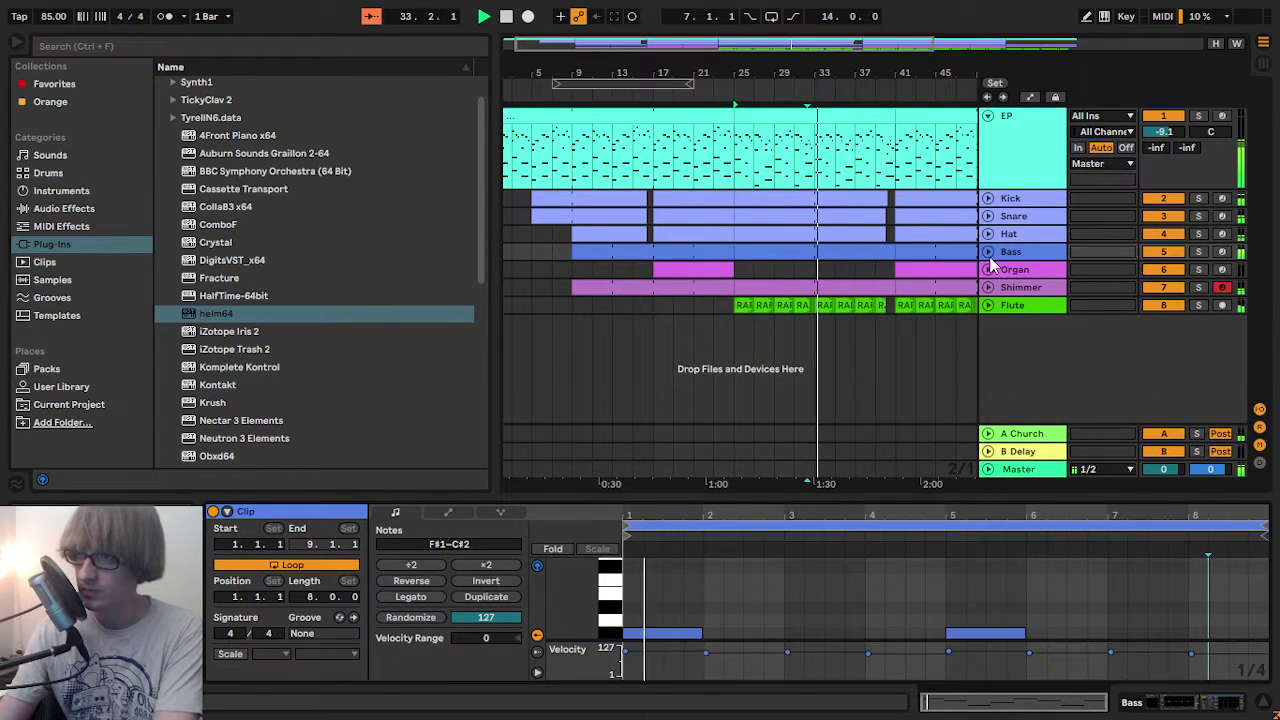
- Show the Bass track's devices, collapse the EP track, and listen to the arrangement on through bar 49
{"action": "left_click", "coordinate": [1021, 252]}
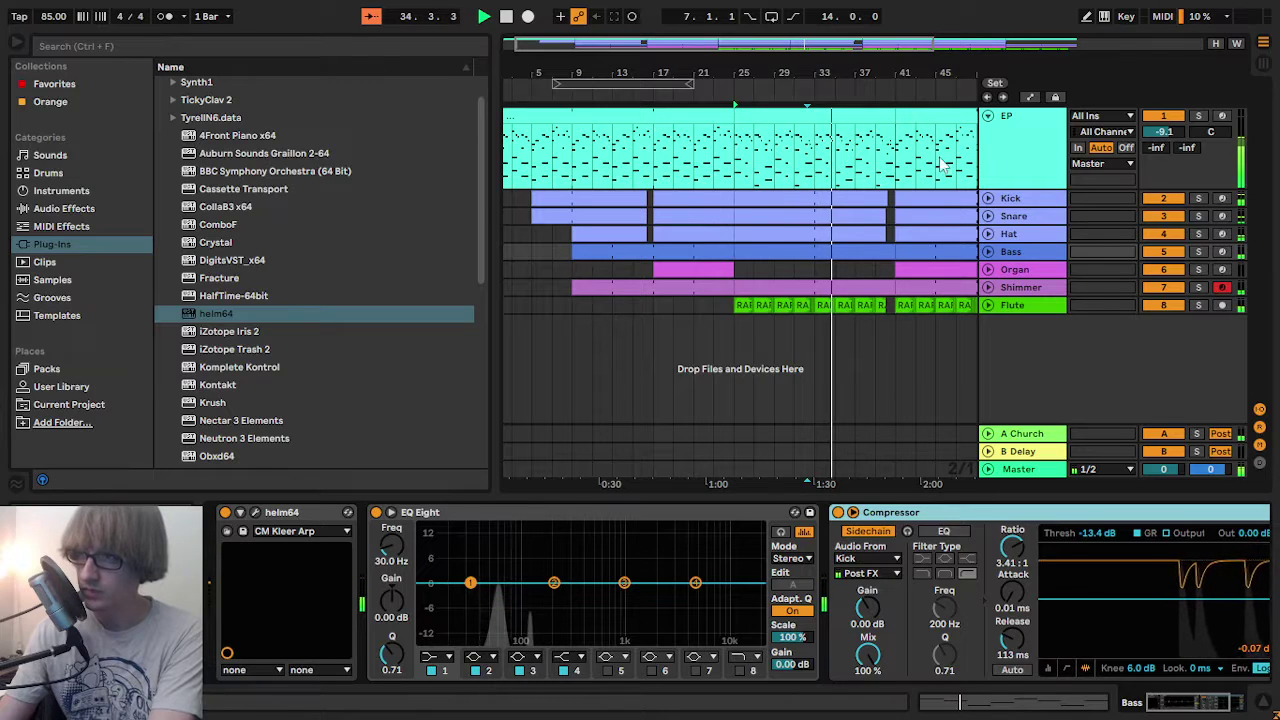
{"action": "left_click_drag", "start_coordinate": [757, 73], "coordinate": [678, 72]}
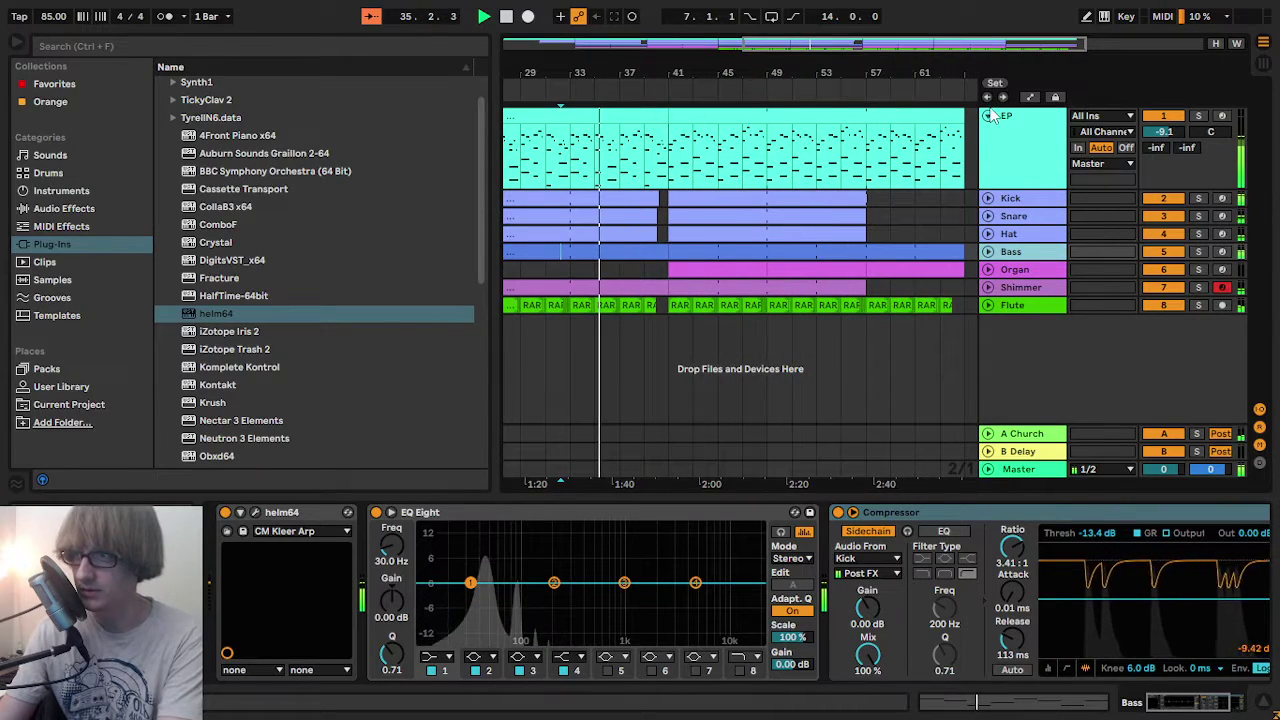
{"action": "left_click", "coordinate": [988, 116]}
{"action": "mouse_move", "coordinate": [597, 94]}
{"action": "left_mouse_down"}
{"action": "mouse_move", "coordinate": [592, 140]}
{"action": "mouse_move", "coordinate": [594, 111]}
{"action": "left_mouse_up"}
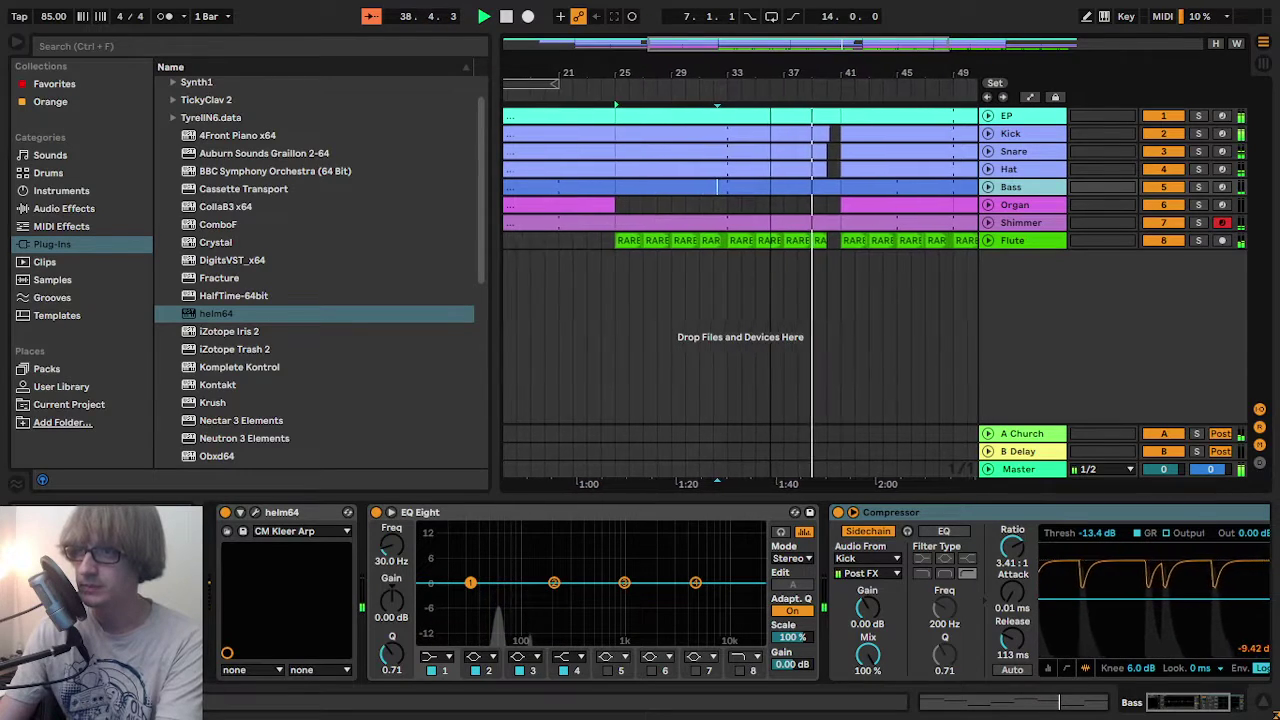
{"action": "left_click_drag", "start_coordinate": [771, 66], "coordinate": [785, 69]}
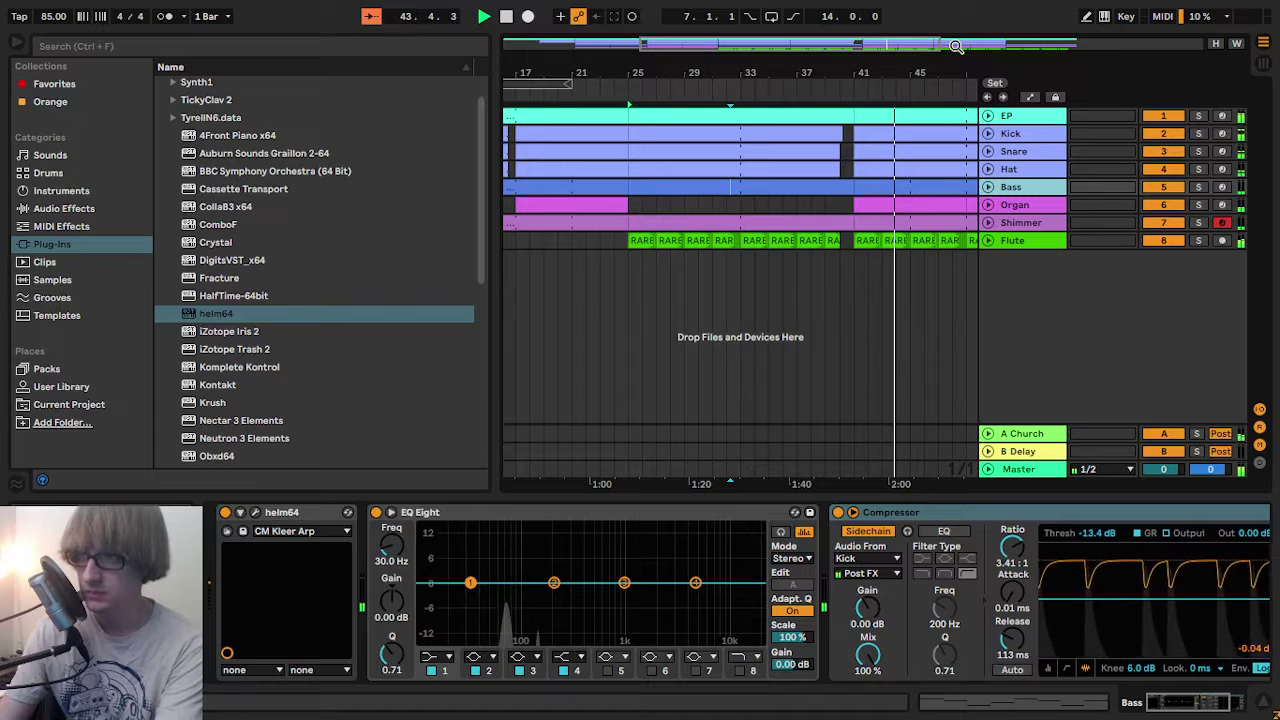
{"action": "left_click_drag", "start_coordinate": [908, 79], "coordinate": [670, 73]}
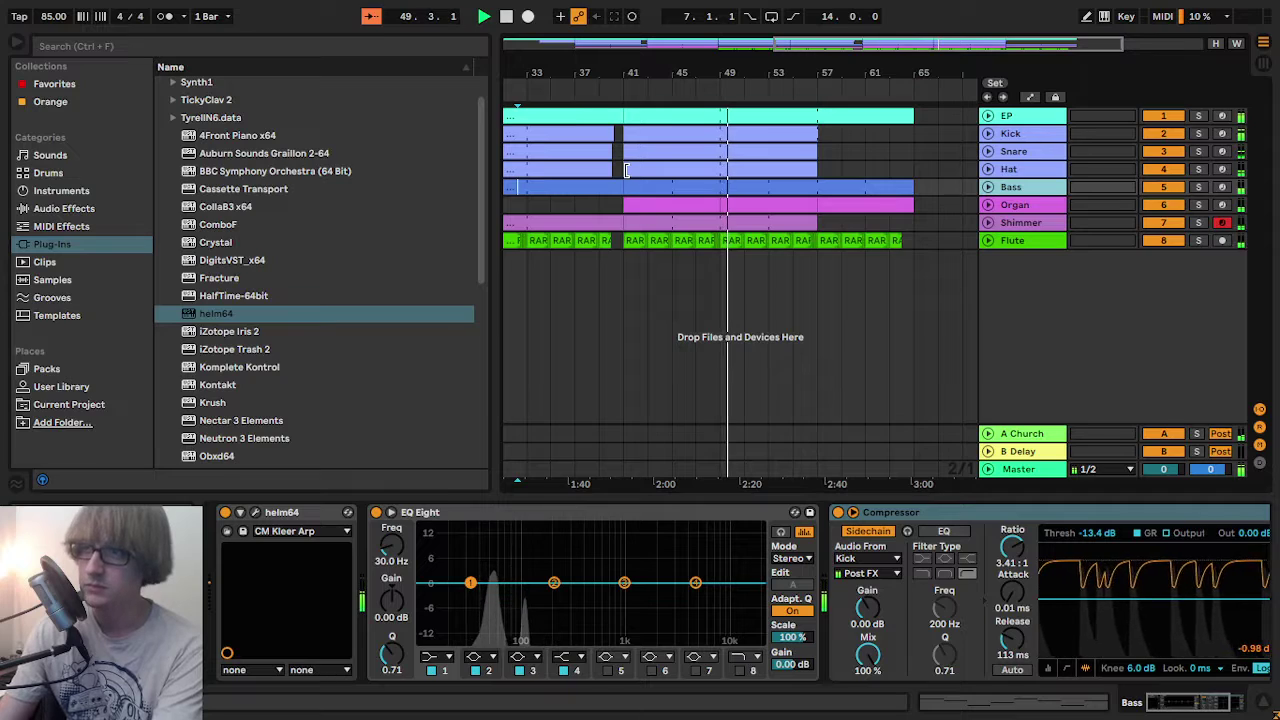
- Stop playback, open the Hat clip that starts at bar 41, and enlarge its note editor
{"action": "left_click", "coordinate": [864, 156]}
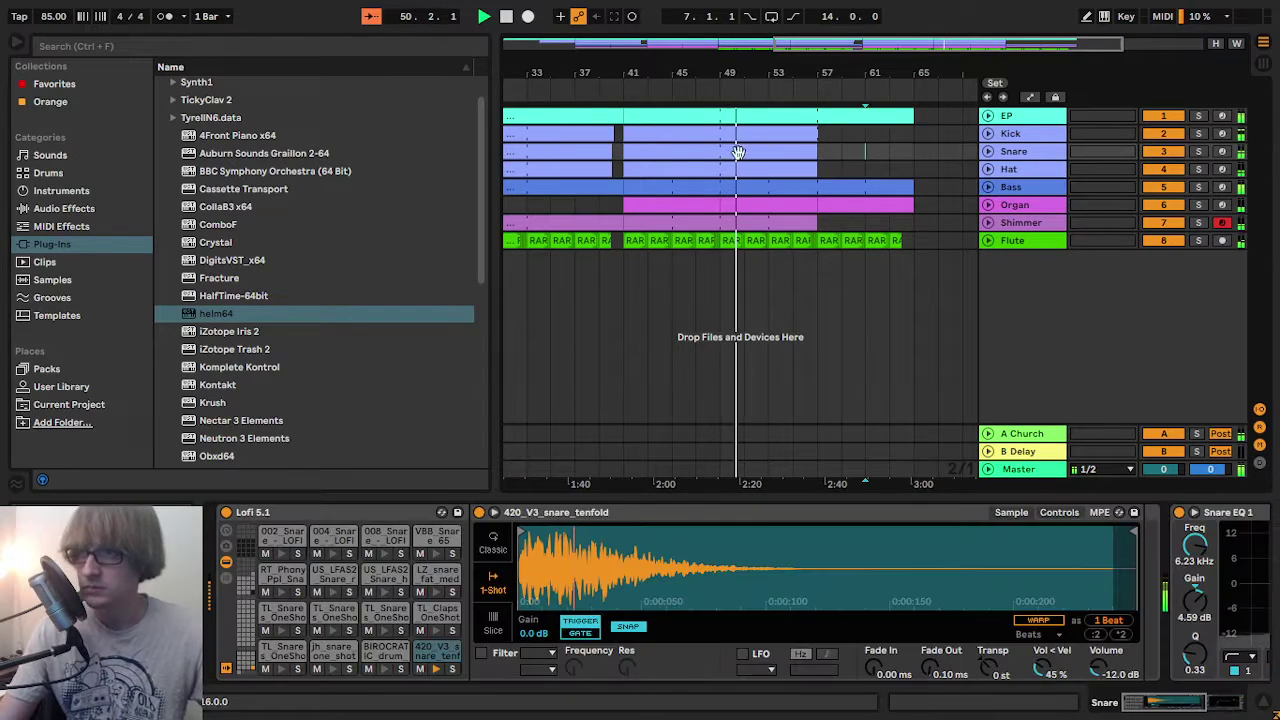
{"action": "key", "text": "space"}
{"action": "double_click", "coordinate": [680, 166]}
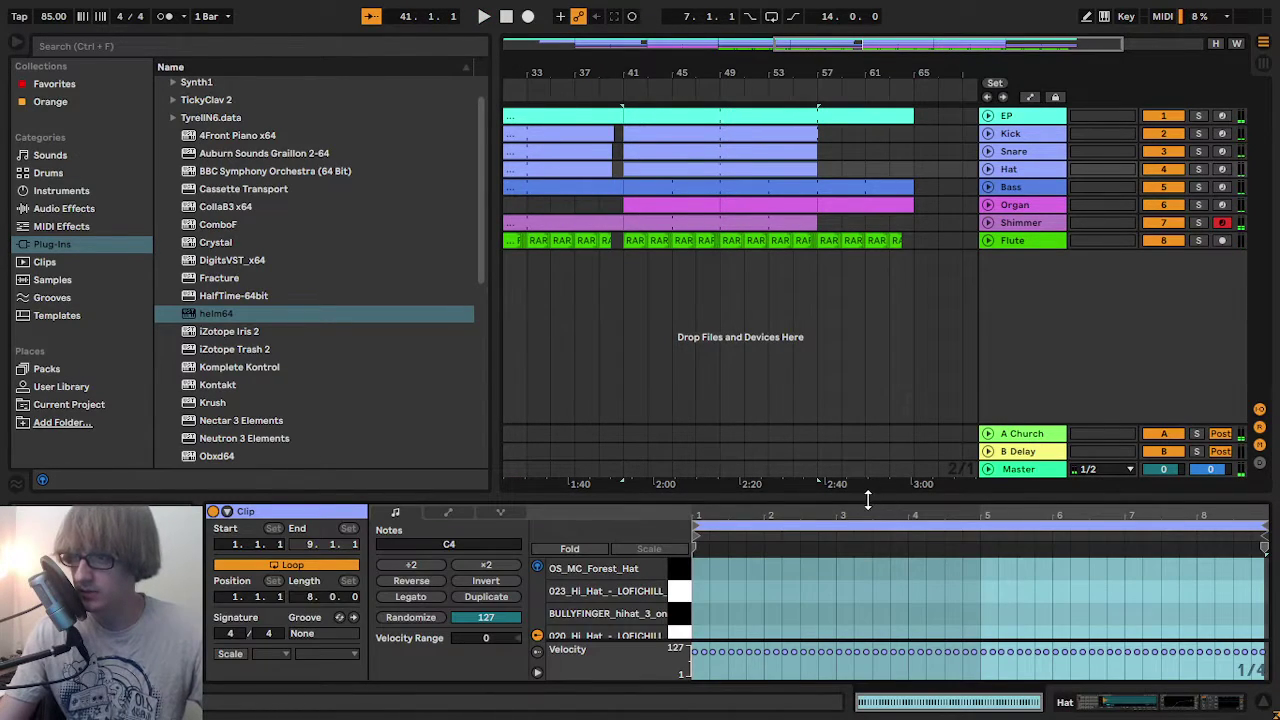
{"action": "left_click_drag", "start_coordinate": [867, 500], "coordinate": [779, 128]}
- Copy the second hat note in bar 1 to position 1.1.4 and play the pattern
{"action": "key", "text": "space"}
{"action": "left_click", "coordinate": [799, 493]}
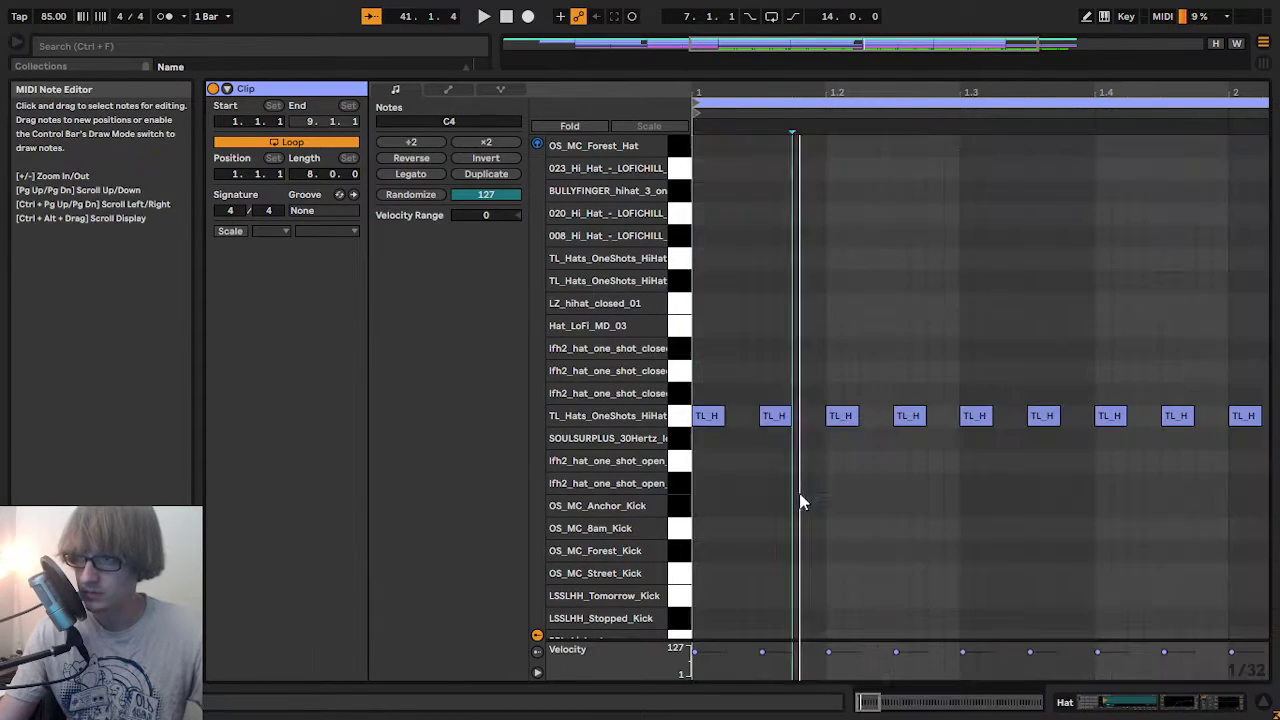
{"action": "left_click", "coordinate": [780, 414]}
{"action": "left_click", "coordinate": [783, 371]}
{"action": "left_click", "coordinate": [793, 374]}
{"action": "key", "text": "ctrl+v"}
{"action": "key", "text": "space"}
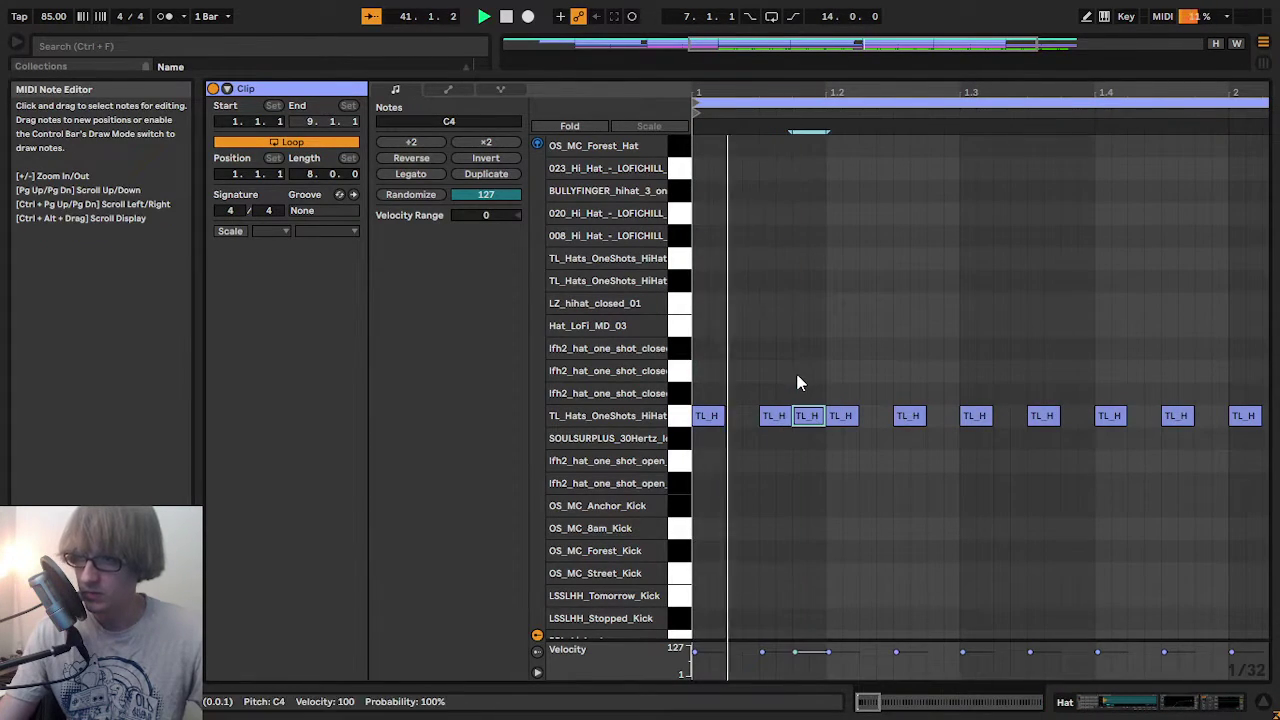
{"action": "left_click", "coordinate": [926, 356]}
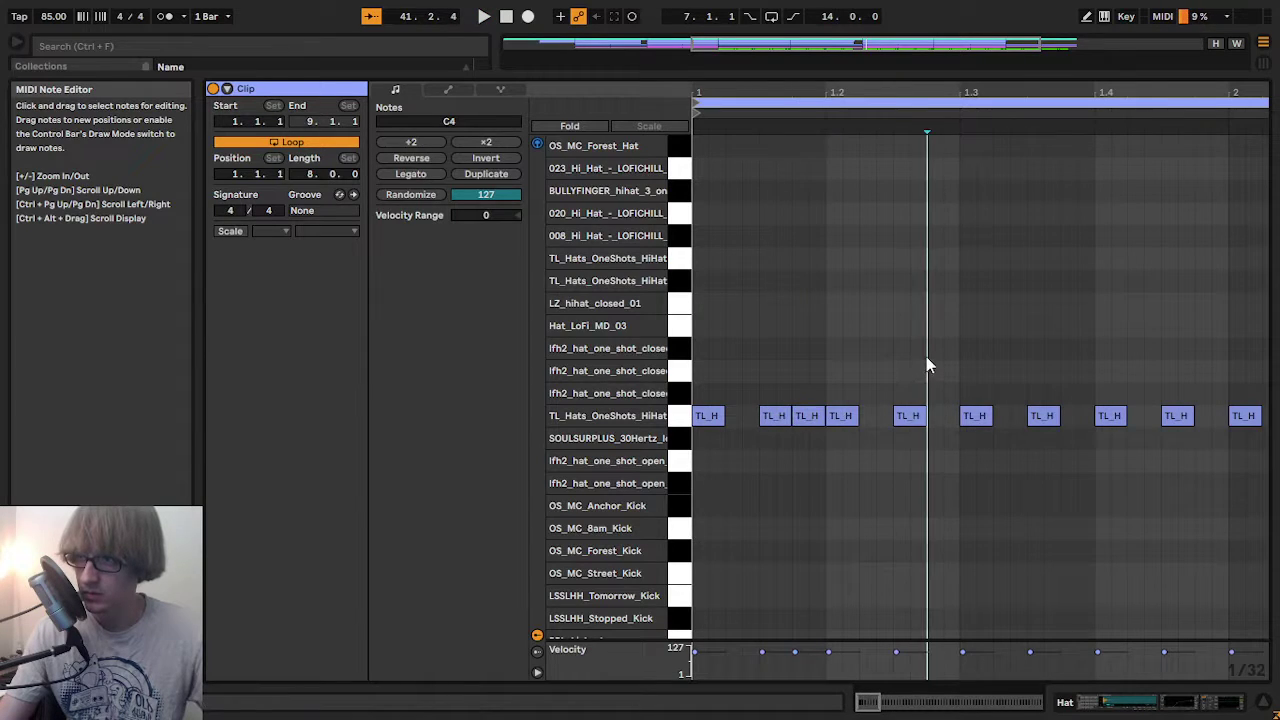
{"action": "key", "text": "ctrl+v"}
{"action": "key", "text": "ctrl+z"}
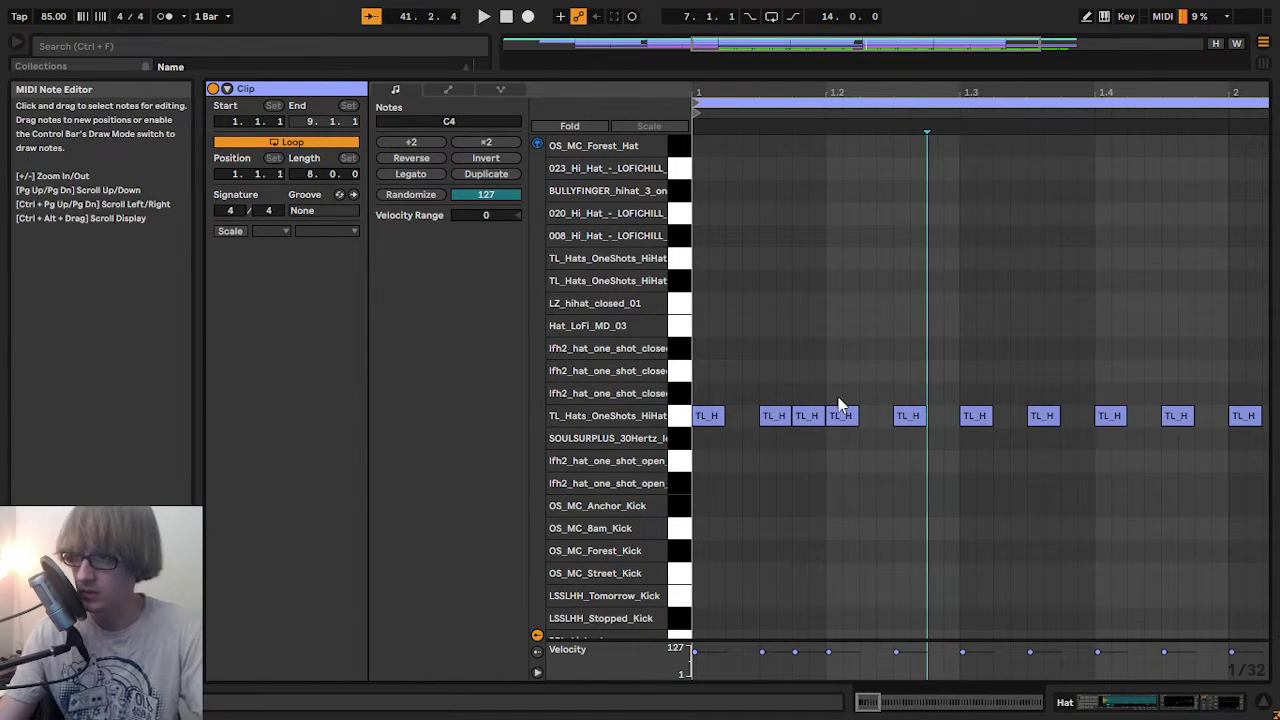
- Lower the velocity of the added hat note at 1.1.4 to 56 and audition it
{"action": "left_click", "coordinate": [809, 387]}
{"action": "left_click", "coordinate": [808, 412]}
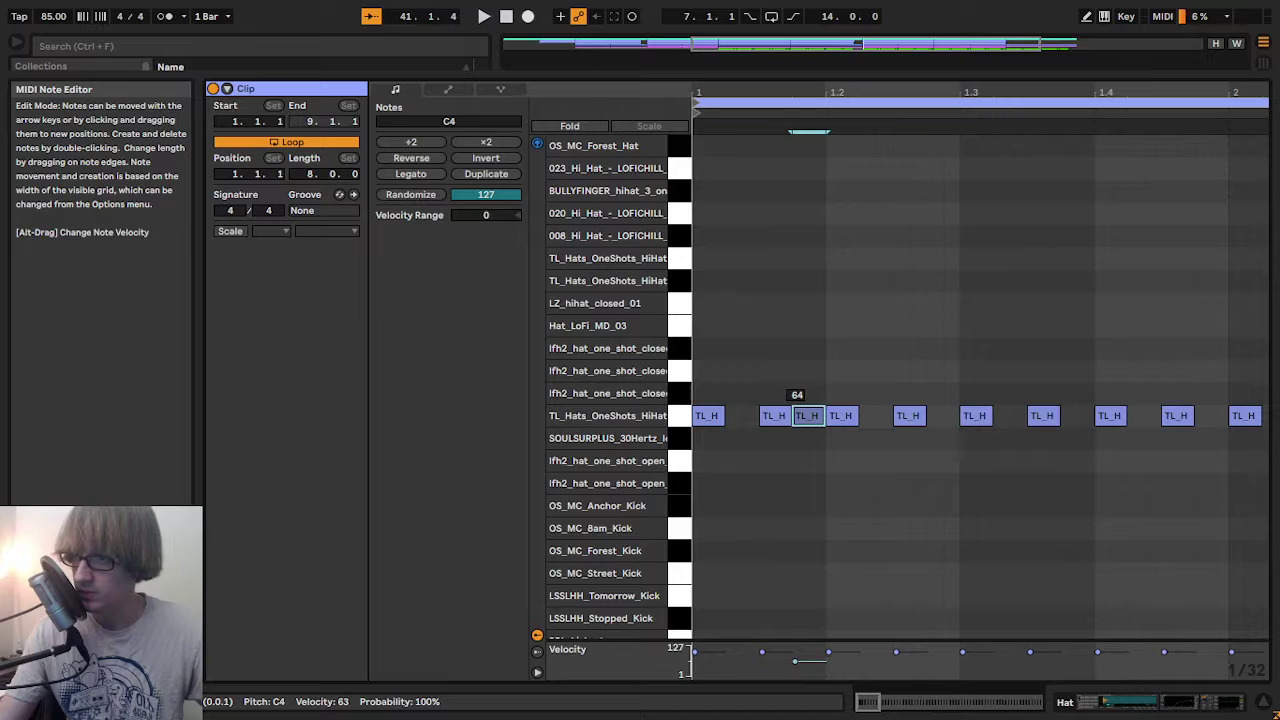
{"action": "key", "text": "space"}
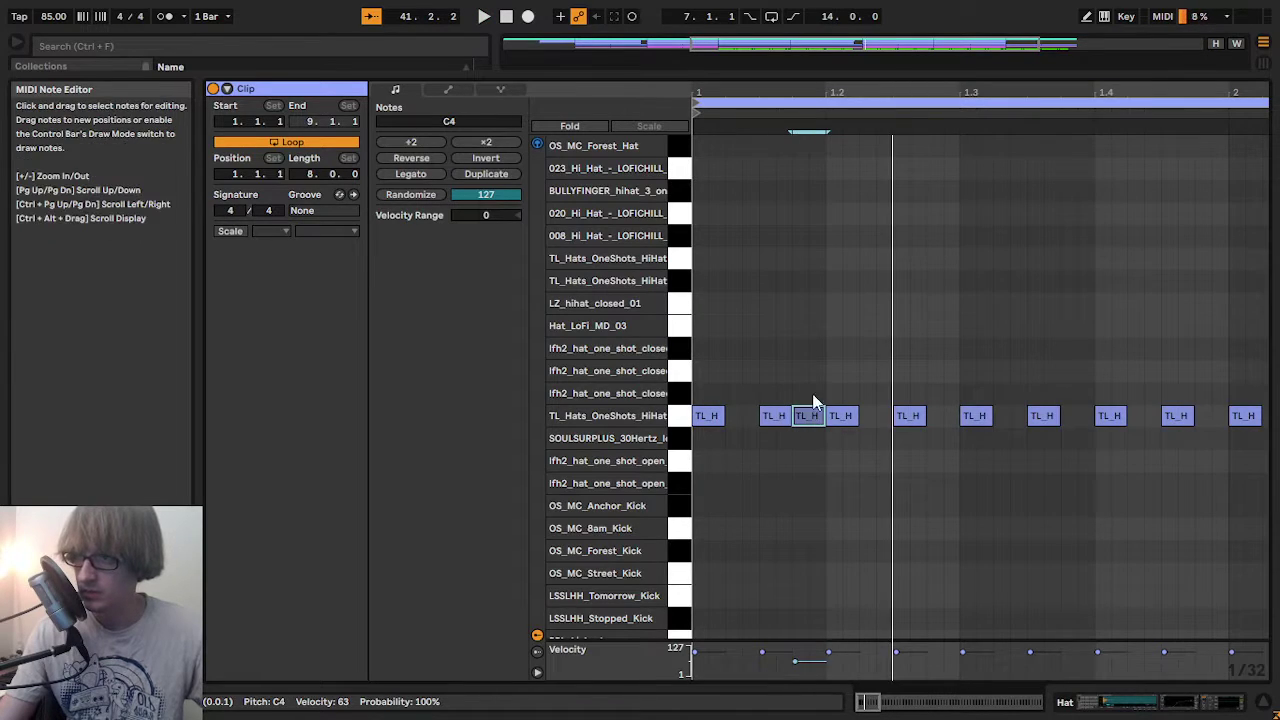
{"action": "left_click_drag", "start_coordinate": [809, 409], "coordinate": [811, 420]}
{"action": "key", "text": "space"}
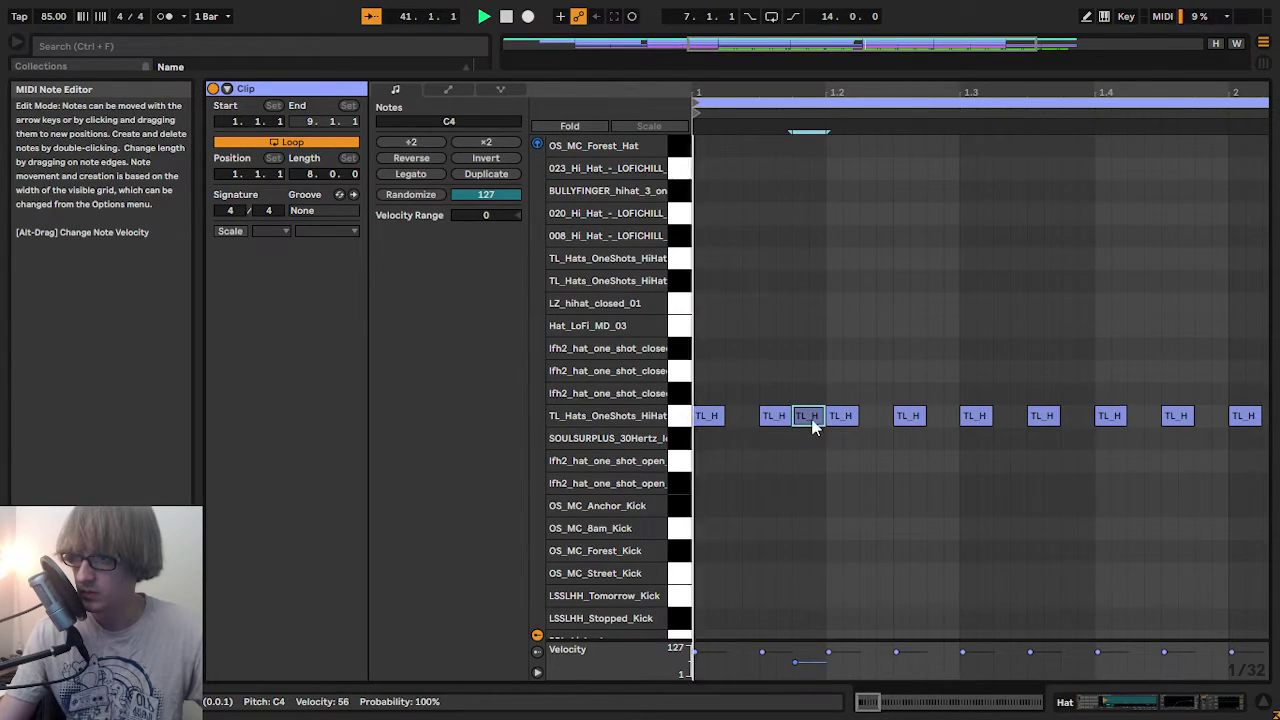
{"action": "key", "text": "space"}
- Copy the quiet hat note at 1.1.4 to positions 1.2.4, 1.3.4 and 1.4.4, playing the pattern to check it
{"action": "left_click_drag", "start_coordinate": [822, 339], "coordinate": [815, 416]}
{"action": "left_click", "coordinate": [923, 359]}
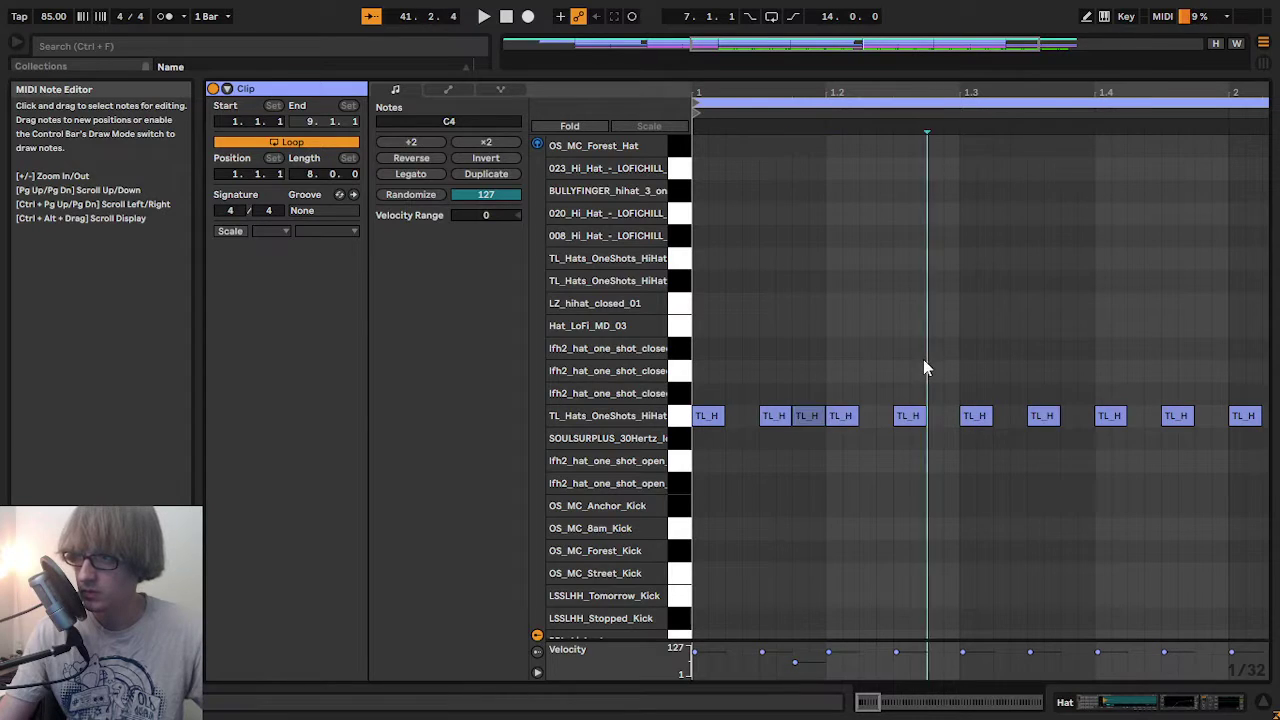
{"action": "key", "text": "ctrl+v"}
{"action": "key", "text": "space"}
{"action": "left_click_drag", "start_coordinate": [1043, 91], "coordinate": [908, 129]}
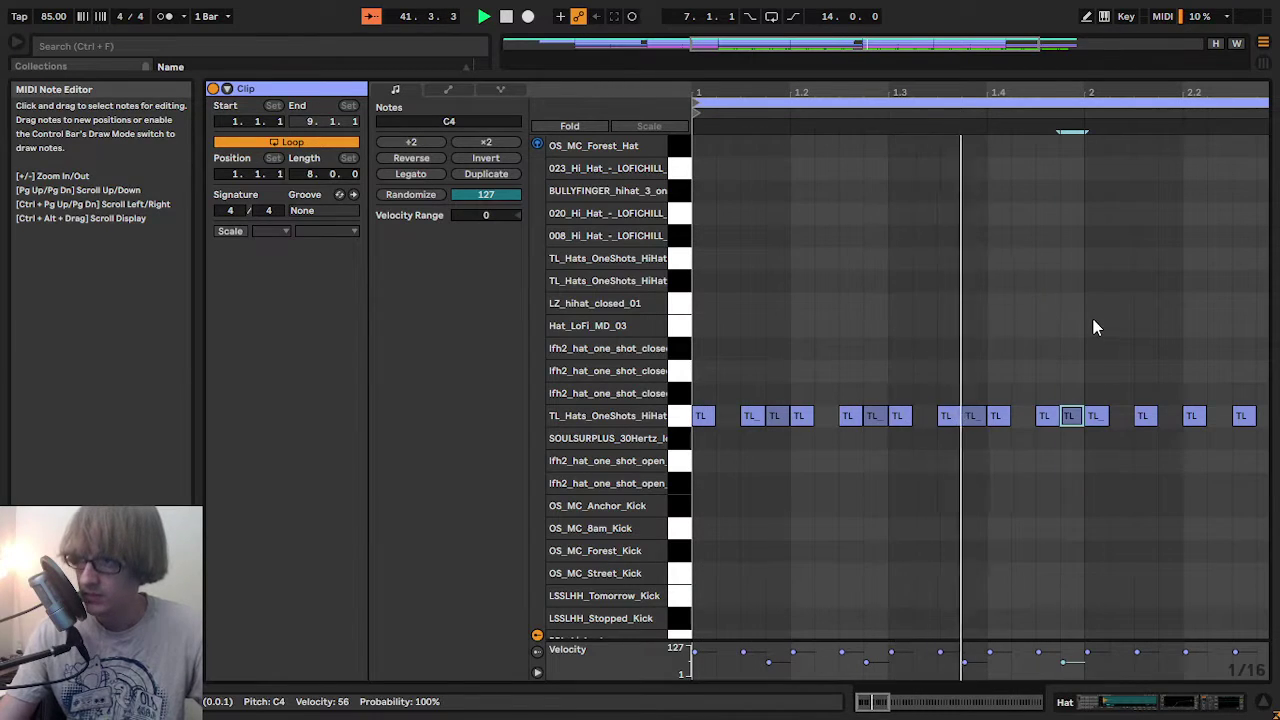
- Paste the quiet hat note at positions 2.1.4 and 2.2.4 and play the pattern
{"action": "left_click", "coordinate": [1153, 337]}
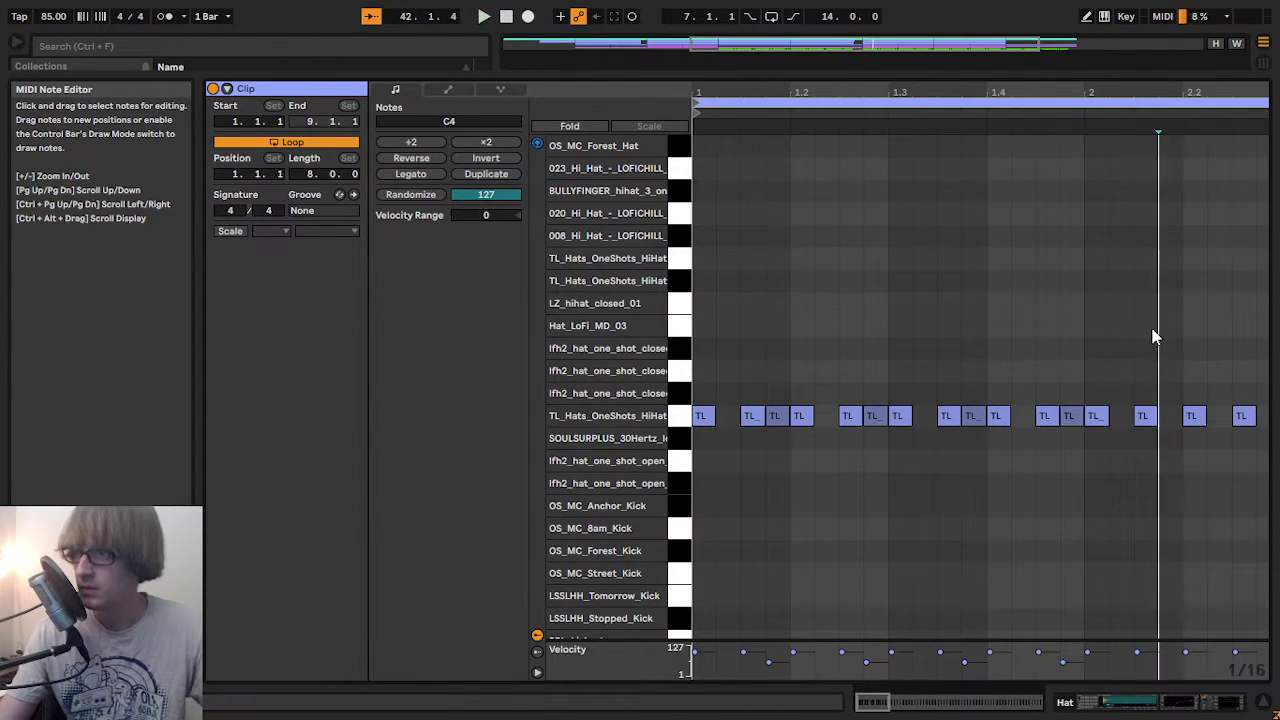
{"action": "left_click_drag", "start_coordinate": [1201, 92], "coordinate": [847, 88]}
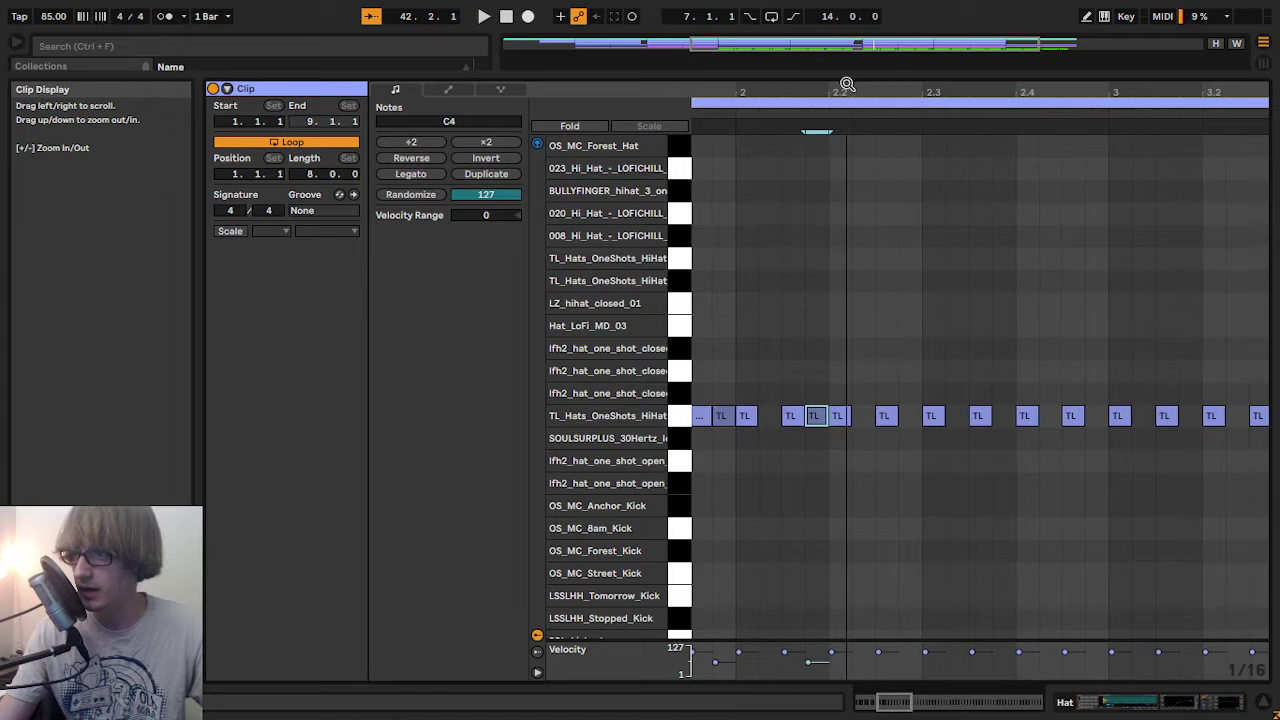
{"action": "left_click", "coordinate": [896, 325]}
{"action": "key", "text": "ctrl+v"}
{"action": "key", "text": "space"}
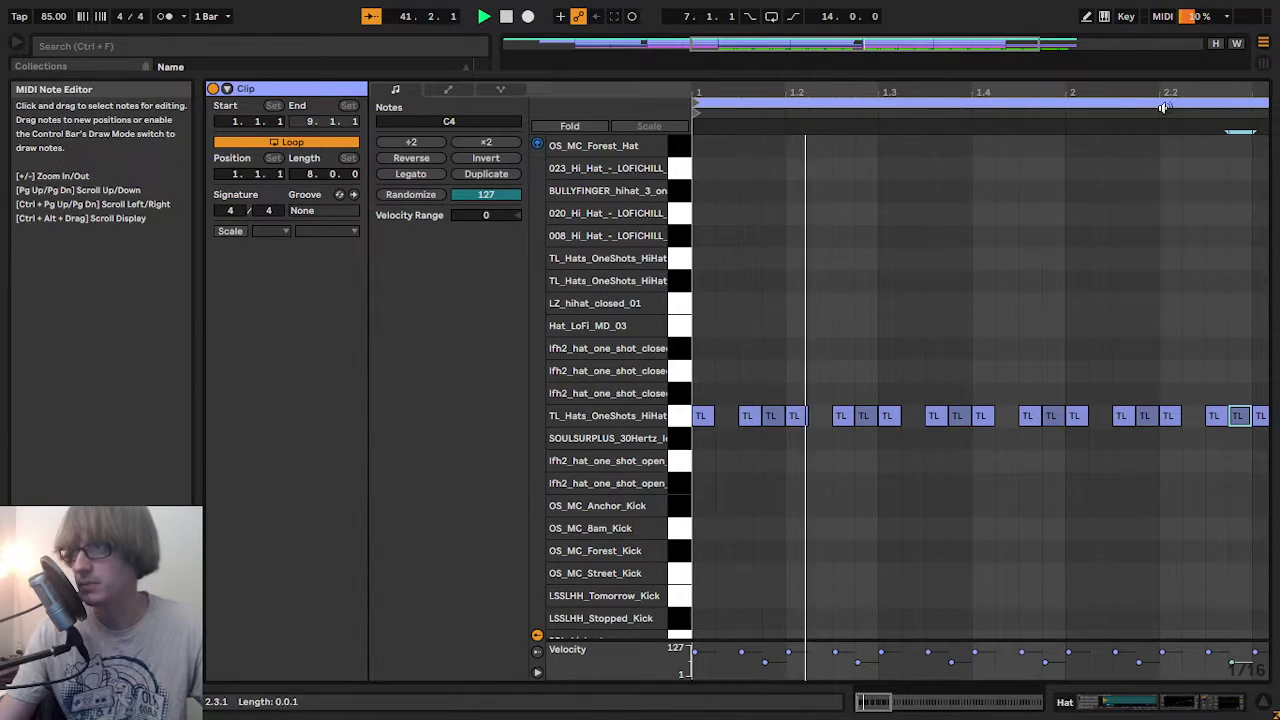
- Paste the quiet hat note at 2.3.4, 2.4.2 and 2.4.4 to finish bar 2 with a busier fill
{"action": "left_click_drag", "start_coordinate": [1164, 93], "coordinate": [750, 90]}
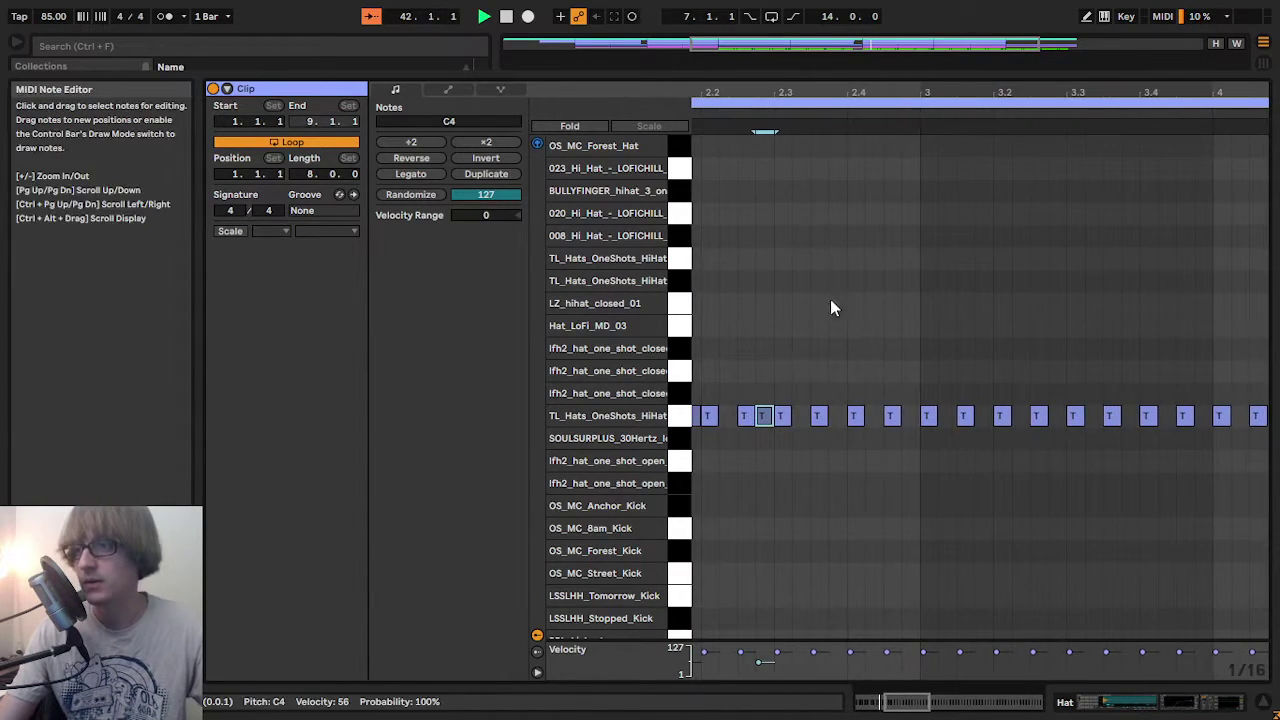
{"action": "left_click", "coordinate": [833, 350]}
{"action": "key", "text": "ctrl+v"}
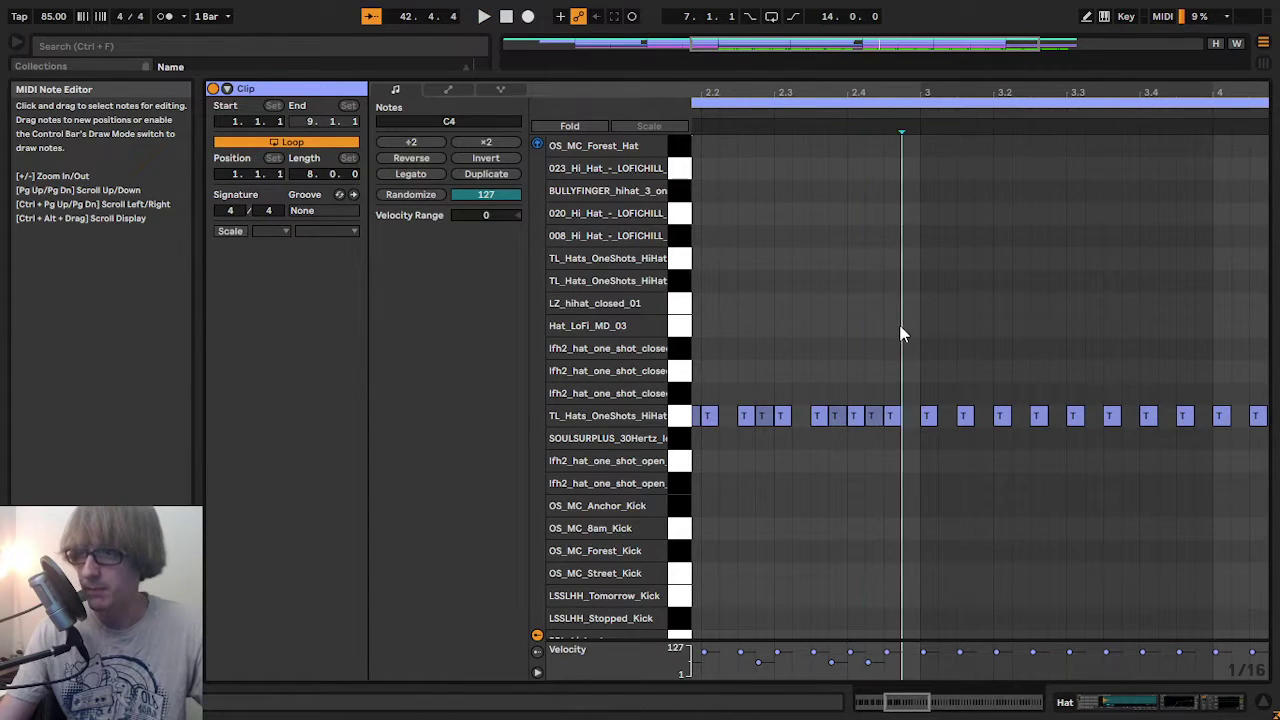
{"action": "left_click_drag", "start_coordinate": [1122, 92], "coordinate": [697, 98]}
- Paste the quiet hat note at positions 3.1.4 and 3.2.4 and play the clip
{"action": "left_click", "coordinate": [904, 328]}
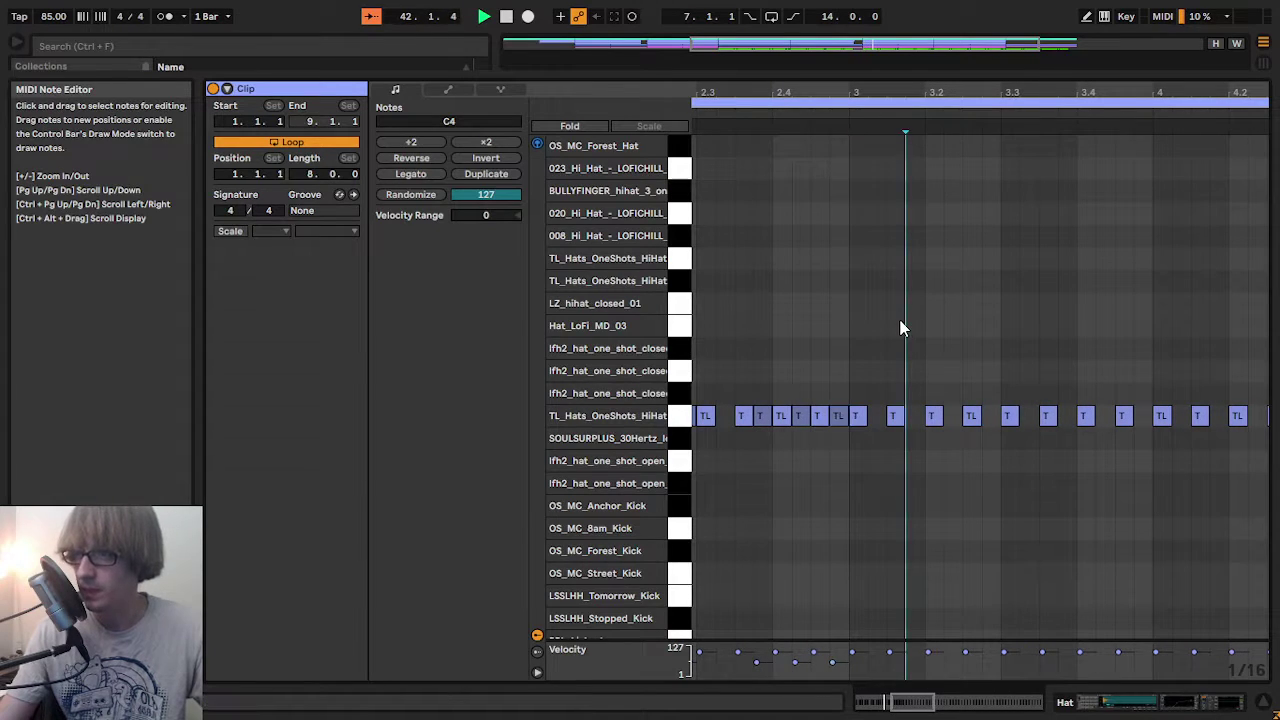
{"action": "key", "text": "ctrl+v"}
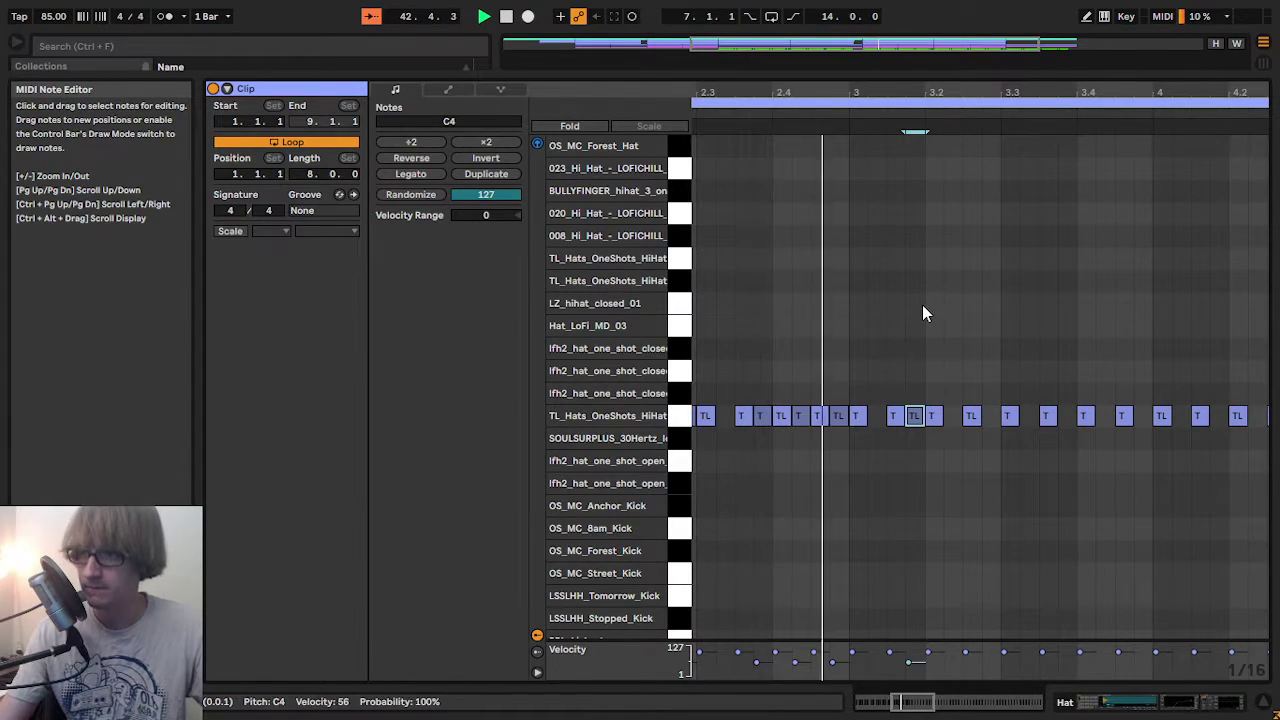
{"action": "left_click", "coordinate": [985, 339]}
{"action": "key", "text": "ctrl+v"}
{"action": "key", "text": "space"}
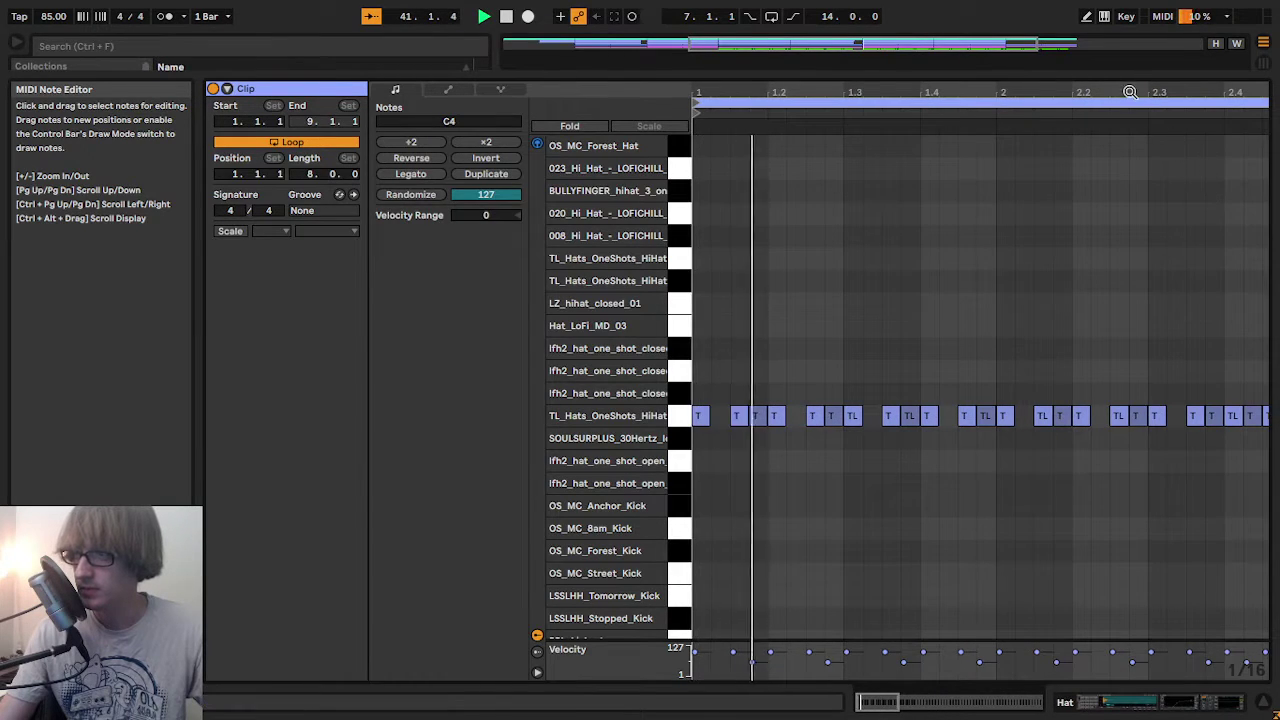
- Delete the hat notes from bar 3 onward and duplicate the two-bar pattern into bars 3 and 4
{"action": "left_click_drag", "start_coordinate": [1128, 92], "coordinate": [1128, 44]}
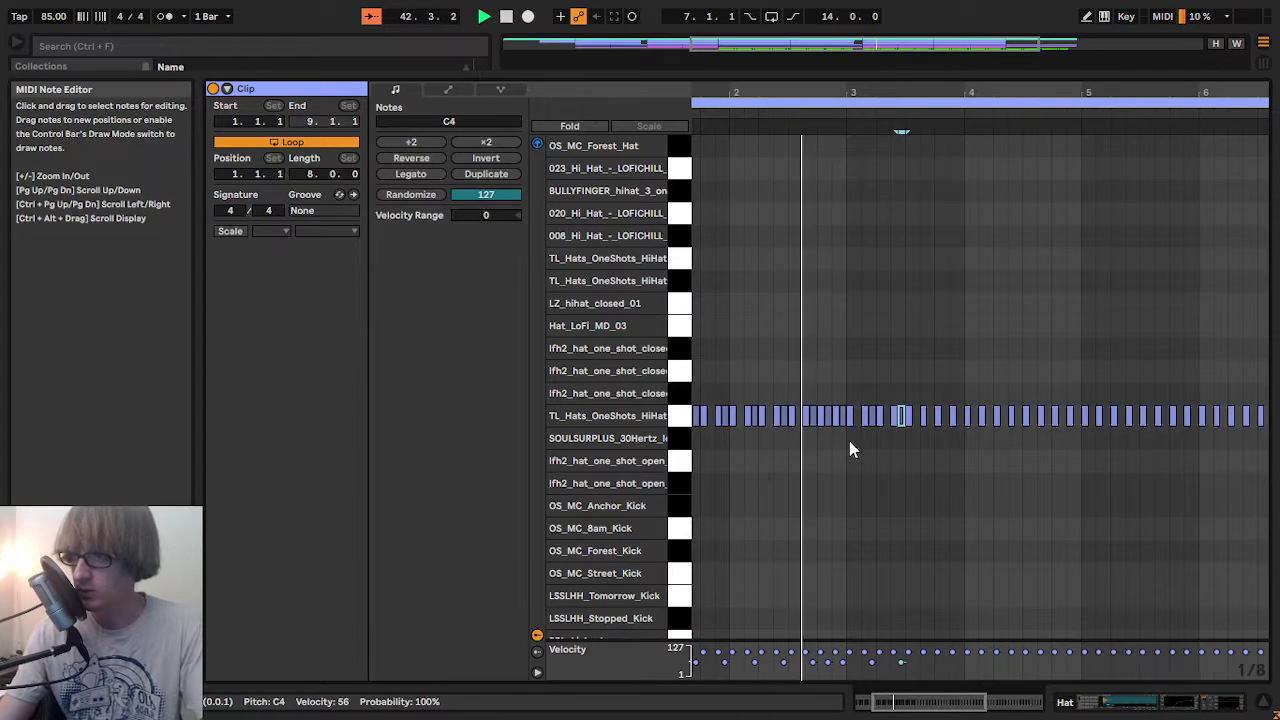
{"action": "left_click_drag", "start_coordinate": [849, 443], "coordinate": [1269, 234]}
{"action": "key", "text": "Delete"}
{"action": "left_click", "coordinate": [994, 315]}
{"action": "key", "text": "ctrl+a"}
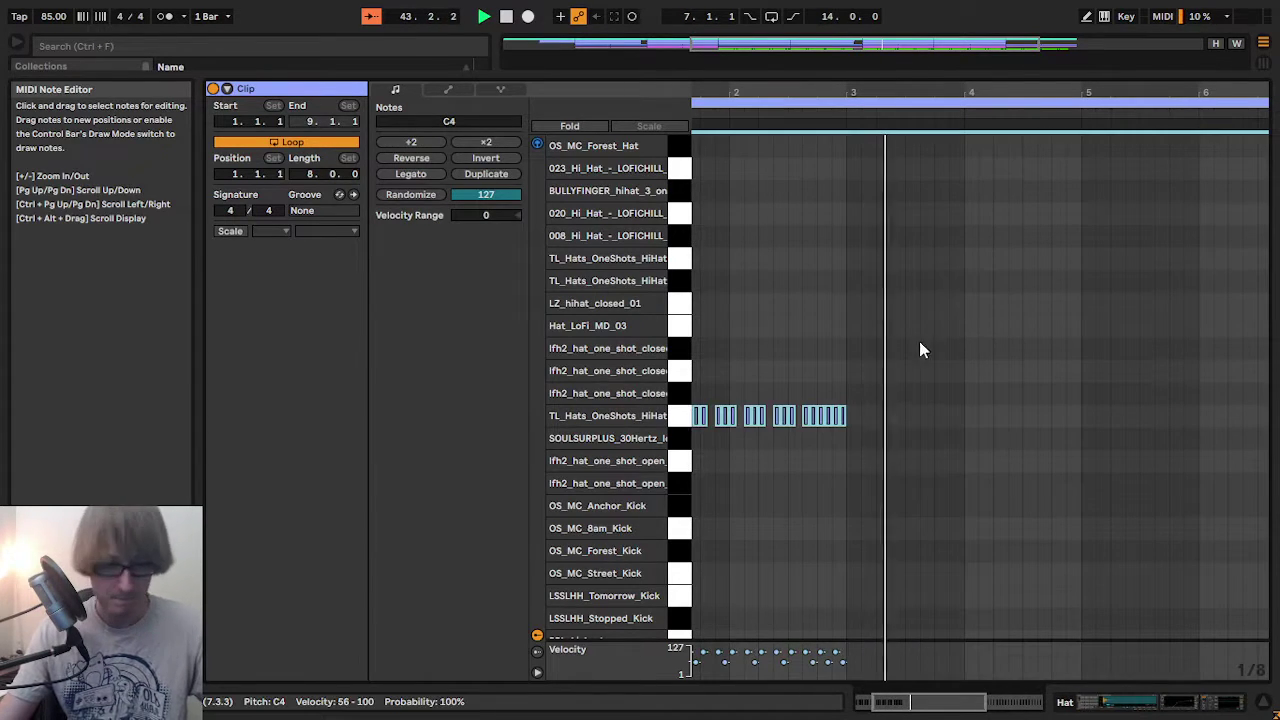
{"action": "key", "text": "ctrl+d"}
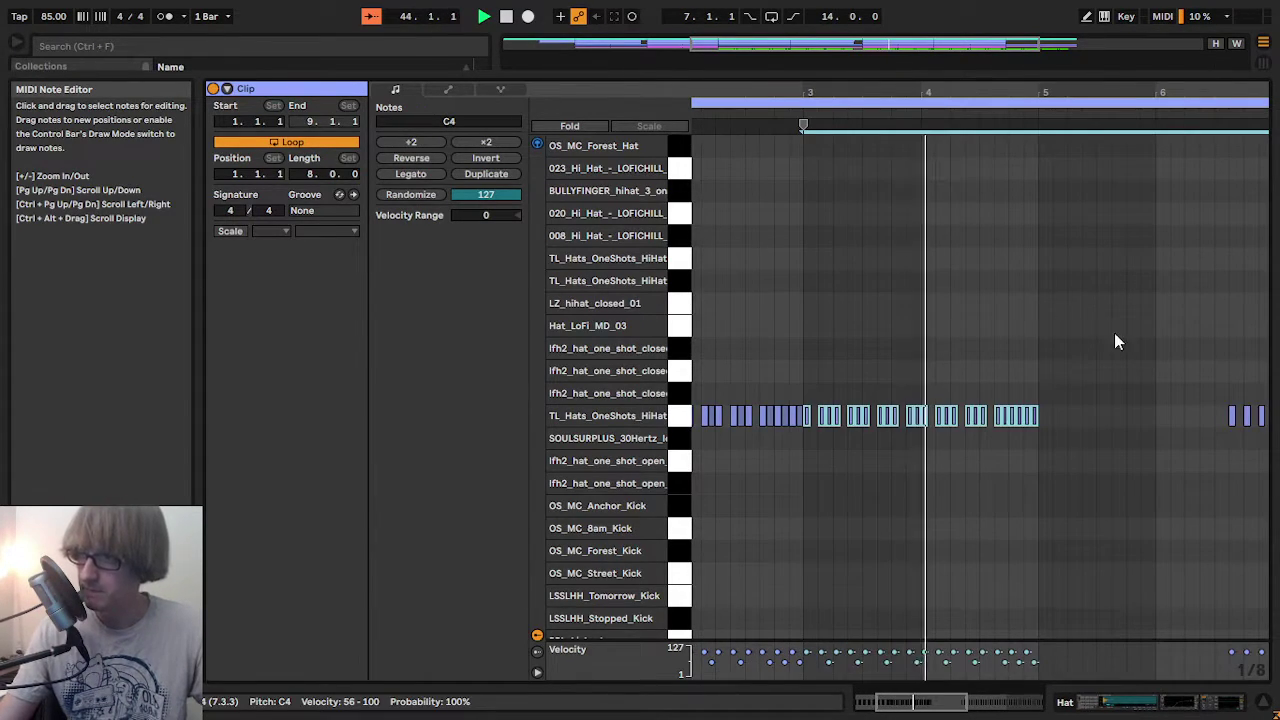
- Delete the leftover hat notes after bar 5 and duplicate the two-bar pattern to fill bars 5 through 8
{"action": "left_click_drag", "start_coordinate": [1183, 88], "coordinate": [1183, 55]}
{"action": "left_click_drag", "start_coordinate": [983, 450], "coordinate": [1273, 279]}
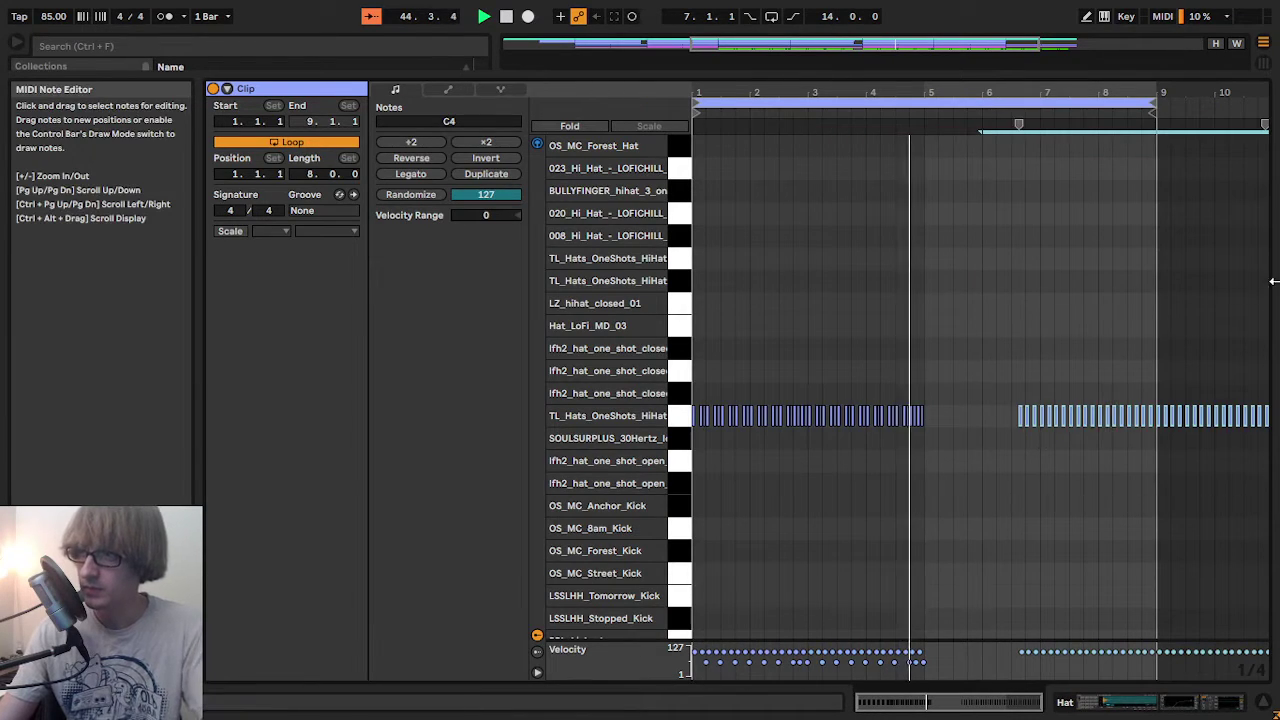
{"action": "key", "text": "Delete"}
{"action": "left_click", "coordinate": [934, 341]}
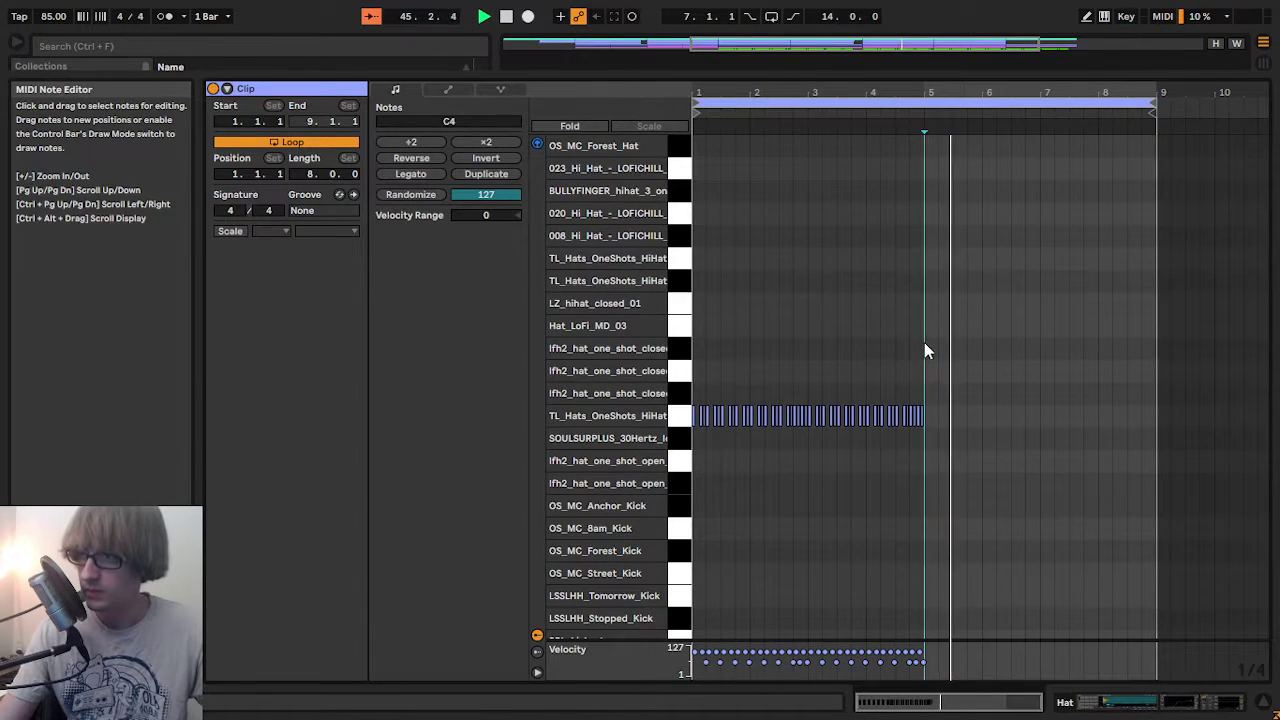
{"action": "key", "text": "ctrl+d"}
{"action": "key", "text": "ctrl+d"}
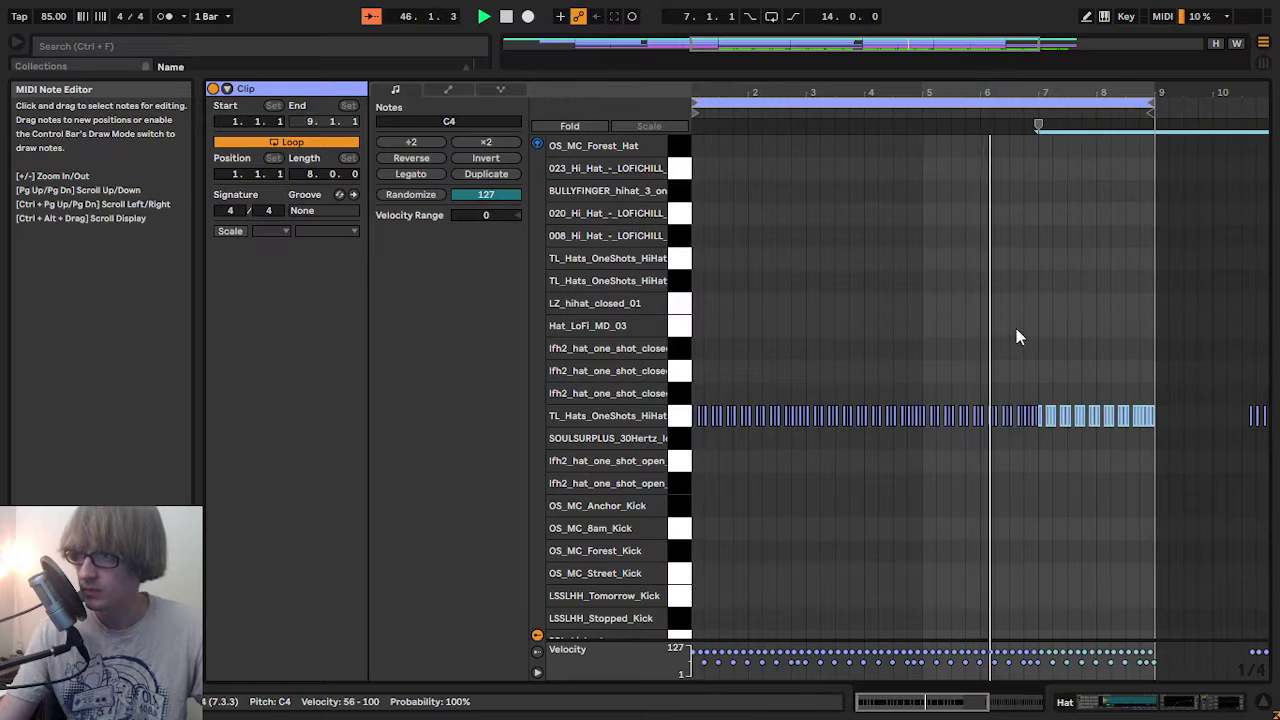
- Return to the arrangement, look over its ending during playback, and show the Flute track's devices
{"action": "left_click_drag", "start_coordinate": [970, 75], "coordinate": [923, 623]}
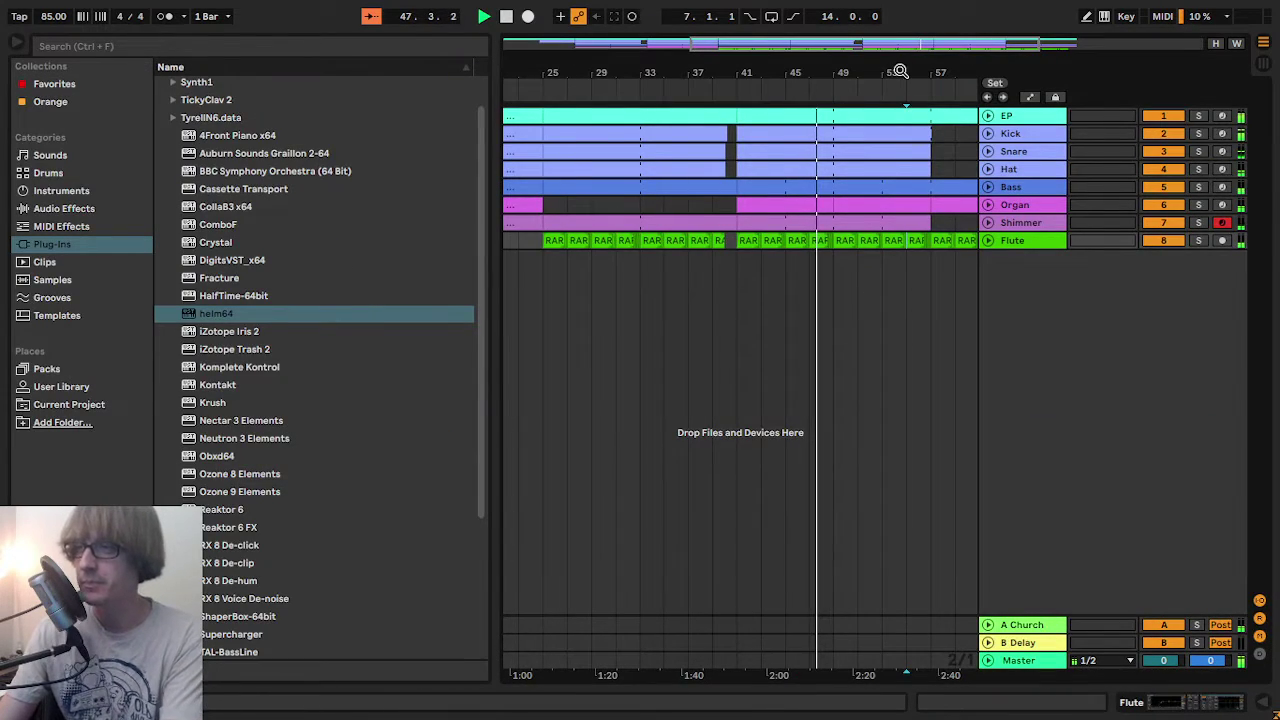
{"action": "left_click_drag", "start_coordinate": [900, 71], "coordinate": [703, 78]}
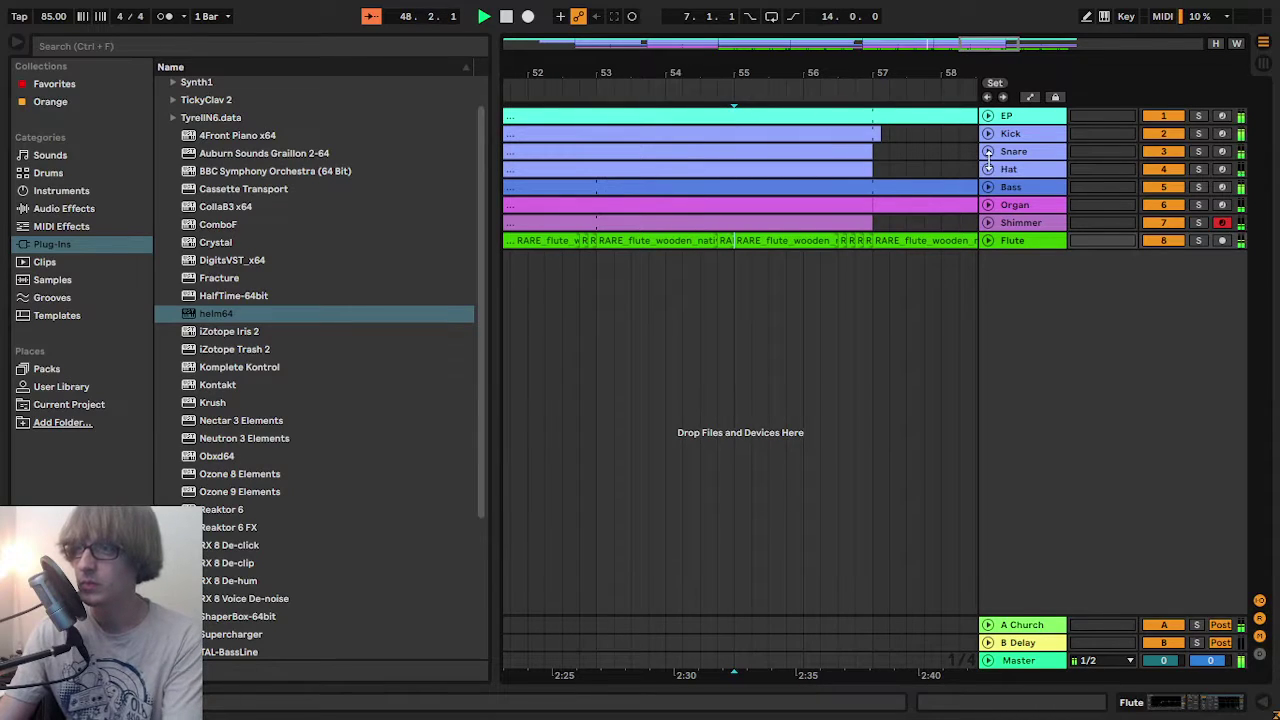
{"action": "left_click_drag", "start_coordinate": [666, 78], "coordinate": [846, 68]}
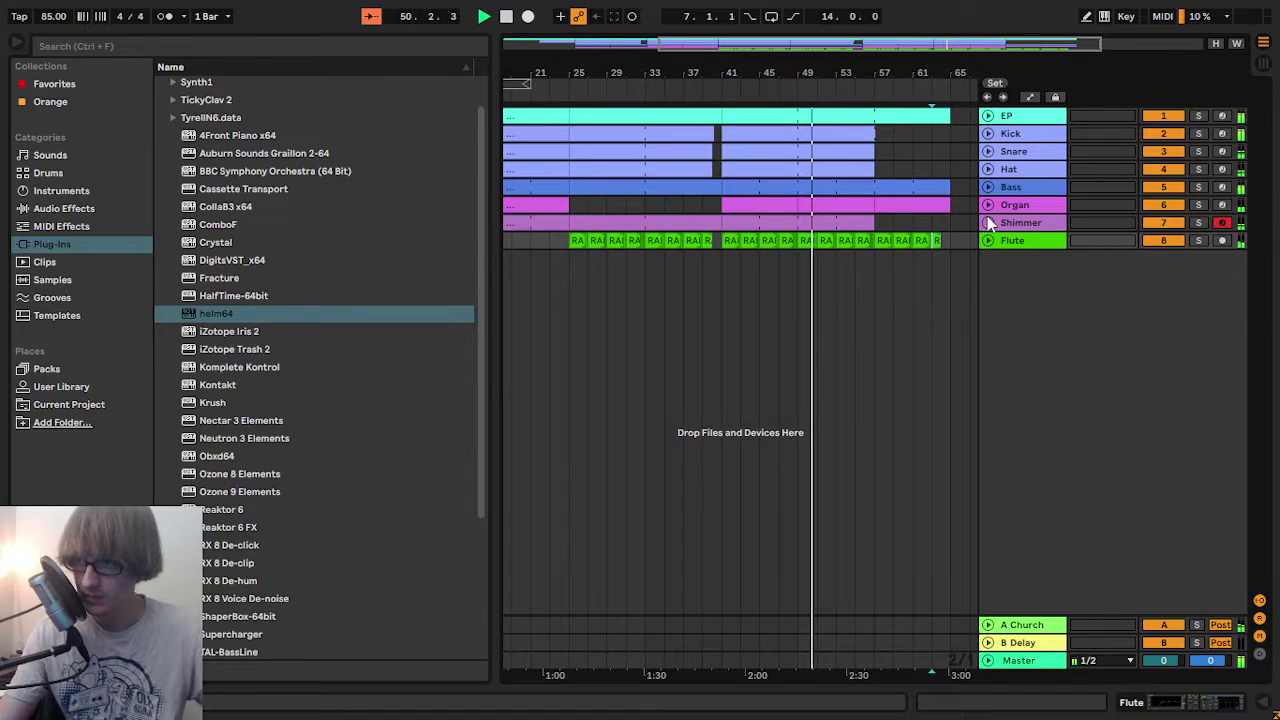
{"action": "double_click", "coordinate": [1045, 245]}
- Delete all Flute clips from bar 57 to the end of the arrangement
{"action": "left_click_drag", "start_coordinate": [889, 73], "coordinate": [753, 96]}
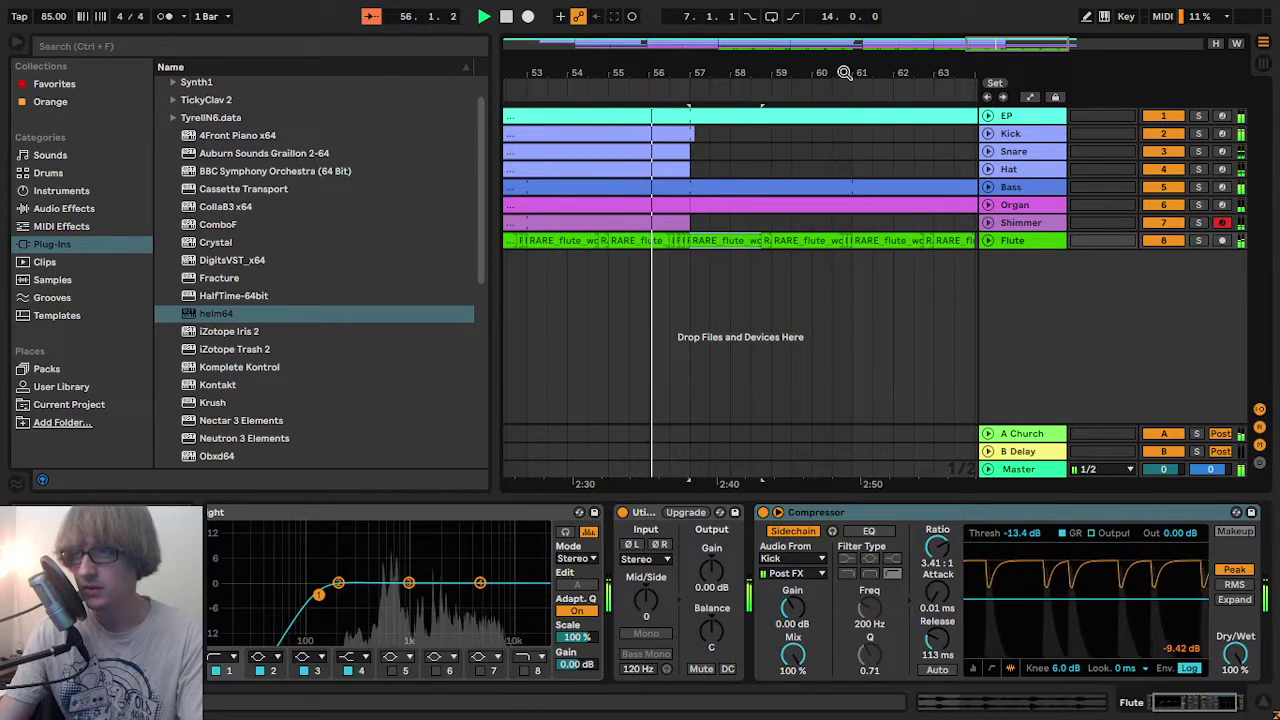
{"action": "left_click_drag", "start_coordinate": [735, 67], "coordinate": [673, 66]}
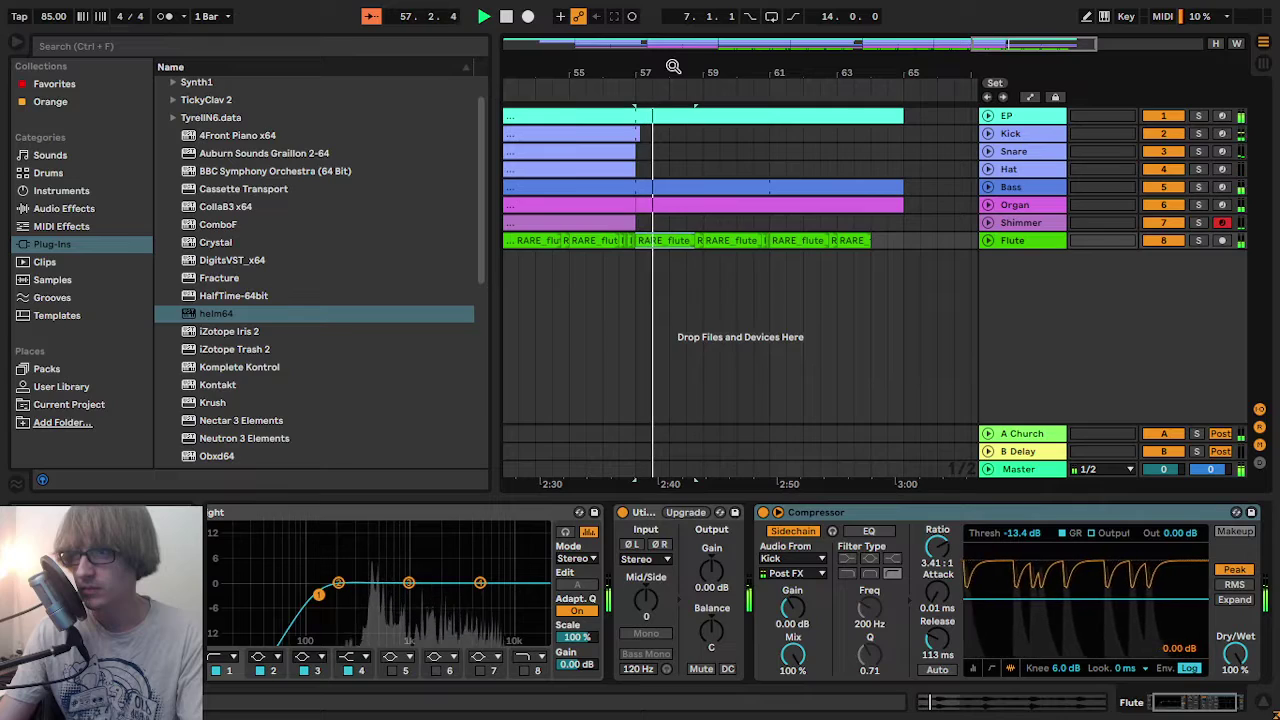
{"action": "left_click_drag", "start_coordinate": [671, 246], "coordinate": [955, 246]}
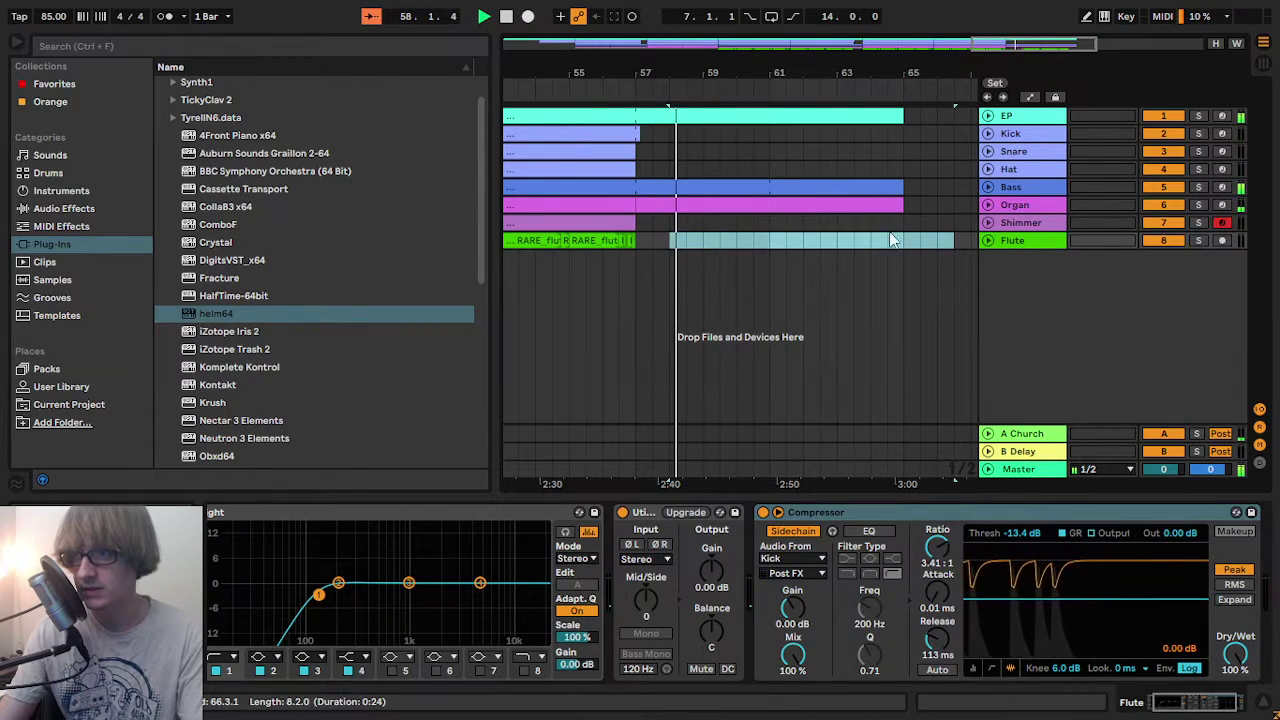
{"action": "left_click", "coordinate": [838, 224]}
{"action": "left_click_drag", "start_coordinate": [745, 68], "coordinate": [749, 66]}
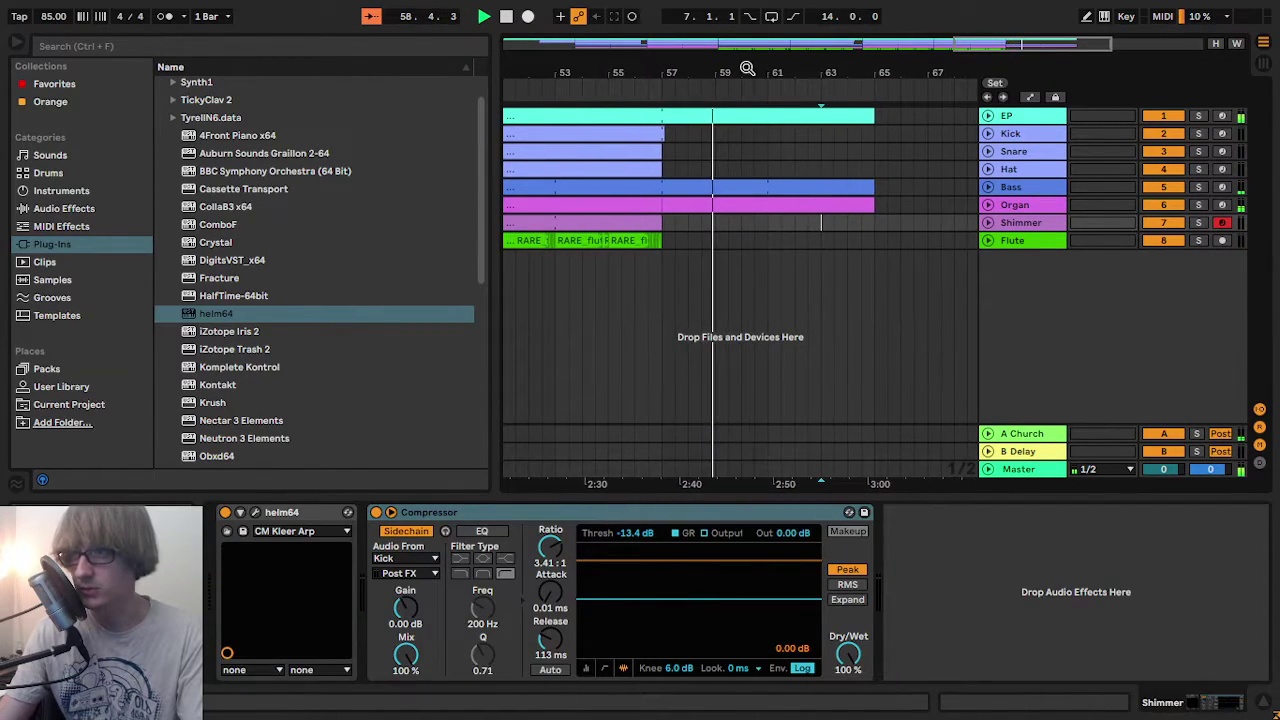
- Unfold the EP track and delete the Bass clips from bar 57 to bar 65
{"action": "left_click", "coordinate": [865, 138]}
{"action": "left_click", "coordinate": [987, 116]}
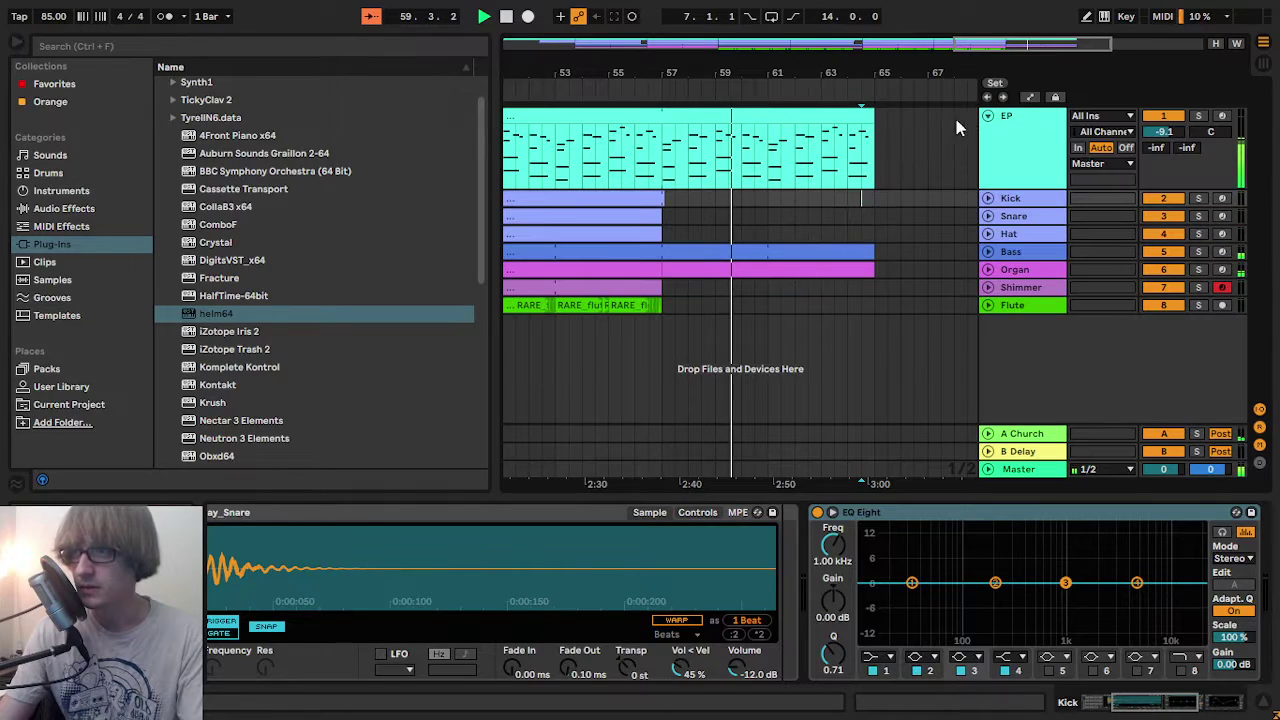
{"action": "left_click_drag", "start_coordinate": [818, 74], "coordinate": [814, 88]}
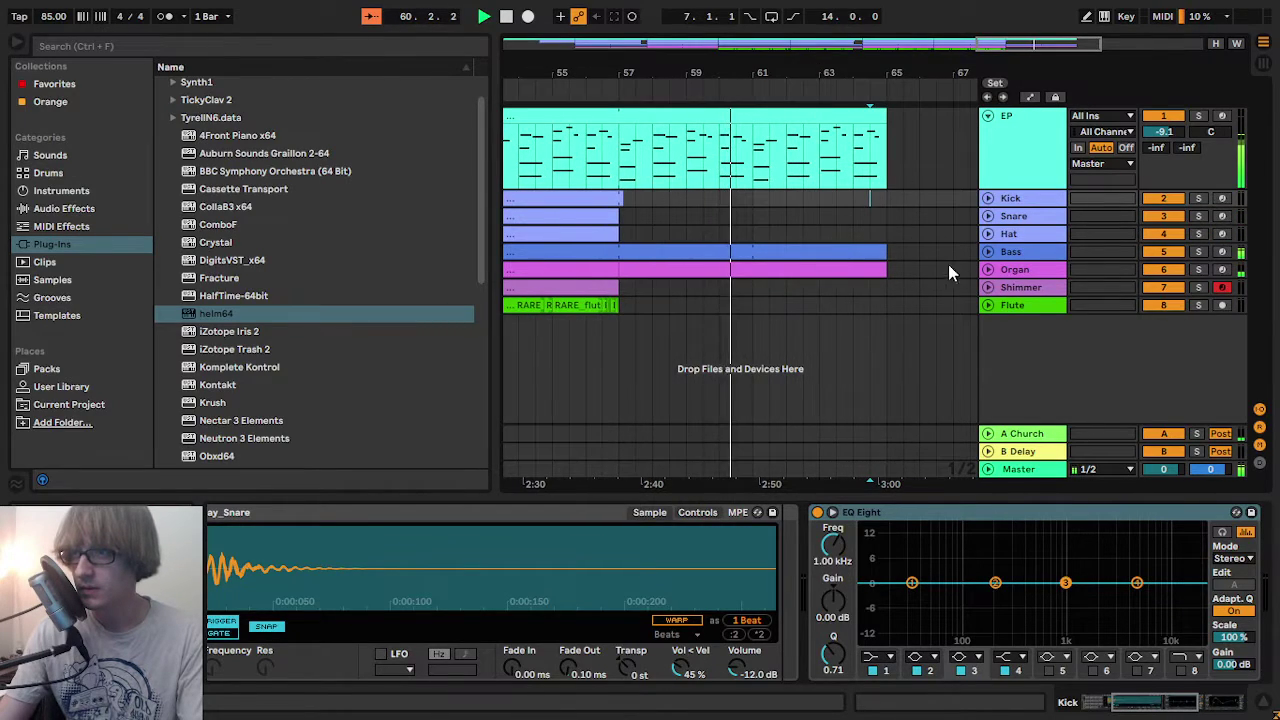
{"action": "left_click", "coordinate": [903, 253]}
{"action": "left_click_drag", "start_coordinate": [885, 256], "coordinate": [621, 261]}
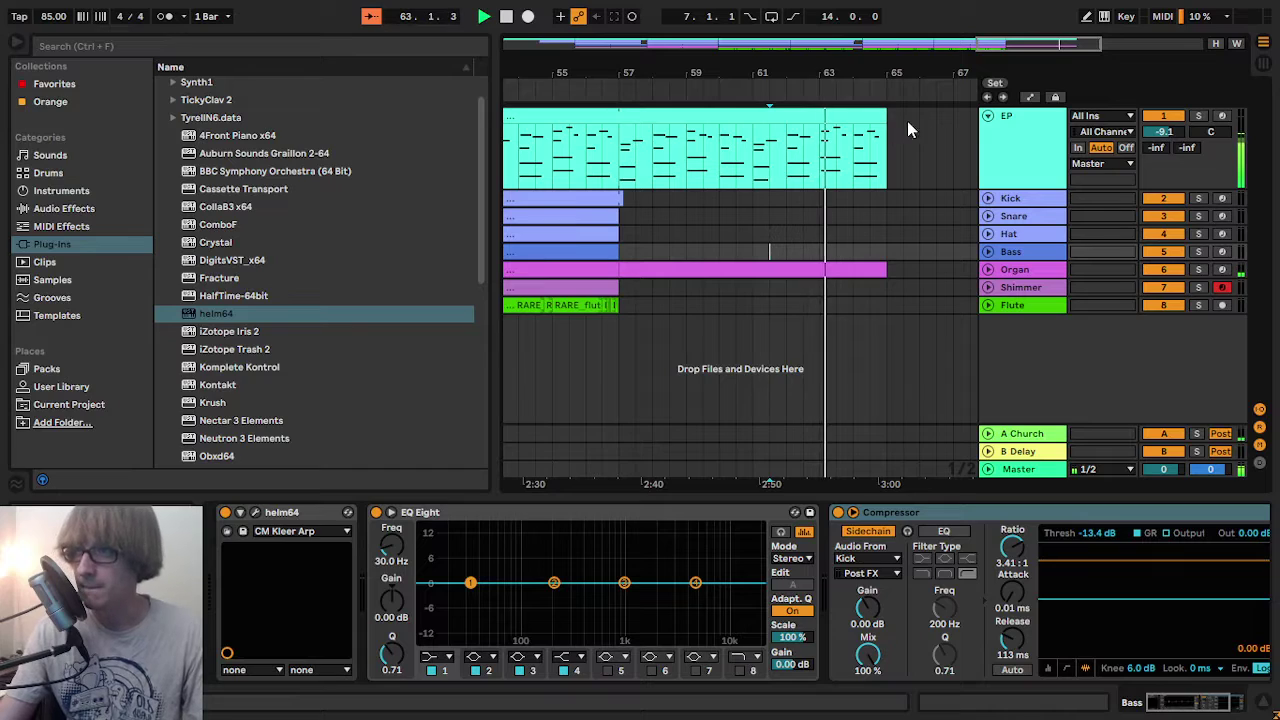
- Extend the end of the last EP clip by one beat past bar 65, to 65.2.1, and listen to the ending
{"action": "left_click_drag", "start_coordinate": [913, 75], "coordinate": [907, 75]}
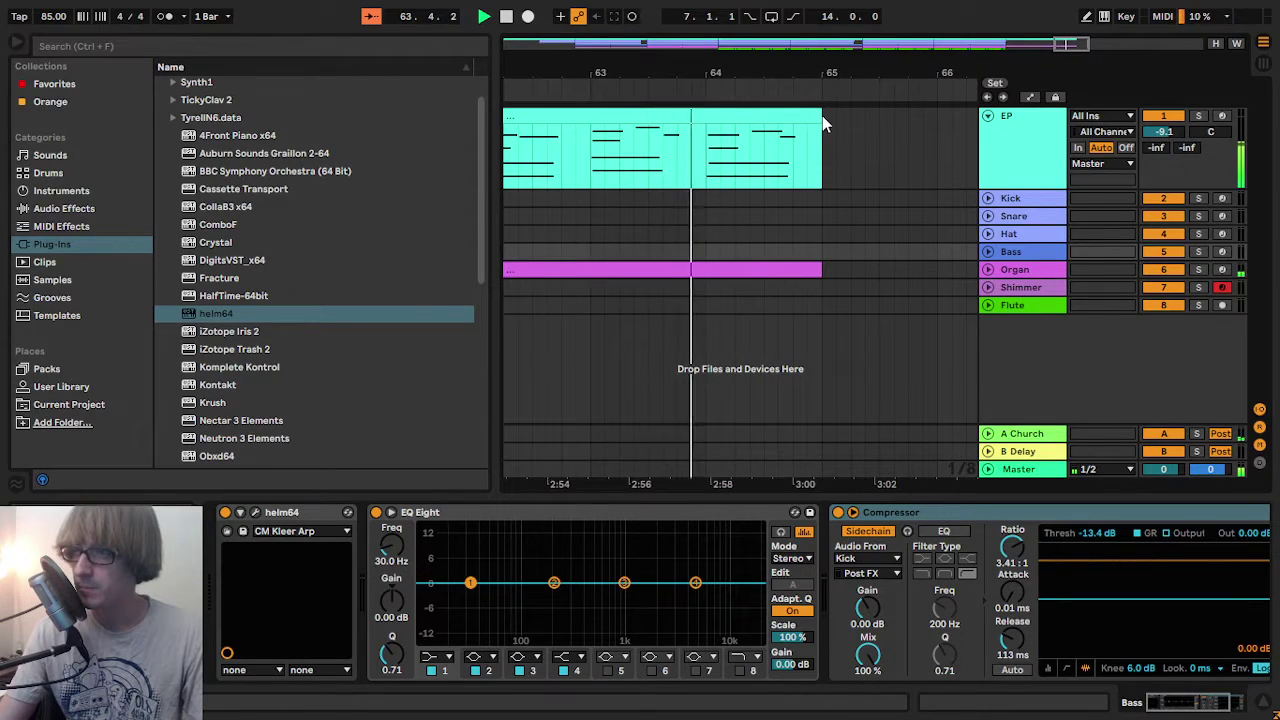
{"action": "left_click_drag", "start_coordinate": [819, 116], "coordinate": [850, 127]}
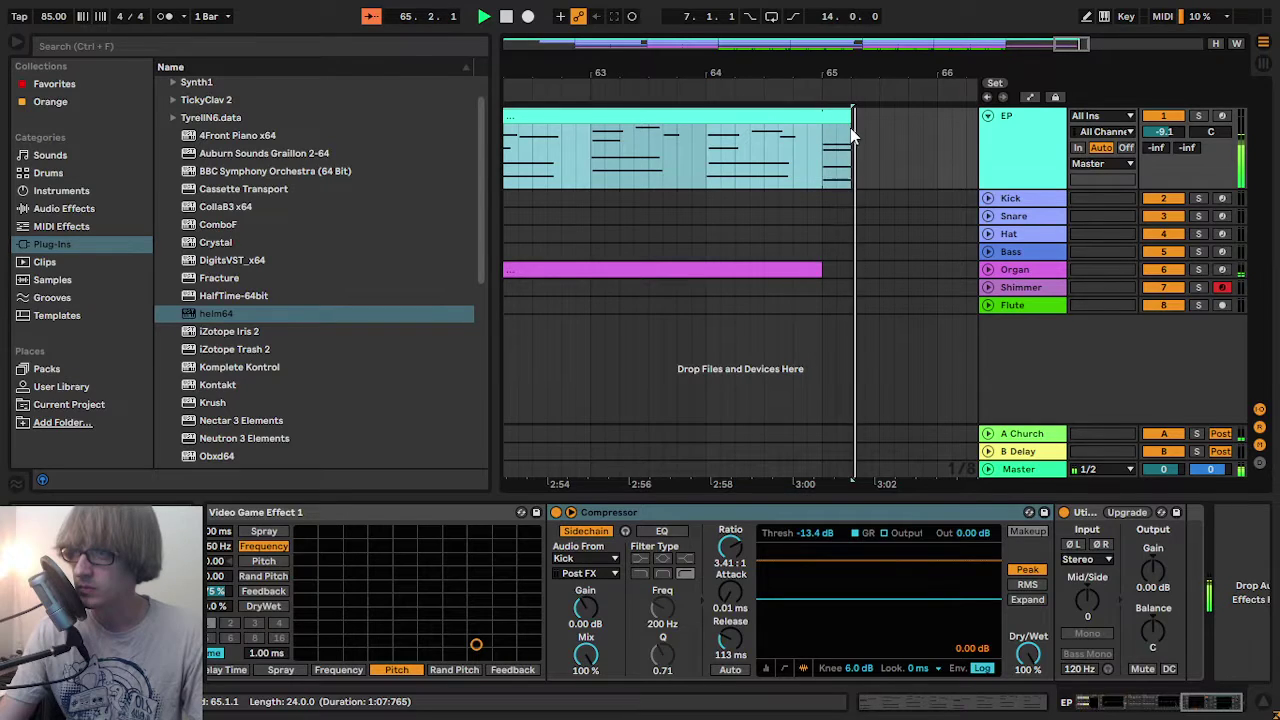
{"action": "left_click_drag", "start_coordinate": [874, 74], "coordinate": [785, 73]}
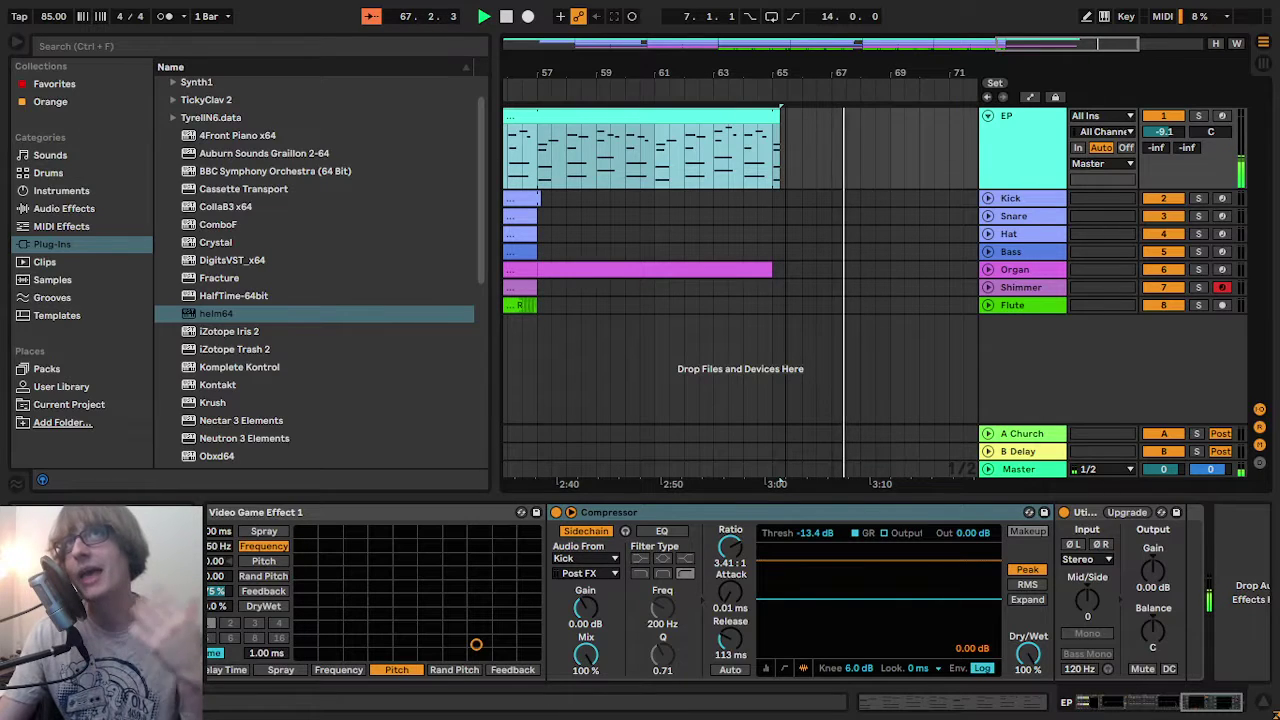
{"action": "left_click_drag", "start_coordinate": [785, 73], "coordinate": [754, 82]}
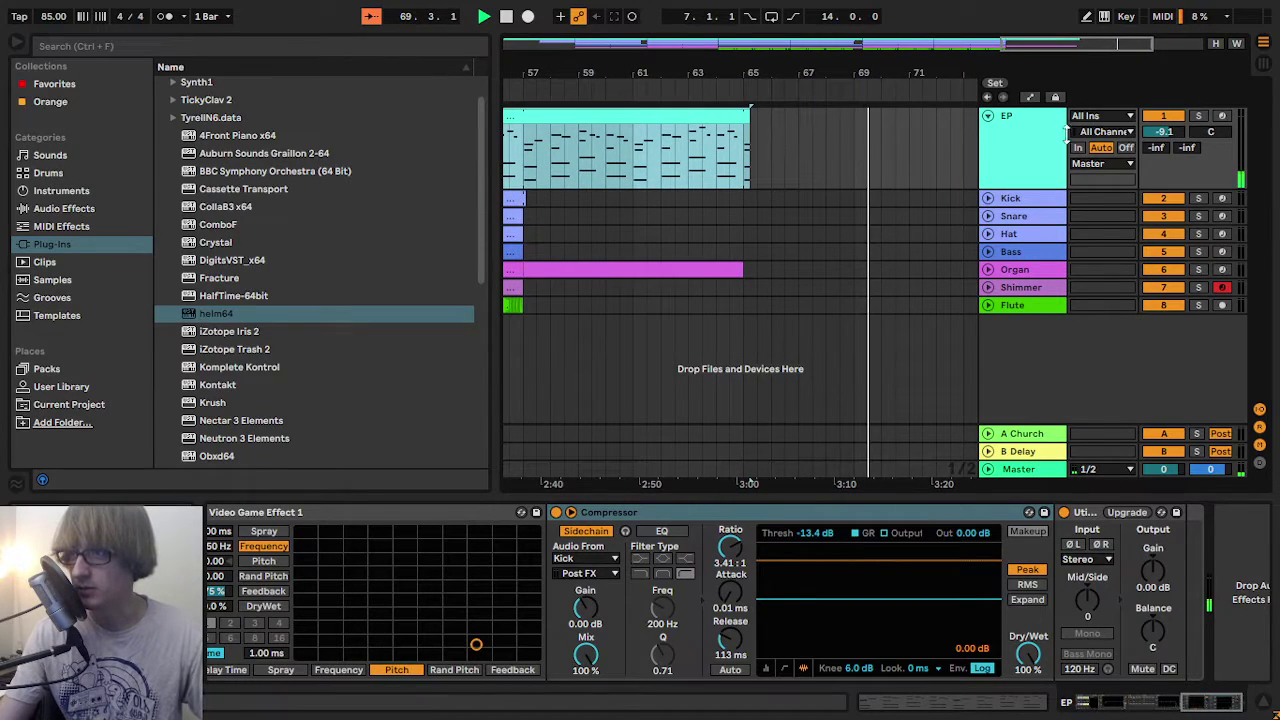
- Stop playback, show automation, and display the Utility device's Gain envelope on the EP track
{"action": "left_click", "coordinate": [1040, 135]}
{"action": "scroll", "coordinate": [1187, 548], "scroll_direction": "down", "scroll_amount": 1}
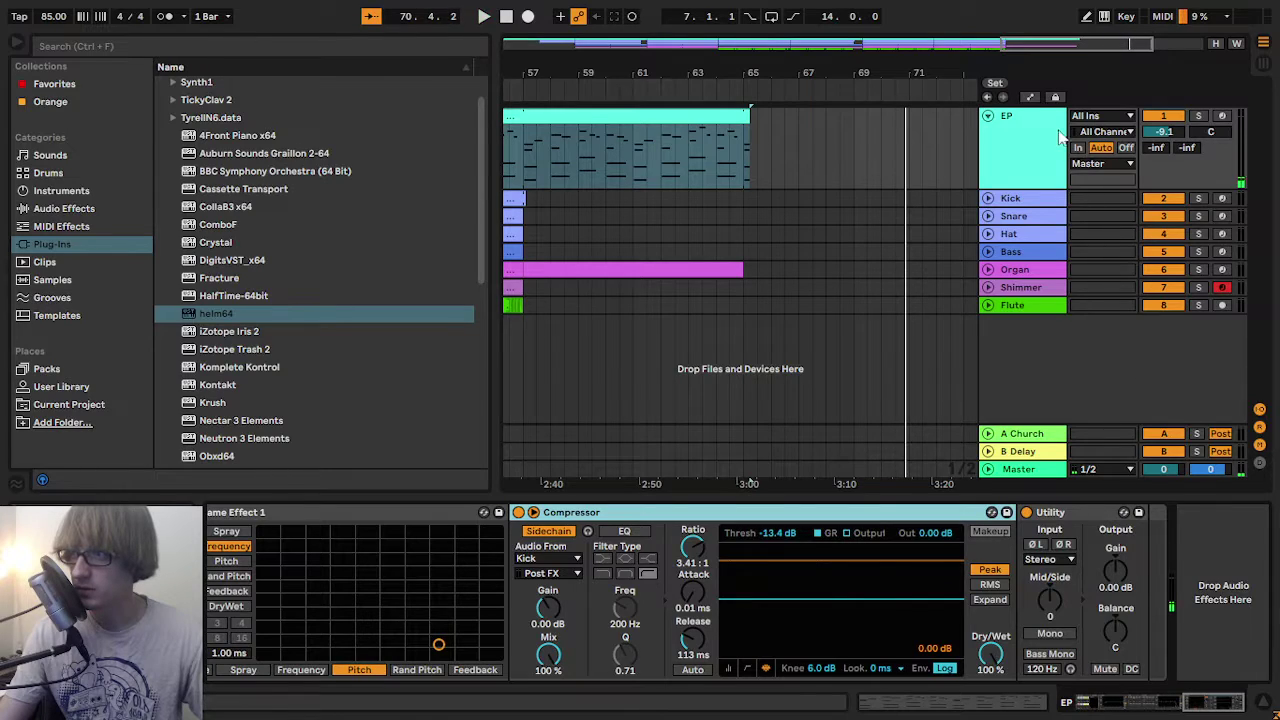
{"action": "left_click", "coordinate": [1030, 97]}
{"action": "left_click", "coordinate": [1026, 133]}
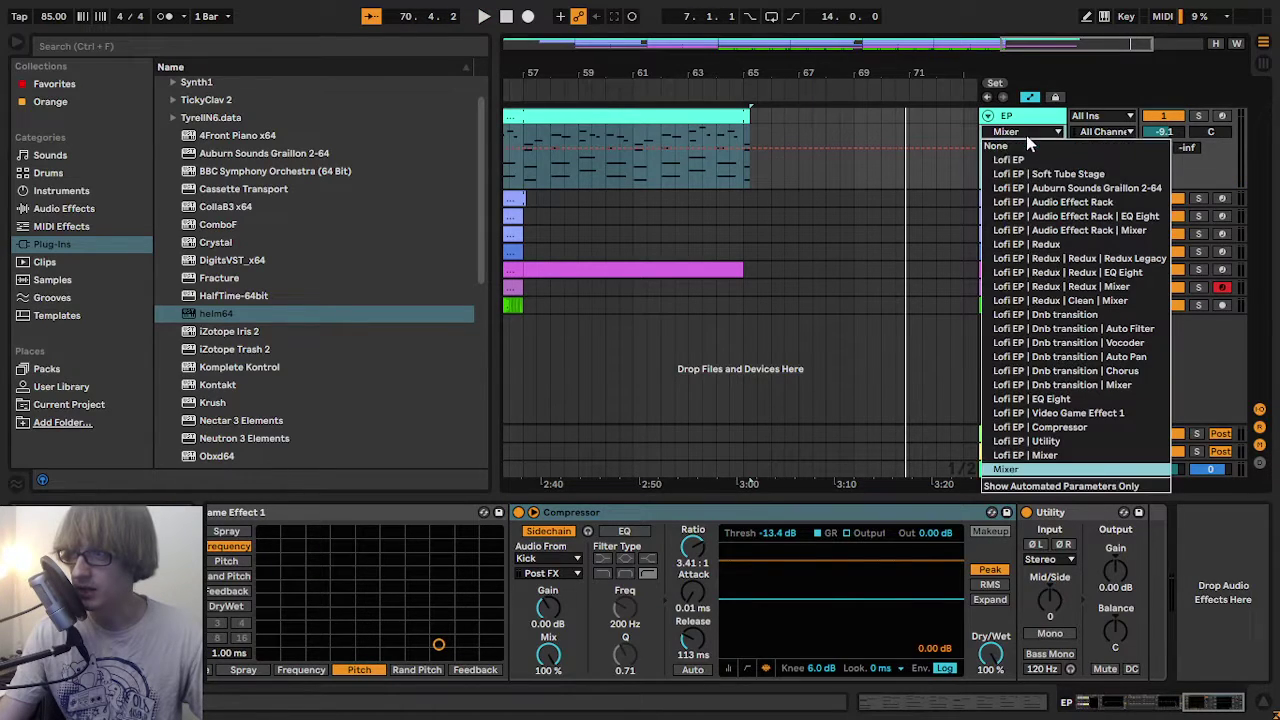
{"action": "left_click", "coordinate": [1056, 443]}
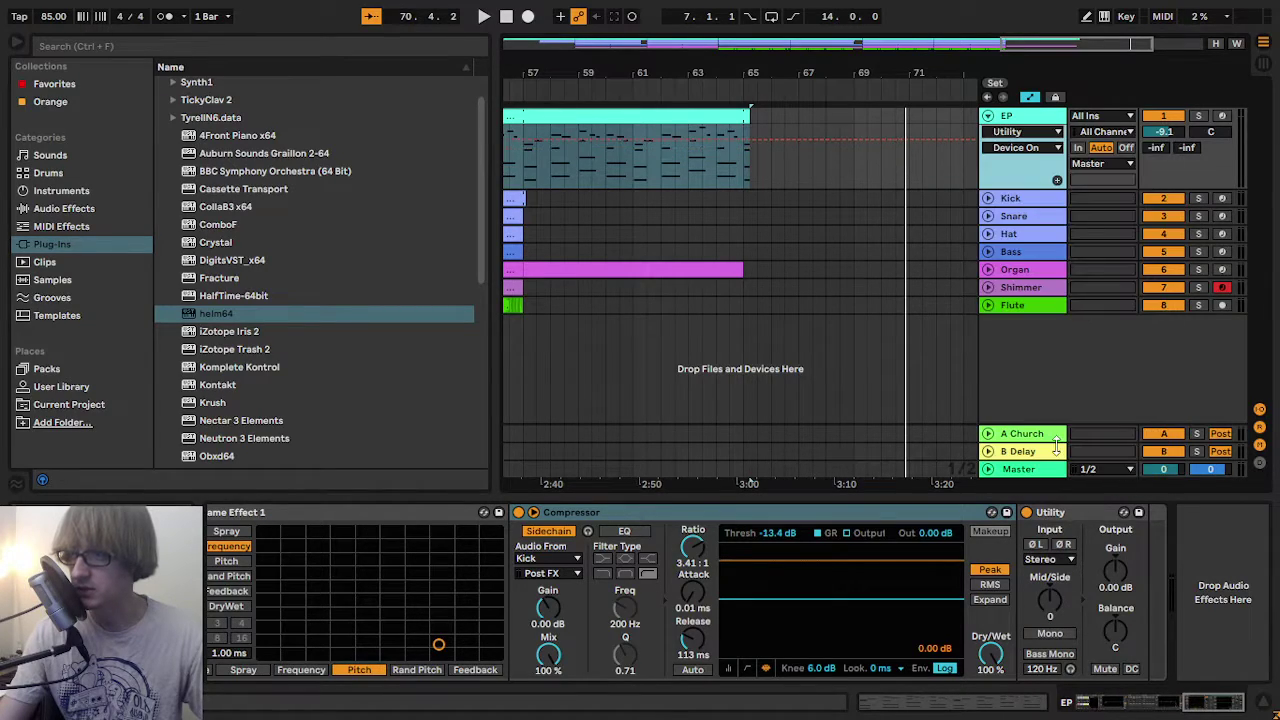
{"action": "left_click", "coordinate": [1024, 147]}
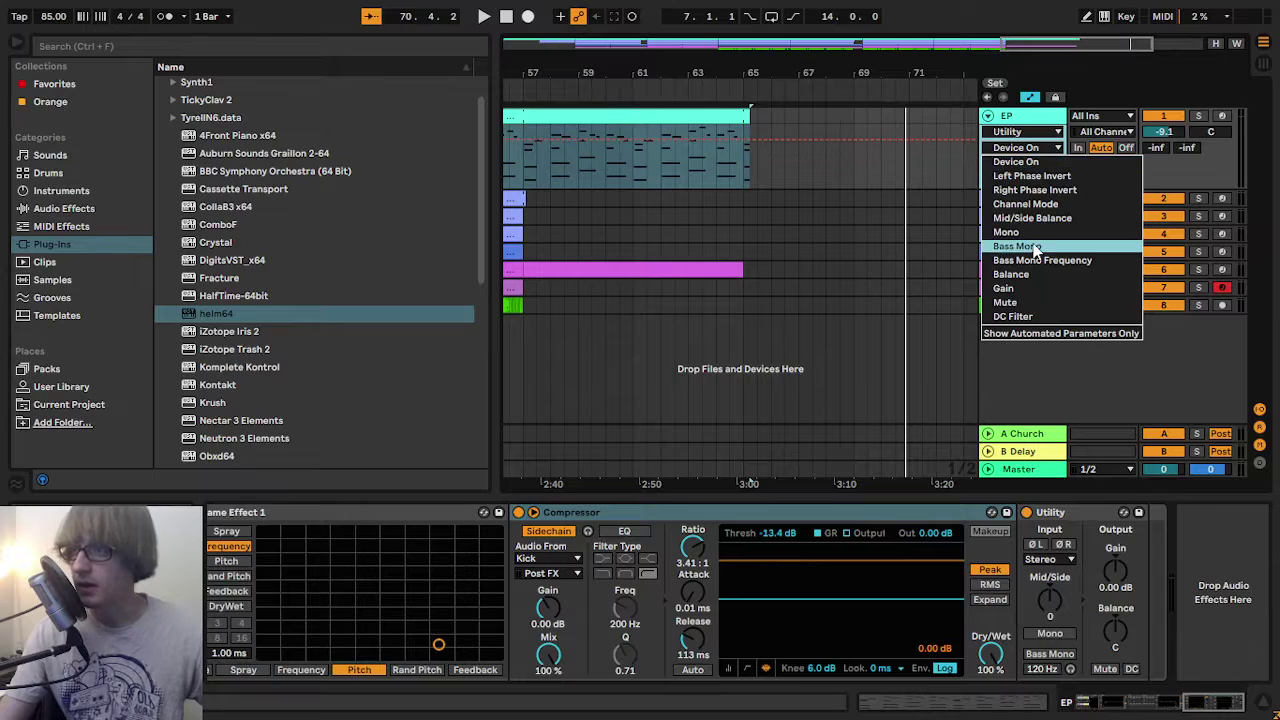
{"action": "left_click", "coordinate": [1005, 288]}
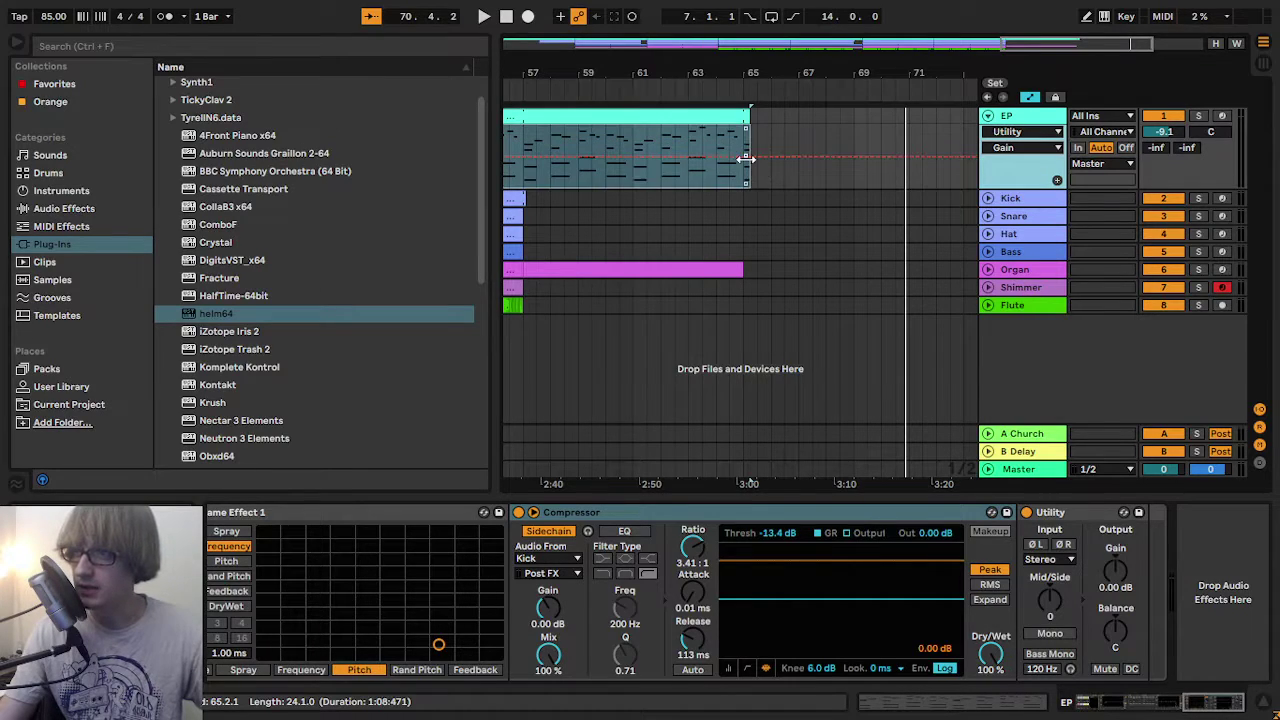
- Draw a curved fade in the EP track's Gain automation from 0.00 dB at bar 65 down to -inf dB at bar 70
{"action": "left_click_drag", "start_coordinate": [750, 66], "coordinate": [750, 100]}
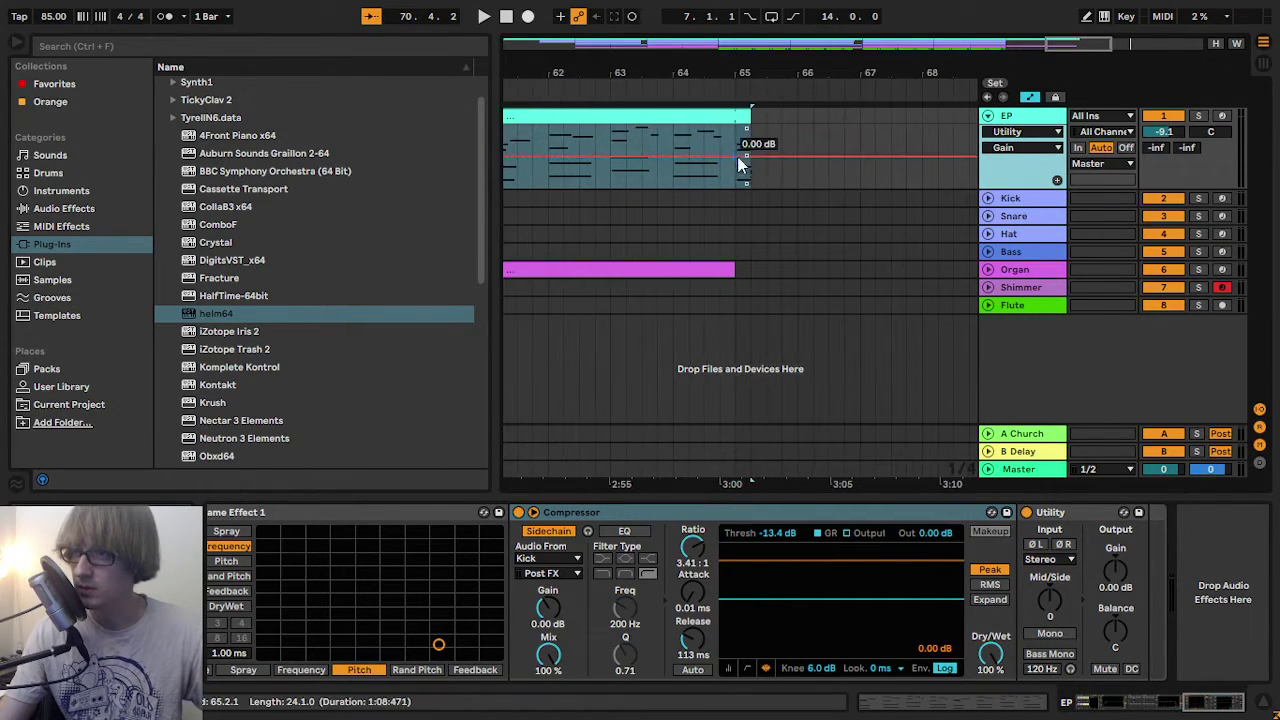
{"action": "left_click", "coordinate": [732, 154]}
{"action": "left_click", "coordinate": [582, 93]}
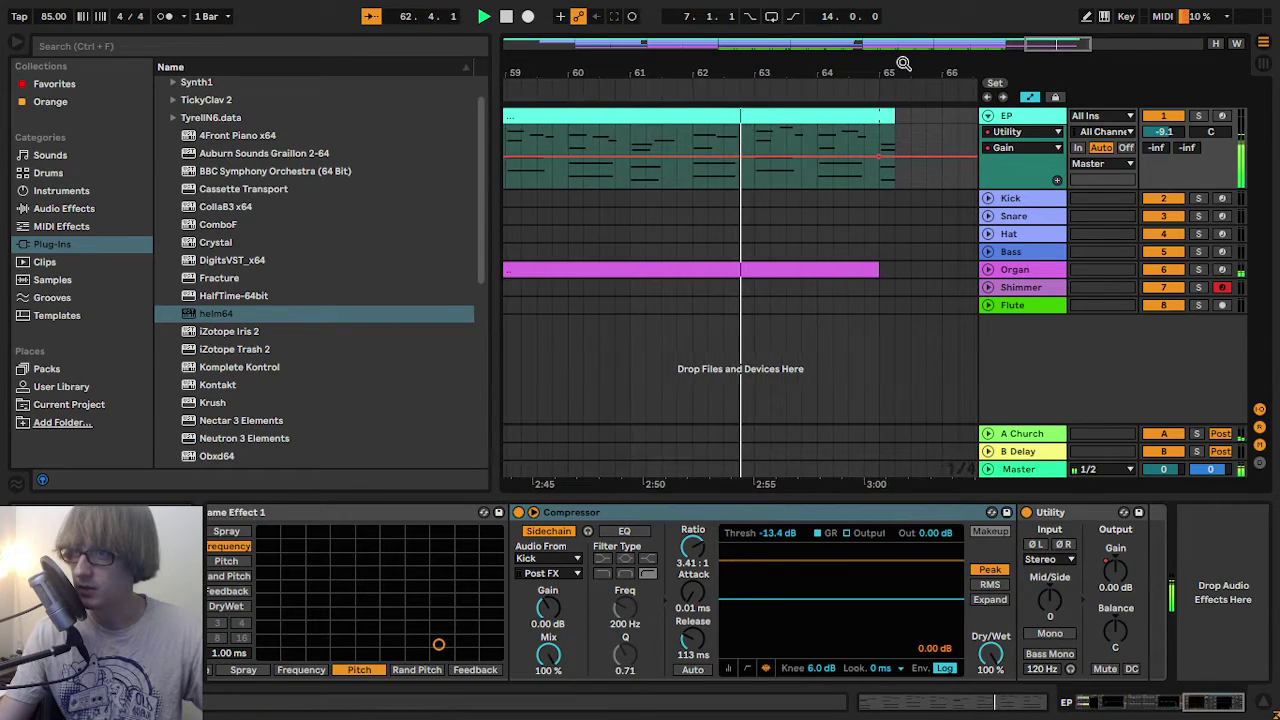
{"action": "left_click_drag", "start_coordinate": [900, 65], "coordinate": [702, 24]}
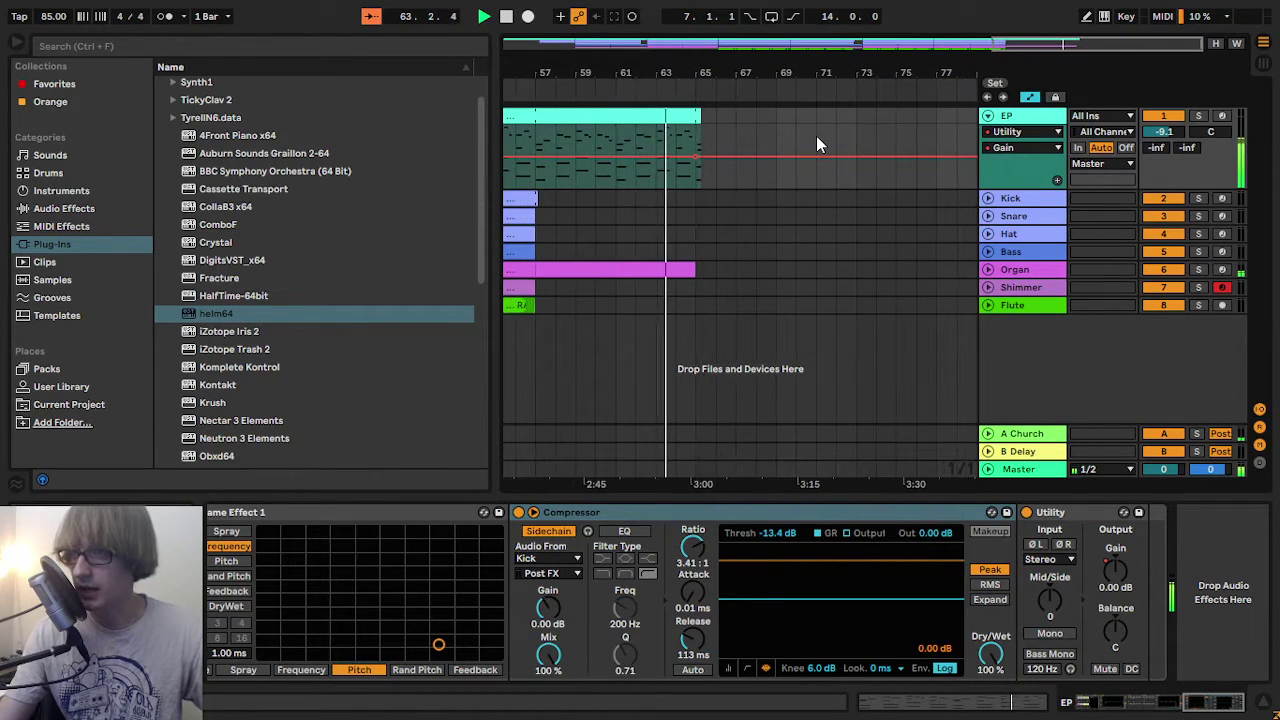
{"action": "left_click_drag", "start_coordinate": [856, 158], "coordinate": [795, 155]}
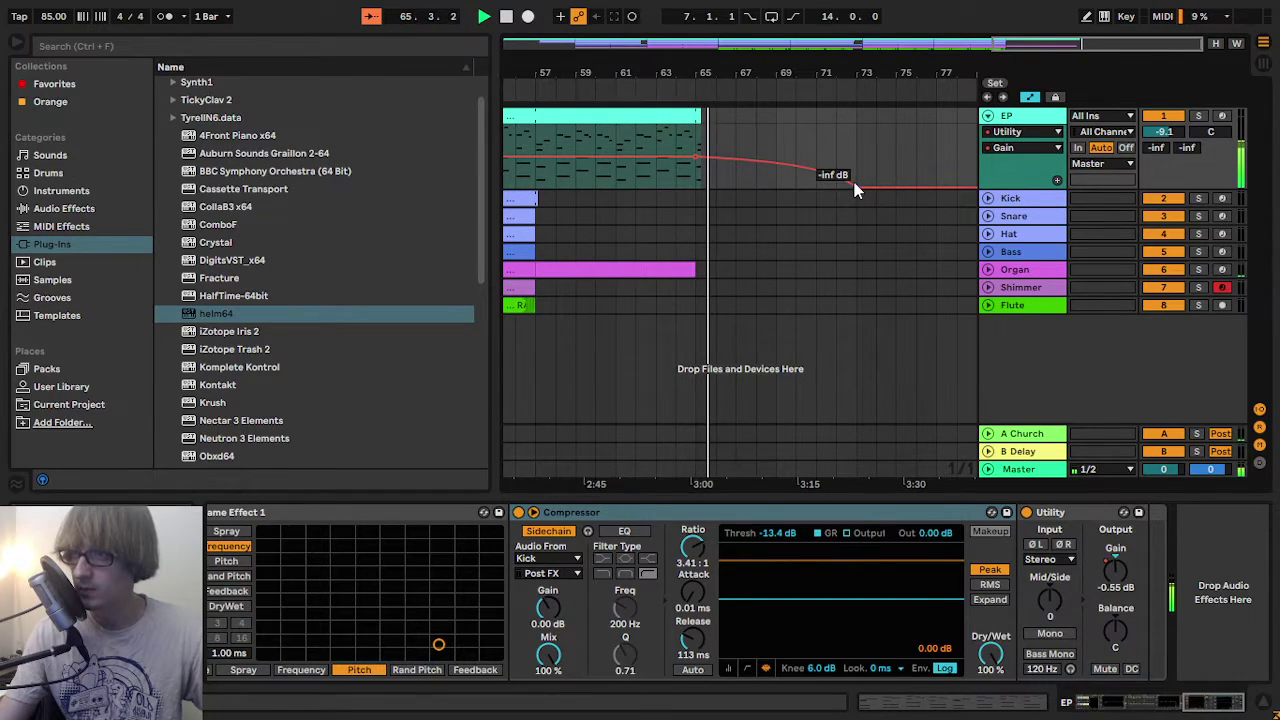
{"action": "left_click_drag", "start_coordinate": [857, 187], "coordinate": [795, 187]}
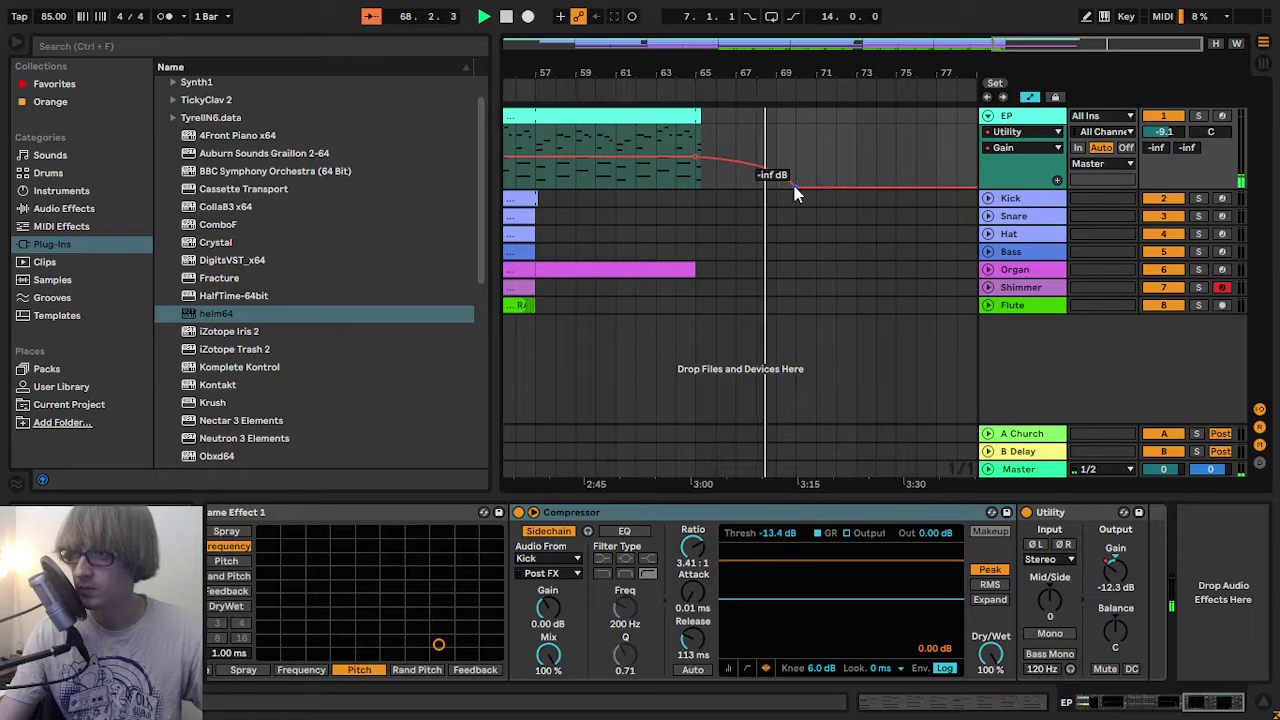
- Hide the automation and insert a short empty MIDI clip on the EP track just after bar 70
{"action": "left_click_drag", "start_coordinate": [791, 63], "coordinate": [789, 95]}
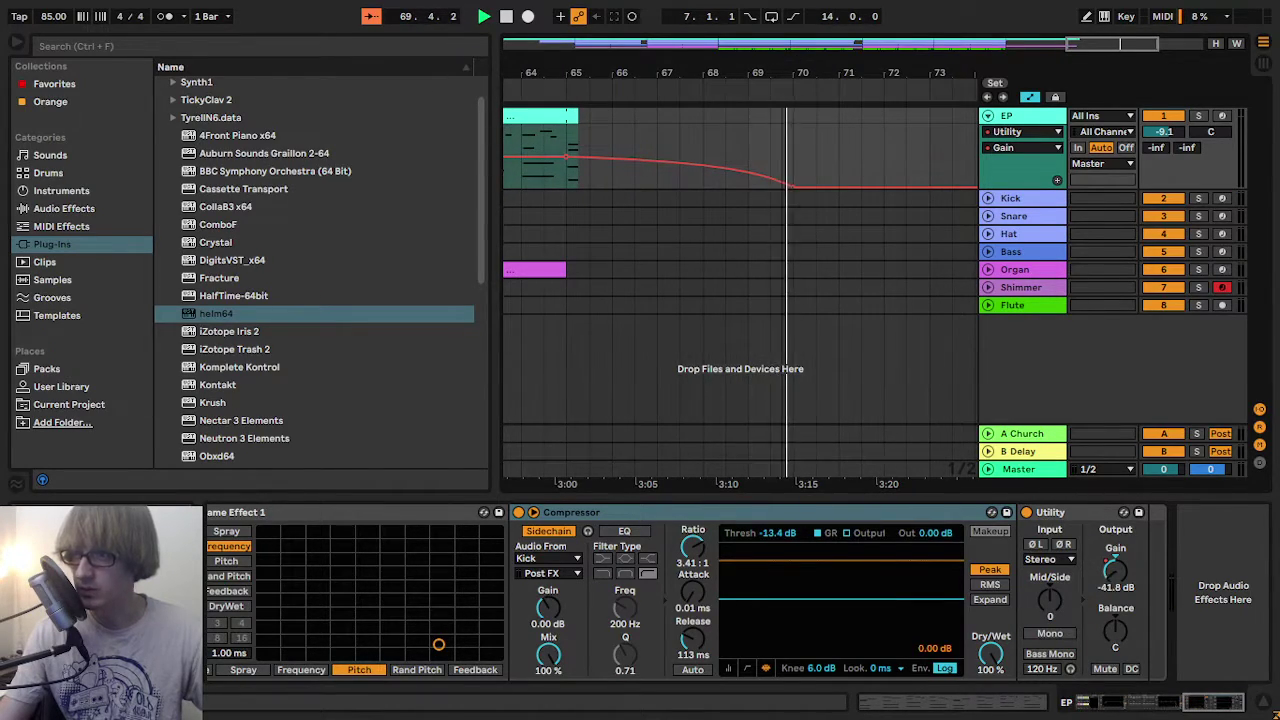
{"action": "left_click", "coordinate": [815, 150]}
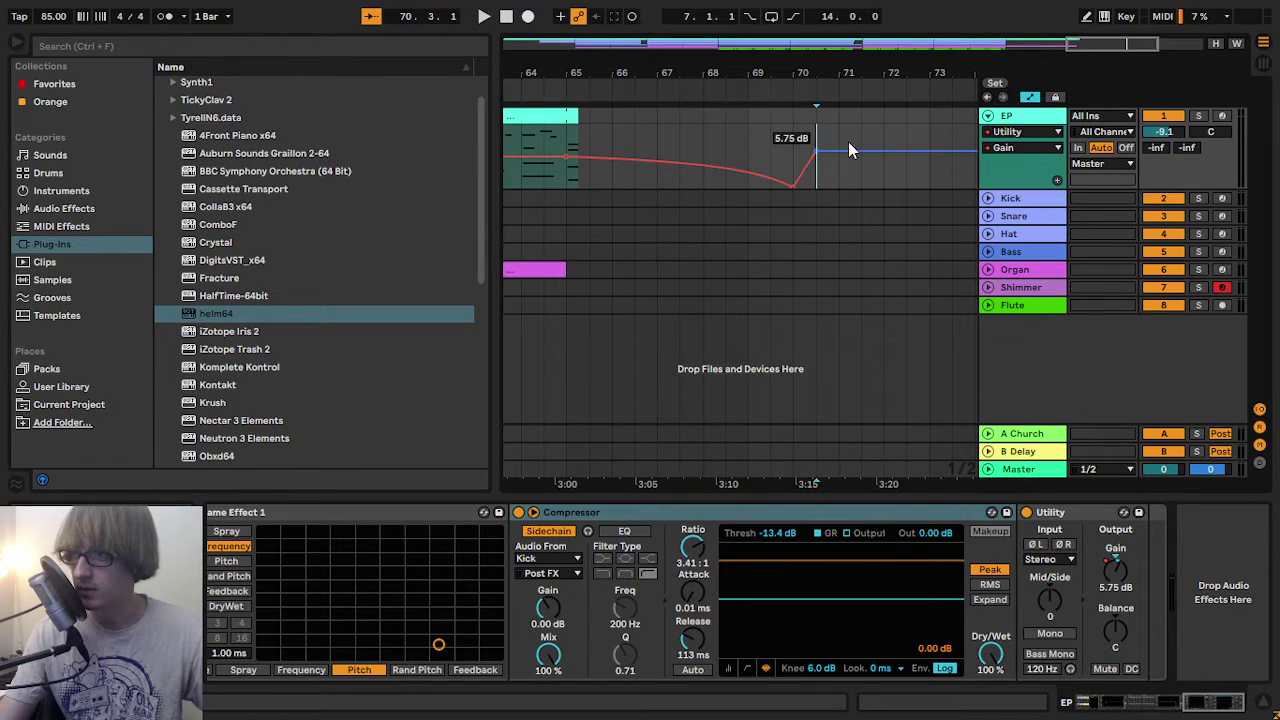
{"action": "key", "text": "a"}
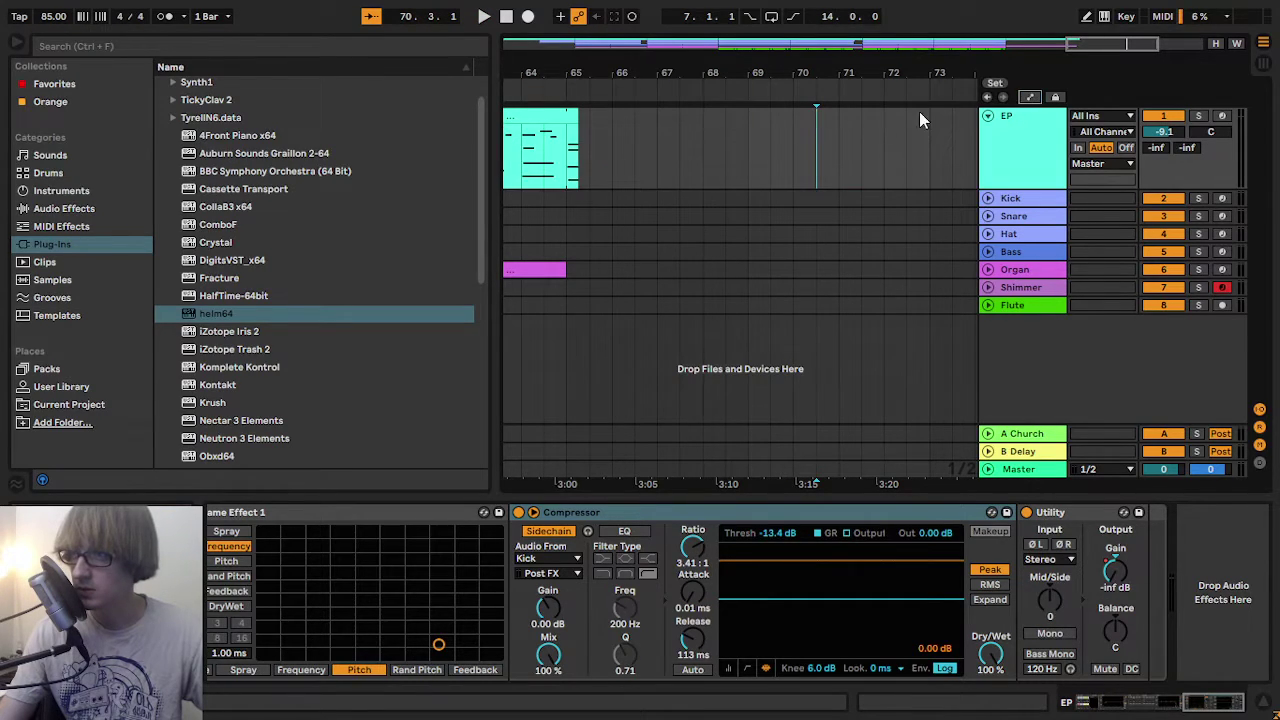
{"action": "double_click", "coordinate": [812, 145]}
{"action": "left_click_drag", "start_coordinate": [790, 79], "coordinate": [857, 50]}
{"action": "key", "text": "ctrl+a"}
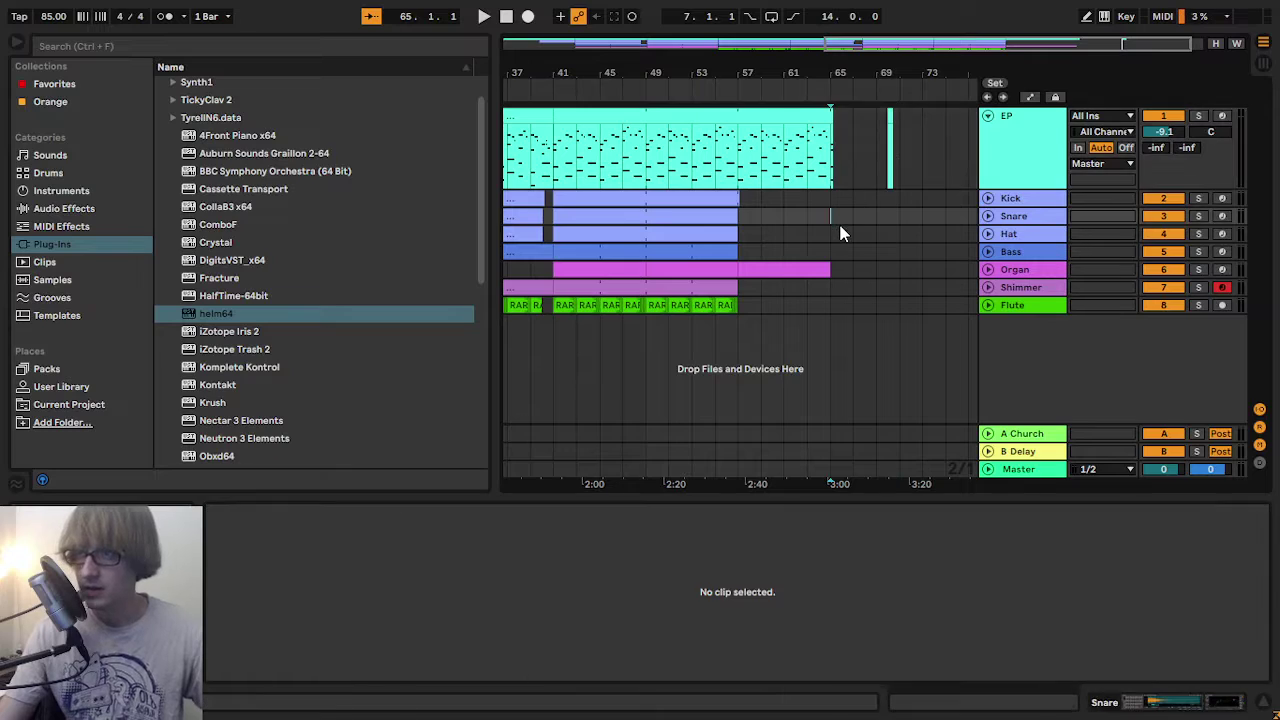
- Fold the EP track to show the whole arrangement and return the playback position to 1.1.1
{"action": "left_click", "coordinate": [897, 216]}
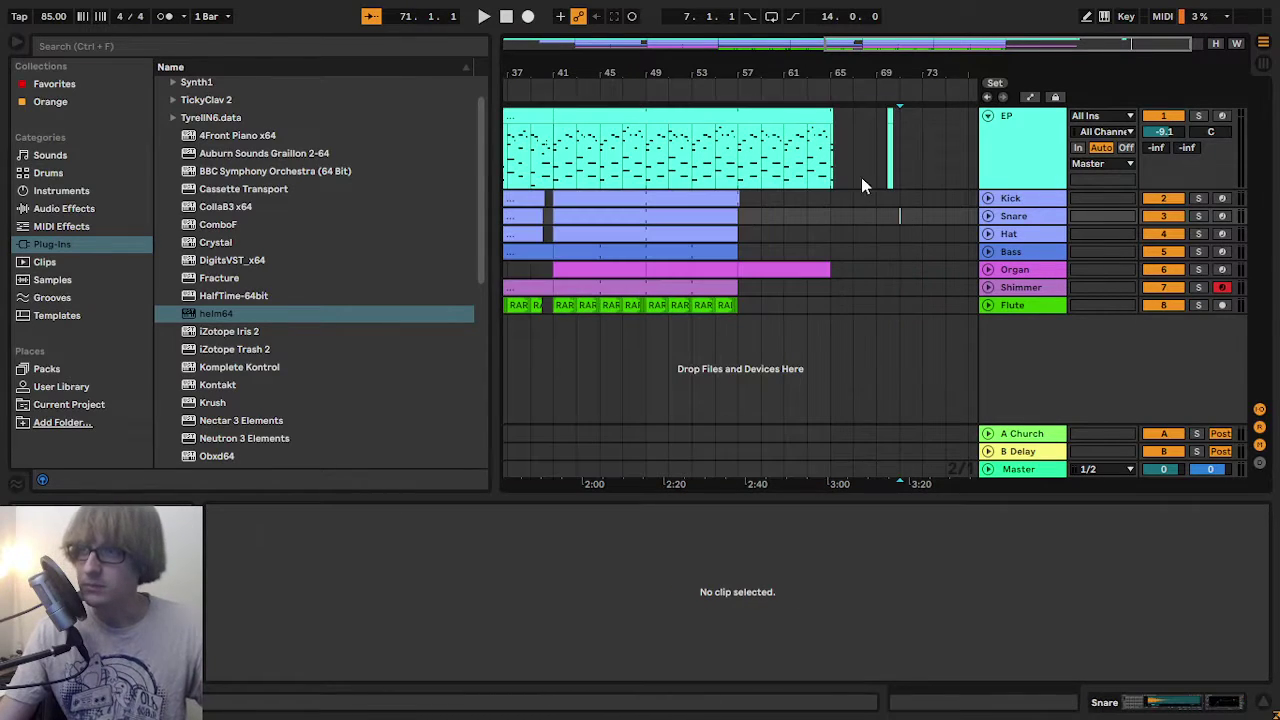
{"action": "left_click_drag", "start_coordinate": [704, 73], "coordinate": [812, 73]}
{"action": "left_click", "coordinate": [988, 117]}
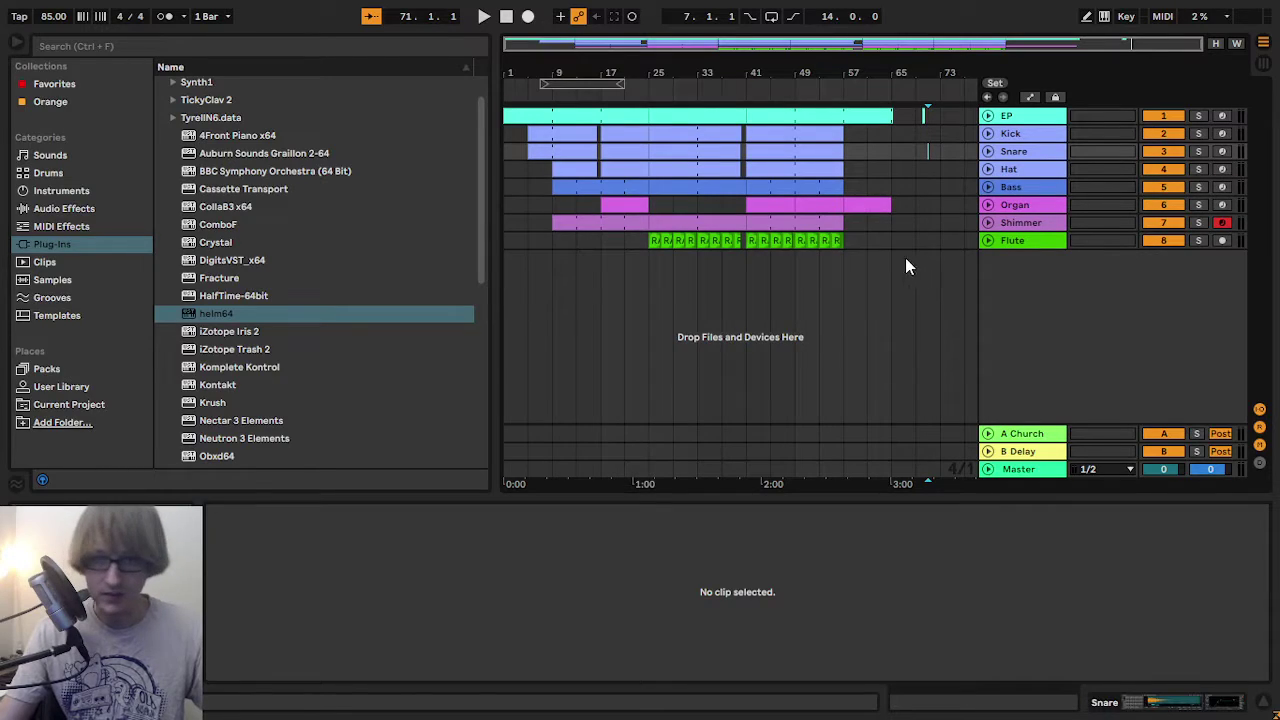
{"action": "left_click", "coordinate": [916, 170]}
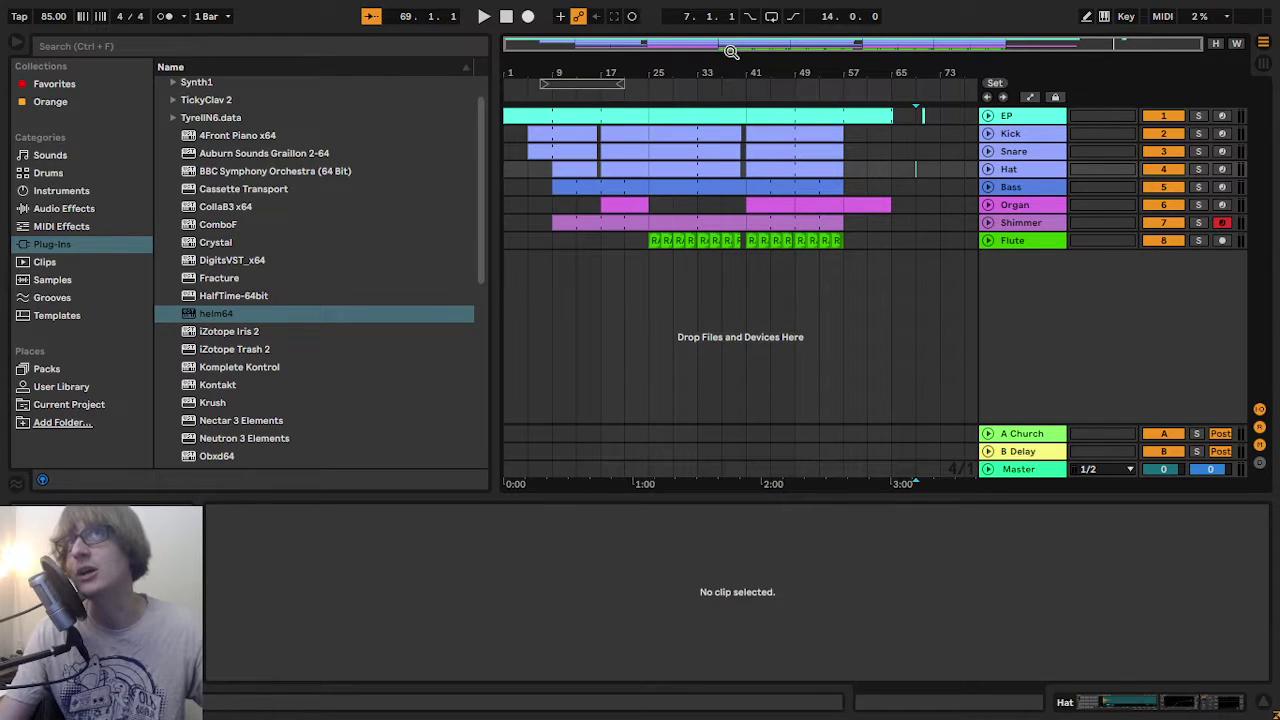
{"action": "left_click", "coordinate": [504, 22]}
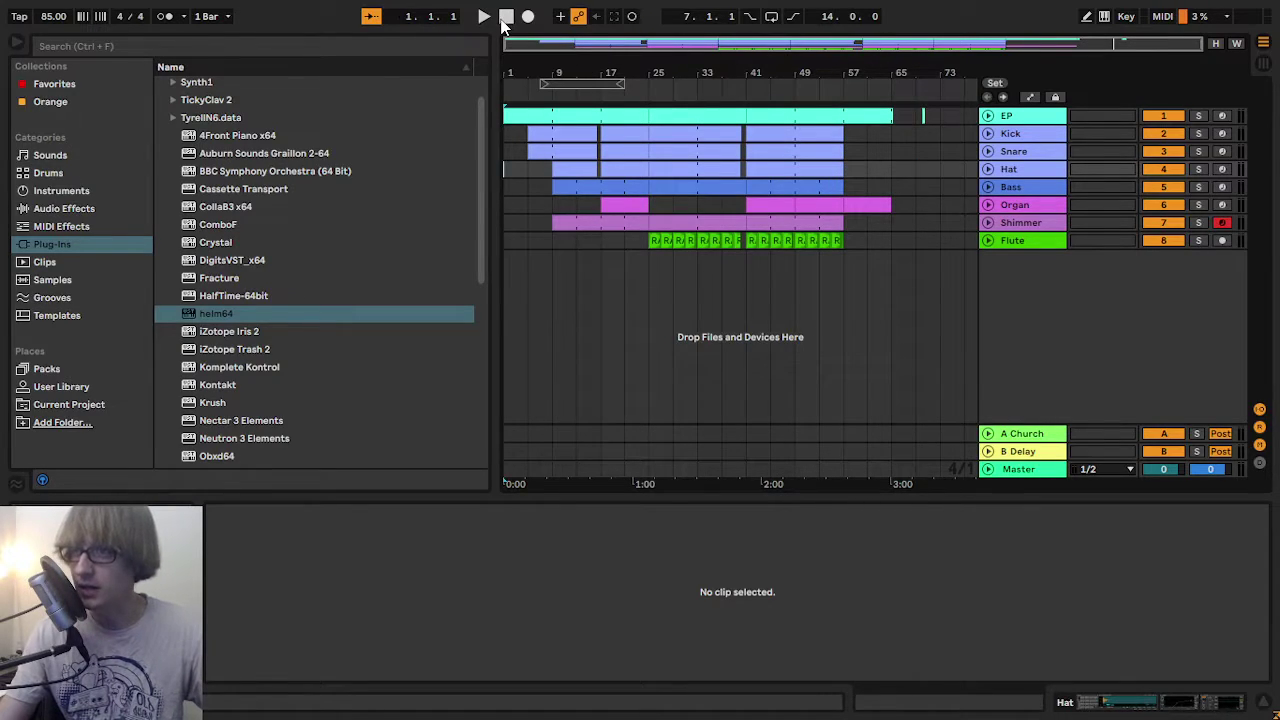
- Review the middle section with the Flute clips from bar 25 to bar 33 selected, and play the opening bars from the start
{"action": "left_click_drag", "start_coordinate": [637, 70], "coordinate": [700, 120]}
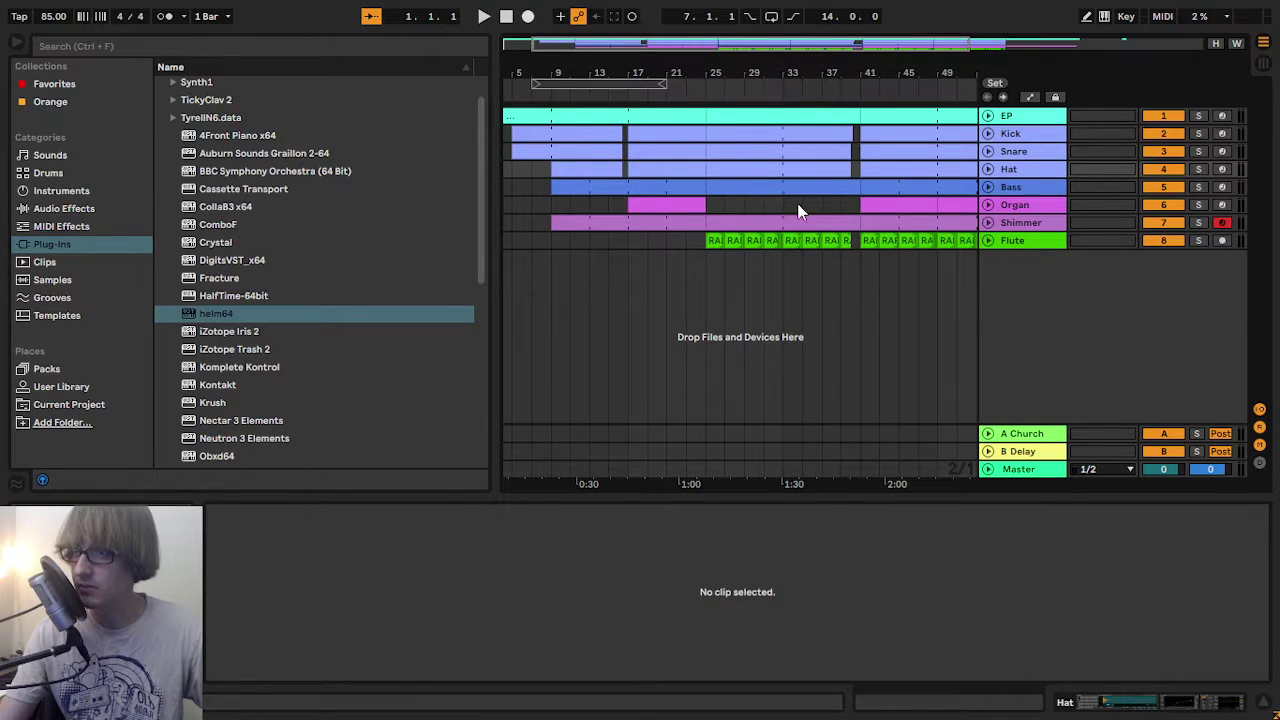
{"action": "left_click_drag", "start_coordinate": [751, 63], "coordinate": [709, 88]}
{"action": "mouse_move", "coordinate": [645, 244]}
{"action": "left_mouse_down"}
{"action": "mouse_move", "coordinate": [725, 253]}
{"action": "mouse_move", "coordinate": [649, 248]}
{"action": "left_mouse_up"}
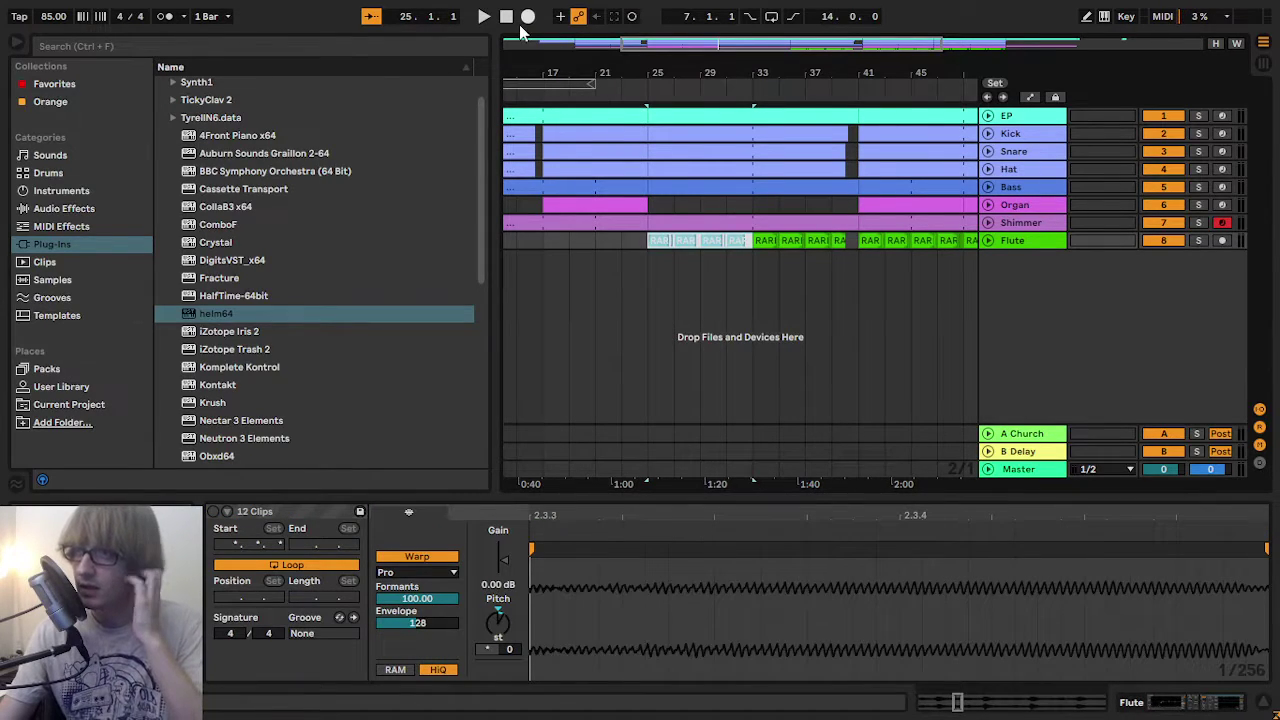
{"action": "left_click_drag", "start_coordinate": [704, 77], "coordinate": [677, 69]}
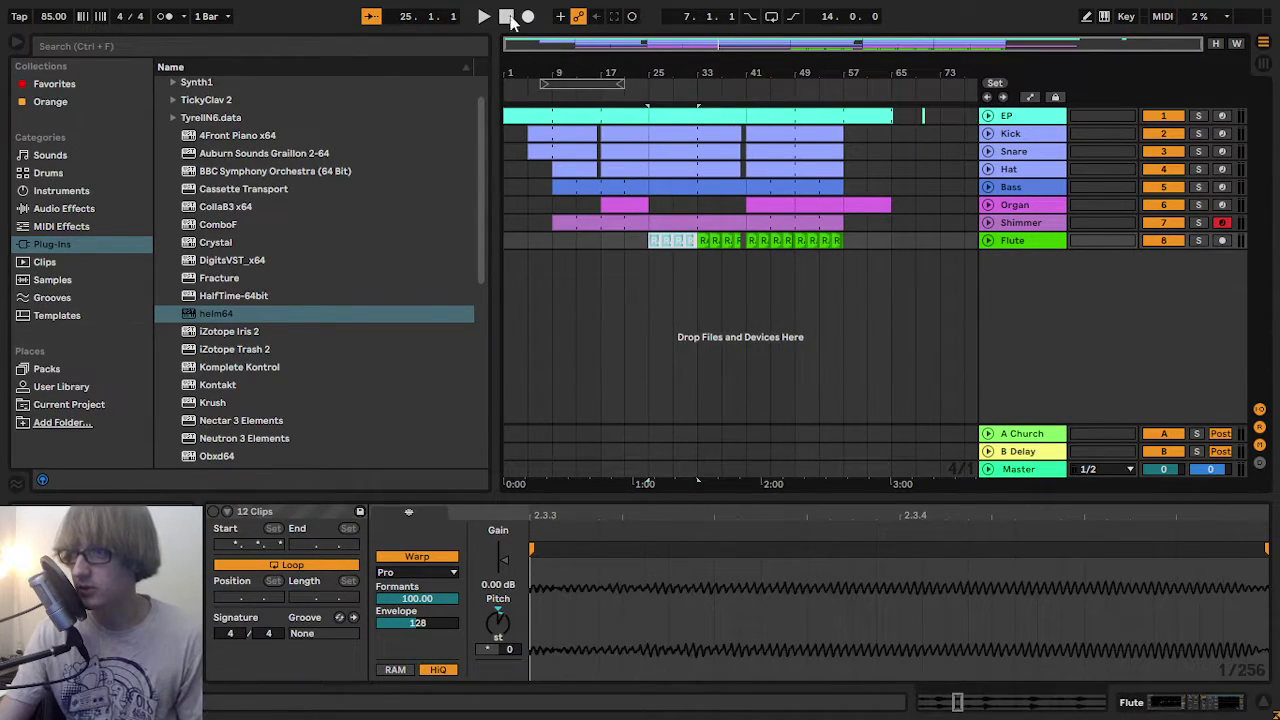
{"action": "left_click", "coordinate": [507, 17]}
{"action": "left_click", "coordinate": [486, 22]}
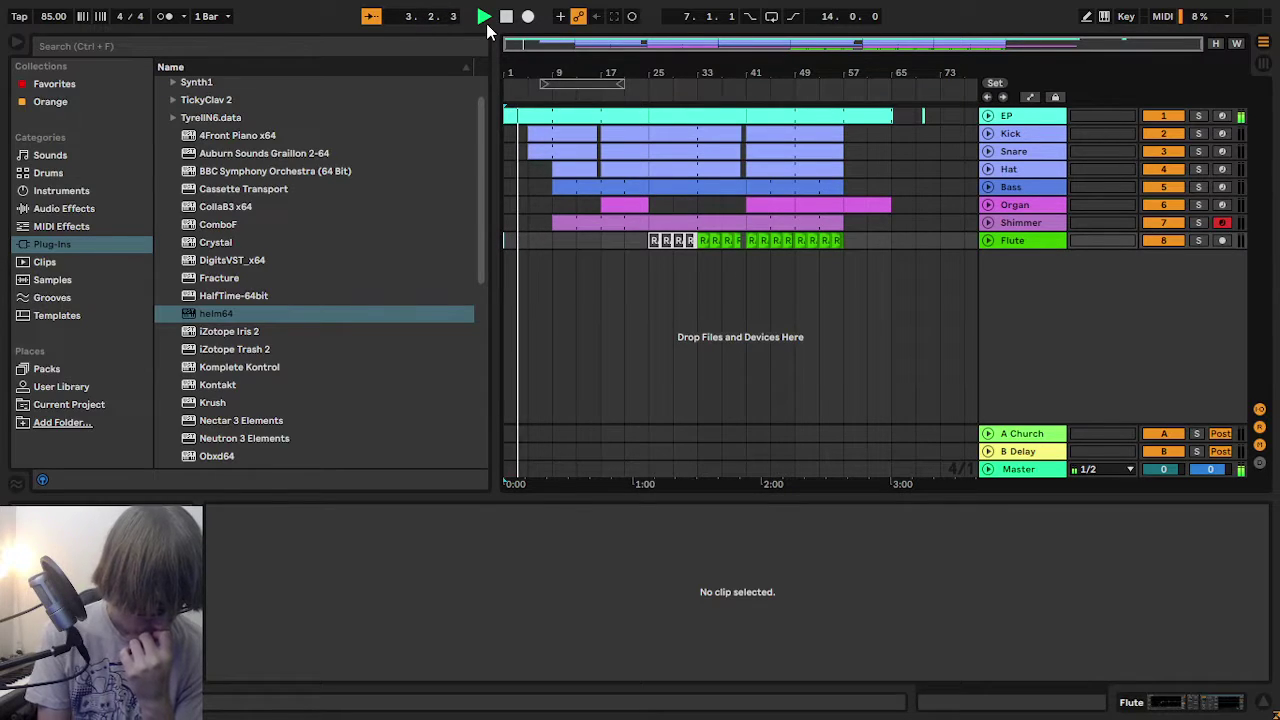
{"action": "key", "text": "space"}
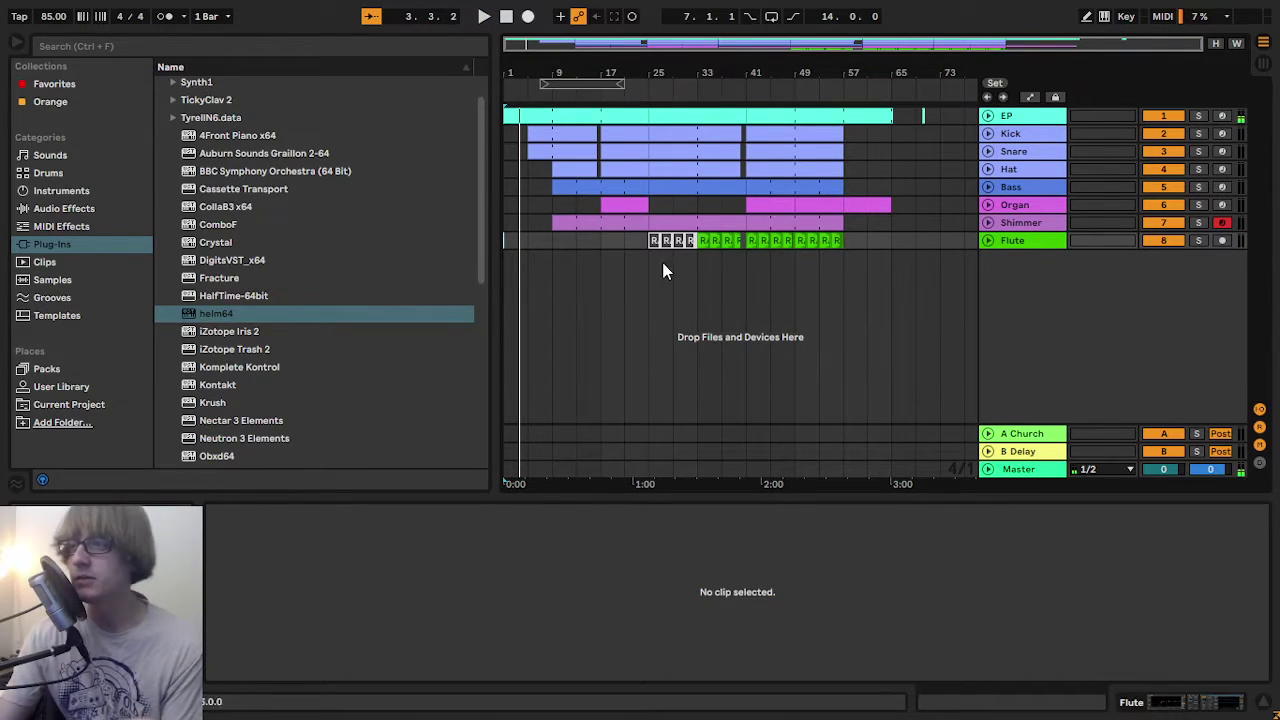
- Add an Auto Filter audio effect to the Master track
{"action": "left_click", "coordinate": [1030, 472]}
{"action": "left_click", "coordinate": [88, 192]}
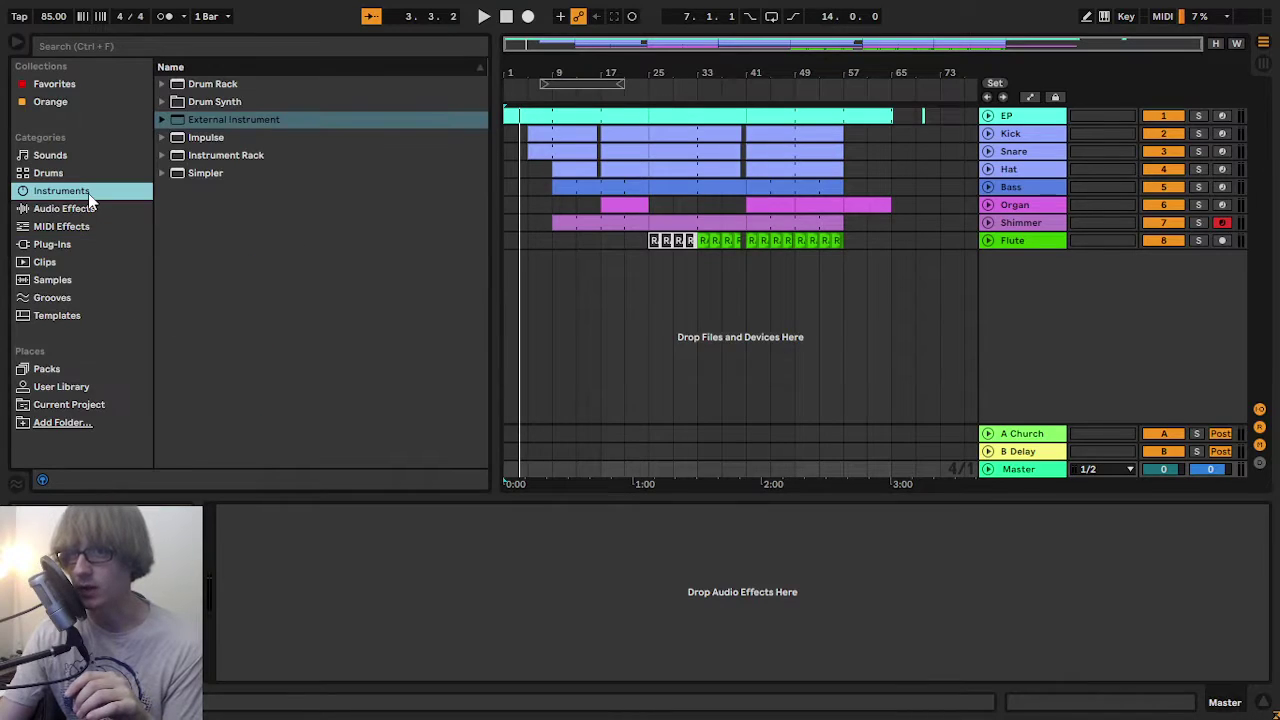
{"action": "left_click", "coordinate": [90, 227]}
{"action": "left_click", "coordinate": [86, 212]}
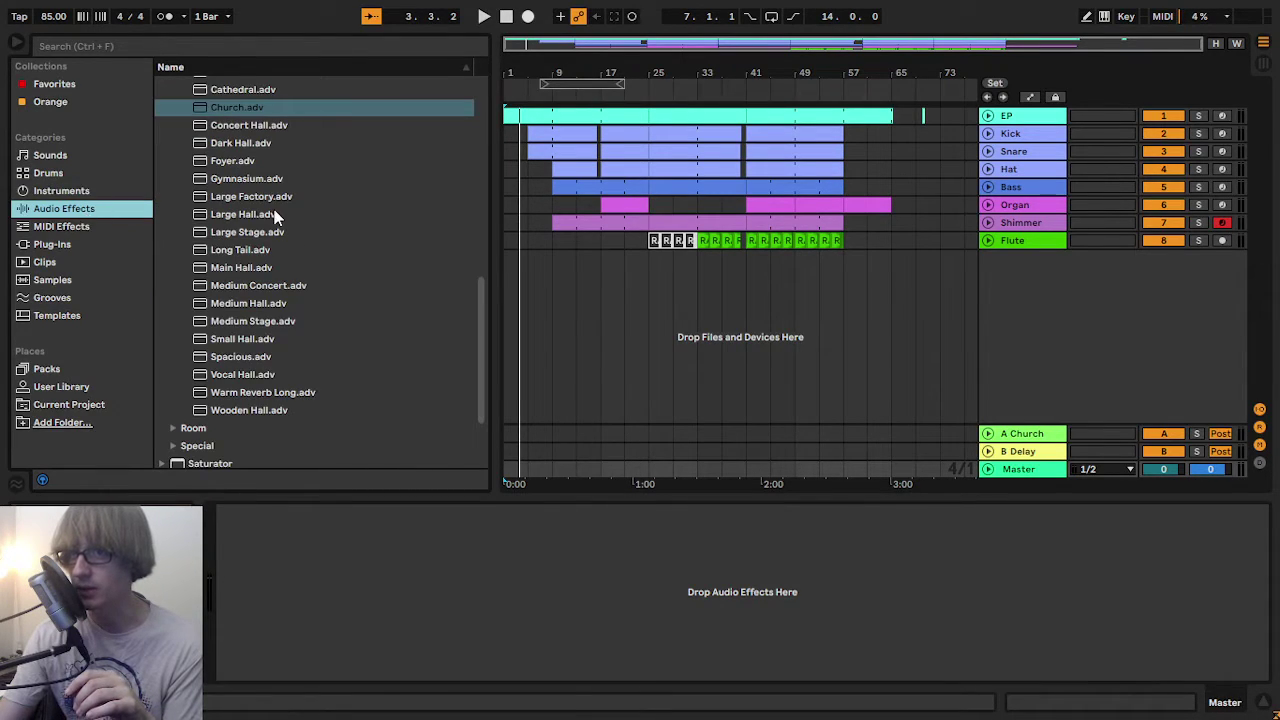
{"action": "scroll", "coordinate": [276, 216], "scroll_direction": "up", "scroll_amount": 2}
{"action": "left_click", "coordinate": [161, 148]}
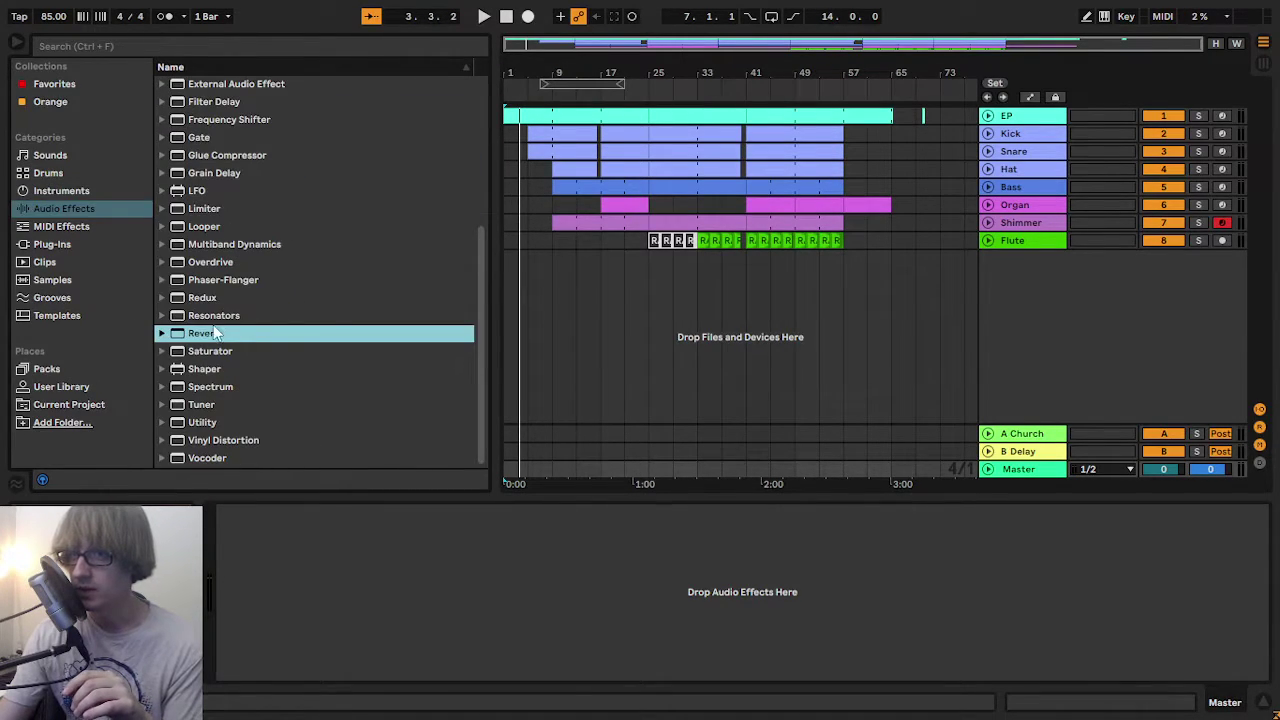
{"action": "scroll", "coordinate": [232, 183], "scroll_direction": "up", "scroll_amount": 5}
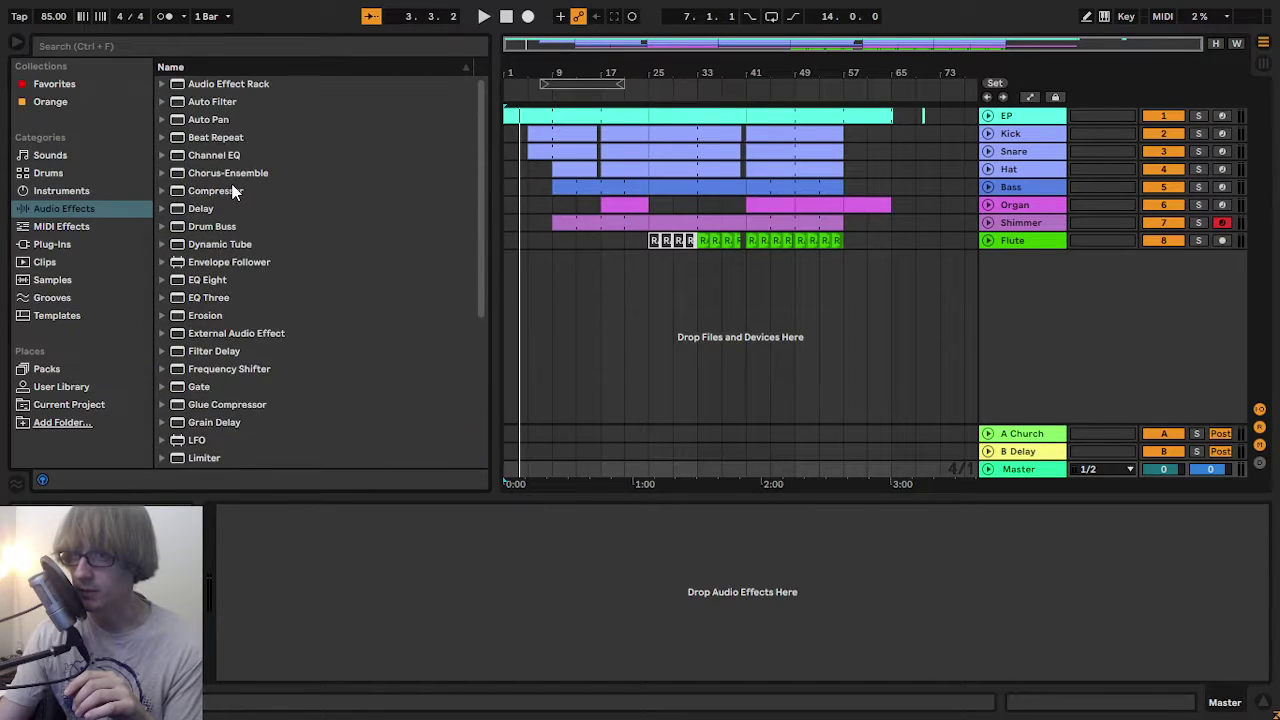
{"action": "left_click_drag", "start_coordinate": [228, 101], "coordinate": [499, 571]}
- Play from the start and switch the Master's Auto Filter to high-pass, with its frequency at 386 Hz and resonance at 41%
{"action": "key", "text": "space"}
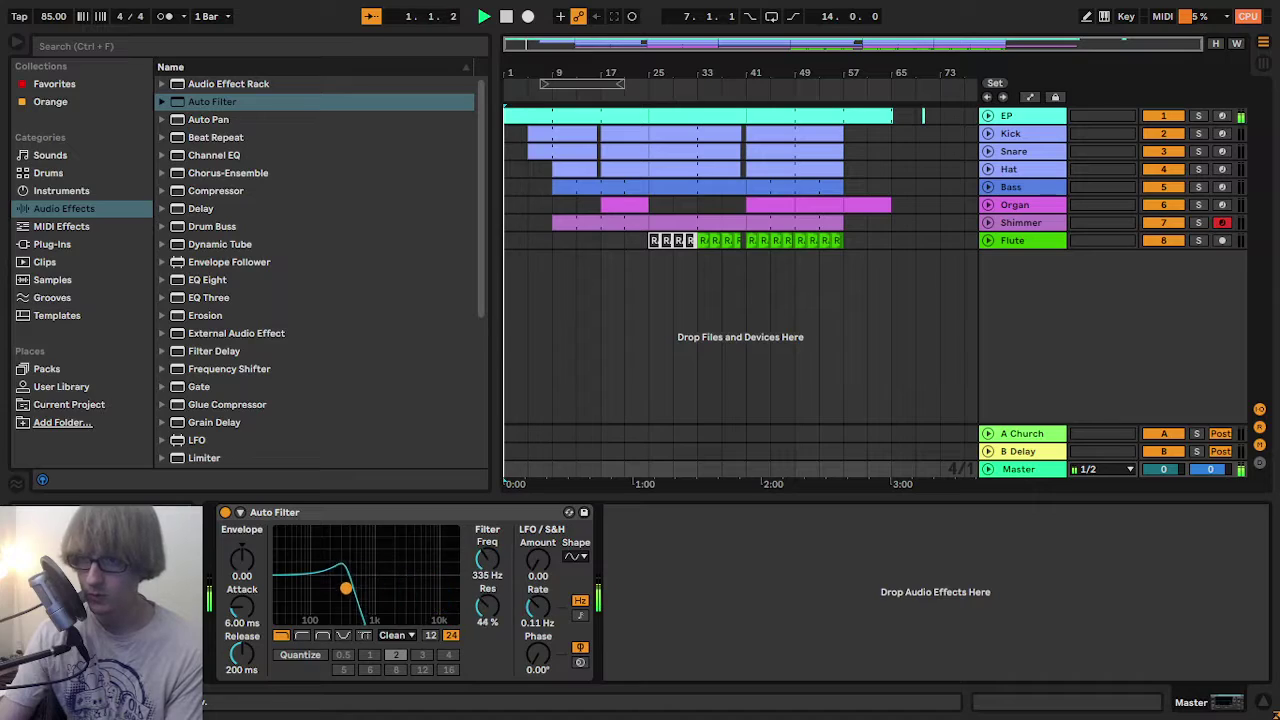
{"action": "left_click_drag", "start_coordinate": [346, 588], "coordinate": [357, 588]}
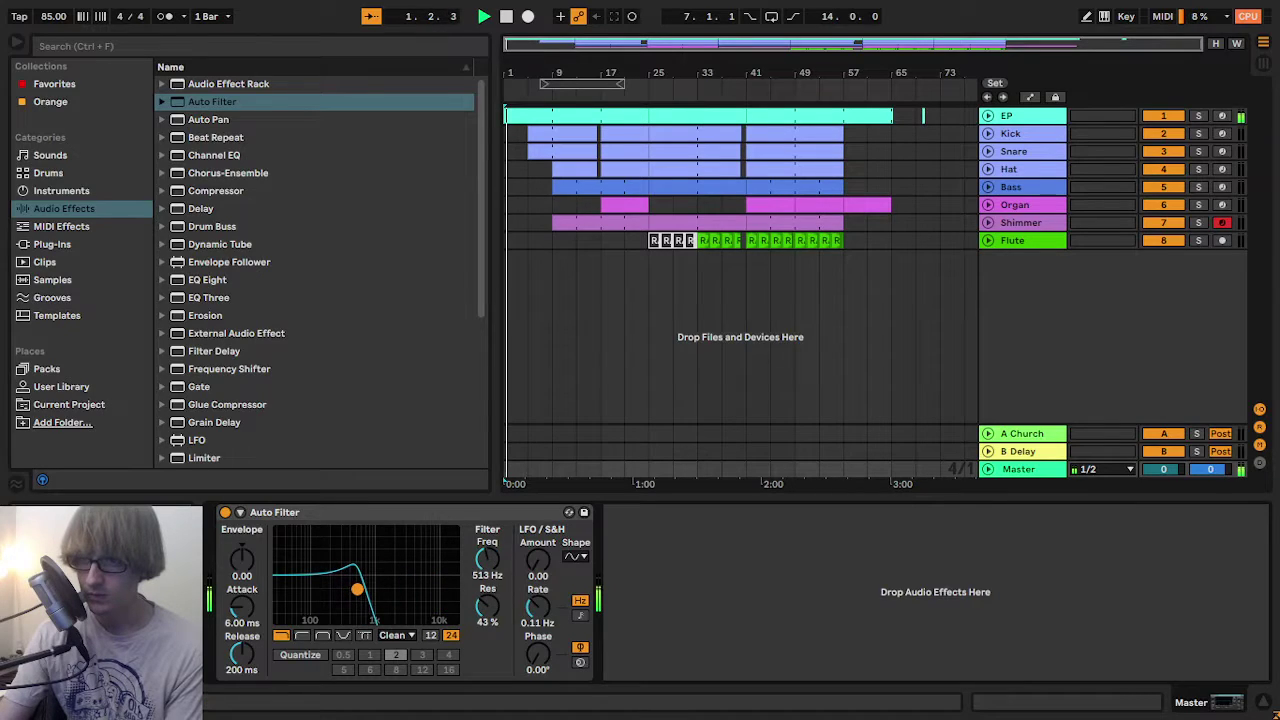
{"action": "left_click", "coordinate": [300, 636]}
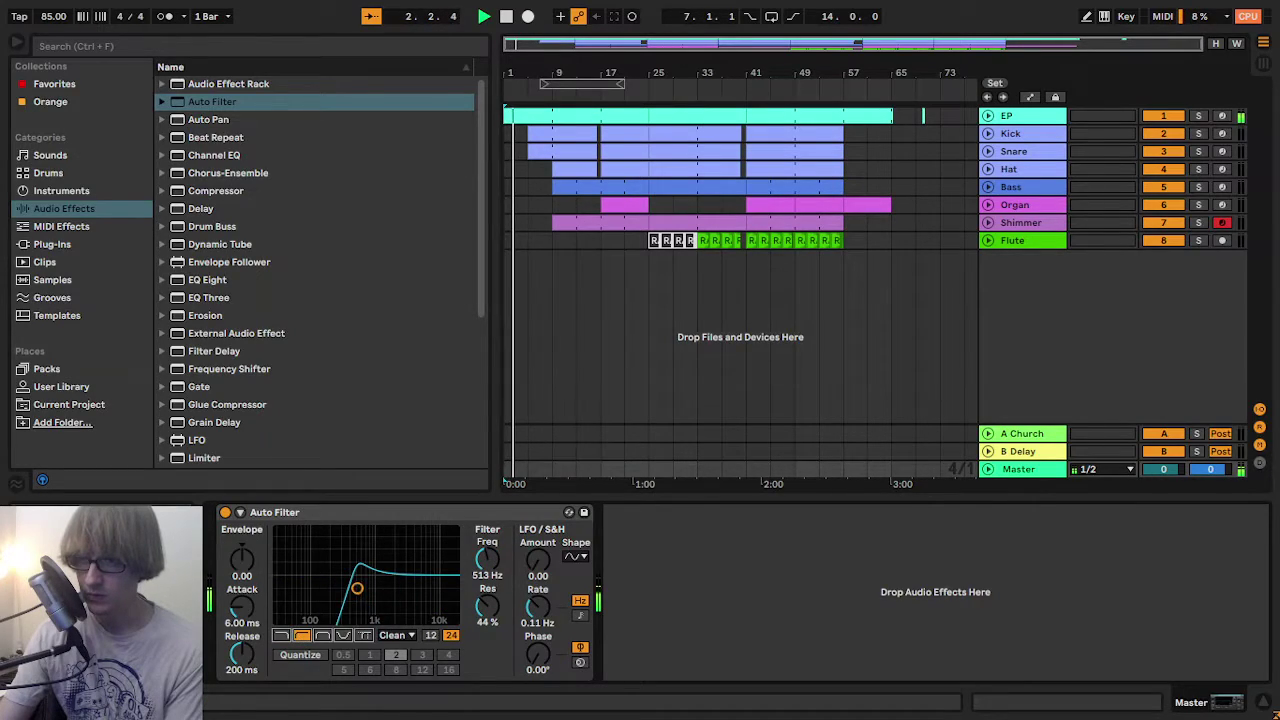
{"action": "mouse_move", "coordinate": [357, 588]}
{"action": "left_mouse_down"}
{"action": "mouse_move", "coordinate": [368, 588]}
{"action": "mouse_move", "coordinate": [354, 588]}
{"action": "left_mouse_up"}
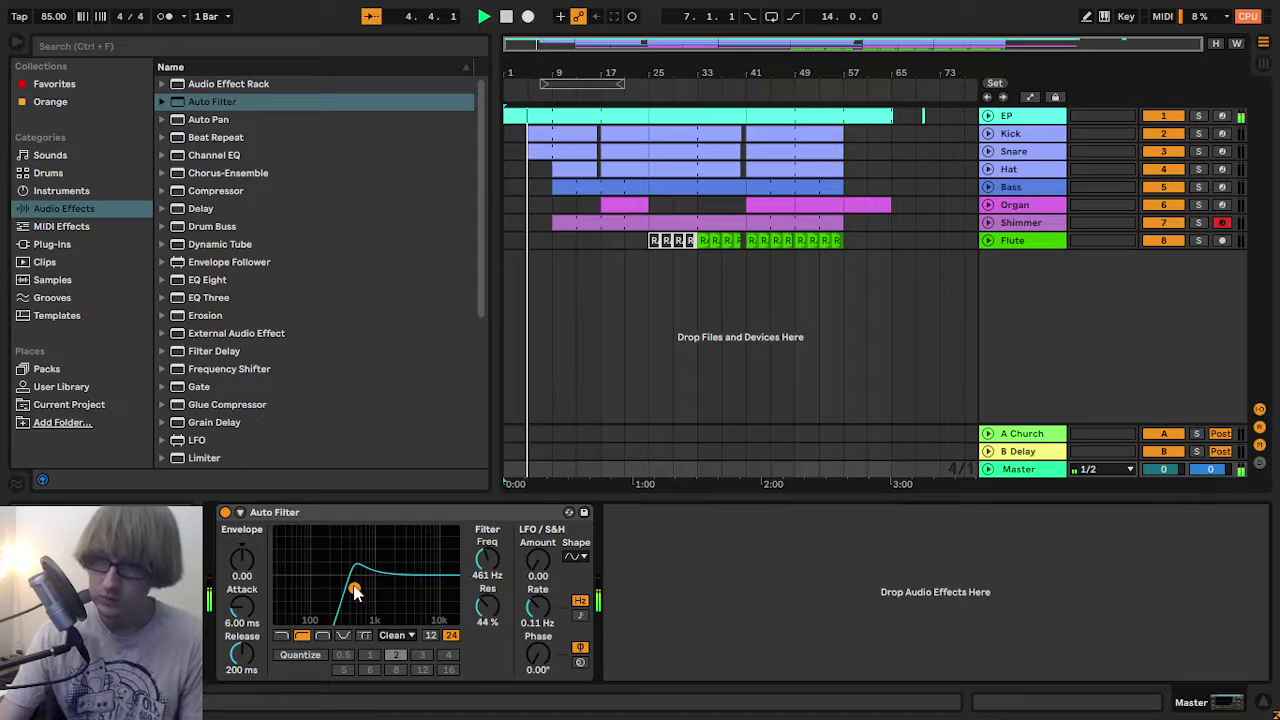
{"action": "left_click_drag", "start_coordinate": [355, 592], "coordinate": [349, 590]}
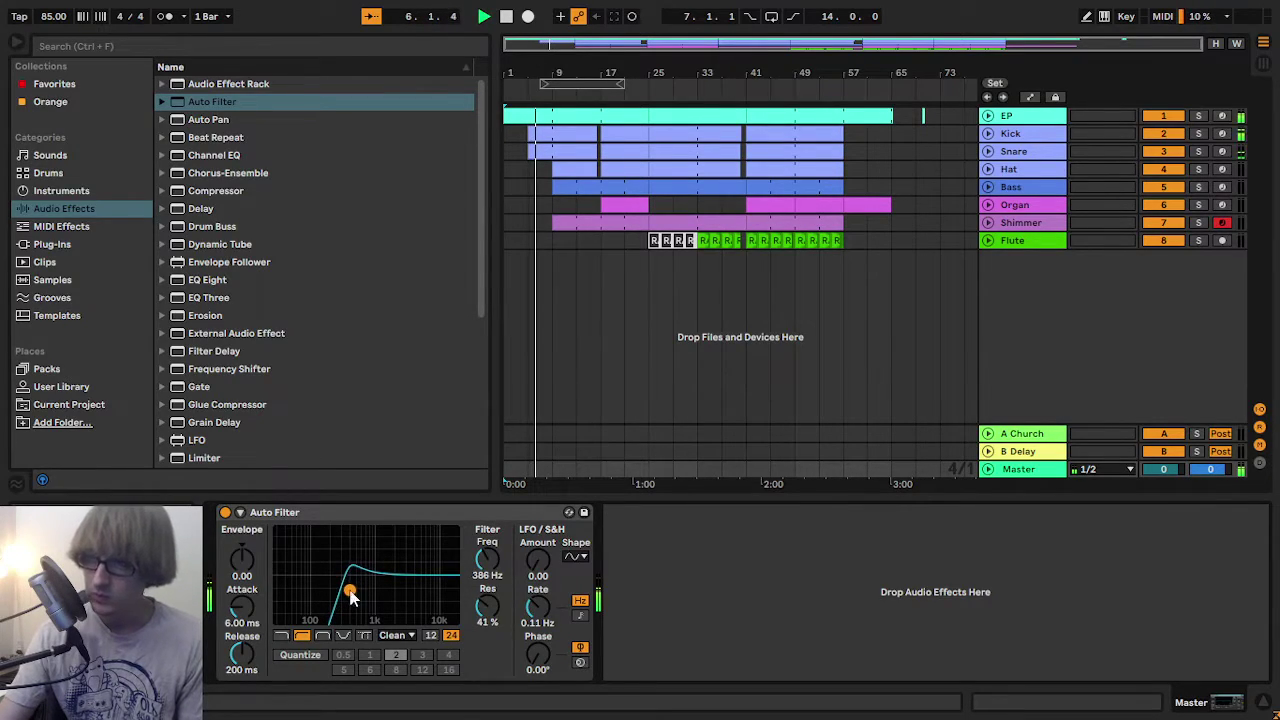
- Try trimming the start of the first Snare clip to bar 9, and restore its start at bar 5
{"action": "left_click", "coordinate": [528, 187]}
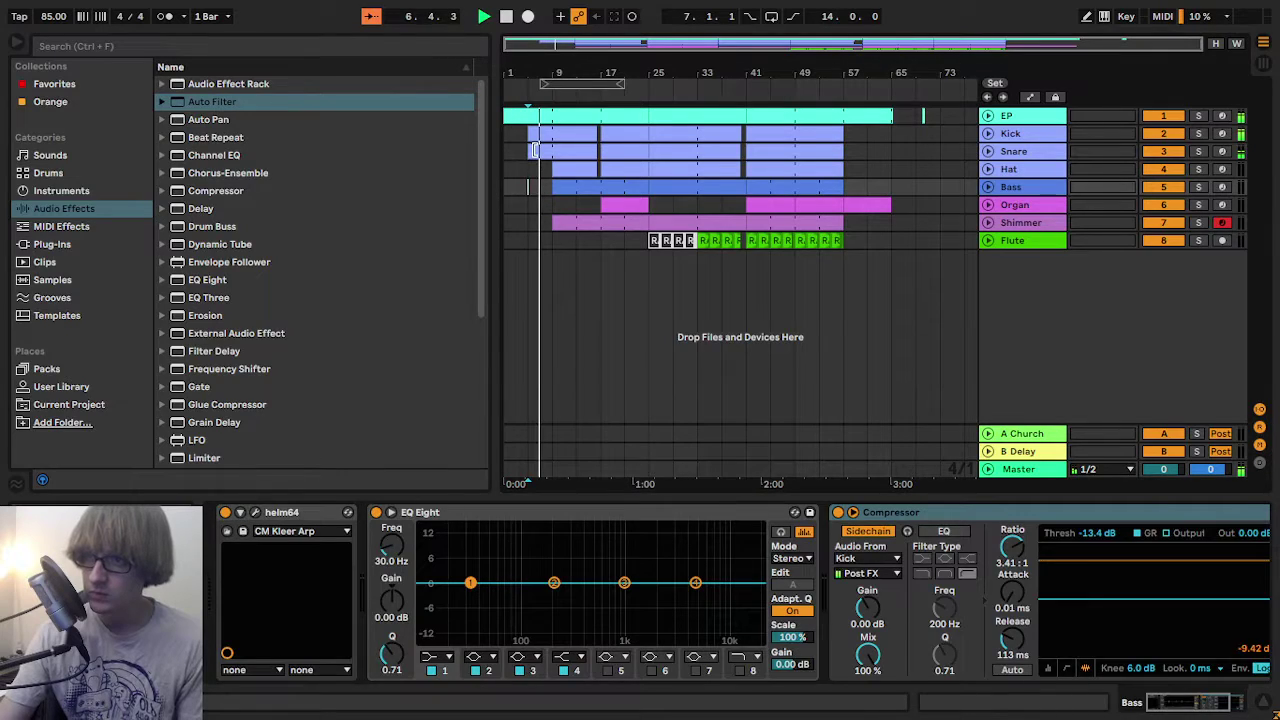
{"action": "left_click", "coordinate": [535, 151]}
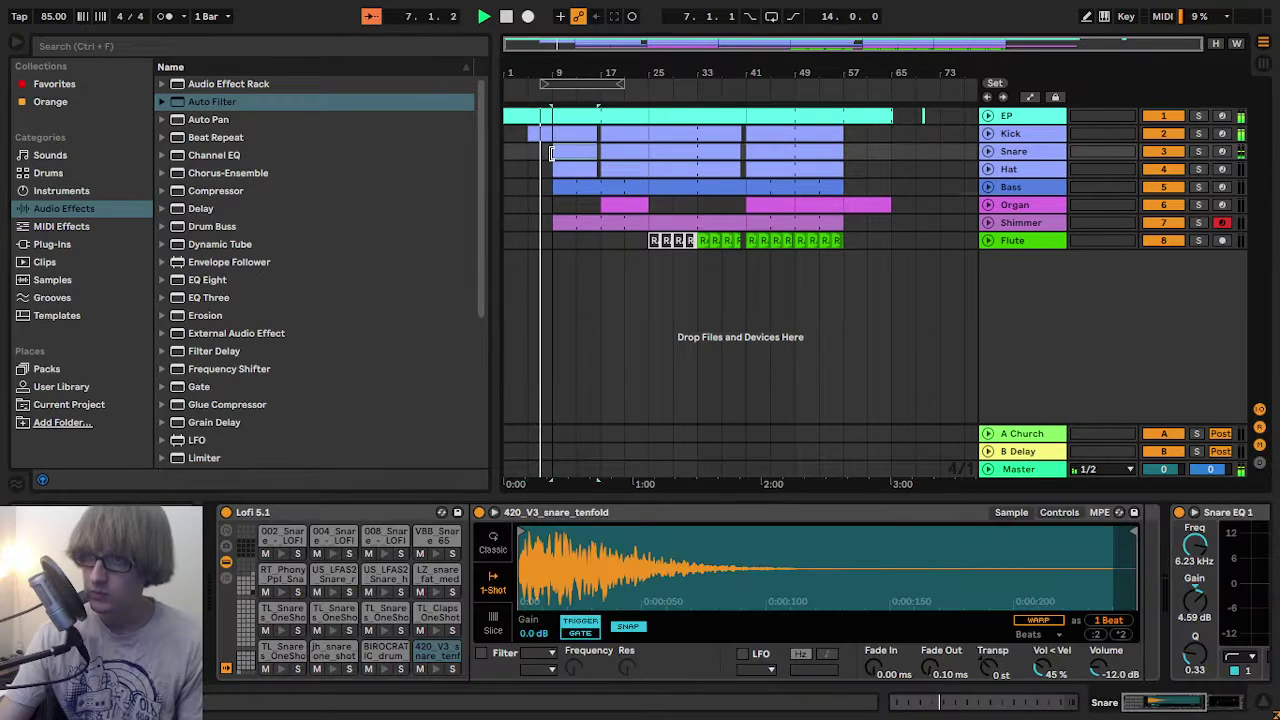
{"action": "left_click", "coordinate": [533, 152]}
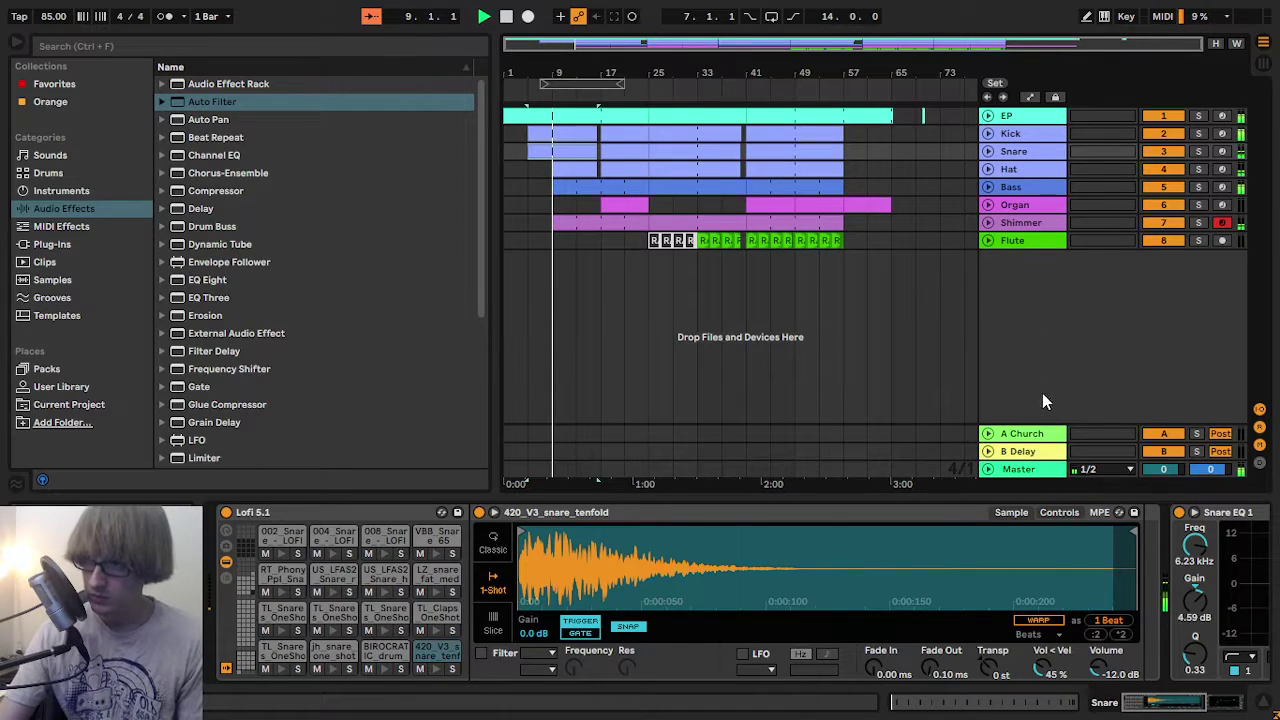
- Lower the Master's Auto Filter to a frequency of 26.0 Hz and a resonance of 19%
{"action": "left_click", "coordinate": [1040, 469]}
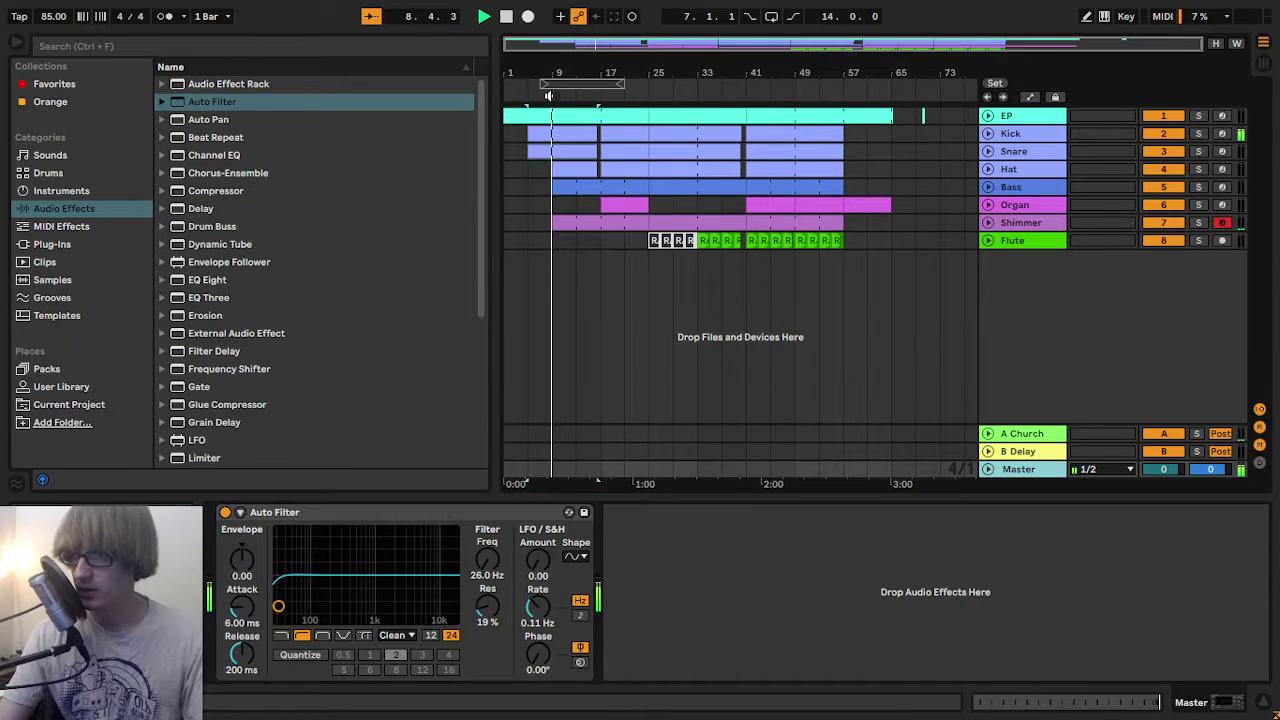
- Adjust the Snare track's volume in the Session View mixer, and stop playback back at the arrangement's start
{"action": "left_click", "coordinate": [1043, 151]}
{"action": "key", "text": "Tab"}
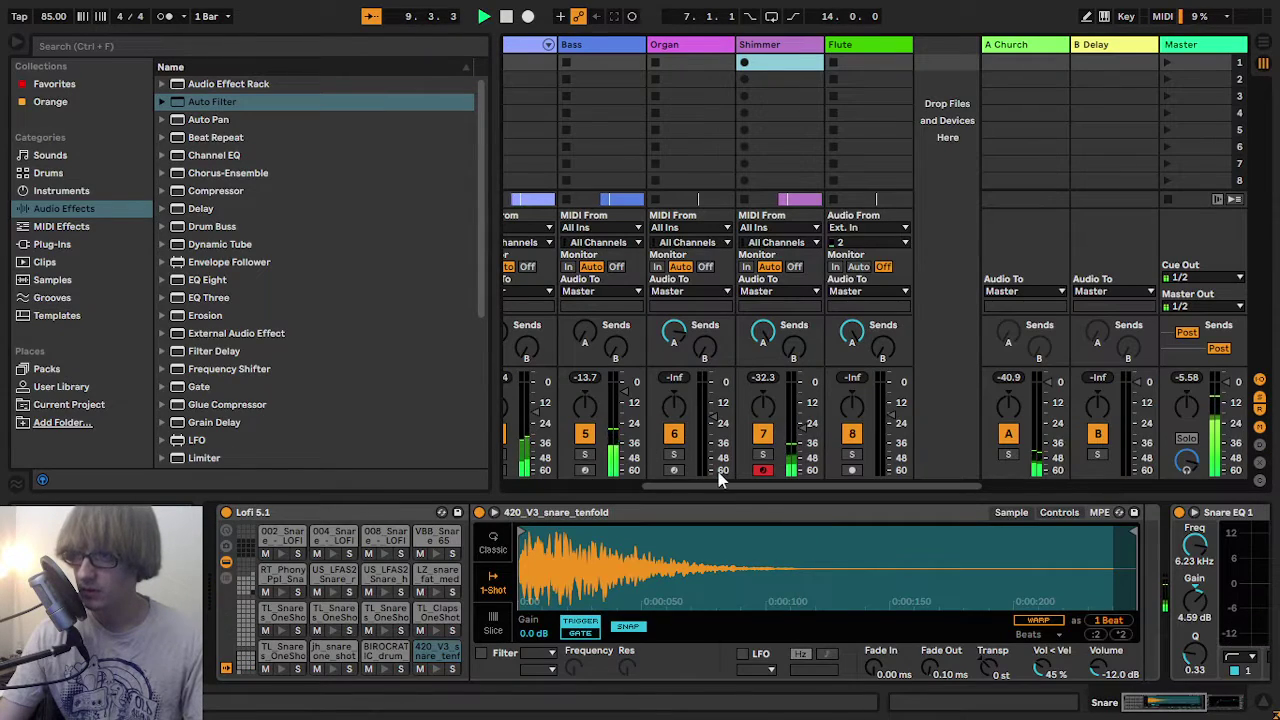
{"action": "left_click_drag", "start_coordinate": [740, 487], "coordinate": [593, 485]}
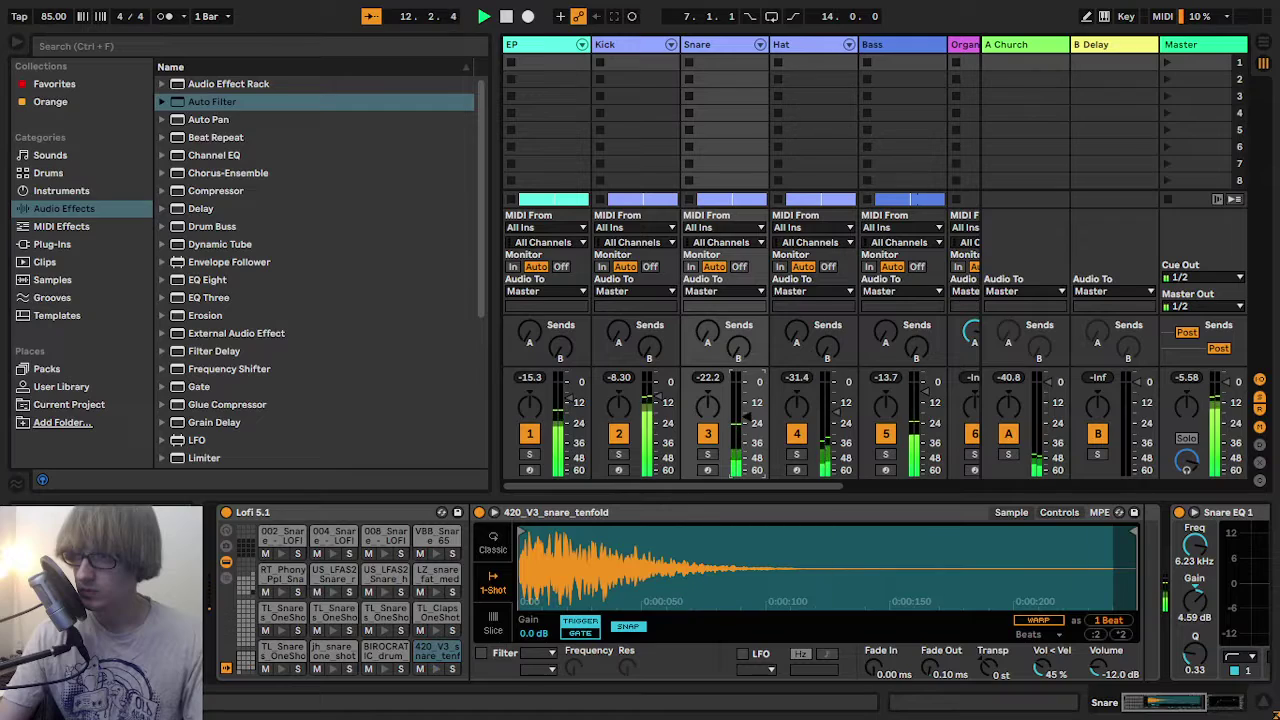
{"action": "key", "text": "Tab"}
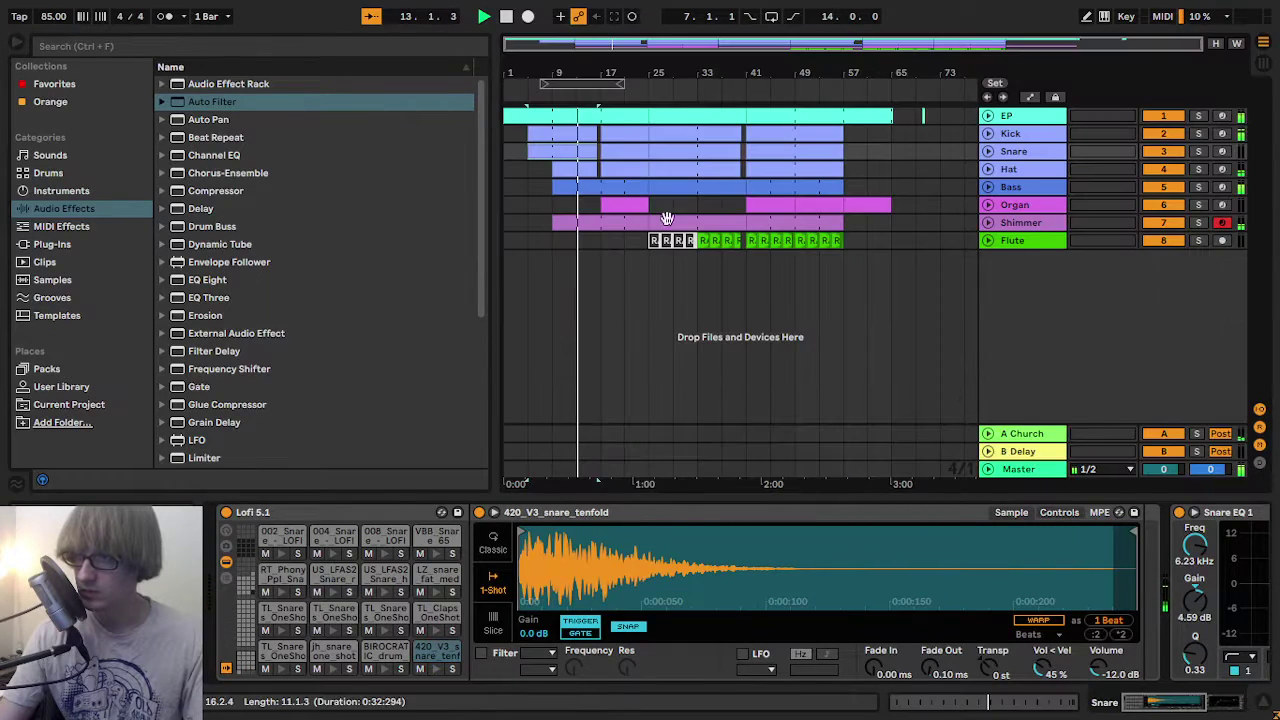
{"action": "left_click", "coordinate": [506, 17]}
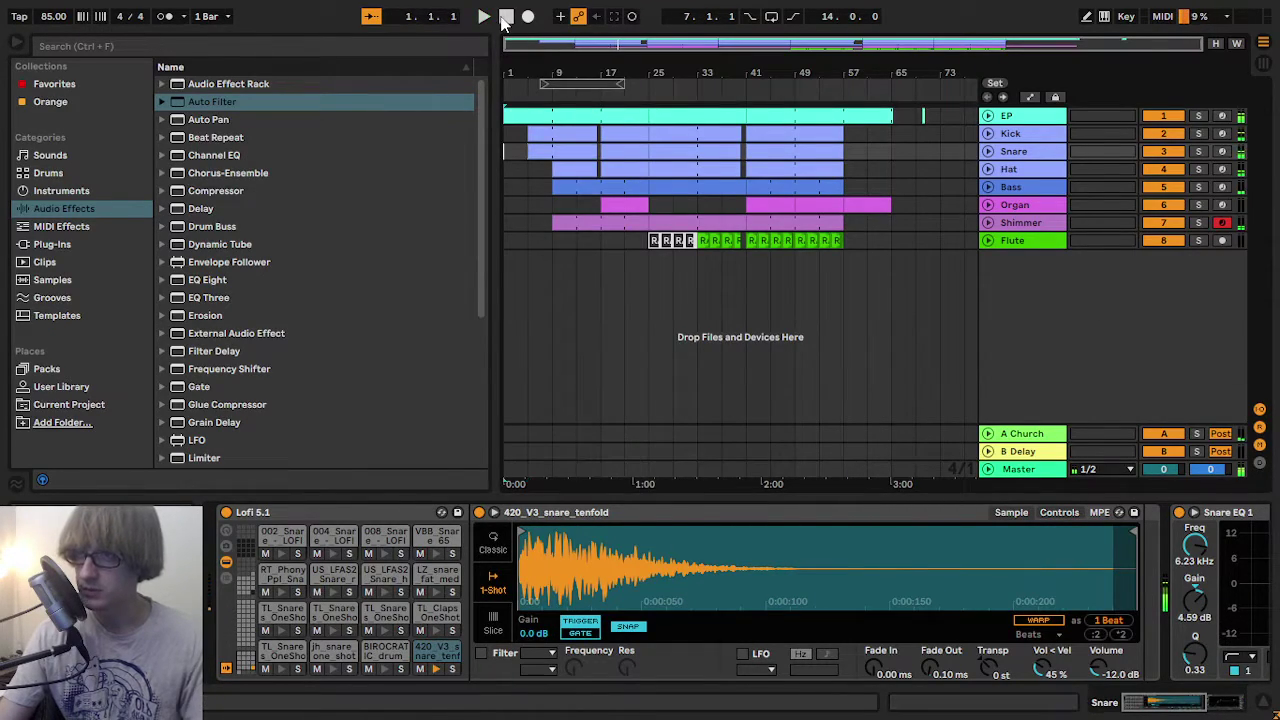
- Set the Master's Auto Filter to 386 Hz with 29% resonance and play the intro from the start
{"action": "left_click", "coordinate": [506, 17]}
{"action": "left_click", "coordinate": [1031, 473]}
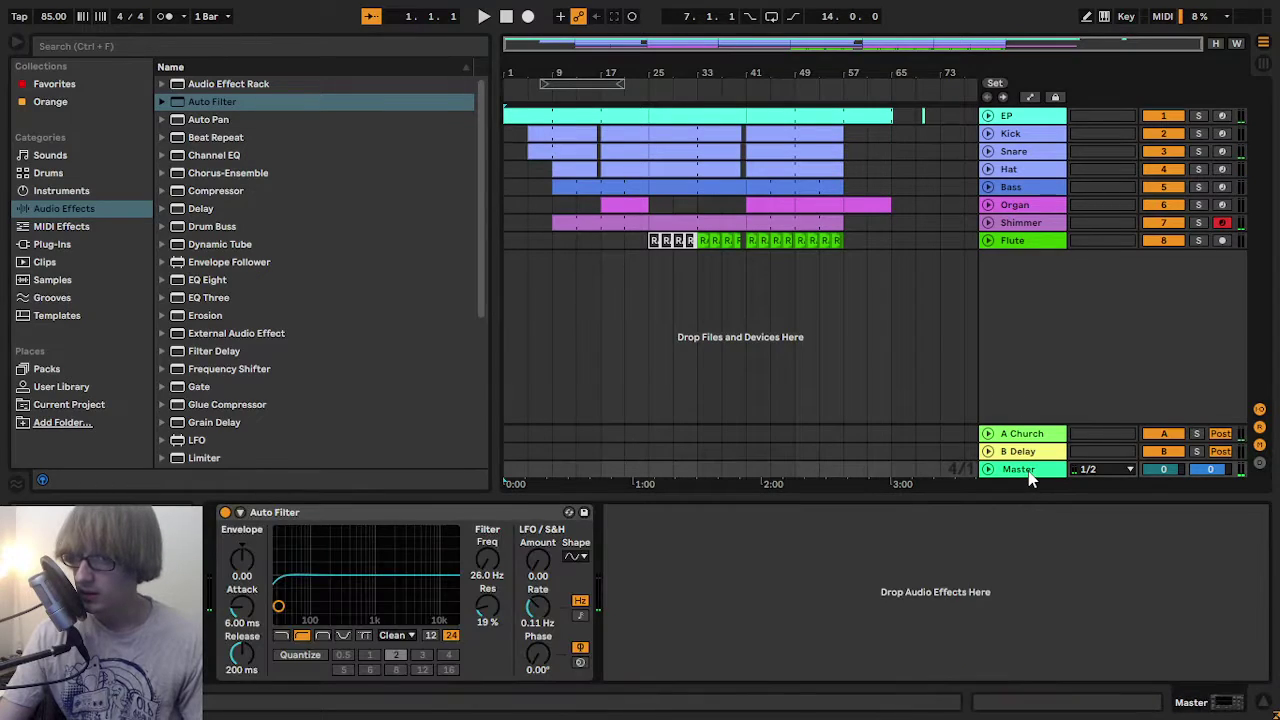
{"action": "left_click_drag", "start_coordinate": [277, 600], "coordinate": [348, 599]}
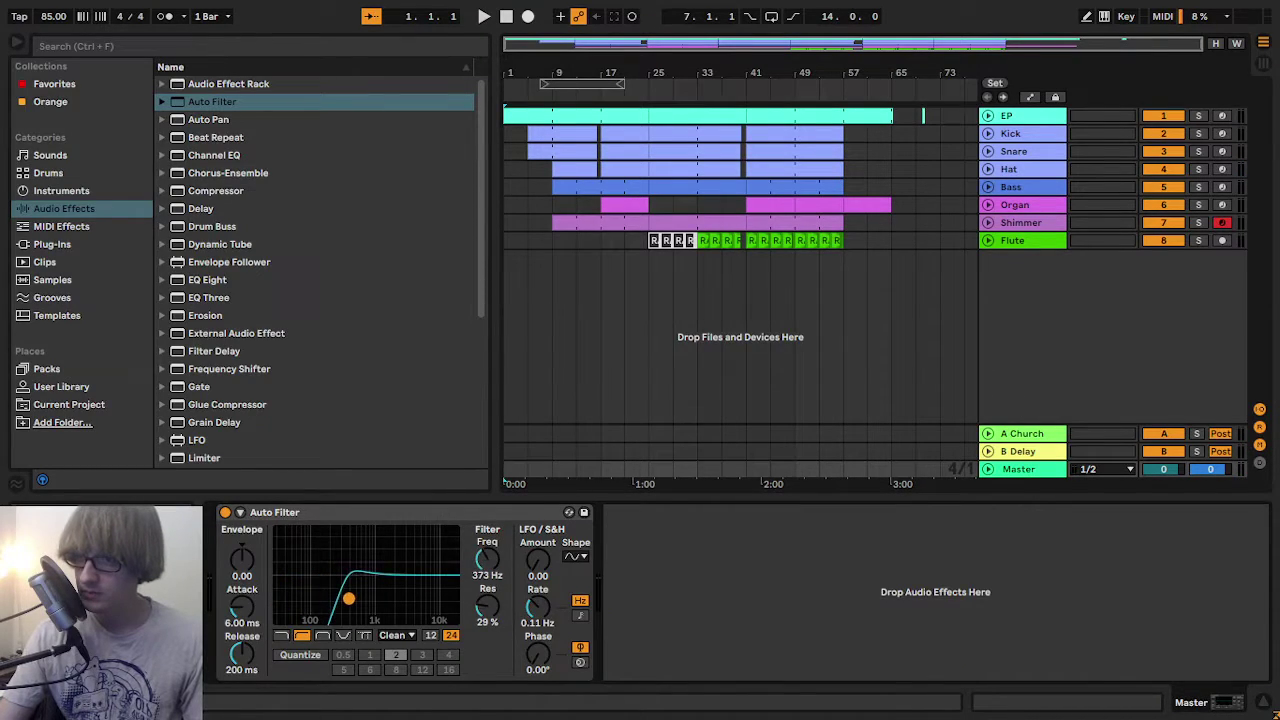
{"action": "left_click", "coordinate": [489, 19]}
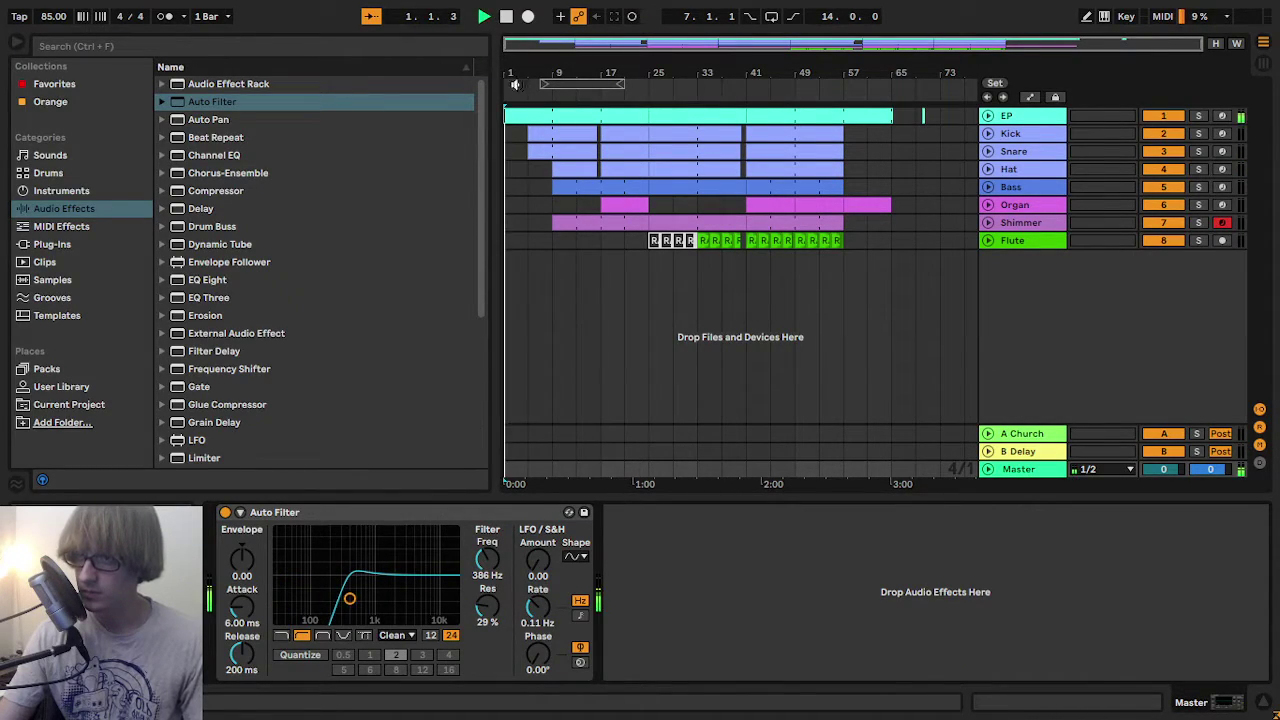
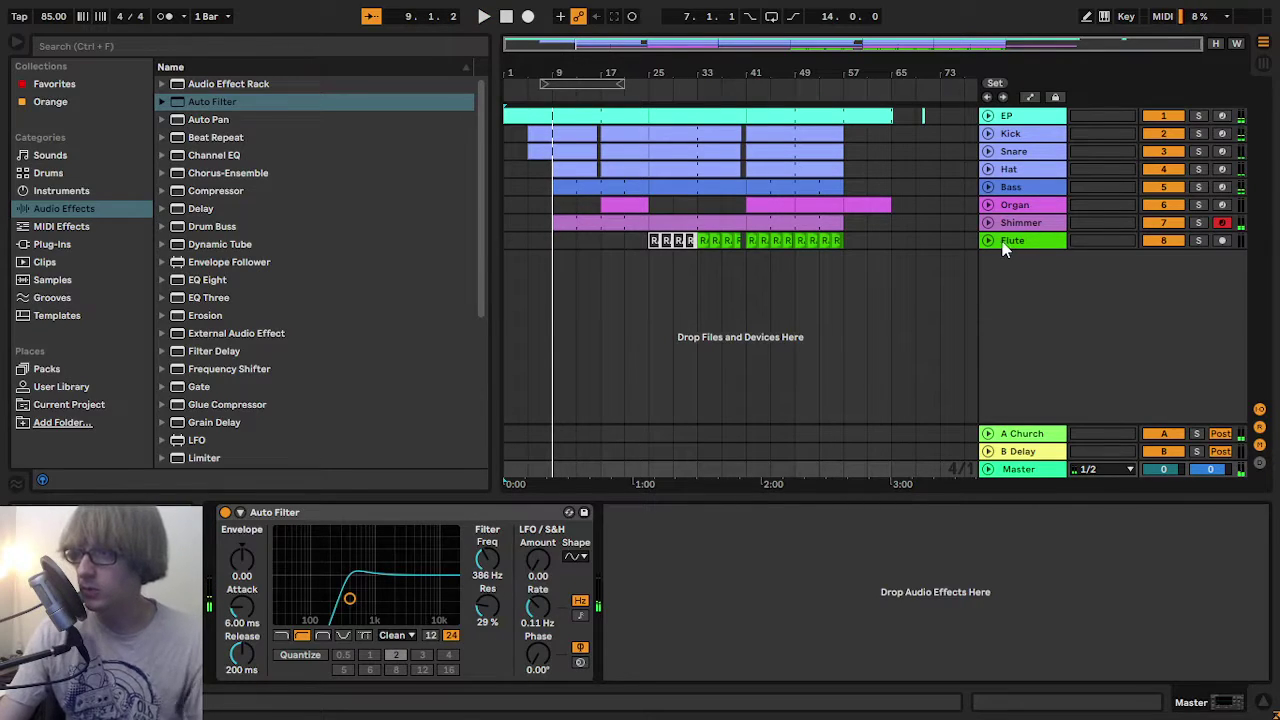
- Unfold the Master track and display the automation lane for its Auto Filter Frequency
{"action": "left_click", "coordinate": [987, 470]}
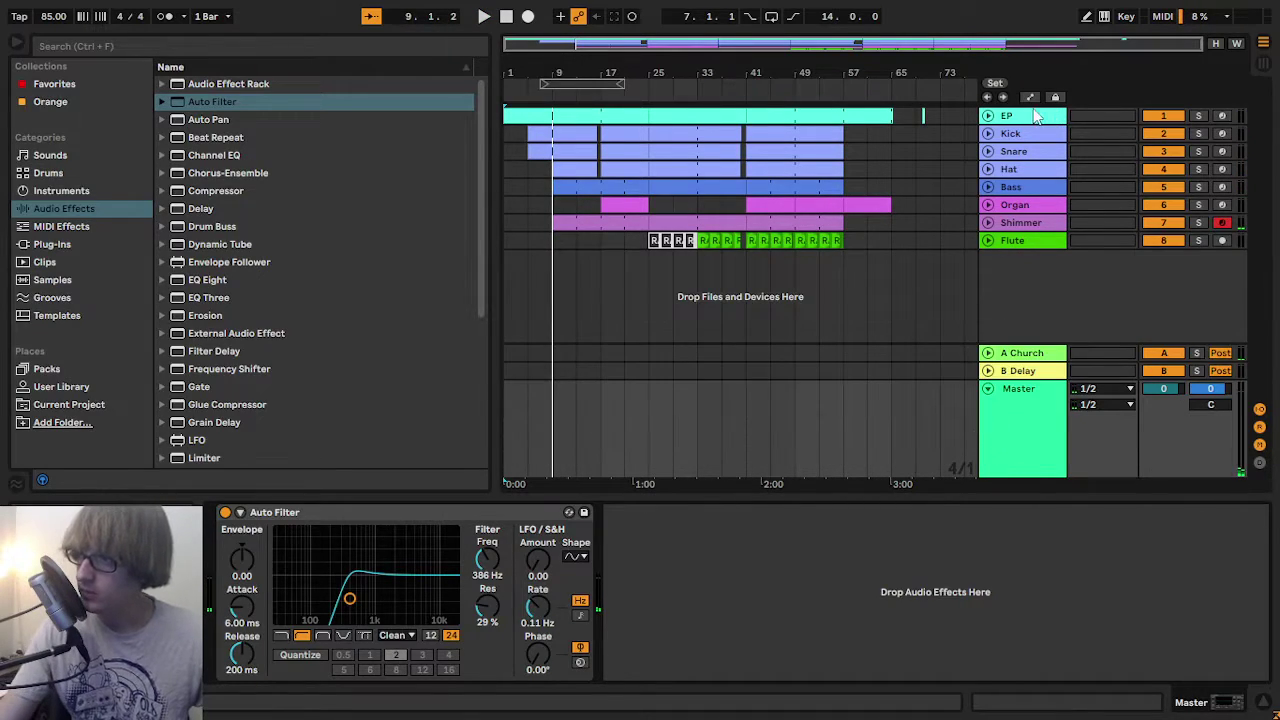
{"action": "left_click", "coordinate": [1029, 97]}
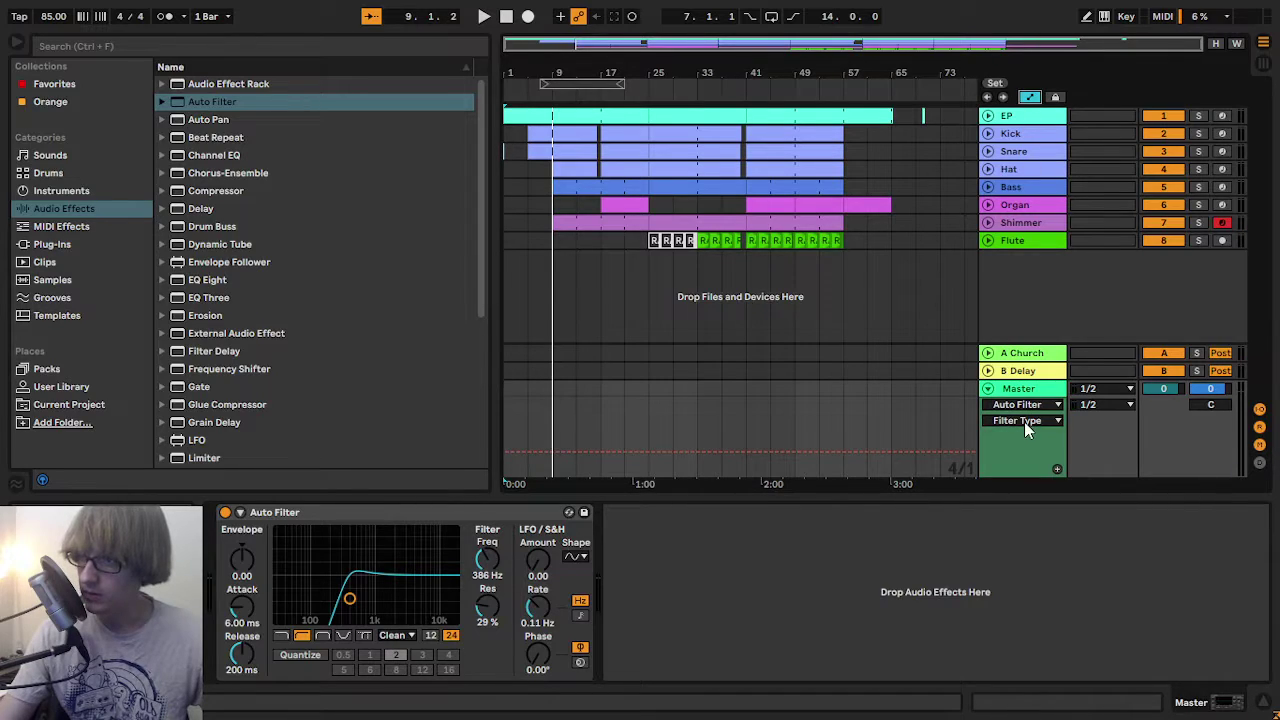
{"action": "left_click", "coordinate": [1026, 420]}
{"action": "left_click", "coordinate": [1014, 110]}
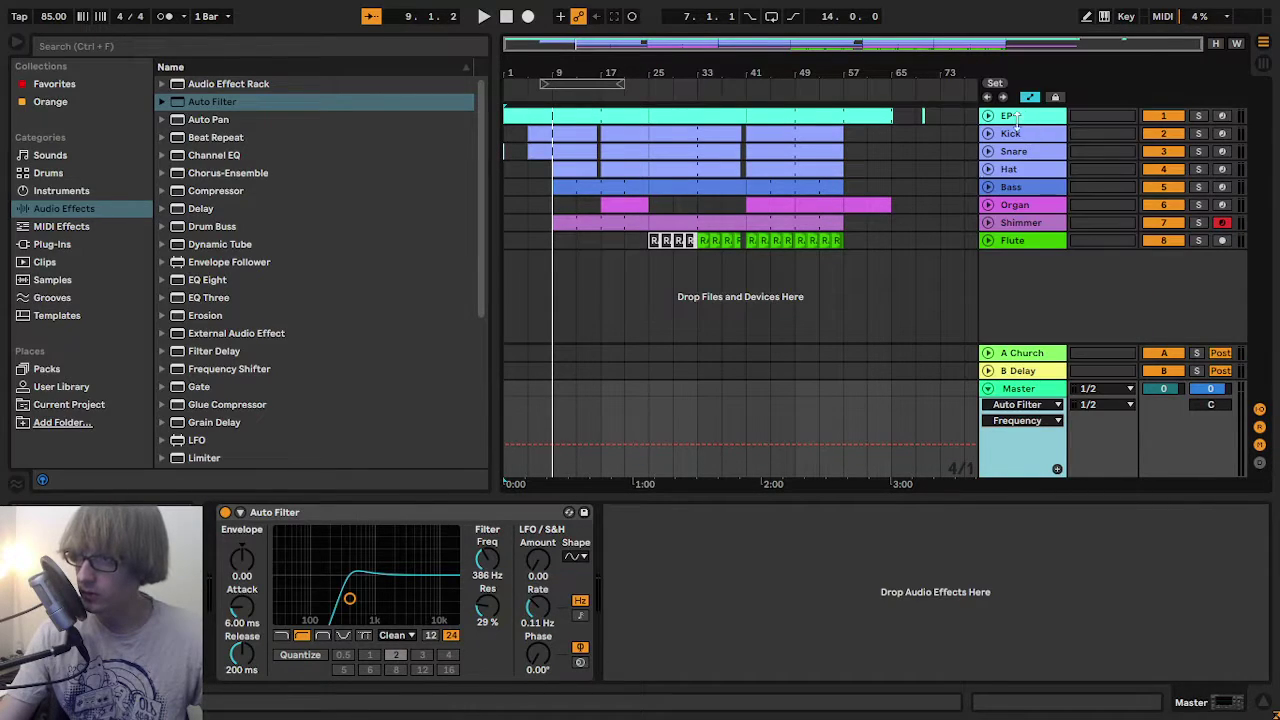
- Automate the Master's filter frequency to curve from 386 Hz at the start down to 26.0 Hz around bar 11, and audition it
{"action": "left_click", "coordinate": [510, 444]}
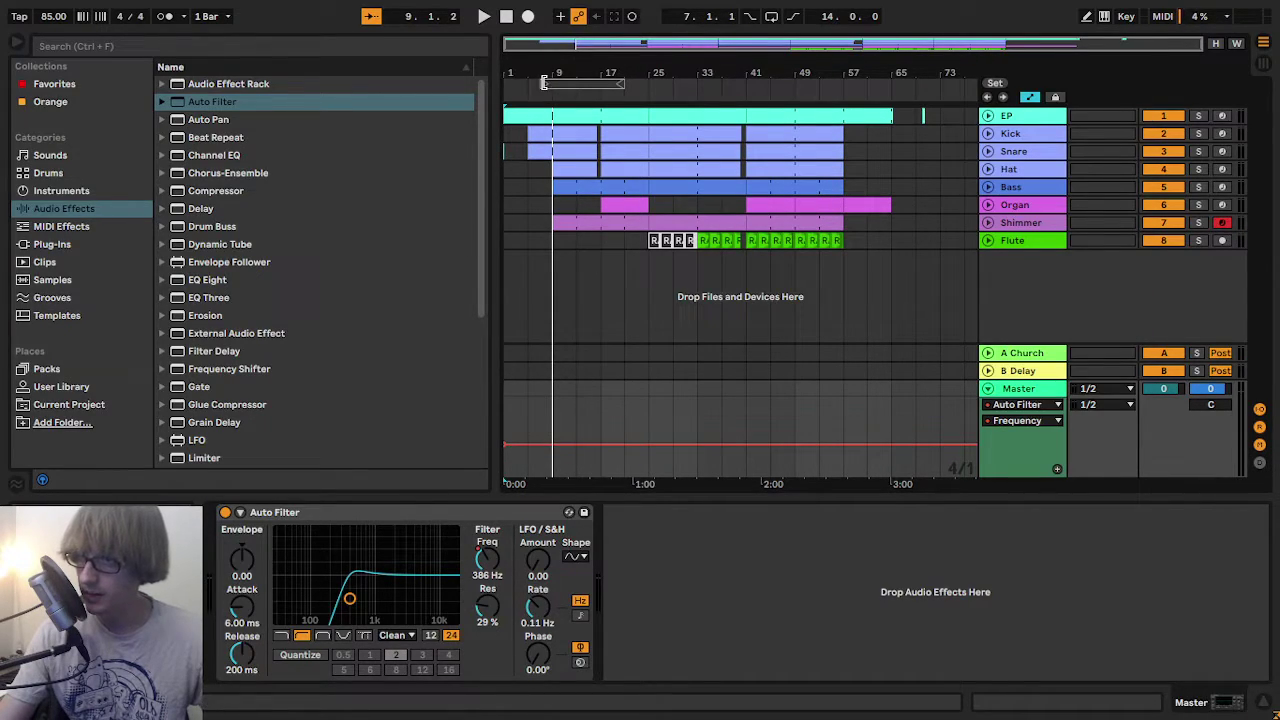
{"action": "left_click_drag", "start_coordinate": [544, 83], "coordinate": [549, 110]}
{"action": "left_click_drag", "start_coordinate": [605, 445], "coordinate": [605, 478]}
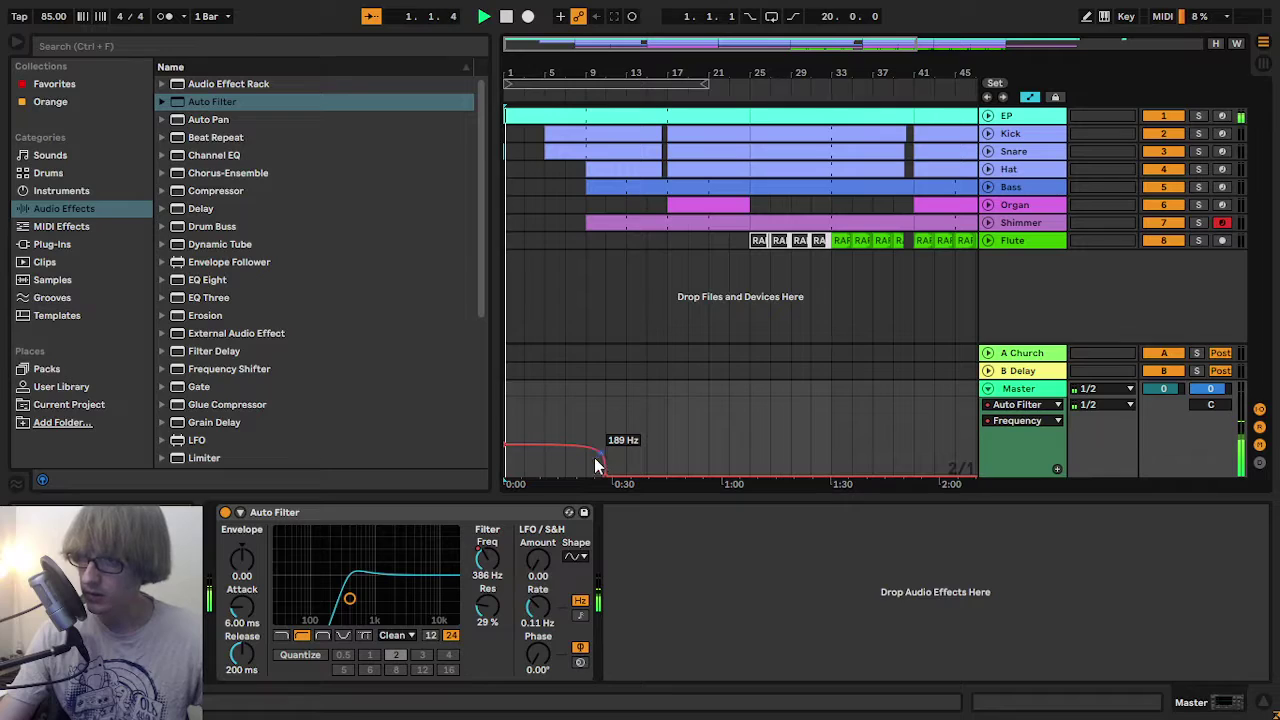
{"action": "left_click", "coordinate": [623, 441]}
{"action": "key", "text": "space"}
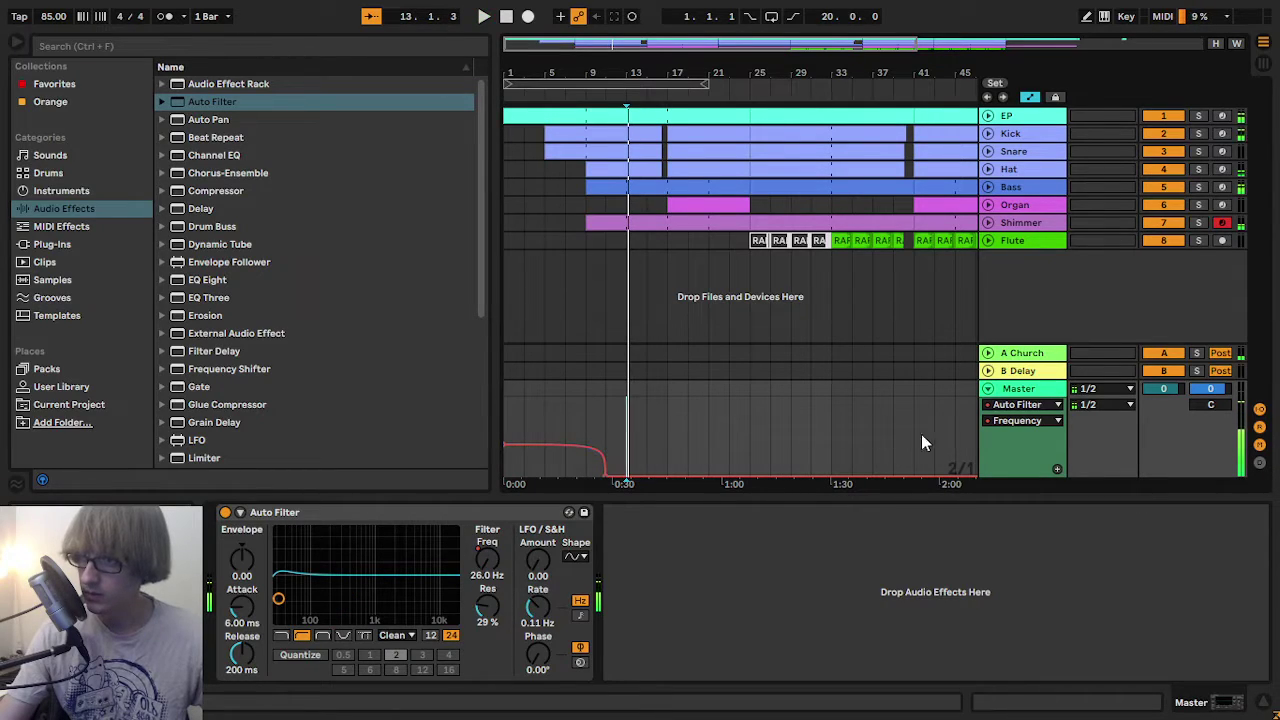
- Automate the Master's Auto Filter Resonance to fall from 29% at the start to 19% at bar 9, and hide the automation
{"action": "left_click", "coordinate": [1030, 420]}
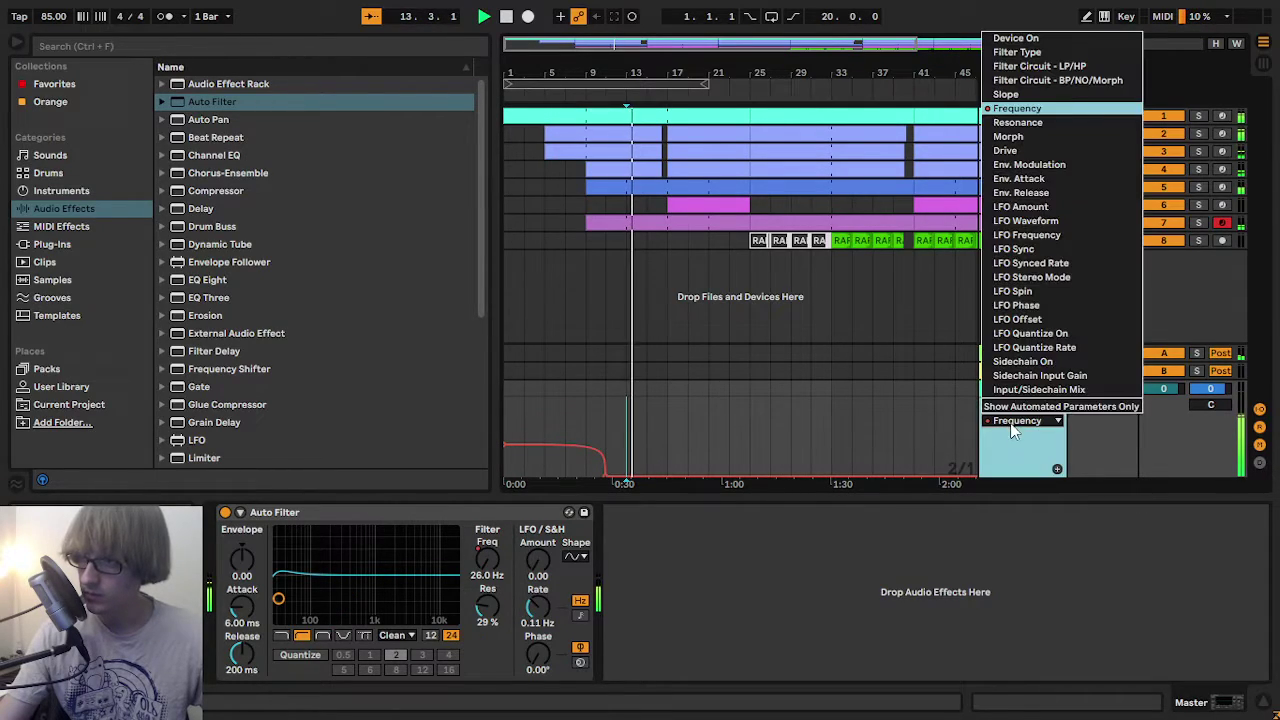
{"action": "left_click", "coordinate": [1078, 119]}
{"action": "left_click", "coordinate": [584, 458]}
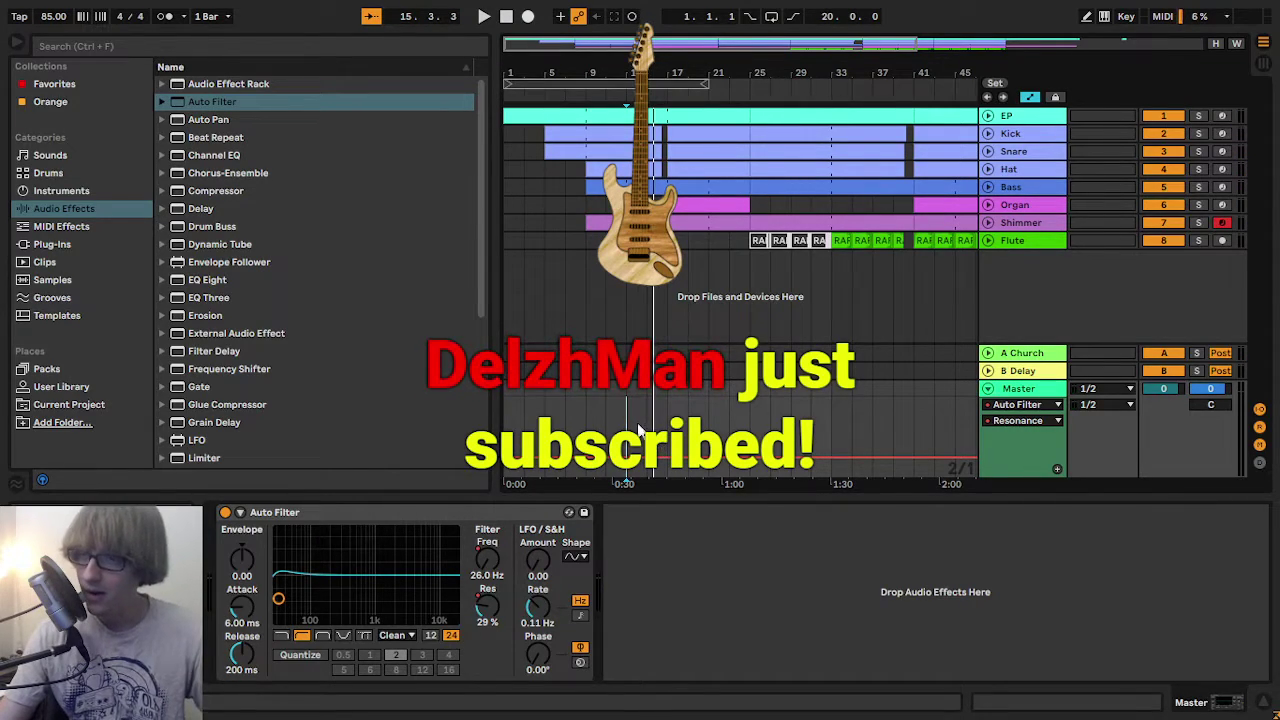
{"action": "left_click_drag", "start_coordinate": [594, 460], "coordinate": [597, 465]}
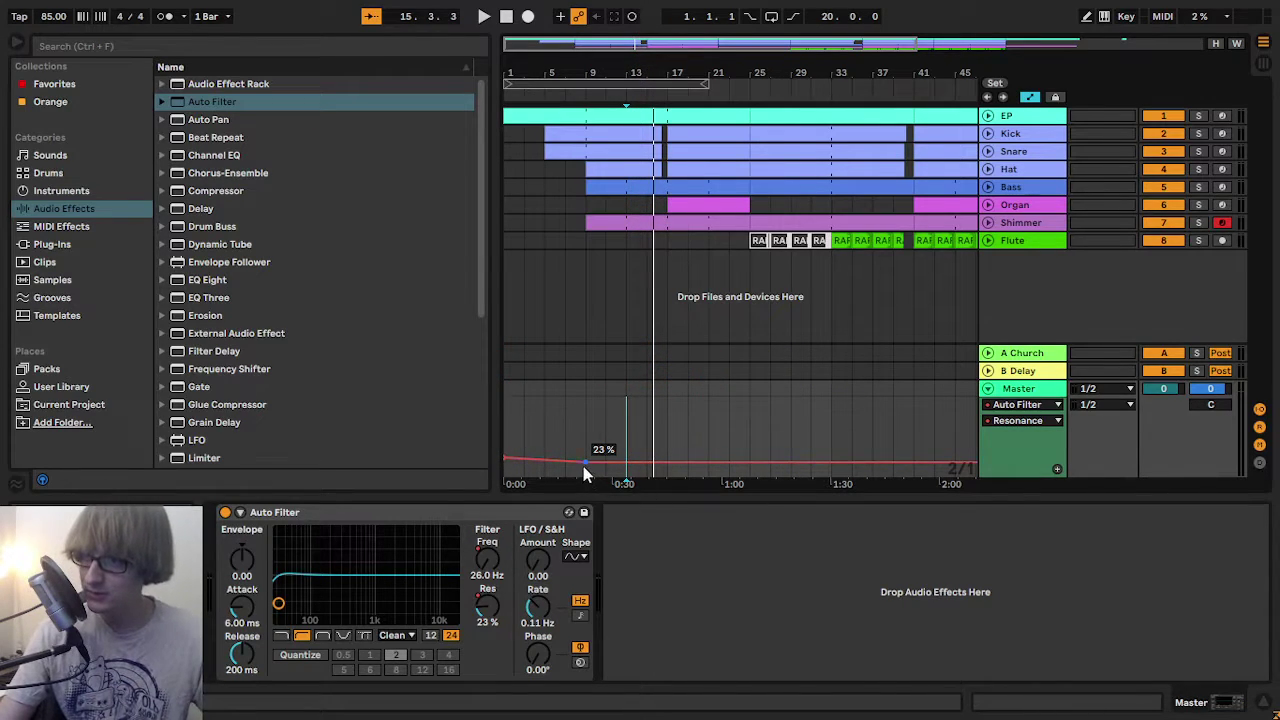
{"action": "left_click_drag", "start_coordinate": [587, 470], "coordinate": [587, 473]}
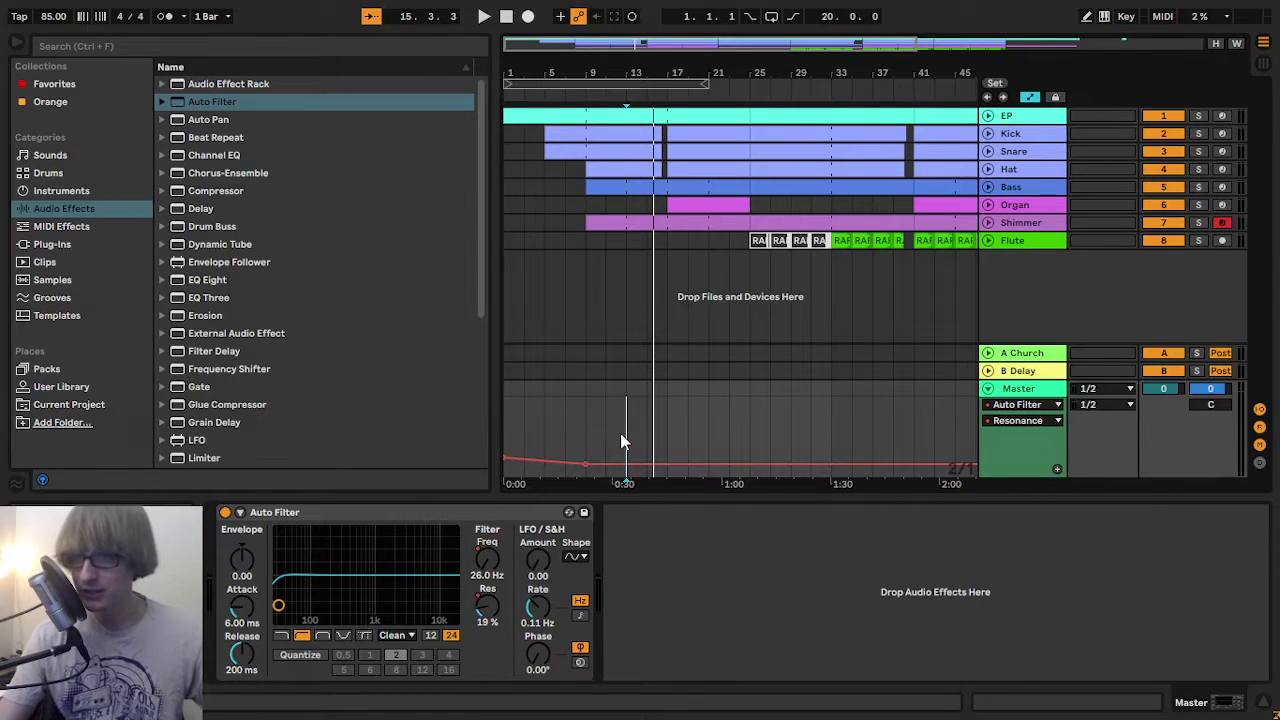
{"action": "left_click_drag", "start_coordinate": [540, 80], "coordinate": [548, 102]}
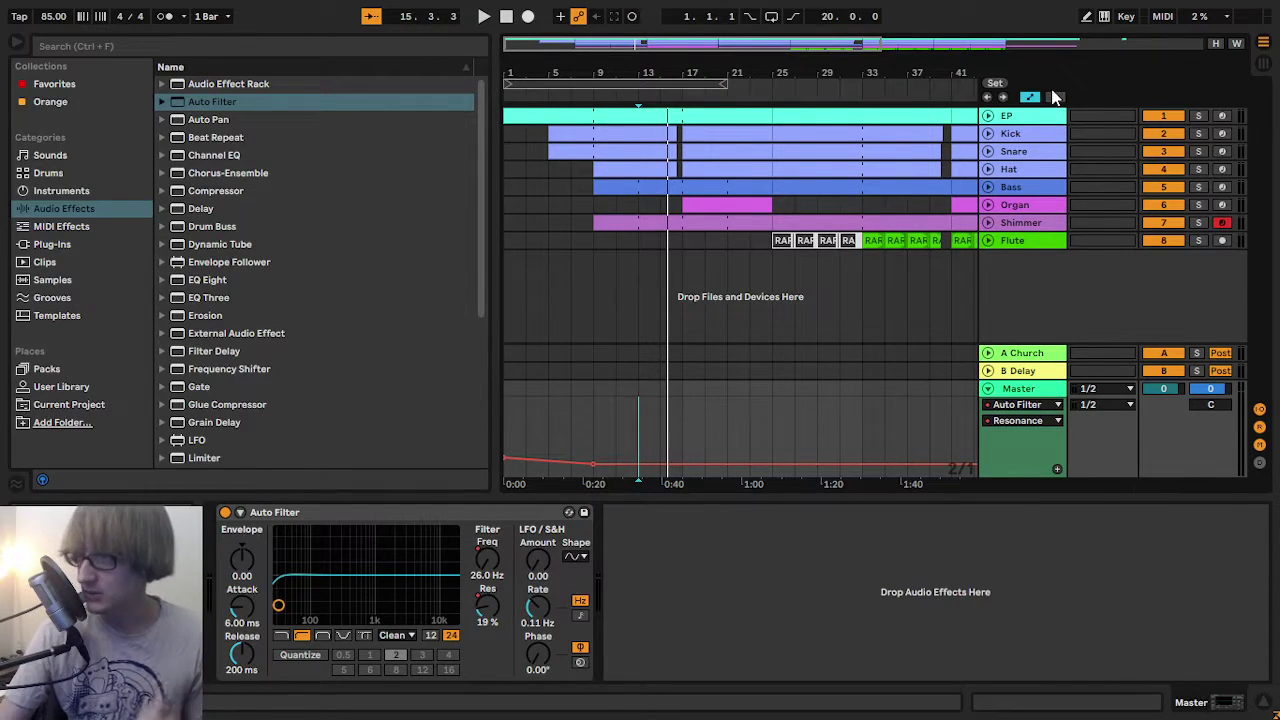
{"action": "left_click", "coordinate": [1028, 98]}
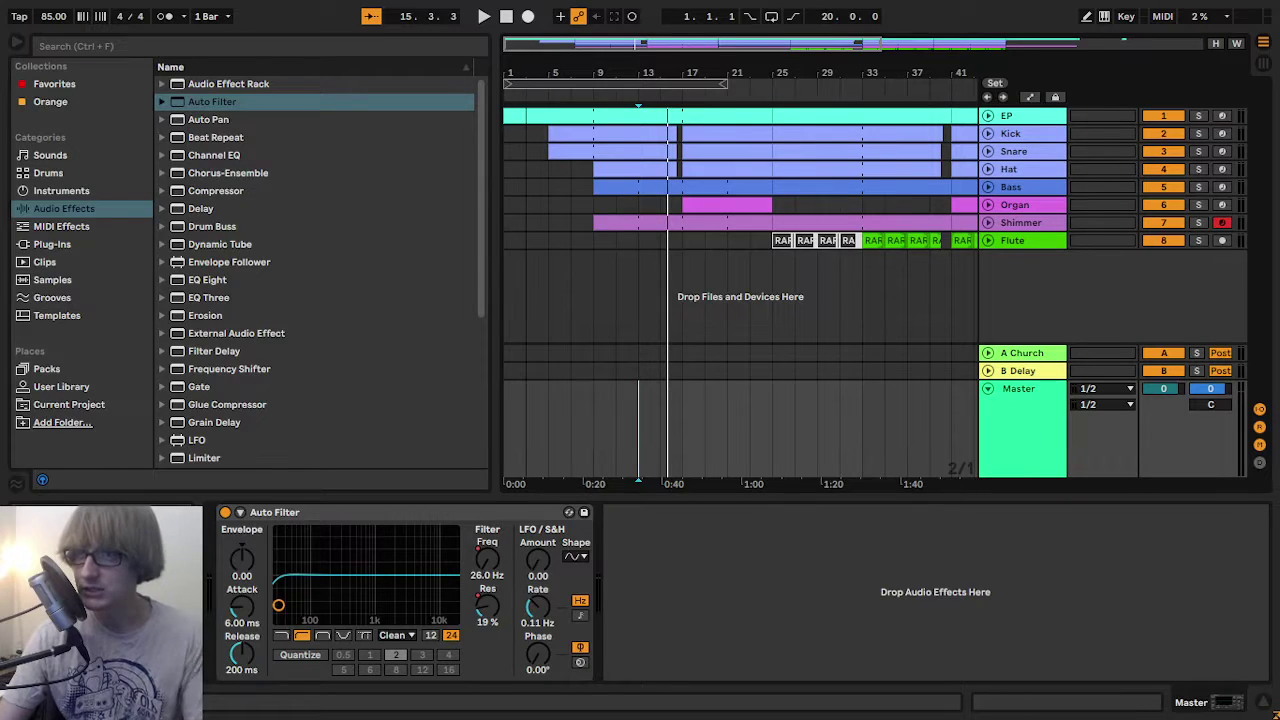
- Play the arrangement from the start to hear the automated filter over the intro
{"action": "left_click_drag", "start_coordinate": [517, 74], "coordinate": [517, 53]}
{"action": "left_click", "coordinate": [511, 20]}
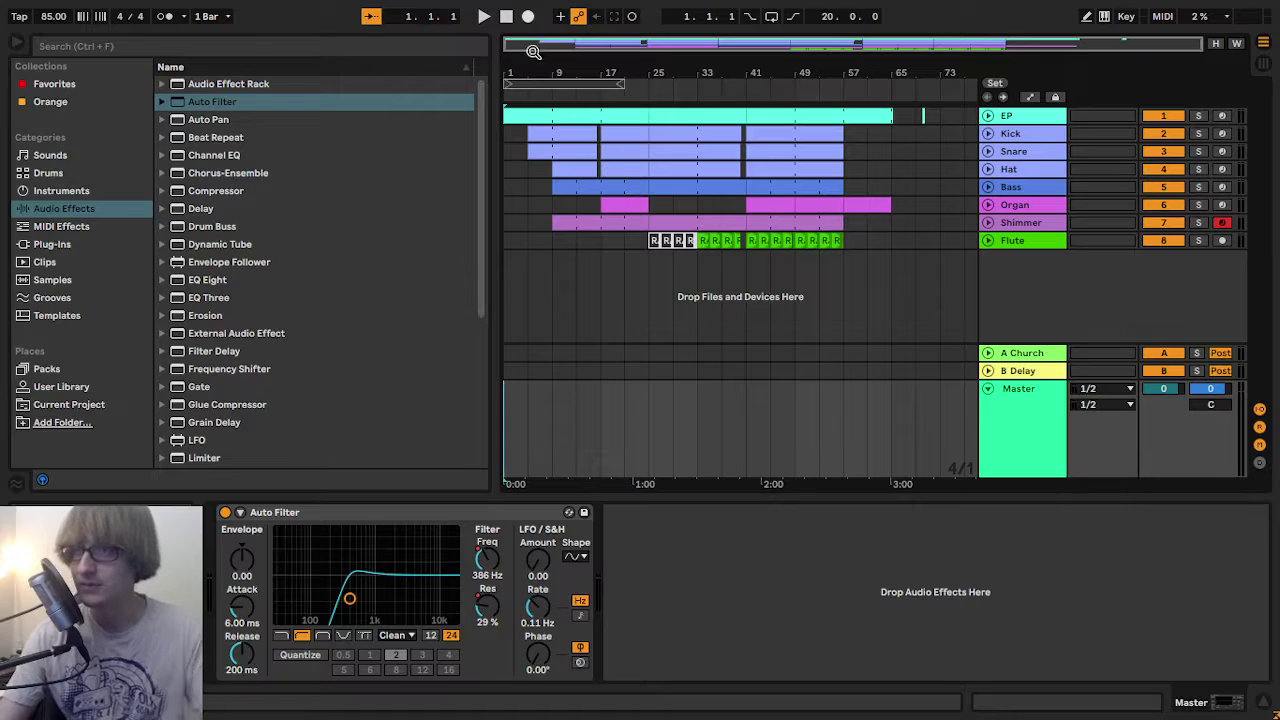
{"action": "left_click", "coordinate": [486, 18]}
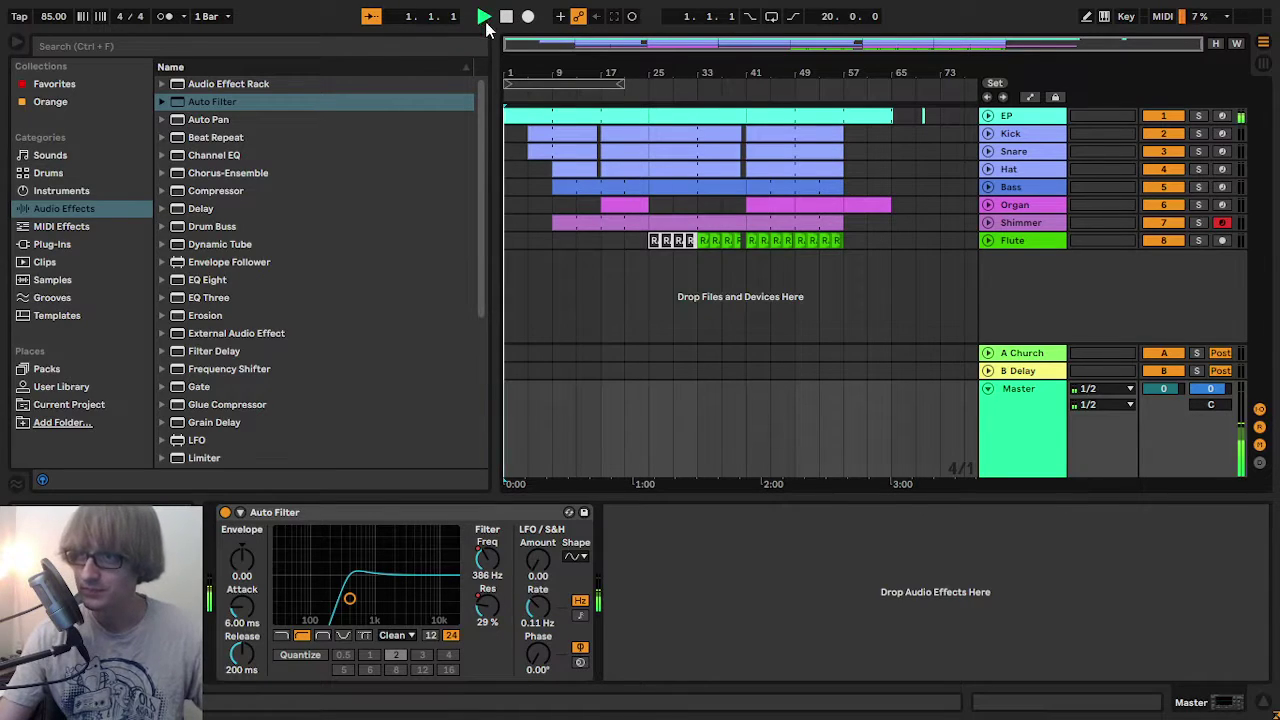
- Move the end of the Master's filter frequency curve to bar 9, keeping it at 26.0 Hz
{"action": "mouse_move", "coordinate": [519, 72]}
{"action": "left_mouse_down"}
{"action": "mouse_move", "coordinate": [519, 130]}
{"action": "mouse_move", "coordinate": [530, 50]}
{"action": "left_mouse_up"}
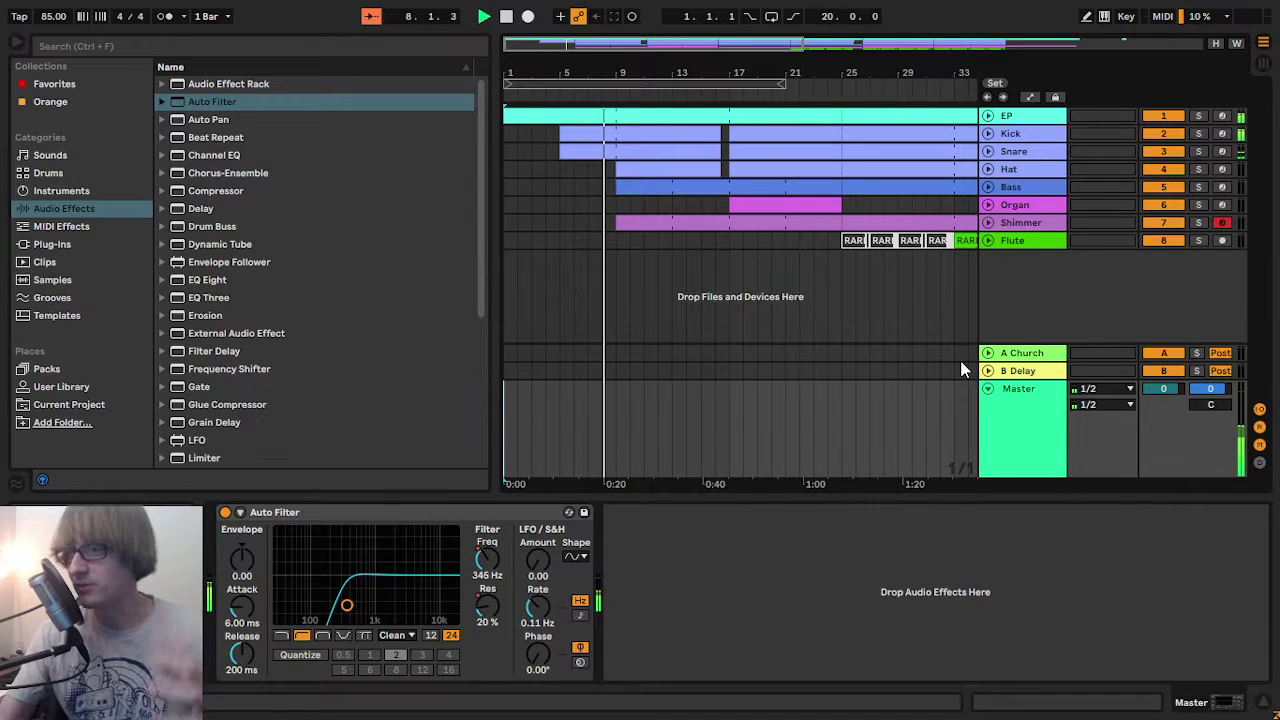
{"action": "left_click", "coordinate": [1029, 97]}
{"action": "left_click", "coordinate": [1022, 406]}
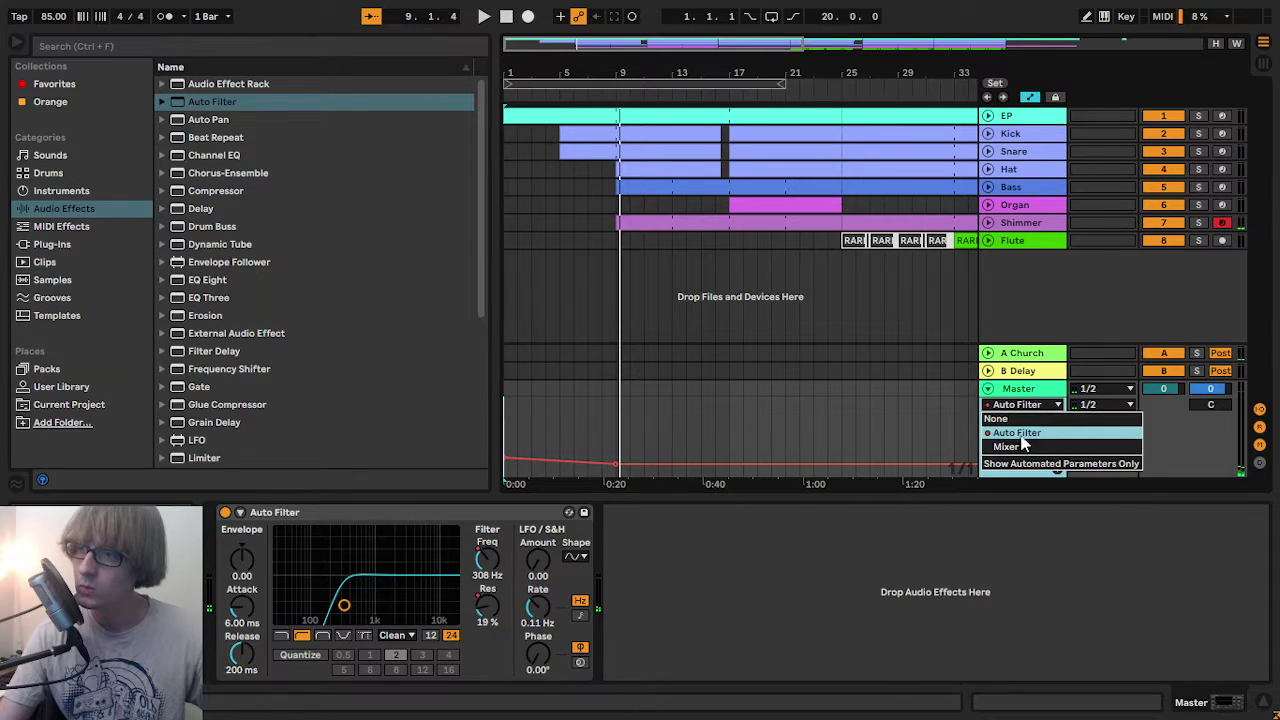
{"action": "left_click", "coordinate": [1022, 435]}
{"action": "left_click", "coordinate": [1023, 421]}
{"action": "left_click", "coordinate": [1035, 109]}
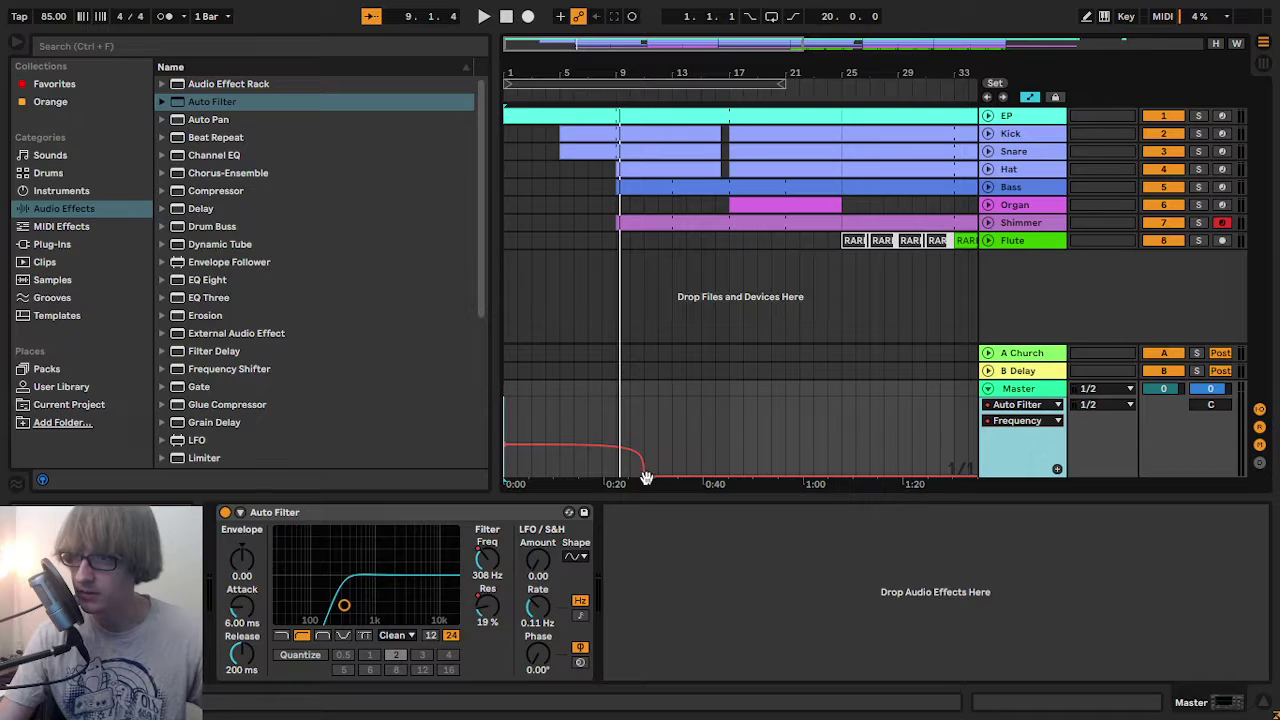
{"action": "left_click_drag", "start_coordinate": [646, 477], "coordinate": [615, 476]}
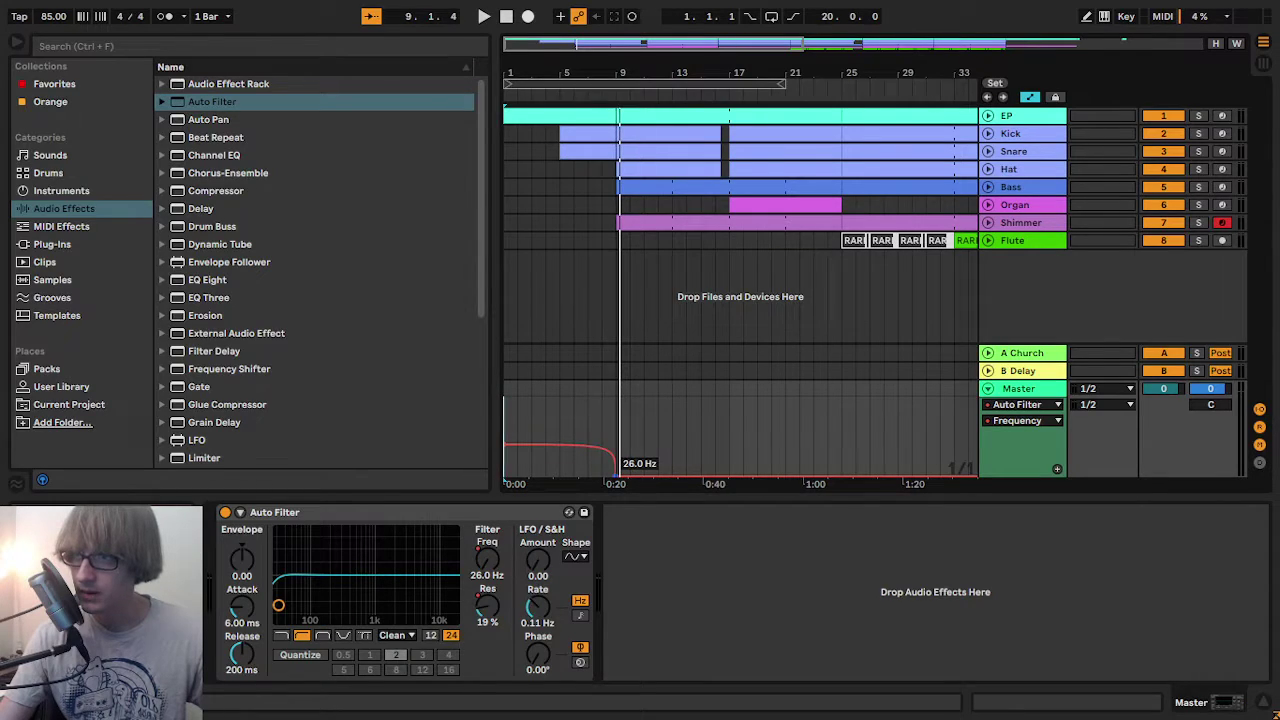
{"action": "key", "text": "space"}
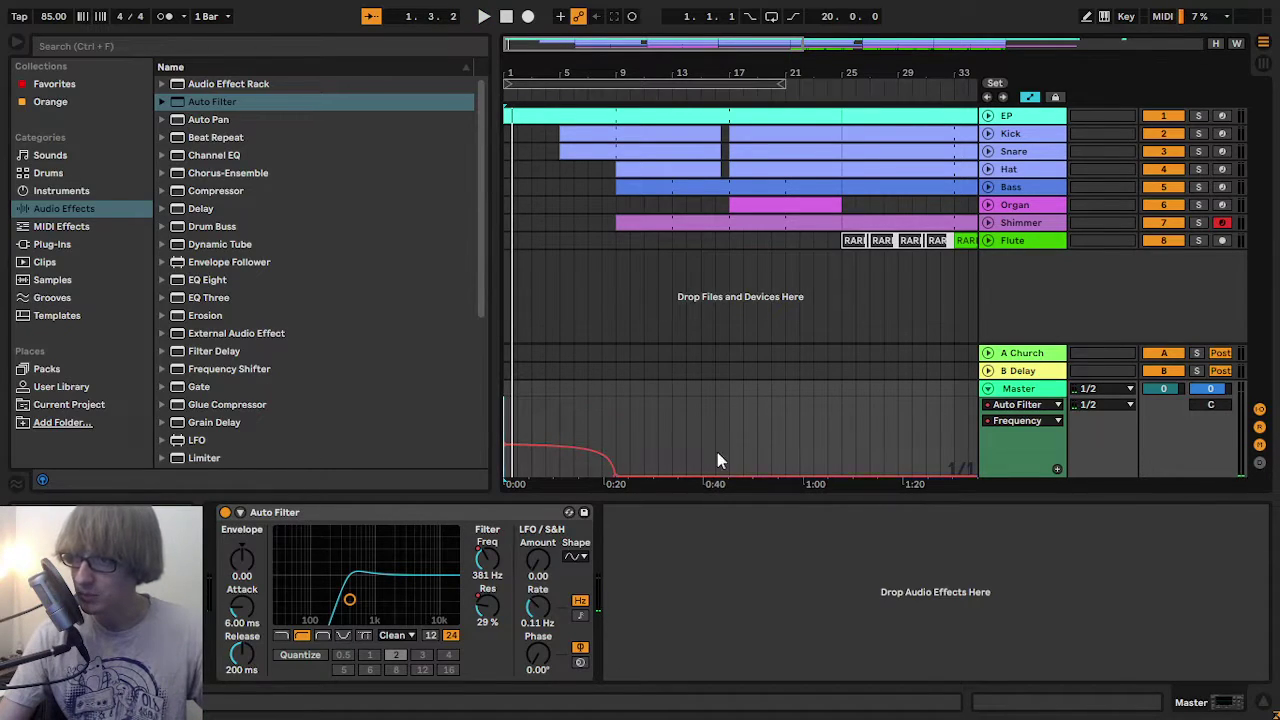
{"action": "key", "text": "space"}
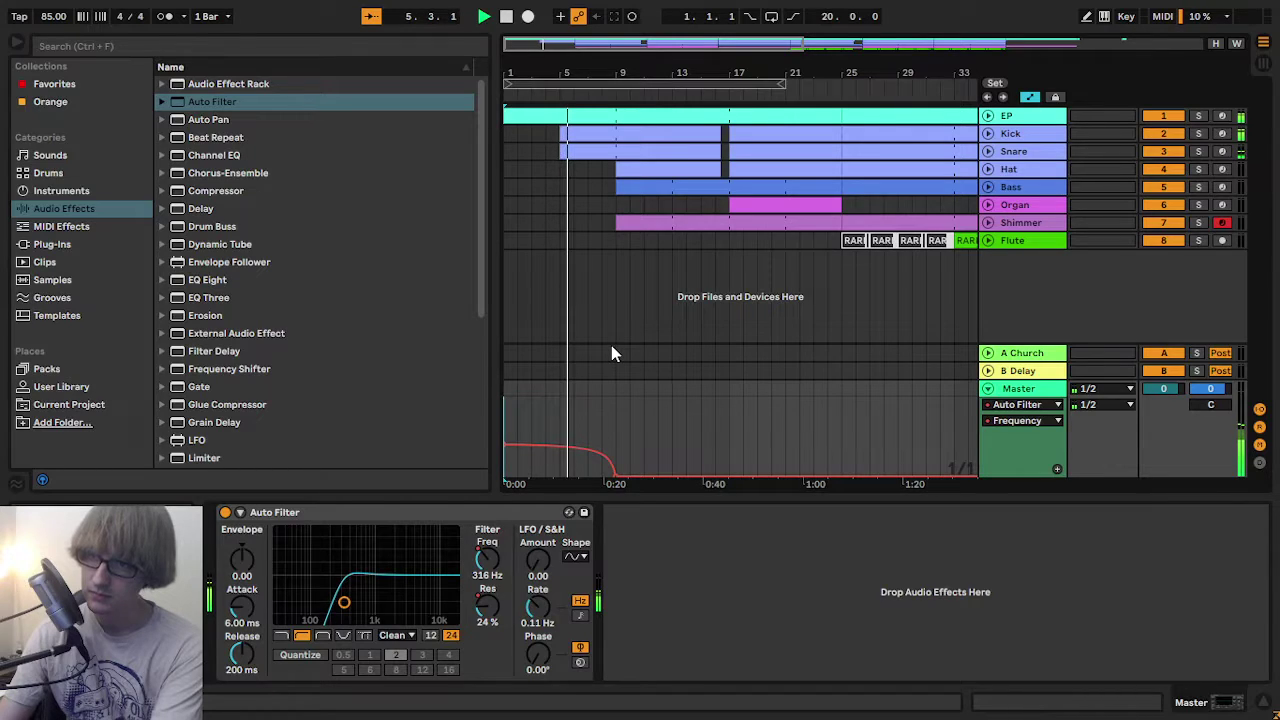
{"action": "key", "text": "space"}
{"action": "left_click", "coordinate": [1041, 151]}
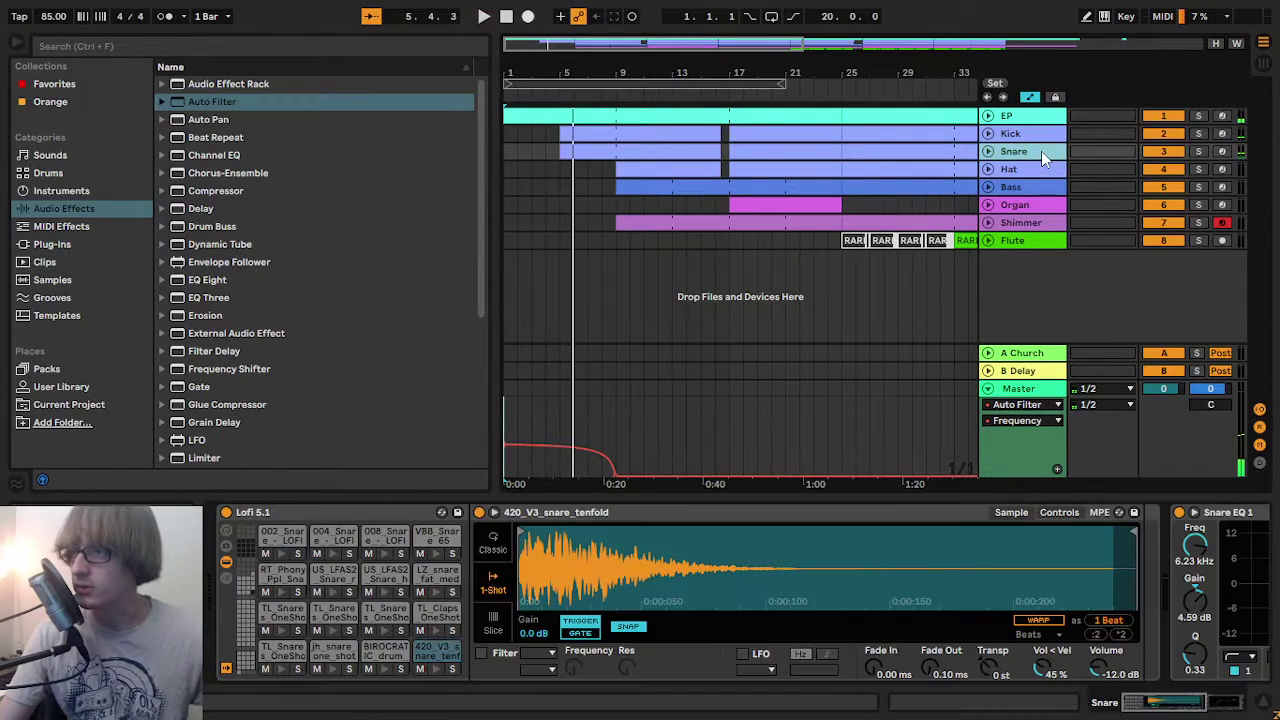
{"action": "scroll", "coordinate": [948, 512], "scroll_direction": "right", "scroll_amount": 5}
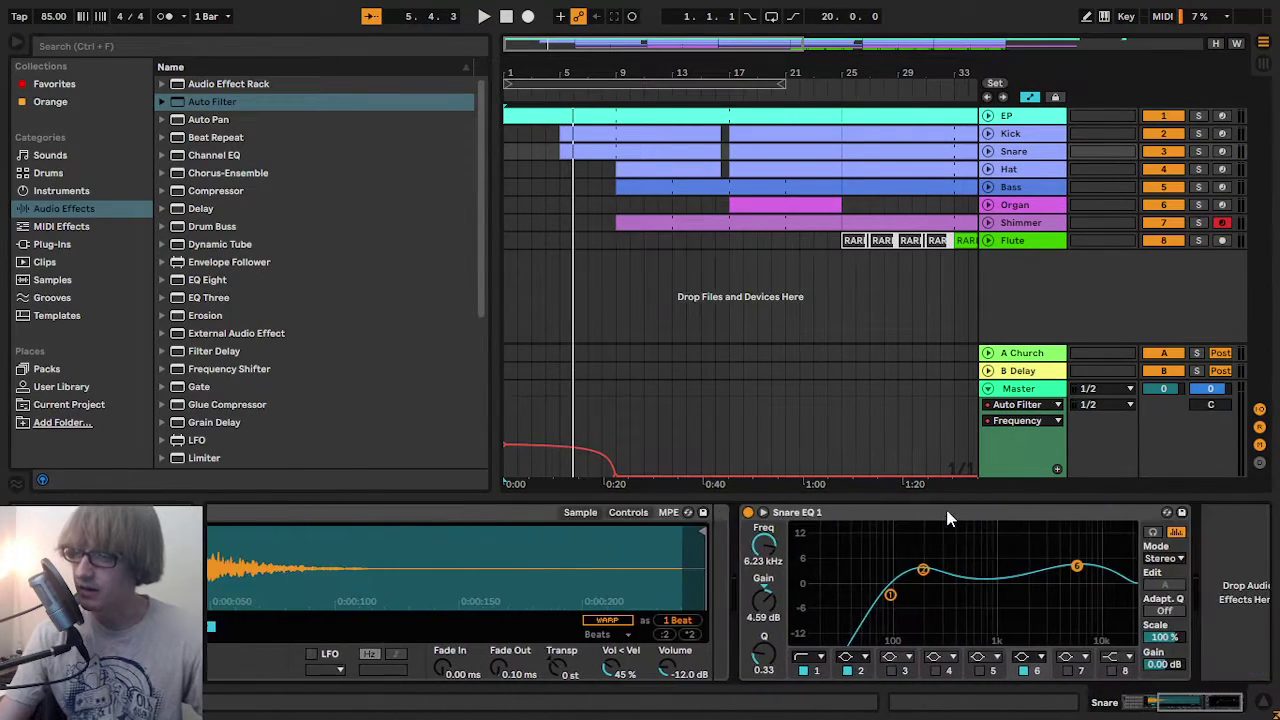
{"action": "left_click", "coordinate": [1016, 396]}
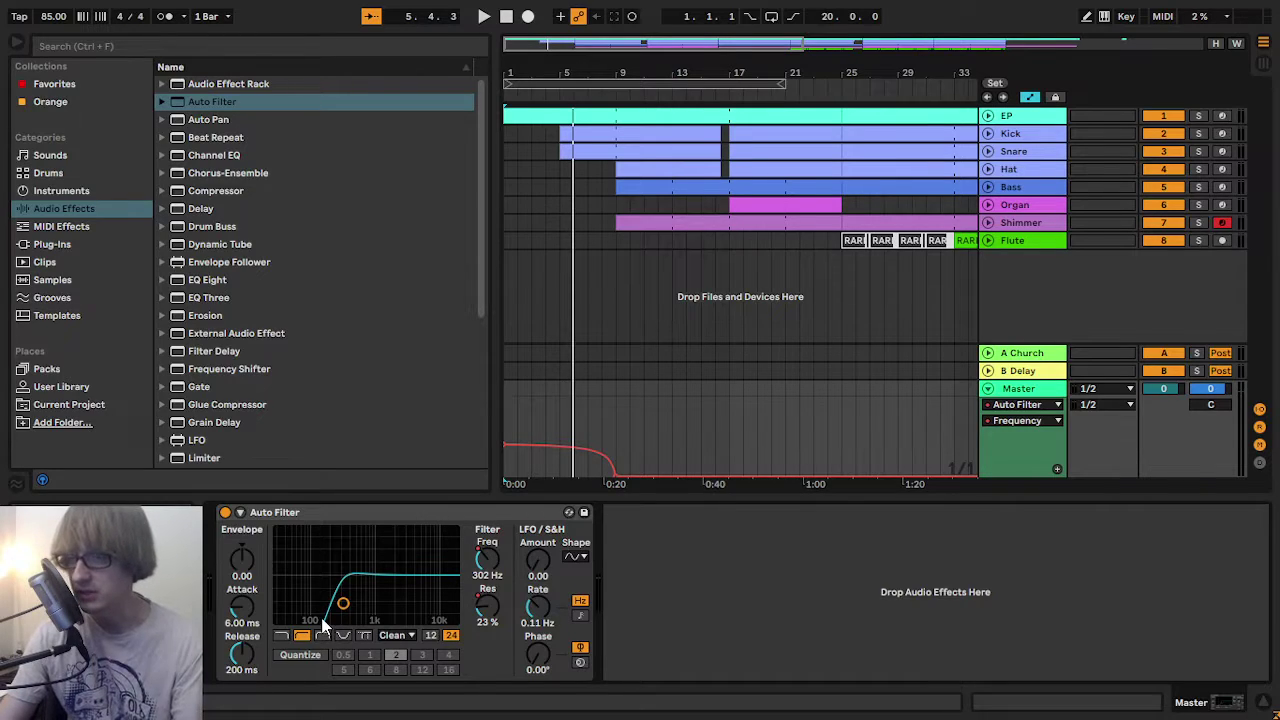
- Unfold the Snare track and add a Utility effect at the end of its device chain, after Snare EQ 1
{"action": "left_click", "coordinate": [988, 151]}
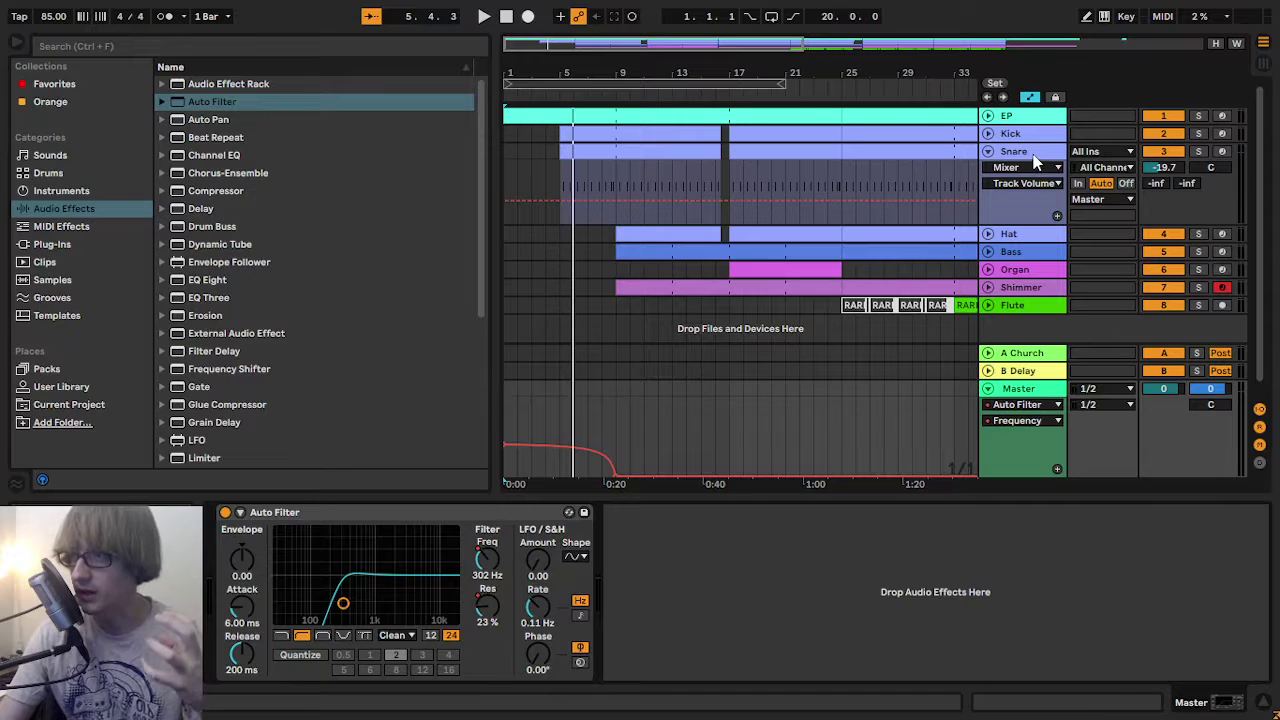
{"action": "left_click", "coordinate": [1036, 158]}
{"action": "scroll", "coordinate": [281, 330], "scroll_direction": "down", "scroll_amount": 5}
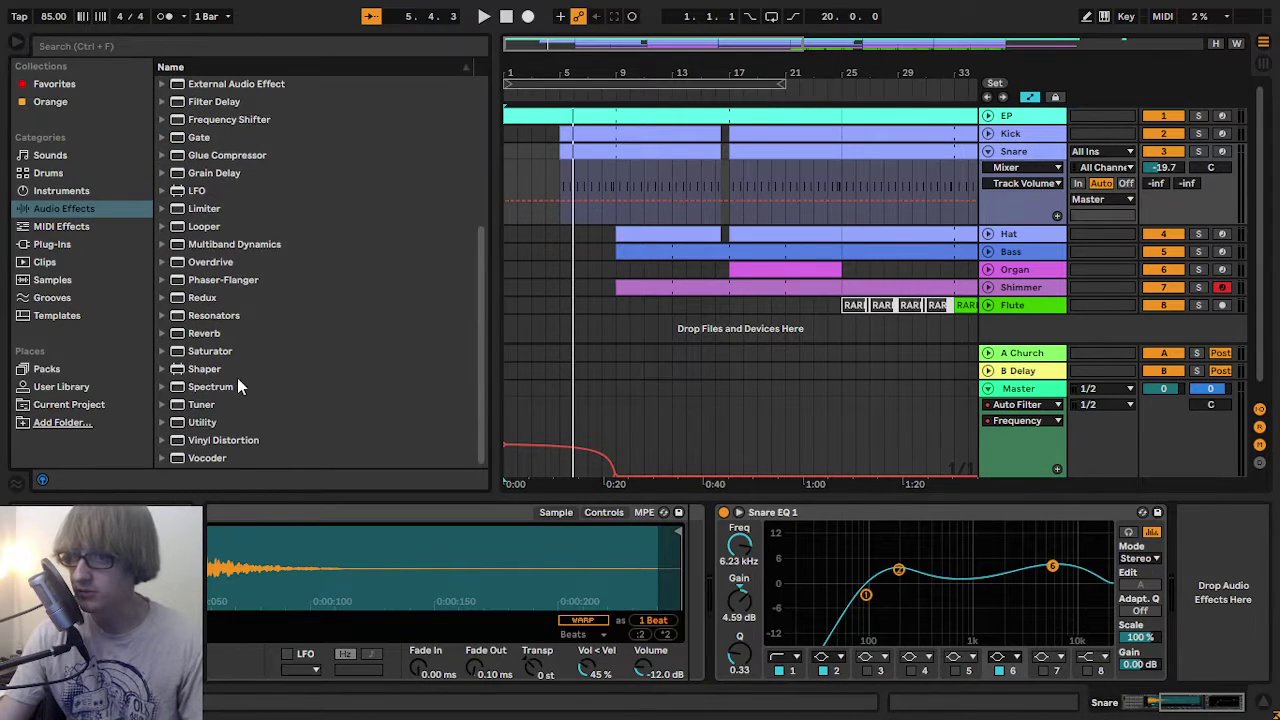
{"action": "left_click", "coordinate": [202, 423]}
{"action": "left_click_drag", "start_coordinate": [1117, 612], "coordinate": [1182, 618]}
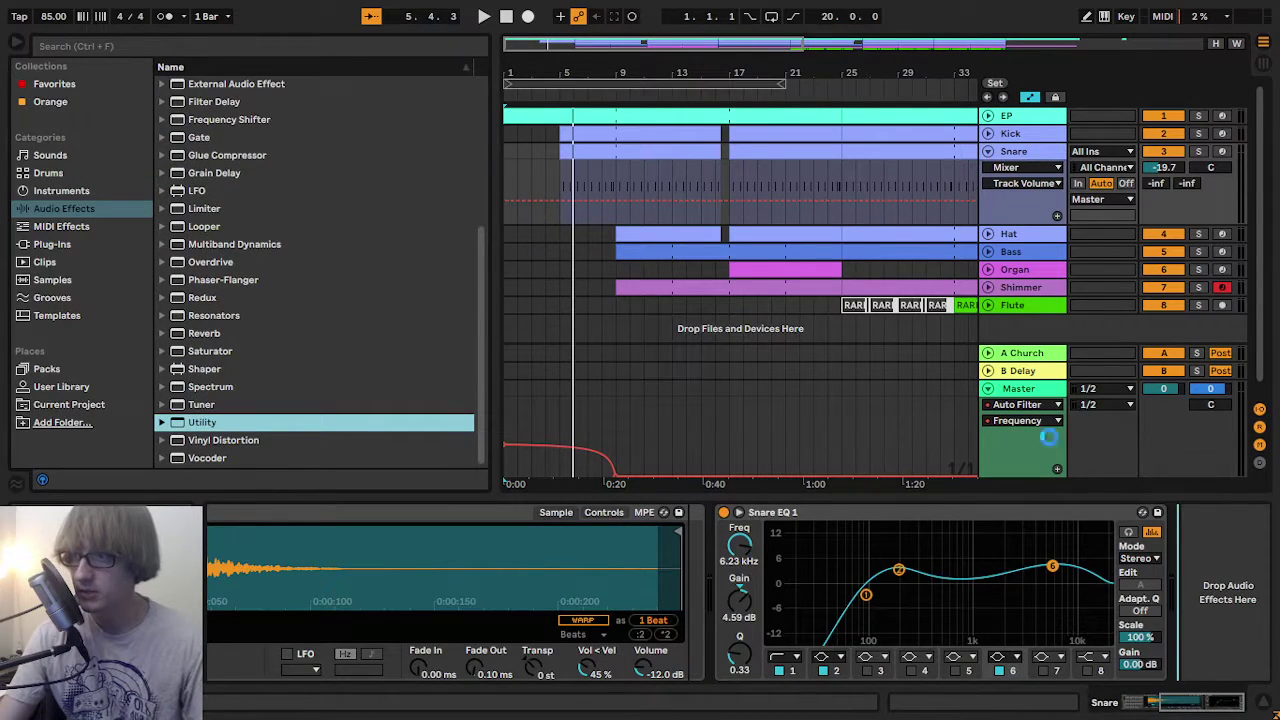
- Display the Gain automation of the Utility effect in the Snare track's automation lane
{"action": "left_click", "coordinate": [1020, 168]}
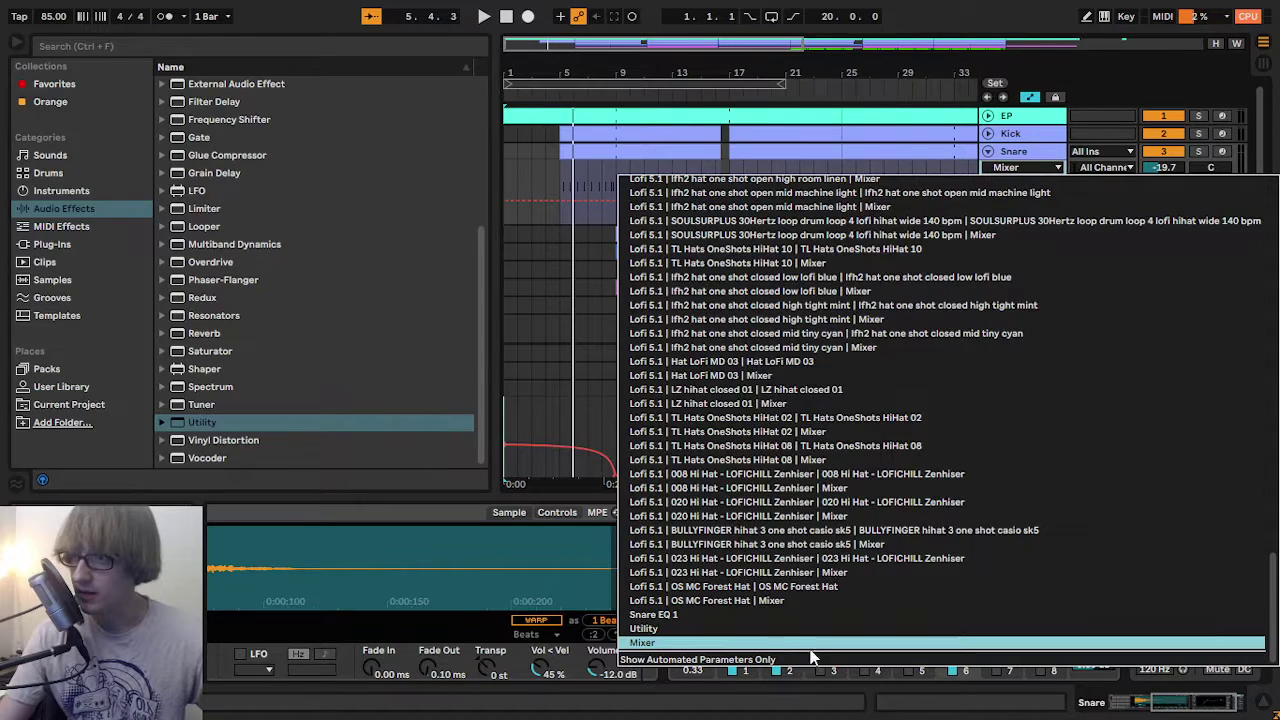
{"action": "left_click", "coordinate": [775, 629]}
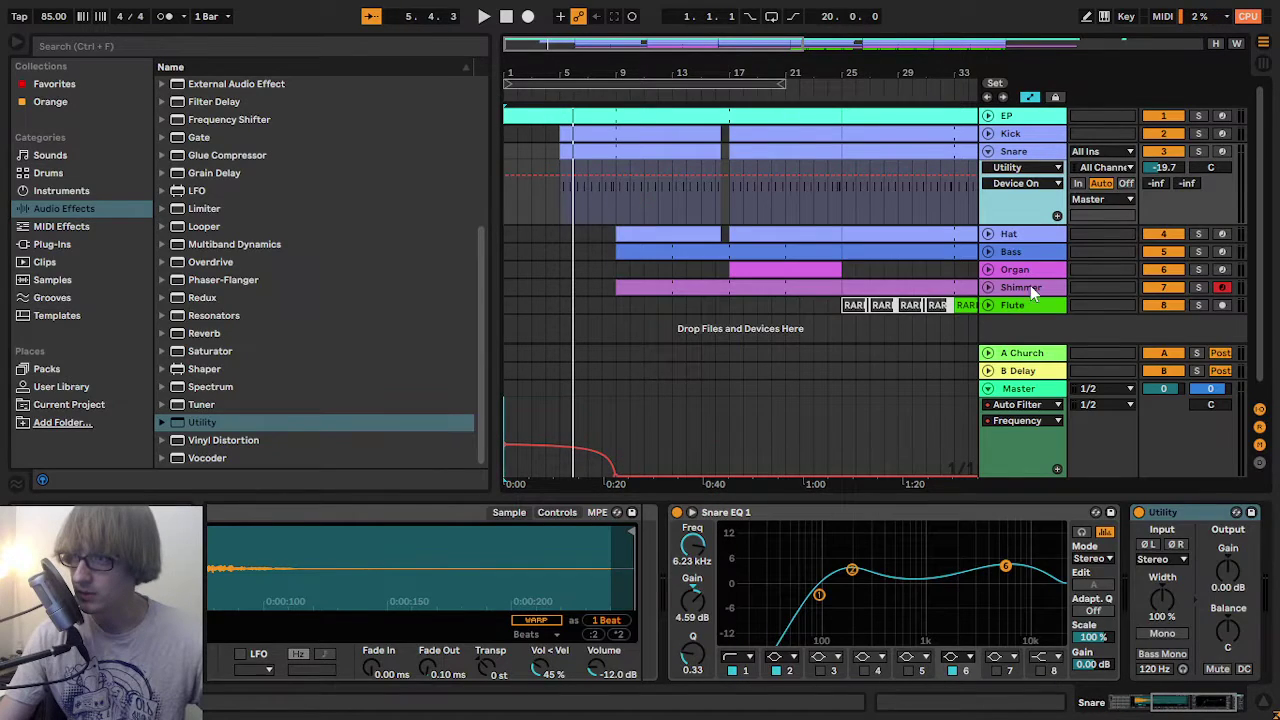
{"action": "left_click", "coordinate": [1014, 185]}
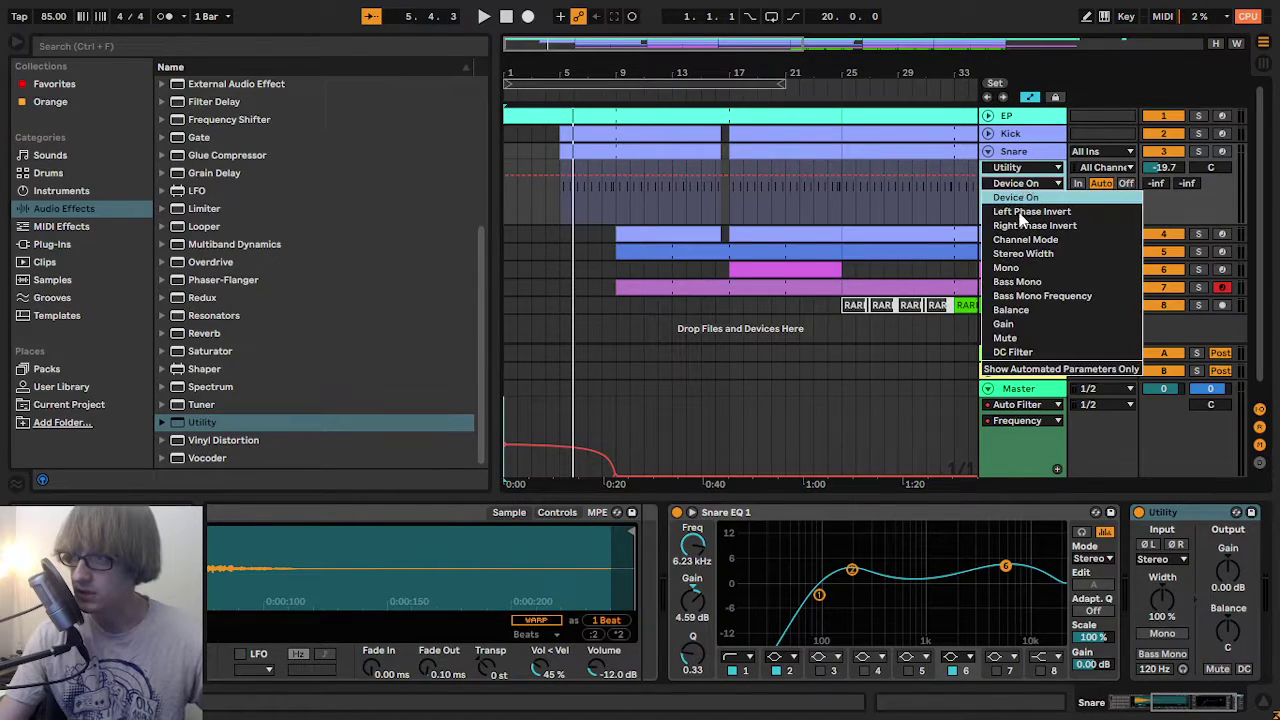
{"action": "left_click", "coordinate": [1026, 325]}
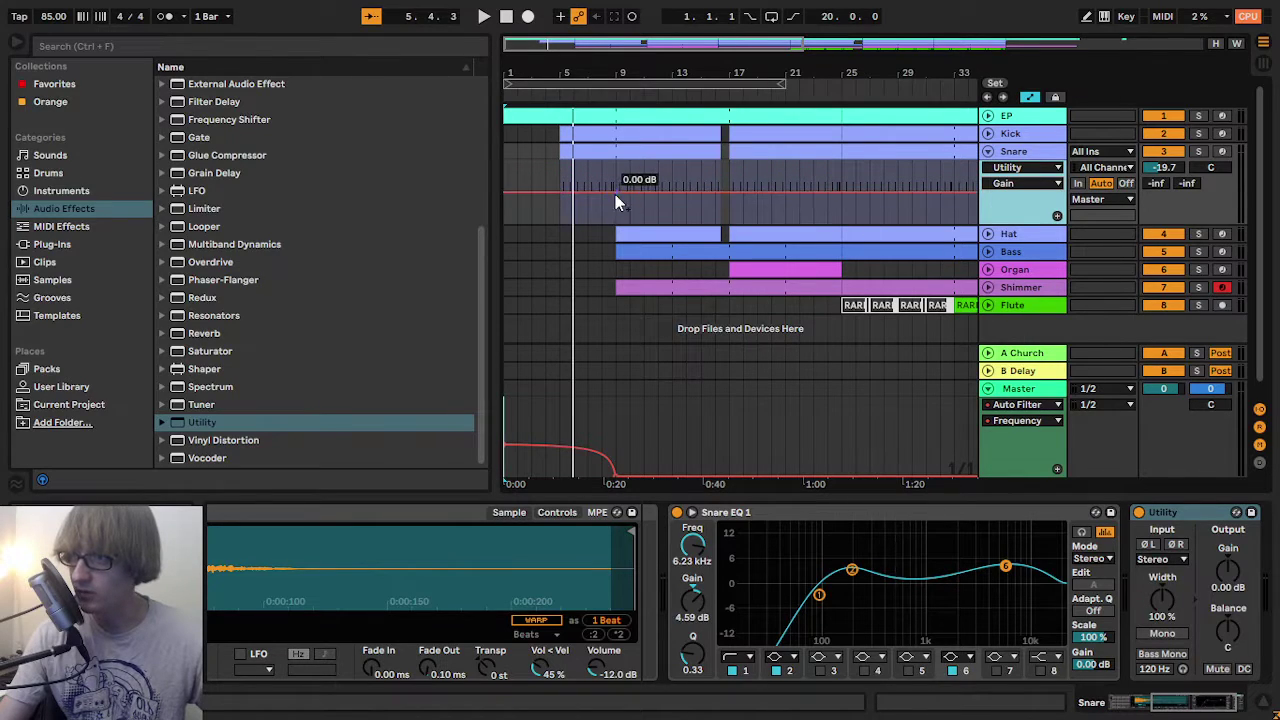
- Add Snare gain breakpoints at bars 9 and 5, keeping bar 9 at 0.00 dB and lowering bar 5 to -6.27 dB
{"action": "left_click", "coordinate": [616, 194]}
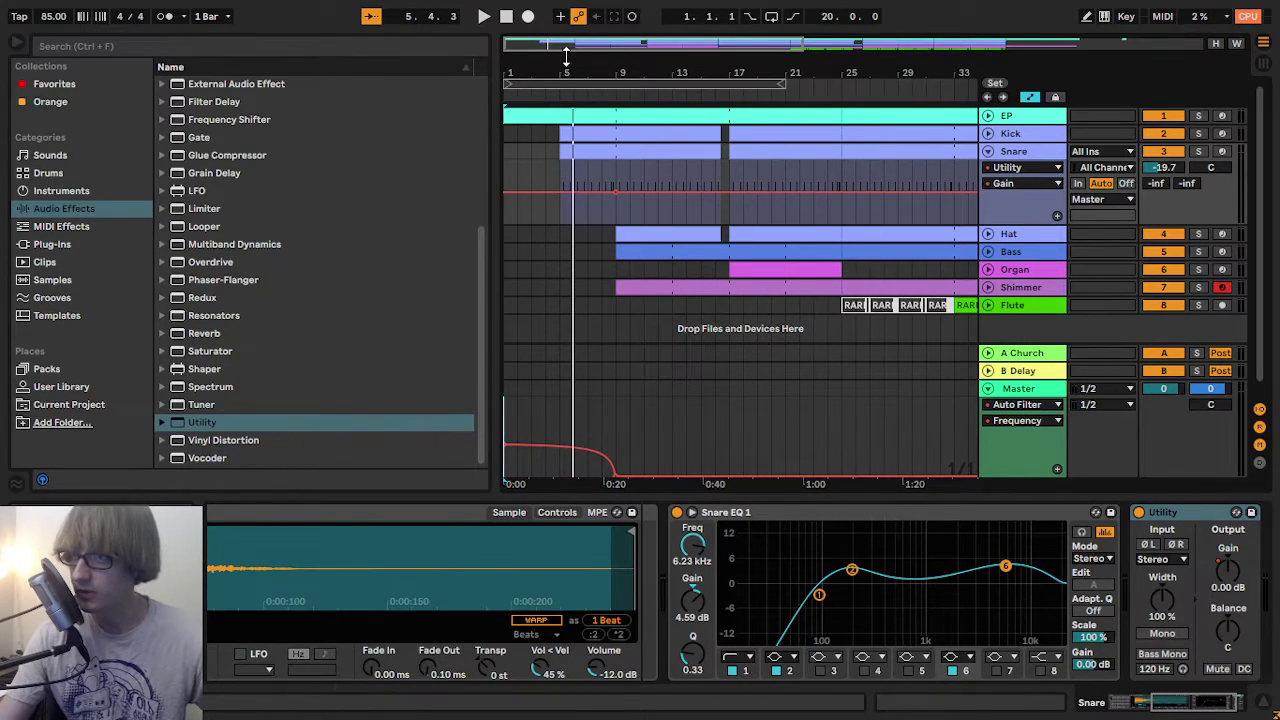
{"action": "left_click_drag", "start_coordinate": [561, 76], "coordinate": [628, 76]}
{"action": "left_click", "coordinate": [629, 193]}
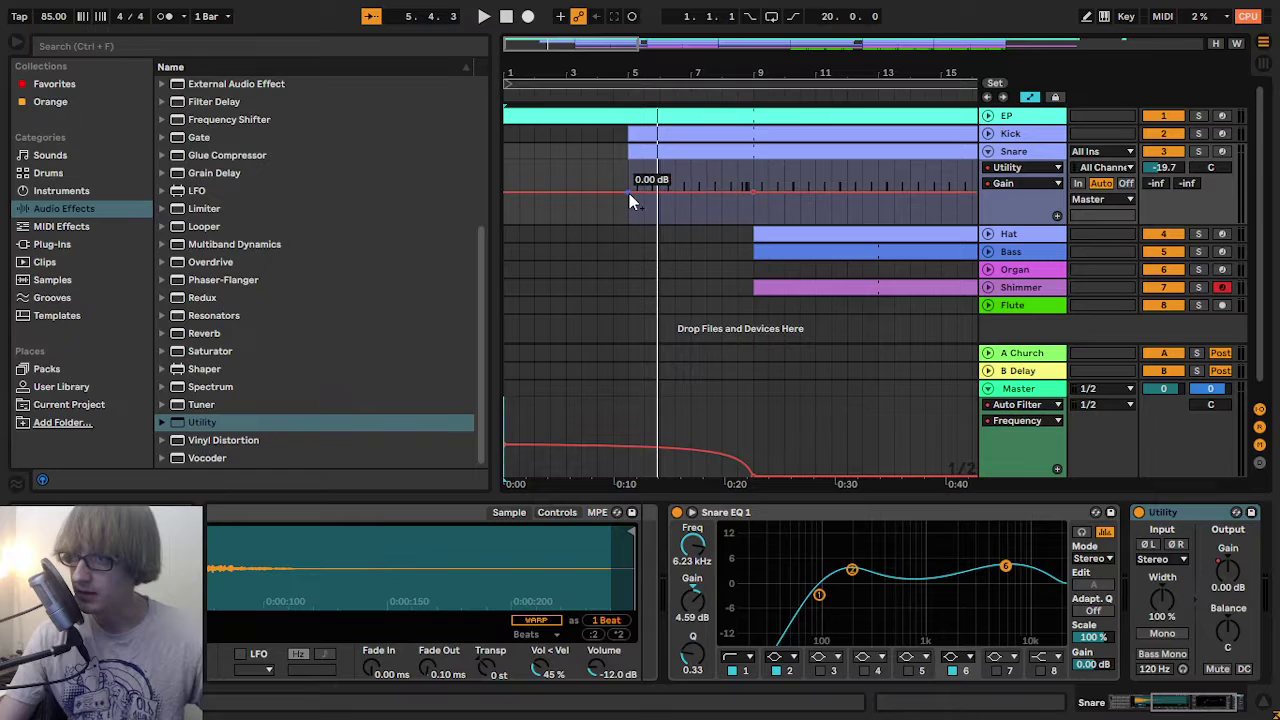
{"action": "left_click_drag", "start_coordinate": [629, 192], "coordinate": [628, 196]}
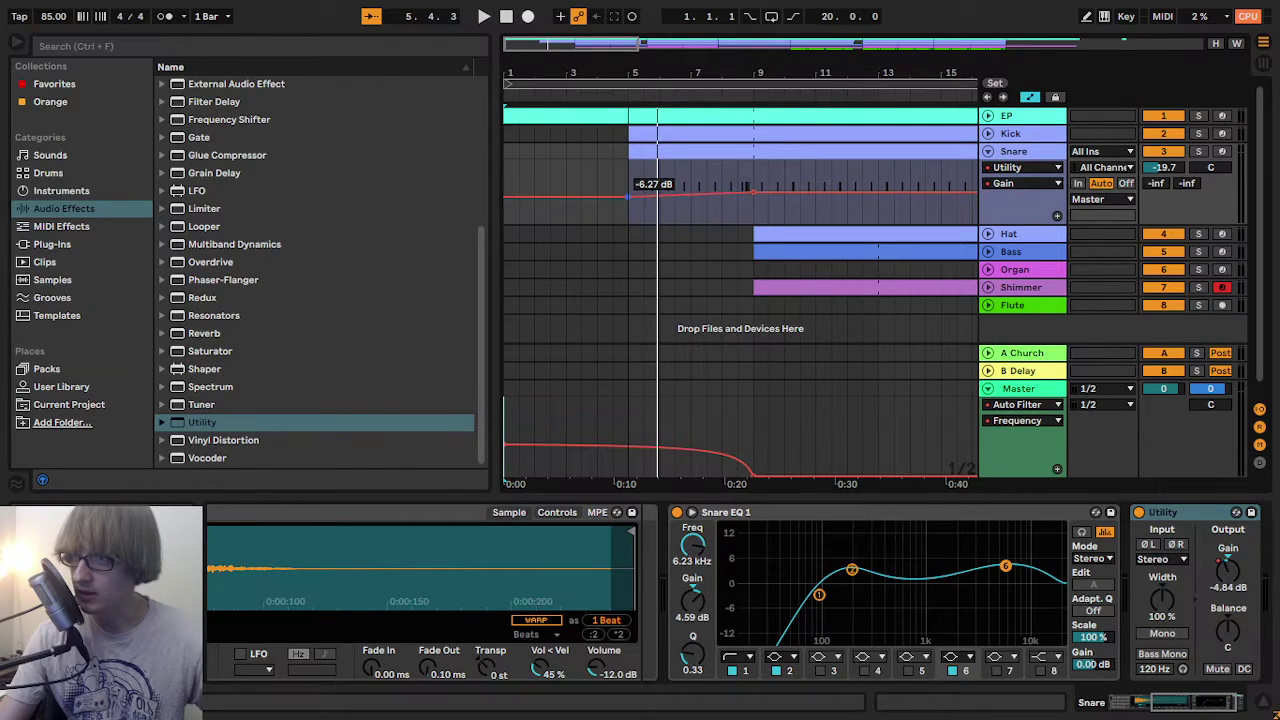
- Bend the Snare gain ramp between bars 5 and 9 into a curve while playing the intro into bar 9
{"action": "left_click", "coordinate": [610, 96]}
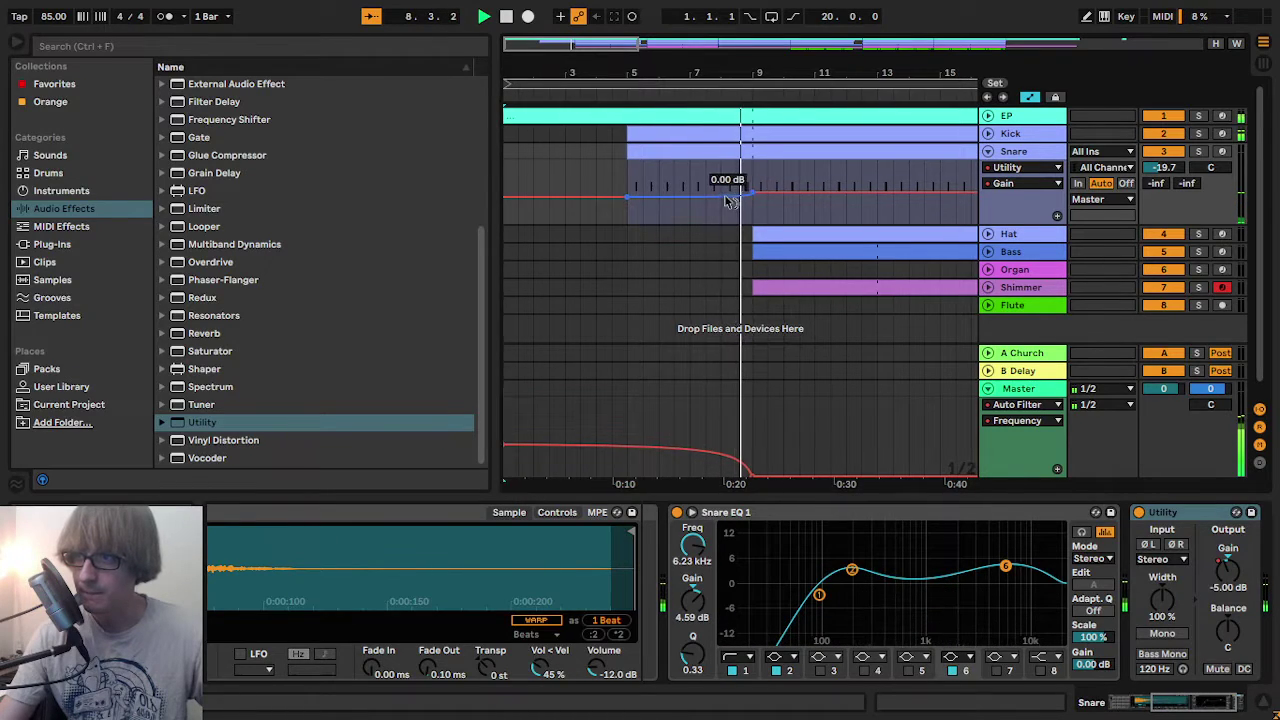
{"action": "key", "text": "alt+space"}
{"action": "left_click", "coordinate": [657, 269]}
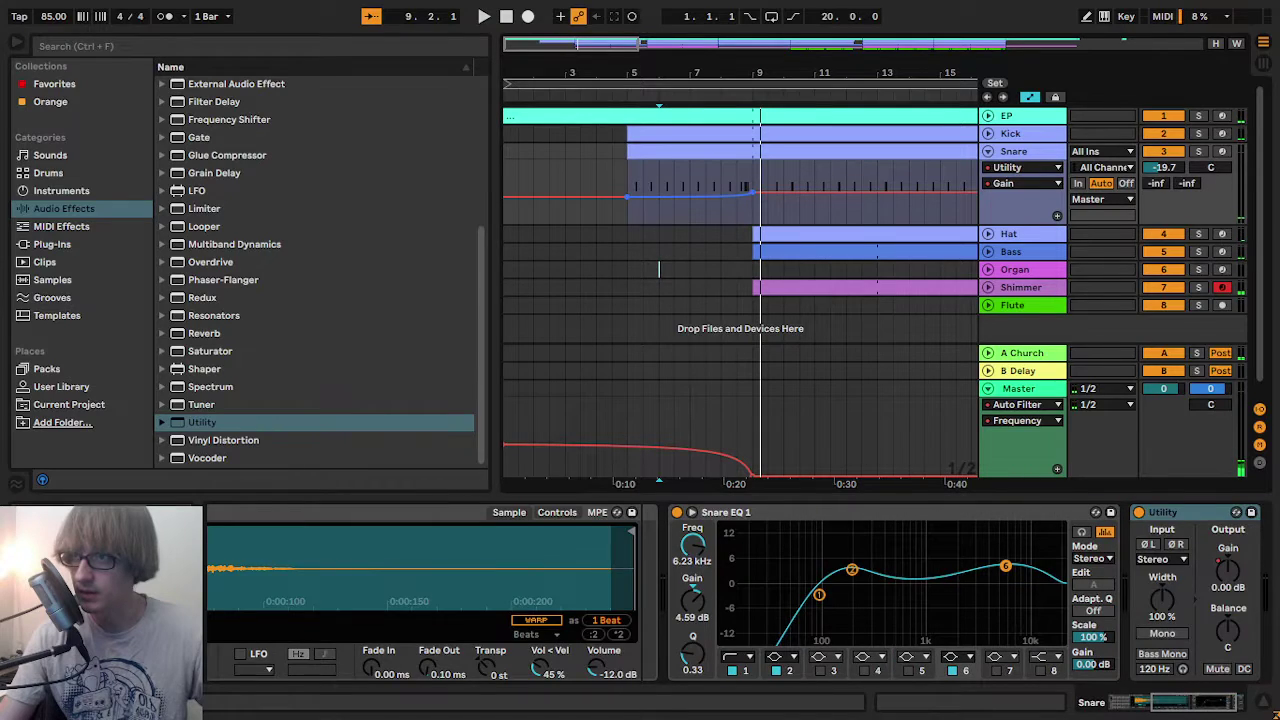
{"action": "left_click", "coordinate": [617, 98]}
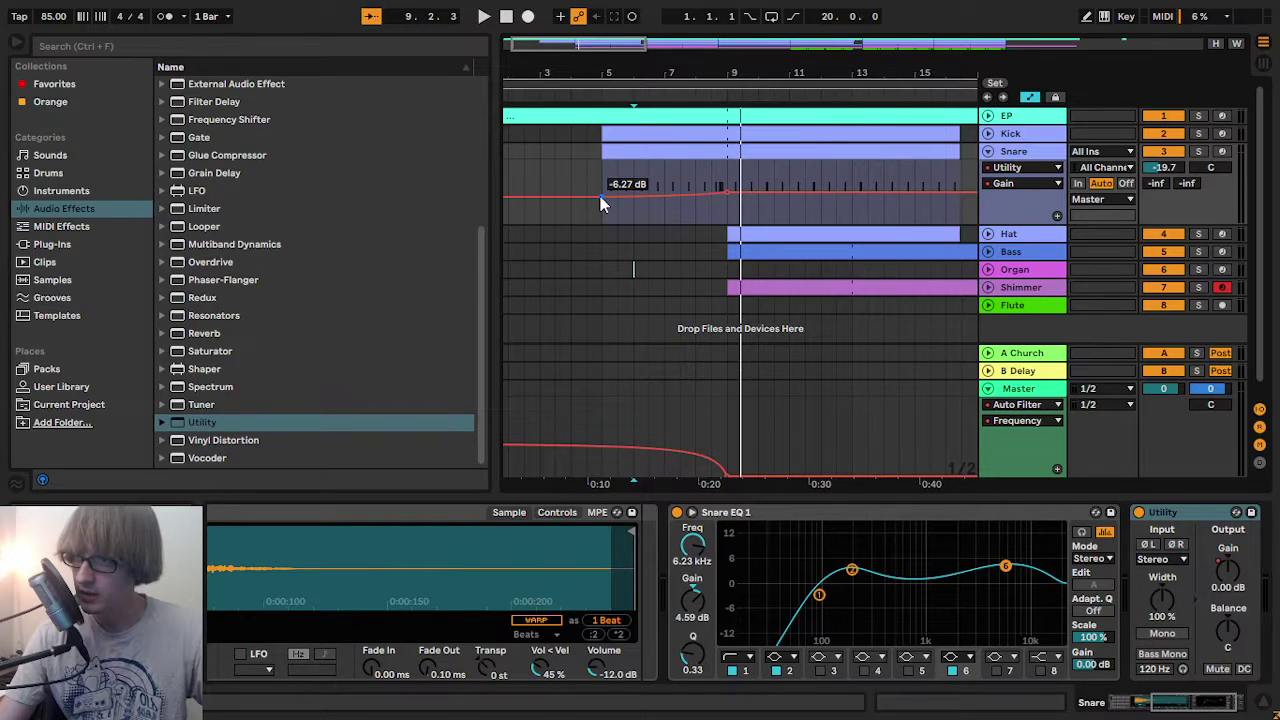
- Raise the Snare gain breakpoint at bar 5 to -5.22 dB and play the intro past bar 9 to hear it
{"action": "left_click_drag", "start_coordinate": [600, 197], "coordinate": [600, 194]}
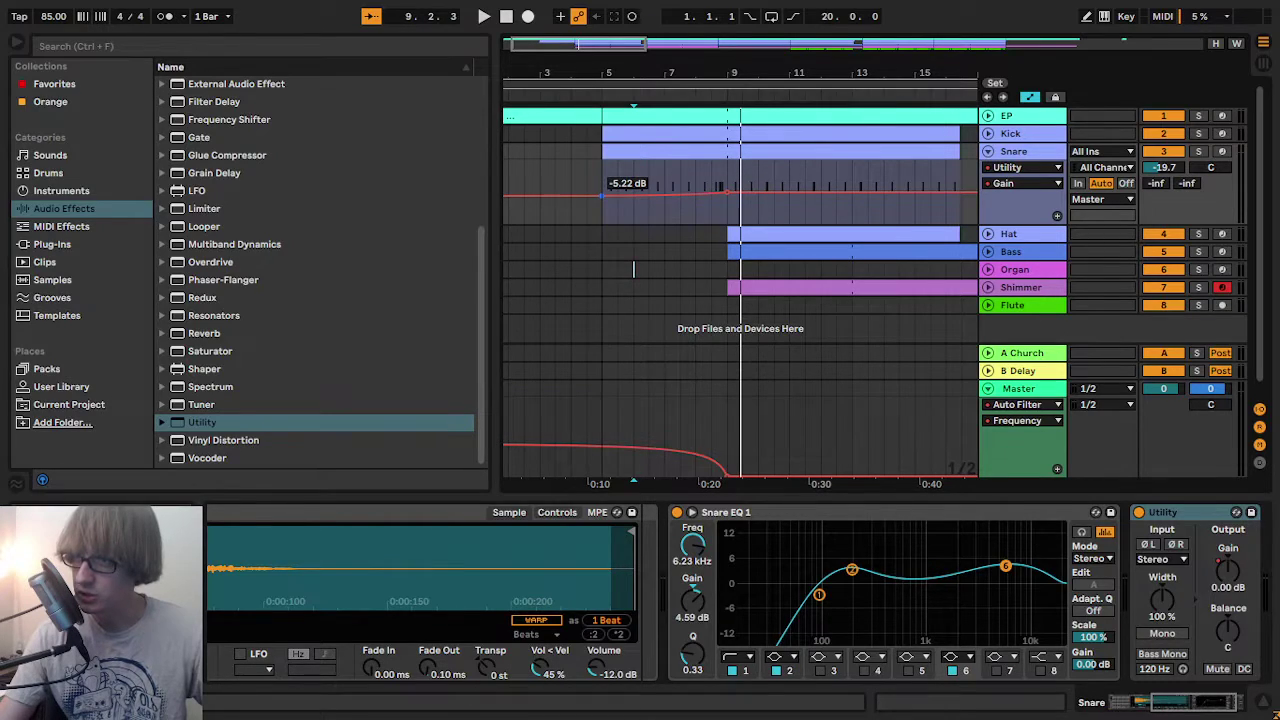
{"action": "left_click", "coordinate": [625, 106]}
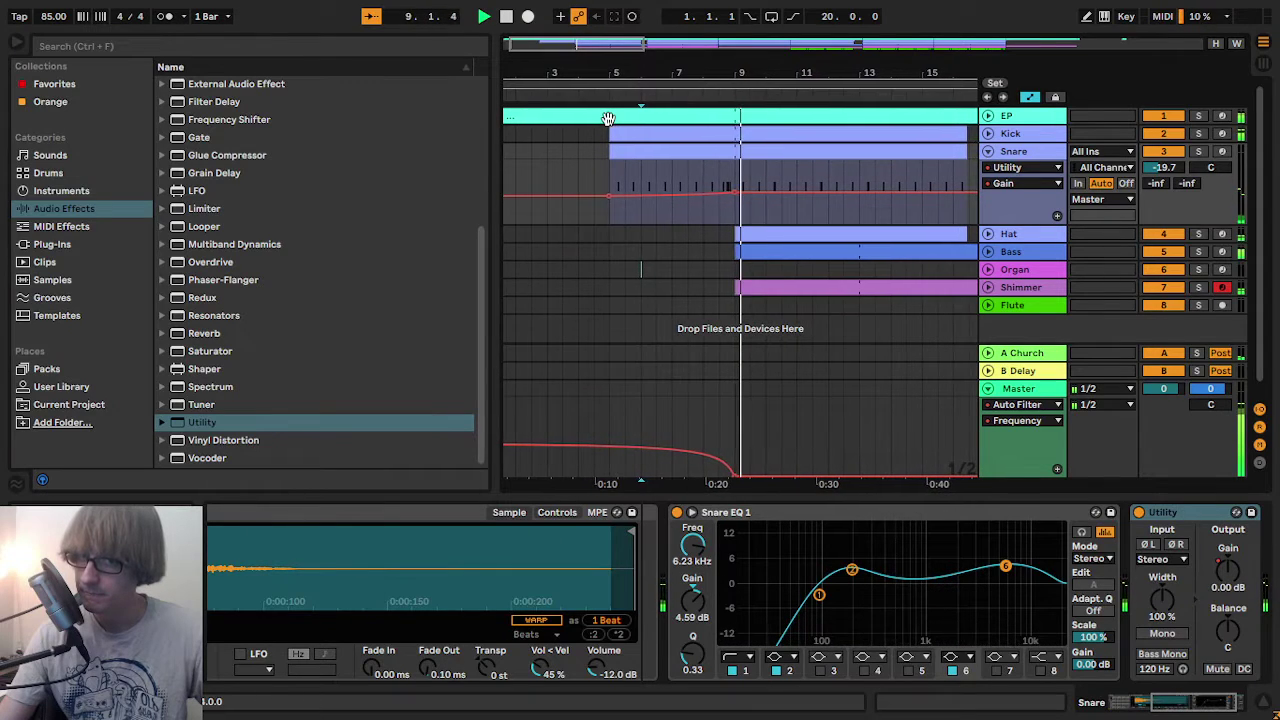
{"action": "left_click_drag", "start_coordinate": [705, 68], "coordinate": [703, 36]}
{"action": "left_click_drag", "start_coordinate": [627, 54], "coordinate": [538, 51]}
{"action": "key", "text": "space"}
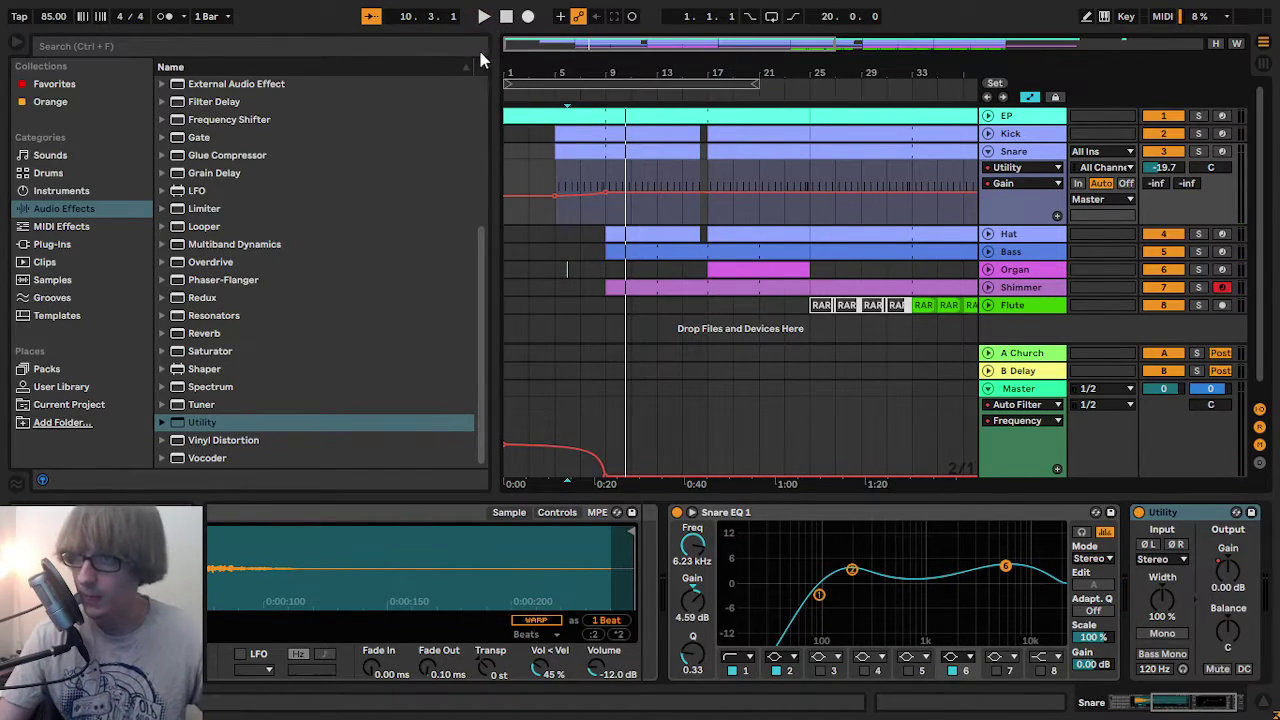
- Return the playback position to the start of the arrangement and fold the Snare track
{"action": "left_click", "coordinate": [505, 16]}
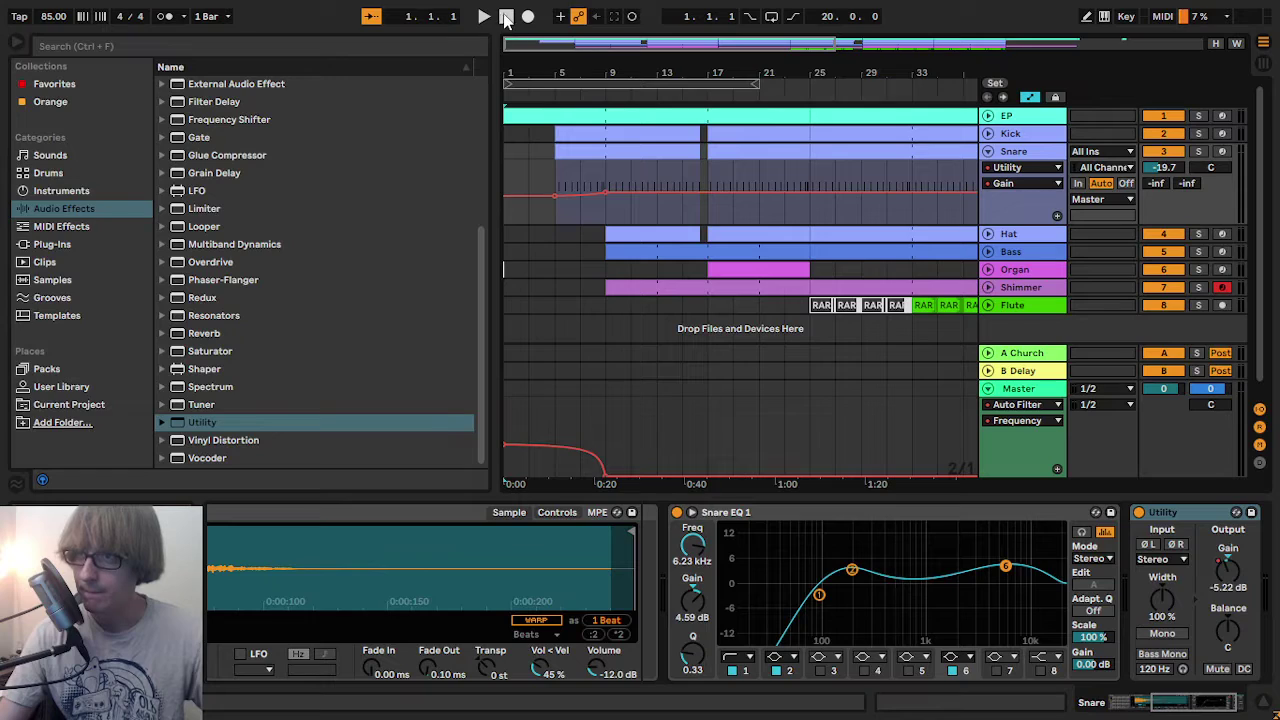
{"action": "left_click", "coordinate": [521, 172]}
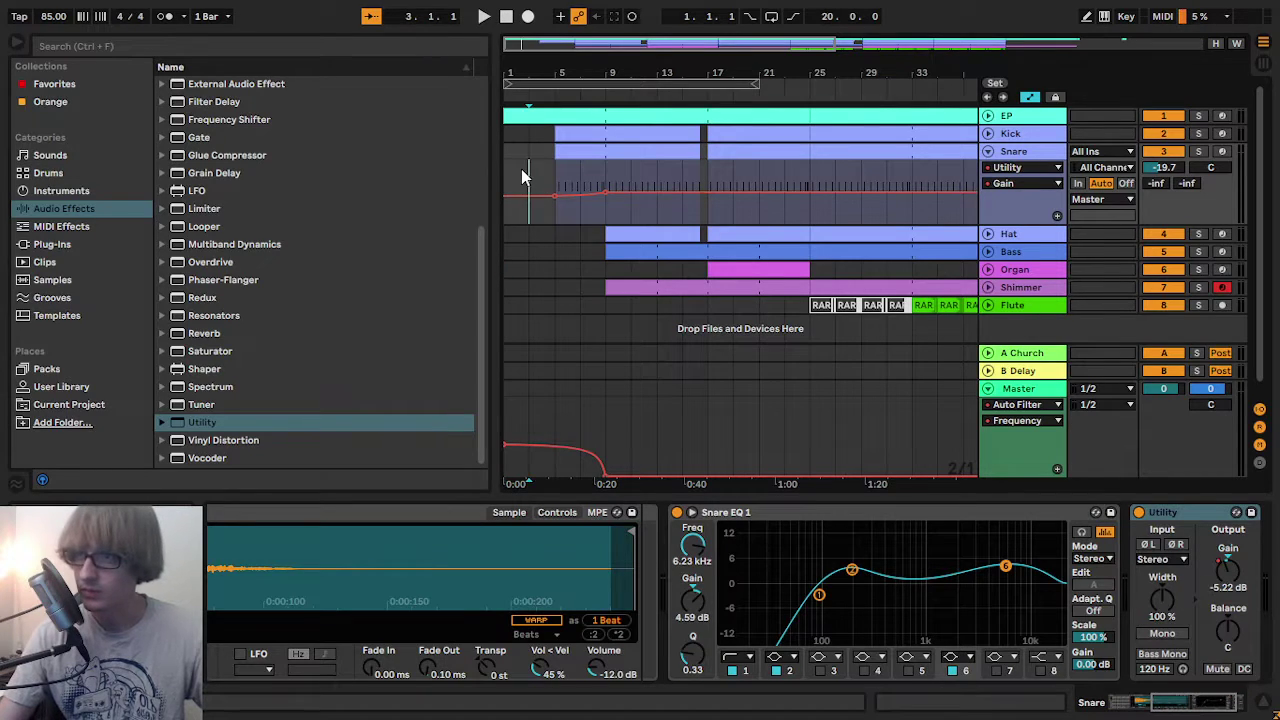
{"action": "left_click", "coordinate": [988, 152]}
- Examine the Flute clips from bar 25 onward, the surrounding sections of the arrangement, and the Shimmer track's entry and device chain
{"action": "left_click", "coordinate": [875, 288]}
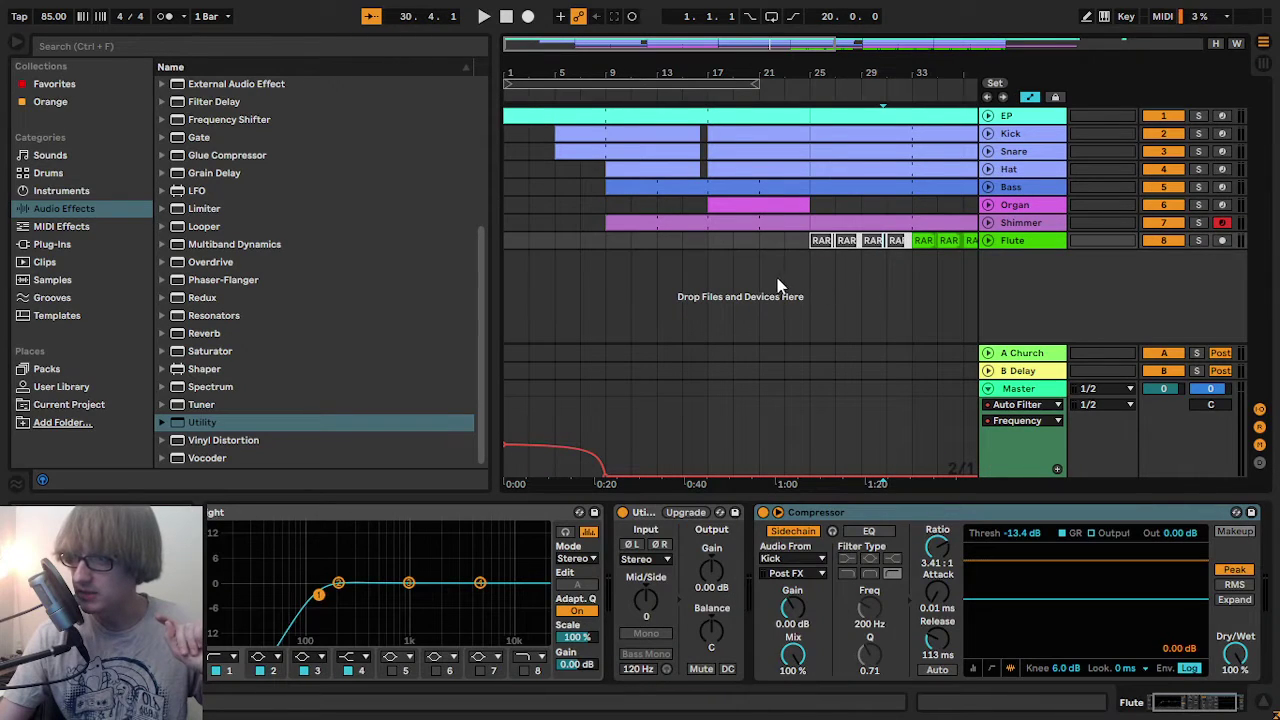
{"action": "left_click_drag", "start_coordinate": [784, 243], "coordinate": [904, 243]}
{"action": "left_click", "coordinate": [905, 244], "text": "shift"}
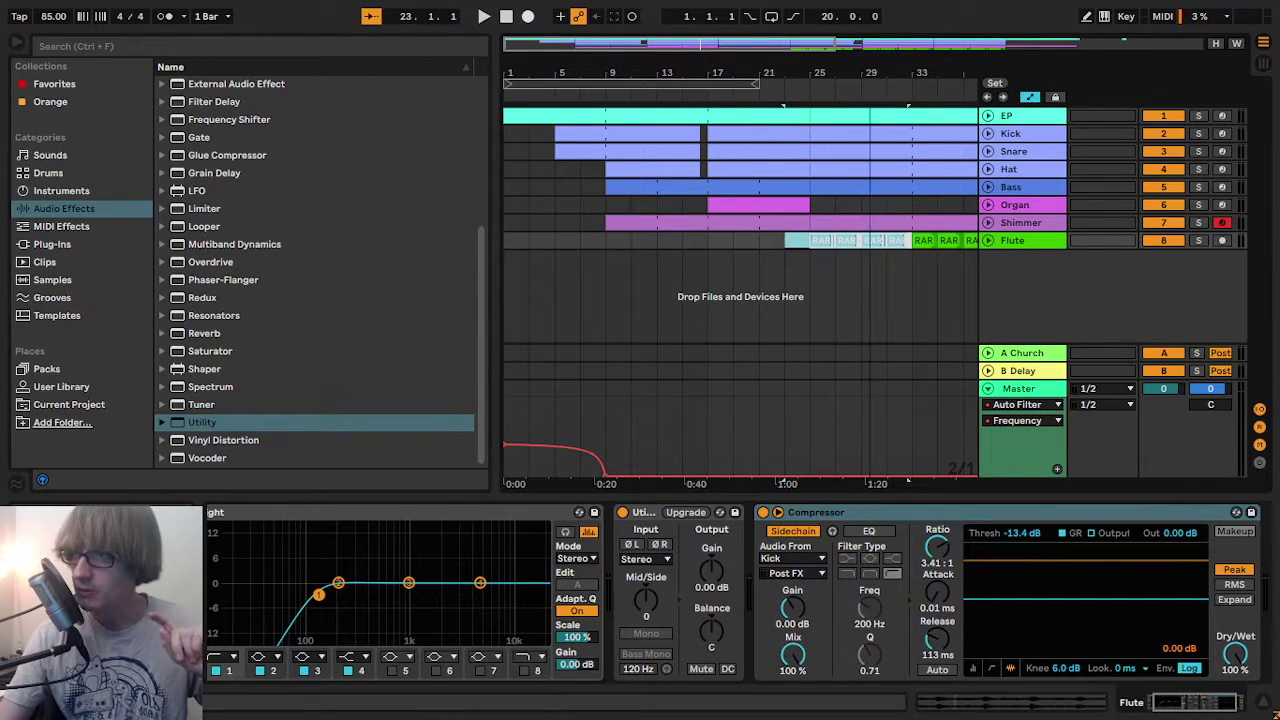
{"action": "left_click_drag", "start_coordinate": [907, 480], "coordinate": [698, 481]}
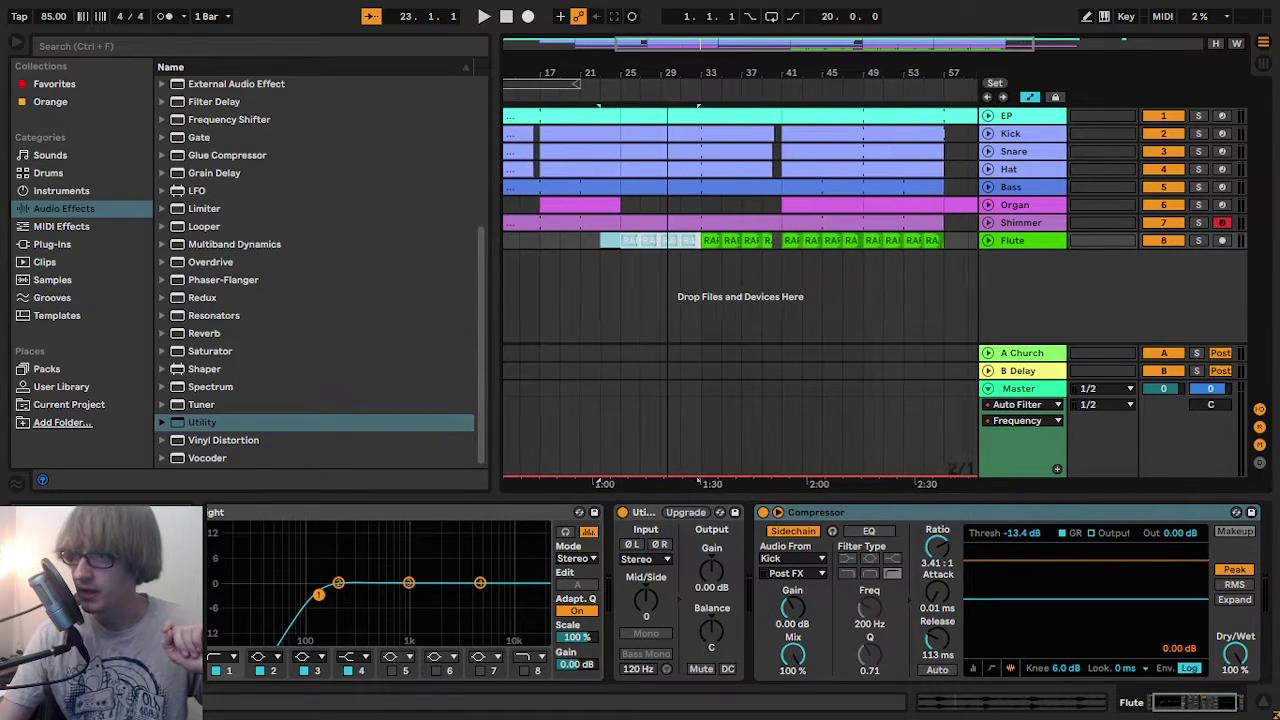
{"action": "left_click_drag", "start_coordinate": [667, 73], "coordinate": [625, 73]}
{"action": "key", "text": "0"}
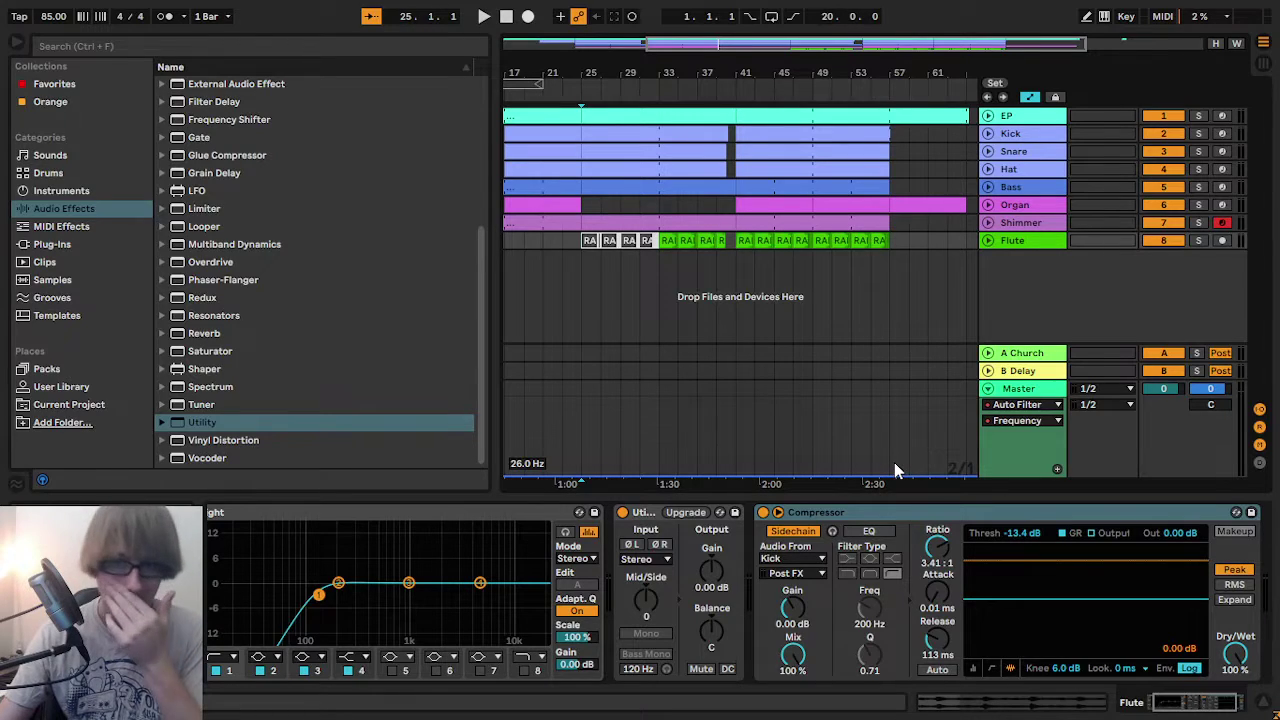
{"action": "left_click", "coordinate": [561, 270]}
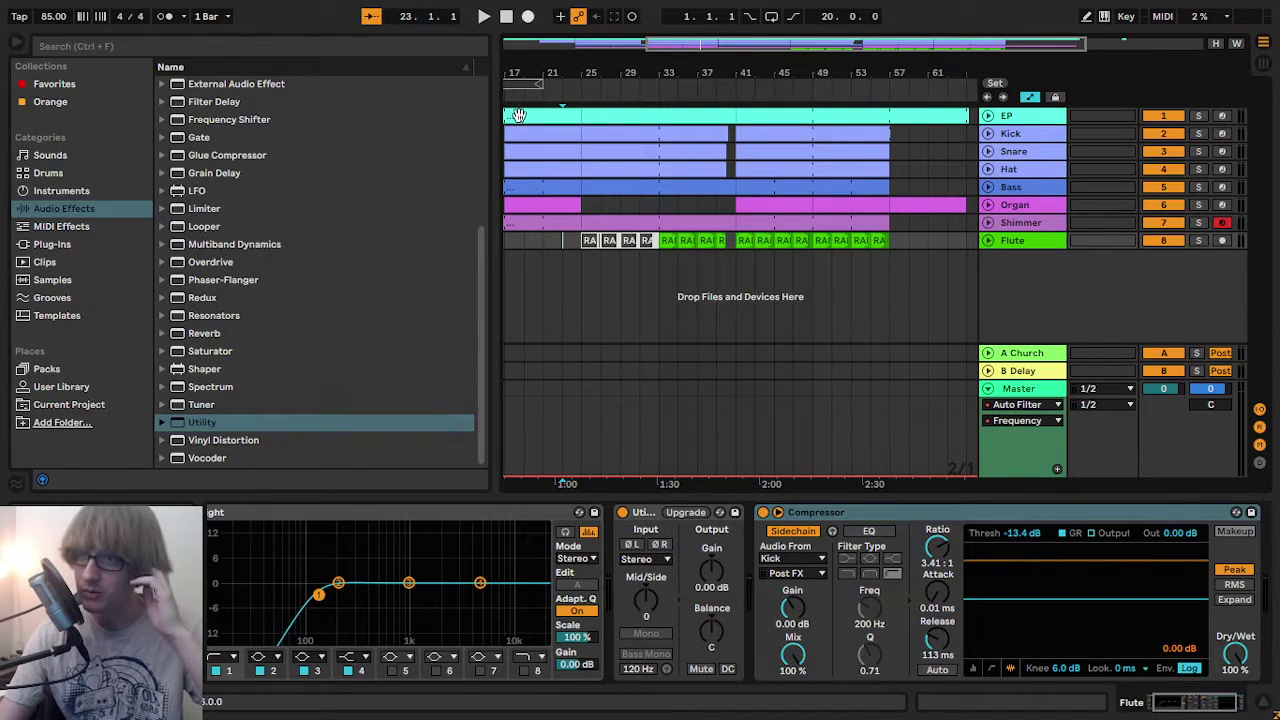
{"action": "left_click_drag", "start_coordinate": [507, 73], "coordinate": [745, 67]}
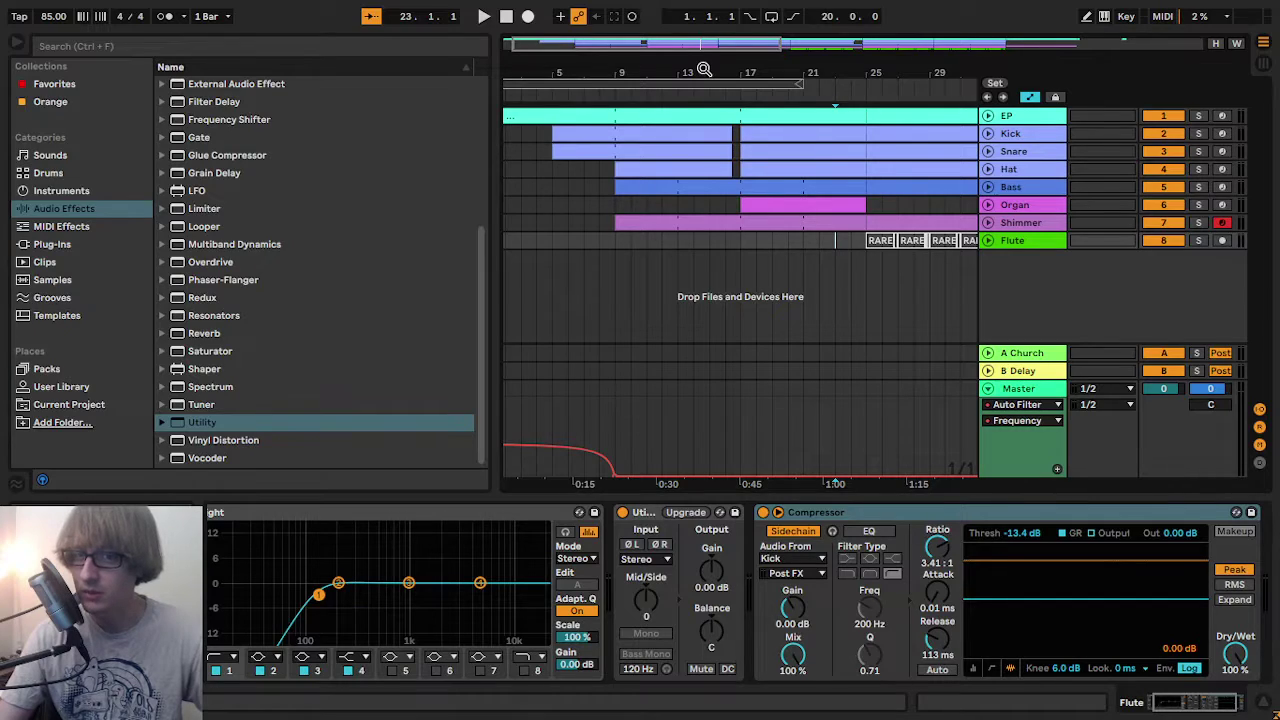
{"action": "left_click", "coordinate": [550, 222]}
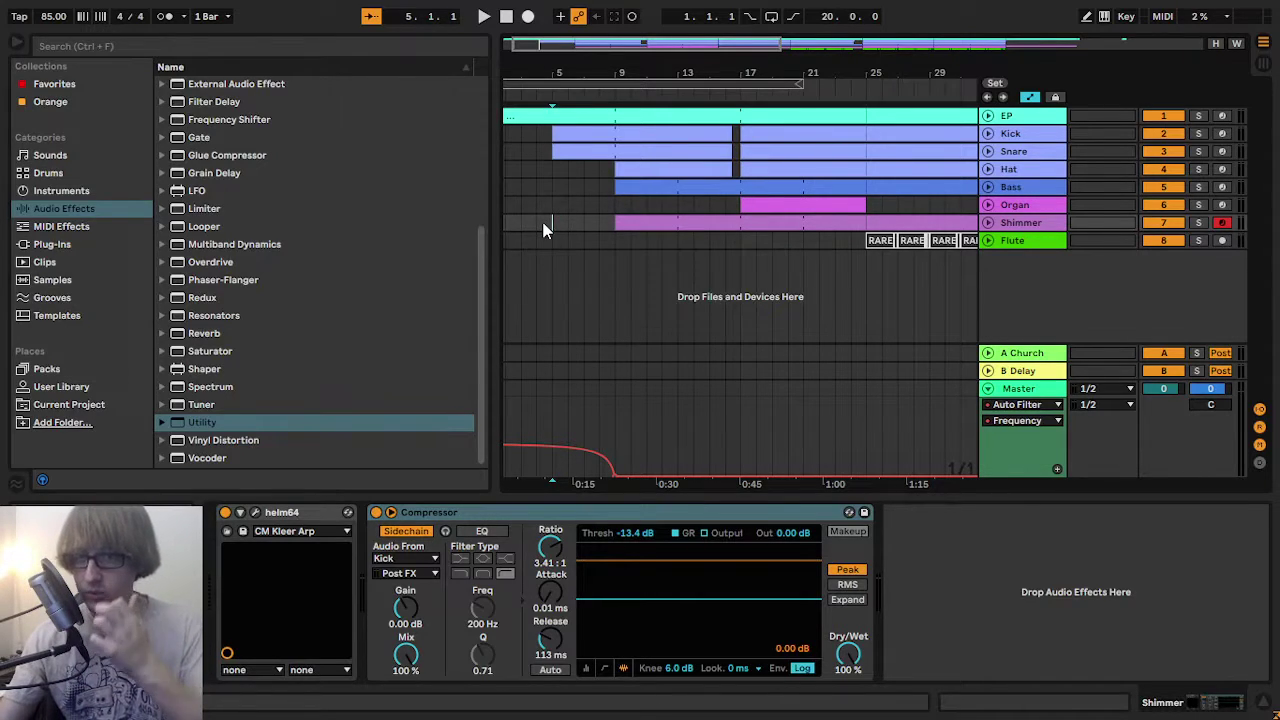
{"action": "left_click", "coordinate": [851, 326]}
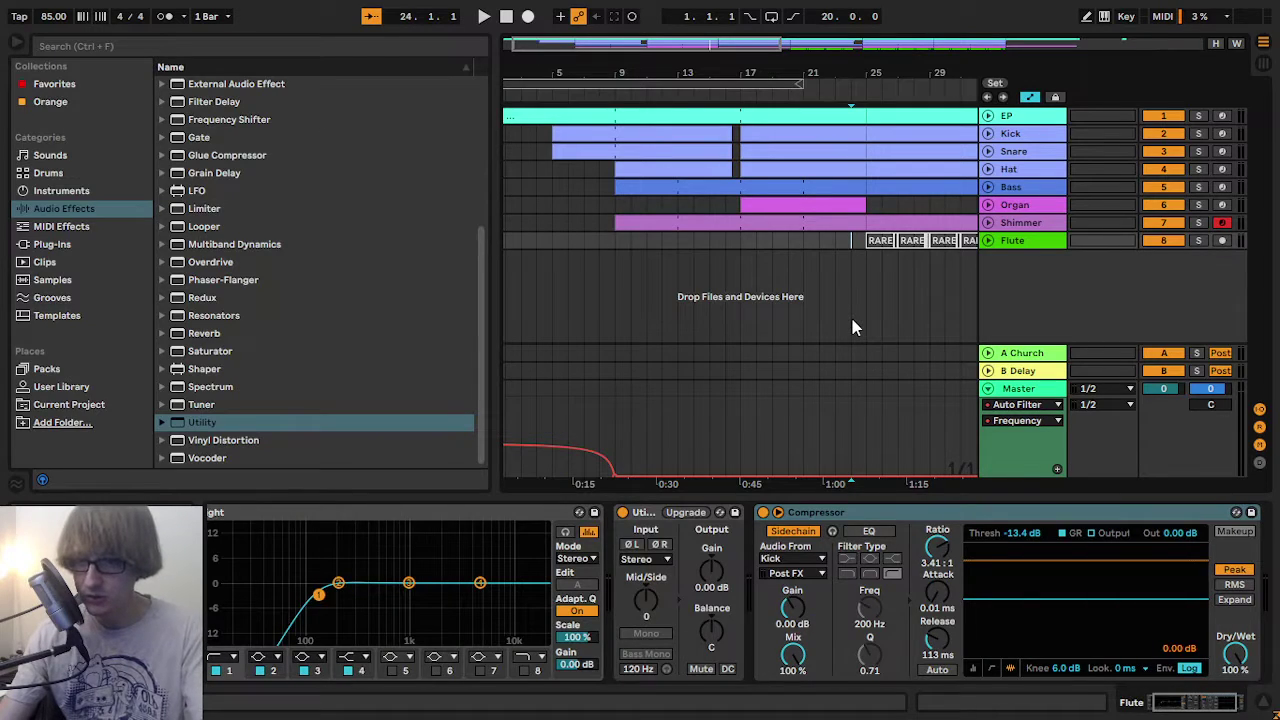
- Leave full screen and switch to OBS and the Twitch chat to read the viewer's question about muted audio
{"action": "key", "text": "F11"}
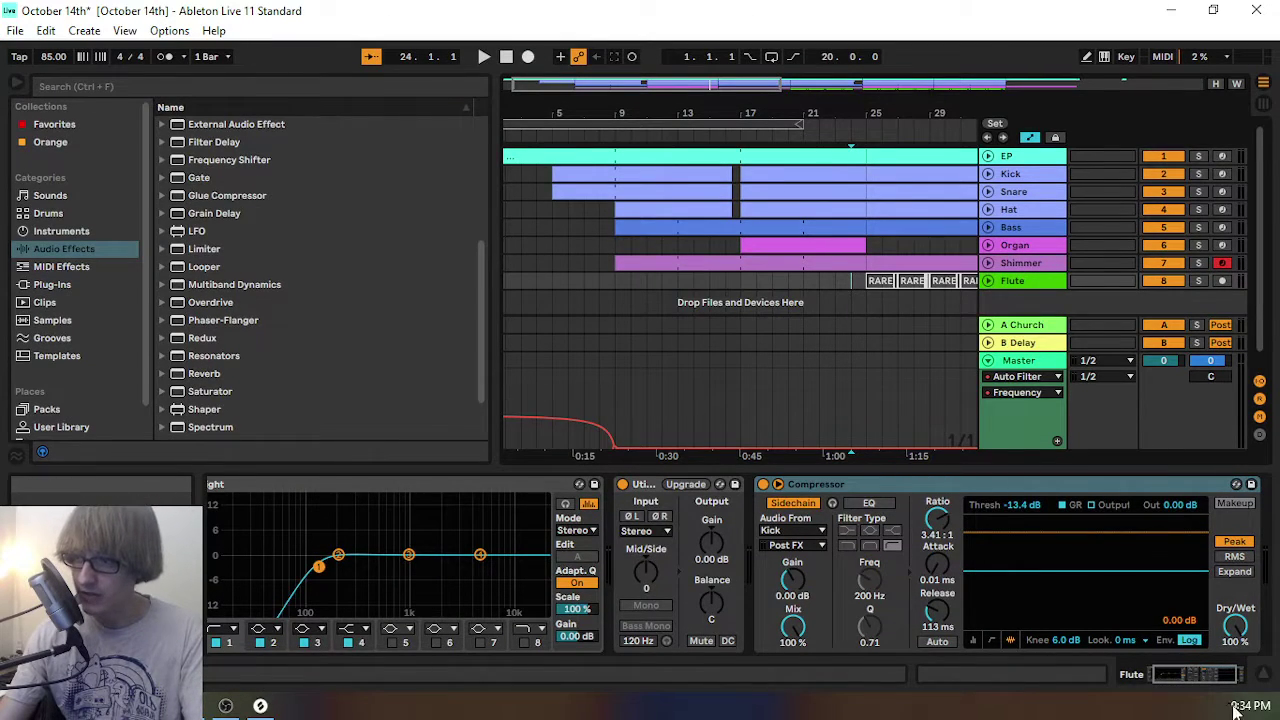
{"action": "left_click", "coordinate": [1240, 706]}
{"action": "left_click", "coordinate": [1240, 706]}
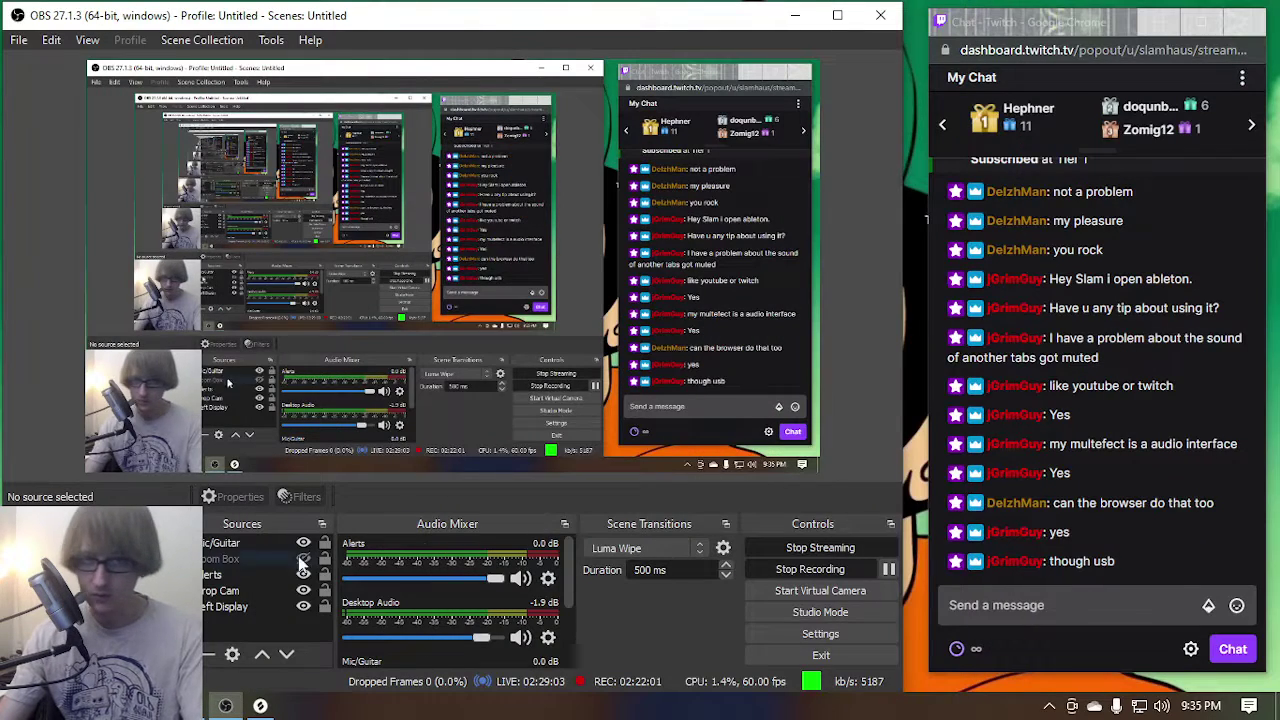
{"action": "left_click", "coordinate": [1162, 708]}
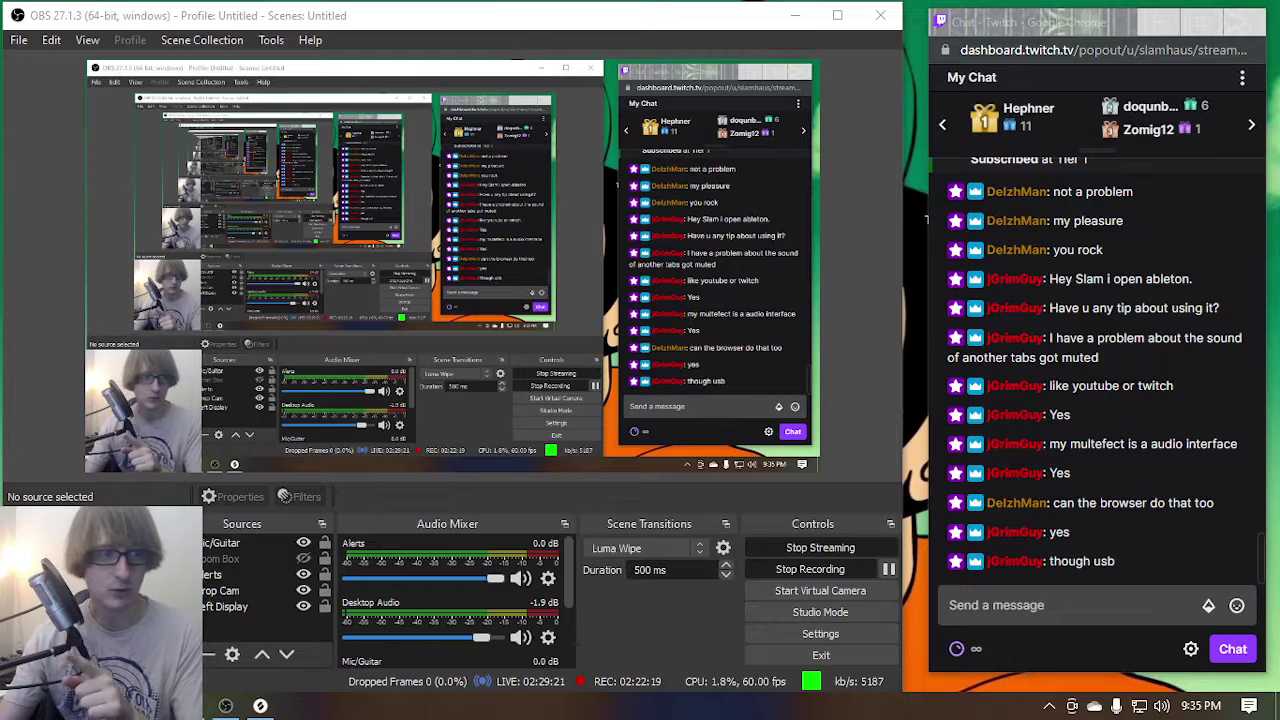
- Switch to Ableton Live to review its Audio preferences for driver type and devices, and check the system's playback device
{"action": "left_click", "coordinate": [154, 705]}
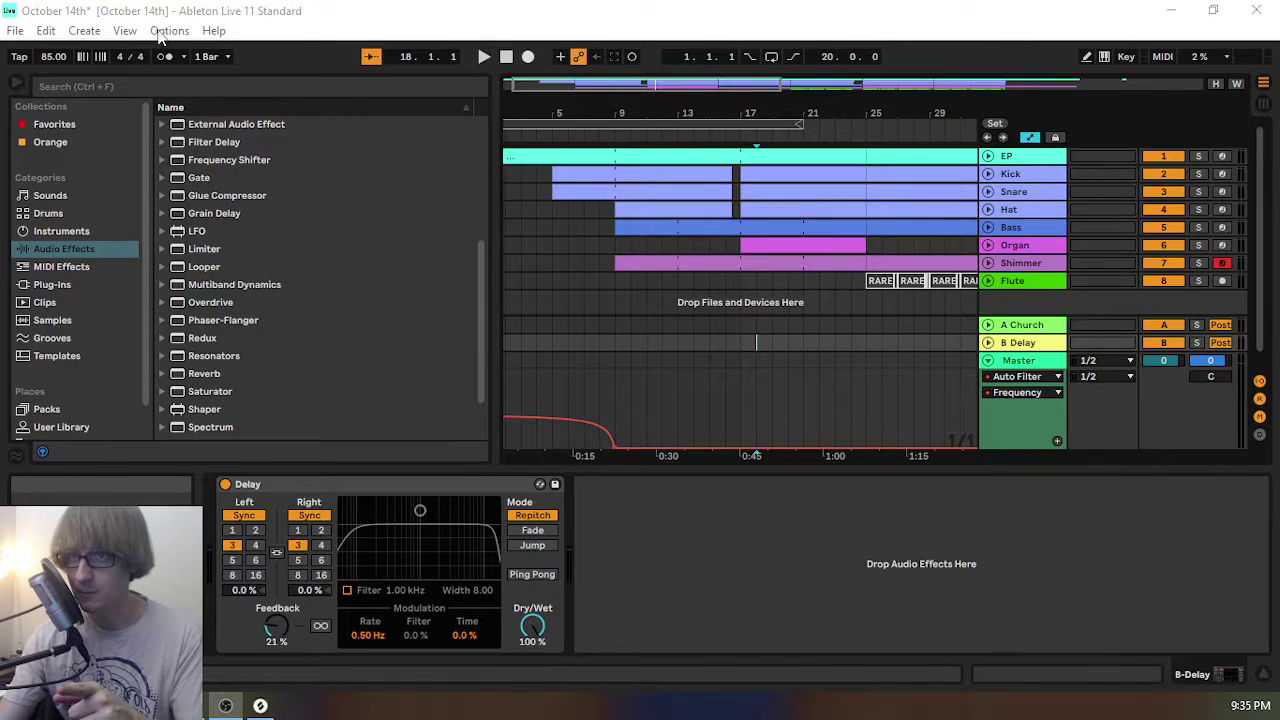
{"action": "left_click", "coordinate": [161, 33]}
{"action": "left_click", "coordinate": [420, 606]}
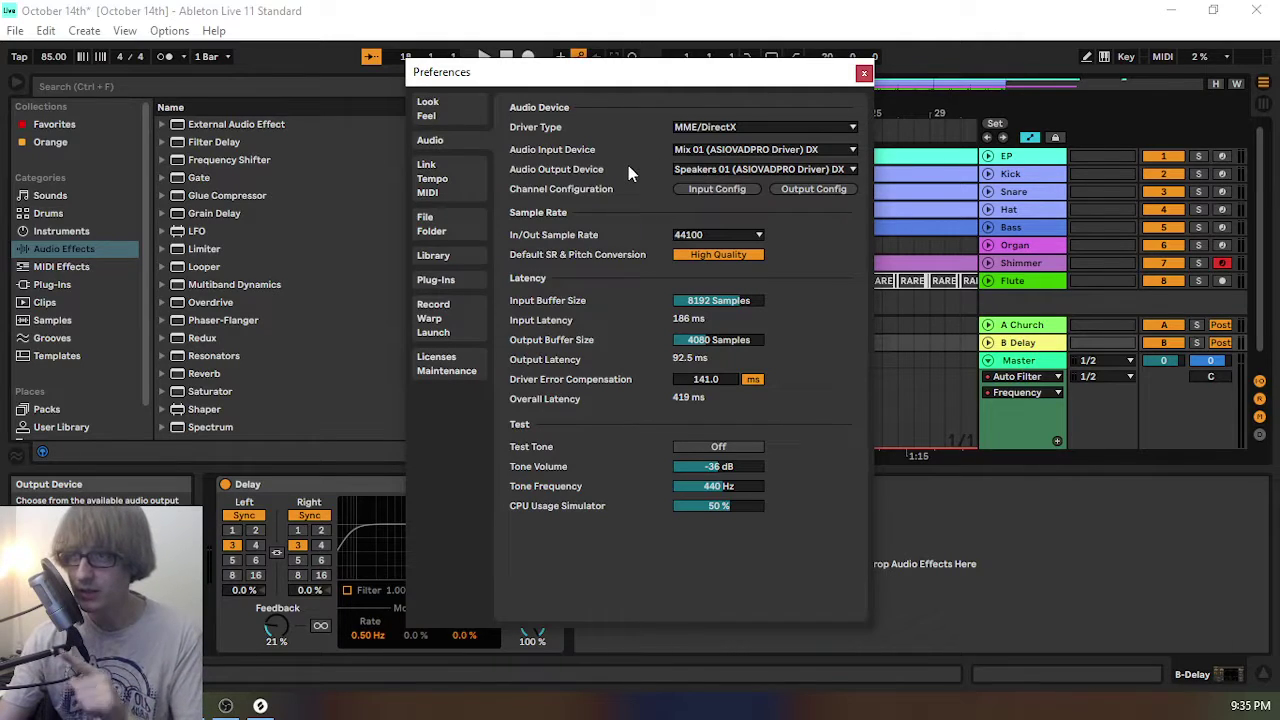
{"action": "left_click", "coordinate": [863, 74]}
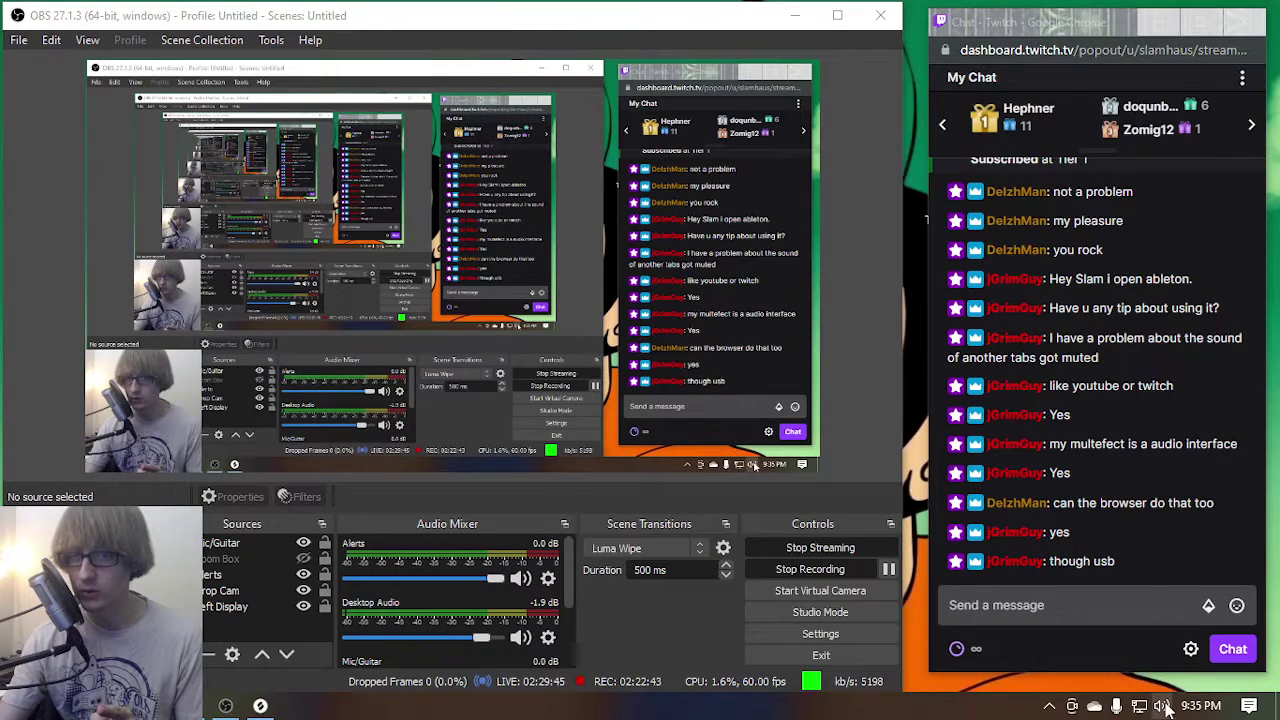
{"action": "left_click", "coordinate": [1161, 705]}
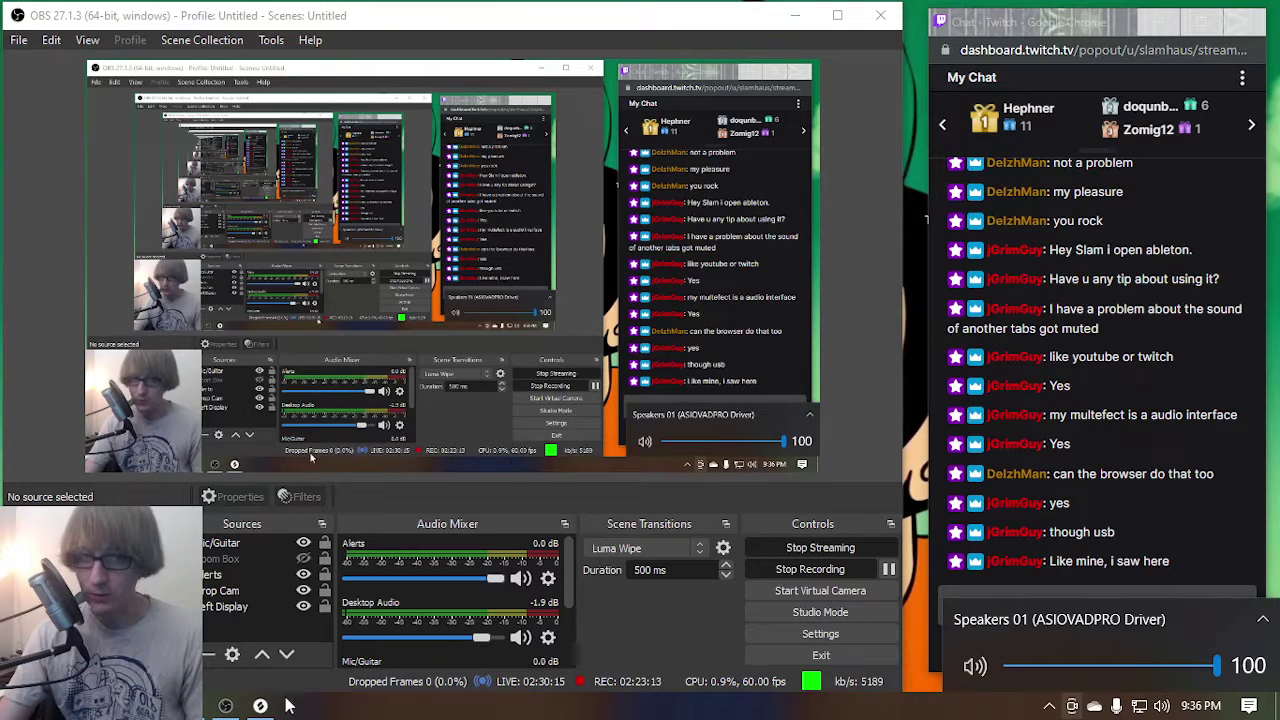
- Switch back to Ableton Live and fold the Master track
{"action": "left_click", "coordinate": [90, 575]}
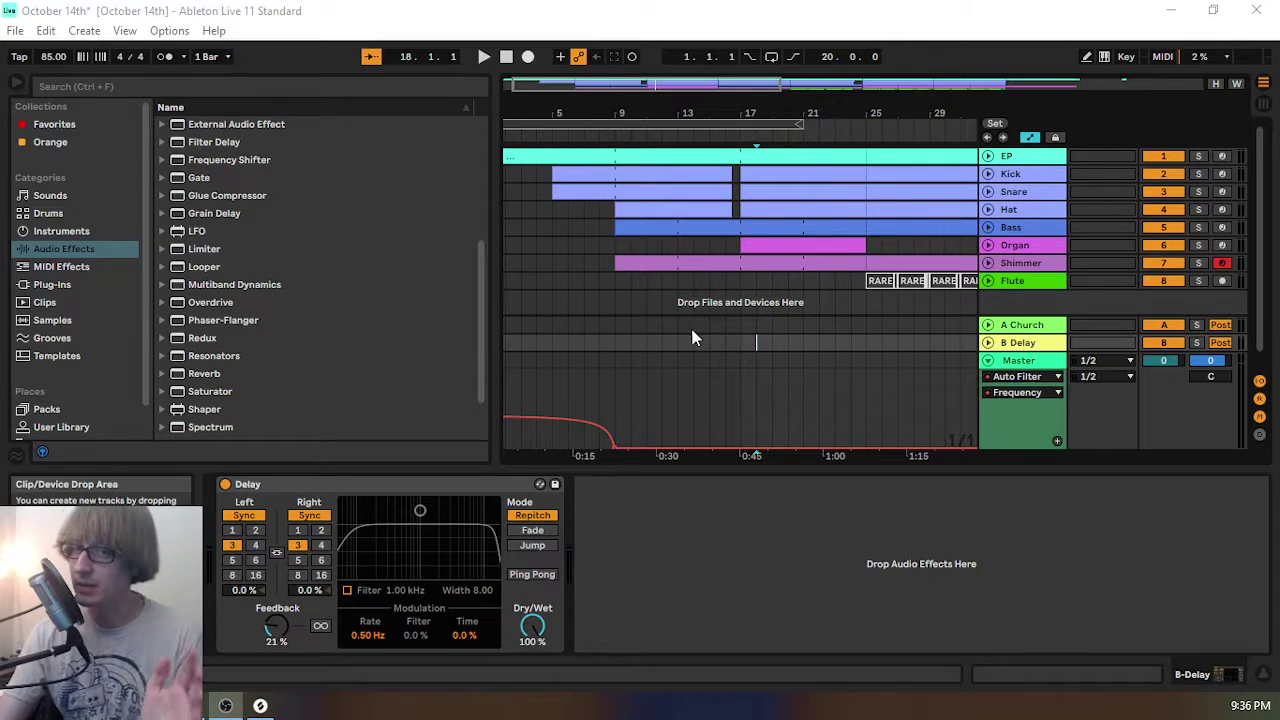
{"action": "left_click", "coordinate": [635, 281]}
{"action": "left_click", "coordinate": [991, 364]}
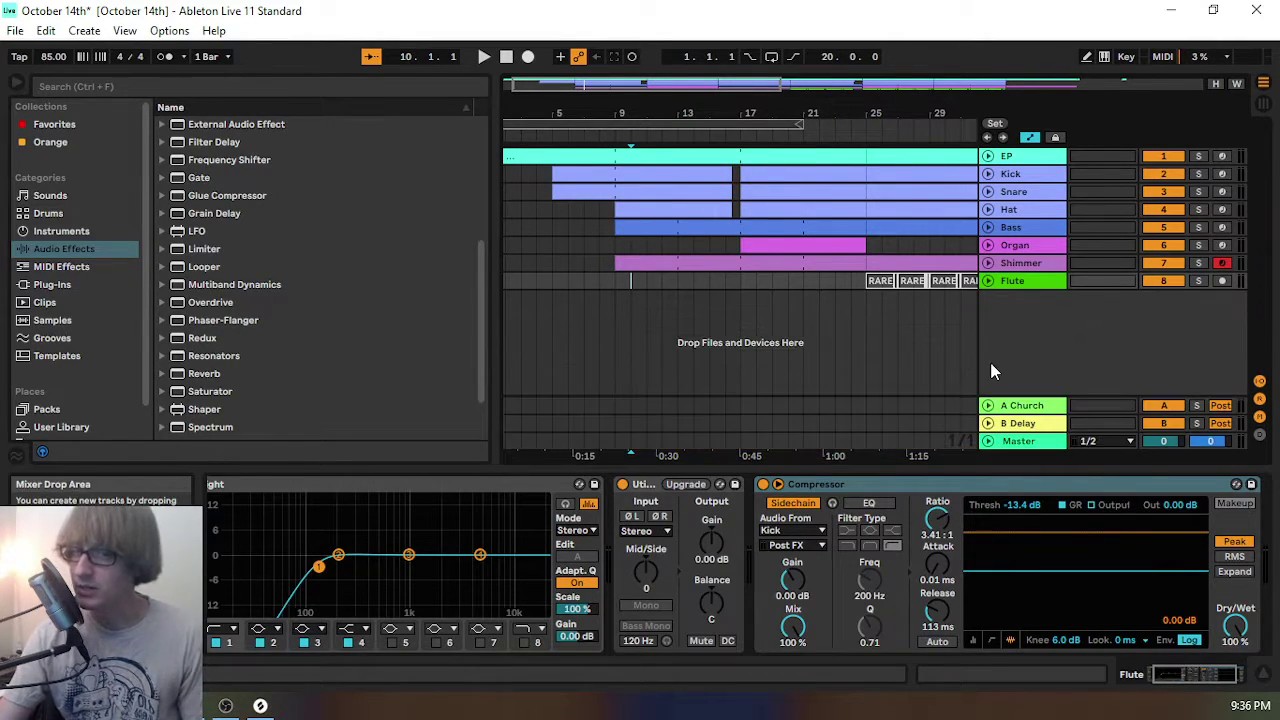
- Open the ASIO Link Pro Tool and move its window to examine the ASIO and WDM settings
{"action": "left_click", "coordinate": [553, 276]}
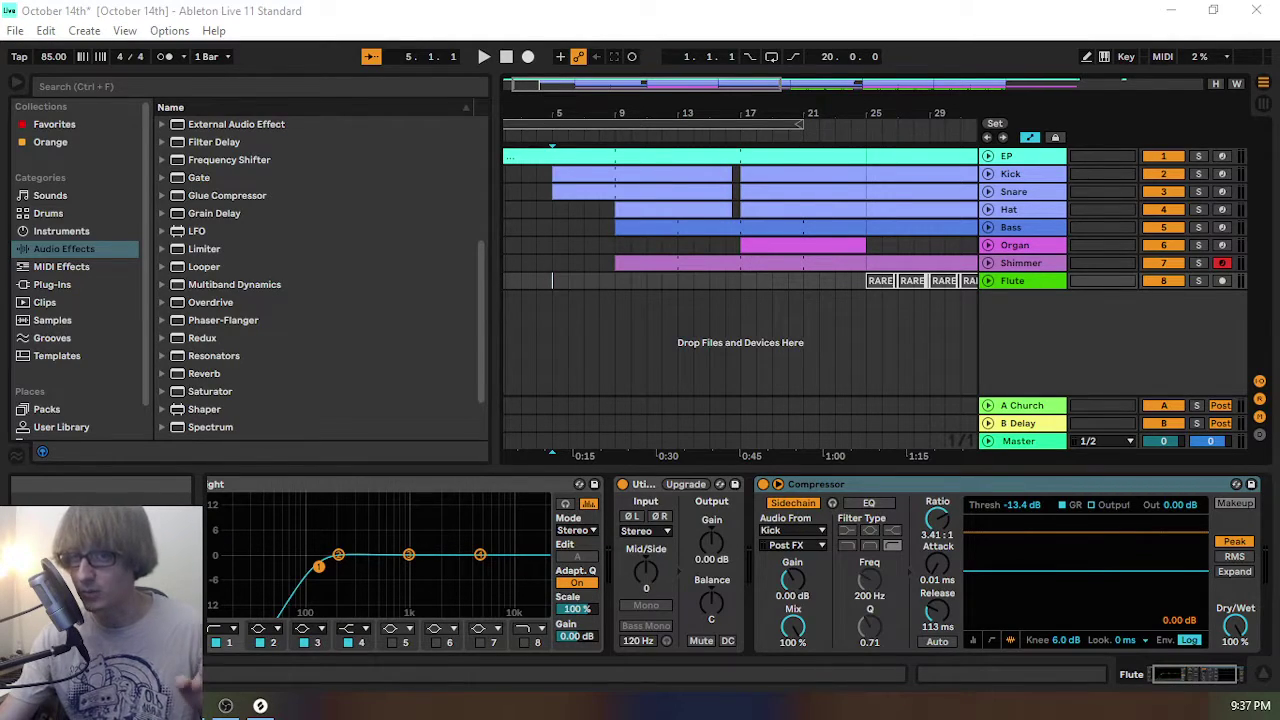
{"action": "left_click", "coordinate": [120, 706]}
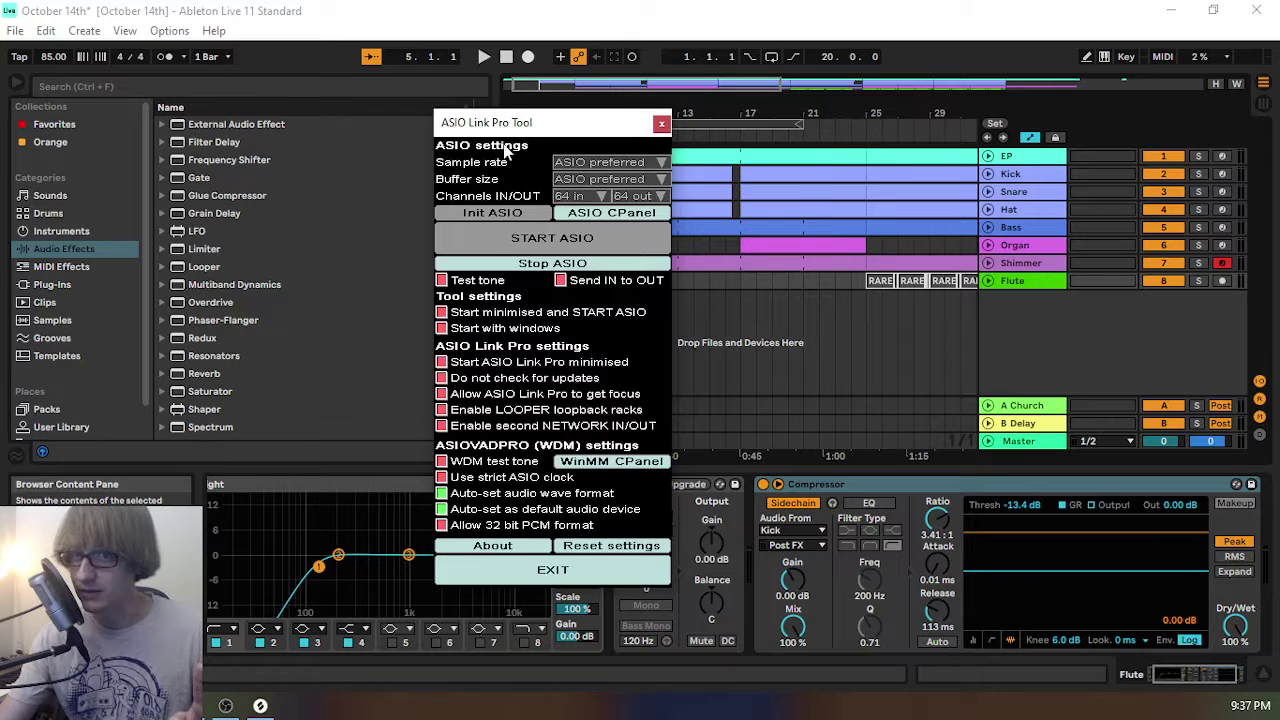
{"action": "left_click_drag", "start_coordinate": [517, 124], "coordinate": [626, 125]}
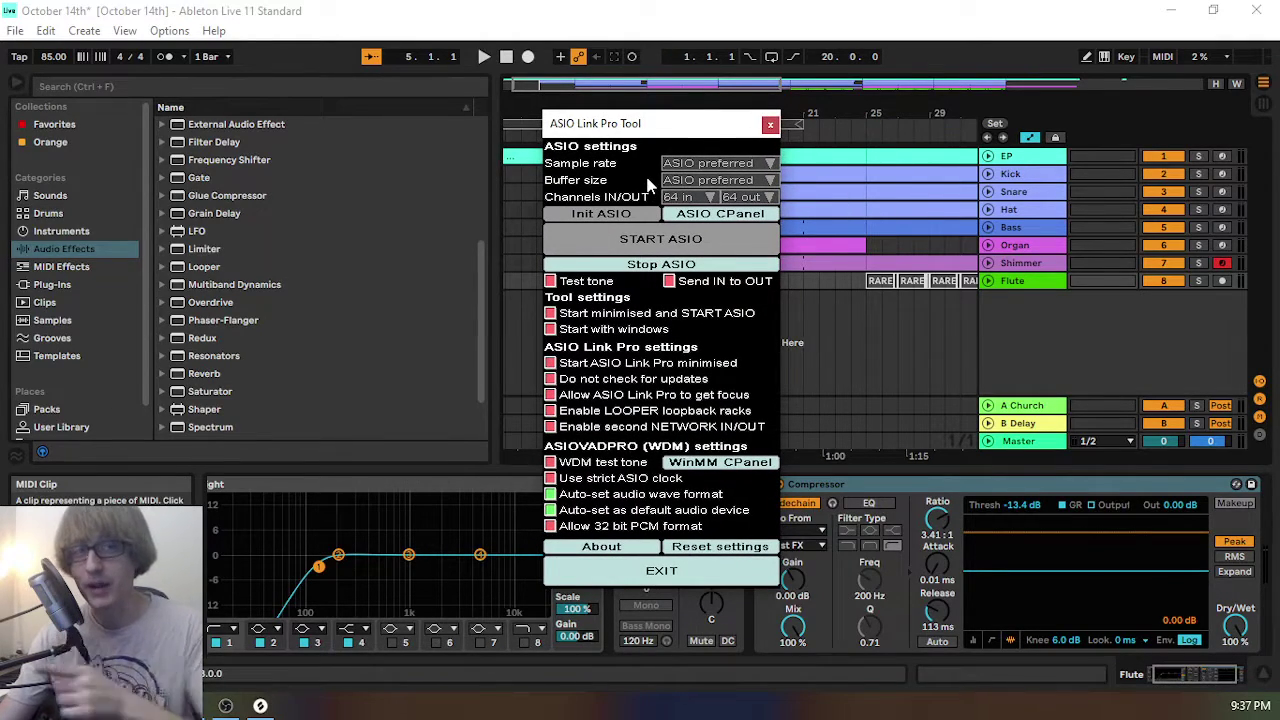
- Move the ASIO Link Pro Tool window aside to show its settings, and close it
{"action": "left_click_drag", "start_coordinate": [664, 130], "coordinate": [490, 165]}
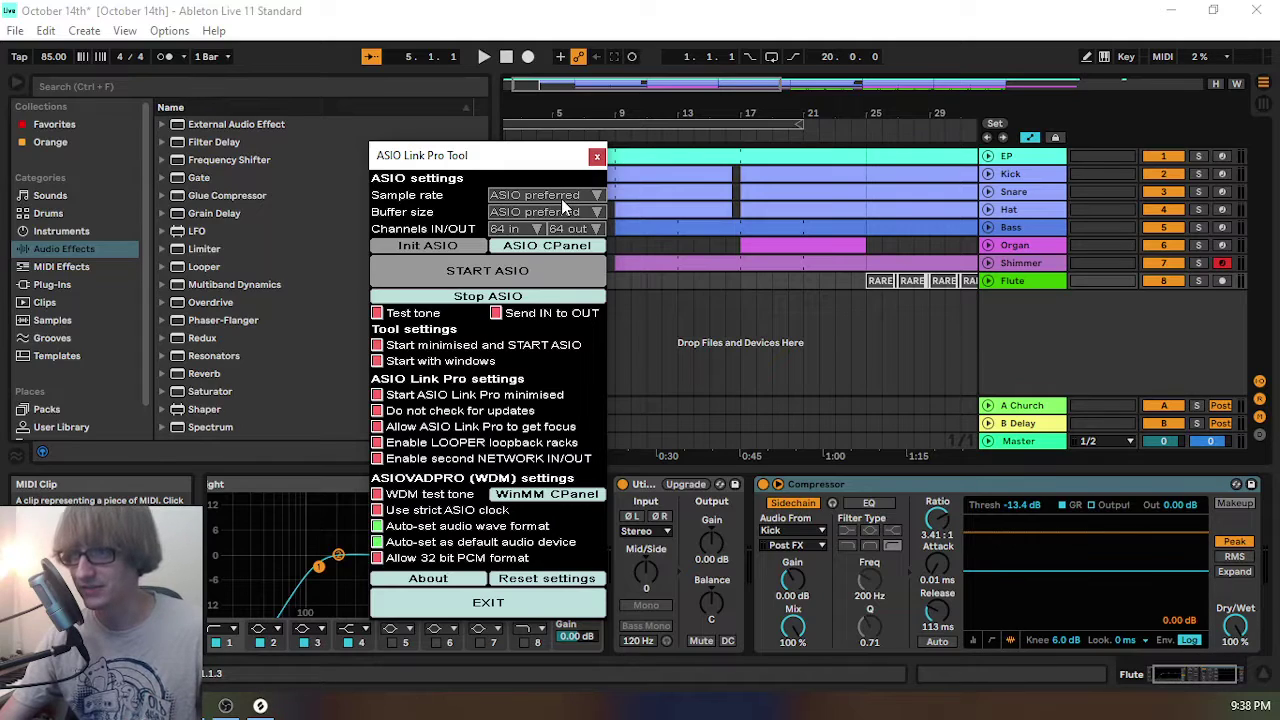
{"action": "left_click", "coordinate": [596, 157]}
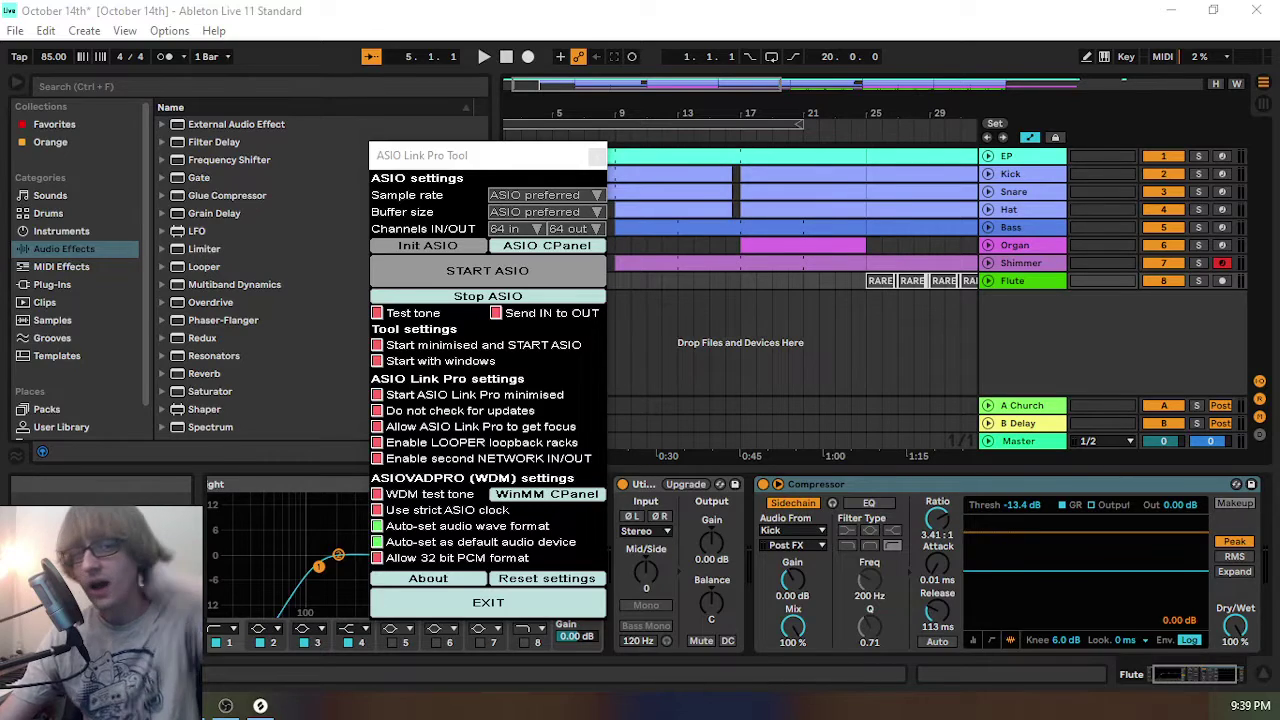
{"action": "left_click", "coordinate": [596, 158]}
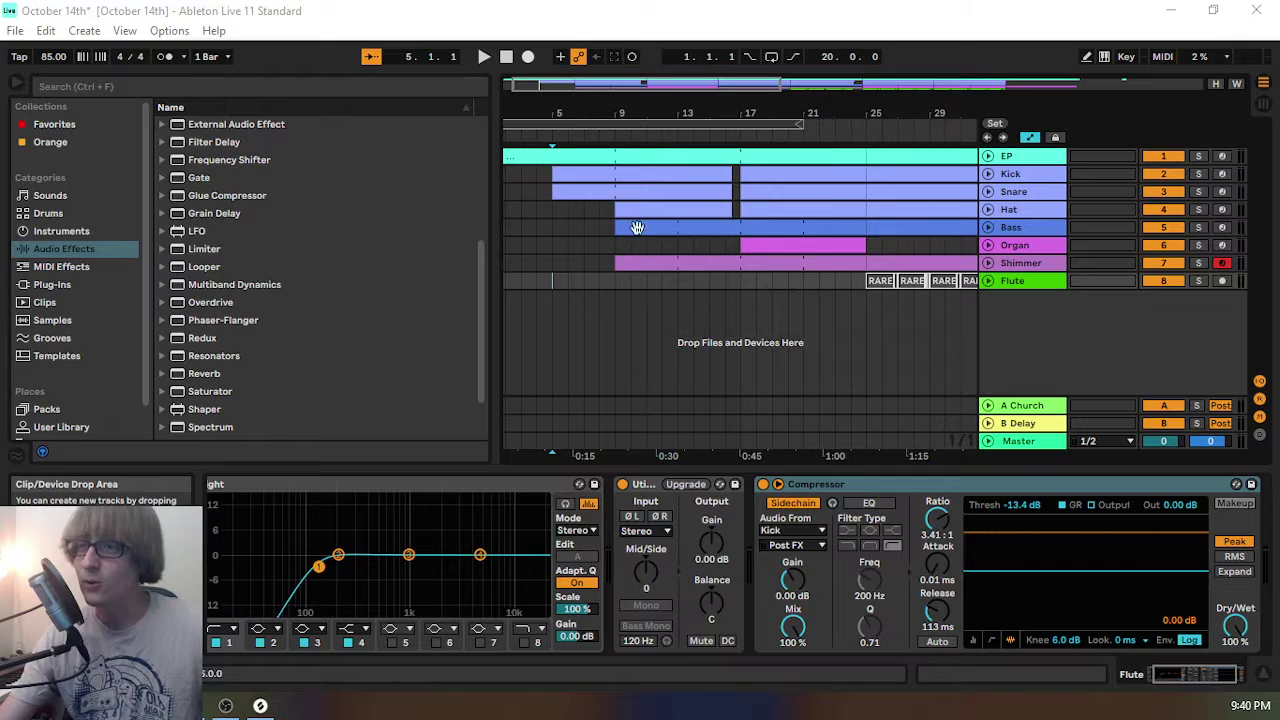
{"action": "left_click_drag", "start_coordinate": [622, 115], "coordinate": [590, 111]}
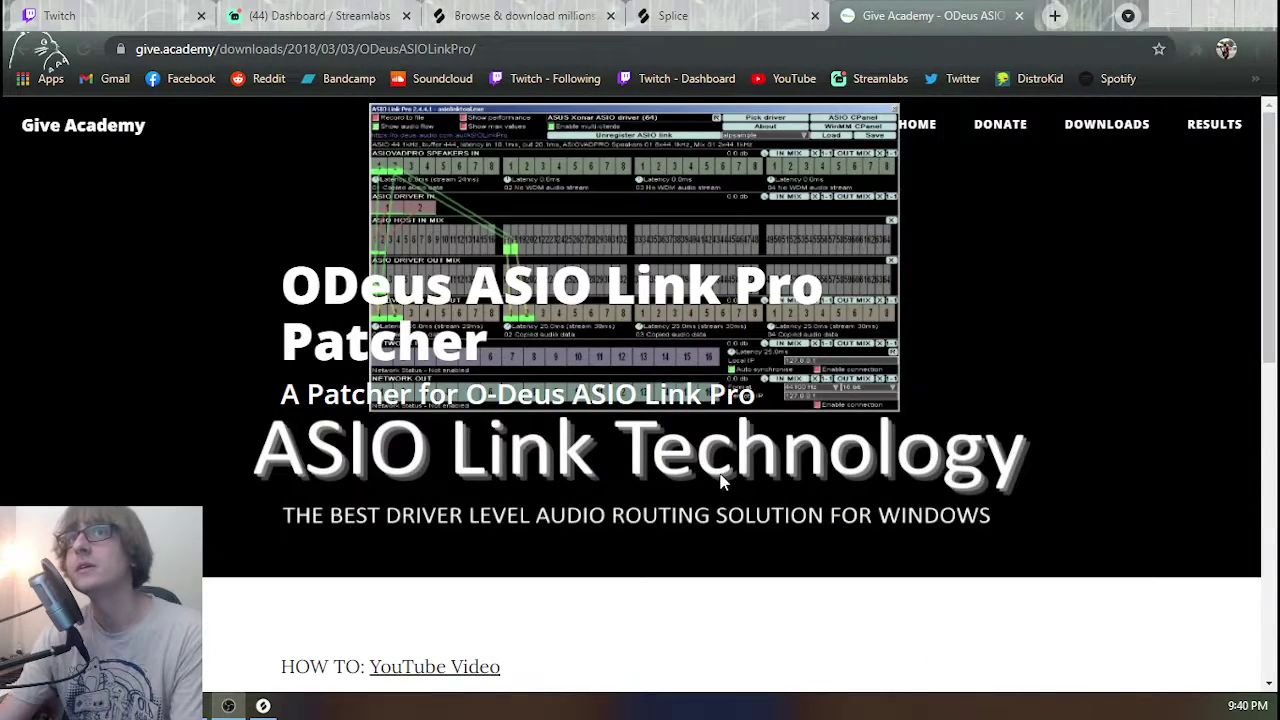
- Switch to the browser and examine the installer and x86/x64 patcher downloads on Give Academy's ODeus ASIO Link Pro Patcher page
{"action": "scroll", "coordinate": [586, 485], "scroll_direction": "down", "scroll_amount": 5}
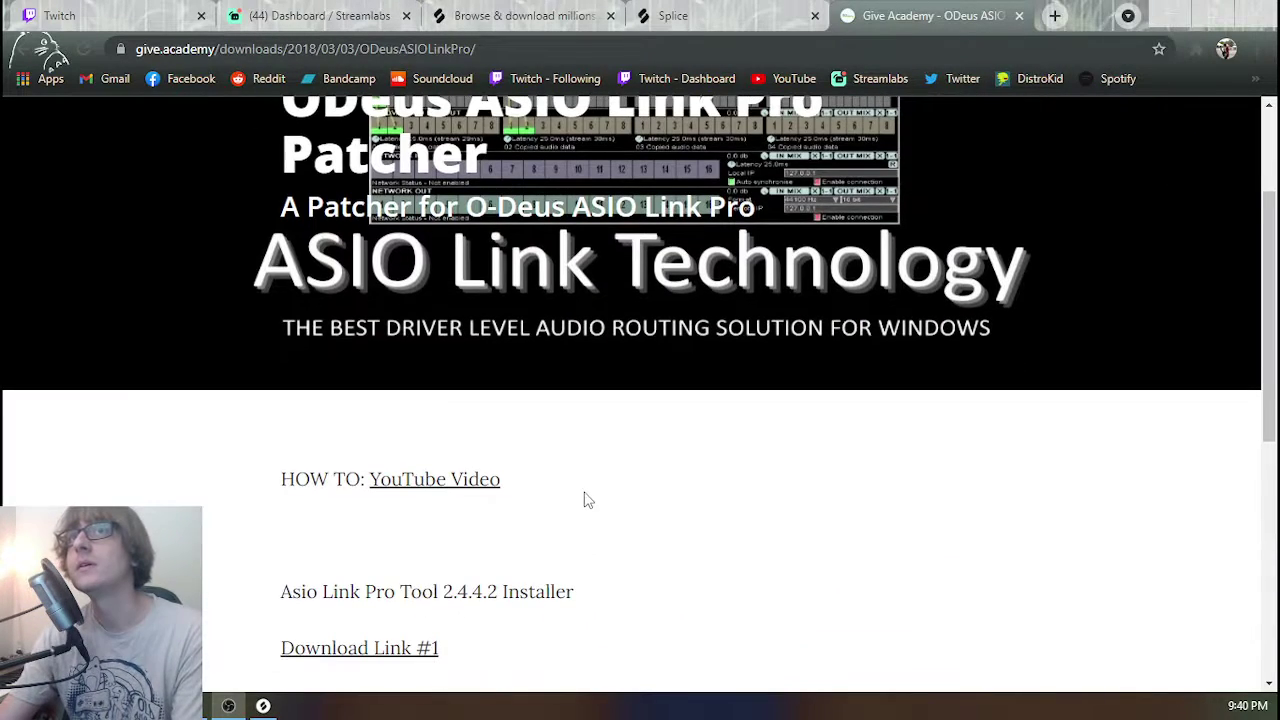
{"action": "scroll", "coordinate": [557, 304], "scroll_direction": "down", "scroll_amount": 4}
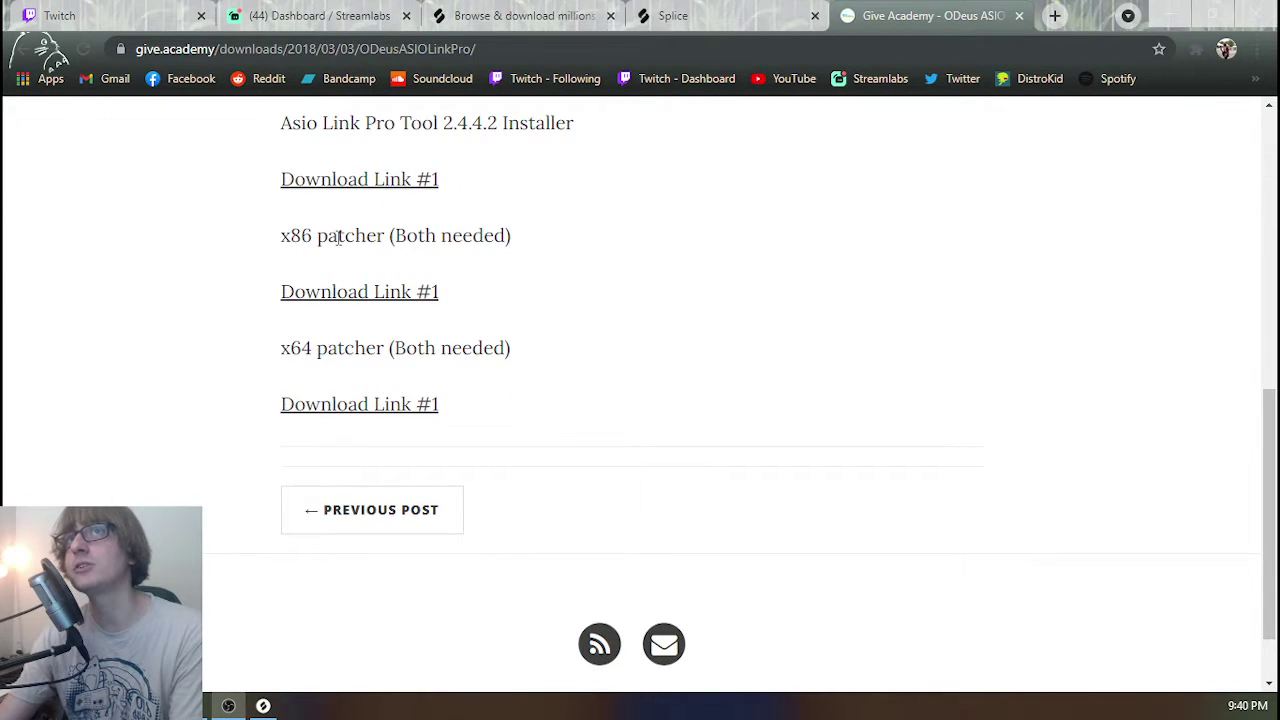
{"action": "left_click_drag", "start_coordinate": [337, 235], "coordinate": [437, 236]}
{"action": "left_click", "coordinate": [551, 316]}
{"action": "scroll", "coordinate": [654, 320], "scroll_direction": "up", "scroll_amount": 10}
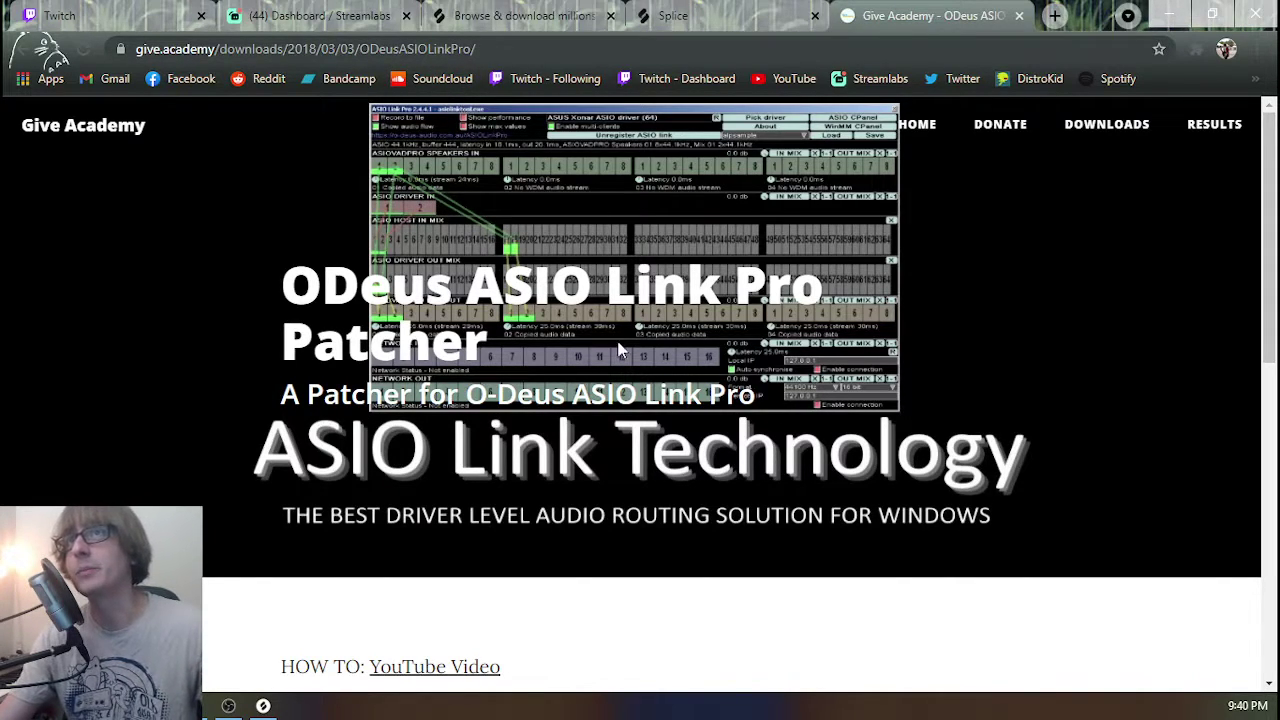
{"action": "scroll", "coordinate": [581, 330], "scroll_direction": "down", "scroll_amount": 2}
{"action": "scroll", "coordinate": [563, 509], "scroll_direction": "down", "scroll_amount": 1}
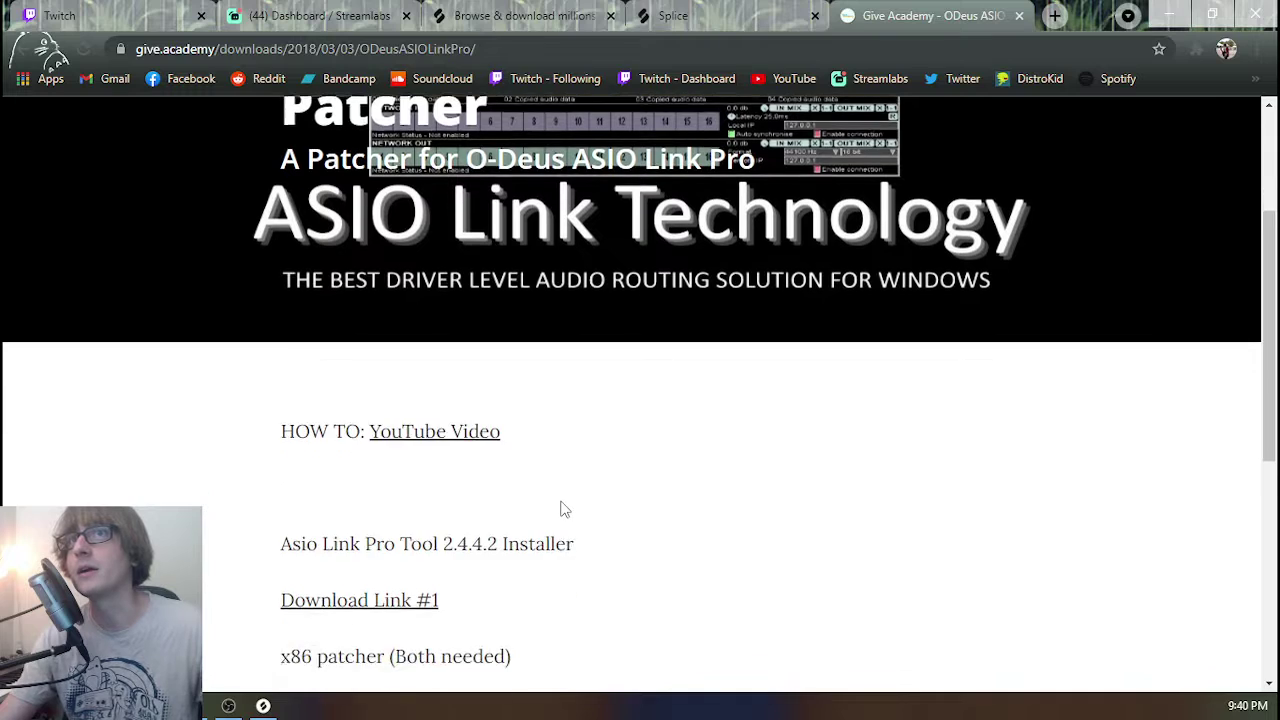
- Open the page's how-to YouTube video, check its title, upload date and description, and return to the download page
{"action": "left_click", "coordinate": [421, 401]}
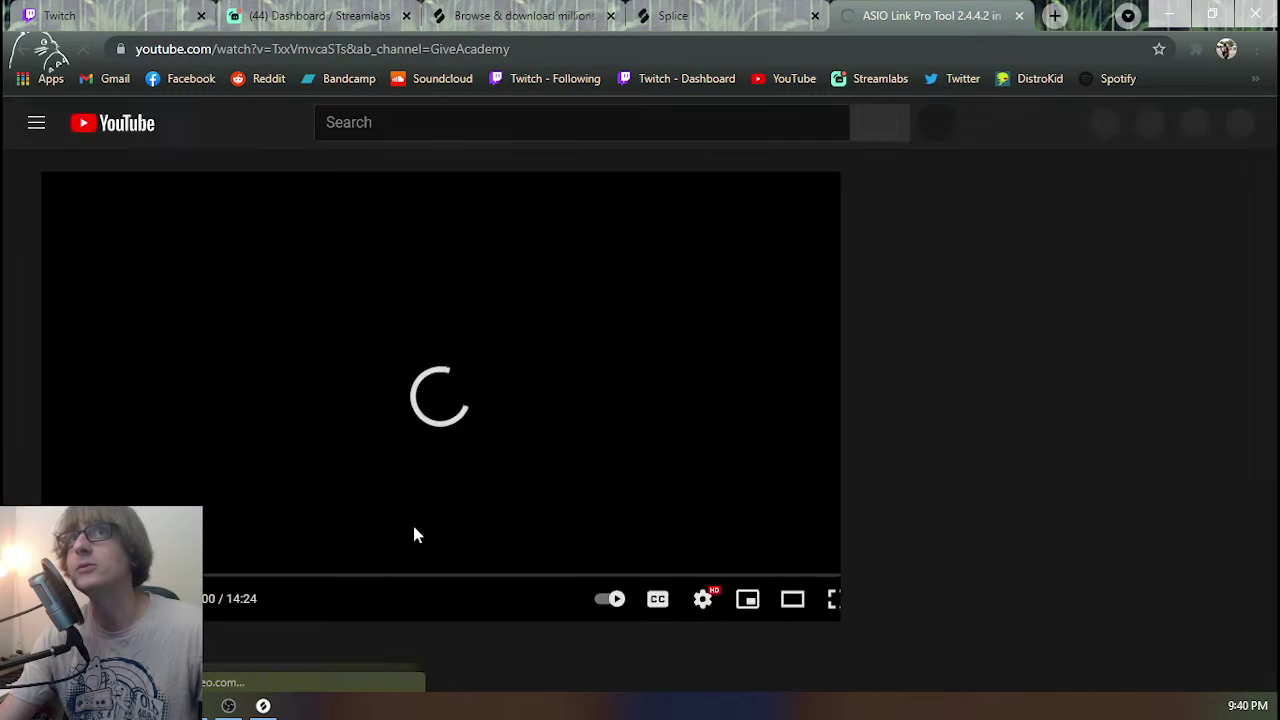
{"action": "scroll", "coordinate": [230, 490], "scroll_direction": "down", "scroll_amount": 2}
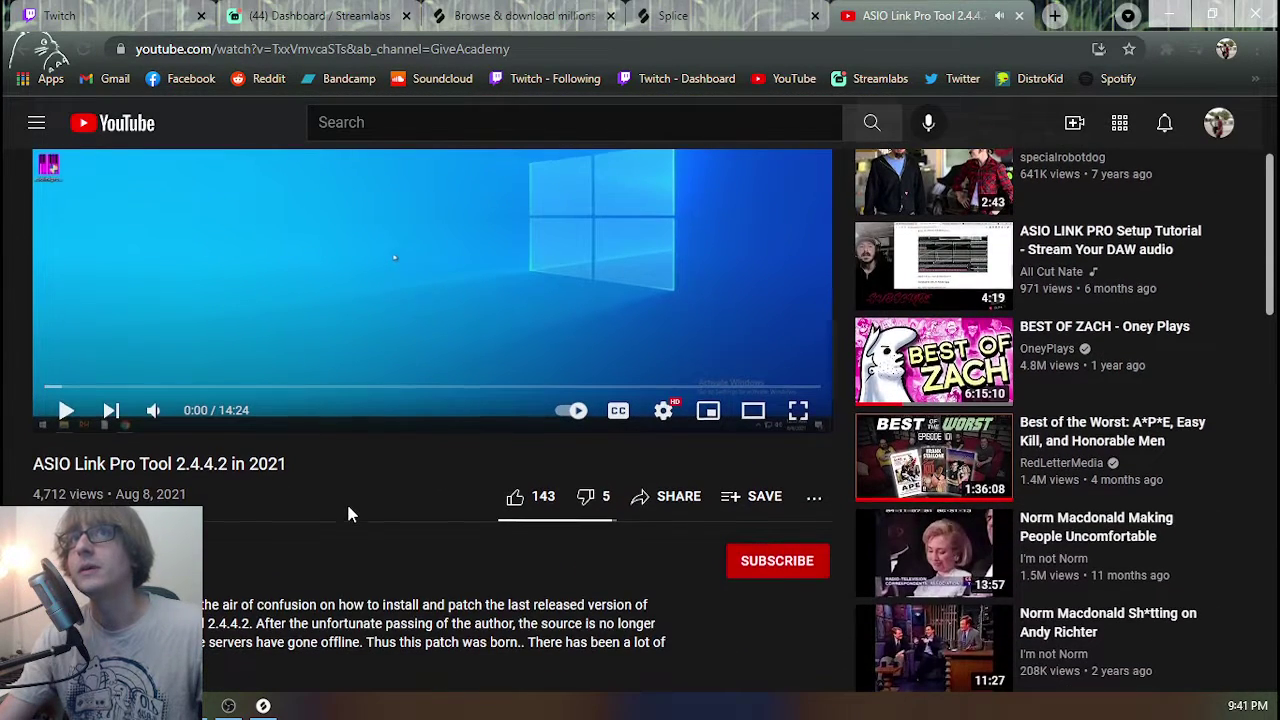
{"action": "scroll", "coordinate": [346, 501], "scroll_direction": "down", "scroll_amount": 2}
{"action": "left_click_drag", "start_coordinate": [232, 280], "coordinate": [279, 282]}
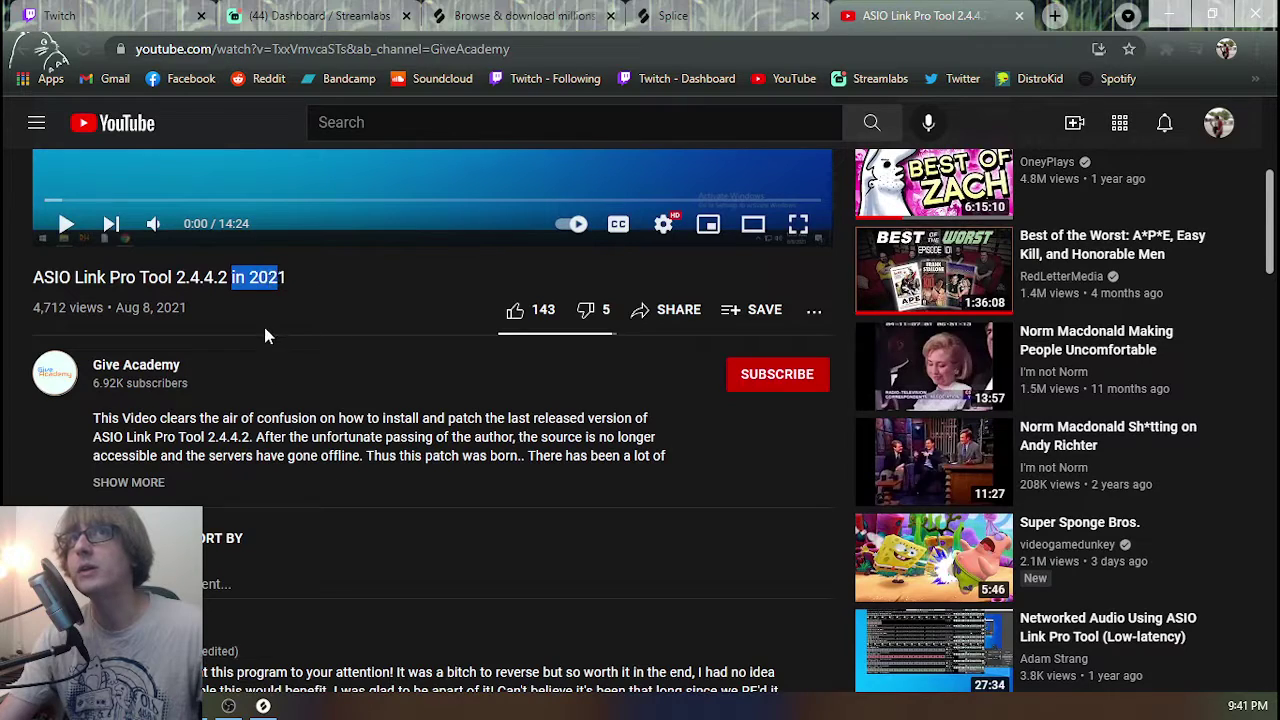
{"action": "left_click", "coordinate": [263, 325]}
{"action": "left_click_drag", "start_coordinate": [110, 308], "coordinate": [178, 308]}
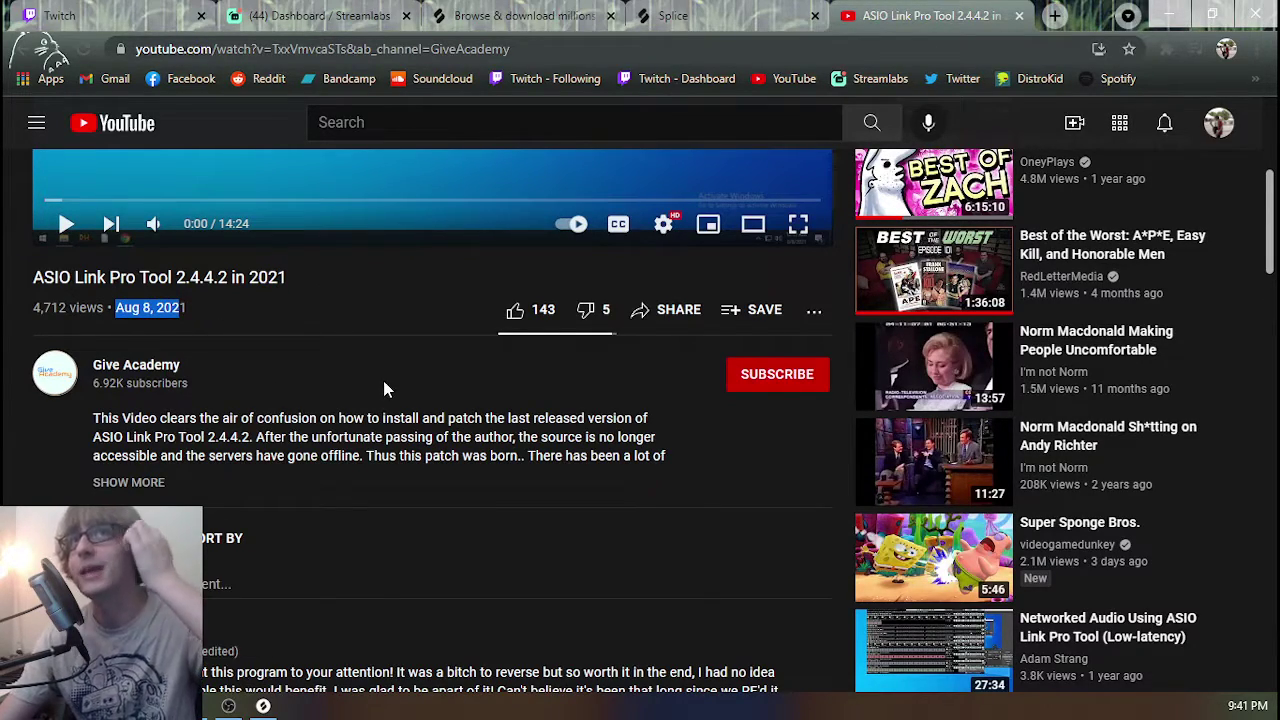
{"action": "scroll", "coordinate": [387, 384], "scroll_direction": "up", "scroll_amount": 4}
{"action": "scroll", "coordinate": [471, 291], "scroll_direction": "down", "scroll_amount": 2}
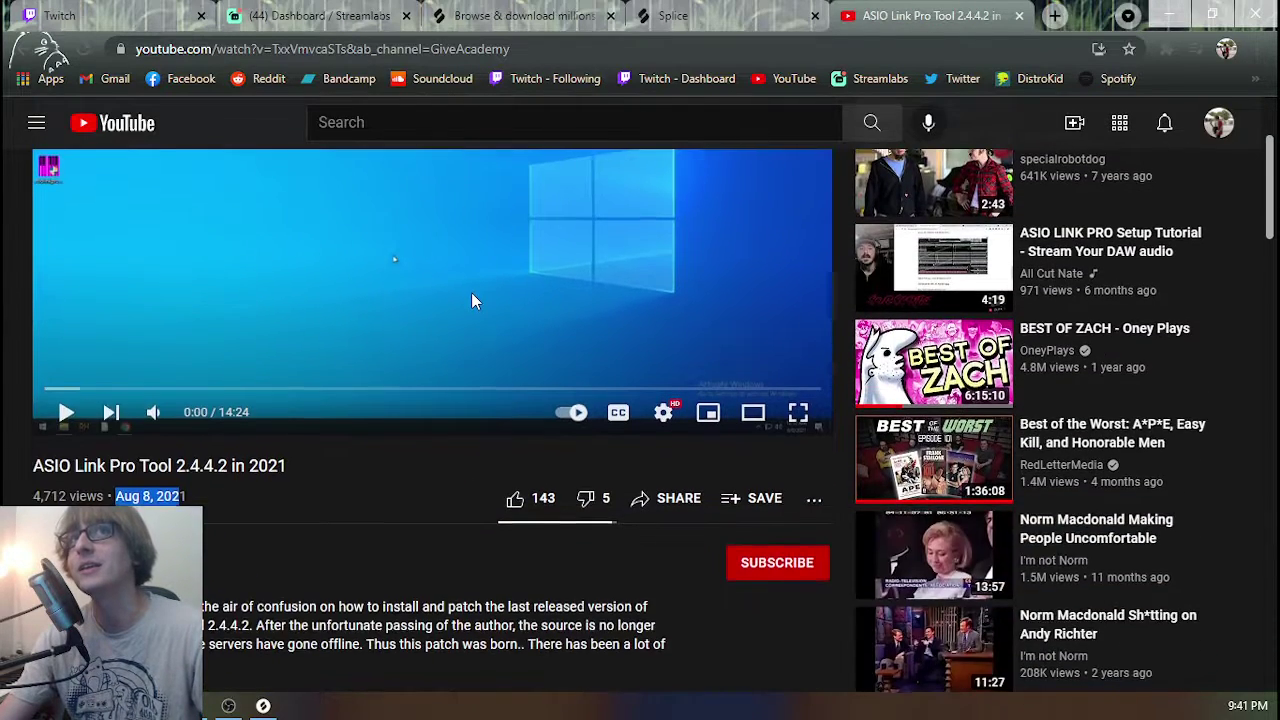
{"action": "scroll", "coordinate": [471, 291], "scroll_direction": "up", "scroll_amount": 2}
{"action": "scroll", "coordinate": [555, 268], "scroll_direction": "down", "scroll_amount": 3}
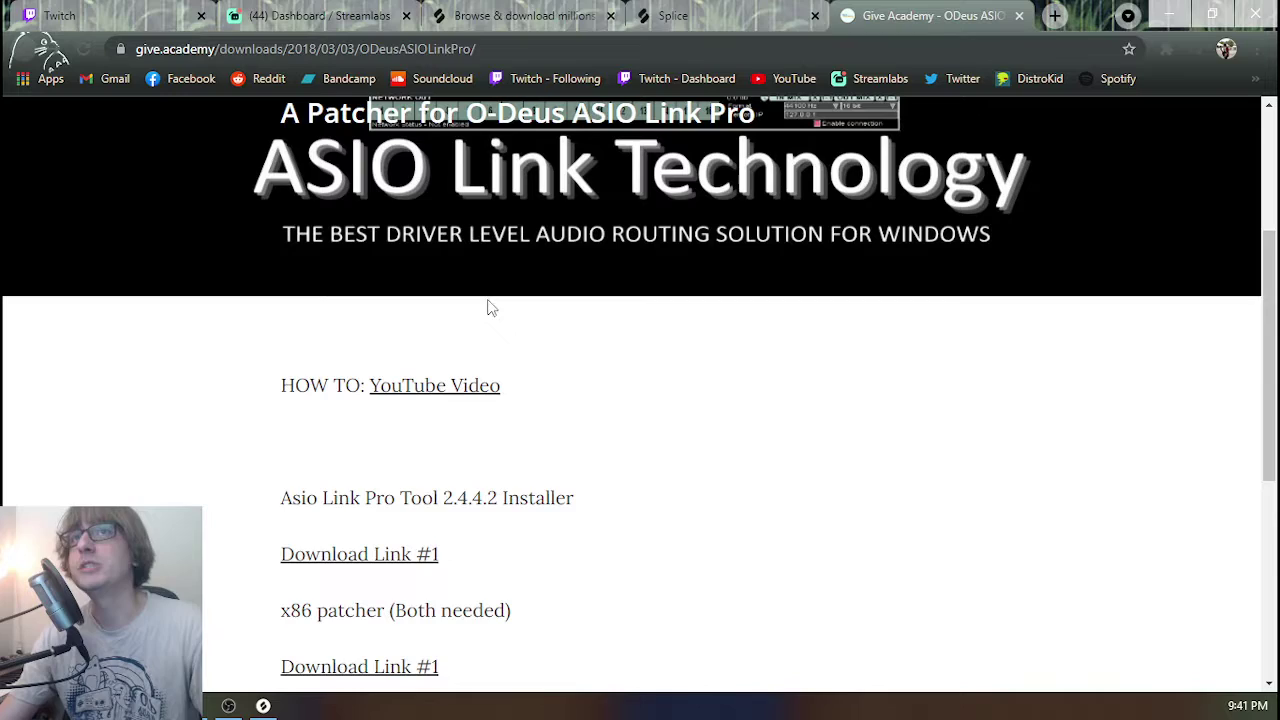
{"action": "left_click", "coordinate": [22, 49]}
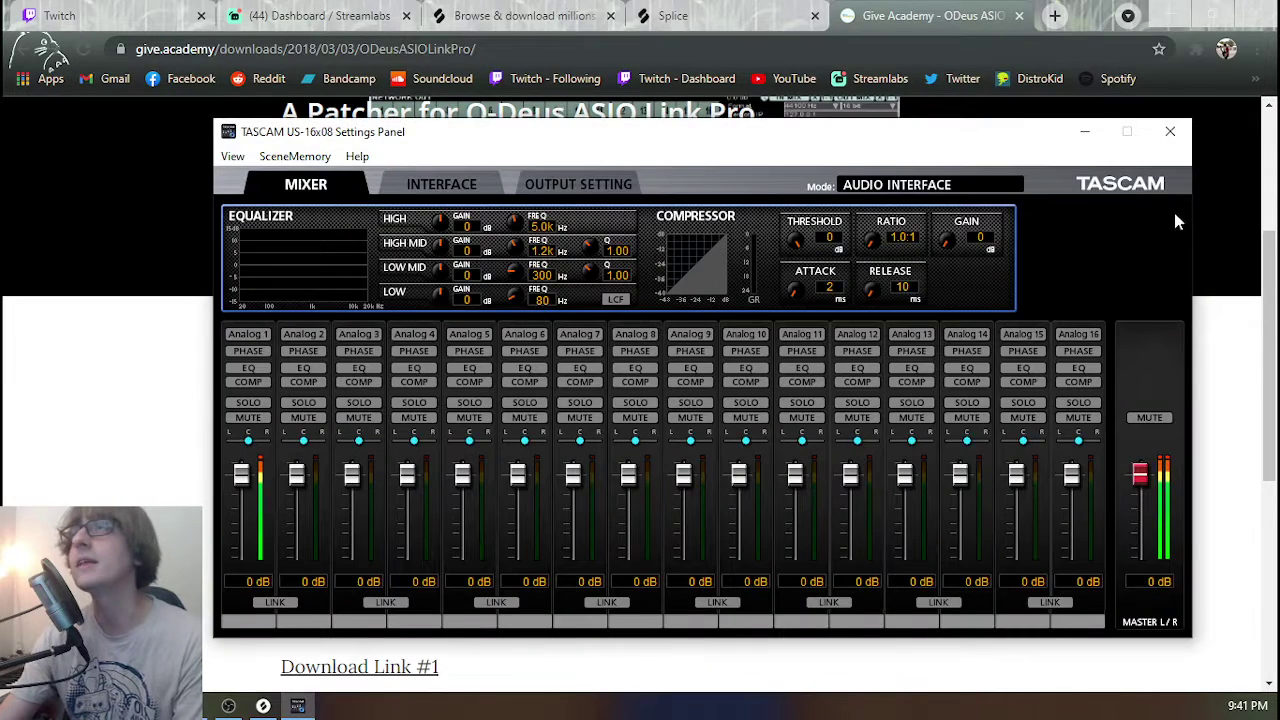
- Close the TASCAM US-16x08 Settings Panel and open the proaudioguide.com picture from the Google image results for asio link pro
{"action": "left_click", "coordinate": [1179, 132]}
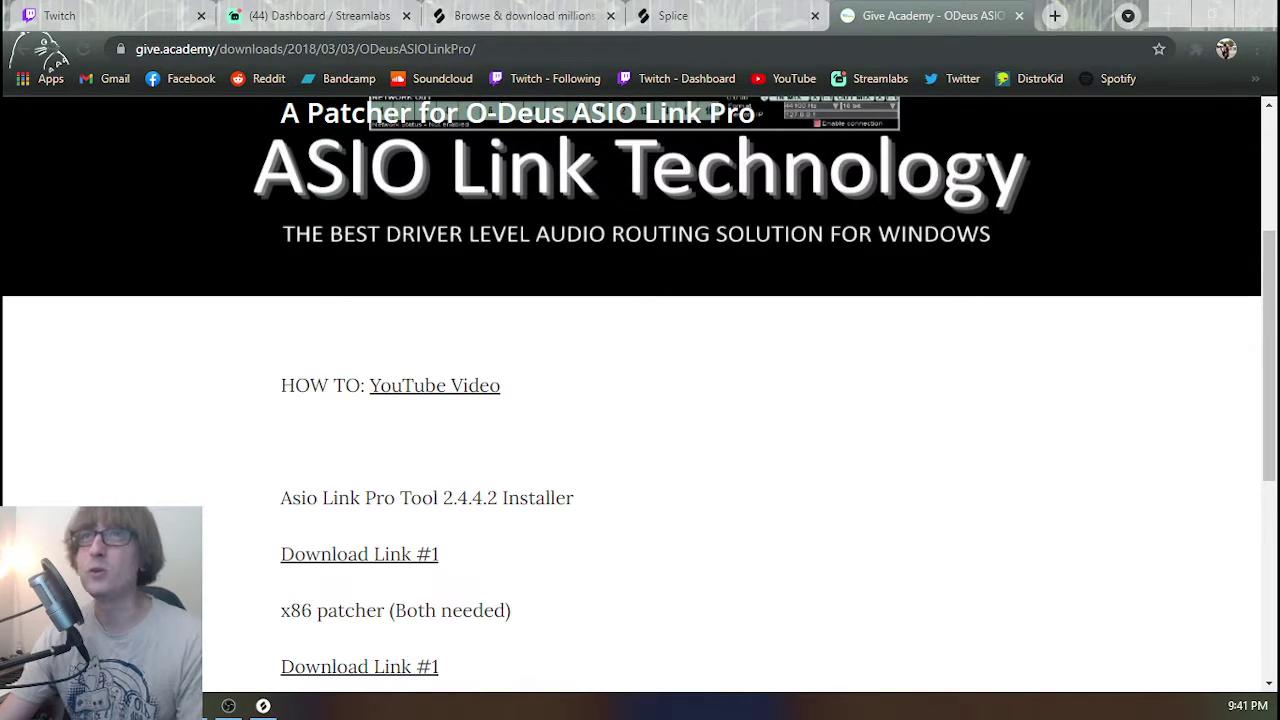
{"action": "left_click", "coordinate": [24, 49]}
{"action": "left_click", "coordinate": [338, 205]}
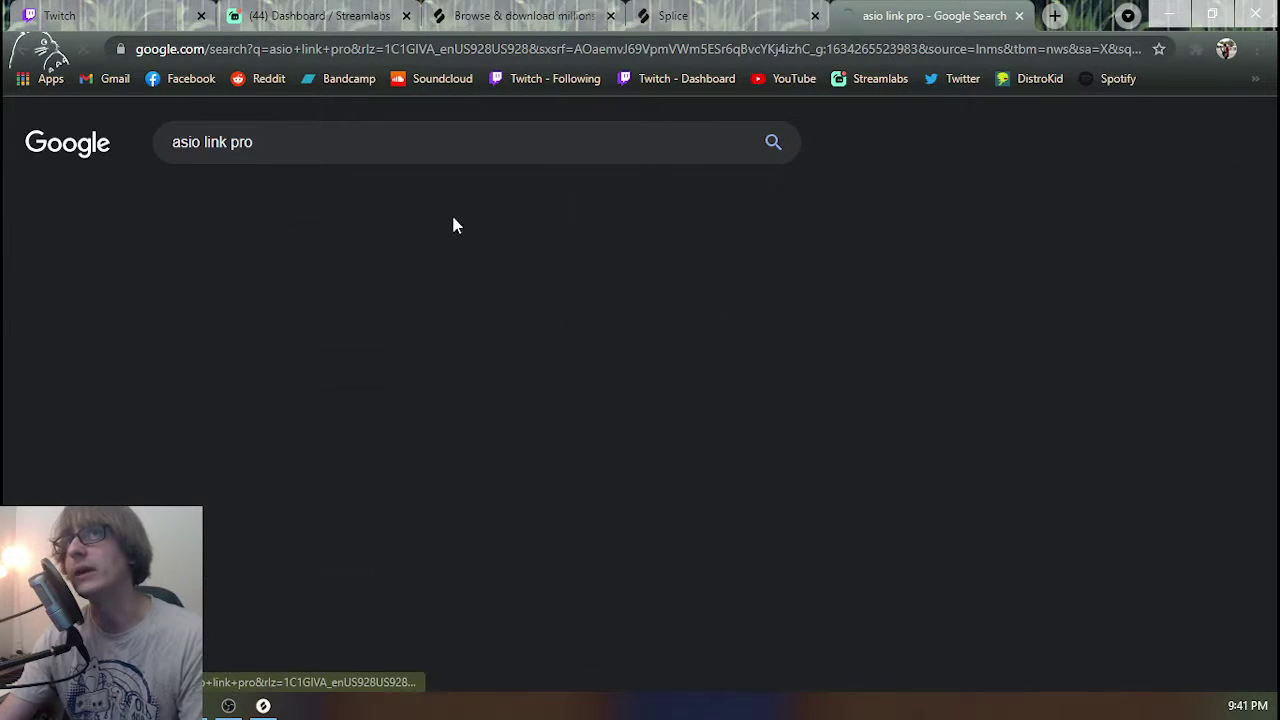
{"action": "left_click", "coordinate": [510, 202]}
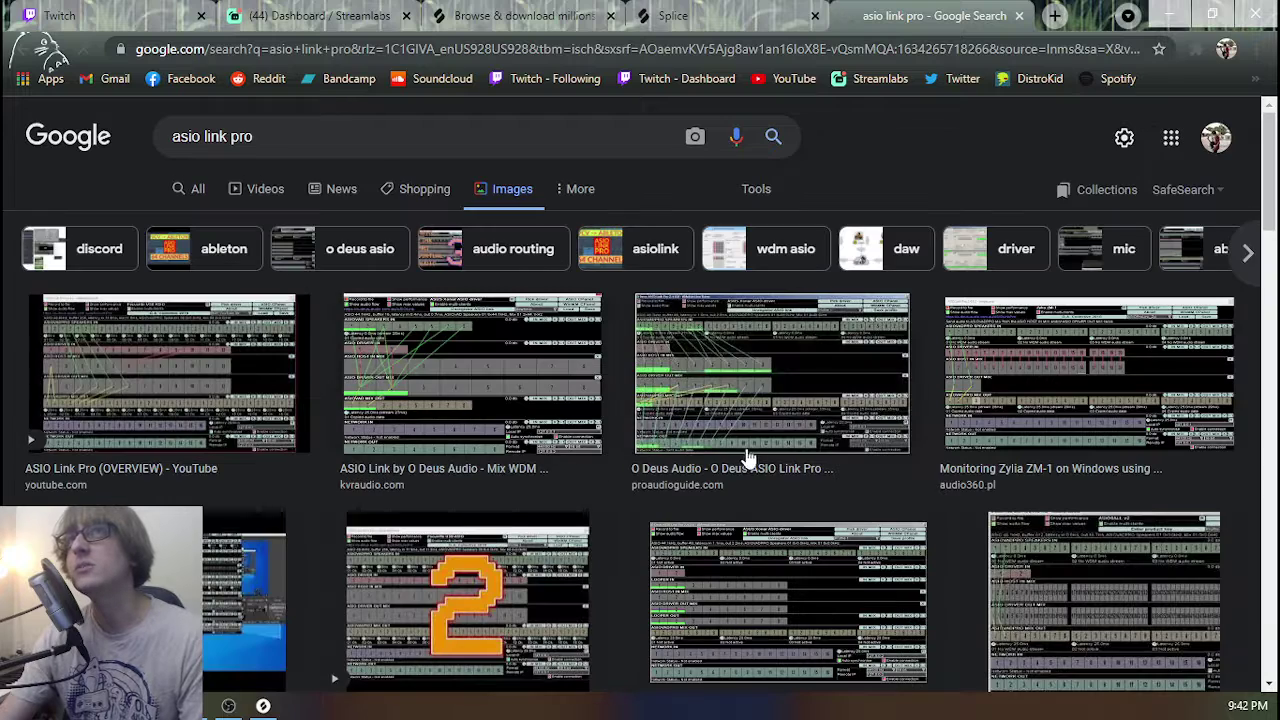
{"action": "left_click", "coordinate": [759, 374]}
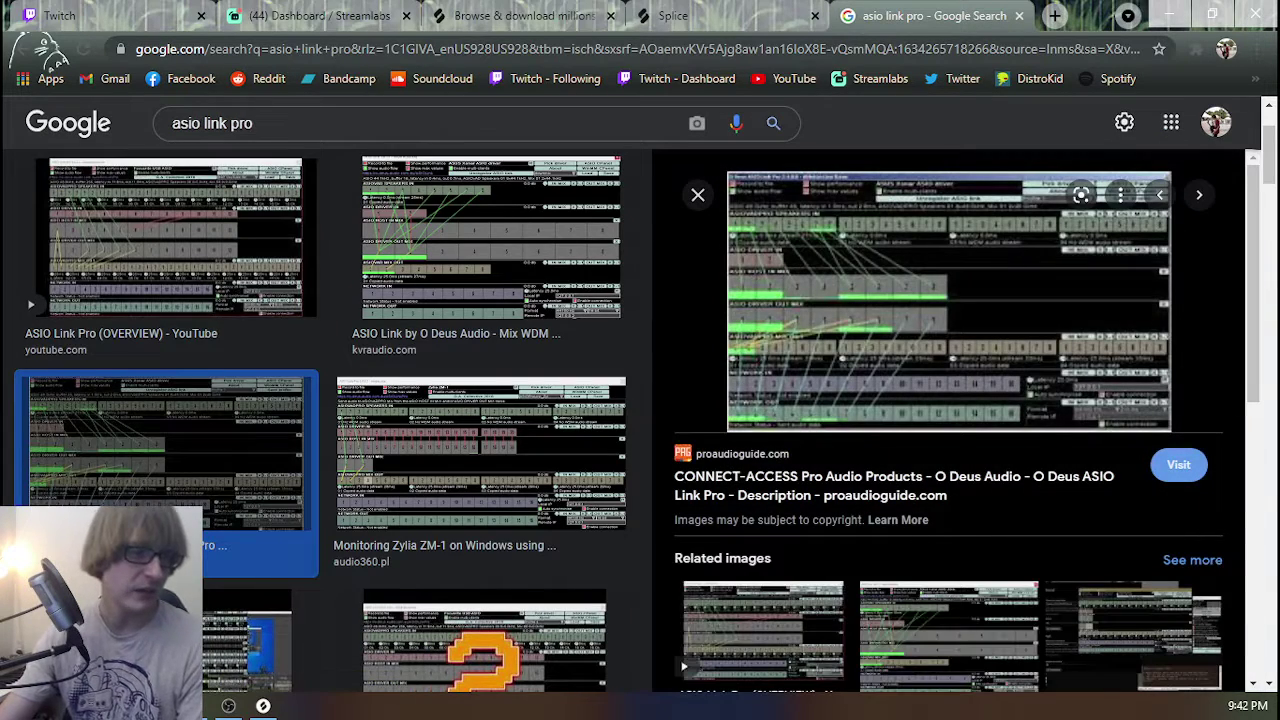
{"action": "left_click", "coordinate": [933, 315]}
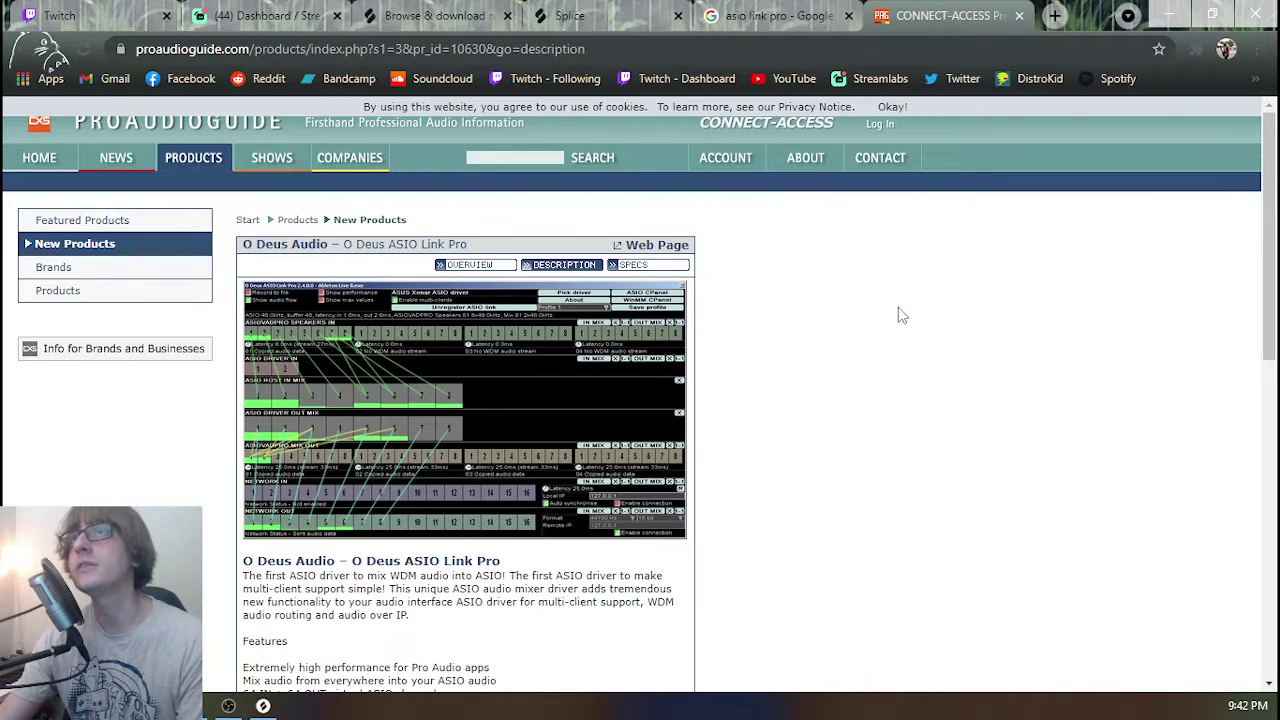
{"action": "left_click", "coordinate": [1019, 15]}
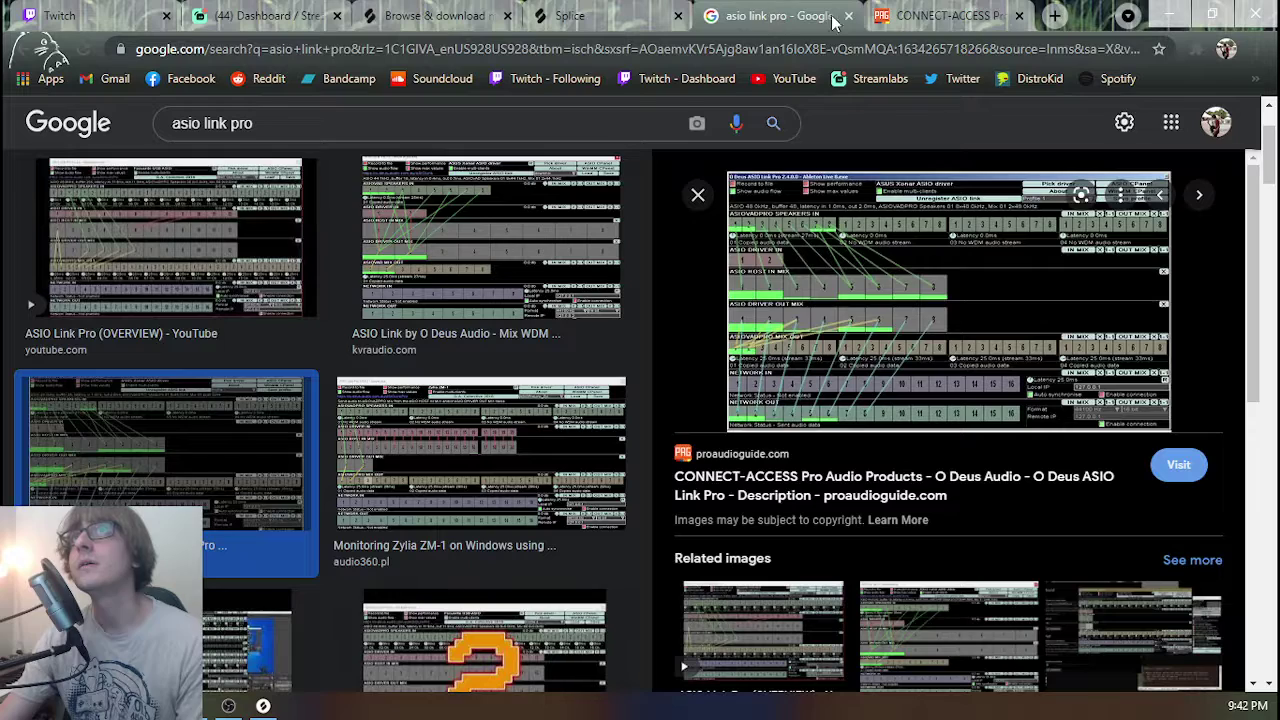
{"action": "right_click", "coordinate": [933, 312]}
{"action": "left_click", "coordinate": [975, 324]}
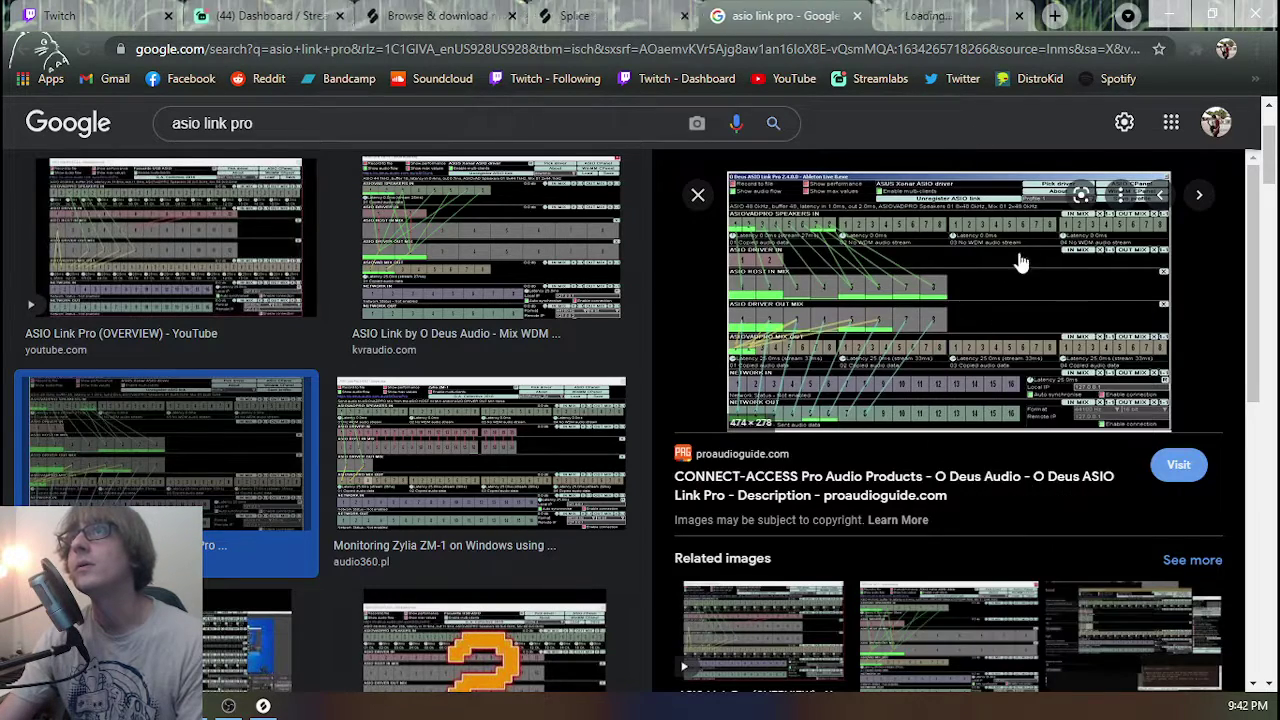
{"action": "left_click", "coordinate": [1020, 16]}
- Open the proaudioguide.com routing image in its own browser tab and switch to it to examine the ASIO Link Pro connections
{"action": "right_click", "coordinate": [932, 279]}
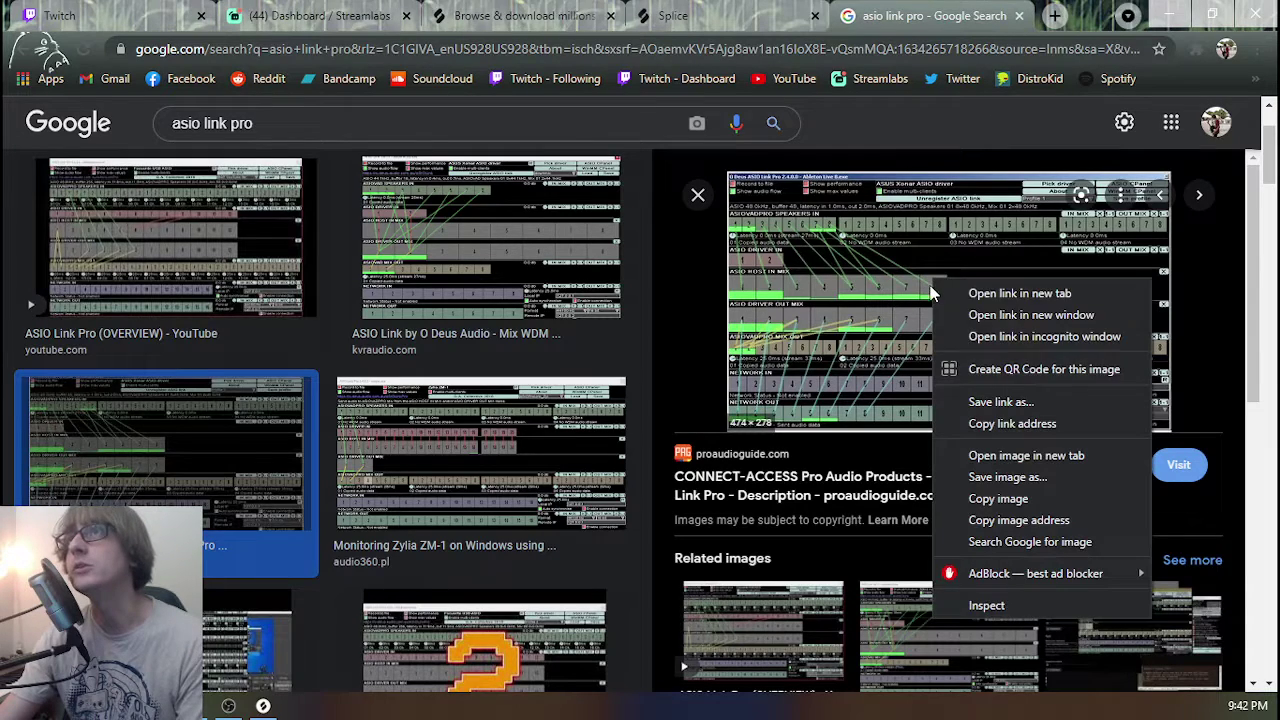
{"action": "left_click", "coordinate": [998, 456]}
{"action": "left_click", "coordinate": [978, 15]}
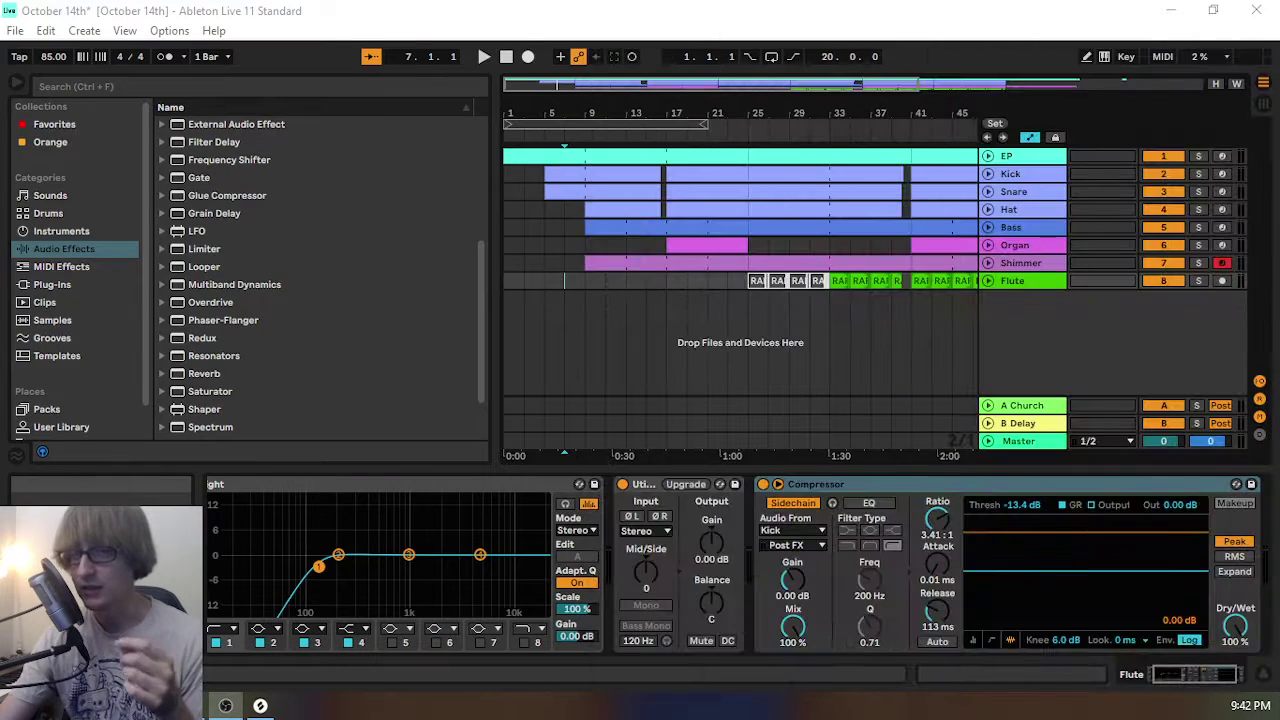
- Switch back to Ableton Live, enter full screen and play the whole arrangement from the start
{"action": "left_click", "coordinate": [710, 315]}
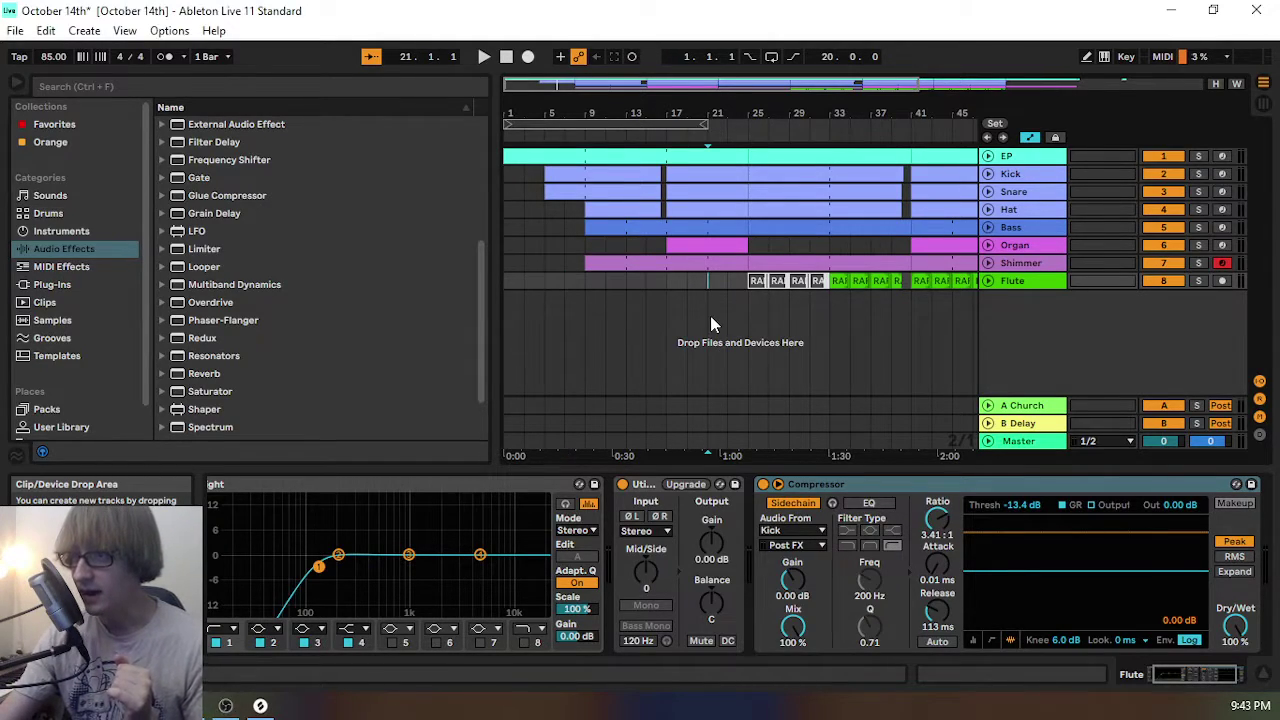
{"action": "key", "text": "F11"}
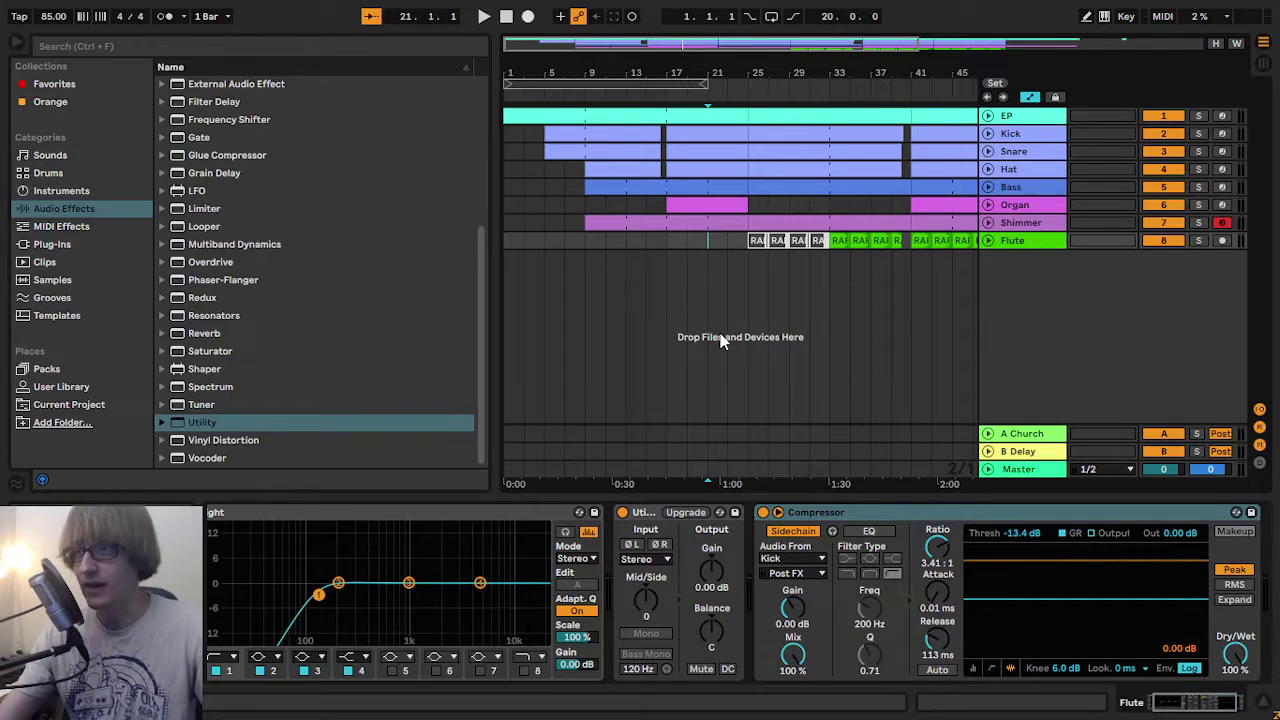
{"action": "left_click_drag", "start_coordinate": [595, 69], "coordinate": [559, 69]}
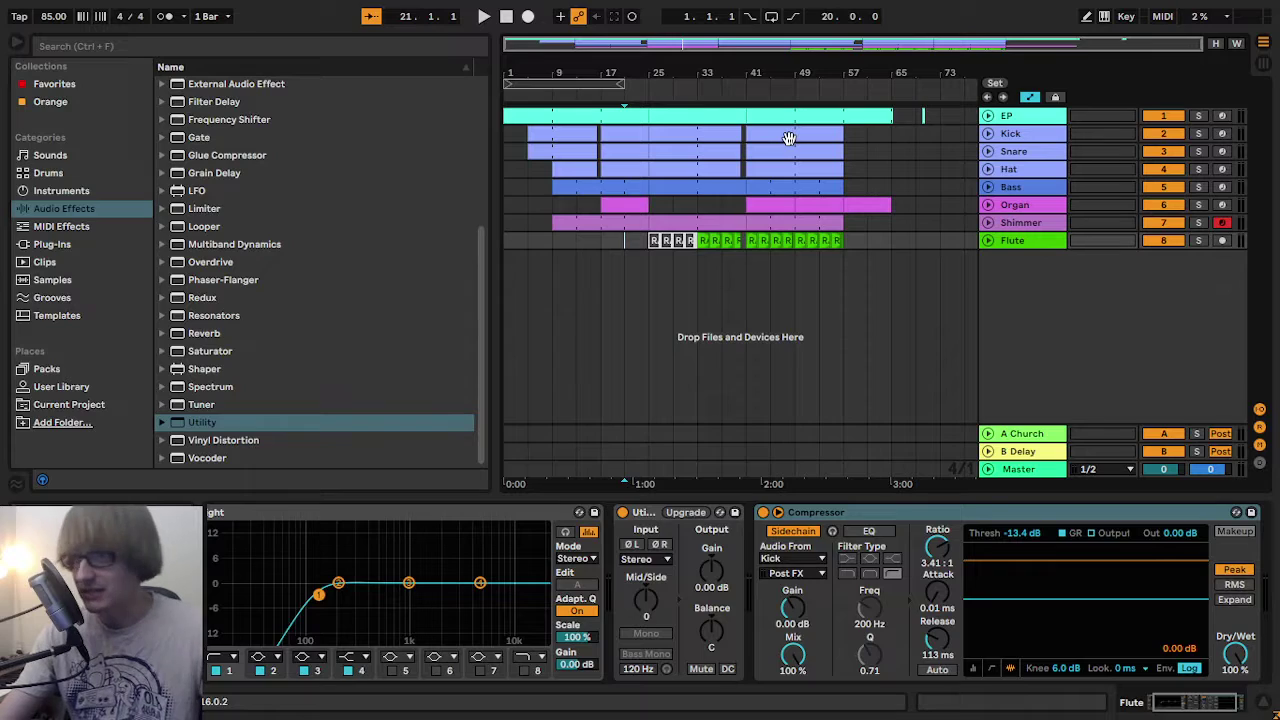
{"action": "left_click", "coordinate": [506, 16]}
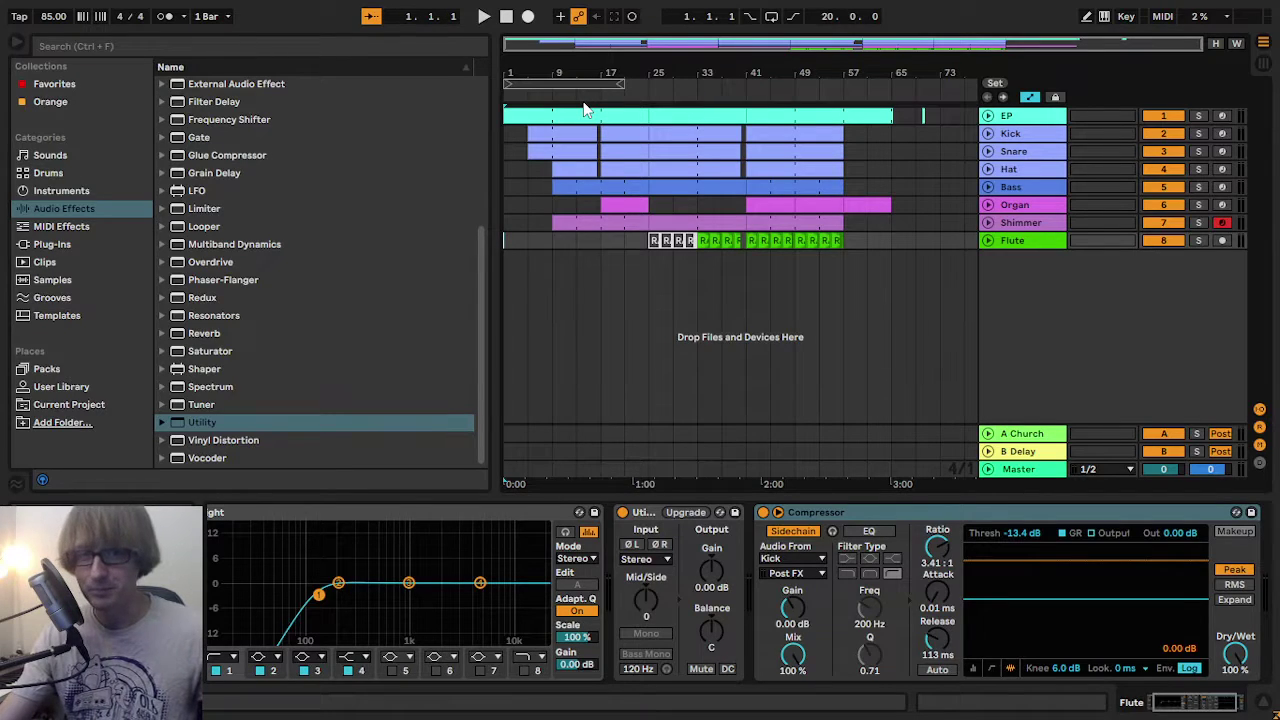
{"action": "left_click_drag", "start_coordinate": [530, 70], "coordinate": [568, 68]}
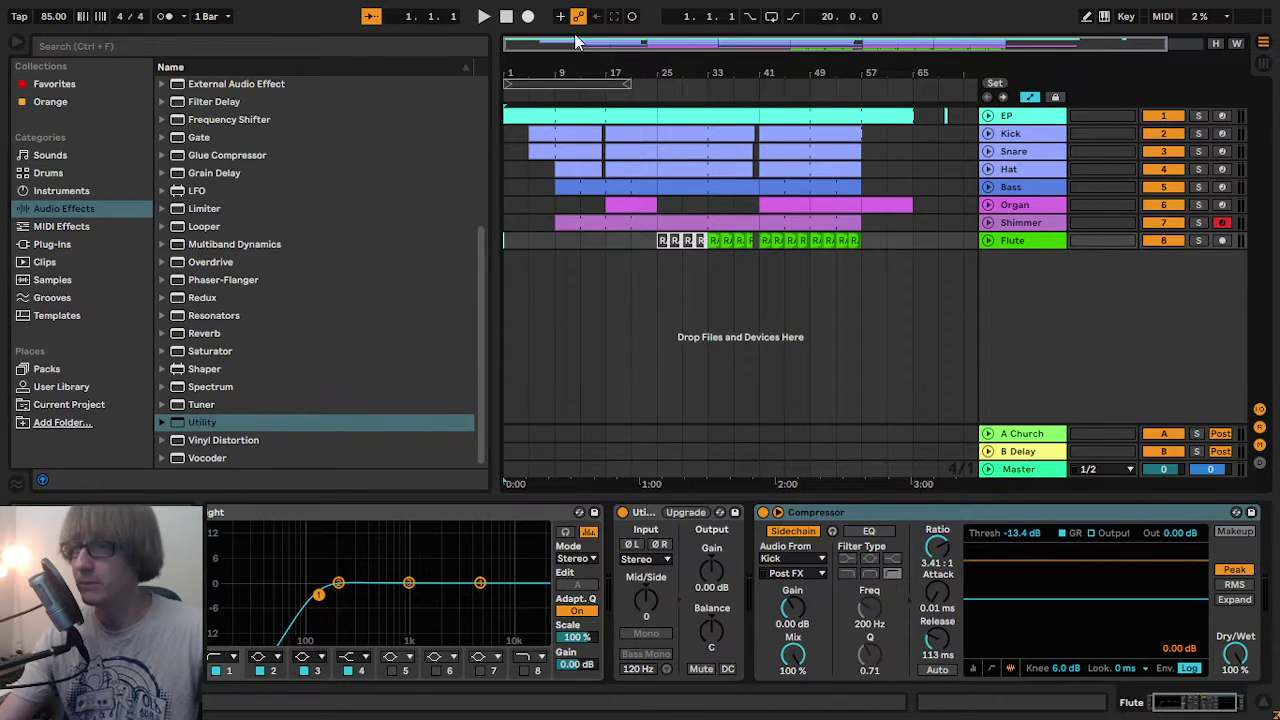
{"action": "left_click", "coordinate": [486, 18]}
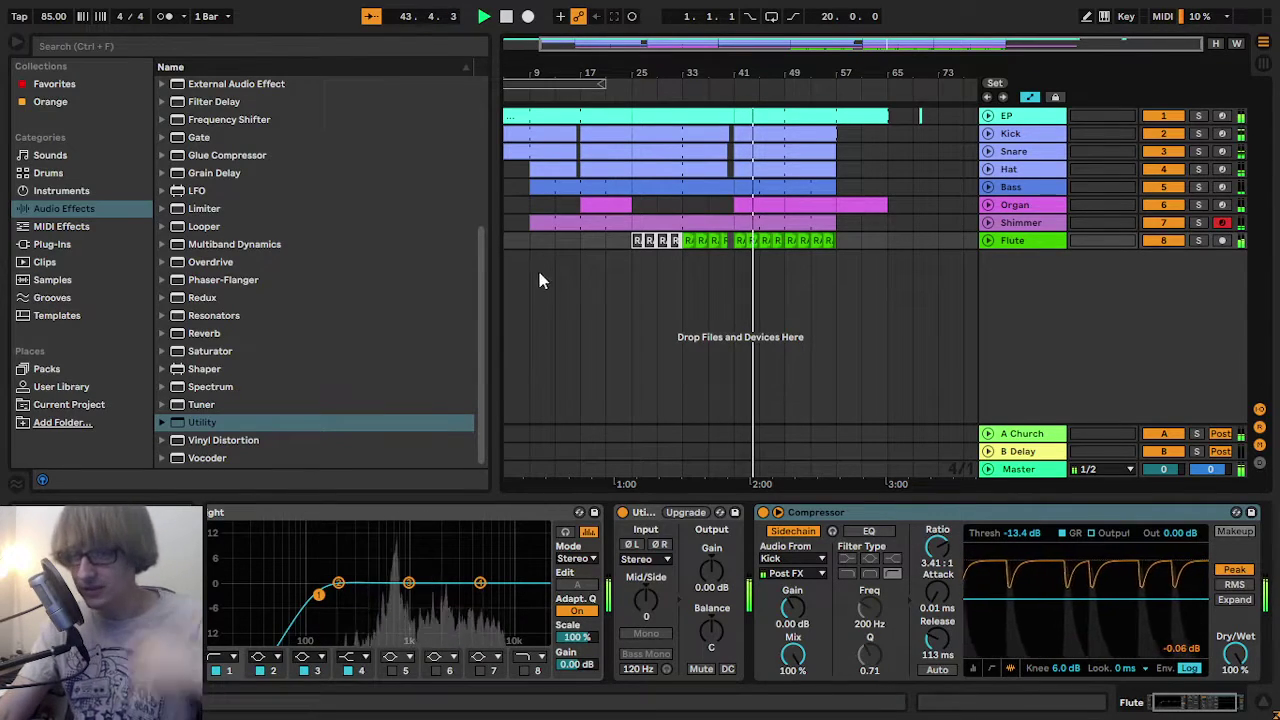
- Leave full screen, review the latency settings and available driver types in the Audio preferences, and close them
{"action": "key", "text": "F11"}
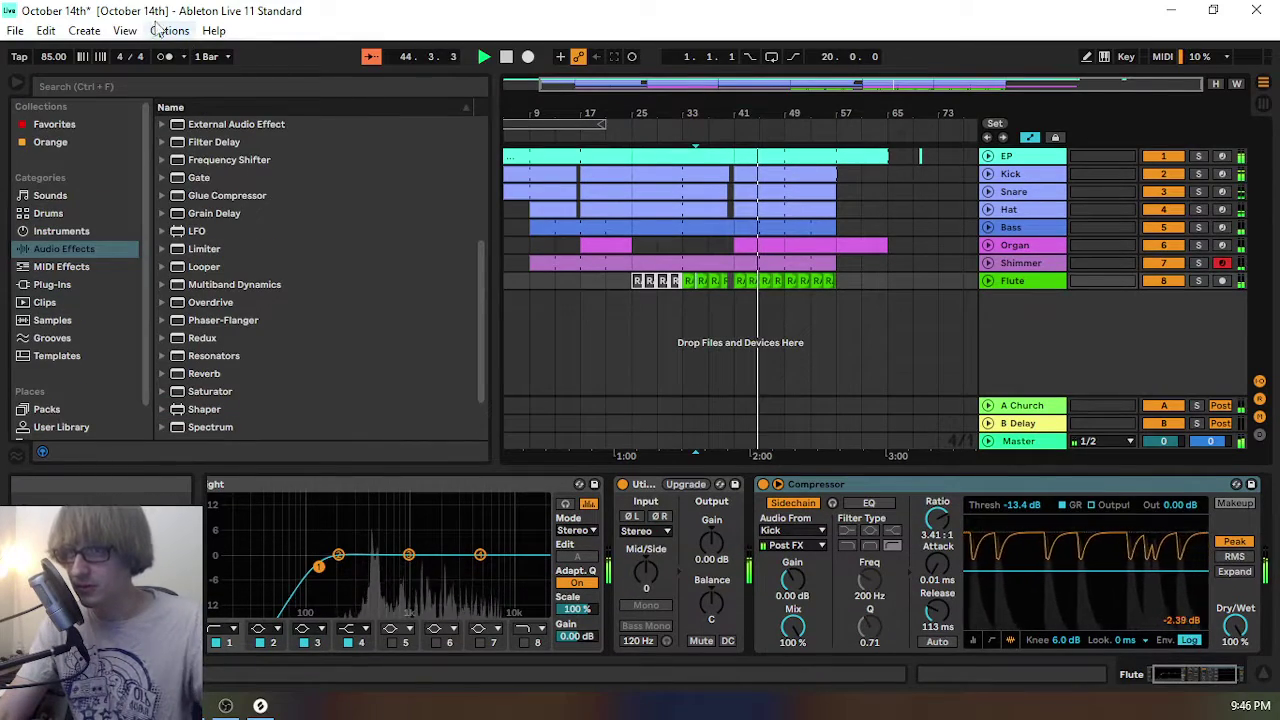
{"action": "left_click", "coordinate": [169, 30]}
{"action": "left_click", "coordinate": [228, 604]}
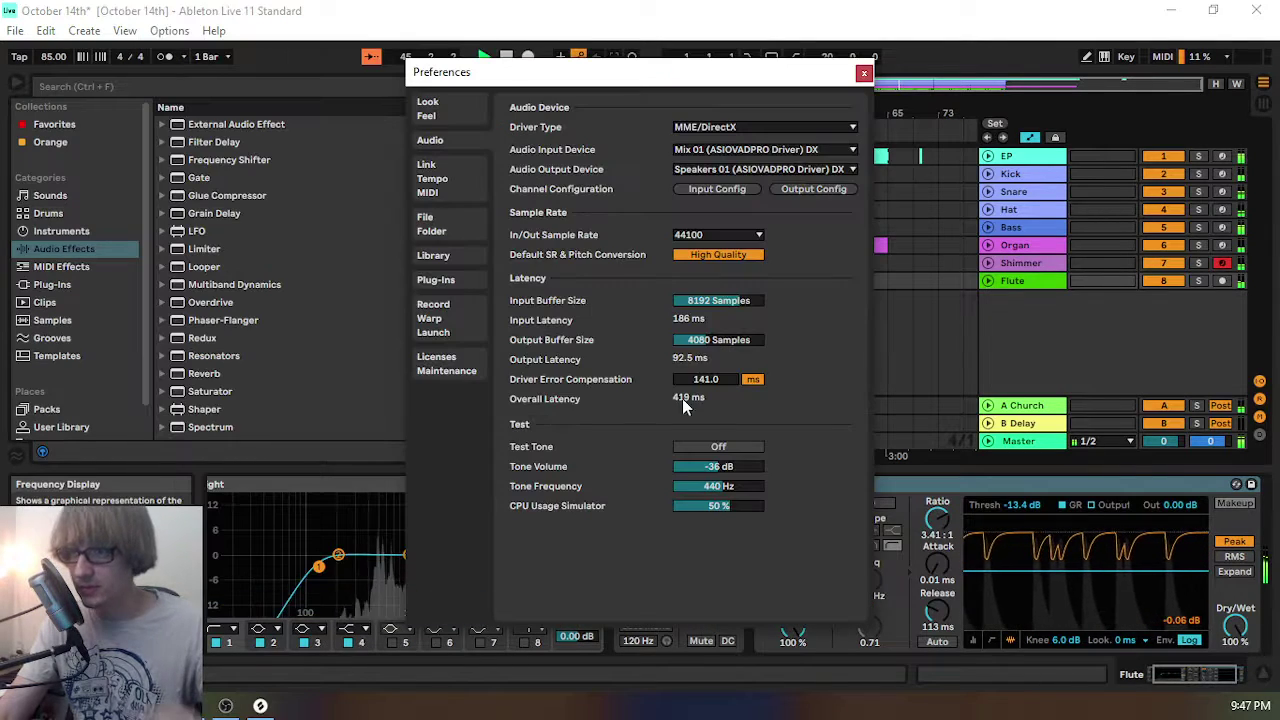
{"action": "left_click", "coordinate": [696, 125]}
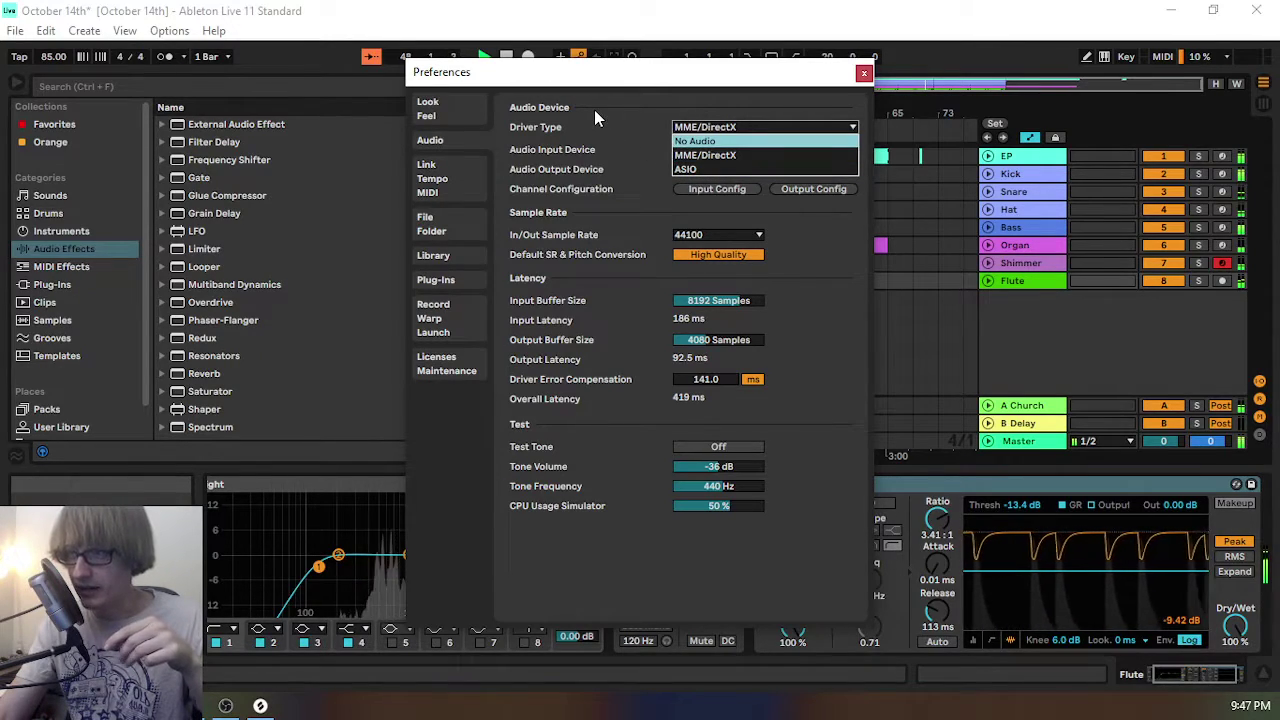
{"action": "left_click", "coordinate": [628, 104]}
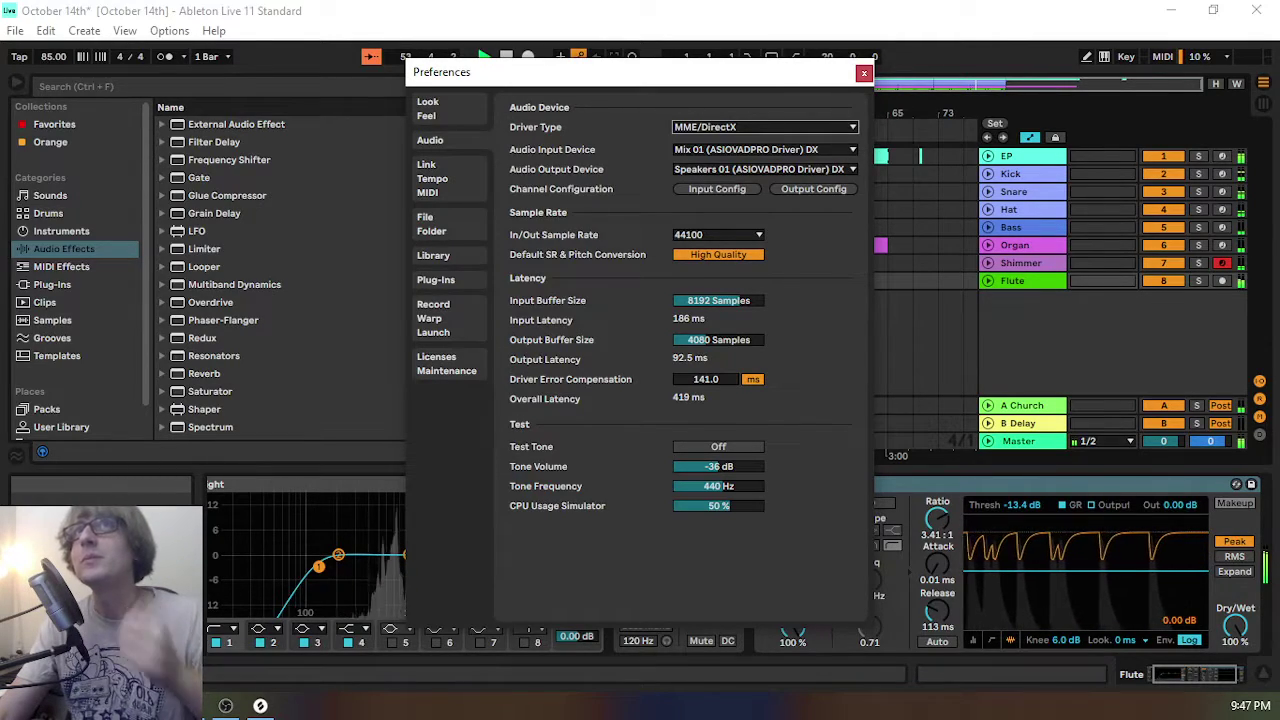
{"action": "left_click", "coordinate": [864, 73]}
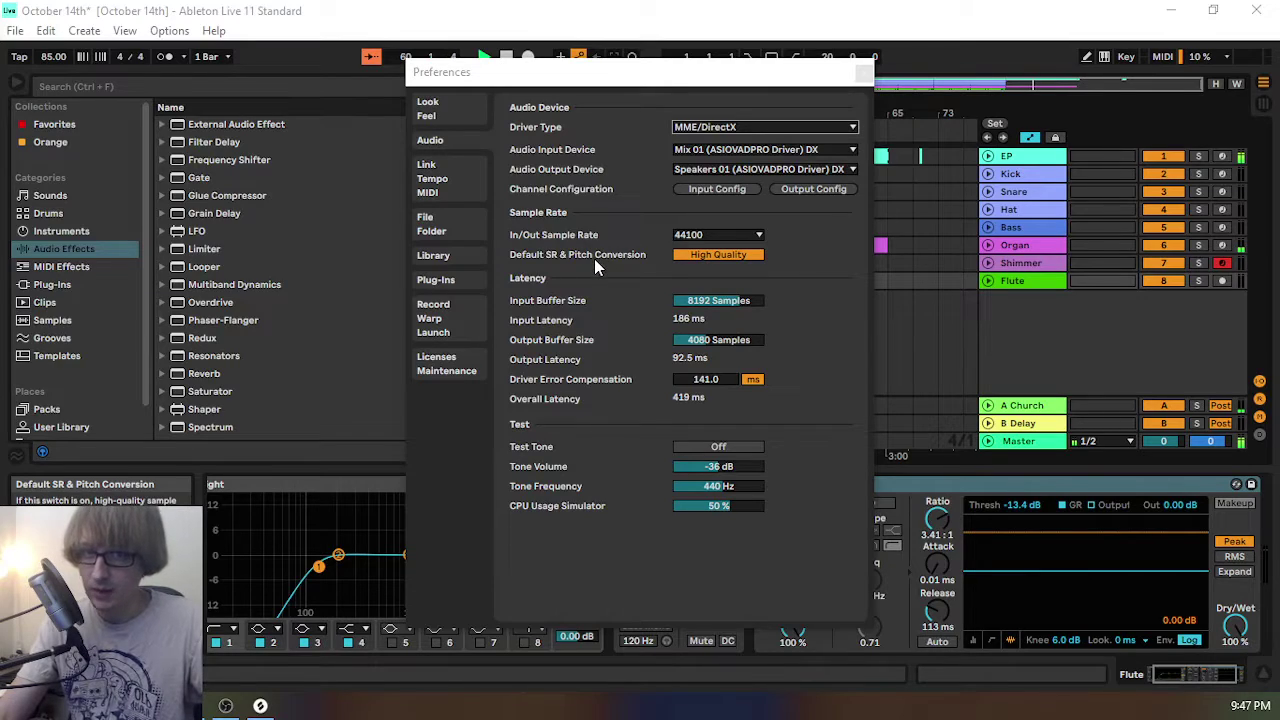
- Close the audio Preferences window and stop the arrangement's playback
{"action": "left_click", "coordinate": [863, 76]}
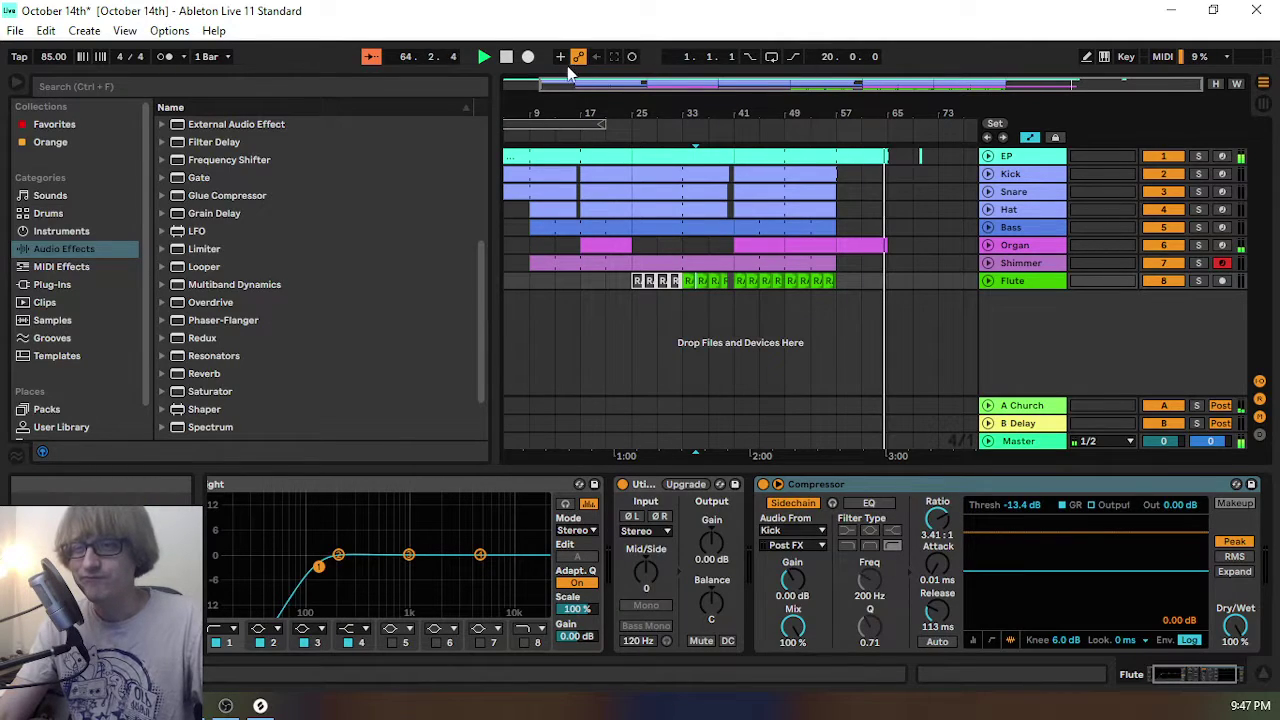
{"action": "left_click", "coordinate": [507, 57]}
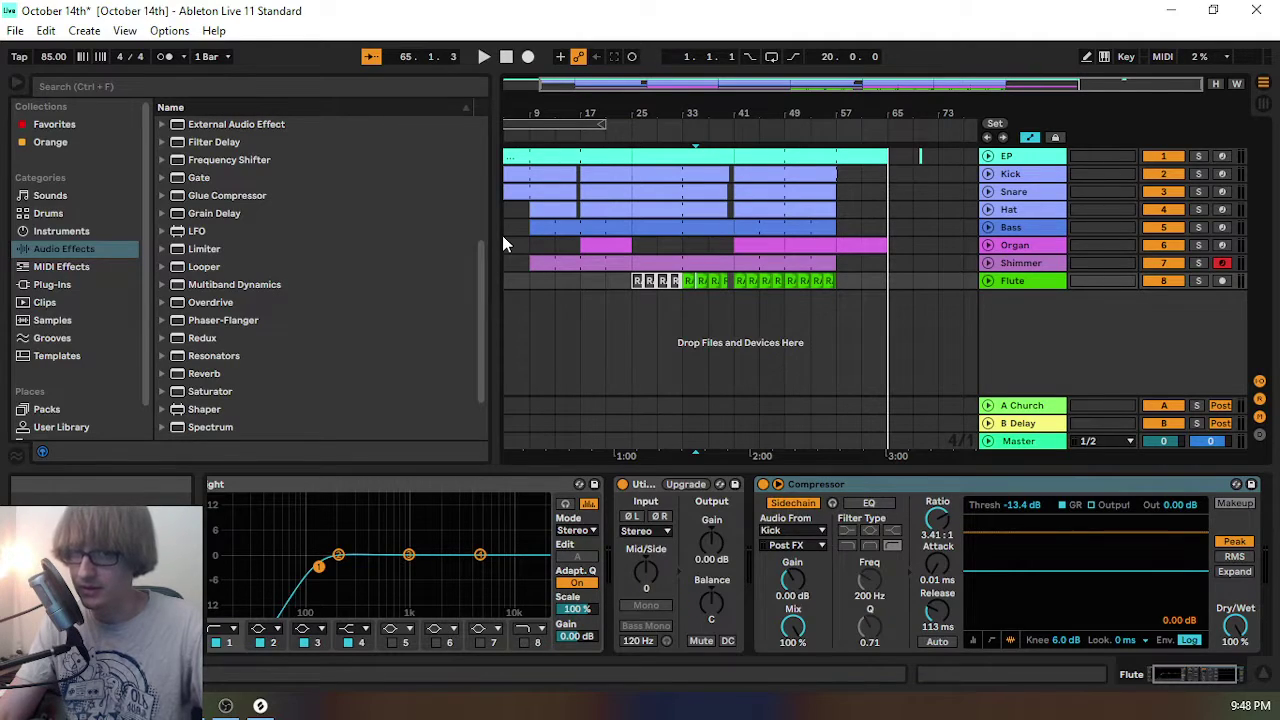
- Place the insert marker at bar 17 on the Flute track, save the Live set and enter full screen
{"action": "left_click", "coordinate": [653, 342]}
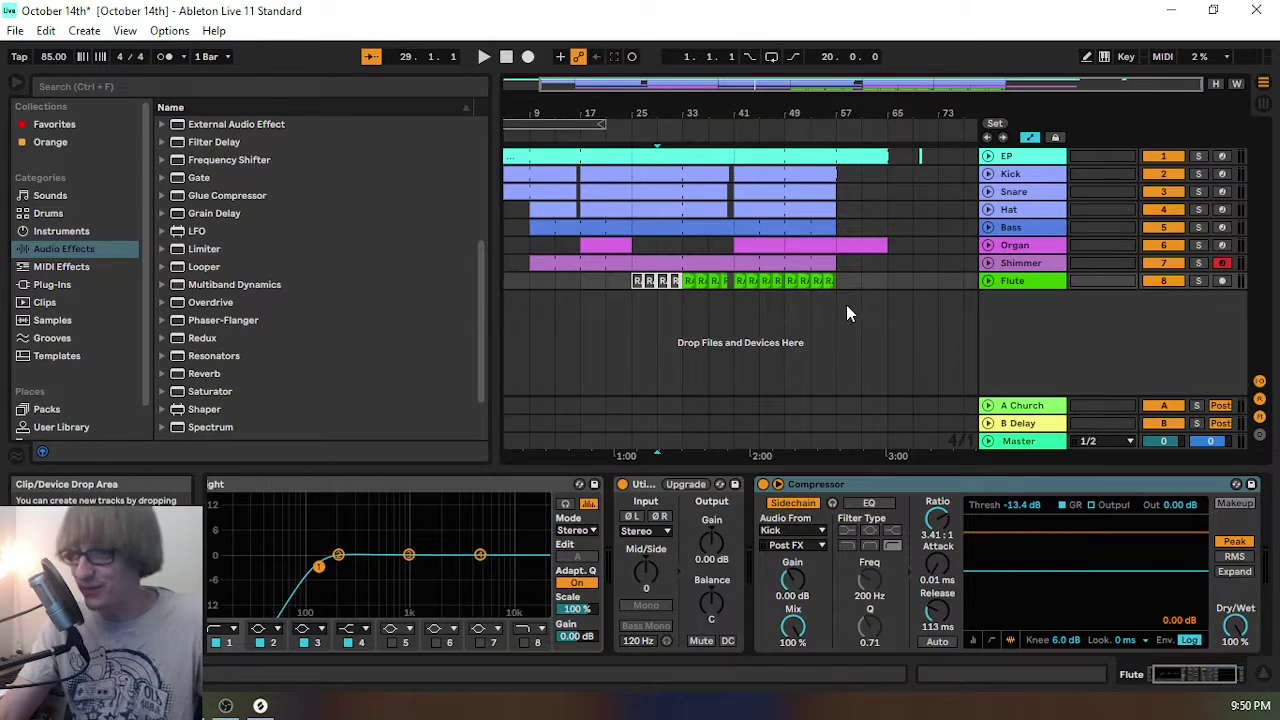
{"action": "left_click_drag", "start_coordinate": [628, 104], "coordinate": [645, 105]}
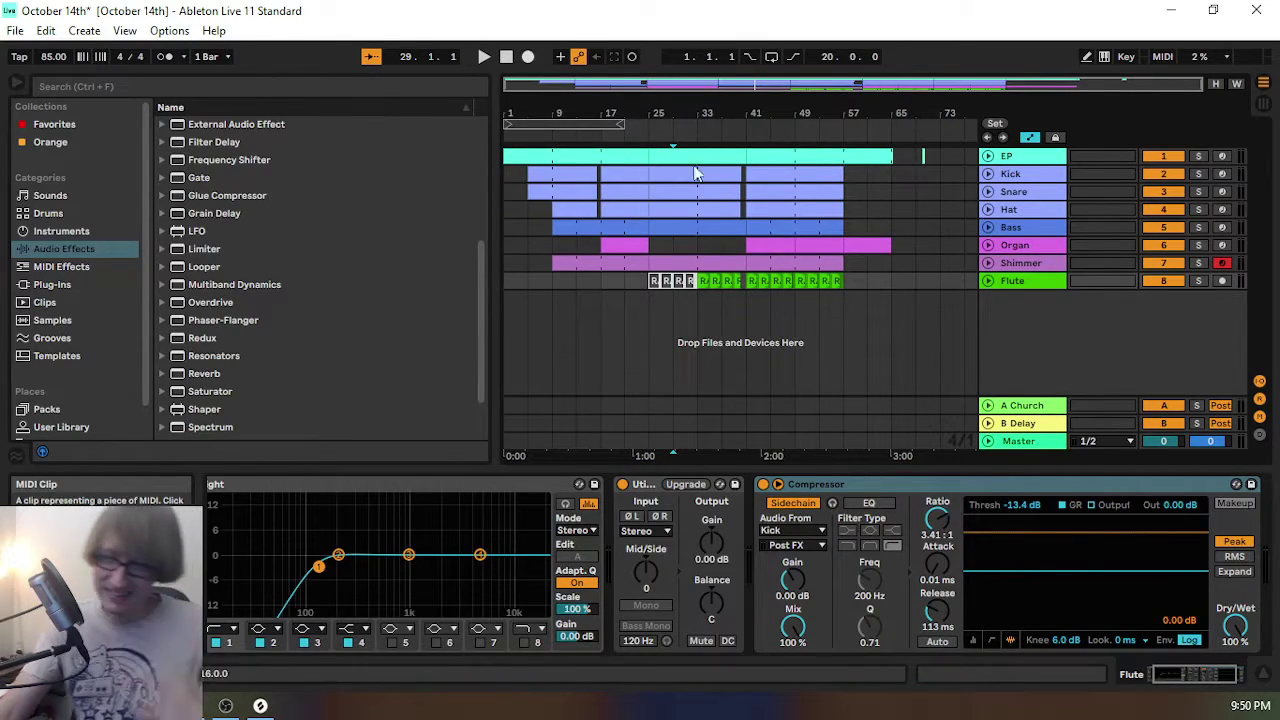
{"action": "left_click", "coordinate": [852, 283]}
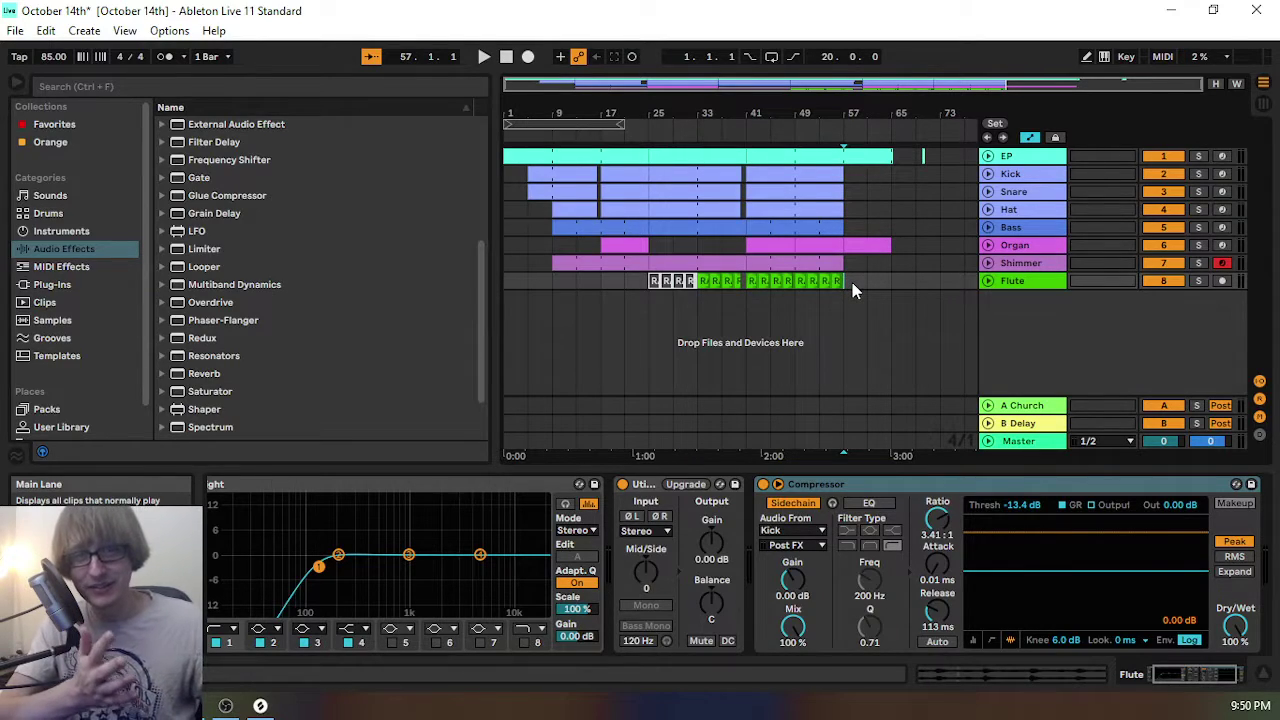
{"action": "left_click", "coordinate": [591, 302]}
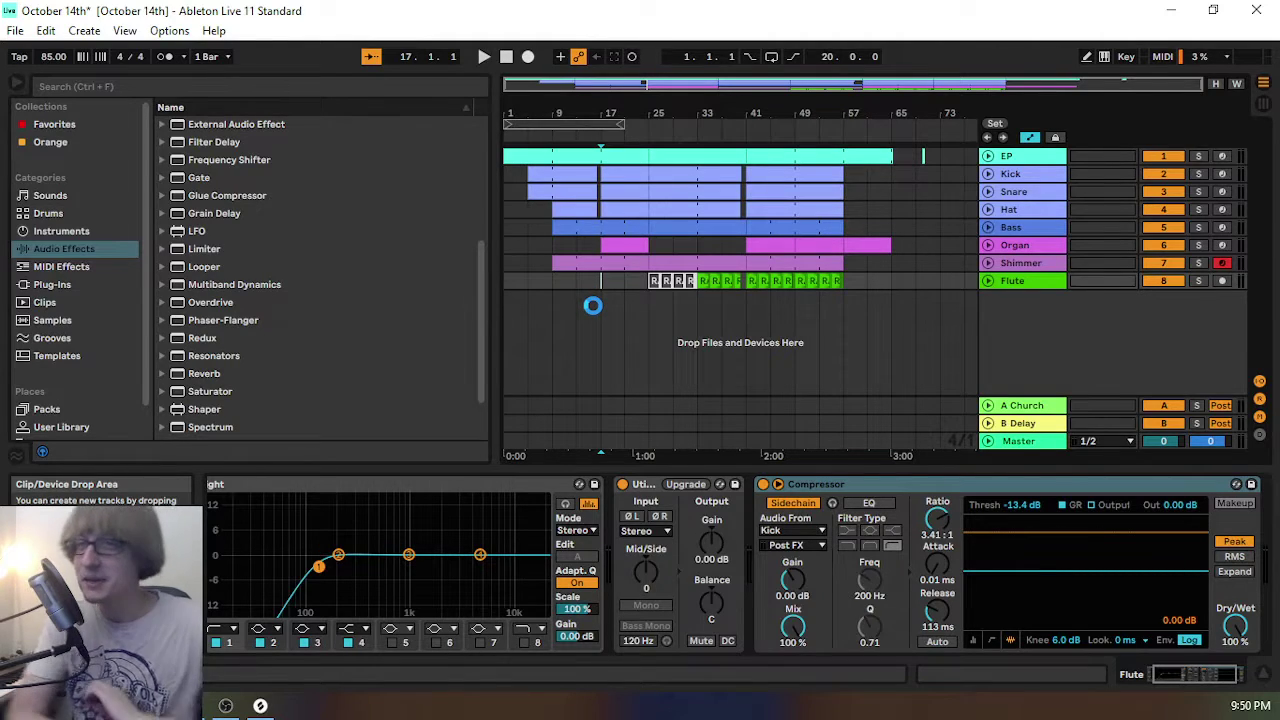
{"action": "key", "text": "ctrl+s"}
{"action": "key", "text": "ctrl+F11"}
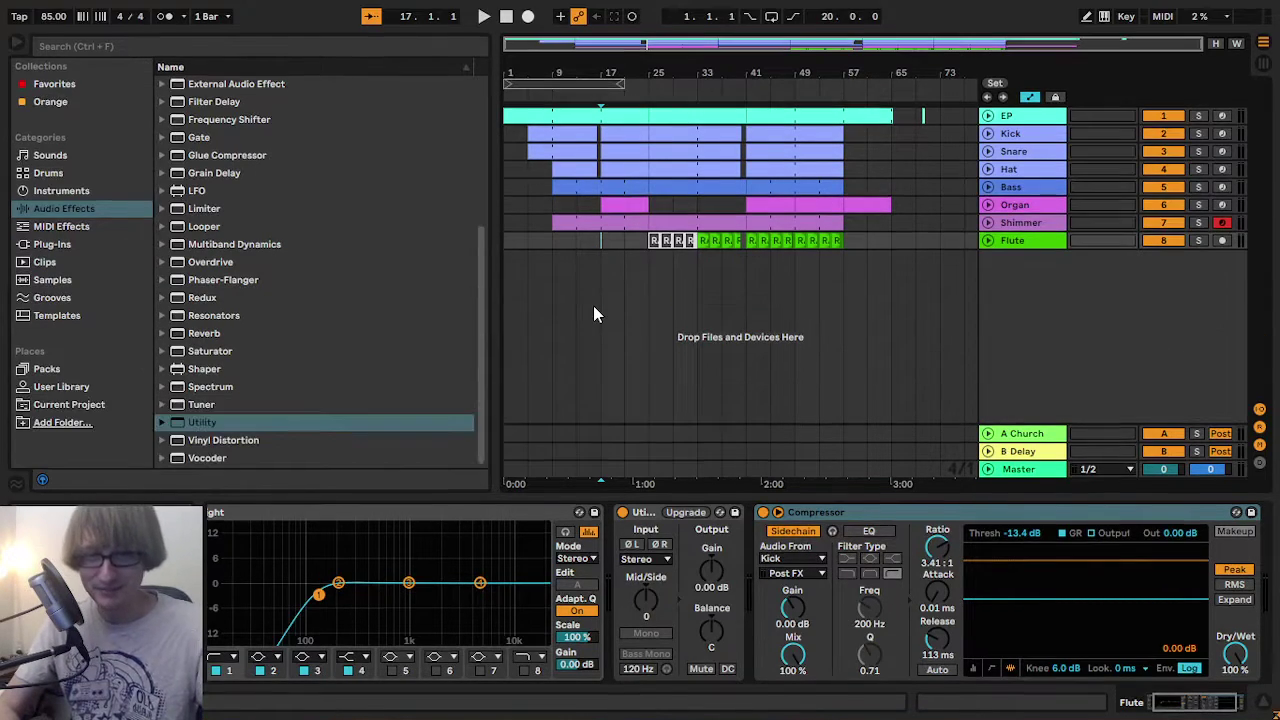
- Return the playhead to the start of the arrangement, play the opening bars and stop playback
{"action": "left_click_drag", "start_coordinate": [851, 70], "coordinate": [900, 67]}
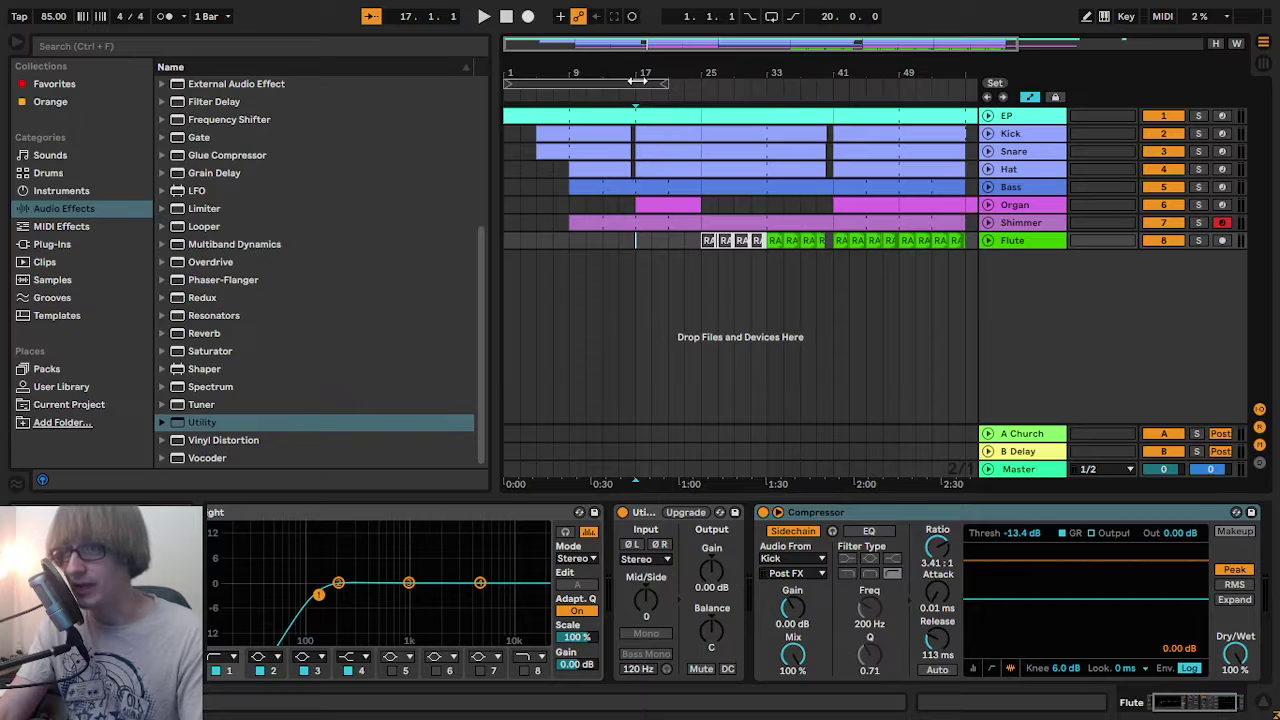
{"action": "left_click_drag", "start_coordinate": [646, 75], "coordinate": [609, 74]}
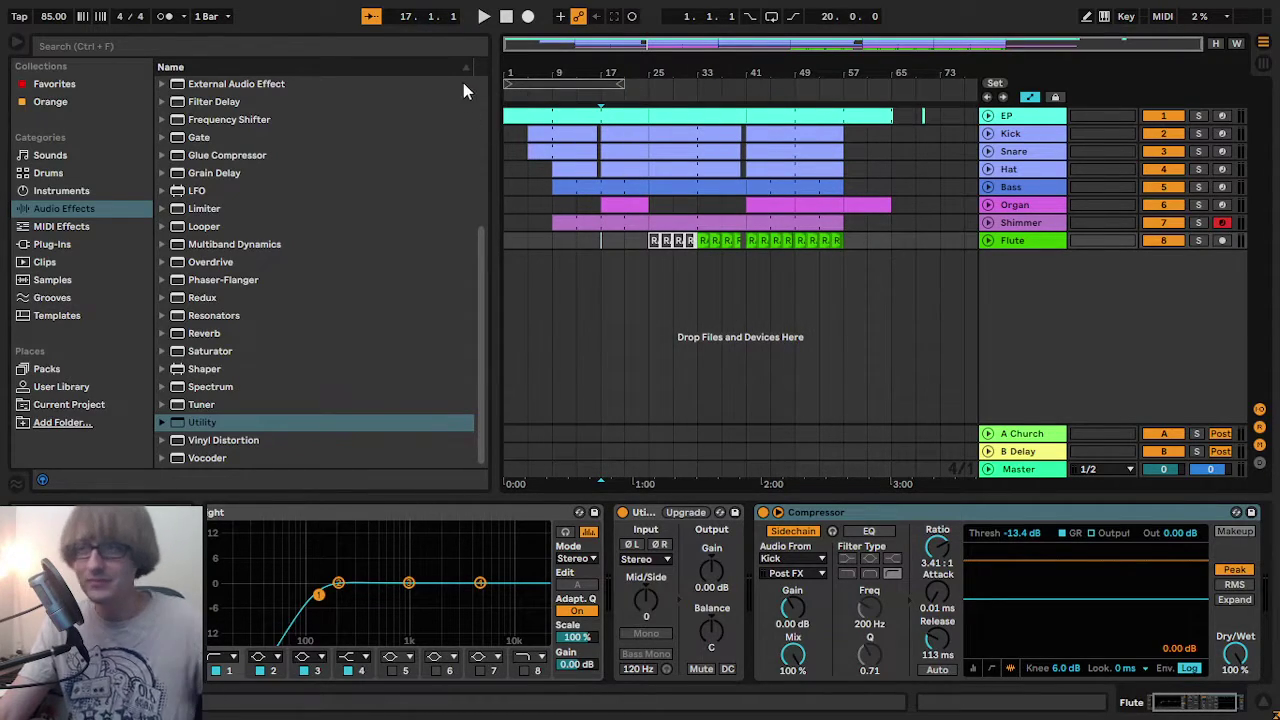
{"action": "left_click", "coordinate": [507, 15]}
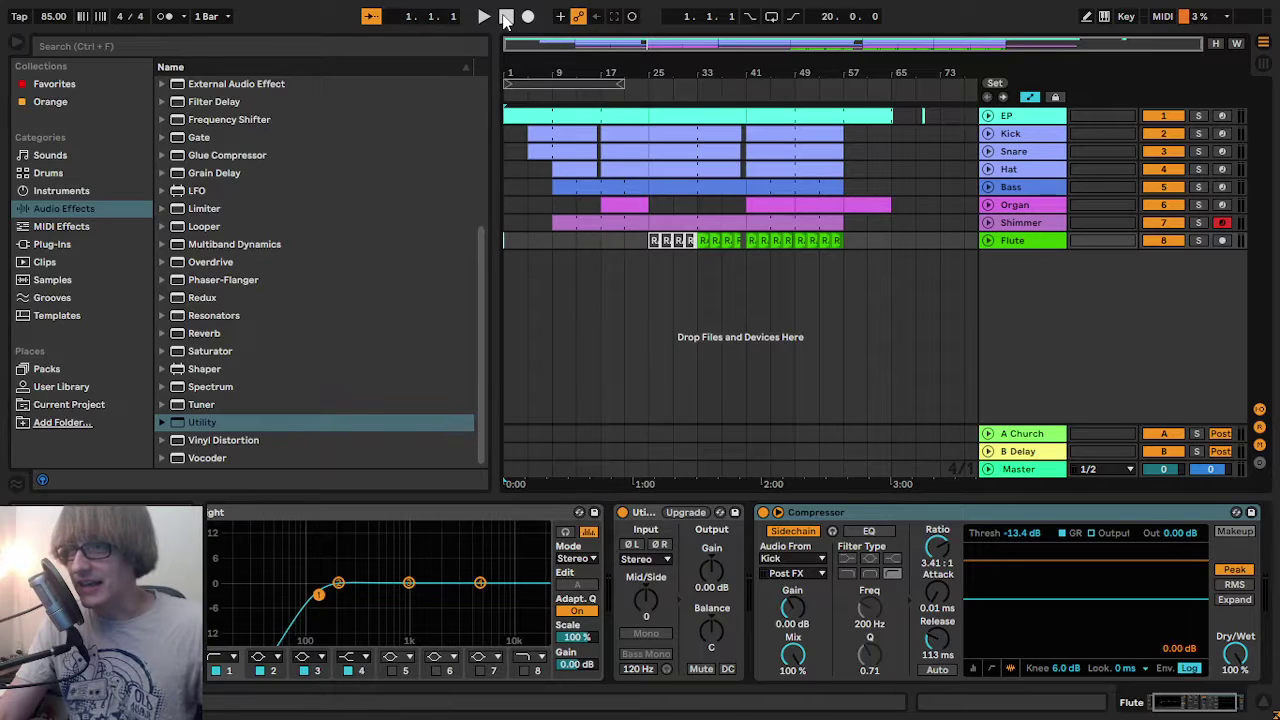
{"action": "mouse_move", "coordinate": [558, 70]}
{"action": "left_mouse_down"}
{"action": "mouse_move", "coordinate": [558, 90]}
{"action": "mouse_move", "coordinate": [572, 72]}
{"action": "left_mouse_up"}
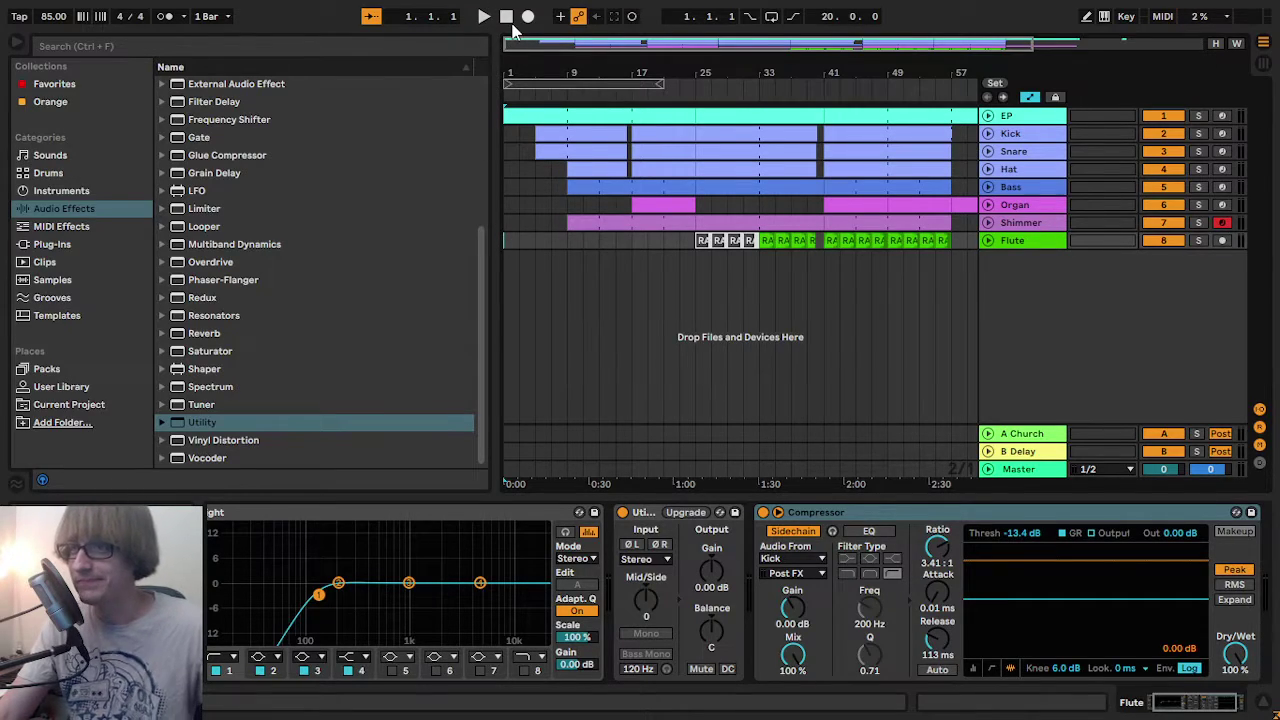
{"action": "left_click", "coordinate": [484, 18]}
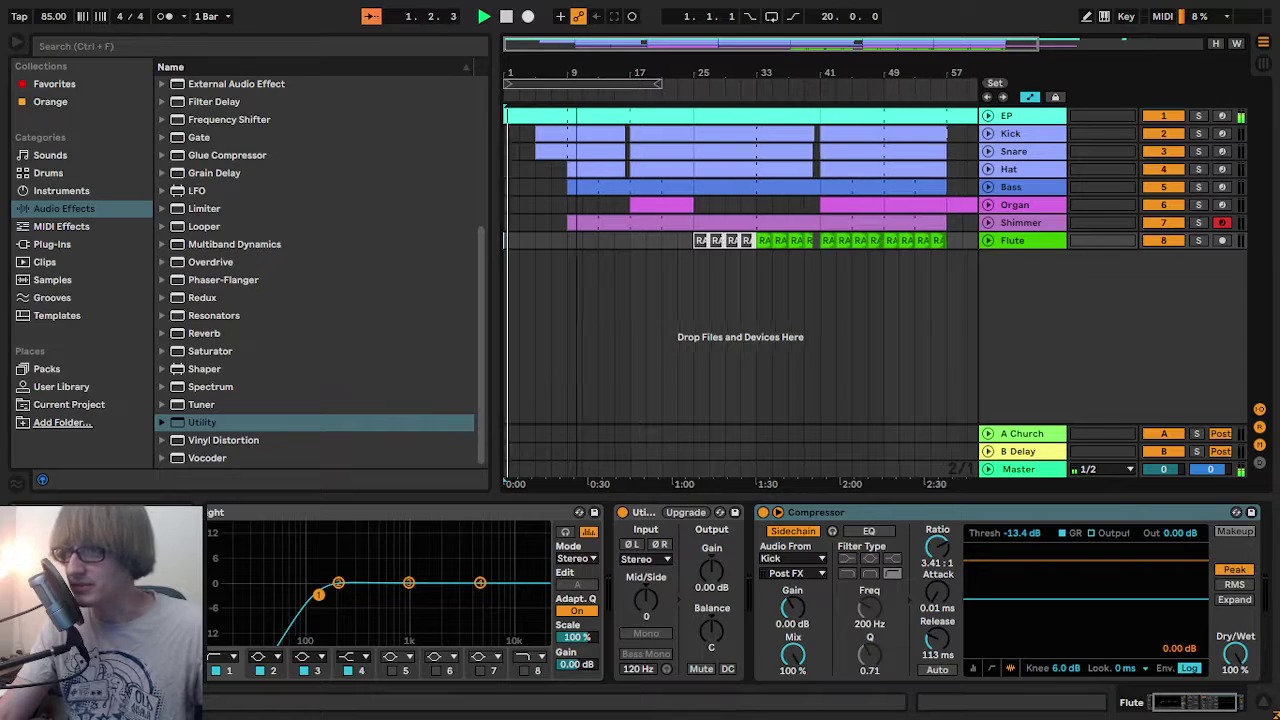
{"action": "key", "text": "minus"}
{"action": "left_click", "coordinate": [507, 17]}
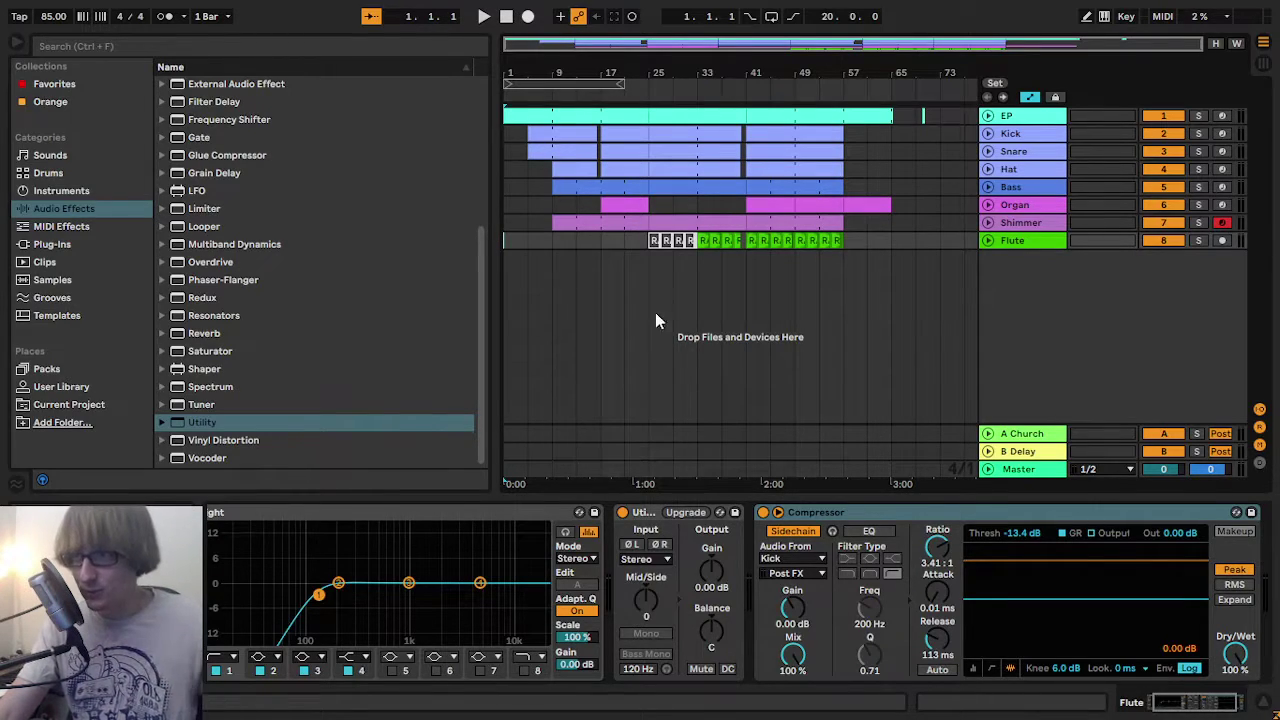
- Reset the position to bar 1, play the arrangement again from the beginning, and stop with the playhead back at the start
{"action": "left_click_drag", "start_coordinate": [640, 67], "coordinate": [640, 67]}
{"action": "left_click", "coordinate": [530, 244]}
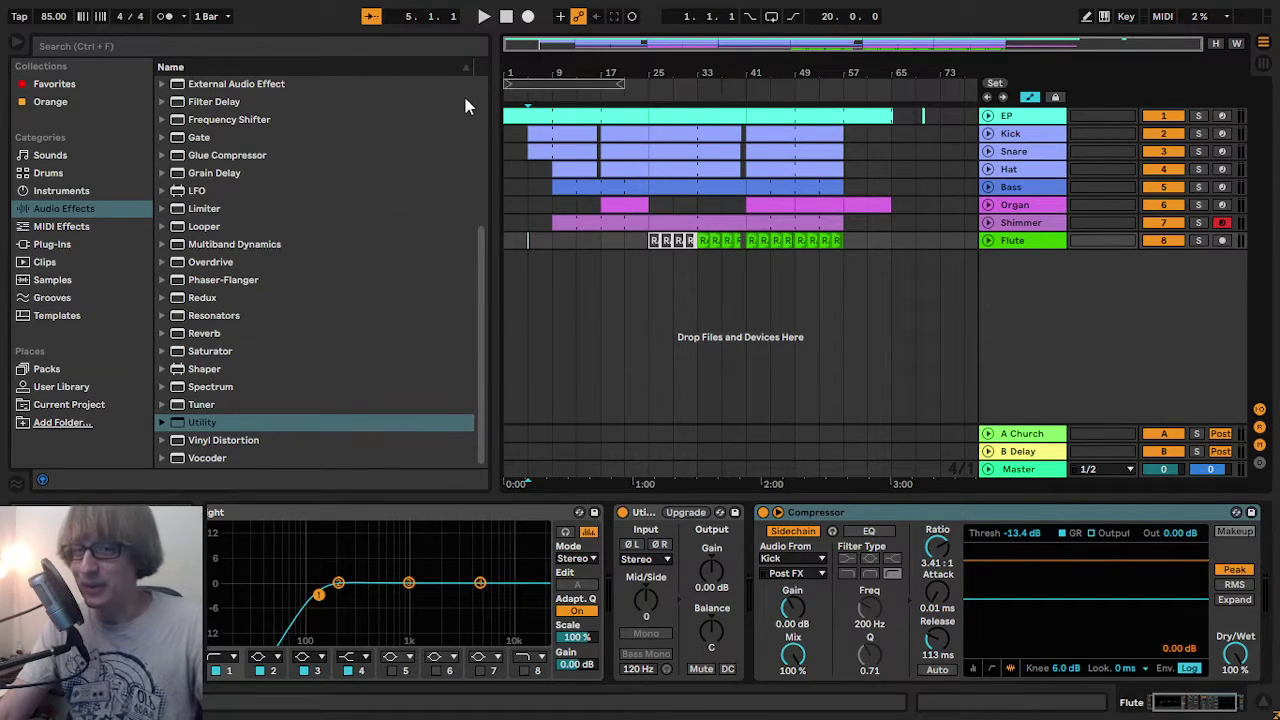
{"action": "left_click", "coordinate": [505, 16]}
{"action": "left_click", "coordinate": [483, 16]}
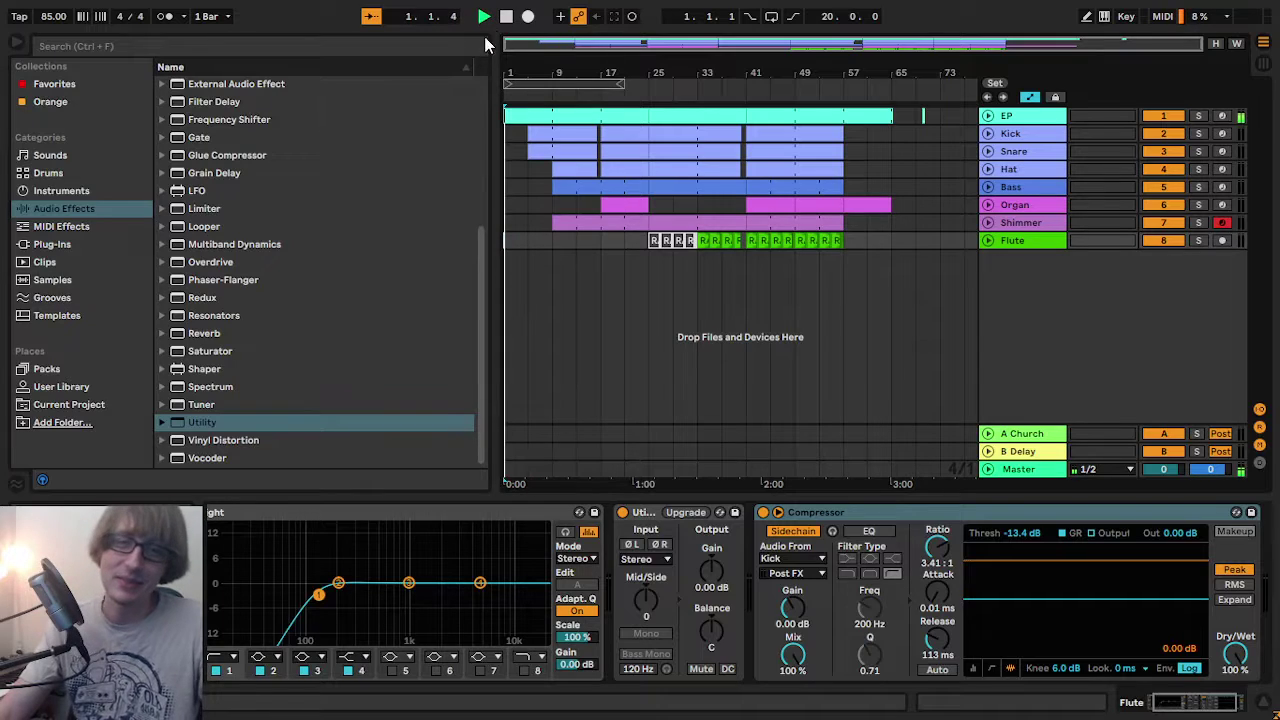
{"action": "left_click", "coordinate": [505, 18]}
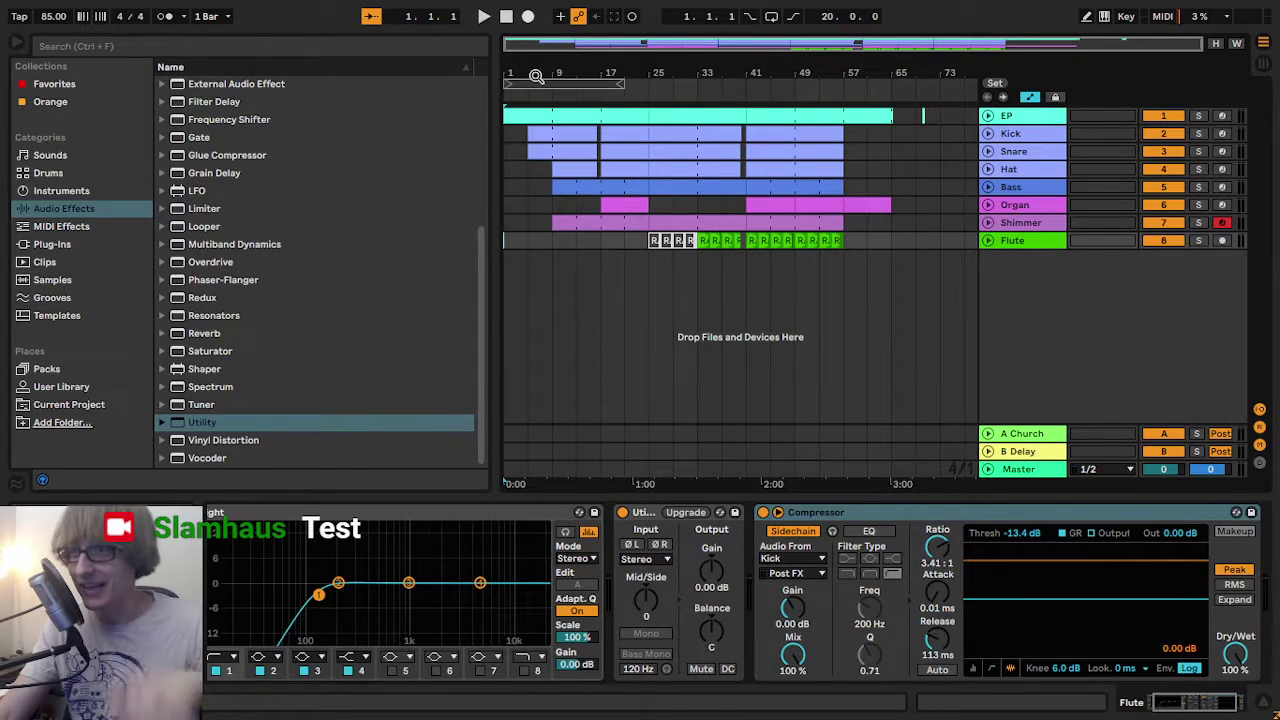
- Start another playback of the arrangement from bar 1
{"action": "mouse_move", "coordinate": [537, 76]}
{"action": "left_mouse_down"}
{"action": "mouse_move", "coordinate": [541, 106]}
{"action": "mouse_move", "coordinate": [543, 88]}
{"action": "left_mouse_up"}
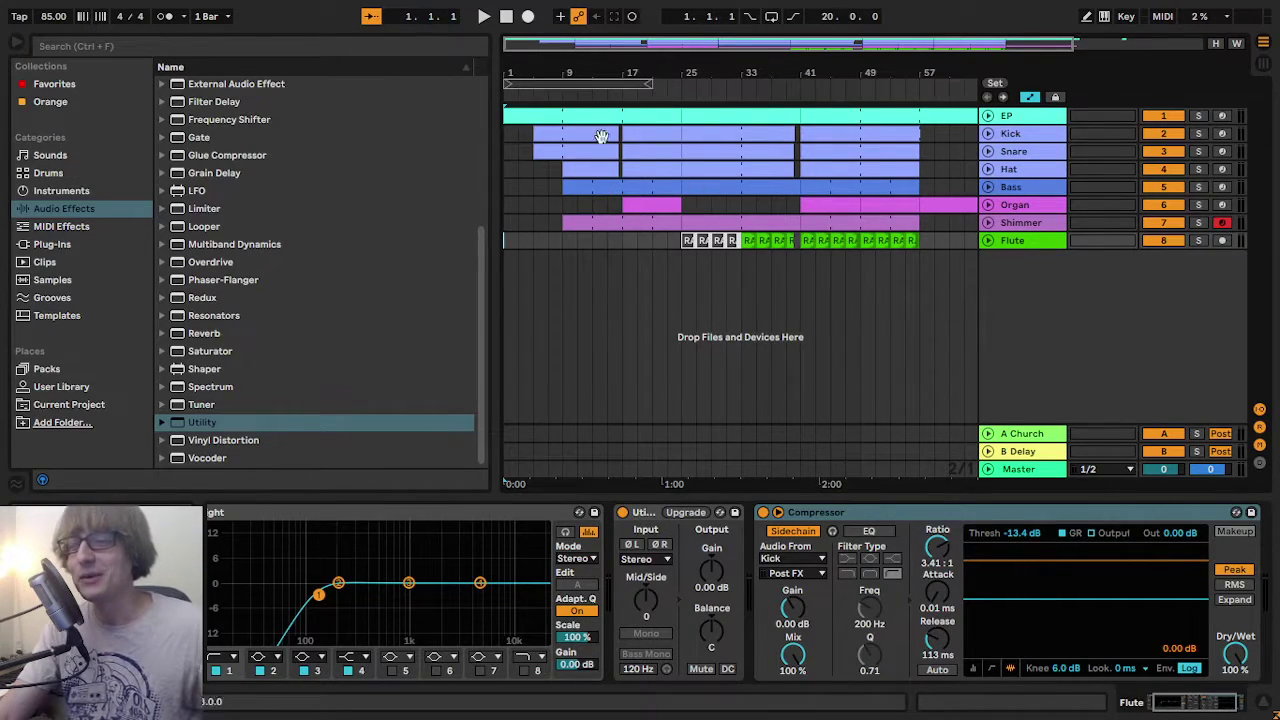
{"action": "left_click", "coordinate": [482, 17]}
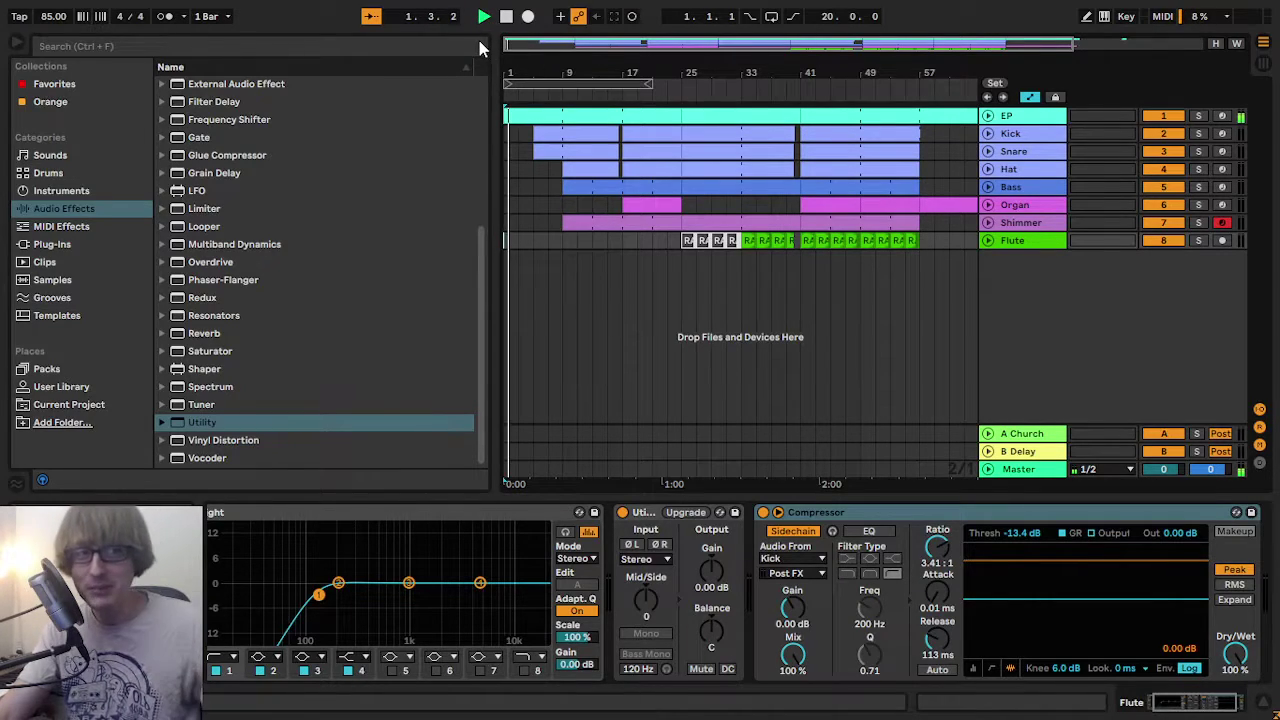